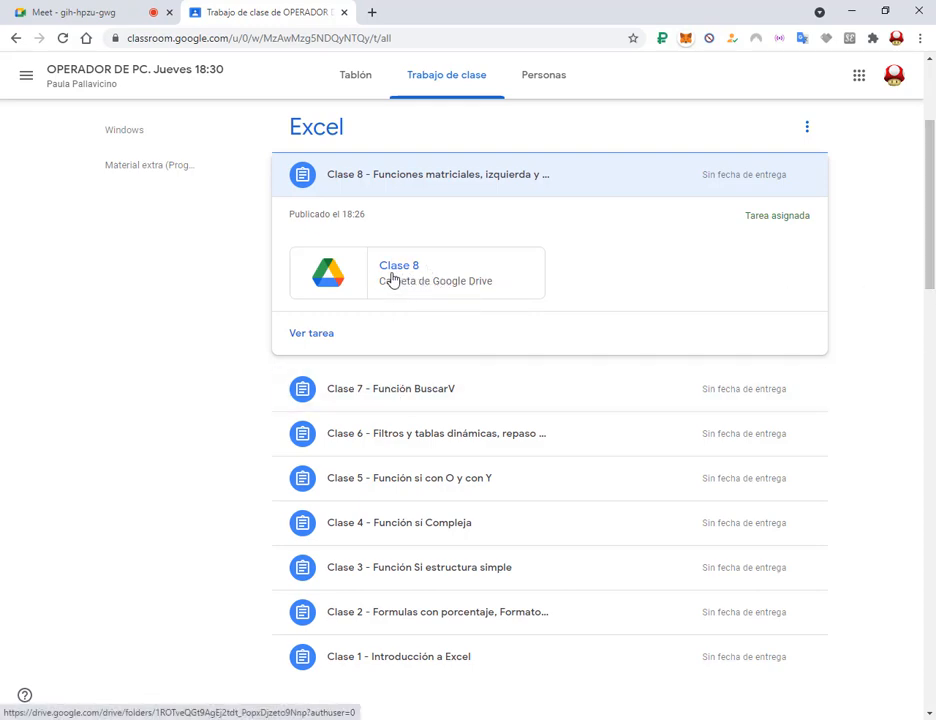
- Open the Clase 8 Drive folder from the class assignment, accepting the advertising dialog, and select Enunciado 1.docx
{"action": "left_click", "coordinate": [323, 279]}
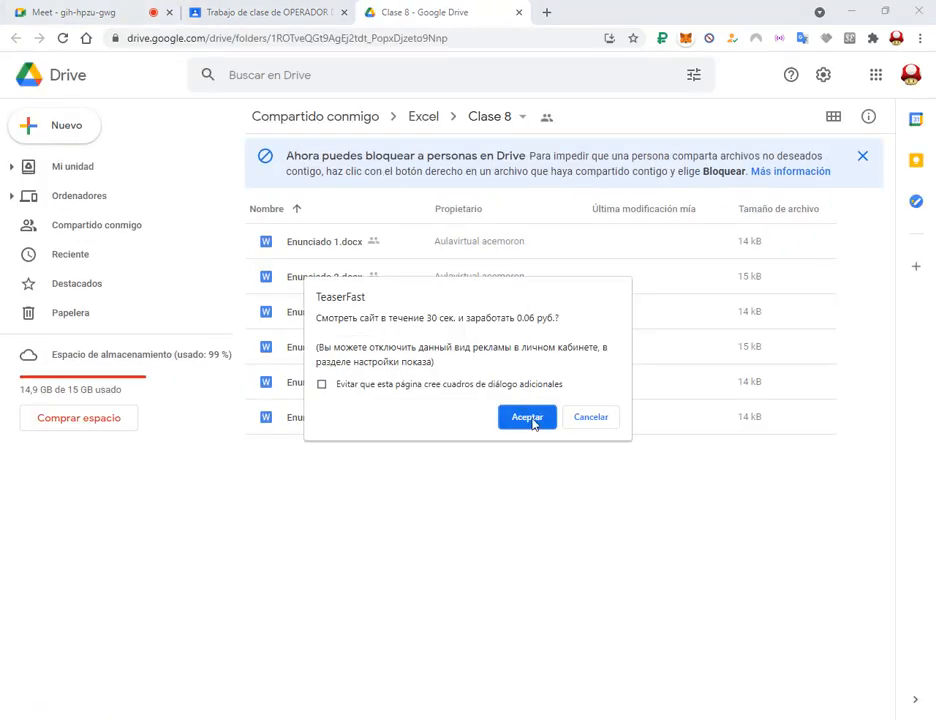
{"action": "left_click", "coordinate": [530, 418]}
{"action": "left_click", "coordinate": [398, 5]}
{"action": "left_click", "coordinate": [136, 6]}
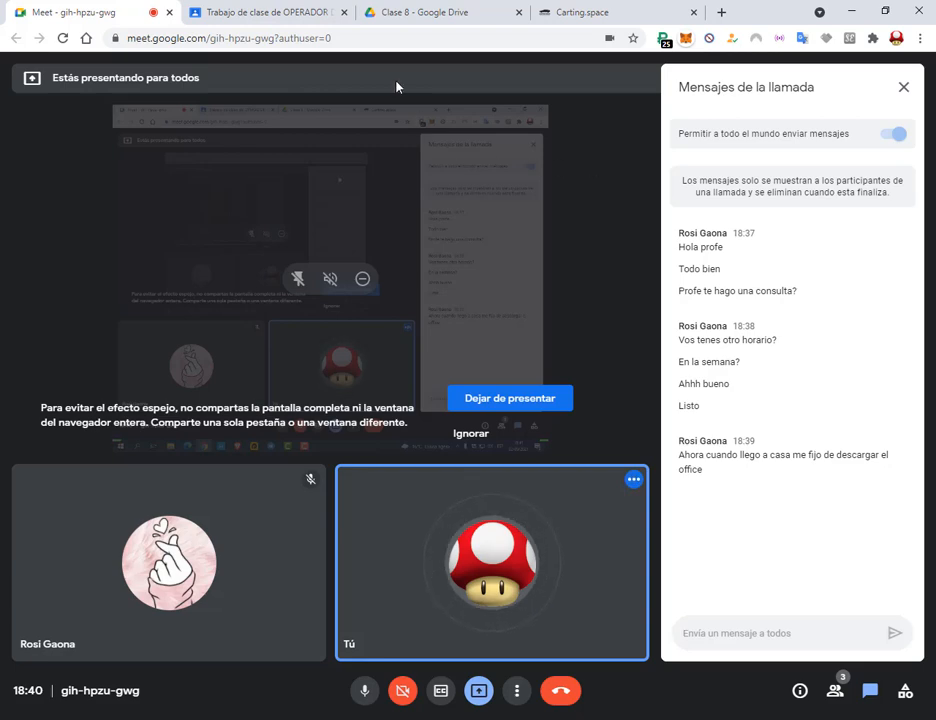
{"action": "left_click", "coordinate": [386, 7]}
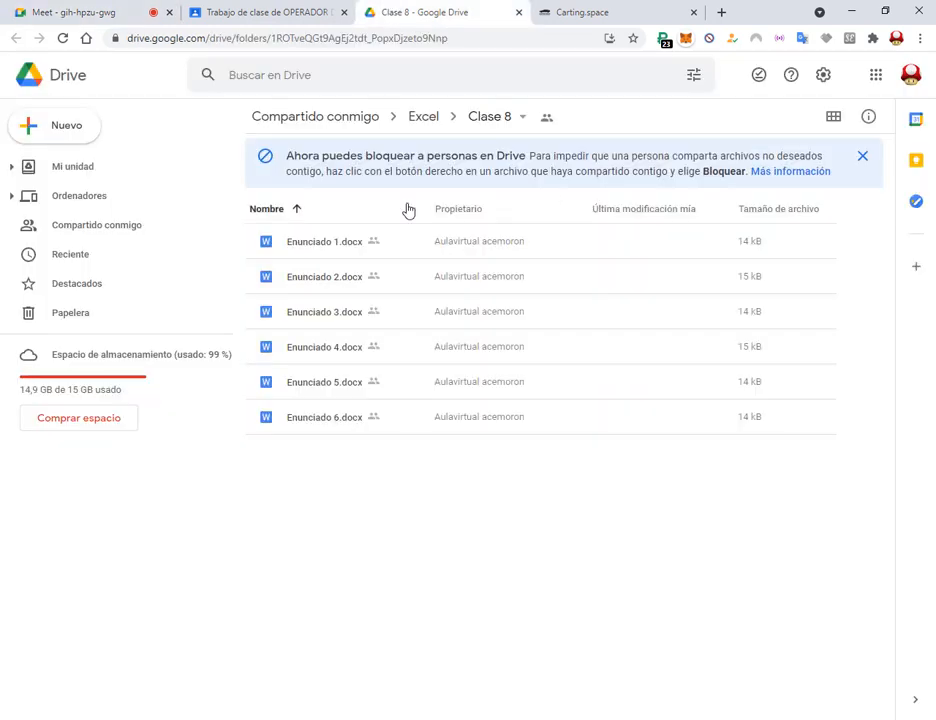
{"action": "left_click", "coordinate": [342, 248]}
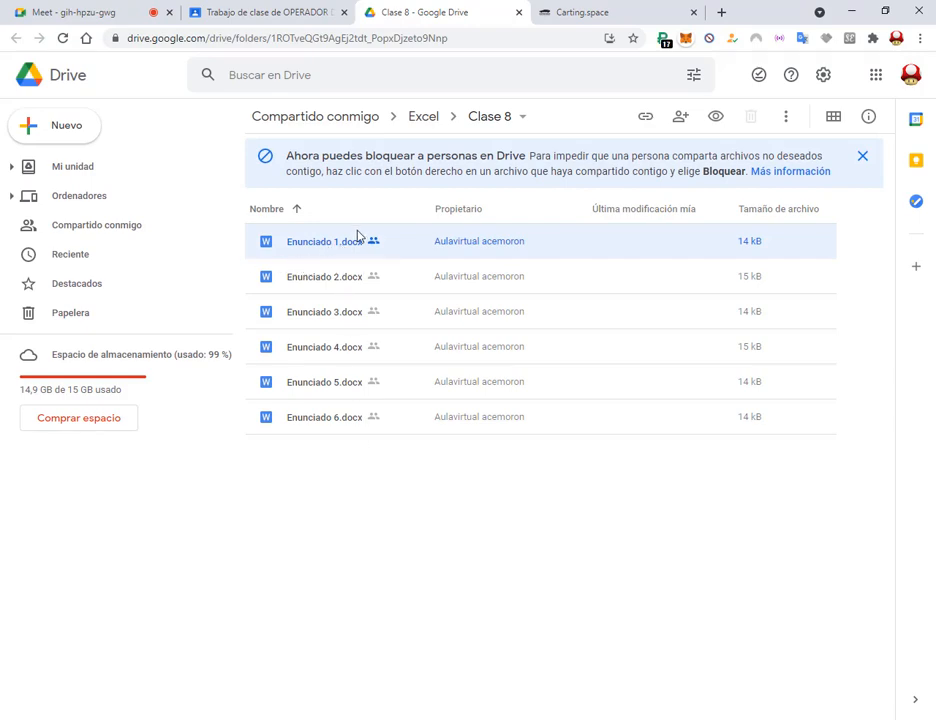
- Switch to File Explorer and open Enunciado 1.docx from the Clase 8 - Excel folder in Word
{"action": "left_click", "coordinate": [138, 8]}
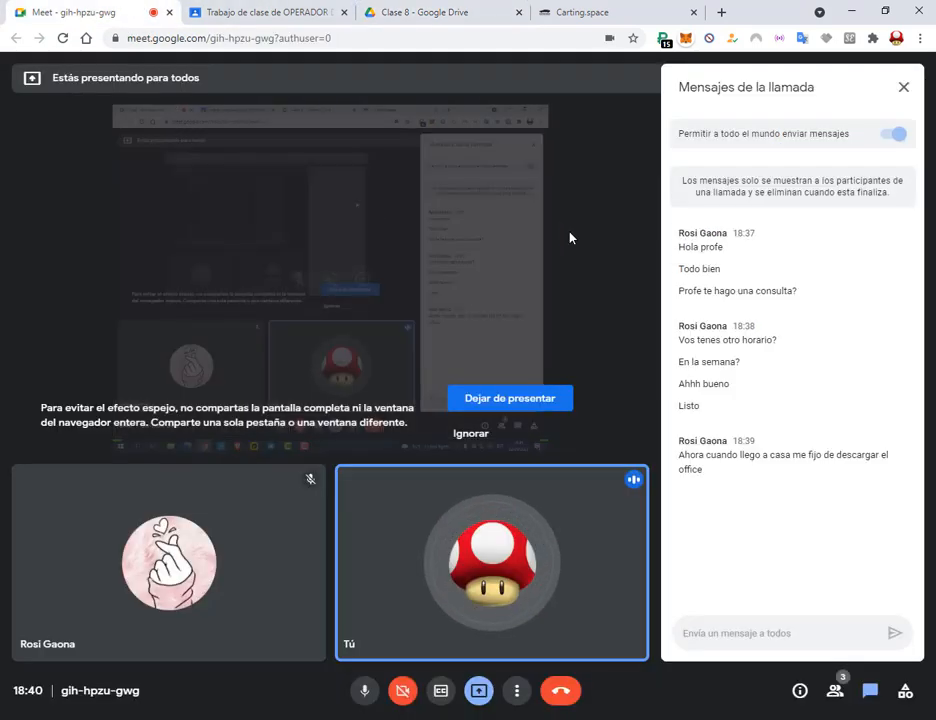
{"action": "left_click", "coordinate": [430, 12]}
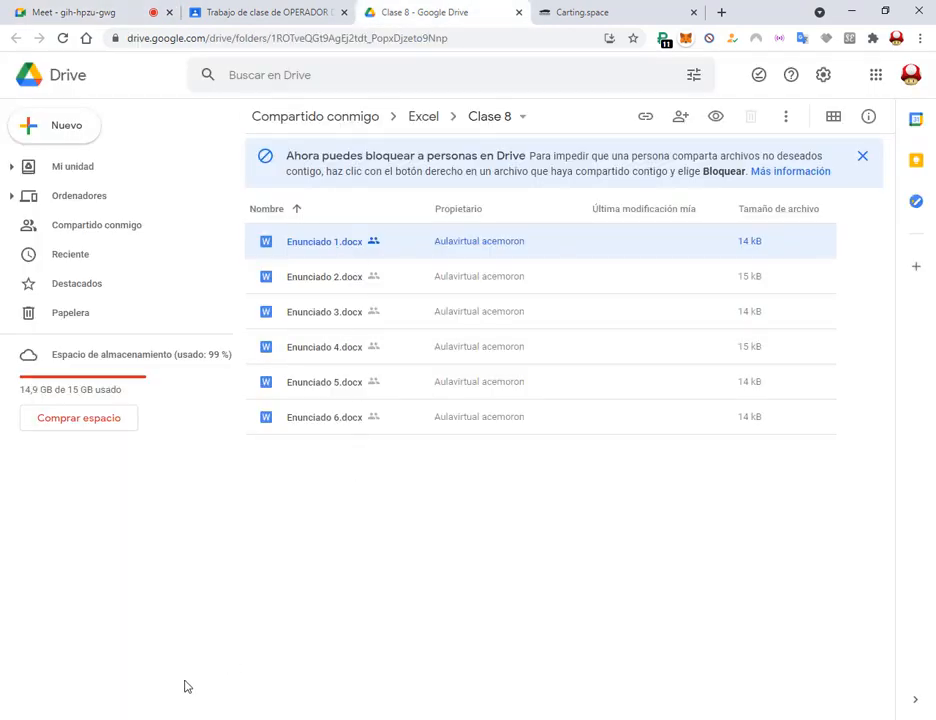
{"action": "key", "text": "alt+Tab"}
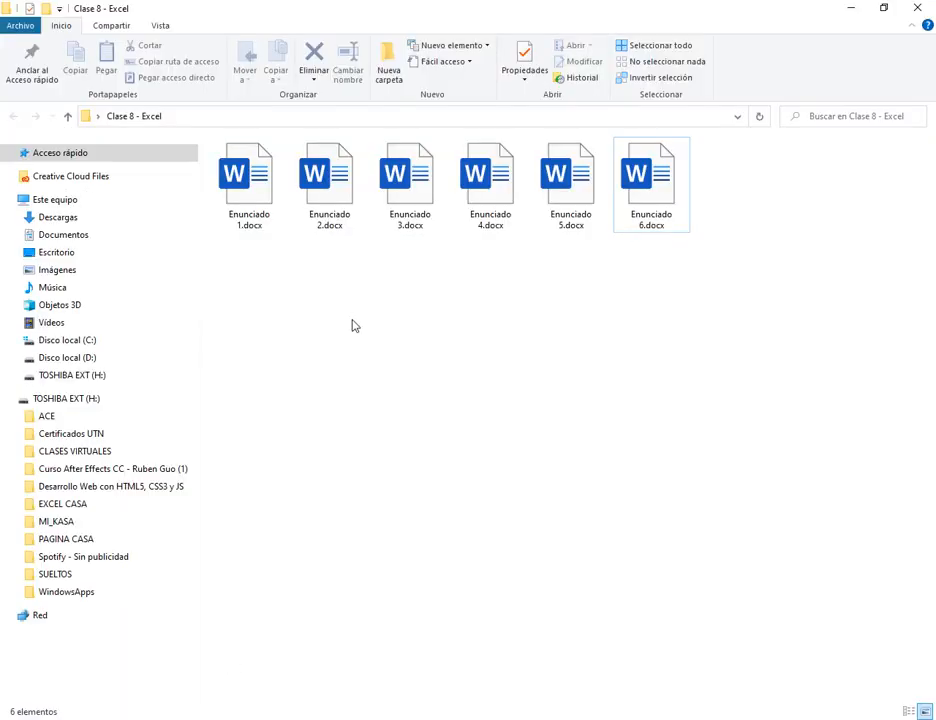
{"action": "double_click", "coordinate": [256, 200]}
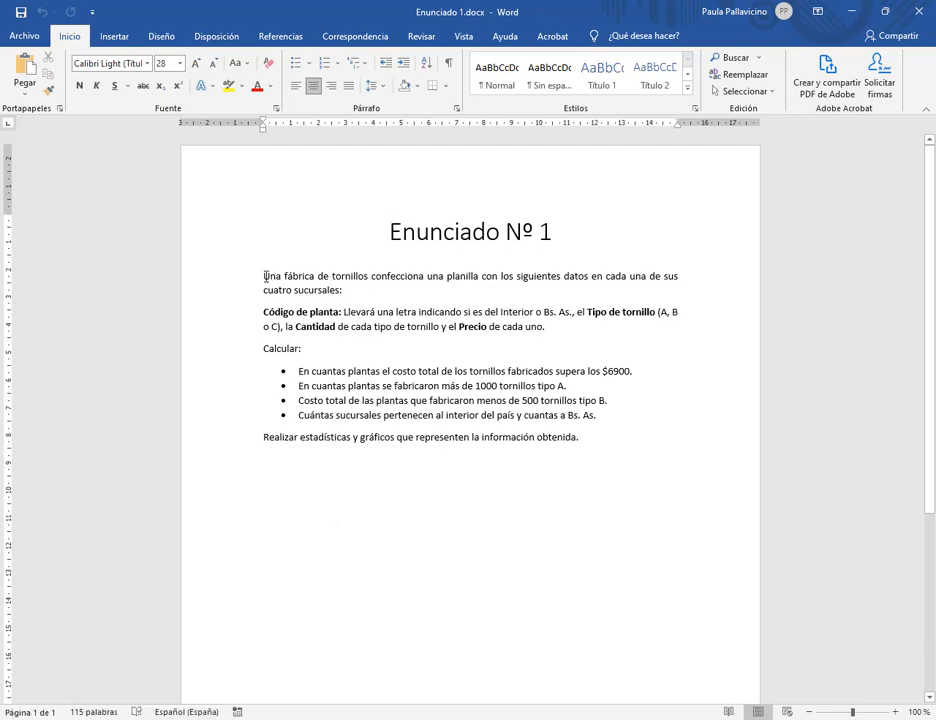
- Read the introduction and the plant data description in Enunciado Nº 1
{"action": "left_click_drag", "start_coordinate": [265, 276], "coordinate": [600, 533]}
{"action": "left_click", "coordinate": [600, 533]}
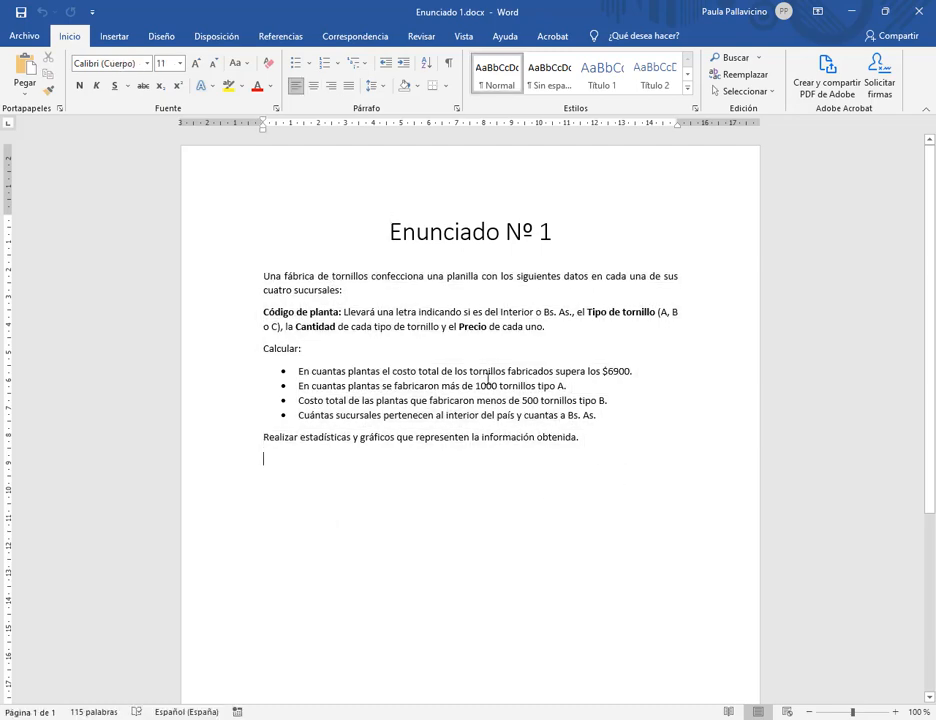
{"action": "left_click_drag", "start_coordinate": [278, 282], "coordinate": [620, 328]}
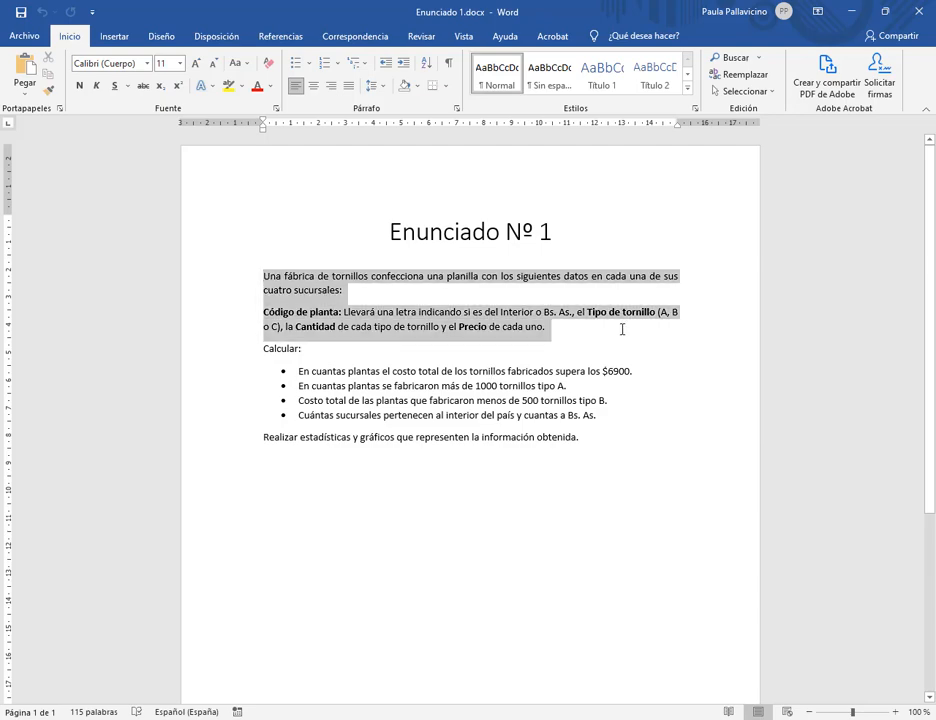
{"action": "left_click", "coordinate": [564, 341]}
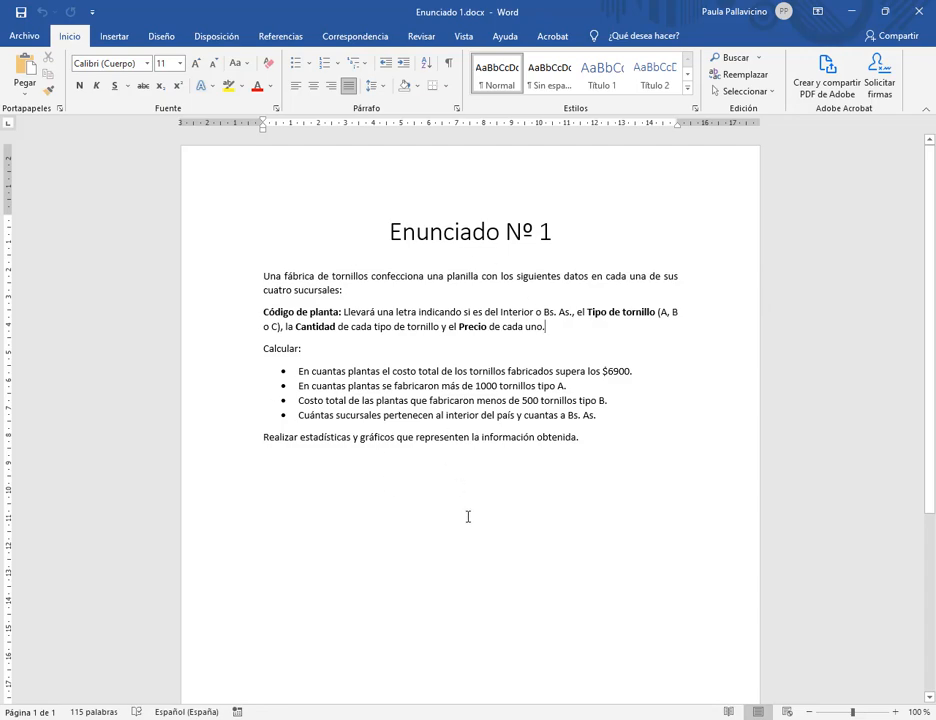
- Switch to Chrome, return to the Meet call and close the Carting.space page
{"action": "mouse_move", "coordinate": [134, 712]}
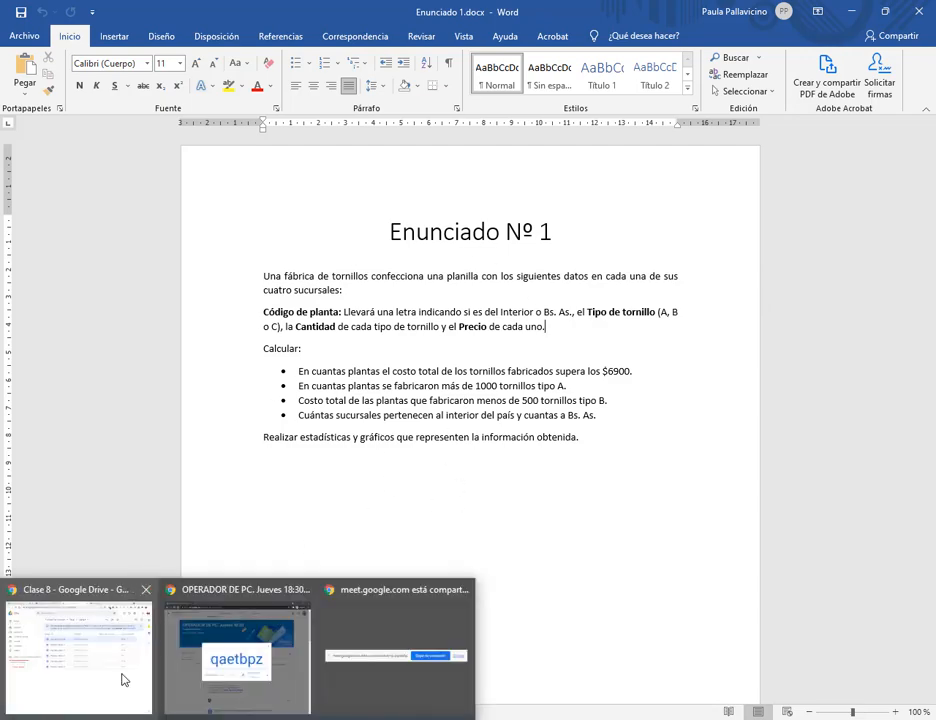
{"action": "left_click", "coordinate": [123, 679]}
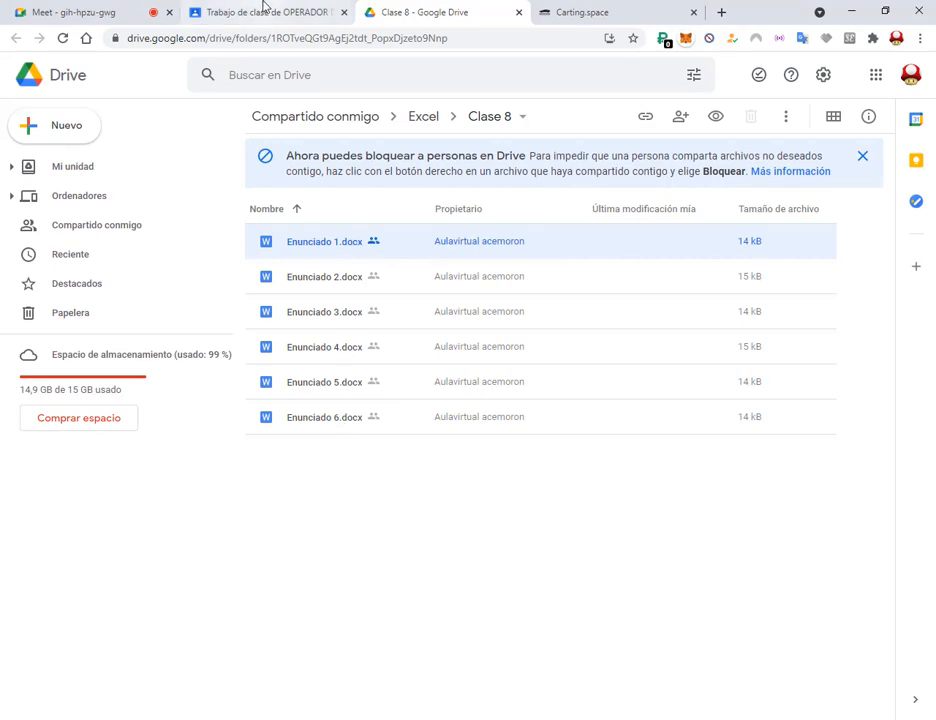
{"action": "left_click", "coordinate": [267, 10]}
{"action": "left_click", "coordinate": [125, 10]}
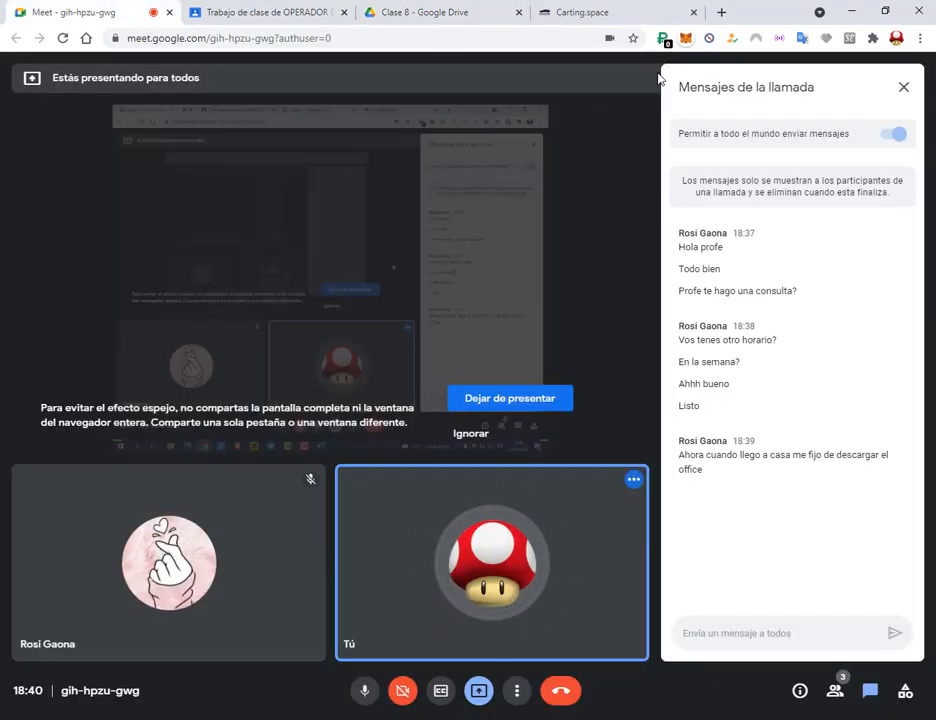
{"action": "left_click", "coordinate": [694, 13]}
- Launch Excel, create a blank workbook and maximize its window
{"action": "left_click", "coordinate": [70, 712]}
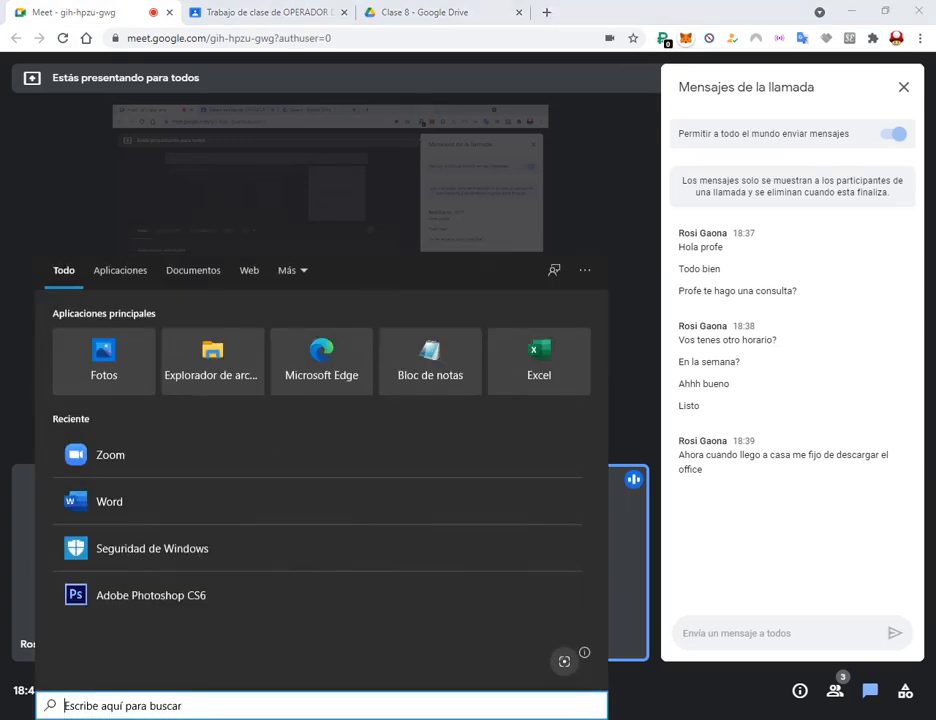
{"action": "left_click", "coordinate": [523, 351]}
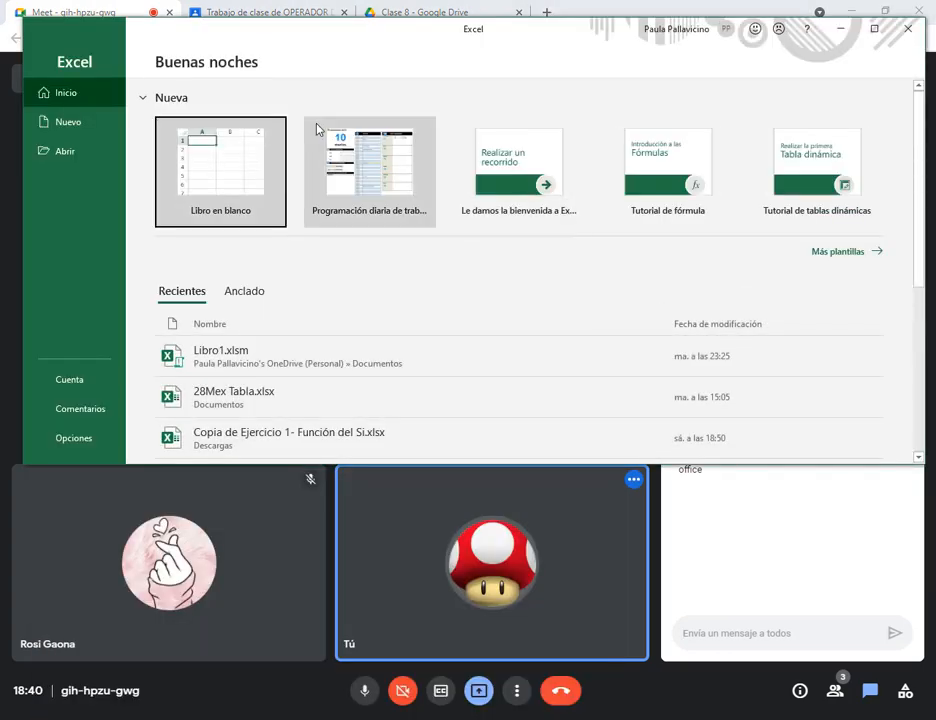
{"action": "left_click", "coordinate": [210, 170]}
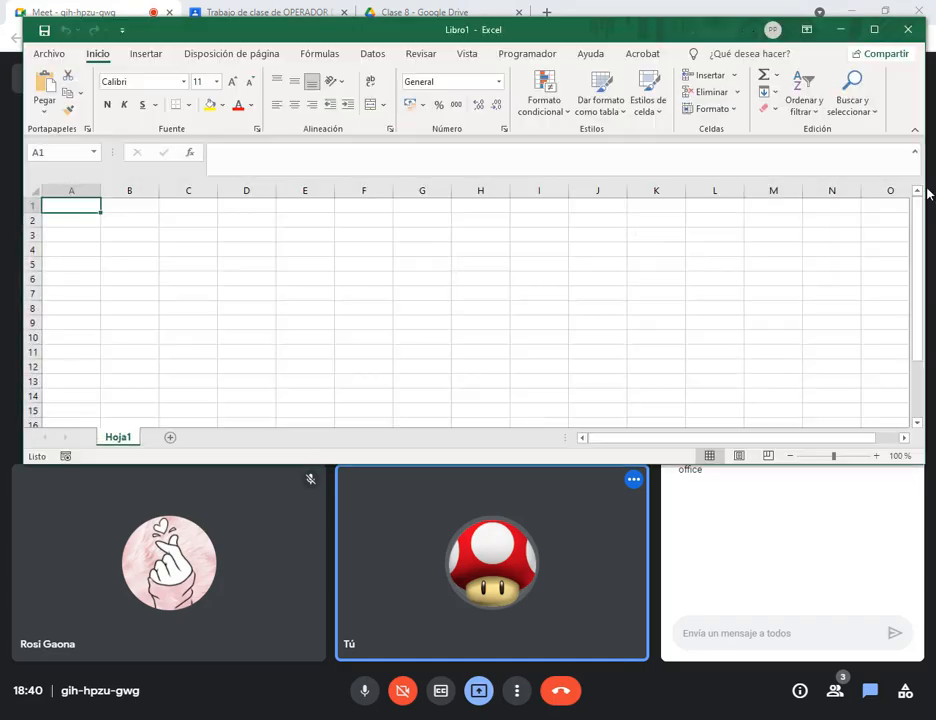
{"action": "left_click", "coordinate": [875, 33]}
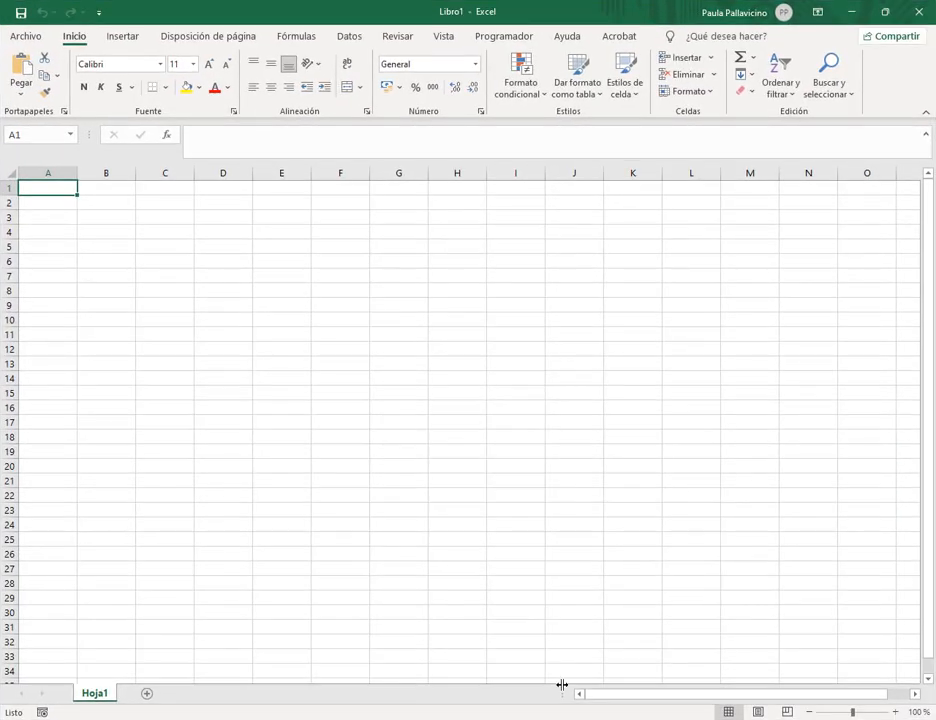
- Switch to Enunciado 1 in Word, mark Código de planta, Tipo de tornillo, Cantidad, Precio and their options on screen, and clear the marks
{"action": "left_click", "coordinate": [437, 717]}
{"action": "left_click", "coordinate": [531, 345]}
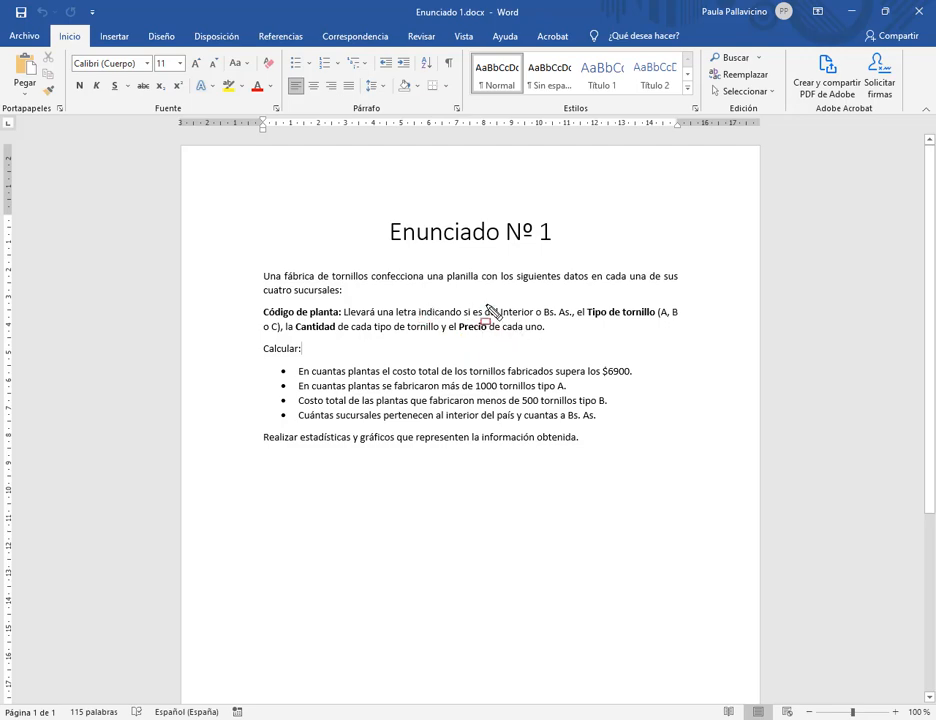
{"action": "left_click_drag", "start_coordinate": [497, 302], "coordinate": [572, 322]}
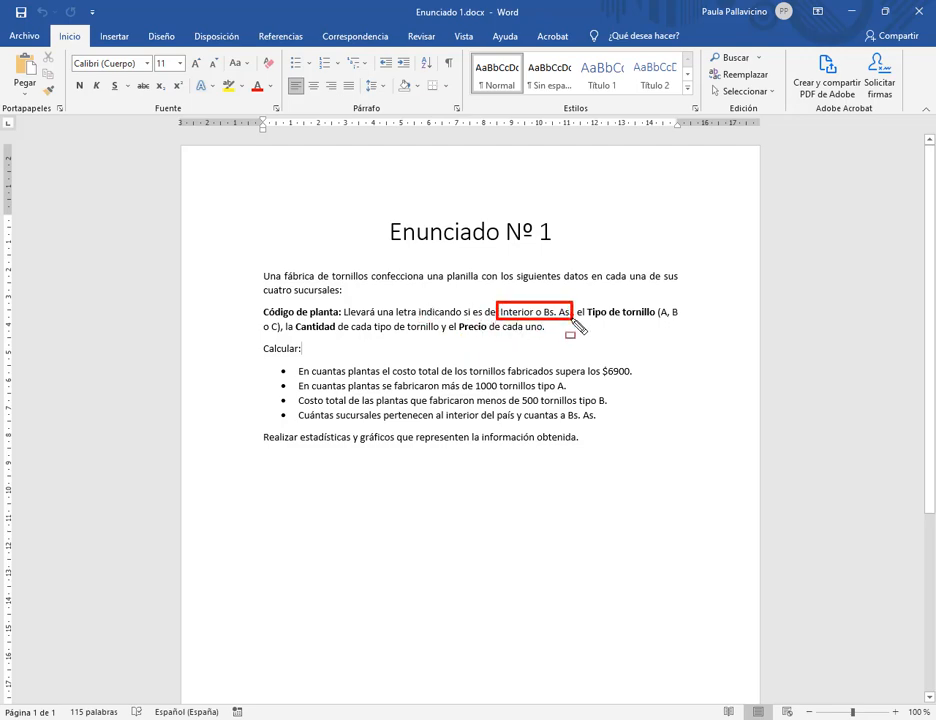
{"action": "left_click_drag", "start_coordinate": [261, 321], "coordinate": [338, 320]}
{"action": "left_click_drag", "start_coordinate": [588, 318], "coordinate": [688, 320]}
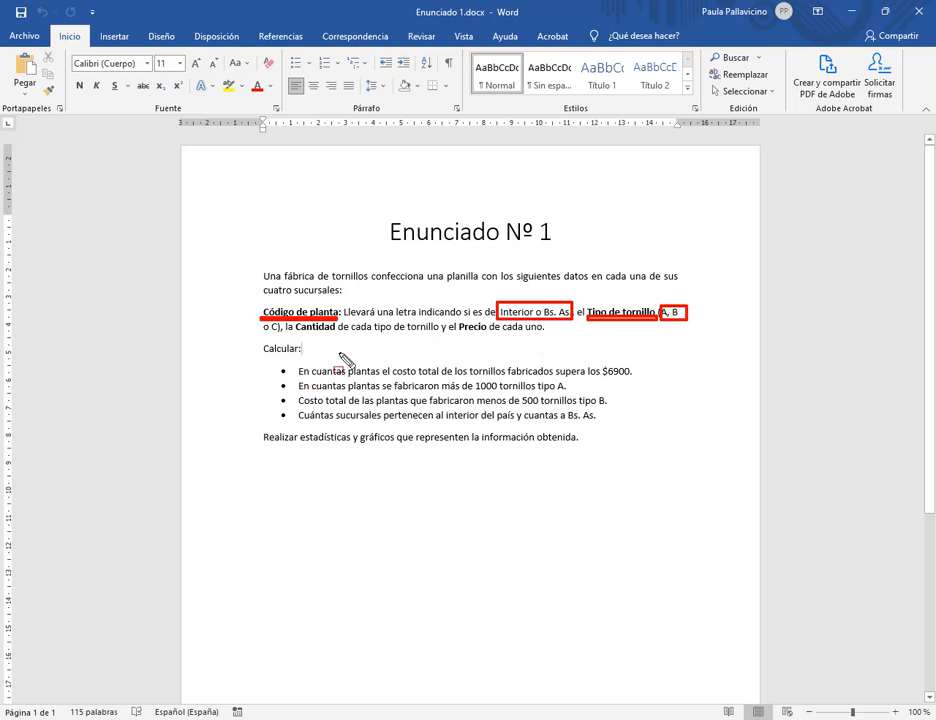
{"action": "left_click_drag", "start_coordinate": [296, 336], "coordinate": [336, 336]}
{"action": "left_click_drag", "start_coordinate": [456, 336], "coordinate": [484, 336]}
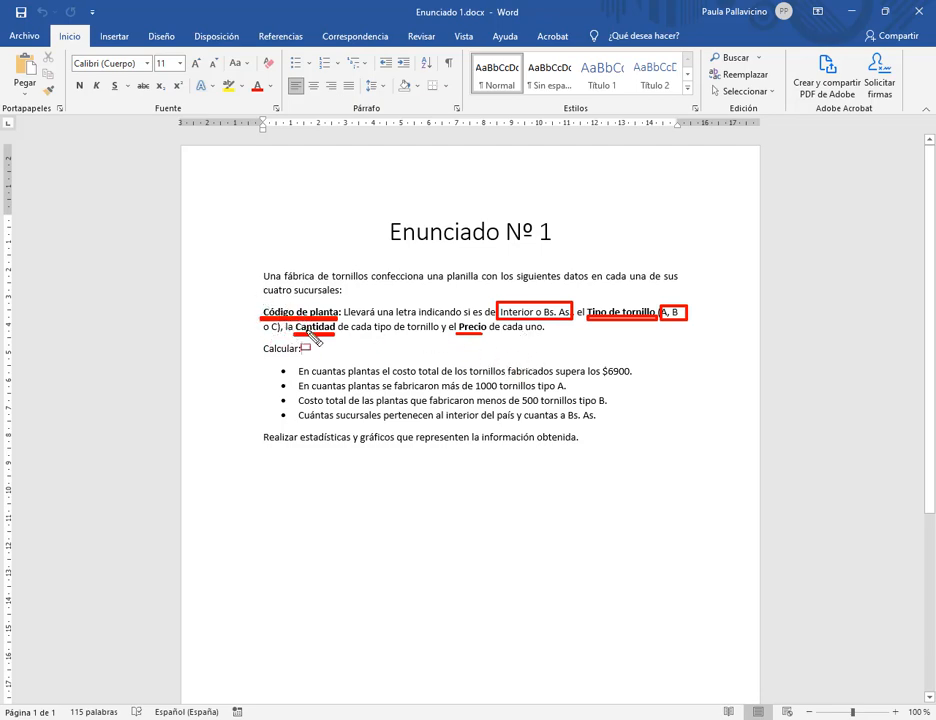
{"action": "key", "text": "Escape"}
- Review the required calculations, marking the Calcular section, Cantidad, 1000 and "menos de 500" on screen, and clear the marks
{"action": "left_click_drag", "start_coordinate": [279, 312], "coordinate": [305, 312]}
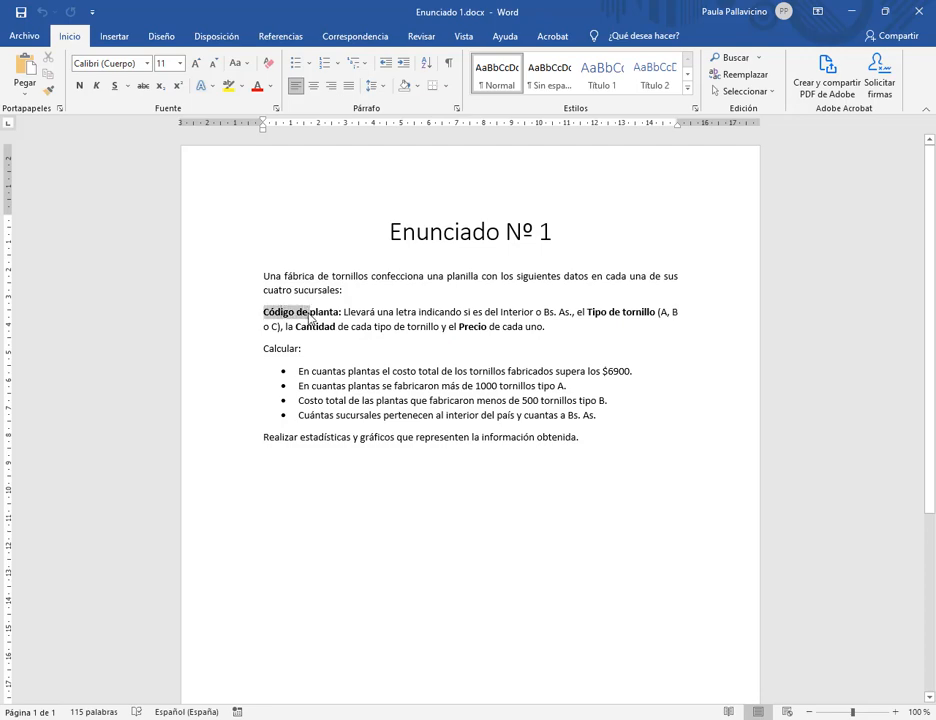
{"action": "left_click", "coordinate": [633, 313]}
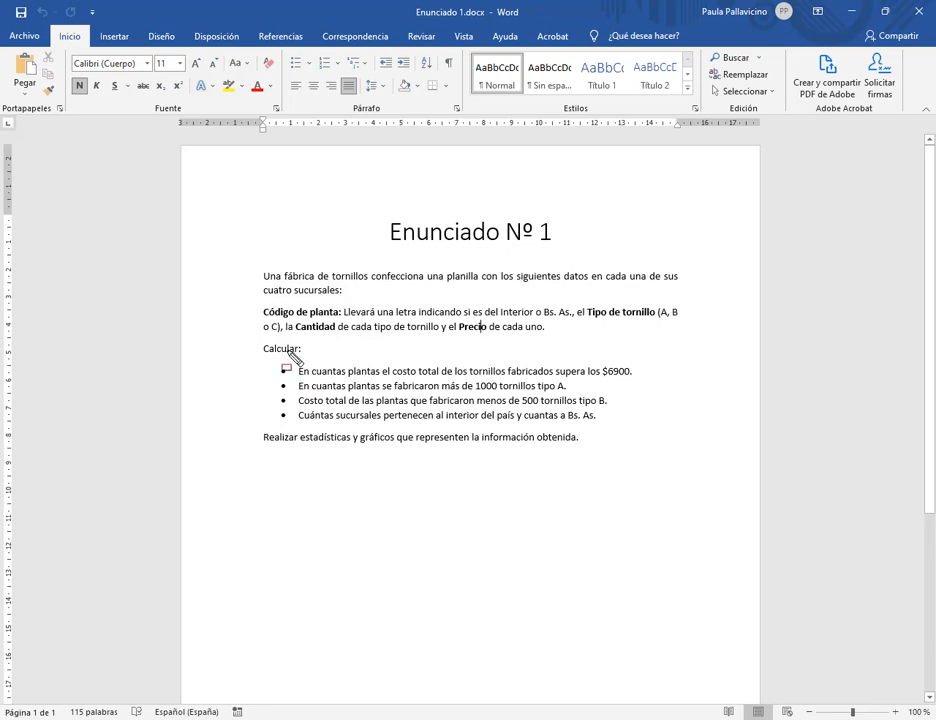
{"action": "left_click_drag", "start_coordinate": [255, 342], "coordinate": [648, 453]}
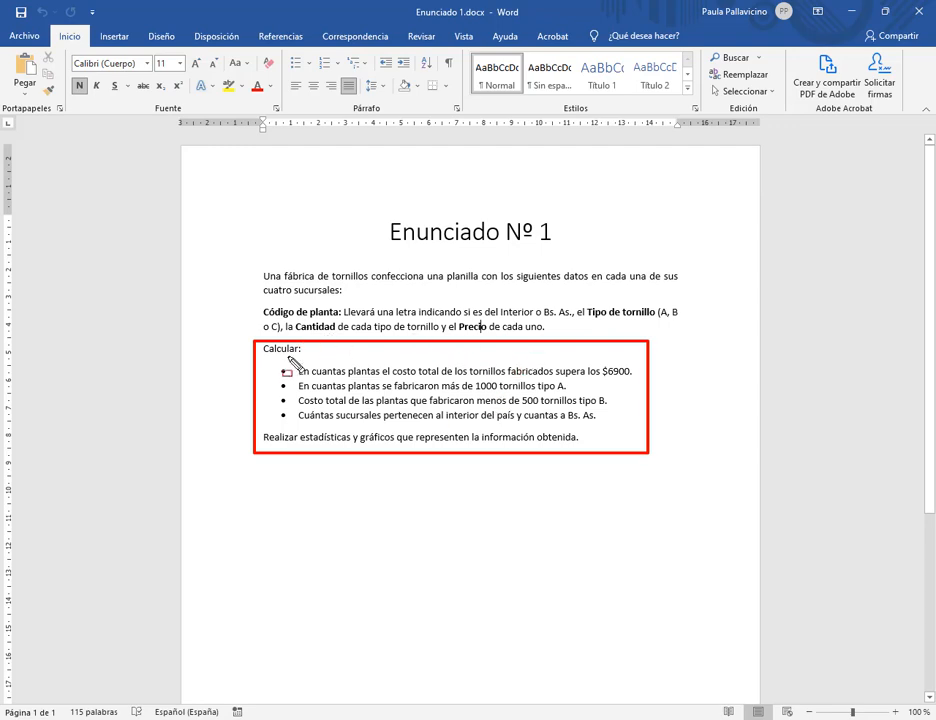
{"action": "left_click_drag", "start_coordinate": [294, 319], "coordinate": [339, 335]}
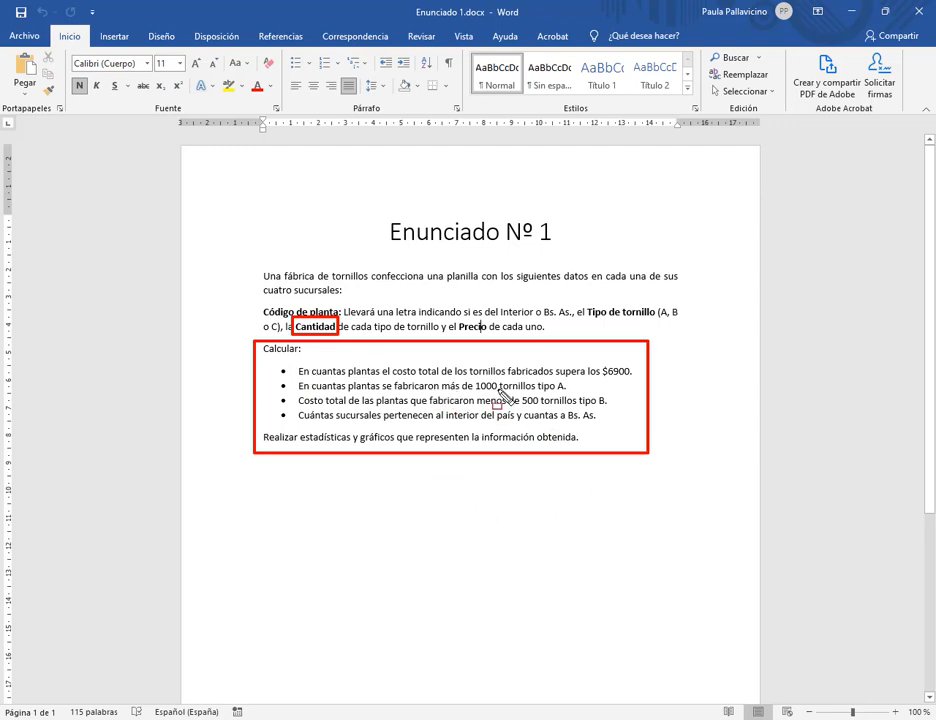
{"action": "left_click_drag", "start_coordinate": [471, 377], "coordinate": [498, 394]}
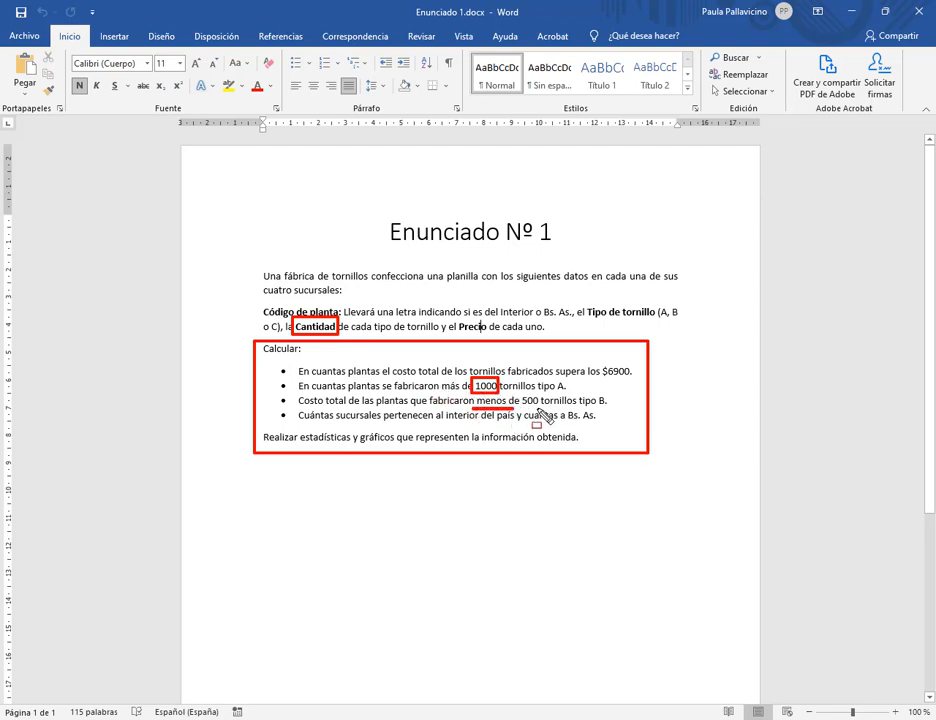
{"action": "left_click_drag", "start_coordinate": [472, 408], "coordinate": [545, 408]}
{"action": "key", "text": "Escape"}
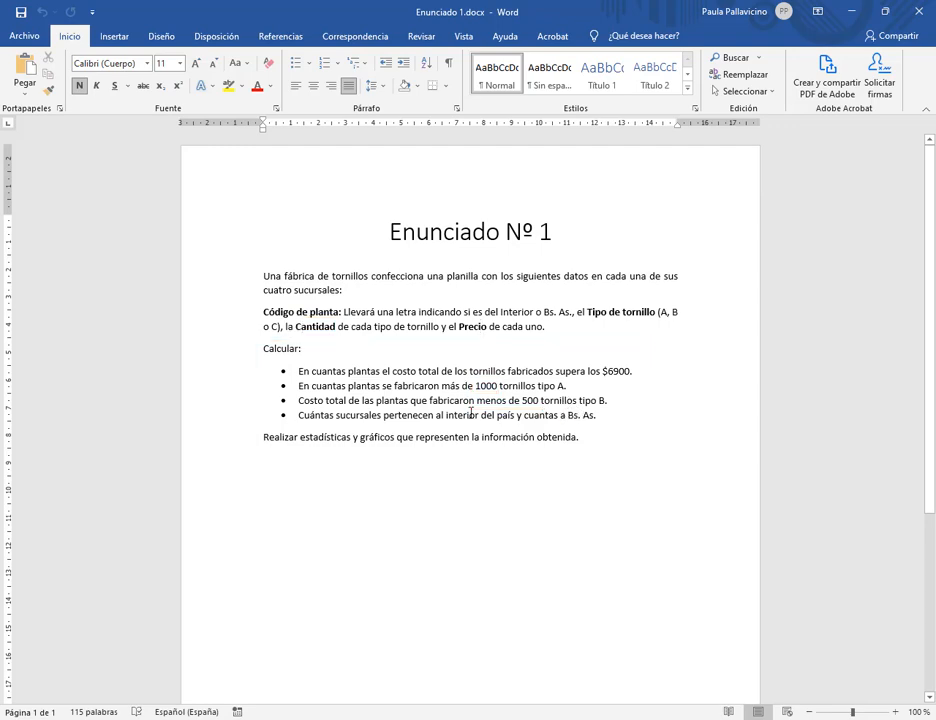
{"action": "left_click", "coordinate": [460, 414]}
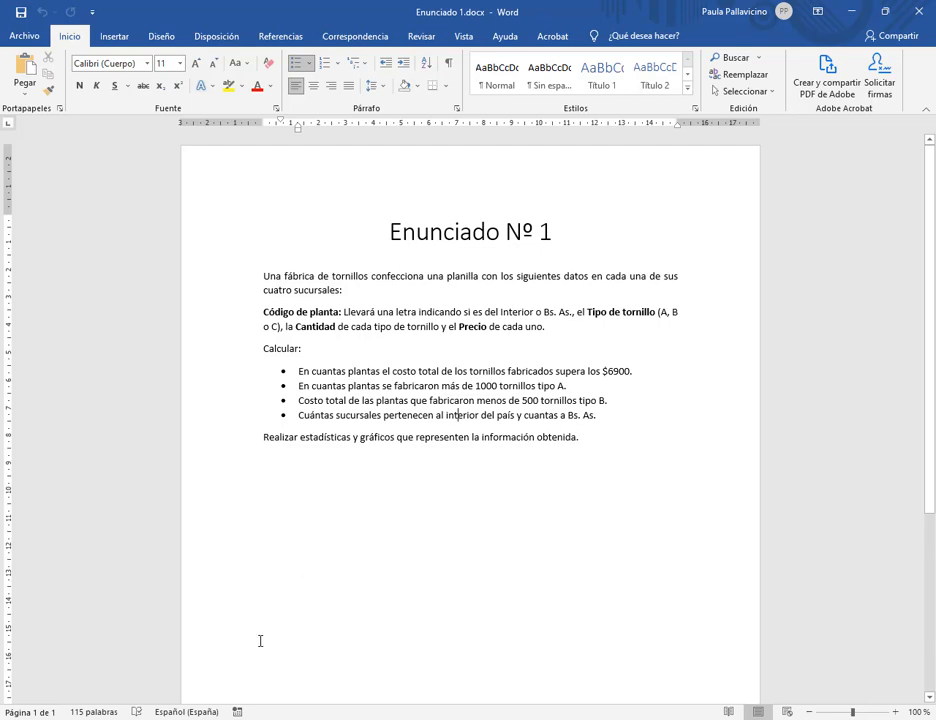
- Switch to Excel, restore the Libro1 window to a smaller size and place it below the exercise text so both stay visible
{"action": "left_click", "coordinate": [110, 620]}
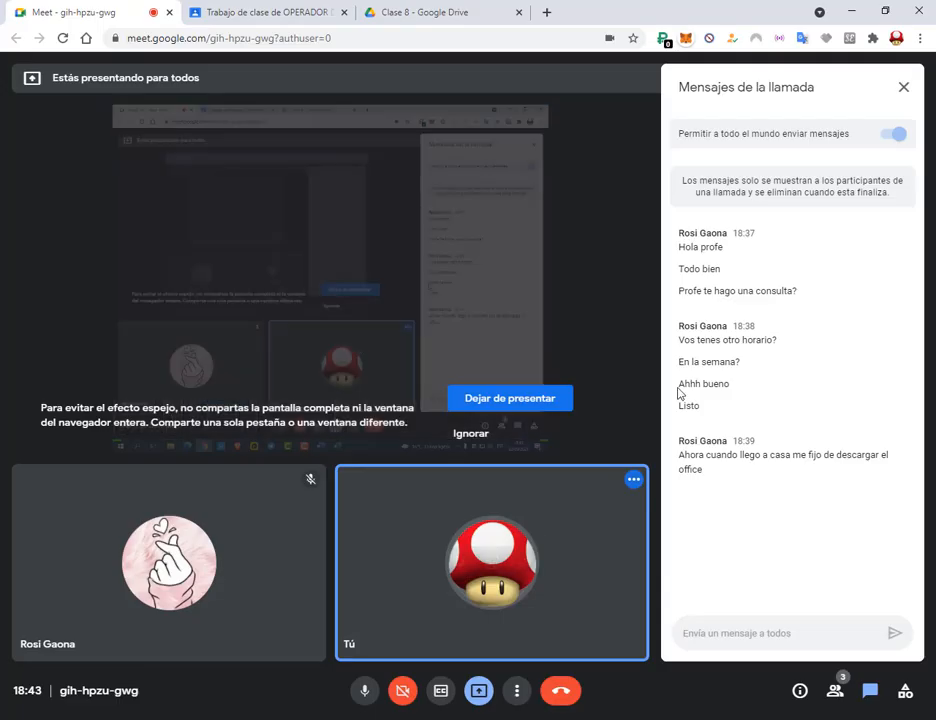
{"action": "left_click", "coordinate": [476, 718]}
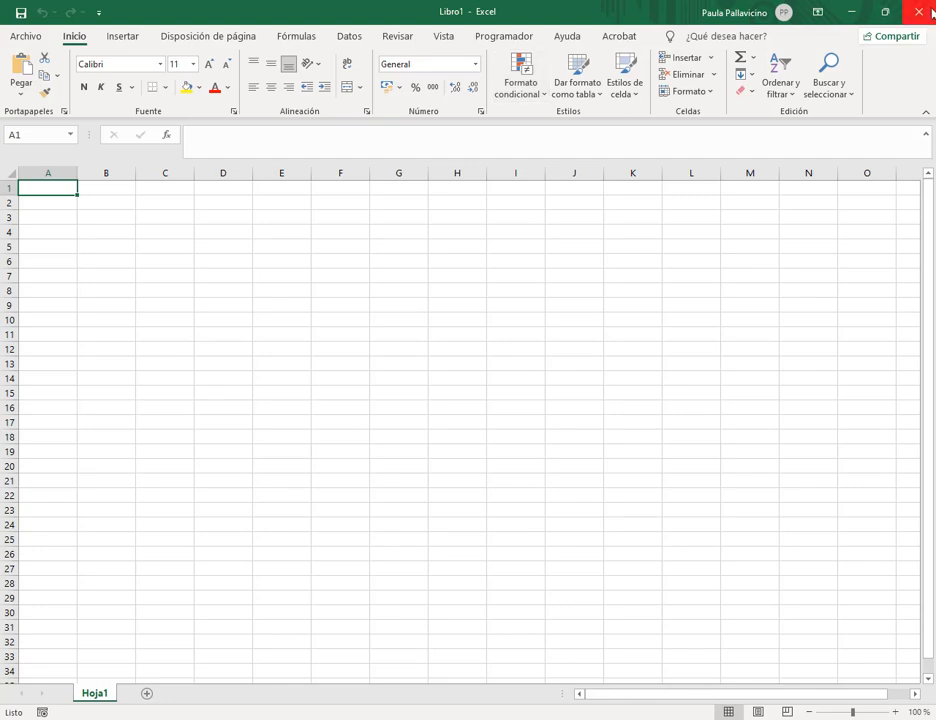
{"action": "left_click", "coordinate": [495, 718]}
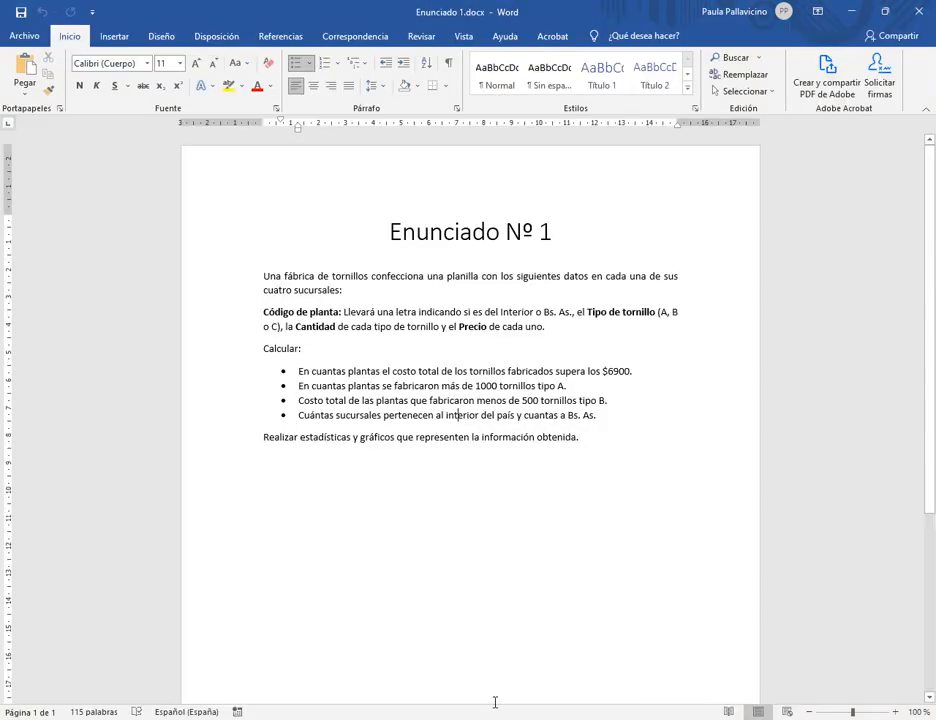
{"action": "left_click", "coordinate": [478, 718]}
{"action": "left_click", "coordinate": [886, 12]}
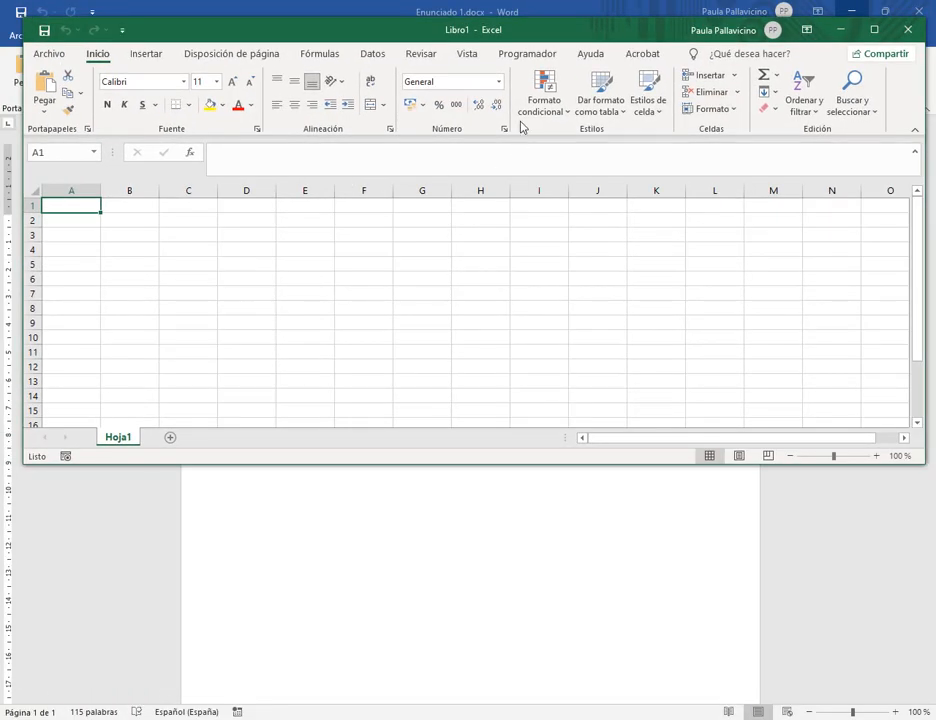
{"action": "left_click_drag", "start_coordinate": [581, 31], "coordinate": [589, 372]}
{"action": "scroll", "coordinate": [539, 263], "scroll_direction": "down", "scroll_amount": 2}
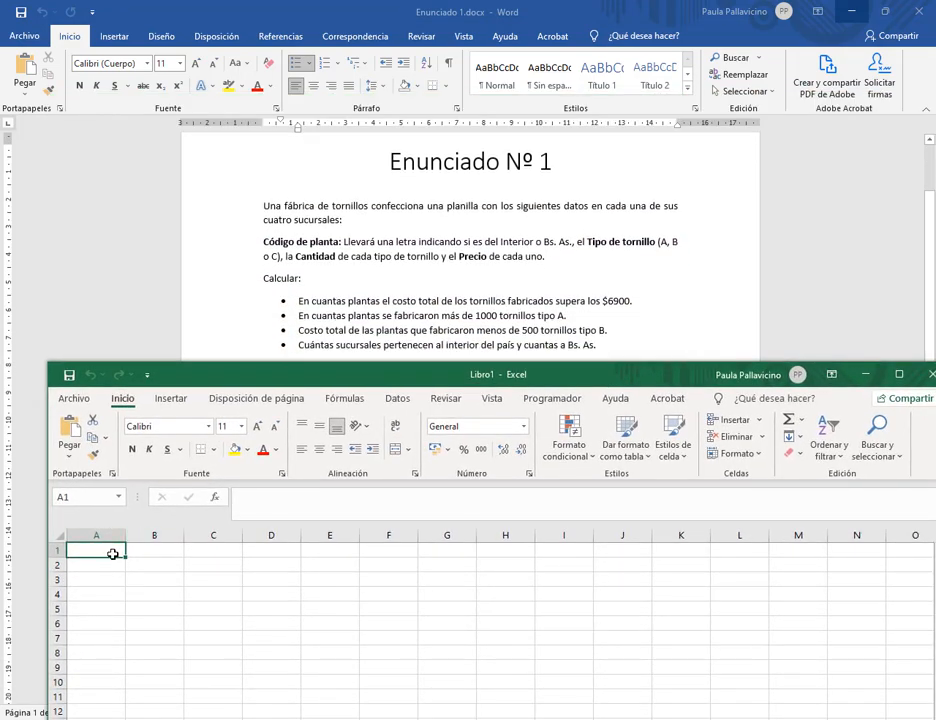
- Enter the headers Código de planta, Tipo de tornillo, Cantidad and Precio in cells A1 to D1
{"action": "type", "text": "C"}
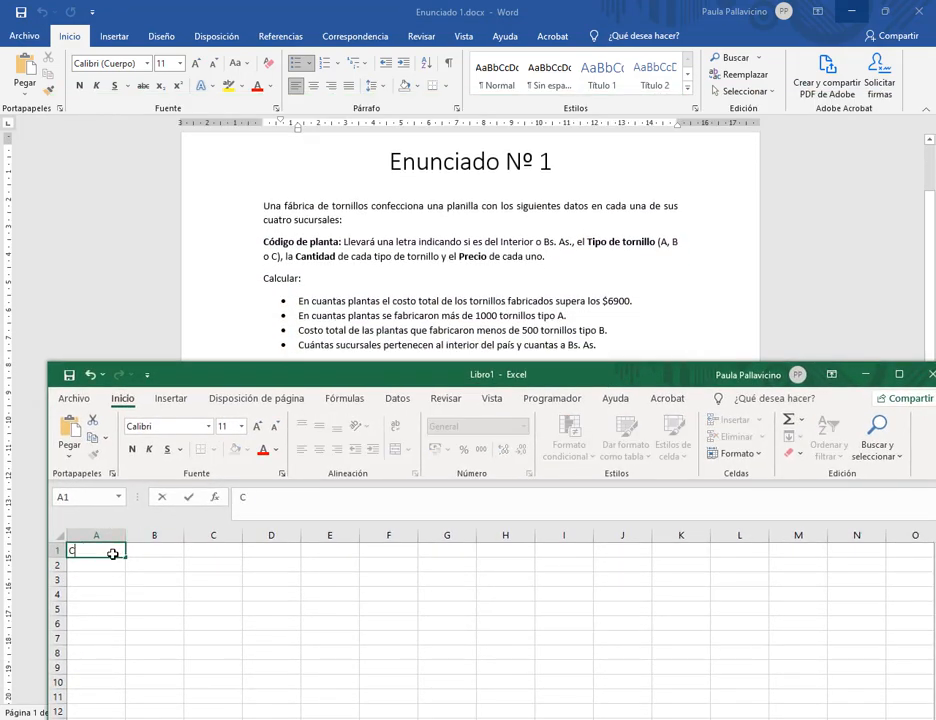
{"action": "type", "text": "ódigo de planta"}
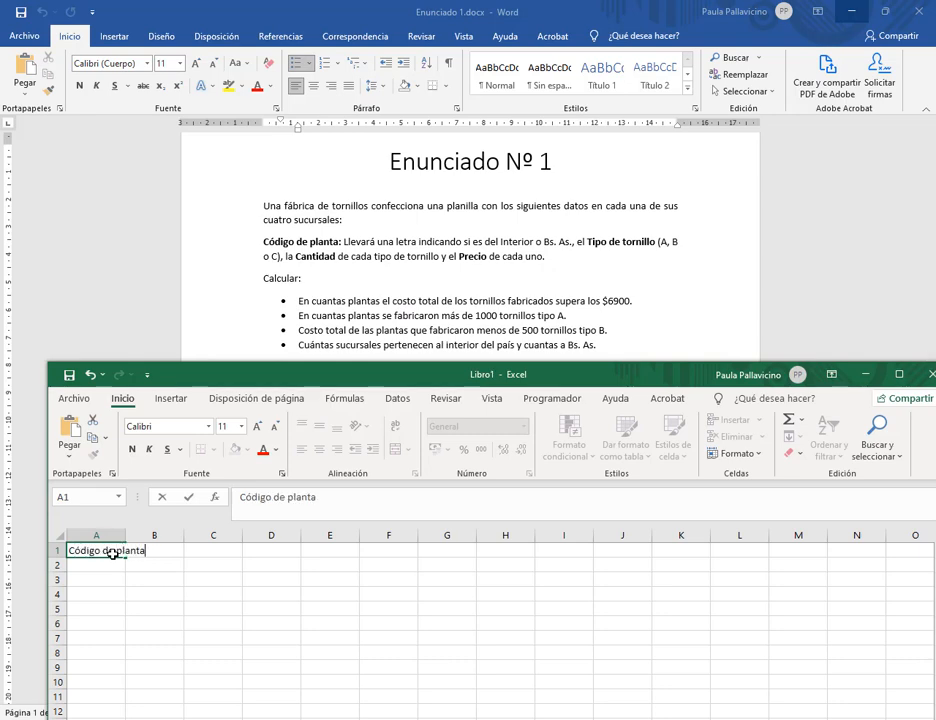
{"action": "key", "text": "Tab"}
{"action": "type", "text": "Ti"}
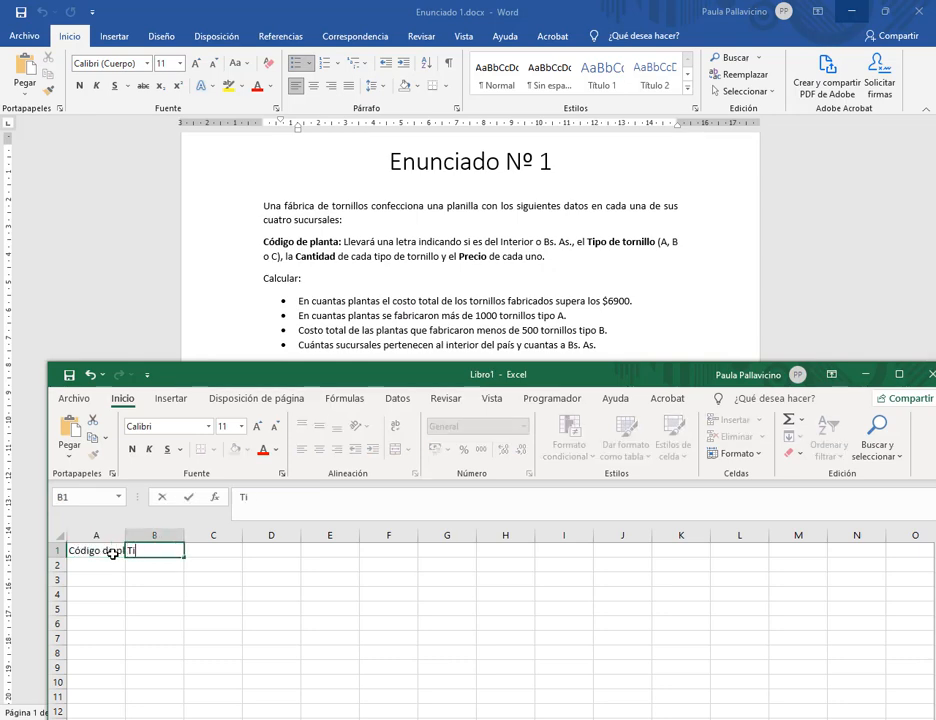
{"action": "type", "text": "po de tornillo"}
{"action": "key", "text": "Tab"}
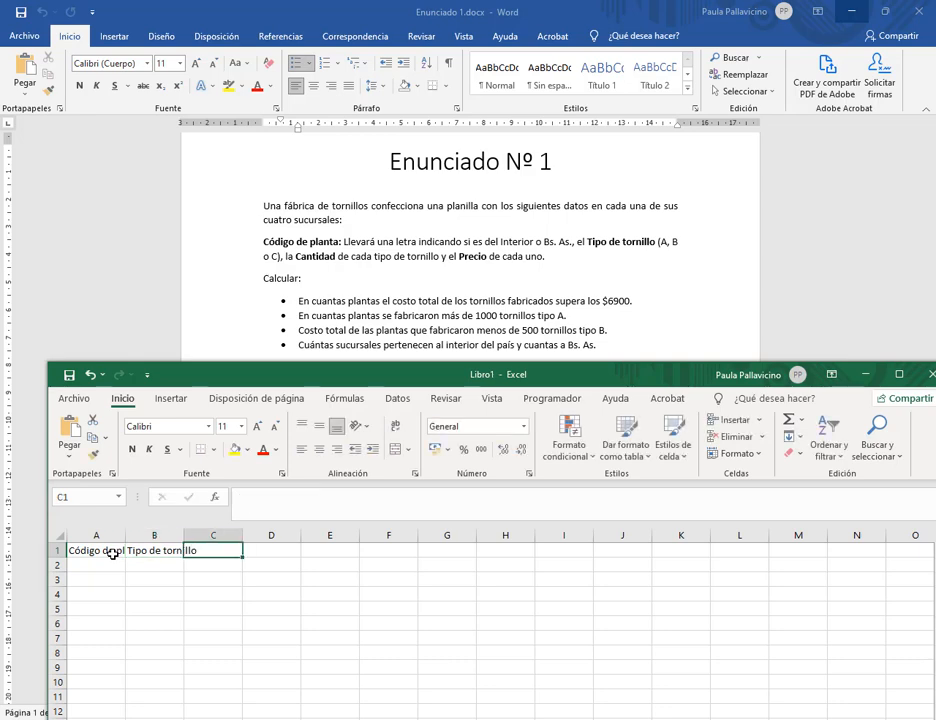
{"action": "type", "text": "Cantidad"}
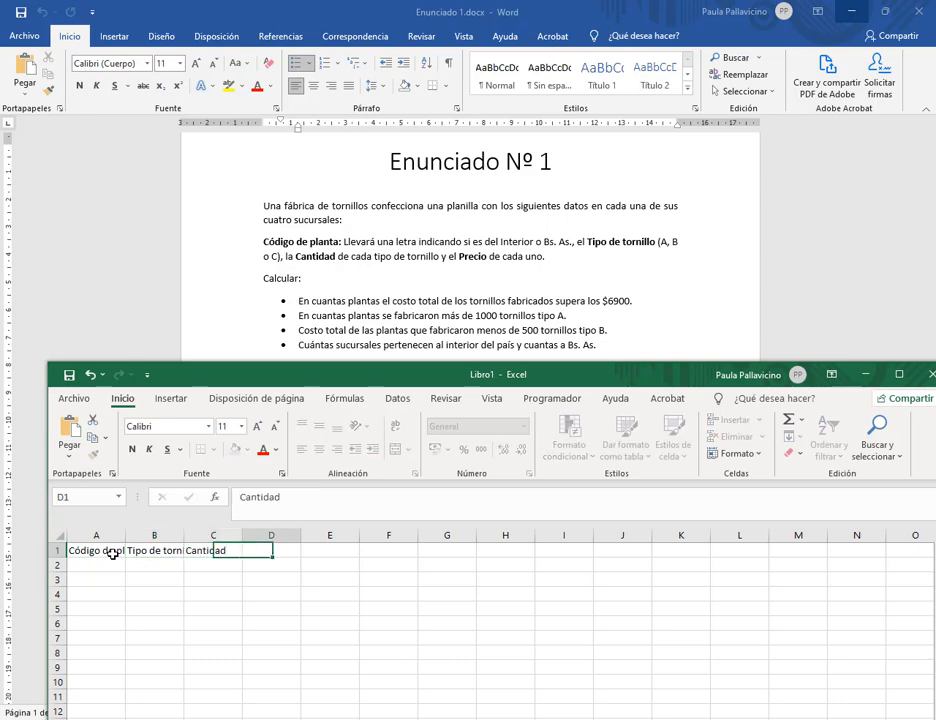
{"action": "key", "text": "Tab"}
{"action": "type", "text": "Precio"}
{"action": "key", "text": "Return"}
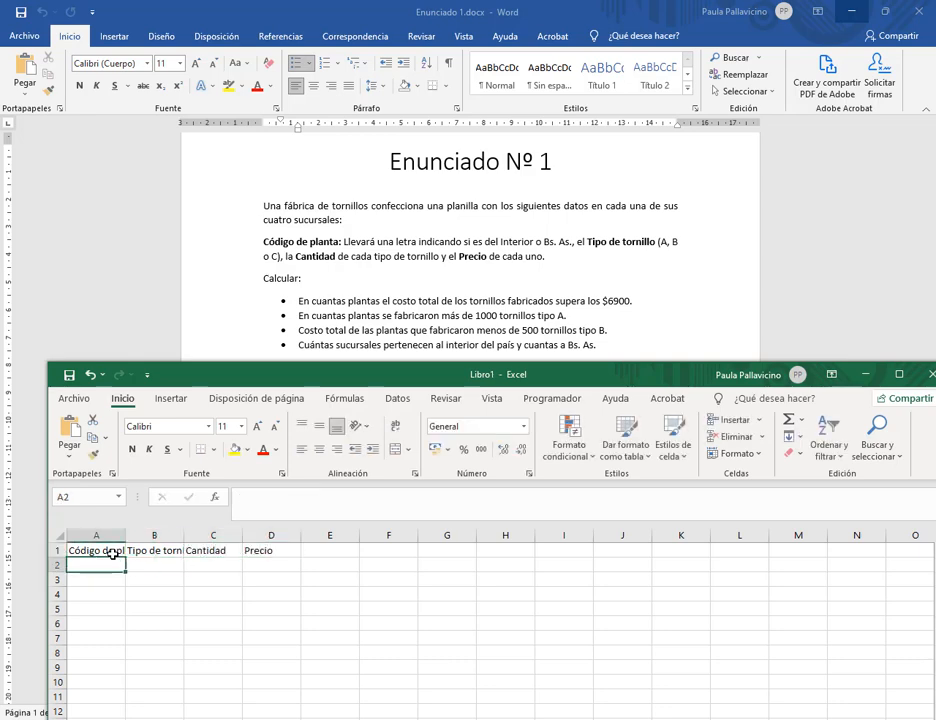
- Center the headers in A1:D1 horizontally and vertically and wrap their text
{"action": "left_click_drag", "start_coordinate": [112, 550], "coordinate": [270, 550]}
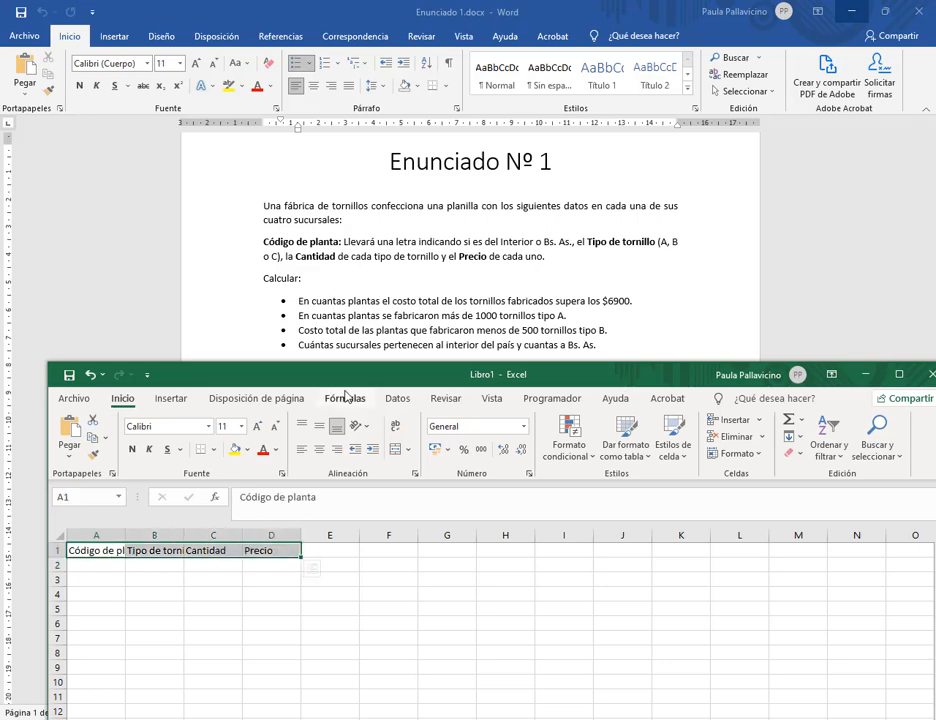
{"action": "left_click", "coordinate": [320, 449]}
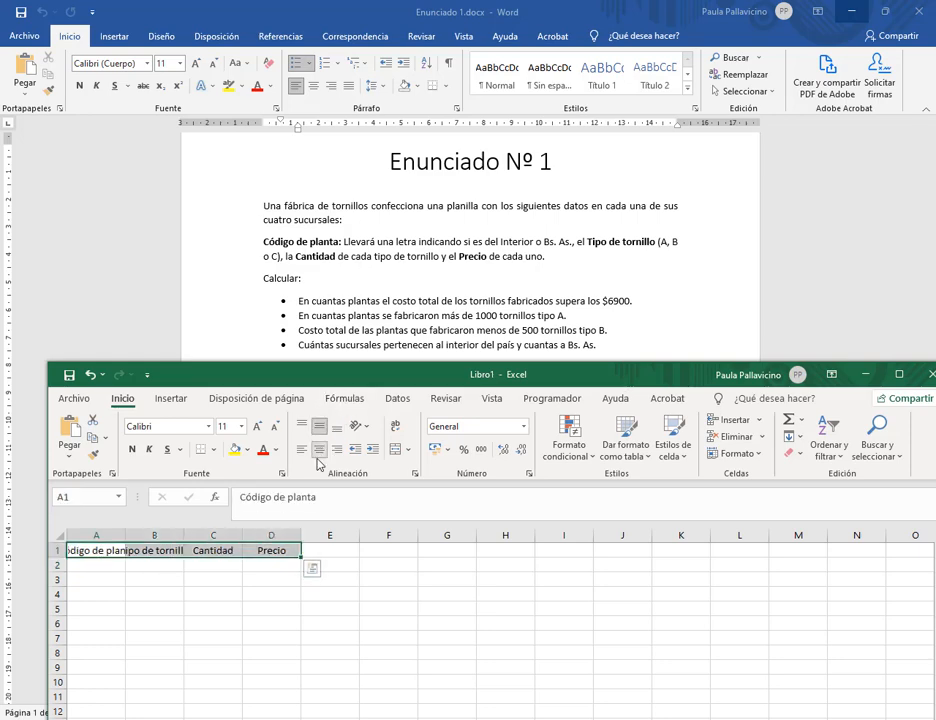
{"action": "left_click", "coordinate": [396, 426]}
{"action": "left_click", "coordinate": [221, 591]}
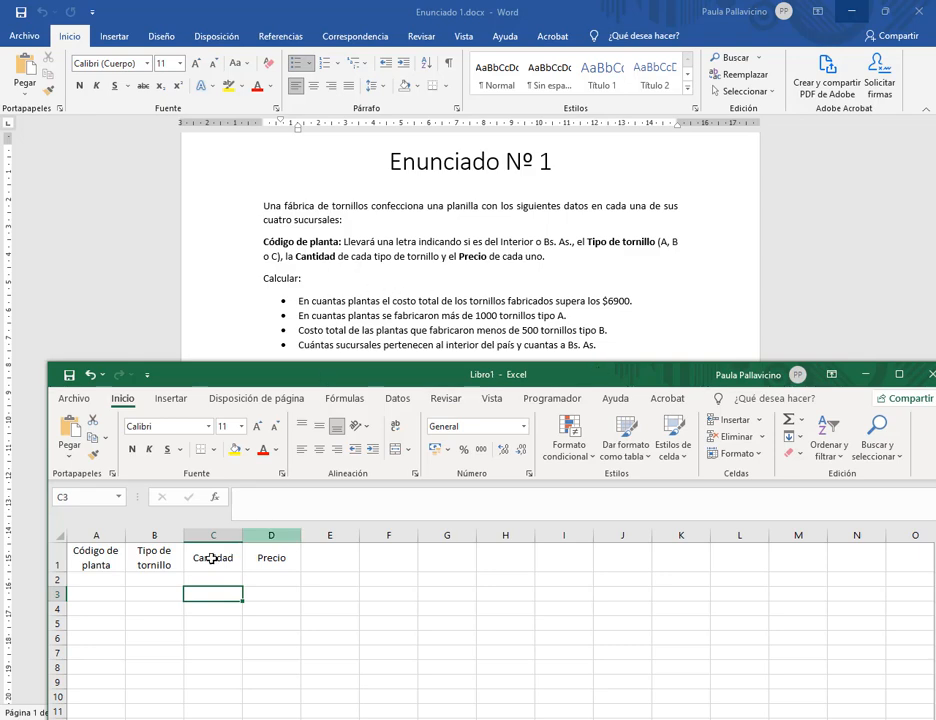
- Mark the empty cells under Código de planta and Tipo de tornillo, and maximize the Libro1 window
{"action": "left_click_drag", "start_coordinate": [110, 578], "coordinate": [109, 664]}
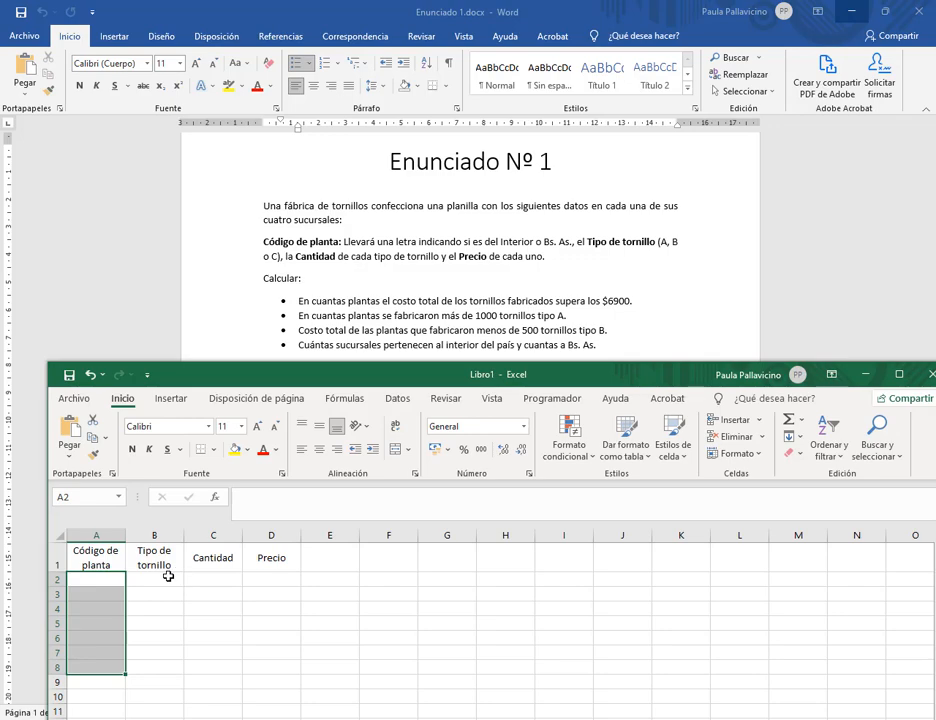
{"action": "left_click_drag", "start_coordinate": [167, 574], "coordinate": [167, 607]}
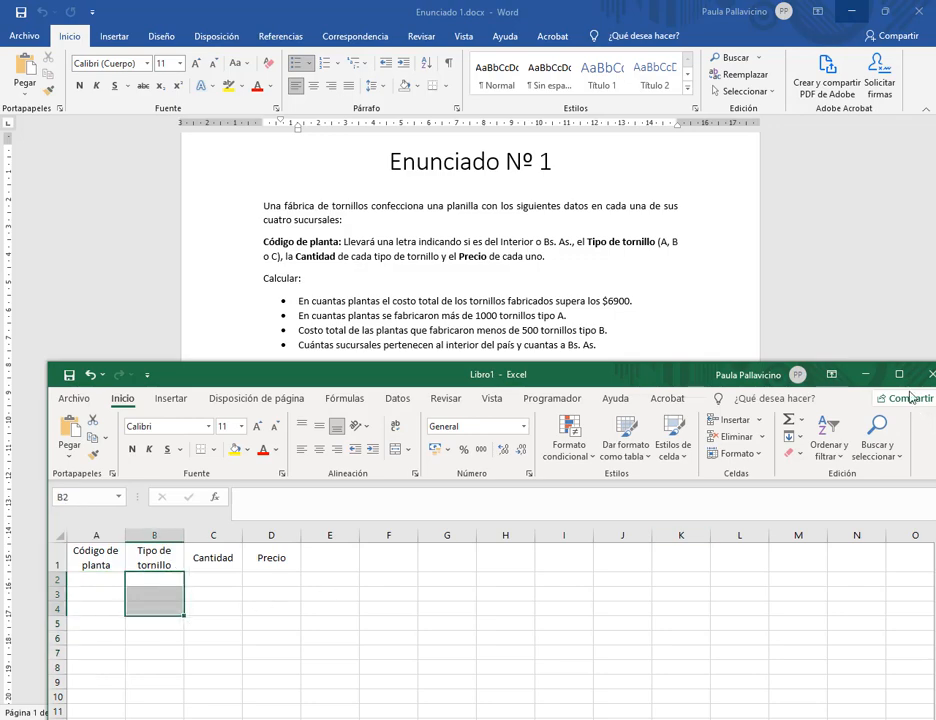
{"action": "left_click", "coordinate": [899, 375]}
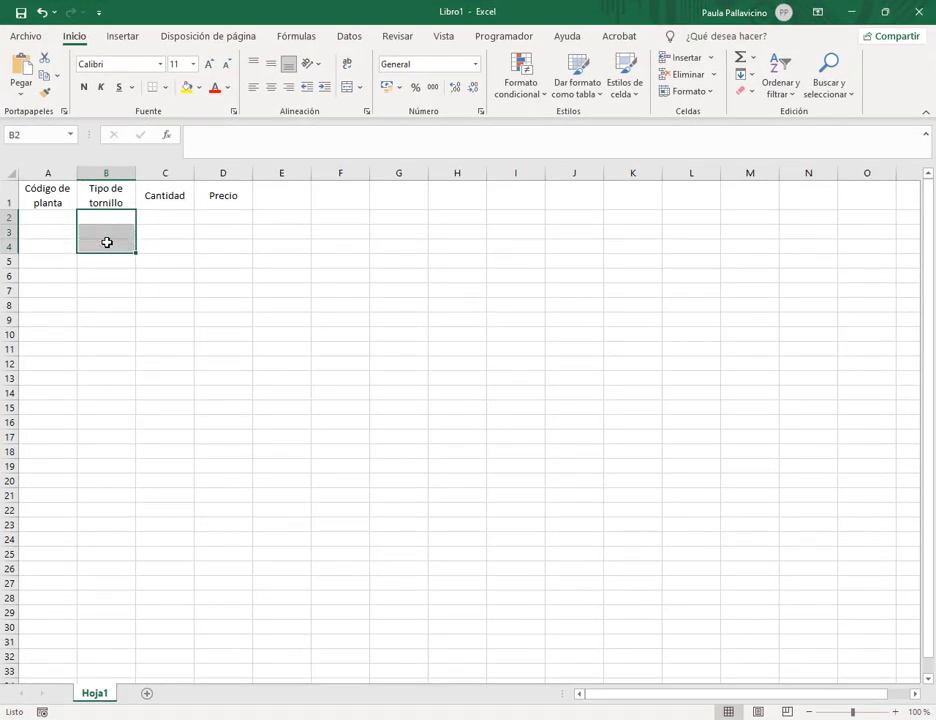
- Apply all borders to the range A1:D16 to outline the data table
{"action": "left_click_drag", "start_coordinate": [56, 215], "coordinate": [231, 246]}
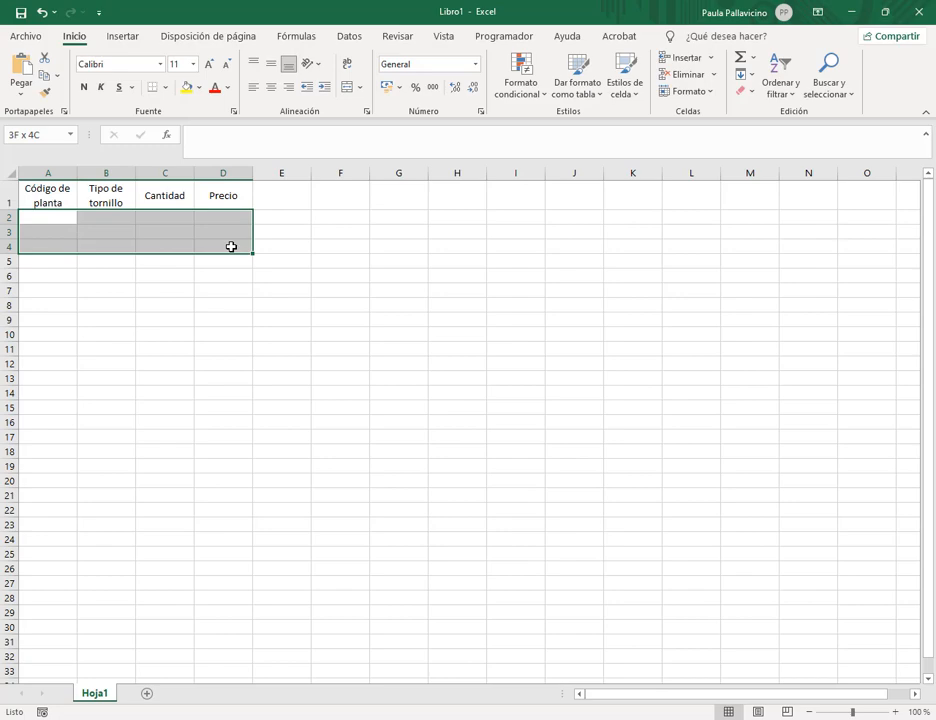
{"action": "left_click", "coordinate": [113, 217]}
{"action": "left_click_drag", "start_coordinate": [113, 217], "coordinate": [120, 395]}
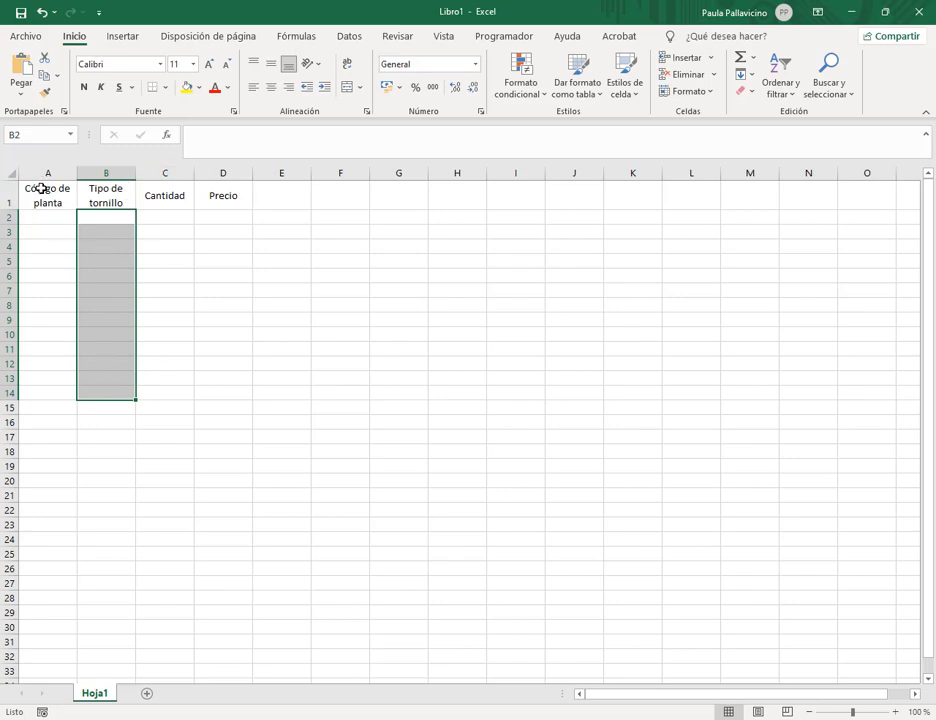
{"action": "left_click_drag", "start_coordinate": [71, 203], "coordinate": [238, 418]}
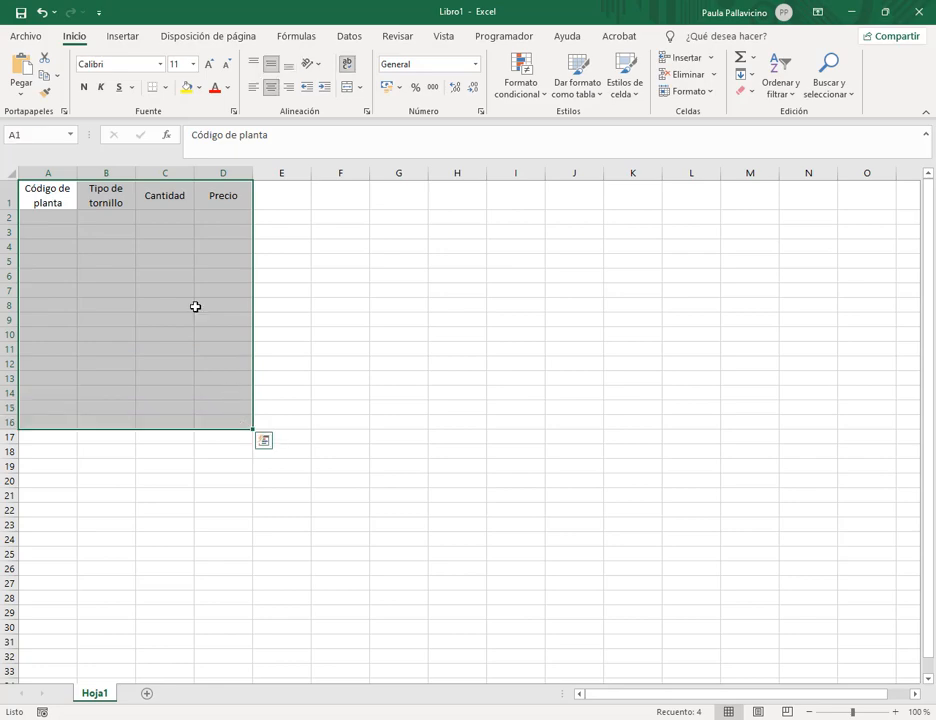
{"action": "left_click", "coordinate": [167, 88]}
{"action": "left_click", "coordinate": [188, 231]}
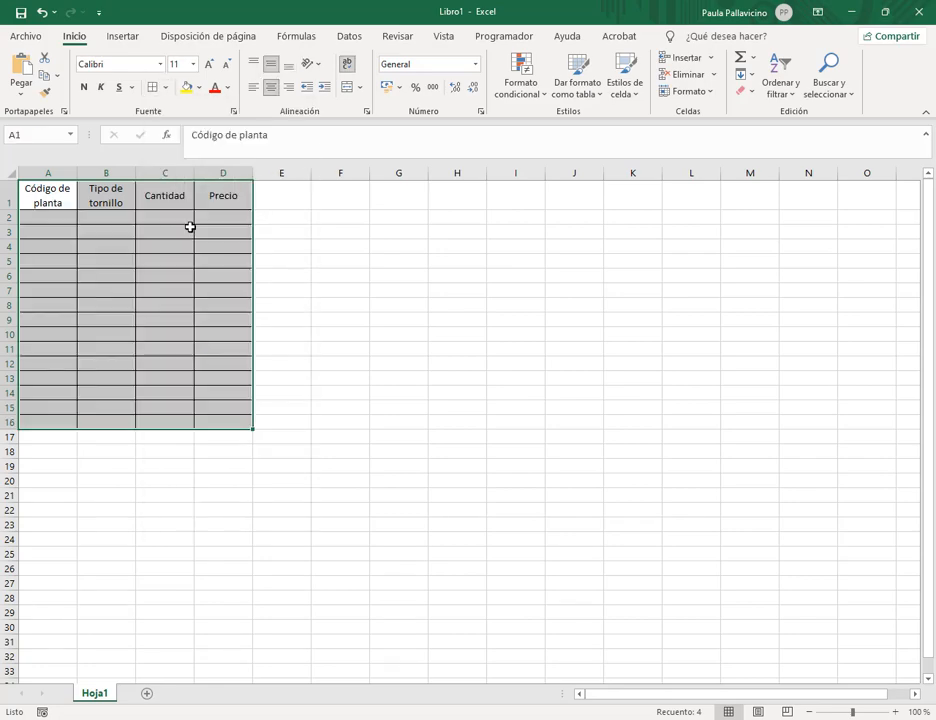
{"action": "left_click", "coordinate": [396, 232]}
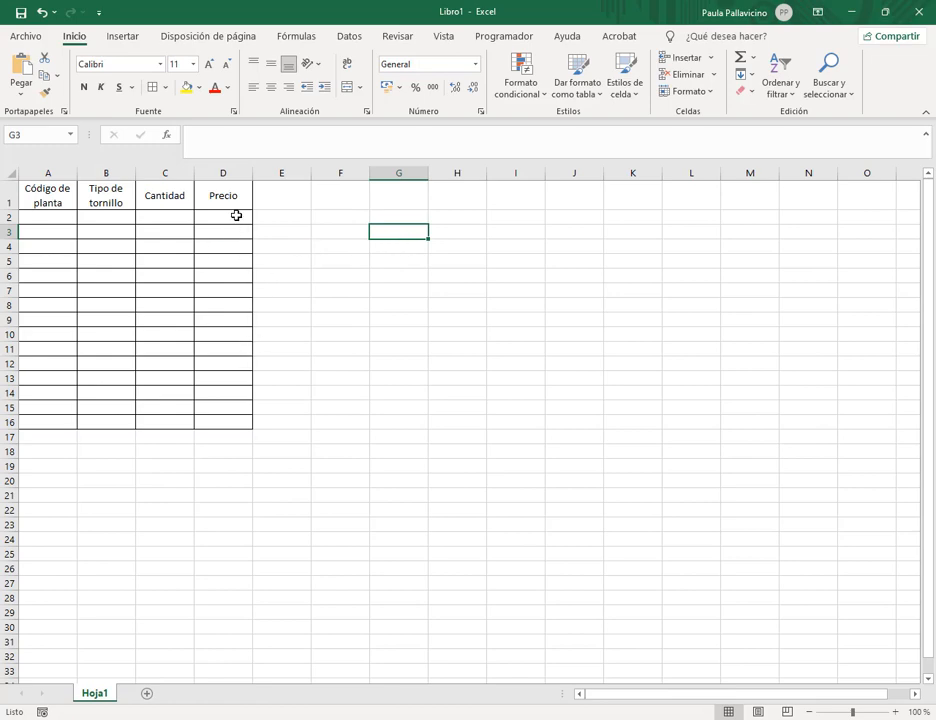
- Shrink the workbook window to consult the exercise text in Word, and maximize it again
{"action": "left_click", "coordinate": [236, 215]}
{"action": "left_click", "coordinate": [52, 221]}
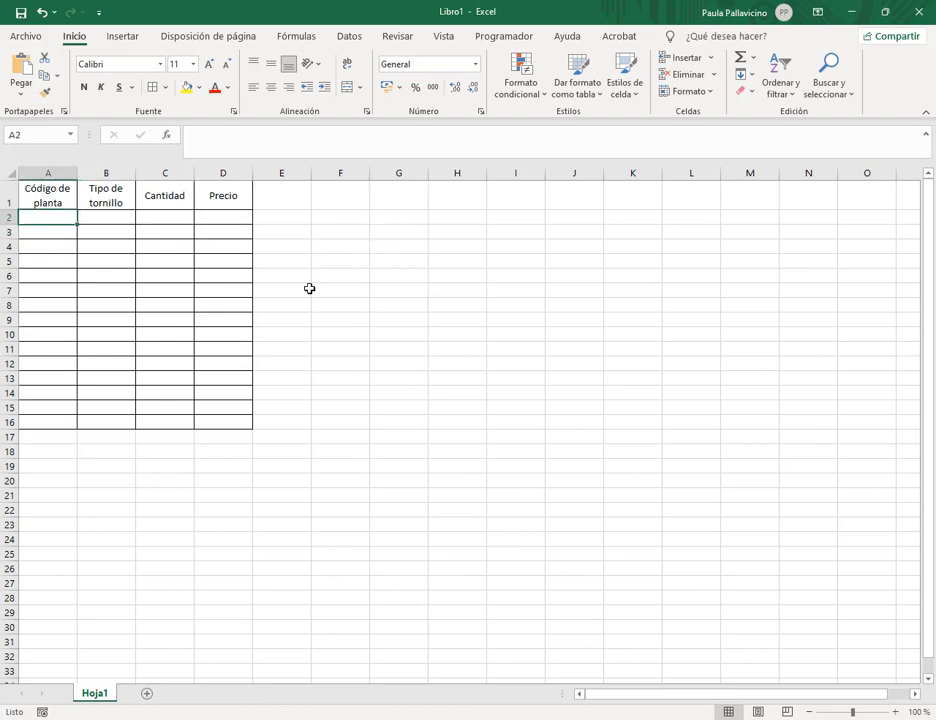
{"action": "left_click", "coordinate": [885, 12]}
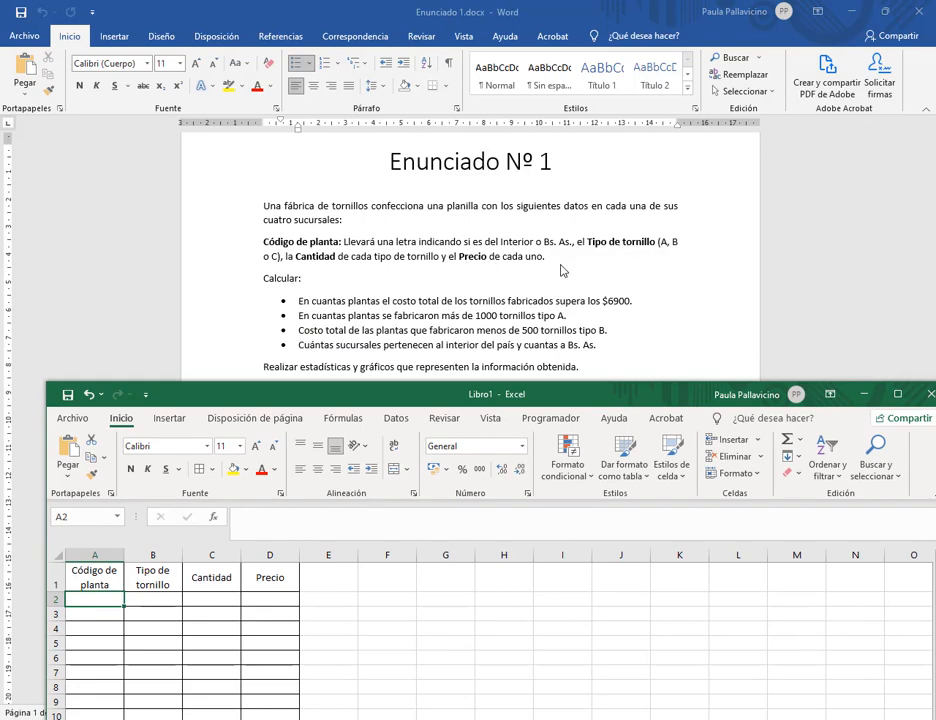
{"action": "left_click", "coordinate": [897, 398]}
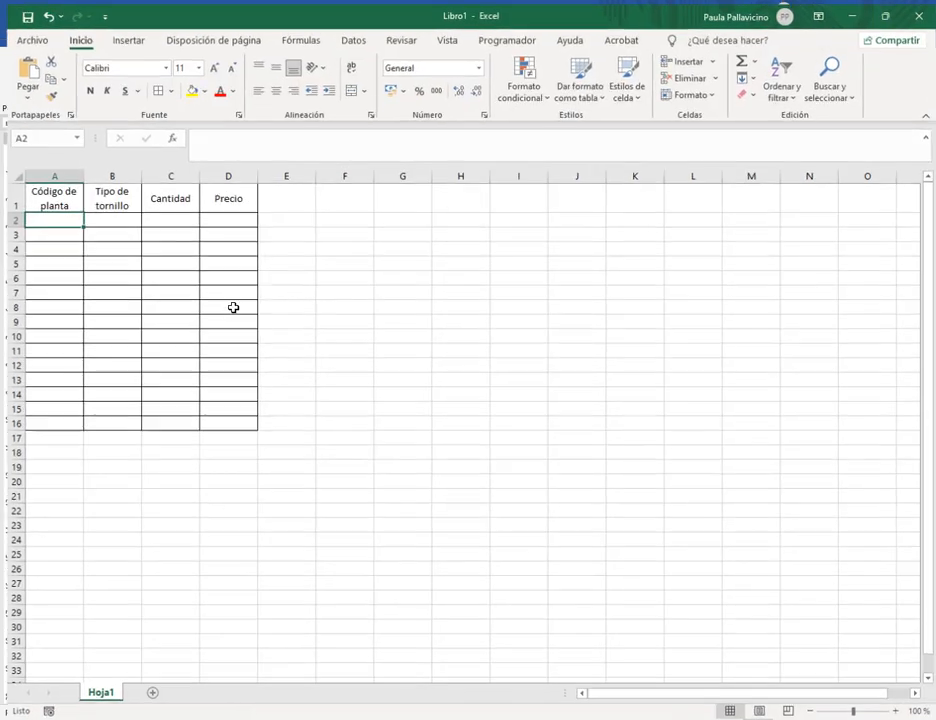
- Enter the title "Precio por tipo de tornillo" in cell F1
{"action": "left_click", "coordinate": [340, 195]}
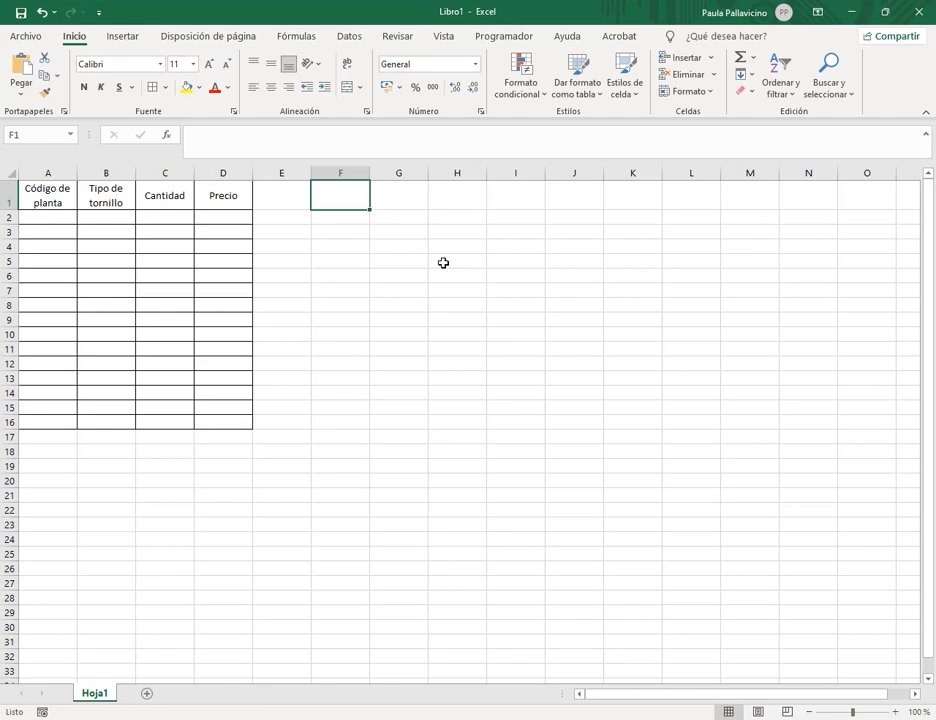
{"action": "type", "text": "Precio"}
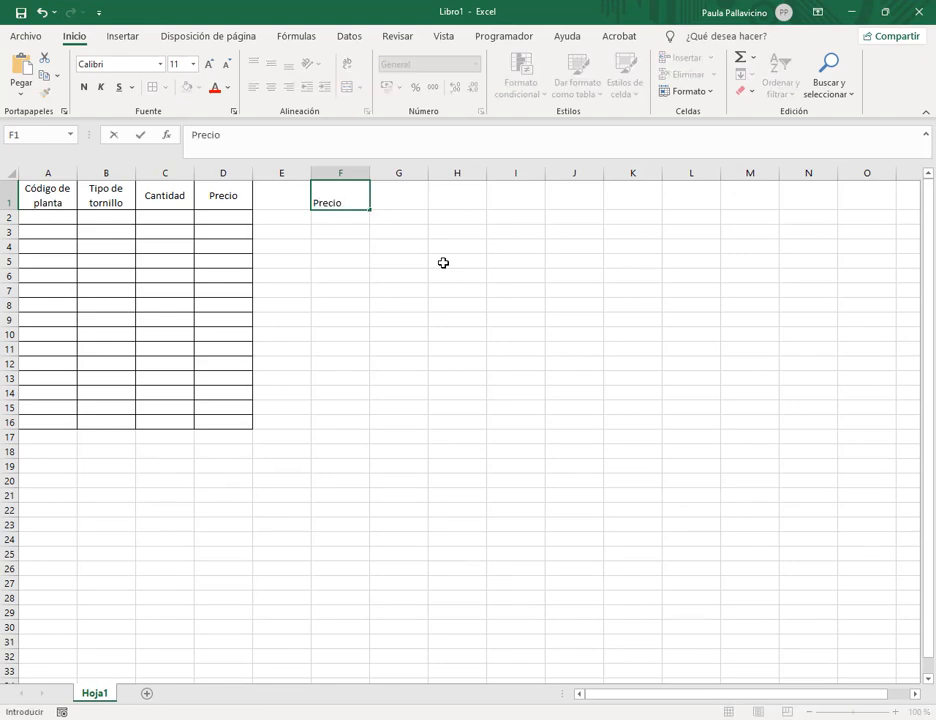
{"action": "type", "text": " por tipo de"}
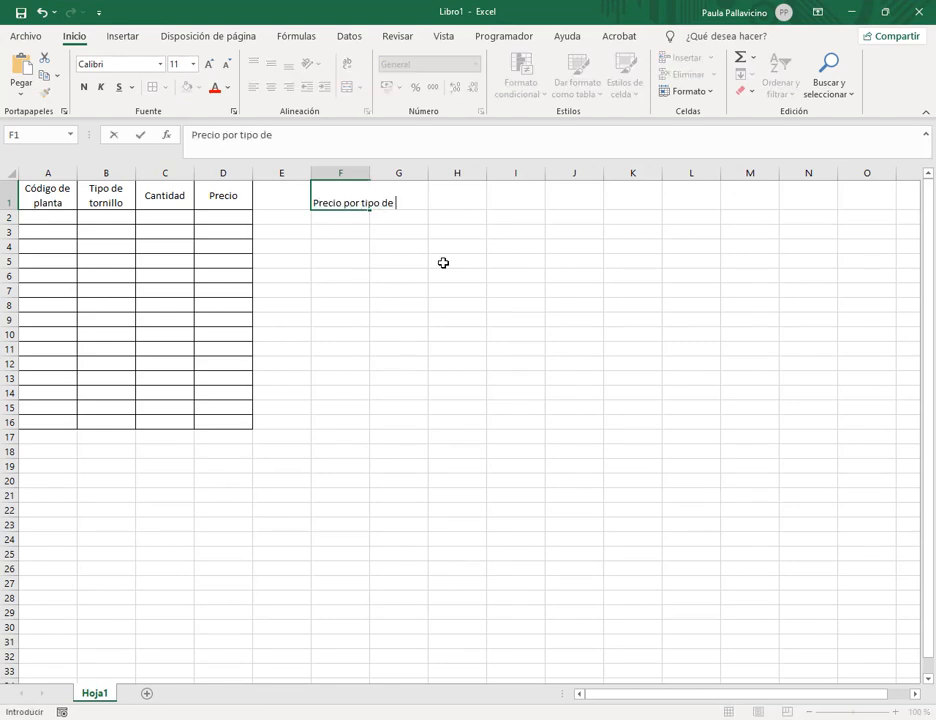
{"action": "type", "text": " tornillo"}
{"action": "key", "text": "Return"}
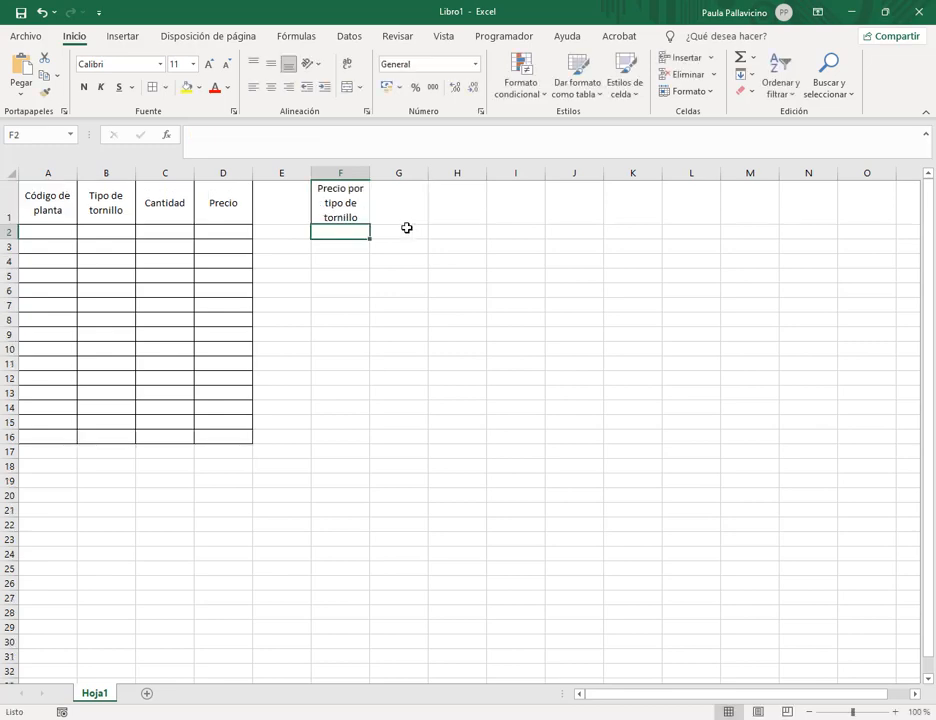
- Merge and center the title across F1:G1 and reduce the height of row 1 to fit two text lines
{"action": "left_click_drag", "start_coordinate": [345, 208], "coordinate": [392, 211]}
{"action": "left_click", "coordinate": [349, 90]}
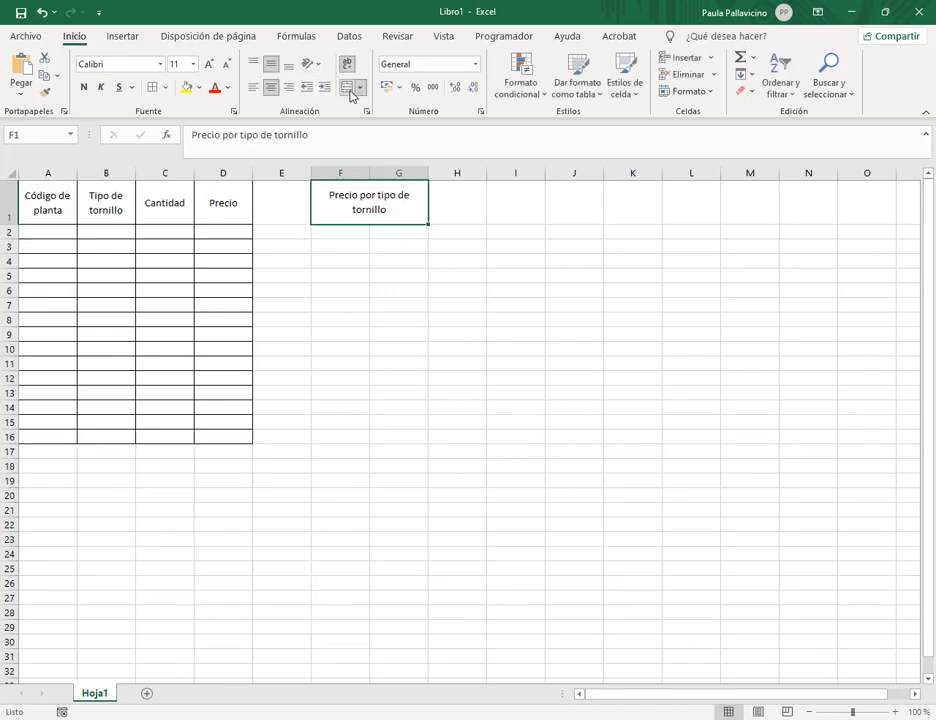
{"action": "left_click", "coordinate": [457, 260]}
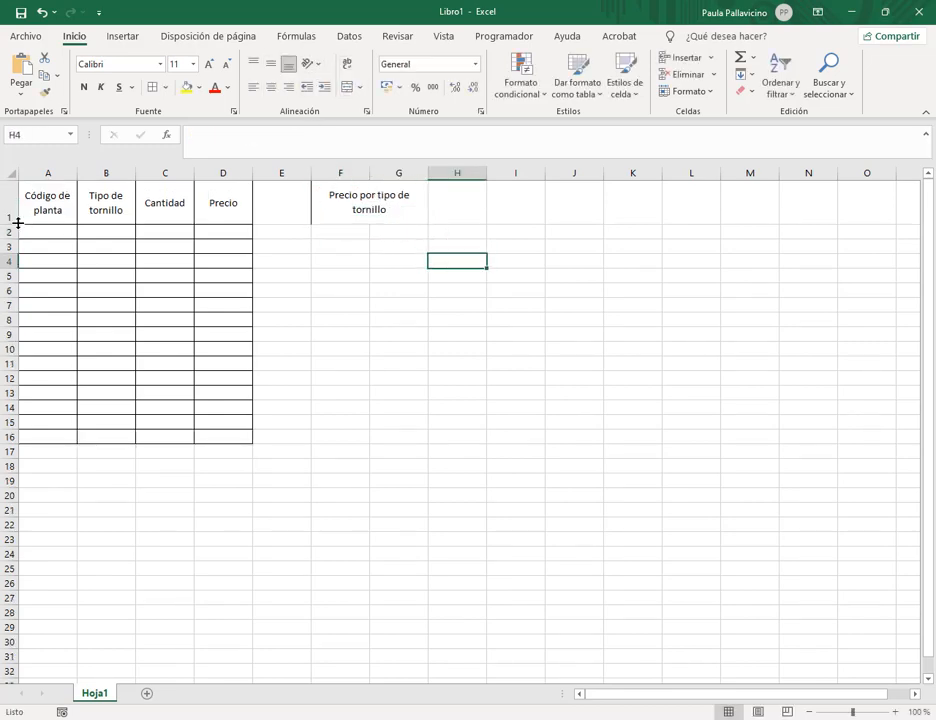
{"action": "left_click_drag", "start_coordinate": [18, 222], "coordinate": [17, 213]}
{"action": "left_click", "coordinate": [347, 221]}
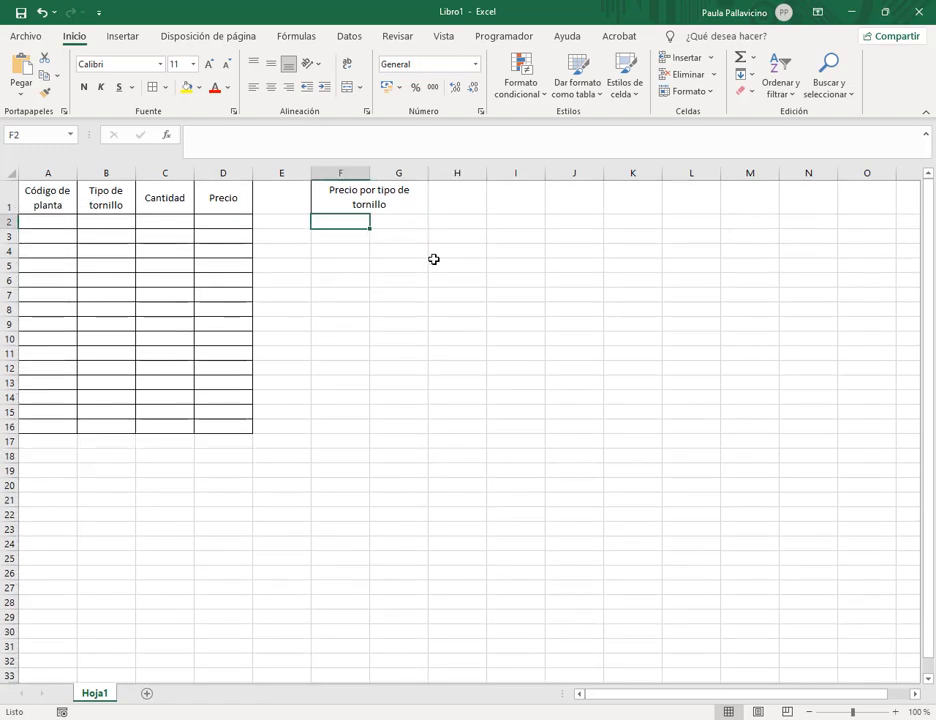
- List the screw types A, B and C in cells F2 to F4
{"action": "type", "text": "A"}
{"action": "key", "text": "Return"}
{"action": "type", "text": "B"}
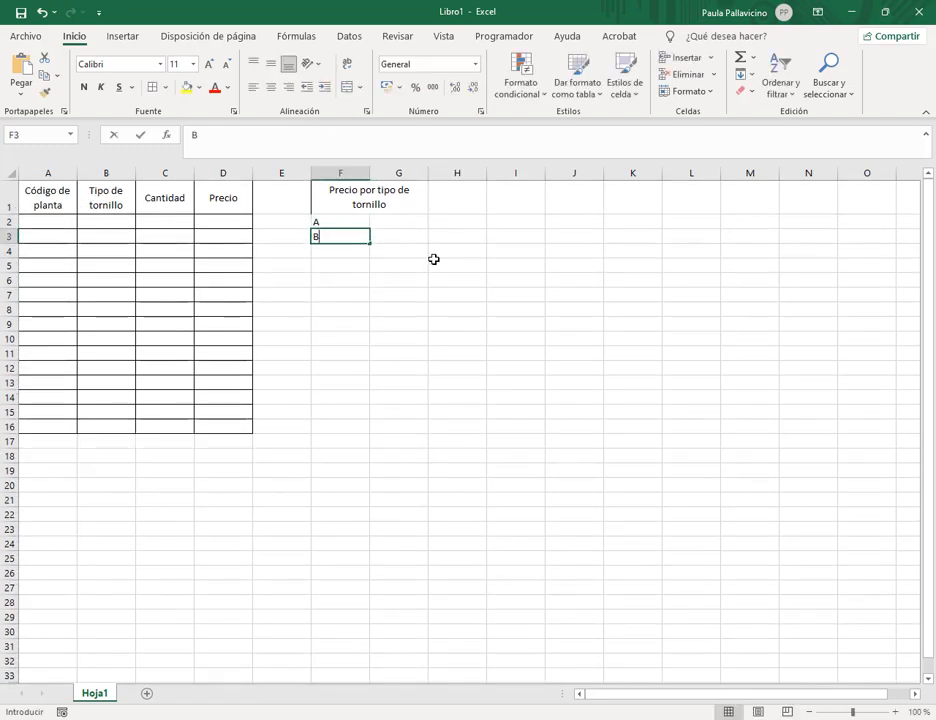
{"action": "key", "text": "Return"}
{"action": "type", "text": "C"}
{"action": "key", "text": "Tab"}
- Enter the prices 2,5 for type A, 3,80 for type B and 4,75 for type C in G2:G4
{"action": "key", "text": "Up"}
{"action": "key", "text": "Up"}
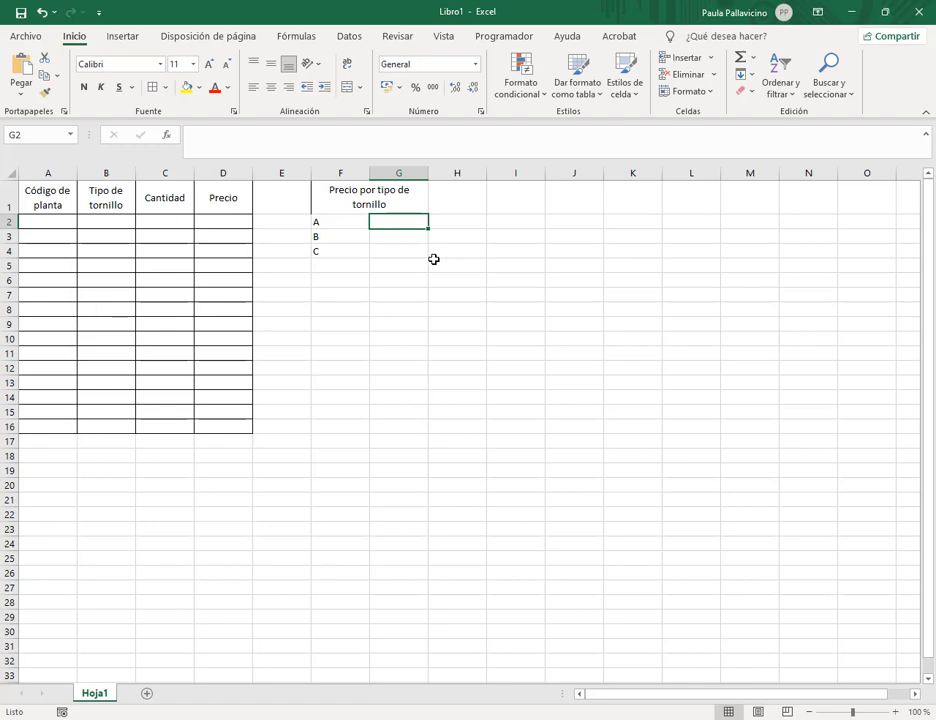
{"action": "type", "text": "2,5"}
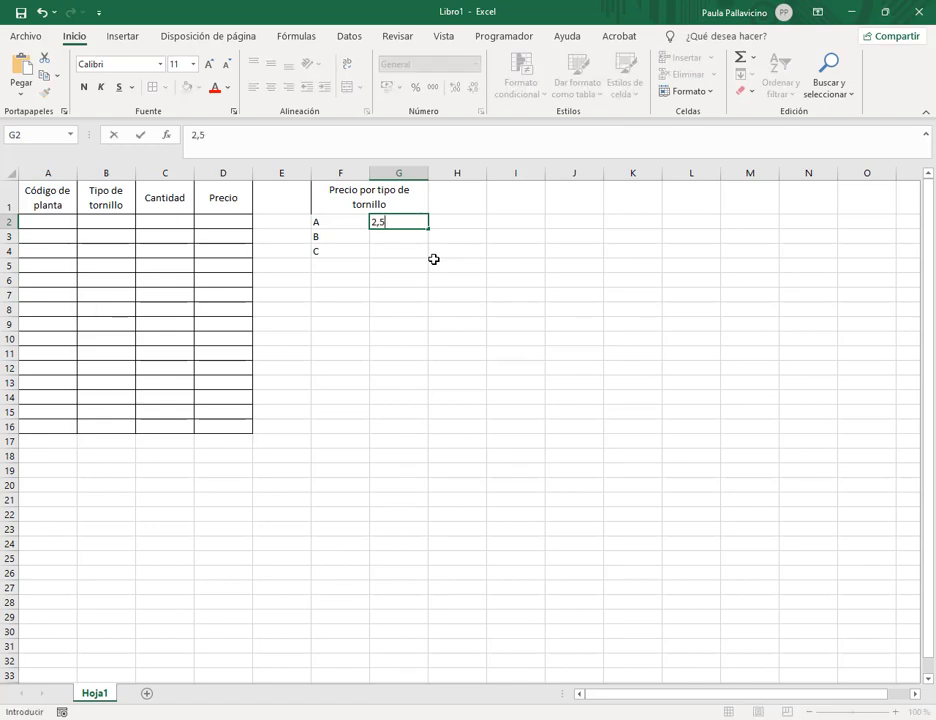
{"action": "key", "text": "Return"}
{"action": "type", "text": "3"}
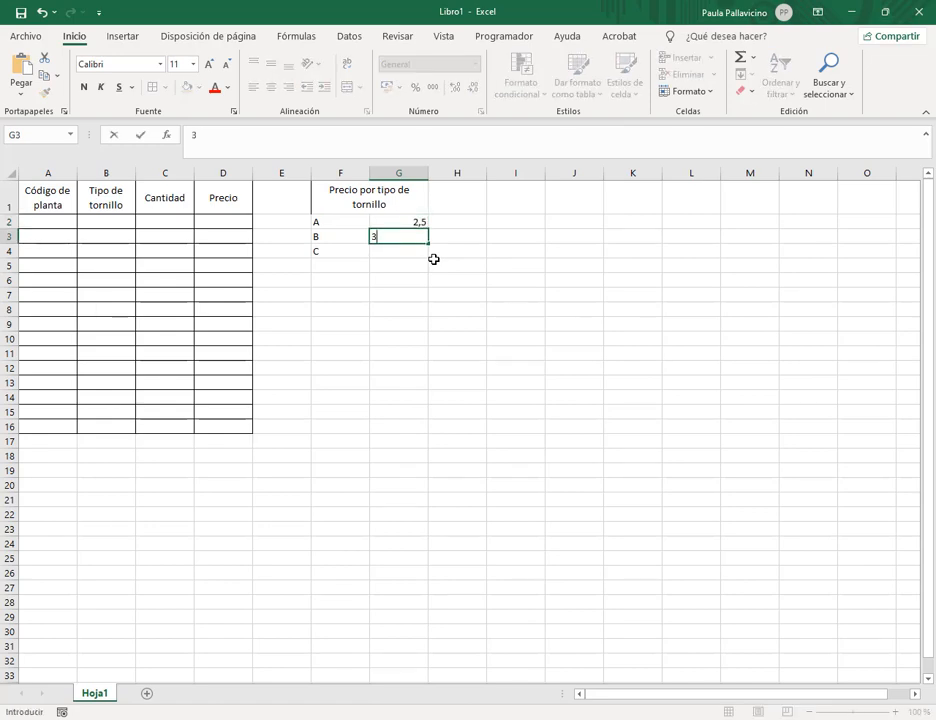
{"action": "type", "text": ",80"}
{"action": "key", "text": "Return"}
{"action": "type", "text": "4"}
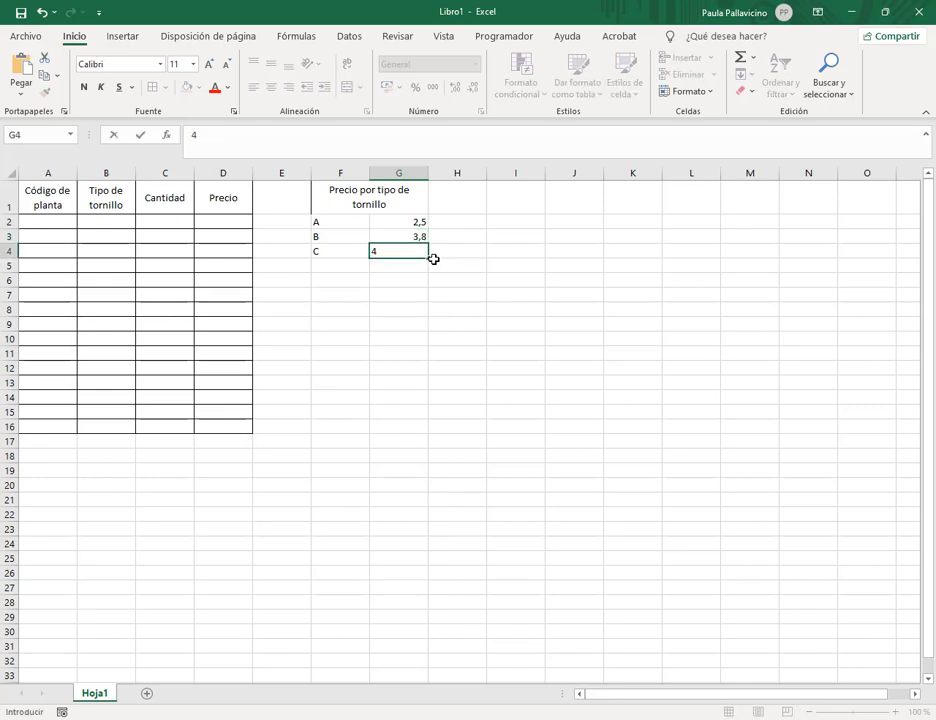
{"action": "type", "text": ",75"}
{"action": "key", "text": "Return"}
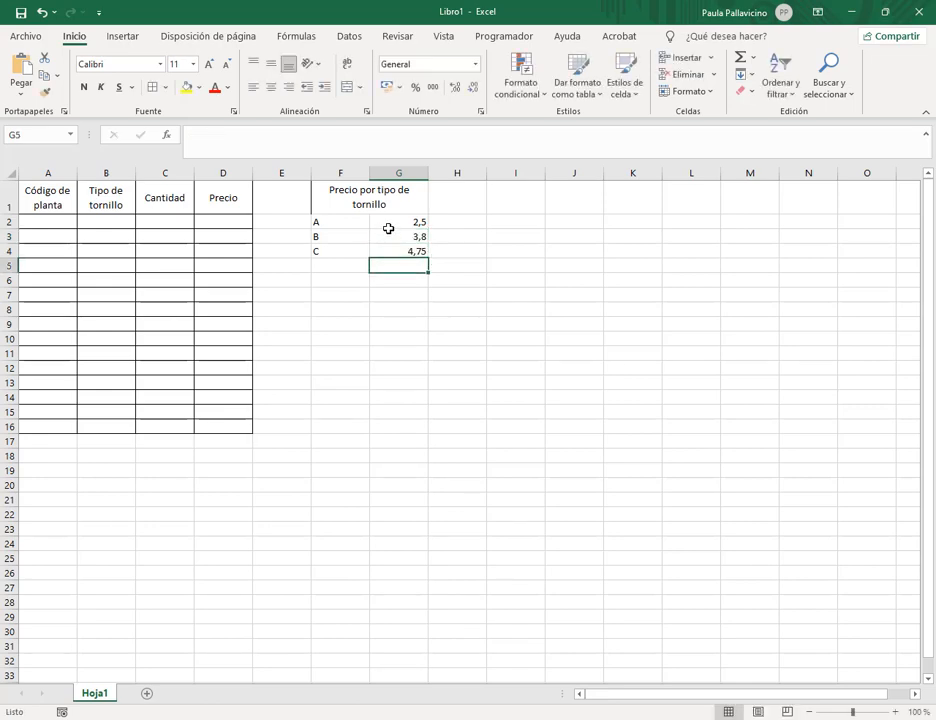
- Format the prices in G2:G4 with the $ Español (Argentina) accounting format and apply all borders to F1:G4
{"action": "left_click_drag", "start_coordinate": [388, 229], "coordinate": [400, 252]}
{"action": "left_click", "coordinate": [399, 88]}
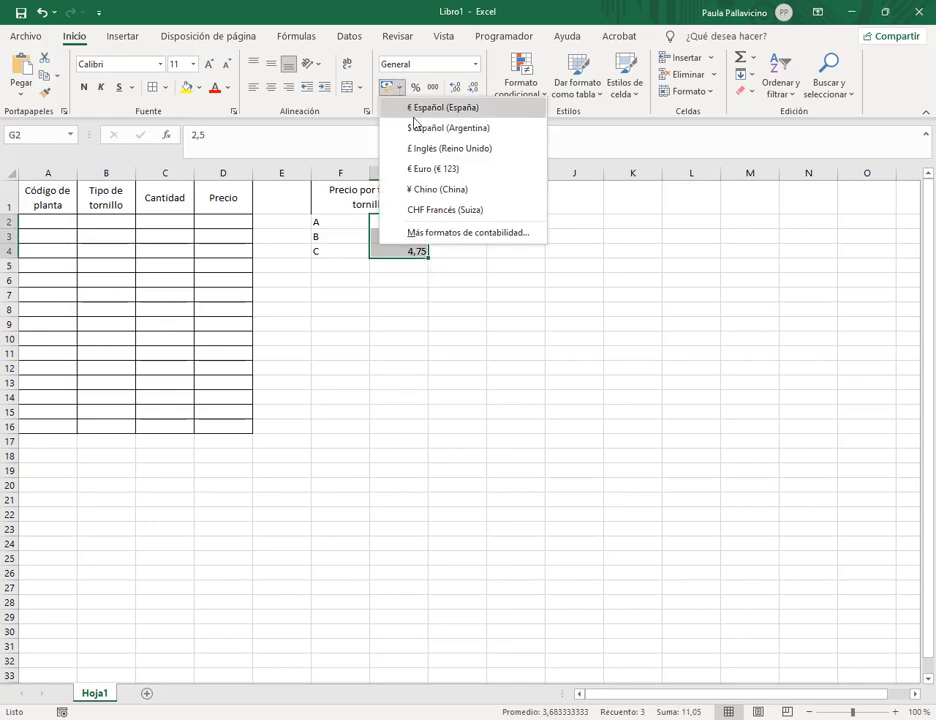
{"action": "left_click", "coordinate": [414, 127]}
{"action": "left_click", "coordinate": [470, 293]}
{"action": "left_click_drag", "start_coordinate": [376, 194], "coordinate": [377, 249]}
{"action": "left_click", "coordinate": [397, 294]}
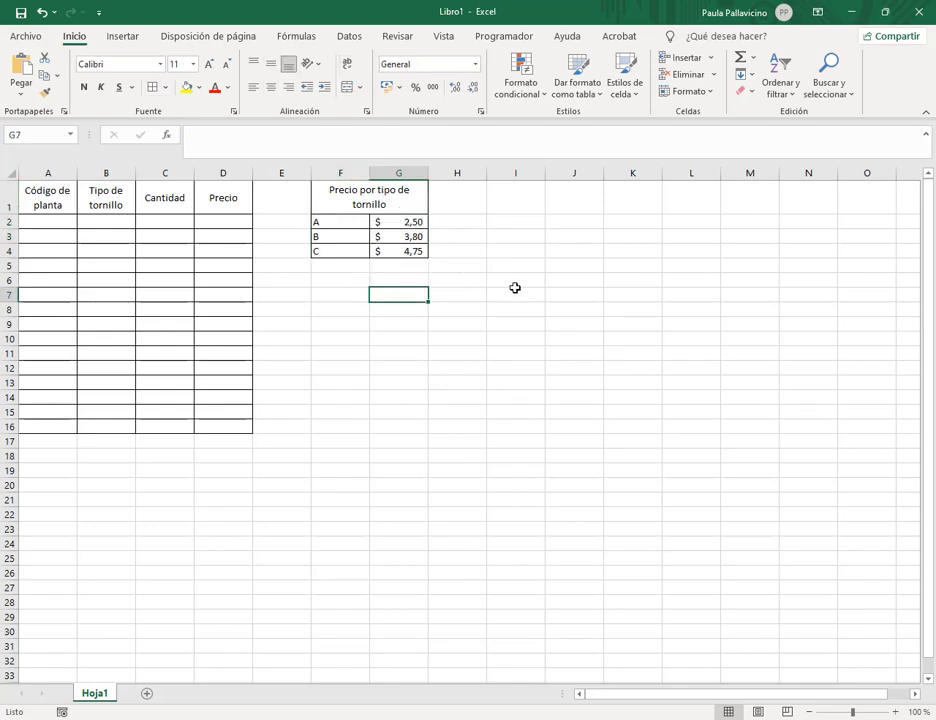
- Check in the Word document Enunciado 1 which values the Código de planta can take, and return to the workbook
{"action": "left_click", "coordinate": [66, 216]}
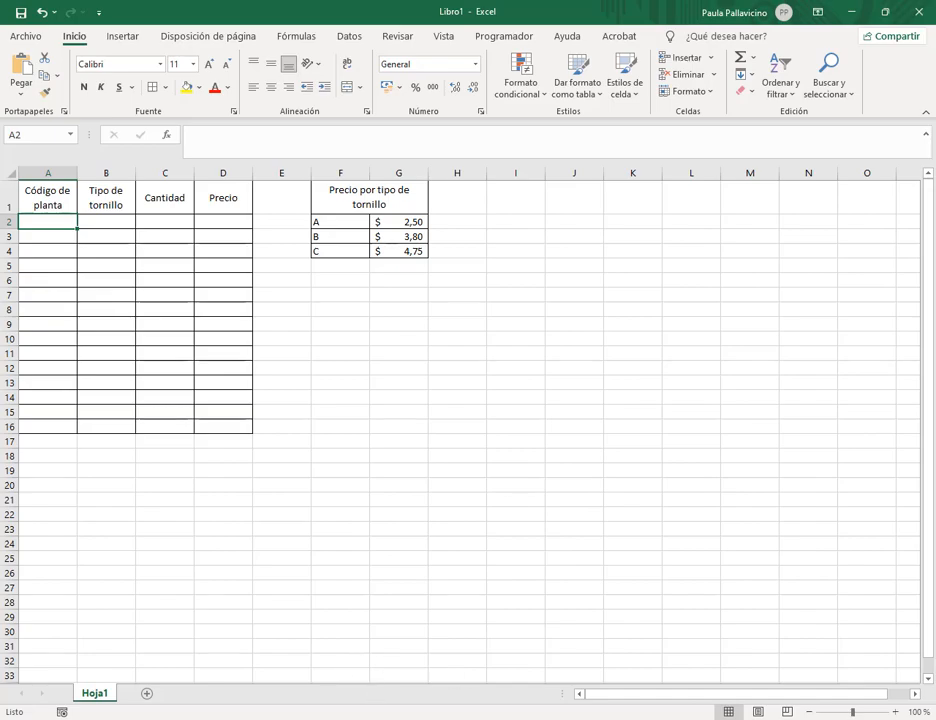
{"action": "key", "text": "alt+Tab"}
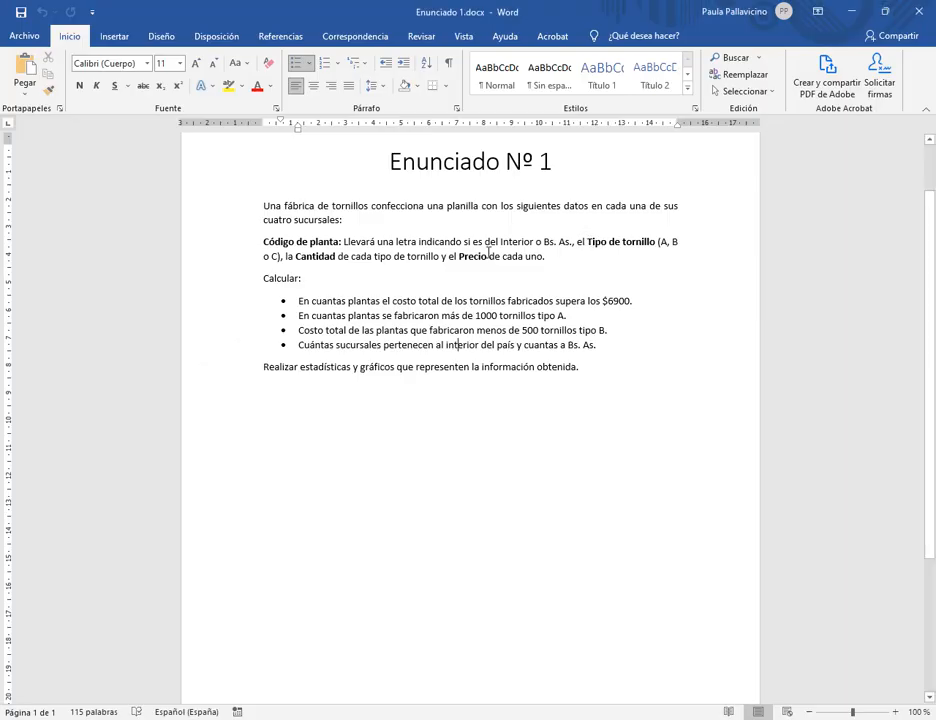
{"action": "left_click_drag", "start_coordinate": [497, 243], "coordinate": [560, 246]}
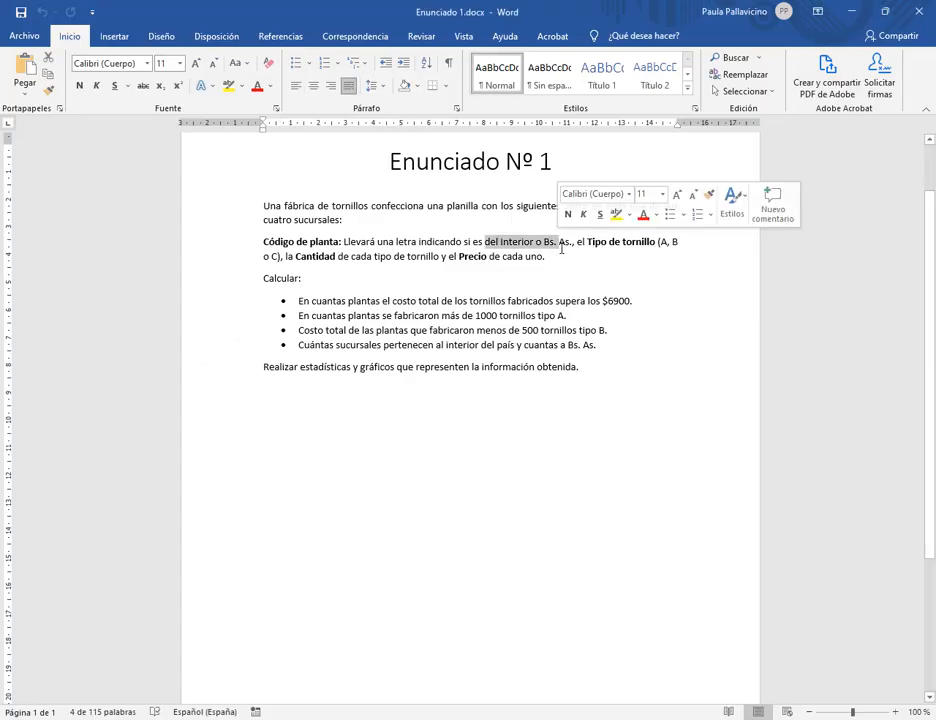
{"action": "left_click", "coordinate": [558, 242]}
{"action": "left_click", "coordinate": [851, 12]}
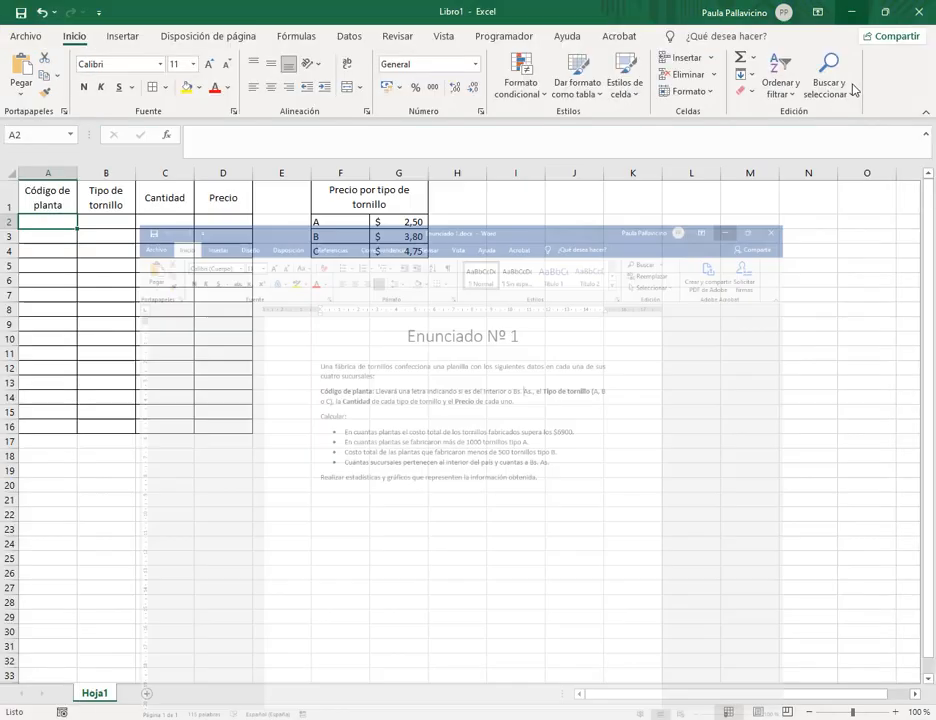
- Start a plant code list with the heading Codigo planta in I1 and Interior in I2
{"action": "left_click", "coordinate": [520, 201]}
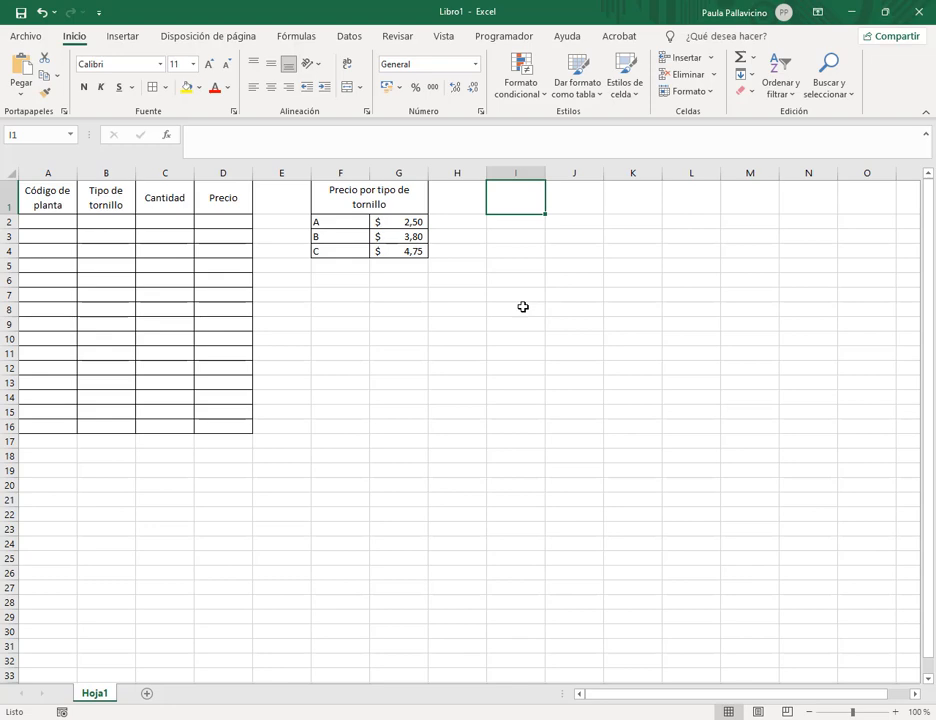
{"action": "type", "text": "c"}
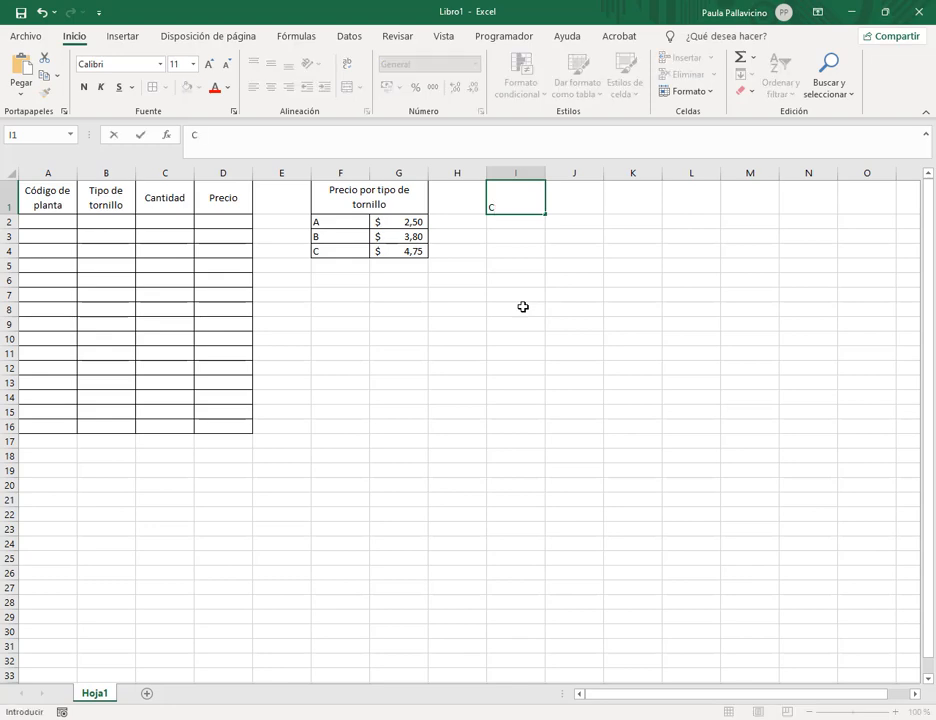
{"action": "type", "text": "odigo planta"}
{"action": "key", "text": "Return"}
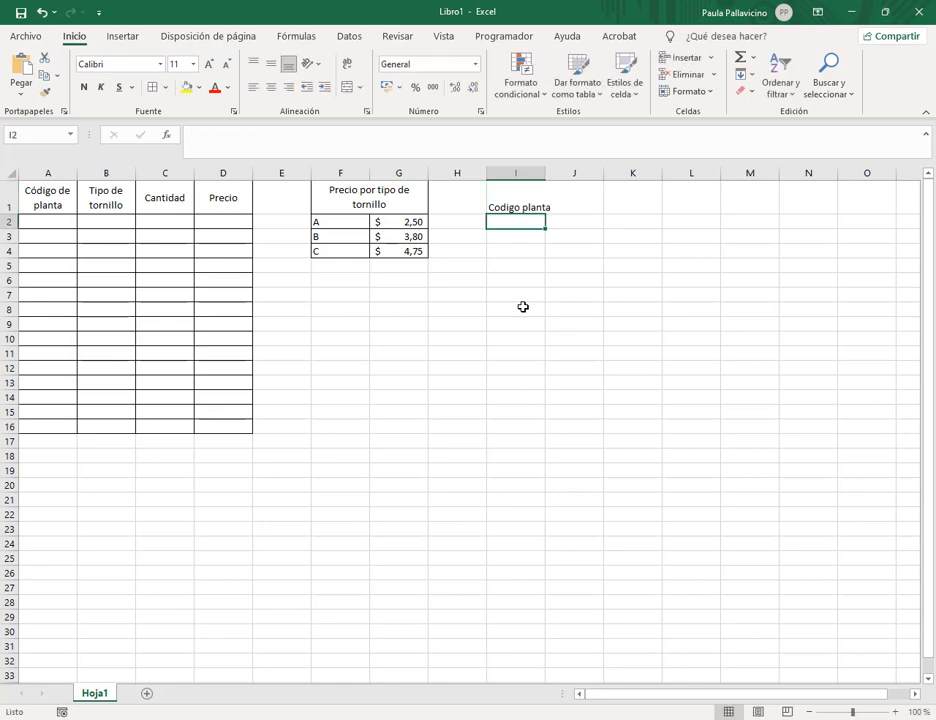
{"action": "type", "text": "Interior"}
{"action": "key", "text": "Return"}
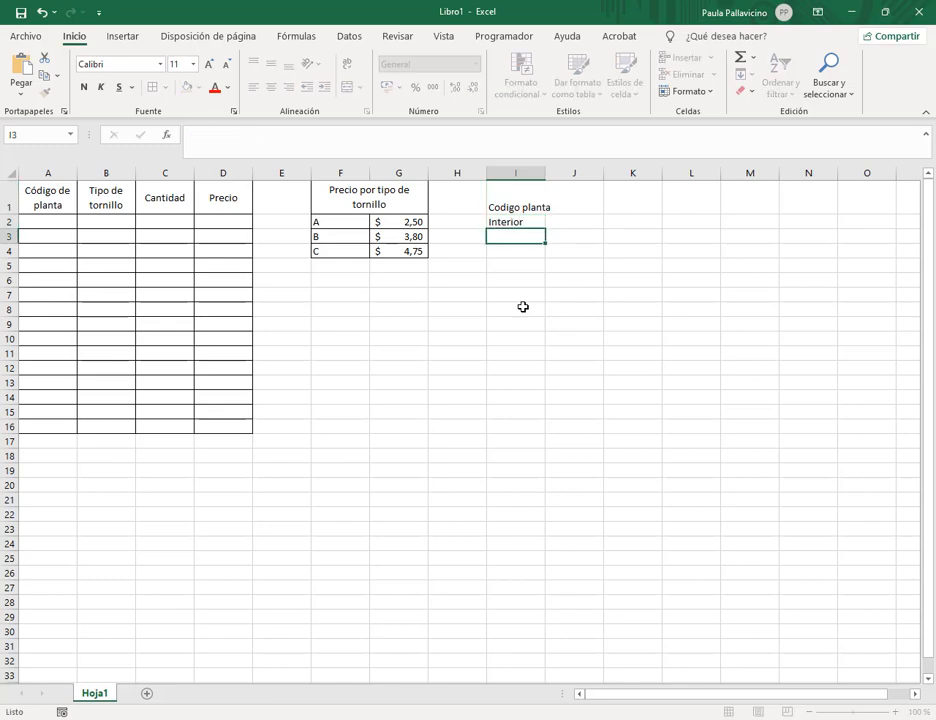
- Enter Bs. As. as the second plant code in I3
{"action": "type", "text": "Buenos"}
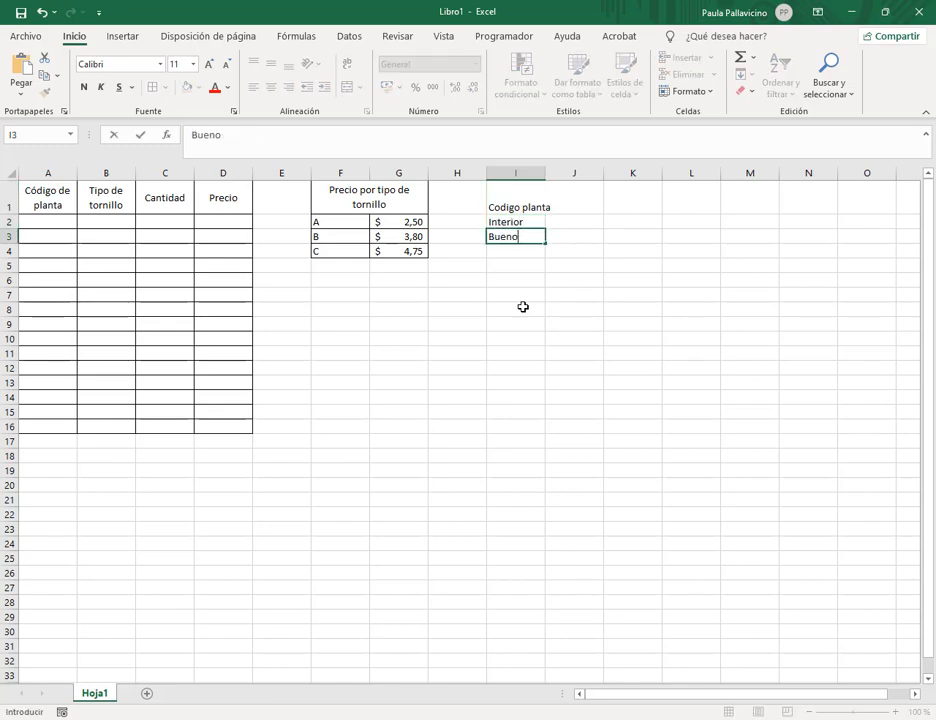
{"action": "key", "text": "BackSpace"}
{"action": "key", "text": "BackSpace"}
{"action": "key", "text": "BackSpace"}
{"action": "key", "text": "Left"}
{"action": "key", "text": "Left"}
{"action": "key", "text": "Left"}
{"action": "key", "text": "Left"}
{"action": "key", "text": "BackSpace"}
{"action": "type", "text": "s"}
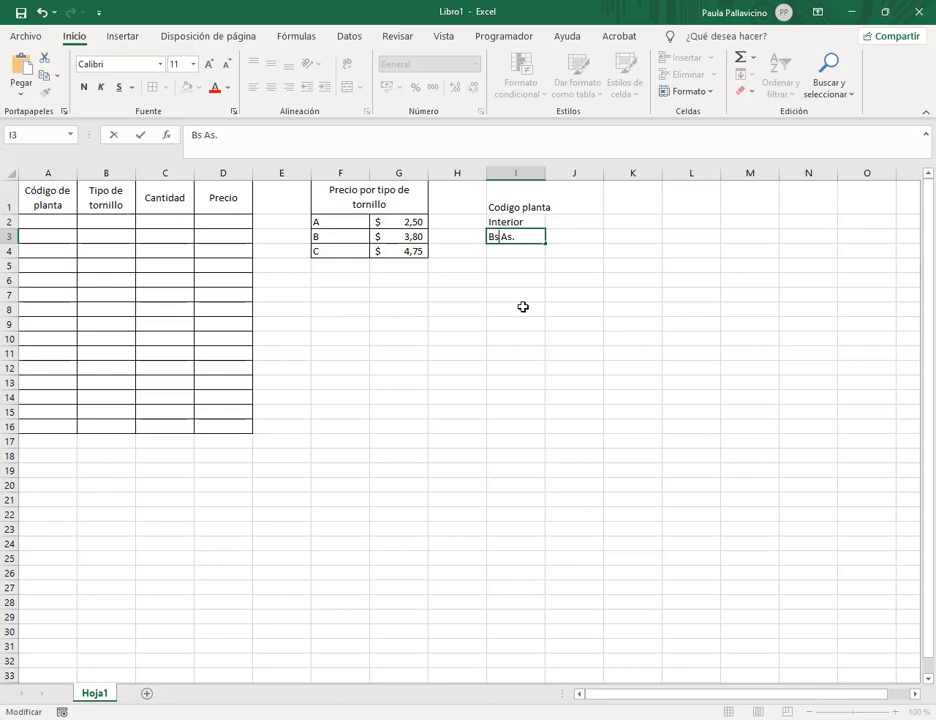
{"action": "type", "text": "."}
{"action": "key", "text": "Return"}
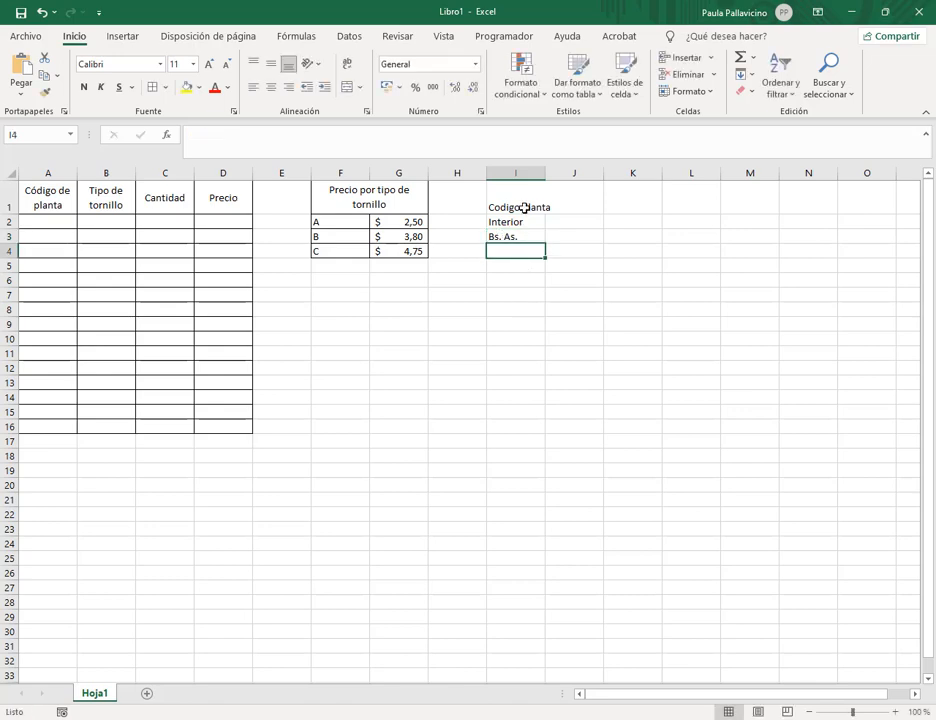
- Wrap and center the Codigo planta heading in I1 both ways and apply all borders to I1:I3
{"action": "left_click_drag", "start_coordinate": [524, 209], "coordinate": [525, 238]}
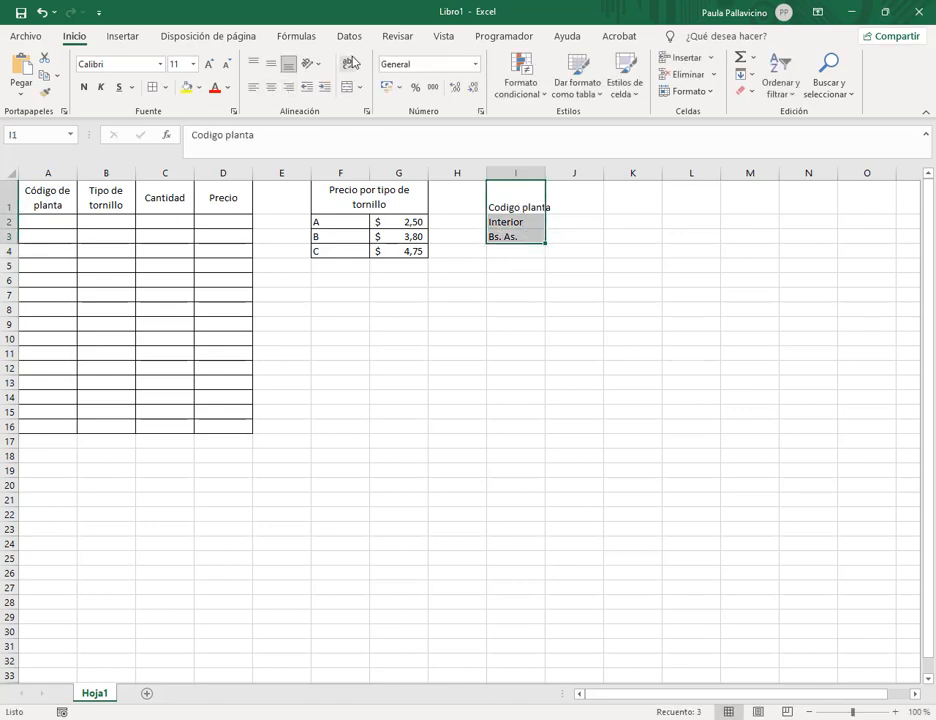
{"action": "left_click", "coordinate": [517, 210]}
{"action": "left_click", "coordinate": [347, 64]}
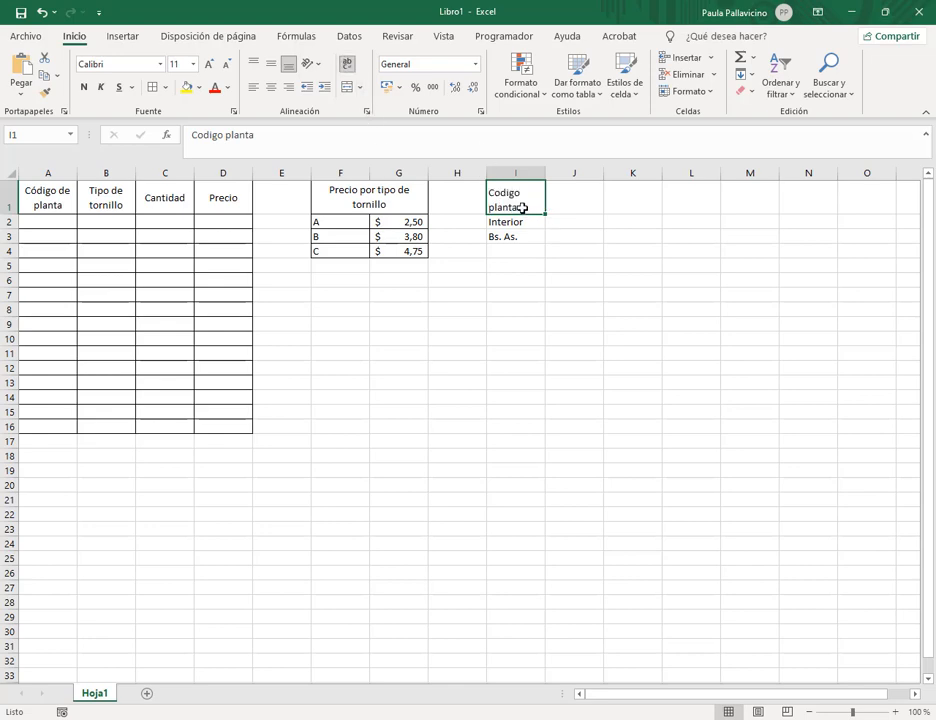
{"action": "left_click_drag", "start_coordinate": [520, 207], "coordinate": [522, 237]}
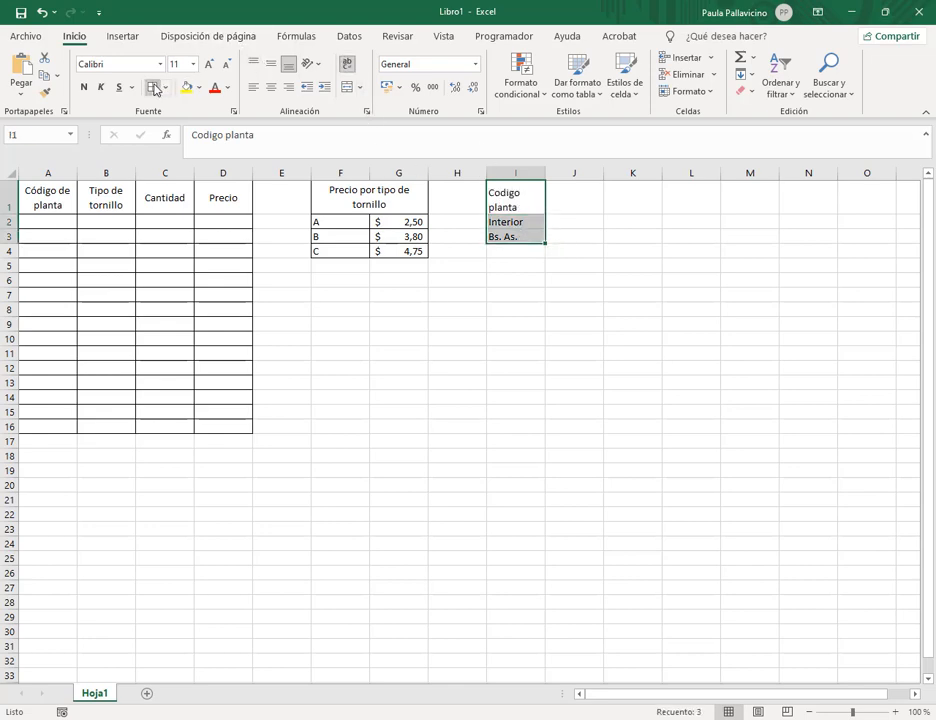
{"action": "left_click", "coordinate": [500, 194]}
{"action": "left_click", "coordinate": [271, 63]}
{"action": "left_click", "coordinate": [279, 88]}
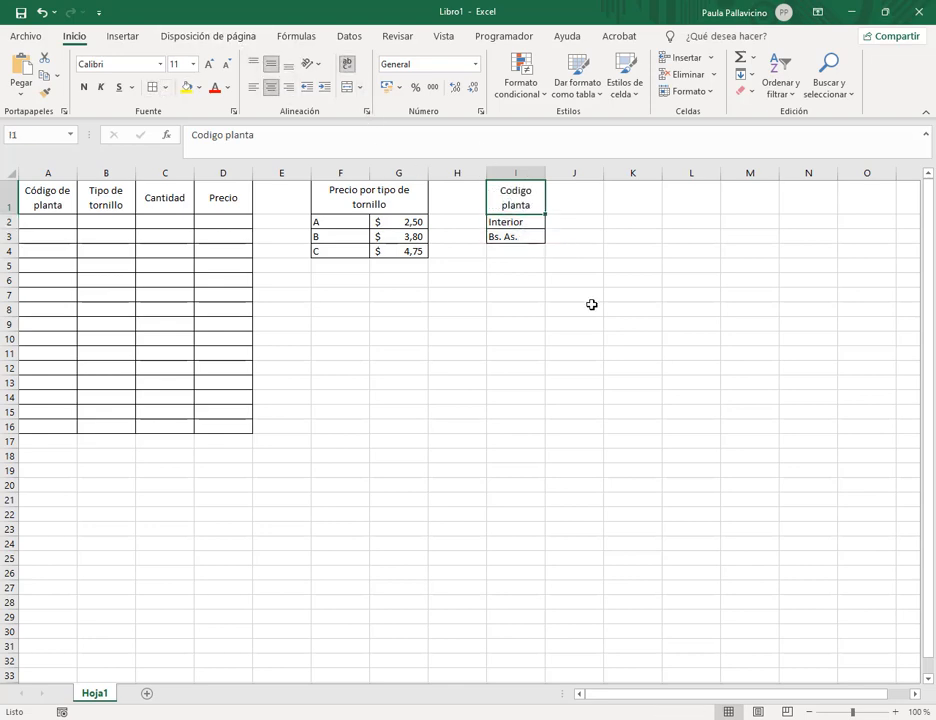
{"action": "left_click", "coordinate": [591, 305]}
{"action": "left_click", "coordinate": [533, 225]}
{"action": "left_click_drag", "start_coordinate": [533, 232], "coordinate": [533, 238]}
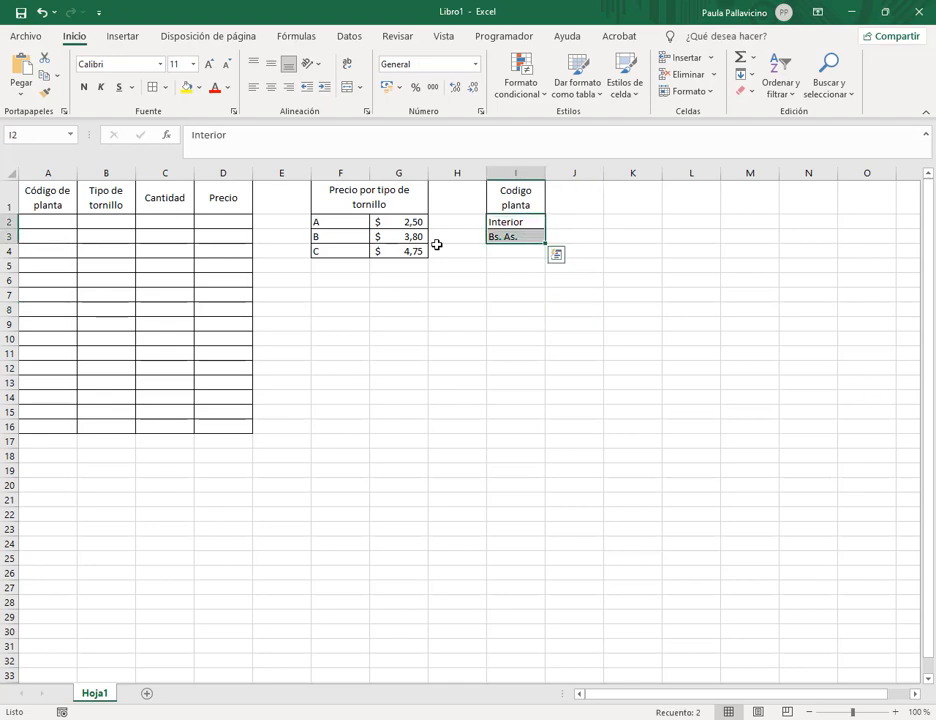
{"action": "left_click_drag", "start_coordinate": [340, 220], "coordinate": [346, 253]}
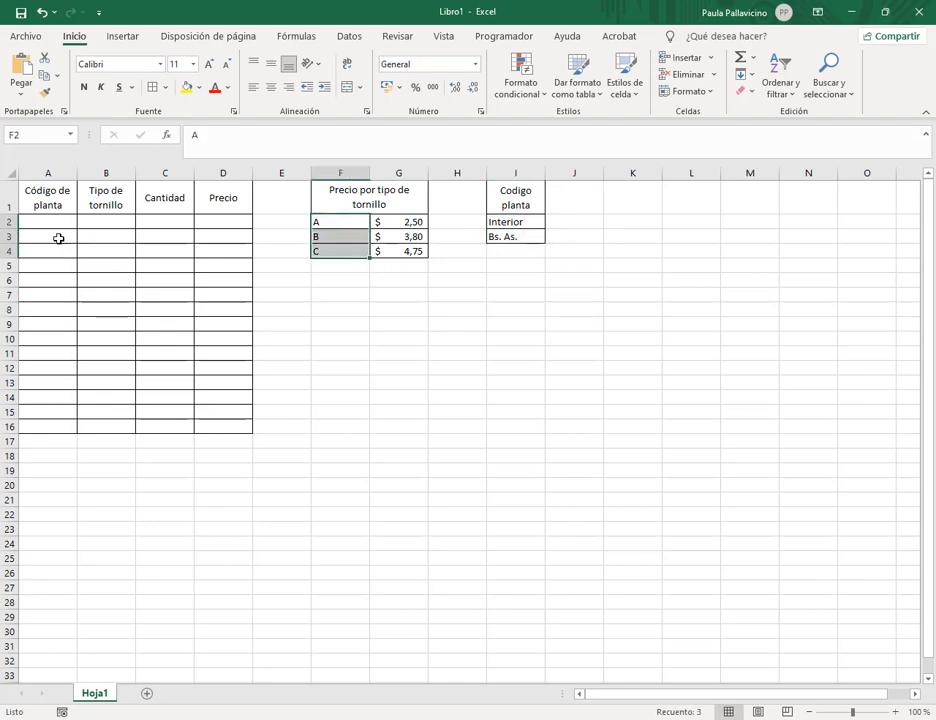
- Apply a Lista data validation to the Código de planta cells A2:A16 with =$I$2:$I$3 as its source
{"action": "left_click_drag", "start_coordinate": [50, 220], "coordinate": [57, 429]}
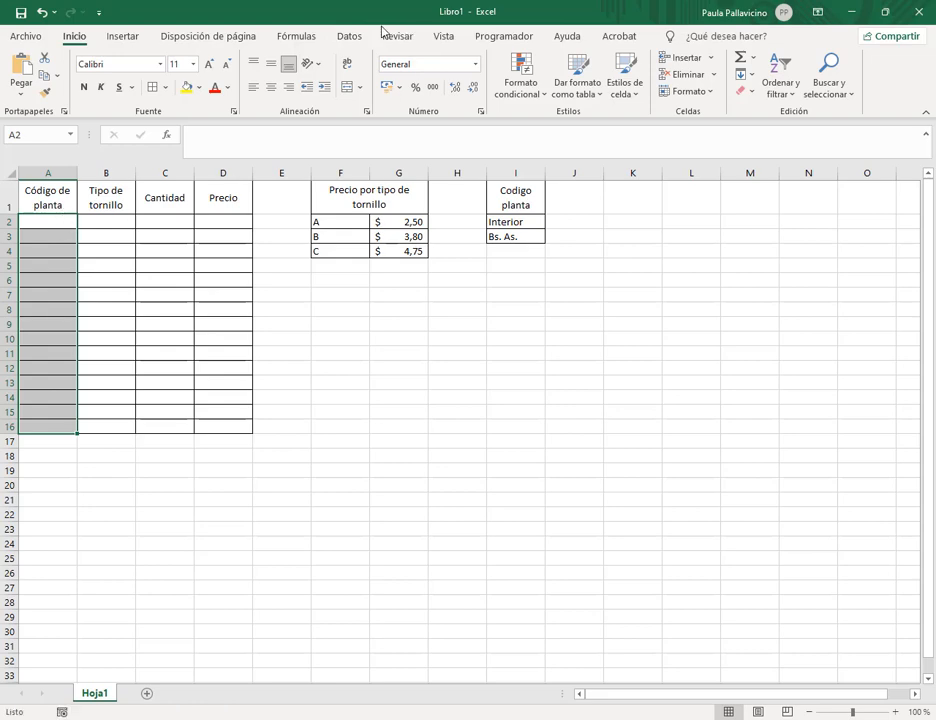
{"action": "left_click_drag", "start_coordinate": [50, 218], "coordinate": [56, 426]}
{"action": "left_click", "coordinate": [352, 37]}
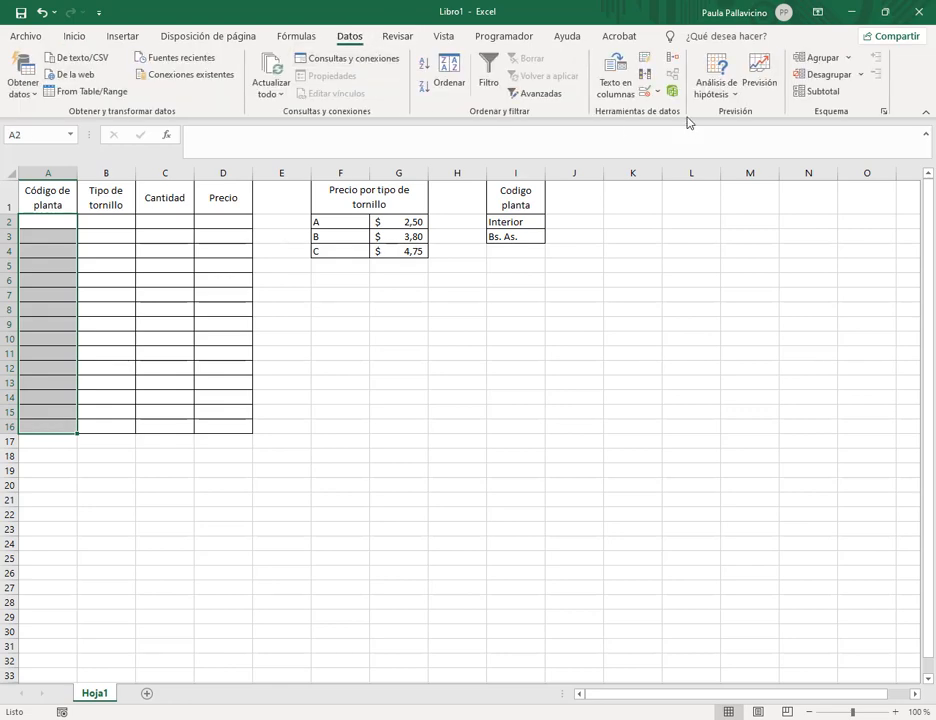
{"action": "left_click", "coordinate": [659, 92]}
{"action": "left_click", "coordinate": [680, 170]}
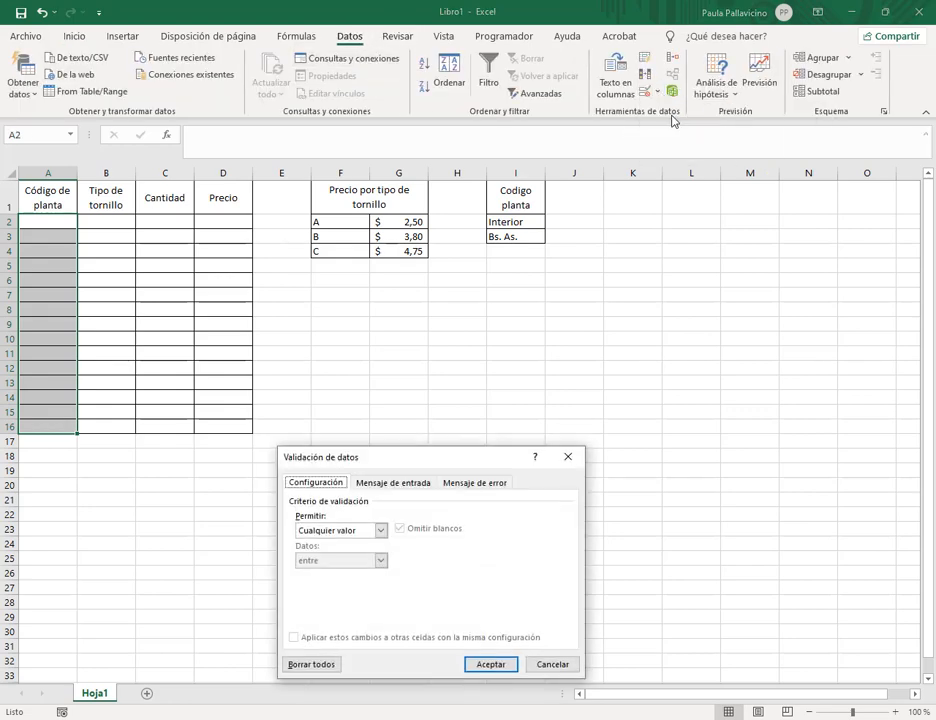
{"action": "left_click_drag", "start_coordinate": [463, 457], "coordinate": [555, 324]}
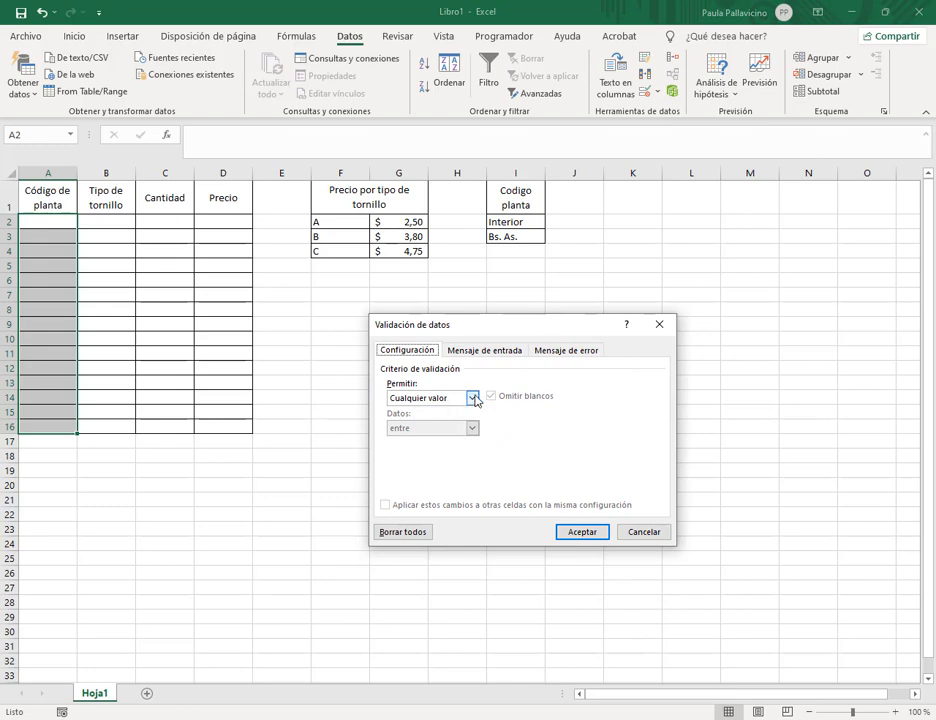
{"action": "left_click", "coordinate": [473, 398]}
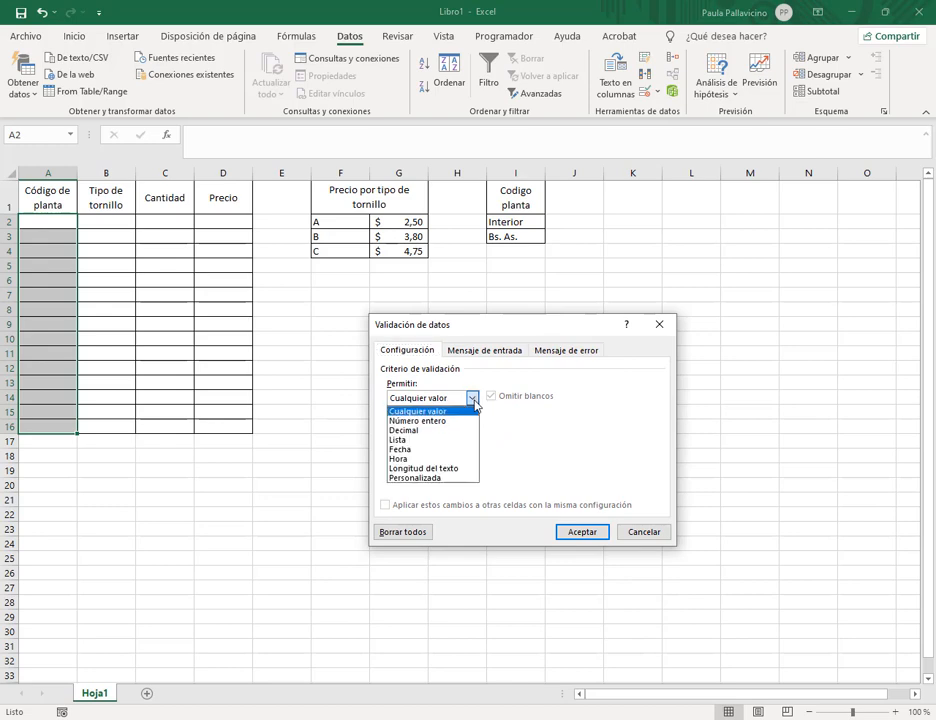
{"action": "left_click", "coordinate": [405, 441]}
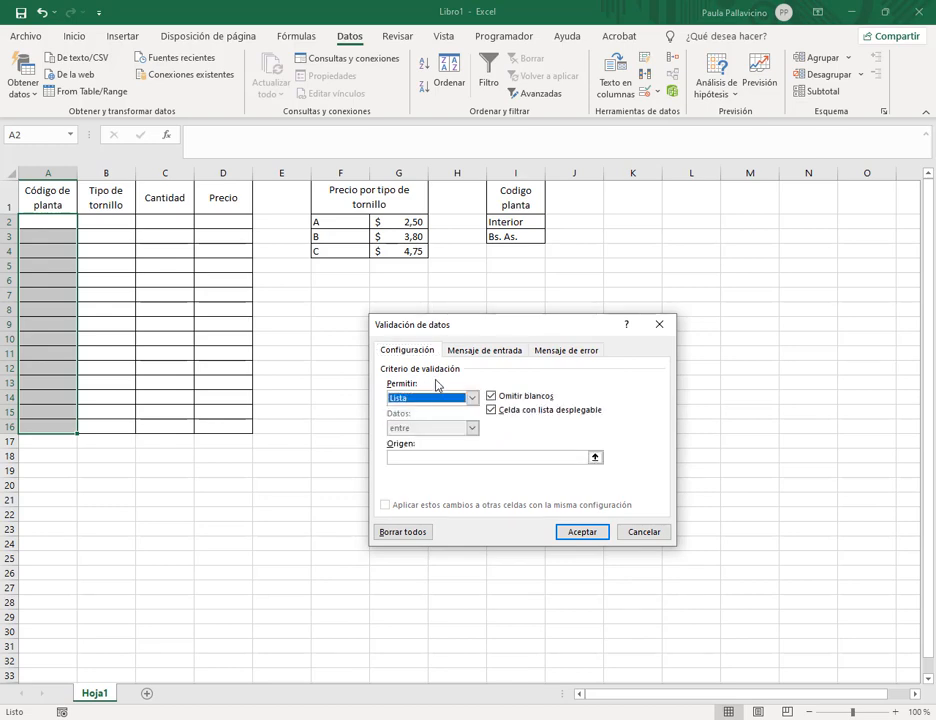
{"action": "left_click", "coordinate": [596, 458]}
{"action": "left_click_drag", "start_coordinate": [519, 222], "coordinate": [521, 238]}
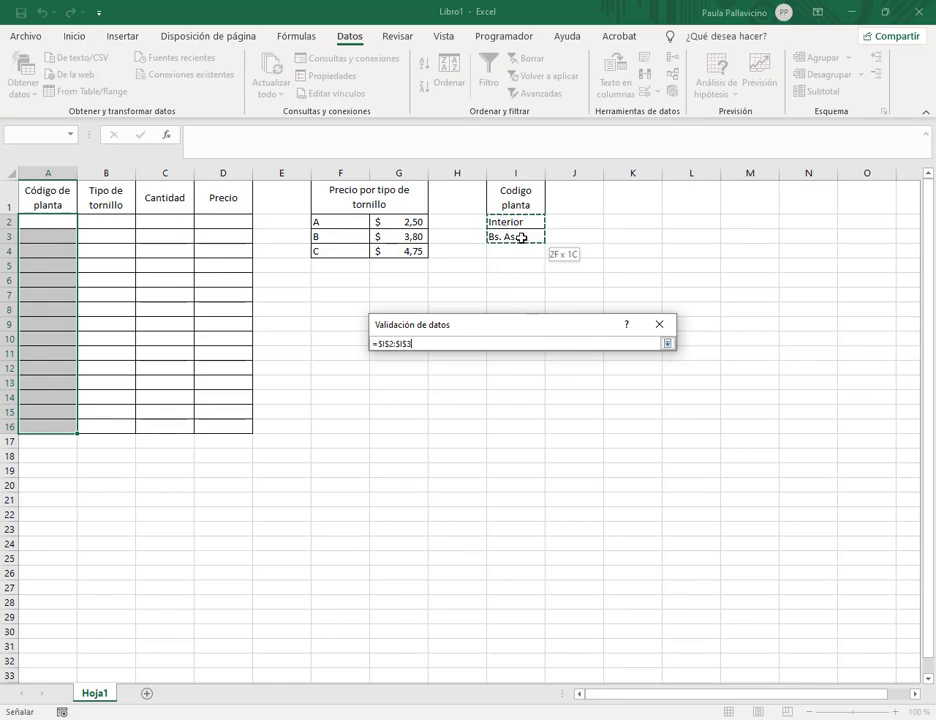
{"action": "left_click", "coordinate": [668, 344]}
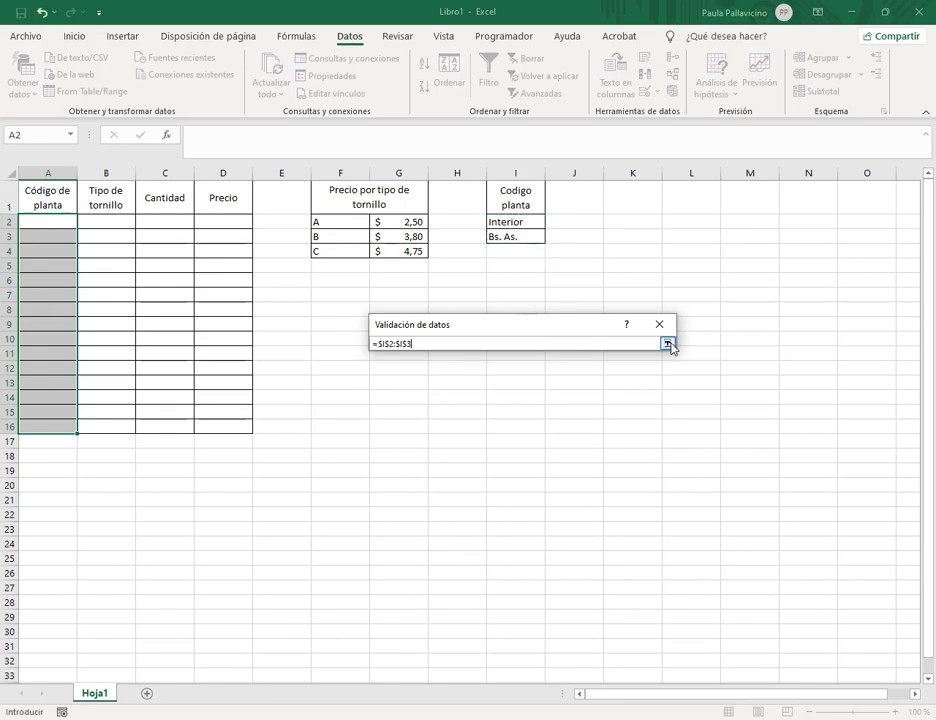
{"action": "left_click", "coordinate": [598, 535]}
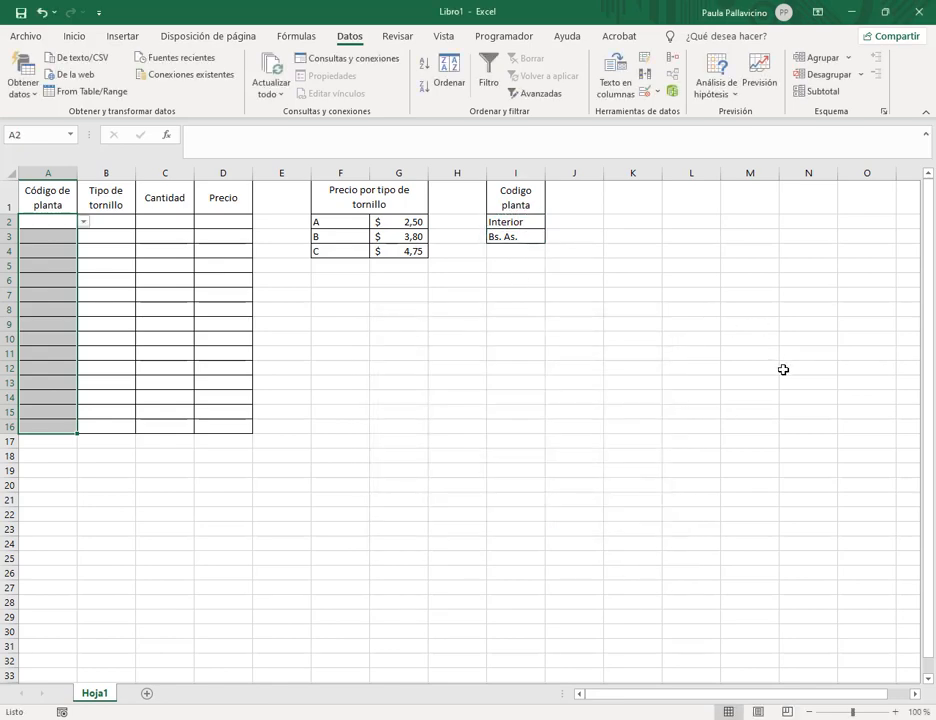
- Choose Bs. As. in A2 and Interior in A3 from their dropdown lists, and fill the pair down to A17
{"action": "left_click", "coordinate": [48, 222]}
{"action": "left_click", "coordinate": [84, 222]}
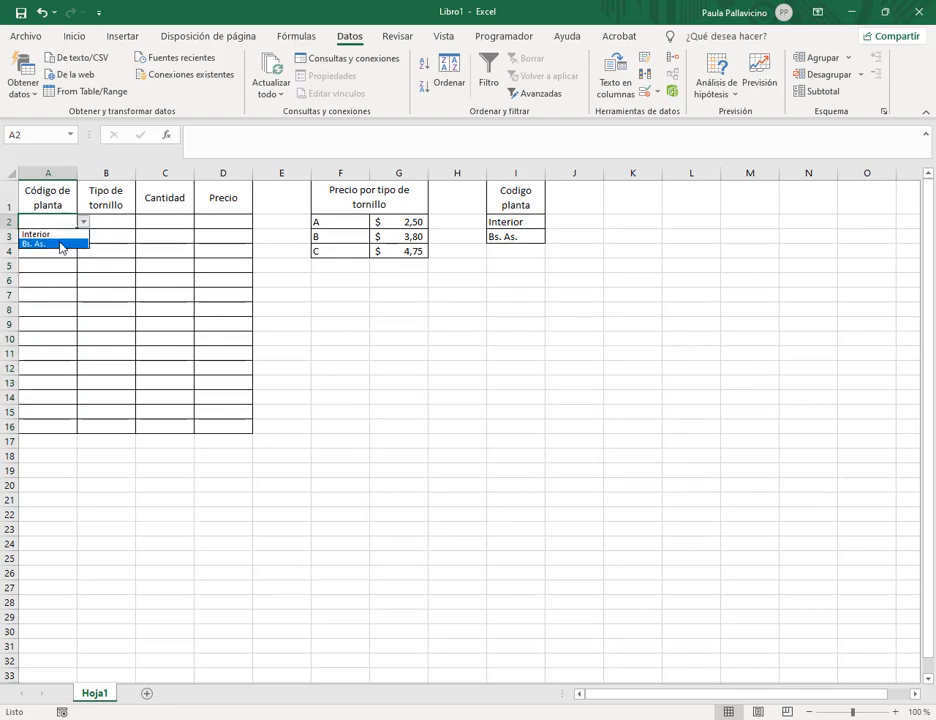
{"action": "left_click", "coordinate": [59, 238]}
{"action": "left_click", "coordinate": [59, 238]}
{"action": "left_click", "coordinate": [84, 236]}
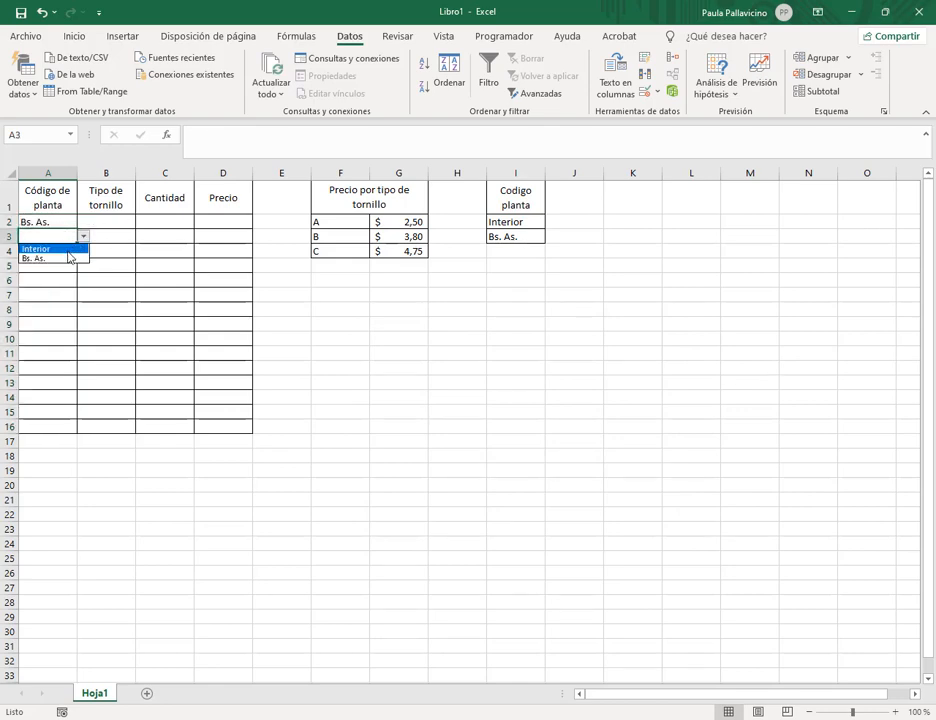
{"action": "left_click", "coordinate": [68, 249]}
{"action": "left_click", "coordinate": [119, 258]}
{"action": "left_click_drag", "start_coordinate": [70, 222], "coordinate": [69, 439]}
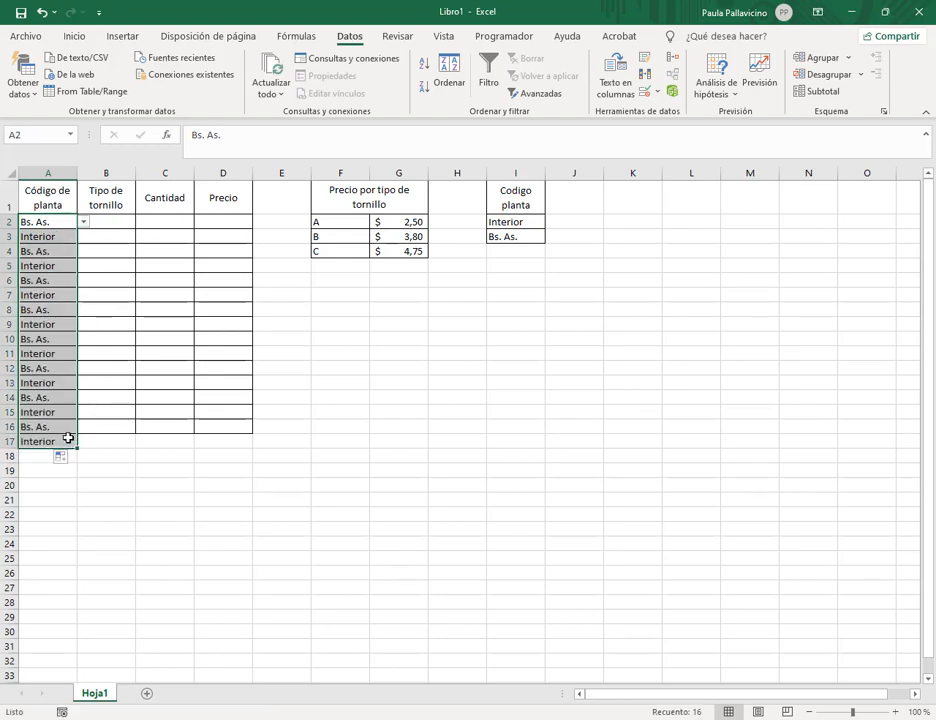
- Clear everything, content and validation included, from the surplus cell A17 below the table
{"action": "left_click", "coordinate": [66, 440]}
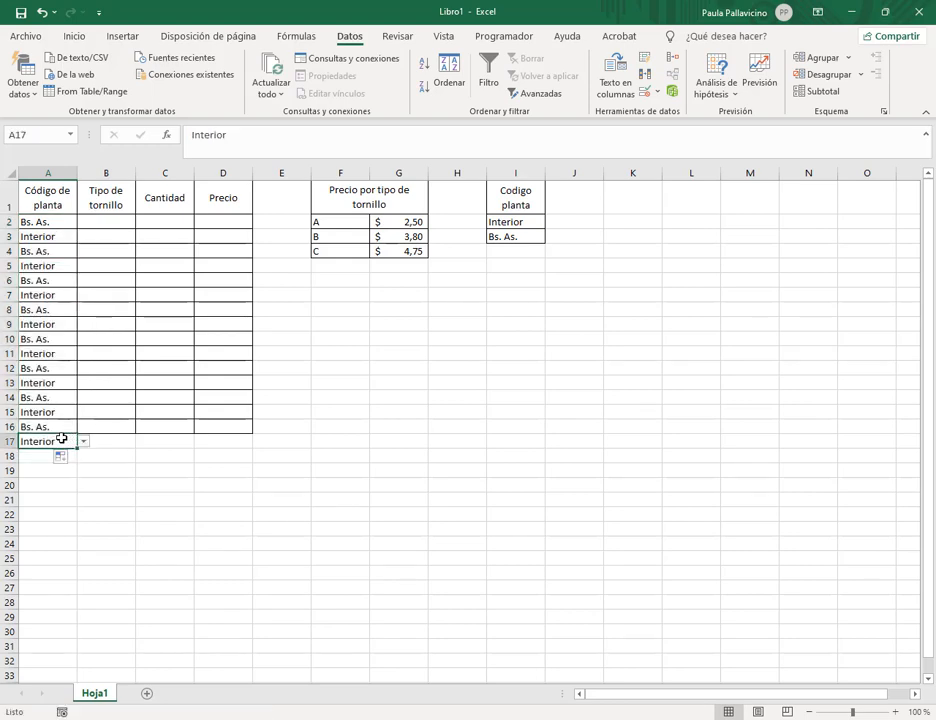
{"action": "left_click", "coordinate": [72, 37]}
{"action": "left_click", "coordinate": [752, 92]}
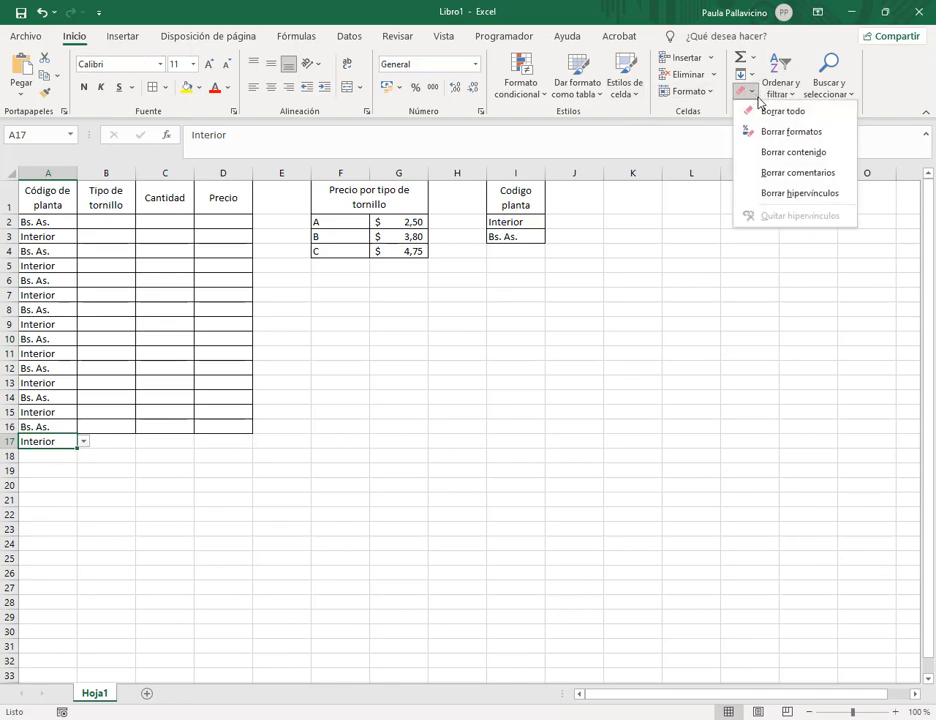
{"action": "left_click", "coordinate": [772, 111]}
{"action": "left_click", "coordinate": [708, 340]}
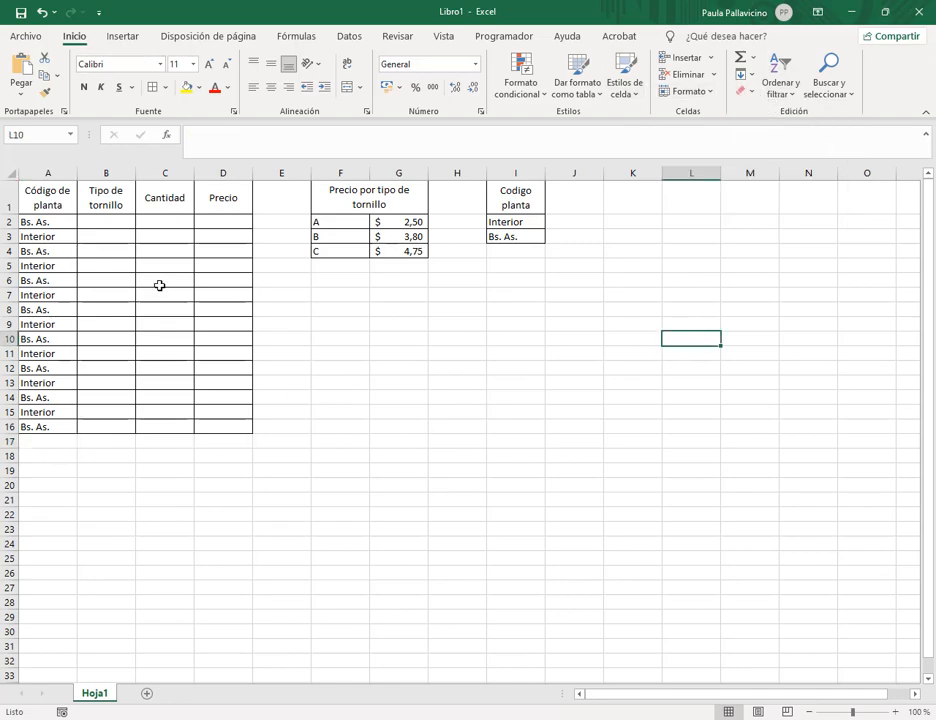
- Apply a Lista data validation to the Tipo de tornillo cells B2:B4 with =$F$2:$F$4 as its source
{"action": "left_click", "coordinate": [106, 223]}
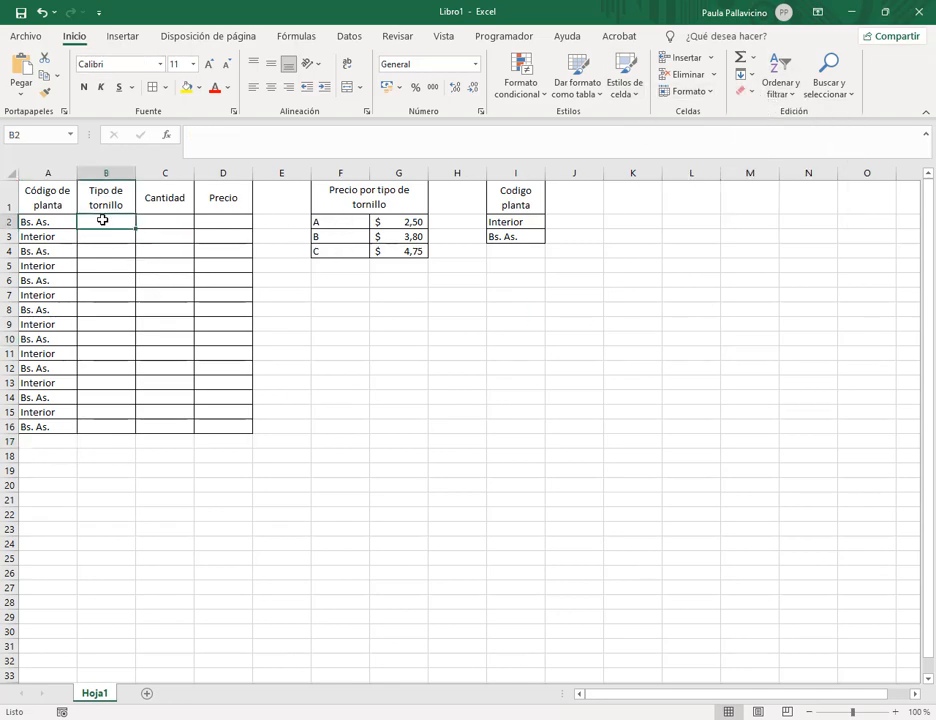
{"action": "left_click_drag", "start_coordinate": [102, 220], "coordinate": [115, 427]}
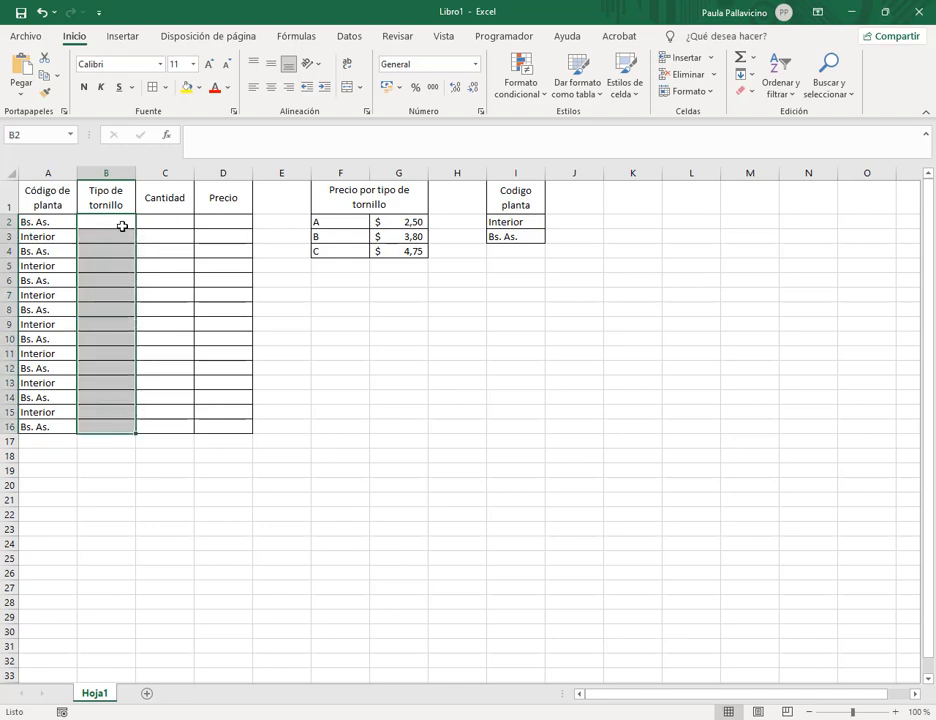
{"action": "left_click_drag", "start_coordinate": [122, 226], "coordinate": [110, 250]}
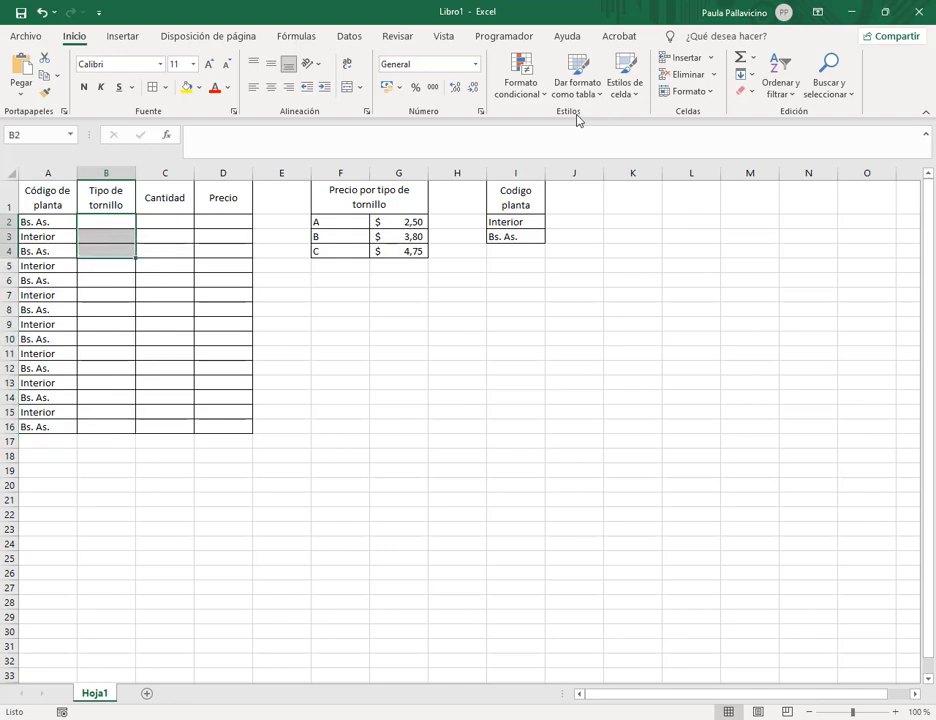
{"action": "left_click", "coordinate": [347, 38]}
{"action": "left_click", "coordinate": [655, 93]}
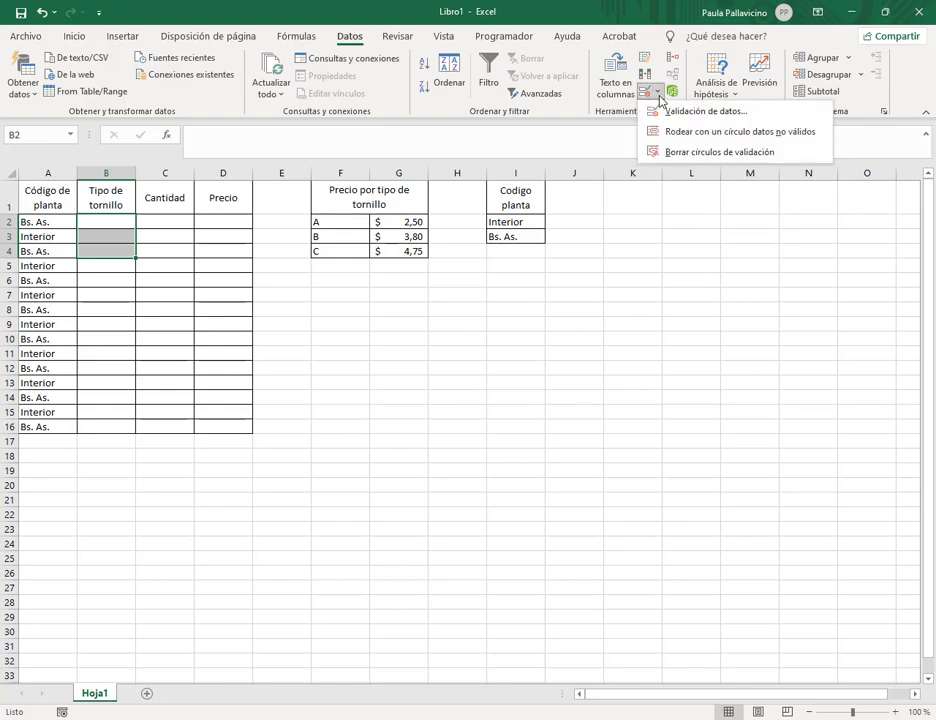
{"action": "left_click", "coordinate": [670, 111]}
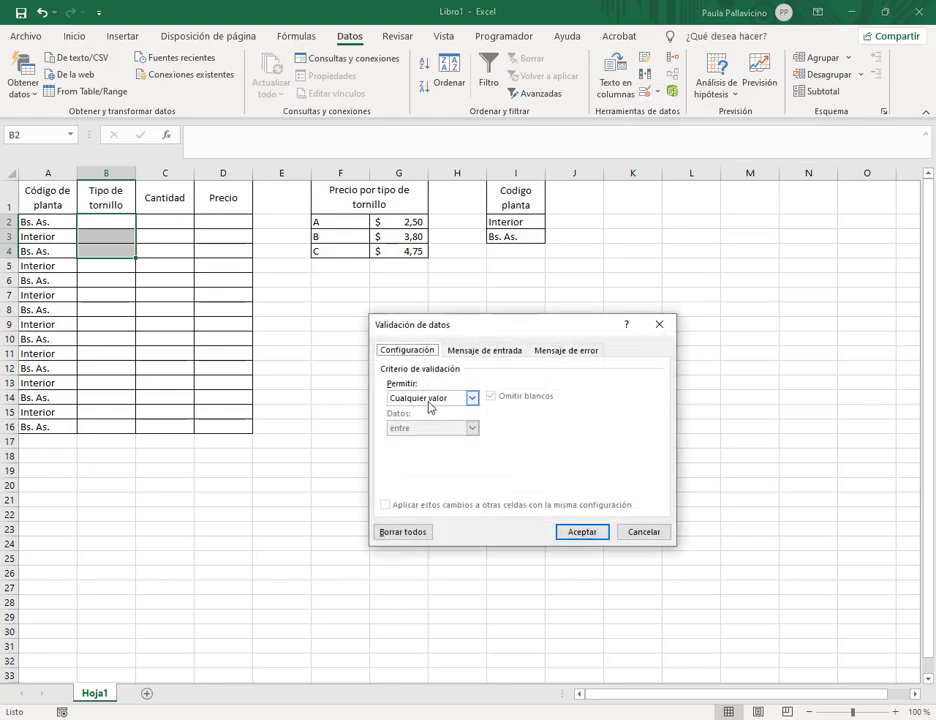
{"action": "left_click", "coordinate": [428, 399]}
{"action": "left_click", "coordinate": [424, 441]}
{"action": "left_click", "coordinate": [595, 403]}
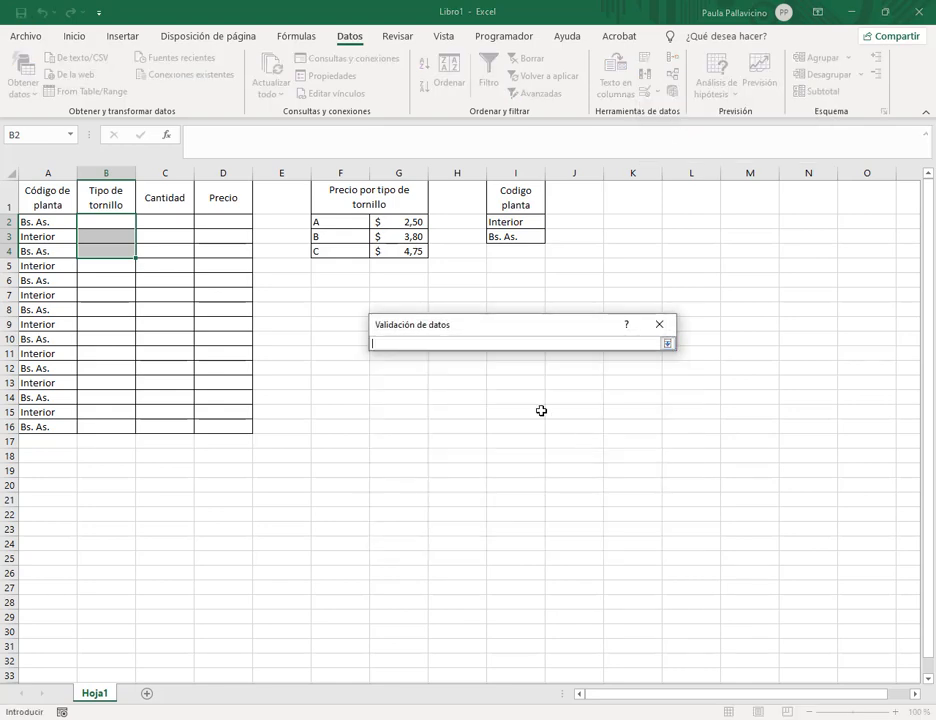
{"action": "left_click_drag", "start_coordinate": [339, 220], "coordinate": [344, 254]}
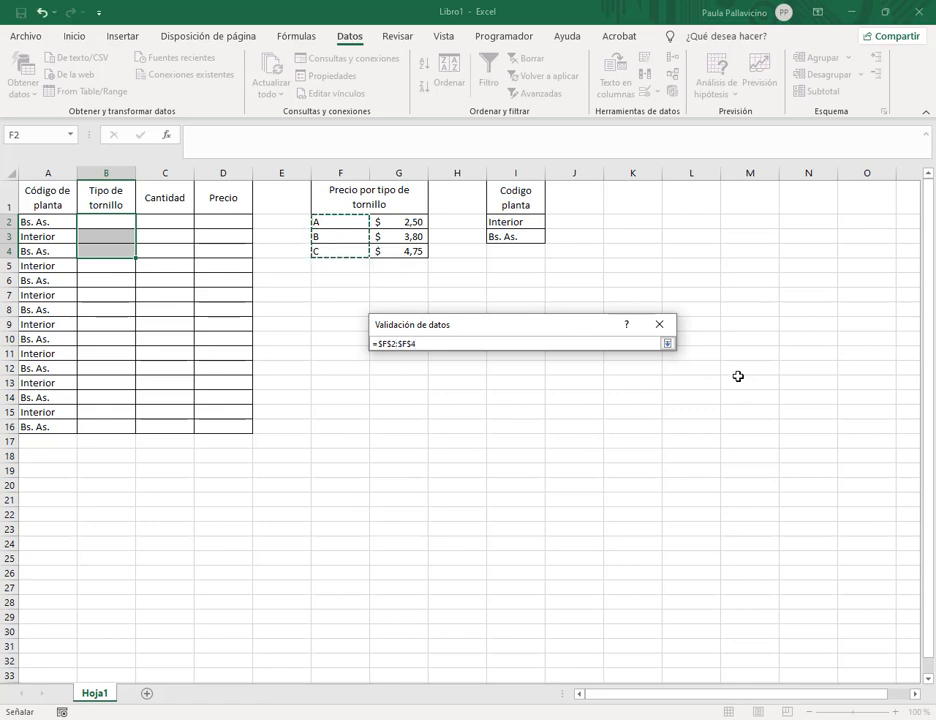
{"action": "left_click", "coordinate": [667, 343]}
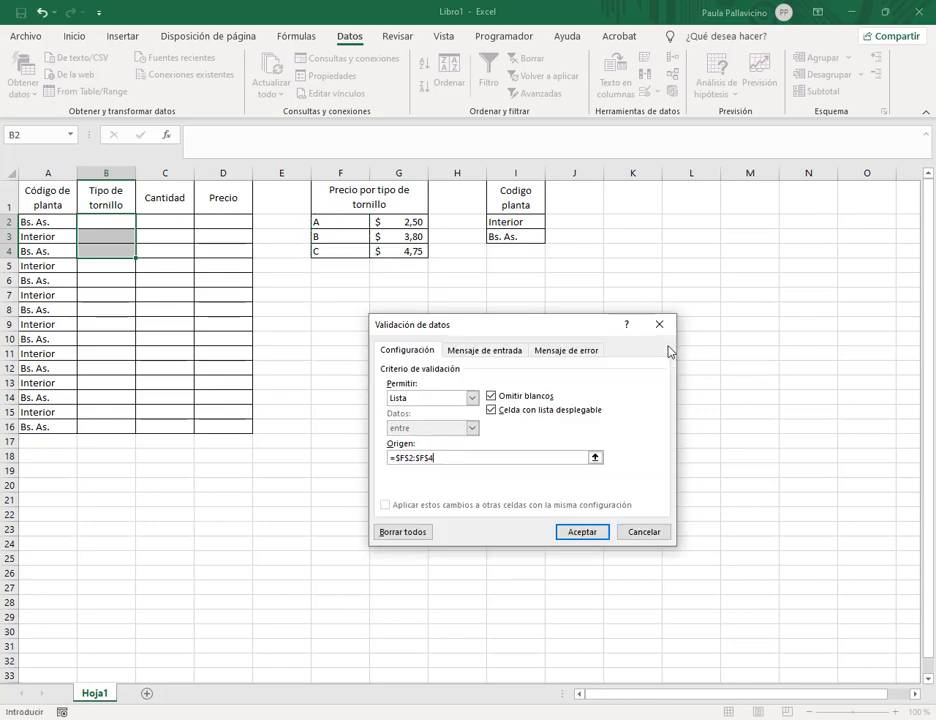
{"action": "left_click", "coordinate": [592, 533]}
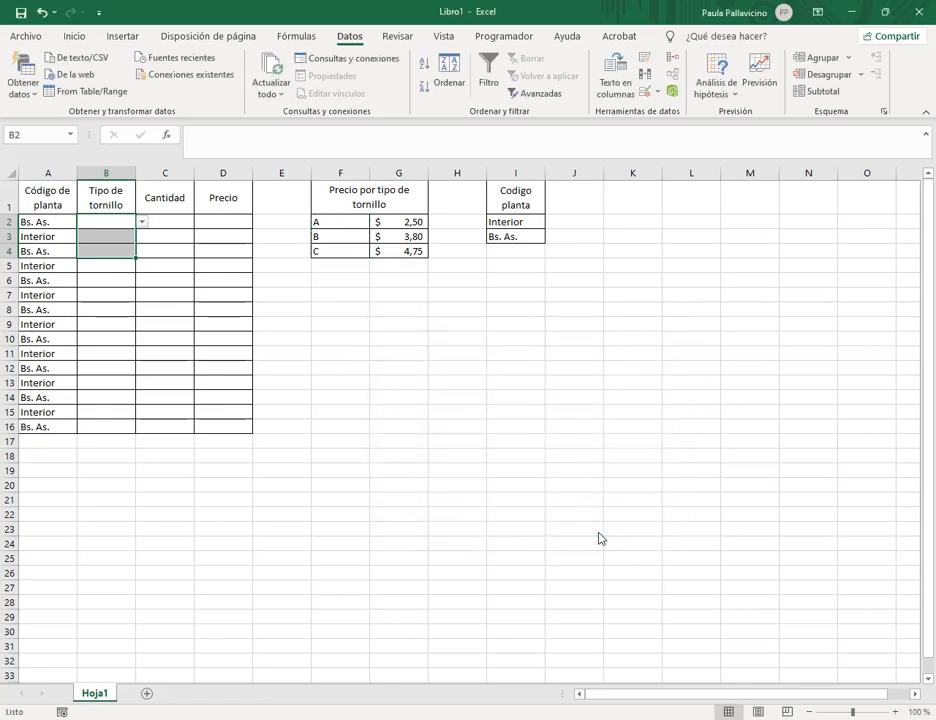
- Choose B in B2, A in B3 and C in B4 from their dropdown lists, and fill the three cells down to B16
{"action": "left_click", "coordinate": [142, 221]}
{"action": "left_click", "coordinate": [119, 247]}
{"action": "left_click", "coordinate": [116, 240]}
{"action": "left_click", "coordinate": [142, 236]}
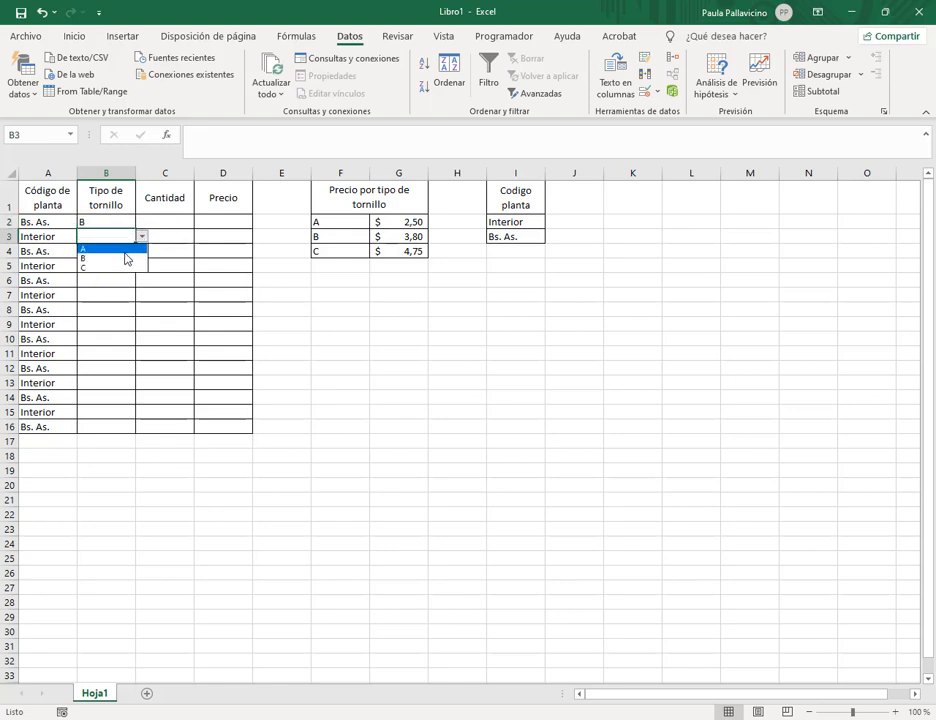
{"action": "left_click", "coordinate": [124, 252]}
{"action": "left_click", "coordinate": [125, 257]}
{"action": "left_click", "coordinate": [142, 256]}
{"action": "left_click", "coordinate": [142, 278]}
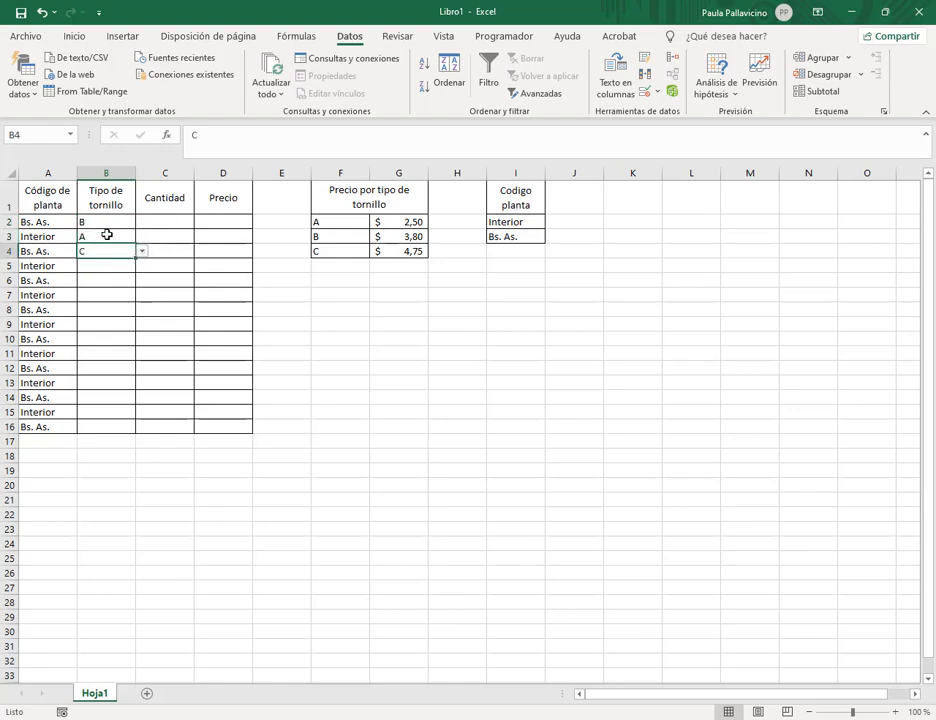
{"action": "left_click_drag", "start_coordinate": [106, 221], "coordinate": [131, 424]}
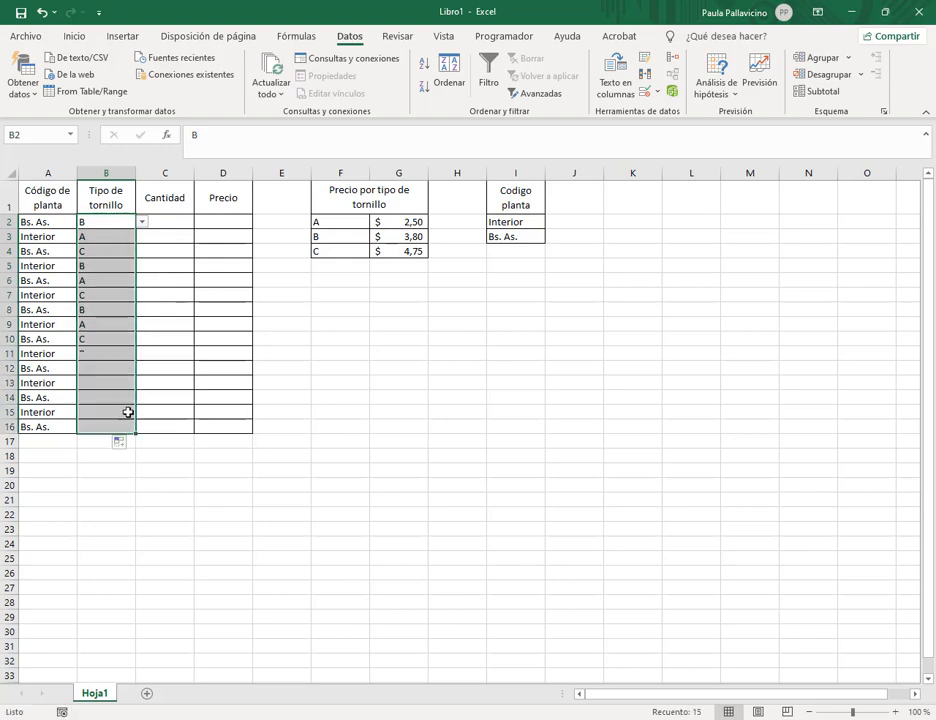
{"action": "left_click", "coordinate": [102, 270]}
{"action": "left_click", "coordinate": [125, 385]}
- Switch to the Enunciado 1 document in Word to check the quantities the exercise asks about, and return to the Excel workbook
{"action": "left_click", "coordinate": [184, 221]}
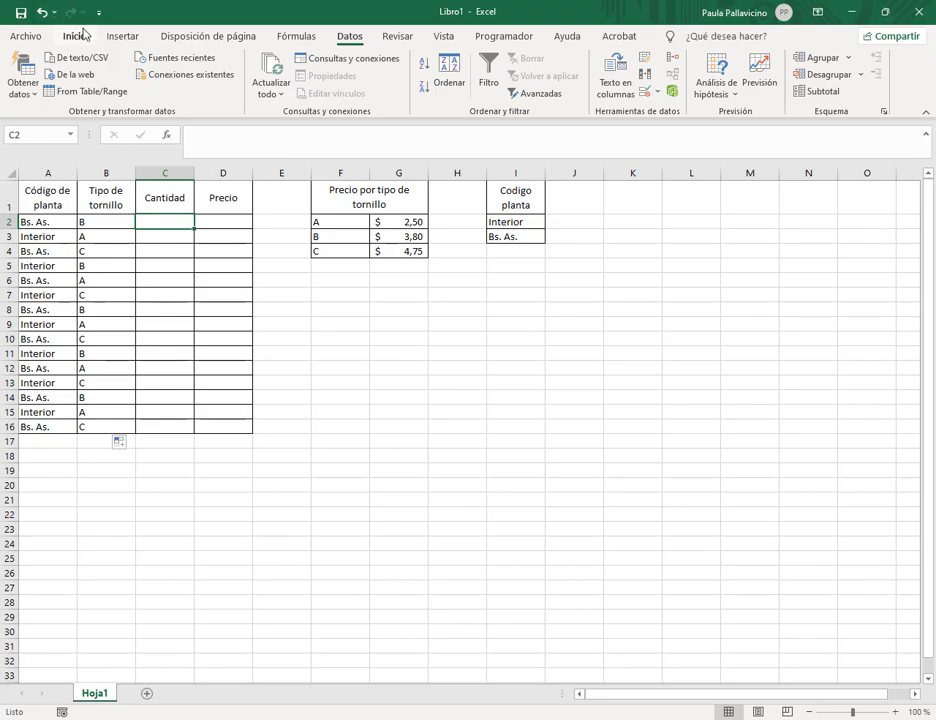
{"action": "left_click", "coordinate": [486, 717]}
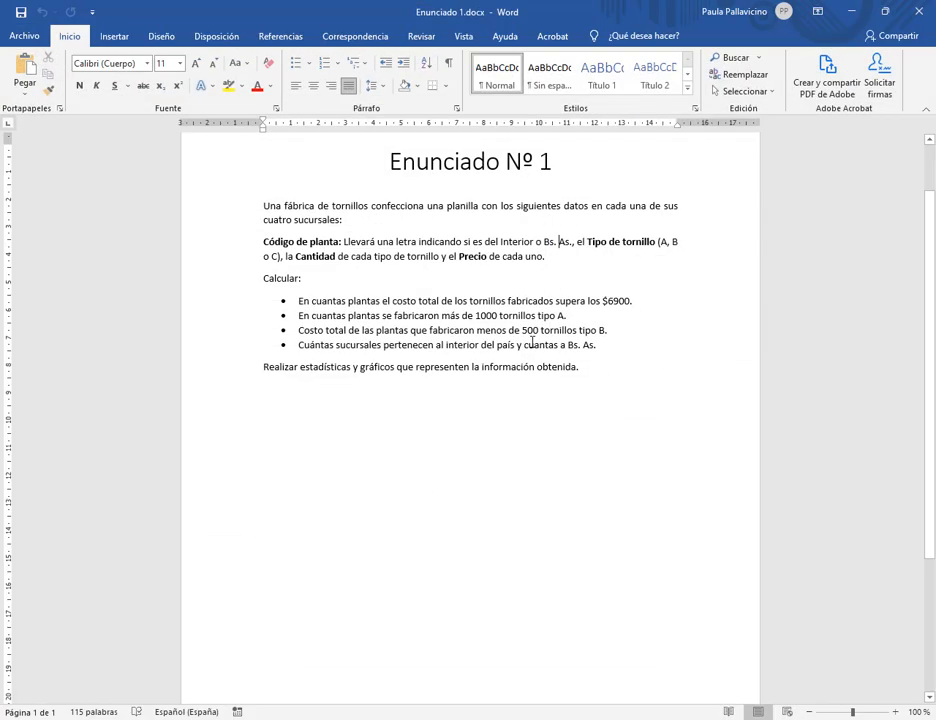
{"action": "key", "text": "alt+Tab"}
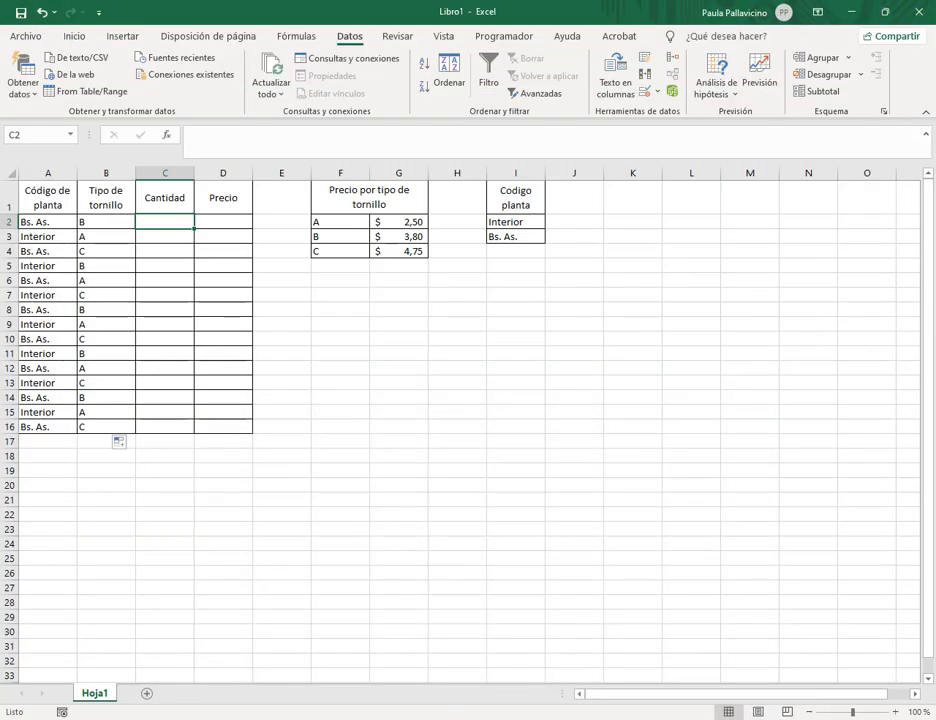
{"action": "key", "text": "alt+Tab"}
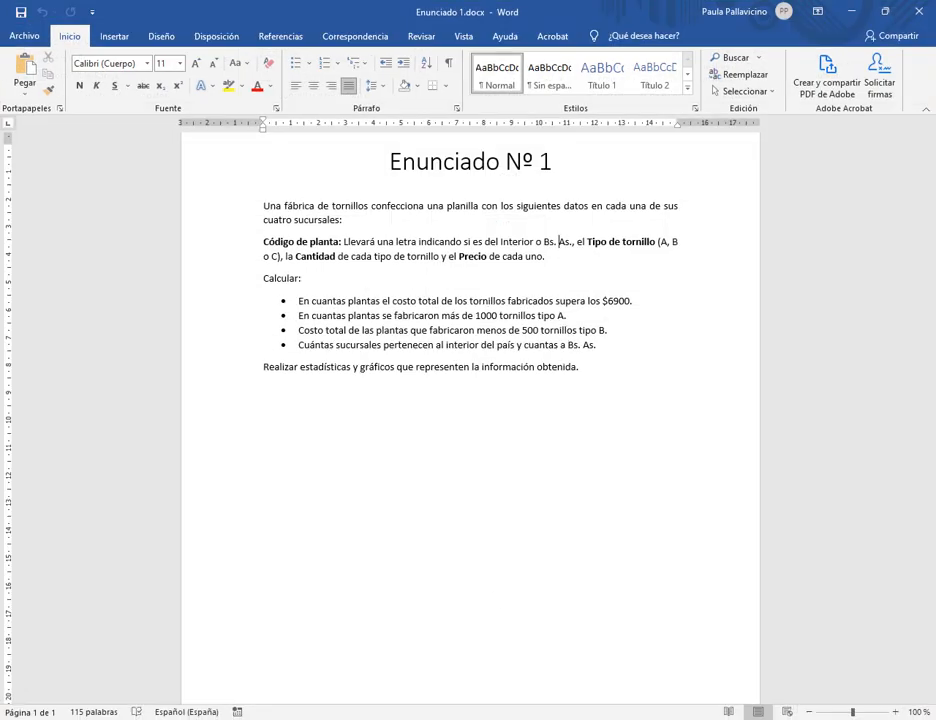
{"action": "left_click", "coordinate": [447, 719]}
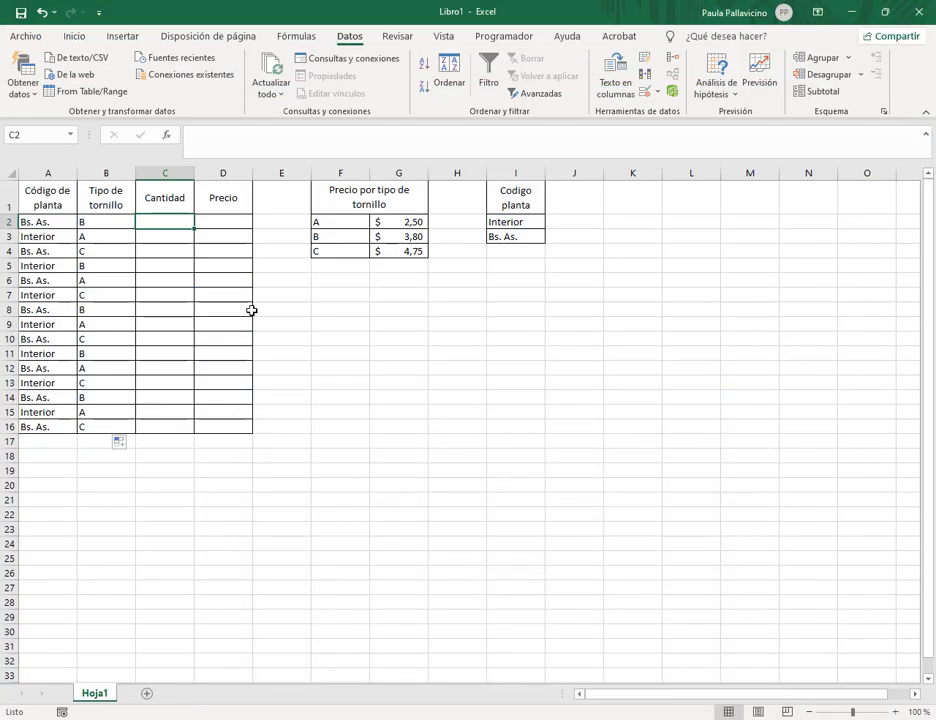
- Fill all the Cantidad cells C2:C16 at once with the formula =ALEATORIO.ENTRE(100;2000)
{"action": "left_click", "coordinate": [258, 136]}
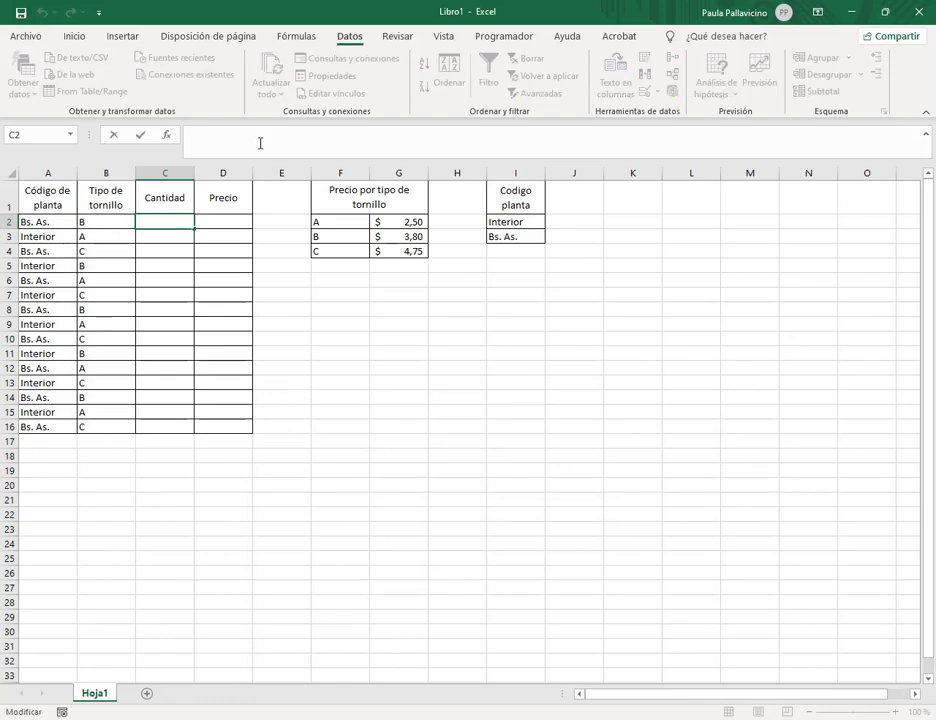
{"action": "left_click_drag", "start_coordinate": [194, 229], "coordinate": [168, 427]}
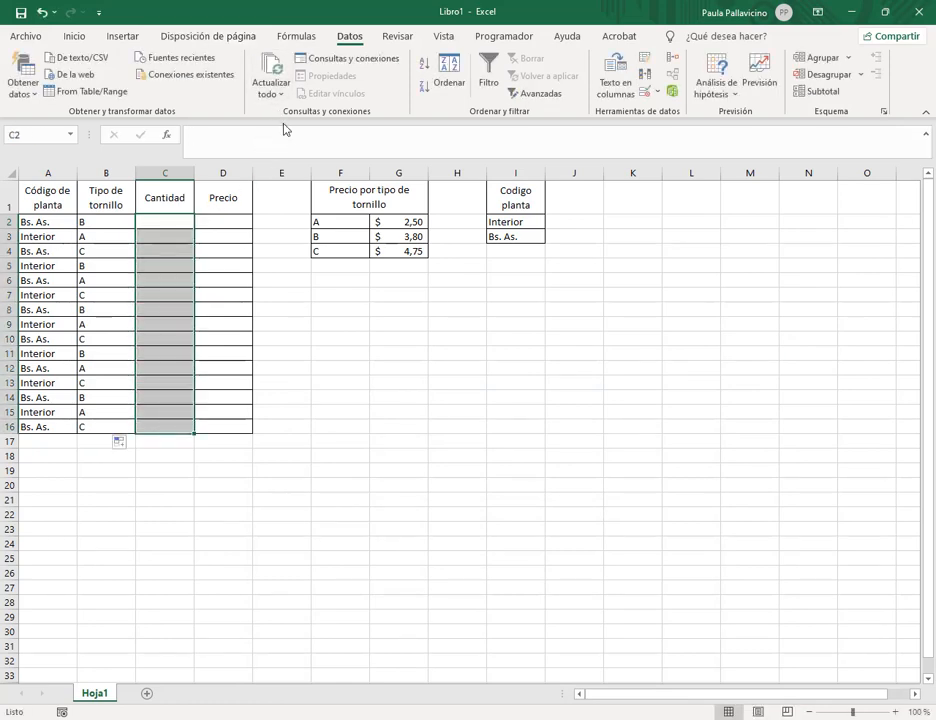
{"action": "left_click", "coordinate": [292, 136]}
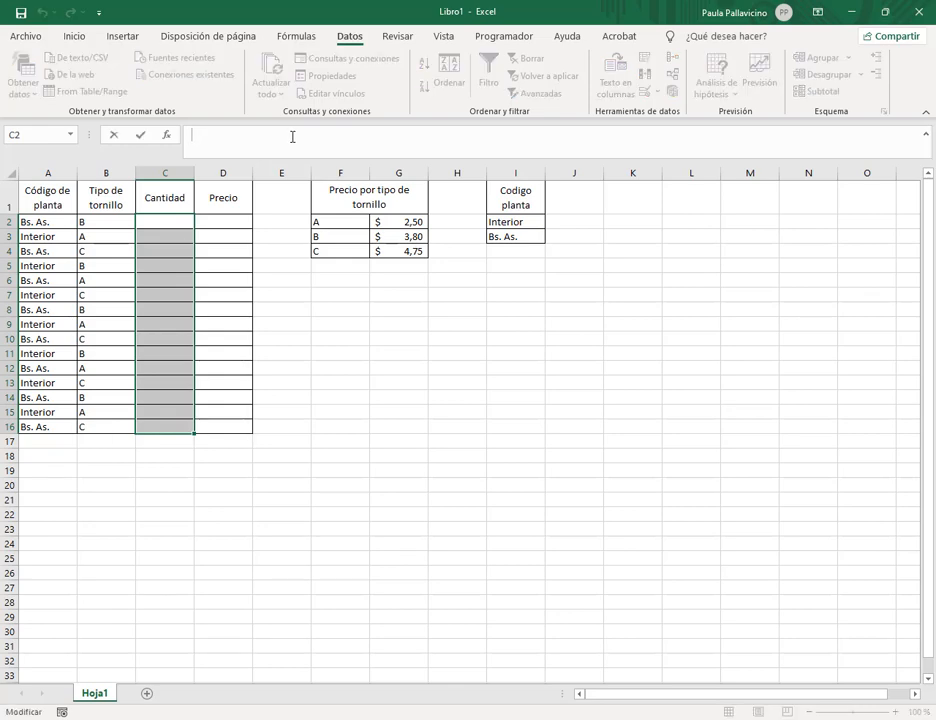
{"action": "type", "text": "=ale"}
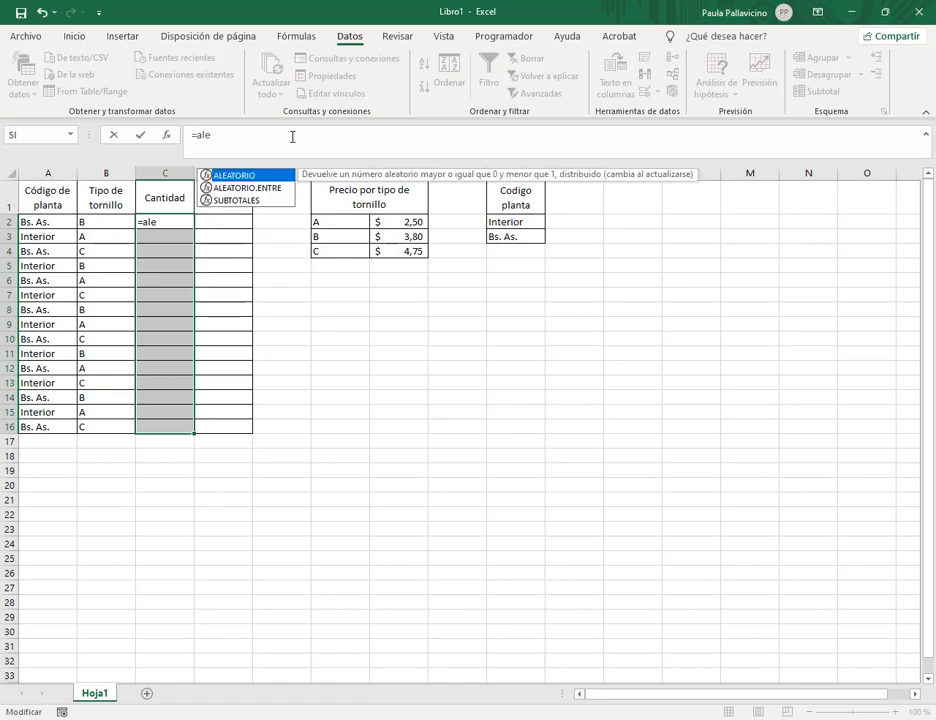
{"action": "key", "text": "Down"}
{"action": "key", "text": "Tab"}
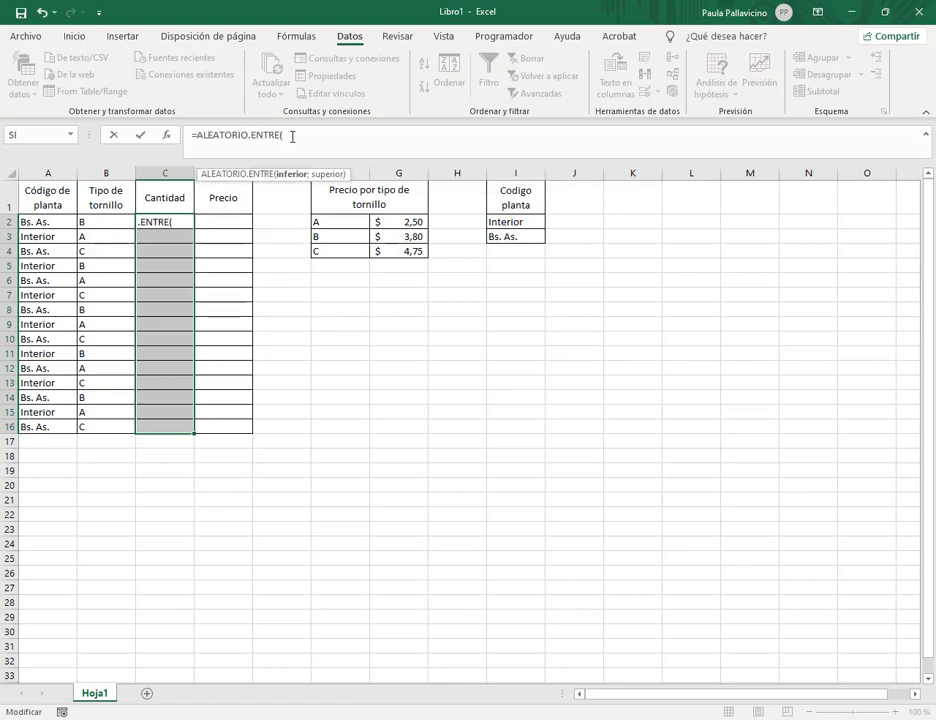
{"action": "type", "text": "100;"}
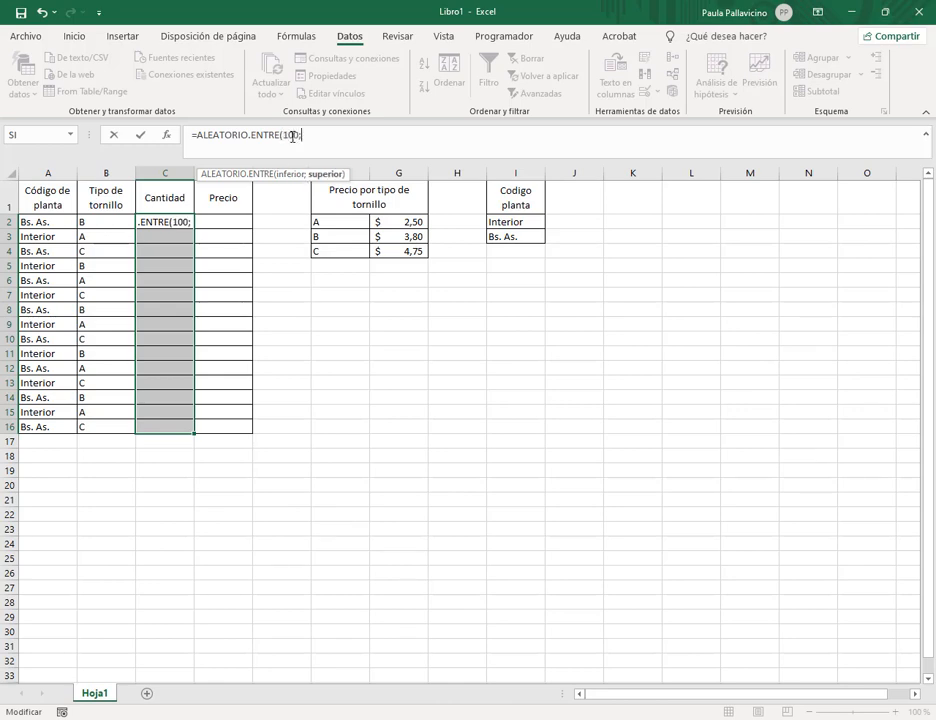
{"action": "type", "text": "2000)"}
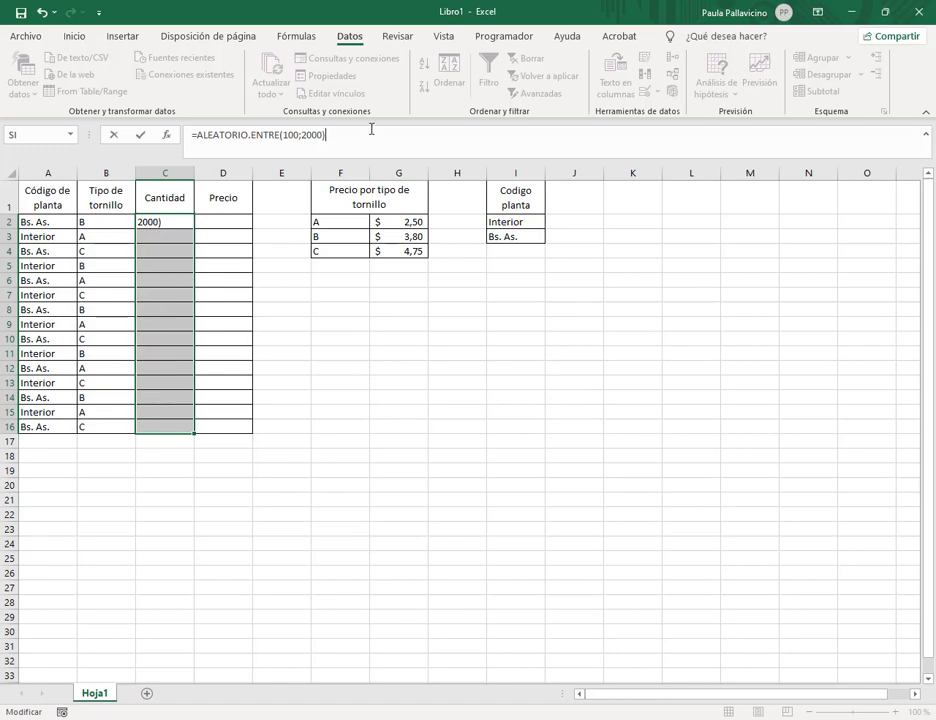
{"action": "key", "text": "ctrl+Return"}
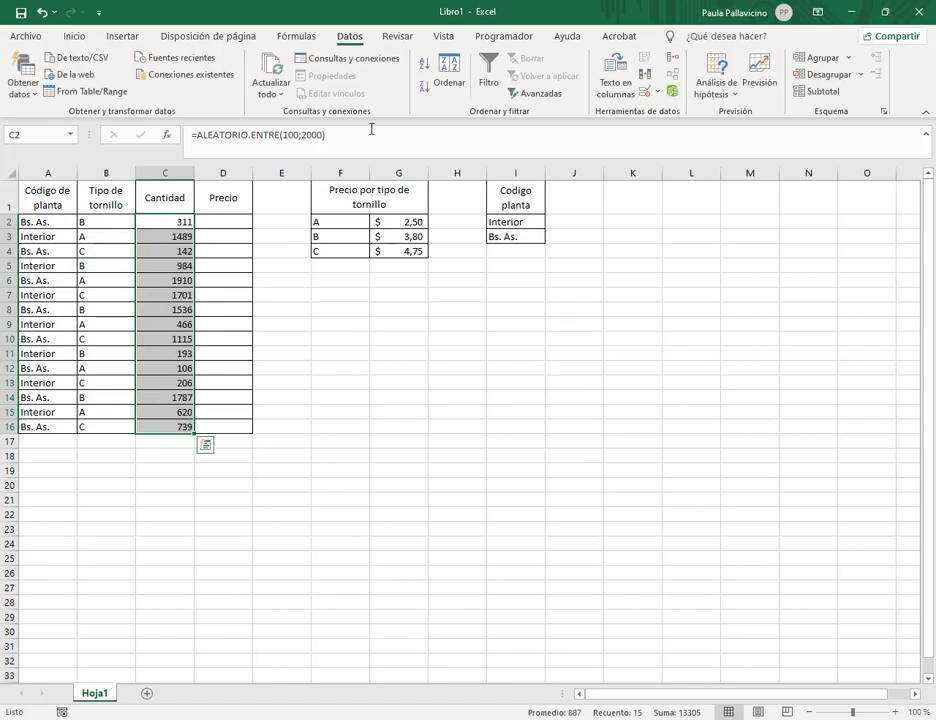
- Inspect the formula in several Cantidad cells, such as C10, C7, C6, C13 and C2
{"action": "left_click", "coordinate": [175, 336]}
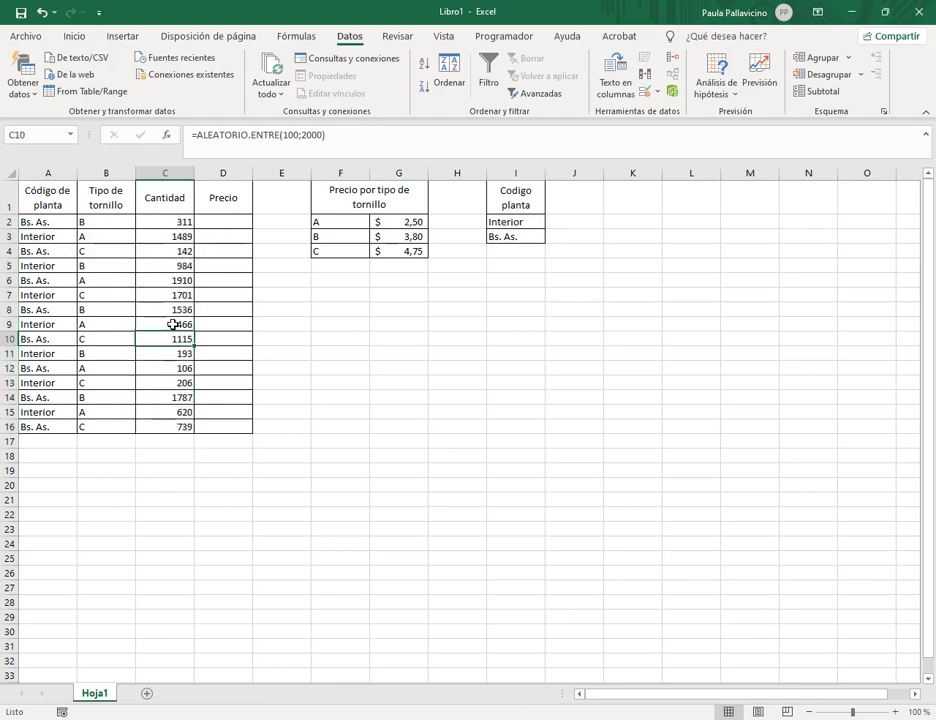
{"action": "left_click", "coordinate": [175, 296]}
{"action": "left_click", "coordinate": [172, 339]}
{"action": "left_click", "coordinate": [167, 280]}
{"action": "left_click", "coordinate": [172, 383]}
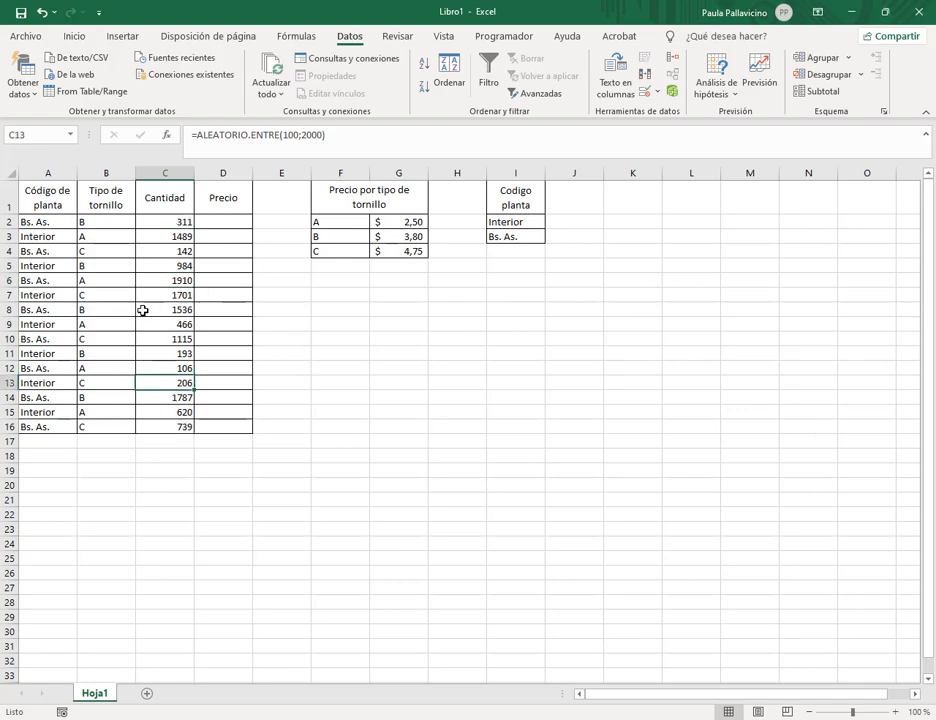
{"action": "left_click", "coordinate": [178, 222]}
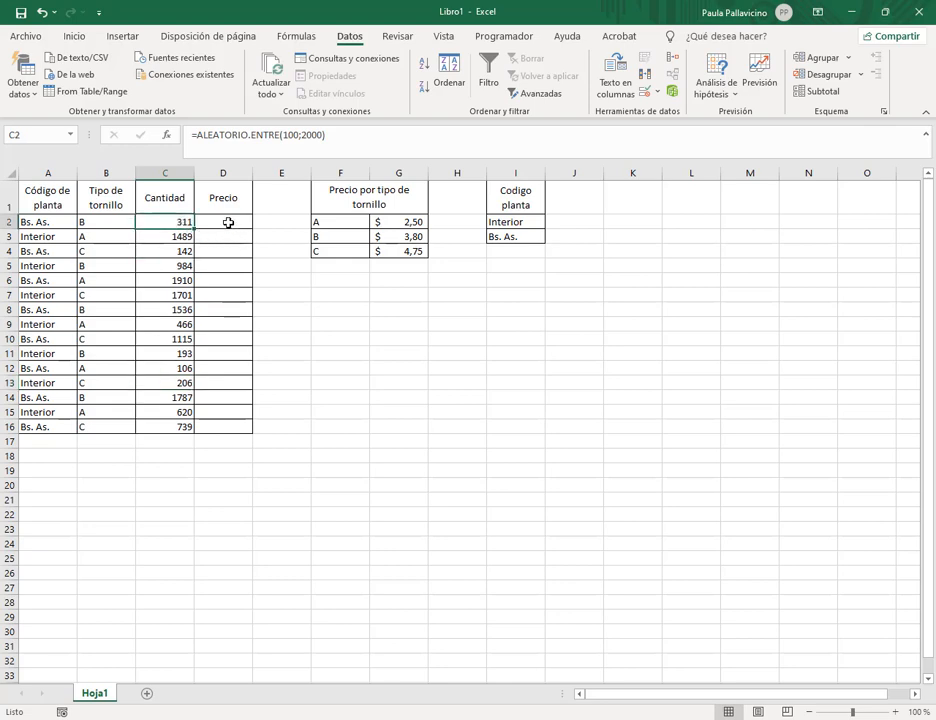
- Enter the test formula =2+2 in the Precio cell D2 and check how the random quantities in C2:C16 react
{"action": "left_click", "coordinate": [228, 222]}
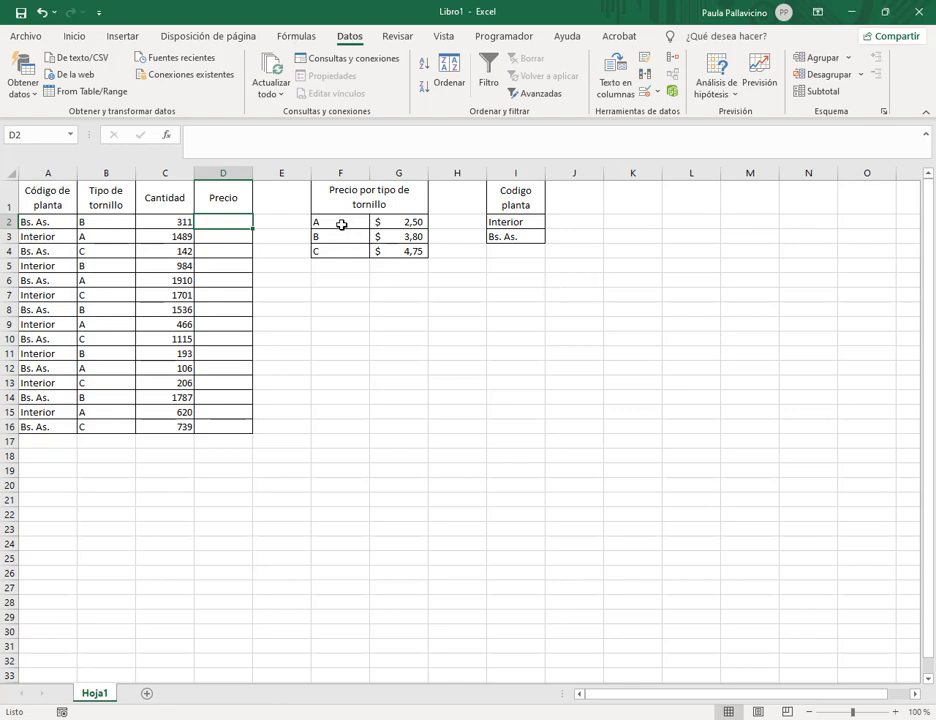
{"action": "type", "text": "="}
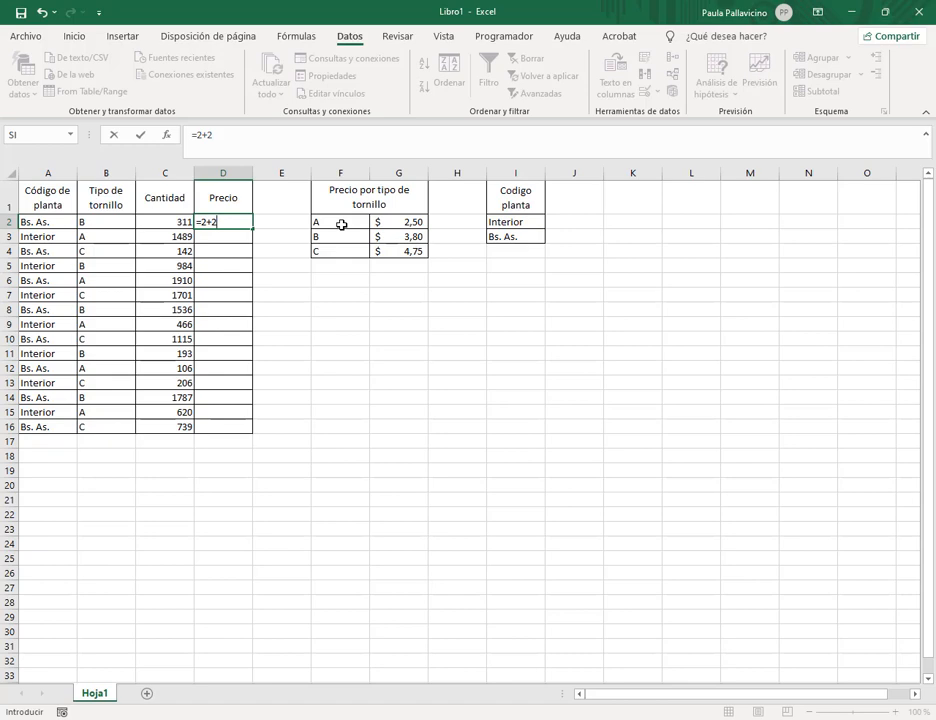
{"action": "type", "text": "2+2"}
{"action": "key", "text": "Return"}
{"action": "left_click", "coordinate": [151, 219]}
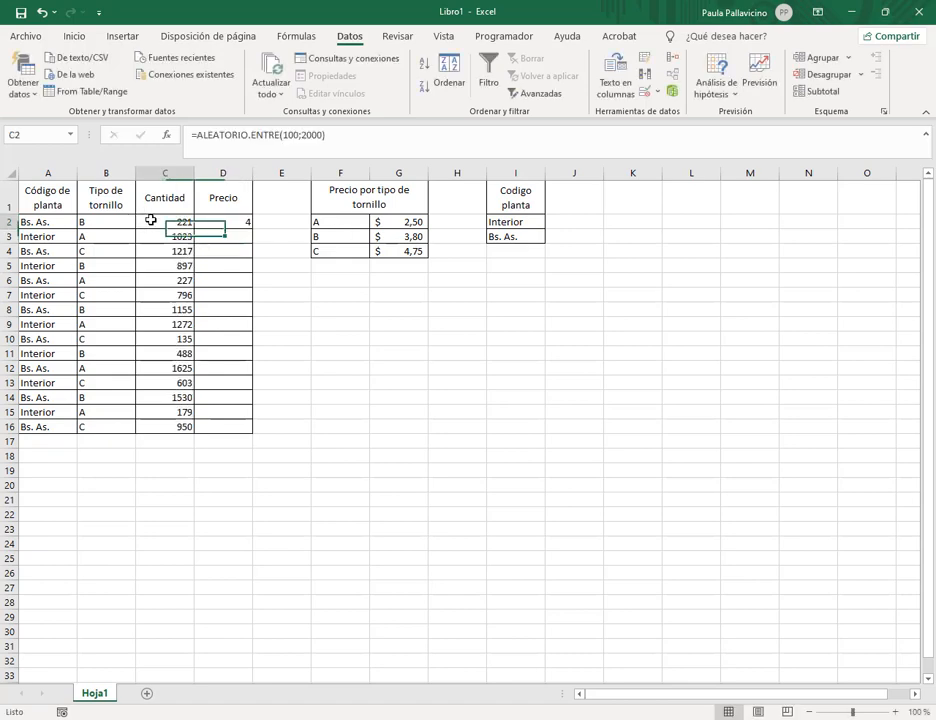
{"action": "left_click_drag", "start_coordinate": [151, 219], "coordinate": [178, 426]}
- Re-enter the D2 formula without changes to recalculate the sheet, and select the quantities C2:C16
{"action": "double_click", "coordinate": [237, 220]}
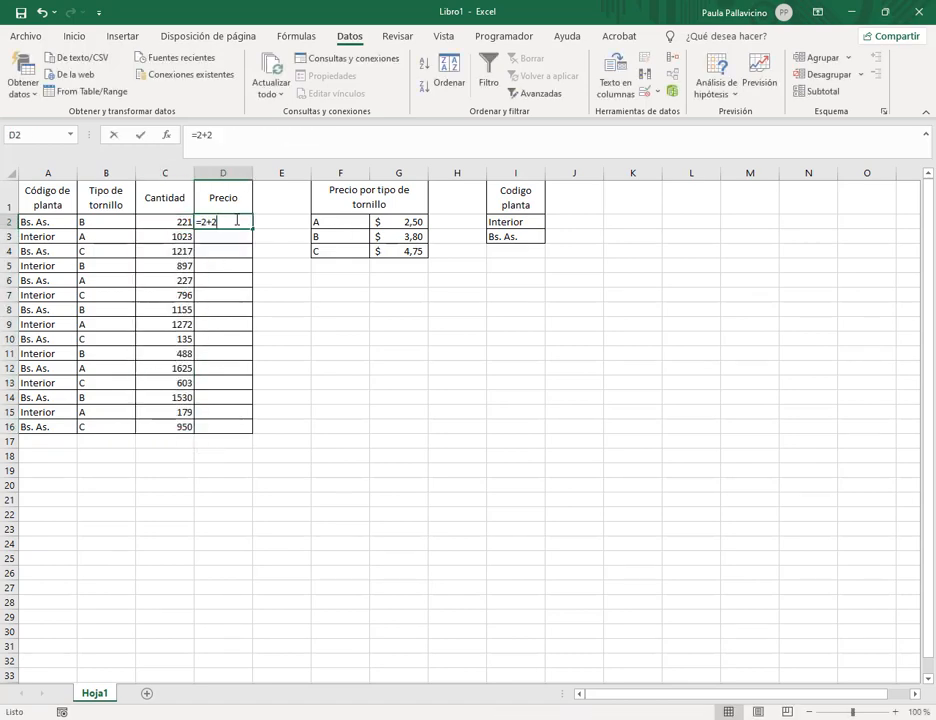
{"action": "key", "text": "Return"}
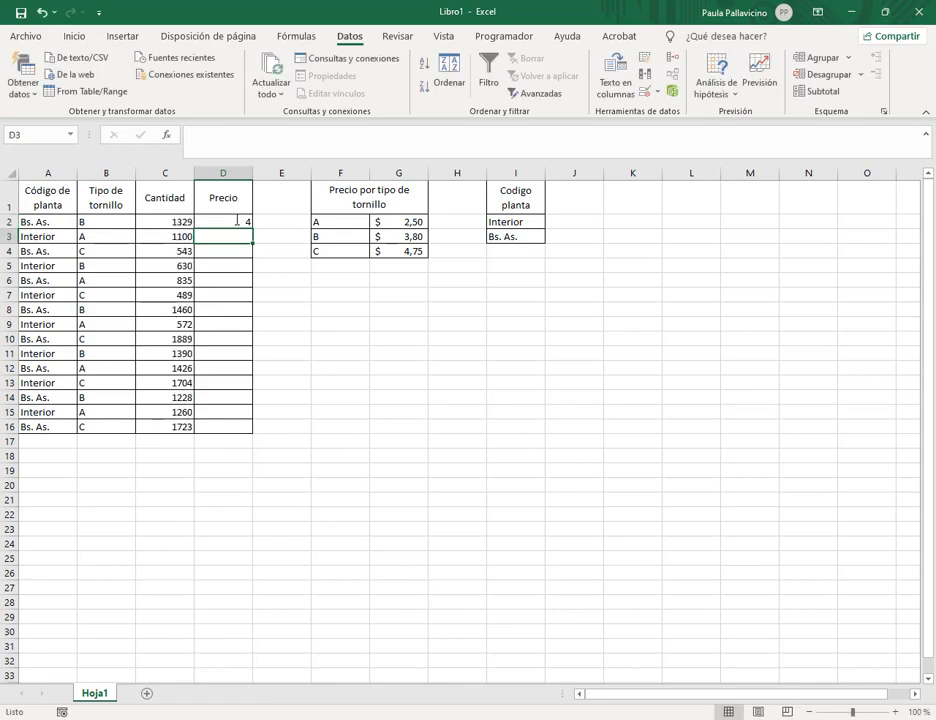
{"action": "left_click", "coordinate": [237, 220]}
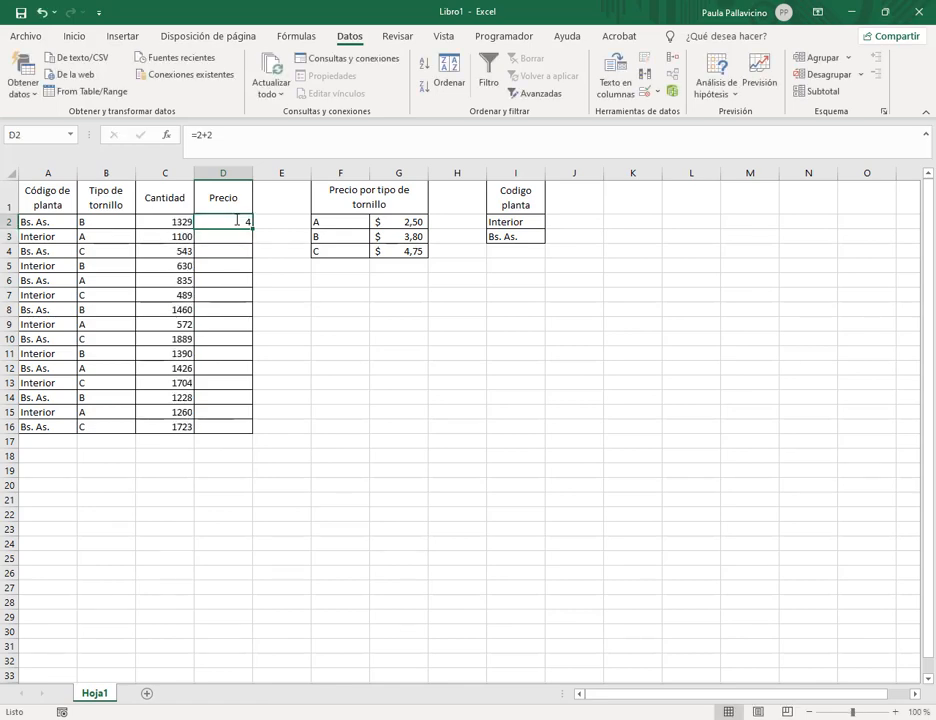
{"action": "left_click_drag", "start_coordinate": [182, 221], "coordinate": [171, 424]}
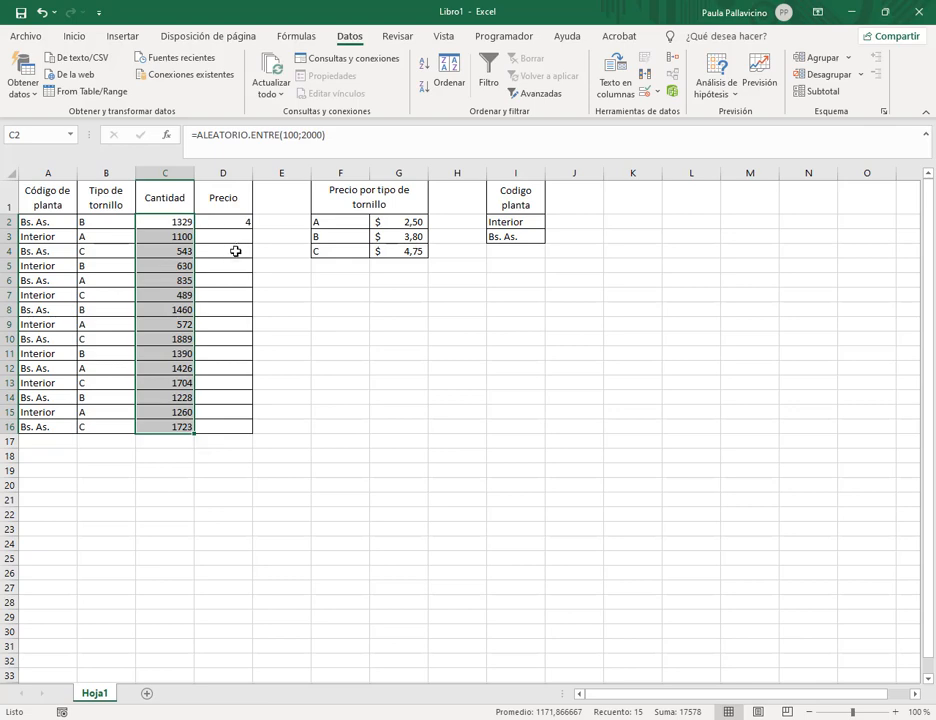
- Clear the test formula from D2 and replace the random formulas in C2:C16 with their values by copying and pasting values only
{"action": "left_click", "coordinate": [240, 221]}
{"action": "key", "text": "Delete"}
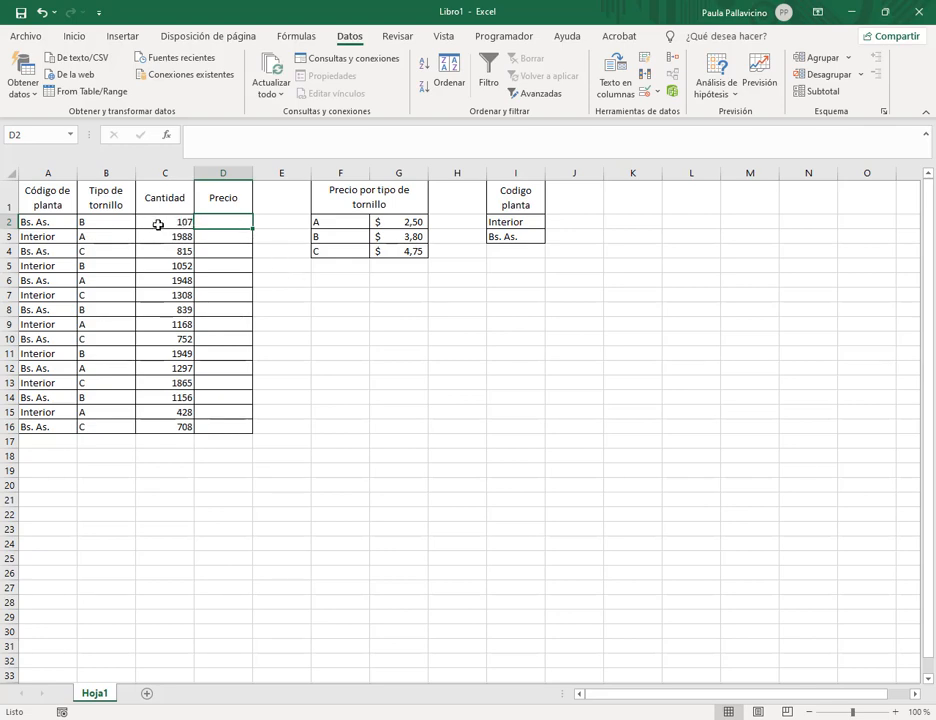
{"action": "left_click", "coordinate": [160, 223]}
{"action": "left_click_drag", "start_coordinate": [160, 219], "coordinate": [164, 428]}
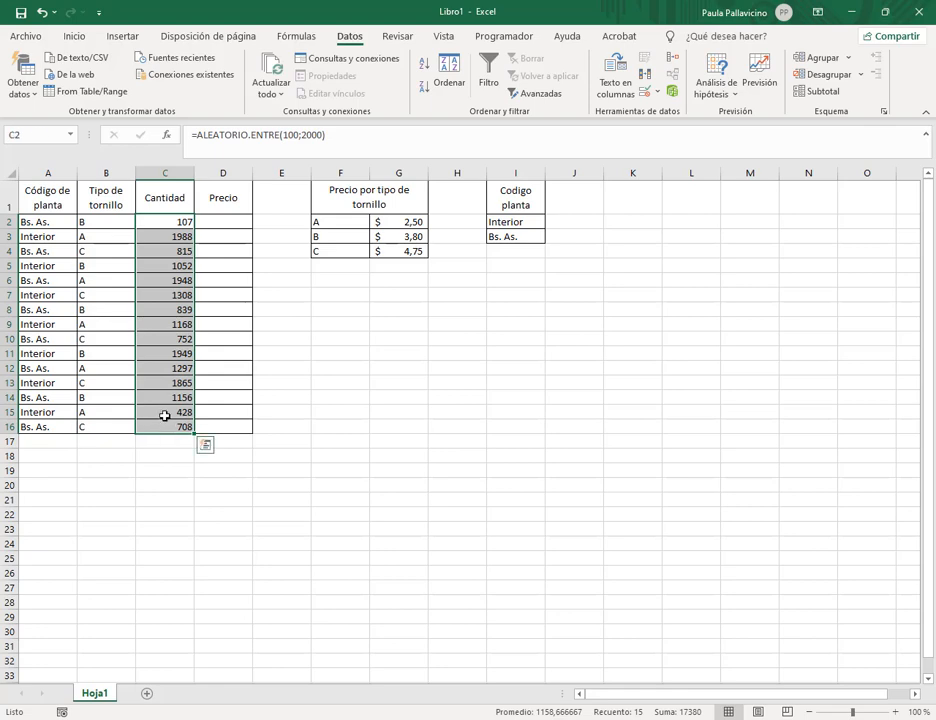
{"action": "left_click", "coordinate": [74, 38]}
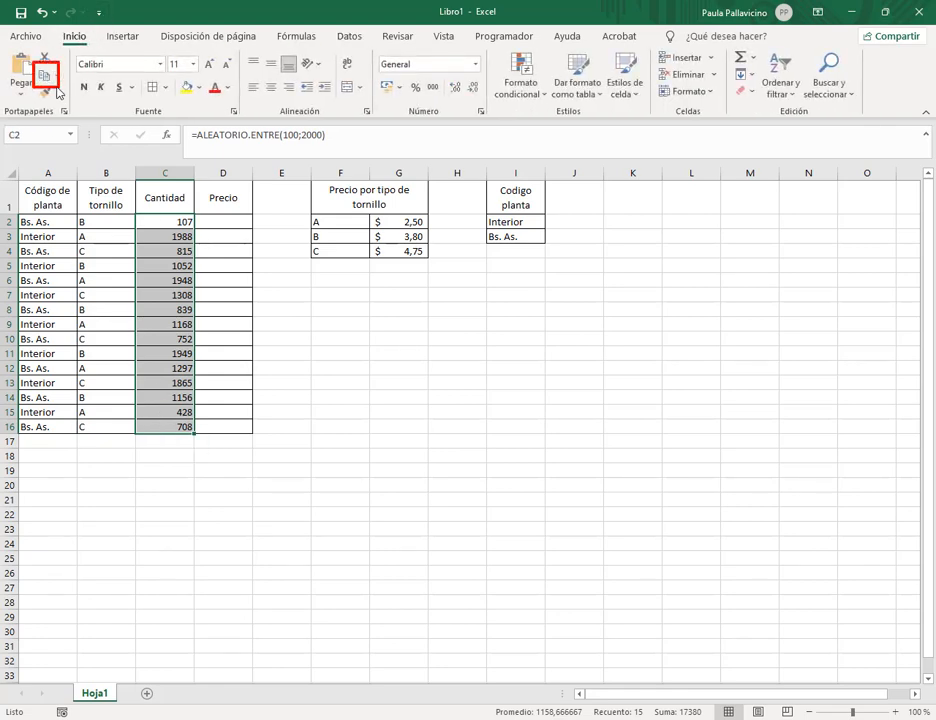
{"action": "left_click", "coordinate": [43, 74]}
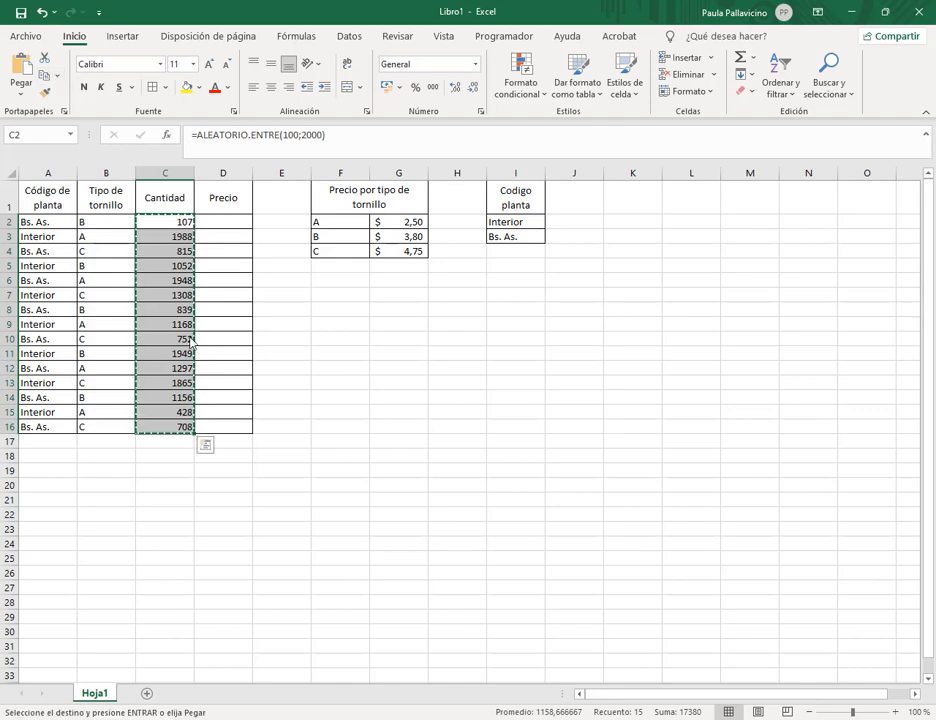
{"action": "left_click", "coordinate": [18, 96]}
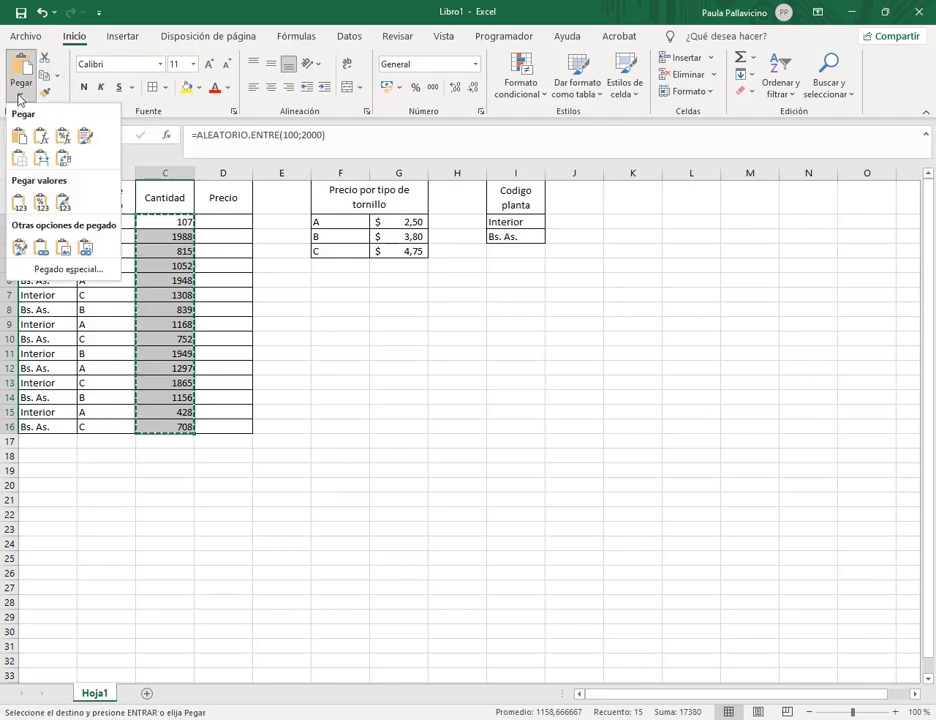
{"action": "left_click", "coordinate": [20, 206]}
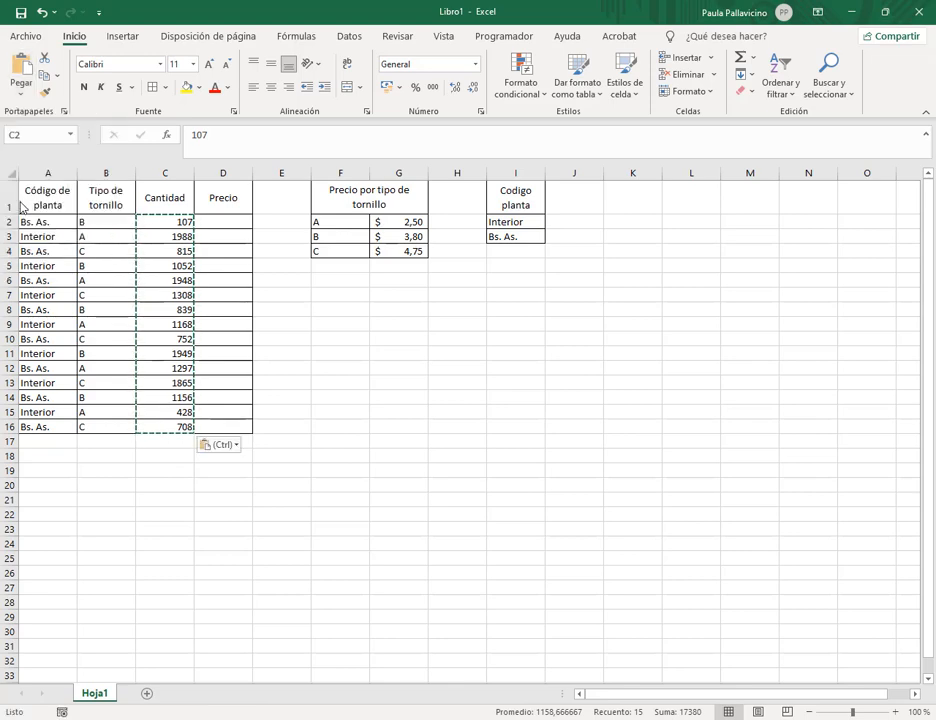
- Check how the quantities in C2:C16 react to a test formula =2+3 entered in D2, and clear it again
{"action": "left_click", "coordinate": [220, 222]}
{"action": "key", "text": "Escape"}
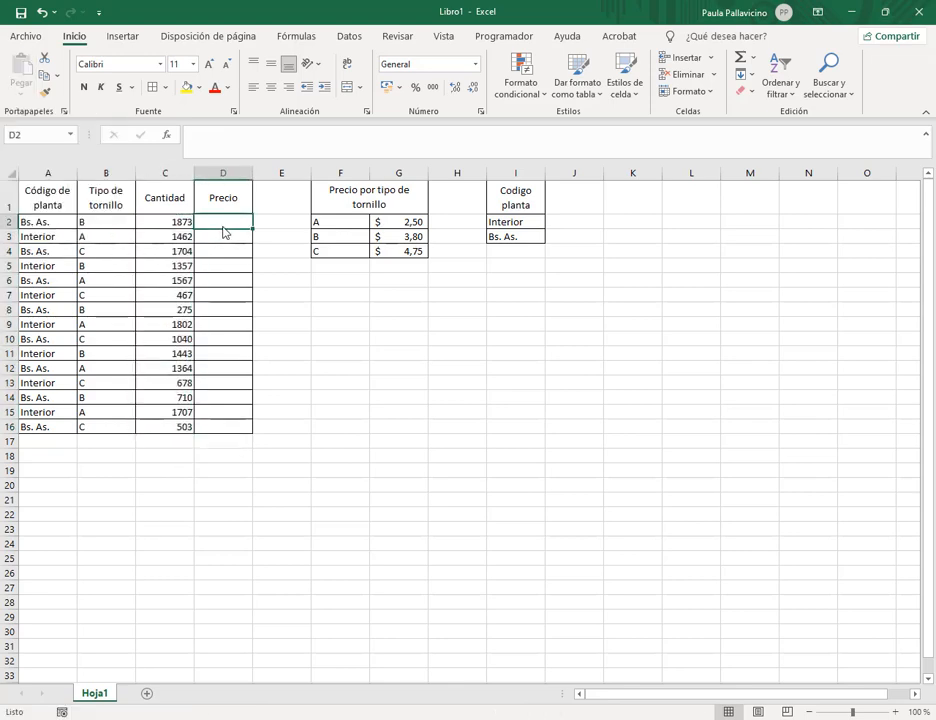
{"action": "type", "text": "=2+3"}
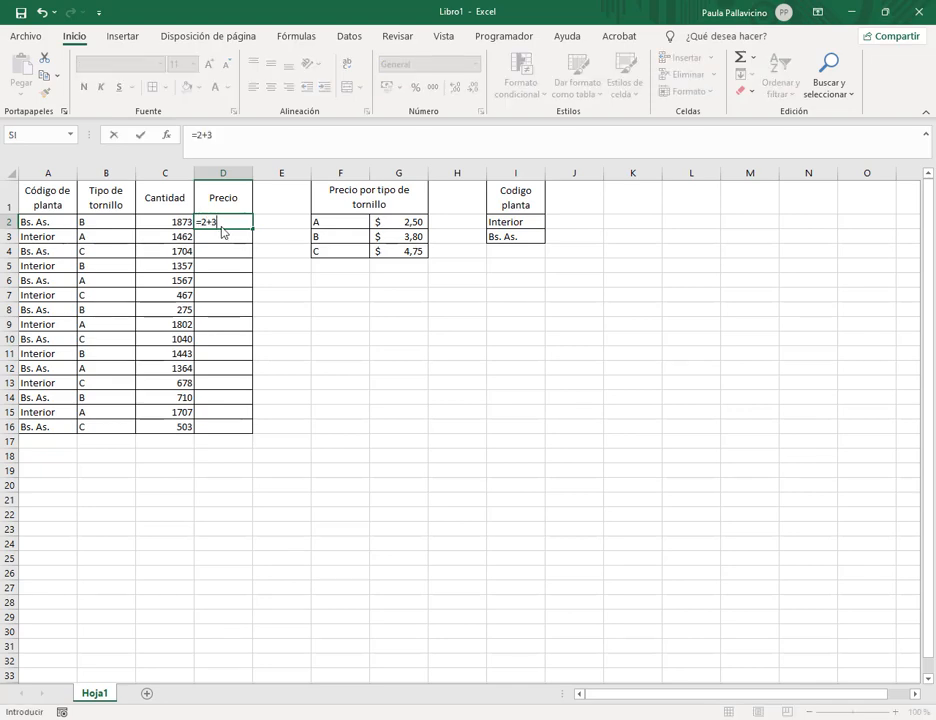
{"action": "key", "text": "Return"}
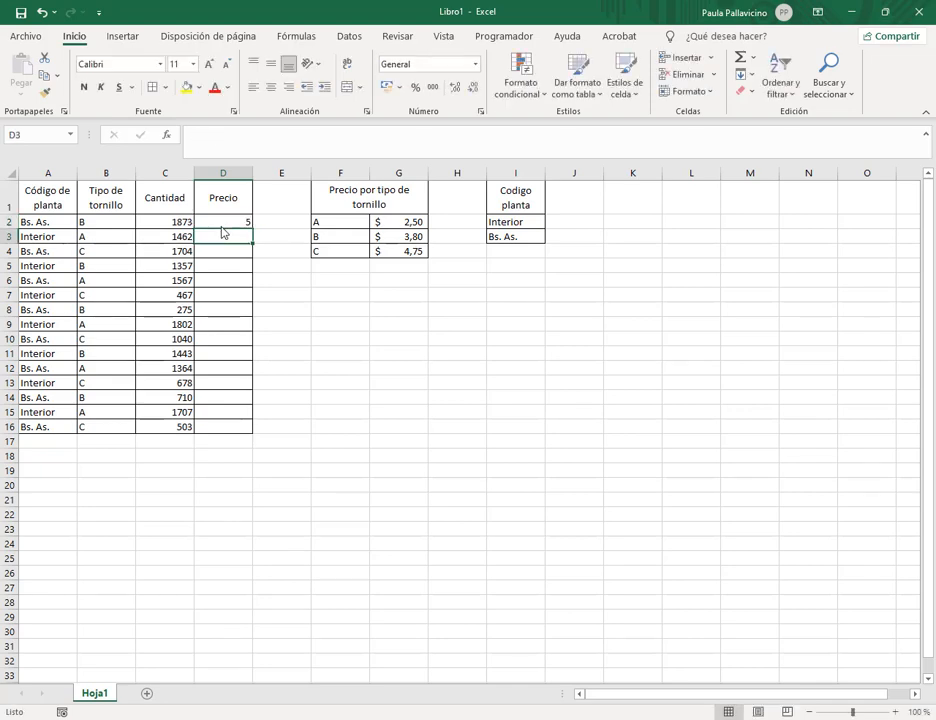
{"action": "left_click", "coordinate": [246, 220]}
{"action": "key", "text": "Delete"}
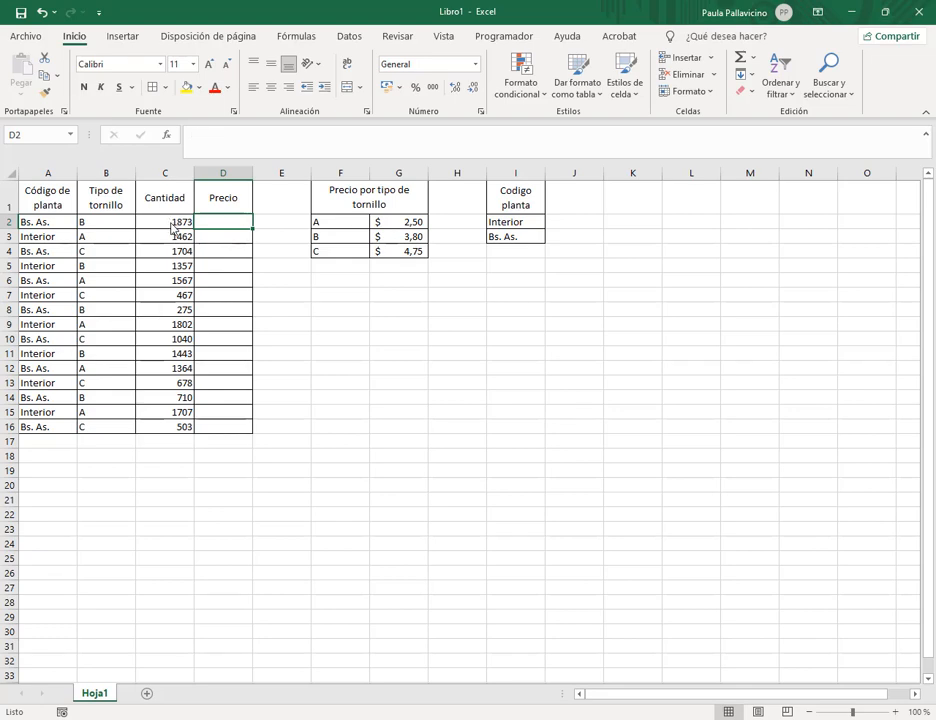
- Inspect the contents of several Cantidad cells, such as C2, C6, C10 and C13
{"action": "key", "text": "Left"}
{"action": "left_click", "coordinate": [179, 282]}
{"action": "left_click", "coordinate": [175, 339]}
{"action": "left_click", "coordinate": [175, 383]}
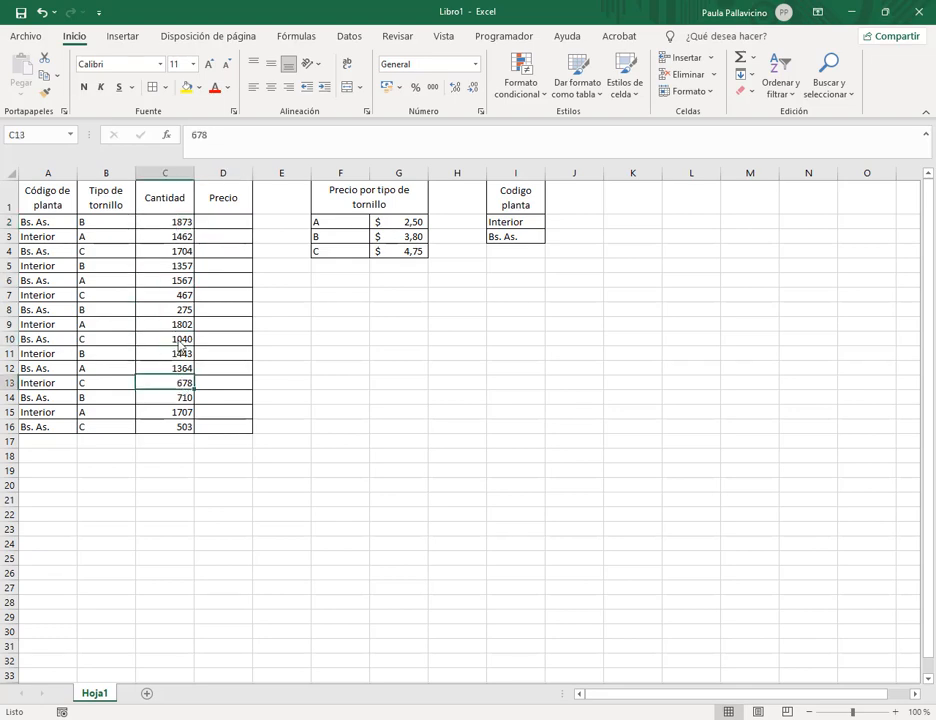
{"action": "left_click", "coordinate": [175, 221]}
{"action": "left_click", "coordinate": [178, 266]}
{"action": "left_click", "coordinate": [178, 353]}
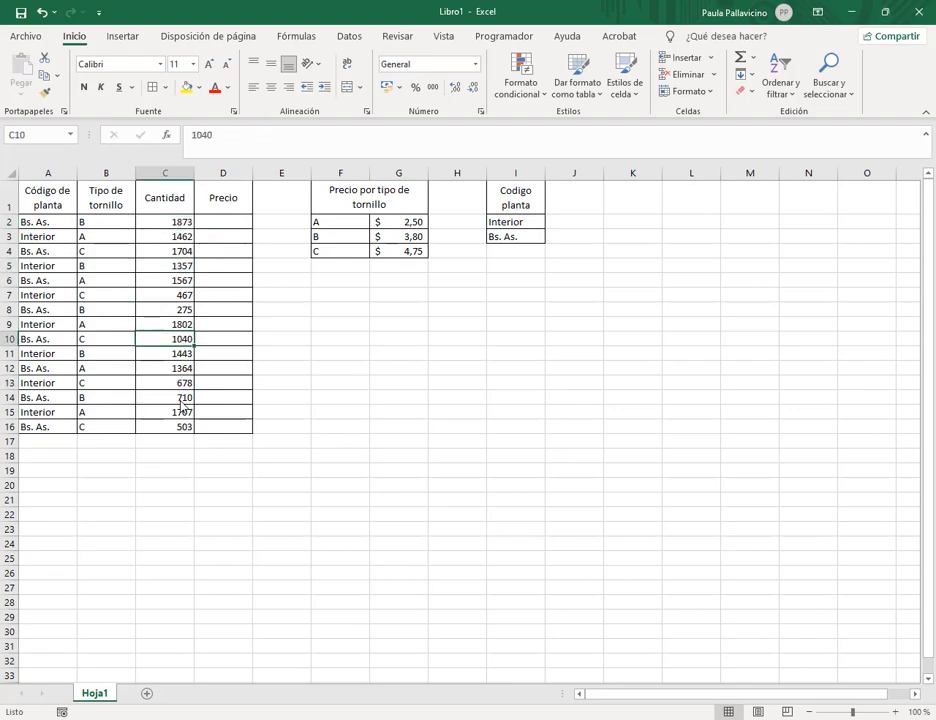
{"action": "left_click", "coordinate": [182, 427]}
- Check the range name assigned to the screw price table F2:G4
{"action": "left_click", "coordinate": [235, 225]}
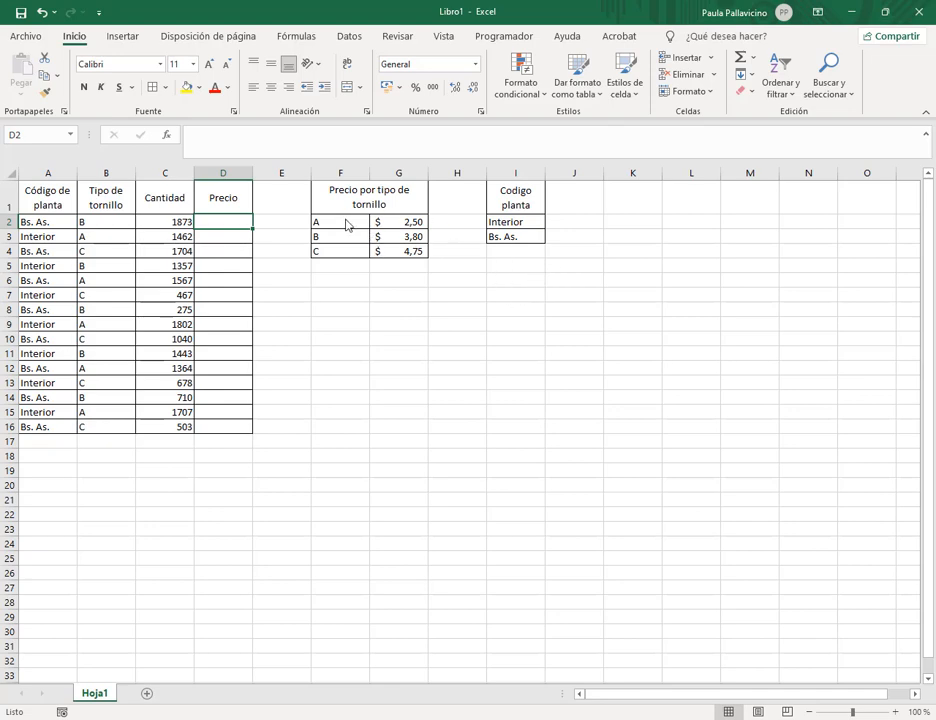
{"action": "left_click_drag", "start_coordinate": [347, 224], "coordinate": [392, 253]}
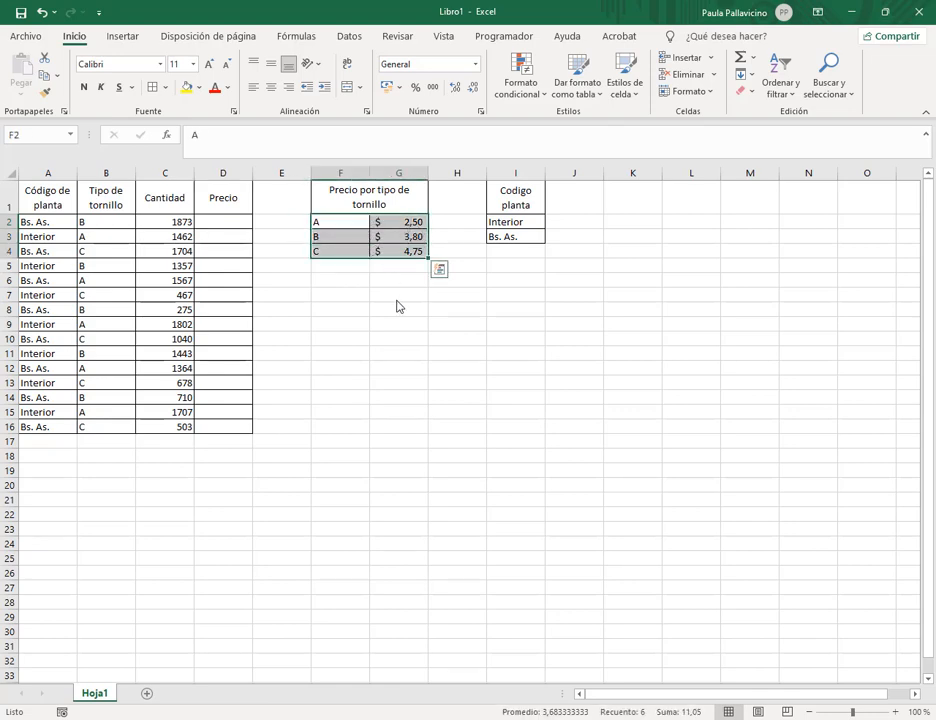
{"action": "left_click", "coordinate": [36, 137]}
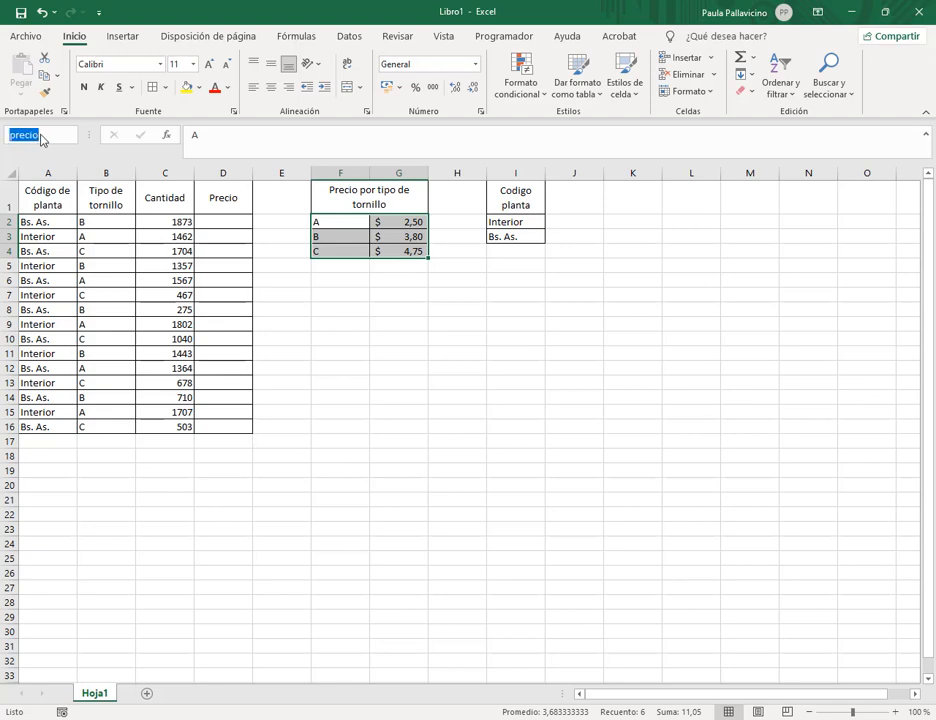
{"action": "left_click", "coordinate": [332, 308]}
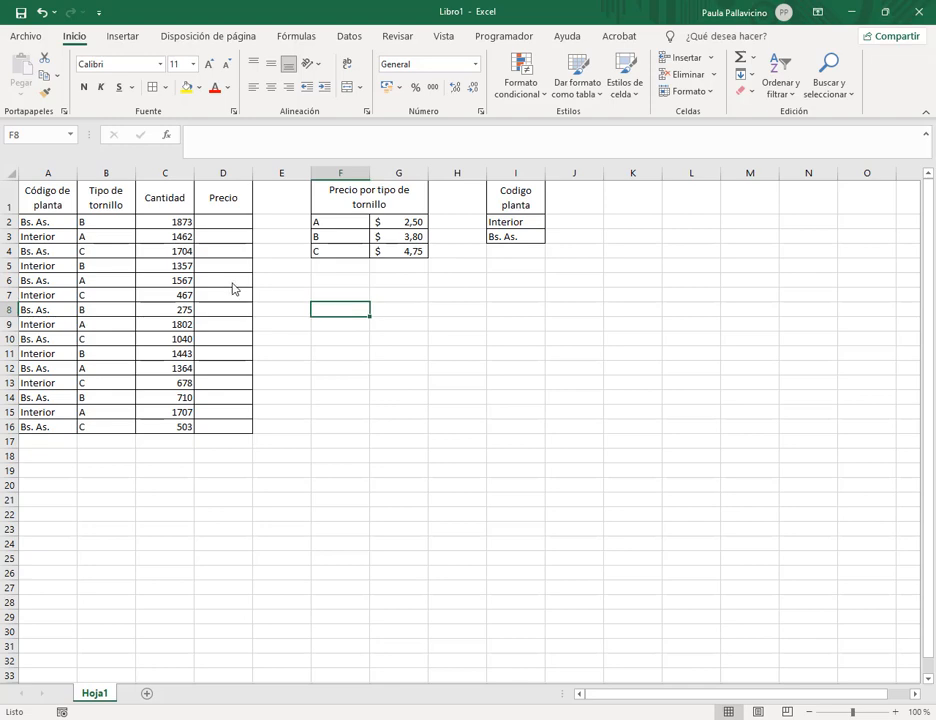
- Enter the lookup formula =BUSCARV(B2;precio;2;0) in the Precio cell D2 and fill it down through D16
{"action": "left_click", "coordinate": [228, 227]}
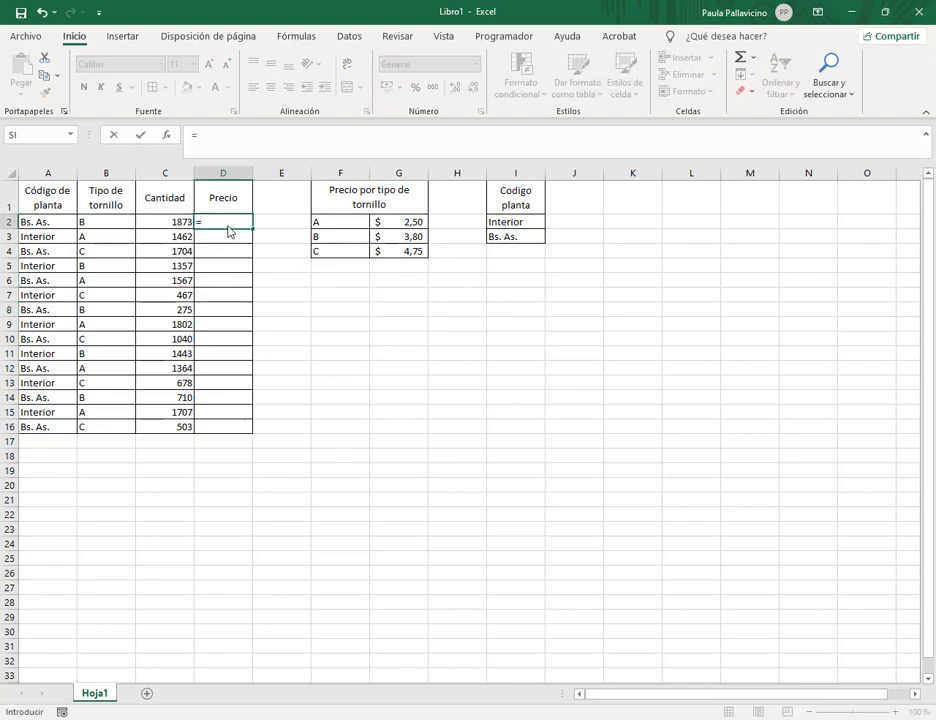
{"action": "type", "text": "bus"}
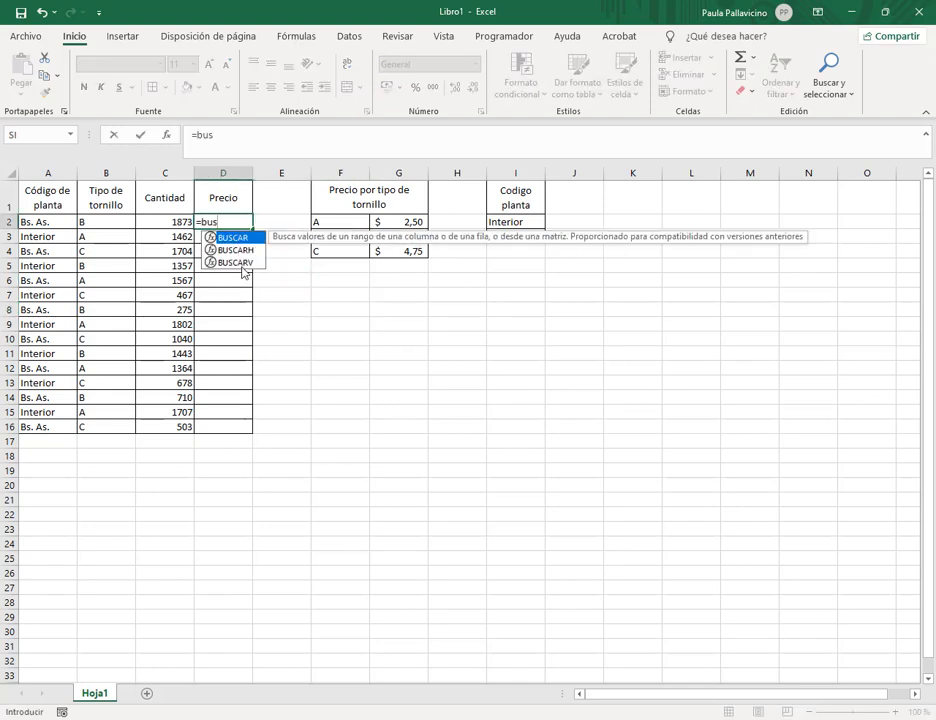
{"action": "double_click", "coordinate": [242, 264]}
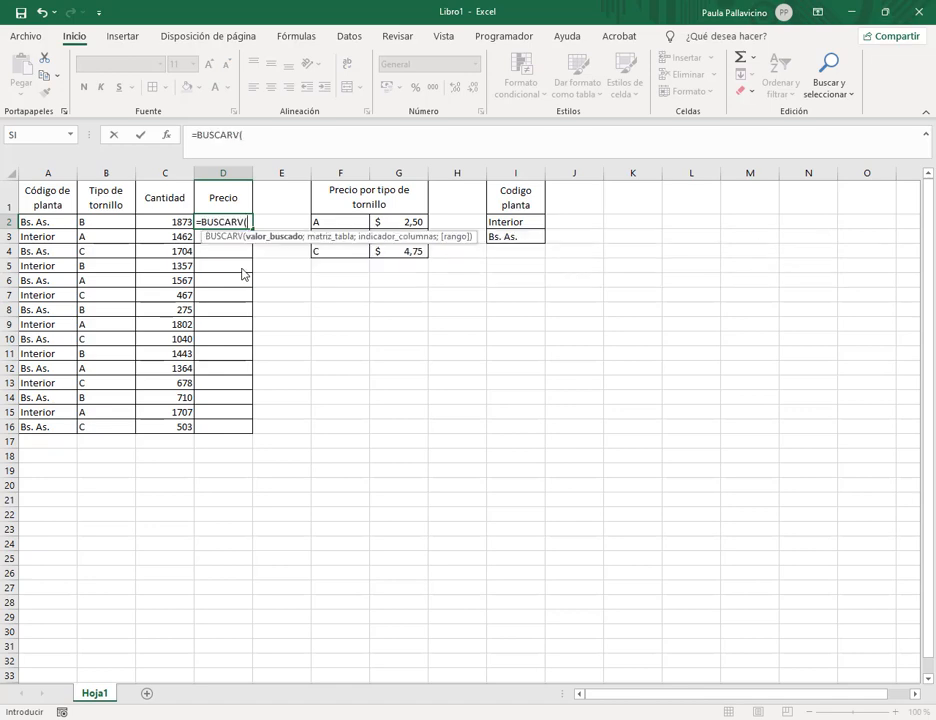
{"action": "left_click", "coordinate": [110, 222]}
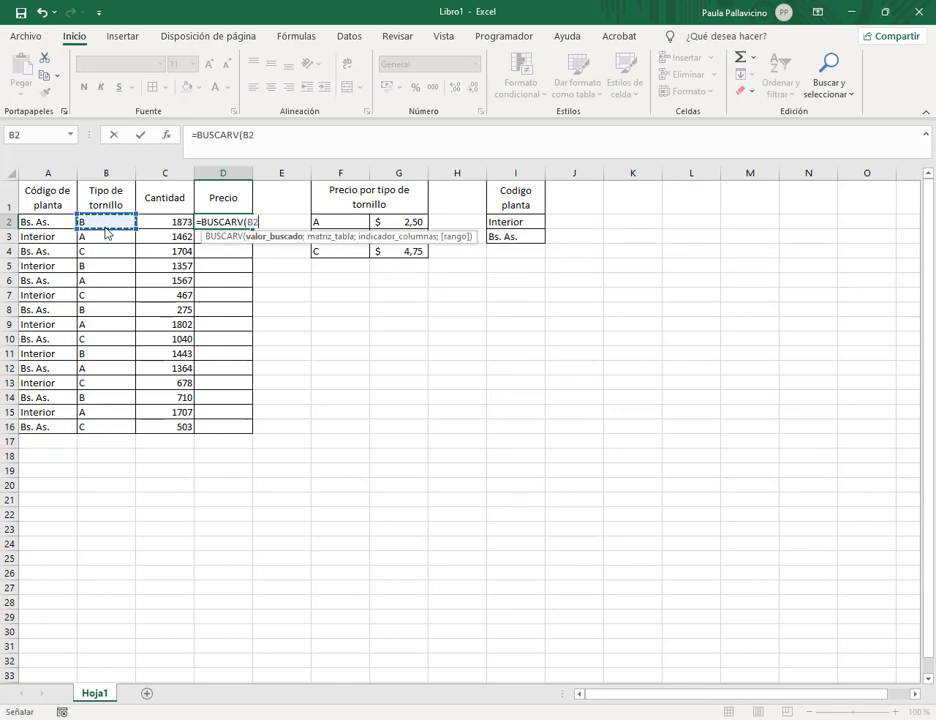
{"action": "type", "text": ";"}
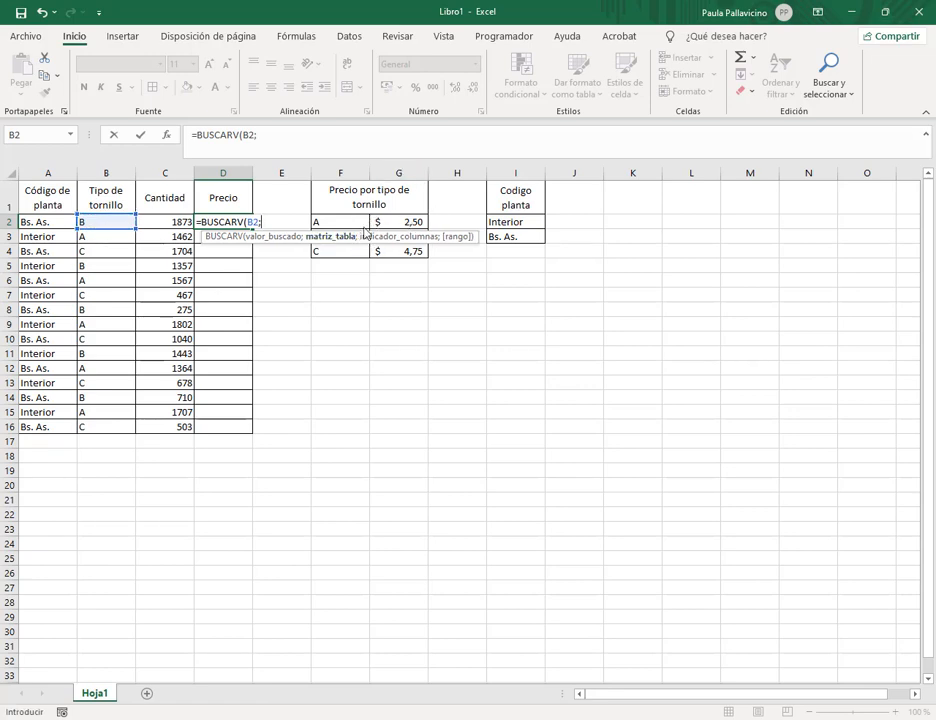
{"action": "type", "text": "precio"}
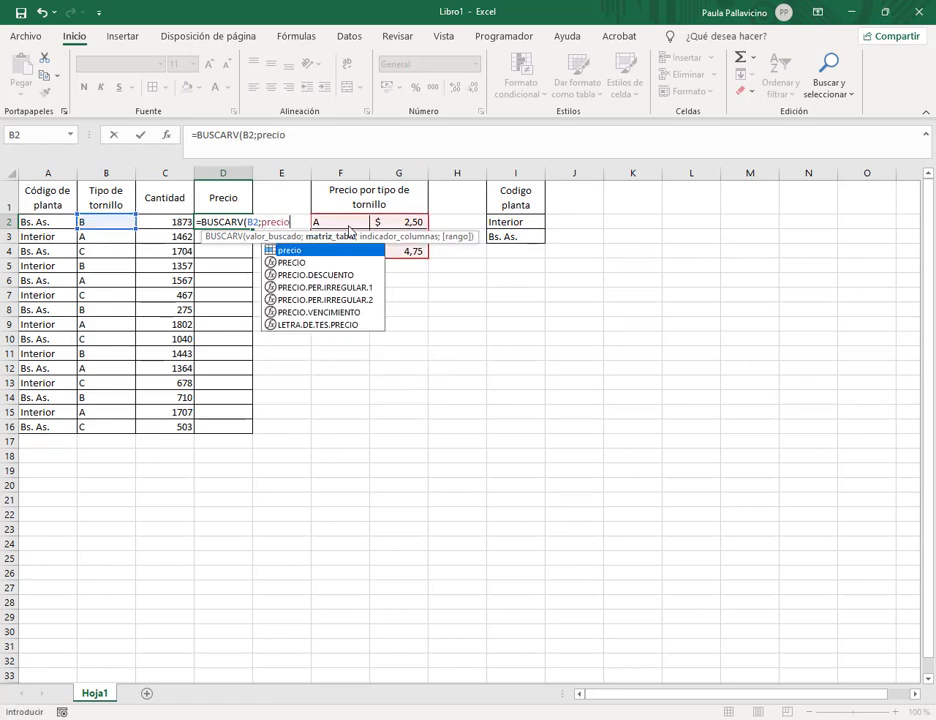
{"action": "key", "text": "Escape"}
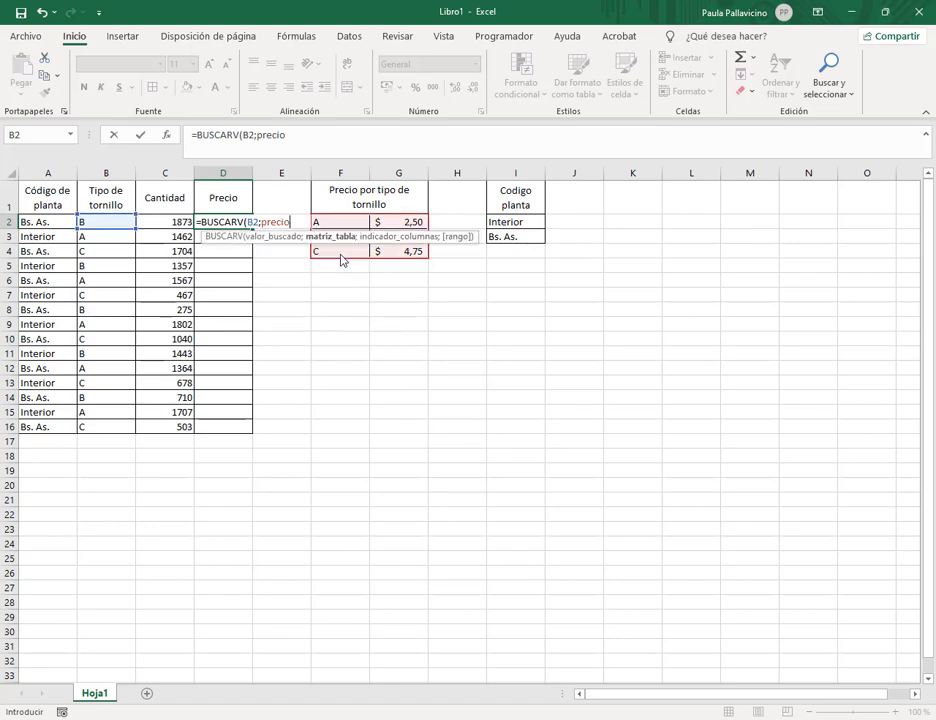
{"action": "type", "text": ";"}
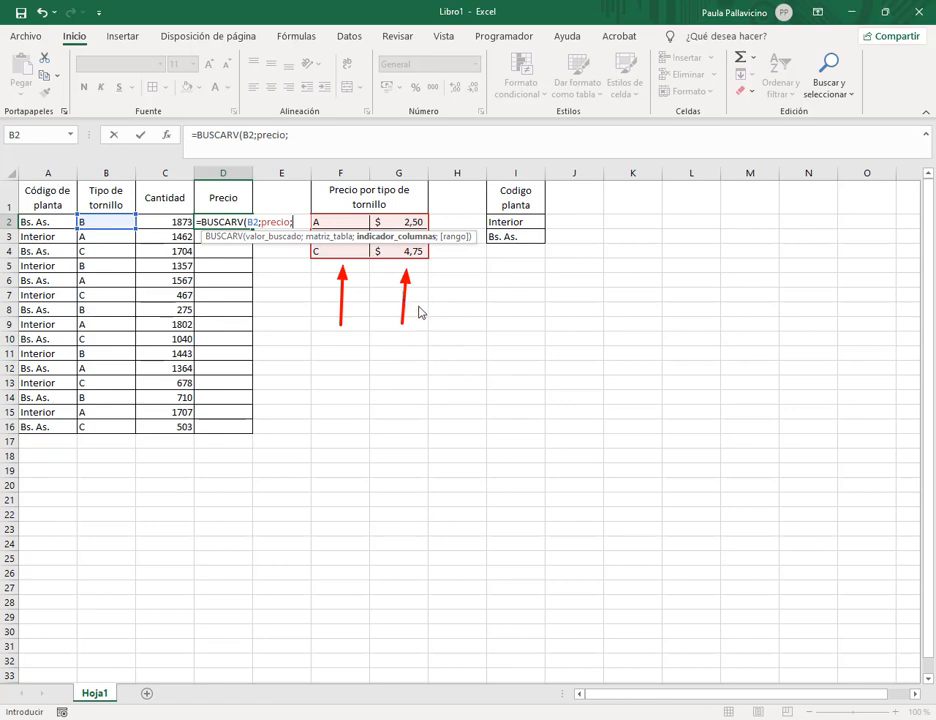
{"action": "left_click", "coordinate": [299, 135]}
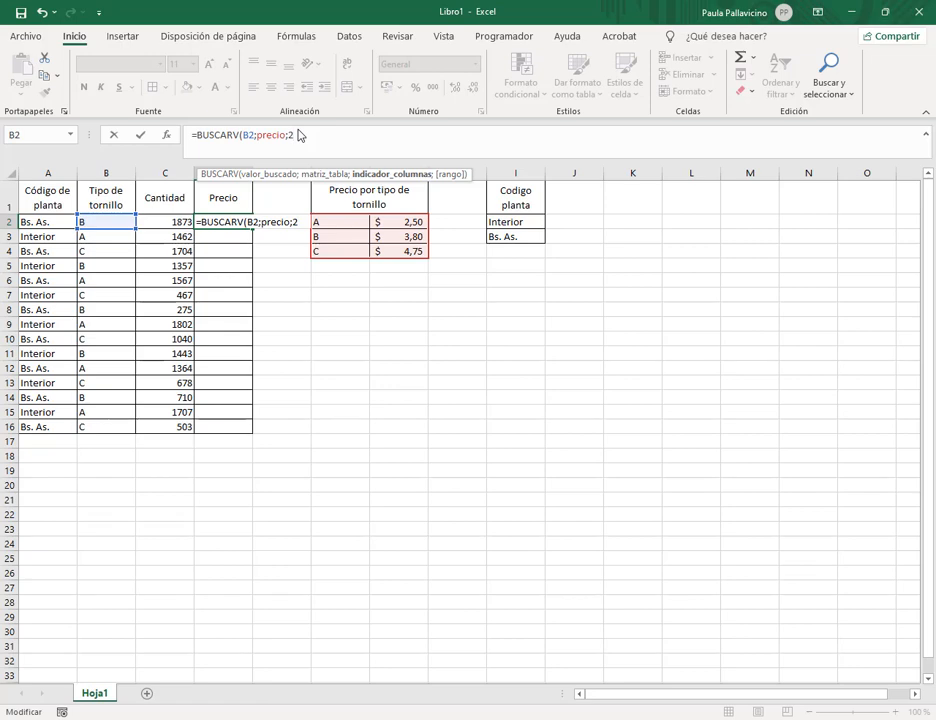
{"action": "type", "text": ";"}
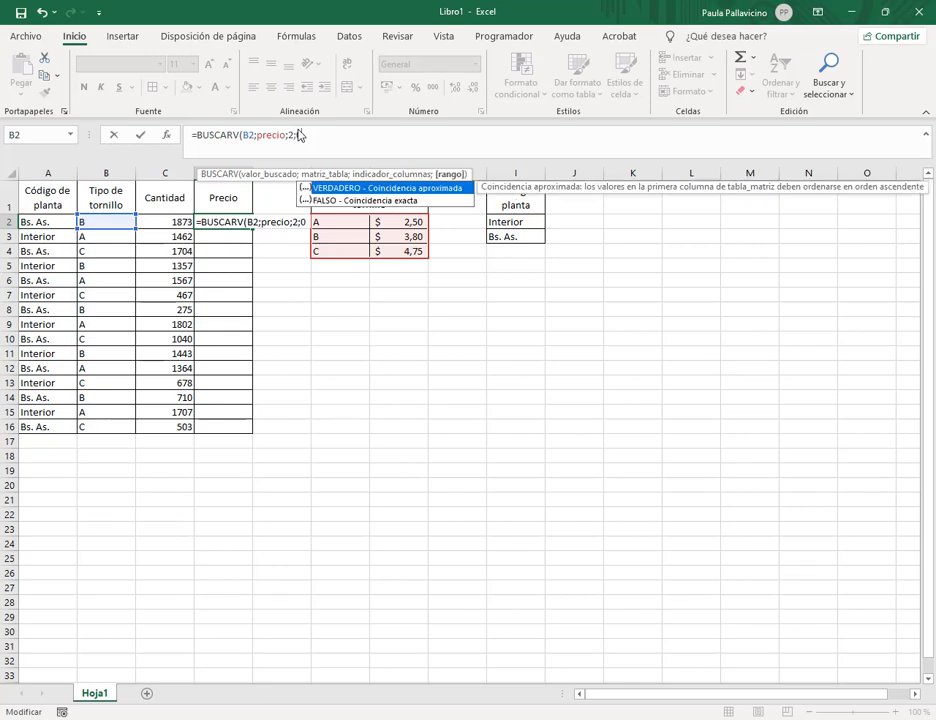
{"action": "type", "text": "0"}
{"action": "key", "text": "Return"}
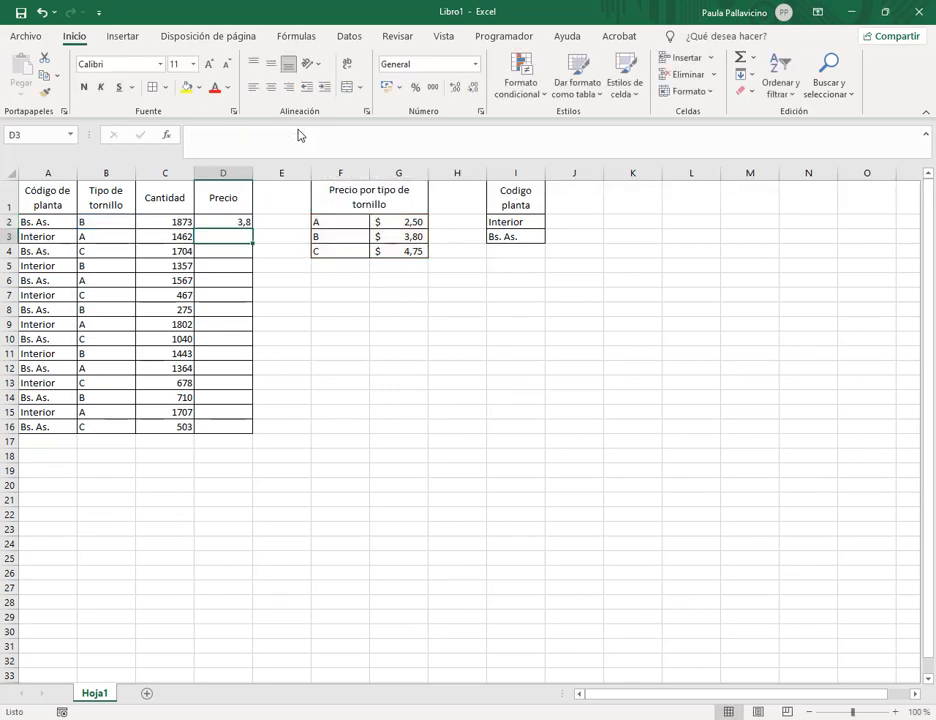
{"action": "left_click", "coordinate": [218, 222]}
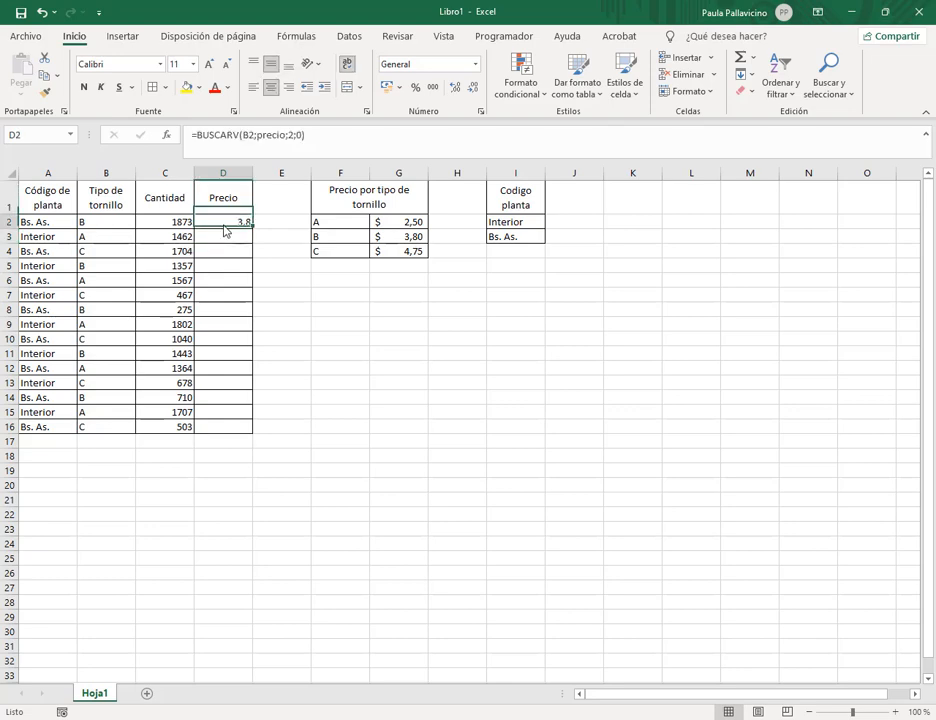
{"action": "double_click", "coordinate": [253, 229]}
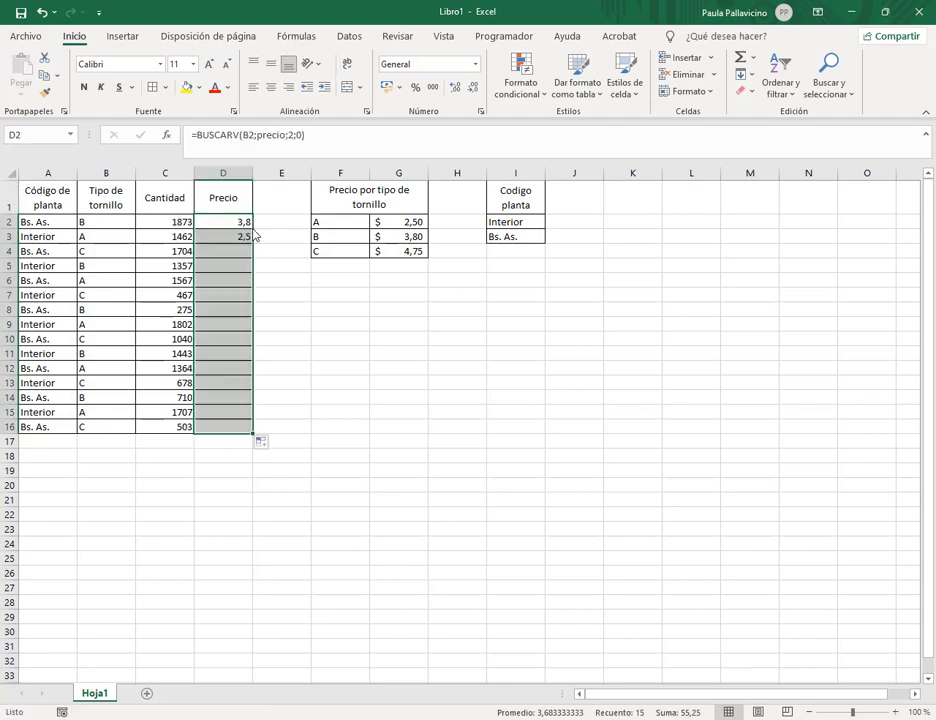
- Test the price lookup by changing the Tipo de tornillo in B2 first to A and finally to C
{"action": "left_click", "coordinate": [138, 224]}
{"action": "left_click", "coordinate": [142, 221]}
{"action": "left_click", "coordinate": [124, 238]}
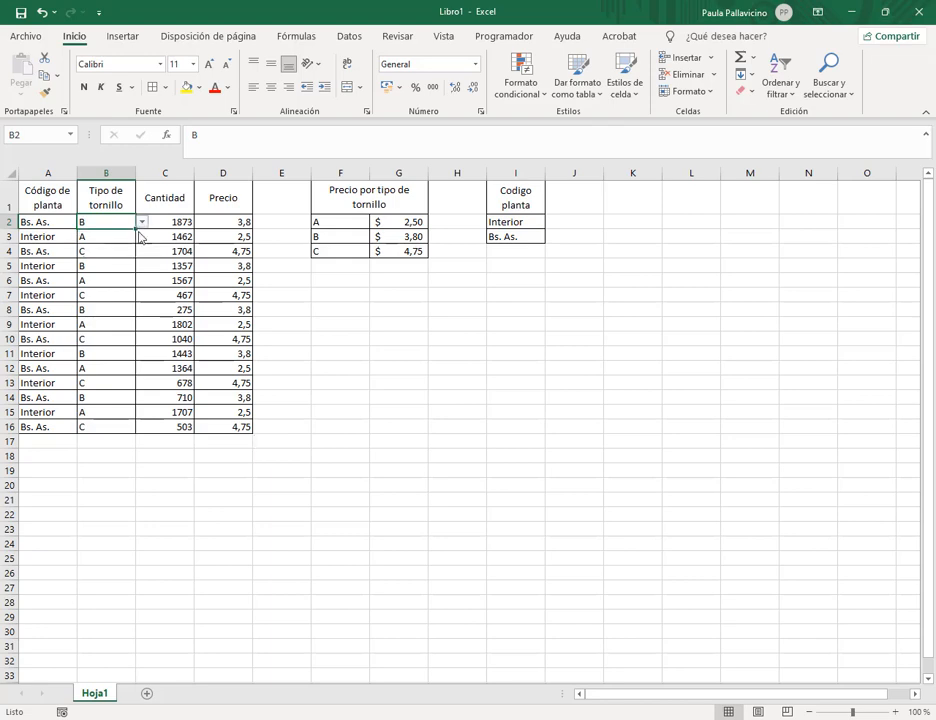
{"action": "left_click", "coordinate": [142, 221]}
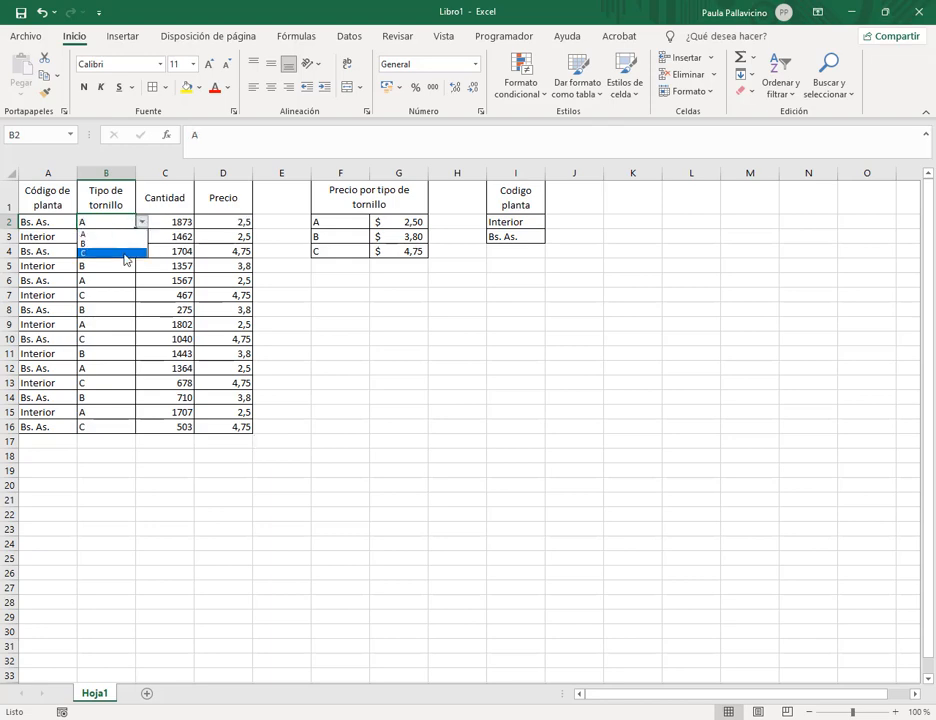
{"action": "left_click", "coordinate": [125, 257]}
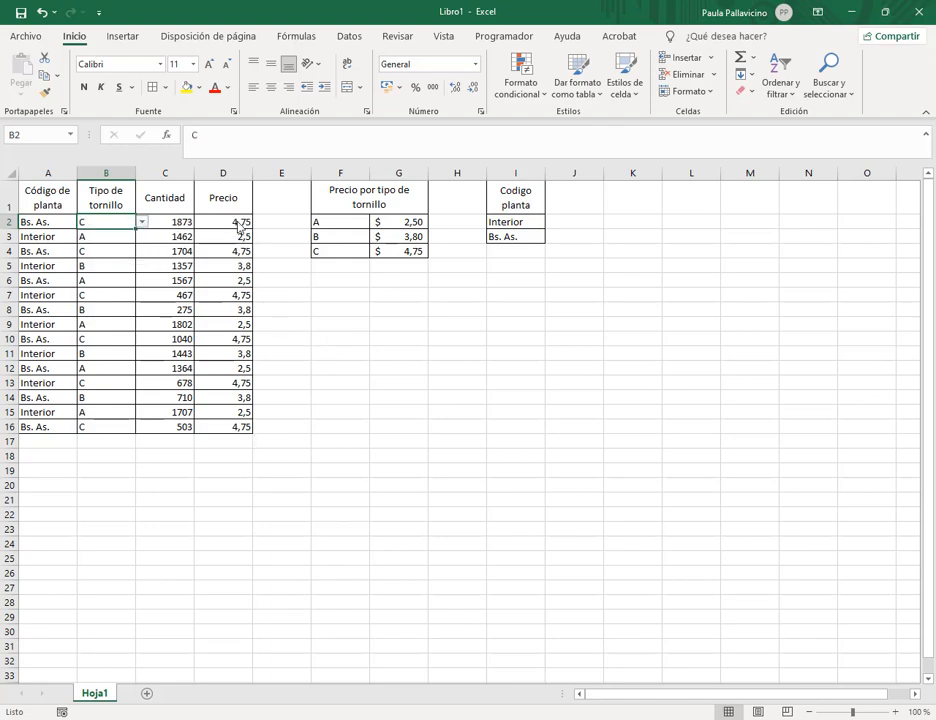
- Format the prices D2:D16 with the $ Español (Argentina) accounting format
{"action": "left_click_drag", "start_coordinate": [240, 228], "coordinate": [242, 428]}
{"action": "left_click", "coordinate": [399, 88]}
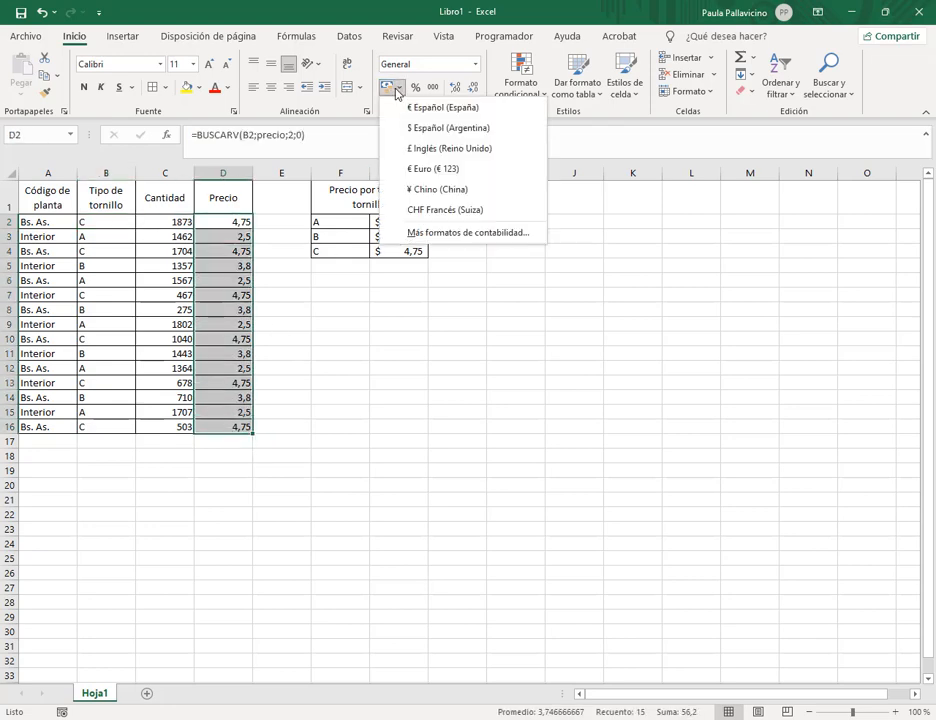
{"action": "left_click", "coordinate": [428, 128]}
- Review the screw types in F2:F4 and the lookup formula in D2
{"action": "left_click", "coordinate": [263, 225]}
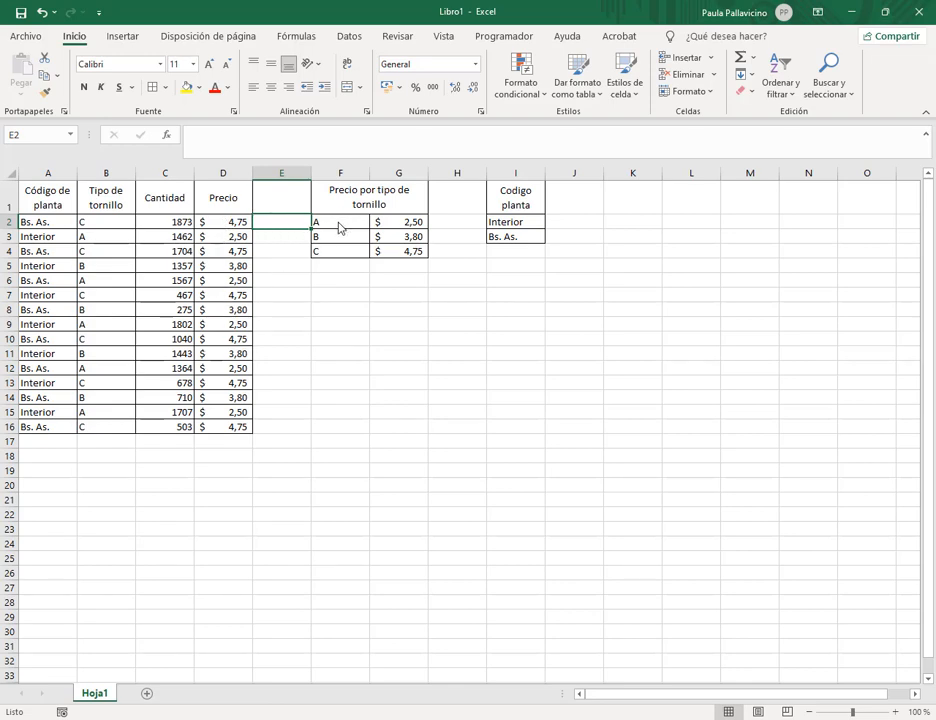
{"action": "left_click_drag", "start_coordinate": [340, 226], "coordinate": [341, 252]}
{"action": "left_click", "coordinate": [244, 222]}
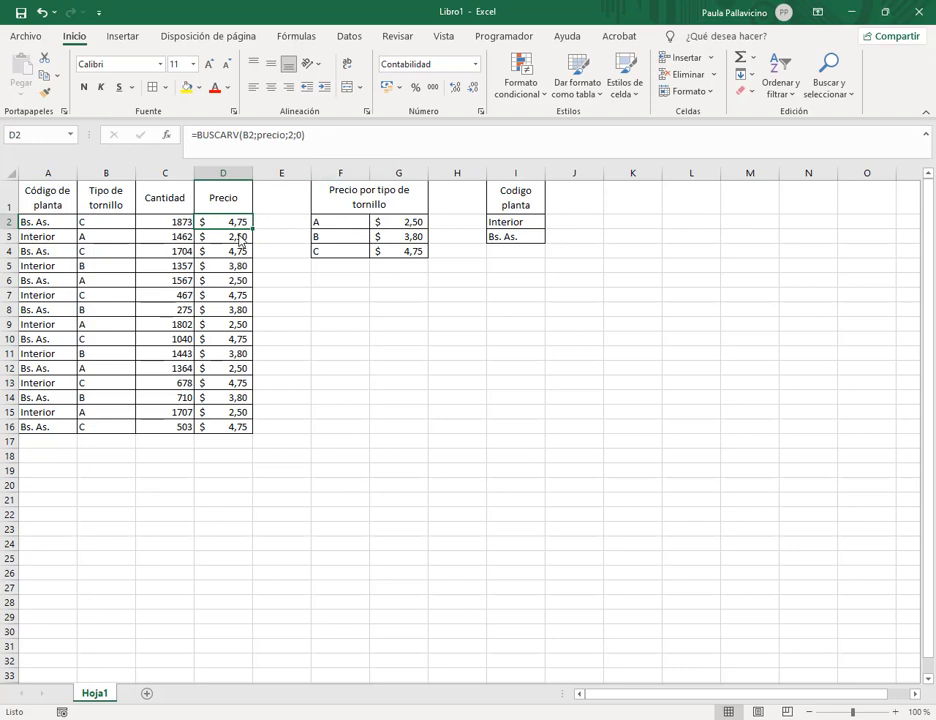
- Clear the prices in D3:D16 and try changing the D2 formula to =BUSCARV(B2;precio;2;0)*C2
{"action": "left_click_drag", "start_coordinate": [240, 241], "coordinate": [228, 432]}
{"action": "key", "text": "Delete"}
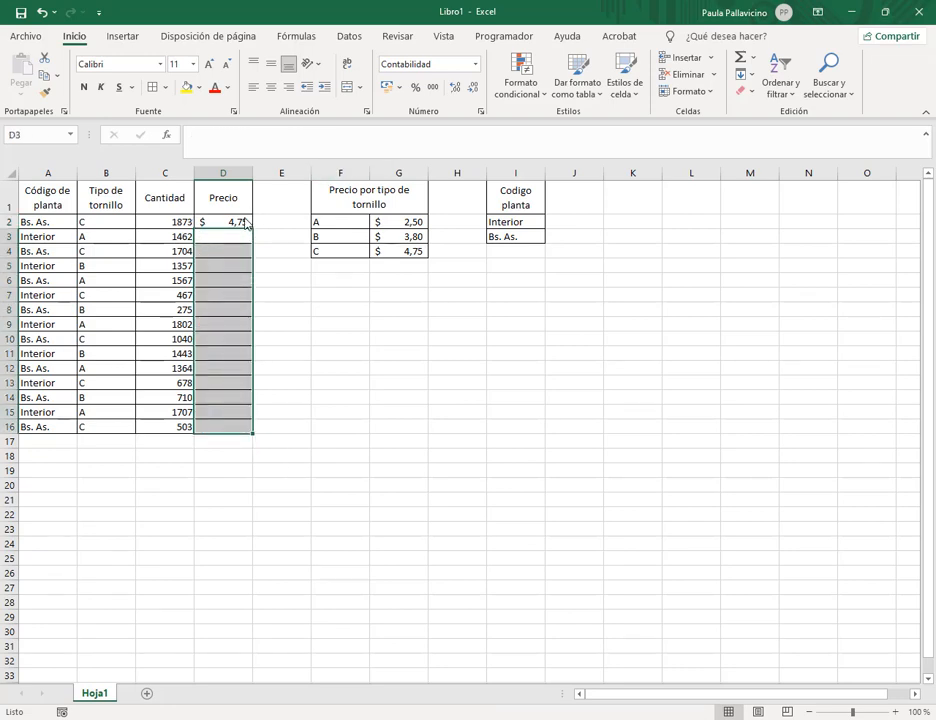
{"action": "left_click", "coordinate": [243, 221]}
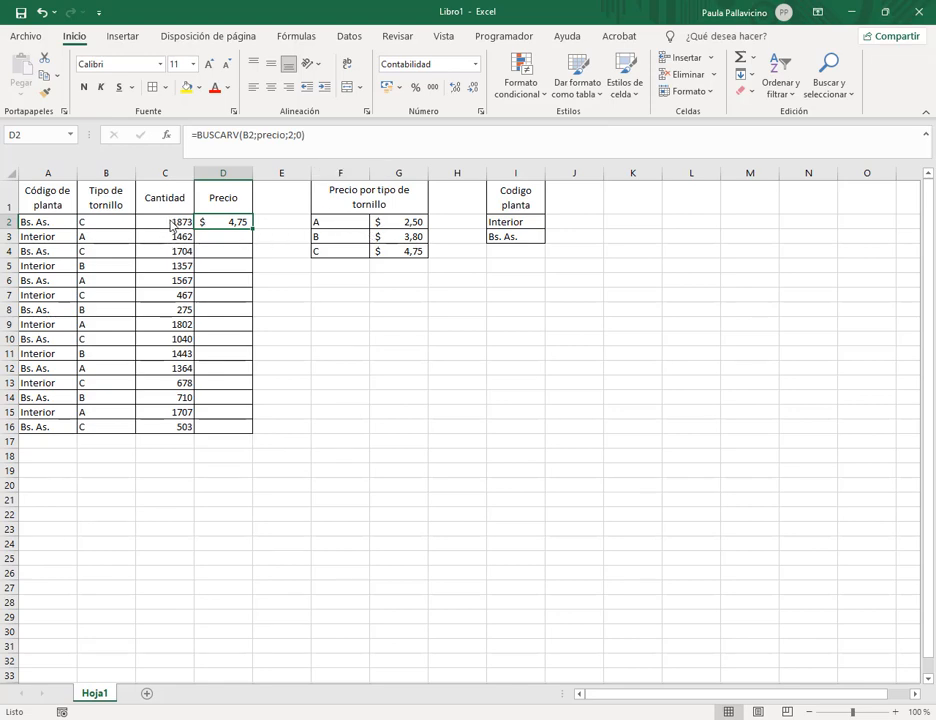
{"action": "left_click", "coordinate": [299, 137]}
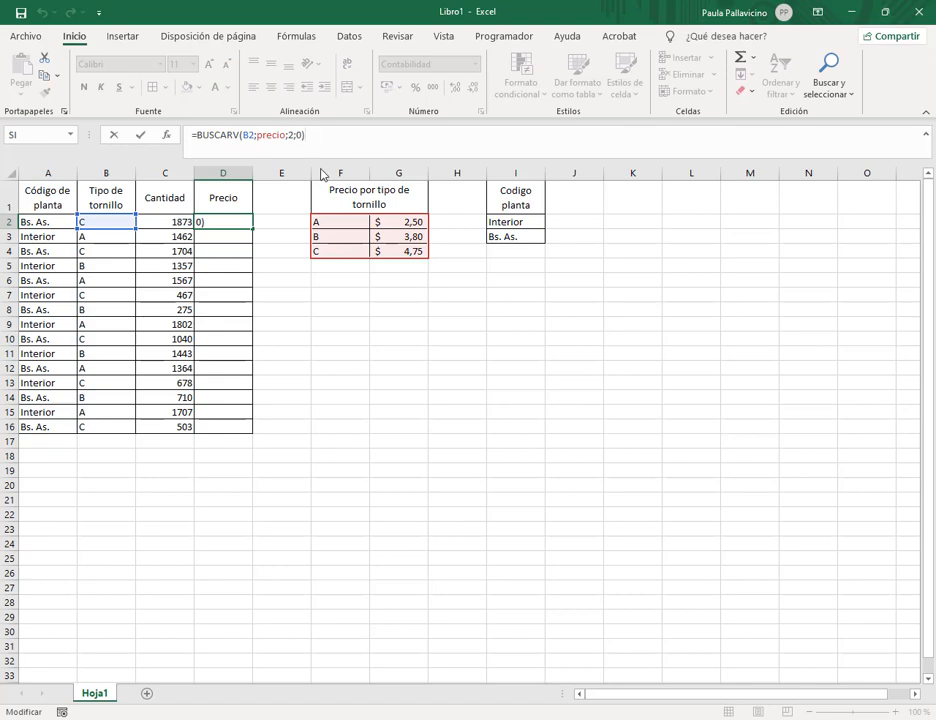
{"action": "left_click", "coordinate": [331, 141]}
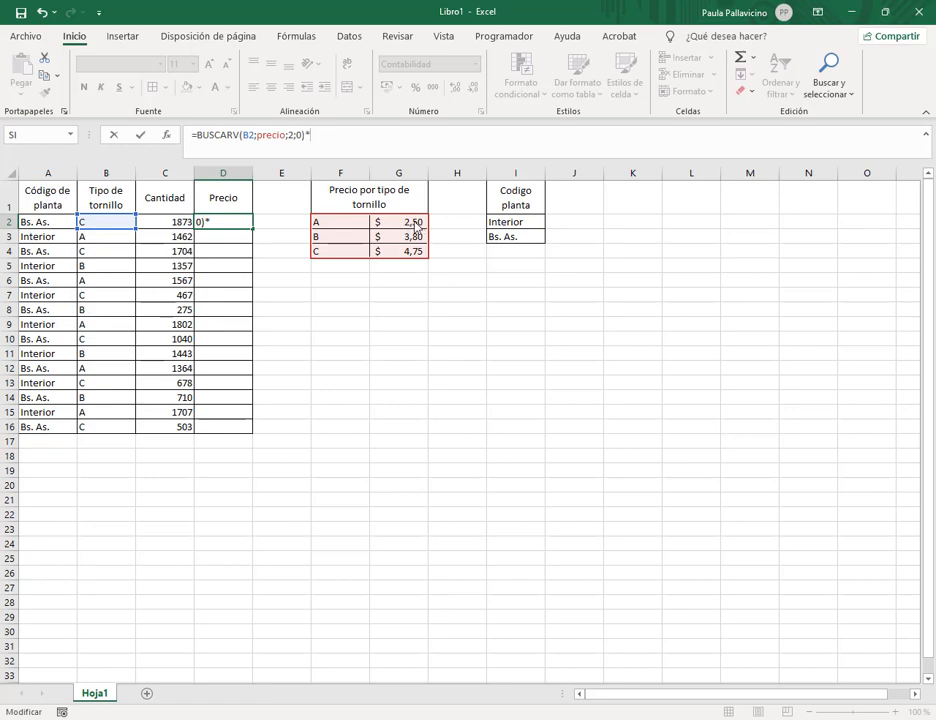
{"action": "left_click", "coordinate": [171, 224]}
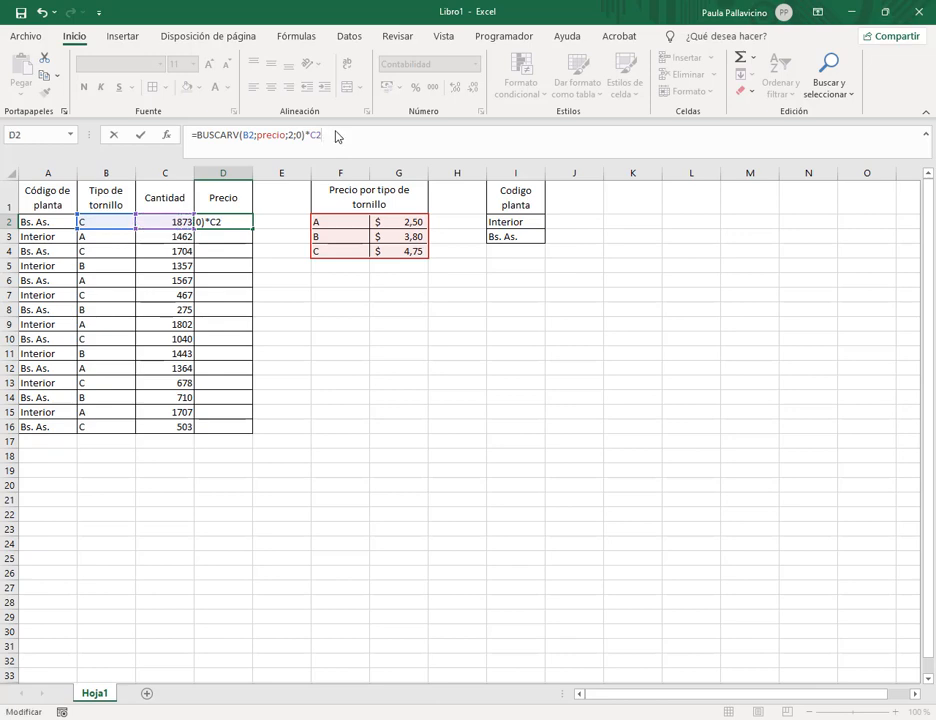
{"action": "key", "text": "Return"}
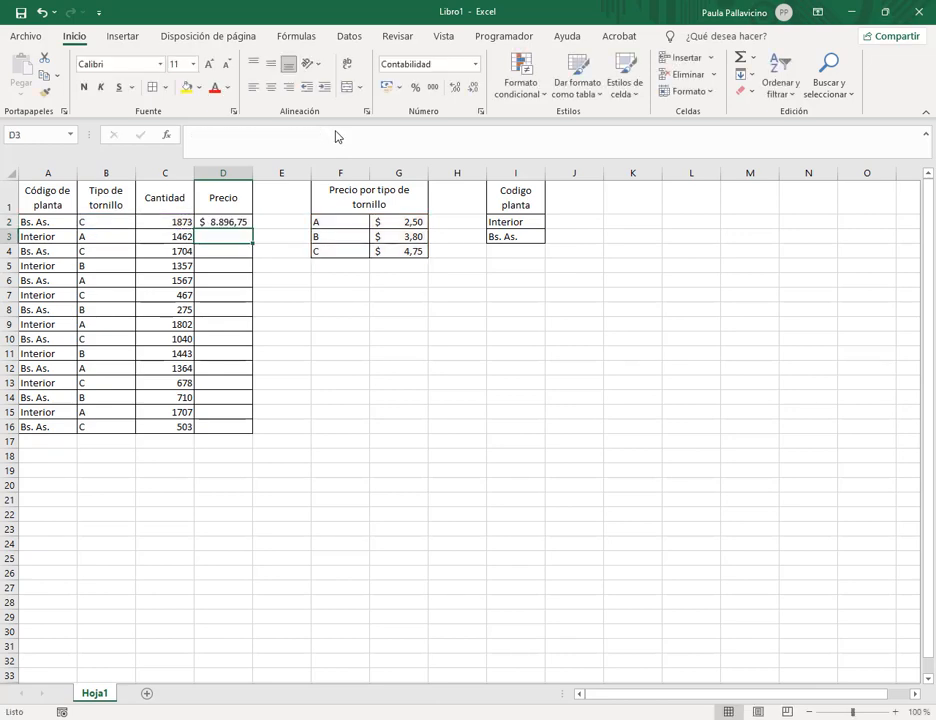
- Try filling the D2 formula down through D16 and renaming the Precio header in D1 to Total
{"action": "left_click", "coordinate": [249, 226]}
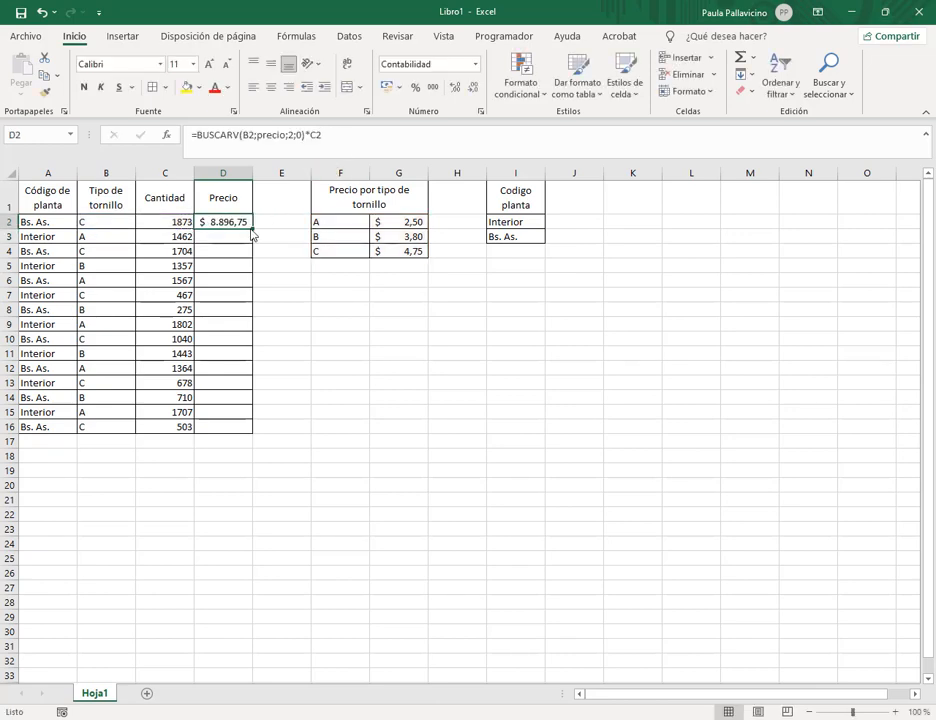
{"action": "double_click", "coordinate": [253, 232]}
{"action": "left_click", "coordinate": [215, 196]}
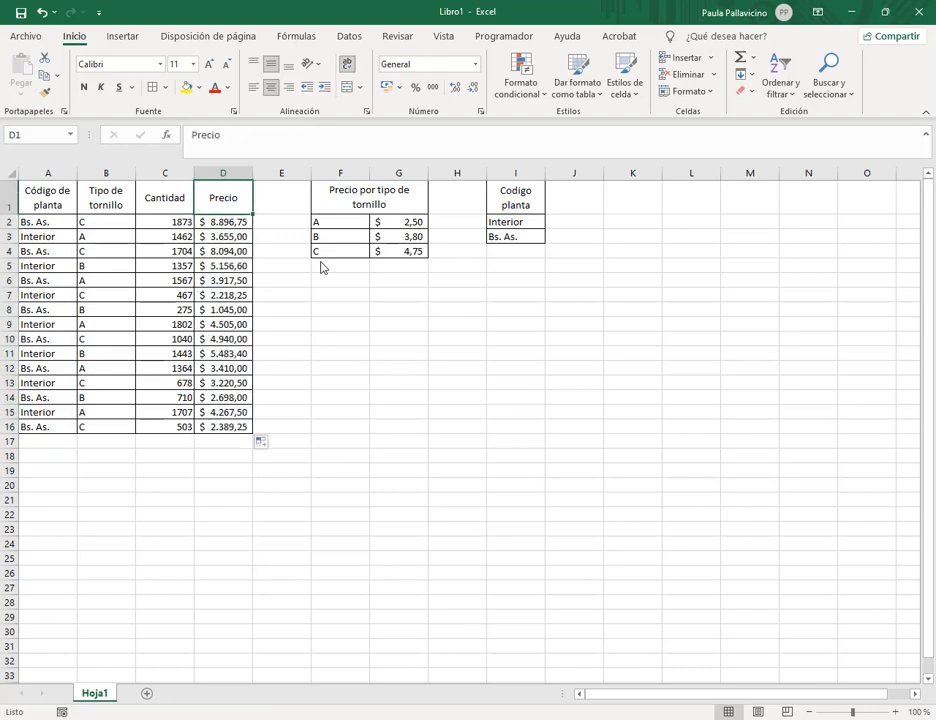
{"action": "type", "text": "Total"}
{"action": "key", "text": "Return"}
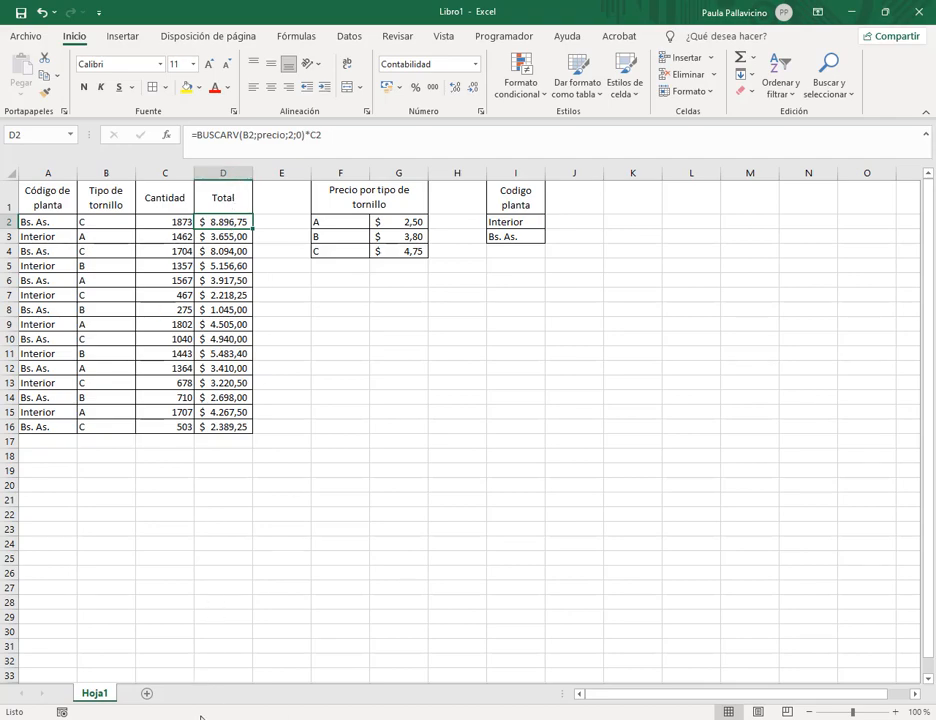
- Check the Word statement, then undo the header, fill, formula and clearing changes made in column D
{"action": "key", "text": "alt+Tab"}
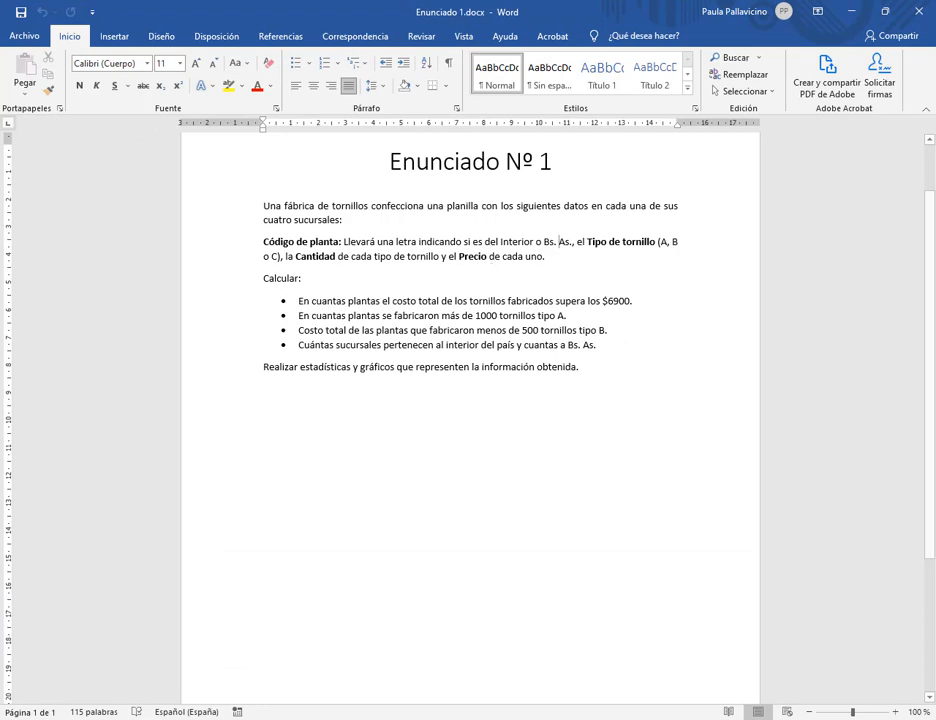
{"action": "key", "text": "alt+Tab"}
{"action": "left_click", "coordinate": [43, 12]}
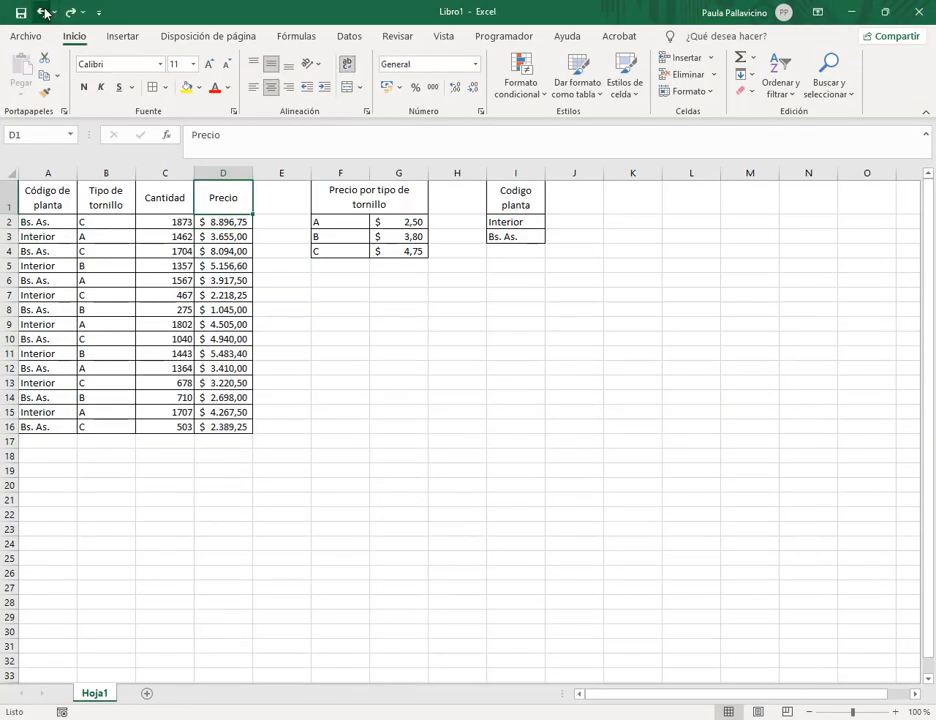
{"action": "left_click", "coordinate": [43, 12]}
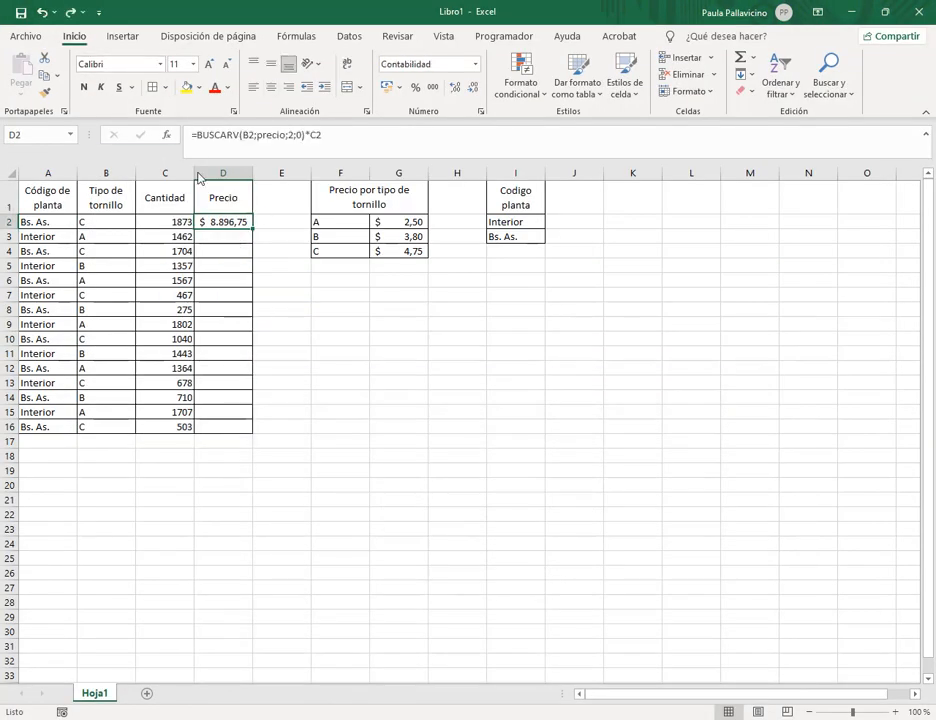
{"action": "left_click", "coordinate": [281, 208]}
{"action": "left_click", "coordinate": [43, 12]}
{"action": "left_click", "coordinate": [43, 12]}
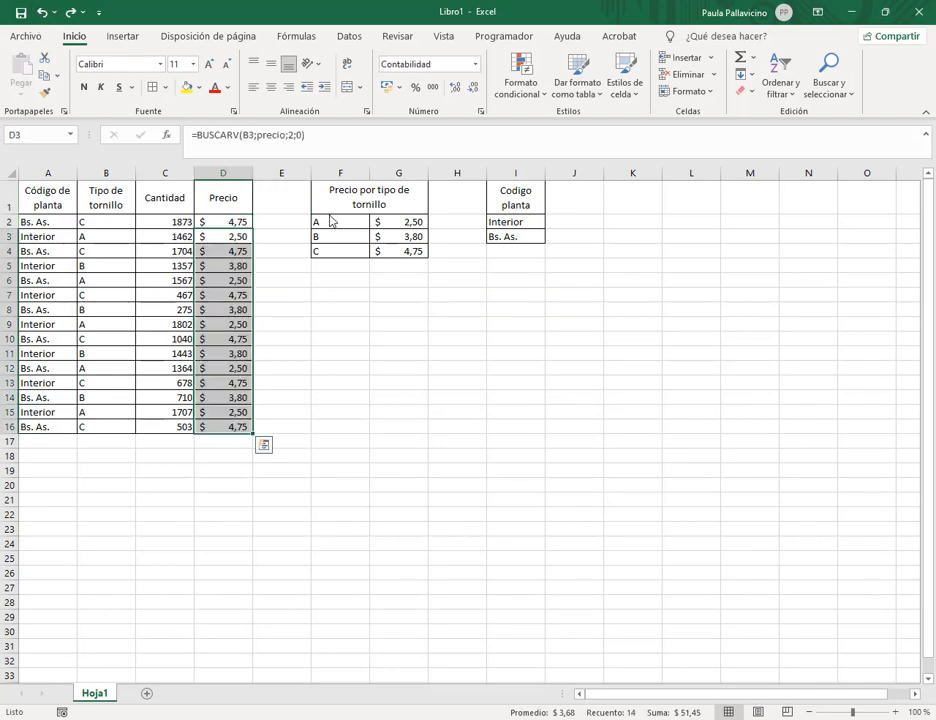
- Insert a new column E between the main table and the price table, and enter Total as its header in E1
{"action": "left_click", "coordinate": [290, 185]}
{"action": "right_click", "coordinate": [290, 175]}
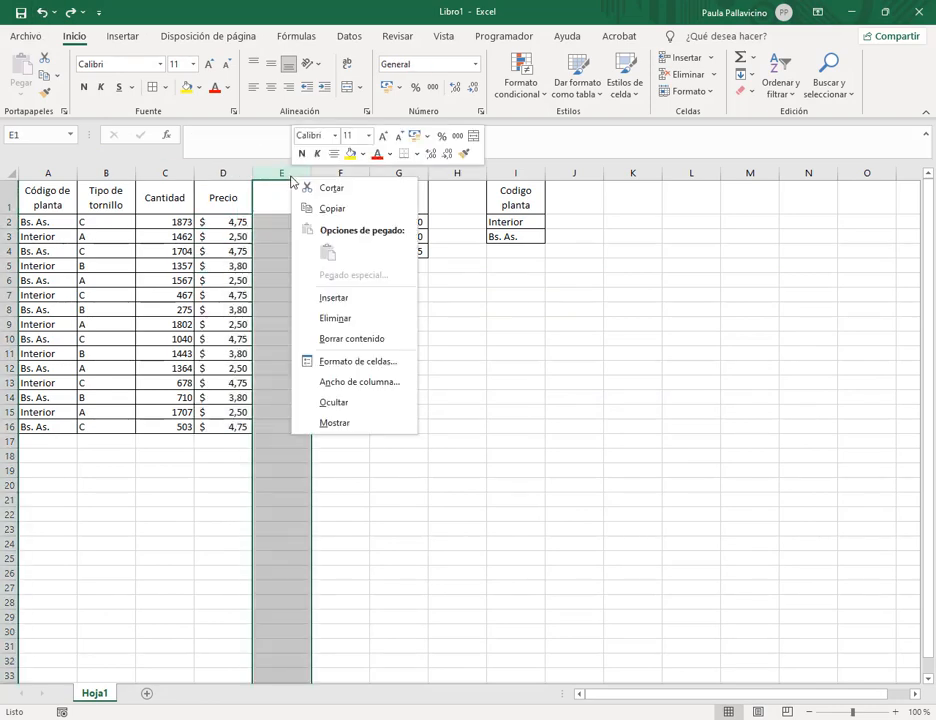
{"action": "left_click", "coordinate": [333, 298]}
{"action": "left_click", "coordinate": [282, 211]}
{"action": "type", "text": "t"}
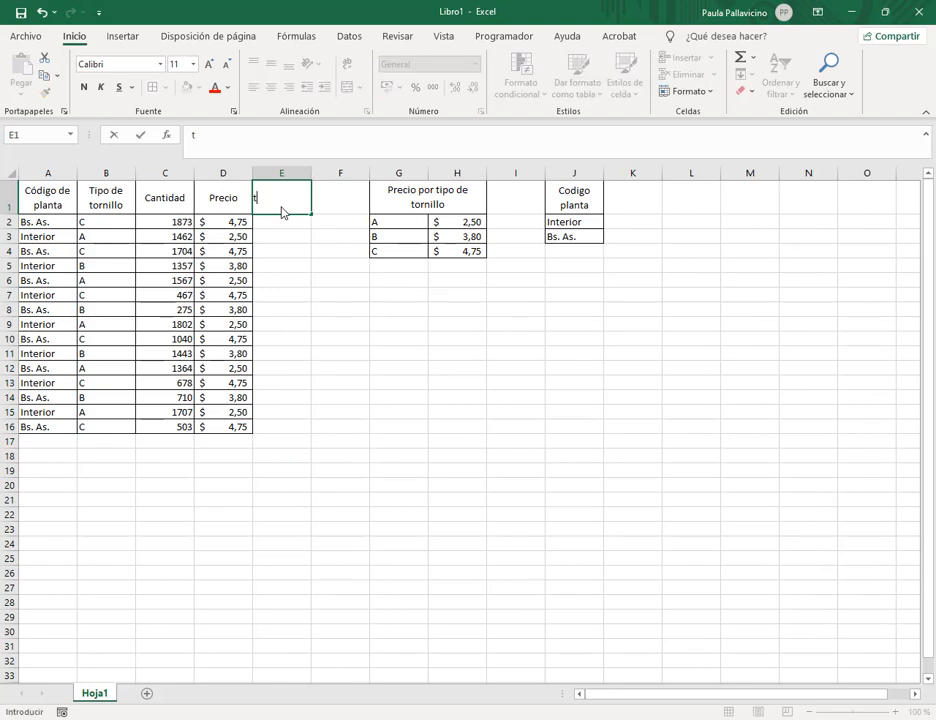
{"action": "type", "text": "otal"}
{"action": "key", "text": "Return"}
- Apply cell borders to the Total column range E1:E16
{"action": "left_click_drag", "start_coordinate": [282, 209], "coordinate": [291, 432]}
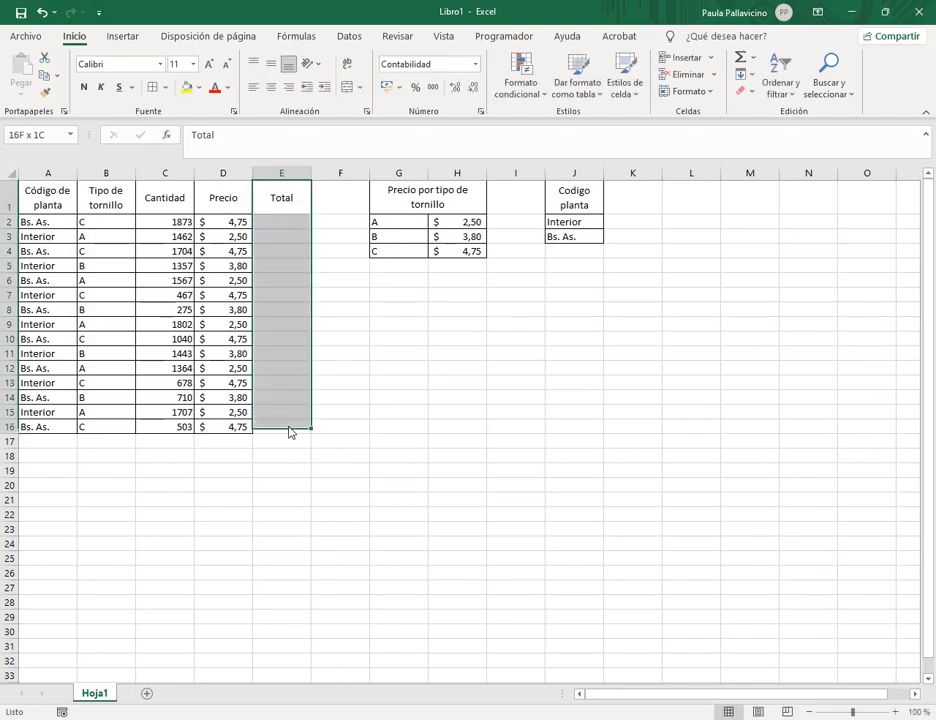
{"action": "left_click", "coordinate": [148, 88]}
{"action": "left_click", "coordinate": [314, 282]}
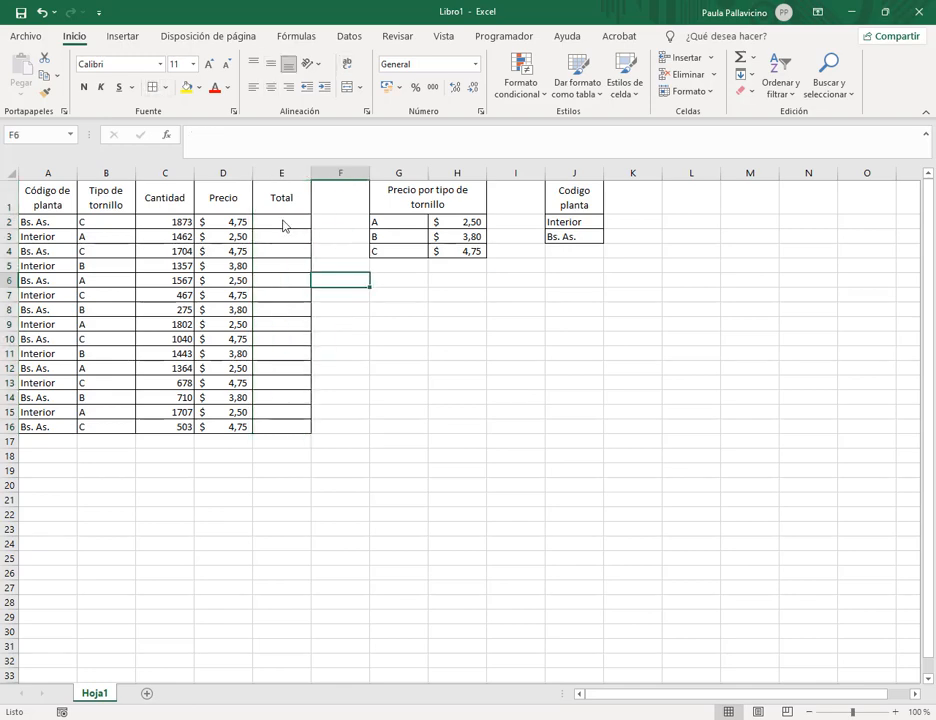
- Enter the formula =C2*D2 in the Total cell E2 and fill it down through E16
{"action": "left_click", "coordinate": [284, 223]}
{"action": "type", "text": "="}
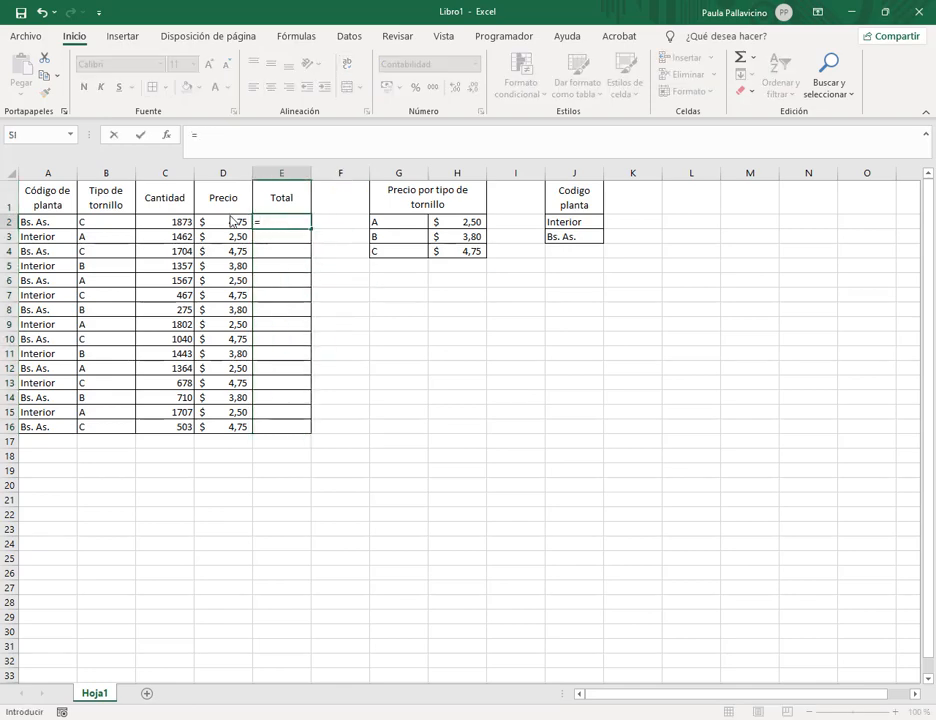
{"action": "left_click", "coordinate": [178, 222]}
{"action": "type", "text": "*"}
{"action": "left_click", "coordinate": [225, 222]}
{"action": "key", "text": "Return"}
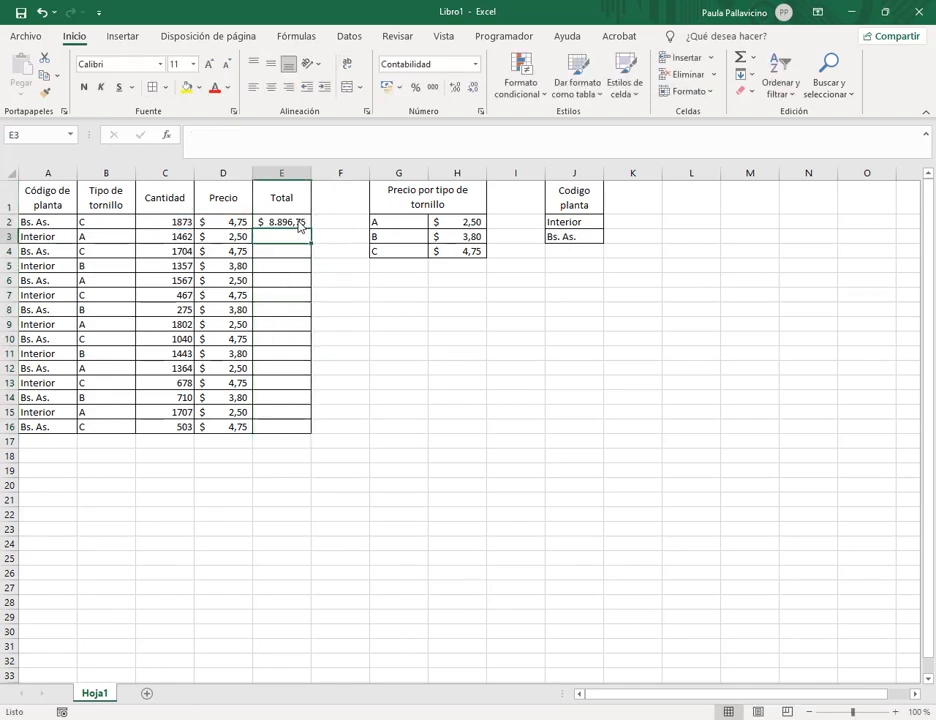
{"action": "left_click", "coordinate": [300, 224]}
{"action": "double_click", "coordinate": [311, 229]}
{"action": "left_click", "coordinate": [455, 404]}
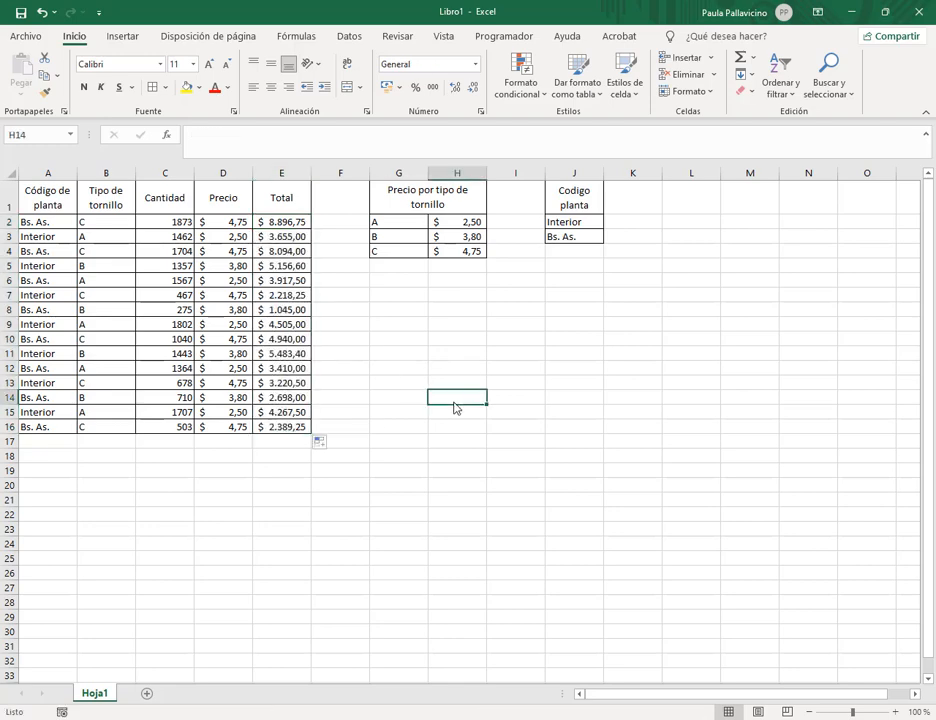
- Review the looked-up prices in D2:D16 and the Total formula in E2
{"action": "left_click", "coordinate": [412, 345]}
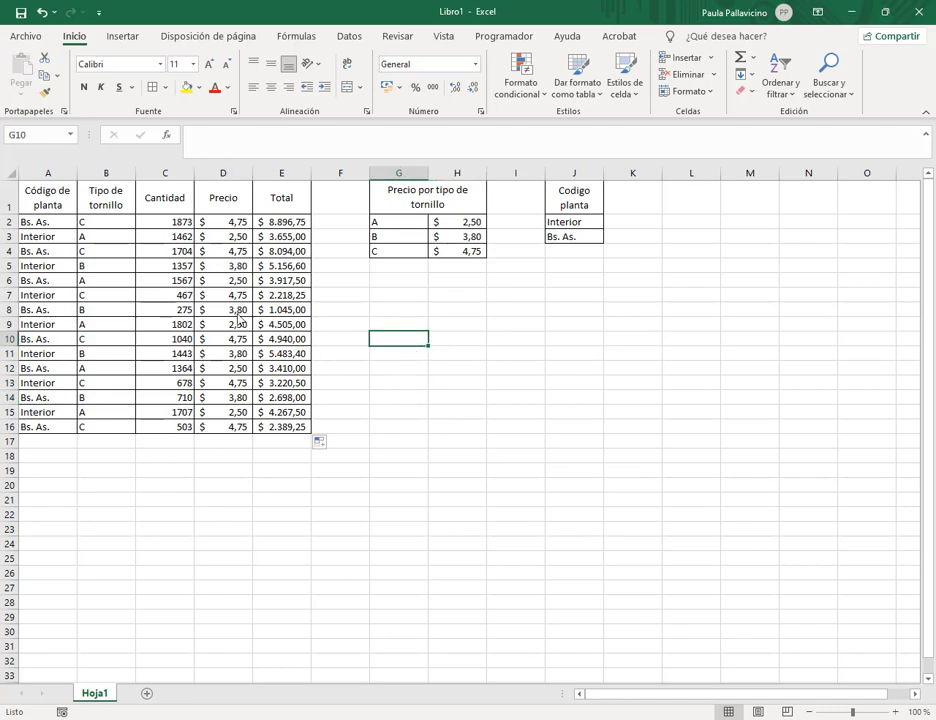
{"action": "left_click", "coordinate": [247, 204]}
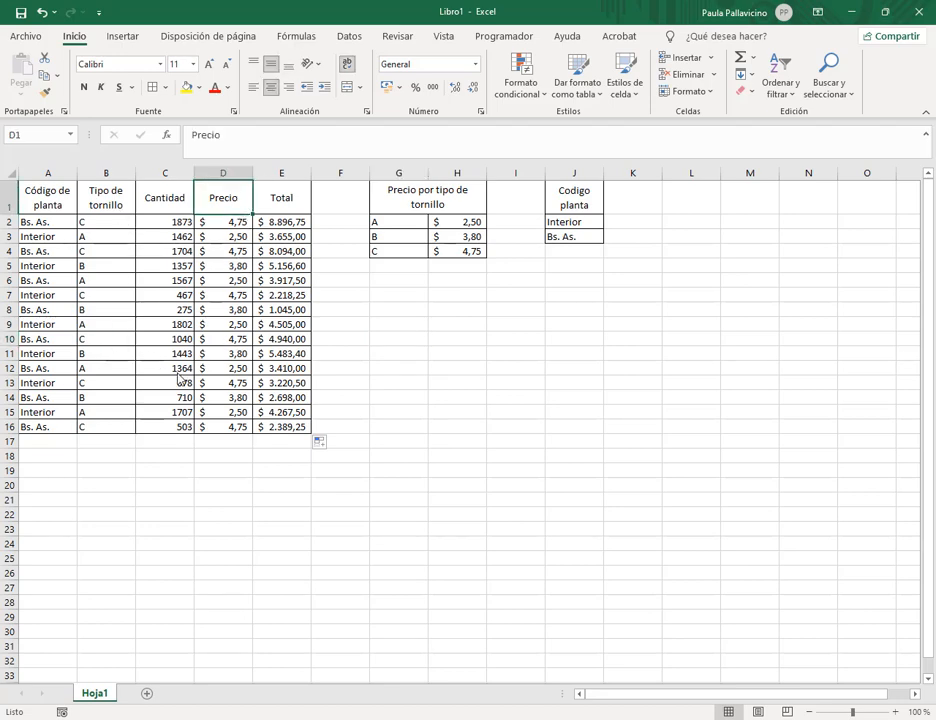
{"action": "left_click_drag", "start_coordinate": [238, 231], "coordinate": [209, 435]}
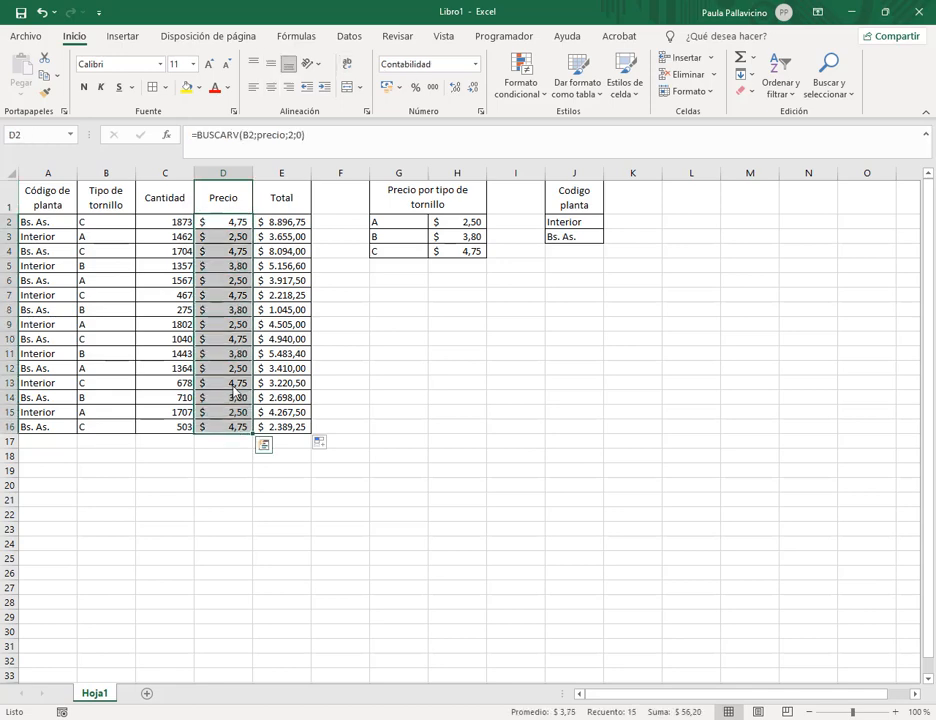
{"action": "left_click", "coordinate": [288, 224]}
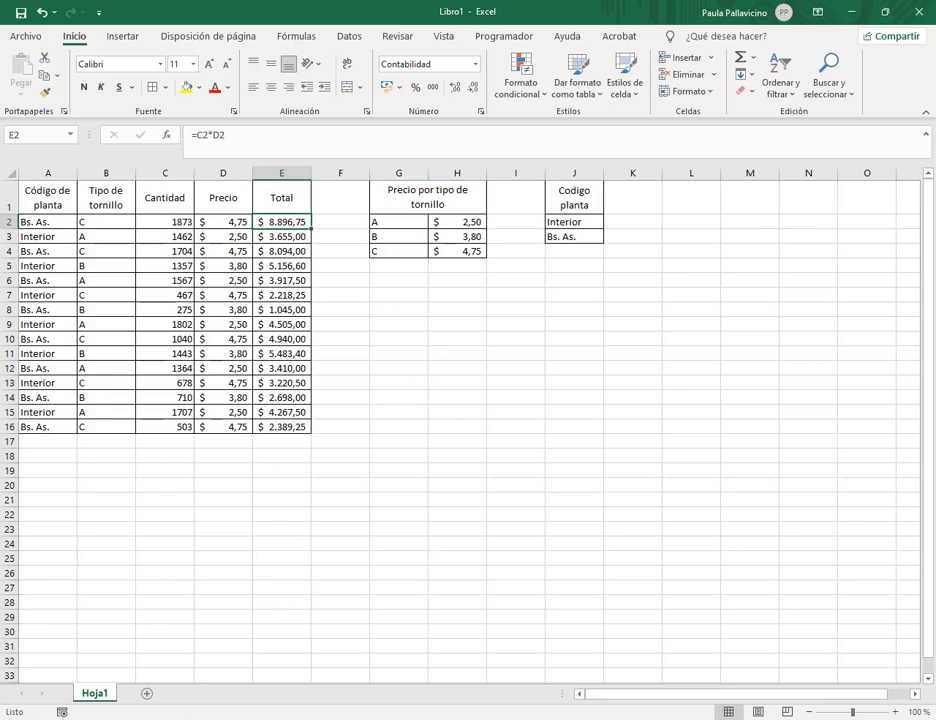
- Check the call messages in the Google Meet window and return to Excel
{"action": "left_click", "coordinate": [90, 637]}
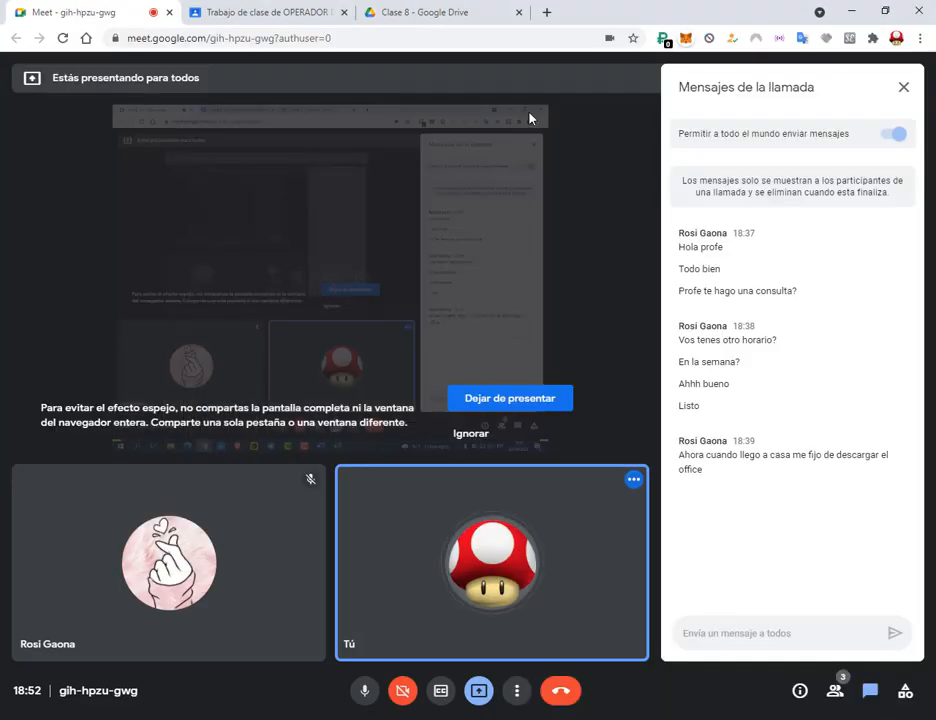
{"action": "left_click", "coordinate": [851, 12]}
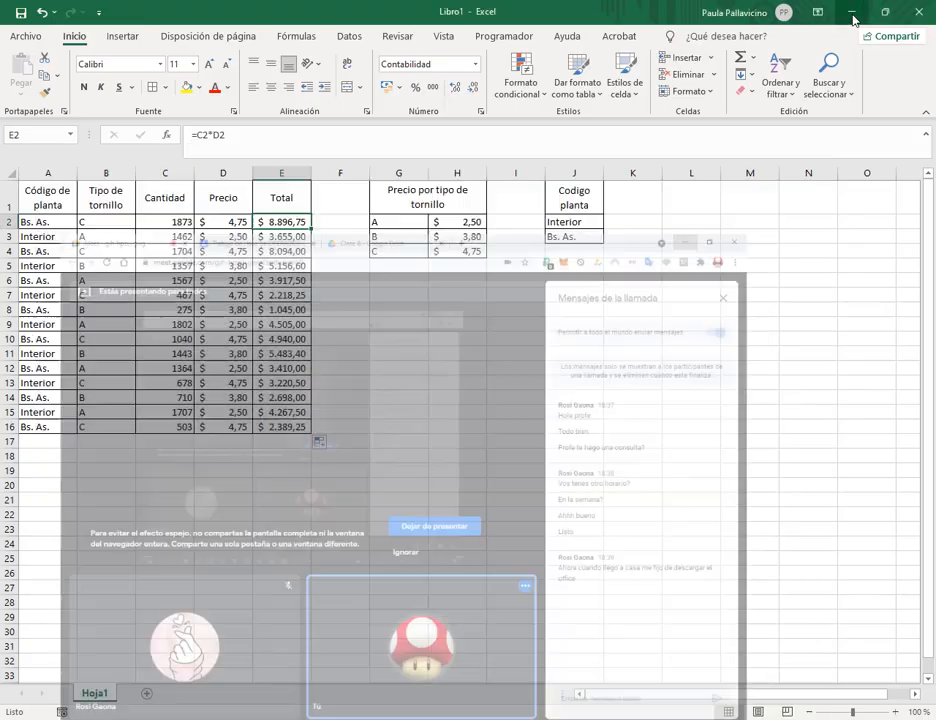
- Switch to the Enunciado 1 document in Word and read the data description and the first item to calculate
{"action": "key", "text": "alt+Tab"}
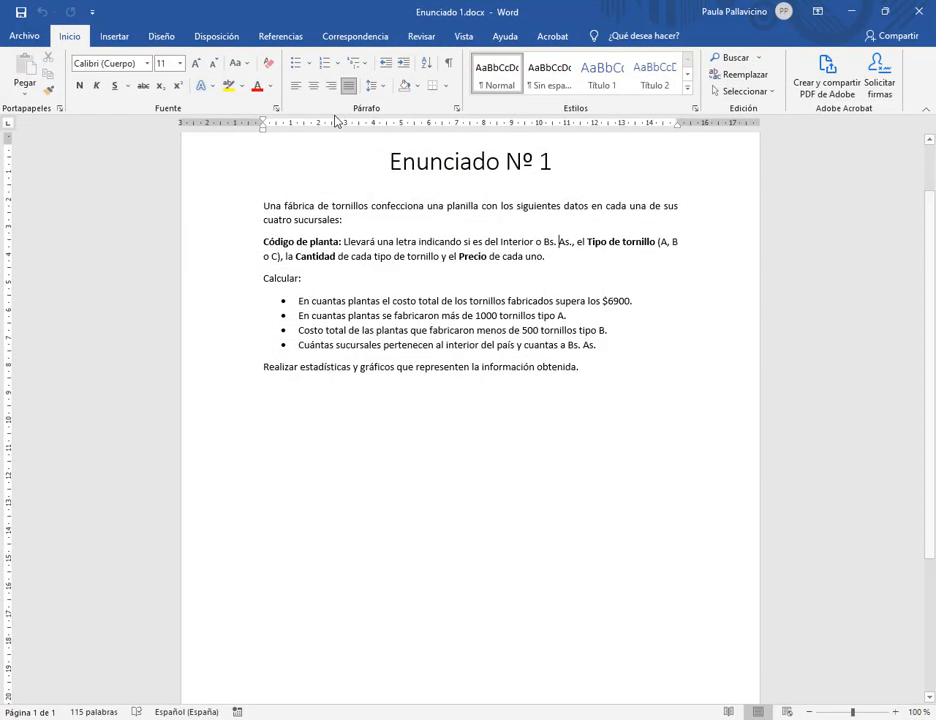
{"action": "left_click_drag", "start_coordinate": [265, 209], "coordinate": [556, 257]}
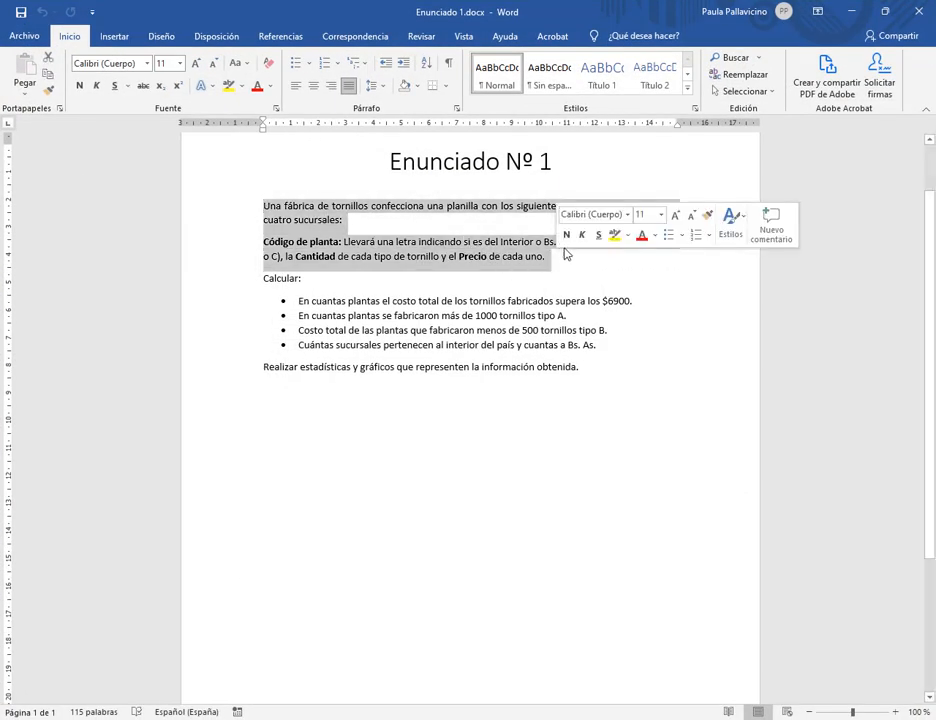
{"action": "left_click", "coordinate": [353, 259]}
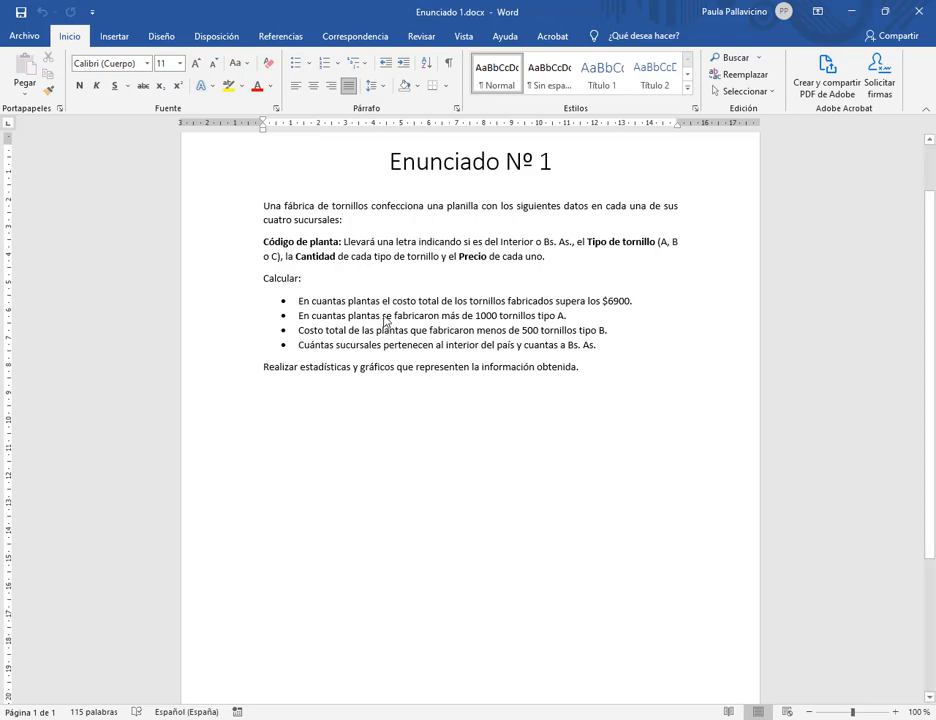
{"action": "left_click_drag", "start_coordinate": [299, 300], "coordinate": [345, 304]}
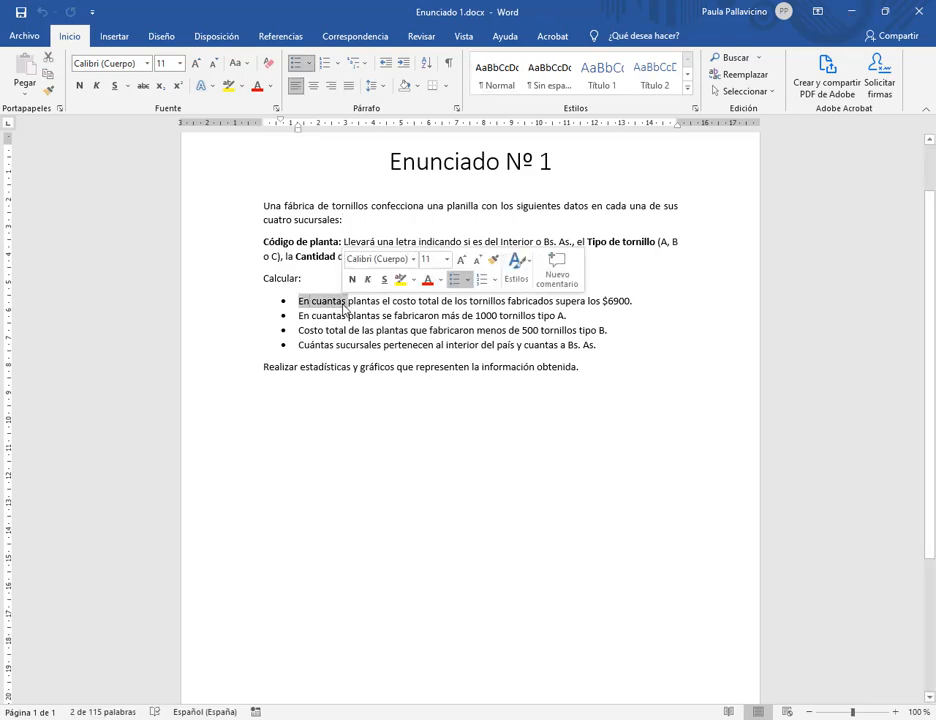
{"action": "left_click", "coordinate": [340, 303]}
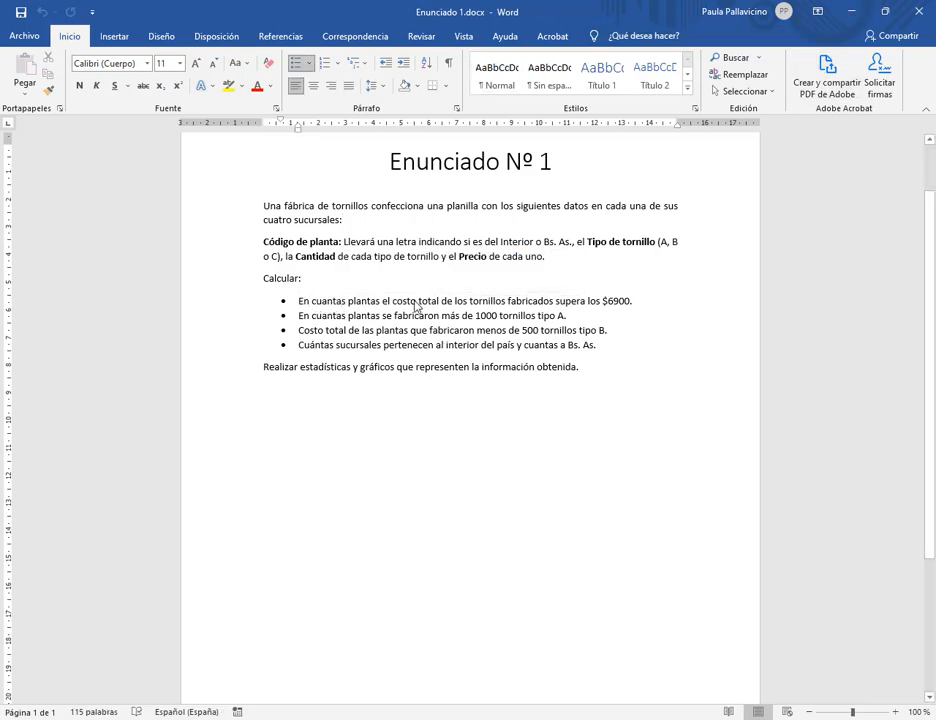
{"action": "left_click", "coordinate": [851, 11]}
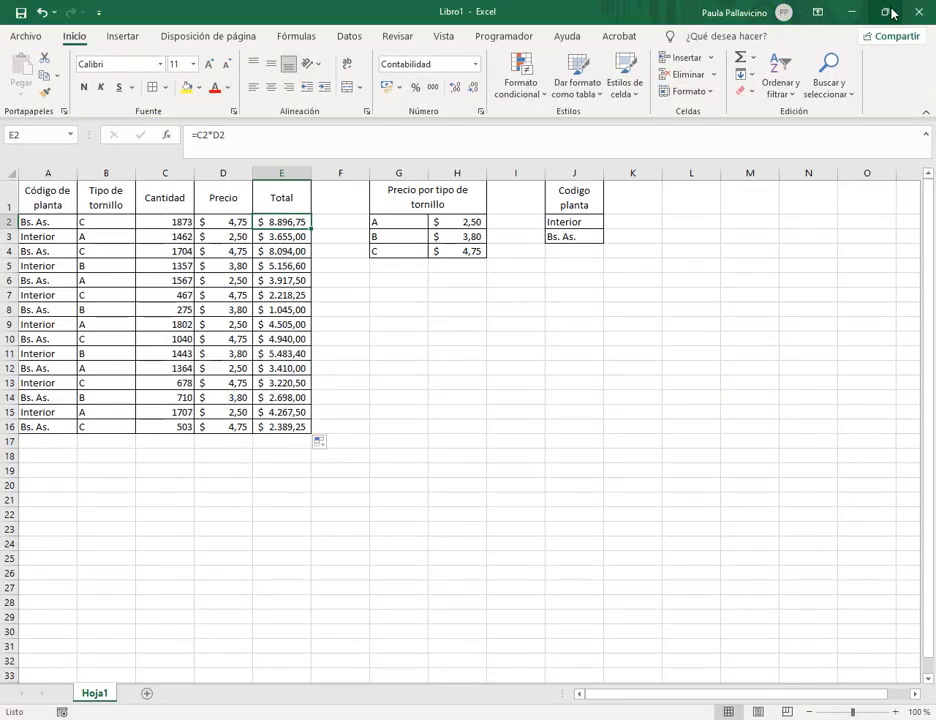
- Restore the Excel window to a smaller size and bring the Word statement up behind it, keeping both in view
{"action": "left_click", "coordinate": [69, 472]}
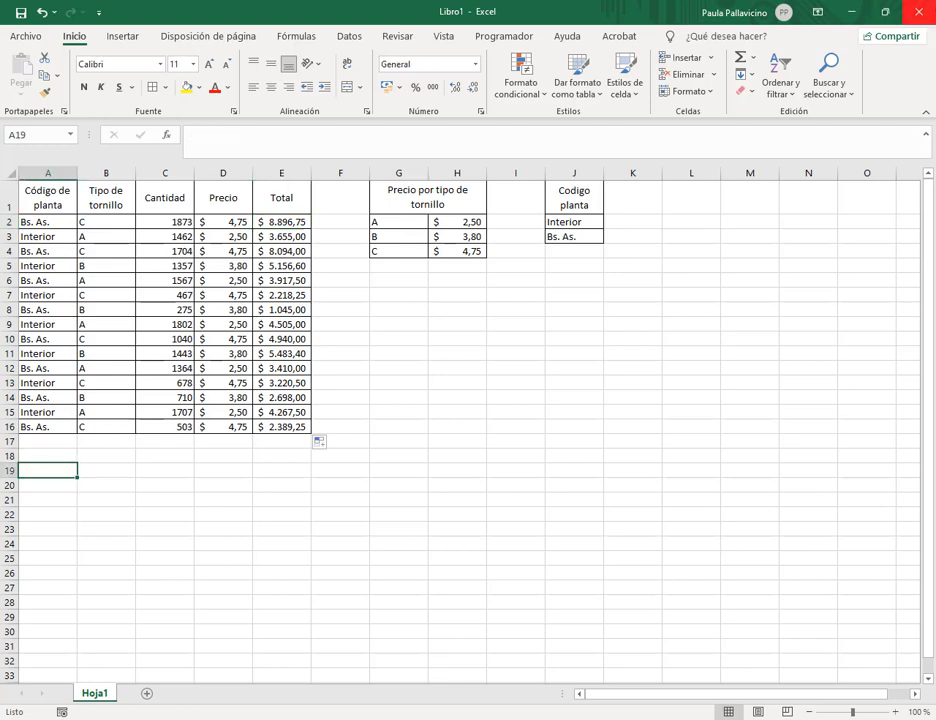
{"action": "left_click", "coordinate": [884, 12]}
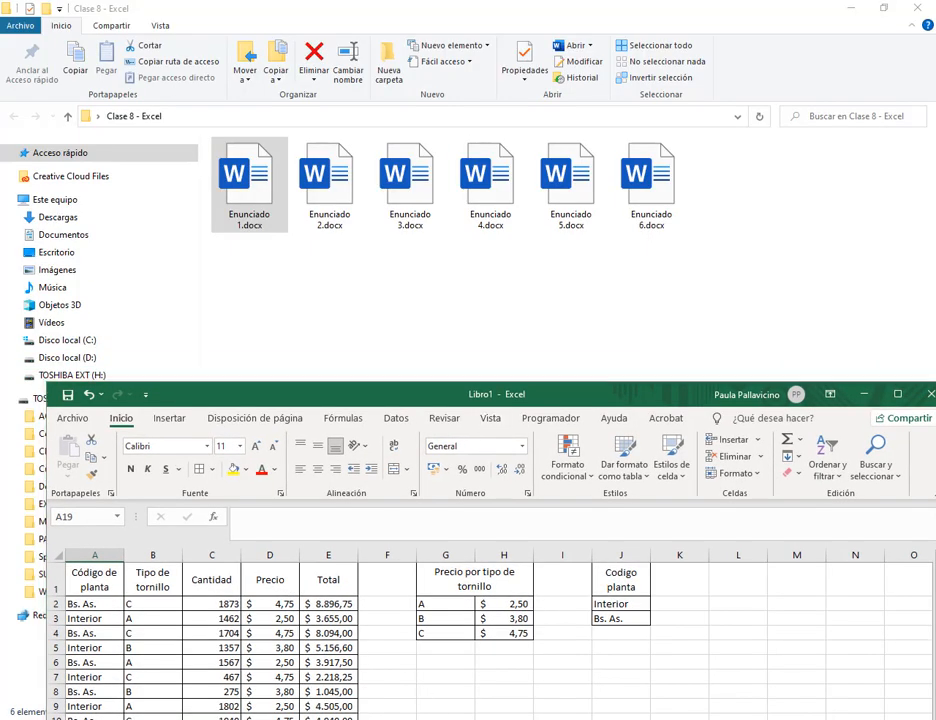
{"action": "key", "text": "alt+Tab"}
{"action": "key", "text": "alt+Tab"}
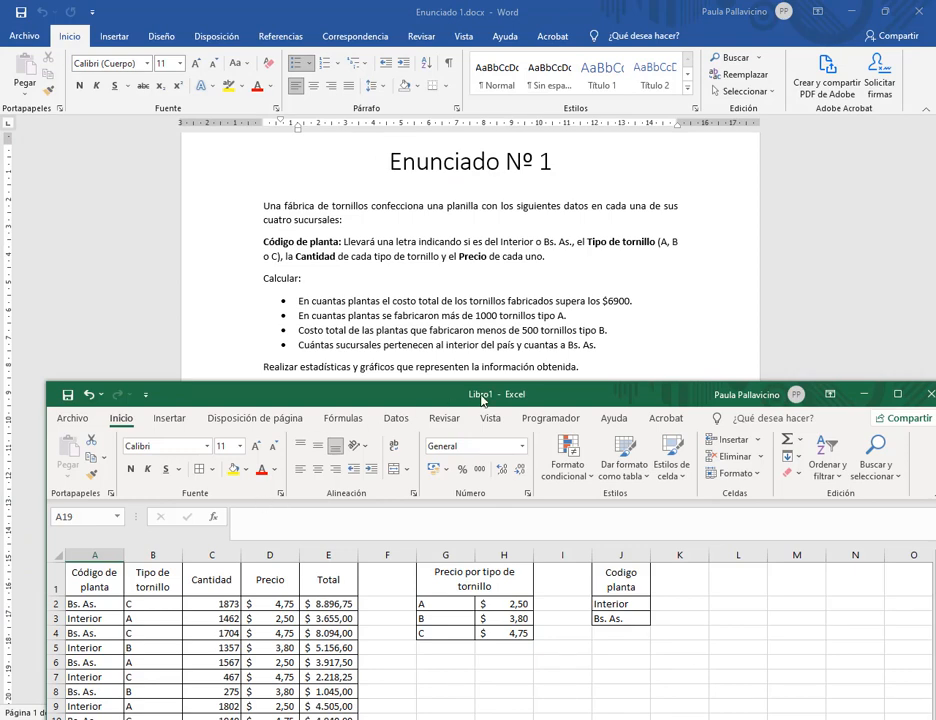
- Enter the label "Cantidad de plantas cuyo total de tornillos fabricados supera los $6900" in cell A19
{"action": "scroll", "coordinate": [435, 654], "scroll_direction": "down", "scroll_amount": 7}
{"action": "scroll", "coordinate": [142, 593], "scroll_direction": "up", "scroll_amount": 1}
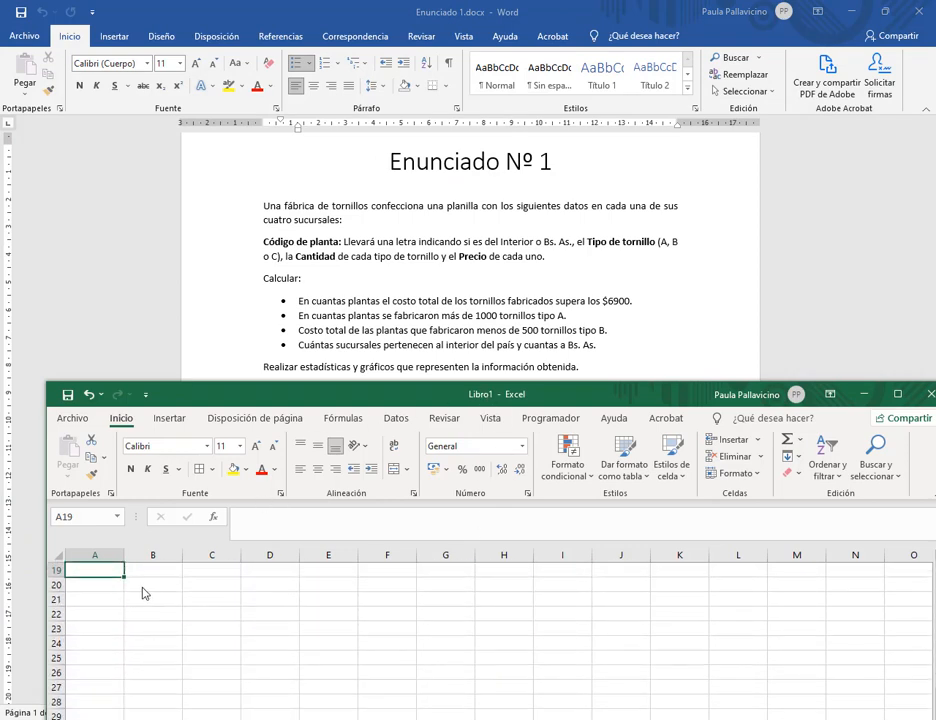
{"action": "scroll", "coordinate": [150, 610], "scroll_direction": "up", "scroll_amount": 1}
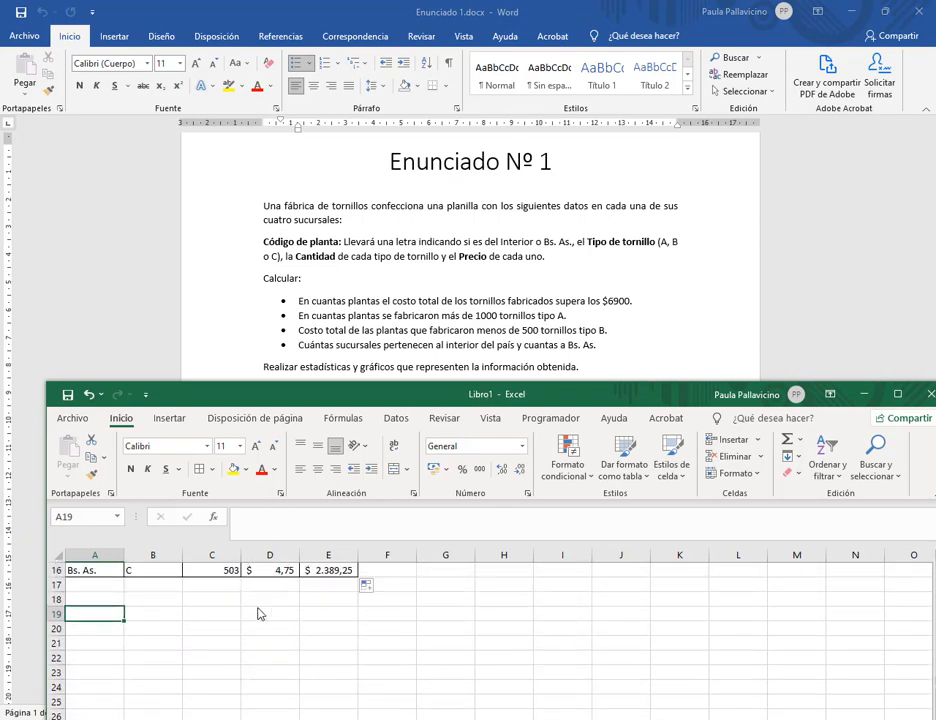
{"action": "type", "text": "En cuant"}
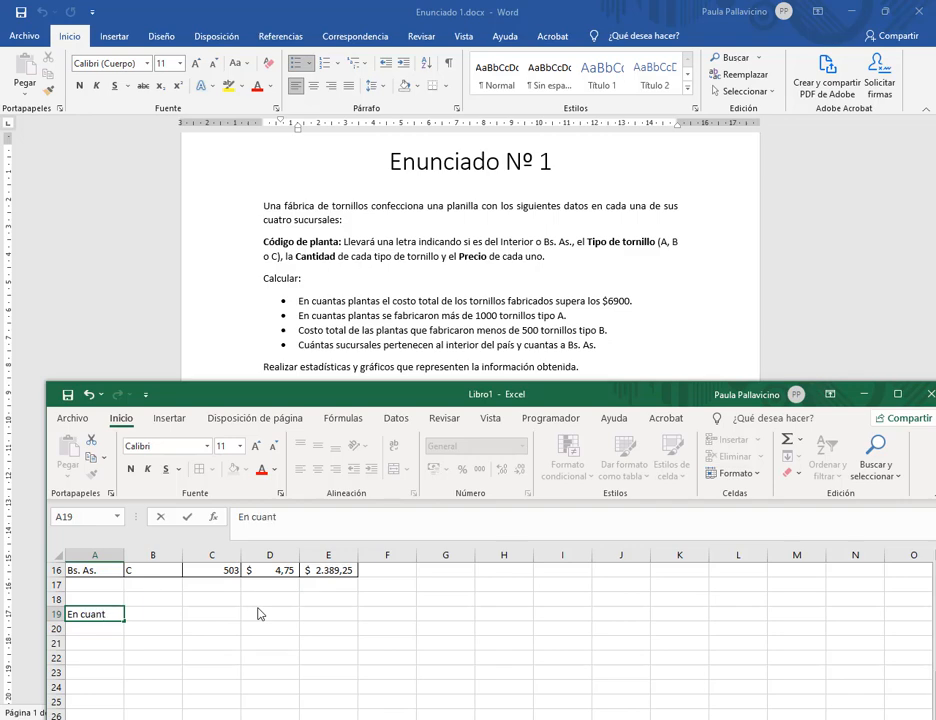
{"action": "key", "text": "BackSpace"}
{"action": "key", "text": "BackSpace"}
{"action": "key", "text": "BackSpace"}
{"action": "type", "text": "Cnat"}
{"action": "key", "text": "BackSpace"}
{"action": "key", "text": "BackSpace"}
{"action": "key", "text": "BackSpace"}
{"action": "type", "text": "antidad de plantas"}
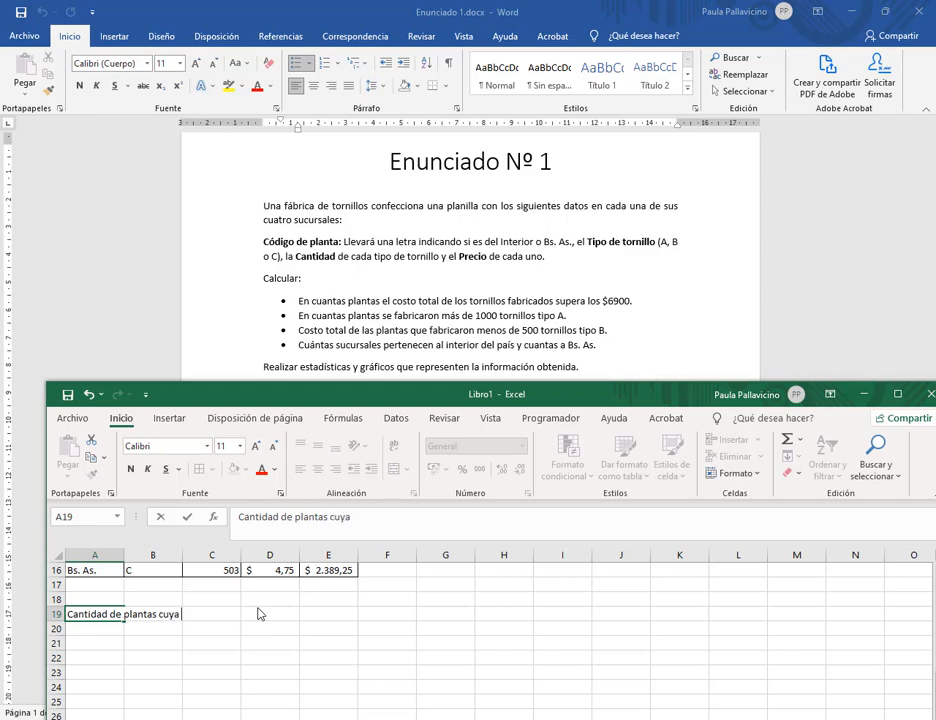
{"action": "type", "text": "totl"}
{"action": "type", "text": "l de torn"}
{"action": "type", "text": "illos fabri"}
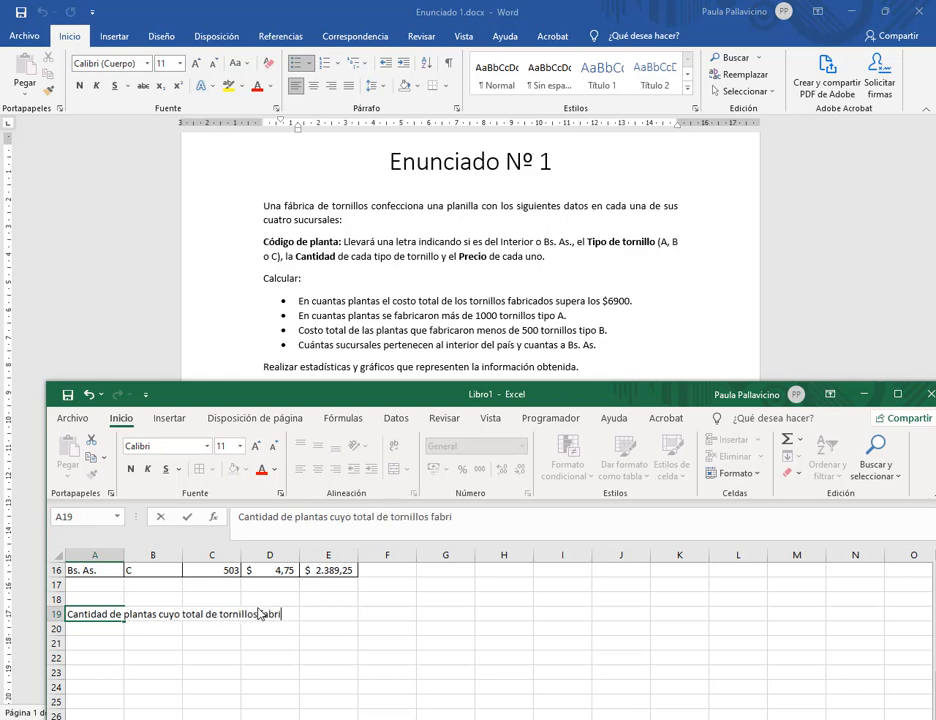
{"action": "type", "text": "cados supera los"}
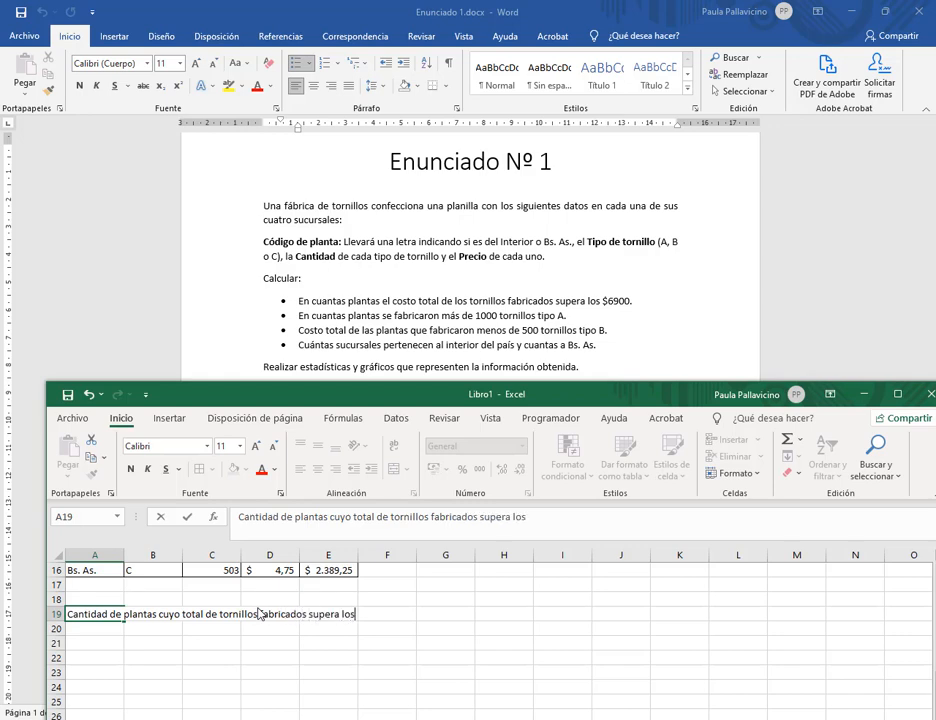
{"action": "type", "text": " $6900"}
{"action": "key", "text": "Return"}
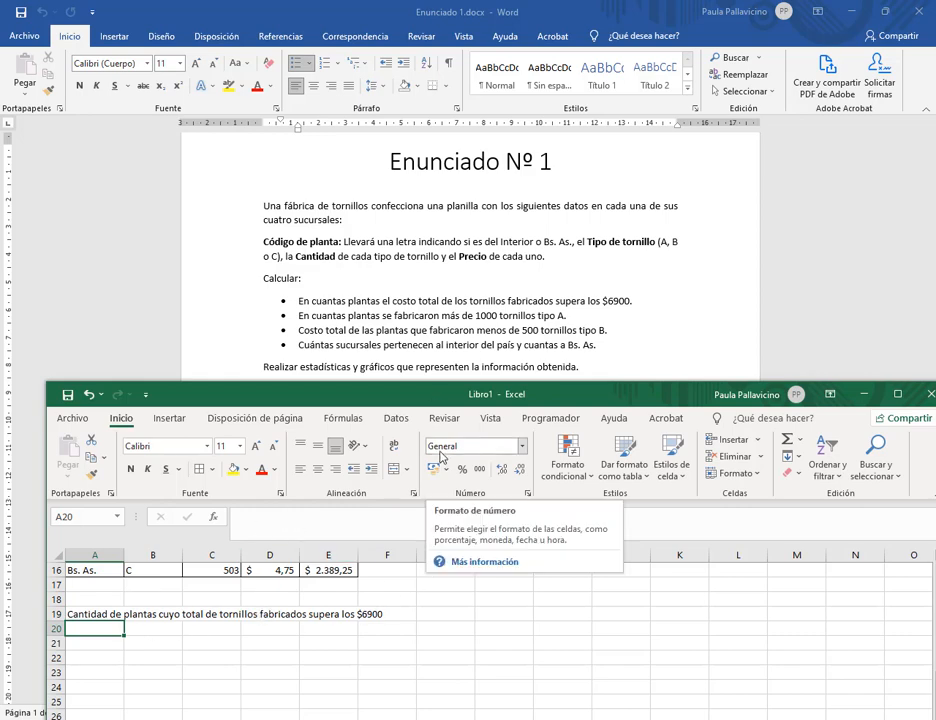
- Copy "En cuantas plantas se fabricaron más de 1000 tornillos tipo A." from the Word statement into Excel cell A20
{"action": "left_click", "coordinate": [309, 253]}
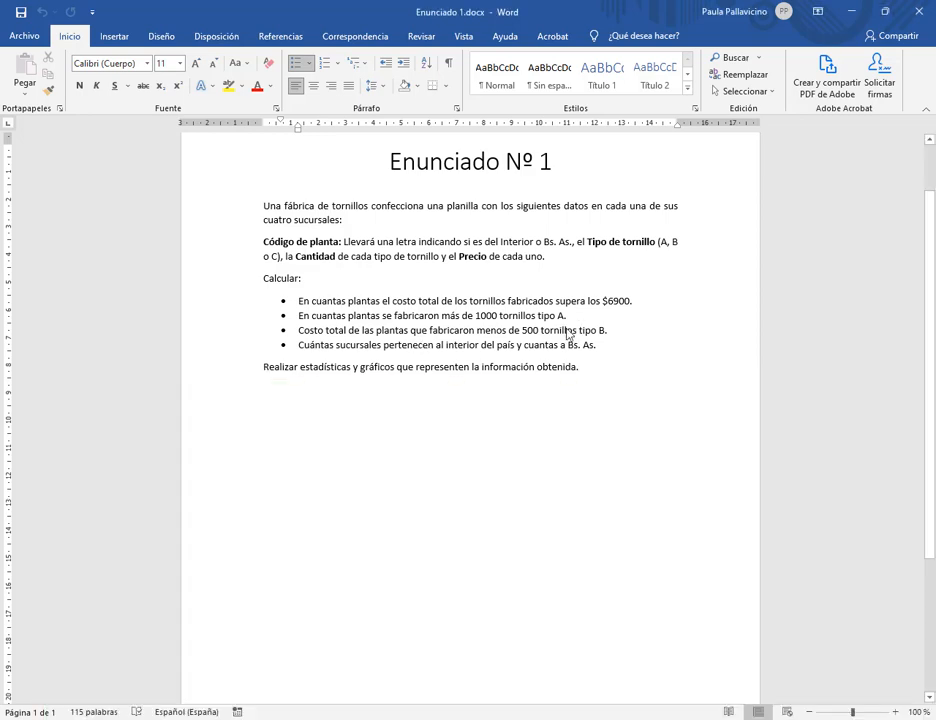
{"action": "left_click_drag", "start_coordinate": [606, 346], "coordinate": [435, 345]}
{"action": "left_click_drag", "start_coordinate": [297, 316], "coordinate": [585, 317]}
{"action": "key", "text": "ctrl+c"}
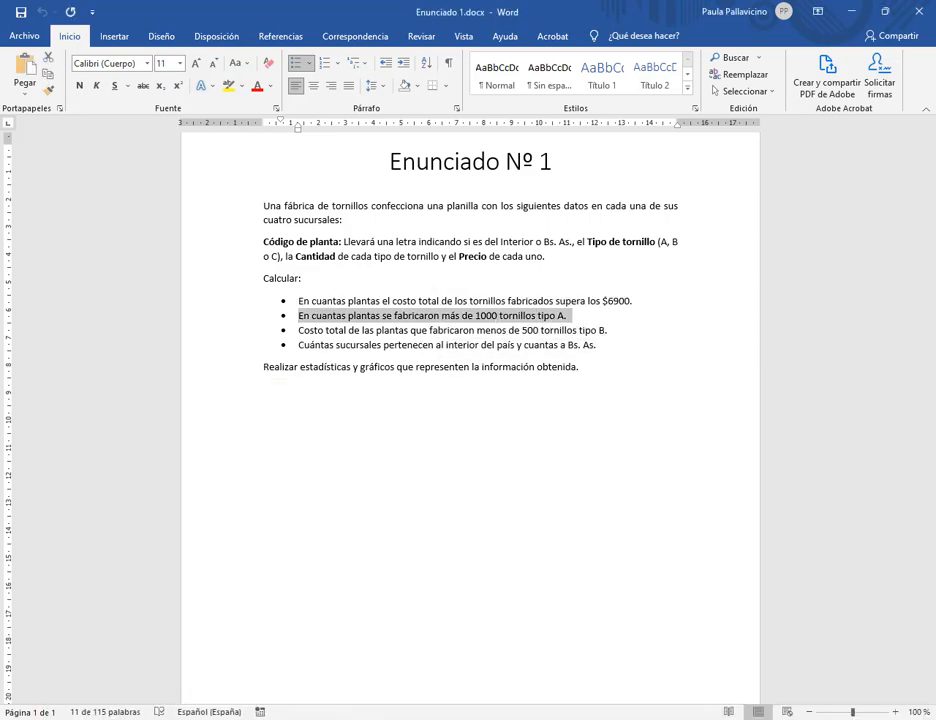
{"action": "key", "text": "alt+Tab"}
{"action": "left_click", "coordinate": [254, 524]}
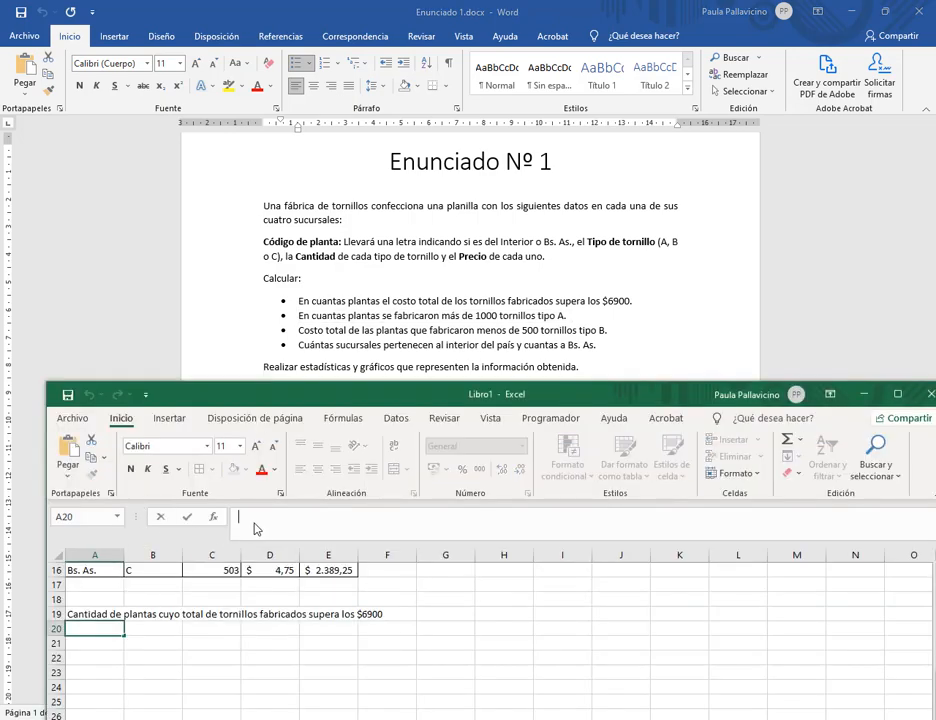
{"action": "key", "text": "ctrl+v"}
{"action": "key", "text": "Home"}
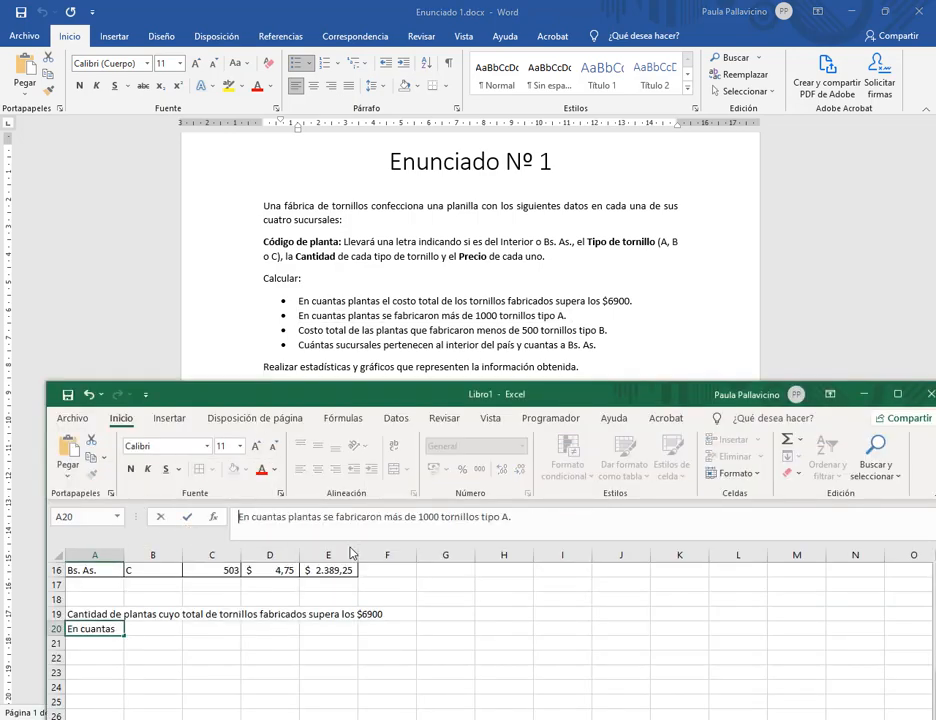
{"action": "key", "text": "Return"}
- Copy "Costo total de las plantas que fabricaron menos de 500 tornillos tipo B." from the Word statement into A21, without the bullet
{"action": "key", "text": "alt+Tab"}
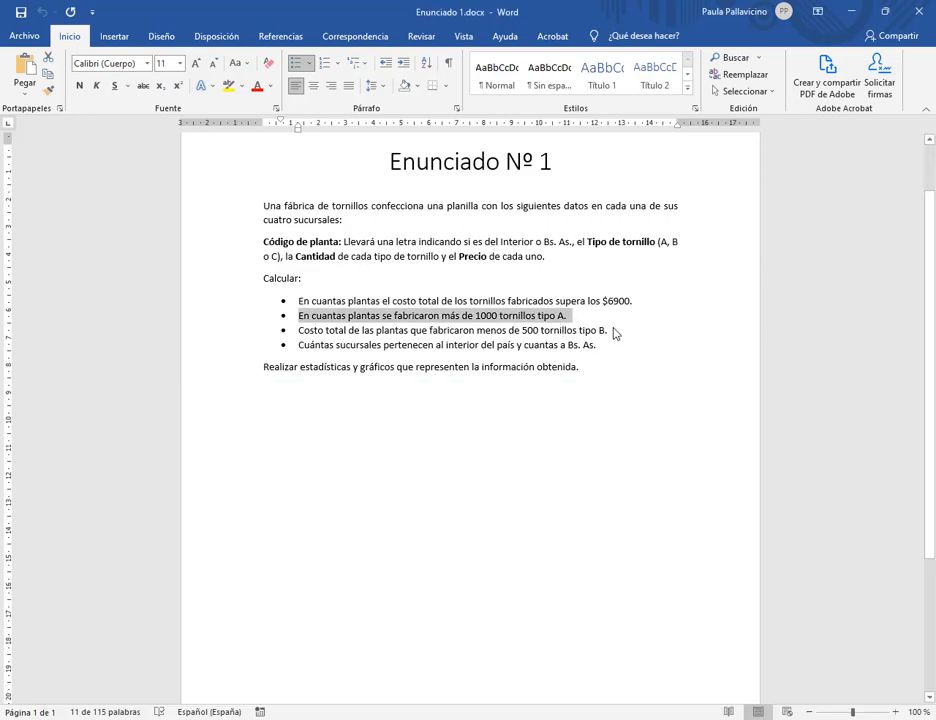
{"action": "left_click_drag", "start_coordinate": [614, 333], "coordinate": [320, 338]}
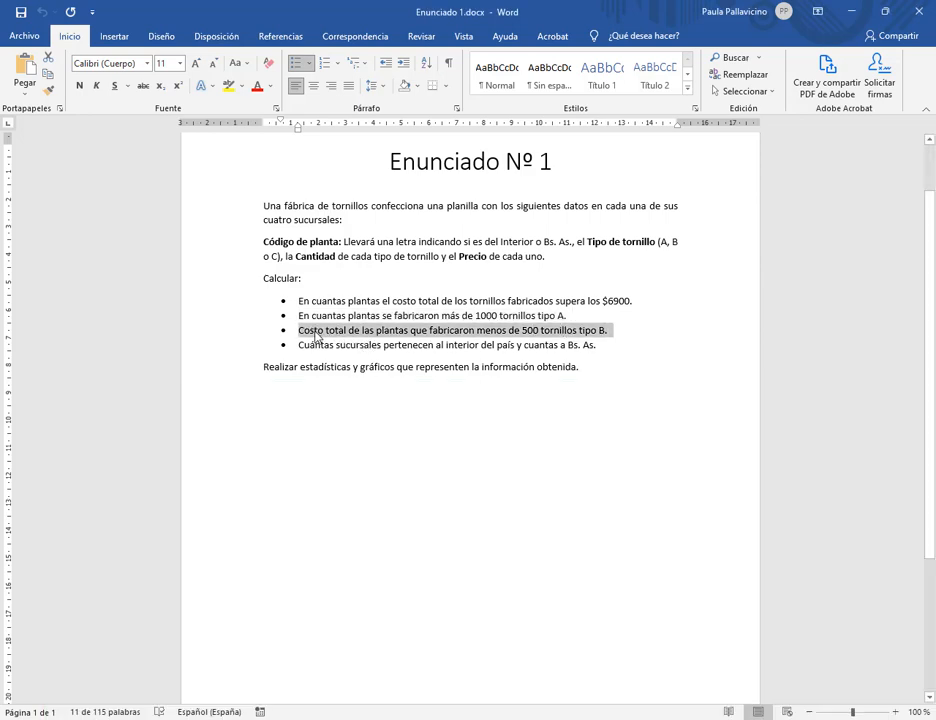
{"action": "key", "text": "alt+Tab"}
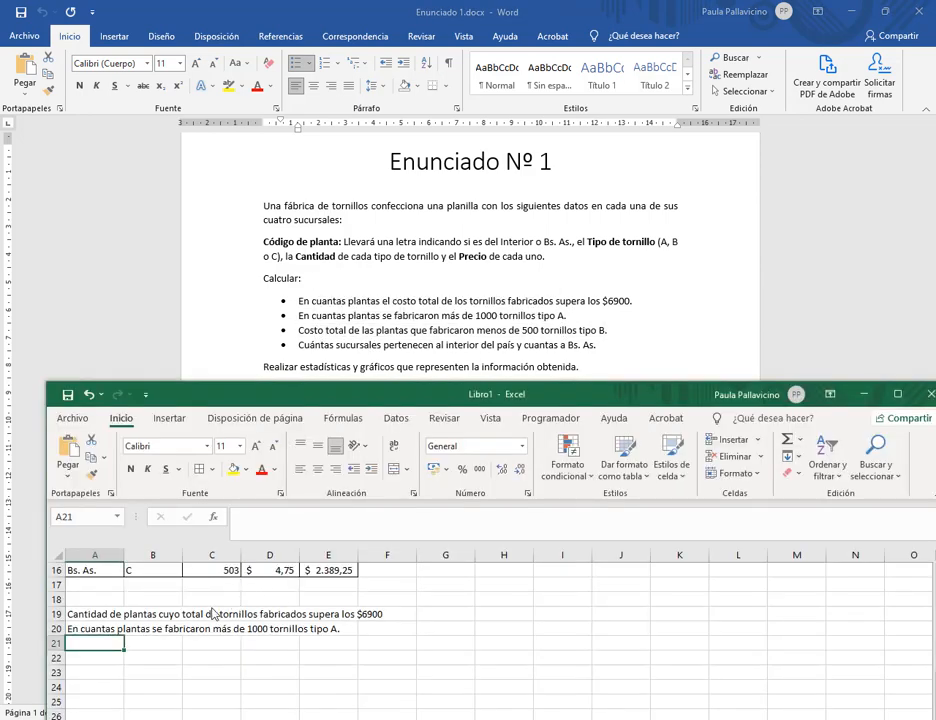
{"action": "left_click", "coordinate": [279, 529]}
{"action": "type", "text": "•\tCosto total de las plantas que fabricaron menos de 500 tornillos tipo B."}
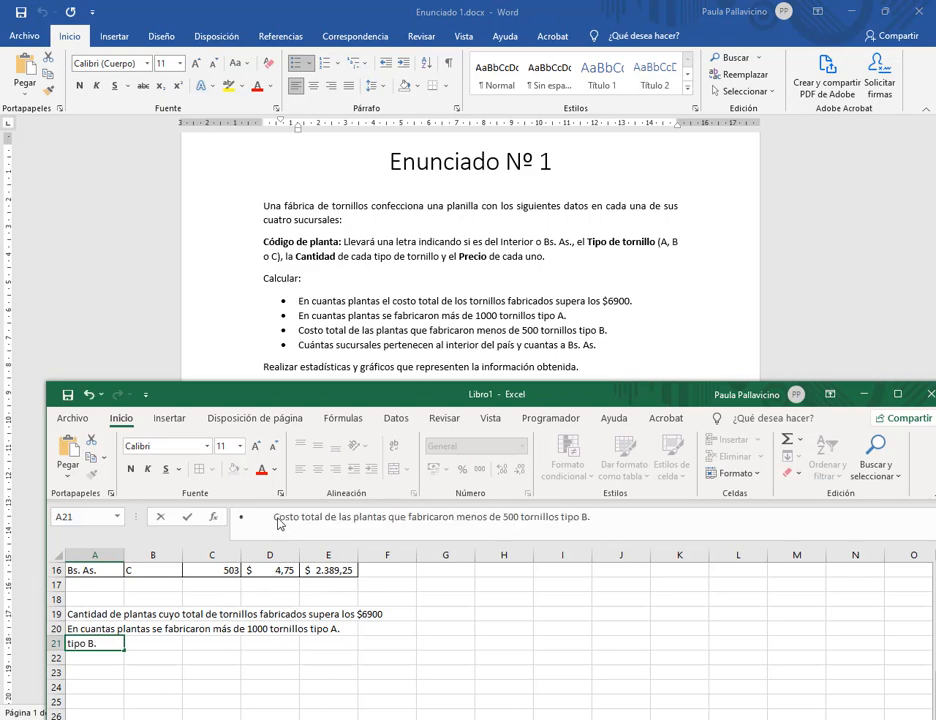
{"action": "left_click", "coordinate": [273, 521]}
{"action": "key", "text": "BackSpace"}
{"action": "key", "text": "BackSpace"}
{"action": "key", "text": "Return"}
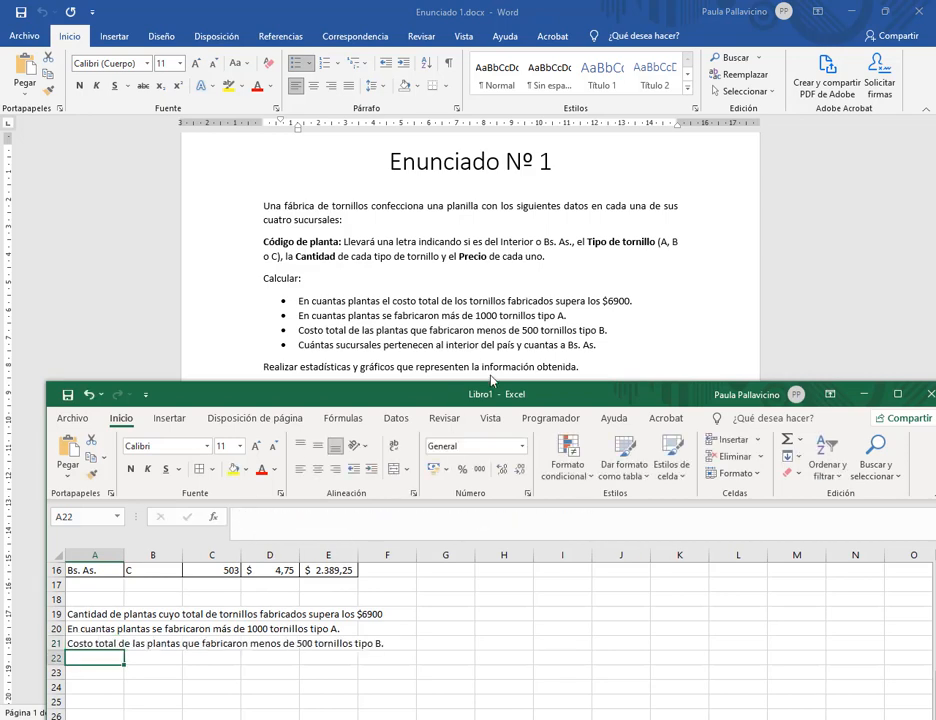
- Copy "Cuántas sucursales pertenecen al interior del país y cuantas a Bs. As." from the Word statement into A22, without the bullet
{"action": "key", "text": "alt+Tab"}
{"action": "left_click_drag", "start_coordinate": [598, 344], "coordinate": [323, 343]}
{"action": "key", "text": "alt+Tab"}
{"action": "left_click", "coordinate": [273, 527]}
{"action": "type", "text": "•\tCuántas sucursales pertenecen al interior del país y cuantas a Bs. As."}
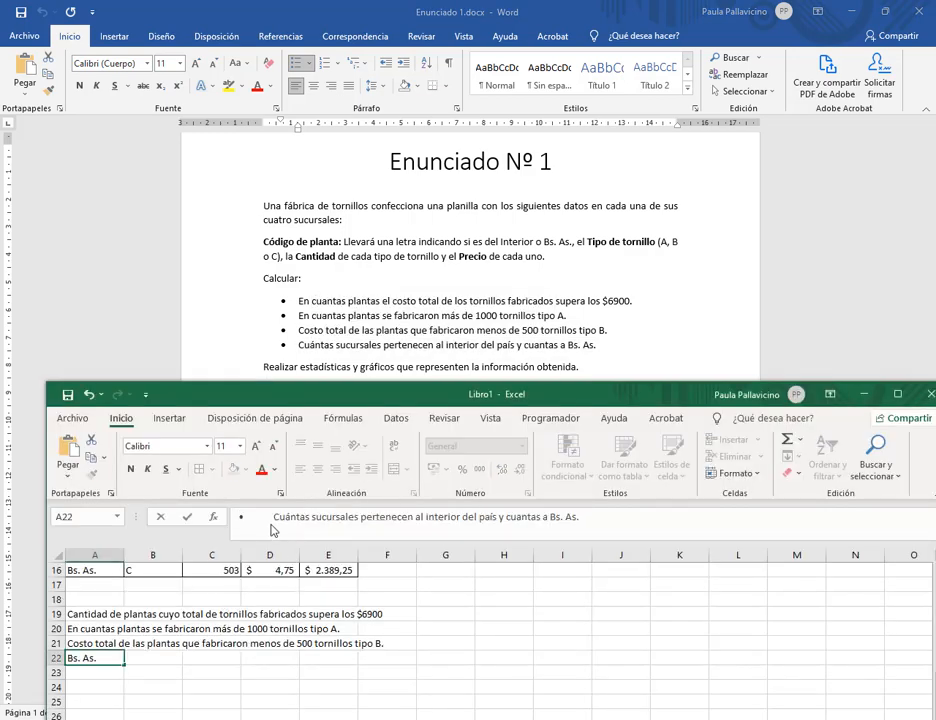
{"action": "left_click", "coordinate": [234, 518]}
{"action": "key", "text": "Delete"}
{"action": "key", "text": "Delete"}
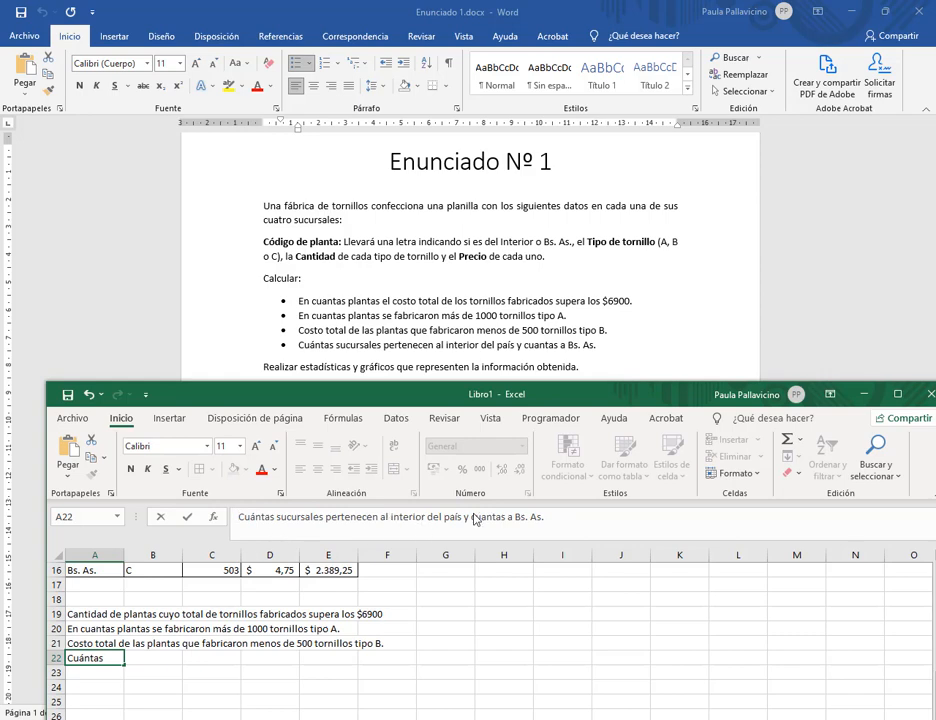
{"action": "key", "text": "Return"}
- Maximize the Excel window so the data tables and the four result labels are in view together
{"action": "left_click", "coordinate": [387, 657]}
{"action": "left_click", "coordinate": [436, 662]}
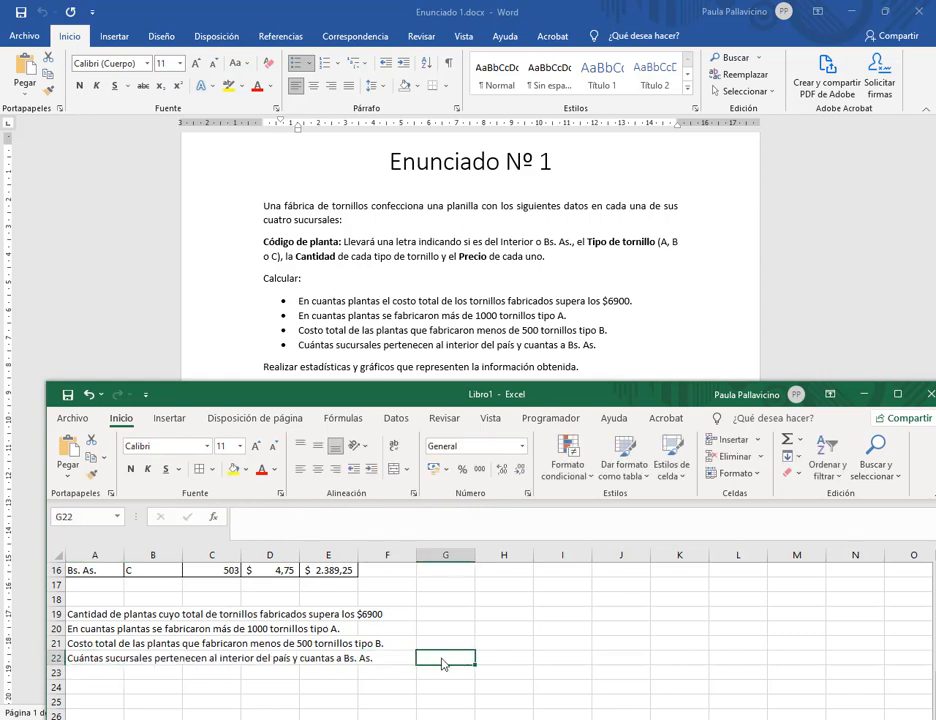
{"action": "left_click", "coordinate": [897, 394]}
{"action": "scroll", "coordinate": [40, 236], "scroll_direction": "up", "scroll_amount": 5}
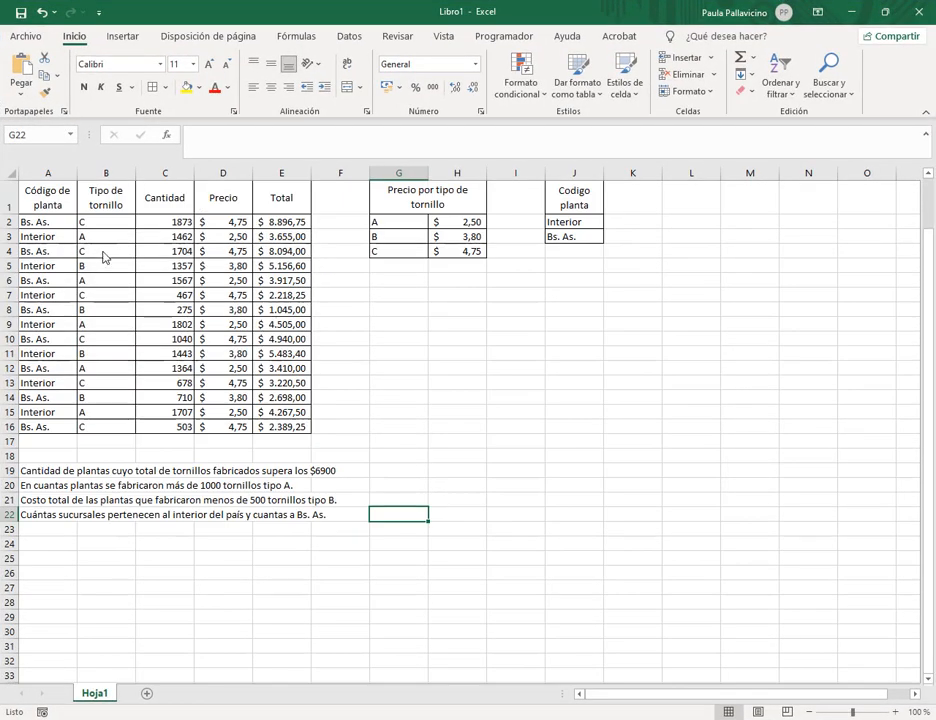
- Merge A19:F19 with left-aligned text and copy that format onto the labels in rows 20 to 22
{"action": "left_click_drag", "start_coordinate": [64, 471], "coordinate": [362, 477]}
{"action": "left_click", "coordinate": [352, 88]}
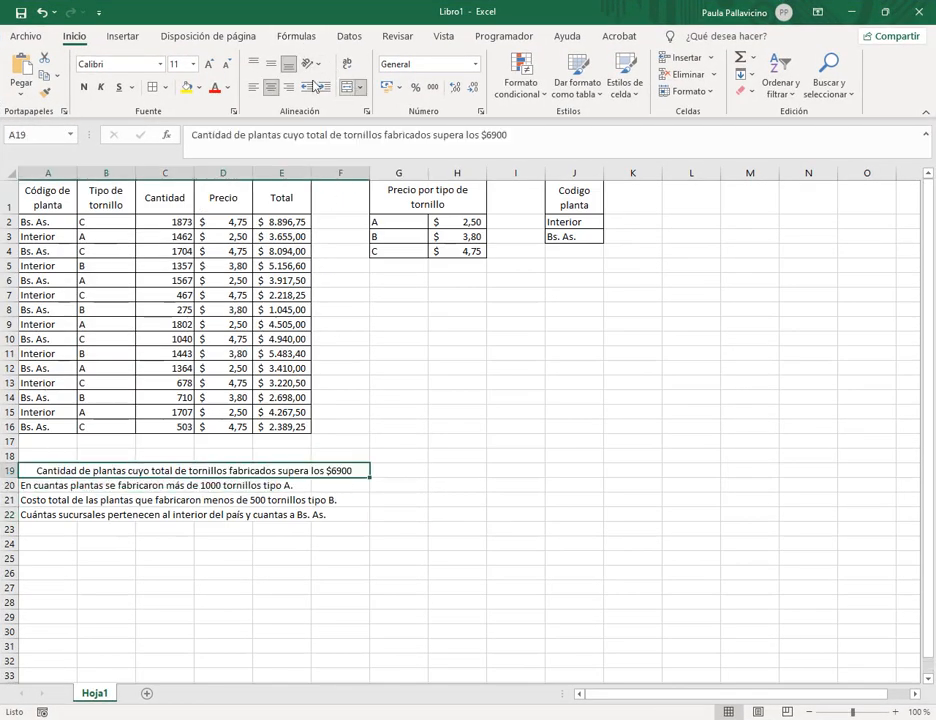
{"action": "left_click", "coordinate": [254, 87]}
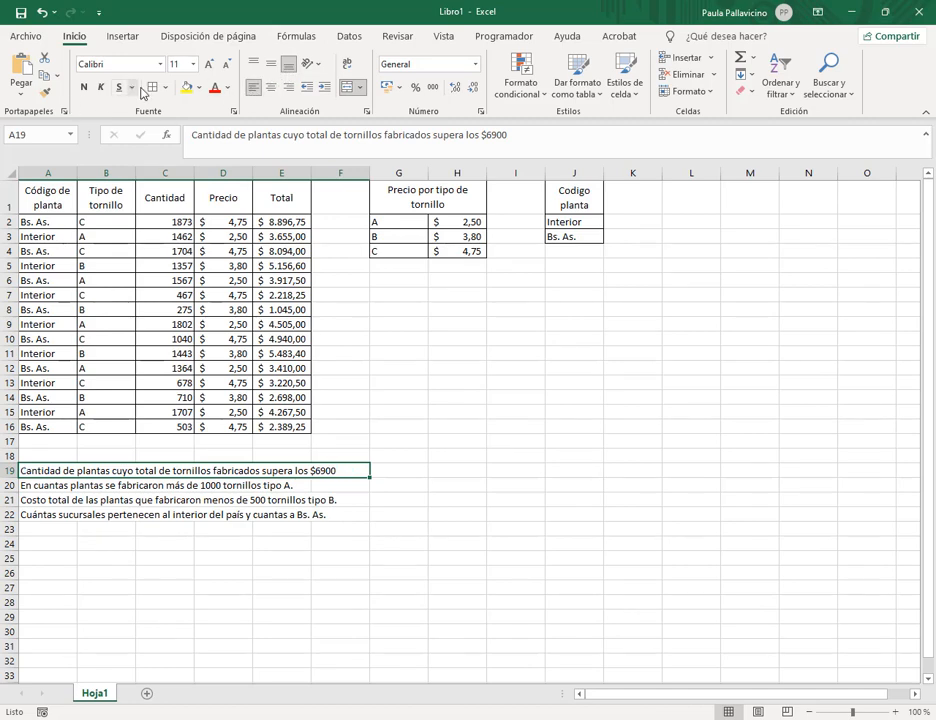
{"action": "left_click", "coordinate": [44, 97]}
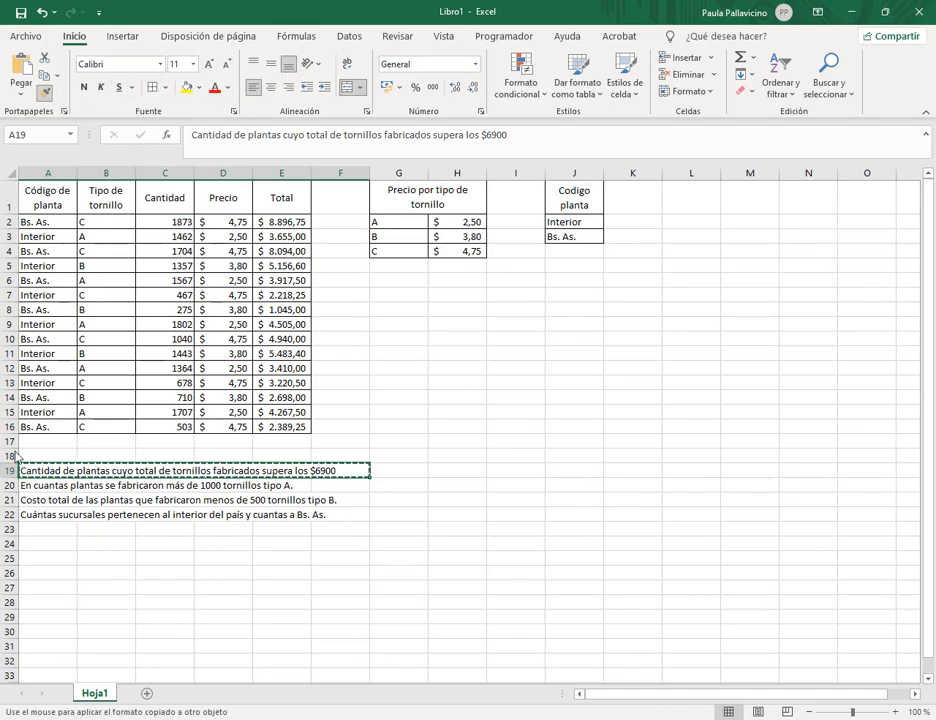
{"action": "mouse_move", "coordinate": [32, 485]}
{"action": "left_mouse_down"}
{"action": "mouse_move", "coordinate": [261, 524]}
{"action": "mouse_move", "coordinate": [336, 522]}
{"action": "left_mouse_up"}
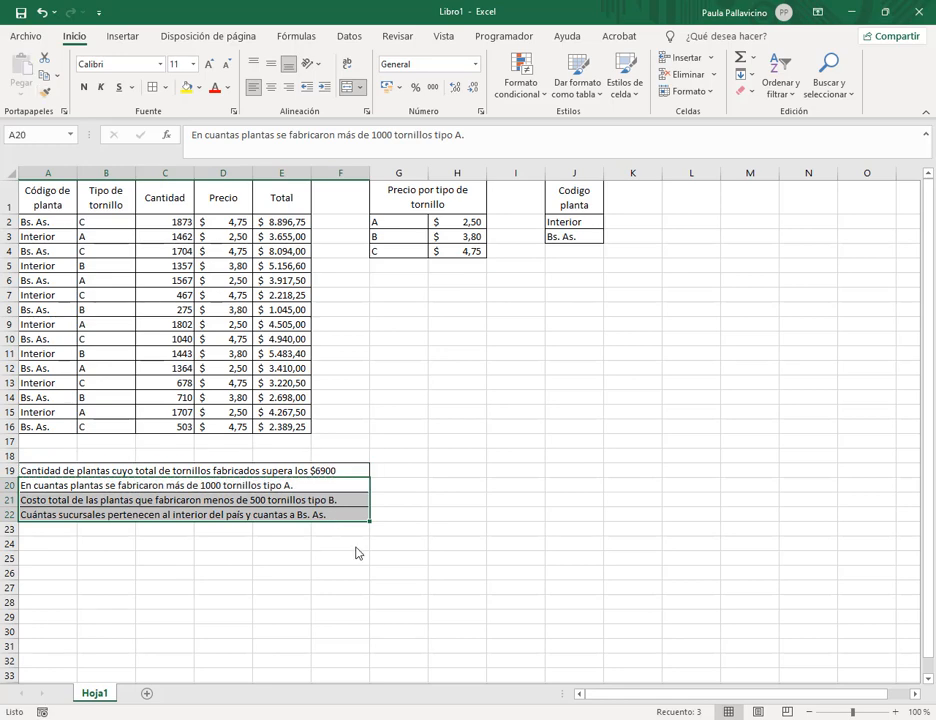
- Apply all borders to G19:H22, and put thick outside borders around A19:F22 and G19:H22
{"action": "left_click_drag", "start_coordinate": [388, 473], "coordinate": [445, 514]}
{"action": "left_click", "coordinate": [155, 90]}
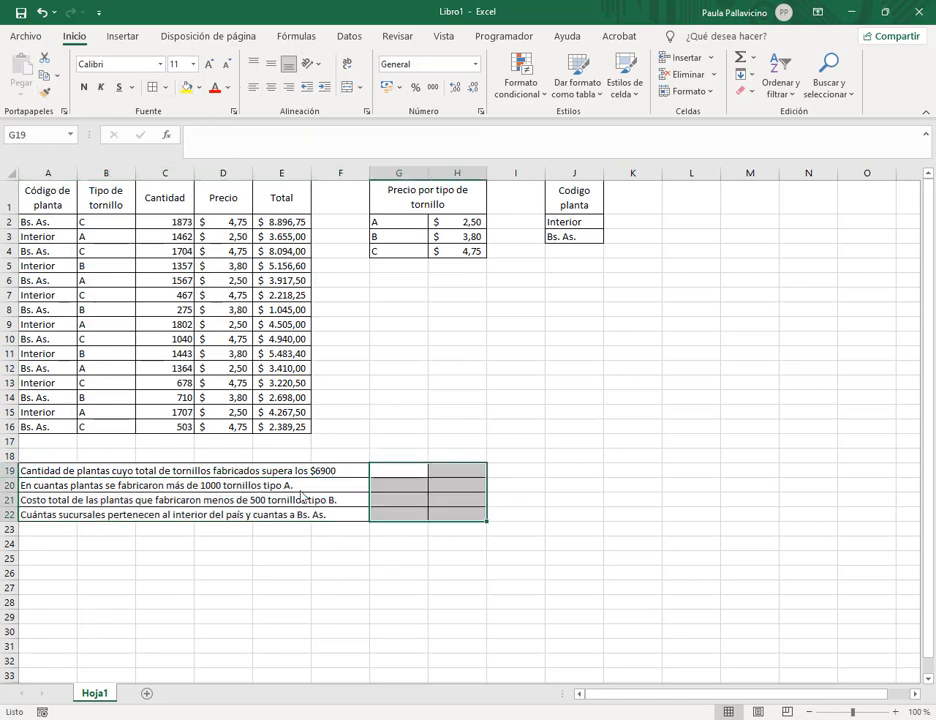
{"action": "left_click_drag", "start_coordinate": [308, 476], "coordinate": [313, 518]}
{"action": "left_click", "coordinate": [164, 88]}
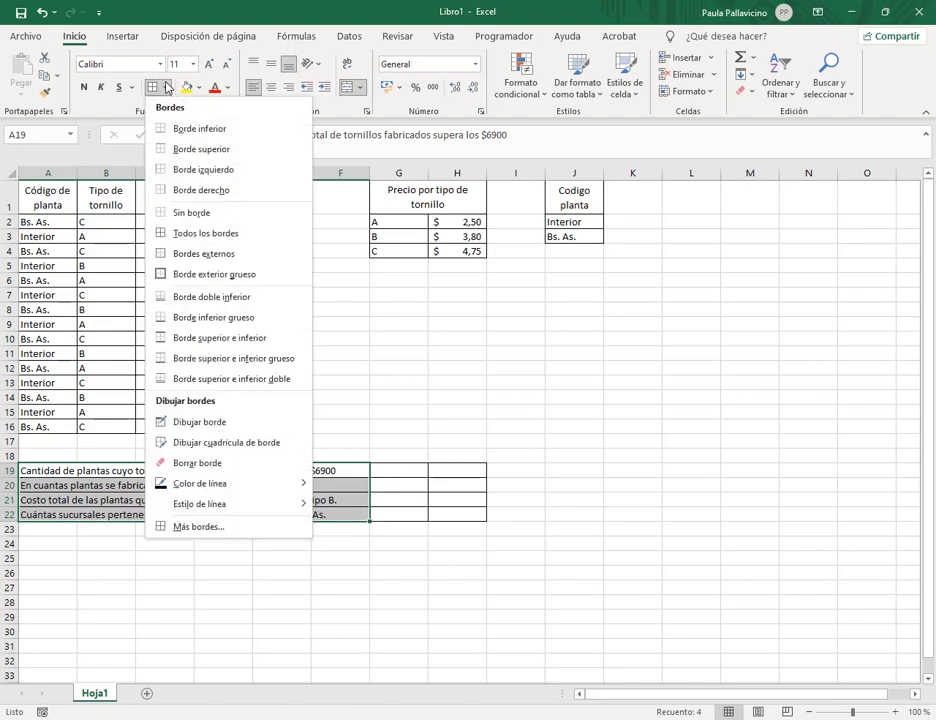
{"action": "left_click", "coordinate": [200, 276]}
{"action": "left_click", "coordinate": [539, 484]}
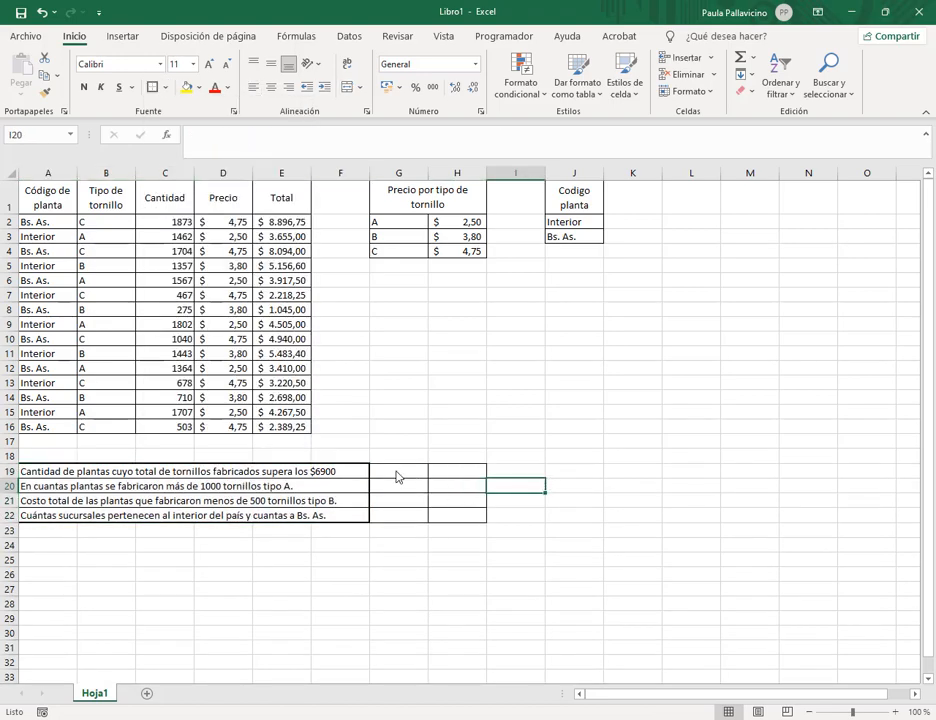
{"action": "left_click_drag", "start_coordinate": [397, 476], "coordinate": [468, 518]}
{"action": "left_click", "coordinate": [155, 88]}
{"action": "left_click", "coordinate": [574, 456]}
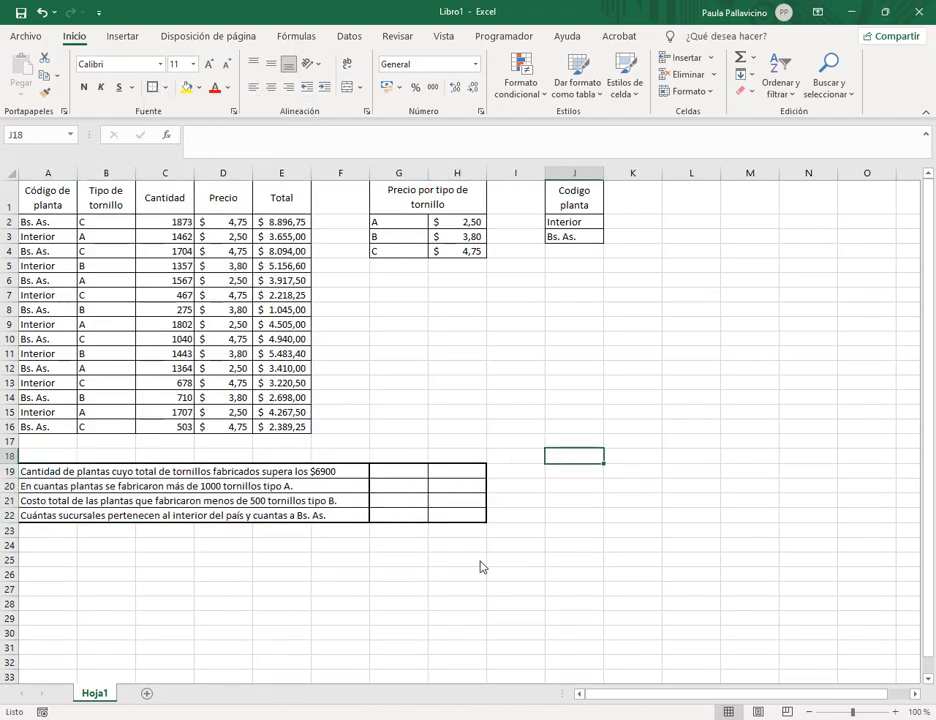
- Compare the $6900 condition in A19 with the costs in the Total column to plan the first result
{"action": "left_click", "coordinate": [398, 478]}
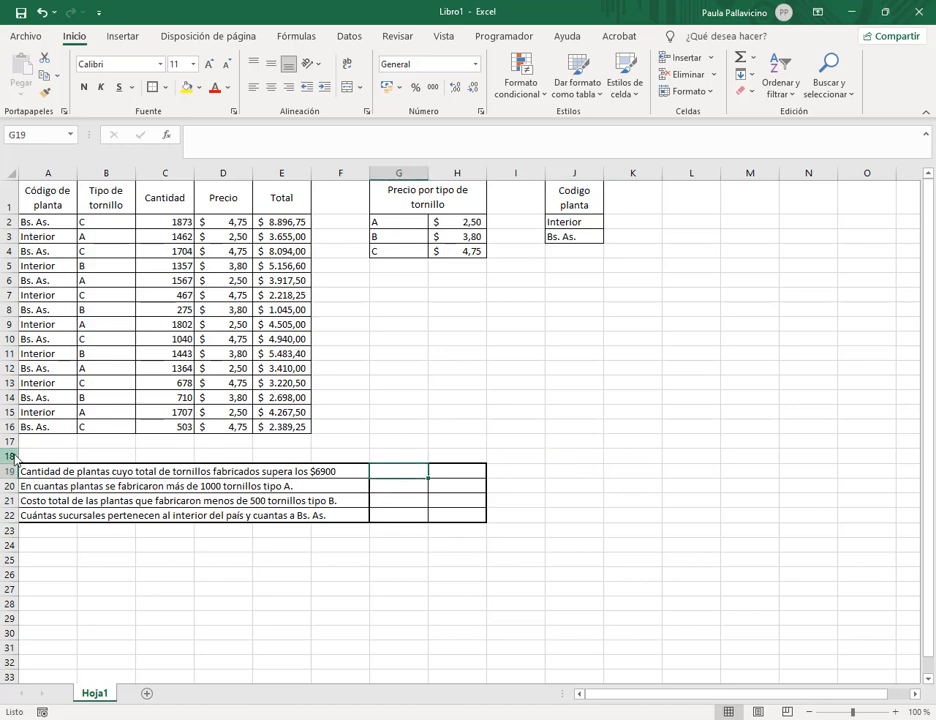
{"action": "left_click", "coordinate": [448, 475]}
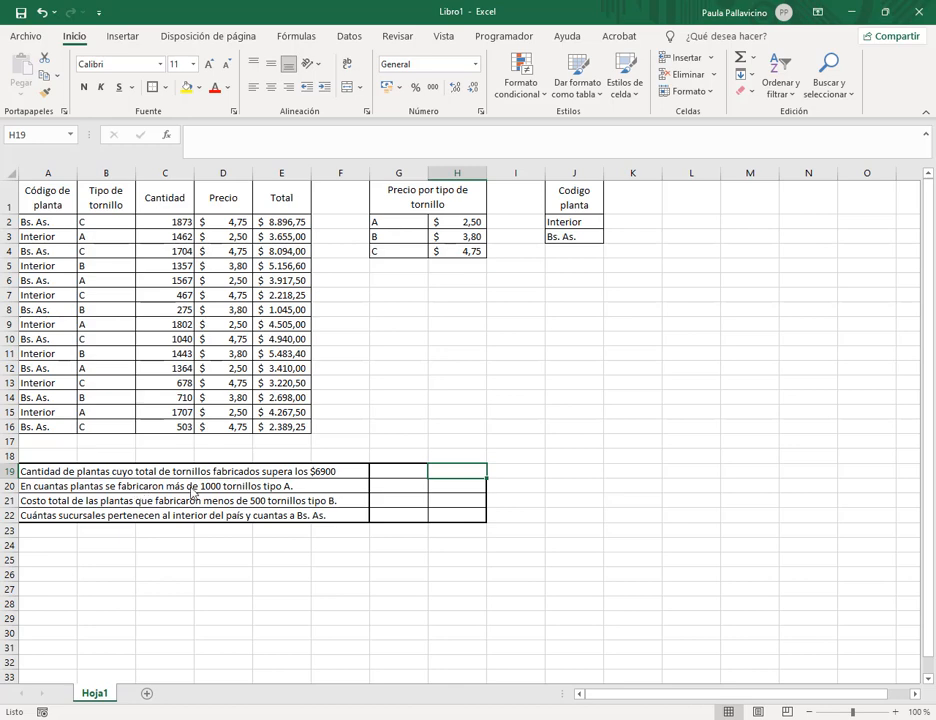
{"action": "key", "text": "Left"}
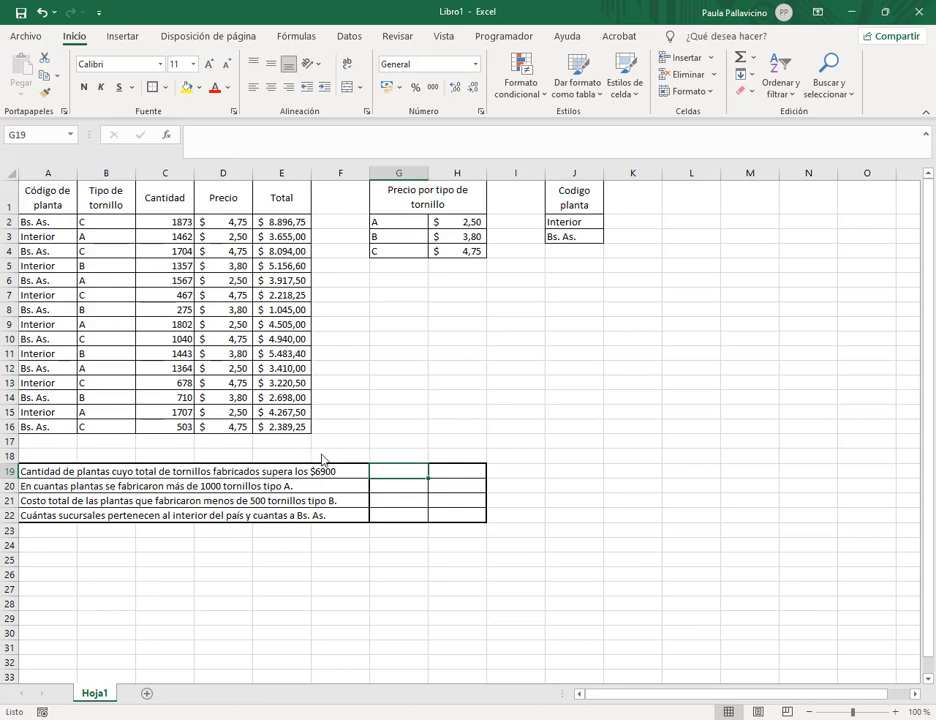
{"action": "key", "text": "ctrl+d"}
{"action": "left_click", "coordinate": [475, 411]}
{"action": "left_click_drag", "start_coordinate": [254, 186], "coordinate": [311, 437]}
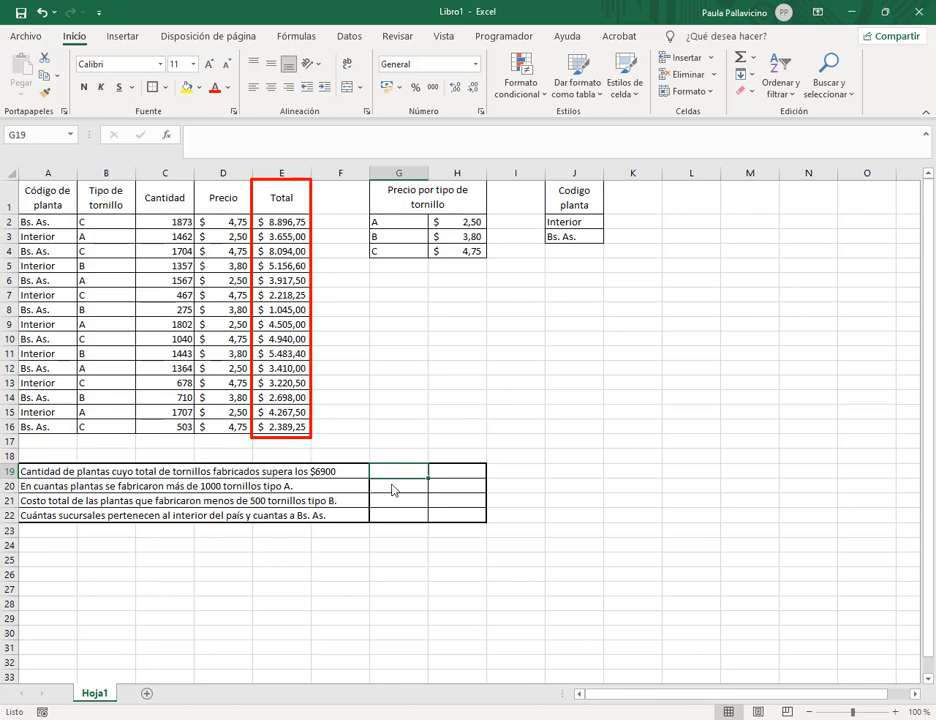
{"action": "left_click", "coordinate": [297, 225]}
{"action": "left_click_drag", "start_coordinate": [310, 229], "coordinate": [311, 428]}
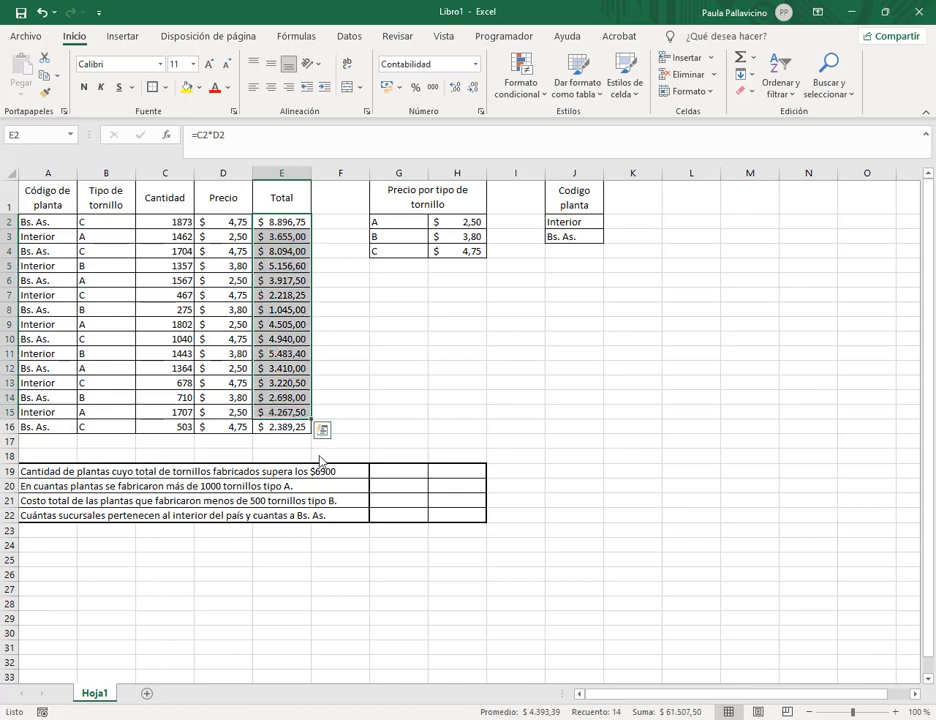
{"action": "left_click", "coordinate": [416, 476]}
- Clear the formatting of cells H19:H21 in the results table, leaving H22 bordered
{"action": "left_click", "coordinate": [443, 478]}
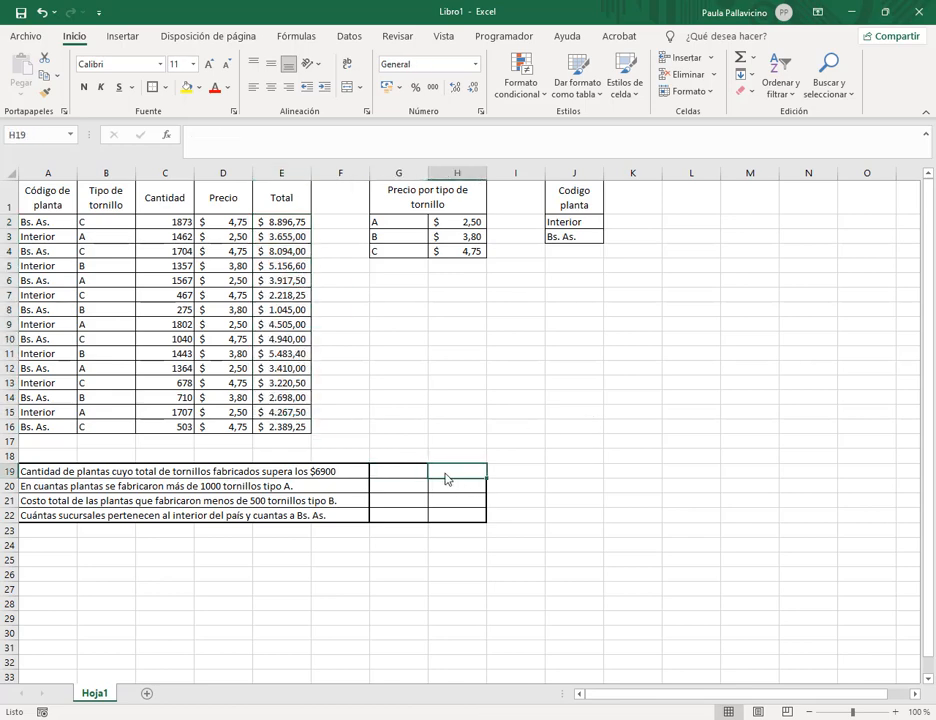
{"action": "left_click_drag", "start_coordinate": [445, 478], "coordinate": [449, 503]}
{"action": "left_click", "coordinate": [752, 93]}
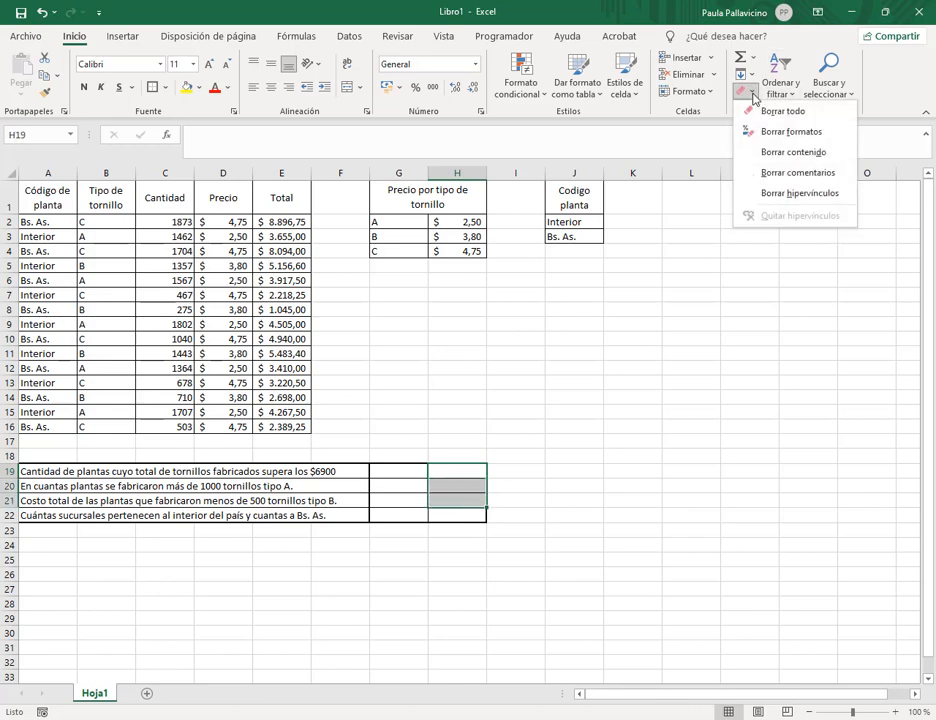
{"action": "left_click", "coordinate": [790, 131]}
{"action": "left_click", "coordinate": [668, 426]}
{"action": "left_click", "coordinate": [434, 514]}
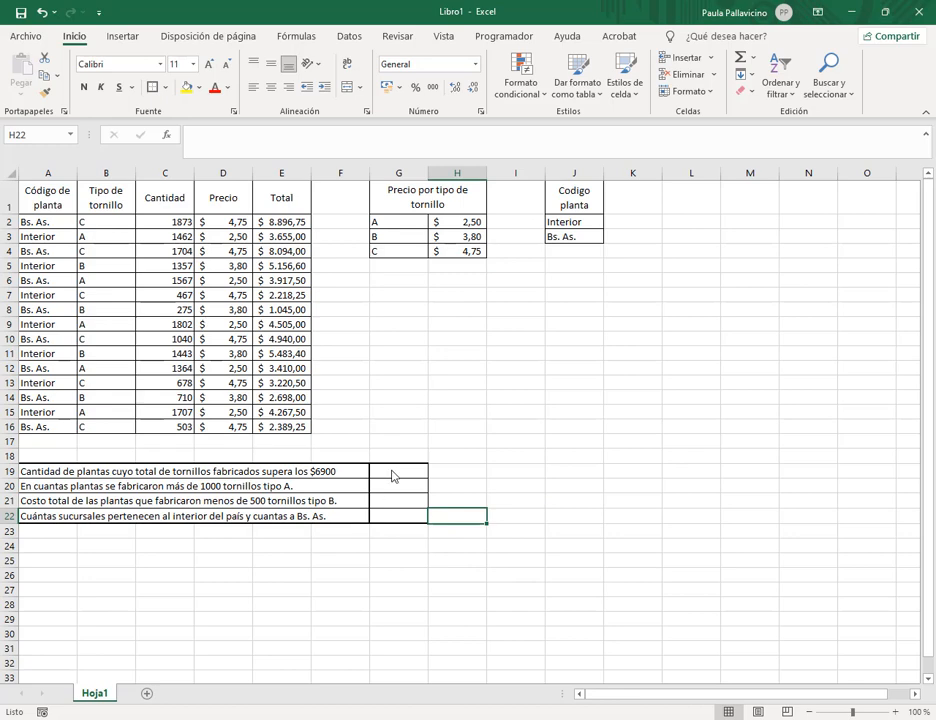
- Count the plants whose total exceeds $6900 in G19 with =contar.si(E2:E16;">6900"), and check the matching totals
{"action": "left_click_drag", "start_coordinate": [393, 476], "coordinate": [397, 518]}
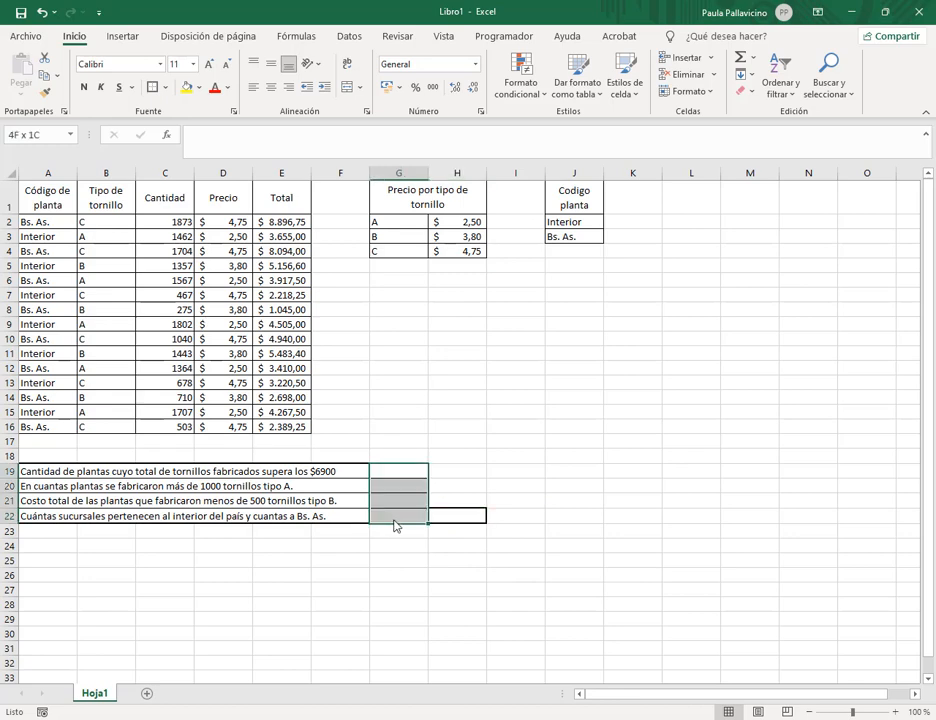
{"action": "left_click", "coordinate": [393, 477]}
{"action": "type", "text": "="}
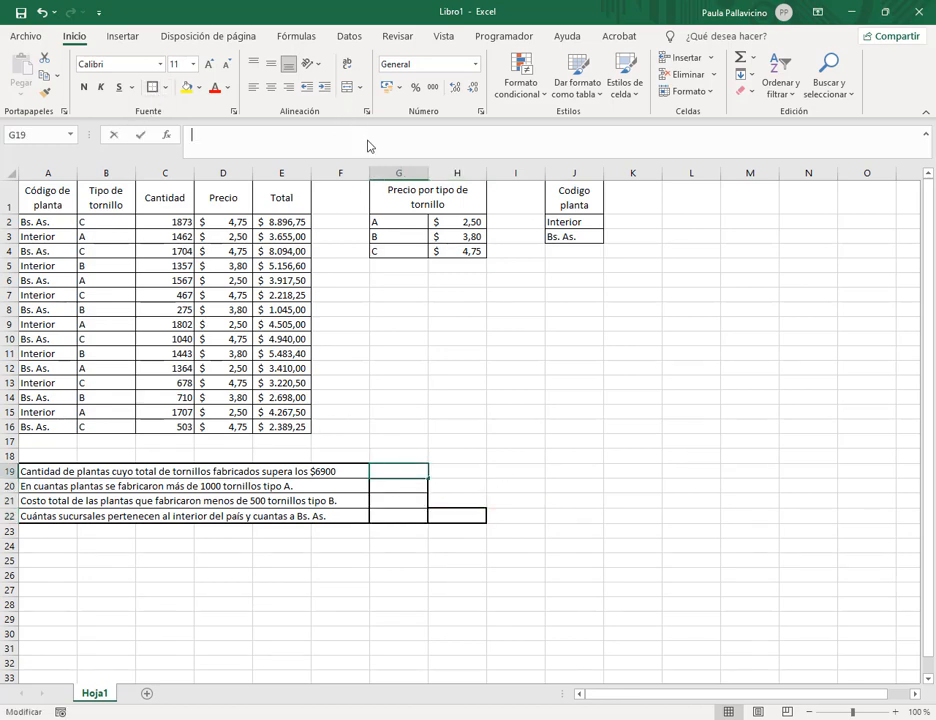
{"action": "type", "text": "contar.si("}
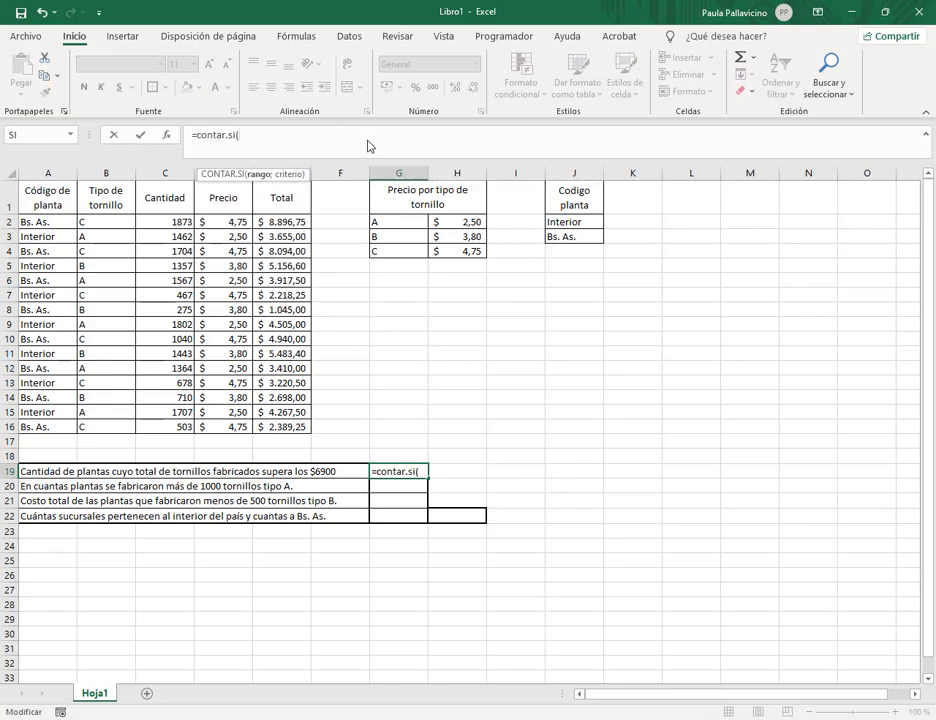
{"action": "left_click_drag", "start_coordinate": [285, 222], "coordinate": [297, 428]}
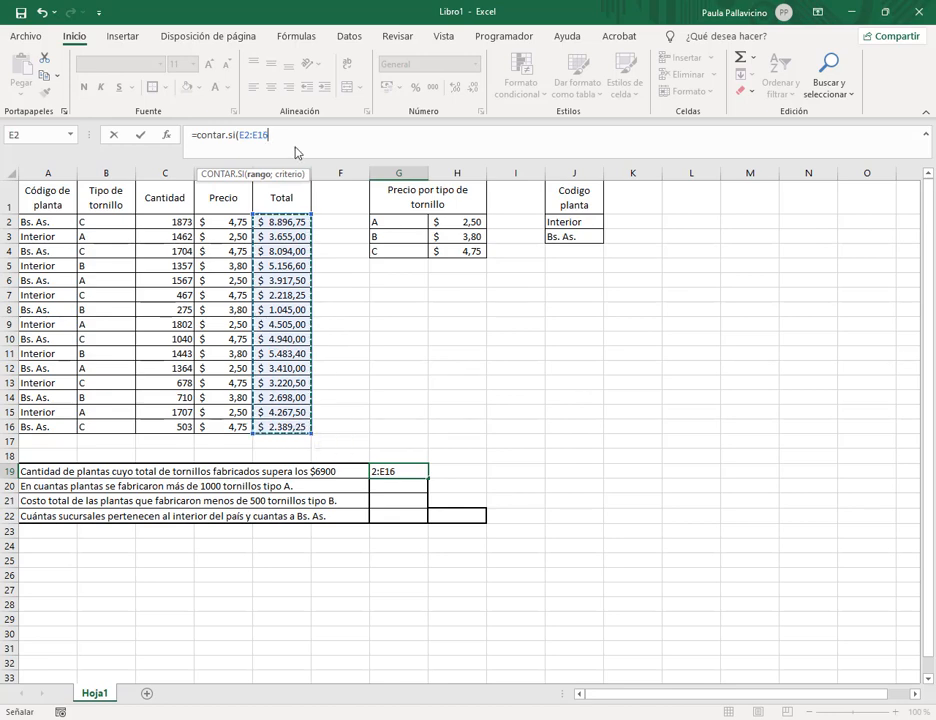
{"action": "type", "text": ";\">"}
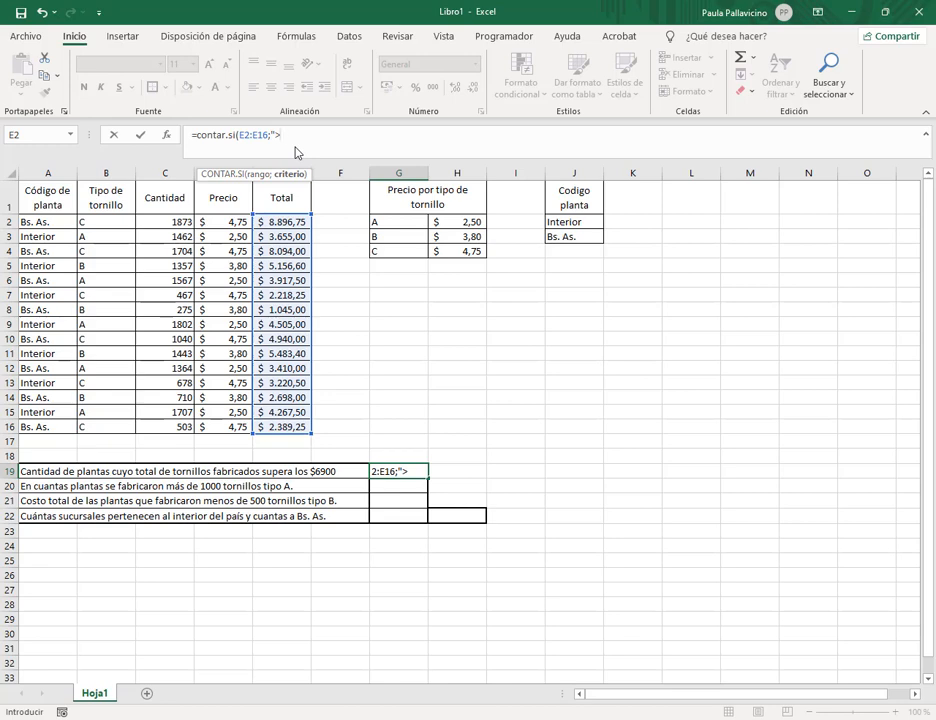
{"action": "type", "text": "6900\")"}
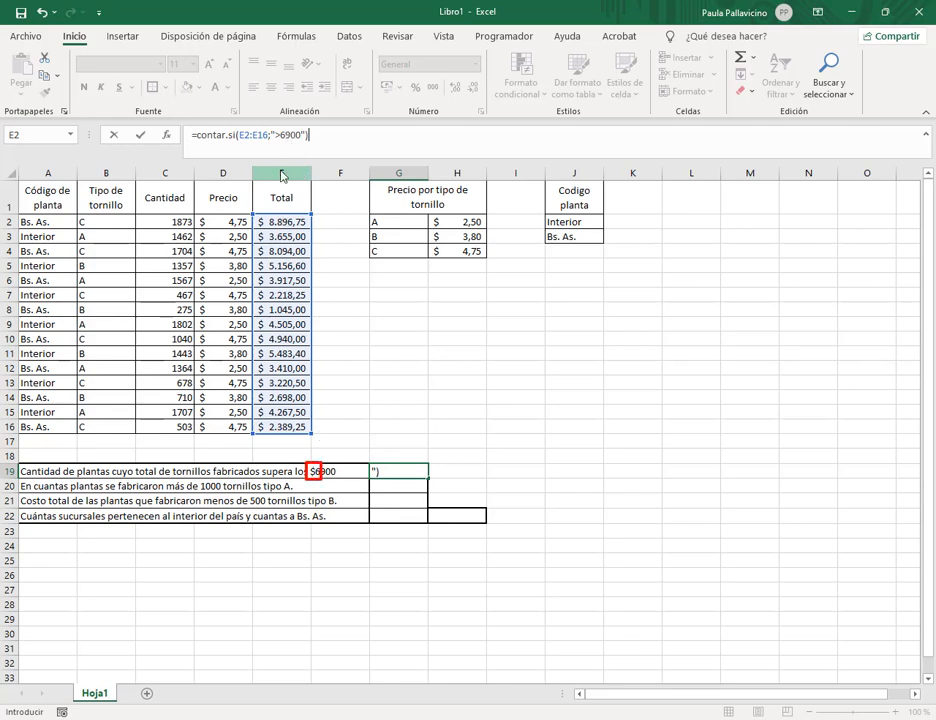
{"action": "left_click", "coordinate": [321, 137]}
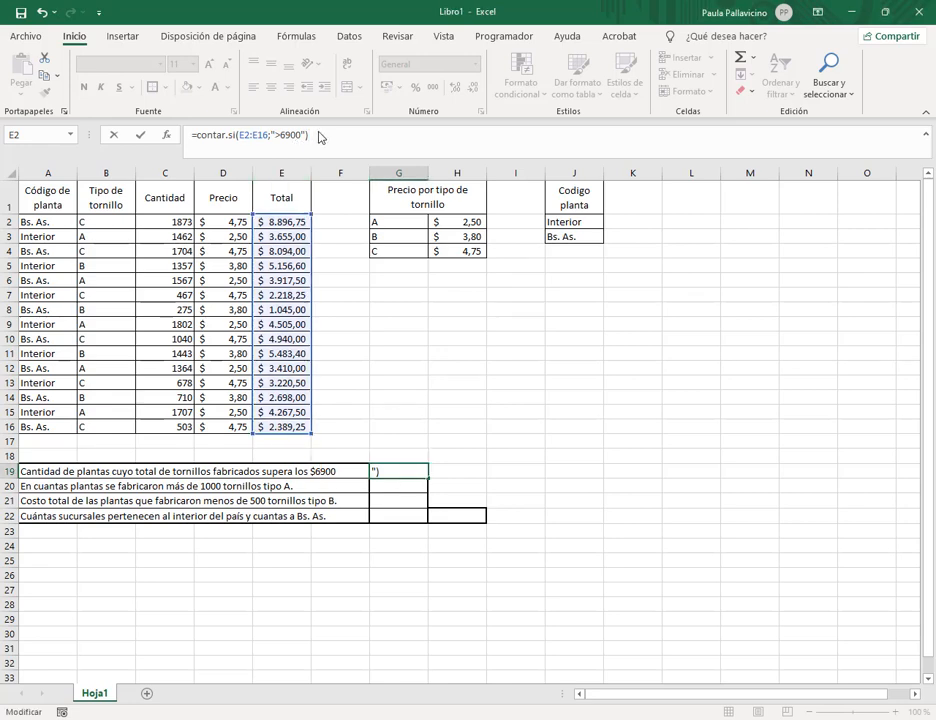
{"action": "key", "text": "Return"}
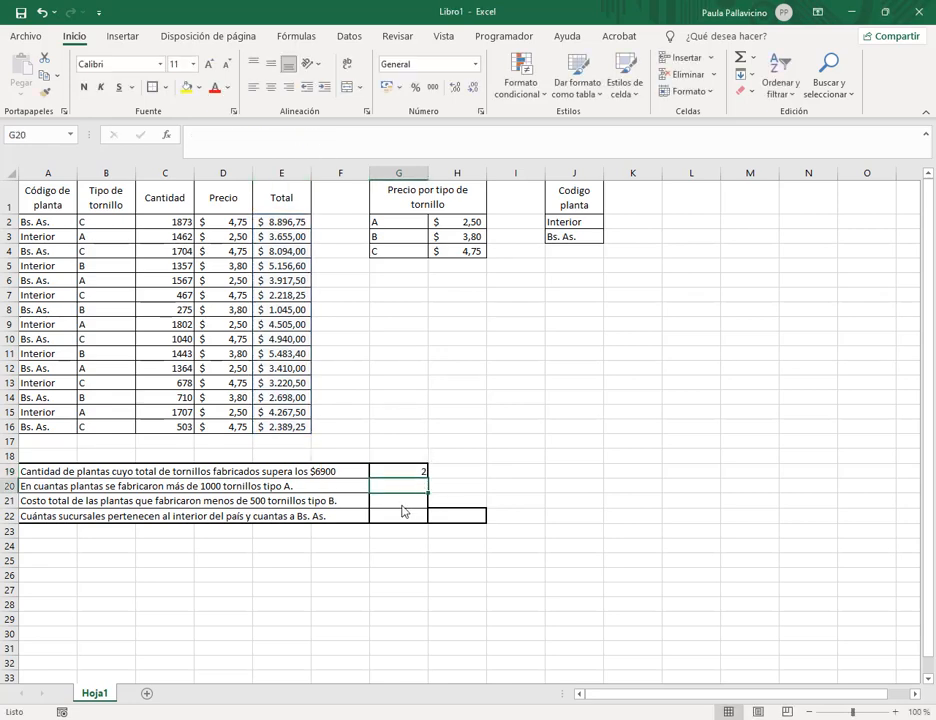
{"action": "left_click", "coordinate": [290, 224]}
{"action": "left_click", "coordinate": [295, 252]}
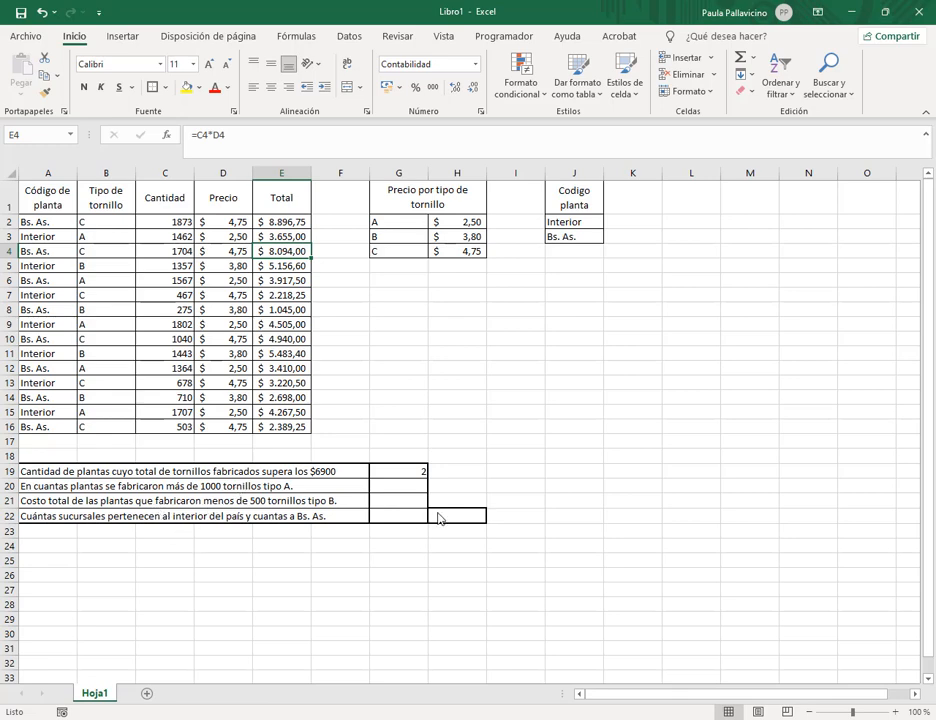
- Begin a CONTAR.SI formula in G20 over the quantities C2:C16 with the condition ">1000"
{"action": "left_click", "coordinate": [400, 486]}
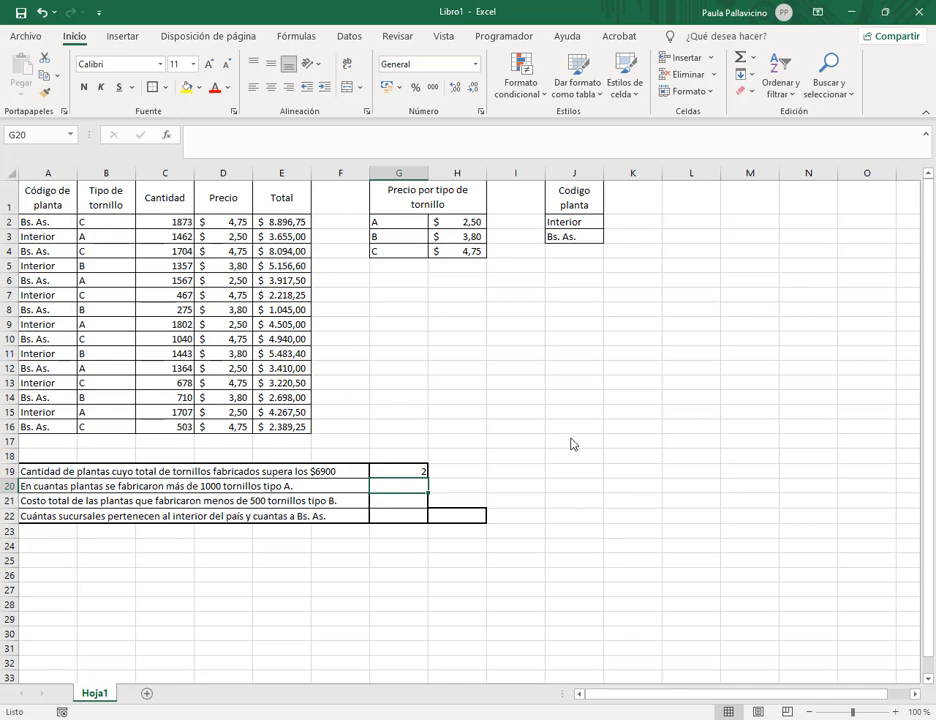
{"action": "left_click", "coordinate": [483, 140]}
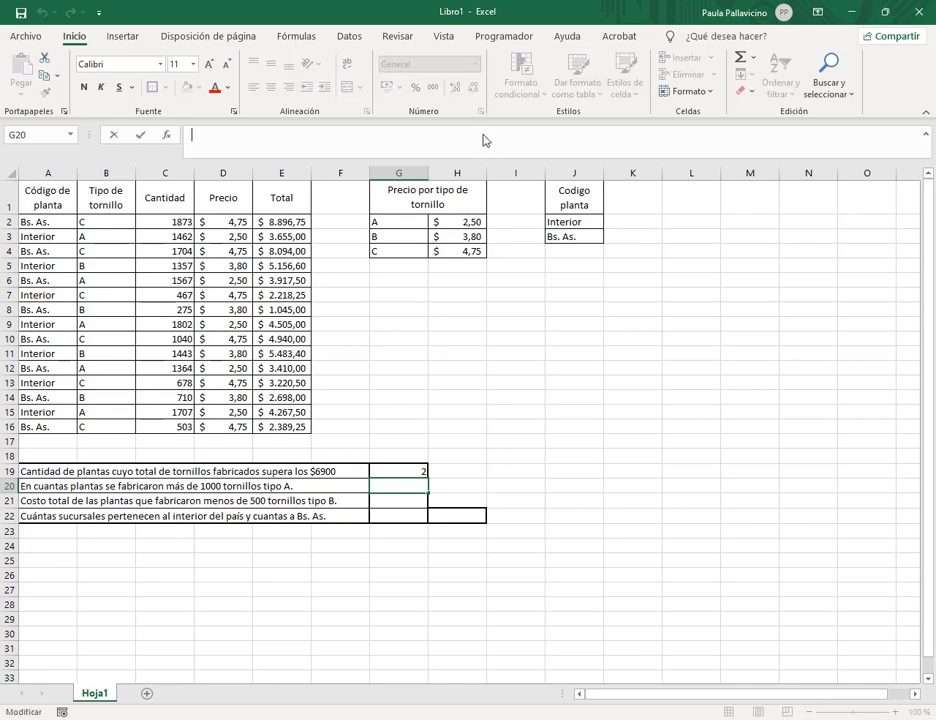
{"action": "type", "text": "=contar.s"}
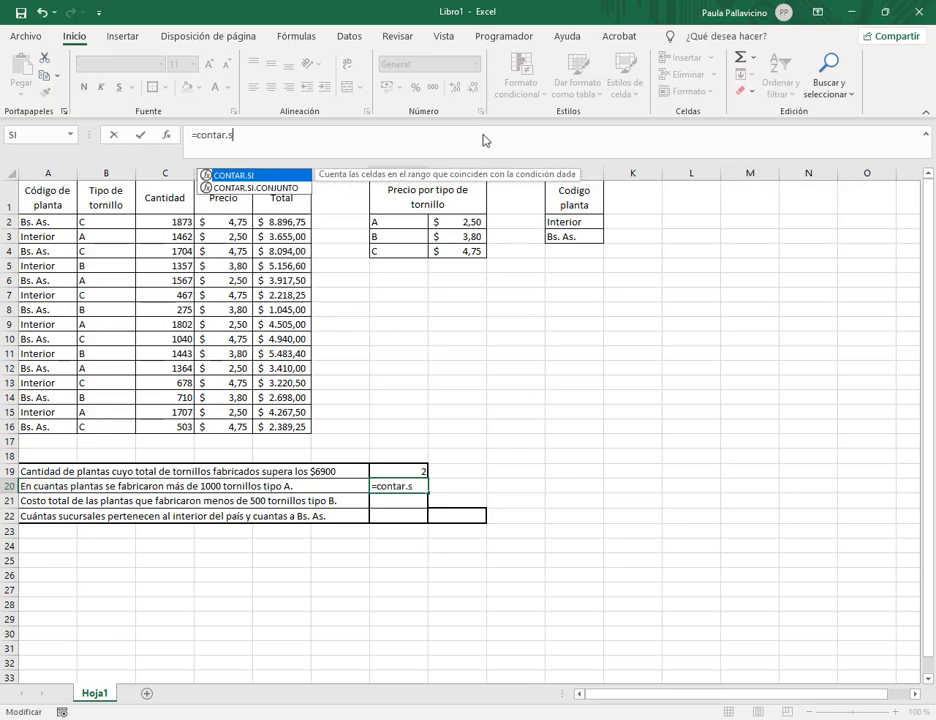
{"action": "type", "text": "i("}
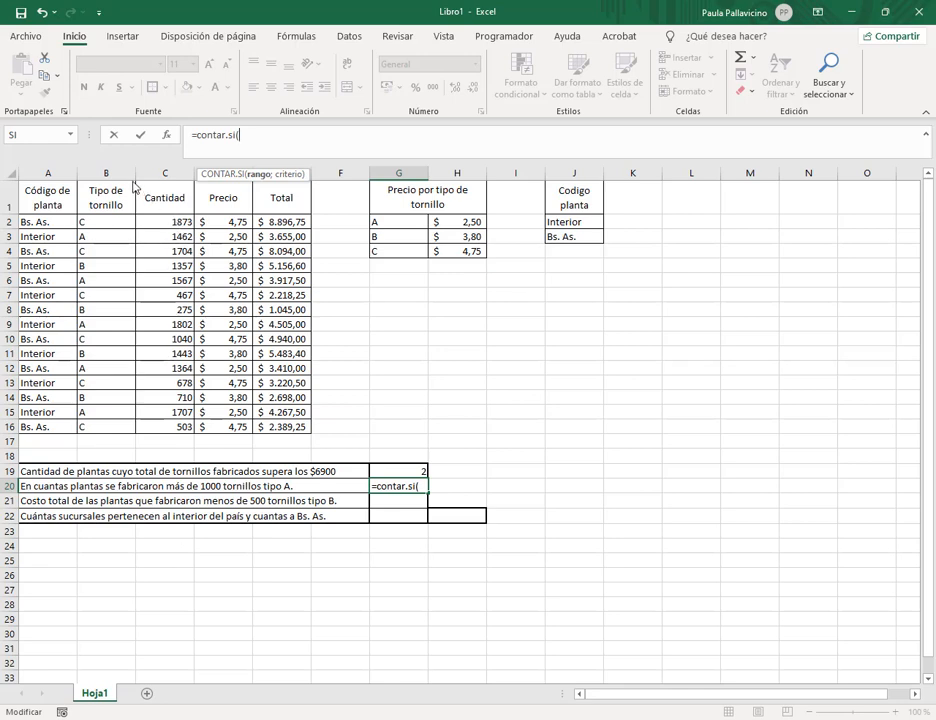
{"action": "left_click_drag", "start_coordinate": [133, 181], "coordinate": [196, 442]}
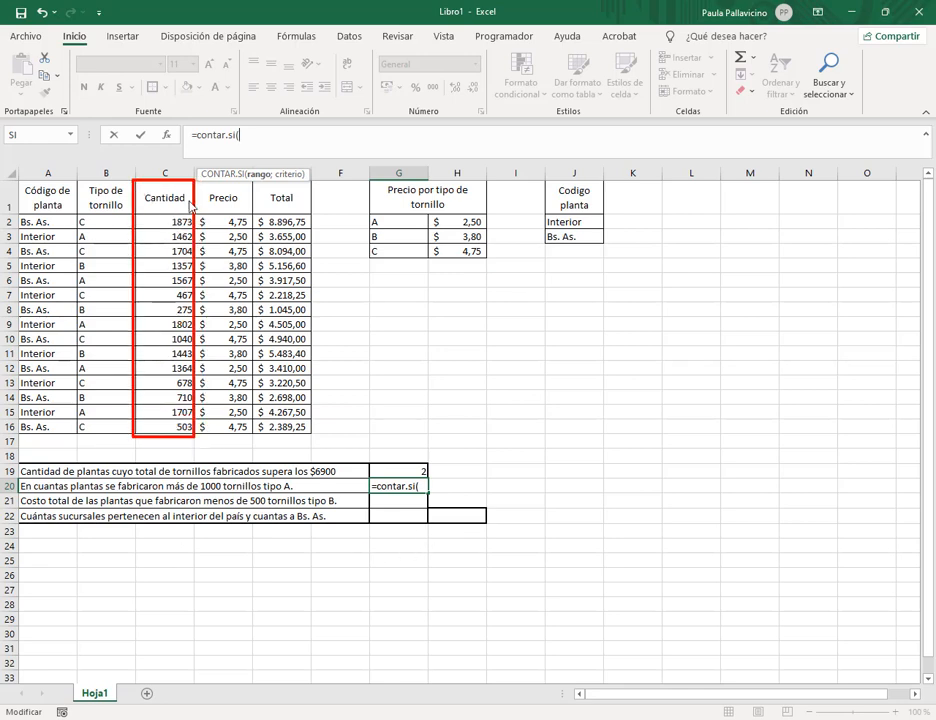
{"action": "left_click_drag", "start_coordinate": [182, 221], "coordinate": [181, 428]}
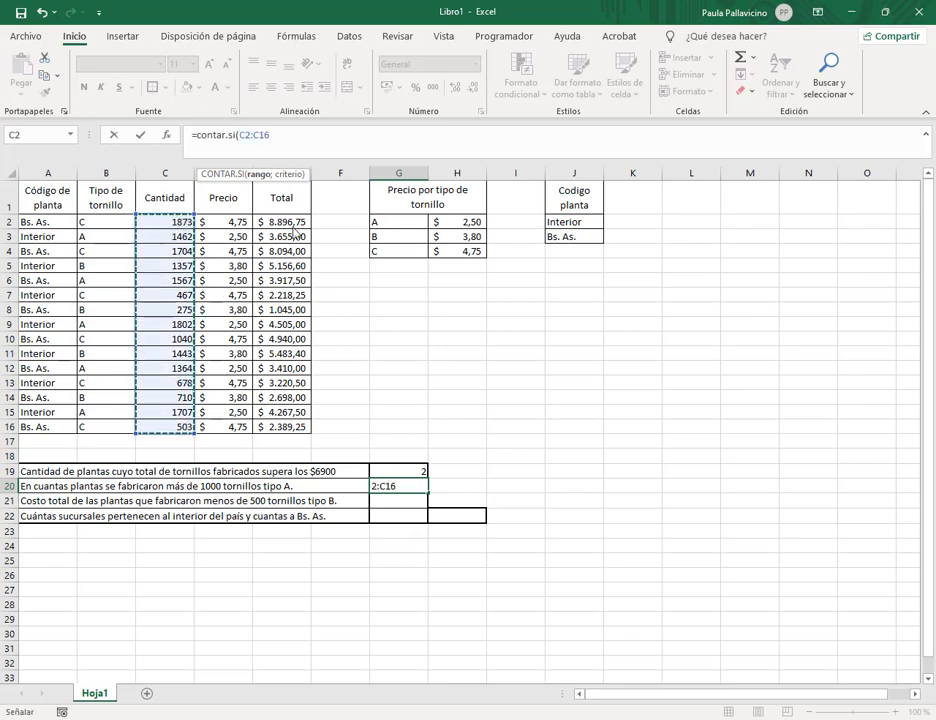
{"action": "left_click", "coordinate": [305, 140]}
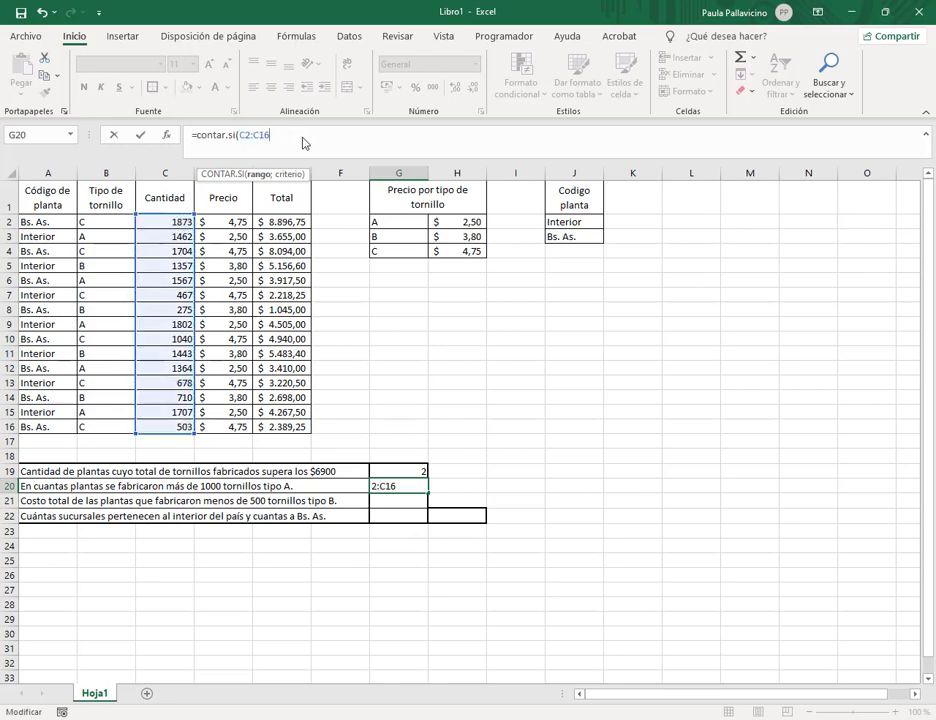
{"action": "type", "text": ";\">1000"}
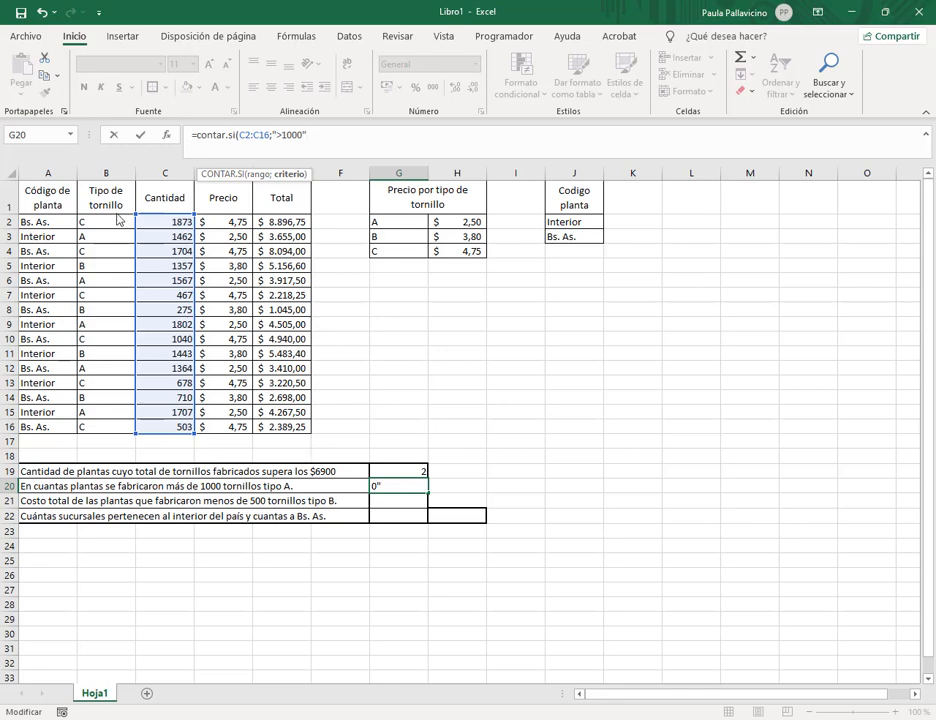
{"action": "left_click_drag", "start_coordinate": [76, 181], "coordinate": [135, 436]}
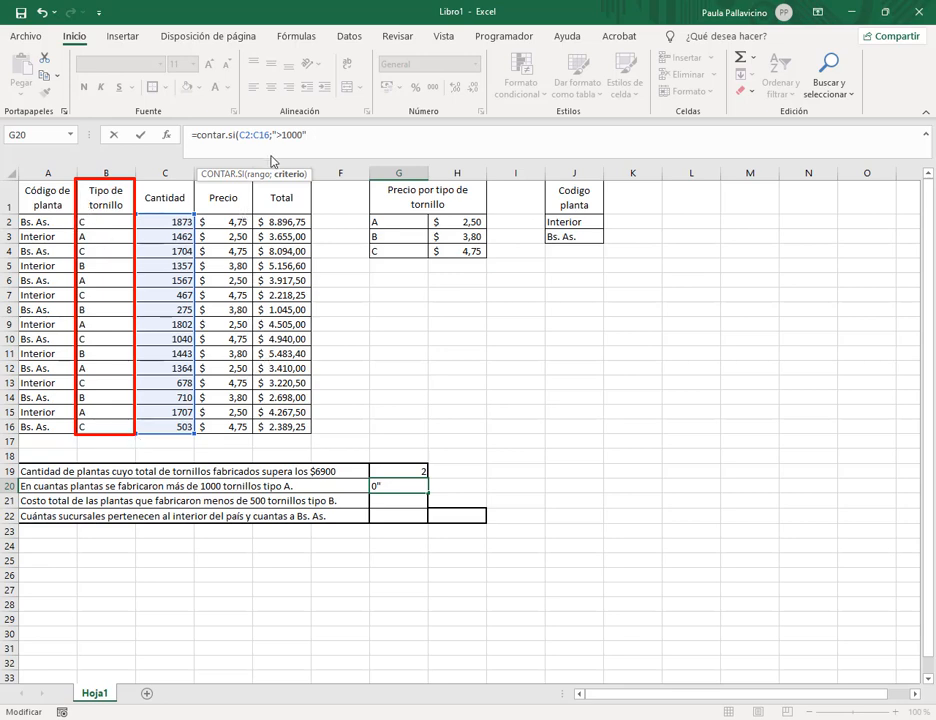
{"action": "key", "text": "Escape"}
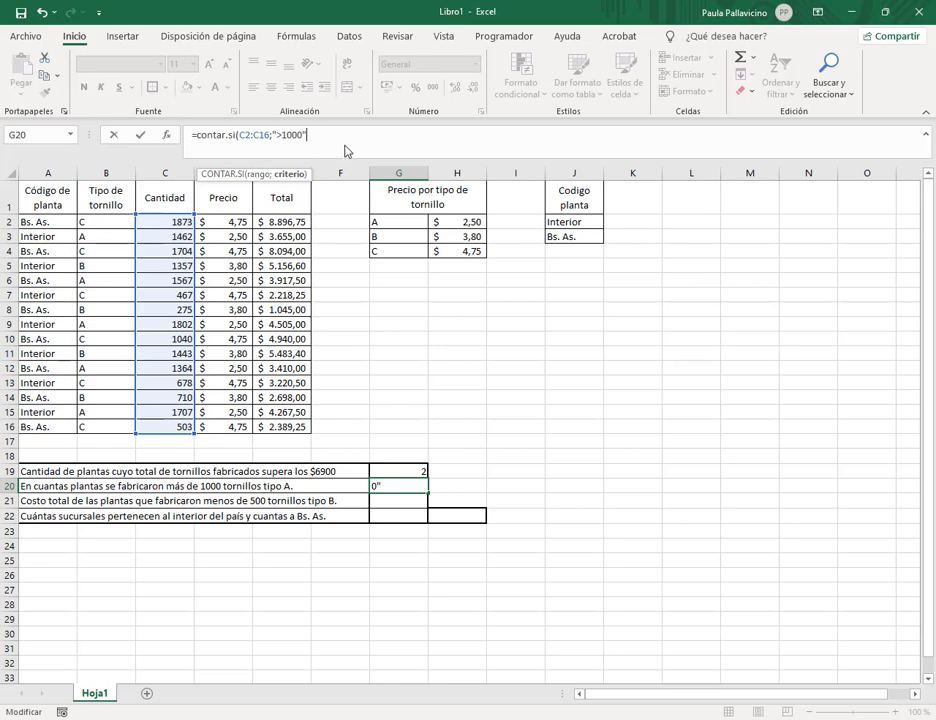
- Try adding B2:B16 with the condition "A" to G20's CONTAR.SI formula, and clear the whole formula
{"action": "type", "text": ";"}
{"action": "left_click_drag", "start_coordinate": [100, 224], "coordinate": [104, 428]}
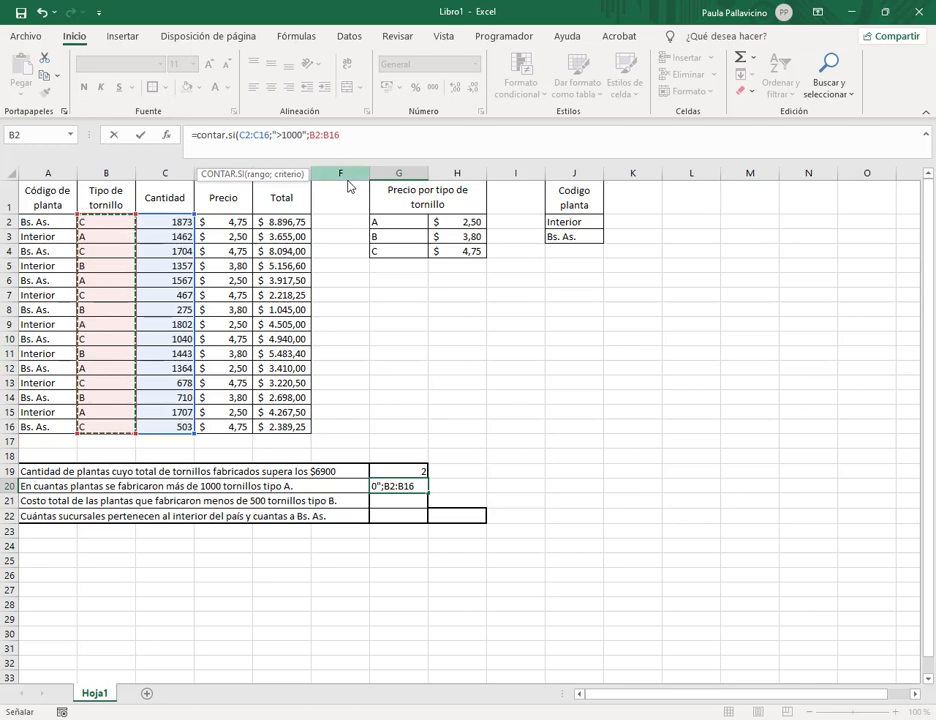
{"action": "type", "text": ";\""}
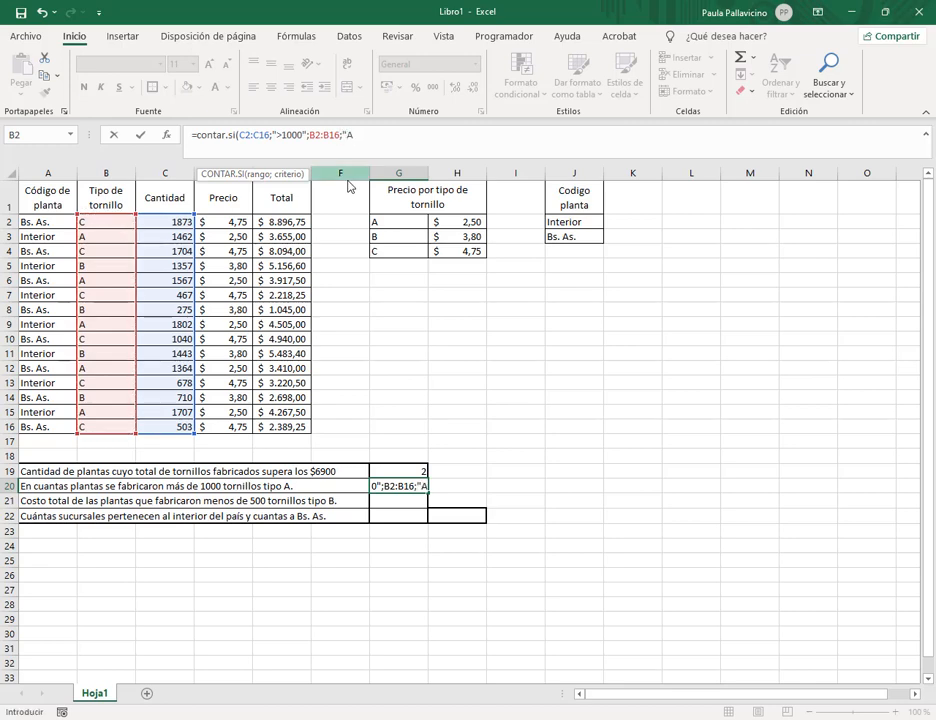
{"action": "type", "text": "A\")"}
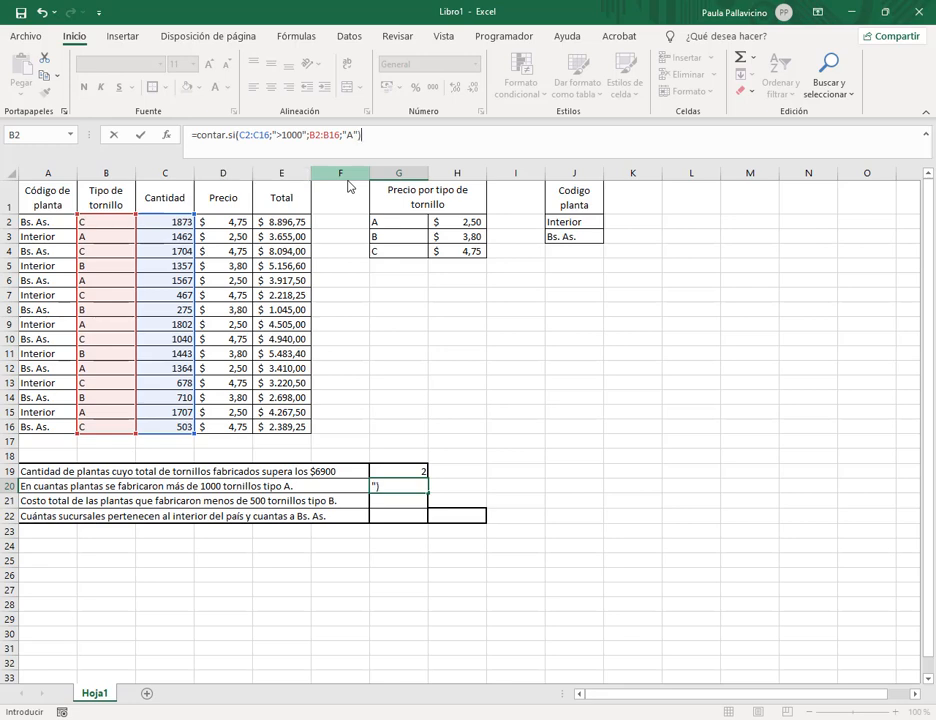
{"action": "key", "text": "Return"}
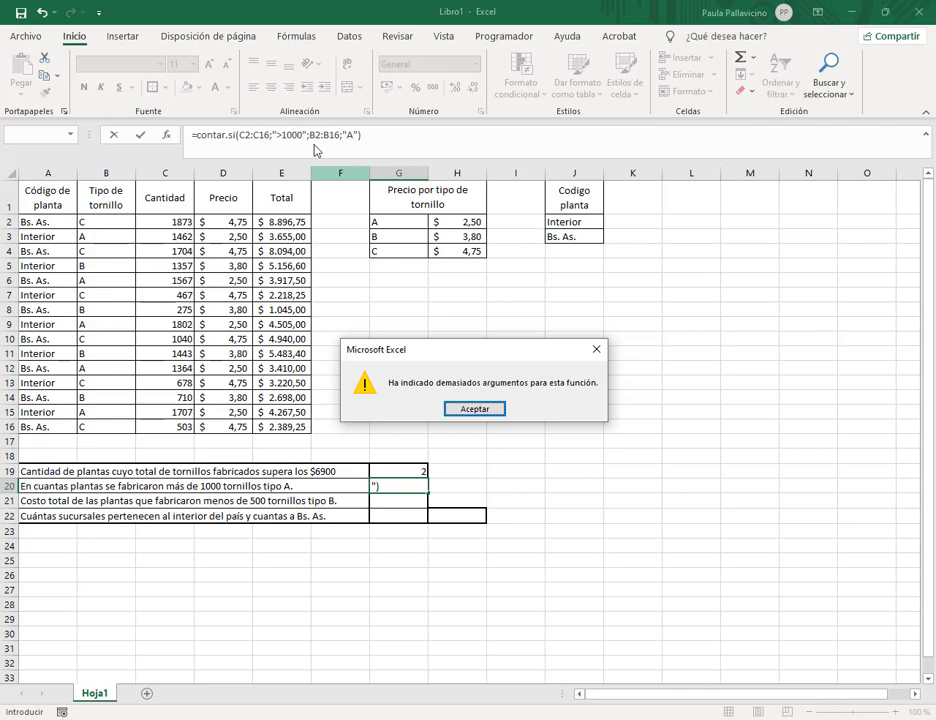
{"action": "left_click", "coordinate": [491, 412]}
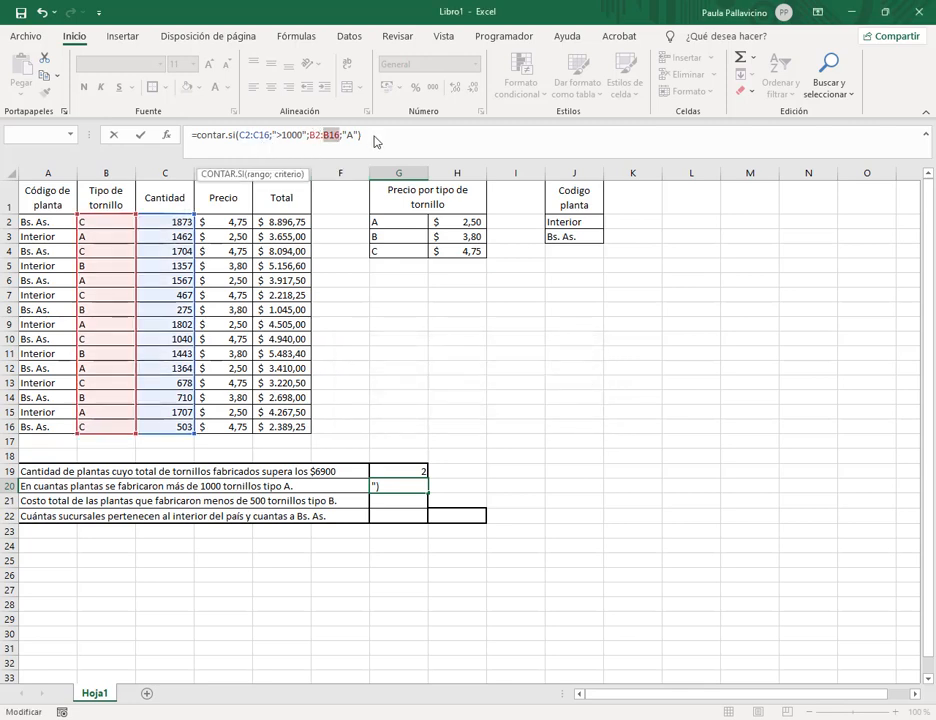
{"action": "left_click_drag", "start_coordinate": [374, 140], "coordinate": [178, 144]}
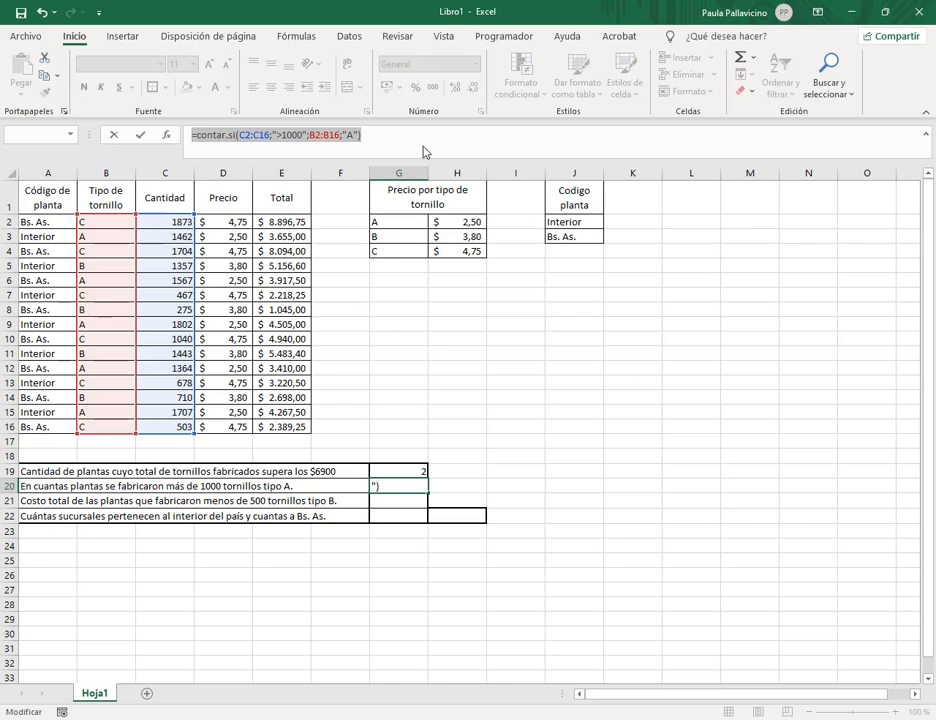
{"action": "key", "text": "BackSpace"}
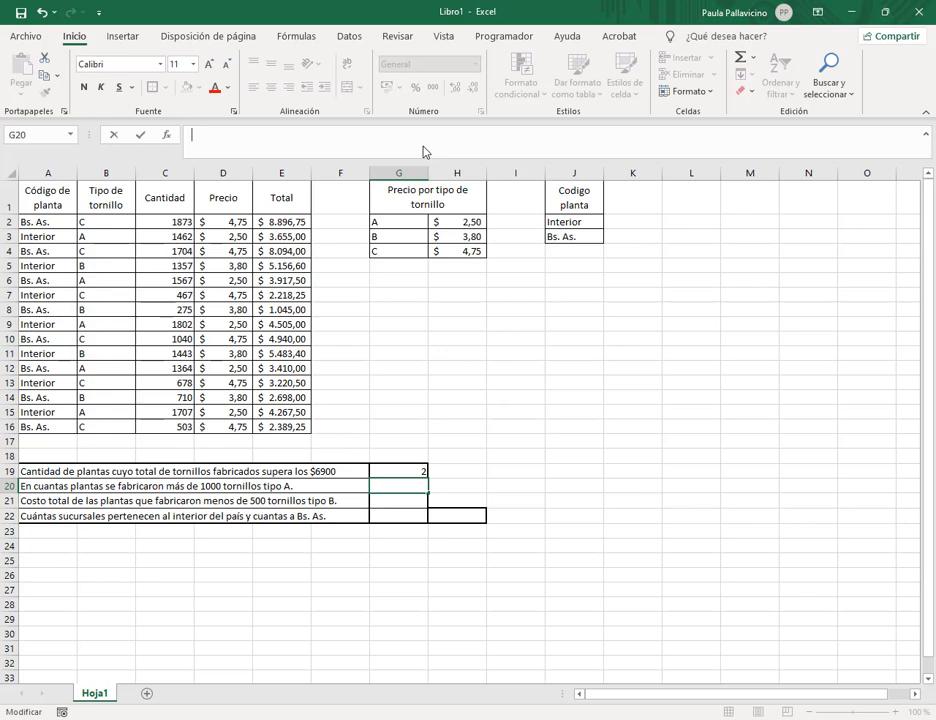
- Start a formula in G20 with CONTAR and a nested SI function, =contar(si(
{"action": "type", "text": "=contar"}
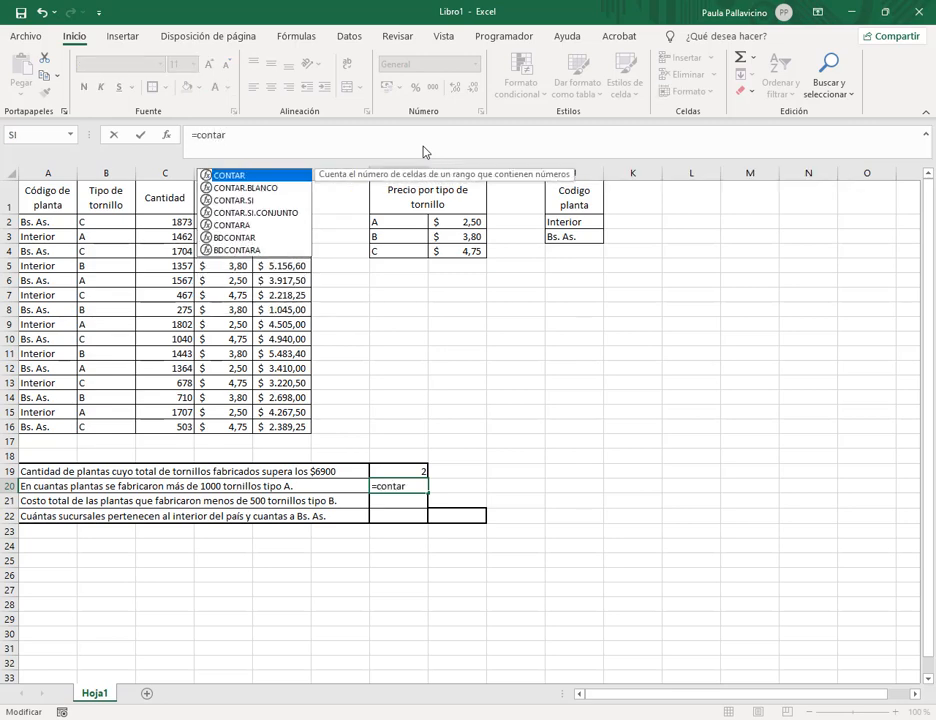
{"action": "type", "text": "("}
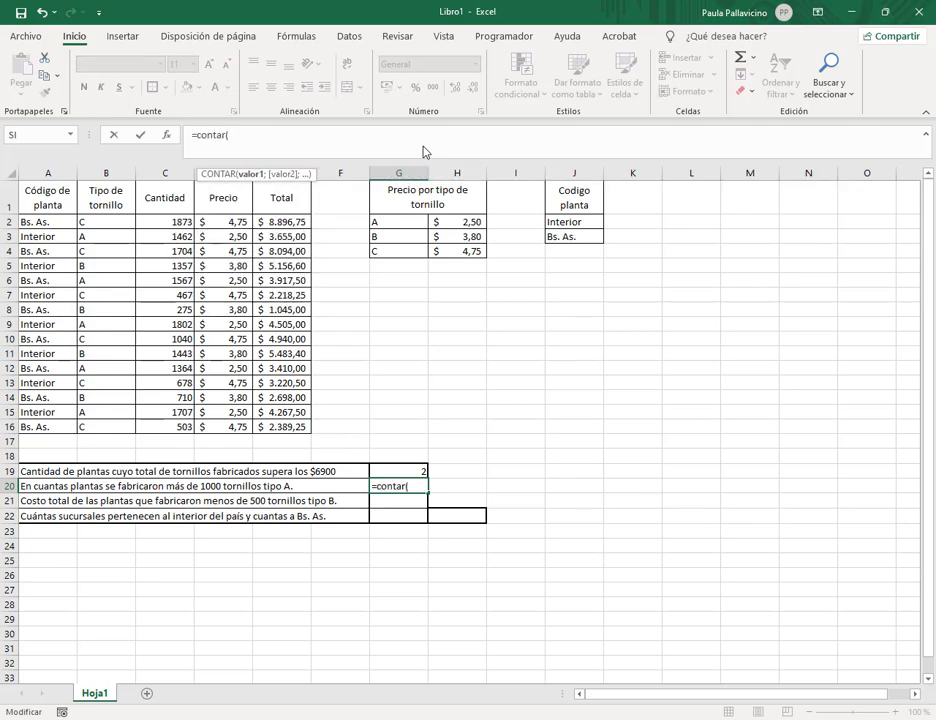
{"action": "type", "text": "si"}
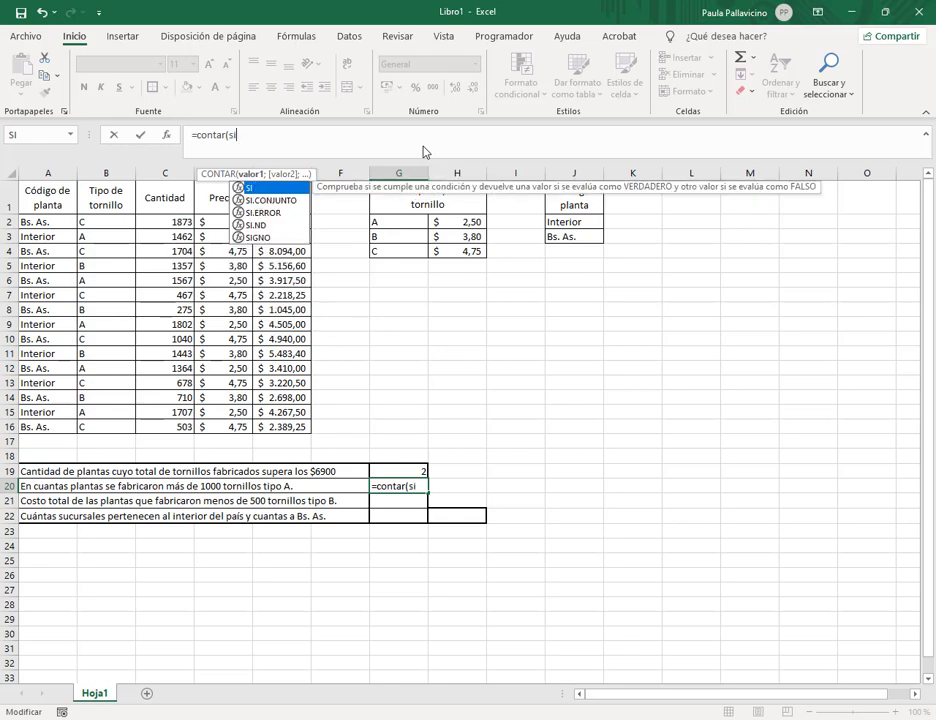
{"action": "type", "text": "("}
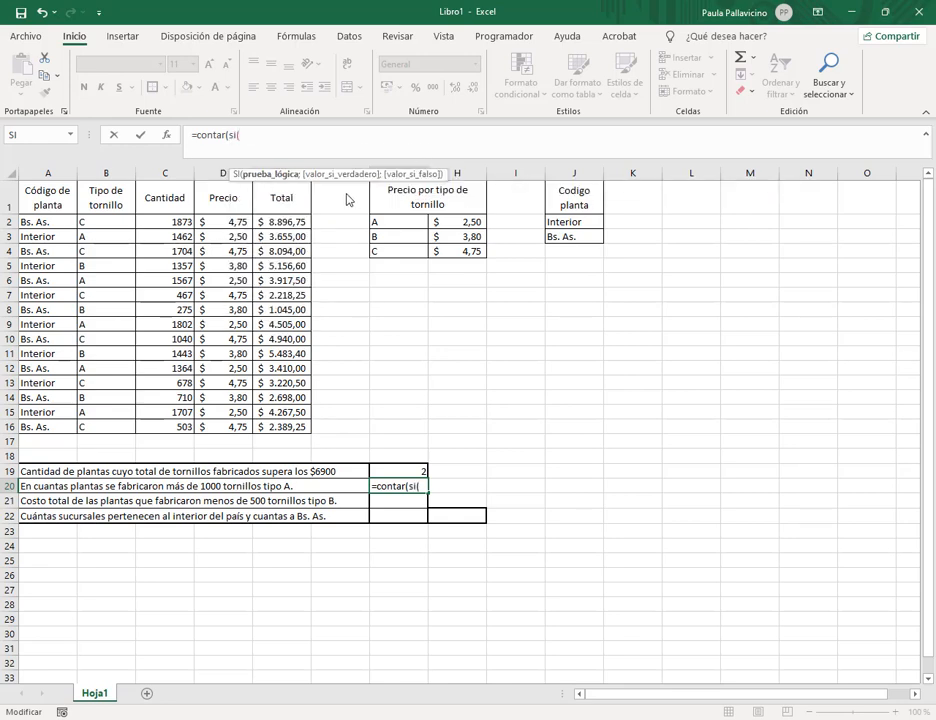
{"action": "left_click", "coordinate": [199, 136]}
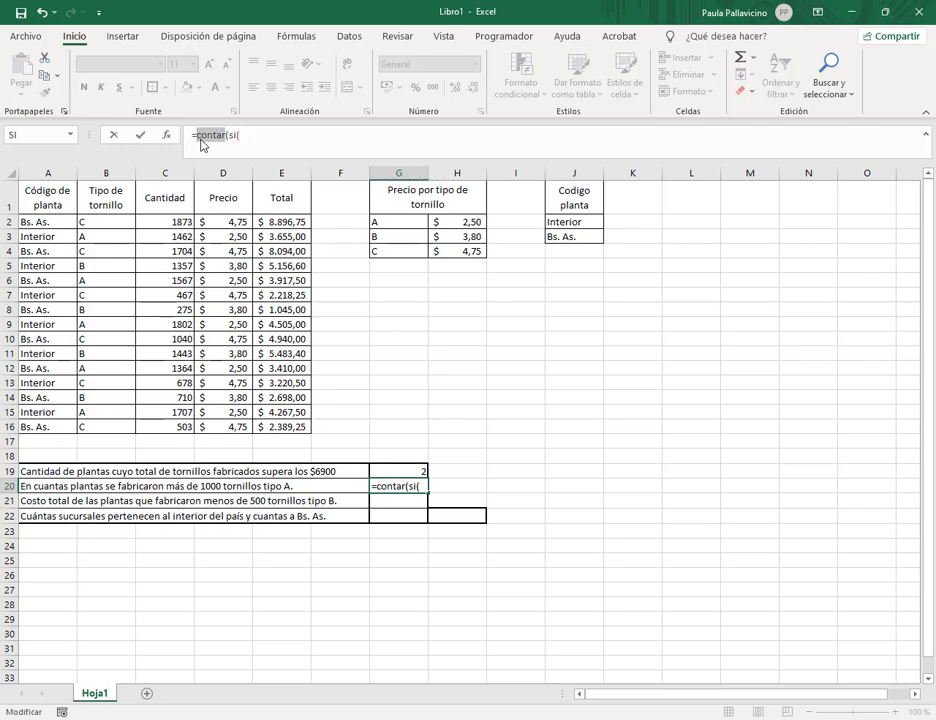
{"action": "left_click", "coordinate": [246, 136]}
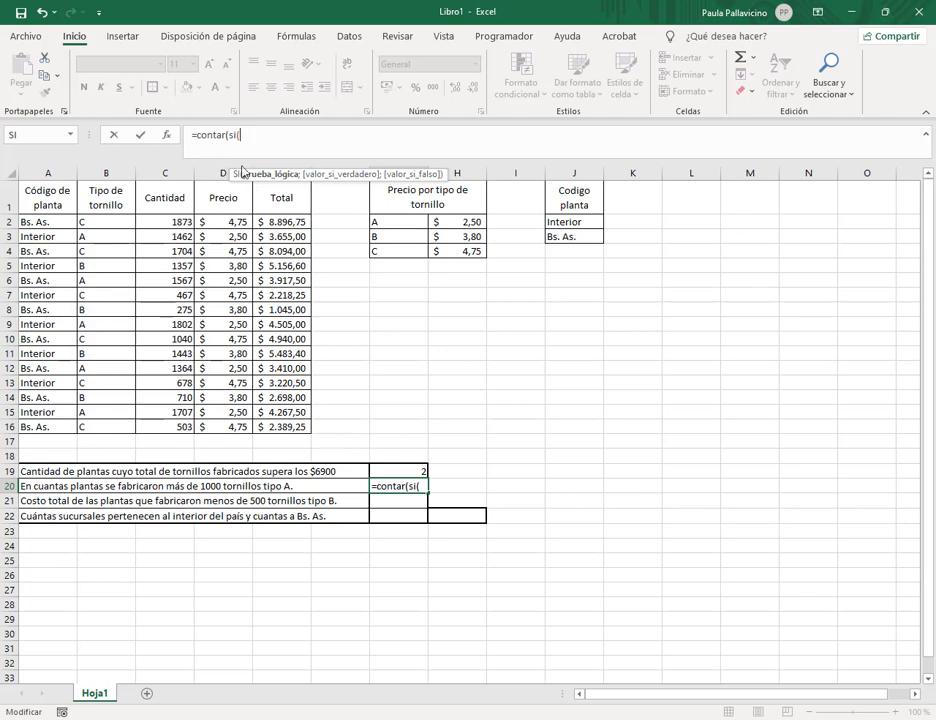
{"action": "double_click", "coordinate": [232, 138]}
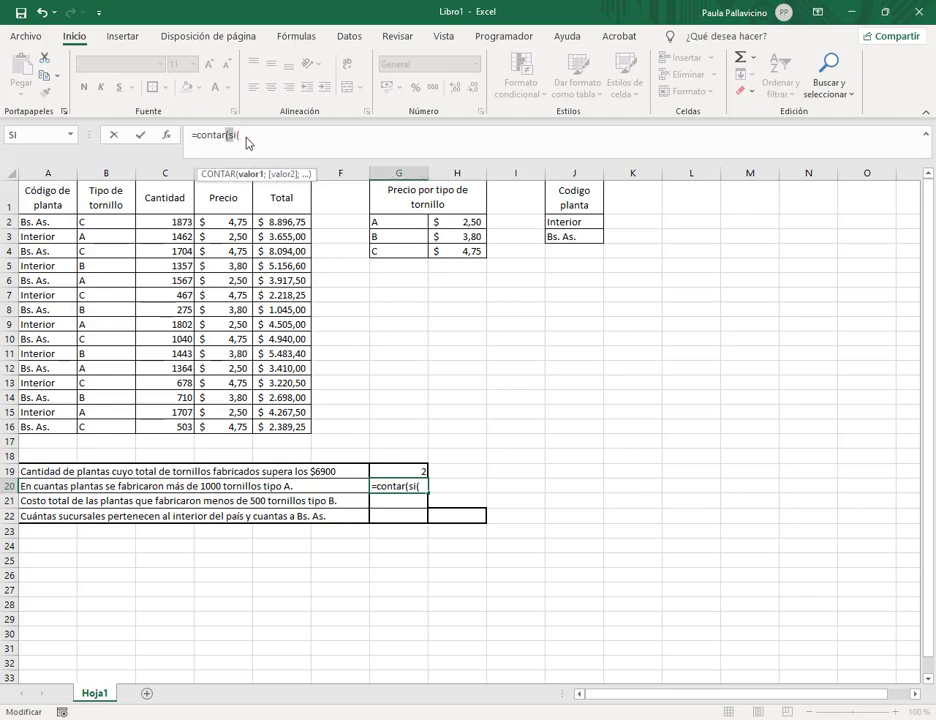
{"action": "left_click", "coordinate": [247, 141]}
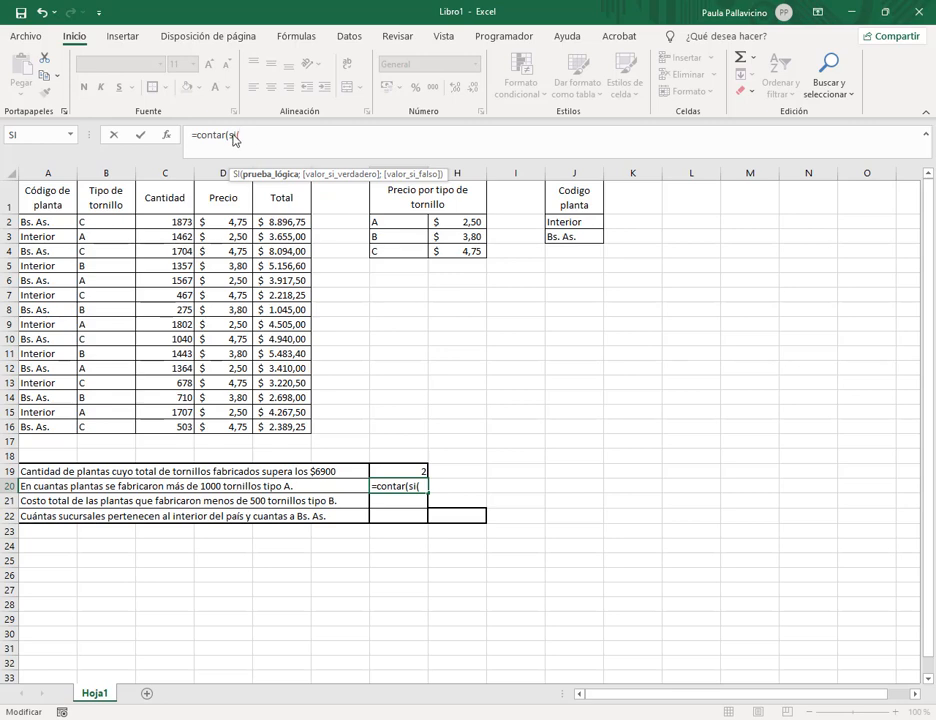
{"action": "double_click", "coordinate": [233, 138]}
{"action": "left_click", "coordinate": [240, 139]}
{"action": "double_click", "coordinate": [233, 138]}
{"action": "left_click", "coordinate": [268, 144]}
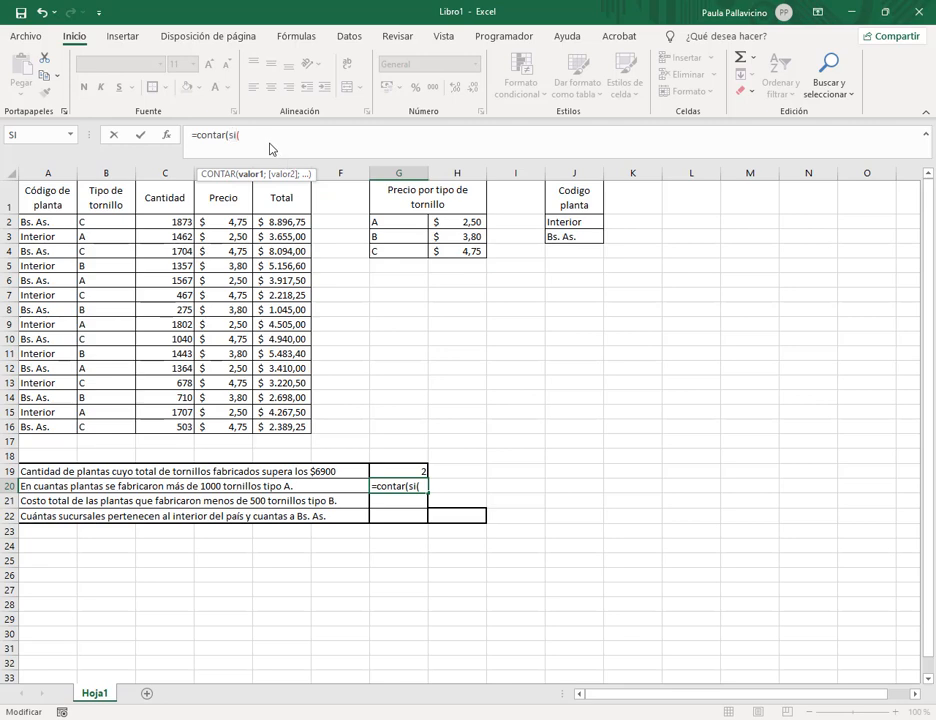
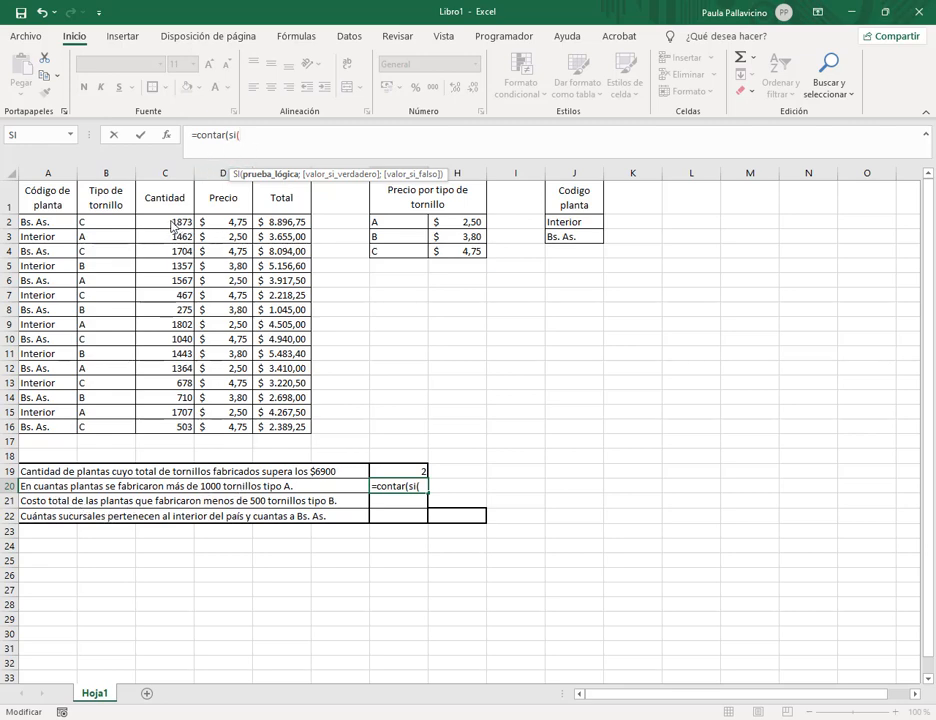
- Add the condition C2:C16>1000 to G20's SI, followed by a second nested SI with the condition B2:B16="A"
{"action": "mouse_move", "coordinate": [180, 222]}
{"action": "left_mouse_down"}
{"action": "mouse_move", "coordinate": [166, 339]}
{"action": "mouse_move", "coordinate": [170, 437]}
{"action": "mouse_move", "coordinate": [166, 200]}
{"action": "mouse_move", "coordinate": [166, 222]}
{"action": "left_mouse_up"}
{"action": "left_click", "coordinate": [292, 135]}
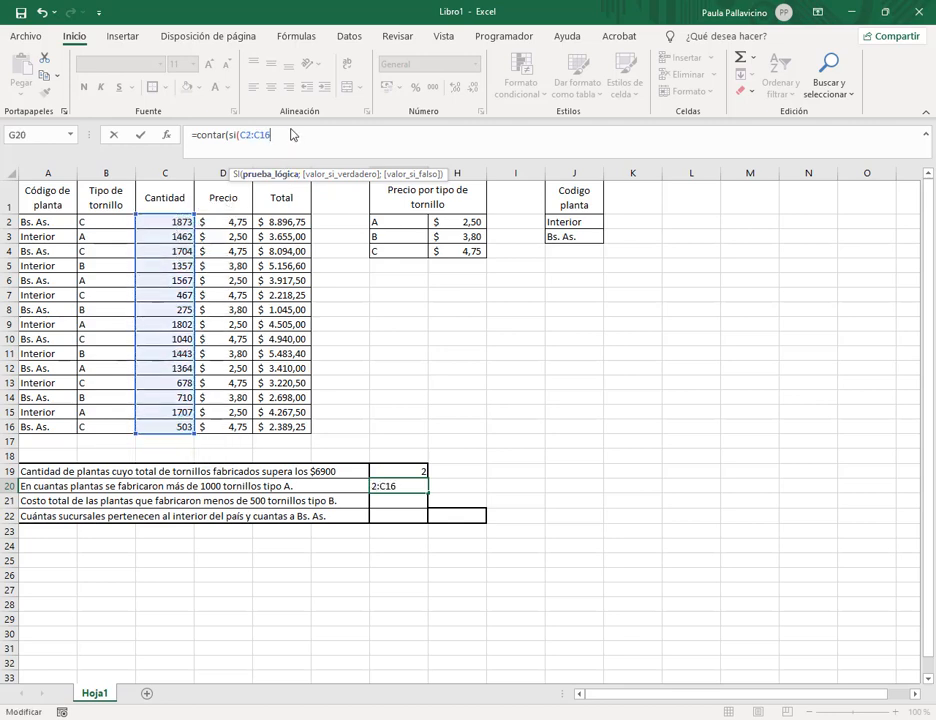
{"action": "type", "text": ">1000;"}
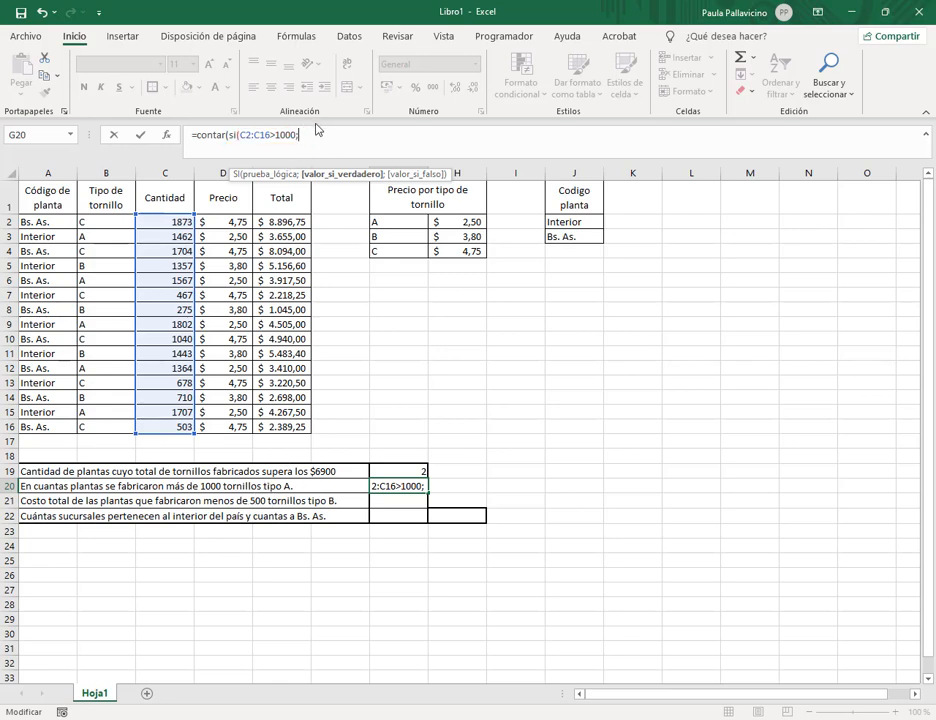
{"action": "type", "text": "si"}
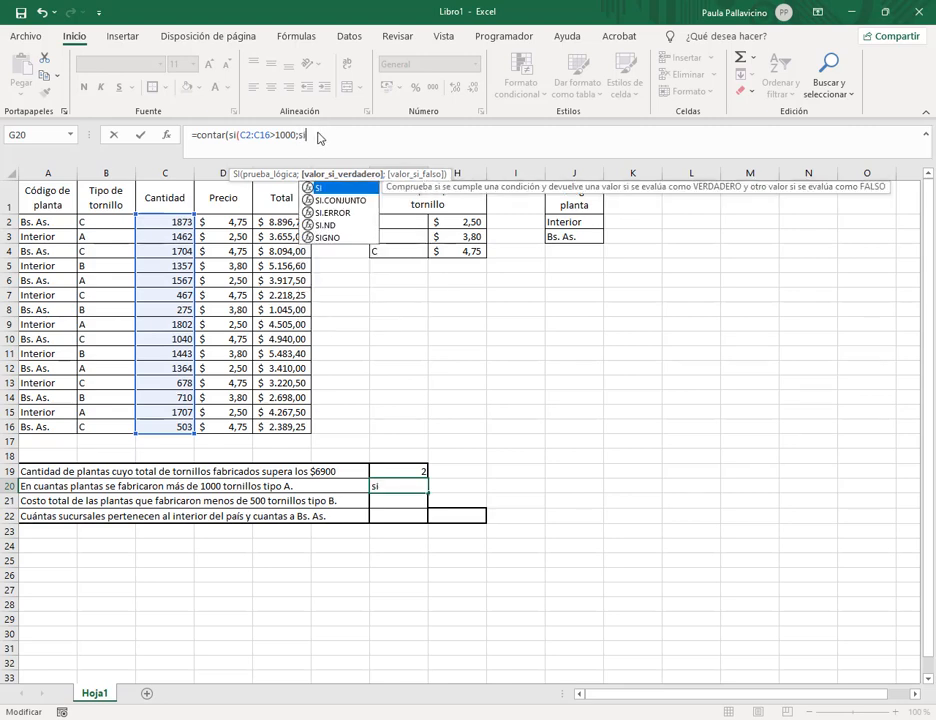
{"action": "type", "text": "("}
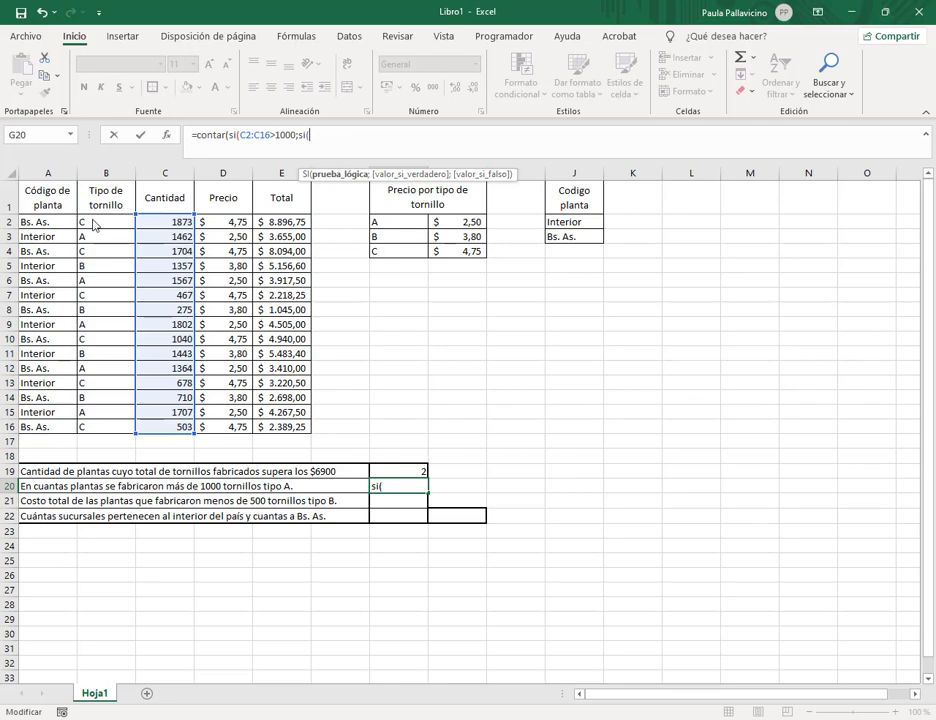
{"action": "left_click_drag", "start_coordinate": [92, 222], "coordinate": [96, 432]}
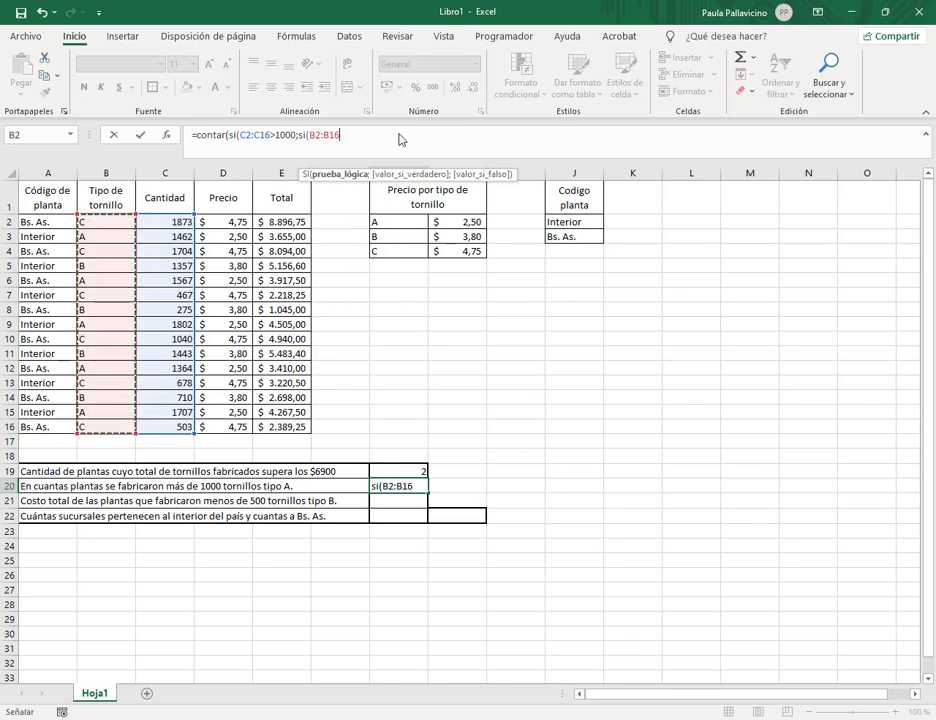
{"action": "type", "text": "=\"A"}
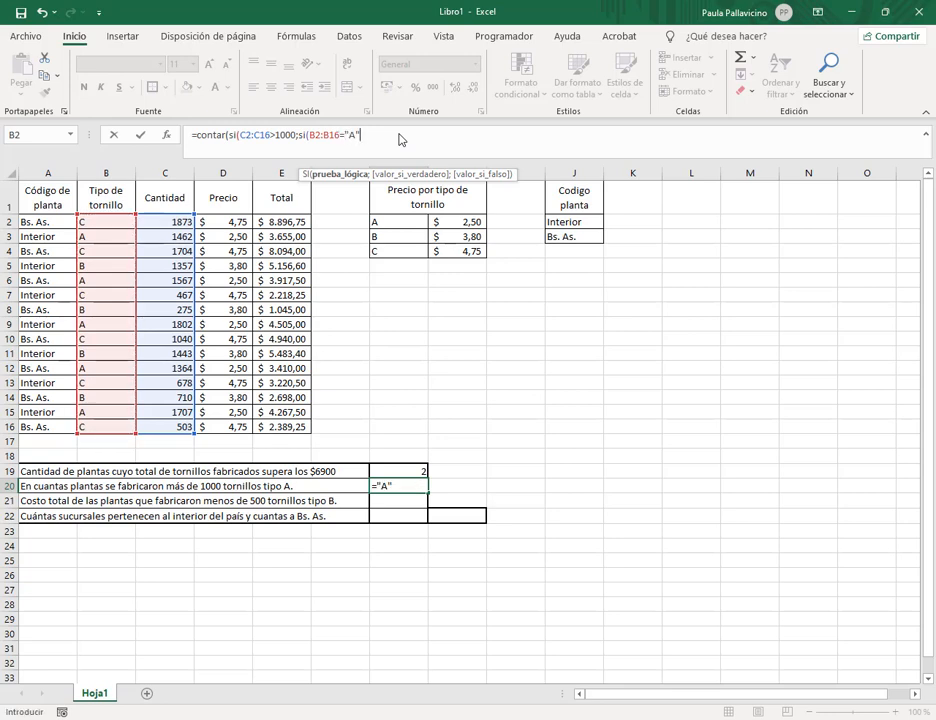
{"action": "type", "text": "\";"}
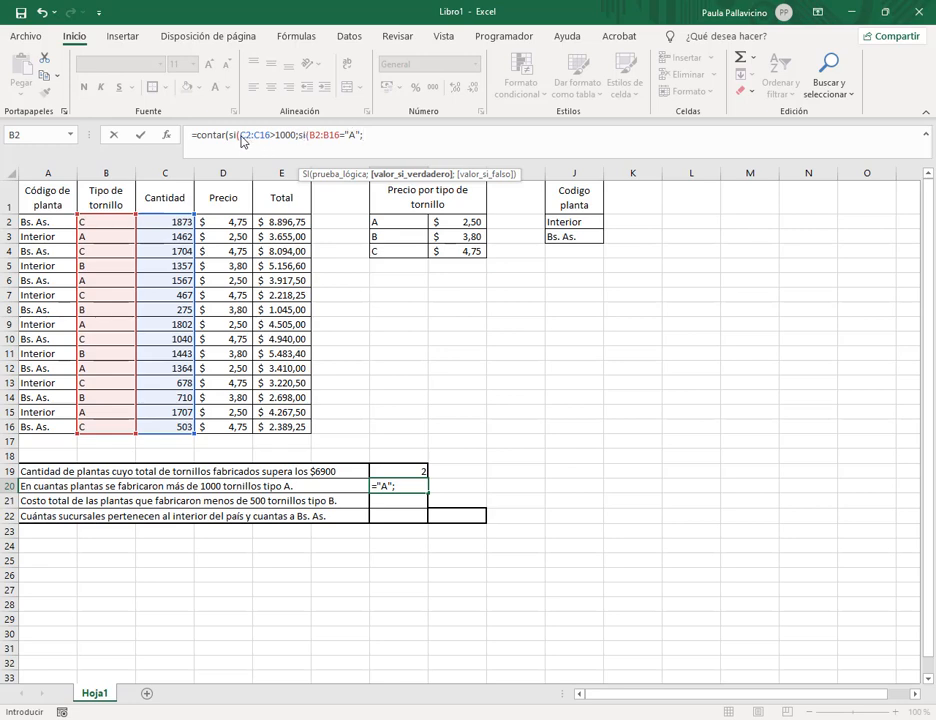
- Use the totals E2:E16 as the inner SI's true value, close all parentheses and enter G20's formula
{"action": "left_click_drag", "start_coordinate": [241, 137], "coordinate": [357, 137]}
{"action": "left_click", "coordinate": [392, 145]}
{"action": "left_click_drag", "start_coordinate": [195, 128], "coordinate": [231, 150]}
{"action": "left_click_drag", "start_coordinate": [285, 222], "coordinate": [295, 435]}
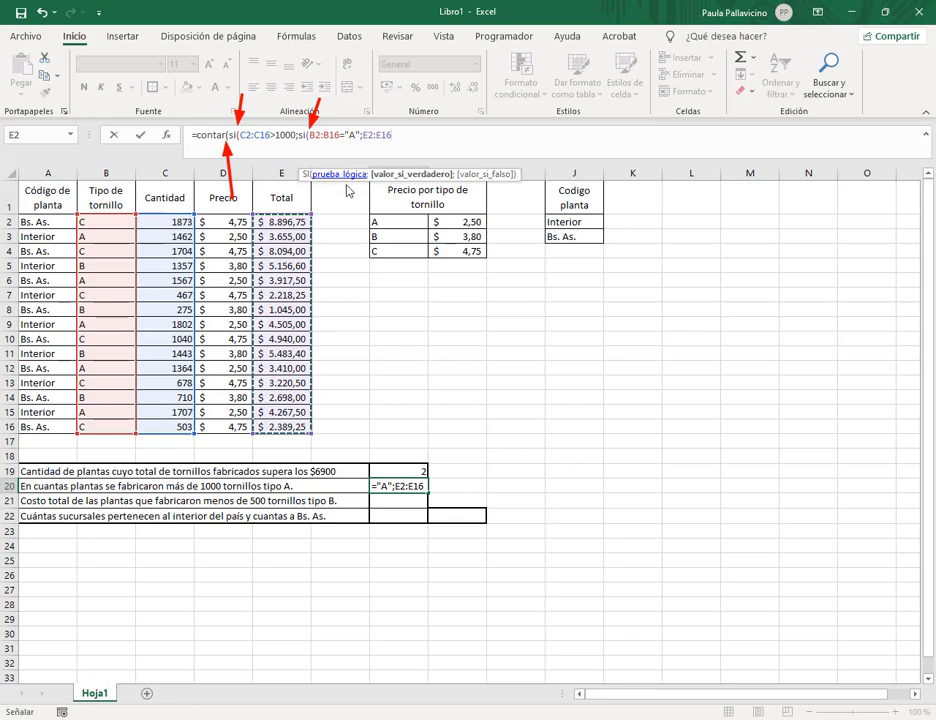
{"action": "left_click", "coordinate": [407, 141]}
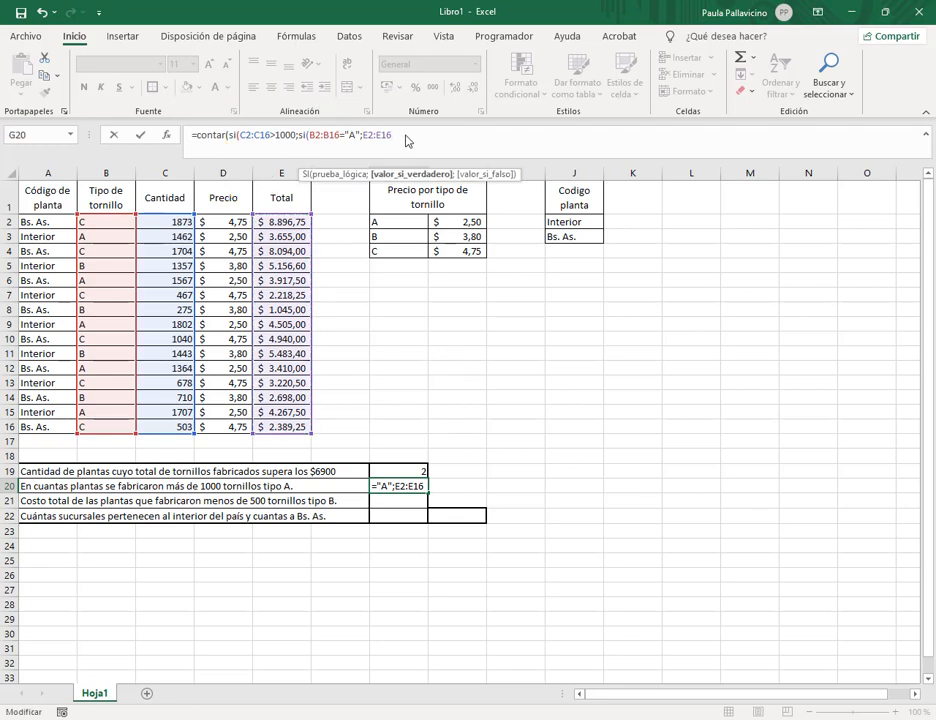
{"action": "type", "text": "))"}
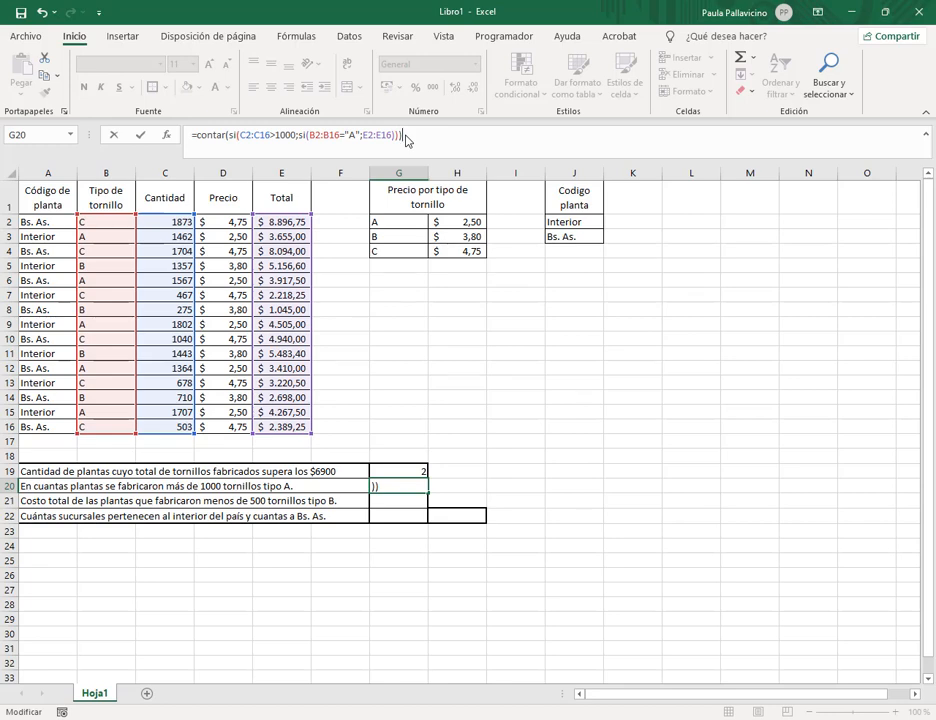
{"action": "key", "text": "Return"}
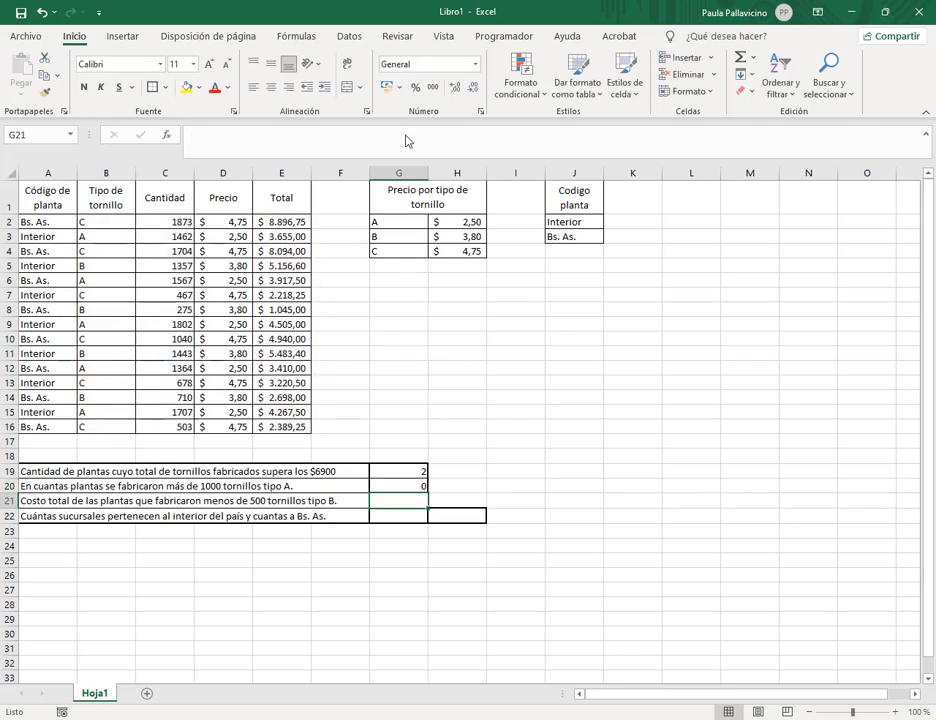
- Compare G20's result with the quantities of the type A screws in rows 3 and 6
{"action": "left_click", "coordinate": [420, 486]}
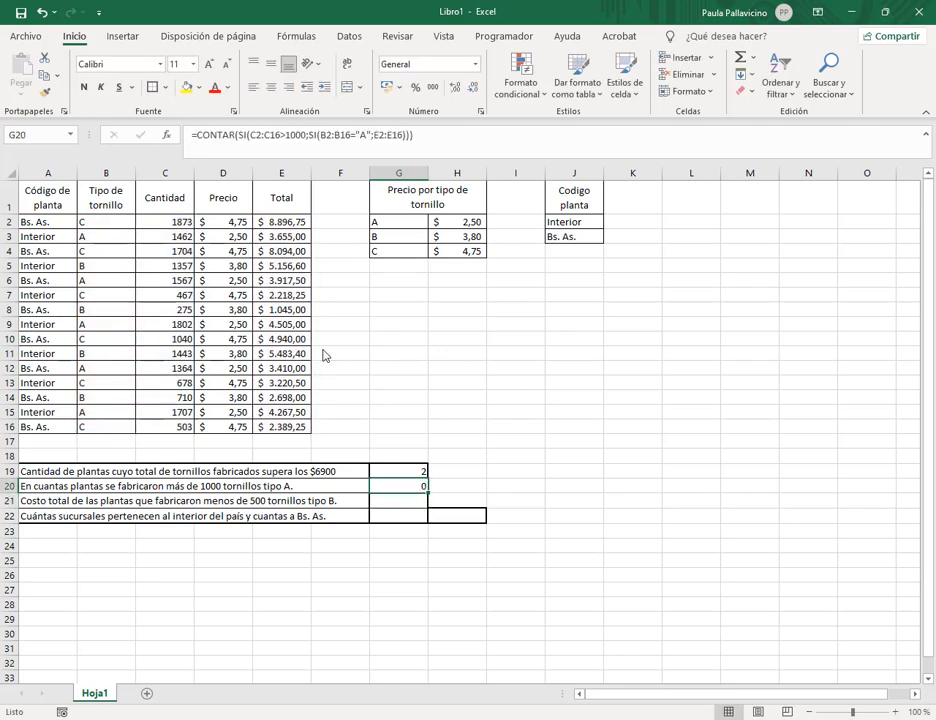
{"action": "left_click", "coordinate": [158, 238]}
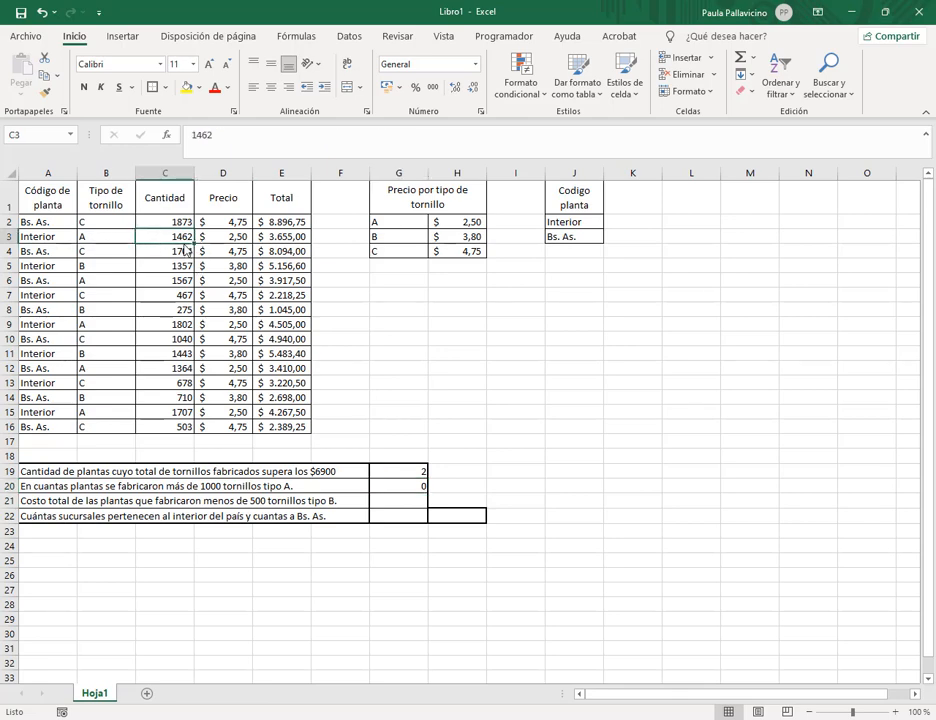
{"action": "left_click", "coordinate": [112, 281]}
{"action": "left_click", "coordinate": [145, 281]}
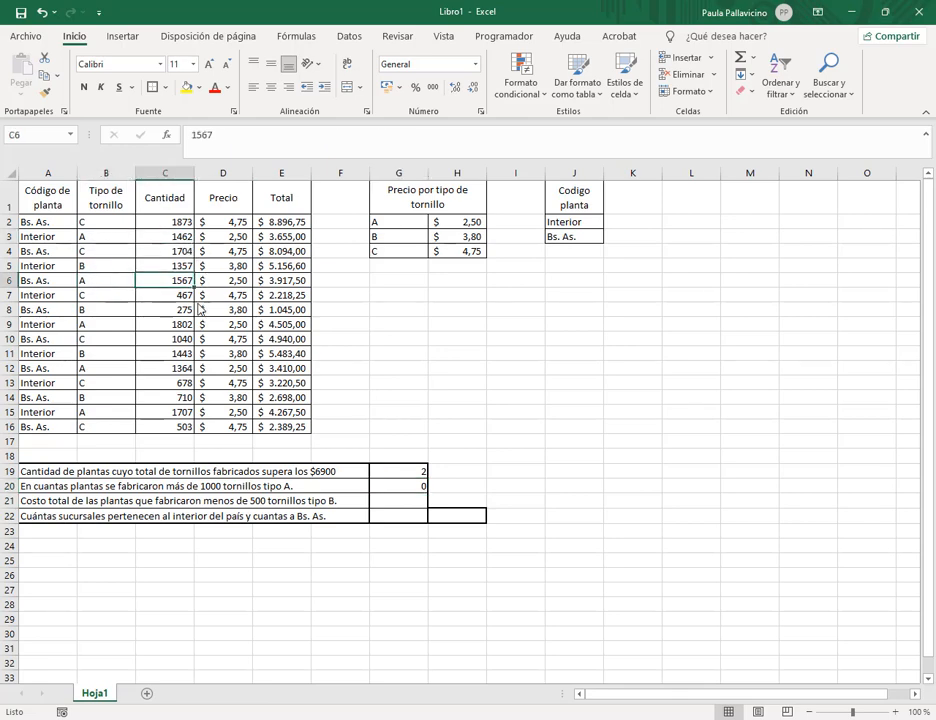
{"action": "left_click", "coordinate": [398, 488]}
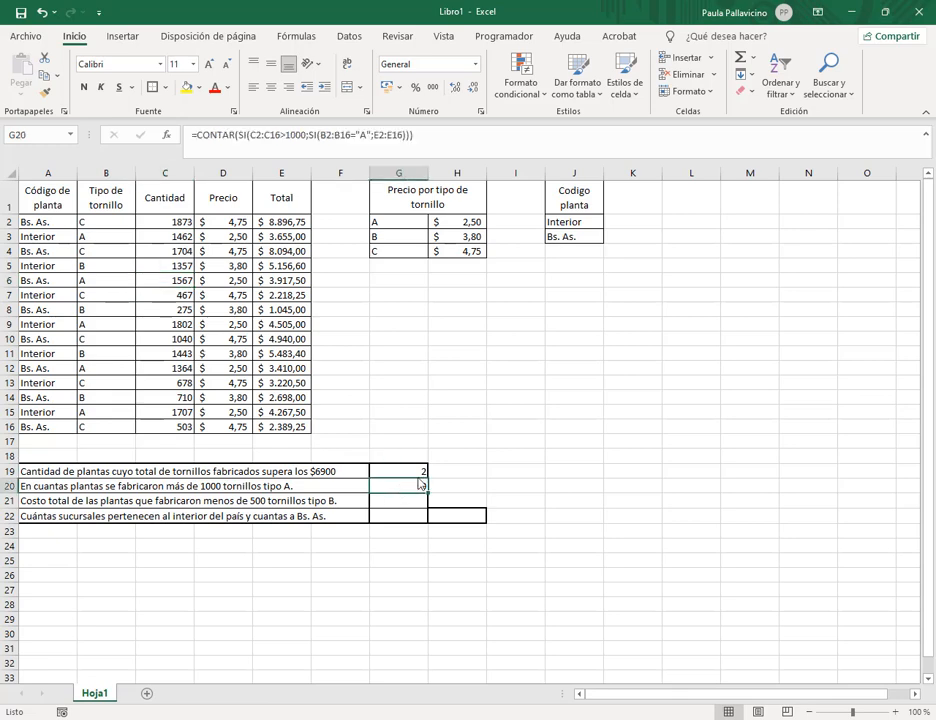
- Re-enter G20's formula as an array formula, {=CONTAR(SI(C2:C16>1000;SI(B2:B16="A";E2:E16)))}
{"action": "left_click", "coordinate": [449, 139]}
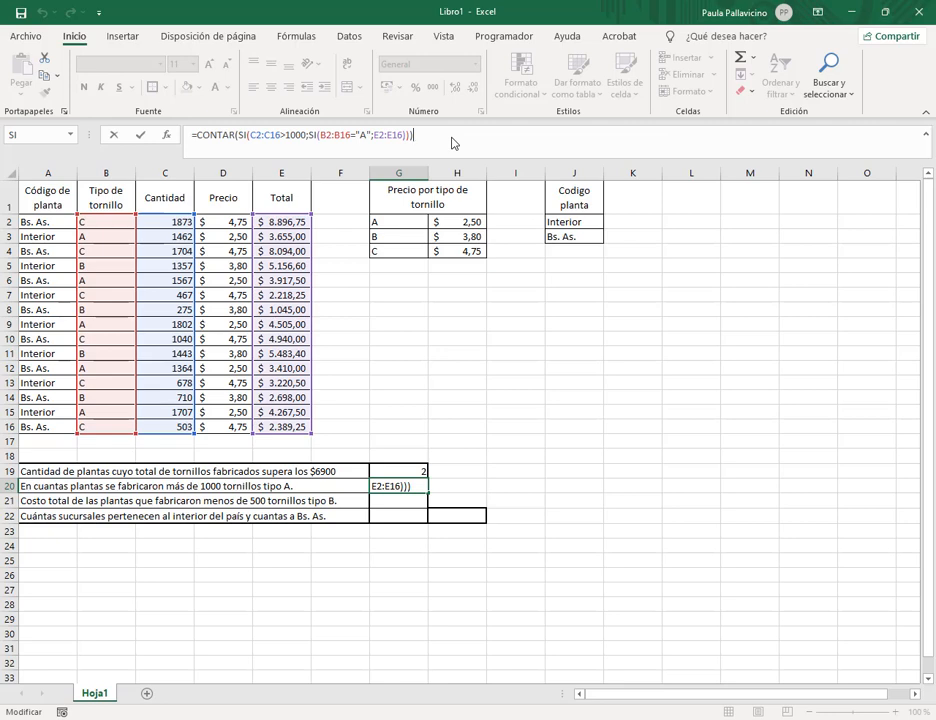
{"action": "key", "text": "ctrl+shift+Return"}
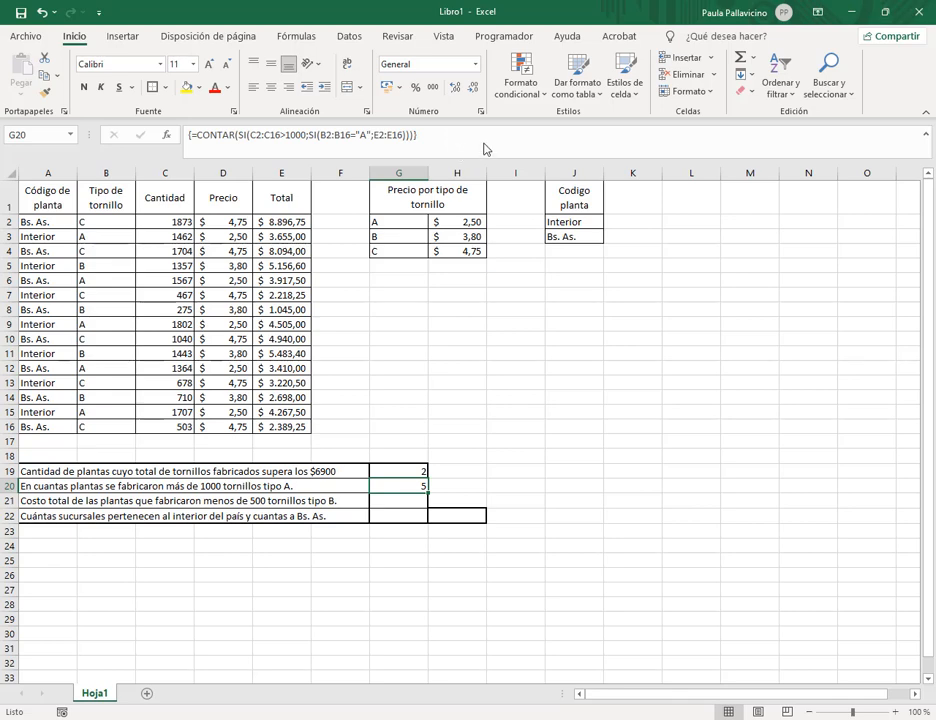
{"action": "left_click_drag", "start_coordinate": [200, 91], "coordinate": [190, 125]}
{"action": "left_click_drag", "start_coordinate": [406, 95], "coordinate": [412, 127]}
{"action": "mouse_move", "coordinate": [178, 125]}
{"action": "left_mouse_down"}
{"action": "mouse_move", "coordinate": [316, 157]}
{"action": "mouse_move", "coordinate": [425, 144]}
{"action": "left_mouse_up"}
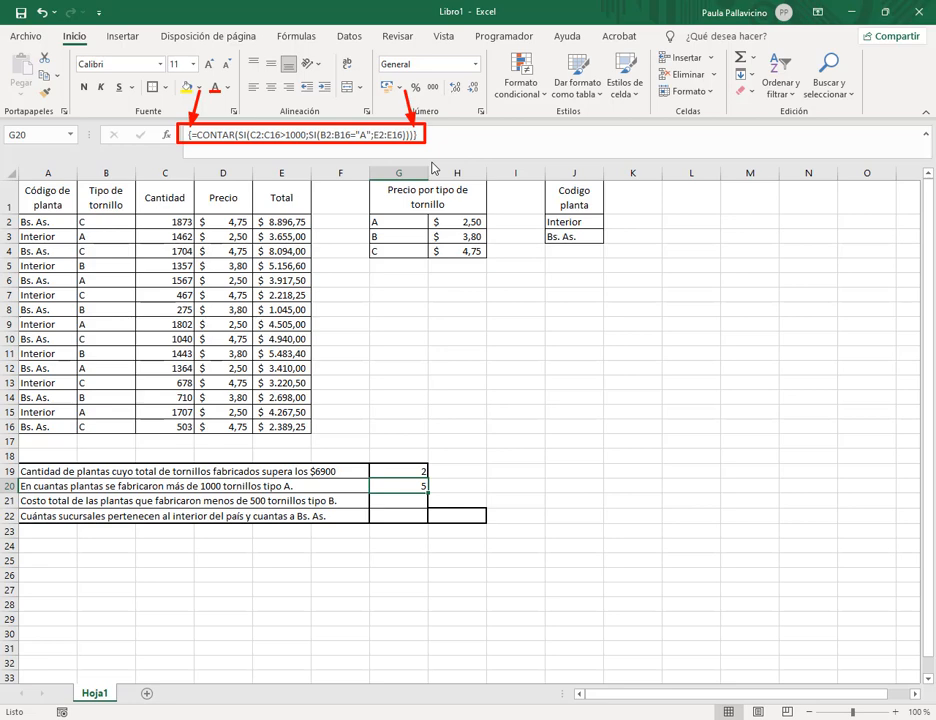
- Enter G20's CONTAR formula as a normal formula for comparison, and convert it back to an array formula
{"action": "left_click", "coordinate": [428, 143]}
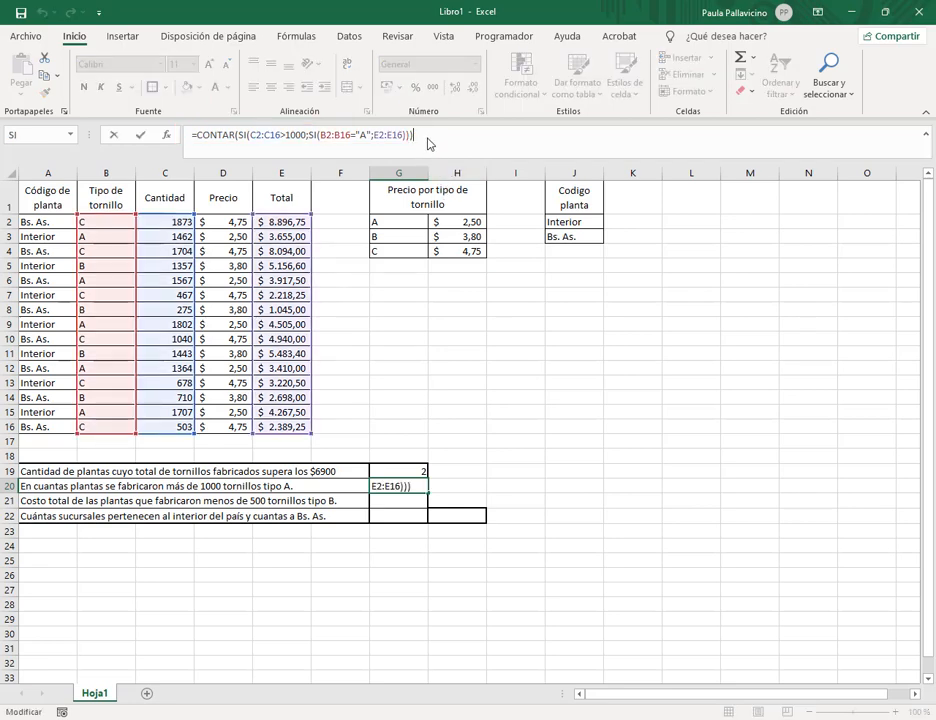
{"action": "key", "text": "Return"}
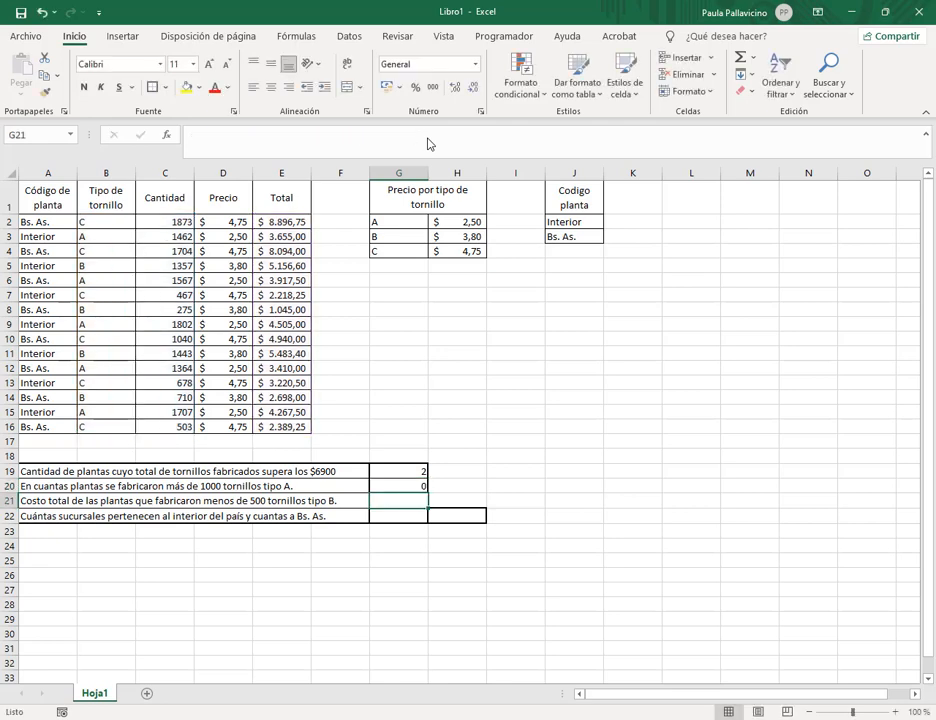
{"action": "key", "text": "Up"}
{"action": "left_click", "coordinate": [447, 148]}
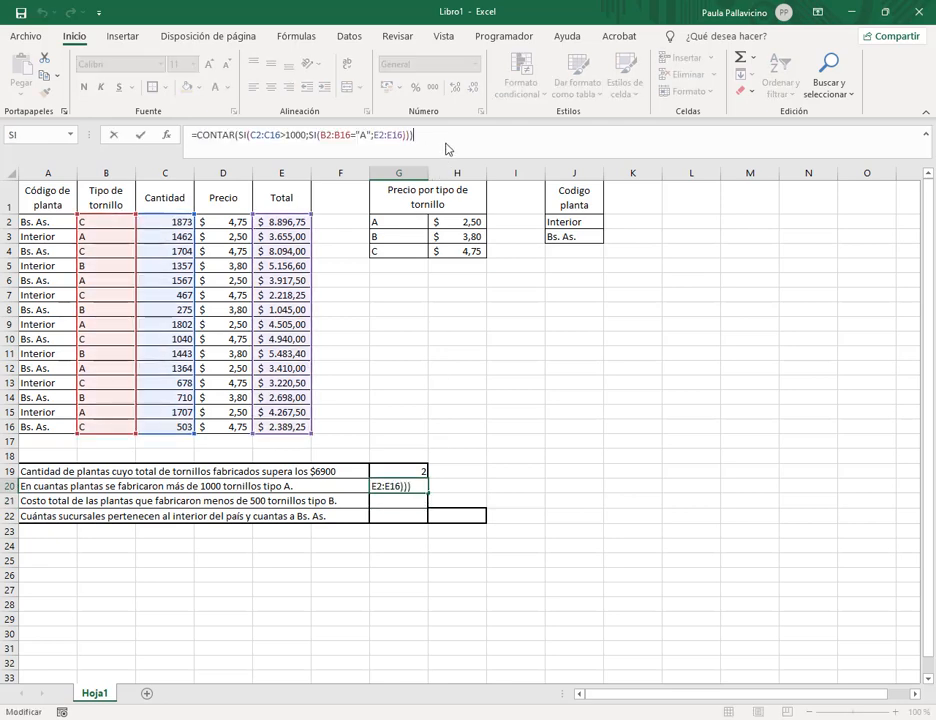
{"action": "key", "text": "ctrl+shift+Return"}
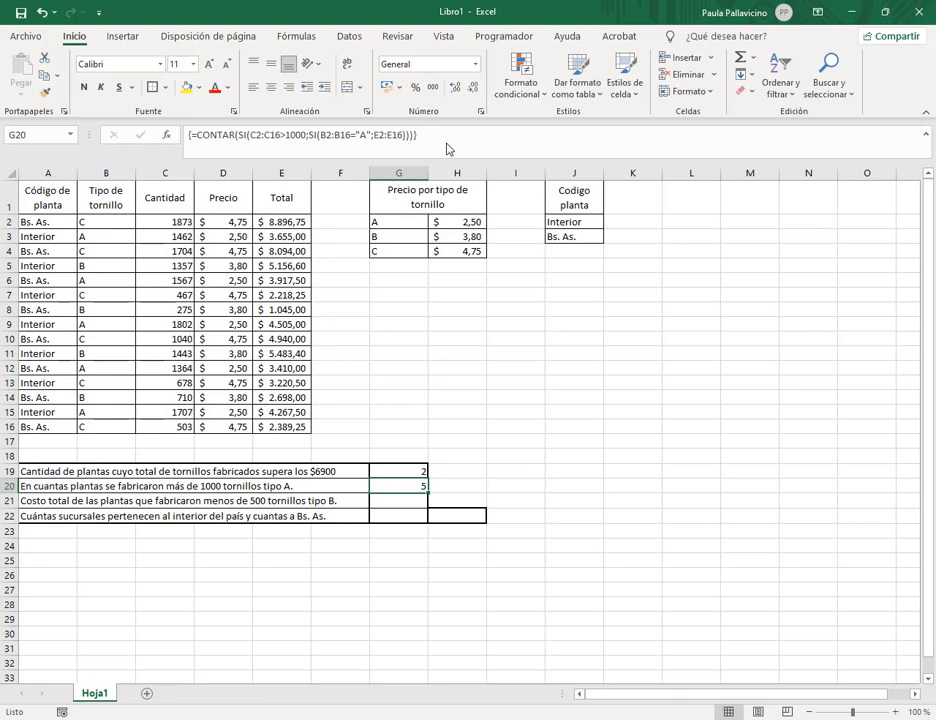
- Add filters to the screw table's headers and show only rows whose Cantidad is greater than 1000
{"action": "left_click", "coordinate": [508, 309]}
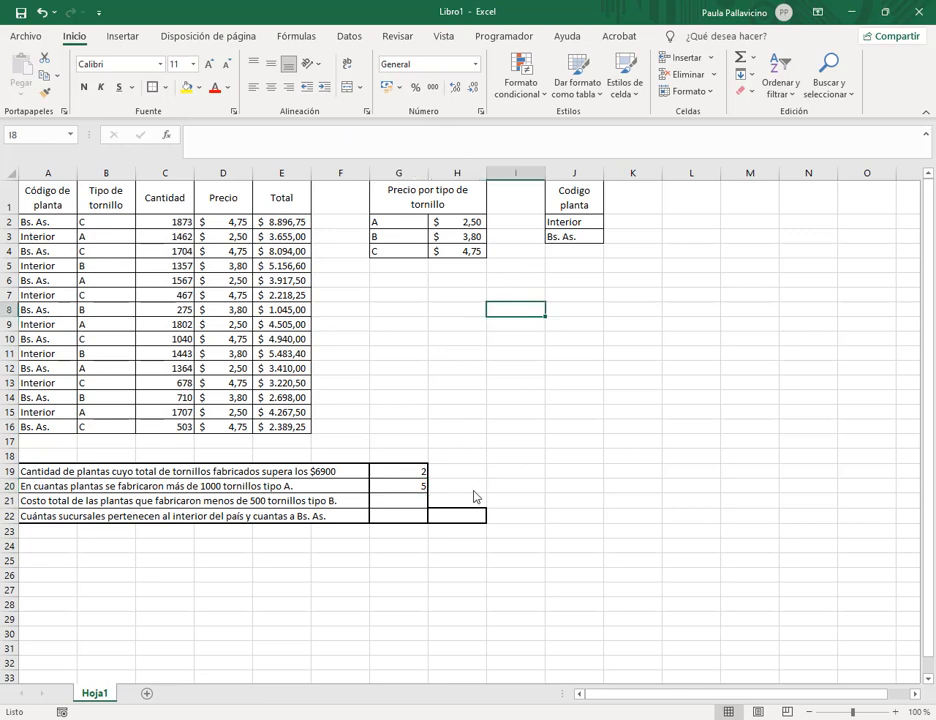
{"action": "left_click", "coordinate": [398, 487]}
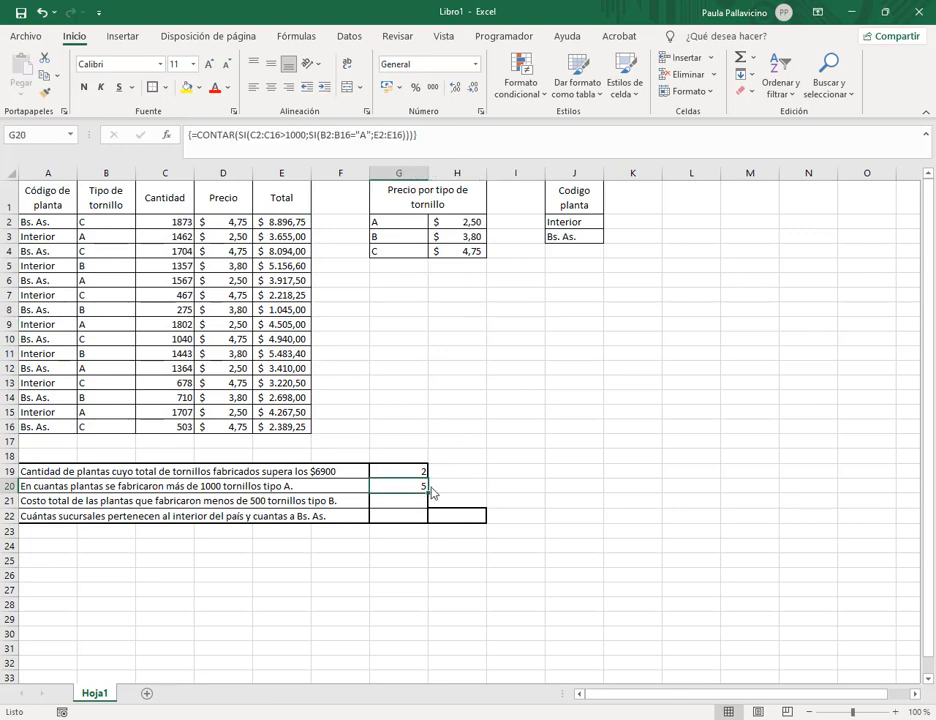
{"action": "left_click", "coordinate": [103, 222]}
{"action": "left_click", "coordinate": [100, 204]}
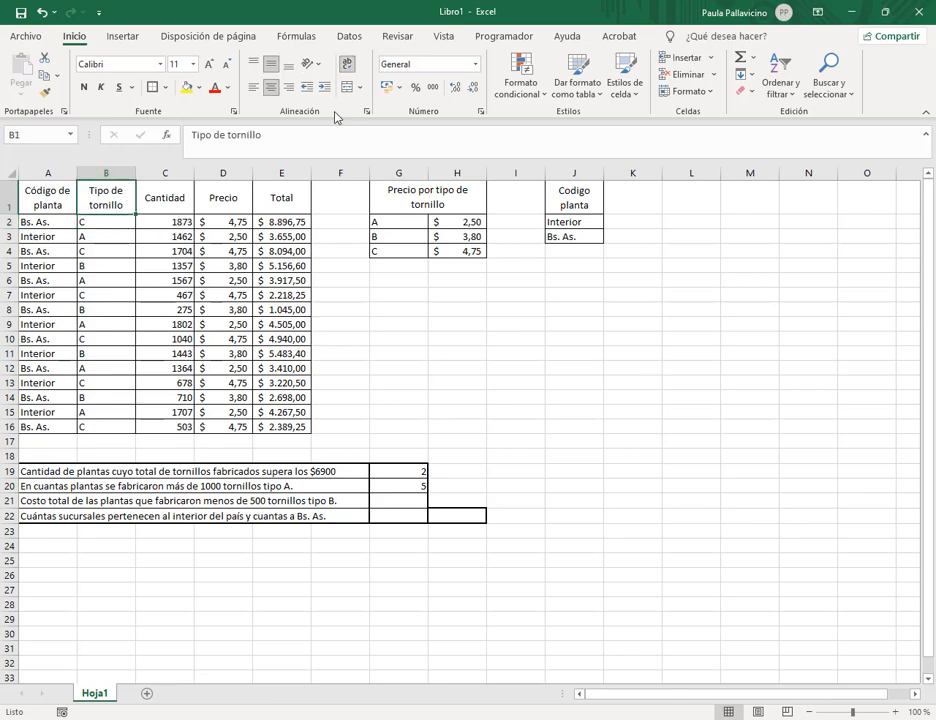
{"action": "left_click", "coordinate": [348, 36]}
{"action": "left_click", "coordinate": [488, 70]}
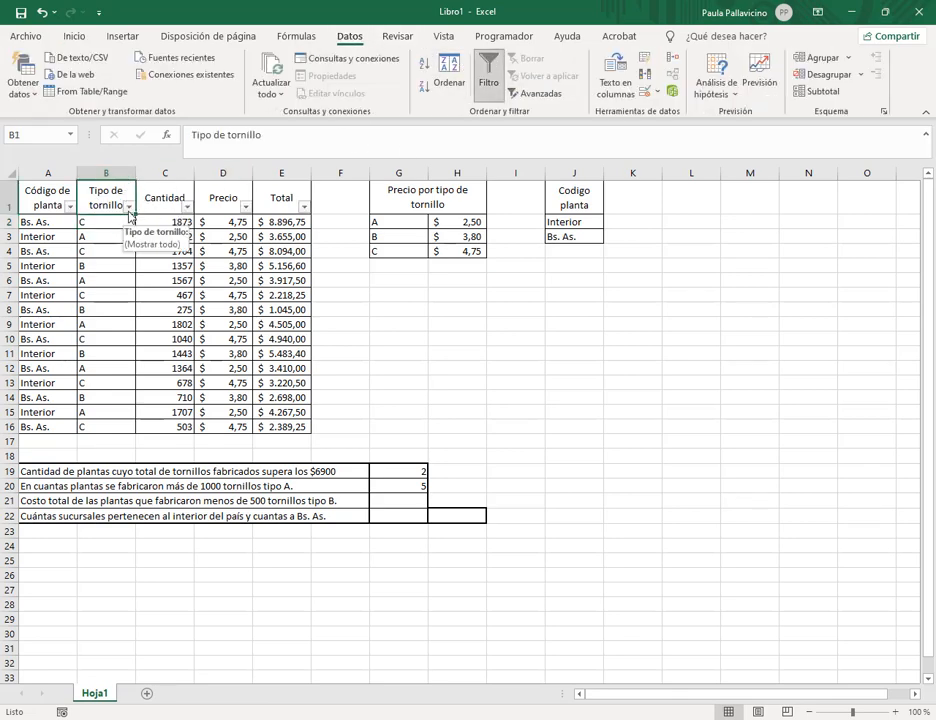
{"action": "left_click", "coordinate": [186, 206]}
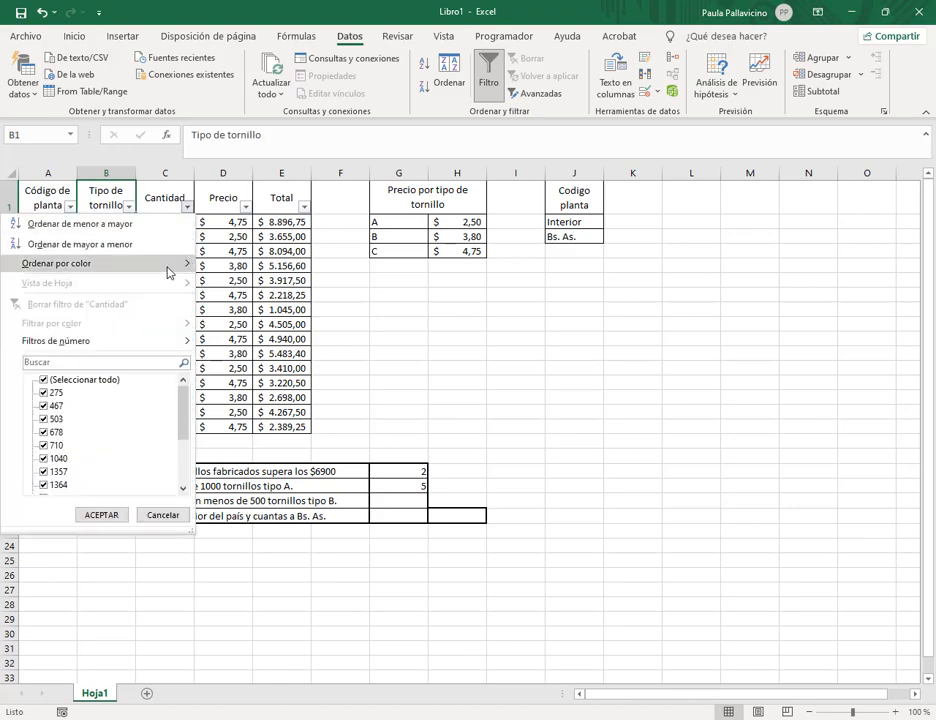
{"action": "mouse_move", "coordinate": [118, 341]}
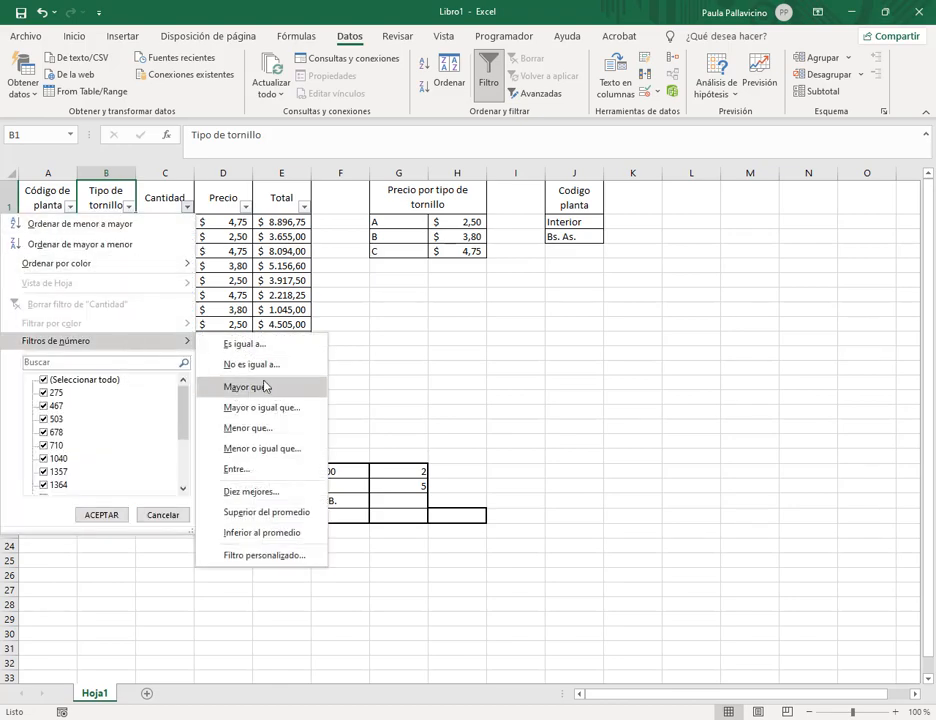
{"action": "left_click", "coordinate": [291, 392]}
{"action": "type", "text": "1000"}
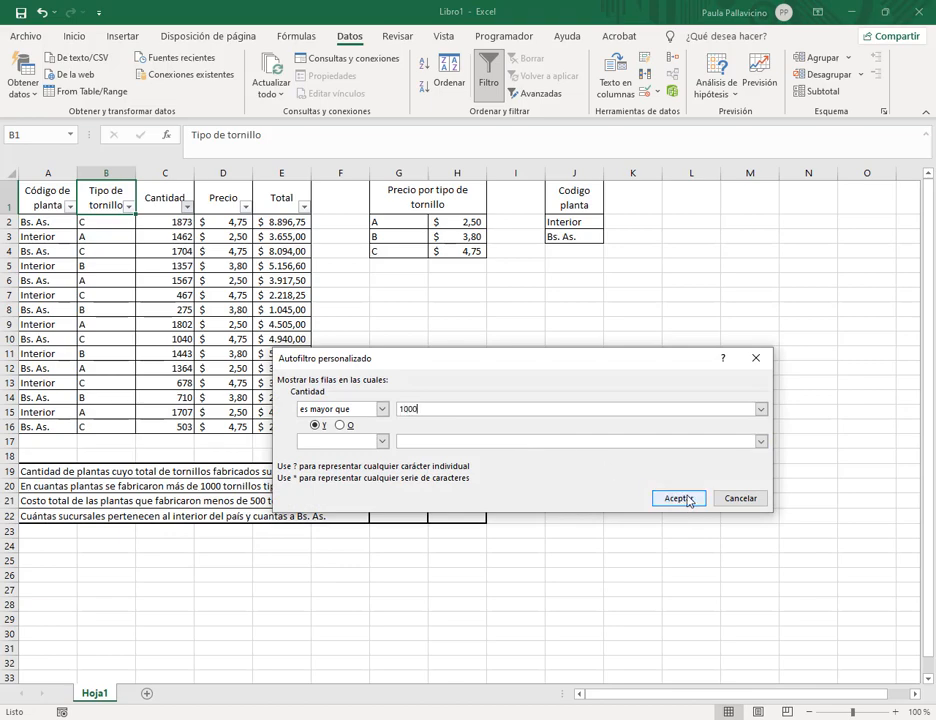
{"action": "left_click", "coordinate": [687, 499]}
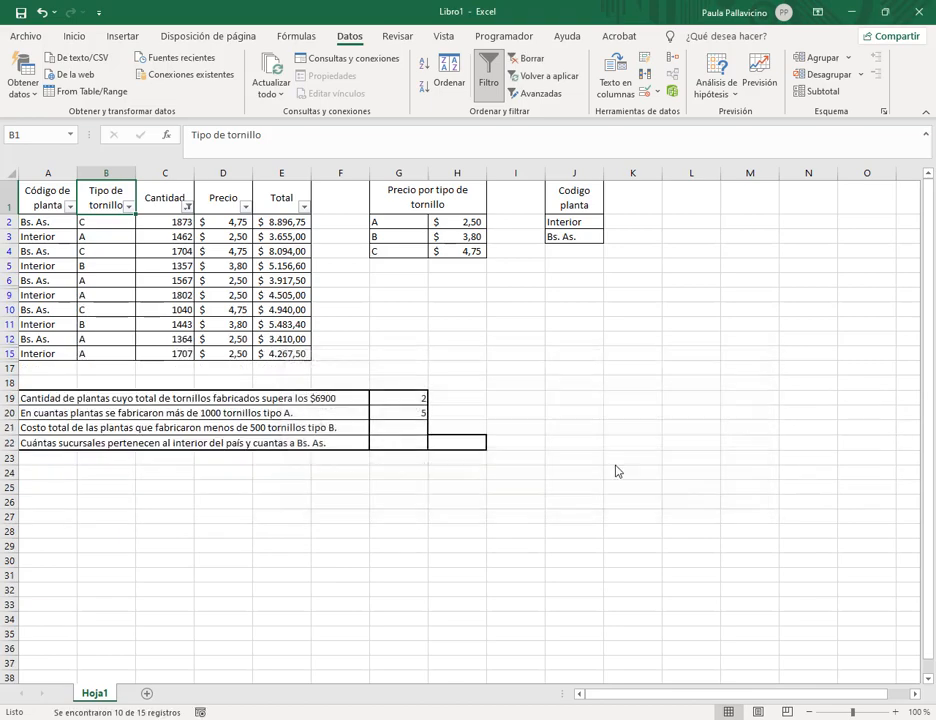
- Filter Tipo de tornillo to type A and select the remaining type cells to check their count against G20
{"action": "left_click", "coordinate": [129, 206]}
{"action": "left_click", "coordinate": [44, 380]}
{"action": "left_click", "coordinate": [44, 392]}
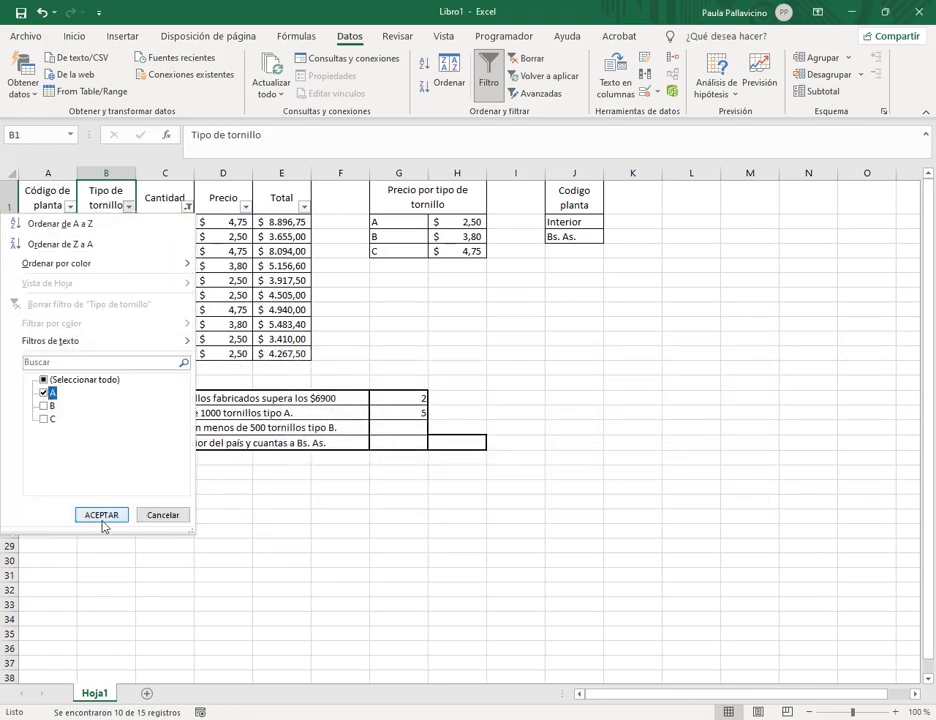
{"action": "left_click", "coordinate": [101, 515]}
{"action": "left_click_drag", "start_coordinate": [122, 226], "coordinate": [106, 281]}
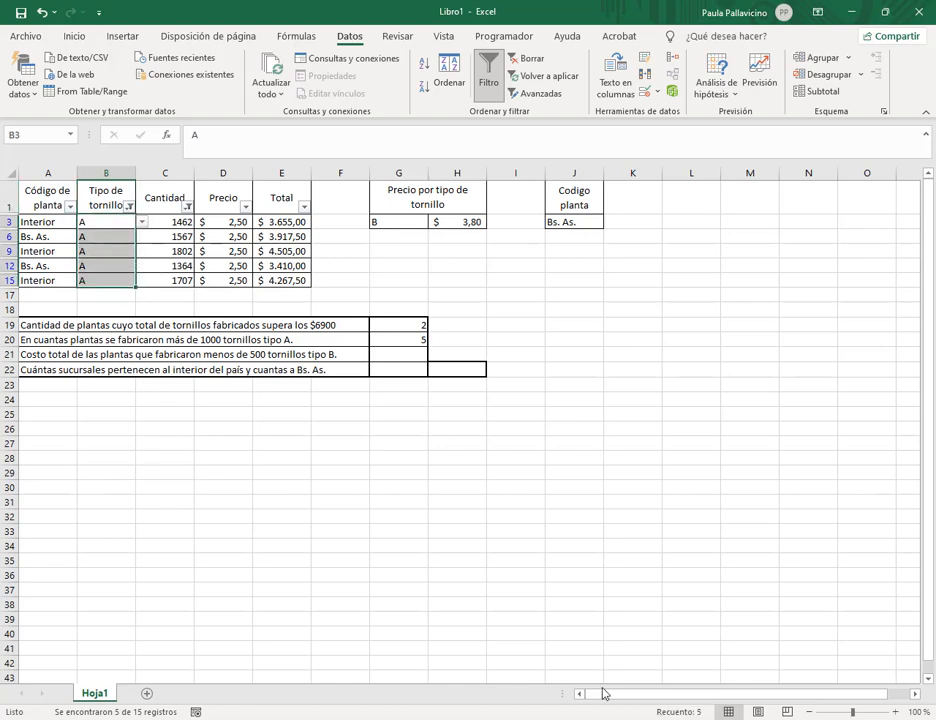
- Clear the Cantidad and Tipo de tornillo filters and remove the filters from the table headers
{"action": "left_click", "coordinate": [527, 60]}
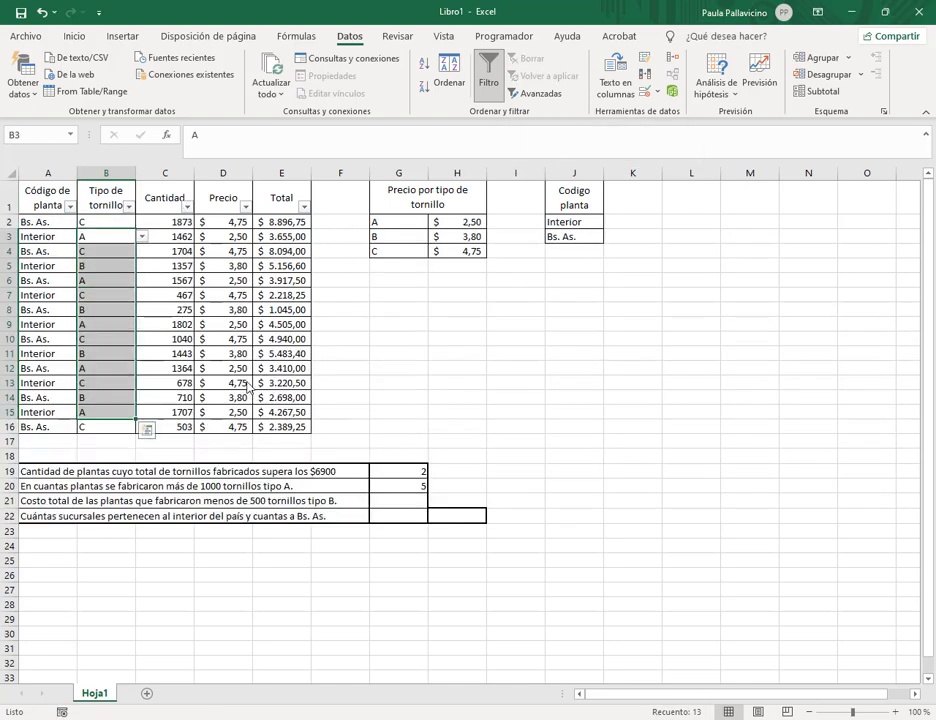
{"action": "left_click", "coordinate": [224, 383]}
{"action": "left_click", "coordinate": [120, 237]}
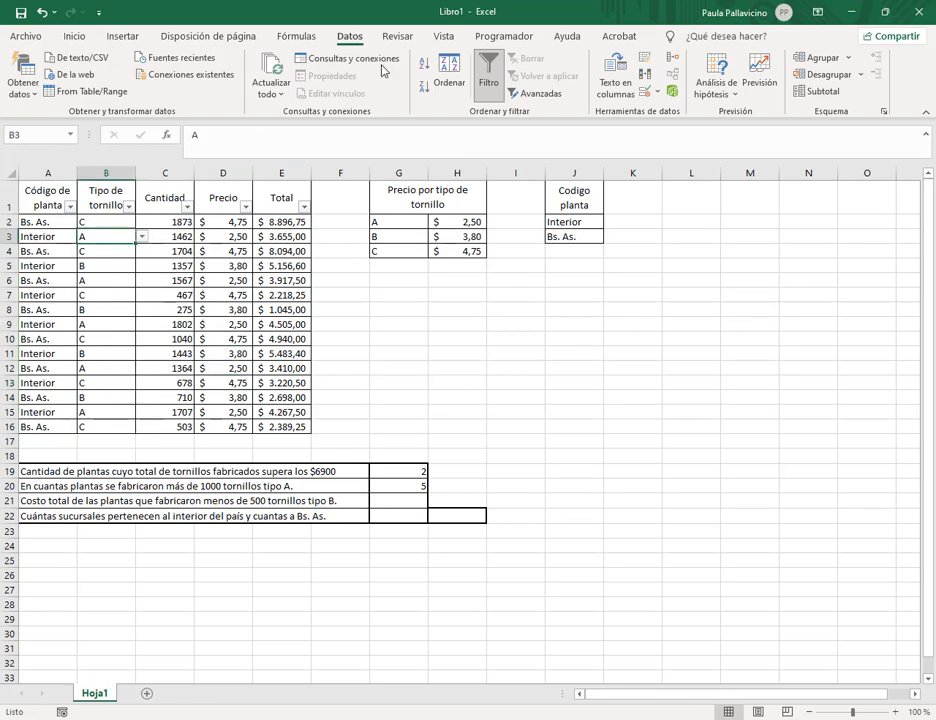
- Set the screw type in B2 to A to test G20's formula, and undo the change
{"action": "left_click", "coordinate": [124, 226]}
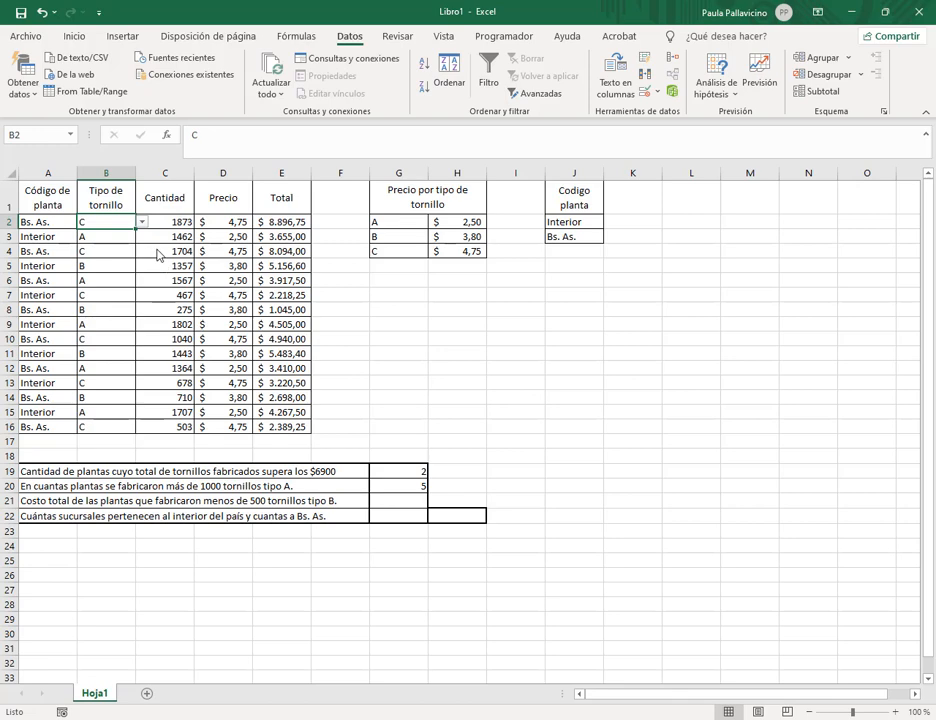
{"action": "left_click", "coordinate": [141, 222]}
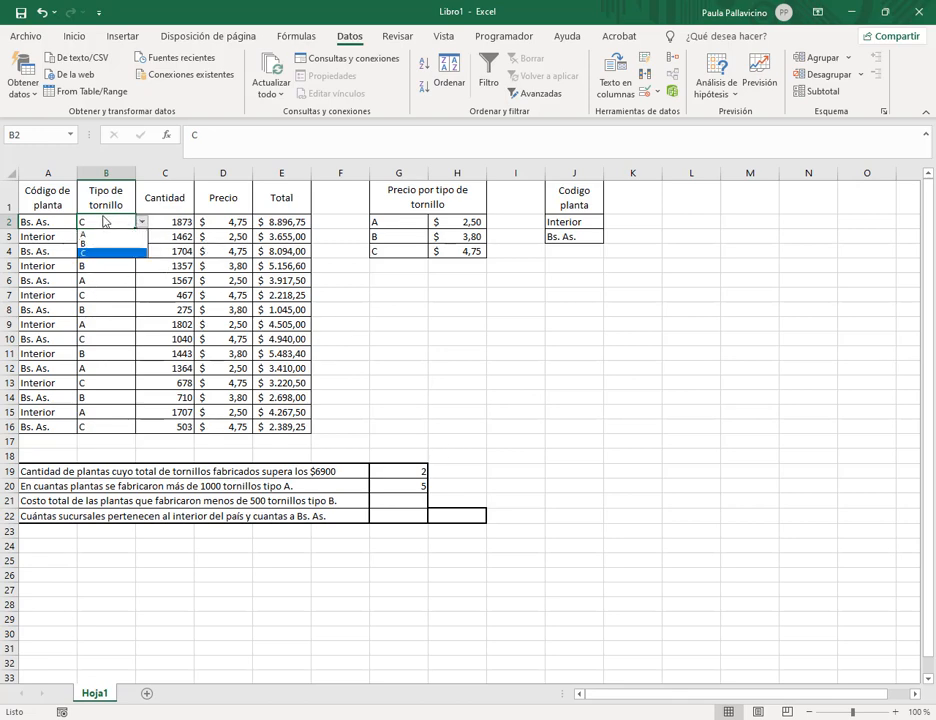
{"action": "left_click", "coordinate": [104, 234]}
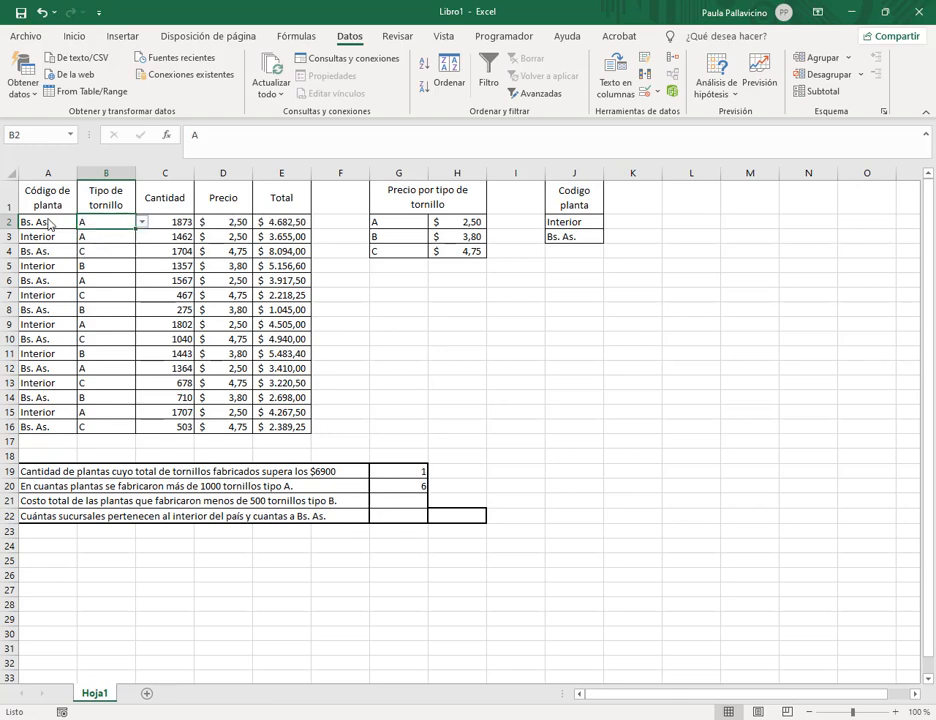
{"action": "left_click", "coordinate": [418, 486]}
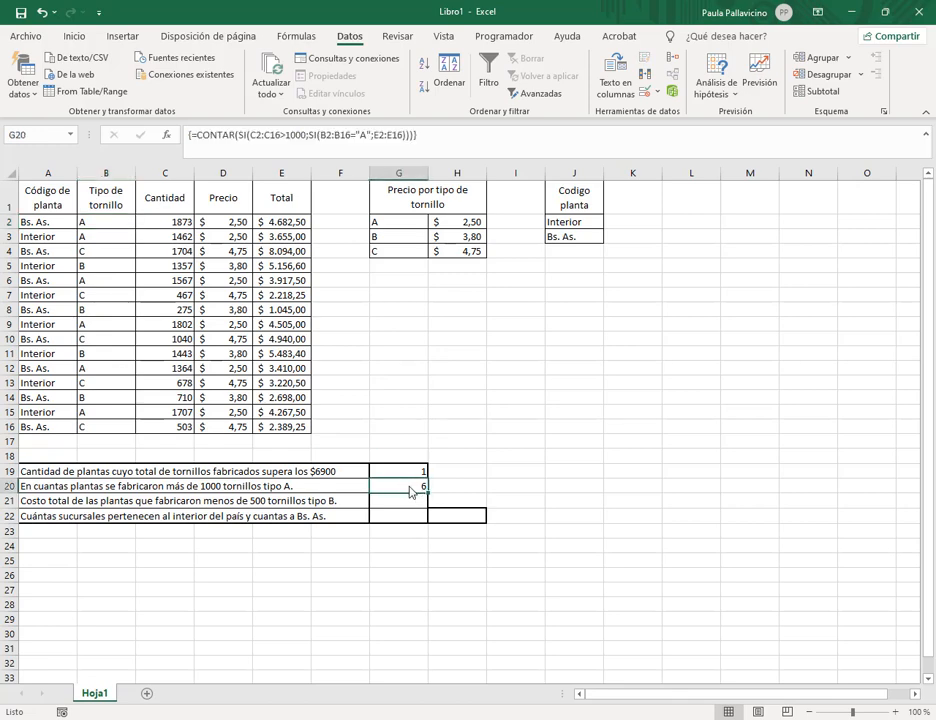
{"action": "left_click", "coordinate": [43, 15]}
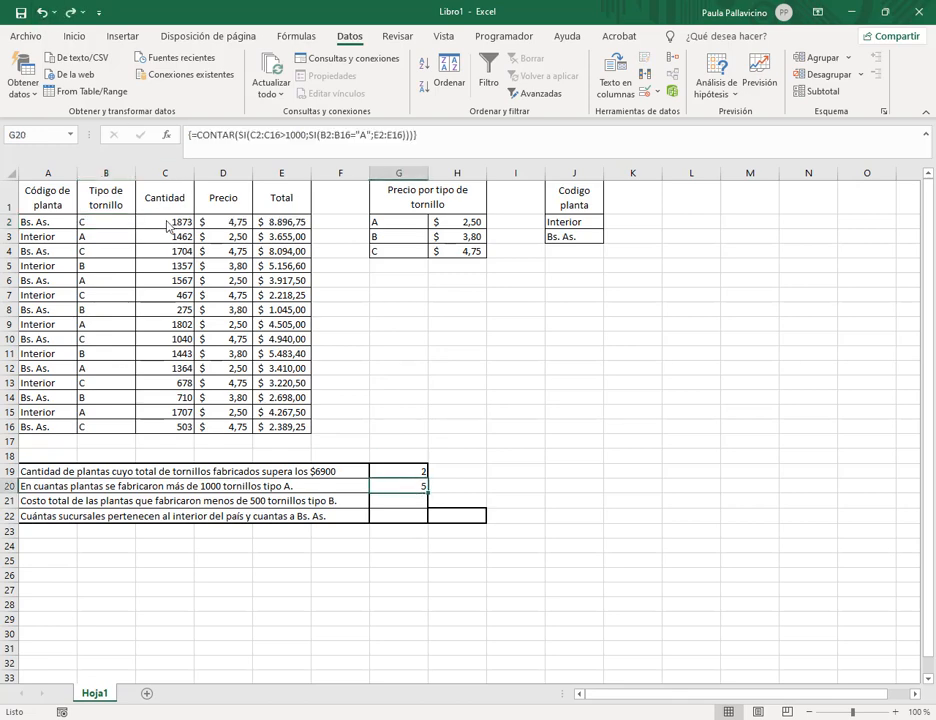
- Repeat the G20 test by choosing type A in B2 again, undo it and reselect G20
{"action": "left_click", "coordinate": [167, 226]}
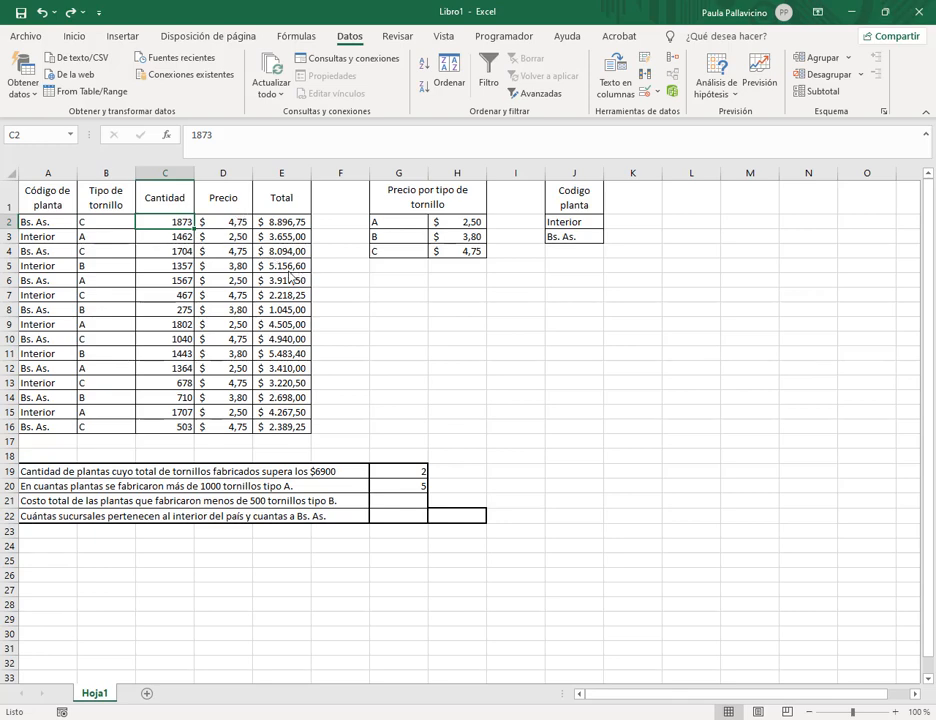
{"action": "left_click", "coordinate": [100, 222]}
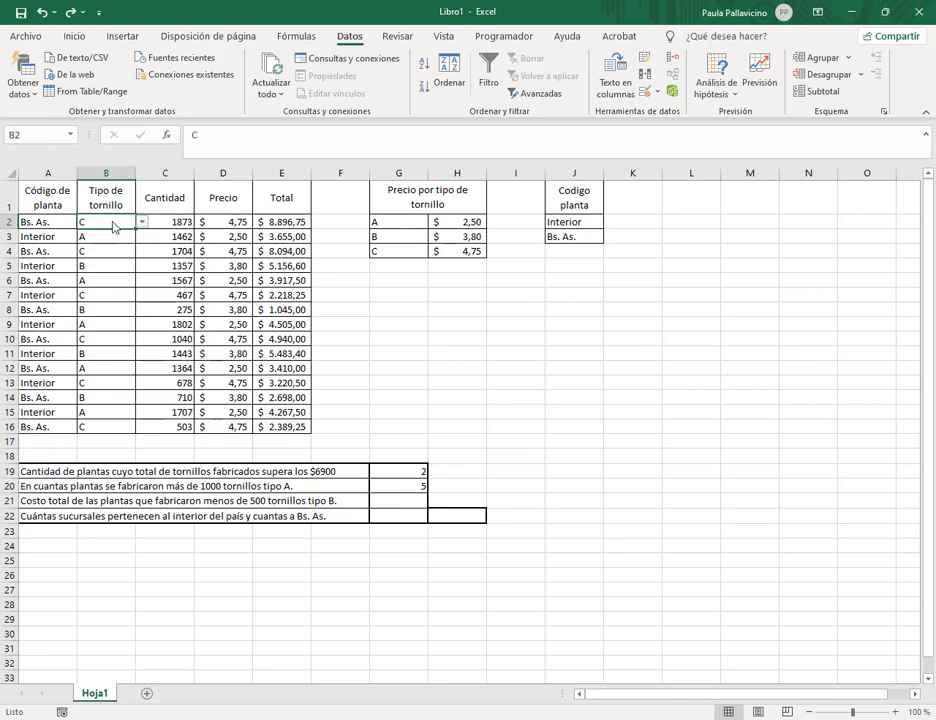
{"action": "left_click", "coordinate": [142, 222]}
{"action": "left_click", "coordinate": [95, 236]}
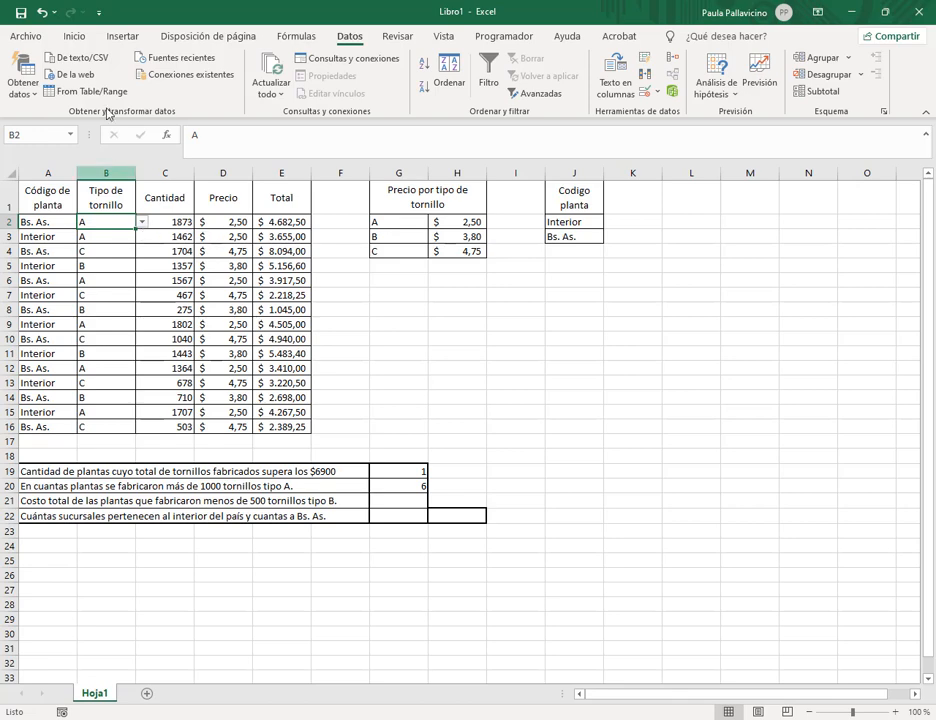
{"action": "left_click", "coordinate": [42, 12]}
{"action": "left_click", "coordinate": [407, 488]}
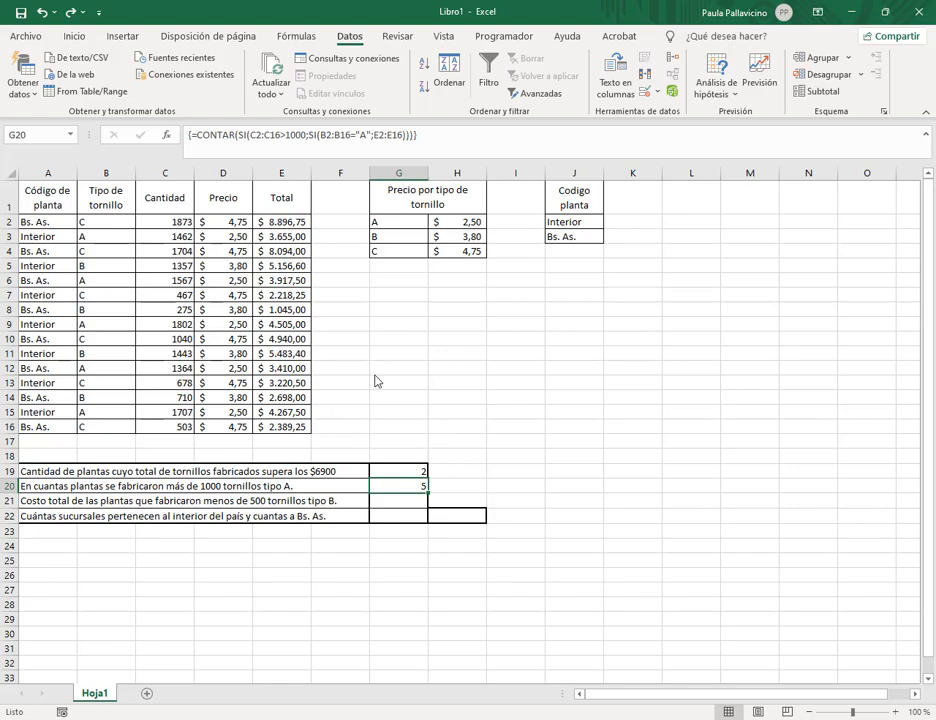
- Check the call's chat messages in Google Meet and return to the Excel workbook
{"action": "left_click", "coordinate": [120, 719]}
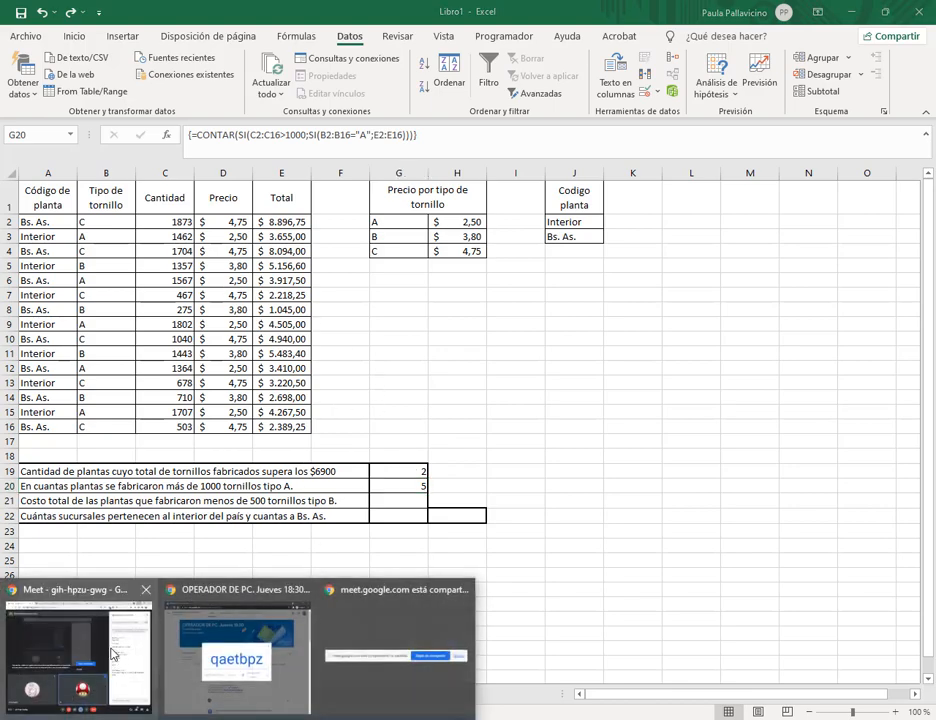
{"action": "left_click", "coordinate": [100, 603]}
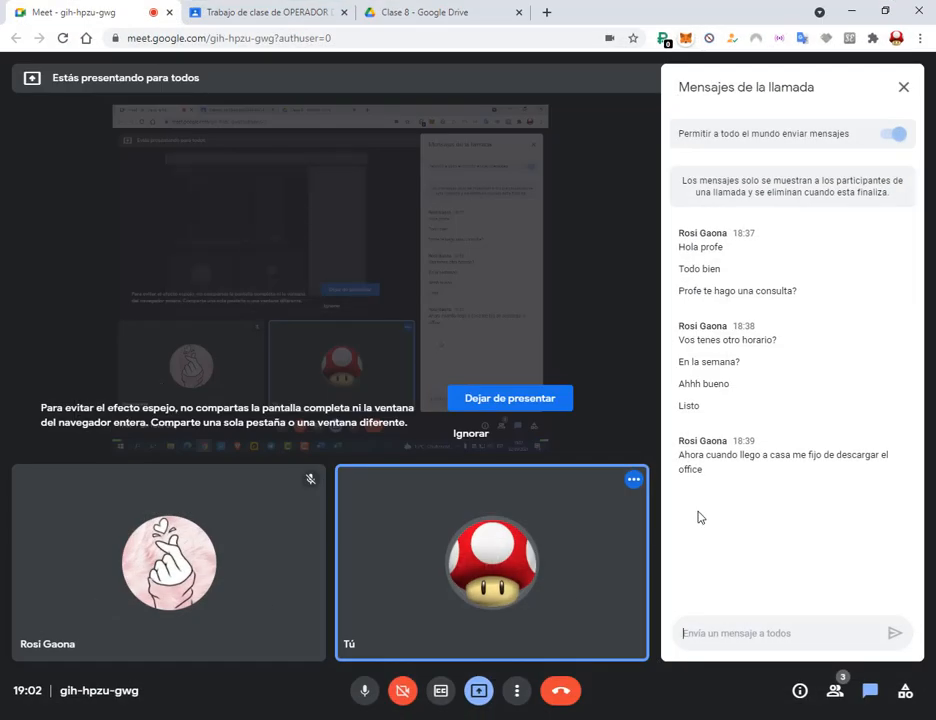
{"action": "left_click", "coordinate": [857, 12]}
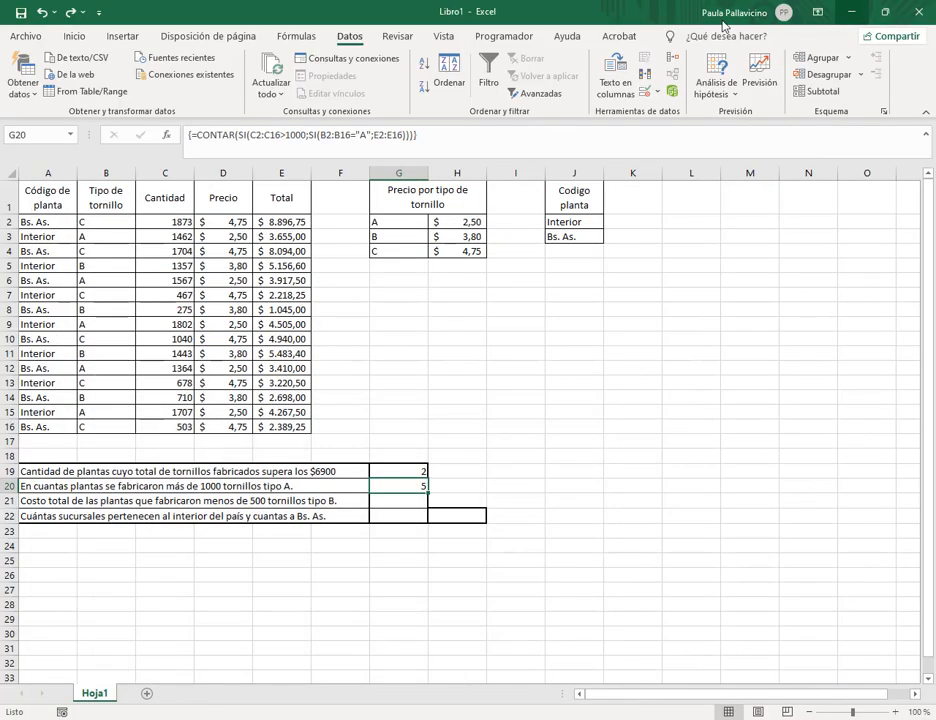
- Review row 21's request for the total cost of plants making fewer than 500 type B screws
{"action": "left_click", "coordinate": [360, 397]}
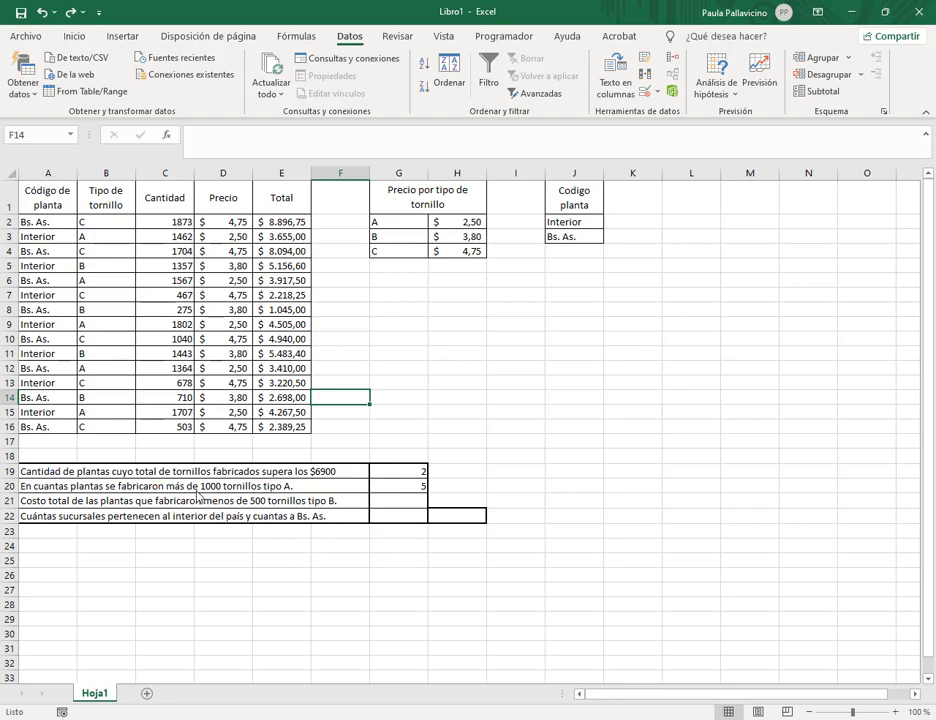
{"action": "left_click_drag", "start_coordinate": [197, 491], "coordinate": [270, 511]}
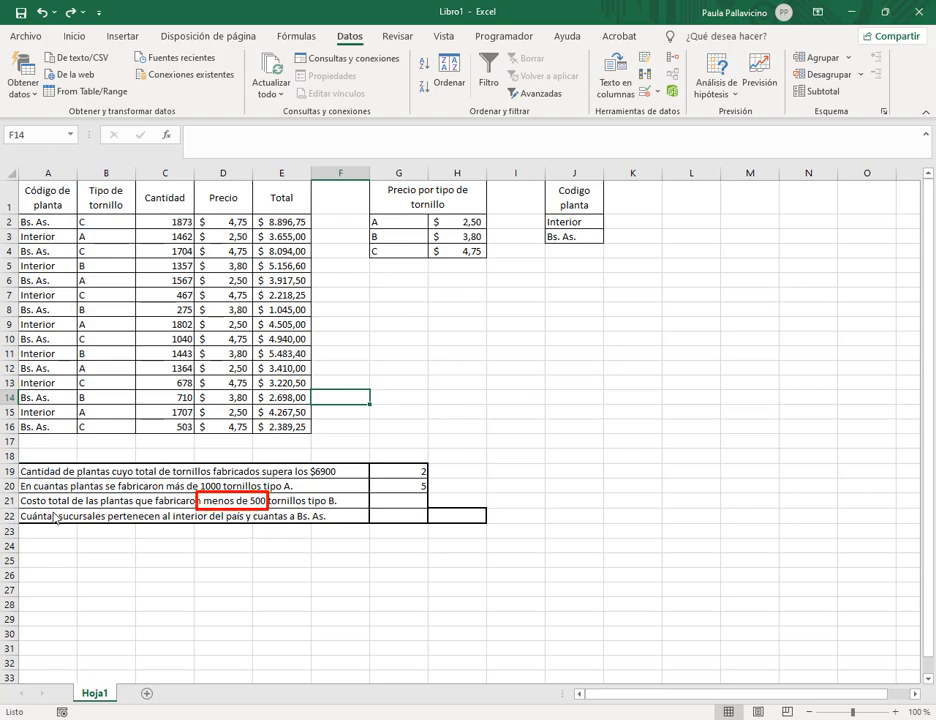
{"action": "left_click_drag", "start_coordinate": [19, 507], "coordinate": [68, 507]}
{"action": "key", "text": "Escape"}
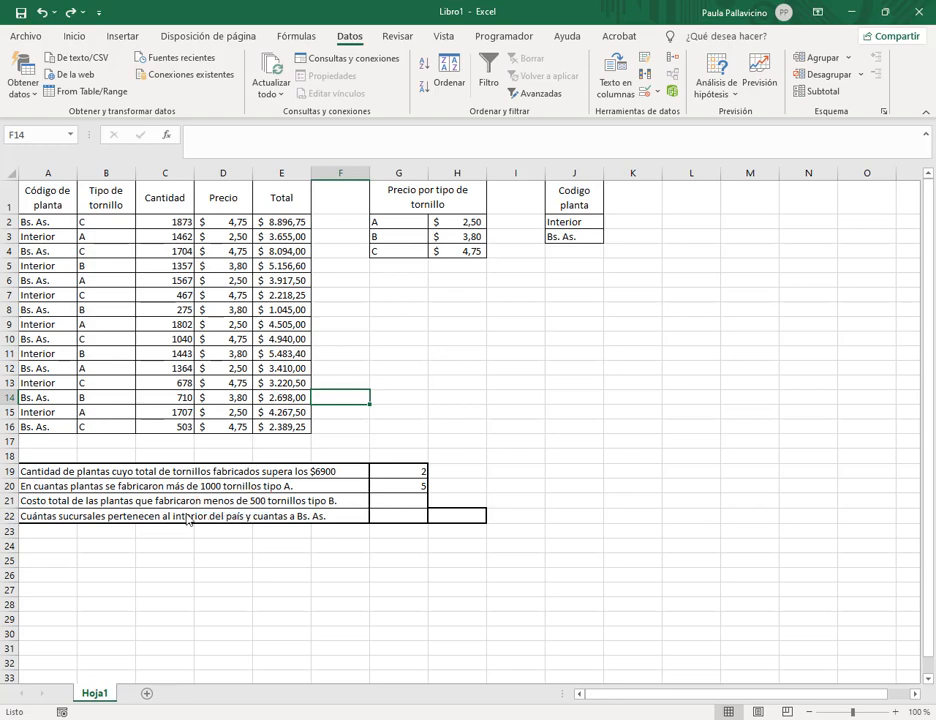
- Start a SUMA formula in G21 with a SI condition testing whether the quantities in C2:C16 are <500
{"action": "left_click", "coordinate": [401, 502]}
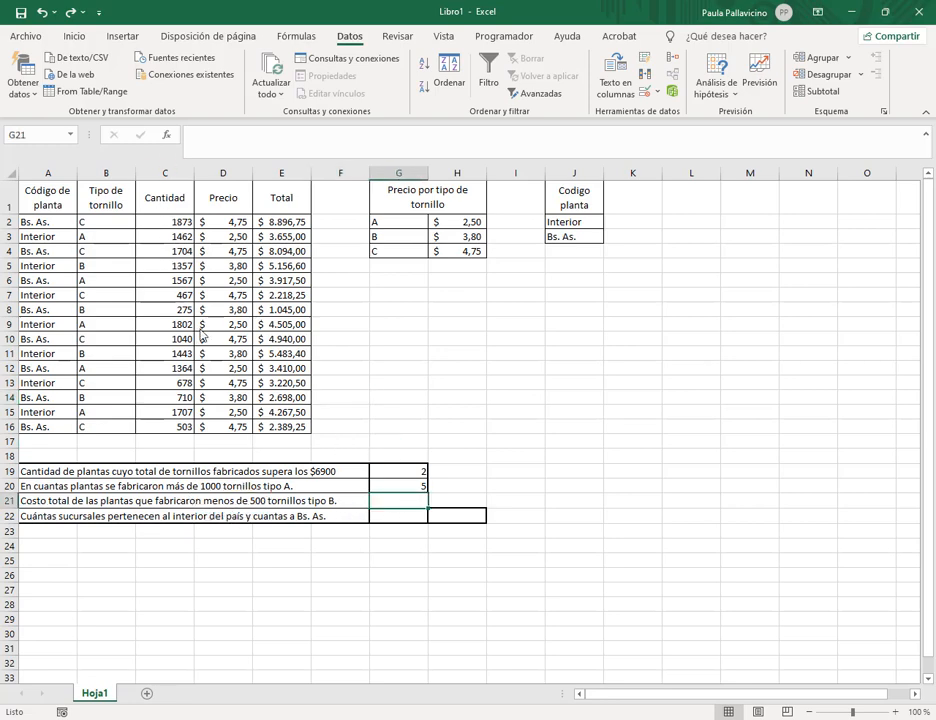
{"action": "left_click", "coordinate": [418, 152]}
{"action": "type", "text": "="}
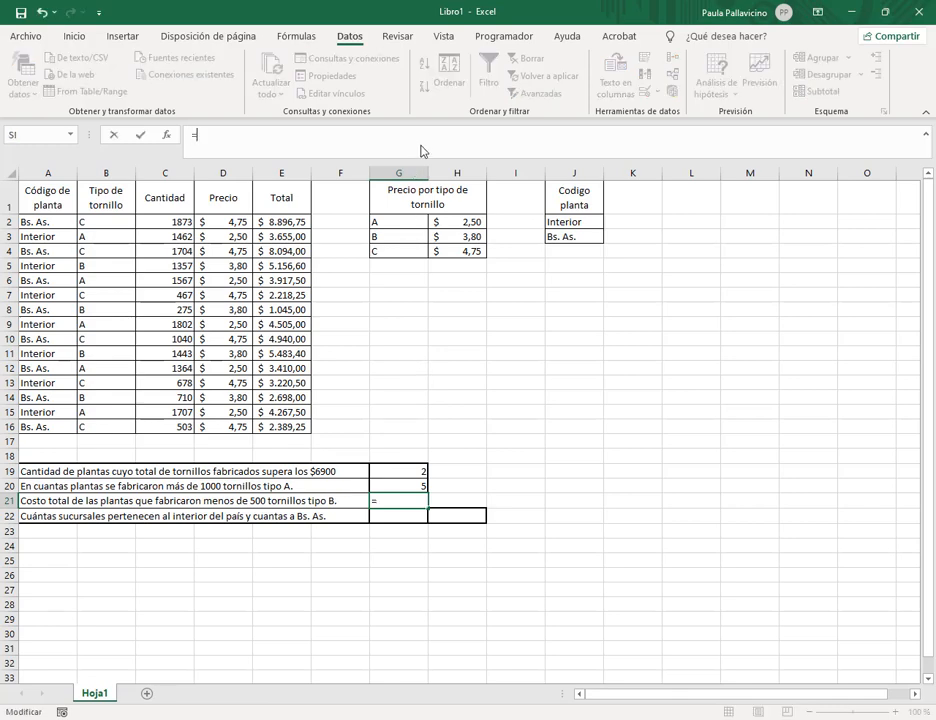
{"action": "type", "text": "sumar"}
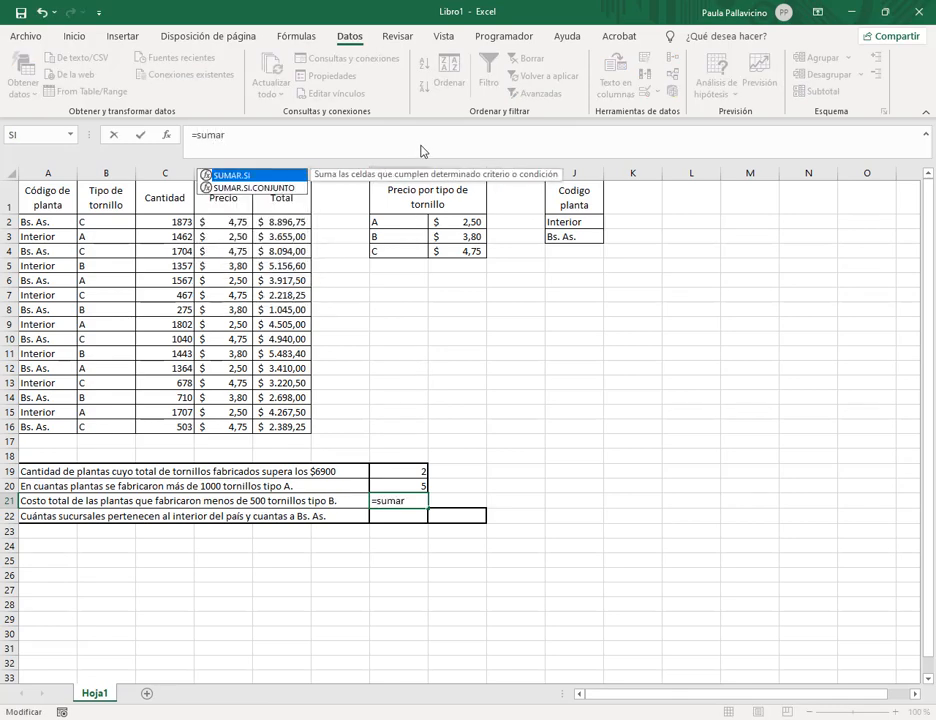
{"action": "type", "text": ".si("}
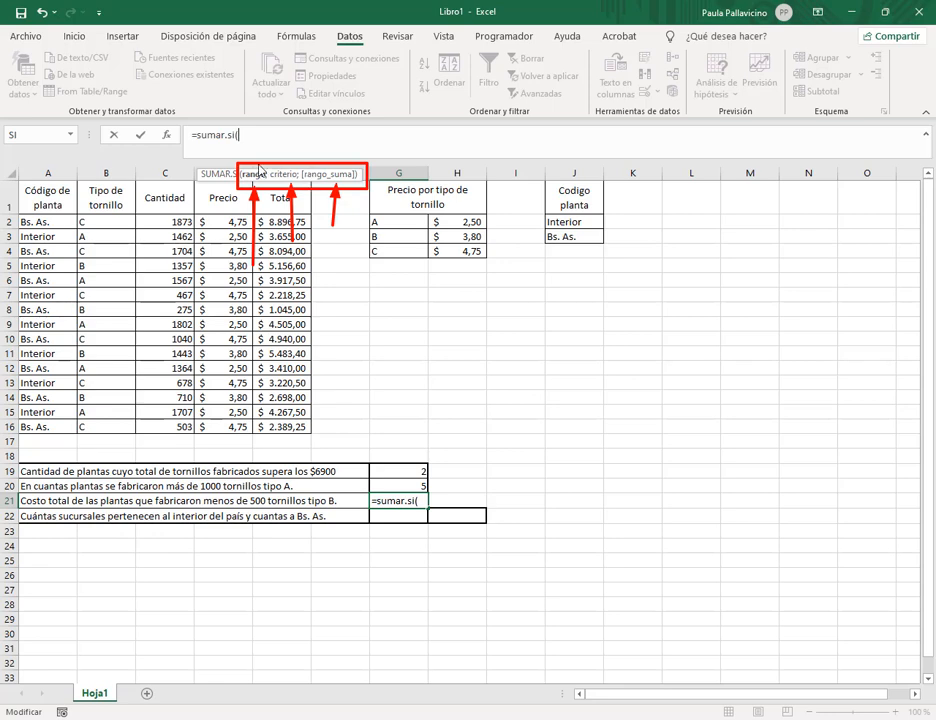
{"action": "left_click_drag", "start_coordinate": [245, 137], "coordinate": [198, 138]}
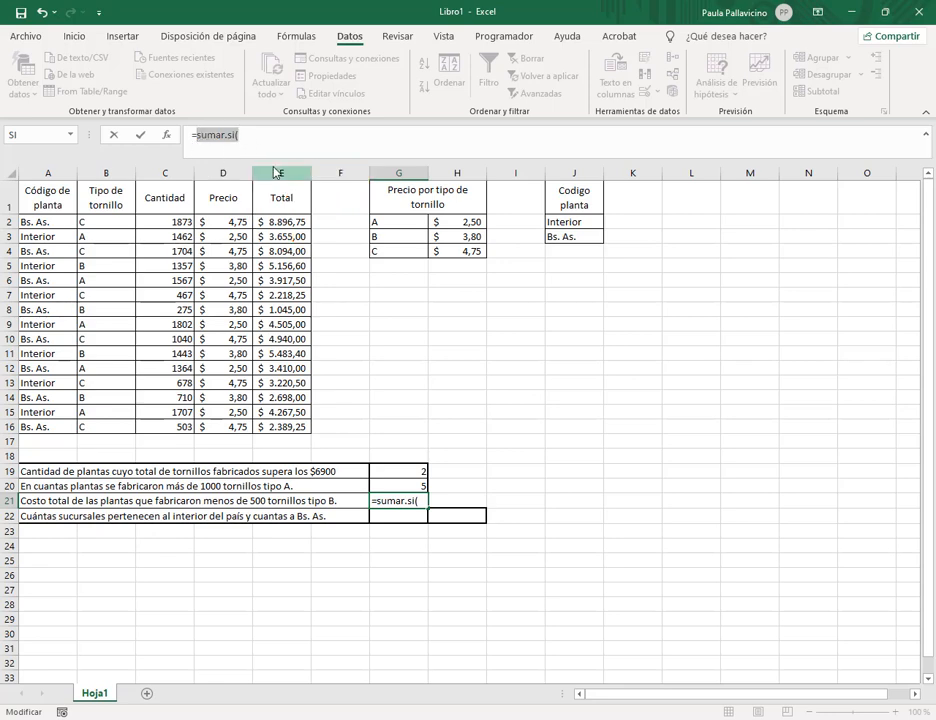
{"action": "type", "text": "suma"}
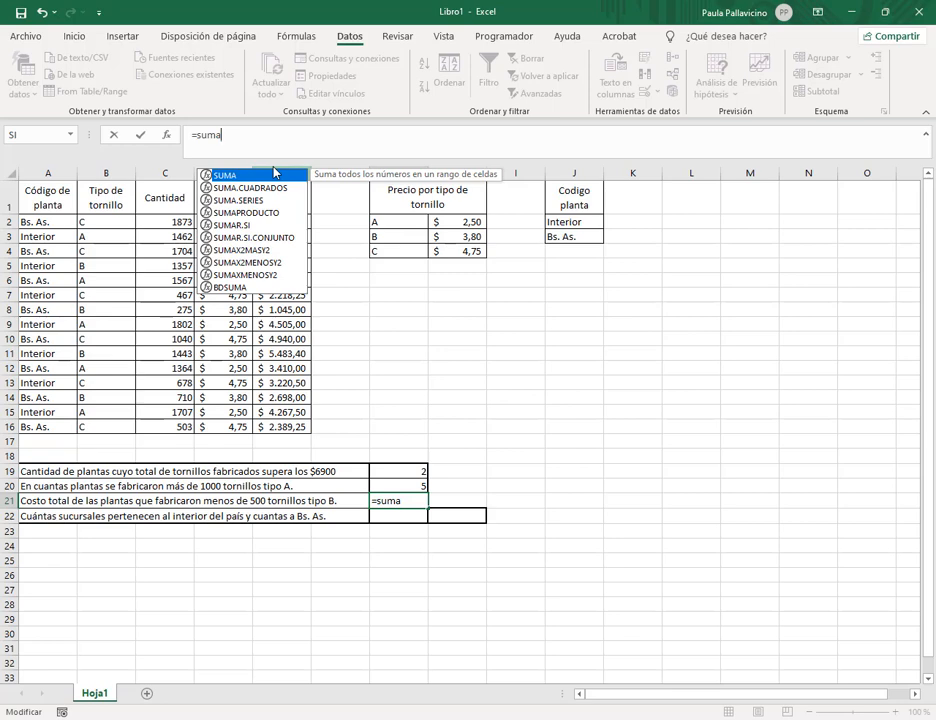
{"action": "double_click", "coordinate": [275, 173]}
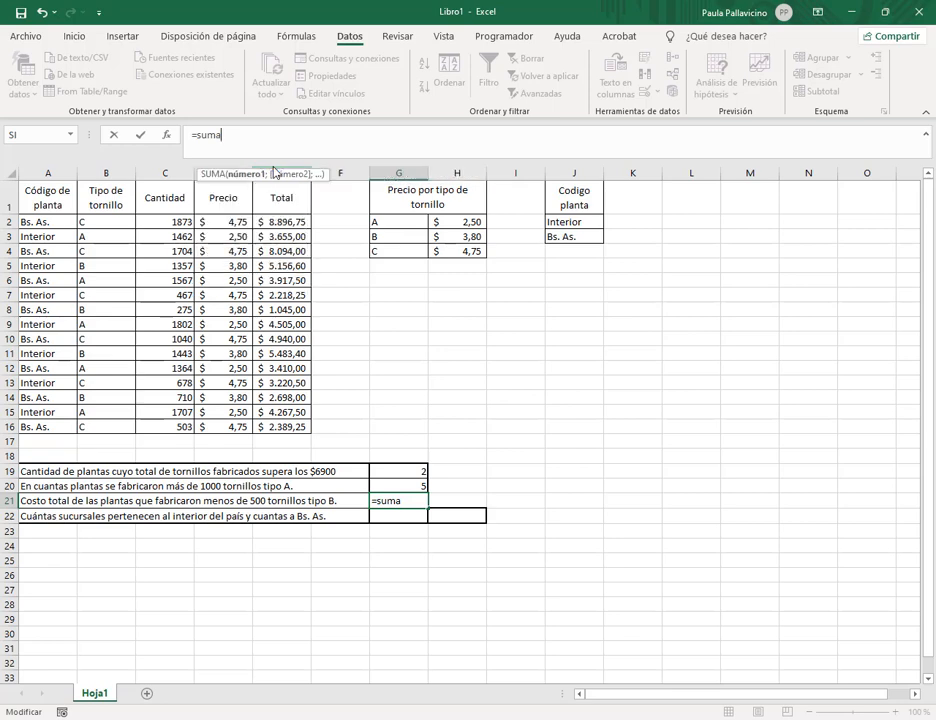
{"action": "type", "text": "si("}
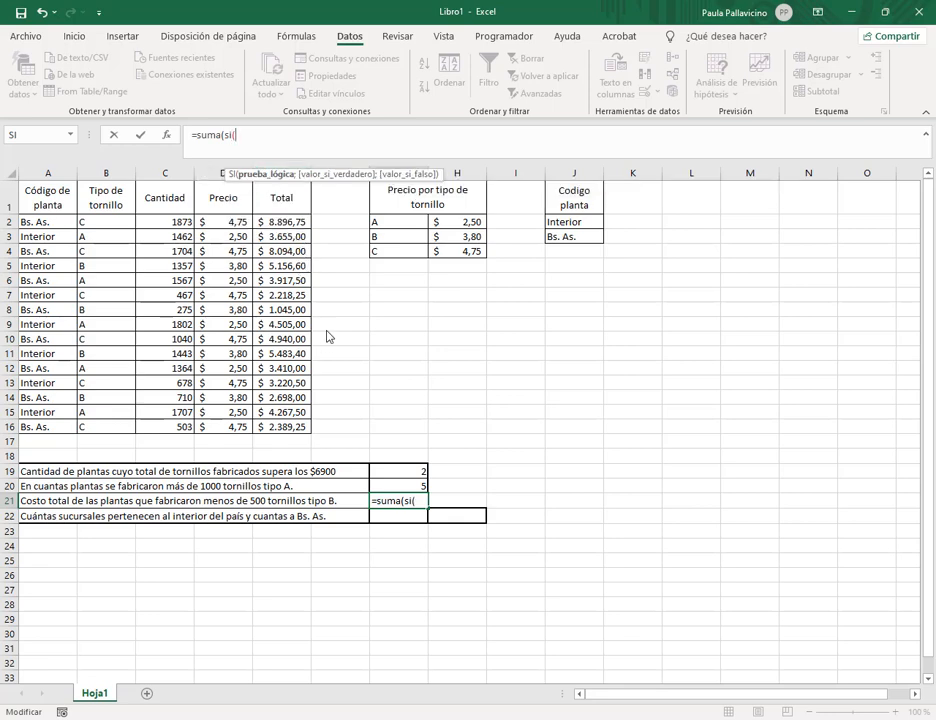
{"action": "left_click_drag", "start_coordinate": [166, 225], "coordinate": [165, 428]}
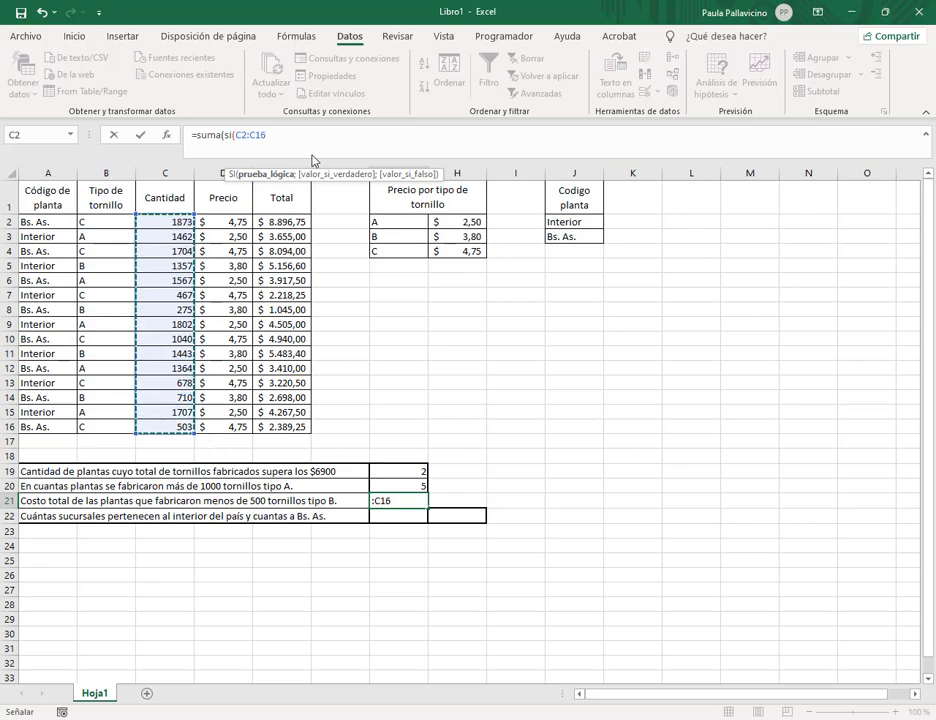
{"action": "type", "text": "<500"}
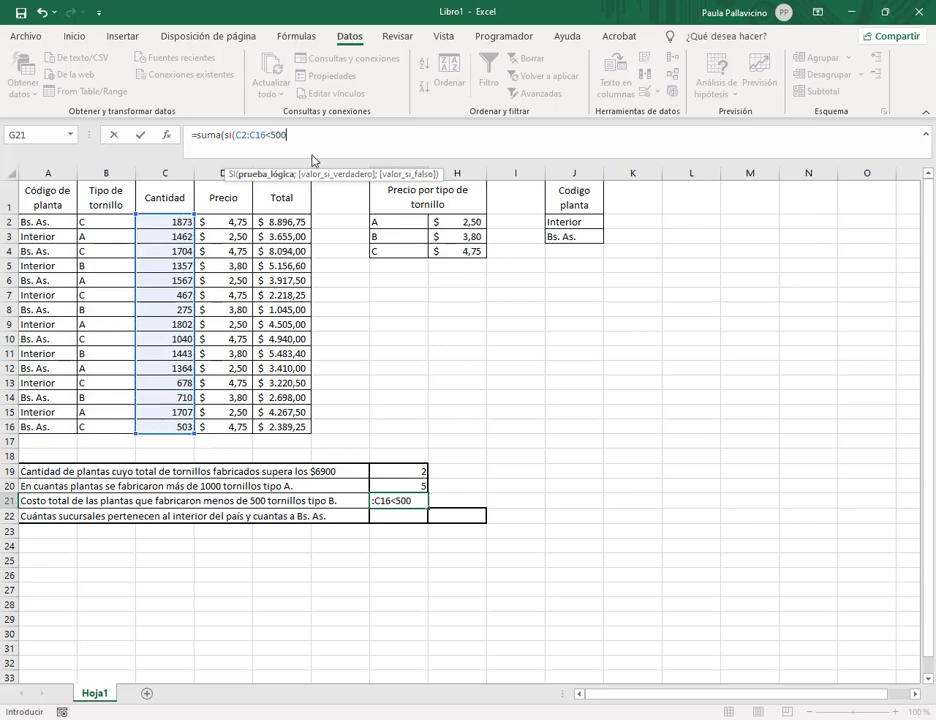
- Nest a second SI in G21 that tests B2:B16="B" and returns the totals in E2:E16, and enter the formula
{"action": "type", "text": ";si("}
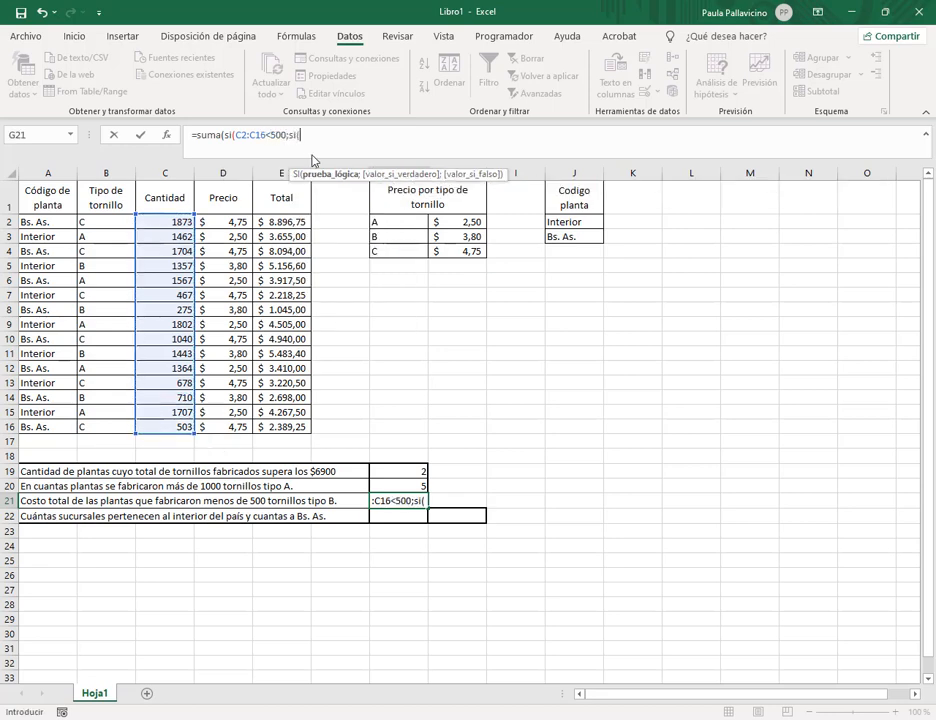
{"action": "left_click_drag", "start_coordinate": [112, 222], "coordinate": [110, 432]}
{"action": "type", "text": "="}
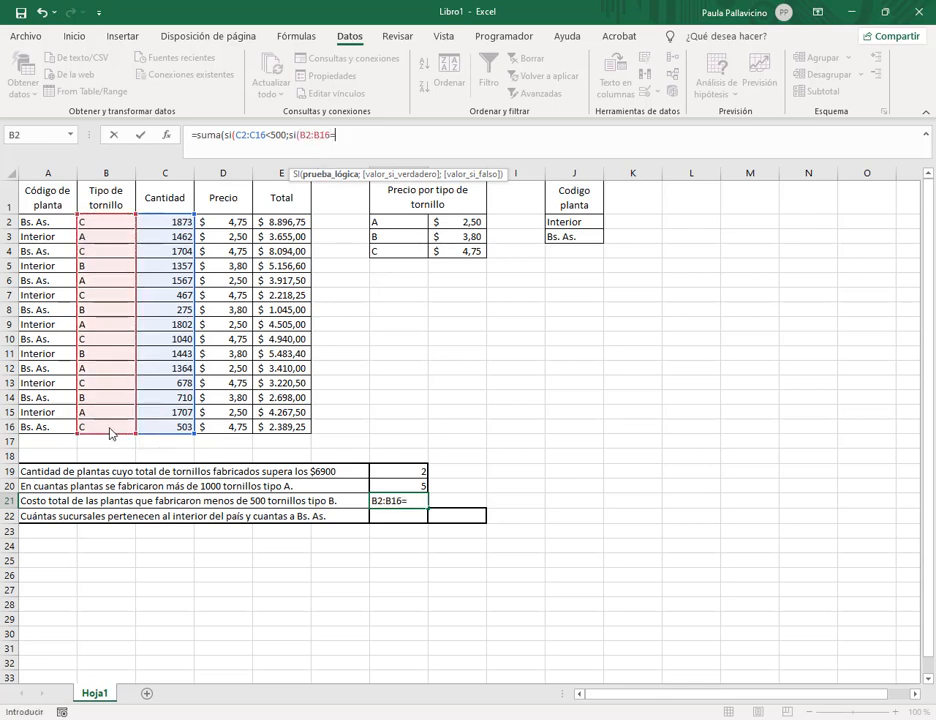
{"action": "type", "text": "\"B\";"}
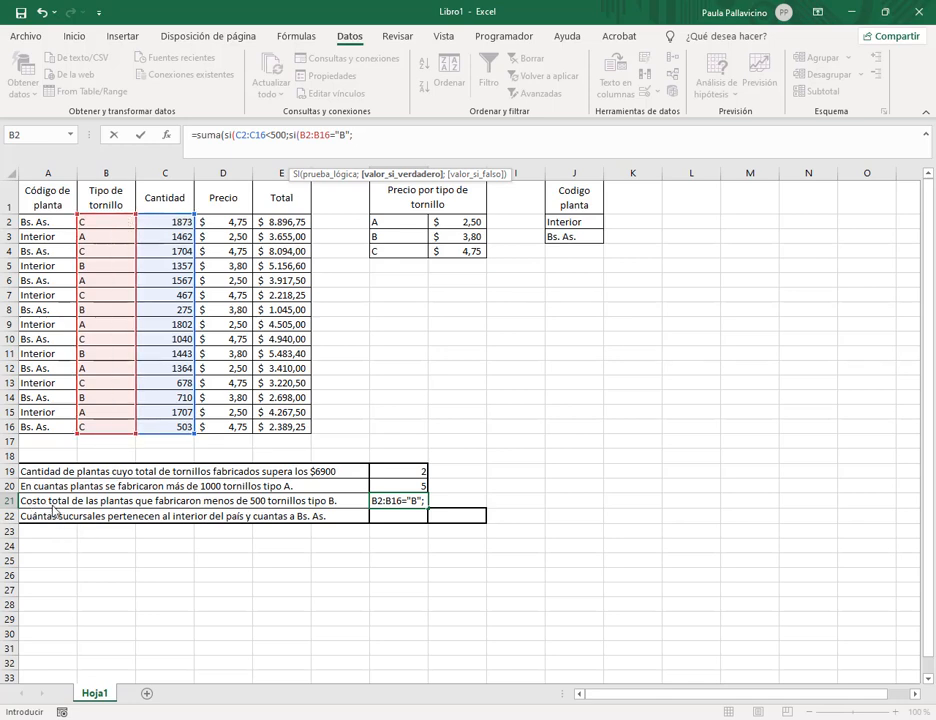
{"action": "left_click_drag", "start_coordinate": [298, 224], "coordinate": [302, 430]}
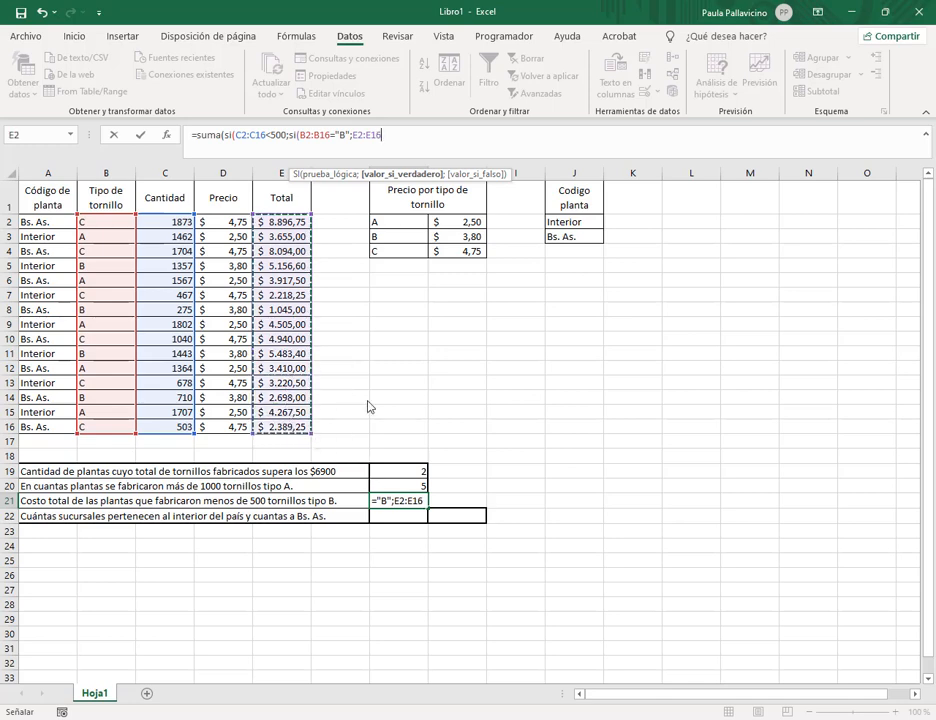
{"action": "left_click", "coordinate": [248, 133]}
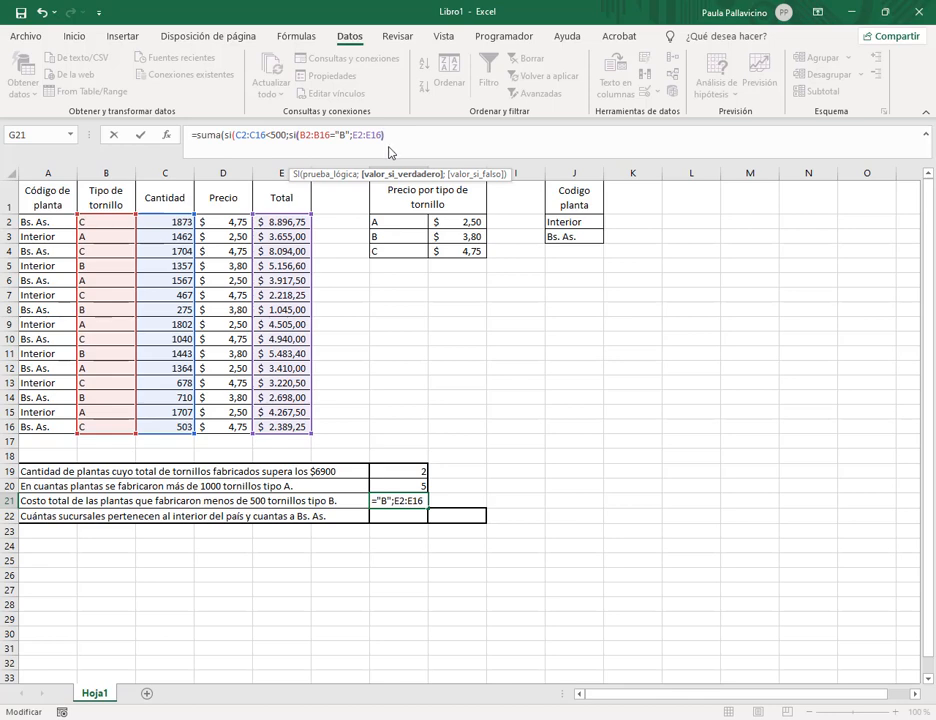
{"action": "type", "text": ")))"}
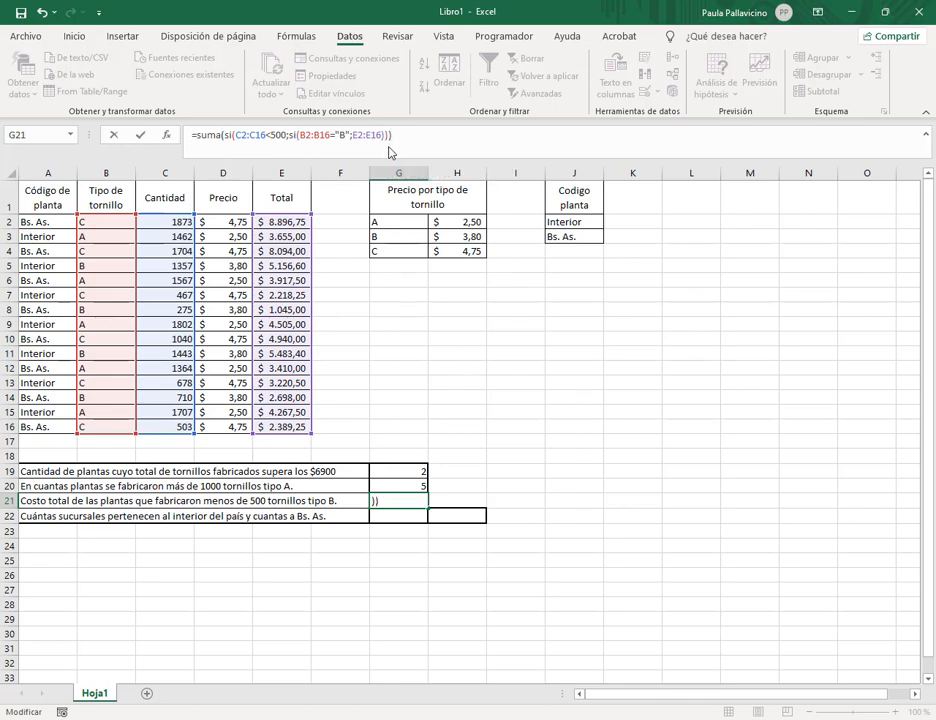
{"action": "key", "text": "Return"}
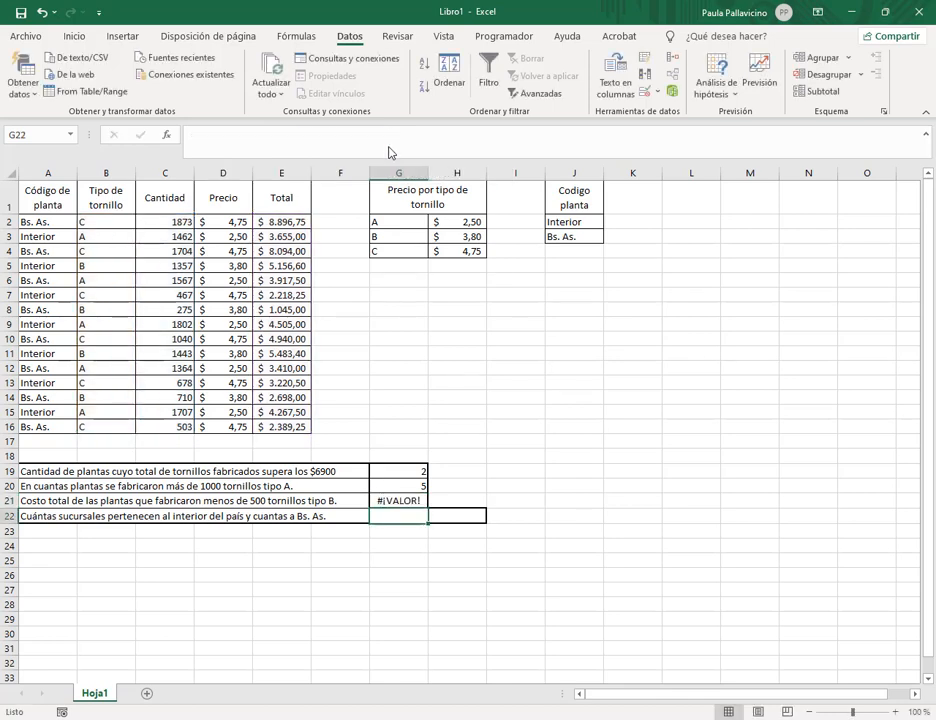
- Re-enter G21's SUMA and SI formula as an array formula
{"action": "key", "text": "Up"}
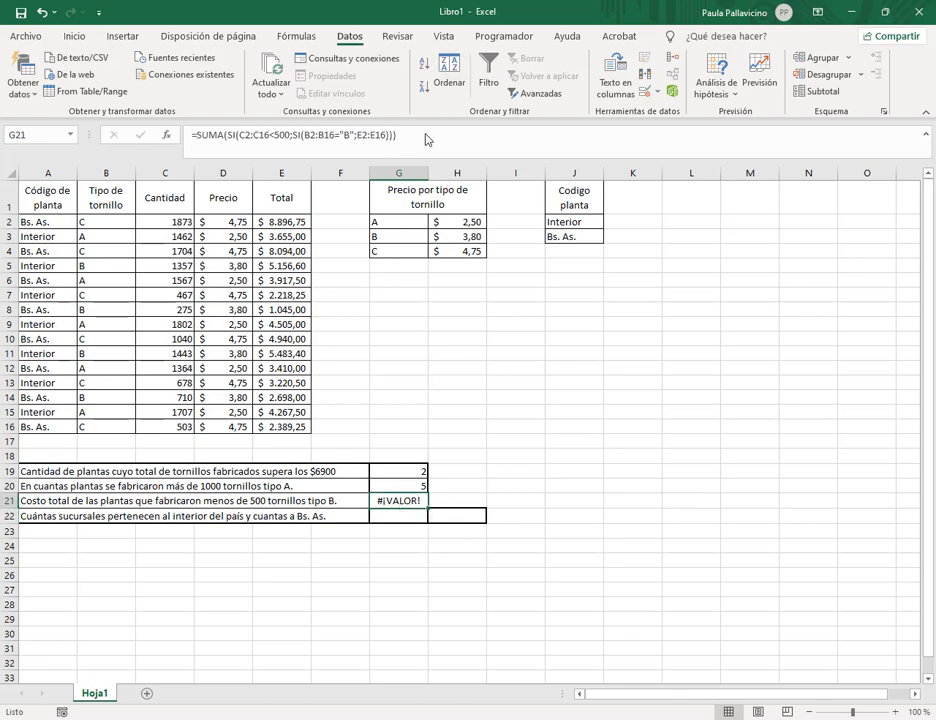
{"action": "left_click", "coordinate": [427, 139]}
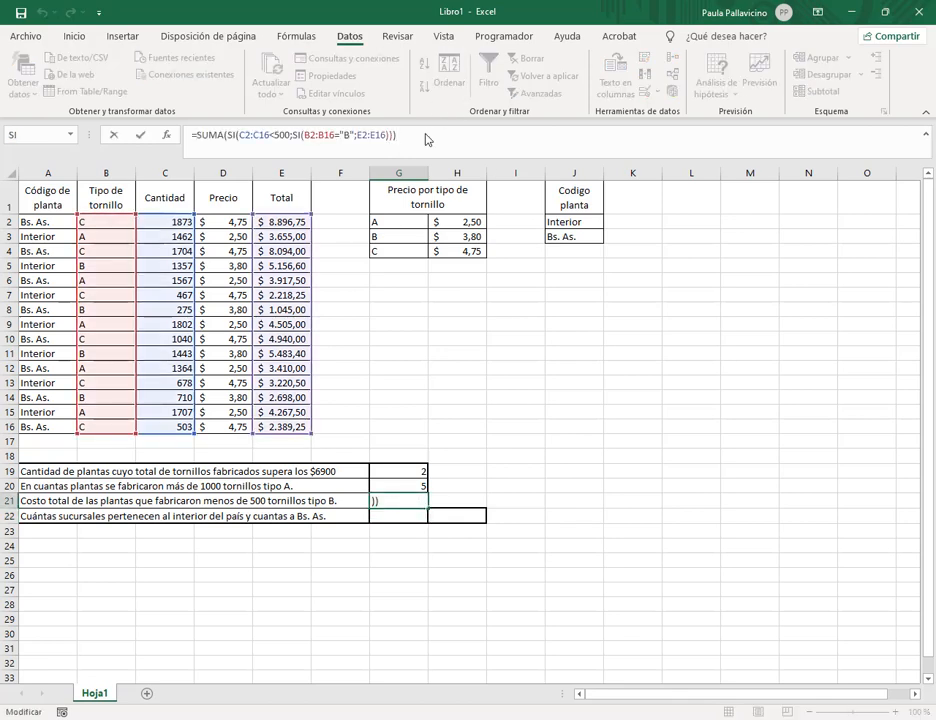
{"action": "key", "text": "ctrl+shift+Return"}
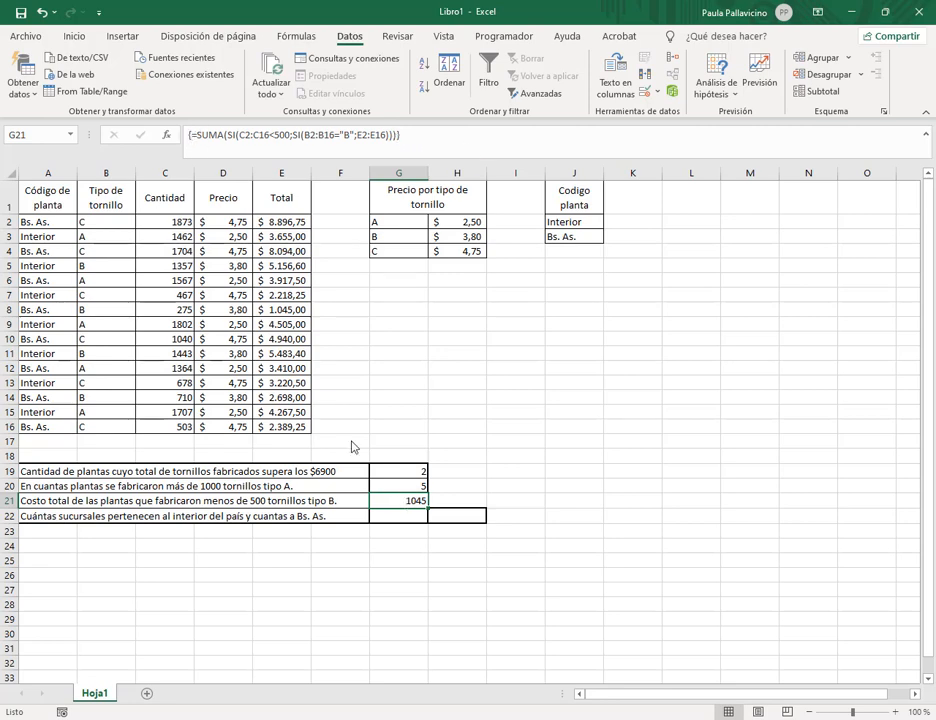
- Filter the Cantidad column to values less than 500 and check the type B row against G21
{"action": "left_click", "coordinate": [118, 223]}
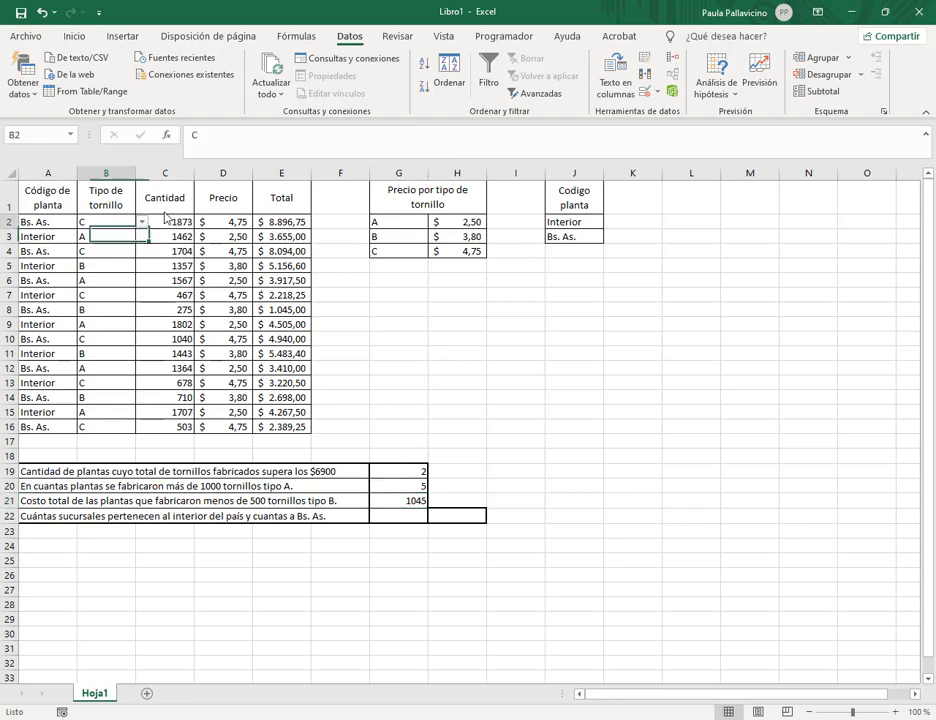
{"action": "left_click", "coordinate": [488, 80]}
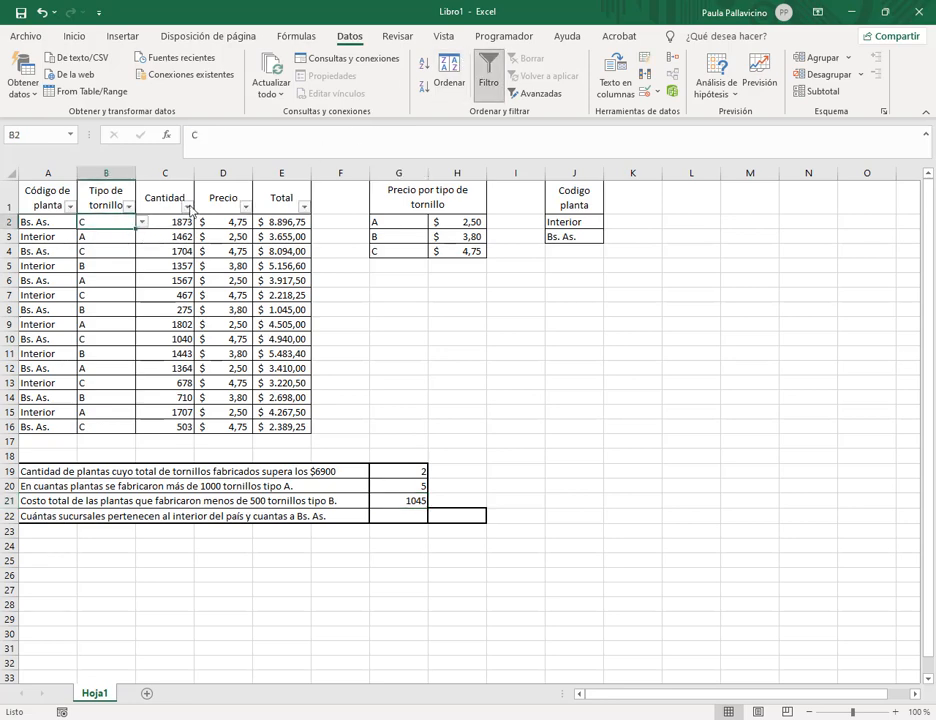
{"action": "left_click", "coordinate": [187, 206]}
{"action": "mouse_move", "coordinate": [150, 341]}
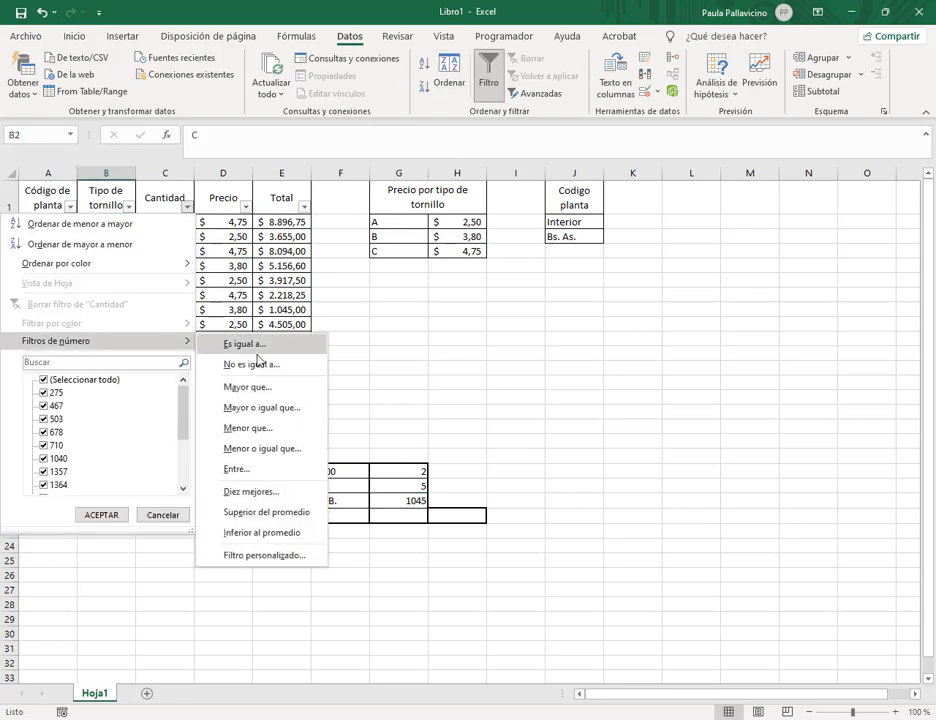
{"action": "left_click", "coordinate": [258, 430]}
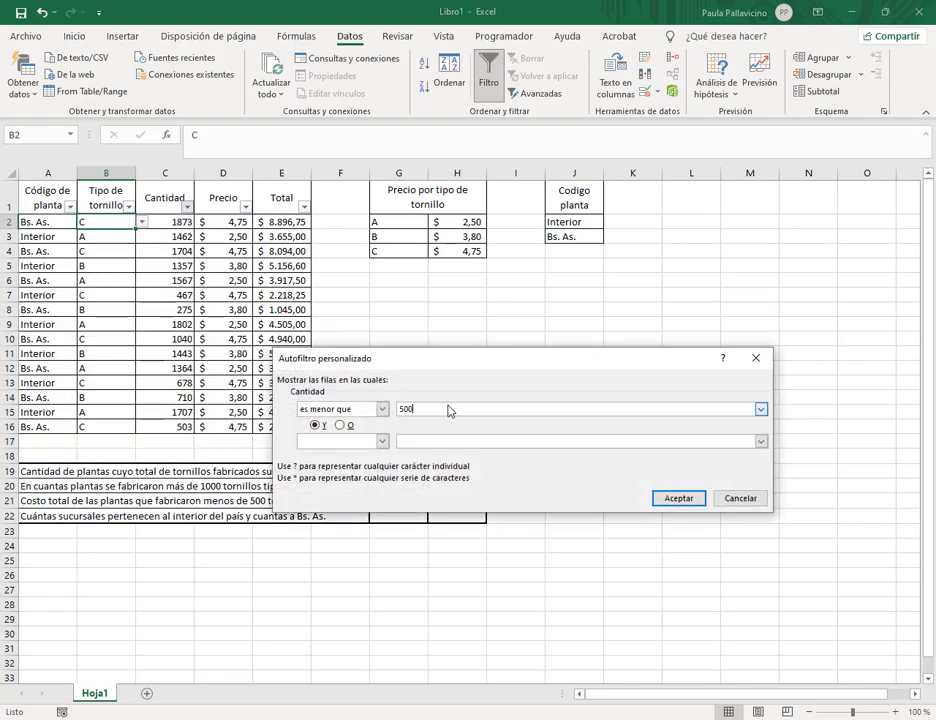
{"action": "key", "text": "Return"}
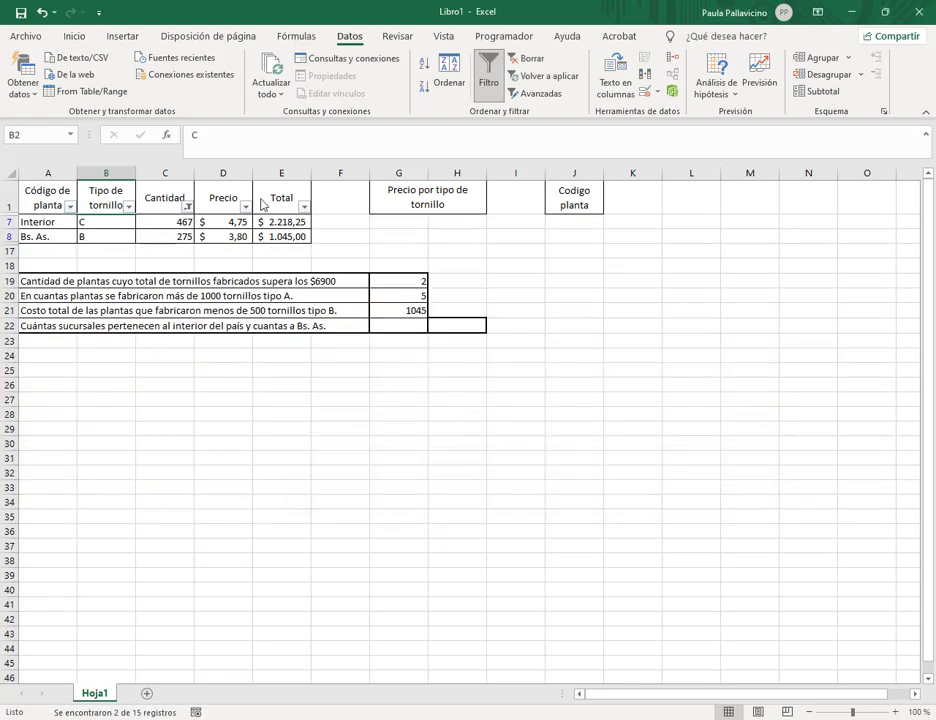
{"action": "left_click_drag", "start_coordinate": [110, 242], "coordinate": [280, 240]}
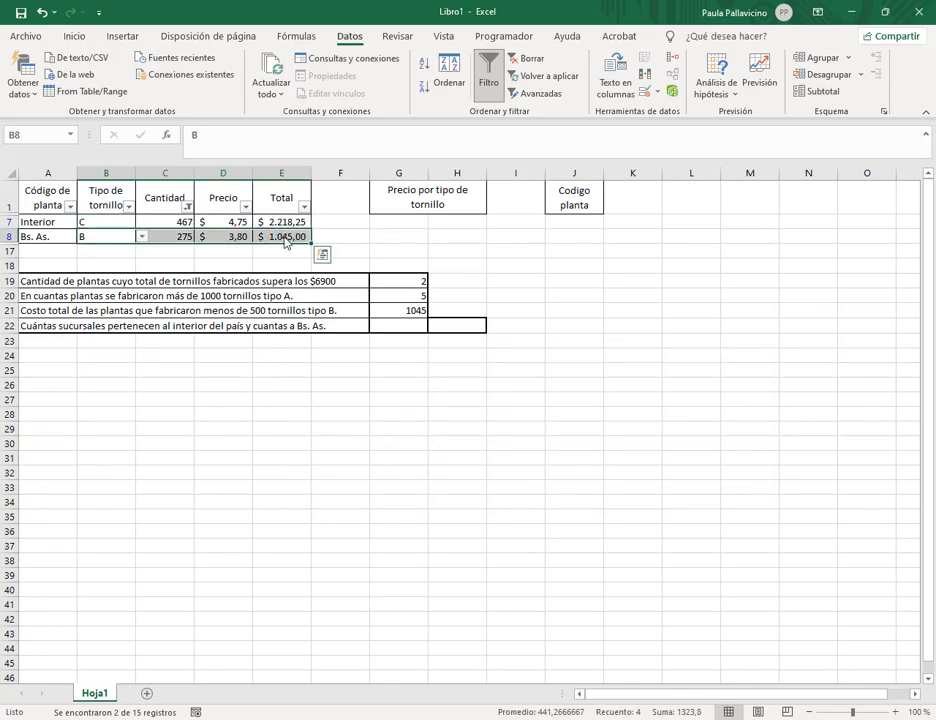
- Test G21 by changing the screw type in B7 to B and summing E7:E8, then undo the change and remove the filter
{"action": "left_click", "coordinate": [108, 222]}
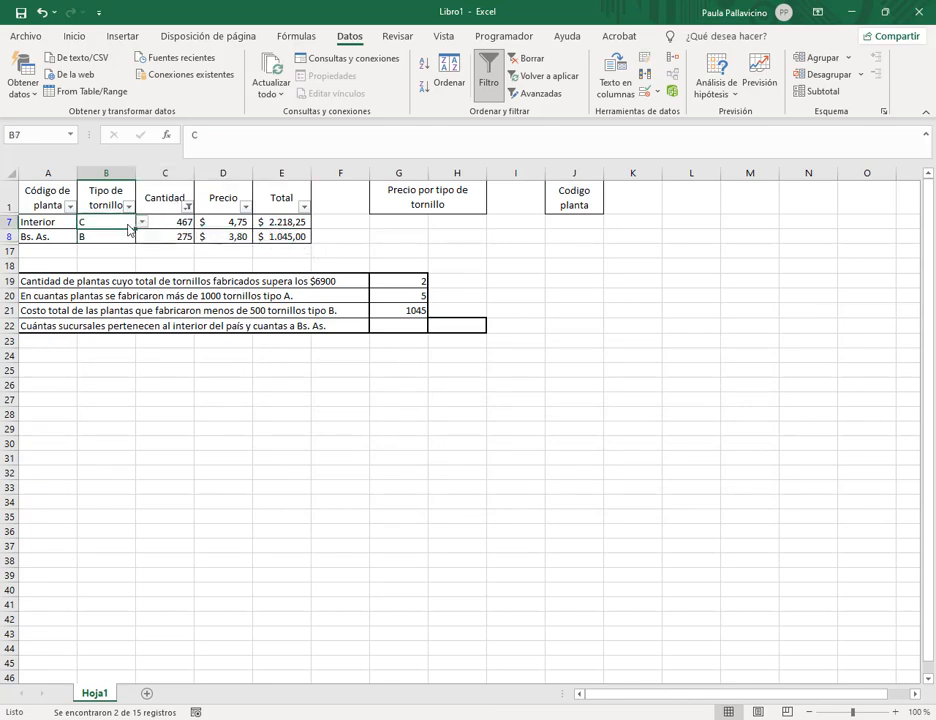
{"action": "left_click", "coordinate": [142, 221]}
{"action": "left_click", "coordinate": [108, 243]}
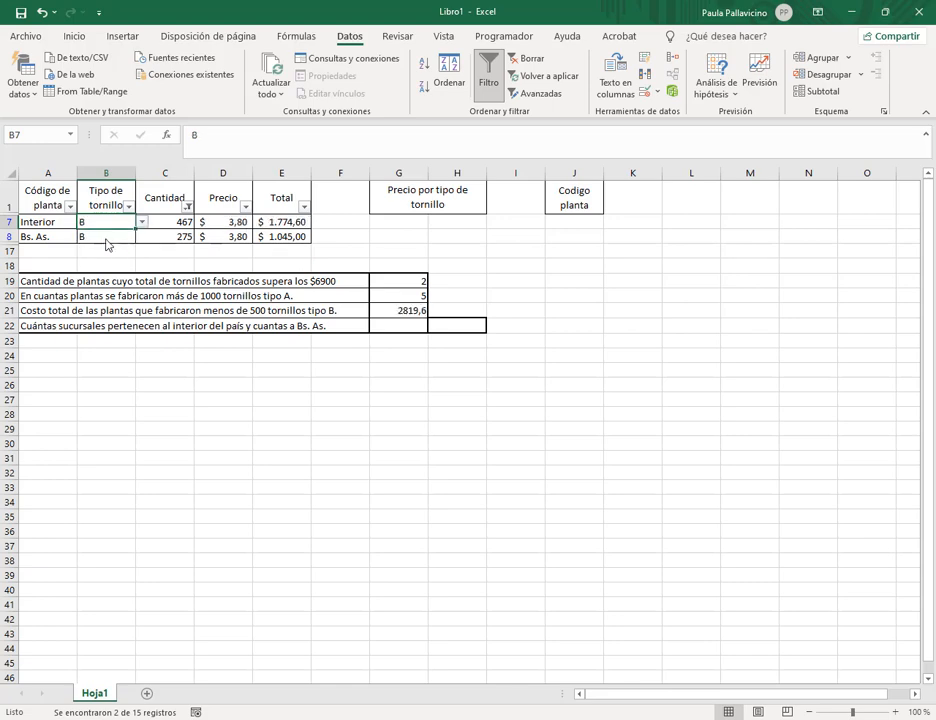
{"action": "key", "text": "Right"}
{"action": "key", "text": "Right"}
{"action": "key", "text": "Right"}
{"action": "left_click", "coordinate": [273, 240], "text": "shift"}
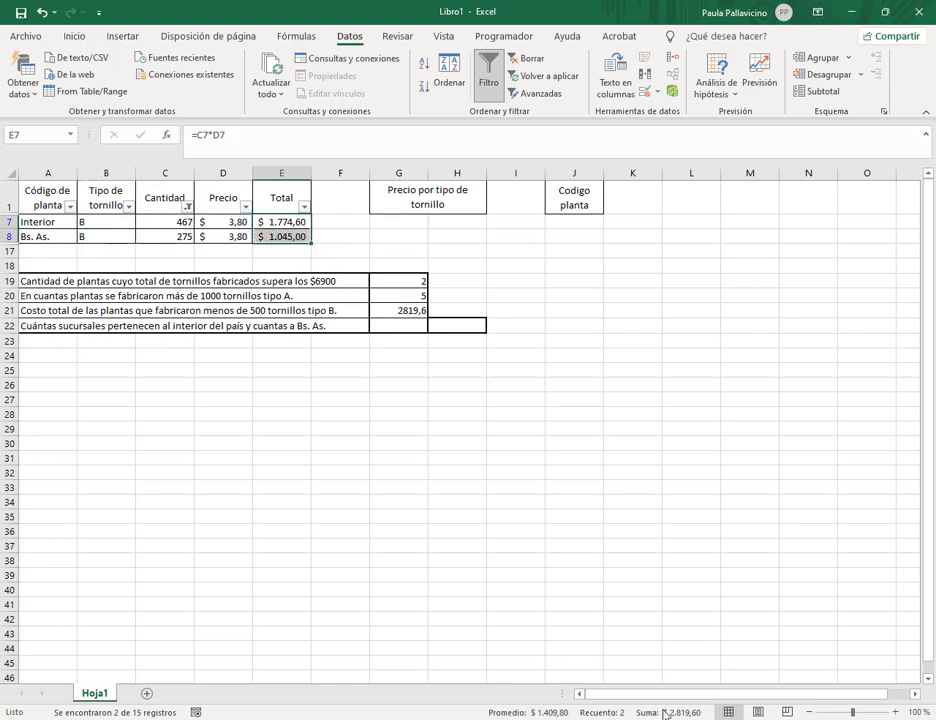
{"action": "left_click", "coordinate": [41, 12]}
{"action": "left_click", "coordinate": [488, 82]}
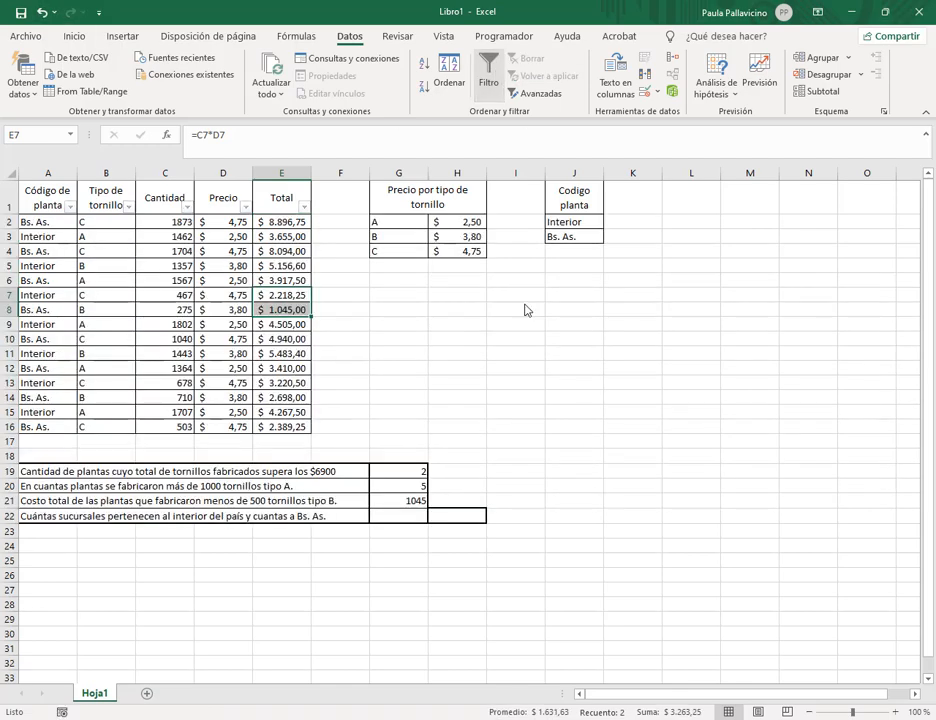
{"action": "left_click", "coordinate": [612, 502]}
- Start a CONTAR.SI formula in G22 using the plant codes in A2:A16 as its range
{"action": "left_click", "coordinate": [399, 516]}
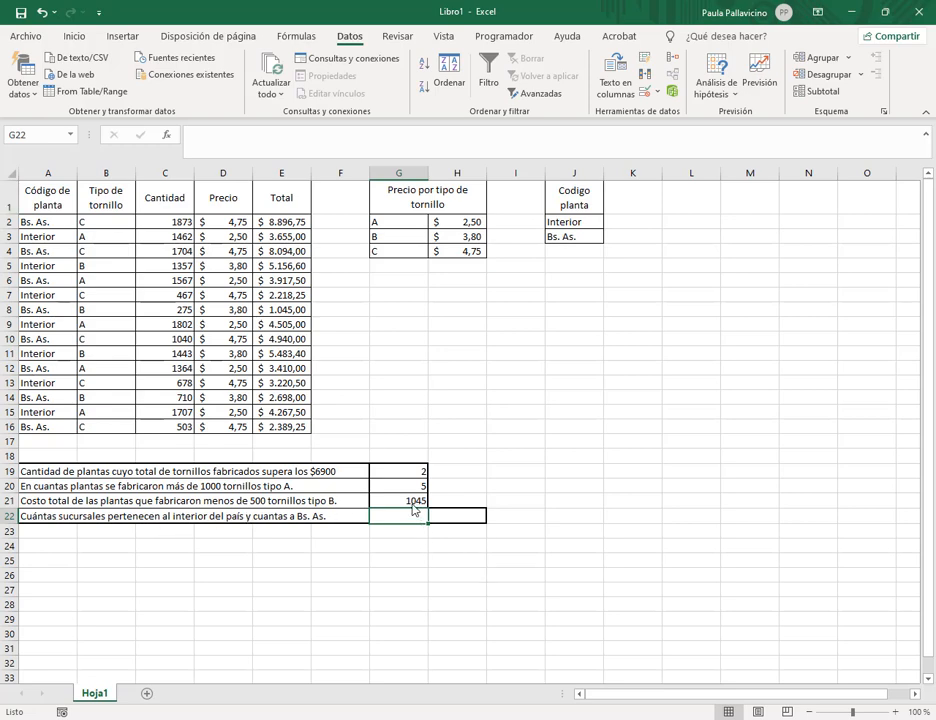
{"action": "type", "text": "=contar.si"}
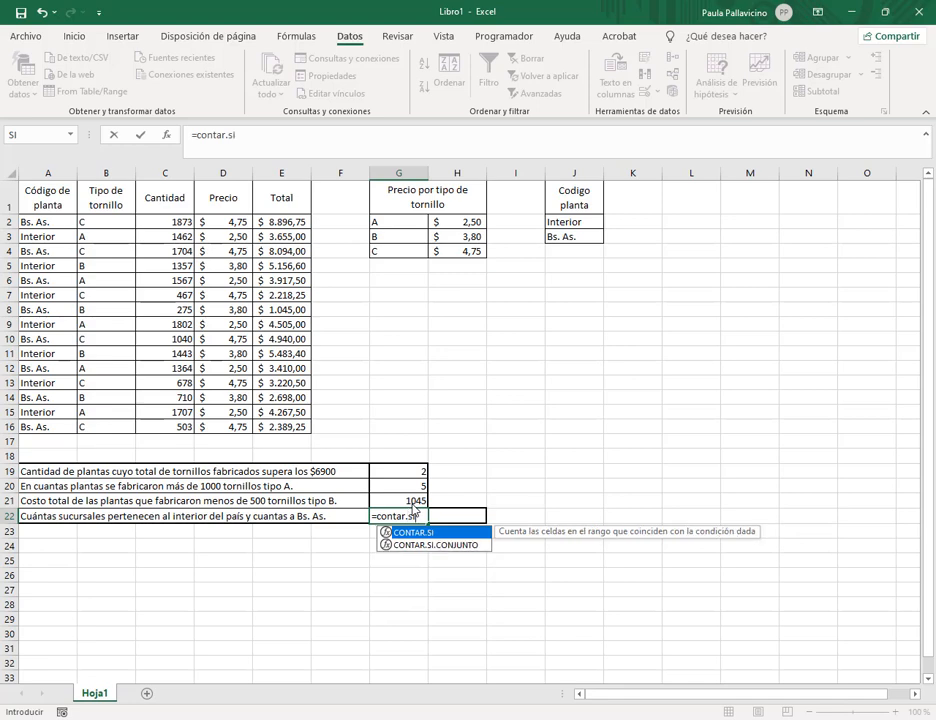
{"action": "type", "text": "("}
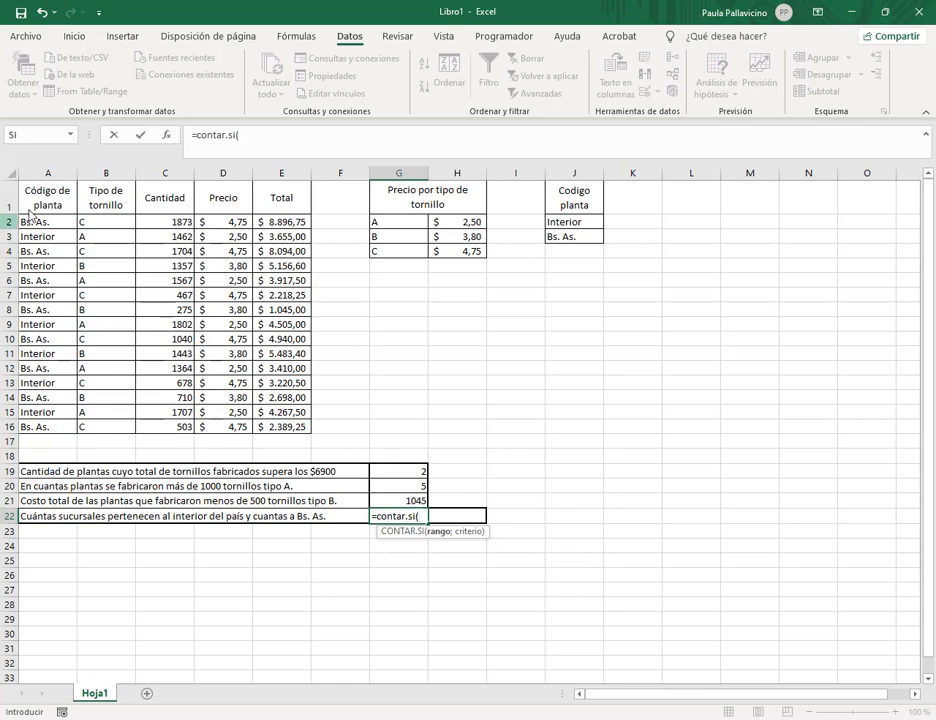
{"action": "left_click_drag", "start_coordinate": [60, 227], "coordinate": [60, 435]}
{"action": "type", "text": ";"}
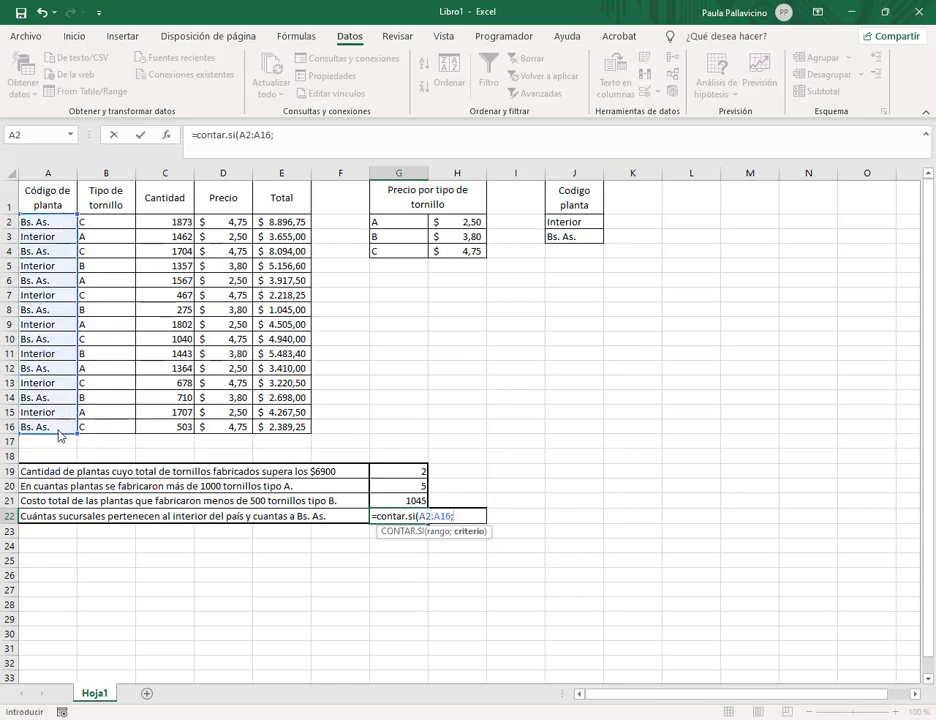
{"action": "left_click", "coordinate": [566, 222]}
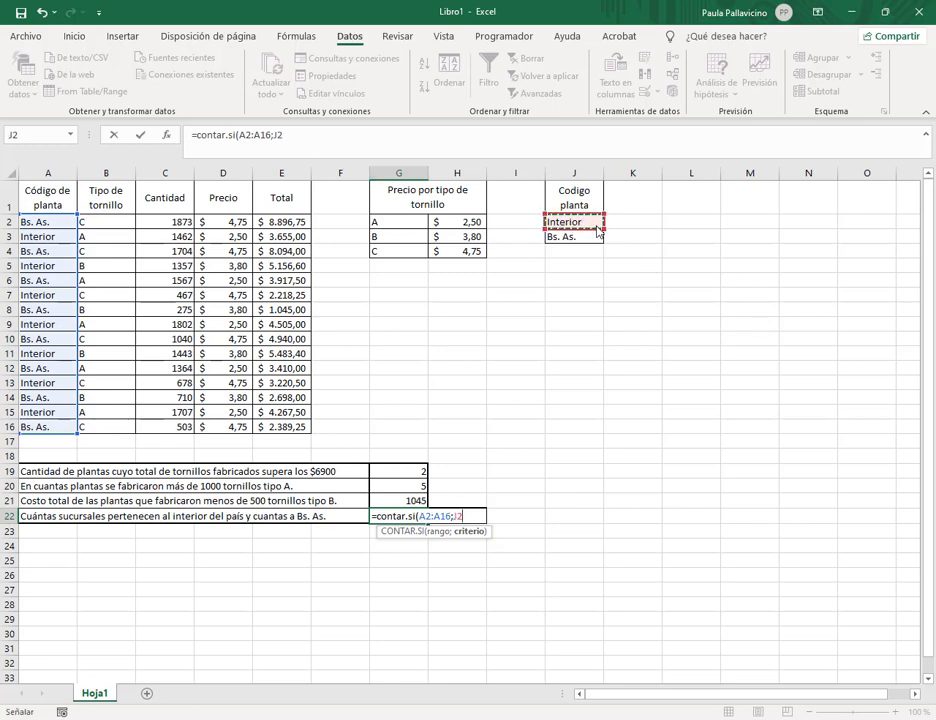
{"action": "key", "text": "BackSpace"}
{"action": "key", "text": "BackSpace"}
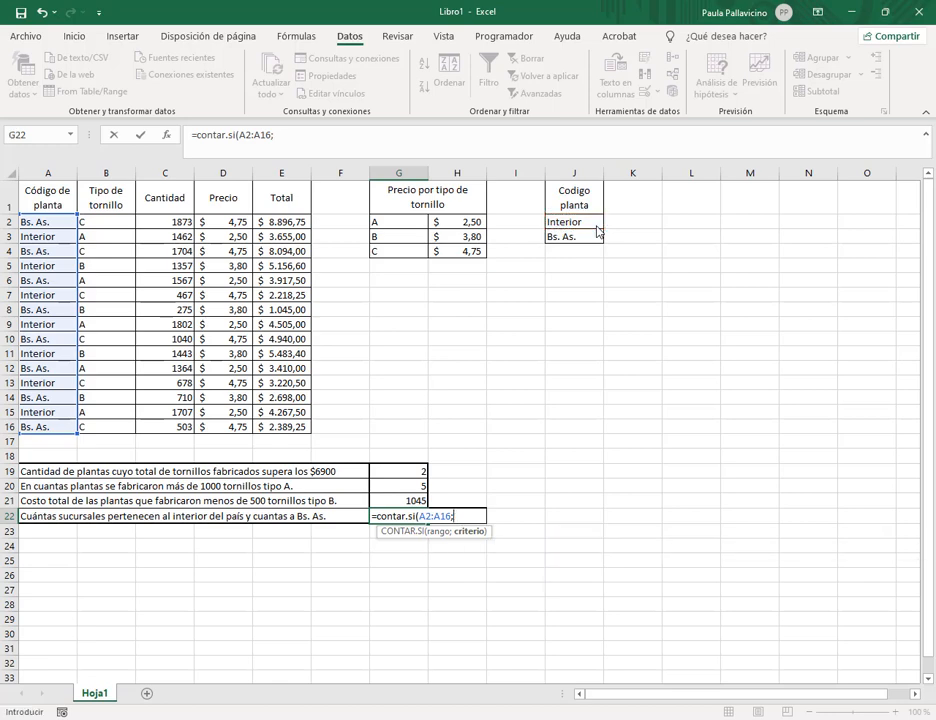
- Complete G22's CONTAR.SI formula with the criterion "Interior" and select H22 for the Bs. As. count
{"action": "type", "text": "\"Interior\")"}
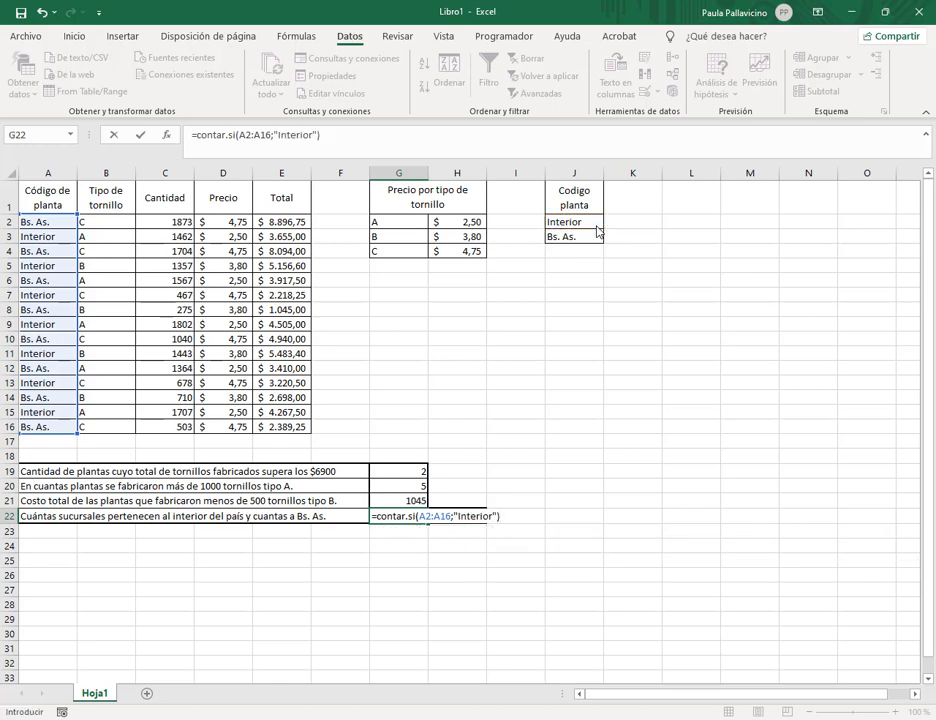
{"action": "key", "text": "Return"}
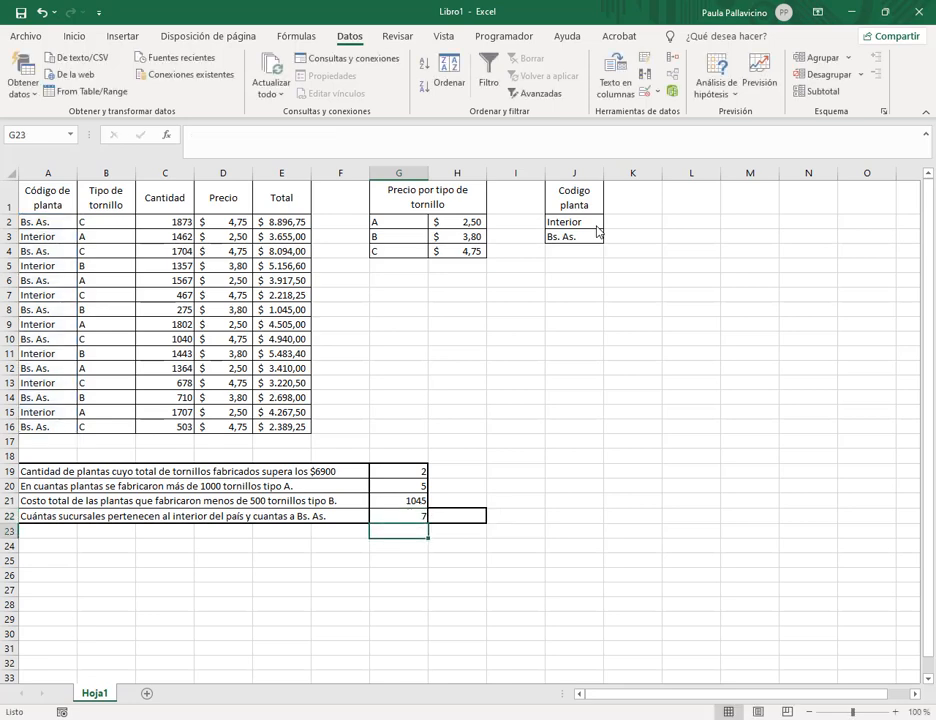
{"action": "left_click", "coordinate": [464, 517]}
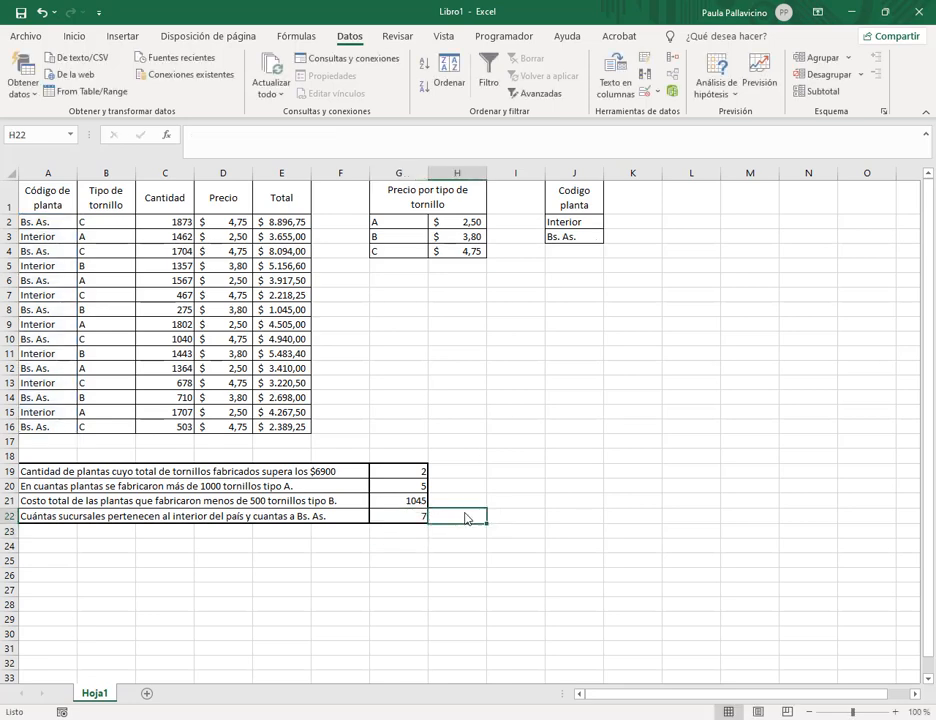
- Enter =CONTAR.SI(A2:A16;J3) in H22 to count the plants that belong to Bs. As
{"action": "type", "text": "=conta"}
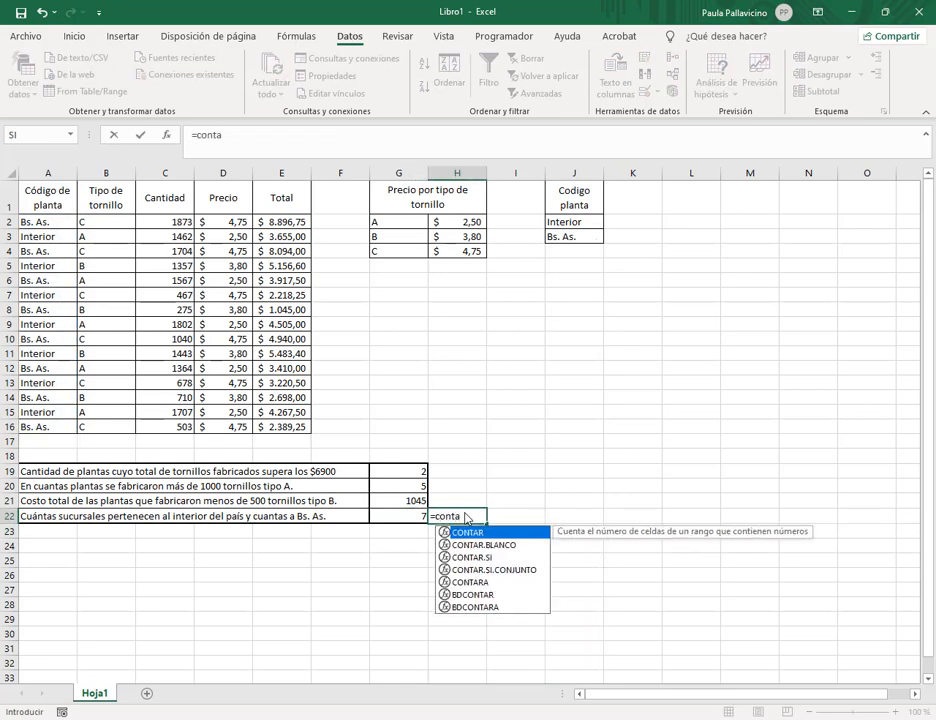
{"action": "key", "text": "Down"}
{"action": "key", "text": "Down"}
{"action": "key", "text": "Tab"}
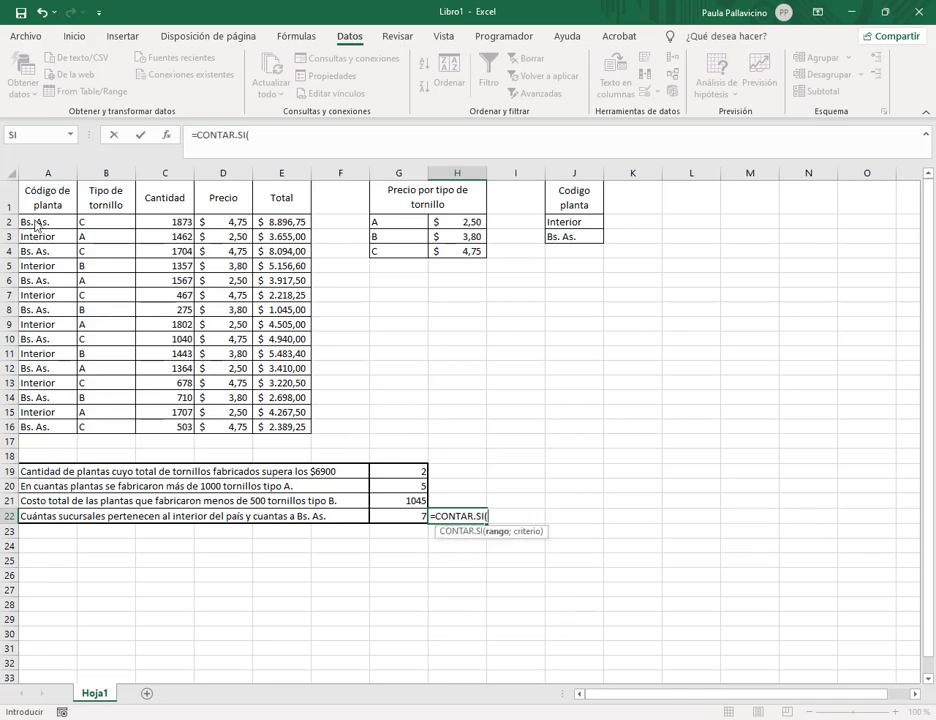
{"action": "left_click_drag", "start_coordinate": [36, 222], "coordinate": [45, 428]}
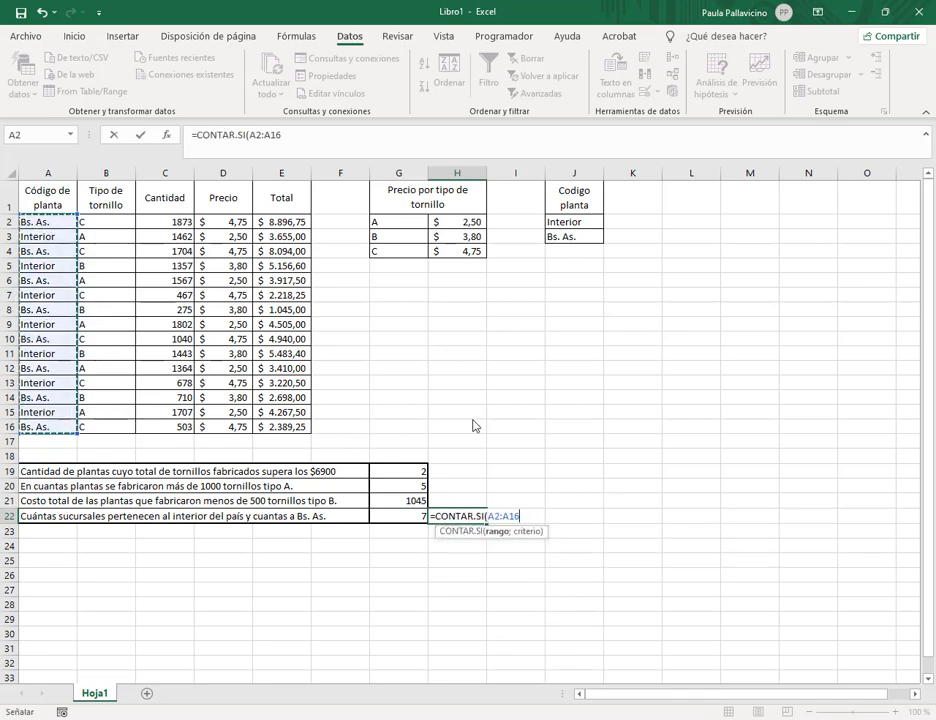
{"action": "type", "text": ";"}
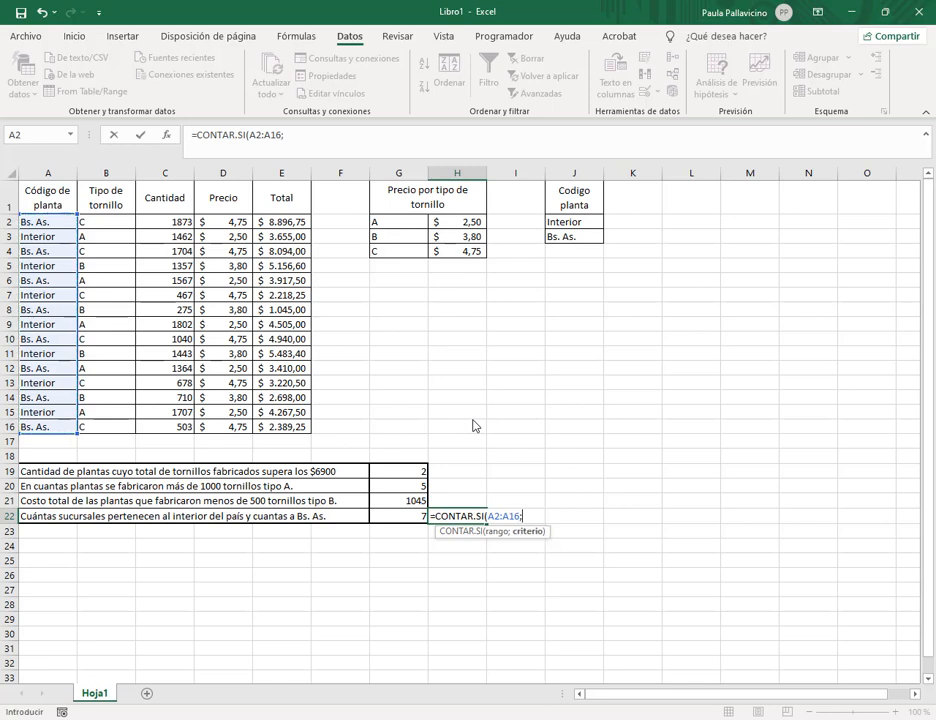
{"action": "left_click", "coordinate": [556, 238]}
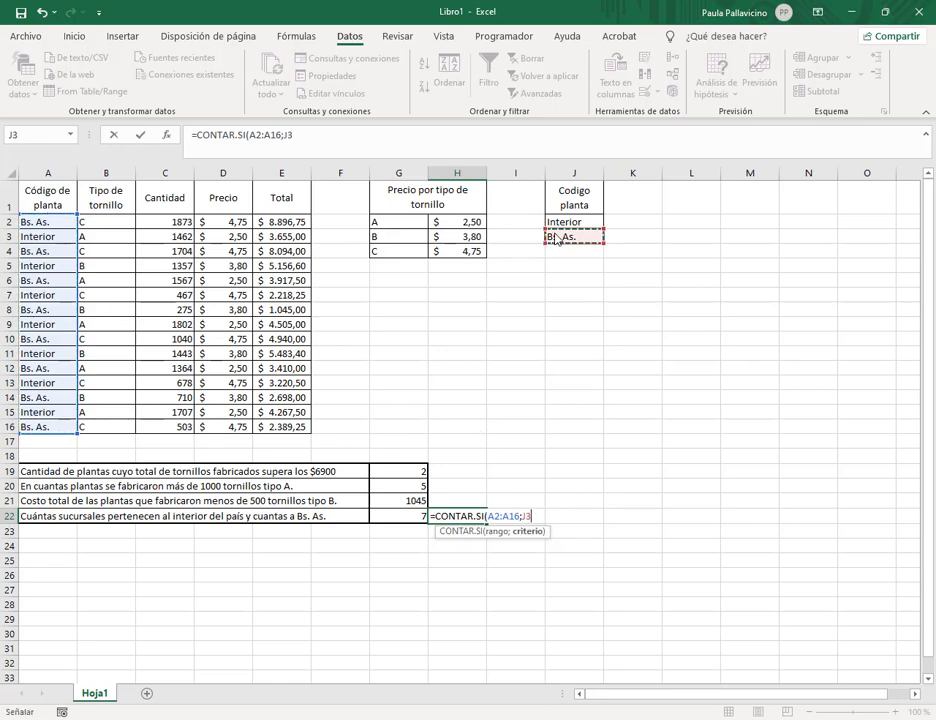
{"action": "key", "text": "Return"}
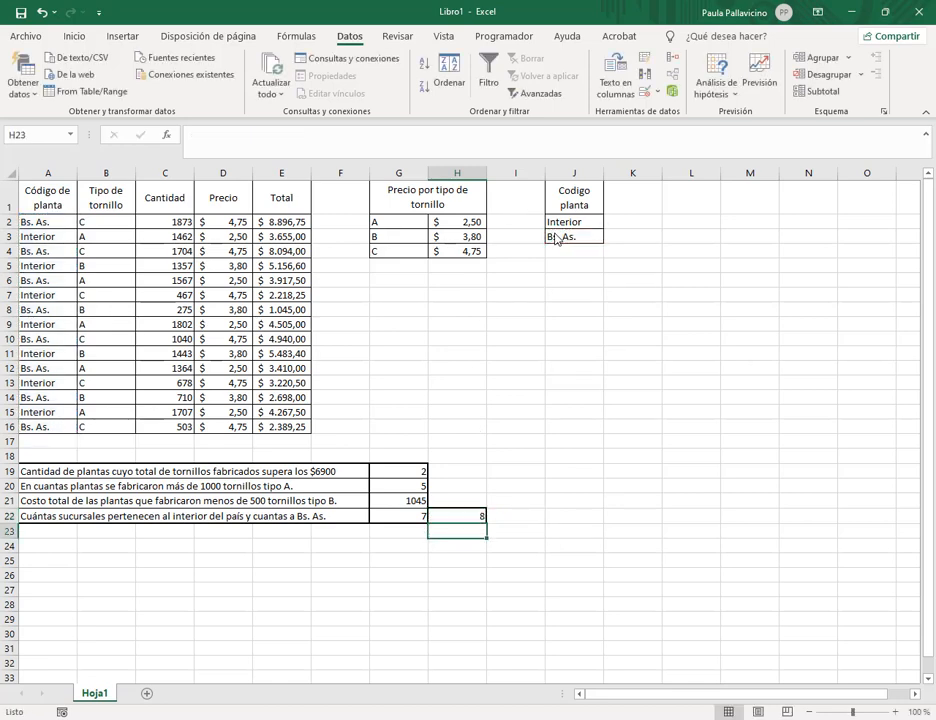
- Change the plant code in A4 to Interior using the cell's validation list
{"action": "left_click", "coordinate": [45, 252]}
{"action": "left_click", "coordinate": [85, 252]}
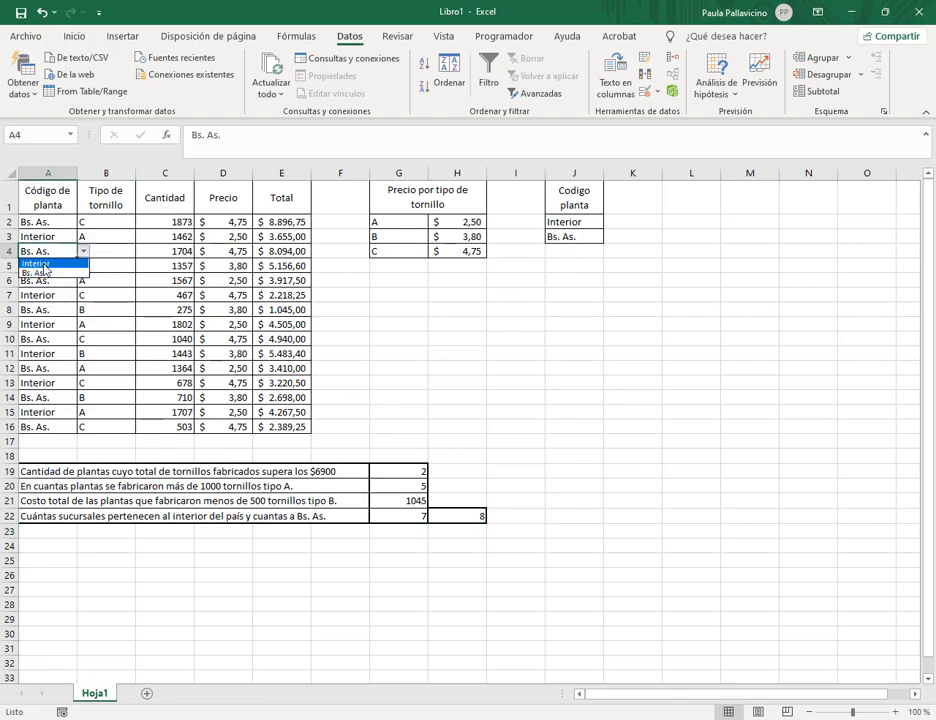
{"action": "left_click", "coordinate": [45, 264]}
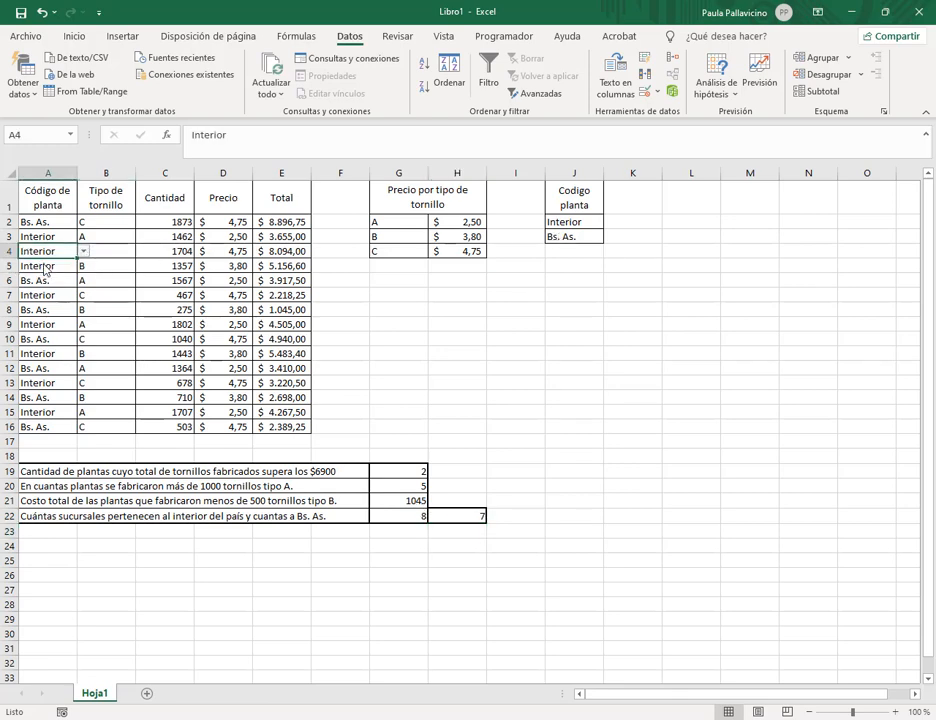
- Compare the formulas that count the Interior and Bs. As. plants in G22 and H22
{"action": "left_click", "coordinate": [413, 517]}
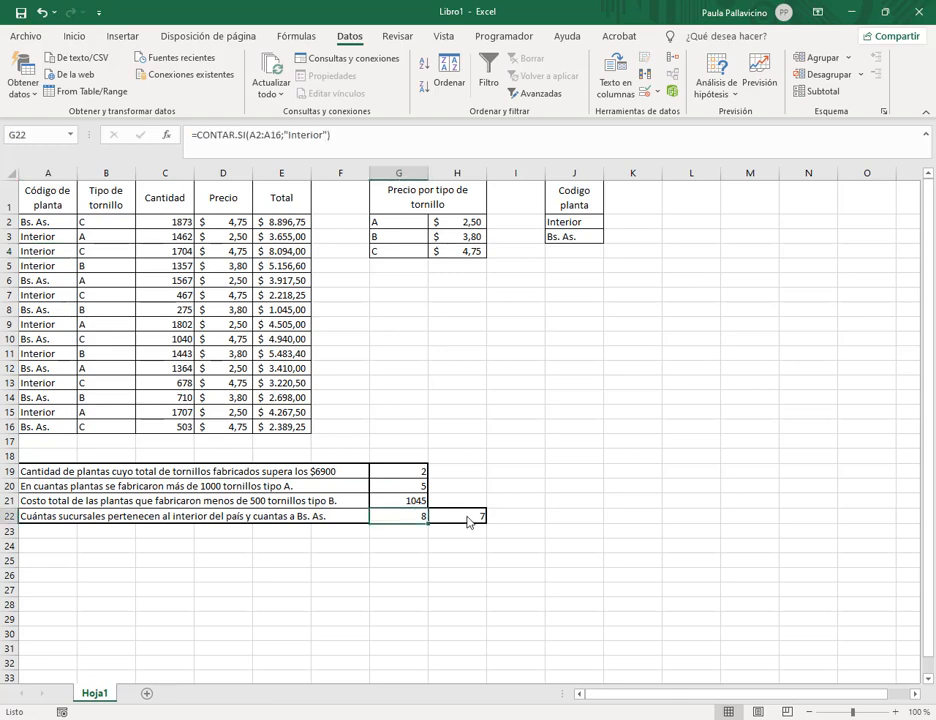
{"action": "left_click", "coordinate": [469, 520]}
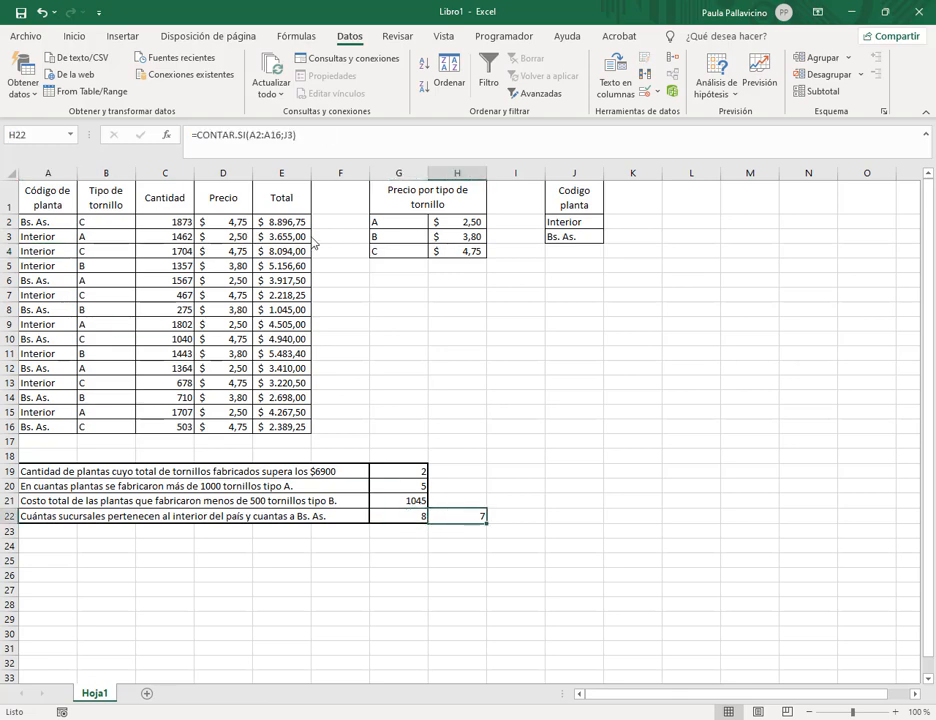
{"action": "left_click", "coordinate": [415, 521]}
{"action": "left_click", "coordinate": [472, 521]}
{"action": "left_click", "coordinate": [458, 340]}
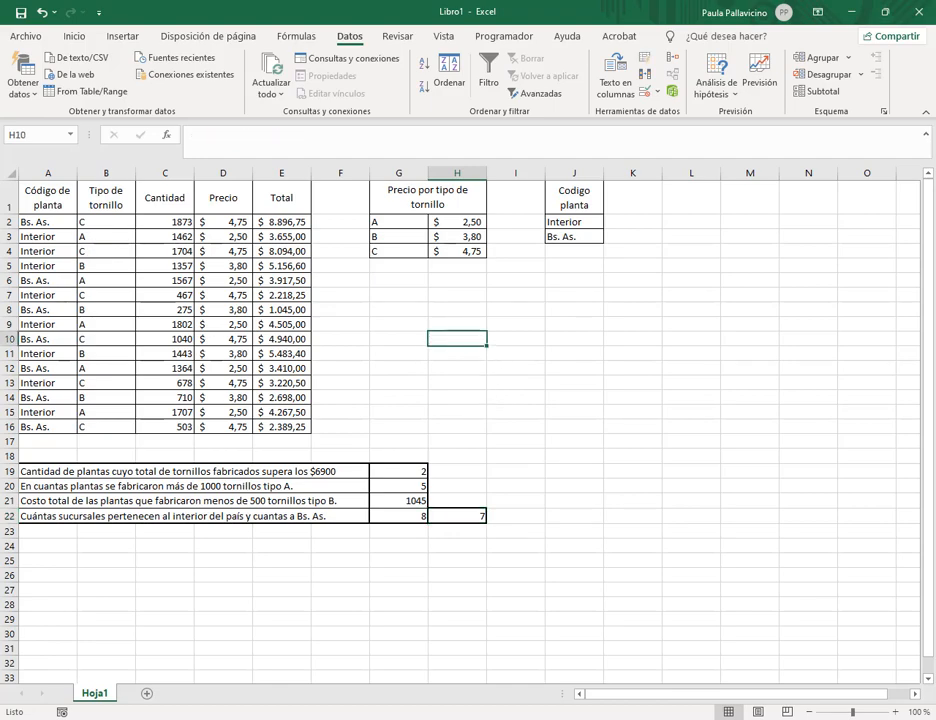
- Switch to the Google Meet call to check its chat messages, and return to the Excel workbook
{"action": "left_click", "coordinate": [96, 462]}
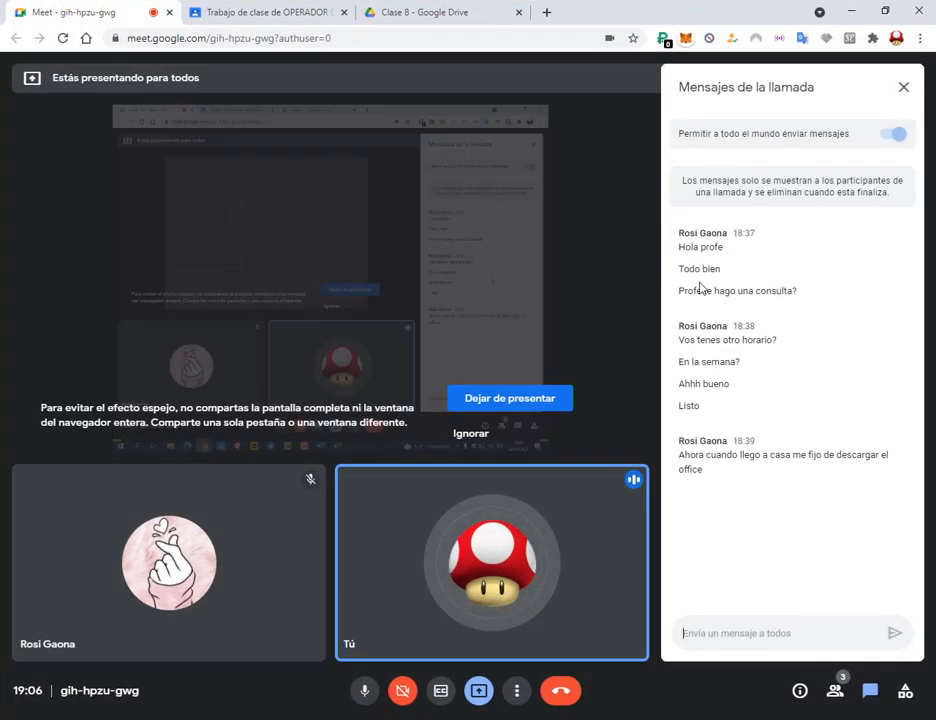
{"action": "left_click", "coordinate": [862, 10]}
{"action": "left_click", "coordinate": [671, 373]}
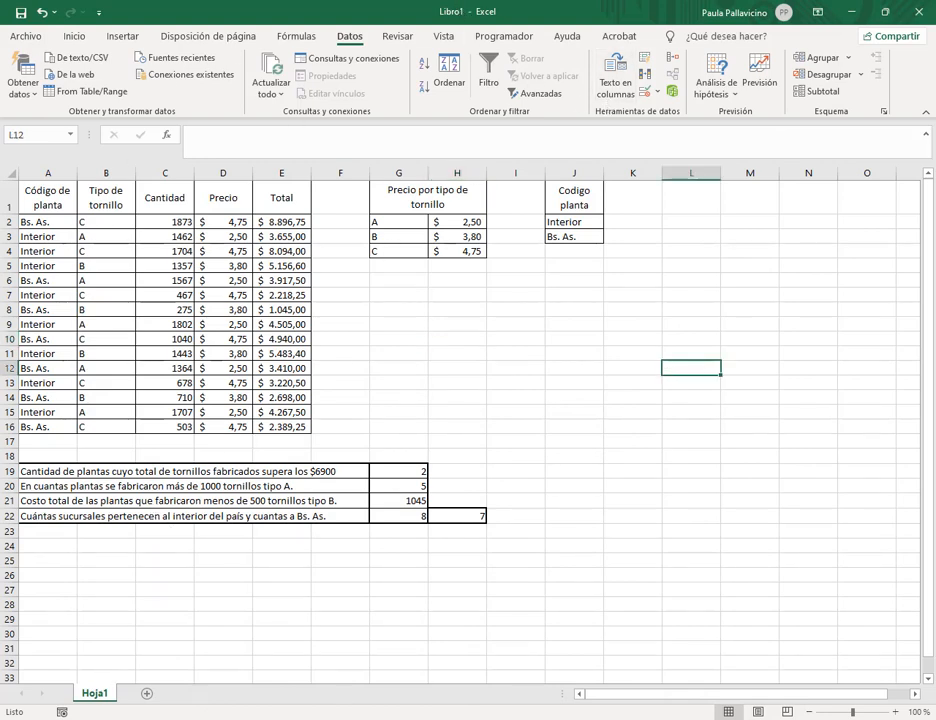
- Switch to Enunciado 1.docx in Word, review the final instruction about statistics and charts, and return to Excel
{"action": "left_click", "coordinate": [440, 718]}
{"action": "left_click", "coordinate": [432, 362]}
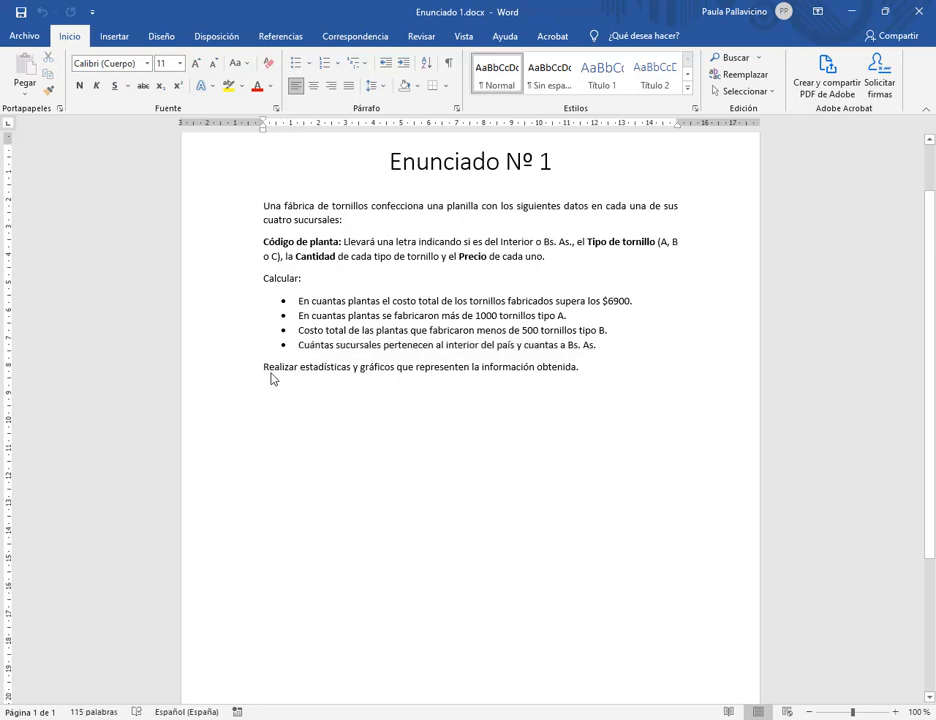
{"action": "left_click_drag", "start_coordinate": [263, 370], "coordinate": [334, 372]}
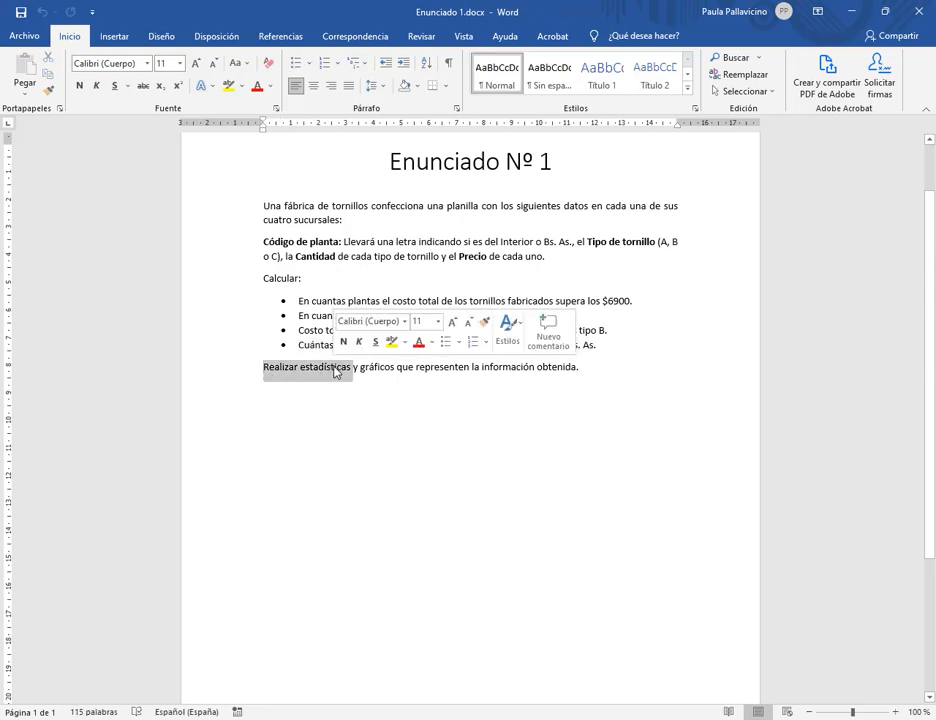
{"action": "left_click", "coordinate": [460, 373]}
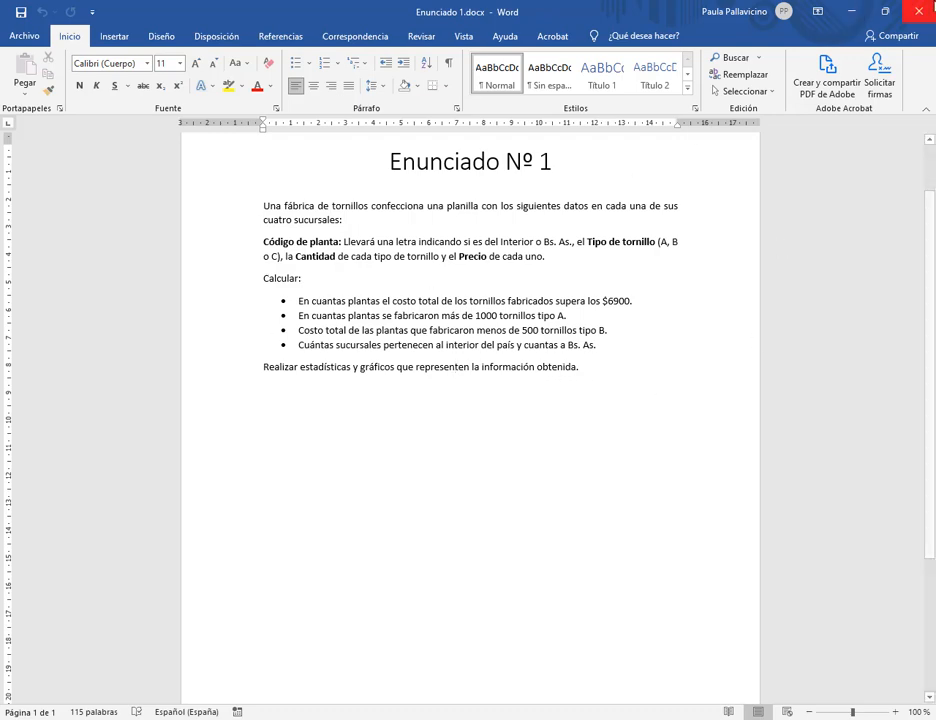
{"action": "left_click", "coordinate": [865, 11]}
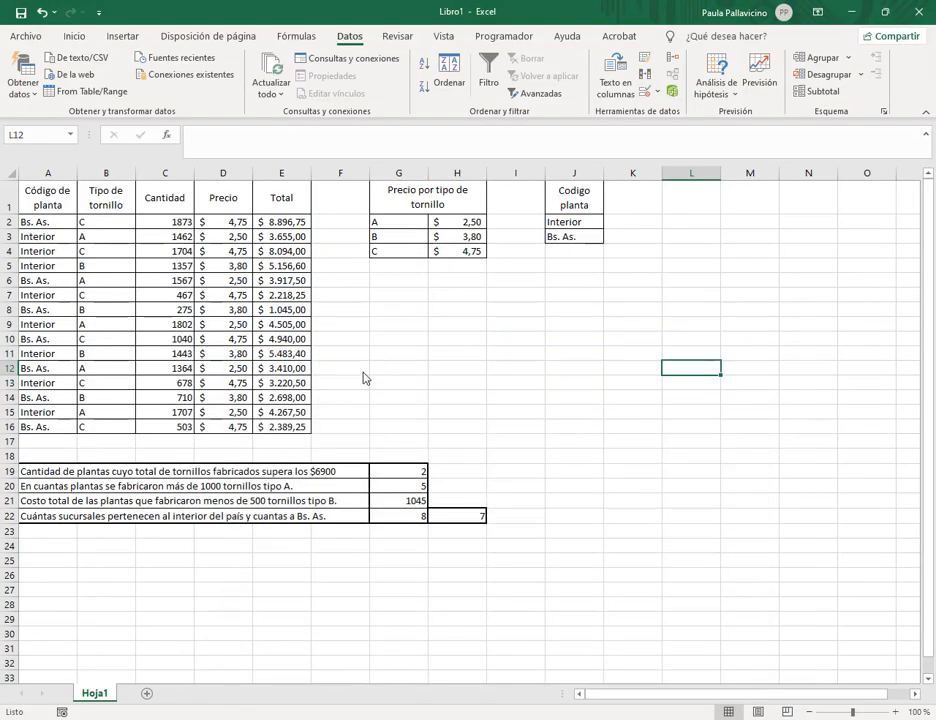
- Add a new worksheet to the workbook and name it Estadísticas
{"action": "left_click", "coordinate": [150, 697]}
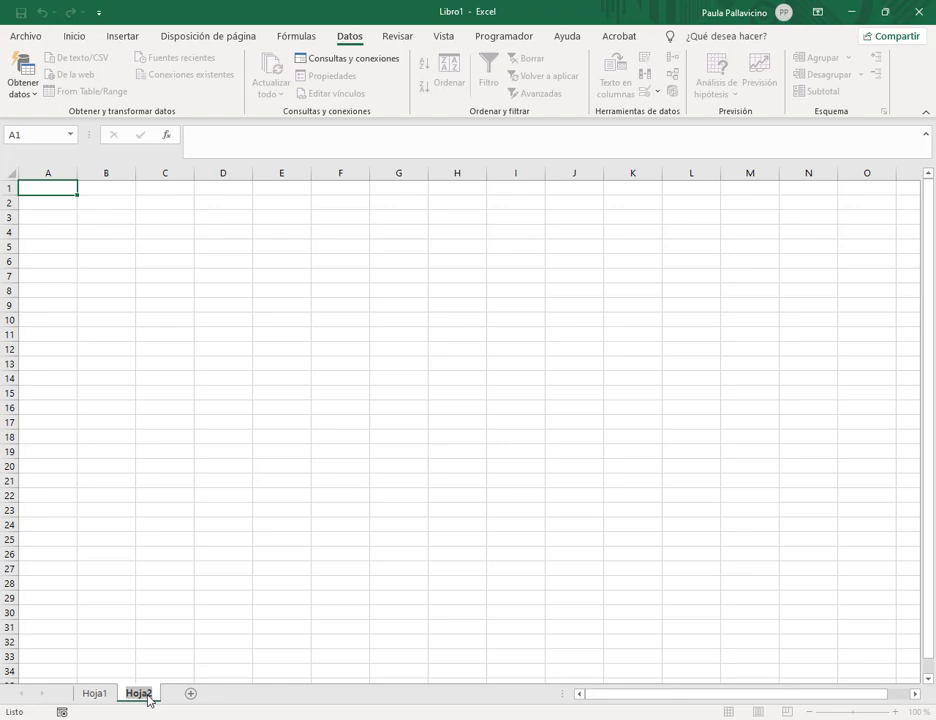
{"action": "type", "text": "Estadística"}
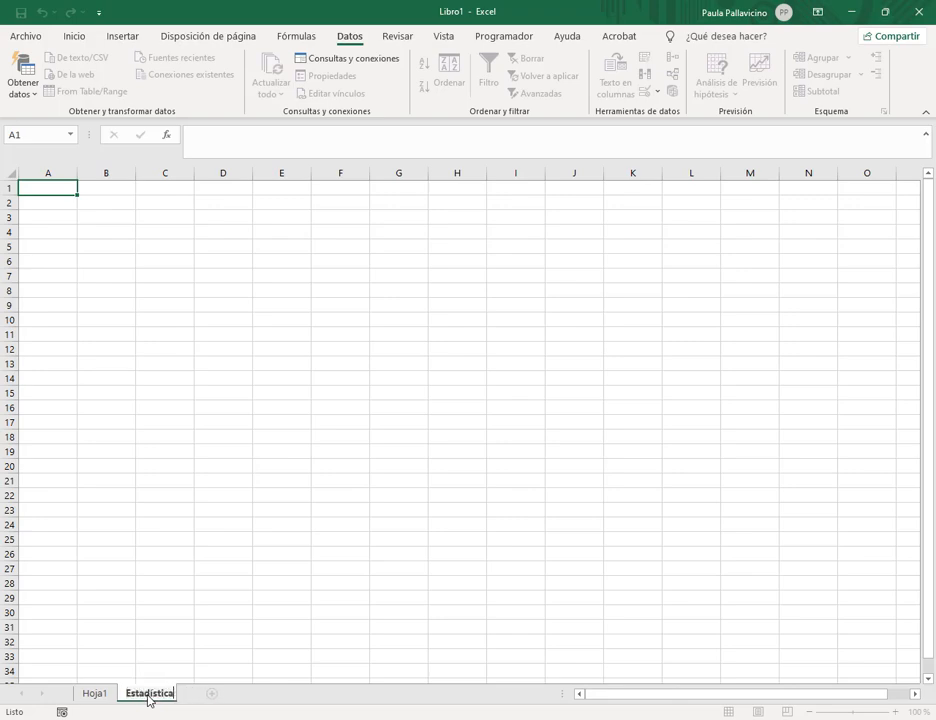
{"action": "type", "text": "s"}
{"action": "key", "text": "Return"}
- Copy the screw types A, B and C from G2:G4 of Hoja1 into B2:B4 of the Estadísticas sheet
{"action": "left_click", "coordinate": [93, 695]}
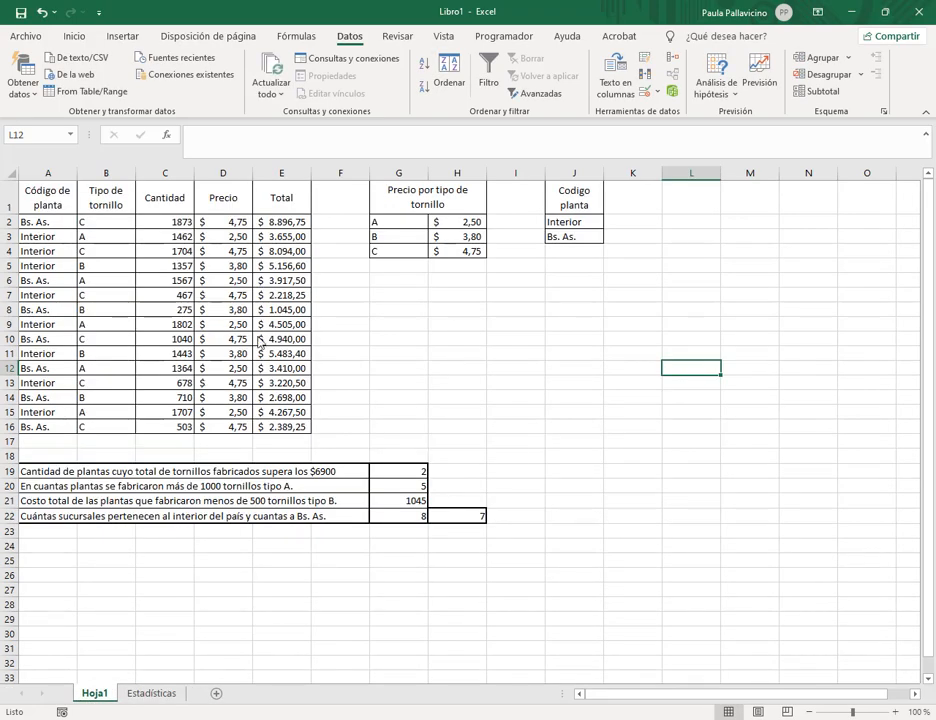
{"action": "left_click", "coordinate": [300, 281]}
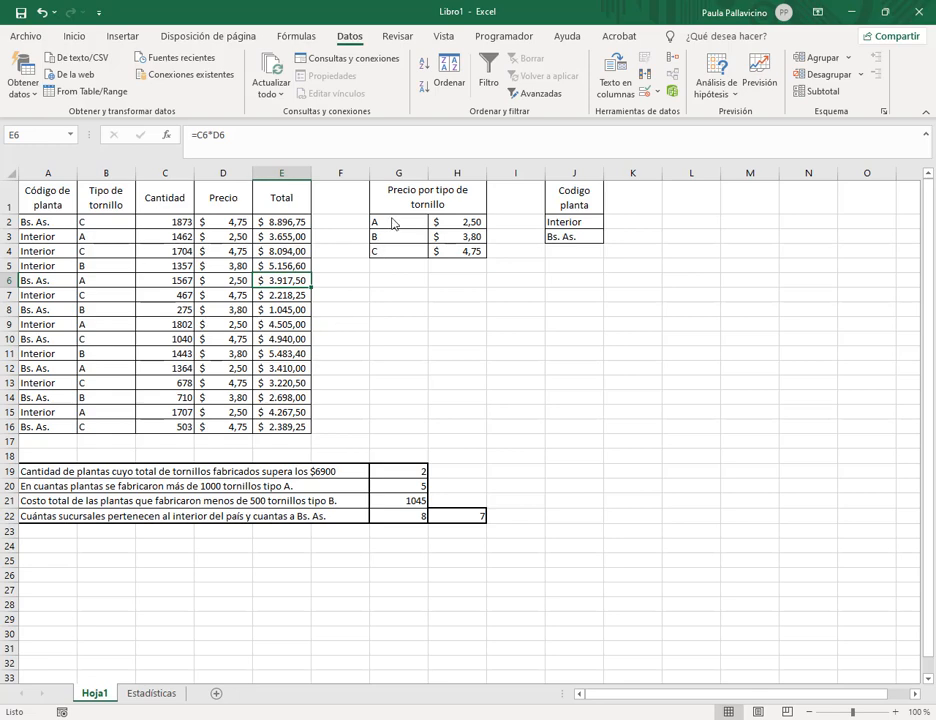
{"action": "left_click_drag", "start_coordinate": [389, 223], "coordinate": [393, 253]}
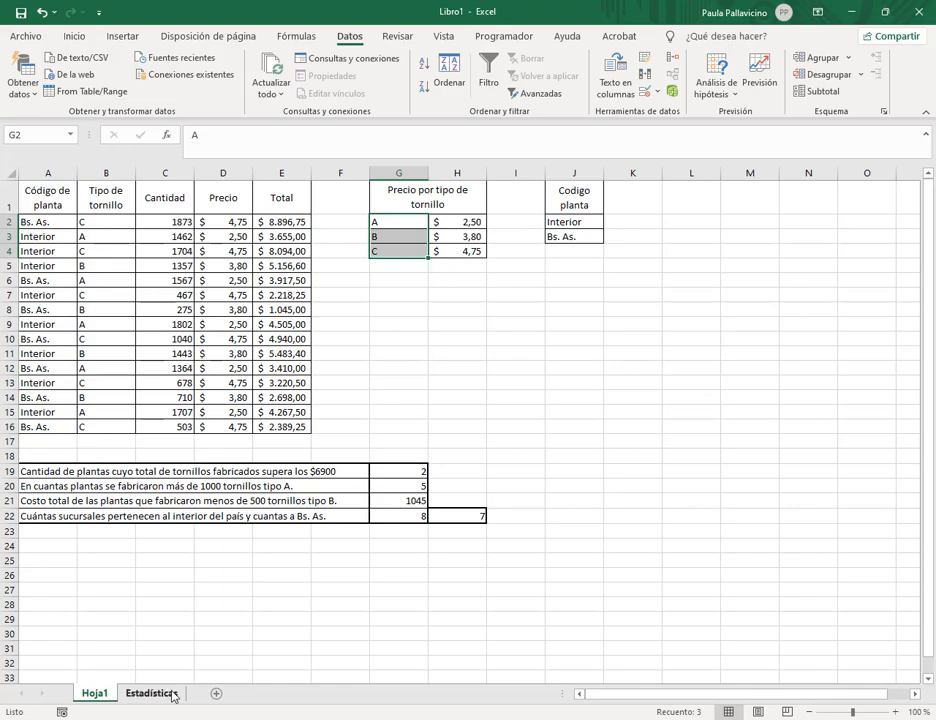
{"action": "key", "text": "ctrl+c"}
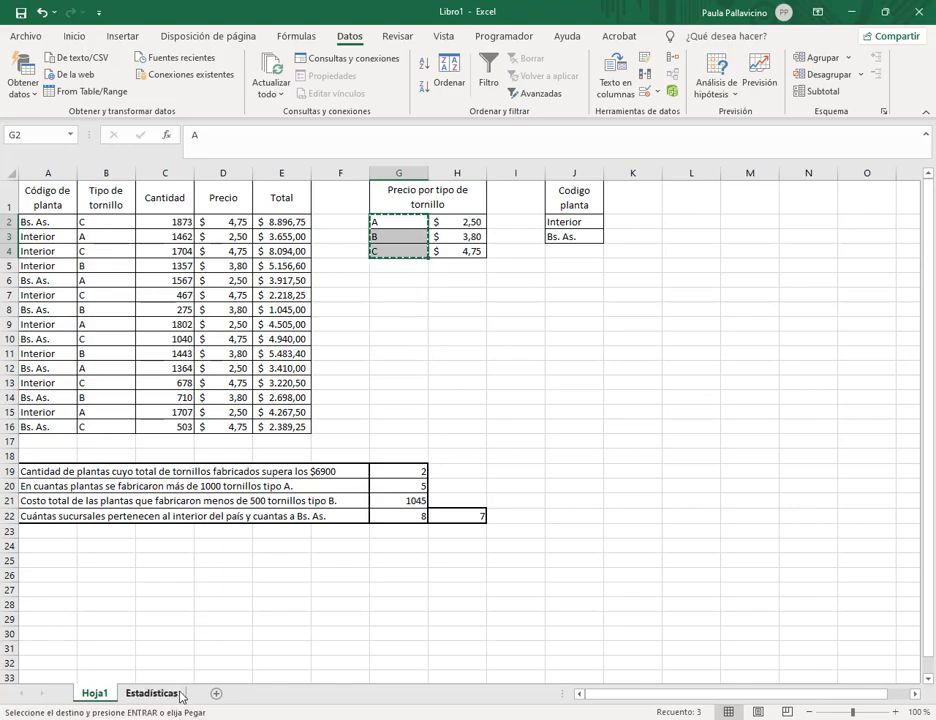
{"action": "left_click", "coordinate": [181, 697]}
{"action": "left_click", "coordinate": [100, 204]}
{"action": "key", "text": "ctrl+v"}
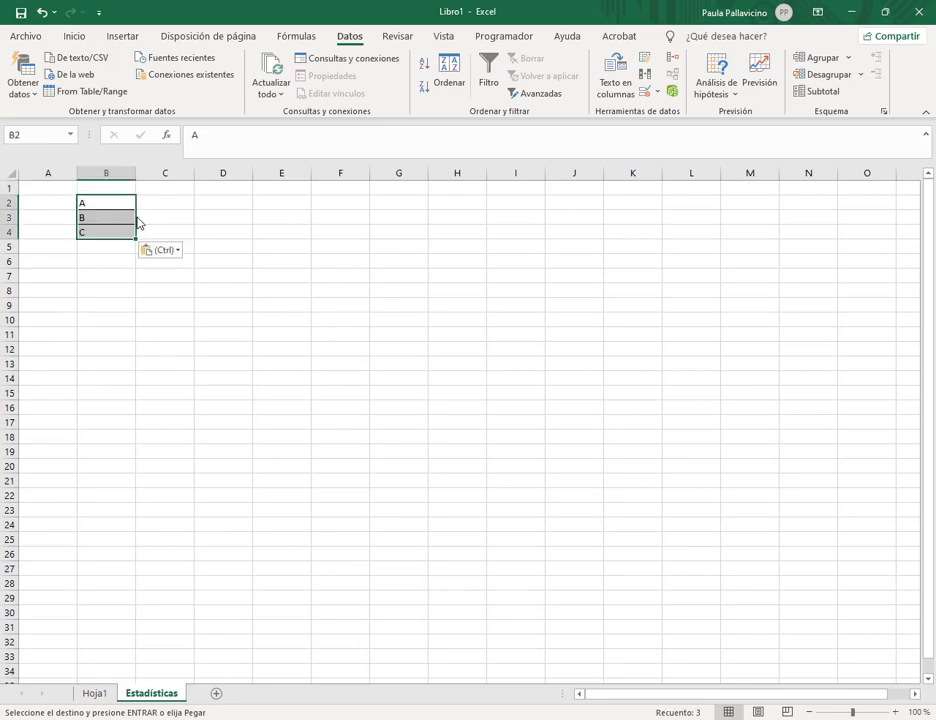
- Enter the column headings Suma in C1 and Maximo in D1 of the Estadísticas sheet
{"action": "left_click", "coordinate": [159, 195]}
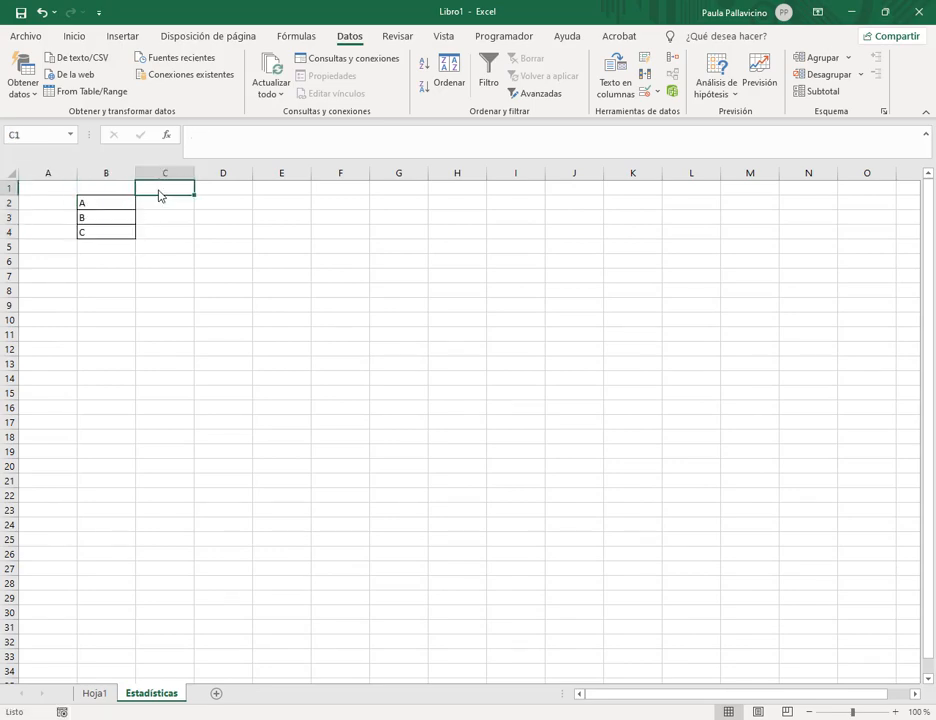
{"action": "type", "text": "Suma"}
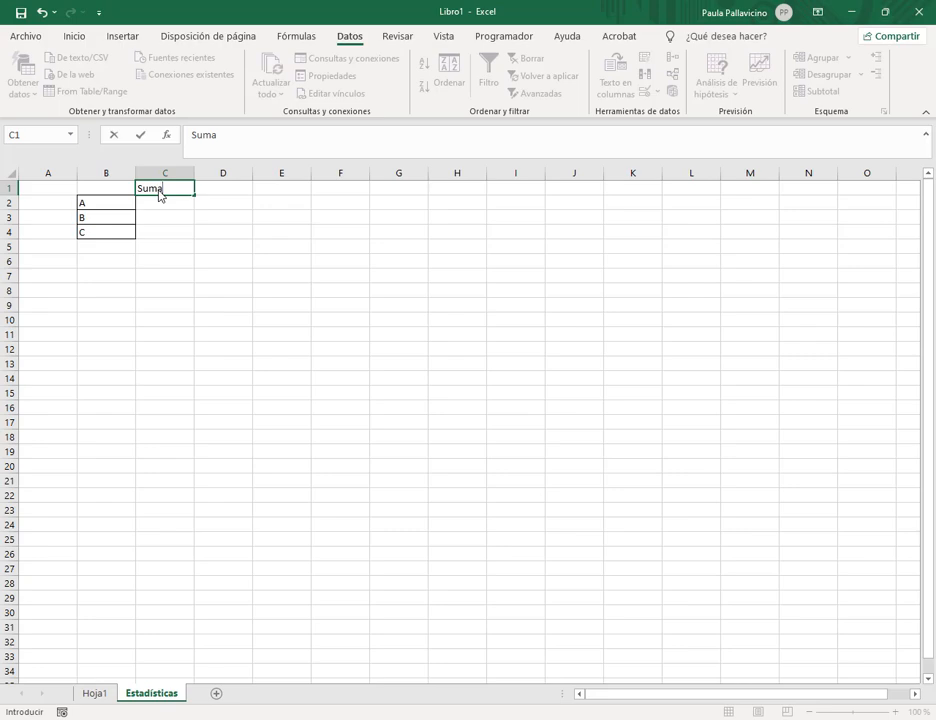
{"action": "key", "text": "Tab"}
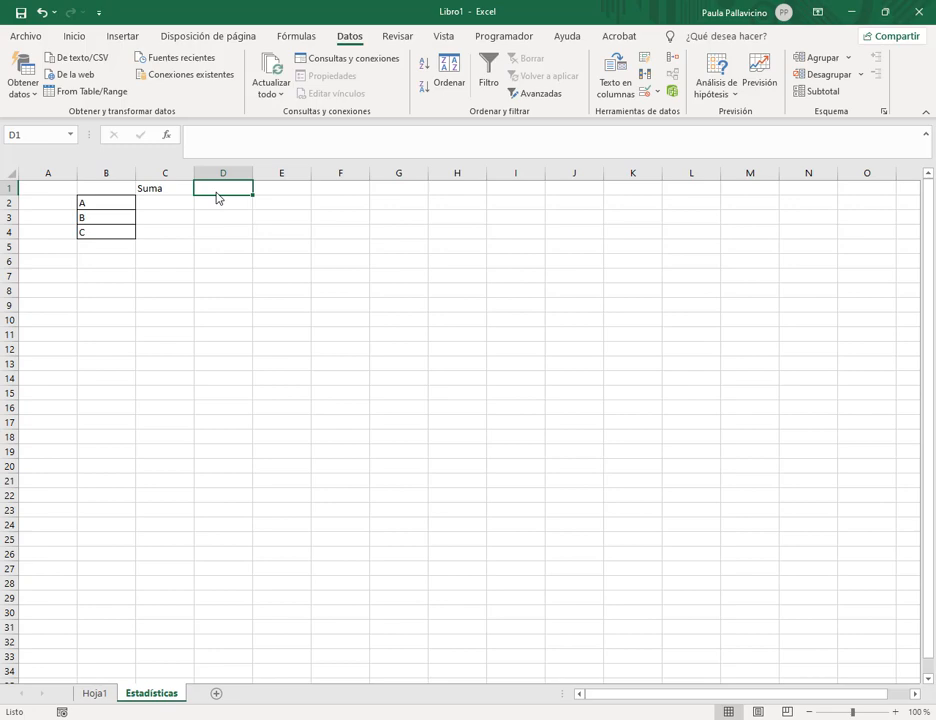
{"action": "left_click", "coordinate": [176, 190]}
{"action": "left_click", "coordinate": [240, 188]}
{"action": "type", "text": "Maximo"}
{"action": "key", "text": "Tab"}
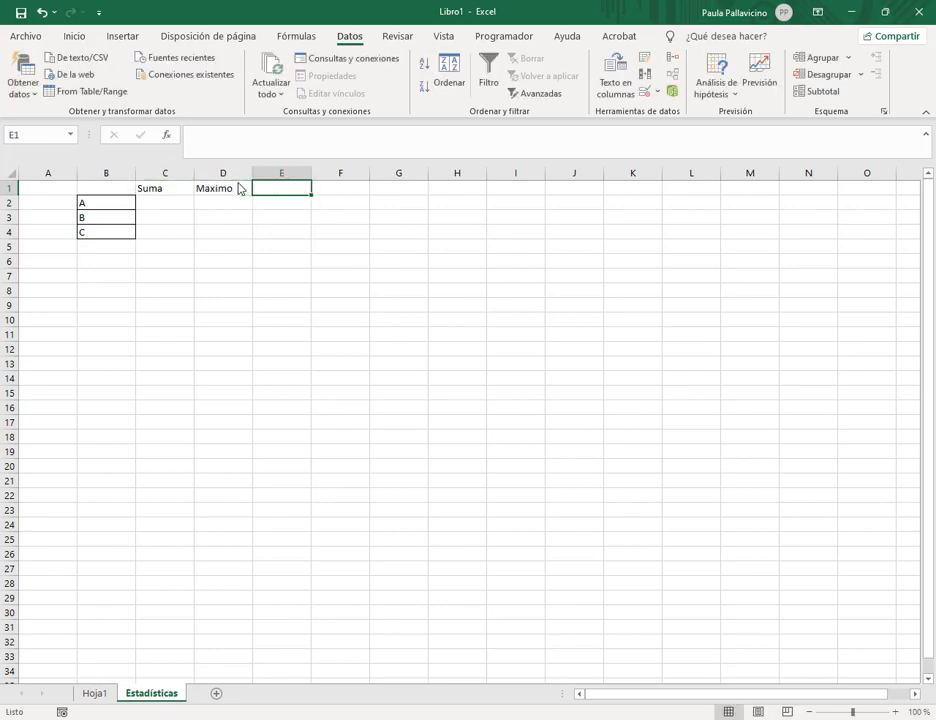
- Enter the column headings Mínimo in E1 and Promedio in F1
{"action": "type", "text": "m"}
{"action": "key", "text": "BackSpace"}
{"action": "type", "text": "Mín"}
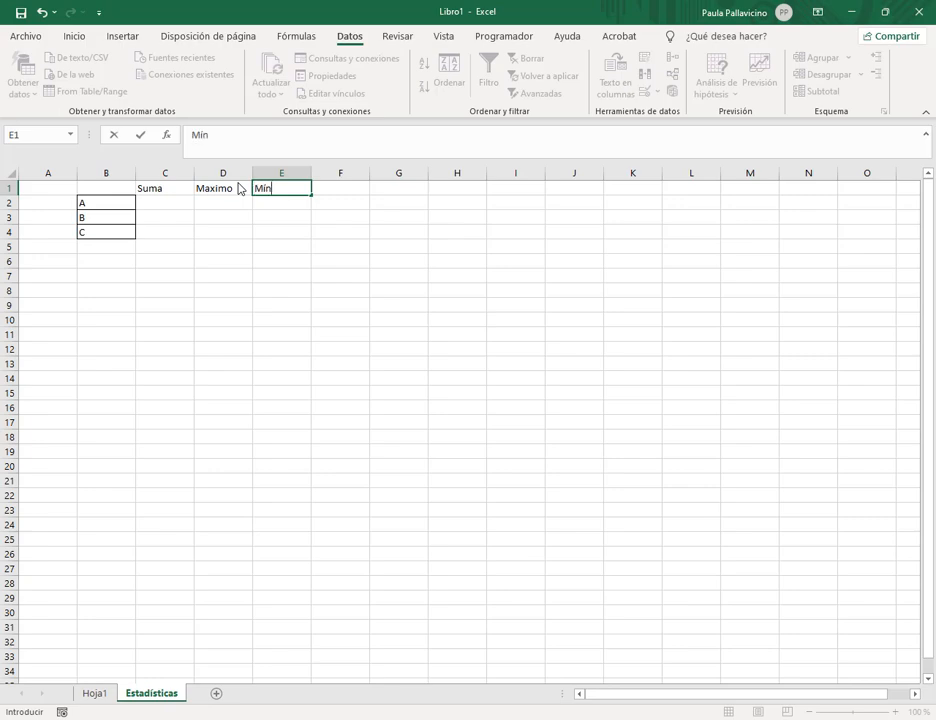
{"action": "type", "text": "imo"}
{"action": "key", "text": "Tab"}
{"action": "type", "text": "Promedio"}
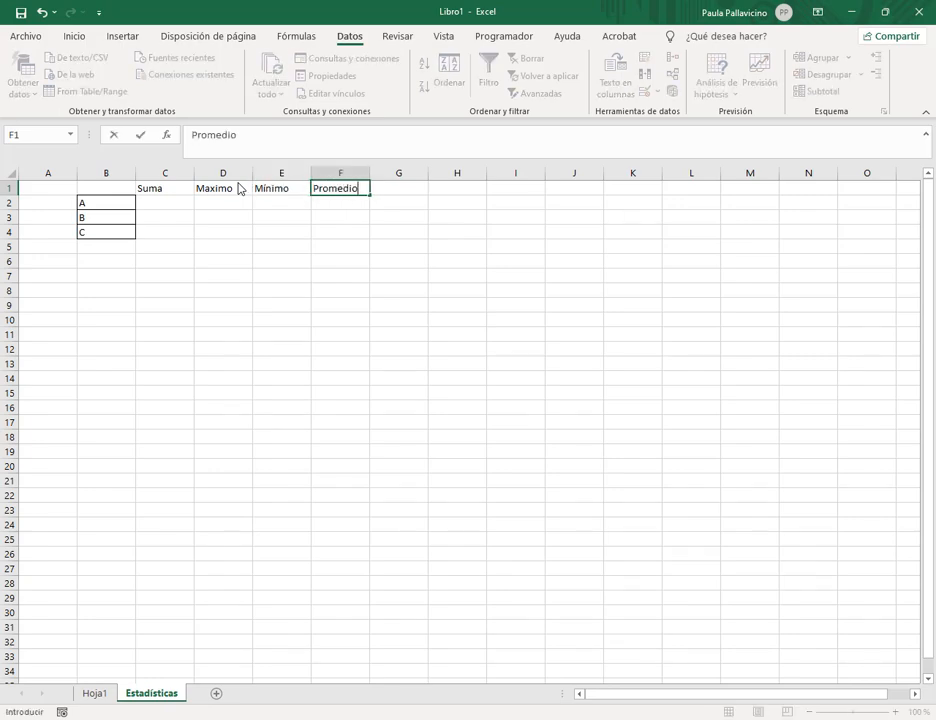
{"action": "key", "text": "Return"}
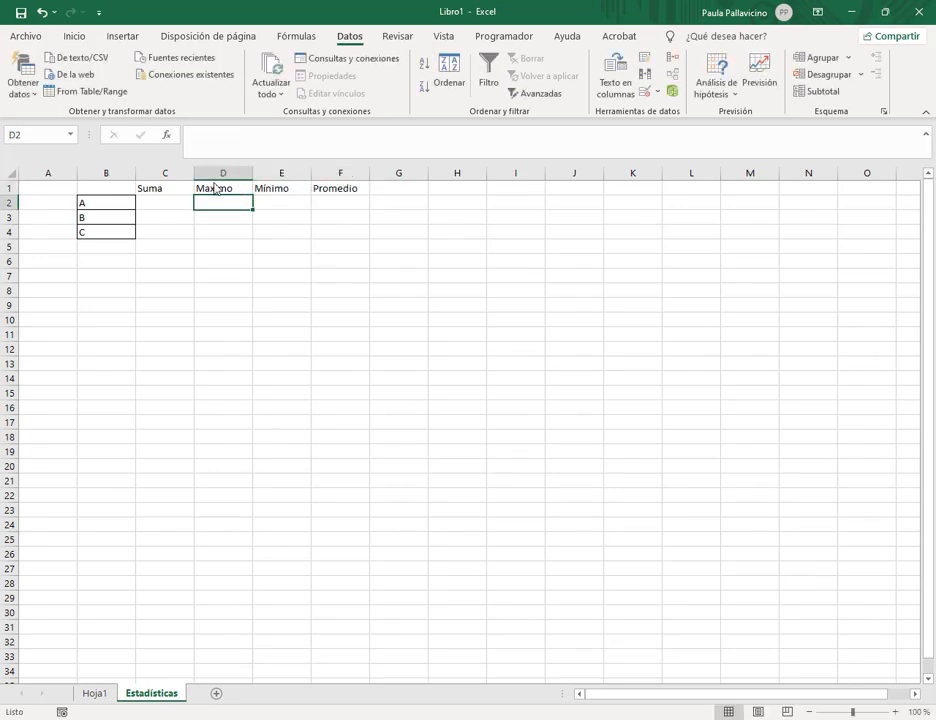
- Apply all borders to the statistics table range C1:F4
{"action": "left_click_drag", "start_coordinate": [157, 190], "coordinate": [330, 232]}
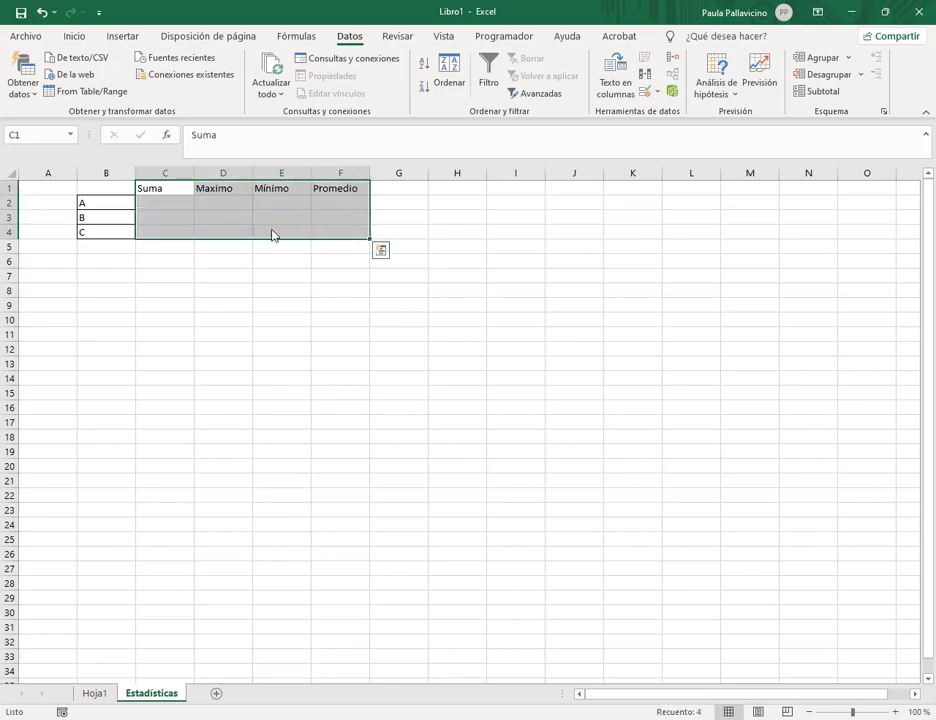
{"action": "left_click", "coordinate": [74, 36]}
{"action": "left_click", "coordinate": [165, 87]}
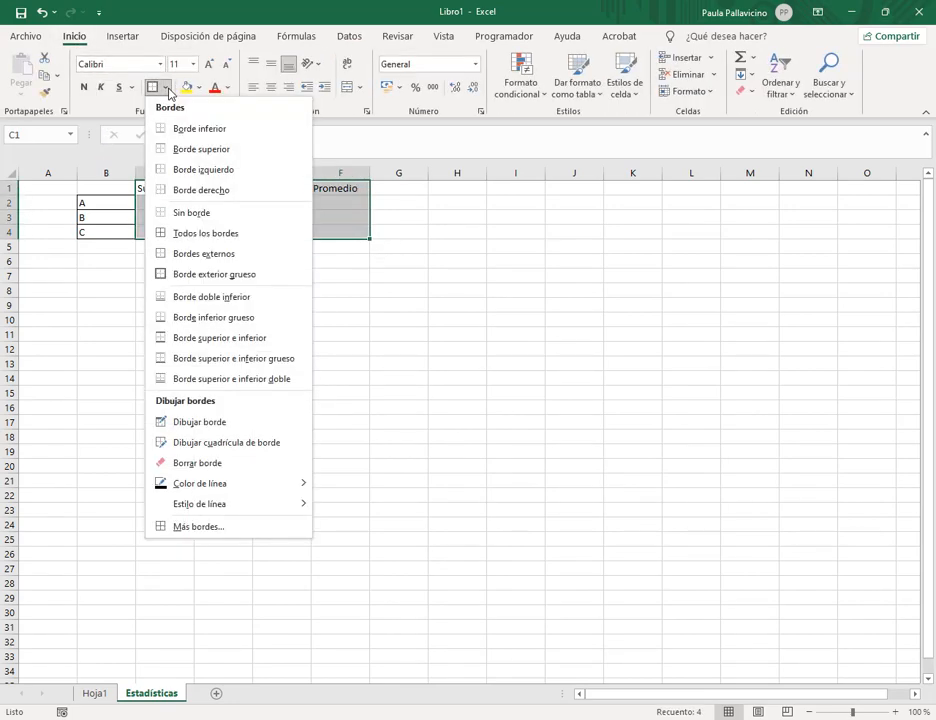
{"action": "left_click", "coordinate": [176, 234]}
{"action": "left_click", "coordinate": [182, 207]}
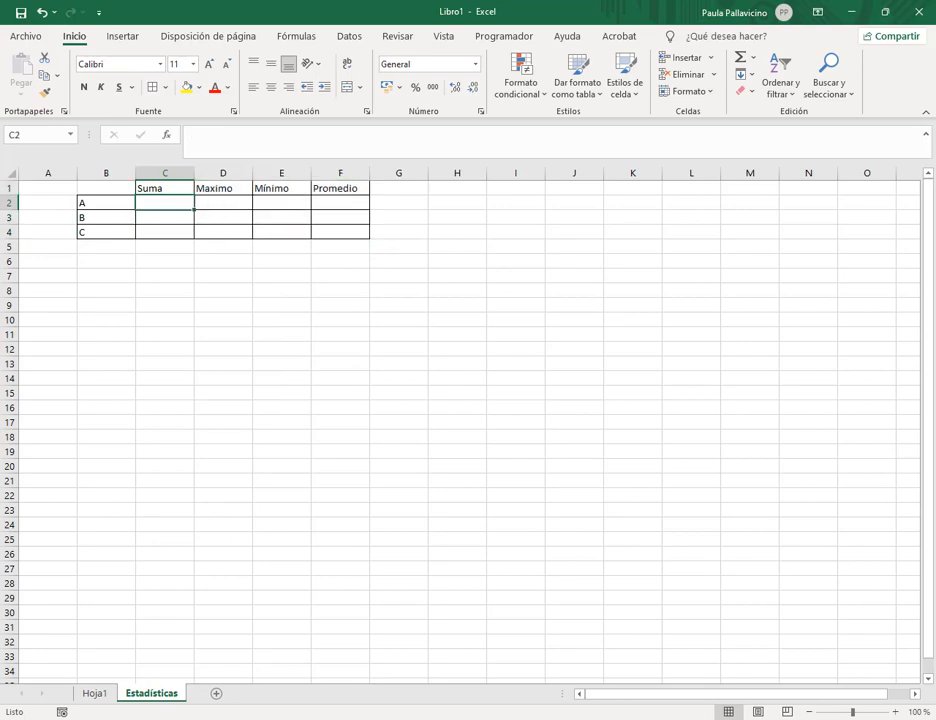
- Name the screw type range B2:B16 of Hoja1 tipo_tornillo
{"action": "left_click", "coordinate": [98, 697]}
{"action": "left_click", "coordinate": [300, 251]}
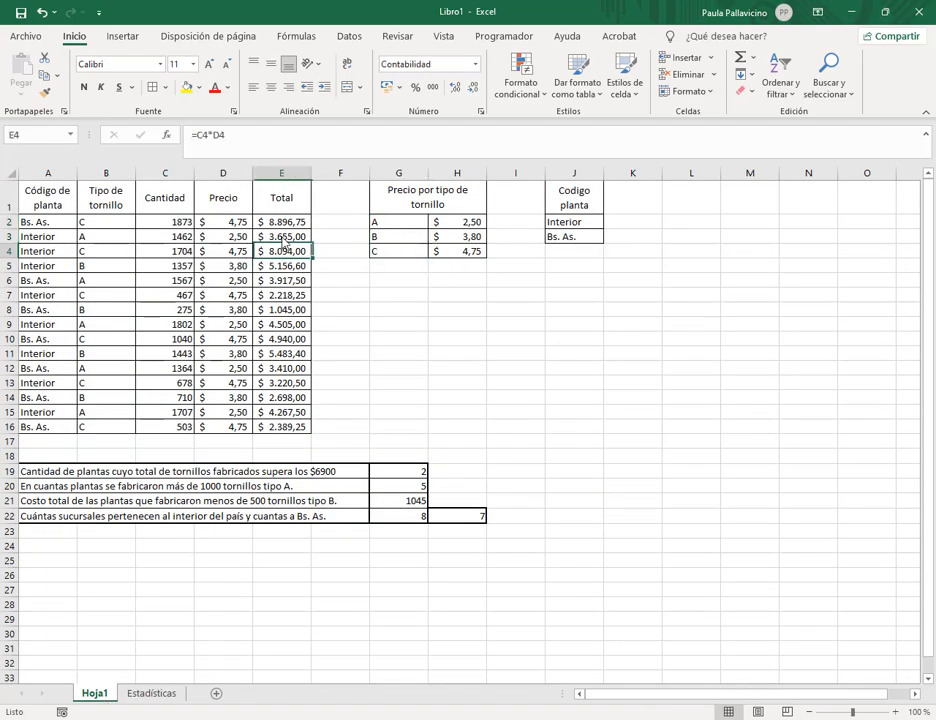
{"action": "left_click", "coordinate": [300, 221]}
{"action": "left_click_drag", "start_coordinate": [117, 224], "coordinate": [118, 426]}
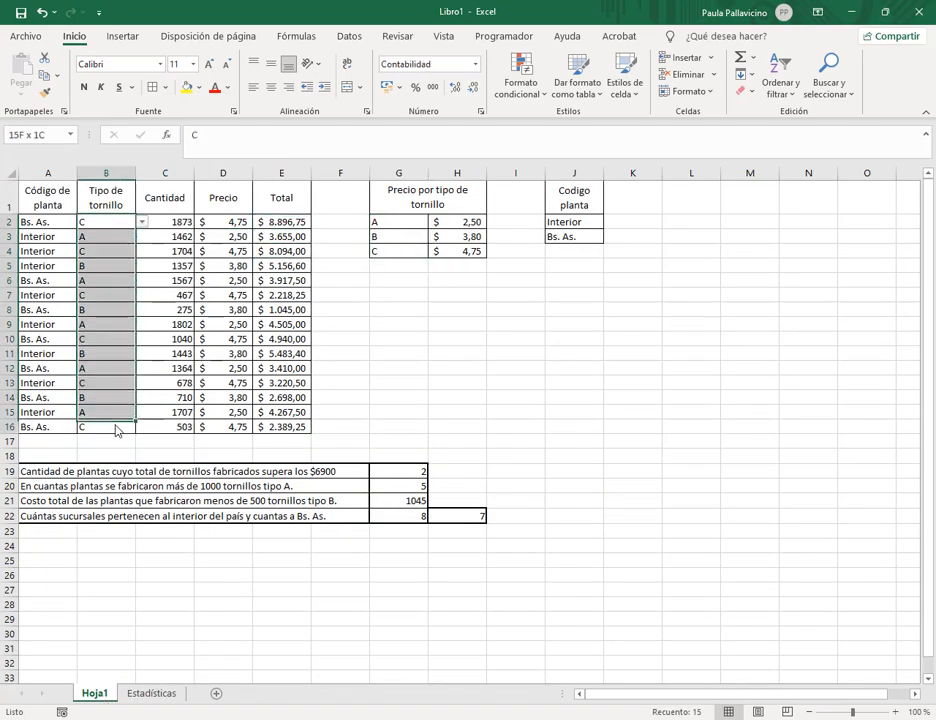
{"action": "left_click", "coordinate": [59, 139]}
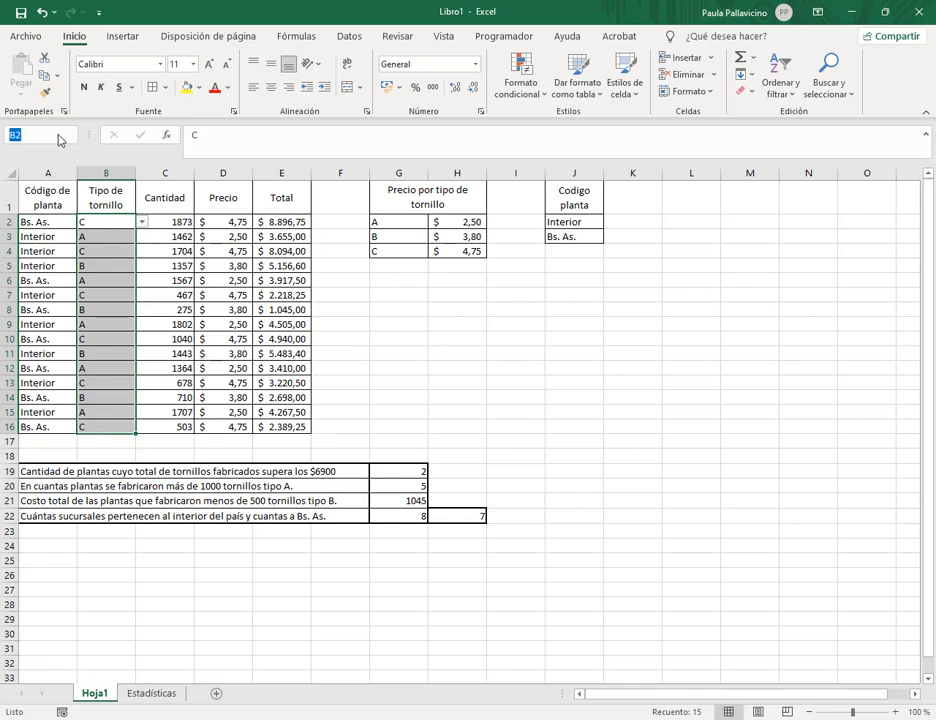
{"action": "type", "text": "tipo"}
{"action": "type", "text": "_tornillo"}
{"action": "key", "text": "Return"}
- Name the Total column range E2:E16 of Hoja1 total_gral
{"action": "left_click_drag", "start_coordinate": [293, 206], "coordinate": [274, 326]}
{"action": "left_click", "coordinate": [121, 203]}
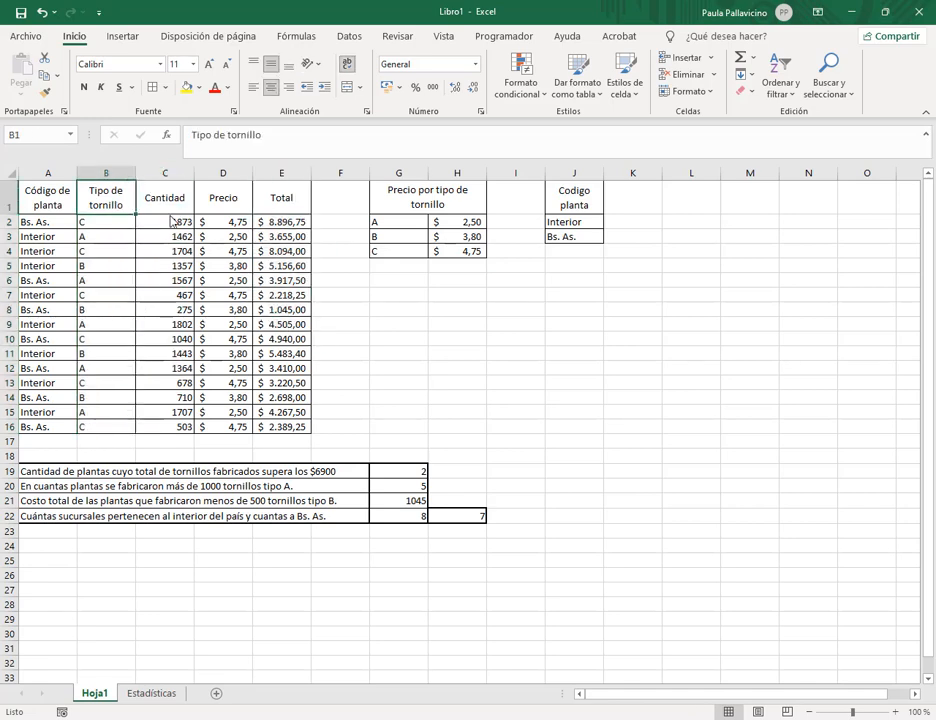
{"action": "left_click_drag", "start_coordinate": [286, 228], "coordinate": [286, 427]}
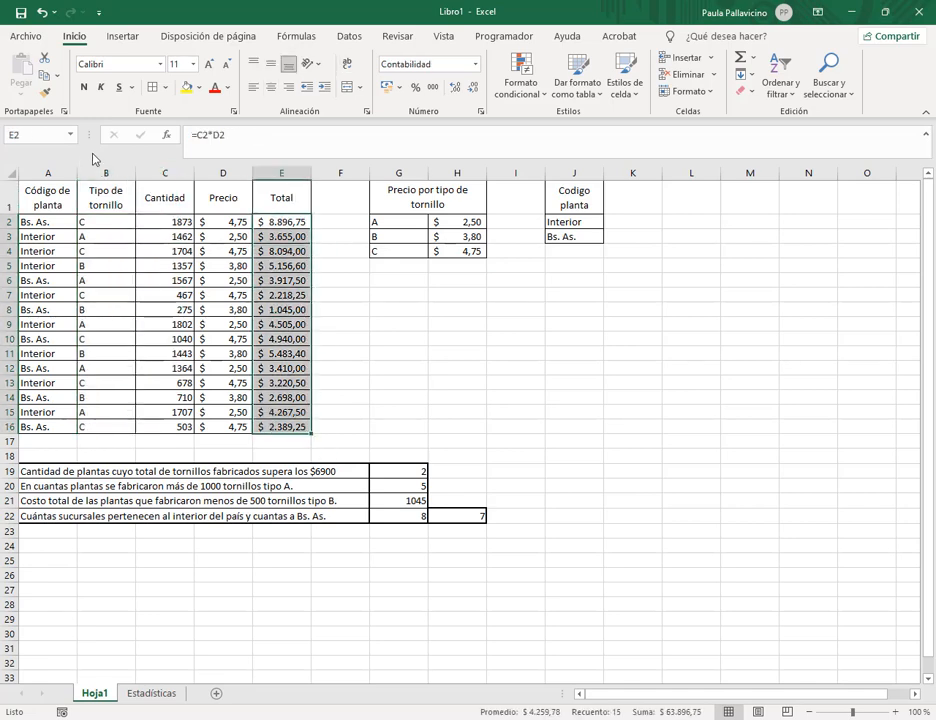
{"action": "left_click", "coordinate": [40, 138]}
{"action": "type", "text": "tit"}
{"action": "key", "text": "Return"}
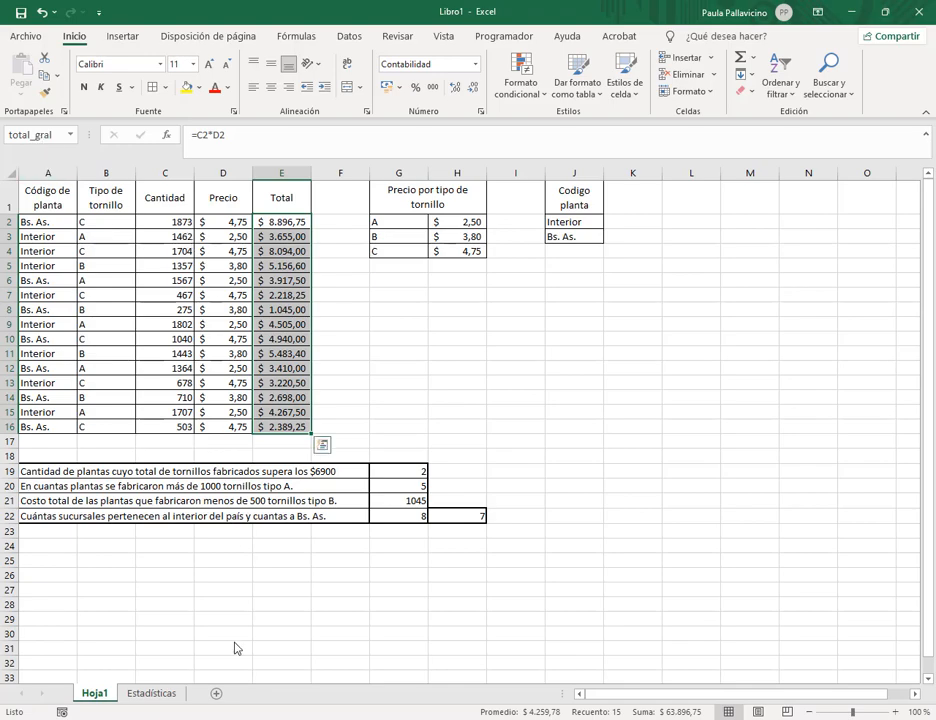
- Enter =SUMAR.SI(tipo_tornillo;B2;total_gral) in C2 of the Estadísticas sheet to sum the totals for screw type A
{"action": "left_click", "coordinate": [138, 694]}
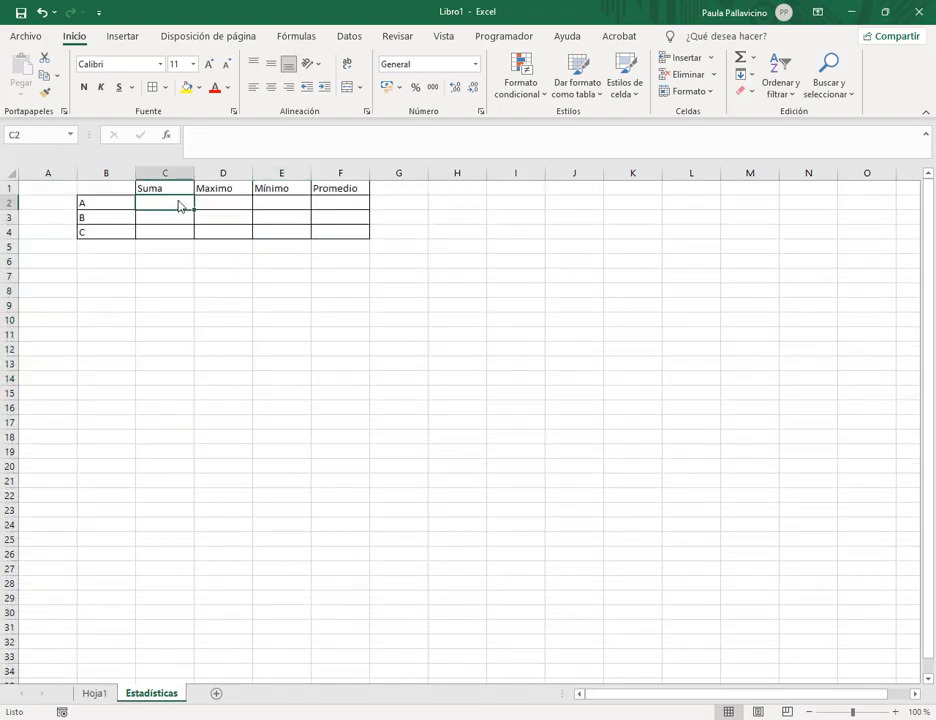
{"action": "type", "text": "="}
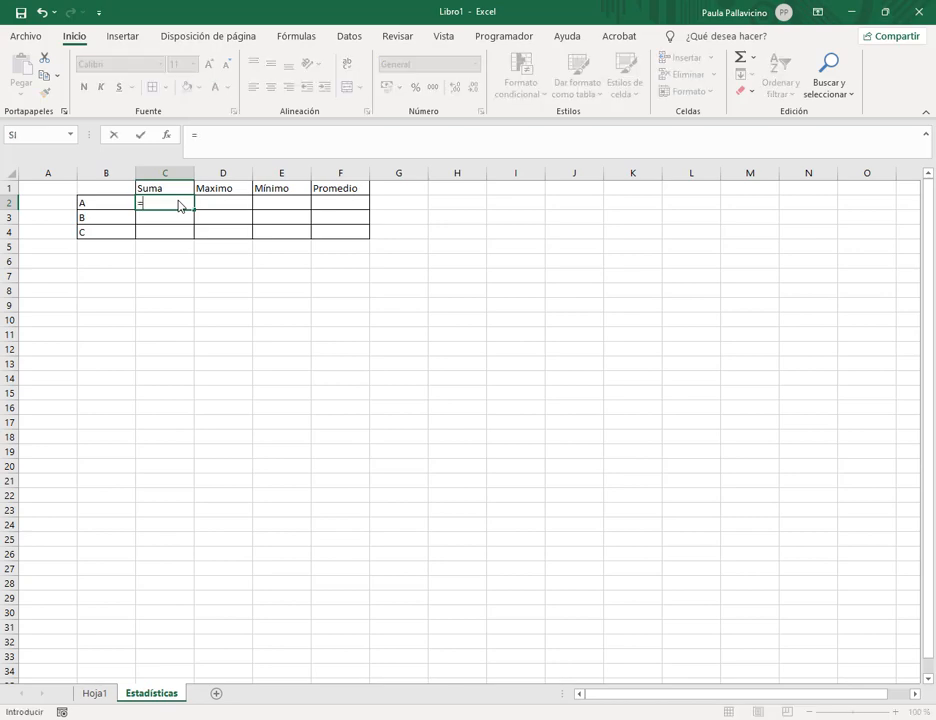
{"action": "type", "text": "sumar.si"}
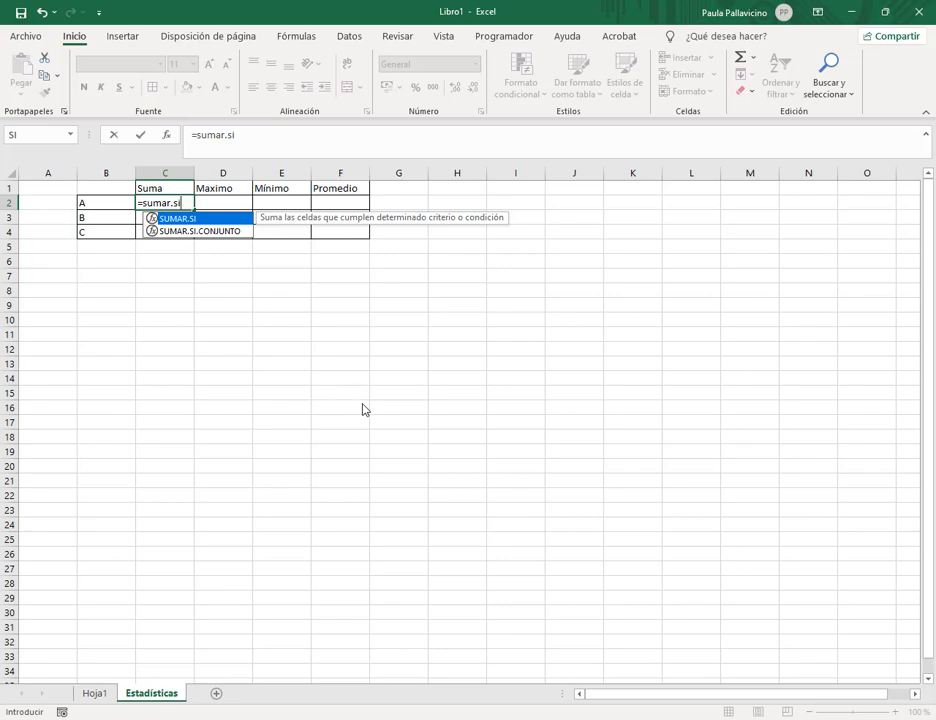
{"action": "type", "text": "("}
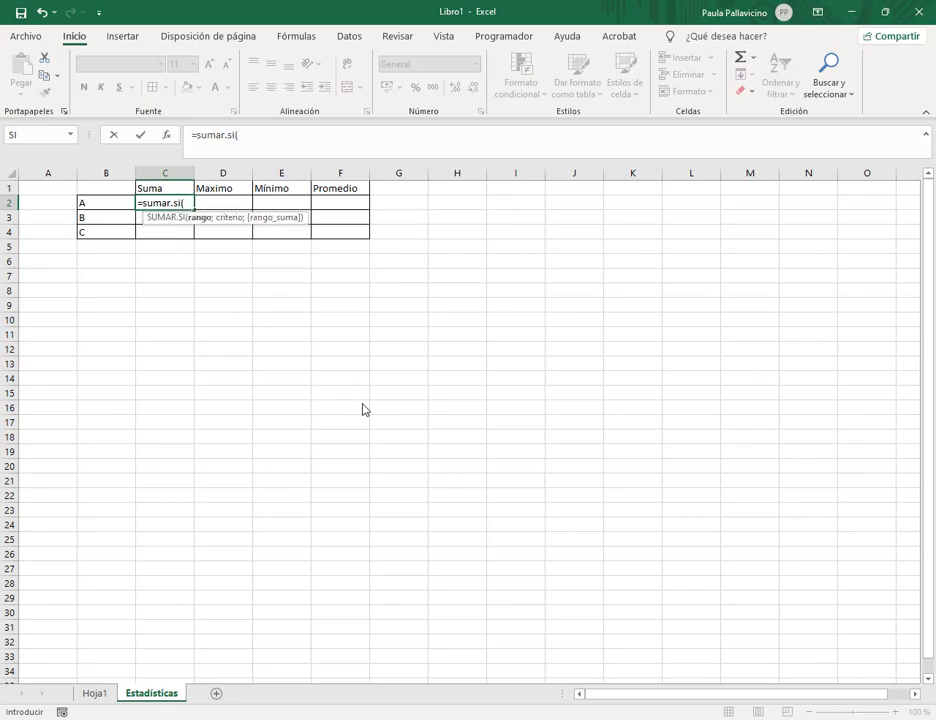
{"action": "type", "text": "tipo"}
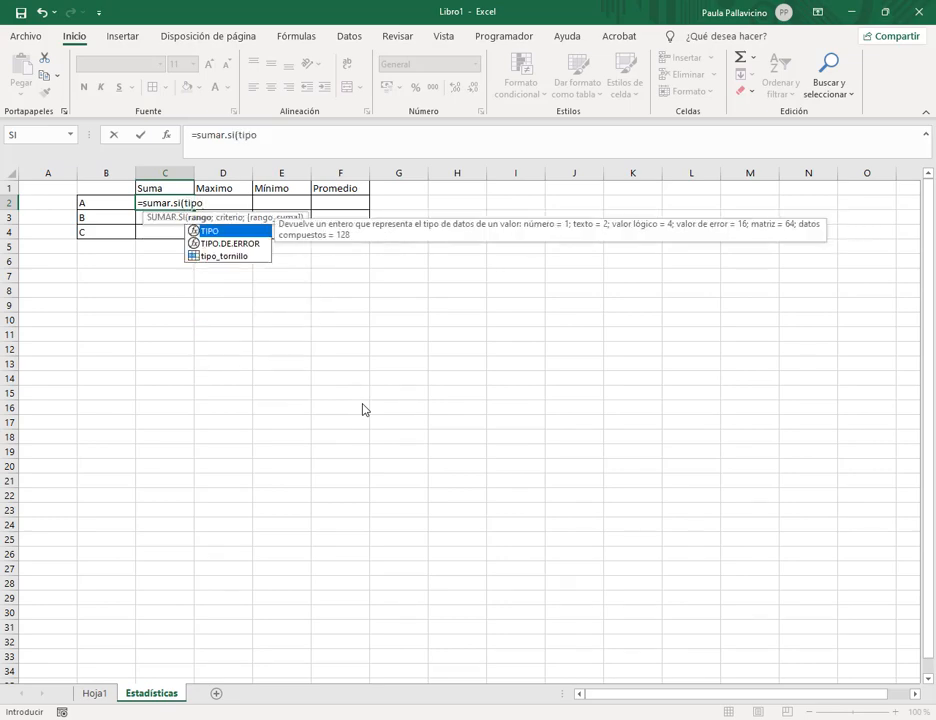
{"action": "left_click", "coordinate": [249, 263]}
{"action": "double_click", "coordinate": [249, 263]}
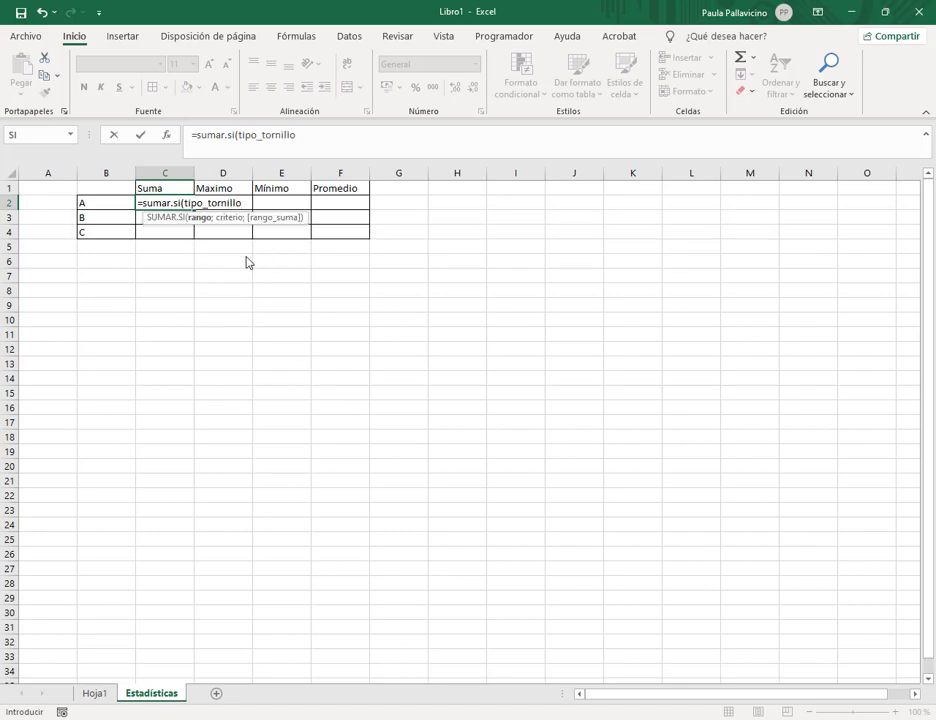
{"action": "type", "text": ";"}
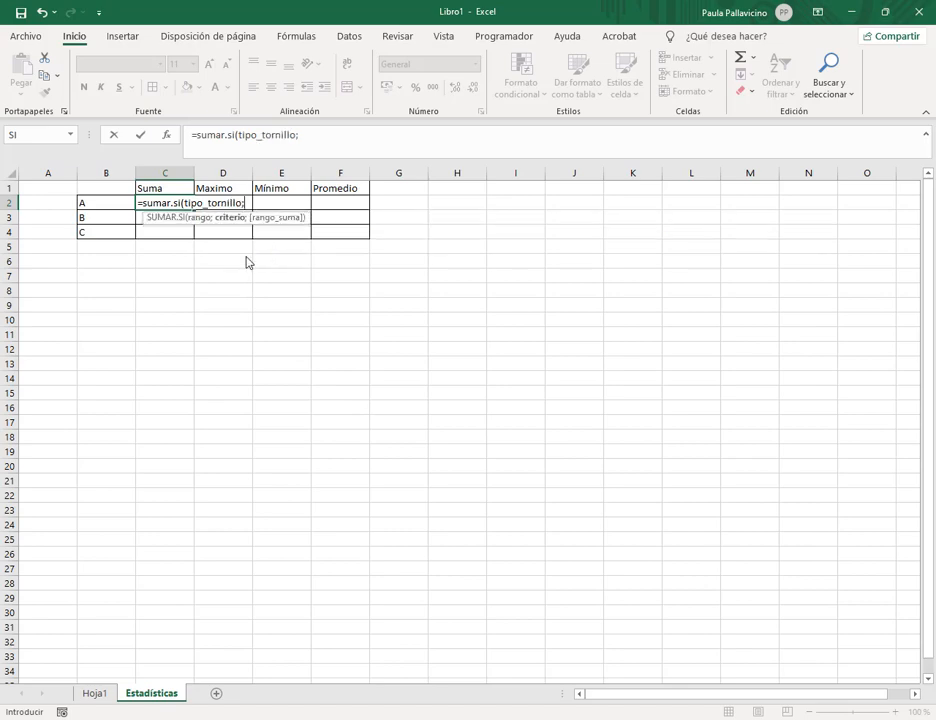
{"action": "left_click", "coordinate": [108, 210]}
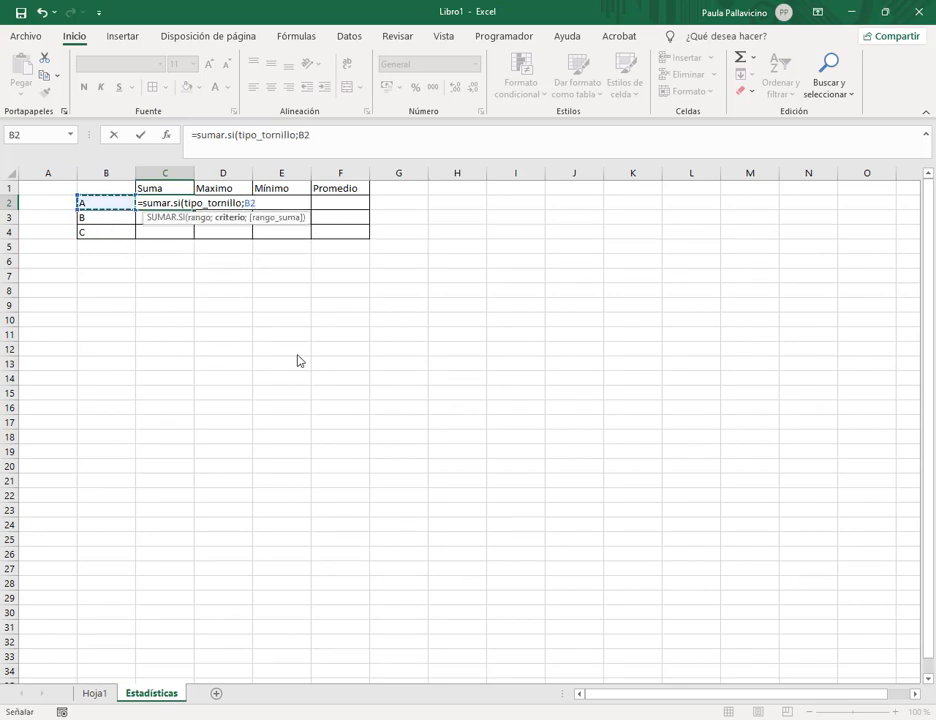
{"action": "type", "text": ";to"}
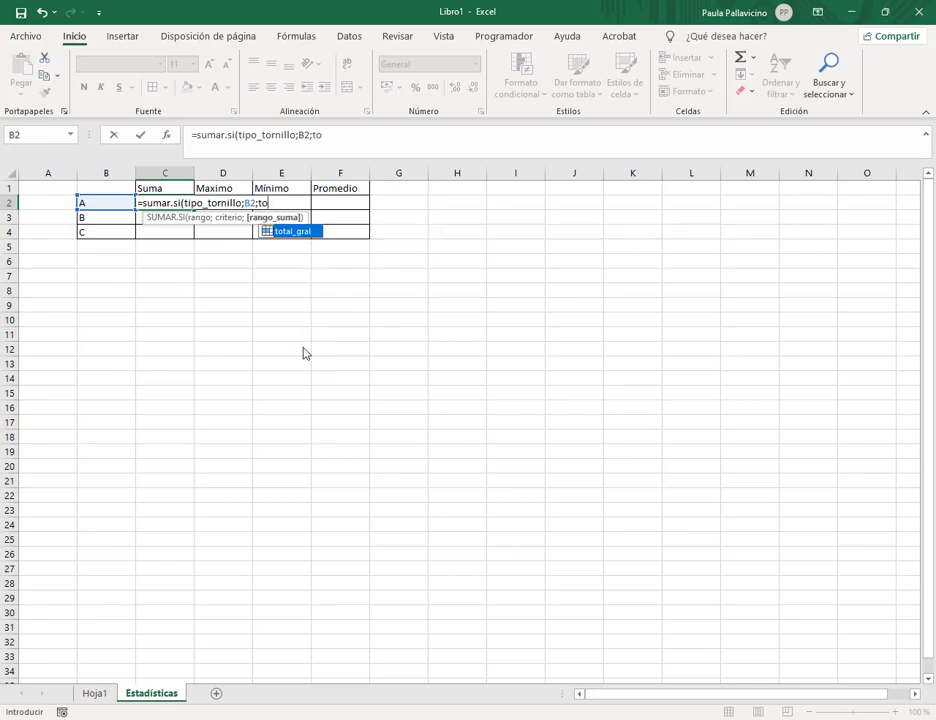
{"action": "double_click", "coordinate": [305, 233]}
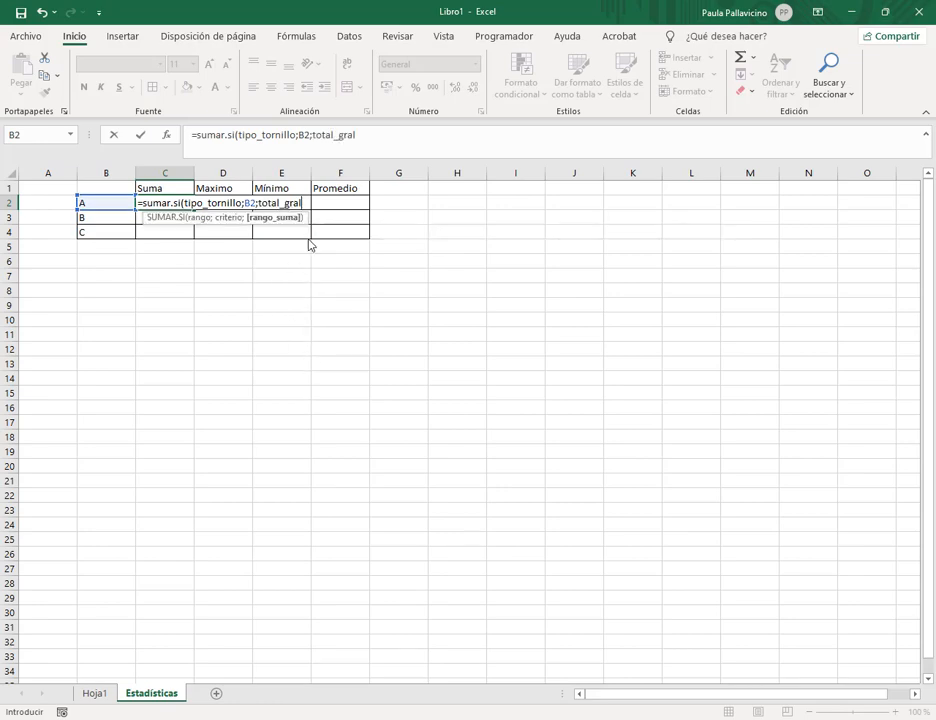
{"action": "type", "text": ")"}
{"action": "key", "text": "Return"}
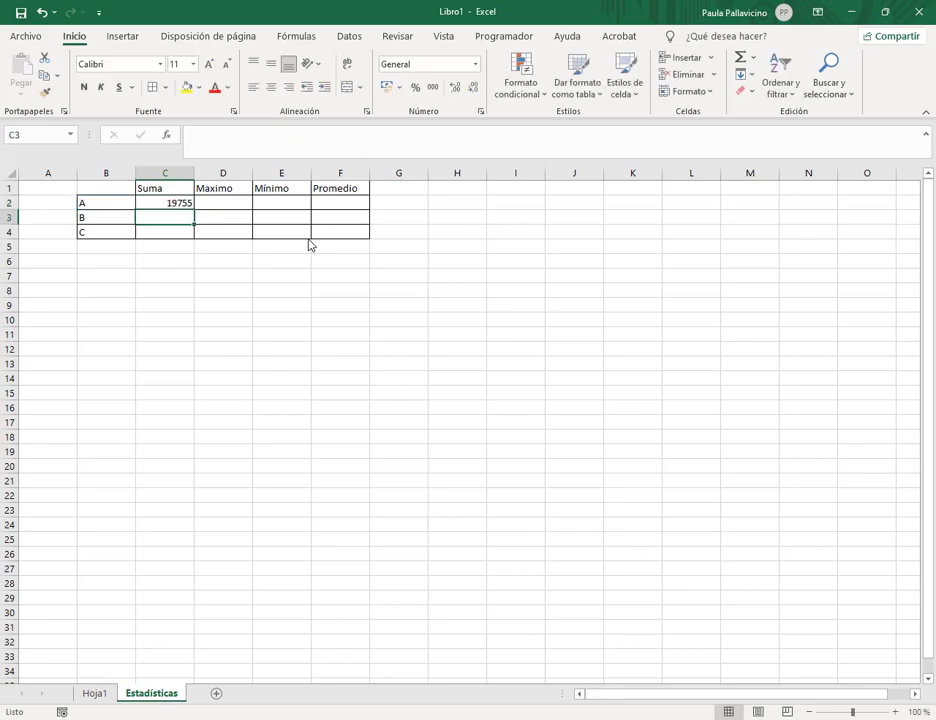
- Fill the sum formula from C2 down to C4 and apply the $ accounting format to C2:C4
{"action": "left_click", "coordinate": [182, 205]}
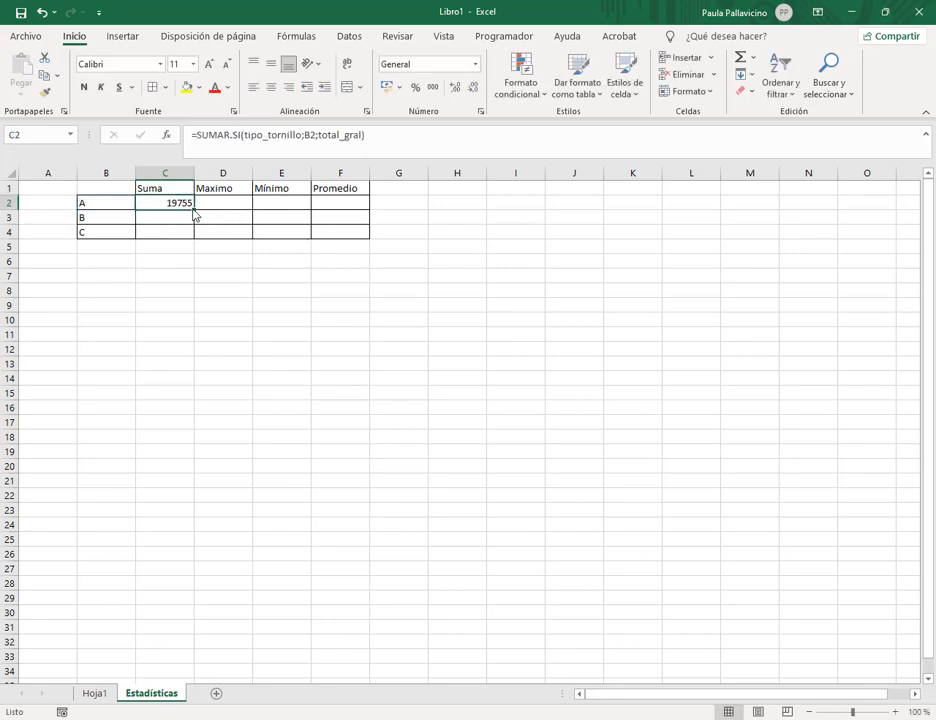
{"action": "left_click_drag", "start_coordinate": [194, 210], "coordinate": [194, 241]}
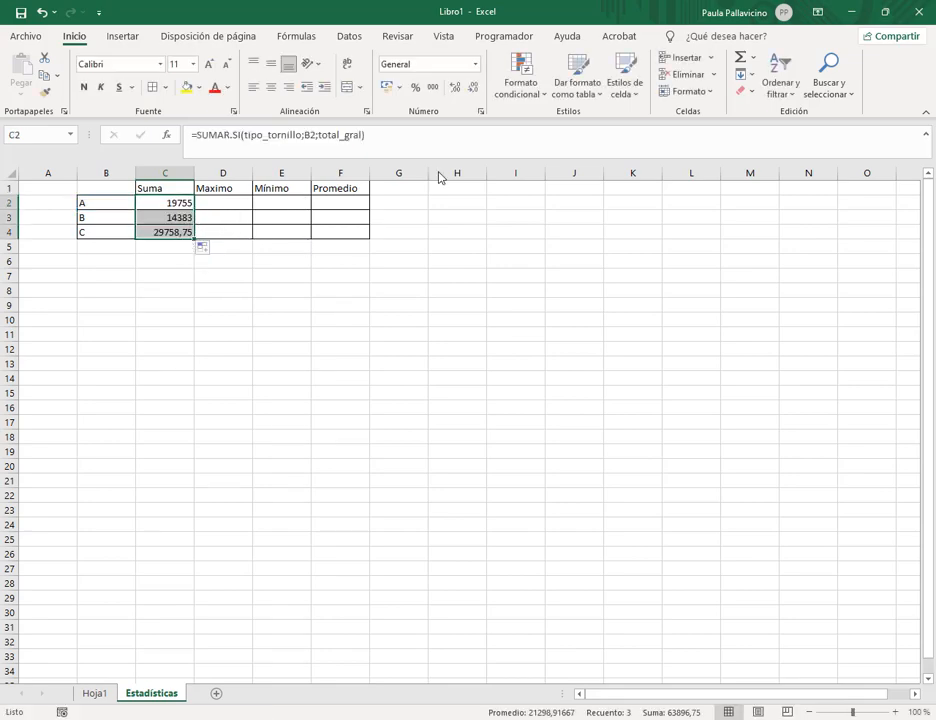
{"action": "left_click", "coordinate": [403, 88]}
{"action": "left_click", "coordinate": [411, 128]}
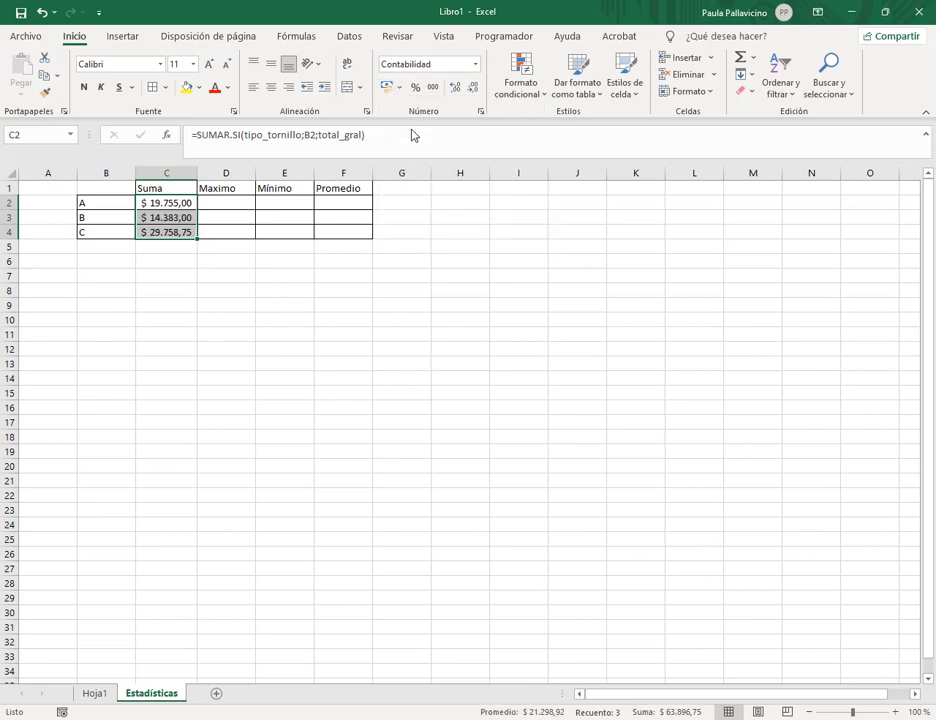
- Enter =max(si(tipo_tornillo=B2;total_gral)) in D2 to find the maximum total for screw type A
{"action": "left_click", "coordinate": [244, 204]}
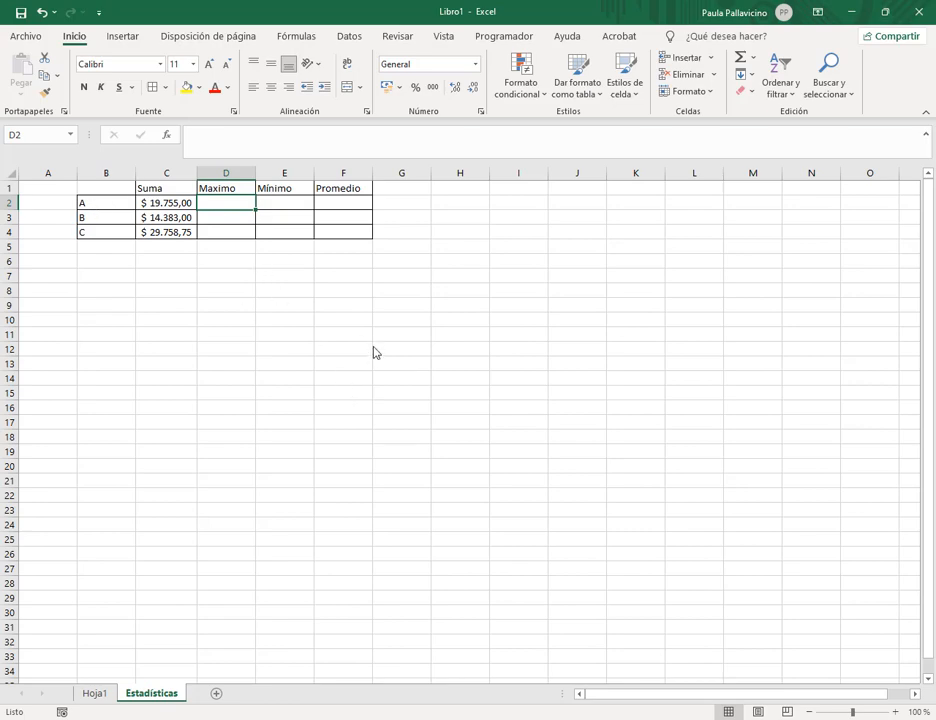
{"action": "type", "text": "=max/"}
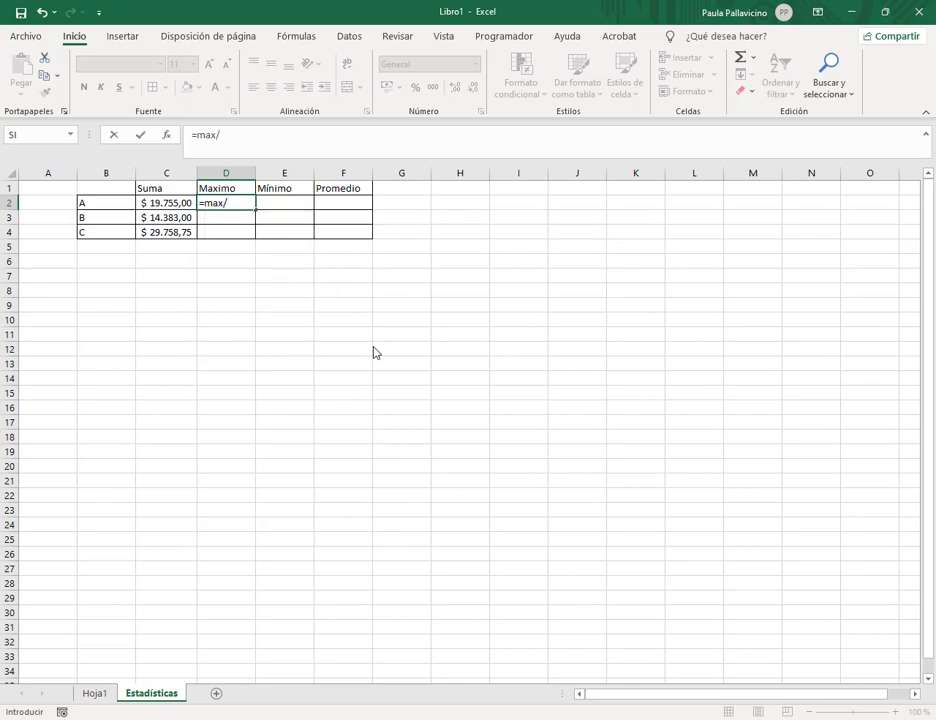
{"action": "key", "text": "BackSpace"}
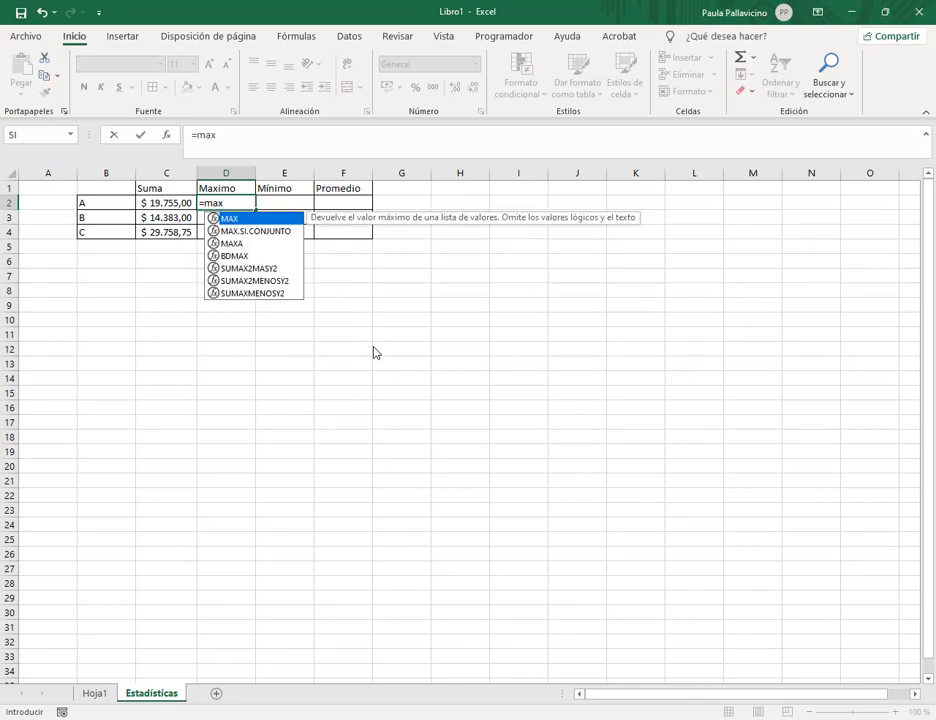
{"action": "type", "text": "("}
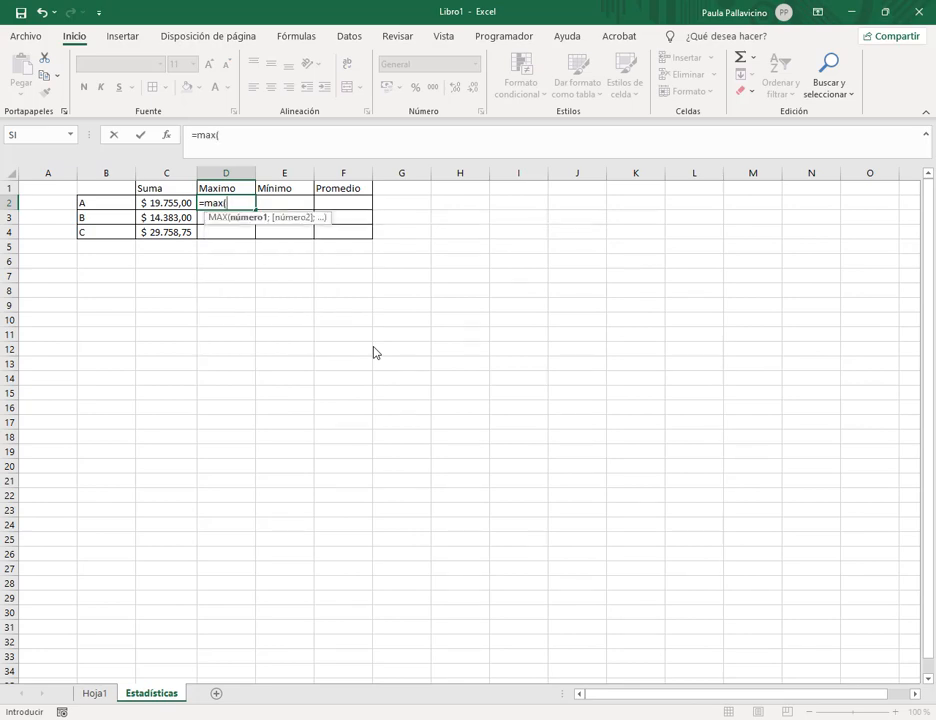
{"action": "left_click", "coordinate": [250, 205]}
{"action": "type", "text": "si"}
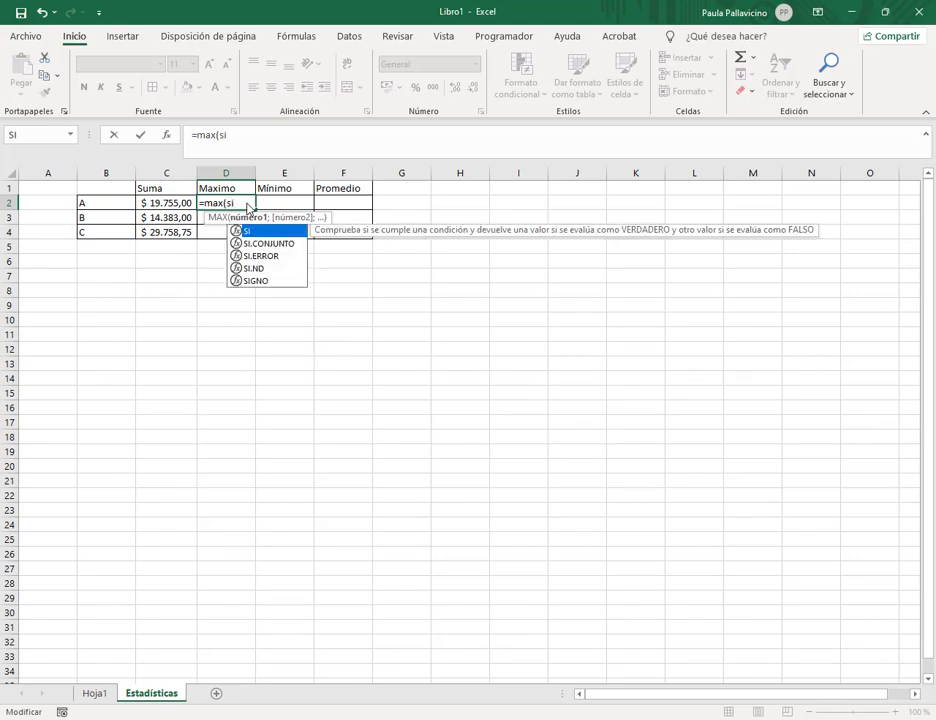
{"action": "type", "text": "("}
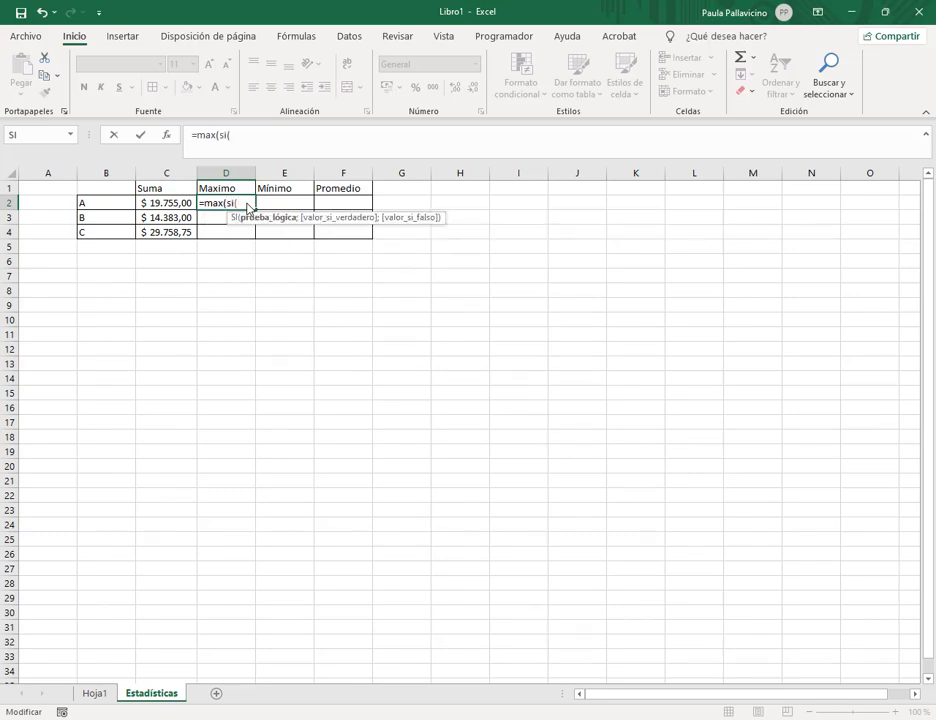
{"action": "type", "text": "tipo"}
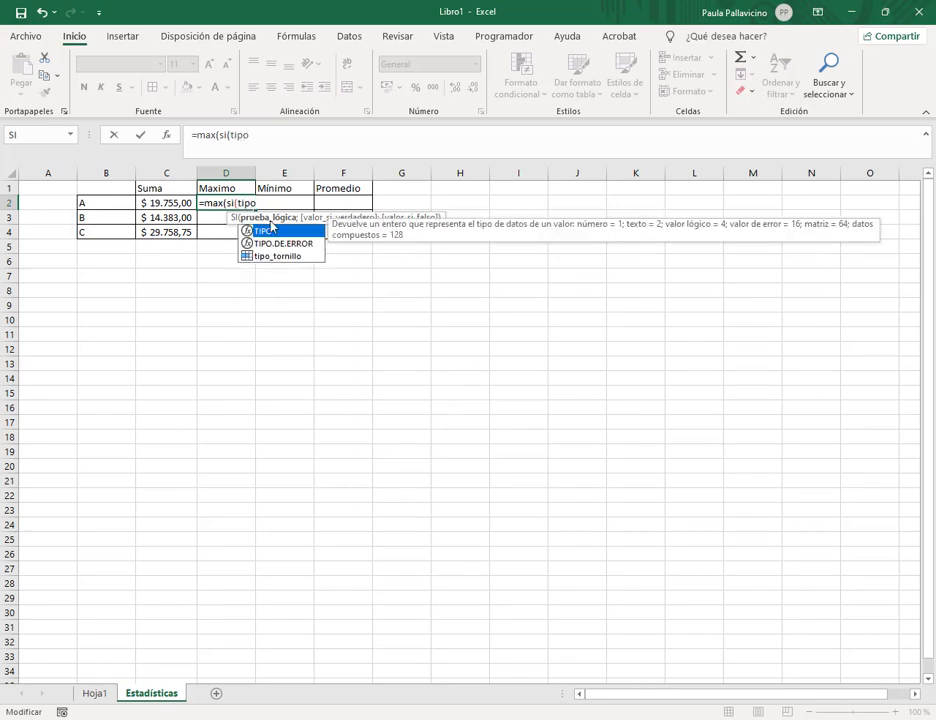
{"action": "double_click", "coordinate": [300, 256]}
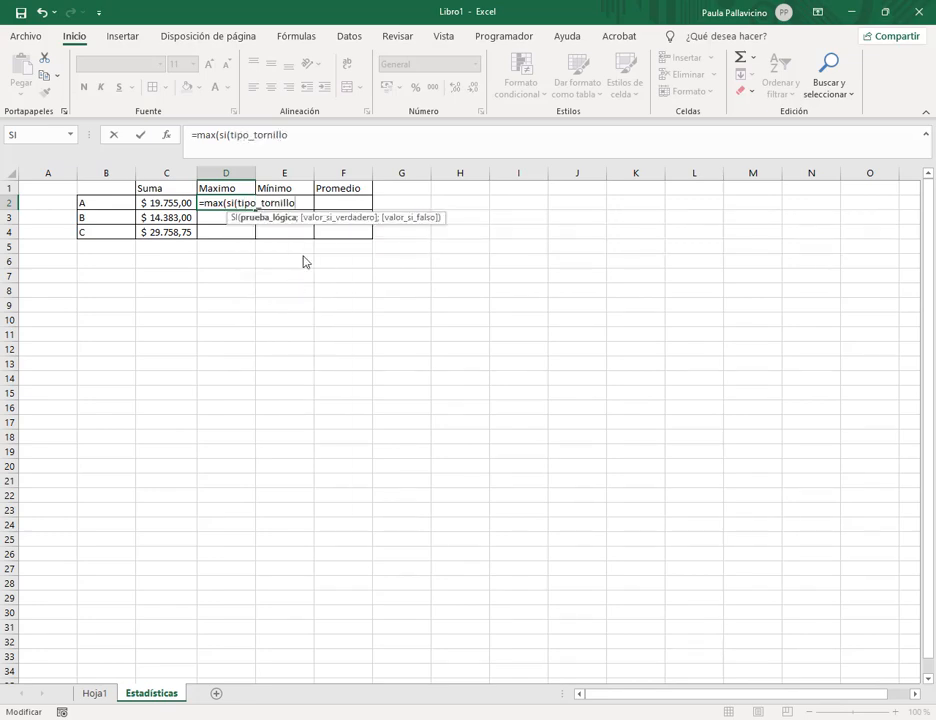
{"action": "type", "text": "=2"}
{"action": "key", "text": "BackSpace"}
{"action": "left_click", "coordinate": [126, 207]}
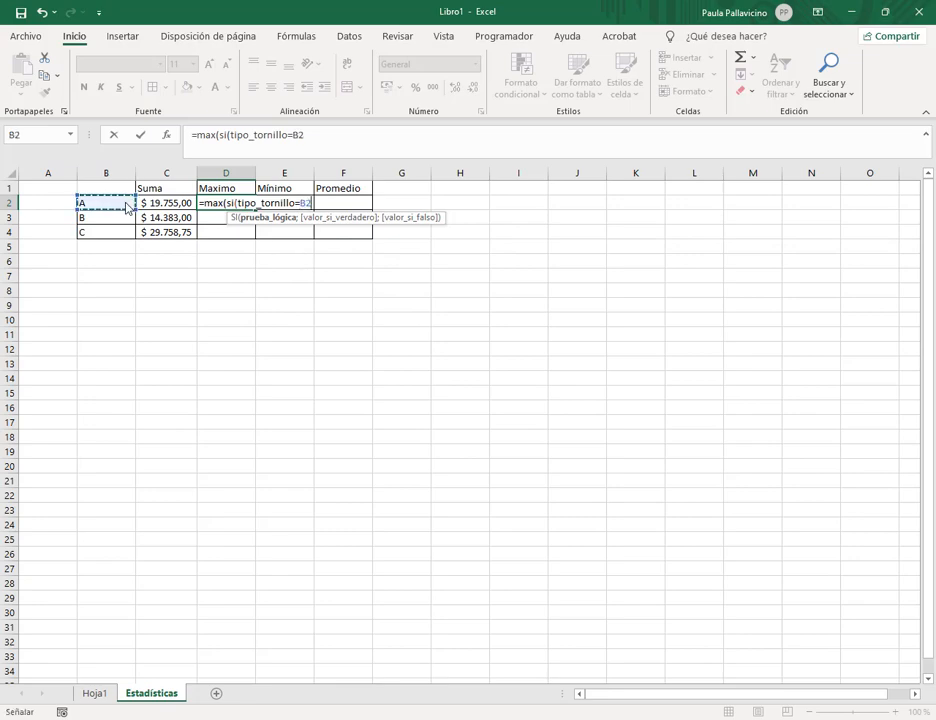
{"action": "type", "text": ";"}
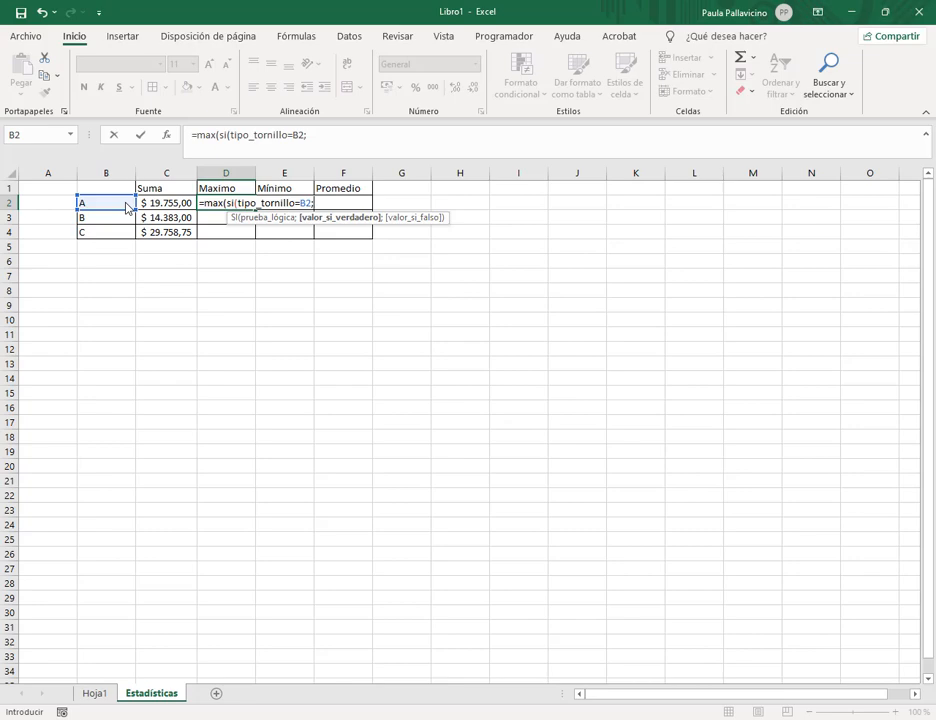
{"action": "type", "text": "to"}
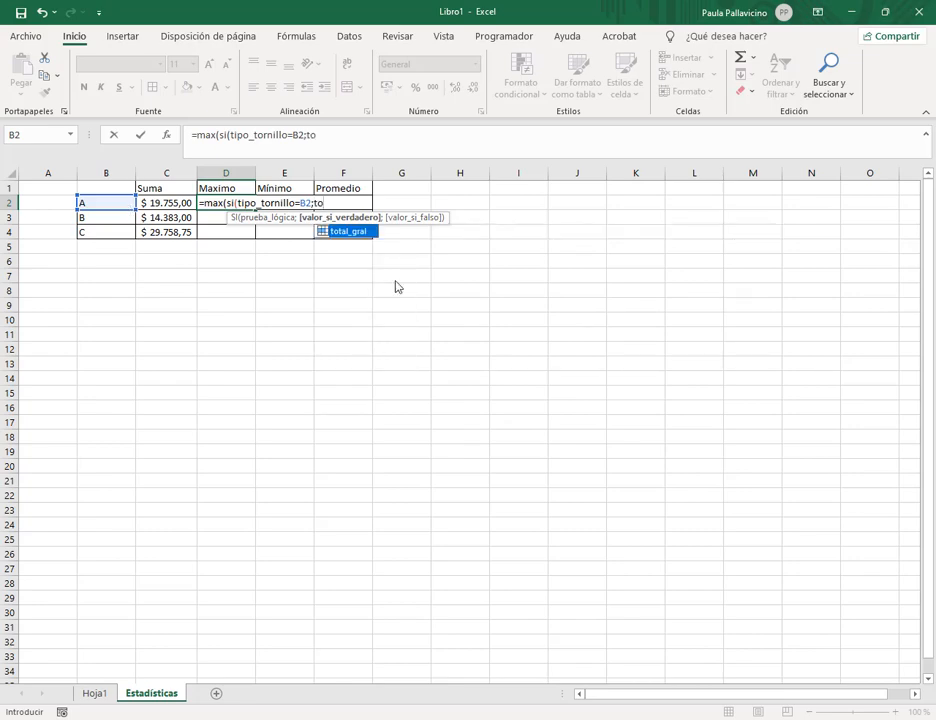
{"action": "double_click", "coordinate": [356, 231]}
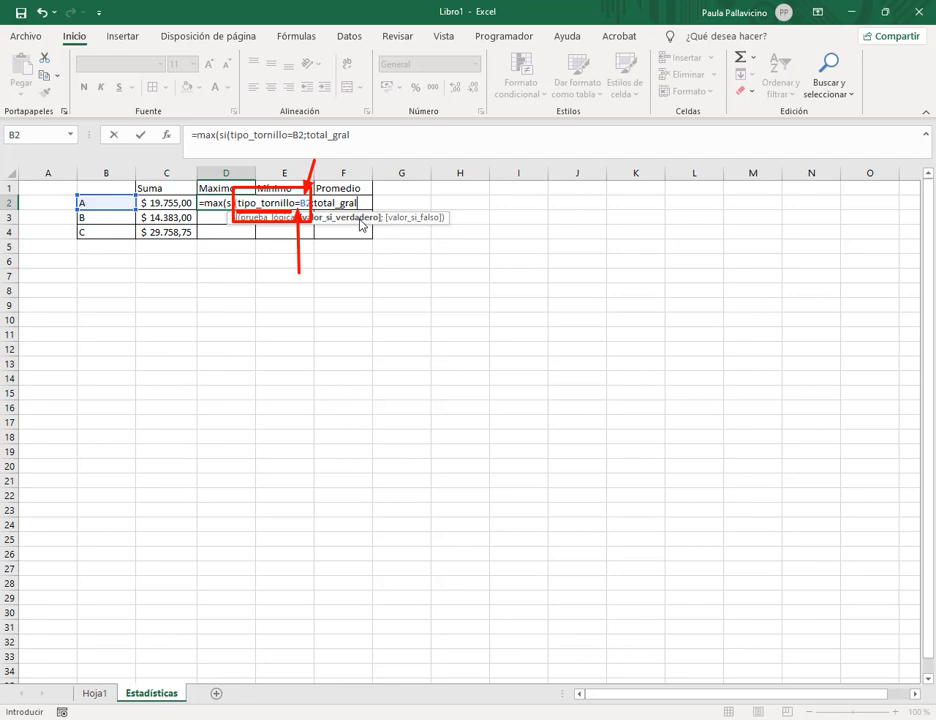
{"action": "left_click", "coordinate": [369, 145]}
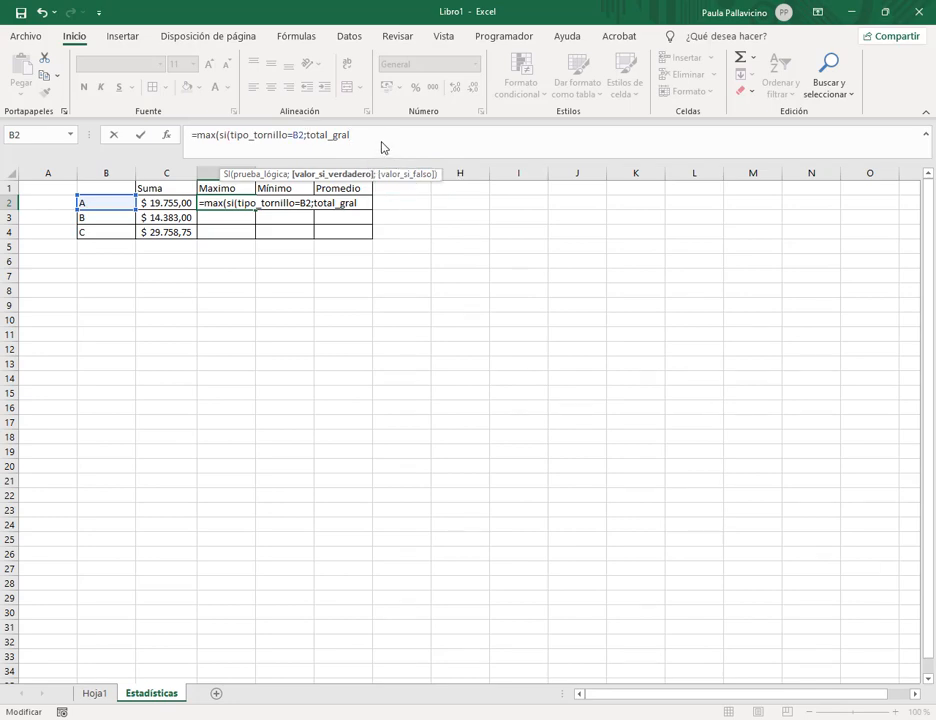
{"action": "type", "text": "))"}
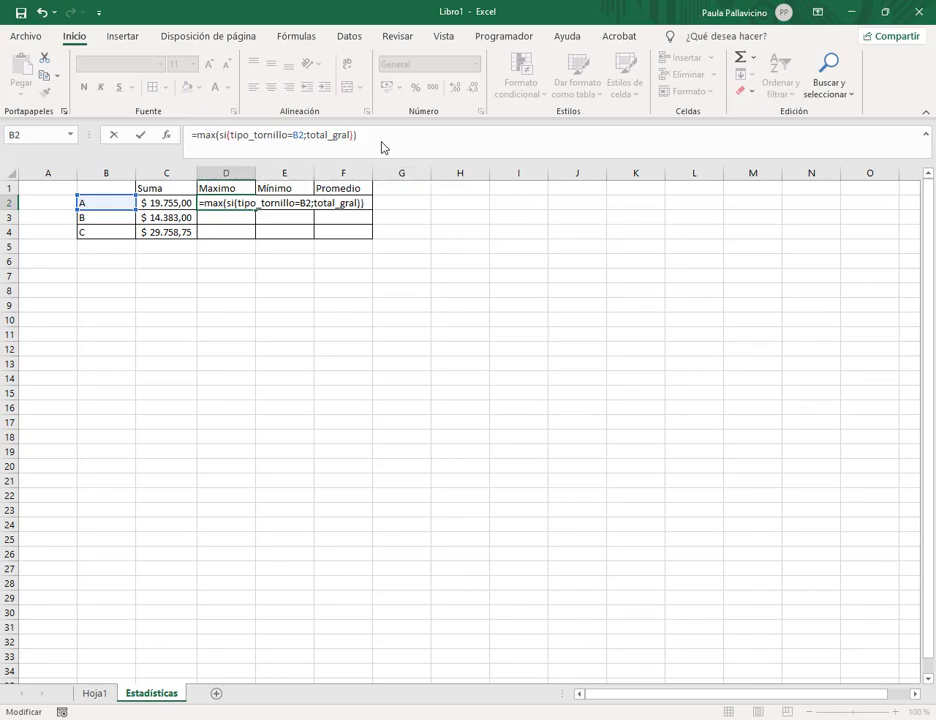
{"action": "key", "text": "Return"}
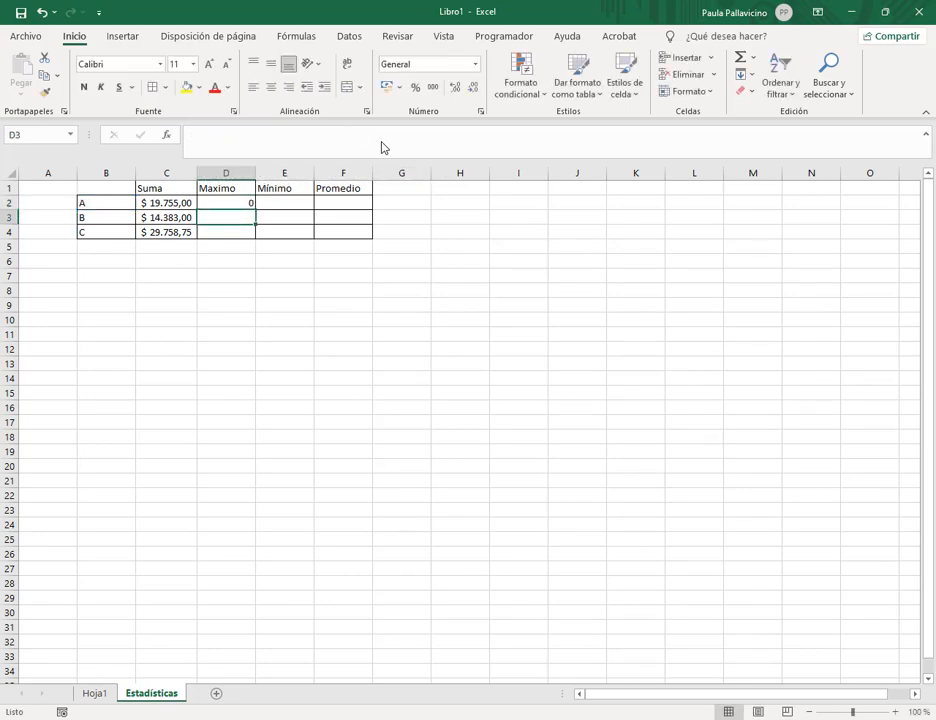
- Convert the maximum formula in D2 into an array formula and fill it down to D4
{"action": "key", "text": "Up"}
{"action": "key", "text": "F3"}
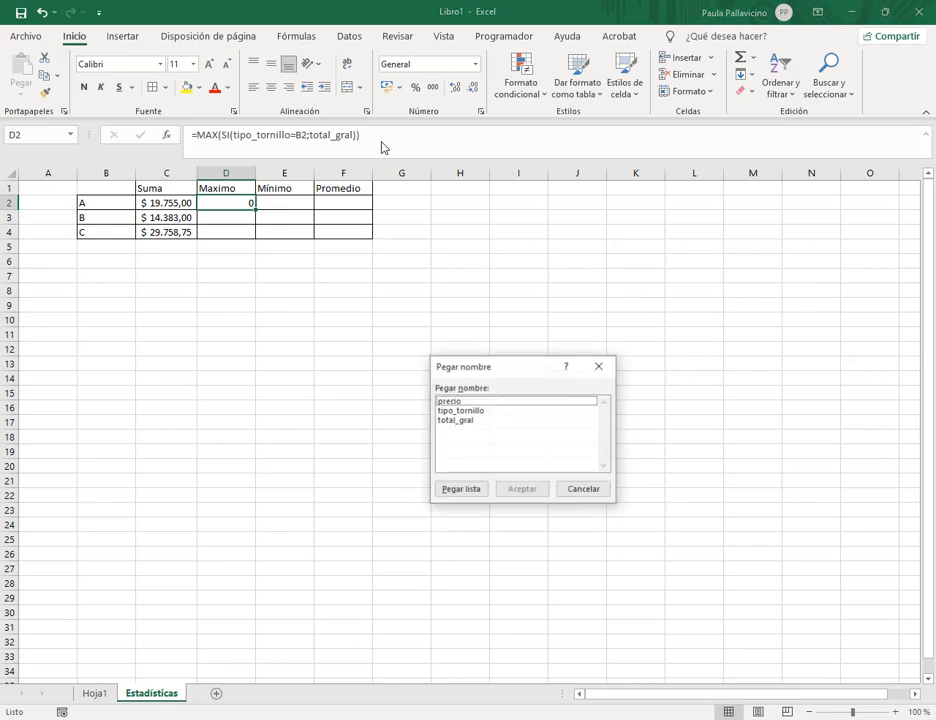
{"action": "left_click", "coordinate": [614, 372]}
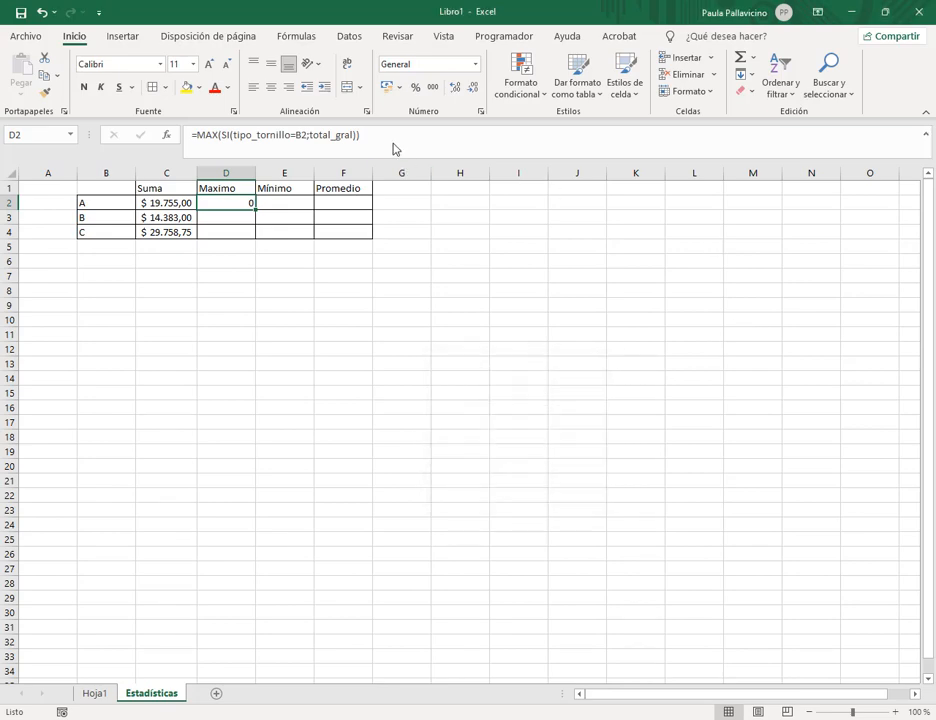
{"action": "left_click", "coordinate": [393, 146]}
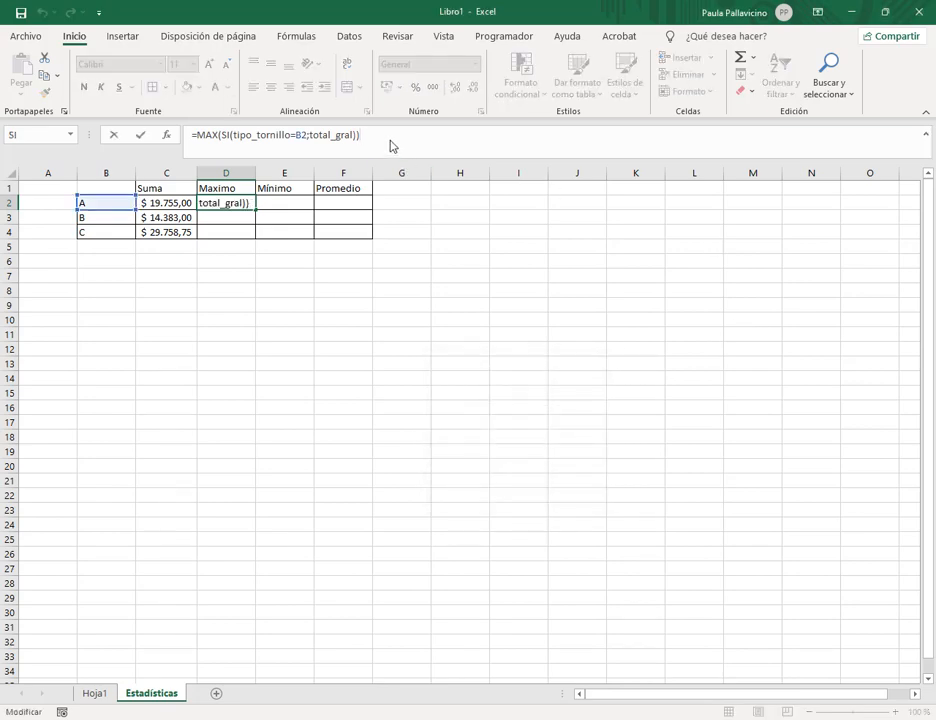
{"action": "key", "text": "ctrl+shift+Return"}
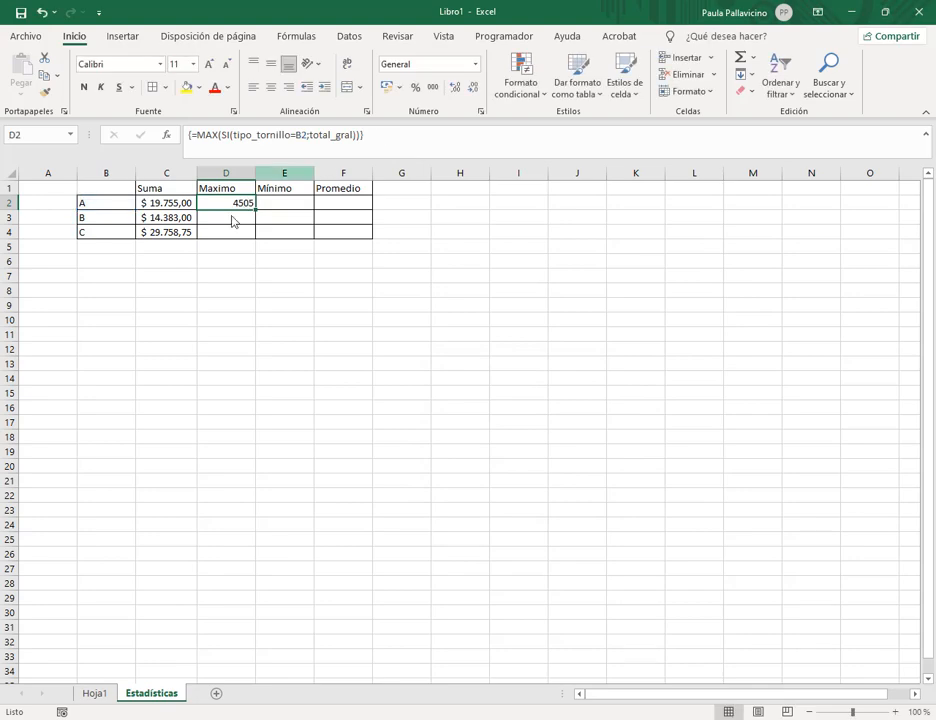
{"action": "left_click_drag", "start_coordinate": [255, 209], "coordinate": [255, 244]}
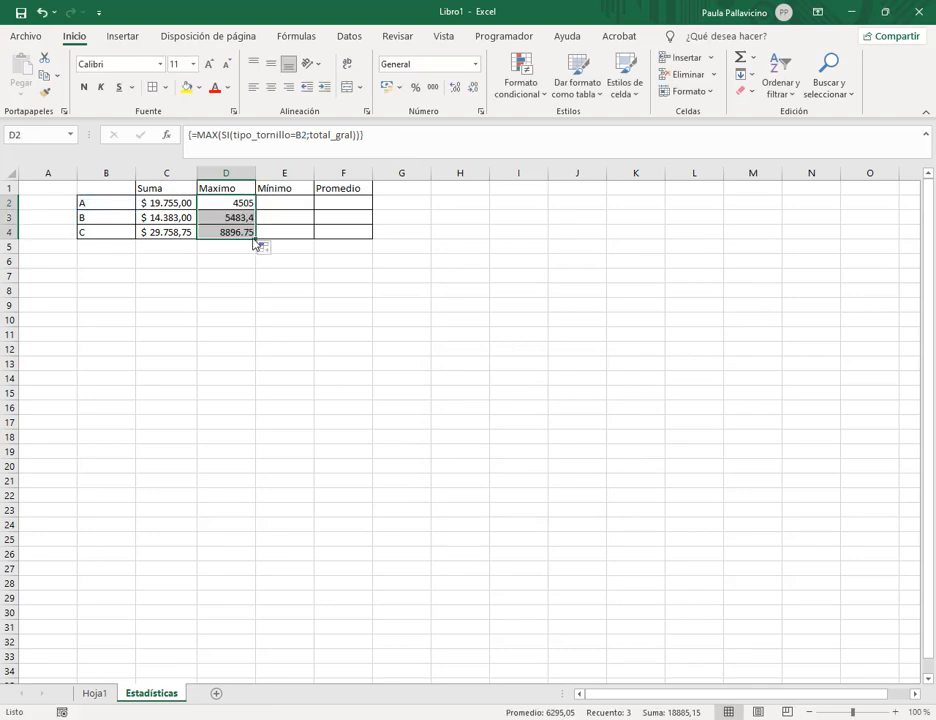
{"action": "left_click", "coordinate": [230, 217]}
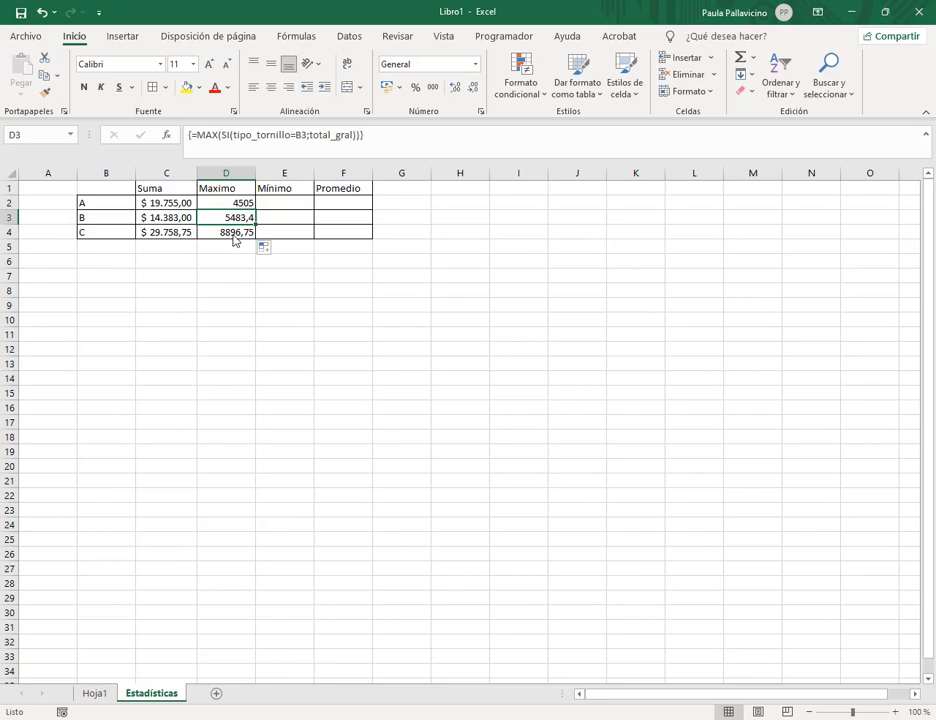
{"action": "left_click", "coordinate": [234, 236]}
- Enter =min(si(tipo_tornillo=B2;total_gral)) as an array formula in E2 to find the minimum total for screw type A
{"action": "left_click", "coordinate": [284, 204]}
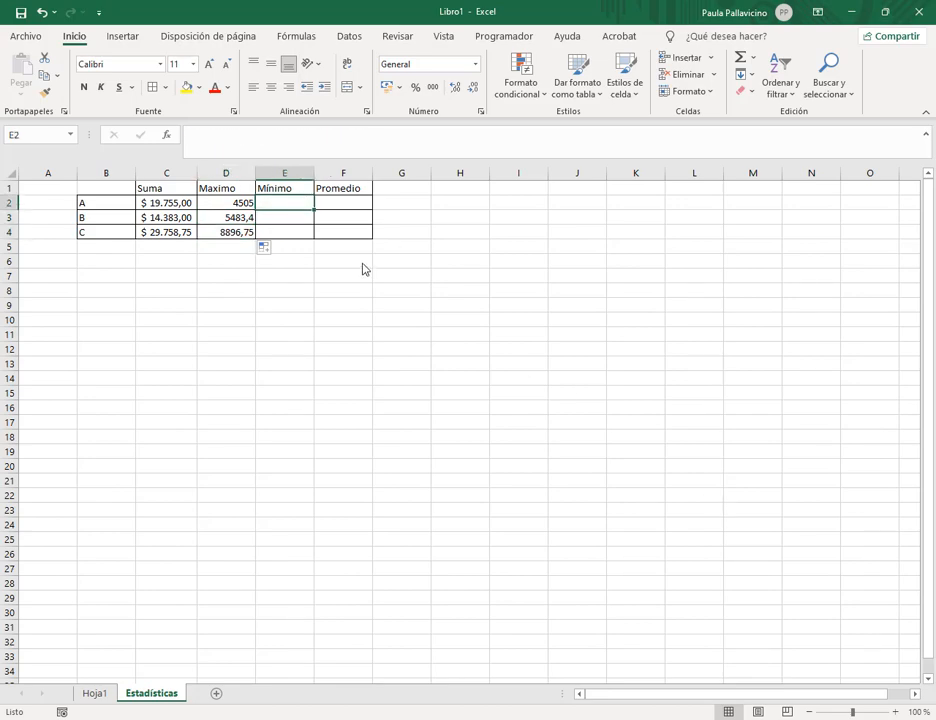
{"action": "left_click", "coordinate": [376, 151]}
{"action": "type", "text": "=min("}
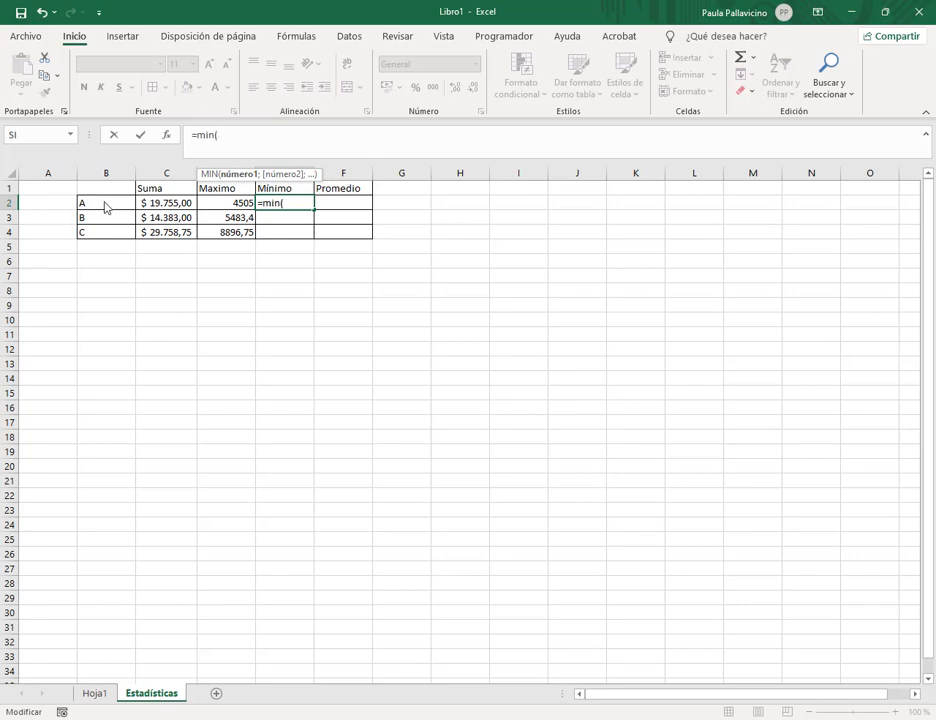
{"action": "type", "text": "si("}
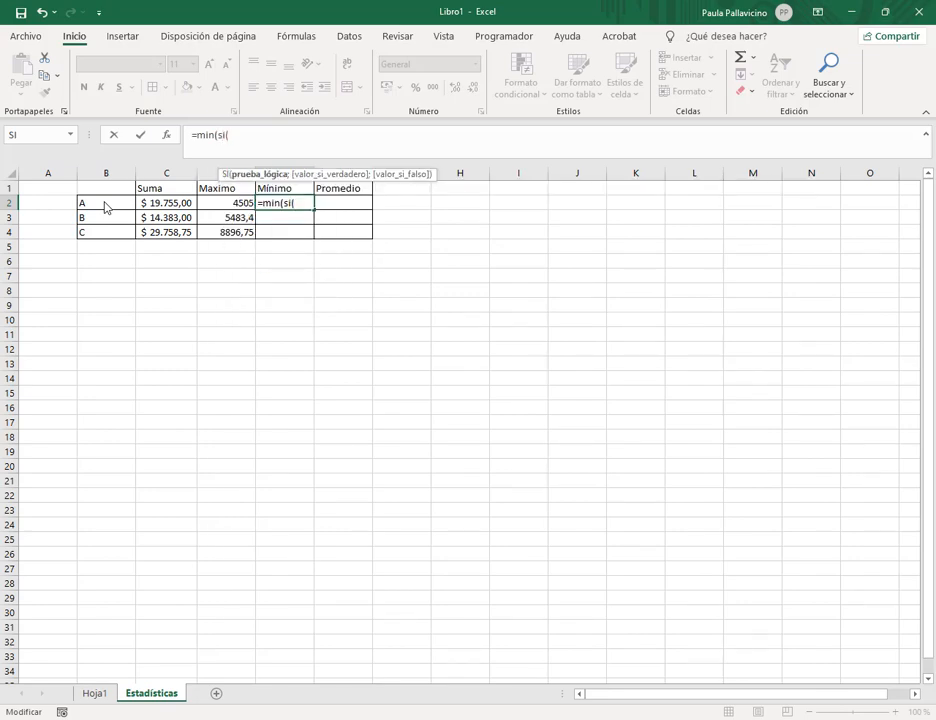
{"action": "type", "text": "tipo"}
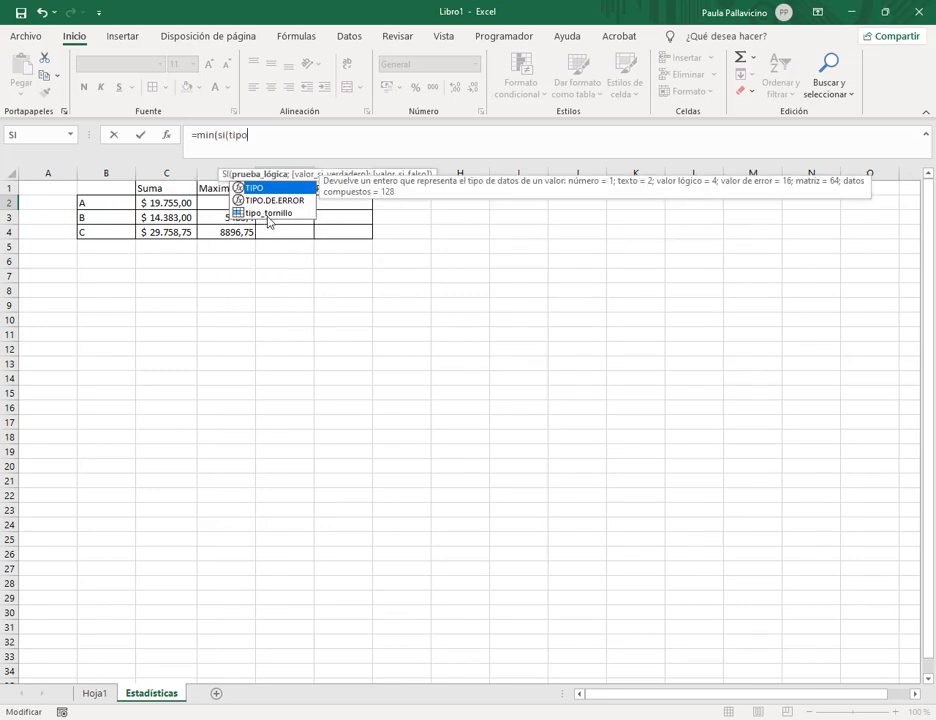
{"action": "double_click", "coordinate": [268, 214]}
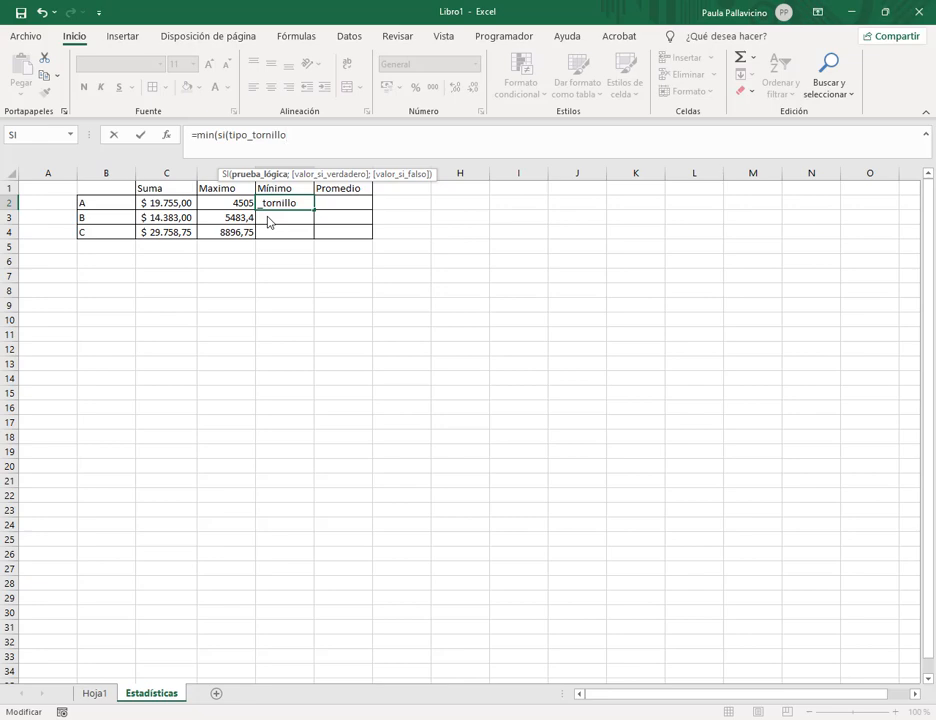
{"action": "left_click", "coordinate": [118, 204]}
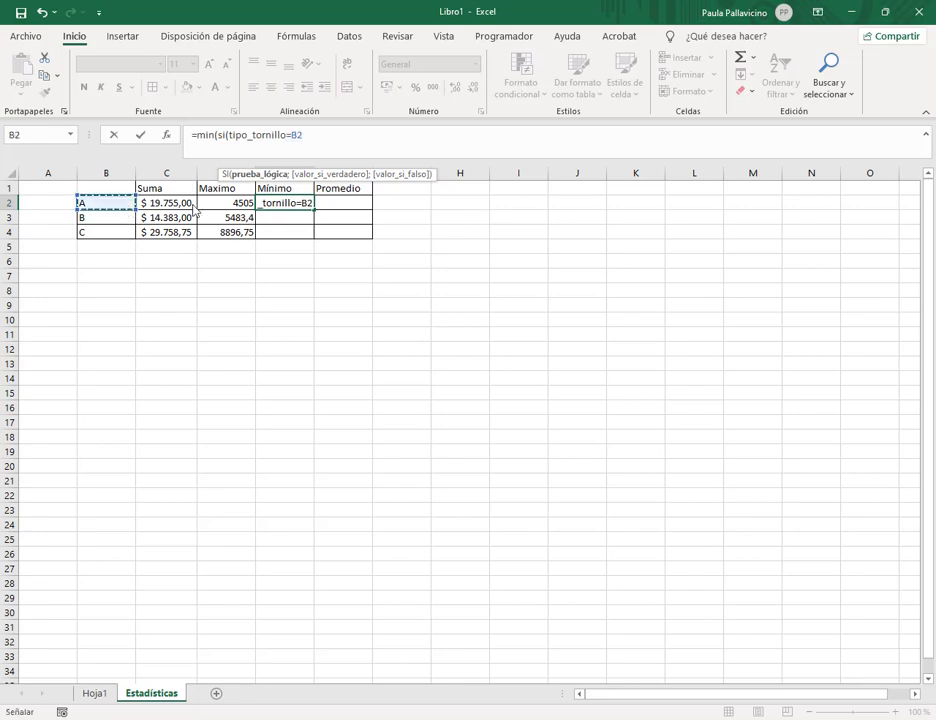
{"action": "type", "text": ";"}
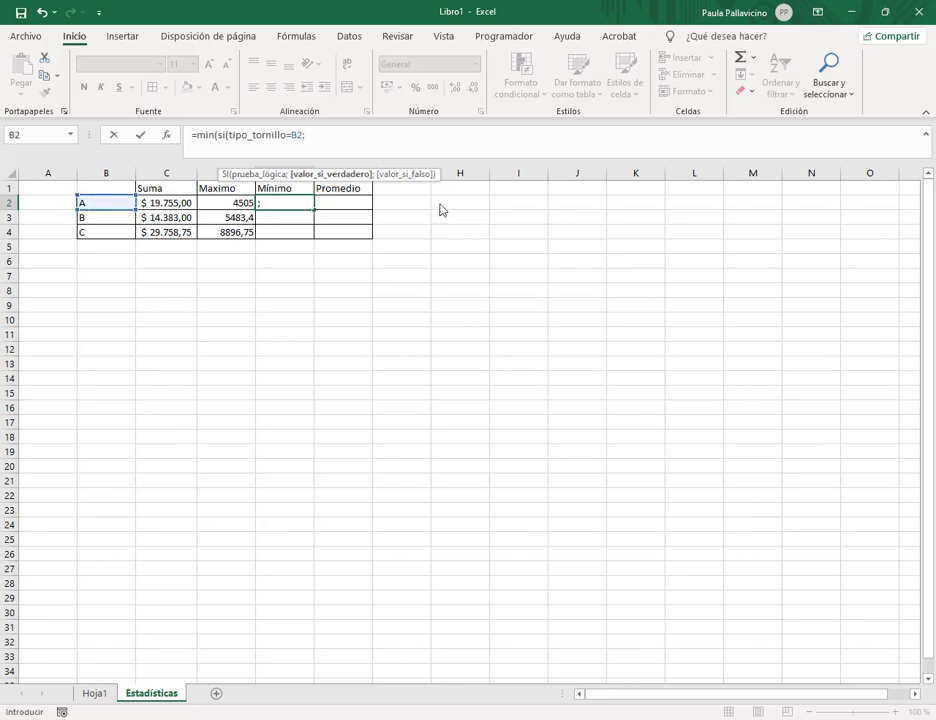
{"action": "type", "text": "tota"}
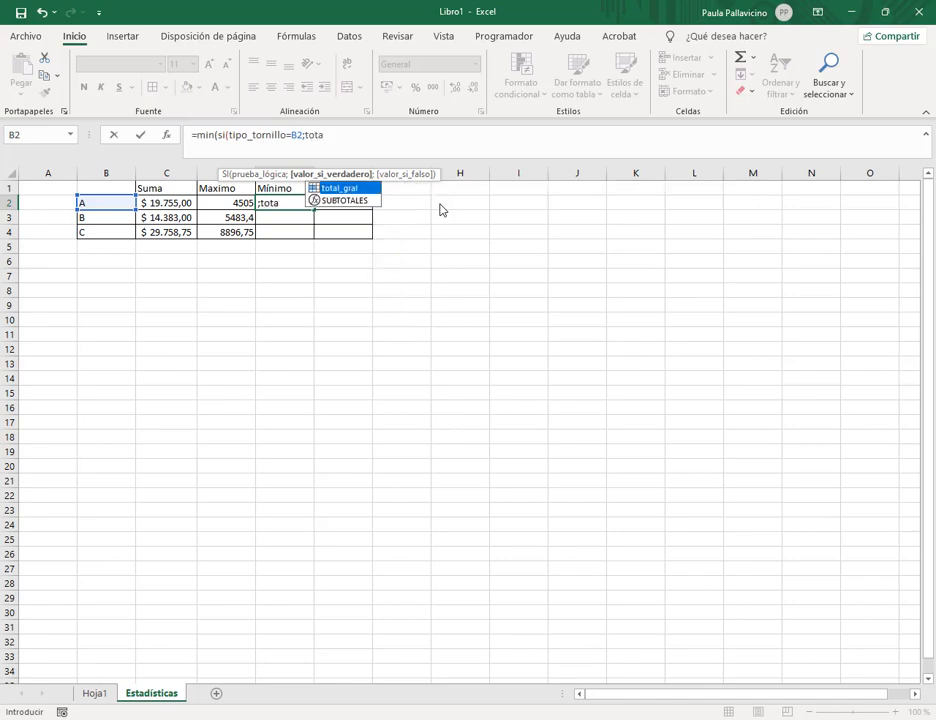
{"action": "double_click", "coordinate": [357, 188]}
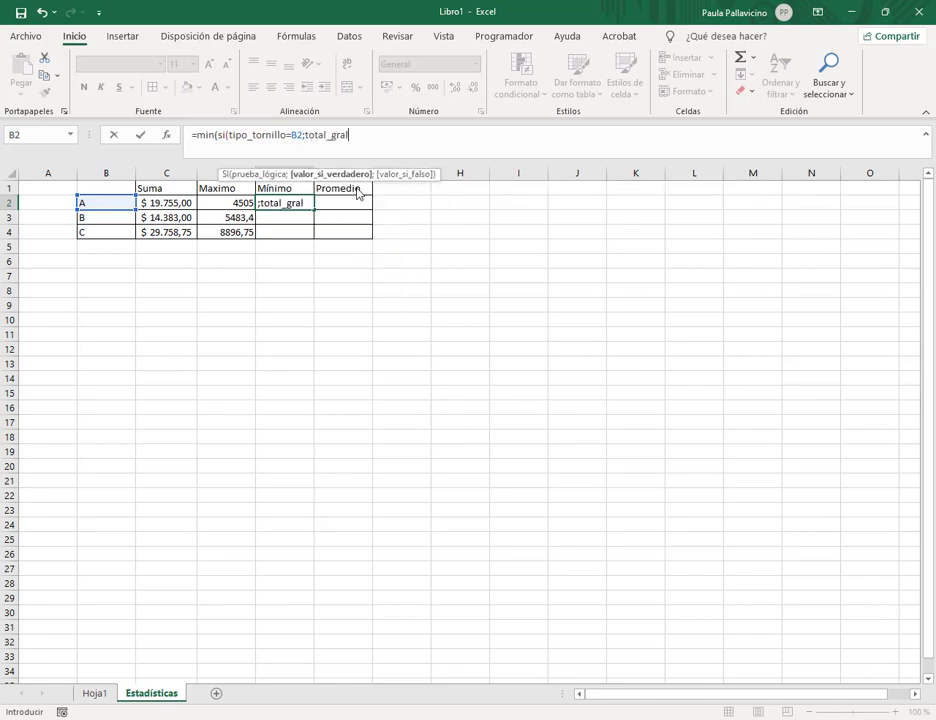
{"action": "type", "text": "))"}
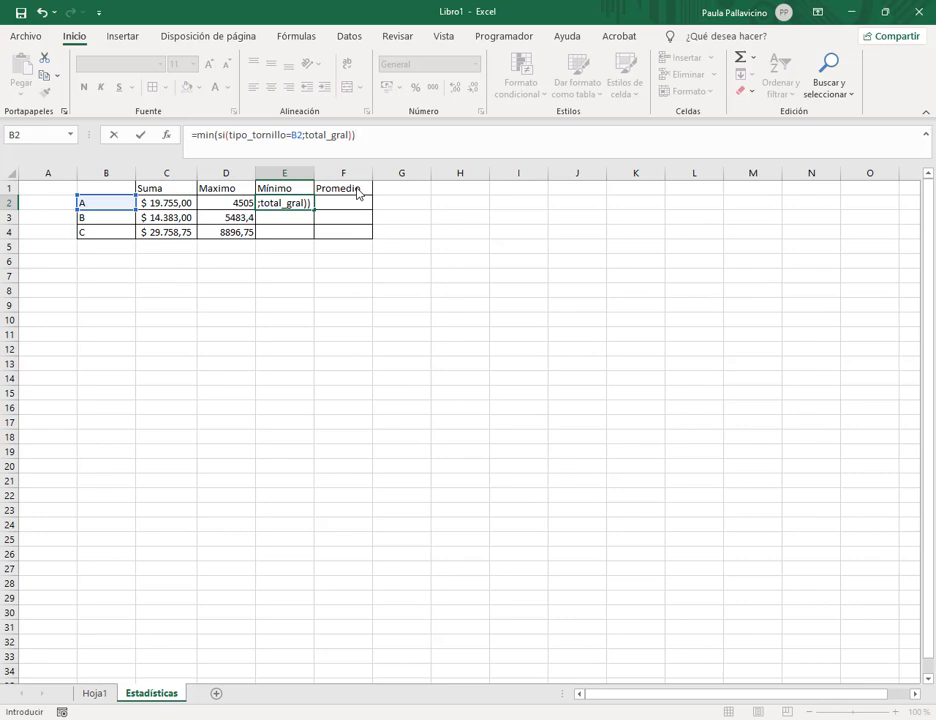
{"action": "key", "text": "ctrl+shift+Return"}
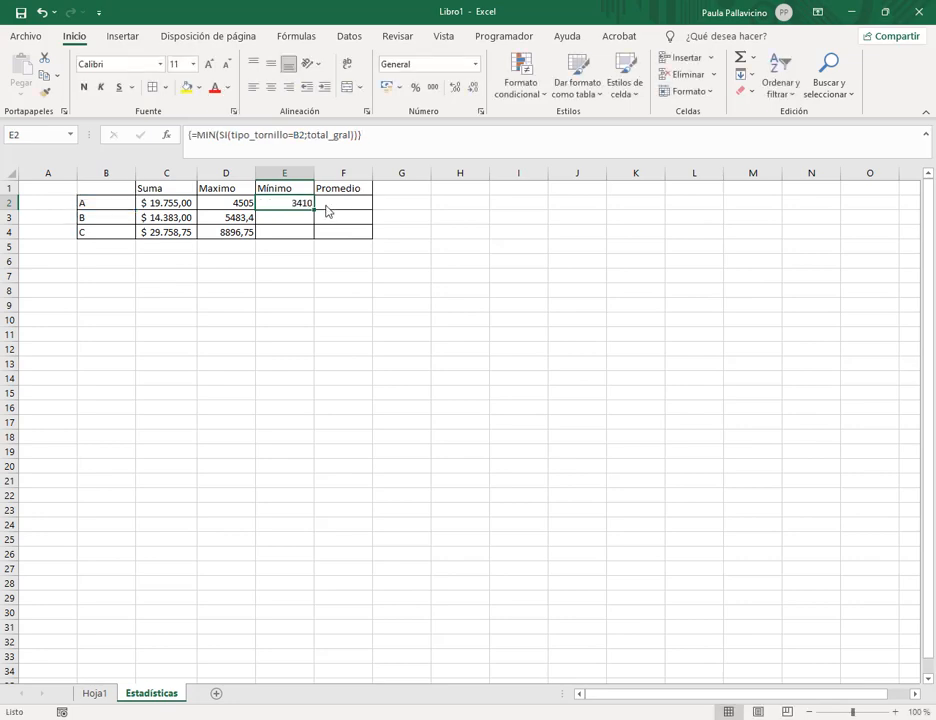
- Fill the minimum array formula from E2 down to E4 for screw types B and C
{"action": "left_click_drag", "start_coordinate": [318, 214], "coordinate": [319, 247]}
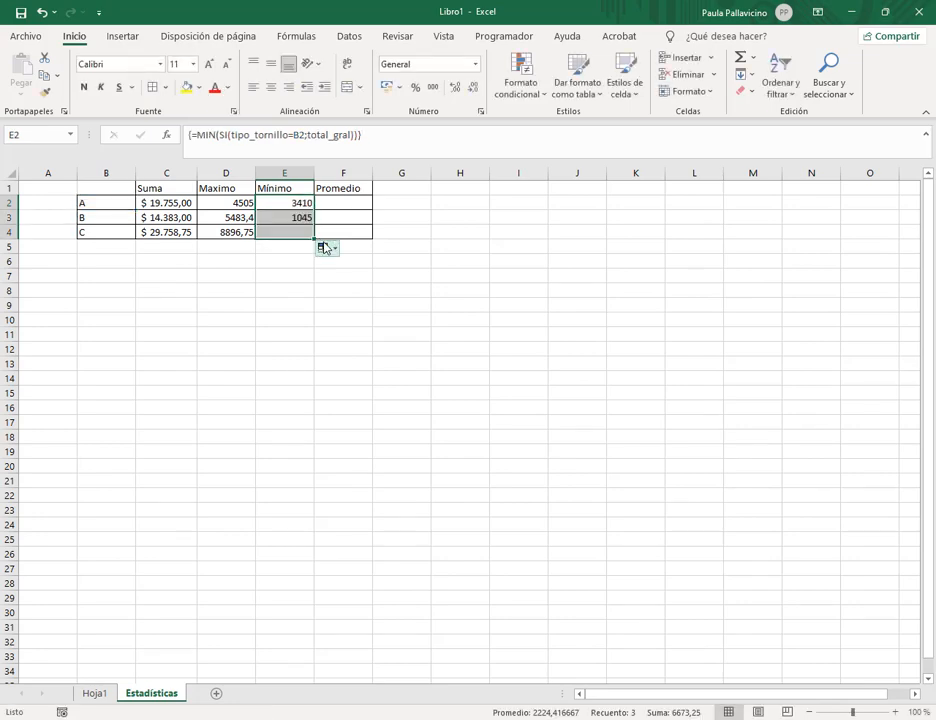
{"action": "left_click", "coordinate": [351, 206]}
{"action": "key", "text": "Left"}
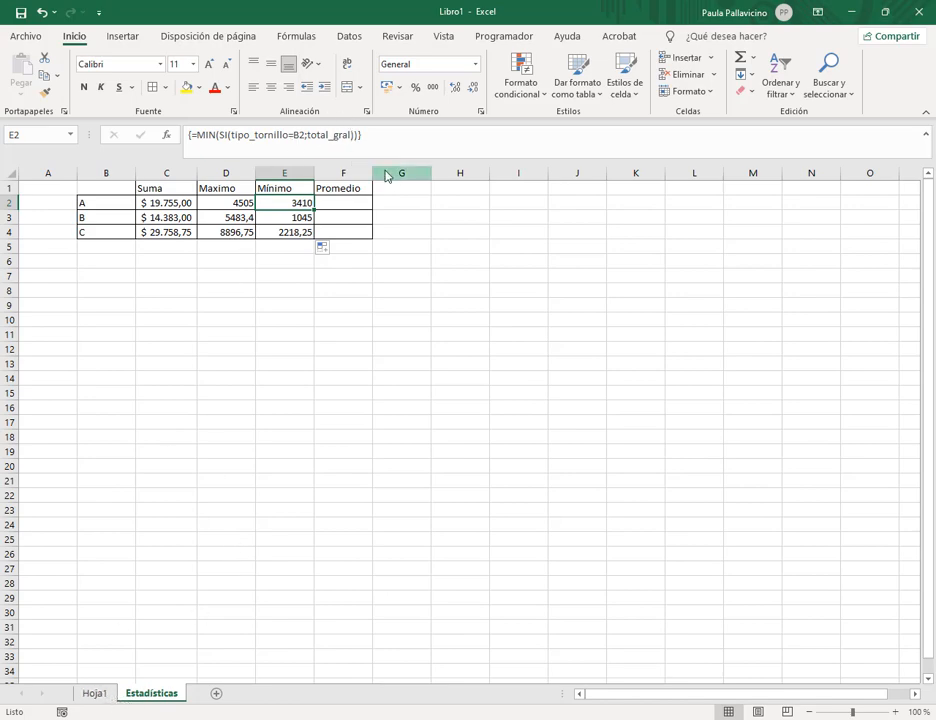
- Enter =promedio(si(tipo_tornillo=B2;total_gral)) as an array formula in F2 and fill it down to F4
{"action": "left_click", "coordinate": [351, 205]}
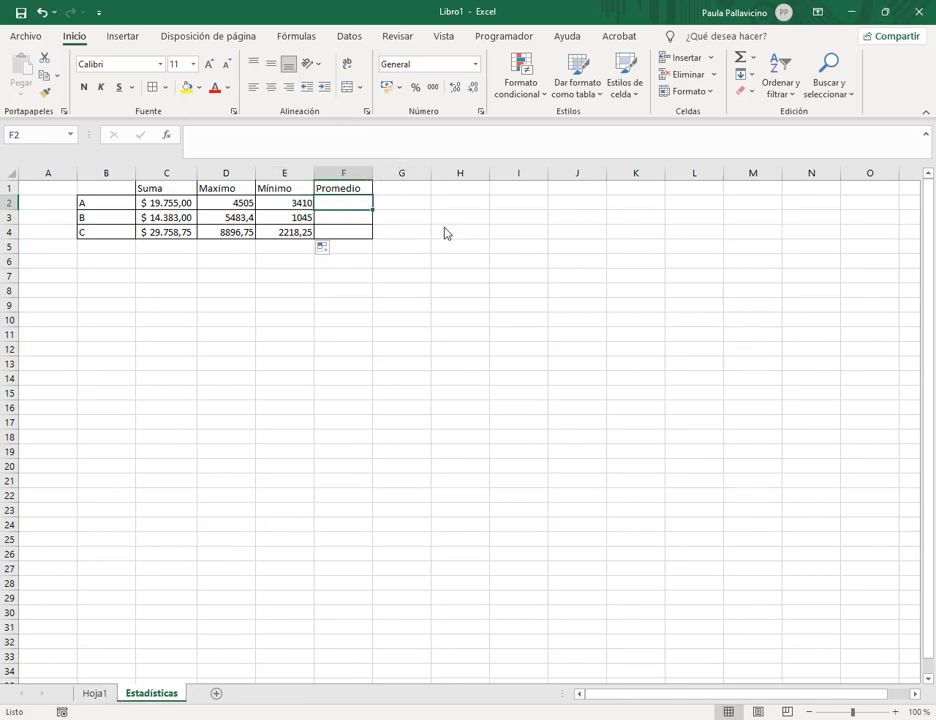
{"action": "type", "text": "="}
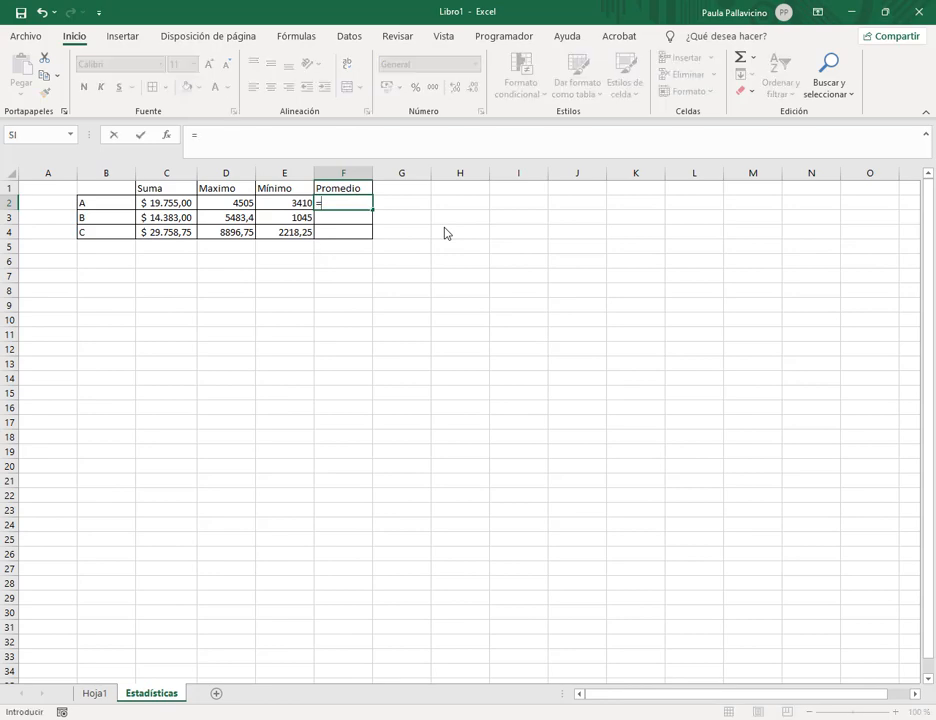
{"action": "type", "text": "promedio(si("}
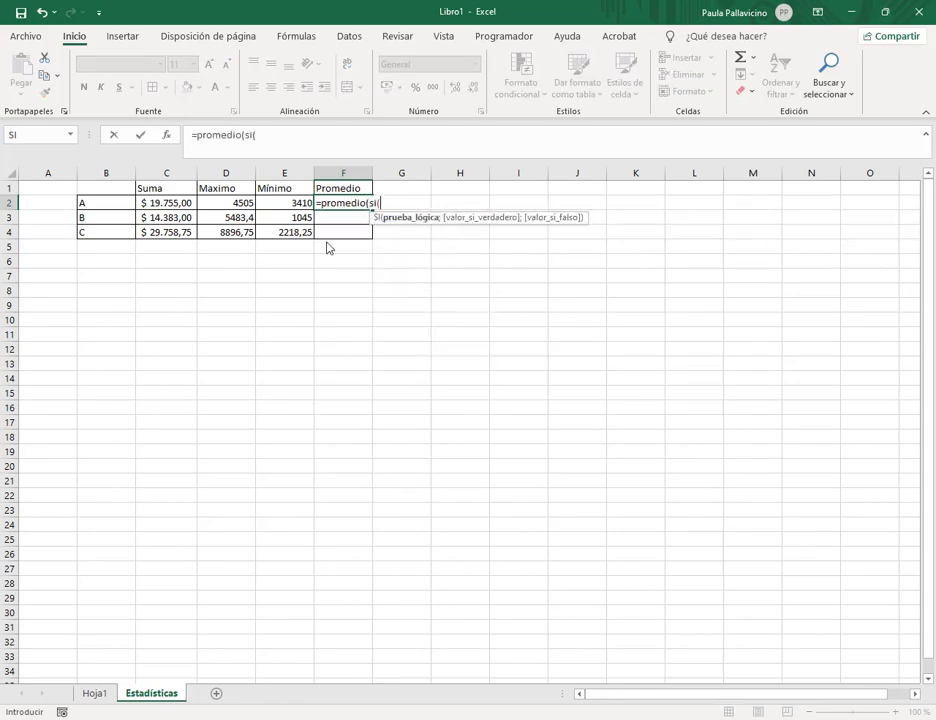
{"action": "type", "text": "ti"}
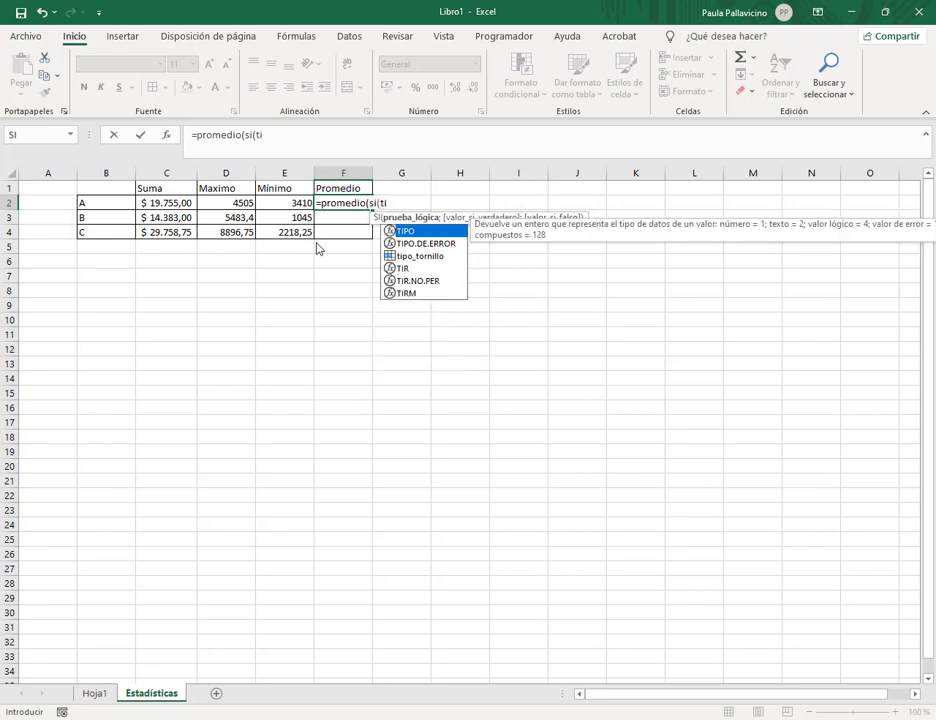
{"action": "double_click", "coordinate": [403, 262]}
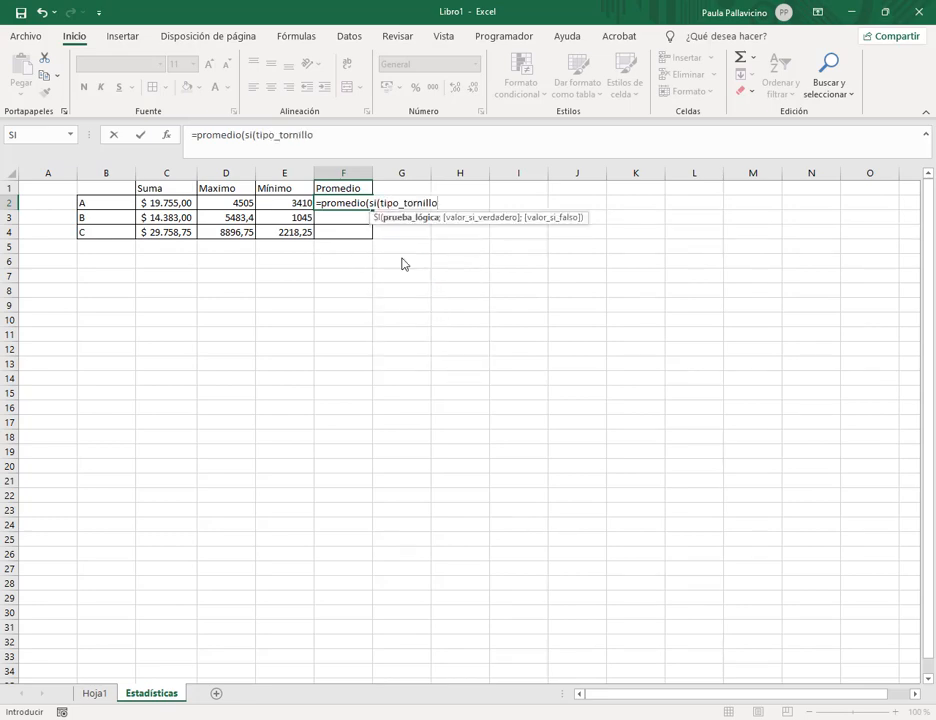
{"action": "left_click", "coordinate": [87, 207]}
{"action": "type", "text": ";total_gral"}
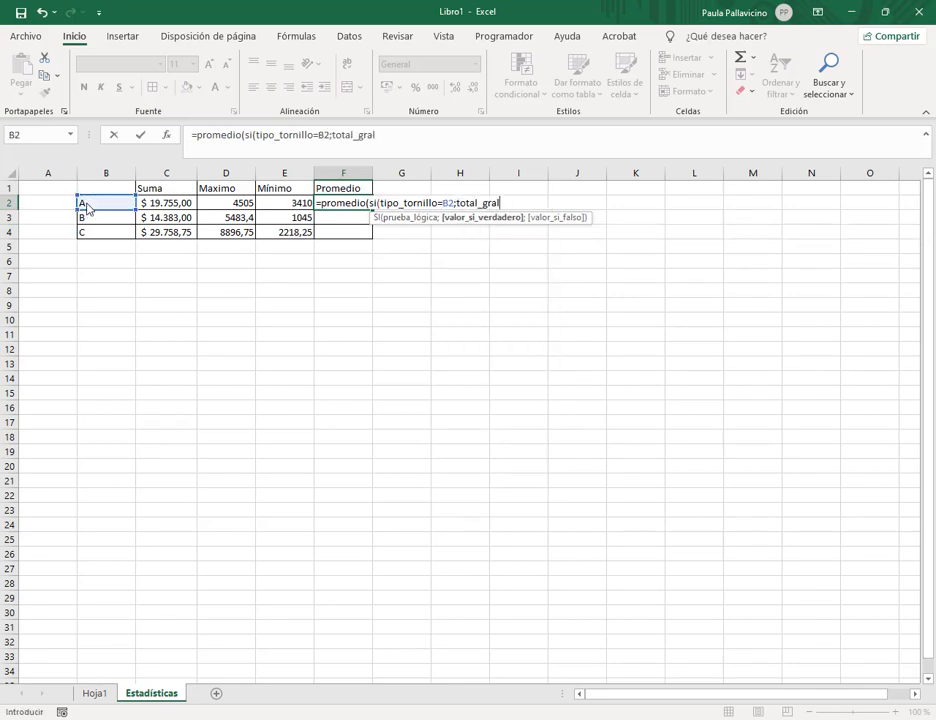
{"action": "type", "text": "))"}
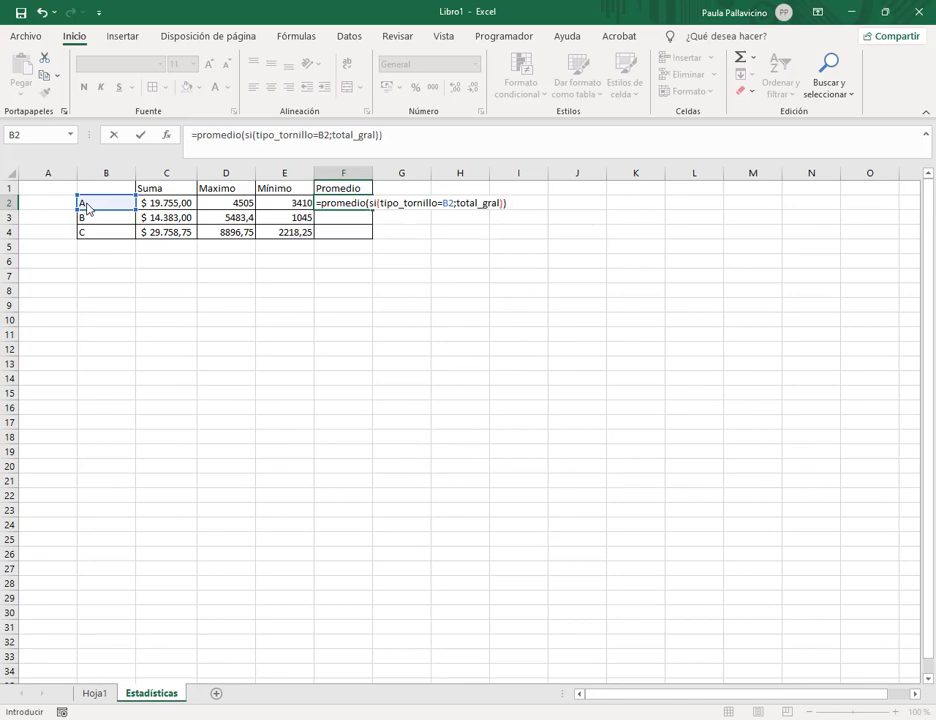
{"action": "key", "text": "ctrl+shift+Return"}
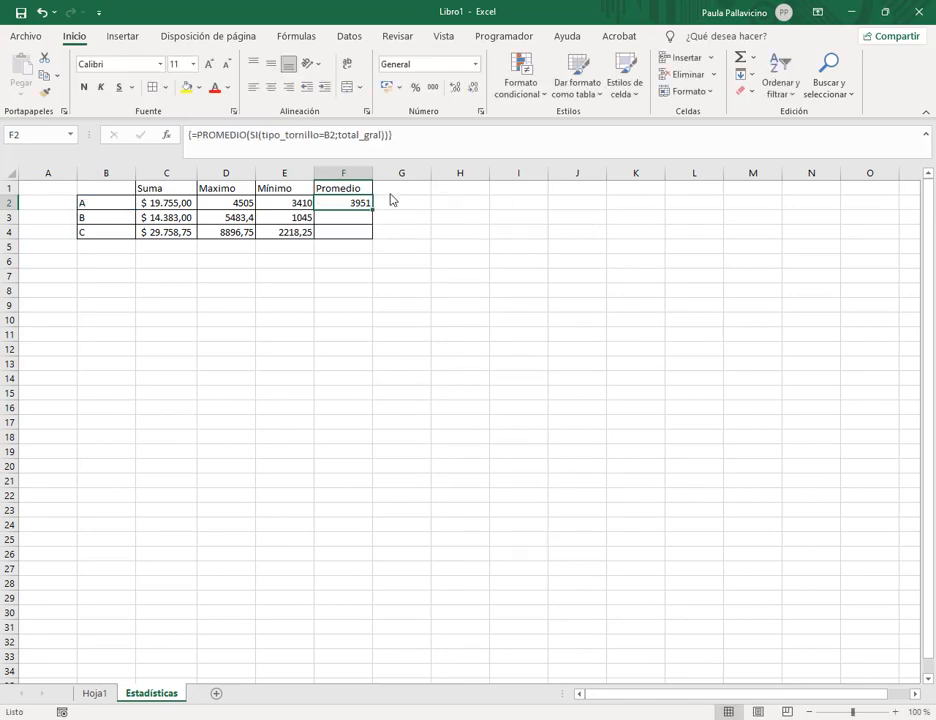
{"action": "left_click_drag", "start_coordinate": [372, 210], "coordinate": [374, 242]}
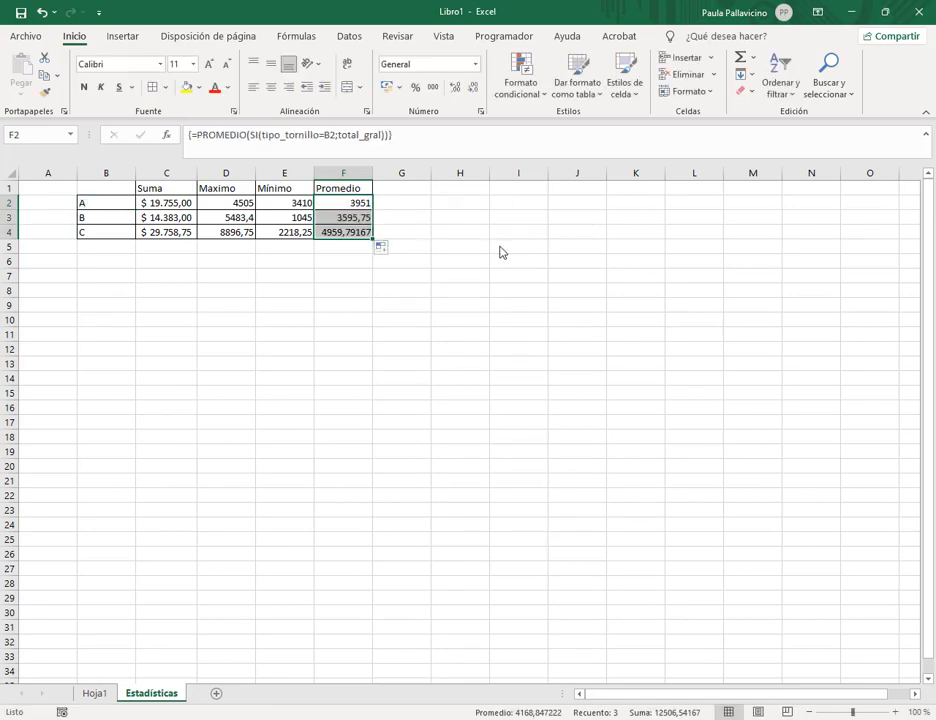
- Apply the $ accounting format to the maximum, minimum and average values in D2:F4
{"action": "left_click_drag", "start_coordinate": [210, 203], "coordinate": [360, 232]}
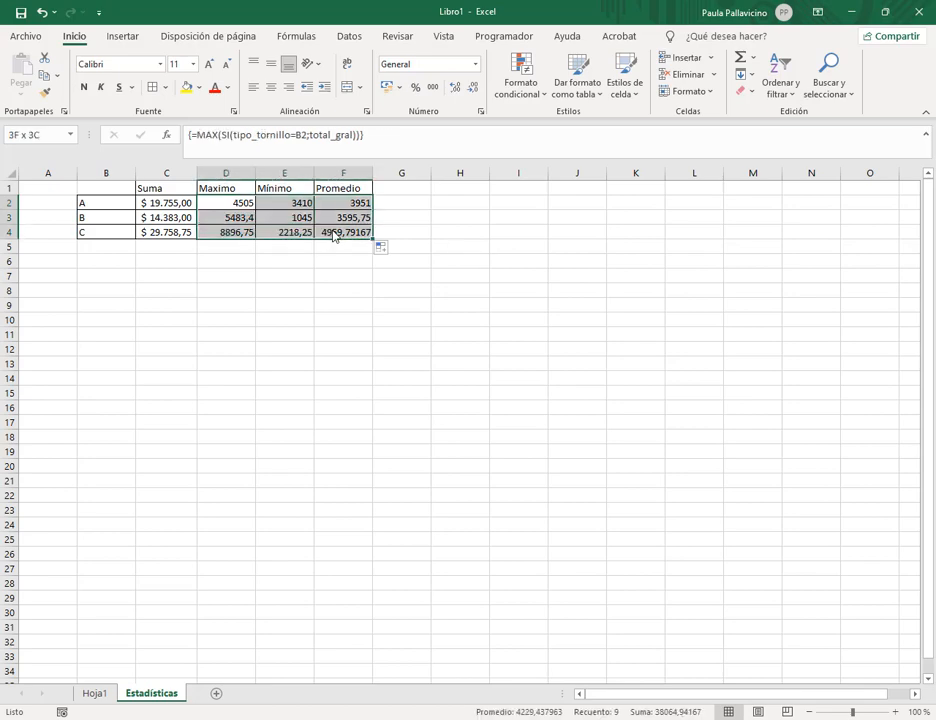
{"action": "left_click", "coordinate": [399, 87]}
{"action": "left_click", "coordinate": [428, 129]}
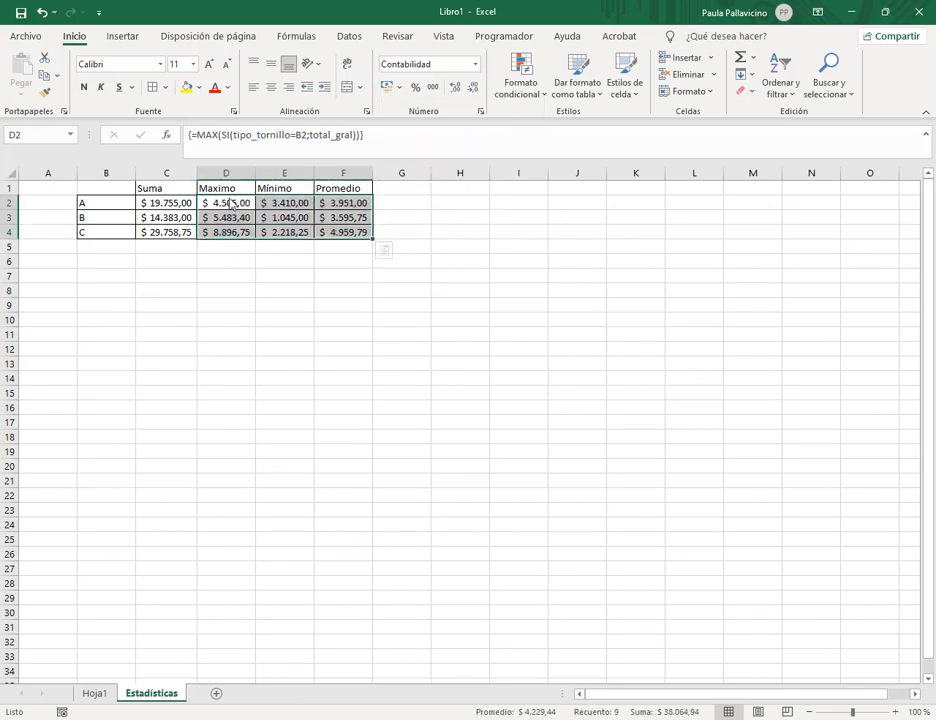
{"action": "left_click", "coordinate": [401, 188]}
- Center the Suma, Maximo, Mínimo and Promedio headers in C1:F1 horizontally and vertically
{"action": "left_click_drag", "start_coordinate": [343, 188], "coordinate": [176, 190]}
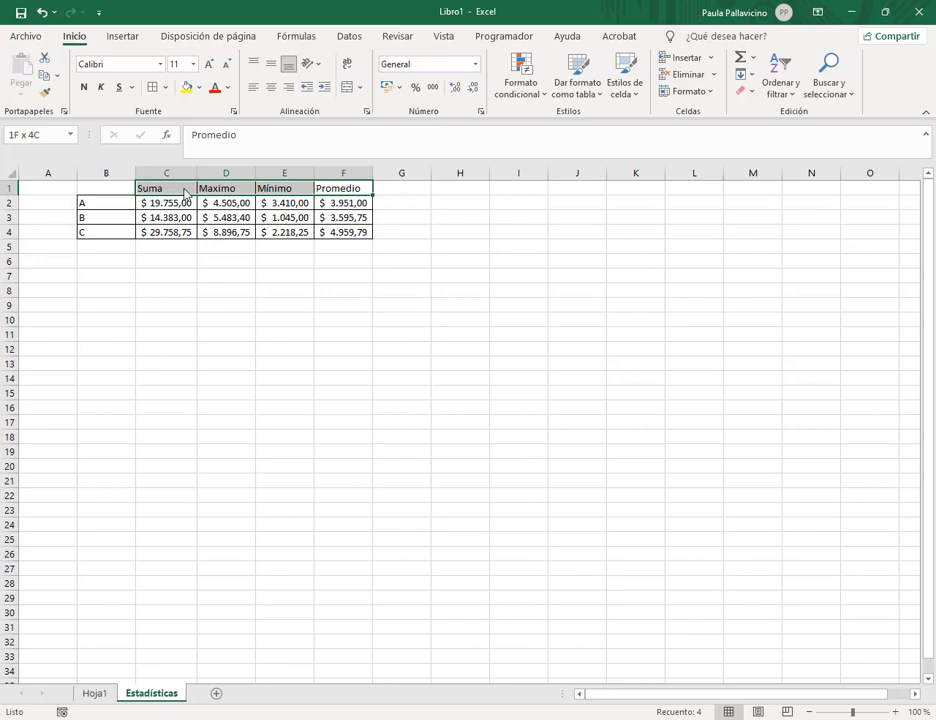
{"action": "left_click", "coordinate": [271, 87]}
{"action": "left_click", "coordinate": [271, 65]}
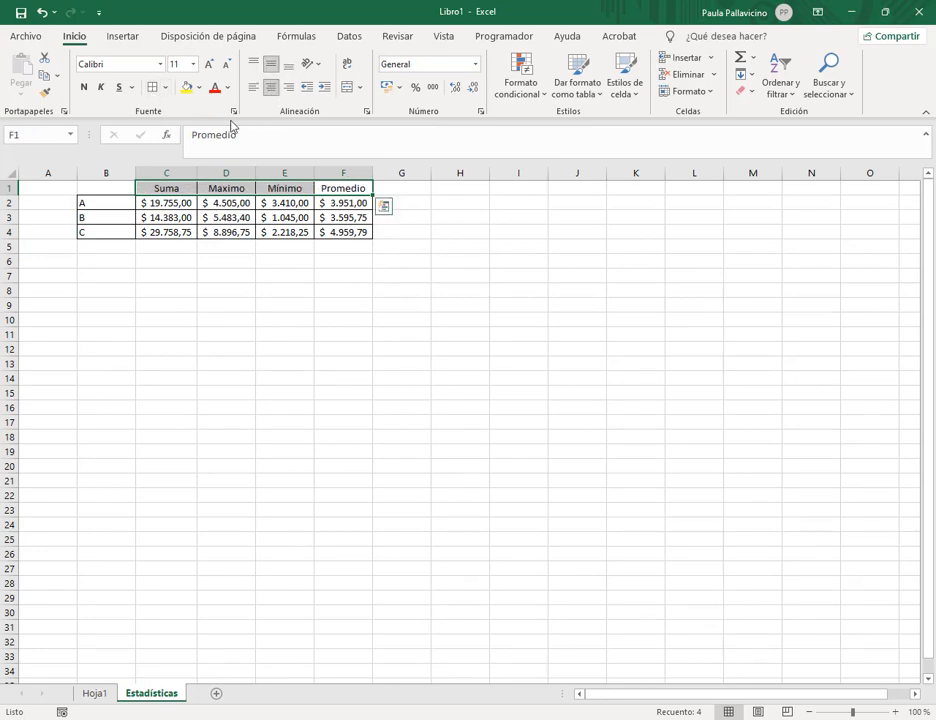
{"action": "left_click", "coordinate": [343, 305]}
- Switch to the Enunciado 1 document in Word, review the request for statistics and charts, and return to the Excel workbook
{"action": "key", "text": "alt+Tab"}
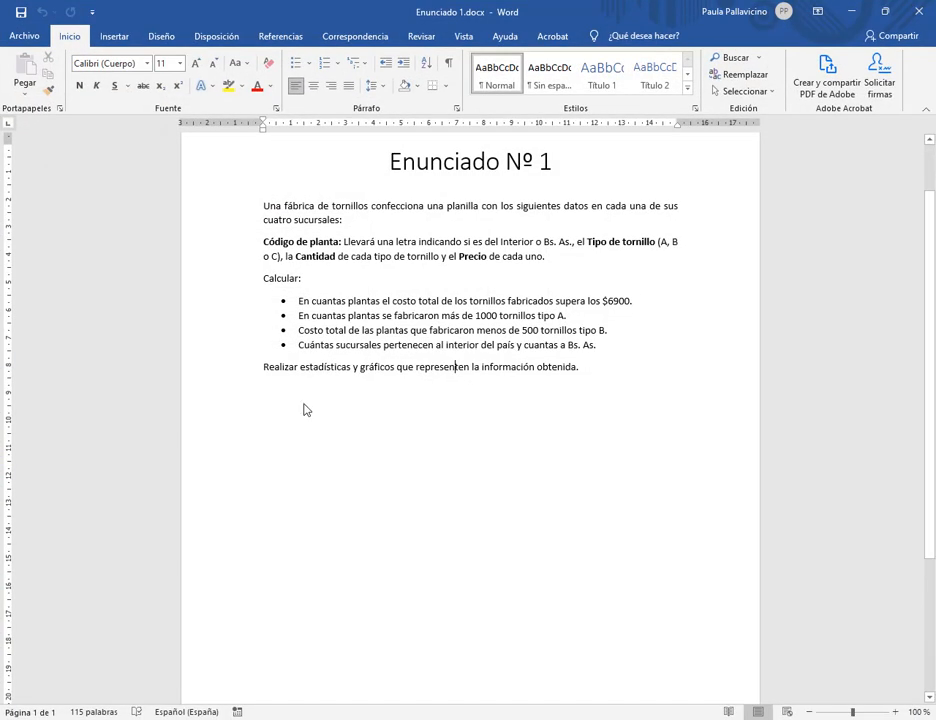
{"action": "left_click_drag", "start_coordinate": [457, 372], "coordinate": [363, 370]}
{"action": "left_click", "coordinate": [480, 369]}
{"action": "left_click", "coordinate": [856, 17]}
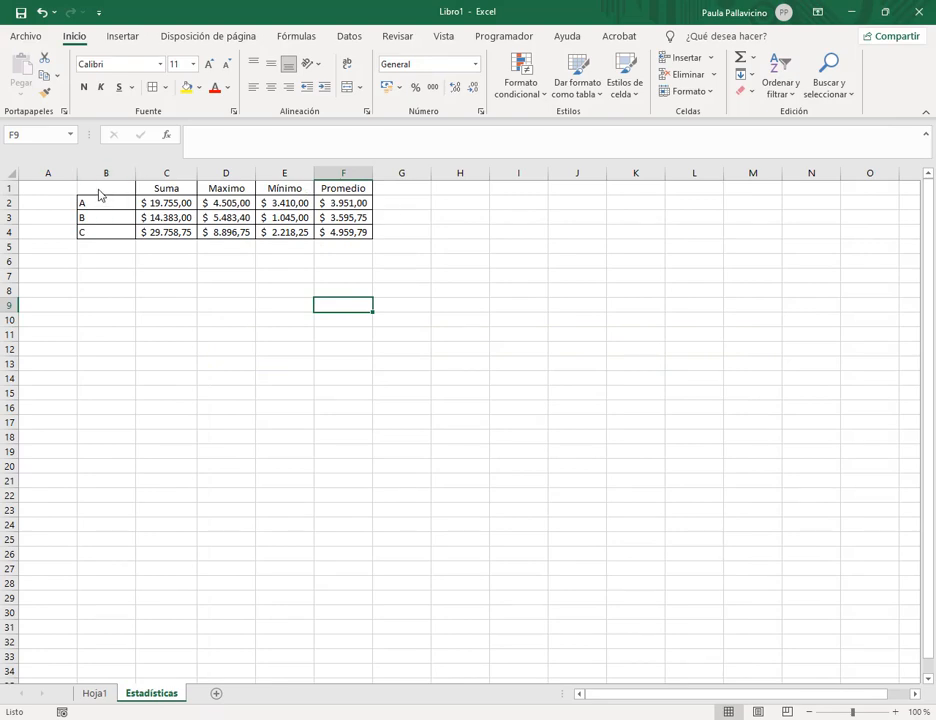
- Insert a clustered 3D column chart of the Suma values from B1:C4, then shrink it and place it just below the table
{"action": "left_click_drag", "start_coordinate": [99, 195], "coordinate": [157, 234]}
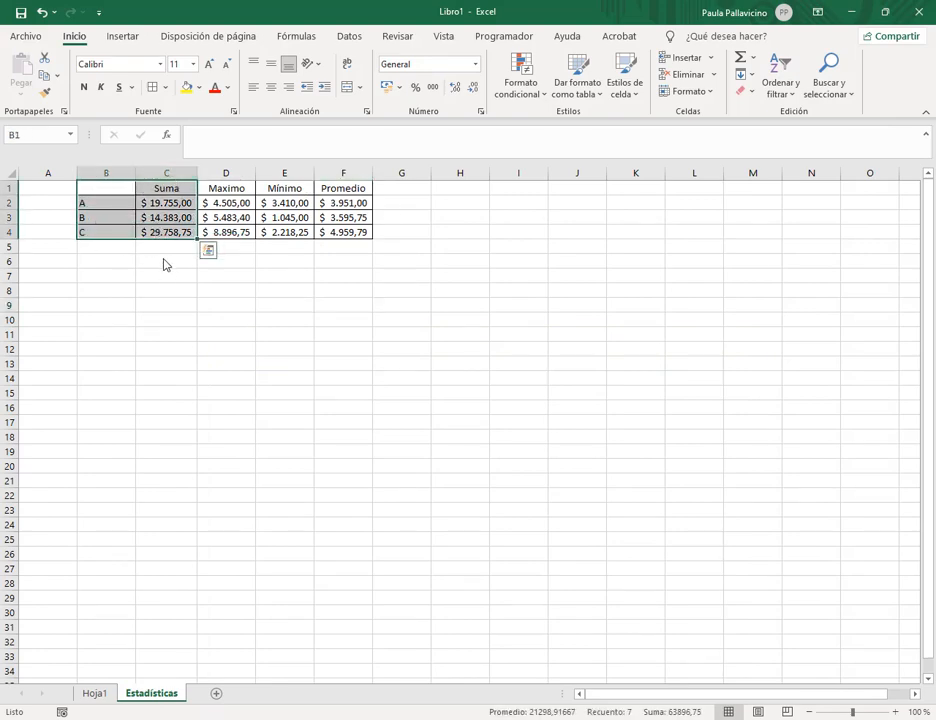
{"action": "left_click", "coordinate": [126, 38]}
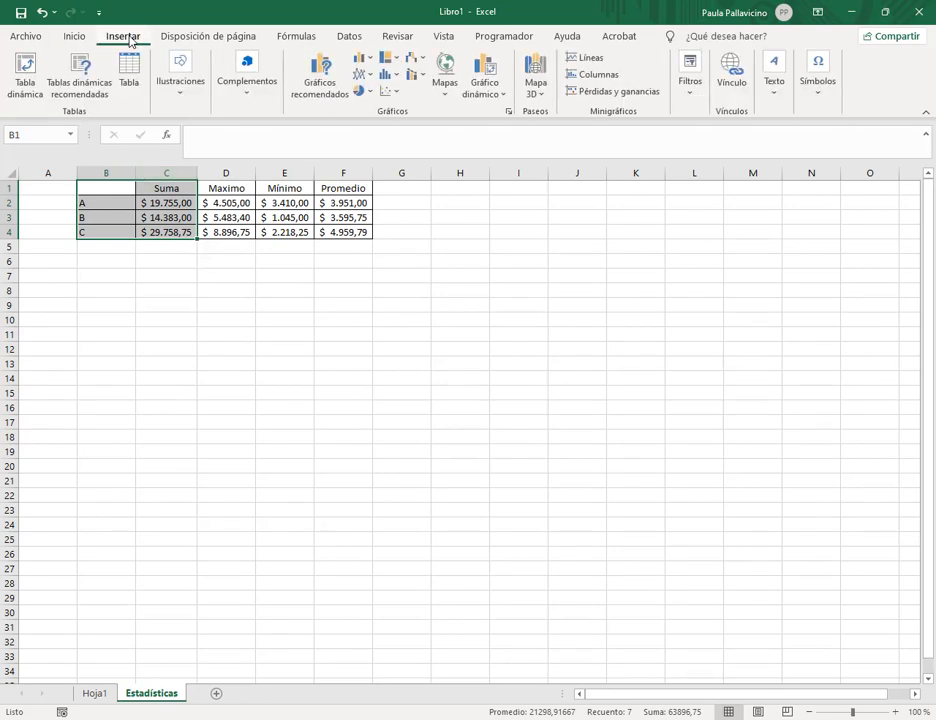
{"action": "left_click", "coordinate": [362, 60]}
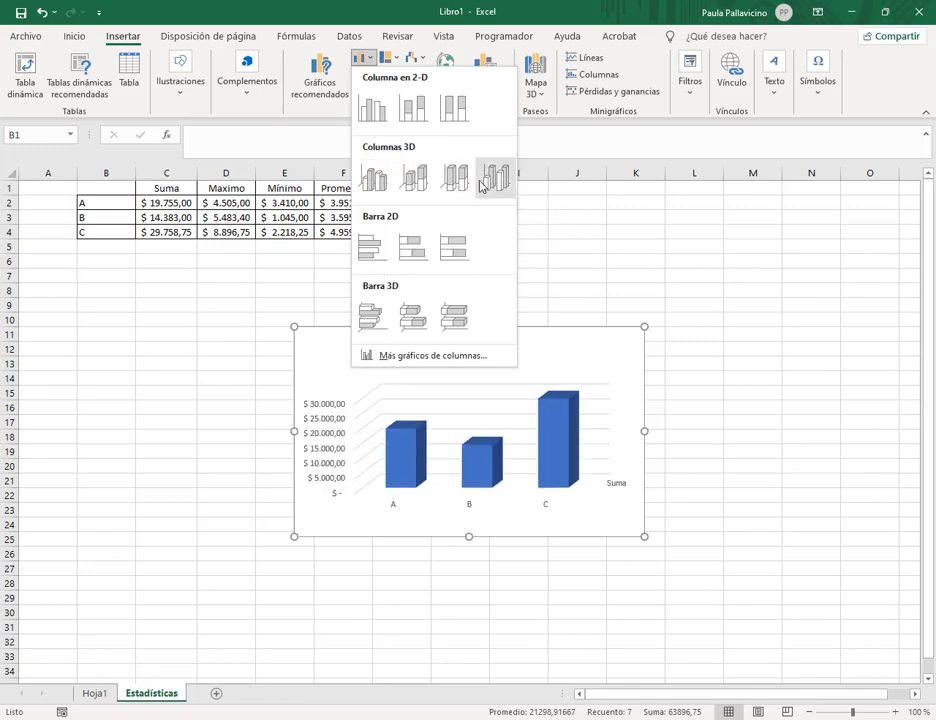
{"action": "left_click", "coordinate": [387, 183]}
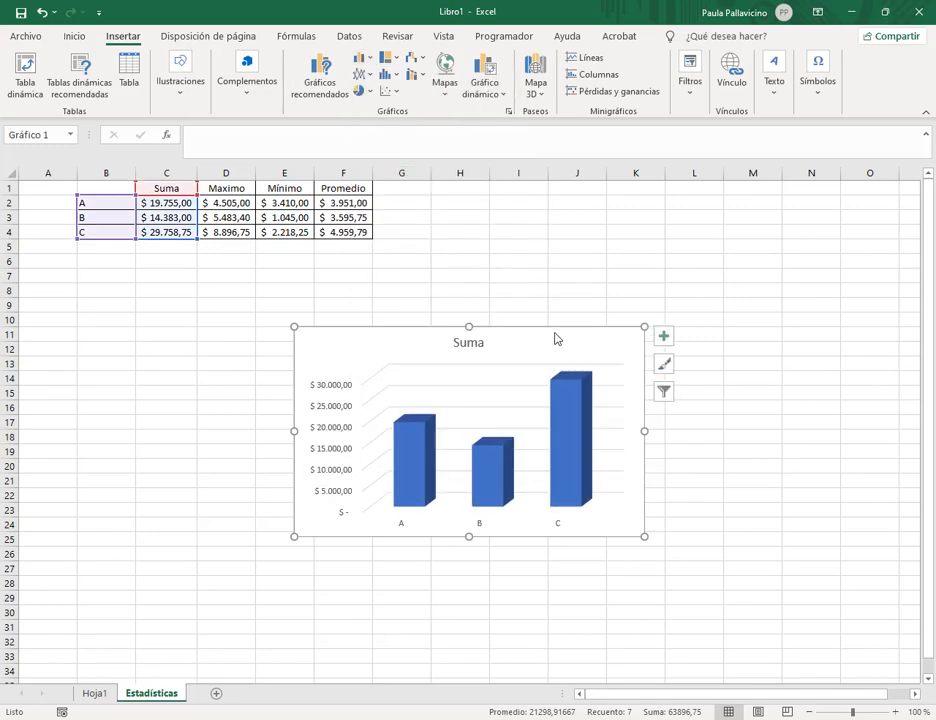
{"action": "left_click_drag", "start_coordinate": [554, 336], "coordinate": [322, 281]}
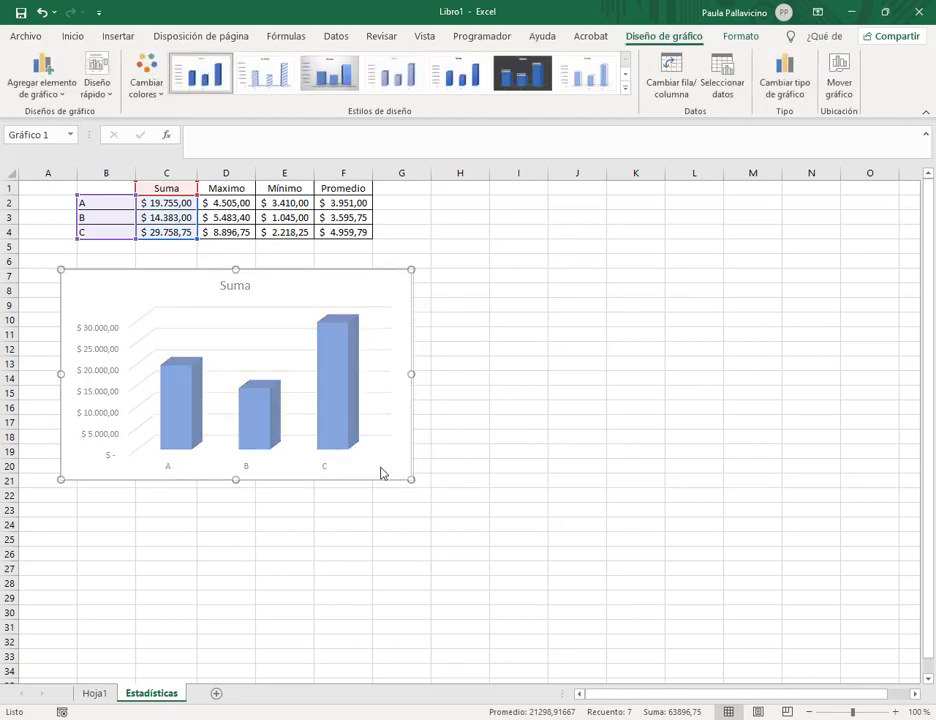
{"action": "left_click_drag", "start_coordinate": [340, 428], "coordinate": [340, 428]}
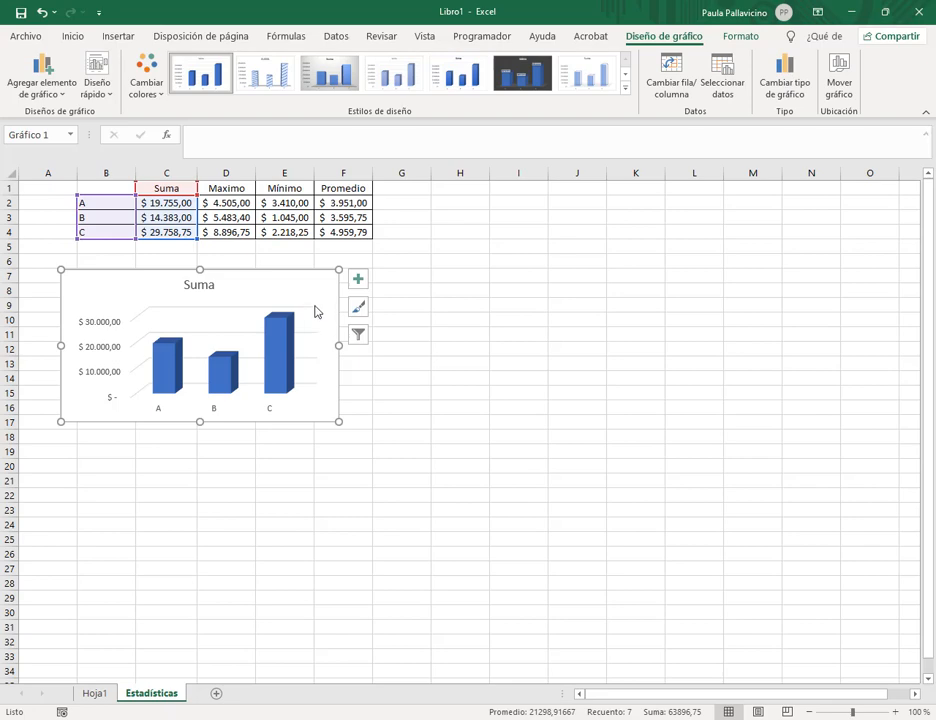
- Try to chart the Maximo values as a clustered 3D column from B2:B4 and D1:D4, and delete that chart
{"action": "left_click", "coordinate": [233, 193]}
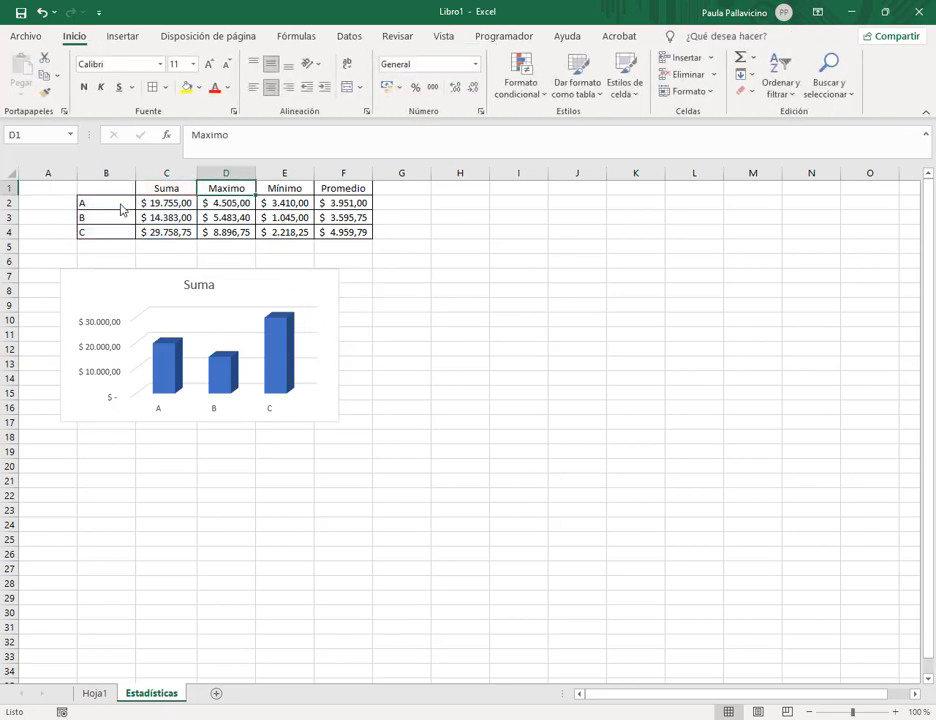
{"action": "left_click_drag", "start_coordinate": [121, 209], "coordinate": [121, 236]}
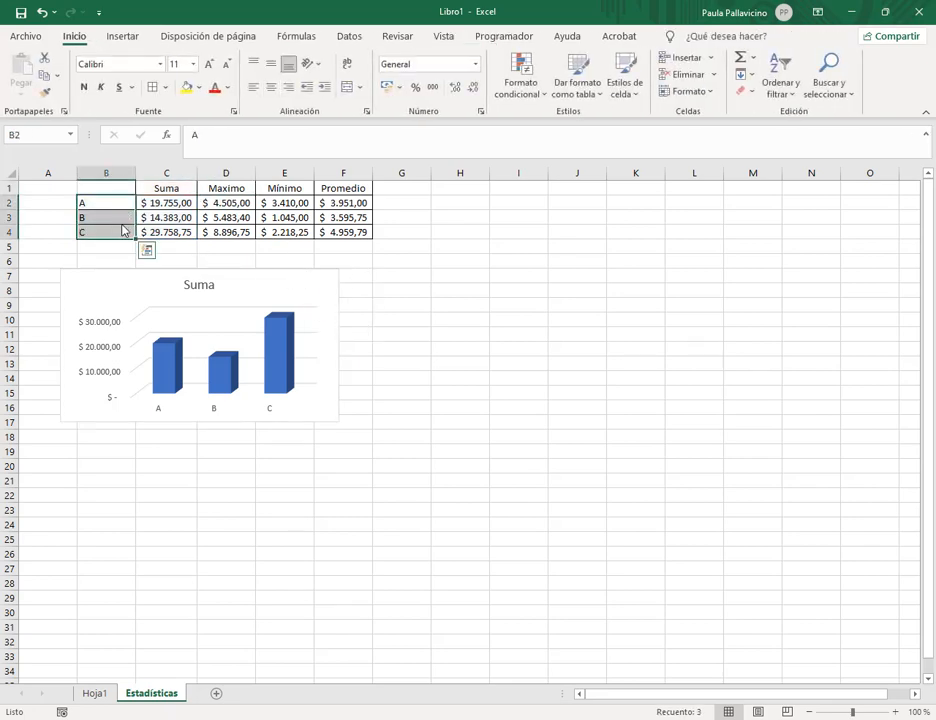
{"action": "left_click_drag", "start_coordinate": [228, 193], "coordinate": [226, 234]}
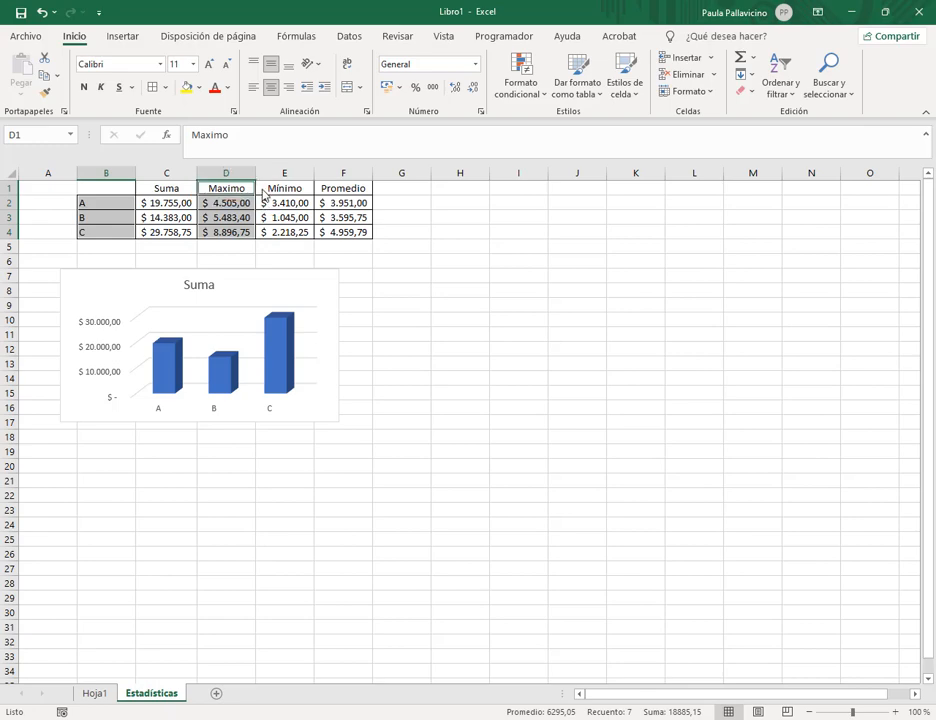
{"action": "left_click", "coordinate": [122, 36]}
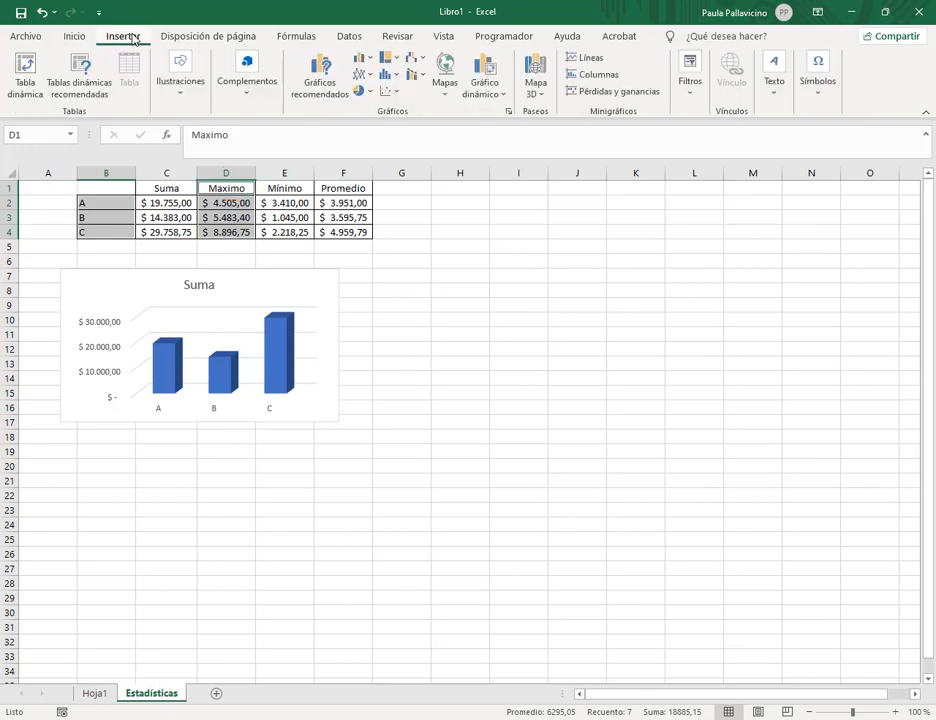
{"action": "left_click", "coordinate": [372, 62]}
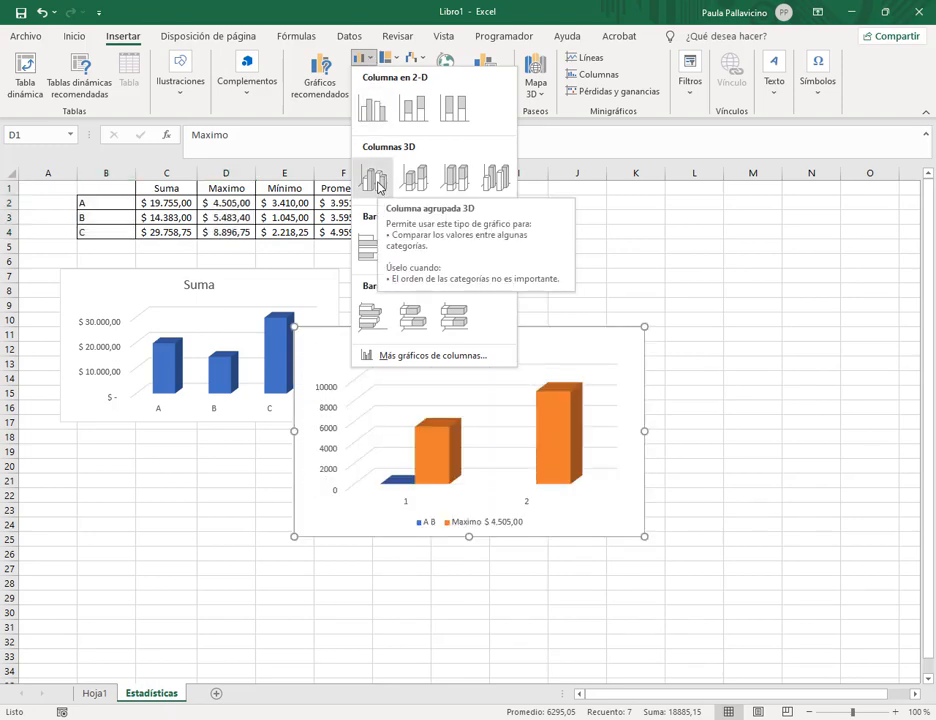
{"action": "left_click", "coordinate": [378, 186]}
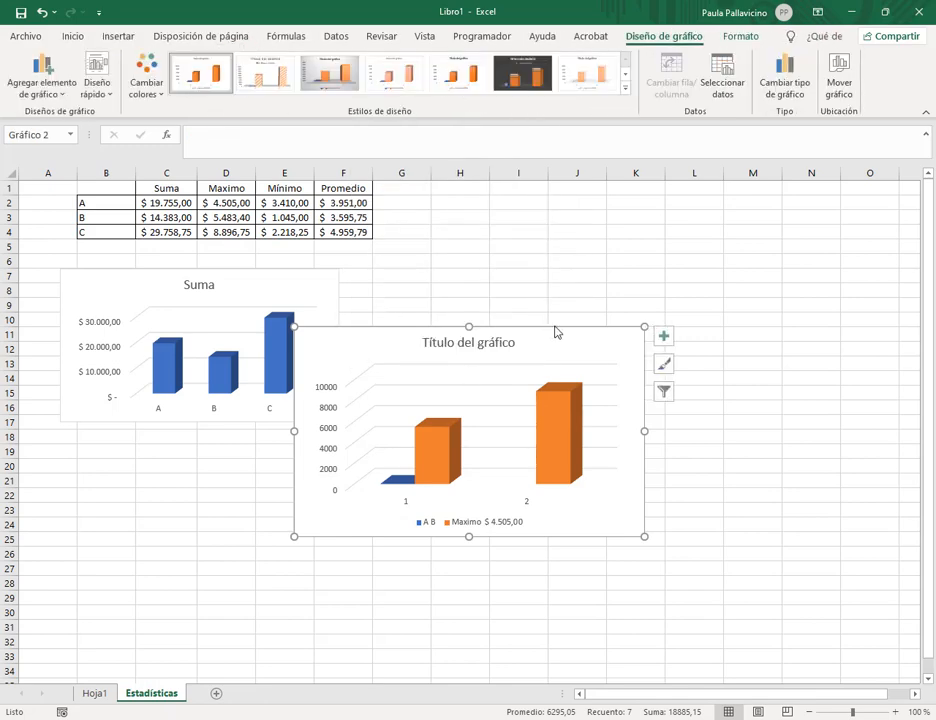
{"action": "key", "text": "Delete"}
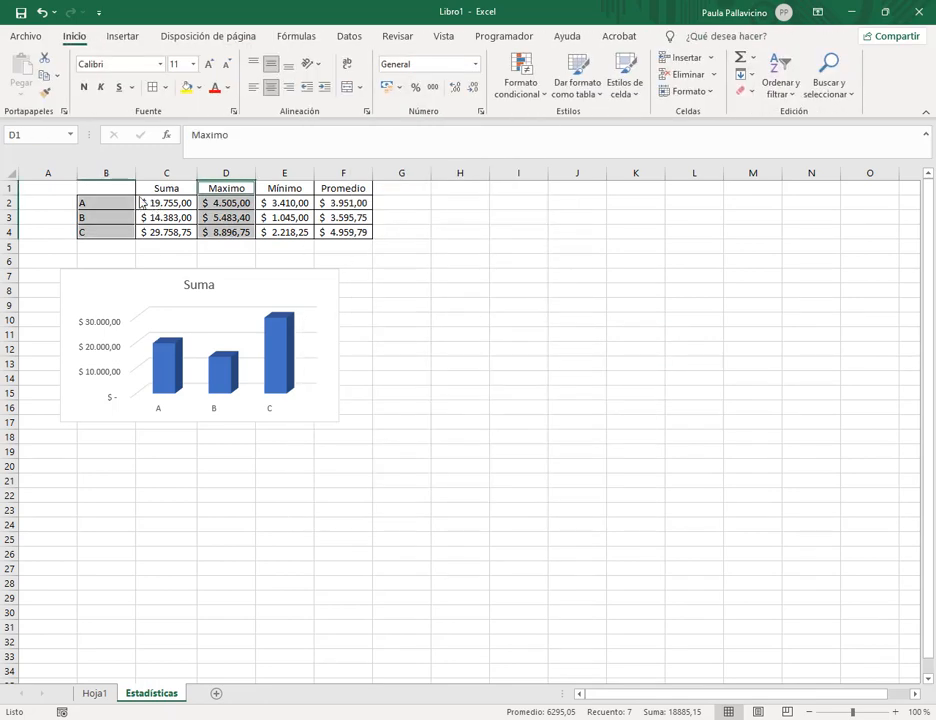
- Insert a clustered 3D column chart of Maximo from B1:B4 and D1:D4, reduced in size and placed beside the Suma chart
{"action": "left_click", "coordinate": [124, 194]}
{"action": "left_click_drag", "start_coordinate": [125, 200], "coordinate": [122, 232]}
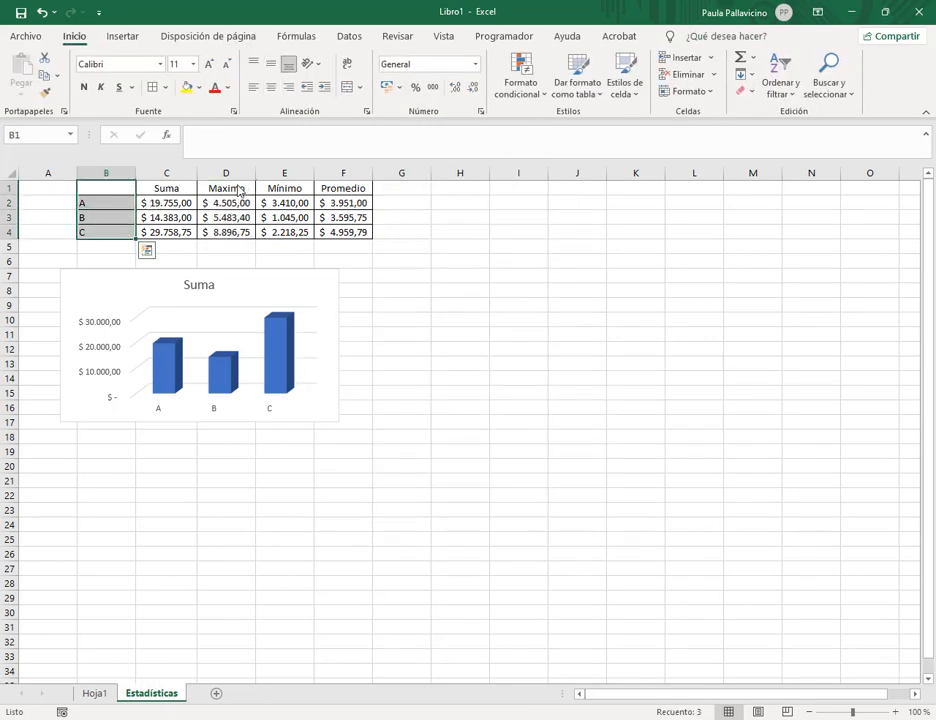
{"action": "left_click_drag", "start_coordinate": [240, 190], "coordinate": [240, 234]}
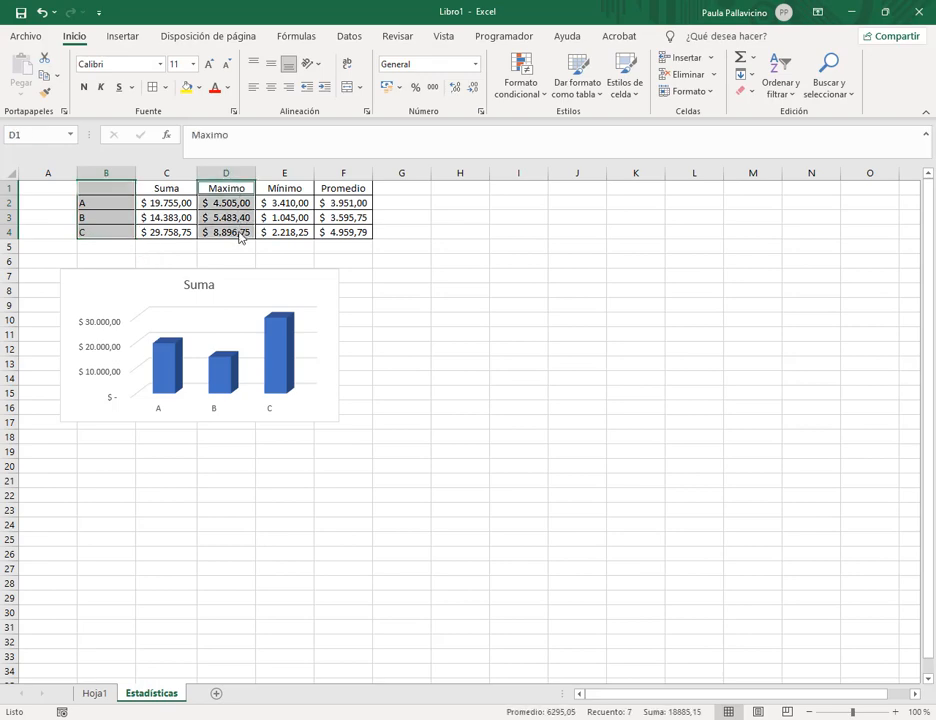
{"action": "left_click", "coordinate": [126, 38]}
{"action": "left_click", "coordinate": [366, 59]}
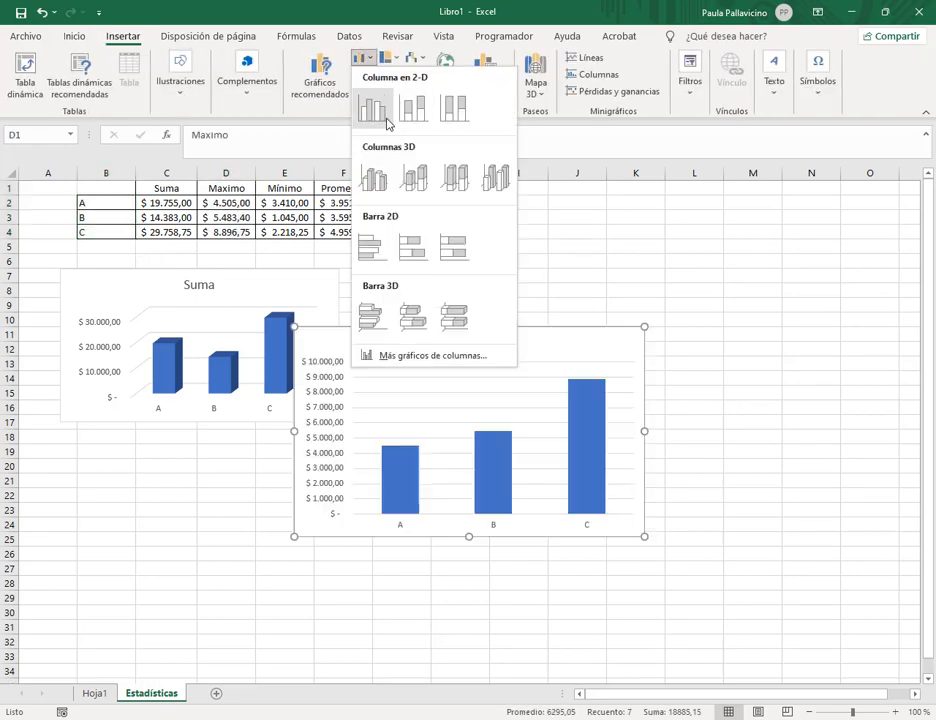
{"action": "left_click", "coordinate": [380, 188]}
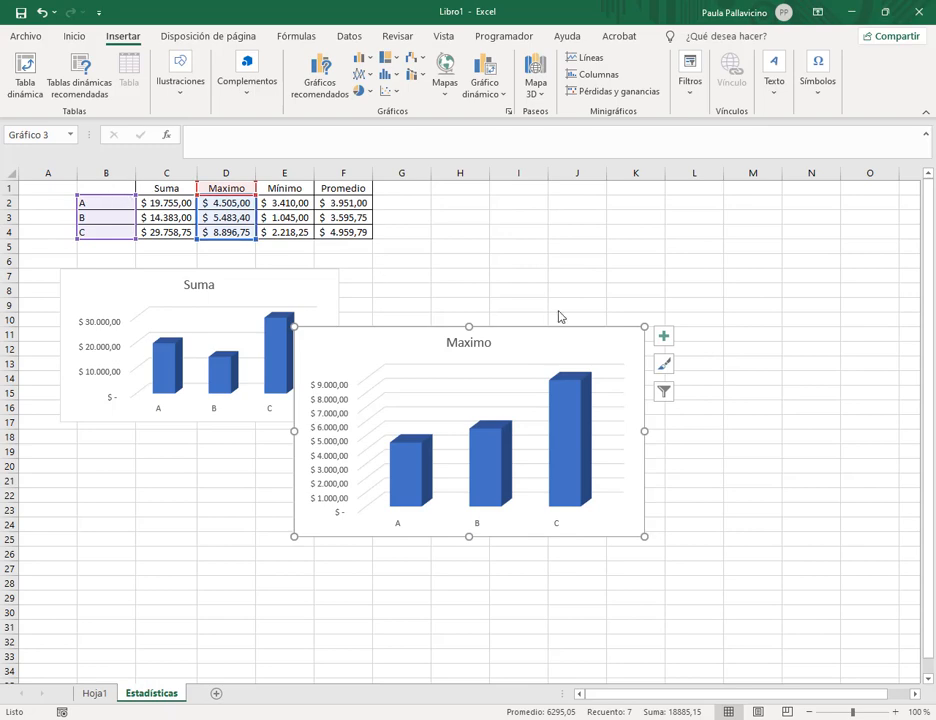
{"action": "left_click_drag", "start_coordinate": [563, 330], "coordinate": [620, 272]}
{"action": "left_click_drag", "start_coordinate": [701, 480], "coordinate": [652, 429]}
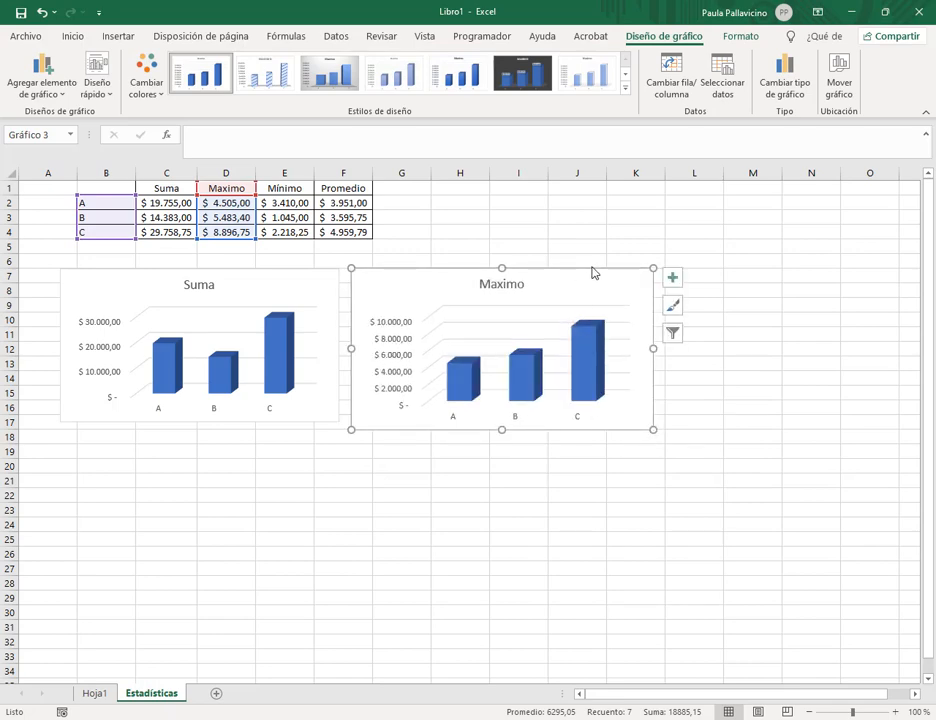
- Insert a 3D pie chart of Mínimo from B1:B4 and E1:E4, reduced in size and placed beneath the Suma chart
{"action": "left_click", "coordinate": [449, 207]}
{"action": "left_click_drag", "start_coordinate": [106, 188], "coordinate": [119, 236]}
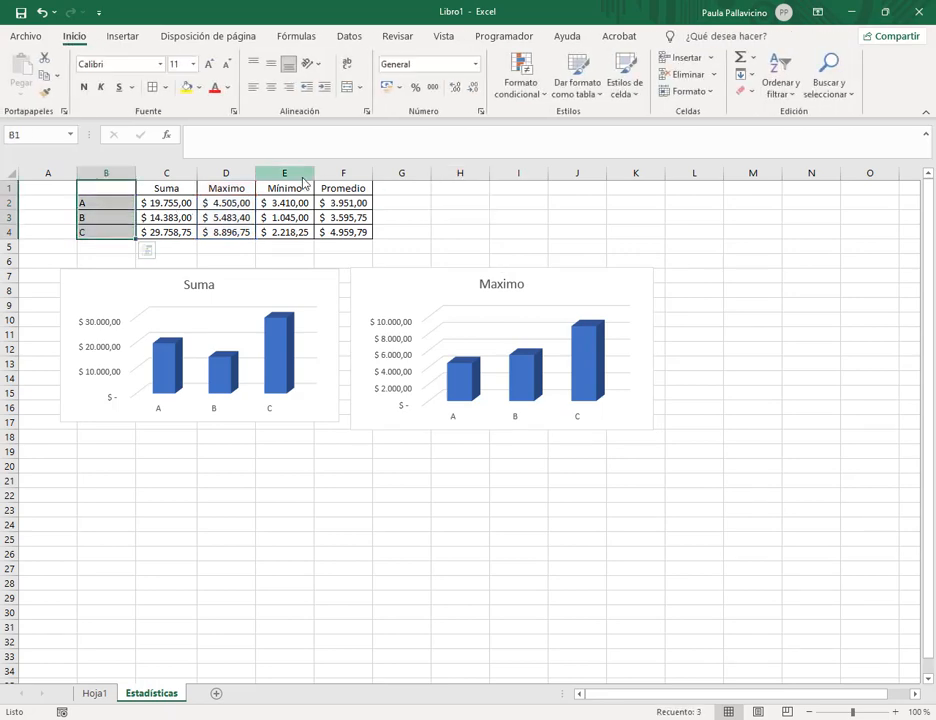
{"action": "left_click_drag", "start_coordinate": [303, 188], "coordinate": [309, 238], "text": "ctrl"}
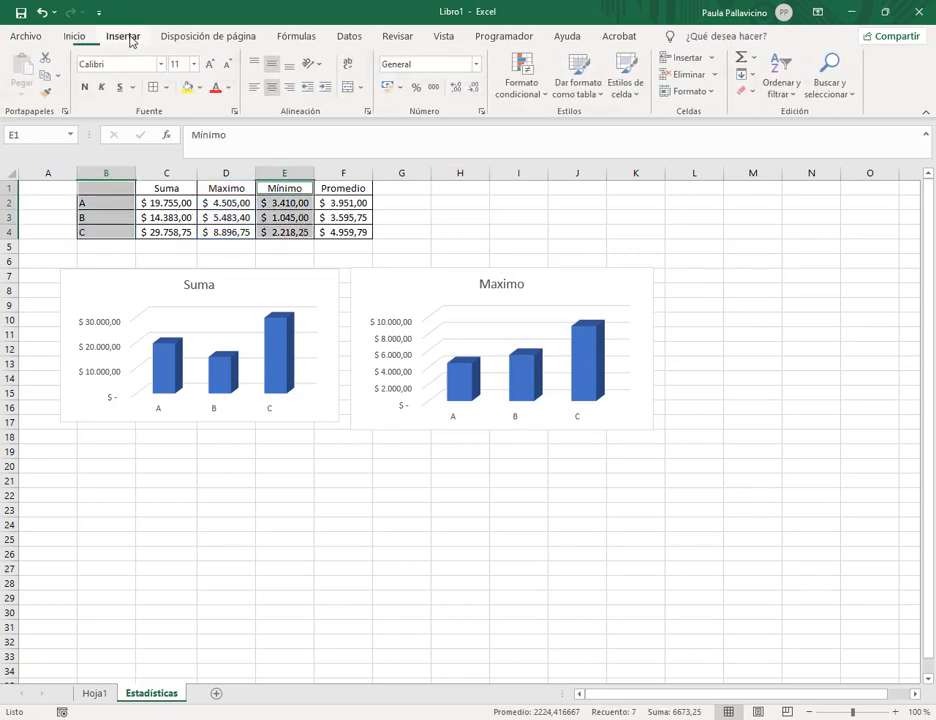
{"action": "left_click", "coordinate": [123, 36]}
{"action": "left_click", "coordinate": [362, 57]}
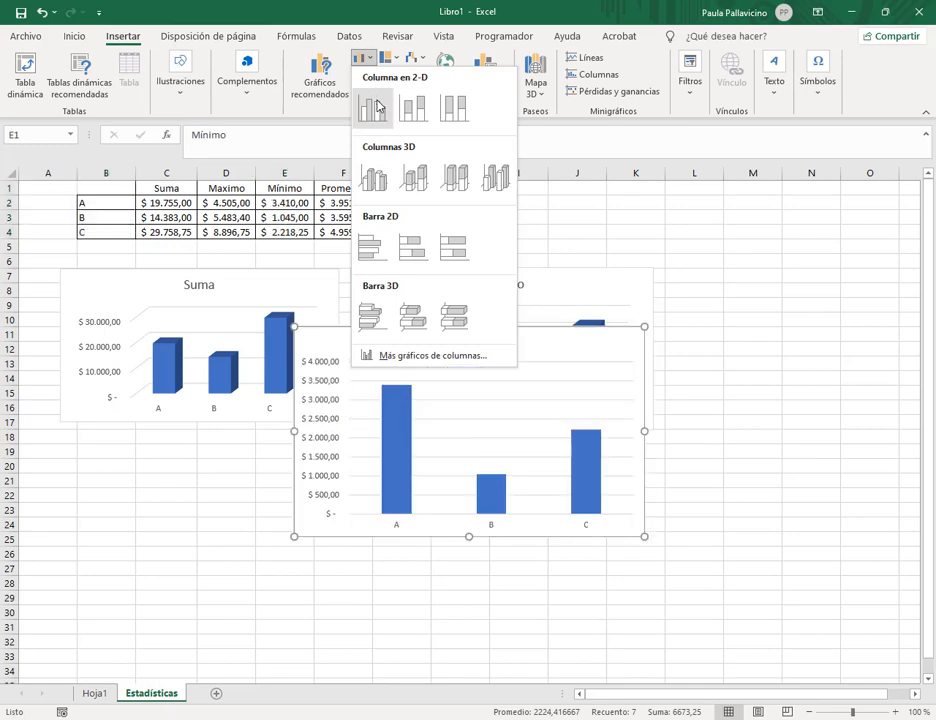
{"action": "left_click", "coordinate": [376, 11]}
{"action": "left_click", "coordinate": [369, 92]}
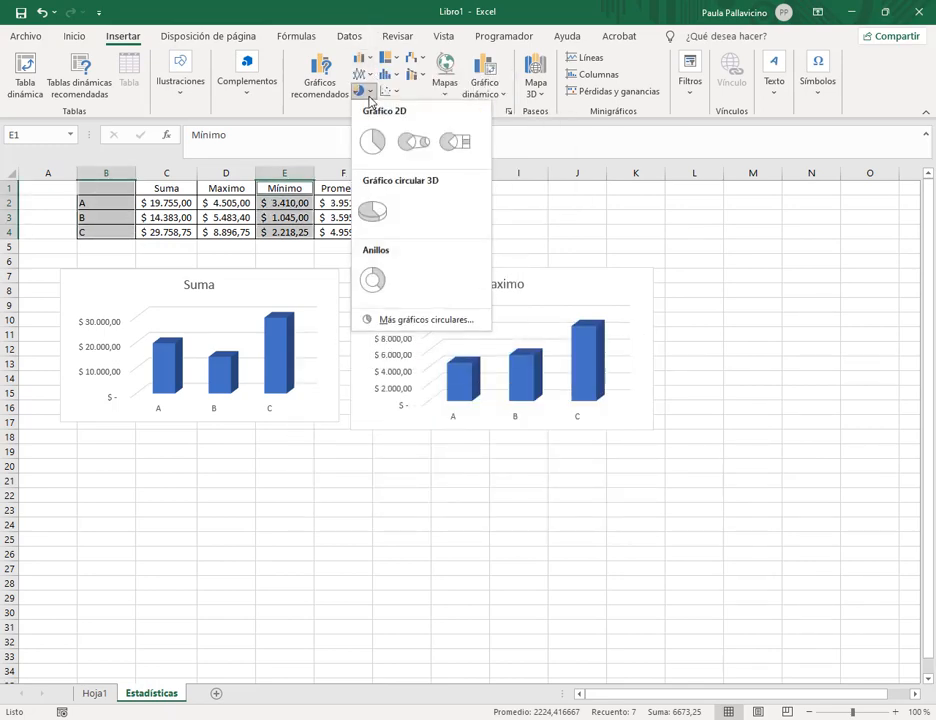
{"action": "left_click", "coordinate": [376, 219]}
{"action": "left_click_drag", "start_coordinate": [554, 334], "coordinate": [316, 440]}
{"action": "left_click_drag", "start_coordinate": [407, 642], "coordinate": [339, 582]}
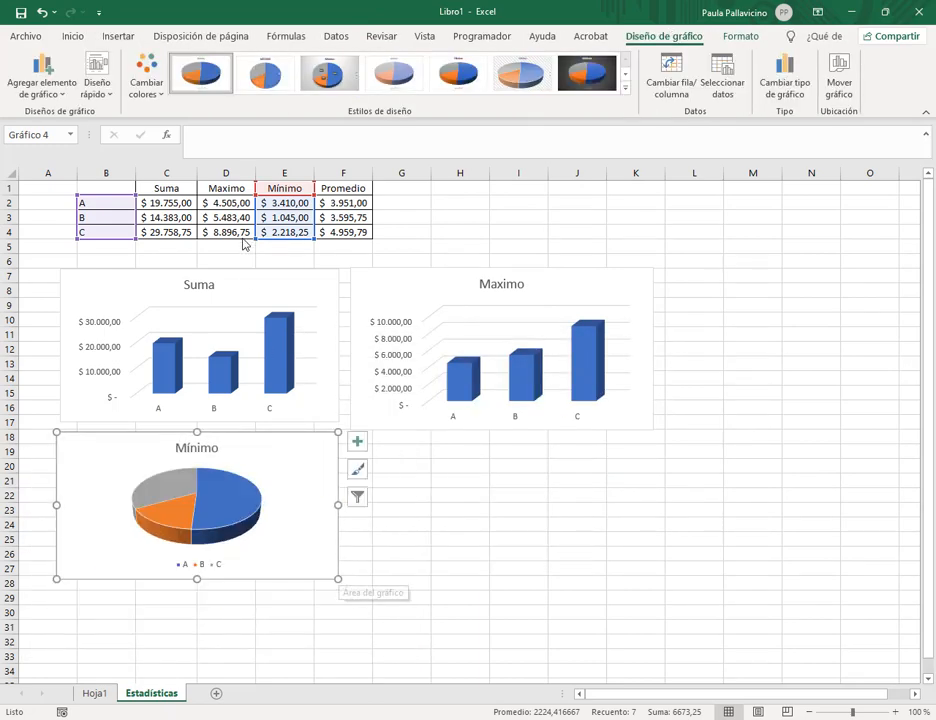
- Insert a clustered 3D bar chart of Promedio from B1:B4 and F1:F4, reduced in size and placed beneath the Maximo chart
{"action": "left_click", "coordinate": [430, 508]}
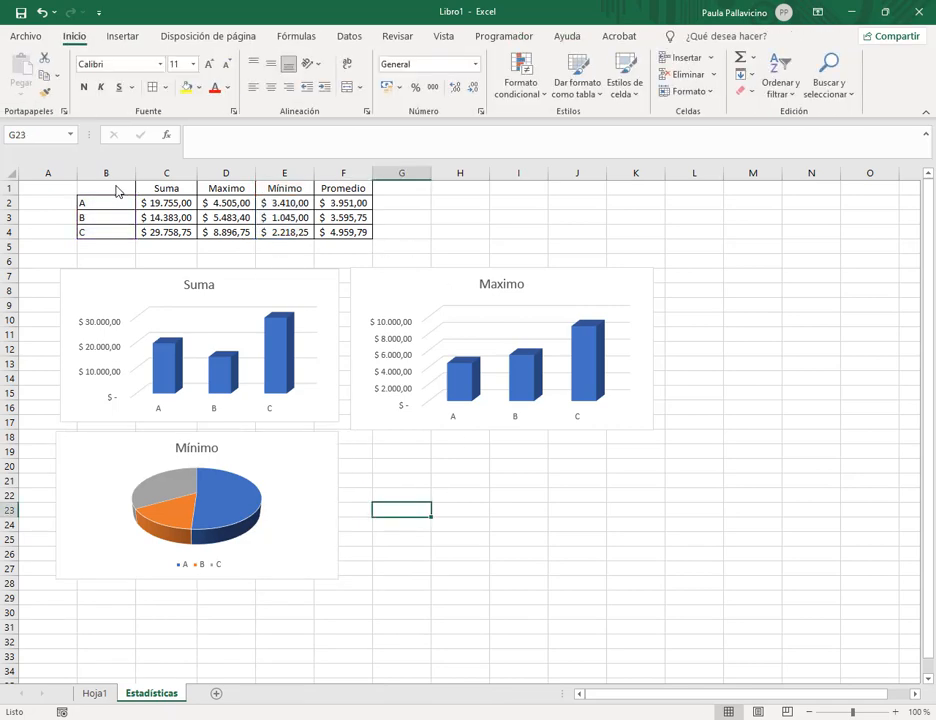
{"action": "left_click_drag", "start_coordinate": [115, 201], "coordinate": [124, 234]}
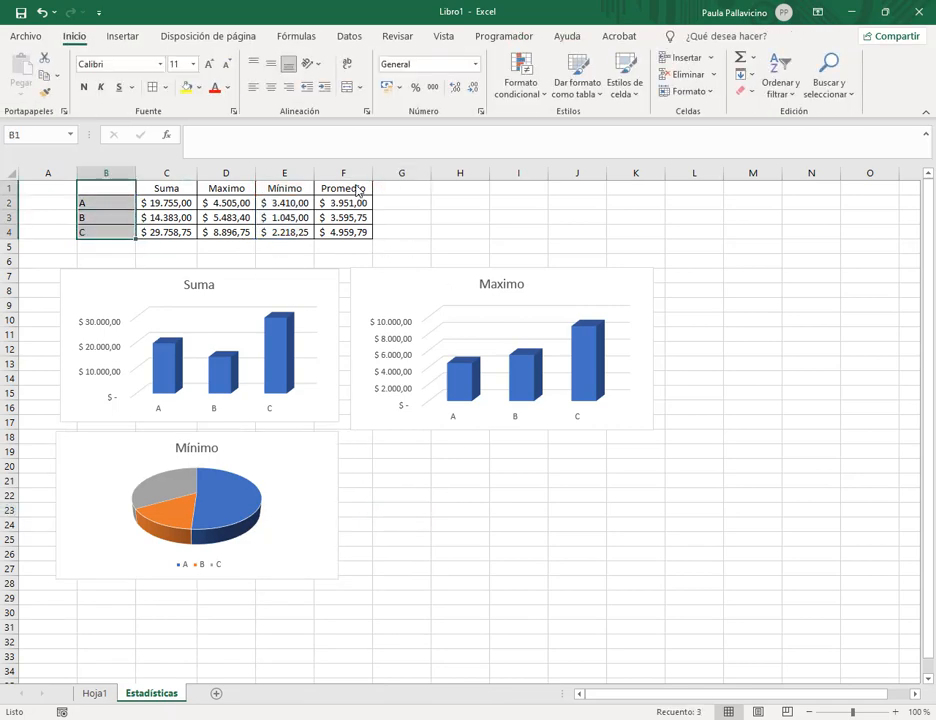
{"action": "left_click_drag", "start_coordinate": [358, 191], "coordinate": [361, 243]}
{"action": "left_click", "coordinate": [123, 36]}
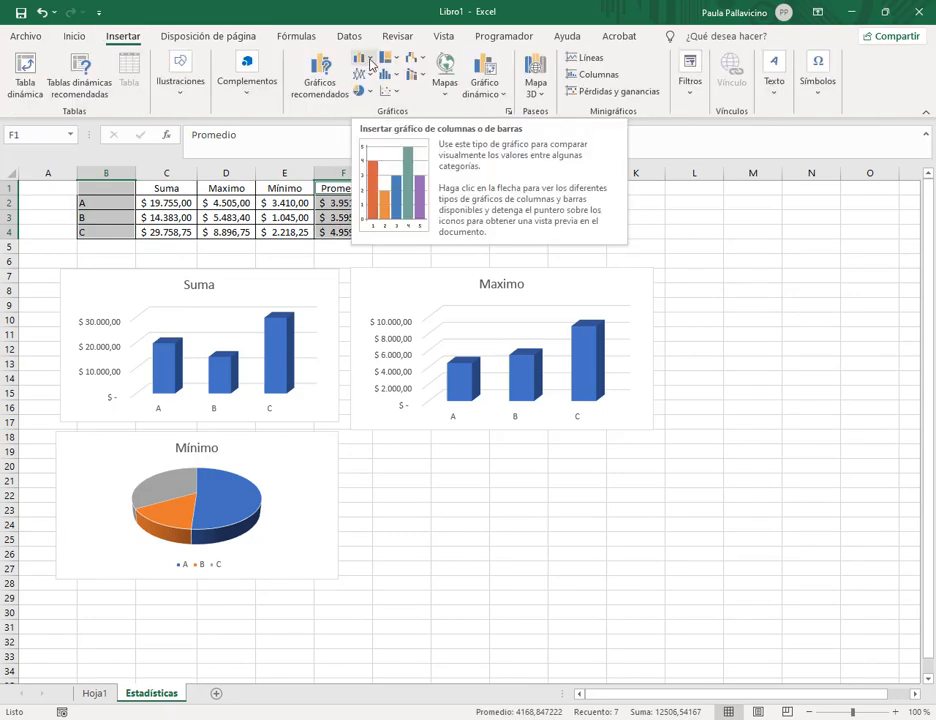
{"action": "left_click", "coordinate": [508, 111]}
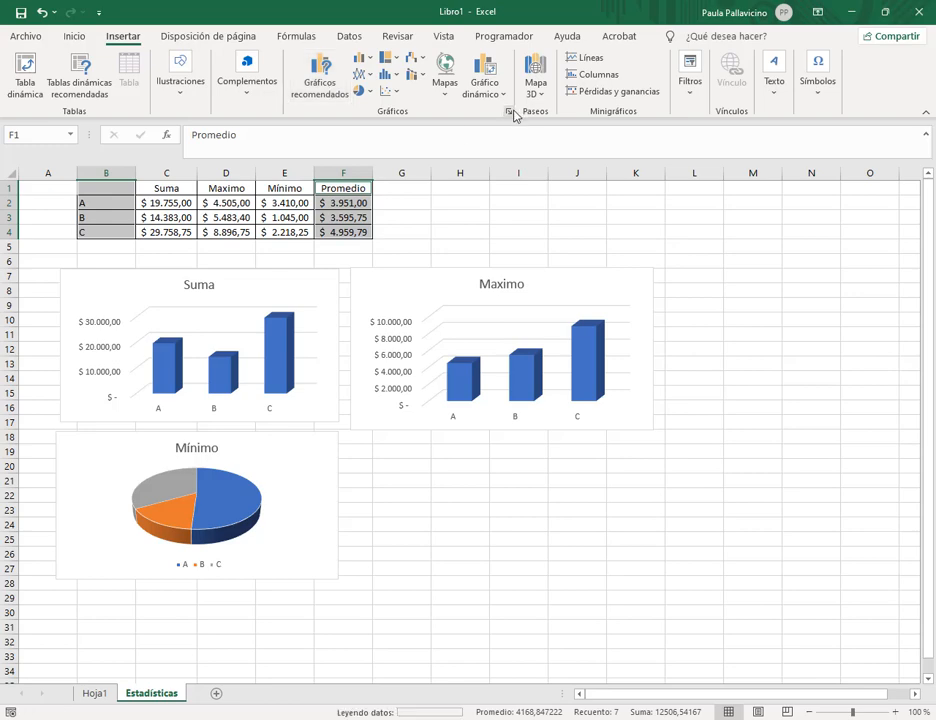
{"action": "left_click", "coordinate": [389, 177]}
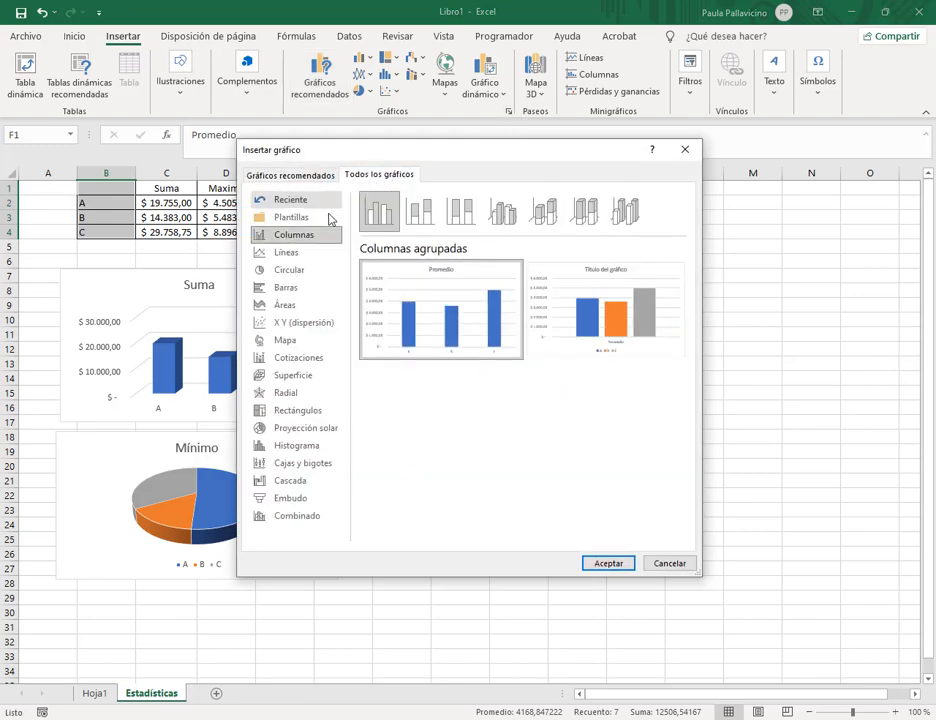
{"action": "left_click", "coordinate": [296, 290]}
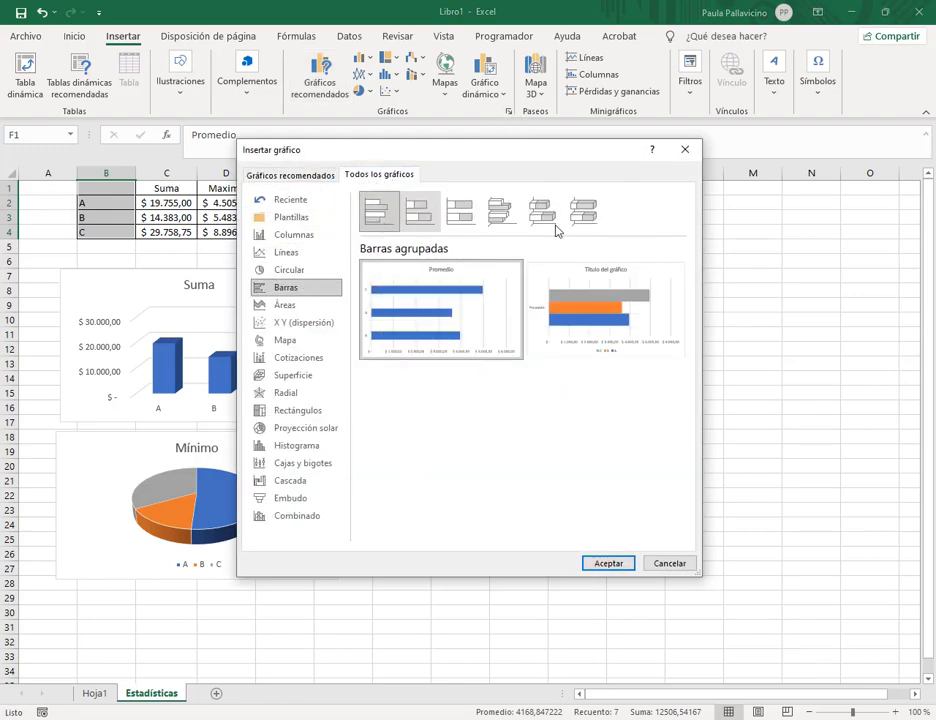
{"action": "left_click", "coordinate": [498, 214]}
{"action": "mouse_move", "coordinate": [453, 328]}
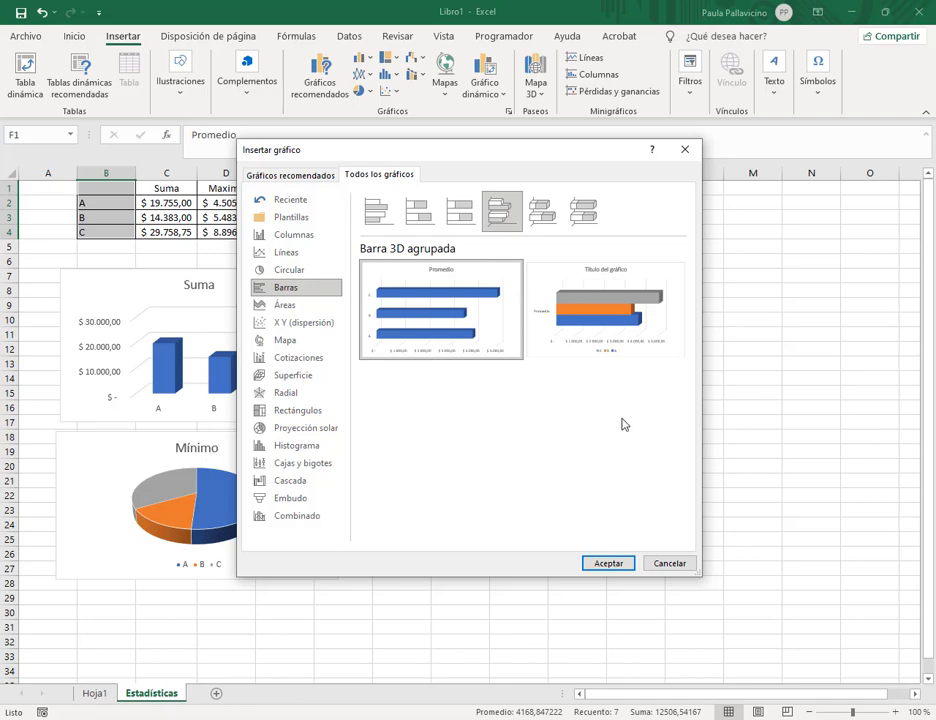
{"action": "left_click", "coordinate": [610, 564]}
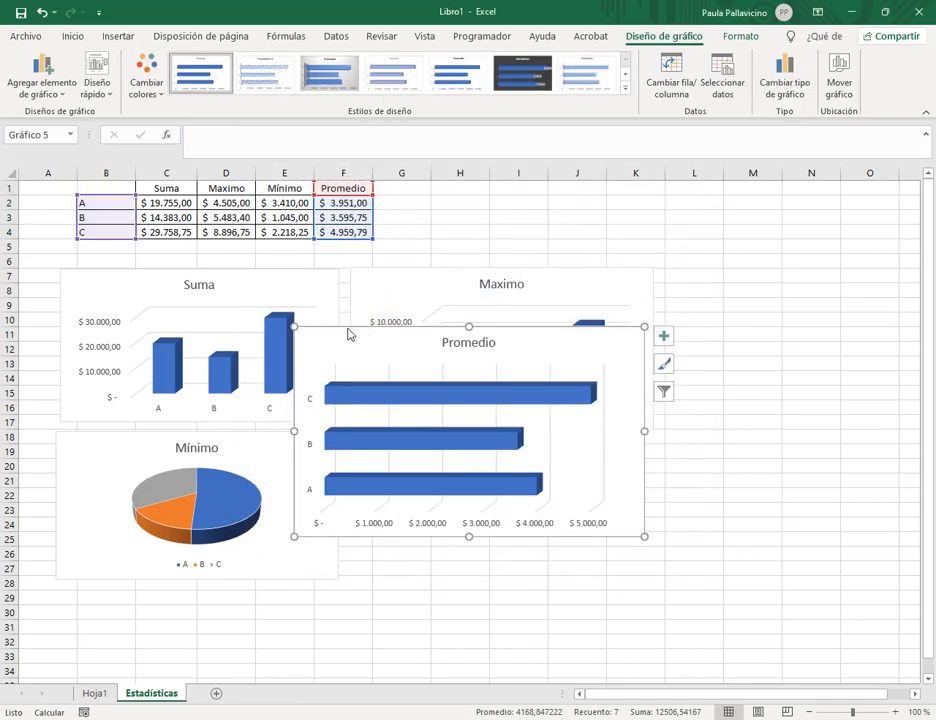
{"action": "left_click_drag", "start_coordinate": [349, 334], "coordinate": [403, 441]}
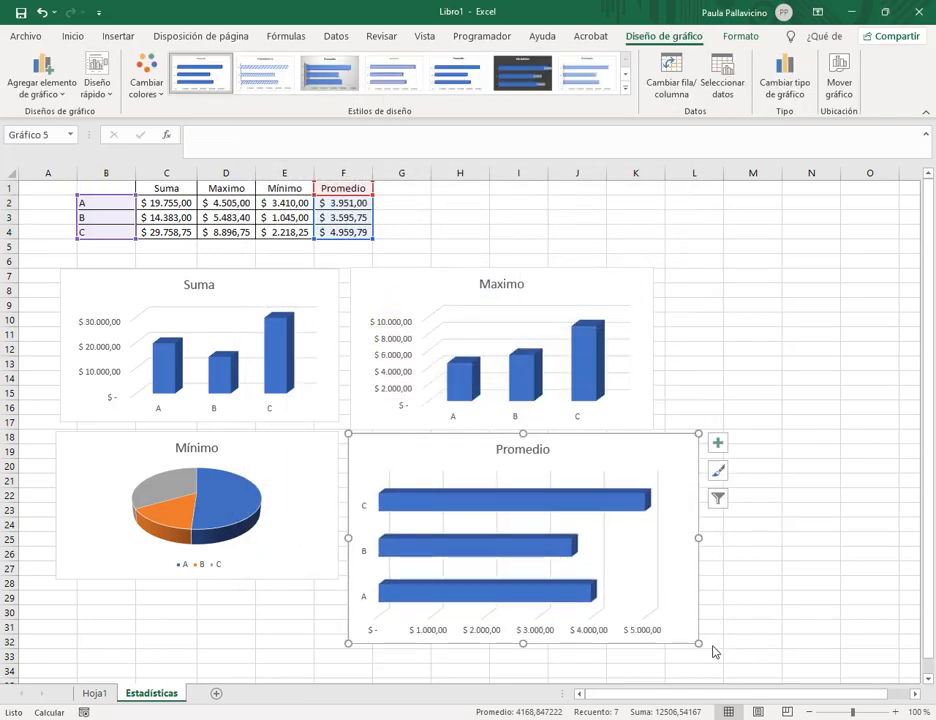
{"action": "left_click_drag", "start_coordinate": [699, 644], "coordinate": [650, 605]}
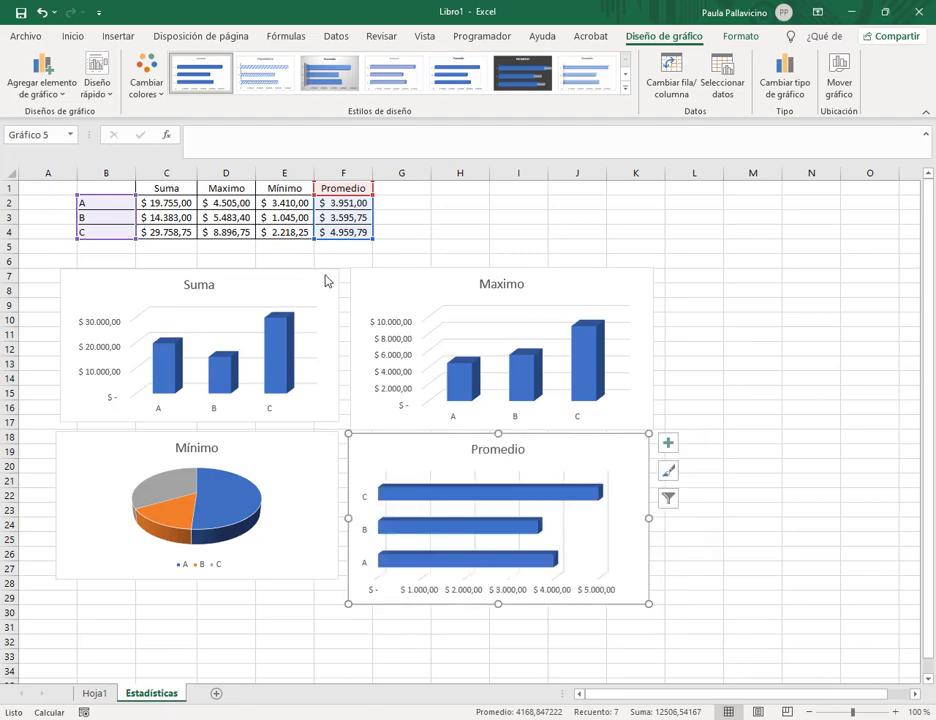
- Reposition the Maximo, Promedio, Mínimo and Suma charts to leave more space between them
{"action": "left_click_drag", "start_coordinate": [403, 278], "coordinate": [419, 263]}
{"action": "left_click_drag", "start_coordinate": [453, 457], "coordinate": [557, 490]}
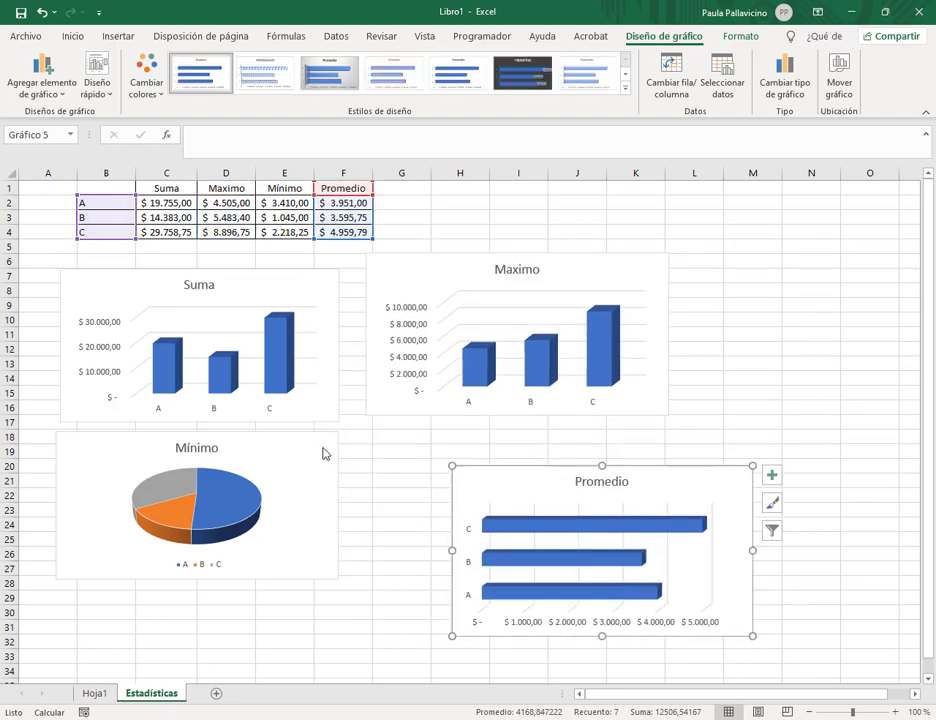
{"action": "left_click_drag", "start_coordinate": [323, 453], "coordinate": [376, 518]}
{"action": "mouse_move", "coordinate": [84, 278]}
{"action": "left_mouse_down"}
{"action": "mouse_move", "coordinate": [92, 318]}
{"action": "mouse_move", "coordinate": [84, 291]}
{"action": "mouse_move", "coordinate": [101, 287]}
{"action": "left_mouse_up"}
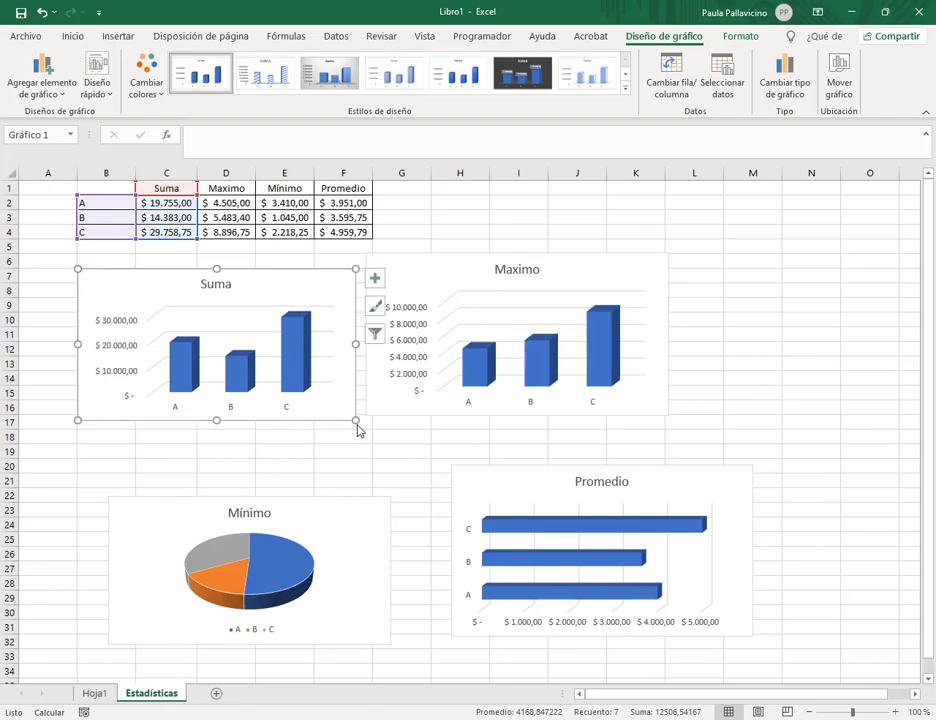
- Resize the Suma chart to cover B7:E17, and move and resize the Maximo chart to cover G7:J17
{"action": "left_click_drag", "start_coordinate": [357, 424], "coordinate": [316, 432]}
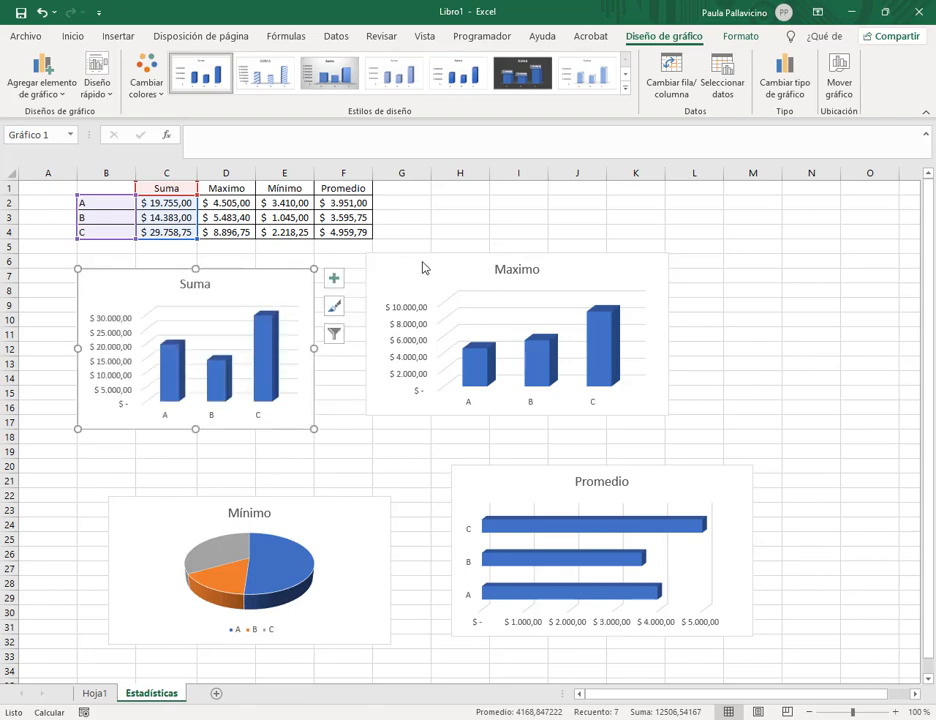
{"action": "left_click_drag", "start_coordinate": [422, 268], "coordinate": [406, 283]}
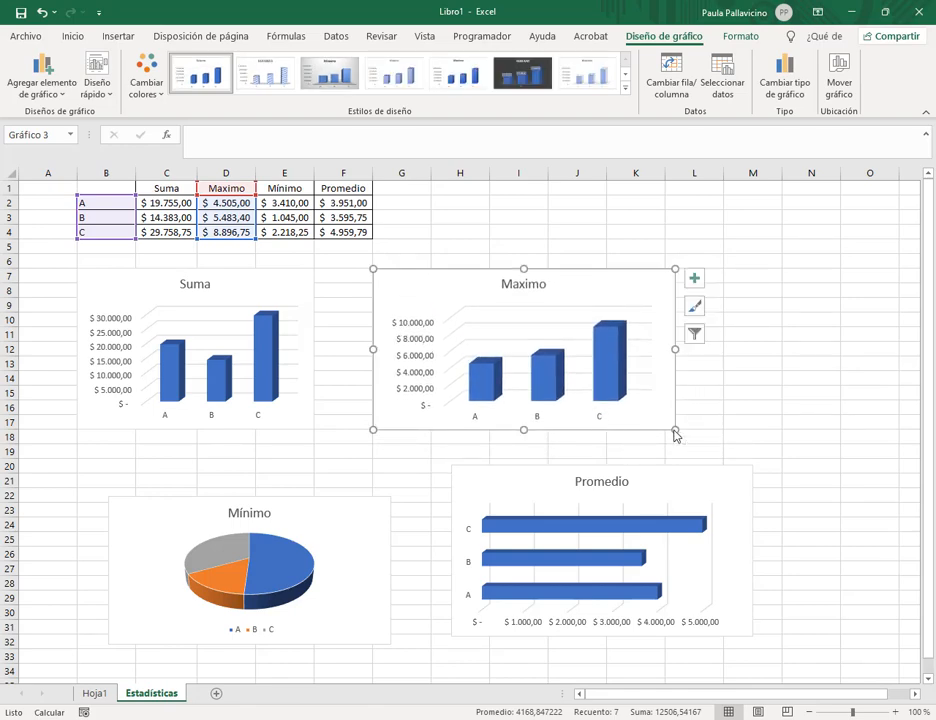
{"action": "left_click_drag", "start_coordinate": [675, 435], "coordinate": [616, 430]}
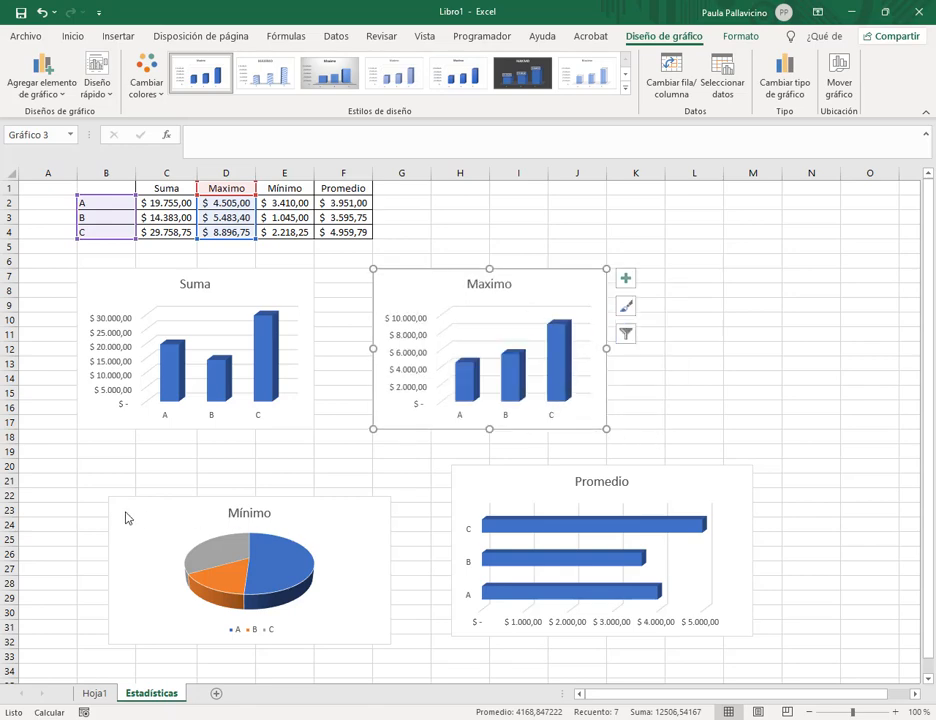
- Move and resize the Mínimo chart to cover B20:E29 and the Promedio chart to cover G20:J29
{"action": "left_click_drag", "start_coordinate": [130, 505], "coordinate": [97, 471]}
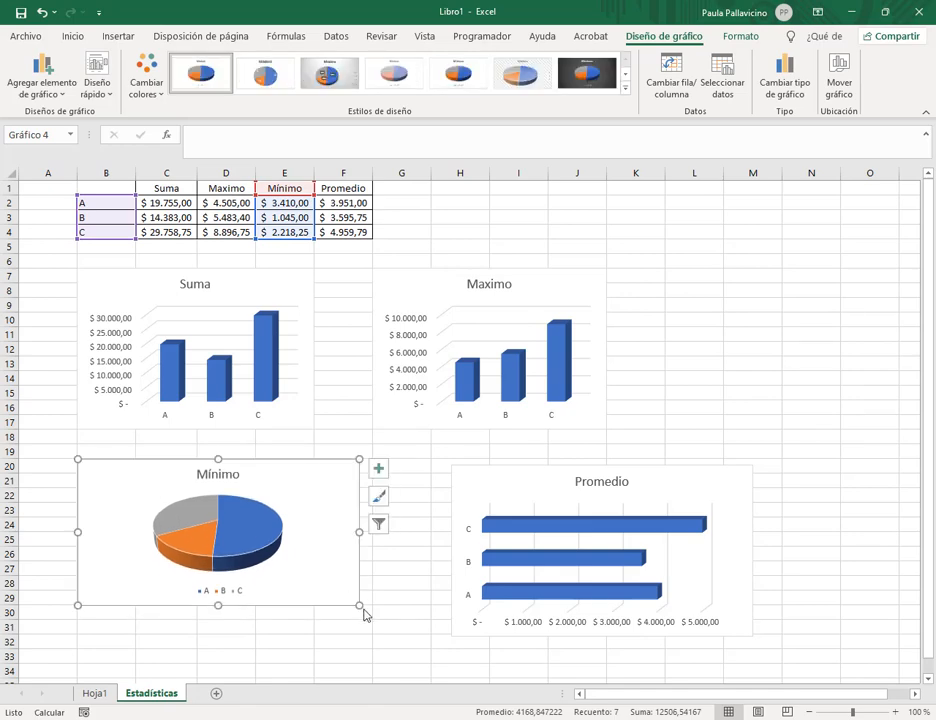
{"action": "left_click_drag", "start_coordinate": [359, 605], "coordinate": [313, 605]}
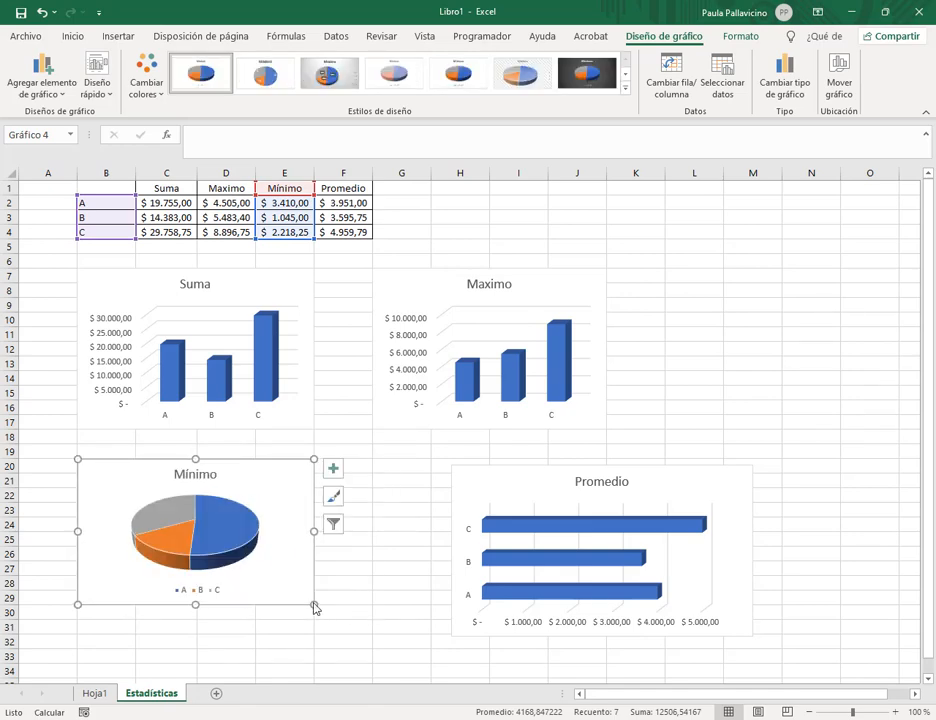
{"action": "left_click", "coordinate": [463, 478]}
{"action": "left_click_drag", "start_coordinate": [465, 480], "coordinate": [386, 473]}
{"action": "left_click_drag", "start_coordinate": [671, 630], "coordinate": [608, 606]}
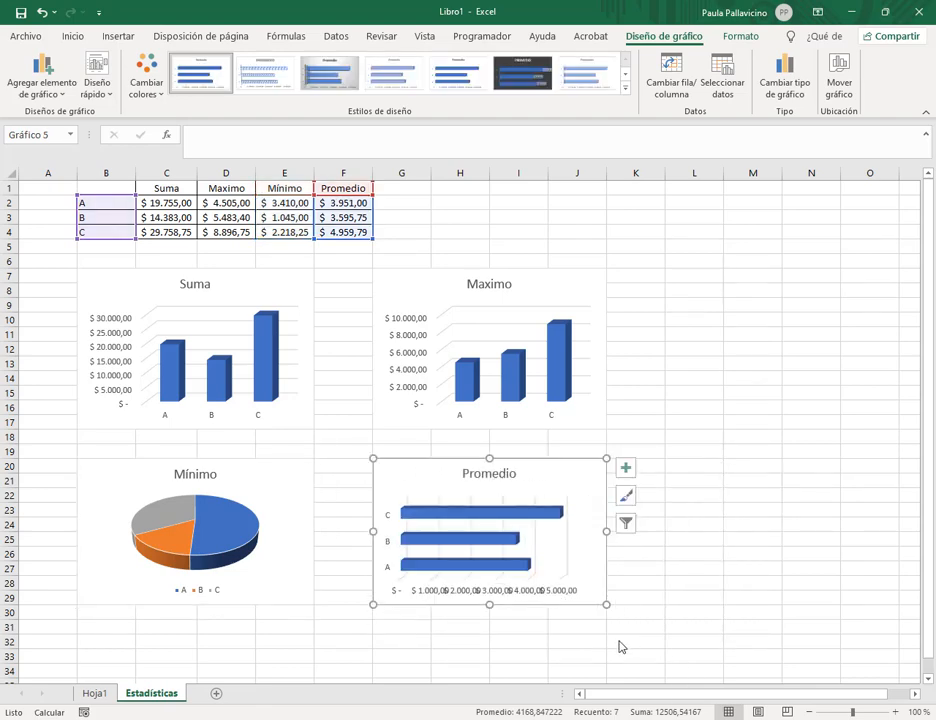
- Extend the Mínimo and Promedio charts down to the end of row 30 and deselect them
{"action": "left_click", "coordinate": [610, 642]}
{"action": "left_click_drag", "start_coordinate": [350, 278], "coordinate": [315, 627]}
{"action": "left_click", "coordinate": [300, 600]}
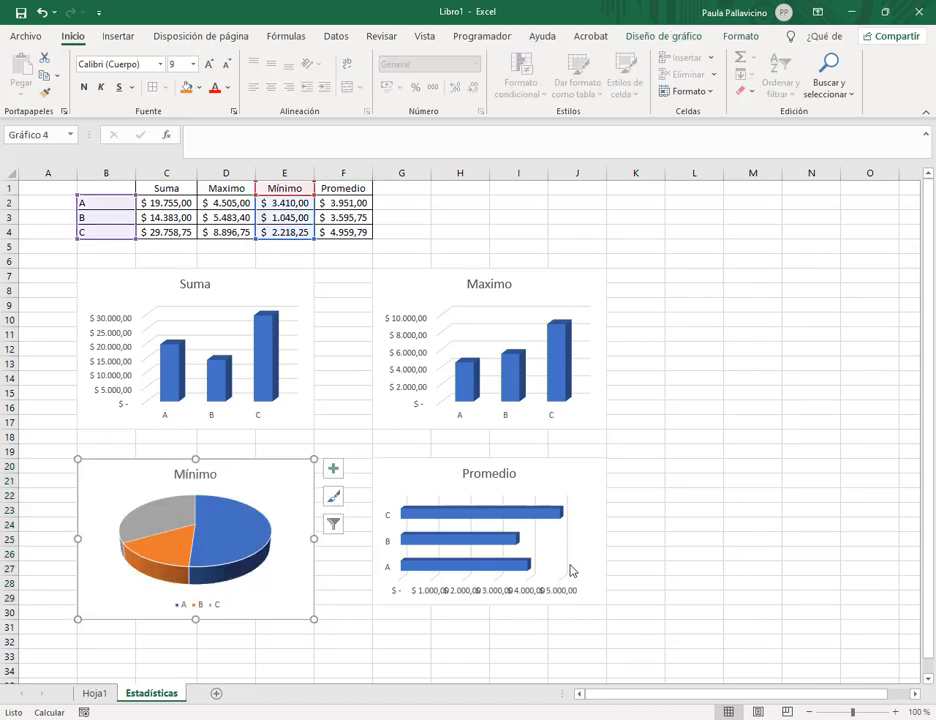
{"action": "left_click", "coordinate": [597, 545]}
{"action": "left_click_drag", "start_coordinate": [607, 620], "coordinate": [607, 620]}
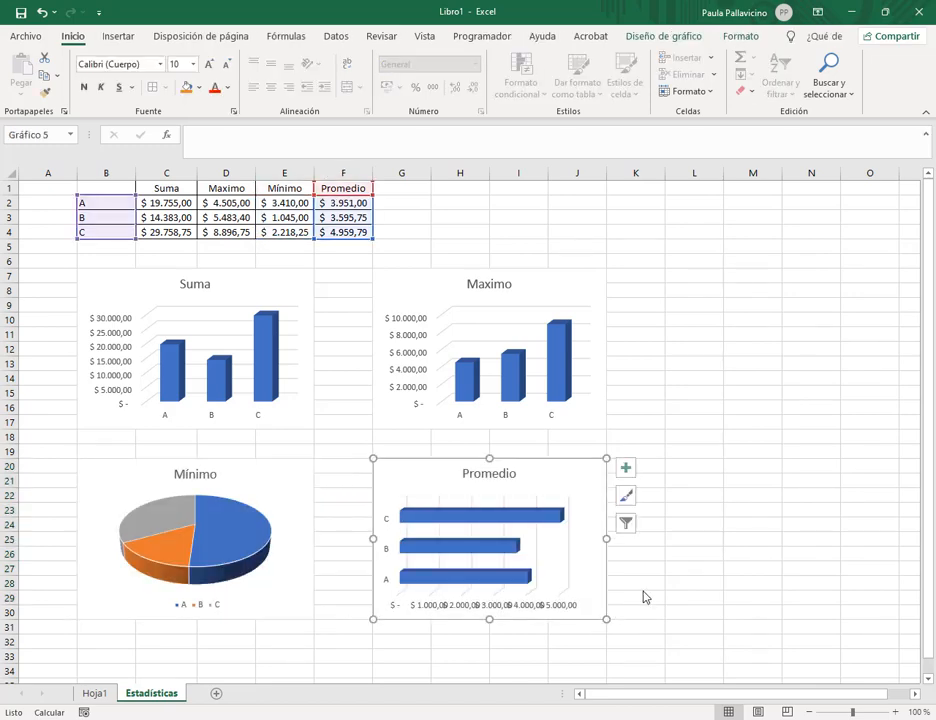
{"action": "left_click", "coordinate": [694, 567]}
{"action": "left_click", "coordinate": [679, 354]}
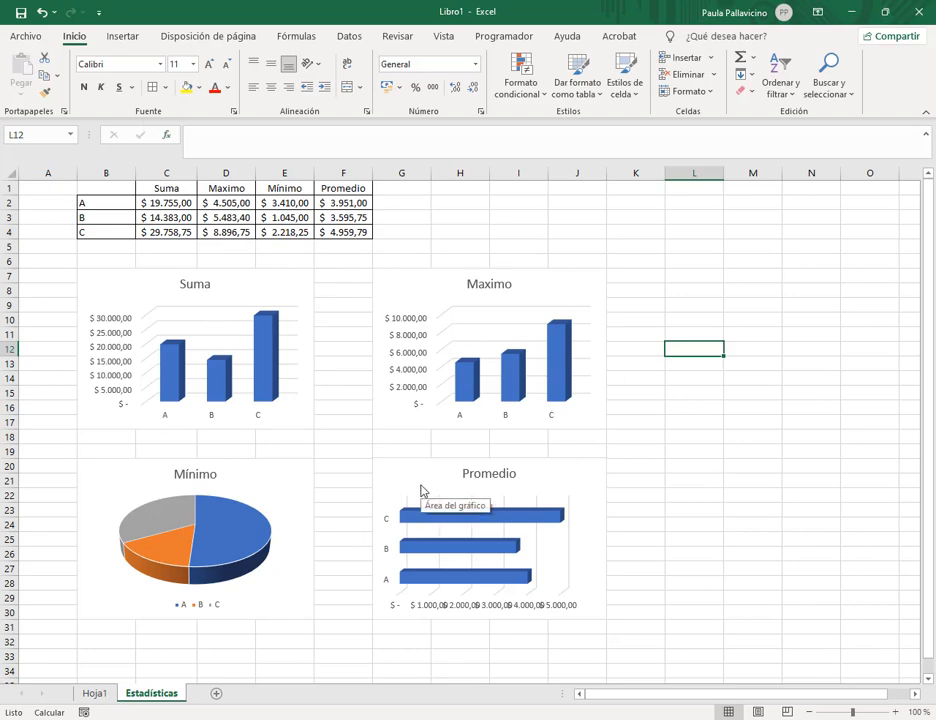
- Review the Estadísticas and Hoja1 sheets against the exercise requirements in Enunciado 1.docx in Word
{"action": "left_click_drag", "start_coordinate": [165, 202], "coordinate": [288, 217]}
{"action": "left_click", "coordinate": [94, 693]}
{"action": "left_click", "coordinate": [248, 251]}
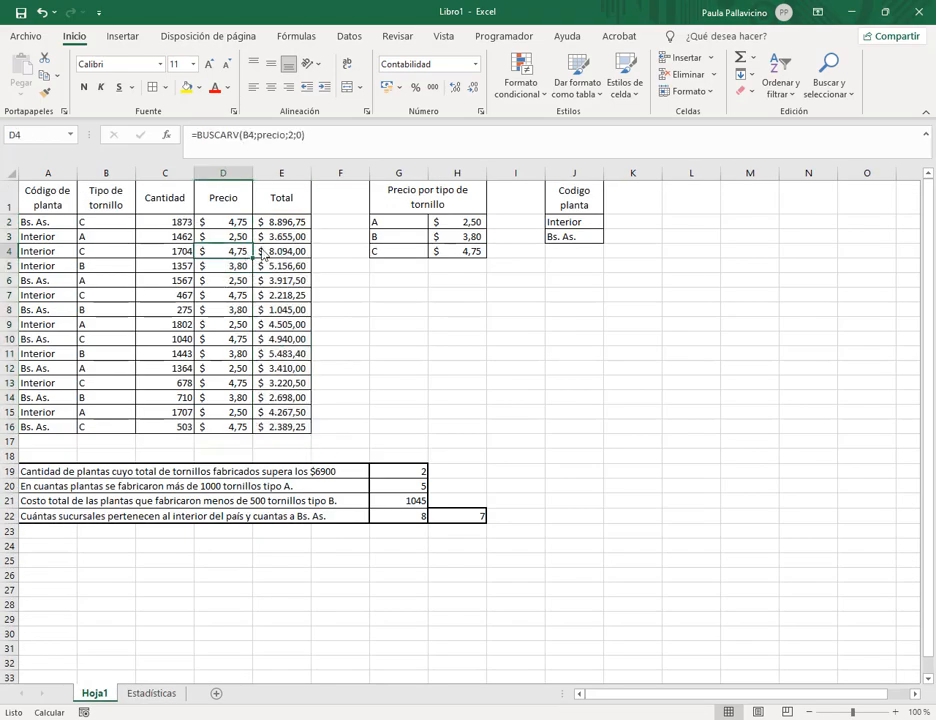
{"action": "left_click", "coordinate": [152, 691]}
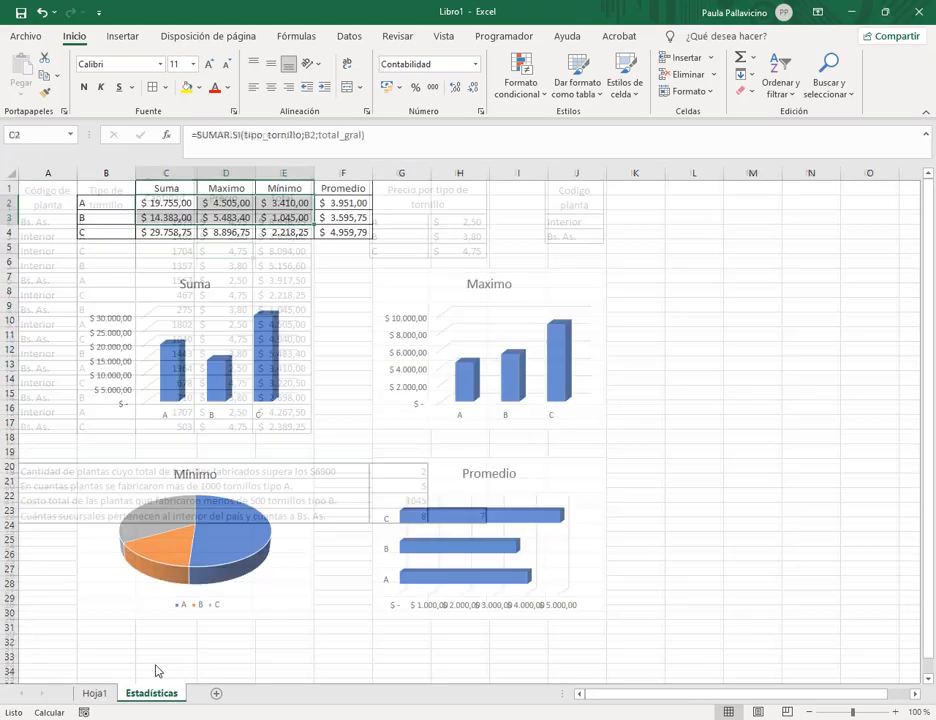
{"action": "left_click", "coordinate": [322, 184]}
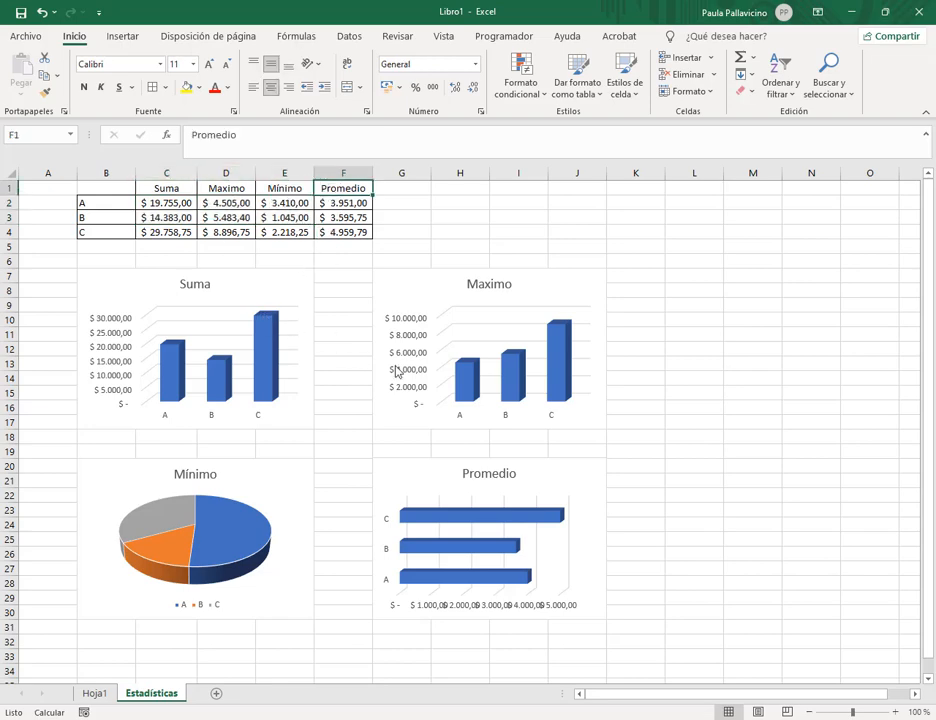
{"action": "left_click", "coordinate": [729, 455]}
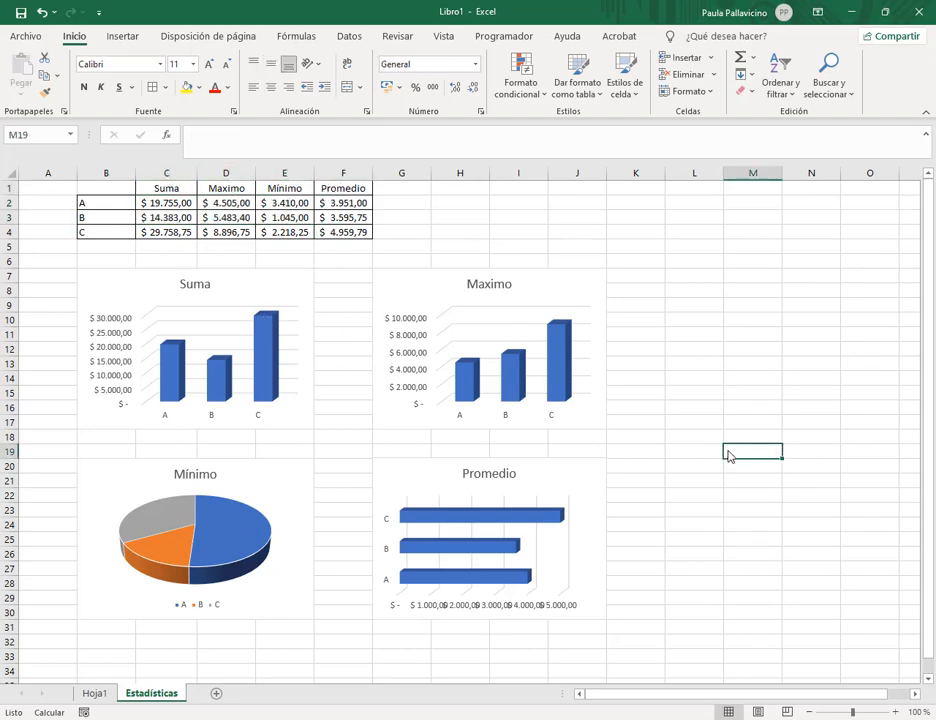
{"action": "left_click", "coordinate": [94, 693]}
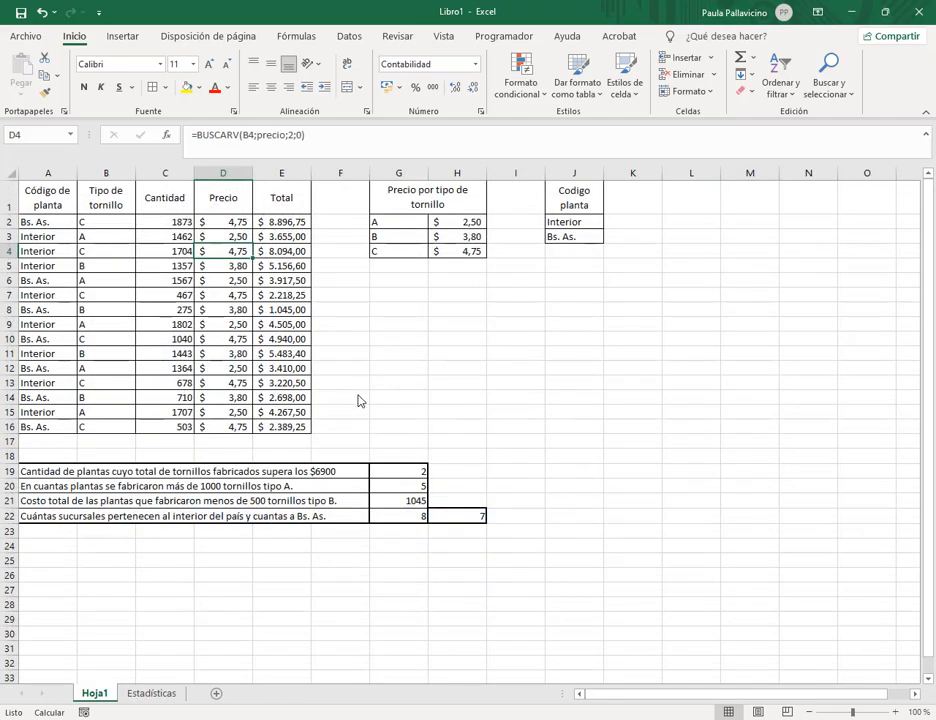
{"action": "key", "text": "alt+Tab"}
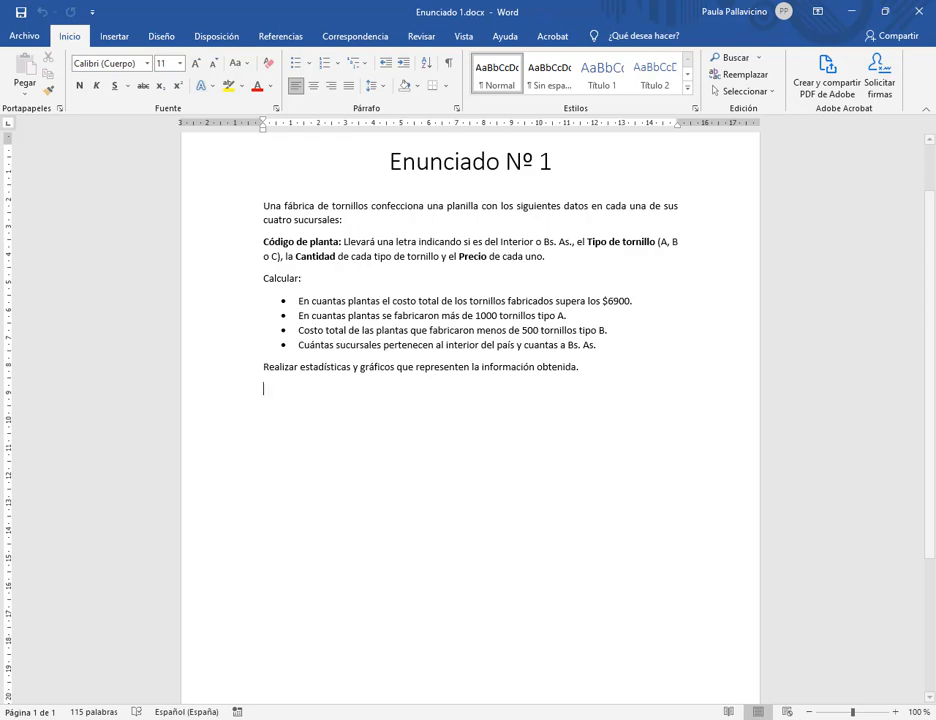
{"action": "left_click_drag", "start_coordinate": [391, 168], "coordinate": [558, 166]}
{"action": "left_click", "coordinate": [616, 346]}
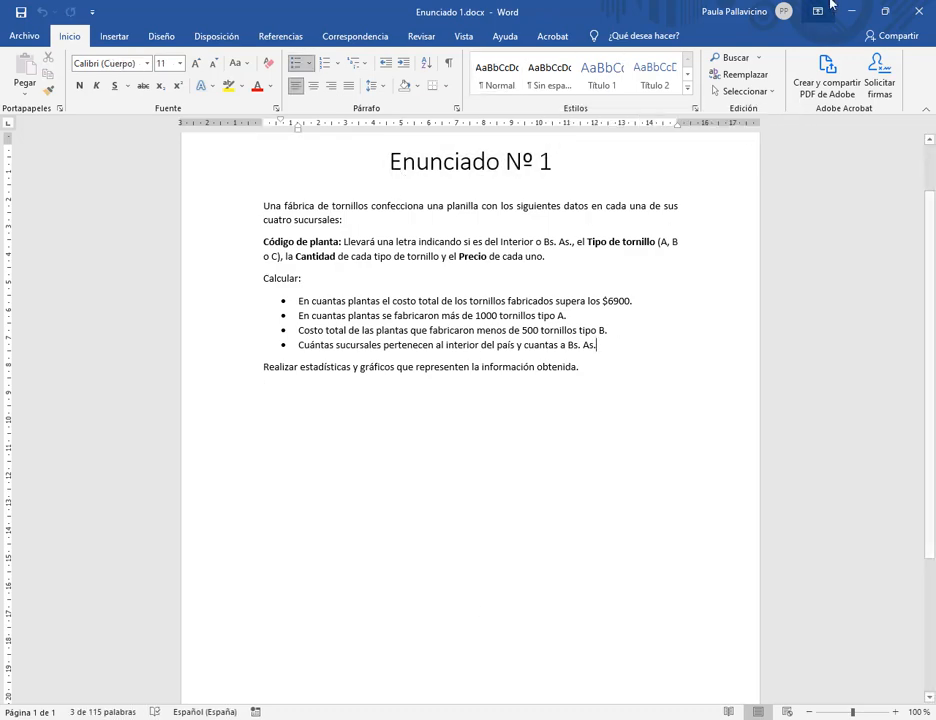
{"action": "key", "text": "alt+Tab"}
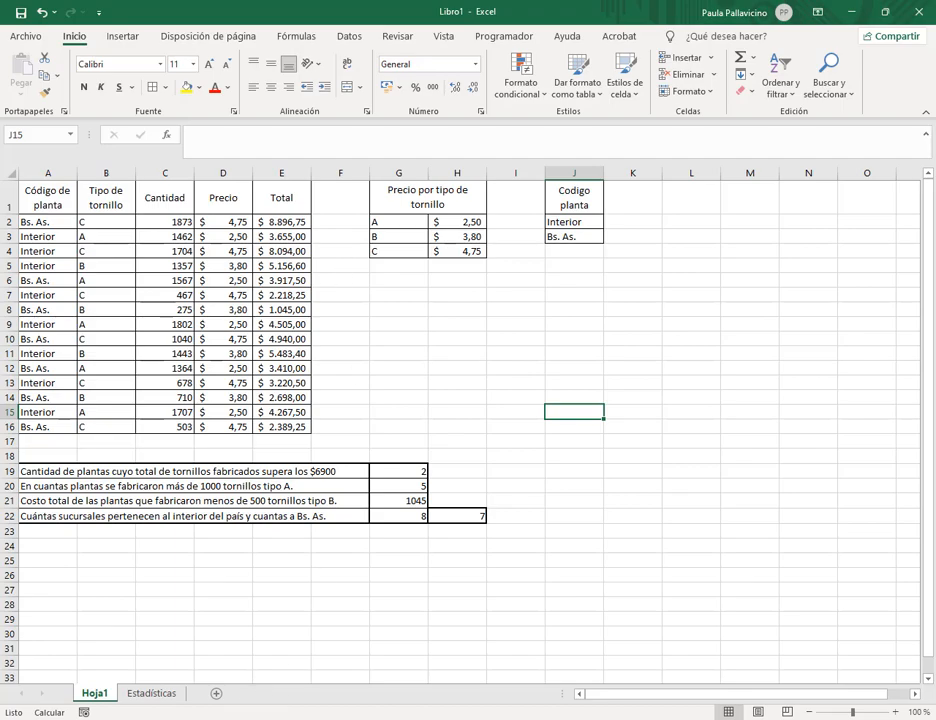
- Check the call messages in Google Meet and return to the Excel workbook
{"action": "mouse_move", "coordinate": [170, 703]}
{"action": "left_click", "coordinate": [96, 594]}
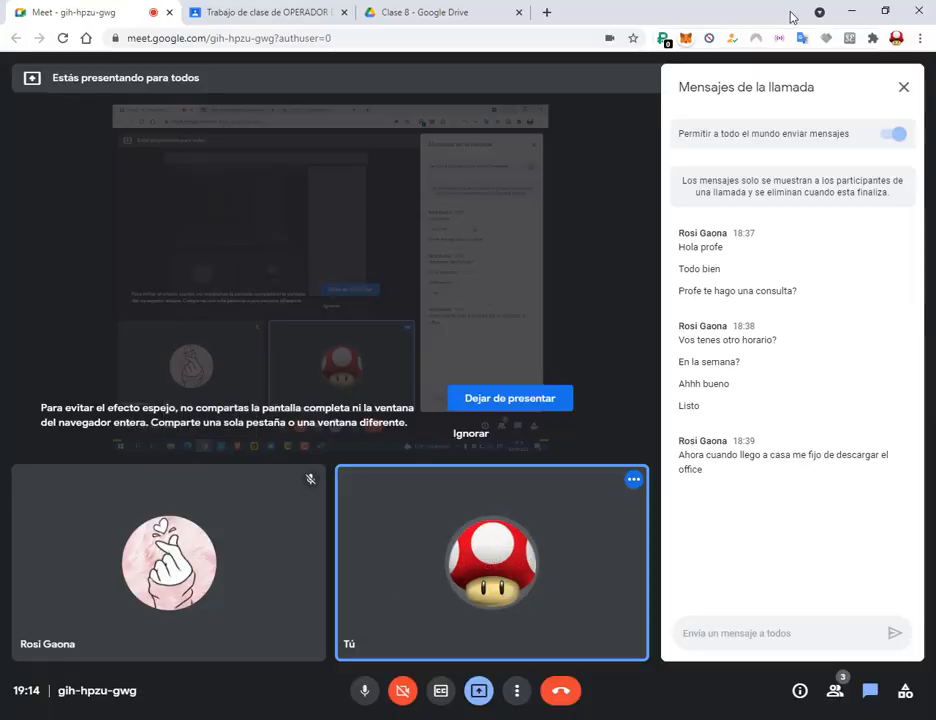
{"action": "left_click", "coordinate": [851, 10]}
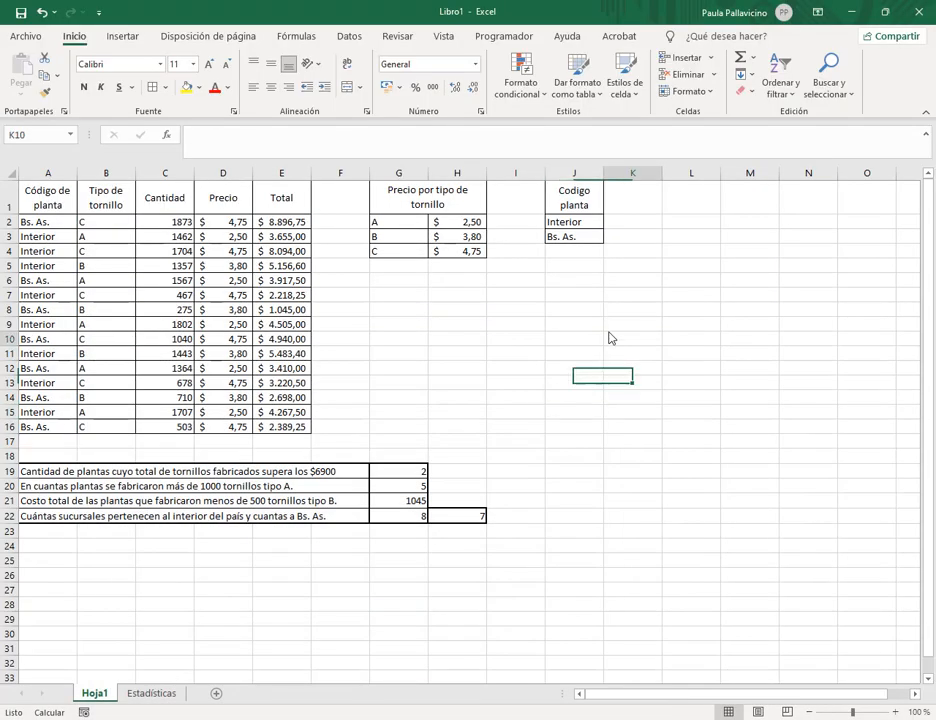
- Close the Libro1 workbook without saving its changes and exit Excel
{"action": "left_click", "coordinate": [28, 35]}
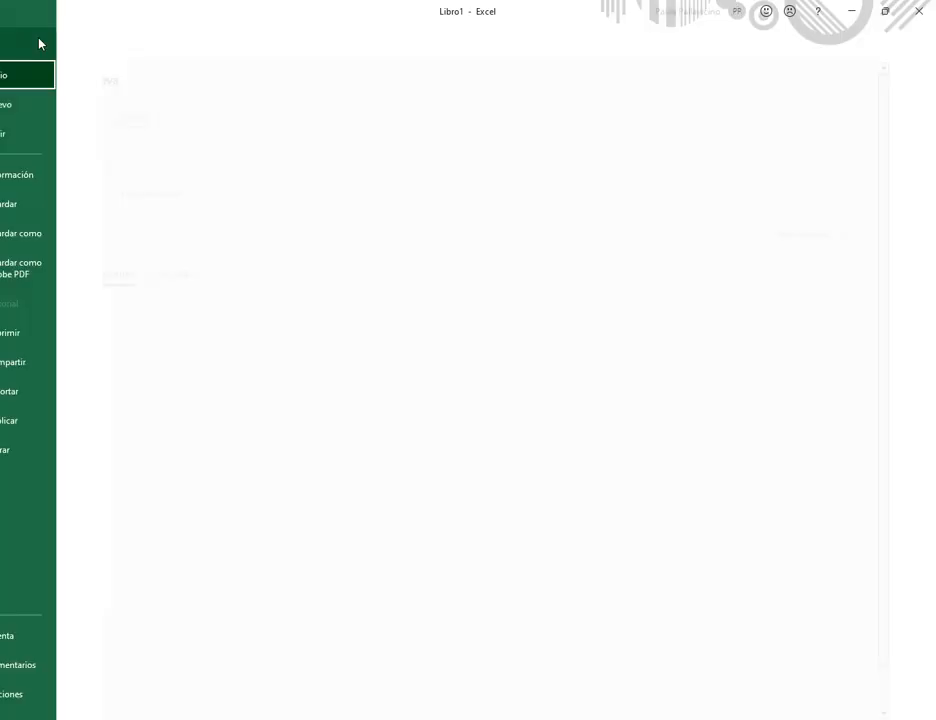
{"action": "left_click", "coordinate": [75, 455]}
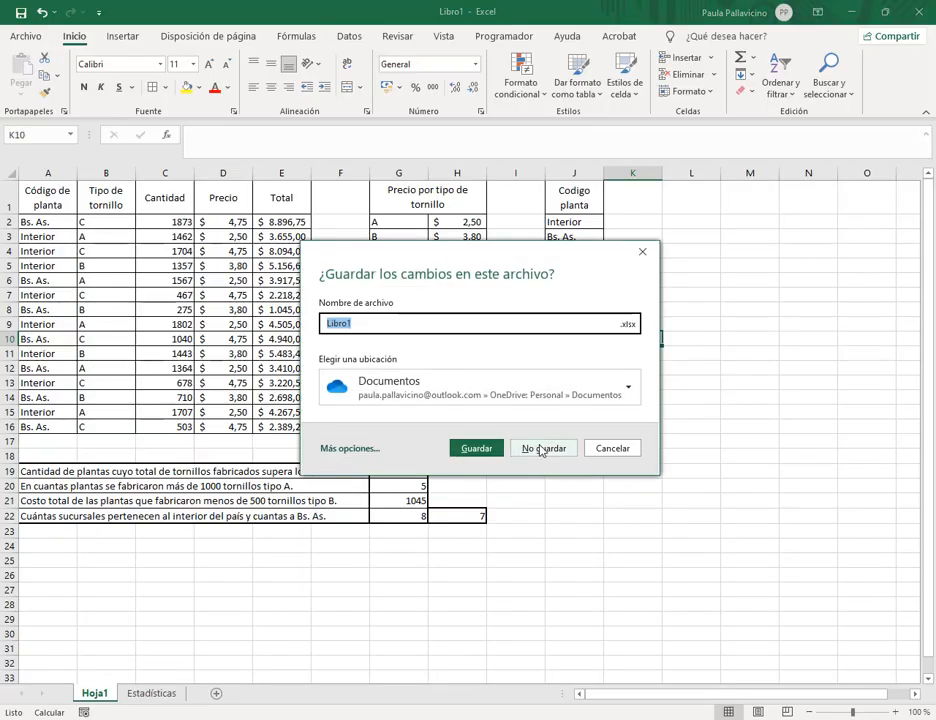
{"action": "left_click", "coordinate": [541, 447]}
{"action": "left_click", "coordinate": [874, 29]}
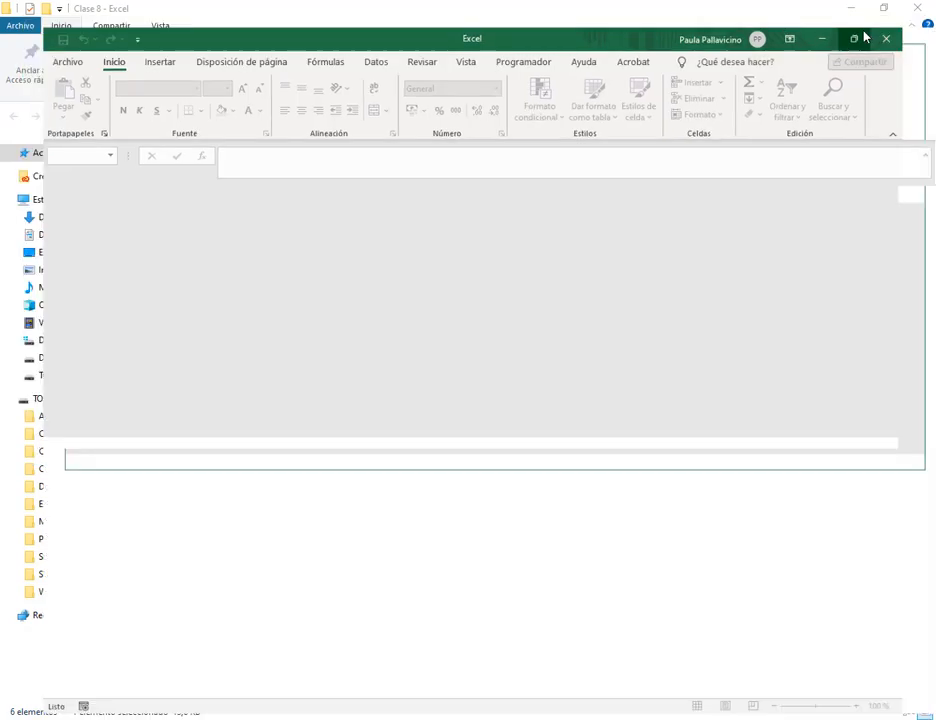
- Open Enunciado 2.docx from the Clase 8 - Excel folder in Word
{"action": "left_click", "coordinate": [14, 38]}
{"action": "left_click", "coordinate": [198, 152]}
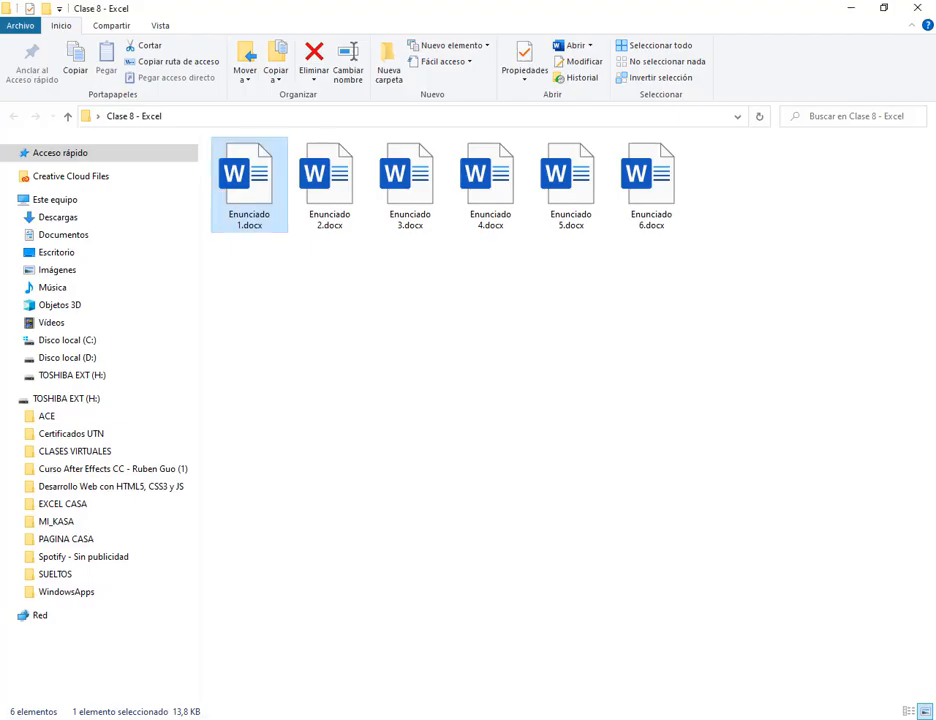
{"action": "double_click", "coordinate": [320, 230]}
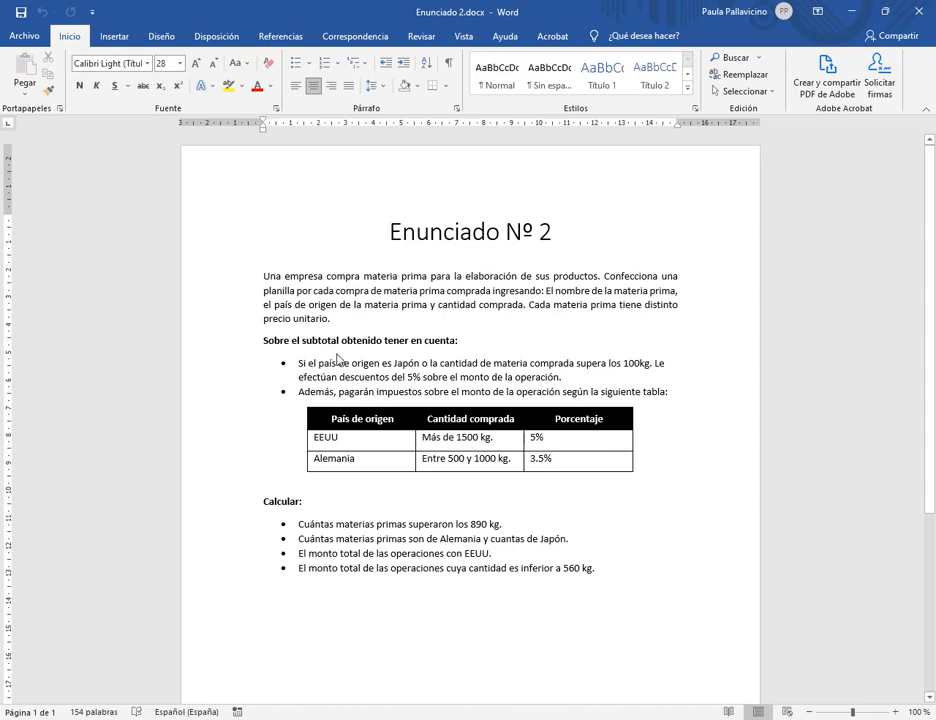
- Examine the Enunciado 2 statement for the data columns to enter, the subtotal, the discount conditions and the tax table's countries and quantities
{"action": "left_click_drag", "start_coordinate": [280, 346], "coordinate": [455, 328]}
{"action": "left_click", "coordinate": [478, 349]}
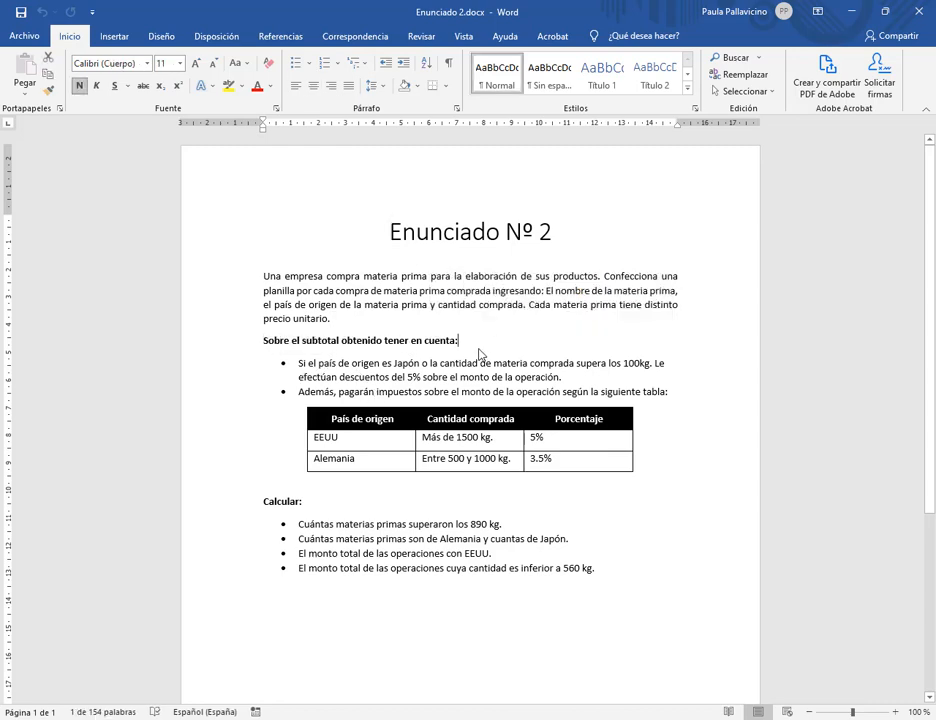
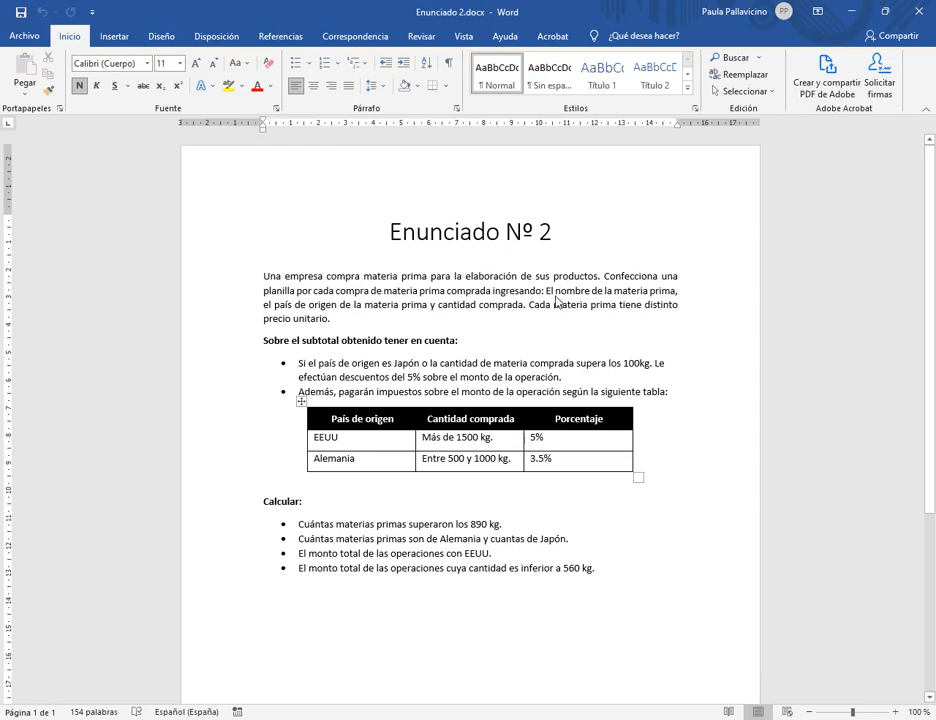
{"action": "left_click_drag", "start_coordinate": [554, 297], "coordinate": [679, 297]}
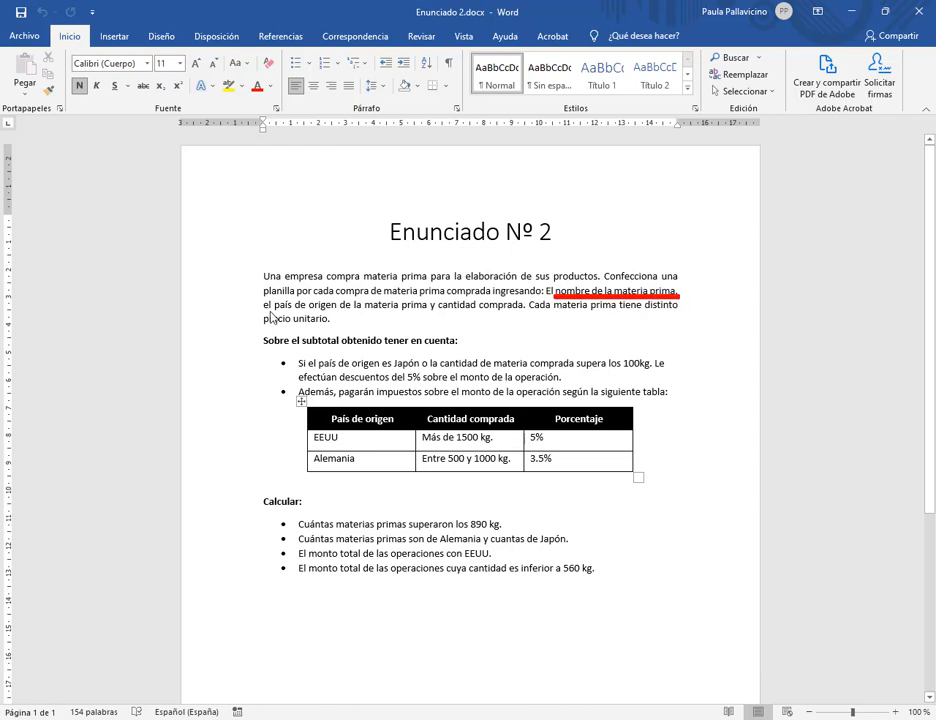
{"action": "left_click_drag", "start_coordinate": [272, 312], "coordinate": [337, 312]}
{"action": "left_click_drag", "start_coordinate": [437, 312], "coordinate": [519, 312]}
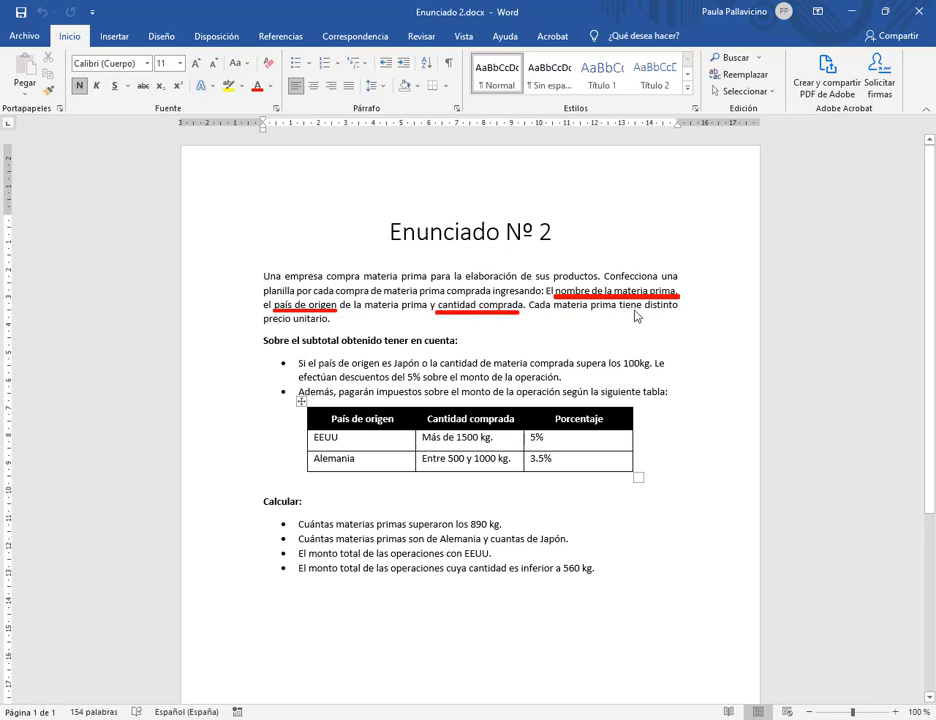
{"action": "mouse_move", "coordinate": [265, 324]}
{"action": "left_mouse_down"}
{"action": "mouse_move", "coordinate": [323, 324]}
{"action": "mouse_move", "coordinate": [321, 349]}
{"action": "mouse_move", "coordinate": [341, 350]}
{"action": "left_mouse_up"}
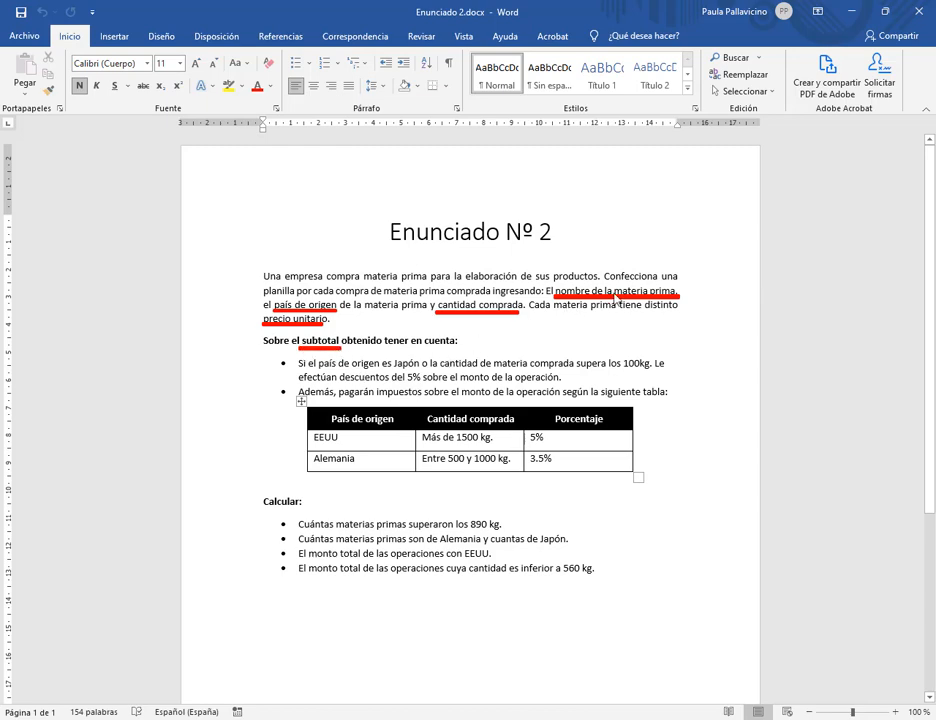
{"action": "left_click_drag", "start_coordinate": [390, 353], "coordinate": [422, 376]}
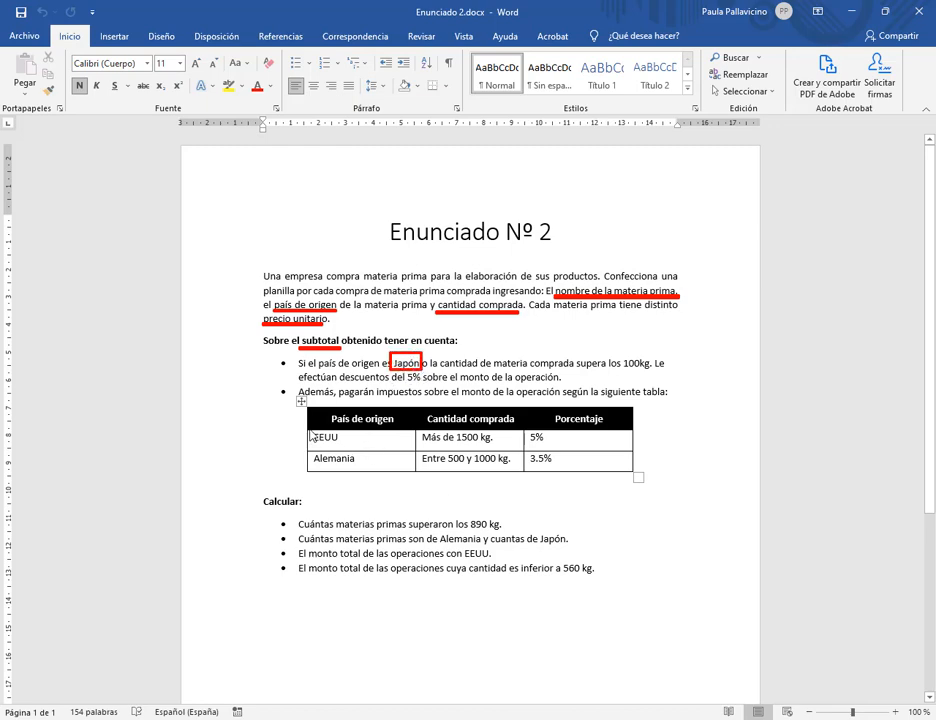
{"action": "left_click_drag", "start_coordinate": [308, 428], "coordinate": [368, 470]}
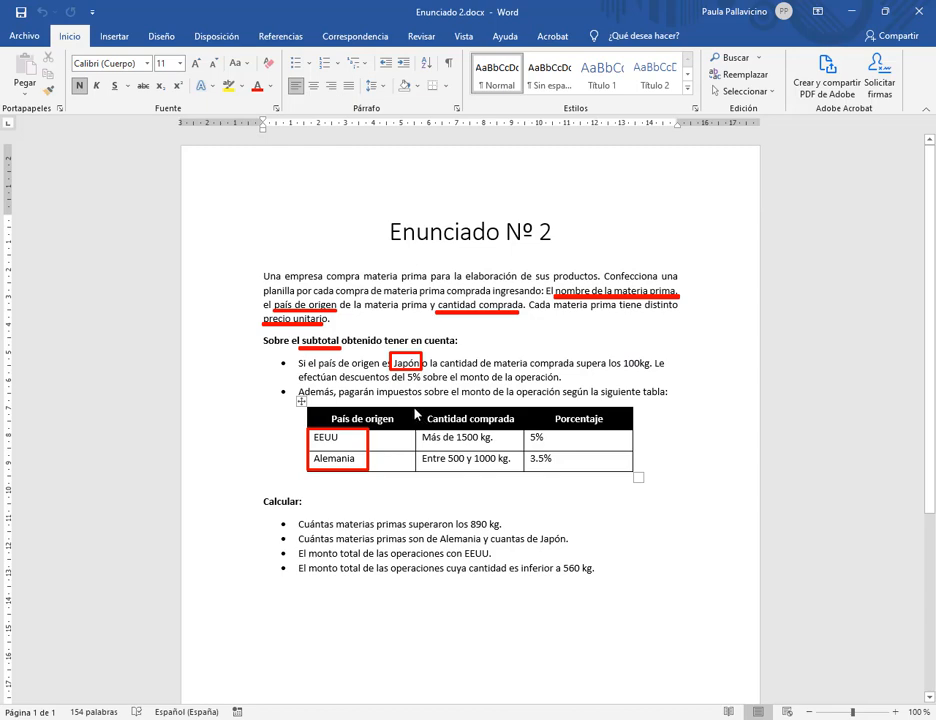
{"action": "left_click_drag", "start_coordinate": [414, 407], "coordinate": [524, 470]}
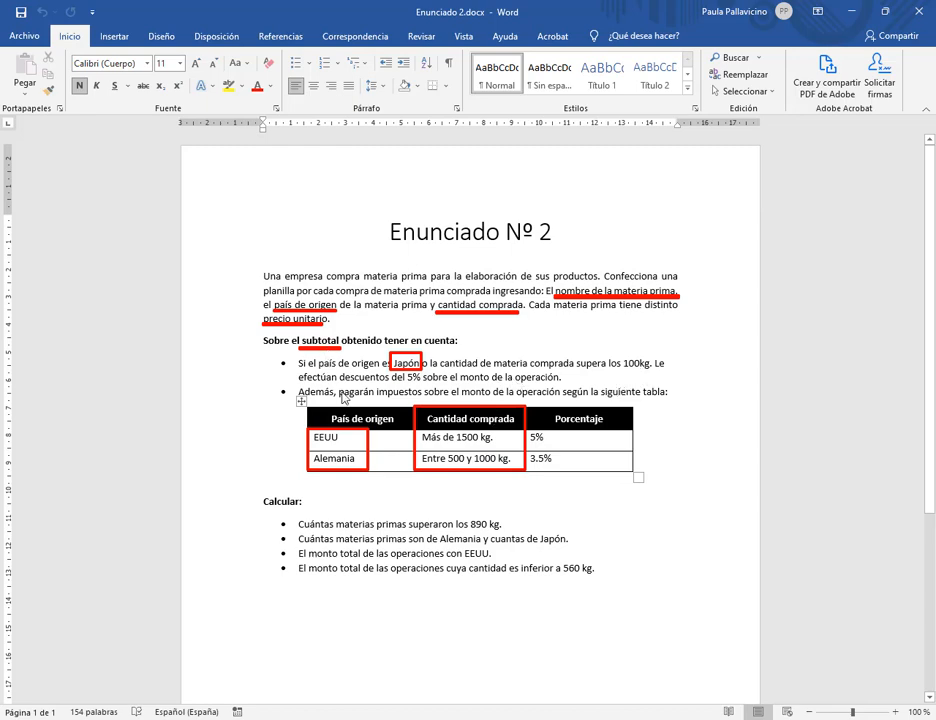
{"action": "left_click_drag", "start_coordinate": [341, 388], "coordinate": [418, 401]}
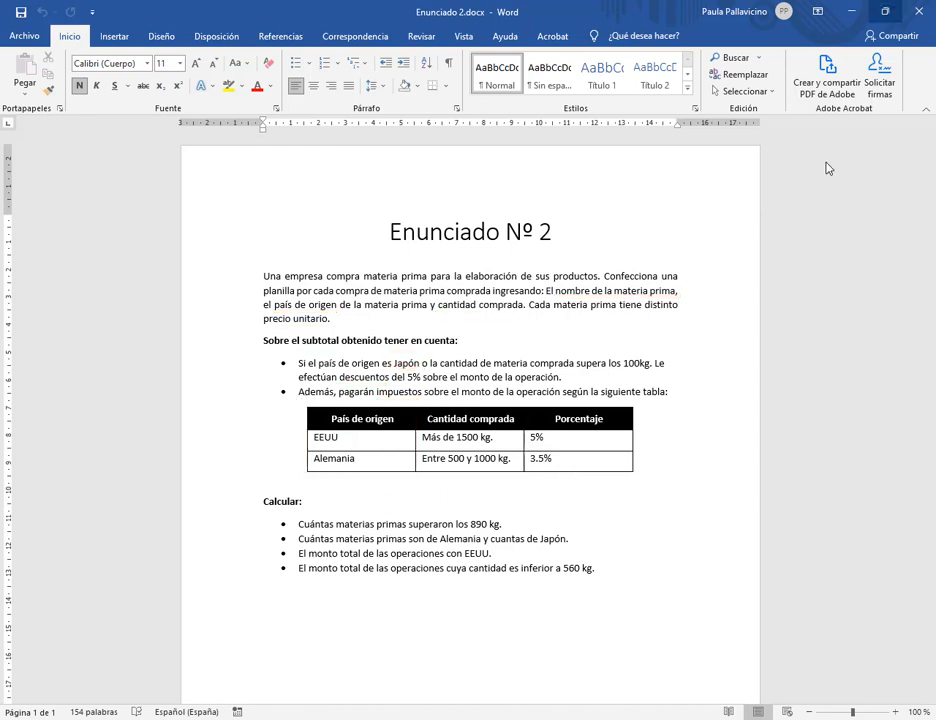
- Switch to a new blank Excel workbook and place its reduced window below the statement's introductory paragraph
{"action": "left_click", "coordinate": [447, 711]}
{"action": "left_click", "coordinate": [886, 12]}
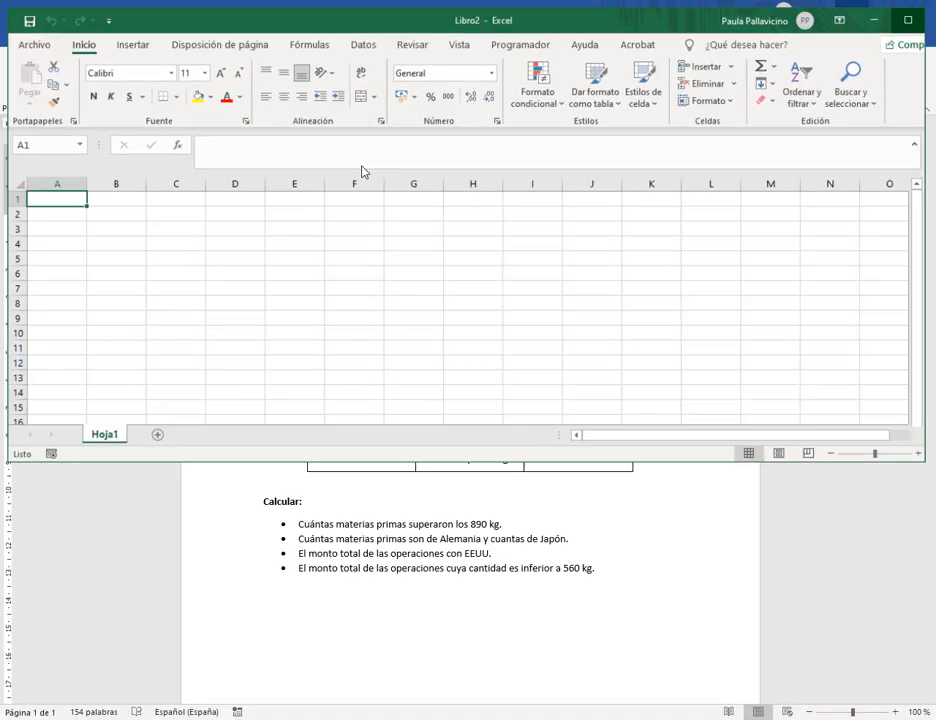
{"action": "left_click_drag", "start_coordinate": [551, 33], "coordinate": [628, 370]}
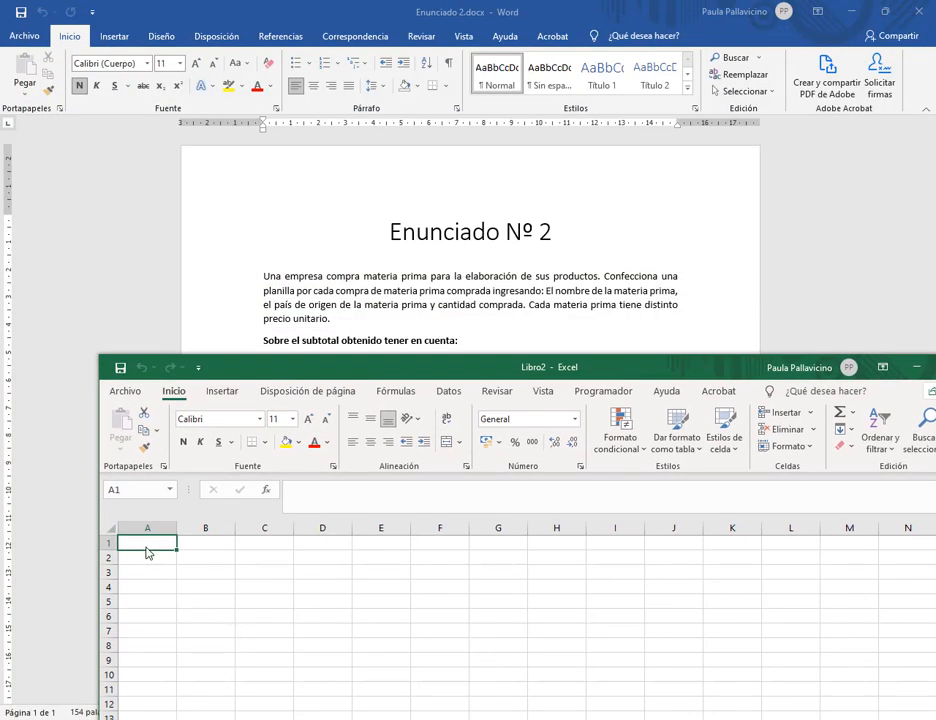
- Enter the column headers Materia prima and País de origen in cells A1 and B1
{"action": "type", "text": "Materia pri"}
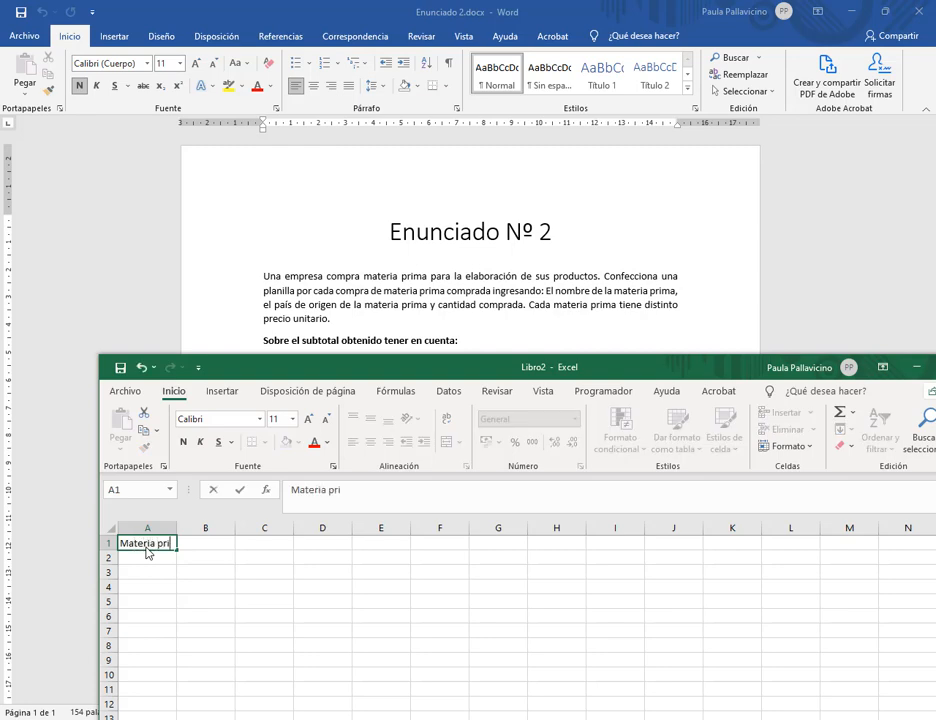
{"action": "type", "text": "ma"}
{"action": "key", "text": "Tab"}
{"action": "type", "text": "Paí"}
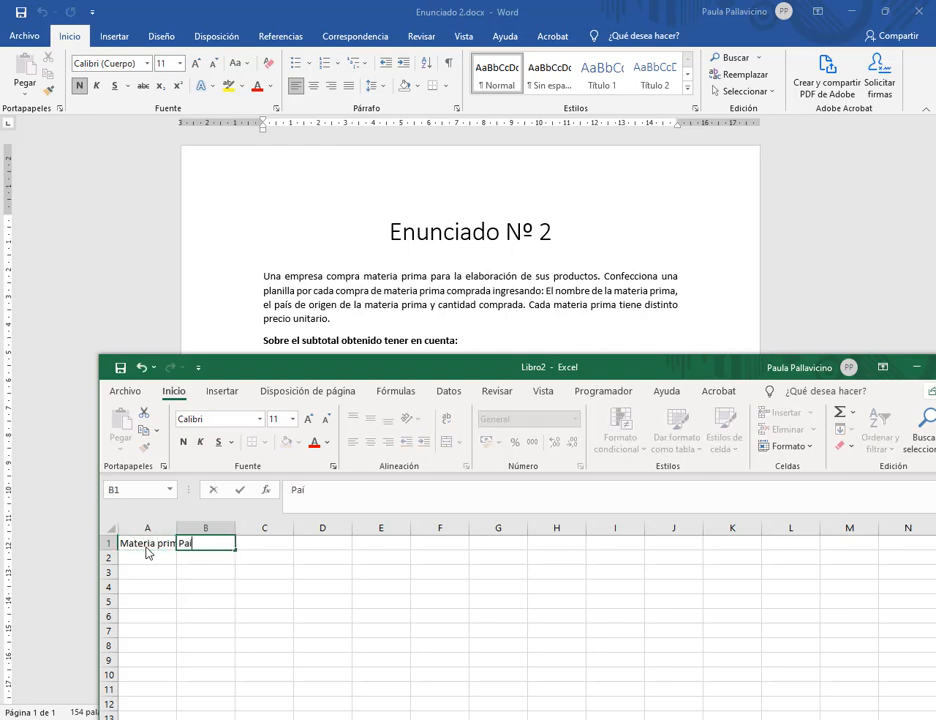
{"action": "type", "text": "s de o"}
{"action": "key", "text": "BackSpace"}
{"action": "type", "text": "origen"}
{"action": "key", "text": "Tab"}
- Add the headers Cantidad, Precio unitario and Subtotal in cells C1 to E1
{"action": "type", "text": "Ca"}
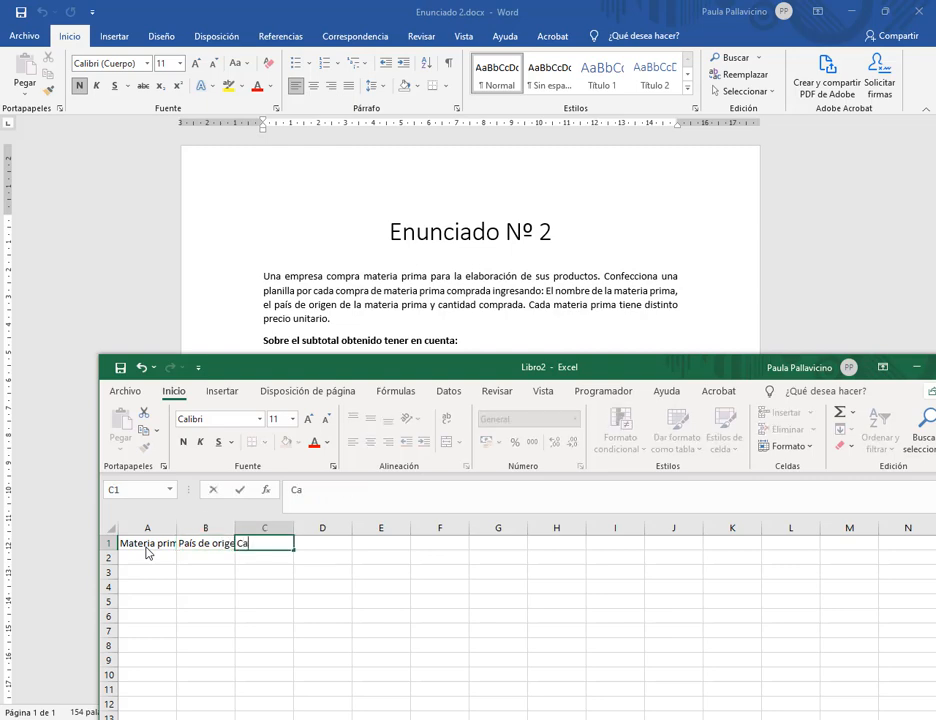
{"action": "type", "text": "ntidad"}
{"action": "key", "text": "Tab"}
{"action": "type", "text": "Pre"}
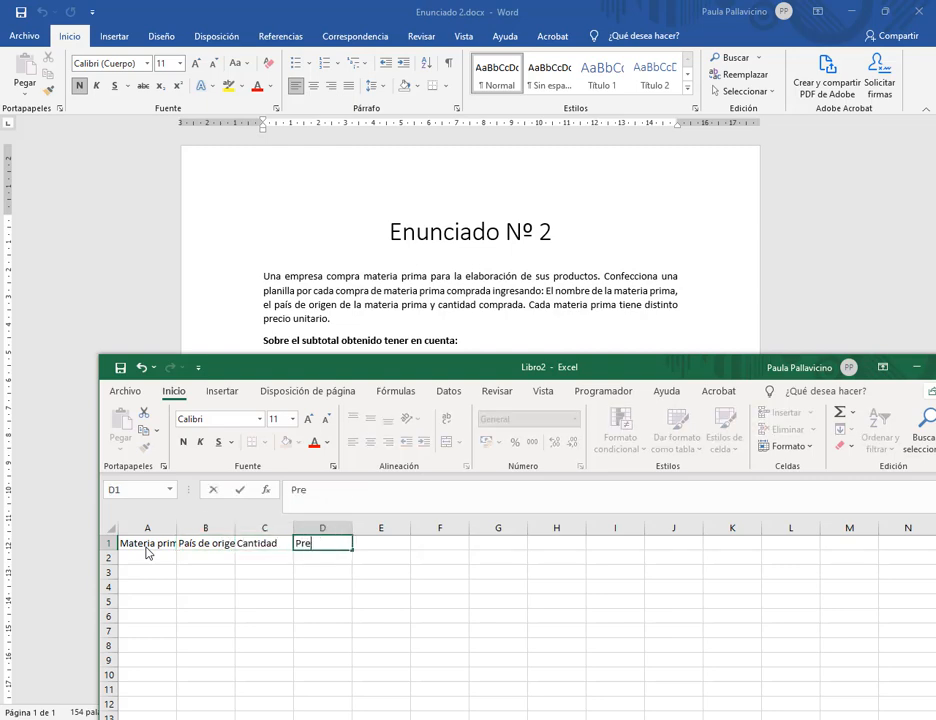
{"action": "type", "text": "cio unitario"}
{"action": "key", "text": "Tab"}
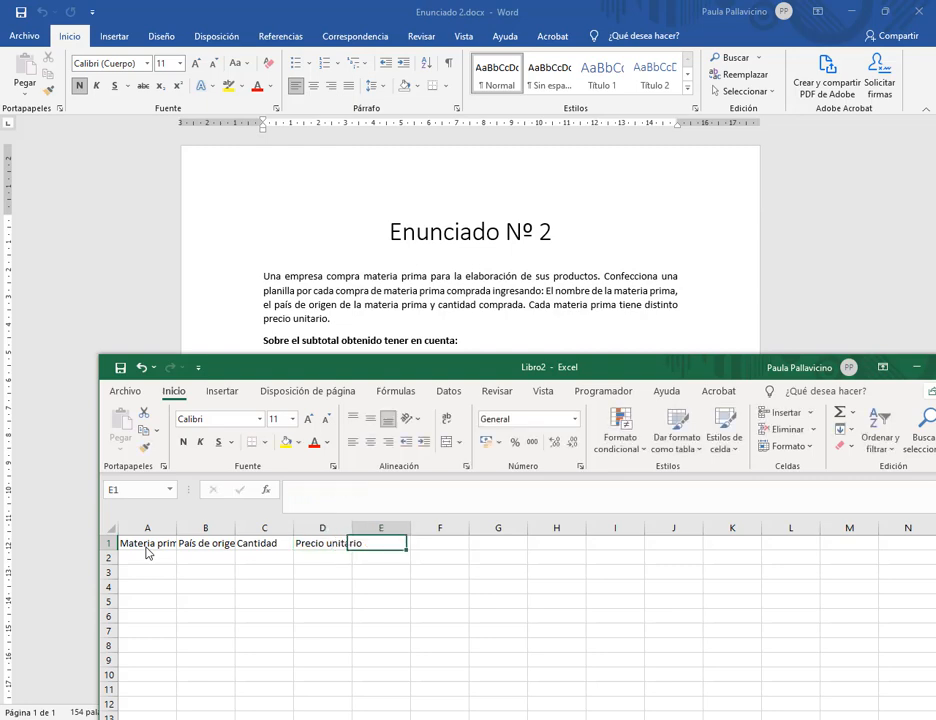
{"action": "type", "text": "Subtotal"}
{"action": "key", "text": "Tab"}
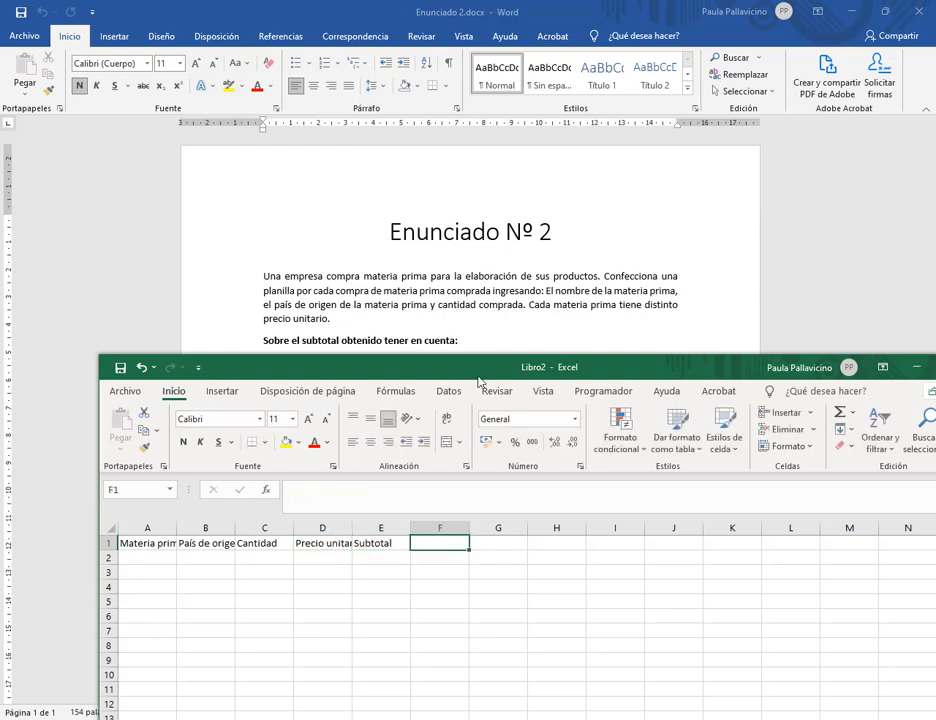
- Following the statement's discount and tax conditions, add the headers Descuento, Impuesto and Total in cells F1 to H1
{"action": "left_click_drag", "start_coordinate": [479, 381], "coordinate": [486, 483]}
{"action": "scroll", "coordinate": [471, 404], "scroll_direction": "down", "scroll_amount": 1}
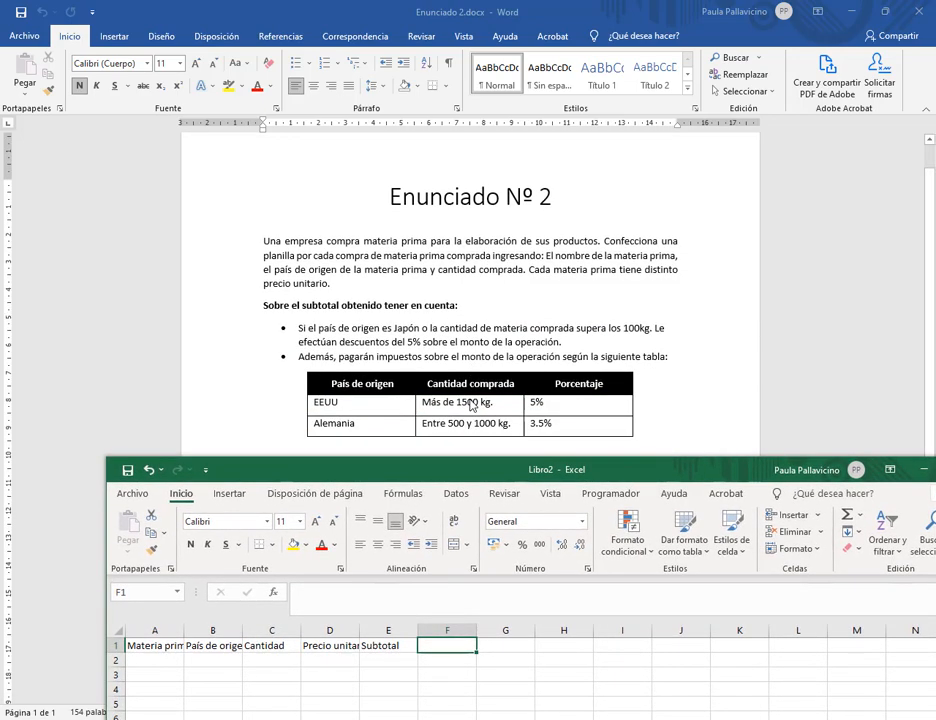
{"action": "scroll", "coordinate": [471, 404], "scroll_direction": "down", "scroll_amount": 1}
{"action": "left_click_drag", "start_coordinate": [575, 470], "coordinate": [580, 435]}
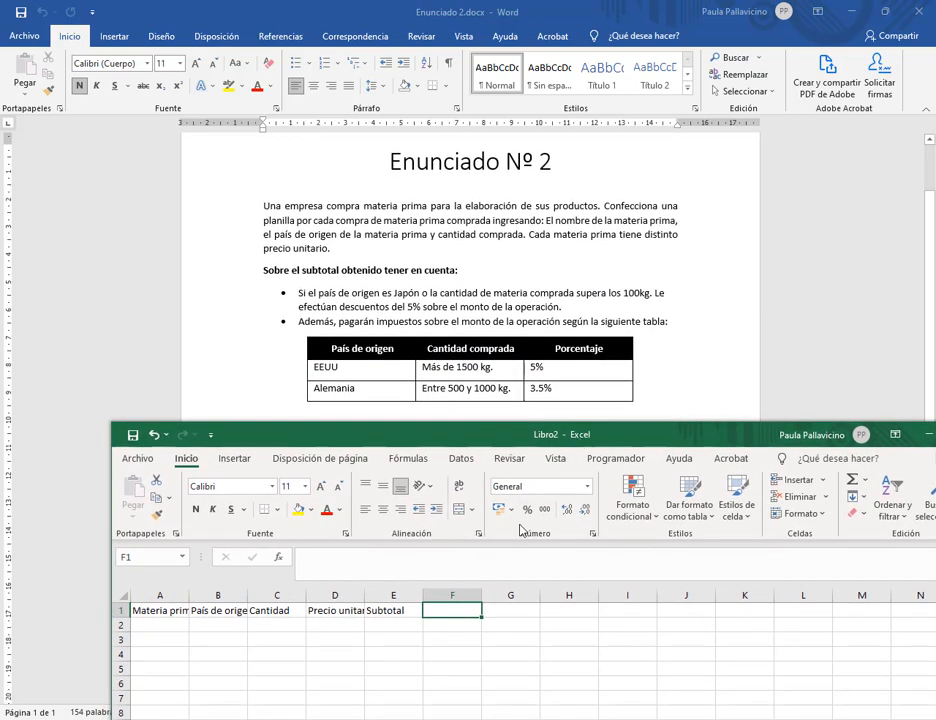
{"action": "type", "text": "Descuento"}
{"action": "key", "text": "Tab"}
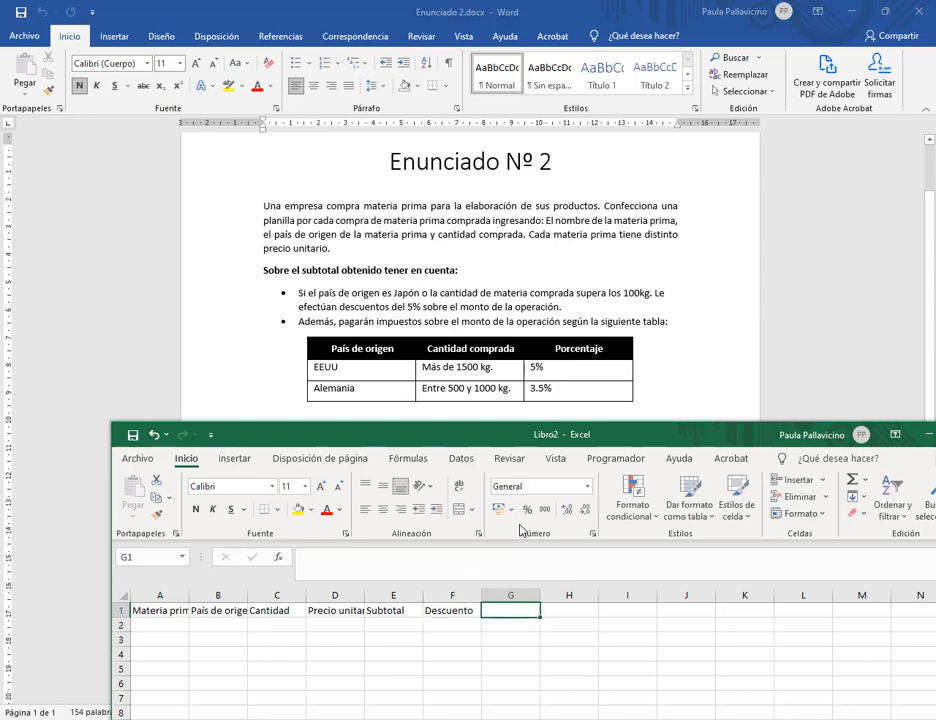
{"action": "type", "text": "Impuesto"}
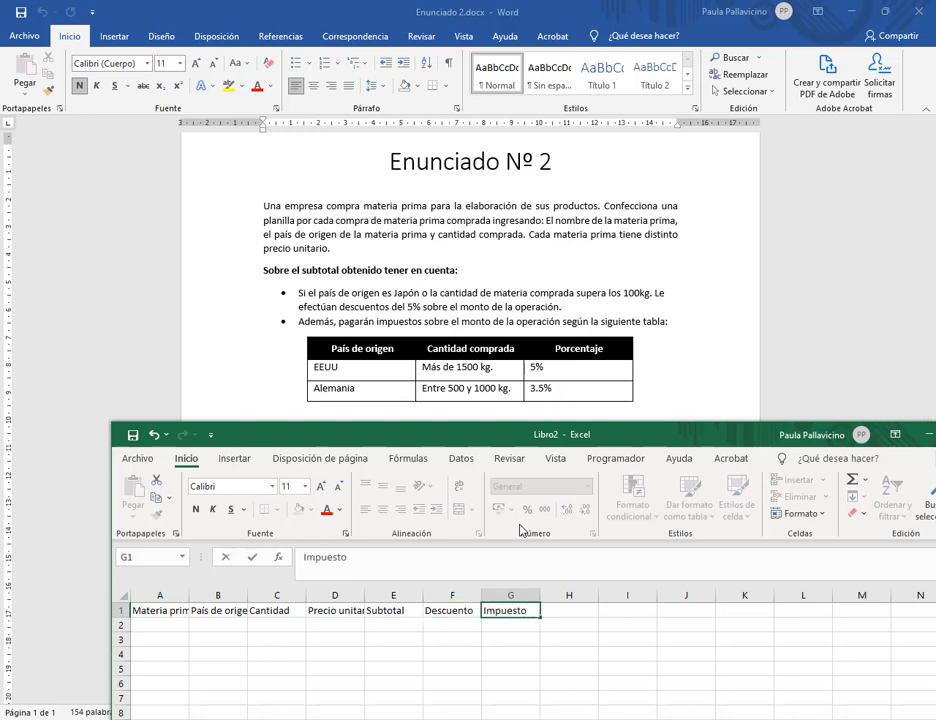
{"action": "key", "text": "Tab"}
{"action": "type", "text": "Tota"}
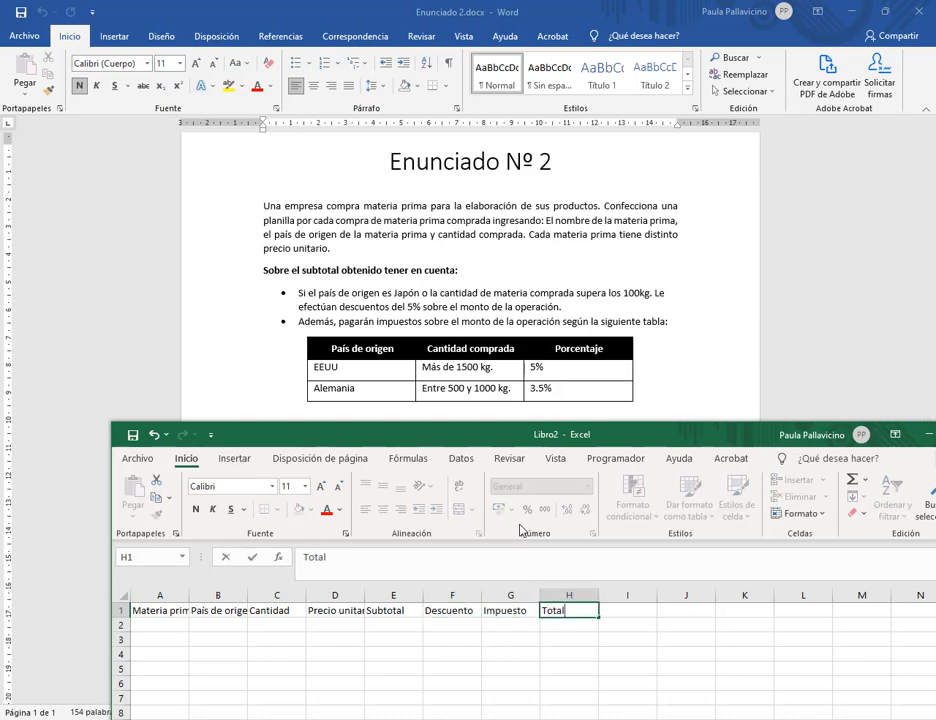
{"action": "key", "text": "Return"}
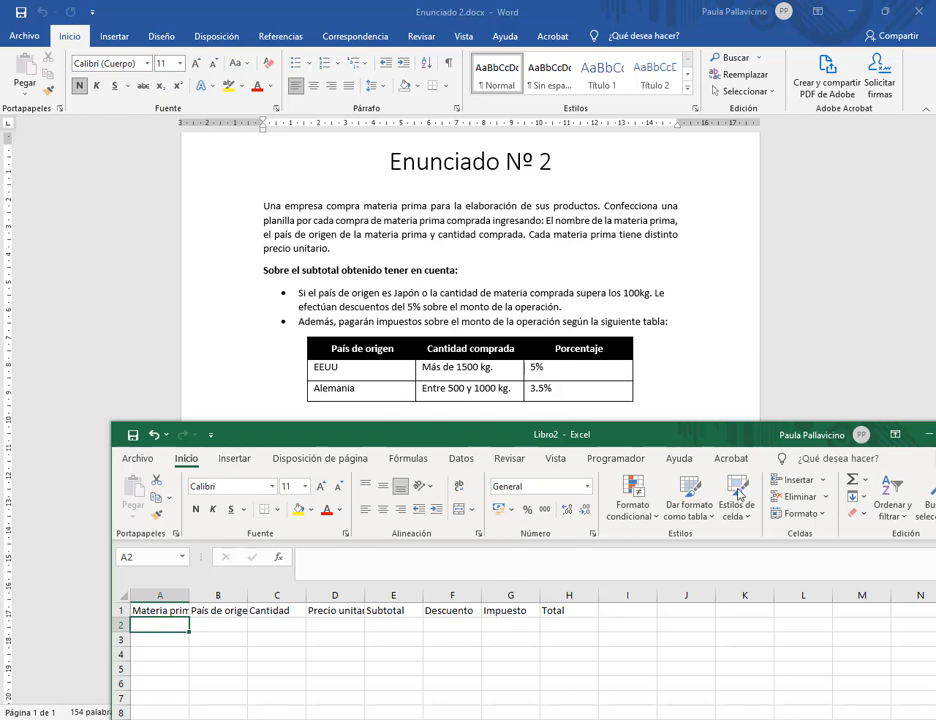
- Wrap the text of headers A1:H1 and center it both vertically and horizontally
{"action": "left_click_drag", "start_coordinate": [162, 611], "coordinate": [590, 611]}
{"action": "left_click", "coordinate": [459, 487]}
{"action": "left_click", "coordinate": [383, 486]}
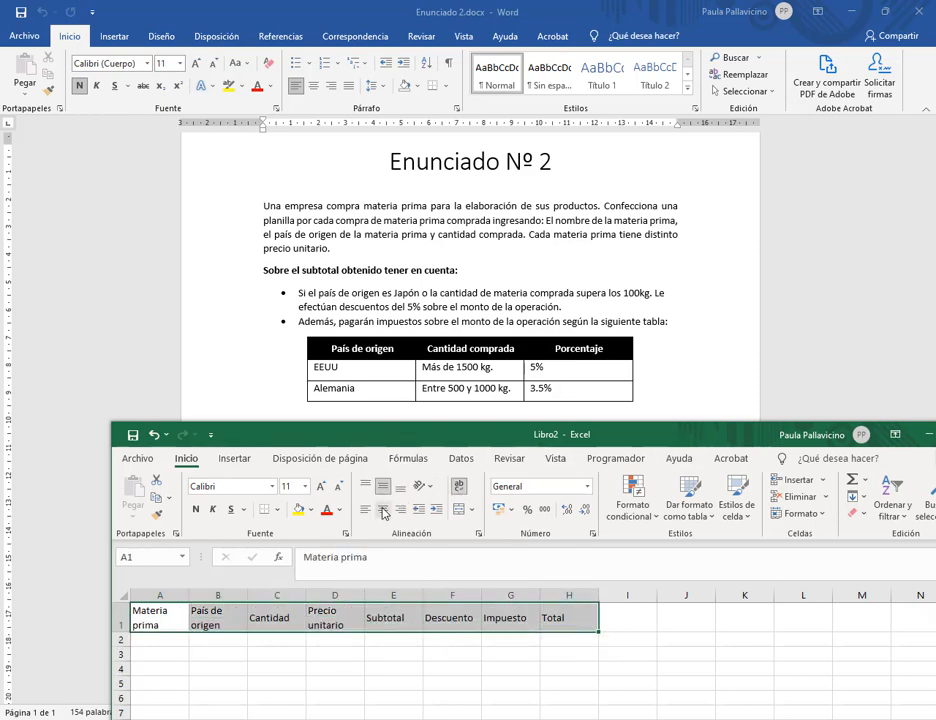
{"action": "left_click", "coordinate": [383, 509]}
{"action": "left_click", "coordinate": [172, 645]}
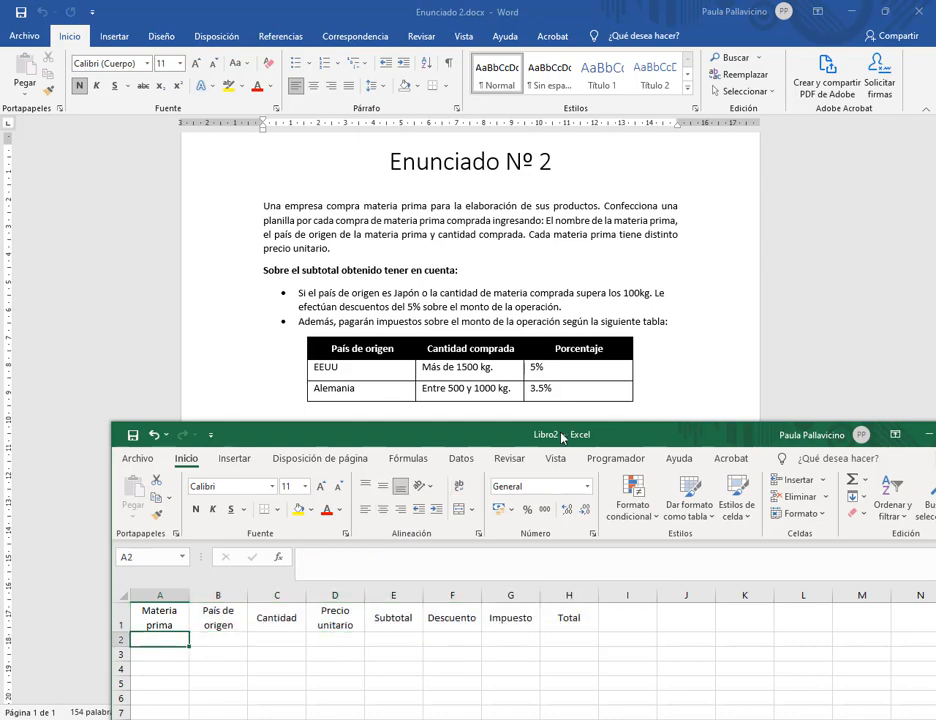
{"action": "left_click_drag", "start_coordinate": [524, 436], "coordinate": [517, 348]}
{"action": "scroll", "coordinate": [502, 249], "scroll_direction": "down", "scroll_amount": 3}
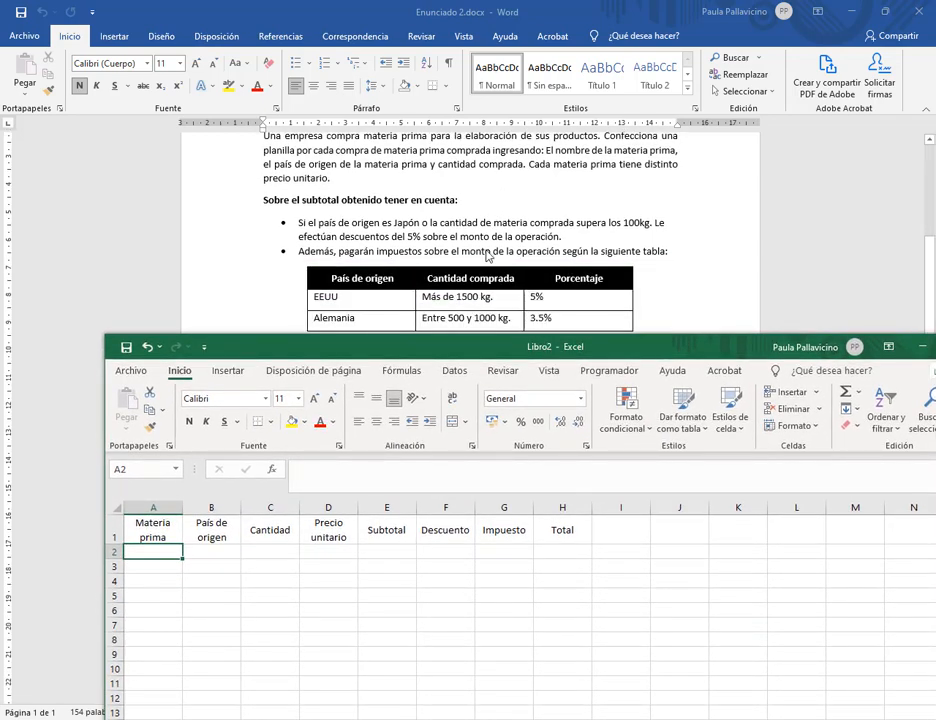
{"action": "left_click_drag", "start_coordinate": [478, 345], "coordinate": [486, 320]}
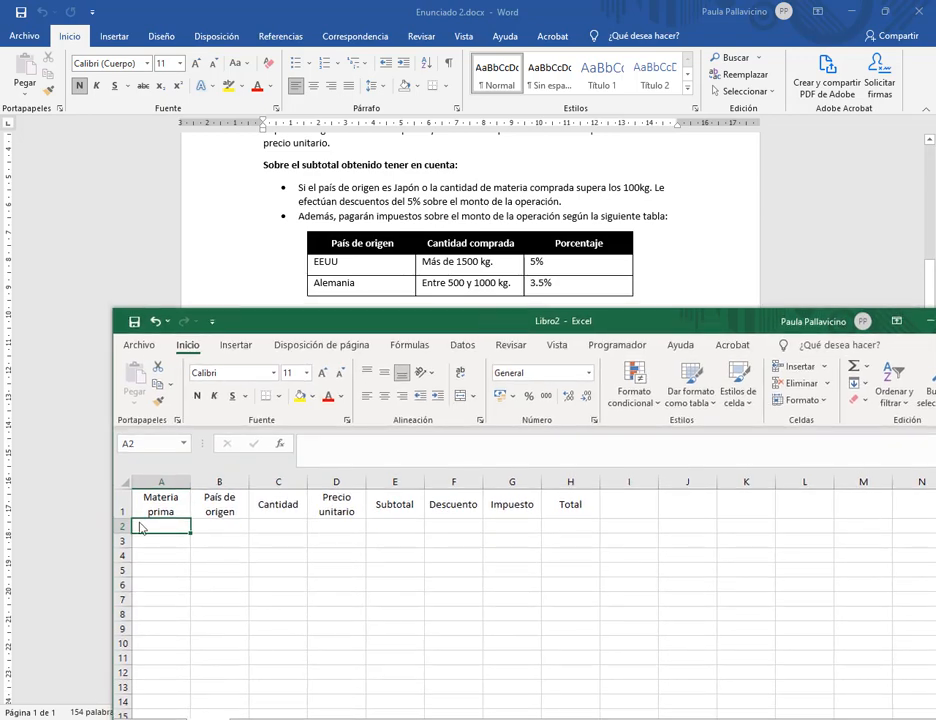
{"action": "left_click_drag", "start_coordinate": [155, 528], "coordinate": [175, 657]}
{"action": "left_click_drag", "start_coordinate": [171, 533], "coordinate": [170, 585]}
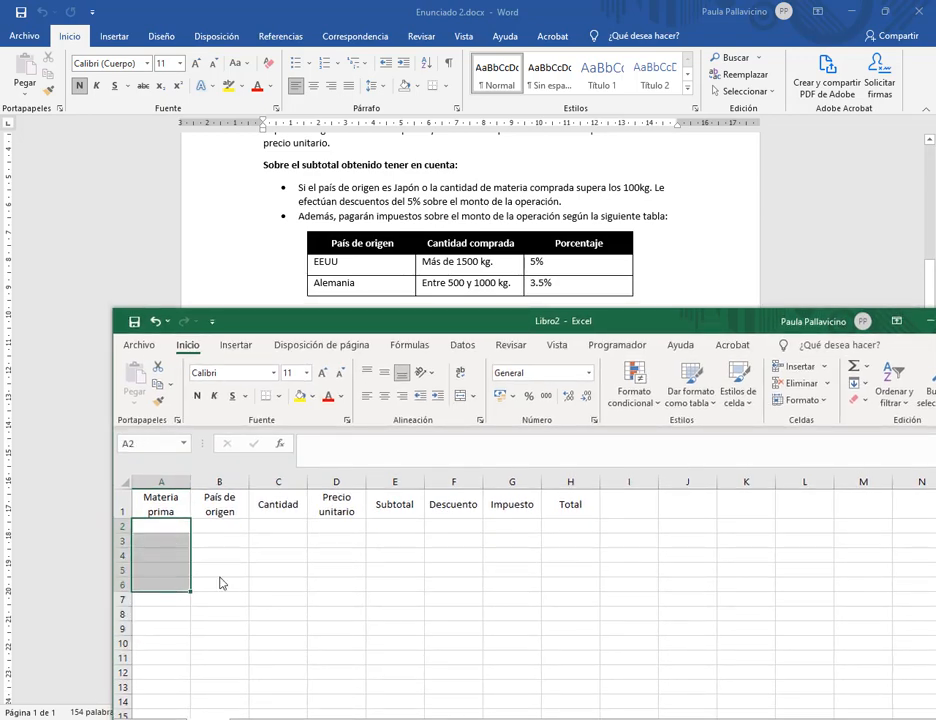
{"action": "left_click_drag", "start_coordinate": [722, 326], "coordinate": [693, 320]}
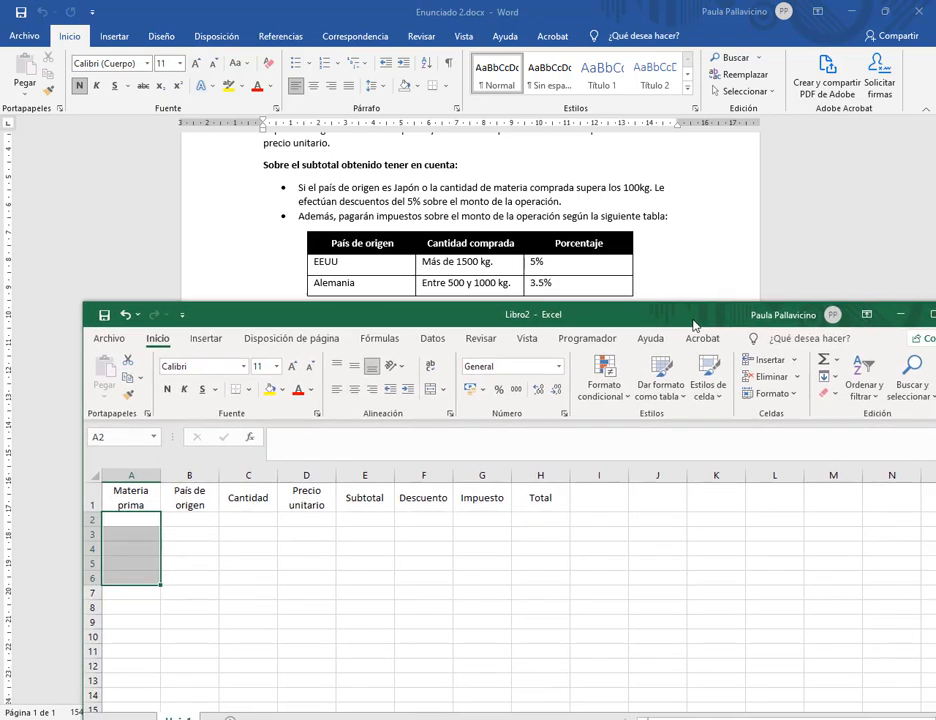
- Maximize the workbook window and apply all borders to the purchases table range A1:H16
{"action": "left_click", "coordinate": [932, 314]}
{"action": "left_click", "coordinate": [69, 203]}
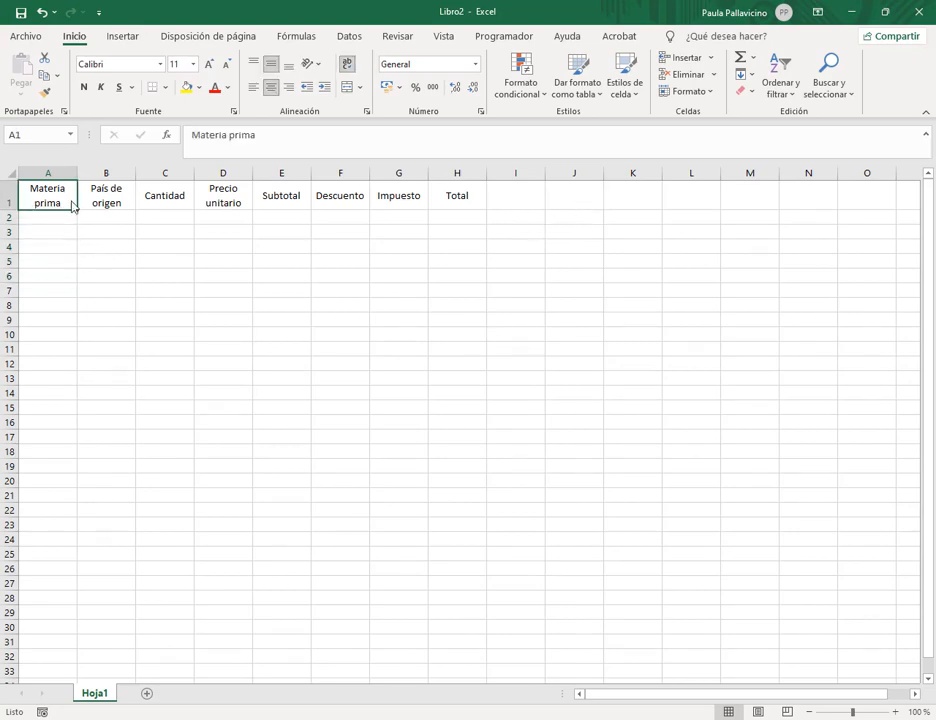
{"action": "left_click_drag", "start_coordinate": [62, 205], "coordinate": [448, 423]}
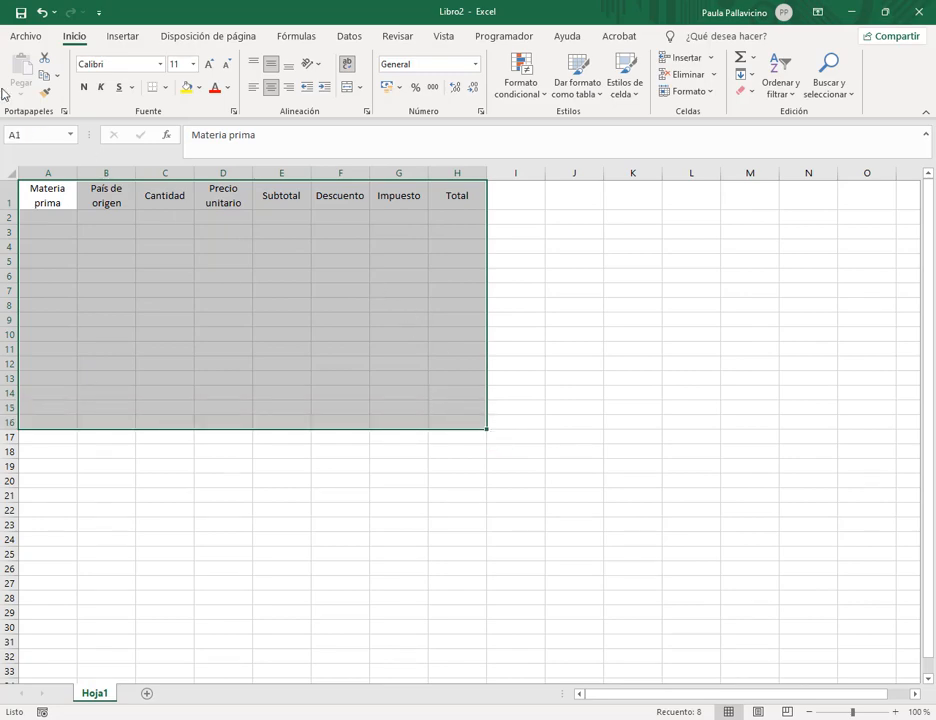
{"action": "left_click", "coordinate": [165, 88]}
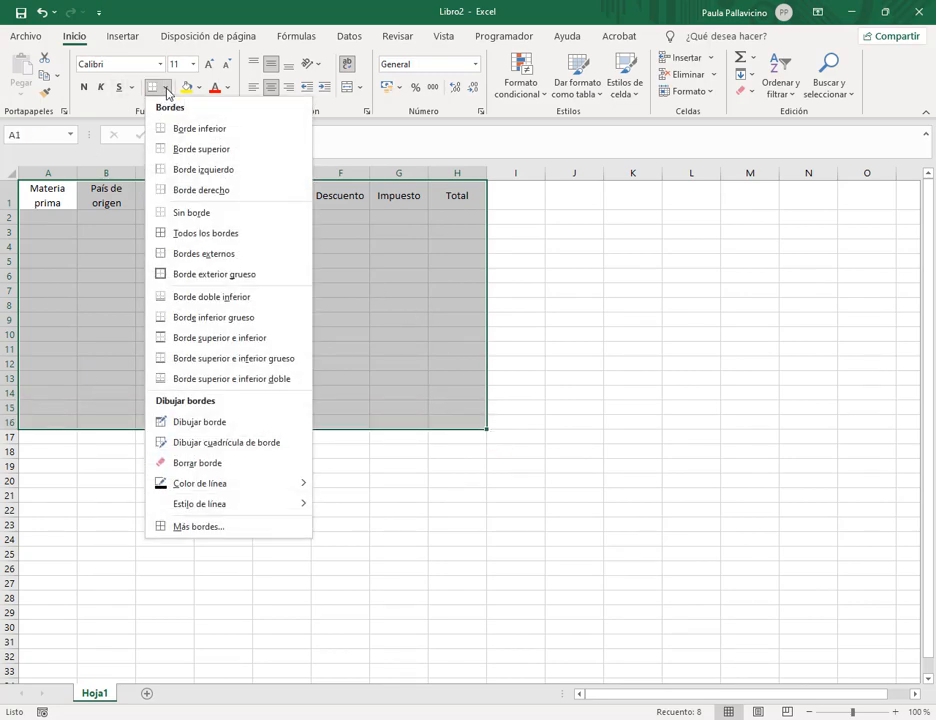
{"action": "left_click", "coordinate": [186, 236]}
{"action": "left_click", "coordinate": [462, 290]}
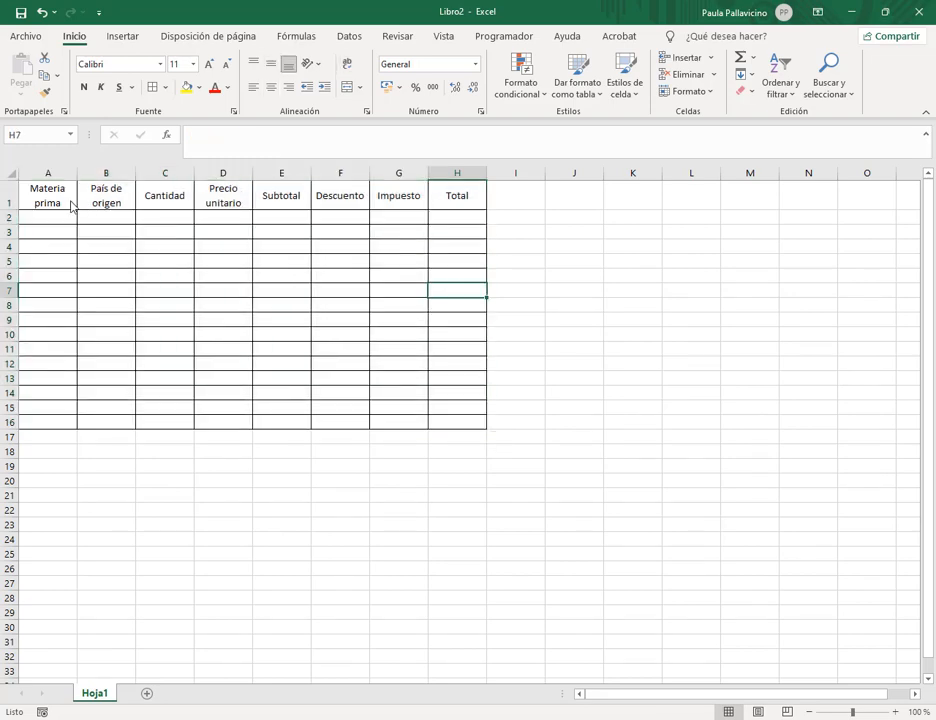
- Enter the heading Precio por materia prima in cell J1 for a separate price table
{"action": "left_click", "coordinate": [572, 204]}
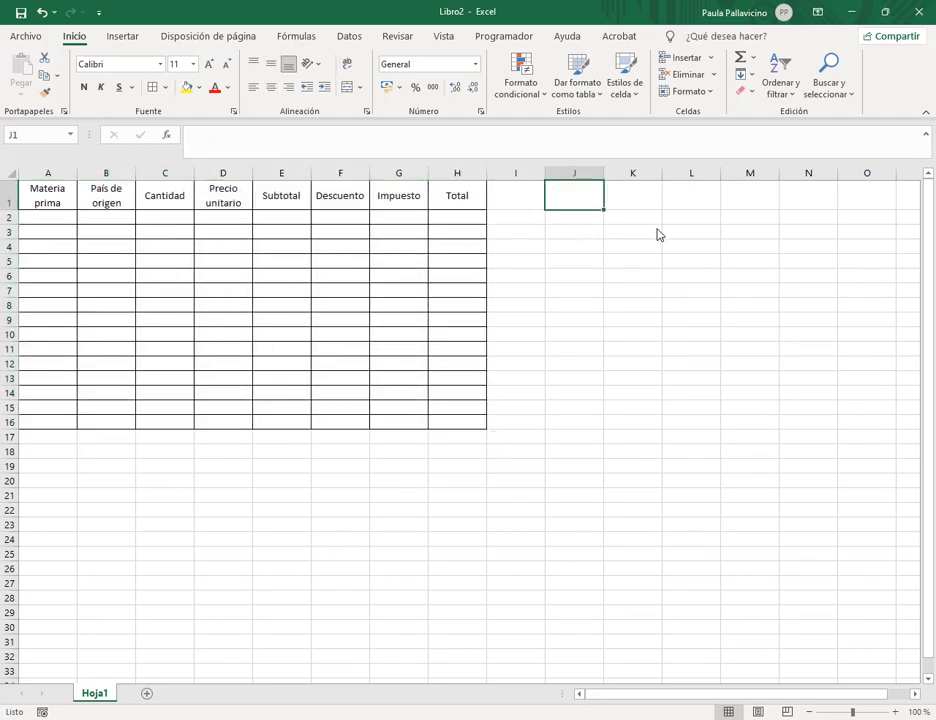
{"action": "type", "text": "P"}
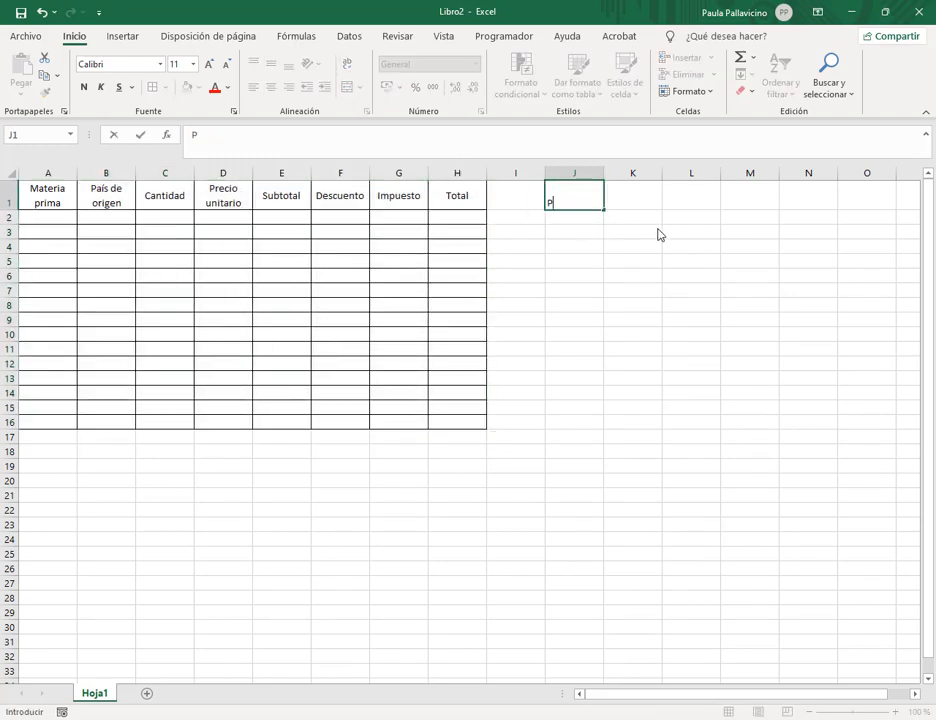
{"action": "type", "text": "recio por mat"}
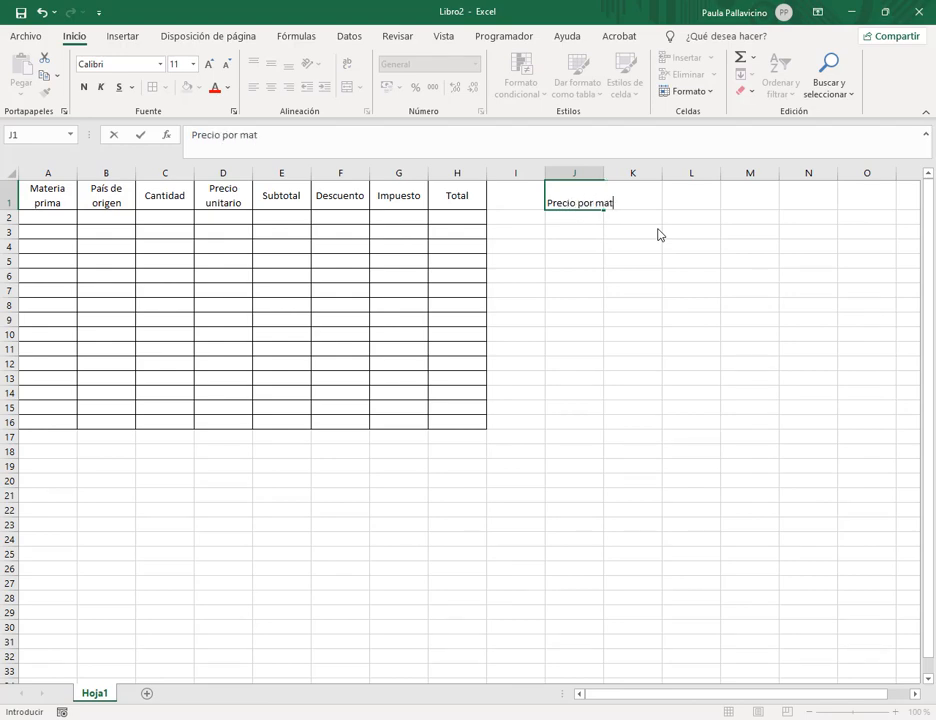
{"action": "type", "text": "eria prima"}
{"action": "key", "text": "Return"}
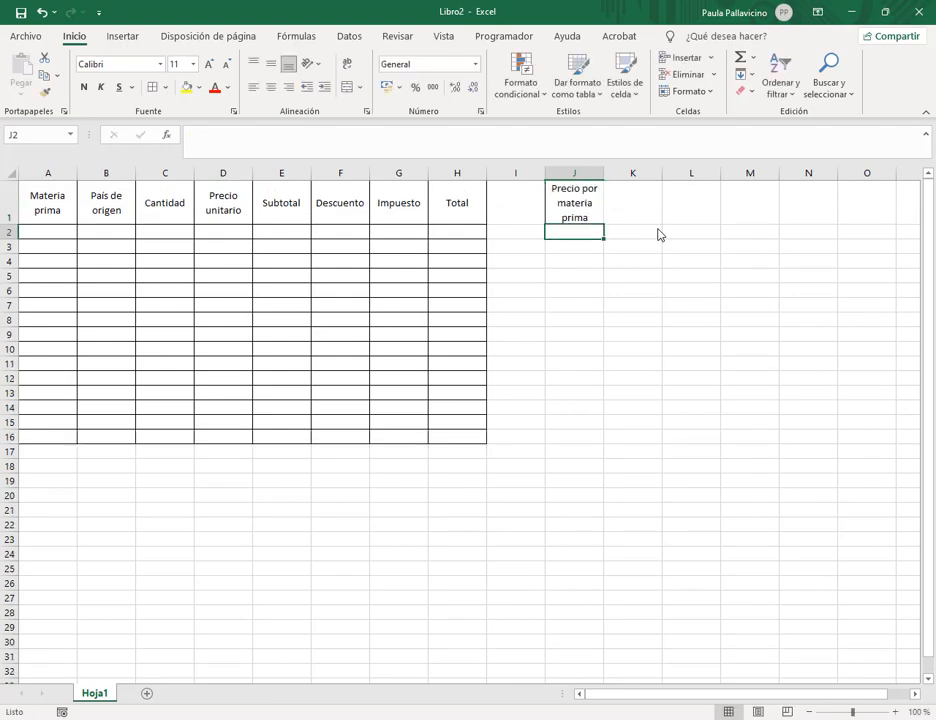
- Merge and center the price heading across J1:K1, and slightly reduce the height of row 1 and the width of column K
{"action": "left_click_drag", "start_coordinate": [618, 220], "coordinate": [578, 210]}
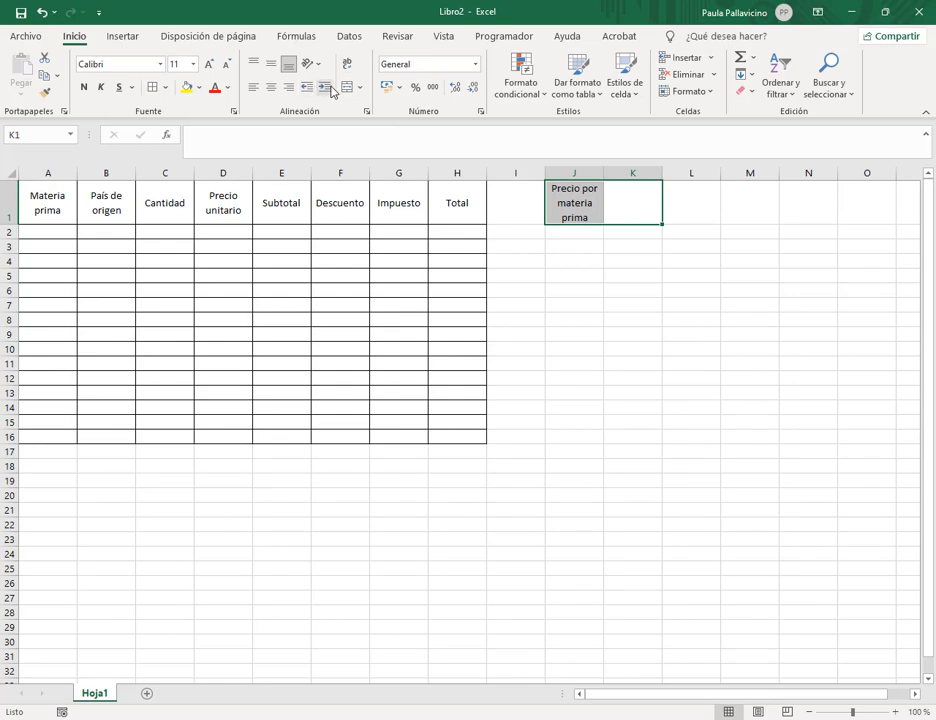
{"action": "left_click", "coordinate": [343, 88]}
{"action": "left_click", "coordinate": [572, 248]}
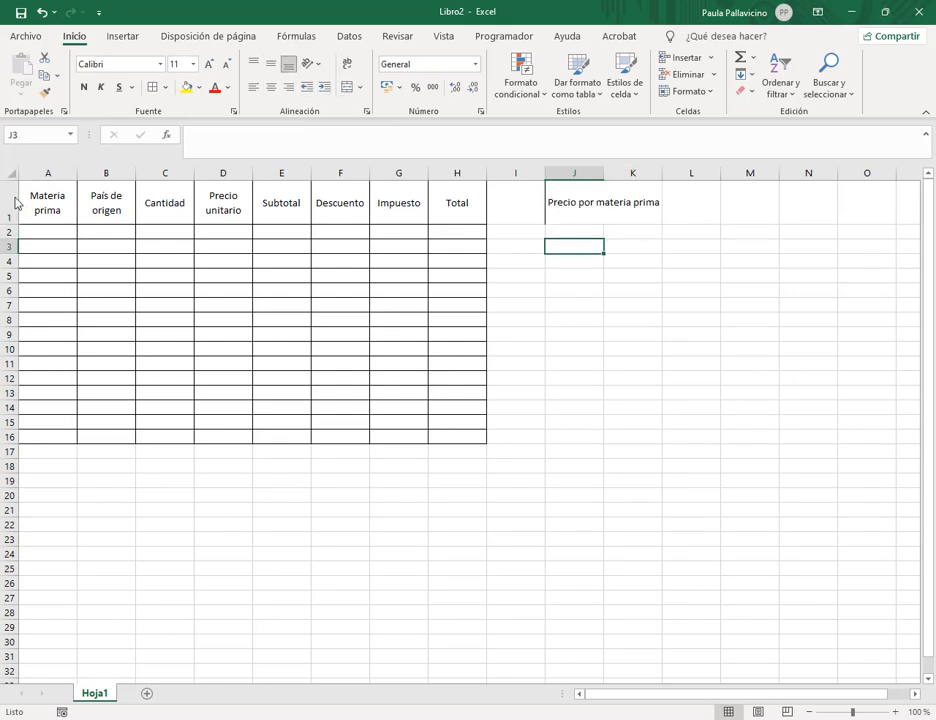
{"action": "left_click_drag", "start_coordinate": [15, 225], "coordinate": [15, 216]}
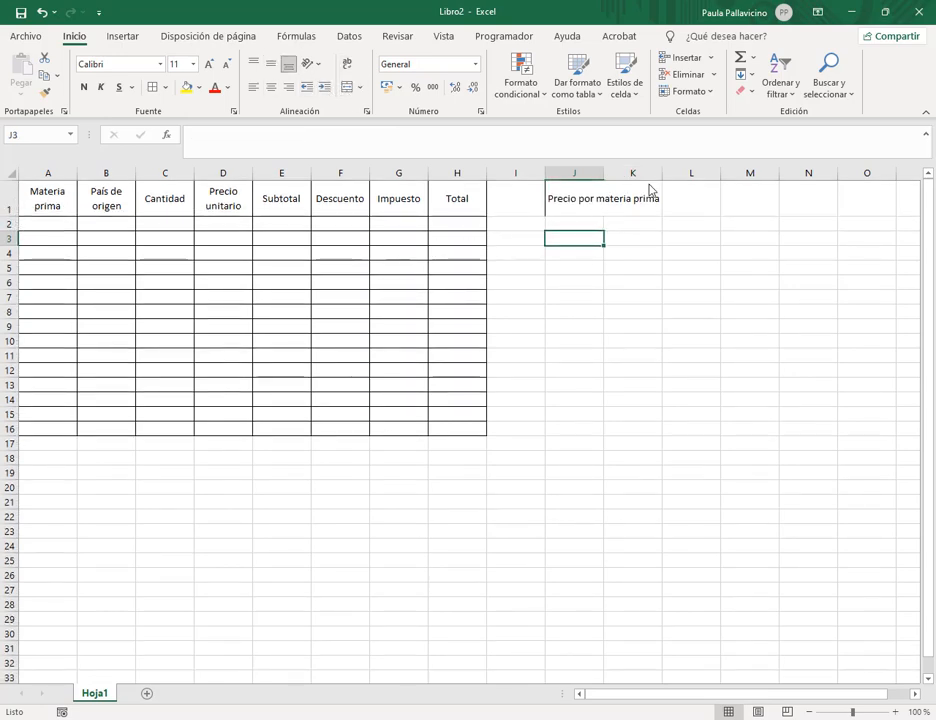
{"action": "left_click_drag", "start_coordinate": [666, 176], "coordinate": [652, 176]}
- Enter Materia 1 in J2 and fill the series down through Materia 3 in J4
{"action": "left_click", "coordinate": [588, 226]}
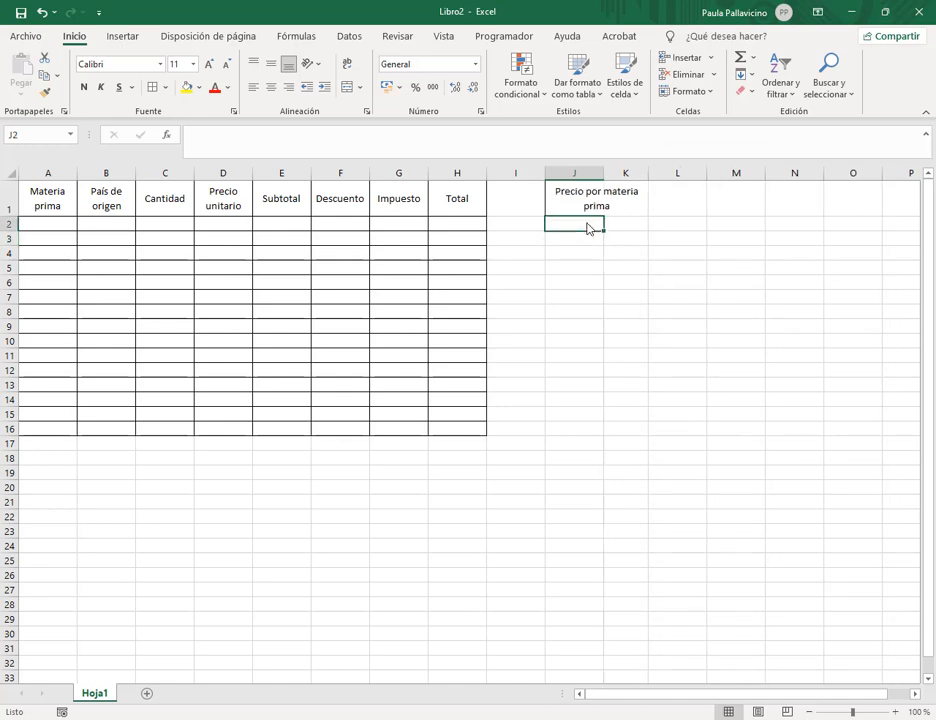
{"action": "type", "text": "Materi"}
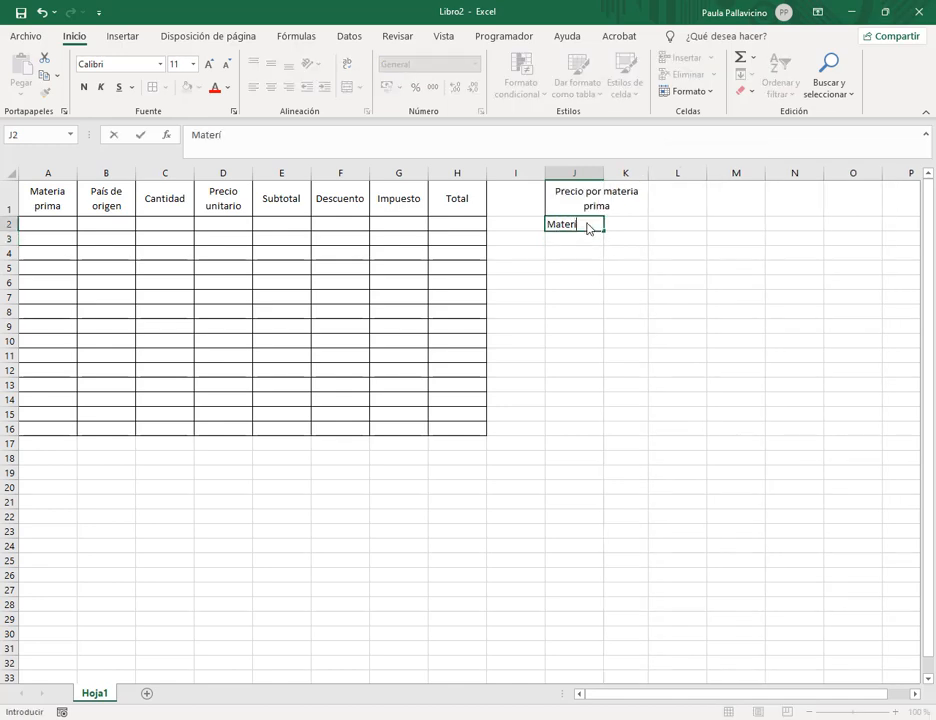
{"action": "type", "text": "a prima"}
{"action": "key", "text": "BackSpace"}
{"action": "key", "text": "BackSpace"}
{"action": "key", "text": "BackSpace"}
{"action": "key", "text": "Return"}
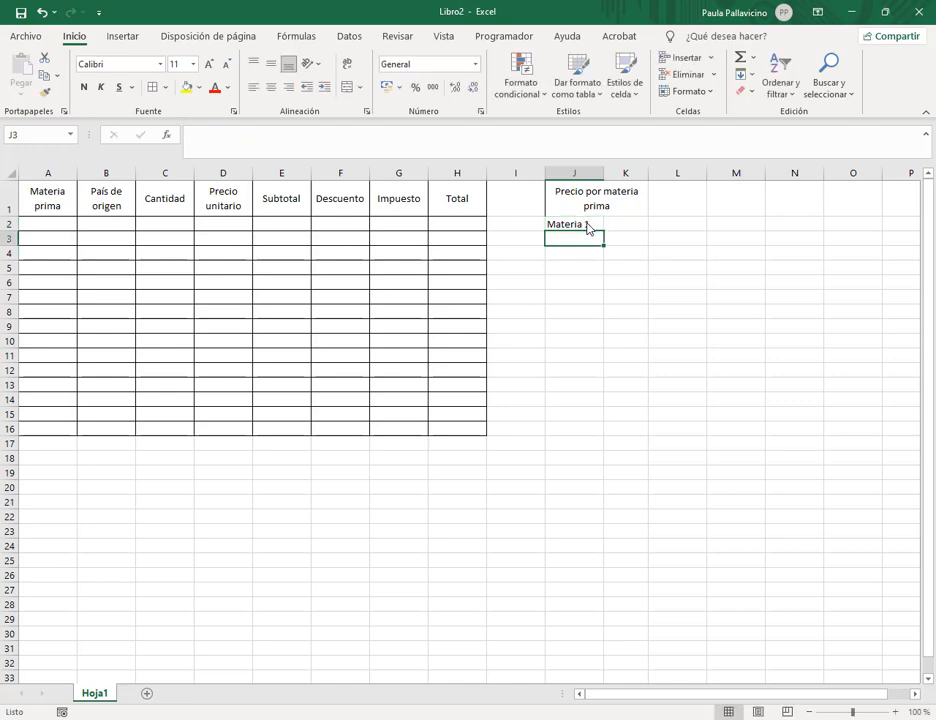
{"action": "left_click", "coordinate": [587, 226]}
{"action": "left_click_drag", "start_coordinate": [604, 231], "coordinate": [606, 262]}
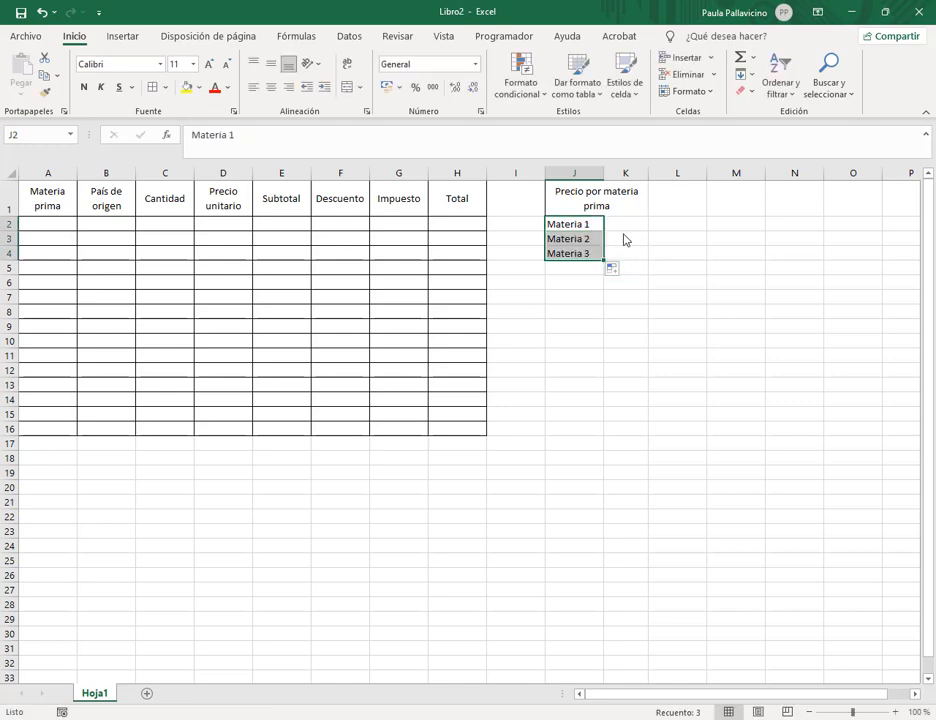
- Apply all borders to the price table J1:K4 and select the price cell for Materia 1
{"action": "left_click_drag", "start_coordinate": [625, 205], "coordinate": [627, 259]}
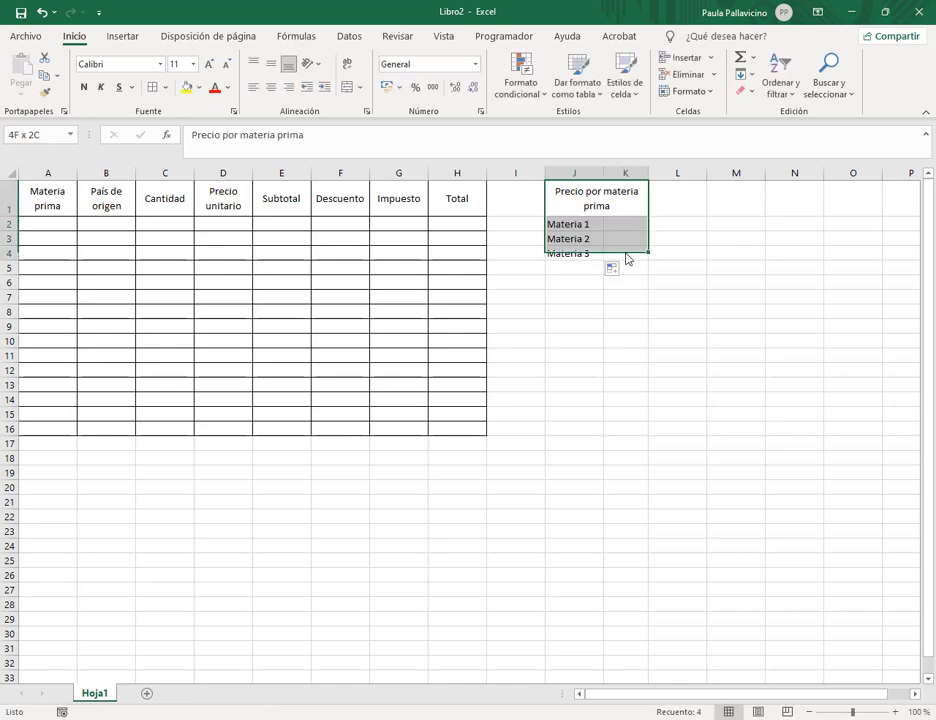
{"action": "left_click", "coordinate": [154, 87]}
{"action": "left_click", "coordinate": [622, 228]}
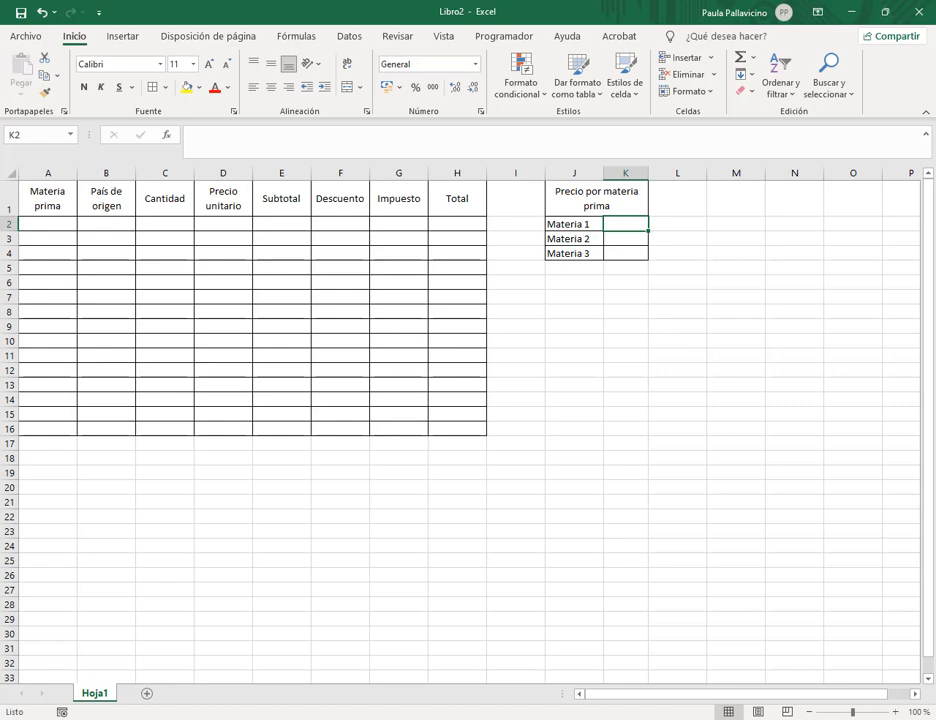
- Check the exercise statement in Word, then enter the prices 175, 390 and 540 for Materia 1 to 3 in K2:K4 in Excel
{"action": "key", "text": "alt+Tab"}
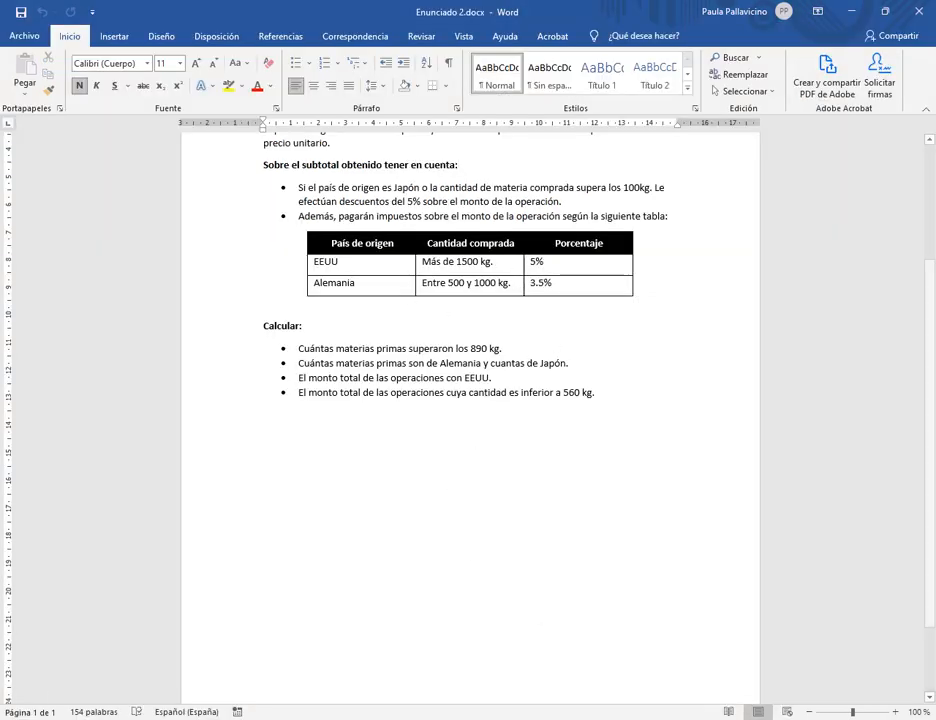
{"action": "key", "text": "alt+Tab"}
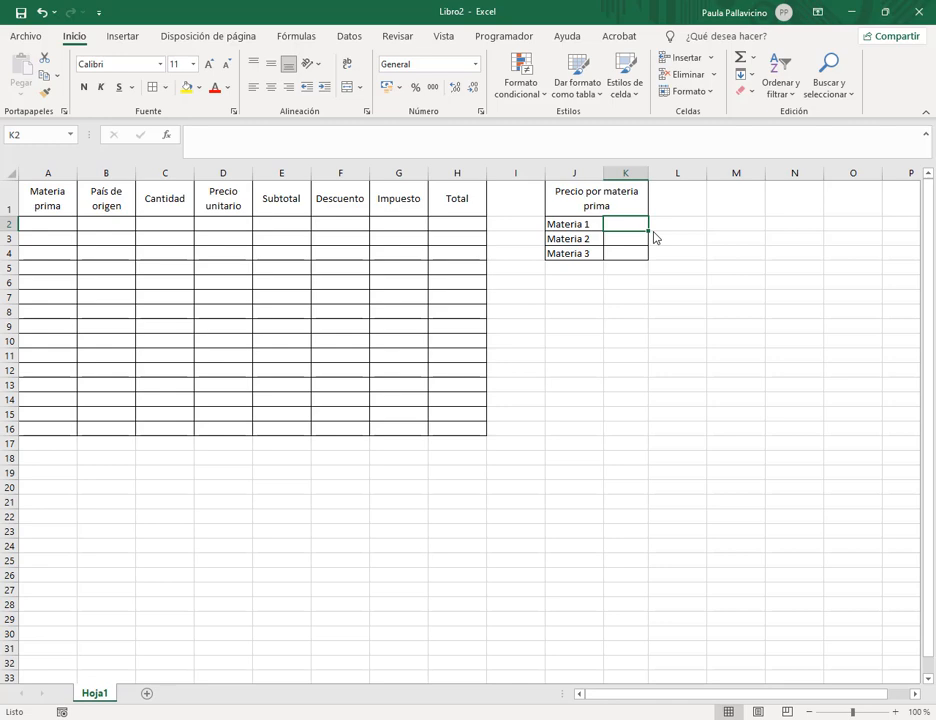
{"action": "type", "text": "175"}
{"action": "key", "text": "Return"}
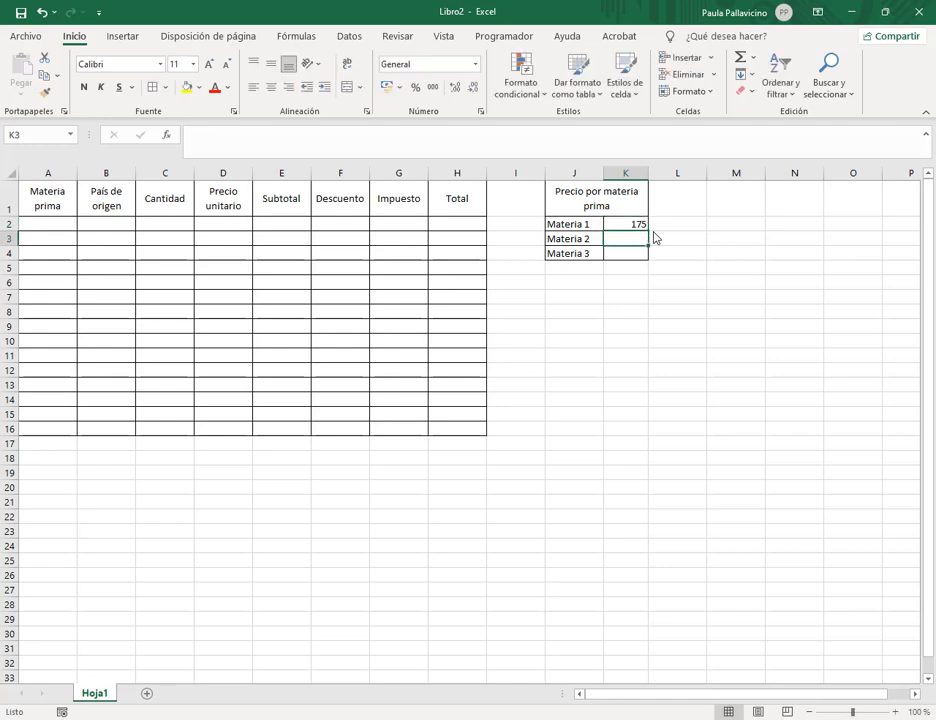
{"action": "type", "text": "390"}
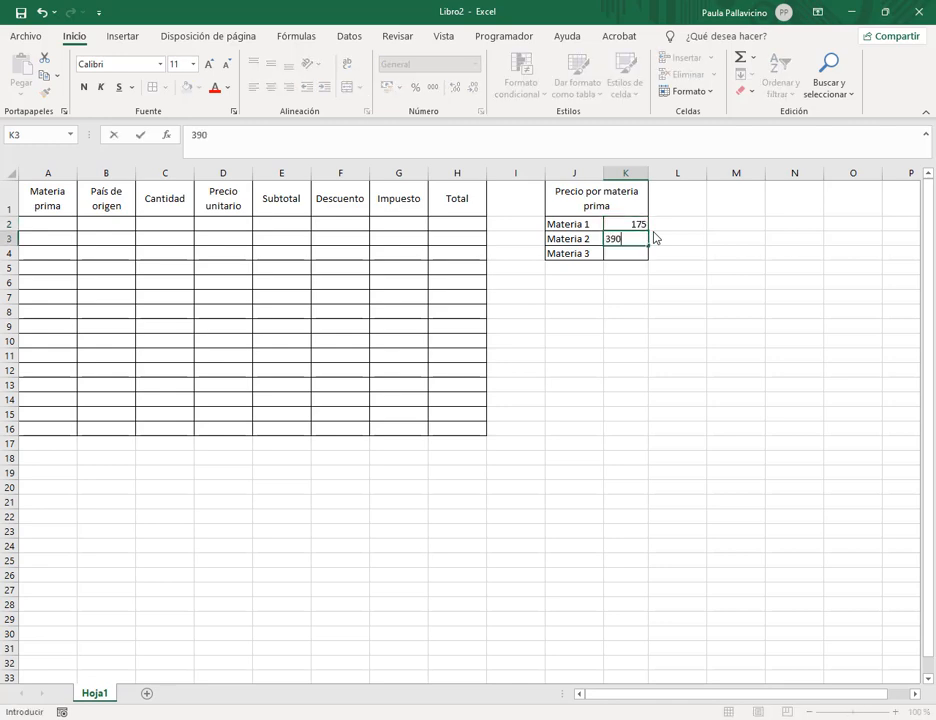
{"action": "key", "text": "Return"}
{"action": "type", "text": "5"}
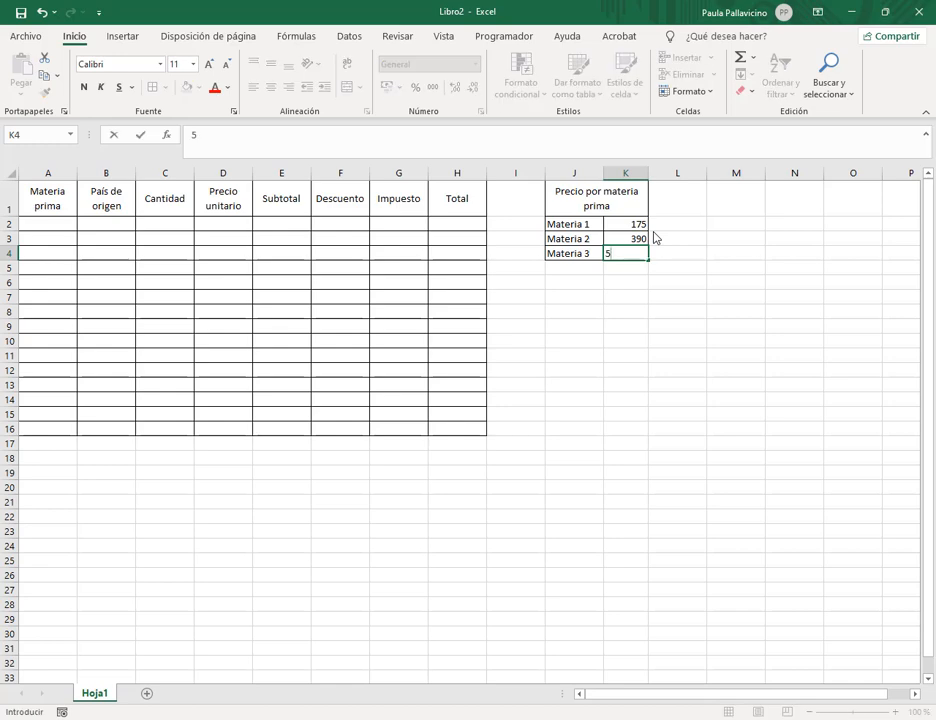
{"action": "type", "text": "40"}
{"action": "key", "text": "Return"}
- Format the prices in K2:K4 as $ Español (Argentina) accounting and widen column K to fit them
{"action": "left_click_drag", "start_coordinate": [628, 224], "coordinate": [636, 254]}
{"action": "left_click", "coordinate": [401, 90]}
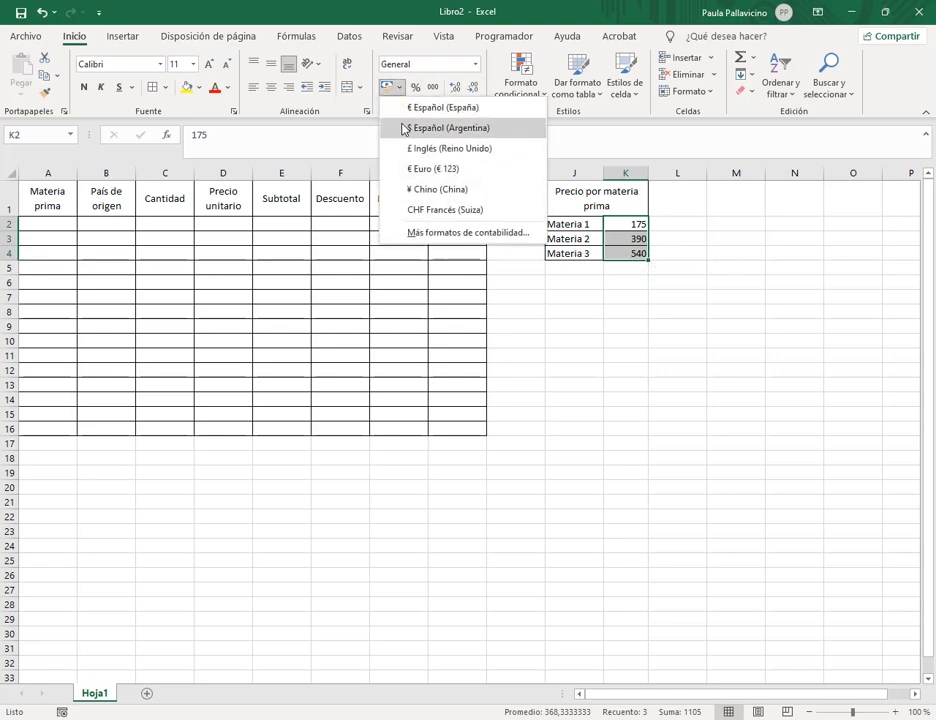
{"action": "left_click", "coordinate": [404, 129]}
{"action": "left_click", "coordinate": [662, 326]}
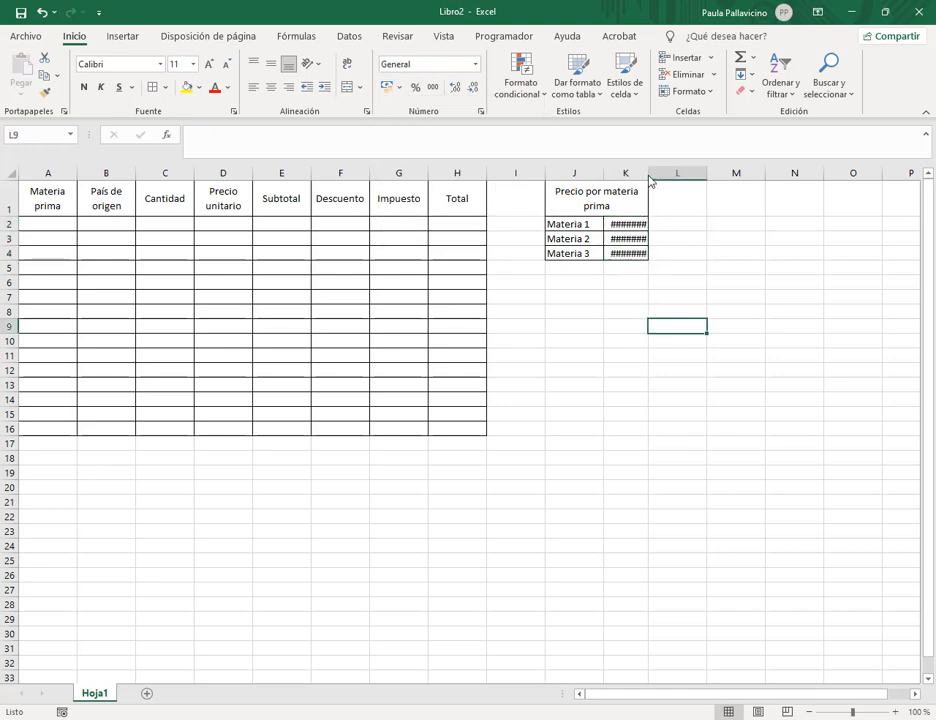
{"action": "left_click_drag", "start_coordinate": [650, 176], "coordinate": [663, 178]}
{"action": "left_click", "coordinate": [644, 207]}
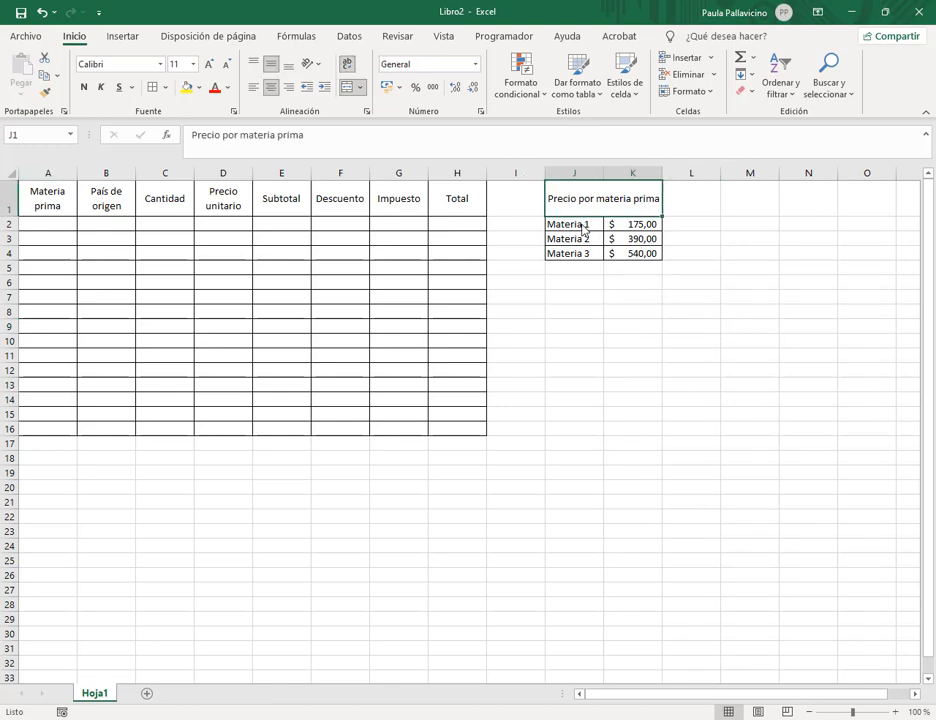
{"action": "left_click", "coordinate": [566, 299]}
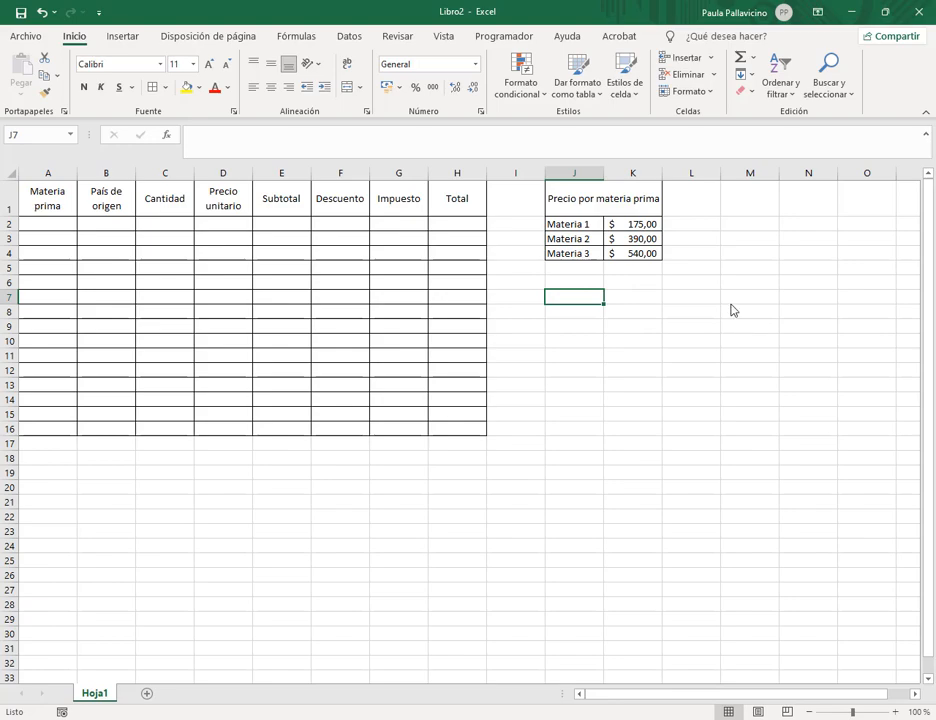
- Restore the Excel window to a smaller size and place it below the tax table of the Word statement
{"action": "key", "text": "alt+Tab"}
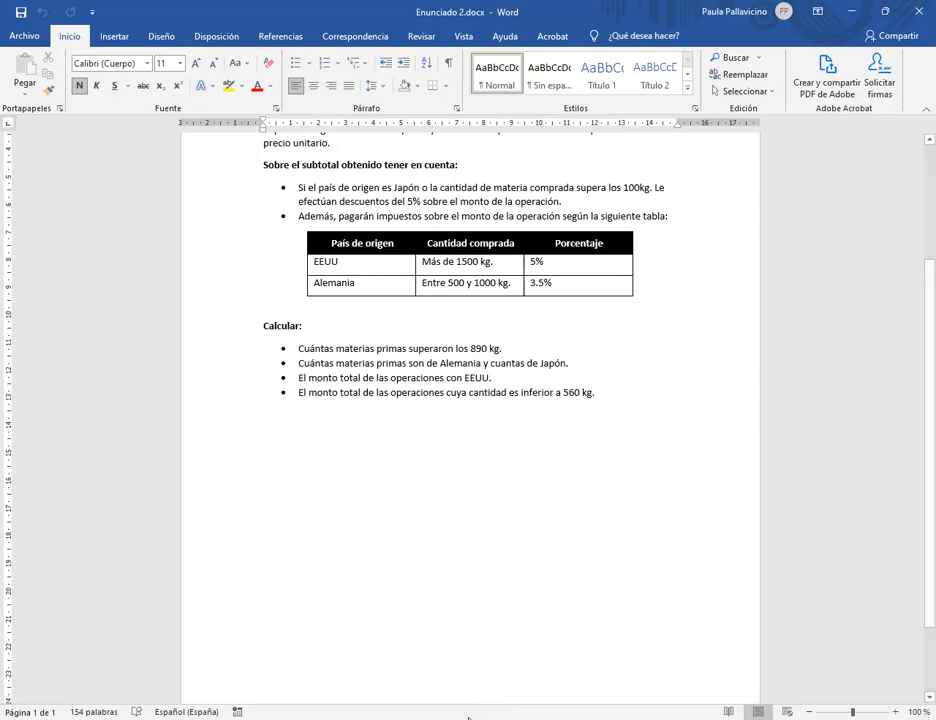
{"action": "key", "text": "alt+Tab"}
{"action": "left_click", "coordinate": [885, 12]}
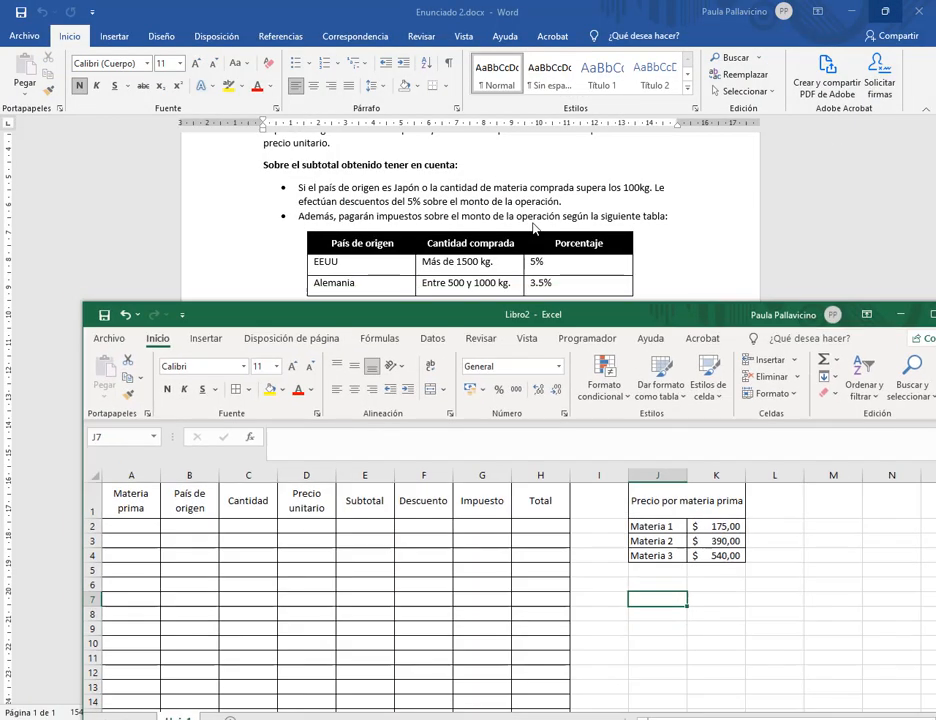
{"action": "left_click_drag", "start_coordinate": [589, 319], "coordinate": [510, 335]}
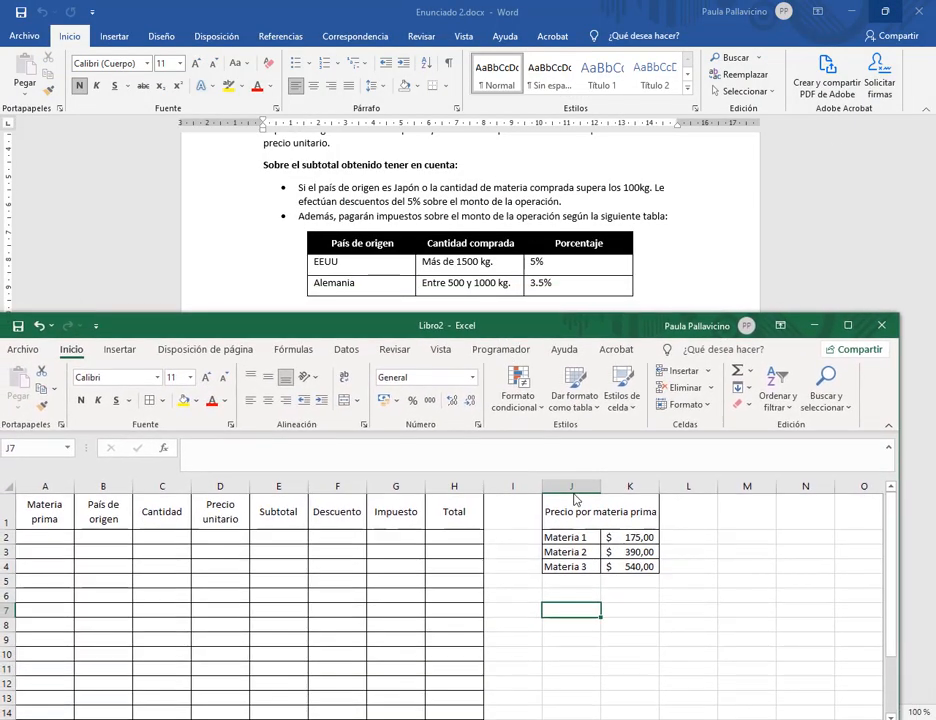
- Enter the heading Pais de origen in J7, with Japón, Alemania and EEUU listed beneath it in J8:J10
{"action": "scroll", "coordinate": [620, 568], "scroll_direction": "down", "scroll_amount": 1}
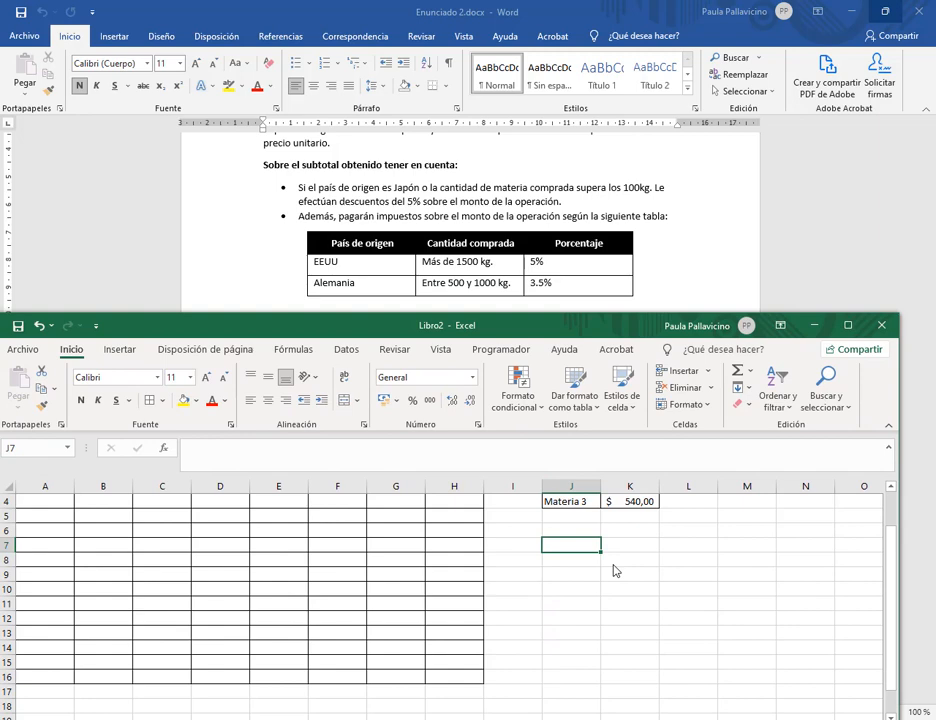
{"action": "type", "text": "Pais de origen"}
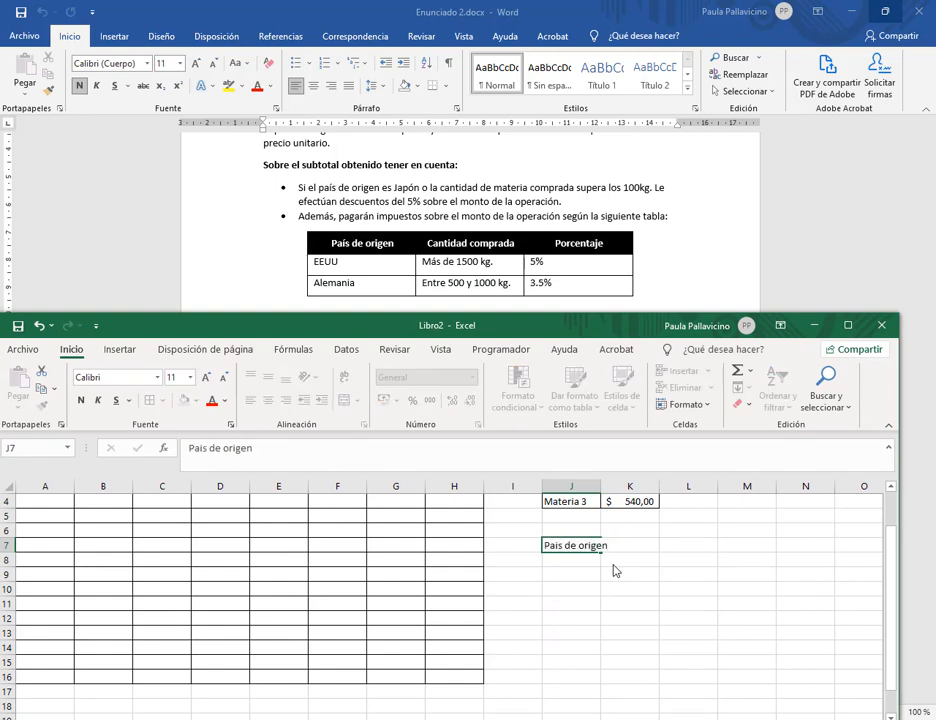
{"action": "key", "text": "Return"}
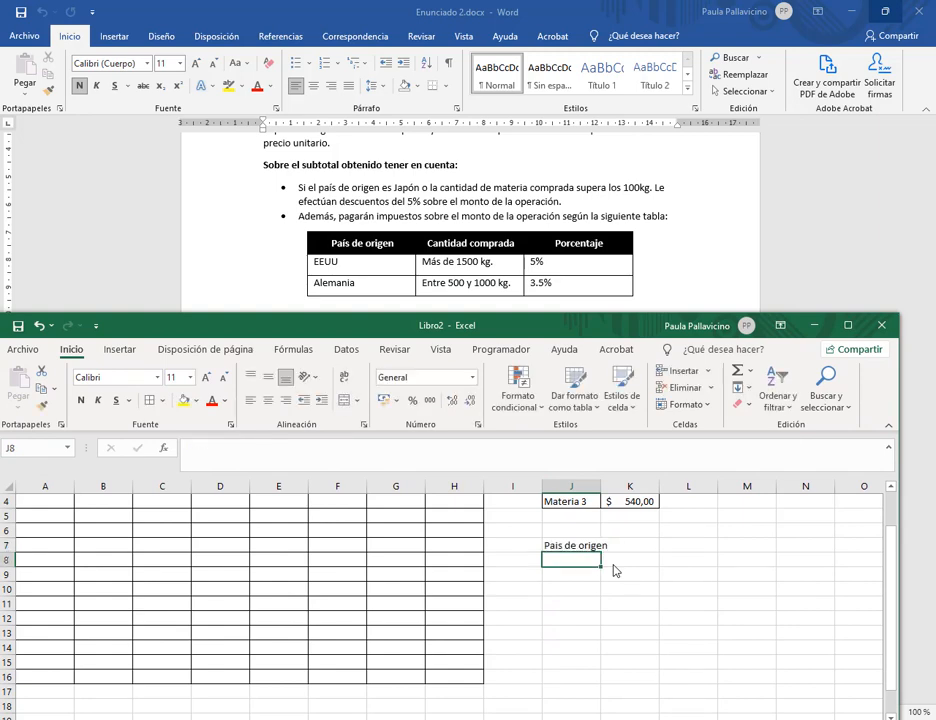
{"action": "type", "text": "Japón"}
{"action": "key", "text": "Return"}
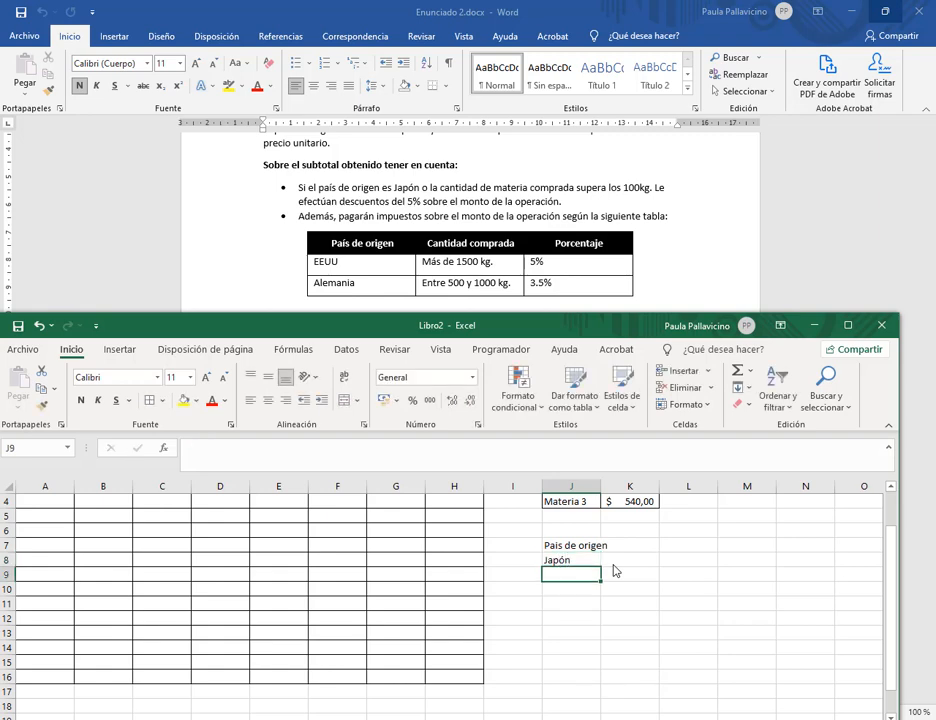
{"action": "type", "text": "Alemania"}
{"action": "key", "text": "Return"}
{"action": "type", "text": "EEUU"}
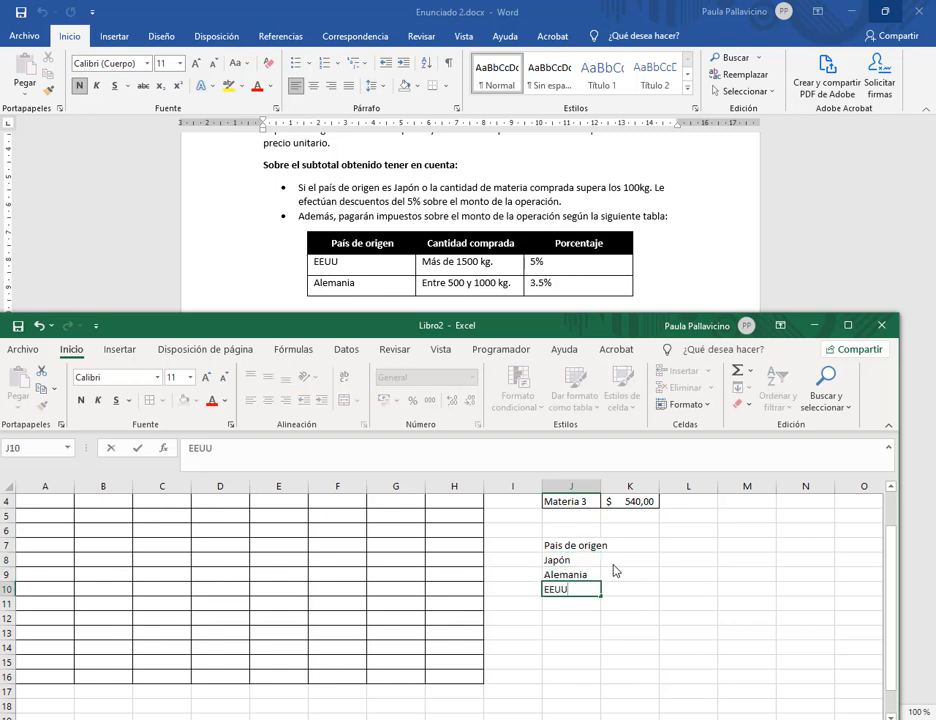
{"action": "key", "text": "Up"}
{"action": "key", "text": "Up"}
{"action": "key", "text": "Up"}
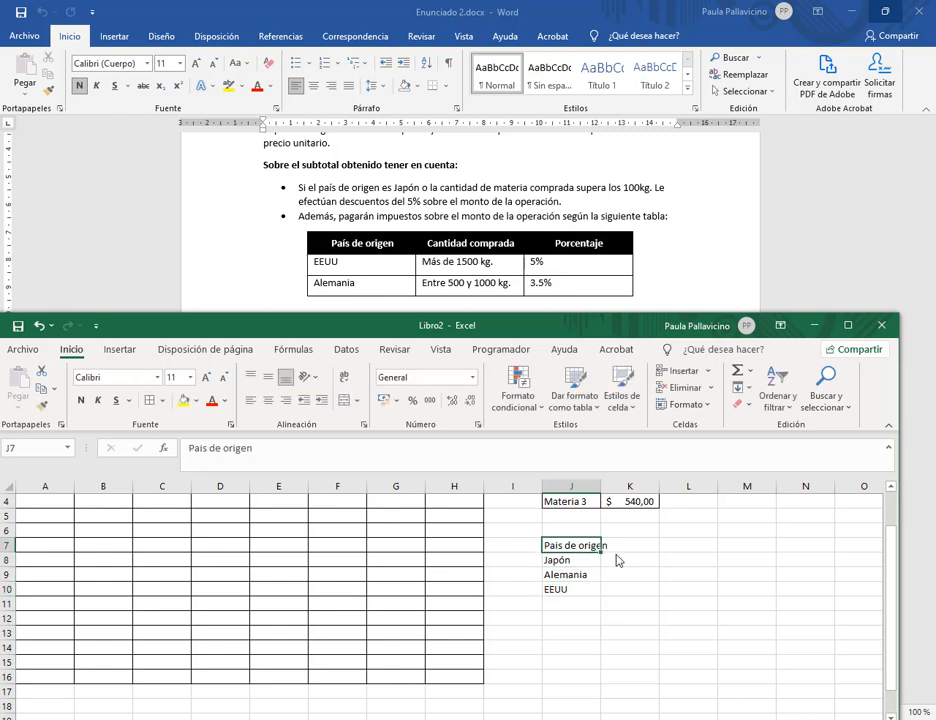
{"action": "left_click_drag", "start_coordinate": [571, 545], "coordinate": [573, 537]}
{"action": "left_click", "coordinate": [625, 548]}
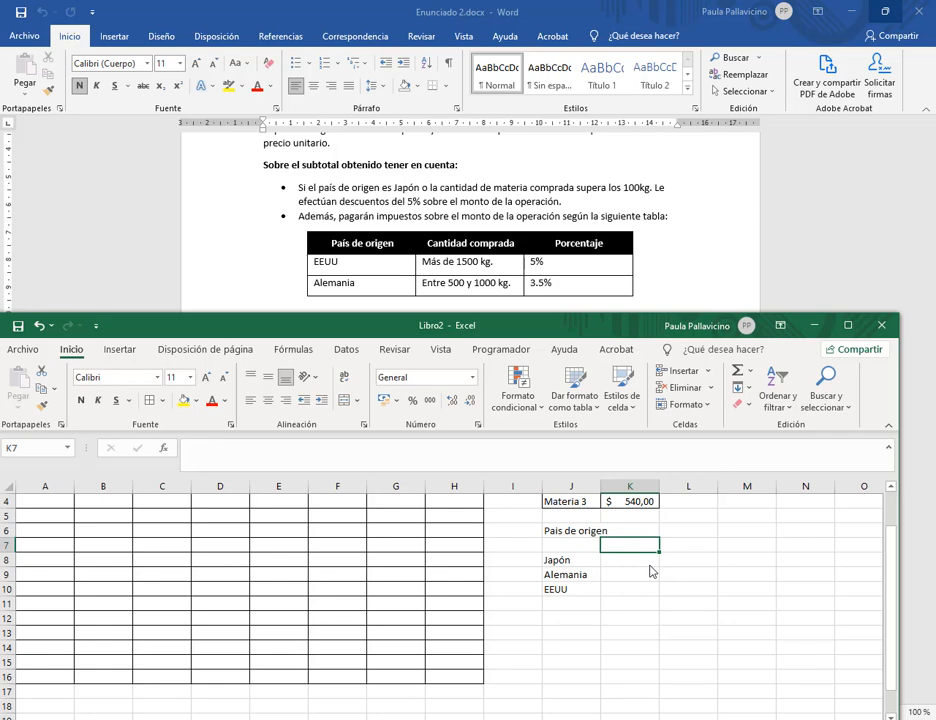
{"action": "type", "text": "Descue"}
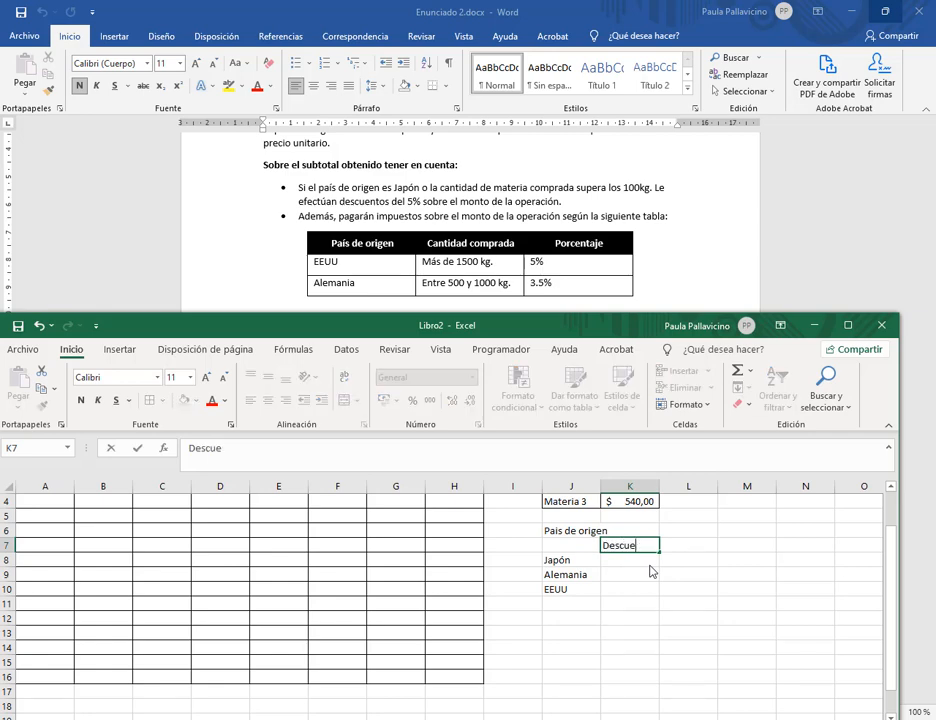
{"action": "key", "text": "BackSpace"}
{"action": "key", "text": "BackSpace"}
{"action": "key", "text": "BackSpace"}
{"action": "key", "text": "BackSpace"}
{"action": "key", "text": "BackSpace"}
{"action": "key", "text": "BackSpace"}
{"action": "key", "text": "Escape"}
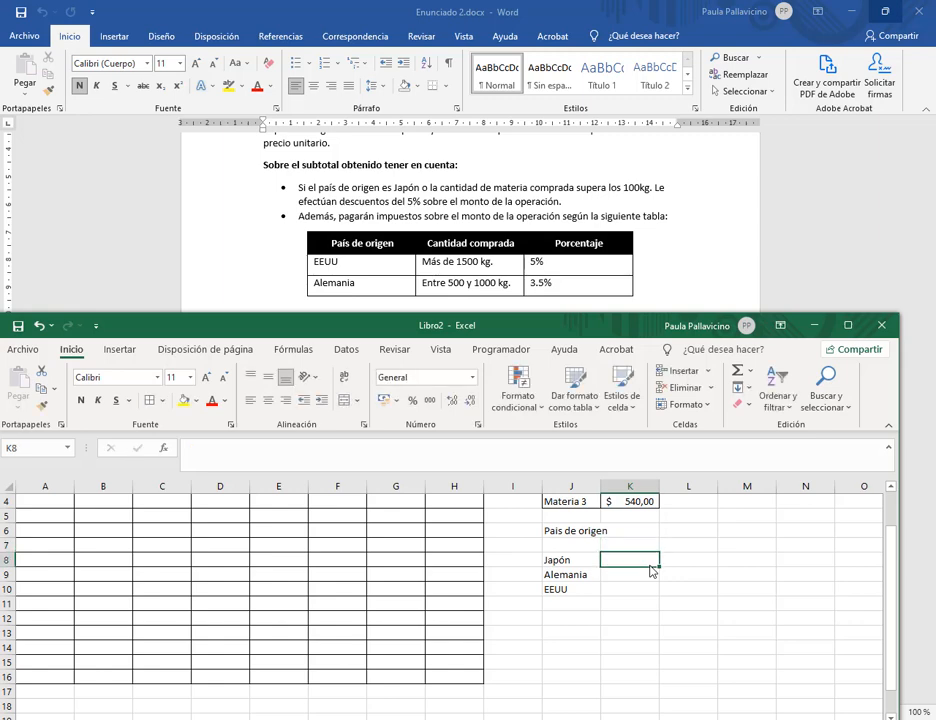
- Apply all borders to the country list J7:J10 and widen column J slightly to fit its heading
{"action": "left_click_drag", "start_coordinate": [590, 534], "coordinate": [585, 592]}
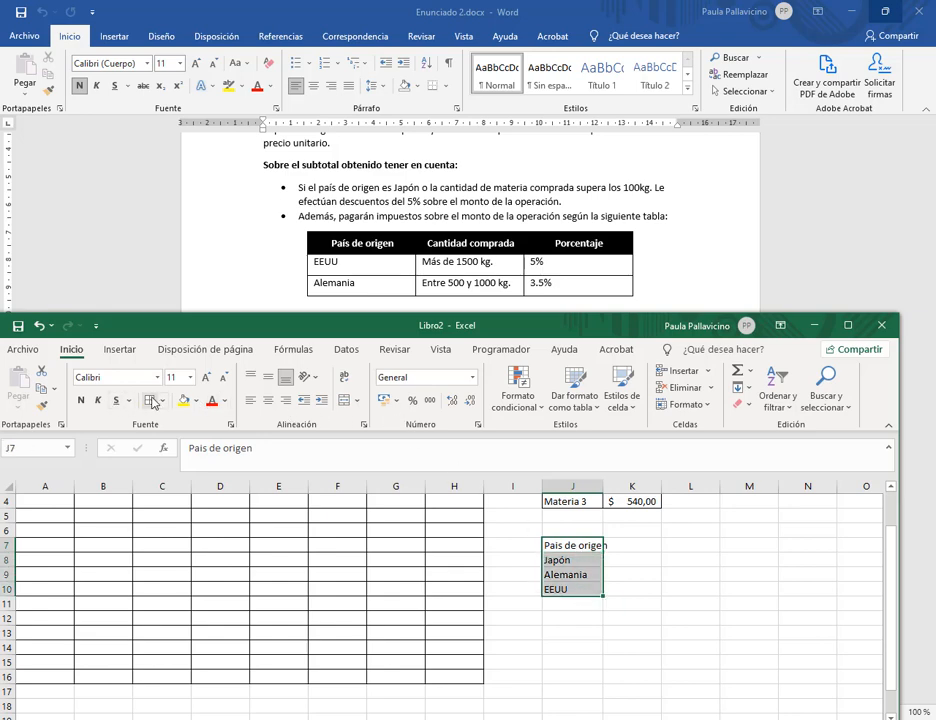
{"action": "left_click", "coordinate": [690, 603]}
{"action": "left_click_drag", "start_coordinate": [604, 494], "coordinate": [609, 494]}
- Add the heading Descuento in K7 and enter a 5% discount for Japón in K8
{"action": "left_click", "coordinate": [655, 547]}
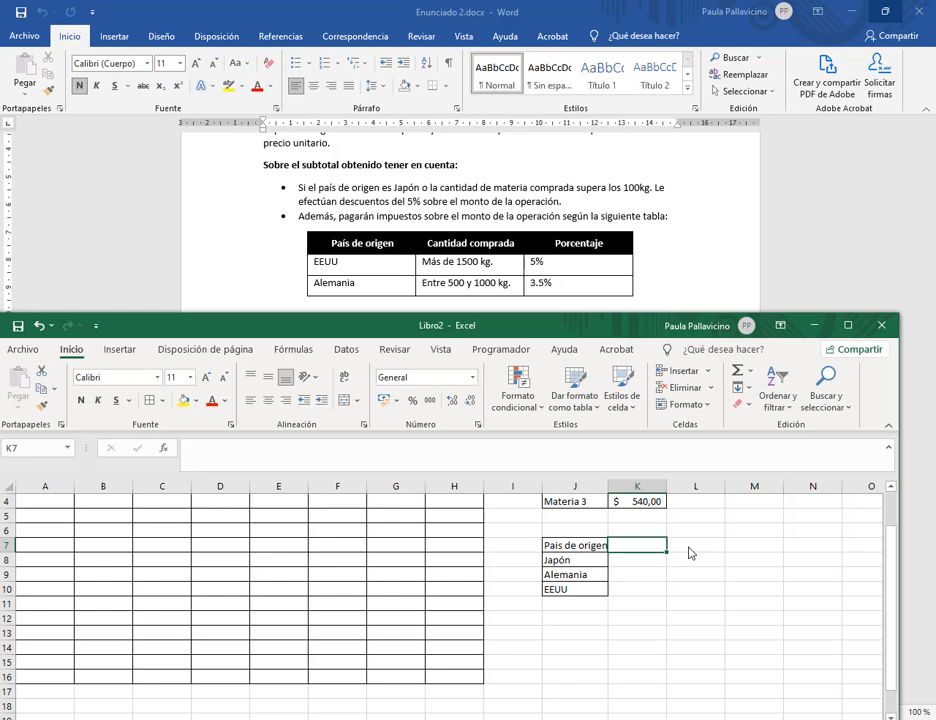
{"action": "left_click", "coordinate": [689, 553]}
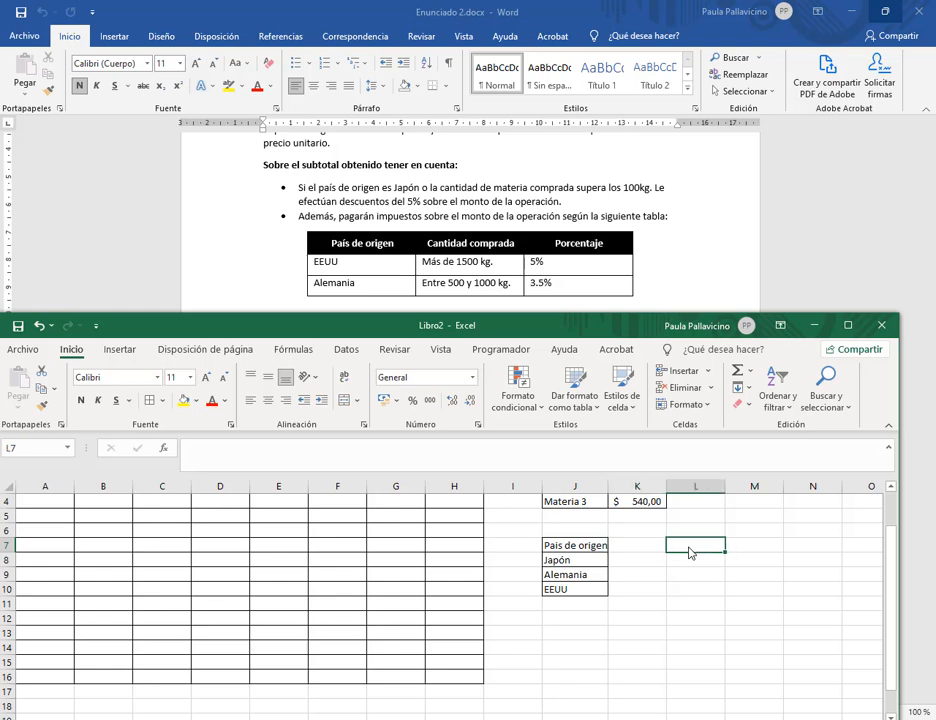
{"action": "left_click", "coordinate": [628, 546]}
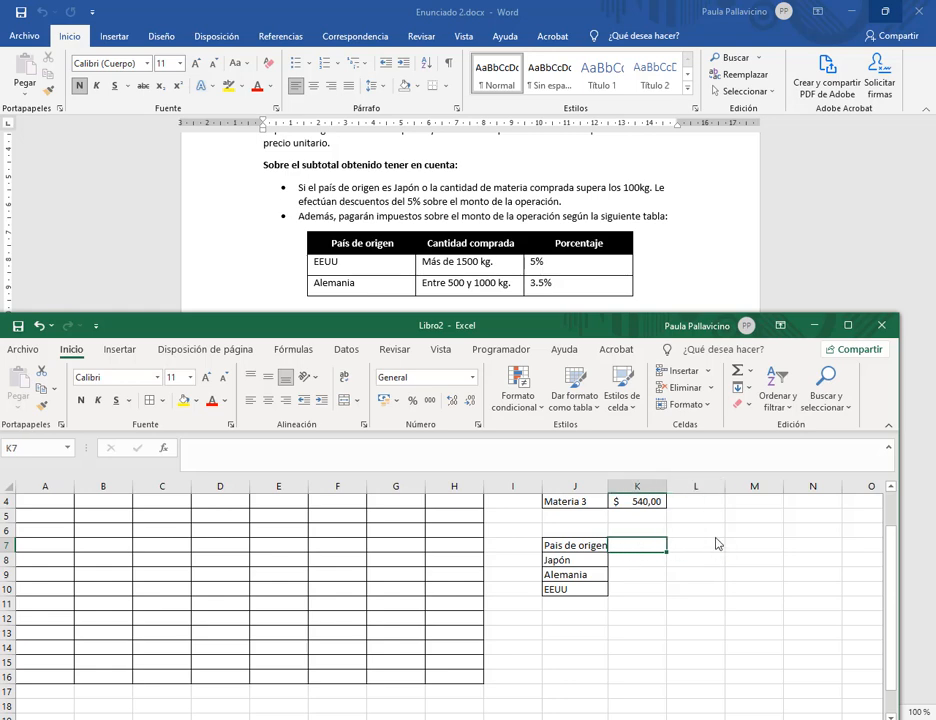
{"action": "type", "text": "Descuento"}
{"action": "key", "text": "Return"}
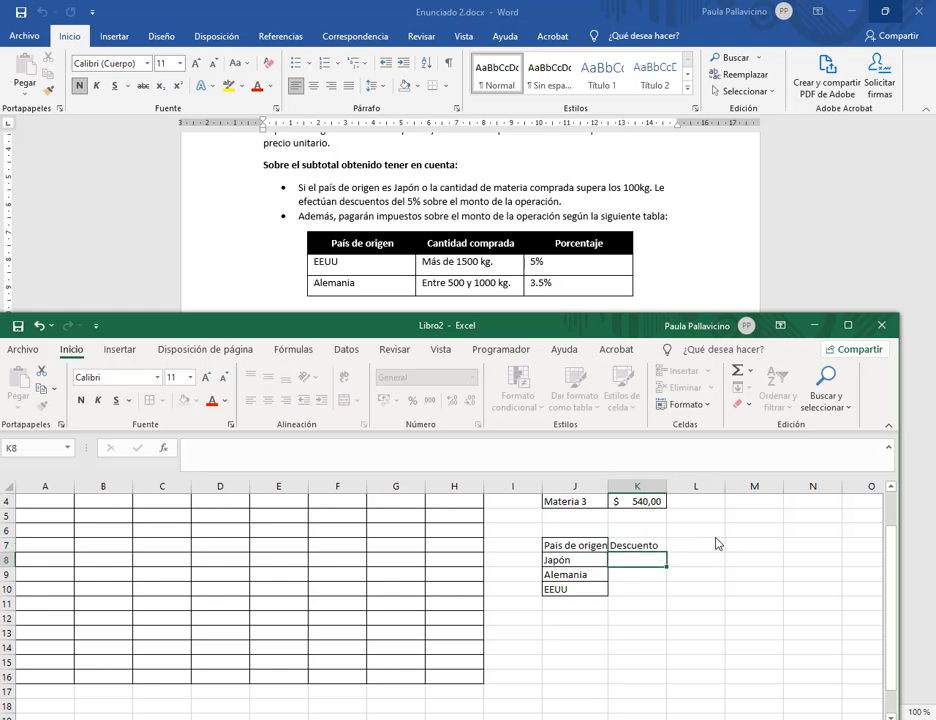
{"action": "type", "text": "5%"}
{"action": "key", "text": "Return"}
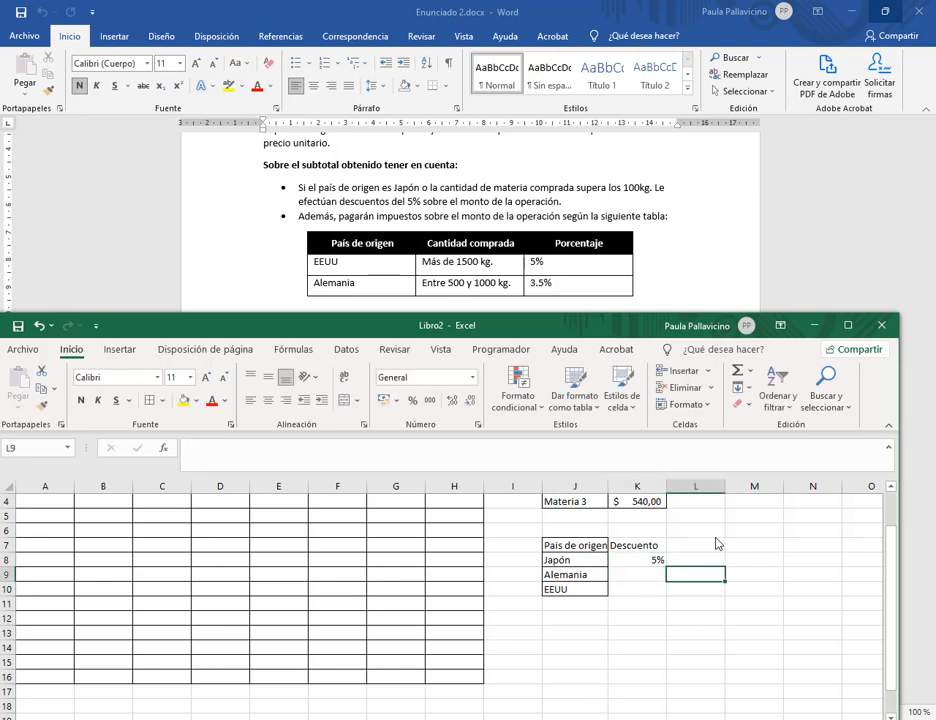
- Enter the heading Impuesto in L7 and merge and center it across L7:M7
{"action": "left_click", "coordinate": [716, 543]}
{"action": "type", "text": "Impuesto"}
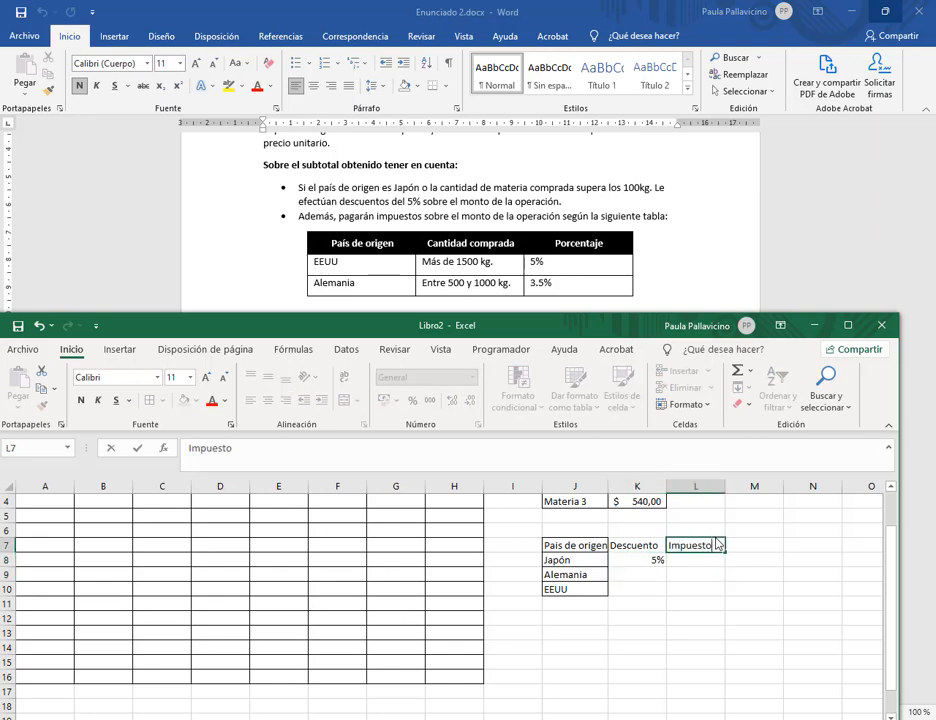
{"action": "key", "text": "Return"}
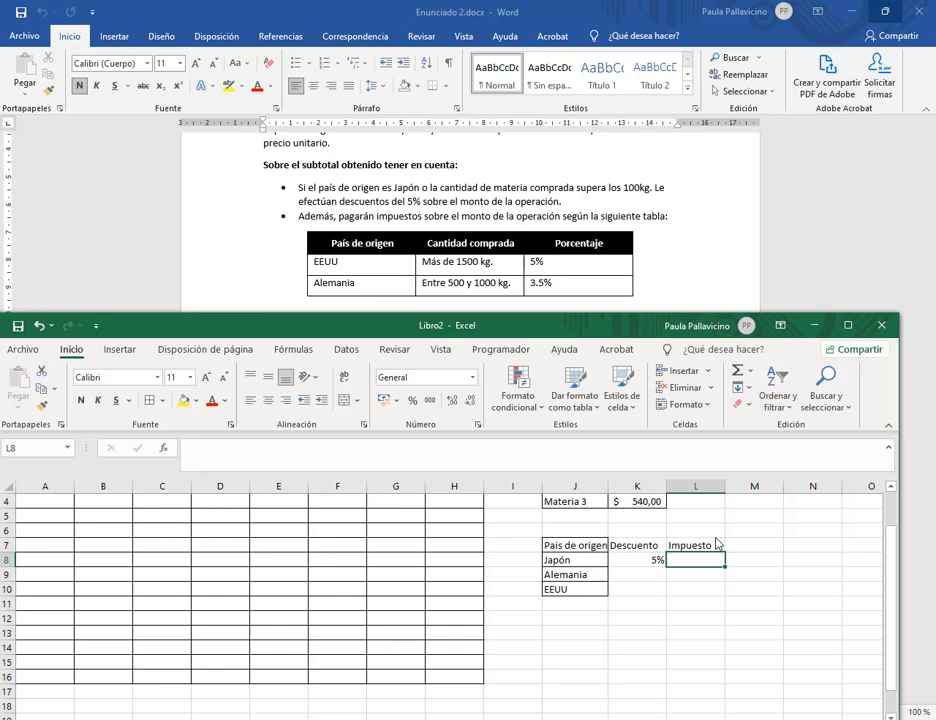
{"action": "key", "text": "Return"}
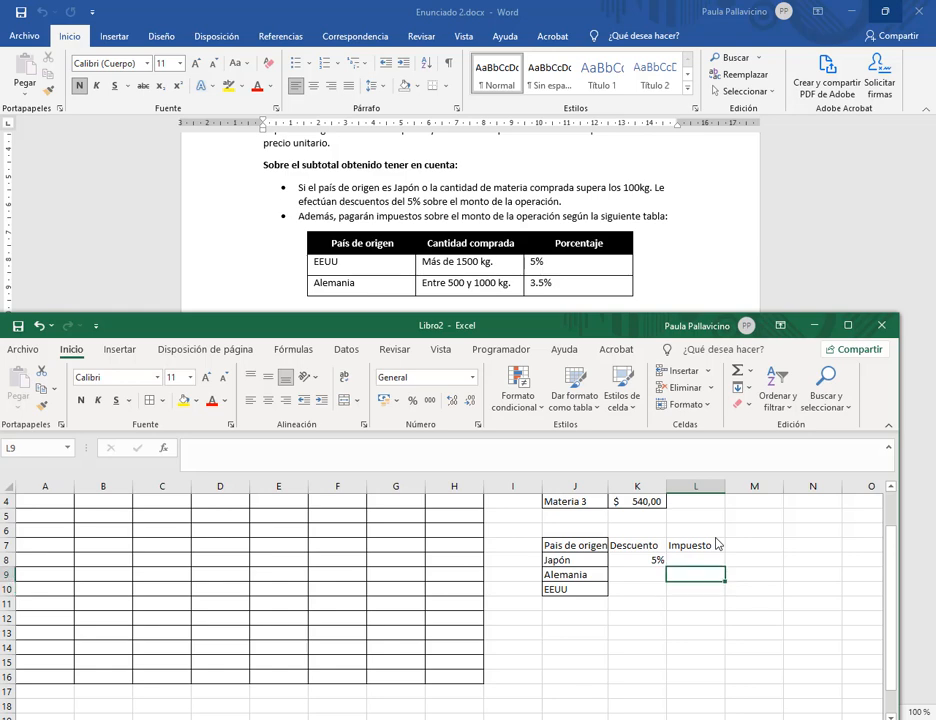
{"action": "left_click_drag", "start_coordinate": [718, 547], "coordinate": [750, 549]}
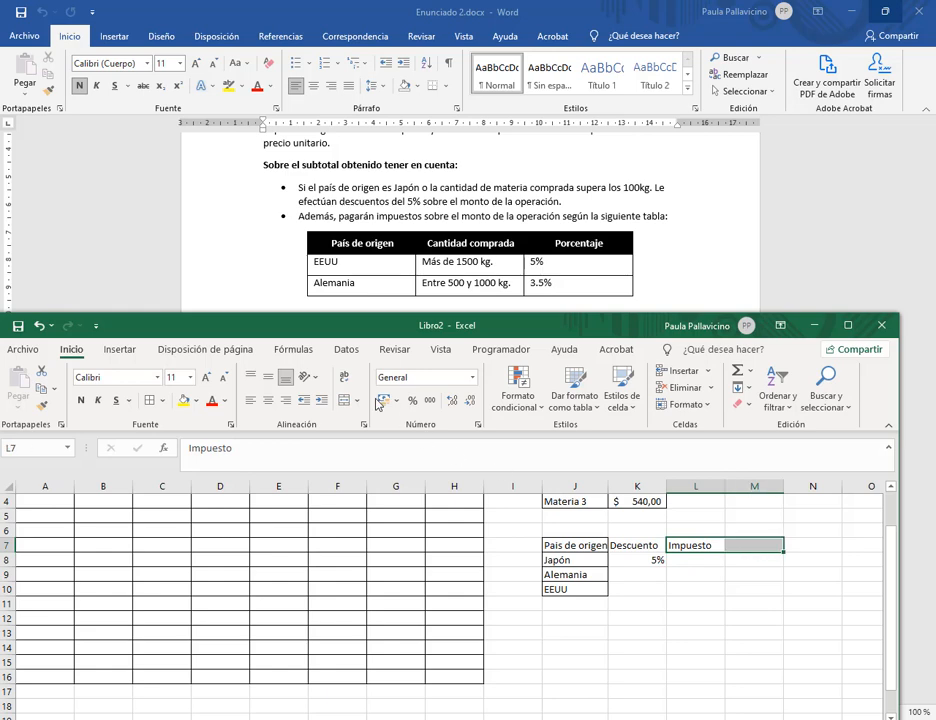
{"action": "left_click", "coordinate": [344, 401]}
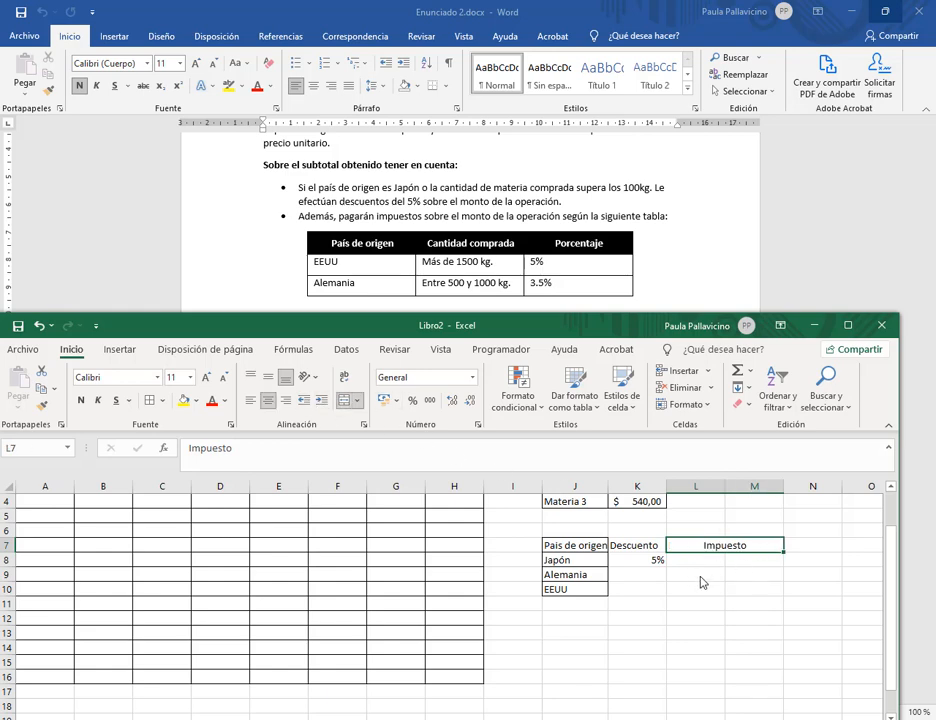
- Enter the Alemania tax condition Entre 500 y 1000 kg in L9 with a 3,5% rate in M9
{"action": "left_click", "coordinate": [709, 577]}
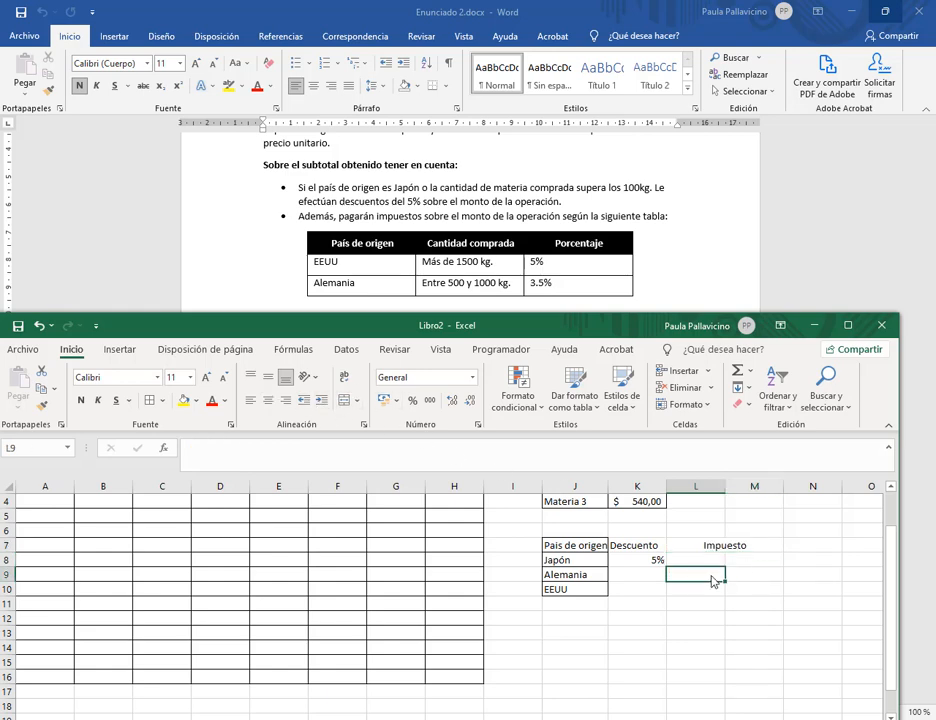
{"action": "type", "text": "Entre "}
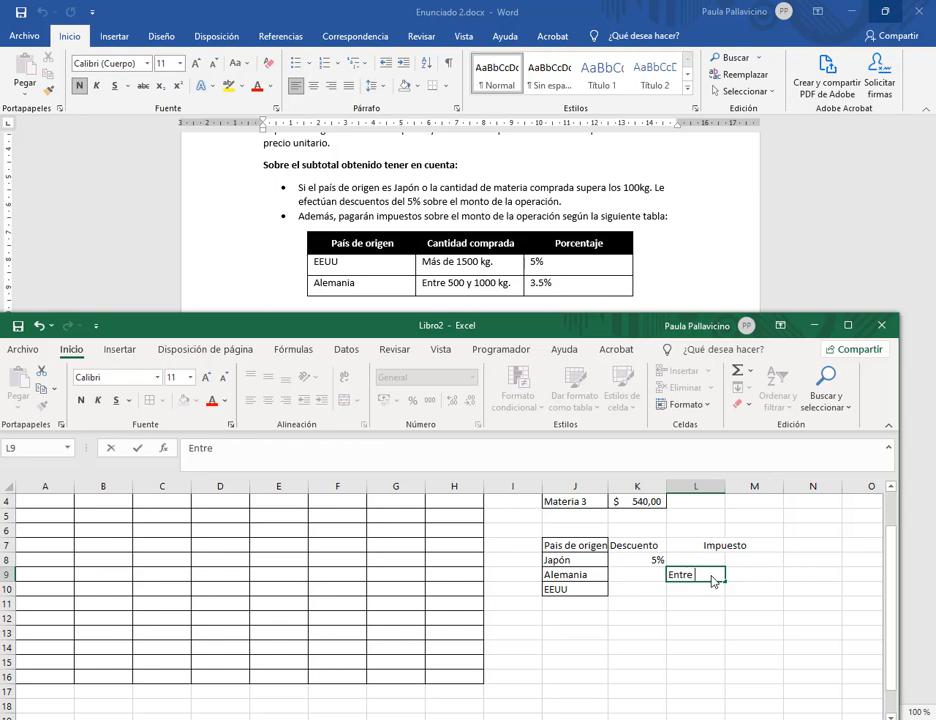
{"action": "type", "text": "500 y 1000 kg"}
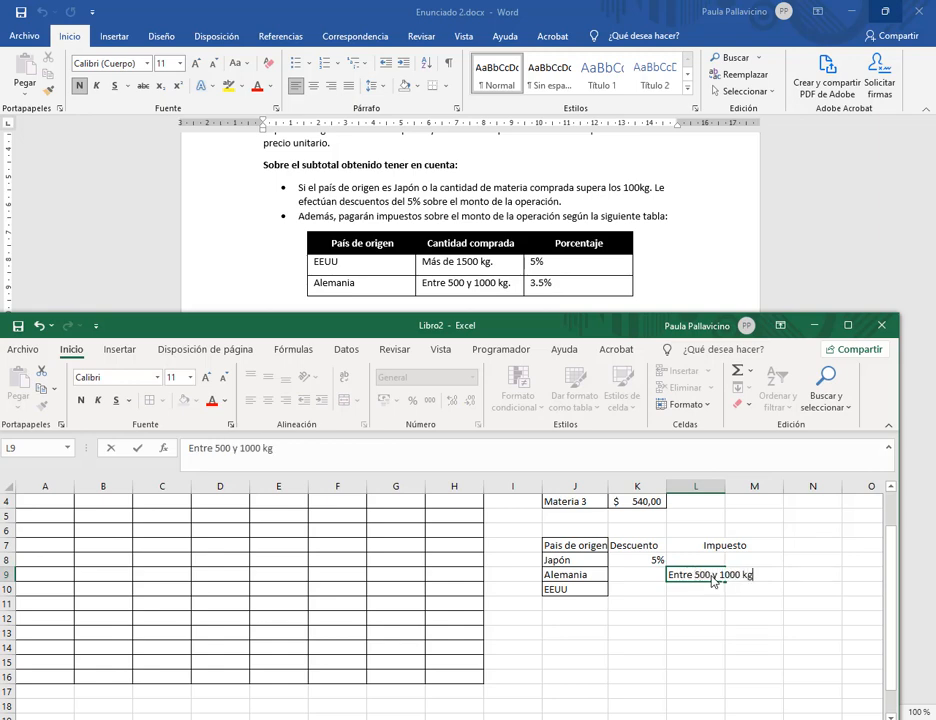
{"action": "key", "text": "Tab"}
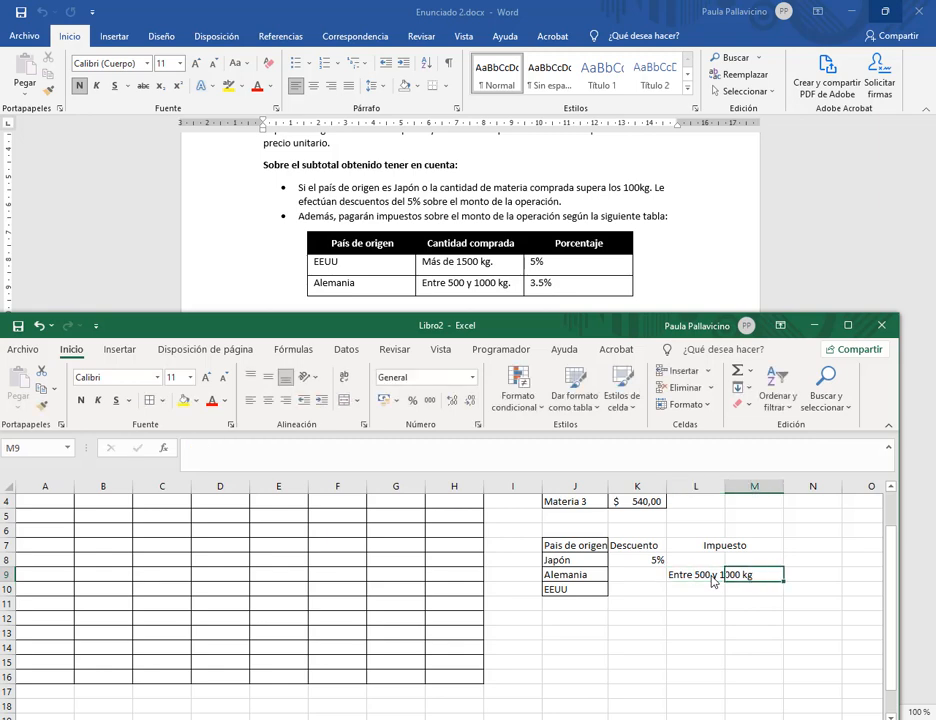
{"action": "type", "text": "3"}
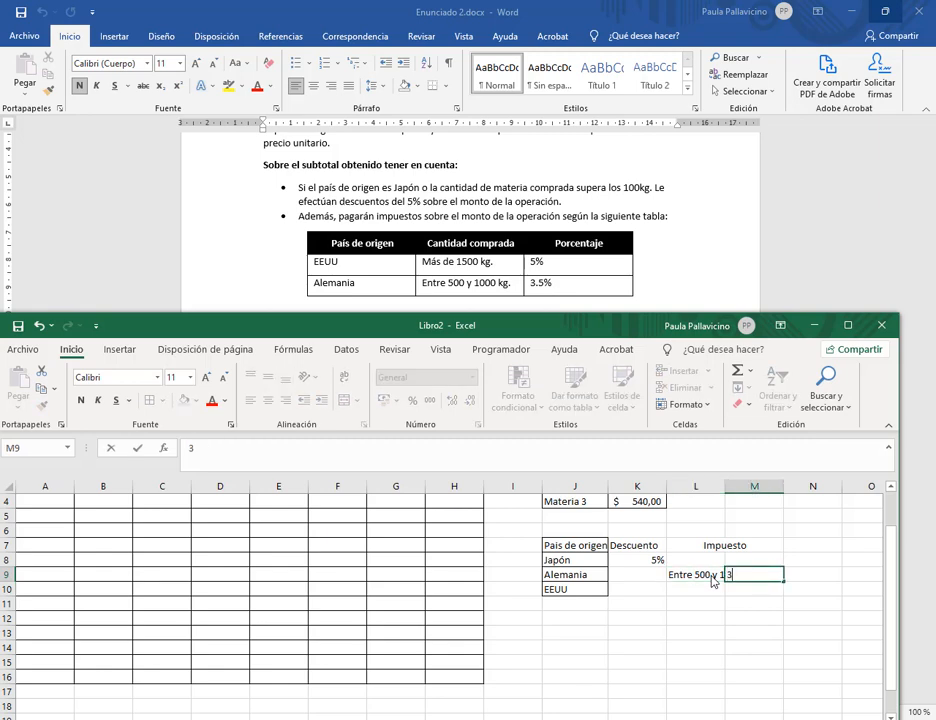
{"action": "type", "text": ",5"}
{"action": "key", "text": "Return"}
- Enter the EEUU tax condition Más de 1500 kg. in L10 with a 5% rate in M10
{"action": "type", "text": "Más de"}
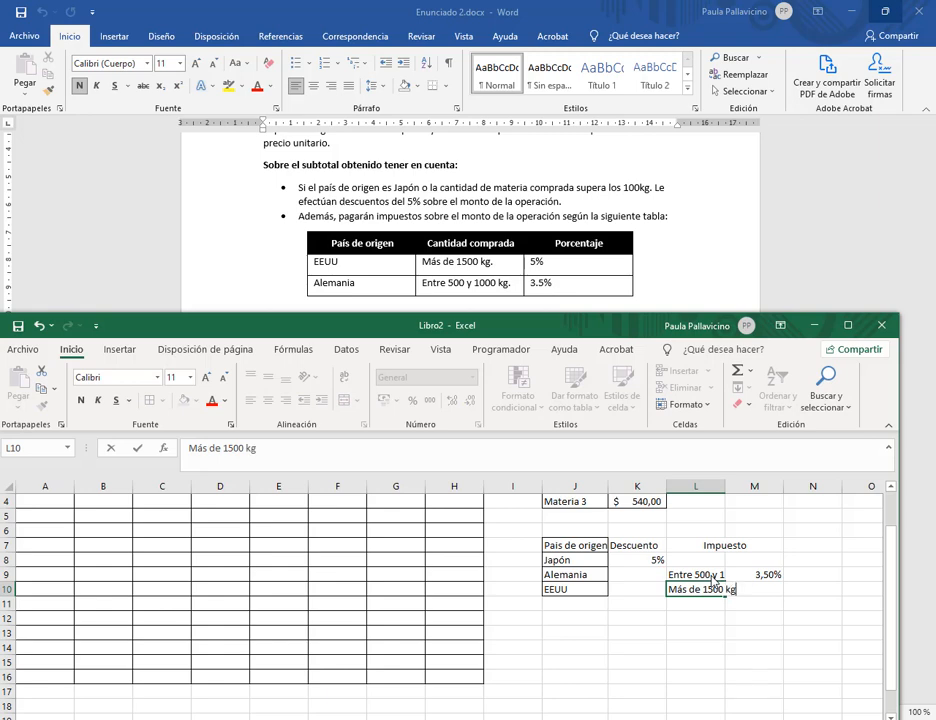
{"action": "type", "text": "1500 kg."}
{"action": "key", "text": "Tab"}
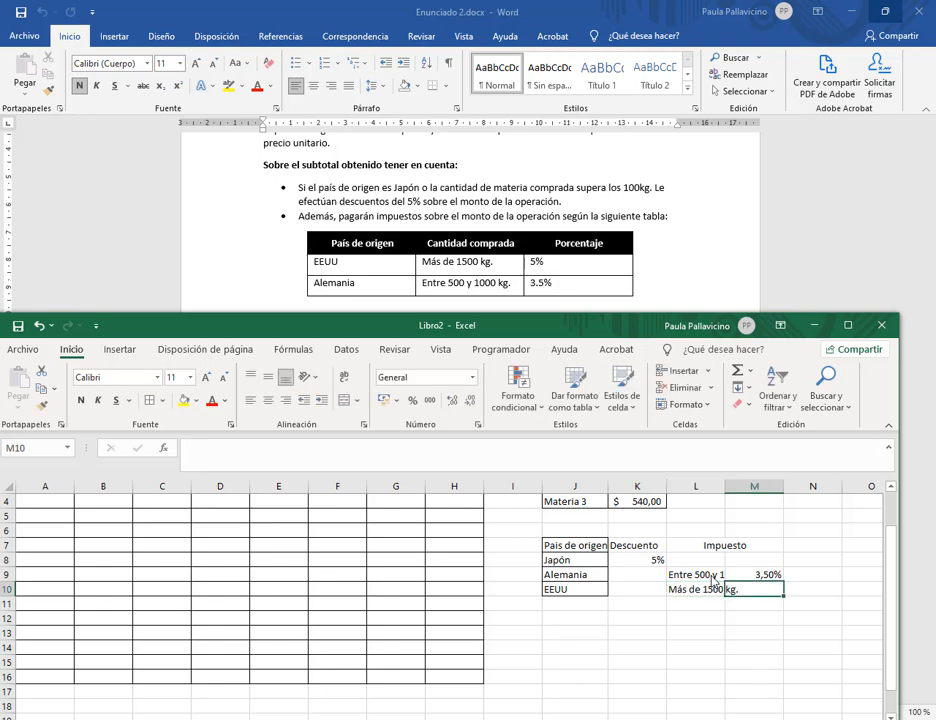
{"action": "type", "text": "5"}
{"action": "key", "text": "Return"}
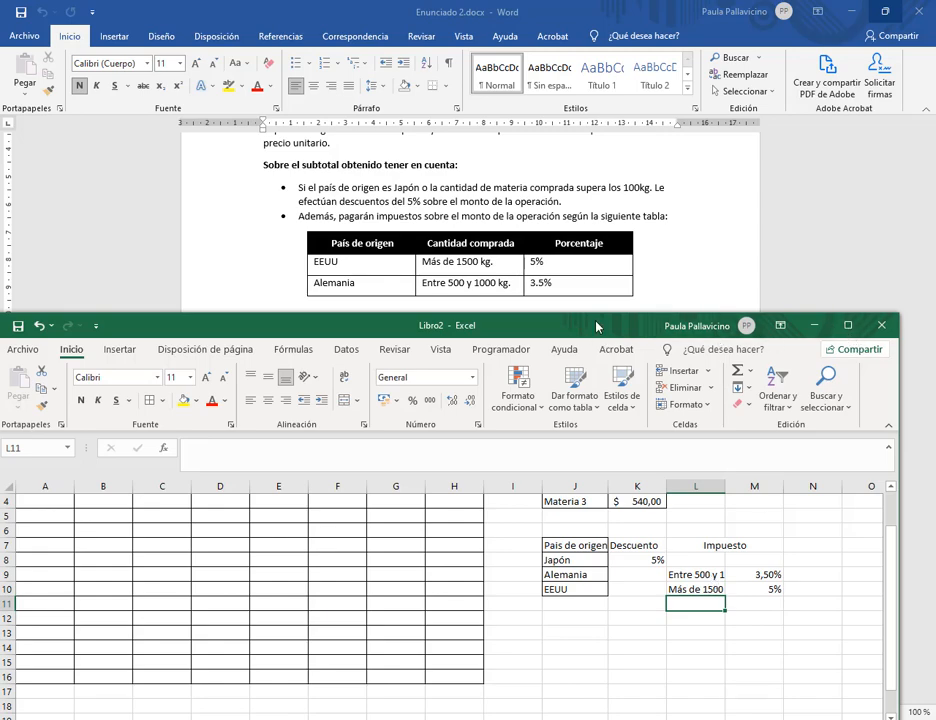
- Apply all borders to the discount and tax cells K7:M10
{"action": "left_click_drag", "start_coordinate": [570, 325], "coordinate": [603, 188]}
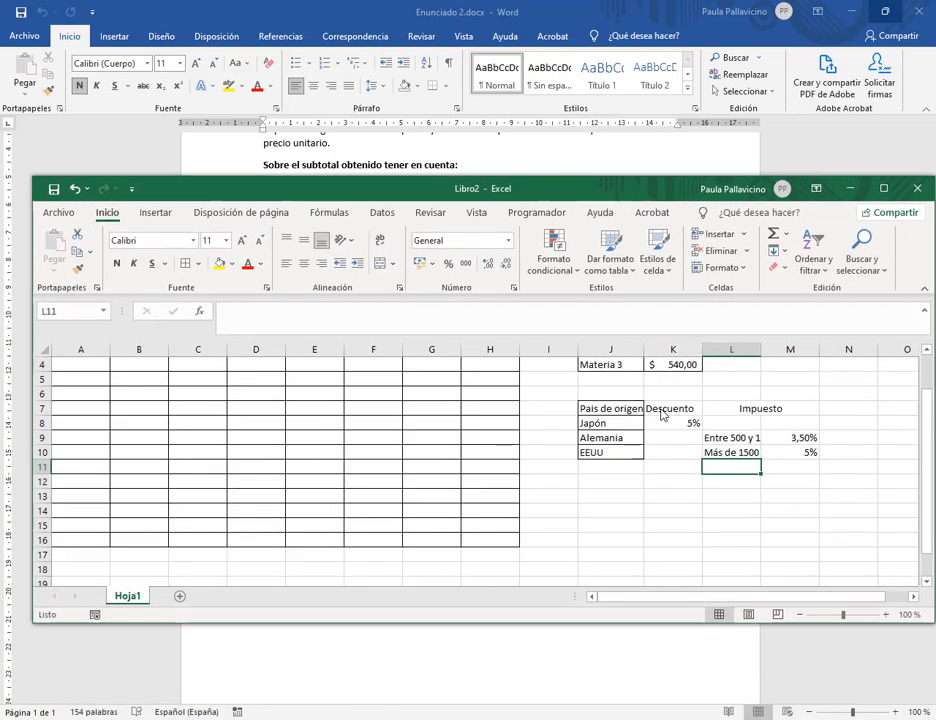
{"action": "left_click_drag", "start_coordinate": [662, 409], "coordinate": [768, 452]}
{"action": "left_click", "coordinate": [190, 263]}
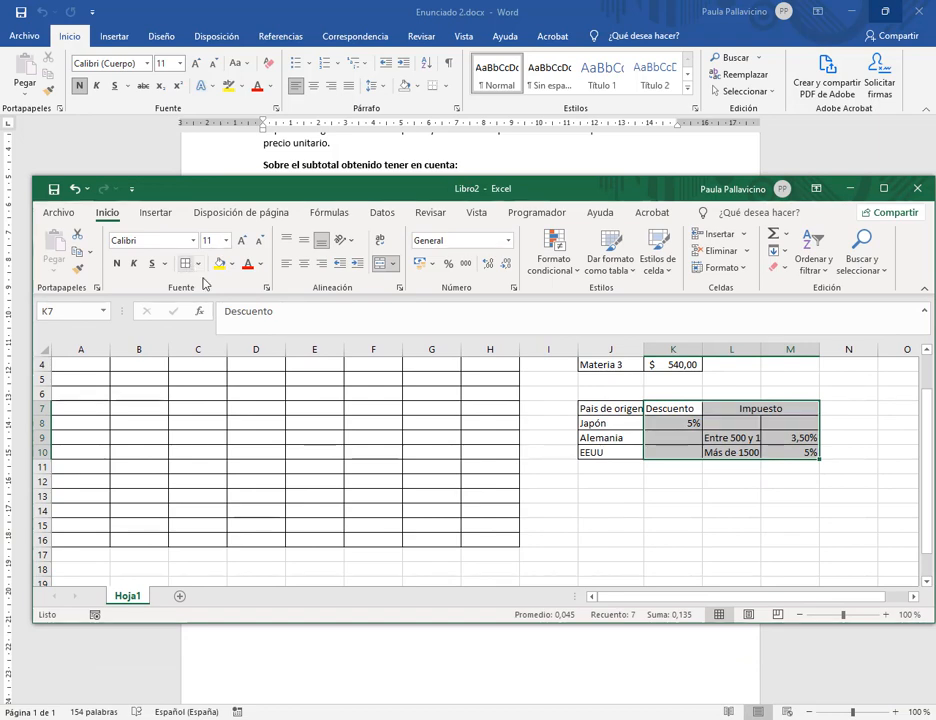
{"action": "left_click", "coordinate": [690, 498]}
- Autofit columns L and J so the tax conditions and the Pais de origen heading fit
{"action": "double_click", "coordinate": [762, 349]}
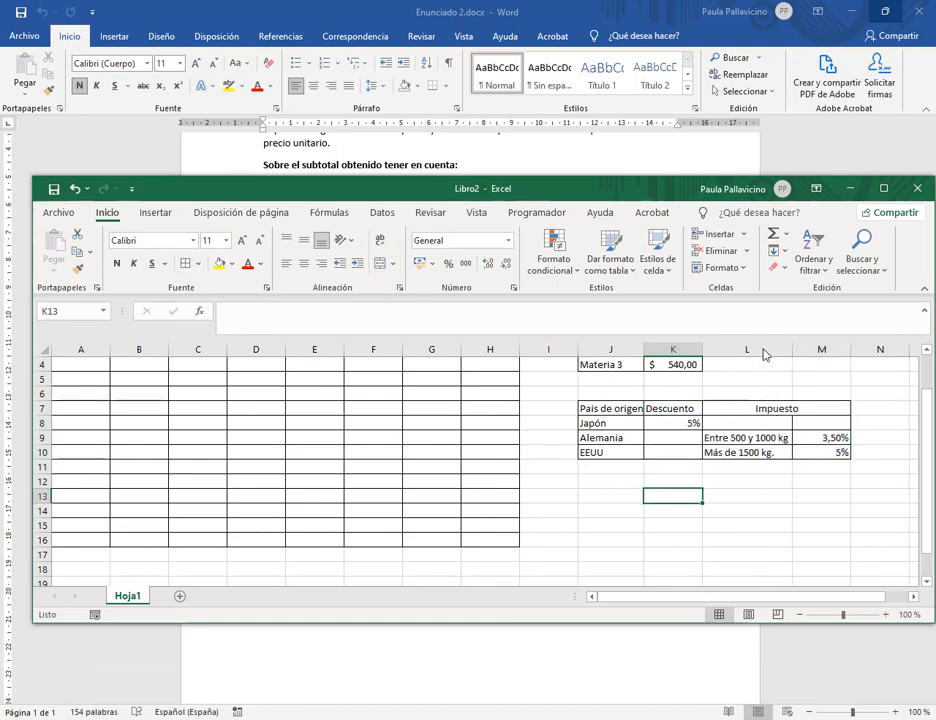
{"action": "left_click", "coordinate": [777, 495]}
{"action": "left_click", "coordinate": [775, 408]}
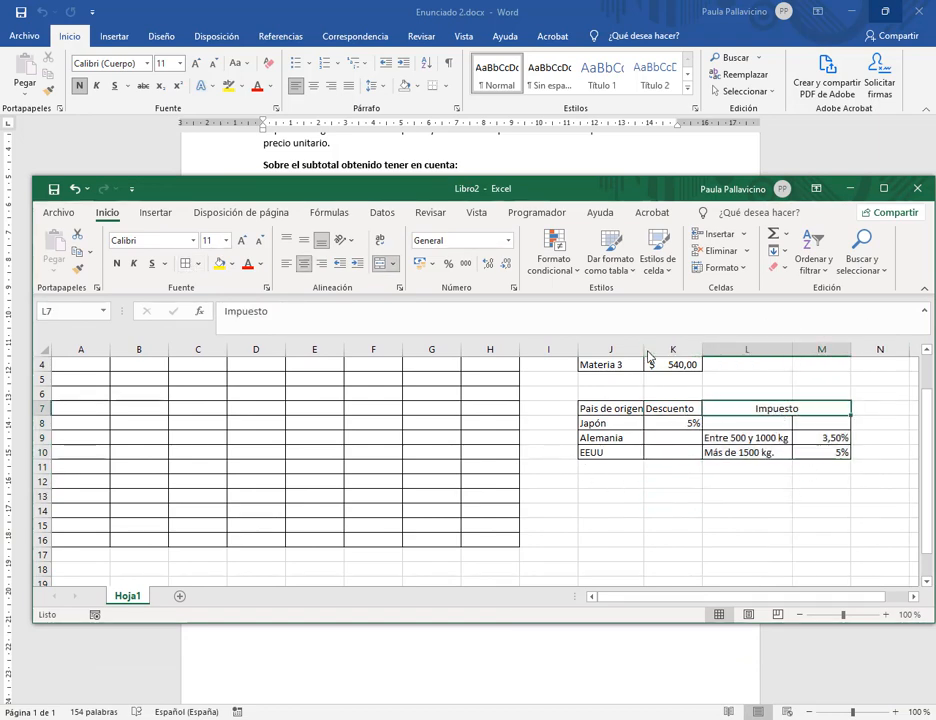
{"action": "double_click", "coordinate": [645, 350]}
{"action": "left_click", "coordinate": [688, 509]}
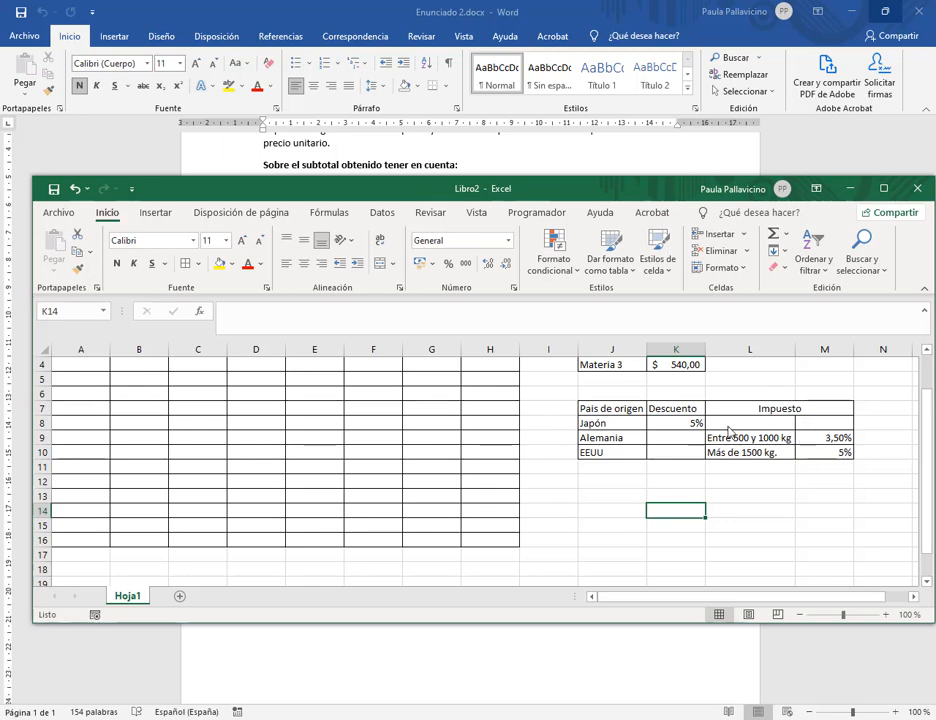
- Merge and center the empty tax cells L8:M8 and the empty discount cells K9:K10
{"action": "left_click_drag", "start_coordinate": [744, 427], "coordinate": [824, 424]}
{"action": "left_click", "coordinate": [380, 263]}
{"action": "left_click_drag", "start_coordinate": [654, 440], "coordinate": [665, 458]}
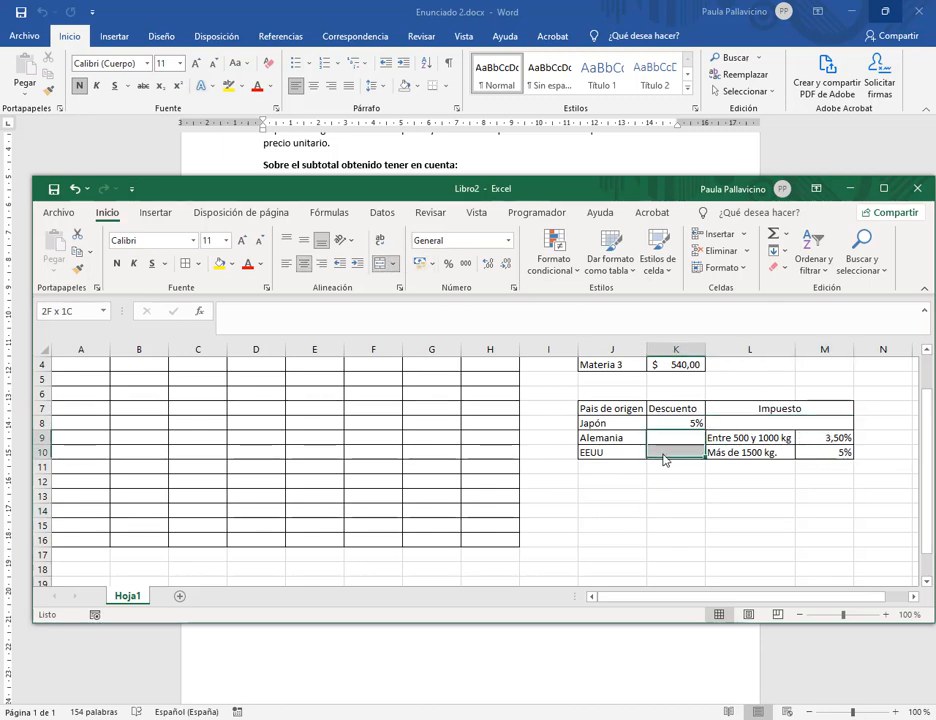
{"action": "left_click", "coordinate": [382, 264]}
{"action": "left_click", "coordinate": [612, 540]}
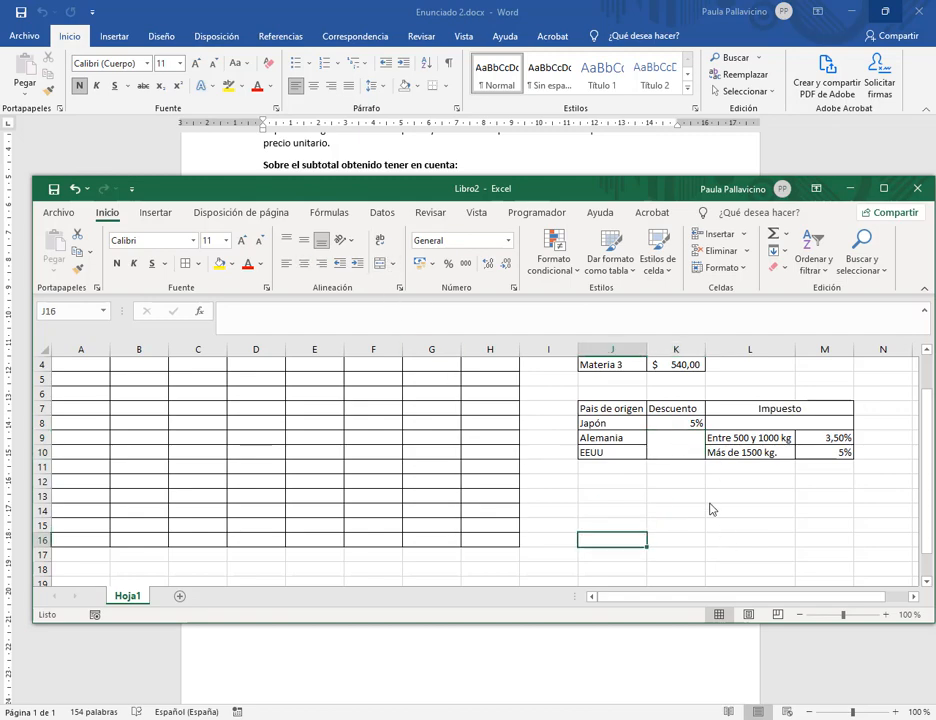
- Maximize the workbook window so the whole purchases table is in view
{"action": "scroll", "coordinate": [353, 481], "scroll_direction": "up", "scroll_amount": 1}
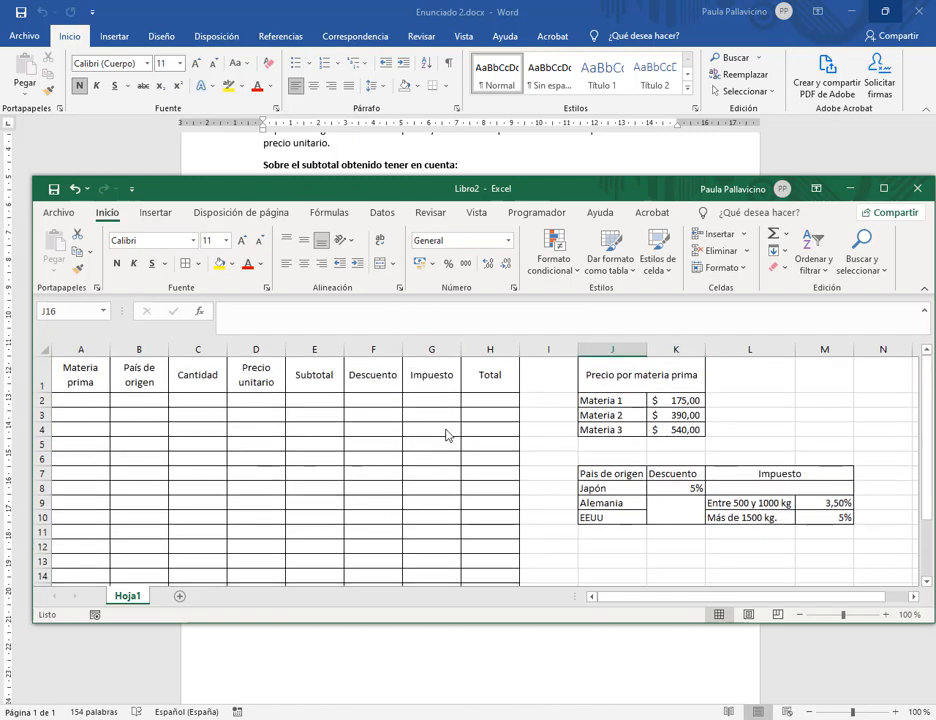
{"action": "left_click", "coordinate": [98, 402]}
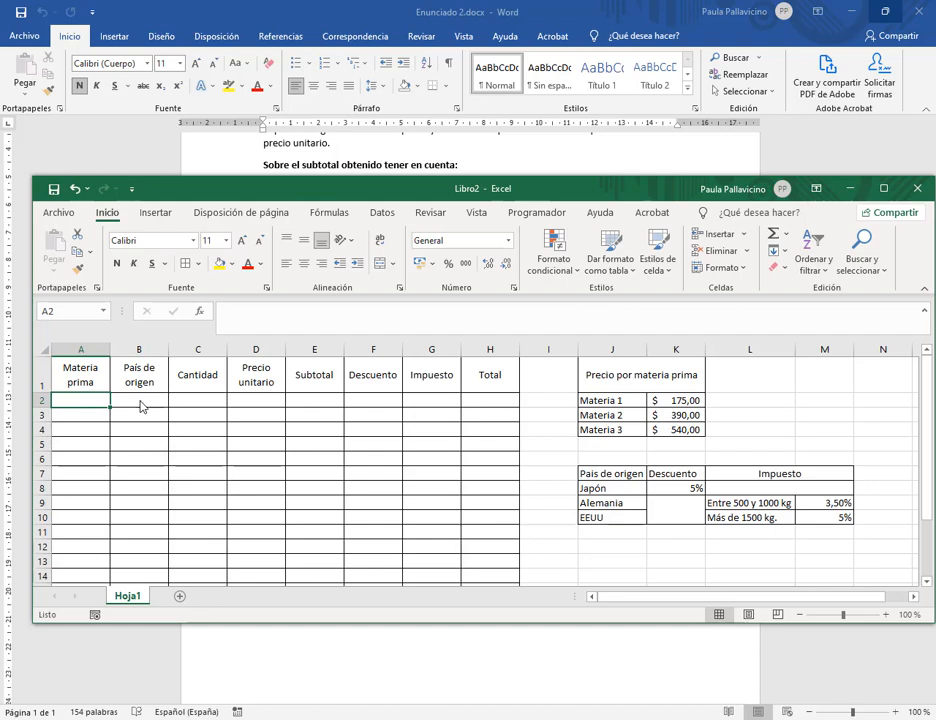
{"action": "left_click", "coordinate": [197, 400]}
{"action": "left_click", "coordinate": [886, 189]}
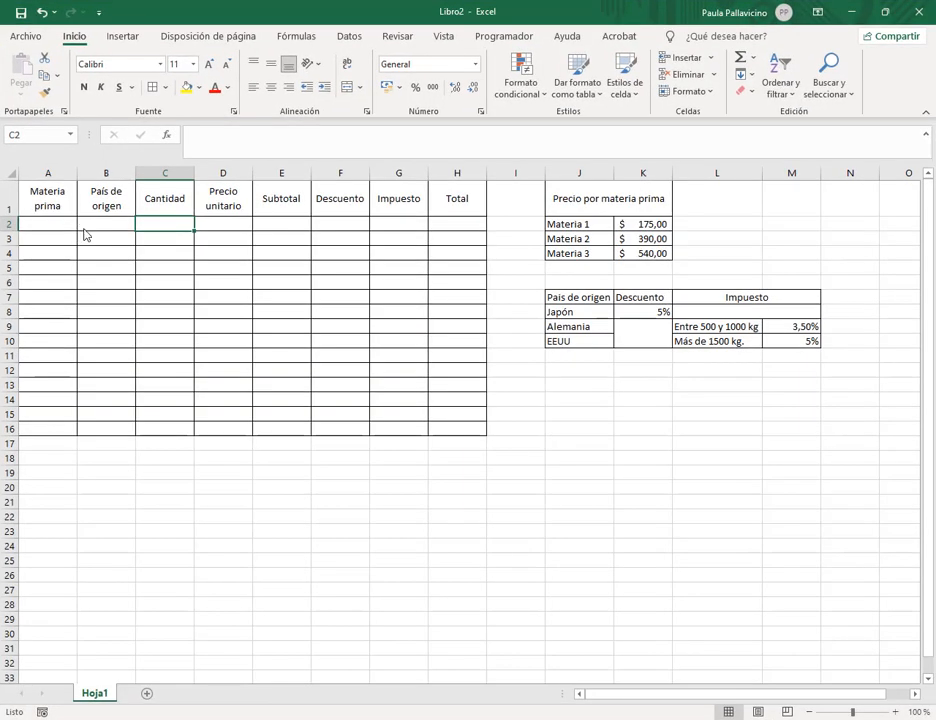
- Add list data validation to the Materia prima cells A2:A4 with J2:J4 as the source
{"action": "left_click", "coordinate": [64, 226]}
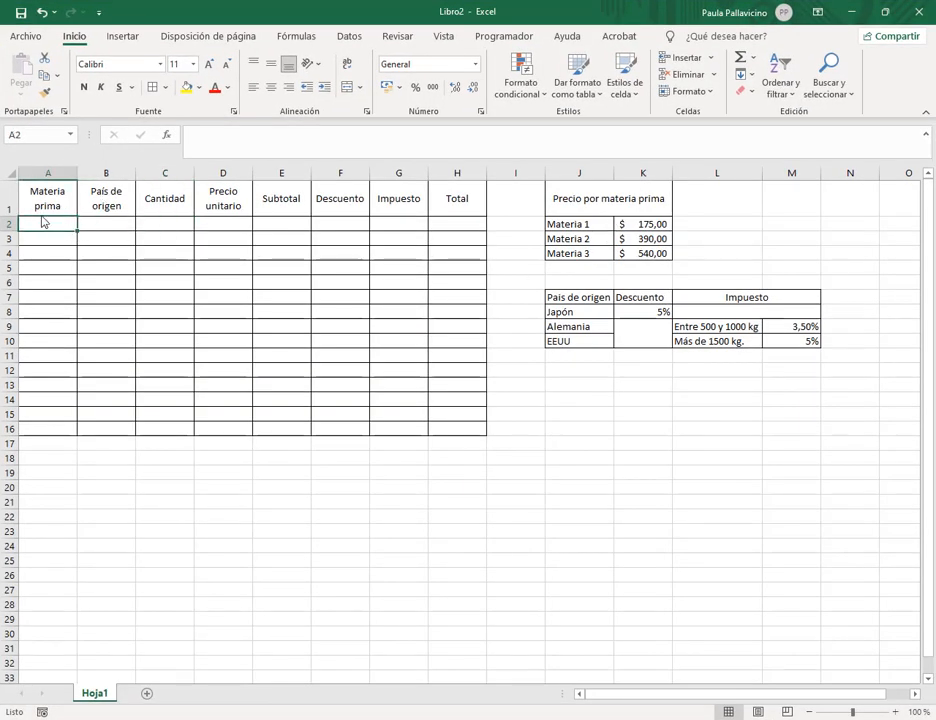
{"action": "left_click_drag", "start_coordinate": [50, 253], "coordinate": [52, 222]}
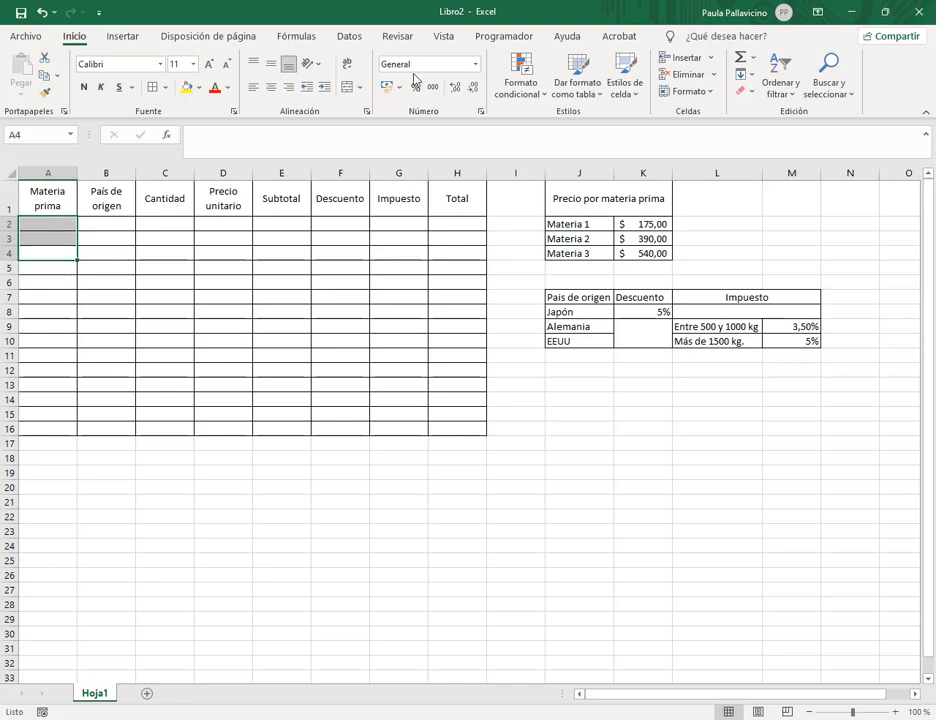
{"action": "left_click", "coordinate": [349, 36]}
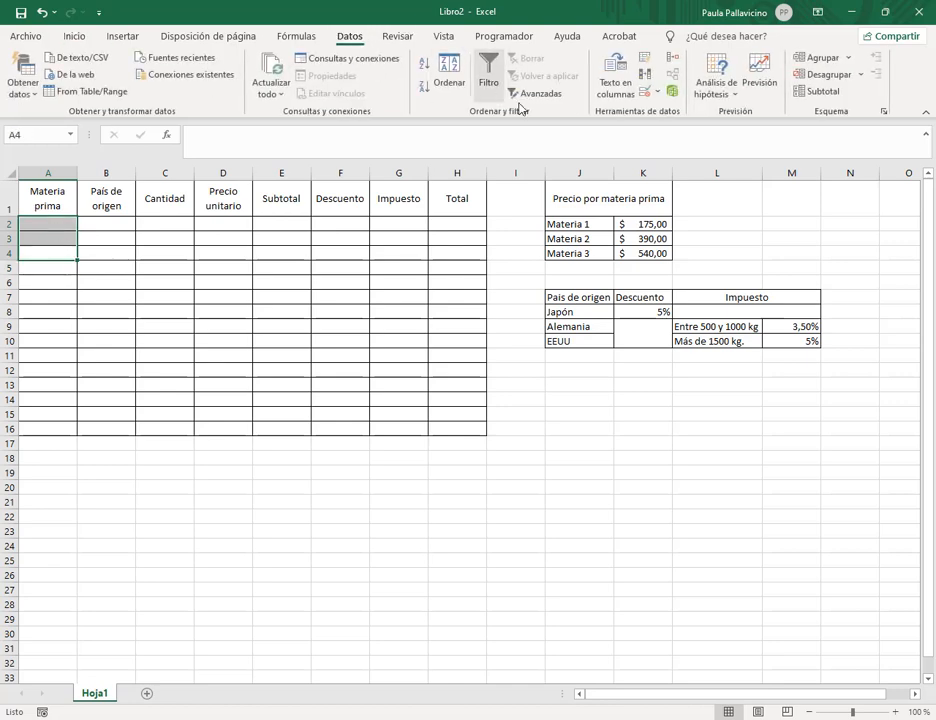
{"action": "left_click", "coordinate": [657, 93]}
{"action": "left_click", "coordinate": [661, 110]}
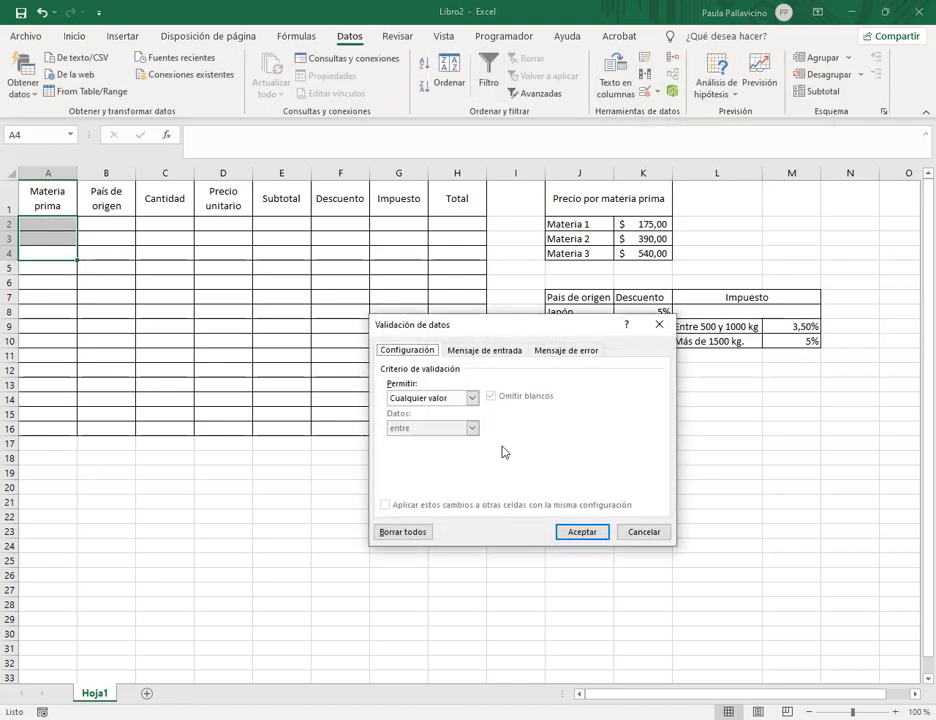
{"action": "left_click", "coordinate": [472, 398]}
{"action": "left_click", "coordinate": [425, 440]}
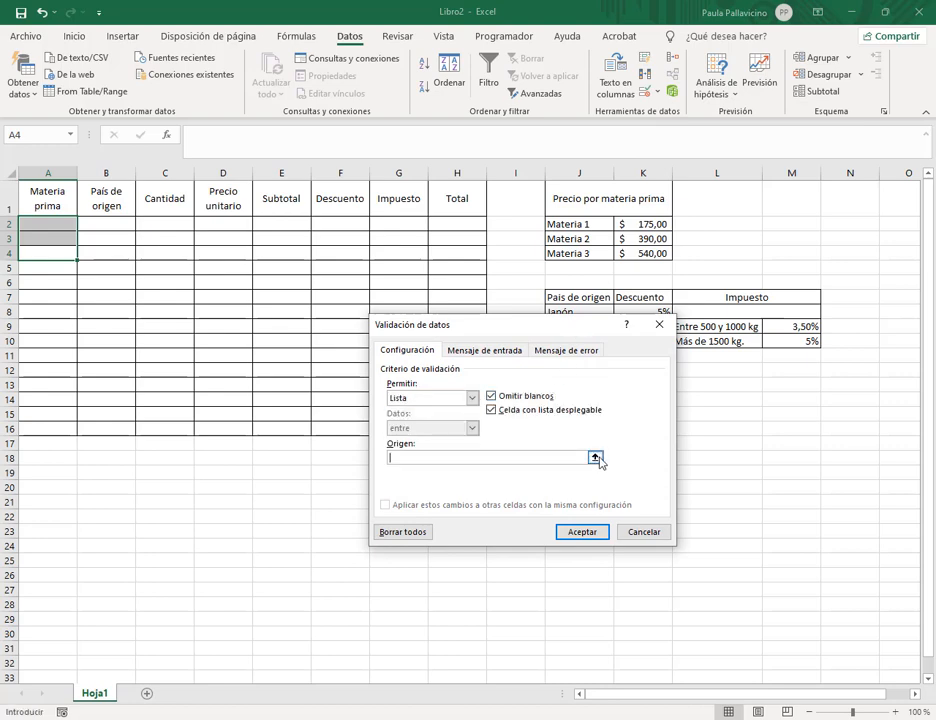
{"action": "left_click", "coordinate": [595, 457]}
{"action": "left_click_drag", "start_coordinate": [588, 224], "coordinate": [596, 256]}
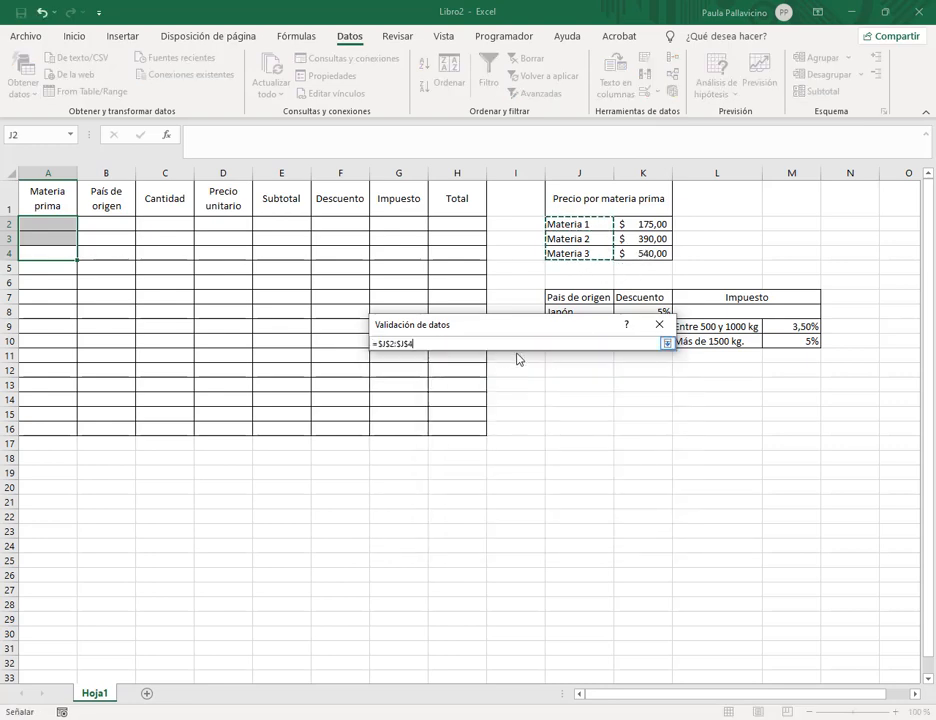
{"action": "left_click", "coordinate": [666, 343]}
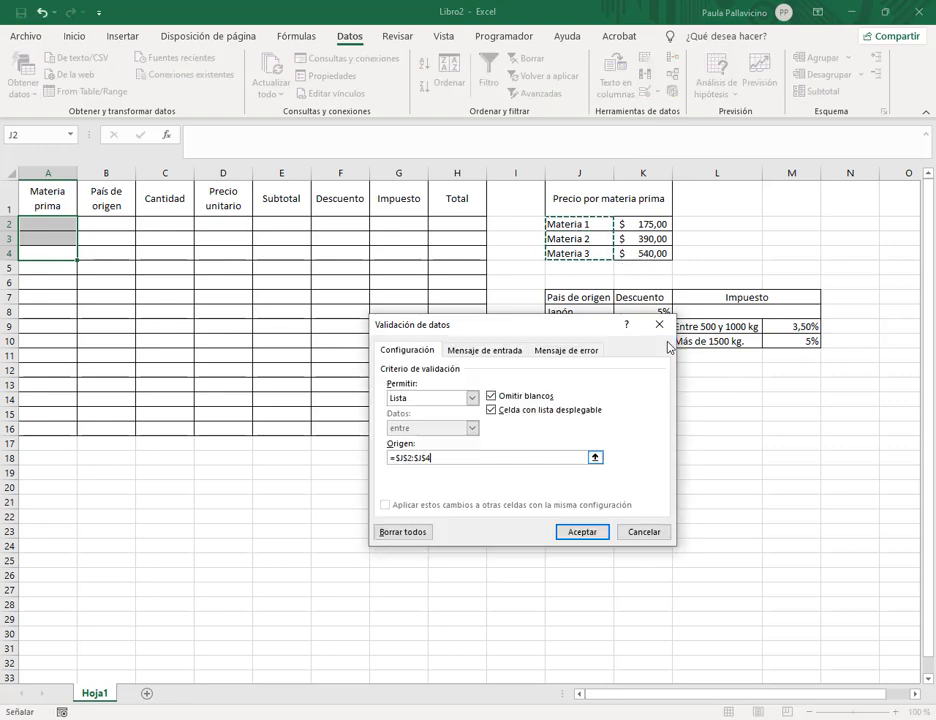
{"action": "left_click", "coordinate": [586, 533]}
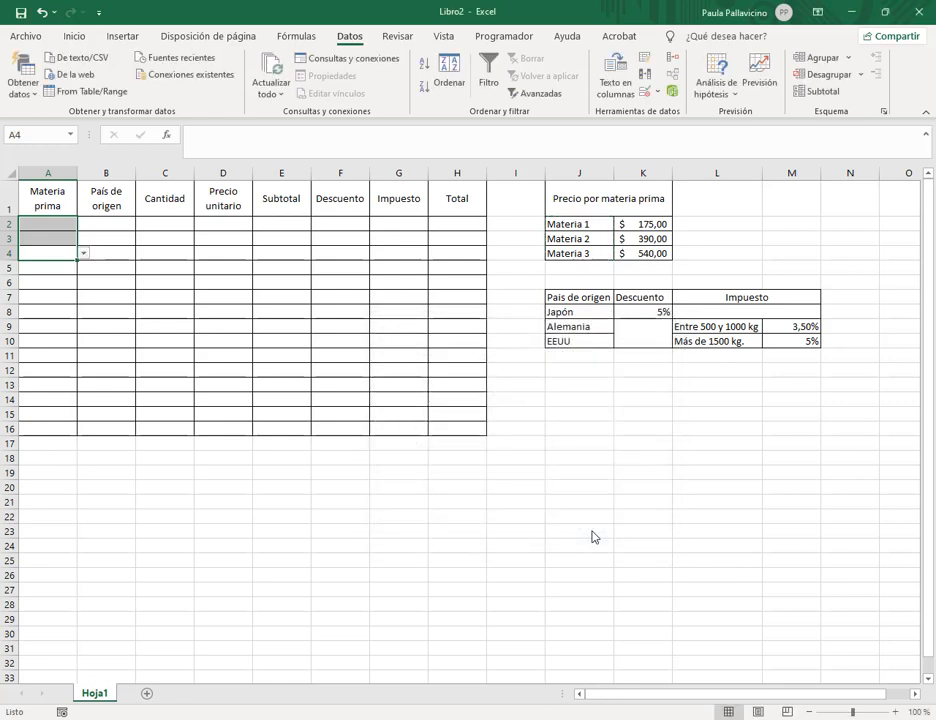
- Choose Materia 2, Materia 3 and Materia 1 for A2:A4 and fill the pattern down to A16
{"action": "left_click", "coordinate": [58, 227]}
{"action": "left_click", "coordinate": [83, 225]}
{"action": "left_click", "coordinate": [64, 247]}
{"action": "left_click", "coordinate": [67, 241]}
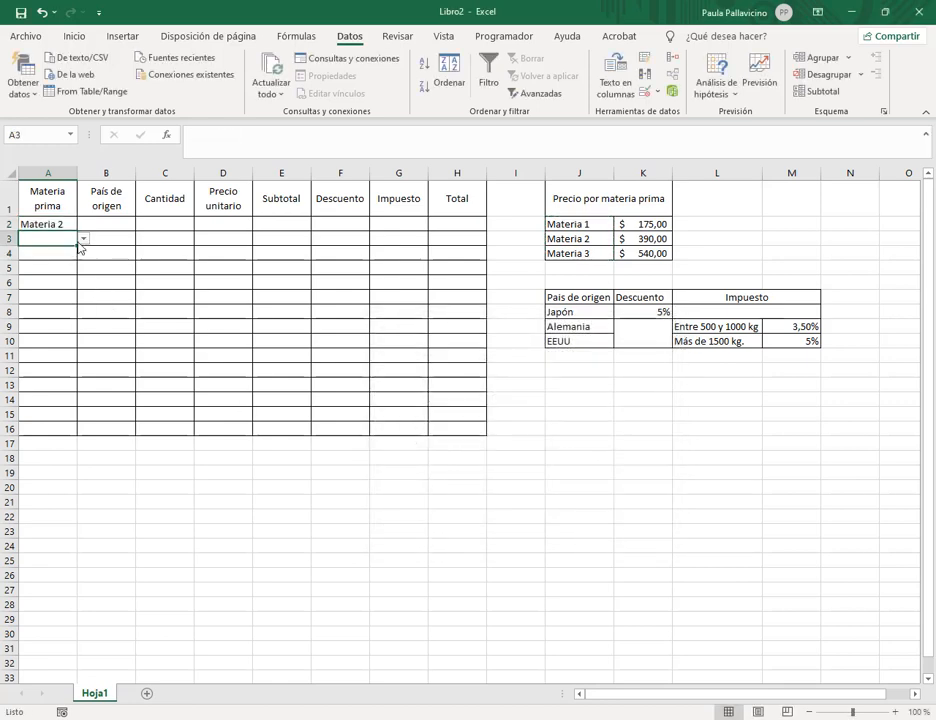
{"action": "left_click", "coordinate": [83, 240]}
{"action": "left_click", "coordinate": [66, 270]}
{"action": "left_click", "coordinate": [64, 255]}
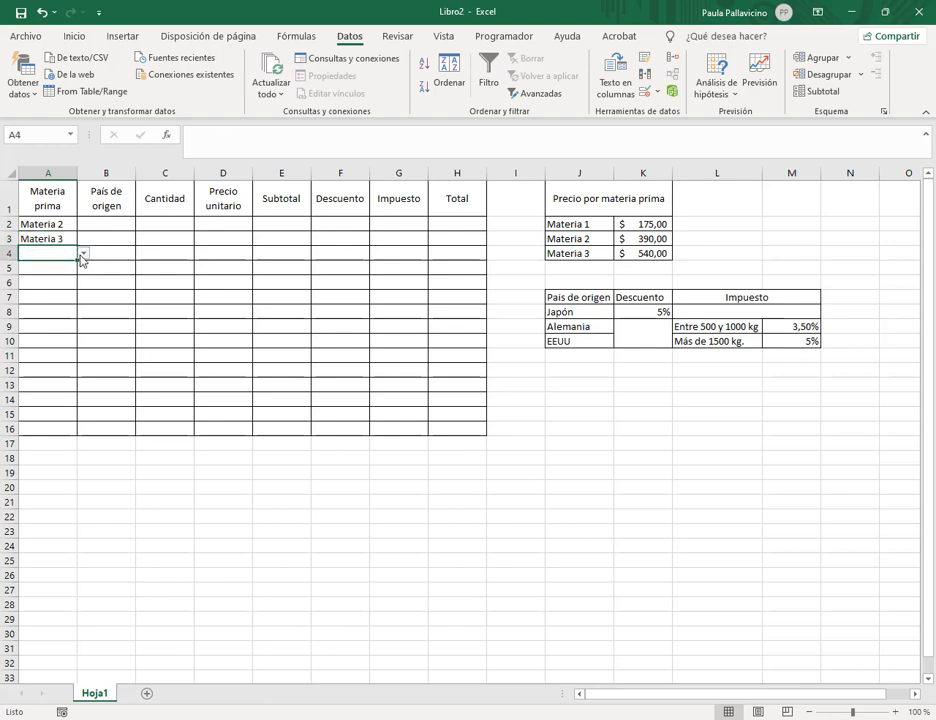
{"action": "left_click", "coordinate": [83, 253]}
{"action": "left_click", "coordinate": [74, 266]}
{"action": "left_click", "coordinate": [102, 226]}
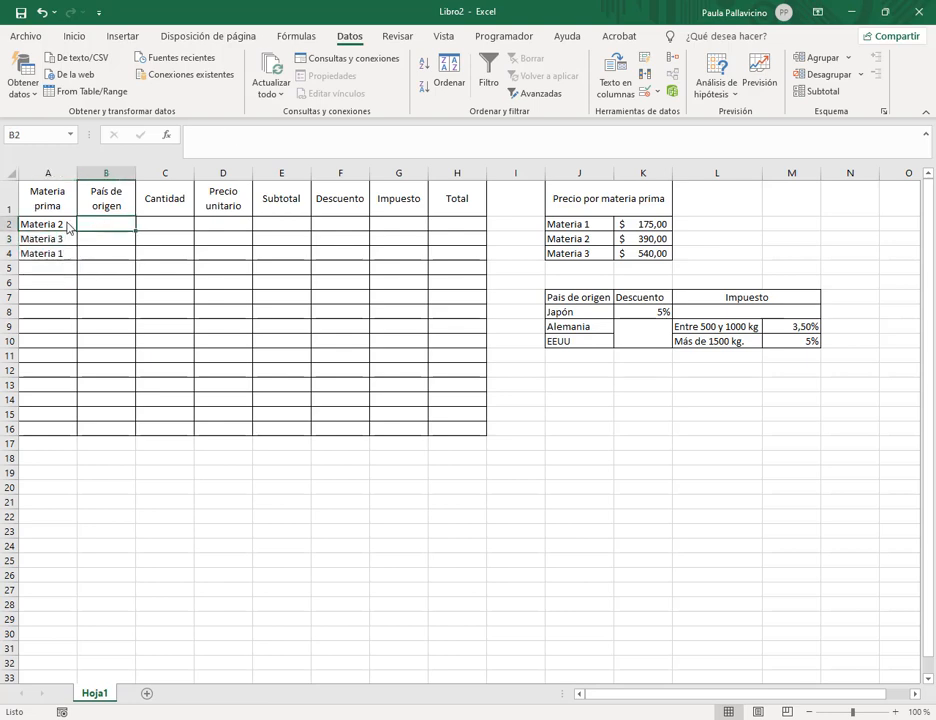
{"action": "left_click_drag", "start_coordinate": [63, 224], "coordinate": [78, 432]}
- Add list data validation to the País de origen cells B2:B4 with J8:J10 as the source
{"action": "left_click", "coordinate": [118, 226]}
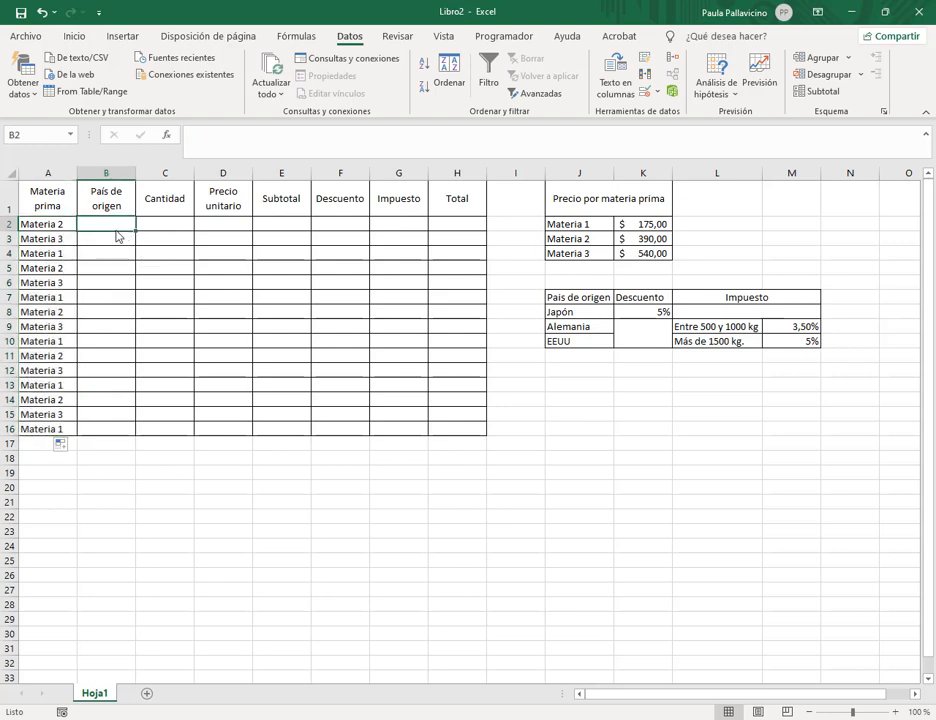
{"action": "mouse_move", "coordinate": [117, 230]}
{"action": "left_mouse_down"}
{"action": "mouse_move", "coordinate": [123, 265]}
{"action": "mouse_move", "coordinate": [124, 227]}
{"action": "left_mouse_up"}
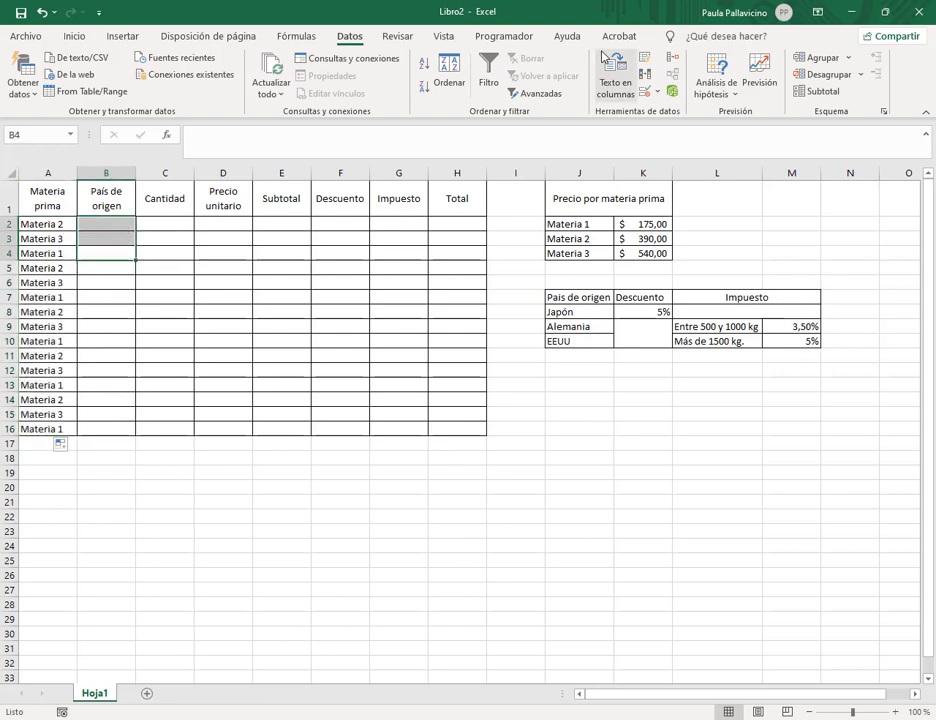
{"action": "left_click", "coordinate": [660, 97]}
{"action": "left_click", "coordinate": [675, 111]}
{"action": "left_click", "coordinate": [471, 398]}
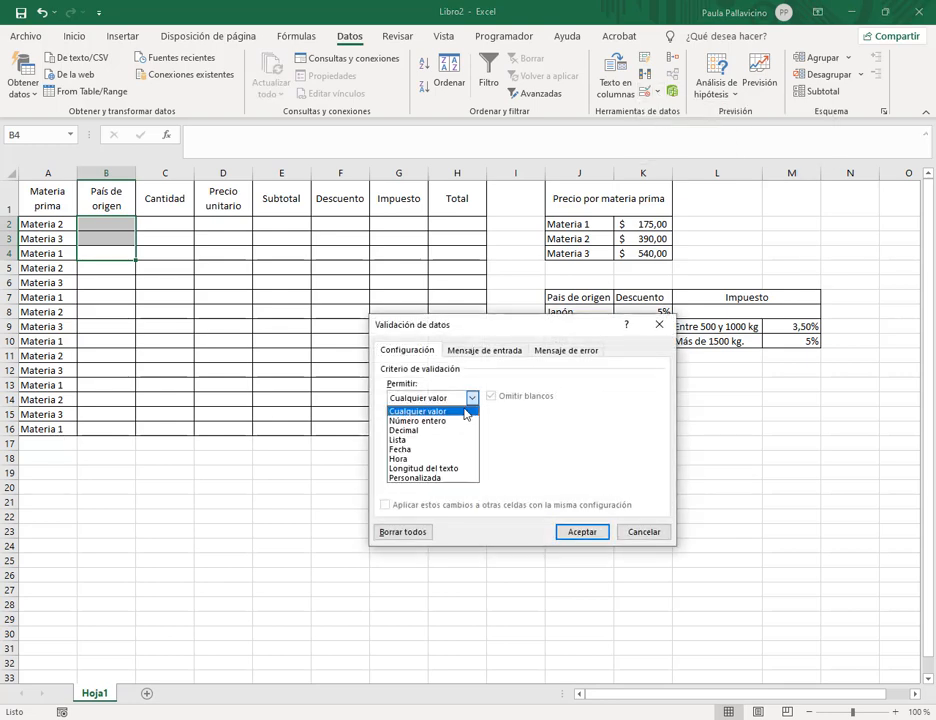
{"action": "left_click", "coordinate": [432, 440]}
{"action": "left_click", "coordinate": [595, 514]}
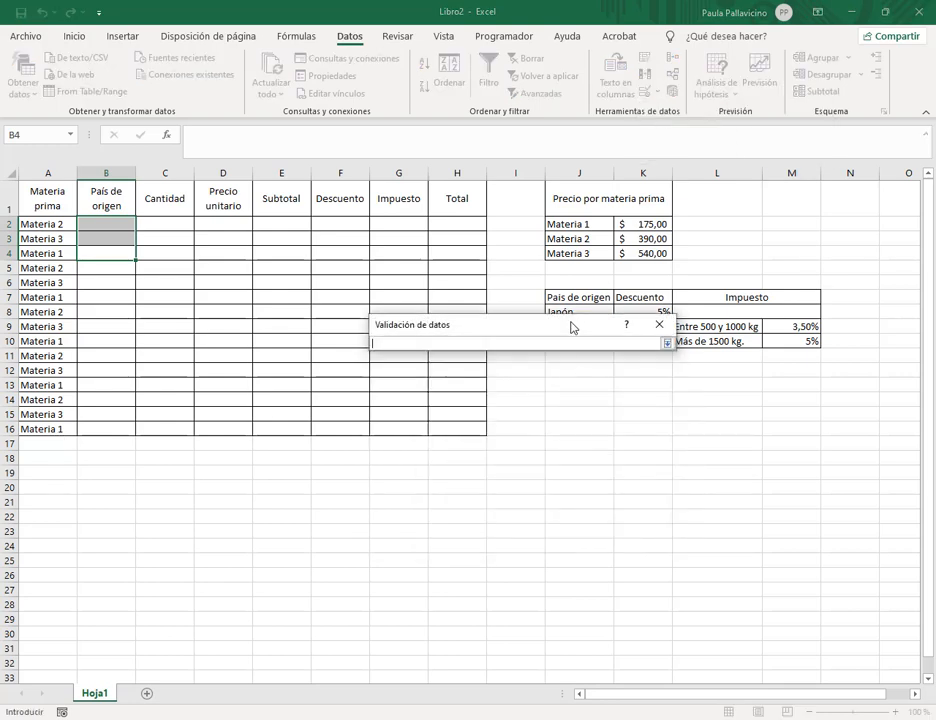
{"action": "left_click_drag", "start_coordinate": [572, 327], "coordinate": [583, 378]}
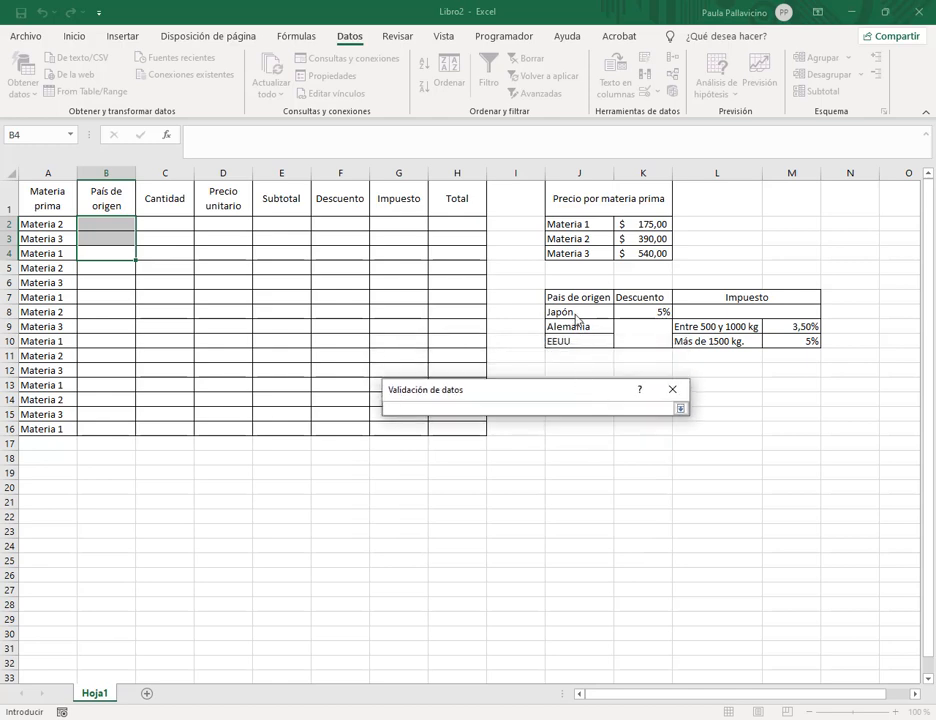
{"action": "left_click_drag", "start_coordinate": [556, 311], "coordinate": [556, 341]}
{"action": "left_click", "coordinate": [679, 410]}
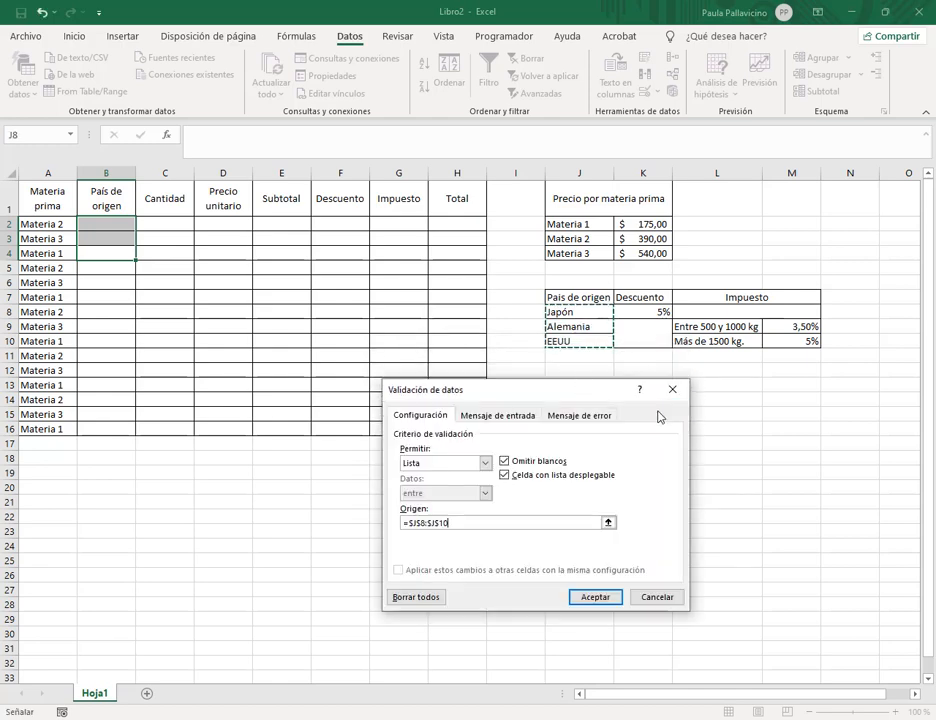
{"action": "left_click", "coordinate": [601, 598]}
- Choose Alemania, EEUU and Japón for B2:B4 and fill the pattern down to B16
{"action": "left_click", "coordinate": [110, 224]}
{"action": "left_click", "coordinate": [142, 224]}
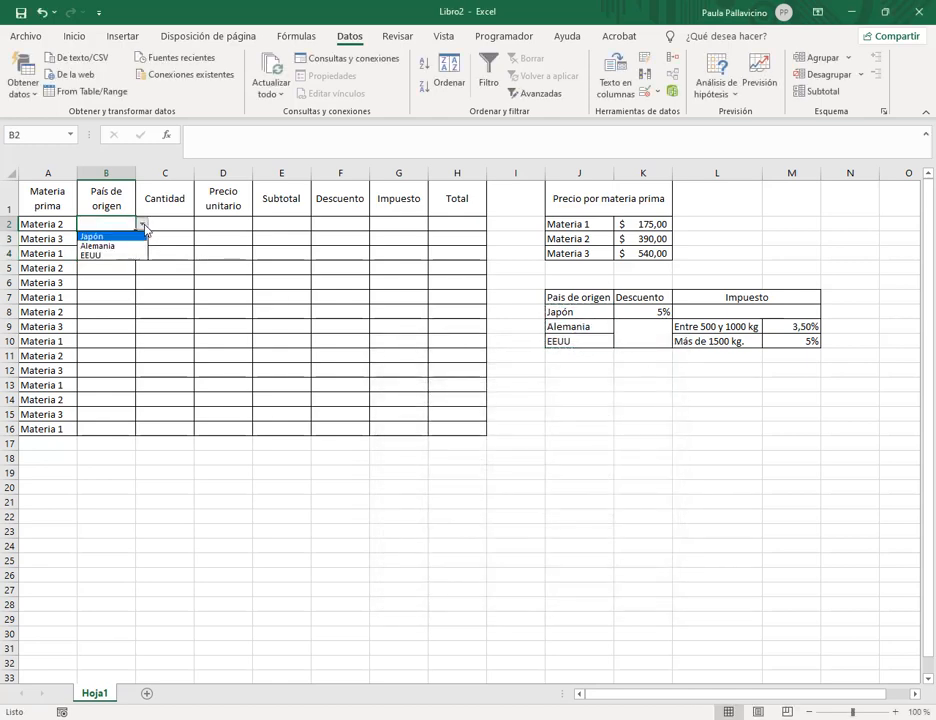
{"action": "left_click", "coordinate": [121, 245]}
{"action": "left_click", "coordinate": [121, 243]}
{"action": "left_click", "coordinate": [142, 239]}
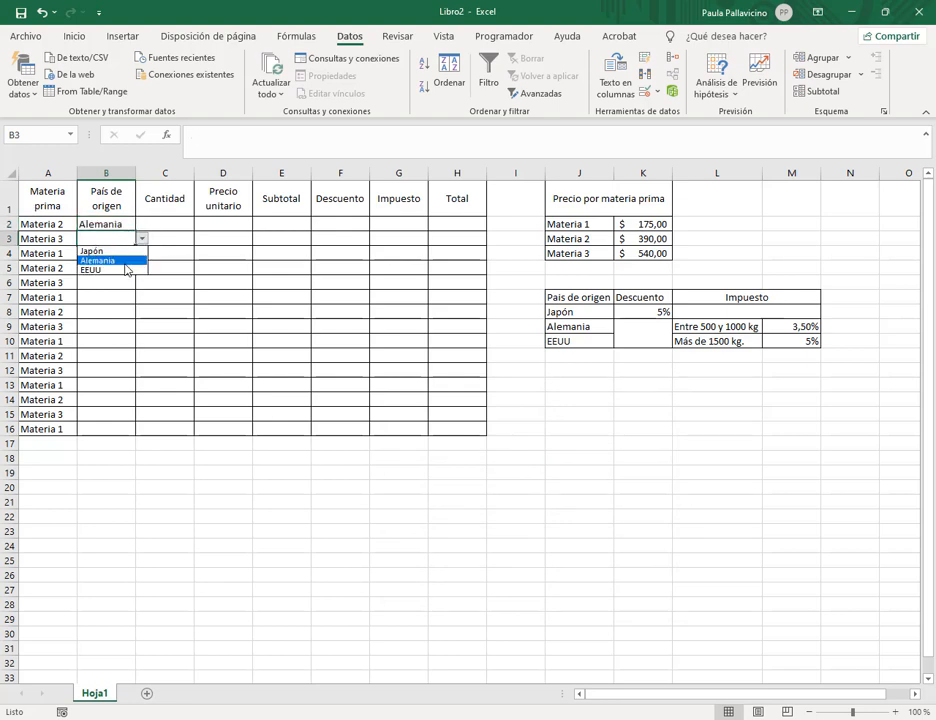
{"action": "left_click", "coordinate": [125, 270]}
{"action": "left_click", "coordinate": [127, 255]}
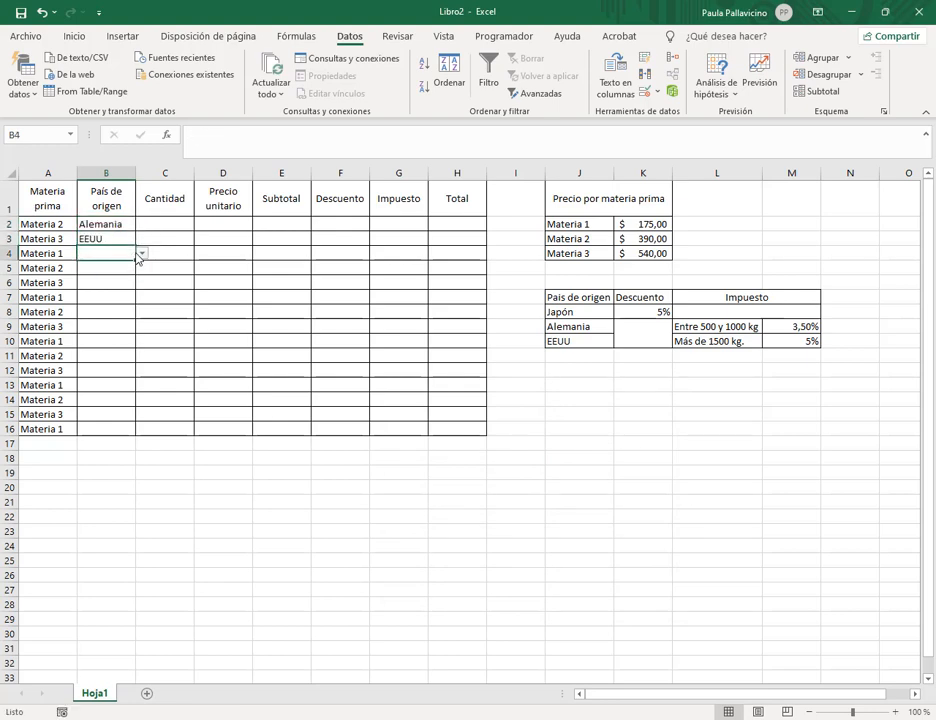
{"action": "left_click", "coordinate": [142, 253]}
{"action": "left_click", "coordinate": [130, 268]}
{"action": "left_click_drag", "start_coordinate": [115, 229], "coordinate": [146, 431]}
- Vary the País de origen entries by setting B5 to Japón, B7 to EEUU and B10 to Alemania
{"action": "left_click", "coordinate": [127, 254]}
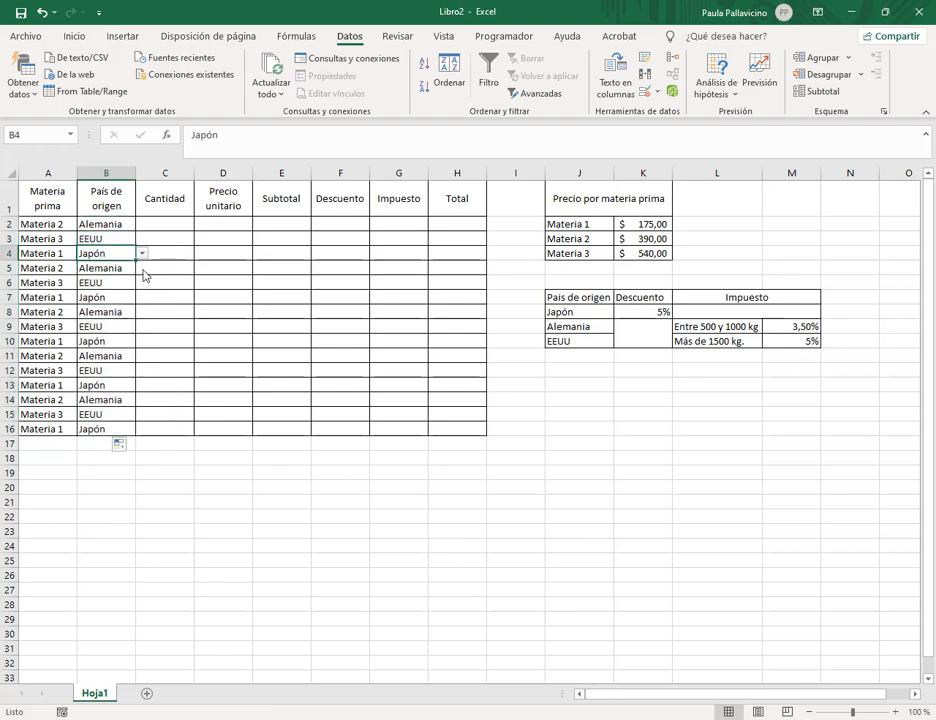
{"action": "left_click", "coordinate": [117, 272]}
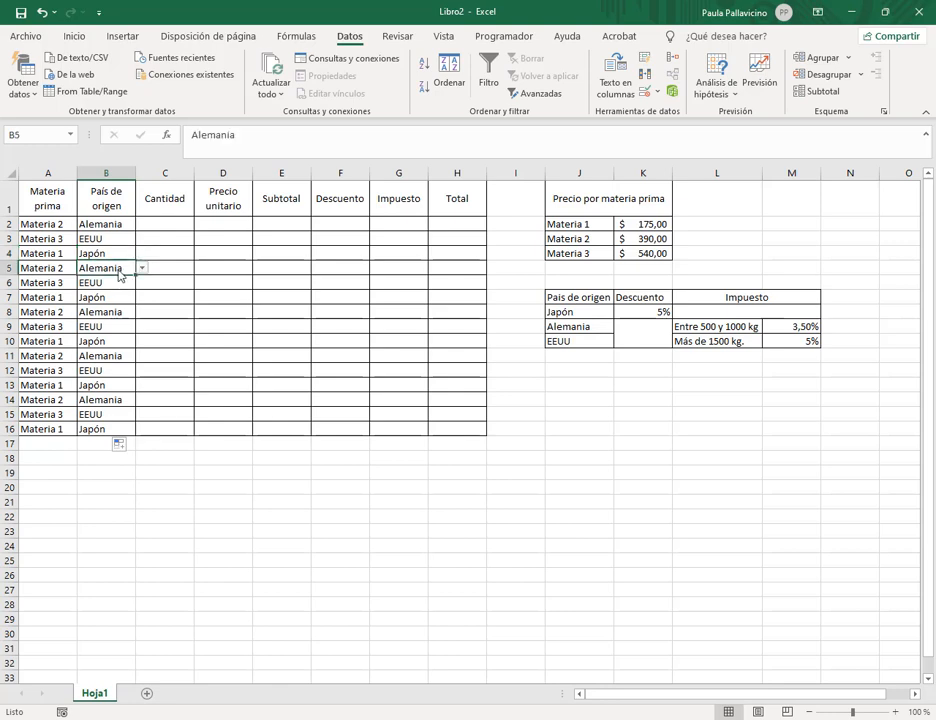
{"action": "left_click", "coordinate": [142, 268]}
{"action": "left_click", "coordinate": [110, 280]}
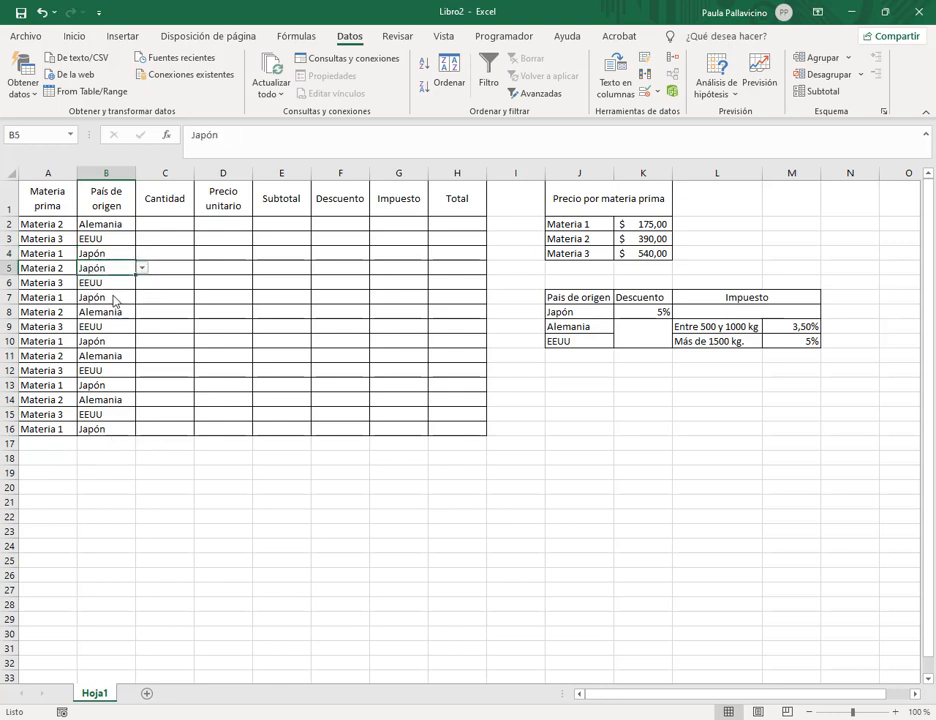
{"action": "left_click", "coordinate": [117, 299]}
{"action": "left_click", "coordinate": [142, 298]}
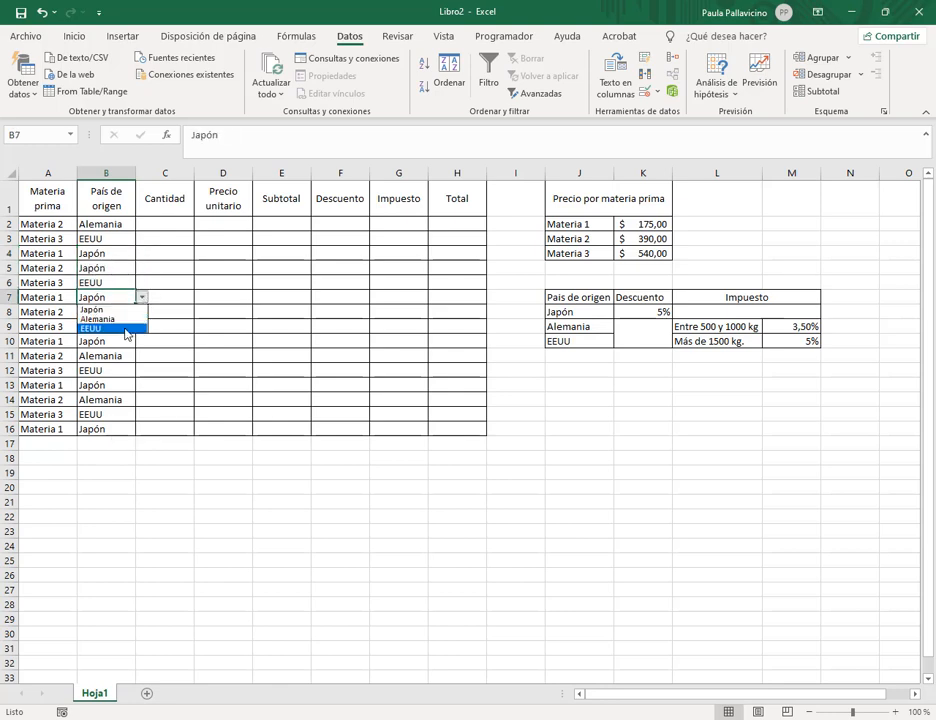
{"action": "left_click", "coordinate": [127, 331]}
{"action": "left_click", "coordinate": [117, 344]}
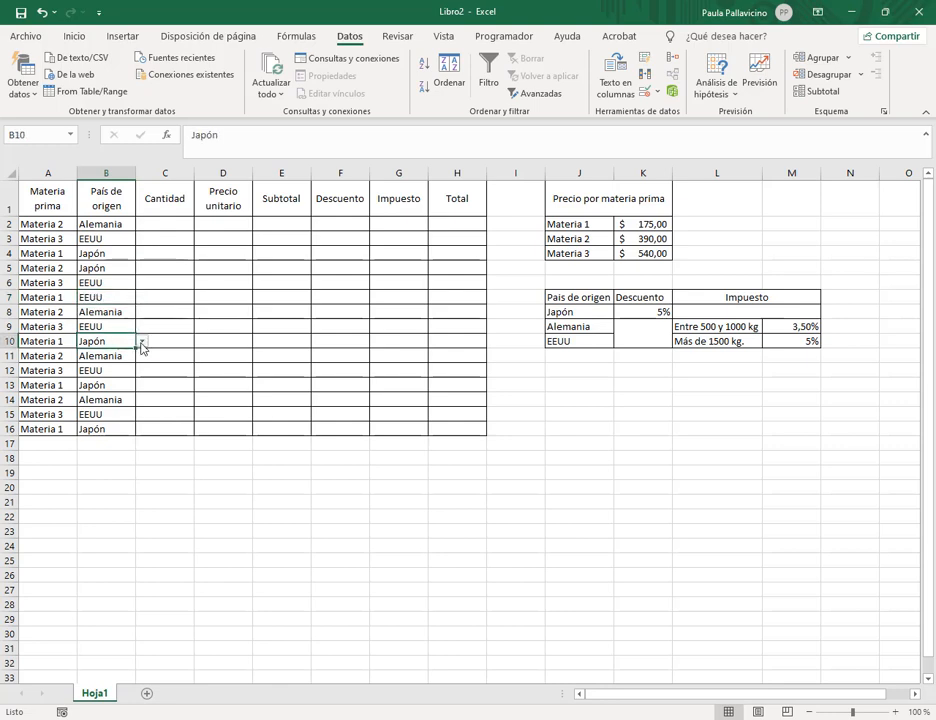
{"action": "left_click", "coordinate": [142, 341]}
{"action": "left_click", "coordinate": [127, 364]}
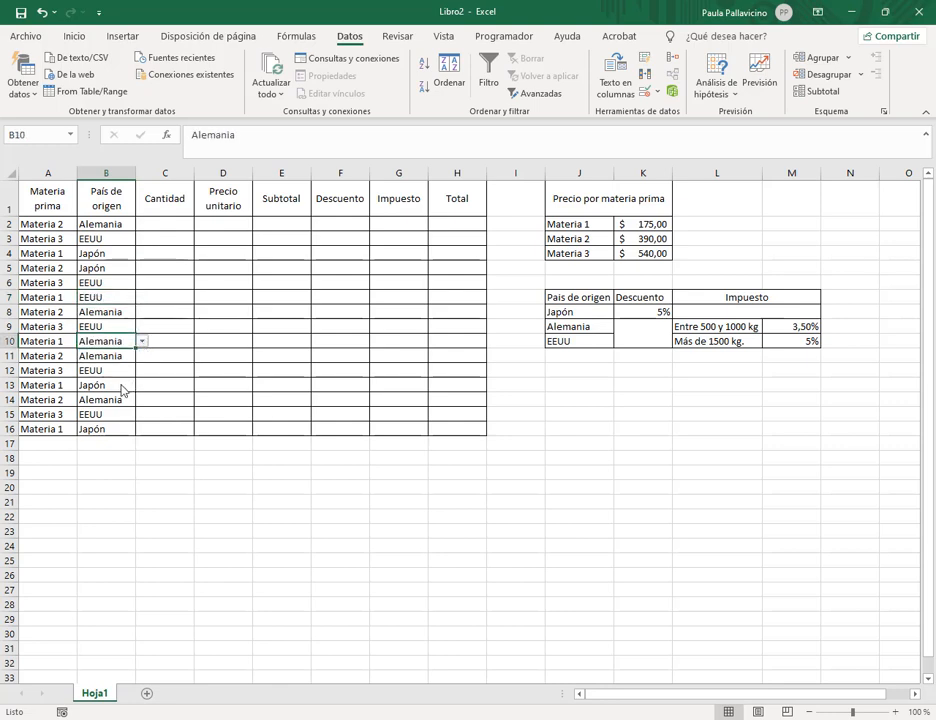
- Change the País de origen entries to Alemania in B13 and Japón in B15 and B11
{"action": "left_click", "coordinate": [120, 386]}
{"action": "left_click", "coordinate": [142, 385]}
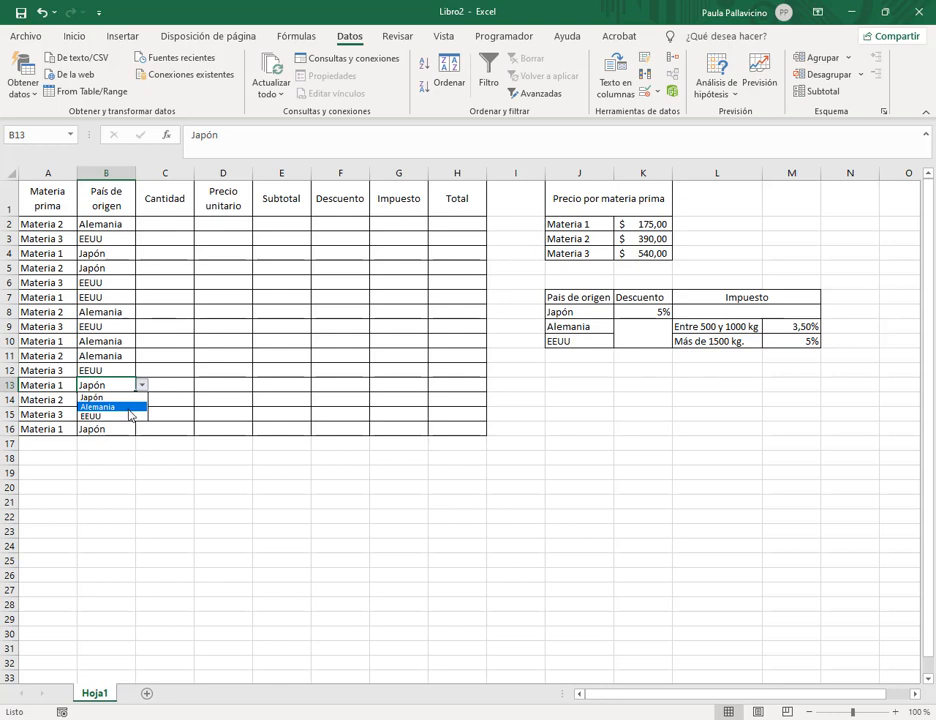
{"action": "left_click", "coordinate": [128, 408]}
{"action": "left_click", "coordinate": [117, 414]}
{"action": "left_click", "coordinate": [142, 414]}
{"action": "left_click", "coordinate": [115, 444]}
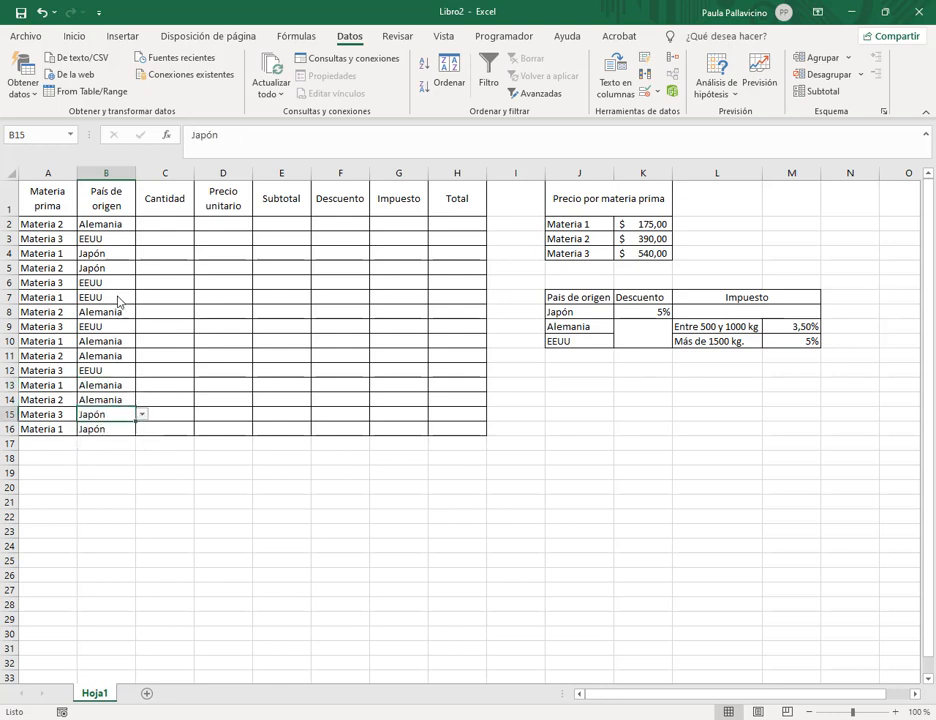
{"action": "left_click", "coordinate": [118, 229]}
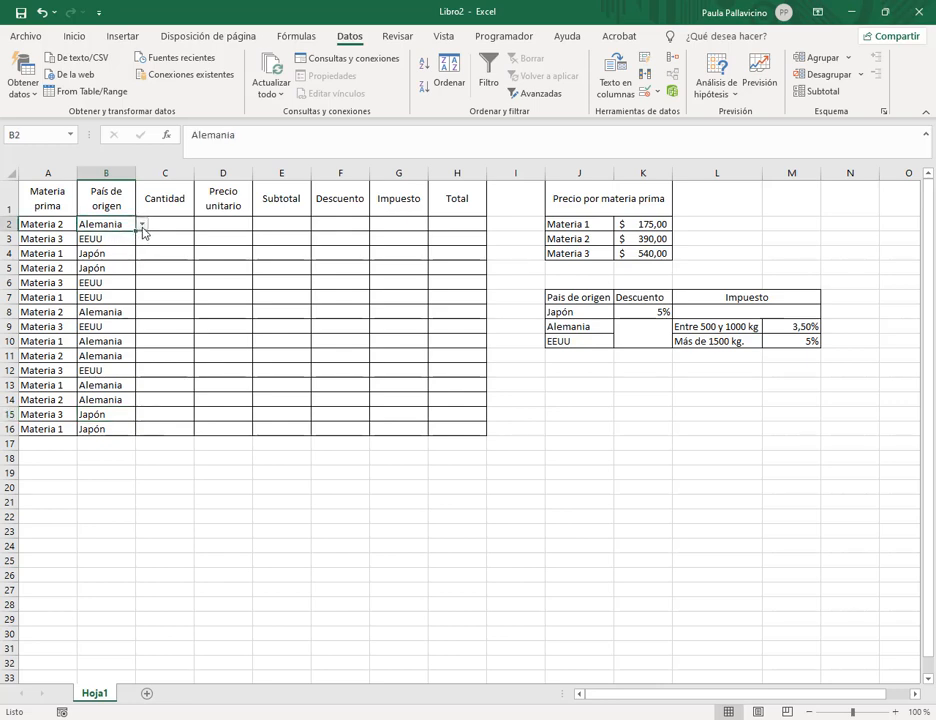
{"action": "left_click", "coordinate": [118, 418]}
{"action": "left_click", "coordinate": [116, 431]}
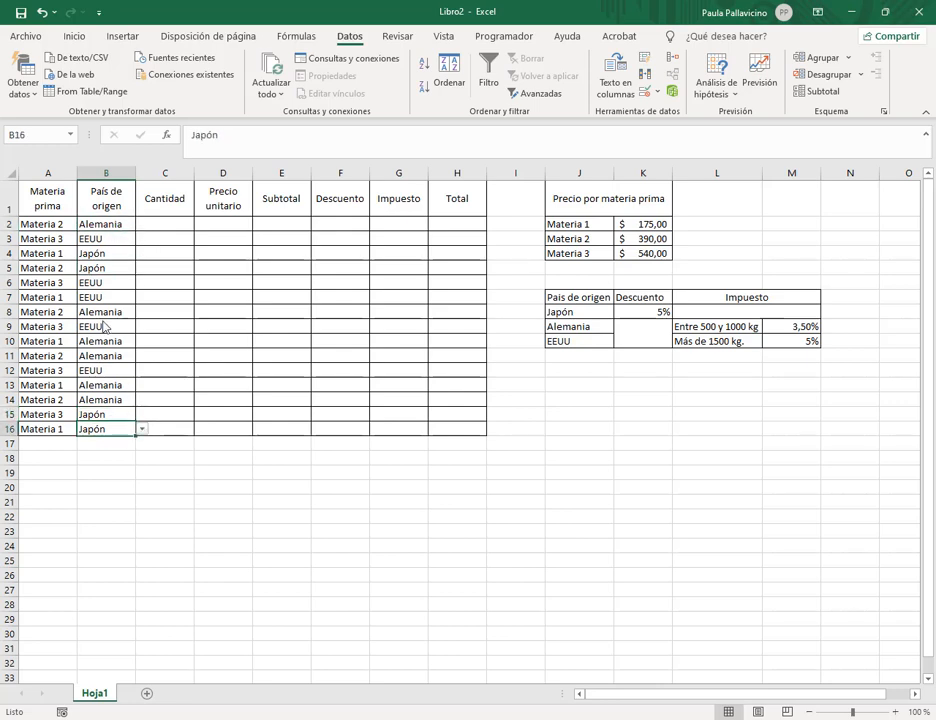
{"action": "left_click", "coordinate": [118, 357]}
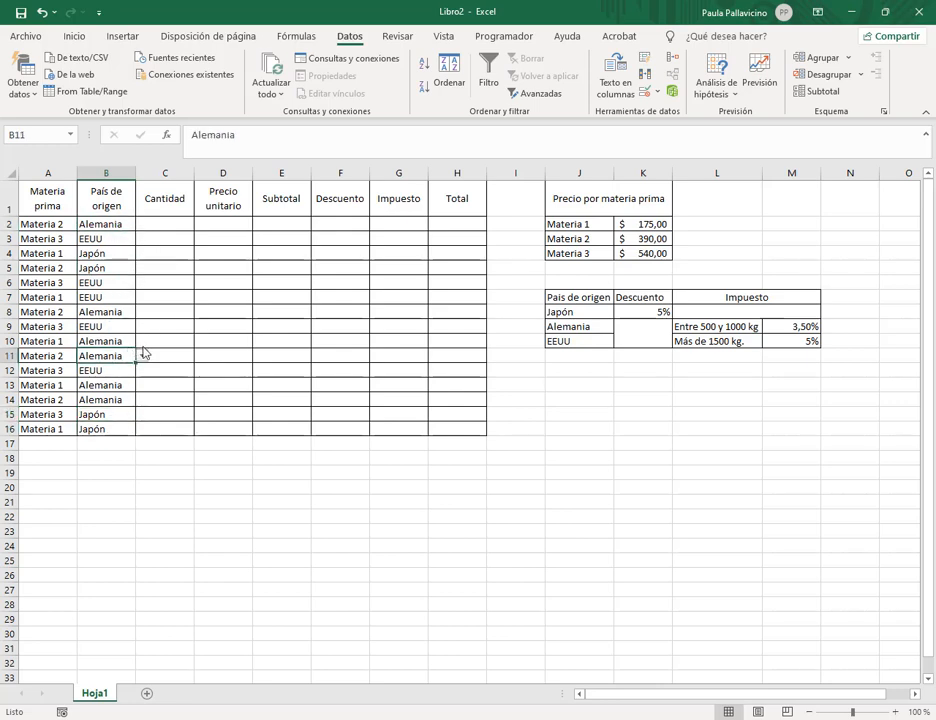
{"action": "left_click", "coordinate": [142, 356]}
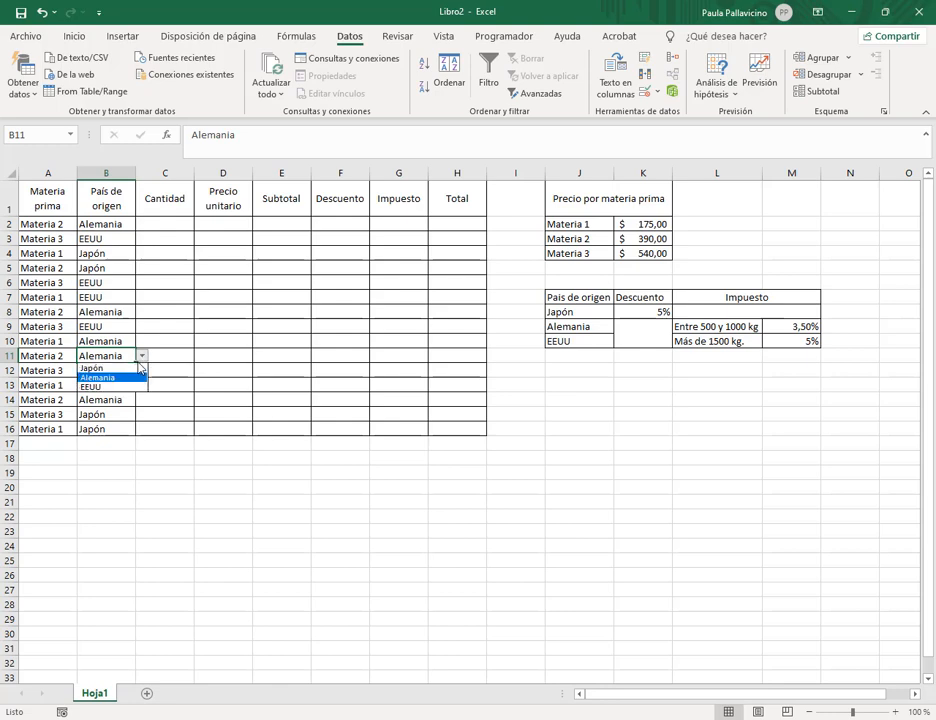
{"action": "left_click", "coordinate": [108, 368]}
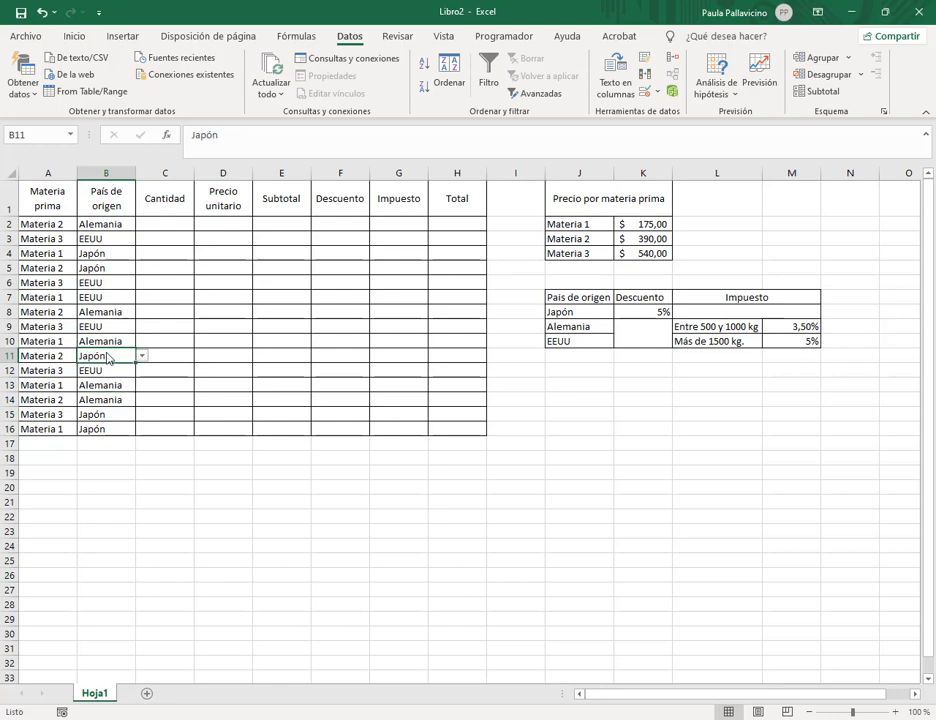
{"action": "left_click", "coordinate": [107, 283]}
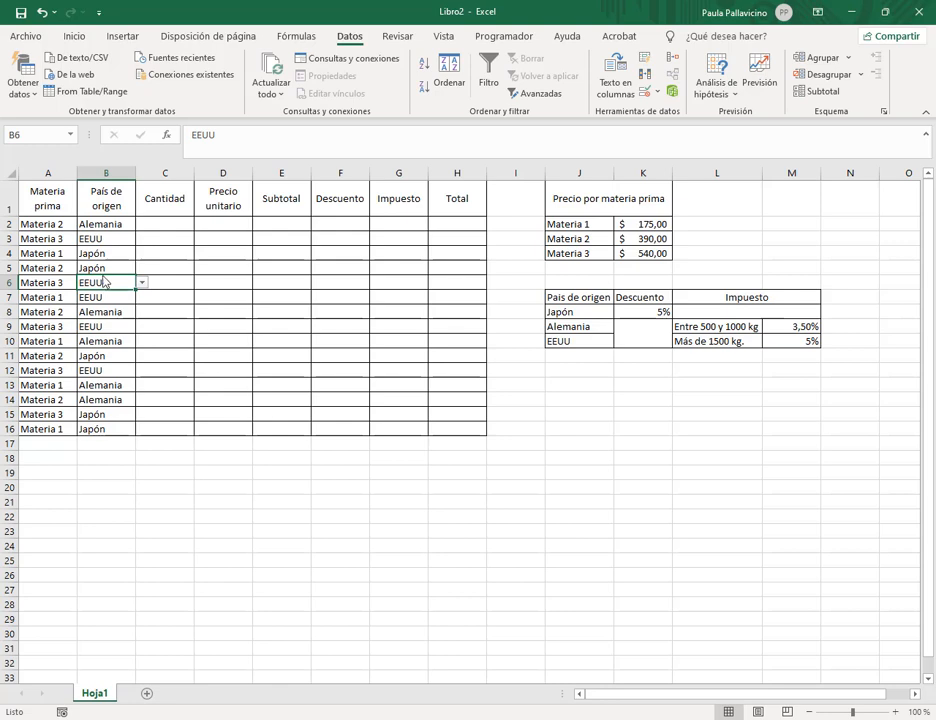
{"action": "left_click", "coordinate": [100, 240]}
{"action": "left_click", "coordinate": [96, 253]}
{"action": "left_click", "coordinate": [104, 225]}
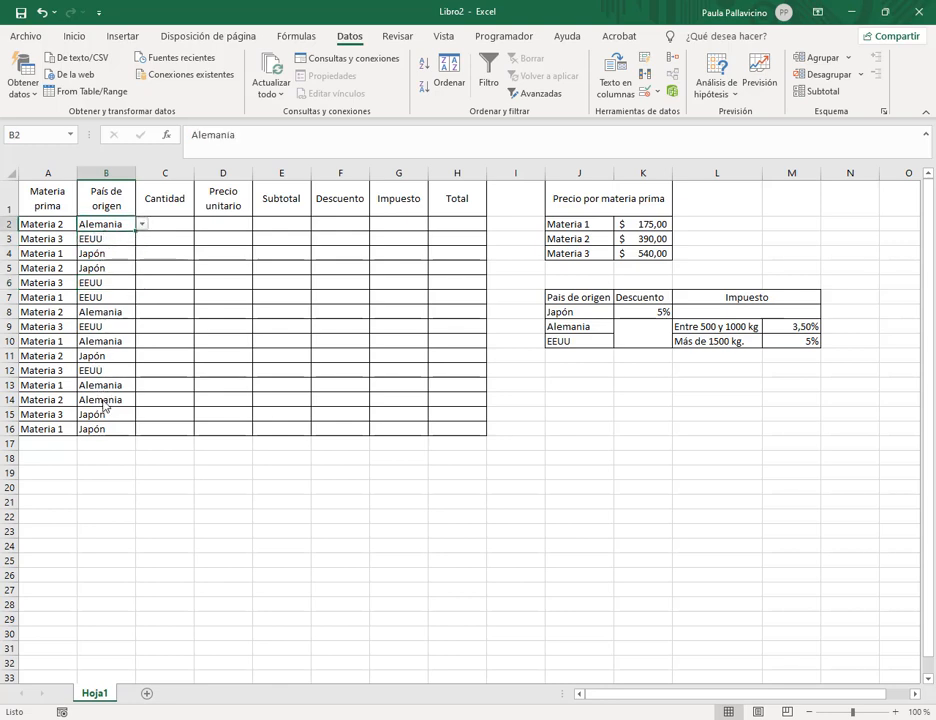
{"action": "left_click", "coordinate": [110, 298]}
{"action": "left_click", "coordinate": [143, 298]}
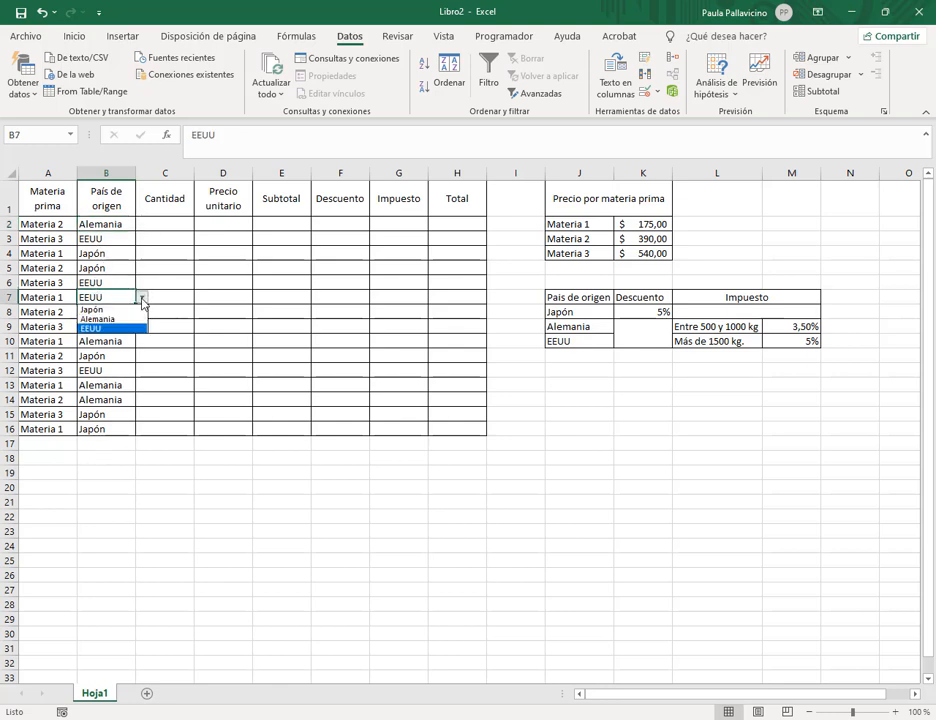
{"action": "left_click", "coordinate": [126, 319]}
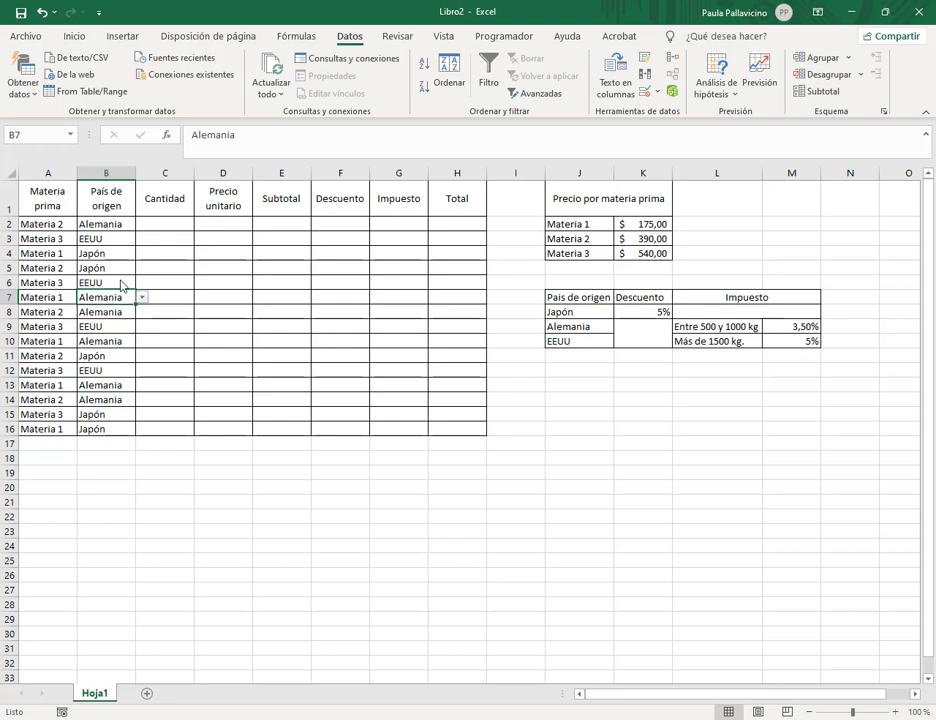
{"action": "left_click", "coordinate": [41, 12]}
- Set the País de origen in B6 to Alemania
{"action": "left_click", "coordinate": [135, 284]}
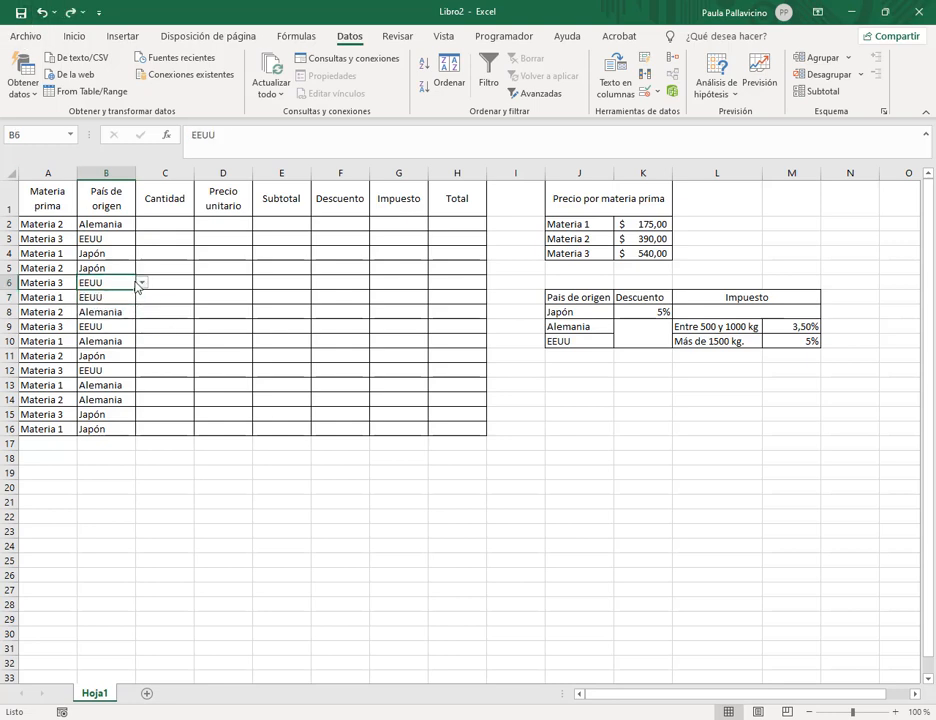
{"action": "left_click", "coordinate": [142, 283]}
{"action": "left_click", "coordinate": [121, 304]}
- Select C2, uncover the Enunciado 2 document to check the quantity conditions for discounts and taxes, and maximize the workbook window again
{"action": "left_click", "coordinate": [167, 225]}
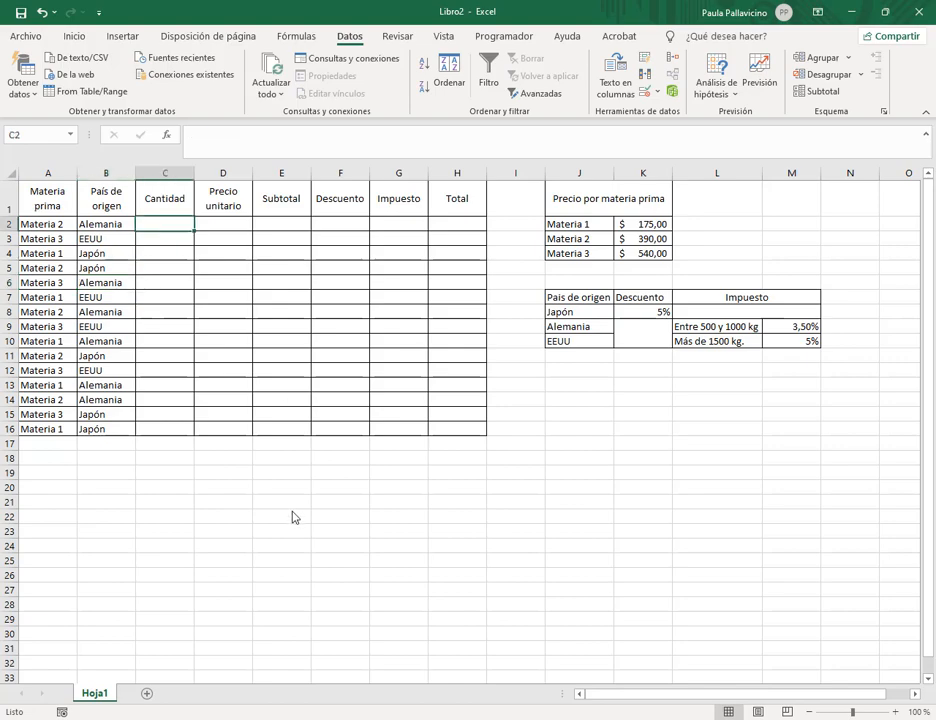
{"action": "left_click", "coordinate": [885, 12]}
{"action": "left_click_drag", "start_coordinate": [563, 191], "coordinate": [562, 280]}
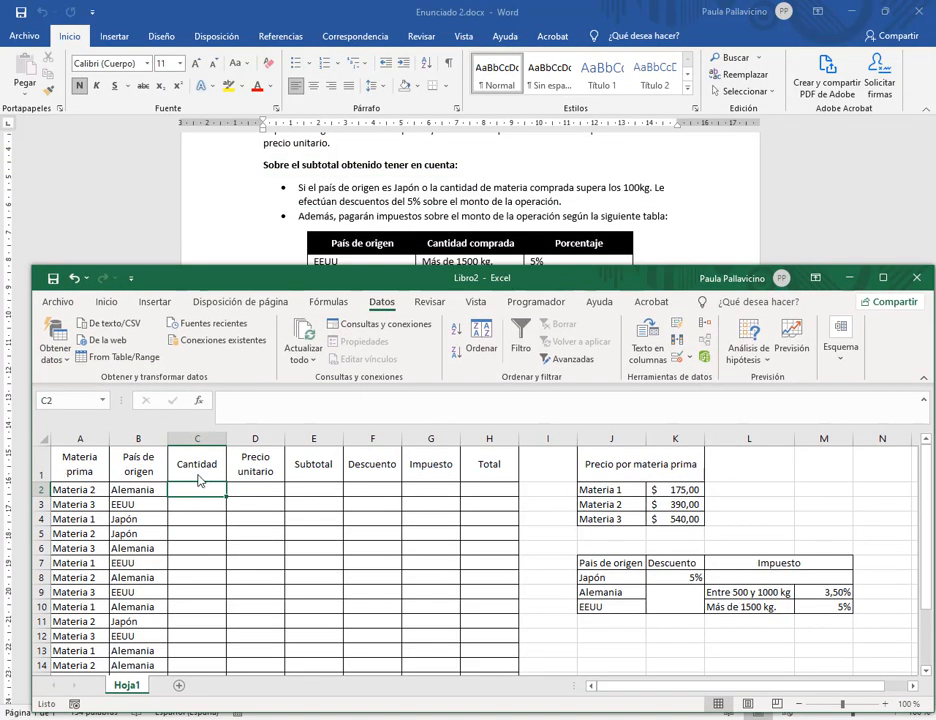
{"action": "left_click_drag", "start_coordinate": [648, 279], "coordinate": [648, 312]}
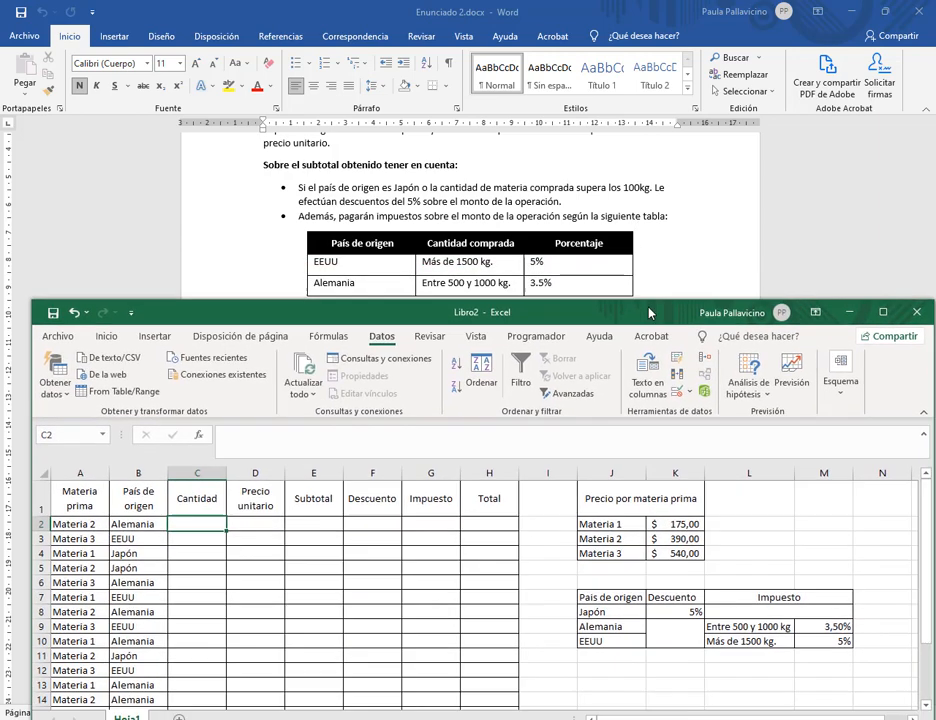
{"action": "scroll", "coordinate": [524, 228], "scroll_direction": "down", "scroll_amount": 1}
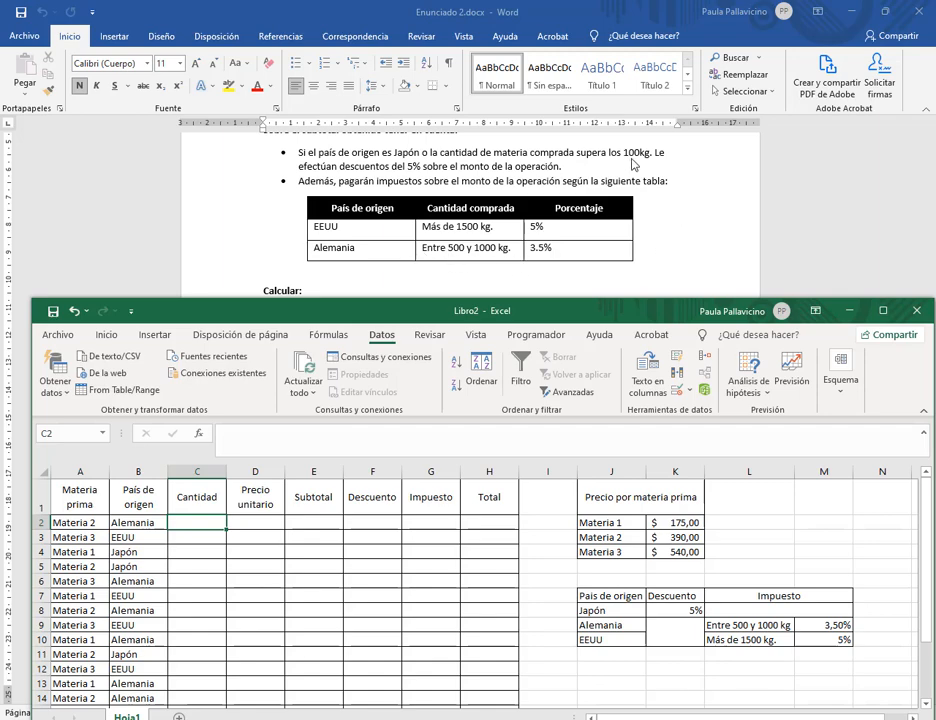
{"action": "left_click", "coordinate": [883, 312]}
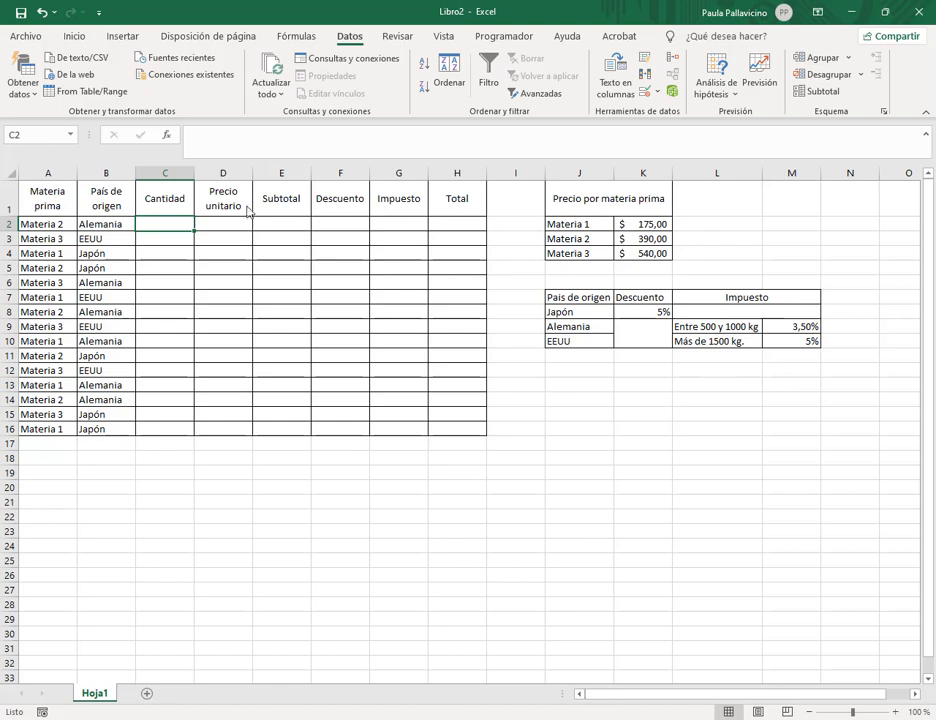
- Enter =ALEATORIO.ENTRE(50;2500) in C2 and fill it down to C16 to generate random Cantidad values
{"action": "left_click", "coordinate": [289, 143]}
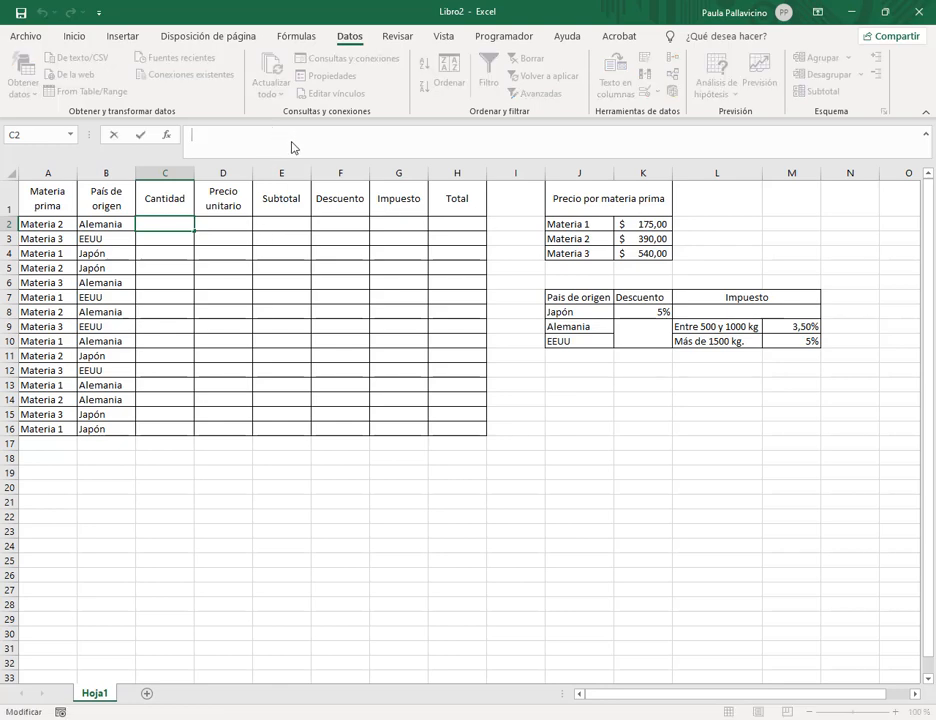
{"action": "type", "text": "=ale"}
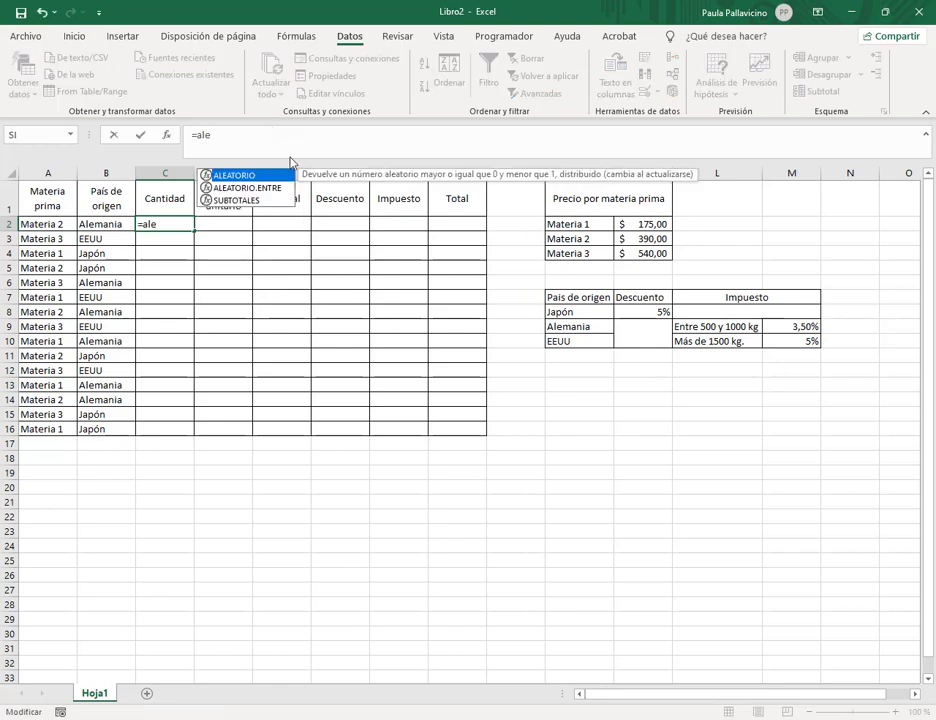
{"action": "double_click", "coordinate": [276, 188]}
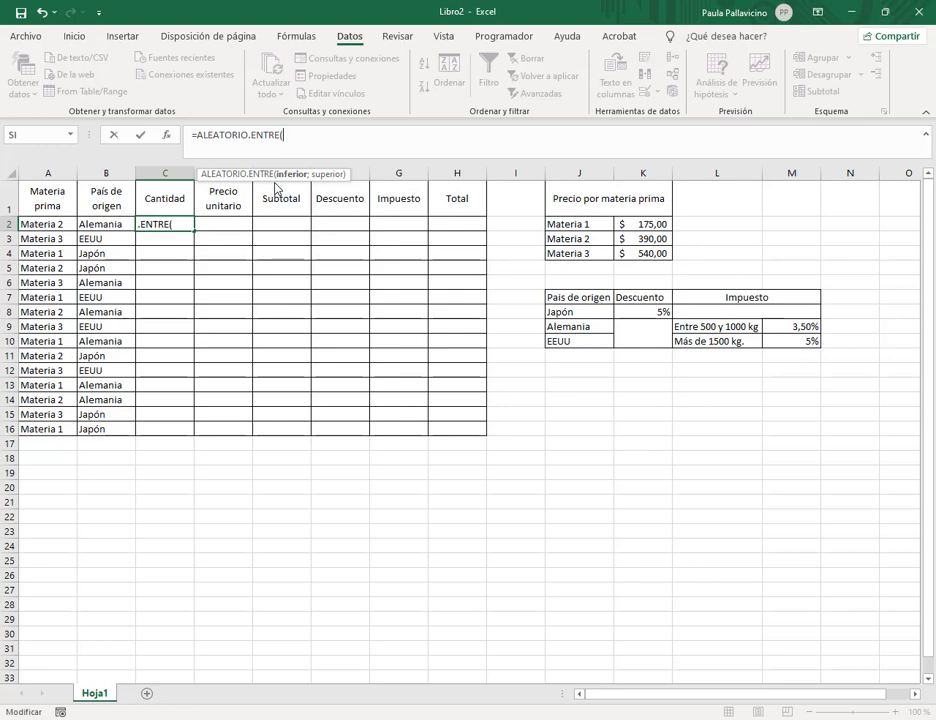
{"action": "type", "text": "50;"}
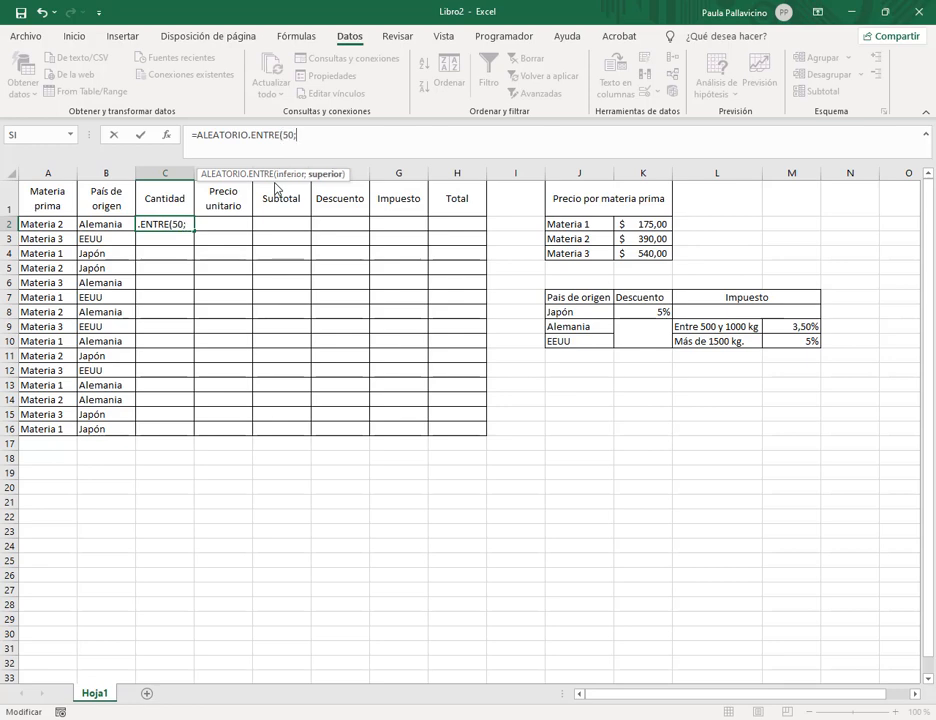
{"action": "type", "text": "2500)"}
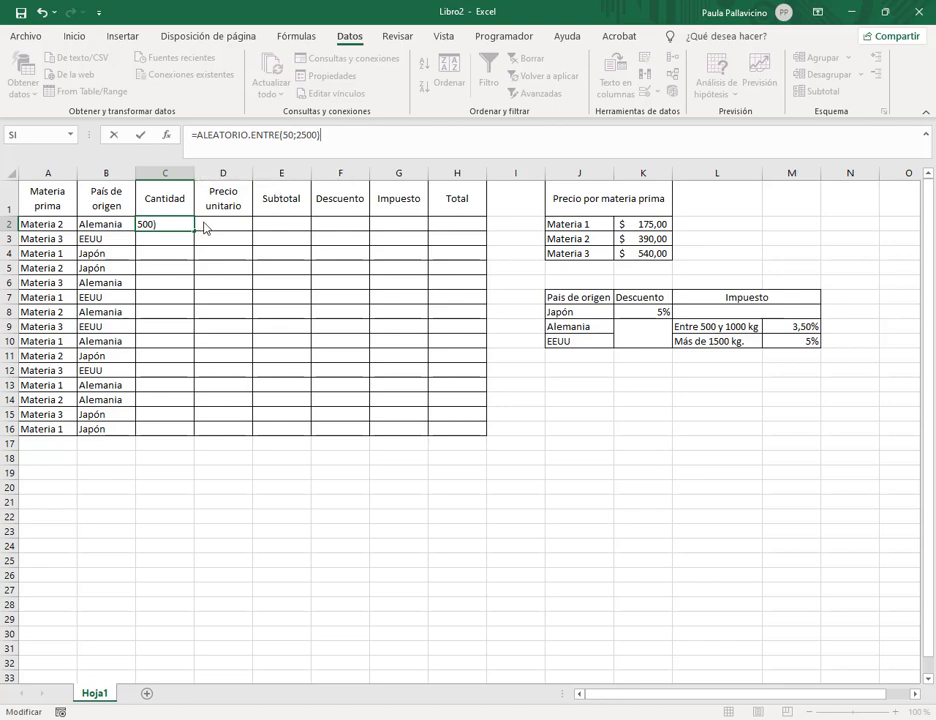
{"action": "key", "text": "Return"}
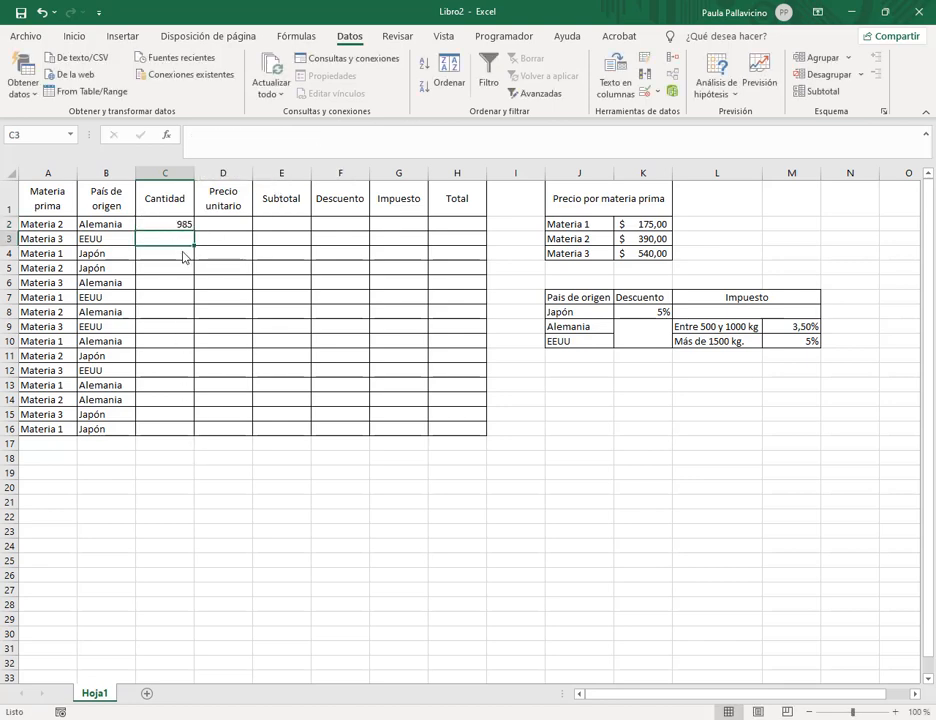
{"action": "left_click", "coordinate": [187, 224]}
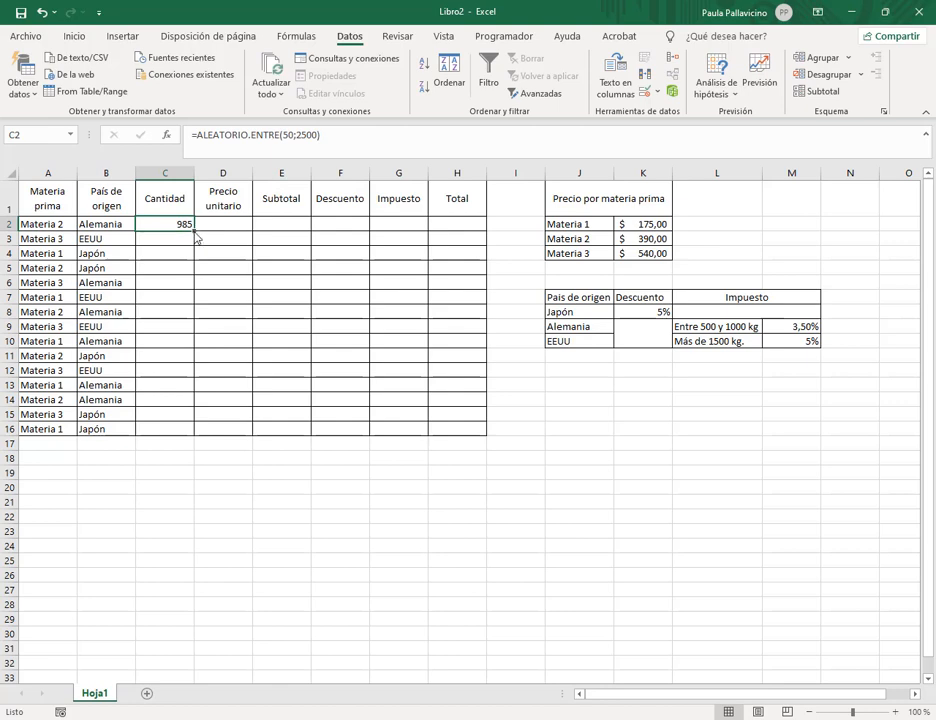
{"action": "left_click_drag", "start_coordinate": [195, 231], "coordinate": [197, 437]}
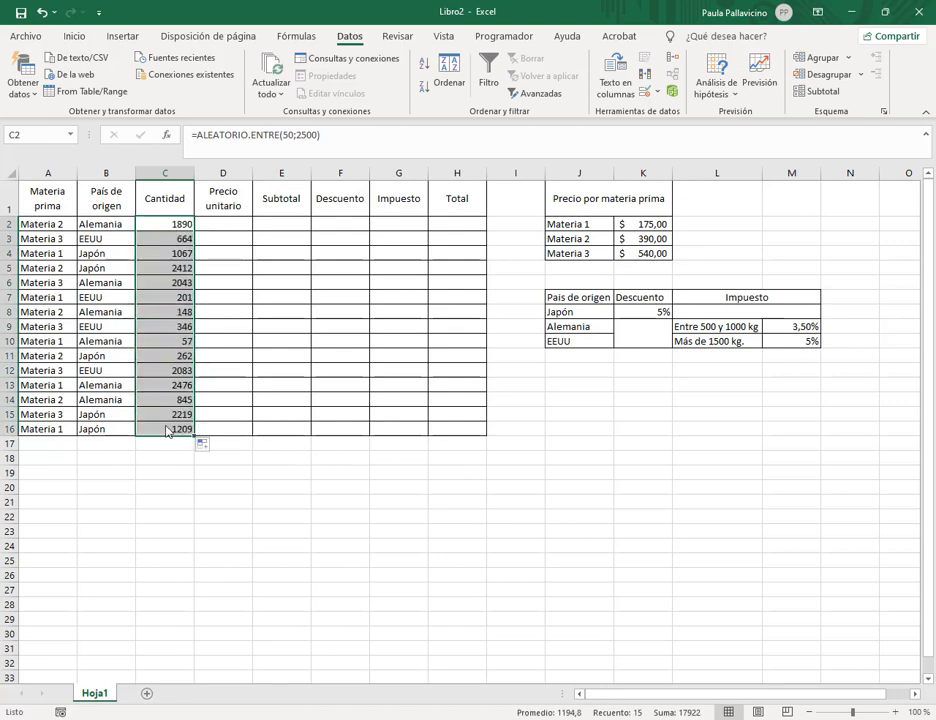
- Replace the random formulas in C2:C16 with their fixed values by copying and pasting as values, and check several cells
{"action": "left_click", "coordinate": [75, 36]}
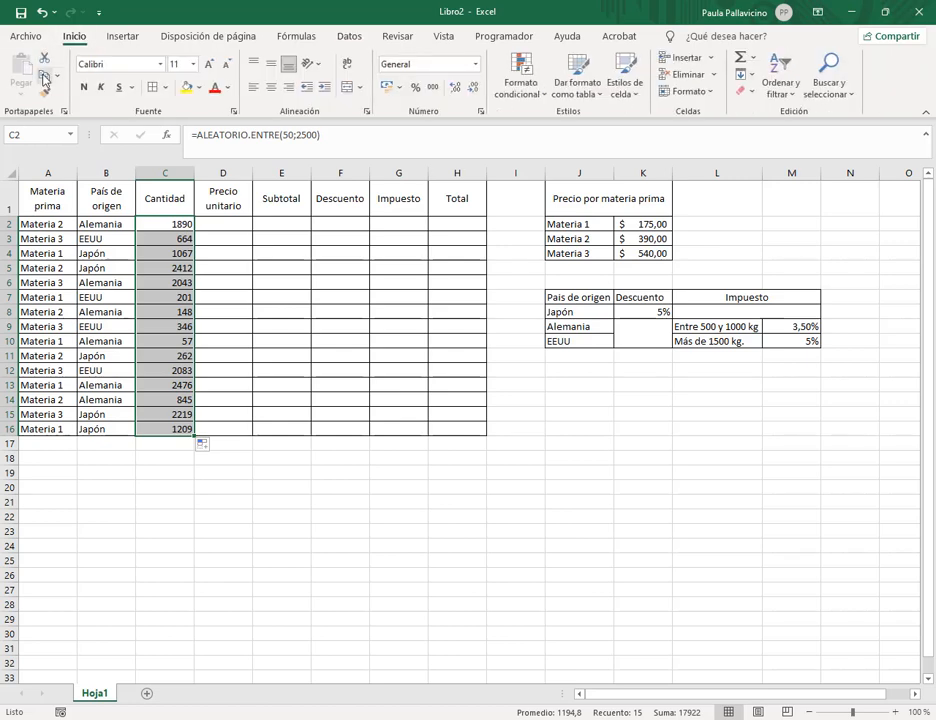
{"action": "left_click", "coordinate": [44, 78]}
{"action": "left_click", "coordinate": [21, 96]}
{"action": "left_click", "coordinate": [21, 200]}
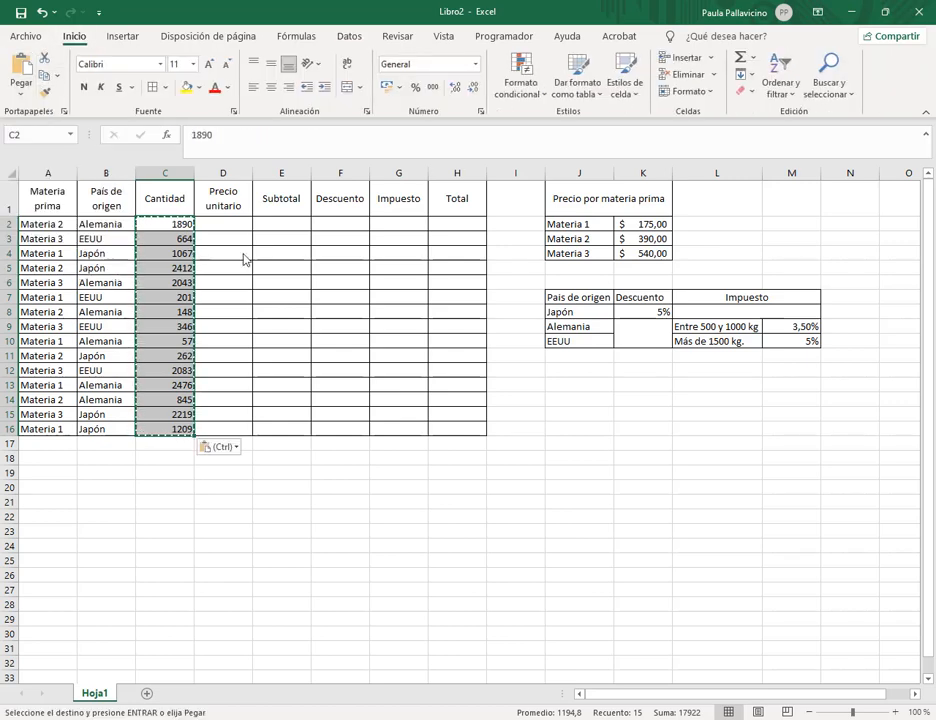
{"action": "key", "text": "Escape"}
{"action": "left_click", "coordinate": [166, 226]}
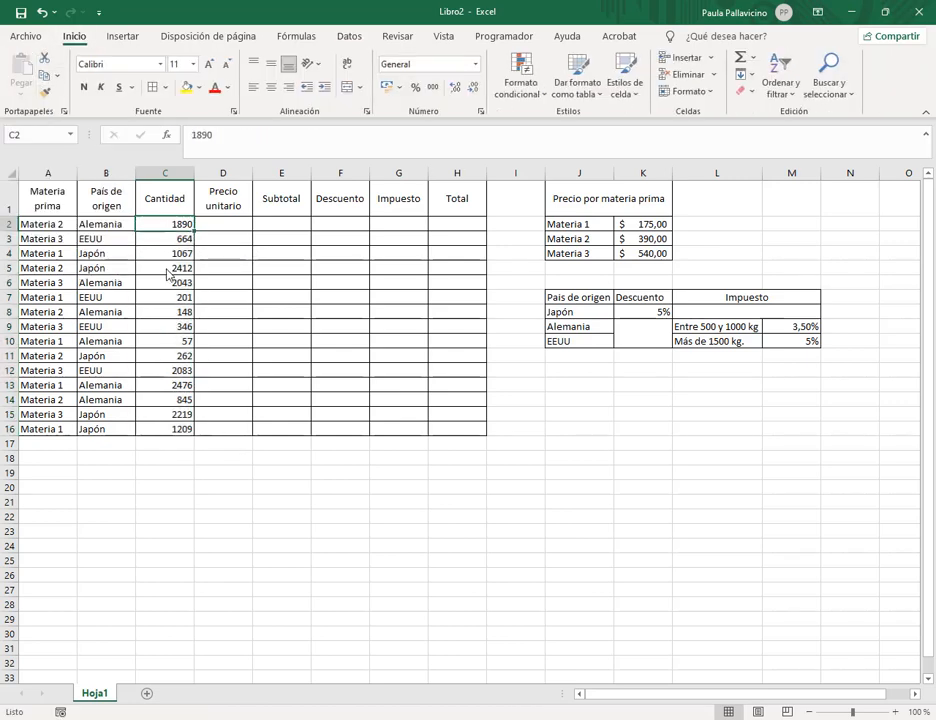
{"action": "left_click", "coordinate": [168, 272]}
{"action": "left_click", "coordinate": [176, 327]}
{"action": "left_click", "coordinate": [174, 282]}
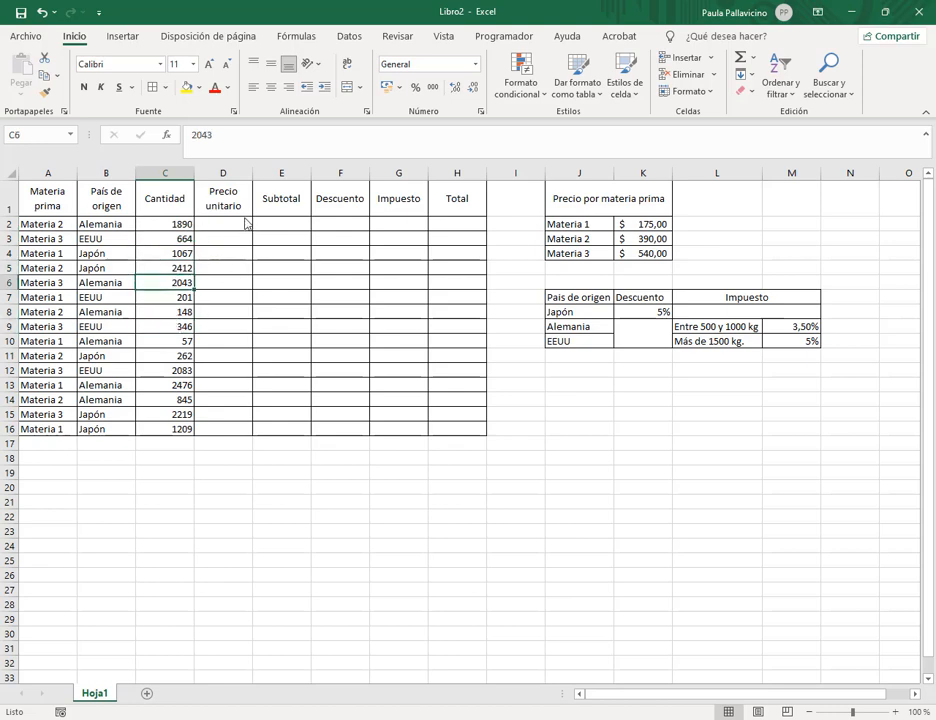
- Begin the Precio unitario formula in D2 with an SI that returns $K$2 when A2="Materia 1"
{"action": "left_click", "coordinate": [246, 222]}
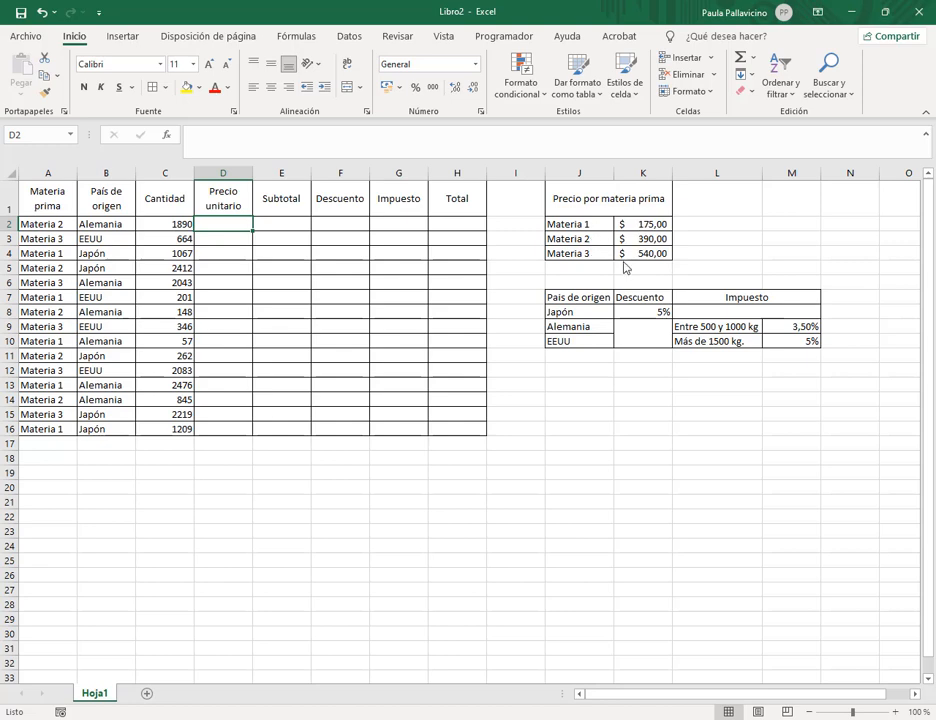
{"action": "left_click_drag", "start_coordinate": [575, 226], "coordinate": [640, 254]}
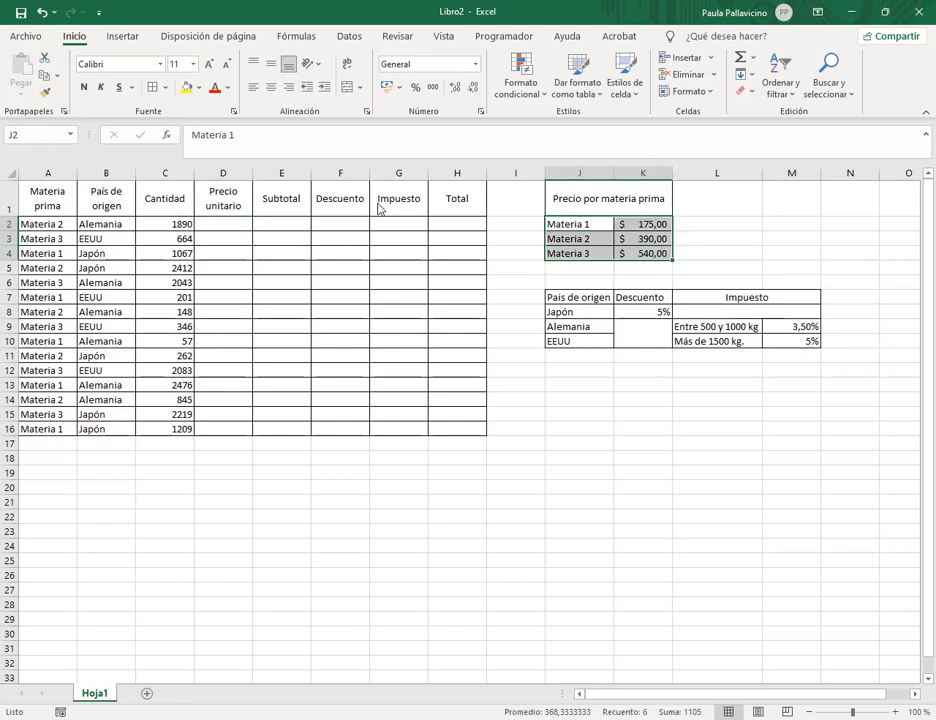
{"action": "left_click", "coordinate": [238, 226]}
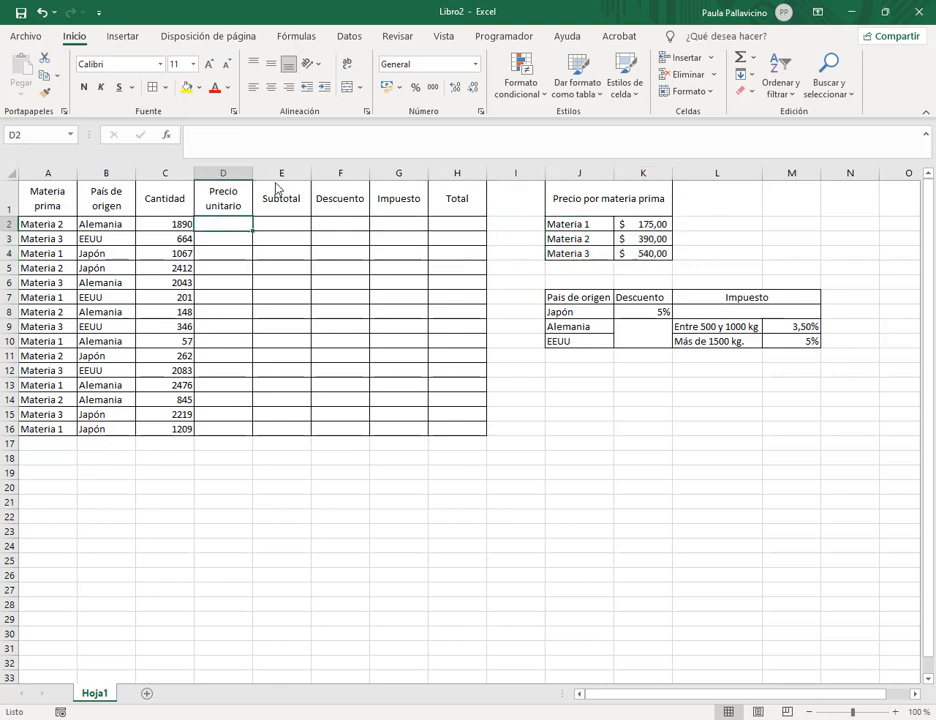
{"action": "left_click", "coordinate": [291, 146]}
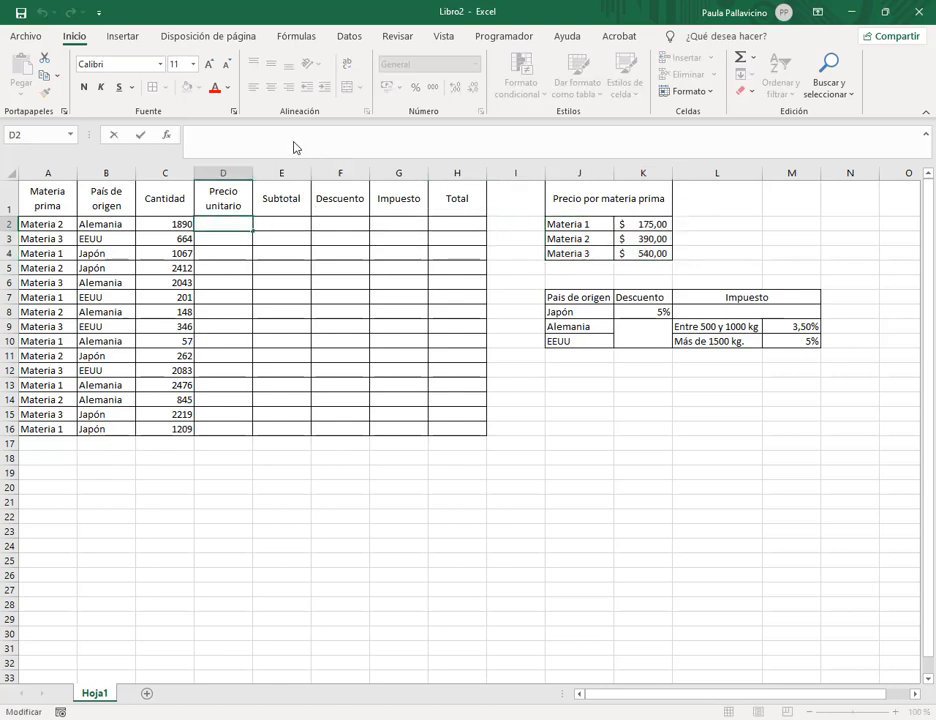
{"action": "type", "text": "=si("}
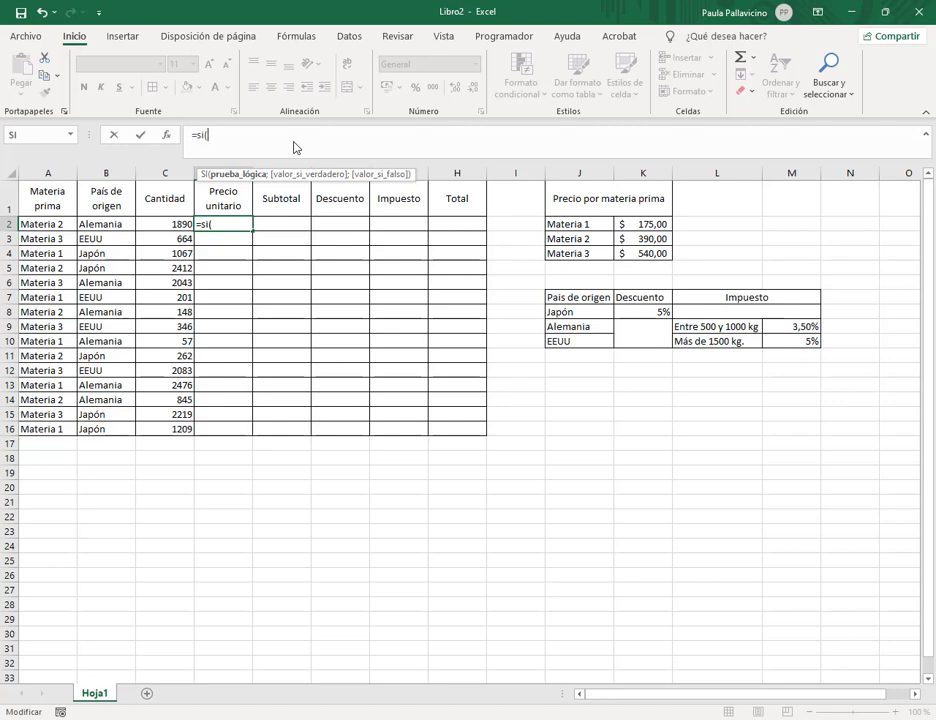
{"action": "left_click", "coordinate": [50, 225]}
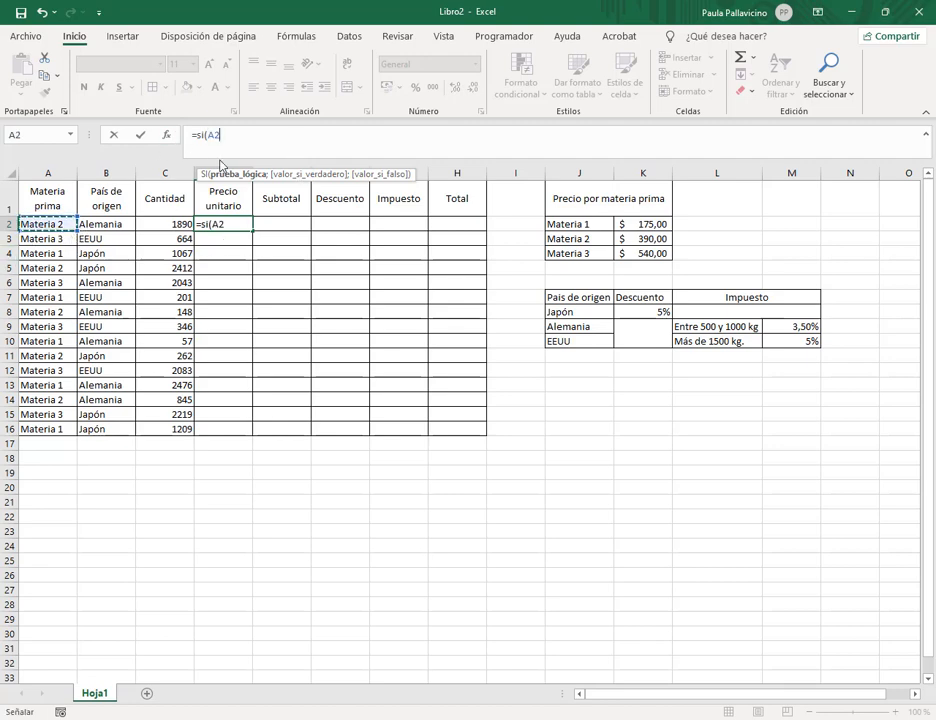
{"action": "type", "text": "=\""}
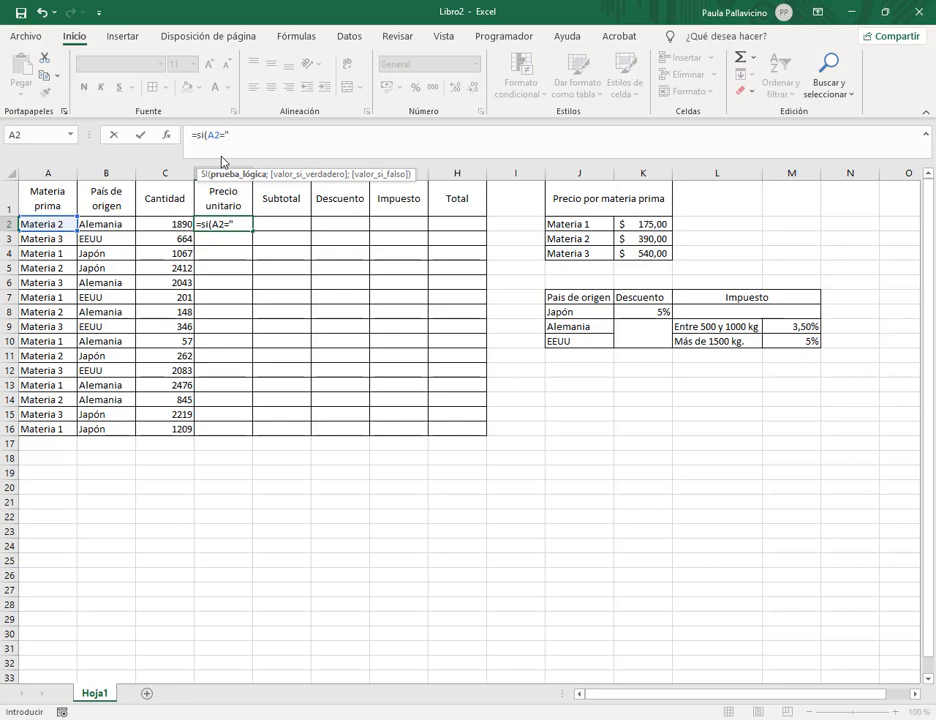
{"action": "type", "text": "Materia 1\""}
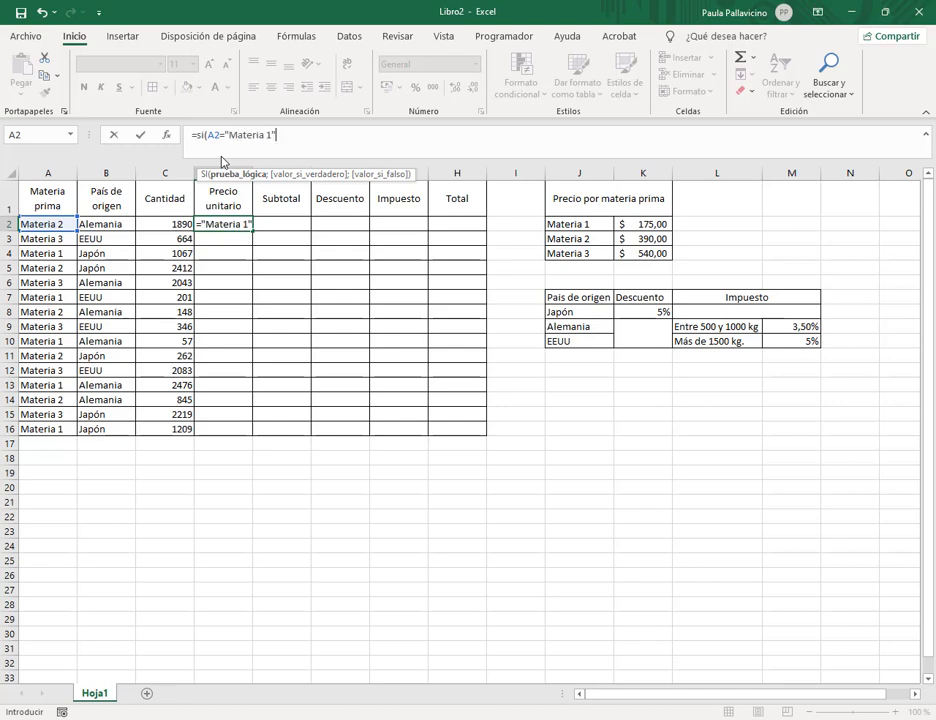
{"action": "type", "text": ";"}
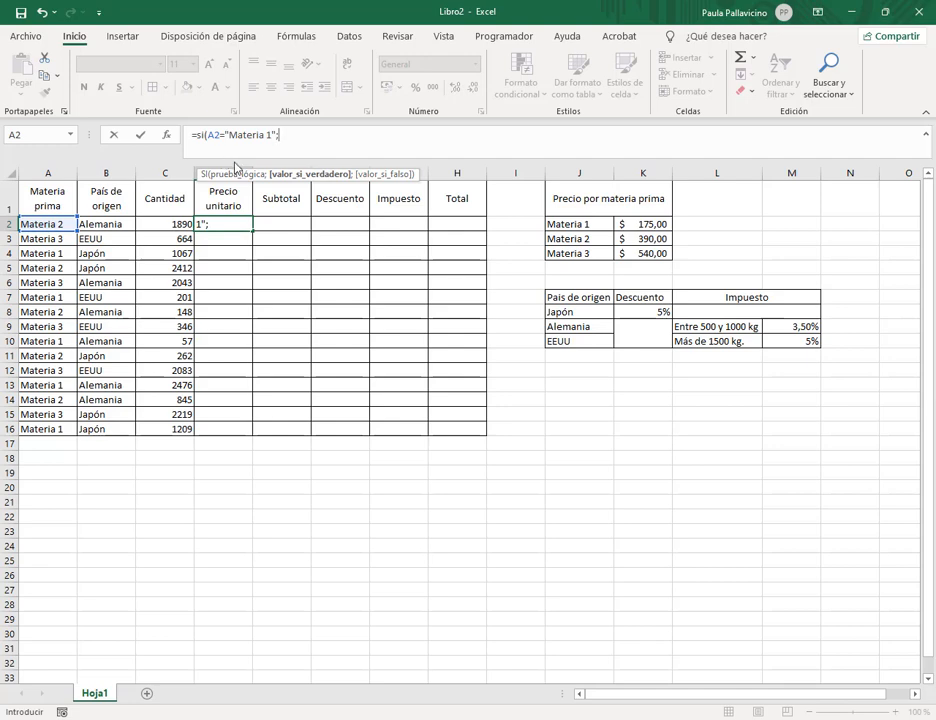
{"action": "left_click", "coordinate": [283, 144]}
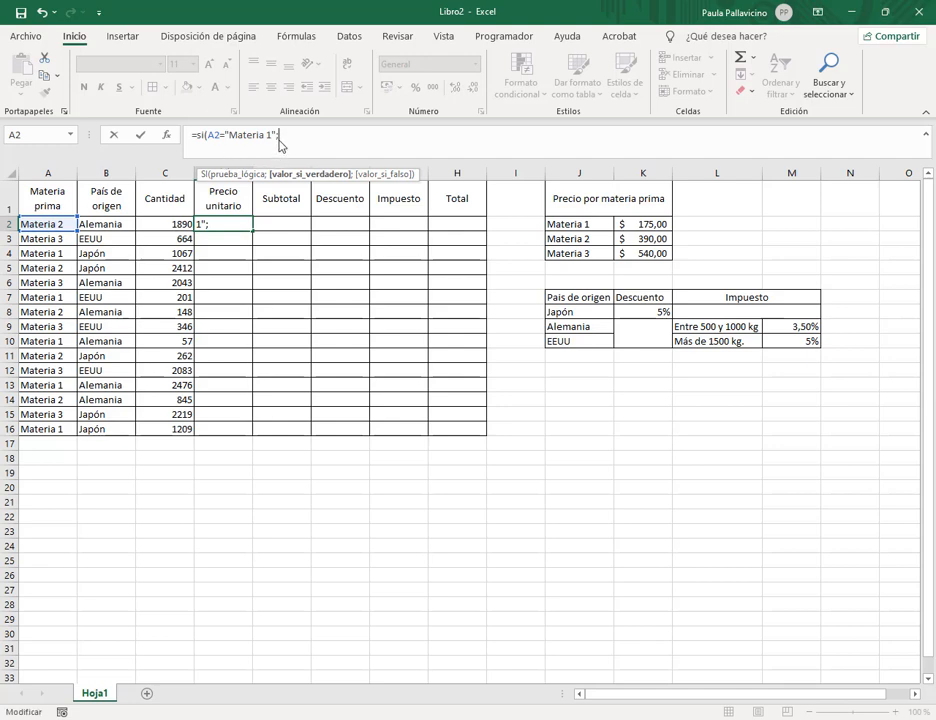
{"action": "left_click", "coordinate": [664, 225]}
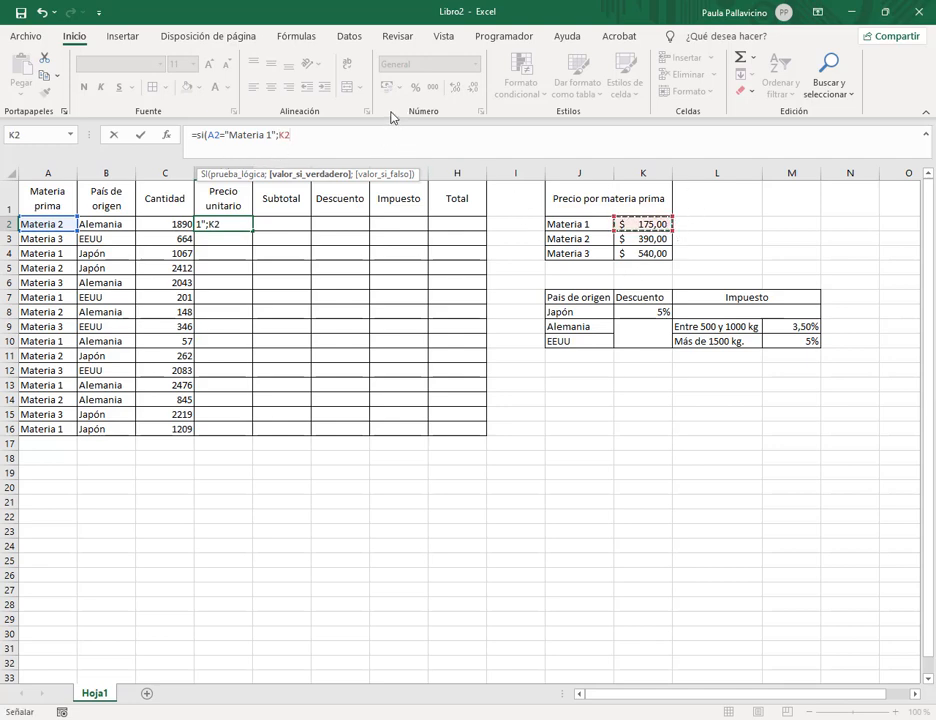
{"action": "key", "text": "F4"}
- Nest a second SI in the D2 formula that returns $K$3 when A2="Materia 2"
{"action": "type", "text": ";si("}
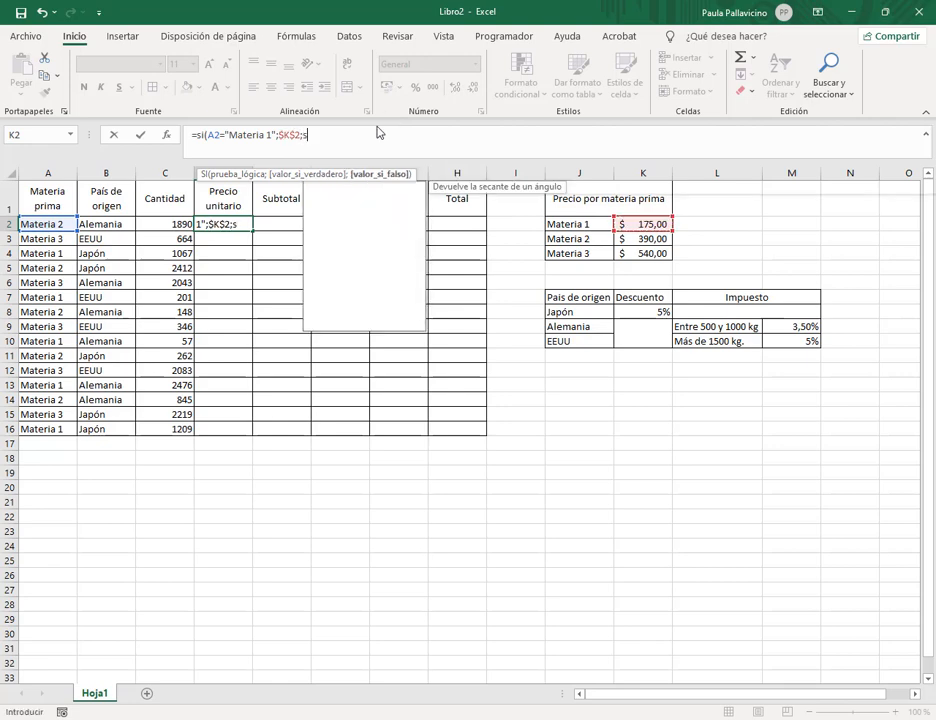
{"action": "left_click", "coordinate": [30, 224]}
{"action": "type", "text": "=\"Mat"}
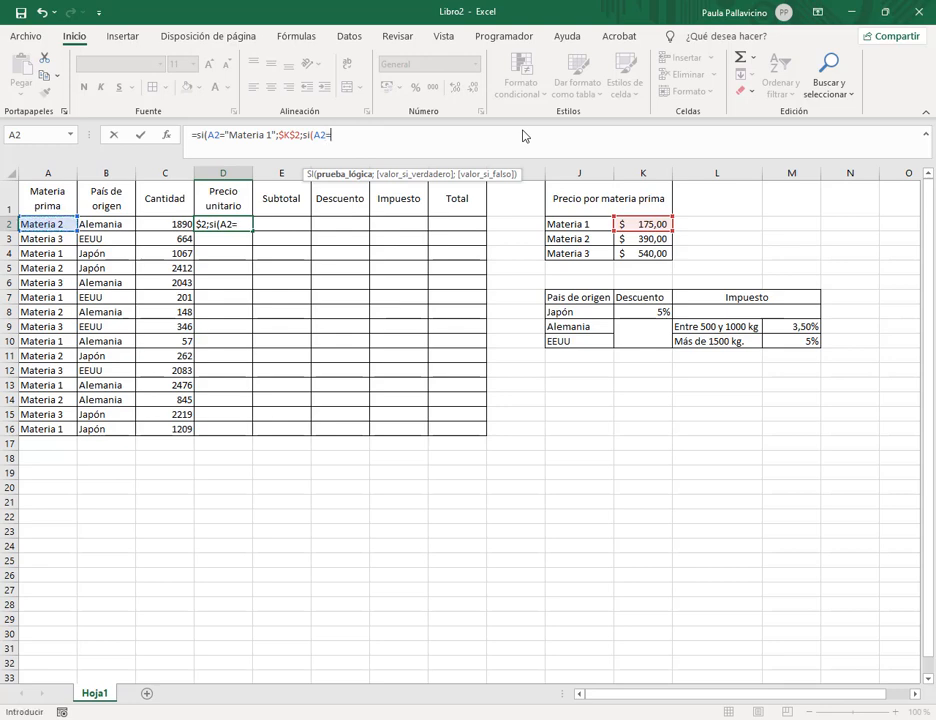
{"action": "type", "text": "eria 2"}
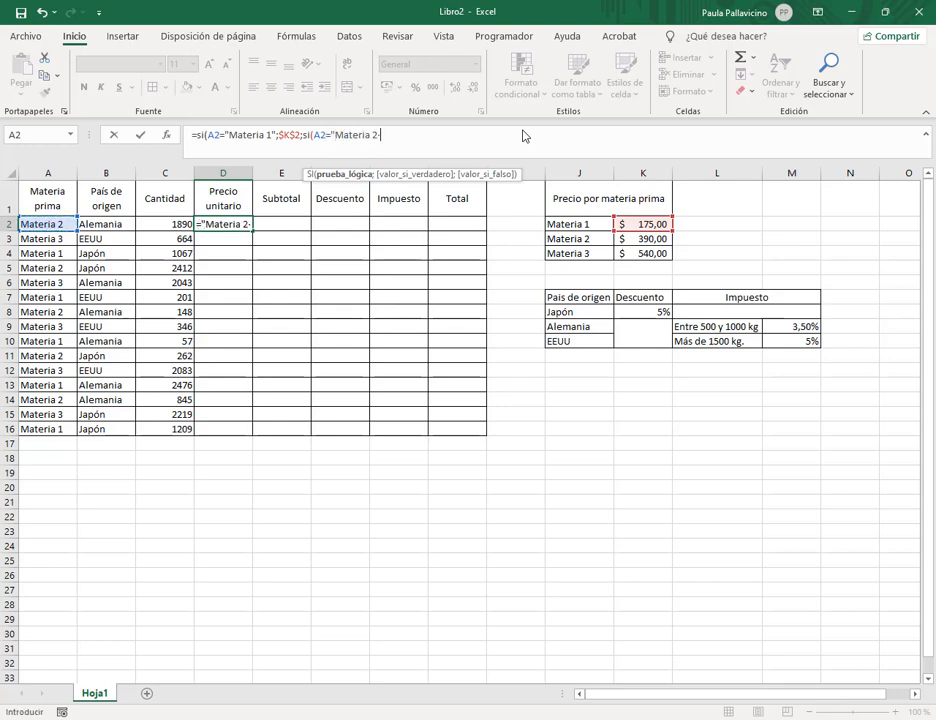
{"action": "type", "text": "\";"}
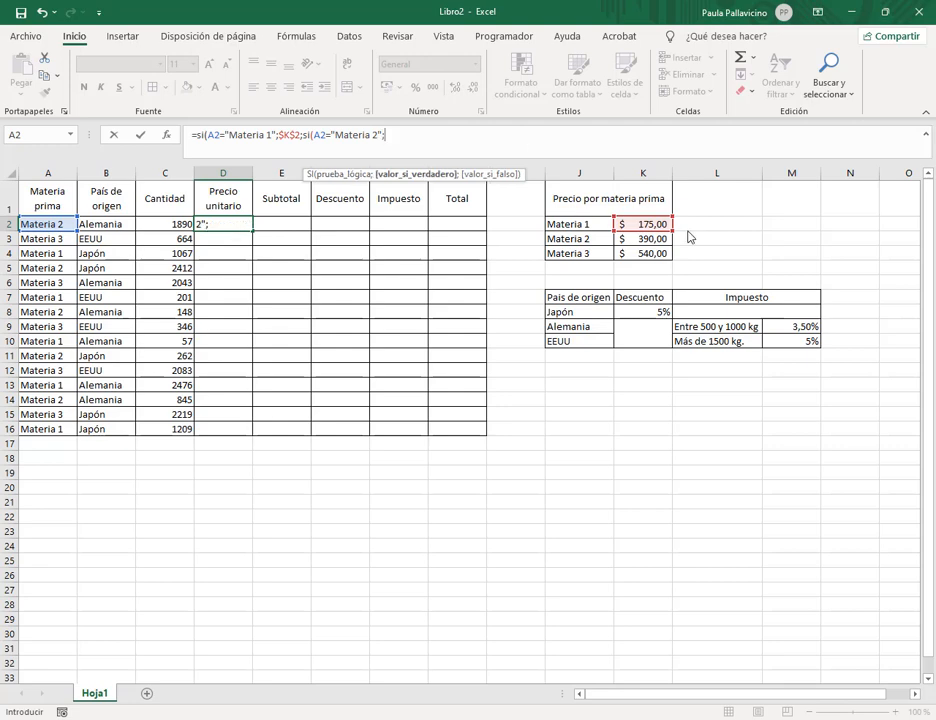
{"action": "left_click", "coordinate": [652, 240]}
{"action": "key", "text": "F4"}
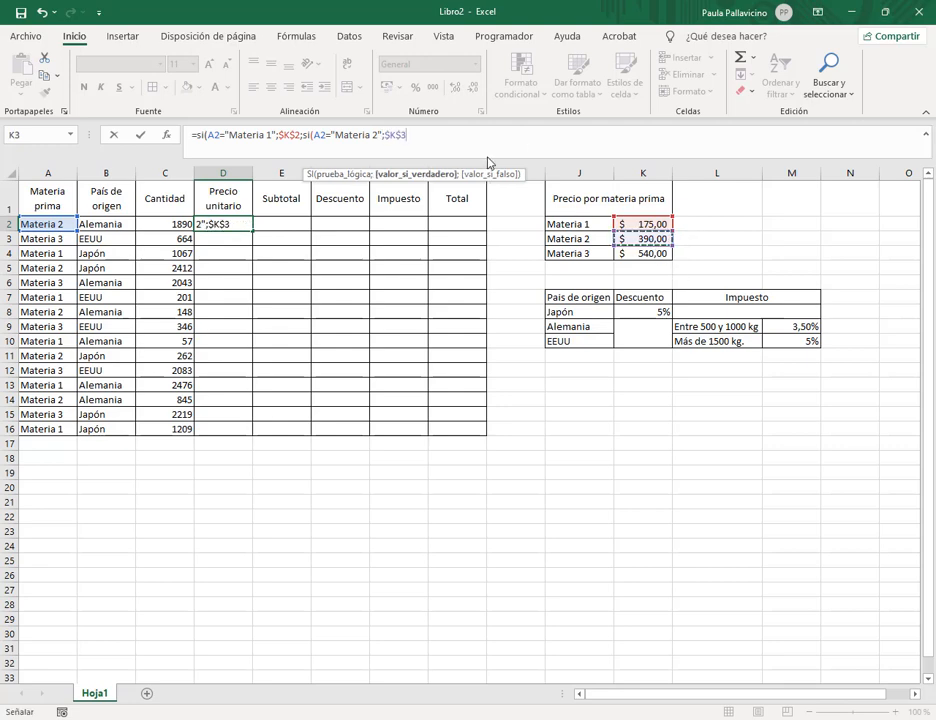
- Nest a third SI in the D2 formula that returns $K$4 when A2="Materia3"
{"action": "type", "text": ";si/"}
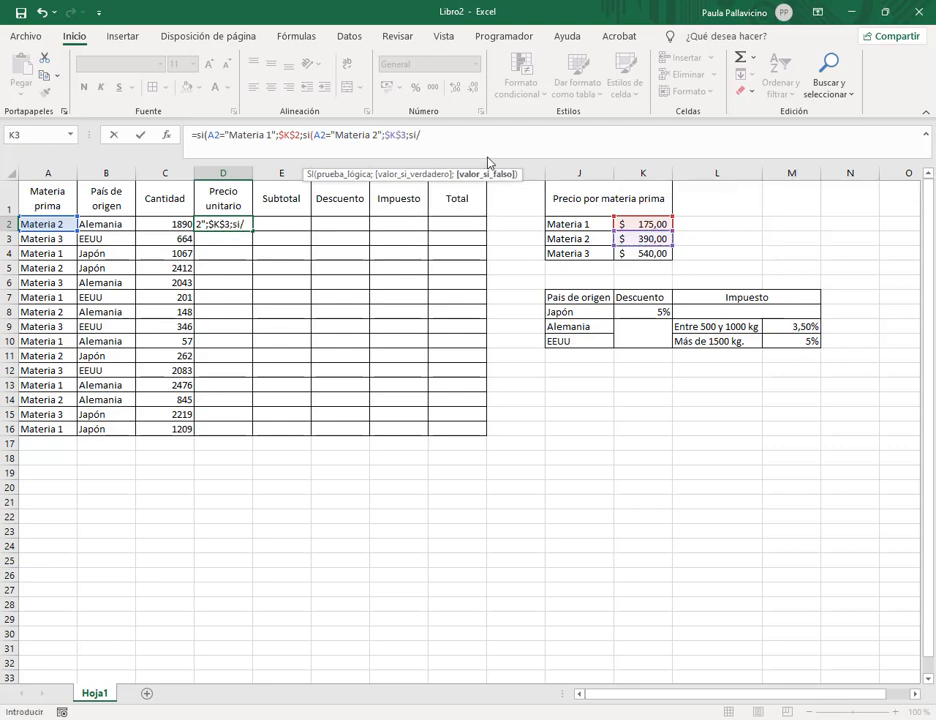
{"action": "key", "text": "BackSpace"}
{"action": "type", "text": "("}
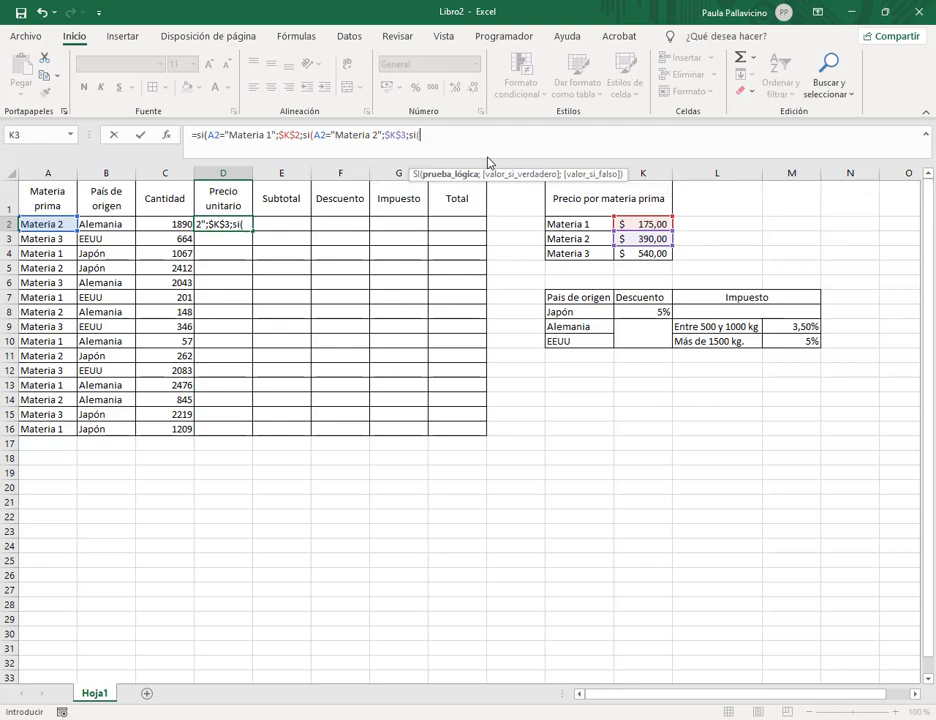
{"action": "left_click", "coordinate": [52, 228]}
{"action": "type", "text": "=\"M"}
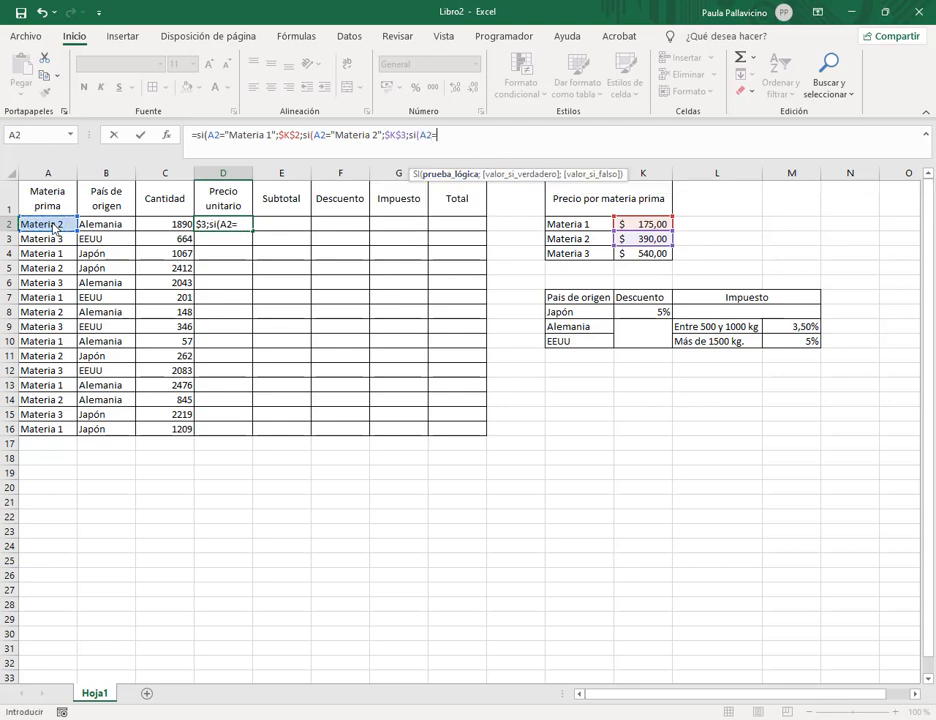
{"action": "type", "text": "ateria3"}
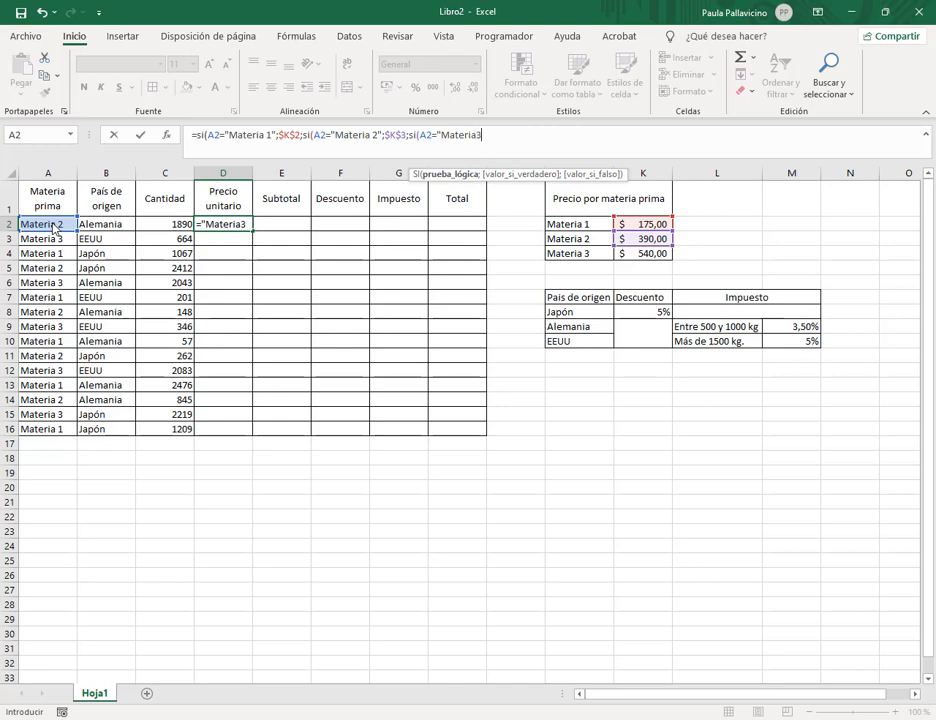
{"action": "type", "text": "\";"}
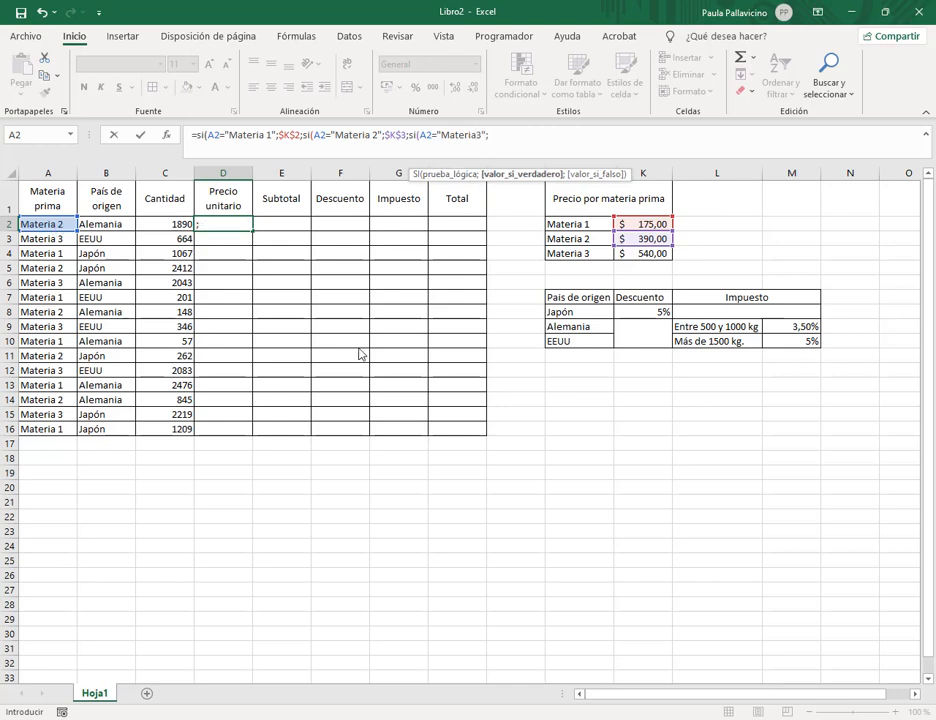
{"action": "left_click", "coordinate": [644, 254]}
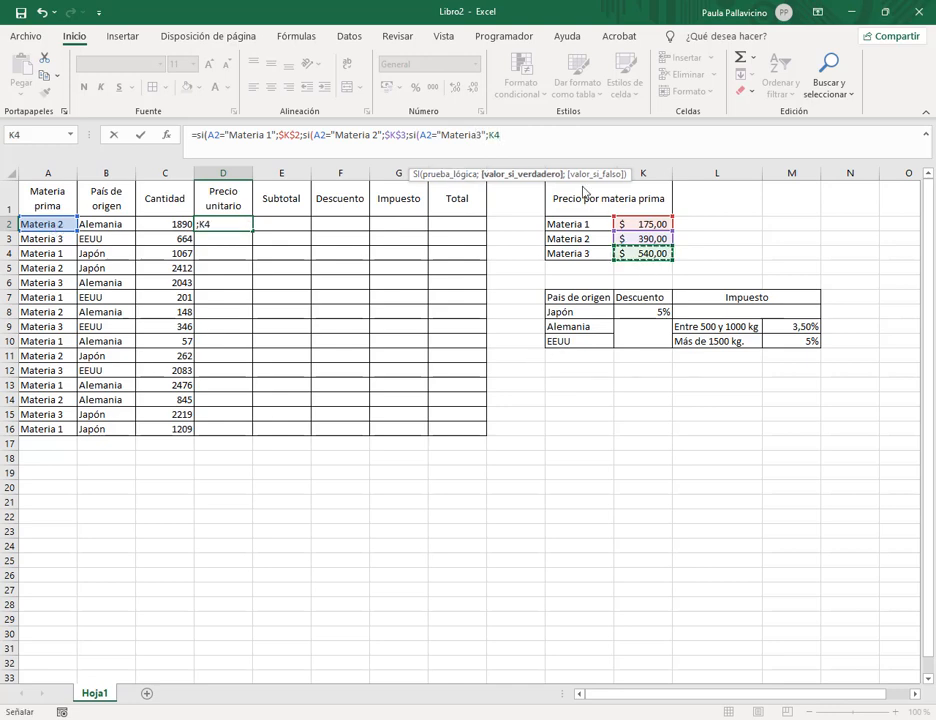
{"action": "key", "text": "F4"}
{"action": "type", "text": ";"}
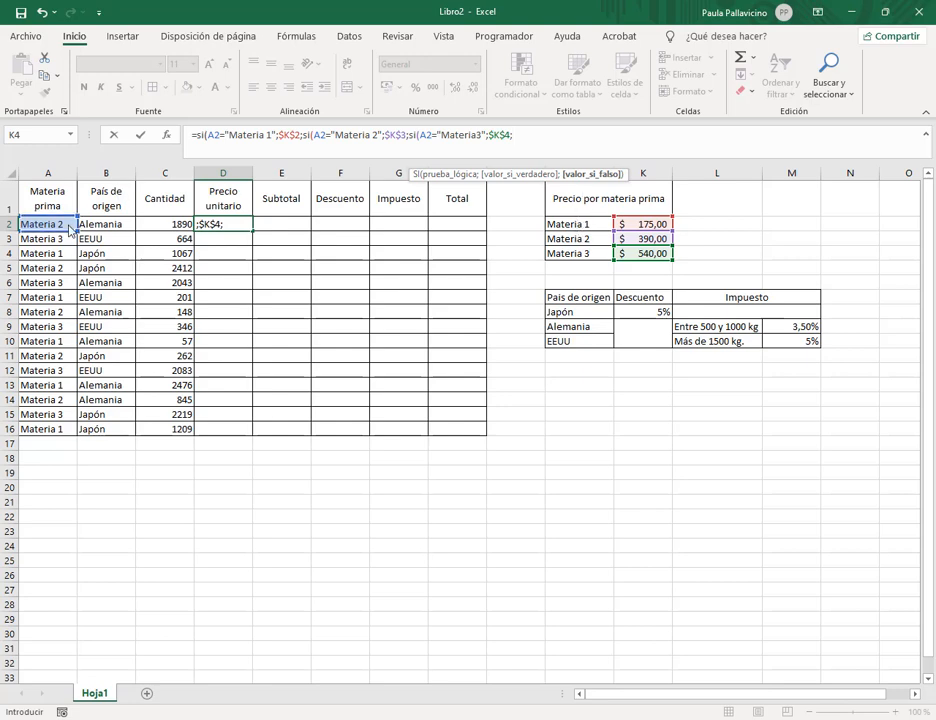
- Finish the D2 formula with 0 as the final value-if-false and close all three SI functions
{"action": "left_click", "coordinate": [572, 142]}
{"action": "type", "text": ")))"}
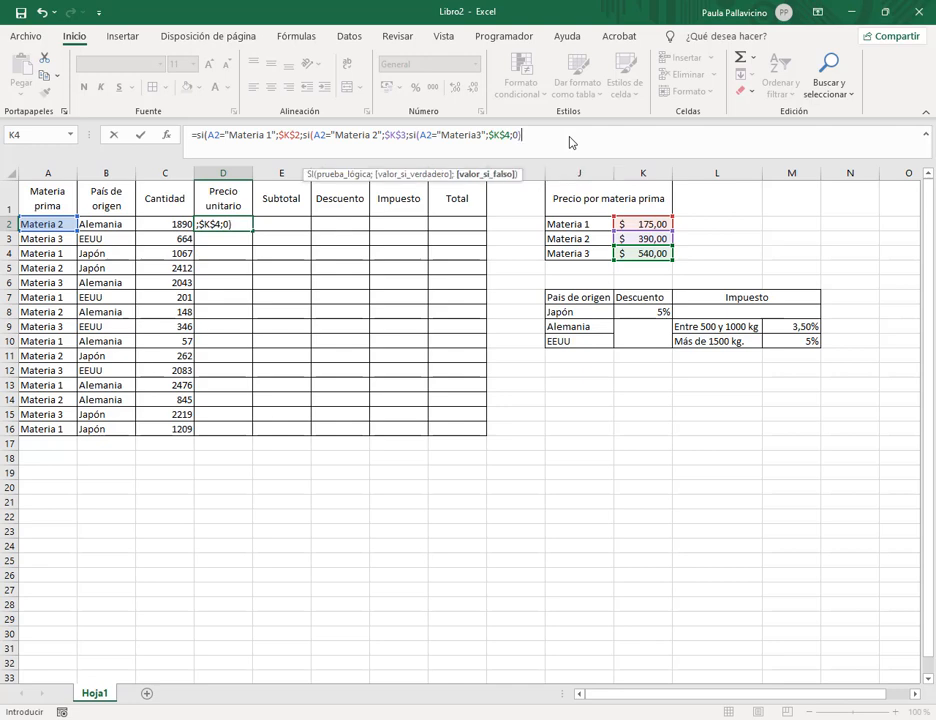
{"action": "key", "text": "Return"}
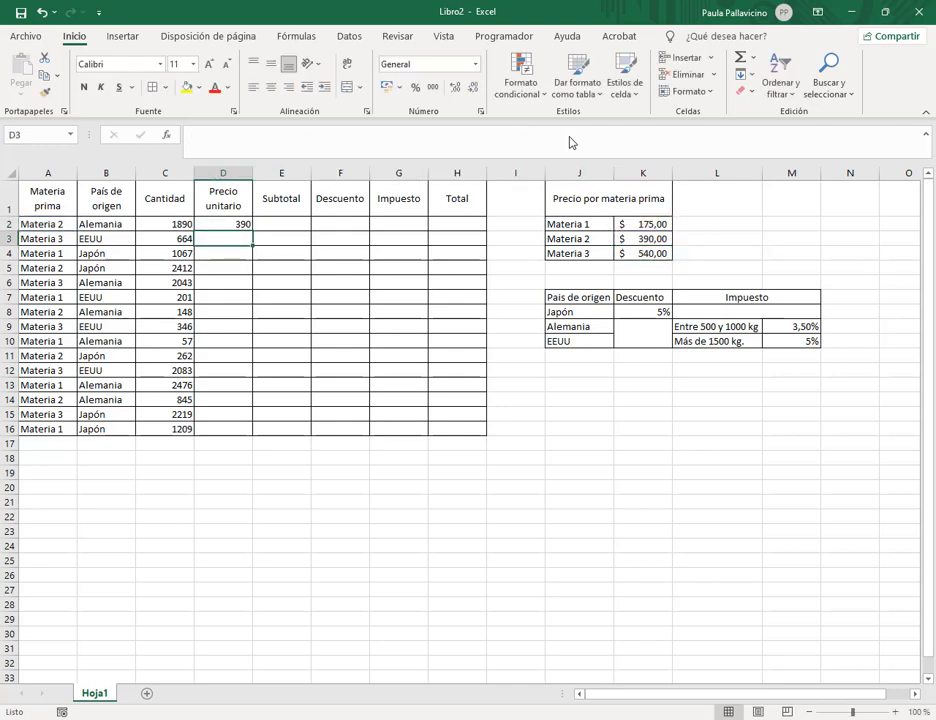
- Test the Precio unitario formula by choosing Materia 1 and then Materia 3 from the A2 dropdown
{"action": "left_click", "coordinate": [245, 223]}
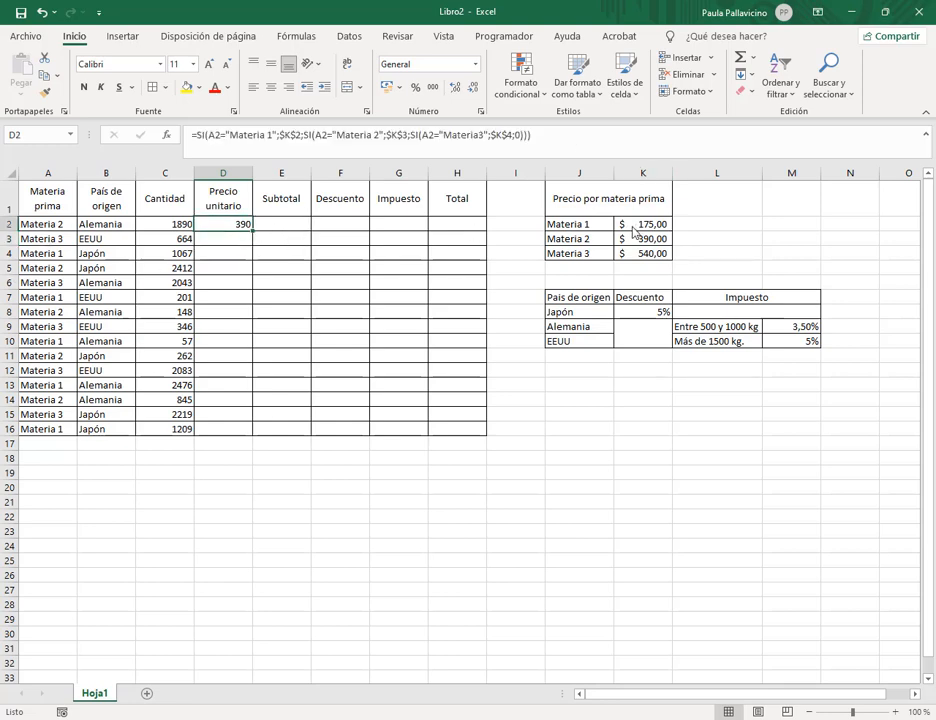
{"action": "left_click", "coordinate": [56, 229]}
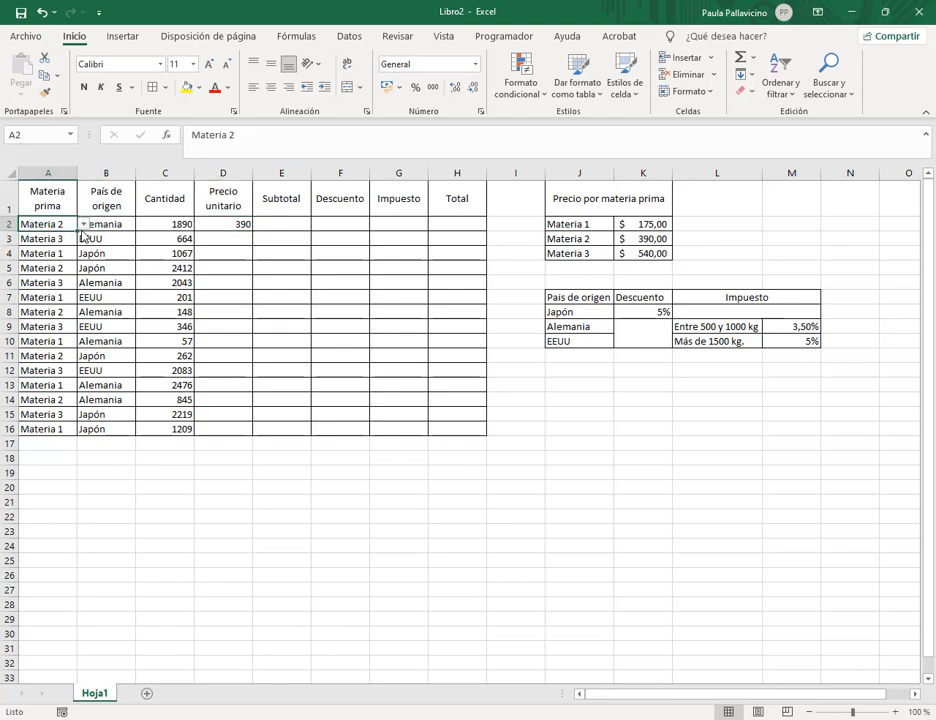
{"action": "left_click", "coordinate": [84, 224]}
{"action": "left_click", "coordinate": [72, 237]}
{"action": "left_click", "coordinate": [84, 225]}
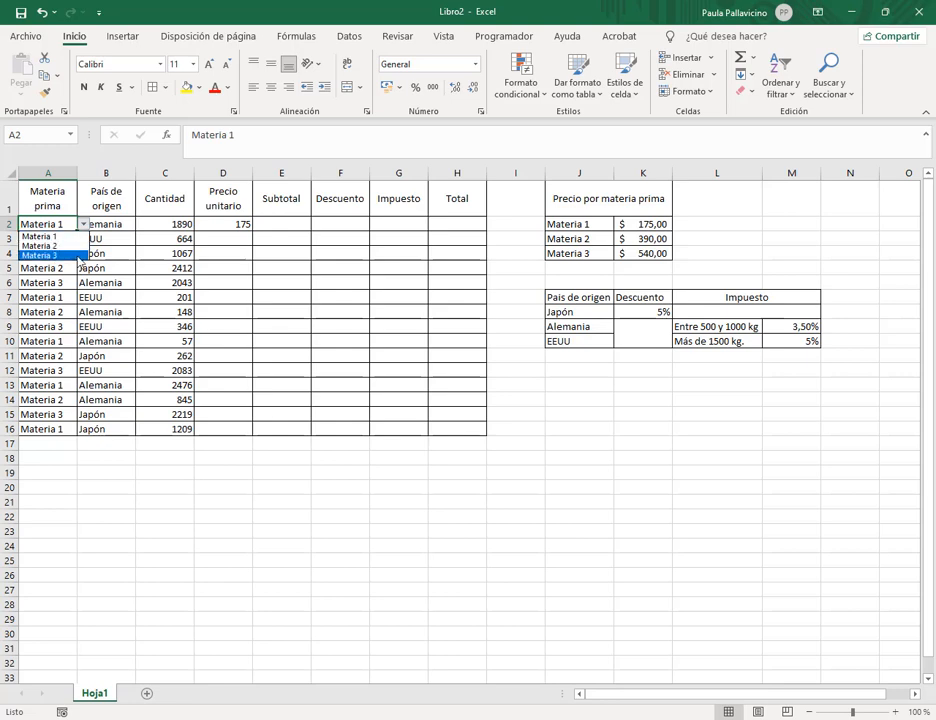
{"action": "left_click", "coordinate": [80, 255]}
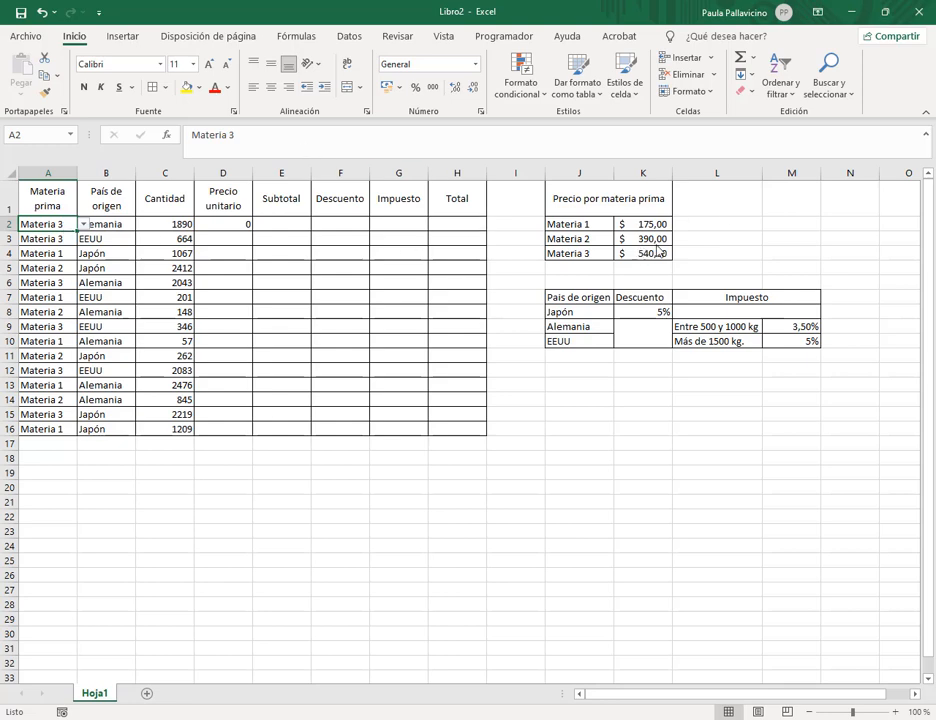
- Examine the nested SI formula in D2, comparing the text of its third condition with the Materia 3 label in the price table
{"action": "left_click", "coordinate": [228, 222]}
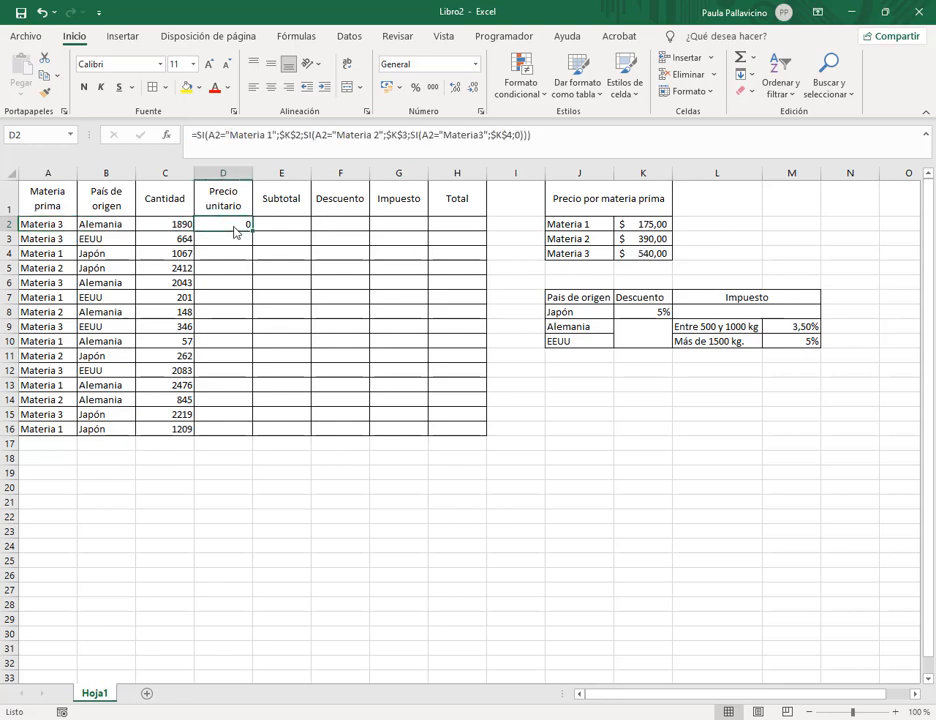
{"action": "double_click", "coordinate": [233, 224]}
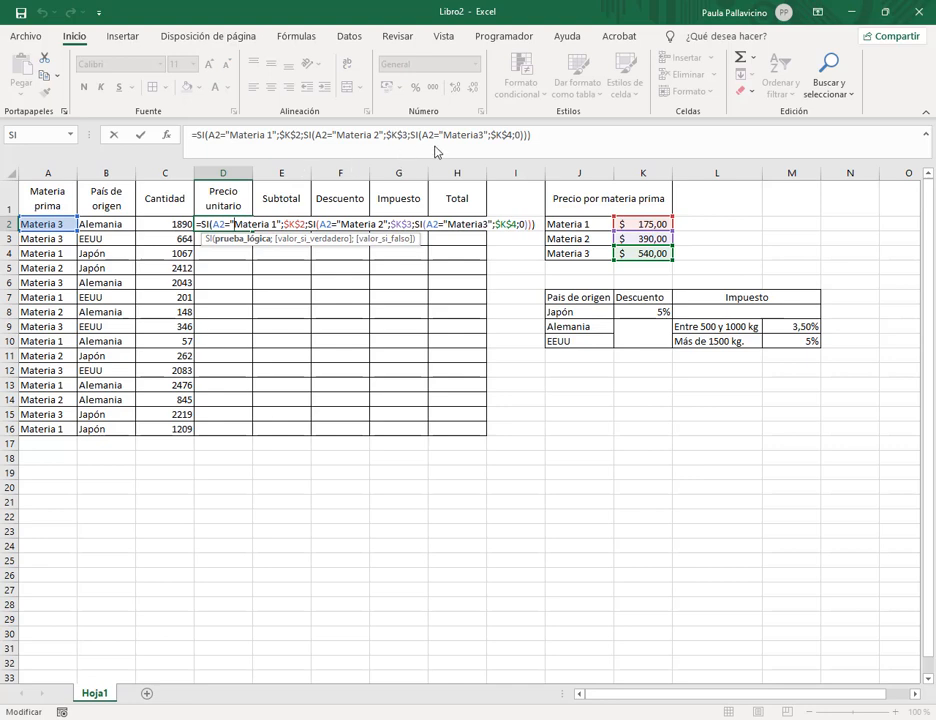
{"action": "left_click", "coordinate": [547, 144]}
{"action": "key", "text": "Return"}
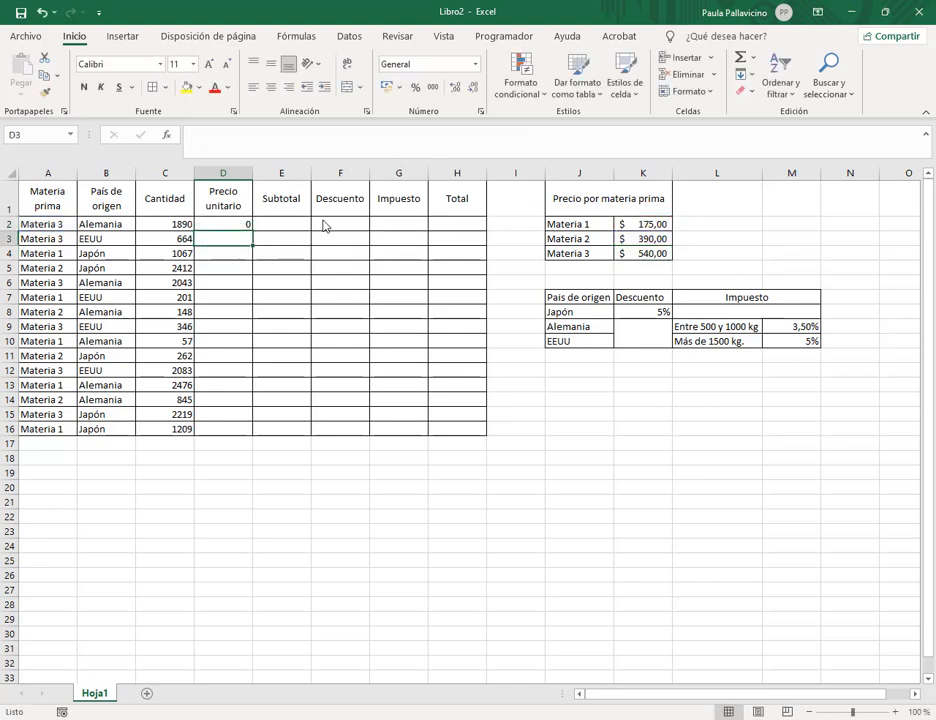
{"action": "left_click", "coordinate": [237, 224]}
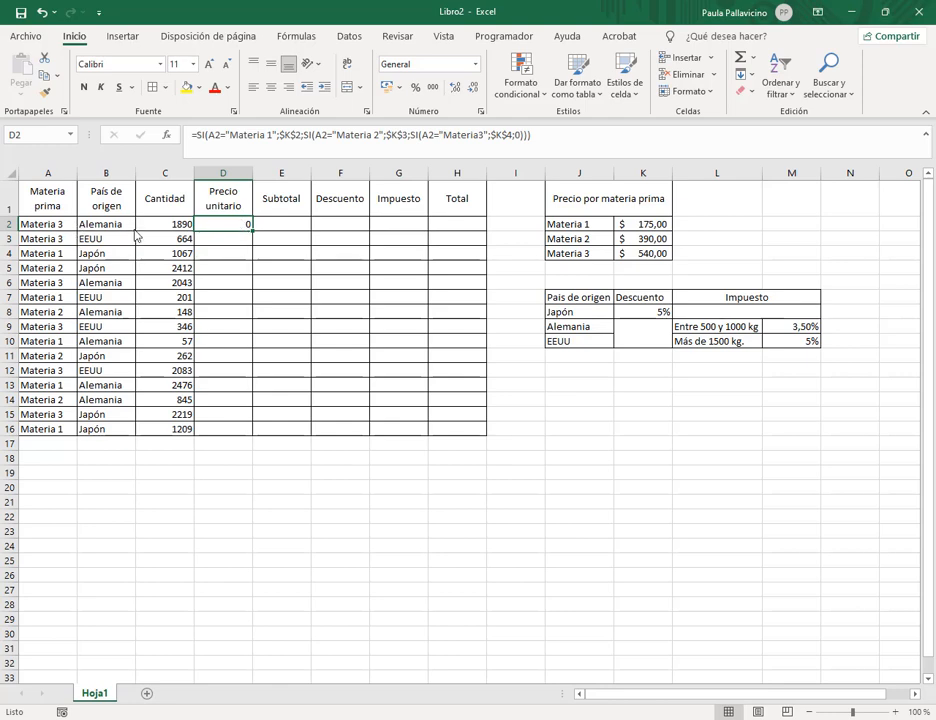
{"action": "left_click", "coordinate": [548, 142]}
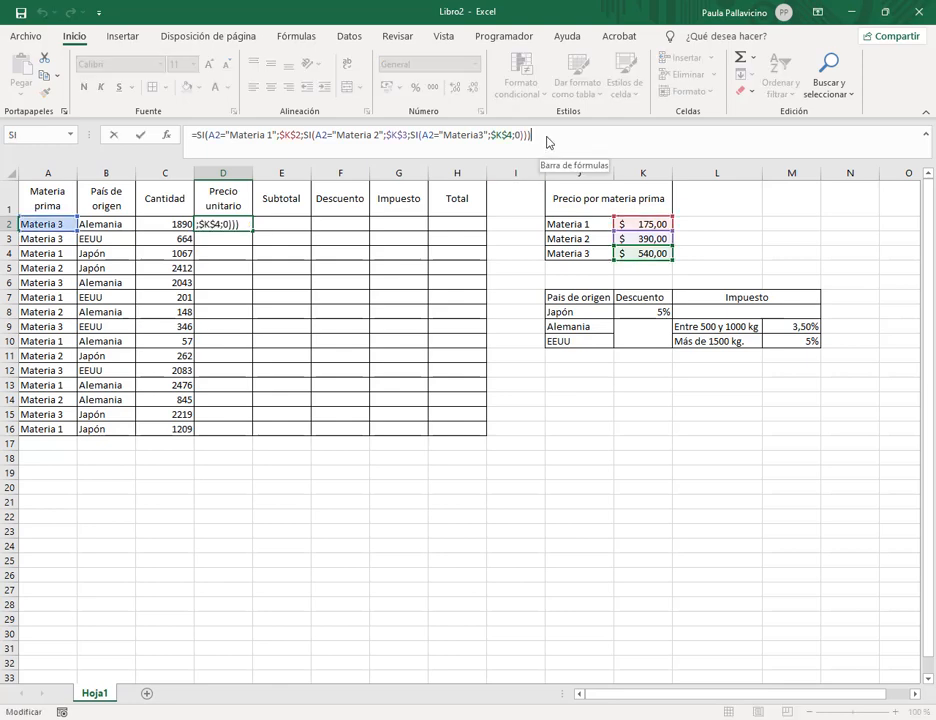
{"action": "mouse_move", "coordinate": [193, 124]}
{"action": "left_mouse_down"}
{"action": "mouse_move", "coordinate": [314, 138]}
{"action": "mouse_move", "coordinate": [437, 137]}
{"action": "mouse_move", "coordinate": [418, 143]}
{"action": "left_mouse_up"}
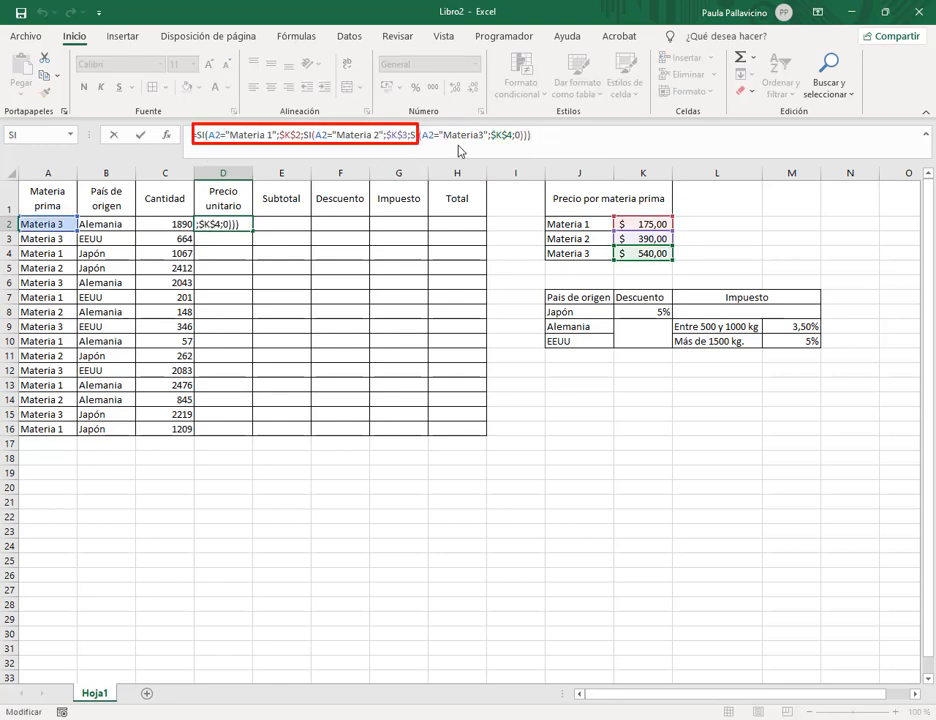
{"action": "key", "text": "Escape"}
{"action": "left_click_drag", "start_coordinate": [407, 124], "coordinate": [553, 147]}
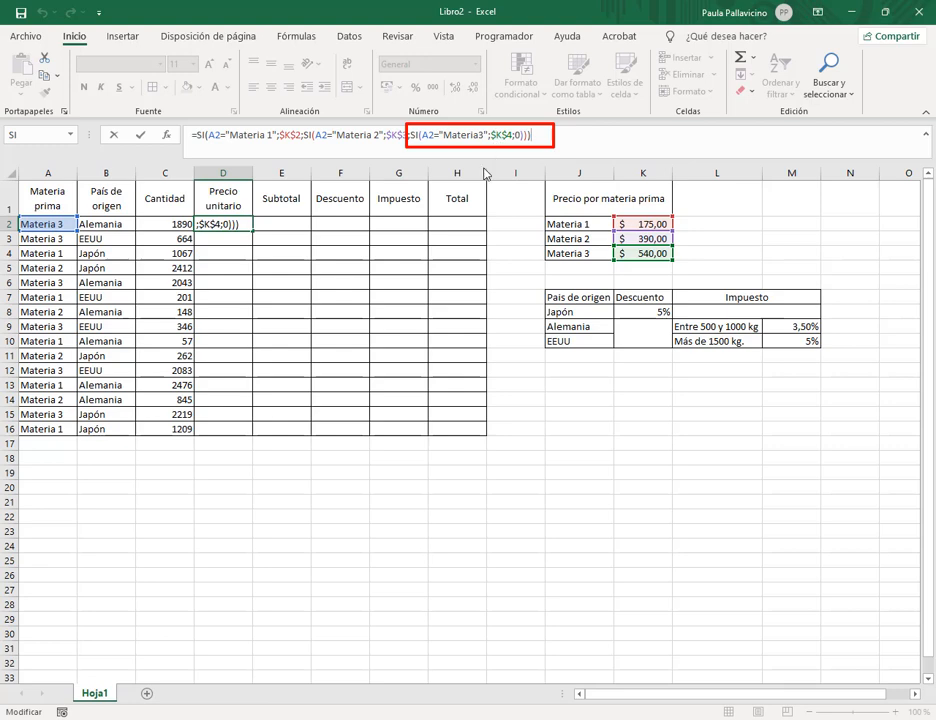
{"action": "left_click_drag", "start_coordinate": [460, 231], "coordinate": [475, 161]}
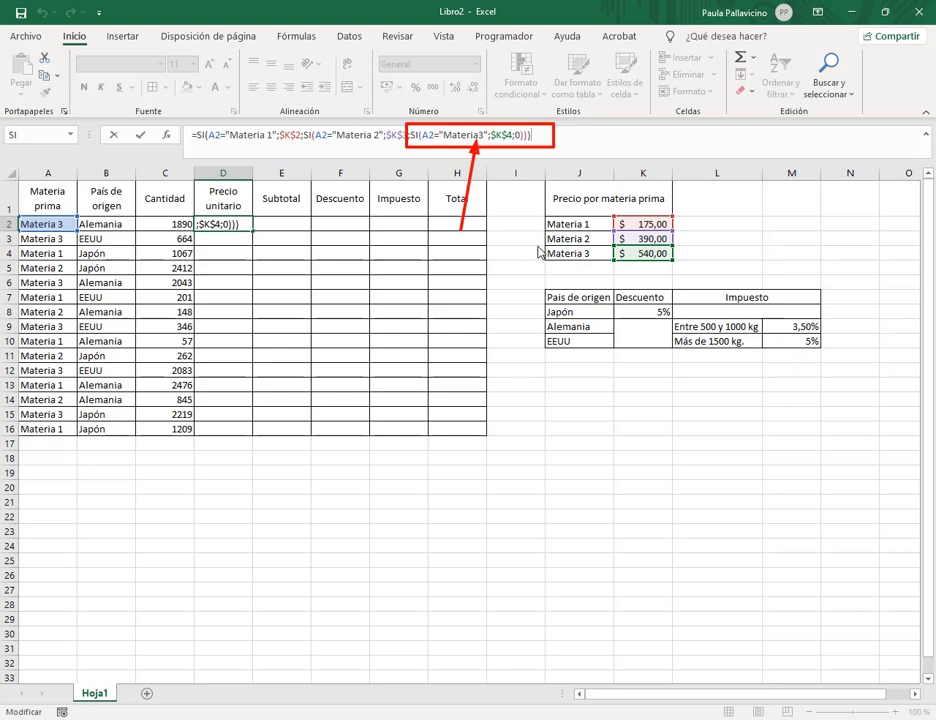
{"action": "left_click_drag", "start_coordinate": [537, 246], "coordinate": [603, 265]}
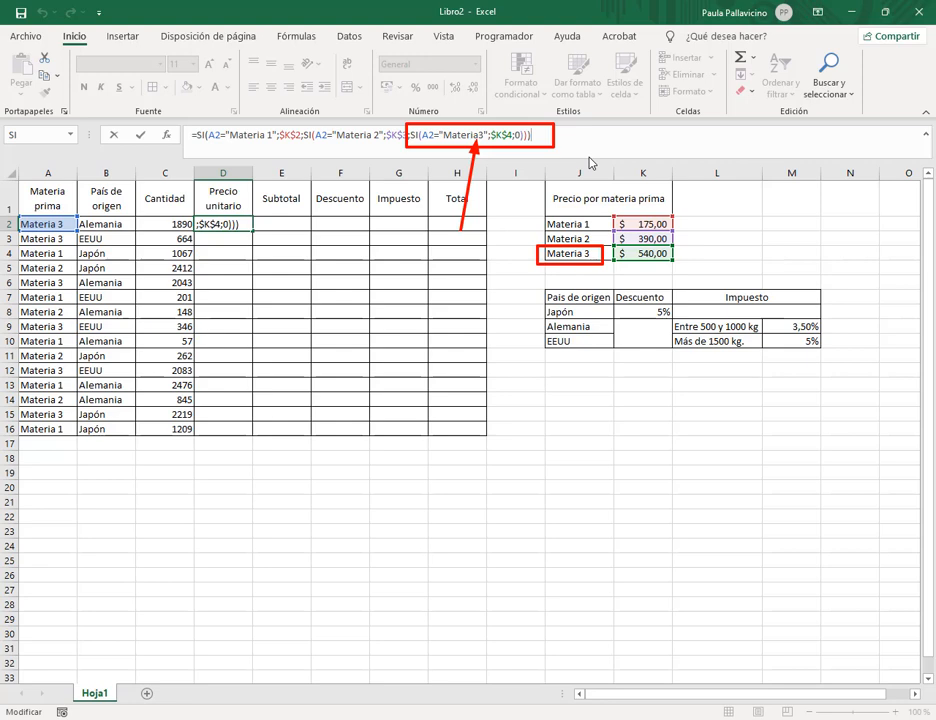
{"action": "key", "text": "Escape"}
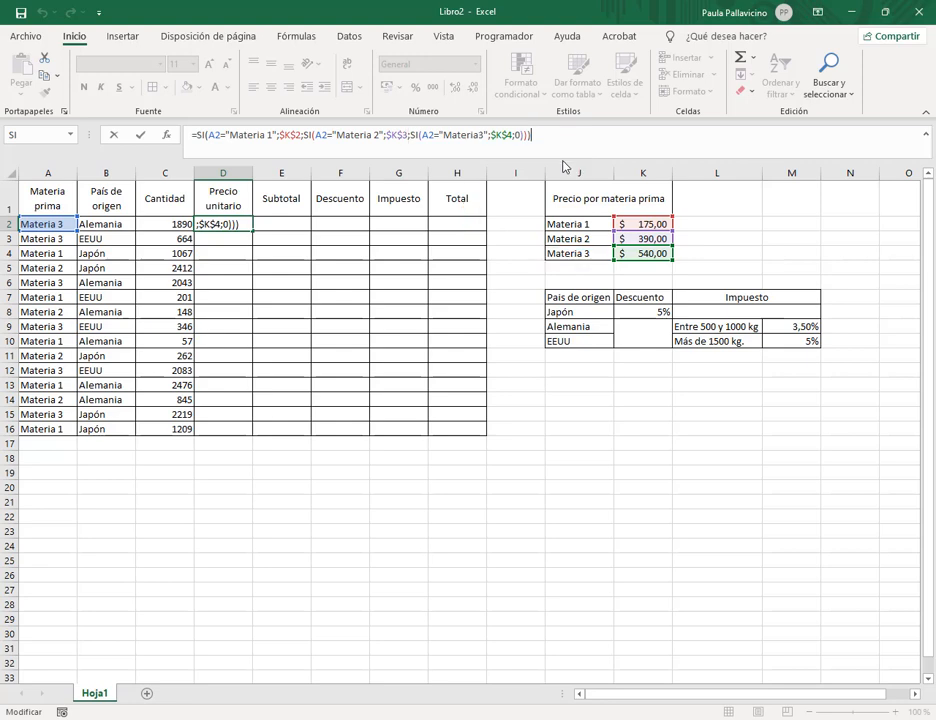
- Correct the third condition in the D2 formula to "Materia 3" by inserting the missing space
{"action": "left_click", "coordinate": [477, 135]}
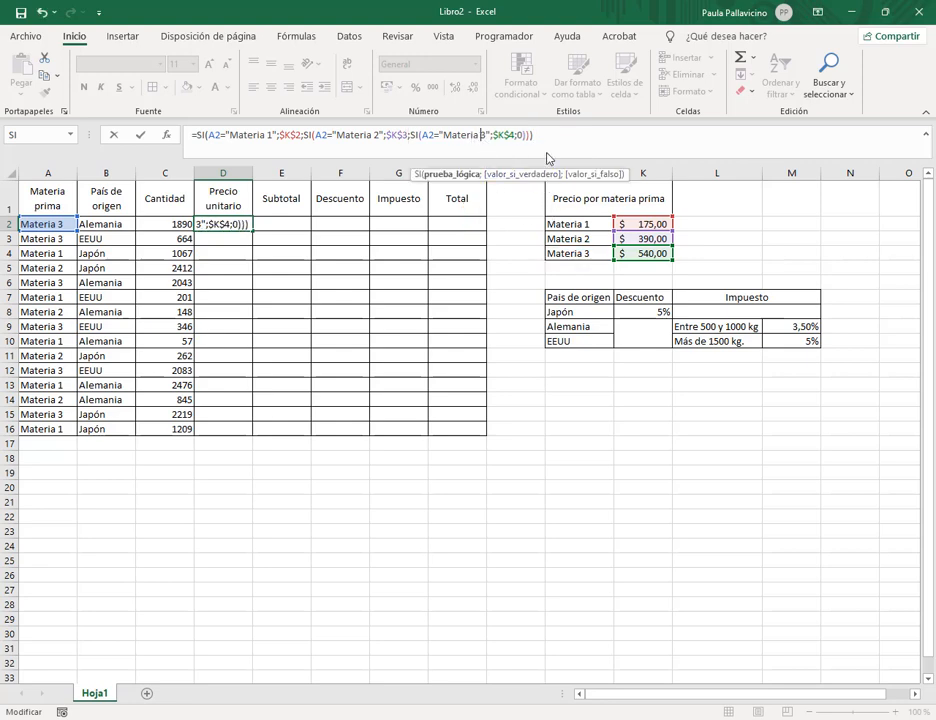
{"action": "key", "text": "Return"}
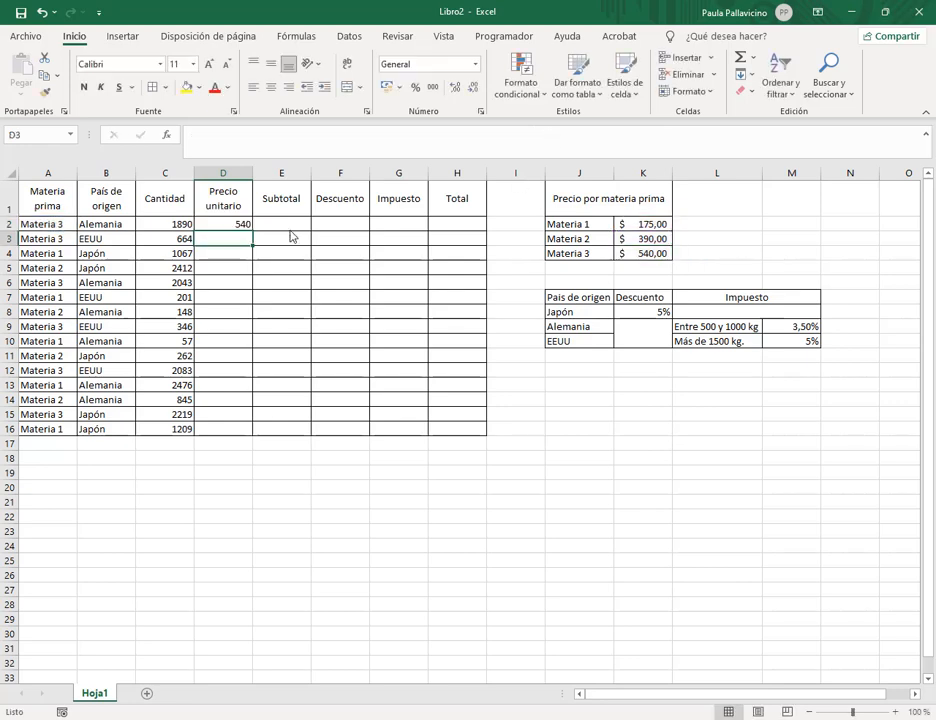
{"action": "left_click", "coordinate": [256, 228]}
{"action": "left_click", "coordinate": [244, 225]}
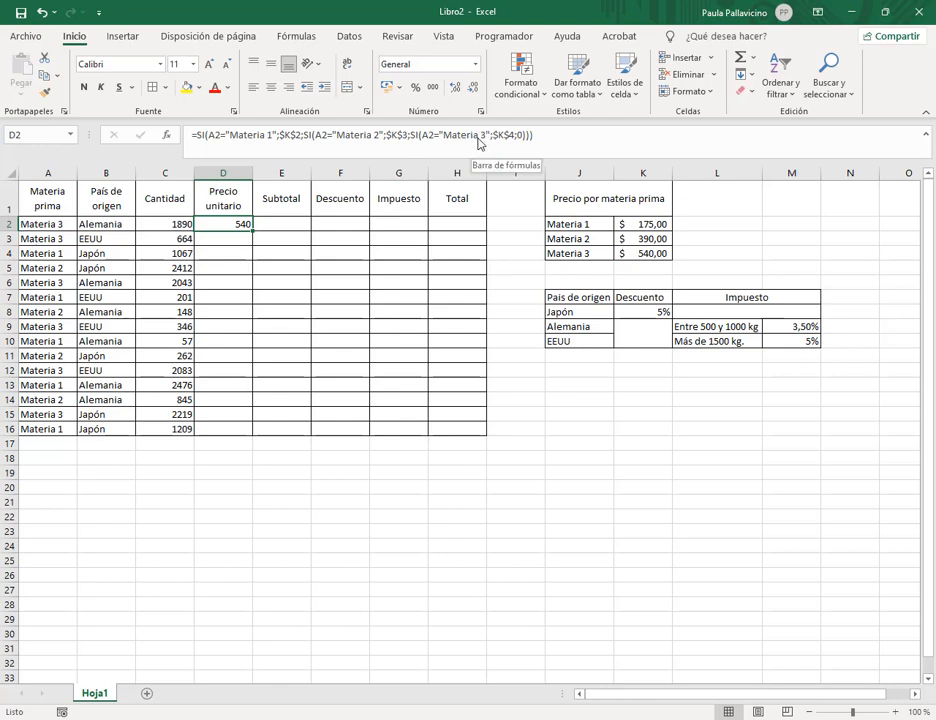
- Fill the Precio unitario formula from D2 down to D16
{"action": "left_click", "coordinate": [558, 138]}
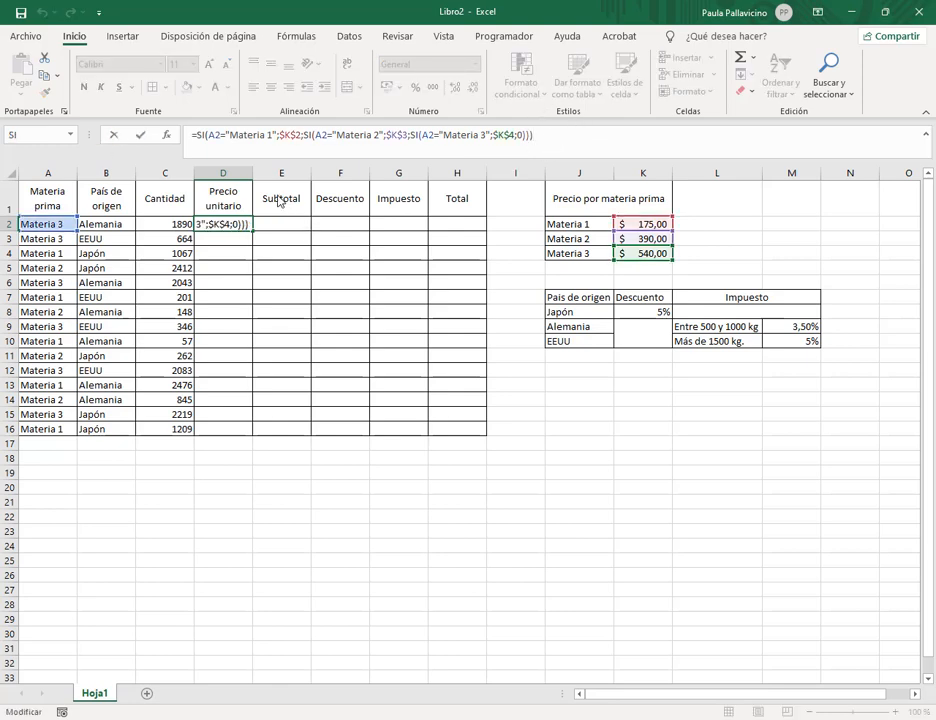
{"action": "key", "text": "Return"}
{"action": "left_click", "coordinate": [216, 222]}
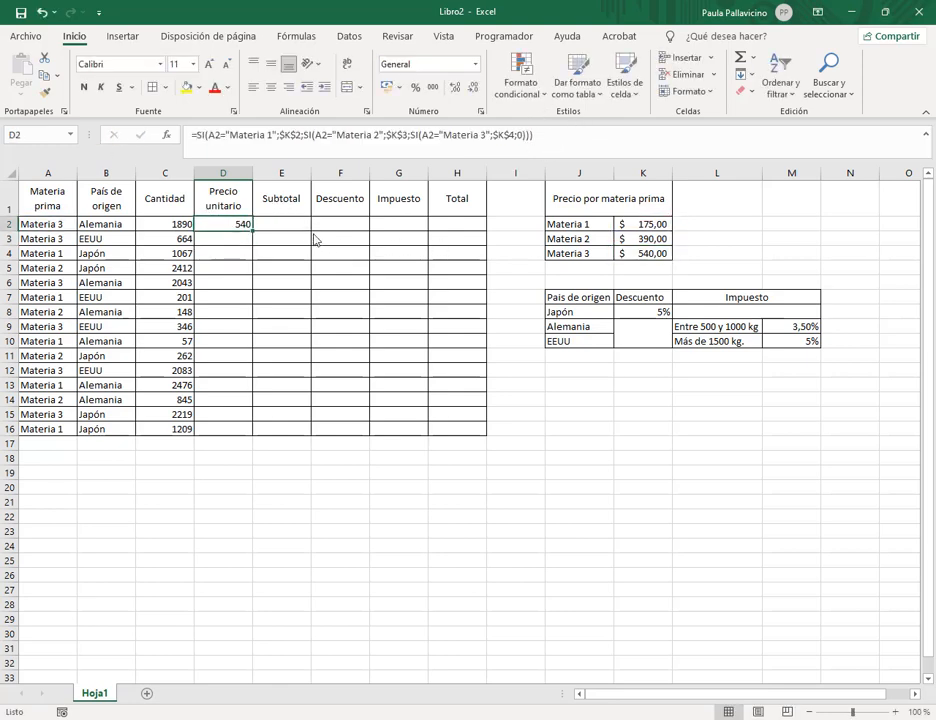
{"action": "left_click_drag", "start_coordinate": [254, 237], "coordinate": [242, 437]}
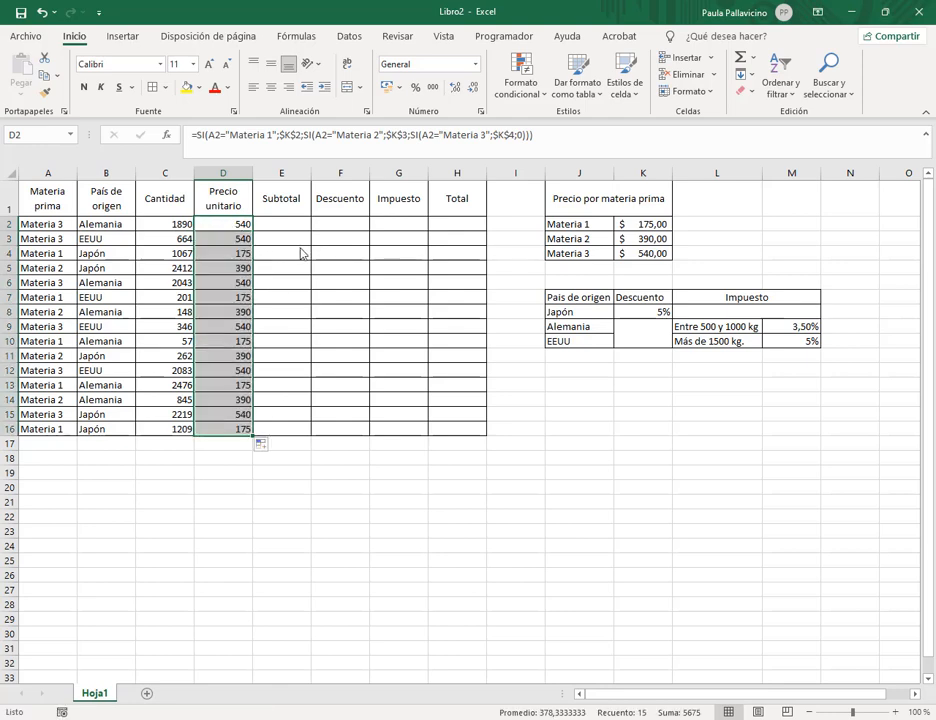
- Apply the $ Español (Argentina) accounting format to the unit prices in D2:D16
{"action": "left_click", "coordinate": [402, 88]}
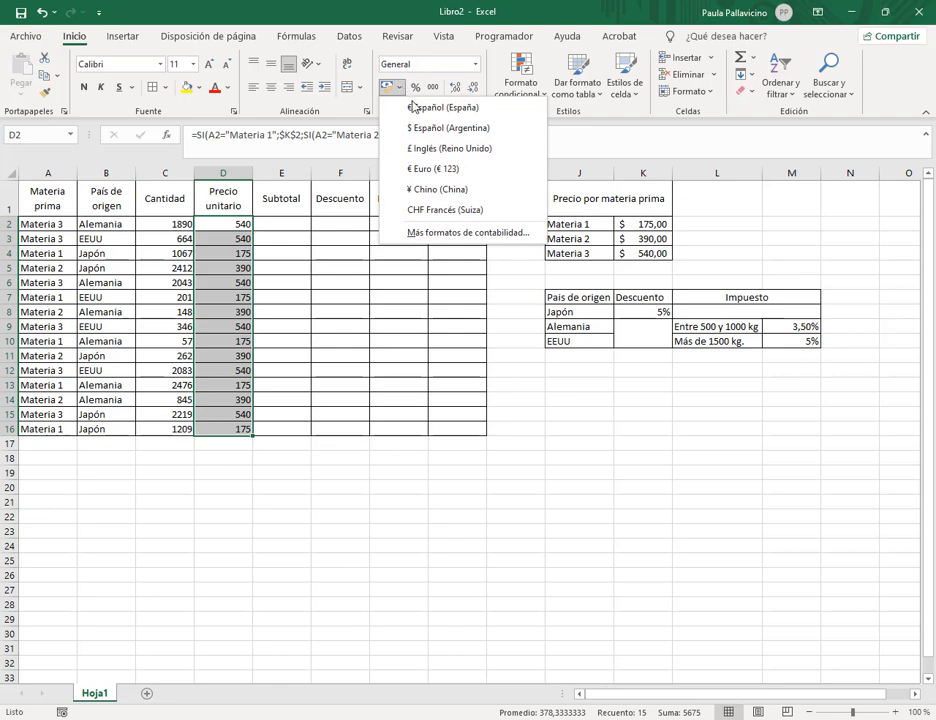
{"action": "left_click", "coordinate": [415, 105]}
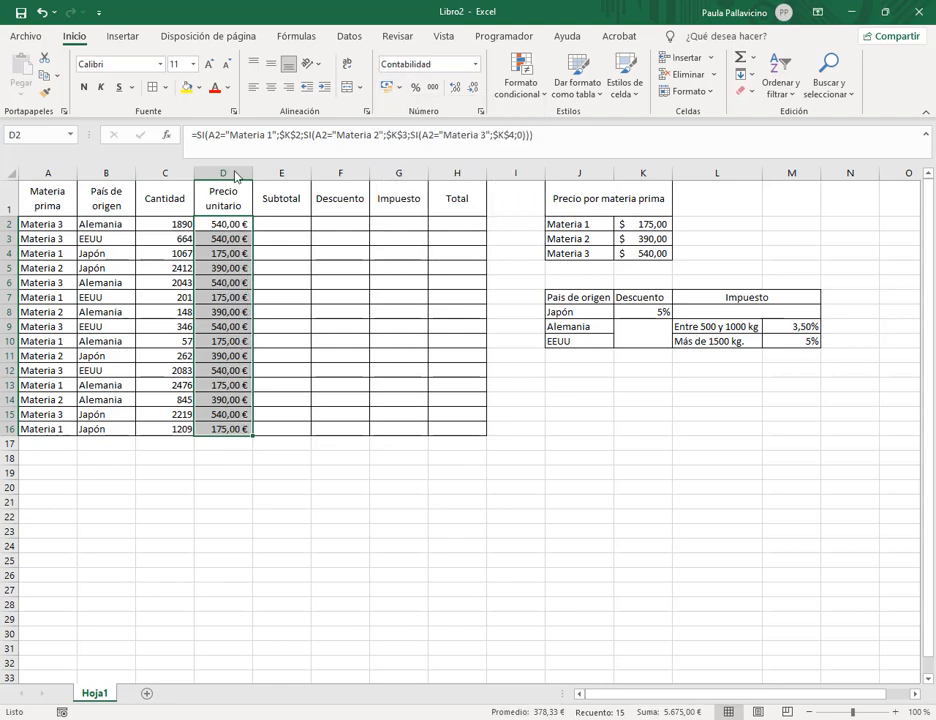
{"action": "left_click", "coordinate": [400, 88]}
{"action": "left_click", "coordinate": [428, 133]}
- Enter =C2*D2 in E2 to calculate the first Subtotal
{"action": "left_click", "coordinate": [285, 224]}
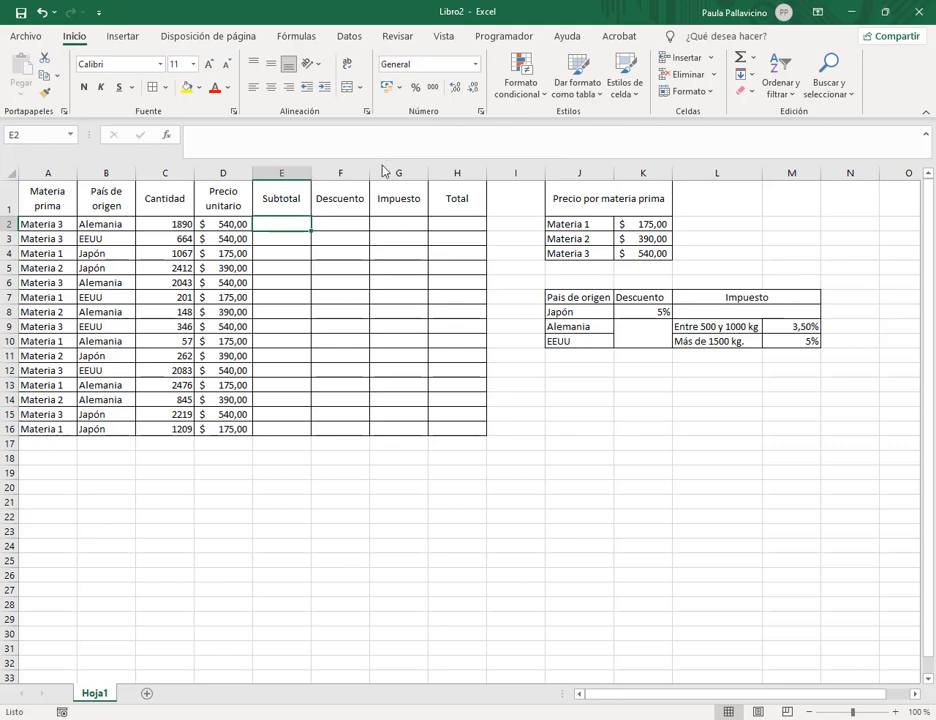
{"action": "type", "text": "="}
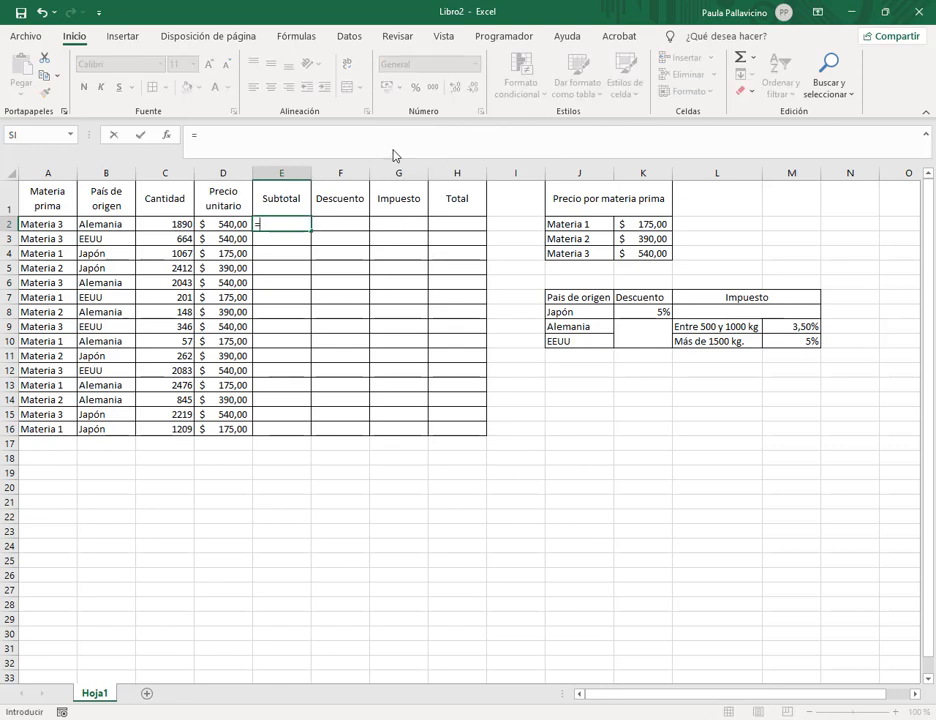
{"action": "key", "text": "Left"}
{"action": "key", "text": "Left"}
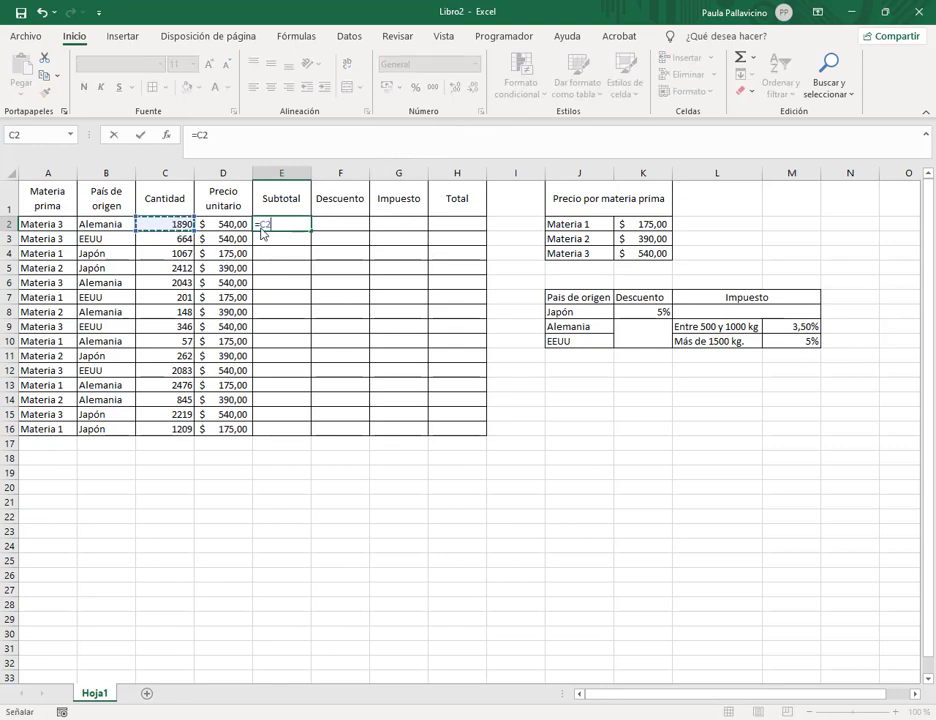
{"action": "type", "text": "*"}
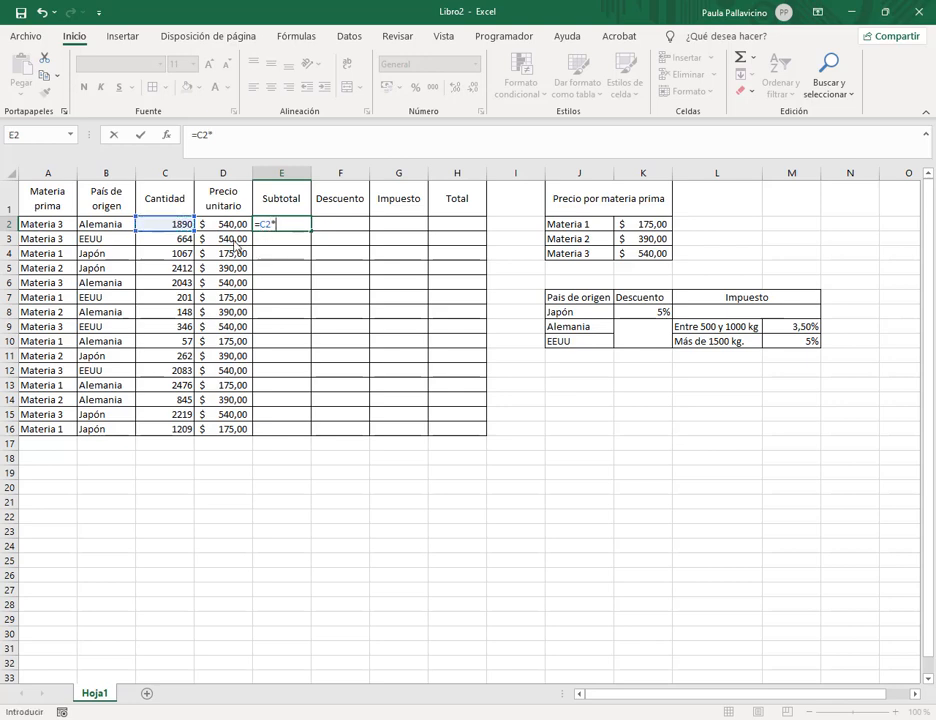
{"action": "key", "text": "Left"}
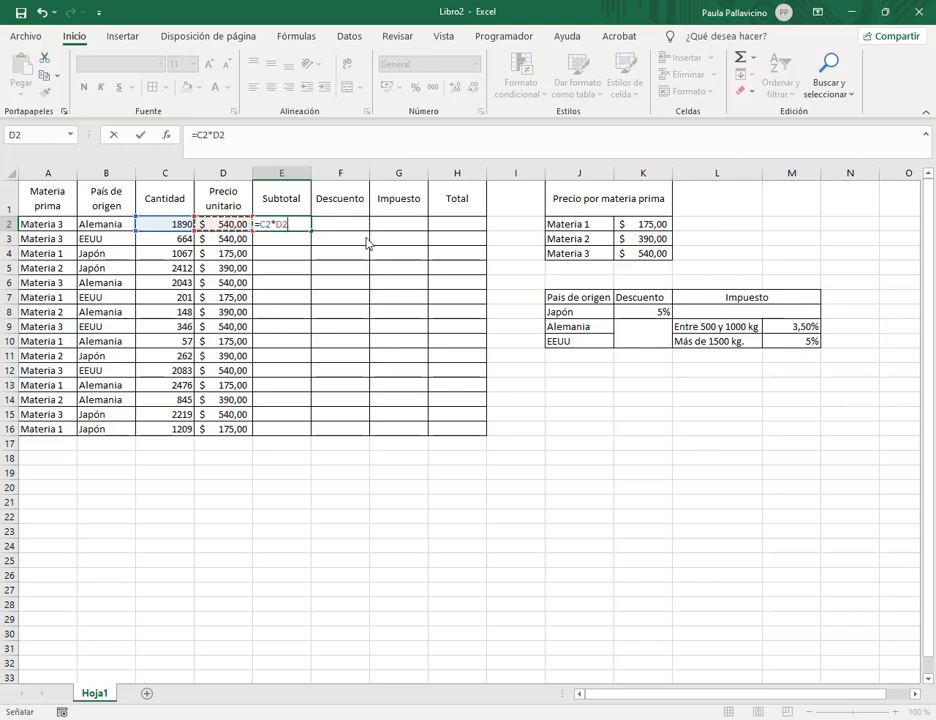
{"action": "key", "text": "Return"}
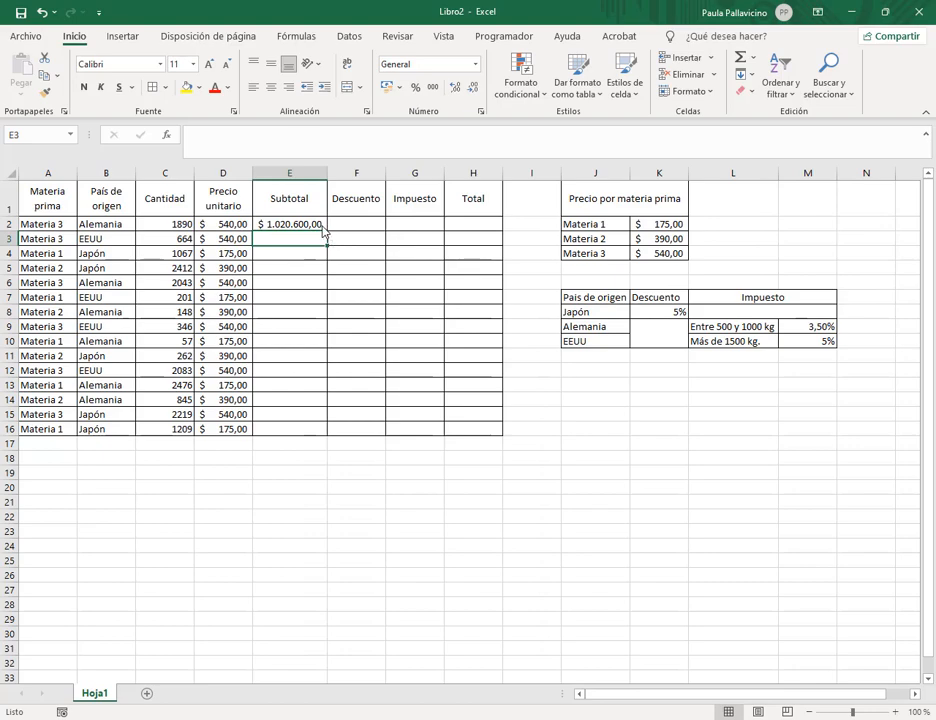
- Fill the Subtotal formula from E2 down through E16
{"action": "left_click", "coordinate": [322, 228]}
{"action": "double_click", "coordinate": [326, 233]}
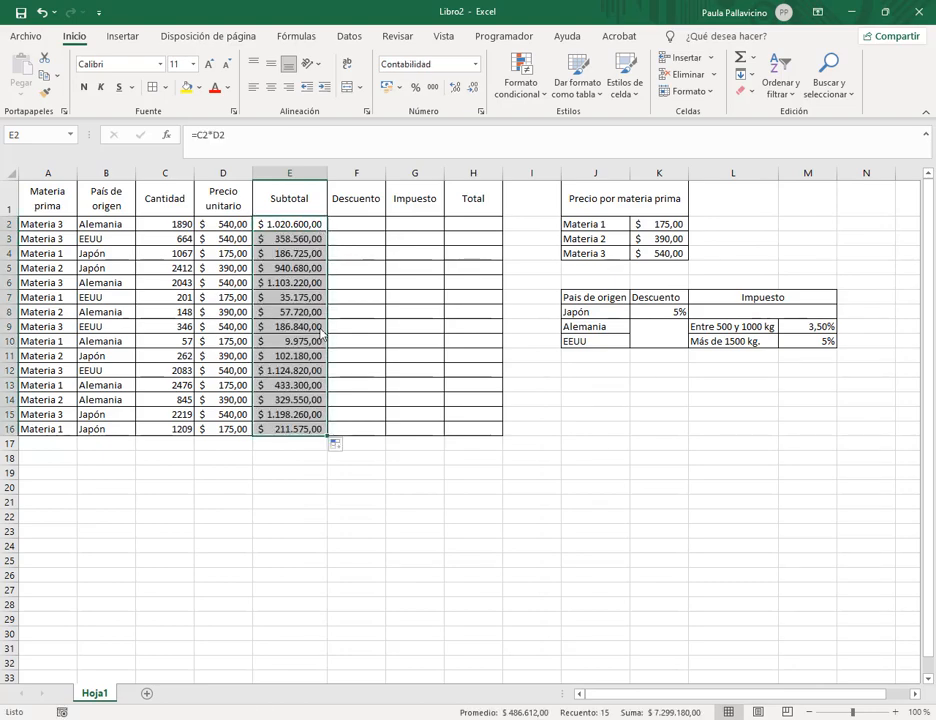
{"action": "left_click", "coordinate": [262, 228]}
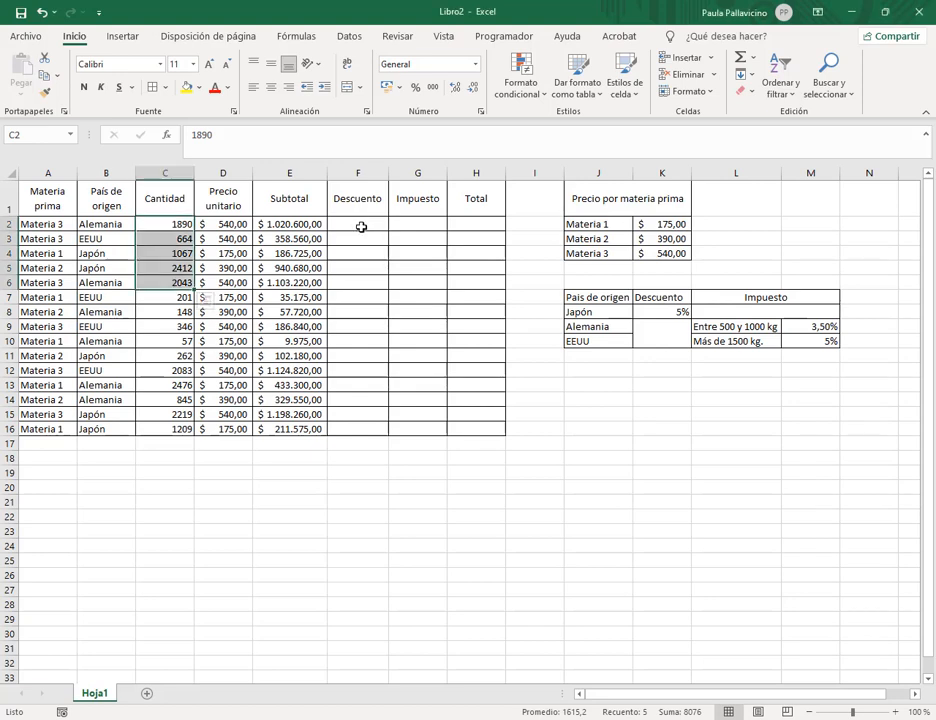
- Start a SI formula for the discount in F2 and check the discount condition in the Enunciado 2 Word document
{"action": "left_click", "coordinate": [370, 222]}
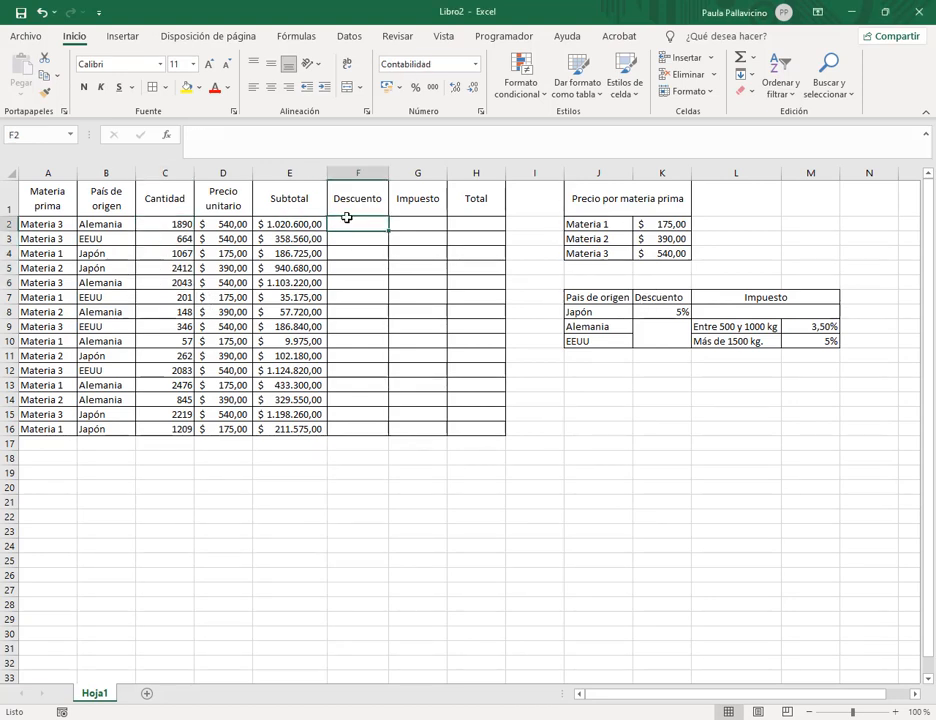
{"action": "type", "text": "=si("}
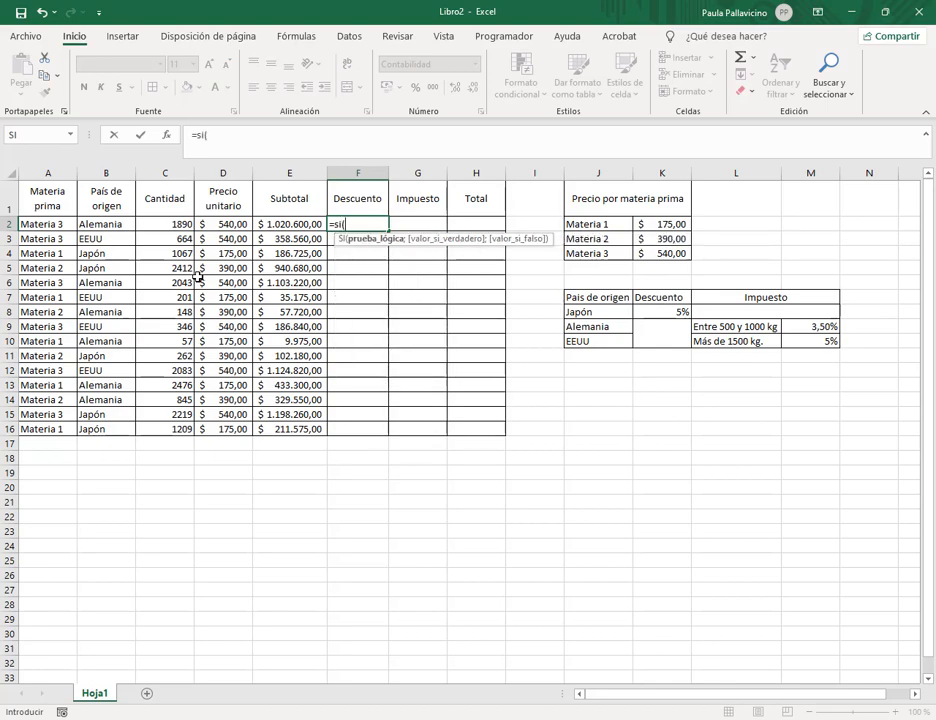
{"action": "left_click", "coordinate": [452, 719]}
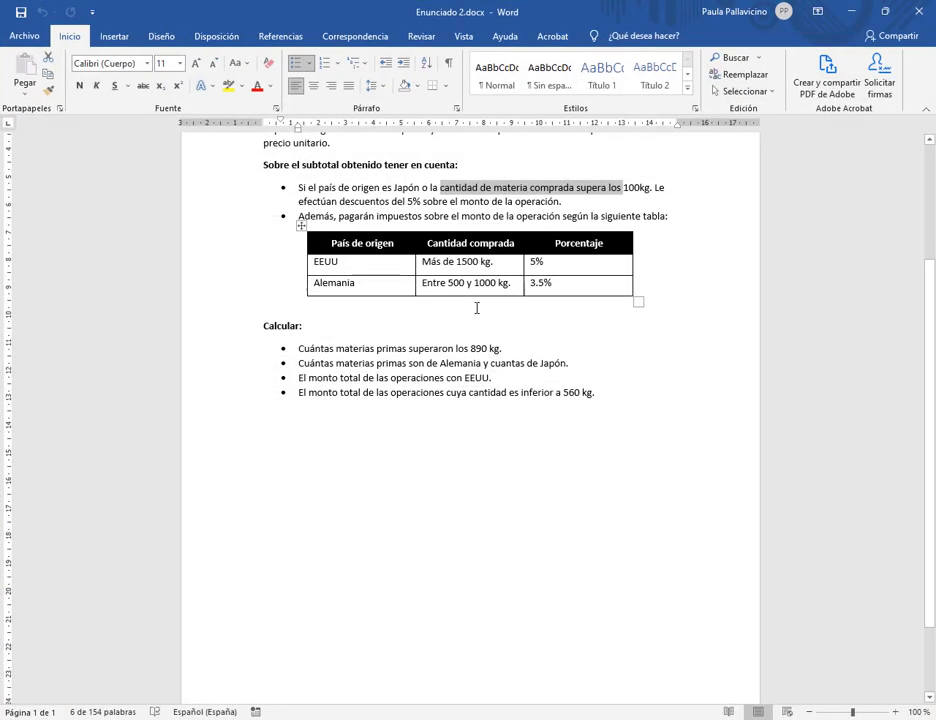
{"action": "left_click", "coordinate": [476, 284]}
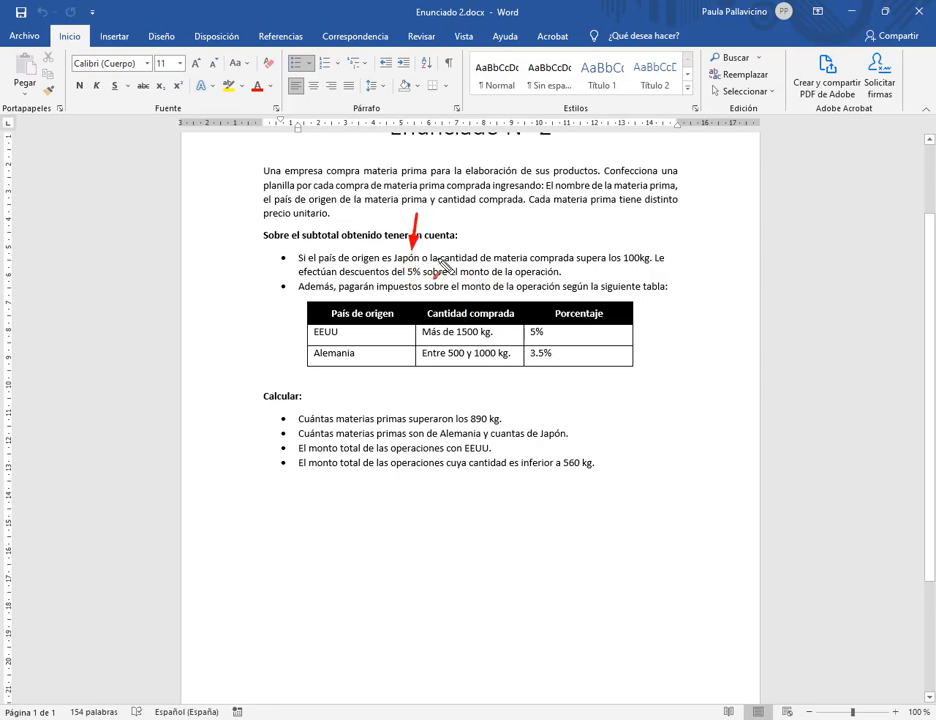
{"action": "left_click_drag", "start_coordinate": [597, 217], "coordinate": [608, 247]}
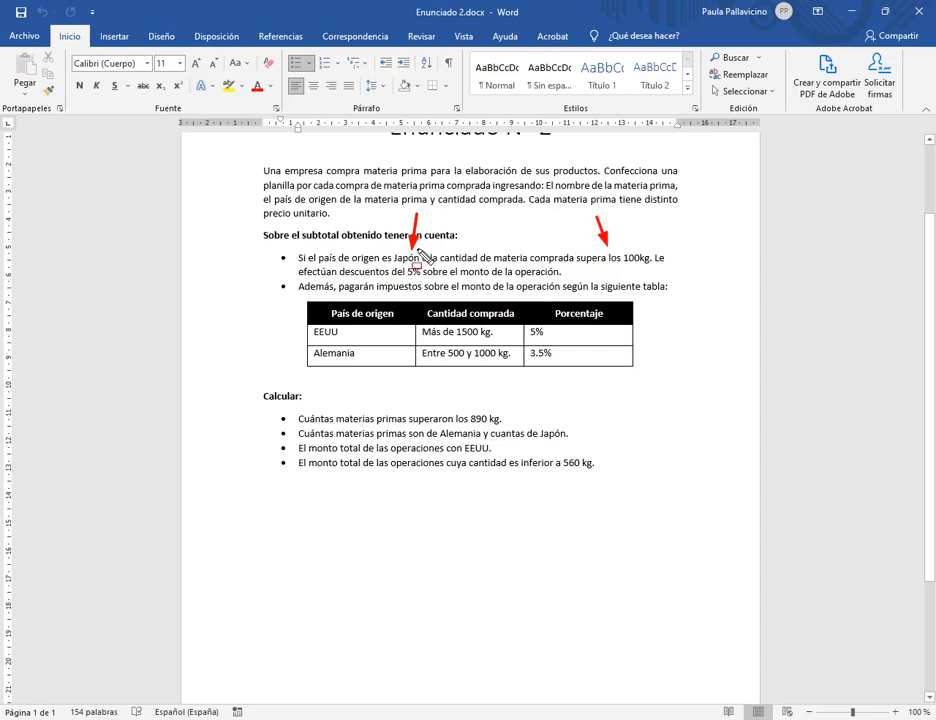
{"action": "left_click_drag", "start_coordinate": [418, 251], "coordinate": [433, 268]}
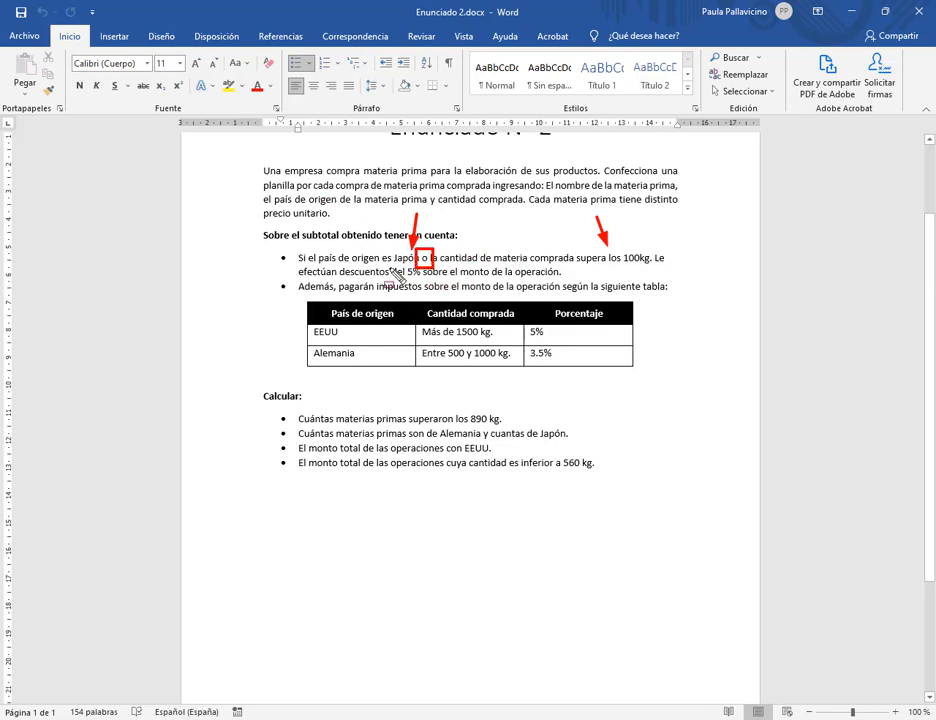
{"action": "key", "text": "Escape"}
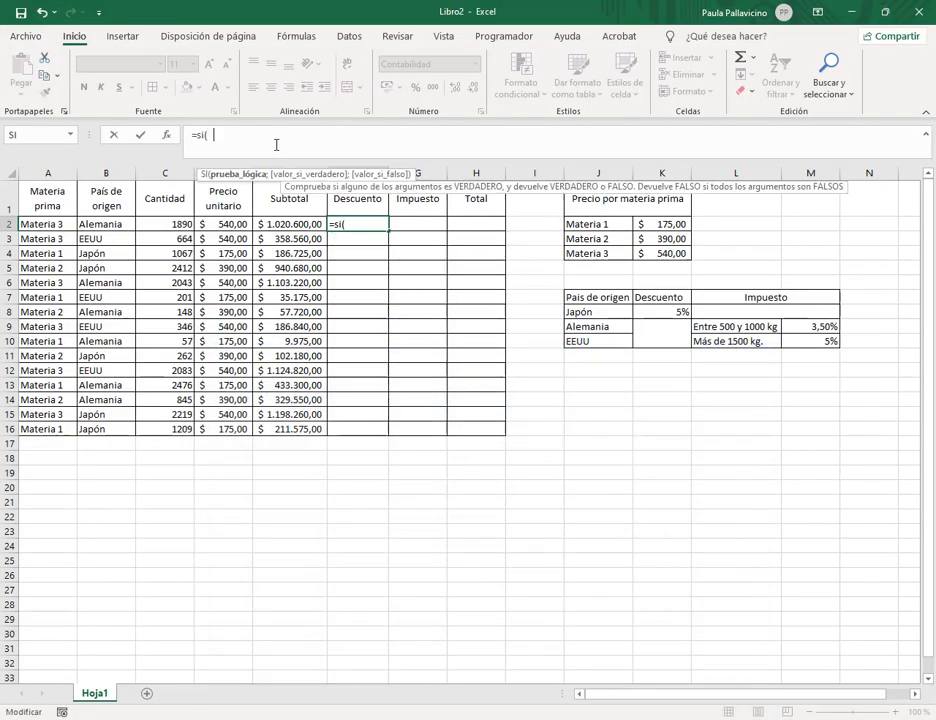
- Back in Excel, open an O function as F2's logical test with B2="Japon" as its first condition
{"action": "type", "text": "o("}
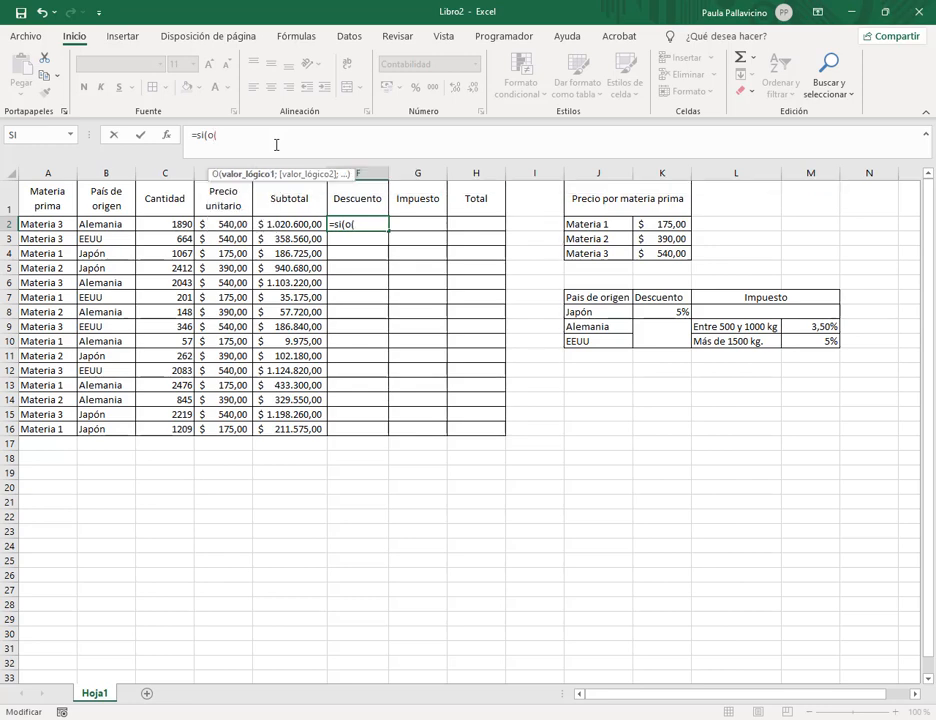
{"action": "left_click", "coordinate": [128, 224]}
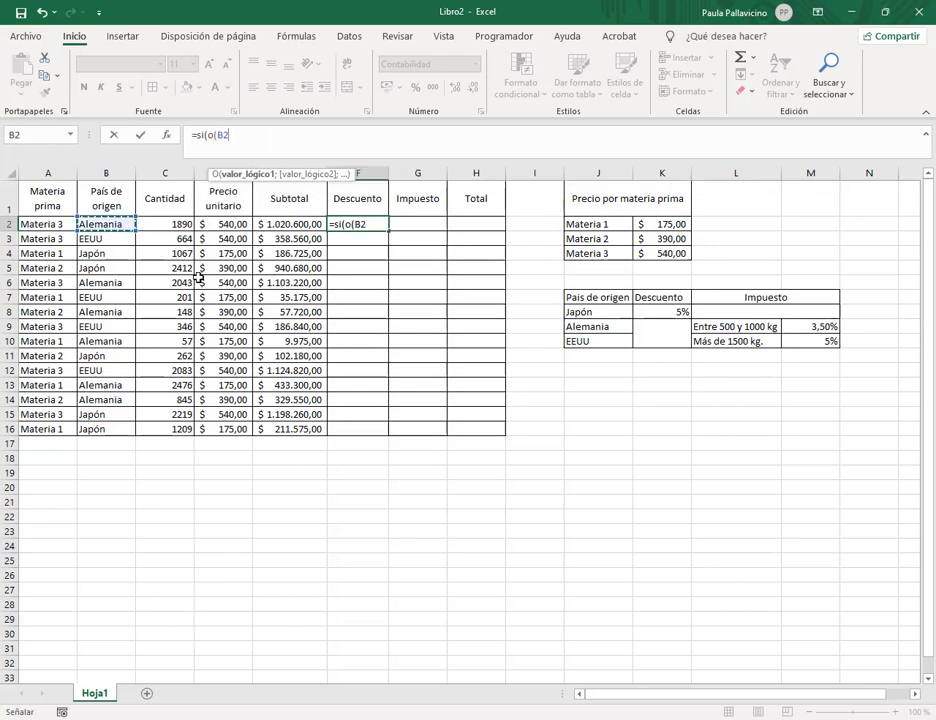
{"action": "type", "text": "=\"J"}
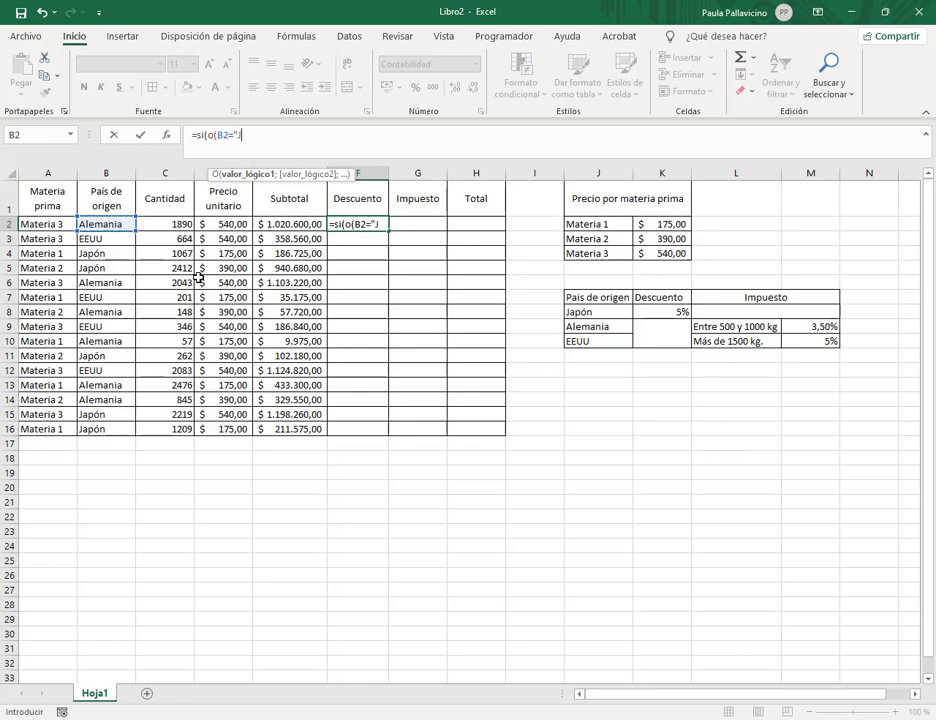
{"action": "type", "text": "apon\";"}
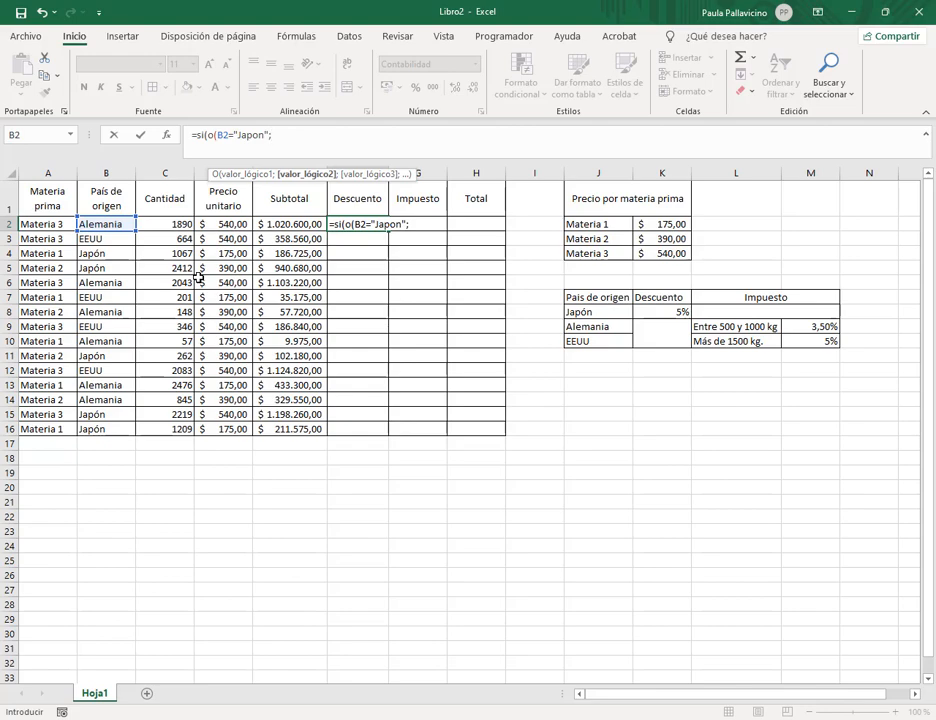
- Add C2>100 as the second condition of F2's O function and close it, rechecking the threshold in the Word statement
{"action": "left_click", "coordinate": [183, 225]}
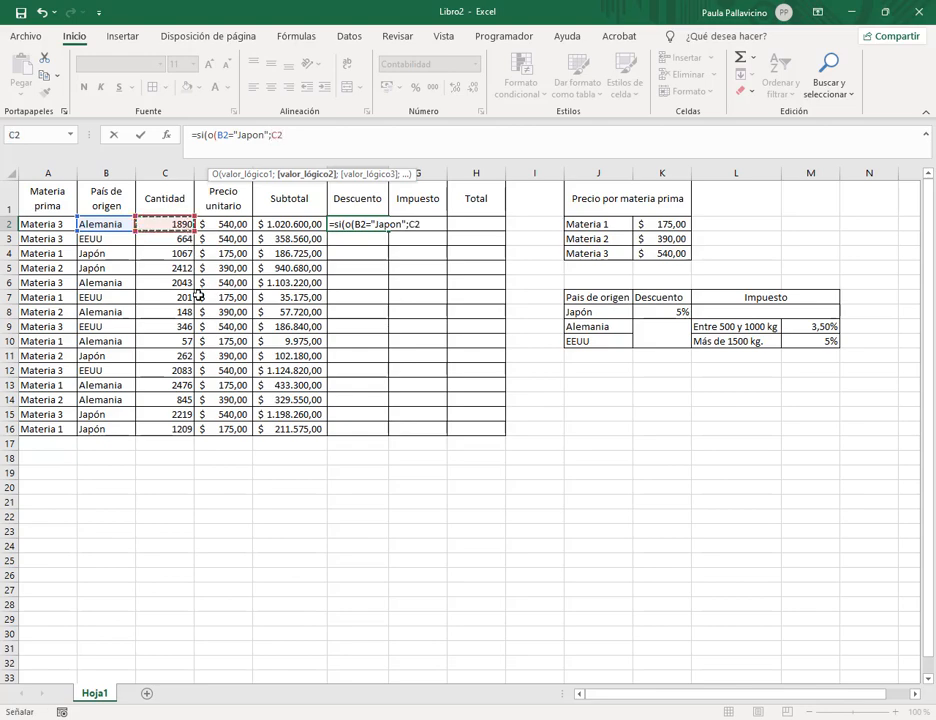
{"action": "key", "text": "alt+Tab"}
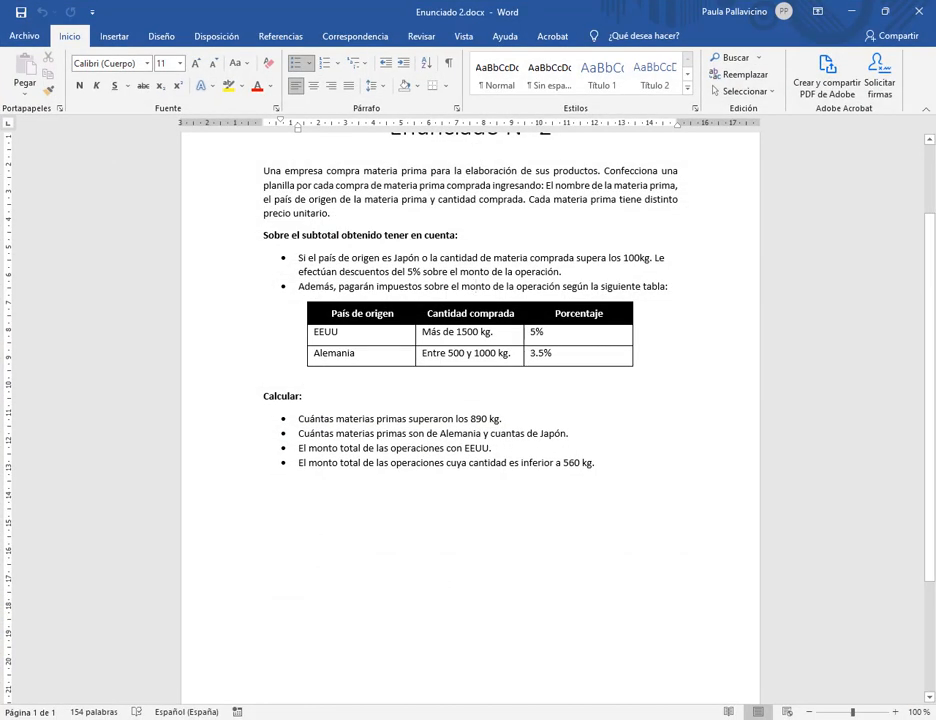
{"action": "key", "text": "alt+Tab"}
{"action": "type", "text": ">"}
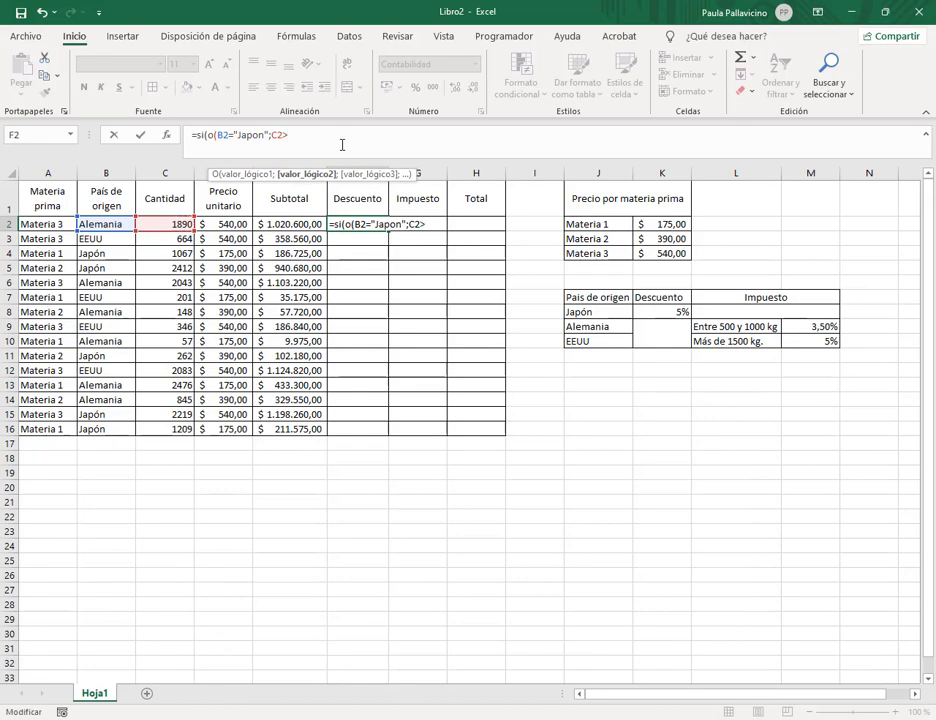
{"action": "type", "text": "100"}
{"action": "key", "text": "alt+Tab"}
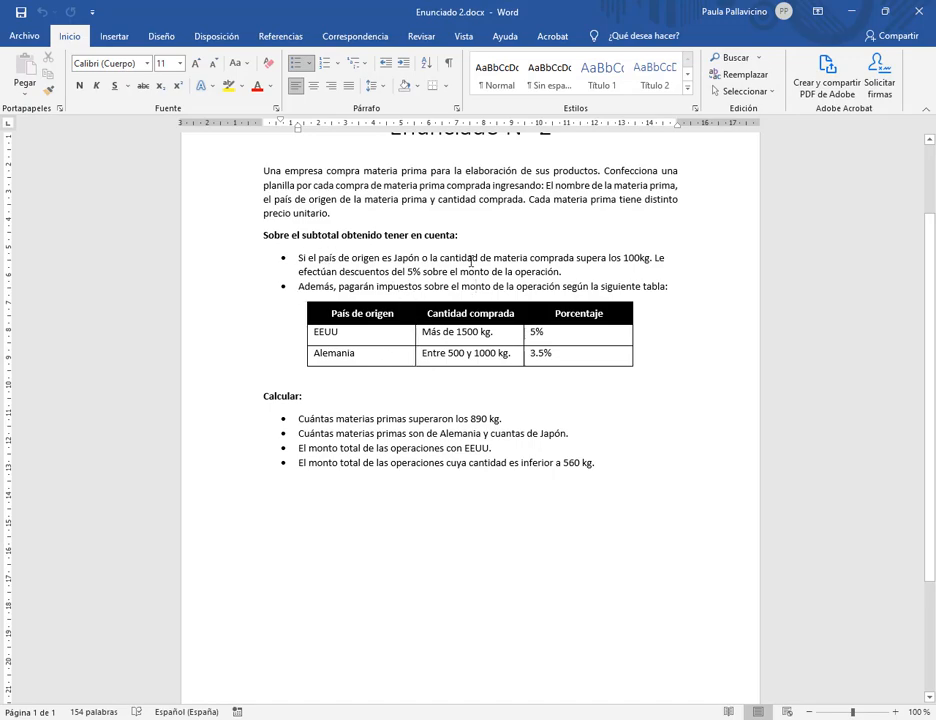
{"action": "left_click", "coordinate": [851, 11]}
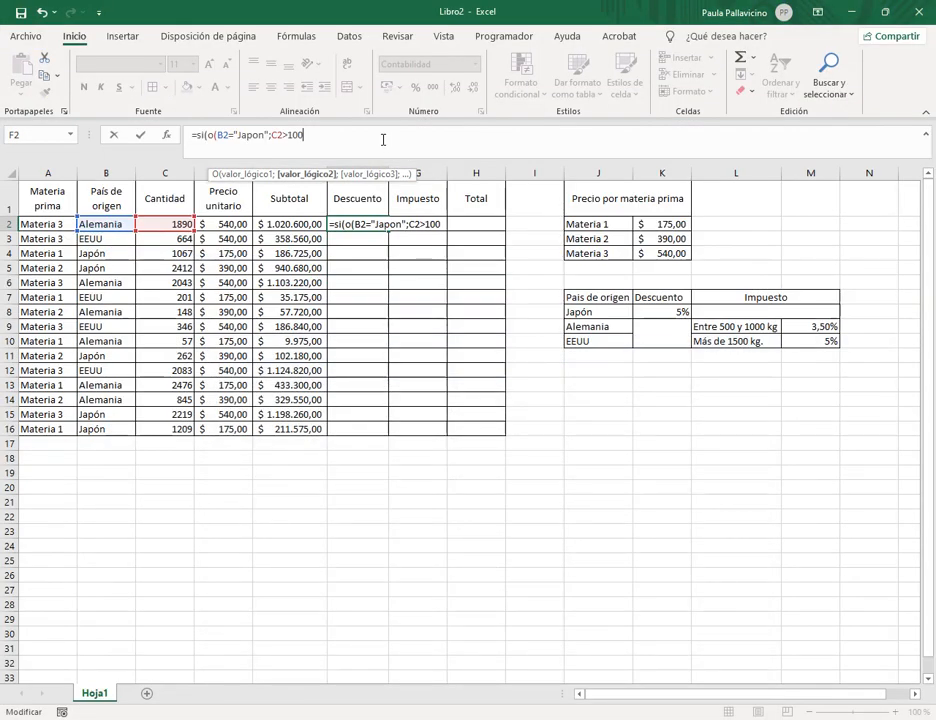
{"action": "type", "text": ")"}
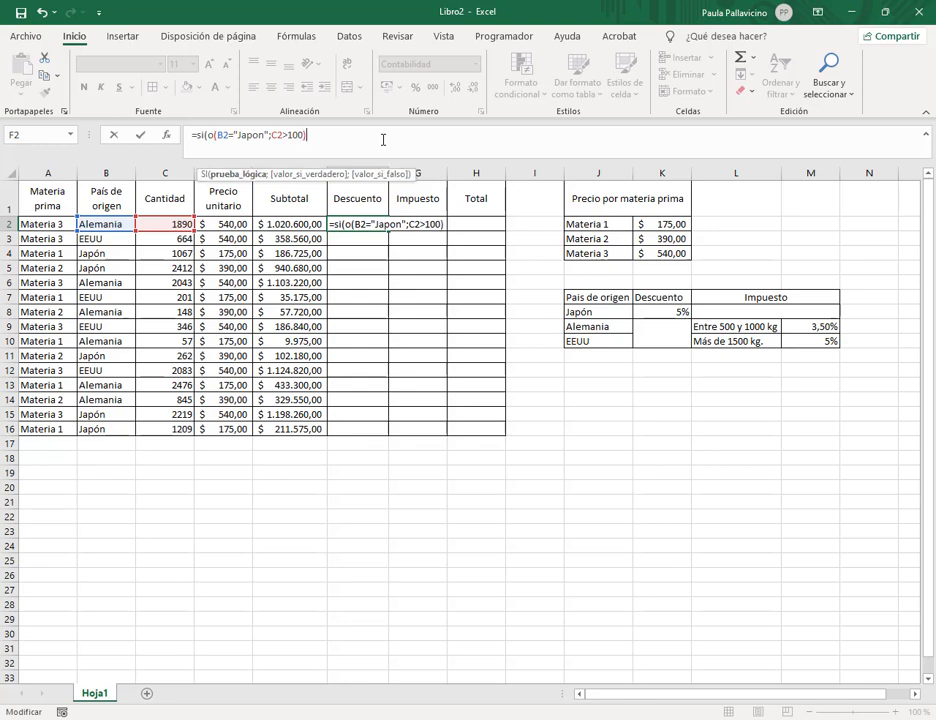
- Complete the F2 discount formula with E2*$K$8 as the true value and 0 as the false value
{"action": "type", "text": ";"}
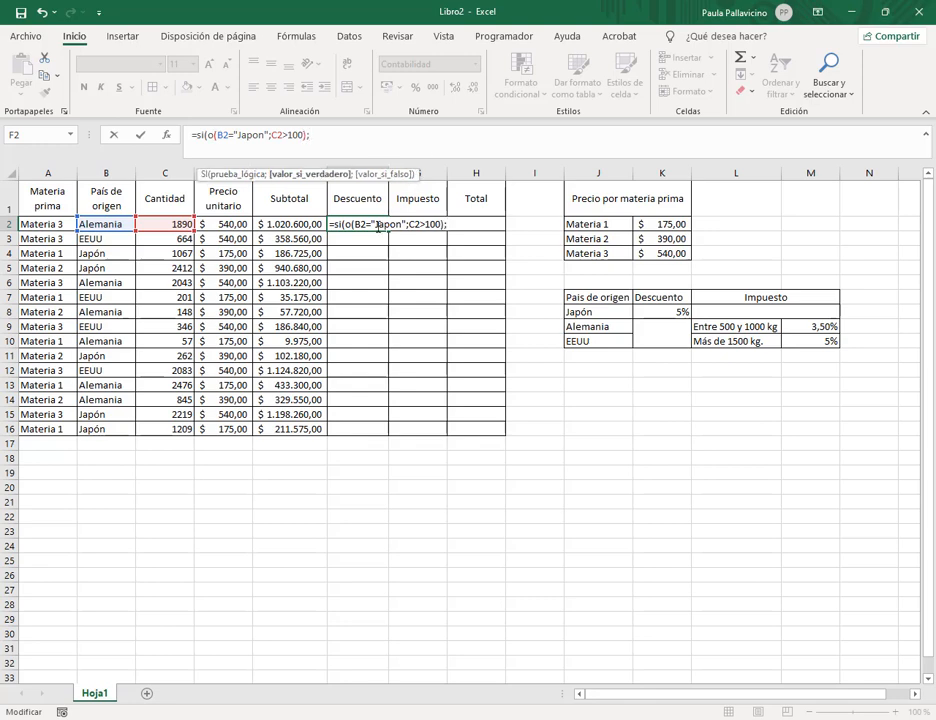
{"action": "left_click", "coordinate": [308, 225]}
{"action": "type", "text": "*"}
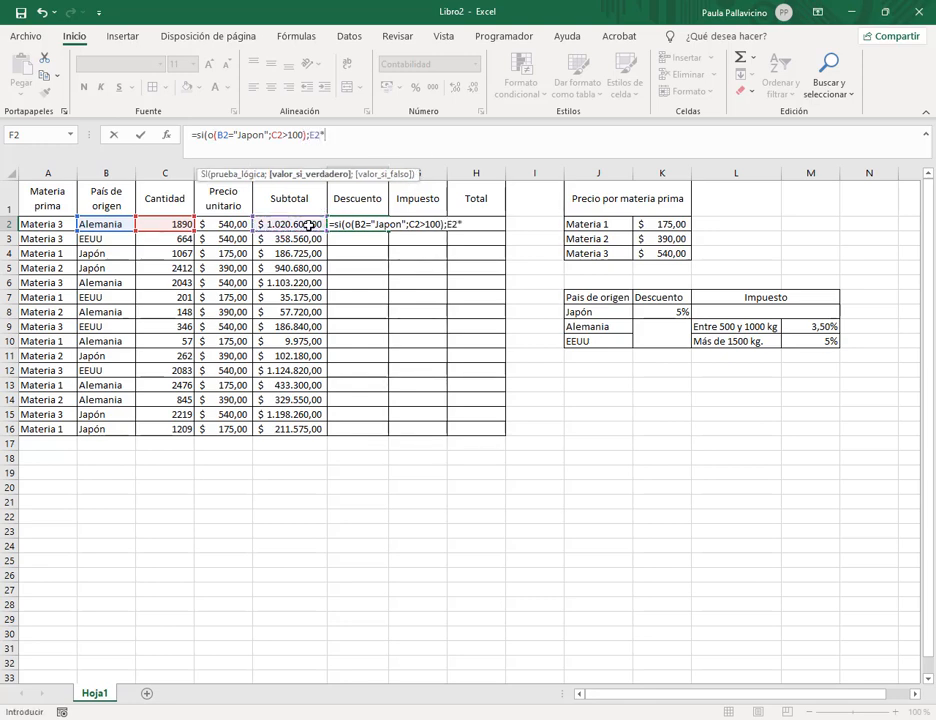
{"action": "left_click", "coordinate": [667, 313]}
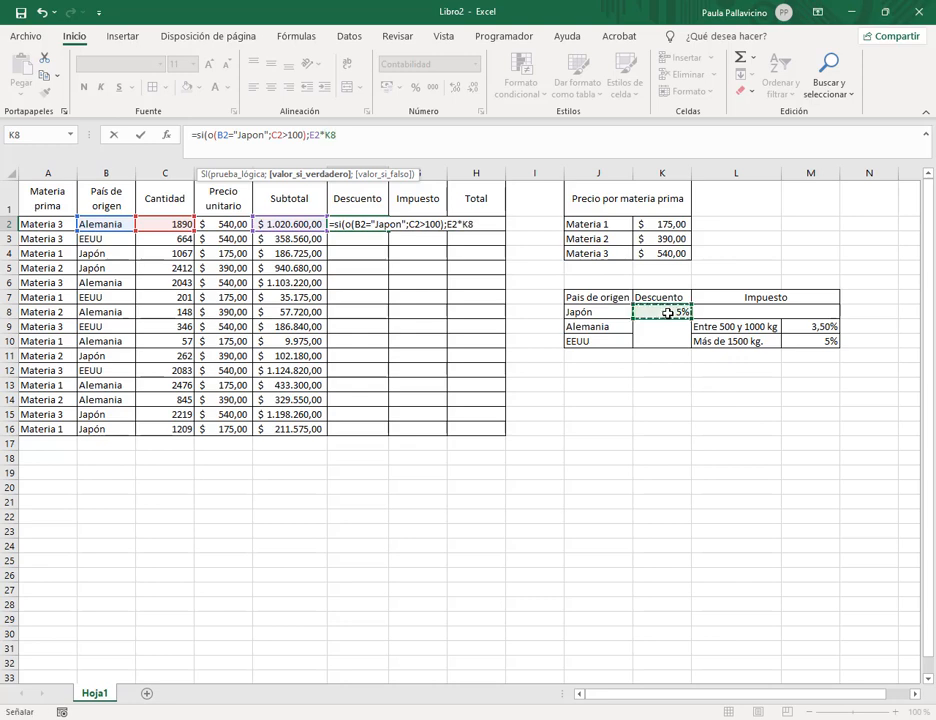
{"action": "key", "text": "F4"}
{"action": "left_click", "coordinate": [427, 146]}
{"action": "type", "text": ";0"}
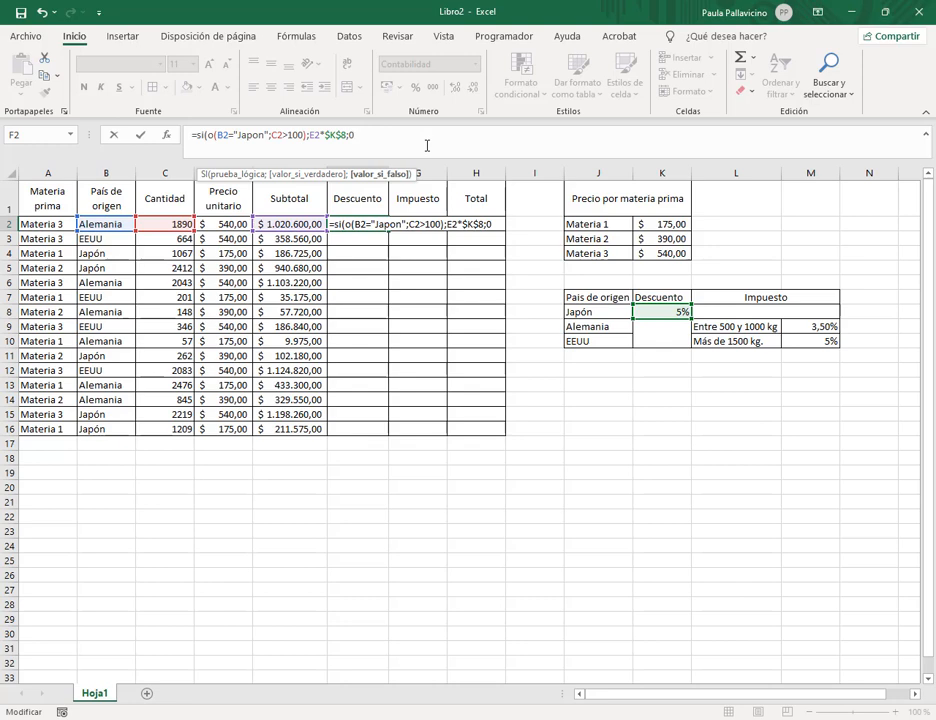
{"action": "type", "text": ")"}
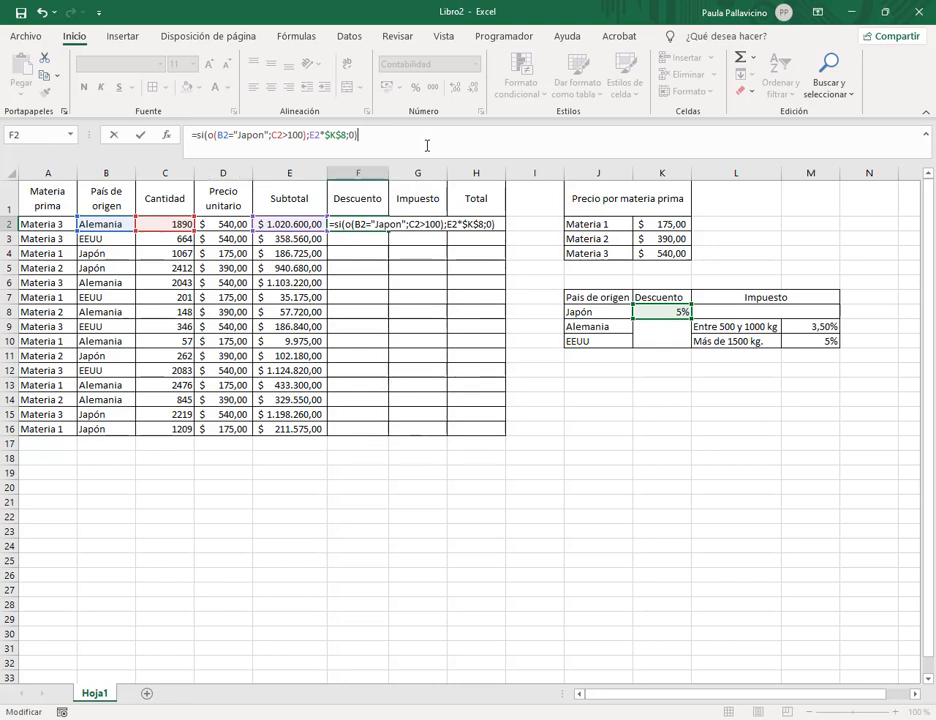
{"action": "key", "text": "Return"}
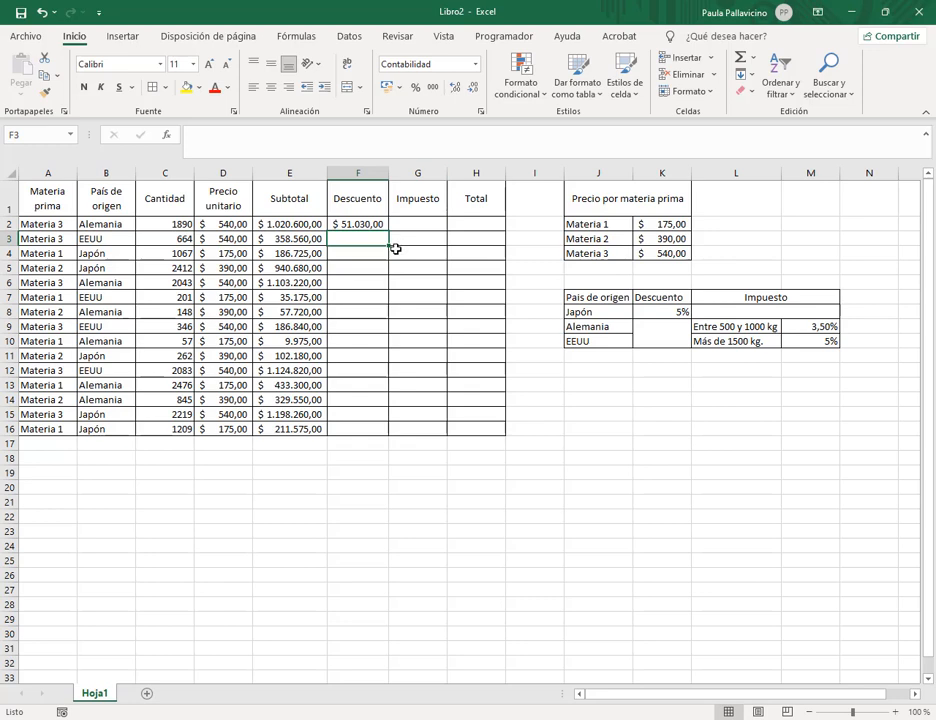
- Fill the Descuento formula from F2 down through F16
{"action": "left_click", "coordinate": [369, 224]}
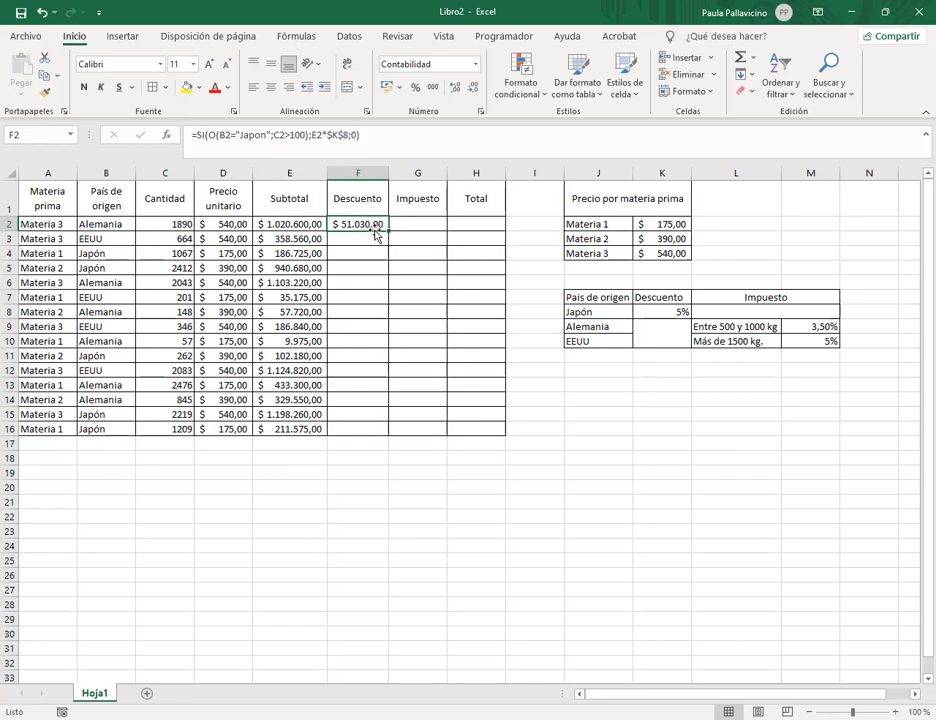
{"action": "left_click_drag", "start_coordinate": [389, 232], "coordinate": [391, 432]}
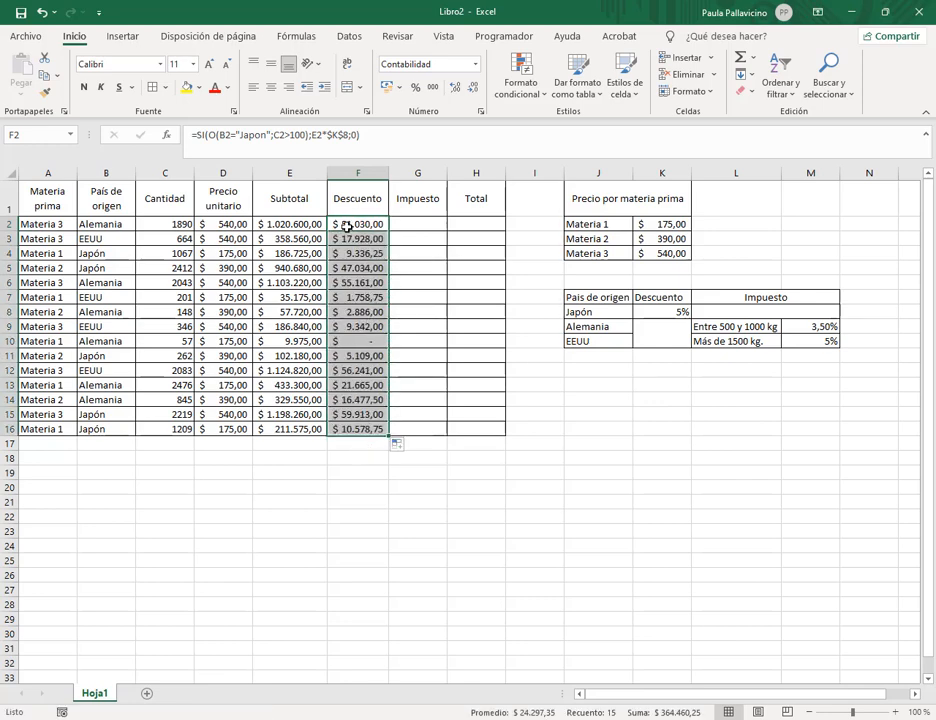
- Change the quantity in C4, a Japón purchase of Materia 1, to 75
{"action": "left_click", "coordinate": [164, 239]}
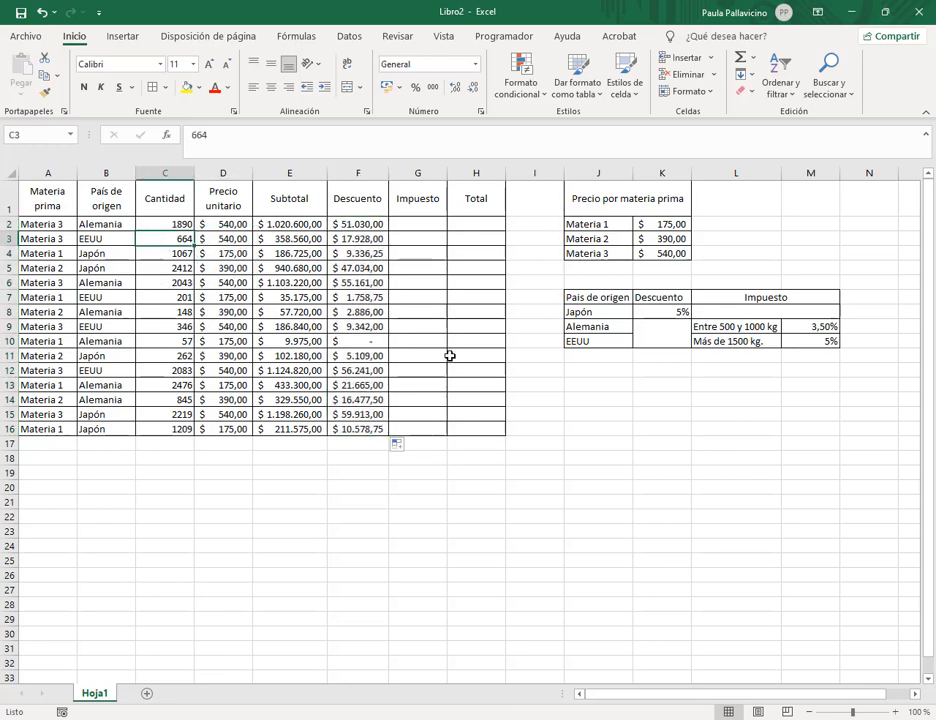
{"action": "left_click", "coordinate": [170, 282]}
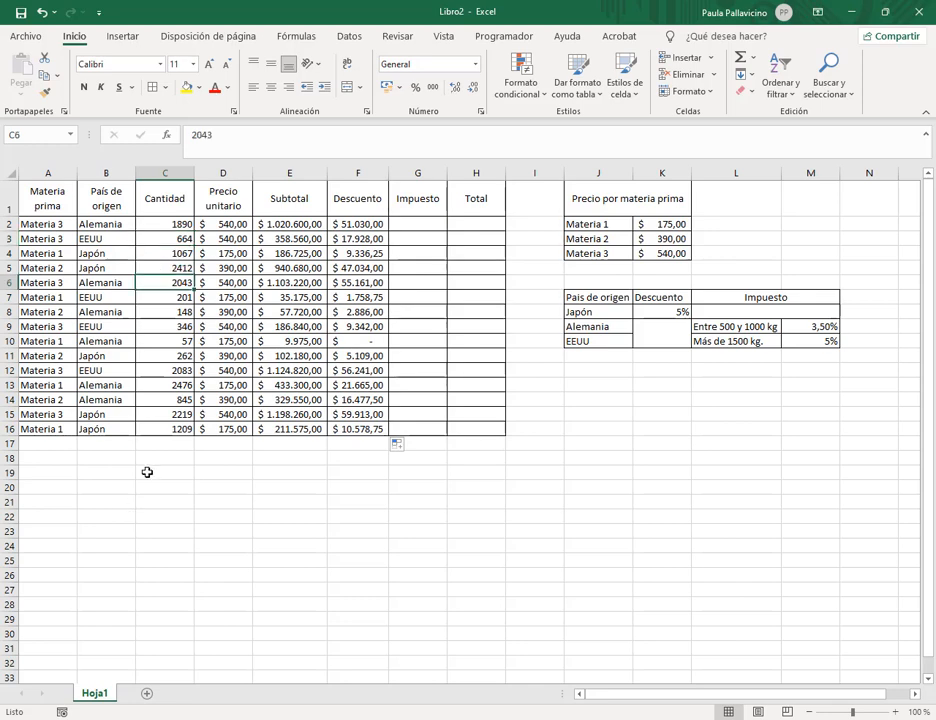
{"action": "left_click", "coordinate": [186, 253]}
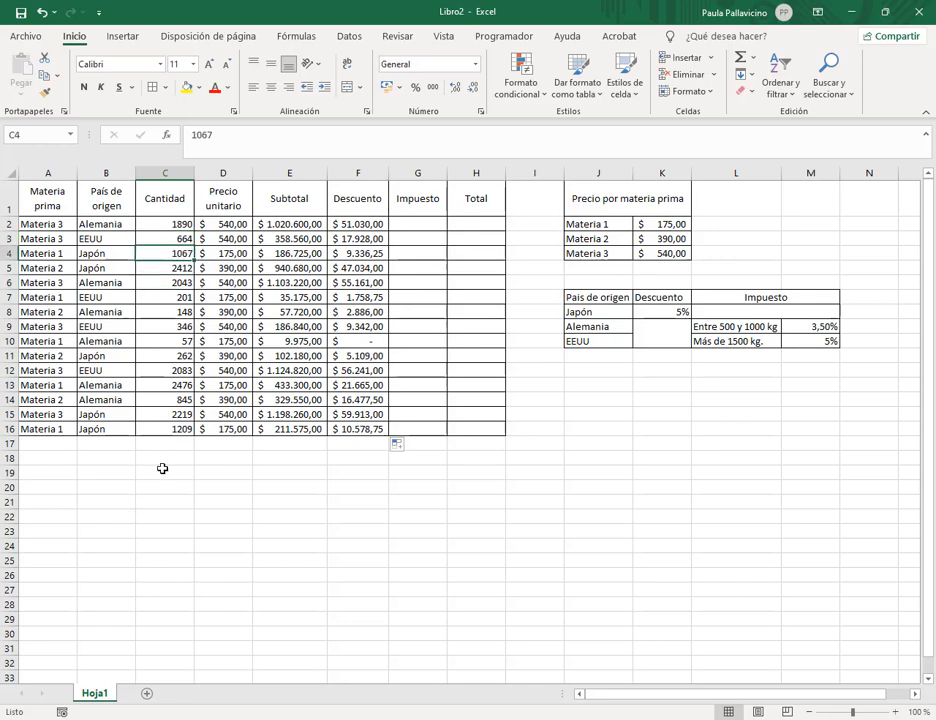
{"action": "type", "text": "75"}
{"action": "key", "text": "Return"}
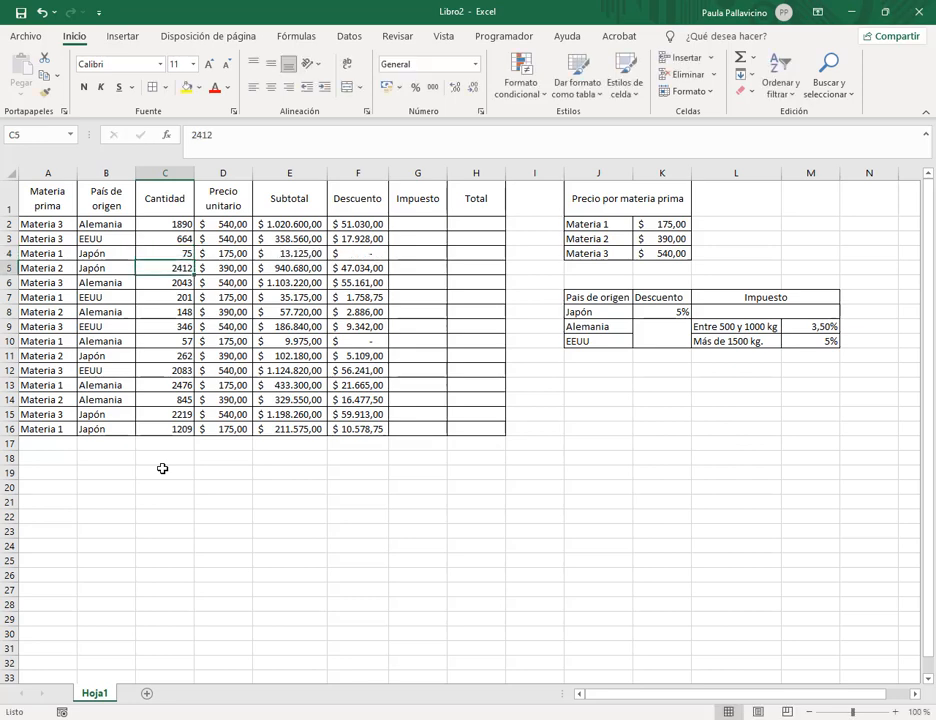
- Change the quantity in C13, the Alemania purchase of Materia 1, to 55
{"action": "key", "text": "Down"}
{"action": "key", "text": "Down"}
{"action": "key", "text": "Down"}
{"action": "key", "text": "Down"}
{"action": "key", "text": "Down"}
{"action": "key", "text": "Down"}
{"action": "key", "text": "Down"}
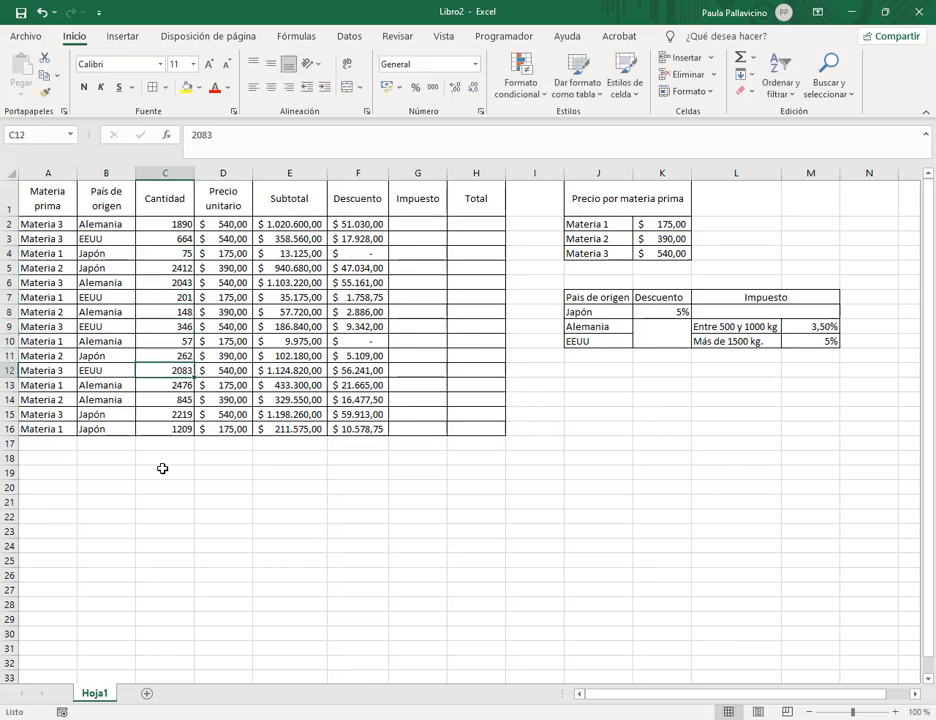
{"action": "key", "text": "Down"}
{"action": "type", "text": "55"}
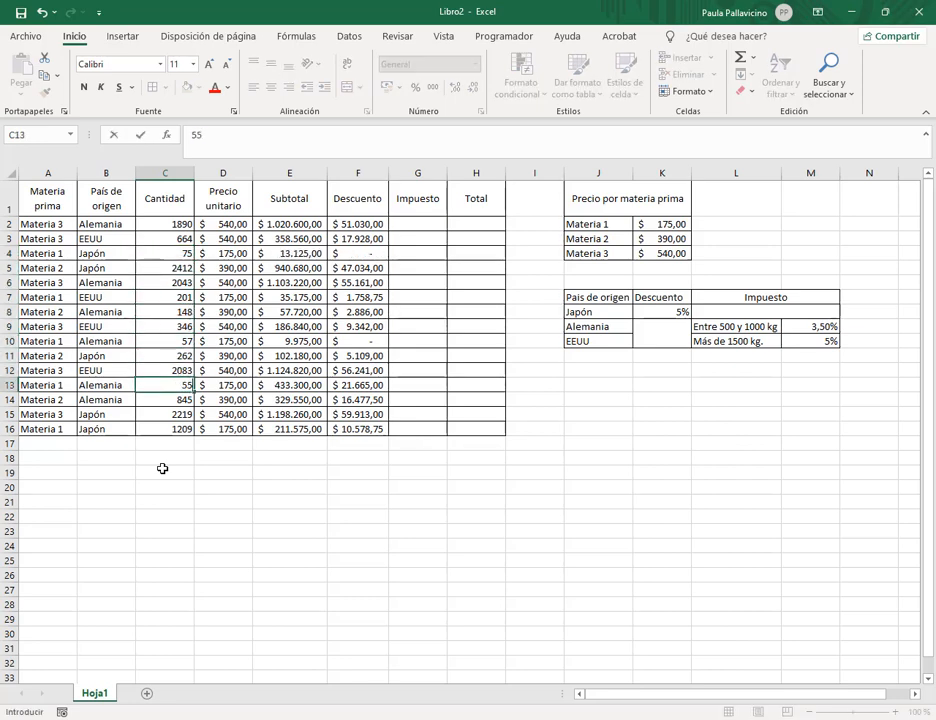
{"action": "key", "text": "Return"}
- Change the quantity in C16, the Japón purchase of Materia 1, to 80
{"action": "key", "text": "Down"}
{"action": "key", "text": "Down"}
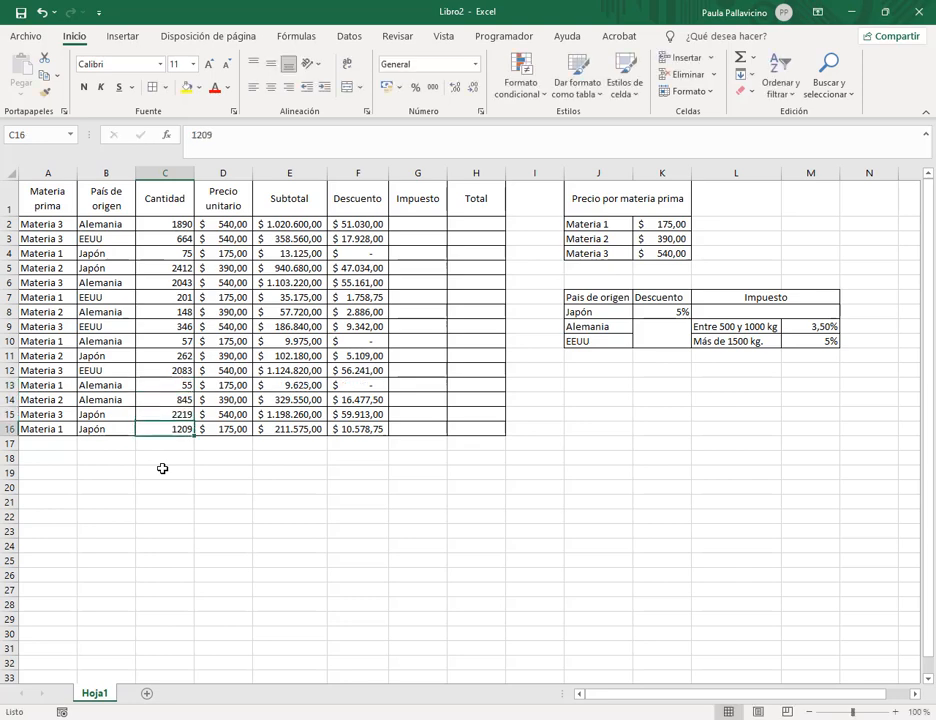
{"action": "type", "text": "80"}
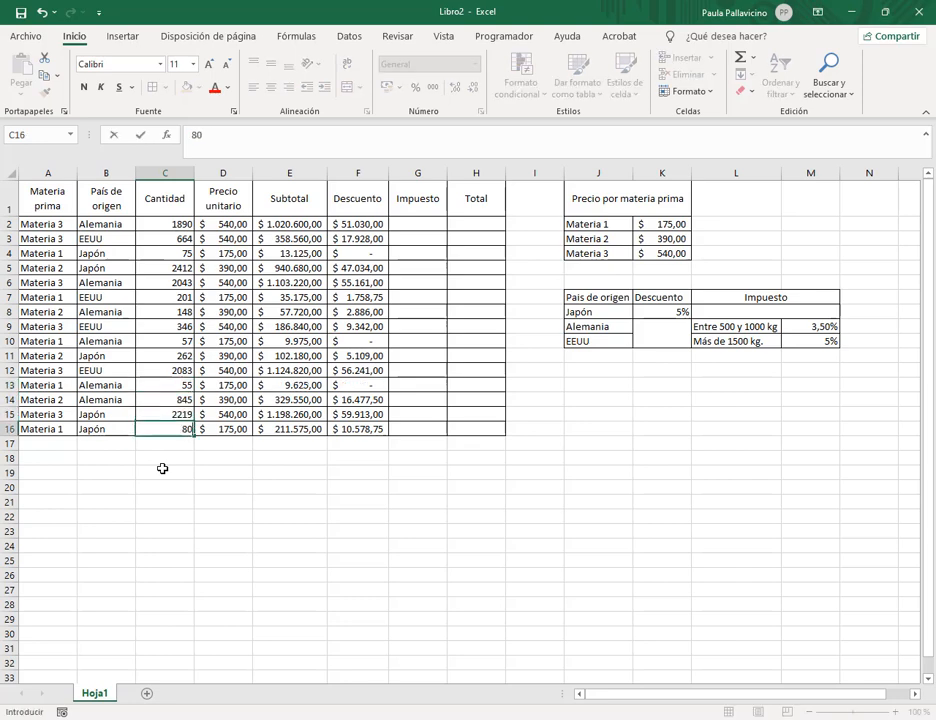
{"action": "key", "text": "Return"}
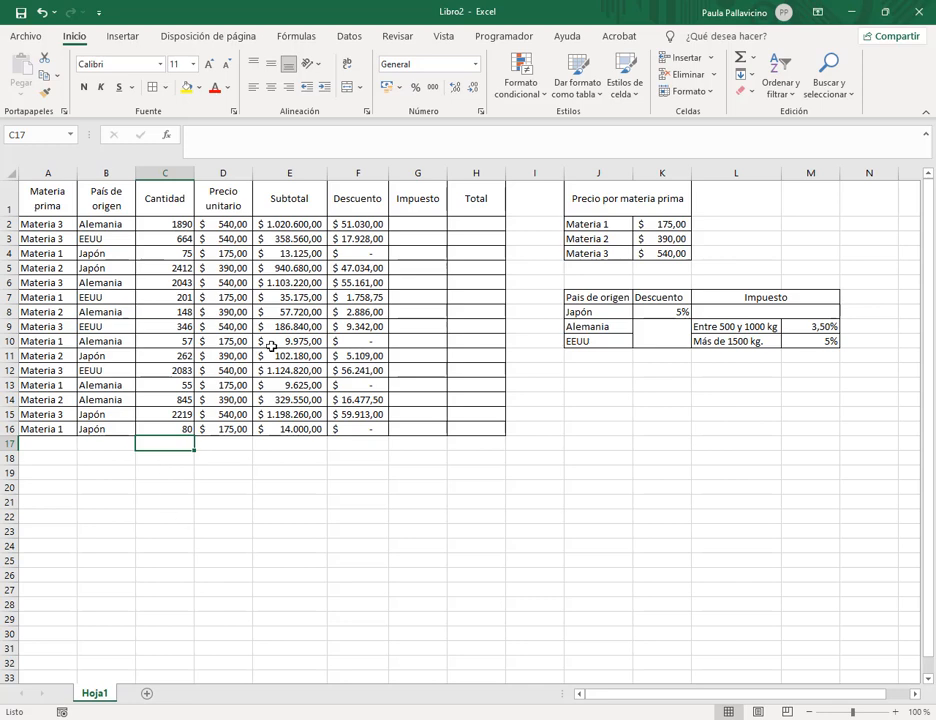
- Check the discounts in F4, F10, F13, F16 and F2 against the country and quantity of the row 4 purchase
{"action": "left_click", "coordinate": [366, 252]}
{"action": "left_click", "coordinate": [376, 341]}
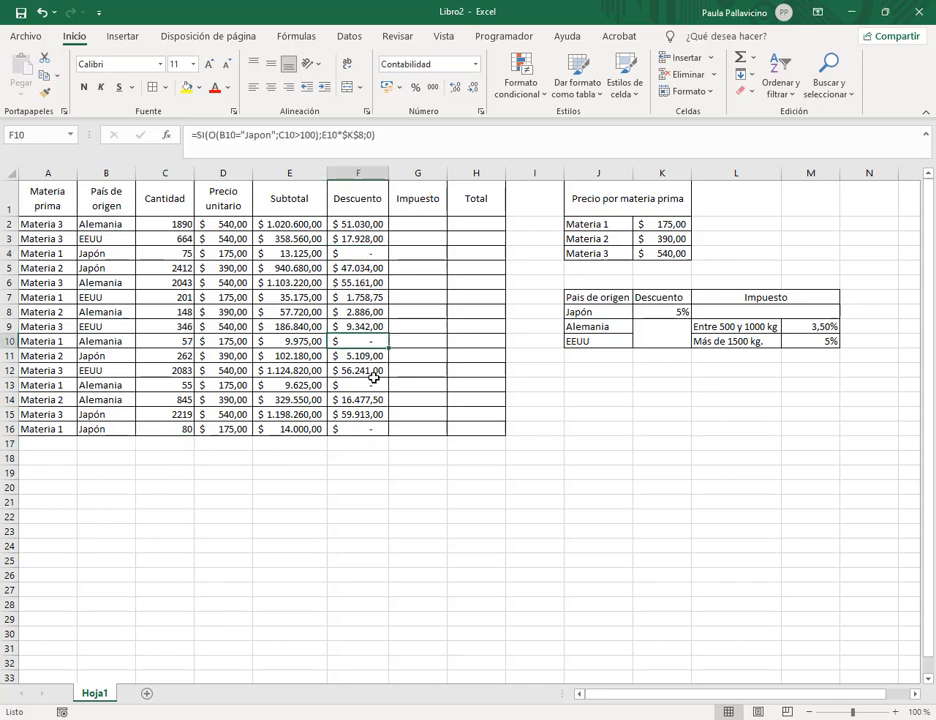
{"action": "left_click", "coordinate": [378, 385]}
{"action": "left_click", "coordinate": [381, 428]}
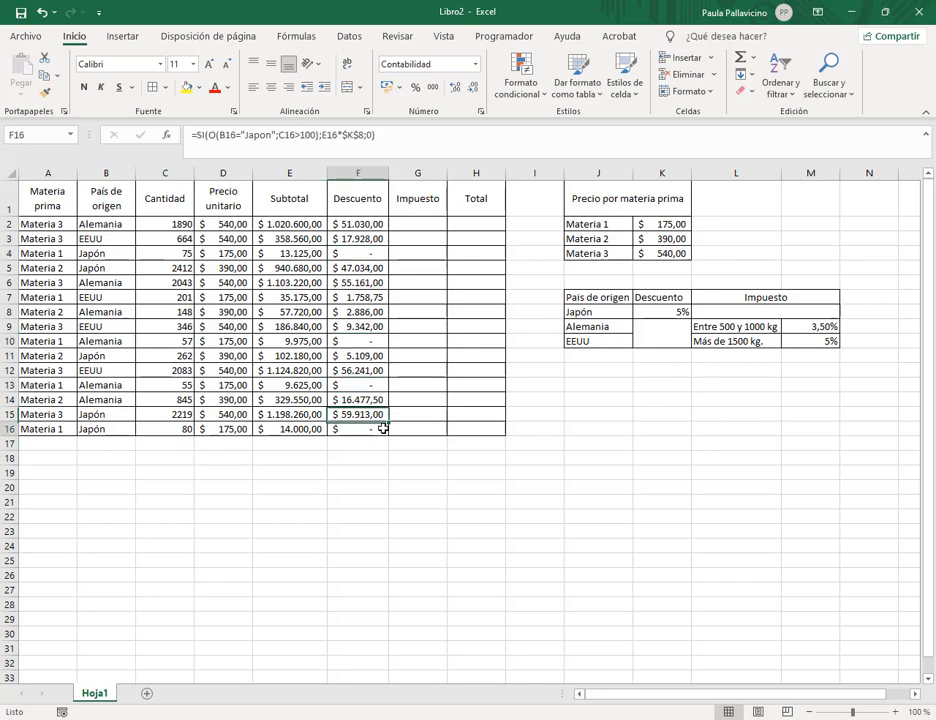
{"action": "left_click", "coordinate": [370, 224]}
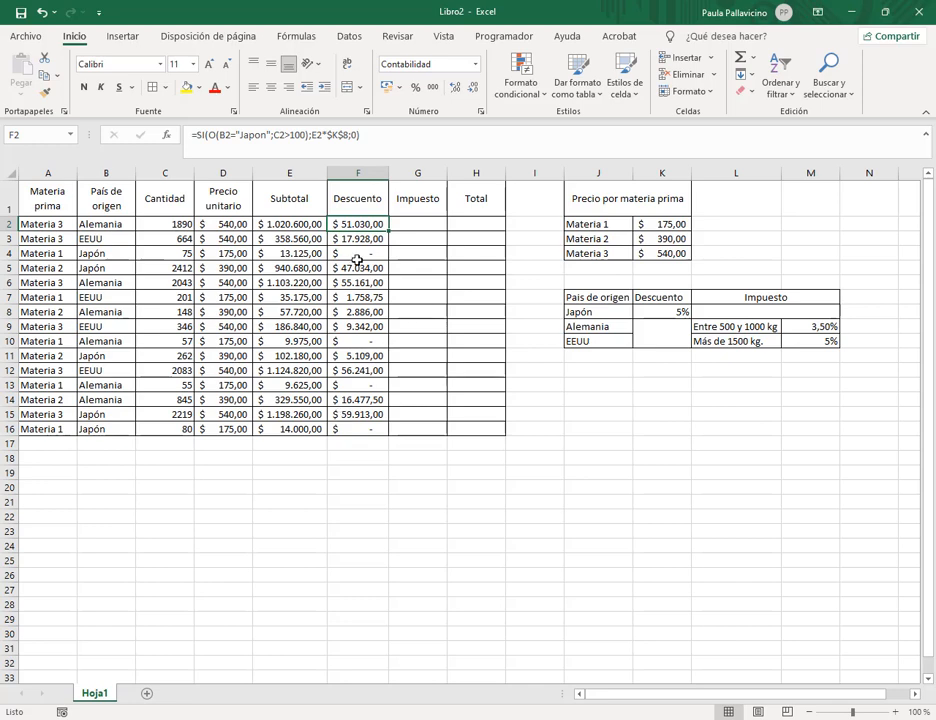
{"action": "left_click", "coordinate": [115, 253]}
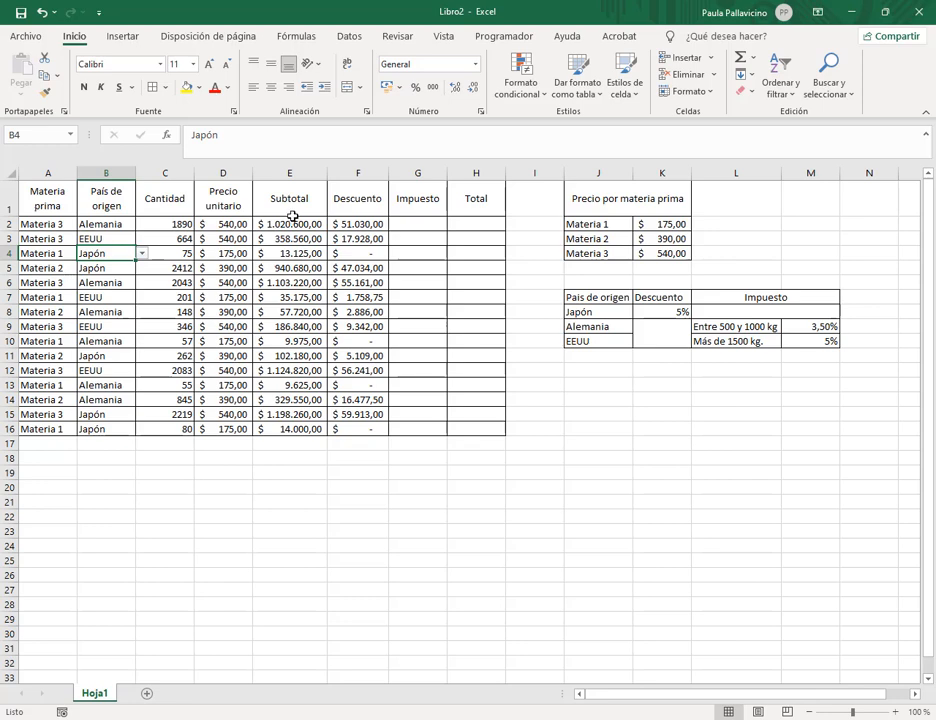
{"action": "left_click", "coordinate": [170, 254]}
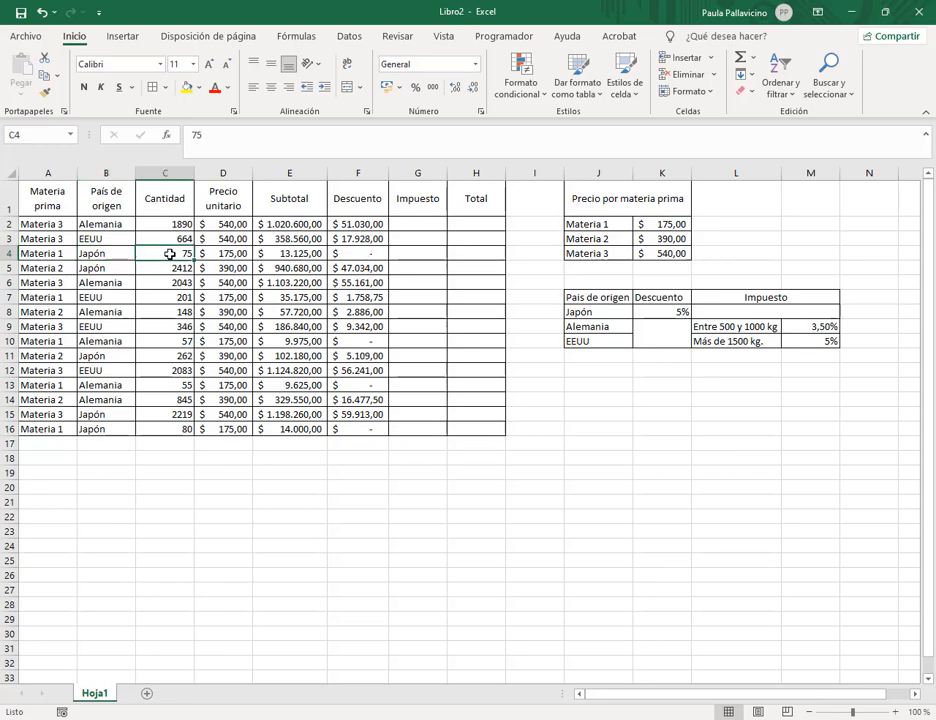
{"action": "left_click", "coordinate": [104, 253]}
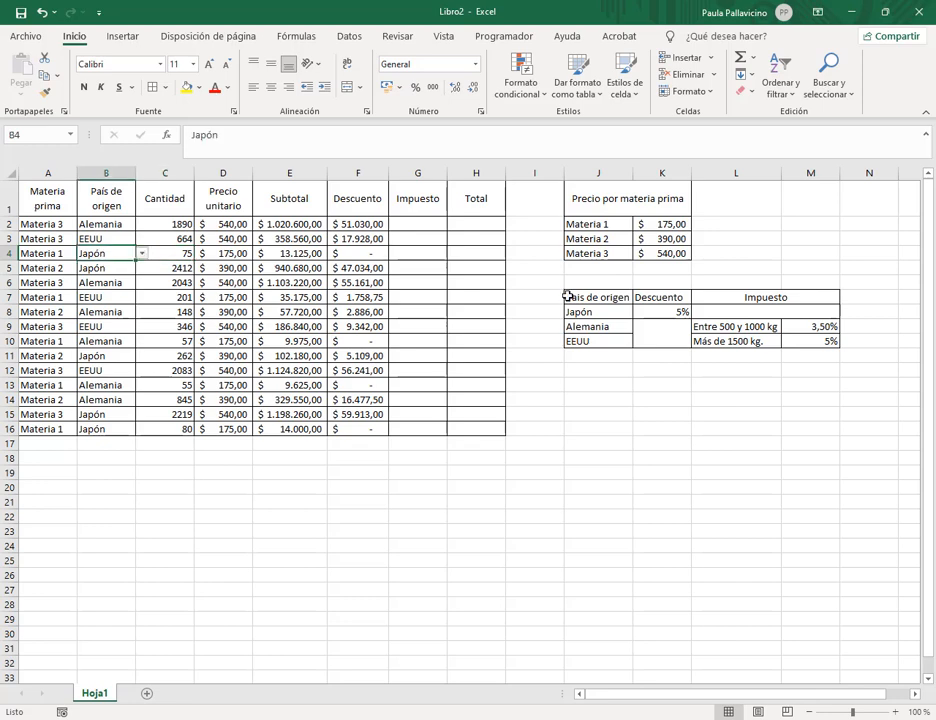
- Correct the country in the F2 discount formula to "Japón" with the accent and refill the formula down through F16
{"action": "double_click", "coordinate": [383, 223]}
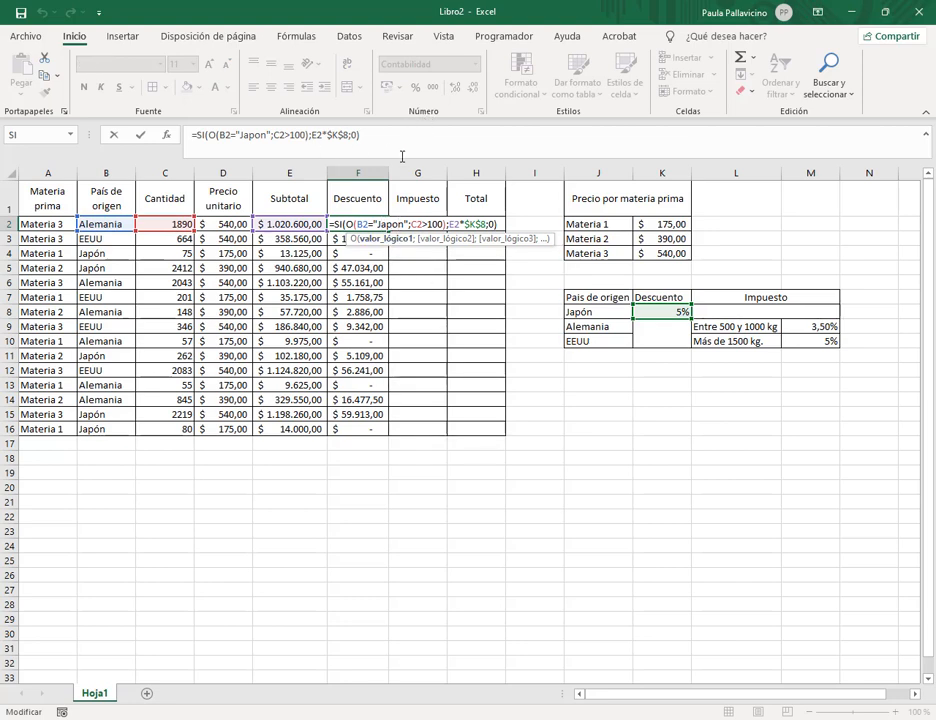
{"action": "key", "text": "BackSpace"}
{"action": "type", "text": "ó"}
{"action": "left_click", "coordinate": [389, 133]}
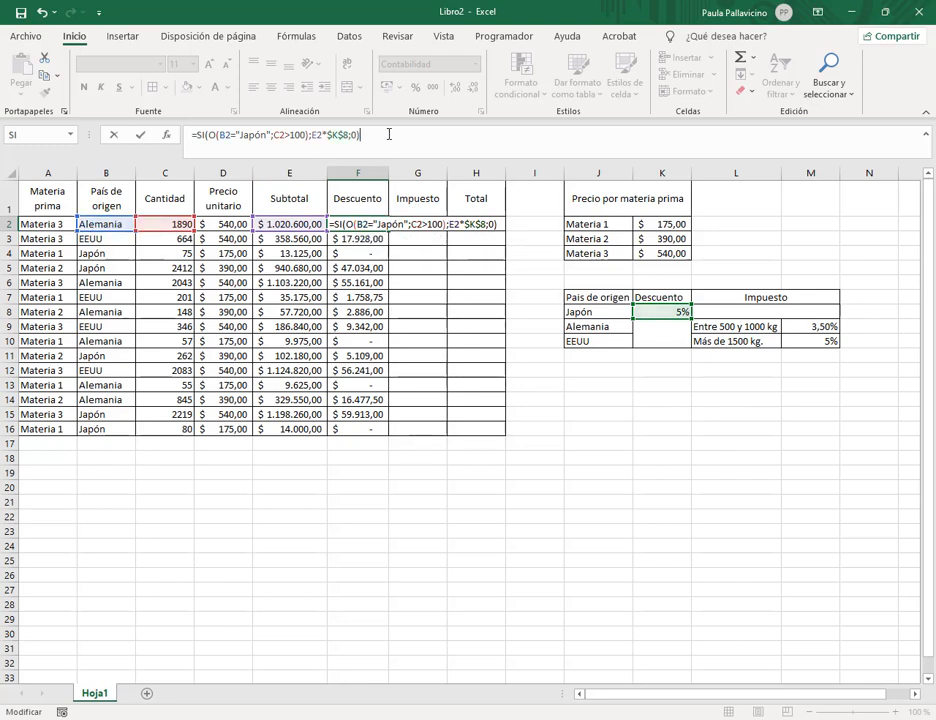
{"action": "key", "text": "Return"}
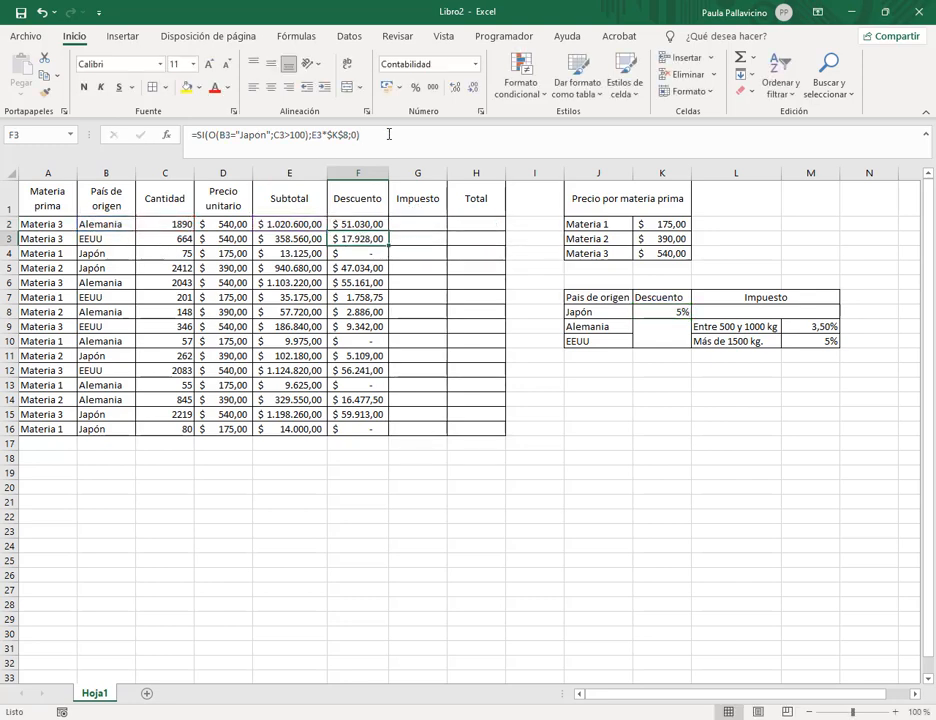
{"action": "left_click", "coordinate": [381, 226]}
{"action": "left_click_drag", "start_coordinate": [388, 233], "coordinate": [382, 430]}
- Compare the discounts in F4 and F10 with the country and quantity of their rows
{"action": "left_click", "coordinate": [349, 253]}
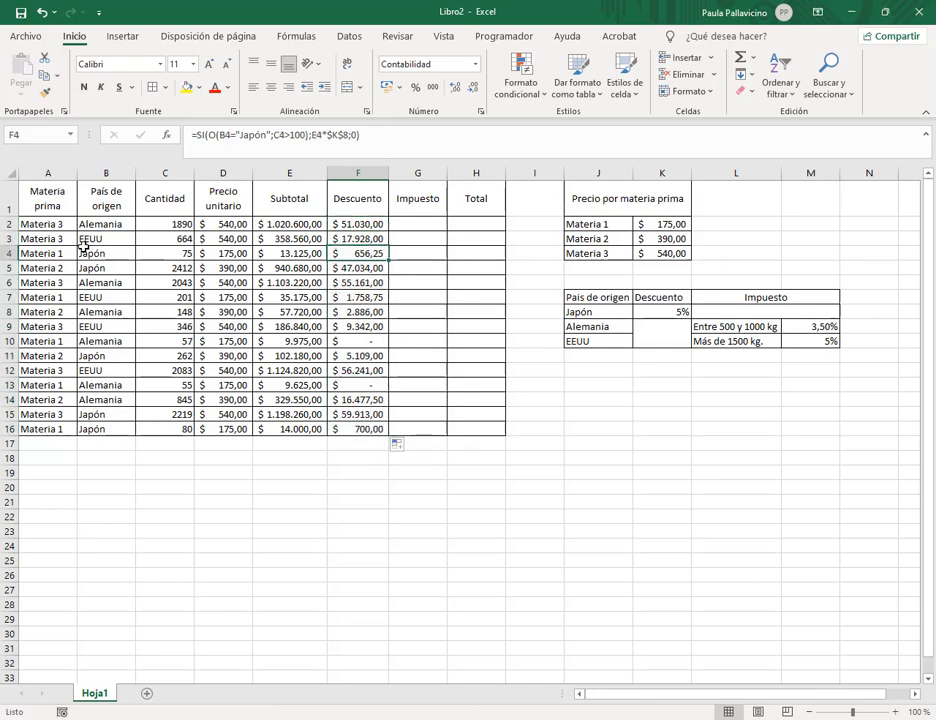
{"action": "left_click_drag", "start_coordinate": [86, 253], "coordinate": [181, 254]}
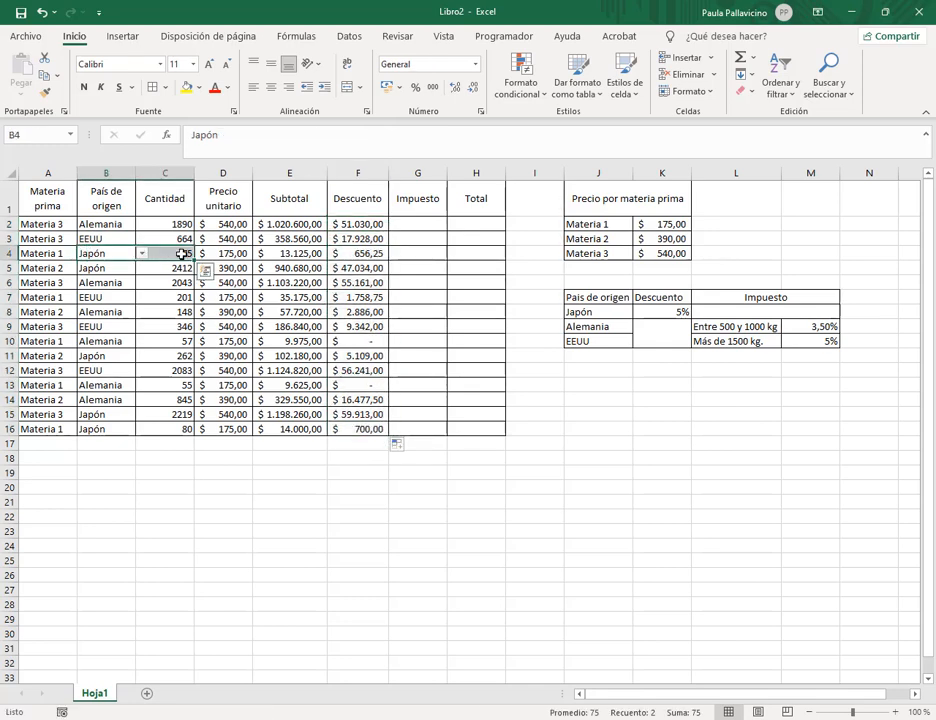
{"action": "left_click", "coordinate": [358, 254]}
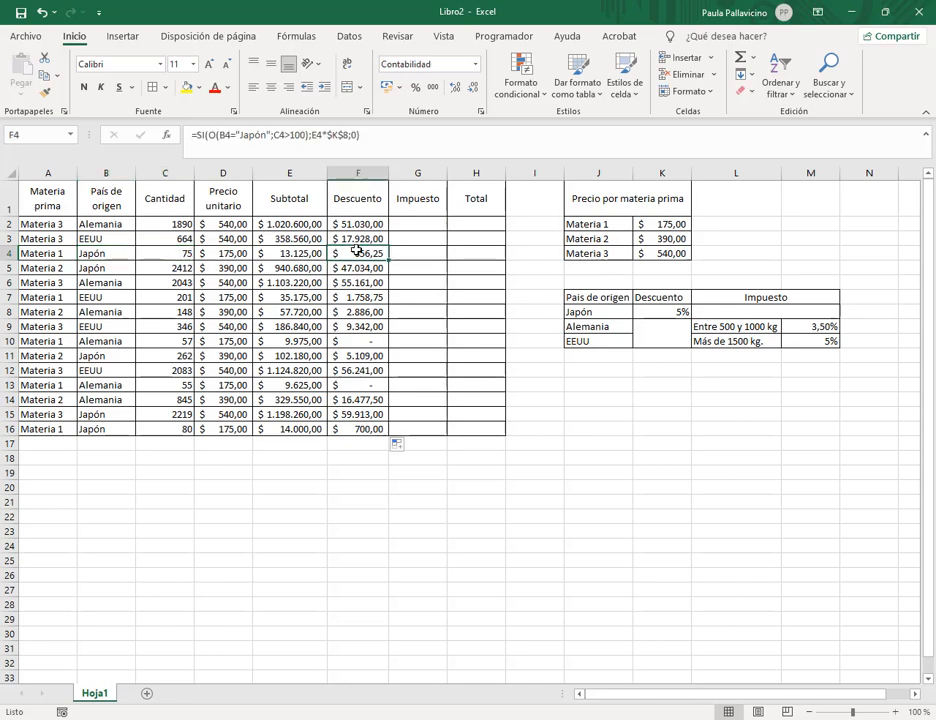
{"action": "left_click", "coordinate": [356, 340]}
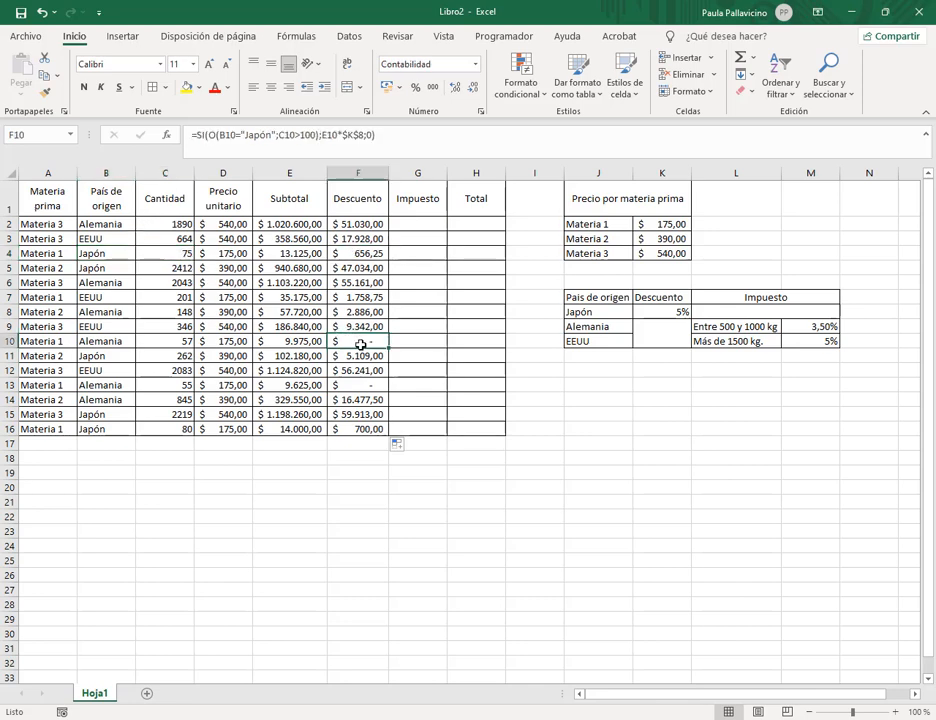
{"action": "left_click", "coordinate": [111, 340]}
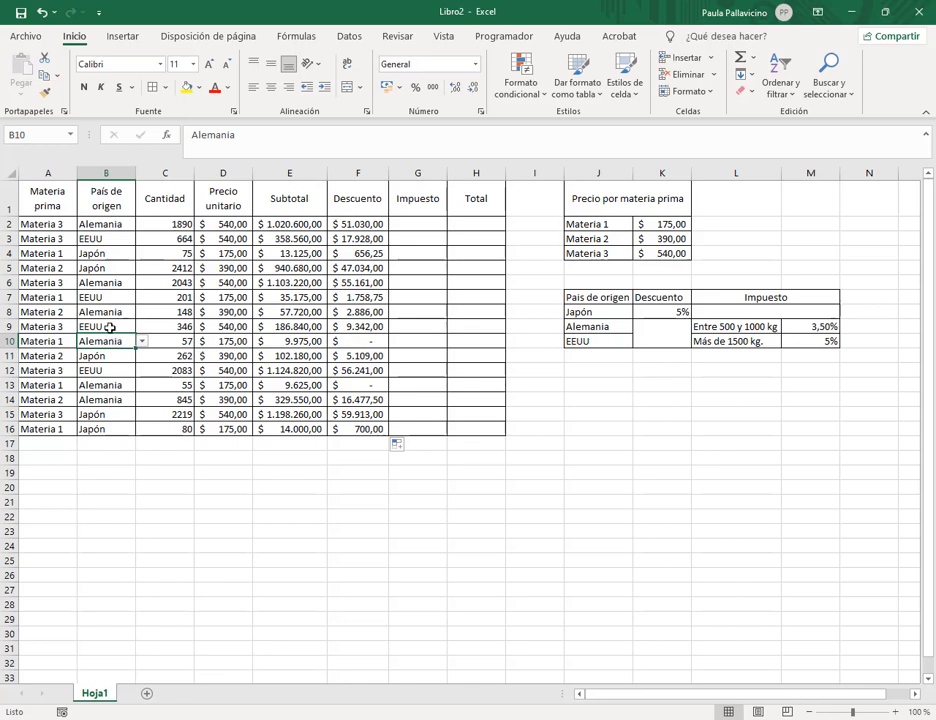
{"action": "left_click", "coordinate": [178, 341]}
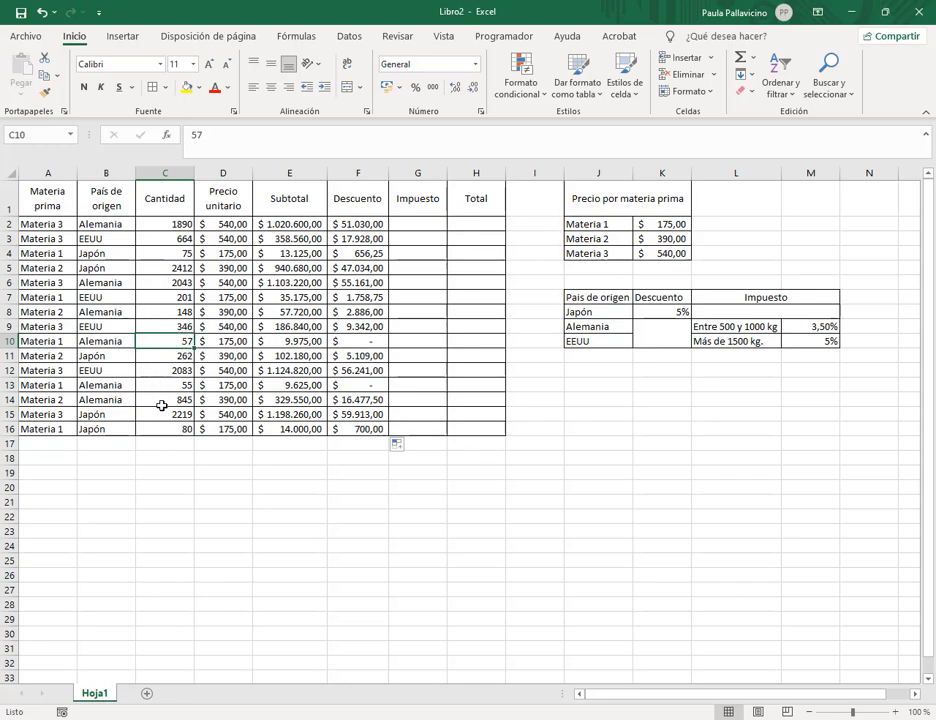
- Change the quantity in C3, the EEUU purchase of Materia 3, to 98
{"action": "left_click", "coordinate": [176, 241]}
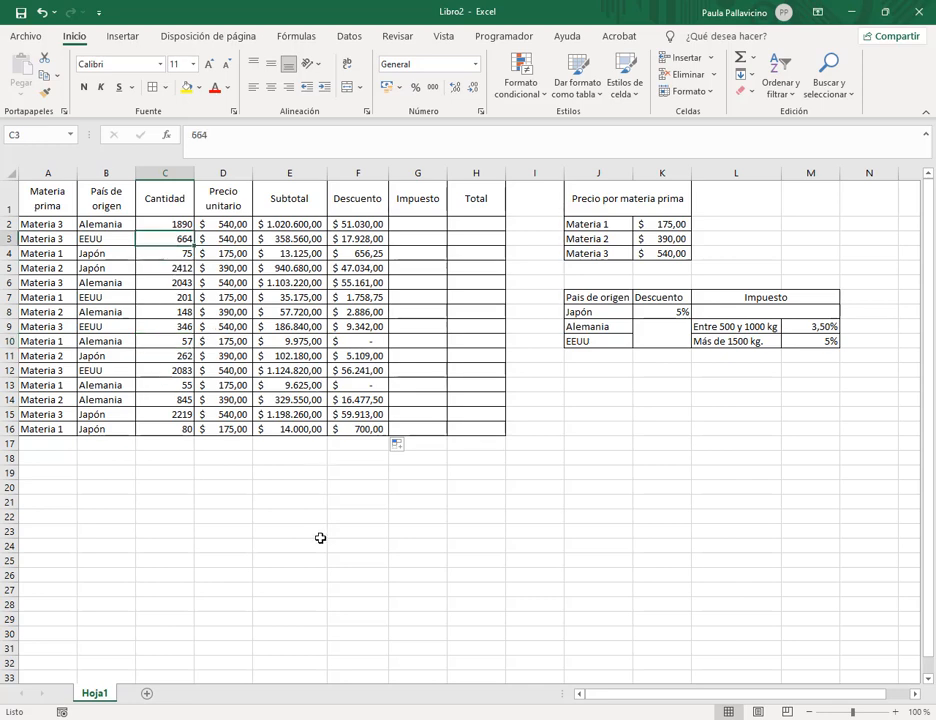
{"action": "type", "text": "98"}
{"action": "key", "text": "Return"}
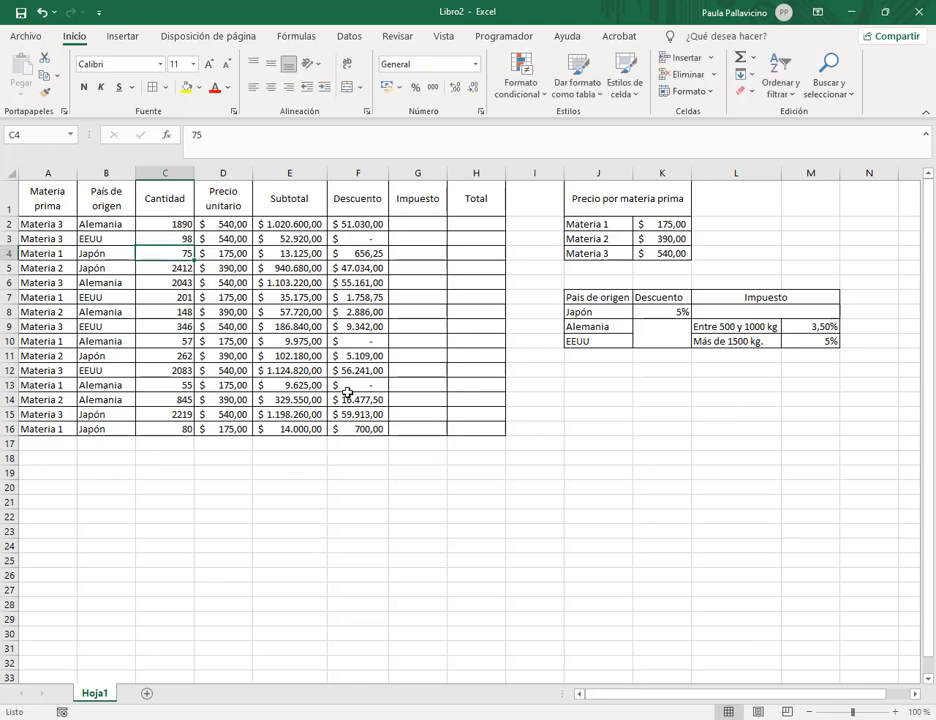
{"action": "left_click", "coordinate": [179, 414]}
- Review the condition and true value of the F2 discount formula, leaving the formula as it is
{"action": "left_click", "coordinate": [411, 226]}
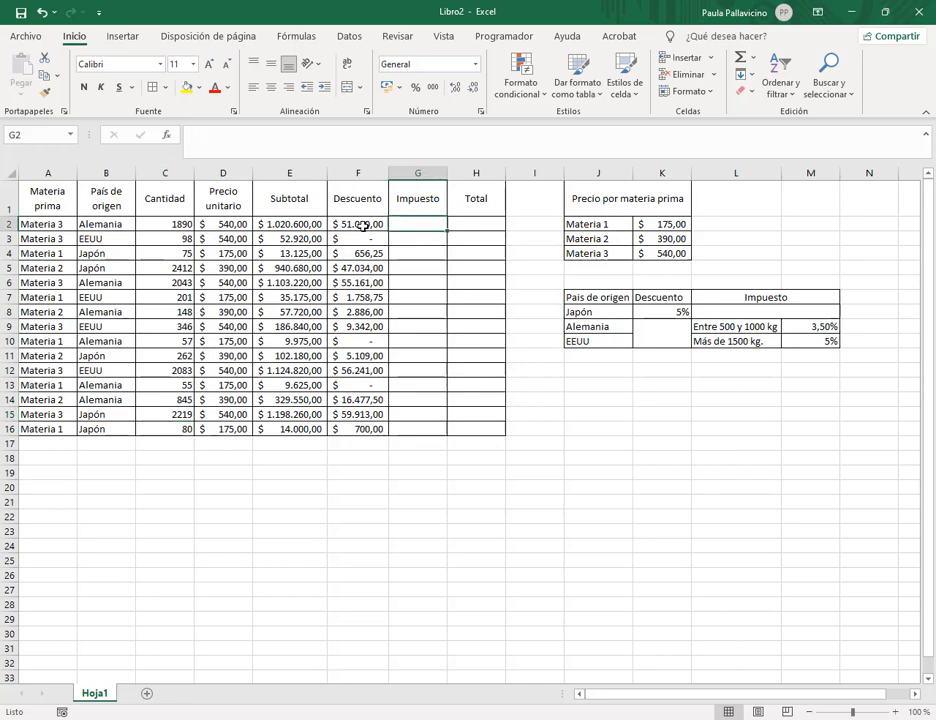
{"action": "left_click", "coordinate": [364, 226]}
{"action": "left_click", "coordinate": [382, 134]}
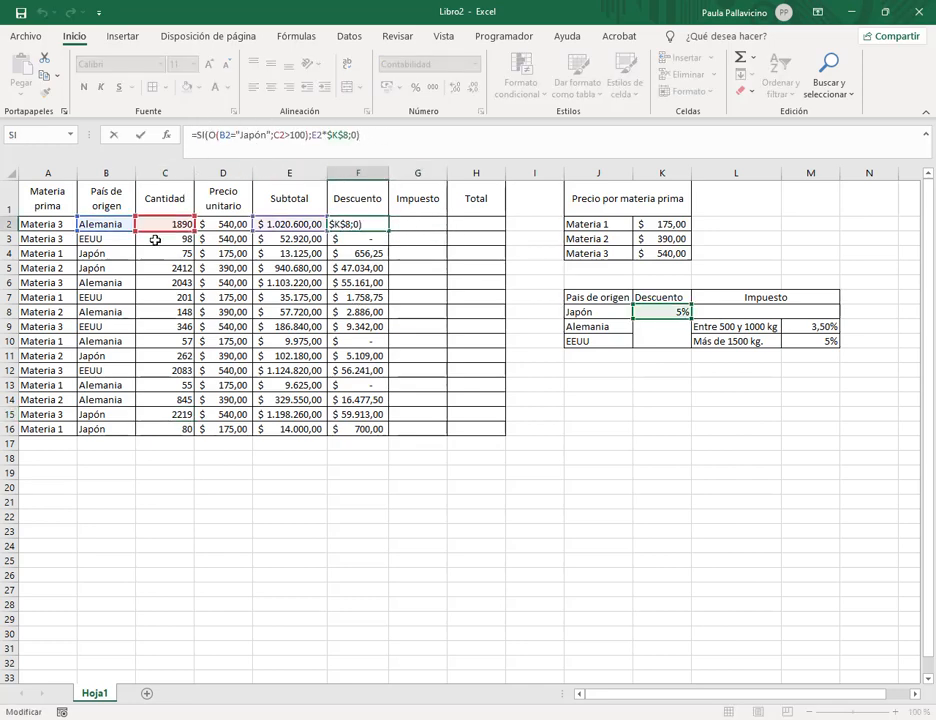
{"action": "left_click_drag", "start_coordinate": [221, 134], "coordinate": [340, 134]}
{"action": "left_click", "coordinate": [275, 134]}
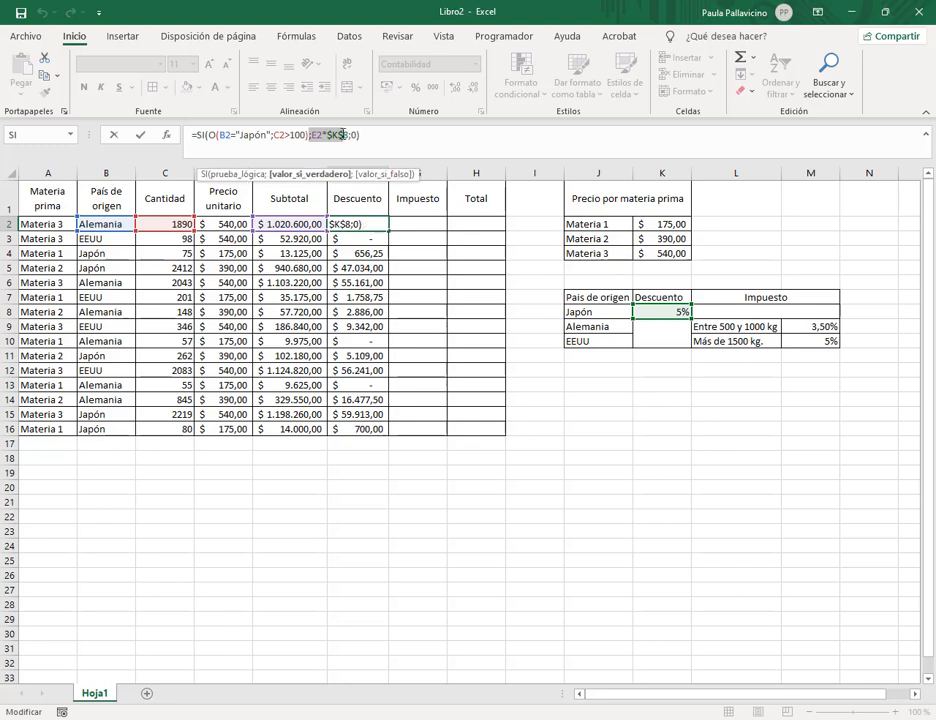
{"action": "left_click_drag", "start_coordinate": [222, 134], "coordinate": [307, 134]}
{"action": "left_click", "coordinate": [389, 134]}
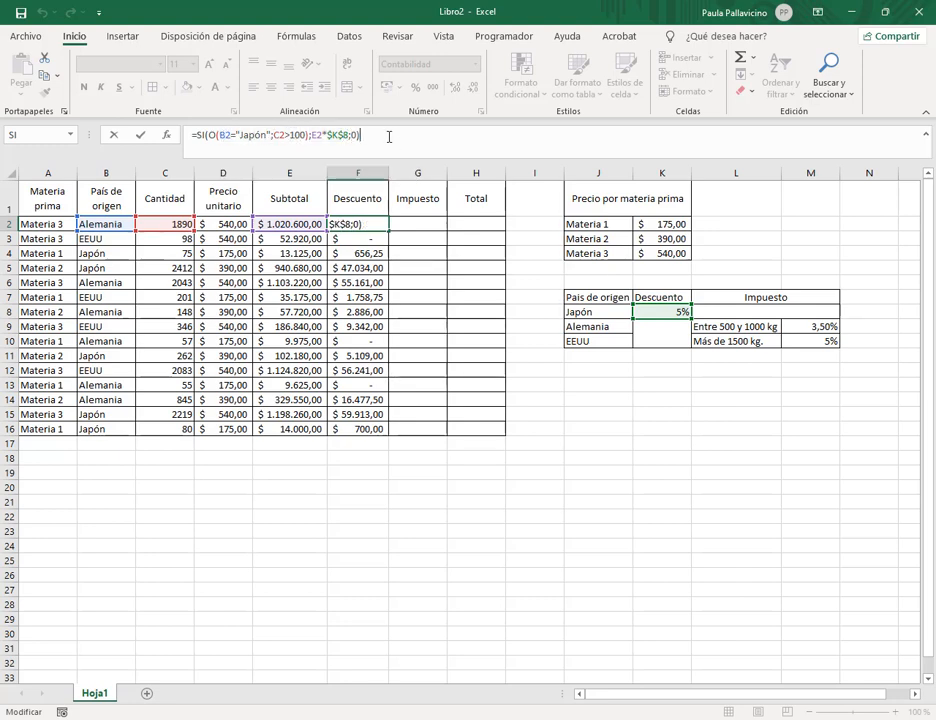
{"action": "key", "text": "Return"}
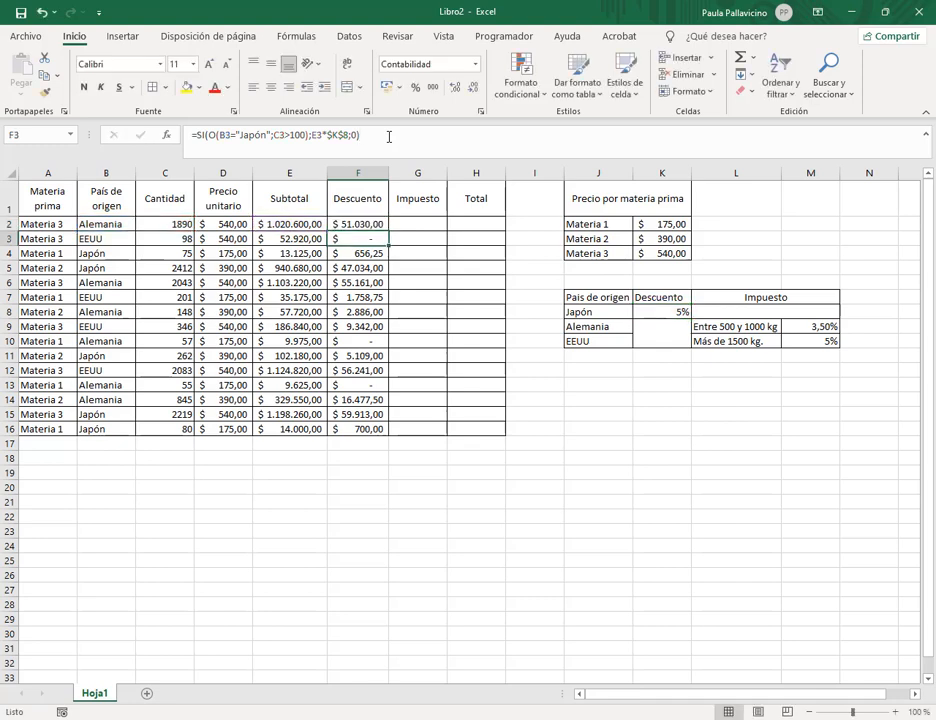
- Begin a formula for the first purchase's Impuesto in G2
{"action": "left_click", "coordinate": [420, 225]}
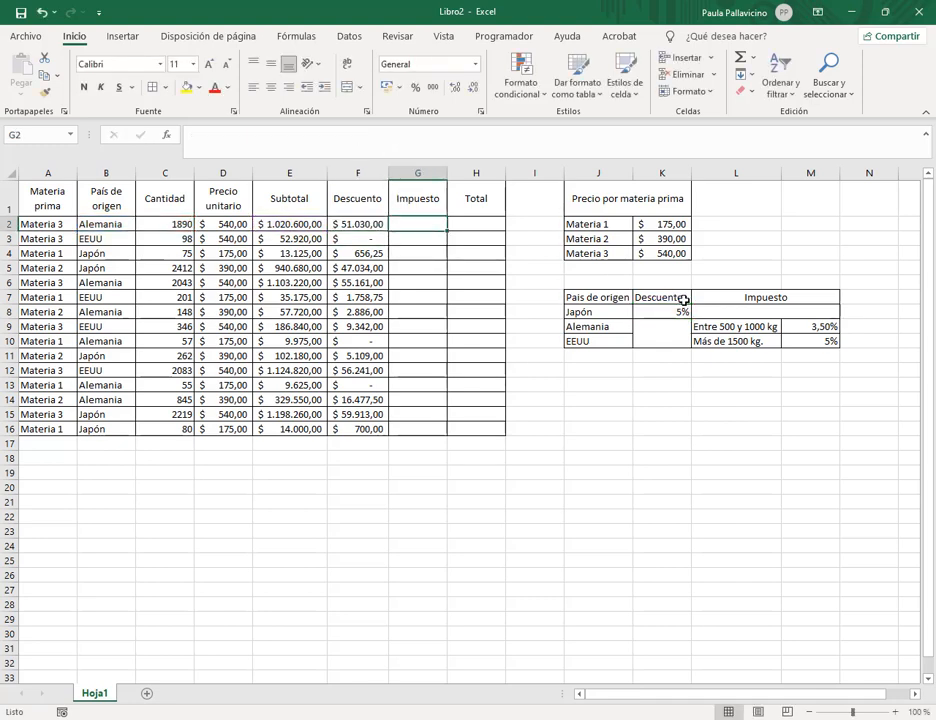
{"action": "type", "text": "="}
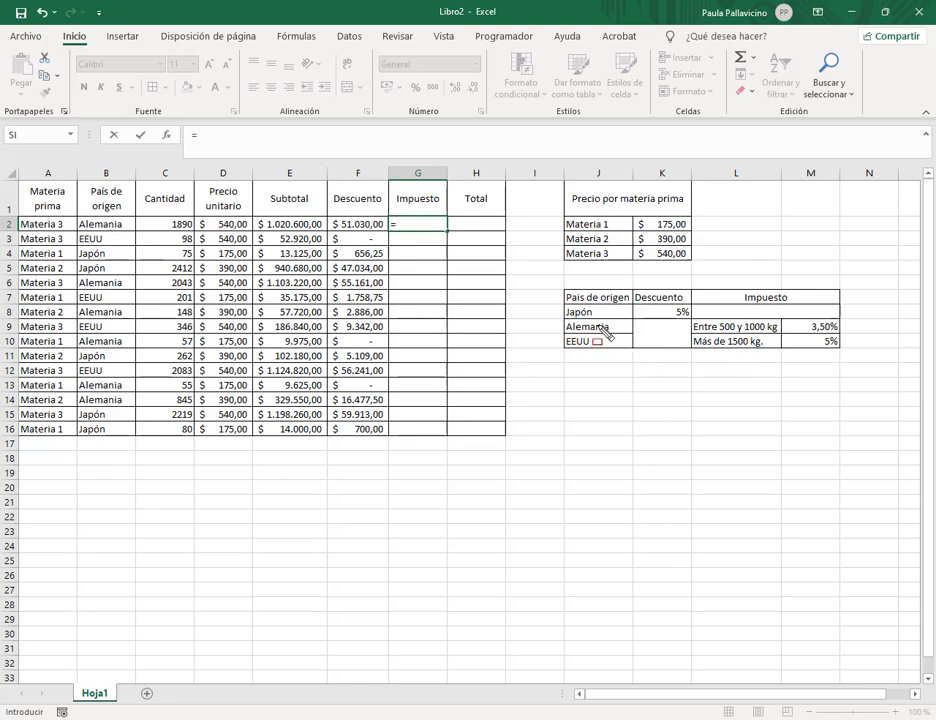
{"action": "mouse_move", "coordinate": [557, 317]}
{"action": "left_mouse_down"}
{"action": "mouse_move", "coordinate": [866, 345]}
{"action": "mouse_move", "coordinate": [858, 350]}
{"action": "left_mouse_up"}
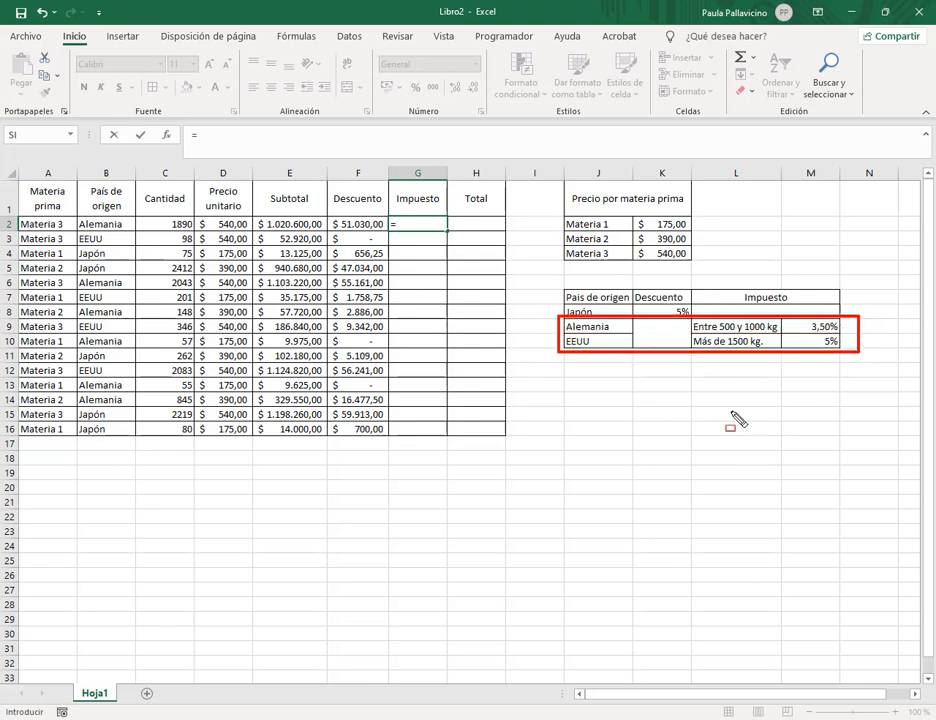
{"action": "left_click_drag", "start_coordinate": [586, 339], "coordinate": [592, 343]}
{"action": "left_click_drag", "start_coordinate": [540, 293], "coordinate": [562, 325]}
{"action": "mouse_move", "coordinate": [744, 301]}
{"action": "left_mouse_down"}
{"action": "mouse_move", "coordinate": [752, 282]}
{"action": "mouse_move", "coordinate": [750, 318]}
{"action": "left_mouse_up"}
{"action": "left_click_drag", "start_coordinate": [743, 305], "coordinate": [750, 318]}
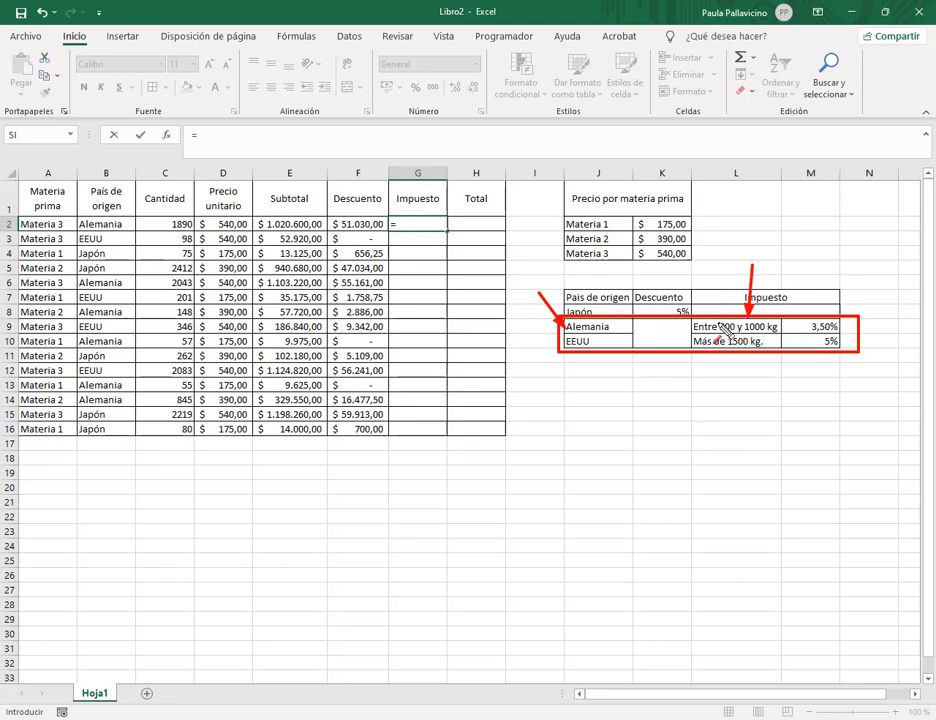
{"action": "left_click_drag", "start_coordinate": [587, 402], "coordinate": [593, 357]}
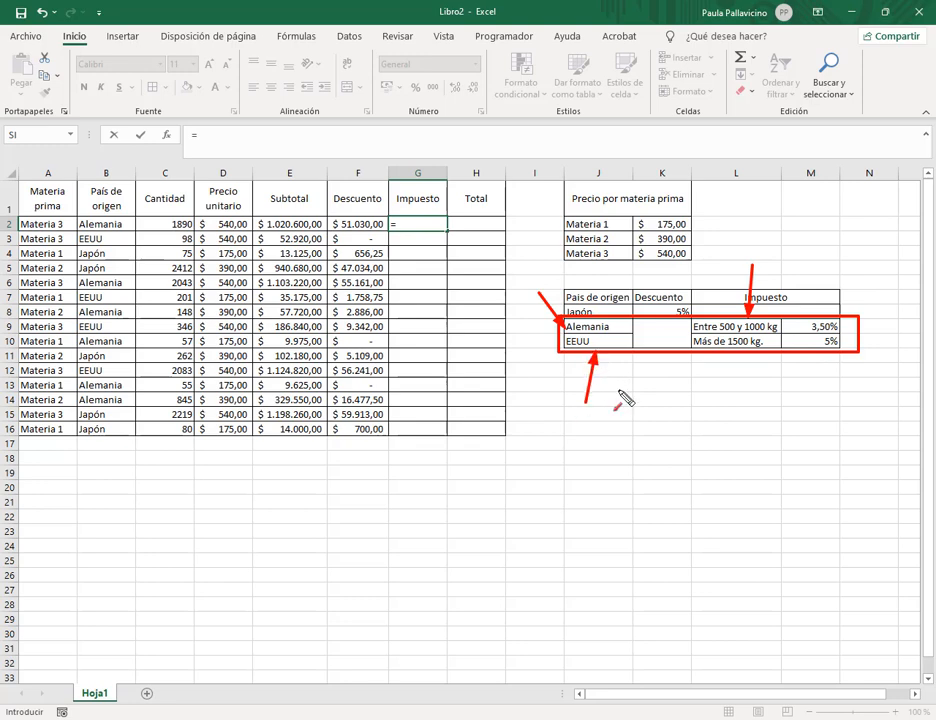
{"action": "left_click_drag", "start_coordinate": [735, 397], "coordinate": [736, 357]}
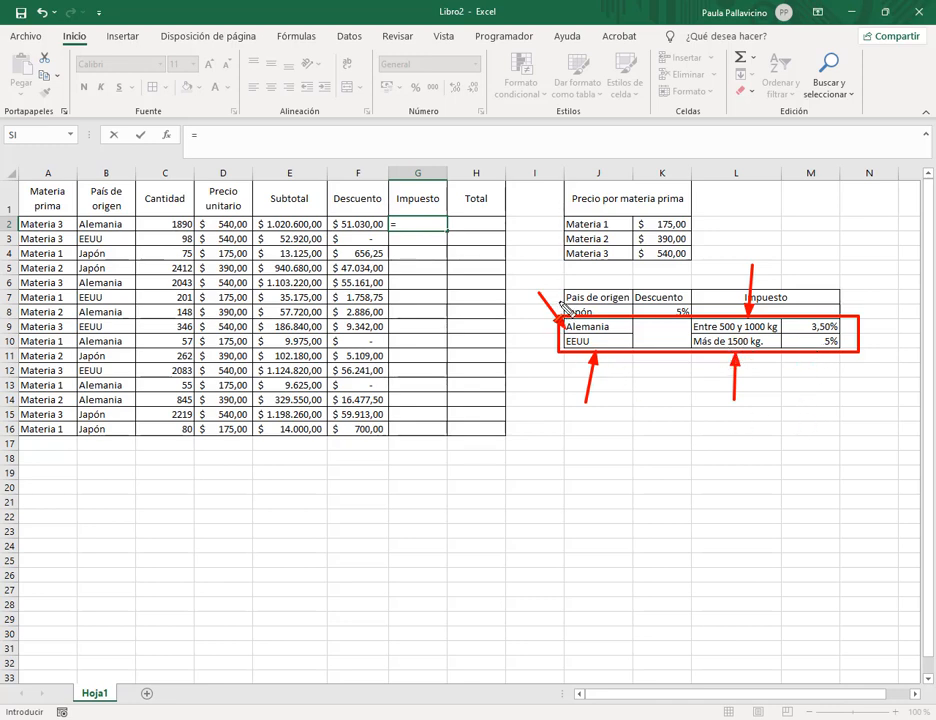
{"action": "left_click_drag", "start_coordinate": [545, 268], "coordinate": [567, 301]}
{"action": "key", "text": "Escape"}
- Start the G2 tax formula with SI and a Y test requiring B2="Alemania", C2>500 and C2<1000
{"action": "type", "text": "s"}
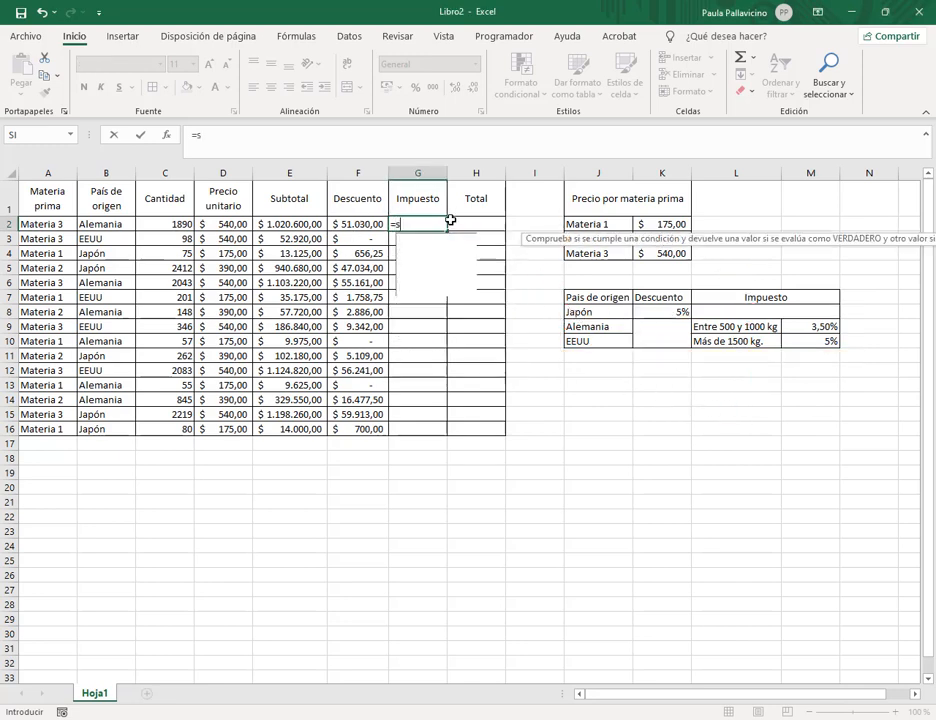
{"action": "type", "text": "i(y"}
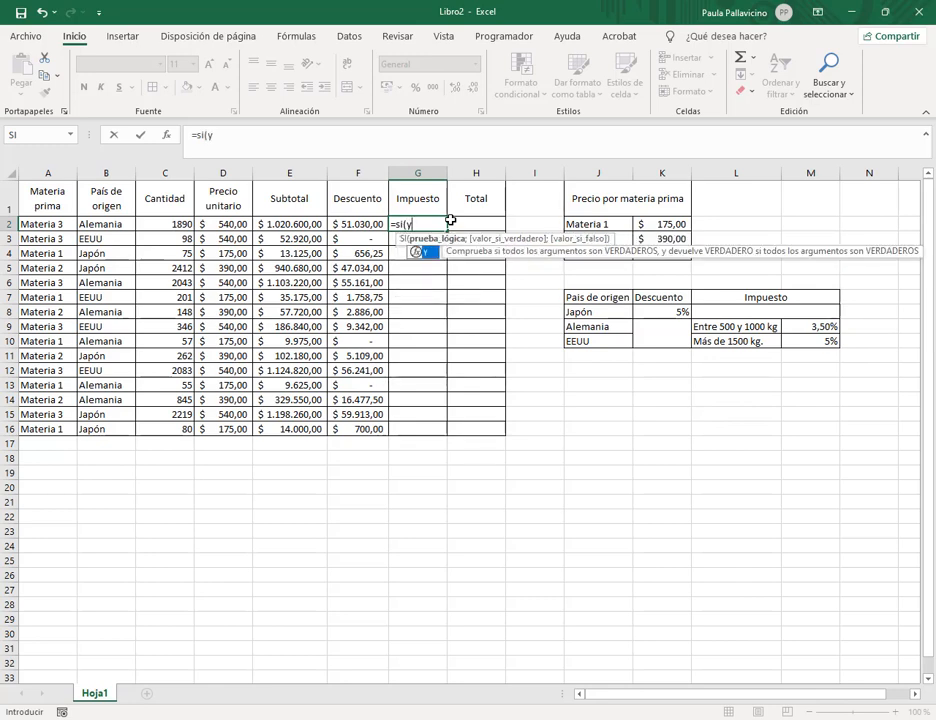
{"action": "type", "text": "("}
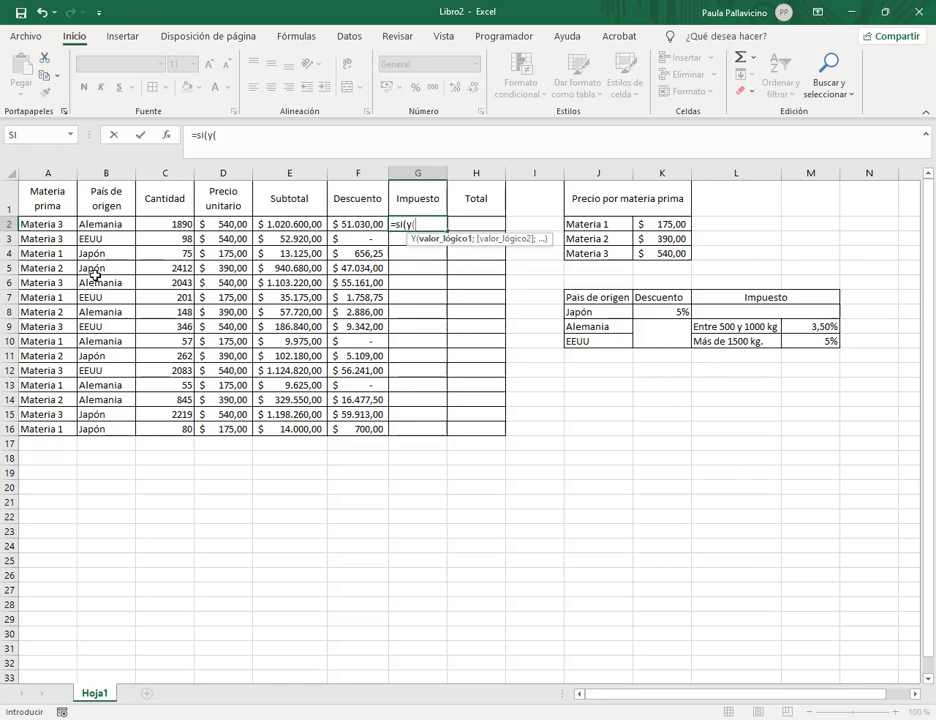
{"action": "left_click", "coordinate": [105, 225]}
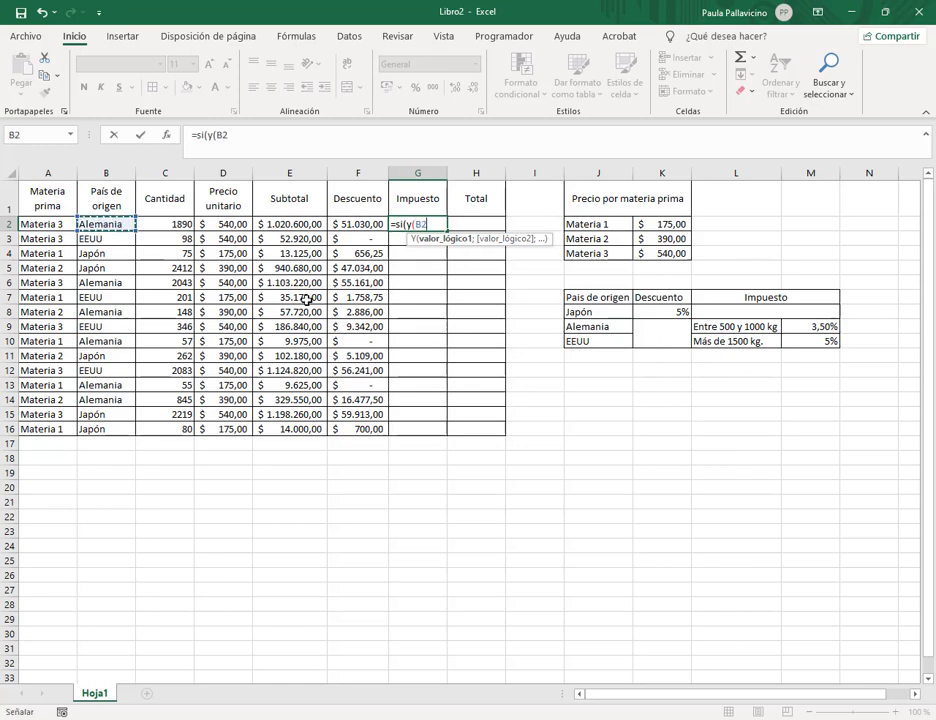
{"action": "type", "text": "=\"A"}
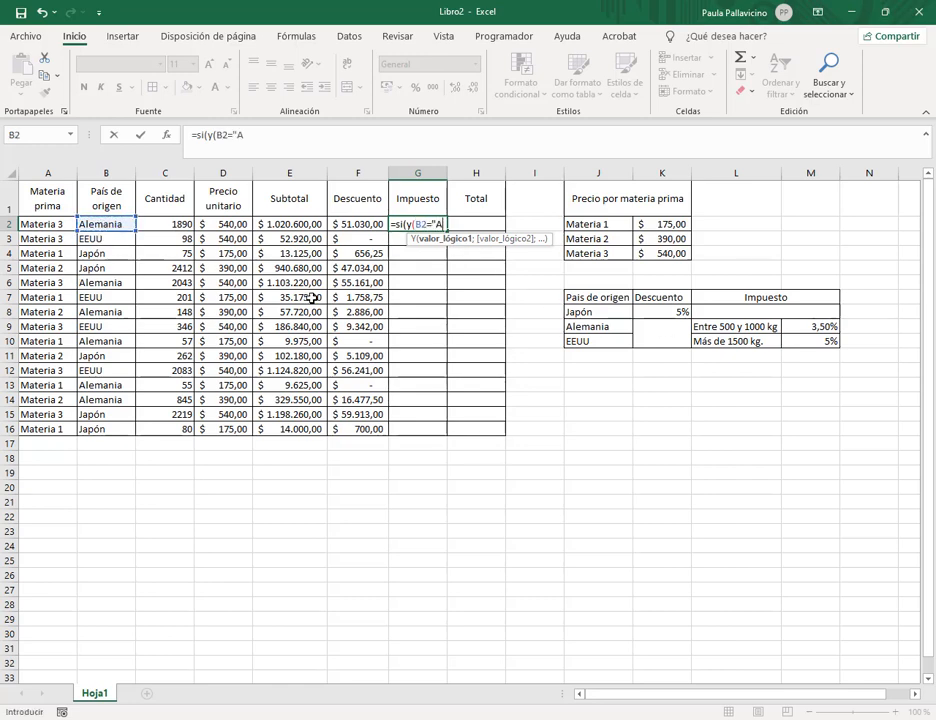
{"action": "type", "text": "lemania\";"}
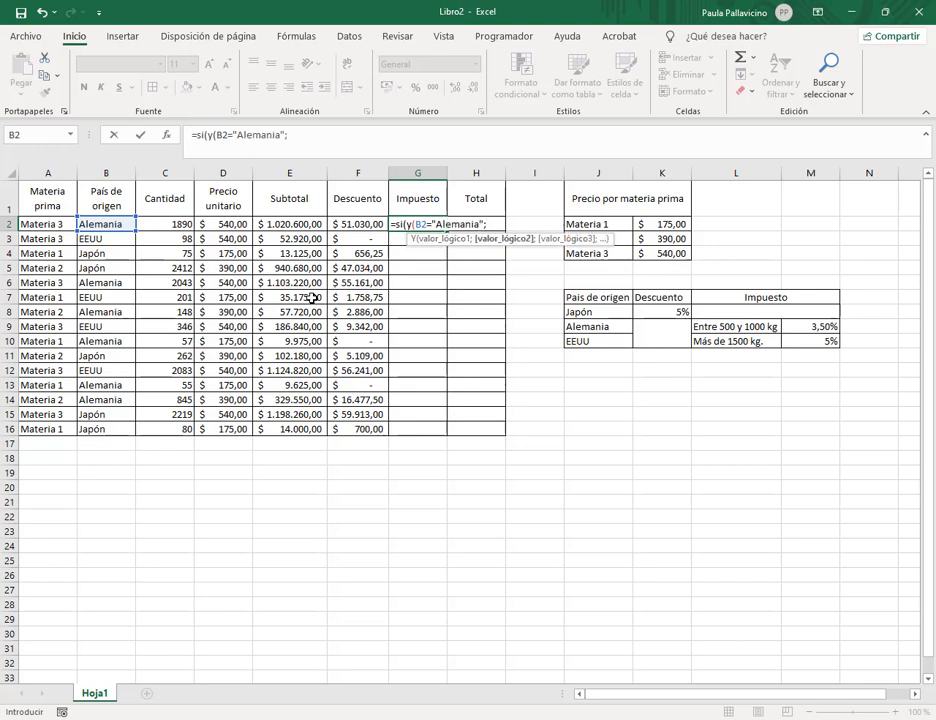
{"action": "left_click", "coordinate": [175, 224]}
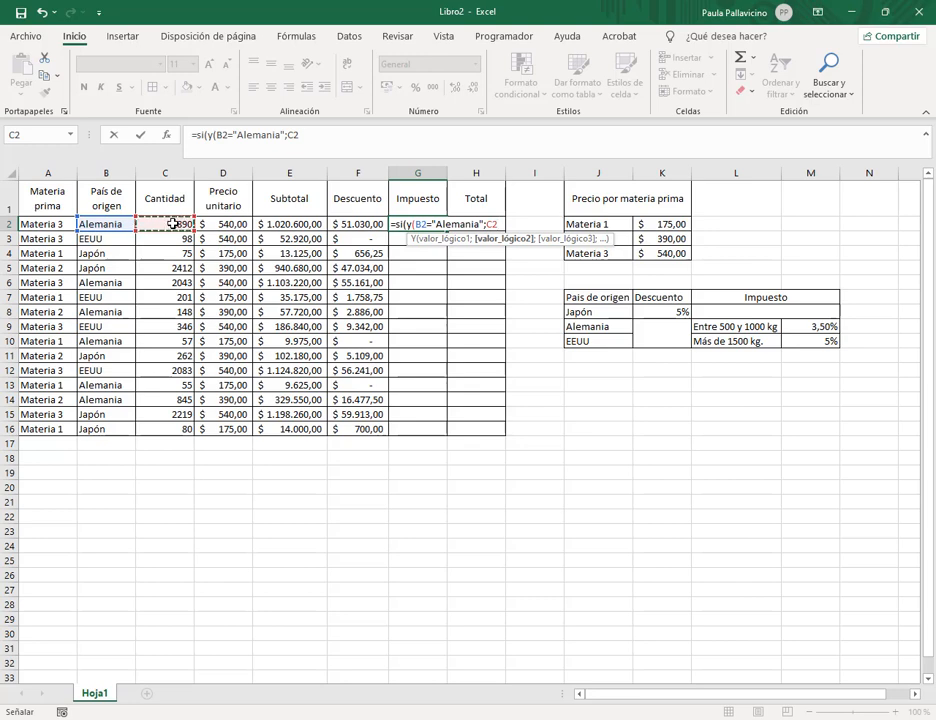
{"action": "type", "text": ">500"}
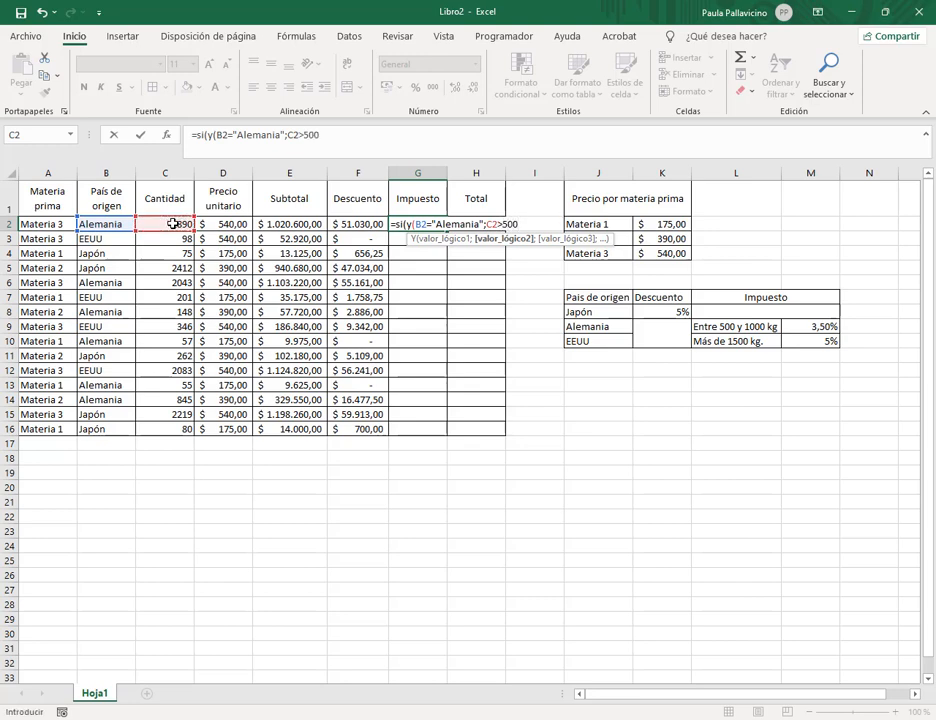
{"action": "type", "text": ";"}
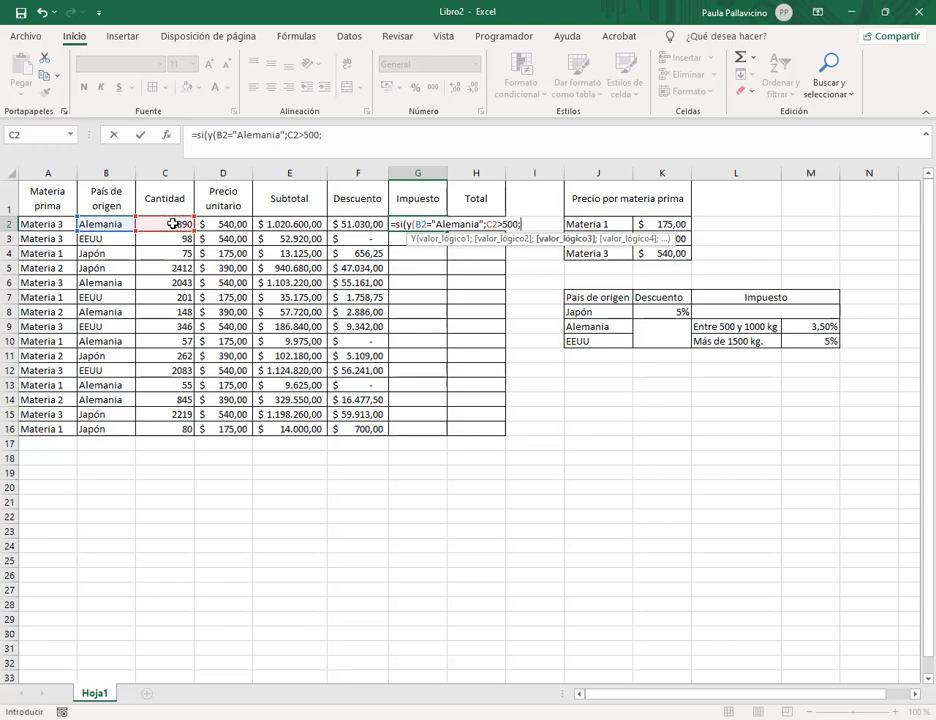
{"action": "left_click", "coordinate": [173, 224]}
{"action": "type", "text": "<1000"}
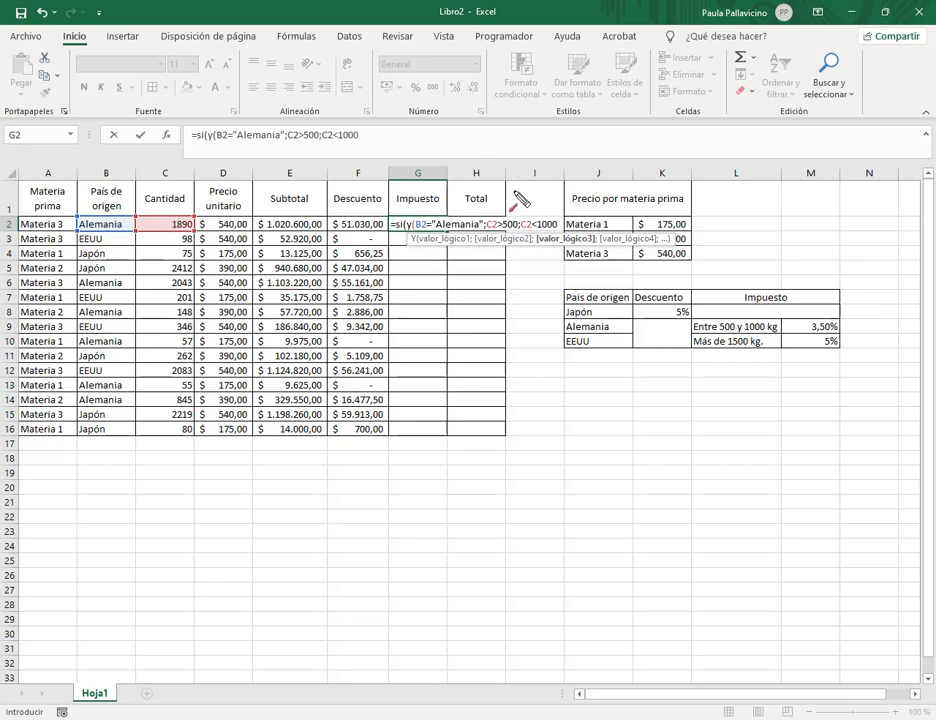
{"action": "left_click_drag", "start_coordinate": [479, 214], "coordinate": [563, 234]}
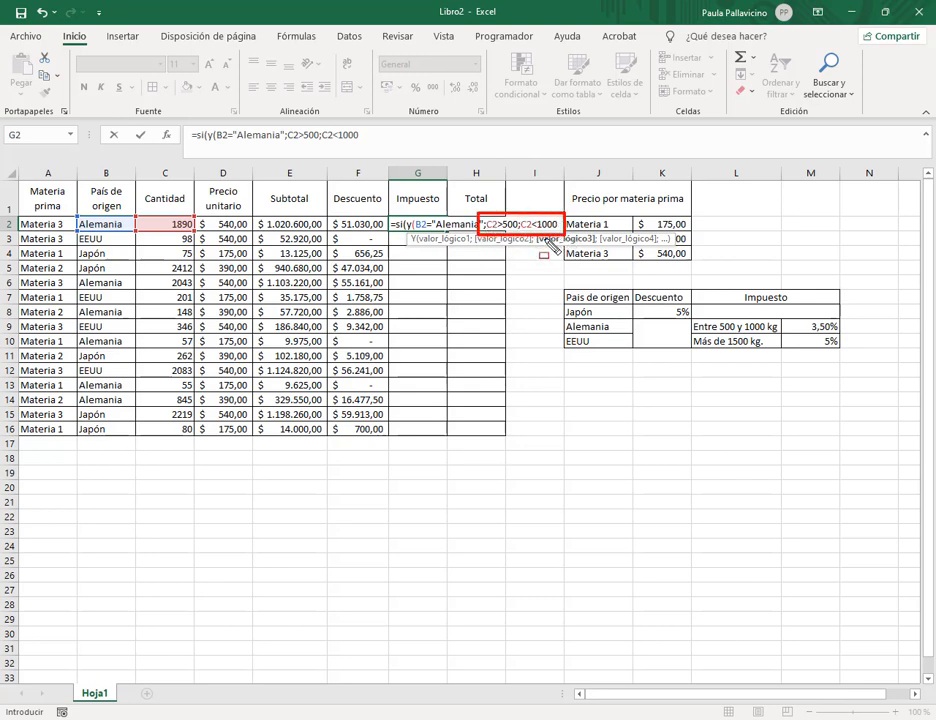
{"action": "left_click_drag", "start_coordinate": [487, 282], "coordinate": [503, 213]}
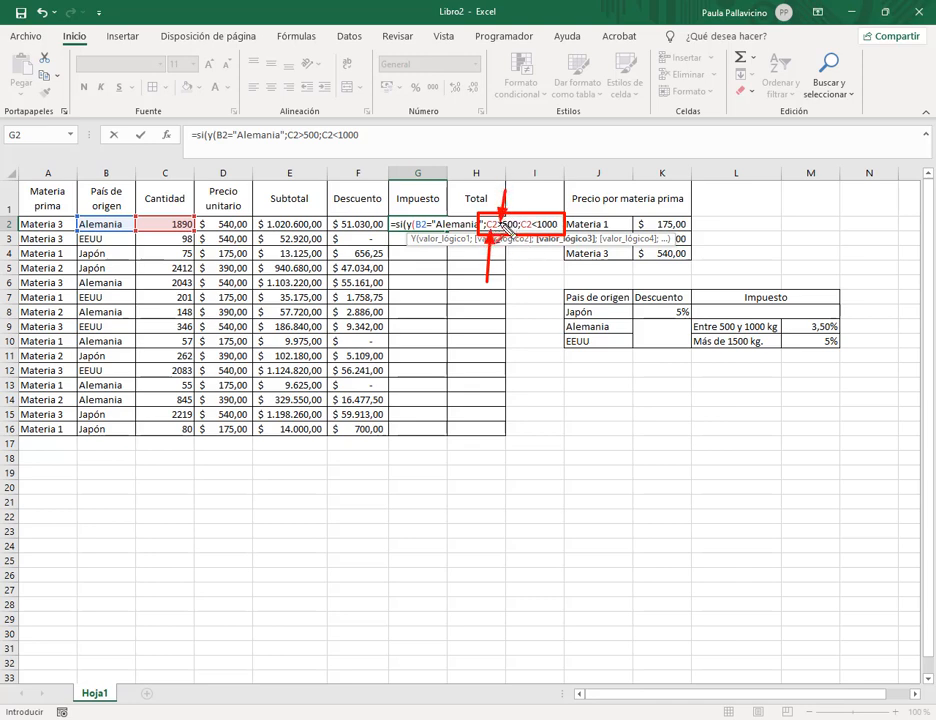
{"action": "left_click_drag", "start_coordinate": [525, 271], "coordinate": [525, 238]}
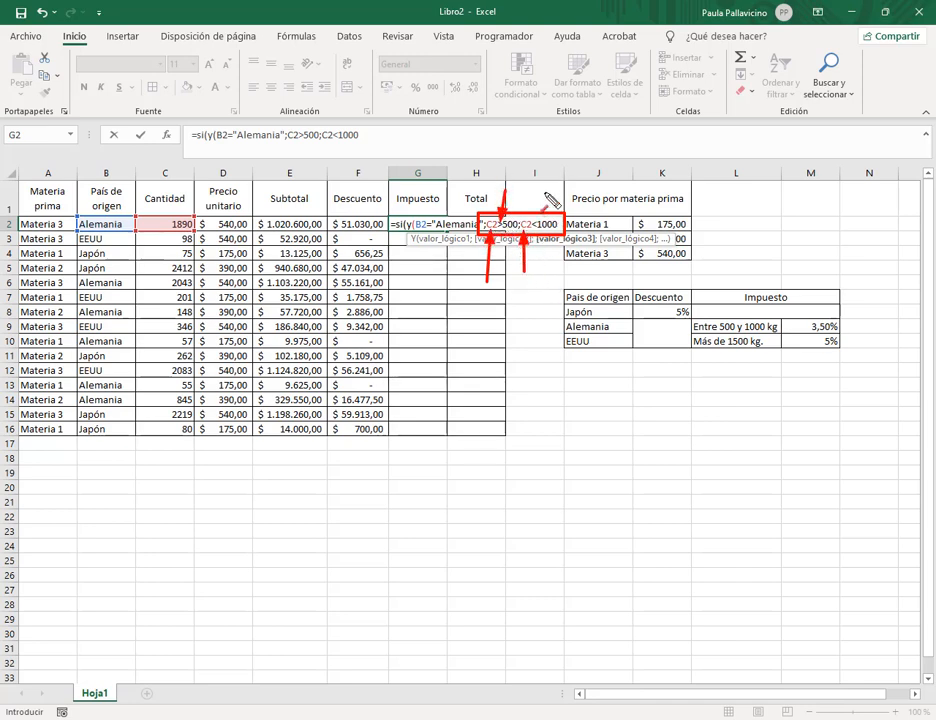
{"action": "left_click_drag", "start_coordinate": [542, 192], "coordinate": [537, 213]}
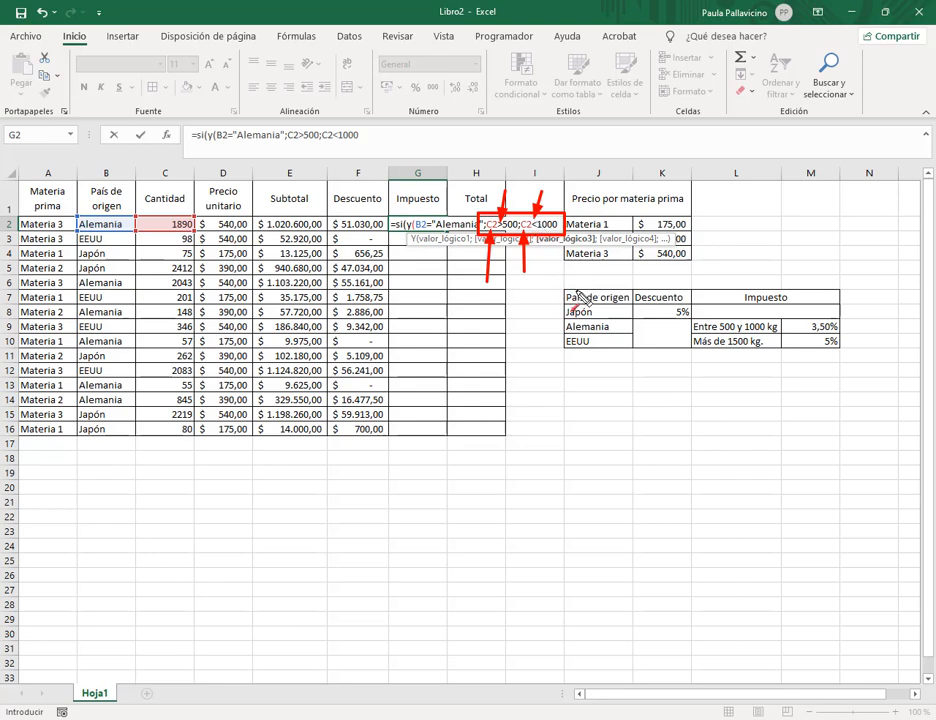
{"action": "key", "text": "Escape"}
- Close the Alemania test in the G2 formula and set its true value to E2*$M$9
{"action": "left_click", "coordinate": [380, 133]}
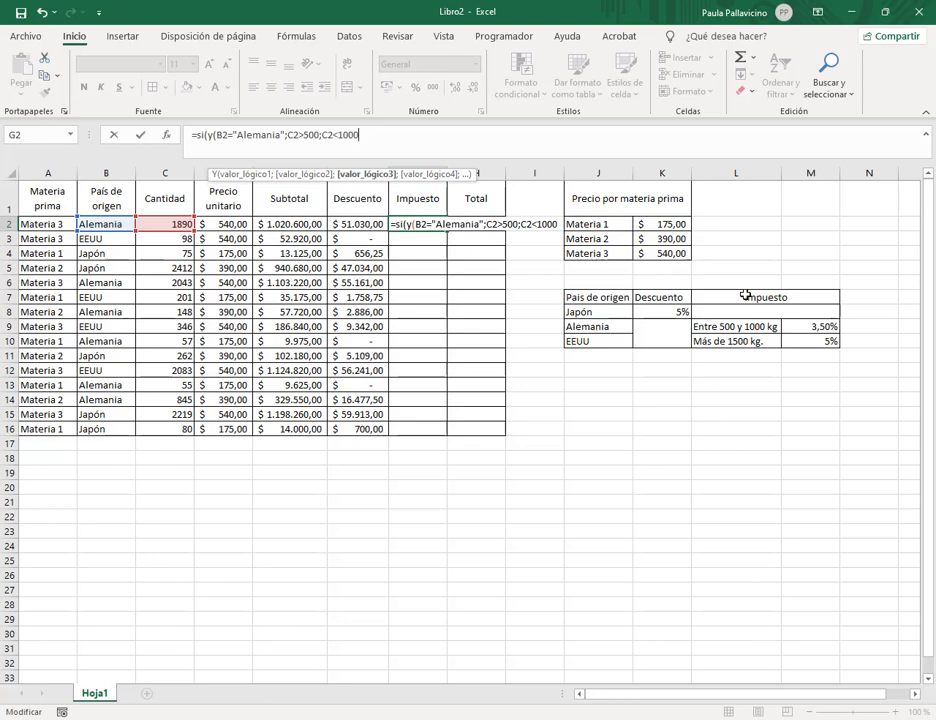
{"action": "type", "text": ");"}
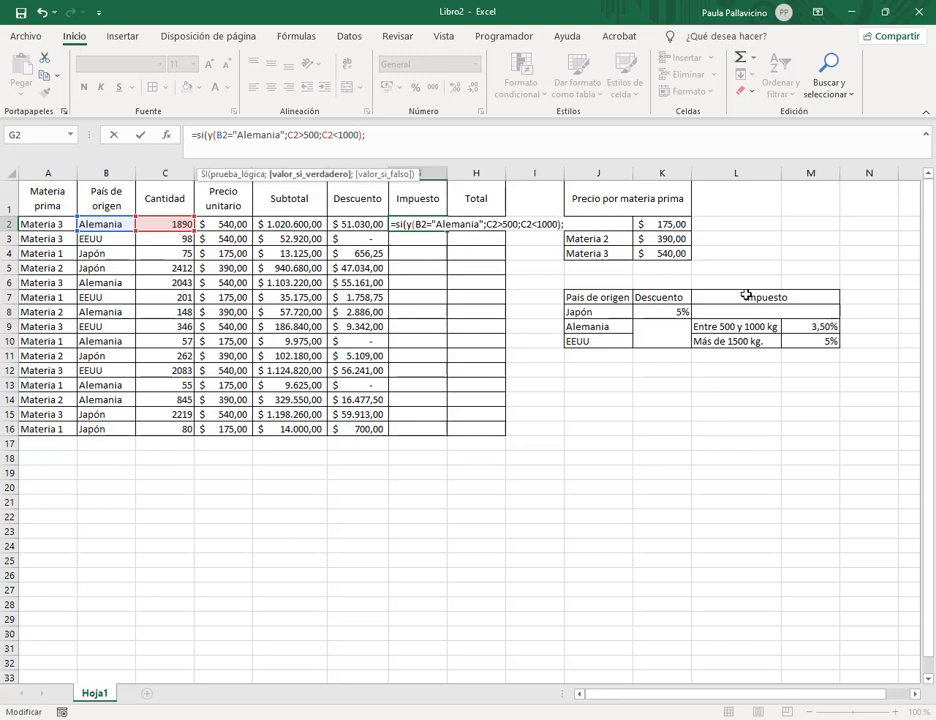
{"action": "left_click", "coordinate": [277, 226]}
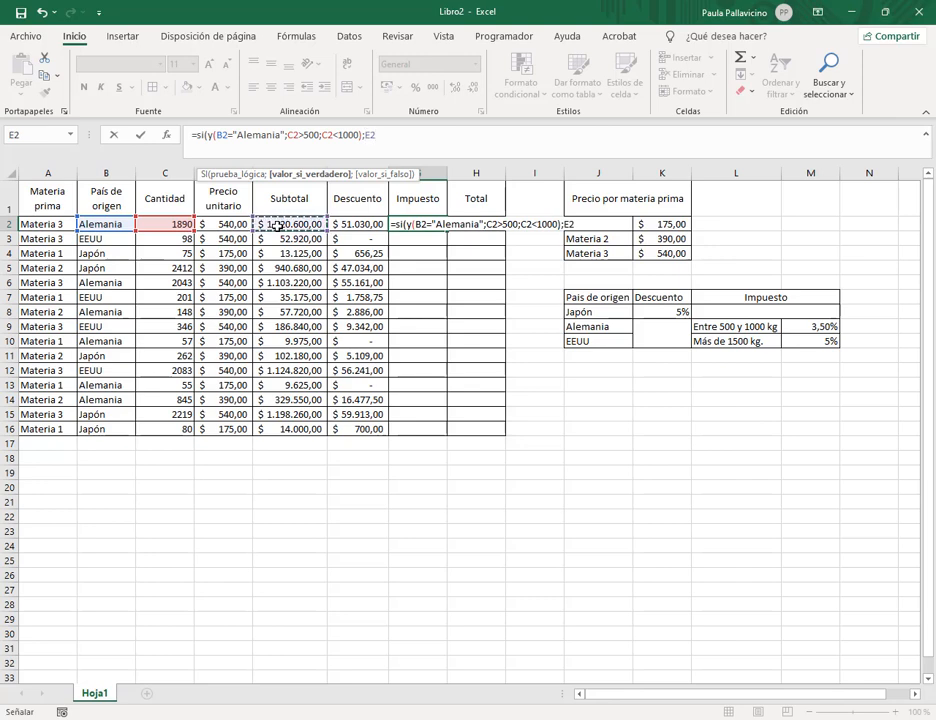
{"action": "type", "text": "*"}
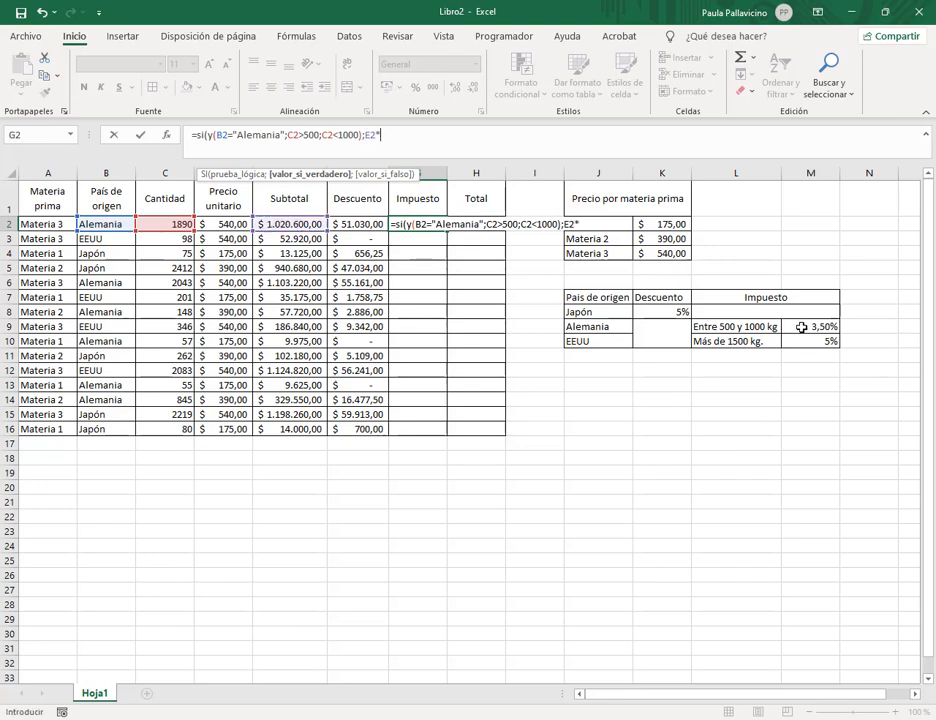
{"action": "left_click", "coordinate": [802, 327]}
{"action": "key", "text": "F4"}
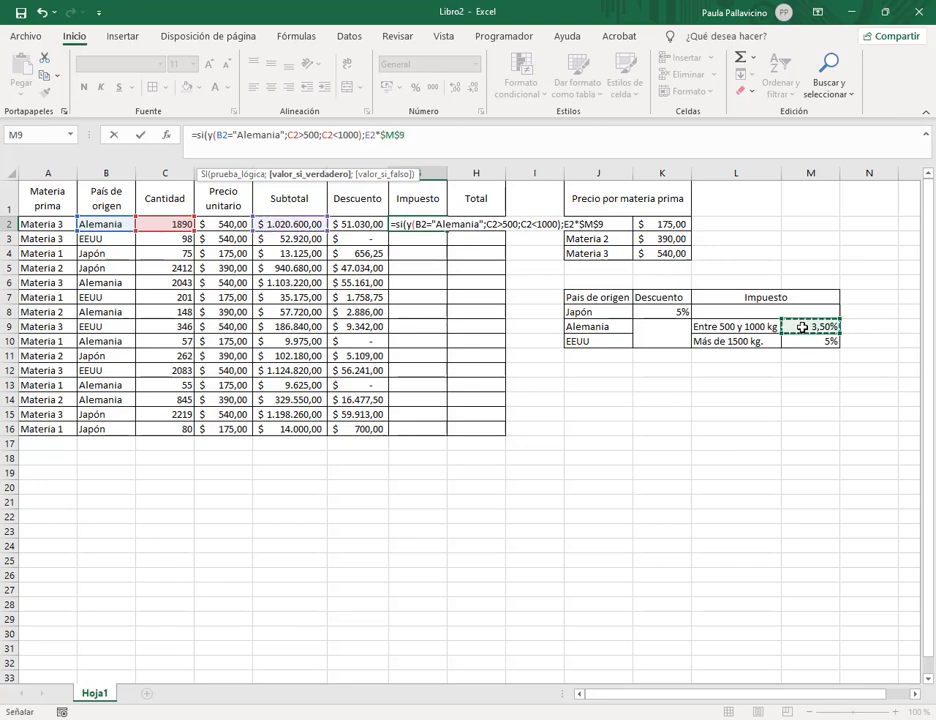
{"action": "type", "text": ";"}
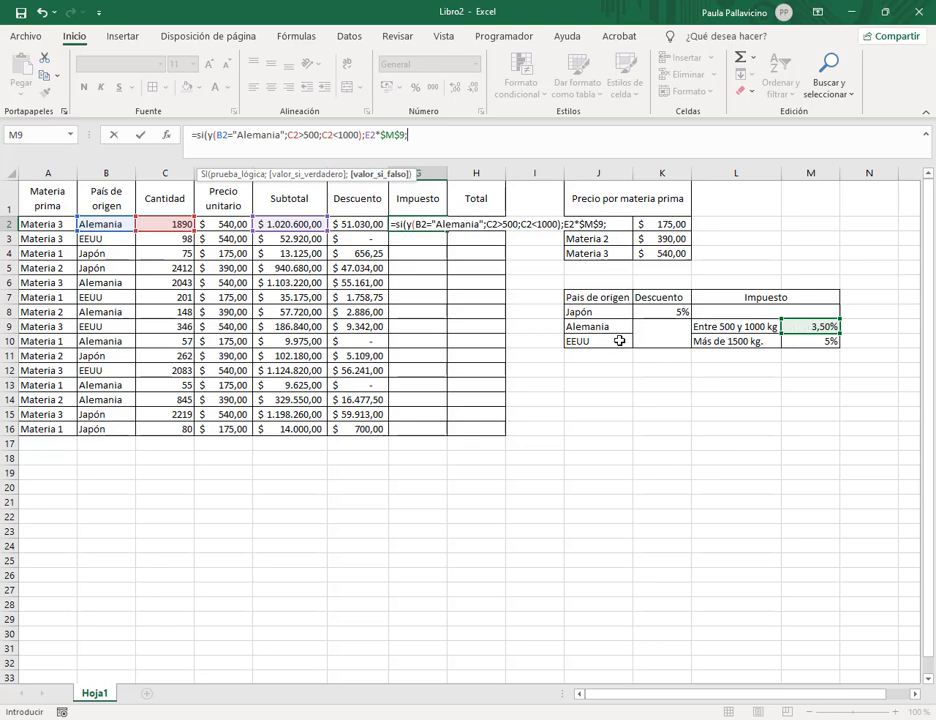
- Nest a second SI as the false value in G2, with a Y test requiring B2="EEUU" and C2>1500
{"action": "type", "text": "si("}
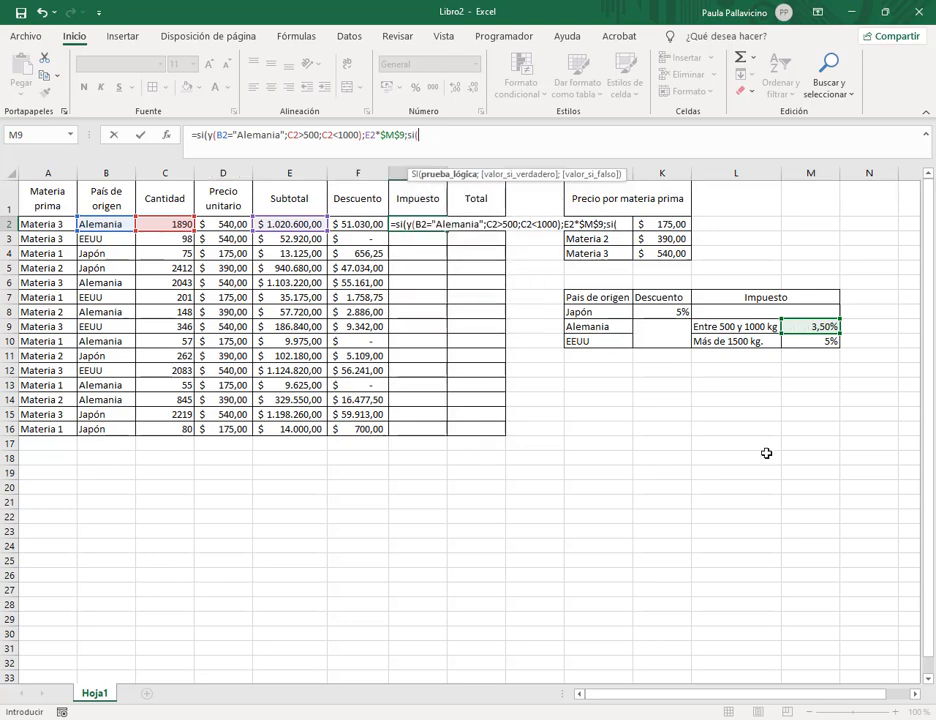
{"action": "type", "text": "y("}
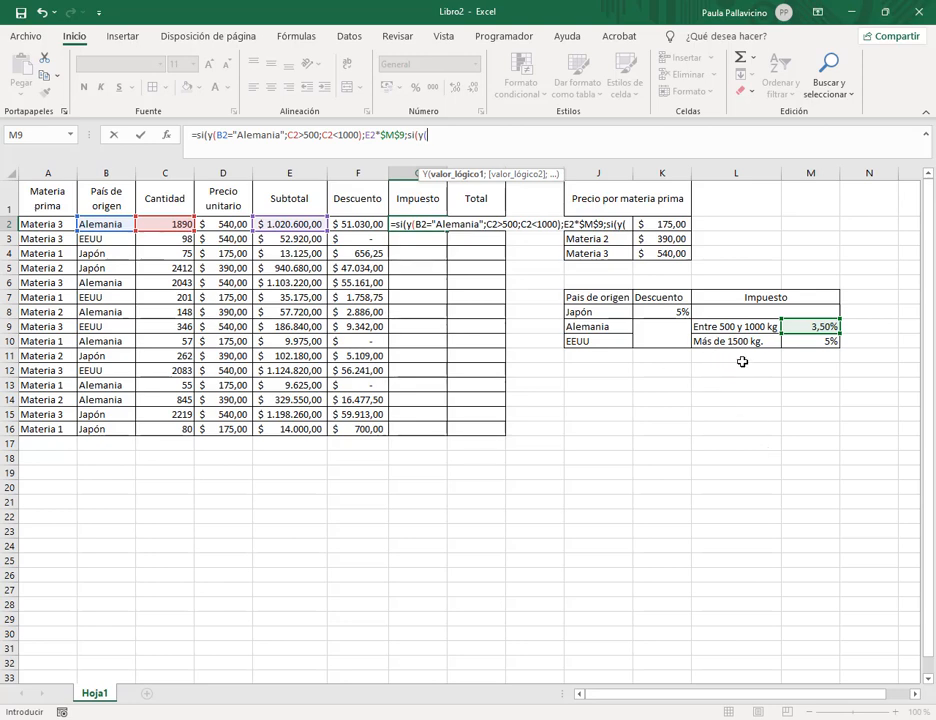
{"action": "left_click", "coordinate": [120, 224]}
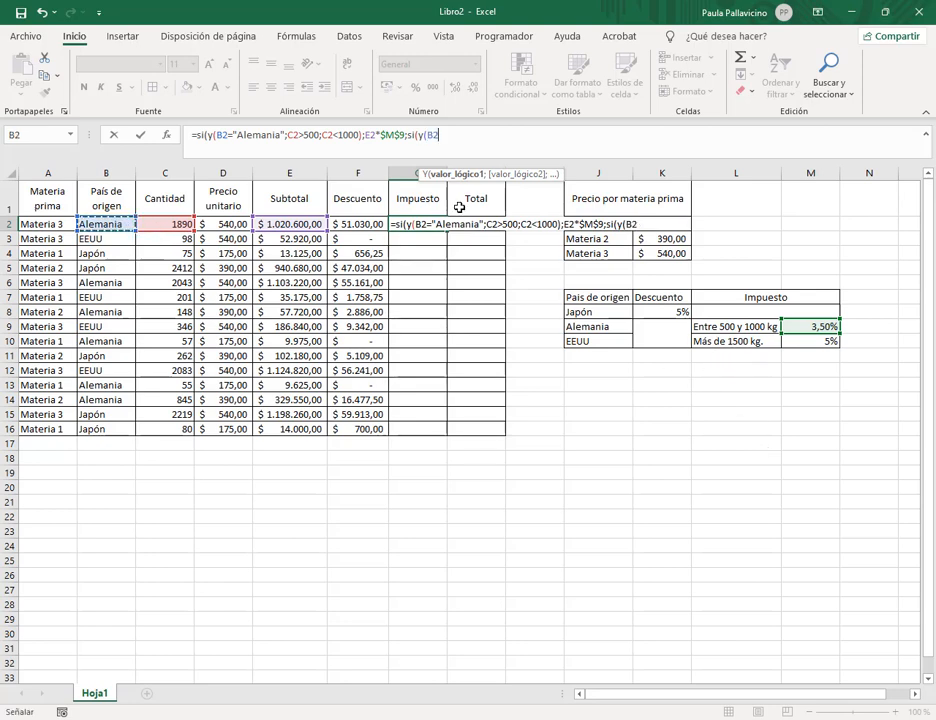
{"action": "type", "text": "=\"EEU"}
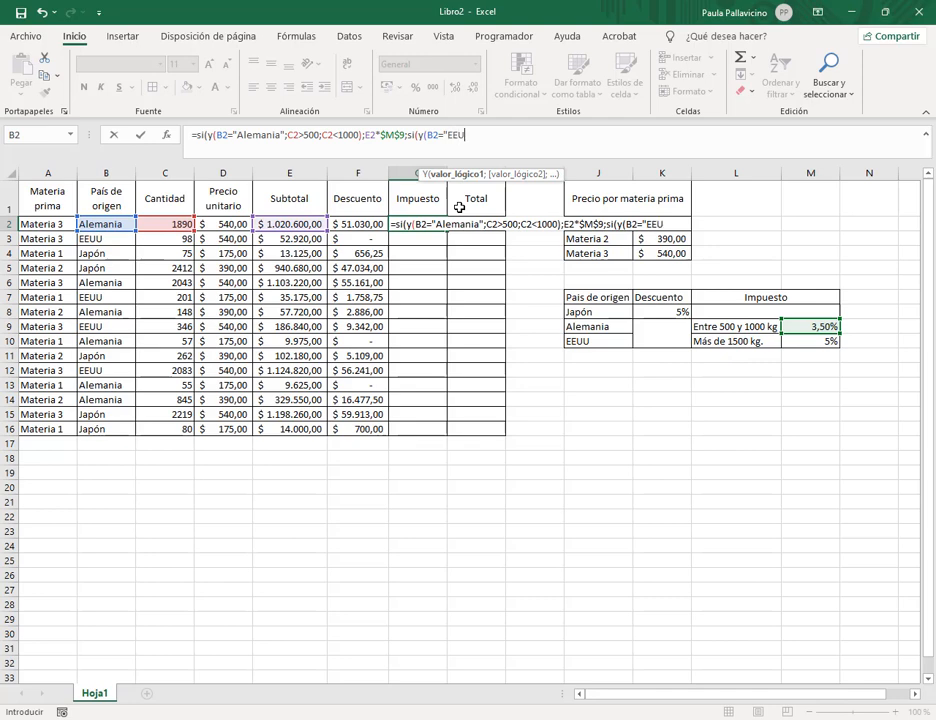
{"action": "type", "text": "U\";"}
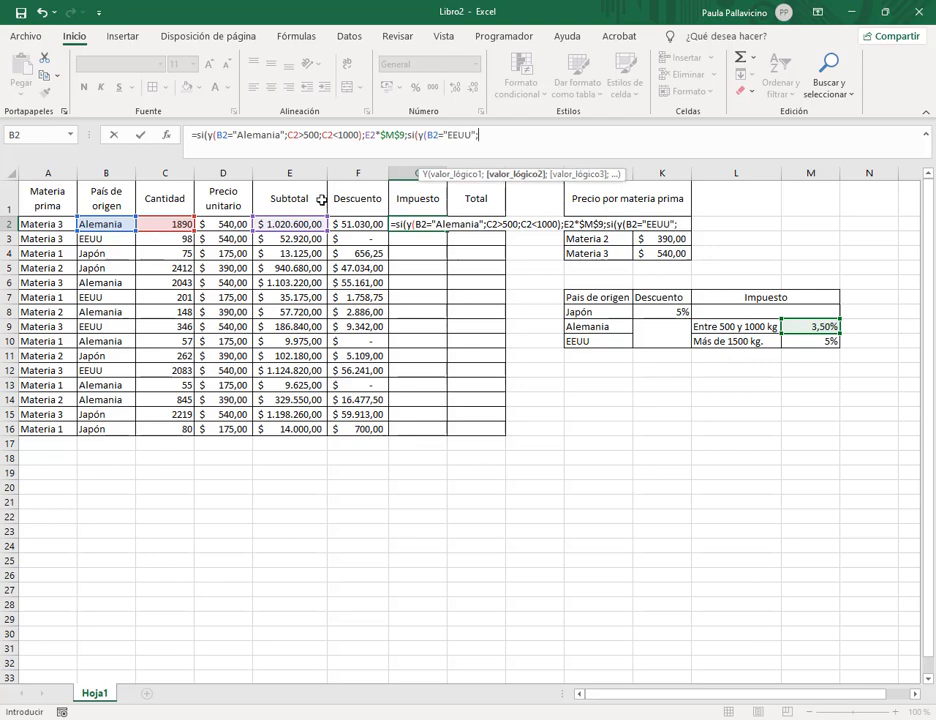
{"action": "left_click", "coordinate": [175, 226]}
{"action": "type", "text": ">"}
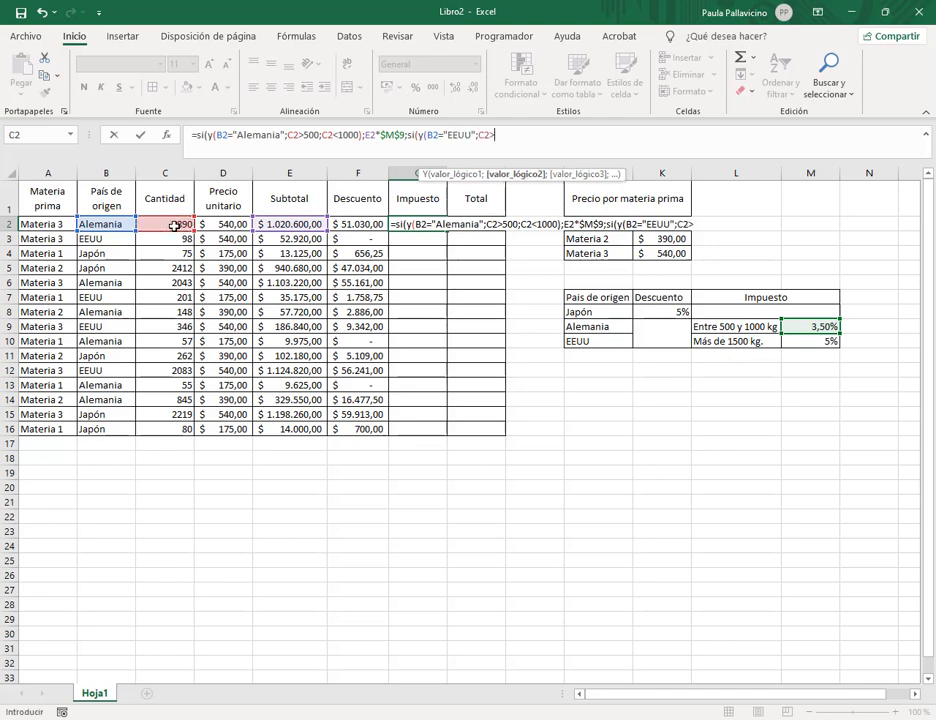
{"action": "type", "text": "1500);"}
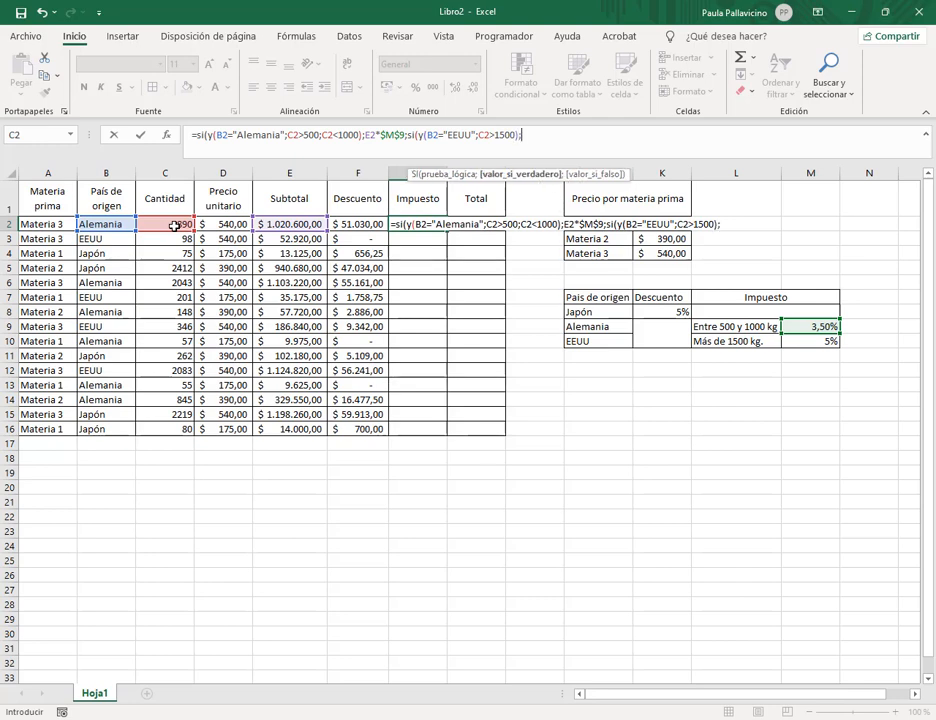
- Set the nested SI's true value to E2*$M$10 and false value to 0, enter the G2 formula, and reselect the cell
{"action": "left_click", "coordinate": [287, 225]}
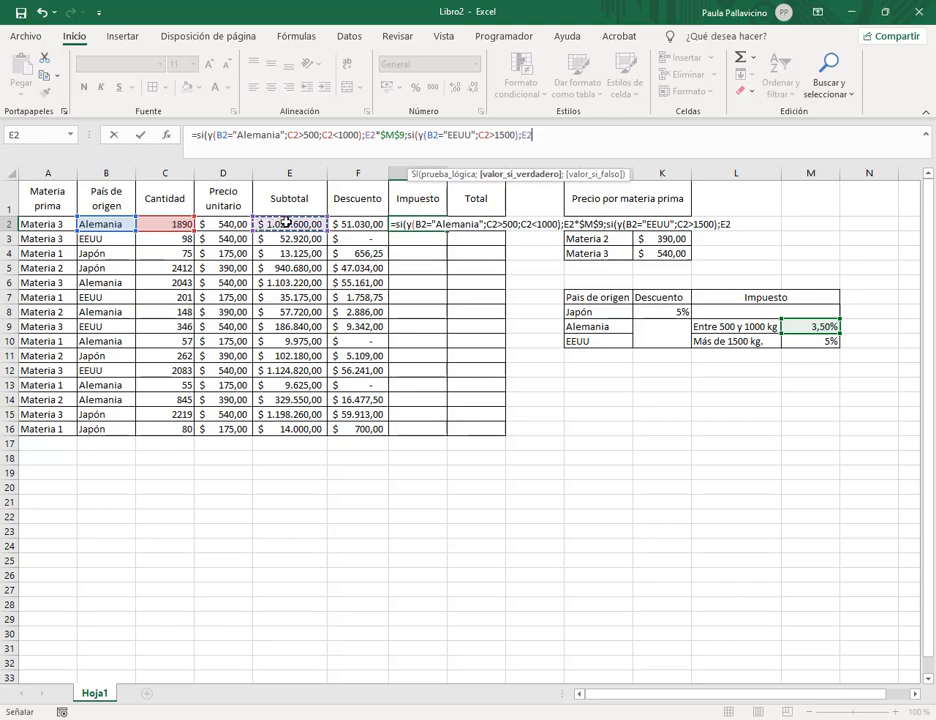
{"action": "type", "text": "*"}
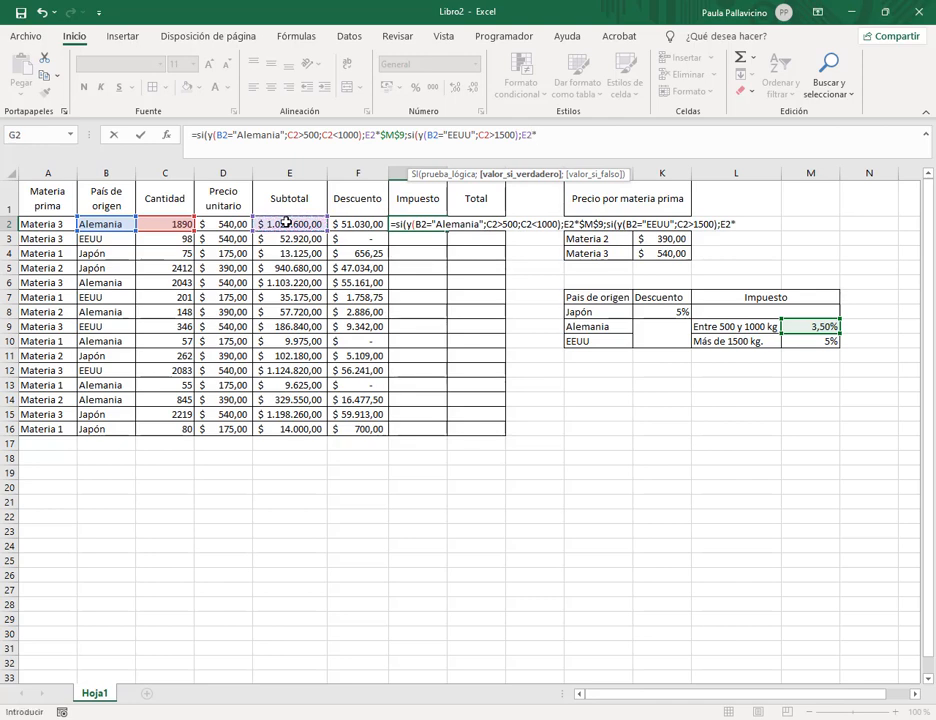
{"action": "left_click", "coordinate": [812, 341]}
{"action": "key", "text": "F4"}
{"action": "left_click", "coordinate": [604, 146]}
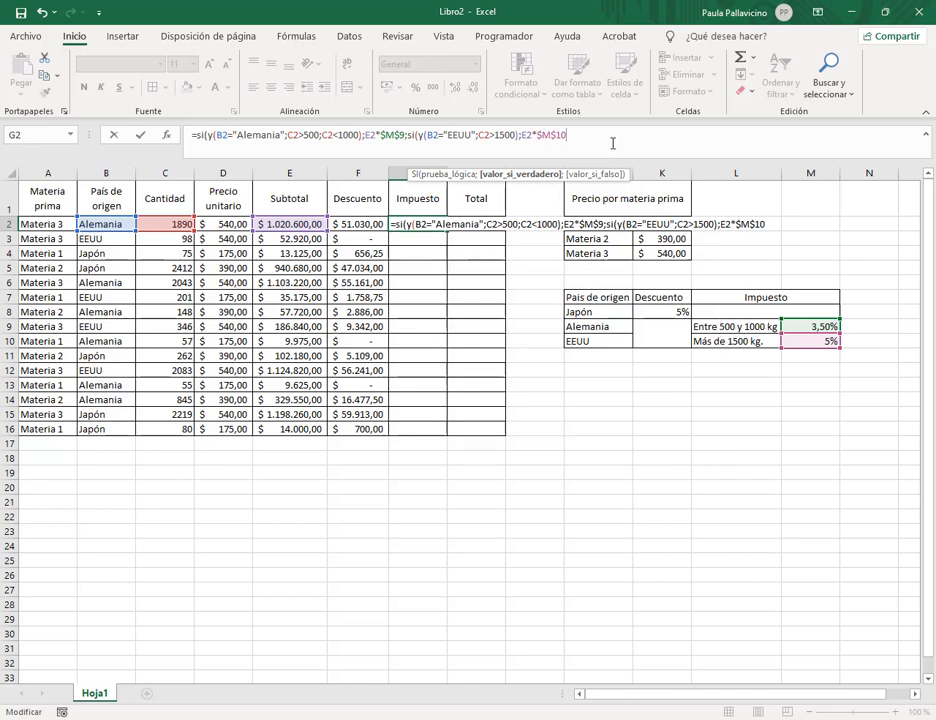
{"action": "type", "text": ";"}
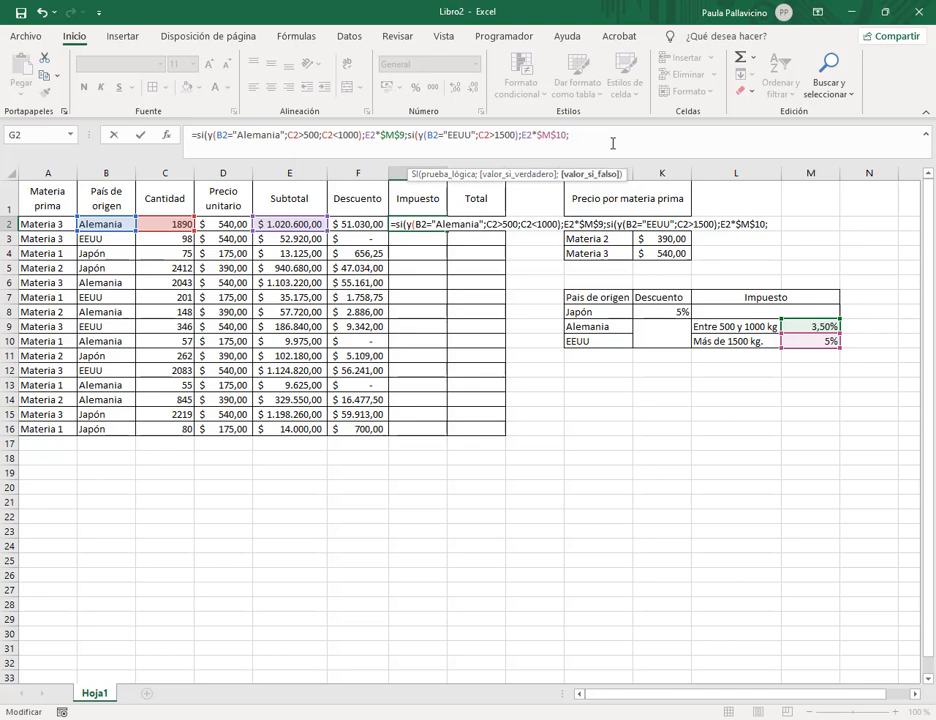
{"action": "type", "text": "0)"}
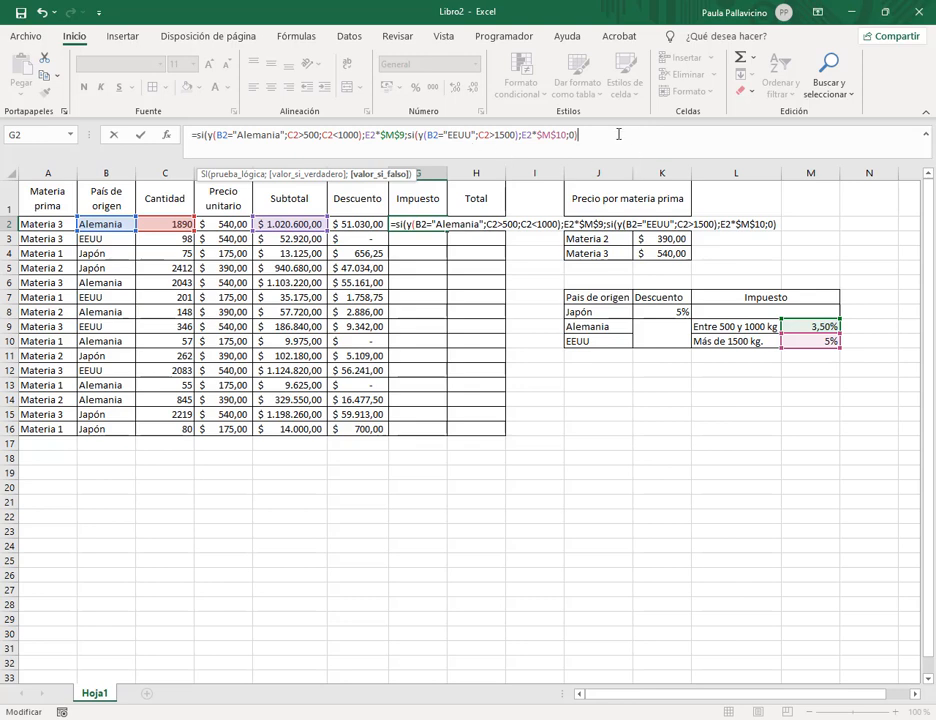
{"action": "type", "text": ")"}
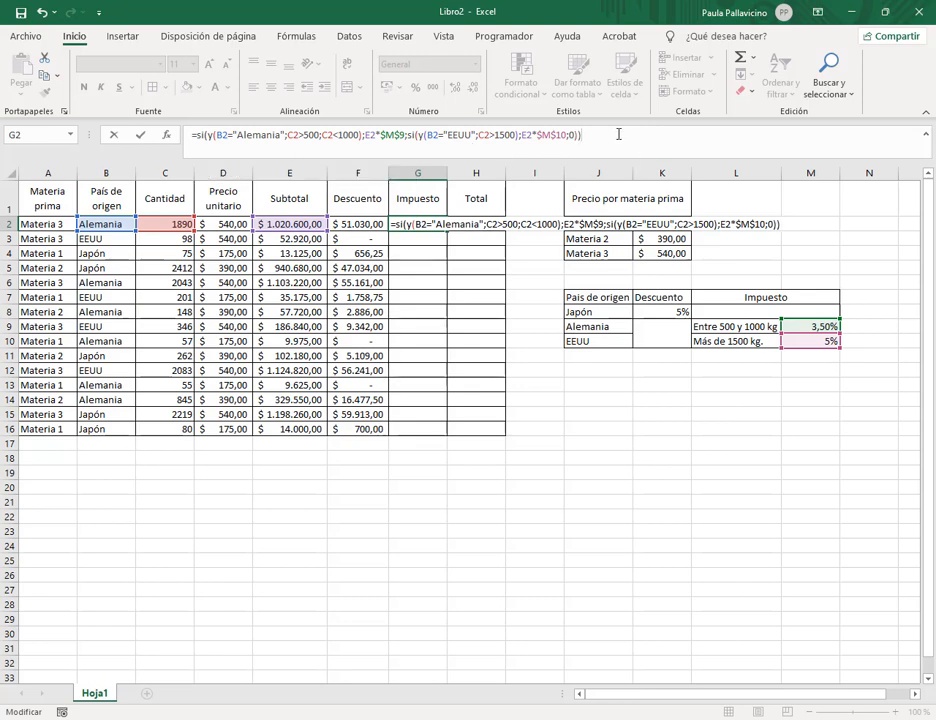
{"action": "key", "text": "Return"}
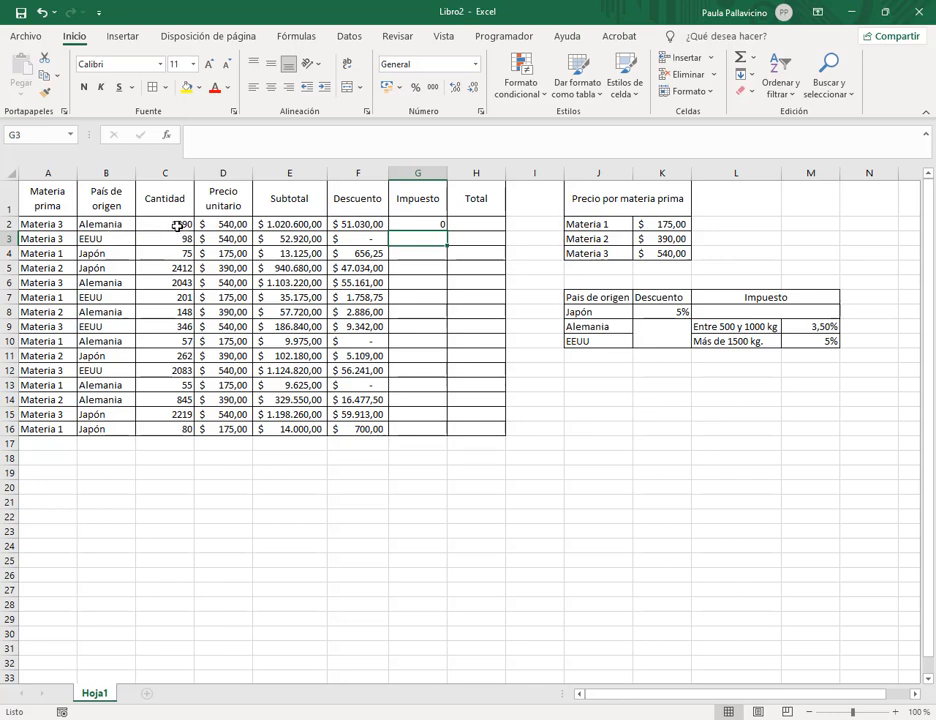
{"action": "key", "text": "Up"}
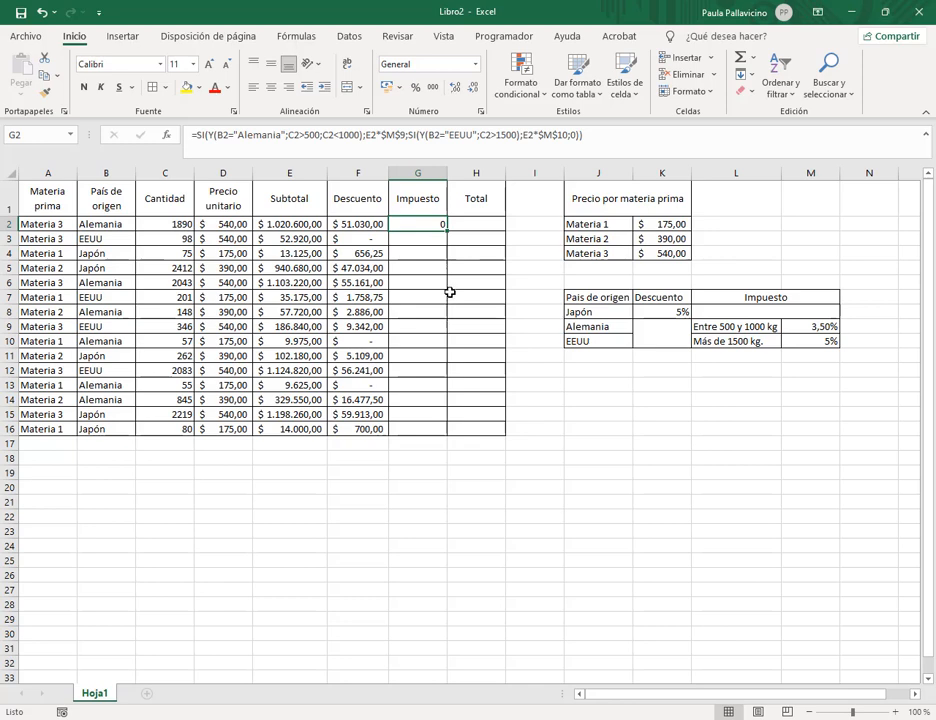
- Fill the tax formula from G2 down through G16
{"action": "left_click_drag", "start_coordinate": [448, 232], "coordinate": [445, 437]}
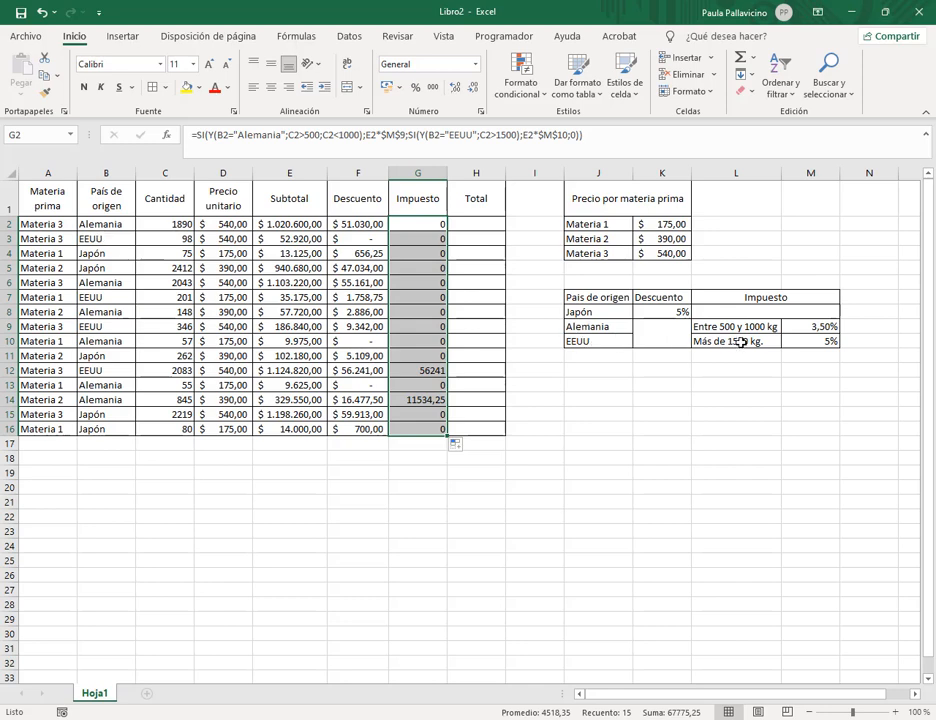
- Try a quantity of 2500 in C3 to test the EEUU tax, and undo the change
{"action": "left_click", "coordinate": [179, 239]}
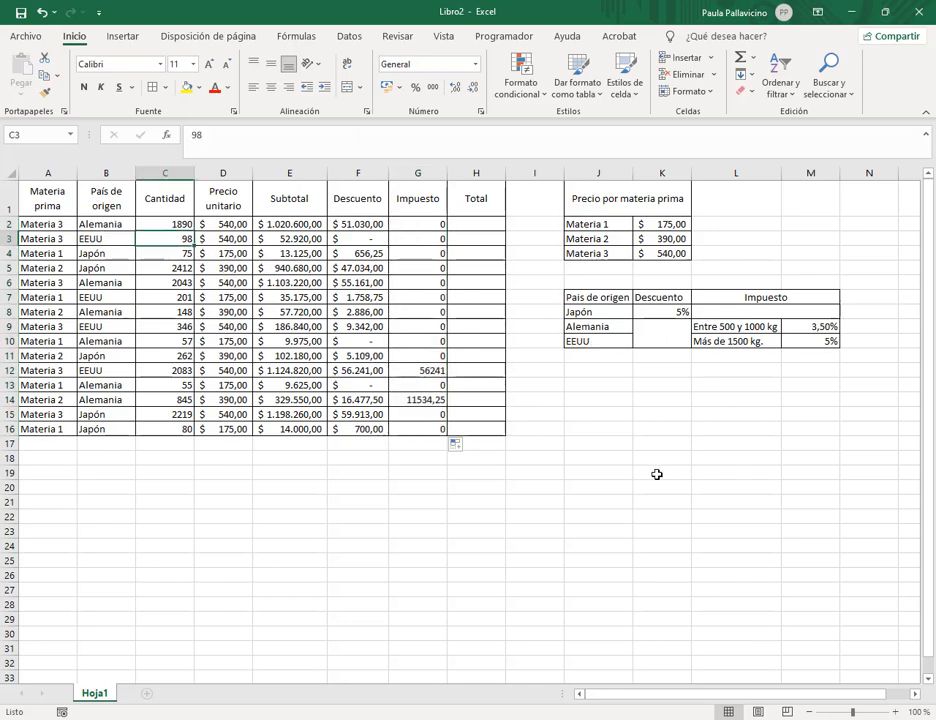
{"action": "type", "text": "2500"}
{"action": "key", "text": "Return"}
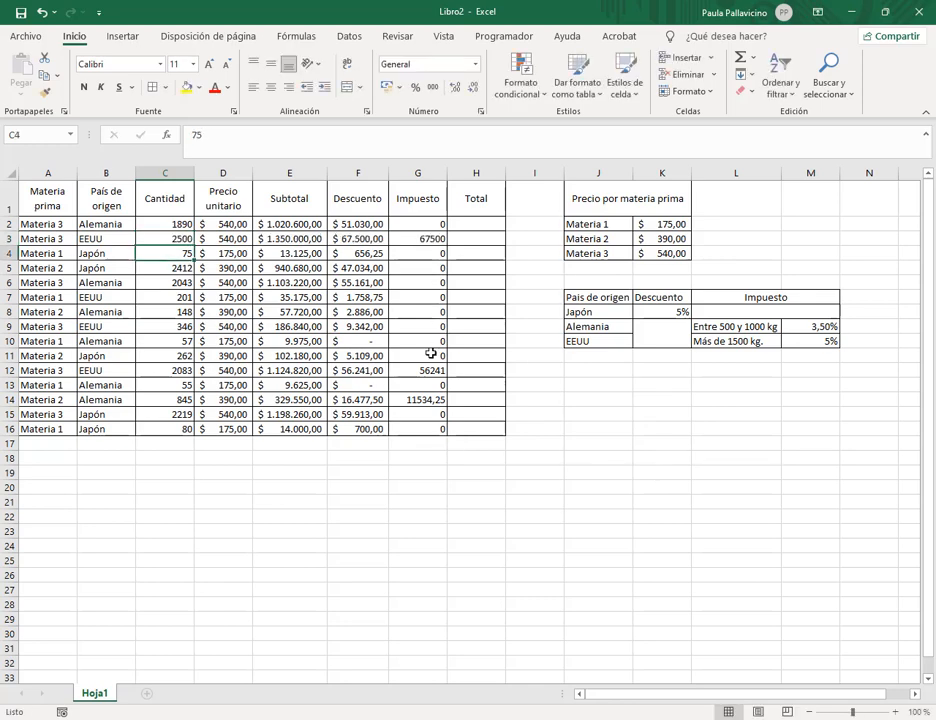
{"action": "left_click", "coordinate": [41, 12]}
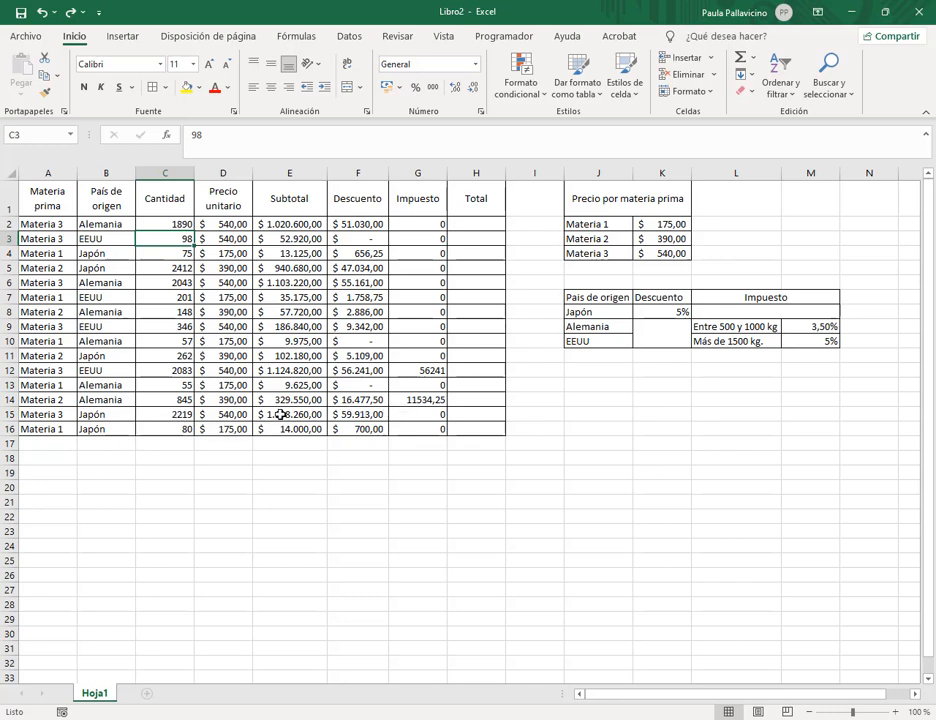
- Set the quantity of the EEUU purchase in C9 to 2500
{"action": "left_click", "coordinate": [130, 400]}
{"action": "left_click_drag", "start_coordinate": [130, 400], "coordinate": [160, 400]}
{"action": "left_click", "coordinate": [160, 400]}
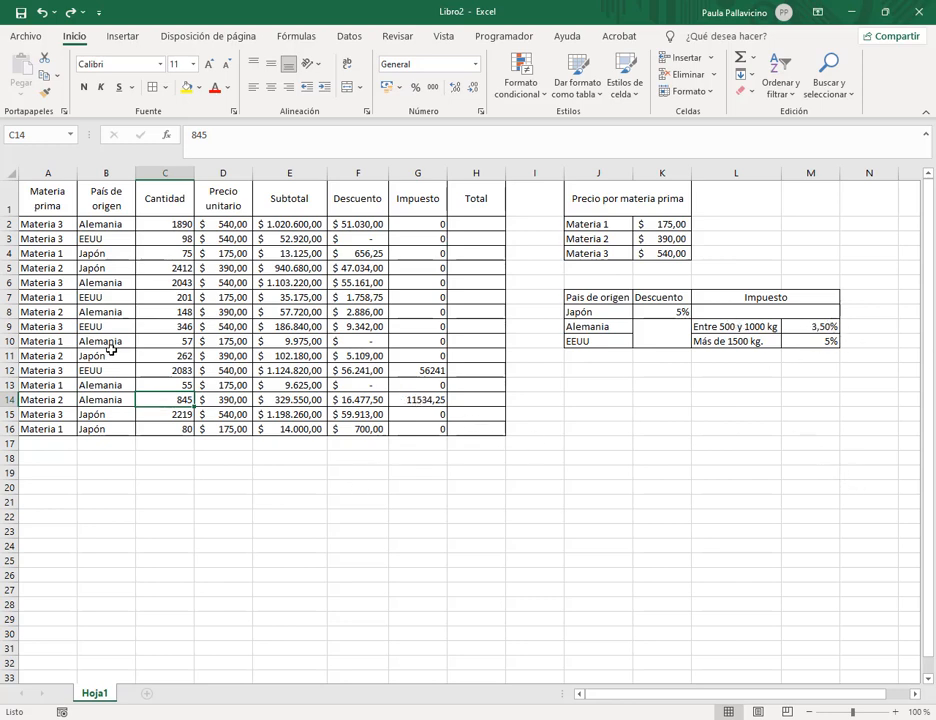
{"action": "left_click", "coordinate": [176, 326]}
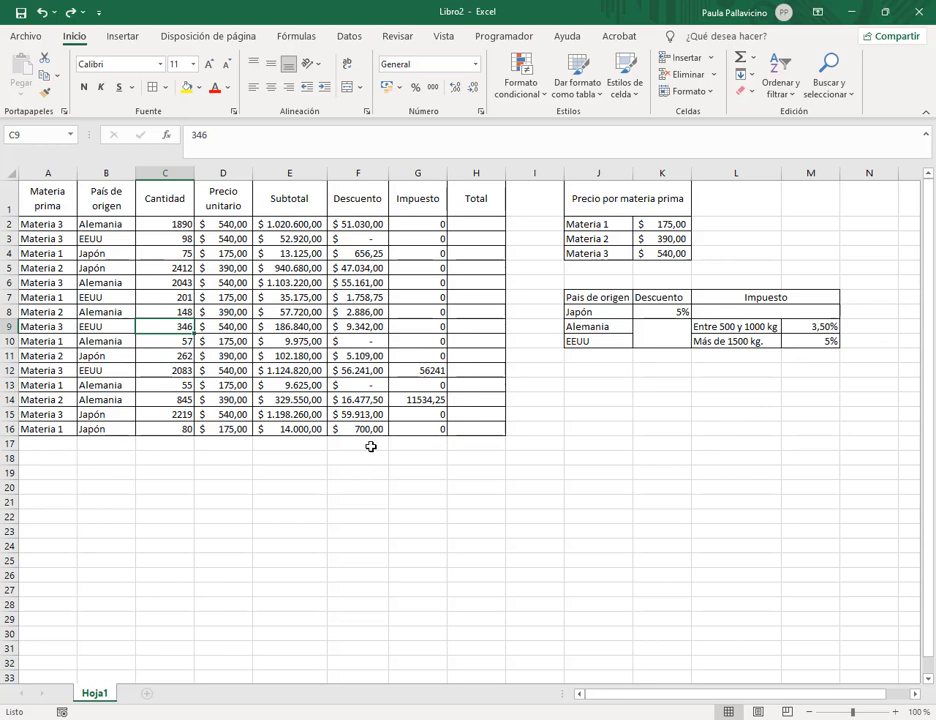
{"action": "type", "text": "2500"}
{"action": "key", "text": "Return"}
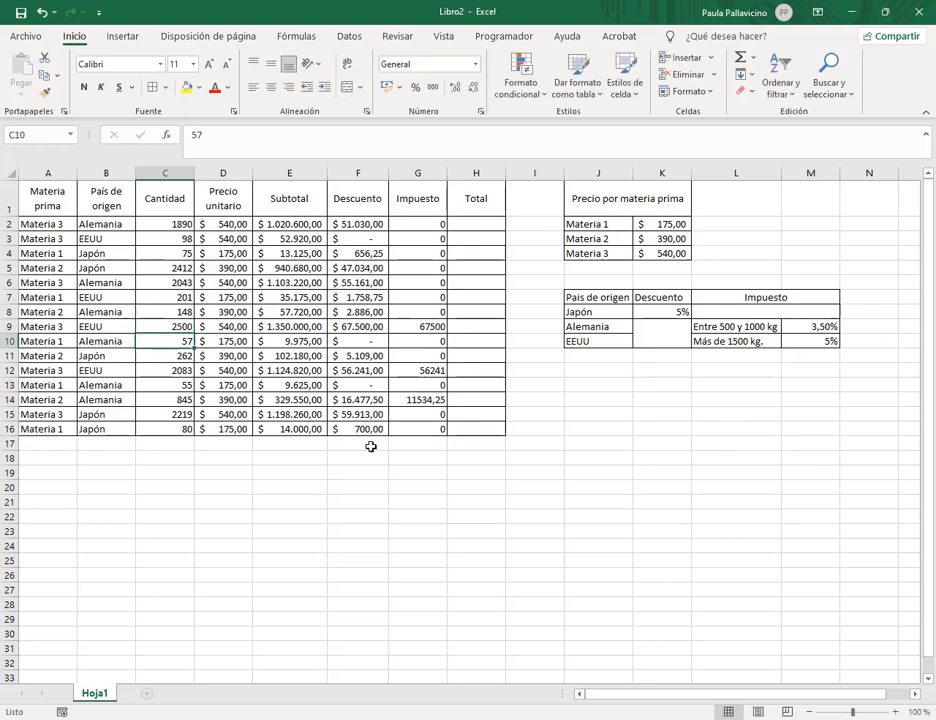
{"action": "left_click_drag", "start_coordinate": [121, 415], "coordinate": [175, 438]}
{"action": "left_click", "coordinate": [172, 416]}
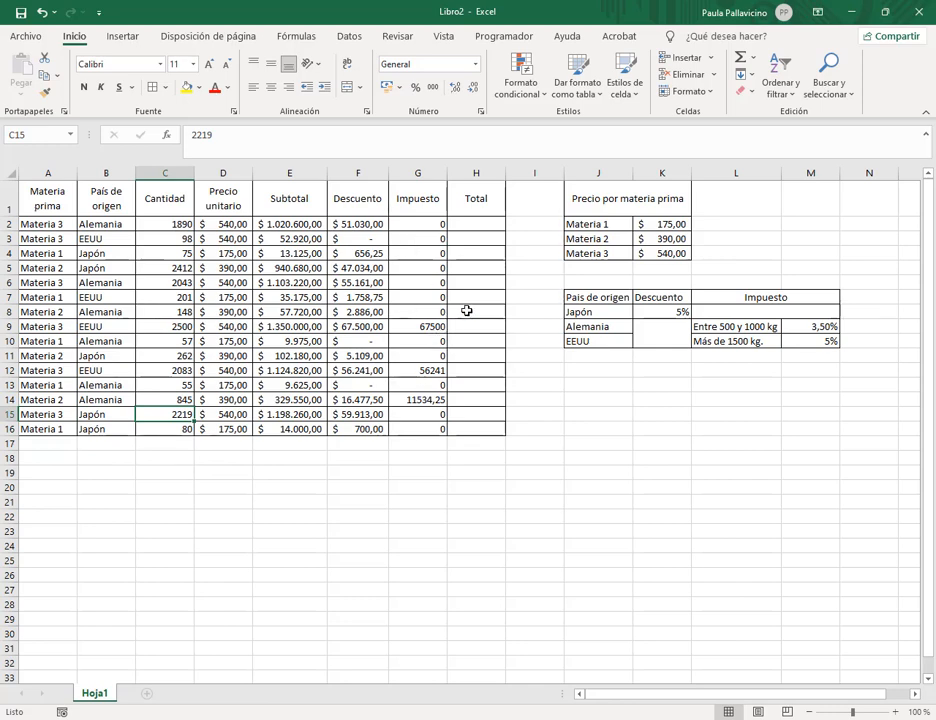
- Enter the formula =E2-F2+G2 in H2 to calculate the first purchase's total
{"action": "left_click", "coordinate": [485, 226]}
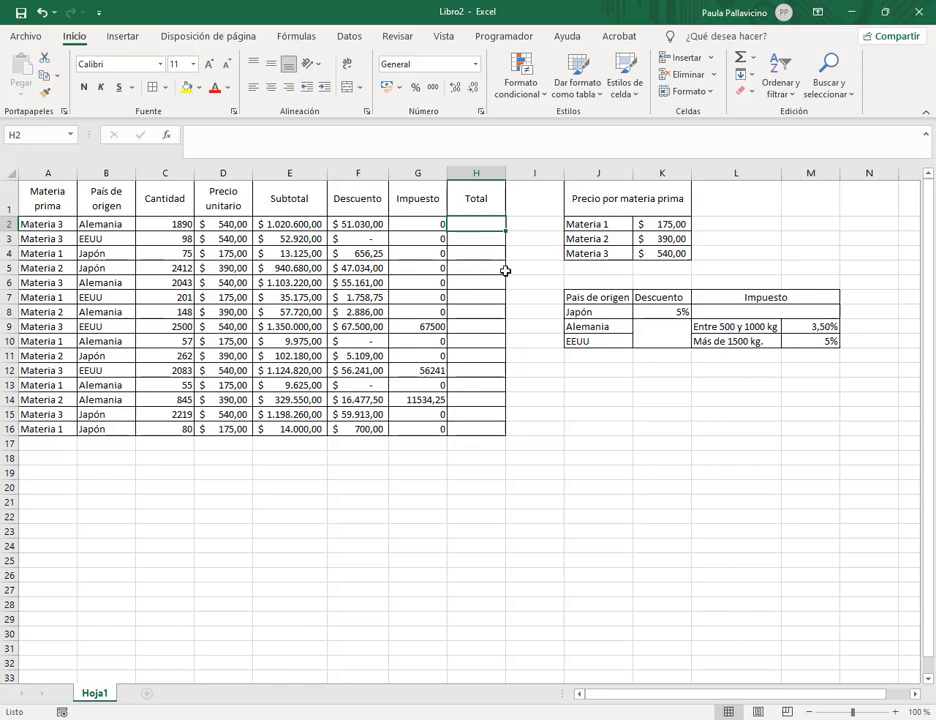
{"action": "type", "text": "="}
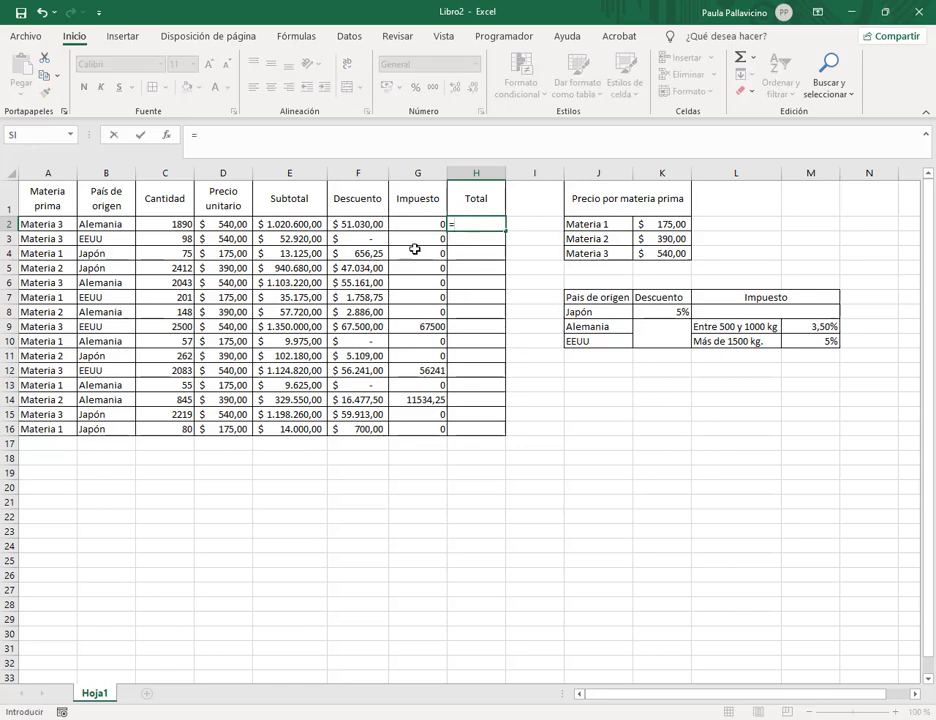
{"action": "left_click", "coordinate": [317, 225]}
{"action": "type", "text": "-"}
{"action": "left_click", "coordinate": [345, 226]}
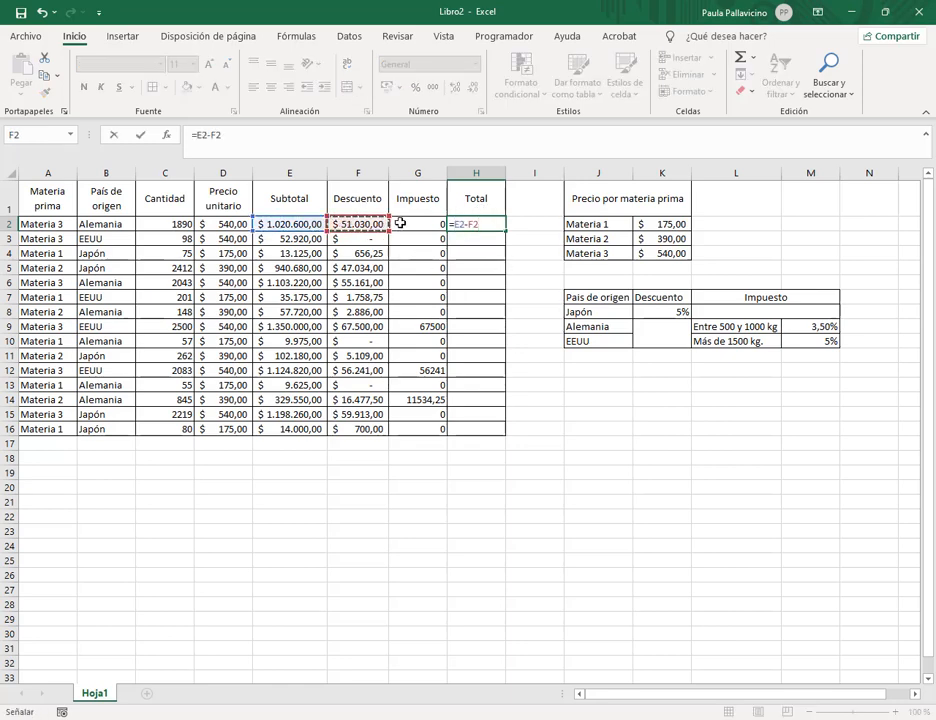
{"action": "type", "text": "+"}
{"action": "left_click", "coordinate": [406, 224]}
{"action": "key", "text": "Return"}
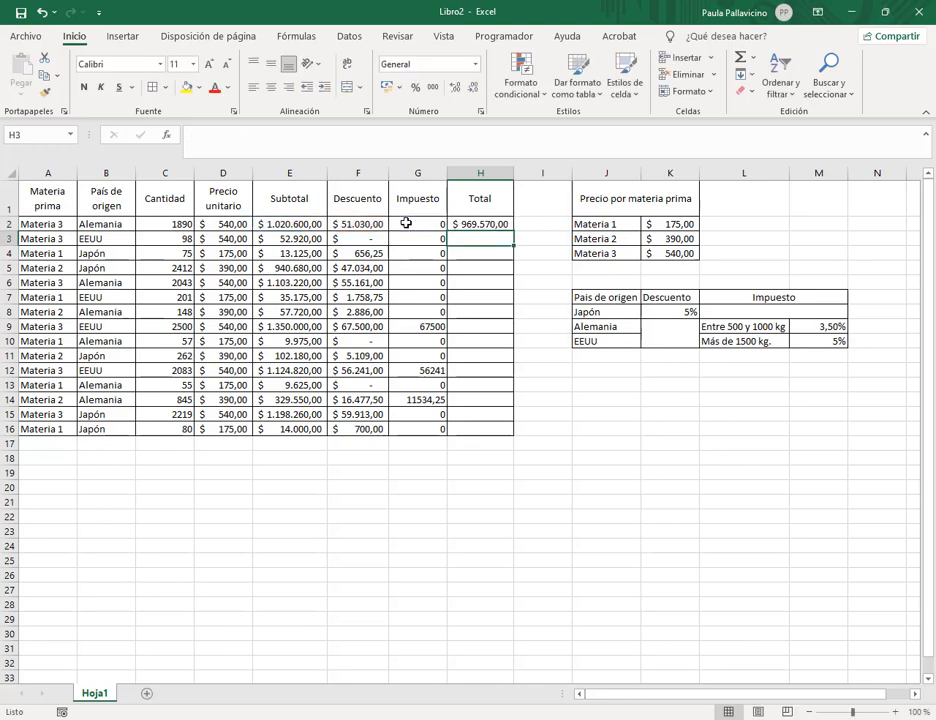
- Fill the total formula from H2 down through H16 and widen column H slightly
{"action": "left_click", "coordinate": [496, 226]}
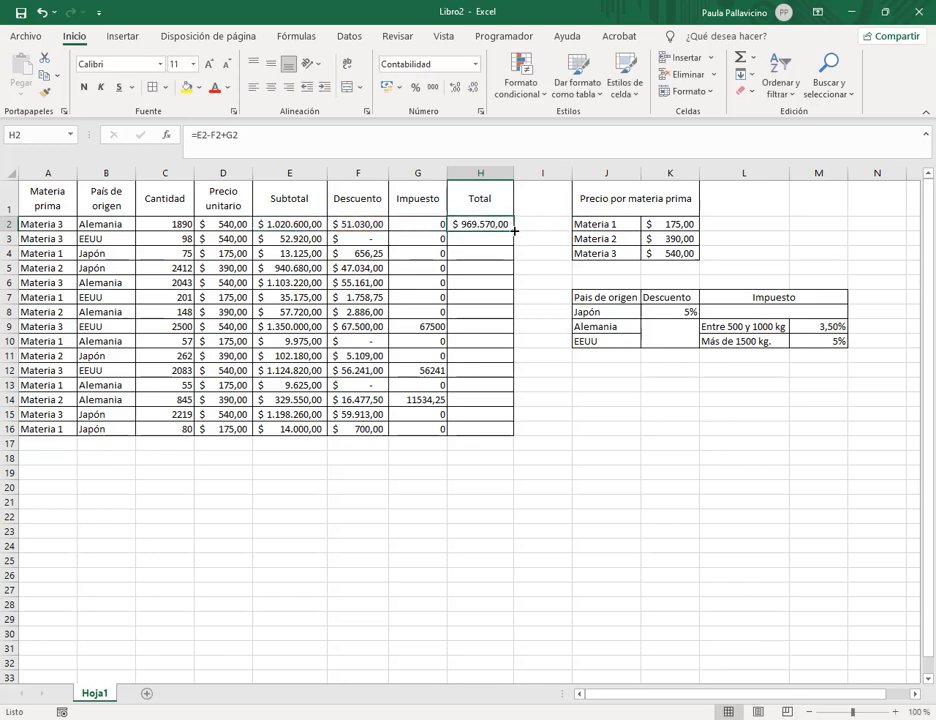
{"action": "double_click", "coordinate": [514, 230]}
{"action": "left_click_drag", "start_coordinate": [514, 172], "coordinate": [524, 172]}
{"action": "left_click", "coordinate": [508, 269]}
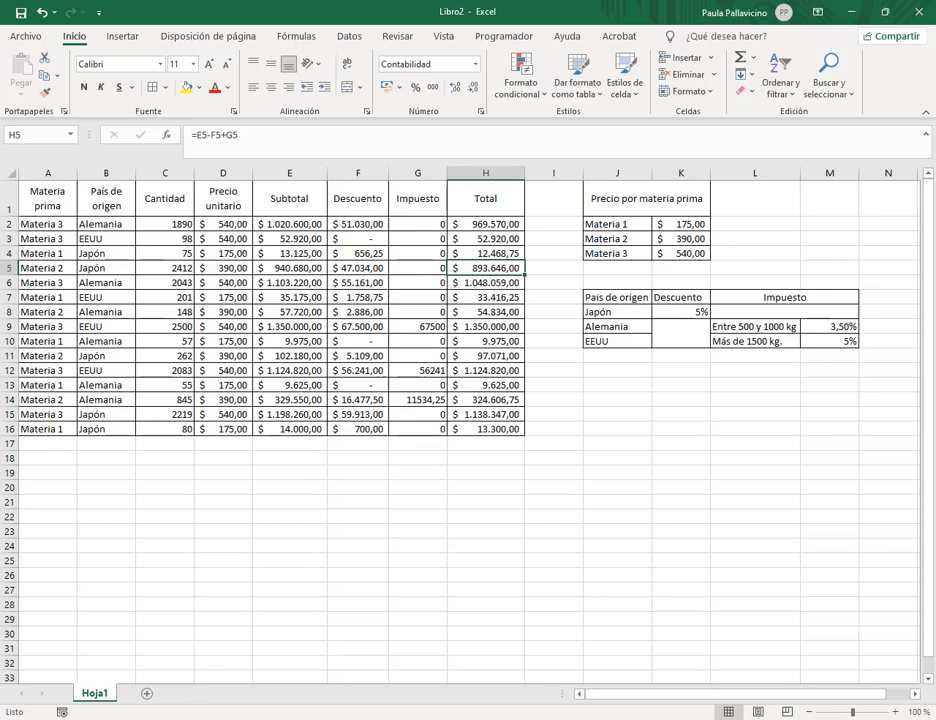
{"action": "left_click", "coordinate": [418, 472]}
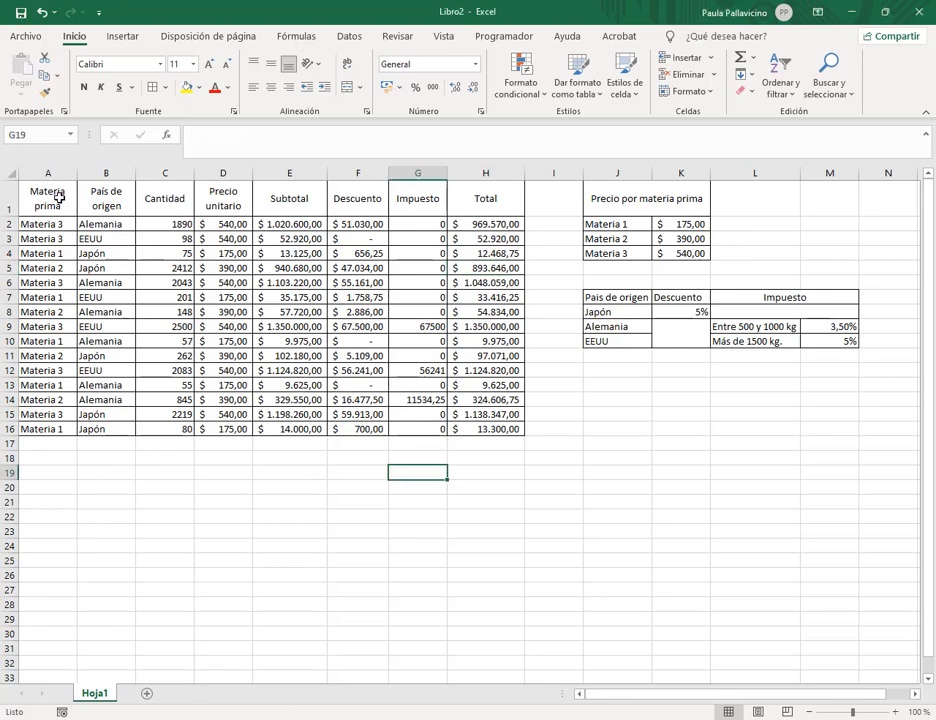
- Format the header row A1:H1 with a black fill and bold white text
{"action": "left_click_drag", "start_coordinate": [56, 198], "coordinate": [480, 198]}
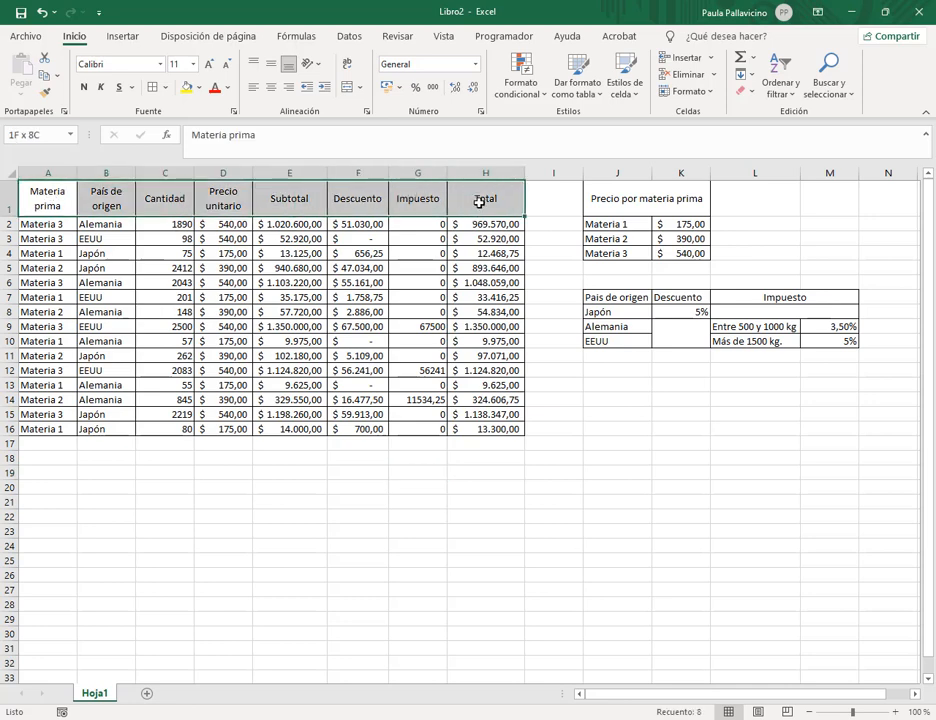
{"action": "left_click", "coordinate": [199, 88]}
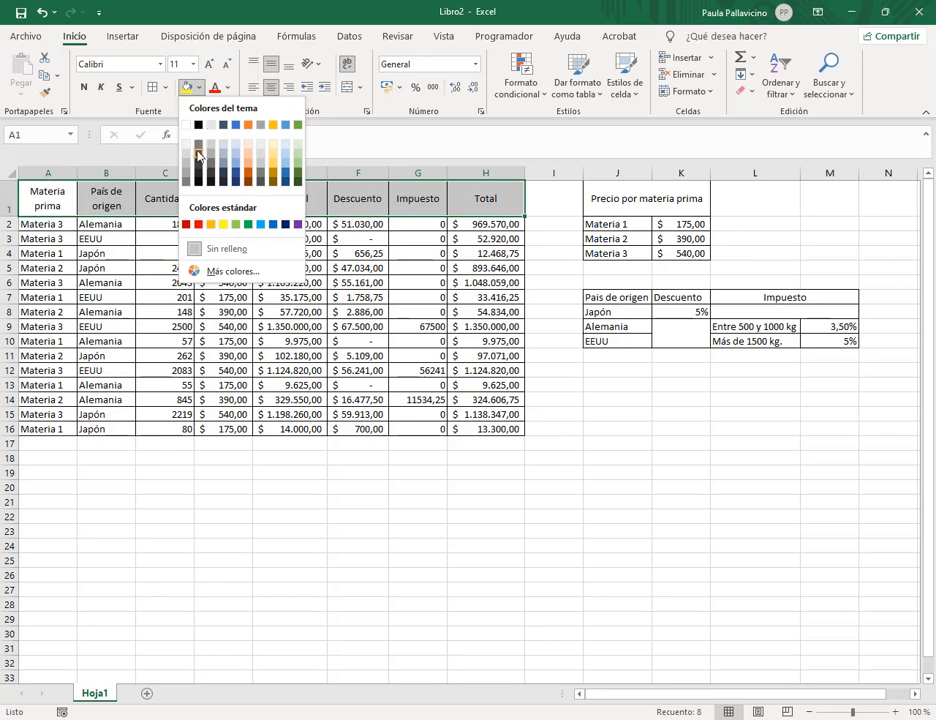
{"action": "left_click", "coordinate": [201, 185]}
{"action": "left_click", "coordinate": [228, 87]}
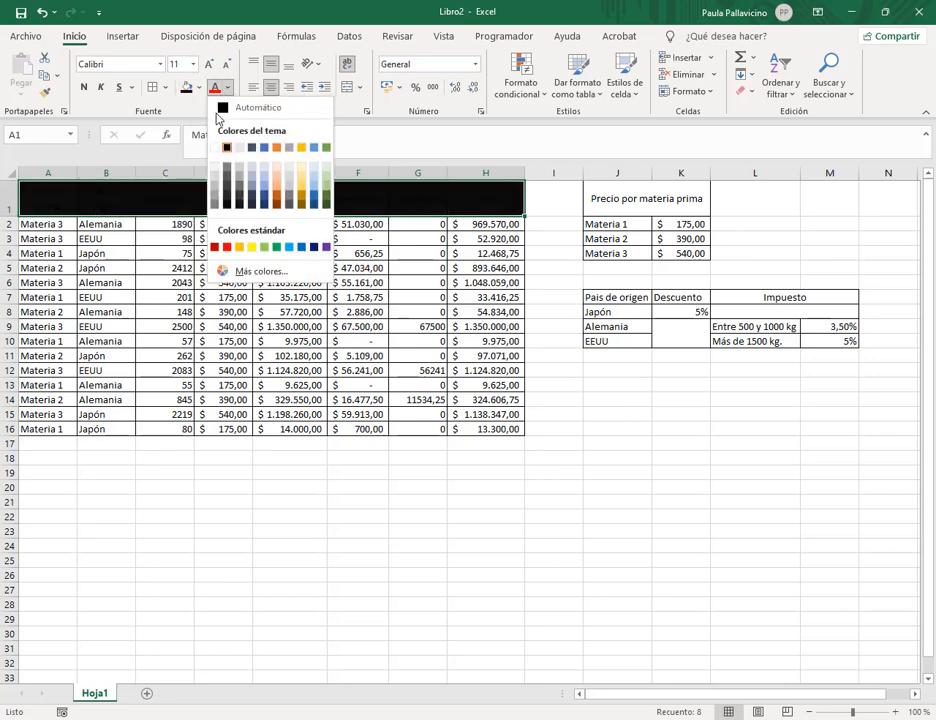
{"action": "left_click", "coordinate": [222, 148]}
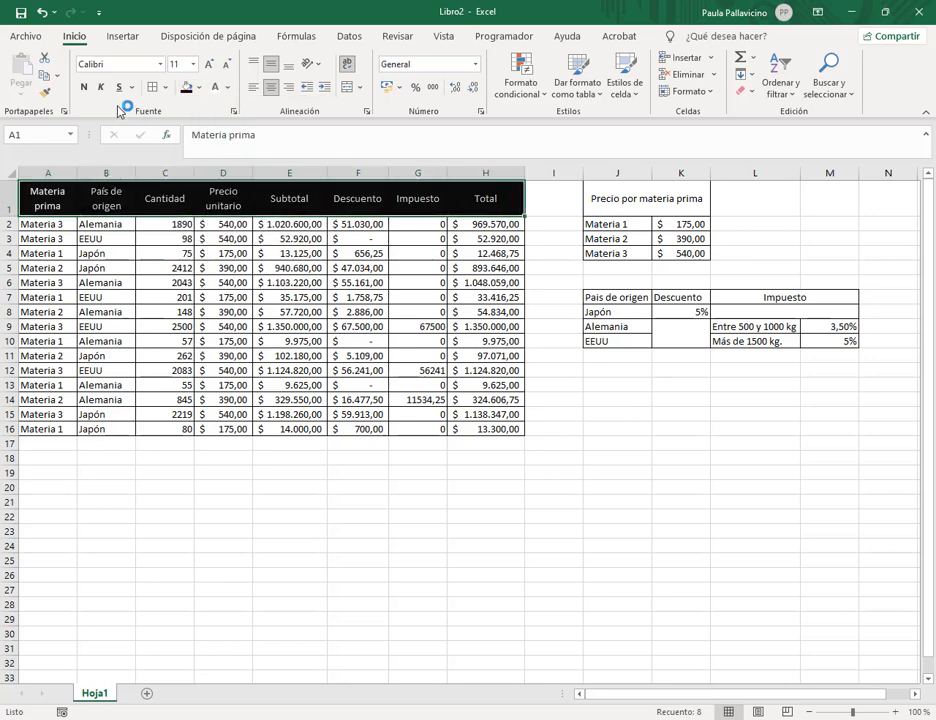
{"action": "left_click", "coordinate": [176, 282]}
- Apply the light grey theme fill to the purchase data in A2:H16
{"action": "left_click_drag", "start_coordinate": [52, 226], "coordinate": [505, 427]}
{"action": "left_click", "coordinate": [199, 87]}
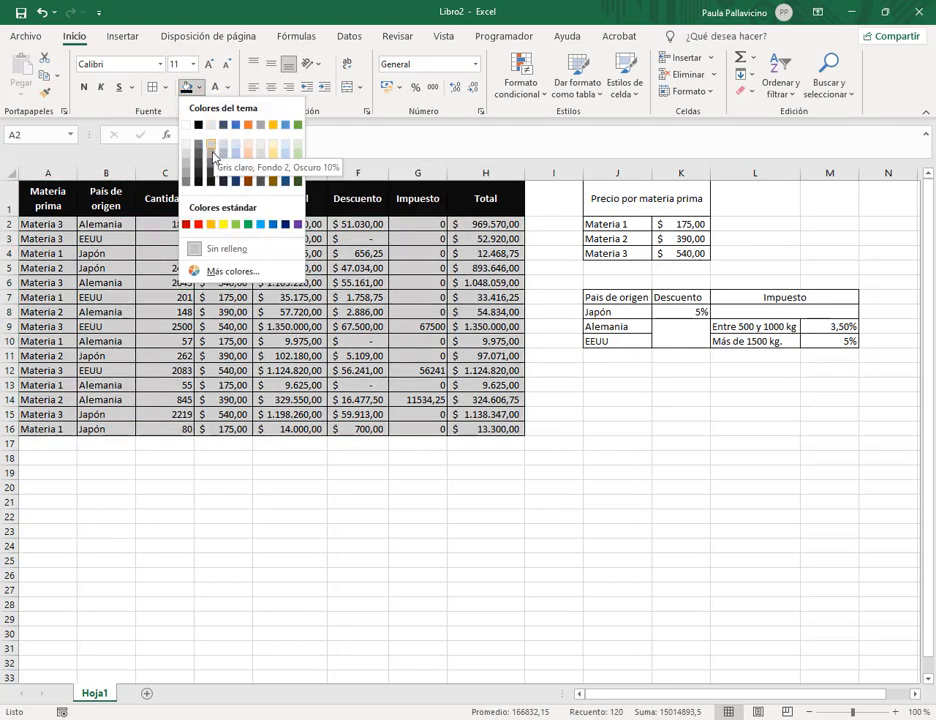
{"action": "left_click", "coordinate": [210, 125]}
{"action": "left_click", "coordinate": [396, 320]}
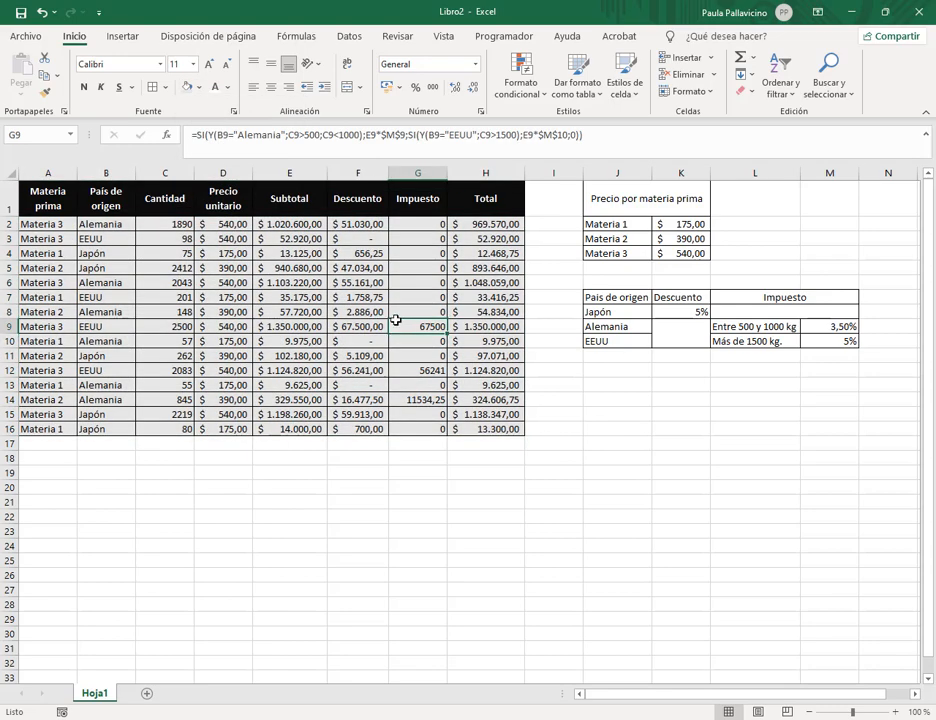
{"action": "left_click", "coordinate": [440, 356]}
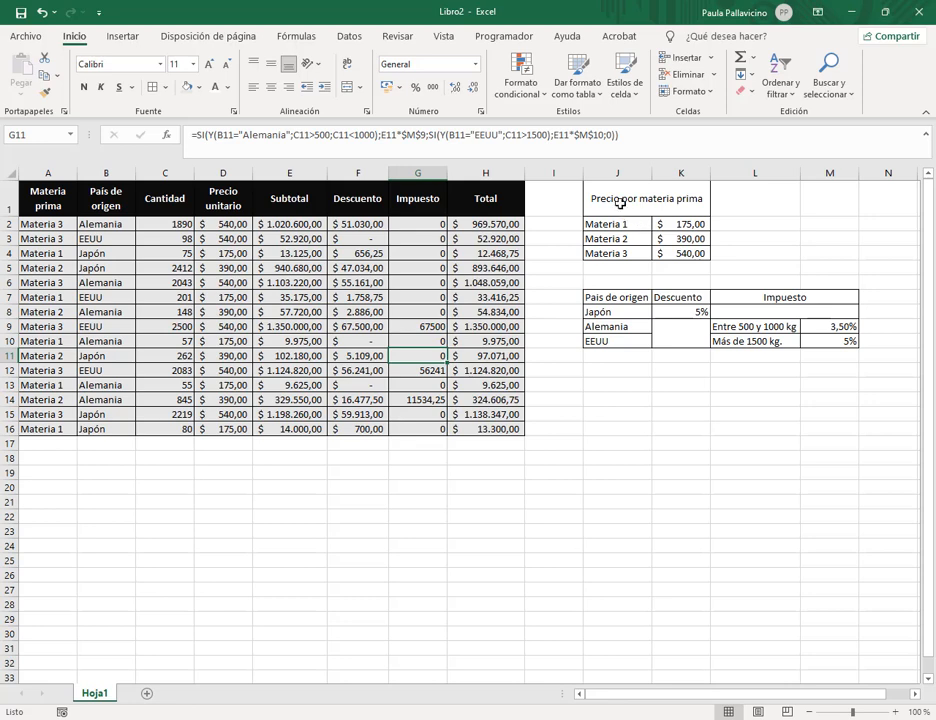
- Copy the header formatting of G1 to the price table title in J1:K1 and the country table header in J7:M7
{"action": "left_click", "coordinate": [400, 197]}
{"action": "double_click", "coordinate": [44, 92]}
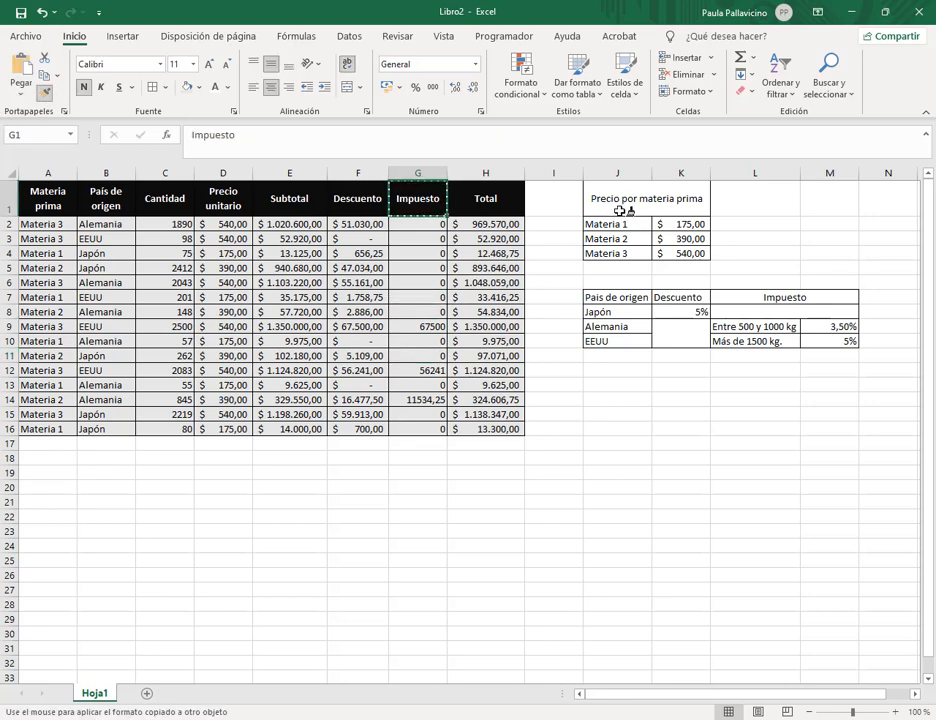
{"action": "left_click", "coordinate": [660, 197]}
{"action": "left_click_drag", "start_coordinate": [640, 298], "coordinate": [830, 297]}
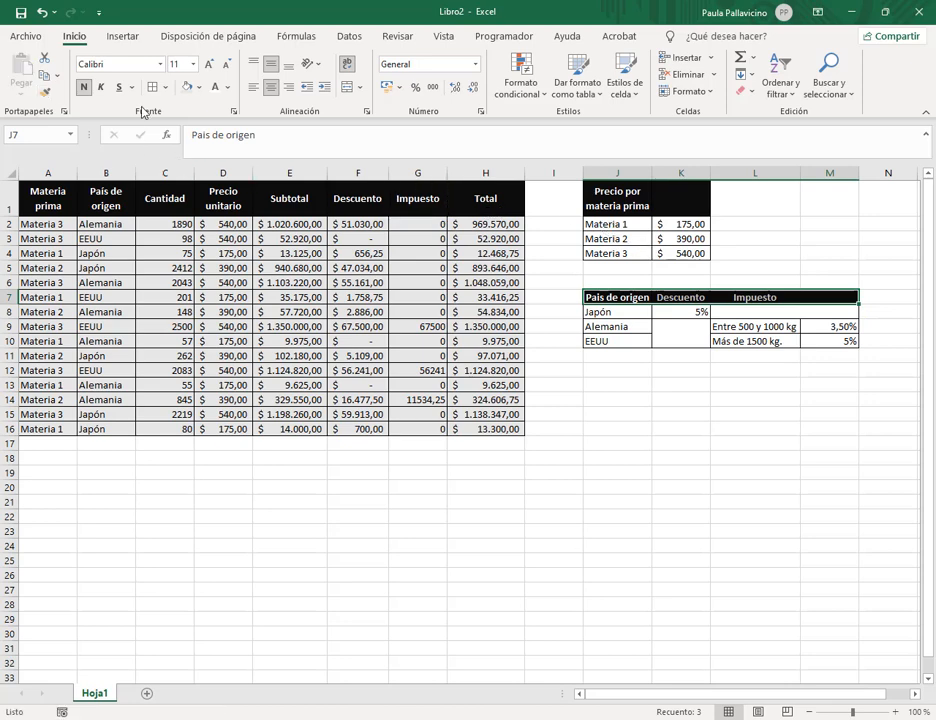
{"action": "key", "text": "Escape"}
- Apply the same light grey fill to the bodies of both reference tables, J2:K4 and J8:M10
{"action": "left_click_drag", "start_coordinate": [610, 224], "coordinate": [680, 253]}
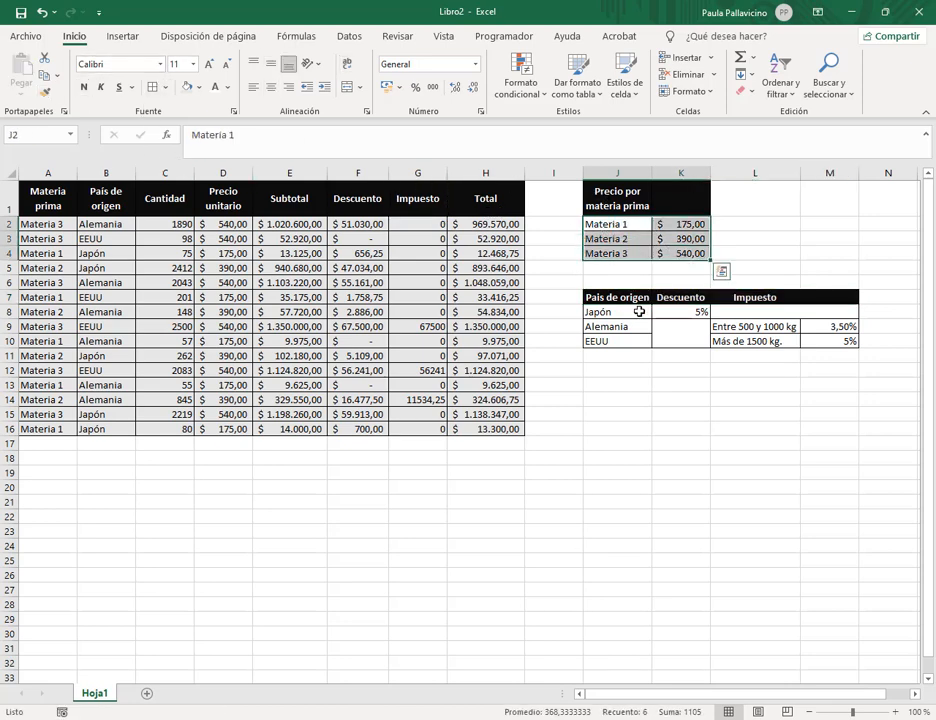
{"action": "left_click_drag", "start_coordinate": [626, 312], "coordinate": [742, 341]}
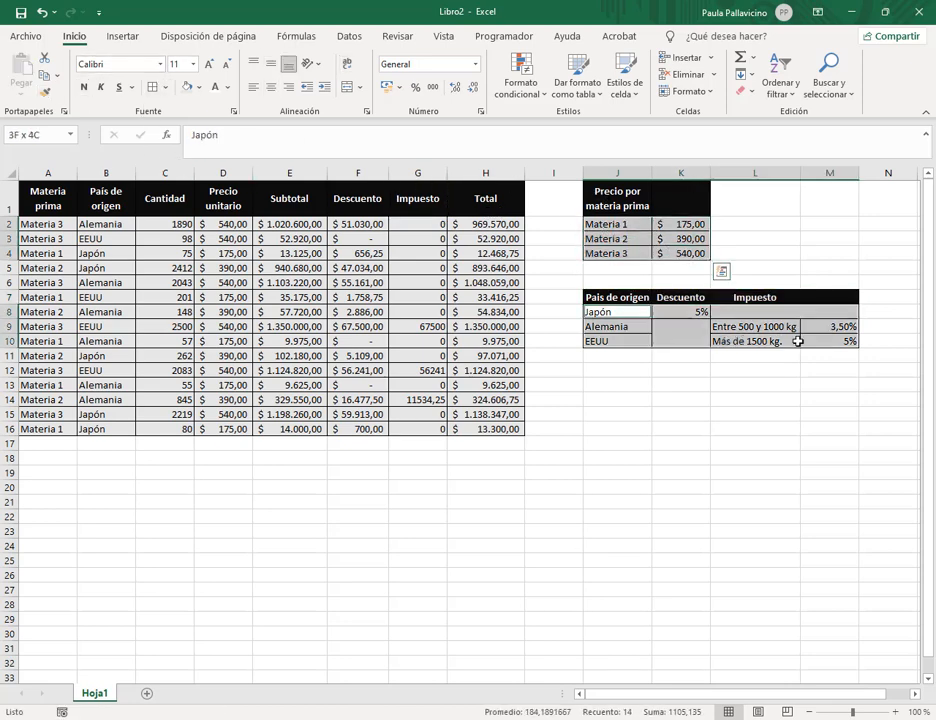
{"action": "left_click", "coordinate": [718, 396]}
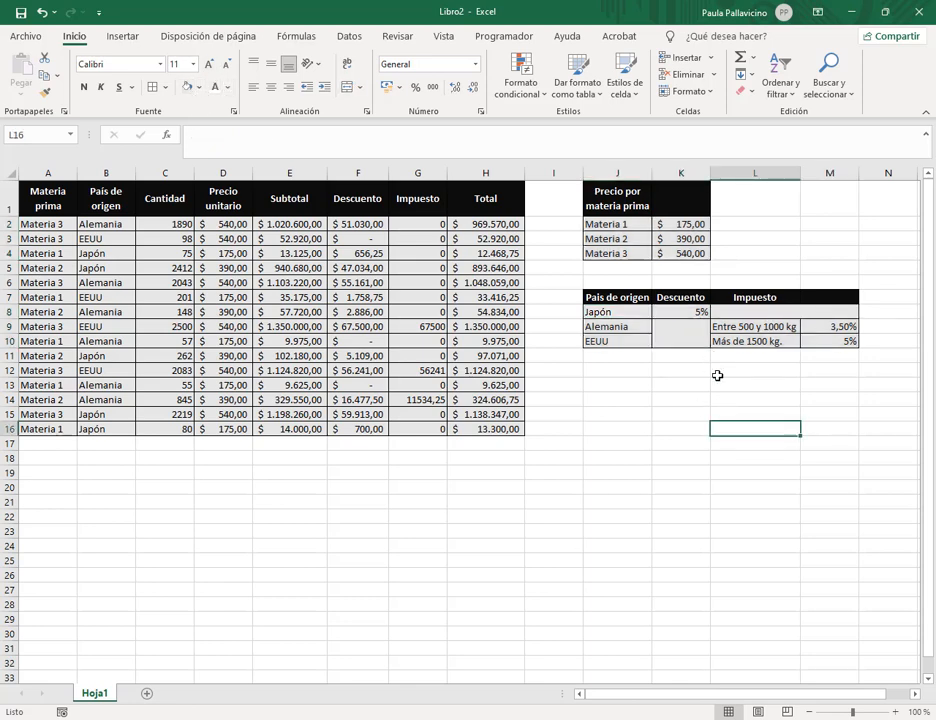
{"action": "left_click", "coordinate": [746, 440]}
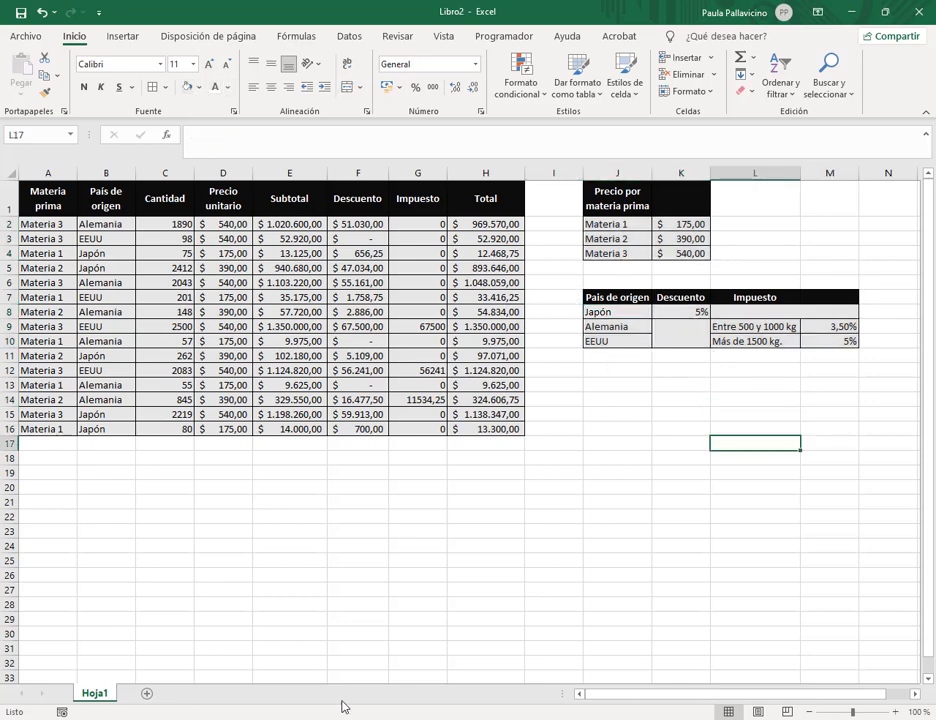
- Merge and center the price table title across J1:K1
{"action": "left_click_drag", "start_coordinate": [660, 214], "coordinate": [627, 204]}
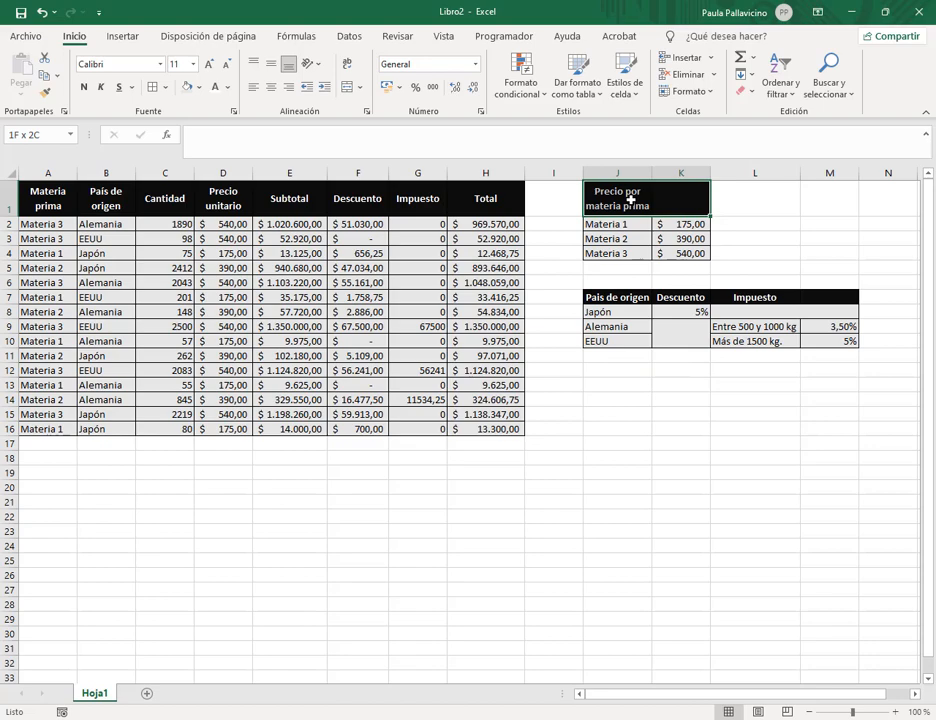
{"action": "left_click", "coordinate": [348, 87]}
{"action": "left_click", "coordinate": [691, 457]}
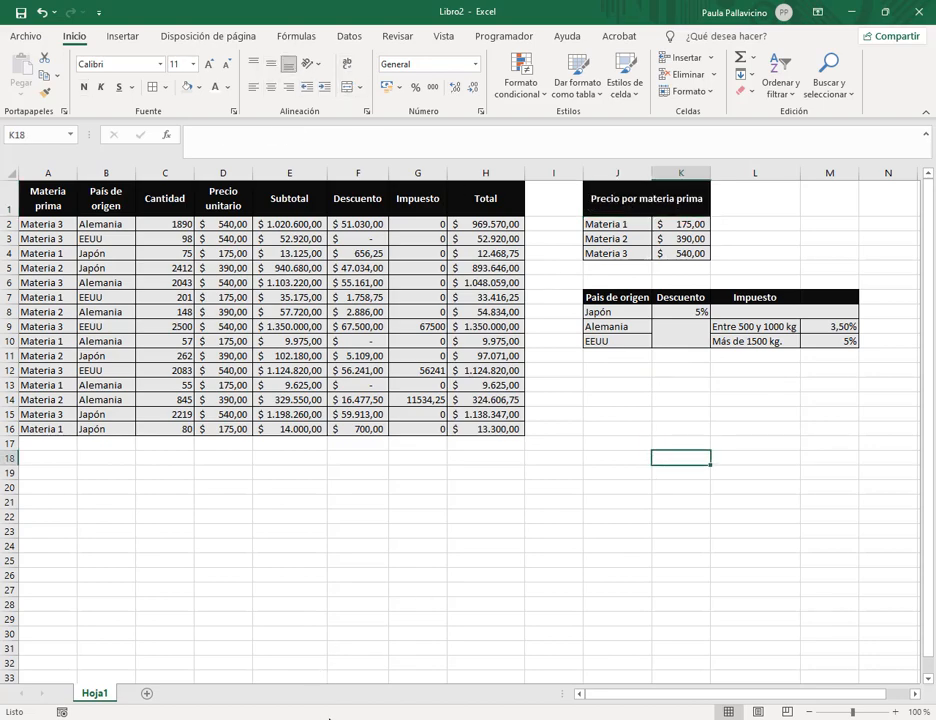
{"action": "left_click", "coordinate": [480, 546]}
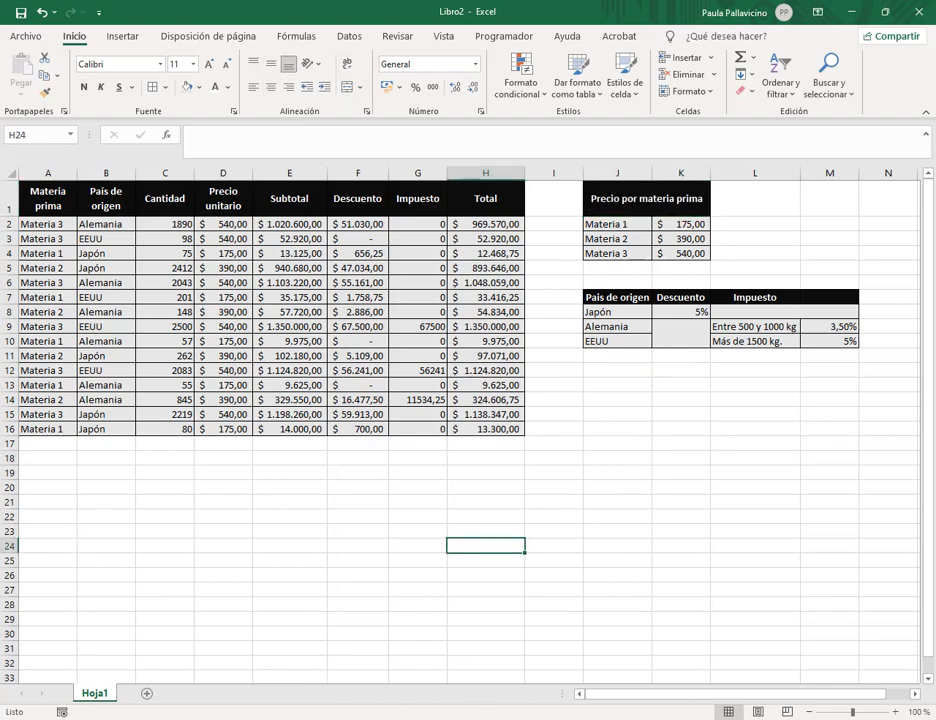
- Copy "Cuántas materias primas superaron los 890 kg" from the Enunciado 2 document in Word into cell A19 of the Excel sheet, without the bullet
{"action": "key", "text": "alt+Tab"}
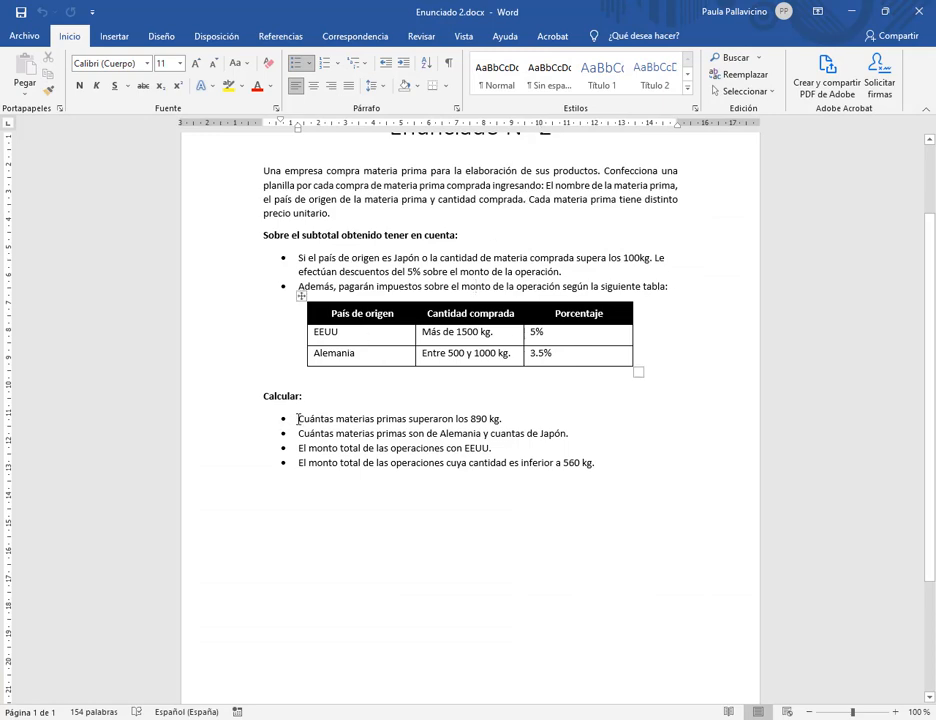
{"action": "left_click_drag", "start_coordinate": [298, 419], "coordinate": [492, 419]}
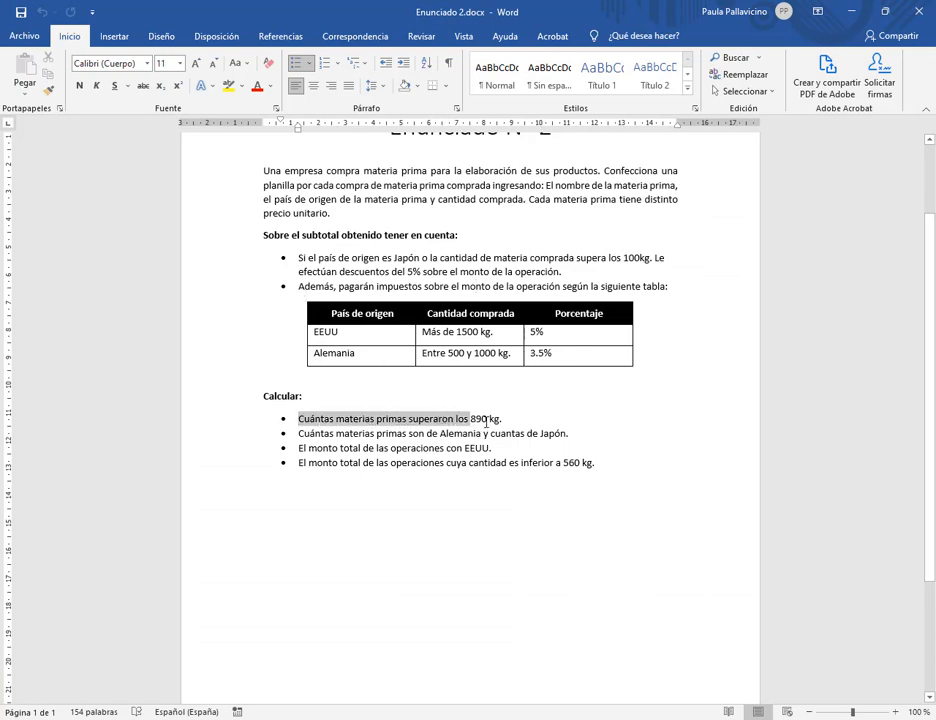
{"action": "left_click", "coordinate": [492, 447]}
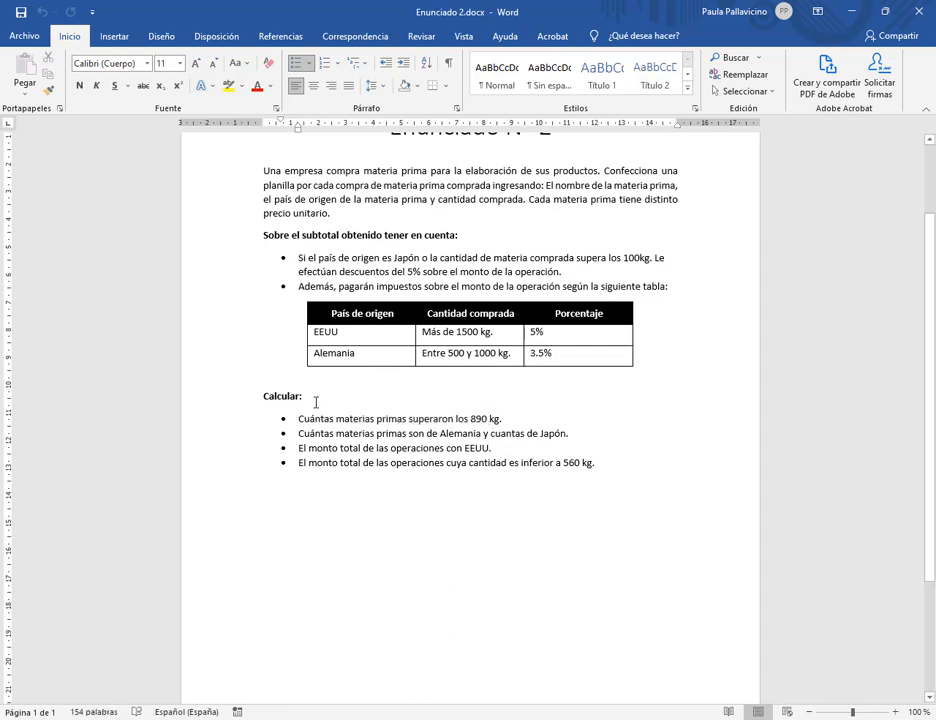
{"action": "left_click_drag", "start_coordinate": [298, 418], "coordinate": [502, 419]}
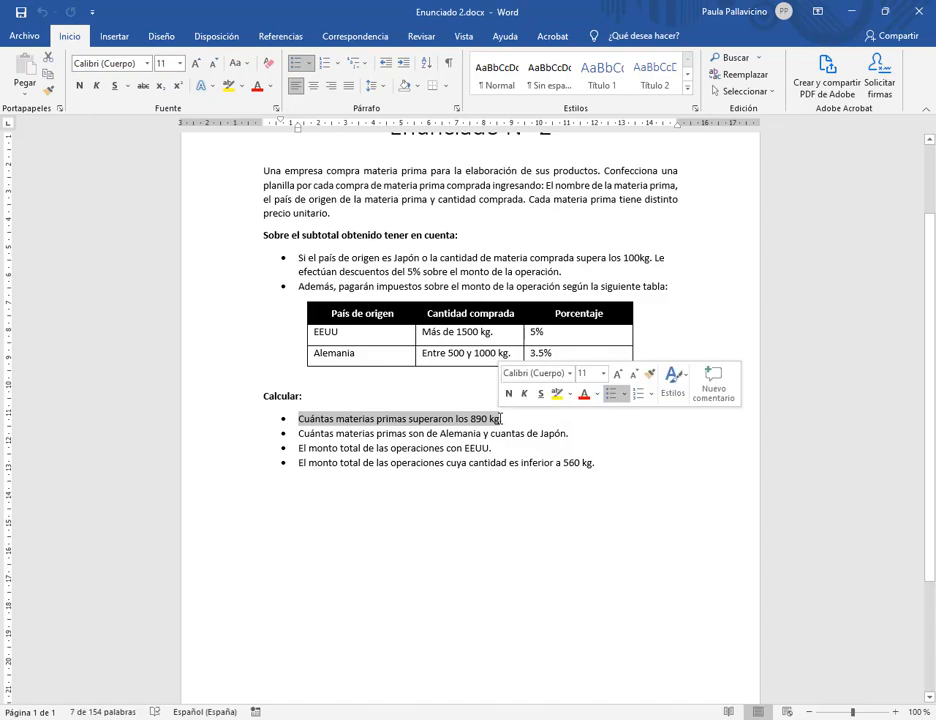
{"action": "left_click", "coordinate": [438, 718]}
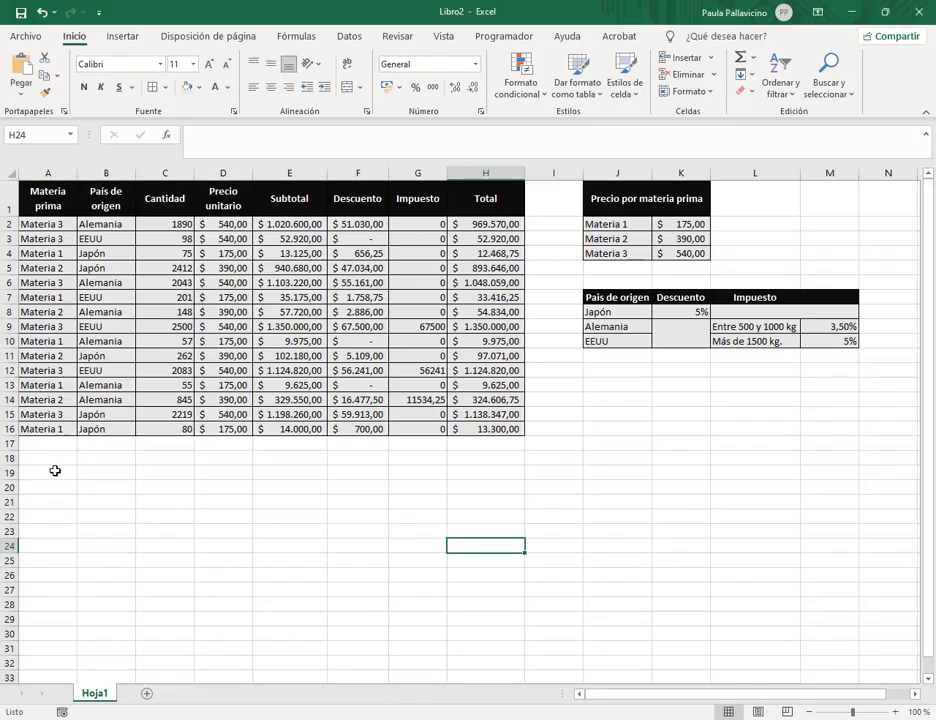
{"action": "left_click", "coordinate": [55, 470]}
{"action": "left_click", "coordinate": [257, 141]}
{"action": "type", "text": "•\tCuántas materias primas superaron los 890 kg"}
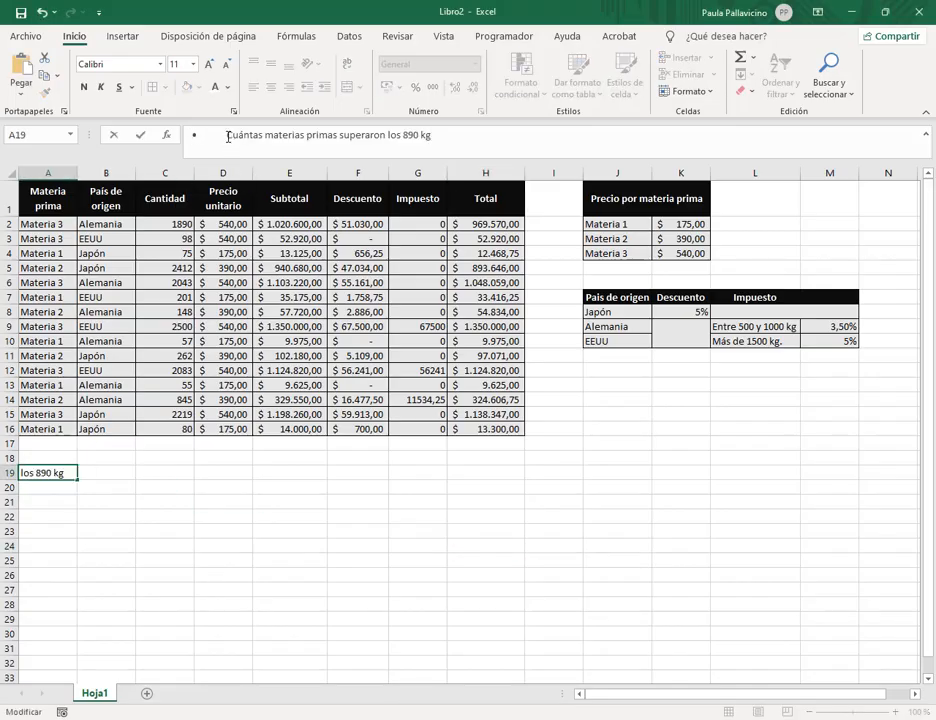
{"action": "key", "text": "BackSpace"}
{"action": "key", "text": "BackSpace"}
{"action": "key", "text": "Return"}
- Copy "Cuántas materias primas son de Alemania y cuantas de Japón." from the Word document into cell A20 in Excel, without the bullet
{"action": "key", "text": "alt+Tab"}
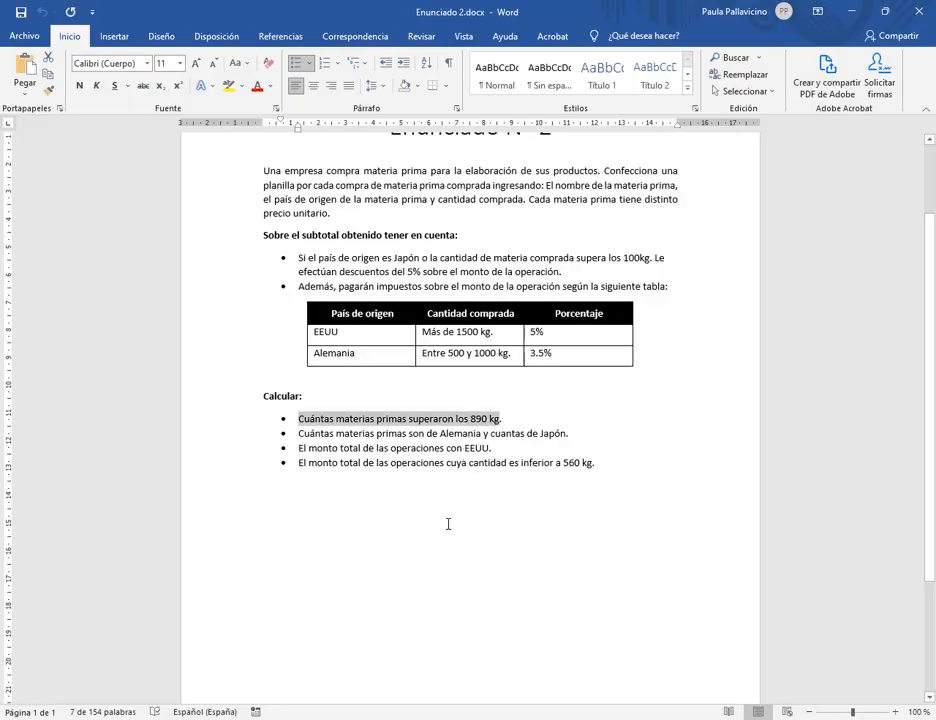
{"action": "left_click_drag", "start_coordinate": [297, 433], "coordinate": [567, 430]}
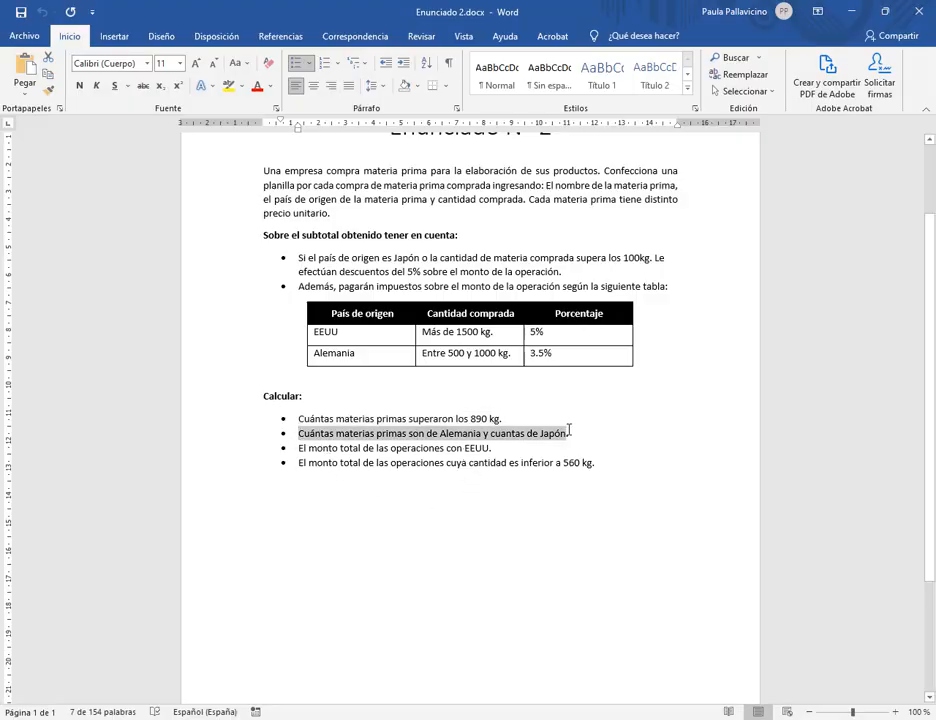
{"action": "key", "text": "alt+Tab"}
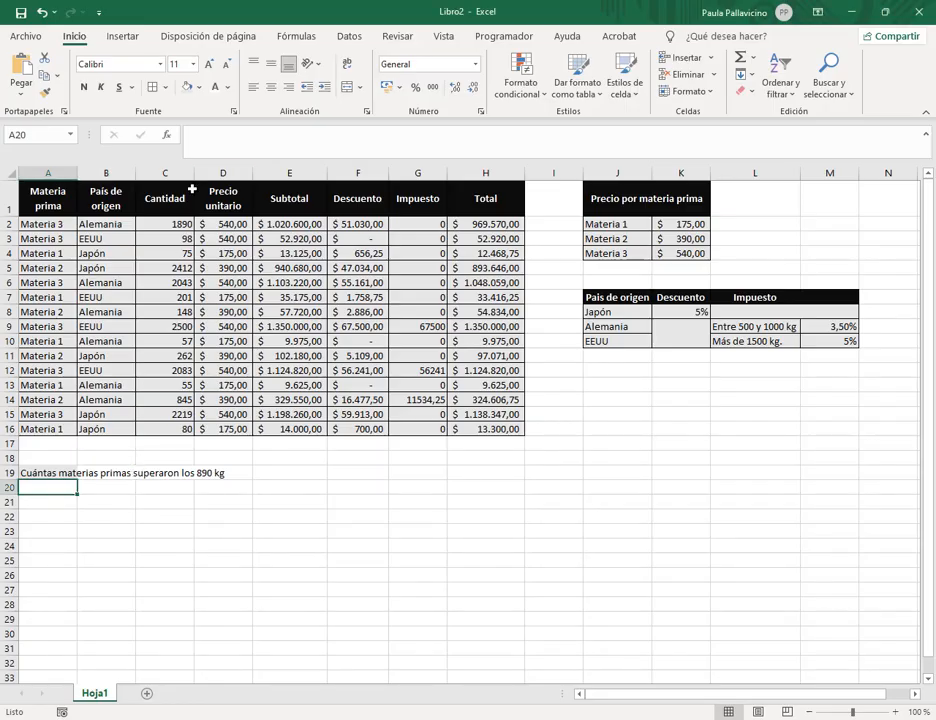
{"action": "left_click", "coordinate": [219, 137]}
{"action": "type", "text": "•\tCuántas materias primas son de Alemania y cuantas de Japón."}
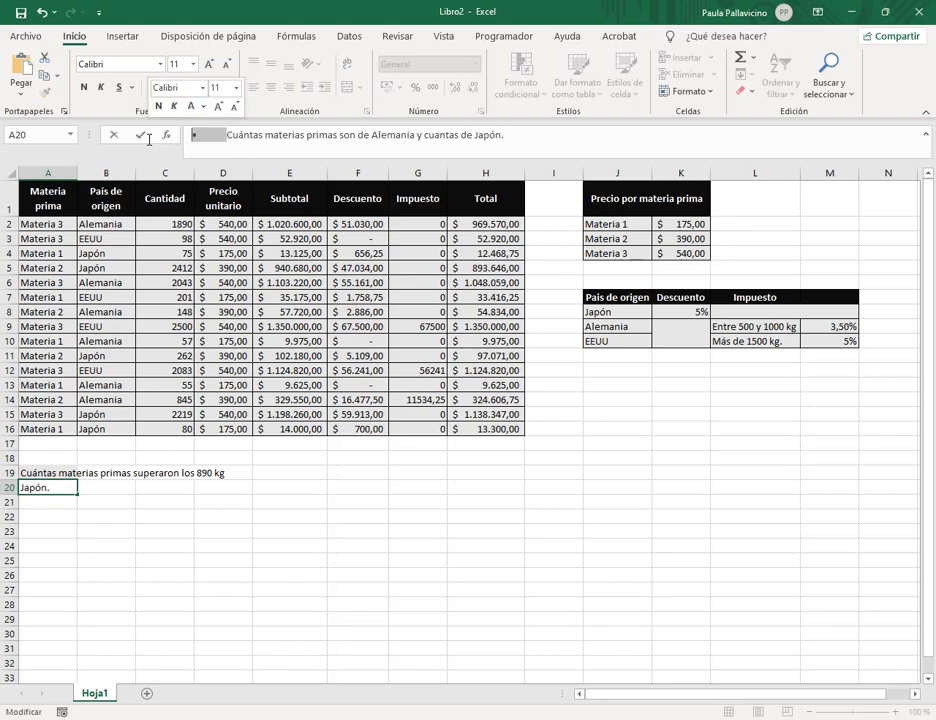
{"action": "key", "text": "Return"}
- Copy the question on the total amount of operations with EEUU from the Word document into cell A21 in Excel, removing the bullet
{"action": "key", "text": "alt+Tab"}
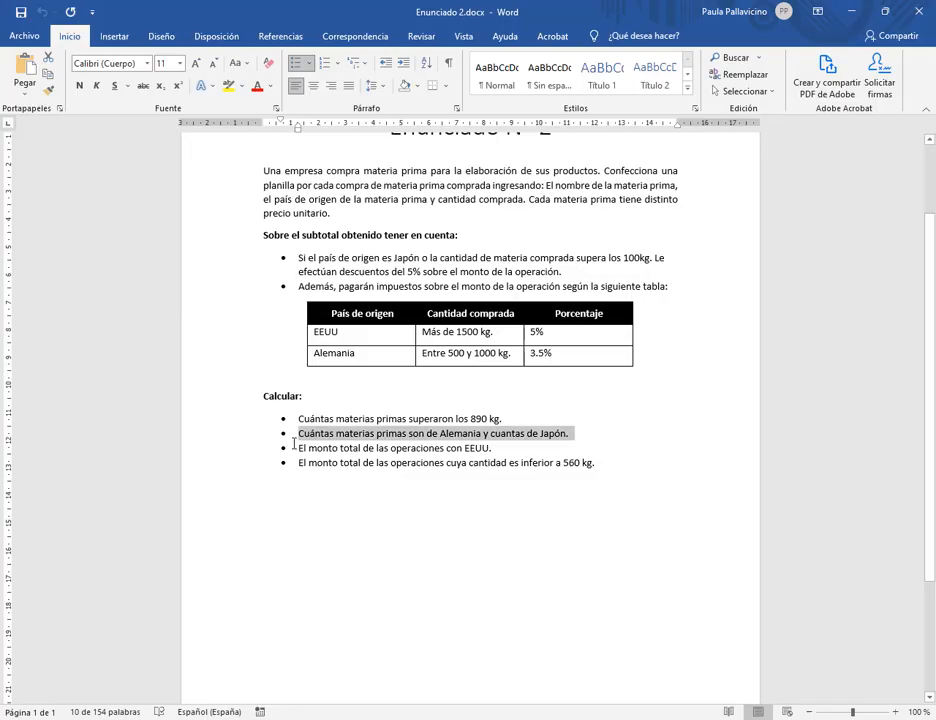
{"action": "left_click_drag", "start_coordinate": [298, 448], "coordinate": [493, 448]}
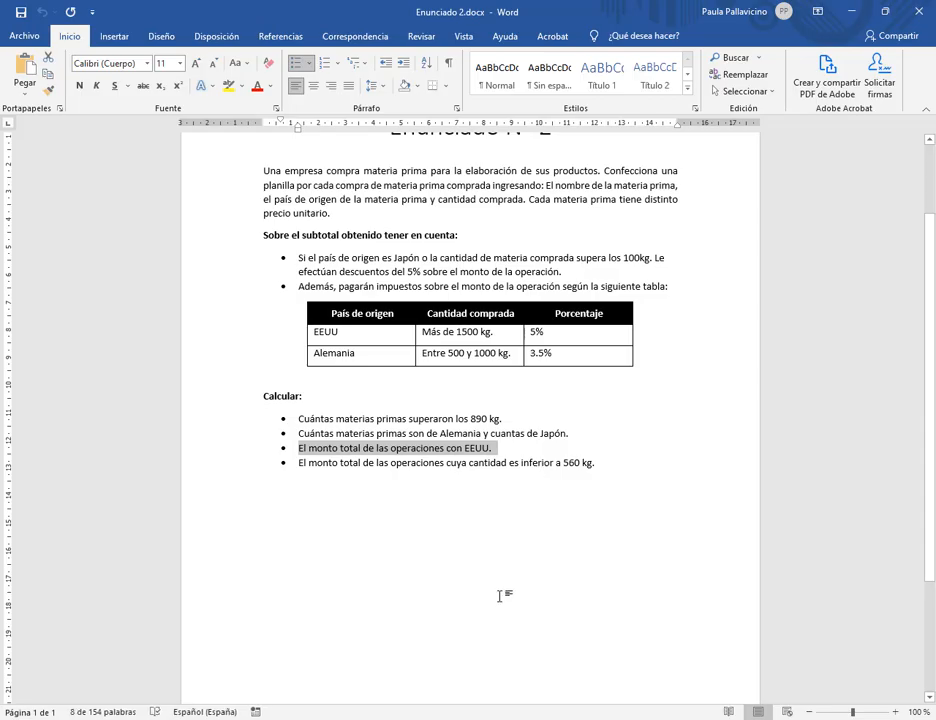
{"action": "key", "text": "alt+Tab"}
{"action": "left_click", "coordinate": [239, 149]}
{"action": "type", "text": "•\tEl monto total de las operaciones con EEUU."}
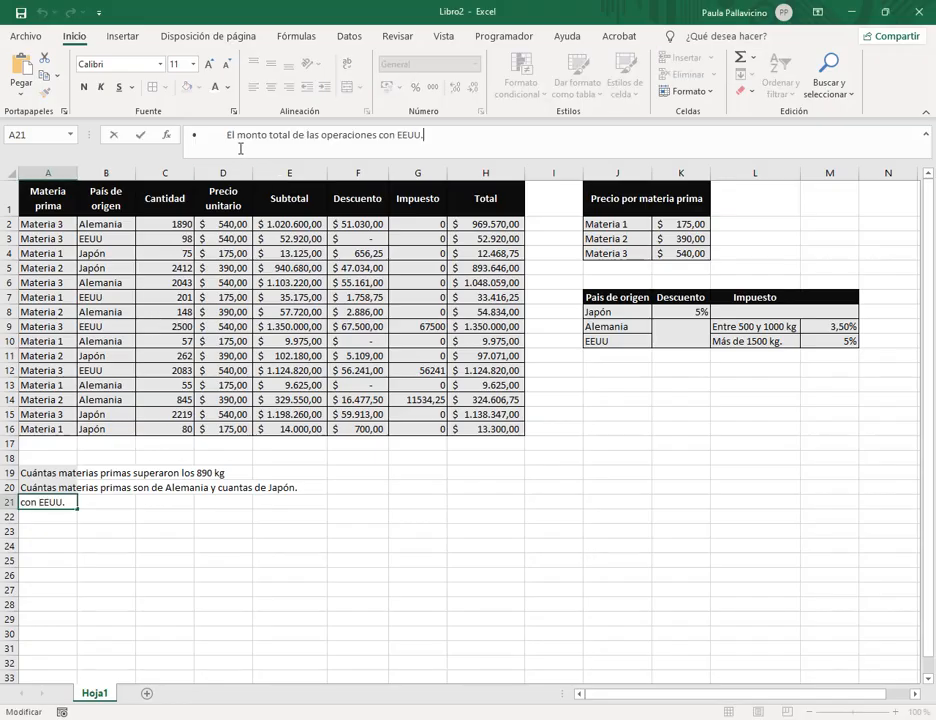
{"action": "key", "text": "BackSpace"}
{"action": "key", "text": "BackSpace"}
{"action": "key", "text": "BackSpace"}
{"action": "key", "text": "Return"}
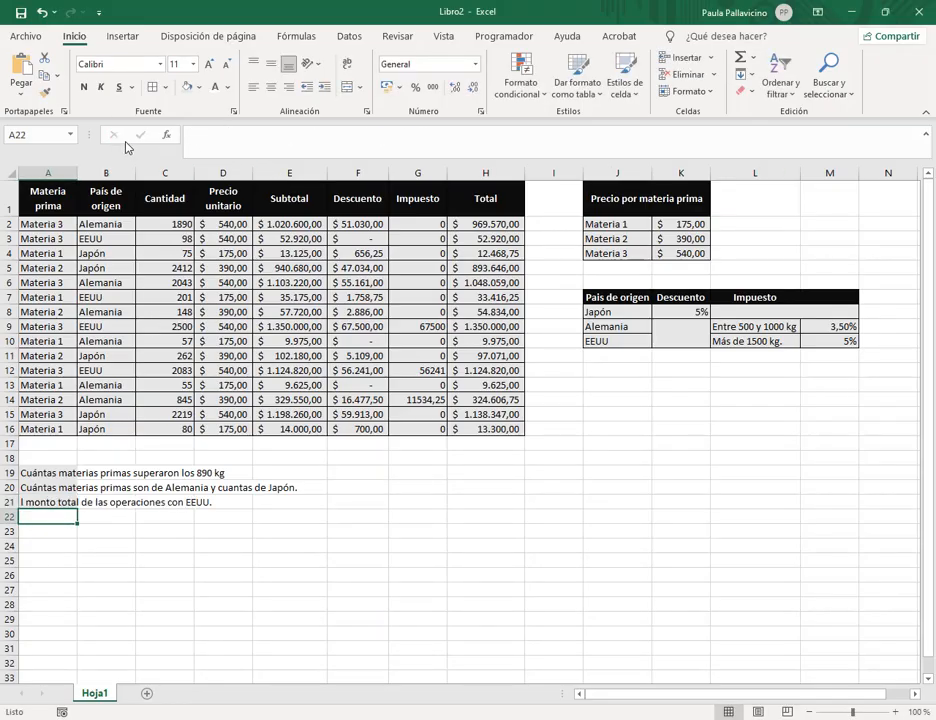
- Correct the start of the text in A21 so it reads "El monto total de las operaciones con EEUU."
{"action": "key", "text": "Up"}
{"action": "key", "text": "F2"}
{"action": "key", "text": "Home"}
{"action": "type", "text": "E"}
{"action": "key", "text": "Return"}
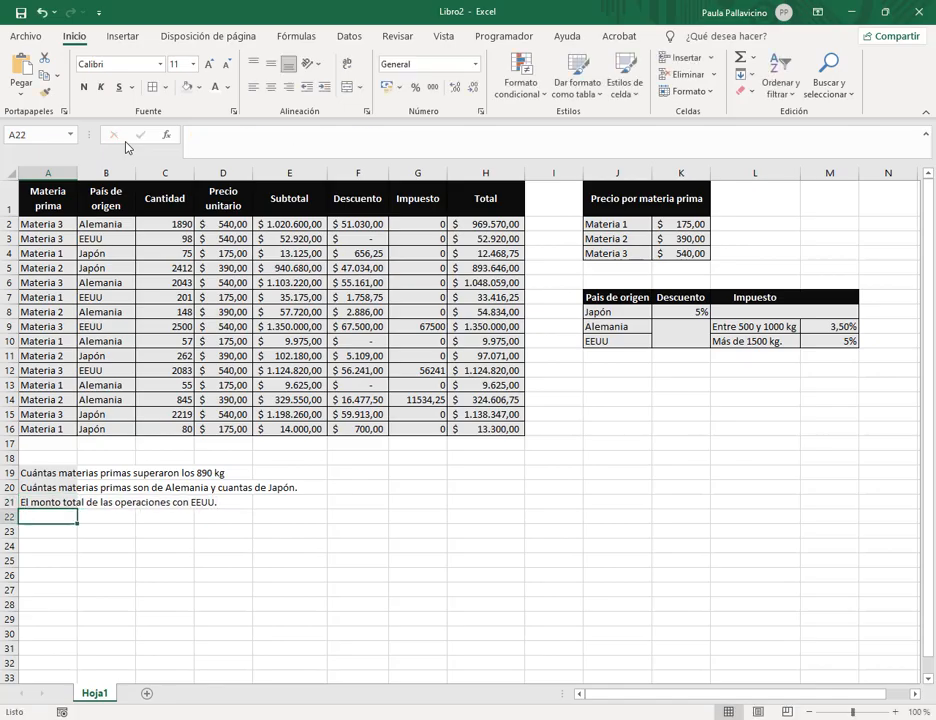
- Copy "El monto total de las operaciones cuya cantidad es inferior a 560 kg." from Word into cell A22 in Excel, without the bullet
{"action": "key", "text": "alt+Tab"}
{"action": "left_click_drag", "start_coordinate": [603, 463], "coordinate": [300, 465]}
{"action": "key", "text": "ctrl+c"}
{"action": "key", "text": "alt+Tab"}
{"action": "left_click", "coordinate": [257, 136]}
{"action": "key", "text": "ctrl+v"}
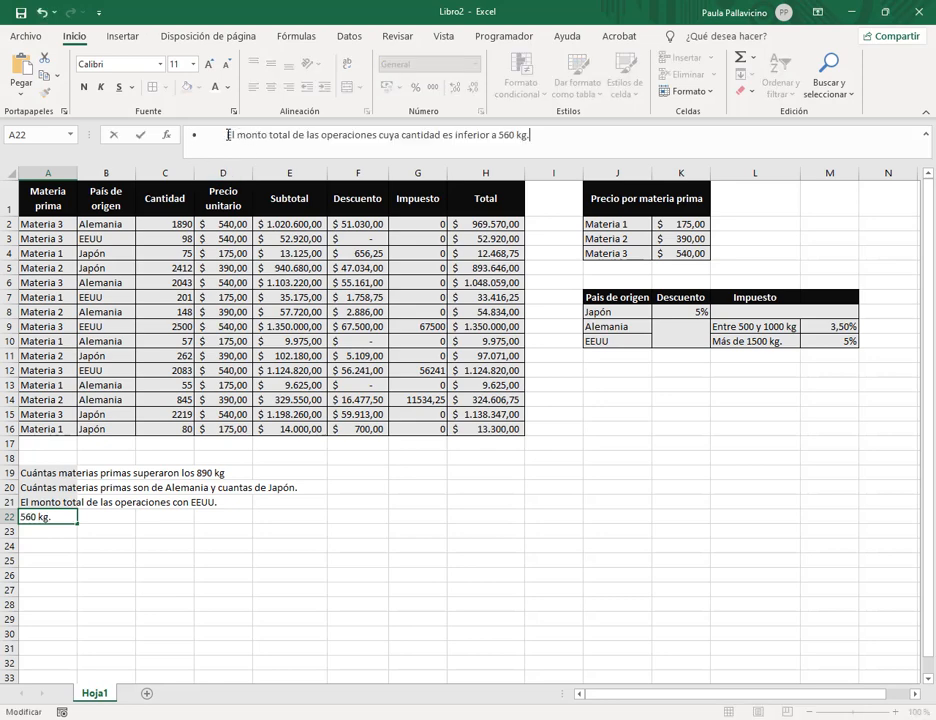
{"action": "key", "text": "BackSpace"}
{"action": "key", "text": "BackSpace"}
{"action": "key", "text": "Return"}
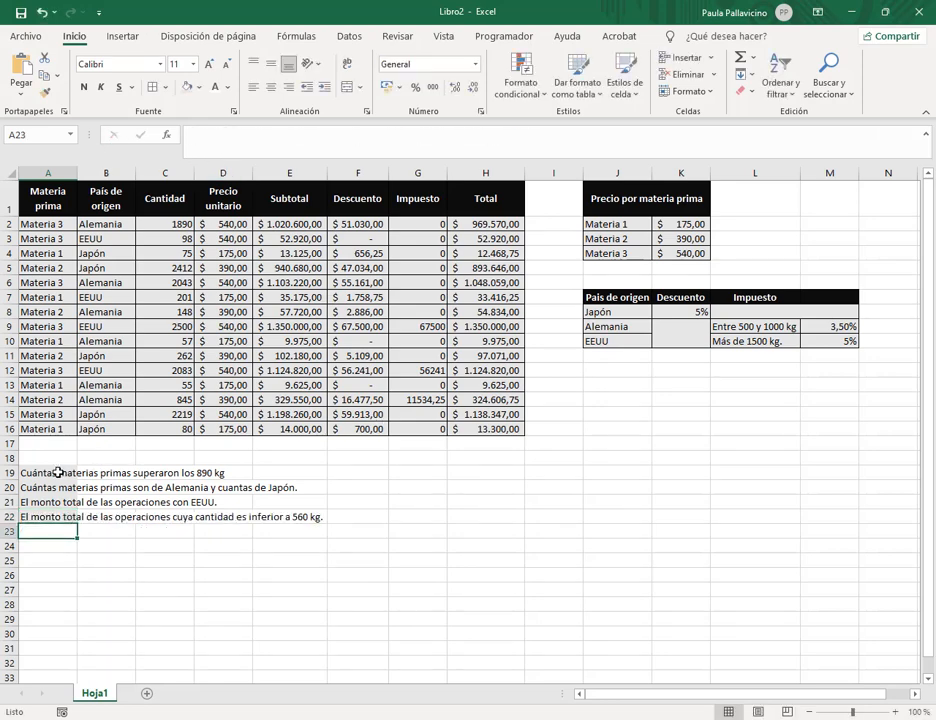
- Clear only the formatting of the four question cells A19:A22, keeping their text
{"action": "left_click_drag", "start_coordinate": [58, 472], "coordinate": [58, 517]}
{"action": "left_click", "coordinate": [752, 91]}
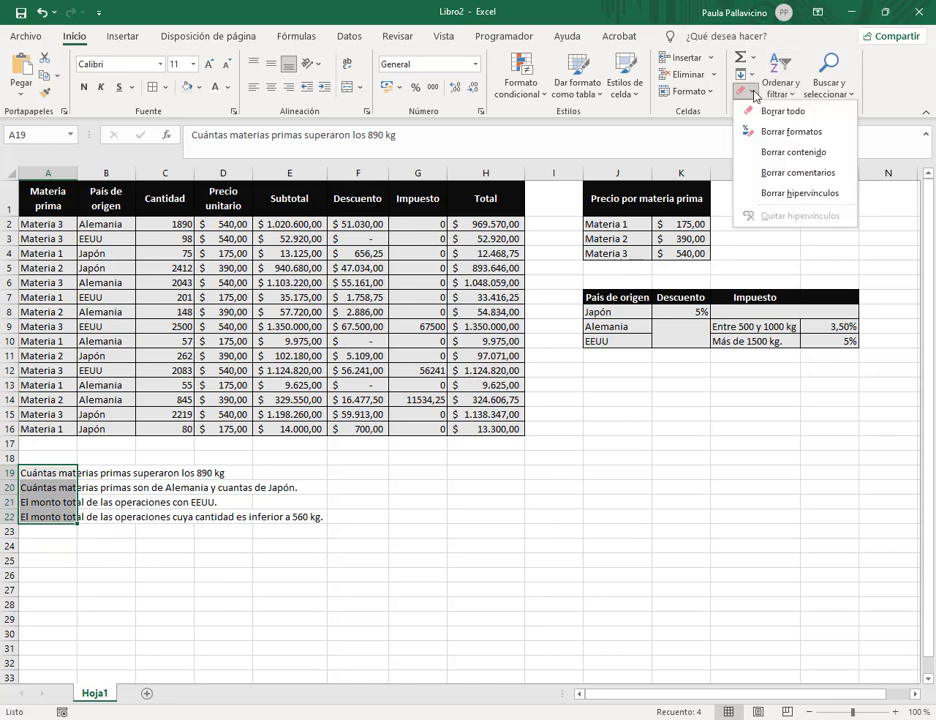
{"action": "left_click", "coordinate": [790, 131]}
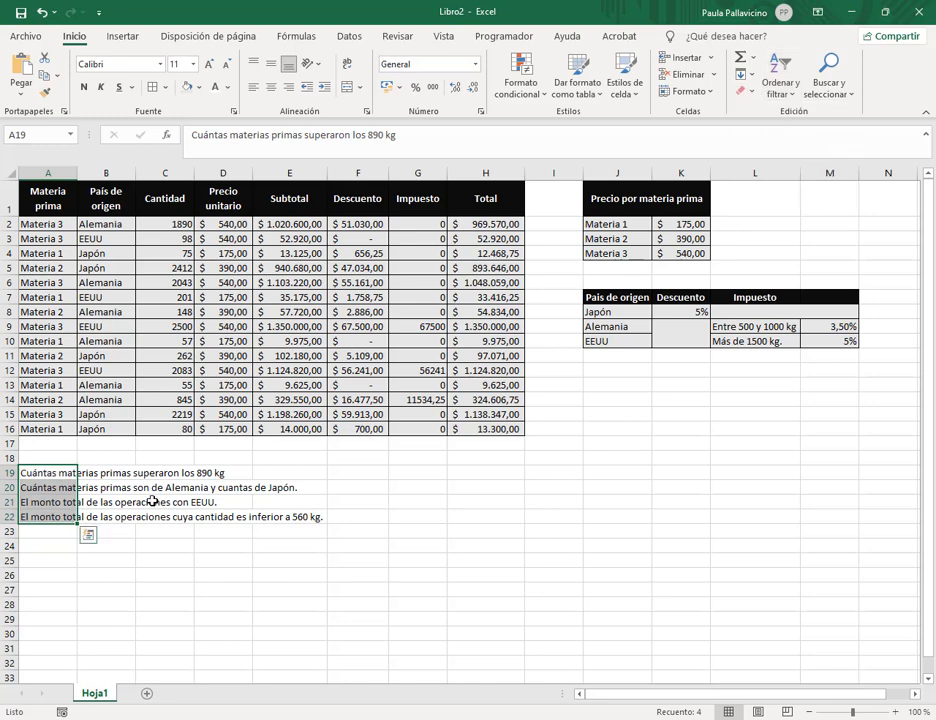
{"action": "left_click", "coordinate": [150, 501]}
- Merge cells A19:E19 without centering the first question
{"action": "left_click_drag", "start_coordinate": [58, 472], "coordinate": [310, 472]}
{"action": "left_click", "coordinate": [361, 88]}
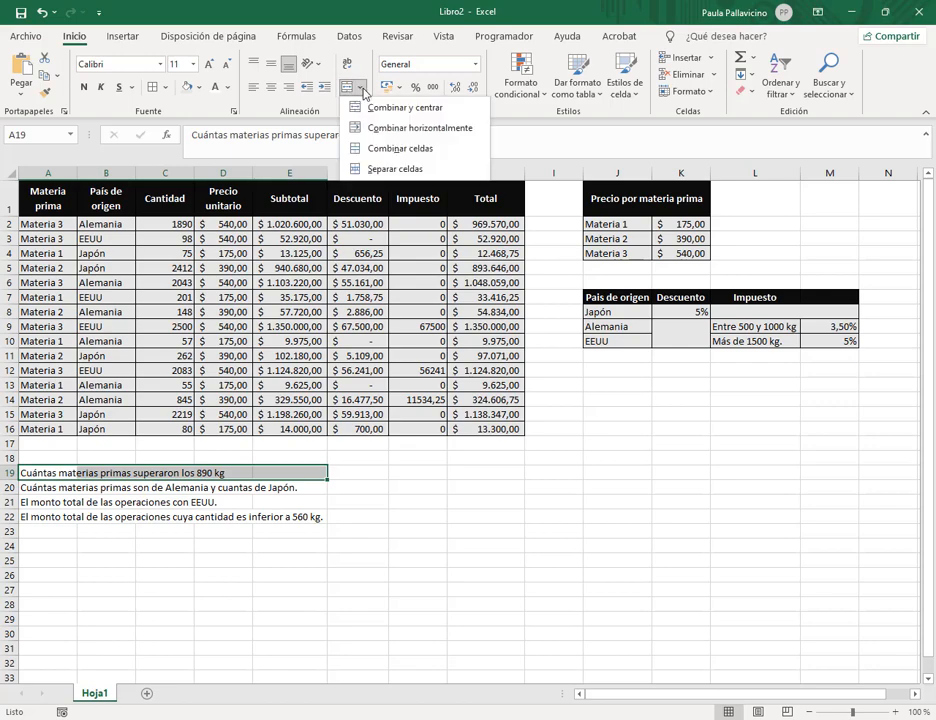
{"action": "left_click", "coordinate": [395, 148]}
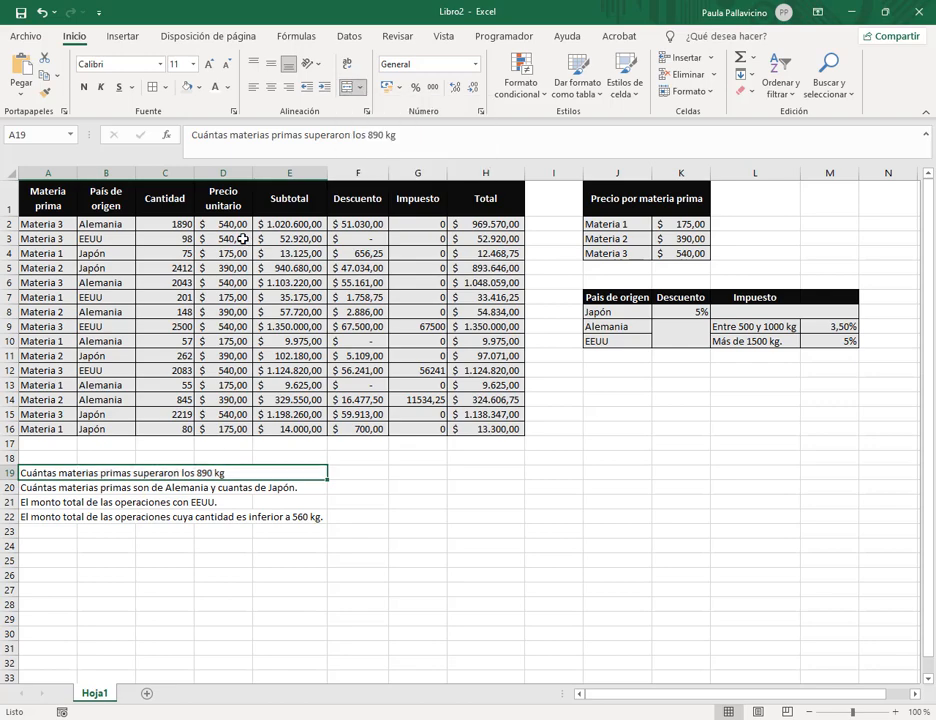
- Copy the merged format of A19:E19 to the other three question rows, A20:E22
{"action": "left_click", "coordinate": [44, 91]}
{"action": "mouse_move", "coordinate": [146, 490]}
{"action": "left_mouse_down"}
{"action": "mouse_move", "coordinate": [144, 508]}
{"action": "mouse_move", "coordinate": [276, 509]}
{"action": "left_mouse_up"}
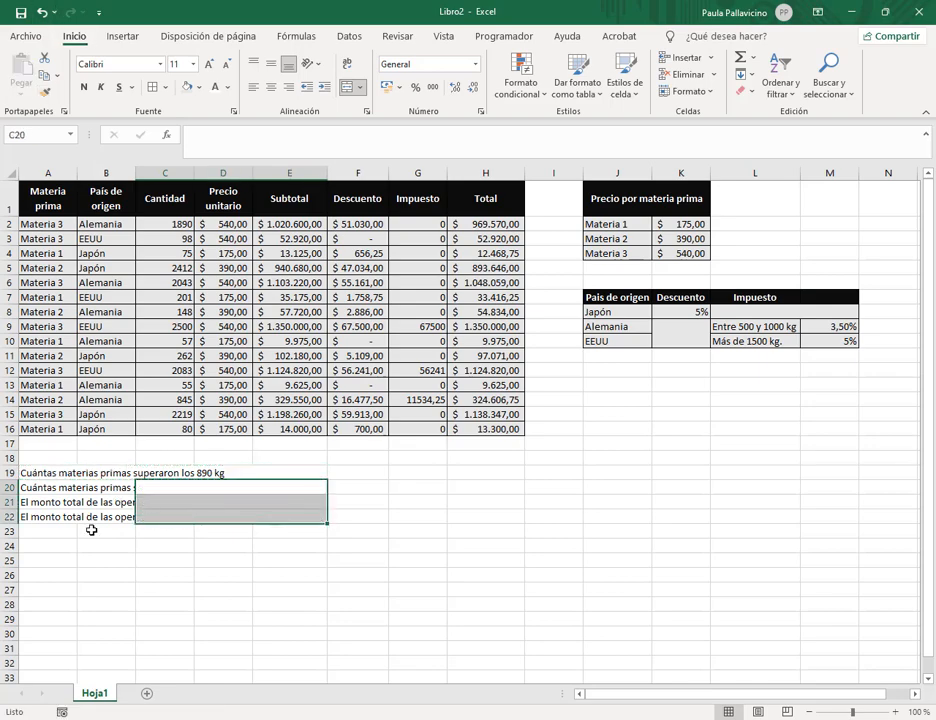
{"action": "left_click", "coordinate": [69, 474]}
{"action": "left_click", "coordinate": [44, 91]}
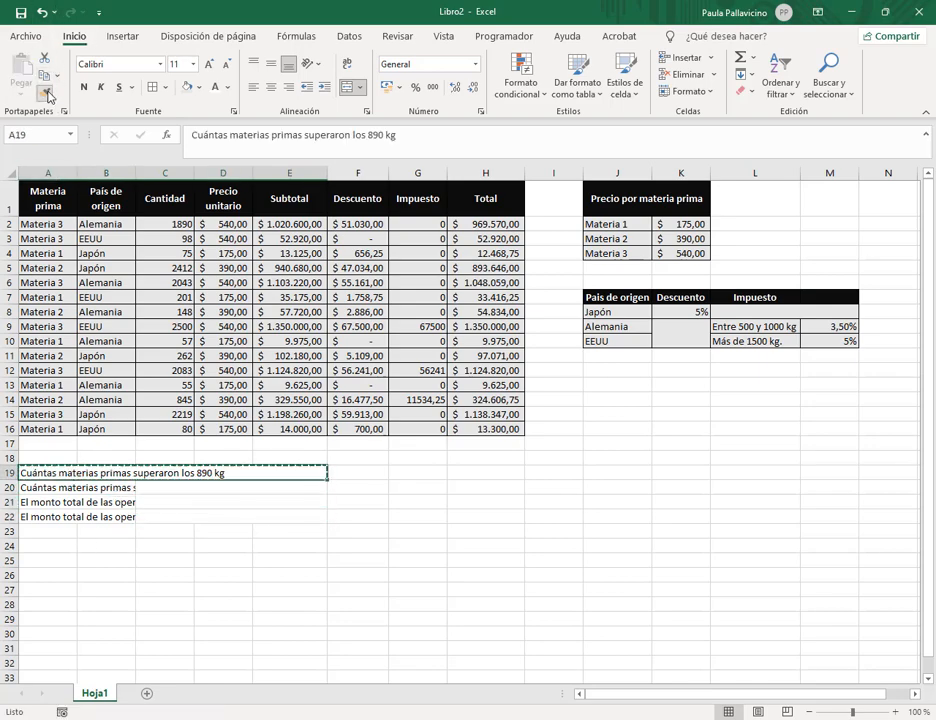
{"action": "mouse_move", "coordinate": [46, 489]}
{"action": "left_mouse_down"}
{"action": "mouse_move", "coordinate": [251, 501]}
{"action": "mouse_move", "coordinate": [260, 518]}
{"action": "left_mouse_up"}
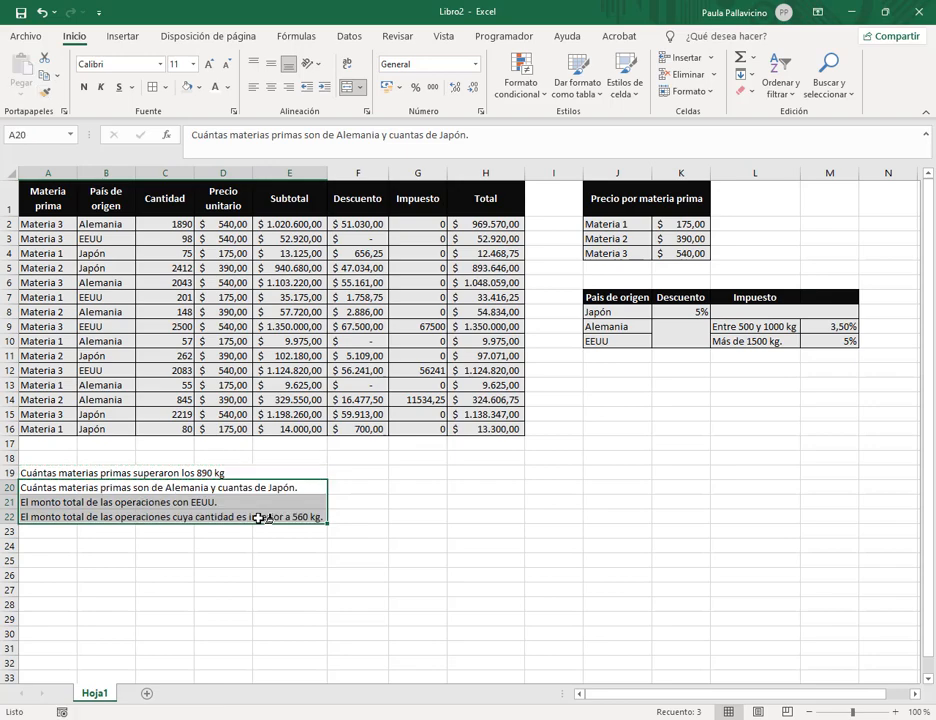
- Add borders to the questions and their answer cells in A19:F22, plus the extra answer cell G20
{"action": "left_click_drag", "start_coordinate": [299, 473], "coordinate": [348, 517]}
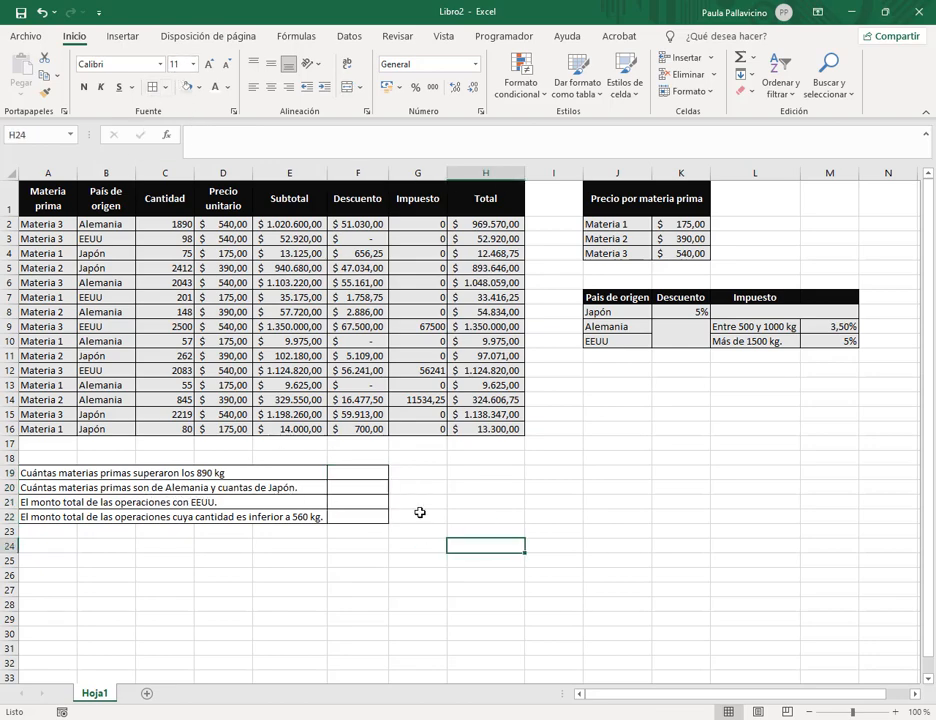
{"action": "left_click", "coordinate": [416, 487]}
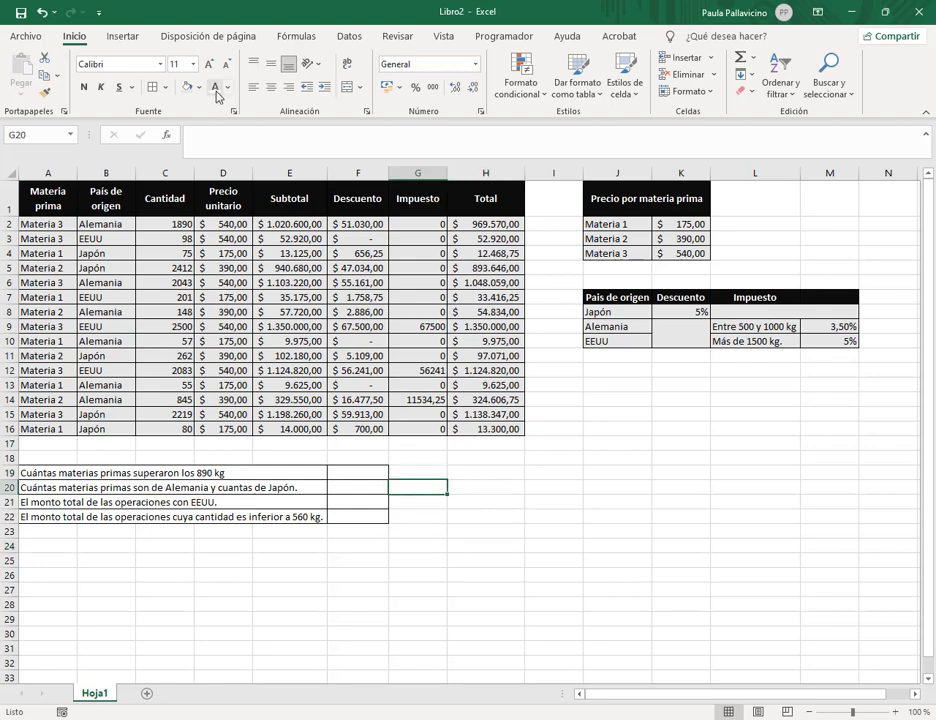
{"action": "left_click", "coordinate": [383, 547]}
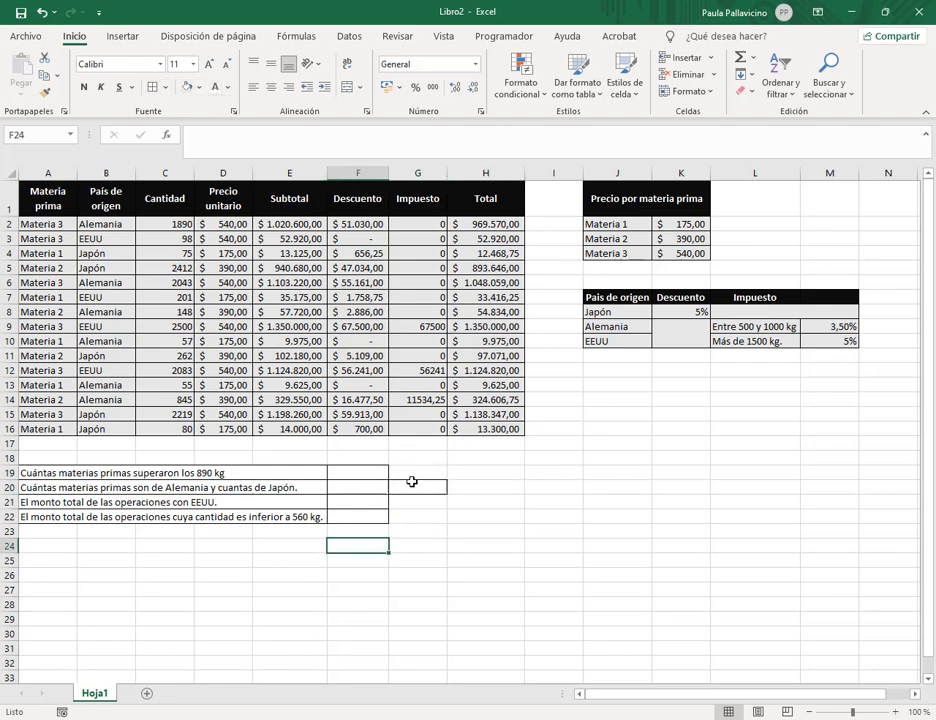
- Count the purchases over 890 kg in F19 with =CONTAR.SI(C2:C16;">890")
{"action": "left_click", "coordinate": [376, 470]}
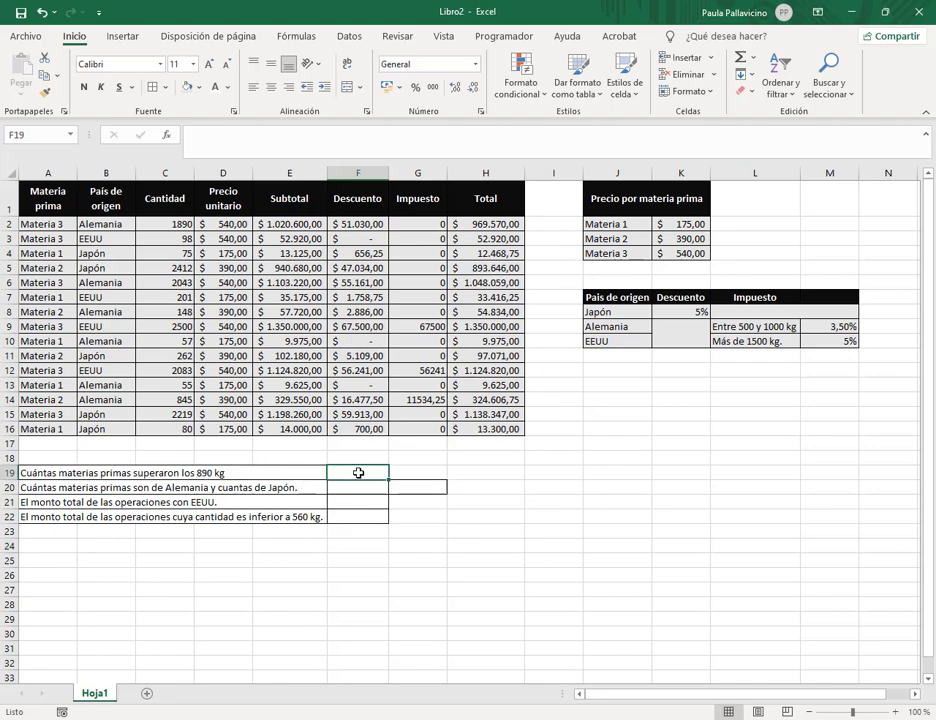
{"action": "left_click", "coordinate": [406, 144]}
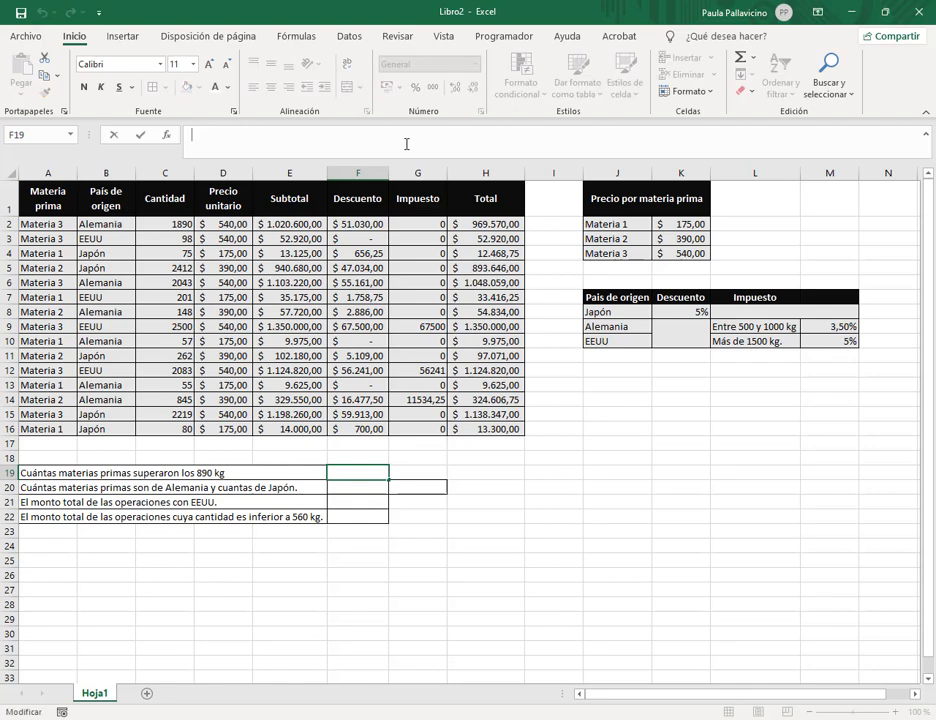
{"action": "type", "text": "=contar"}
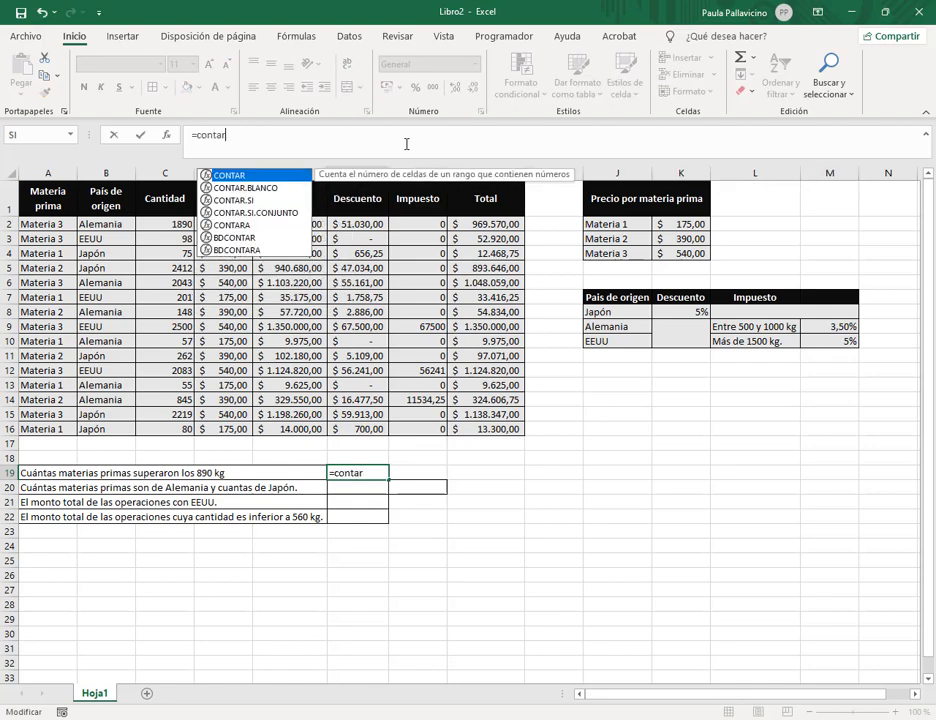
{"action": "type", "text": ".si("}
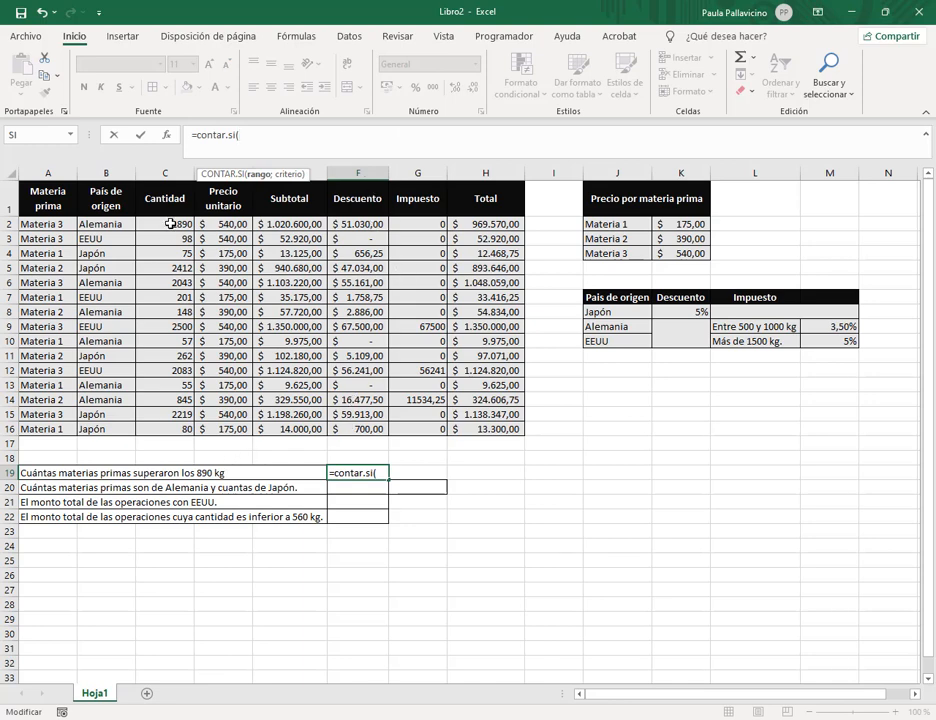
{"action": "left_click_drag", "start_coordinate": [171, 224], "coordinate": [173, 427]}
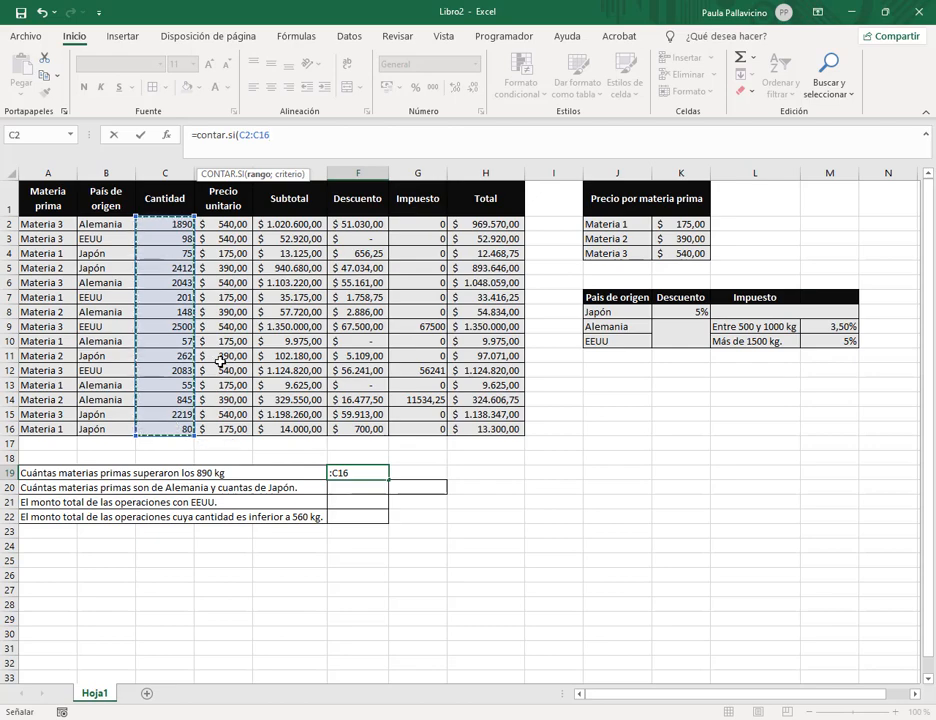
{"action": "type", "text": ";\">890"}
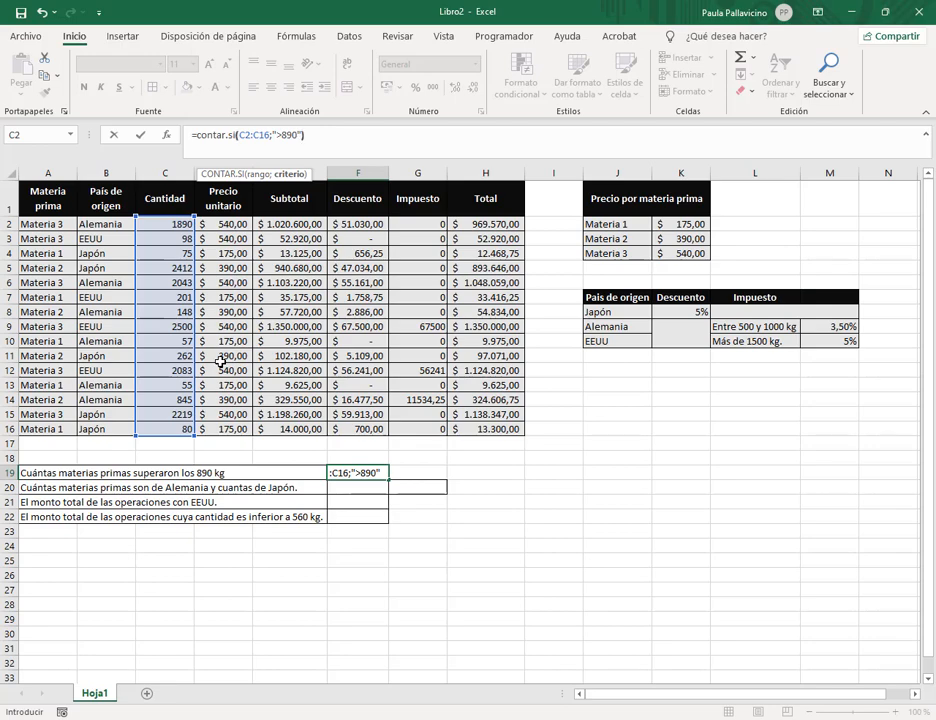
{"action": "key", "text": "Return"}
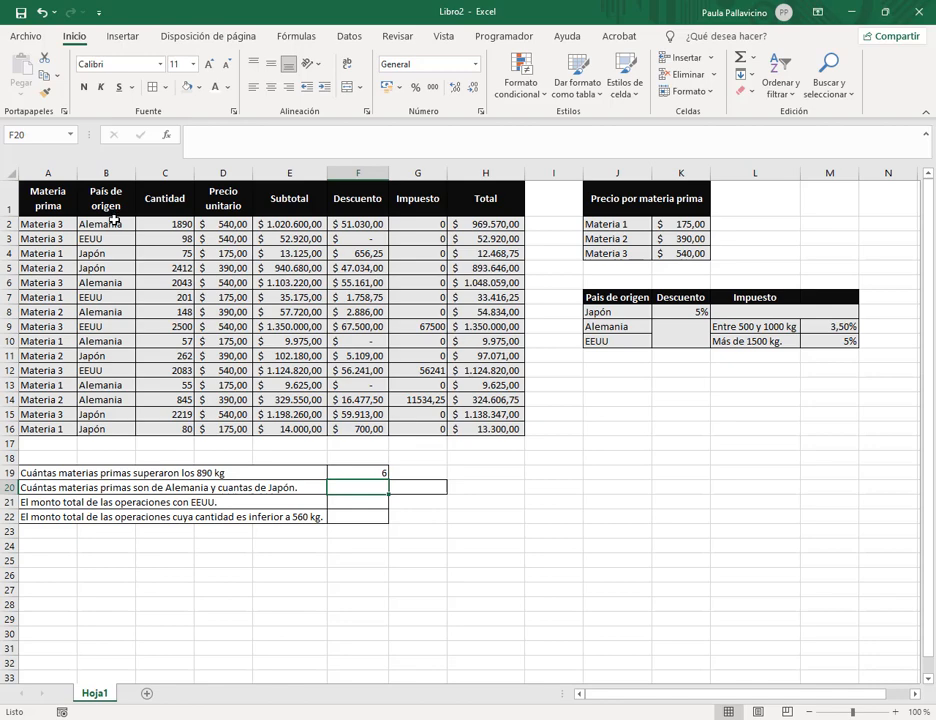
- Count the raw materials from Alemania in F20 with =CONTAR.SI(B2:B16;J9)
{"action": "left_click_drag", "start_coordinate": [113, 220], "coordinate": [98, 428]}
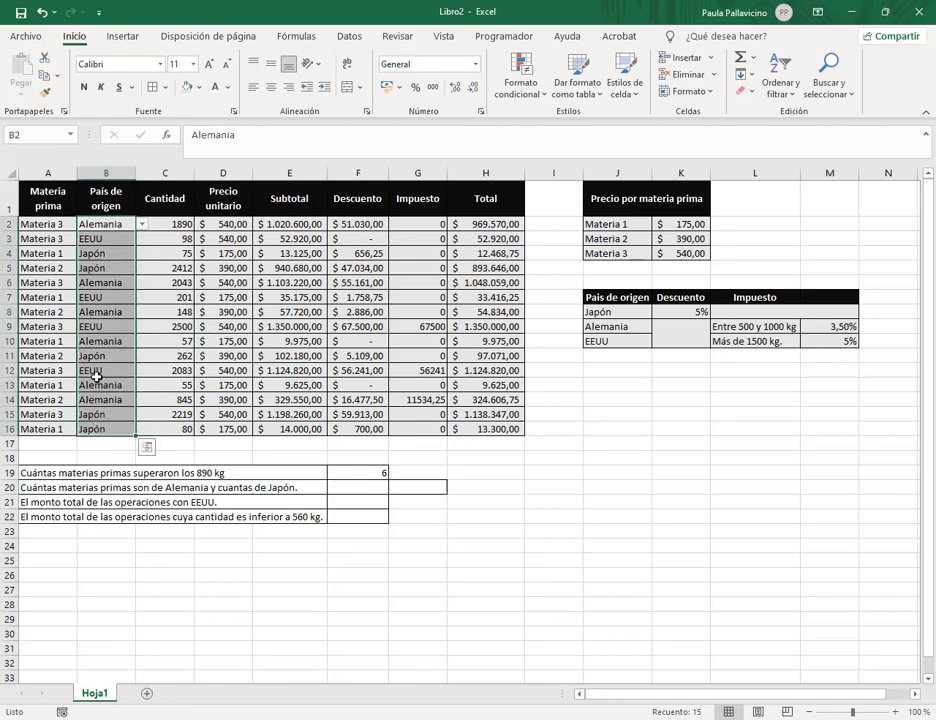
{"action": "left_click", "coordinate": [349, 484]}
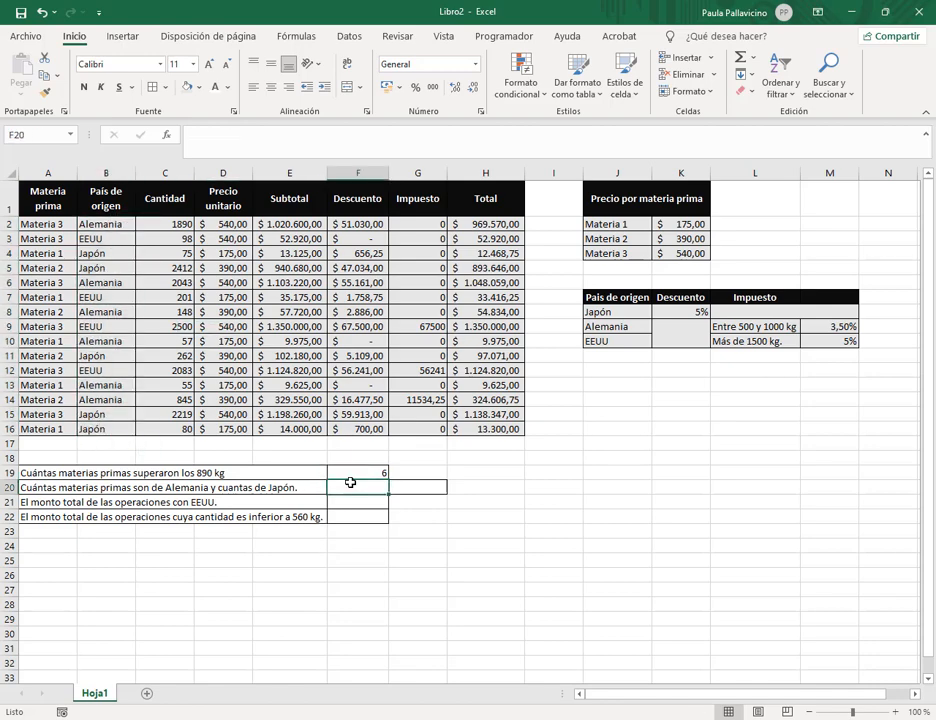
{"action": "type", "text": "="}
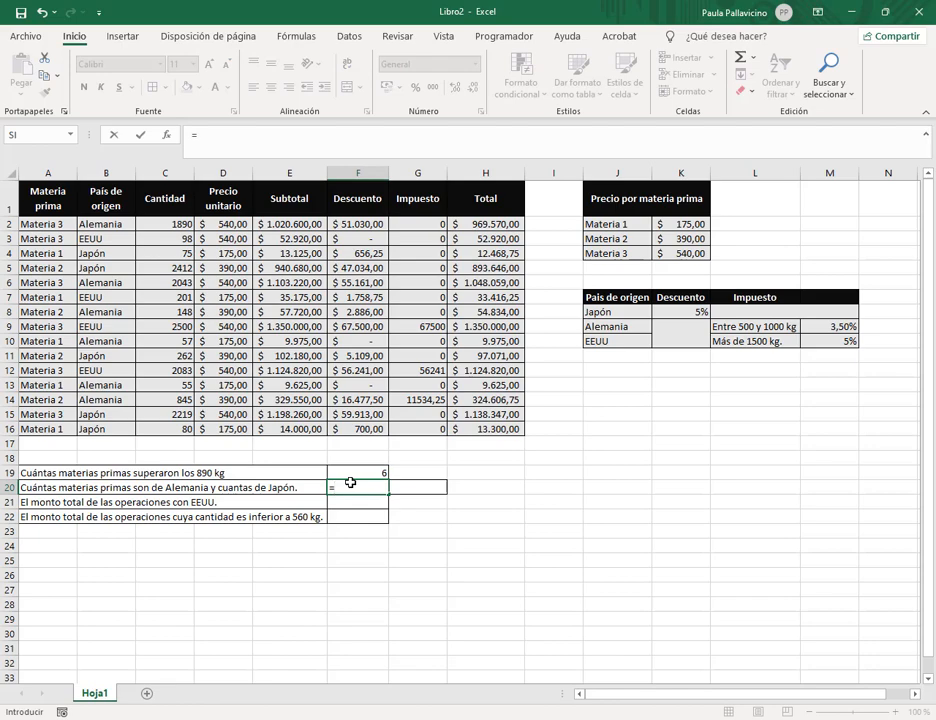
{"action": "type", "text": "contar.si"}
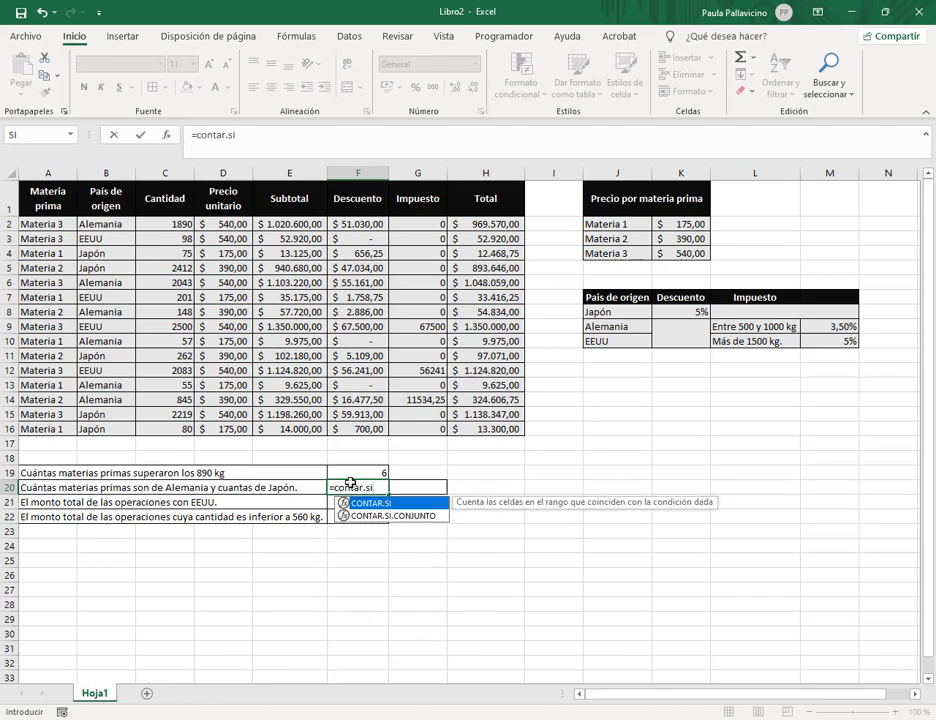
{"action": "type", "text": "("}
{"action": "left_click_drag", "start_coordinate": [112, 224], "coordinate": [123, 435]}
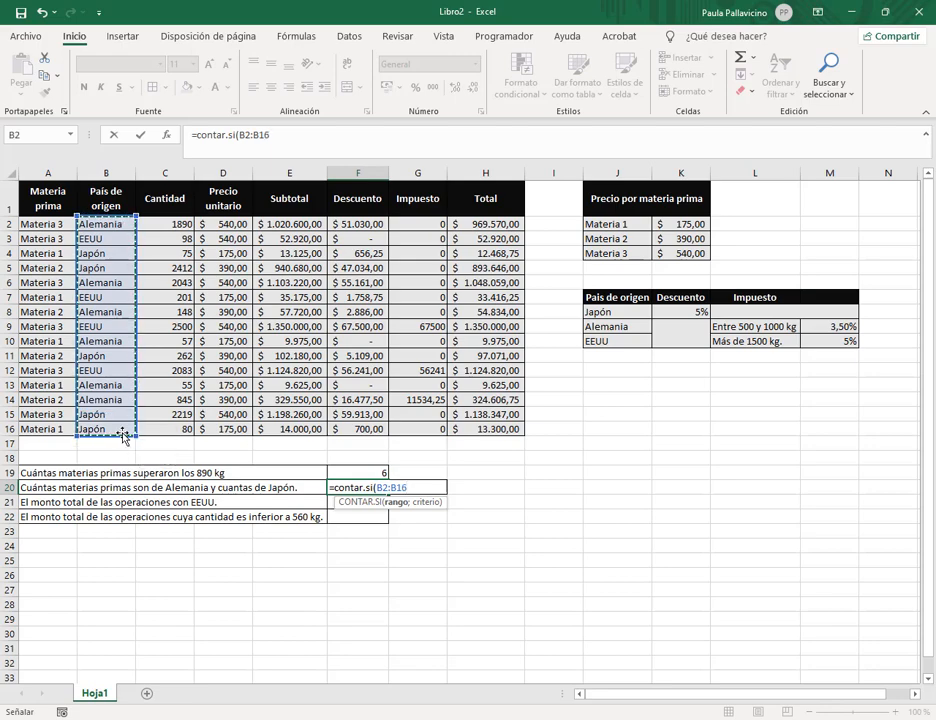
{"action": "type", "text": ";"}
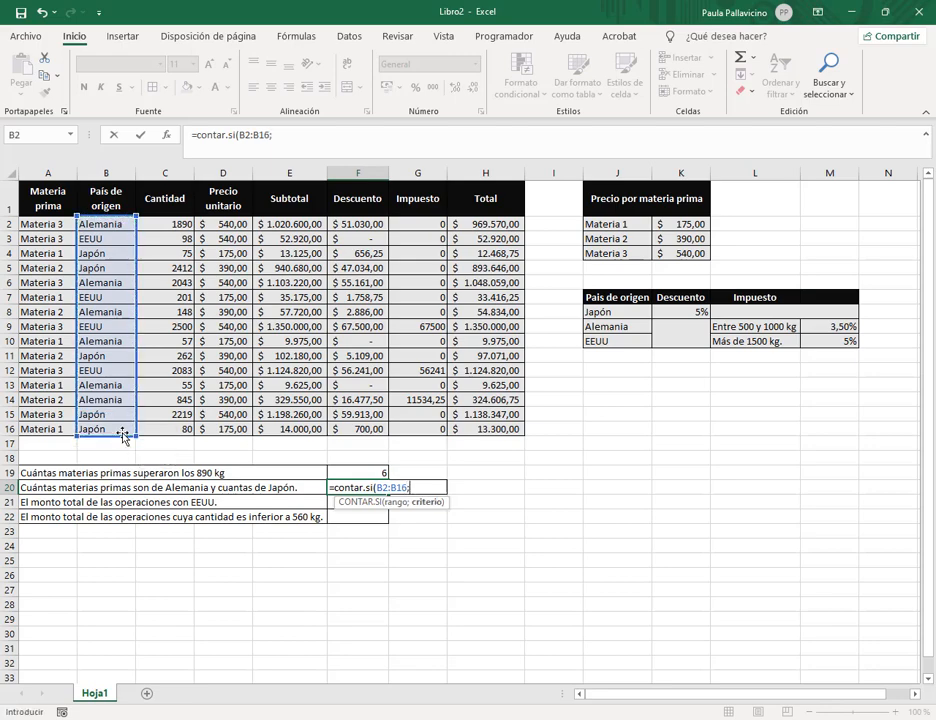
{"action": "left_click", "coordinate": [607, 326]}
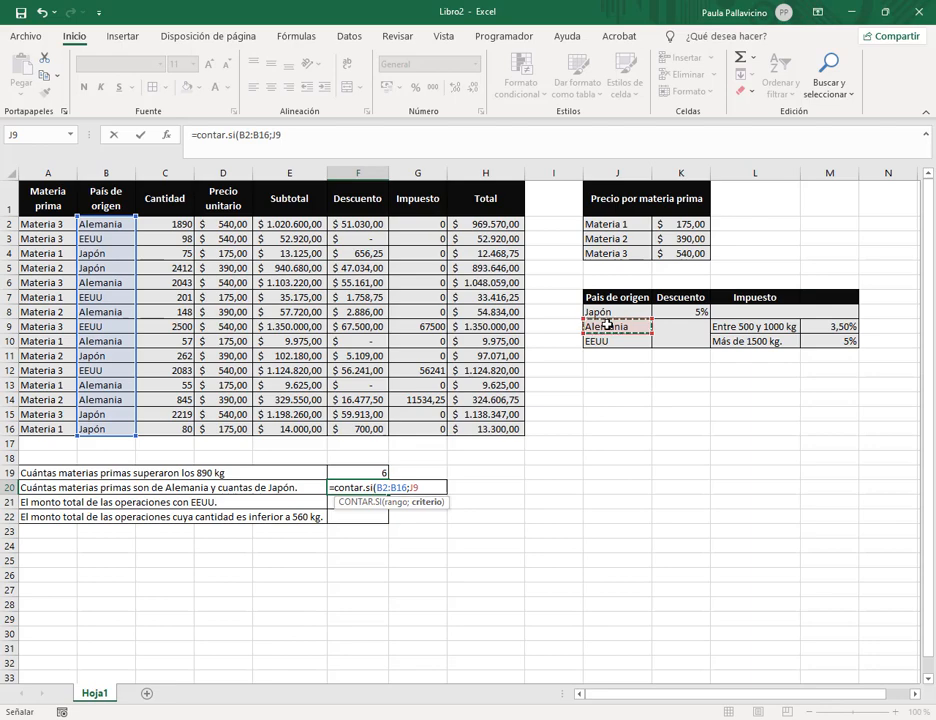
{"action": "type", "text": ")"}
{"action": "key", "text": "Return"}
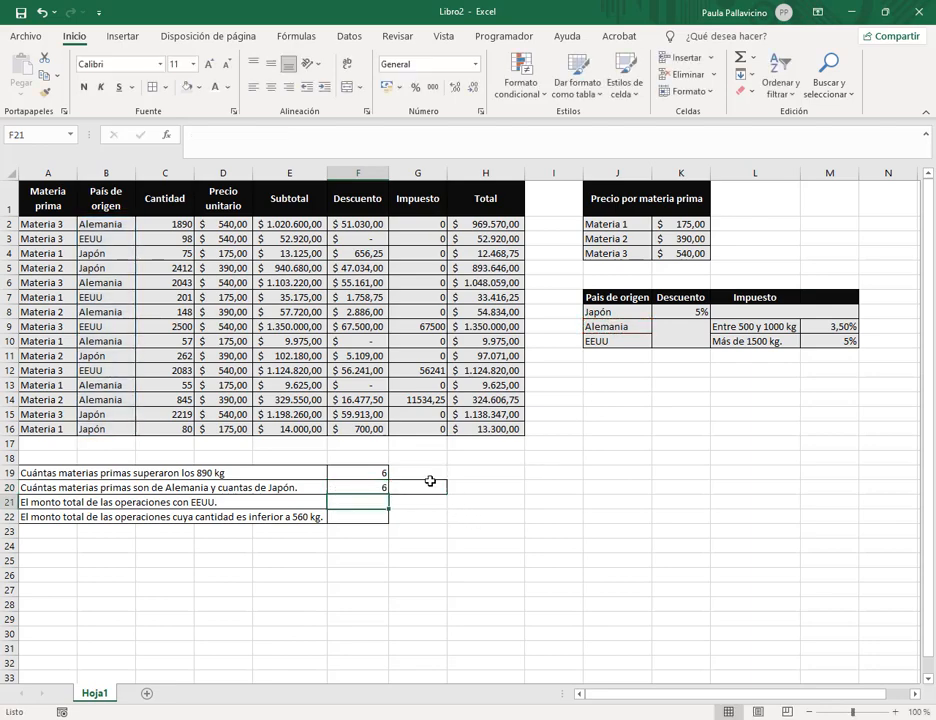
- Count the raw materials from Japón in G20 with =CONTAR.SI(B2:B16;J8)
{"action": "left_click", "coordinate": [429, 482]}
{"action": "type", "text": "=con"}
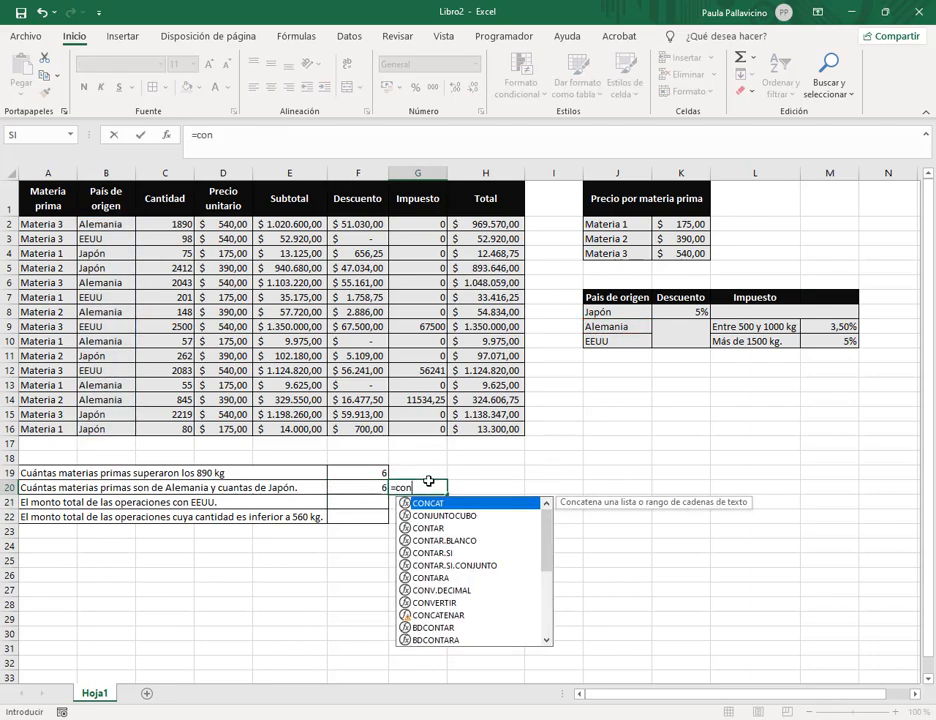
{"action": "type", "text": "tar.si("}
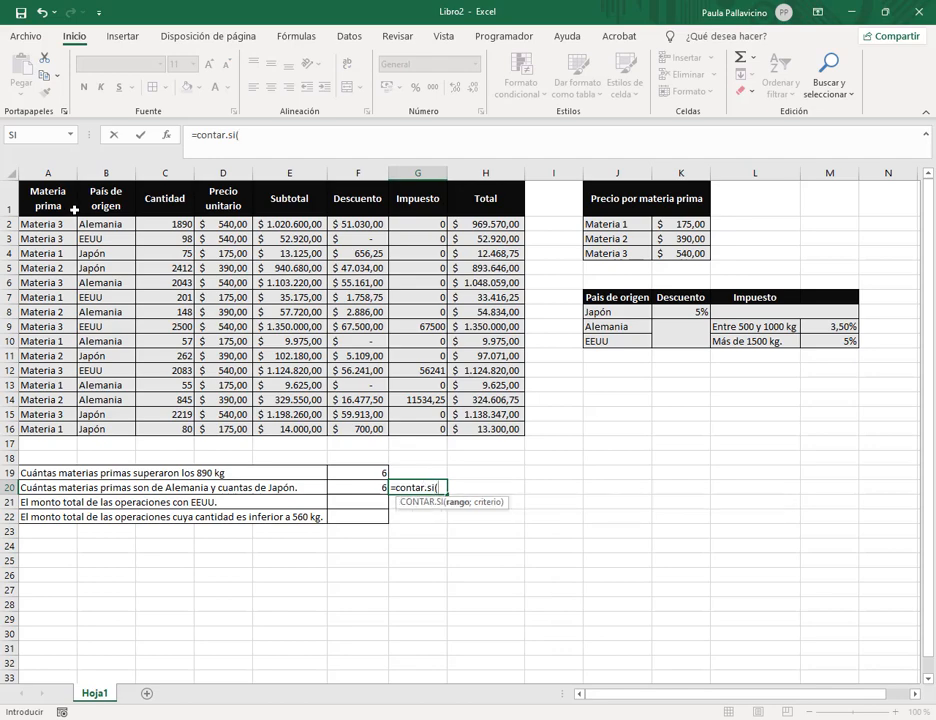
{"action": "left_click_drag", "start_coordinate": [90, 221], "coordinate": [124, 424]}
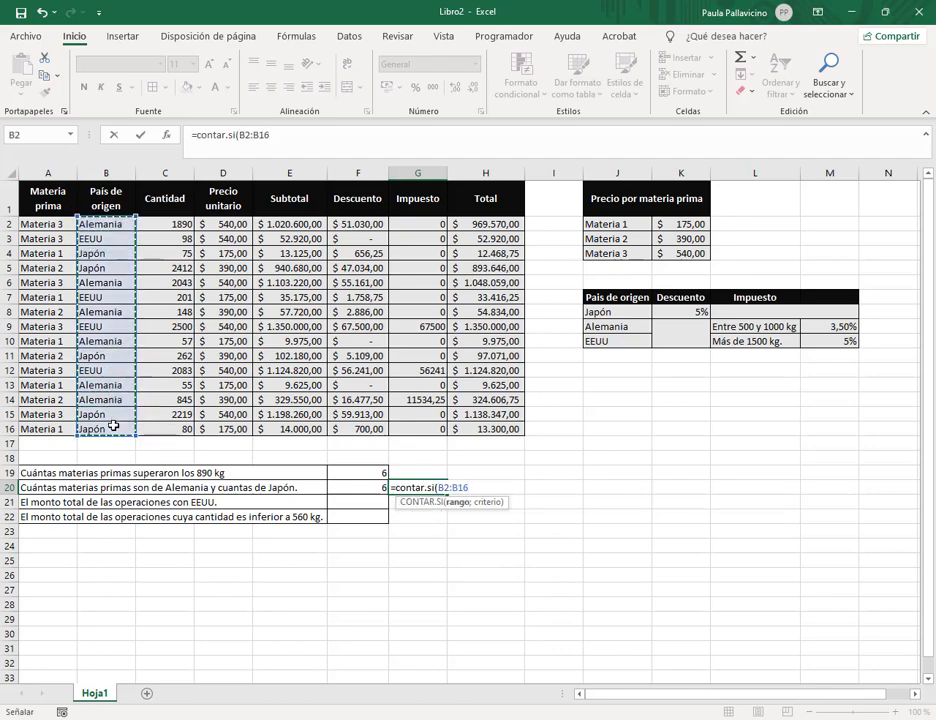
{"action": "type", "text": ";"}
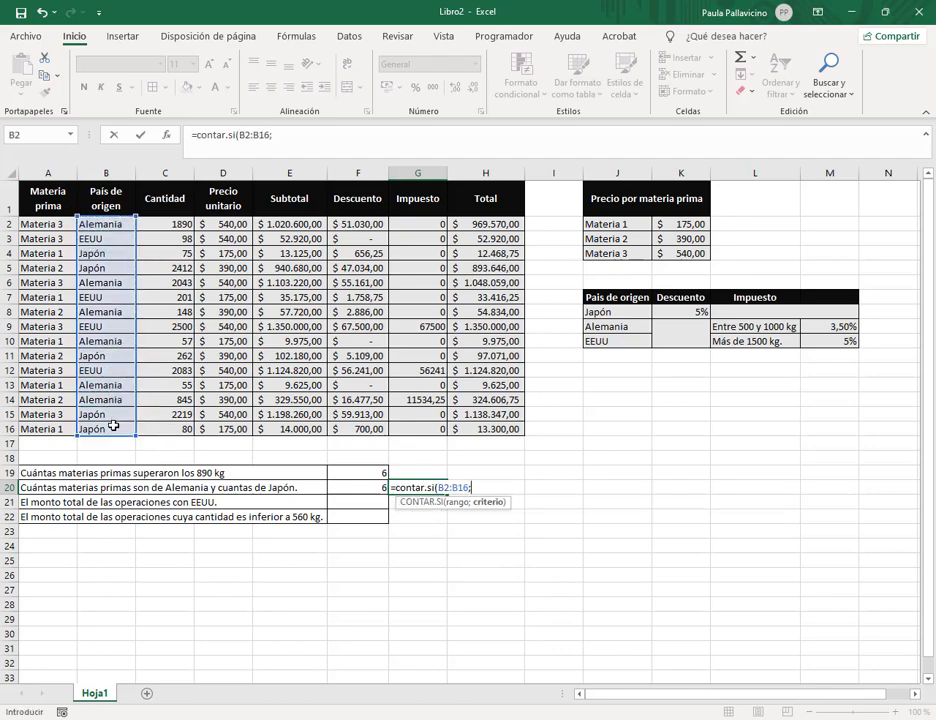
{"action": "left_click", "coordinate": [607, 313]}
{"action": "type", "text": ")"}
{"action": "key", "text": "Return"}
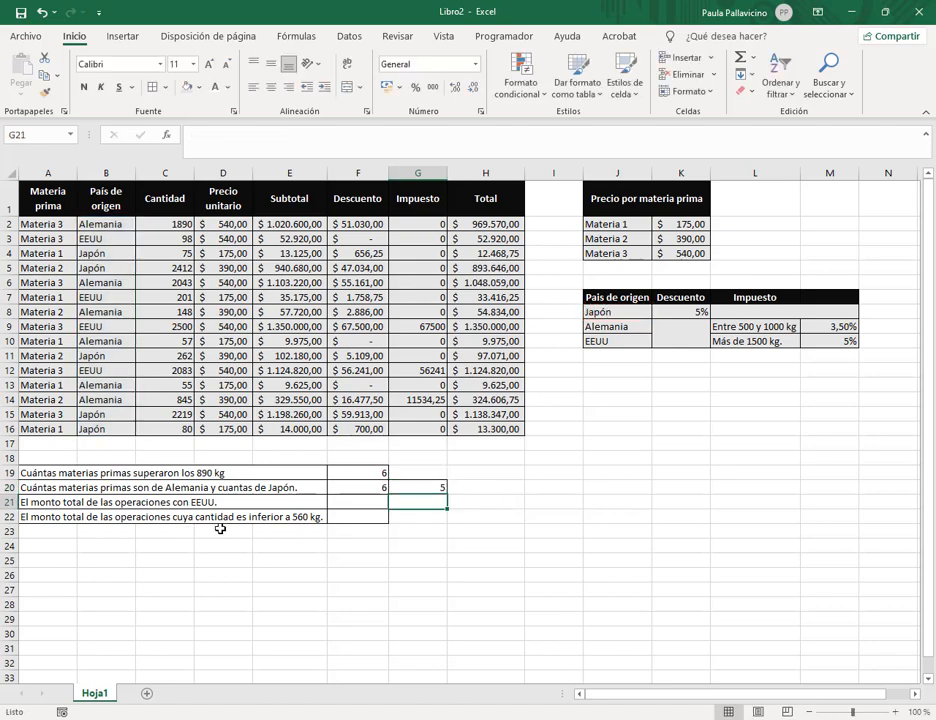
- Sum the totals of the EEUU operations in F21 with =SUMAR.SI(B2:B16;J10;H2:H16)
{"action": "left_click", "coordinate": [340, 510]}
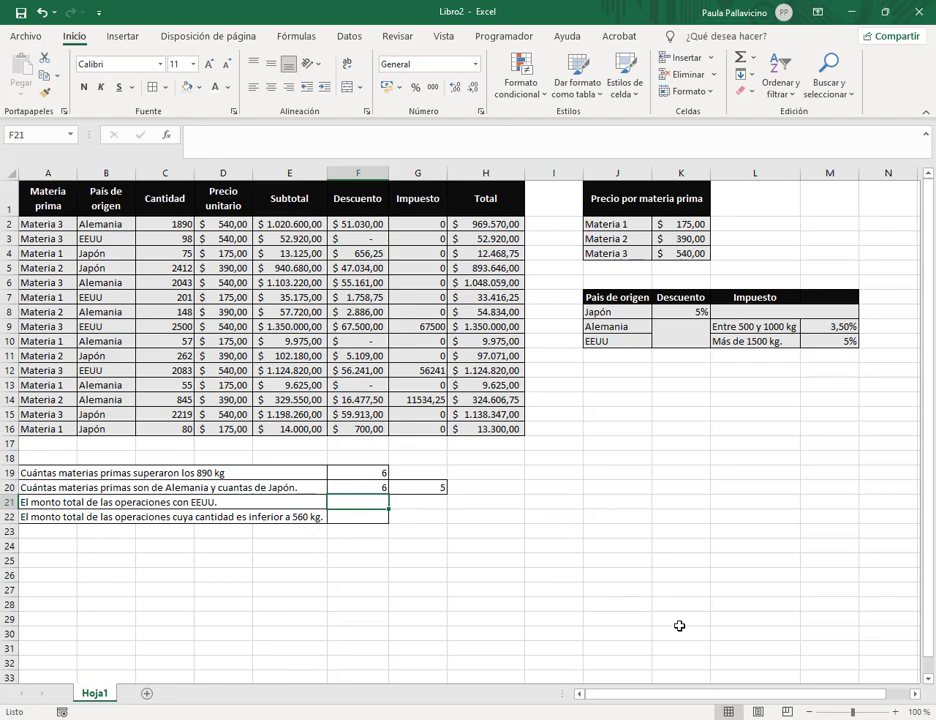
{"action": "type", "text": "=sumar"}
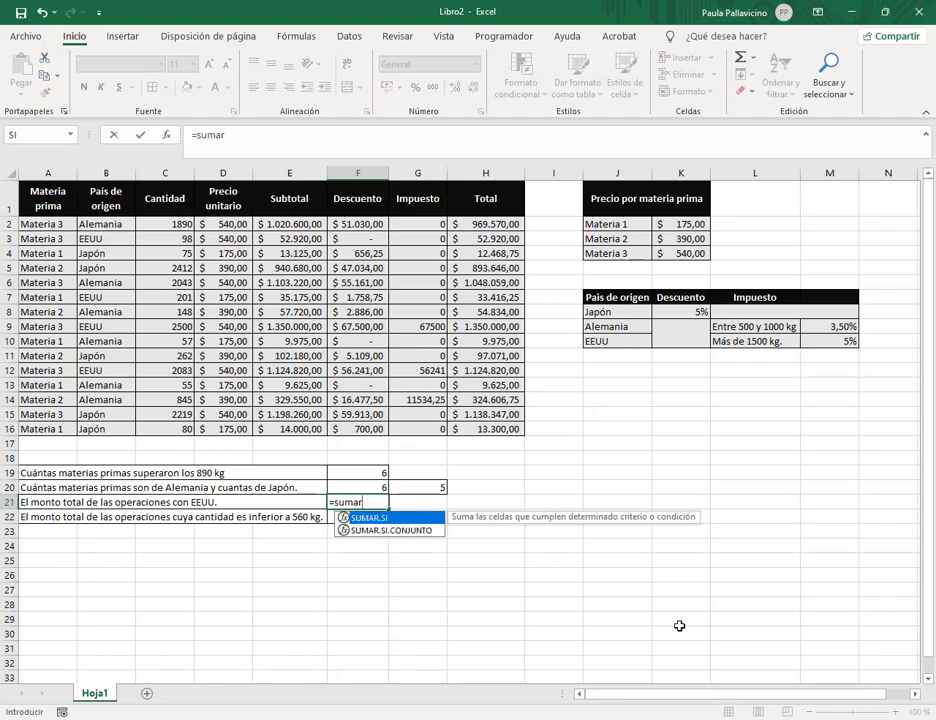
{"action": "type", "text": ".si("}
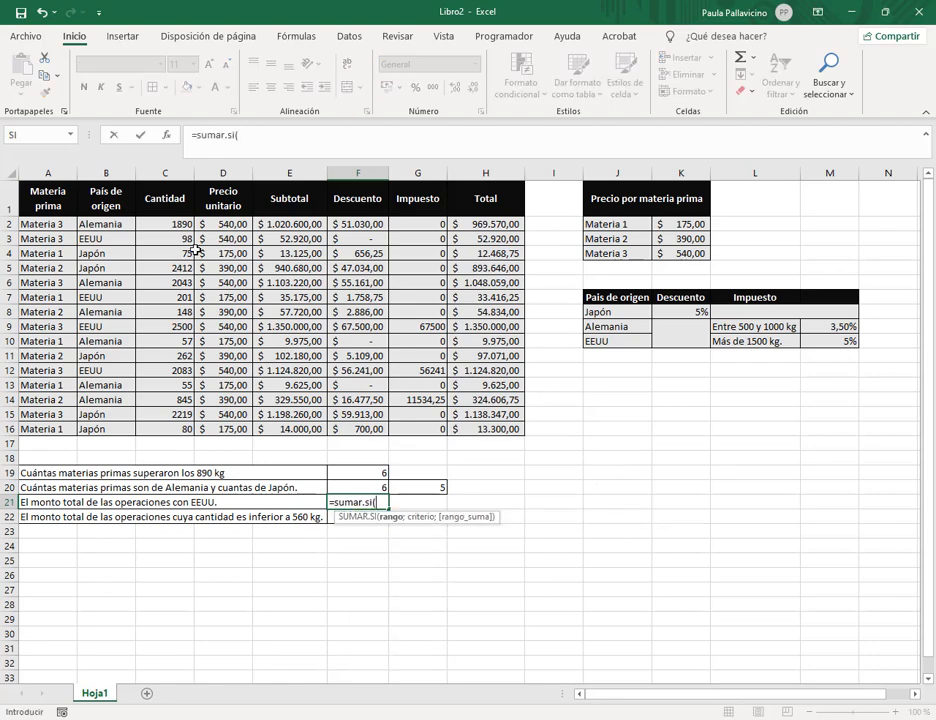
{"action": "left_click_drag", "start_coordinate": [124, 224], "coordinate": [110, 436]}
{"action": "type", "text": ";"}
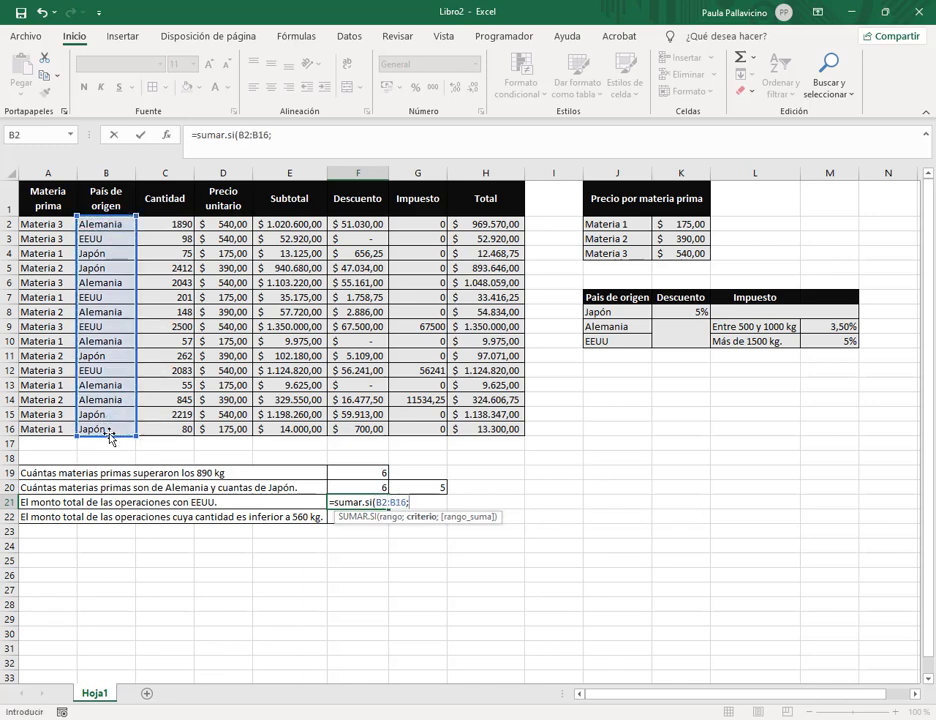
{"action": "left_click", "coordinate": [619, 341]}
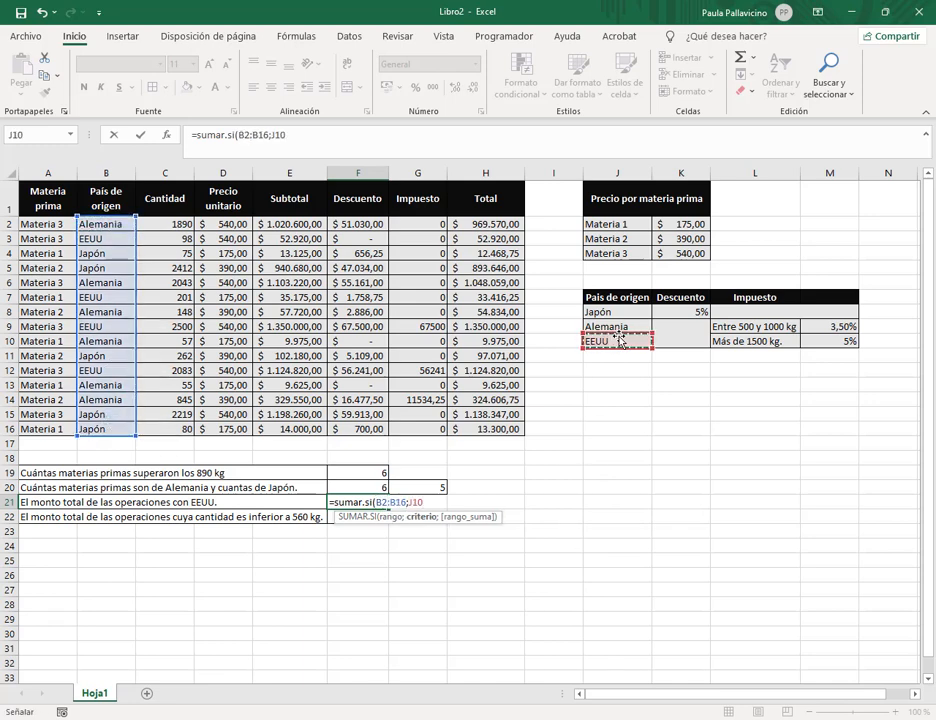
{"action": "type", "text": ";"}
{"action": "left_click_drag", "start_coordinate": [481, 222], "coordinate": [473, 432]}
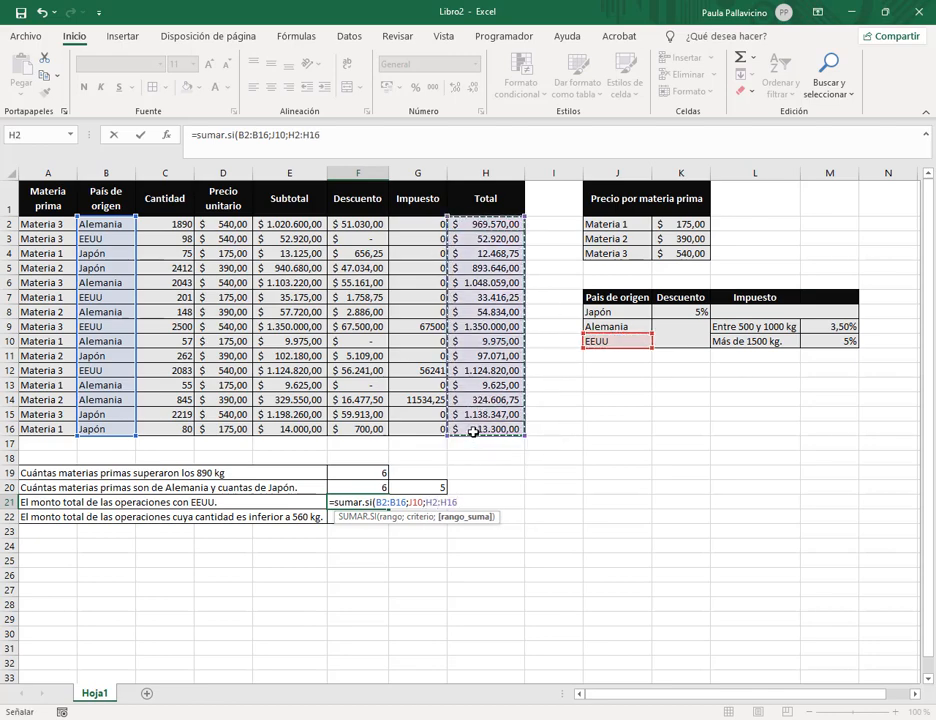
{"action": "type", "text": ")"}
{"action": "key", "text": "Return"}
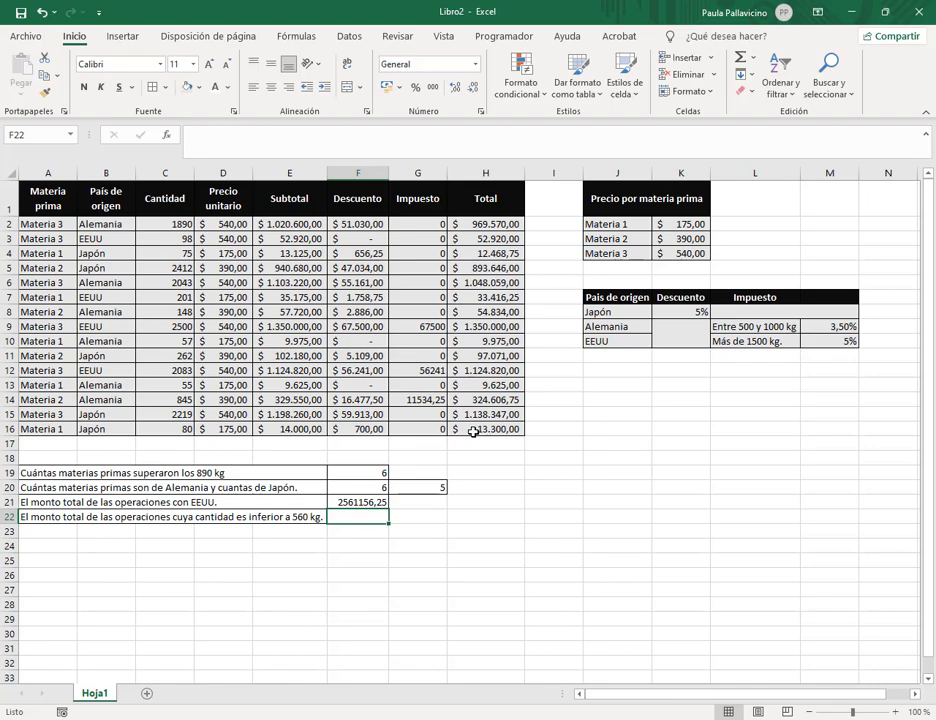
- Sum the totals of operations under 560 kg in F22 with =SUMAR.SI(C2:C16;"<560";H2:H16)
{"action": "type", "text": "="}
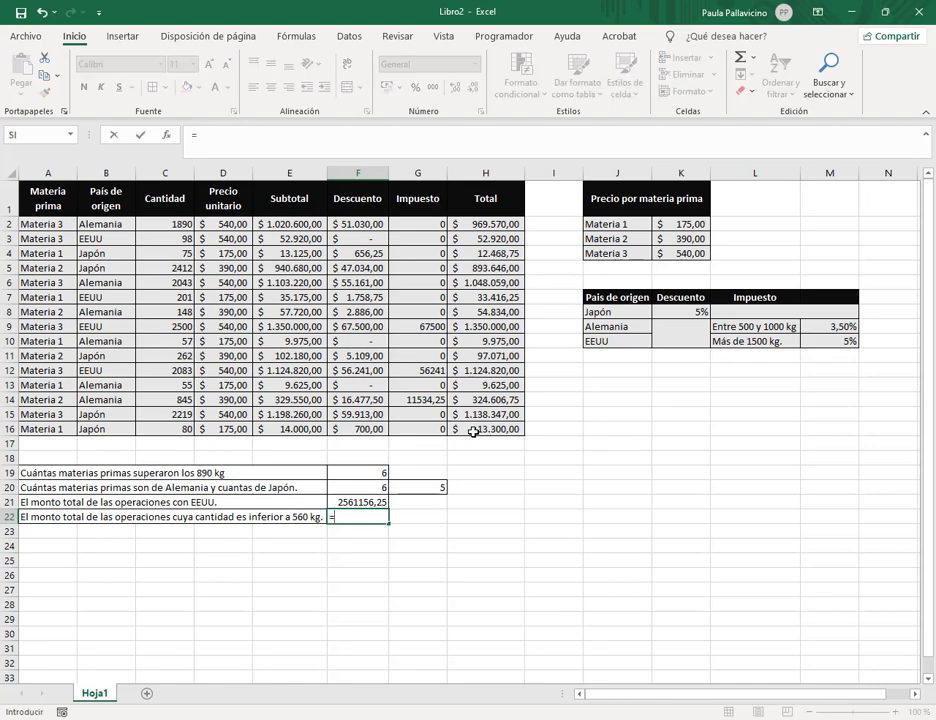
{"action": "type", "text": "sumar.si("}
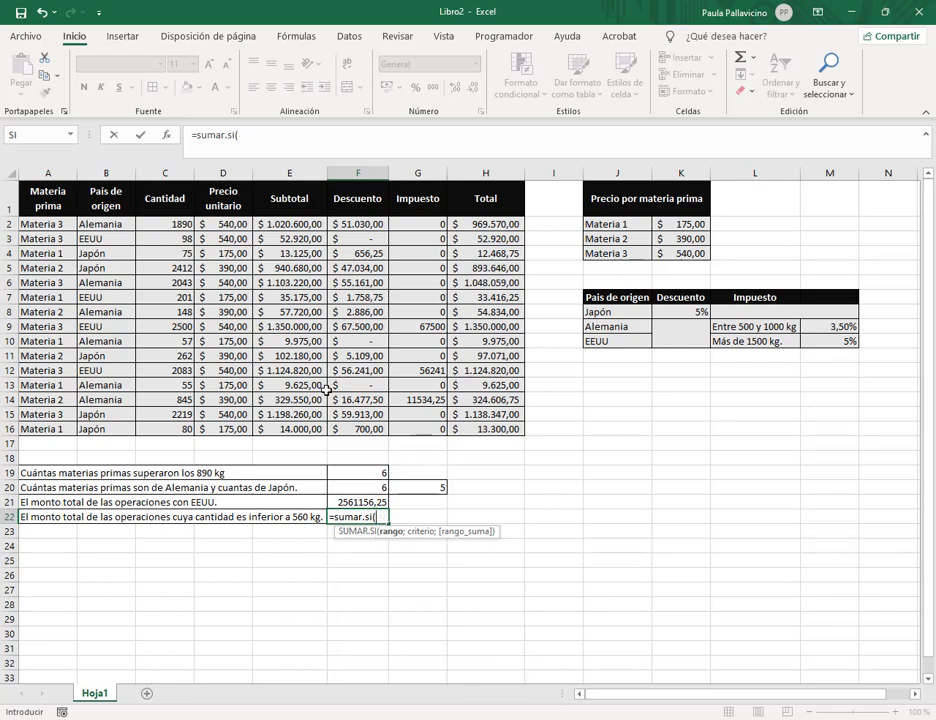
{"action": "left_click_drag", "start_coordinate": [180, 224], "coordinate": [189, 430]}
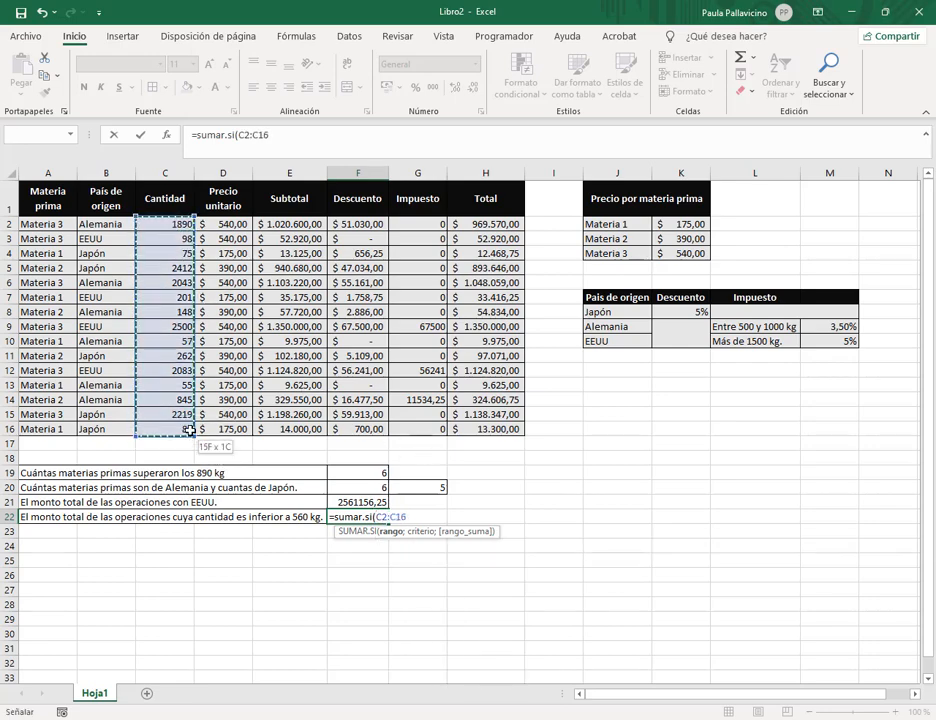
{"action": "type", "text": ";\""}
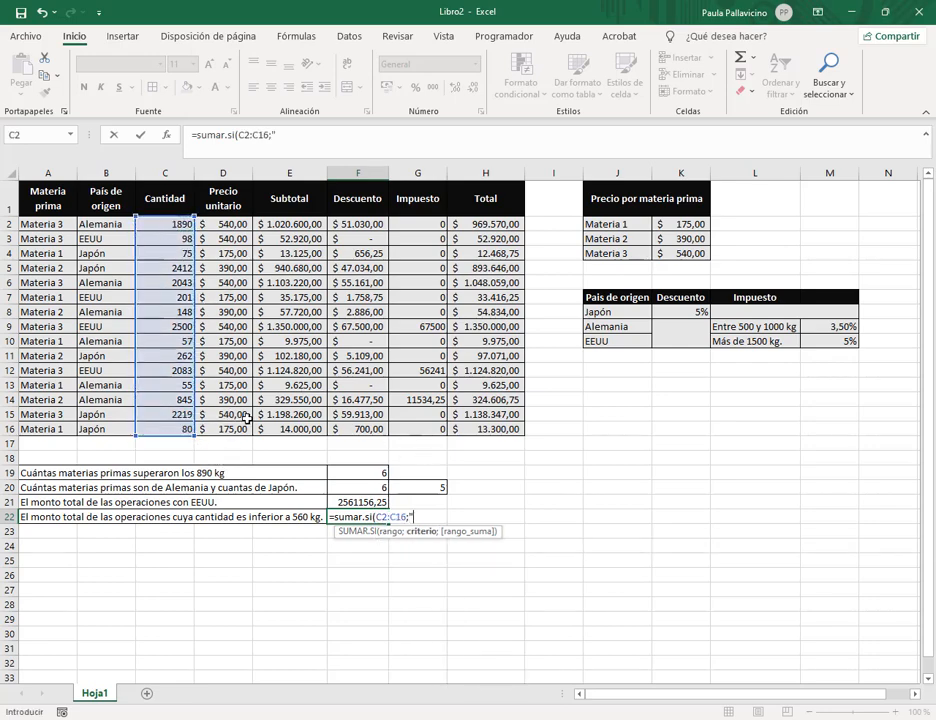
{"action": "type", "text": "<560\";"}
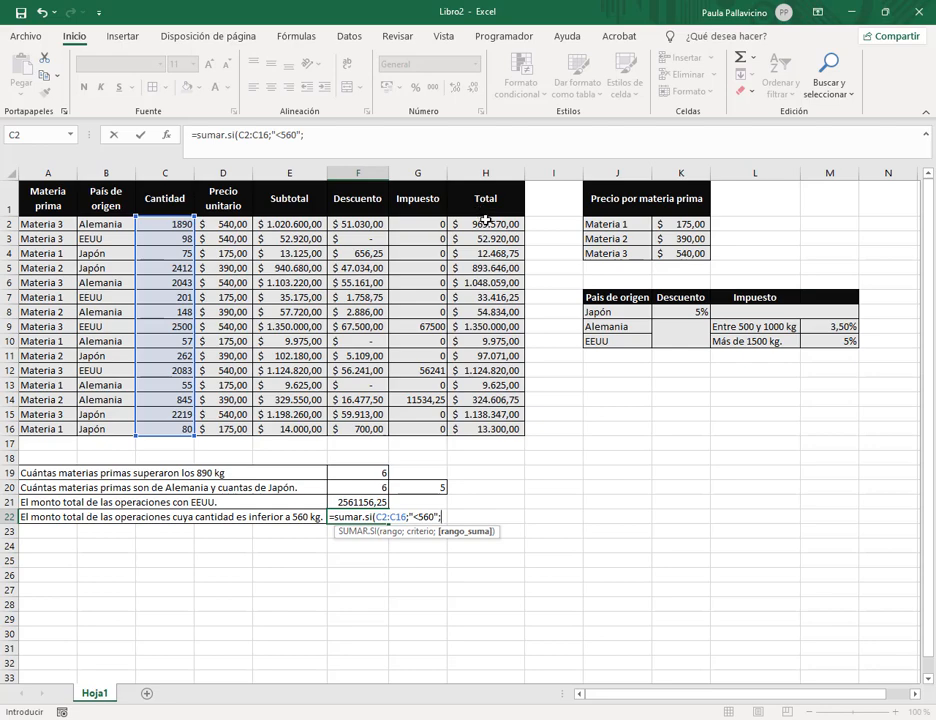
{"action": "left_click_drag", "start_coordinate": [485, 219], "coordinate": [488, 428]}
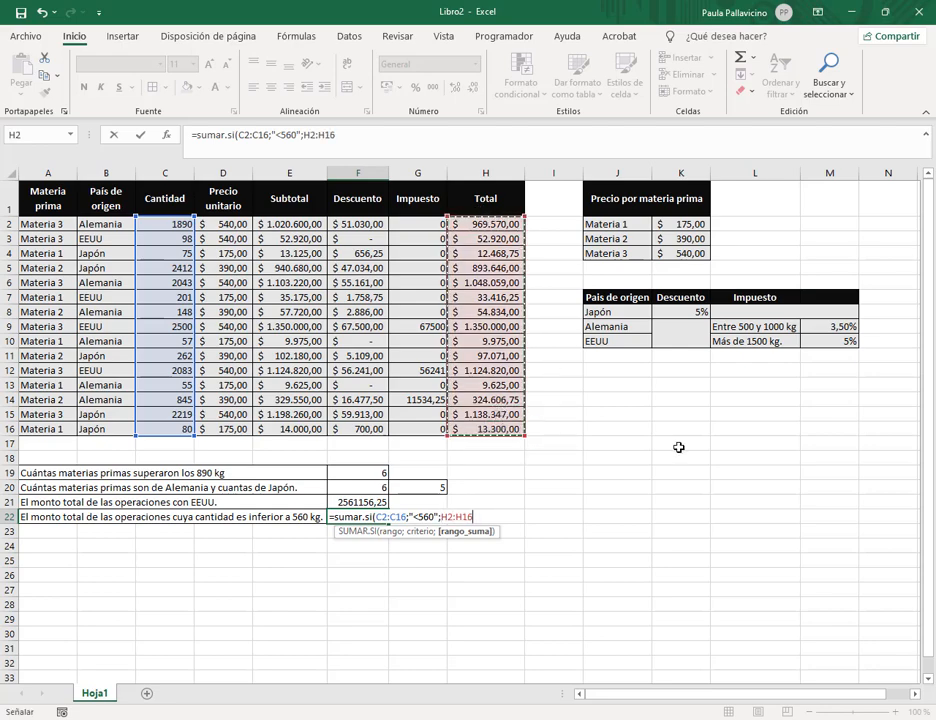
{"action": "type", "text": ")"}
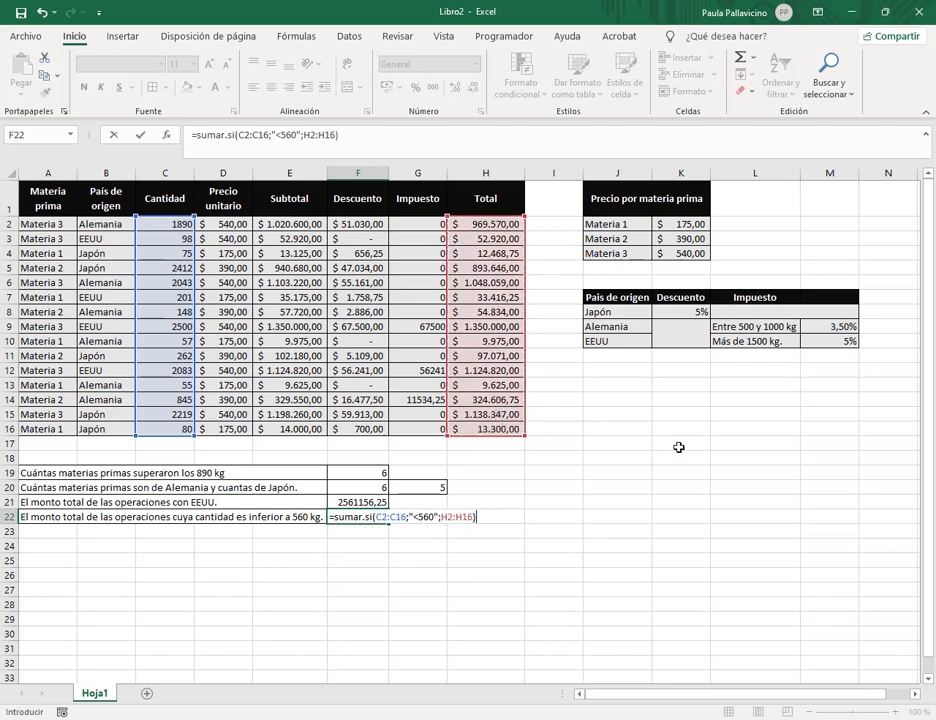
{"action": "key", "text": "Return"}
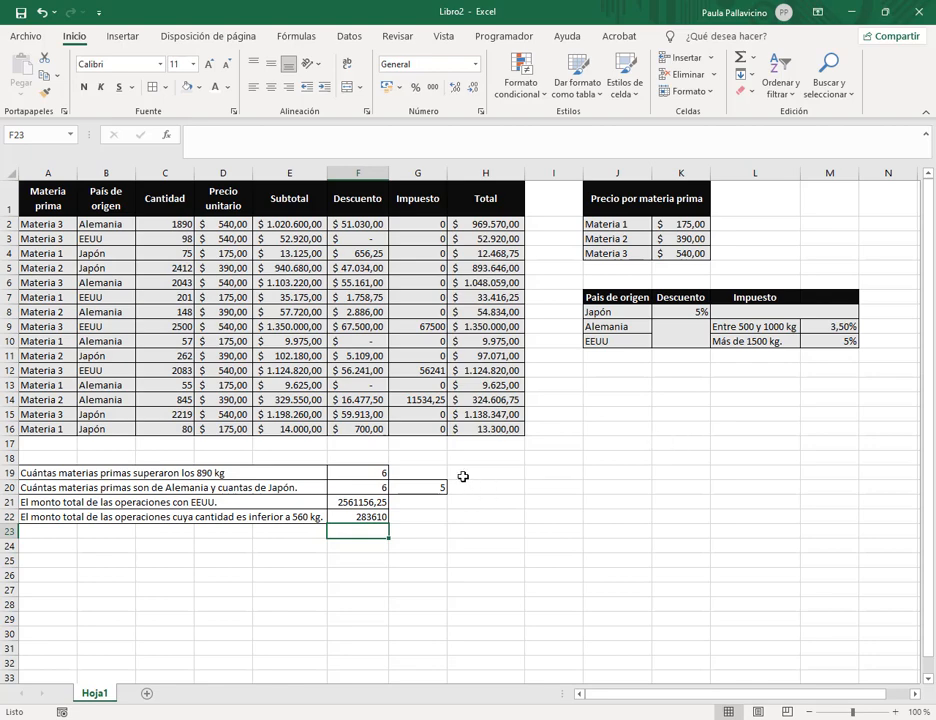
- Apply the accounting number format with the $ symbol to the two total amounts in F21:F22
{"action": "left_click_drag", "start_coordinate": [354, 505], "coordinate": [356, 517]}
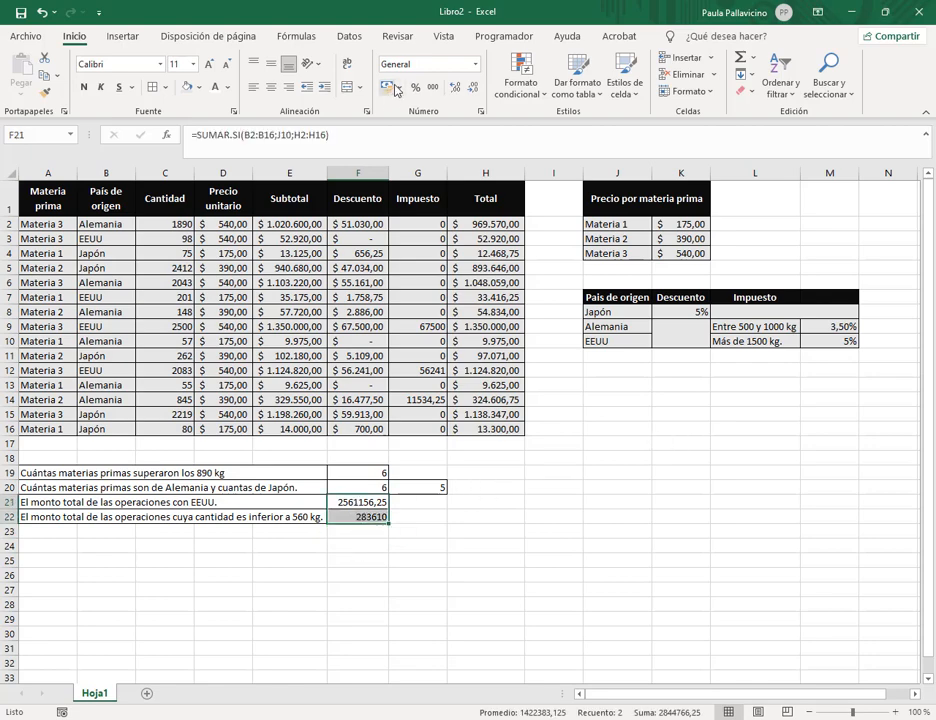
{"action": "left_click", "coordinate": [398, 87]}
{"action": "left_click", "coordinate": [420, 138]}
{"action": "left_click", "coordinate": [431, 546]}
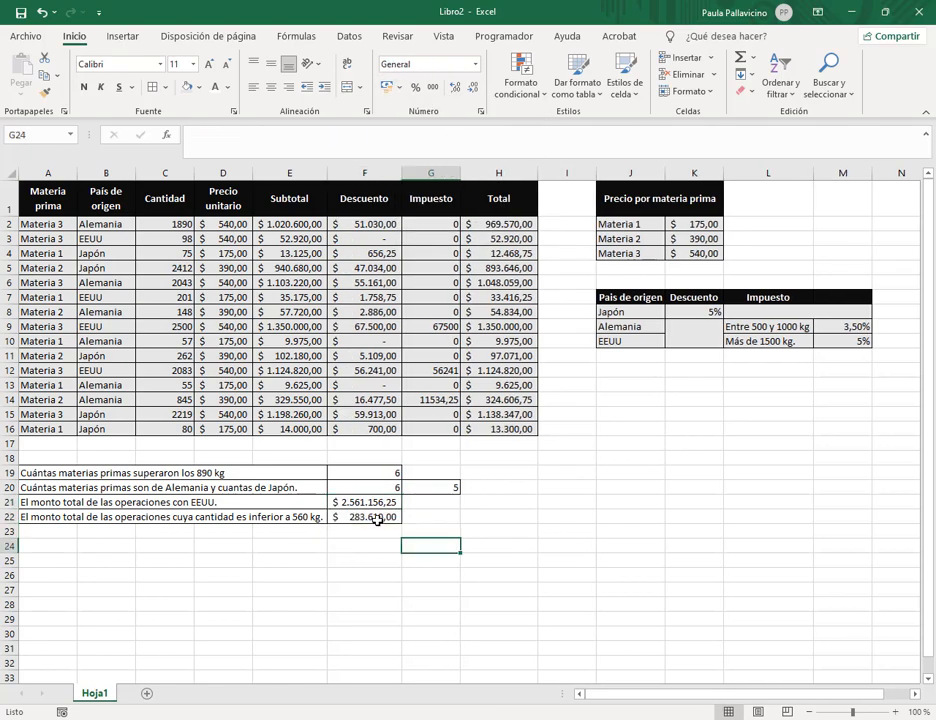
- Add filters to the purchase table and filter País de origen to show only EEUU
{"action": "left_click", "coordinate": [365, 502]}
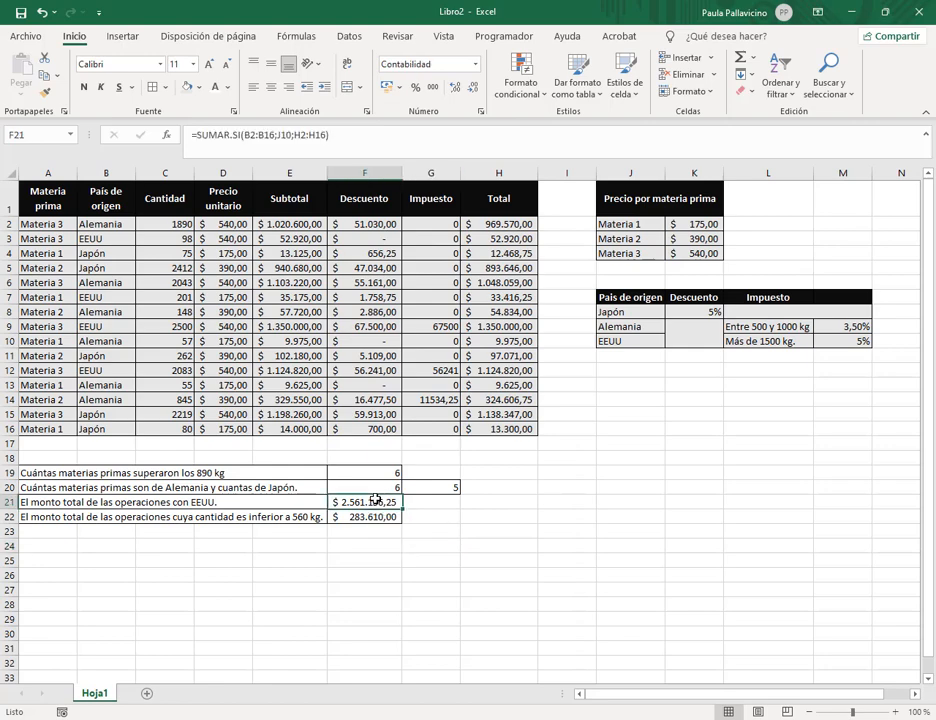
{"action": "left_click", "coordinate": [115, 239]}
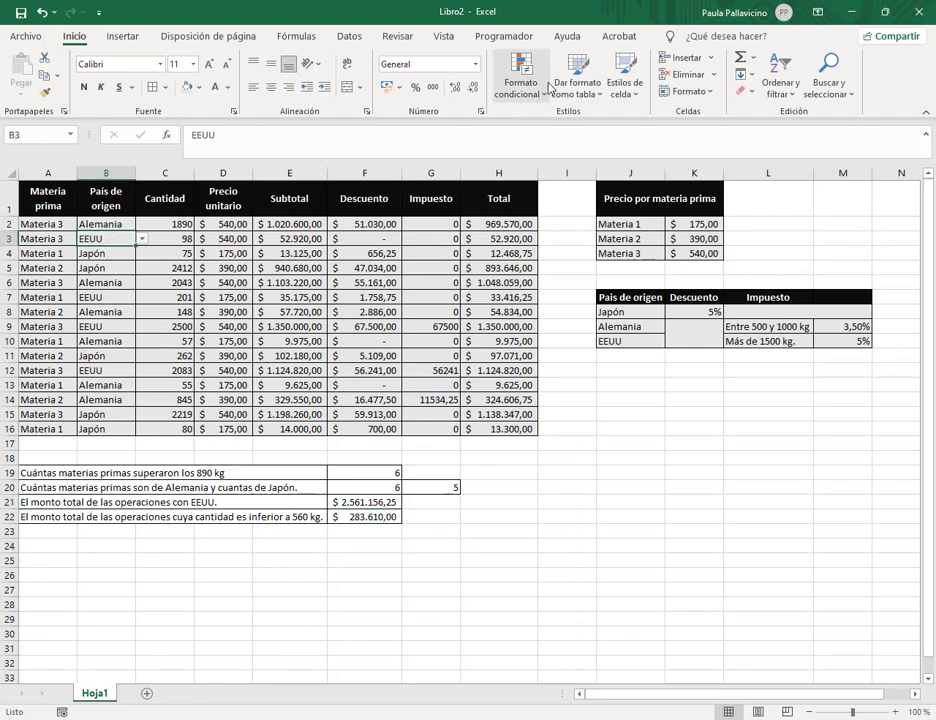
{"action": "left_click", "coordinate": [349, 36]}
{"action": "left_click", "coordinate": [488, 78]}
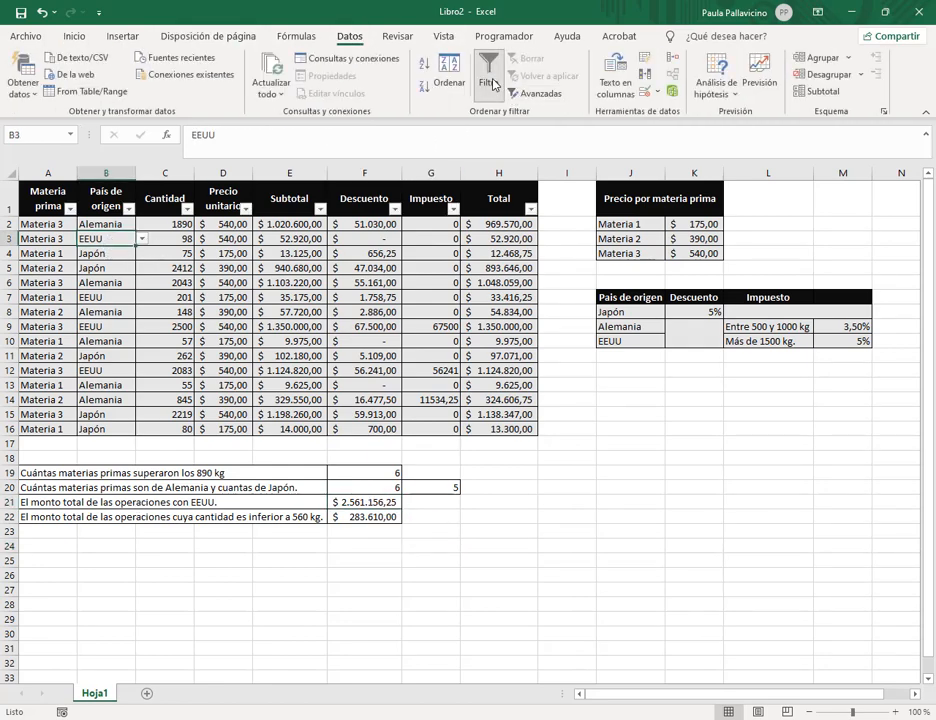
{"action": "left_click", "coordinate": [129, 208]}
{"action": "left_click", "coordinate": [43, 382]}
{"action": "left_click", "coordinate": [43, 408]}
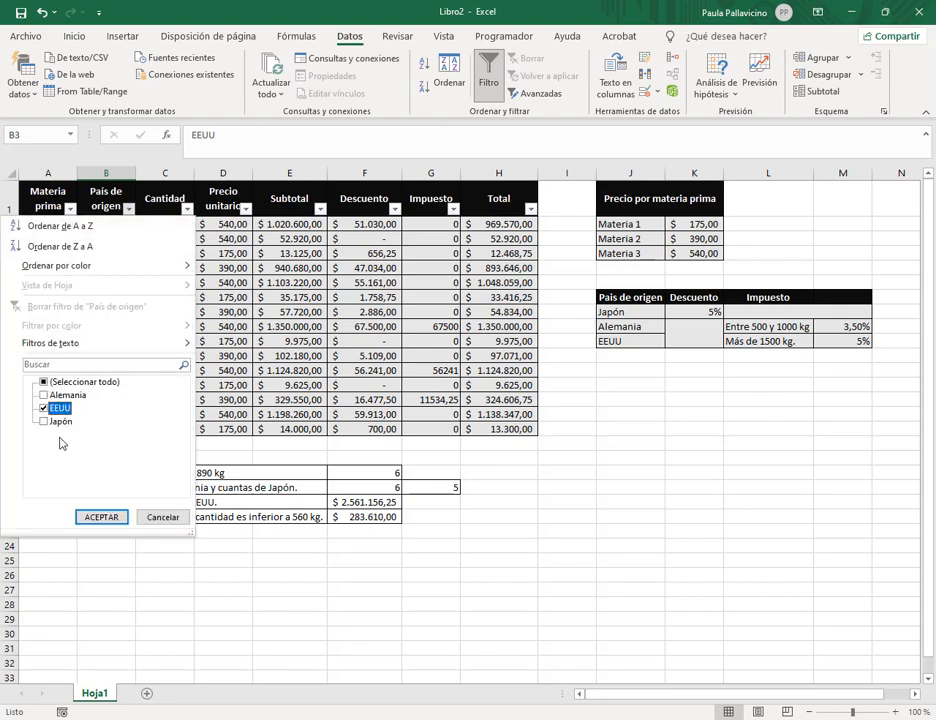
{"action": "left_click", "coordinate": [101, 517]}
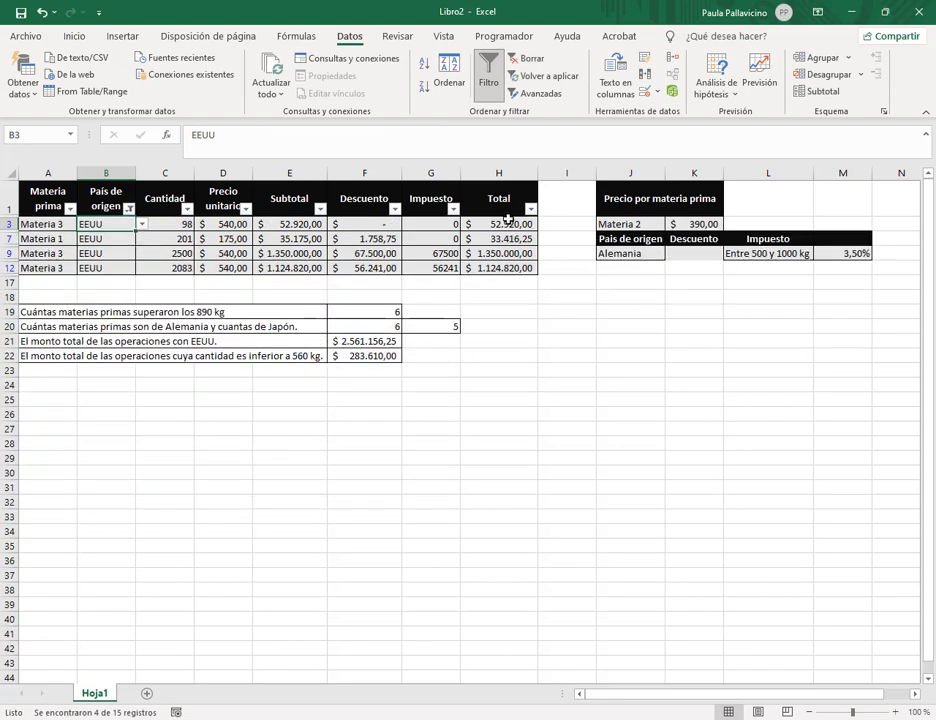
- Select the filtered EEUU totals in column H to check their sum against F21, and clear the filter
{"action": "left_click_drag", "start_coordinate": [508, 222], "coordinate": [516, 266]}
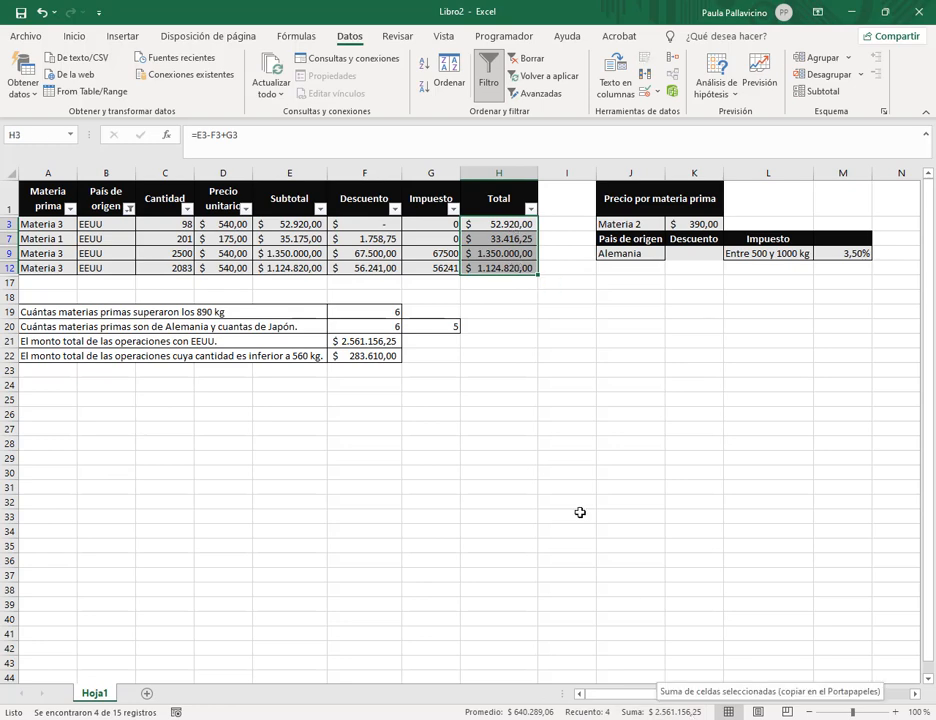
{"action": "left_click", "coordinate": [510, 58]}
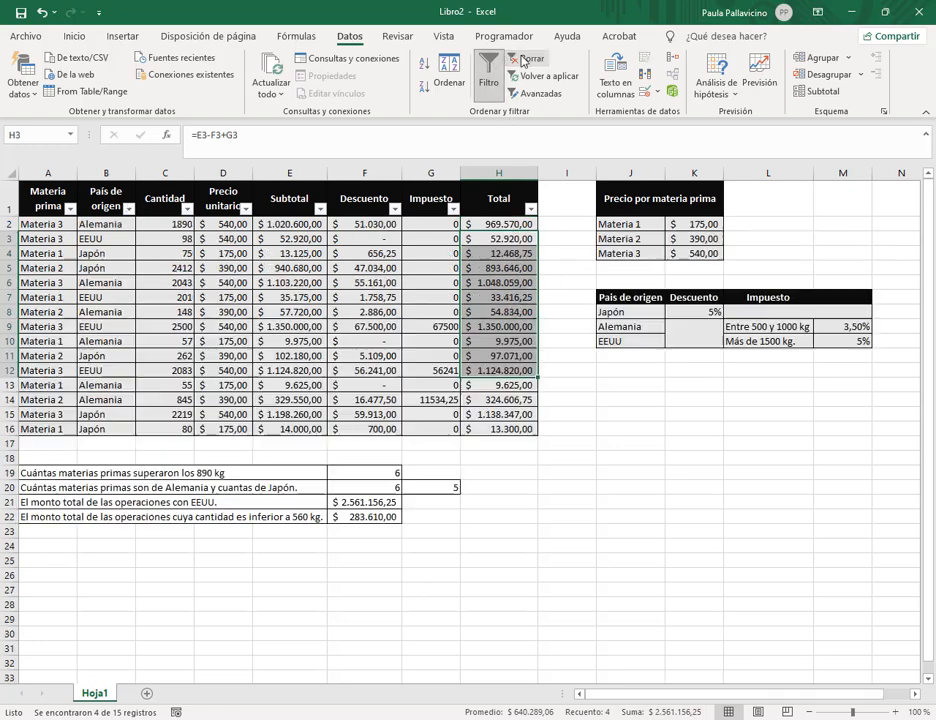
{"action": "left_click", "coordinate": [604, 547]}
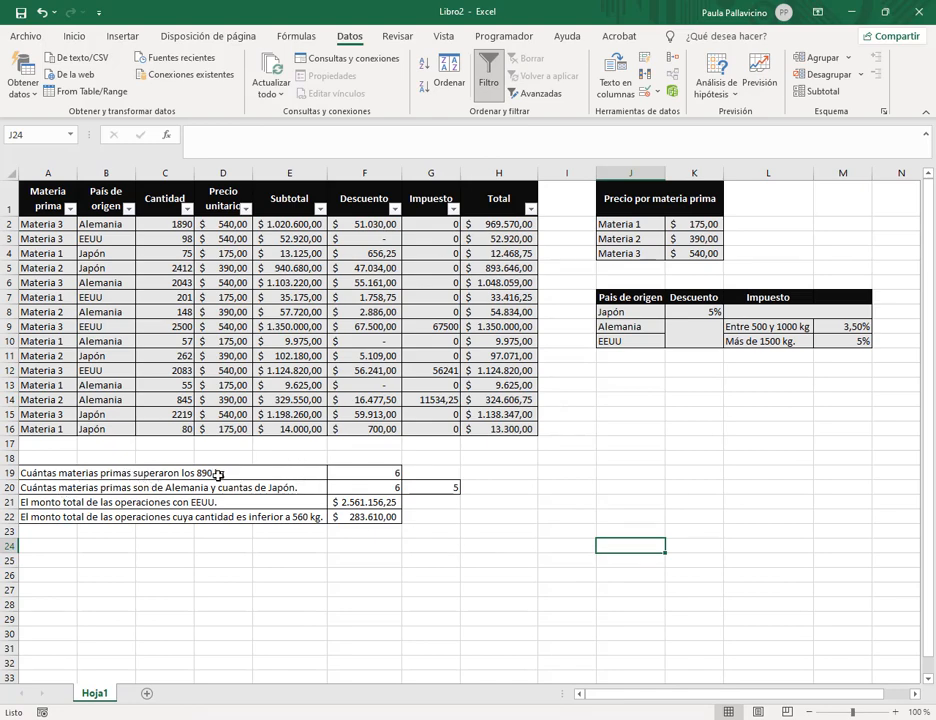
- Filter Cantidad for values greater than 890 to check the count in F19, and remove the table filters
{"action": "left_click", "coordinate": [340, 472]}
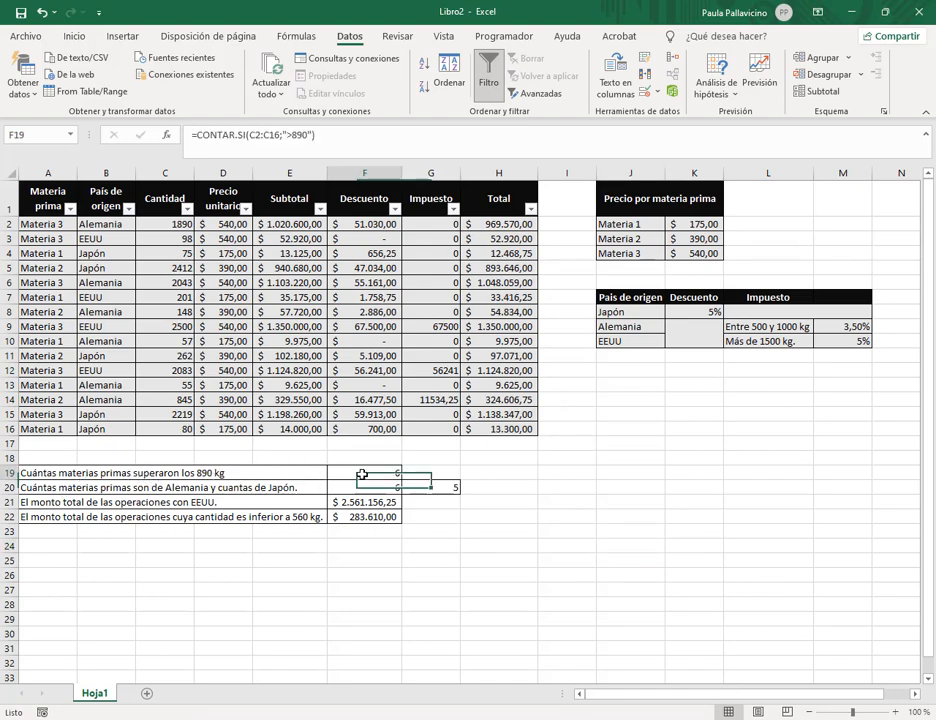
{"action": "left_click", "coordinate": [184, 218]}
{"action": "left_click", "coordinate": [187, 208]}
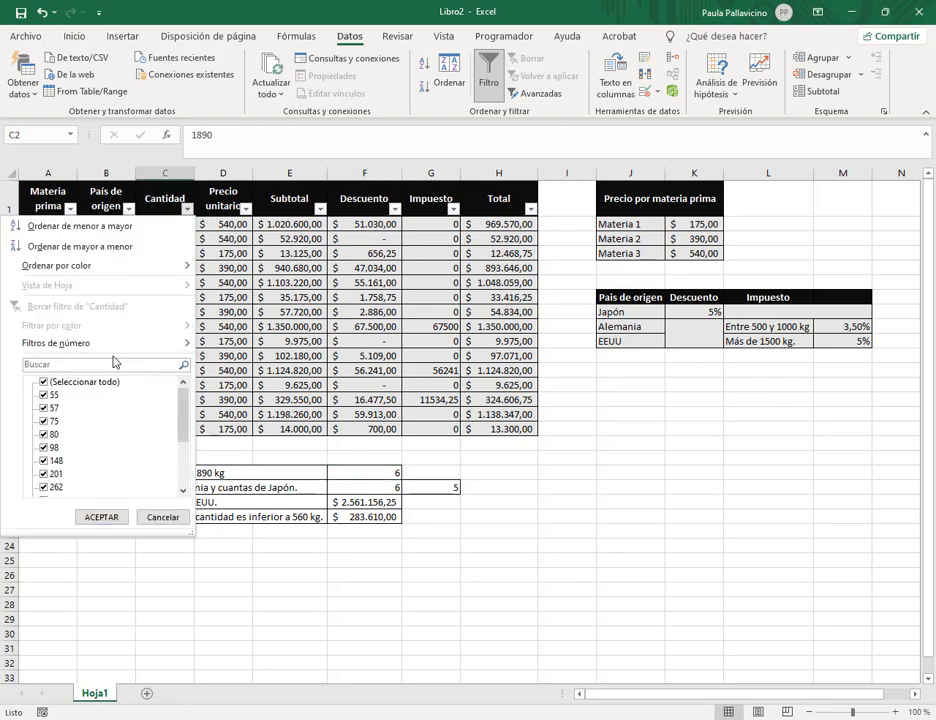
{"action": "mouse_move", "coordinate": [120, 343]}
{"action": "left_click", "coordinate": [282, 388]}
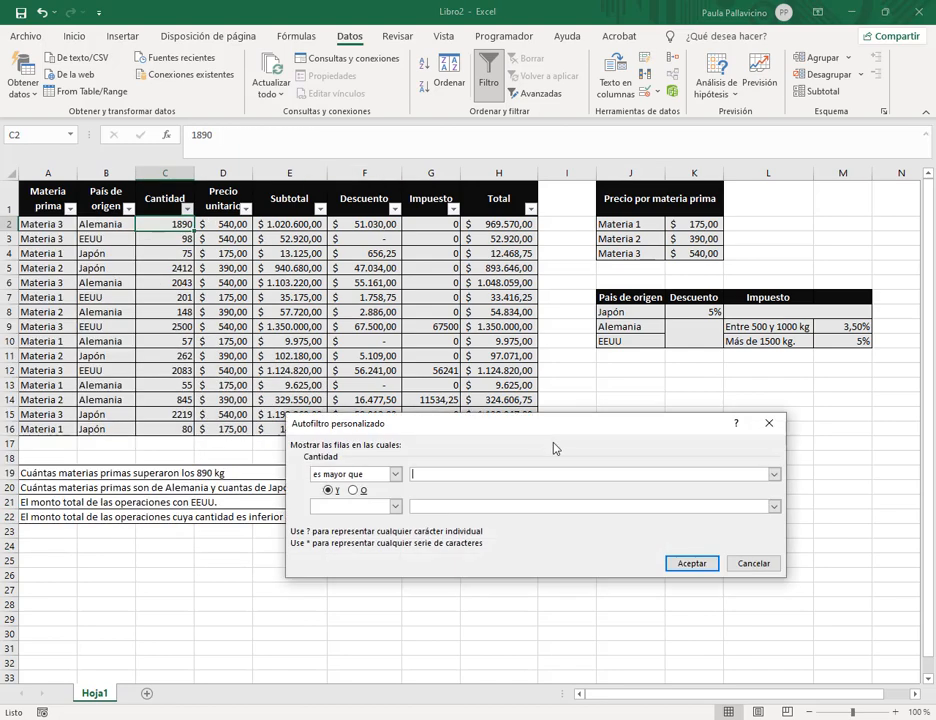
{"action": "key", "text": "Return"}
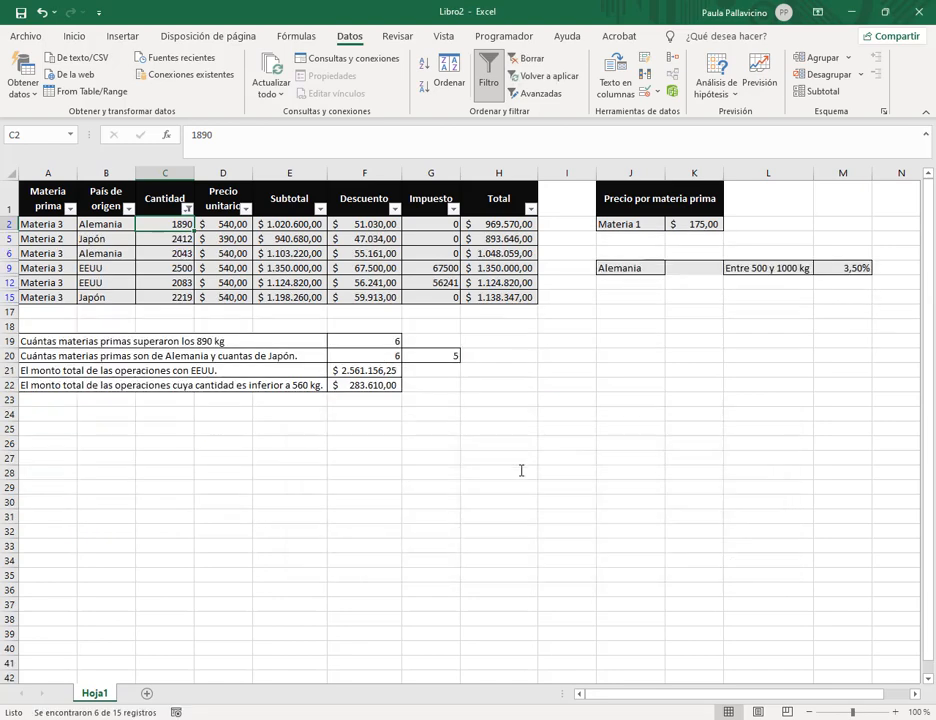
{"action": "left_click_drag", "start_coordinate": [100, 224], "coordinate": [125, 296]}
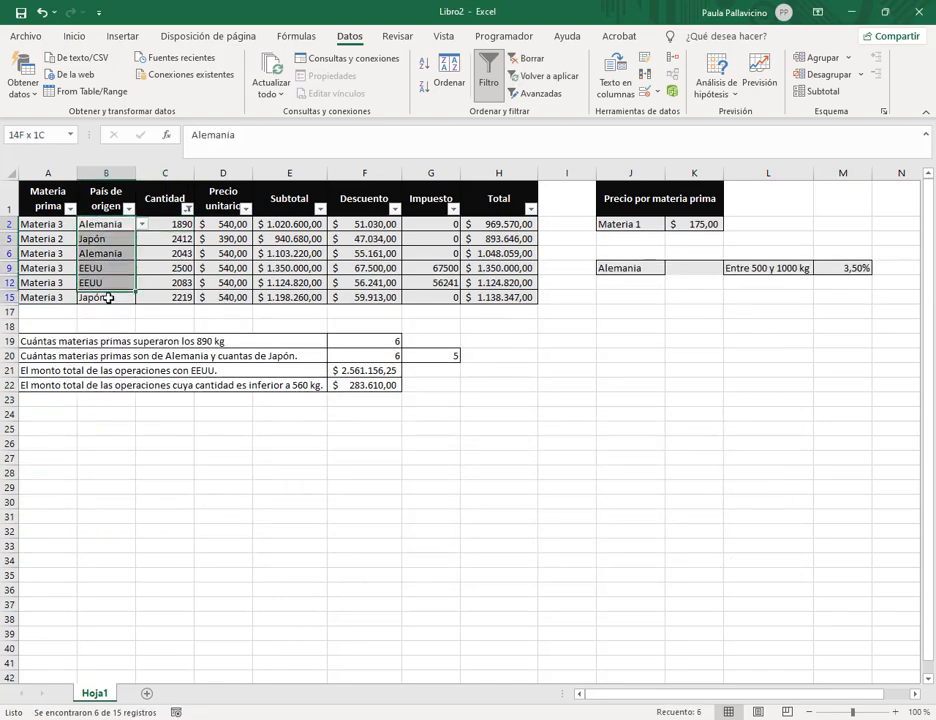
{"action": "left_click", "coordinate": [489, 82]}
- Add filters to the purchase table, show only Alemania in País de origen, and select those rows to check the count in F20
{"action": "left_click", "coordinate": [263, 489]}
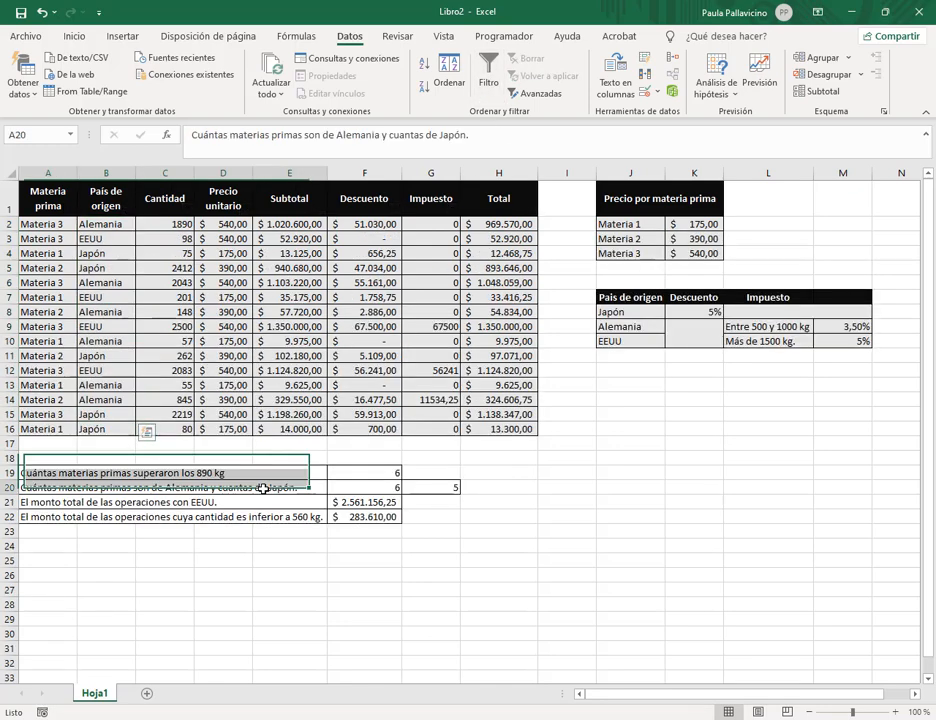
{"action": "left_click", "coordinate": [384, 489]}
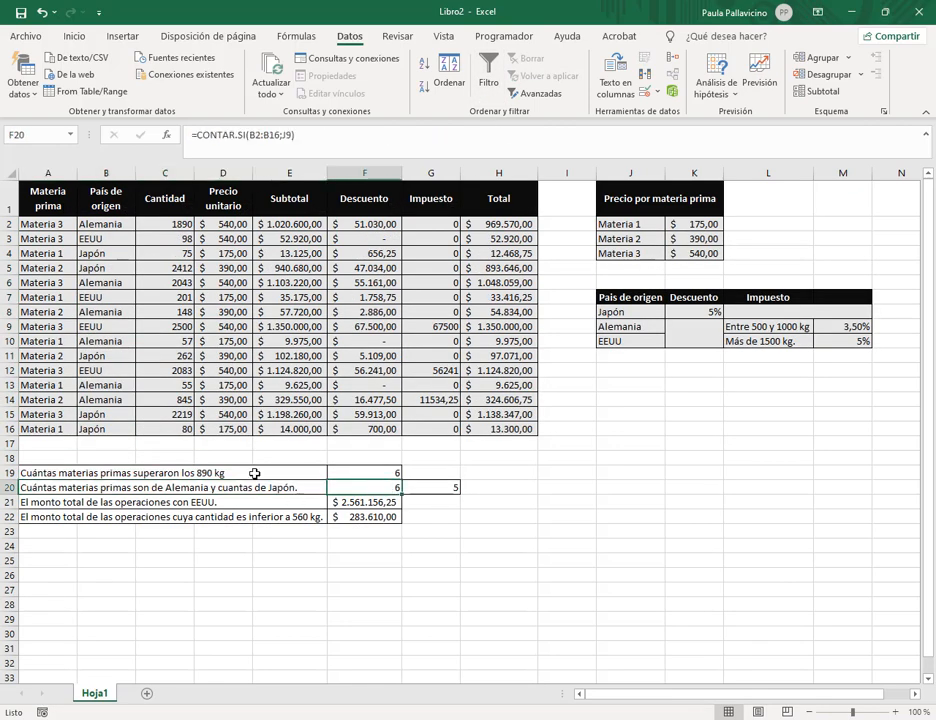
{"action": "left_click", "coordinate": [115, 224]}
{"action": "left_click", "coordinate": [489, 82]}
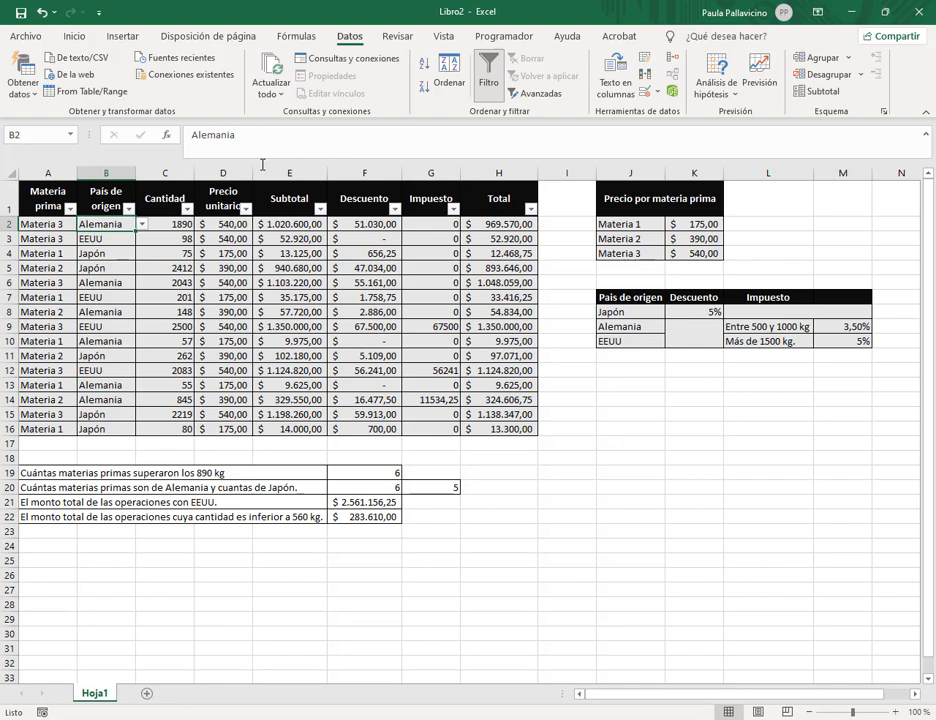
{"action": "left_click", "coordinate": [128, 208]}
{"action": "left_click", "coordinate": [43, 382]}
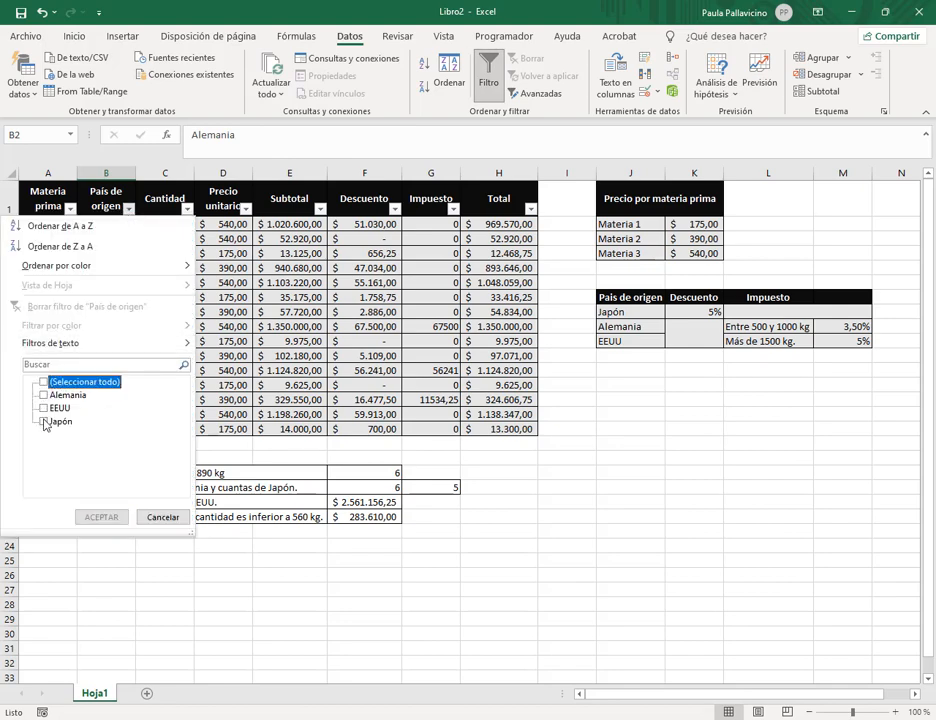
{"action": "left_click", "coordinate": [43, 395]}
{"action": "left_click", "coordinate": [112, 518]}
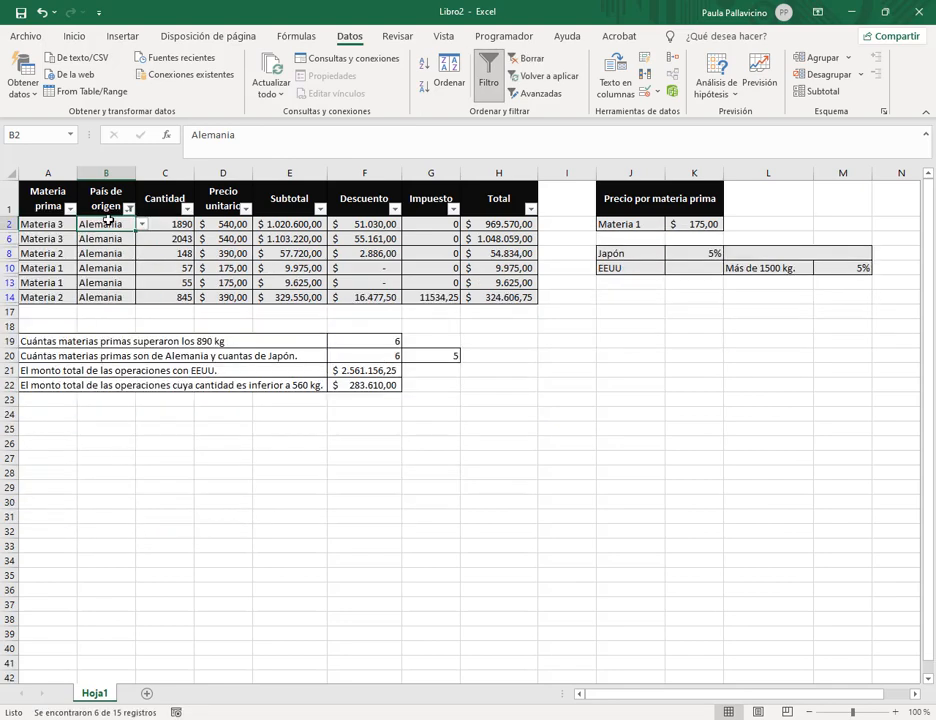
{"action": "left_click_drag", "start_coordinate": [108, 224], "coordinate": [120, 297]}
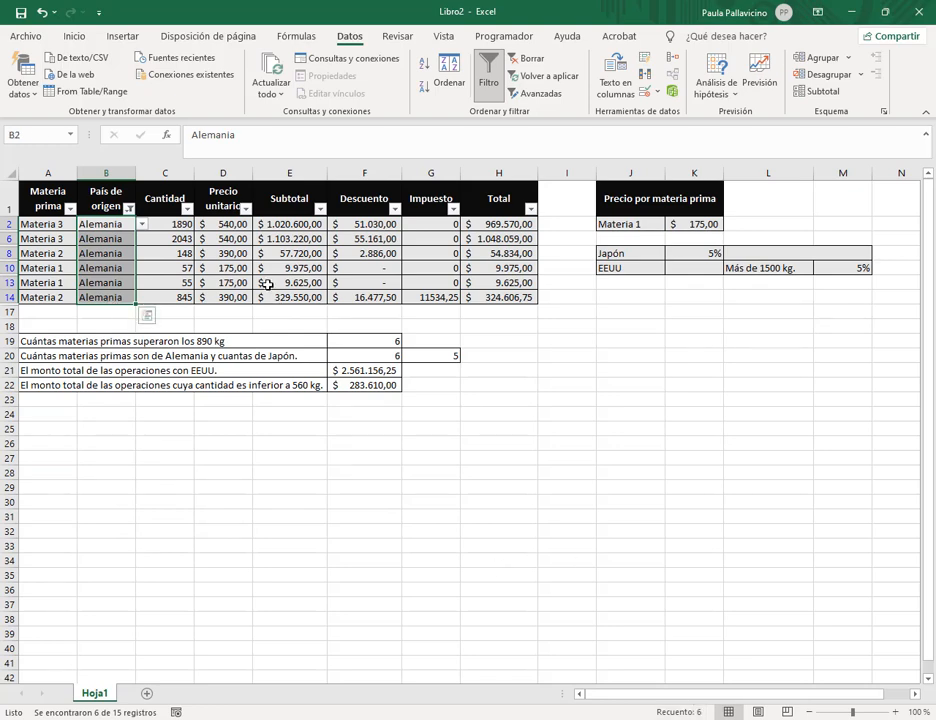
- Change the País de origen filter to show only Japón, check the row count against G20, and clear the filter
{"action": "left_click", "coordinate": [127, 209]}
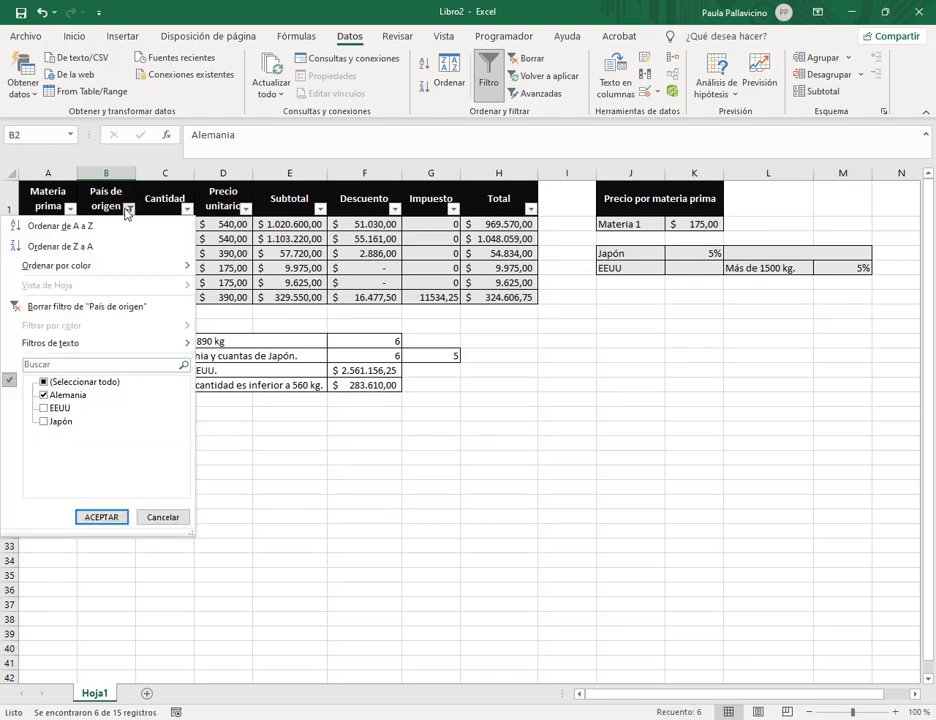
{"action": "left_click", "coordinate": [44, 382]}
{"action": "left_click", "coordinate": [44, 382]}
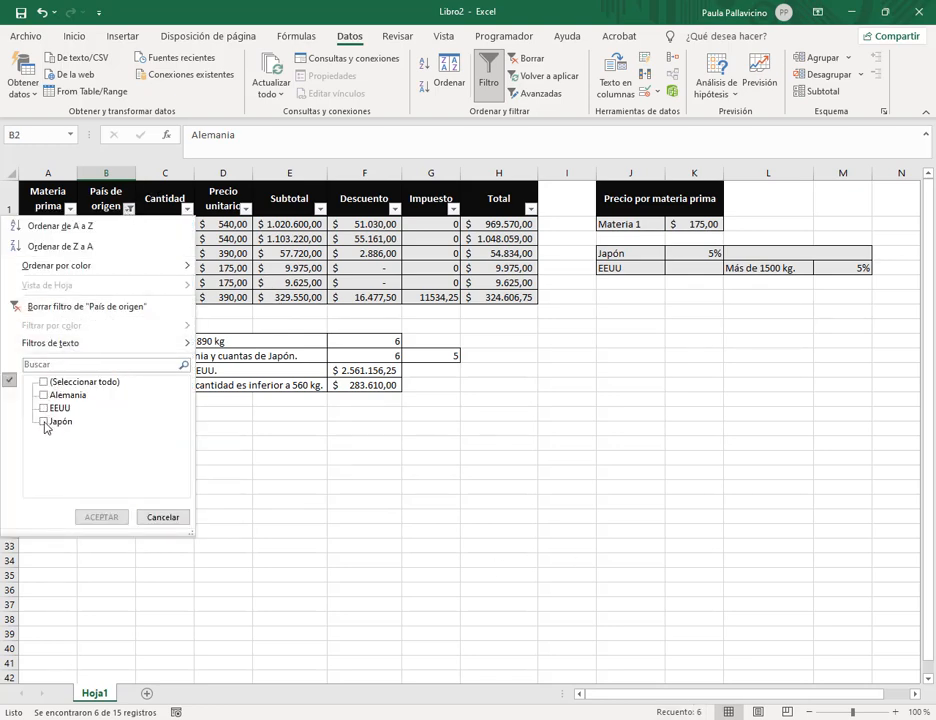
{"action": "left_click", "coordinate": [44, 421]}
{"action": "left_click", "coordinate": [114, 518]}
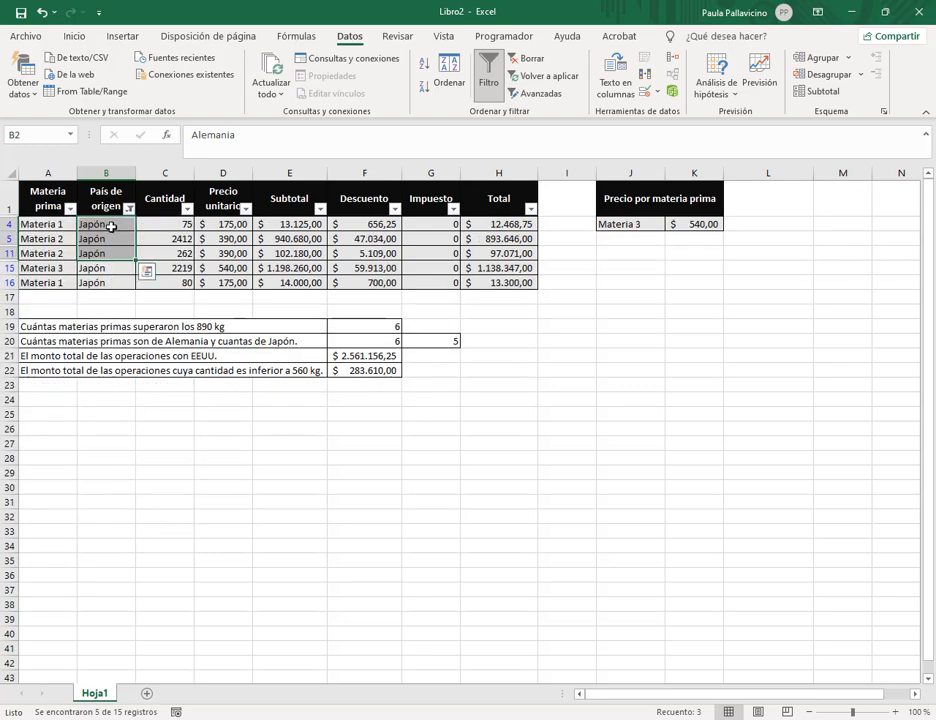
{"action": "left_click_drag", "start_coordinate": [113, 225], "coordinate": [111, 284]}
{"action": "left_click", "coordinate": [106, 253]}
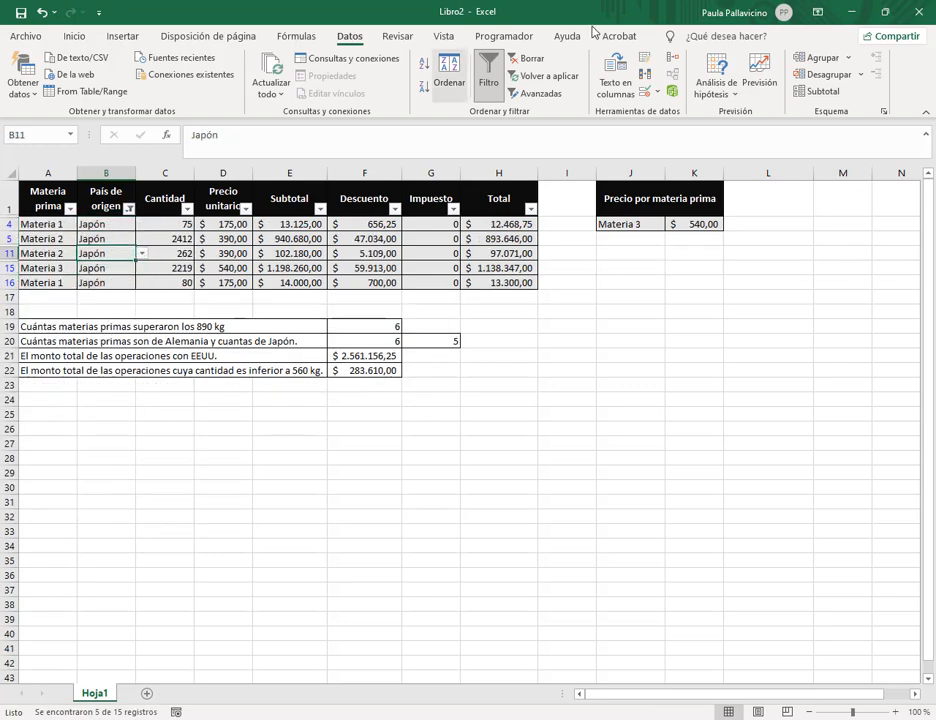
{"action": "left_click", "coordinate": [529, 58]}
- Filter Cantidad for values less than 560, select the visible totals to check their sum against F22, and remove the table filters
{"action": "left_click_drag", "start_coordinate": [178, 519], "coordinate": [370, 519]}
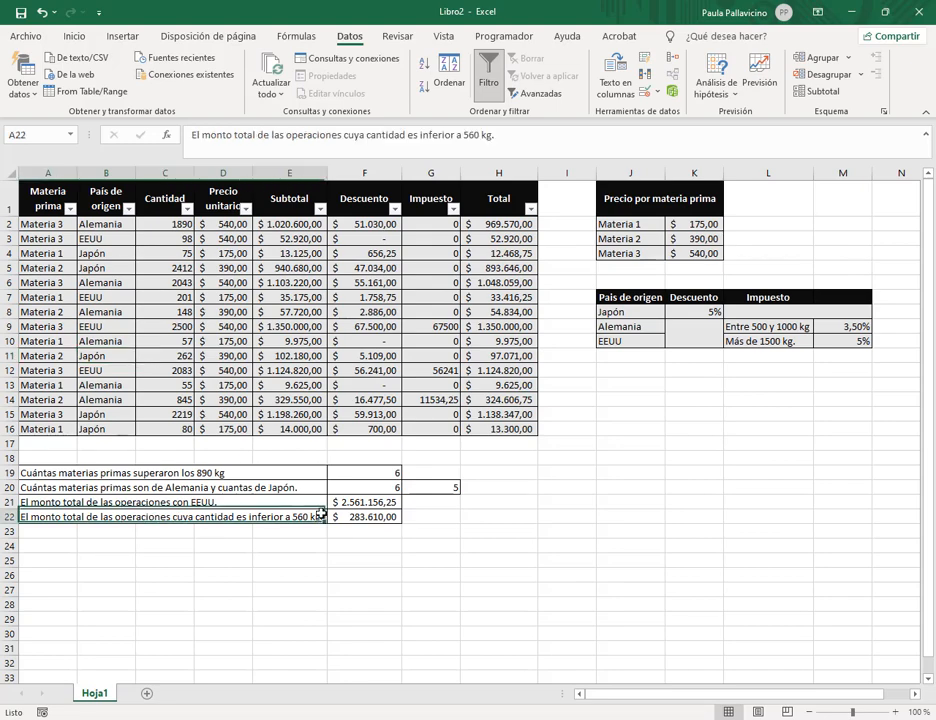
{"action": "left_click", "coordinate": [306, 385]}
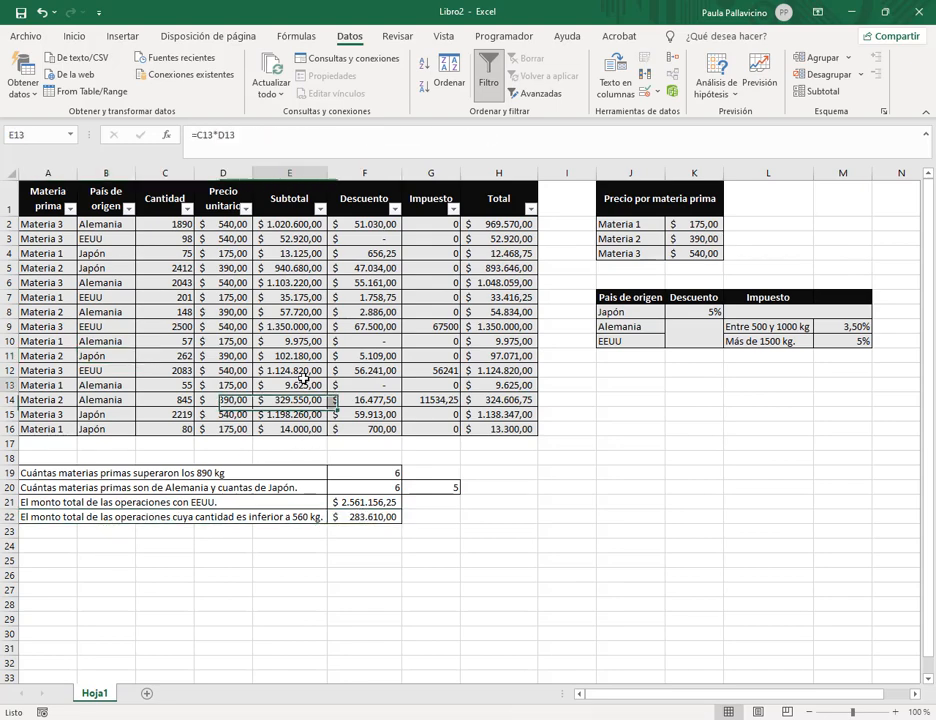
{"action": "left_click", "coordinate": [187, 209]}
{"action": "mouse_move", "coordinate": [185, 343]}
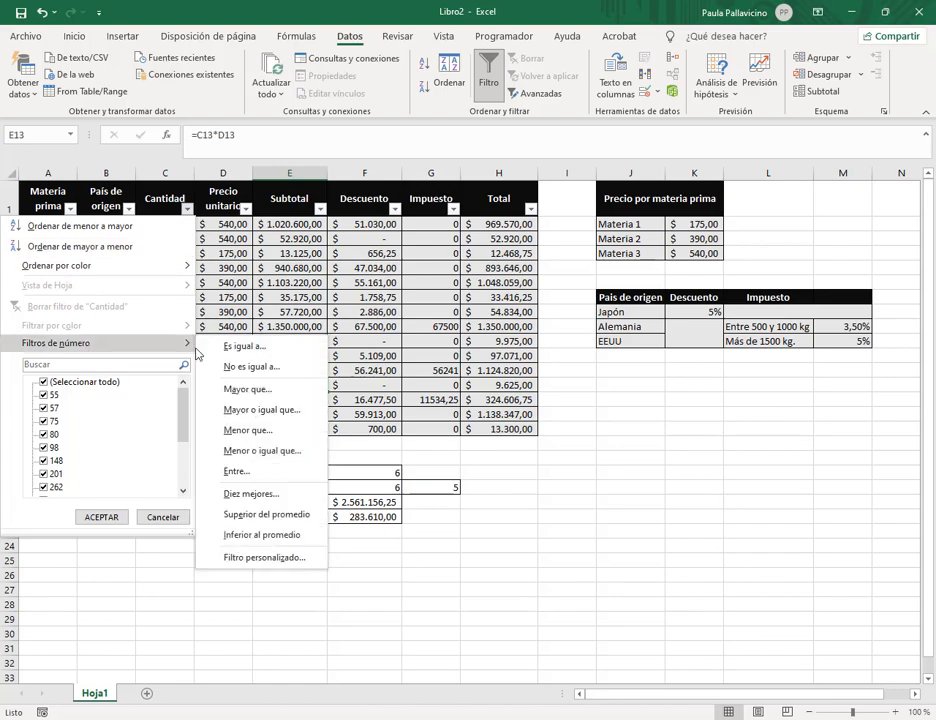
{"action": "left_click", "coordinate": [246, 430]}
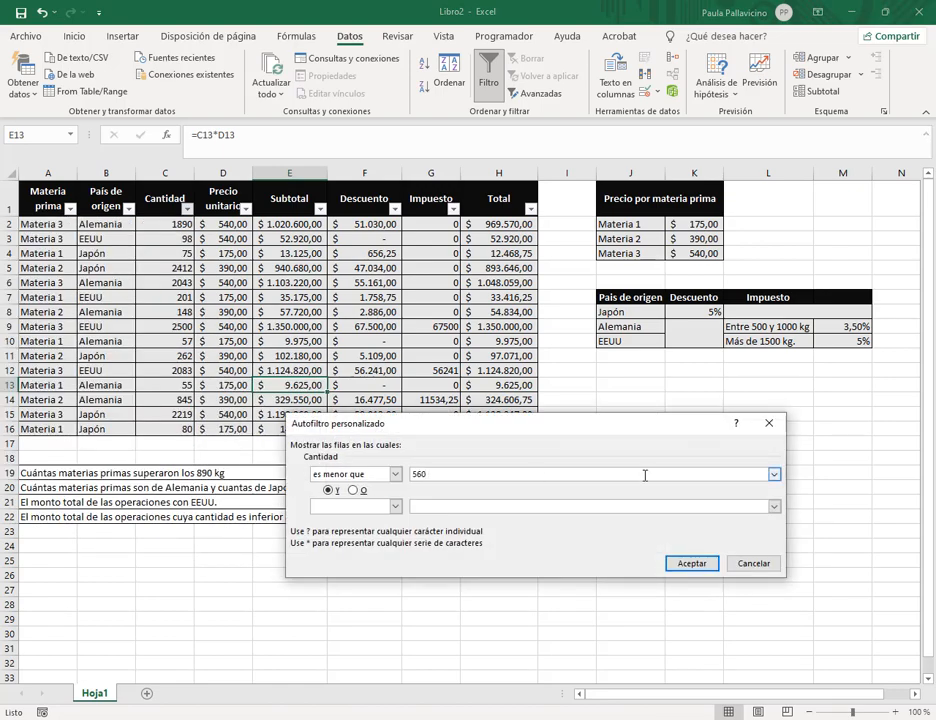
{"action": "left_click", "coordinate": [692, 563]}
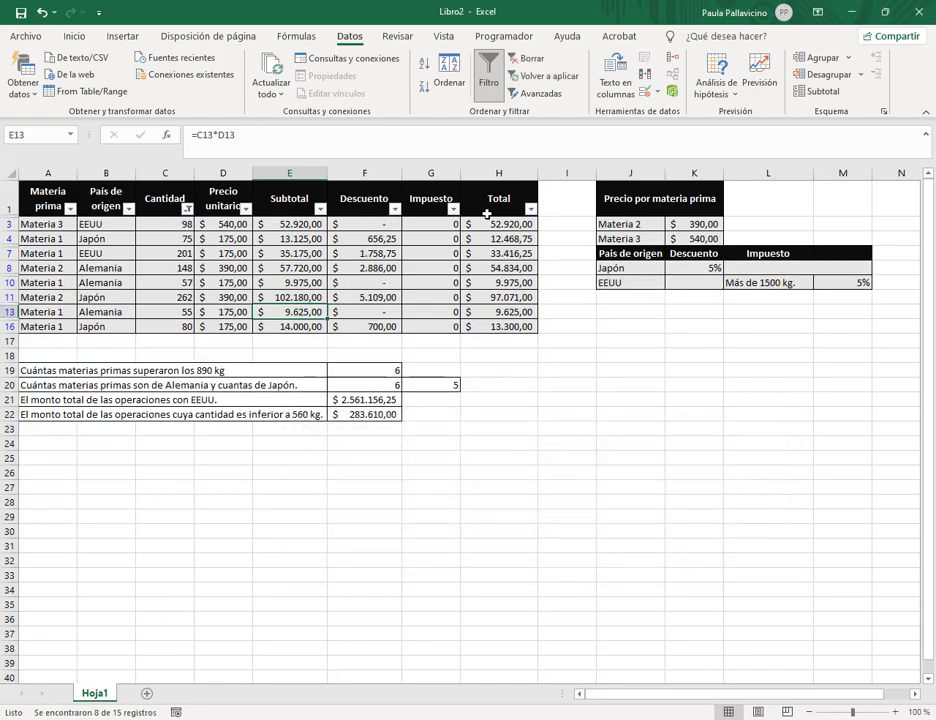
{"action": "left_click_drag", "start_coordinate": [491, 218], "coordinate": [509, 323]}
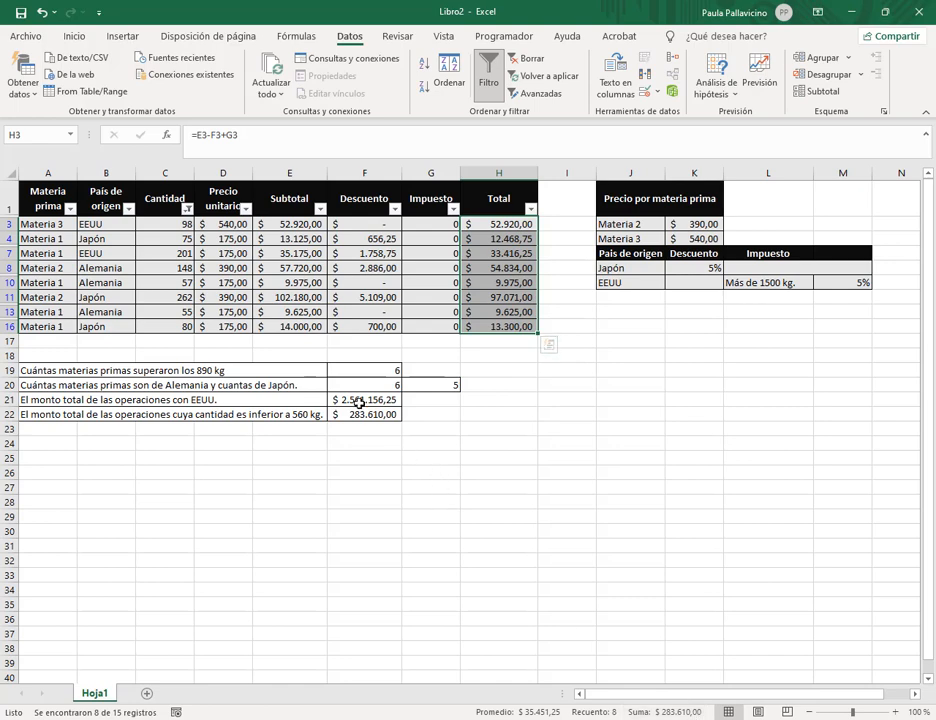
{"action": "left_click", "coordinate": [500, 224]}
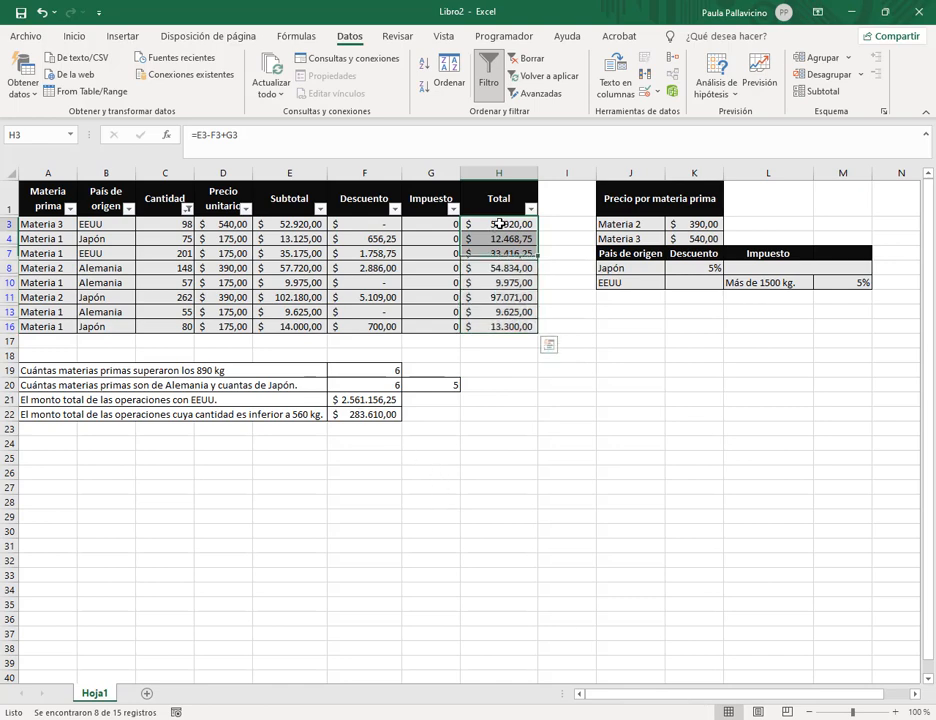
{"action": "left_click", "coordinate": [527, 58]}
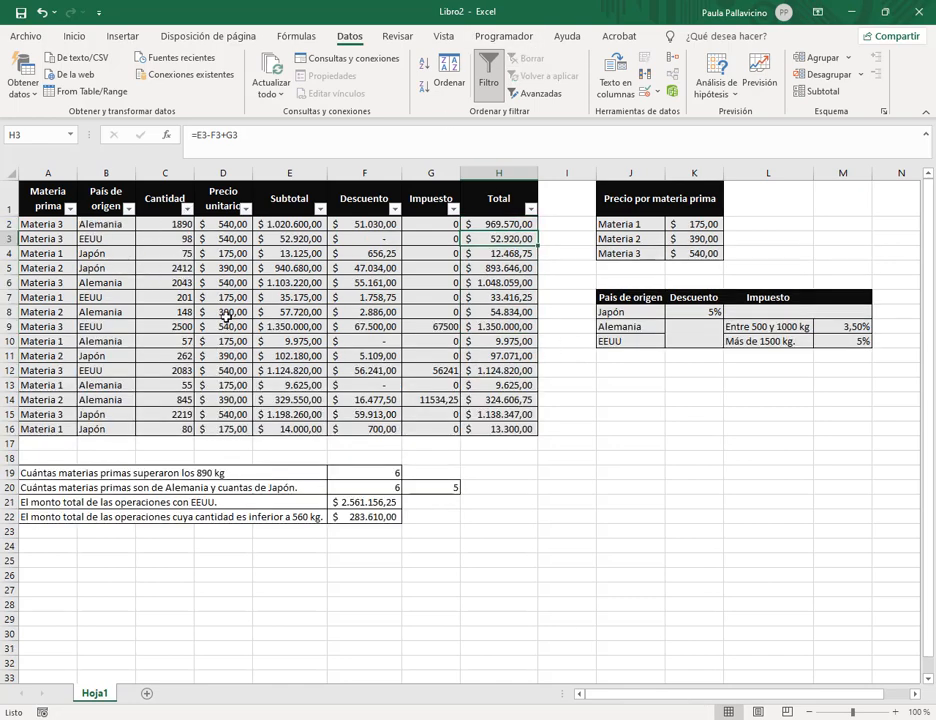
{"action": "key", "text": "ctrl+shift+l"}
- Switch to the Enunciado 2 document in Word, review its requirements and Calcular questions, and close it
{"action": "left_click", "coordinate": [281, 266]}
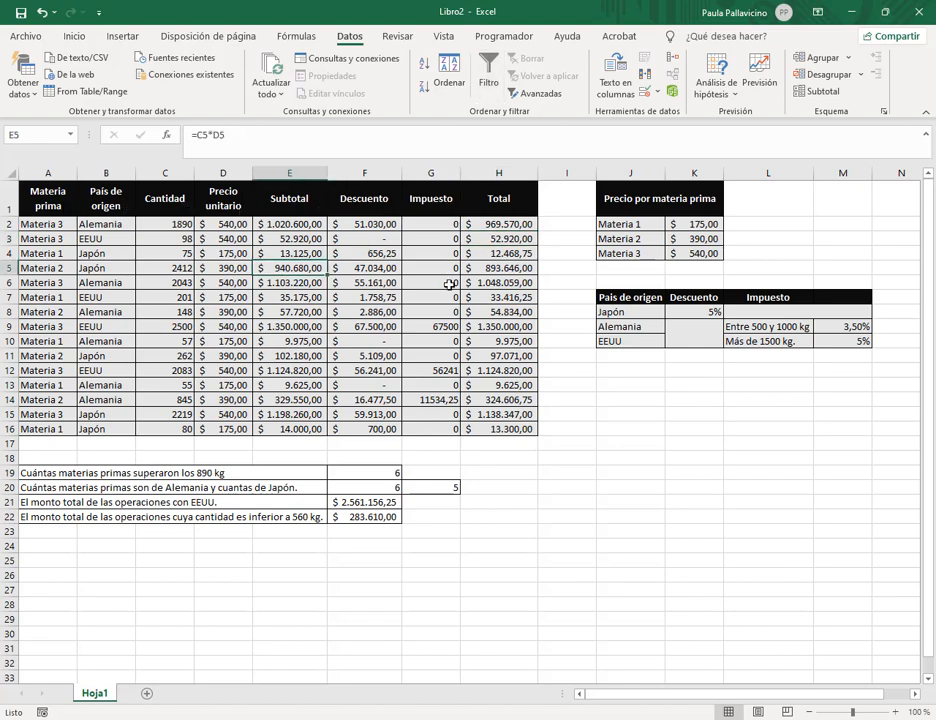
{"action": "left_click", "coordinate": [449, 269]}
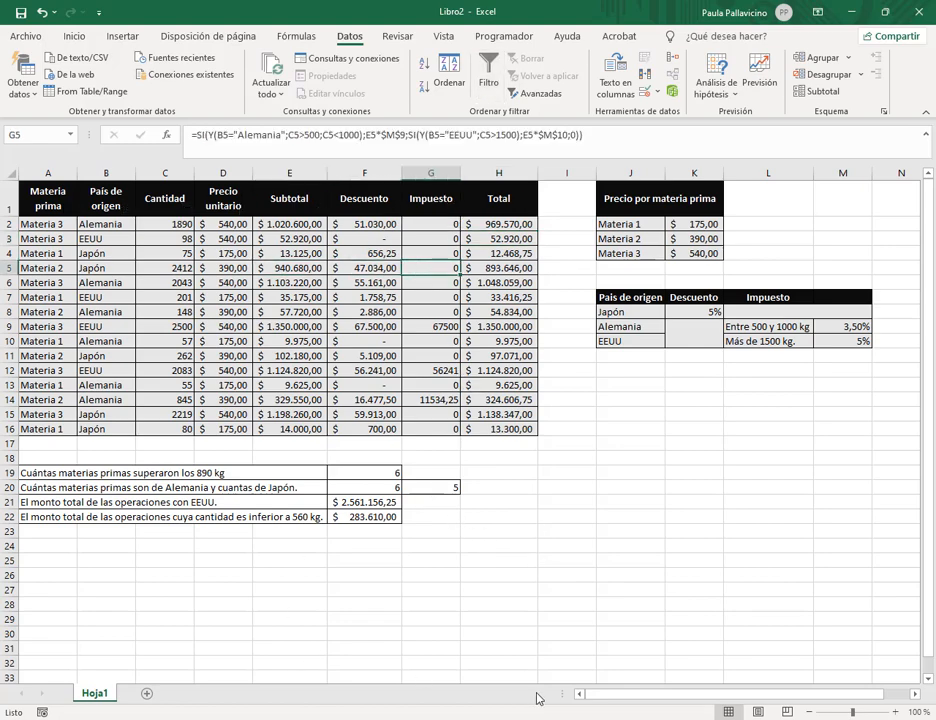
{"action": "key", "text": "alt+Tab"}
{"action": "left_click", "coordinate": [443, 513]}
{"action": "scroll", "coordinate": [440, 465], "scroll_direction": "down", "scroll_amount": 1}
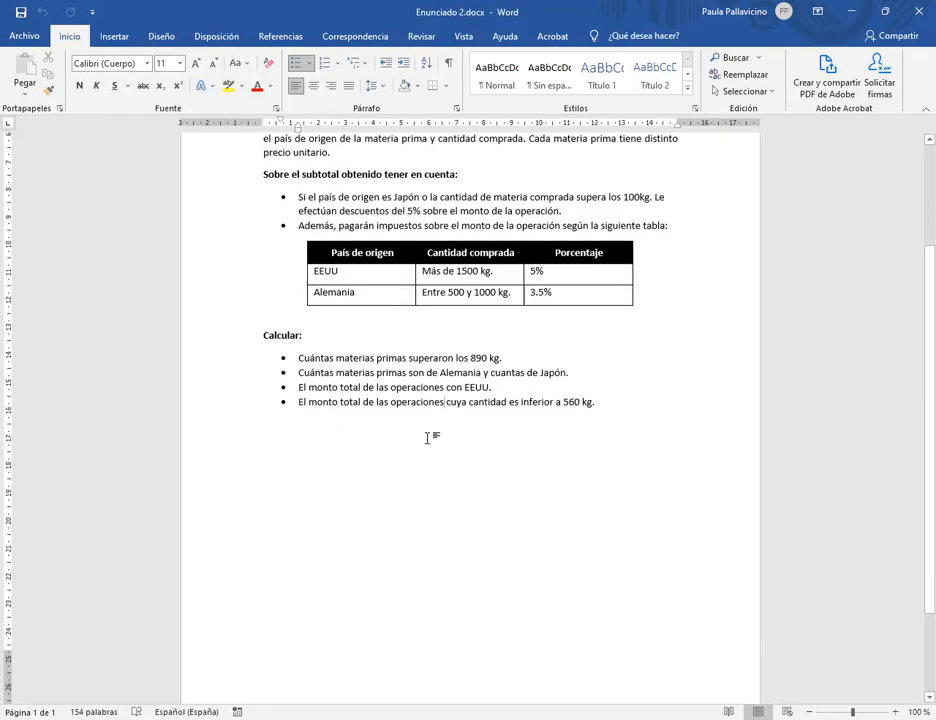
{"action": "scroll", "coordinate": [427, 440], "scroll_direction": "down", "scroll_amount": 3}
{"action": "scroll", "coordinate": [430, 400], "scroll_direction": "up", "scroll_amount": 5}
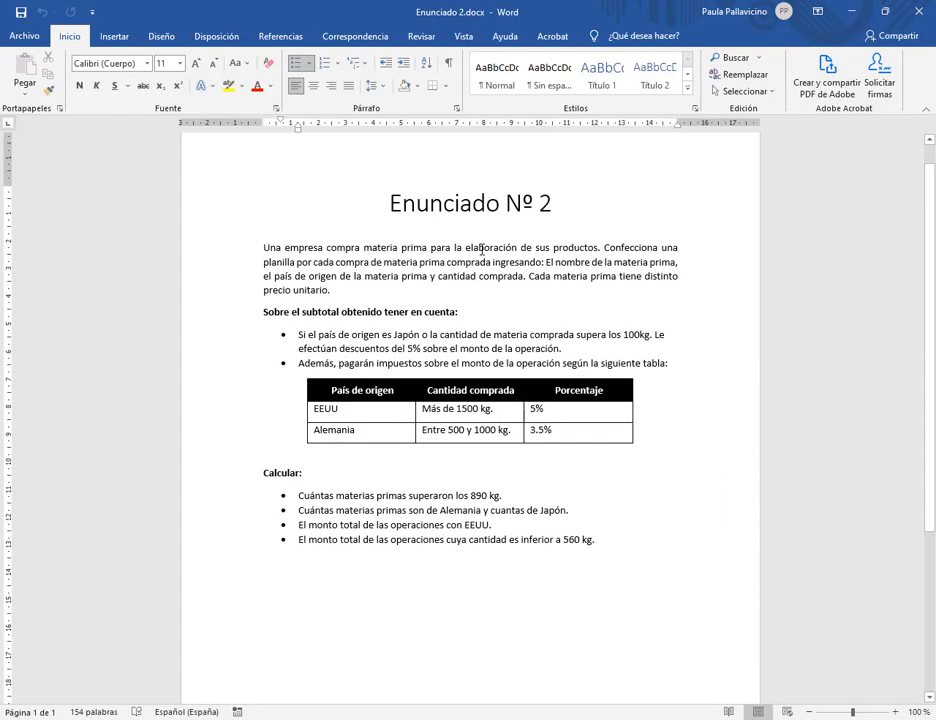
{"action": "left_click", "coordinate": [918, 12]}
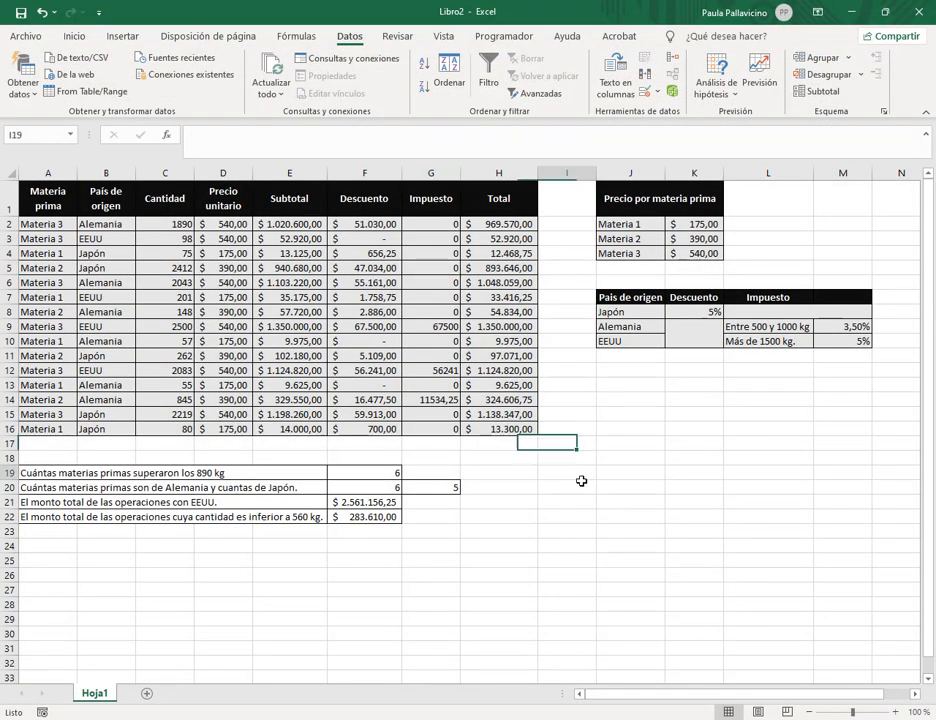
- Examine the conditional sum and count formulas in F19:G22 and the discount formula in F2
{"action": "left_click", "coordinate": [360, 502]}
{"action": "left_click", "coordinate": [362, 517]}
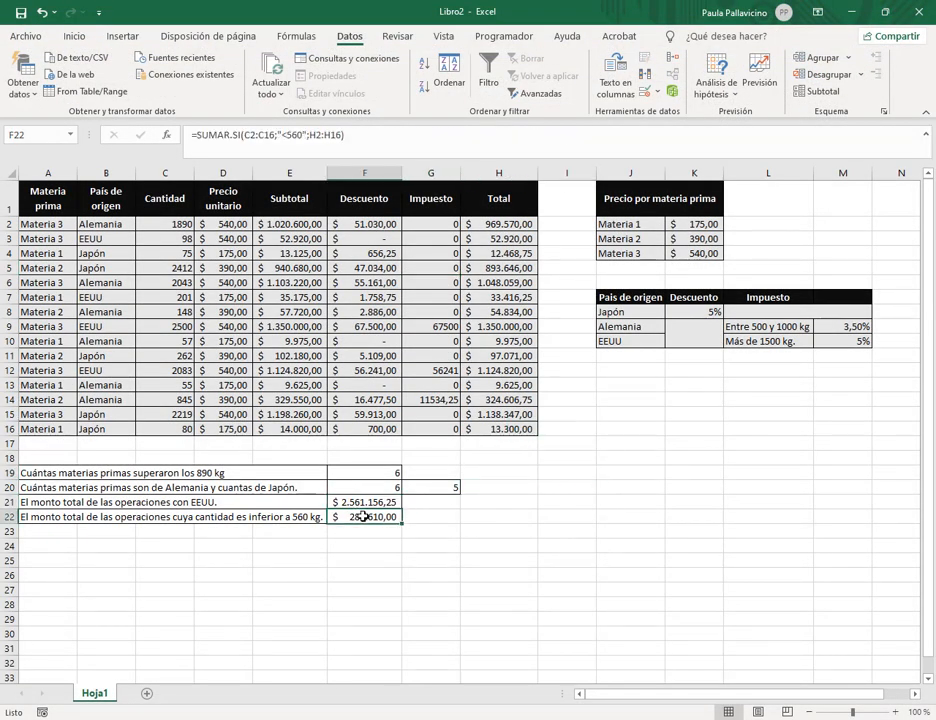
{"action": "left_click", "coordinate": [384, 487]}
{"action": "key", "text": "Up"}
{"action": "left_click", "coordinate": [415, 489]}
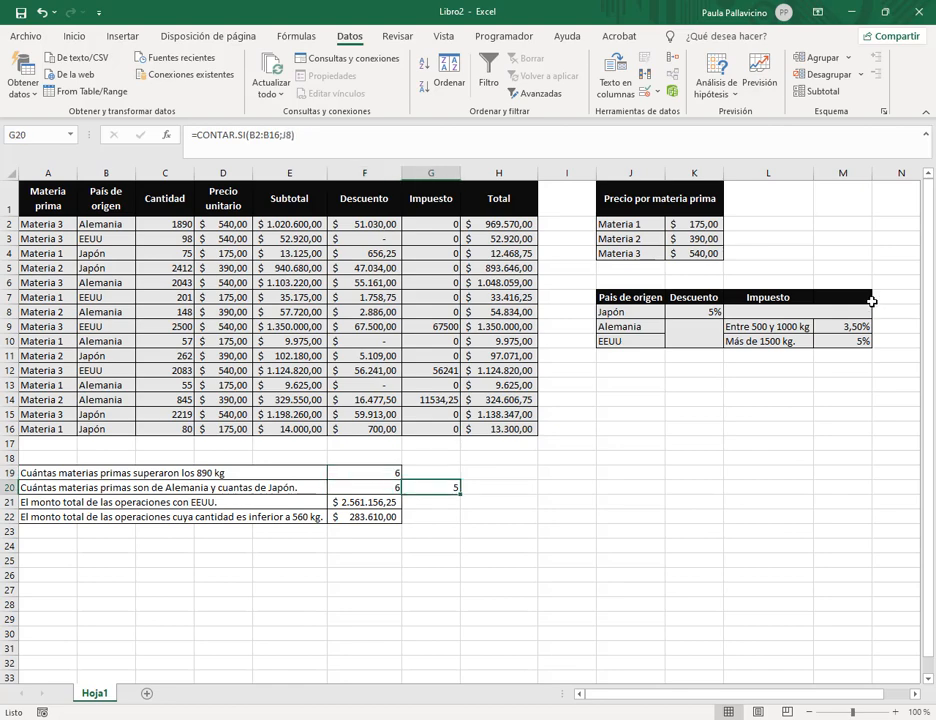
{"action": "left_click", "coordinate": [392, 224]}
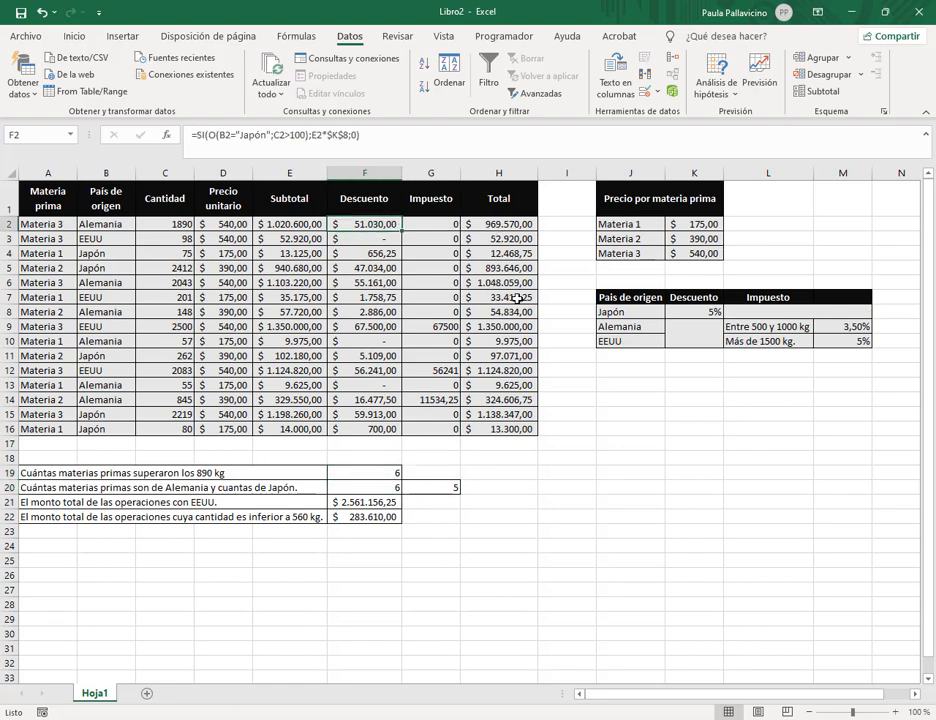
{"action": "left_click", "coordinate": [680, 428]}
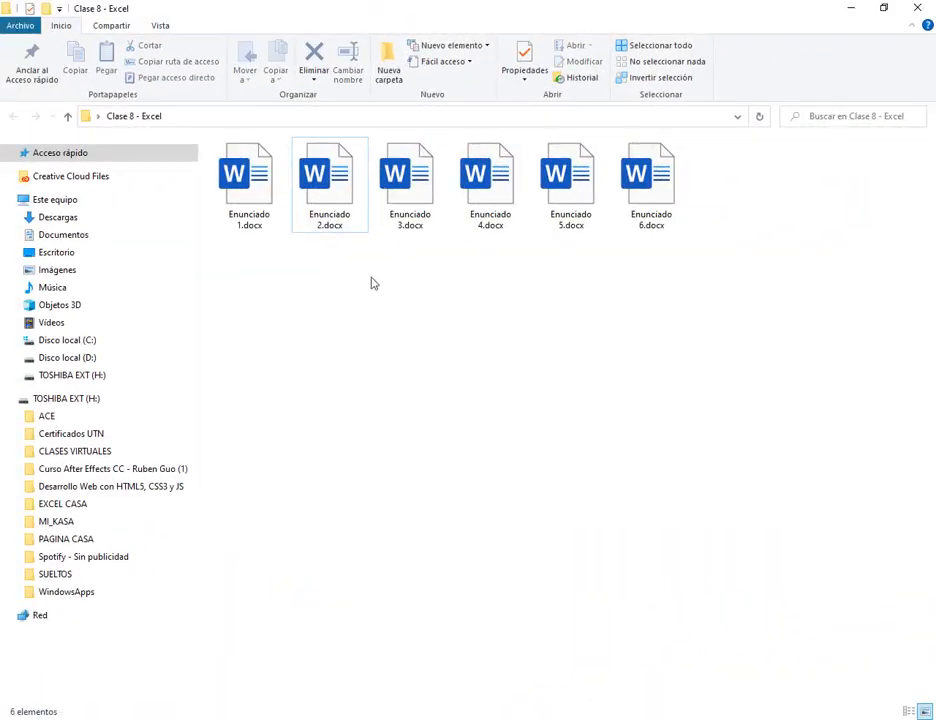
- Open Enunciado 3 in Word and correct the number of provinces to 3 and the Córdoba freight cost to $210
{"action": "double_click", "coordinate": [420, 188]}
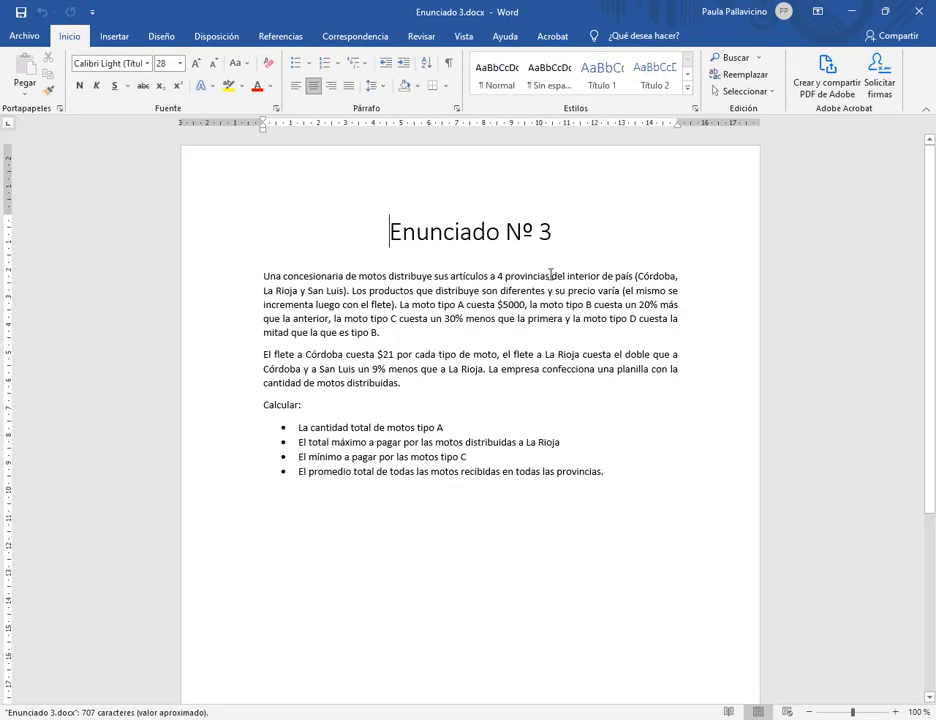
{"action": "left_click", "coordinate": [408, 304]}
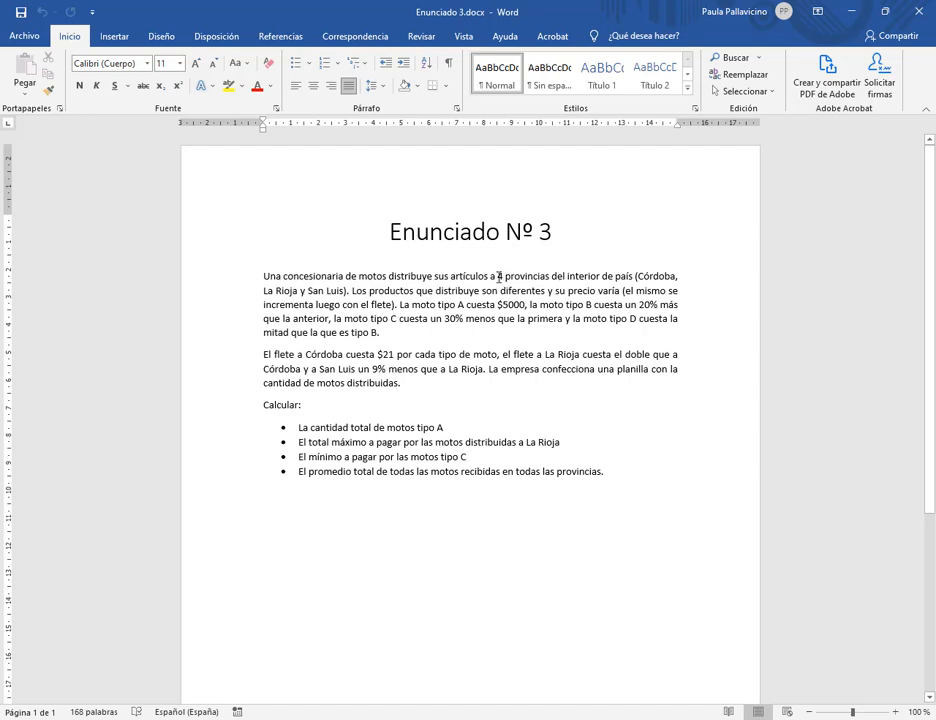
{"action": "double_click", "coordinate": [499, 276]}
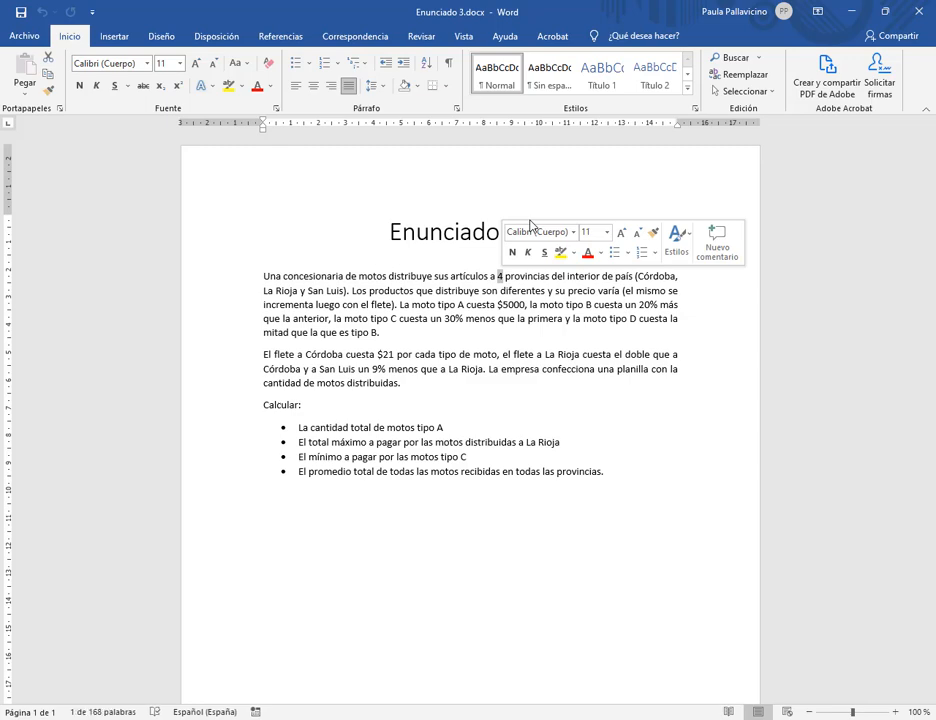
{"action": "left_click", "coordinate": [536, 232]}
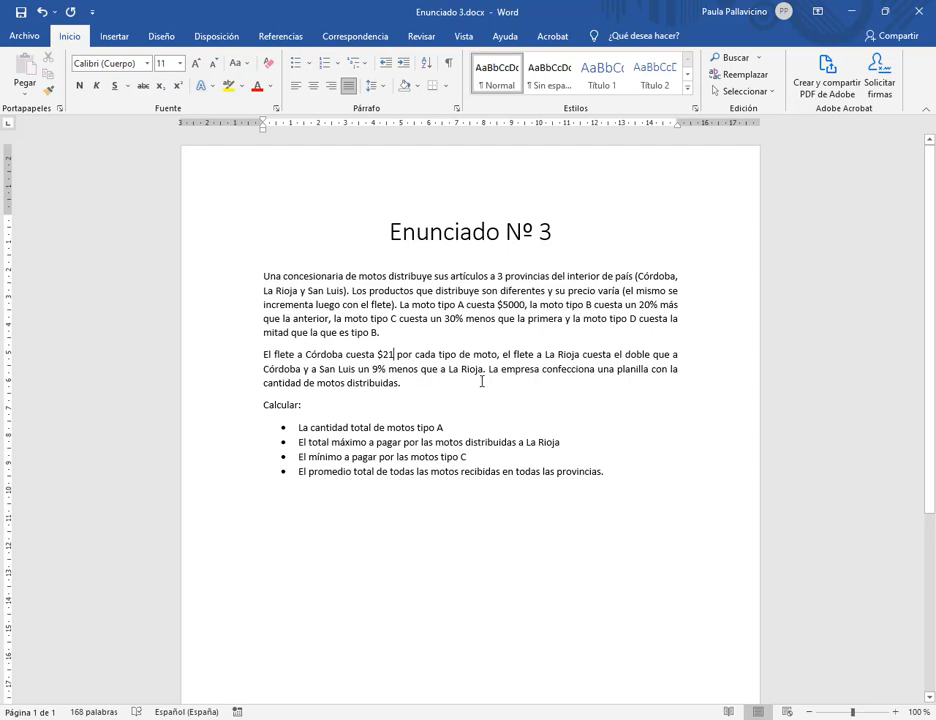
{"action": "type", "text": "0"}
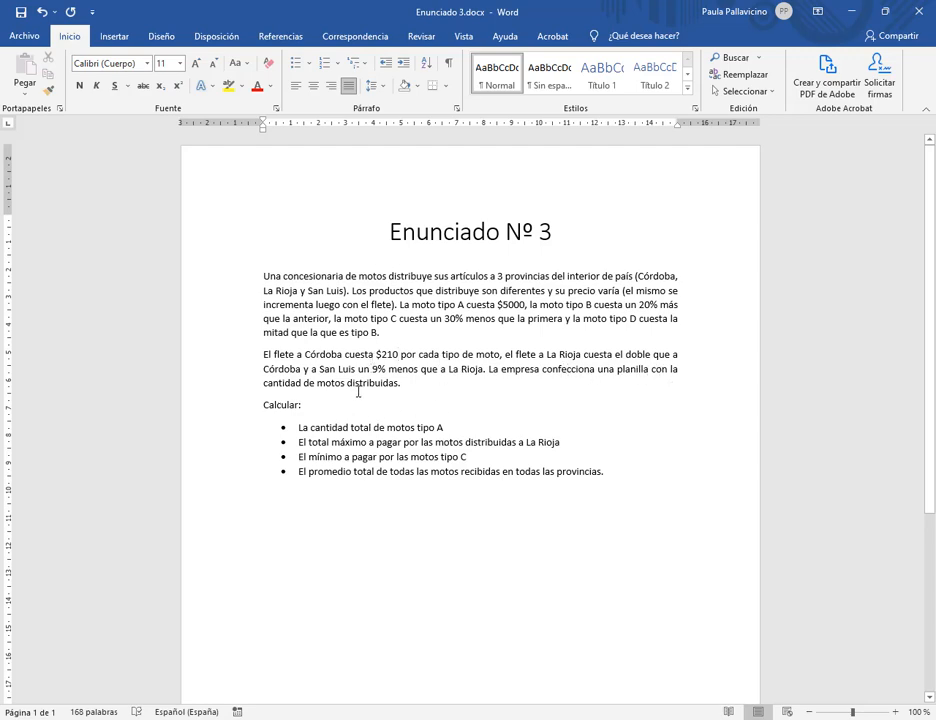
{"action": "left_click", "coordinate": [409, 384]}
{"action": "left_click", "coordinate": [468, 430]}
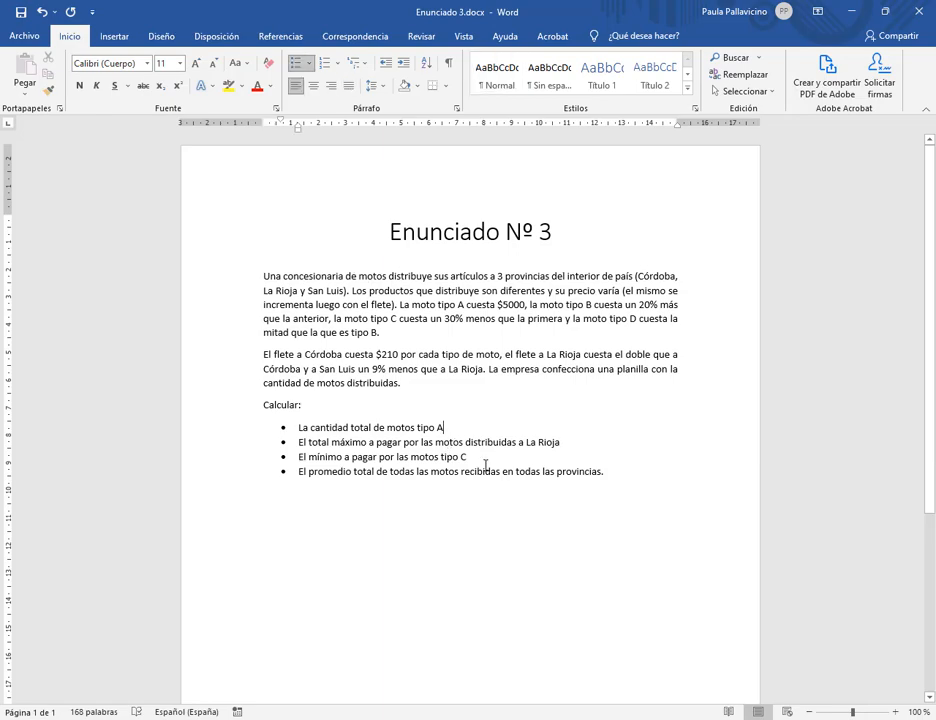
- Switch to the blank Excel workbook and place its reduced window below the Enunciado 3 text, with the Word document visible behind it
{"action": "left_click", "coordinate": [445, 718]}
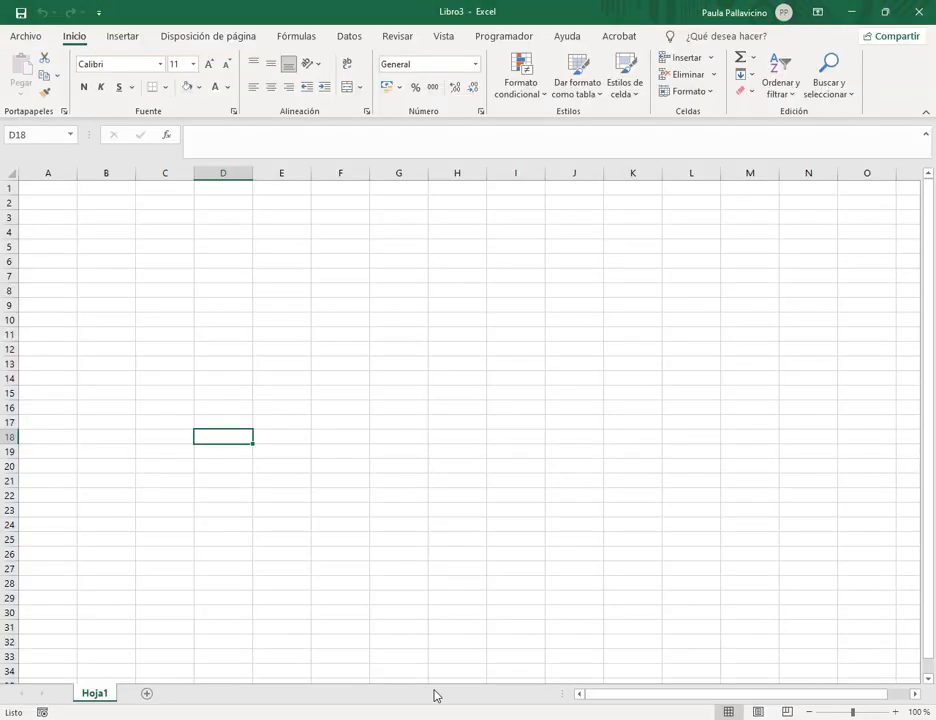
{"action": "left_click", "coordinate": [885, 12]}
{"action": "left_click_drag", "start_coordinate": [608, 33], "coordinate": [653, 434]}
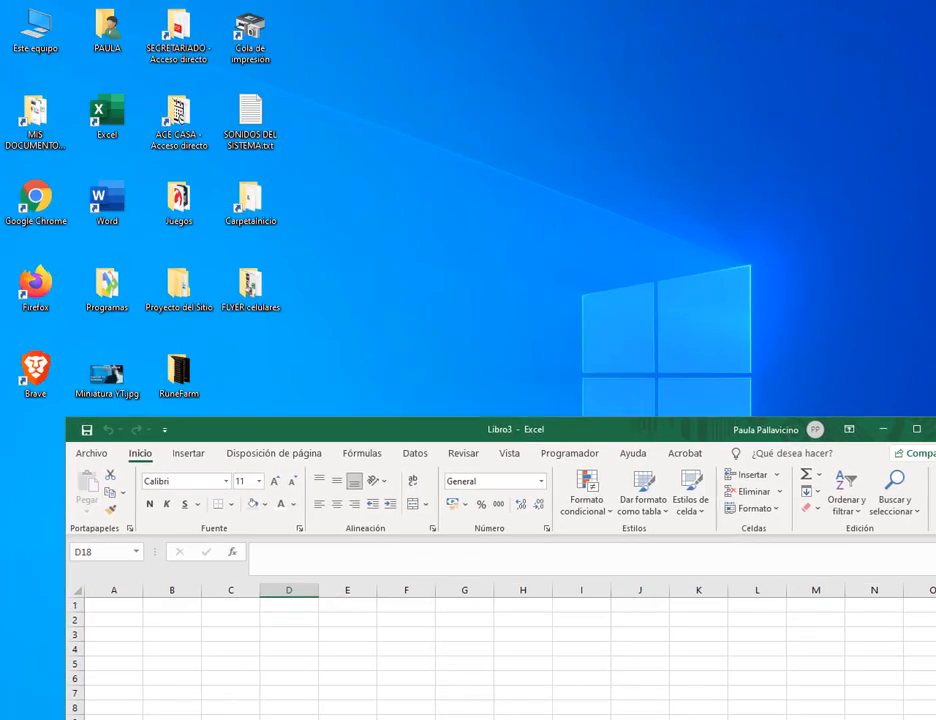
{"action": "left_click", "coordinate": [450, 718]}
{"action": "left_click", "coordinate": [425, 718]}
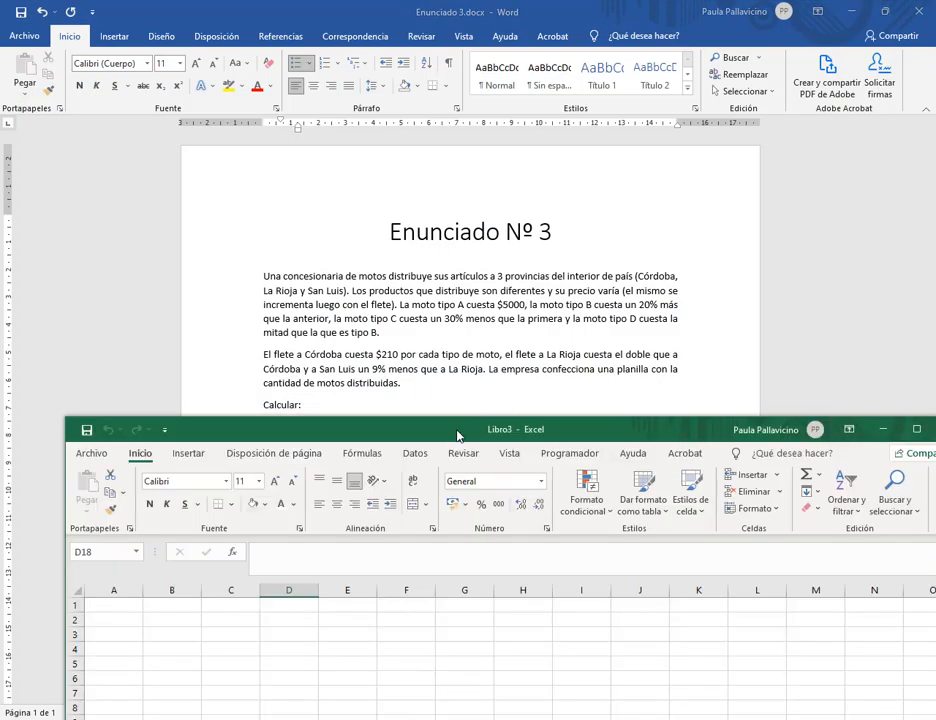
- Enter the headers Provincias, Tipo de Moto, Cantidad and Precio unitario in cells A1 to D1
{"action": "left_click", "coordinate": [113, 609]}
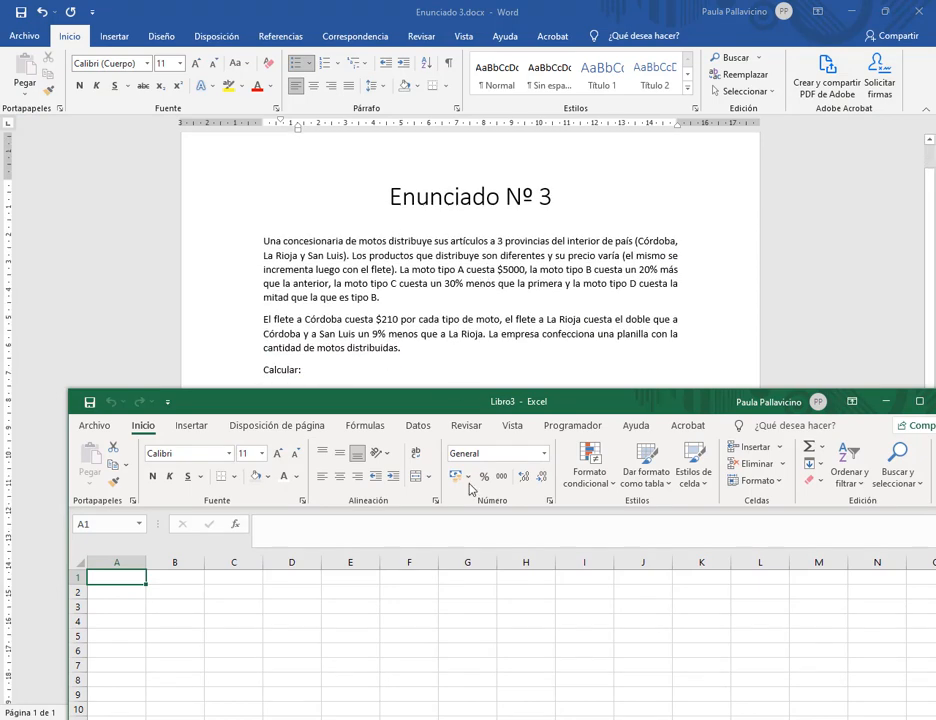
{"action": "type", "text": "Pro"}
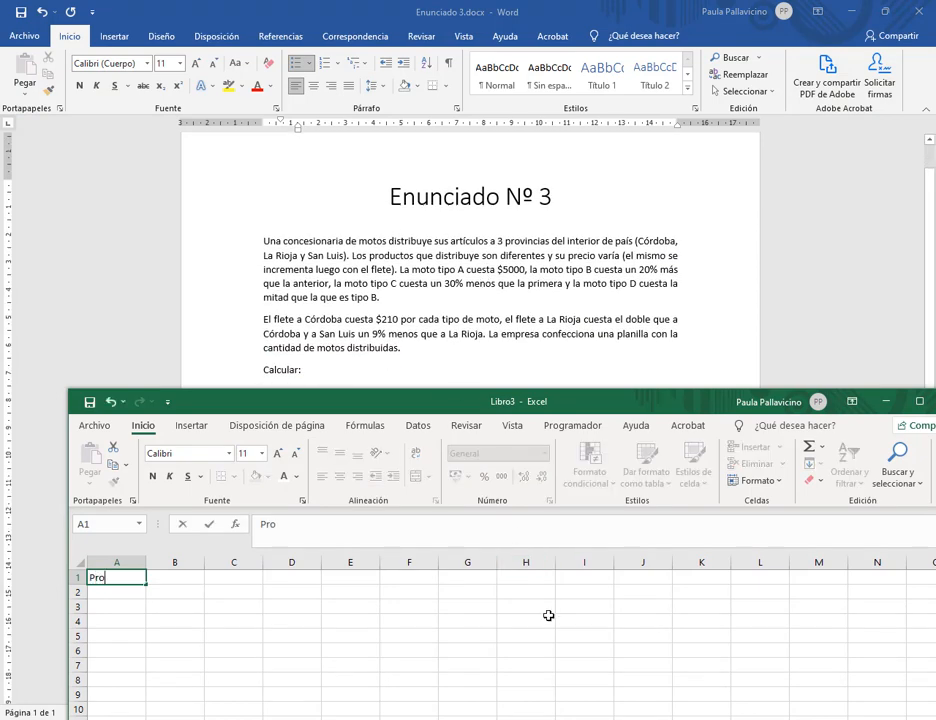
{"action": "type", "text": "vincias"}
{"action": "key", "text": "Tab"}
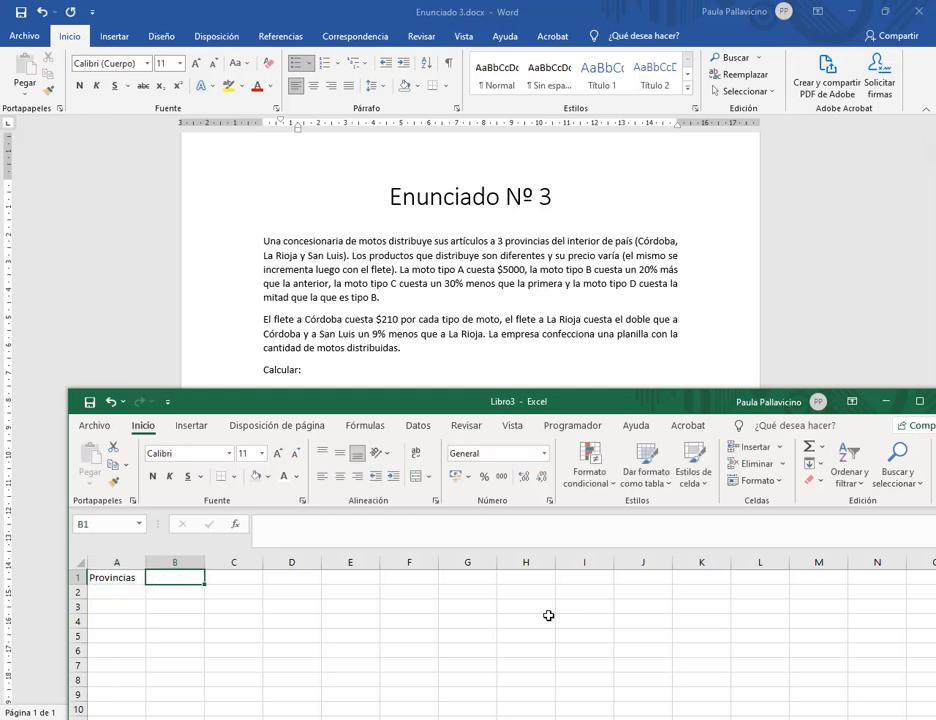
{"action": "type", "text": "Tipo de Mot"}
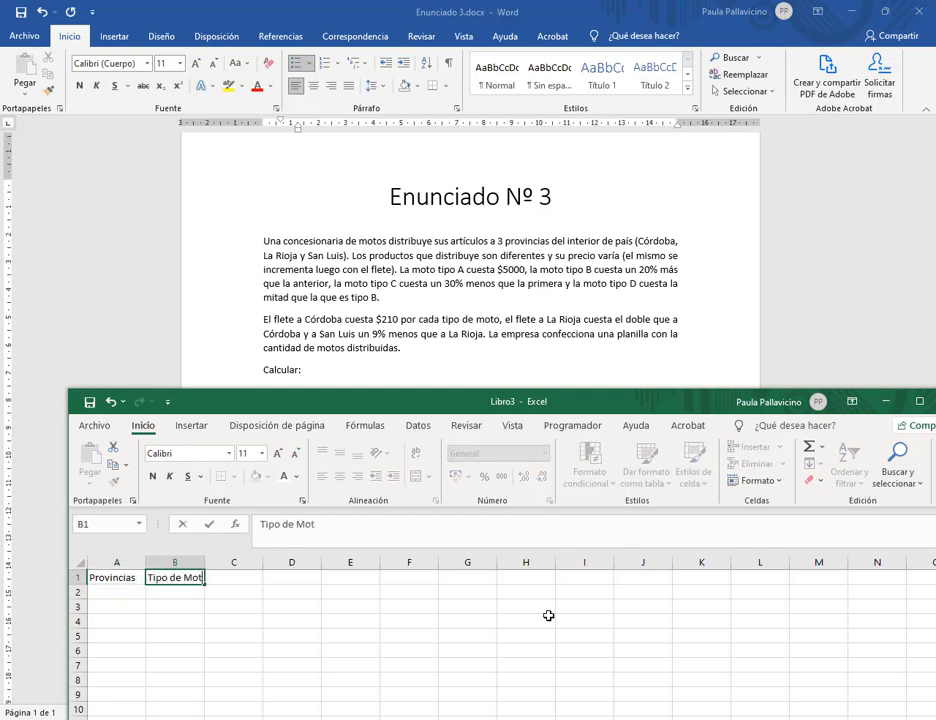
{"action": "type", "text": "o"}
{"action": "key", "text": "Tab"}
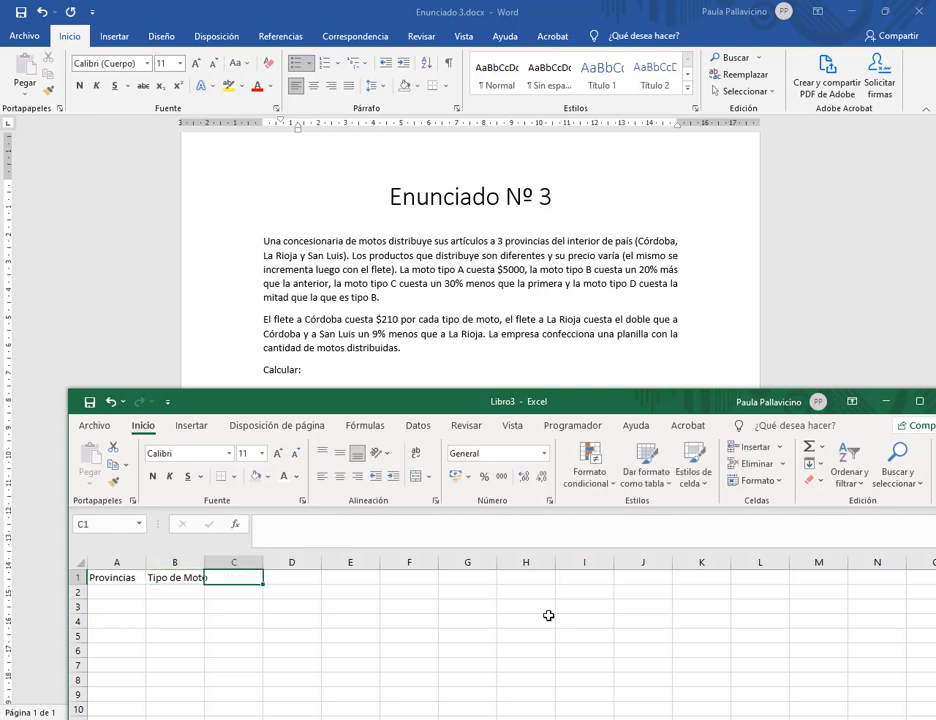
{"action": "type", "text": "Cantidad"}
{"action": "key", "text": "Tab"}
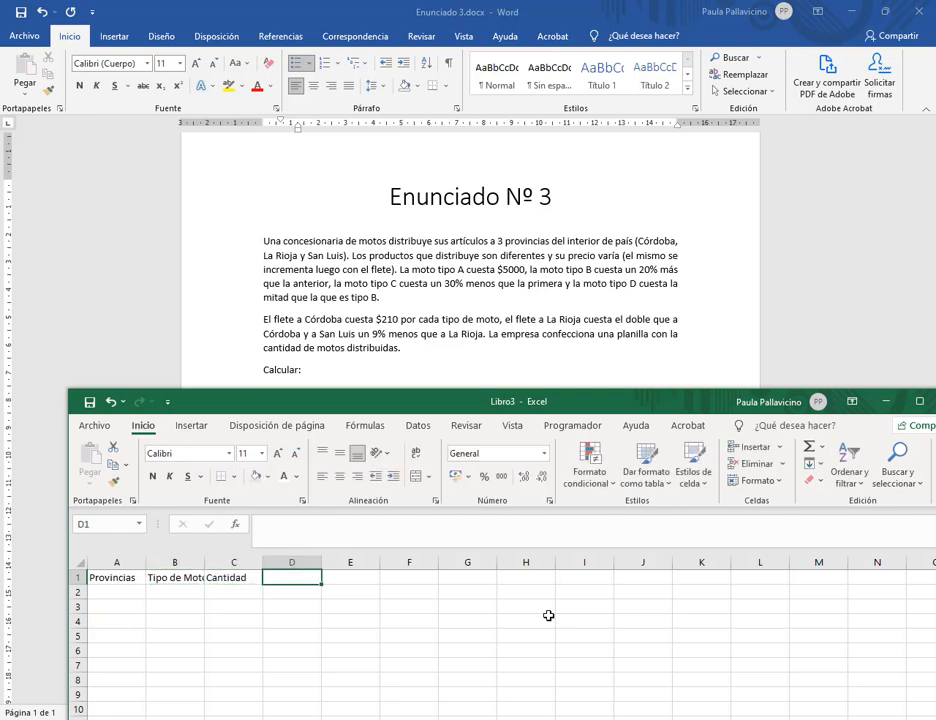
{"action": "type", "text": "Precio"}
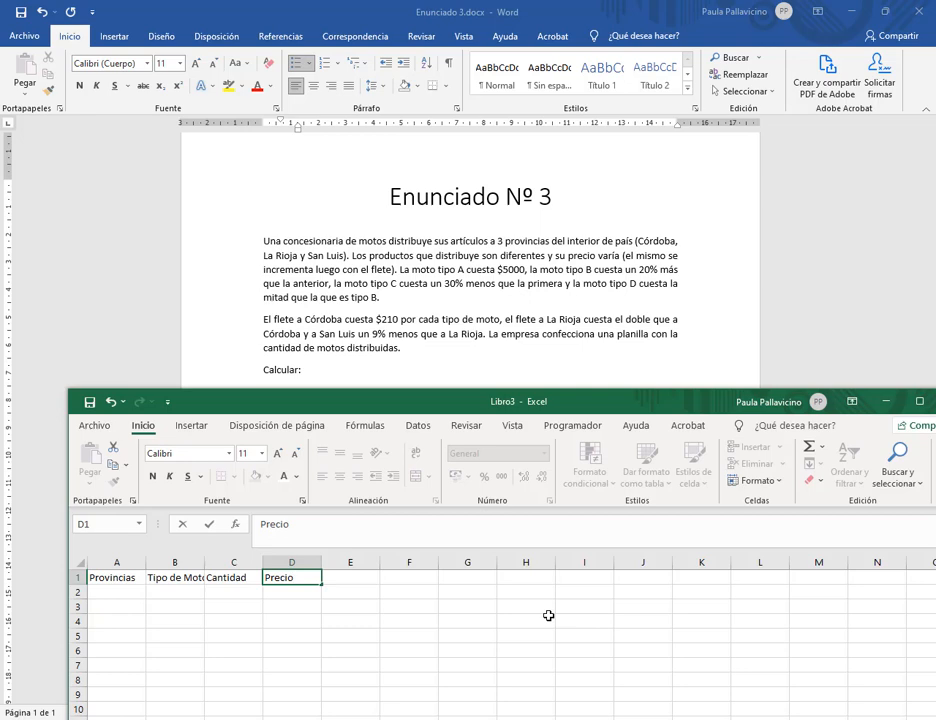
{"action": "type", "text": " unitario"}
{"action": "key", "text": "Tab"}
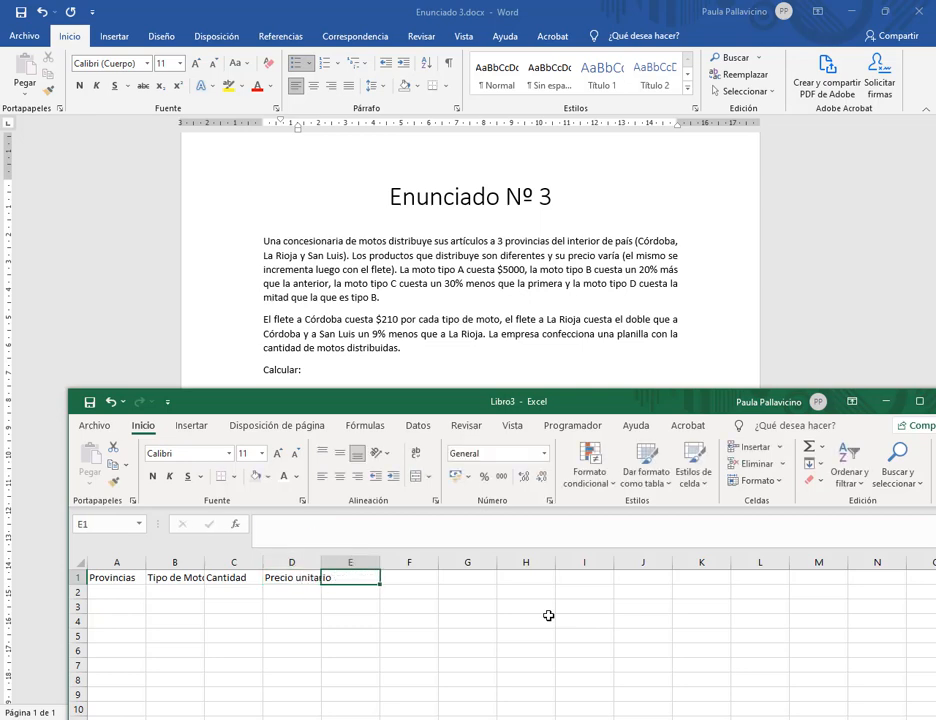
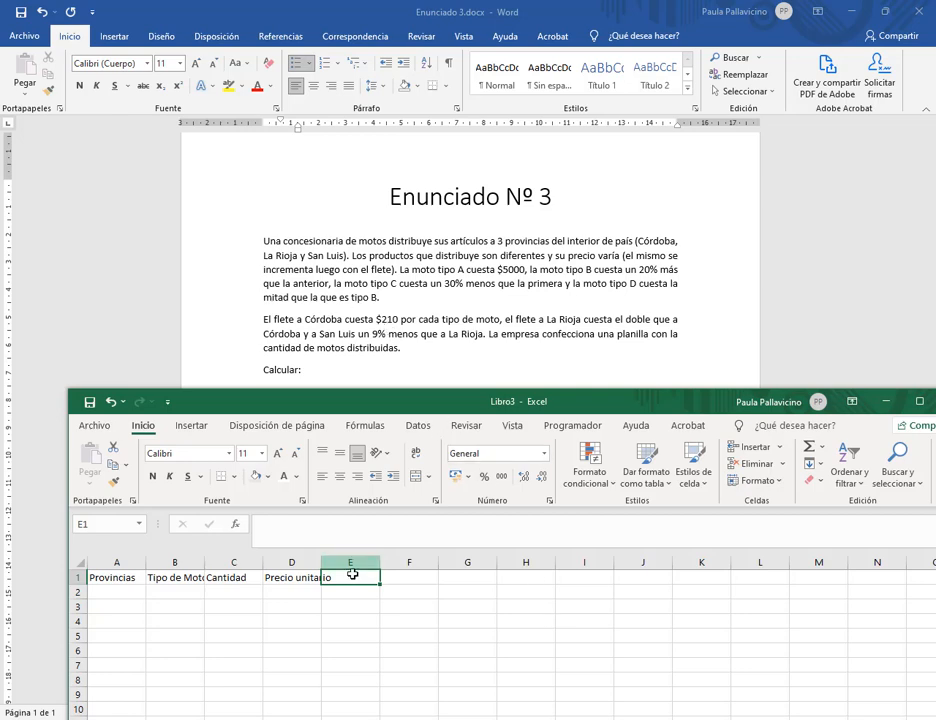
- Add the headers Subtotal, Flete and Total in cells E1 to G1
{"action": "type", "text": "Subtotal"}
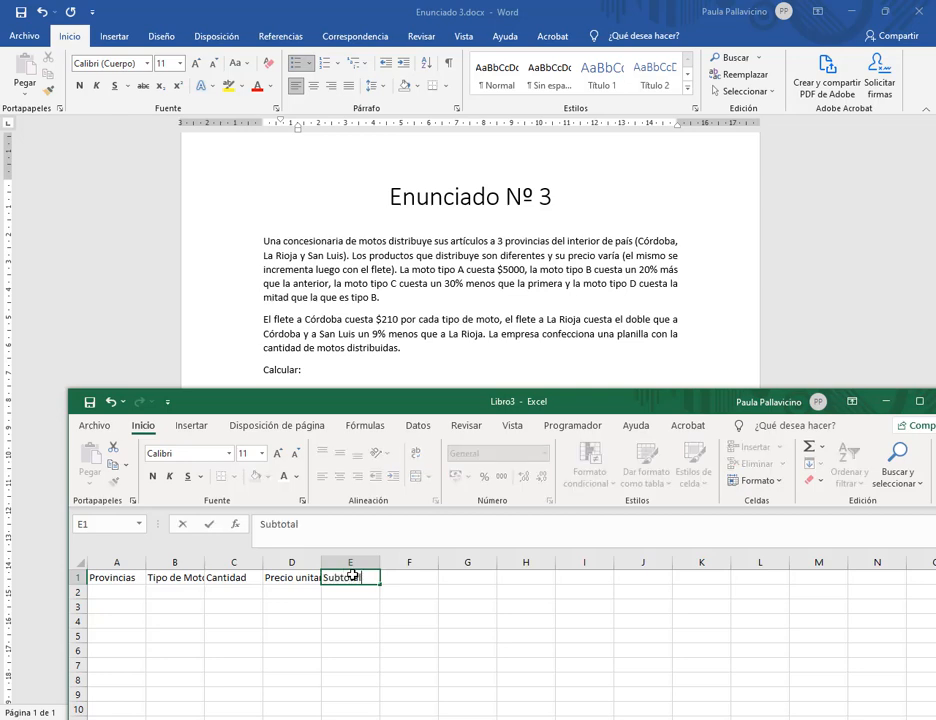
{"action": "key", "text": "Tab"}
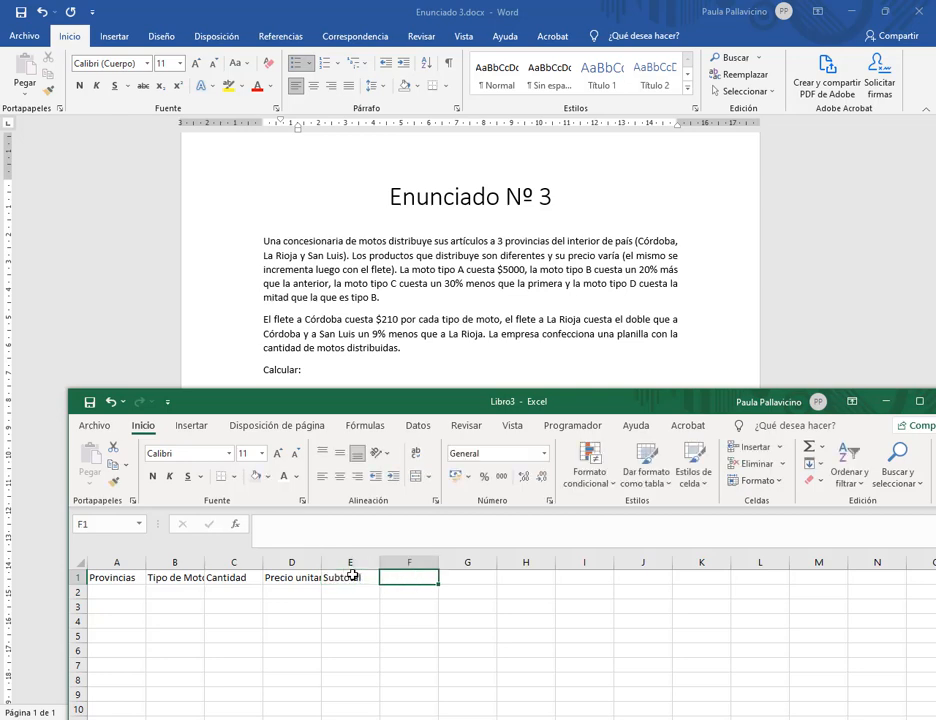
{"action": "type", "text": "Flete"}
{"action": "key", "text": "Tab"}
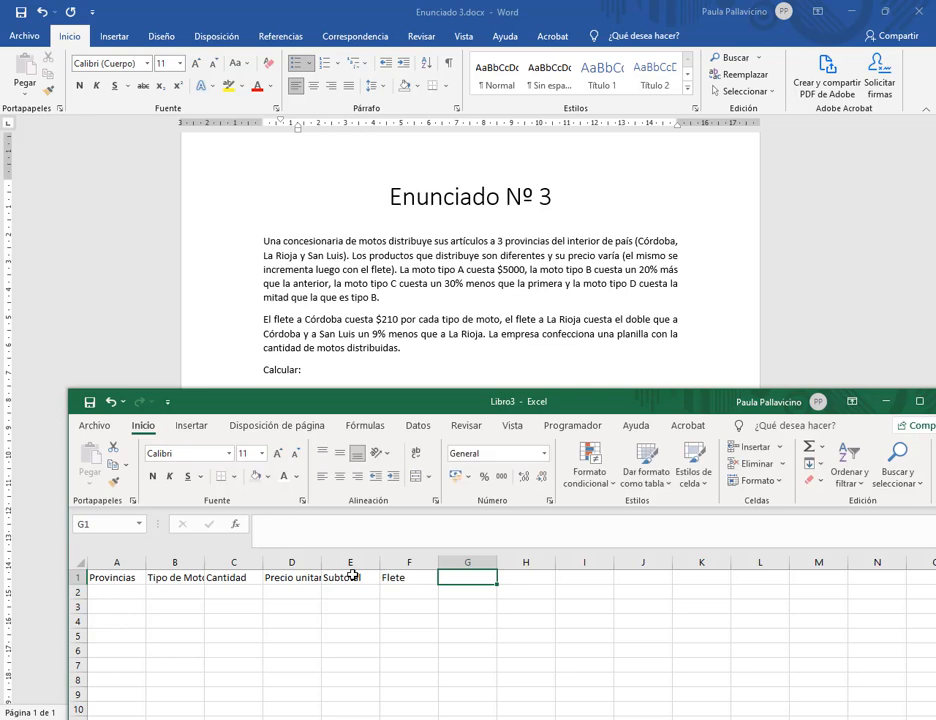
{"action": "type", "text": "Total"}
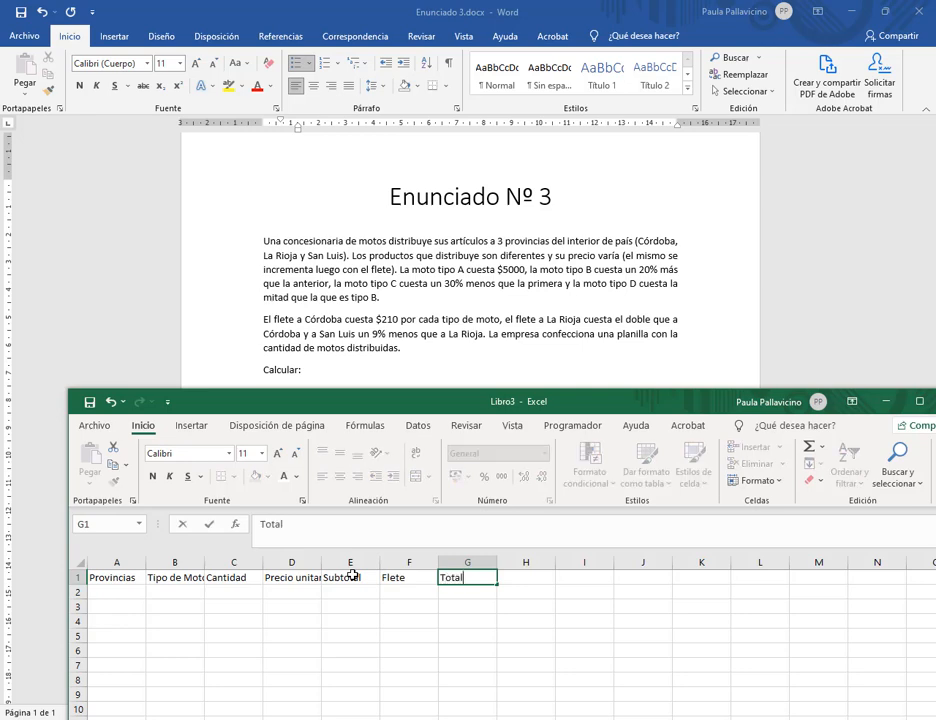
{"action": "key", "text": "Return"}
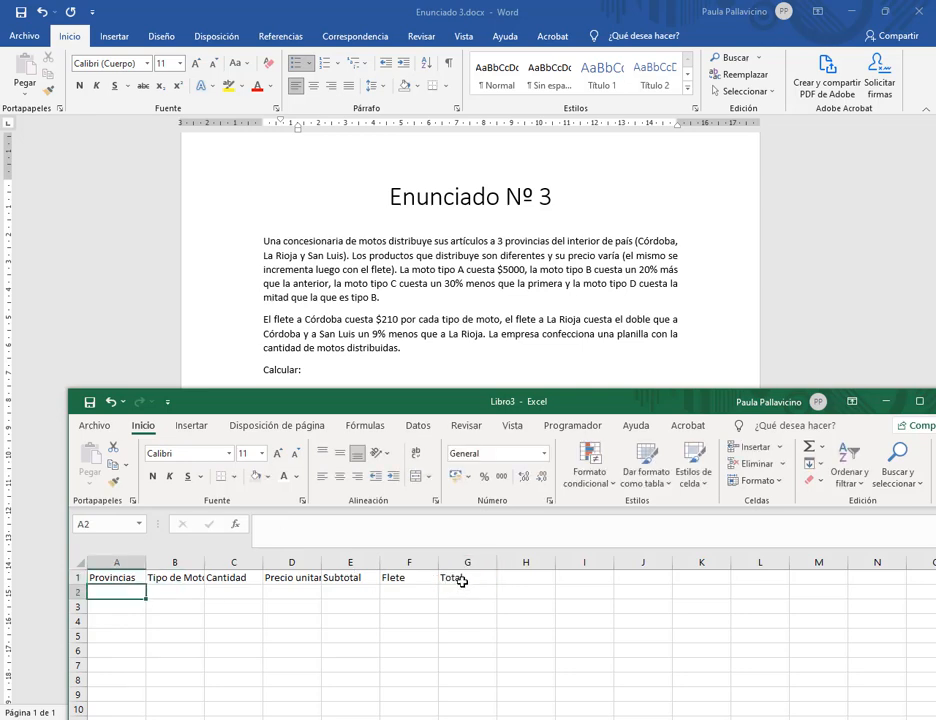
- Center the headers in A1:G1 horizontally and vertically and wrap their text
{"action": "left_click_drag", "start_coordinate": [461, 578], "coordinate": [112, 578]}
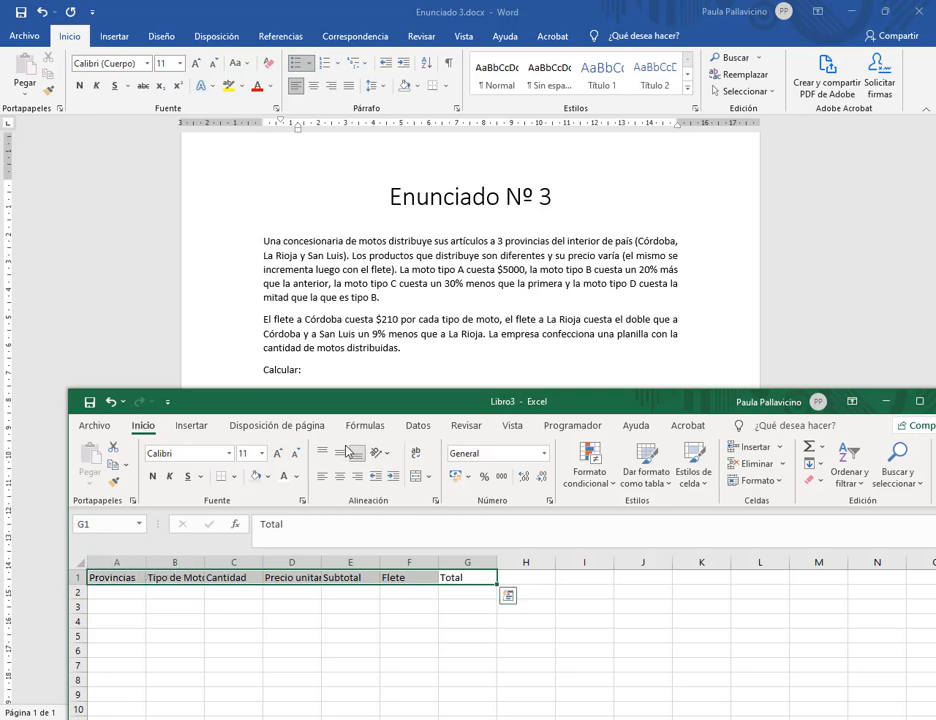
{"action": "left_click", "coordinate": [340, 478]}
{"action": "left_click", "coordinate": [416, 454]}
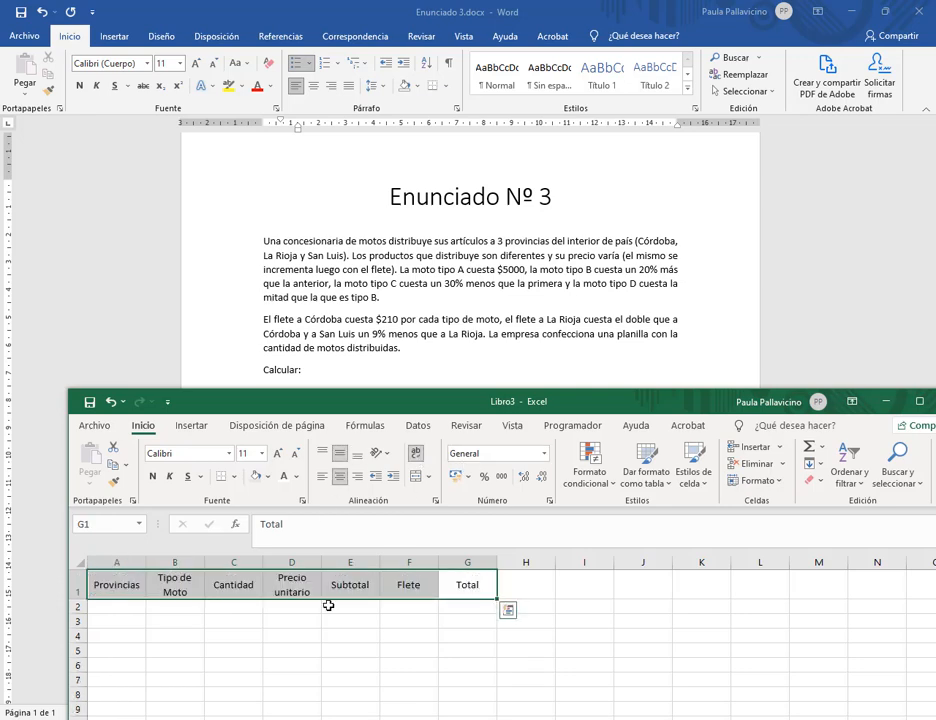
{"action": "left_click", "coordinate": [332, 649]}
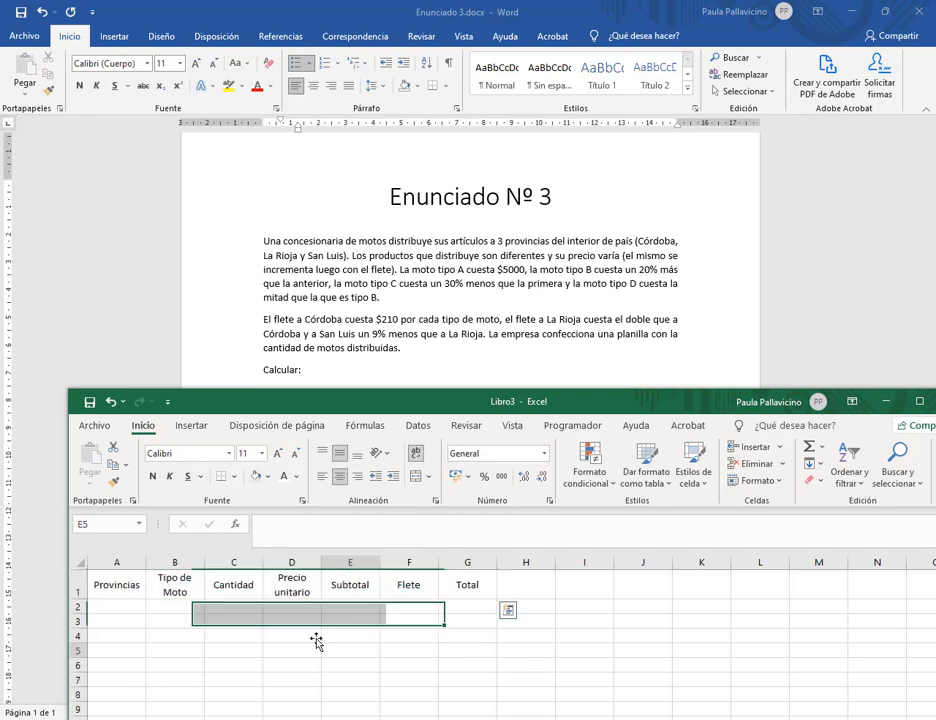
- Move the workbook window higher over the document and examine the Subtotal and Flete columns of the planned table
{"action": "left_click", "coordinate": [352, 586]}
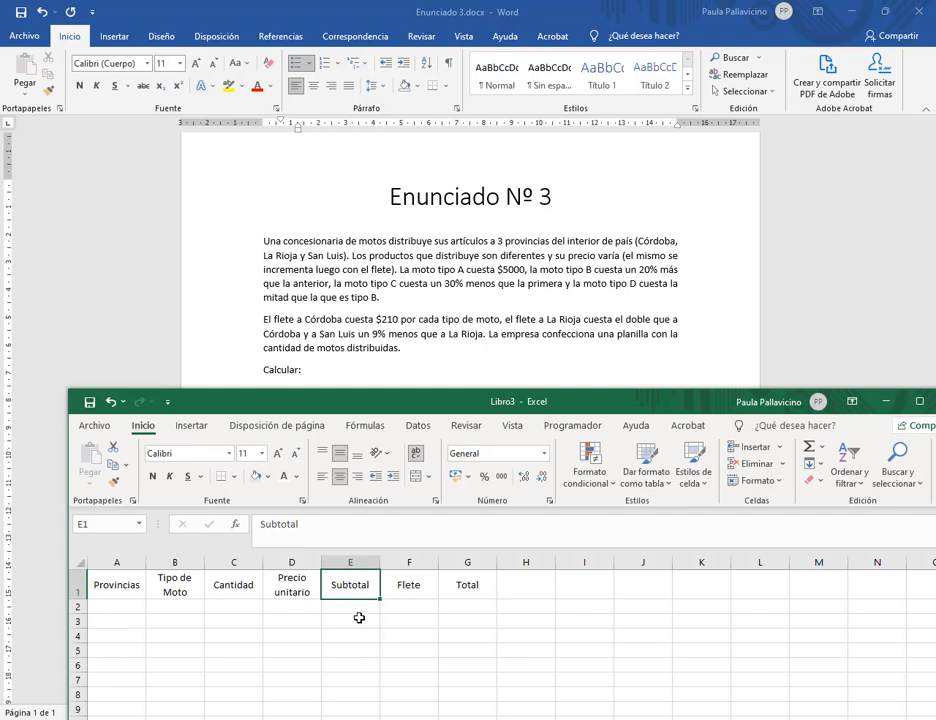
{"action": "key", "text": "Return"}
{"action": "left_click_drag", "start_coordinate": [491, 406], "coordinate": [461, 249]}
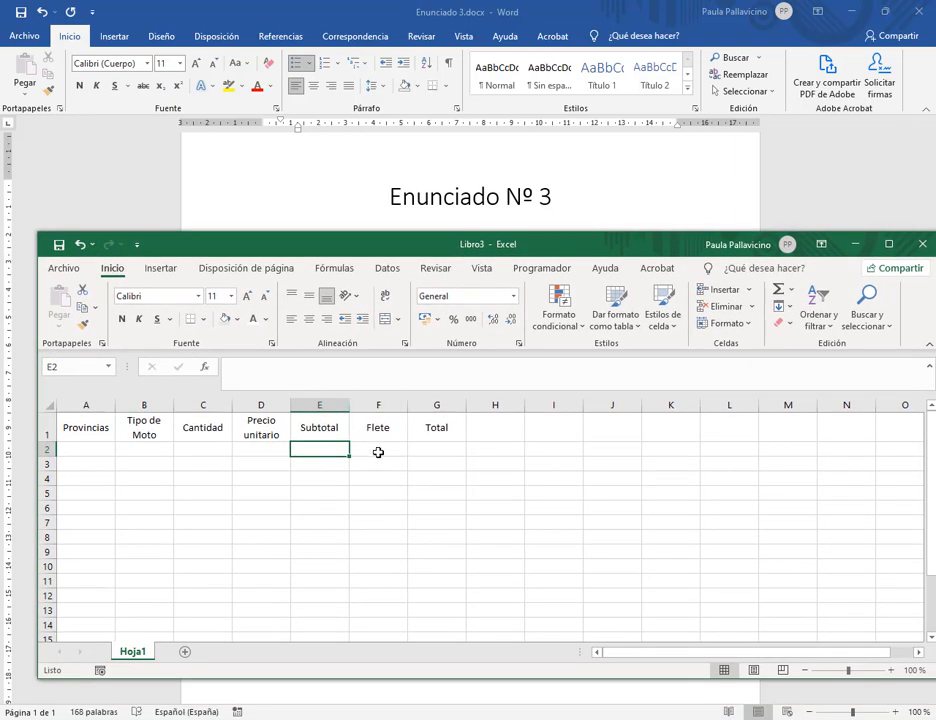
{"action": "left_click_drag", "start_coordinate": [376, 448], "coordinate": [390, 596]}
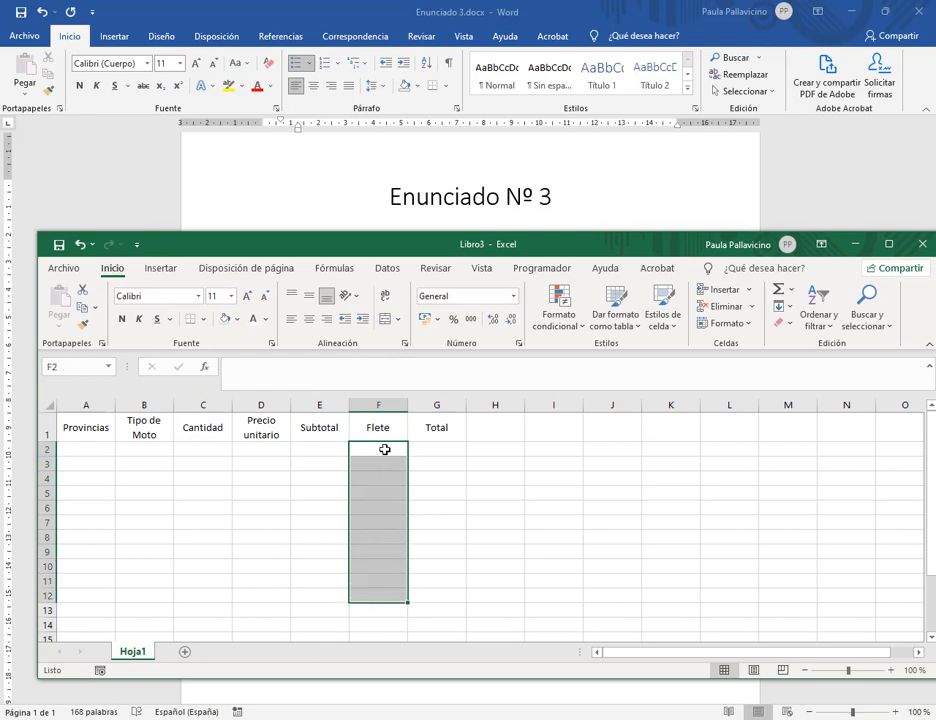
{"action": "left_click_drag", "start_coordinate": [384, 449], "coordinate": [380, 547]}
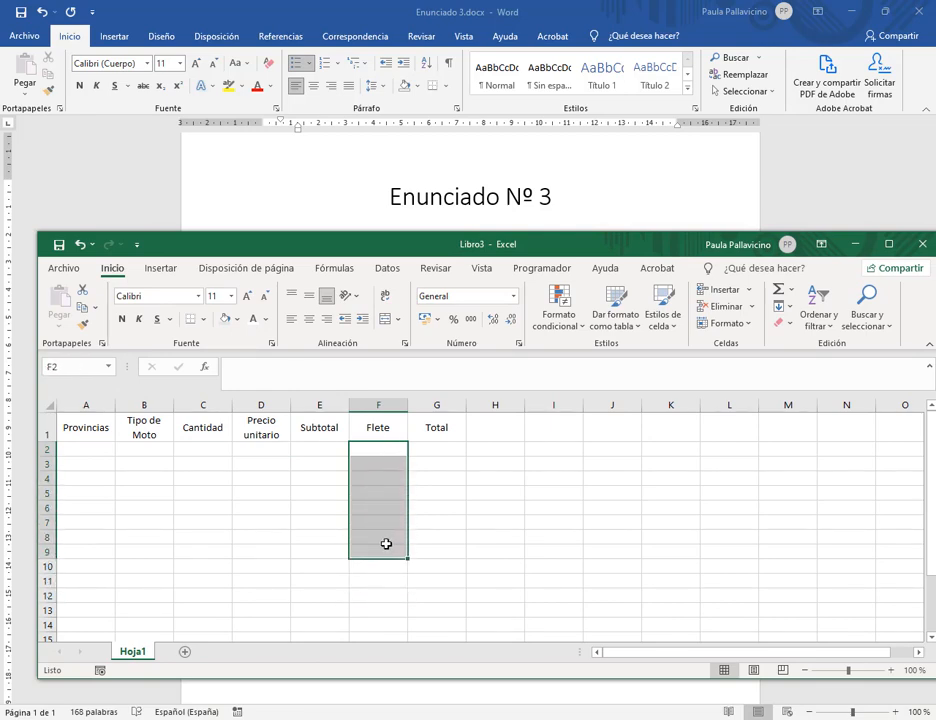
{"action": "left_click_drag", "start_coordinate": [325, 452], "coordinate": [330, 566]}
{"action": "left_click", "coordinate": [332, 450]}
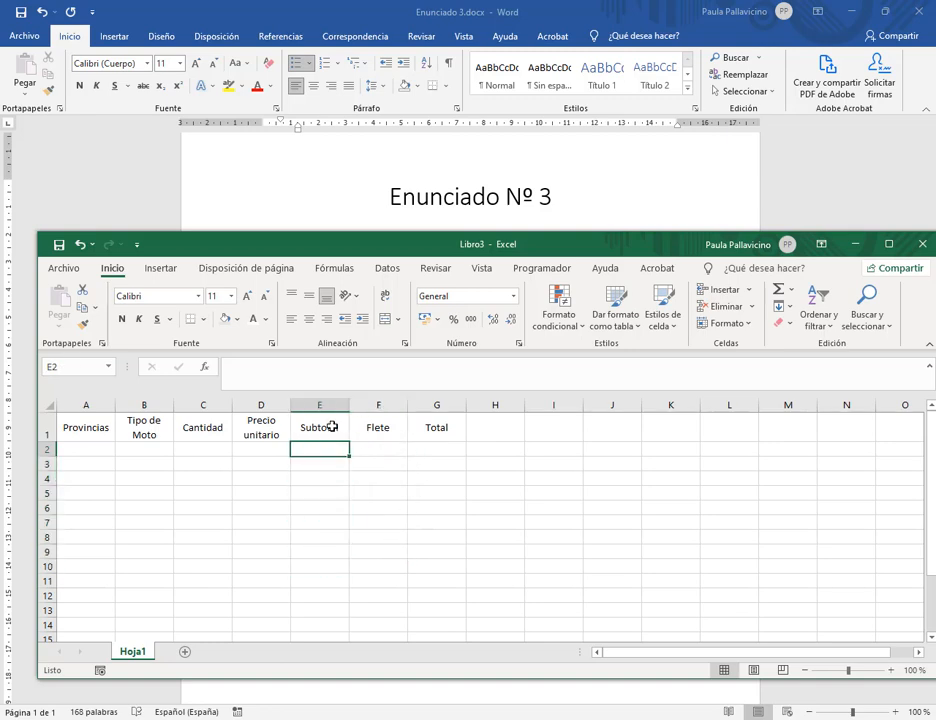
{"action": "left_click", "coordinate": [322, 581], "text": "shift"}
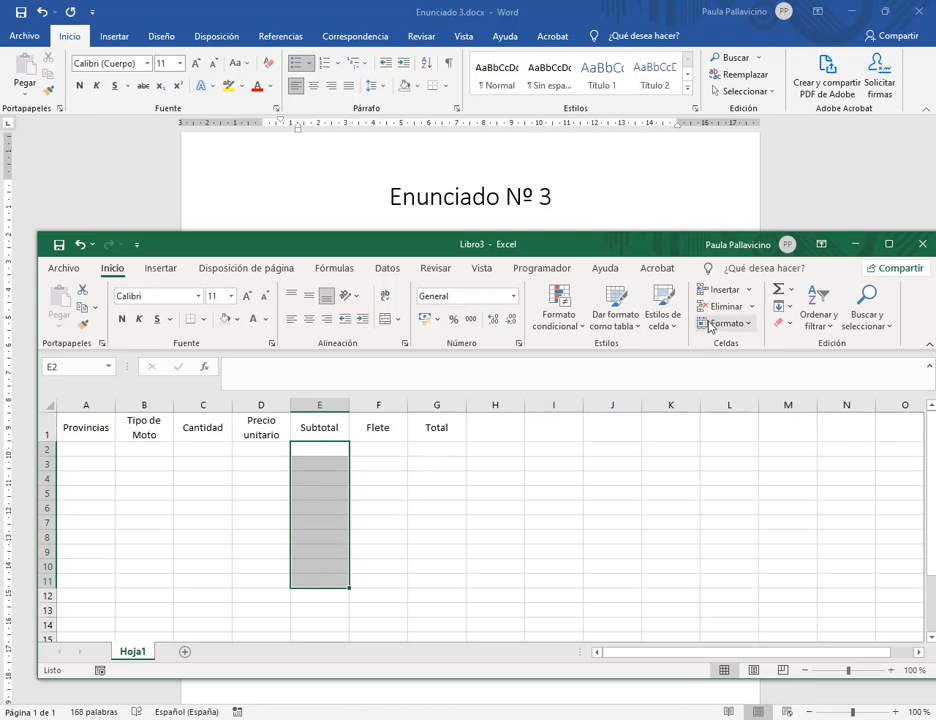
{"action": "left_click", "coordinate": [144, 508]}
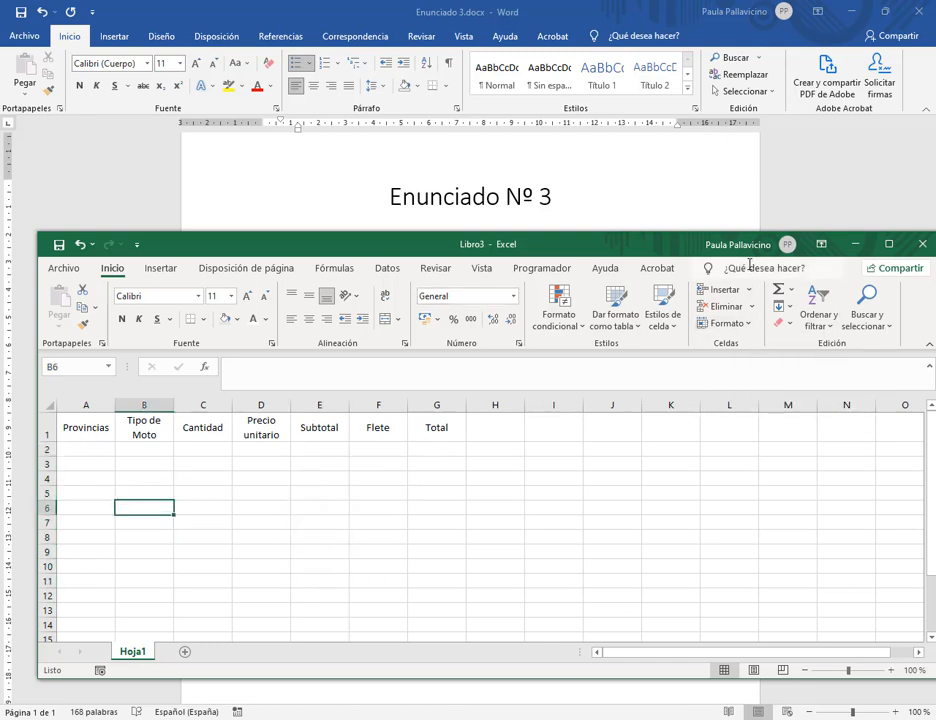
- Maximize the workbook window and apply all borders to the table range A1:G16
{"action": "left_click", "coordinate": [886, 244]}
{"action": "left_click_drag", "start_coordinate": [55, 190], "coordinate": [400, 422]}
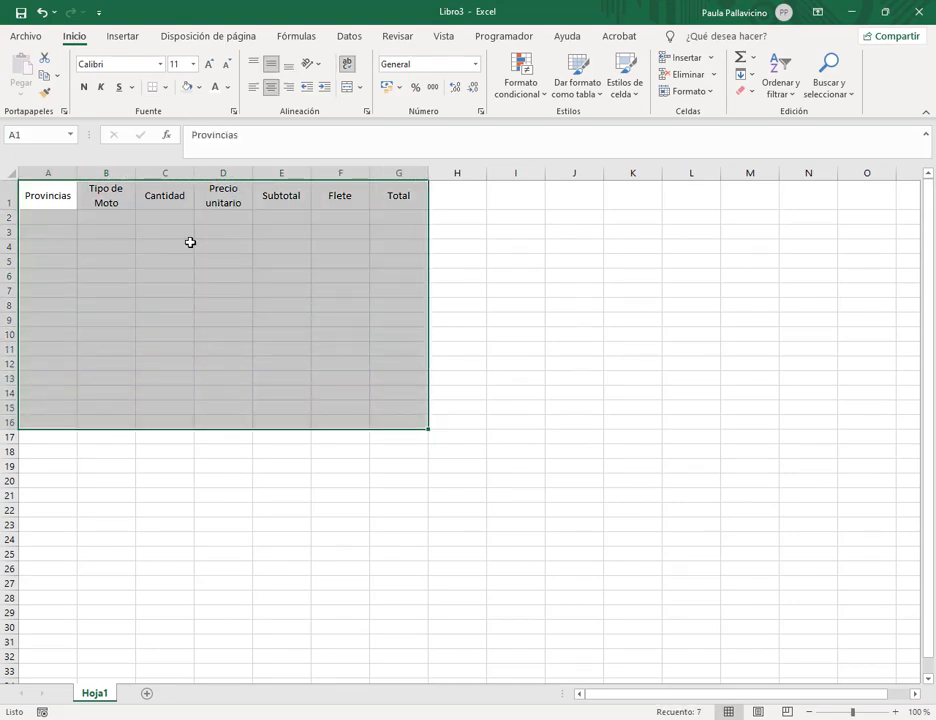
{"action": "left_click", "coordinate": [163, 87]}
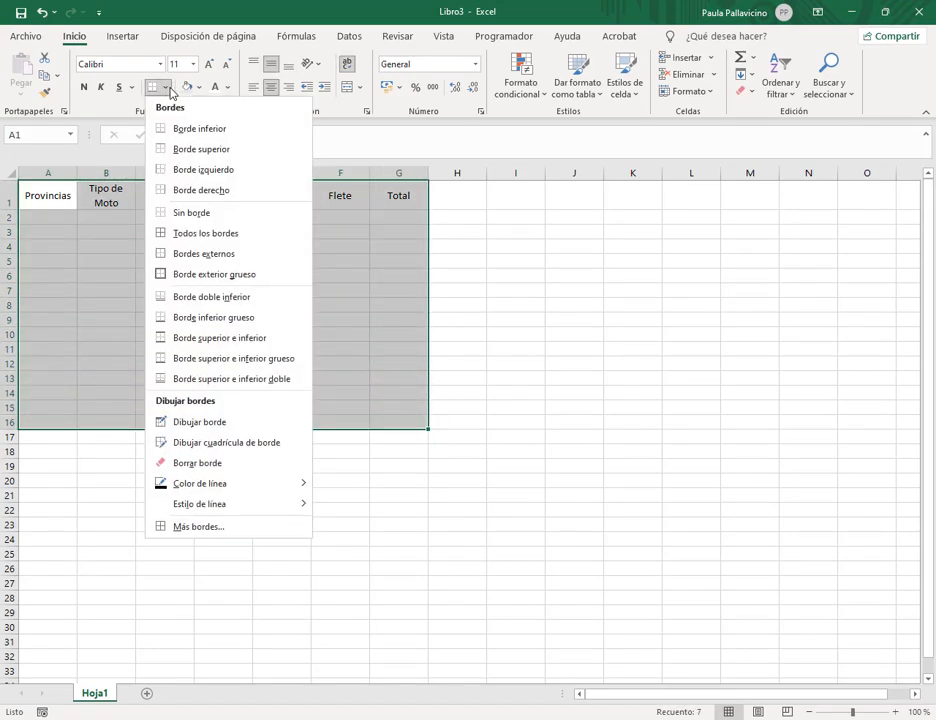
{"action": "left_click", "coordinate": [192, 234]}
{"action": "left_click", "coordinate": [187, 245]}
{"action": "left_click", "coordinate": [61, 222]}
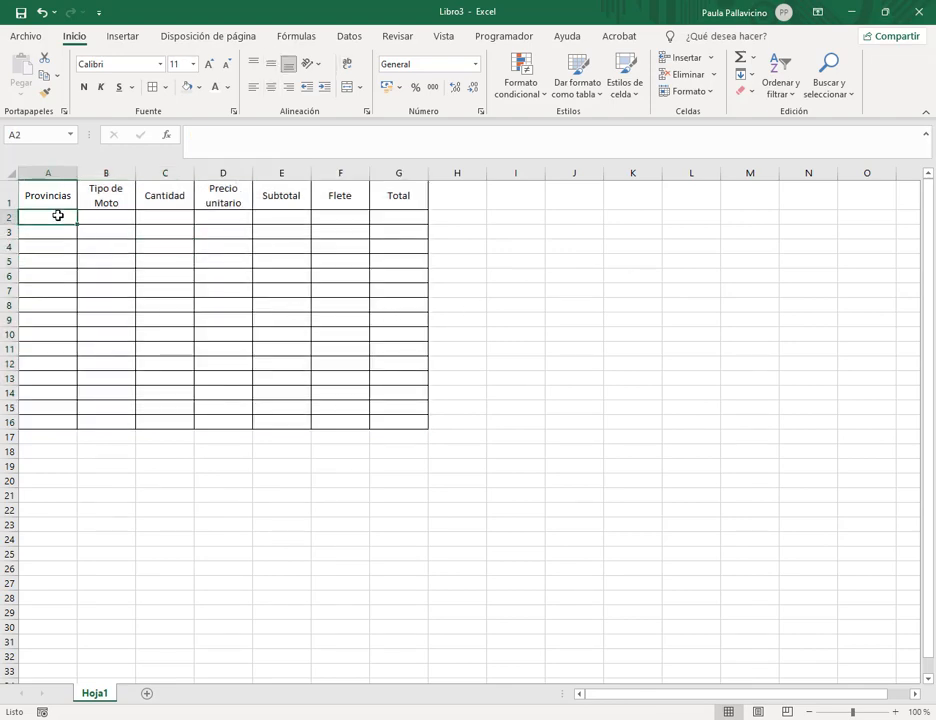
{"action": "left_click", "coordinate": [500, 198]}
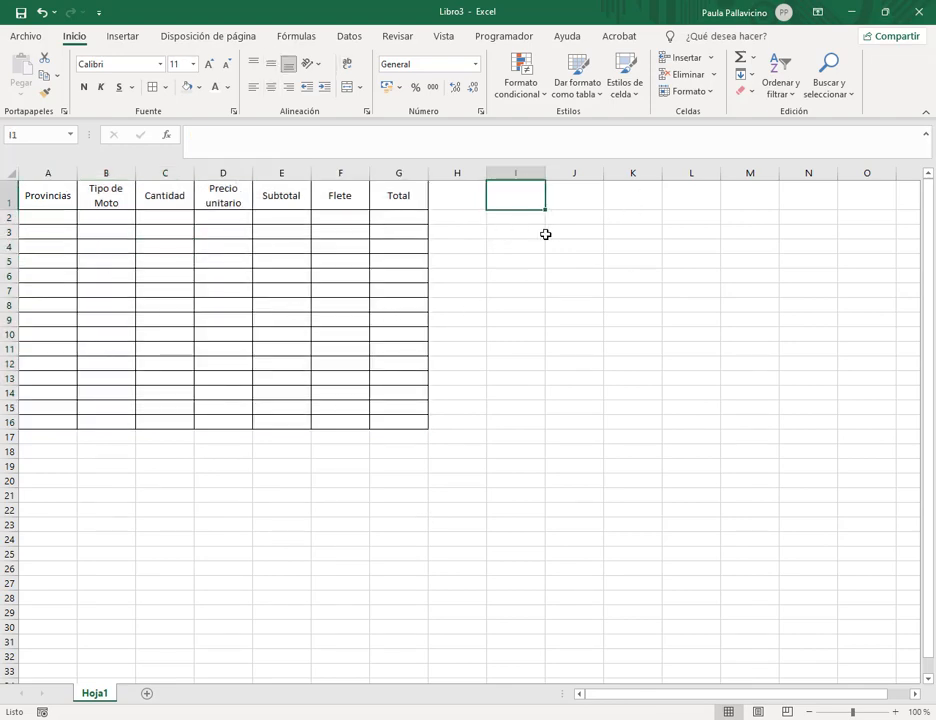
{"action": "type", "text": "Pro"}
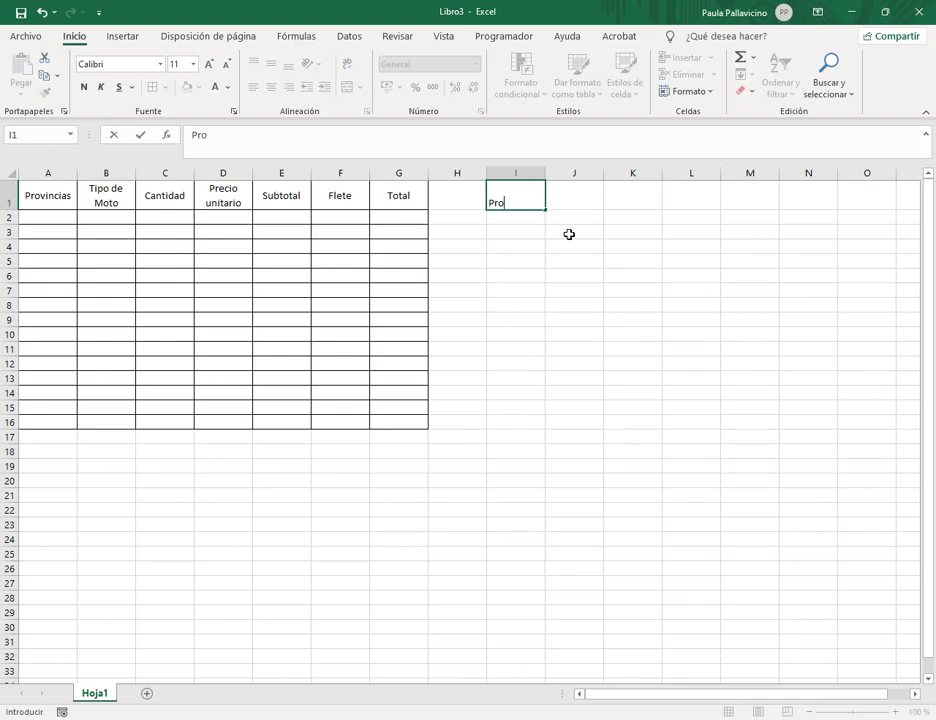
{"action": "type", "text": "vincias"}
{"action": "key", "text": "Tab"}
{"action": "key", "text": "Tab"}
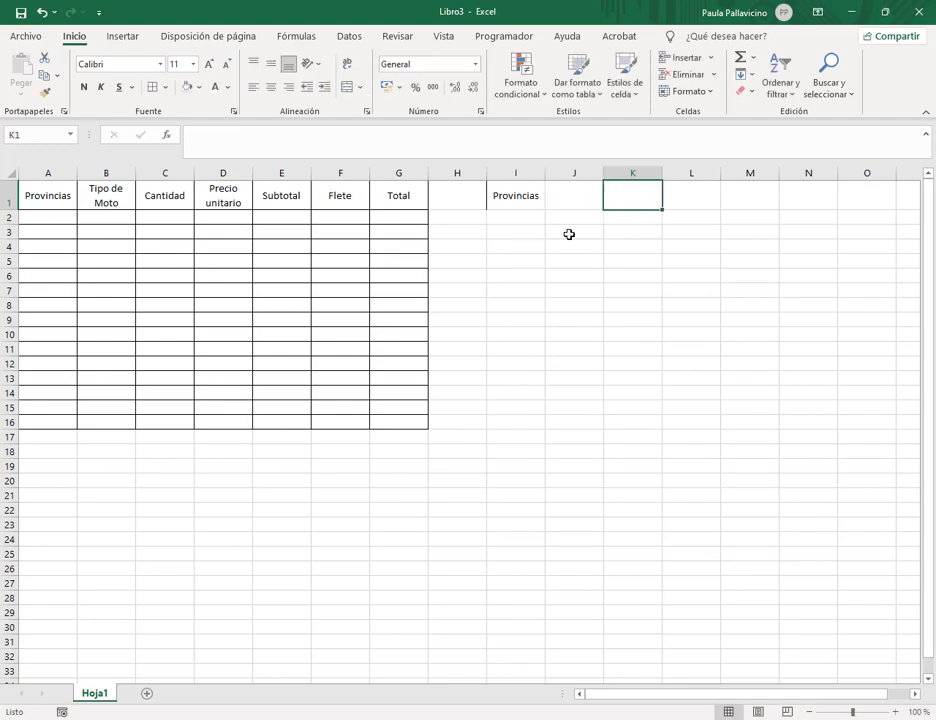
- Clear cell I1 and place the heading Precio por moto there, merged and centered across I1:J1
{"action": "type", "text": "precio"}
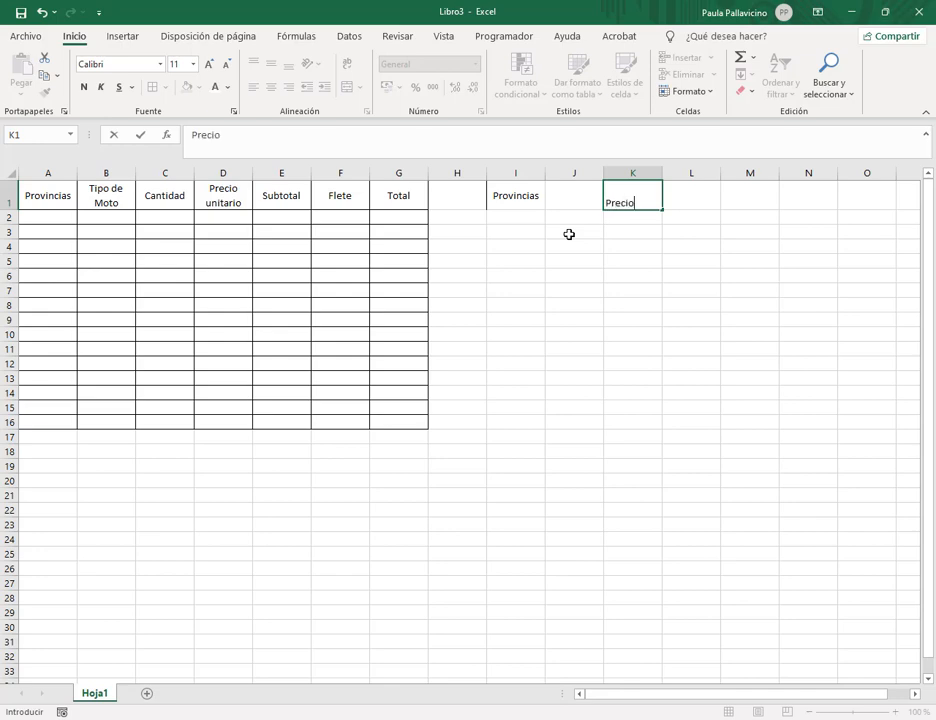
{"action": "type", "text": " por moto"}
{"action": "key", "text": "Return"}
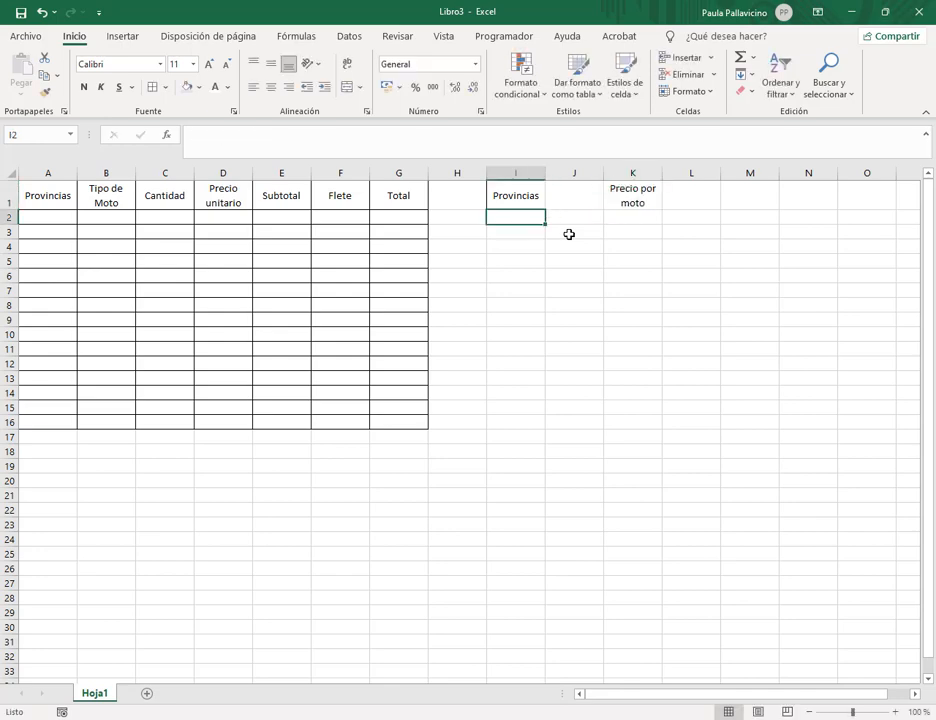
{"action": "left_click", "coordinate": [535, 203]}
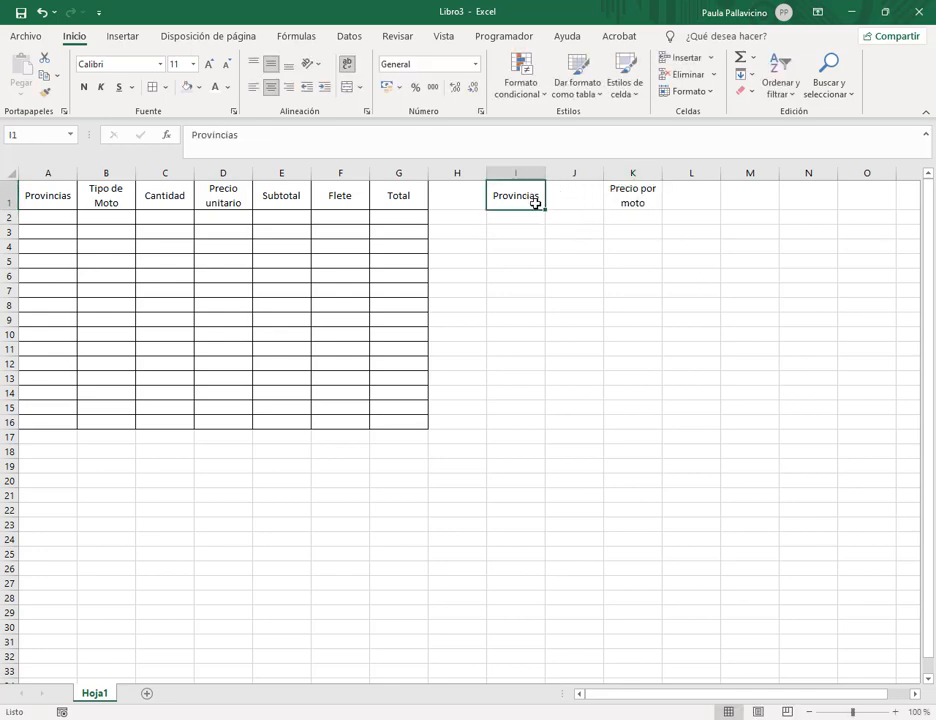
{"action": "key", "text": "Delete"}
{"action": "left_click", "coordinate": [631, 197]}
{"action": "left_click_drag", "start_coordinate": [604, 197], "coordinate": [568, 201]}
{"action": "left_click", "coordinate": [346, 87]}
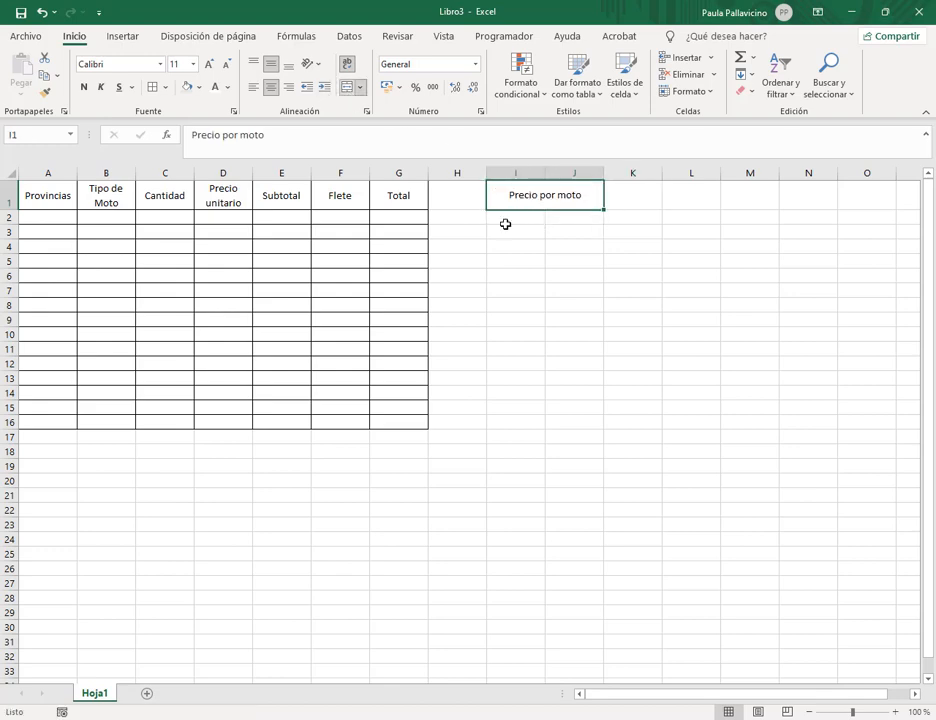
- List the motorcycle types A, B, C and D in cells I2 to I5 under Precio por moto
{"action": "left_click", "coordinate": [533, 219]}
{"action": "type", "text": "A"}
{"action": "key", "text": "Return"}
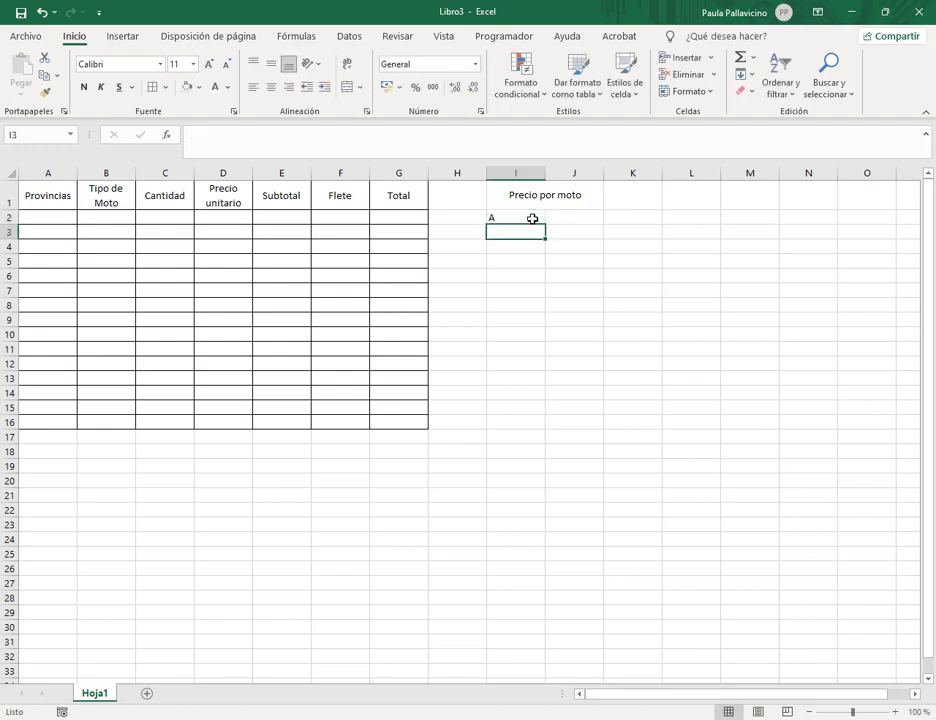
{"action": "type", "text": "V"}
{"action": "type", "text": "B"}
{"action": "key", "text": "Return"}
{"action": "type", "text": "C"}
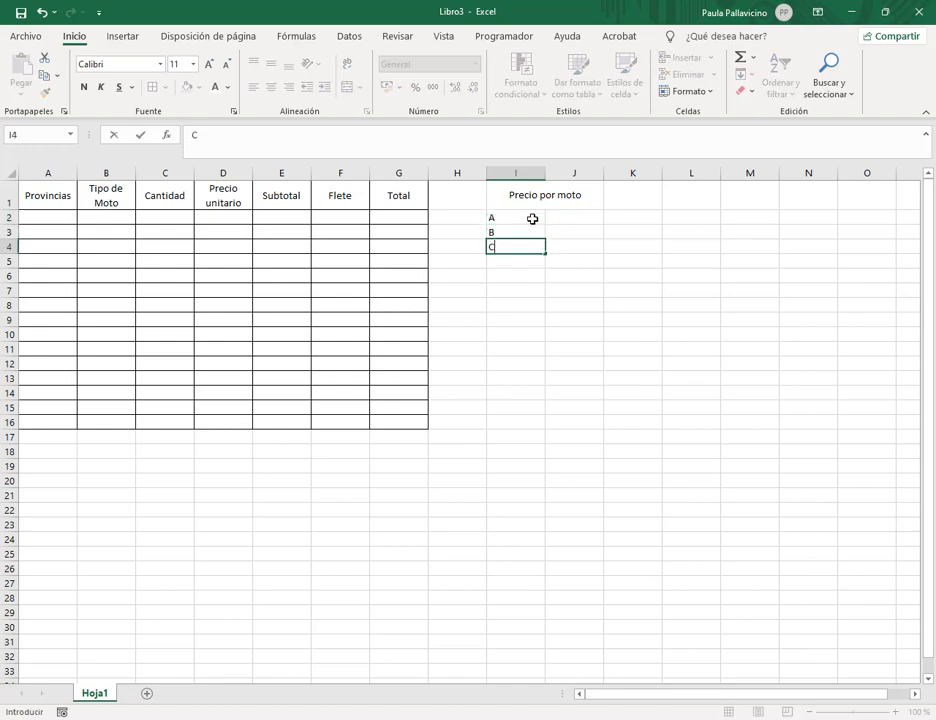
{"action": "key", "text": "Return"}
{"action": "type", "text": "D"}
{"action": "key", "text": "Return"}
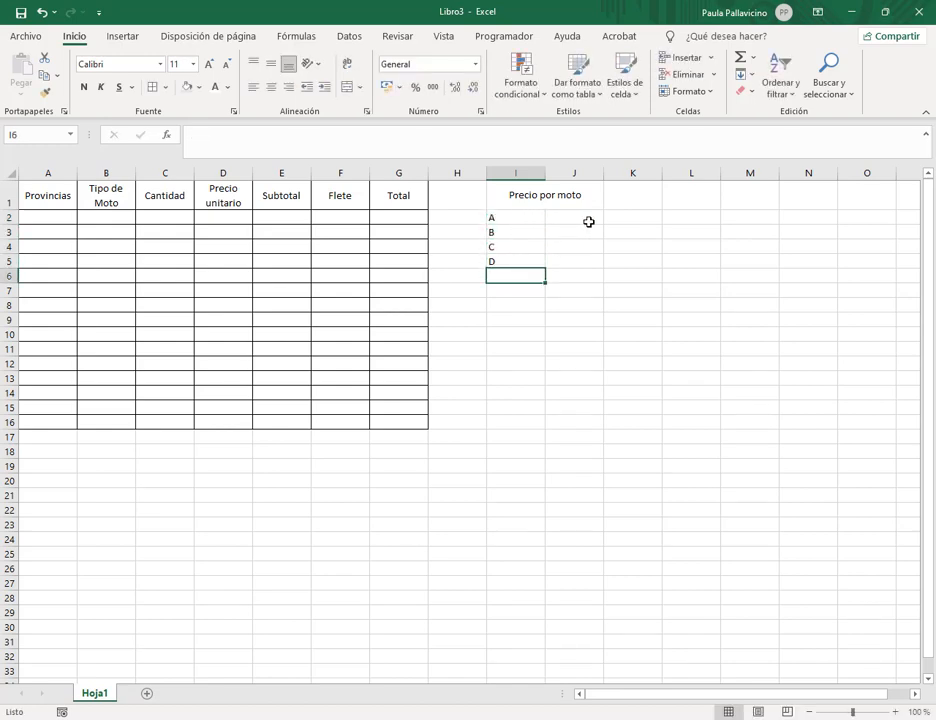
- Enter the heading Flete in cell I8 and merge and center it across I8:J8
{"action": "left_click", "coordinate": [677, 199]}
{"action": "left_click", "coordinate": [508, 301]}
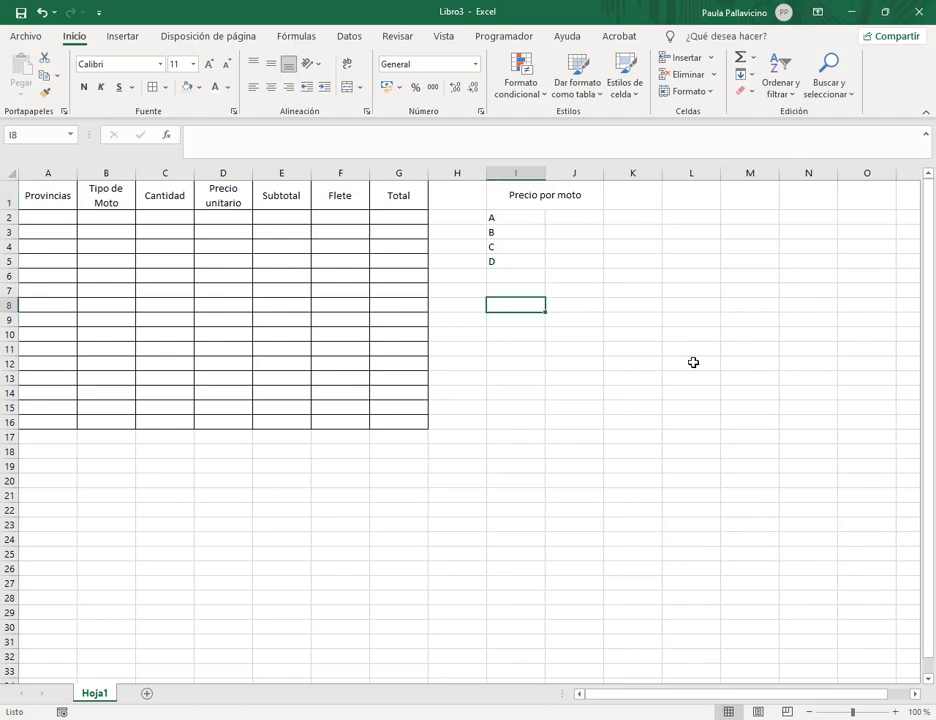
{"action": "type", "text": "F"}
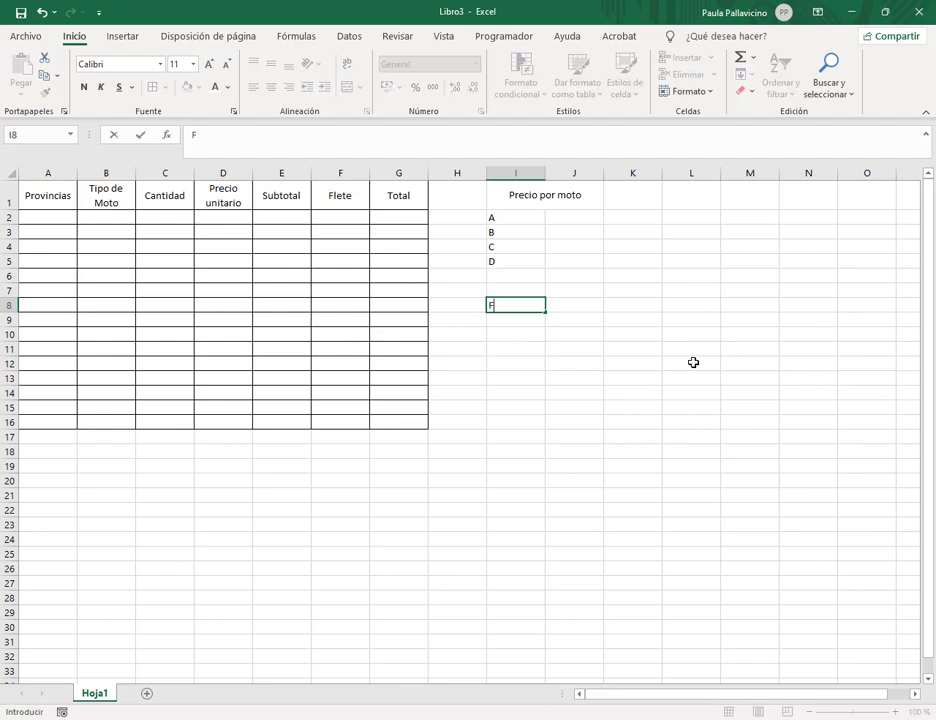
{"action": "type", "text": "lete"}
{"action": "key", "text": "Tab"}
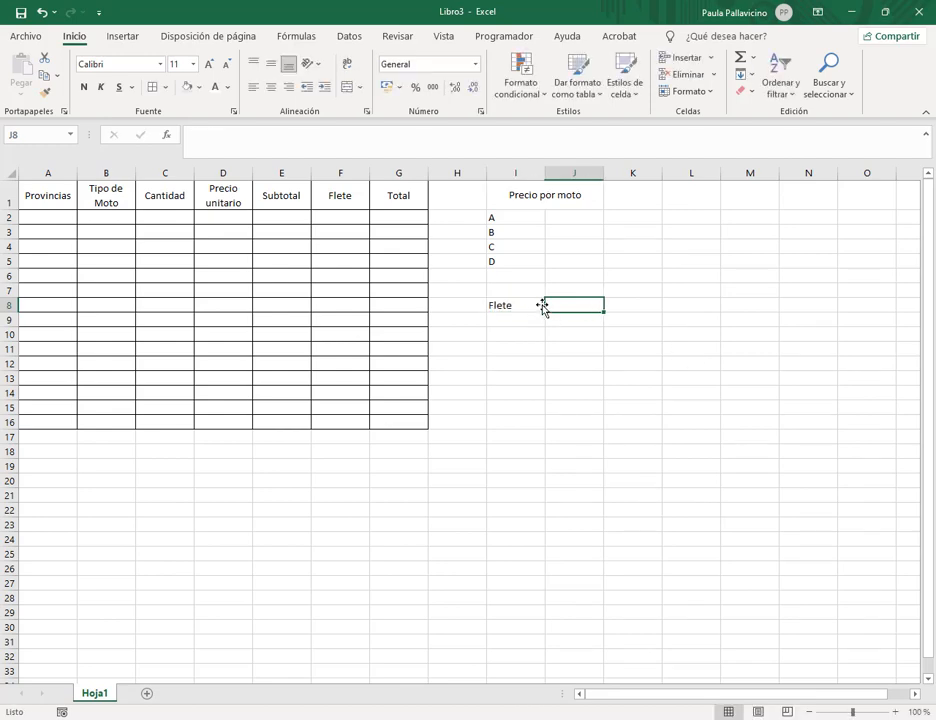
{"action": "left_click_drag", "start_coordinate": [542, 305], "coordinate": [578, 305]}
{"action": "left_click", "coordinate": [346, 87]}
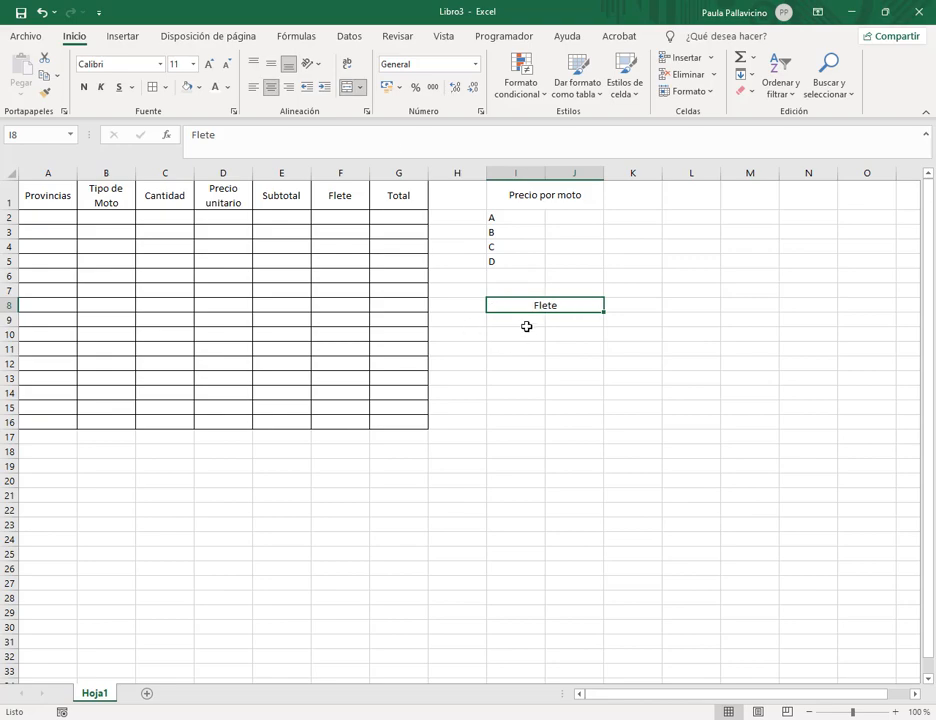
- Position the workbook window below the exercise text and list Córdoba, La Rioja and San Luis in cells I9 to I11 under Flete
{"action": "left_click", "coordinate": [524, 319]}
{"action": "left_click", "coordinate": [885, 12]}
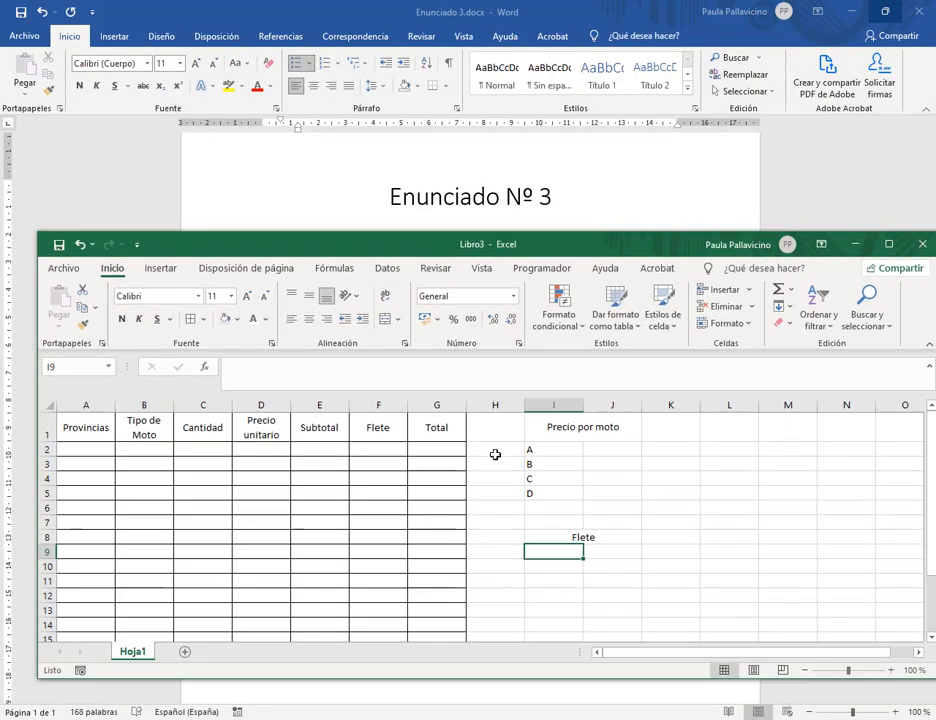
{"action": "left_click_drag", "start_coordinate": [608, 250], "coordinate": [579, 325]}
{"action": "type", "text": "C"}
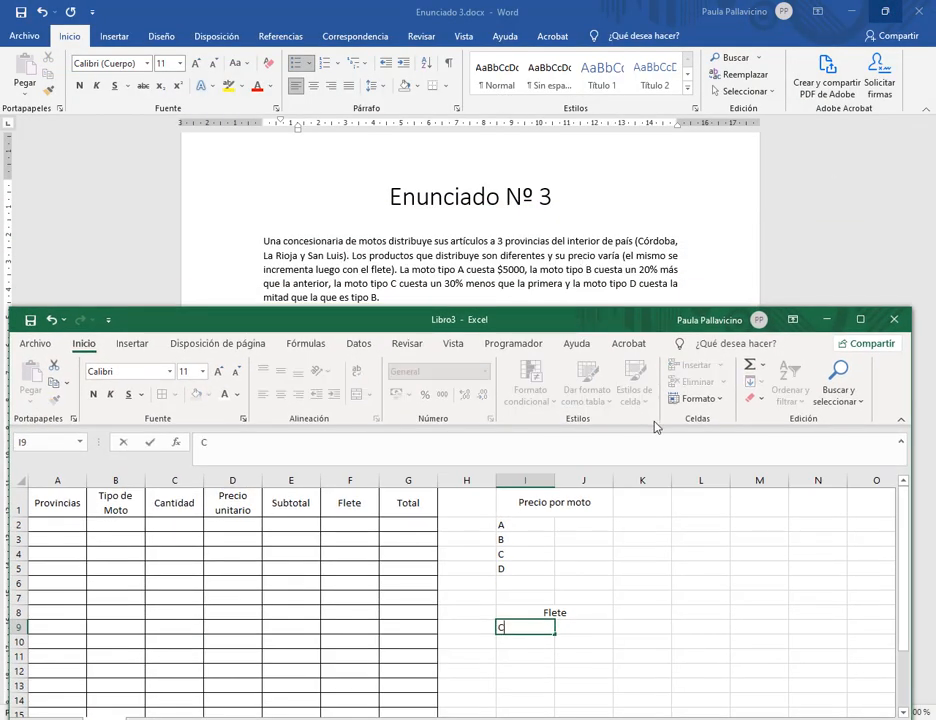
{"action": "type", "text": "´rod"}
{"action": "type", "text": "oba"}
{"action": "key", "text": "Return"}
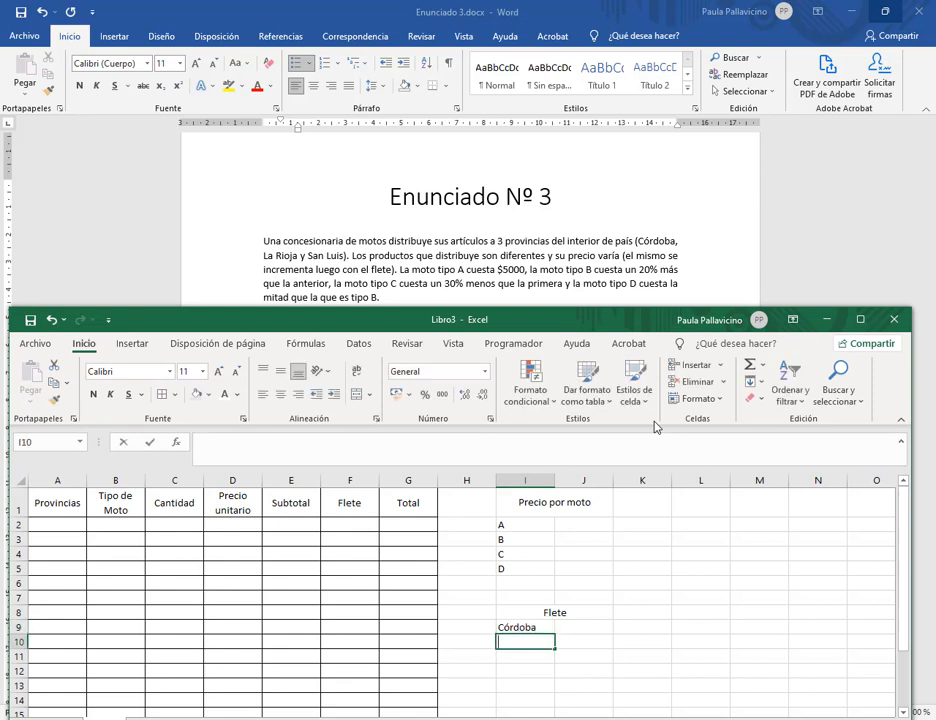
{"action": "type", "text": "La Rioja"}
{"action": "key", "text": "Return"}
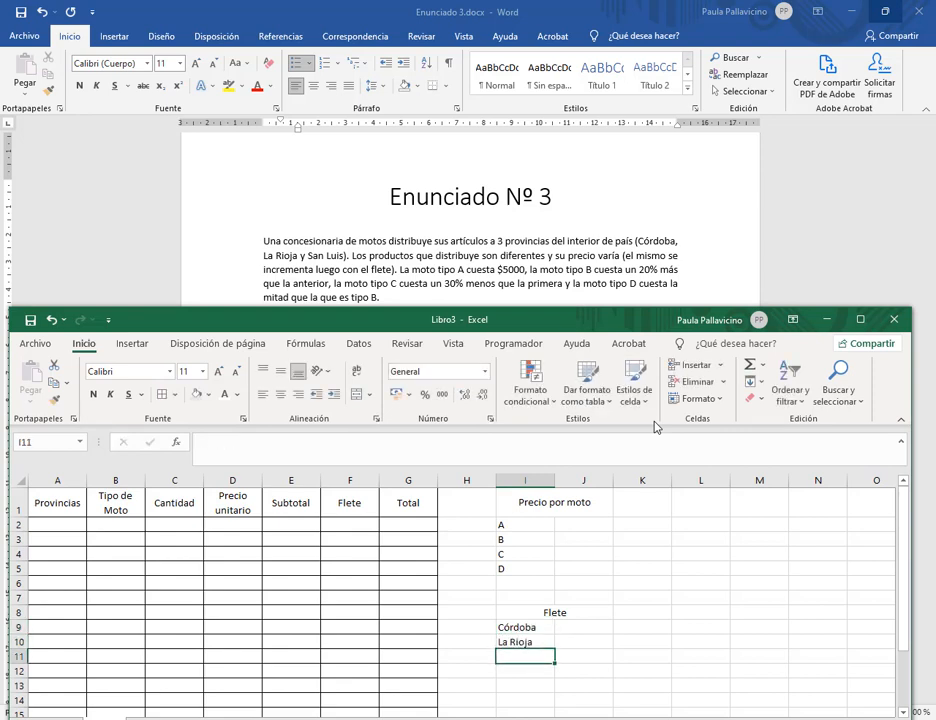
{"action": "type", "text": "Sal"}
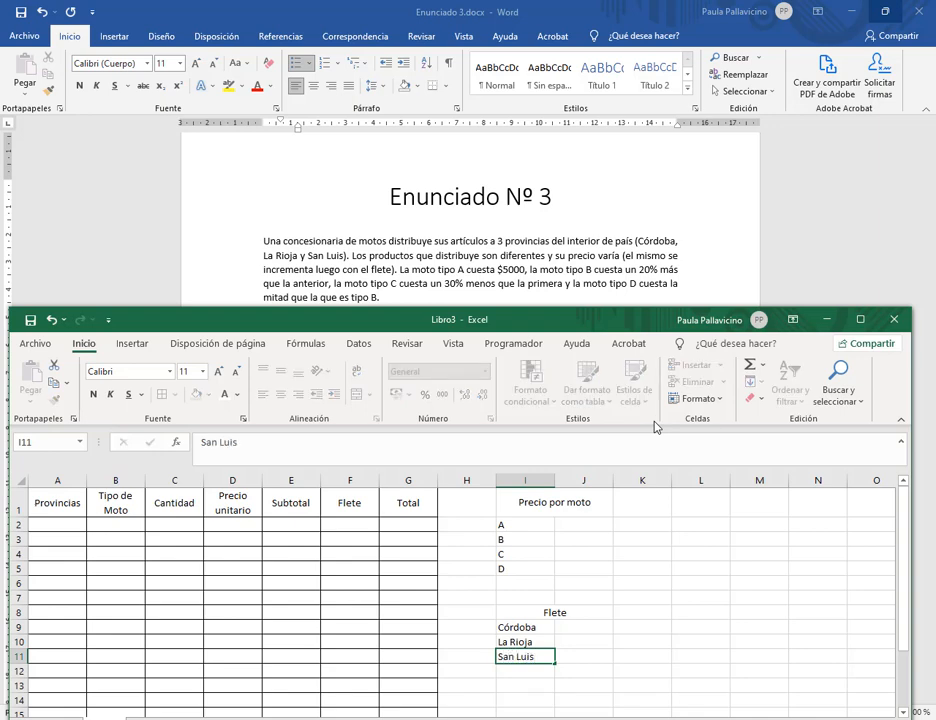
{"action": "key", "text": "Return"}
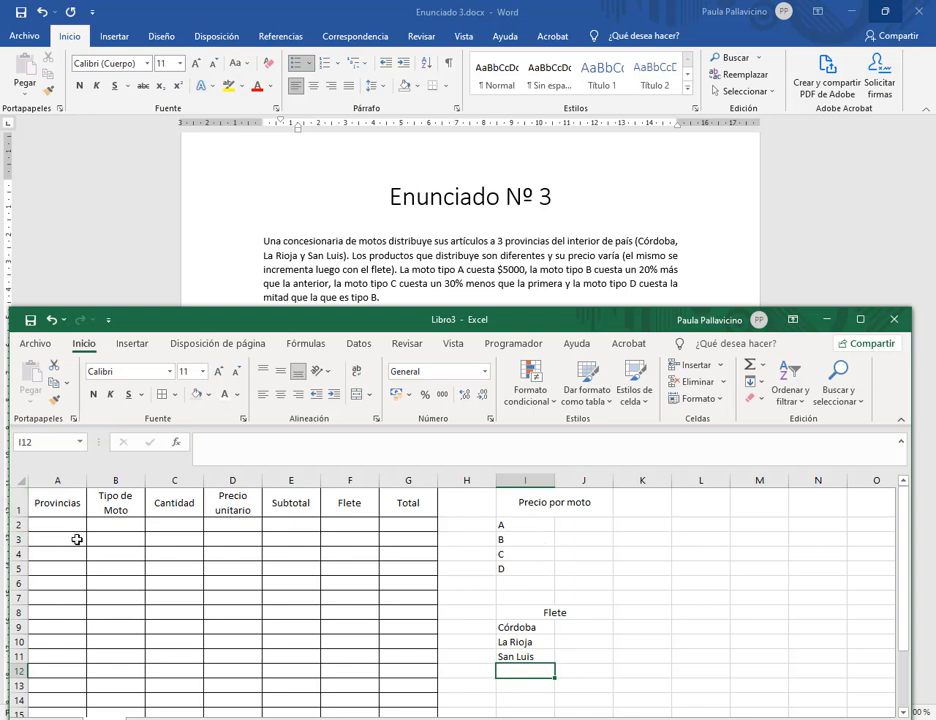
- Enter 5000 in cell J2 as the price of motorcycle type A
{"action": "left_click", "coordinate": [594, 528]}
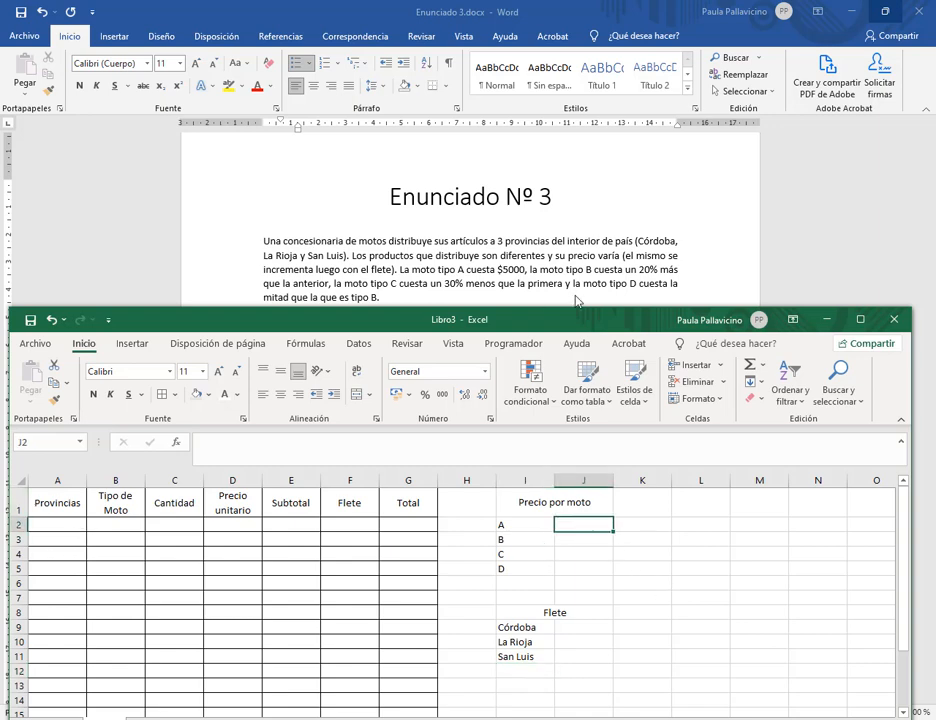
{"action": "type", "text": "5000"}
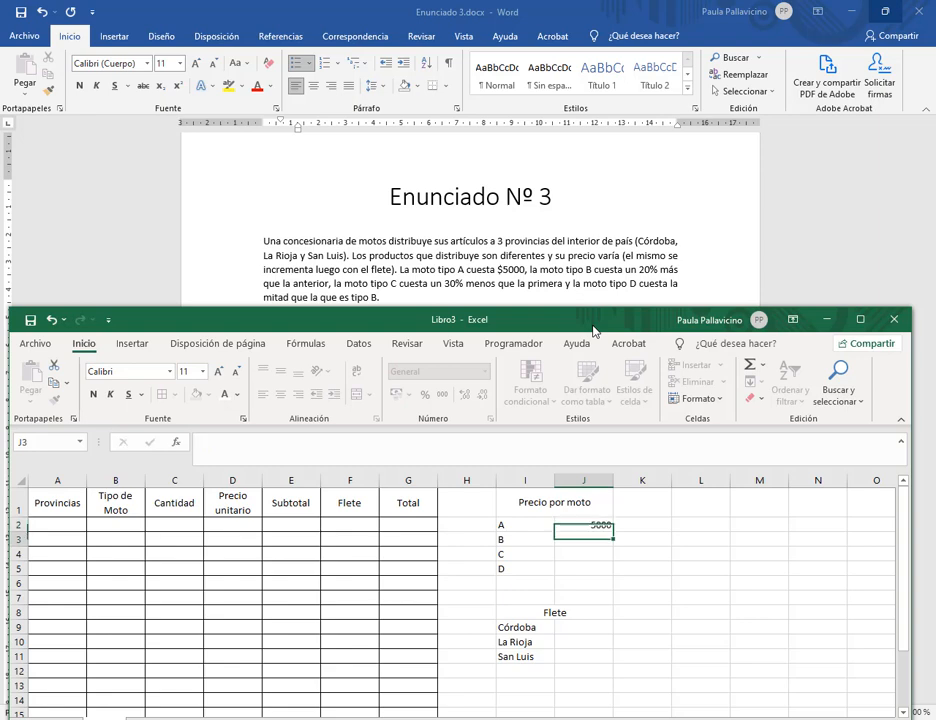
{"action": "key", "text": "Return"}
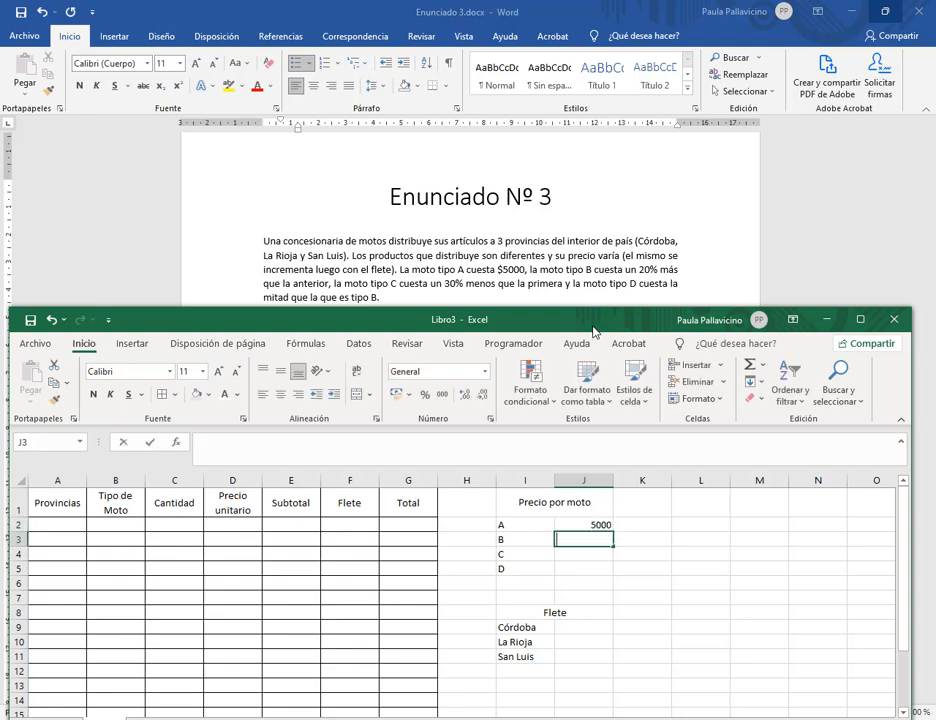
- Calculate the type B price in cell J3 with the formula =J2+(J2*20%)
{"action": "type", "text": "="}
{"action": "left_click", "coordinate": [595, 523]}
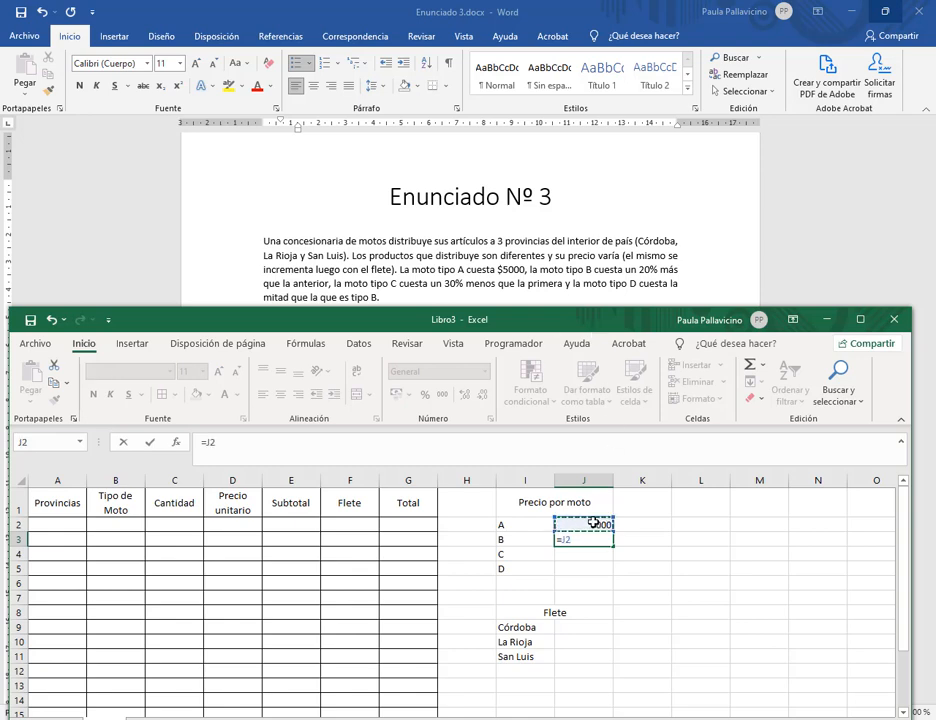
{"action": "type", "text": "*"}
{"action": "type", "text": "("}
{"action": "left_click", "coordinate": [595, 523]}
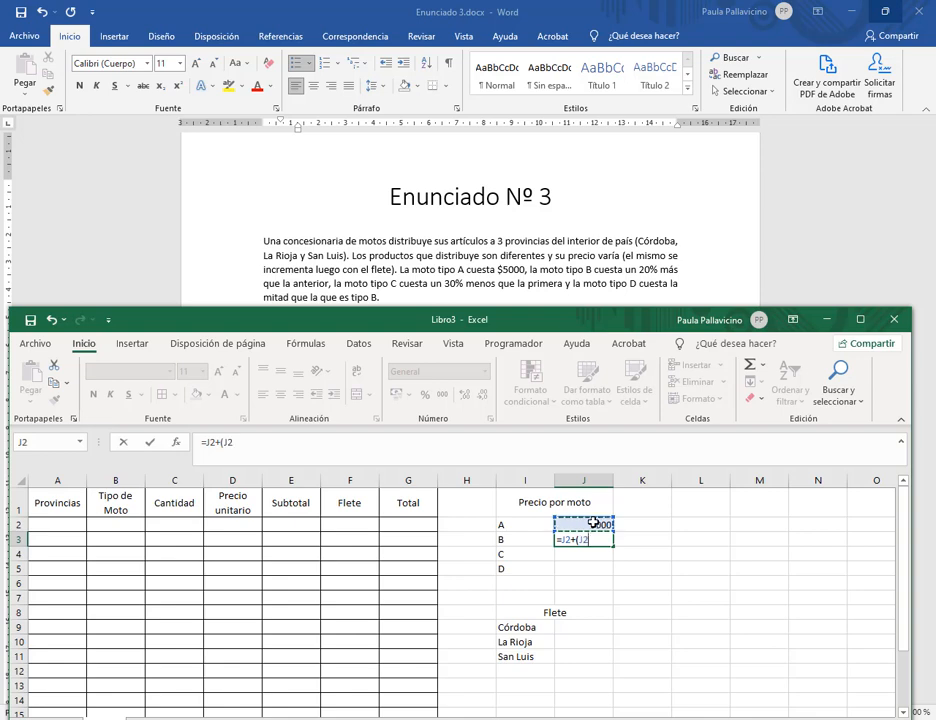
{"action": "type", "text": "*20%)"}
{"action": "key", "text": "Return"}
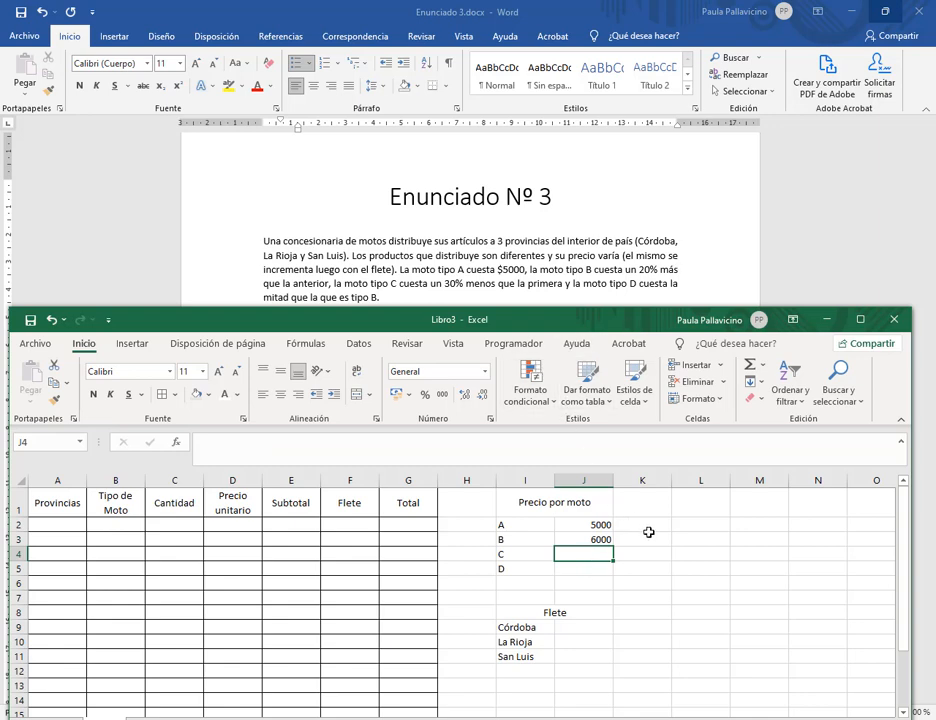
- Calculate the type C price in cell J4 with the formula =J2-(J2*30%)
{"action": "type", "text": "="}
{"action": "left_click", "coordinate": [600, 525]}
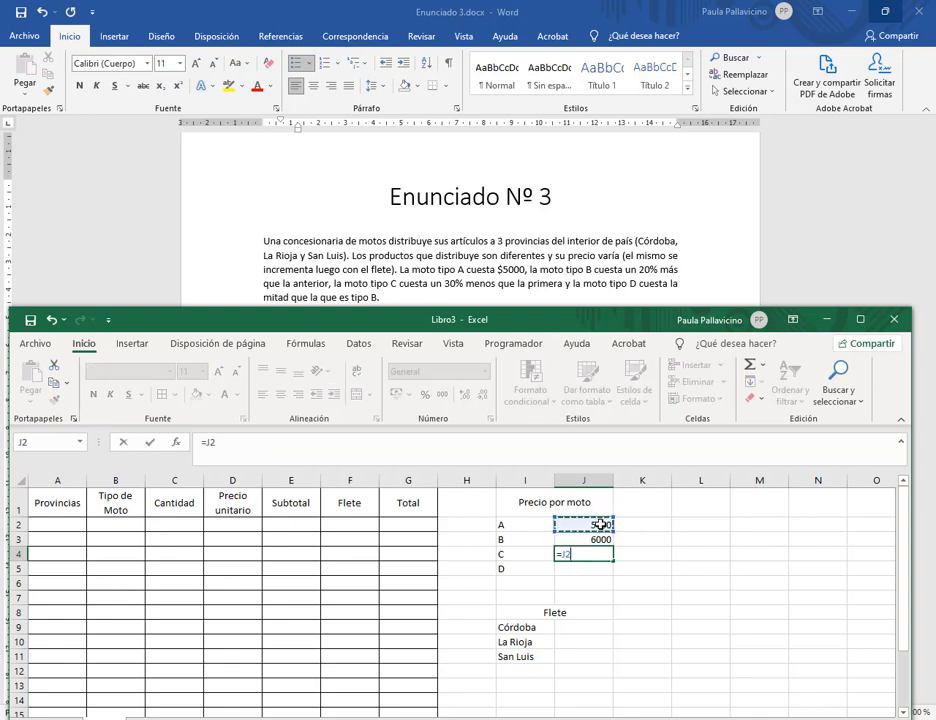
{"action": "type", "text": "-("}
{"action": "left_click", "coordinate": [600, 525]}
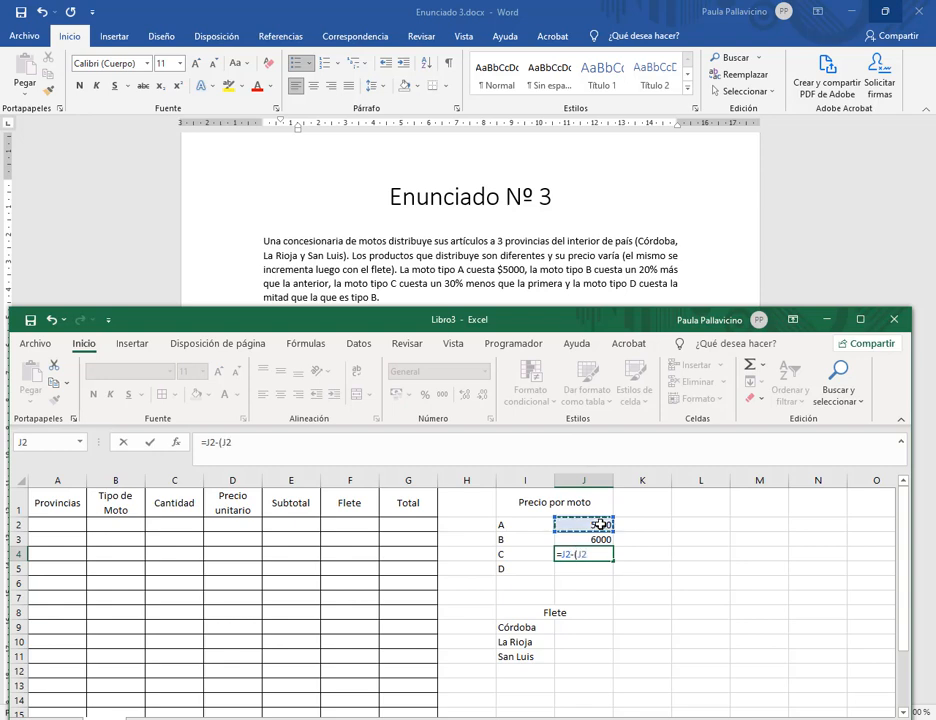
{"action": "type", "text": "*"}
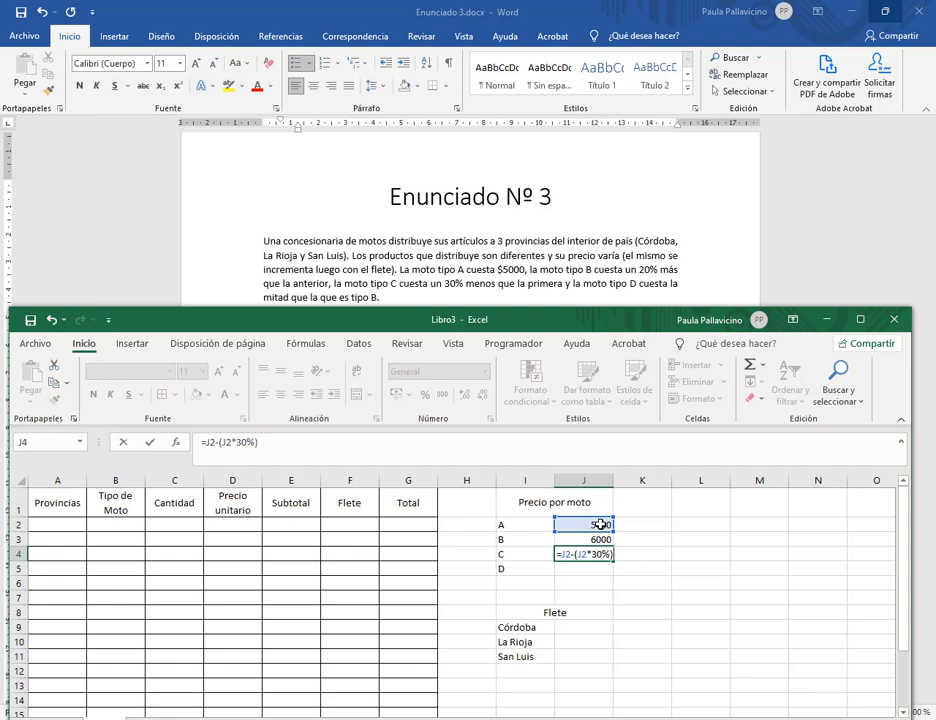
{"action": "key", "text": "Return"}
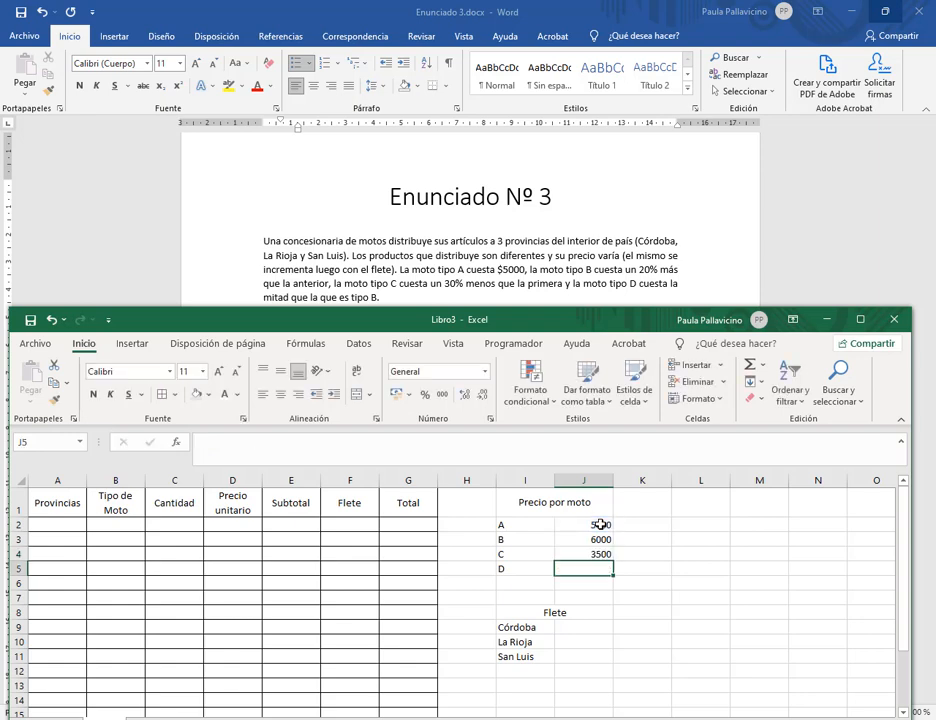
- Calculate the type D price in cell J5 as half the type B price with =J3/2
{"action": "type", "text": "="}
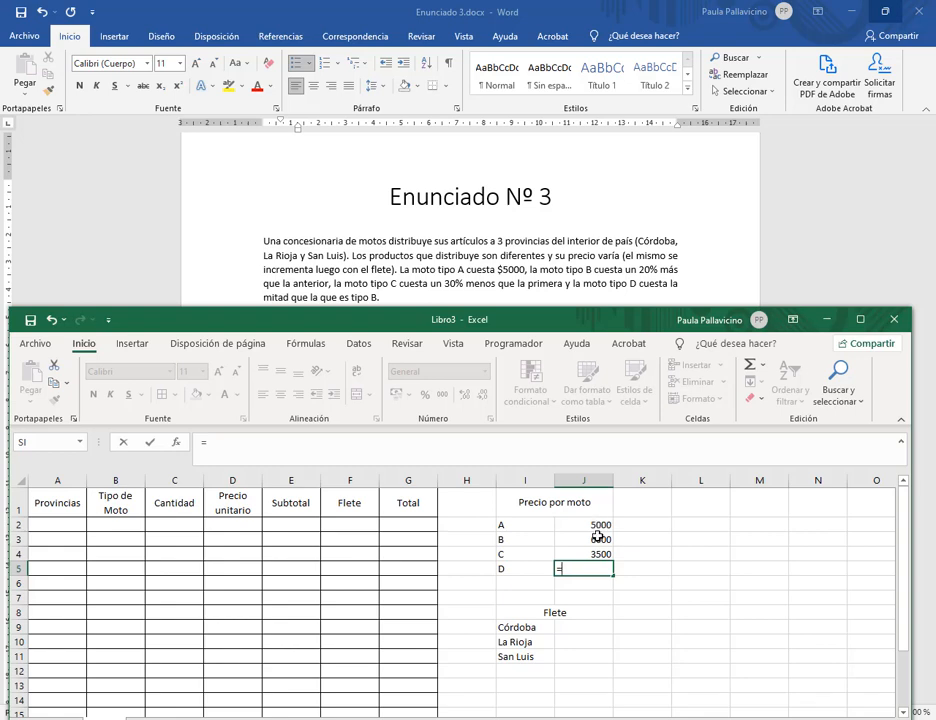
{"action": "left_click", "coordinate": [598, 539]}
{"action": "type", "text": "/2"}
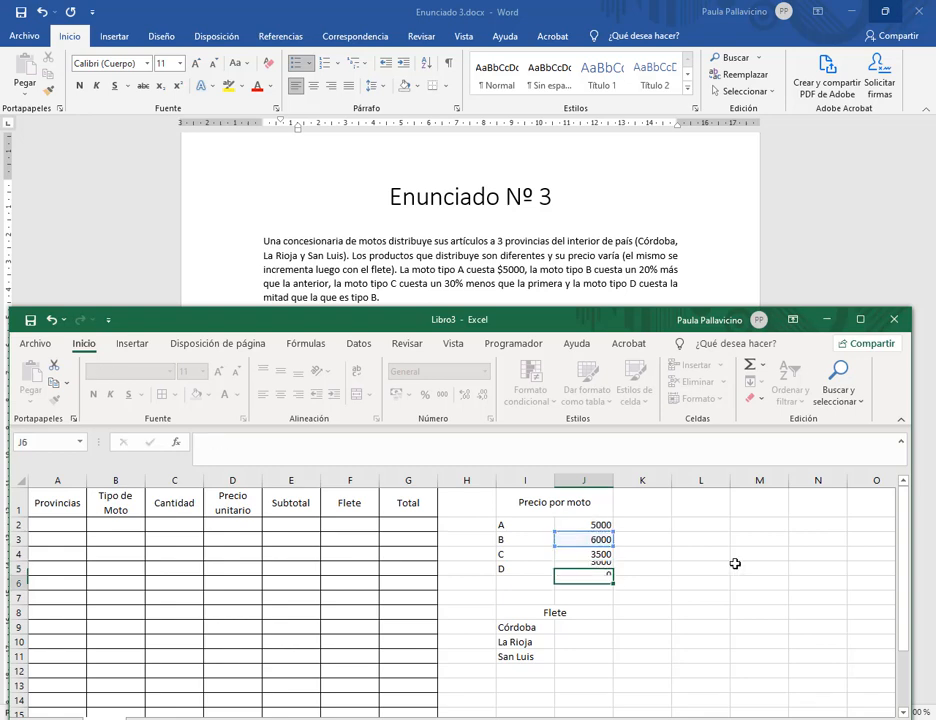
- Format the motorcycle prices in J2:J5 with the accounting format $ Español (Argentina)
{"action": "key", "text": "Return"}
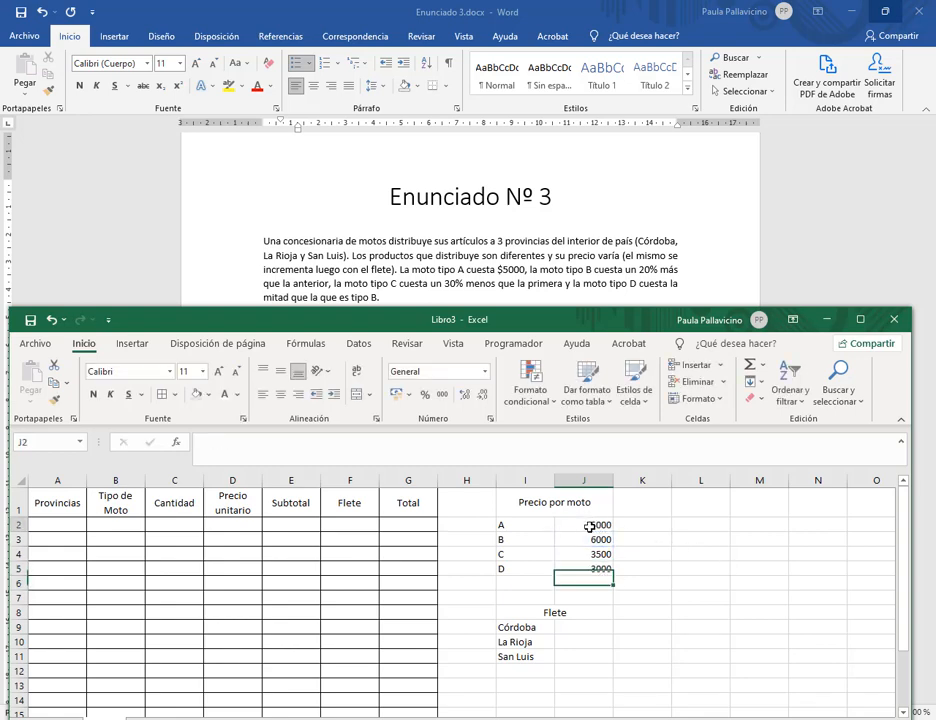
{"action": "left_click_drag", "start_coordinate": [591, 524], "coordinate": [590, 568]}
{"action": "left_click", "coordinate": [409, 395]}
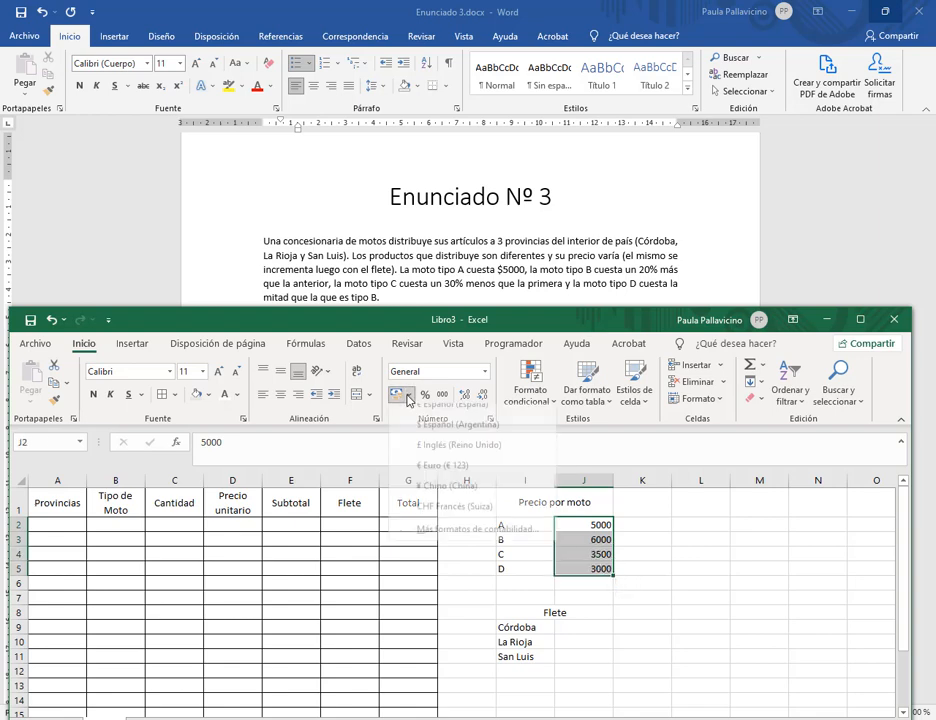
{"action": "left_click", "coordinate": [419, 416]}
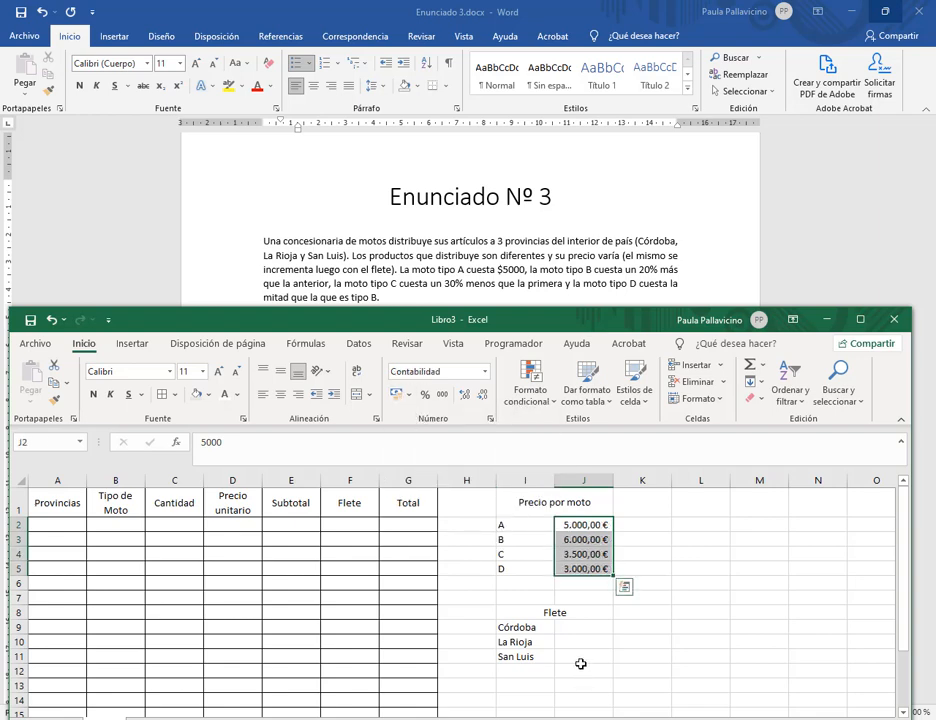
{"action": "left_click", "coordinate": [409, 395]}
{"action": "left_click", "coordinate": [420, 432]}
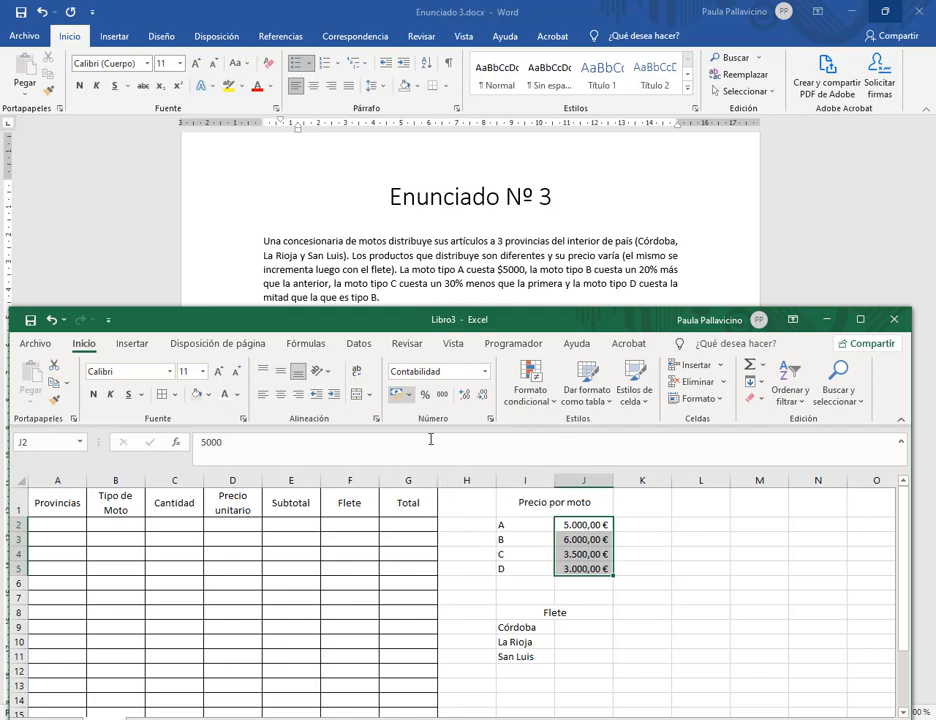
- Enter 210 in cell J9 as the freight cost for Córdoba
{"action": "left_click", "coordinate": [583, 627]}
{"action": "scroll", "coordinate": [553, 381], "scroll_direction": "down", "scroll_amount": 1}
{"action": "scroll", "coordinate": [529, 285], "scroll_direction": "down", "scroll_amount": 2}
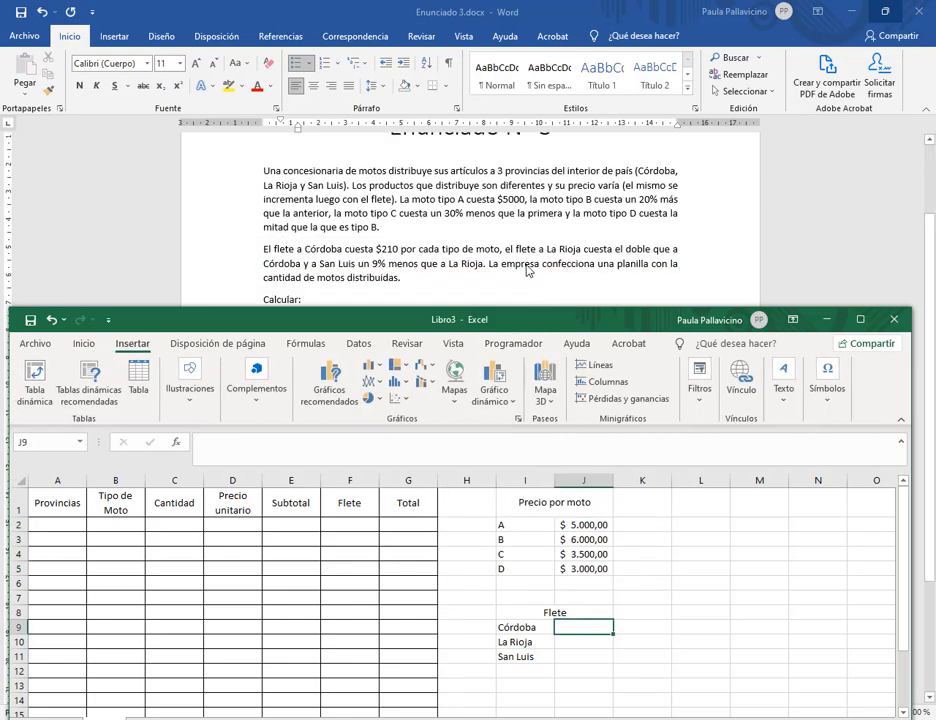
{"action": "scroll", "coordinate": [527, 267], "scroll_direction": "down", "scroll_amount": 1}
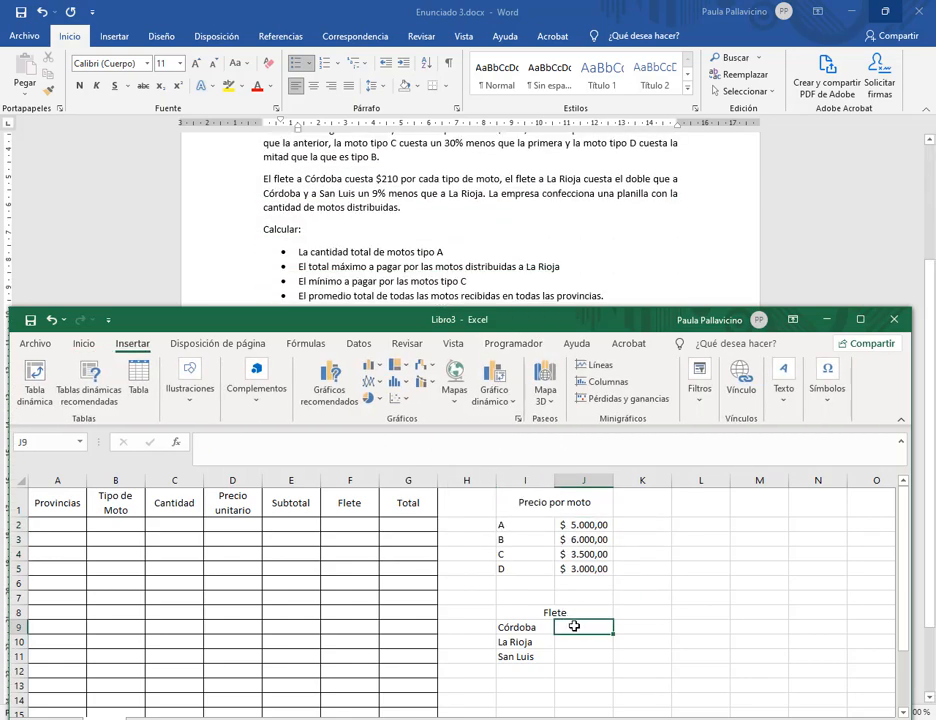
{"action": "left_click_drag", "start_coordinate": [541, 323], "coordinate": [538, 257]}
{"action": "type", "text": "210"}
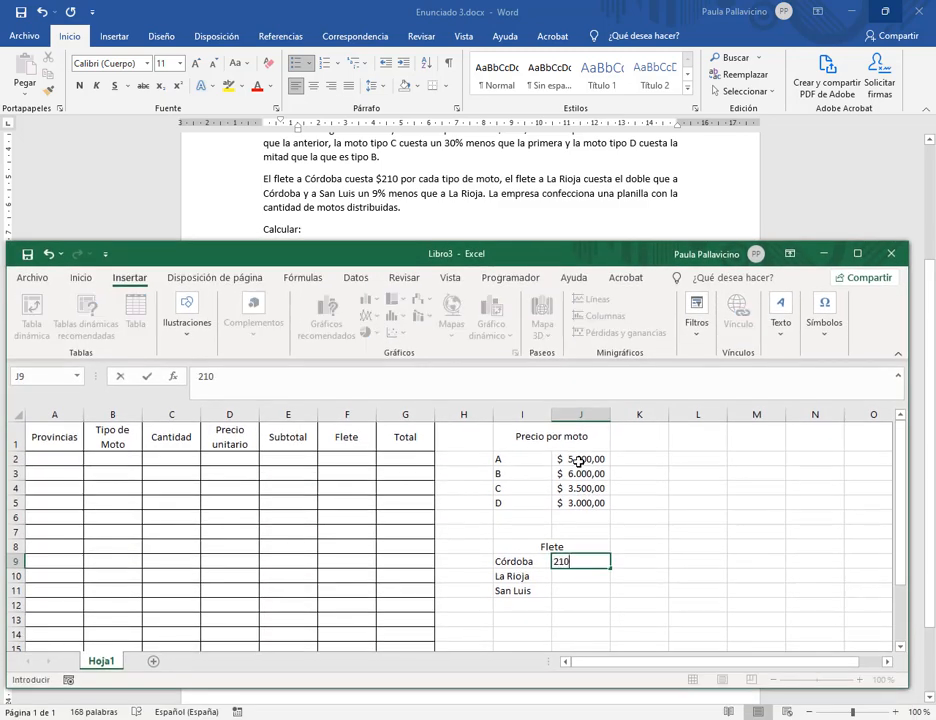
{"action": "key", "text": "Return"}
- Calculate the La Rioja freight in cell J10 as double the Córdoba freight with =J9*2
{"action": "type", "text": "="}
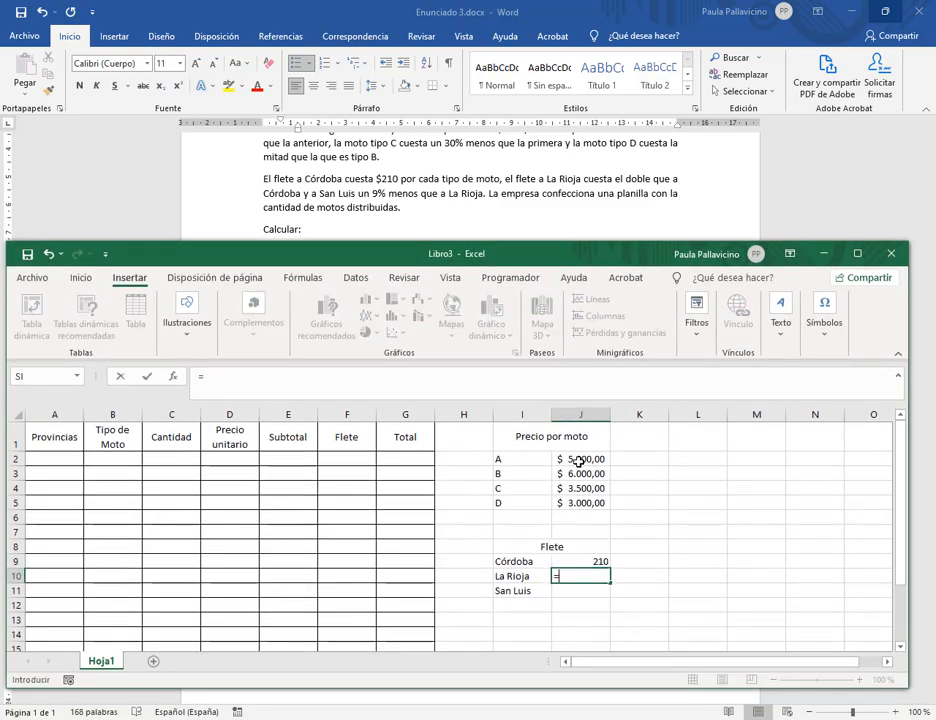
{"action": "left_click", "coordinate": [593, 560]}
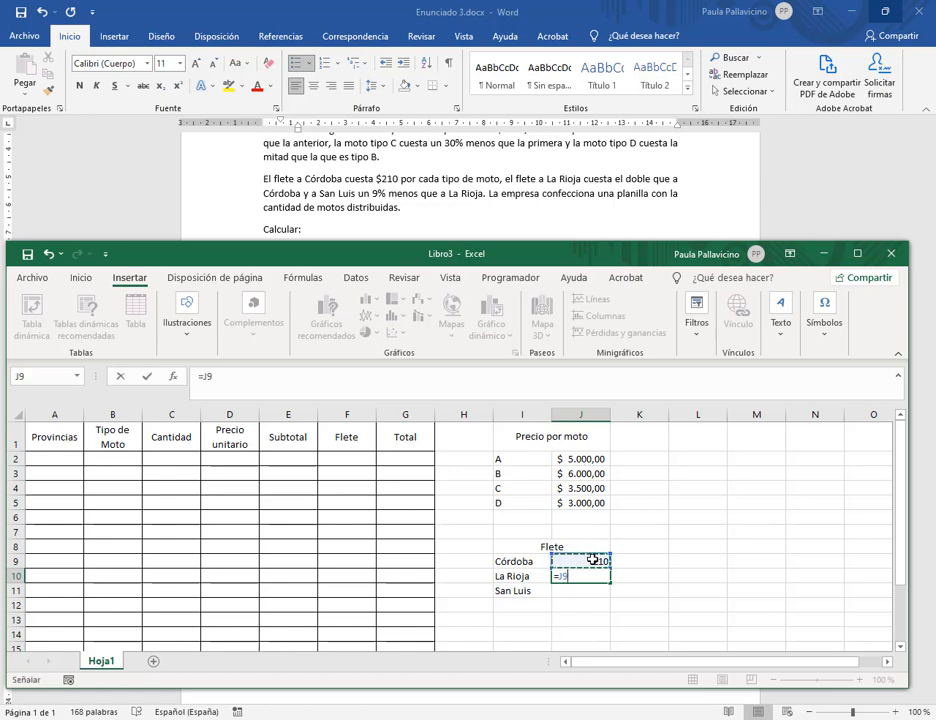
{"action": "type", "text": "*1"}
{"action": "key", "text": "Return"}
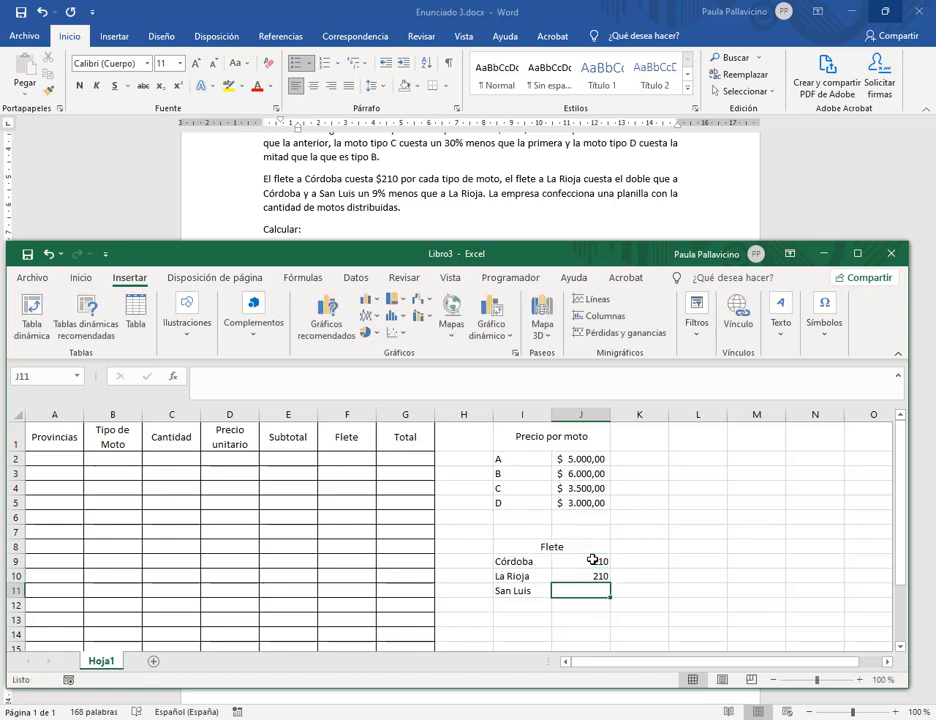
{"action": "key", "text": "Up"}
{"action": "key", "text": "F2"}
{"action": "type", "text": "2"}
{"action": "key", "text": "Return"}
- Calculate the San Luis freight in cell J11 with the formula =J10-(J10*9%)
{"action": "type", "text": "="}
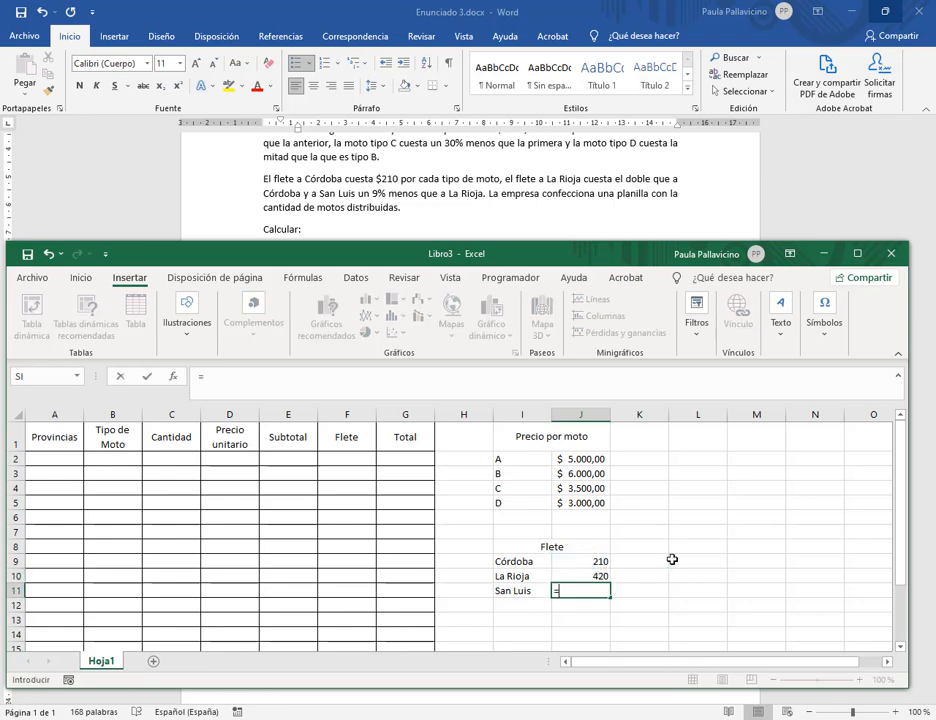
{"action": "left_click", "coordinate": [598, 576]}
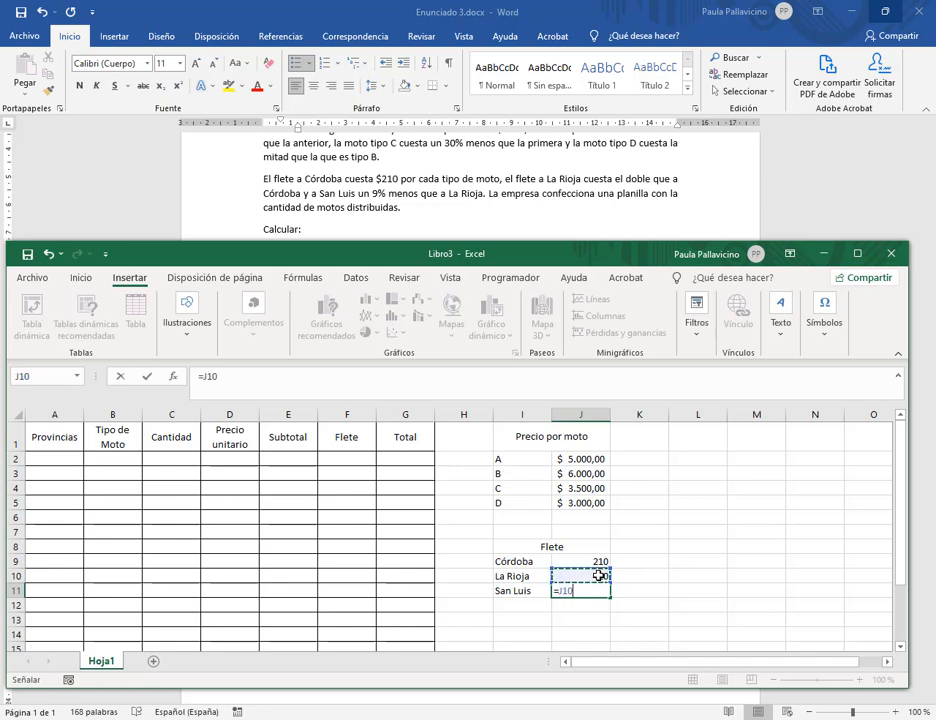
{"action": "type", "text": "-("}
{"action": "left_click", "coordinate": [598, 576]}
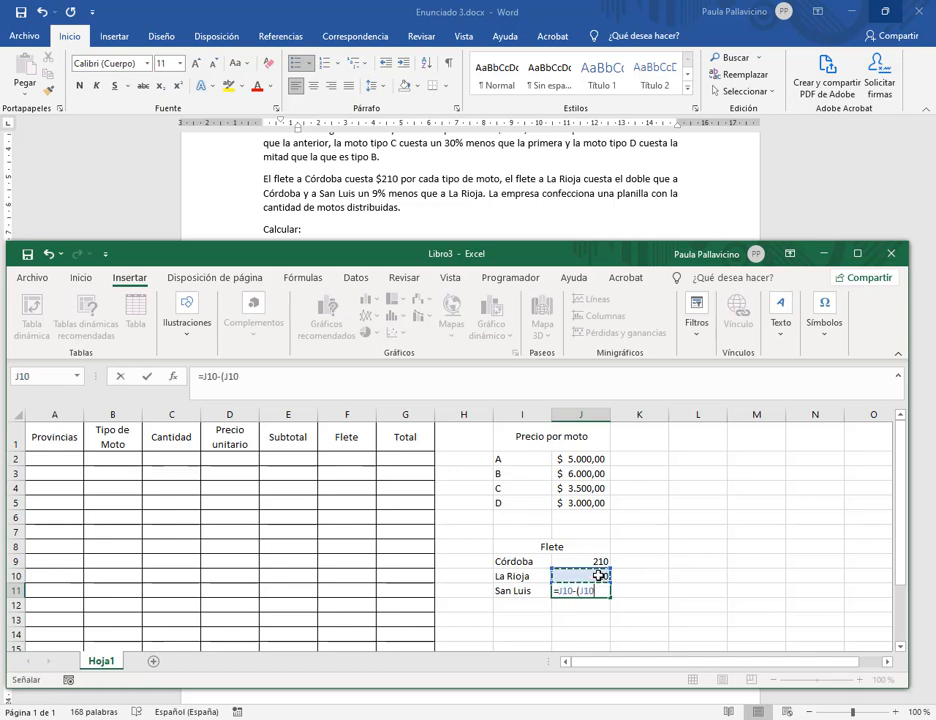
{"action": "type", "text": "*"}
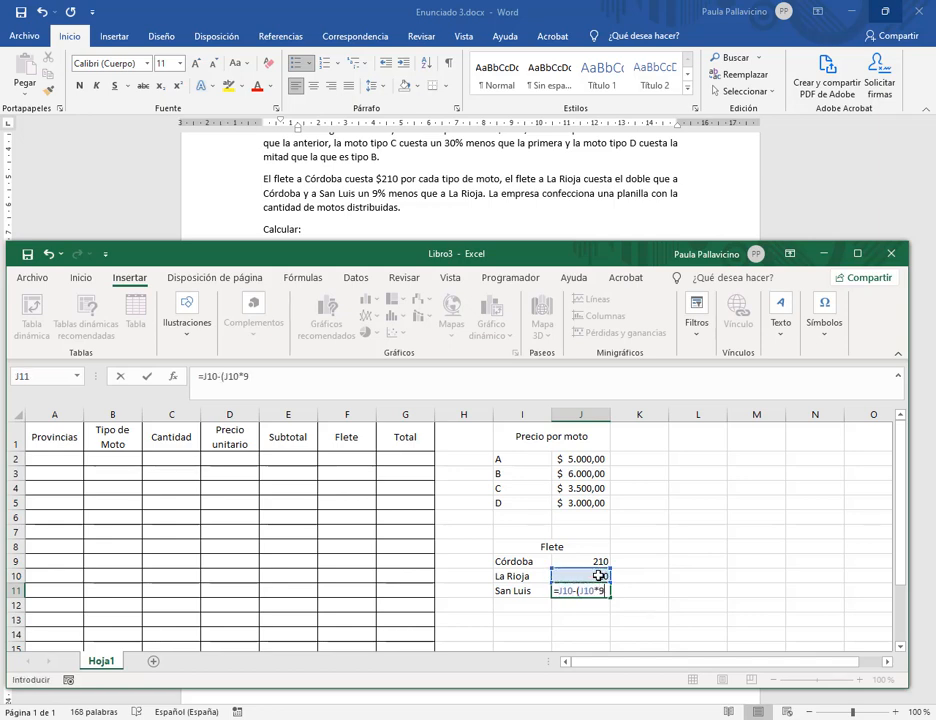
{"action": "key", "text": "Return"}
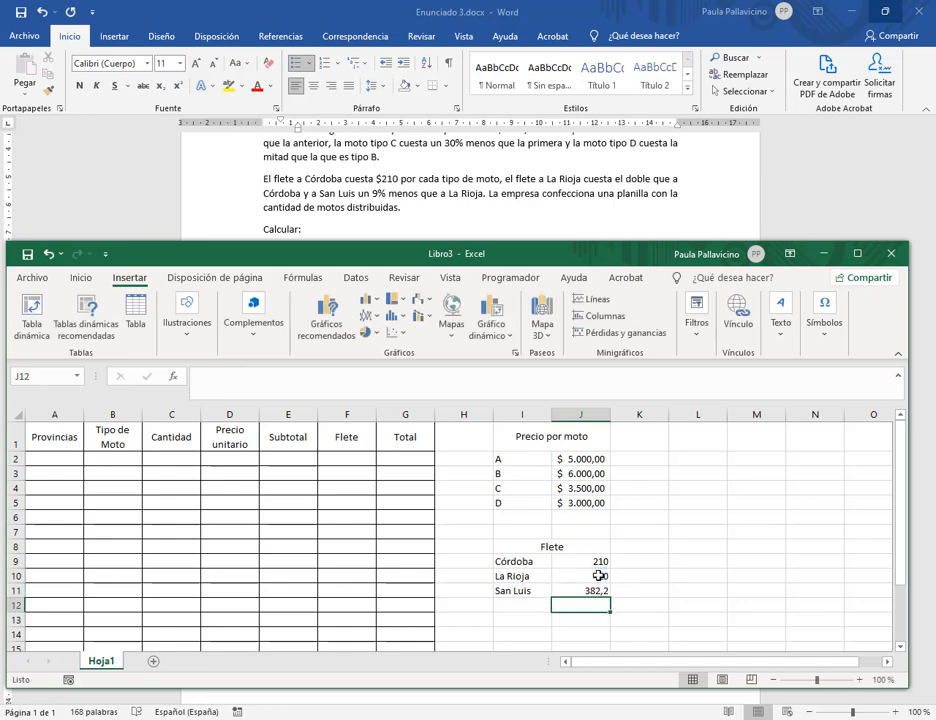
- Format the freight amounts in J9:J11 with the Argentine peso accounting format
{"action": "left_click_drag", "start_coordinate": [601, 561], "coordinate": [603, 591]}
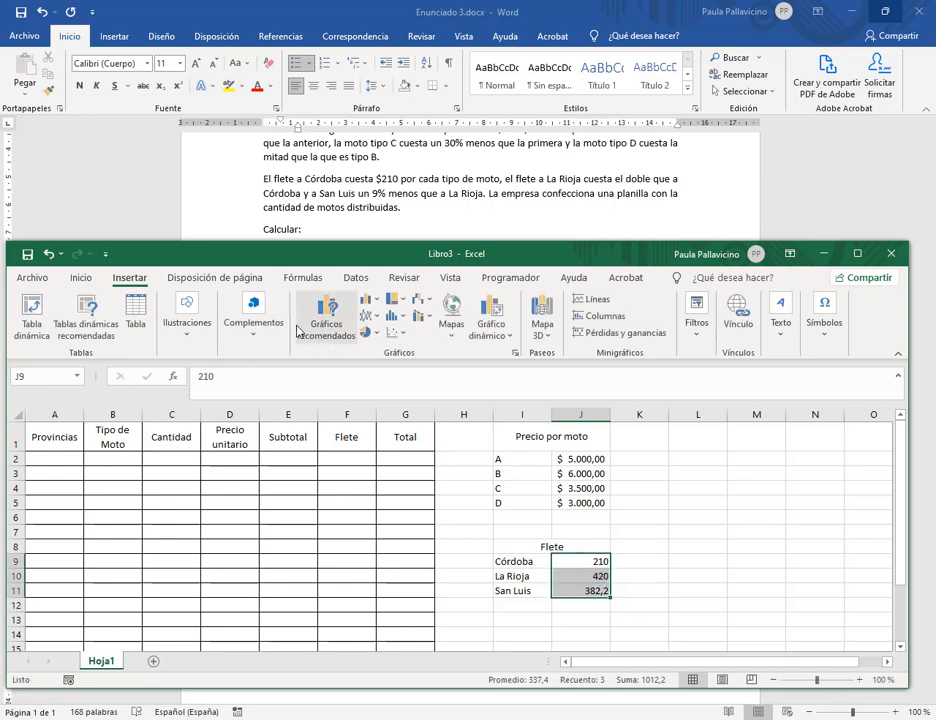
{"action": "left_click", "coordinate": [79, 277]}
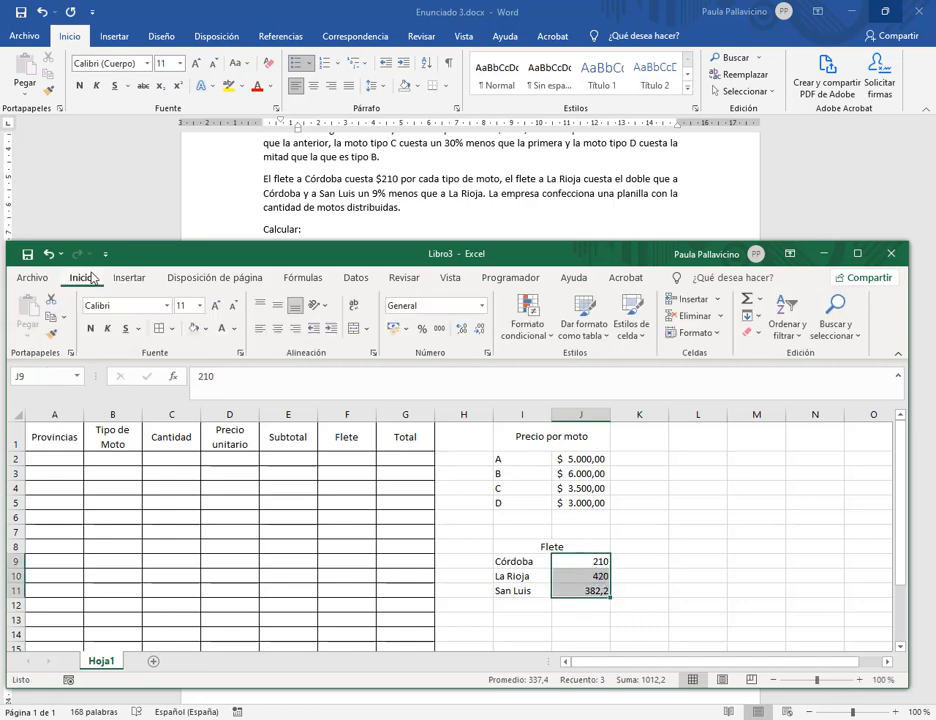
{"action": "left_click", "coordinate": [405, 328]}
{"action": "left_click", "coordinate": [445, 365]}
{"action": "left_click", "coordinate": [598, 590]}
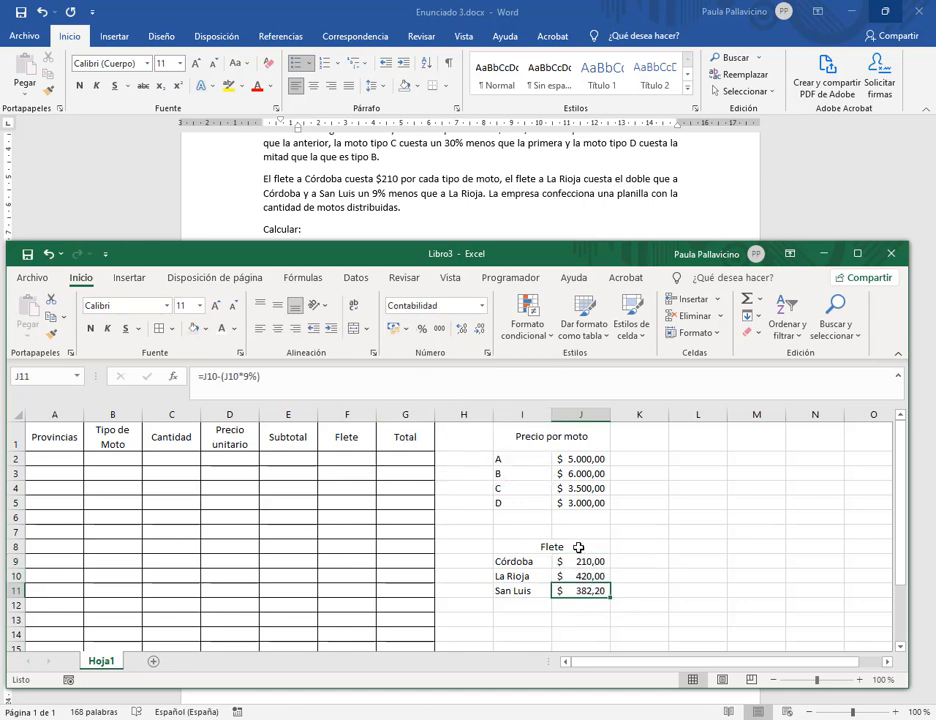
- Apply all borders to the Flete table in I8:J11 and the Precio por moto table in I1:J5
{"action": "left_click_drag", "start_coordinate": [578, 547], "coordinate": [587, 591]}
{"action": "left_click", "coordinate": [157, 328]}
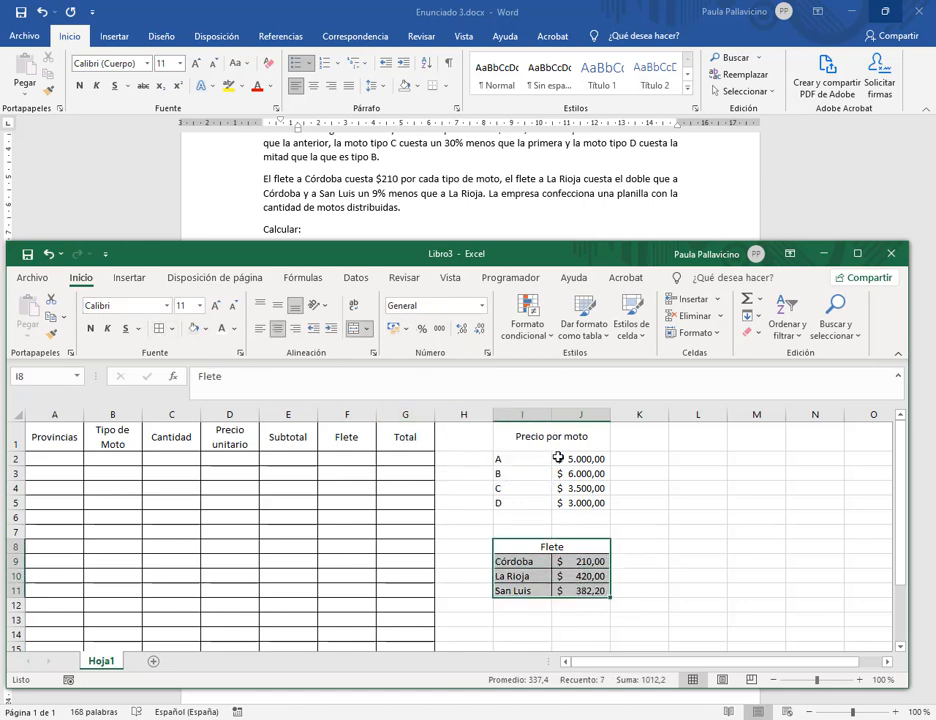
{"action": "left_click_drag", "start_coordinate": [521, 436], "coordinate": [560, 501]}
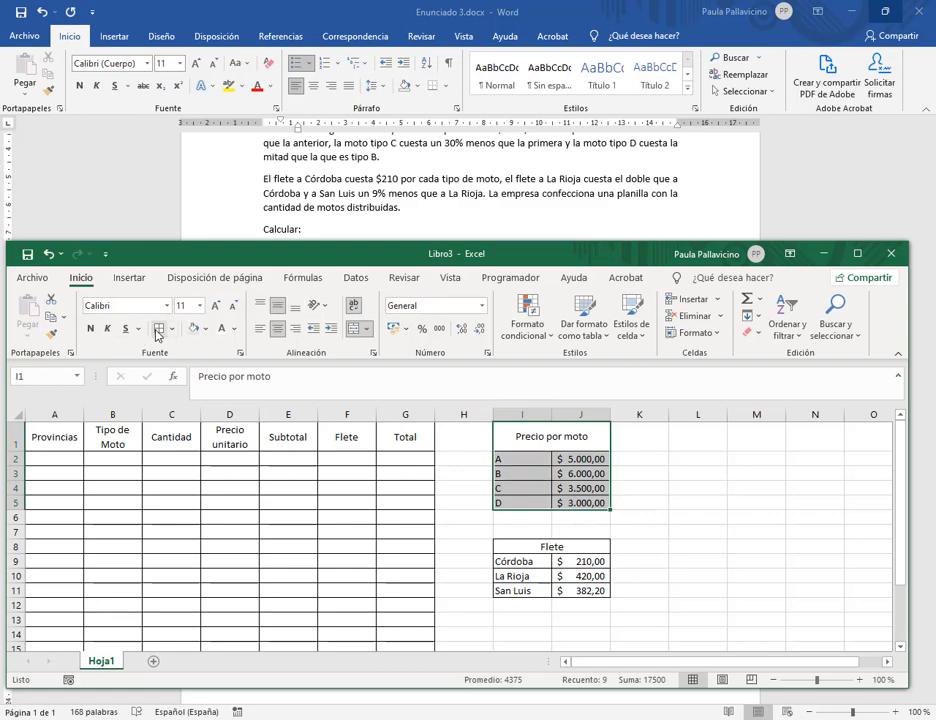
{"action": "left_click", "coordinate": [688, 503]}
- Reread the exercise statement in the Word document and maximize the workbook window
{"action": "left_click_drag", "start_coordinate": [550, 258], "coordinate": [584, 368]}
{"action": "scroll", "coordinate": [380, 205], "scroll_direction": "up", "scroll_amount": 1}
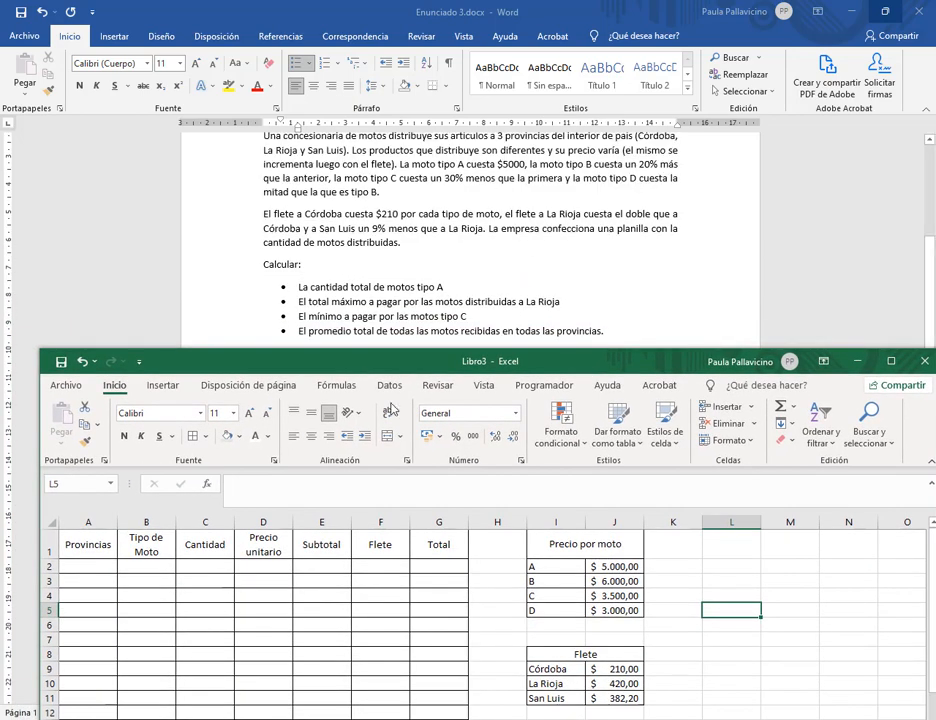
{"action": "scroll", "coordinate": [555, 255], "scroll_direction": "up", "scroll_amount": 1}
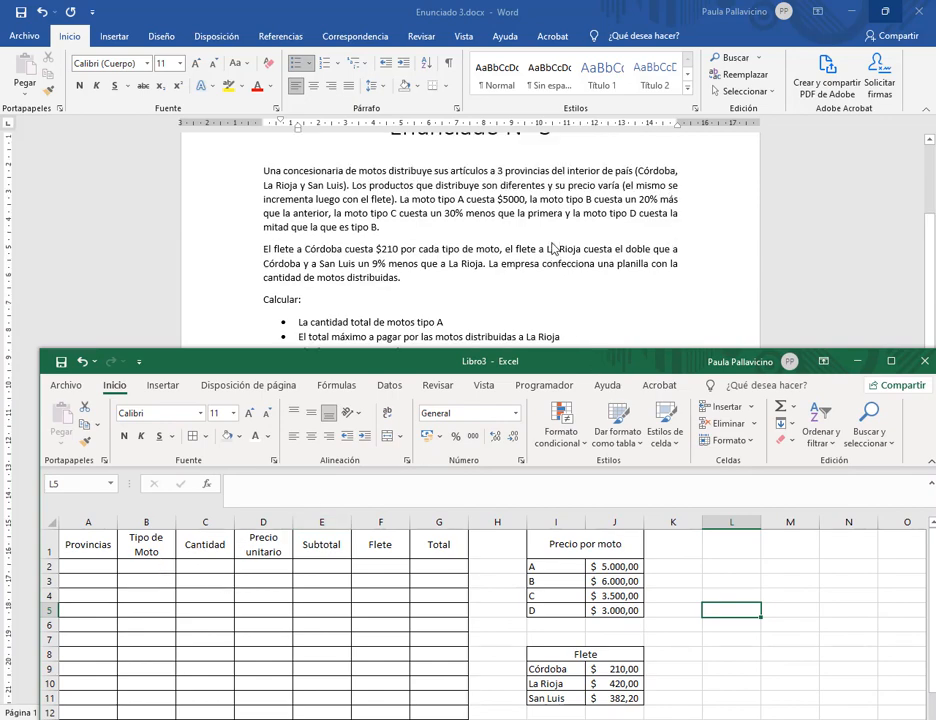
{"action": "left_click", "coordinate": [891, 362]}
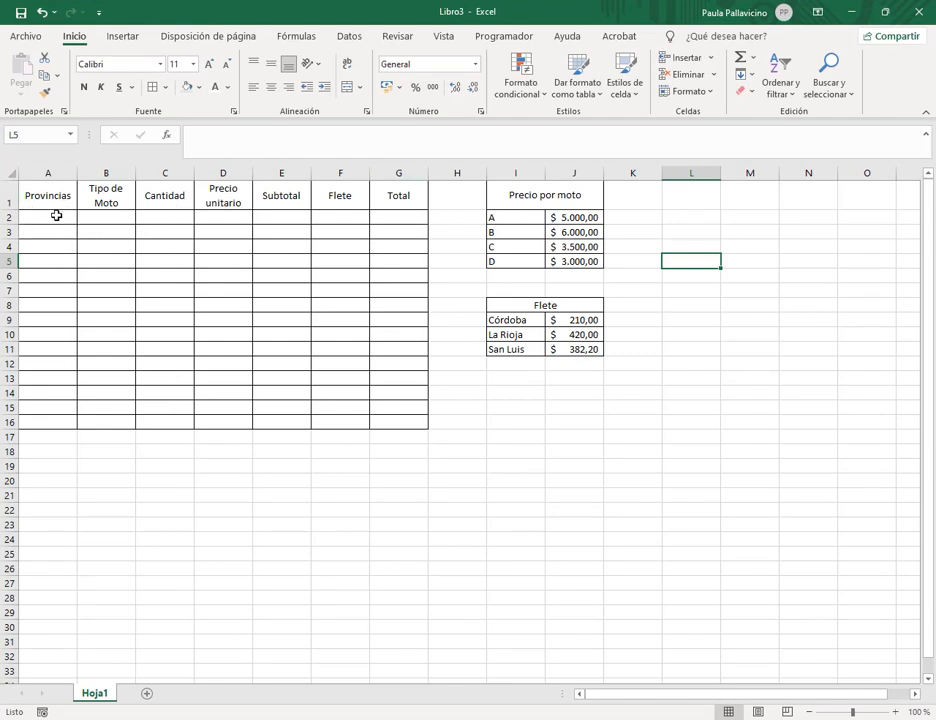
- Add list data validation to the Provincias cells A2:A4 using the province names in I9:I11 as the source
{"action": "mouse_move", "coordinate": [56, 217]}
{"action": "left_mouse_down"}
{"action": "mouse_move", "coordinate": [61, 255]}
{"action": "mouse_move", "coordinate": [63, 214]}
{"action": "left_mouse_up"}
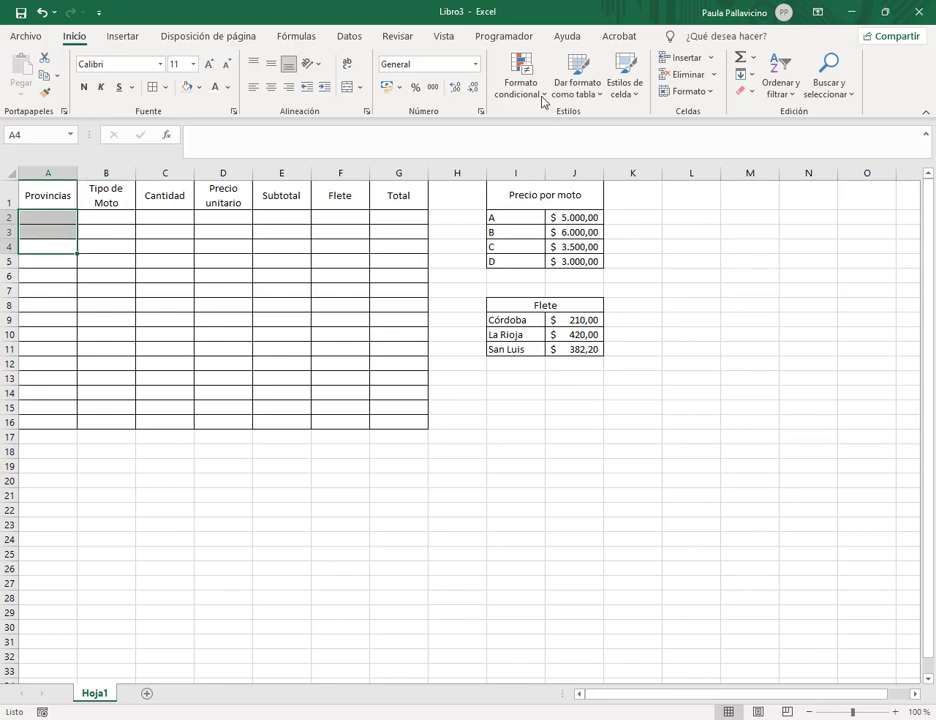
{"action": "left_click", "coordinate": [349, 36]}
{"action": "left_click", "coordinate": [651, 92]}
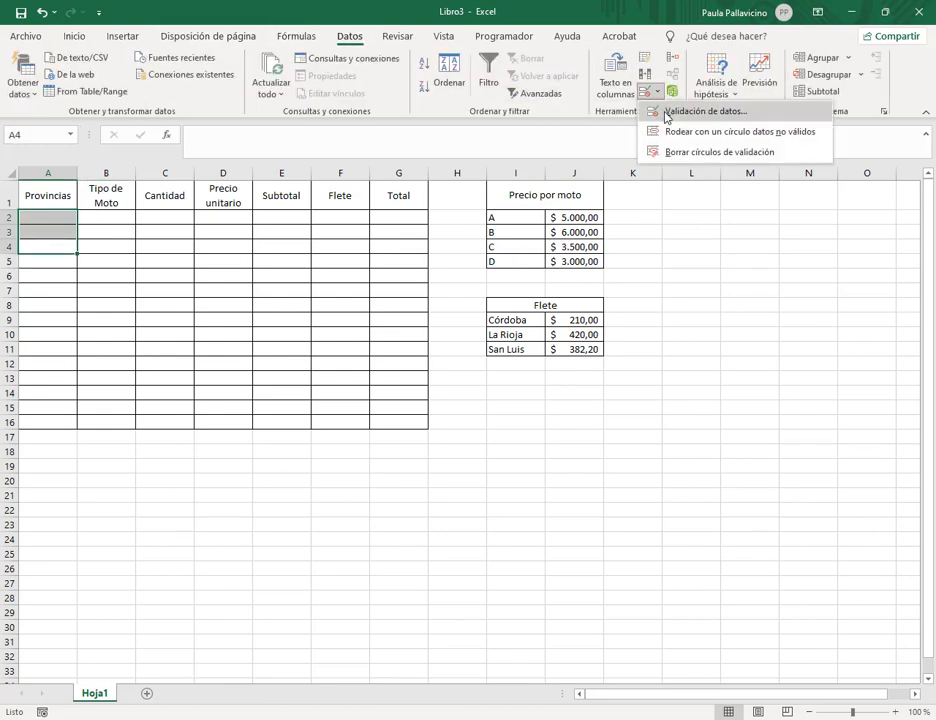
{"action": "left_click", "coordinate": [700, 111]}
{"action": "left_click", "coordinate": [485, 463]}
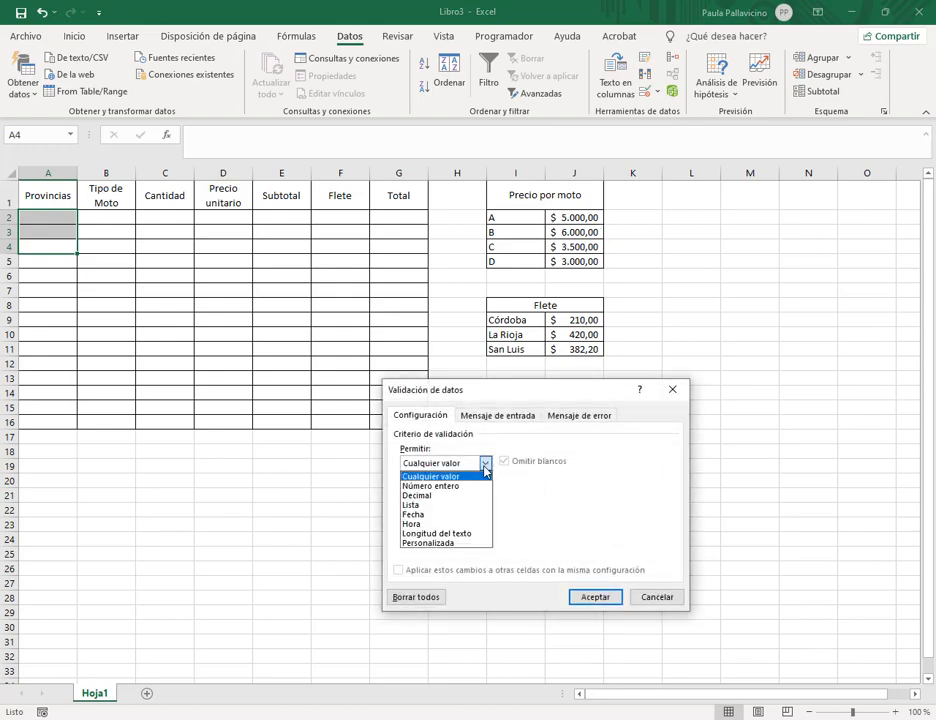
{"action": "left_click", "coordinate": [415, 505]}
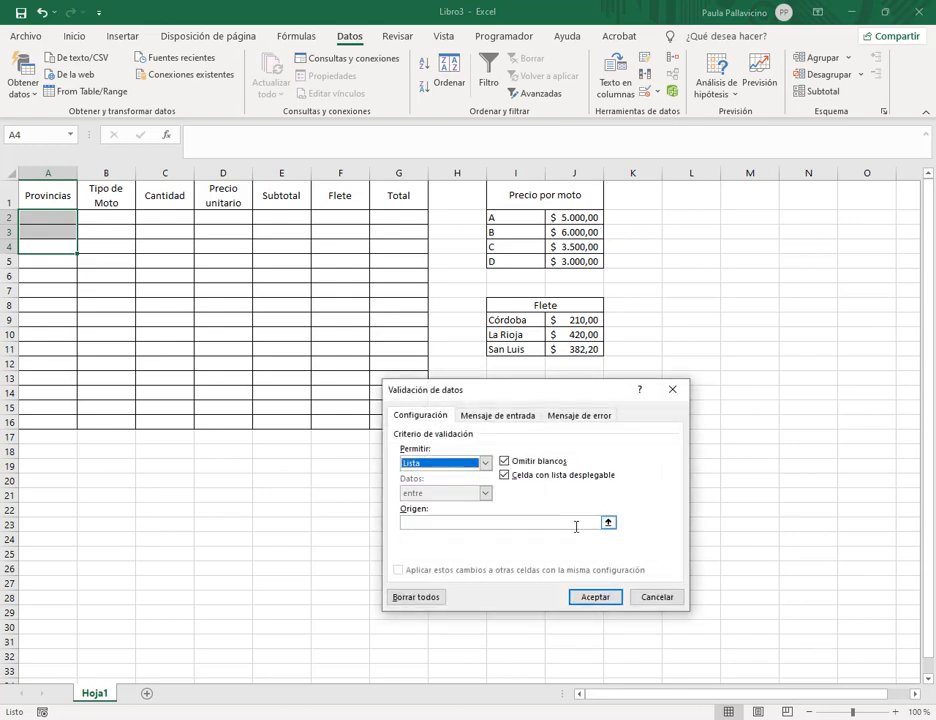
{"action": "left_click", "coordinate": [608, 523]}
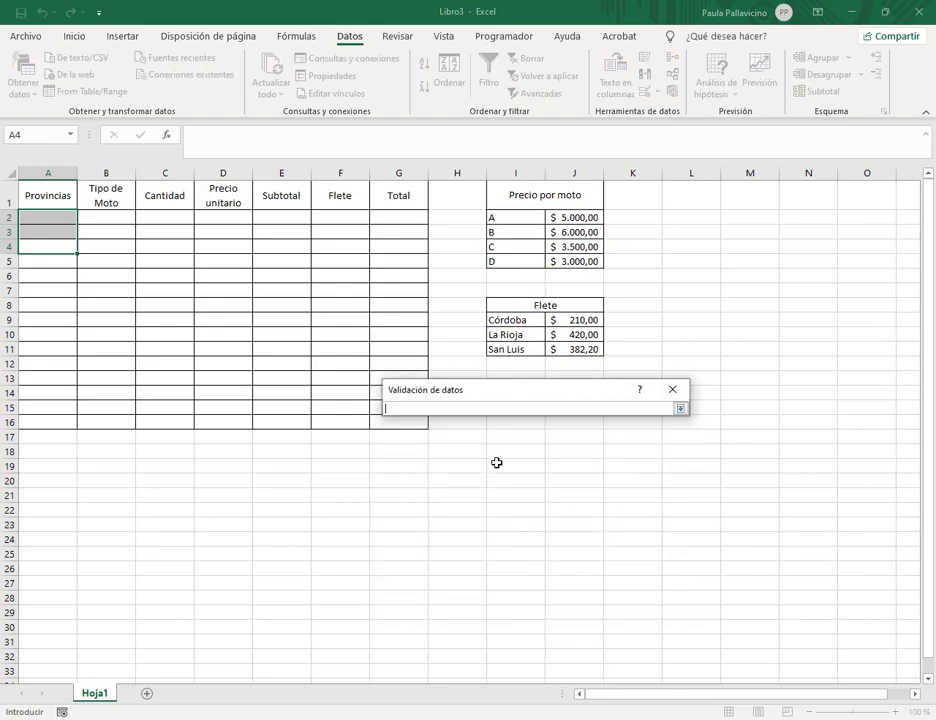
{"action": "left_click", "coordinate": [680, 410]}
{"action": "left_click_drag", "start_coordinate": [501, 322], "coordinate": [518, 350]}
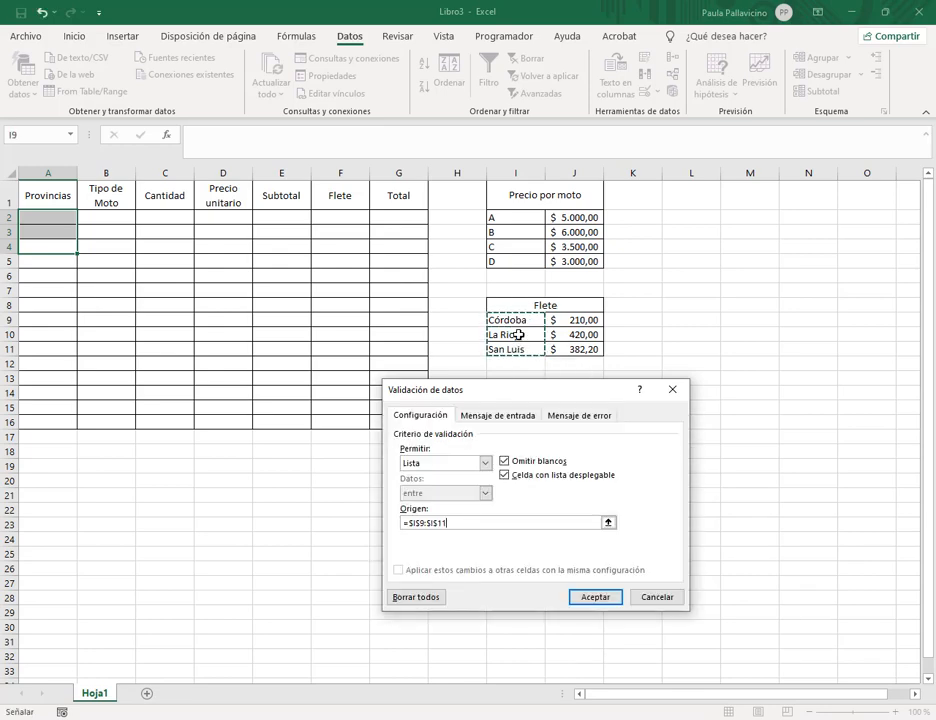
{"action": "left_click", "coordinate": [595, 597]}
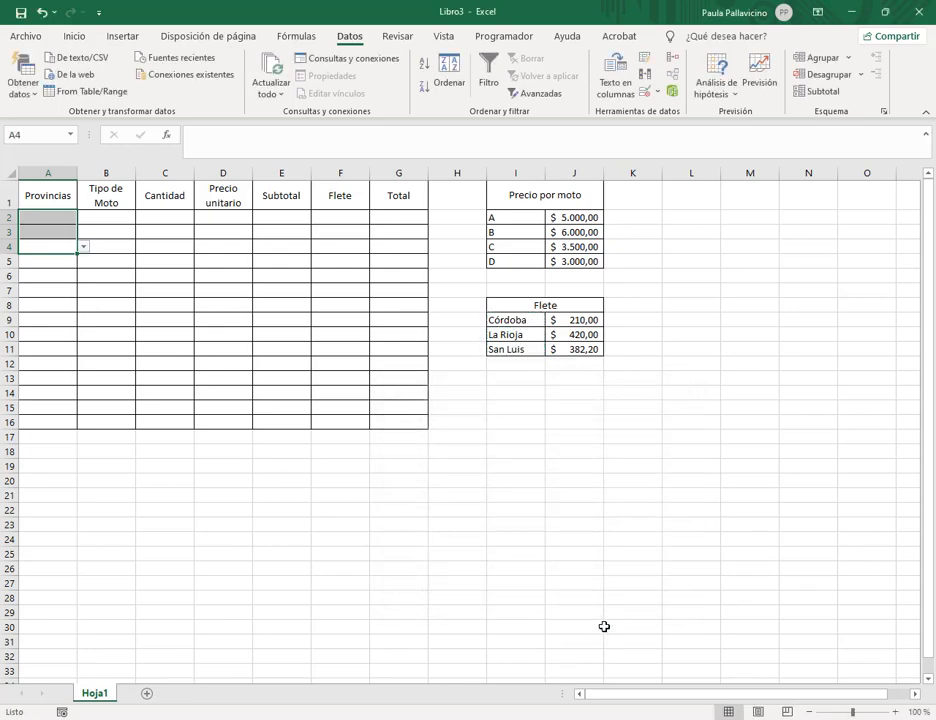
- Choose Córdoba in A2, La Rioja in A3 and San Luis in A4 from their validation lists
{"action": "left_click", "coordinate": [47, 218]}
{"action": "left_click", "coordinate": [84, 218]}
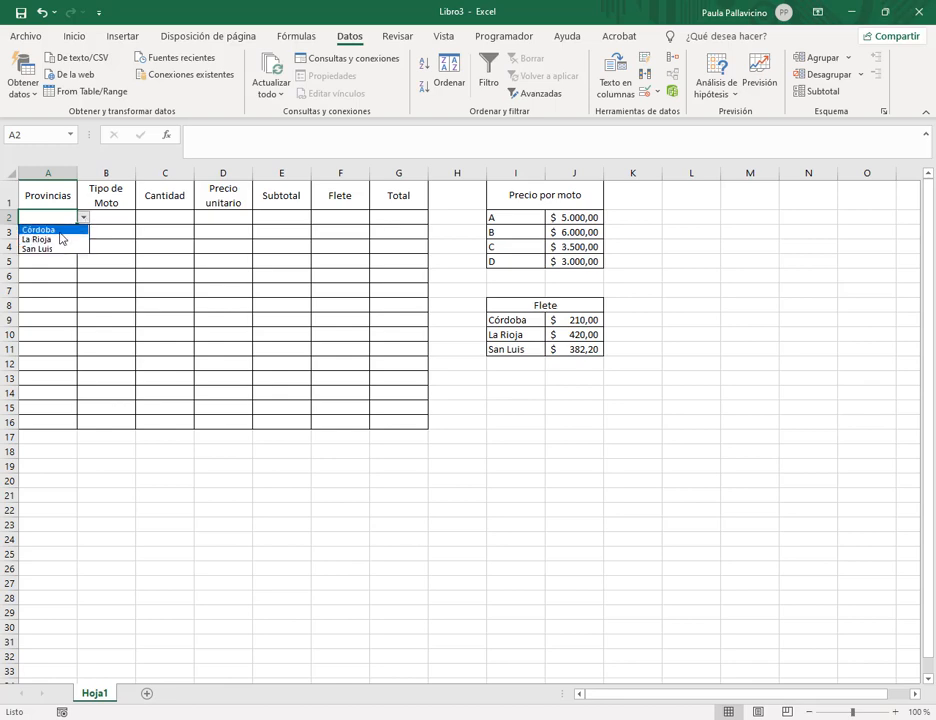
{"action": "left_click", "coordinate": [50, 229]}
{"action": "left_click", "coordinate": [60, 232]}
{"action": "left_click", "coordinate": [84, 232]}
{"action": "left_click", "coordinate": [66, 252]}
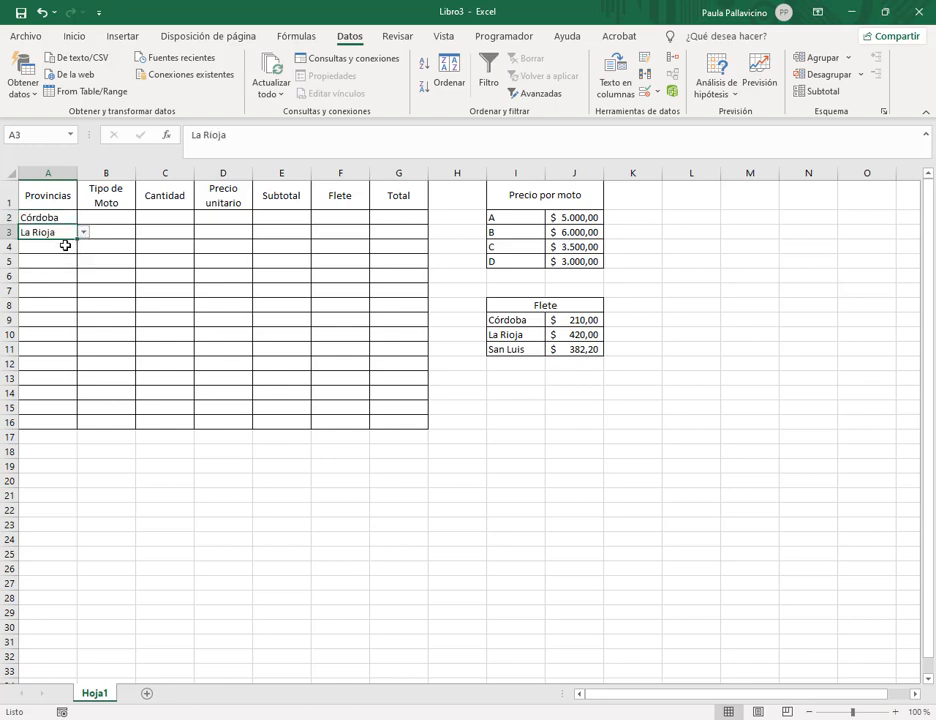
{"action": "left_click", "coordinate": [65, 245]}
{"action": "left_click", "coordinate": [84, 248]}
{"action": "left_click", "coordinate": [69, 280]}
- Fill the Provincias column down to row 16 by repeating the three provinces from A2:A4
{"action": "key", "text": "Down"}
{"action": "key", "text": "Down"}
{"action": "key", "text": "Down"}
{"action": "key", "text": "Right"}
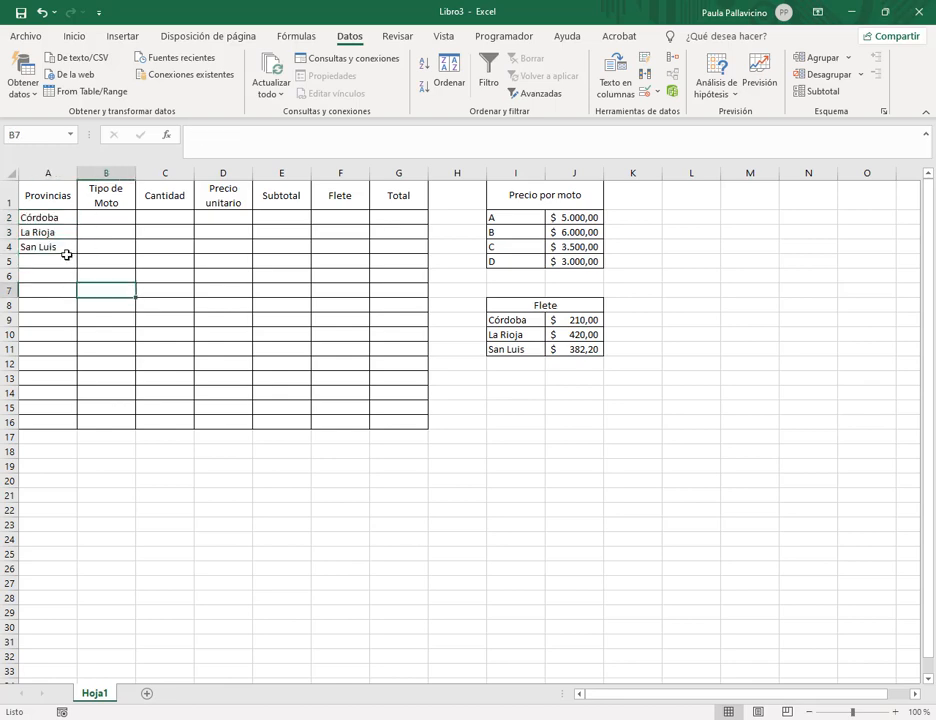
{"action": "left_click_drag", "start_coordinate": [58, 215], "coordinate": [69, 428]}
{"action": "left_click", "coordinate": [46, 274]}
{"action": "left_click", "coordinate": [46, 305]}
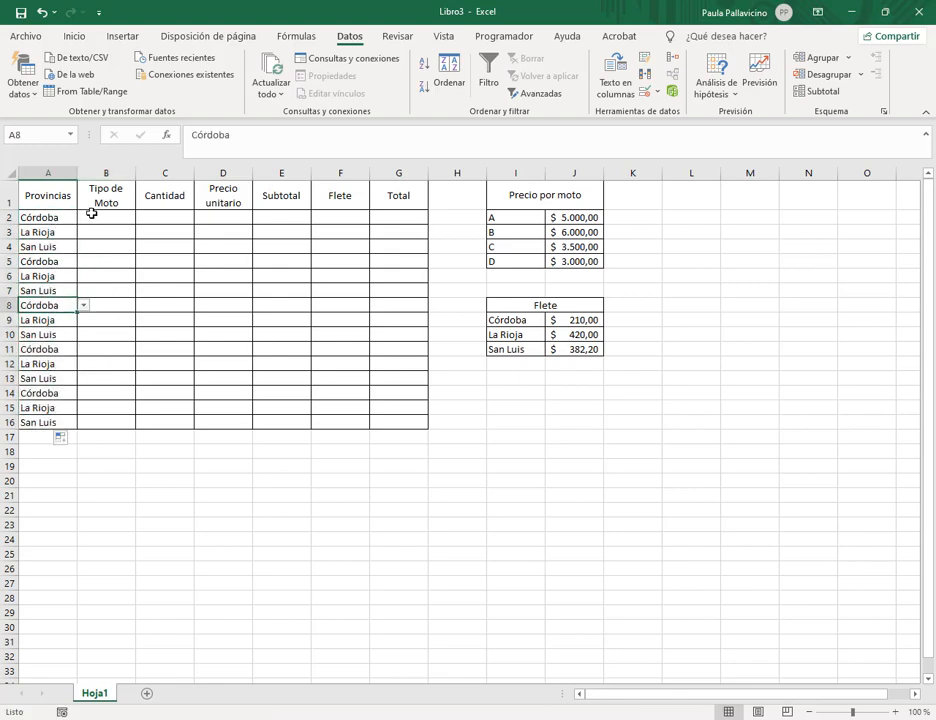
- Add list data validation to the Tipo de Moto cells B2:B5 using the motorcycle types in I2:I5 as the source
{"action": "left_click", "coordinate": [91, 214]}
{"action": "left_click_drag", "start_coordinate": [93, 217], "coordinate": [100, 262]}
{"action": "left_click", "coordinate": [656, 92]}
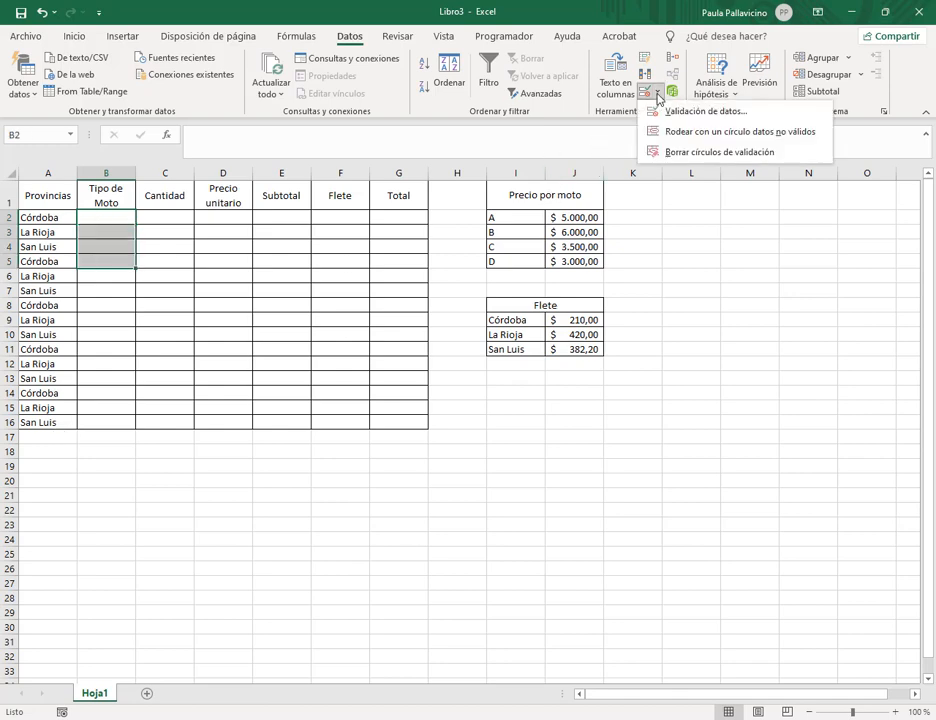
{"action": "left_click", "coordinate": [700, 110]}
{"action": "left_click", "coordinate": [485, 463]}
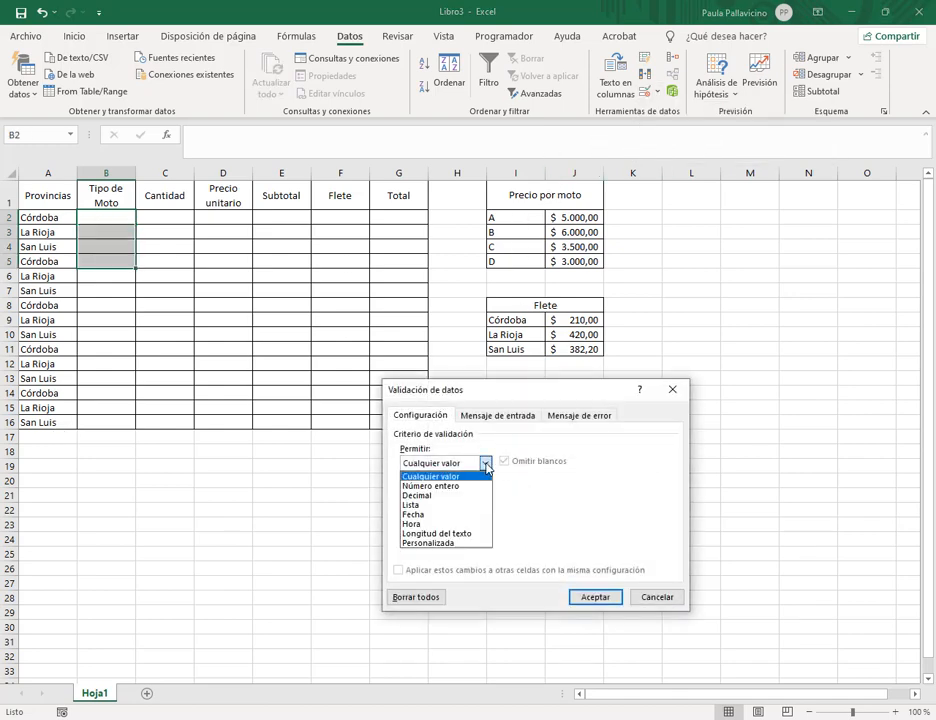
{"action": "left_click", "coordinate": [426, 505]}
{"action": "left_click", "coordinate": [608, 522]}
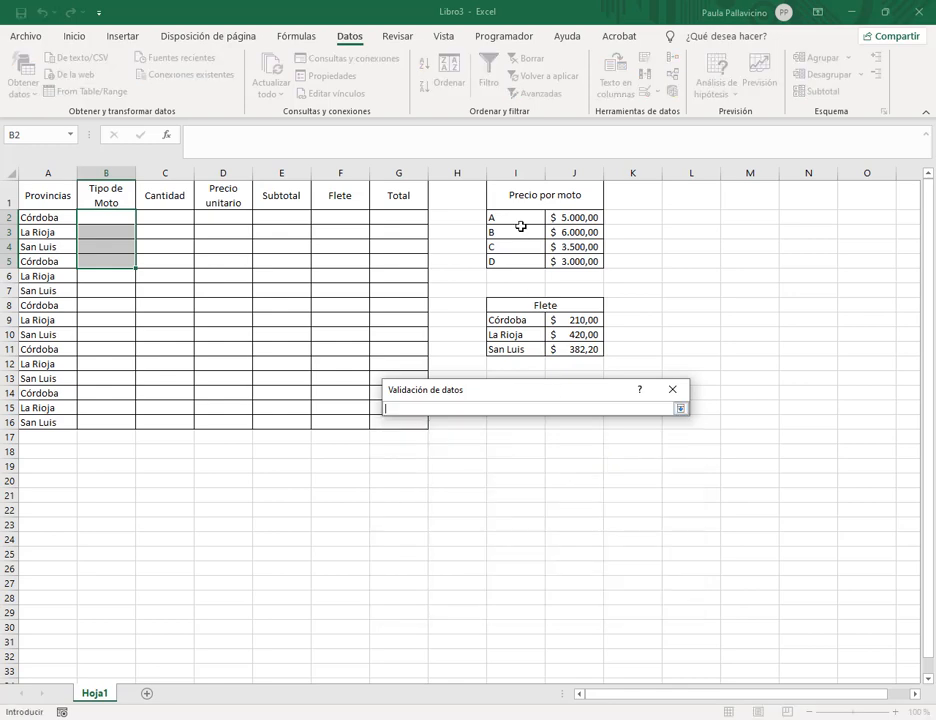
{"action": "left_click_drag", "start_coordinate": [520, 222], "coordinate": [536, 267]}
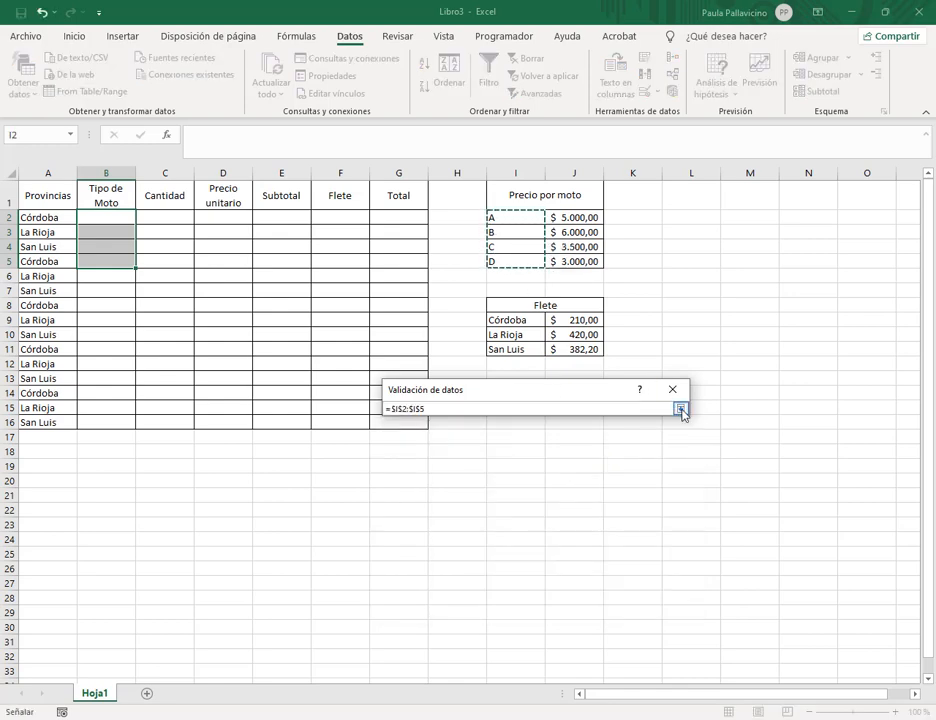
{"action": "left_click", "coordinate": [680, 408]}
{"action": "left_click", "coordinate": [610, 601]}
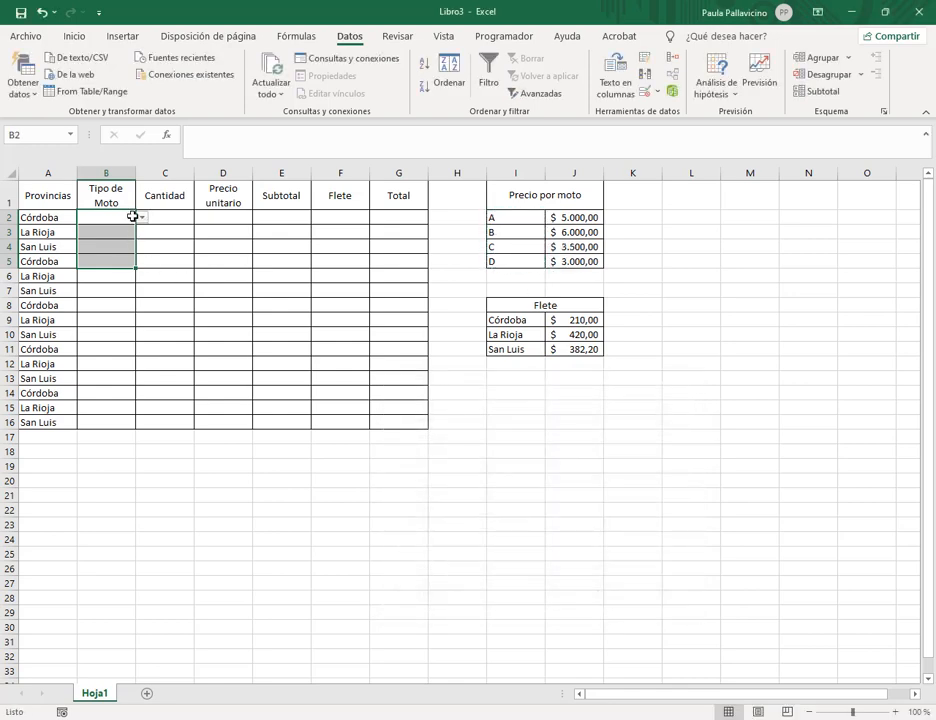
- Choose type A in B2, C in B3, D in B4 and B in B5 from their validation lists
{"action": "left_click", "coordinate": [141, 218]}
{"action": "left_click", "coordinate": [110, 232]}
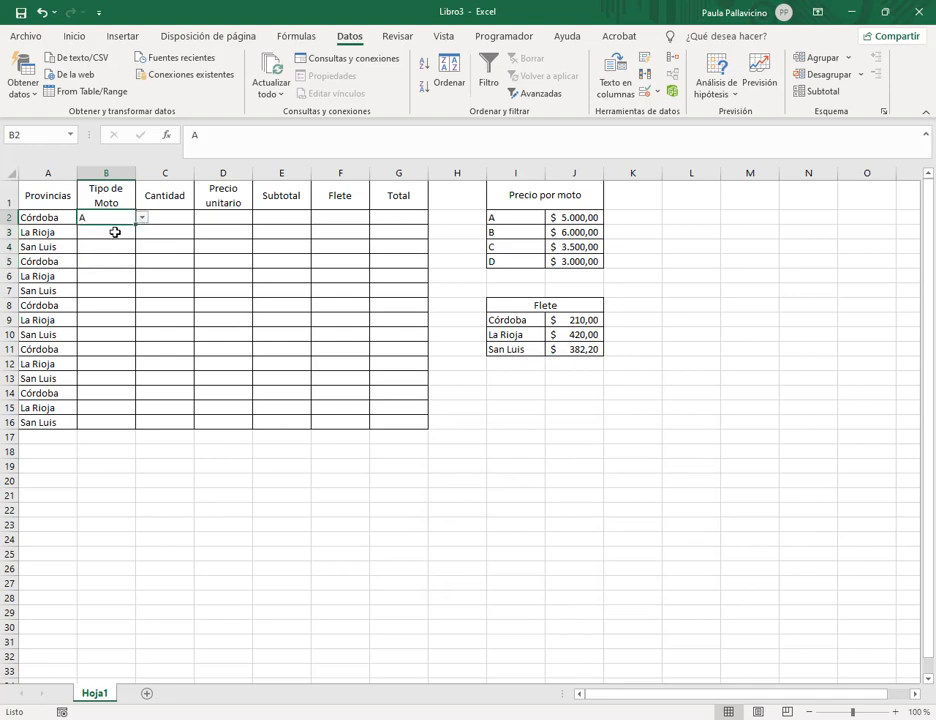
{"action": "left_click", "coordinate": [115, 231]}
{"action": "left_click", "coordinate": [141, 232]}
{"action": "left_click", "coordinate": [128, 261]}
{"action": "left_click", "coordinate": [128, 249]}
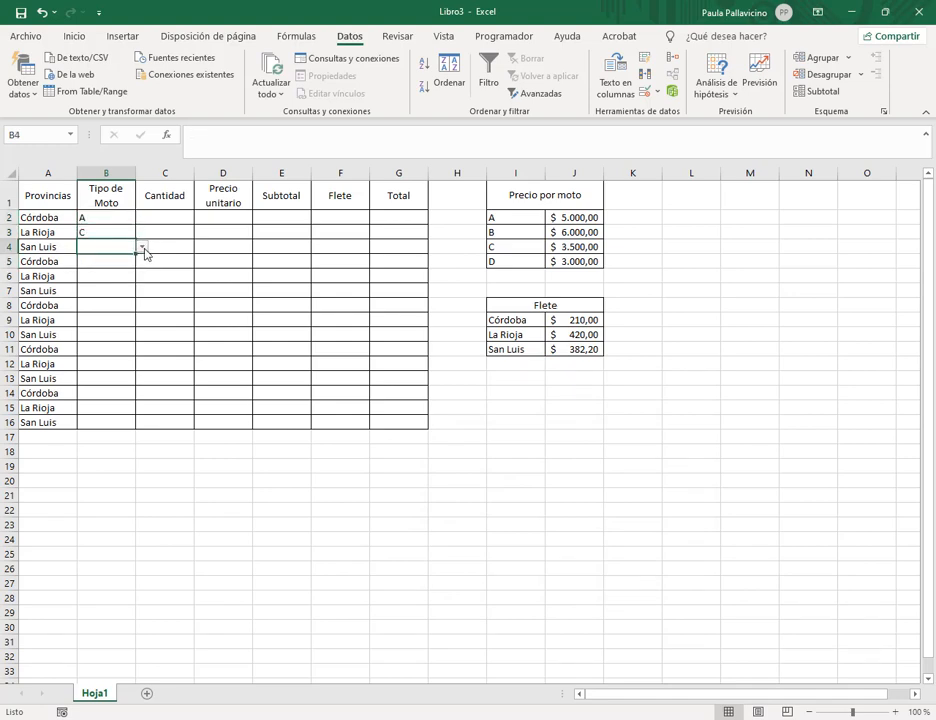
{"action": "left_click", "coordinate": [142, 247]}
{"action": "left_click", "coordinate": [132, 288]}
{"action": "left_click", "coordinate": [133, 262]}
{"action": "left_click", "coordinate": [142, 261]}
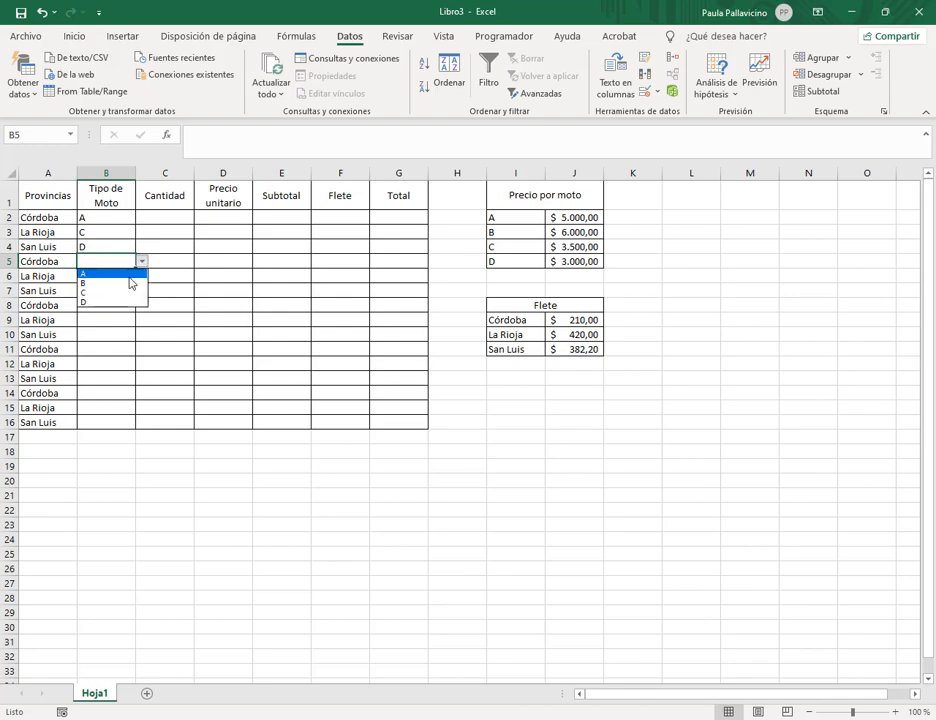
{"action": "left_click", "coordinate": [130, 283]}
- Fill the Tipo de Moto column down to row 16 with types A to D, and set the type in B14 to C
{"action": "mouse_move", "coordinate": [121, 219]}
{"action": "left_mouse_down"}
{"action": "mouse_move", "coordinate": [123, 271]}
{"action": "mouse_move", "coordinate": [124, 218]}
{"action": "left_mouse_up"}
{"action": "left_click_drag", "start_coordinate": [134, 266], "coordinate": [133, 429]}
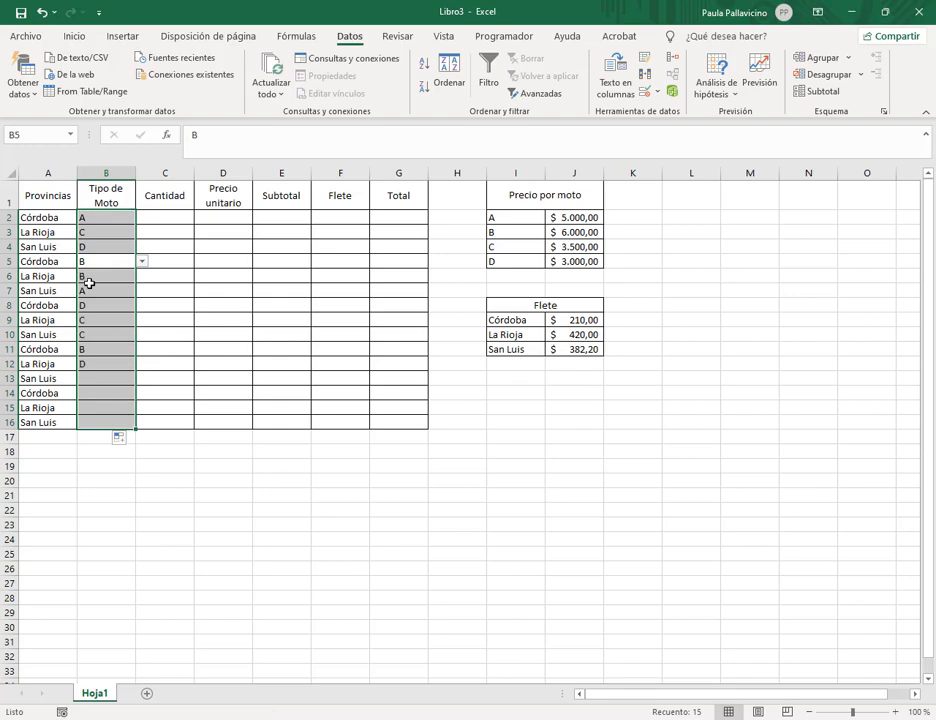
{"action": "left_click", "coordinate": [72, 217]}
{"action": "left_click", "coordinate": [107, 216]}
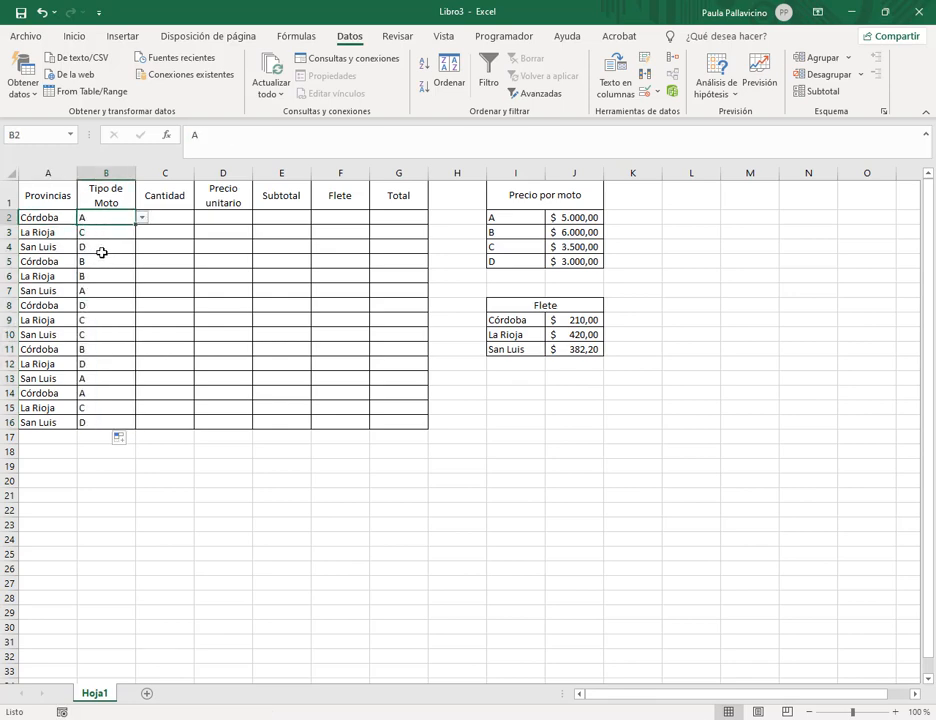
{"action": "left_click_drag", "start_coordinate": [92, 289], "coordinate": [75, 290]}
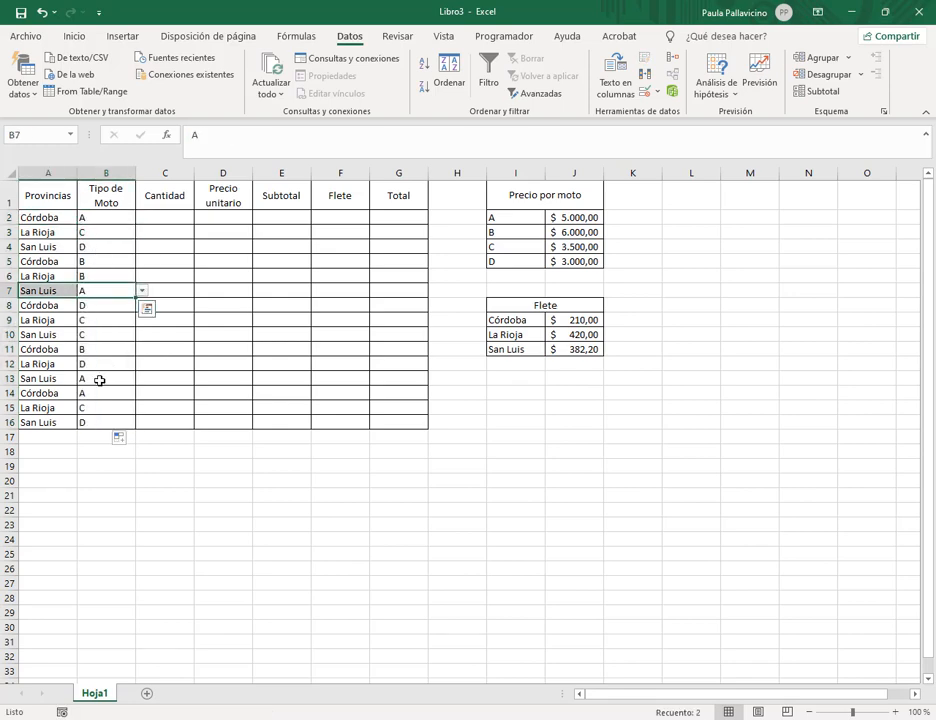
{"action": "left_click_drag", "start_coordinate": [98, 378], "coordinate": [68, 393]}
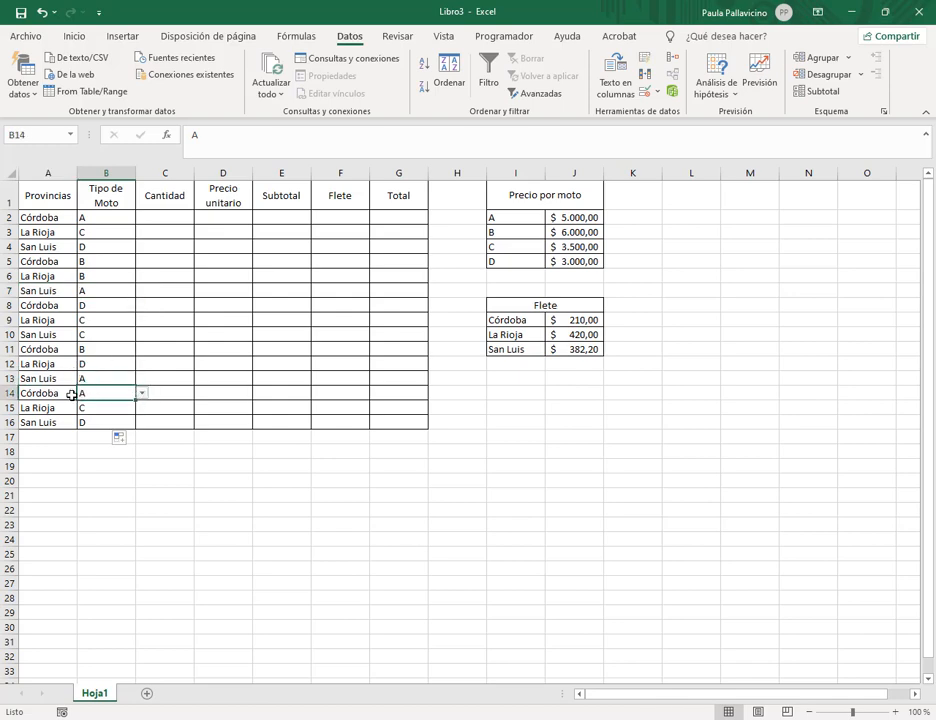
{"action": "left_click", "coordinate": [143, 397]}
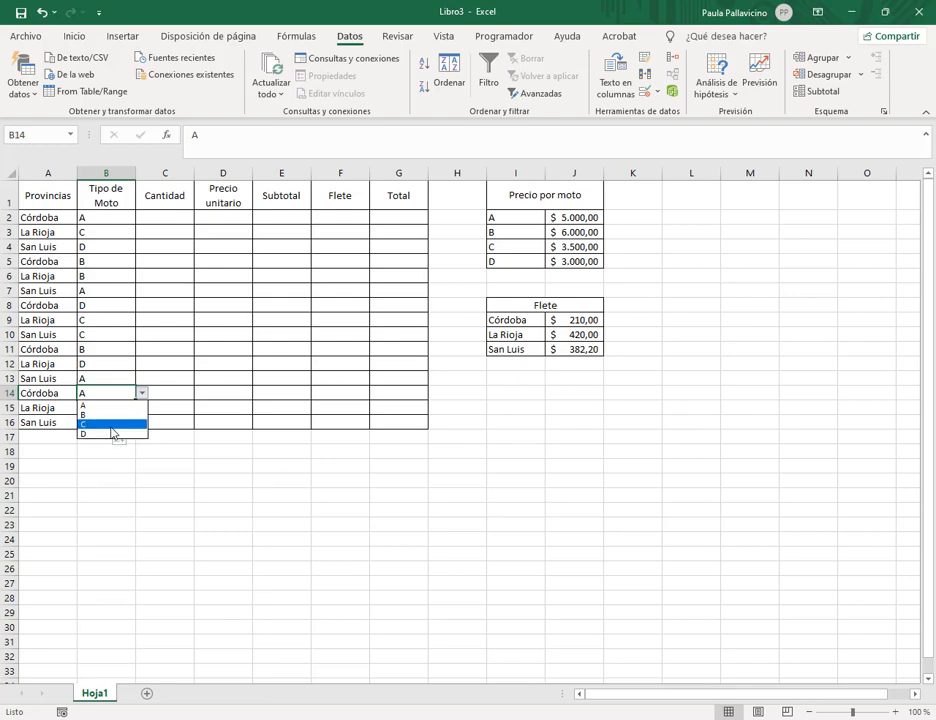
{"action": "left_click", "coordinate": [112, 425]}
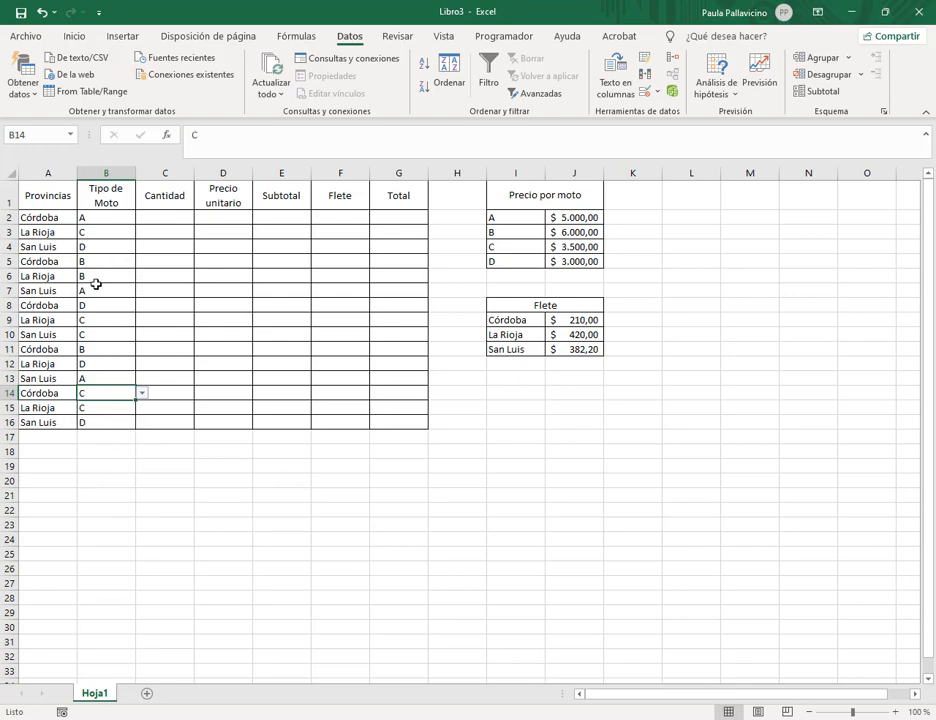
- Check the province and type pairs for repeats, and set the province in A11 to San Luis
{"action": "left_click", "coordinate": [100, 233]}
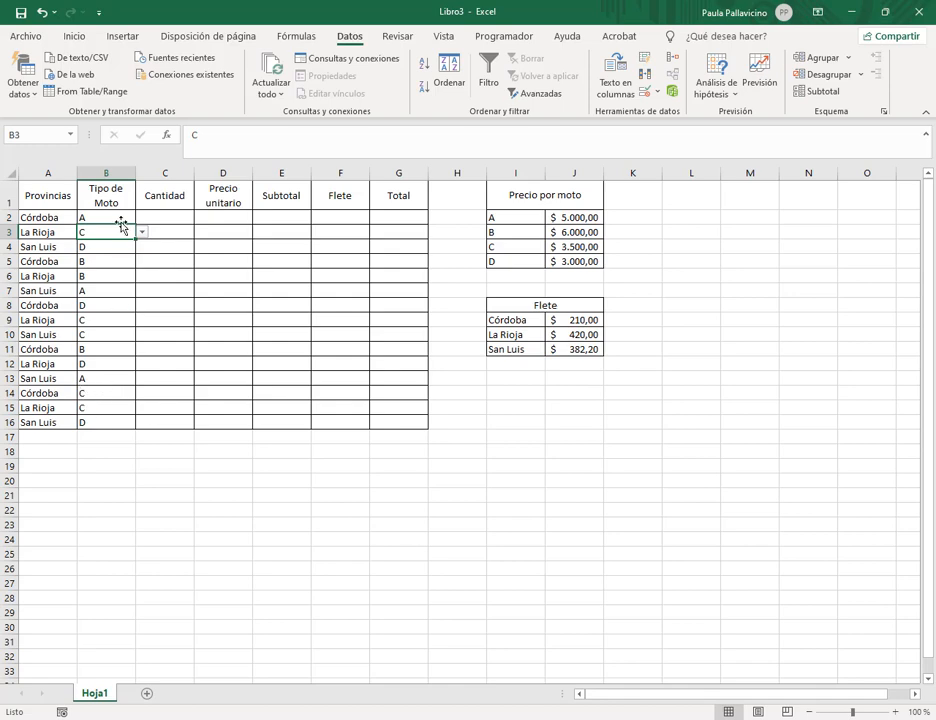
{"action": "left_click", "coordinate": [106, 245]}
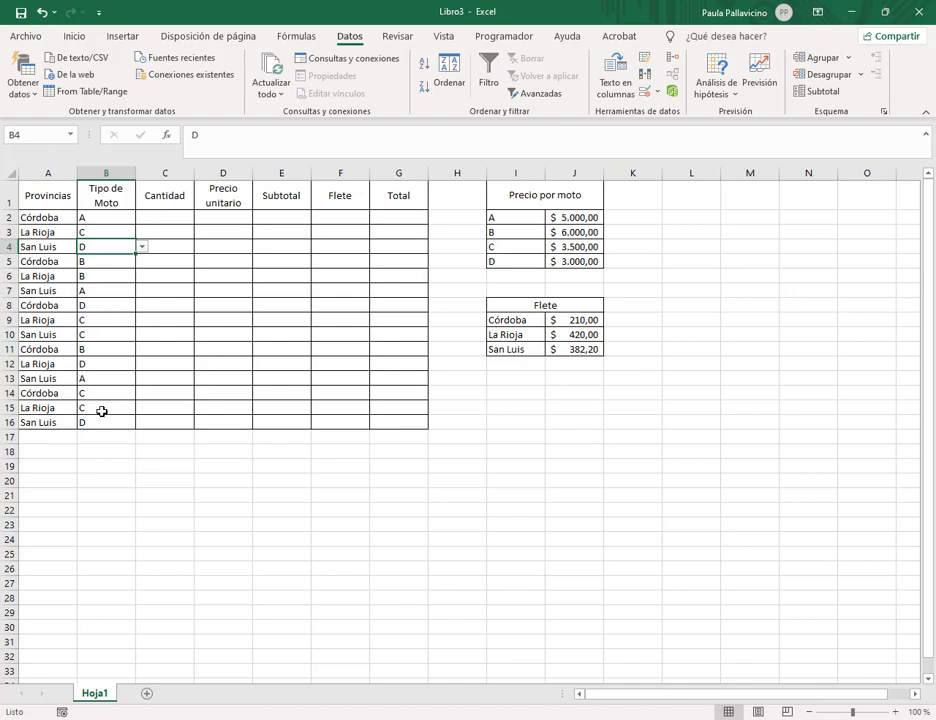
{"action": "left_click", "coordinate": [112, 260]}
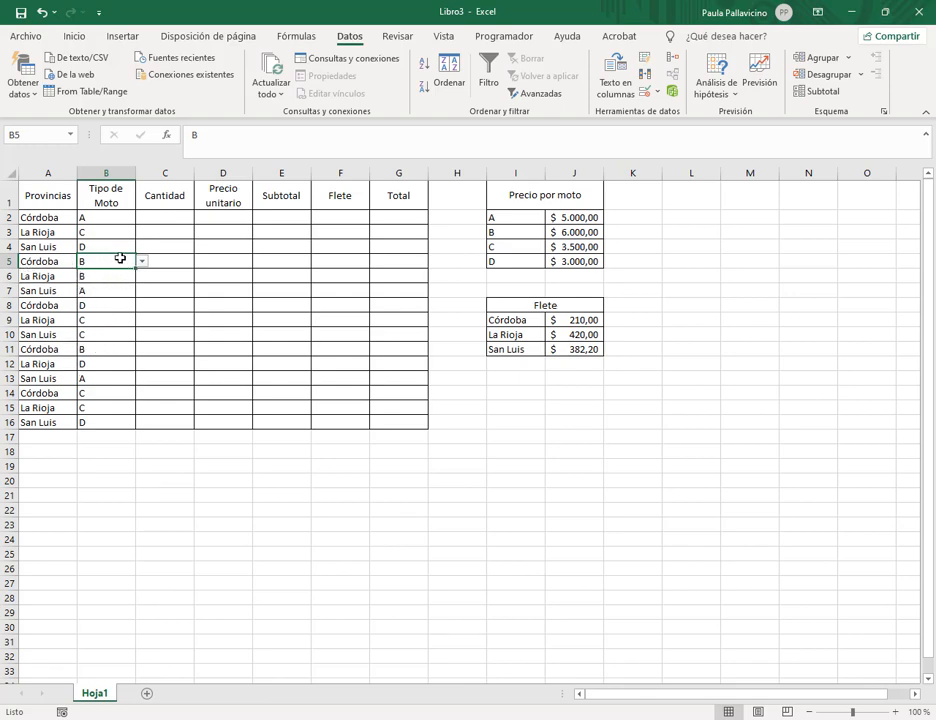
{"action": "left_click", "coordinate": [72, 262]}
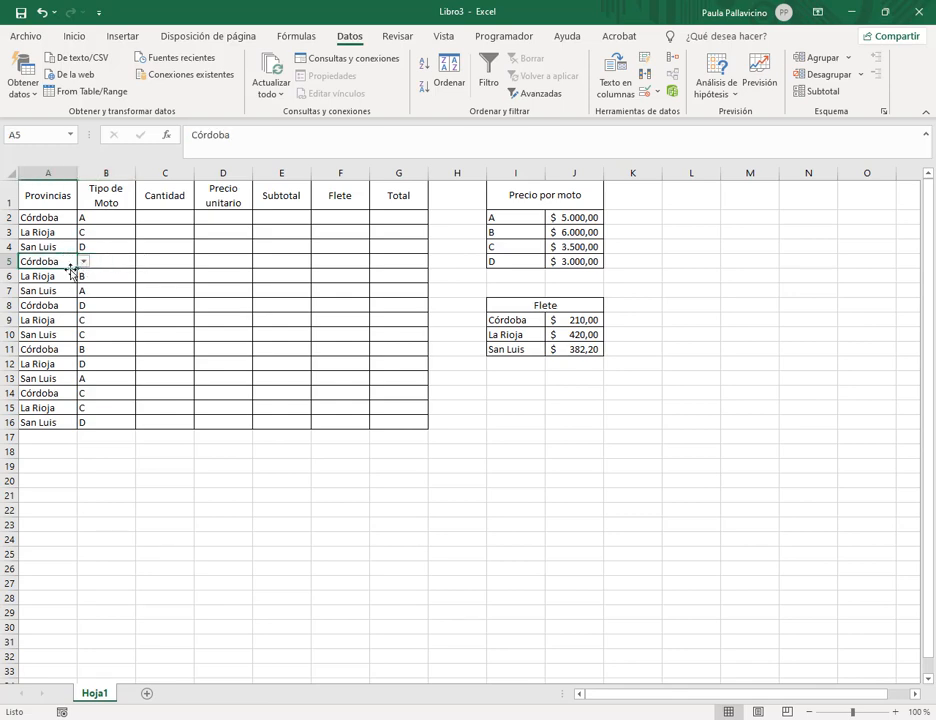
{"action": "left_click", "coordinate": [64, 274]}
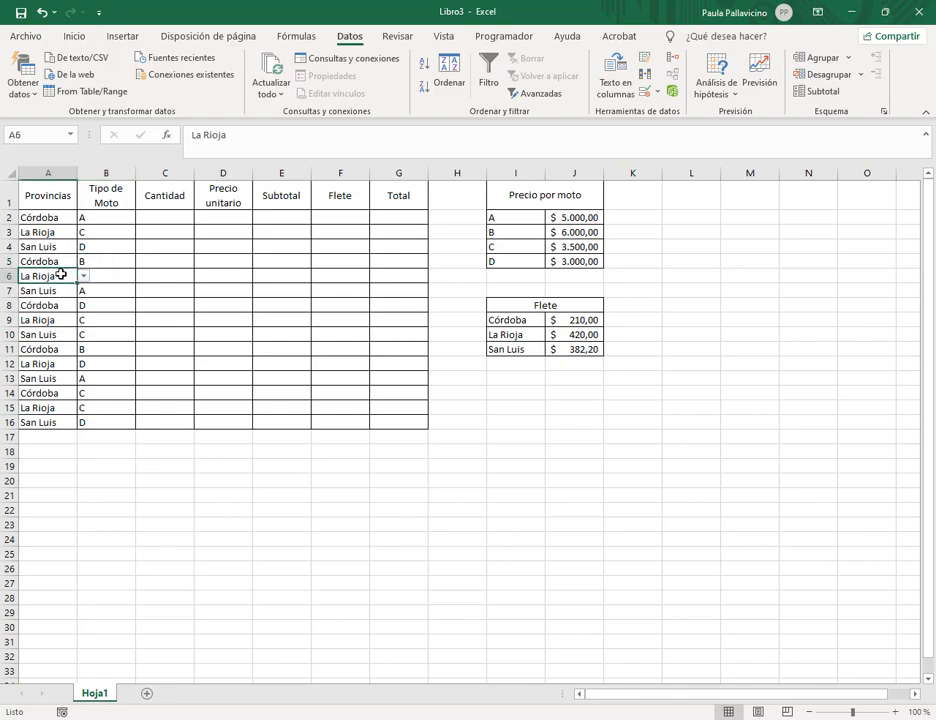
{"action": "left_click", "coordinate": [60, 349]}
{"action": "left_click", "coordinate": [84, 349]}
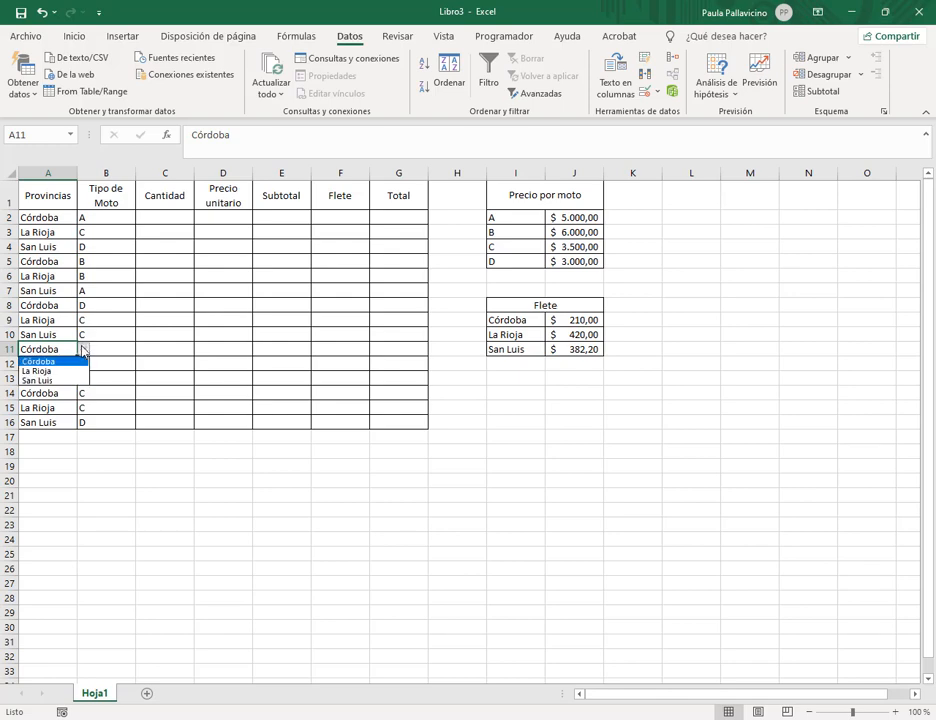
{"action": "left_click", "coordinate": [53, 380]}
{"action": "left_click", "coordinate": [114, 349]}
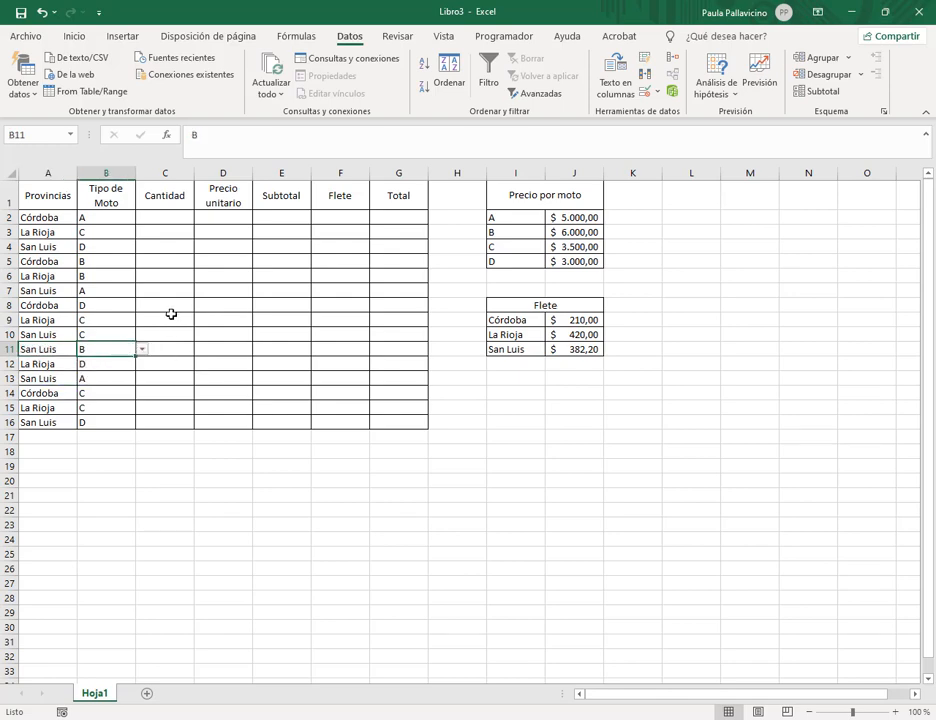
- Enter =ALEATORIO.ENTRE(100;500) in C2 and fill the Cantidad column down to row 16
{"action": "left_click", "coordinate": [182, 217]}
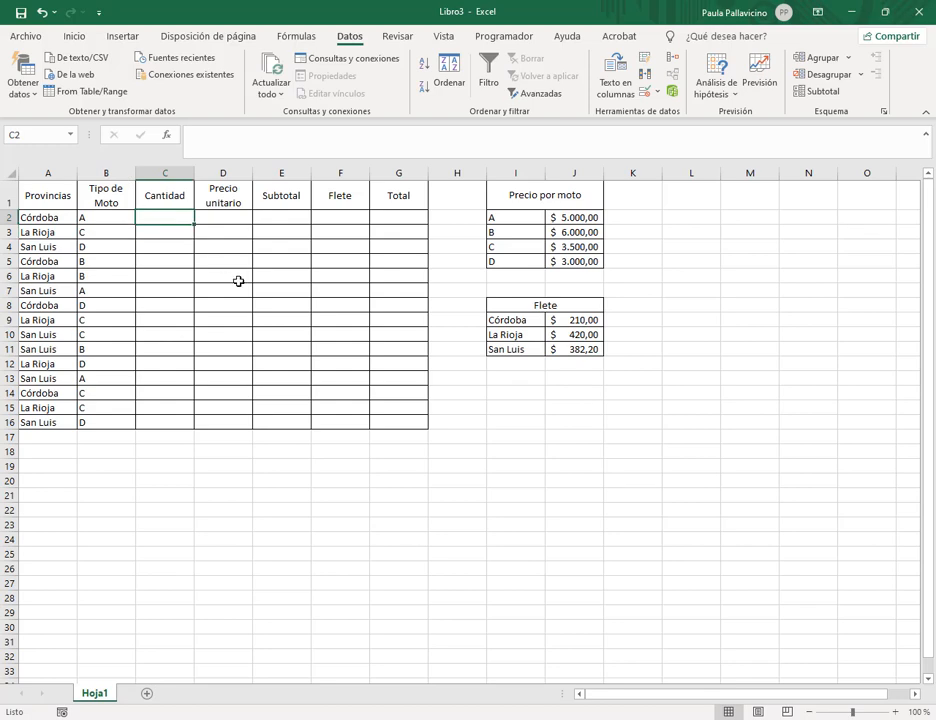
{"action": "type", "text": "=alea"}
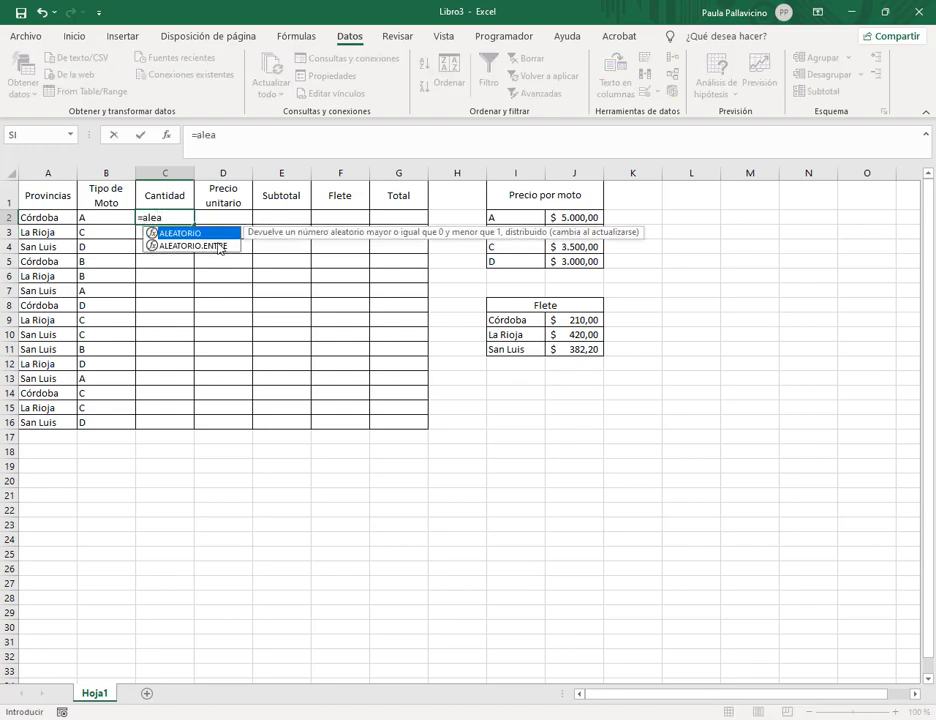
{"action": "double_click", "coordinate": [200, 246]}
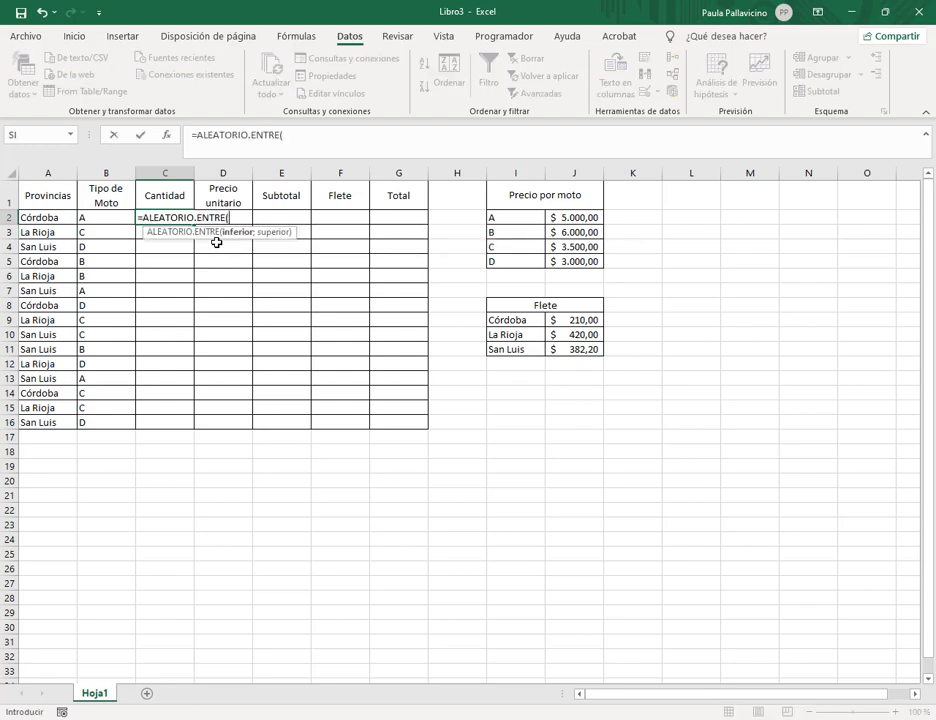
{"action": "left_click", "coordinate": [319, 135]}
{"action": "type", "text": "100"}
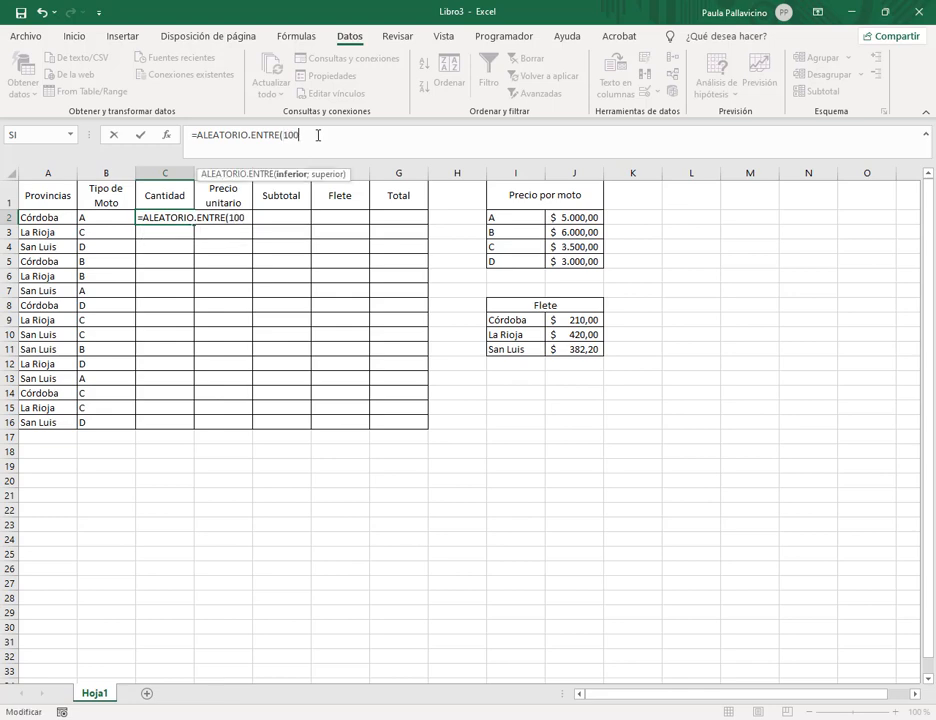
{"action": "type", "text": ";500"}
{"action": "key", "text": "ctrl+Return"}
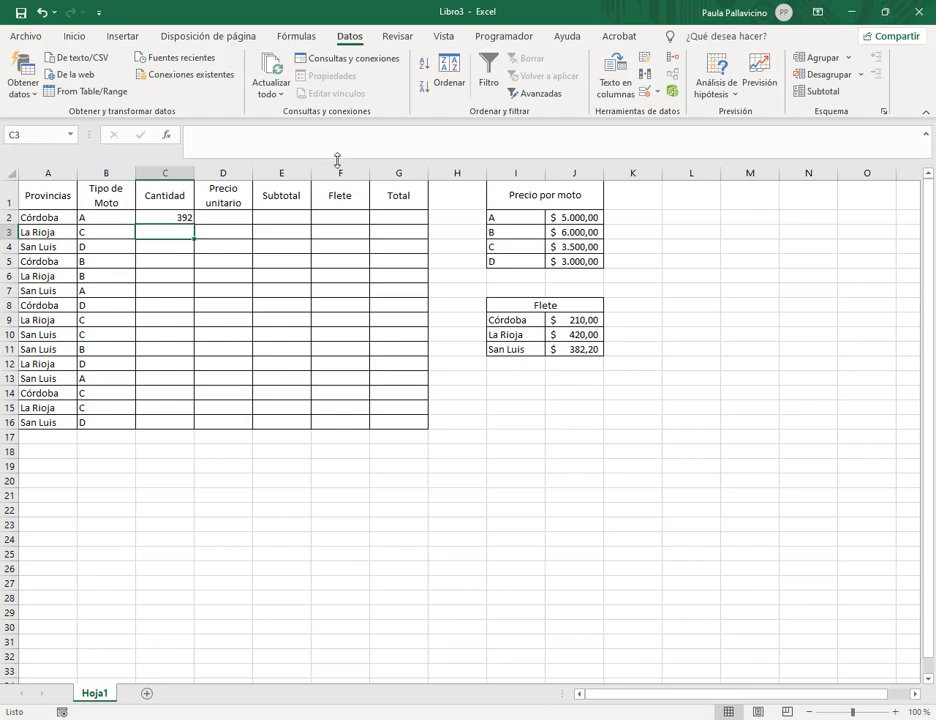
{"action": "left_click_drag", "start_coordinate": [196, 227], "coordinate": [194, 427]}
- Replace the random formulas in C2:C16 with fixed values by copying and pasting them over themselves as values
{"action": "left_click", "coordinate": [74, 36]}
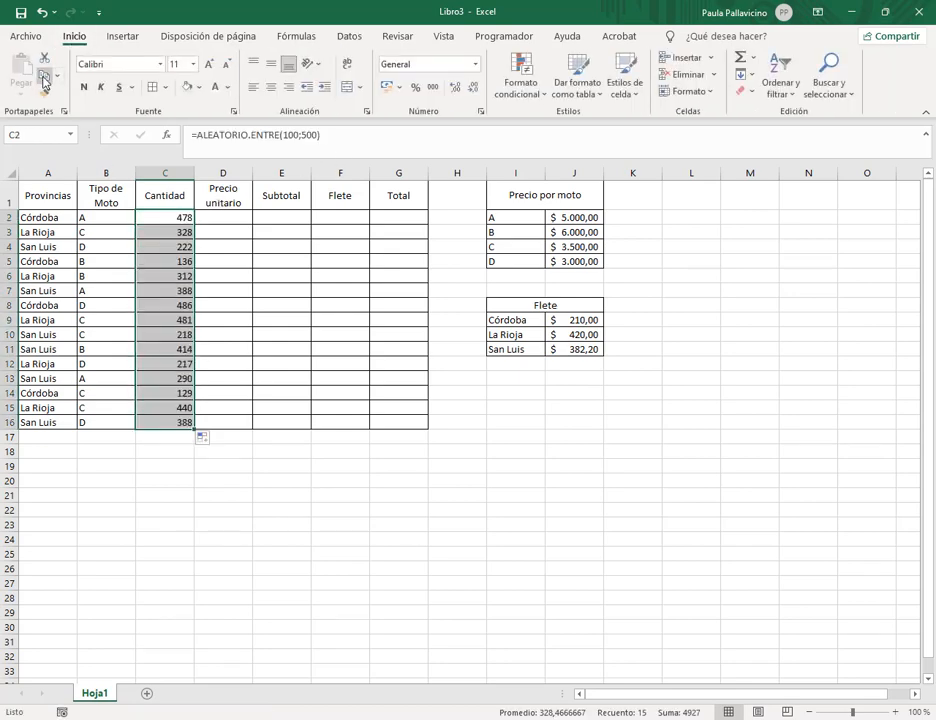
{"action": "left_click", "coordinate": [44, 78]}
{"action": "left_click", "coordinate": [21, 94]}
{"action": "left_click", "coordinate": [19, 203]}
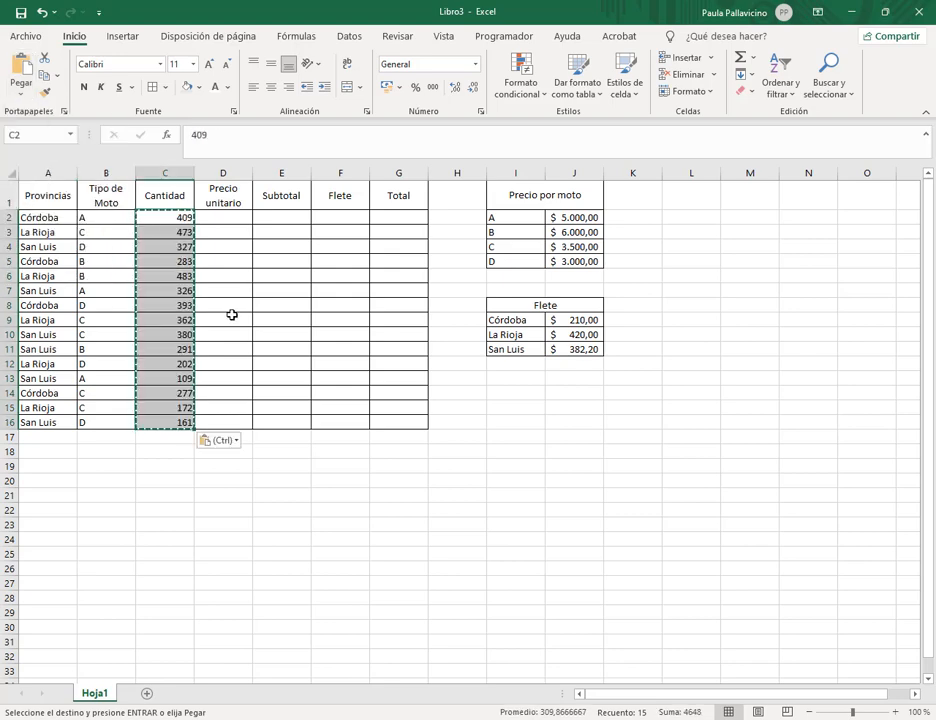
{"action": "left_click", "coordinate": [223, 216]}
{"action": "key", "text": "Escape"}
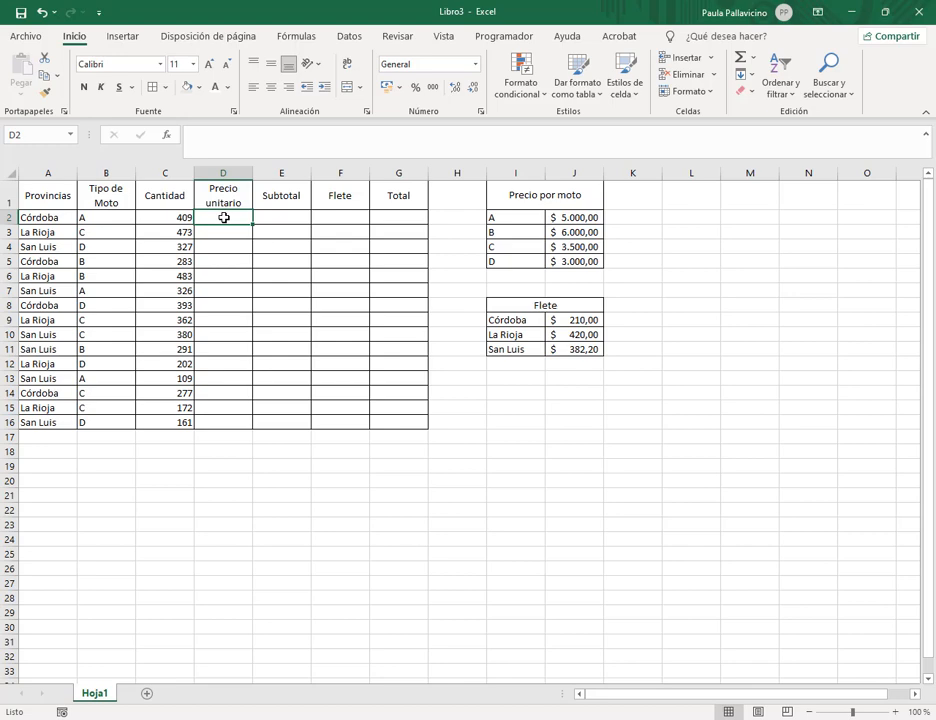
- Begin an SI formula for the Precio unitario in D2
{"action": "type", "text": "=si"}
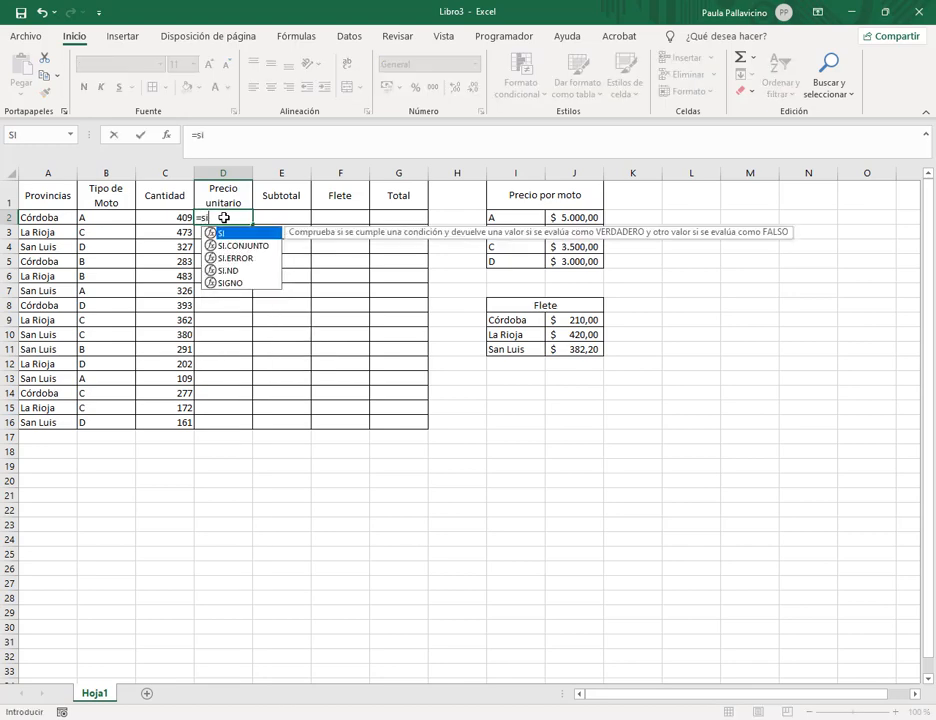
{"action": "left_click", "coordinate": [244, 143]}
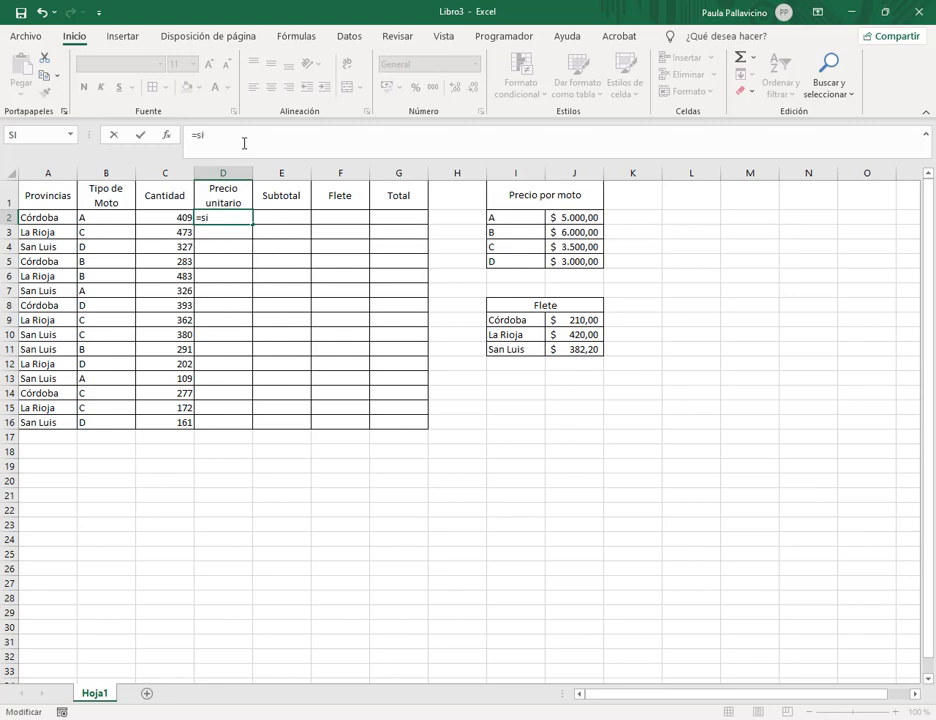
- Begin the SI formula in D2 so that B2="A" returns the absolute price reference $J$2
{"action": "type", "text": "("}
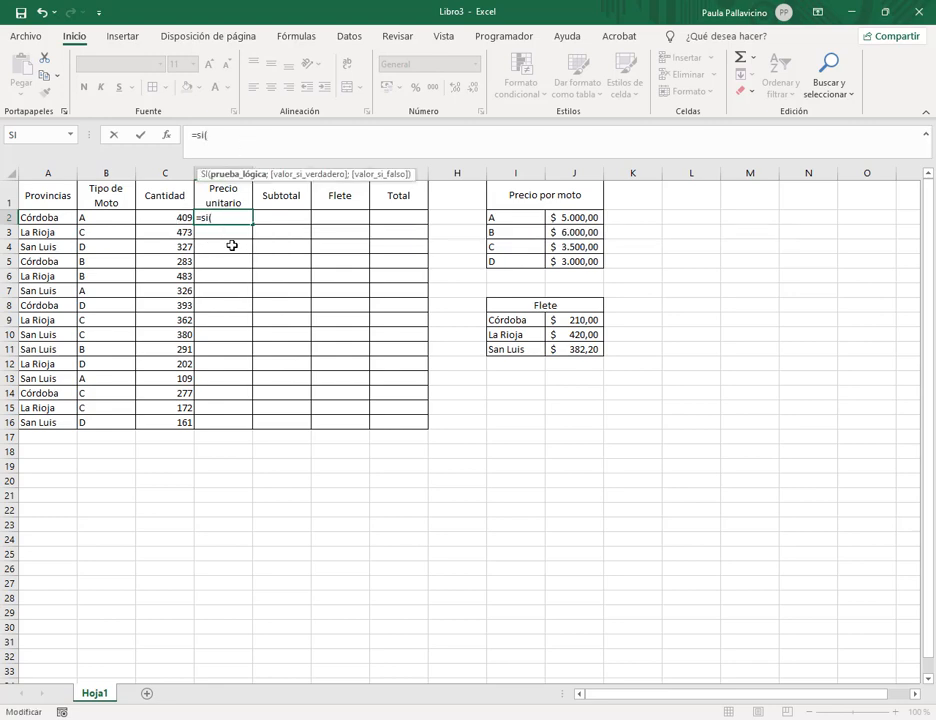
{"action": "left_click", "coordinate": [115, 215]}
{"action": "type", "text": "="}
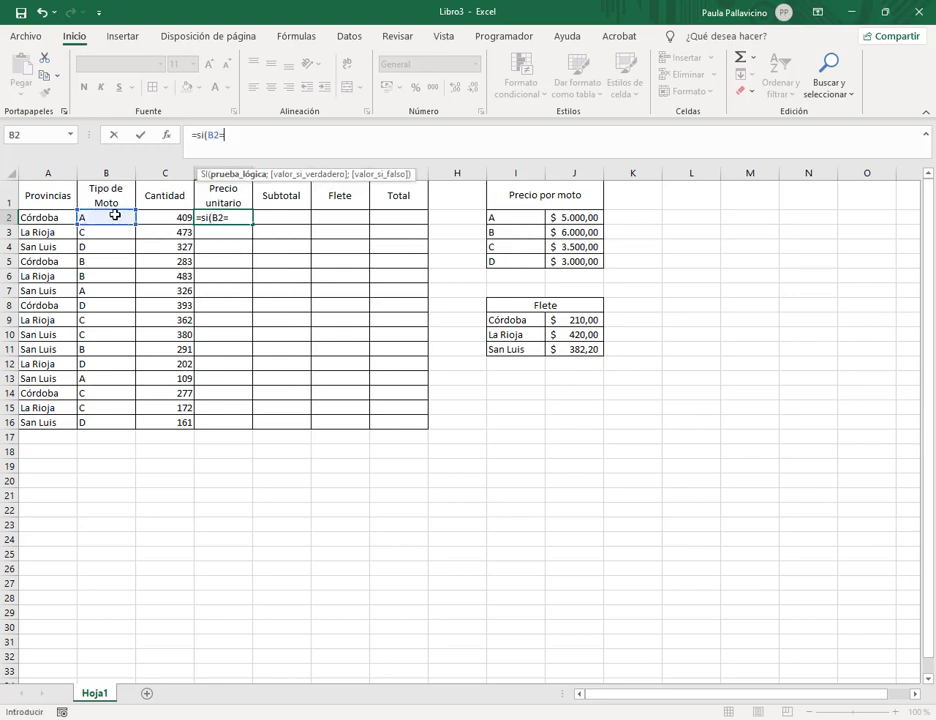
{"action": "type", "text": "\"A\";"}
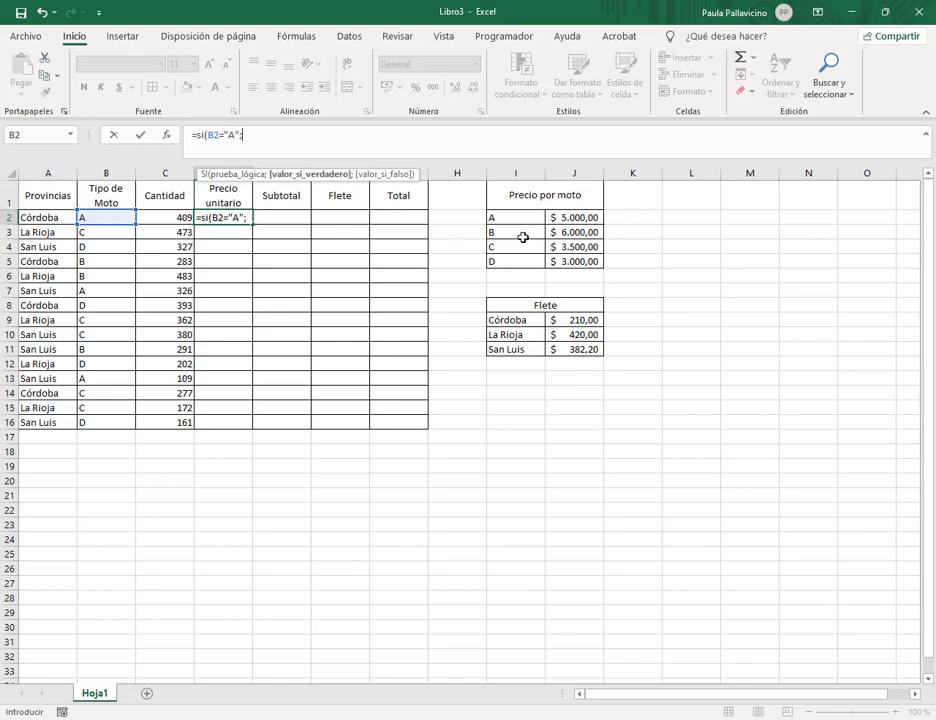
{"action": "left_click", "coordinate": [589, 218]}
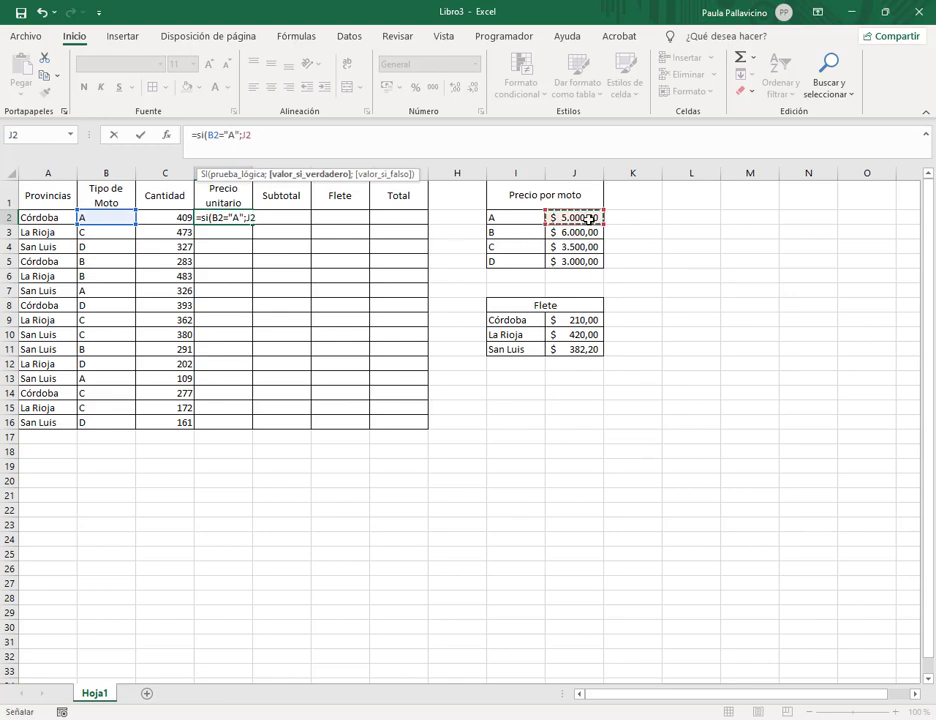
{"action": "key", "text": "F4"}
- Nest a second SI in the D2 formula that returns $J$3 when B2="B"
{"action": "type", "text": ";s"}
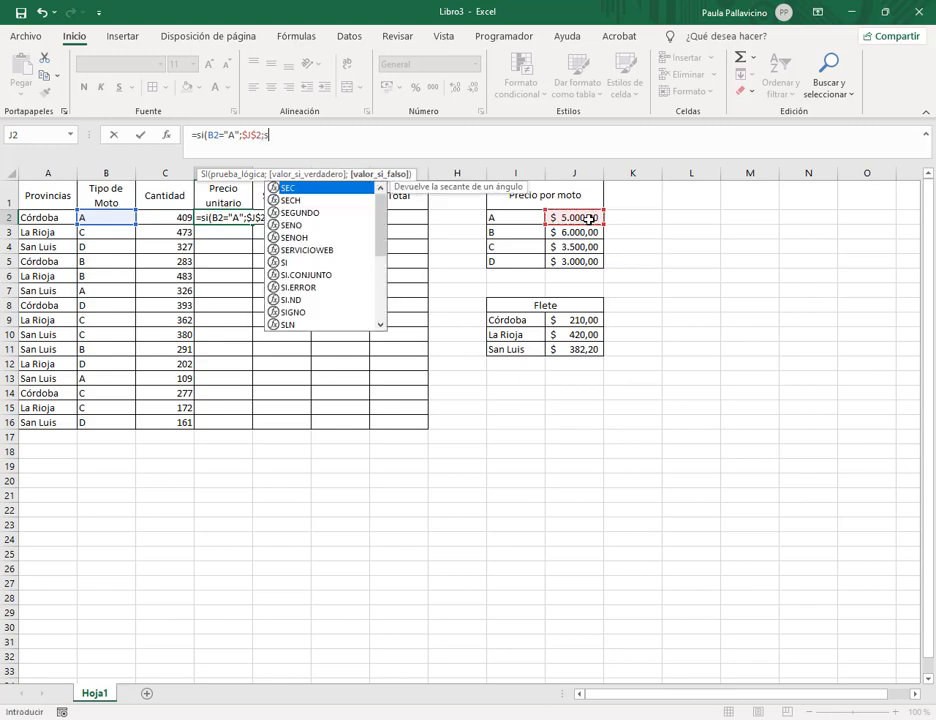
{"action": "type", "text": "i("}
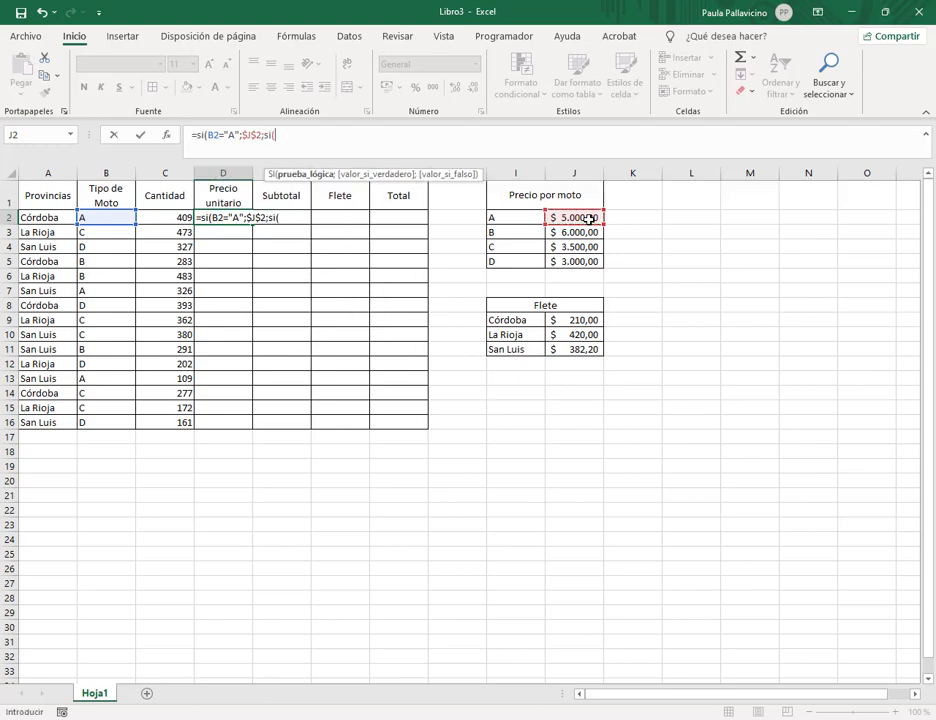
{"action": "left_click", "coordinate": [83, 218]}
{"action": "type", "text": "?"}
{"action": "key", "text": "BackSpace"}
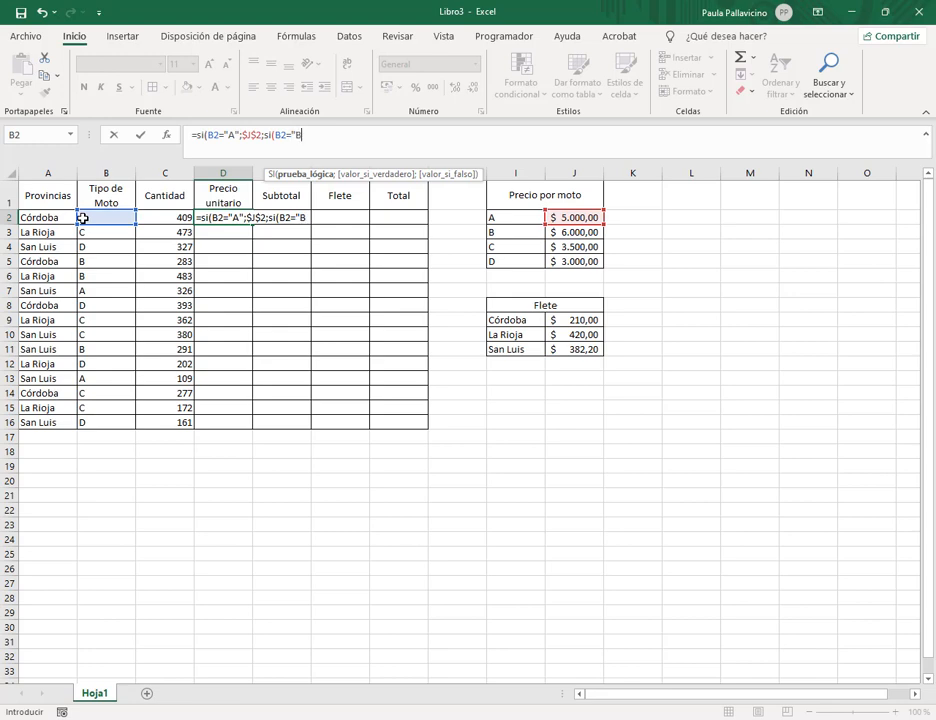
{"action": "type", "text": "=\"B\"m"}
{"action": "key", "text": "BackSpace"}
{"action": "type", "text": ";"}
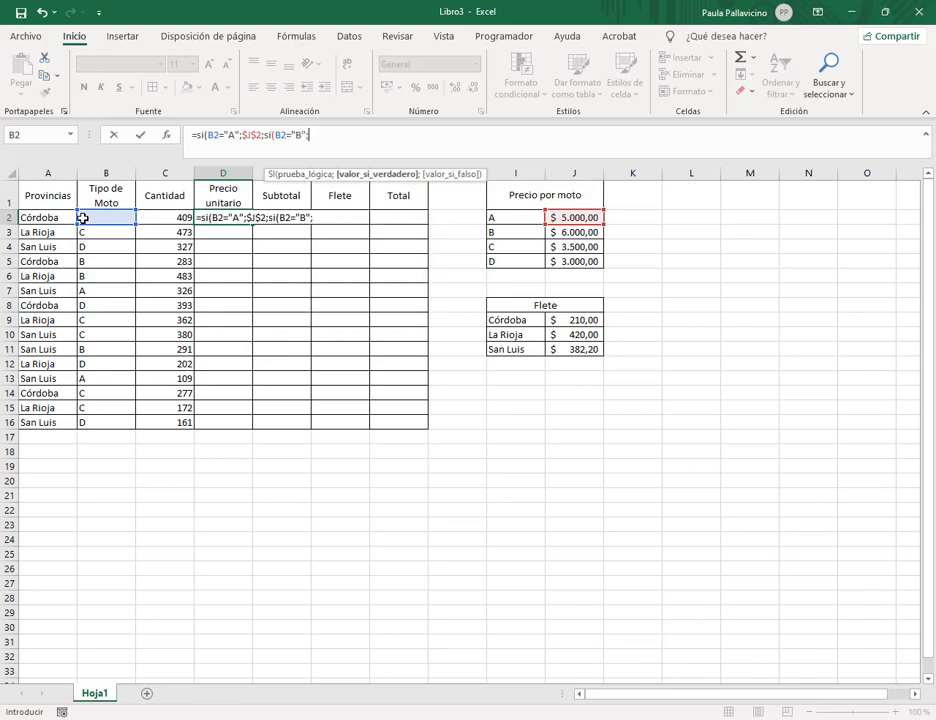
{"action": "left_click", "coordinate": [587, 231]}
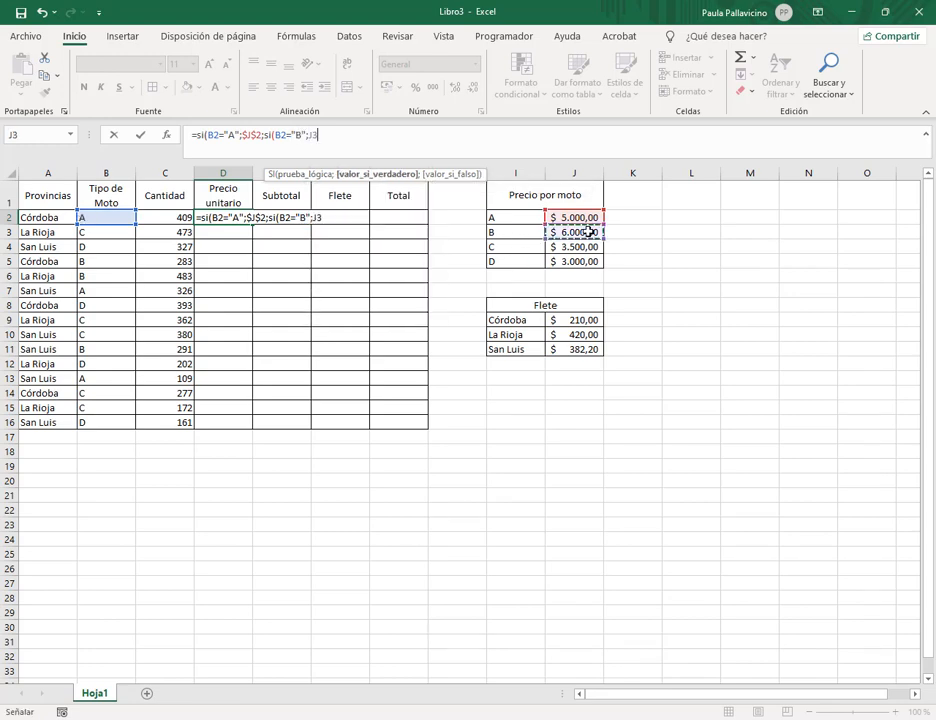
{"action": "key", "text": "F4"}
- Nest a third SI in the D2 formula that returns $J$4 when B2="C"
{"action": "type", "text": ";si("}
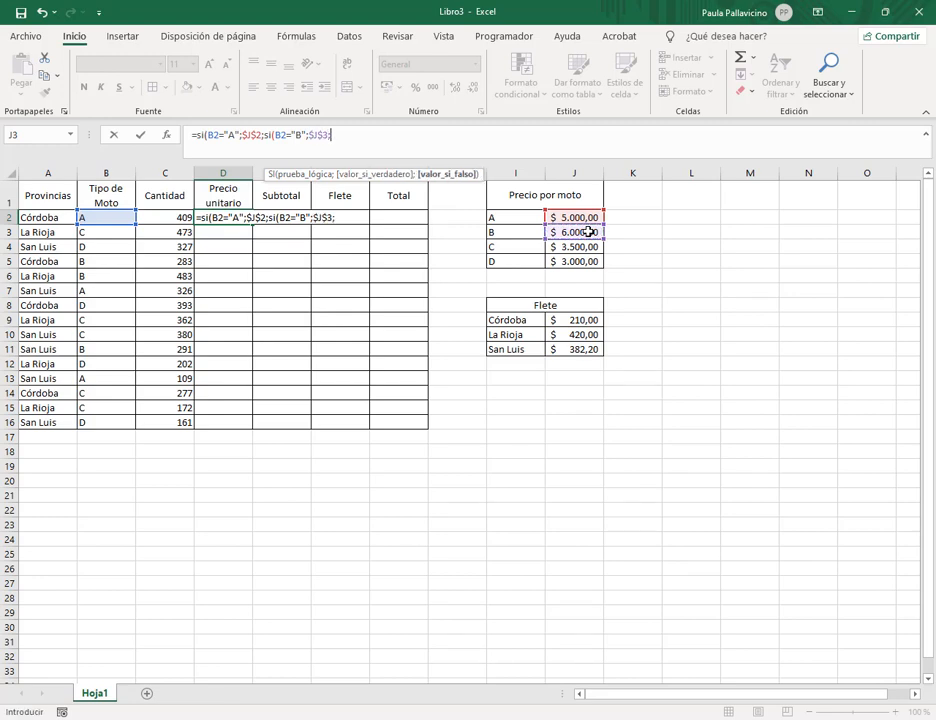
{"action": "left_click", "coordinate": [100, 215]}
{"action": "type", "text": "=\""}
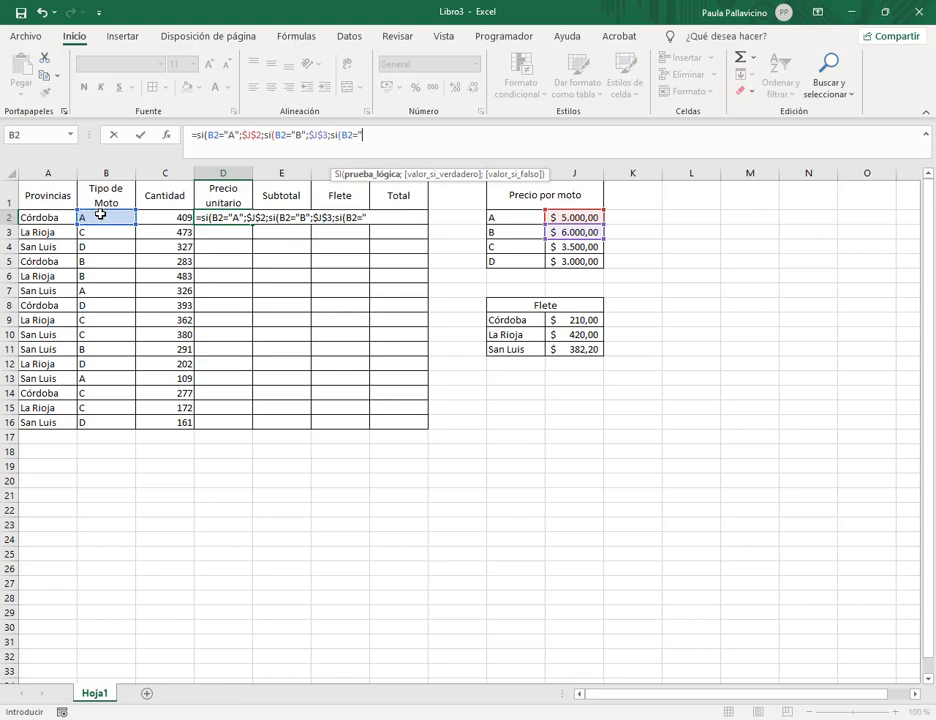
{"action": "type", "text": "C\";"}
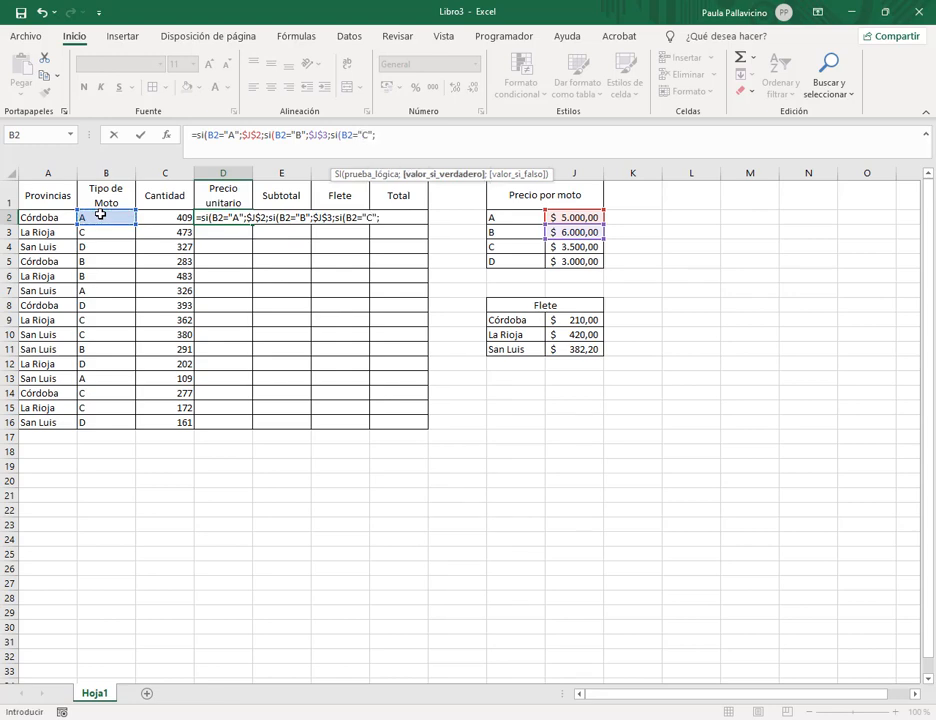
{"action": "left_click", "coordinate": [592, 248]}
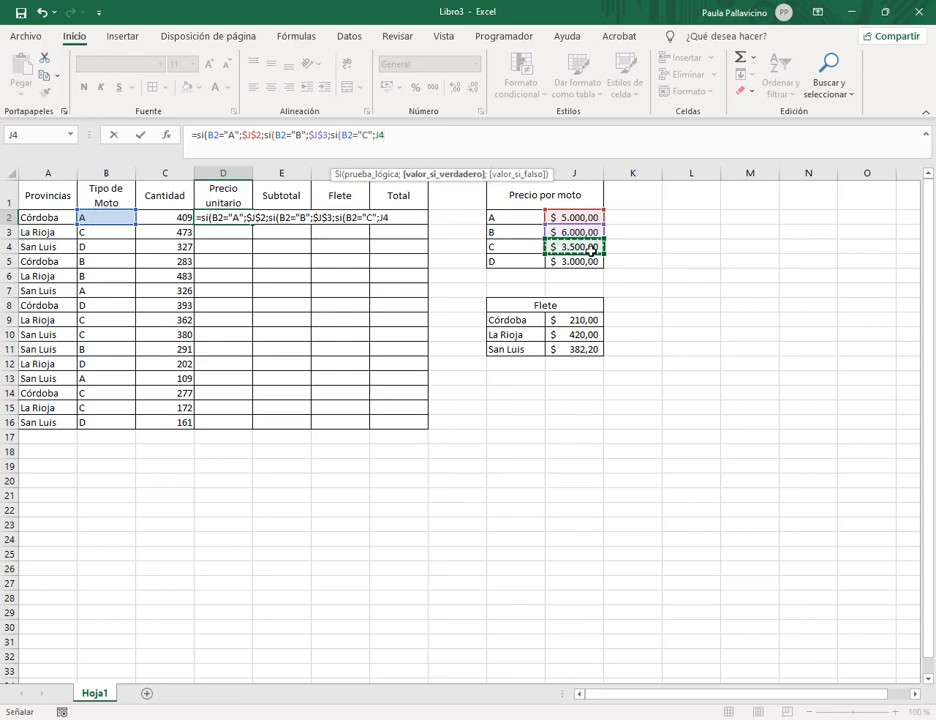
{"action": "key", "text": "F4"}
- Nest a fourth SI in the D2 formula that returns $J$5 when B2="D"
{"action": "type", "text": ";si"}
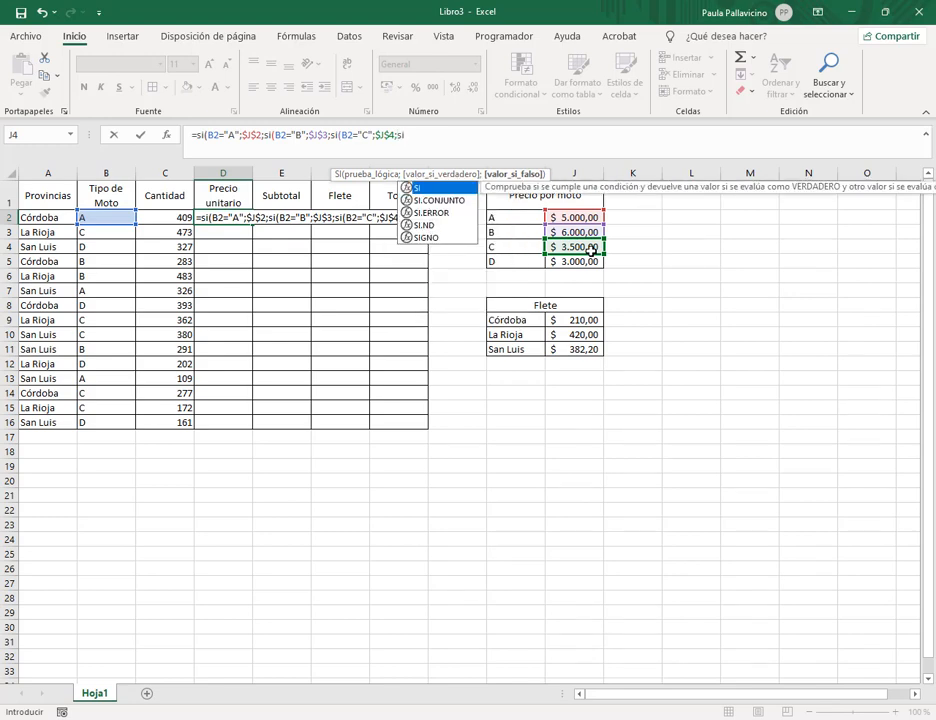
{"action": "type", "text": "("}
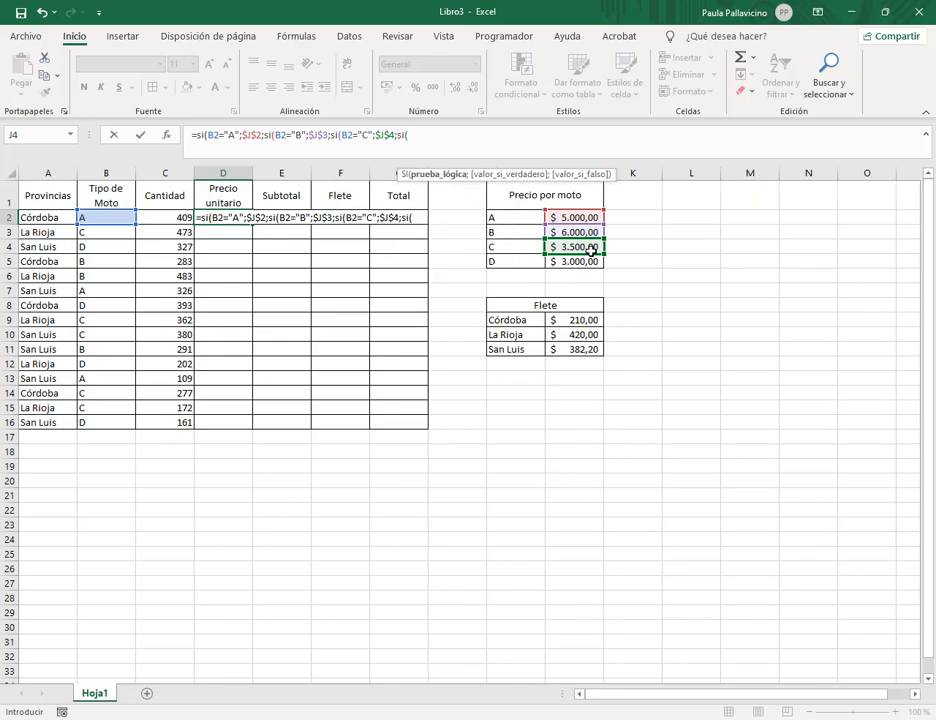
{"action": "left_click", "coordinate": [112, 217]}
{"action": "type", "text": "=\"D"}
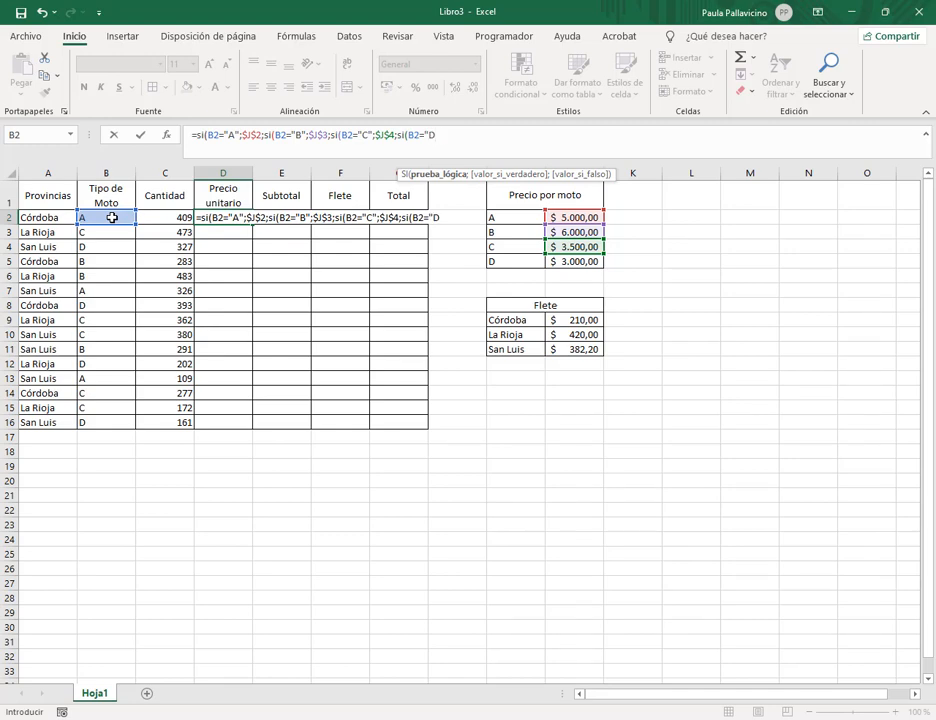
{"action": "type", "text": "\";"}
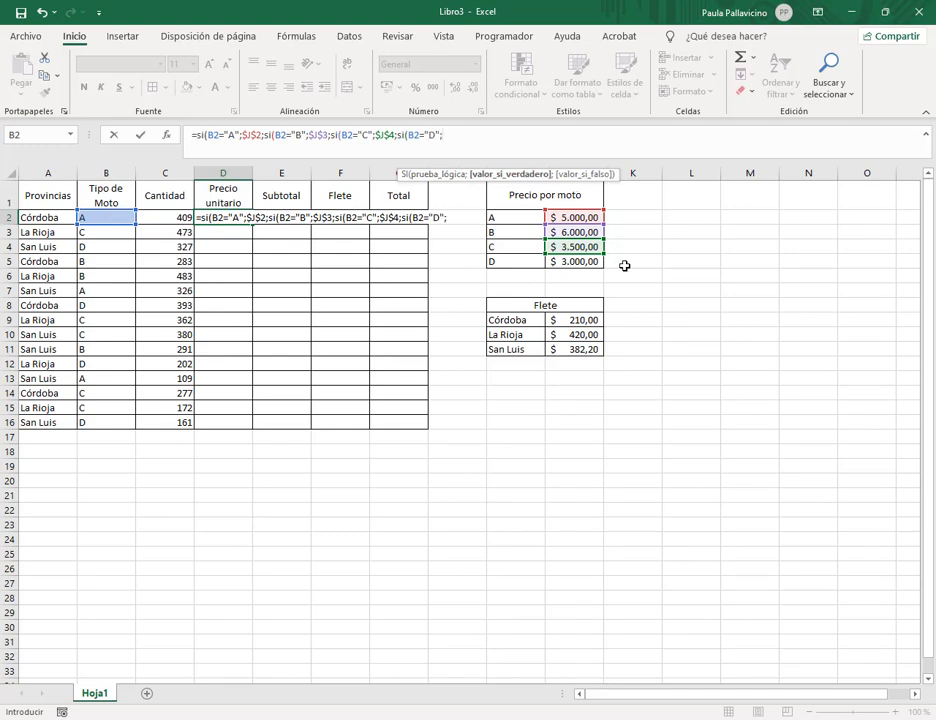
{"action": "left_click", "coordinate": [577, 261]}
{"action": "key", "text": "F4"}
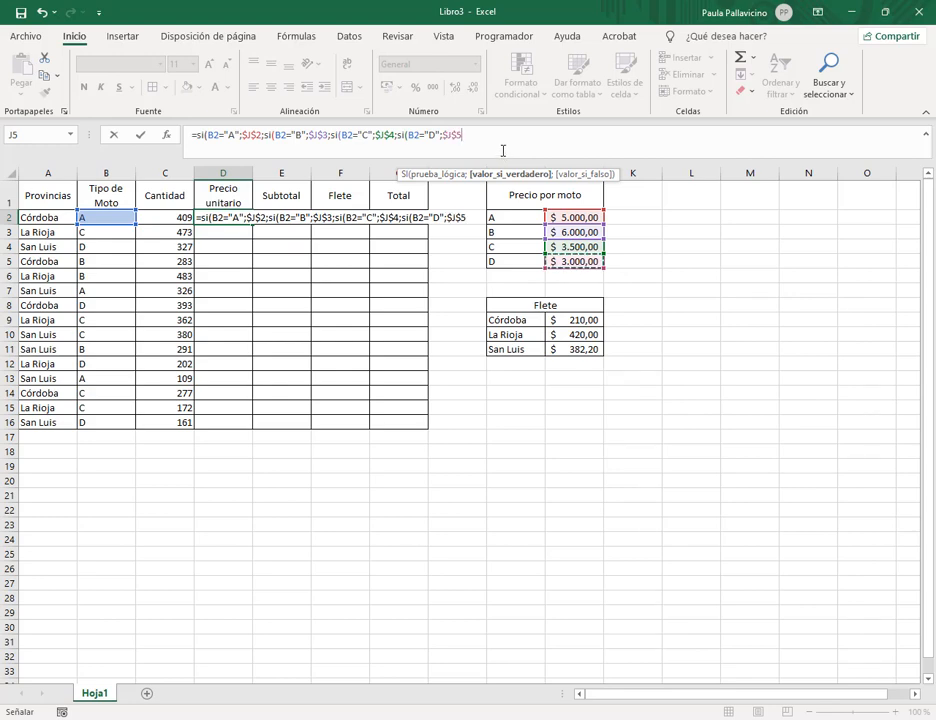
- Finish the D2 formula with 0 as the final false value, close all four SI functions and enter it
{"action": "type", "text": ";0"}
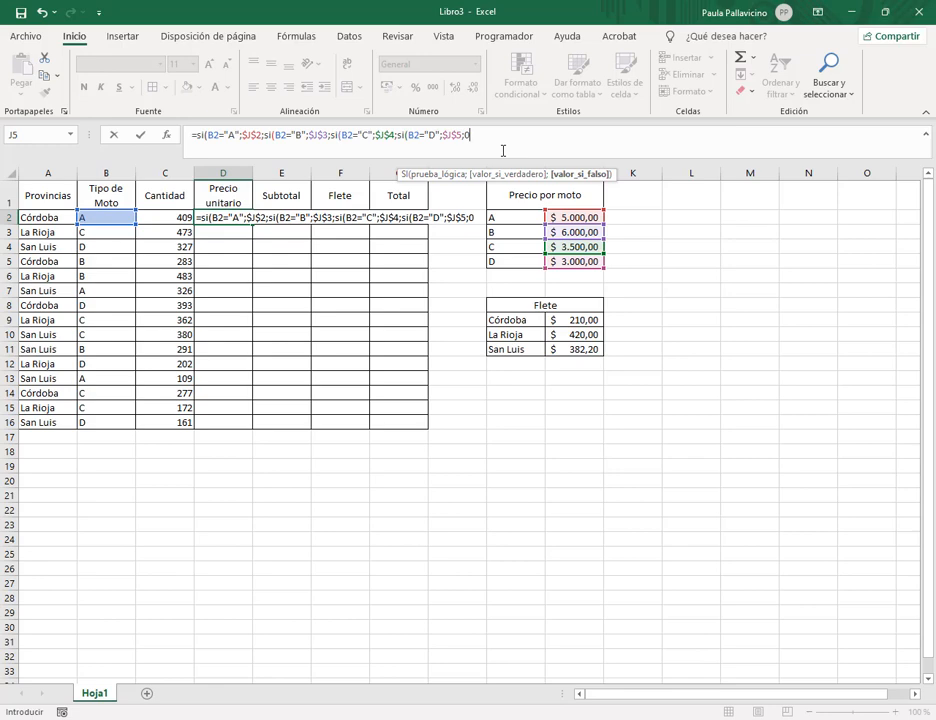
{"action": "left_click_drag", "start_coordinate": [484, 211], "coordinate": [500, 265]}
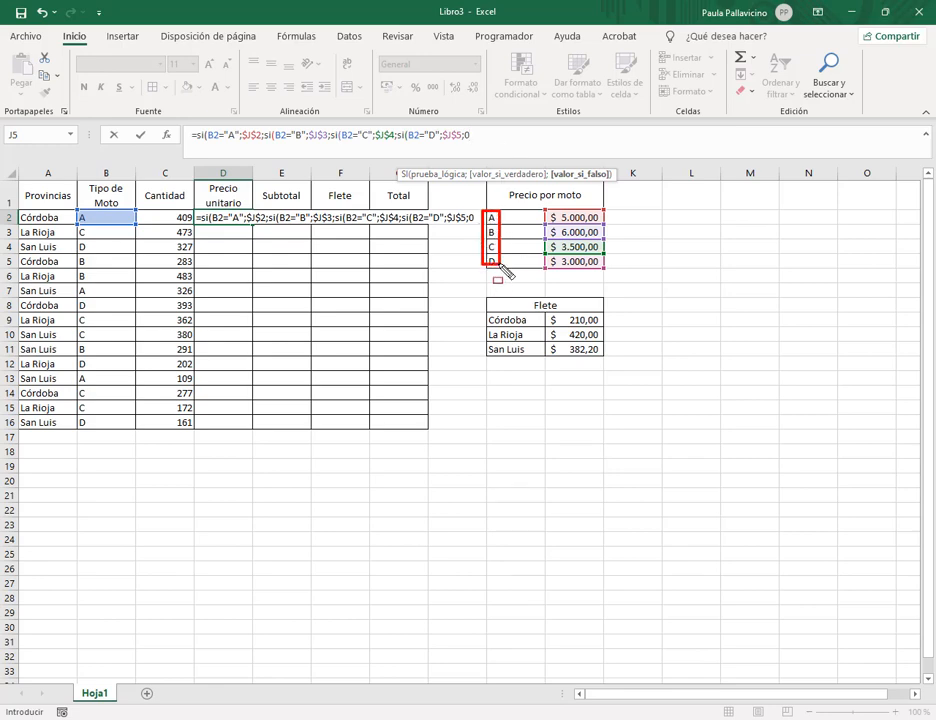
{"action": "left_click", "coordinate": [481, 141]}
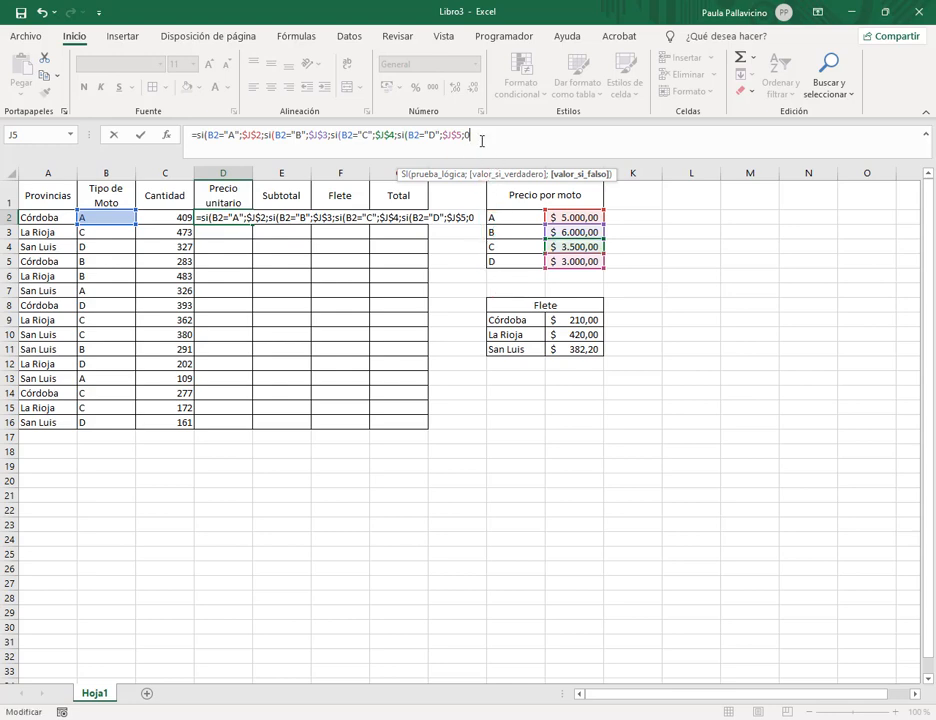
{"action": "type", "text": "))))"}
{"action": "key", "text": "Return"}
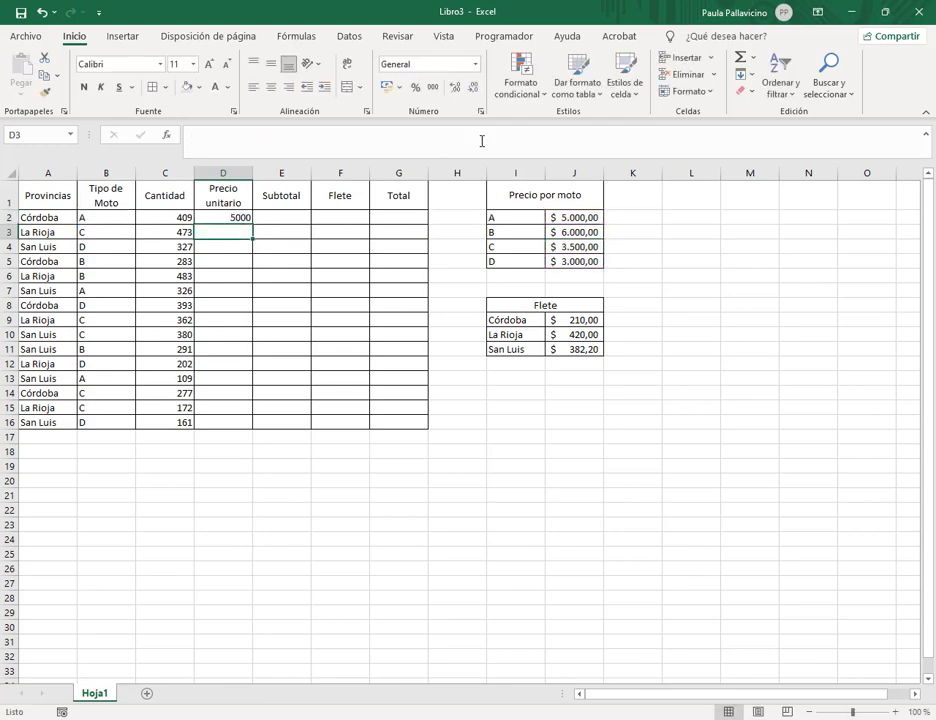
- Fill the unit price formula from D2 down to D16 and format the range as $ Español (Argentina) accounting
{"action": "left_click", "coordinate": [243, 217]}
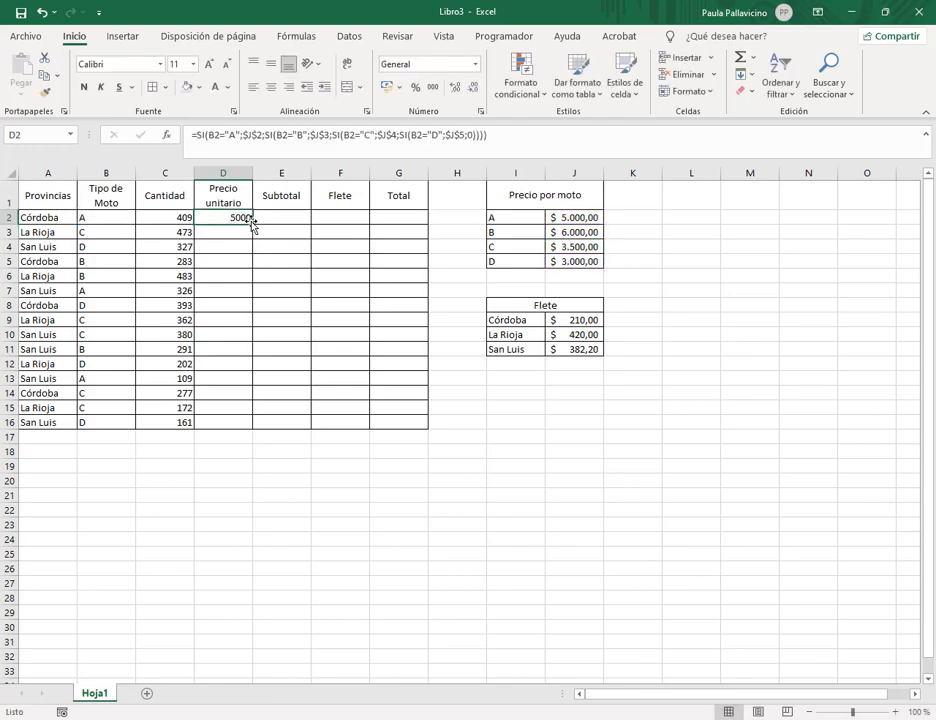
{"action": "left_click_drag", "start_coordinate": [252, 224], "coordinate": [237, 428]}
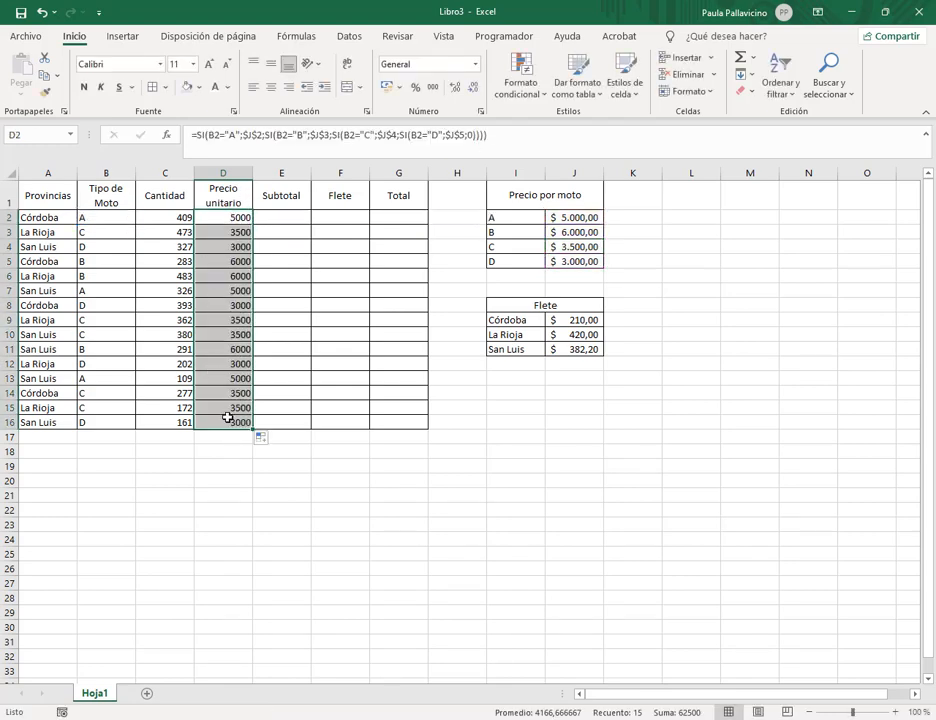
{"action": "left_click", "coordinate": [399, 94]}
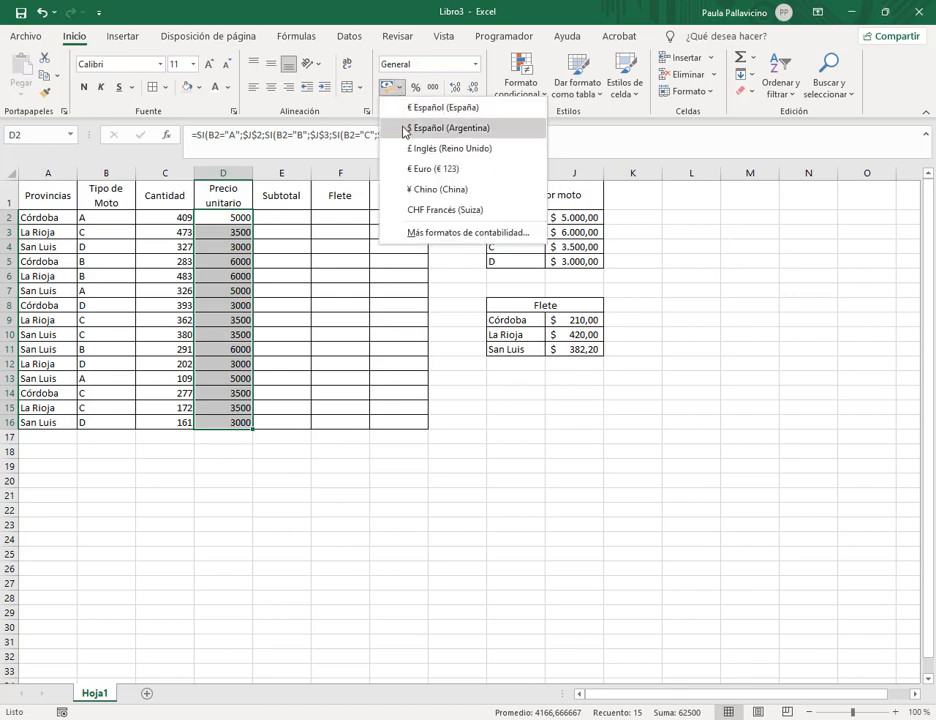
{"action": "left_click", "coordinate": [430, 125]}
- Calculate the subtotal in E2 with =C2*D2 and fill the formula down to E16
{"action": "left_click", "coordinate": [278, 214]}
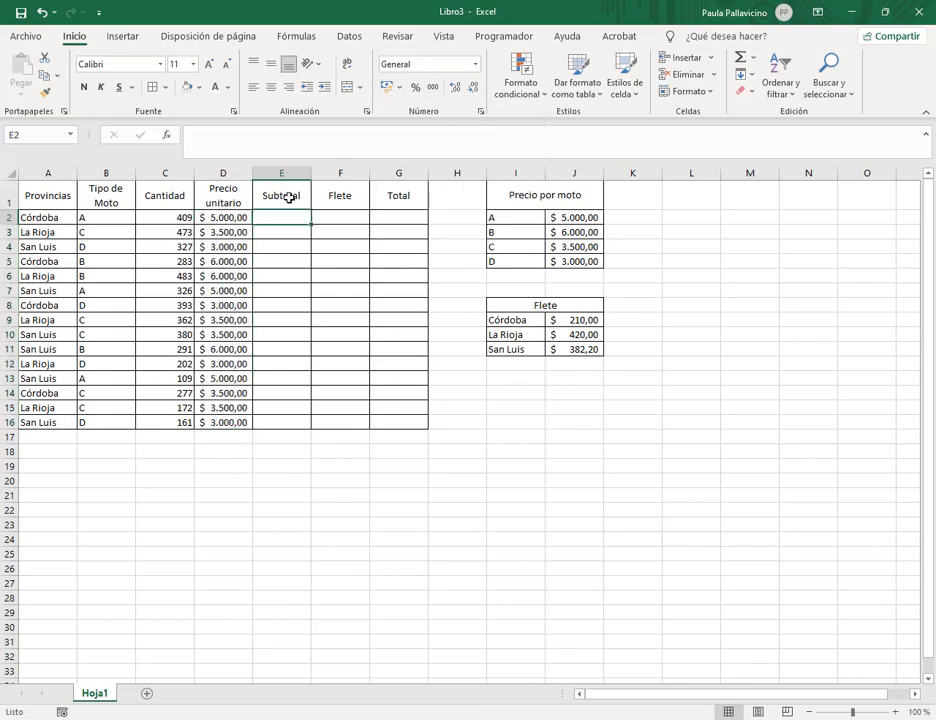
{"action": "type", "text": "="}
{"action": "left_click", "coordinate": [183, 217]}
{"action": "type", "text": "*"}
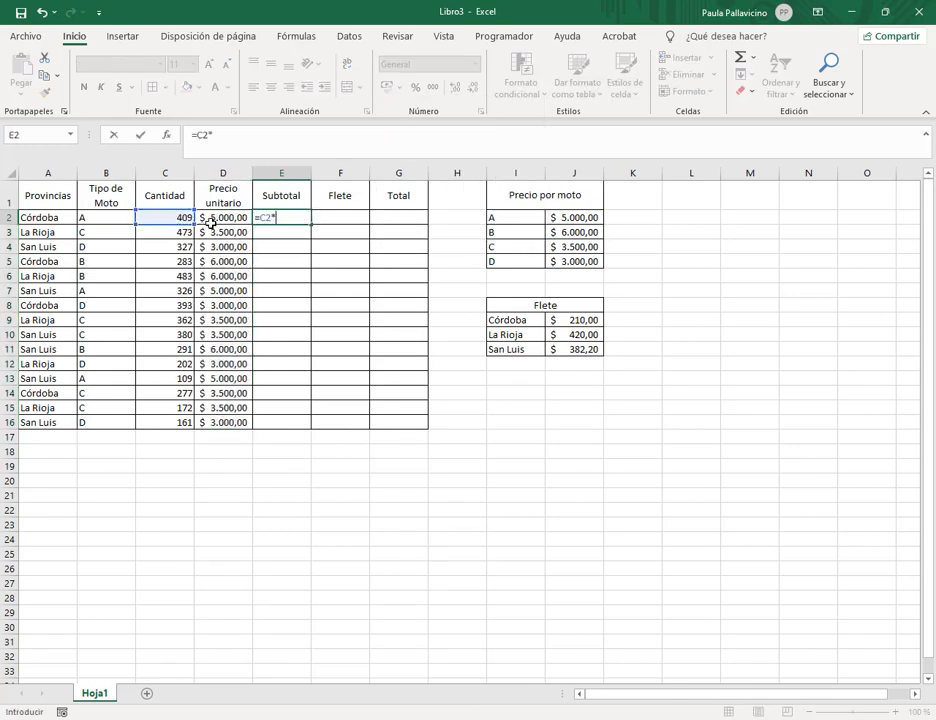
{"action": "left_click", "coordinate": [212, 218]}
{"action": "key", "text": "Return"}
{"action": "left_click", "coordinate": [282, 217]}
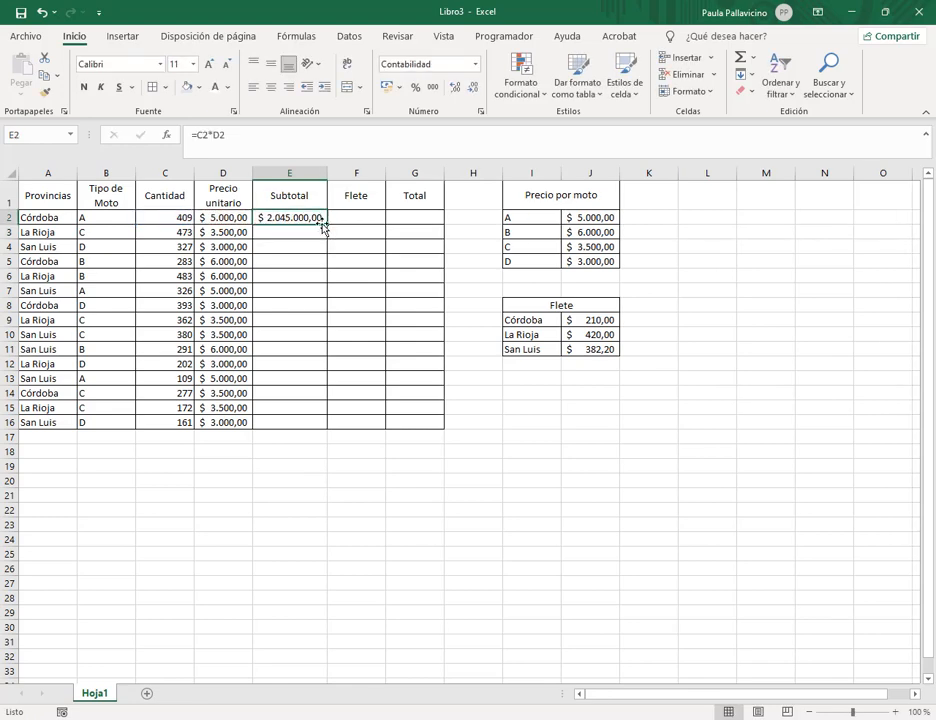
{"action": "double_click", "coordinate": [325, 224]}
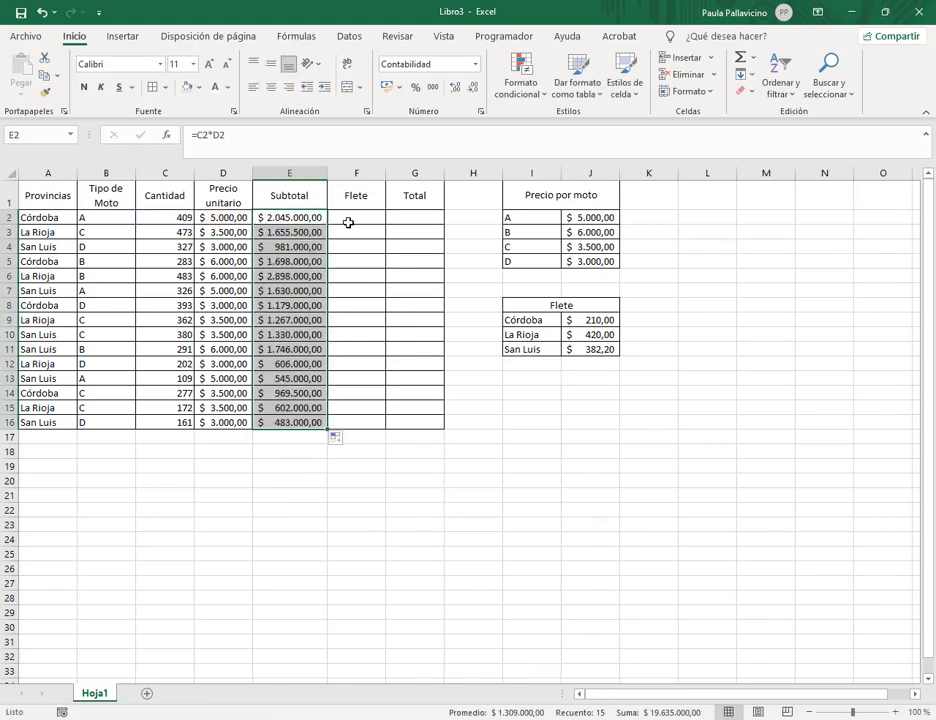
- Start an SI formula in F2 that returns the absolute reference $J$9 when A2="Córdoba"
{"action": "left_click", "coordinate": [348, 222]}
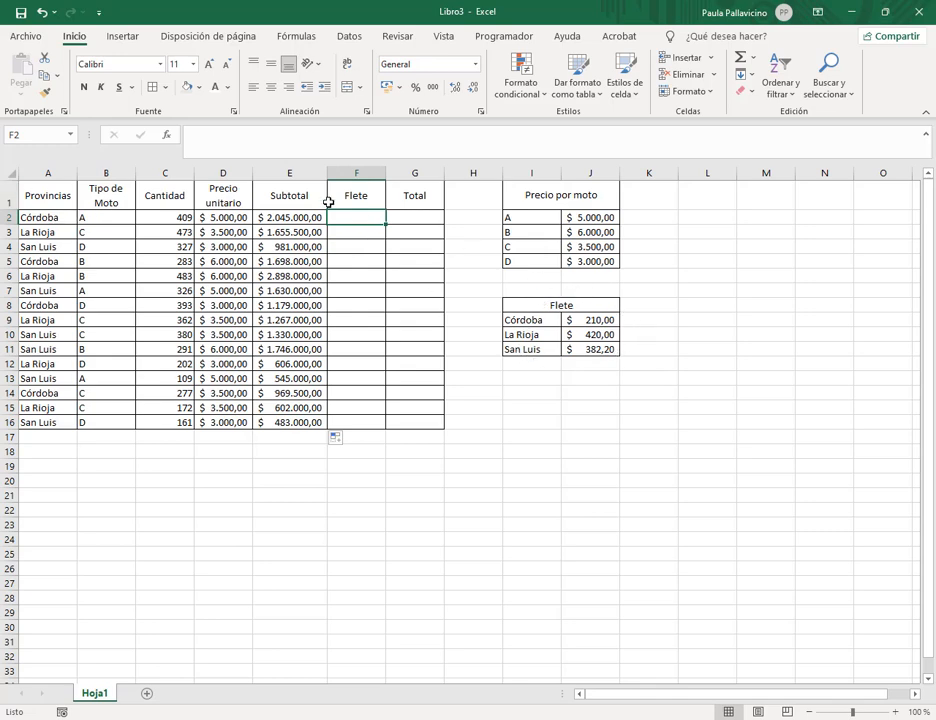
{"action": "type", "text": "=si("}
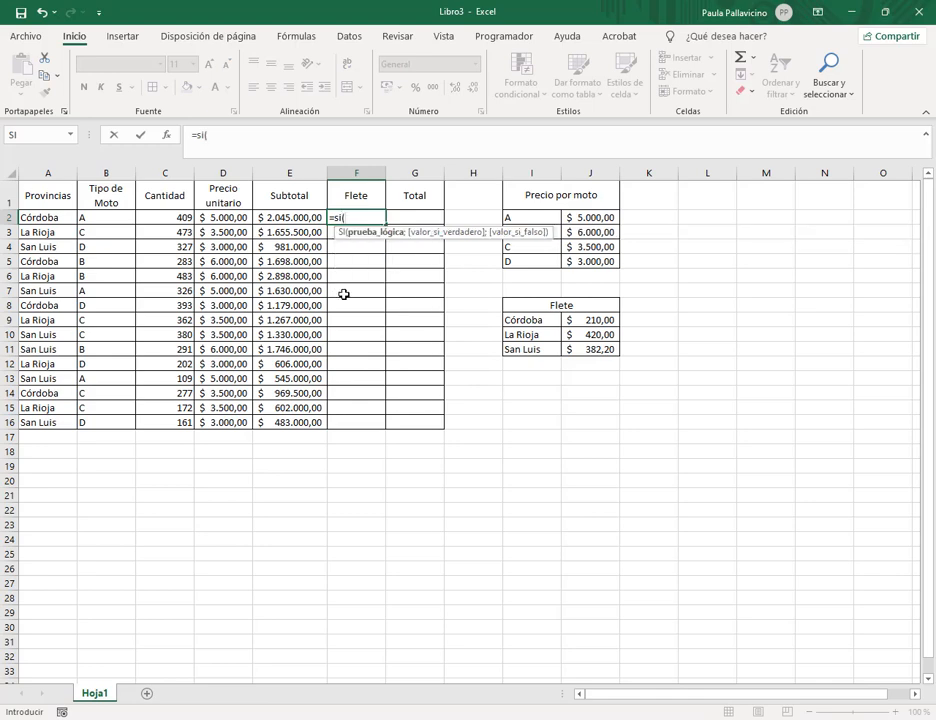
{"action": "left_click", "coordinate": [30, 217]}
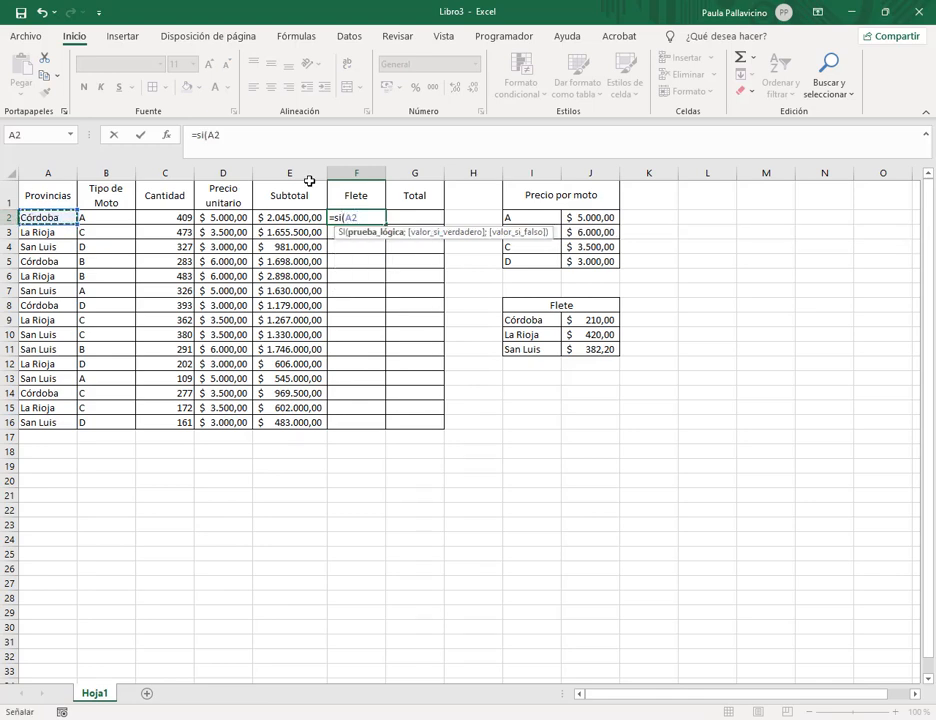
{"action": "type", "text": "=\"C"}
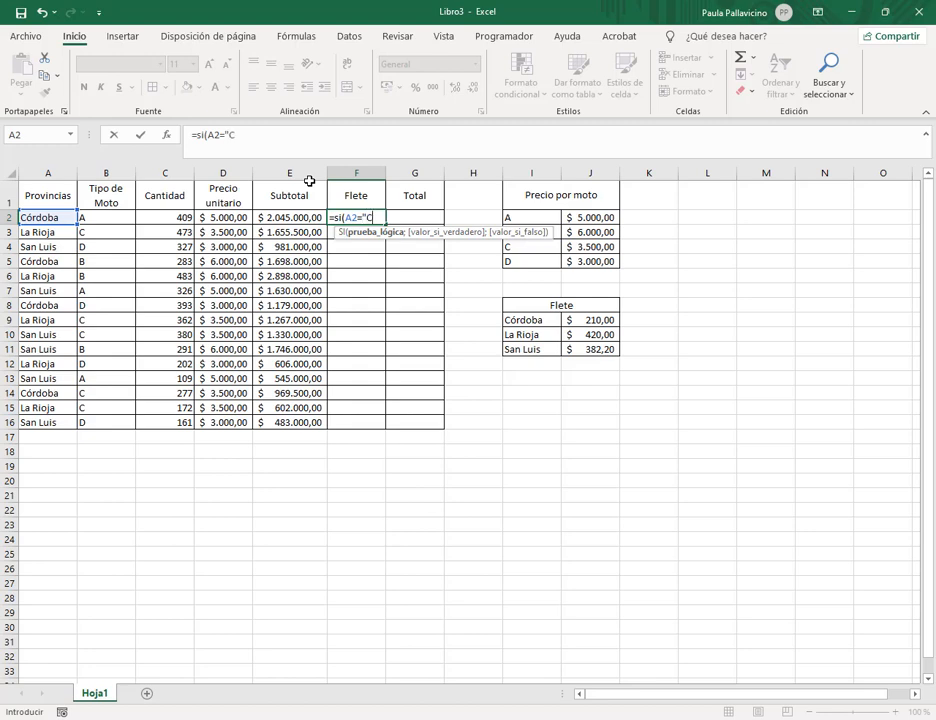
{"action": "type", "text": "órdoba\";"}
{"action": "left_click", "coordinate": [590, 320]}
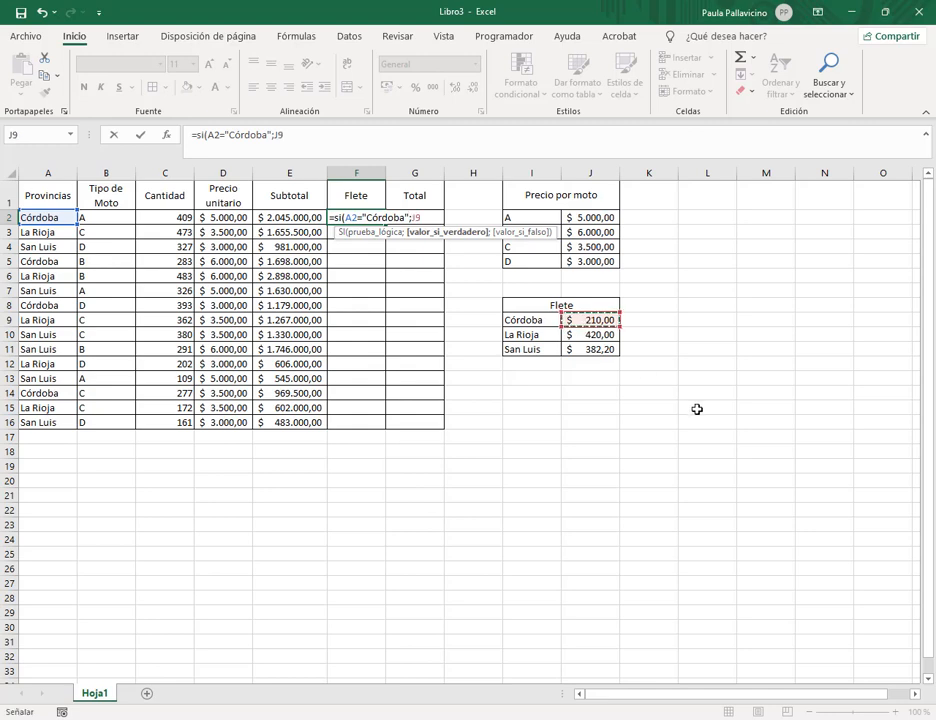
{"action": "key", "text": "F4"}
- Nest a second SI in the F2 formula that returns $J$10 when A2="La Rioja"
{"action": "type", "text": ";si("}
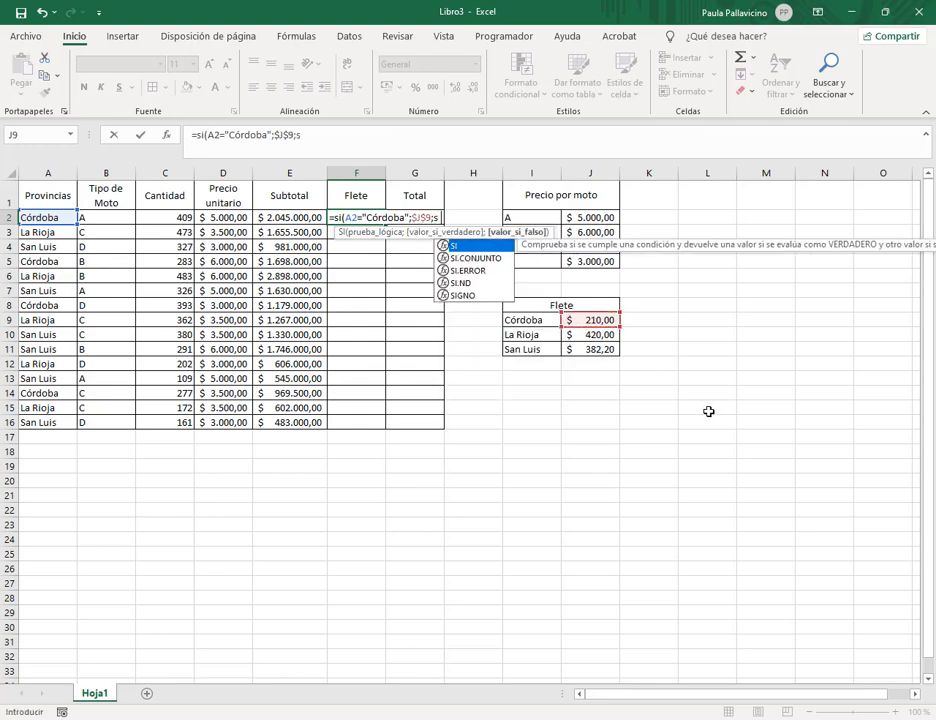
{"action": "left_click", "coordinate": [64, 218]}
{"action": "type", "text": "=\"La Rioja\";"}
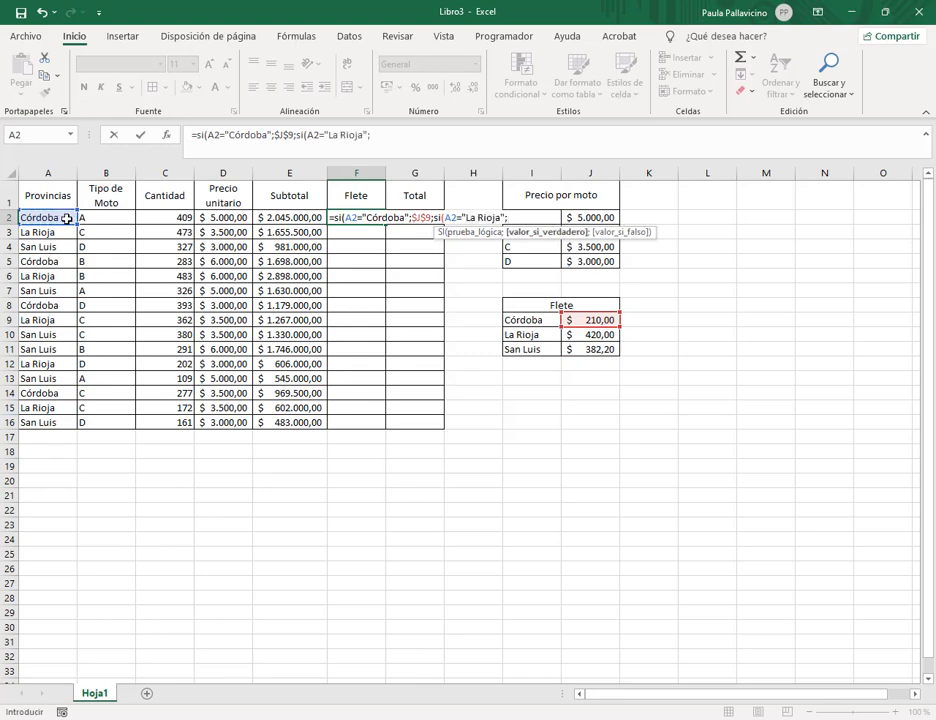
{"action": "left_click", "coordinate": [588, 336]}
{"action": "key", "text": "F4"}
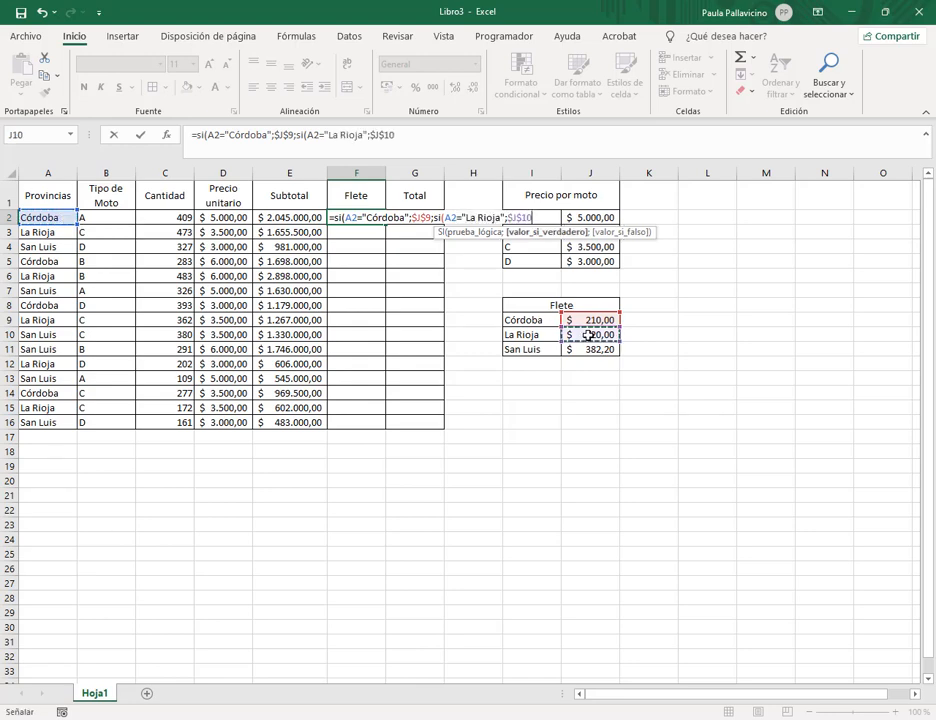
- Nest a third SI in the F2 formula returning $J$11 when A2="San Luis", close all three functions and enter it
{"action": "type", "text": ";si("}
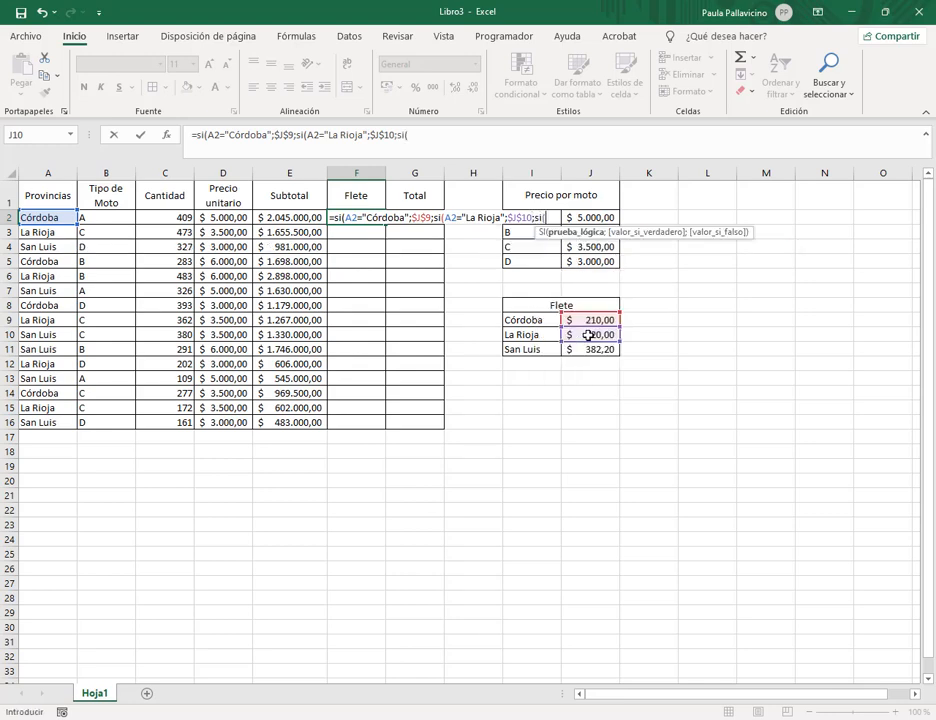
{"action": "left_click", "coordinate": [34, 216]}
{"action": "type", "text": "=\"San"}
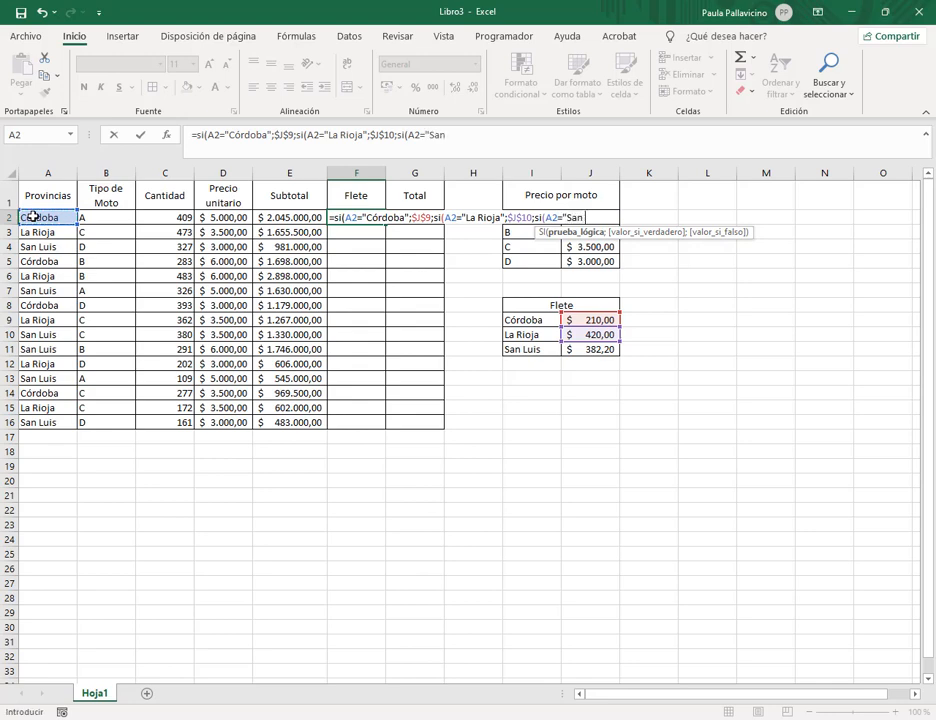
{"action": "type", "text": " Luis\""}
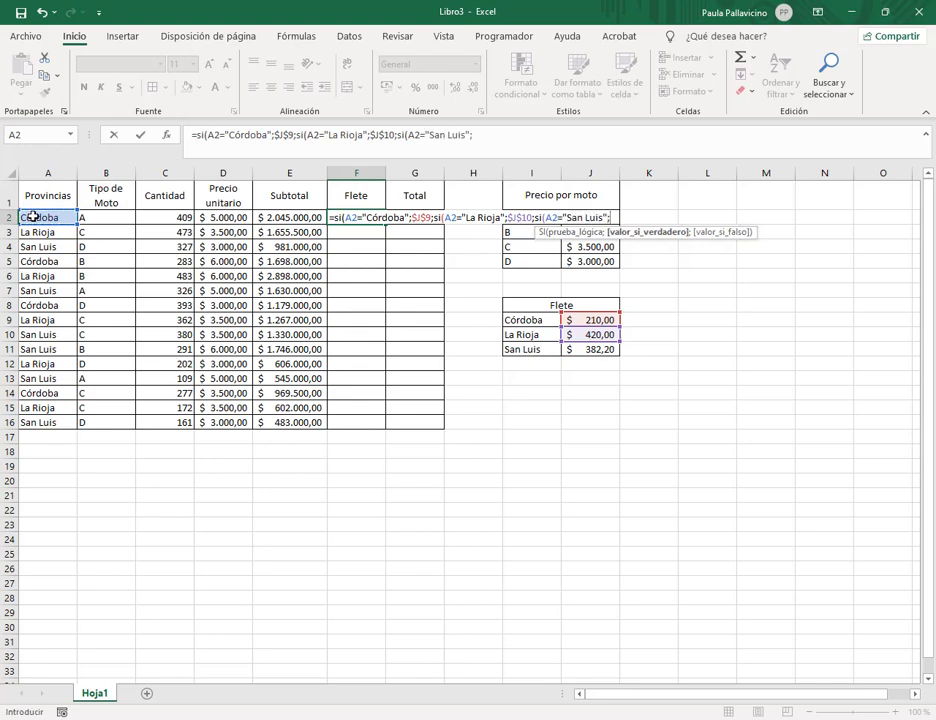
{"action": "type", "text": ";"}
{"action": "left_click", "coordinate": [583, 350]}
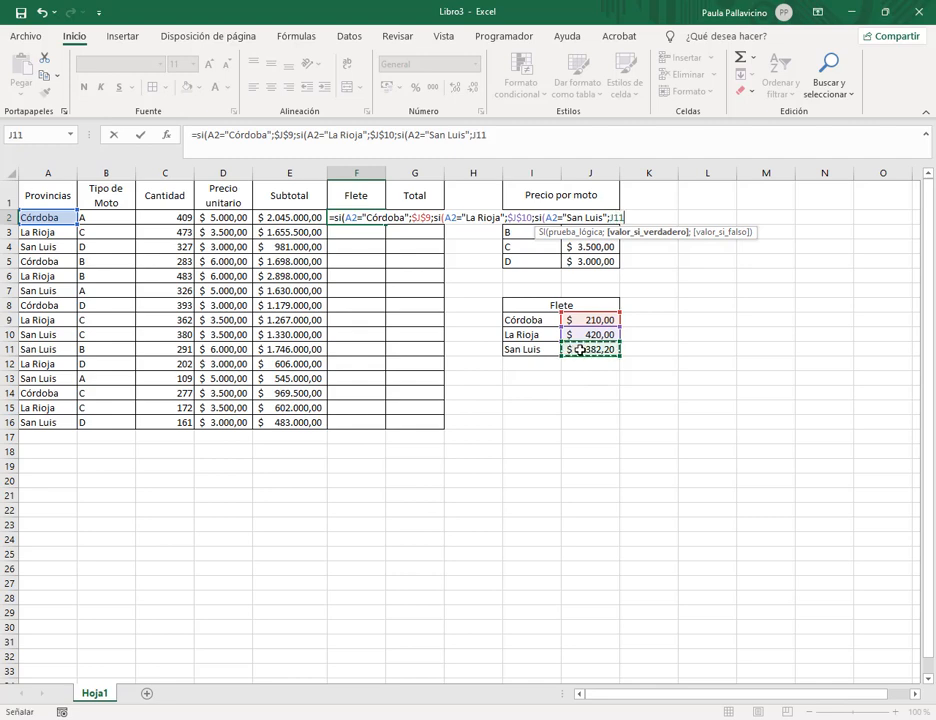
{"action": "key", "text": "F4"}
{"action": "type", "text": ")))"}
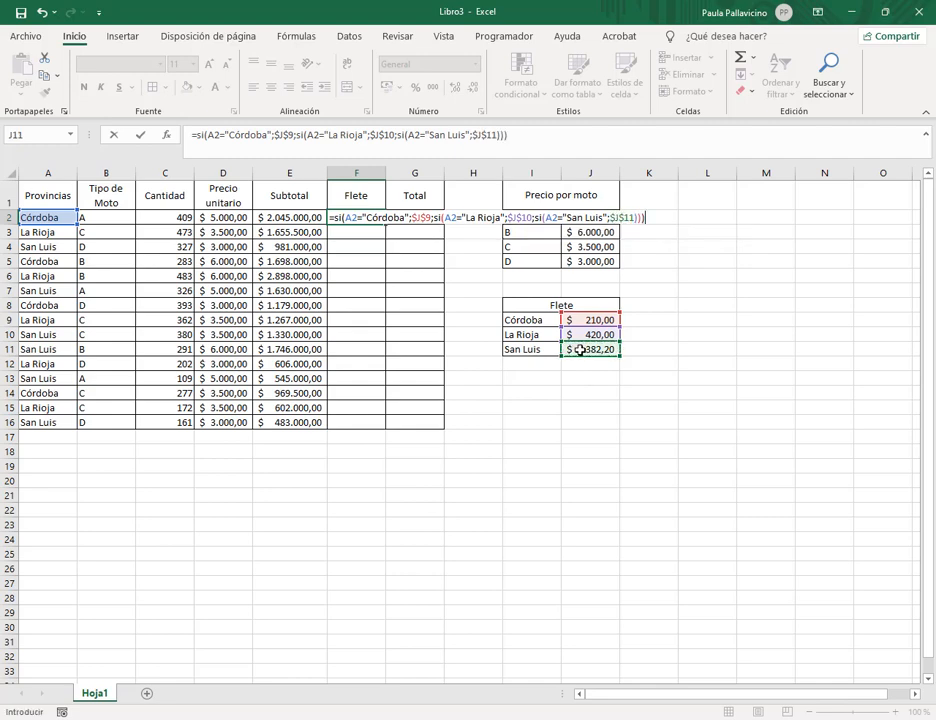
{"action": "key", "text": "Return"}
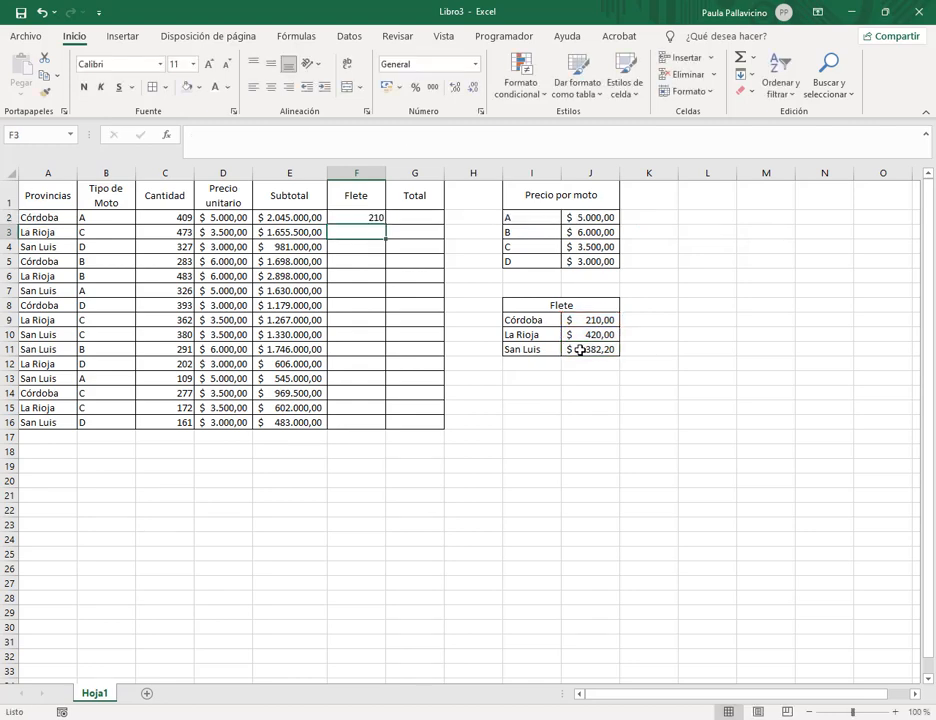
- Fill the freight formula from F2 down to F16 and apply the $ accounting format to the range
{"action": "left_click", "coordinate": [359, 214]}
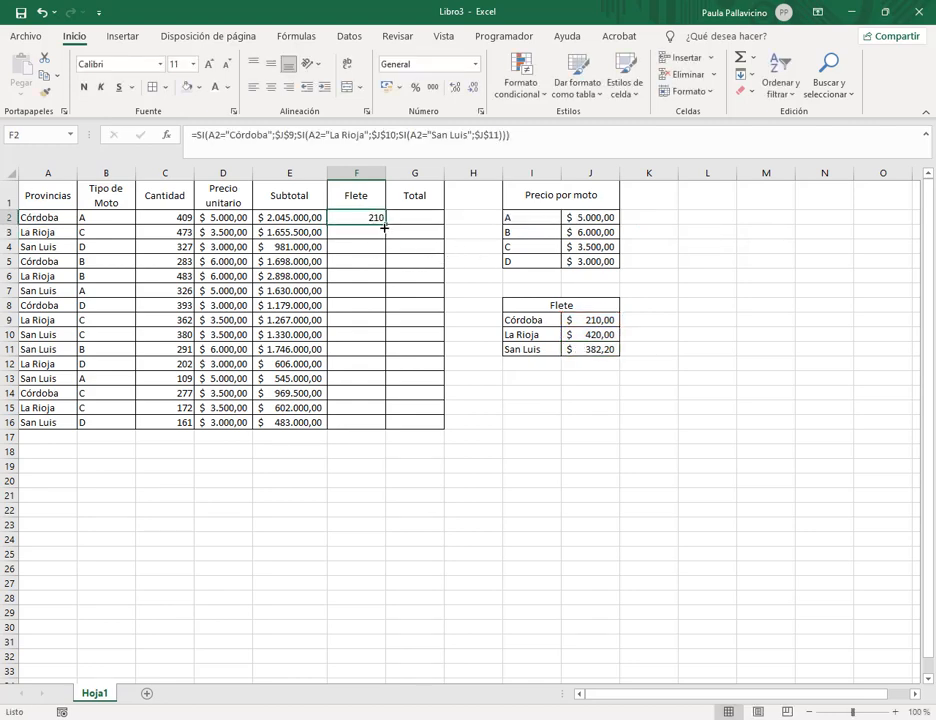
{"action": "left_click_drag", "start_coordinate": [384, 228], "coordinate": [380, 423]}
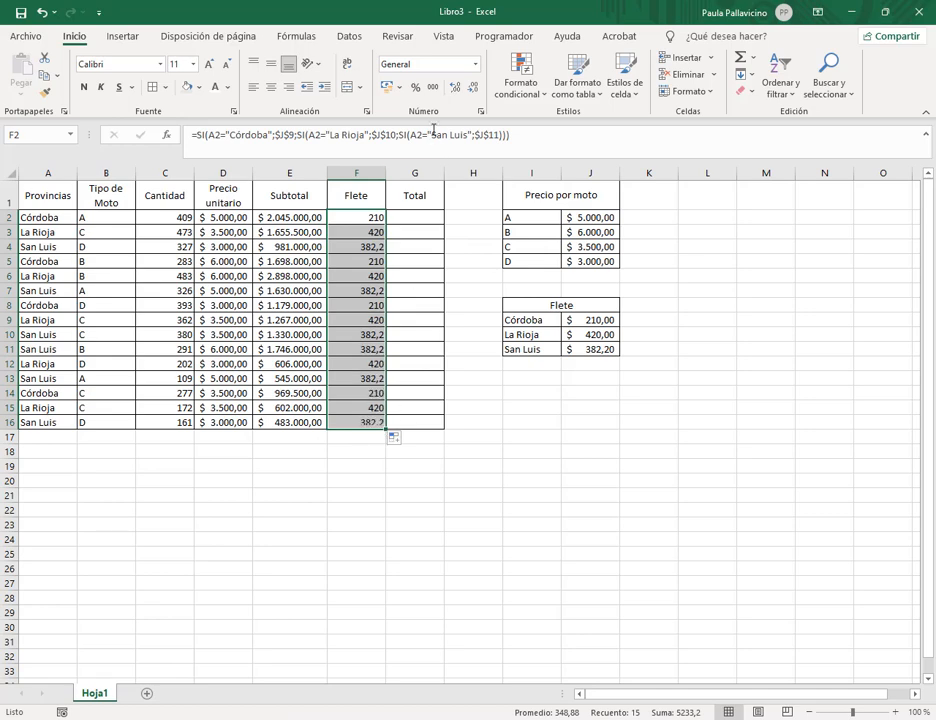
{"action": "left_click", "coordinate": [398, 87]}
{"action": "left_click", "coordinate": [410, 122]}
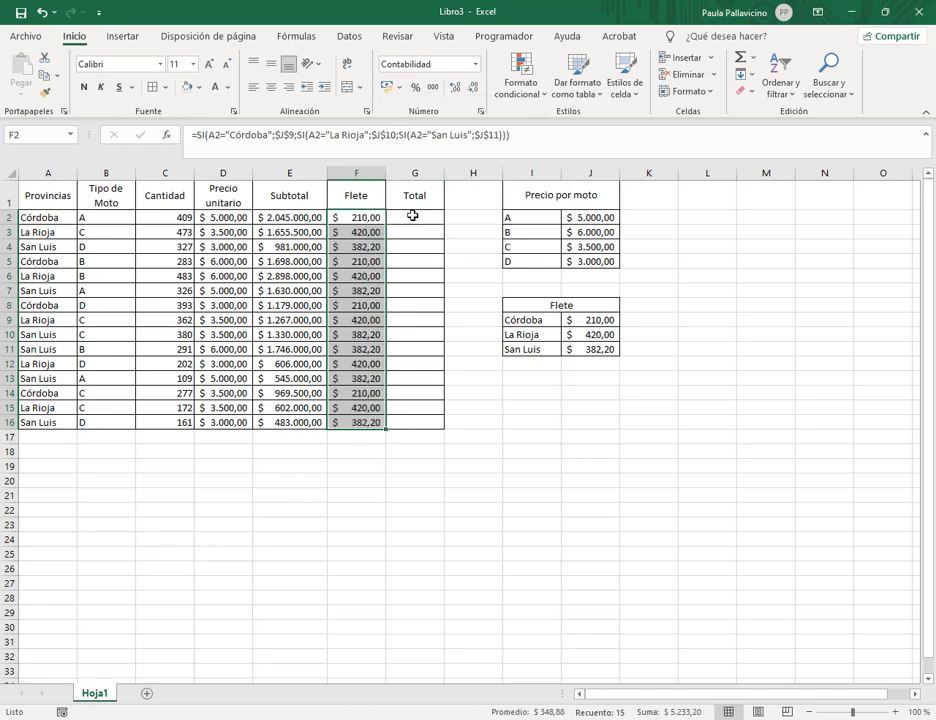
- Calculate the total in G2 with =E2+F2 and fill the formula down to G16
{"action": "left_click", "coordinate": [412, 215]}
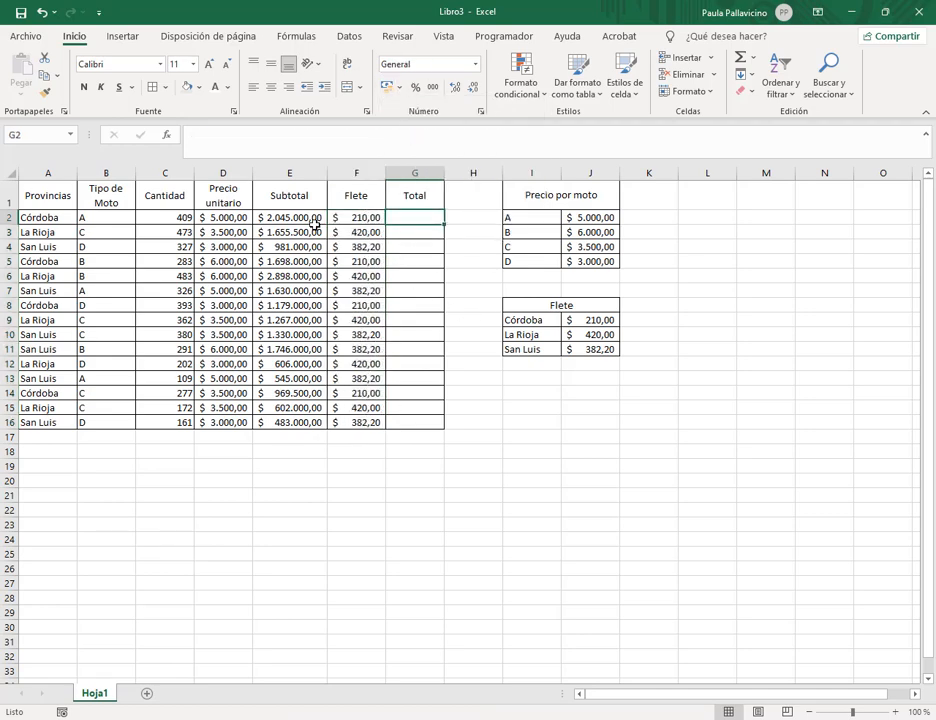
{"action": "type", "text": "="}
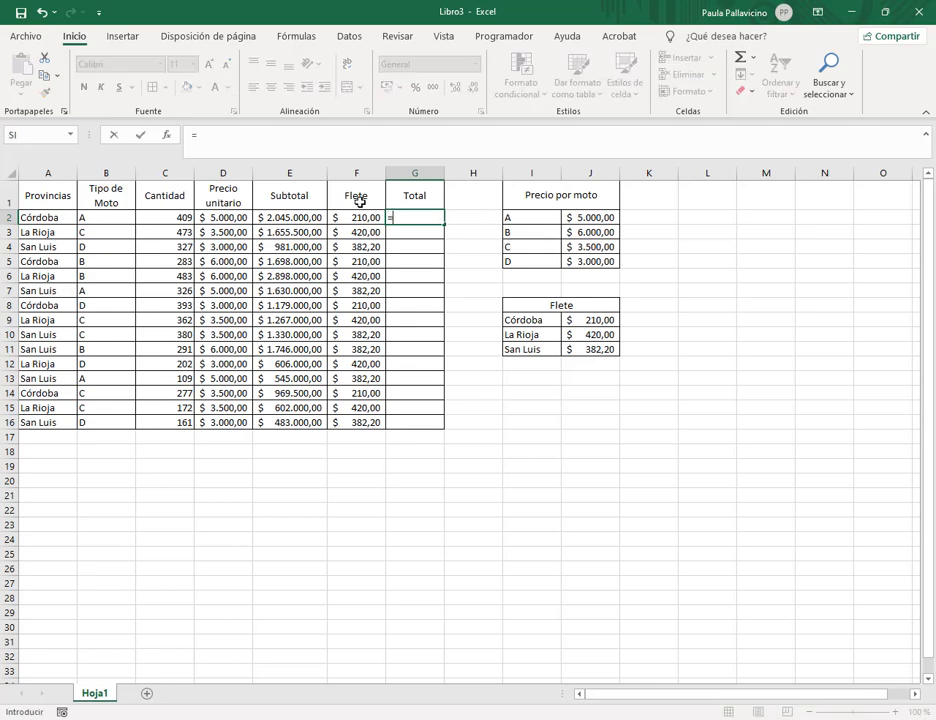
{"action": "left_click", "coordinate": [285, 217]}
{"action": "type", "text": "+"}
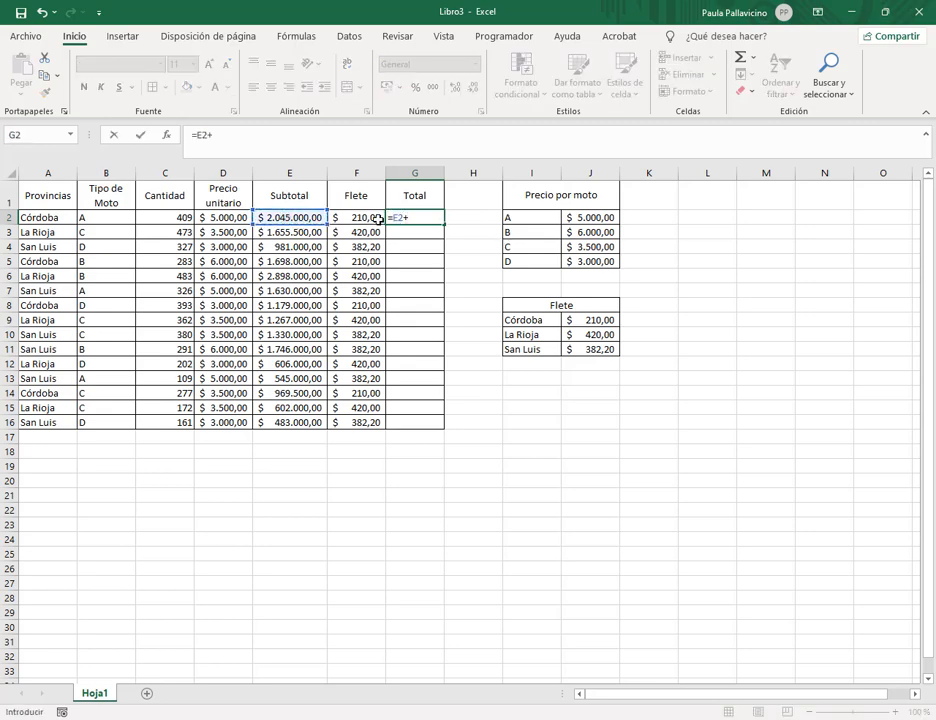
{"action": "left_click", "coordinate": [376, 218]}
{"action": "key", "text": "Return"}
{"action": "left_click", "coordinate": [442, 219]}
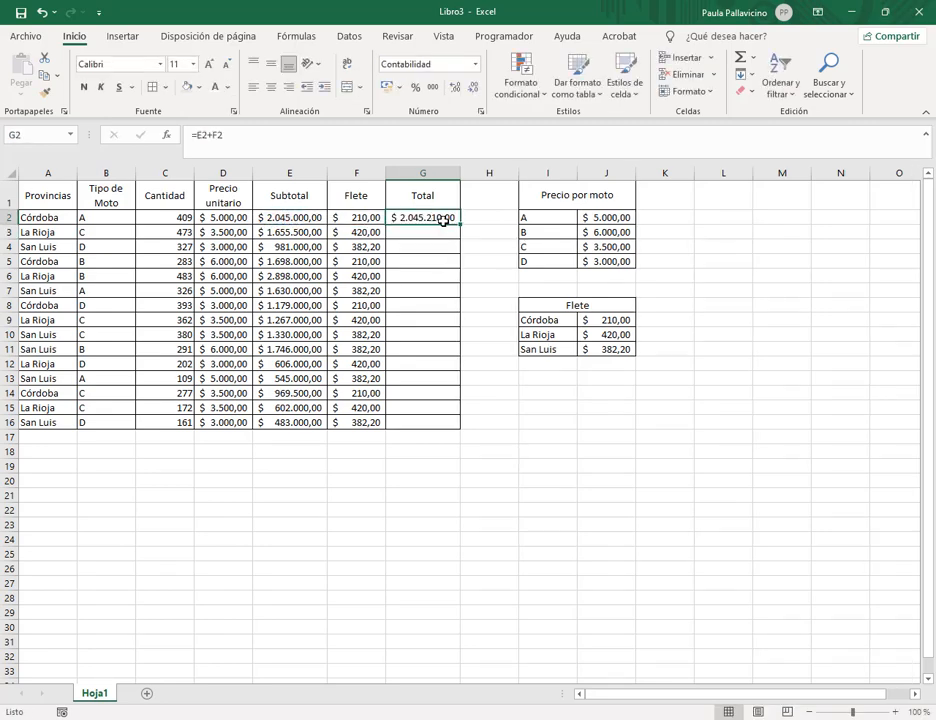
{"action": "double_click", "coordinate": [459, 222]}
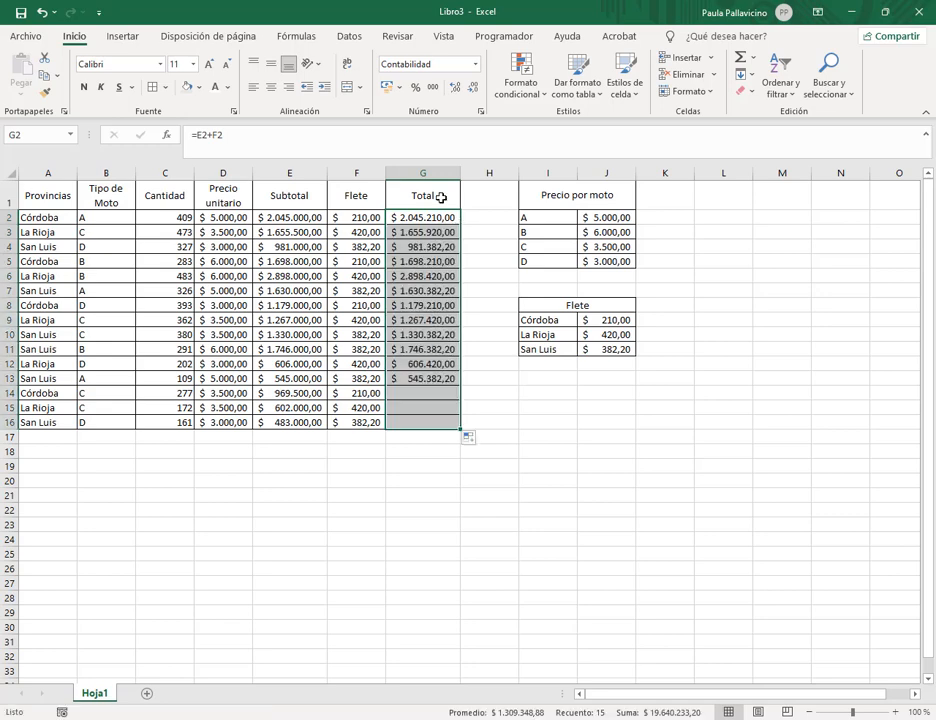
{"action": "left_click", "coordinate": [105, 452]}
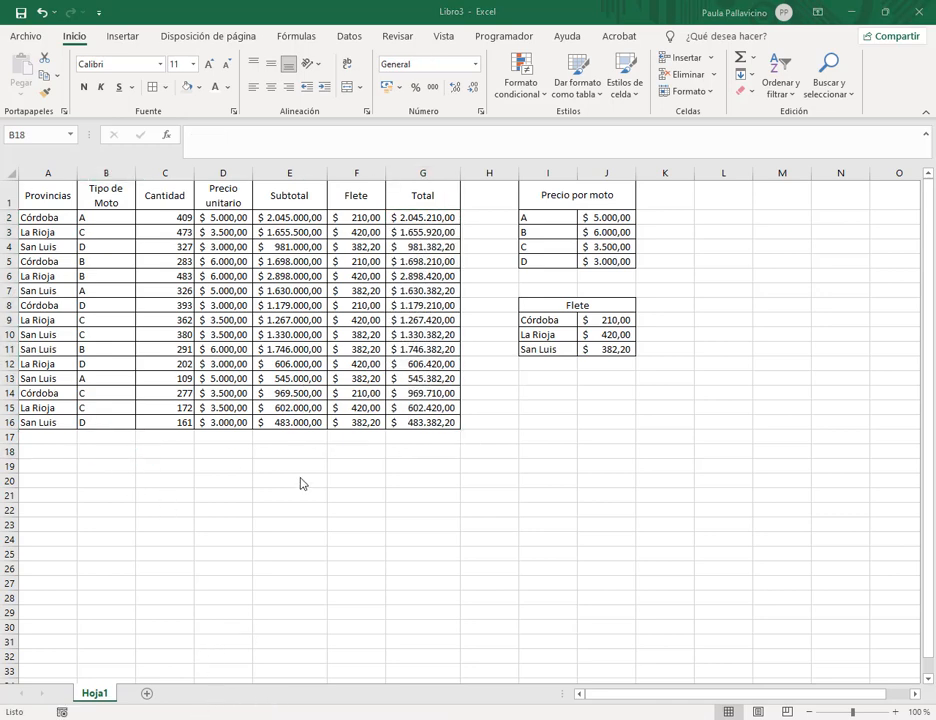
- Copy "La cantidad total de motos tipo A" from the Word document Enunciado 3 into Excel cell A18, without the bullet
{"action": "left_click", "coordinate": [443, 719]}
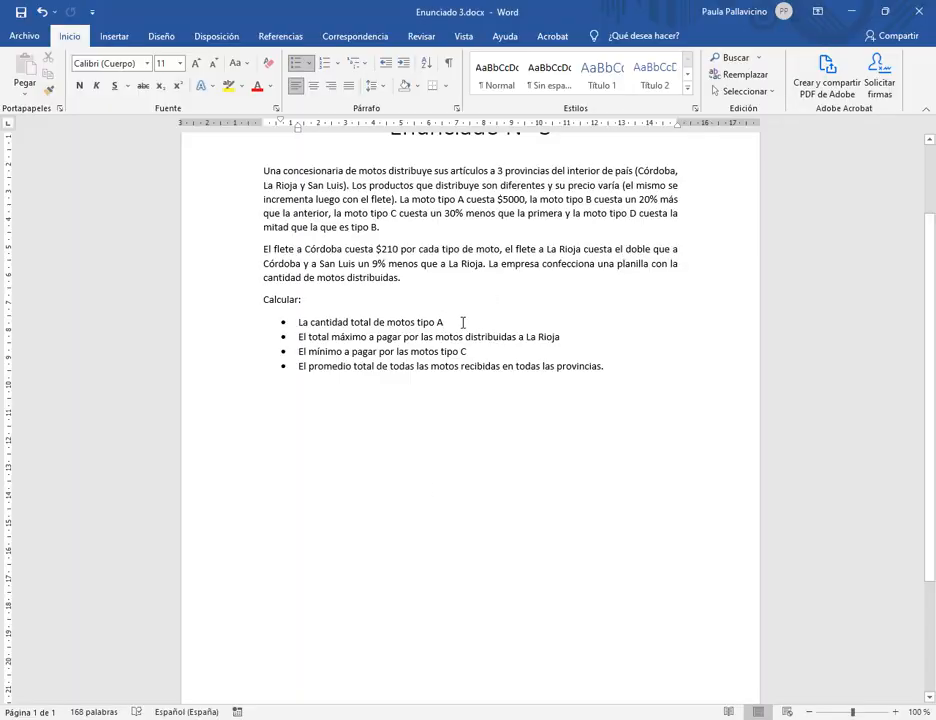
{"action": "left_click_drag", "start_coordinate": [463, 322], "coordinate": [296, 322]}
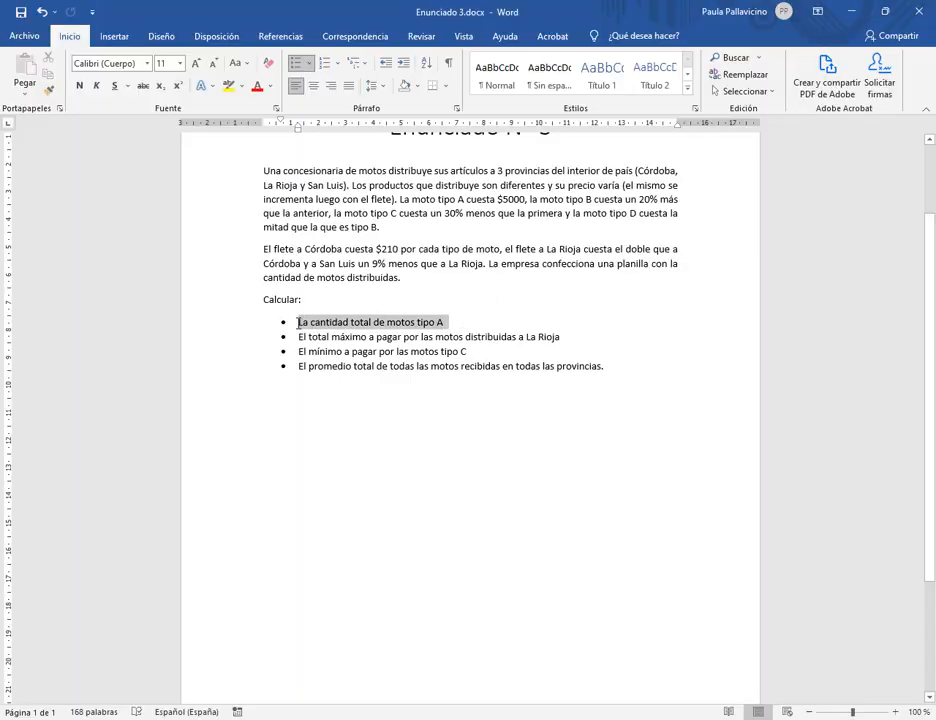
{"action": "left_click", "coordinate": [467, 719]}
{"action": "left_click", "coordinate": [64, 451]}
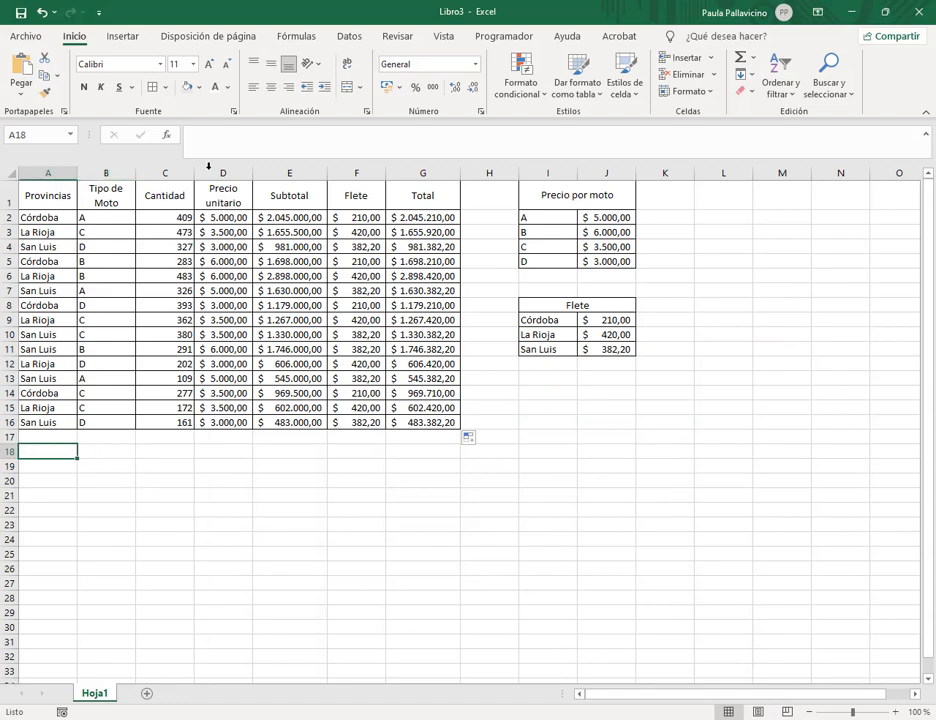
{"action": "left_click", "coordinate": [229, 136]}
{"action": "key", "text": "ctrl+v"}
{"action": "left_click_drag", "start_coordinate": [227, 138], "coordinate": [98, 137]}
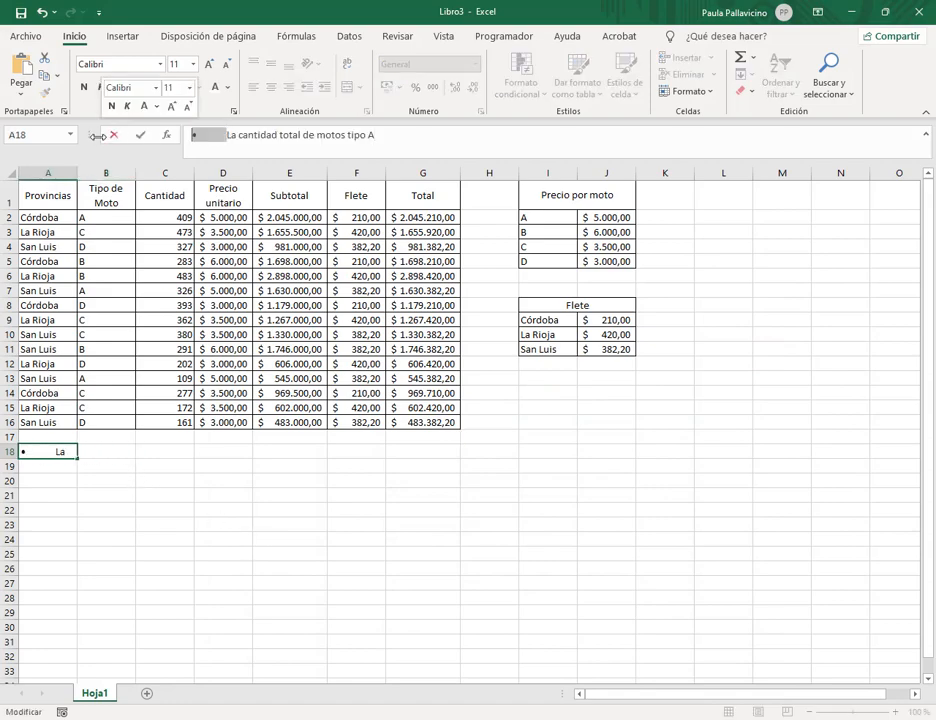
{"action": "key", "text": "BackSpace"}
{"action": "key", "text": "Return"}
- Copy "El total máximo a pagar por las motos distribuidas a La Rioja" from the Word document into Excel cell A19, without the bullet
{"action": "key", "text": "alt+Tab"}
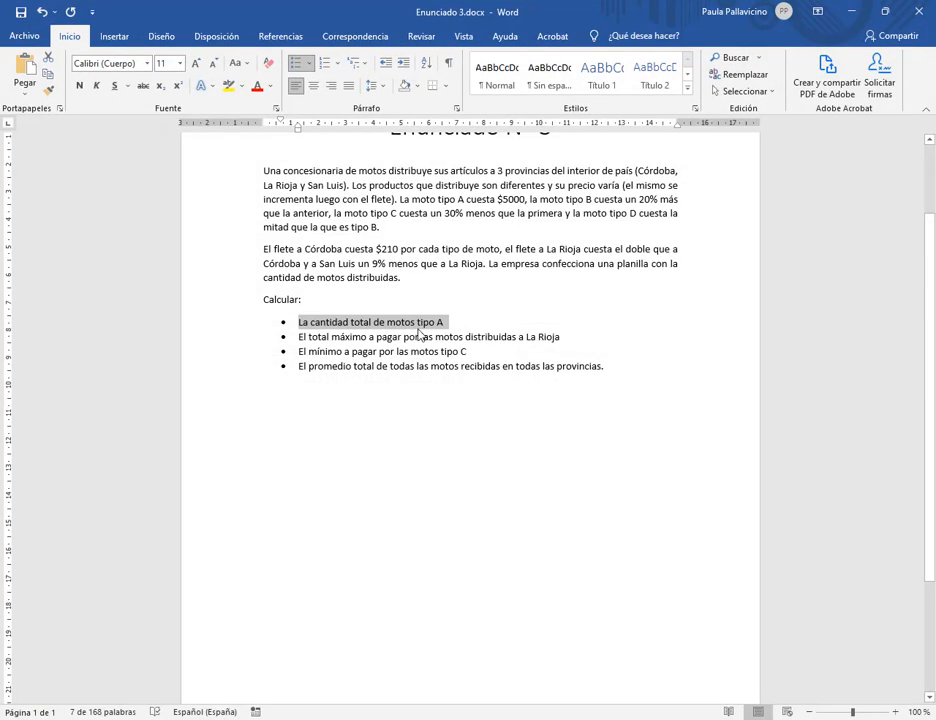
{"action": "left_click_drag", "start_coordinate": [529, 337], "coordinate": [306, 337]}
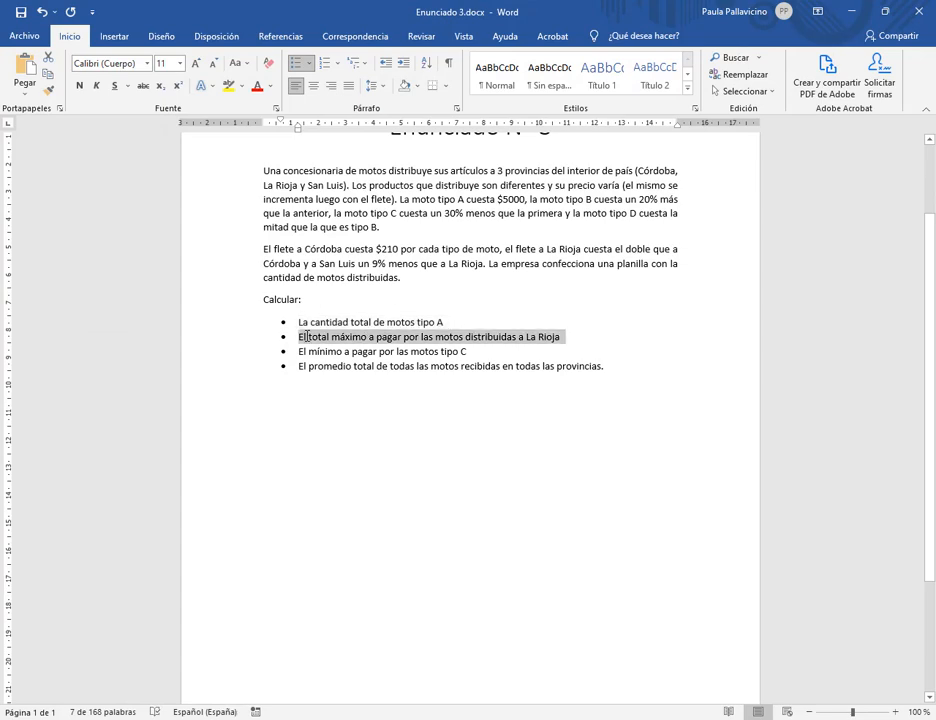
{"action": "key", "text": "alt+Tab"}
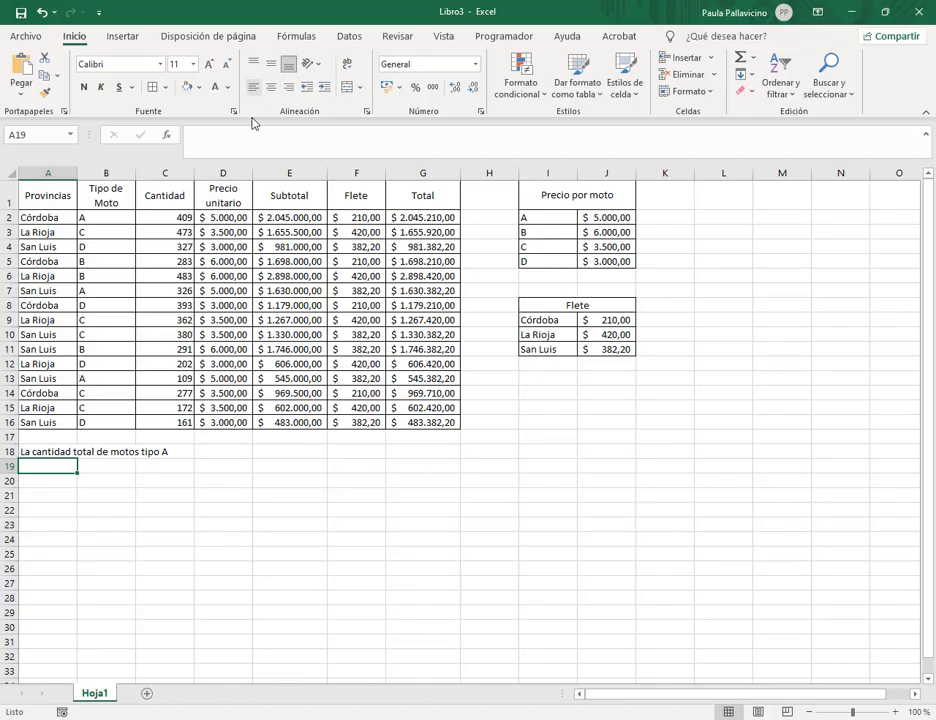
{"action": "left_click", "coordinate": [226, 144]}
{"action": "key", "text": "ctrl+v"}
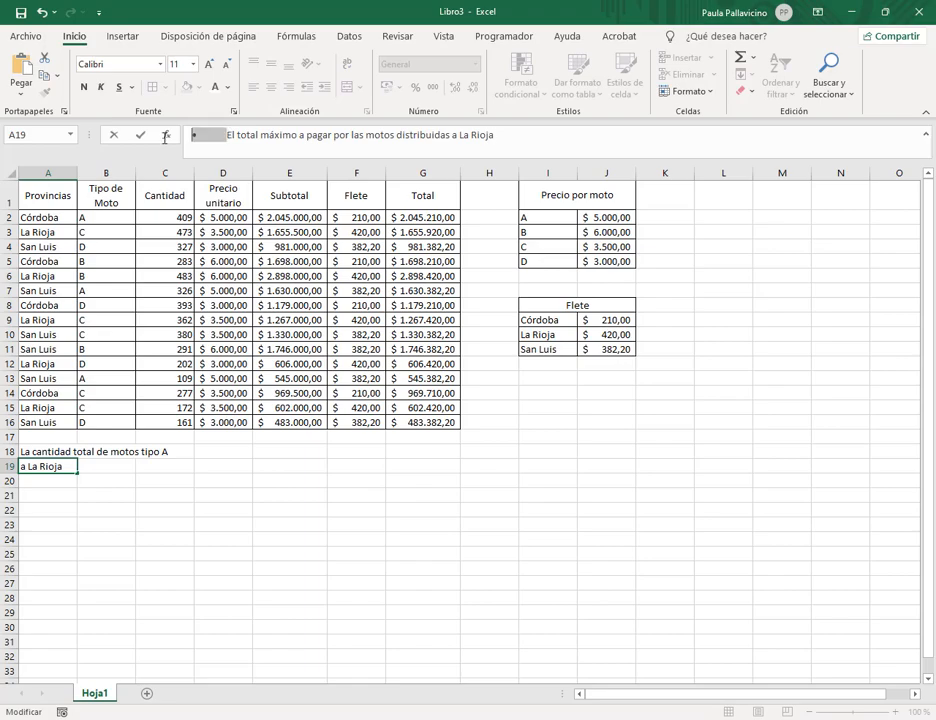
{"action": "key", "text": "BackSpace"}
{"action": "key", "text": "BackSpace"}
{"action": "key", "text": "Return"}
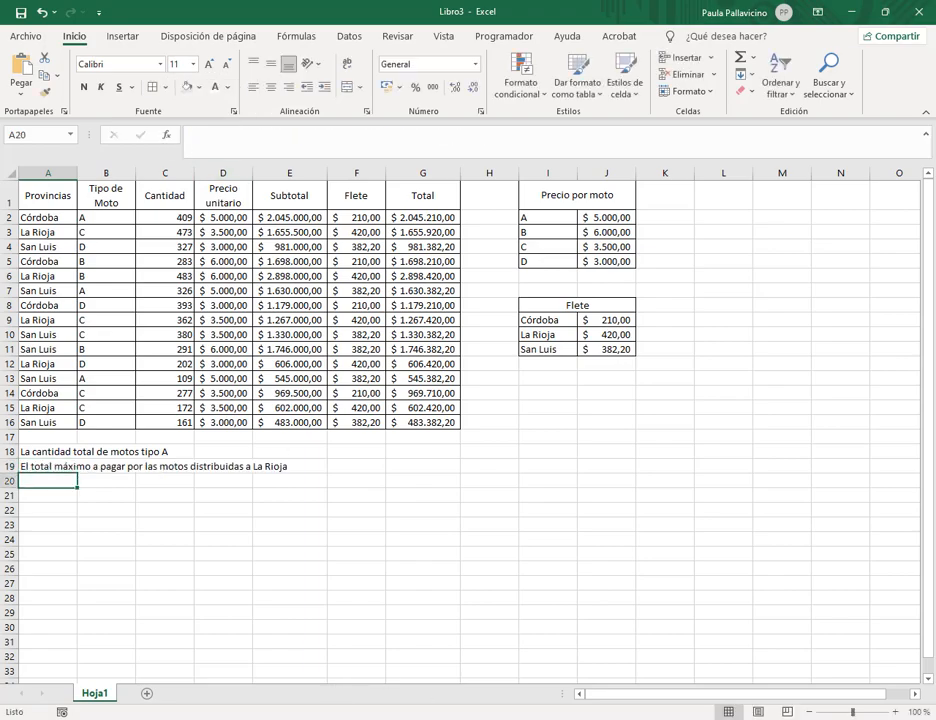
- Copy "El mínimo a pagar por las motos tipo C" from the Word document into Excel cell A20, without the bullet
{"action": "key", "text": "alt+Tab"}
{"action": "left_click_drag", "start_coordinate": [467, 352], "coordinate": [296, 351]}
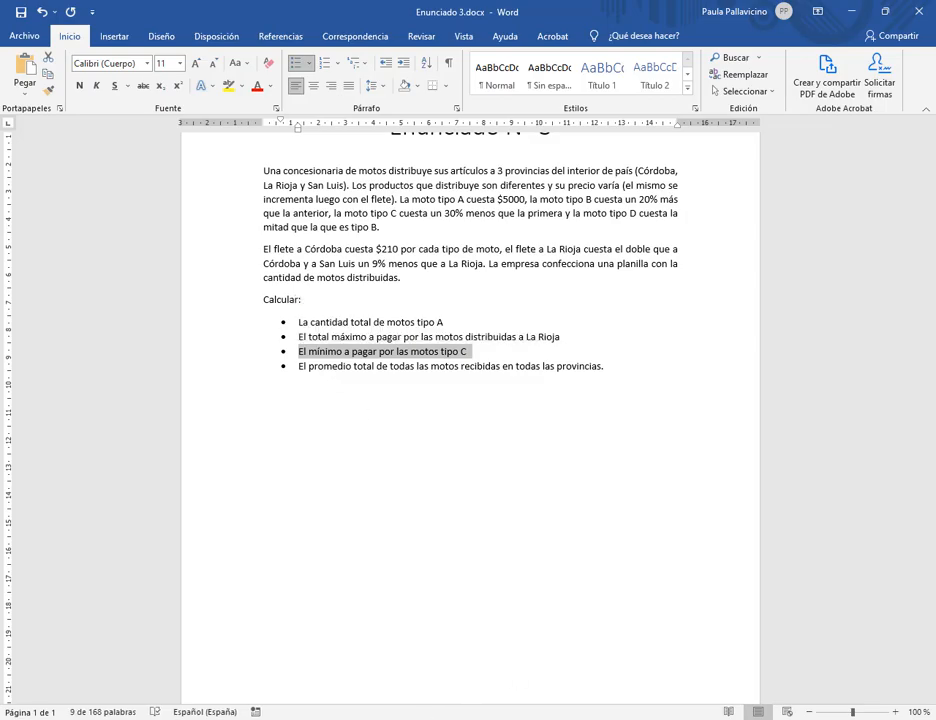
{"action": "key", "text": "alt+Tab"}
{"action": "type", "text": "•\tEl mínimo a pagar por las motos tipo C"}
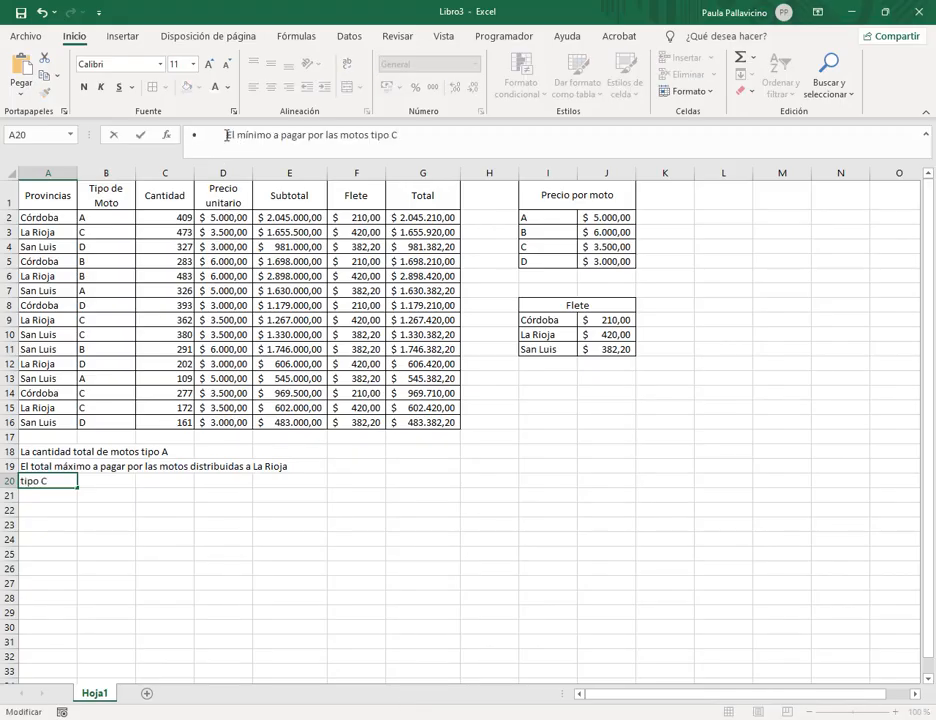
{"action": "left_click_drag", "start_coordinate": [226, 135], "coordinate": [102, 150]}
{"action": "key", "text": "BackSpace"}
{"action": "key", "text": "Return"}
- Copy "El promedio total de todas las motos recibidas en todas las provincias." from the Word document into Excel cell A21, without the bullet
{"action": "key", "text": "alt+Tab"}
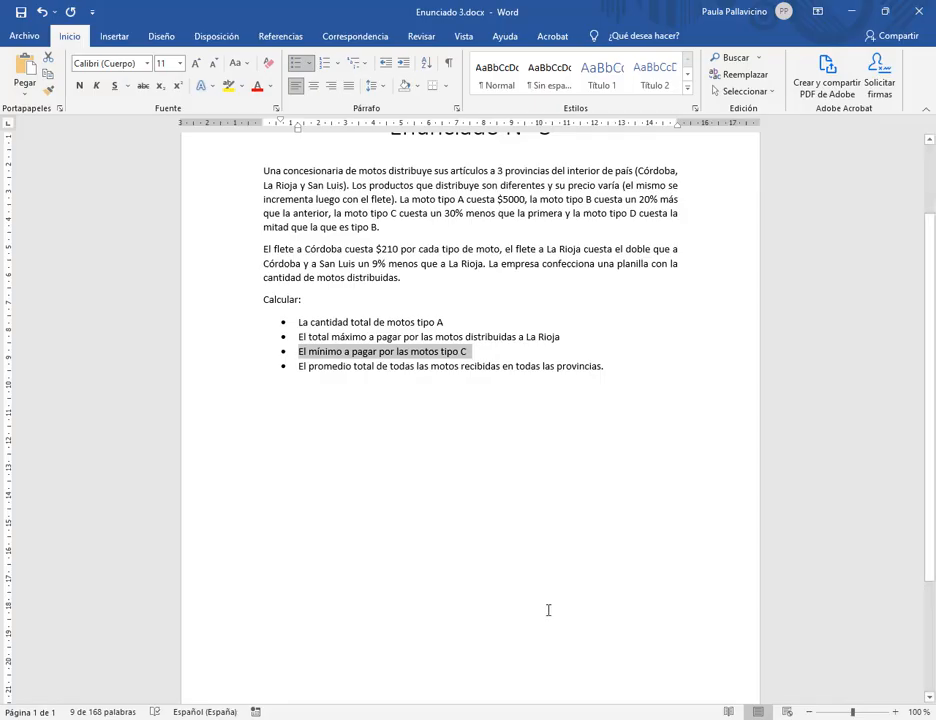
{"action": "left_click_drag", "start_coordinate": [597, 368], "coordinate": [300, 368]}
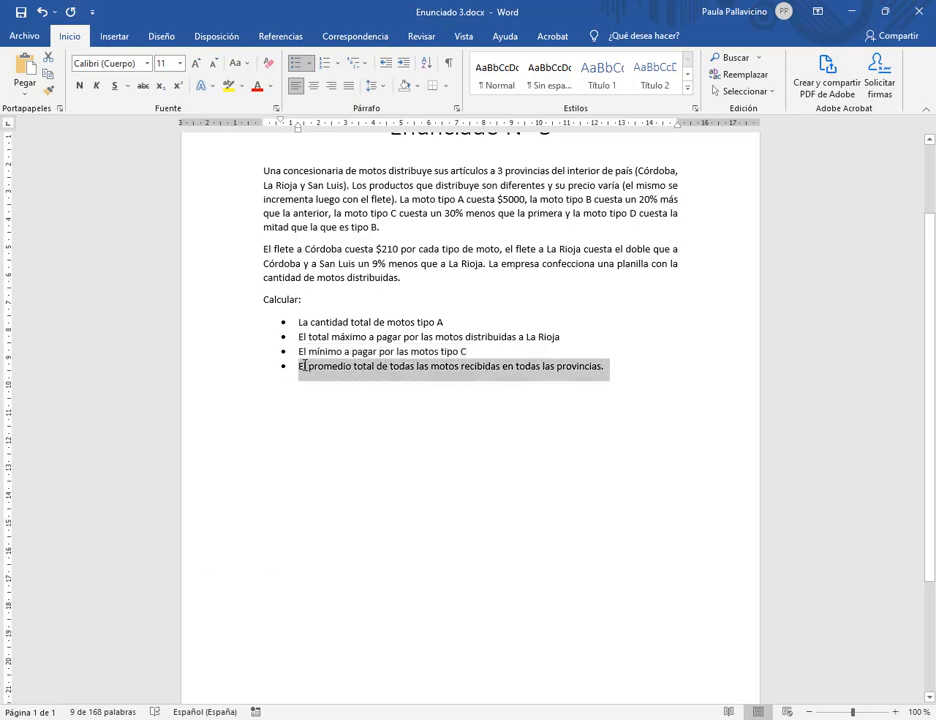
{"action": "key", "text": "alt+Tab"}
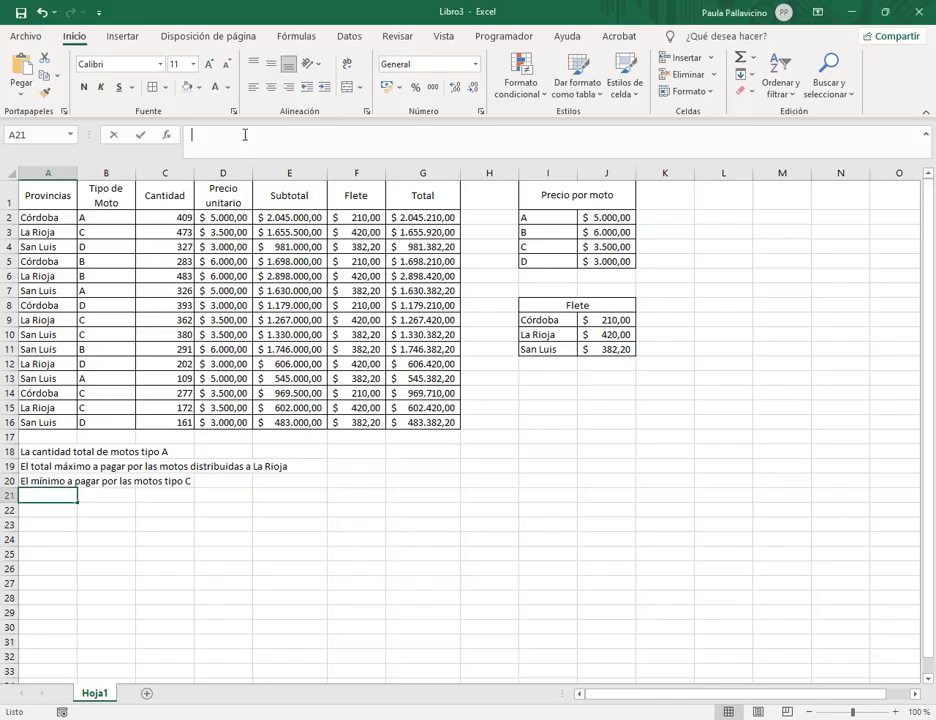
{"action": "type", "text": "•\tEl promedio total de todas las motos recibidas en todas las provincias."}
{"action": "left_click_drag", "start_coordinate": [228, 137], "coordinate": [138, 140]}
{"action": "key", "text": "BackSpace"}
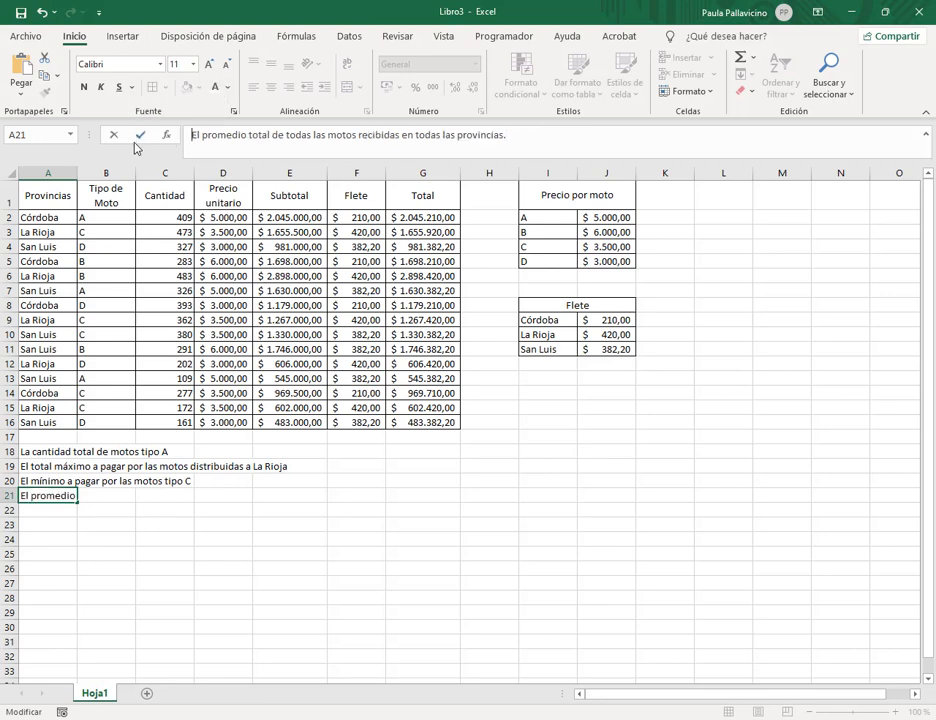
{"action": "key", "text": "Return"}
{"action": "left_click", "coordinate": [240, 523]}
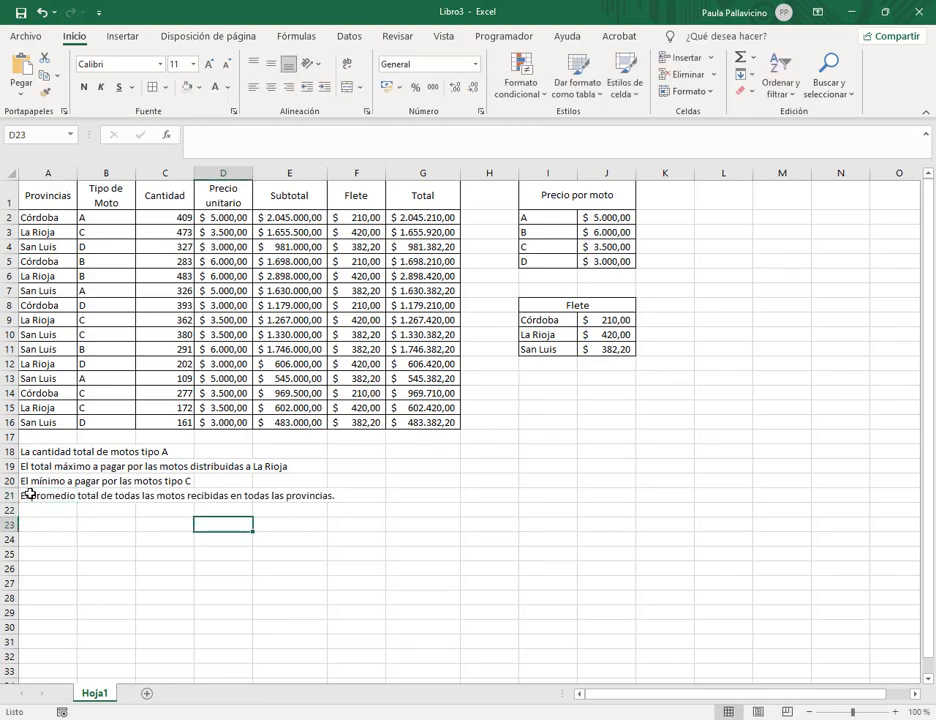
- Widen column E slightly so that the long question in row 21 fits within columns A to E
{"action": "left_click_drag", "start_coordinate": [30, 494], "coordinate": [332, 501]}
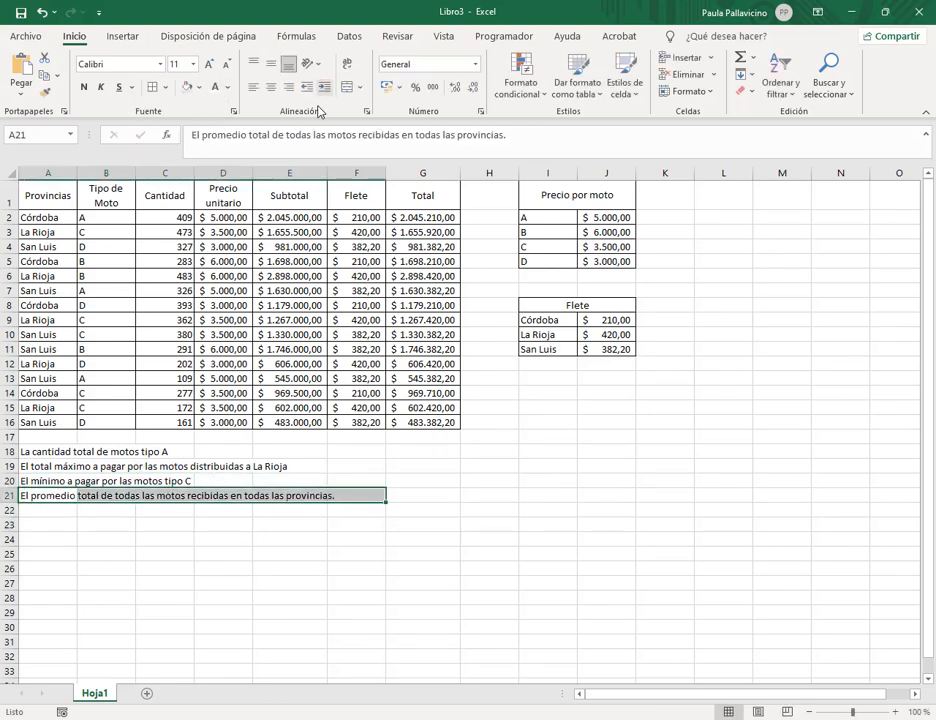
{"action": "left_click_drag", "start_coordinate": [326, 166], "coordinate": [339, 166]}
{"action": "left_click", "coordinate": [318, 494]}
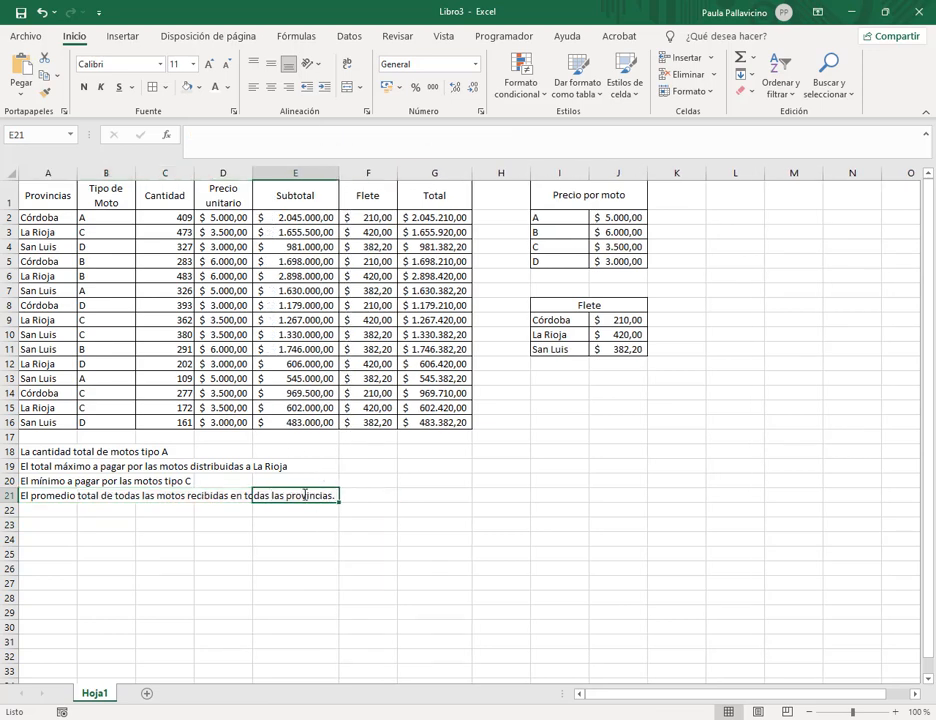
- Merge A21:E21 without centring and copy that format to the other question rows, A18 to E21
{"action": "left_click_drag", "start_coordinate": [46, 494], "coordinate": [282, 495]}
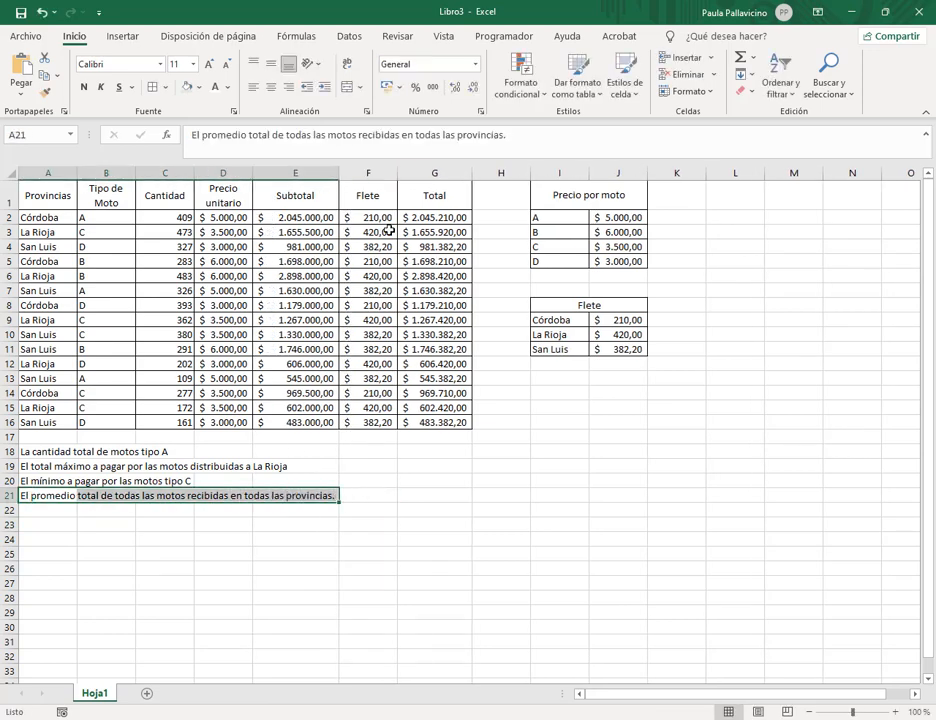
{"action": "left_click", "coordinate": [360, 87]}
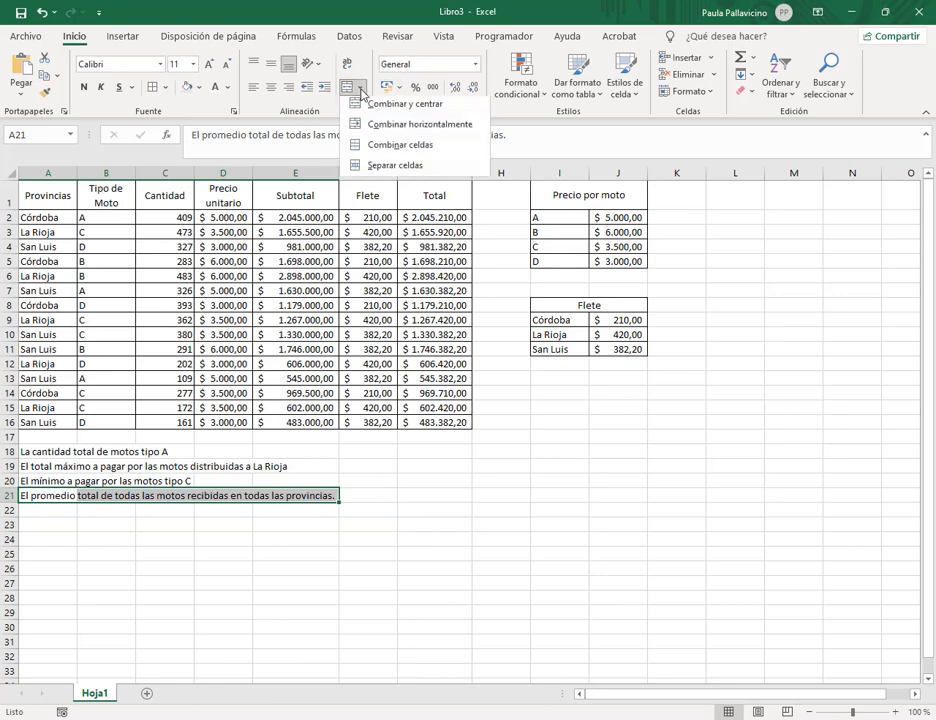
{"action": "left_click", "coordinate": [390, 148]}
{"action": "left_click", "coordinate": [45, 92]}
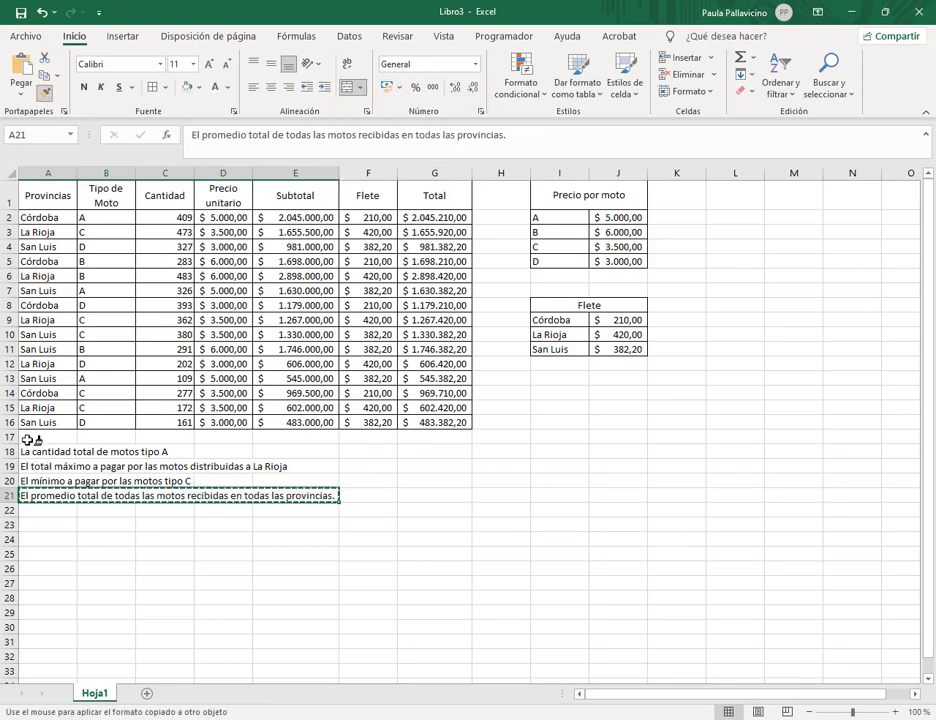
{"action": "mouse_move", "coordinate": [84, 451]}
{"action": "left_mouse_down"}
{"action": "mouse_move", "coordinate": [340, 478]}
{"action": "mouse_move", "coordinate": [308, 452]}
{"action": "mouse_move", "coordinate": [278, 451]}
{"action": "mouse_move", "coordinate": [278, 495]}
{"action": "left_mouse_up"}
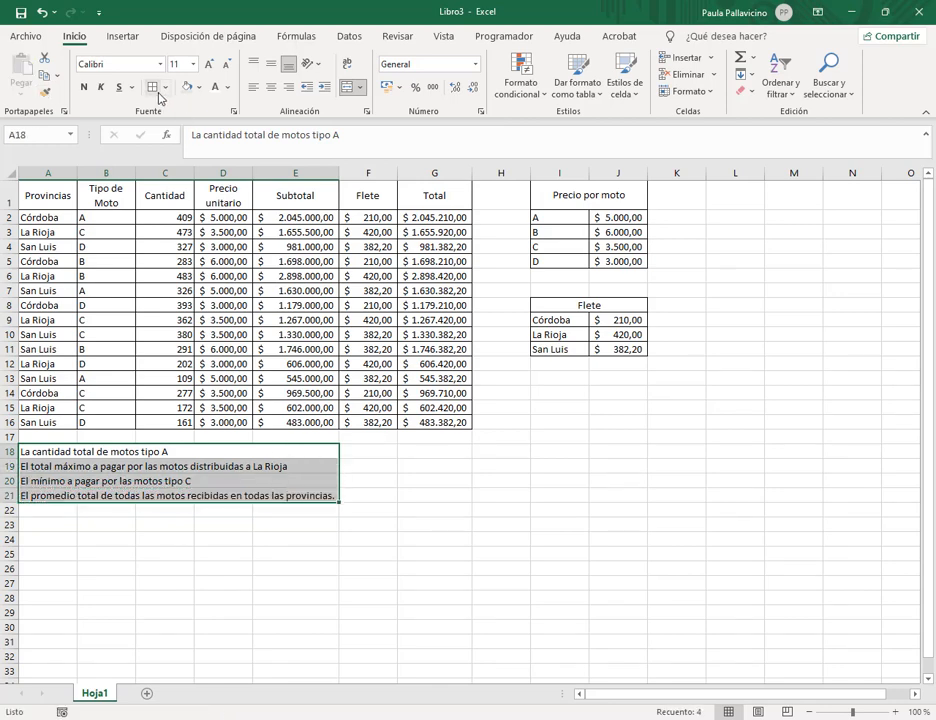
- Add all borders to the question rows and the answer cells F18:F21, and select F18
{"action": "left_click_drag", "start_coordinate": [378, 449], "coordinate": [378, 497]}
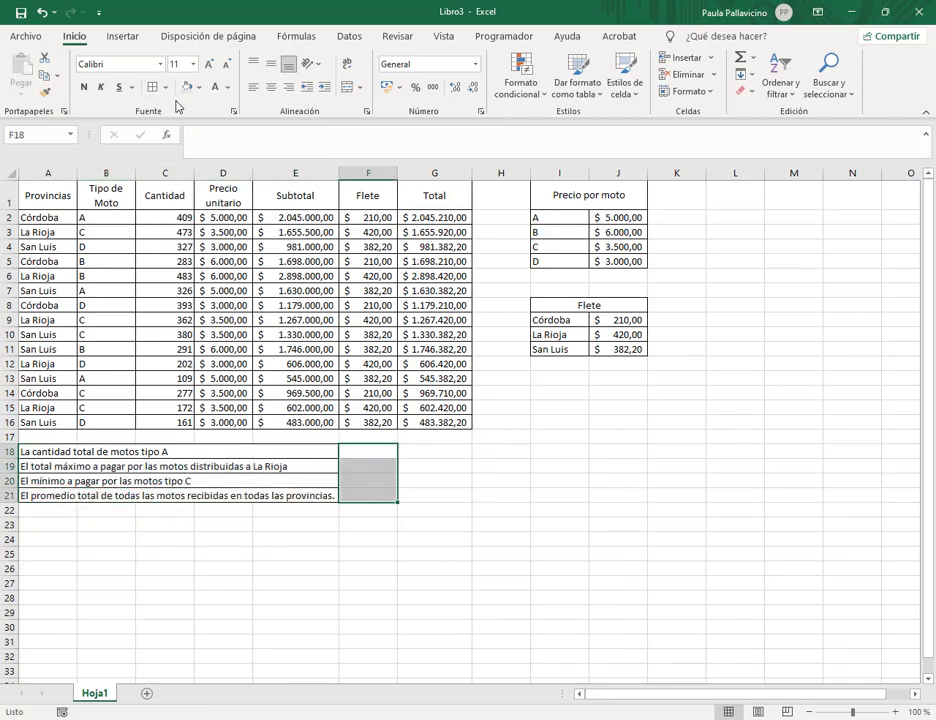
{"action": "left_click", "coordinate": [152, 87]}
{"action": "left_click", "coordinate": [500, 548]}
{"action": "left_click", "coordinate": [376, 469]}
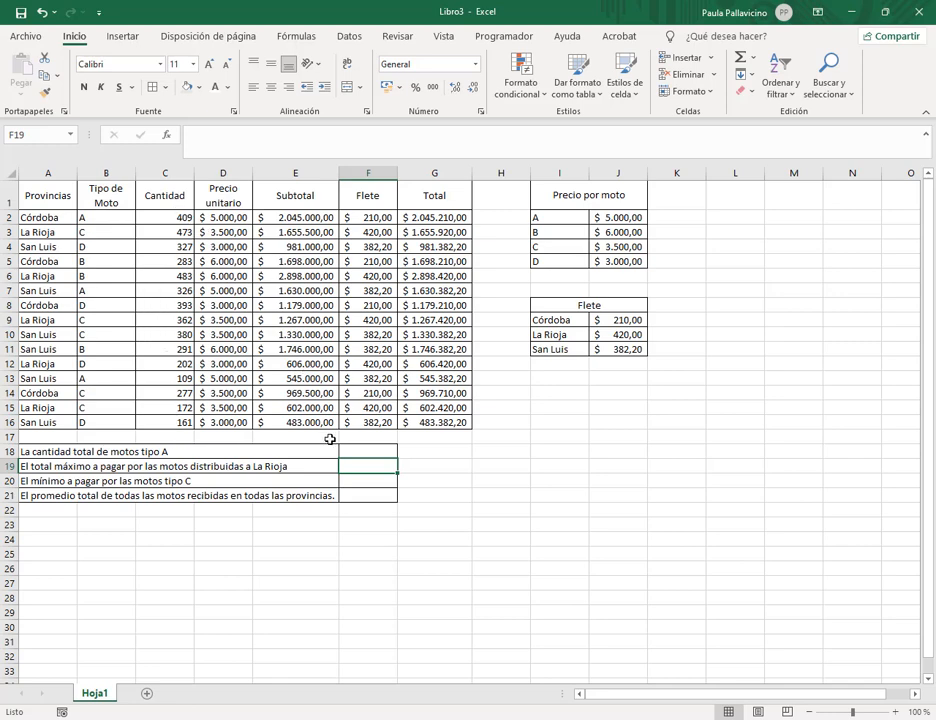
{"action": "left_click", "coordinate": [394, 449]}
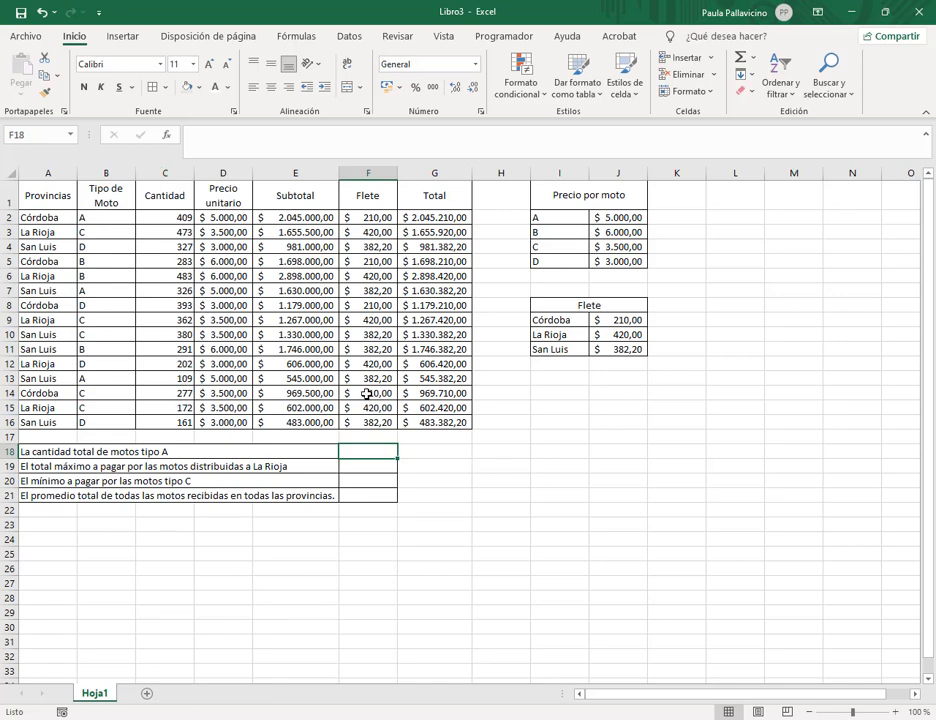
{"action": "type", "text": "?"}
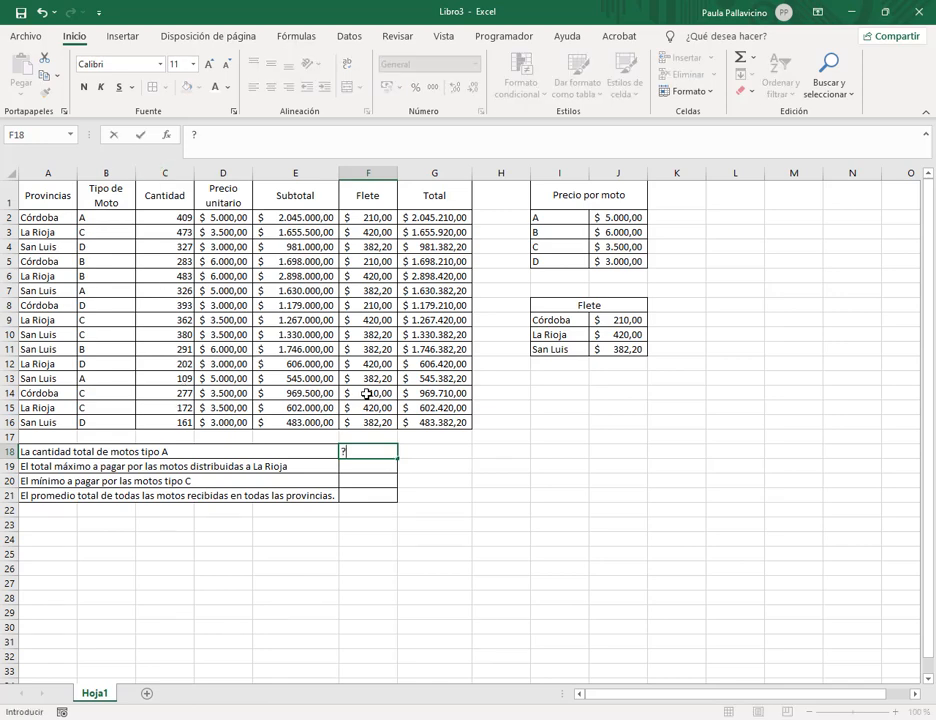
{"action": "key", "text": "BackSpace"}
{"action": "key", "text": "BackSpace"}
{"action": "key", "text": "BackSpace"}
- Calculate the total quantity of type A motorcycles in F18 with =SUMAR.SI(B2:B16;"A";C2:C16)
{"action": "type", "text": "=su"}
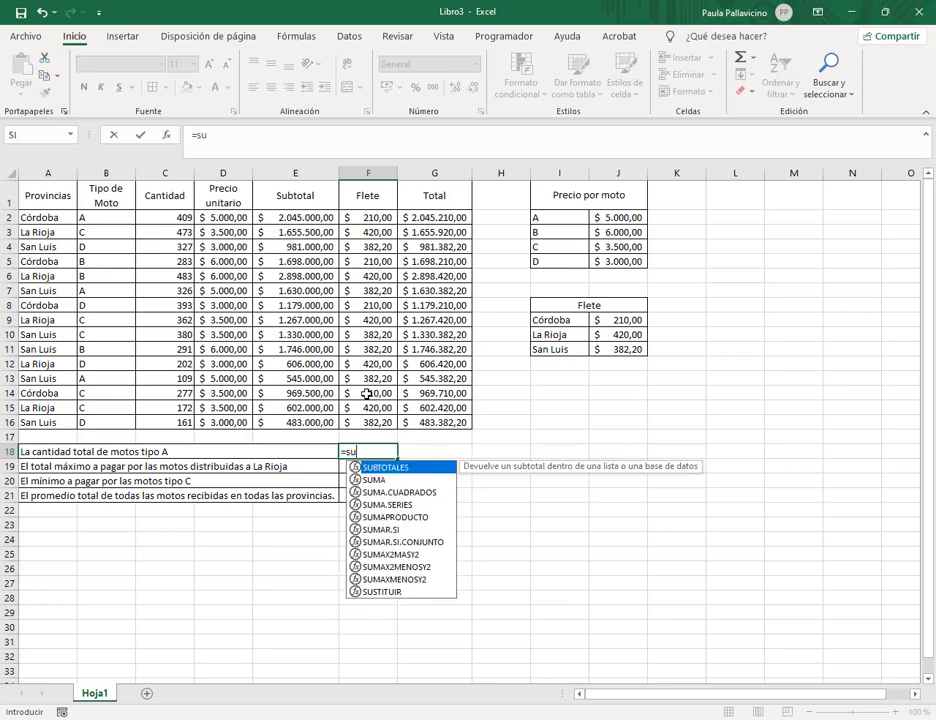
{"action": "type", "text": "mar.si("}
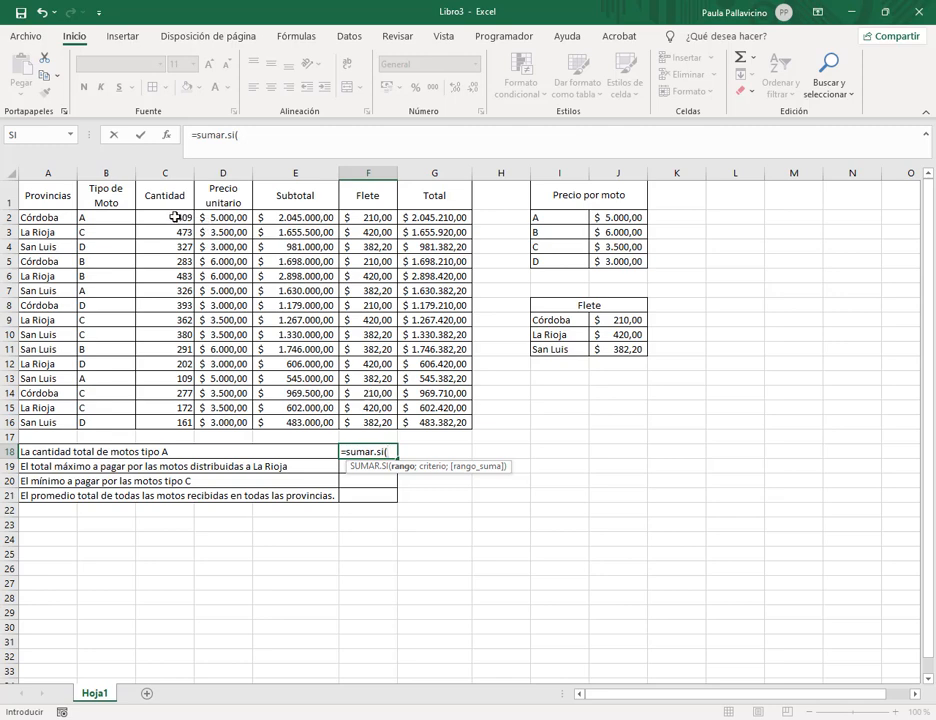
{"action": "left_click_drag", "start_coordinate": [105, 220], "coordinate": [109, 424]}
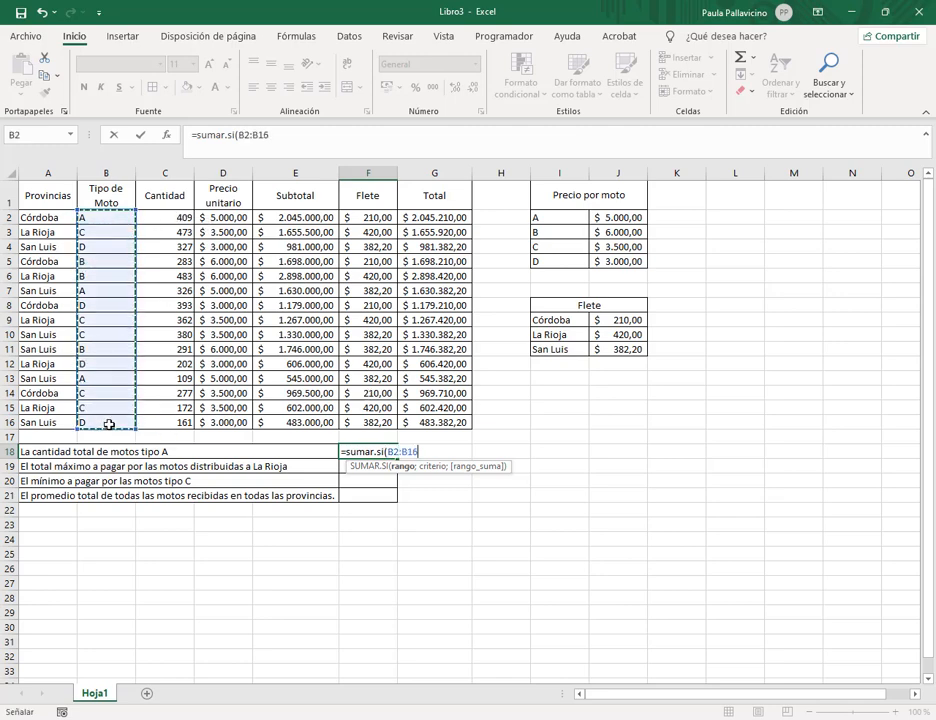
{"action": "type", "text": ";\"A"}
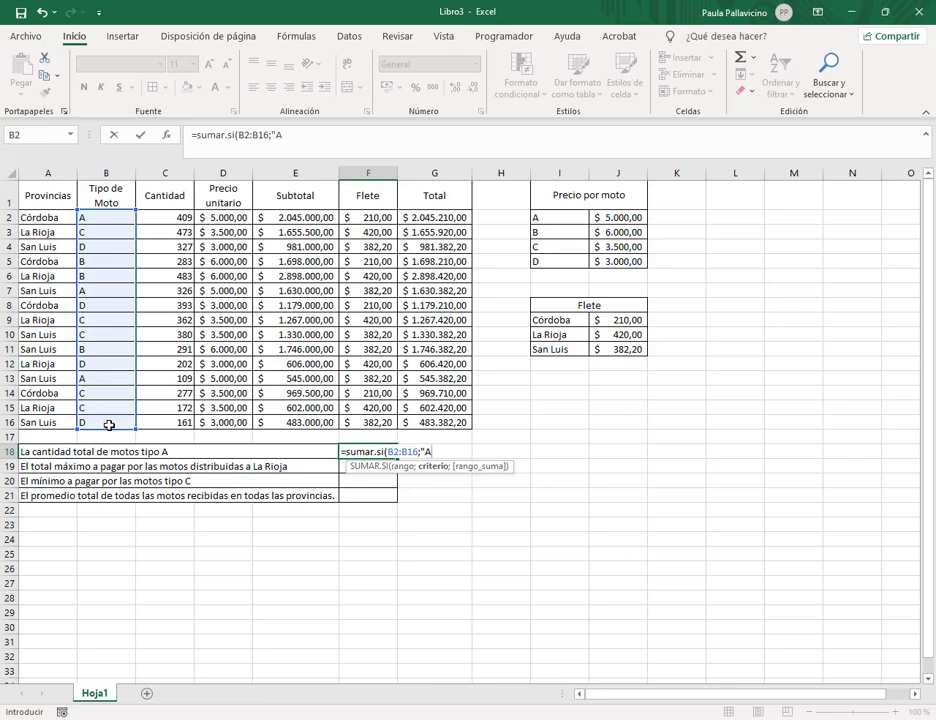
{"action": "type", "text": "\";"}
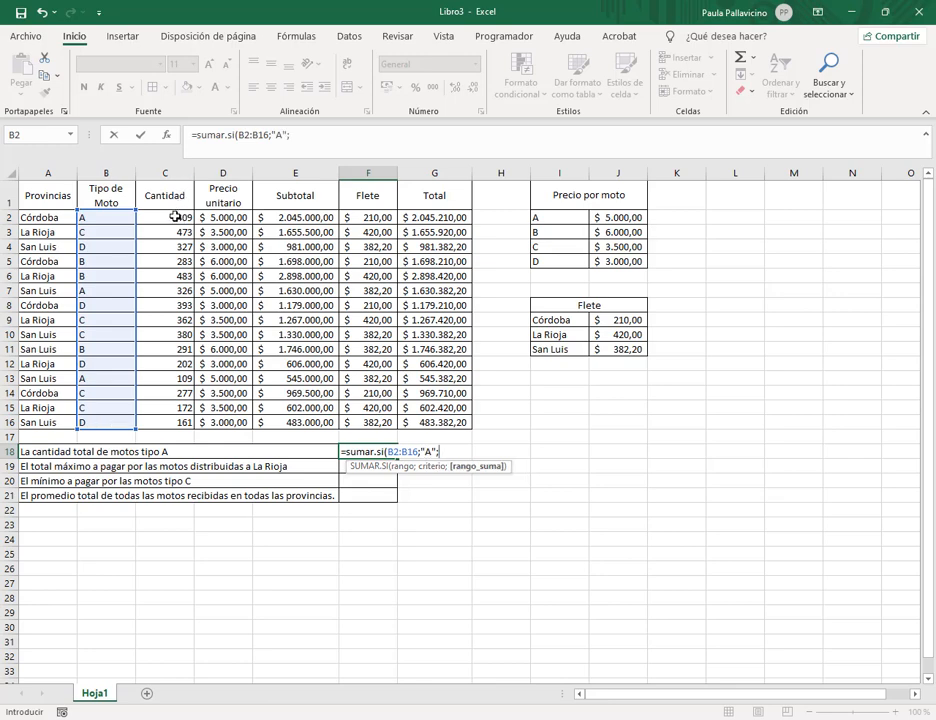
{"action": "left_click_drag", "start_coordinate": [180, 217], "coordinate": [153, 427]}
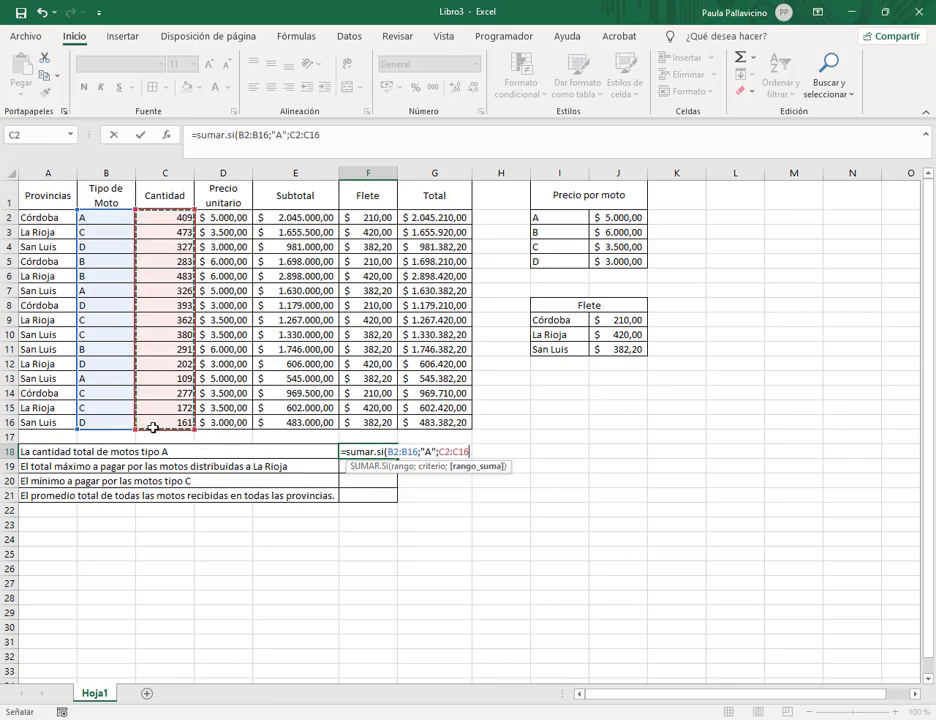
{"action": "type", "text": ")"}
{"action": "key", "text": "Return"}
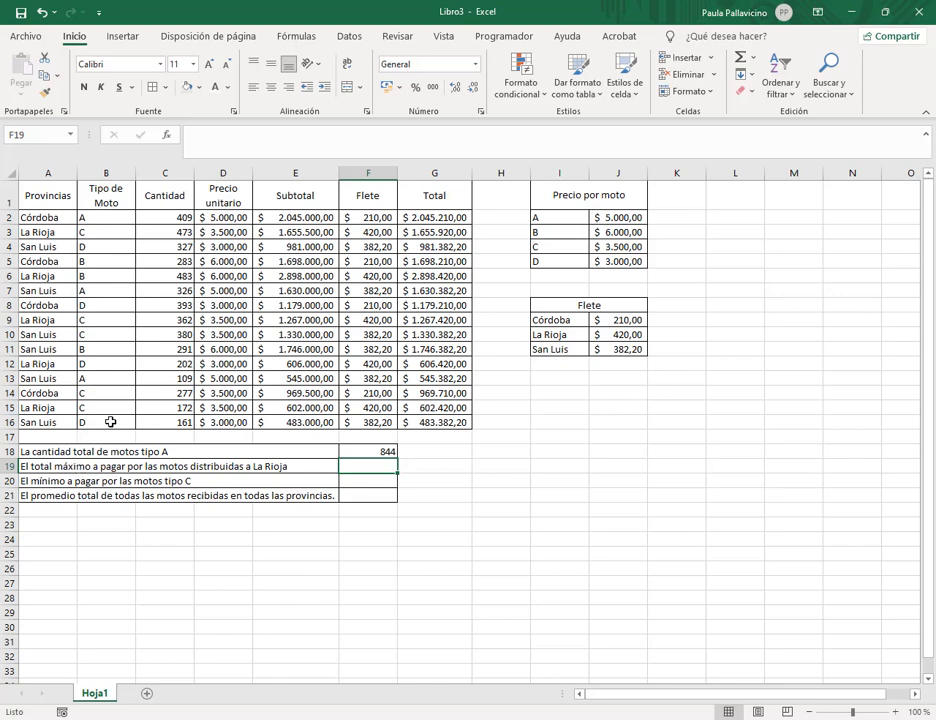
{"action": "key", "text": "ctrl+shift+d"}
{"action": "left_click_drag", "start_coordinate": [249, 457], "coordinate": [297, 478]}
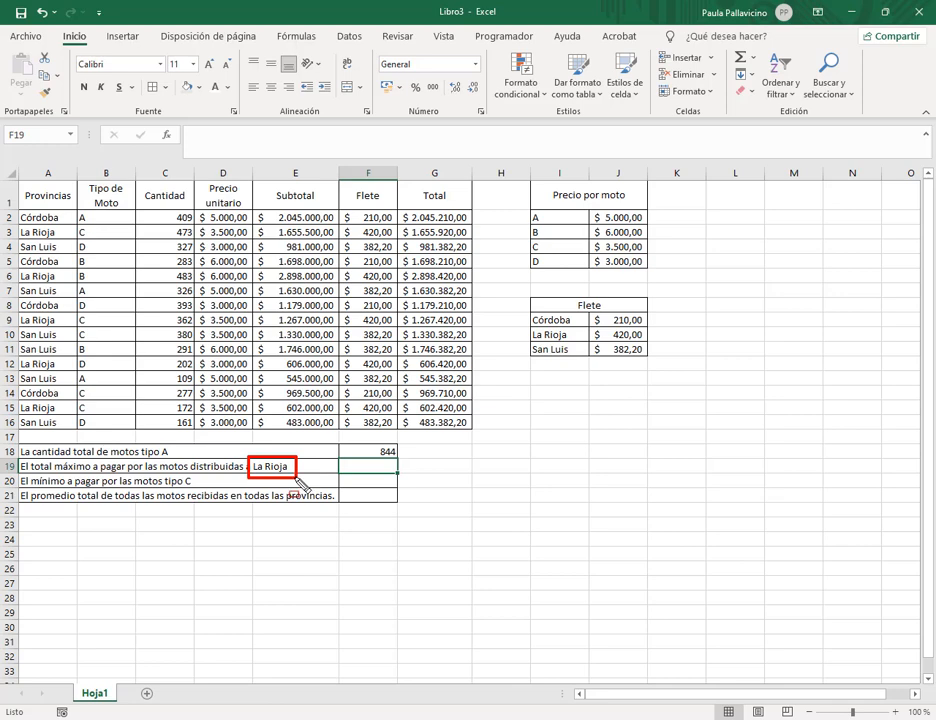
{"action": "key", "text": "Escape"}
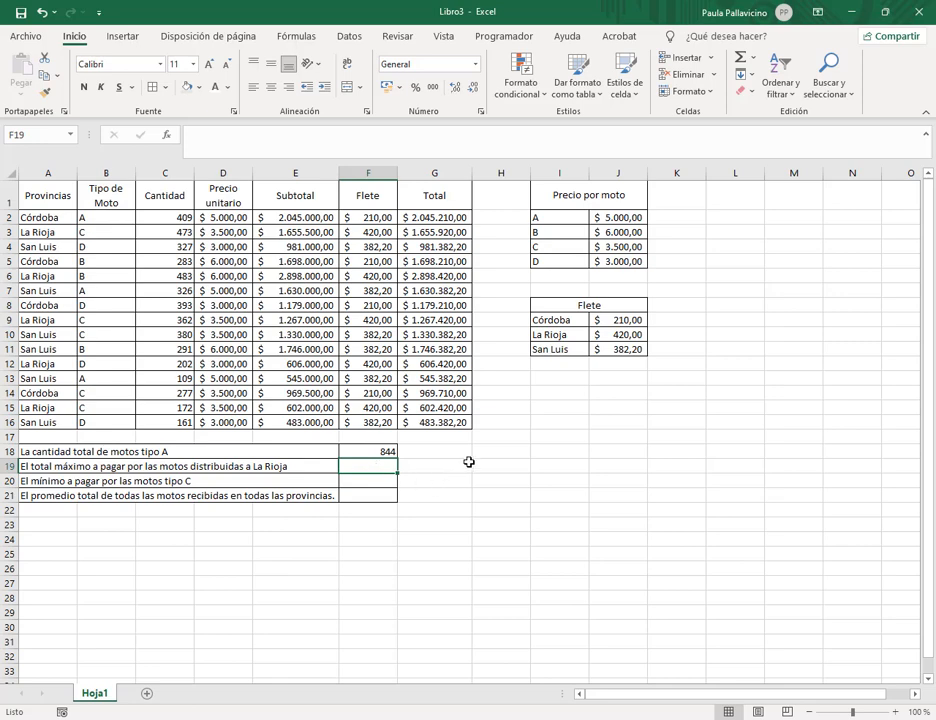
- Calculate La Rioja's maximum total in F19 with the array formula =MAX(SI(A2:A16="La Rioja";G2:G16)) and give it the $ accounting format
{"action": "type", "text": "="}
{"action": "left_click", "coordinate": [419, 142]}
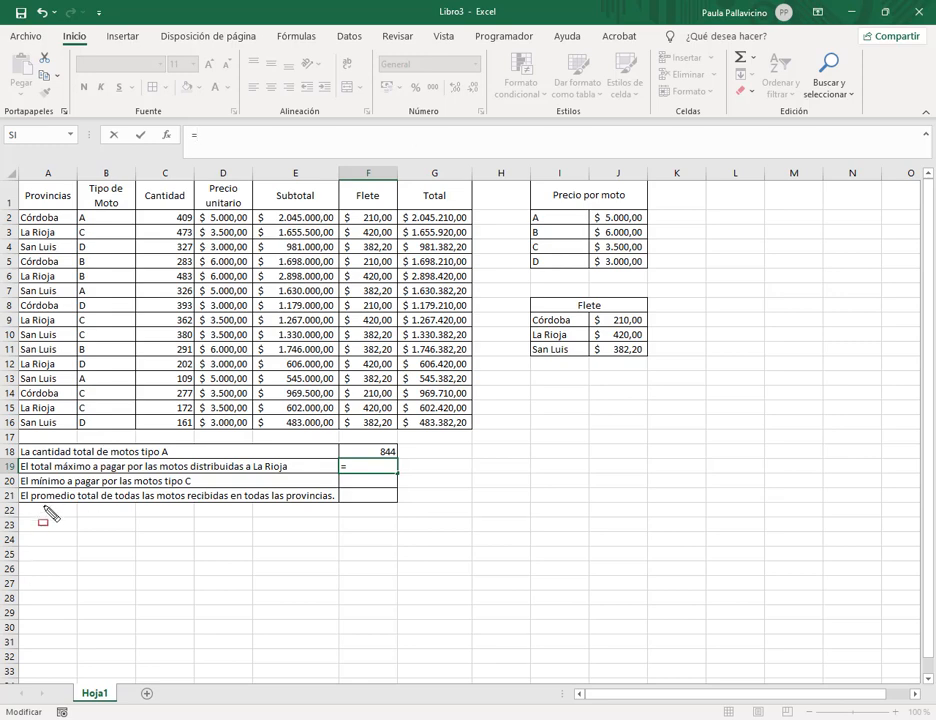
{"action": "left_click_drag", "start_coordinate": [53, 459], "coordinate": [92, 476]}
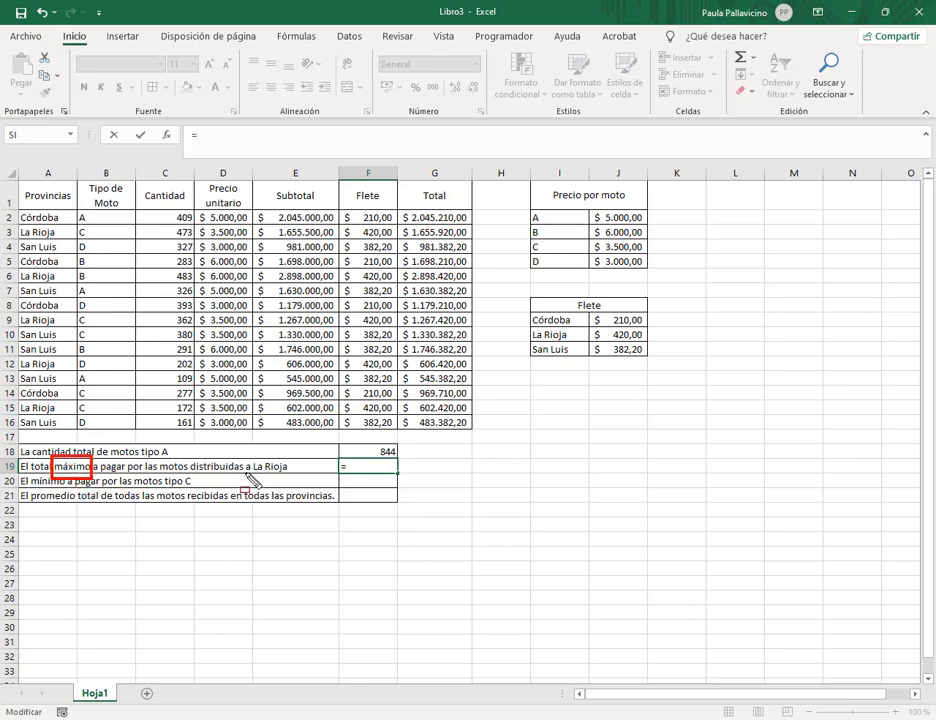
{"action": "left_click_drag", "start_coordinate": [248, 456], "coordinate": [295, 480]}
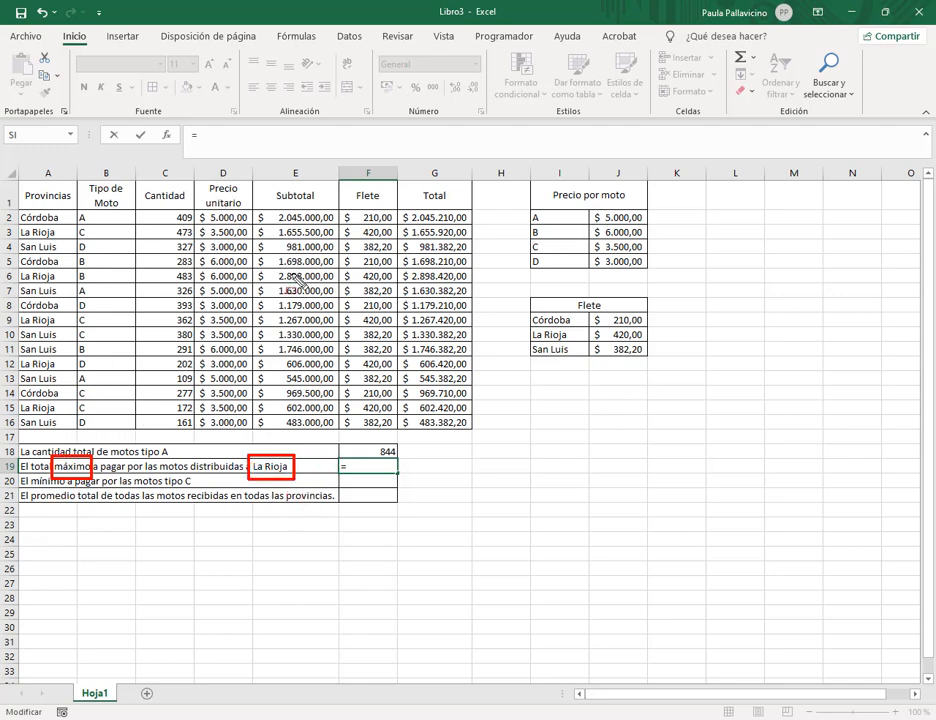
{"action": "key", "text": "Escape"}
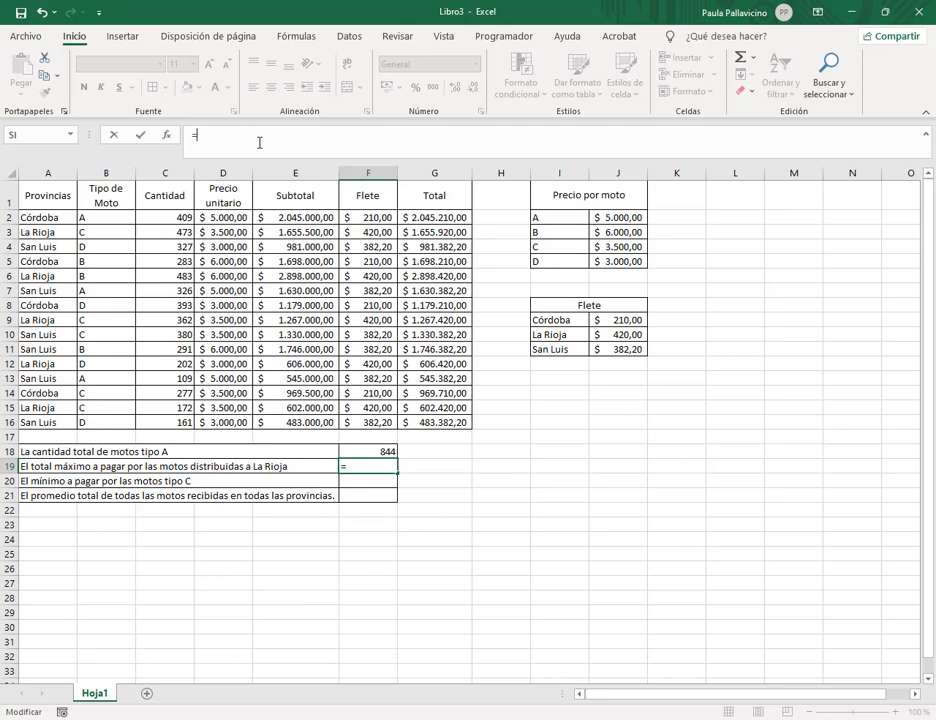
{"action": "type", "text": "max("}
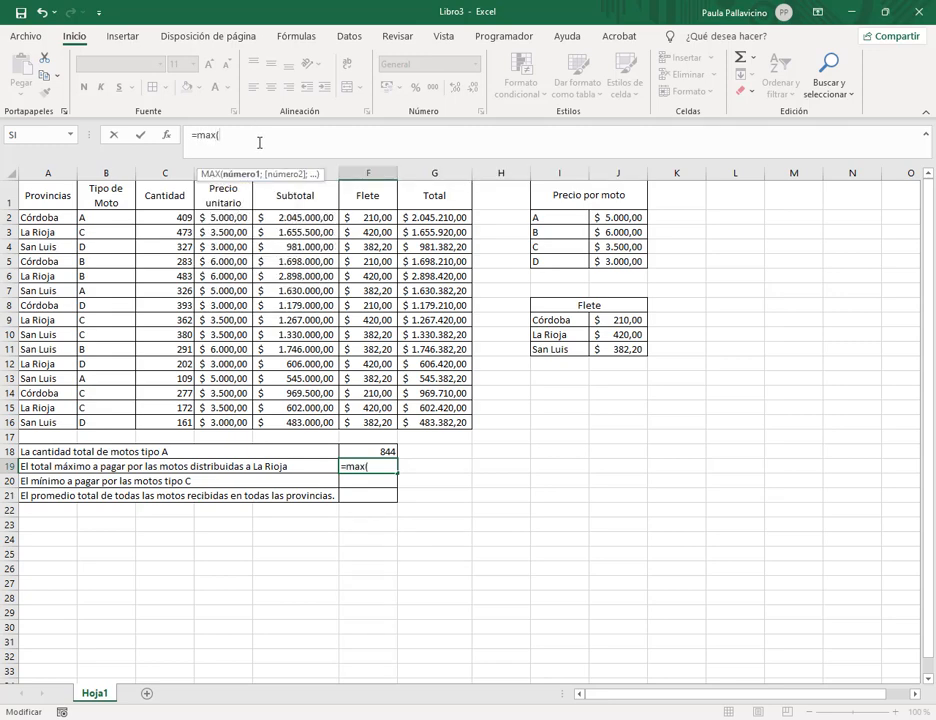
{"action": "type", "text": "si("}
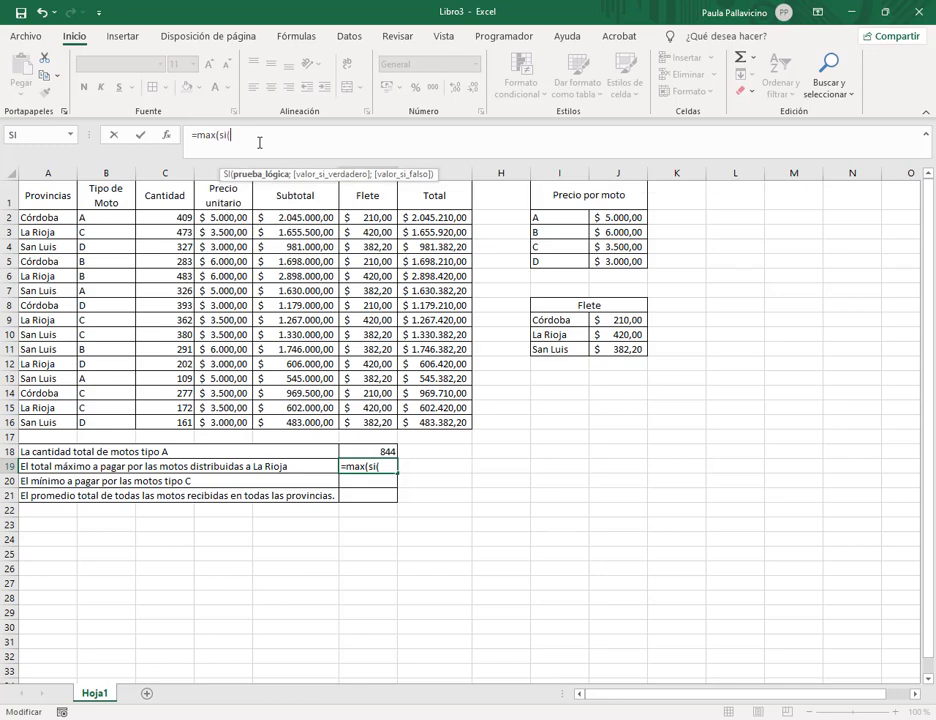
{"action": "left_click_drag", "start_coordinate": [36, 217], "coordinate": [59, 420]}
{"action": "type", "text": "=\"La Ri"}
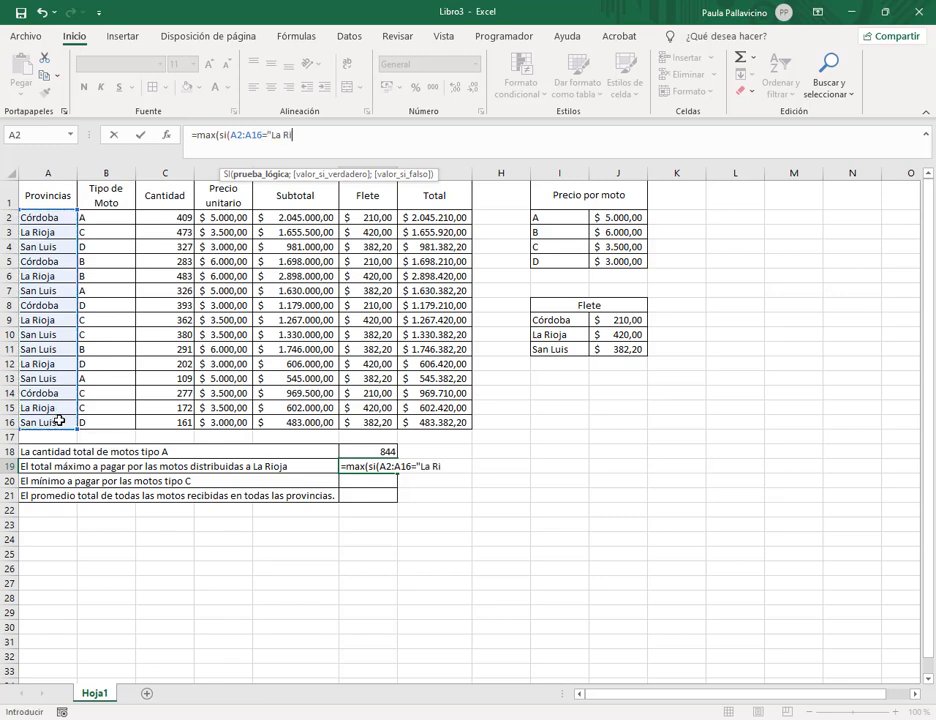
{"action": "type", "text": "oja\";"}
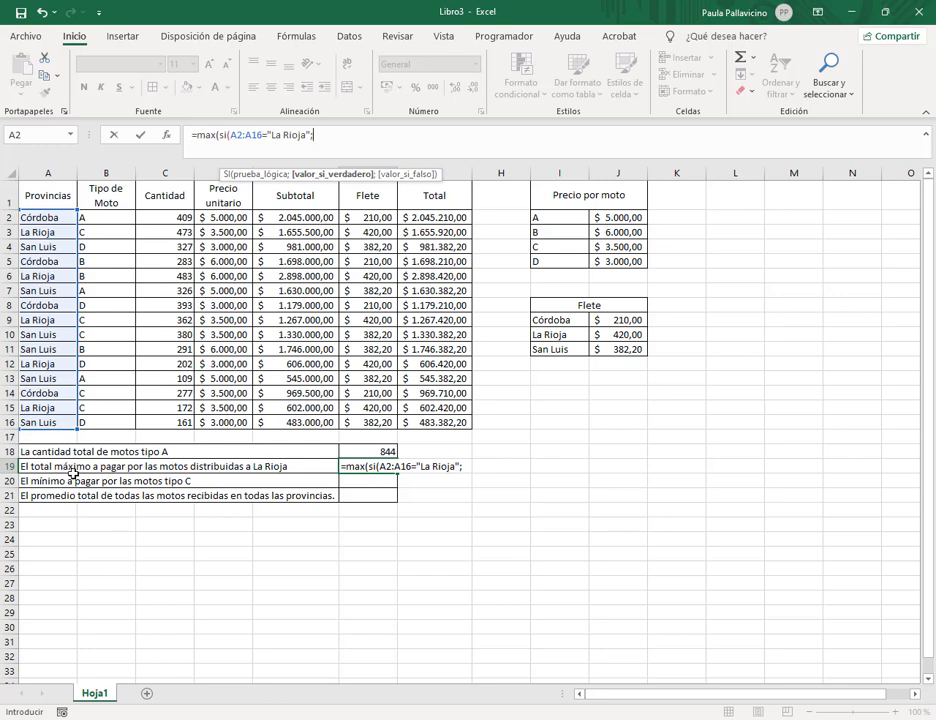
{"action": "left_click_drag", "start_coordinate": [462, 216], "coordinate": [463, 421]}
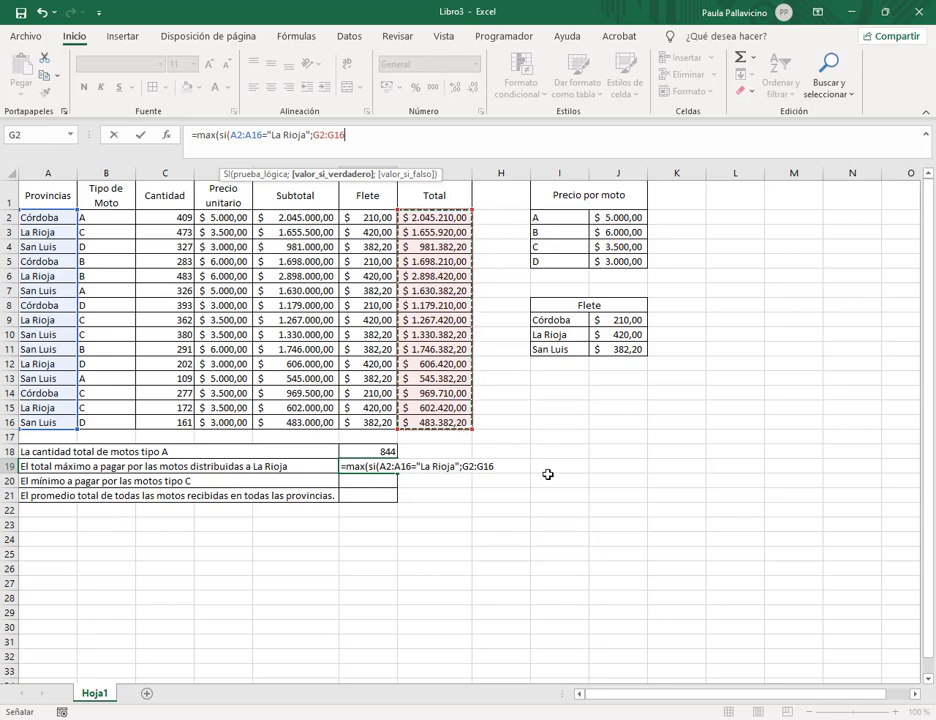
{"action": "type", "text": ")"}
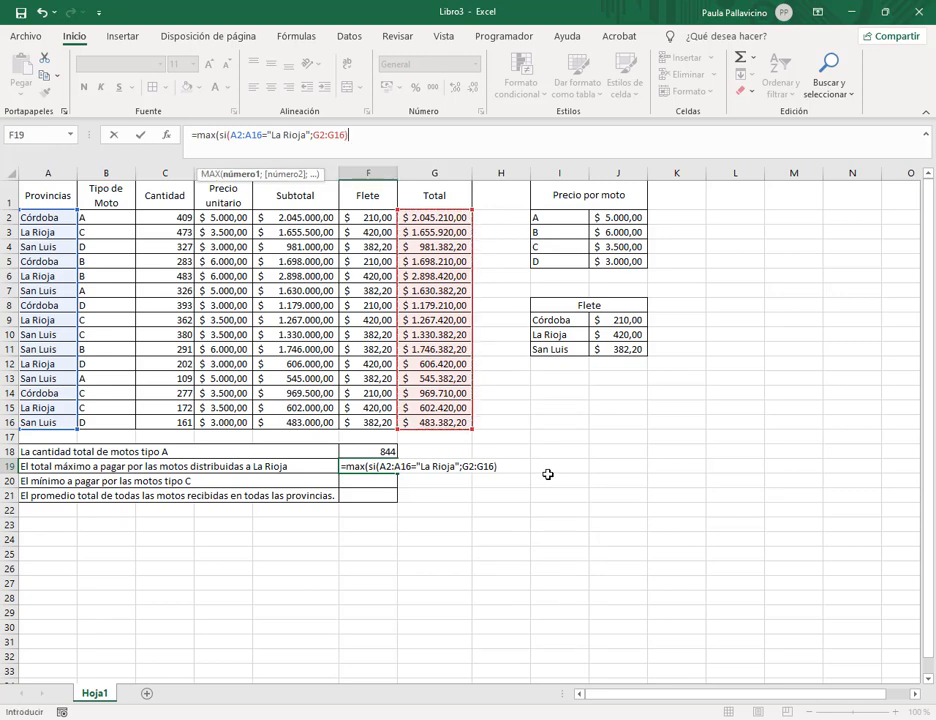
{"action": "type", "text": ")"}
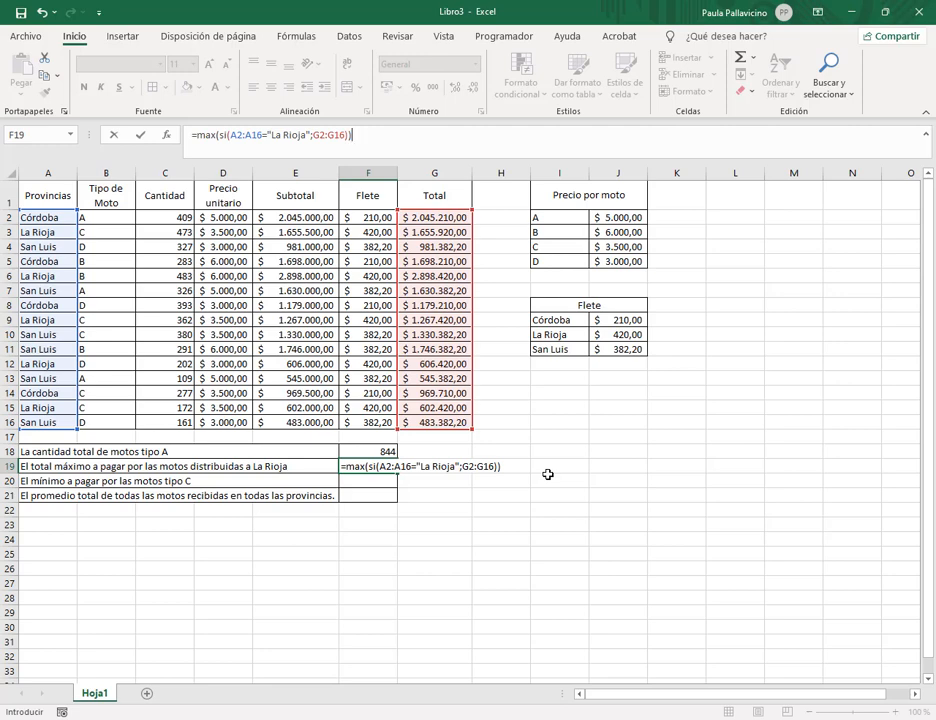
{"action": "key", "text": "ctrl+shift+Return"}
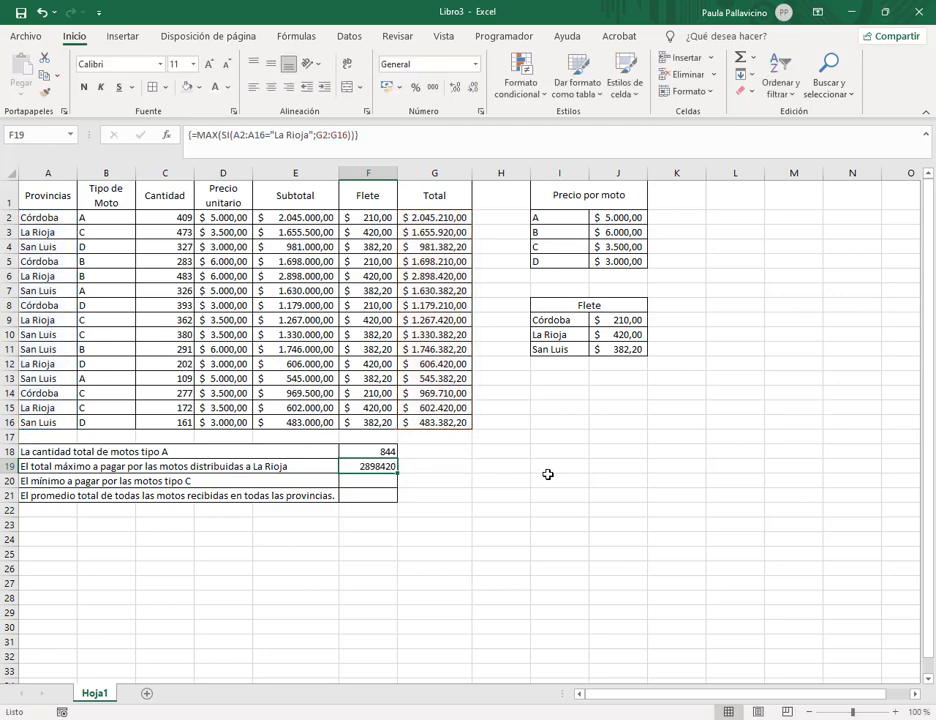
{"action": "left_click", "coordinate": [402, 87]}
{"action": "left_click", "coordinate": [420, 127]}
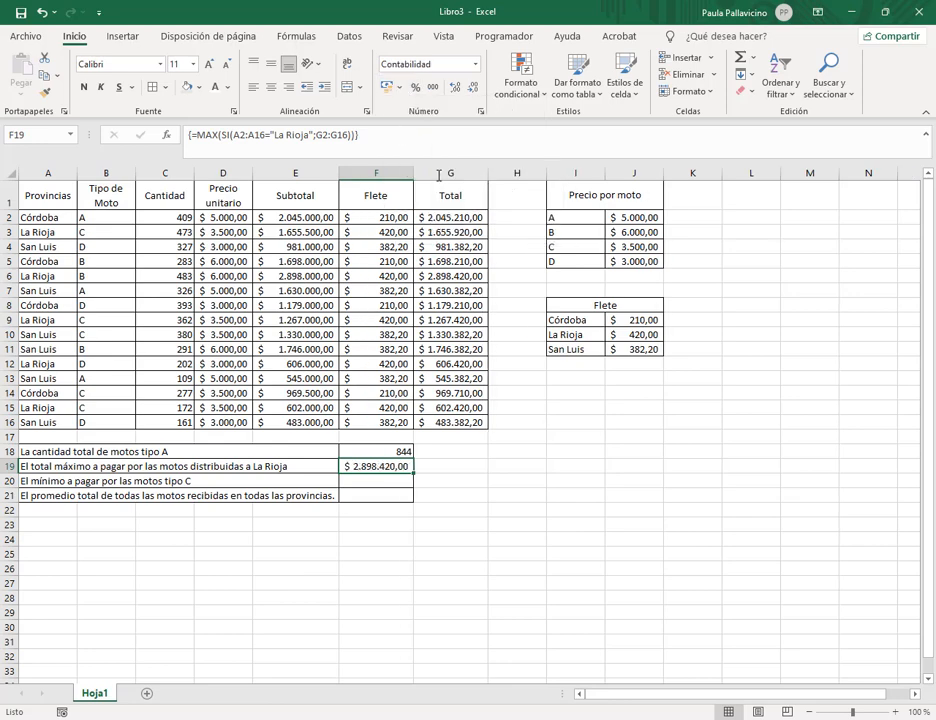
- Calculate the minimum total for type C in F20 with the array formula =MIN(SI(B2:B16="C";G2:G16)) and give it the $ accounting format
{"action": "left_click", "coordinate": [378, 483]}
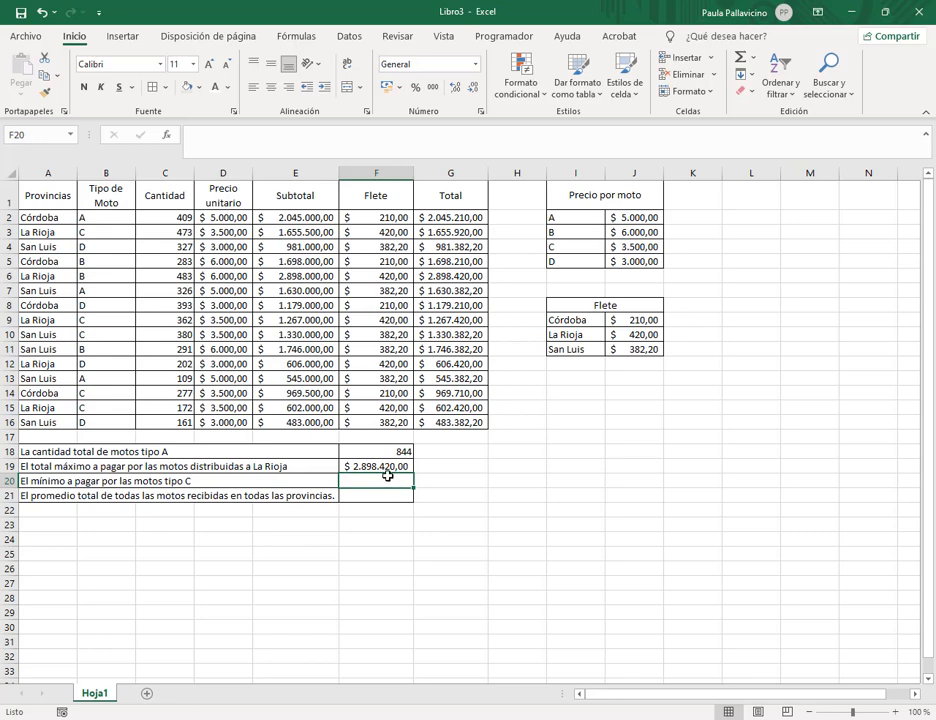
{"action": "left_click_drag", "start_coordinate": [29, 475], "coordinate": [65, 488]}
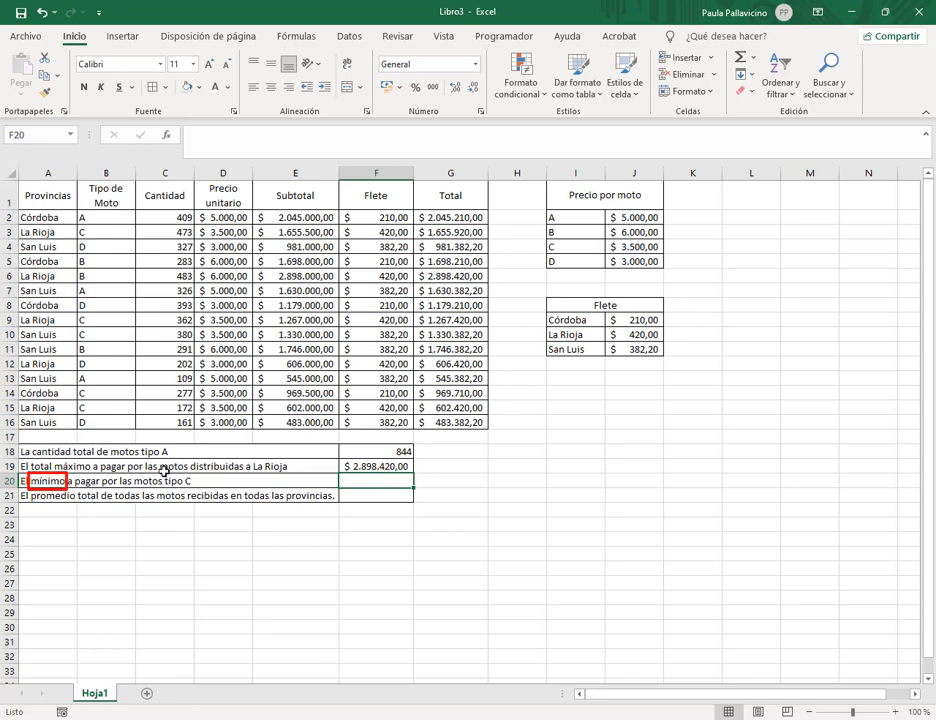
{"action": "left_click_drag", "start_coordinate": [160, 474], "coordinate": [198, 488]}
{"action": "key", "text": "Escape"}
{"action": "left_click", "coordinate": [280, 133]}
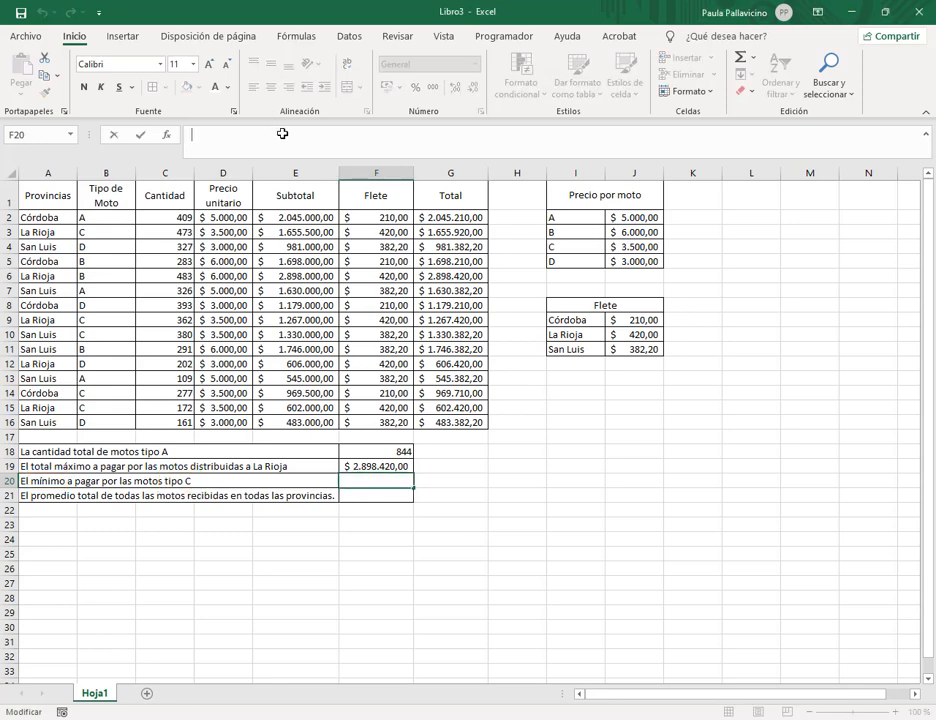
{"action": "type", "text": "="}
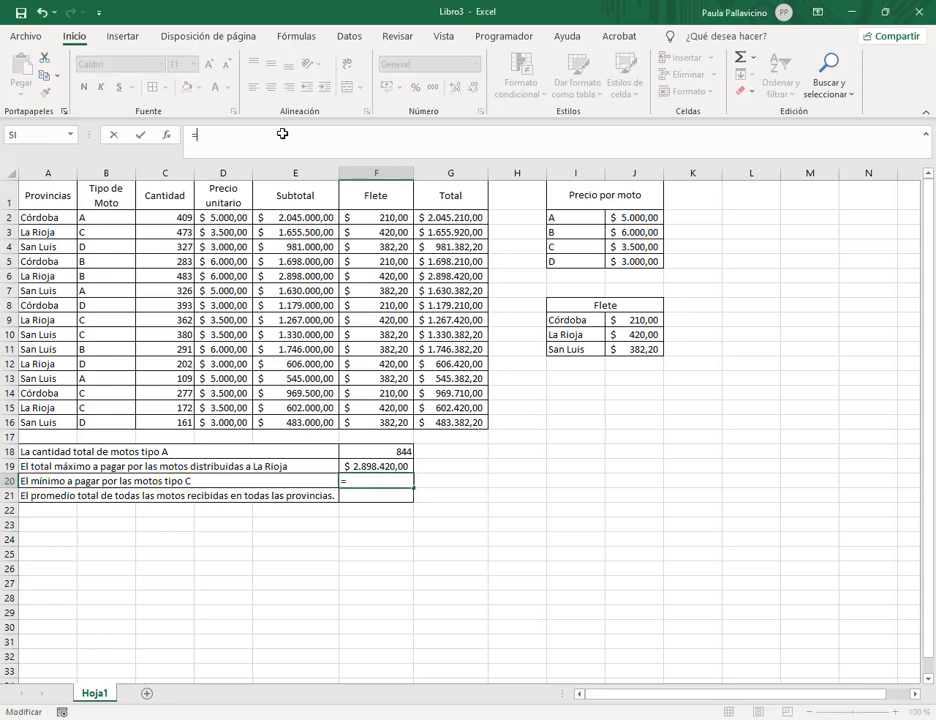
{"action": "type", "text": "min(si/"}
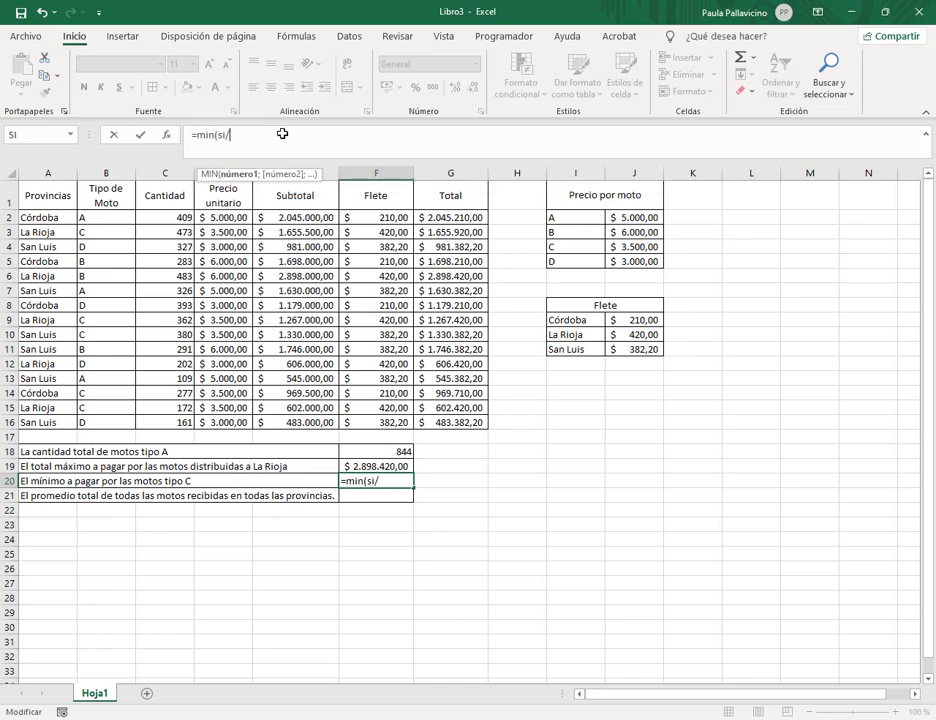
{"action": "key", "text": "BackSpace"}
{"action": "type", "text": "("}
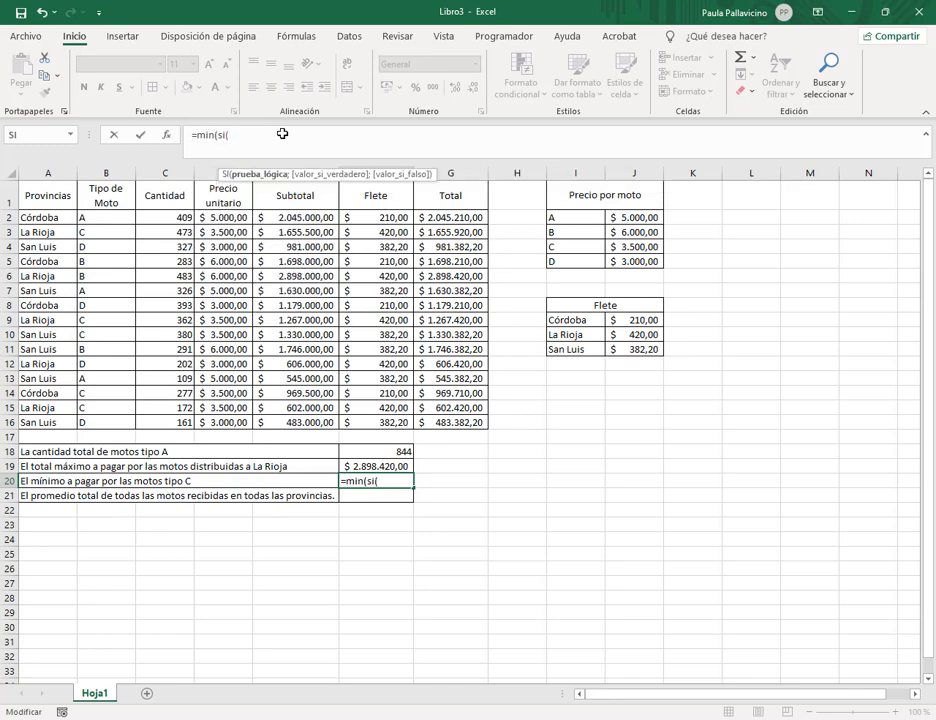
{"action": "left_click_drag", "start_coordinate": [125, 217], "coordinate": [123, 414]}
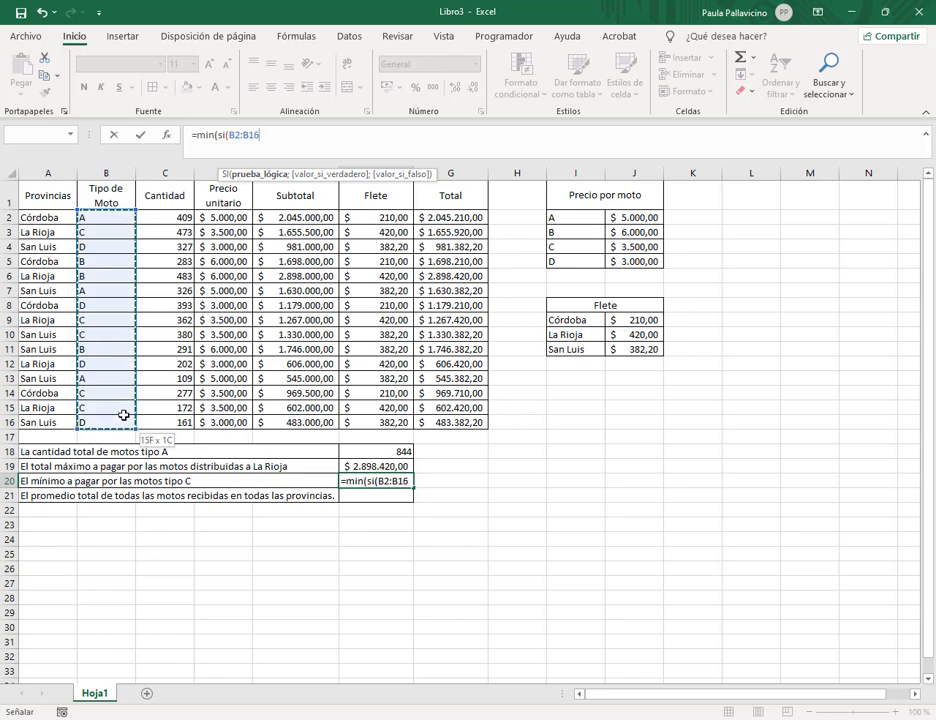
{"action": "type", "text": "=\""}
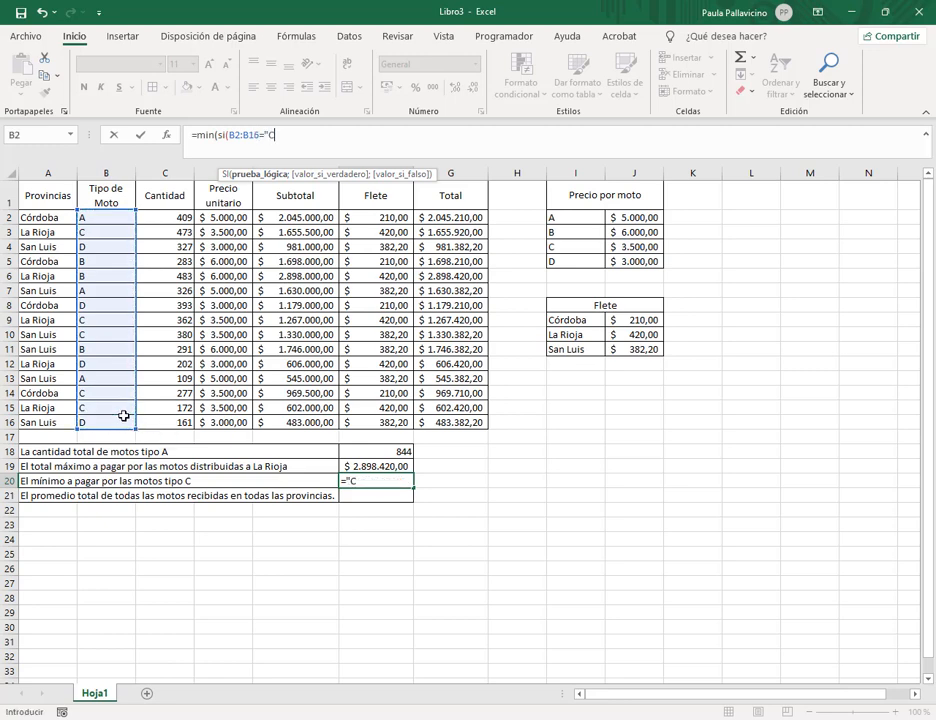
{"action": "type", "text": "C\";"}
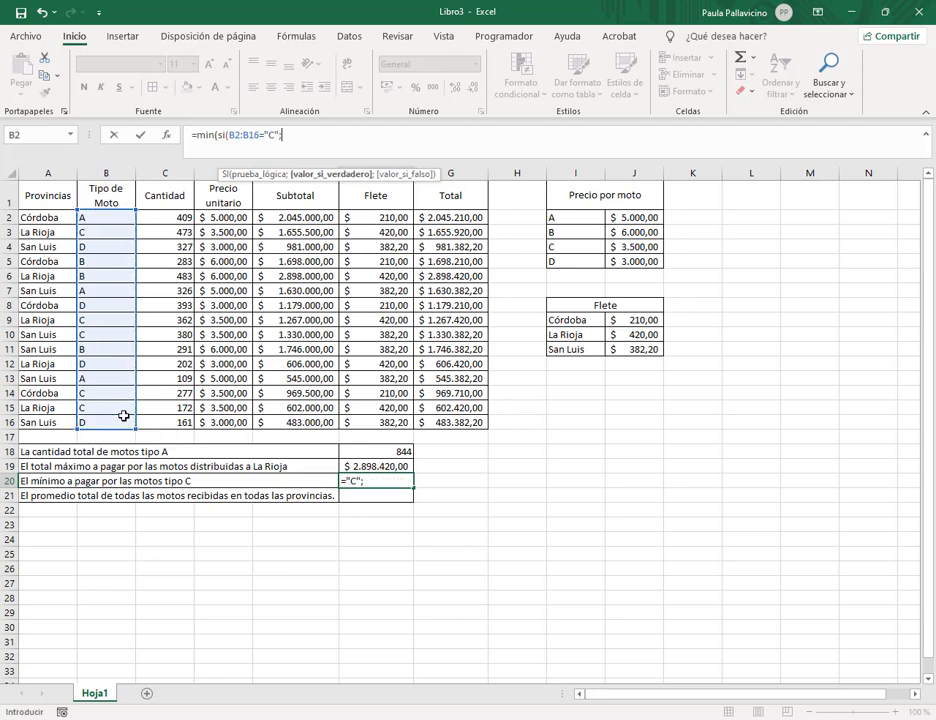
{"action": "left_click", "coordinate": [317, 134]}
{"action": "type", "text": ";"}
{"action": "left_click_drag", "start_coordinate": [453, 216], "coordinate": [453, 422]}
{"action": "left_click", "coordinate": [361, 142]}
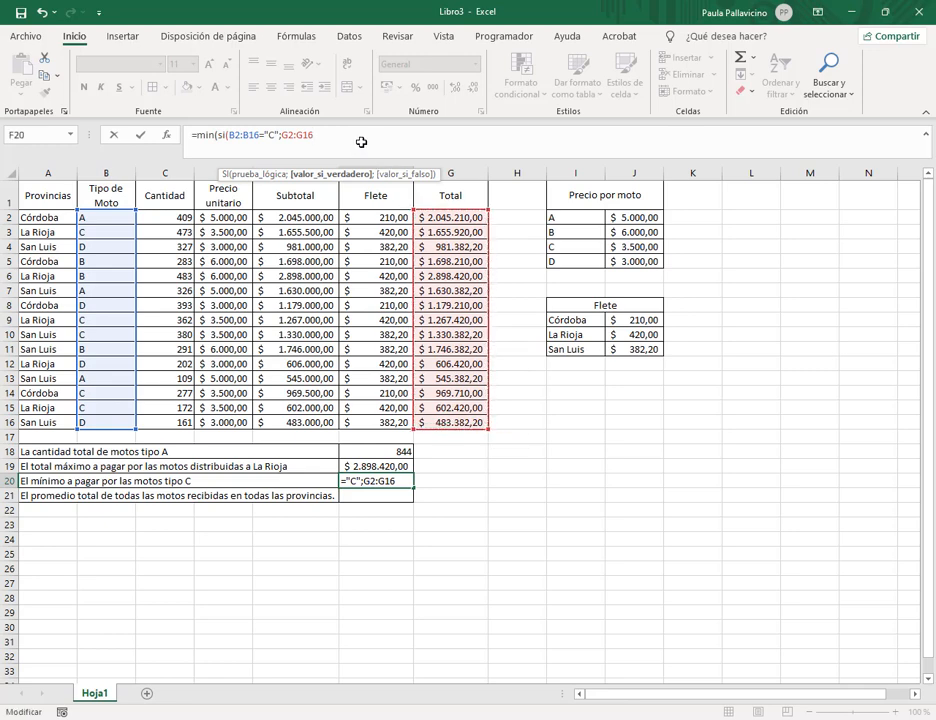
{"action": "type", "text": "))"}
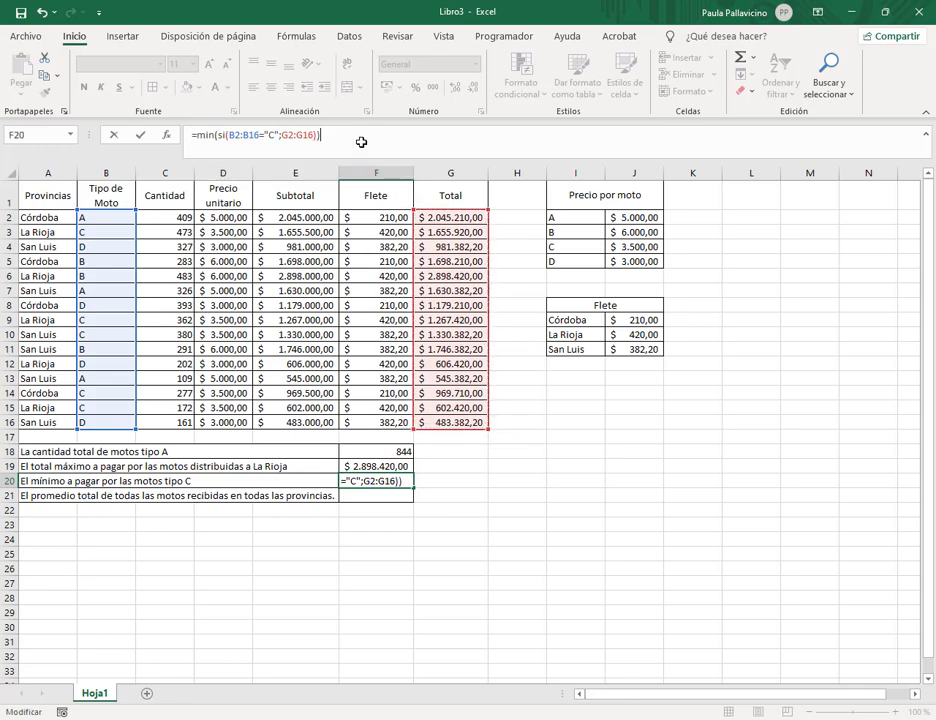
{"action": "key", "text": "ctrl+shift+Return"}
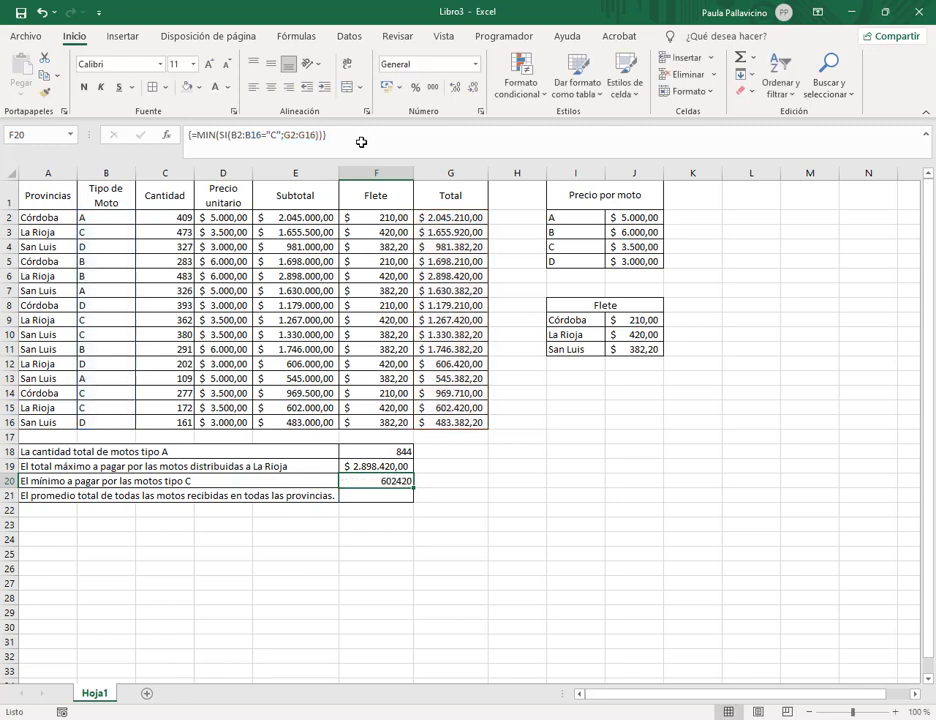
{"action": "left_click", "coordinate": [399, 87]}
{"action": "left_click", "coordinate": [412, 128]}
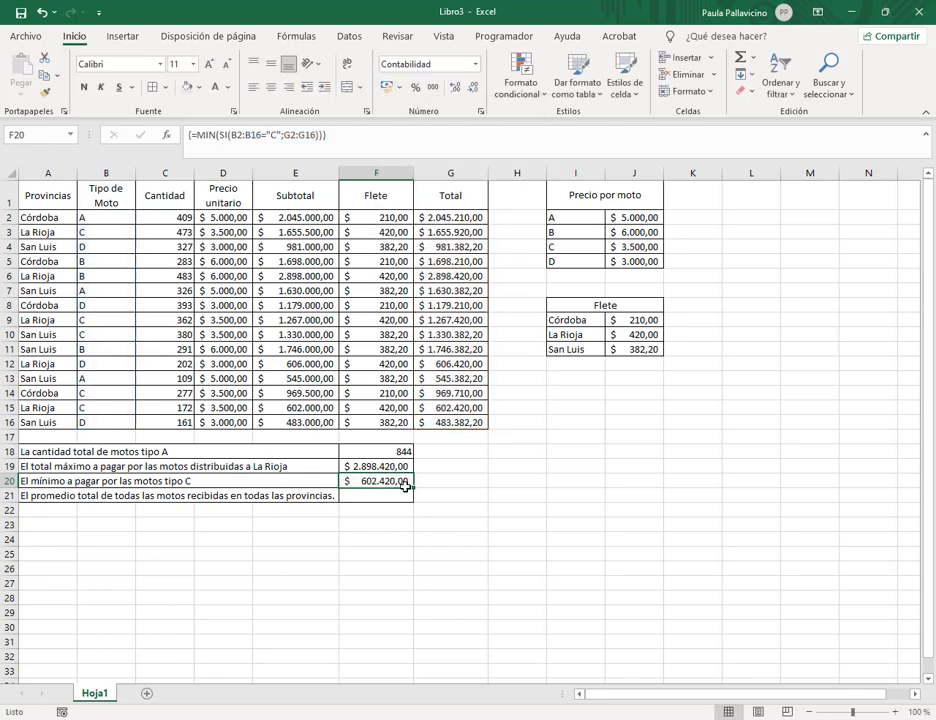
- Calculate the average total of all motorcycles in F21 with =PROMEDIO(G2:G16)
{"action": "left_click", "coordinate": [406, 494]}
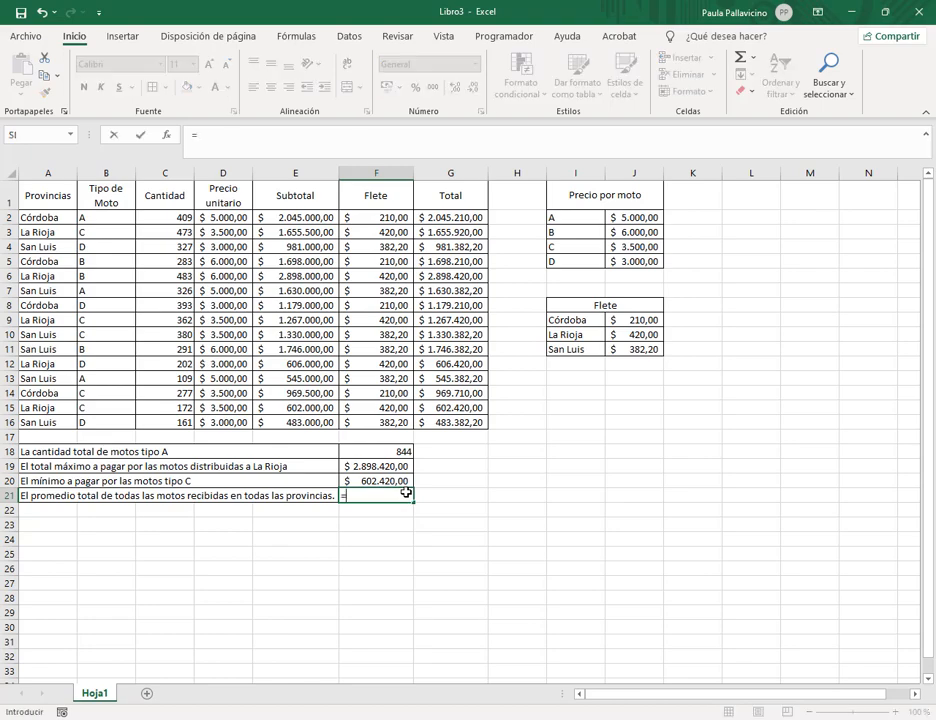
{"action": "type", "text": "=promedio("}
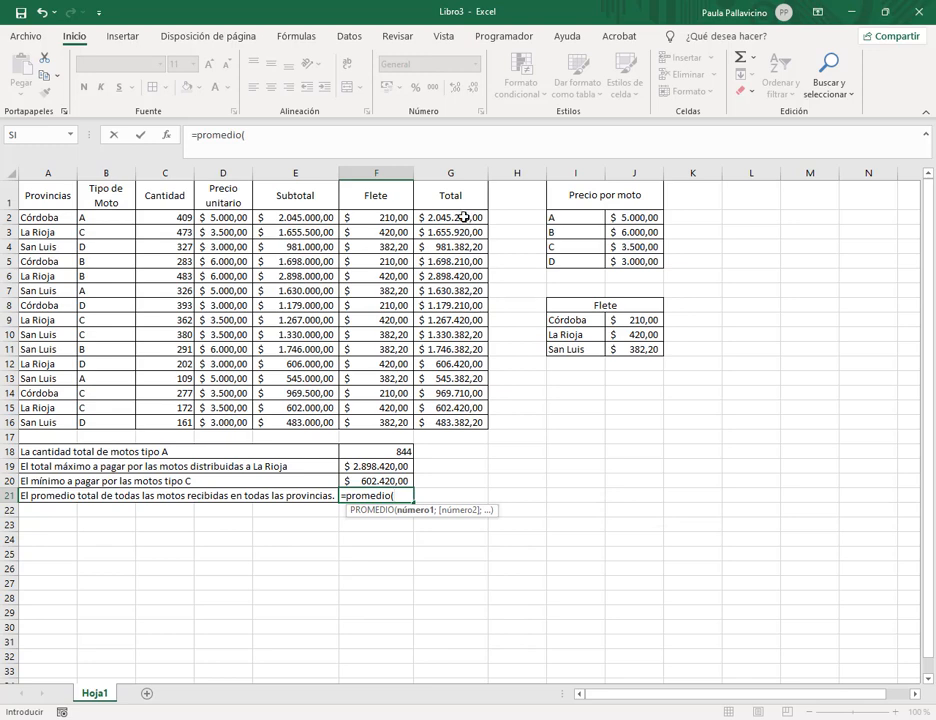
{"action": "left_click_drag", "start_coordinate": [464, 217], "coordinate": [472, 418]}
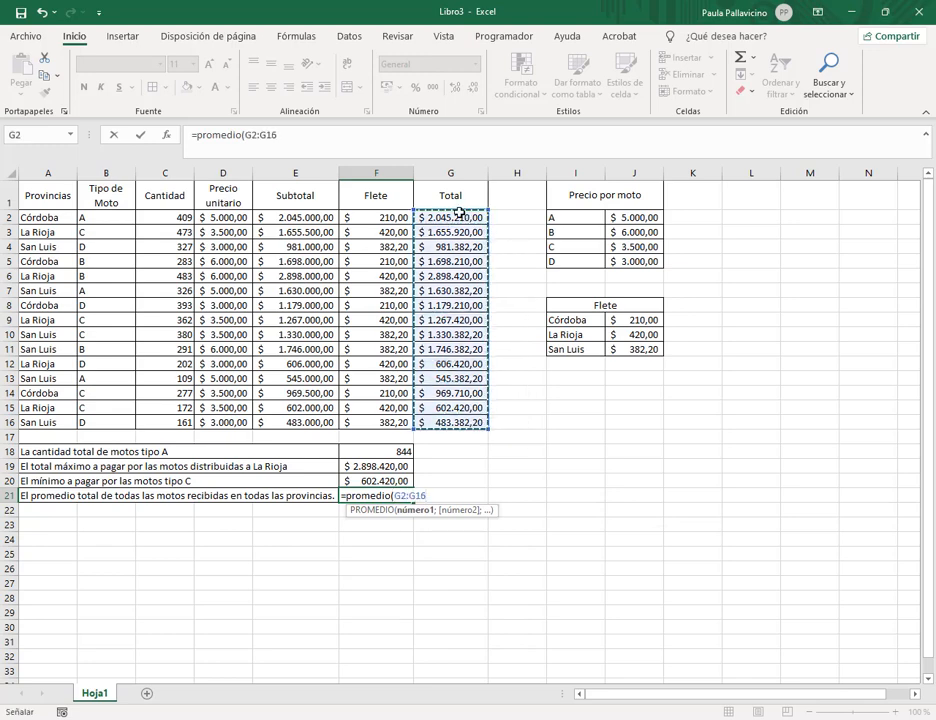
{"action": "type", "text": ")"}
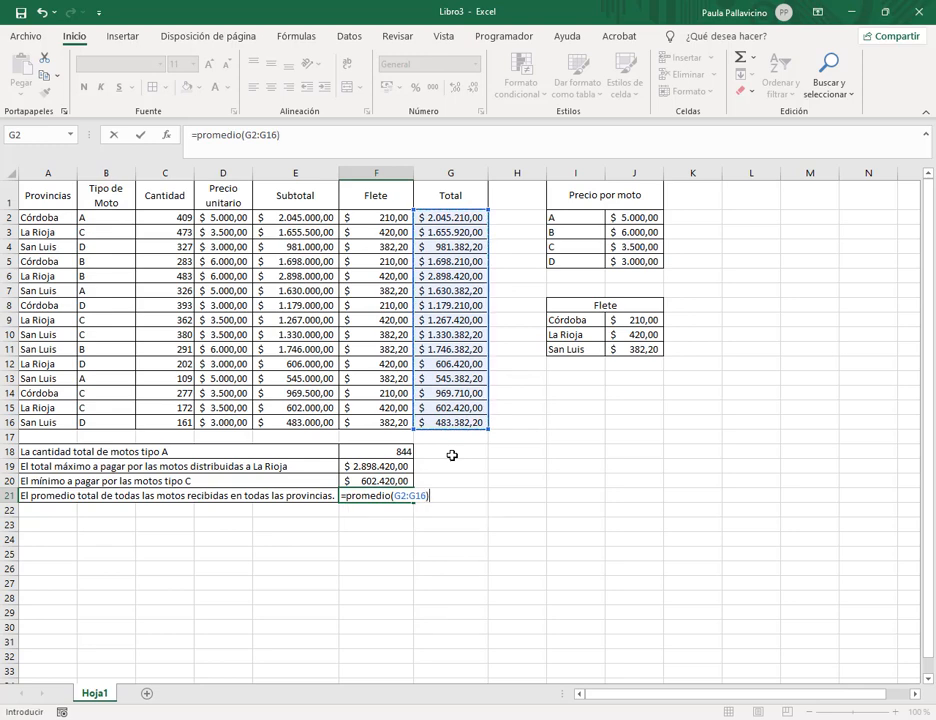
{"action": "key", "text": "Return"}
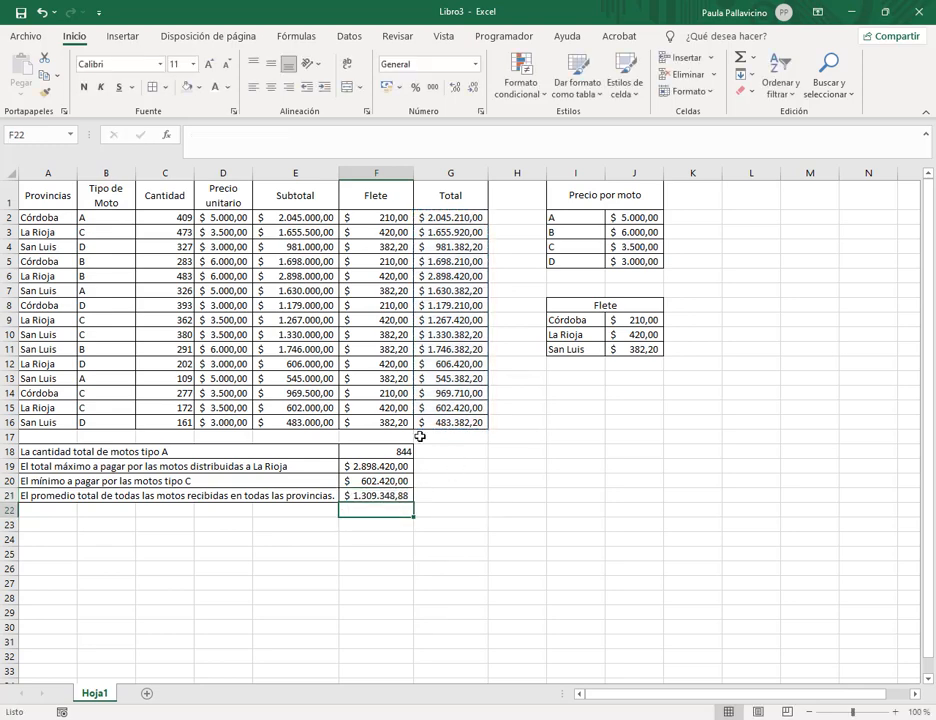
- Turn on filtering for the header row of the motorcycle sales table
{"action": "left_click", "coordinate": [320, 348]}
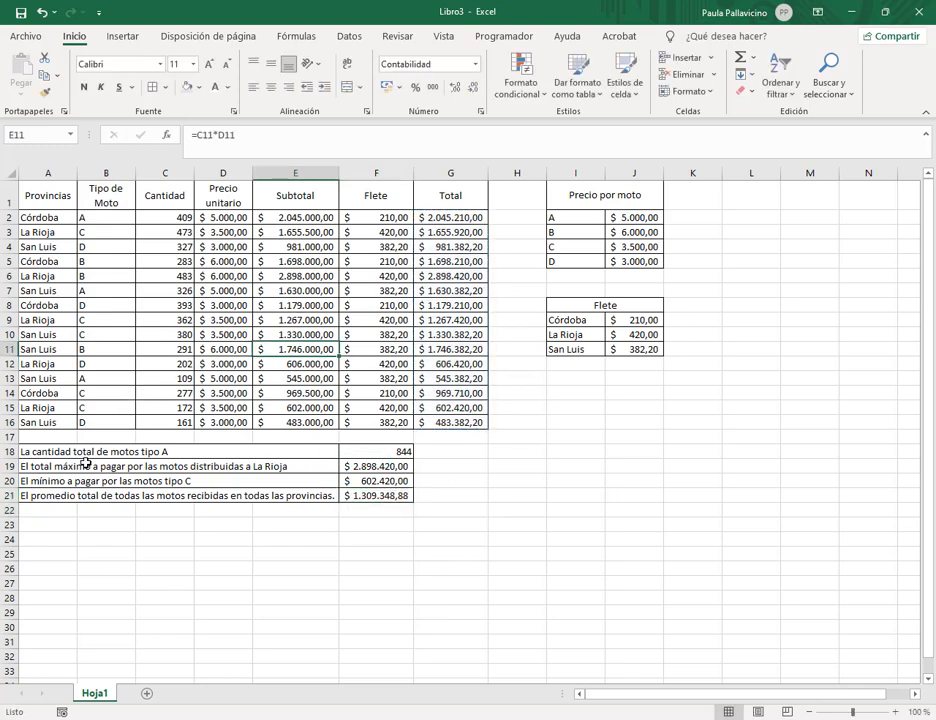
{"action": "left_click", "coordinate": [128, 337]}
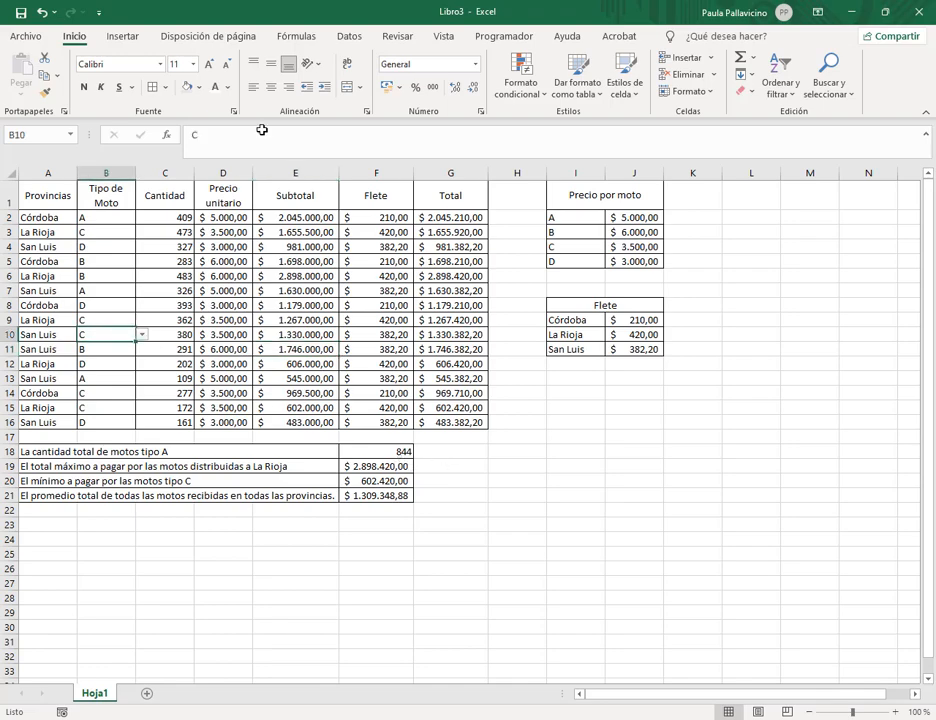
{"action": "left_click", "coordinate": [180, 232]}
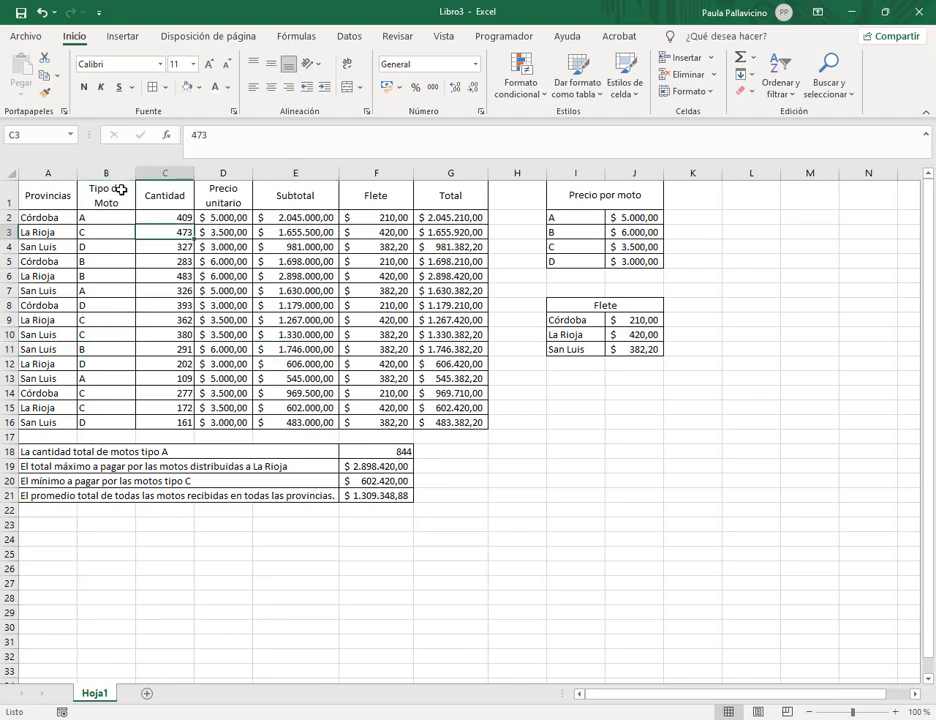
{"action": "left_click", "coordinate": [352, 34]}
{"action": "left_click", "coordinate": [489, 70]}
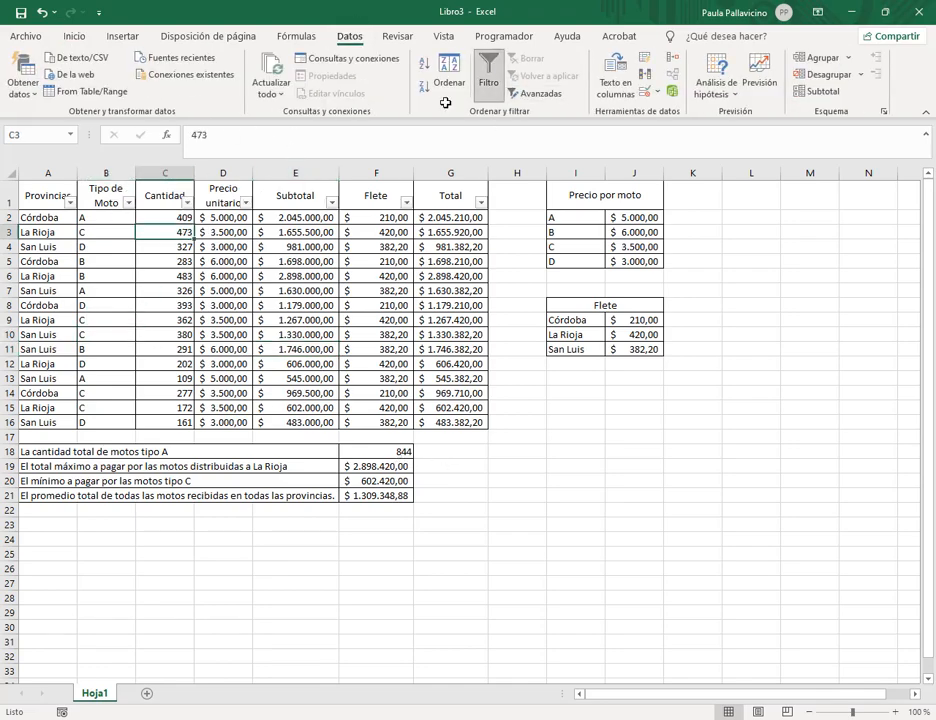
- Check the type A quantity total by filtering Tipo de Moto to A and selecting the visible Cantidad cells, and clear the filter
{"action": "left_click", "coordinate": [128, 202]}
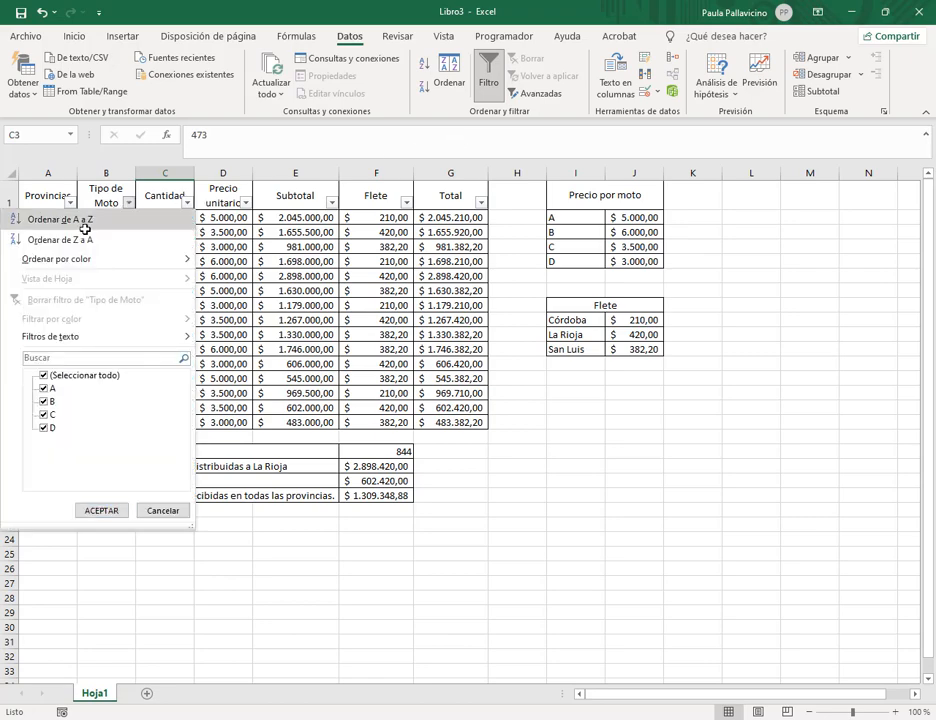
{"action": "left_click", "coordinate": [43, 375]}
{"action": "left_click", "coordinate": [43, 388]}
{"action": "left_click", "coordinate": [102, 510]}
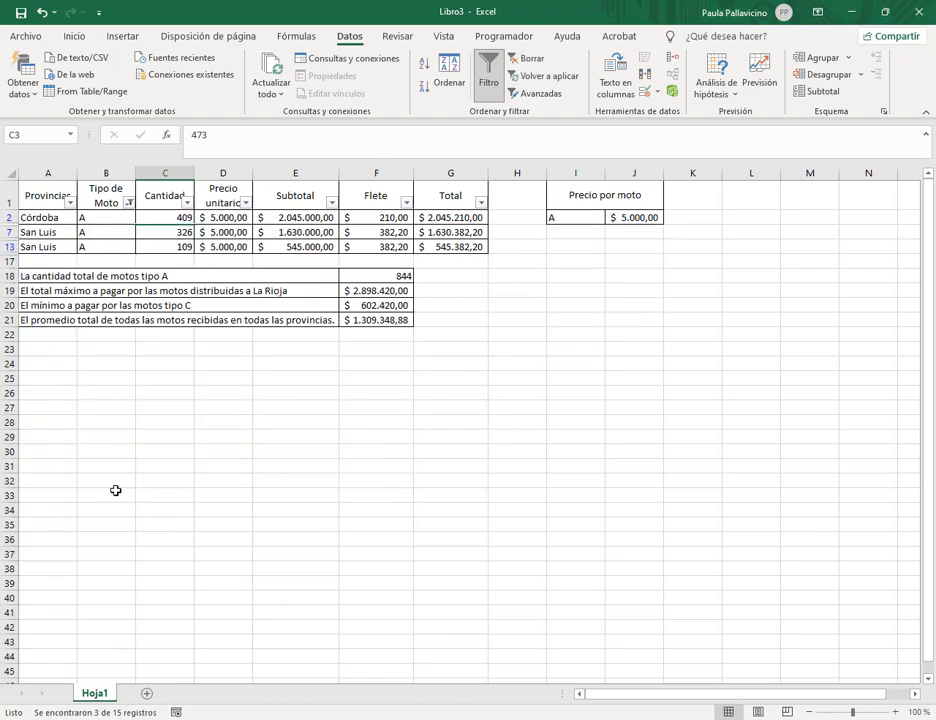
{"action": "left_click_drag", "start_coordinate": [159, 217], "coordinate": [167, 244]}
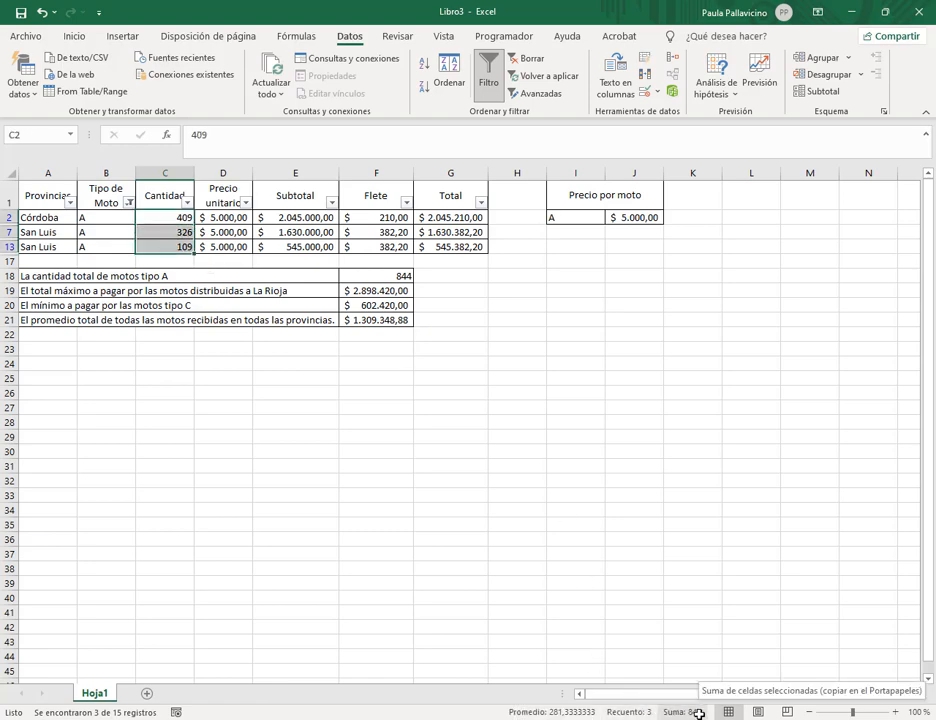
{"action": "left_click", "coordinate": [518, 58]}
{"action": "left_click", "coordinate": [293, 363]}
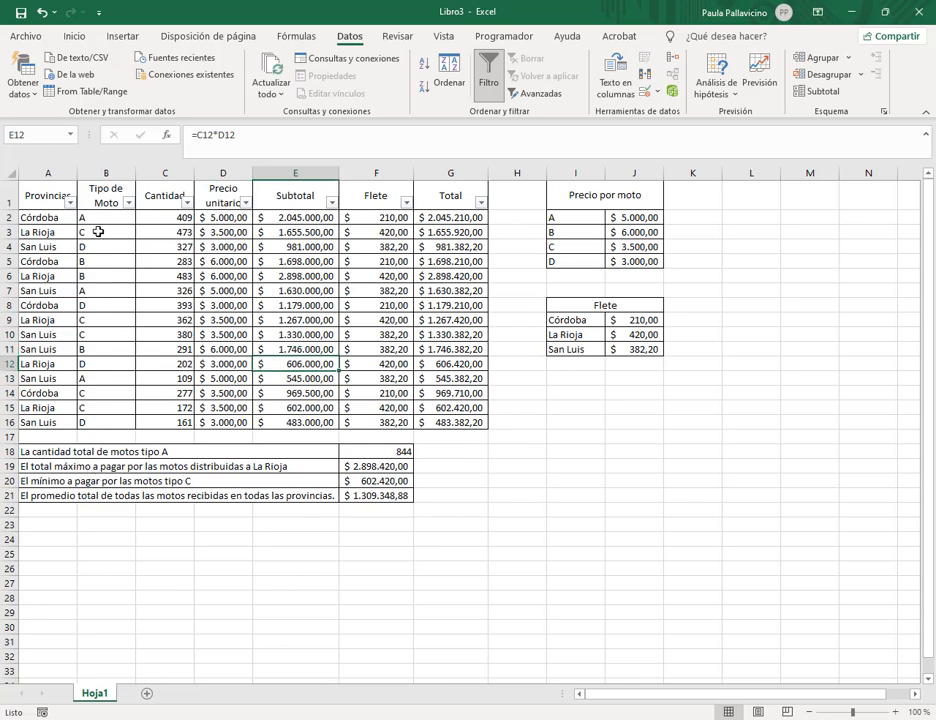
- Check La Rioja's maximum total by filtering Provincias to La Rioja and comparing the Total column, and clear the filter
{"action": "left_click", "coordinate": [55, 216]}
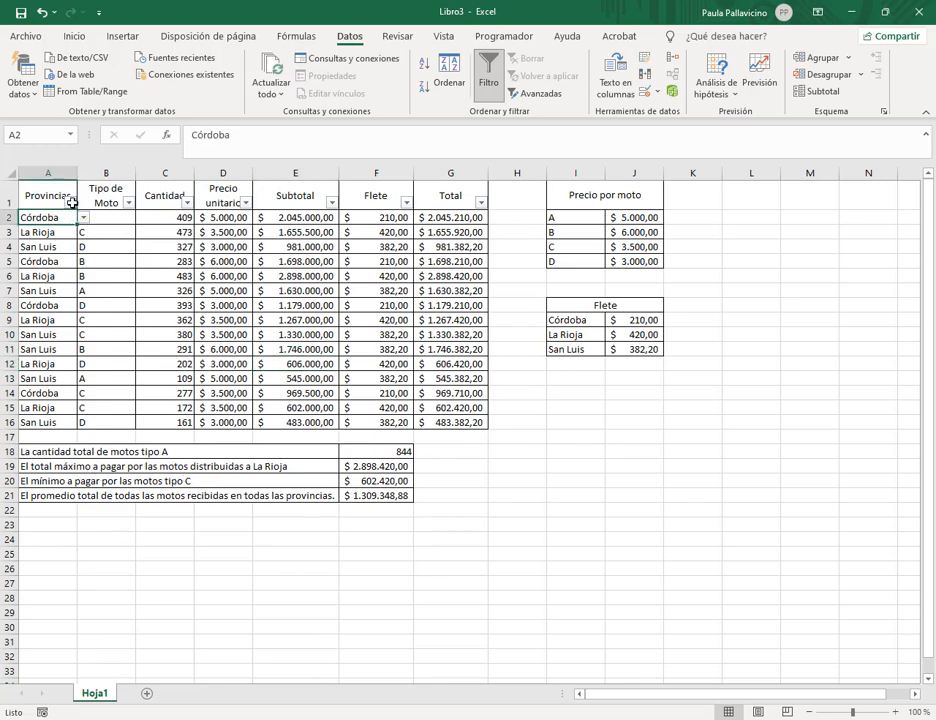
{"action": "left_click", "coordinate": [69, 203]}
{"action": "left_click", "coordinate": [44, 375]}
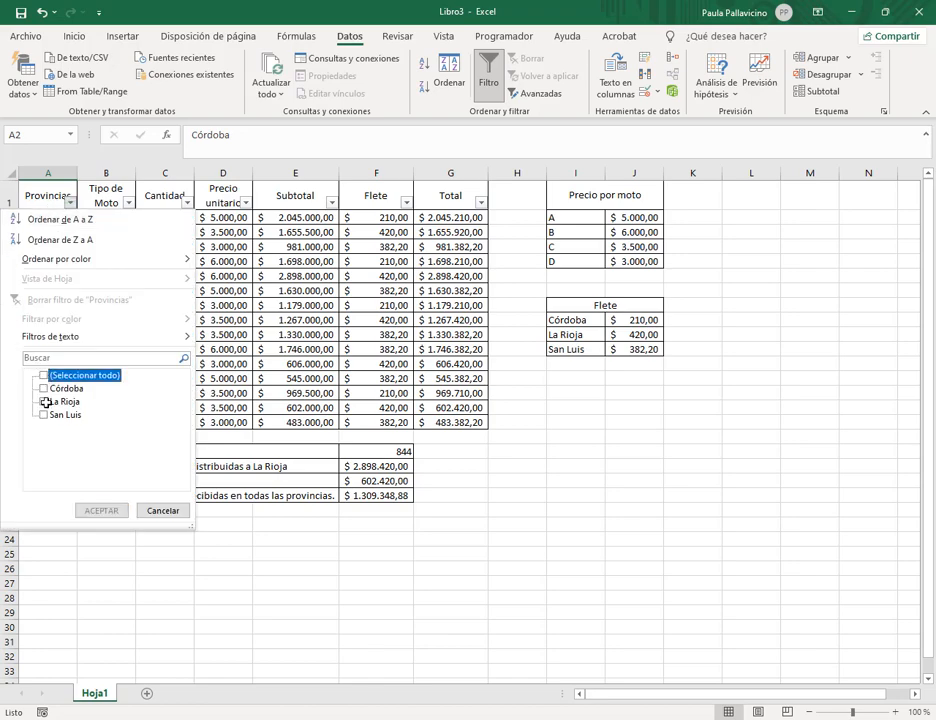
{"action": "left_click", "coordinate": [44, 401]}
{"action": "left_click", "coordinate": [103, 509]}
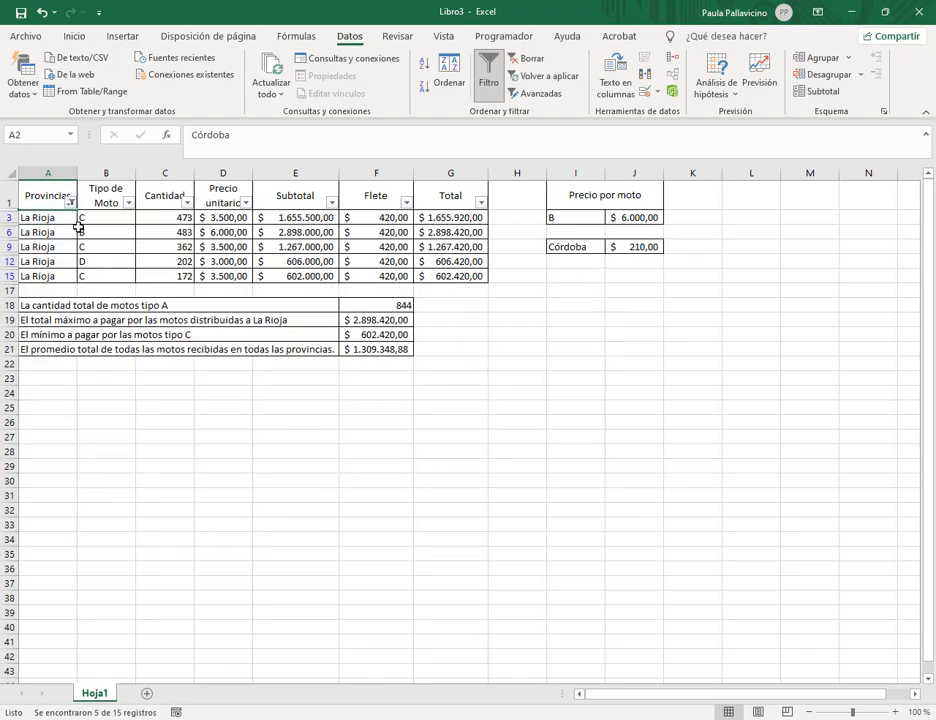
{"action": "left_click", "coordinate": [468, 234]}
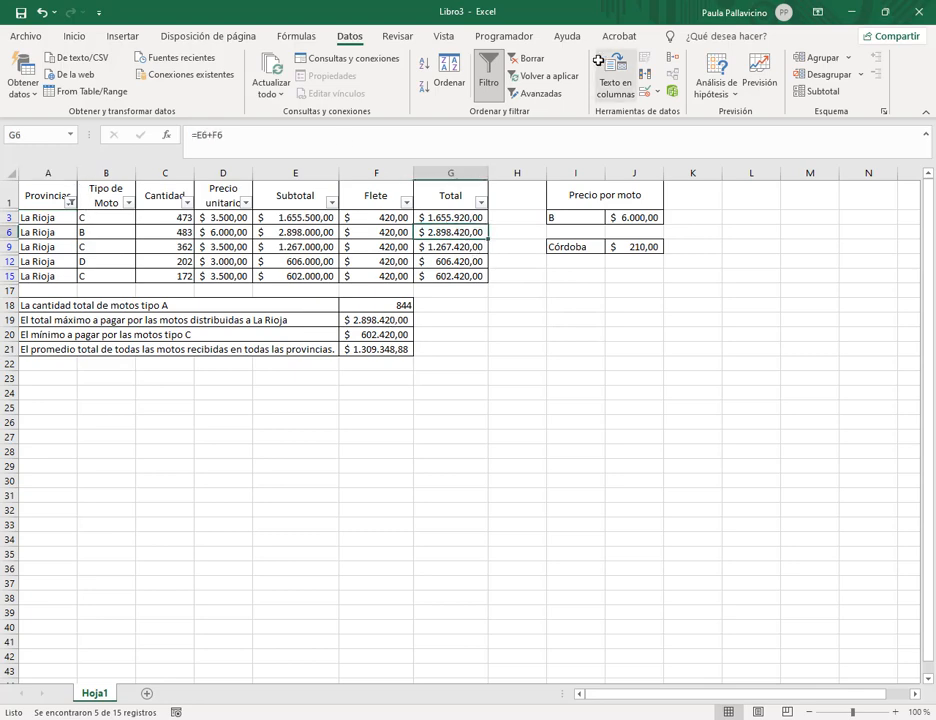
{"action": "left_click", "coordinate": [528, 62]}
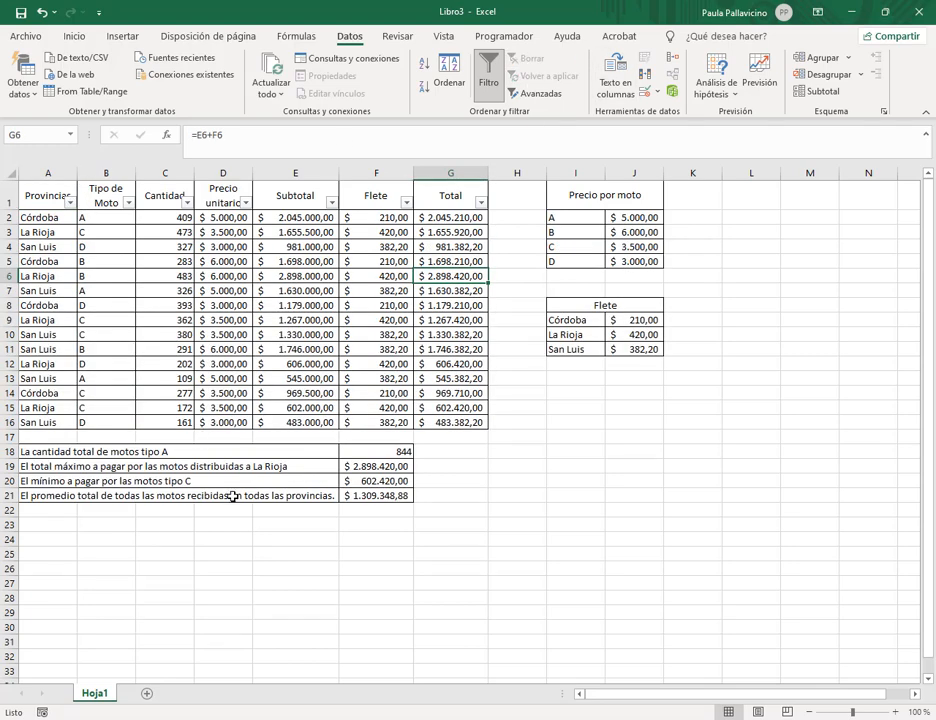
- Check the minimum total for type C by filtering Tipo de Moto to C, and clear the filter
{"action": "left_click", "coordinate": [128, 202]}
{"action": "left_click", "coordinate": [43, 375]}
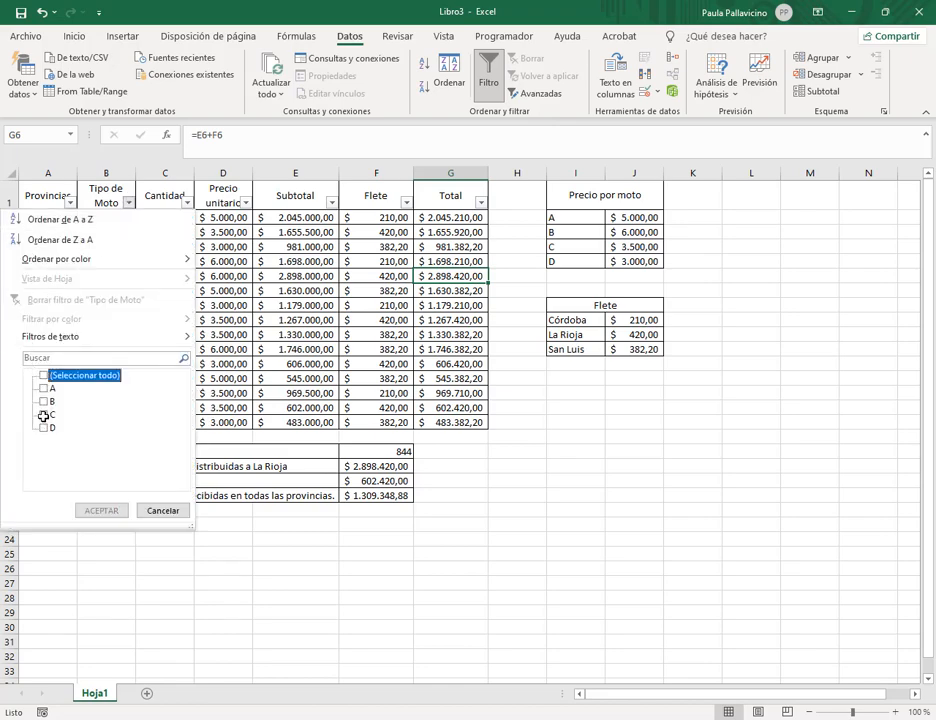
{"action": "left_click", "coordinate": [43, 414]}
{"action": "left_click", "coordinate": [101, 510]}
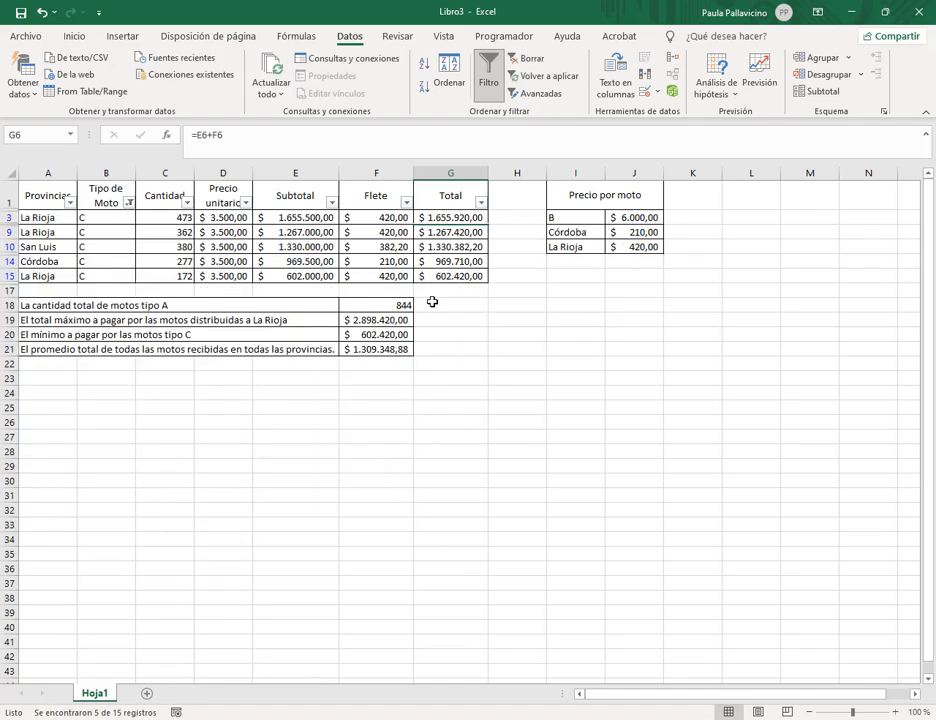
{"action": "left_click", "coordinate": [460, 278]}
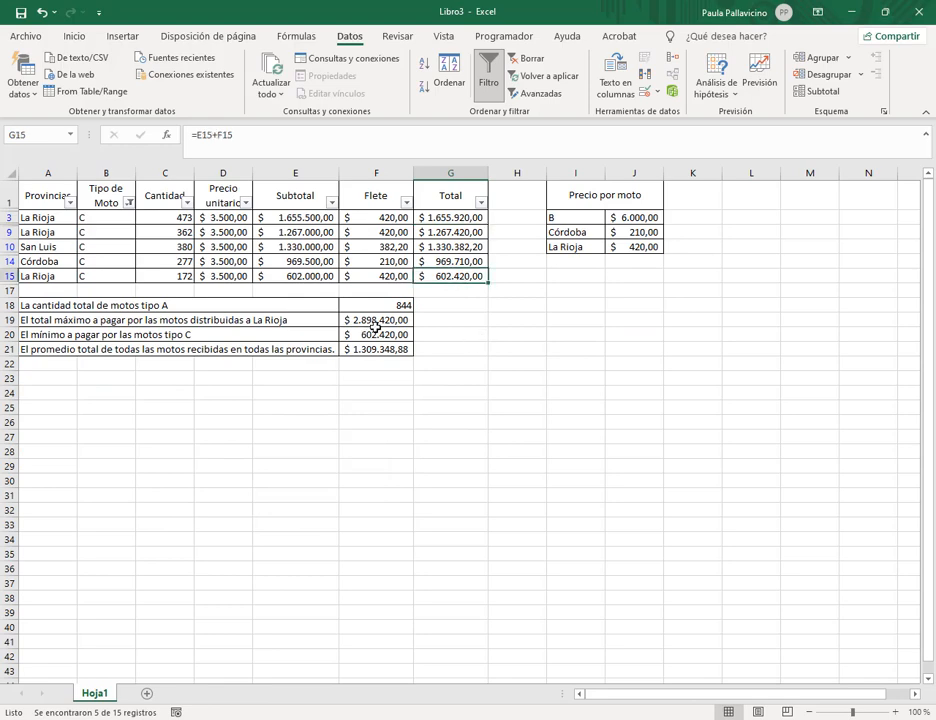
{"action": "left_click", "coordinate": [526, 59]}
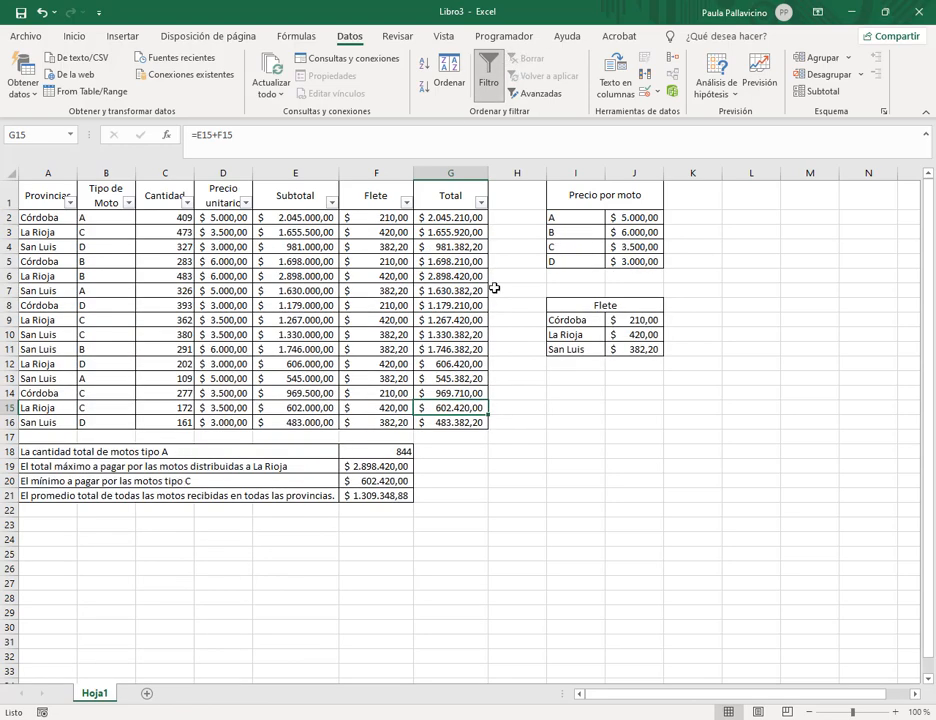
- Select the totals in G2:G16 to check their average, and turn off filtering for the motorcycle table
{"action": "left_click_drag", "start_coordinate": [469, 217], "coordinate": [464, 422]}
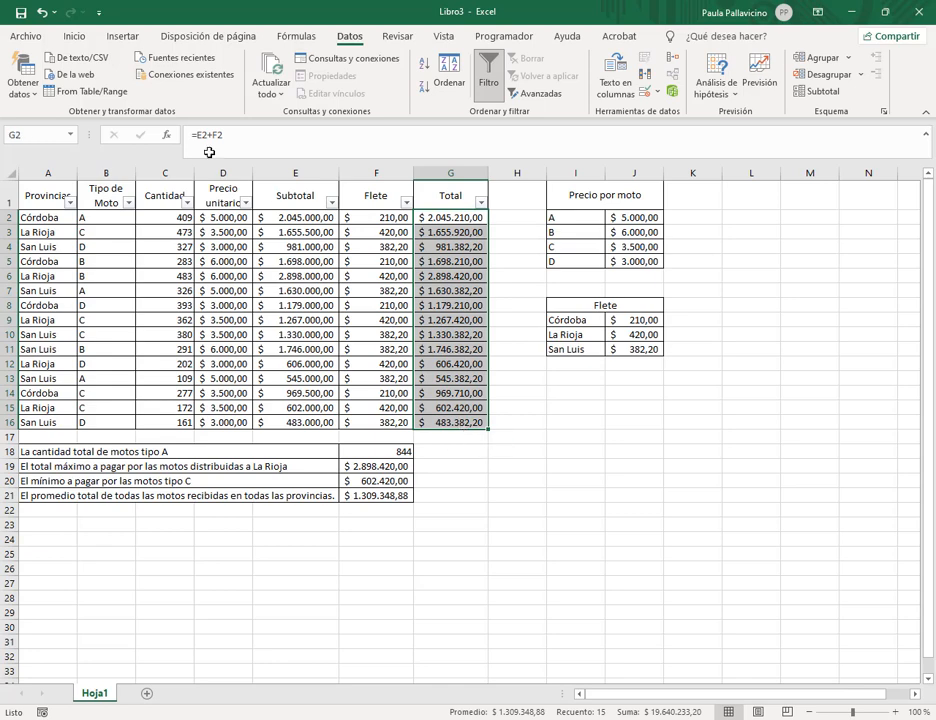
{"action": "left_click", "coordinate": [488, 75]}
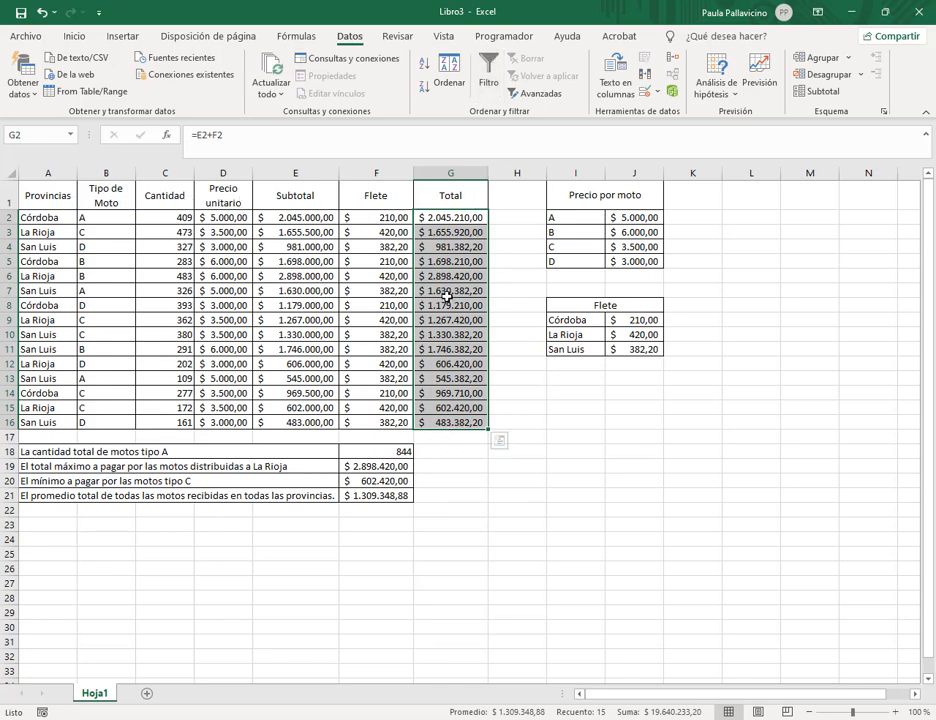
{"action": "left_click", "coordinate": [450, 290]}
{"action": "left_click", "coordinate": [346, 341]}
- Switch to Word and review the Enunciado 3 statement and its list of calculations
{"action": "key", "text": "alt+Tab"}
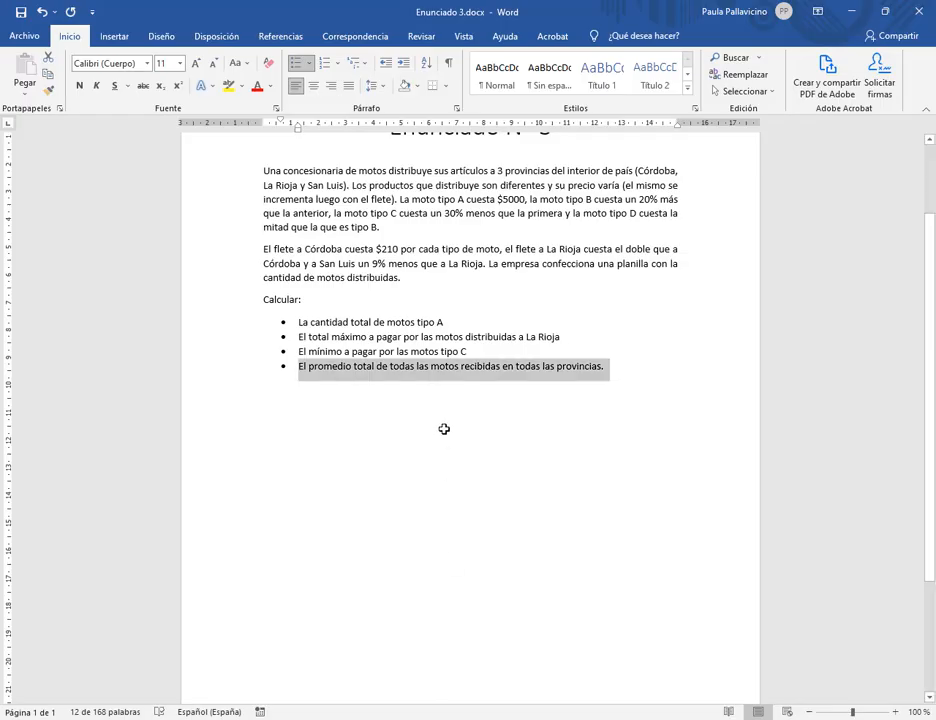
{"action": "left_click", "coordinate": [446, 429]}
{"action": "scroll", "coordinate": [506, 386], "scroll_direction": "up", "scroll_amount": 2}
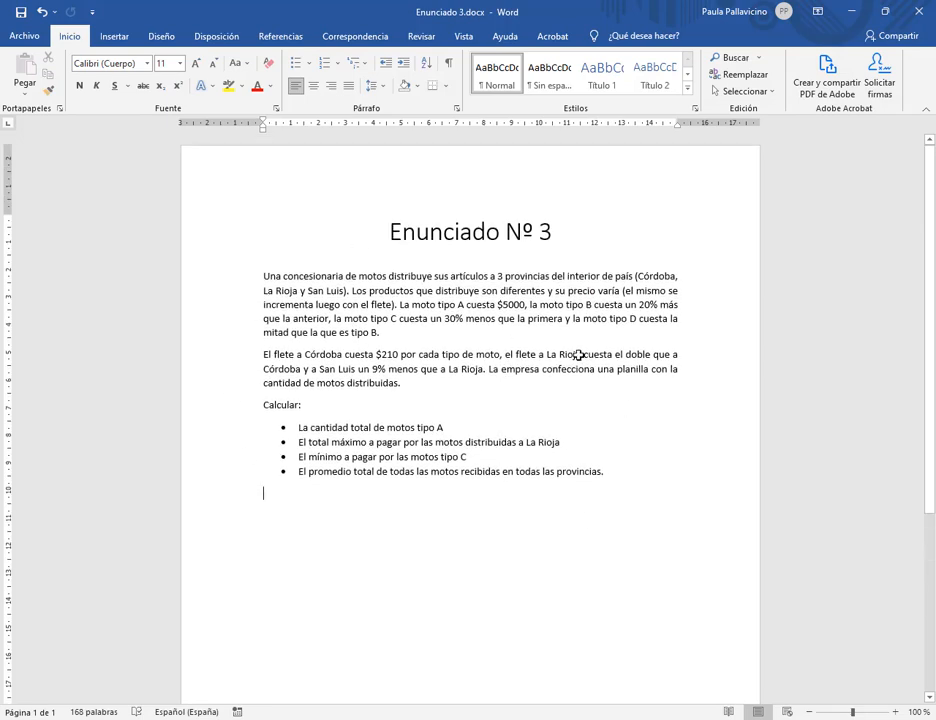
{"action": "scroll", "coordinate": [570, 347], "scroll_direction": "down", "scroll_amount": 3}
{"action": "scroll", "coordinate": [570, 347], "scroll_direction": "down", "scroll_amount": 1}
{"action": "scroll", "coordinate": [568, 347], "scroll_direction": "up", "scroll_amount": 4}
- Return to Excel and close the Libro3 workbook without saving it
{"action": "left_click", "coordinate": [396, 718]}
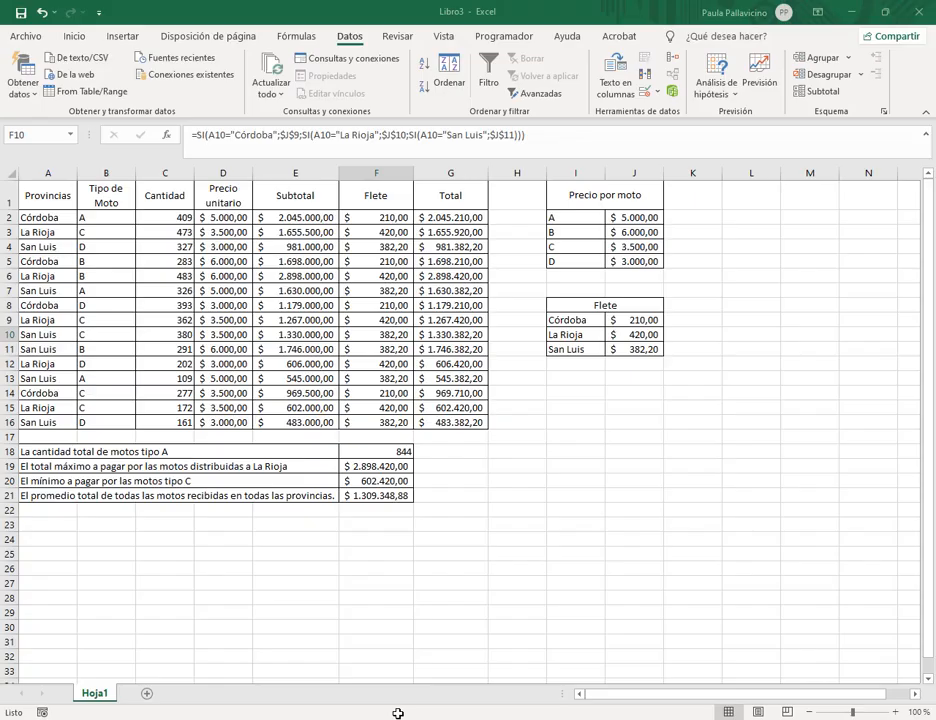
{"action": "left_click", "coordinate": [531, 418]}
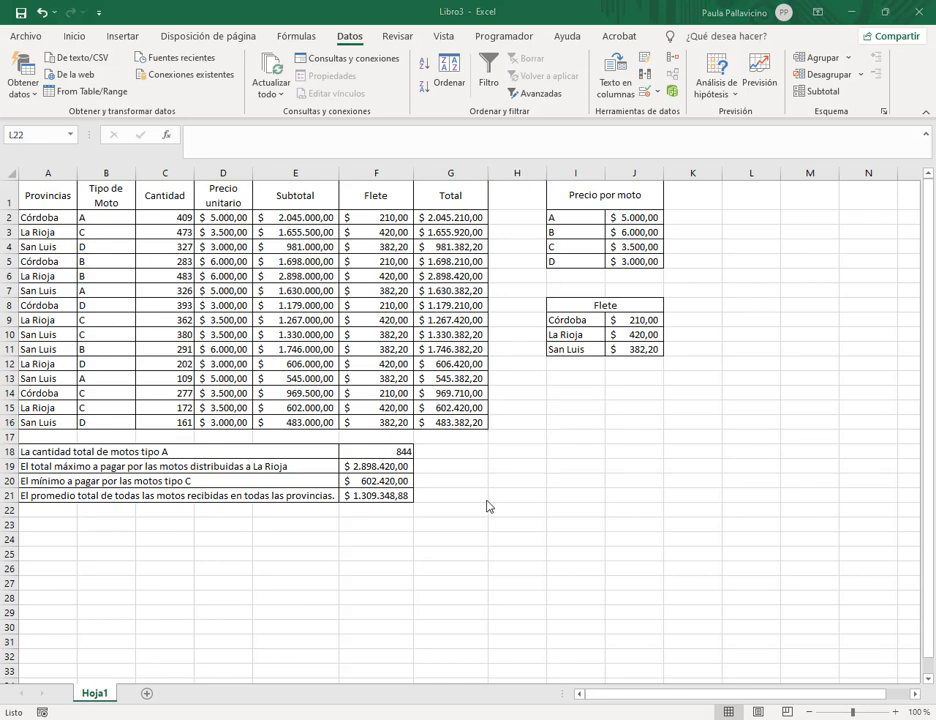
{"action": "left_click", "coordinate": [751, 510]}
{"action": "left_click", "coordinate": [918, 12]}
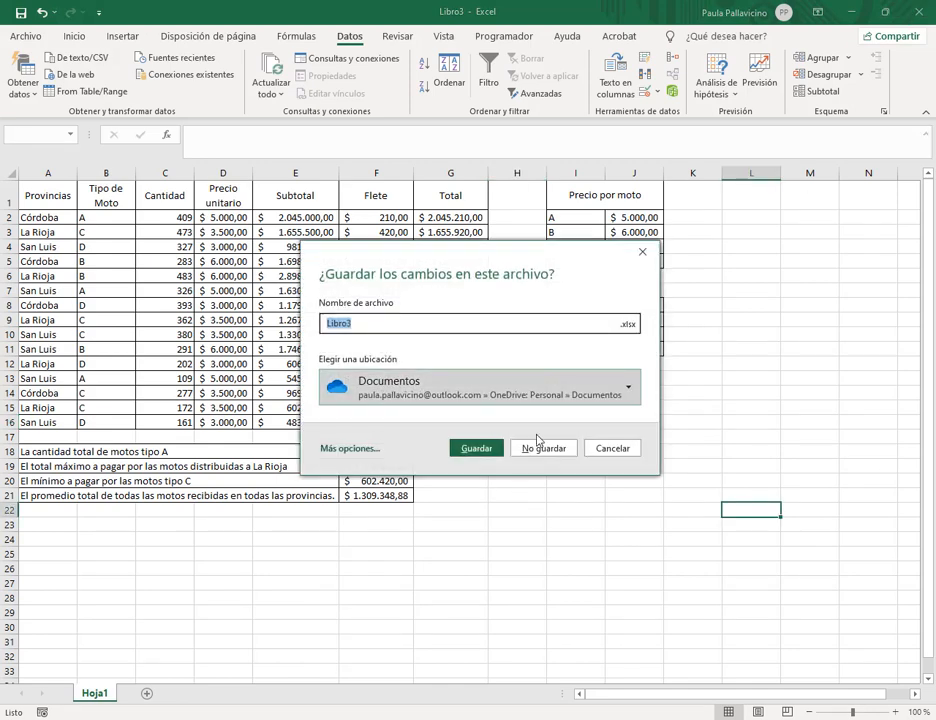
{"action": "left_click", "coordinate": [535, 451]}
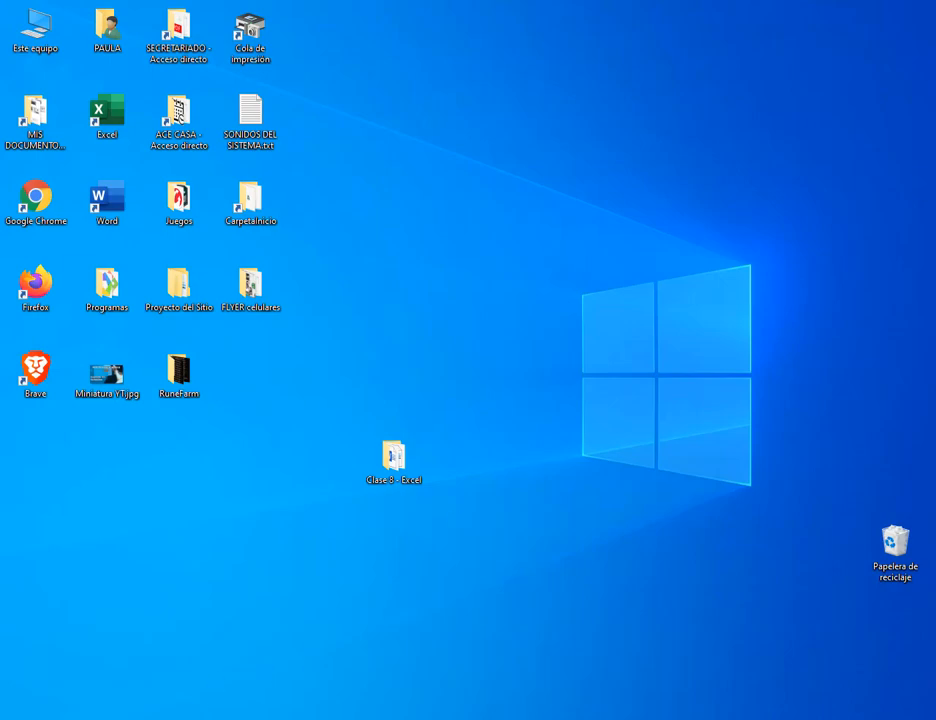
- Open Enunciado 4.docx from the Clase 8 - Excel folder on the desktop
{"action": "double_click", "coordinate": [393, 457]}
{"action": "left_click", "coordinate": [478, 216]}
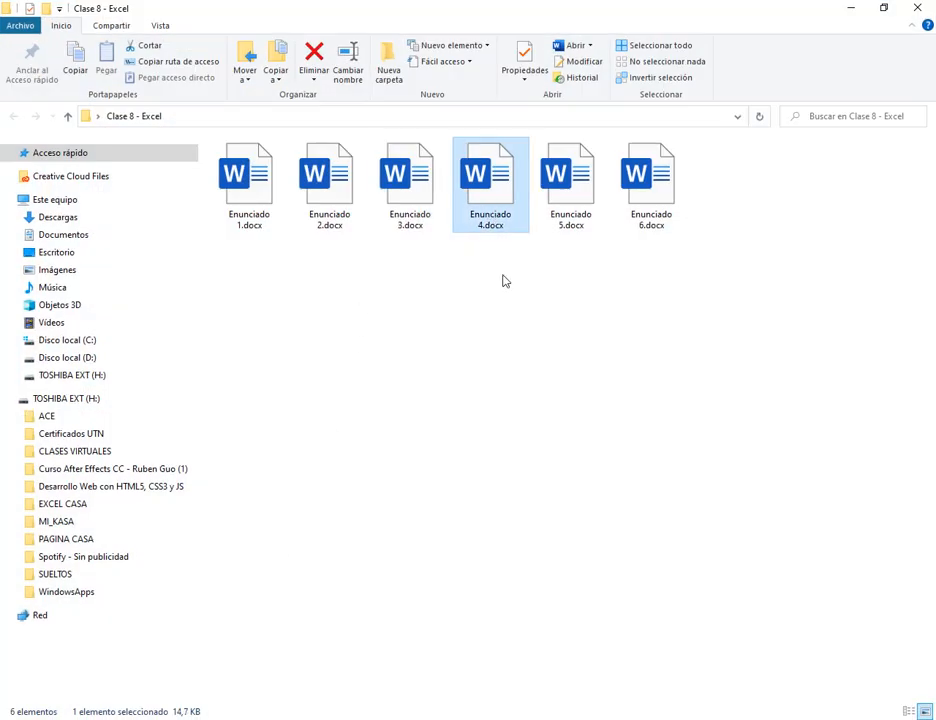
{"action": "double_click", "coordinate": [487, 180]}
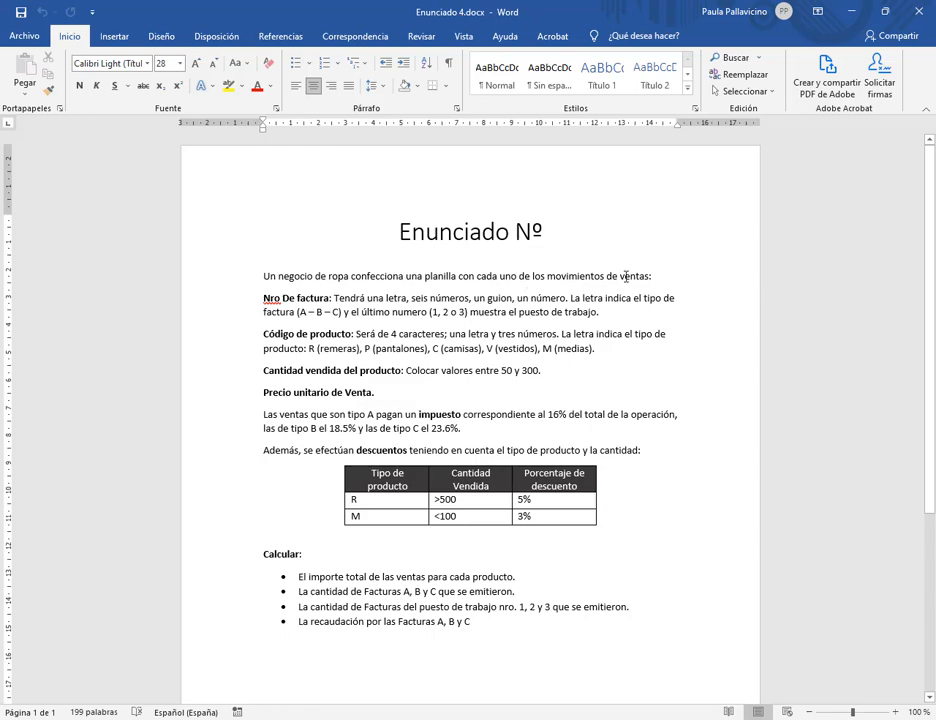
- Read the clothing store exercise, examining its discount table by product type and quantity and the list of required calculations
{"action": "scroll", "coordinate": [626, 276], "scroll_direction": "down", "scroll_amount": 1}
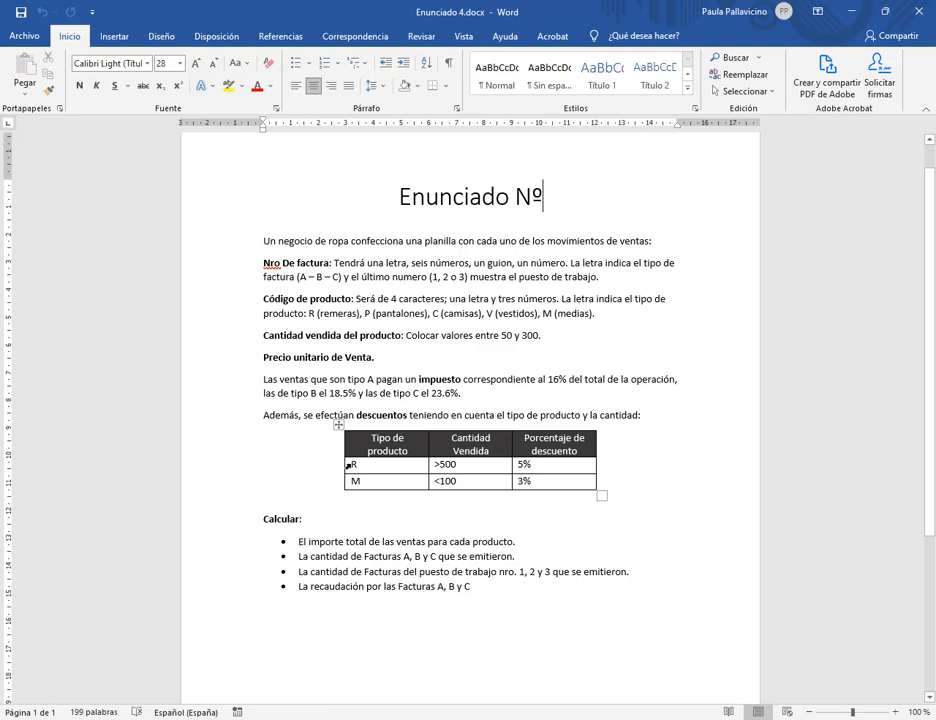
{"action": "left_click", "coordinate": [475, 465]}
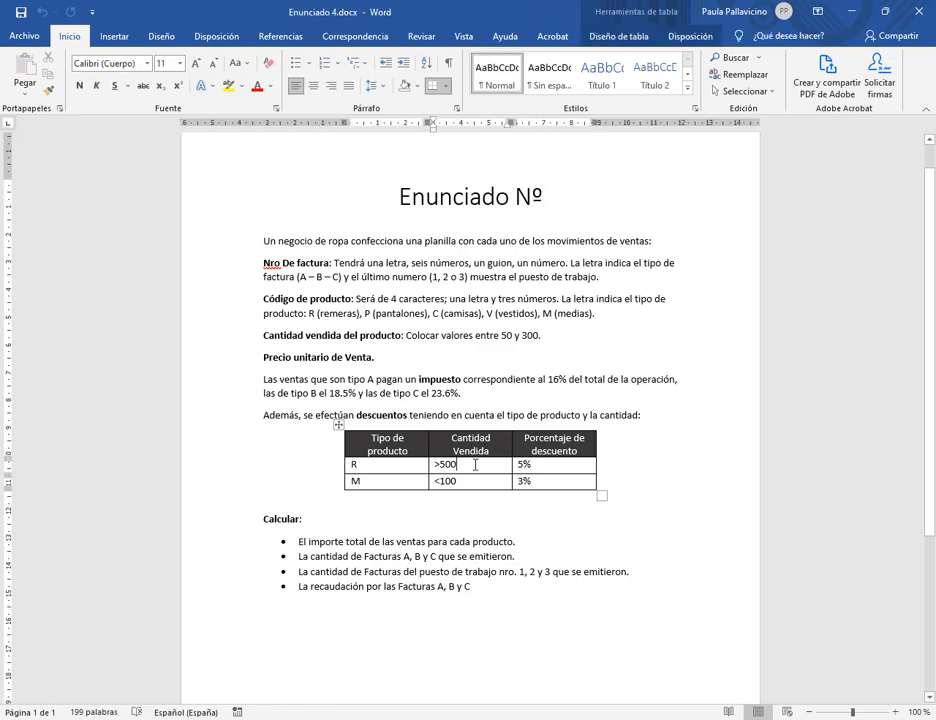
{"action": "double_click", "coordinate": [523, 464]}
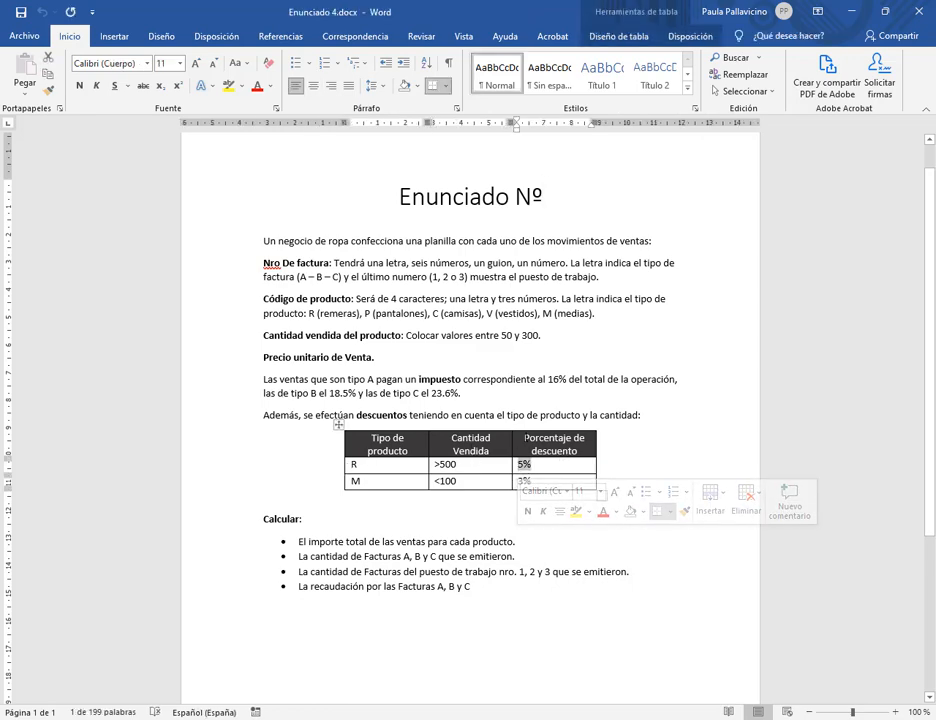
{"action": "left_click", "coordinate": [405, 484]}
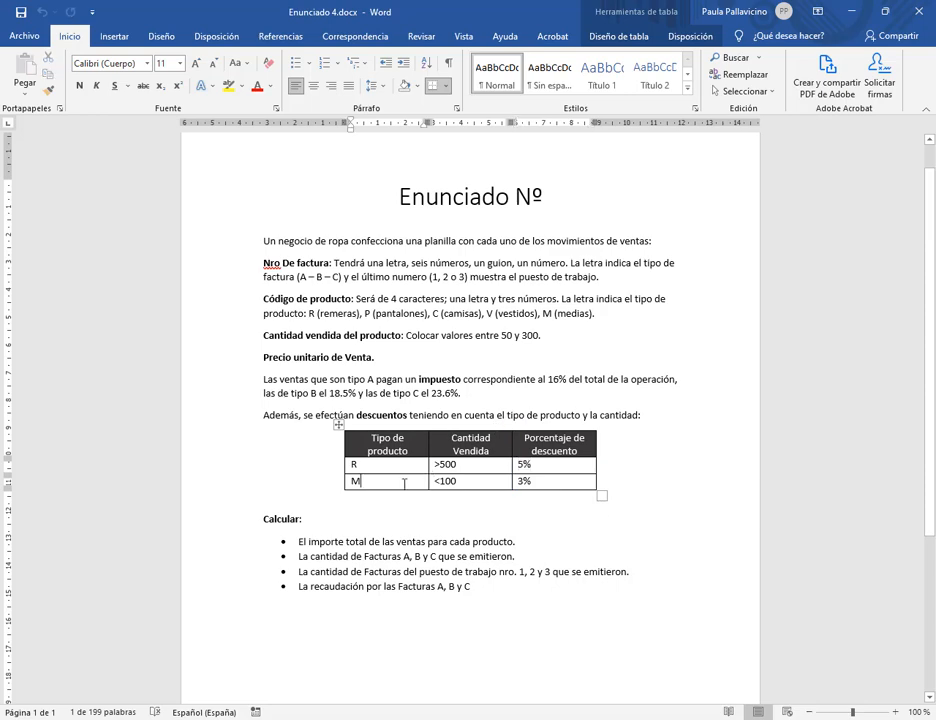
{"action": "left_click", "coordinate": [481, 482]}
{"action": "left_click", "coordinate": [547, 482]}
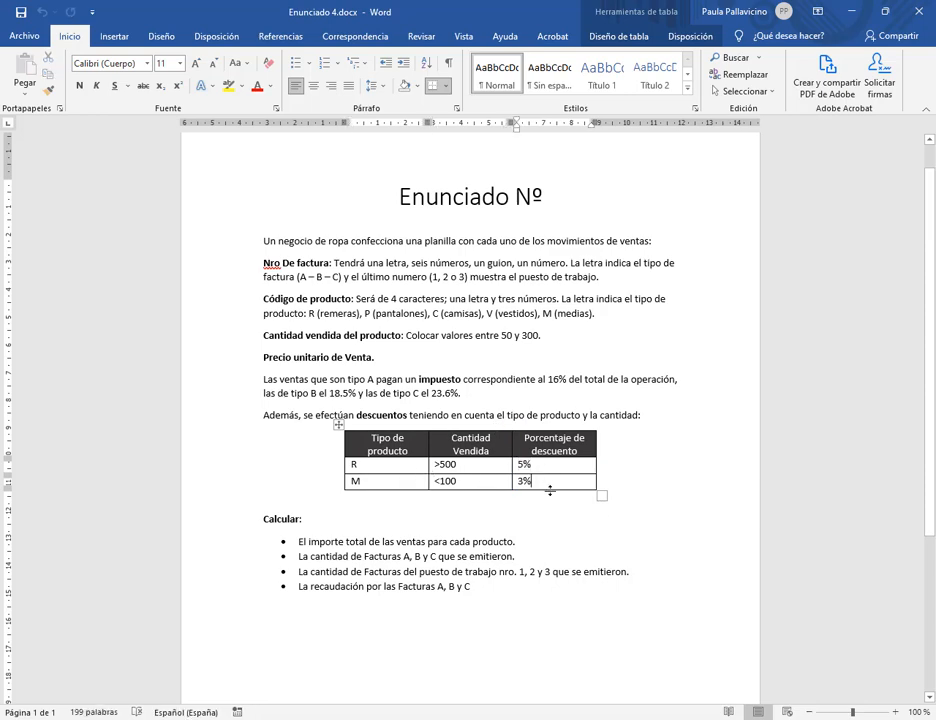
{"action": "scroll", "coordinate": [307, 549], "scroll_direction": "down", "scroll_amount": 2}
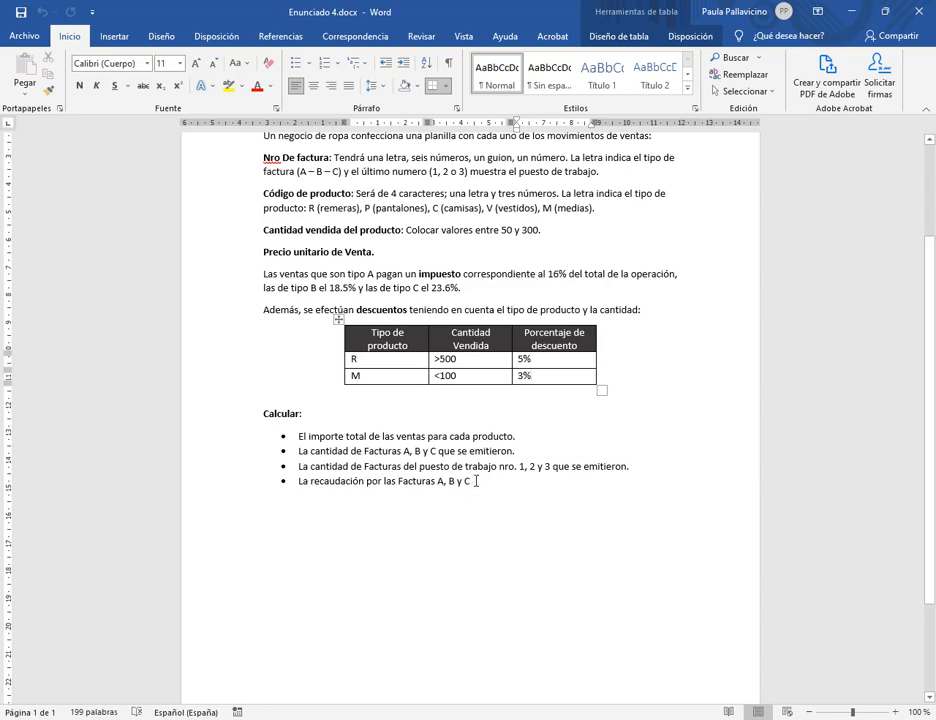
{"action": "scroll", "coordinate": [477, 481], "scroll_direction": "up", "scroll_amount": 3}
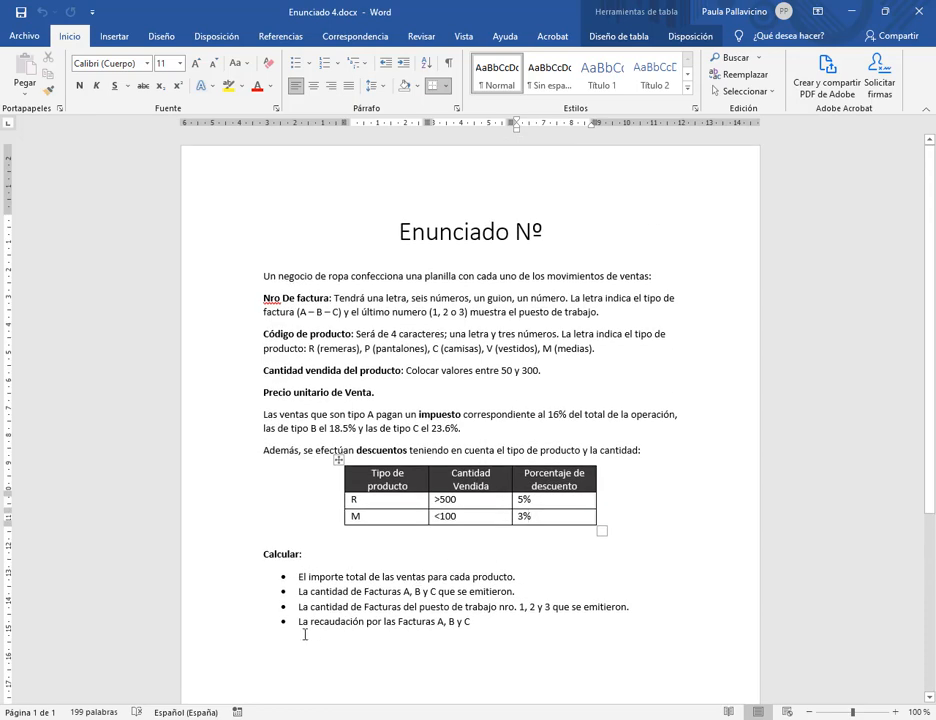
- Create a blank Excel workbook and place its reduced window over the lower part of the Word document, keeping the exercise text readable above
{"action": "left_click", "coordinate": [33, 714]}
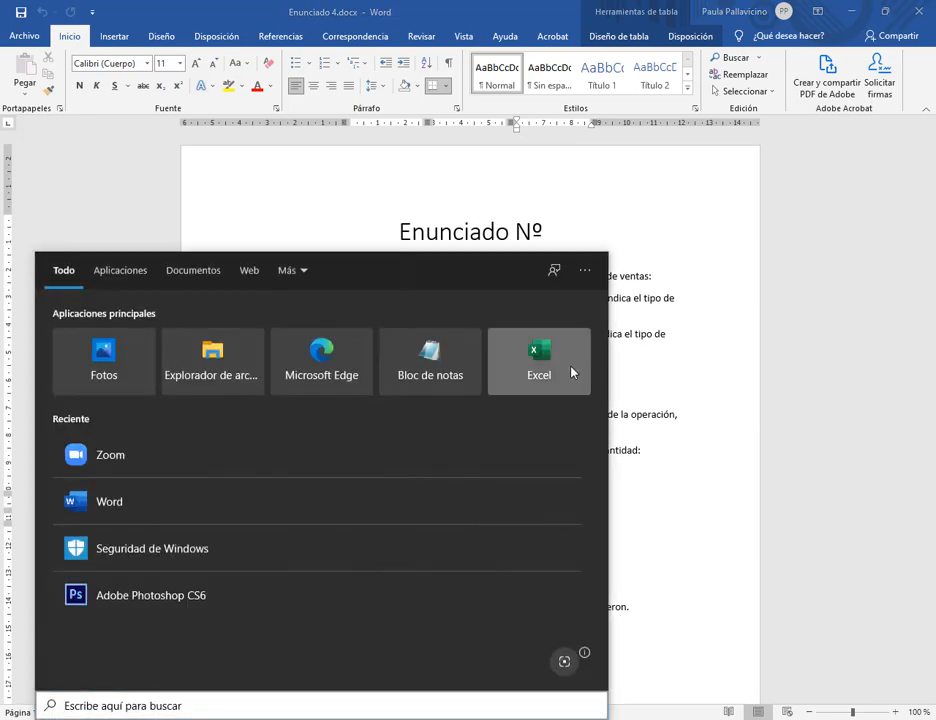
{"action": "left_click", "coordinate": [571, 372]}
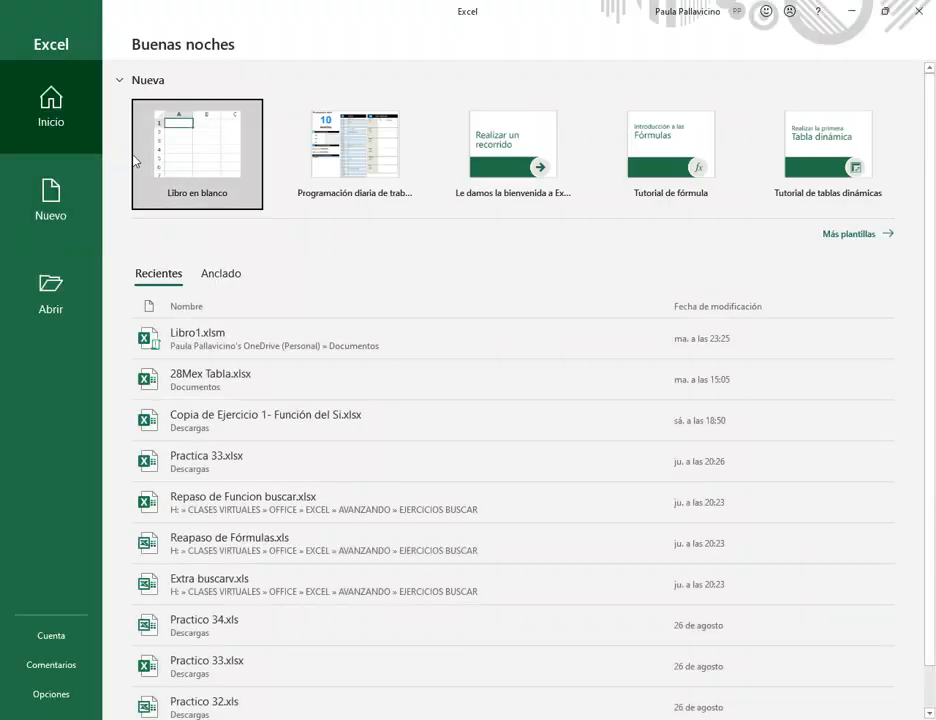
{"action": "left_click", "coordinate": [140, 157]}
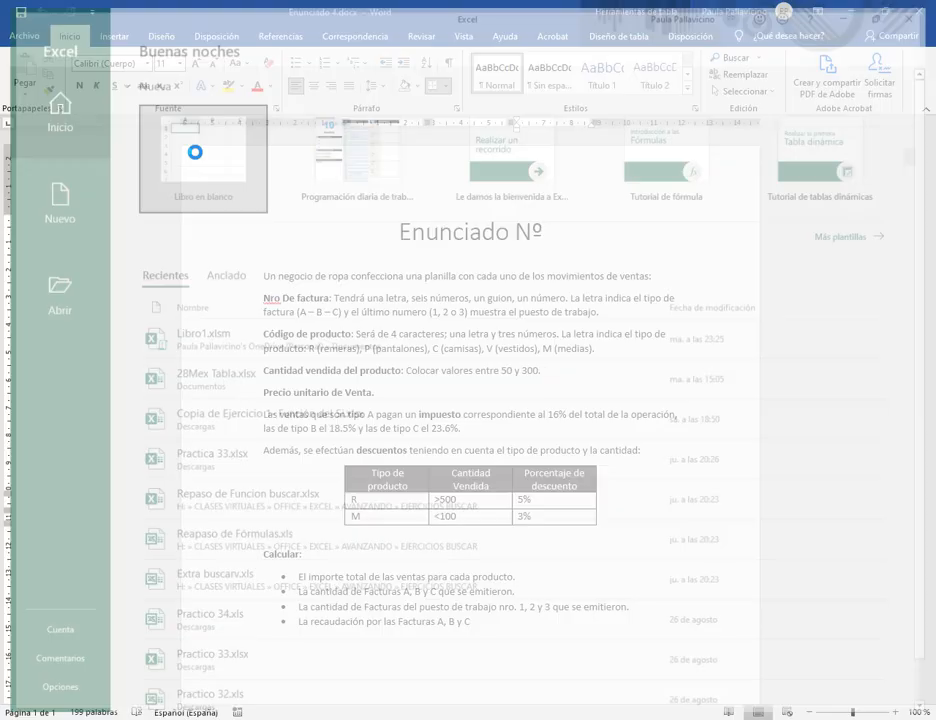
{"action": "left_click", "coordinate": [886, 12]}
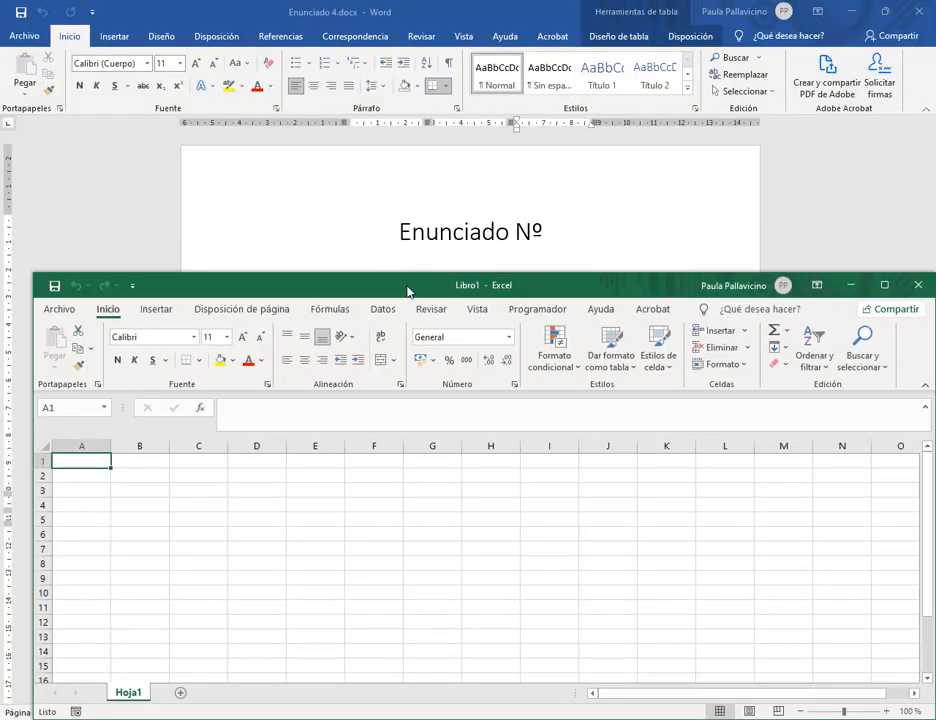
{"action": "left_click_drag", "start_coordinate": [408, 291], "coordinate": [445, 371]}
{"action": "scroll", "coordinate": [460, 366], "scroll_direction": "down", "scroll_amount": 5}
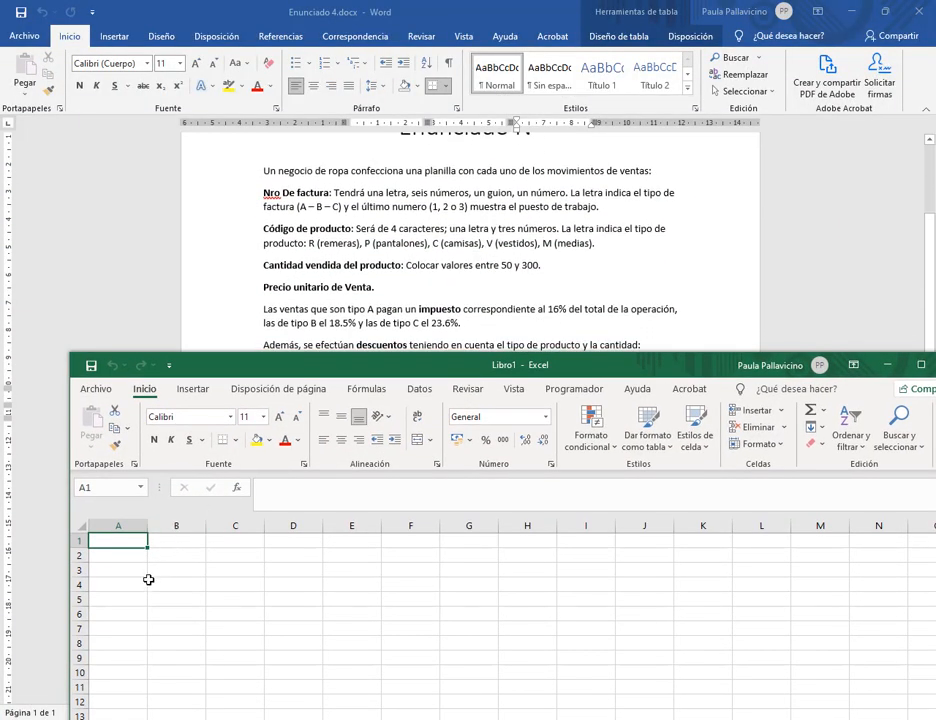
- Enter the headers Nro de facstura, Codigo de producto and Cantidad vendida in cells A1 to C1
{"action": "type", "text": "N"}
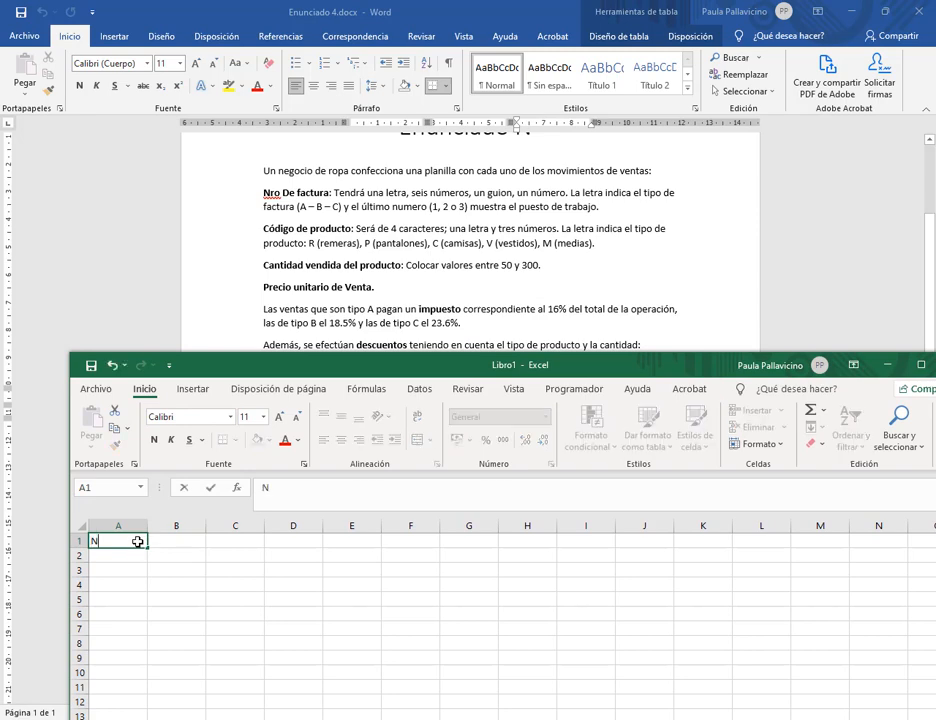
{"action": "type", "text": "ro de factura"}
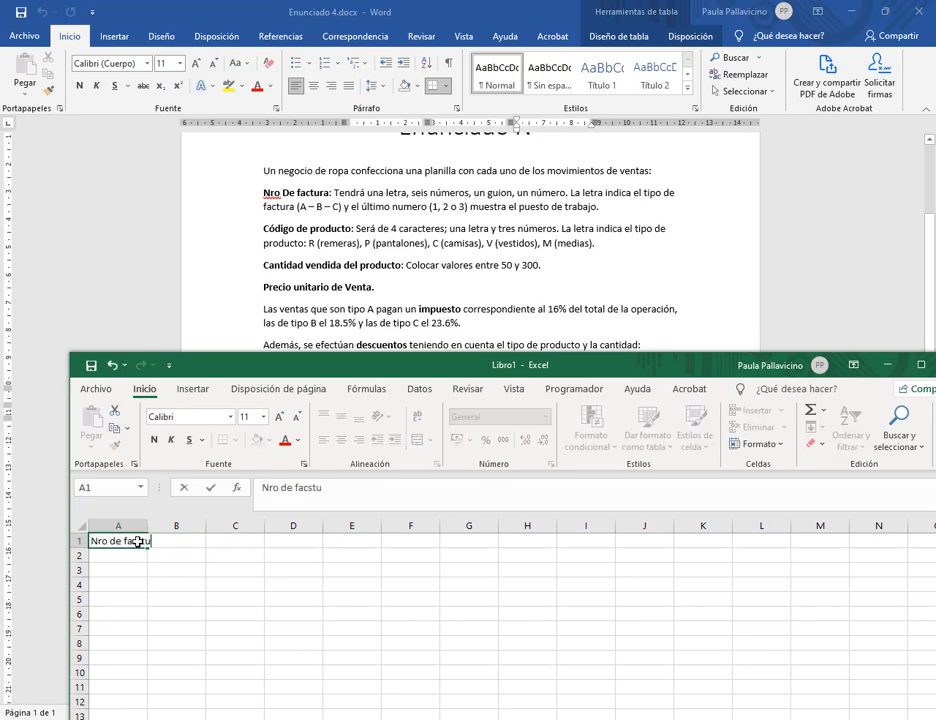
{"action": "key", "text": "Tab"}
{"action": "type", "text": "Codigo de "}
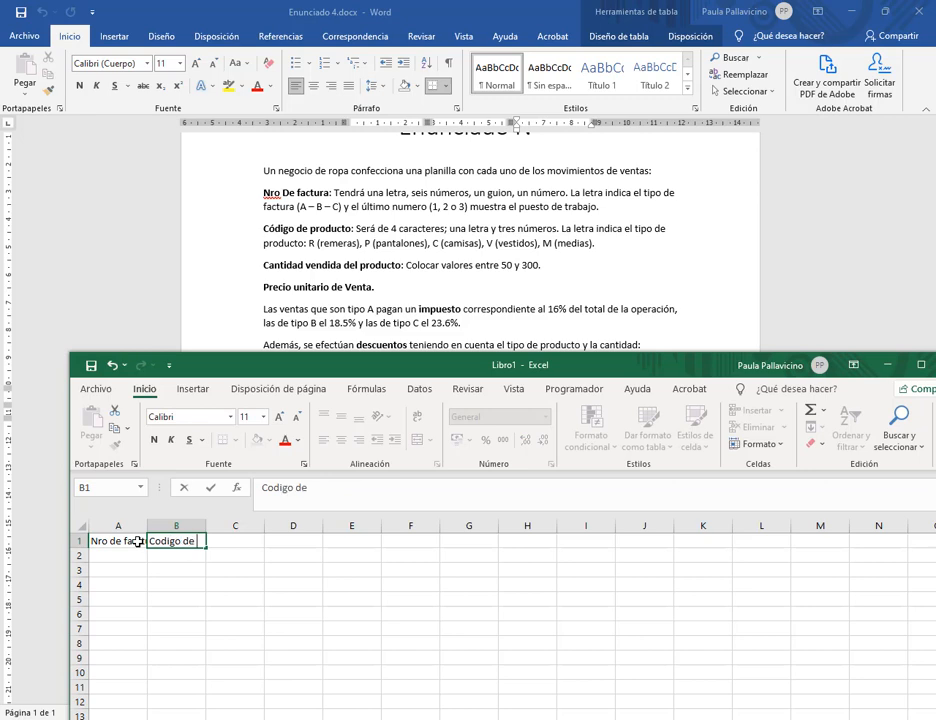
{"action": "type", "text": "prodcu"}
{"action": "key", "text": "BackSpace"}
{"action": "key", "text": "BackSpace"}
{"action": "type", "text": "ucto"}
{"action": "key", "text": "Tab"}
{"action": "type", "text": "Canti"}
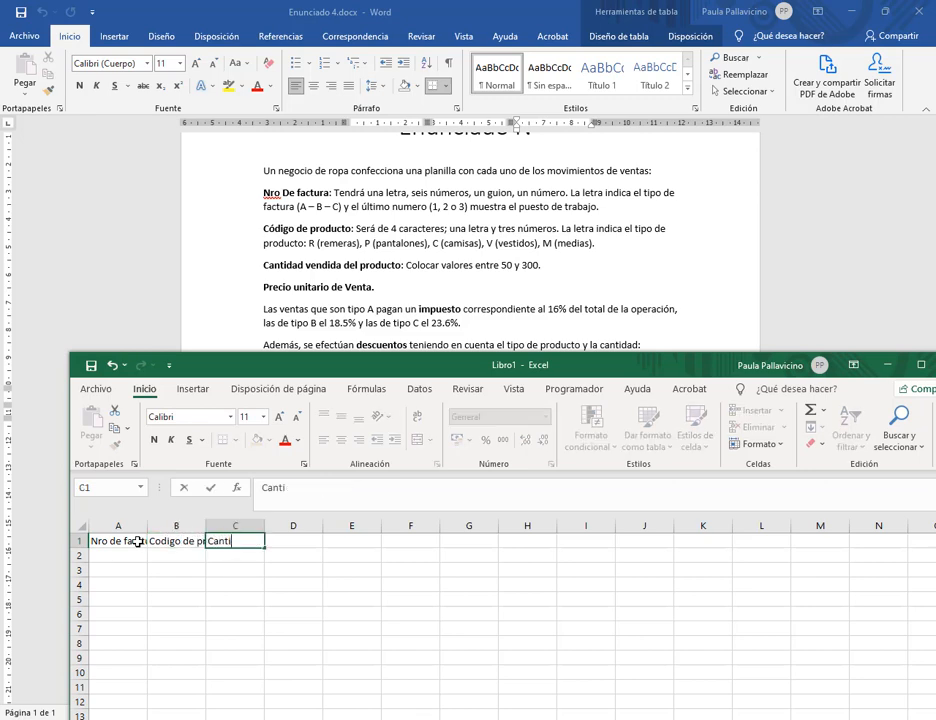
{"action": "type", "text": "dad vendi"}
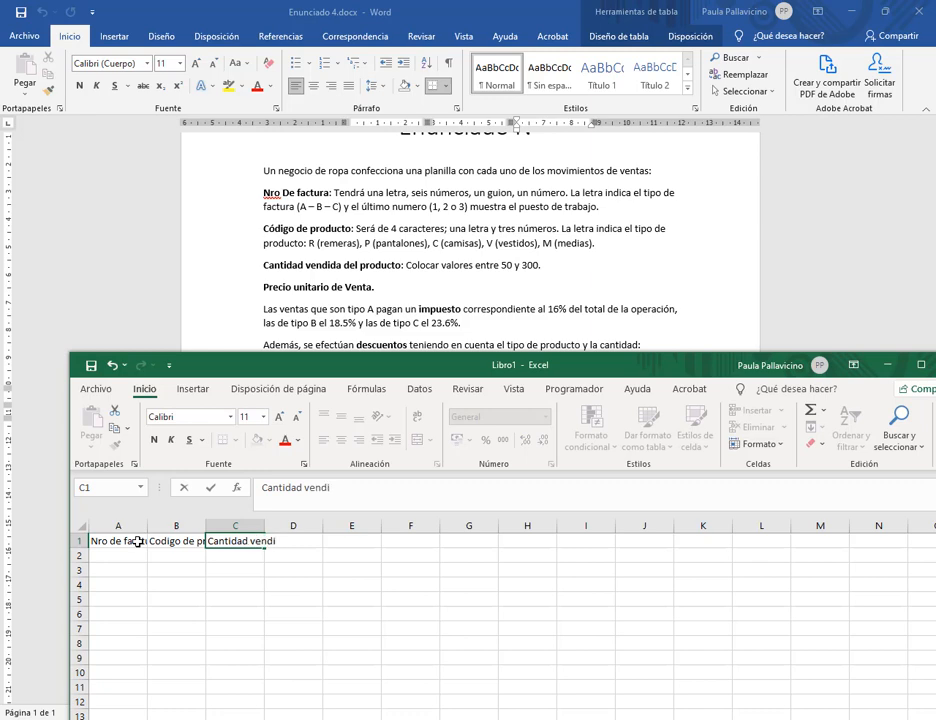
{"action": "type", "text": "da"}
{"action": "key", "text": "Tab"}
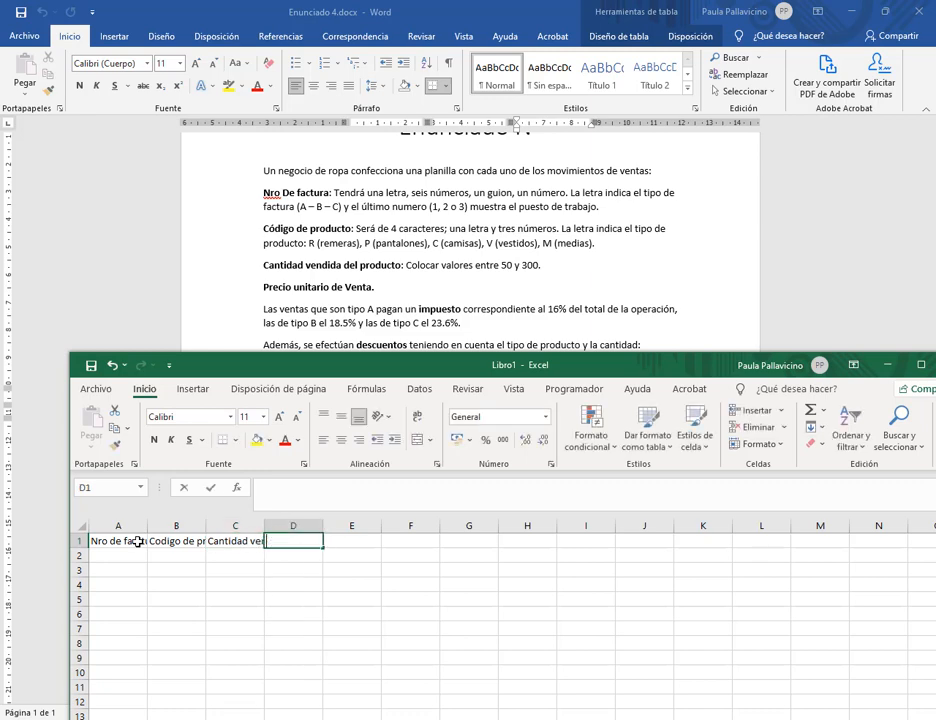
- Enter the headers Precio unitario, Subtotal, Impuesto, Descuento and Total in cells D1 to H1
{"action": "type", "text": "Precio unitario"}
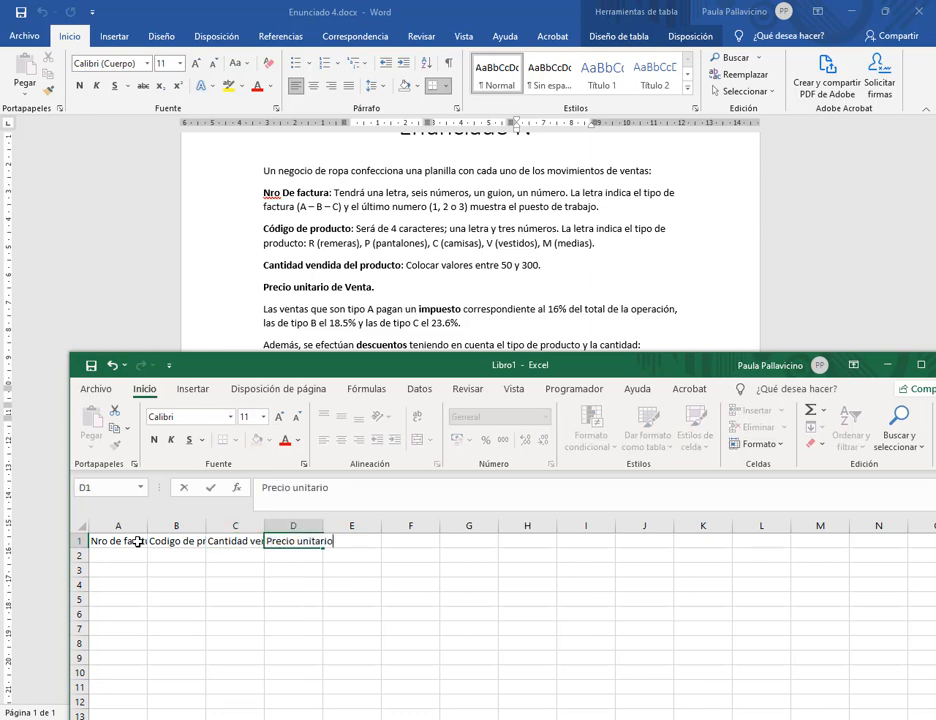
{"action": "key", "text": "Tab"}
{"action": "type", "text": "Subtotal"}
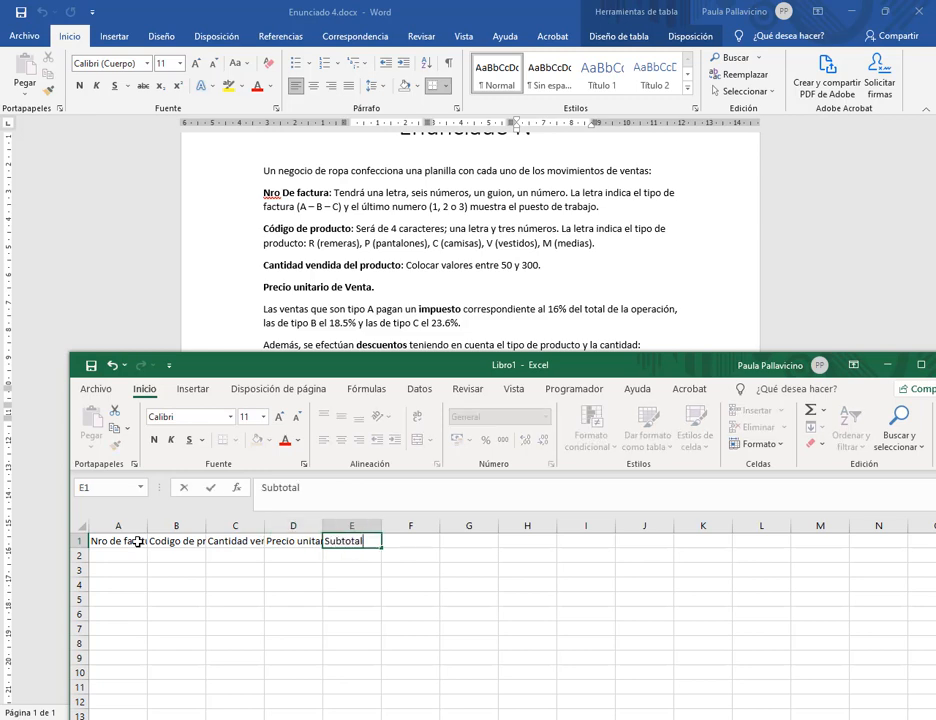
{"action": "key", "text": "Tab"}
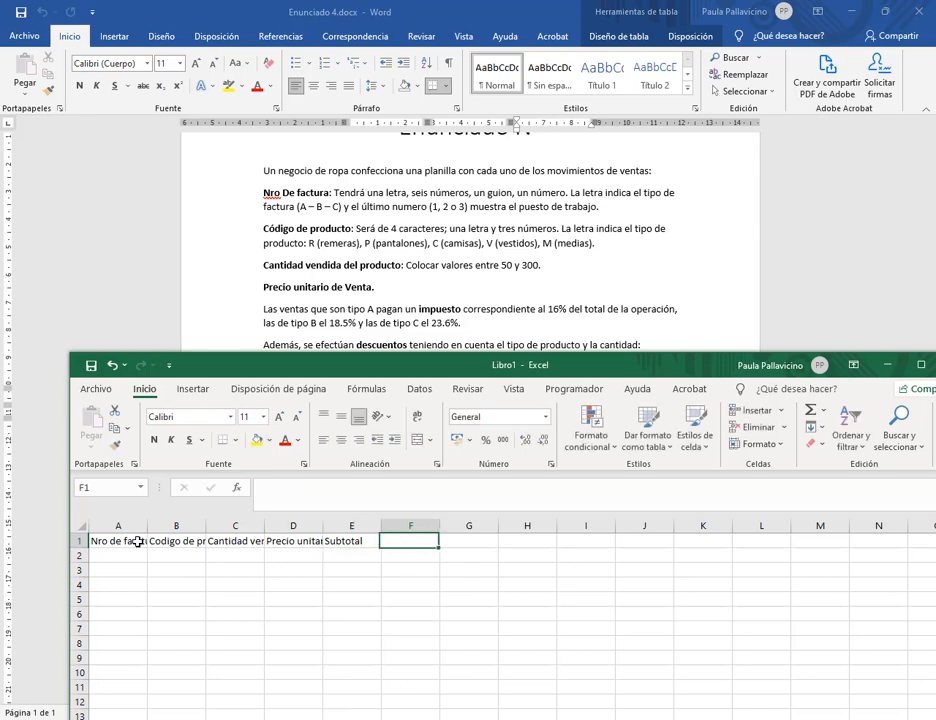
{"action": "type", "text": "Impuesto"}
{"action": "key", "text": "Tab"}
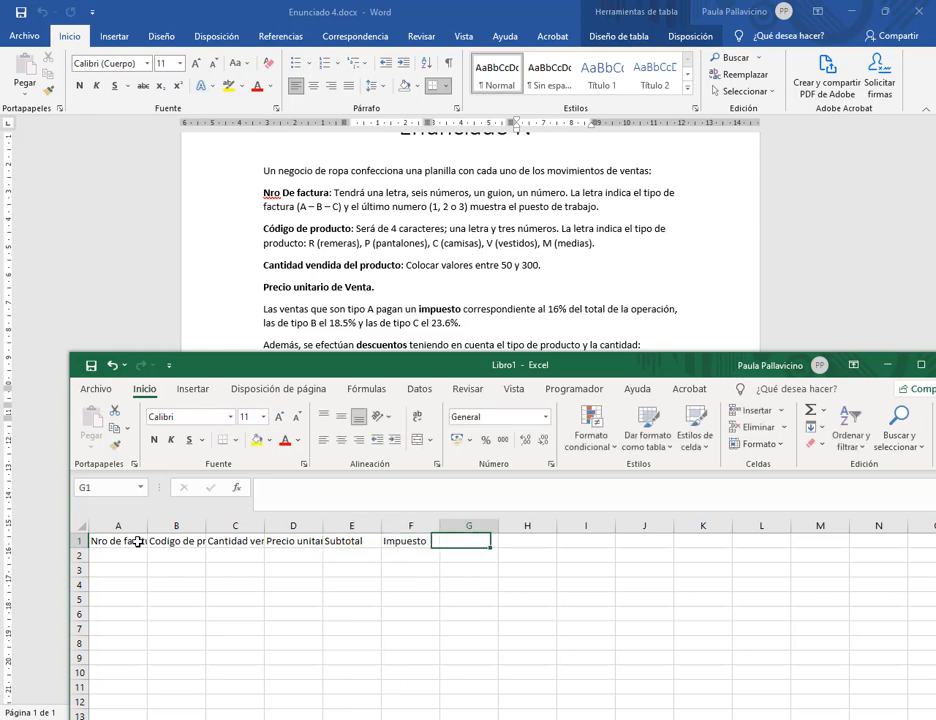
{"action": "type", "text": "Descu"}
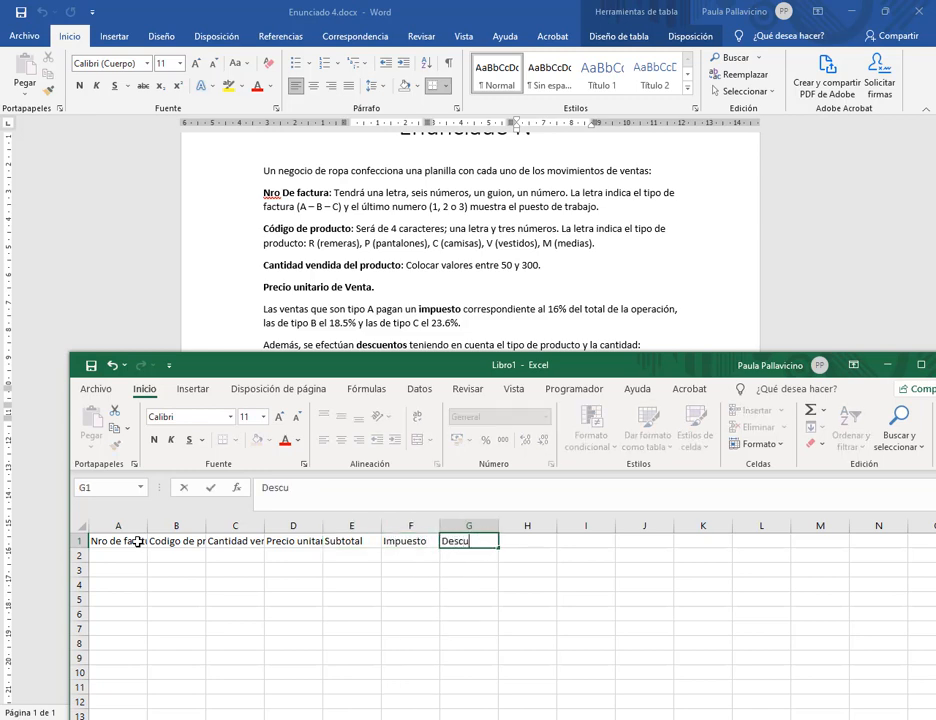
{"action": "type", "text": "ento"}
{"action": "key", "text": "Tab"}
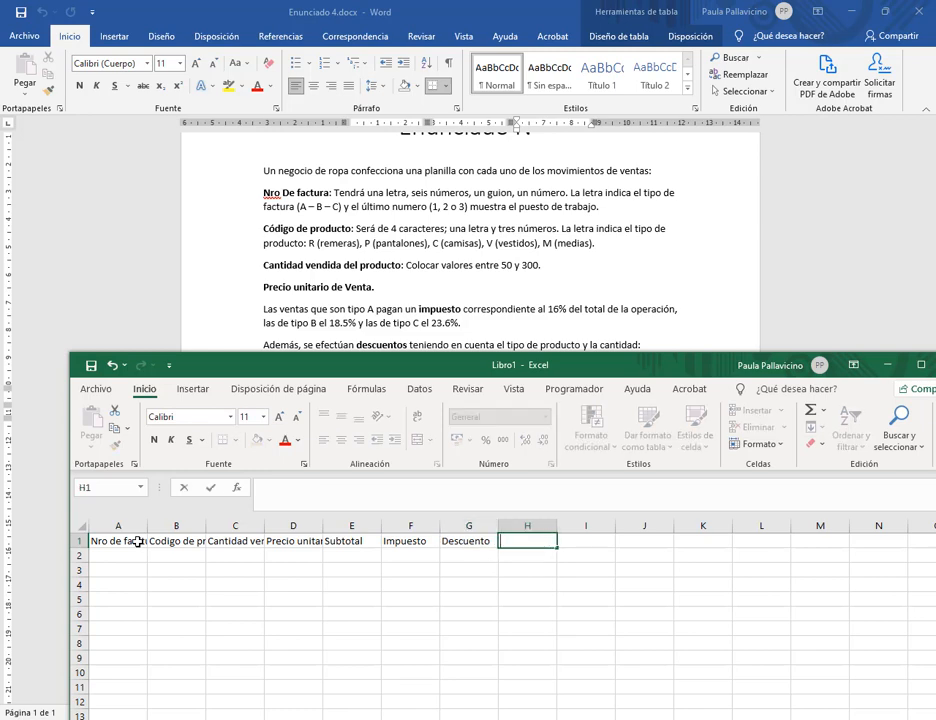
{"action": "type", "text": "Total"}
{"action": "key", "text": "Return"}
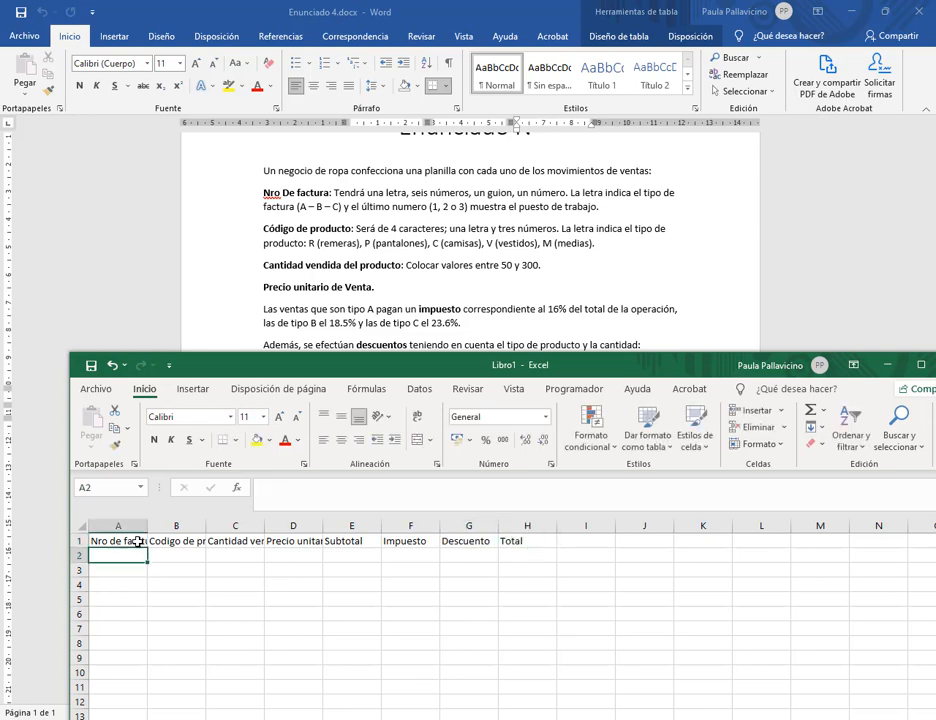
- Wrap the text of the headers in A1:H1 and centre them horizontally and vertically
{"action": "left_click_drag", "start_coordinate": [138, 541], "coordinate": [505, 543]}
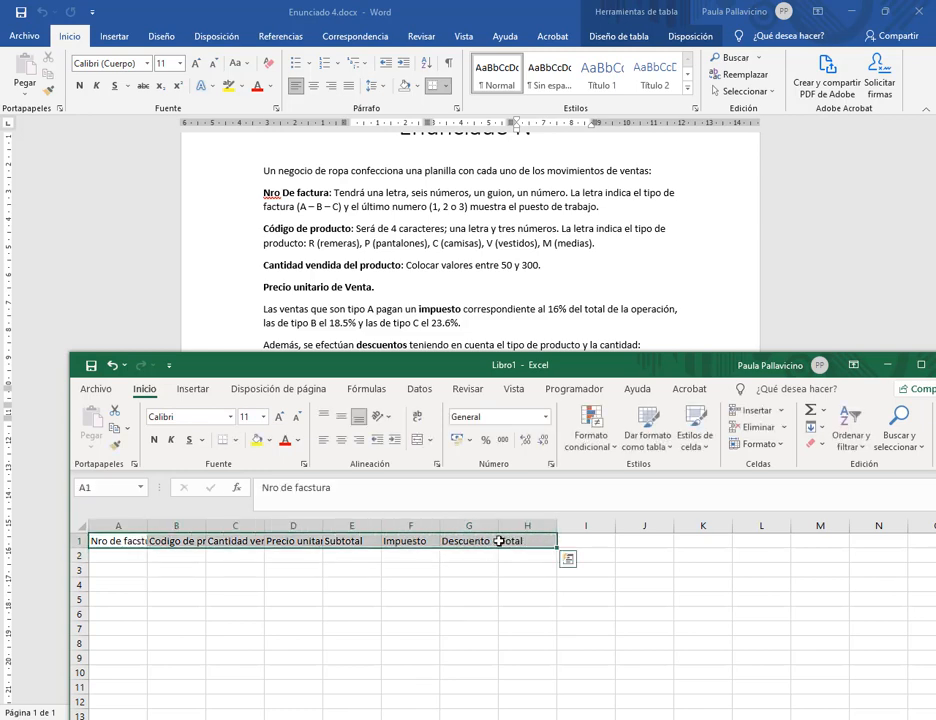
{"action": "left_click", "coordinate": [417, 421]}
{"action": "left_click", "coordinate": [341, 416]}
{"action": "left_click", "coordinate": [341, 440]}
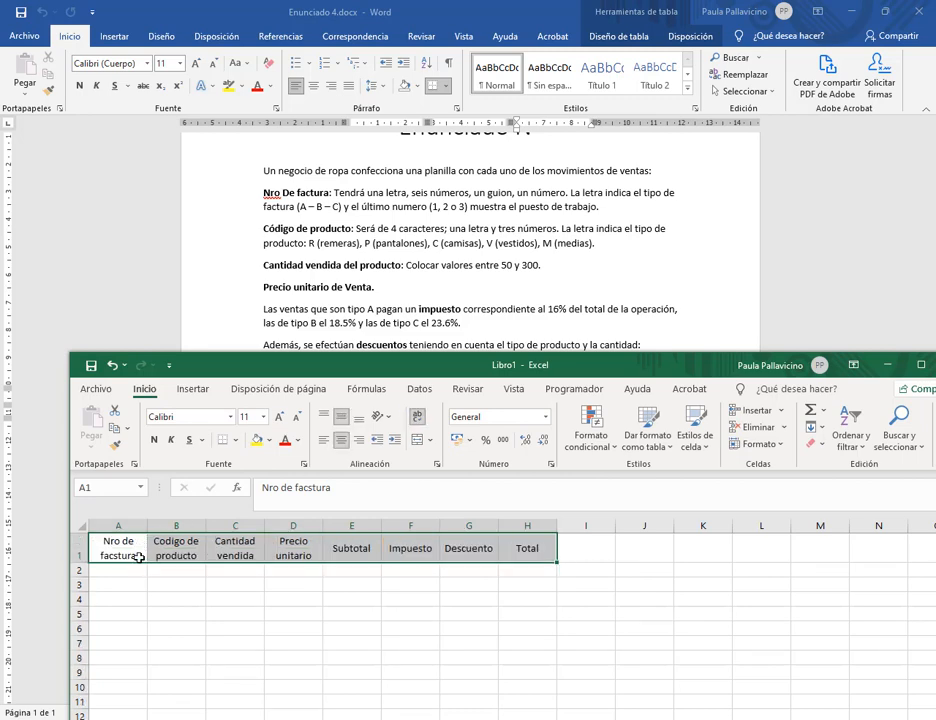
- Correct the spelling of the header in A1 to Nro de factura
{"action": "left_click", "coordinate": [140, 570]}
{"action": "left_click", "coordinate": [125, 553]}
{"action": "left_click", "coordinate": [308, 487]}
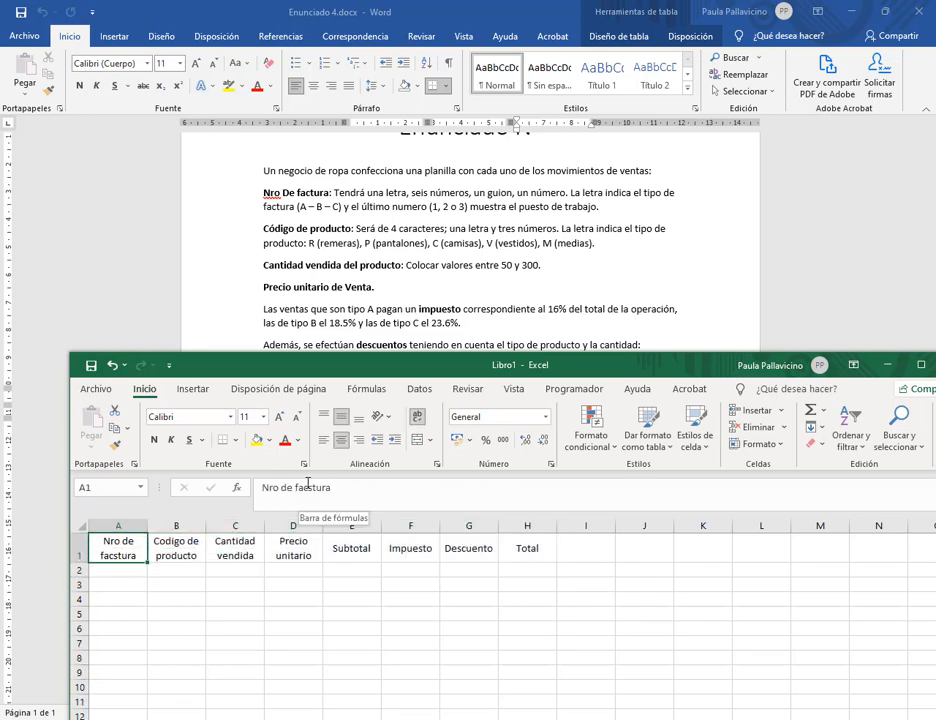
{"action": "key", "text": "Return"}
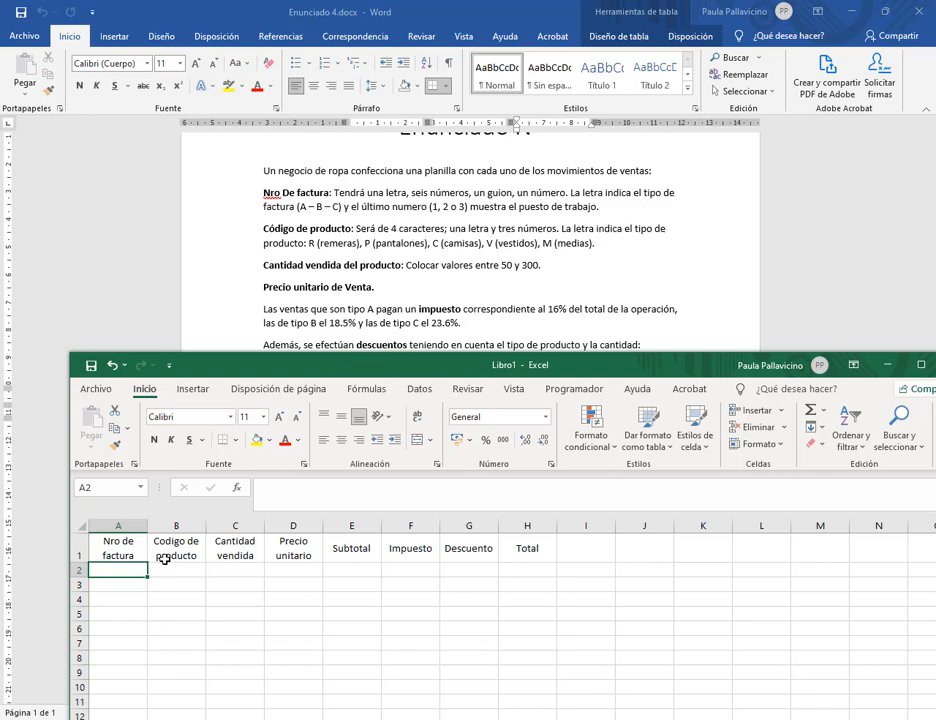
- Enter the invoice numbers A468751-1 in A2 and B795745-2 in A3
{"action": "left_click", "coordinate": [306, 488]}
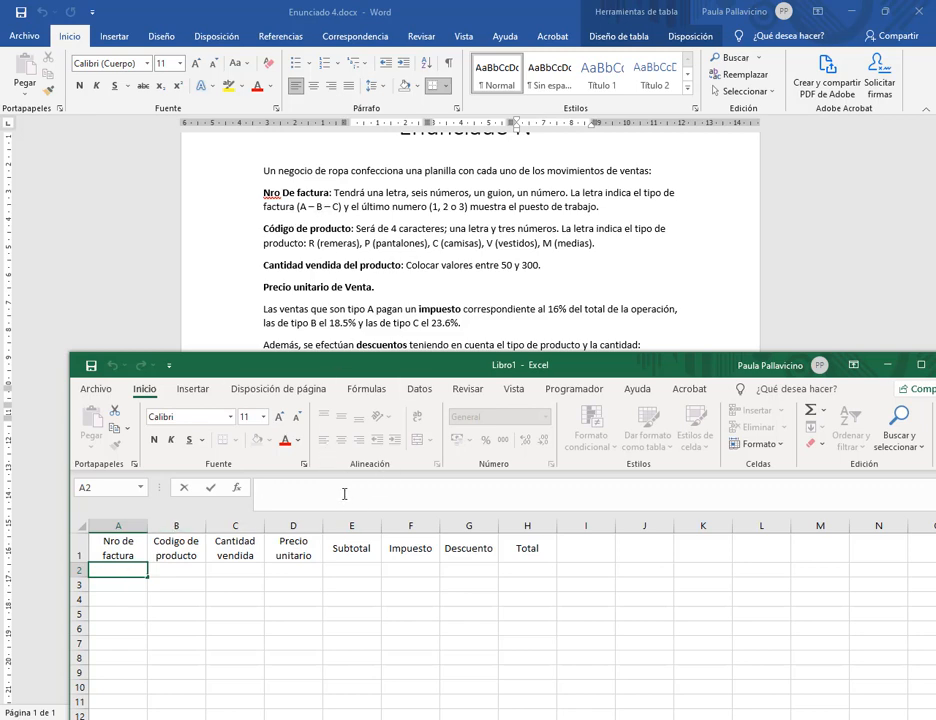
{"action": "type", "text": "A468751-1"}
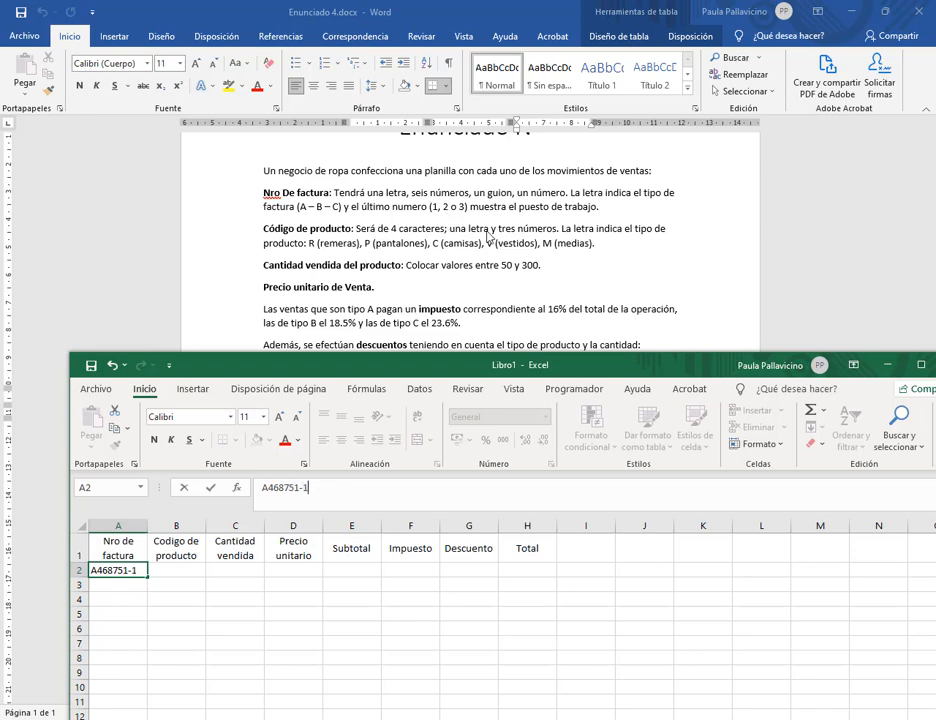
{"action": "key", "text": "Return"}
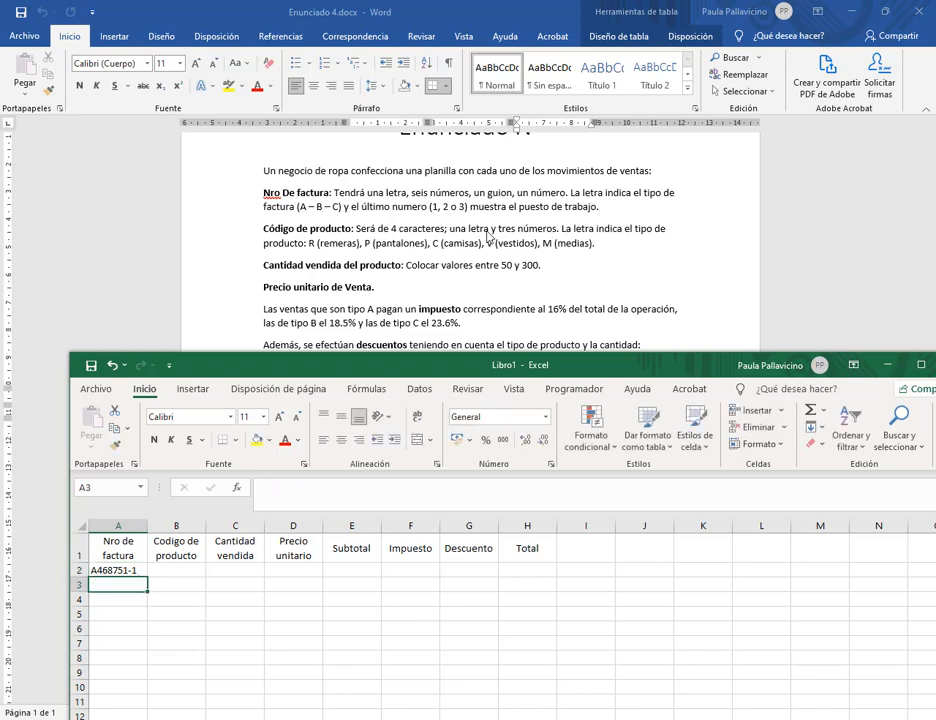
{"action": "type", "text": "B"}
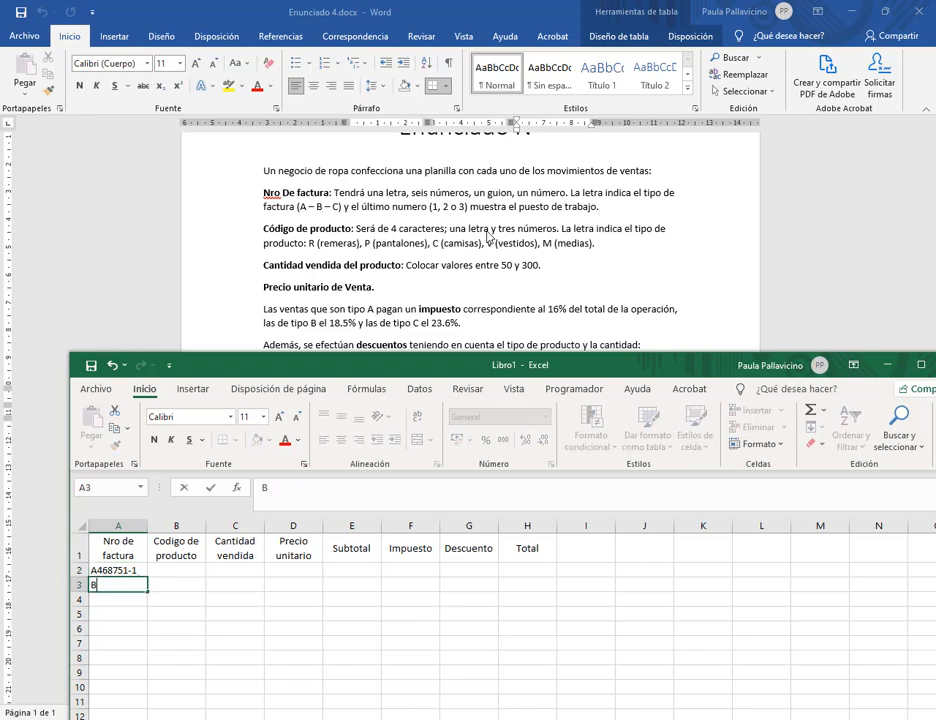
{"action": "type", "text": "795745-2"}
{"action": "key", "text": "Return"}
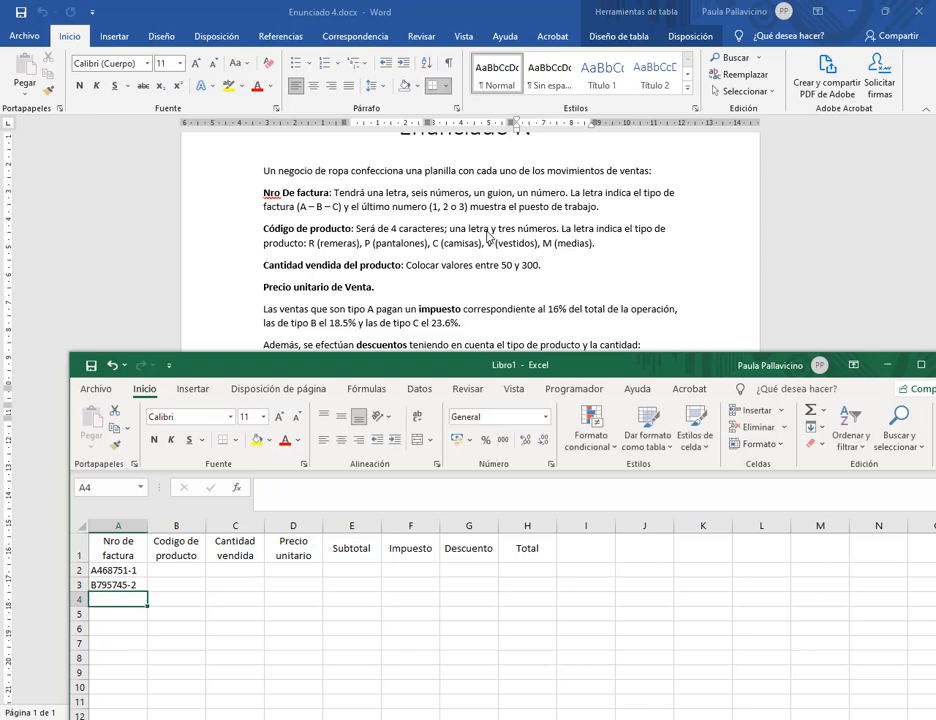
- Enter the invoice numbers C387024-1 in A4 and A697541-3 in A5
{"action": "type", "text": "C"}
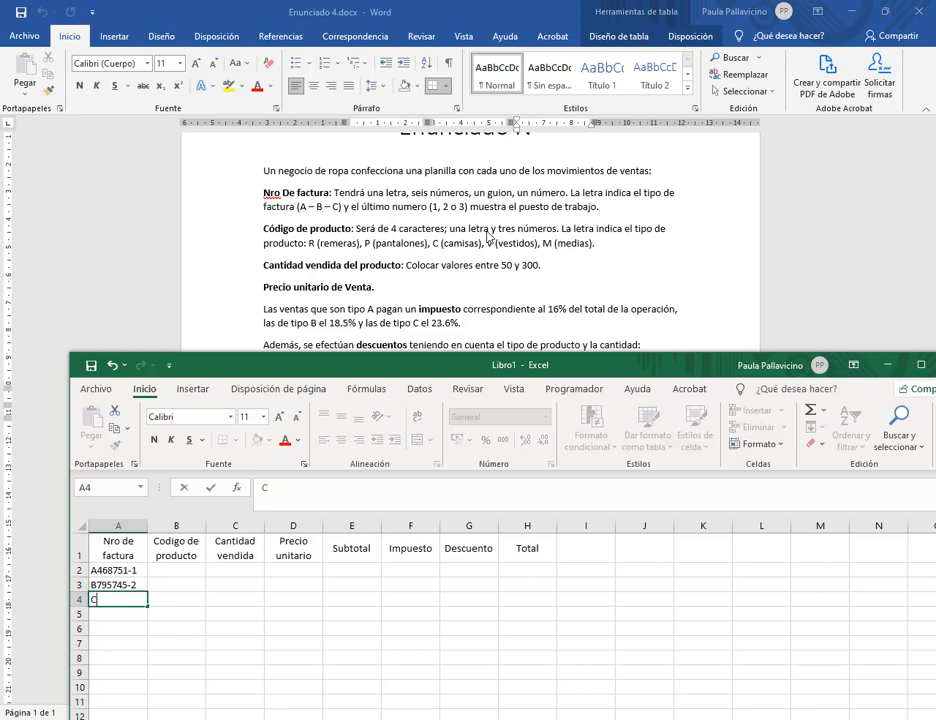
{"action": "type", "text": "387024-1"}
{"action": "key", "text": "Return"}
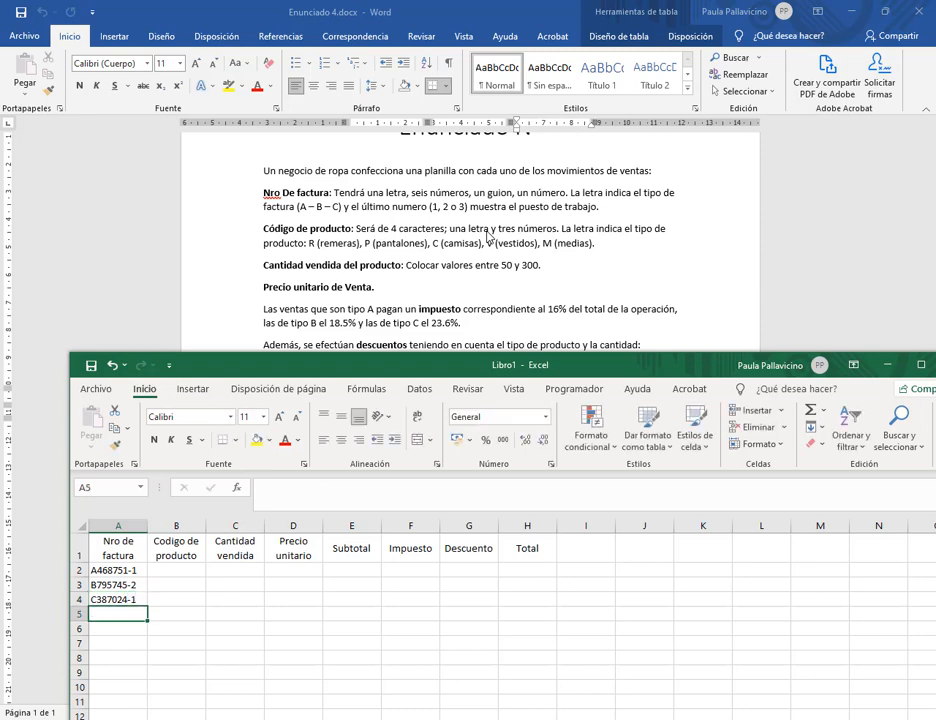
{"action": "type", "text": "A"}
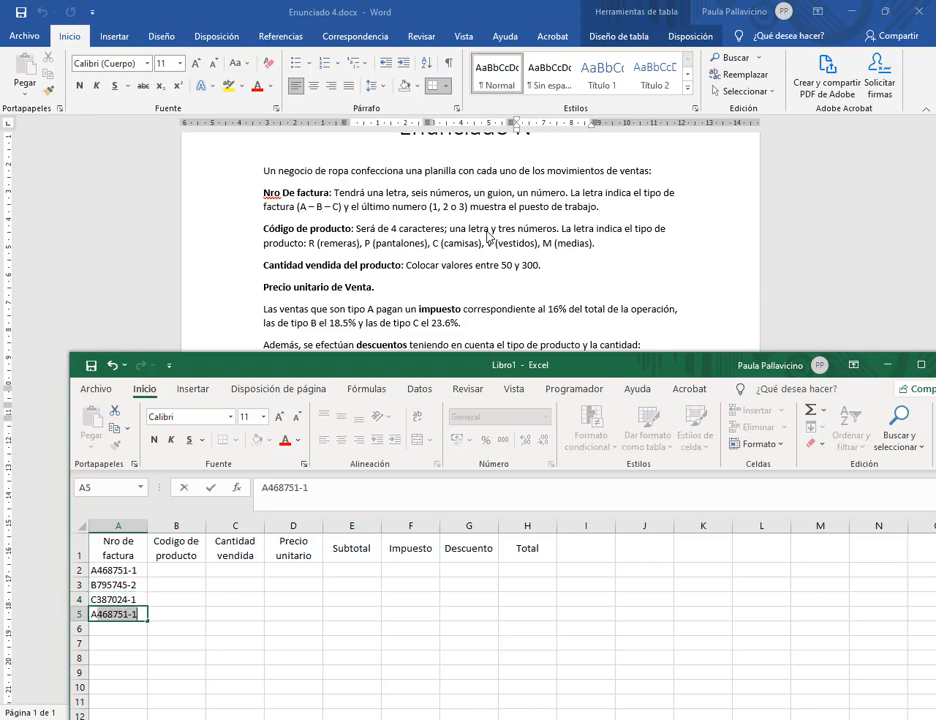
{"action": "type", "text": "6975"}
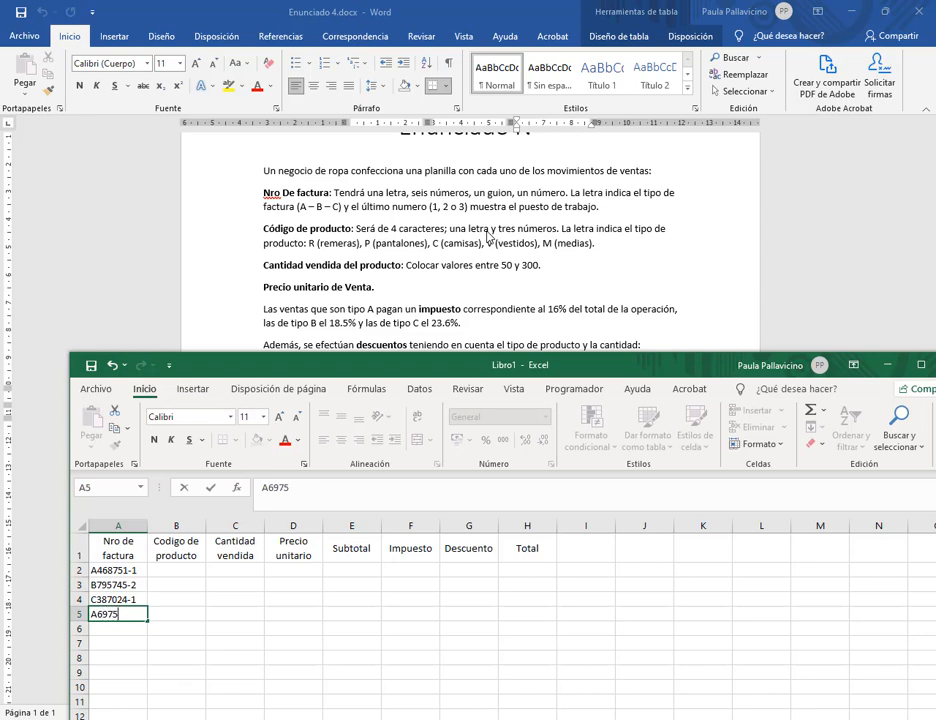
{"action": "type", "text": "41-3"}
{"action": "key", "text": "Return"}
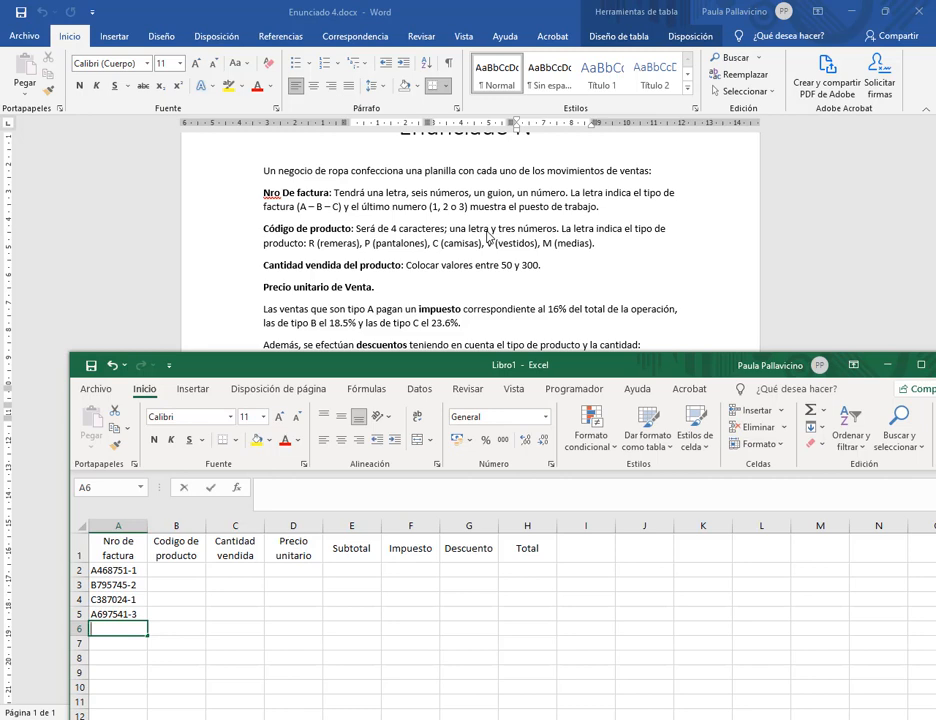
- Enter the invoice number B512034-3 in A6
{"action": "type", "text": "b"}
{"action": "key", "text": "BackSpace"}
{"action": "key", "text": "BackSpace"}
{"action": "type", "text": "B"}
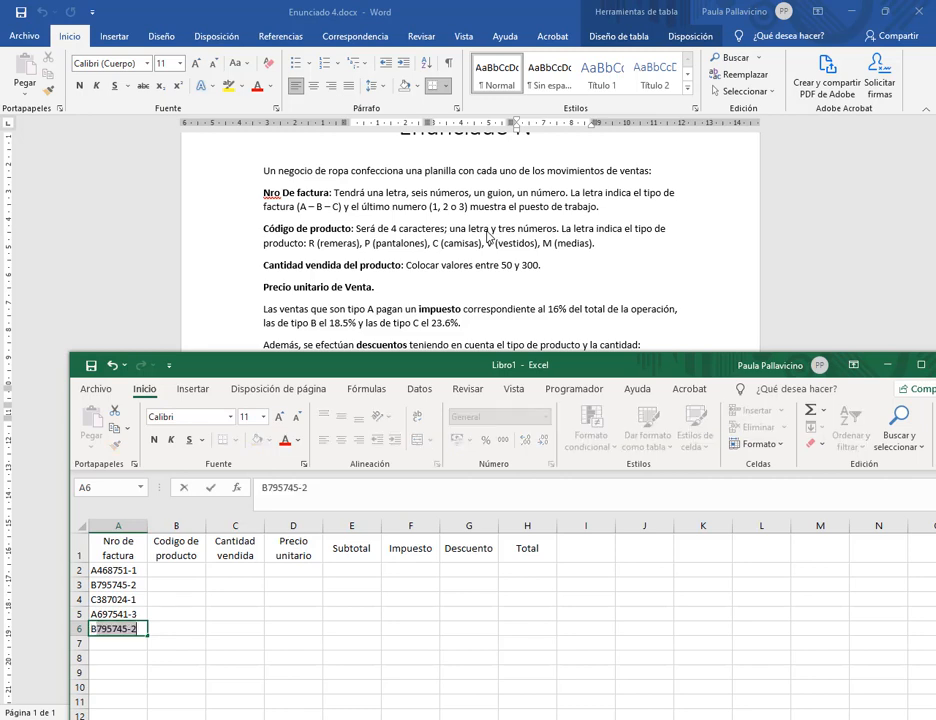
{"action": "type", "text": "5120"}
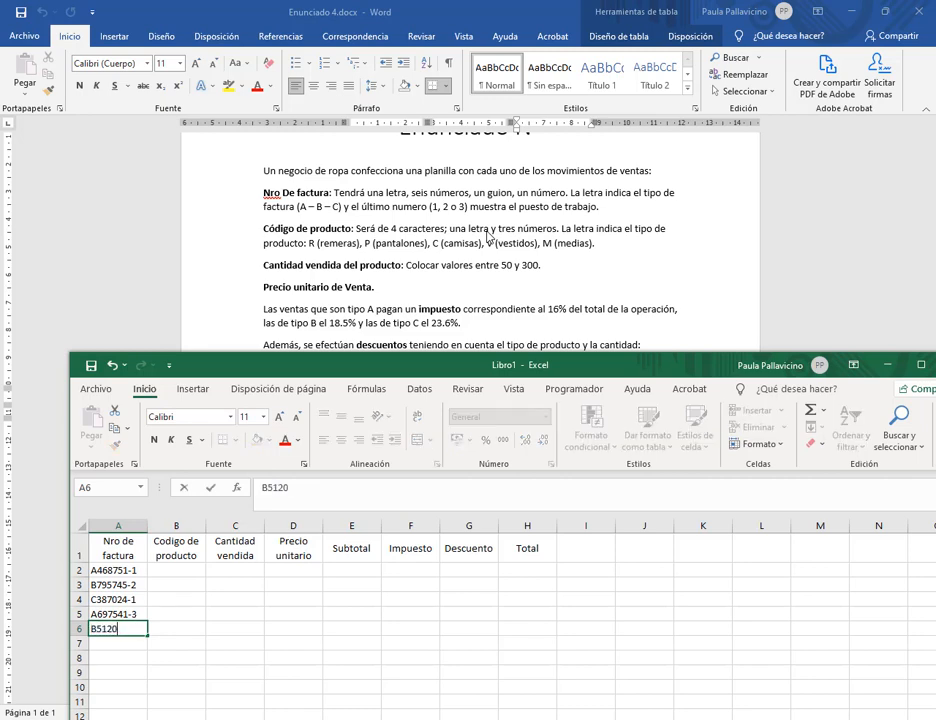
{"action": "type", "text": "34-2"}
{"action": "key", "text": "BackSpace"}
{"action": "type", "text": "3"}
{"action": "key", "text": "Return"}
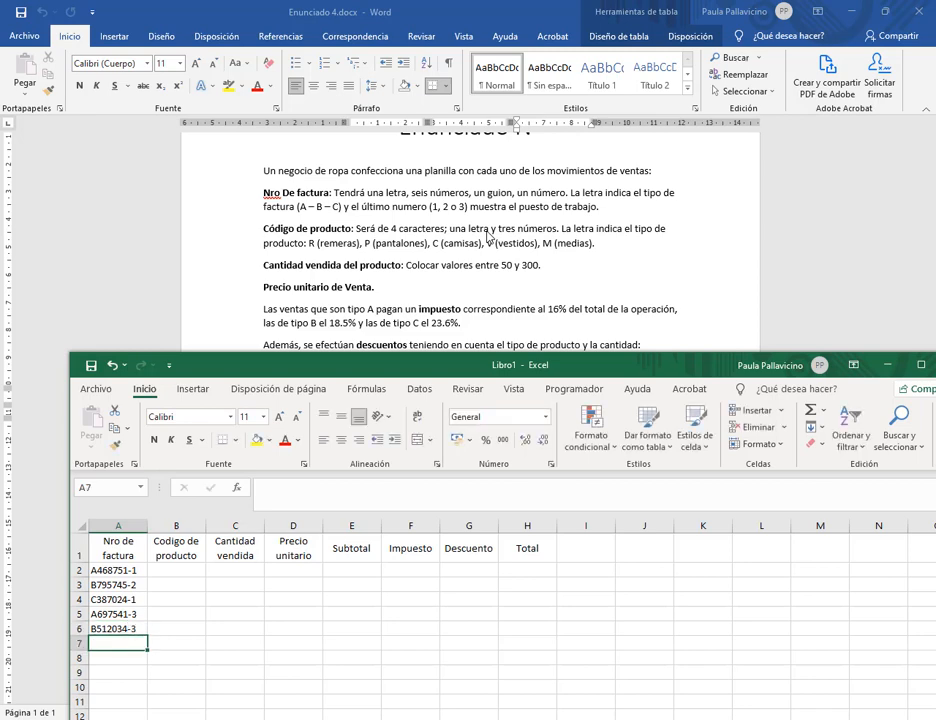
- Maximize the Libro1 workbook window so the whole sales sheet is in view from row 1
{"action": "left_click_drag", "start_coordinate": [560, 362], "coordinate": [560, 308]}
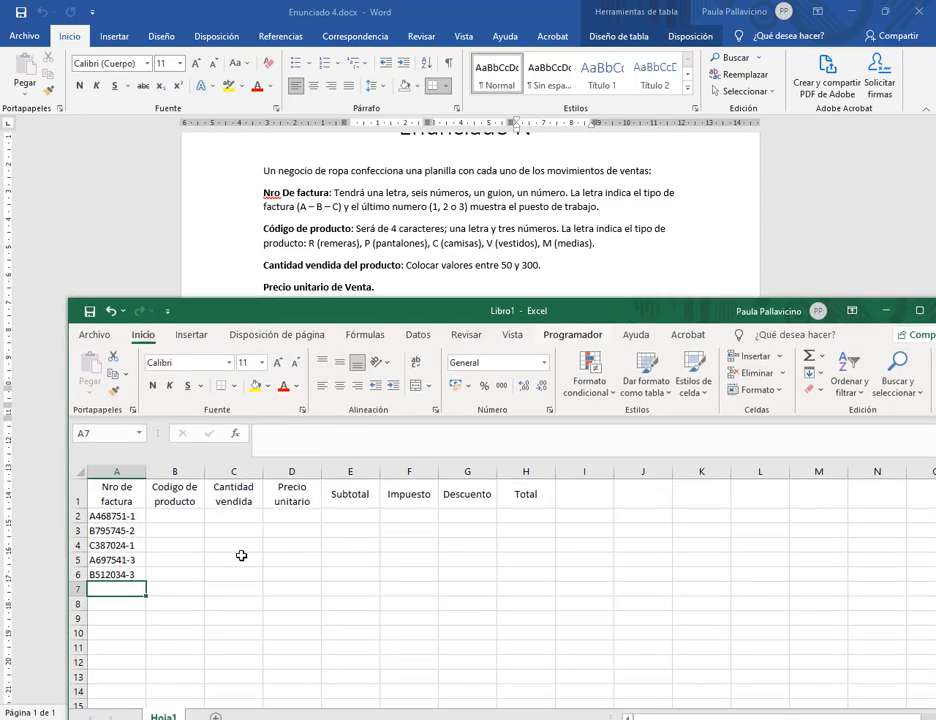
{"action": "scroll", "coordinate": [115, 540], "scroll_direction": "down", "scroll_amount": 1}
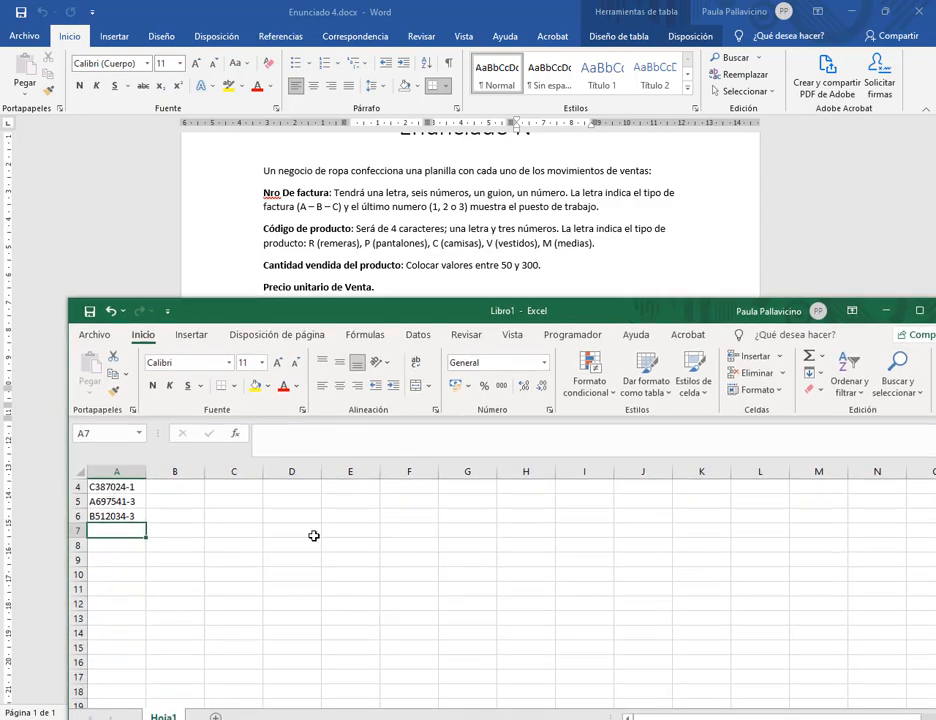
{"action": "left_click", "coordinate": [916, 311]}
{"action": "scroll", "coordinate": [62, 258], "scroll_direction": "up", "scroll_amount": 1}
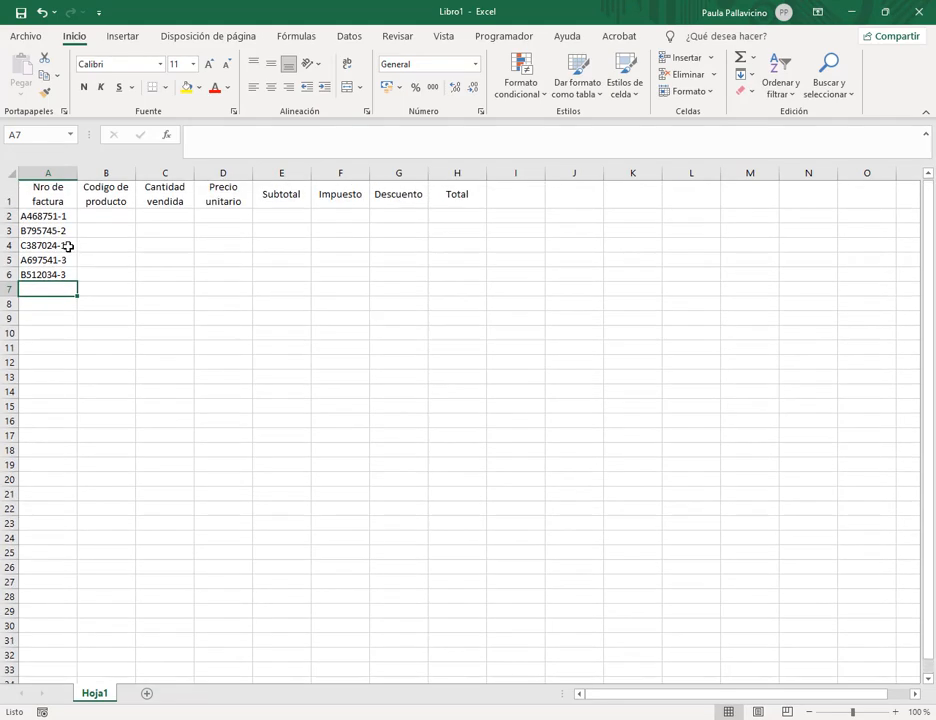
- Enter the invoice number C589715-2 in A7
{"action": "type", "text": "C"}
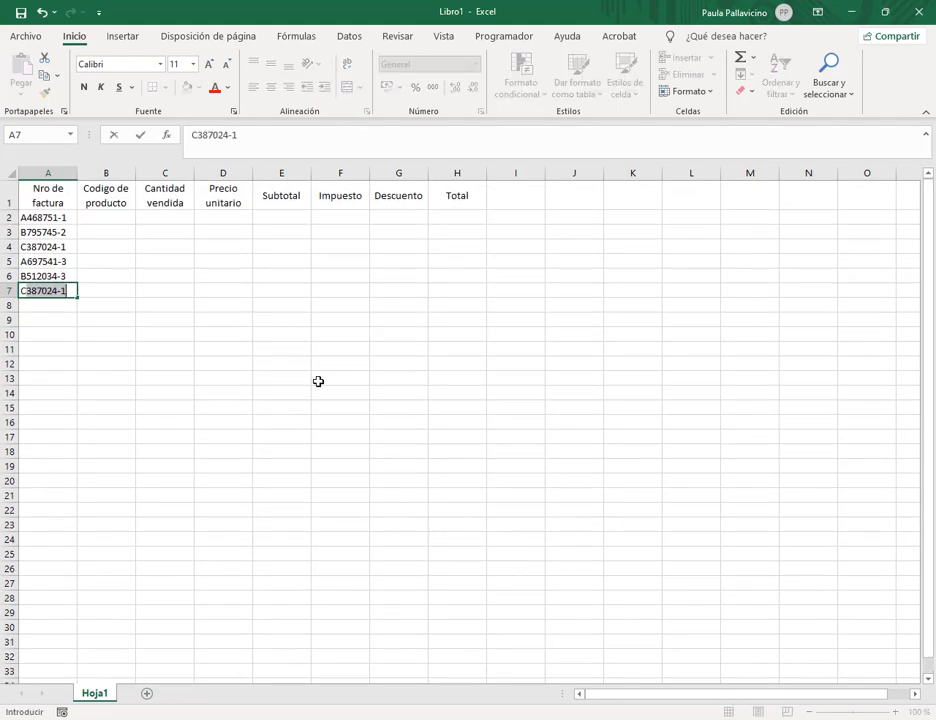
{"action": "type", "text": "589715-"}
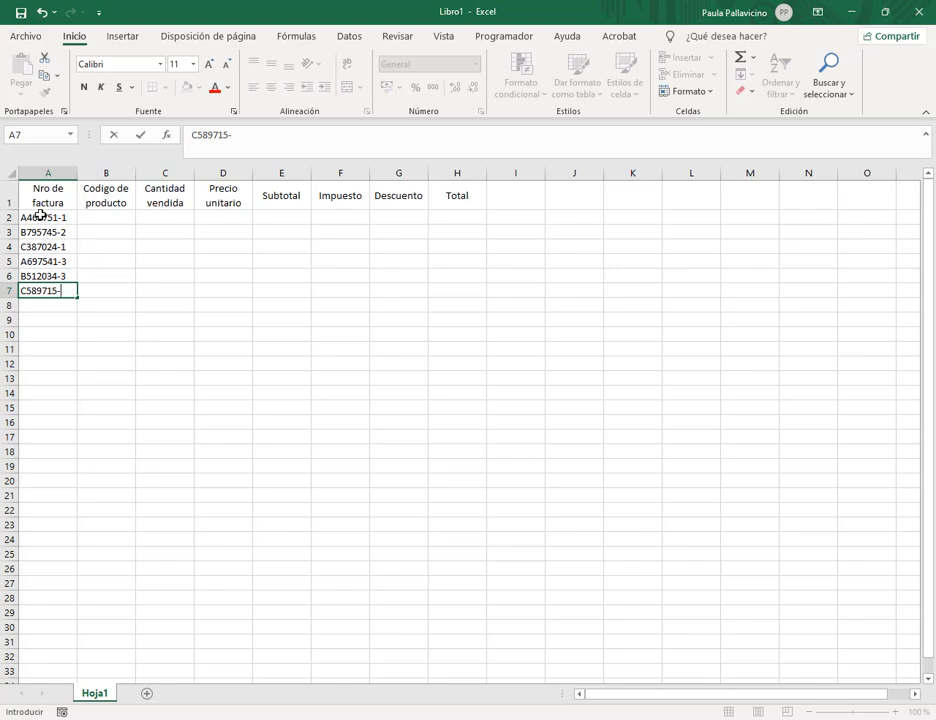
{"action": "left_click", "coordinate": [66, 291]}
{"action": "type", "text": "2"}
{"action": "key", "text": "Return"}
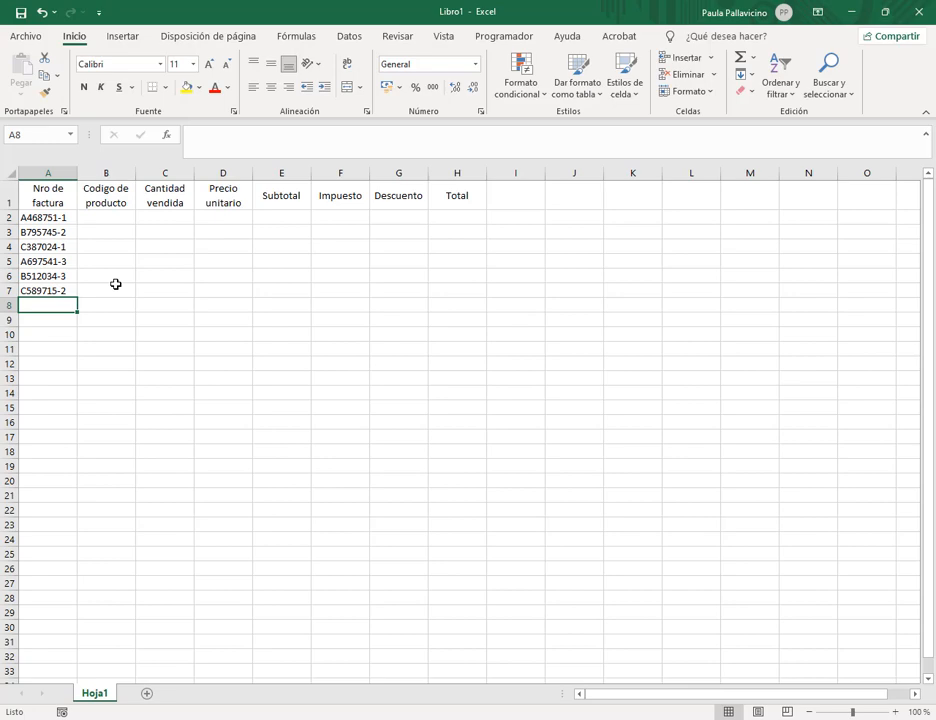
- Enter the invoice numbers A258746-2 in A8 and B874387-1 in A9
{"action": "type", "text": "A"}
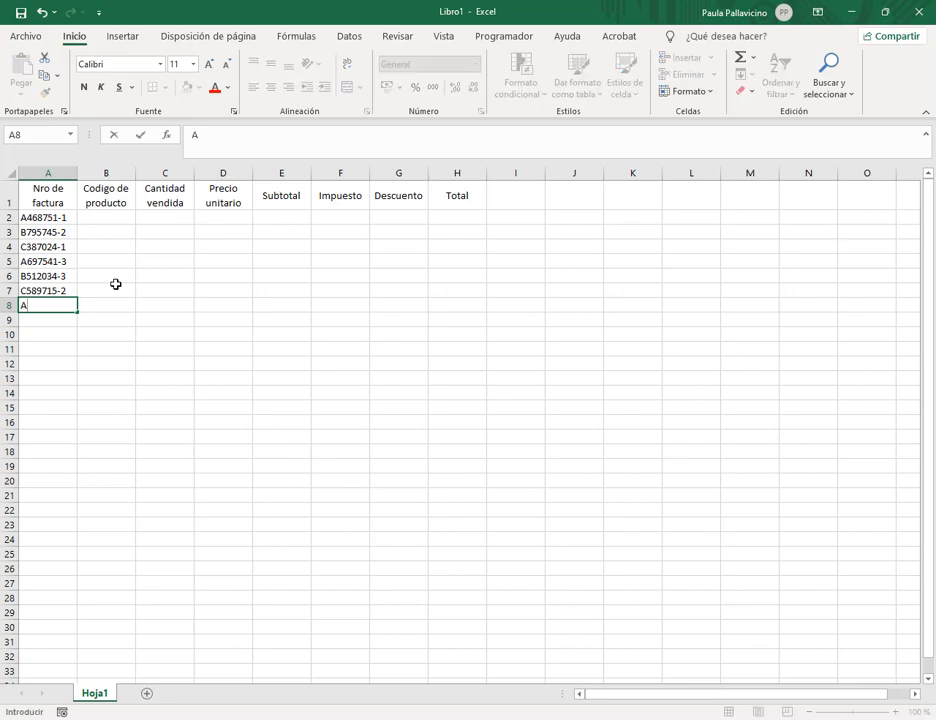
{"action": "type", "text": "258746-2"}
{"action": "key", "text": "Return"}
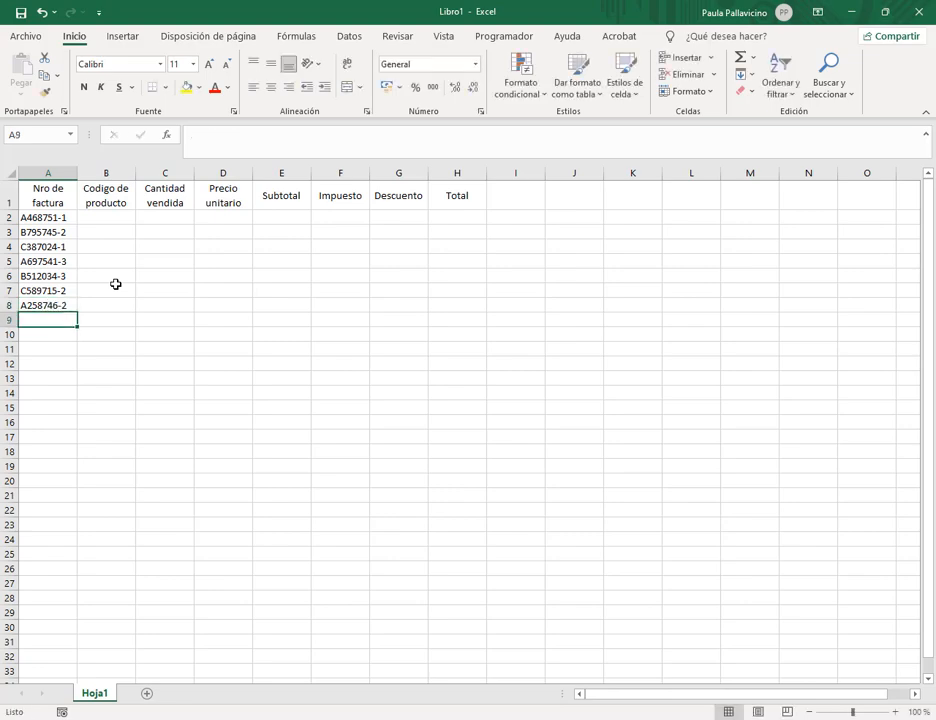
{"action": "type", "text": "B"}
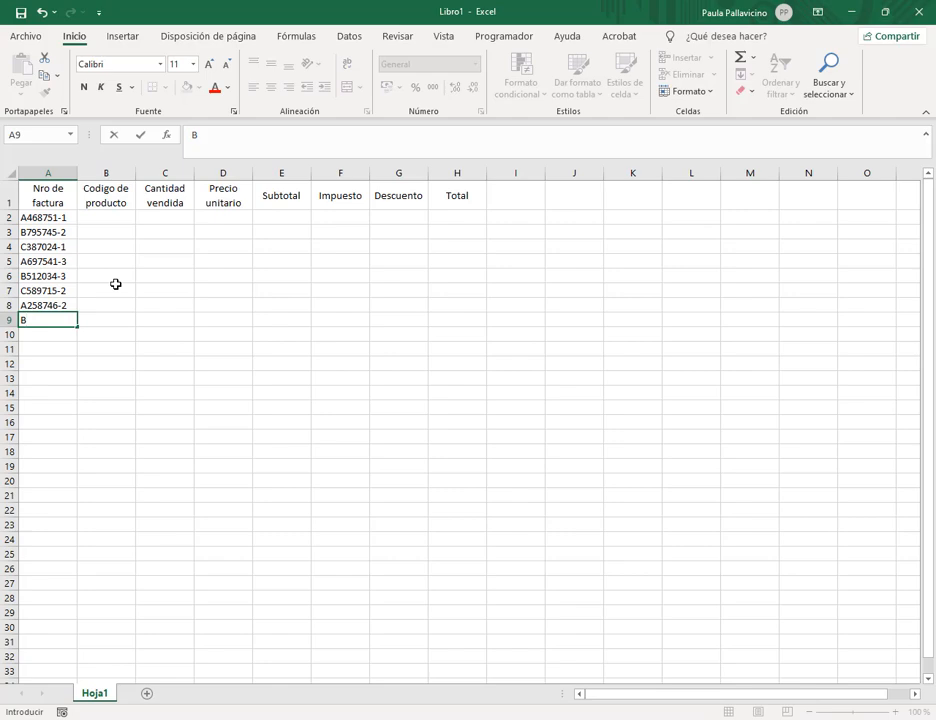
{"action": "type", "text": "874387-"}
{"action": "type", "text": "1"}
{"action": "key", "text": "Return"}
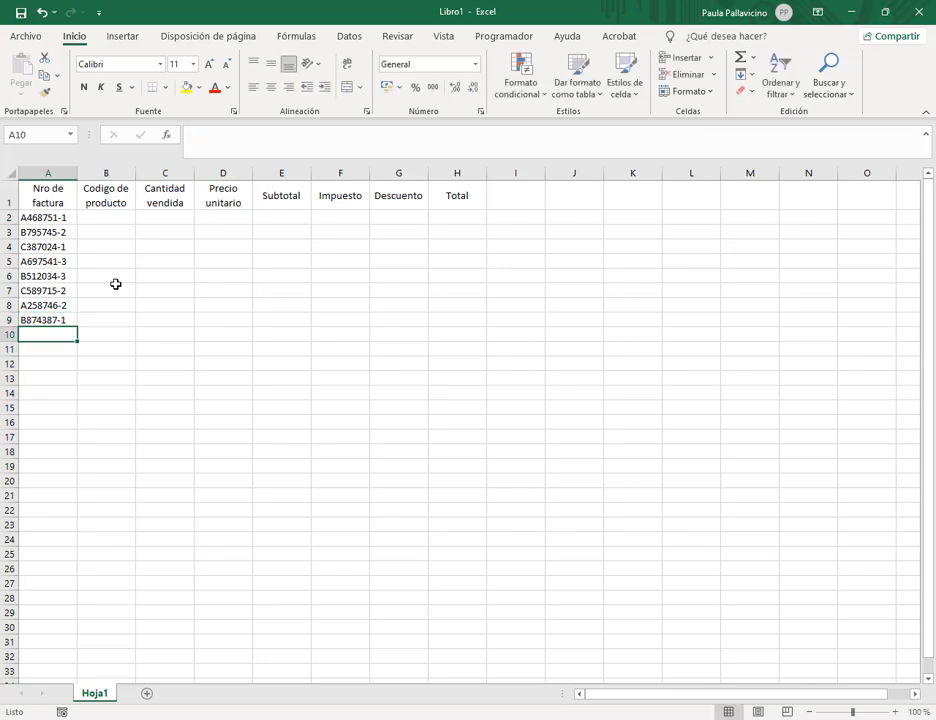
- Enter the invoice number A598765-3 in A10
{"action": "left_click_drag", "start_coordinate": [50, 215], "coordinate": [53, 407]}
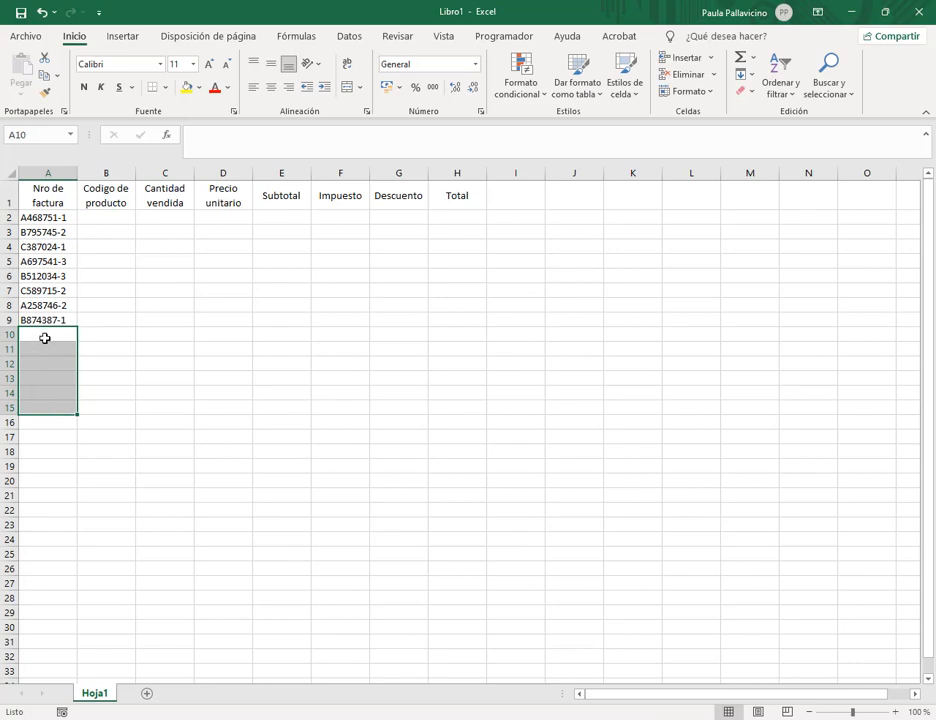
{"action": "left_click", "coordinate": [44, 337]}
{"action": "type", "text": "a"}
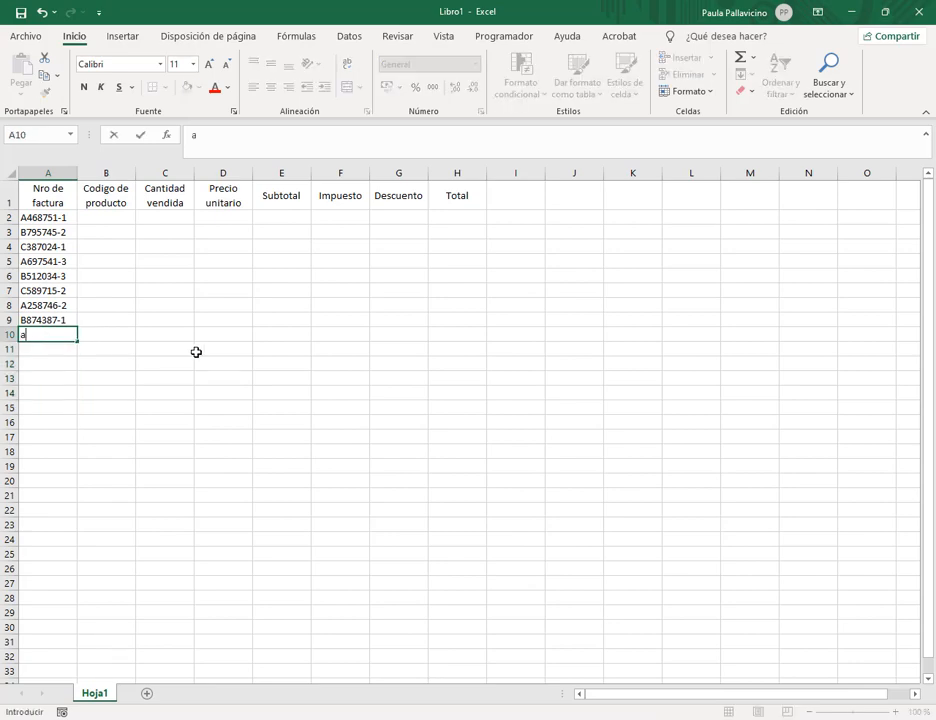
{"action": "key", "text": "BackSpace"}
{"action": "type", "text": "A598765-2"}
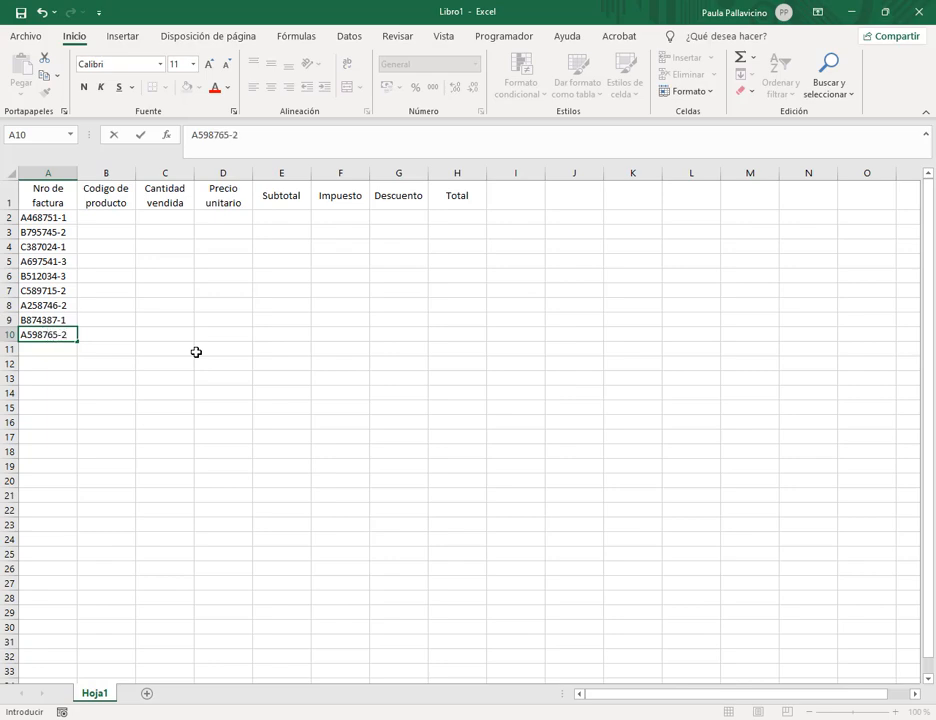
{"action": "key", "text": "BackSpace"}
{"action": "type", "text": "3"}
{"action": "key", "text": "Return"}
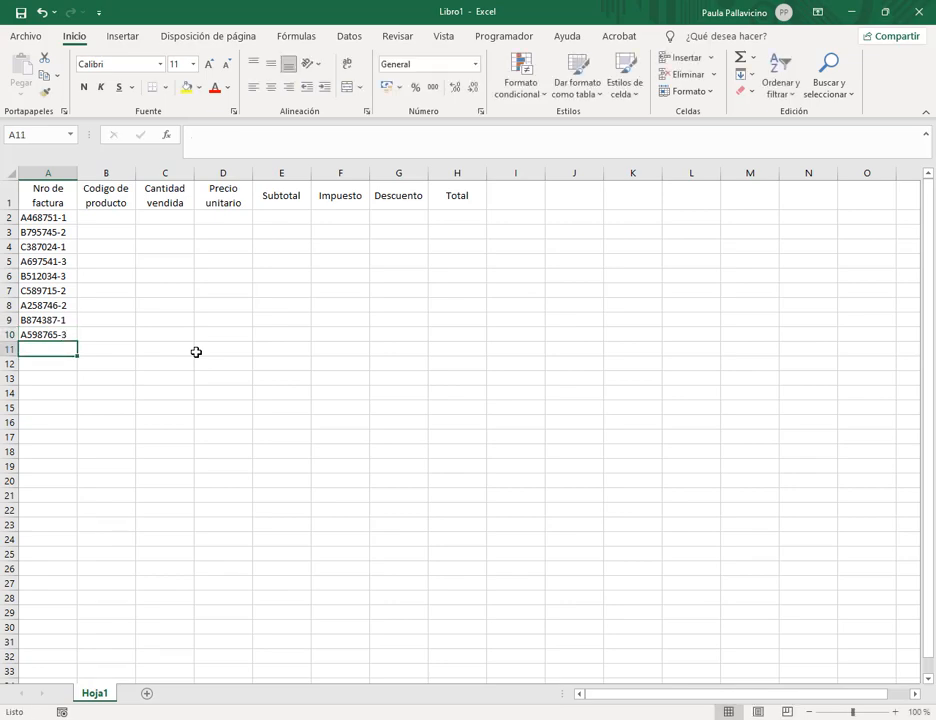
- Enter the invoice numbers B168745-3 in A11 and C130578-2 in A12
{"action": "type", "text": "B1"}
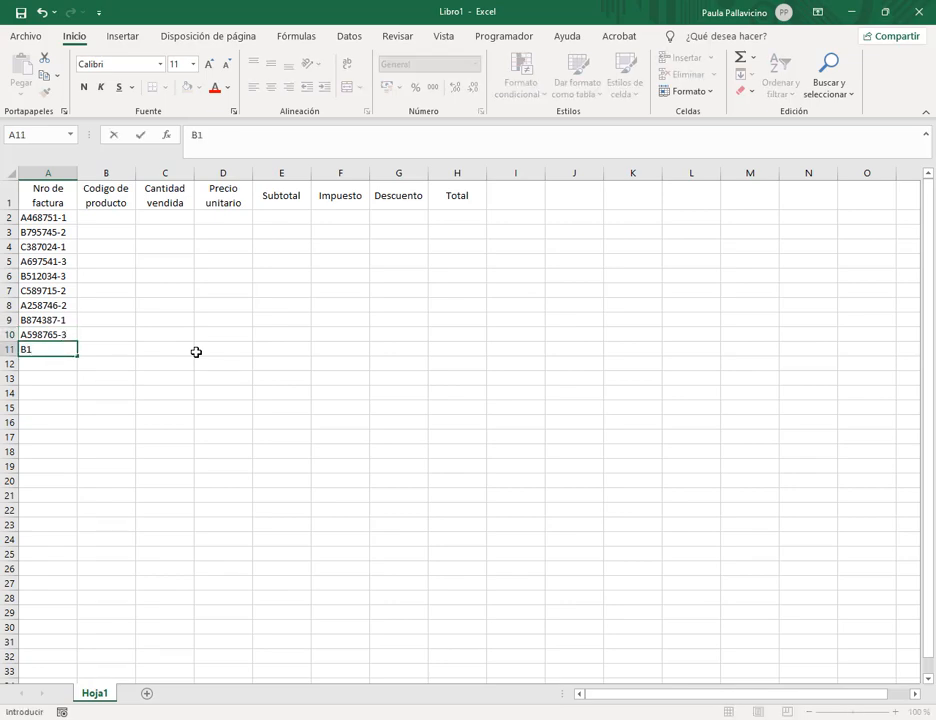
{"action": "type", "text": "68745-3"}
{"action": "key", "text": "Return"}
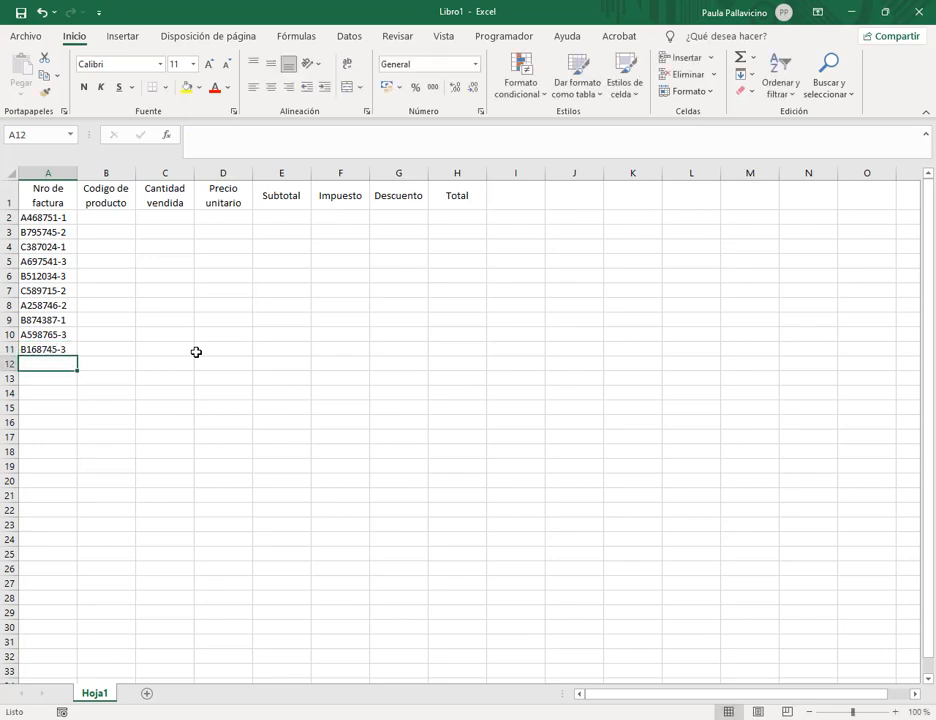
{"action": "type", "text": "C"}
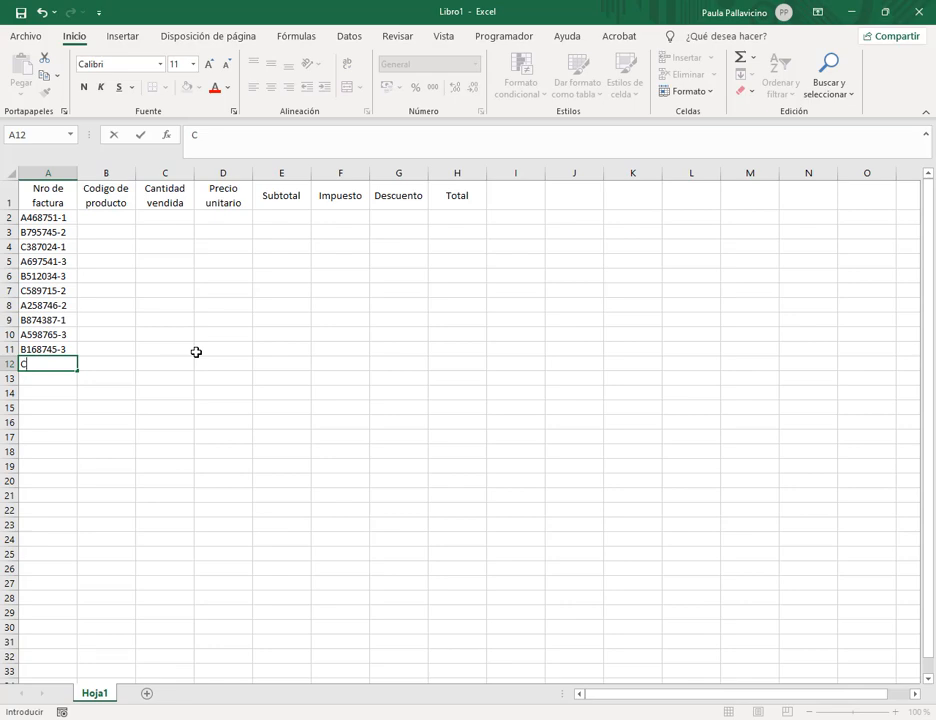
{"action": "type", "text": "130578-2"}
{"action": "key", "text": "Return"}
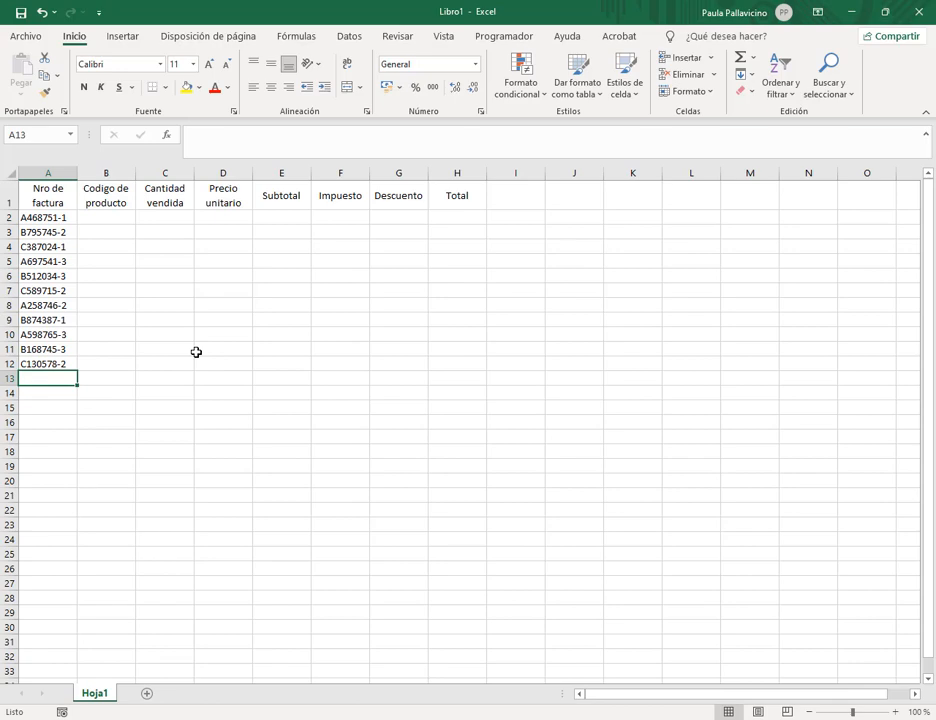
- Enter the invoice numbers A798531-1 in A13, B431258-2 in A14 and C798714-3 in A15
{"action": "type", "text": "A798"}
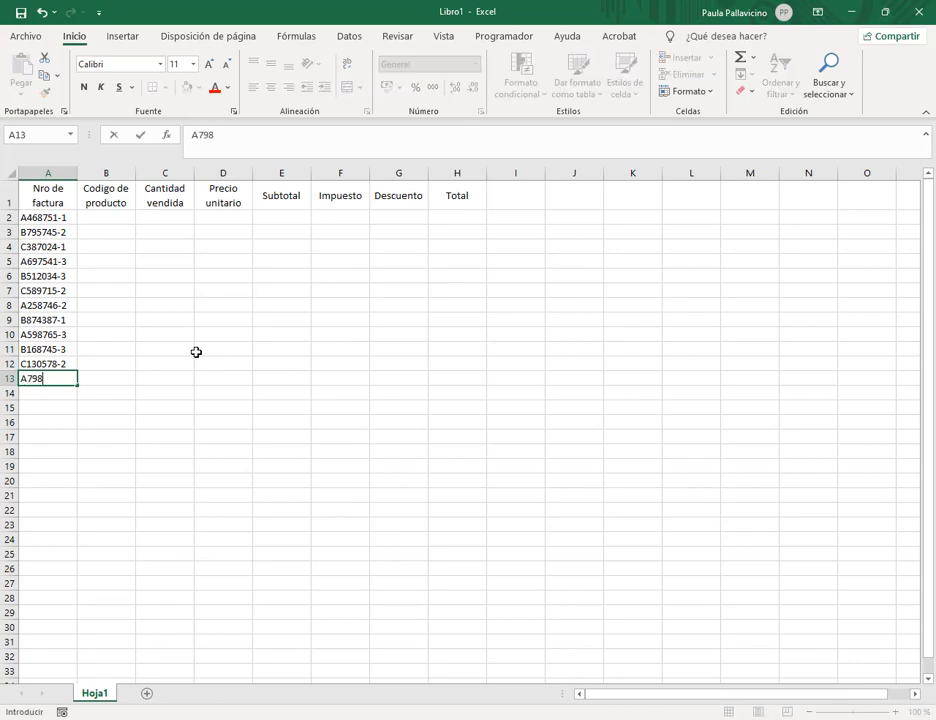
{"action": "type", "text": "531-1"}
{"action": "key", "text": "Return"}
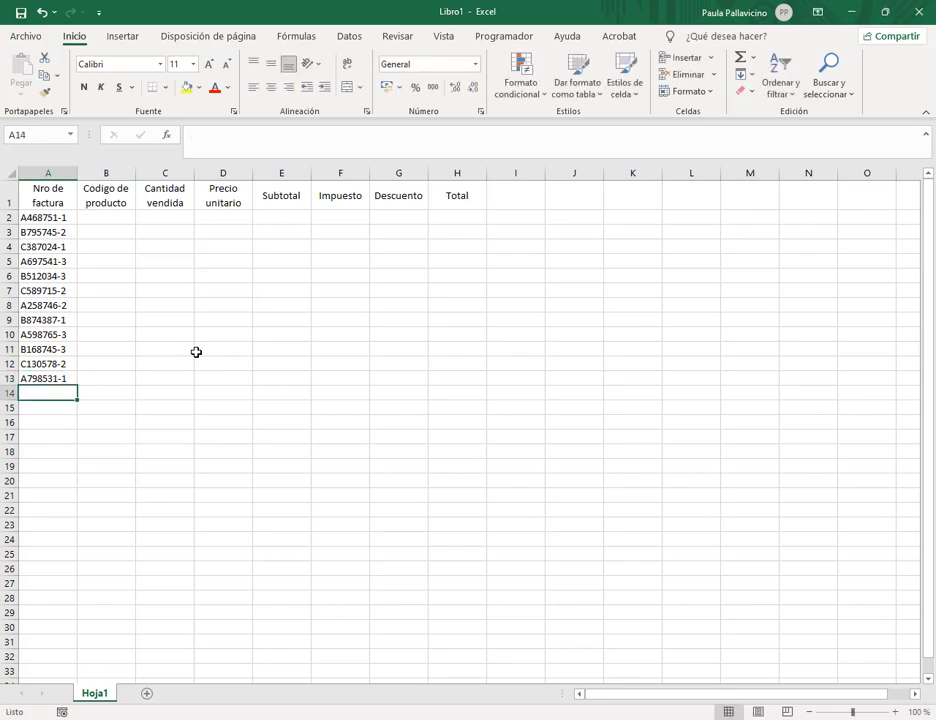
{"action": "type", "text": "B"}
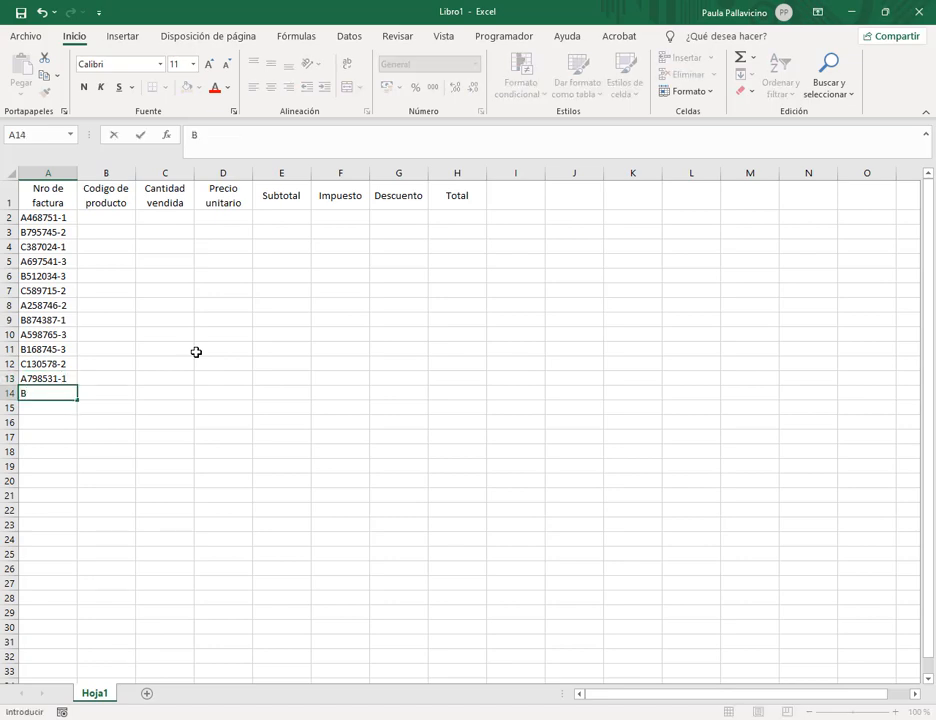
{"action": "type", "text": "431258-2"}
{"action": "key", "text": "Return"}
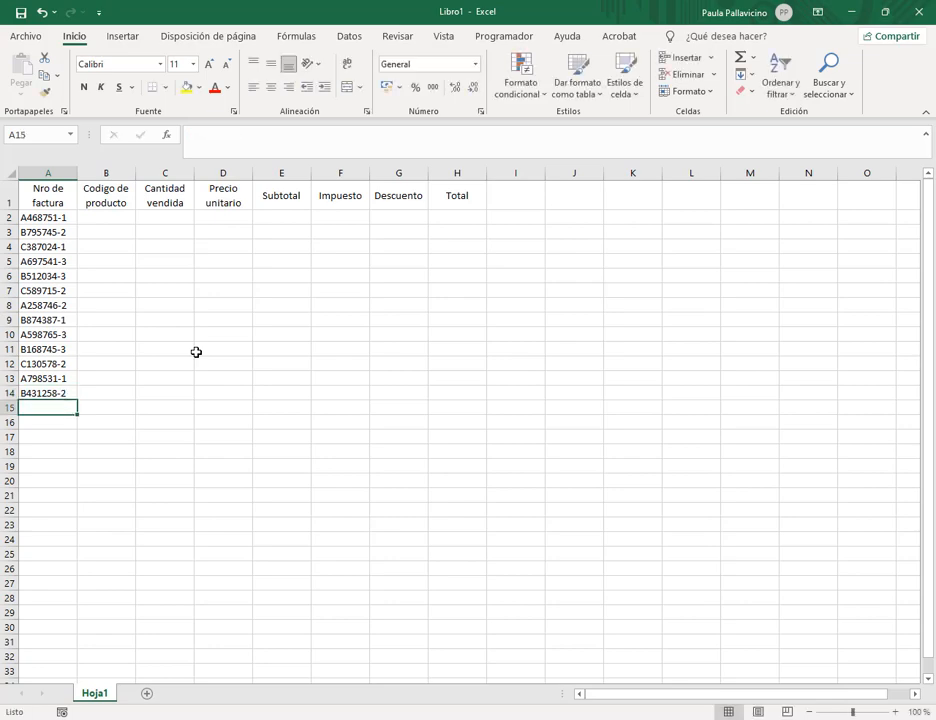
{"action": "type", "text": "C"}
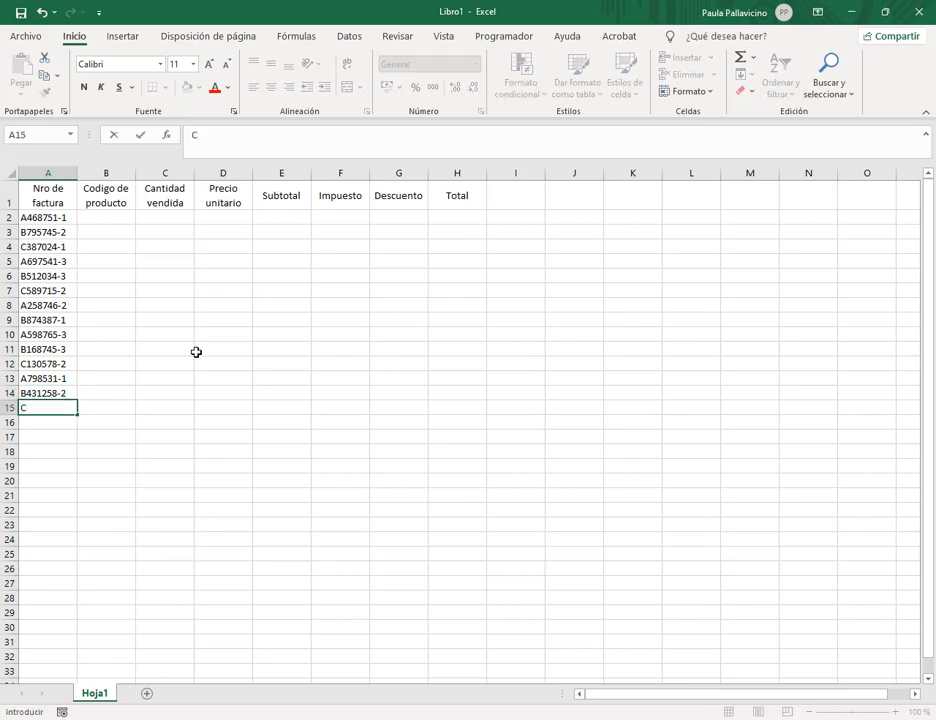
{"action": "type", "text": "798714-3"}
{"action": "key", "text": "Return"}
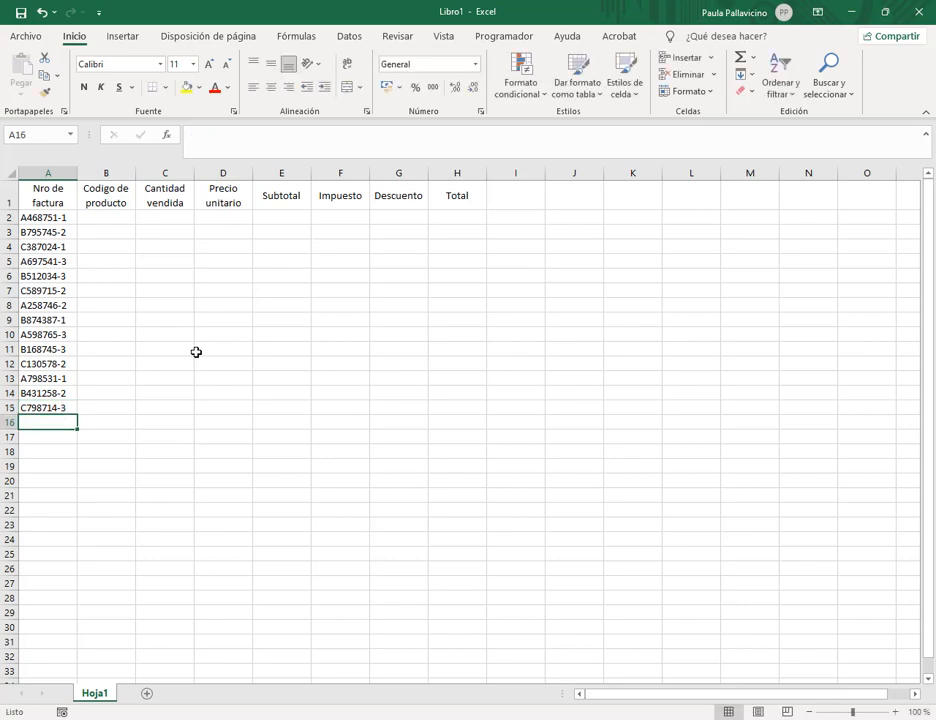
- Shrink the workbook window to uncover the Word statement, and enter the product codes R236 in B2 and P579 in B3
{"action": "left_click", "coordinate": [102, 216]}
{"action": "left_click", "coordinate": [886, 12]}
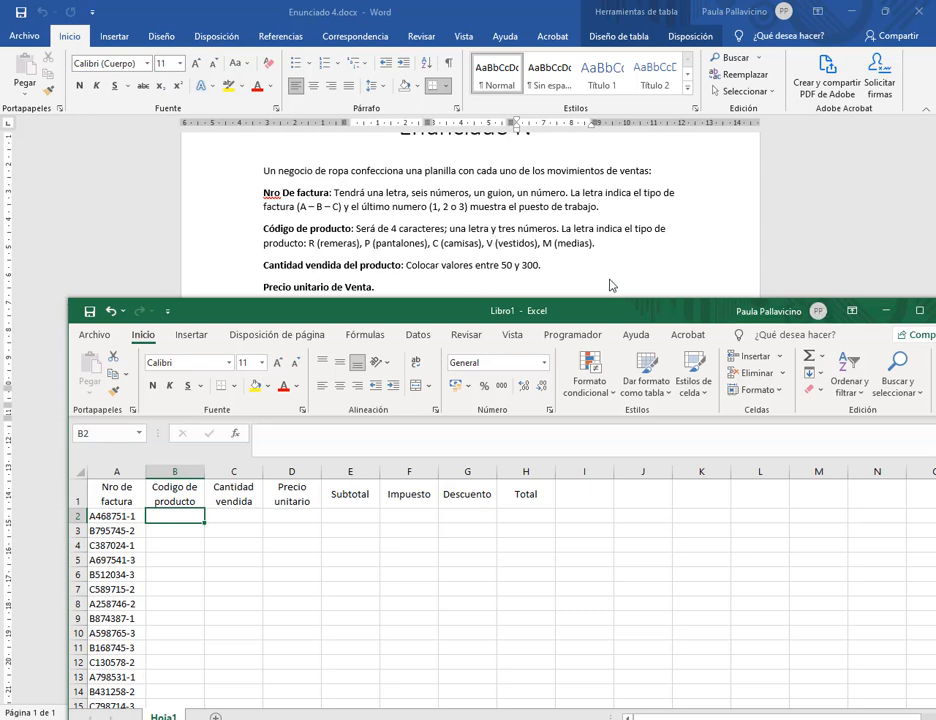
{"action": "type", "text": "R23"}
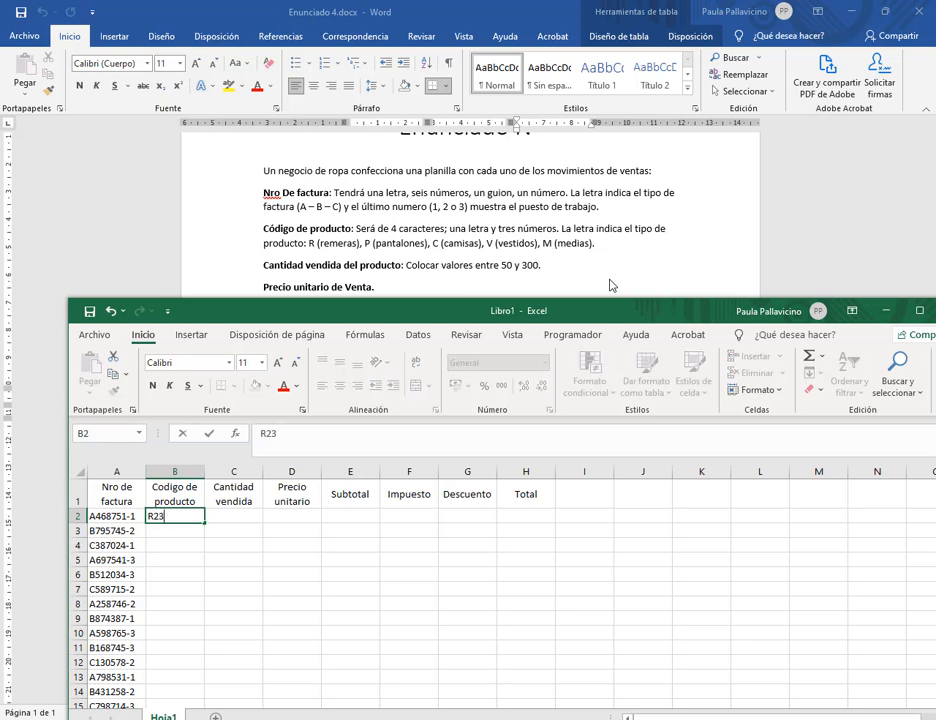
{"action": "type", "text": "6"}
{"action": "key", "text": "Return"}
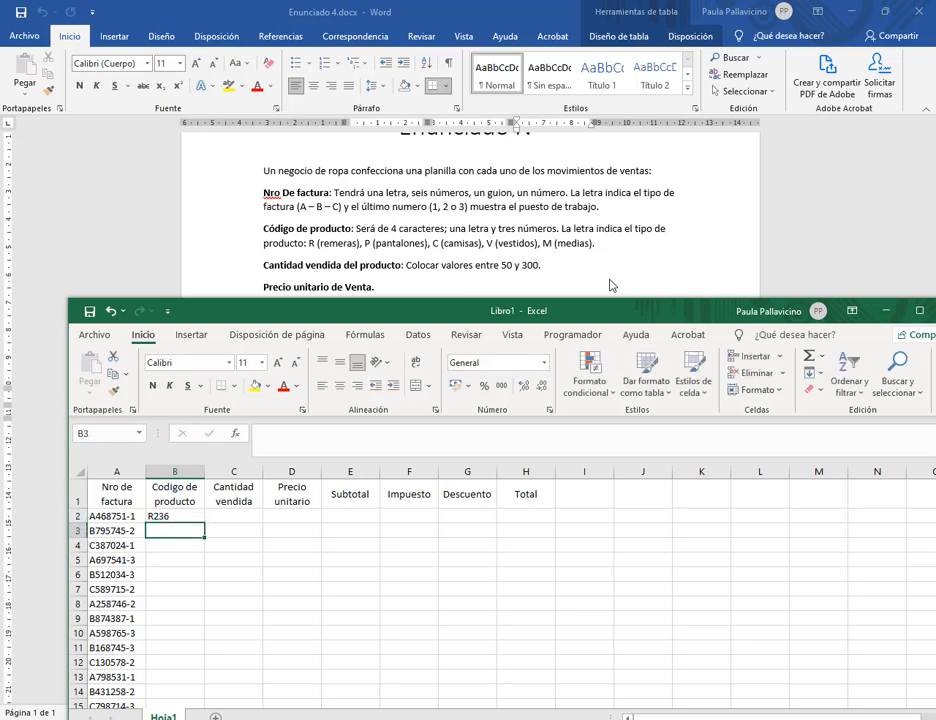
{"action": "type", "text": "P579"}
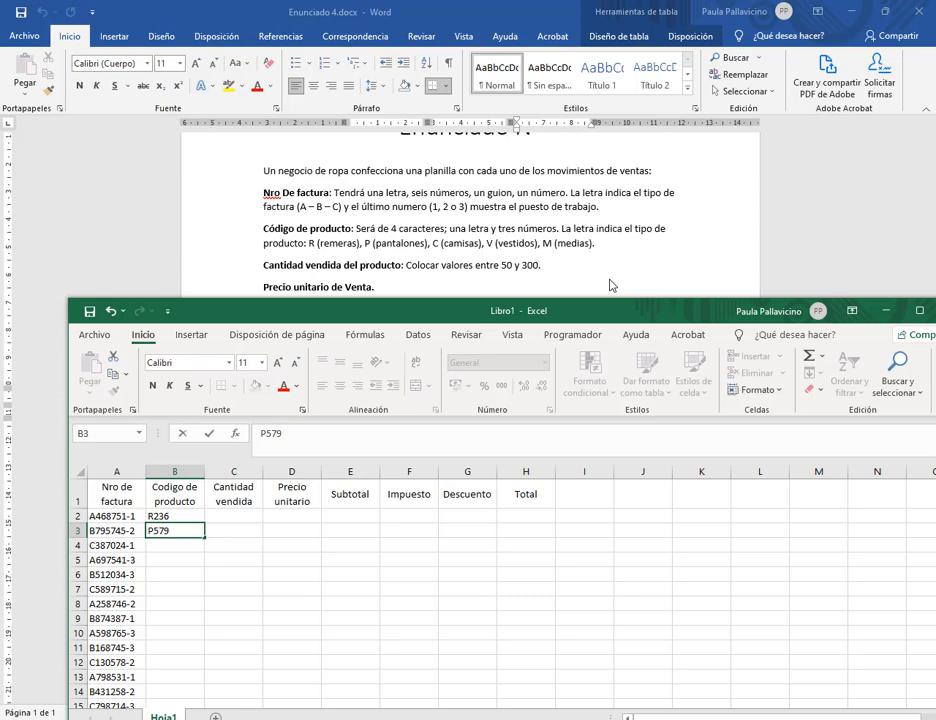
{"action": "key", "text": "Return"}
- Enter the product codes C897 in B4, V364 in B5 and M875 in B6
{"action": "type", "text": "C897"}
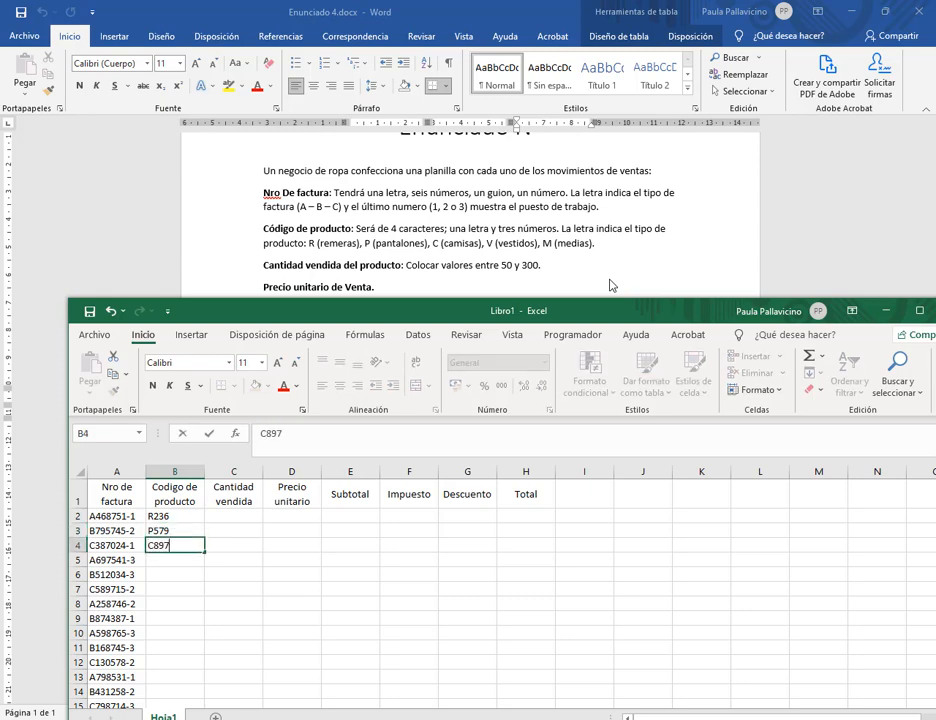
{"action": "key", "text": "Return"}
{"action": "type", "text": "V364"}
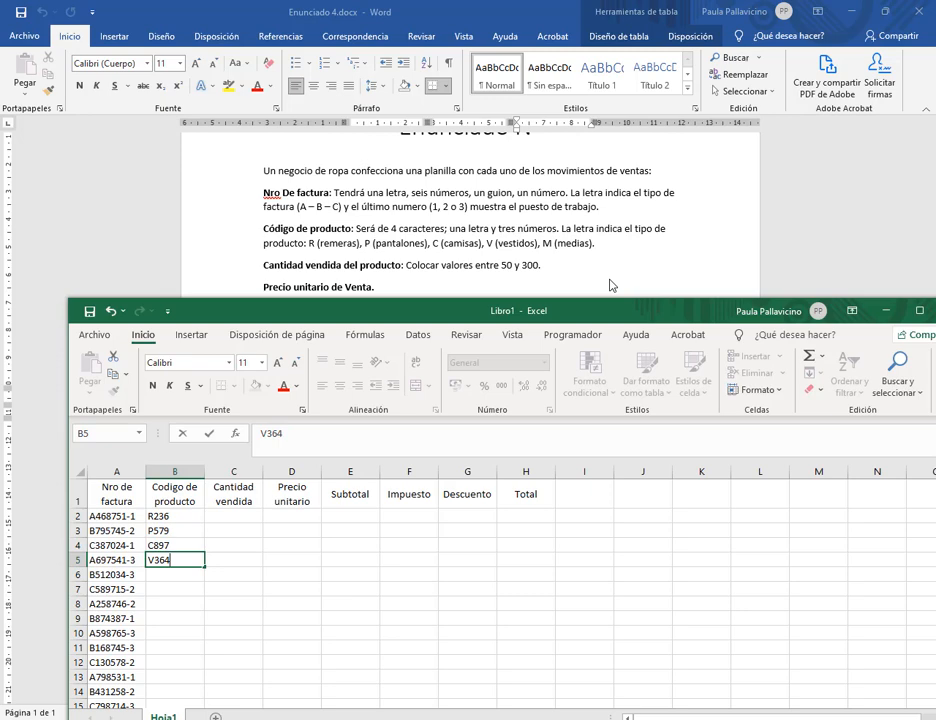
{"action": "key", "text": "Return"}
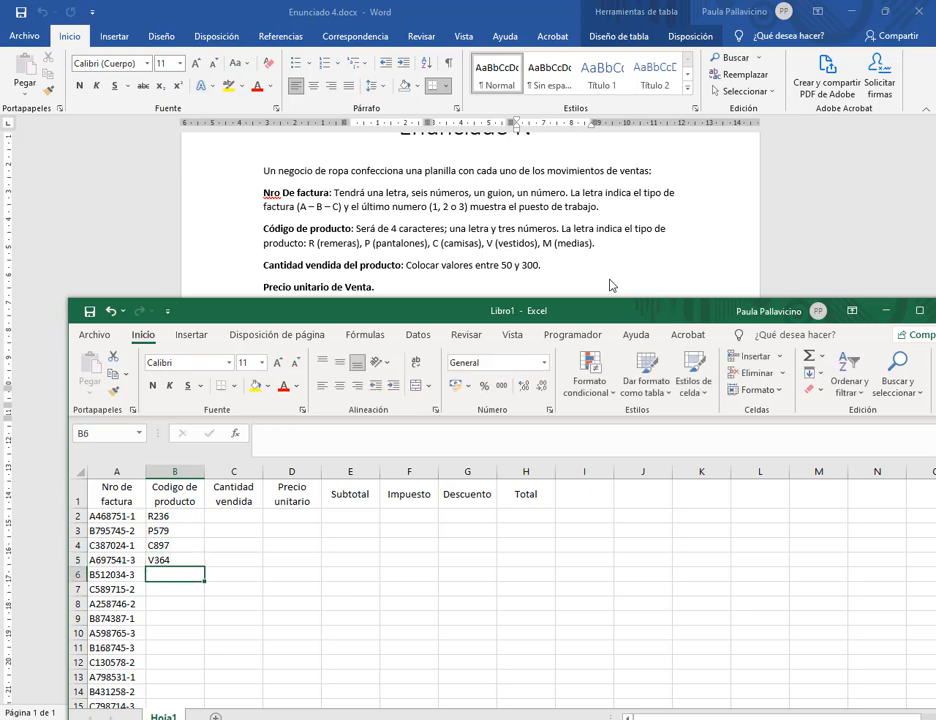
{"action": "type", "text": "M875"}
{"action": "key", "text": "Return"}
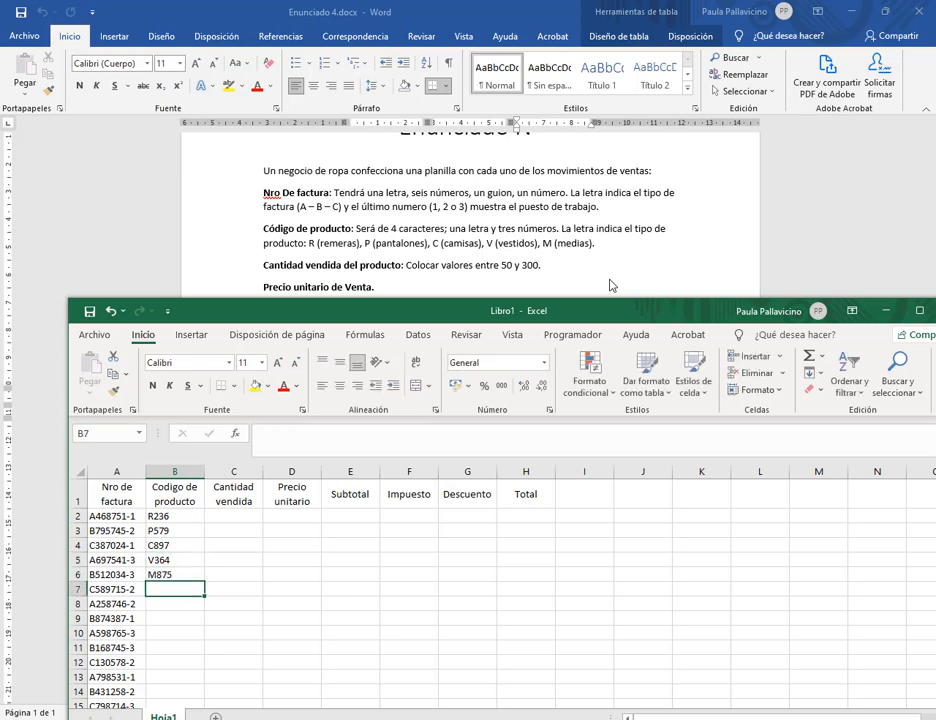
- Maximize the workbook window again and enter the product code R389 in B7
{"action": "left_click", "coordinate": [919, 310]}
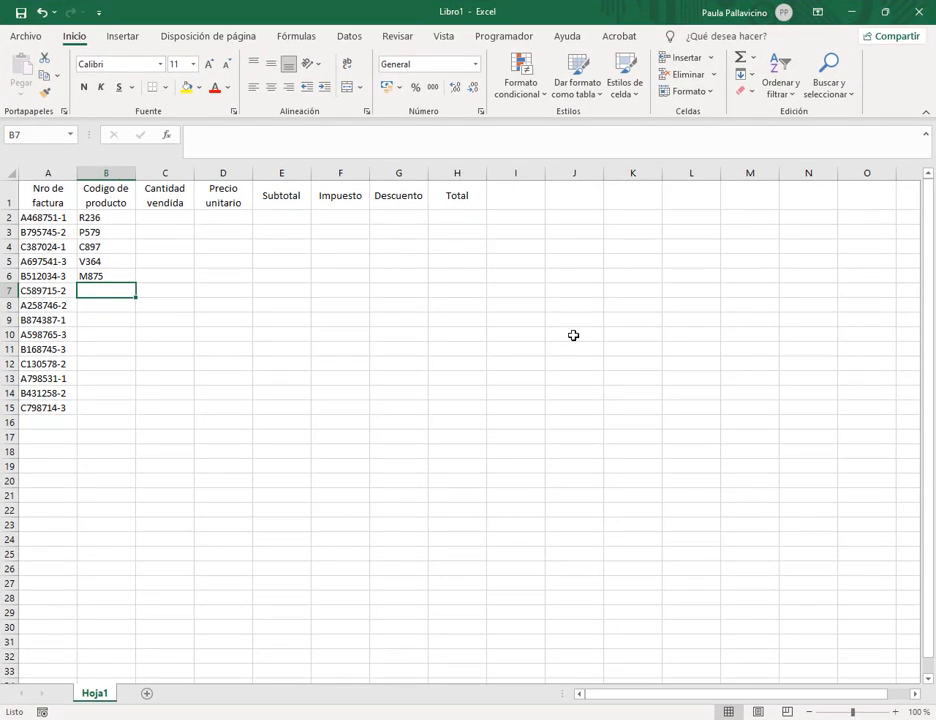
{"action": "left_click_drag", "start_coordinate": [121, 216], "coordinate": [117, 275]}
{"action": "left_click", "coordinate": [115, 292]}
{"action": "type", "text": "R"}
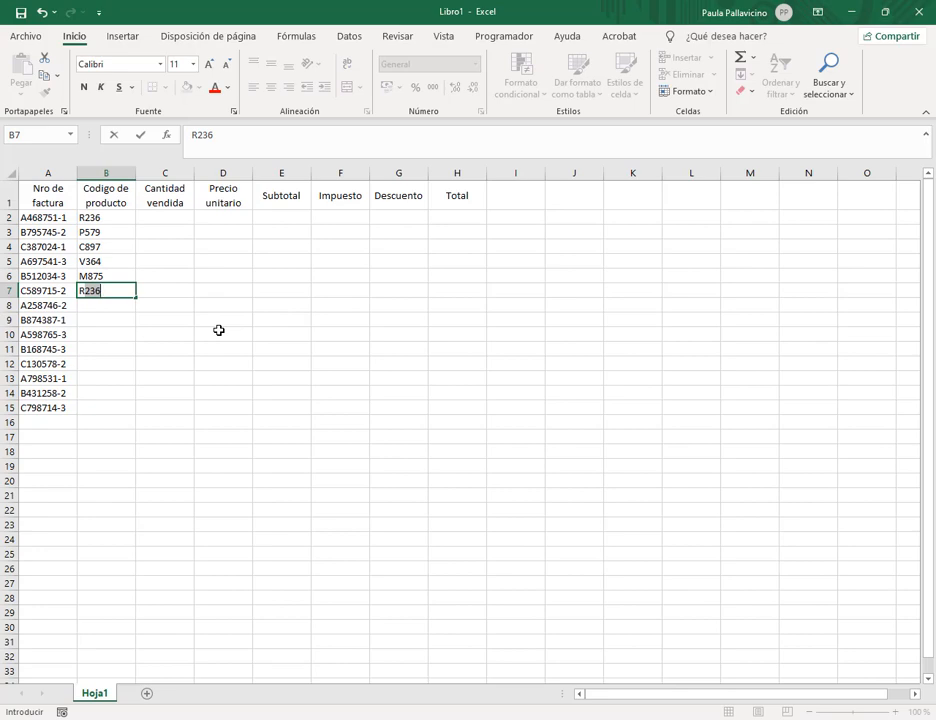
{"action": "type", "text": "389"}
{"action": "key", "text": "Return"}
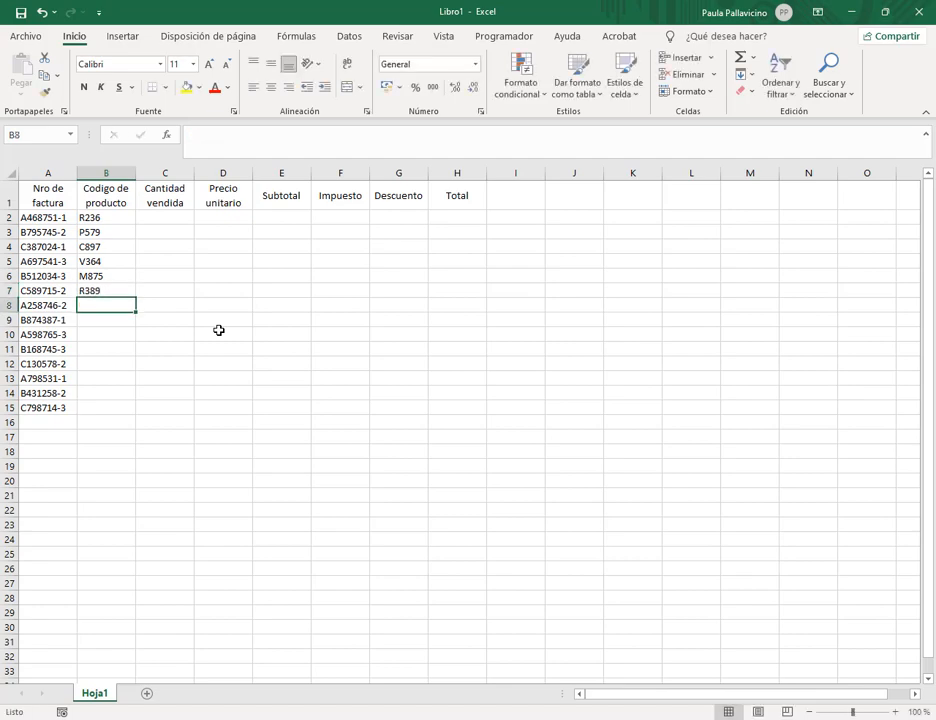
- Enter the product code M205 in B8
{"action": "type", "text": "M"}
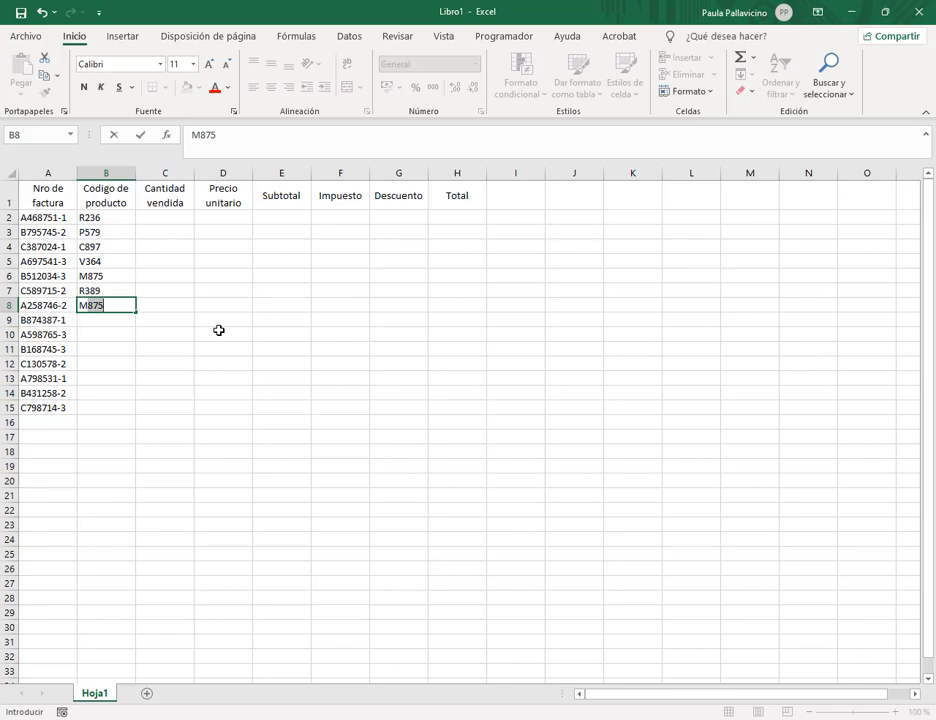
{"action": "type", "text": "87"}
{"action": "key", "text": "BackSpace"}
{"action": "key", "text": "BackSpace"}
{"action": "type", "text": "157"}
{"action": "key", "text": "BackSpace"}
{"action": "key", "text": "BackSpace"}
{"action": "key", "text": "BackSpace"}
{"action": "key", "text": "BackSpace"}
{"action": "type", "text": "205"}
{"action": "key", "text": "Return"}
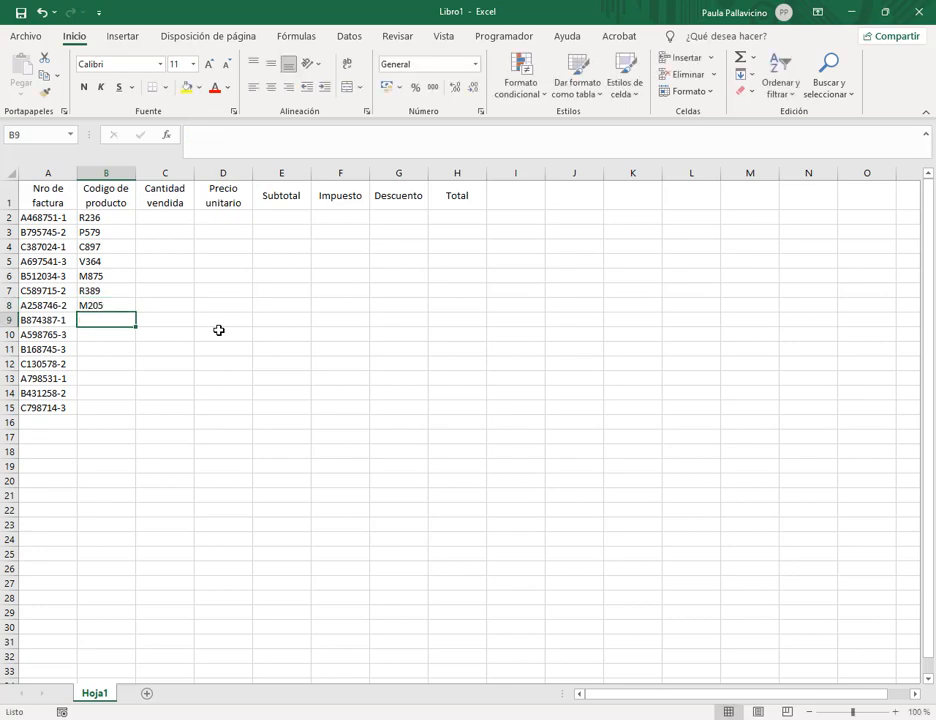
- Enter the product codes V715 in B9 and P612 in B10
{"action": "type", "text": "V"}
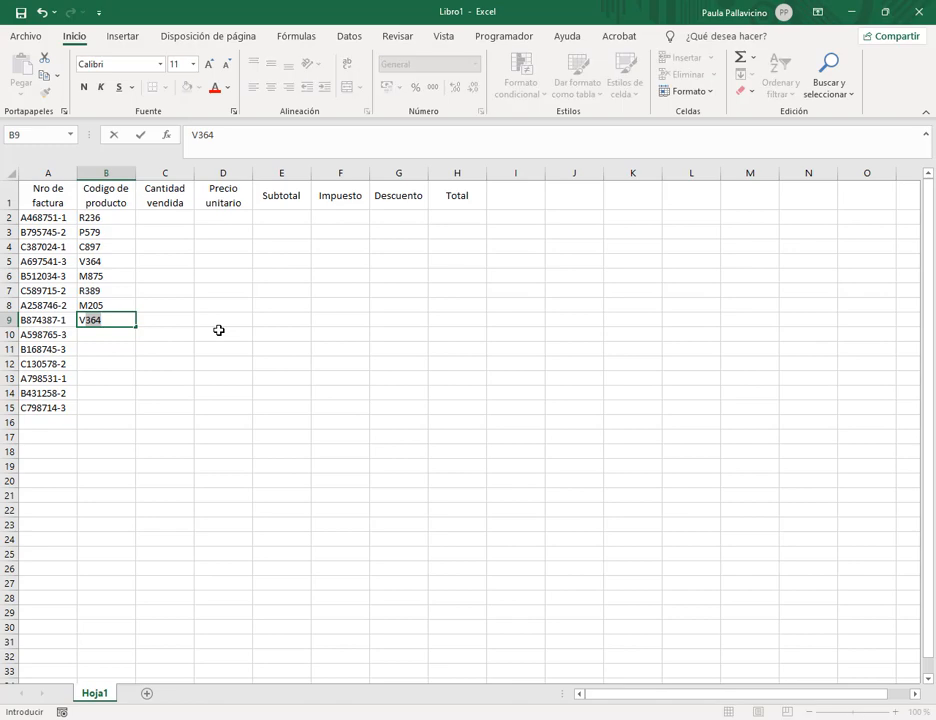
{"action": "type", "text": "715"}
{"action": "key", "text": "Return"}
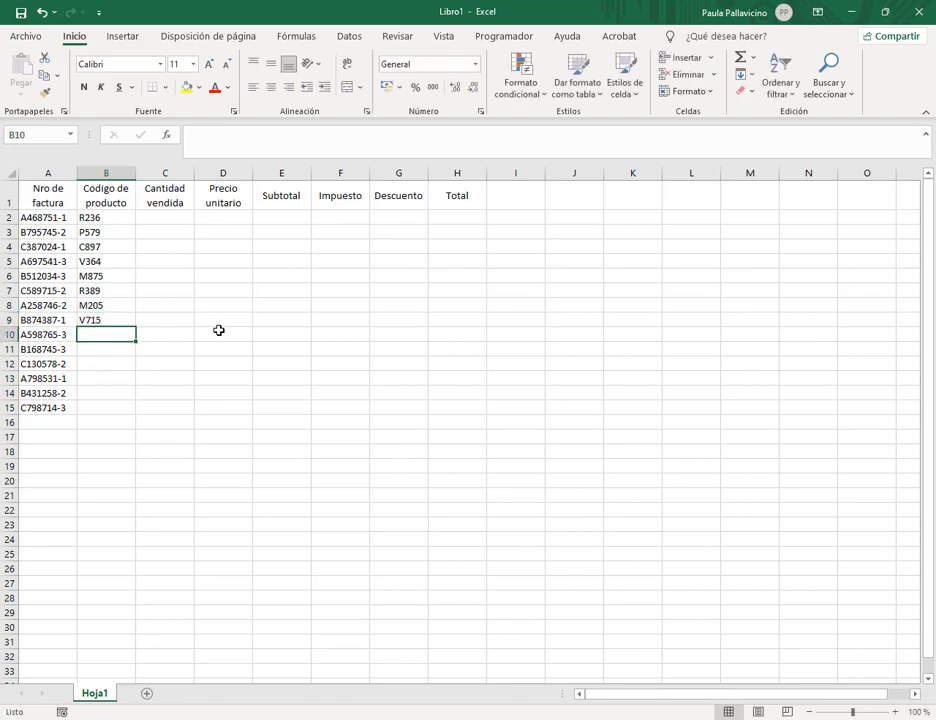
{"action": "type", "text": "P"}
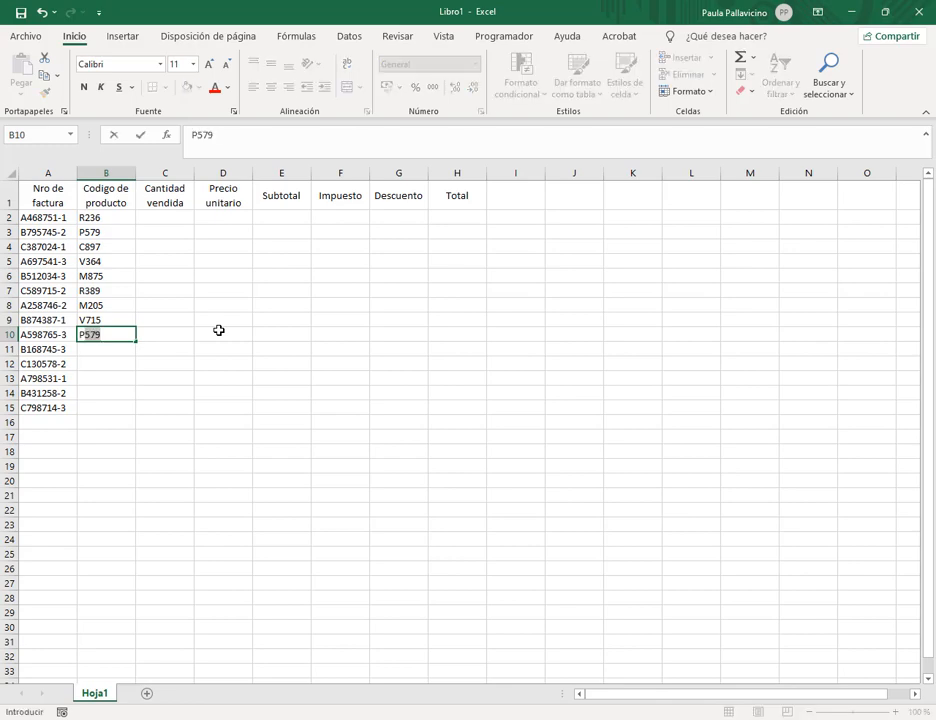
{"action": "type", "text": "612"}
{"action": "key", "text": "Return"}
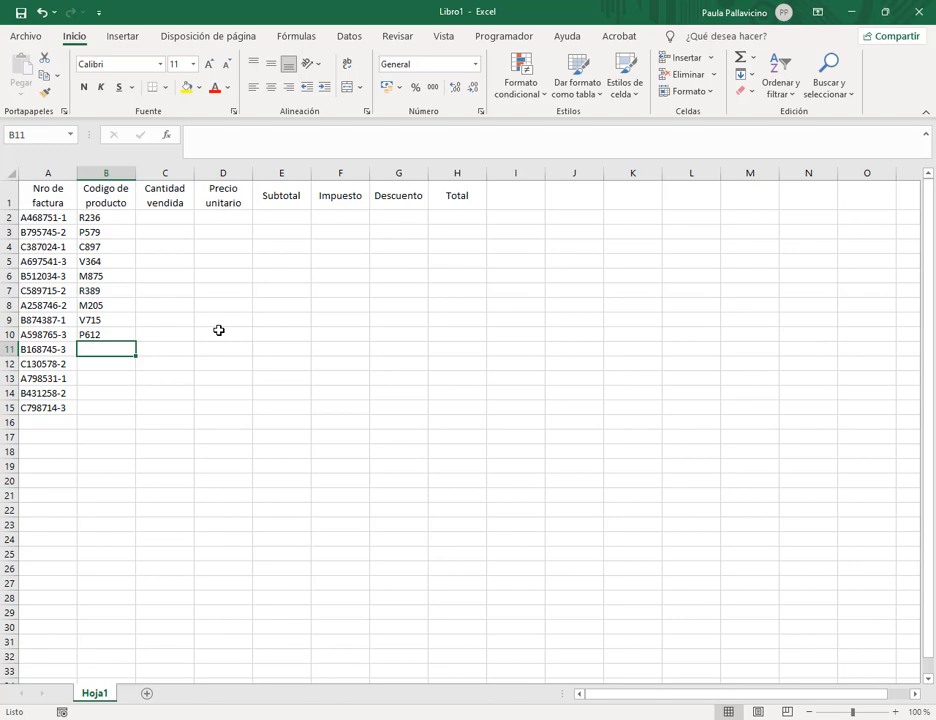
- Enter the product codes V571 in B11, P634 in B12 and R812 in B13
{"action": "type", "text": "V571"}
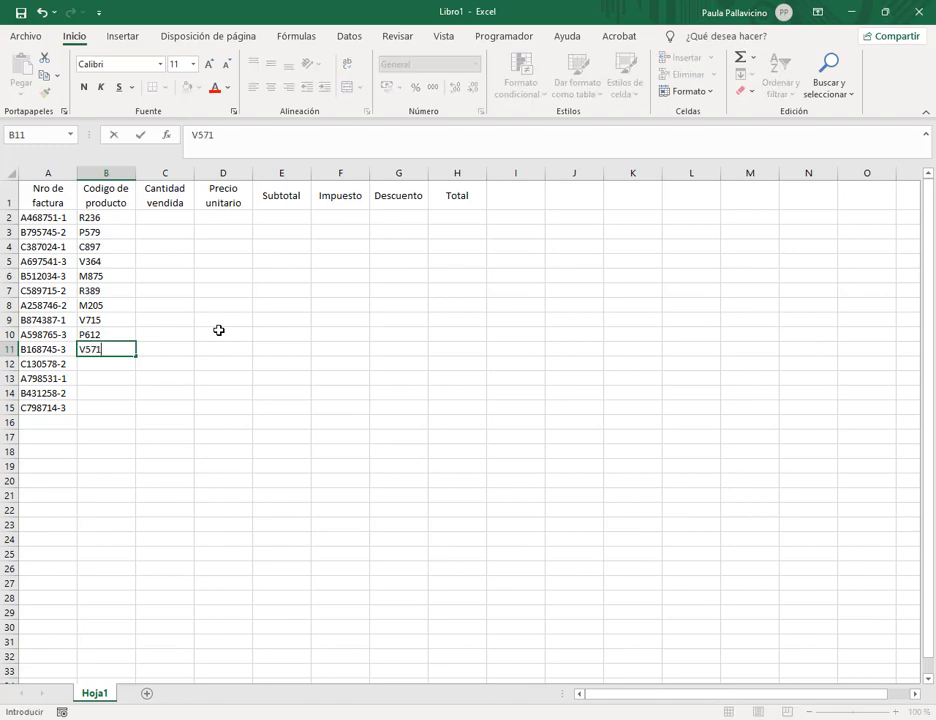
{"action": "key", "text": "Return"}
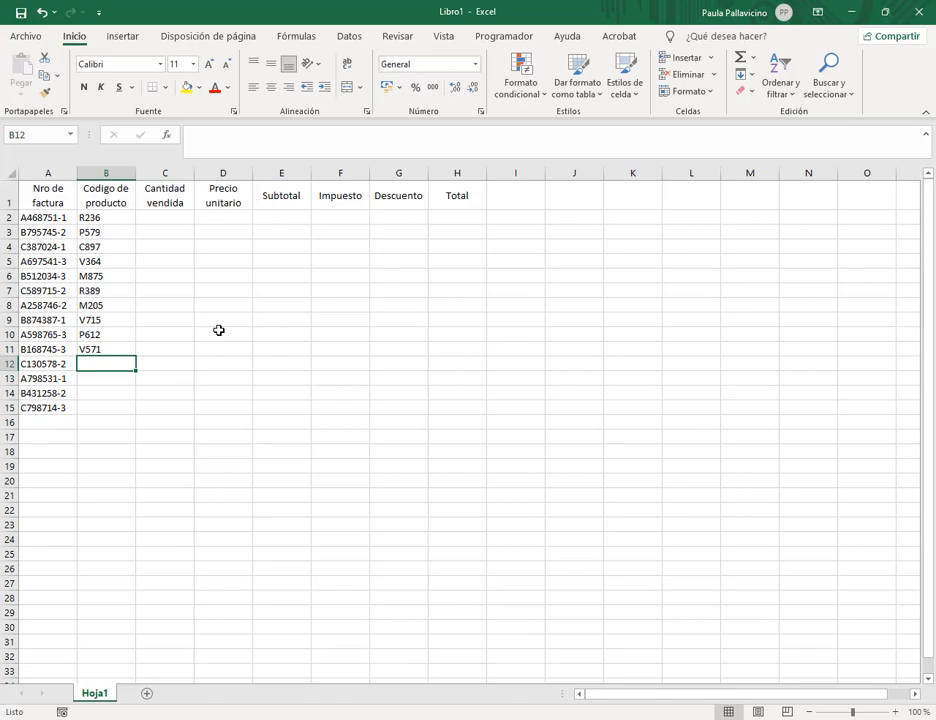
{"action": "type", "text": "P634"}
{"action": "key", "text": "Return"}
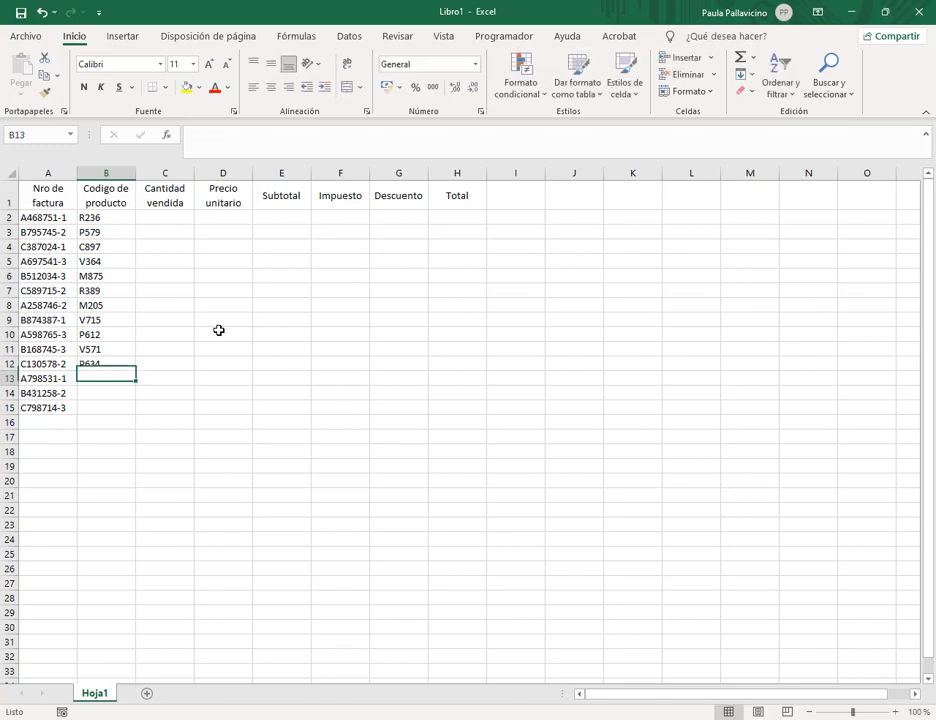
{"action": "type", "text": "R812"}
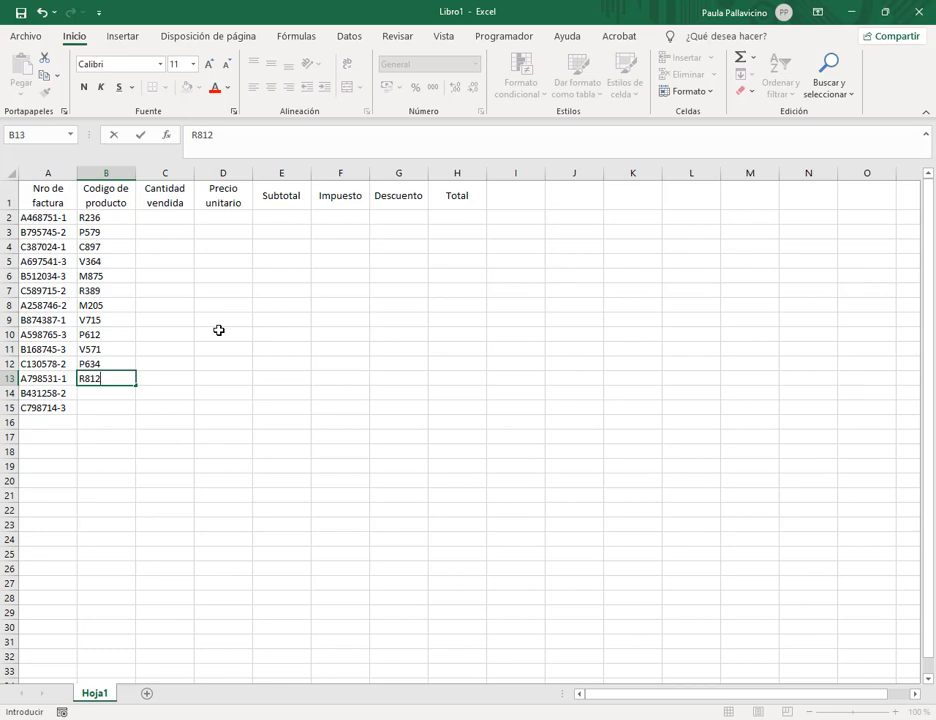
{"action": "key", "text": "Return"}
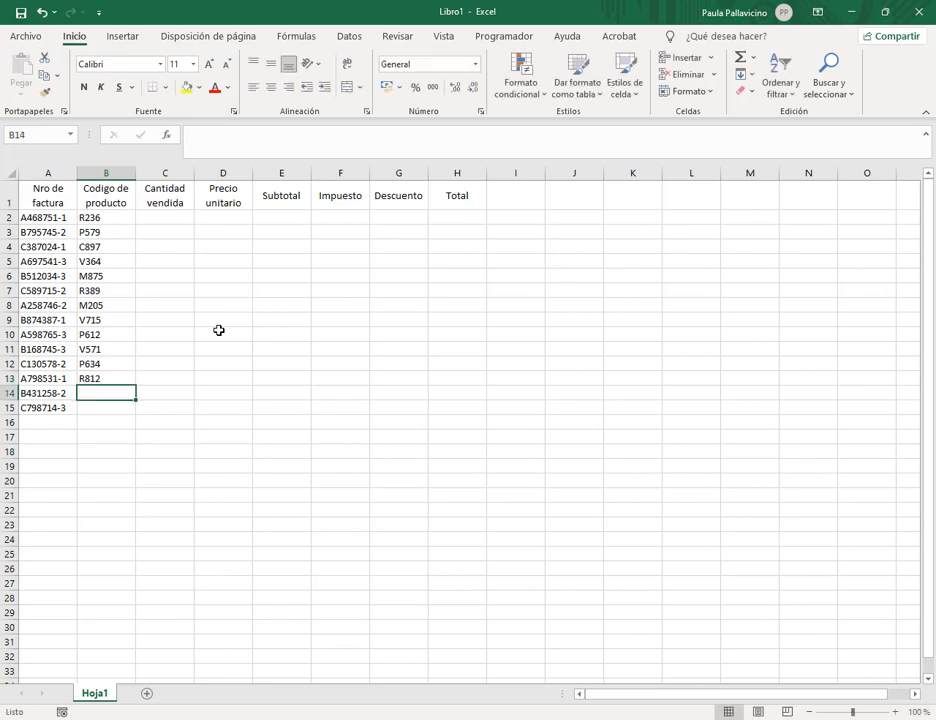
- Enter the product codes M413 in B14 and C341 in B15
{"action": "type", "text": "M4"}
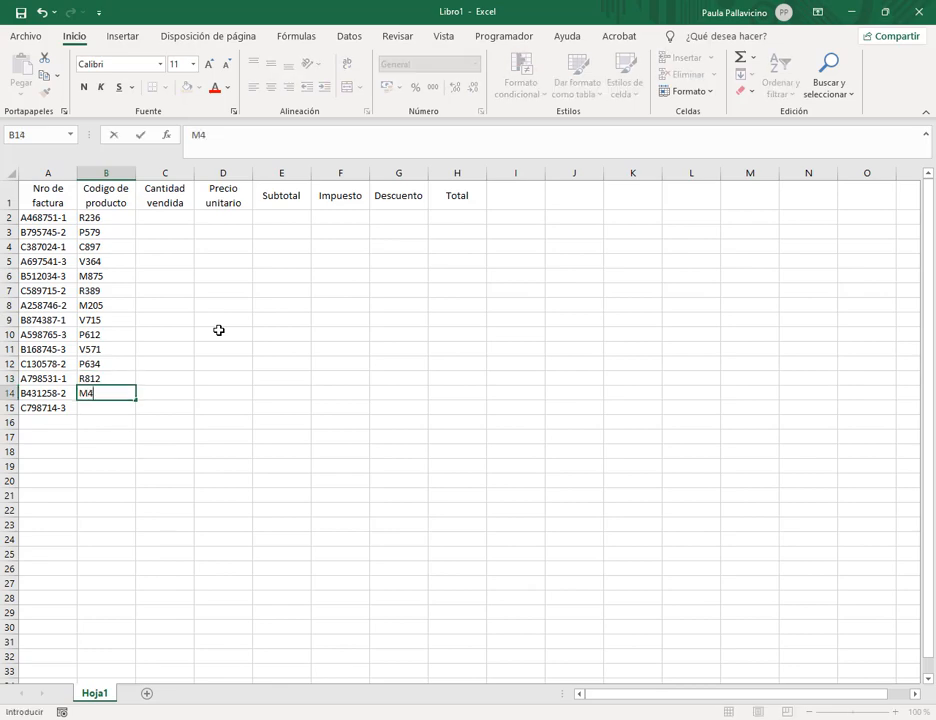
{"action": "type", "text": "13"}
{"action": "key", "text": "Return"}
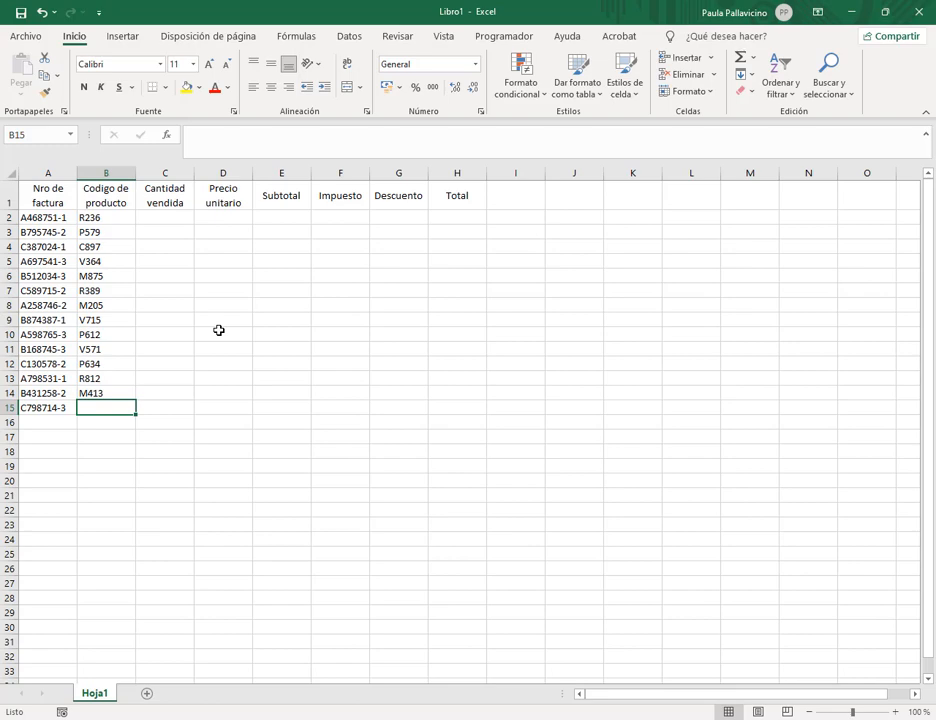
{"action": "type", "text": "C"}
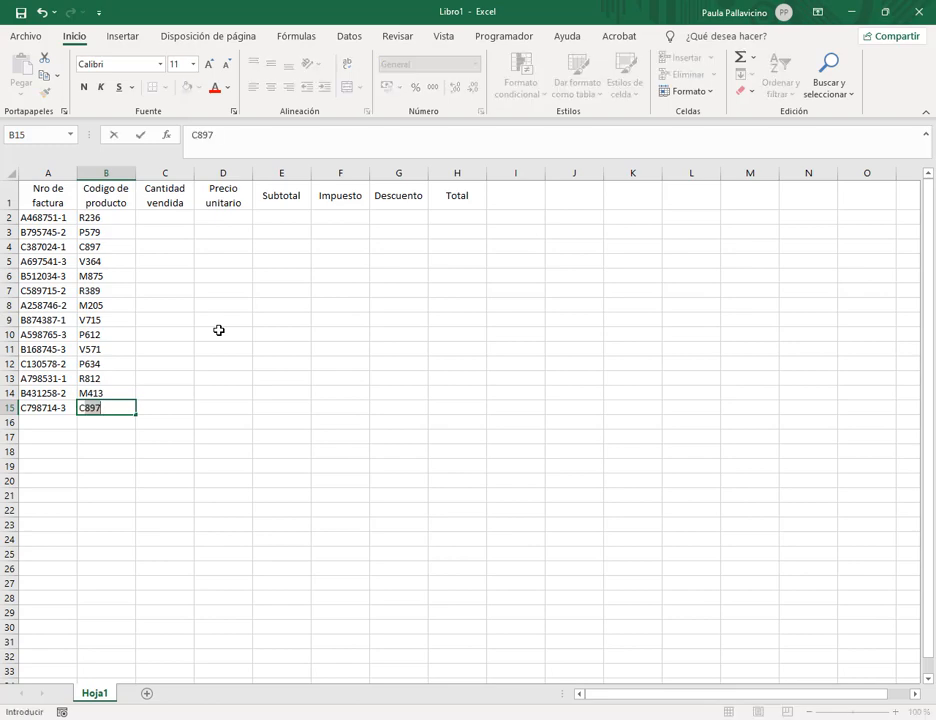
{"action": "type", "text": "341"}
{"action": "key", "text": "Return"}
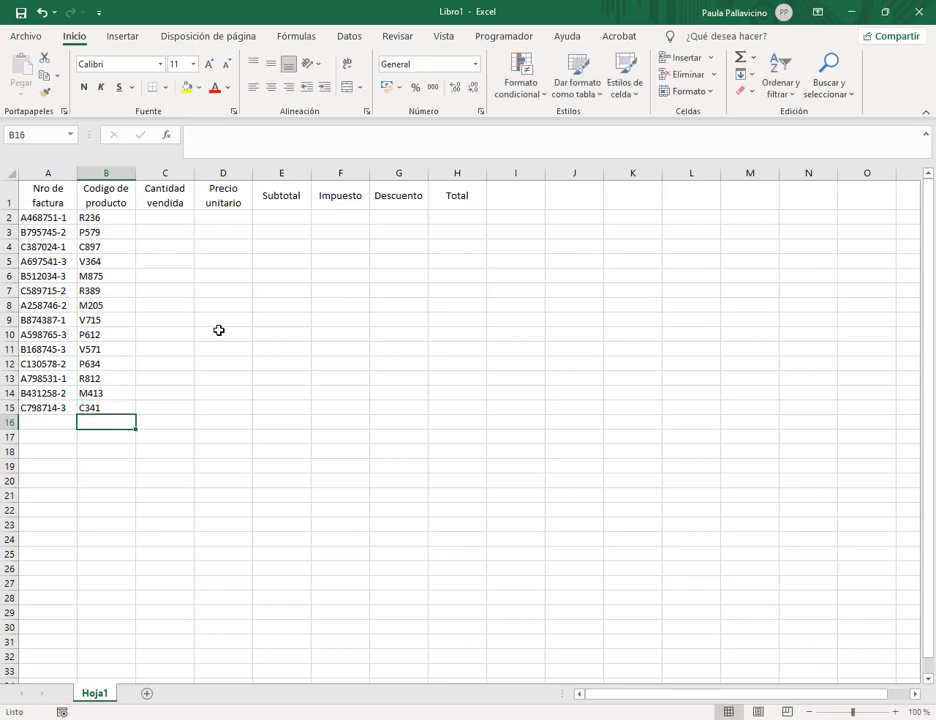
- Close the Enunciado 3 Word document without saving it and return to the Excel workbook with C2 selected
{"action": "left_click", "coordinate": [163, 217]}
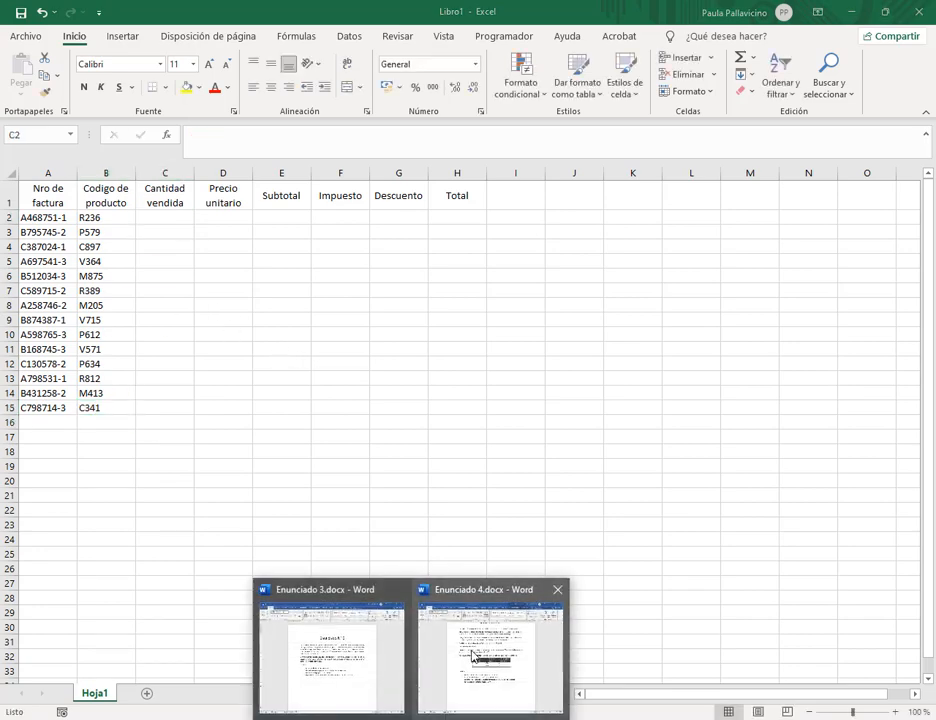
{"action": "mouse_move", "coordinate": [472, 655]}
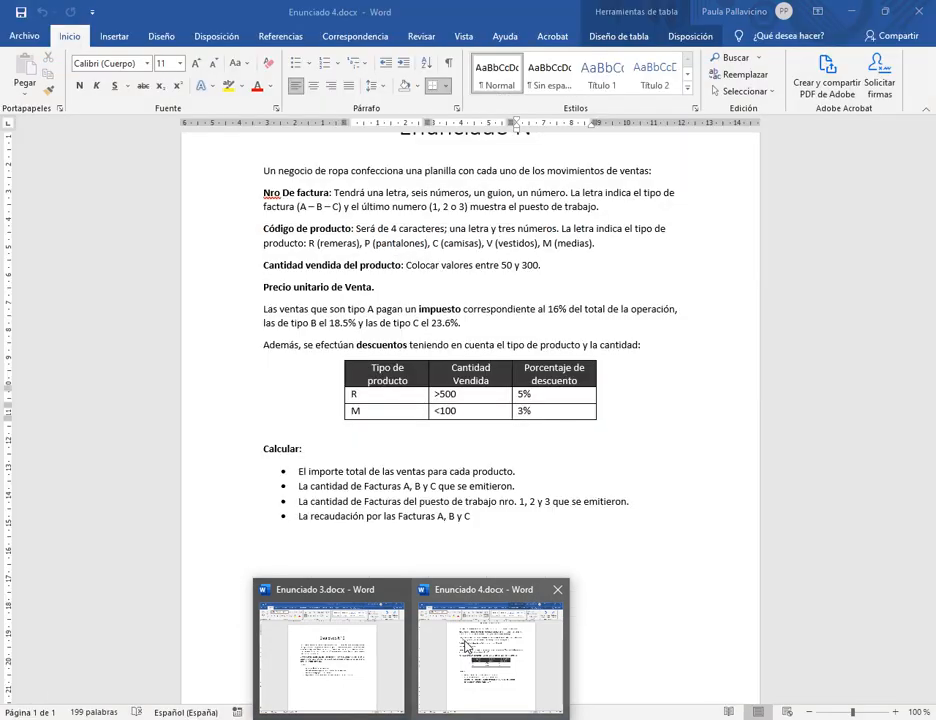
{"action": "left_click", "coordinate": [402, 665]}
{"action": "key", "text": "ctrl+w"}
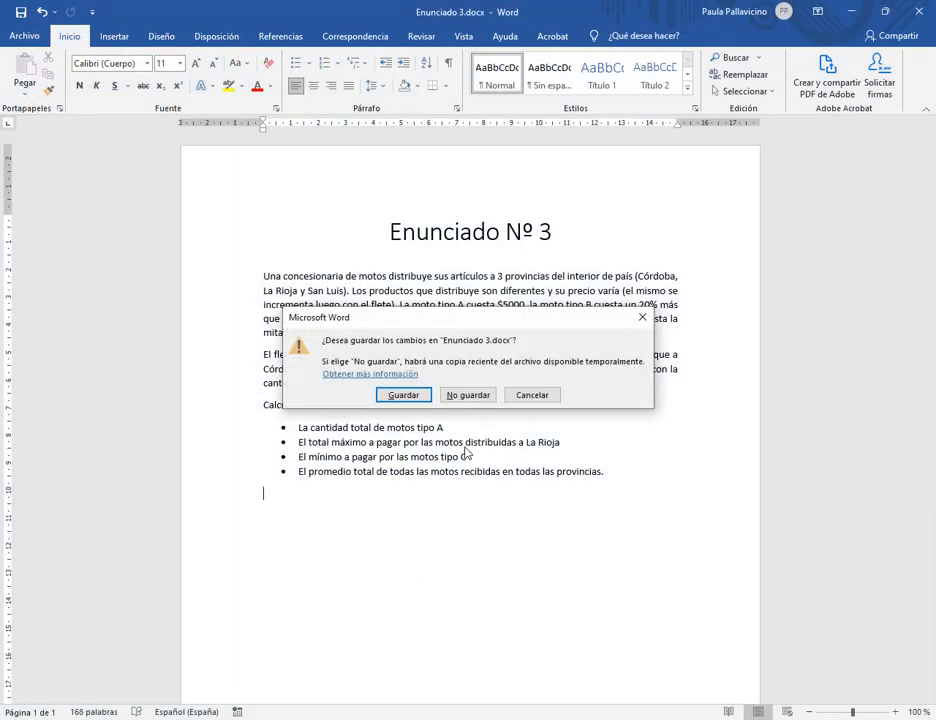
{"action": "left_click", "coordinate": [477, 394]}
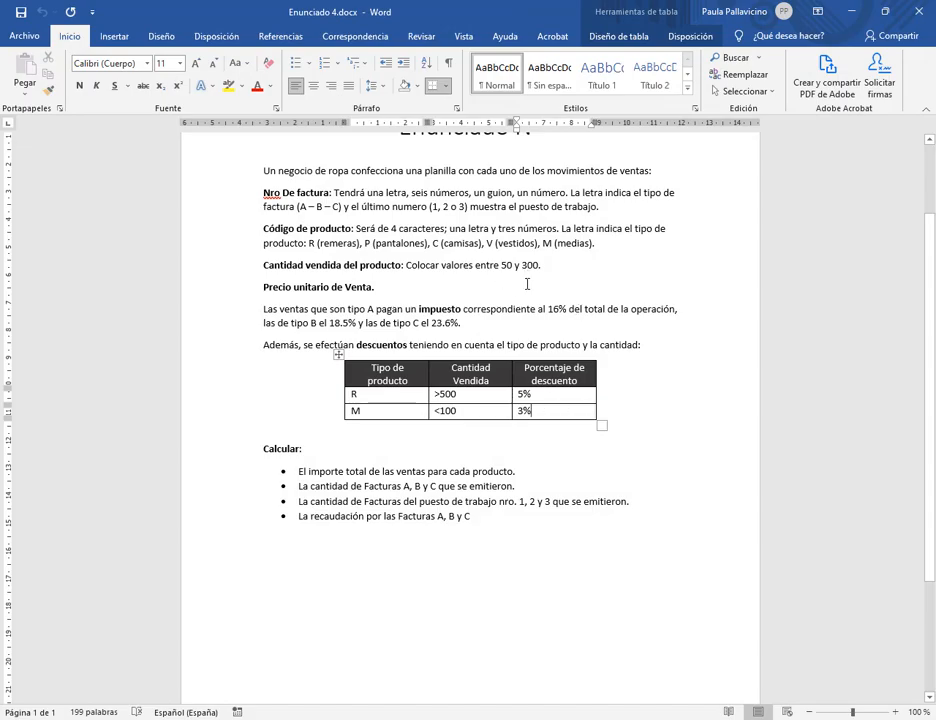
{"action": "left_click", "coordinate": [460, 719]}
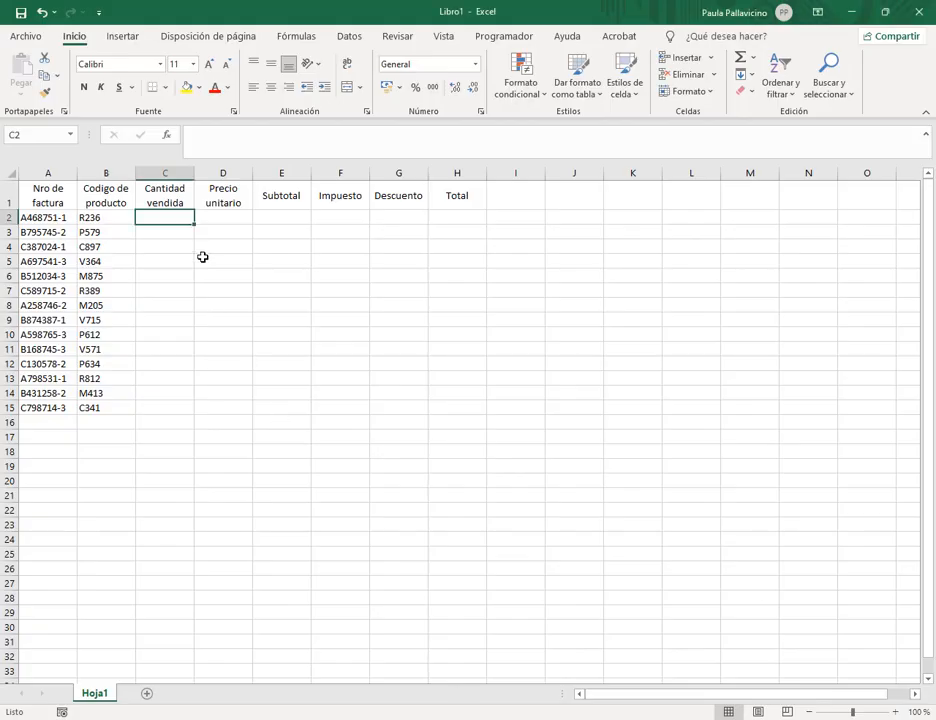
- Fill the sold quantities in C2:C15 with random whole numbers using =ALEATORIO.ENTRE(50;300)
{"action": "type", "text": "=ALEA"}
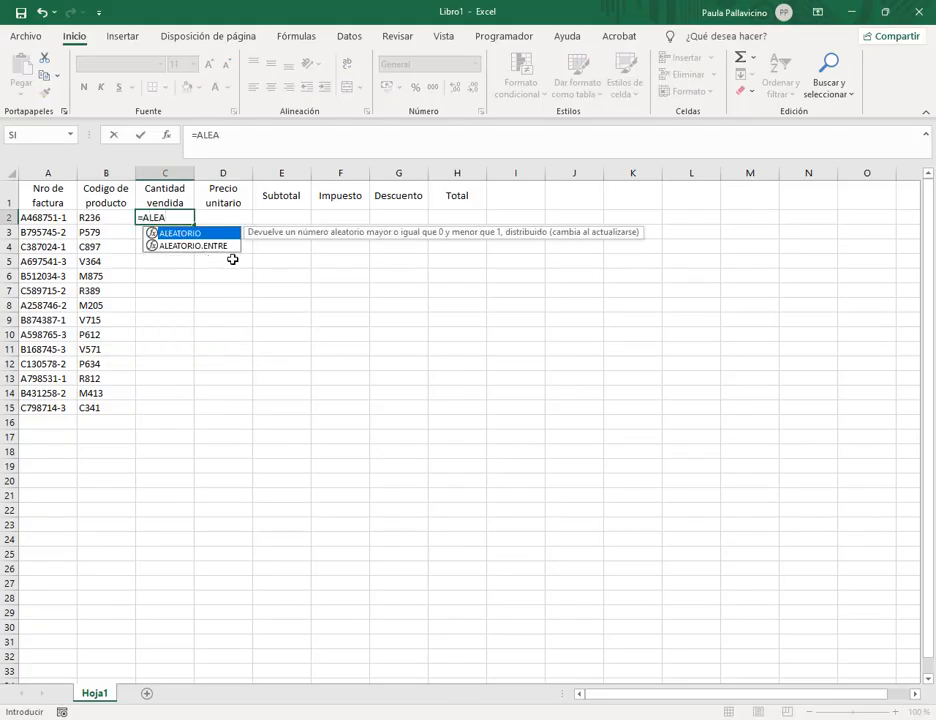
{"action": "double_click", "coordinate": [226, 245]}
{"action": "type", "text": "50"}
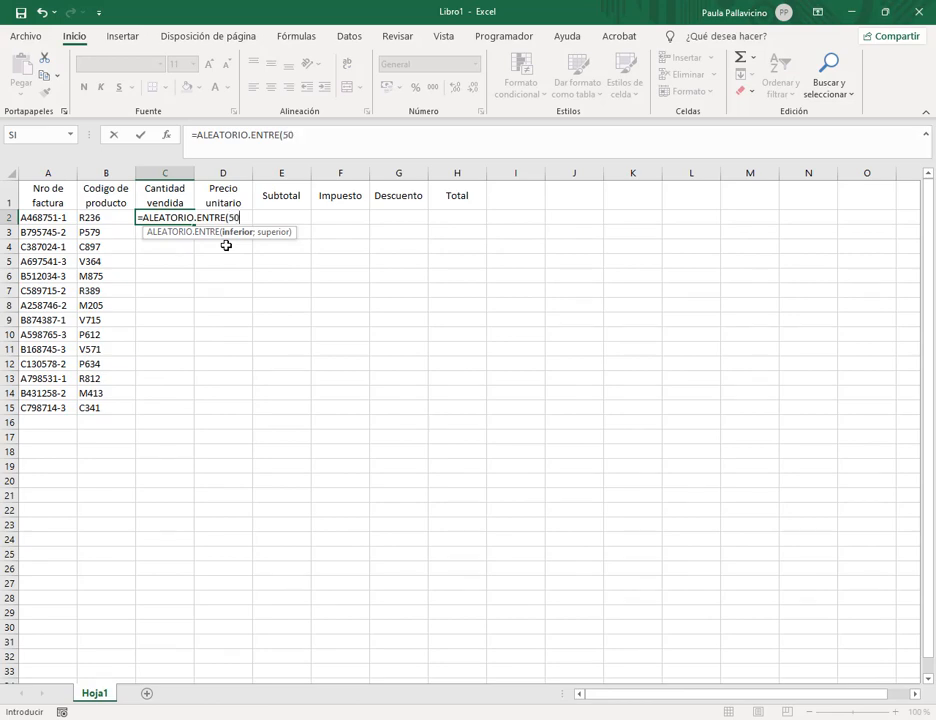
{"action": "type", "text": ";300"}
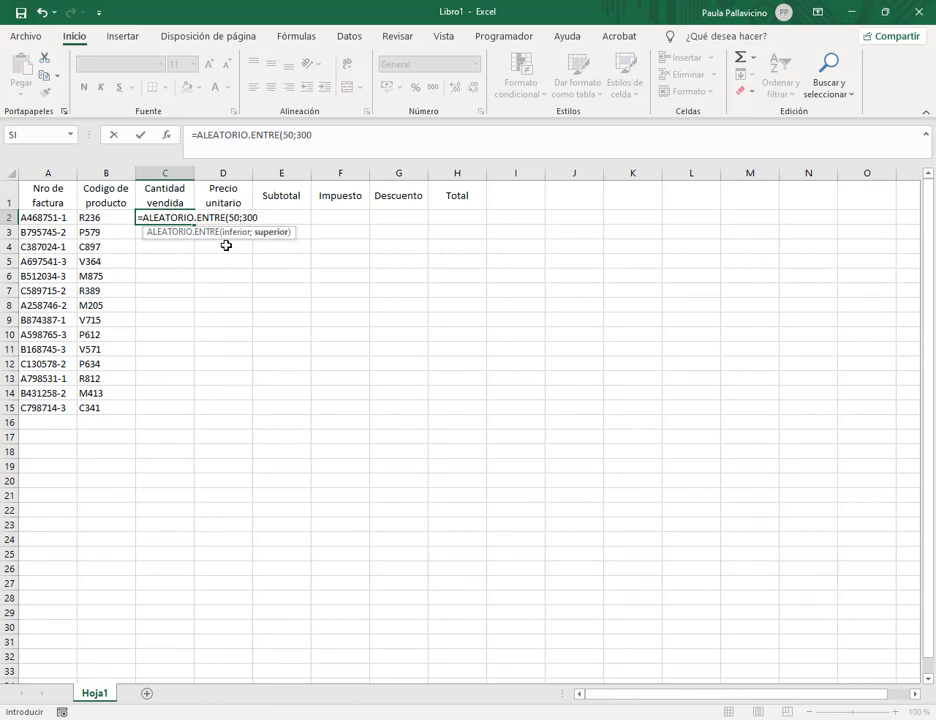
{"action": "key", "text": "Return"}
{"action": "left_click", "coordinate": [178, 217]}
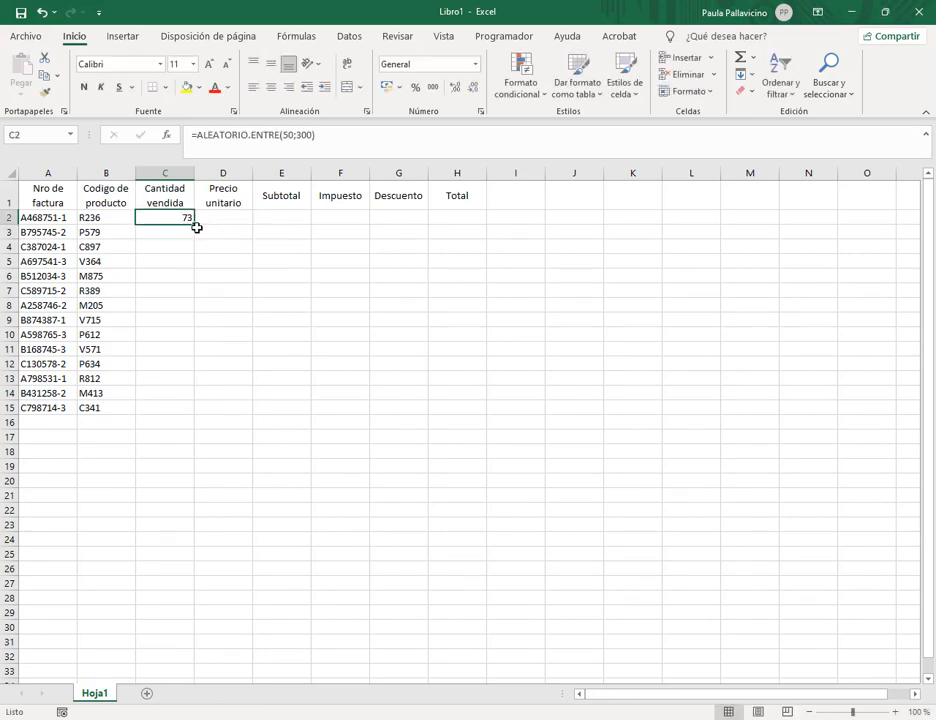
{"action": "left_click_drag", "start_coordinate": [194, 224], "coordinate": [184, 413]}
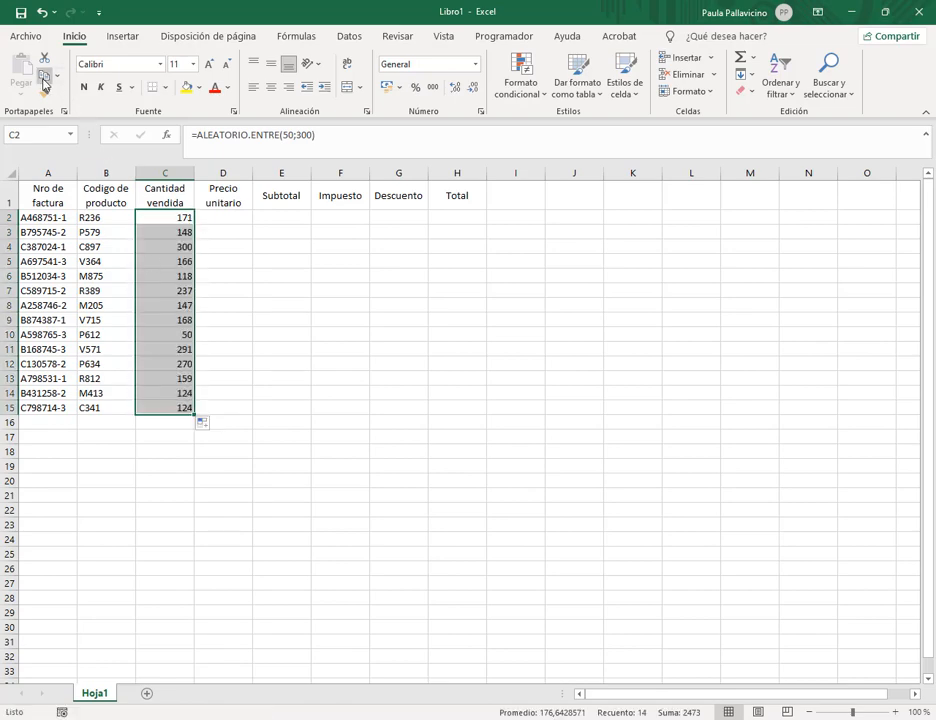
- Replace the random formulas in C2:C15 with their fixed values
{"action": "key", "text": "ctrl+c"}
{"action": "left_click", "coordinate": [22, 92]}
{"action": "left_click", "coordinate": [19, 203]}
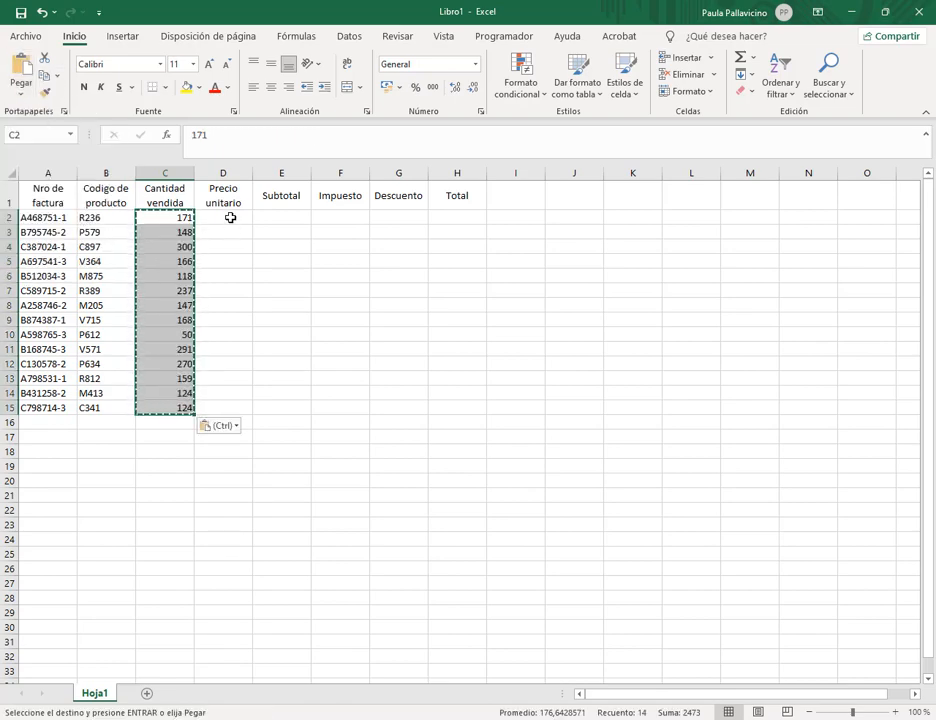
{"action": "key", "text": "Escape"}
- Uncover the Word statement to review the unit price, tax and discount rules, and maximize the workbook window again
{"action": "left_click", "coordinate": [230, 217]}
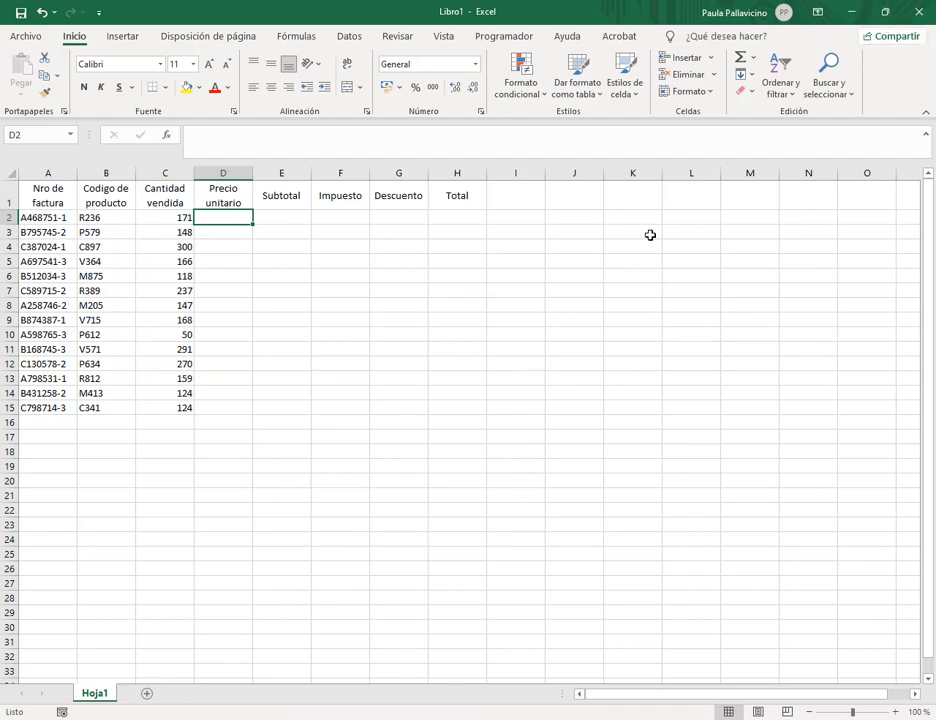
{"action": "left_click", "coordinate": [875, 8]}
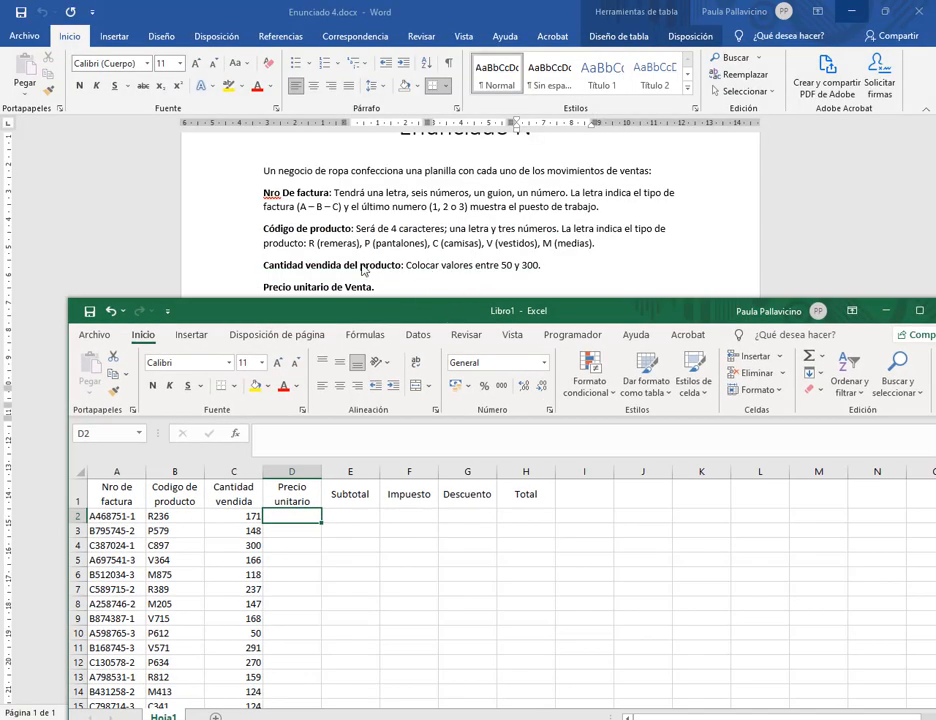
{"action": "scroll", "coordinate": [320, 274], "scroll_direction": "down", "scroll_amount": 4}
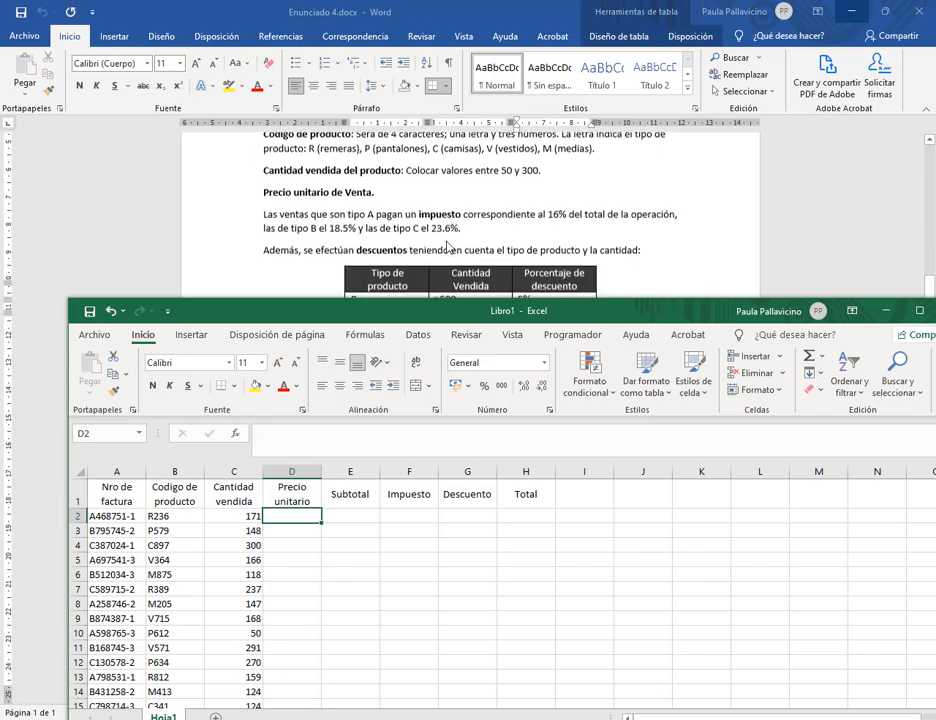
{"action": "scroll", "coordinate": [415, 238], "scroll_direction": "down", "scroll_amount": 2}
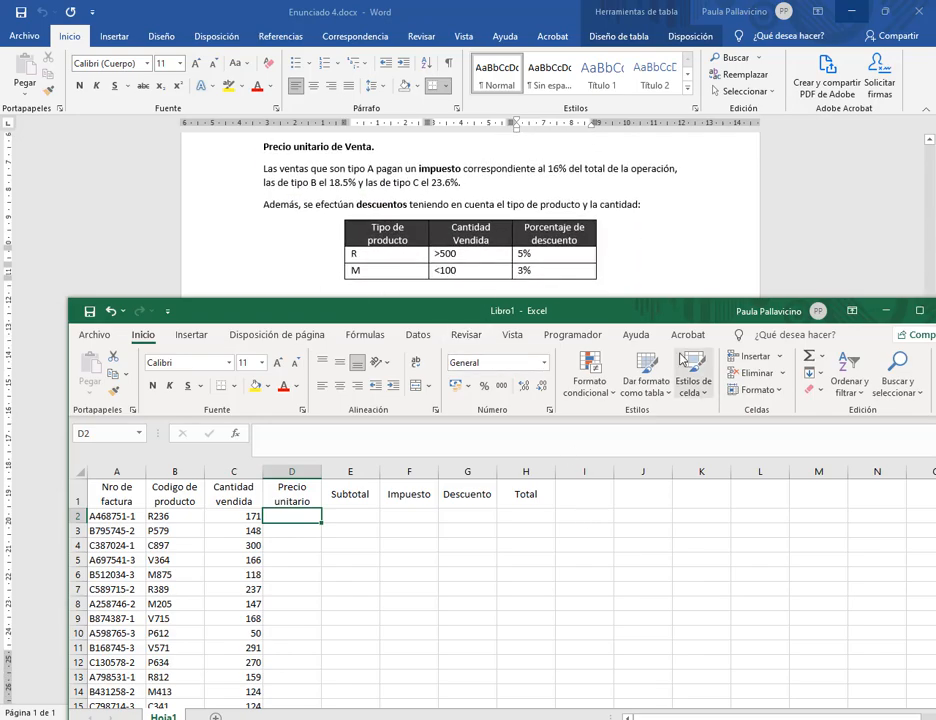
{"action": "left_click_drag", "start_coordinate": [659, 310], "coordinate": [596, 194]}
{"action": "left_click", "coordinate": [846, 196]}
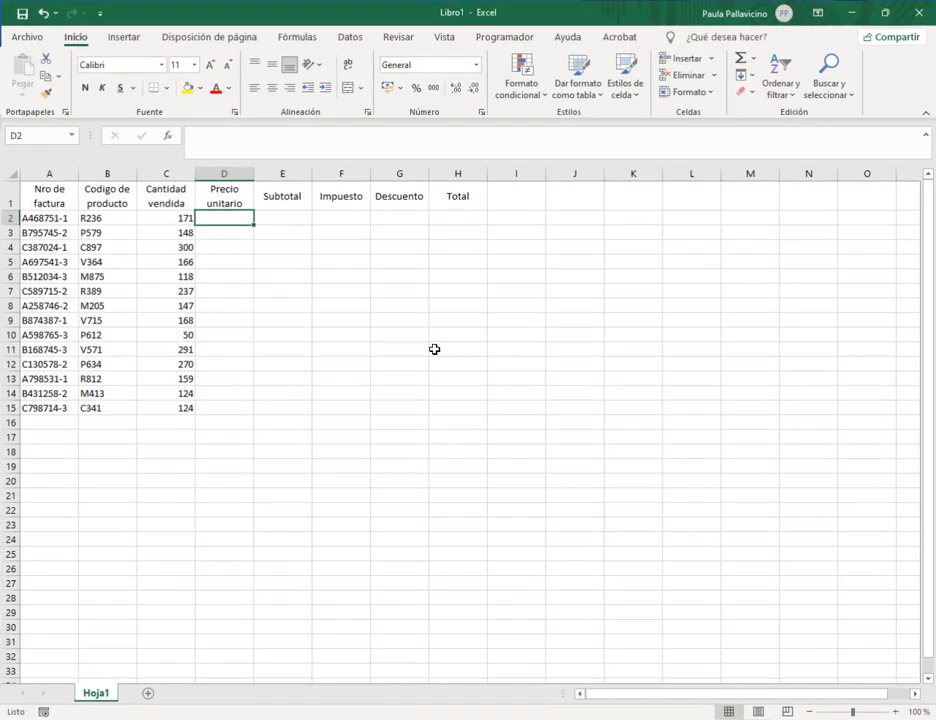
- Apply all borders to the sales table in A1:H15
{"action": "left_click_drag", "start_coordinate": [47, 196], "coordinate": [452, 401]}
{"action": "left_click", "coordinate": [164, 87]}
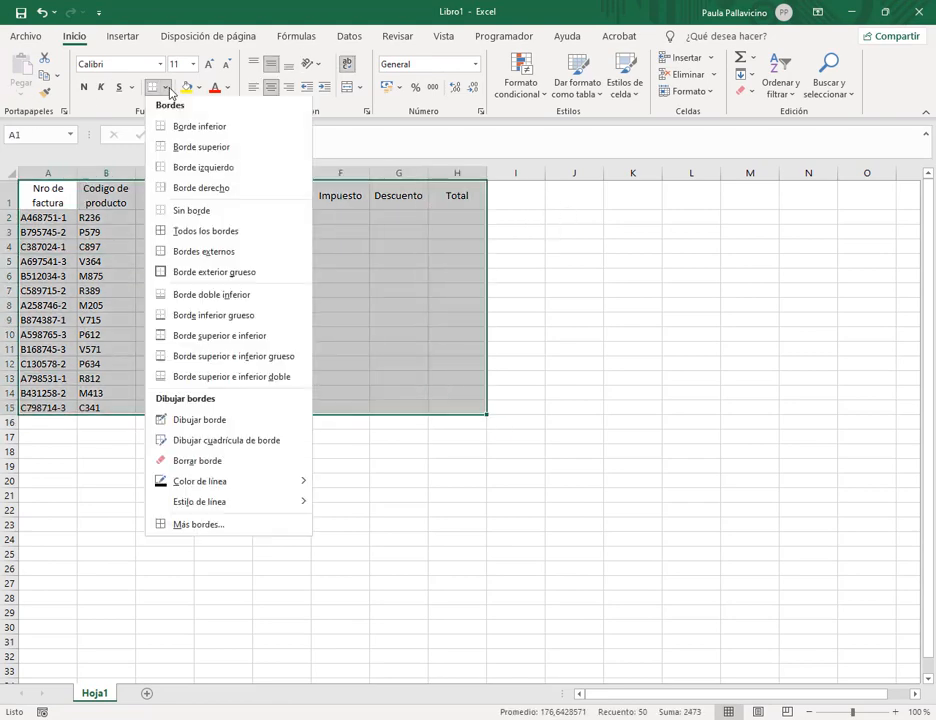
{"action": "left_click", "coordinate": [185, 232]}
- Enter the heading PRECIO UNITARIO in J1 with the product letters R in J2 and P in J3
{"action": "left_click", "coordinate": [583, 203]}
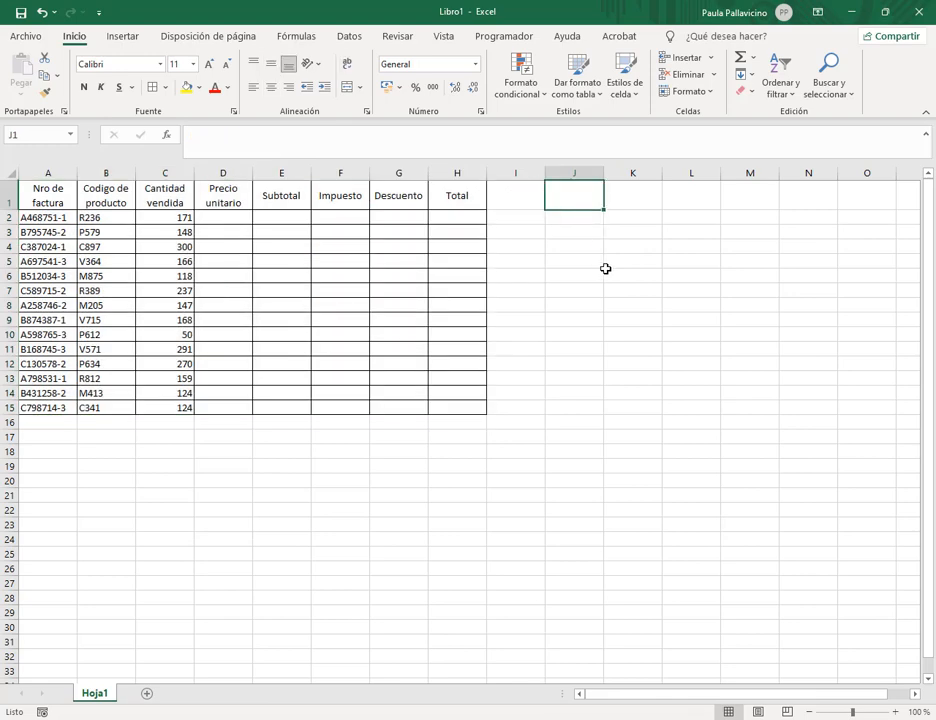
{"action": "type", "text": "PRE"}
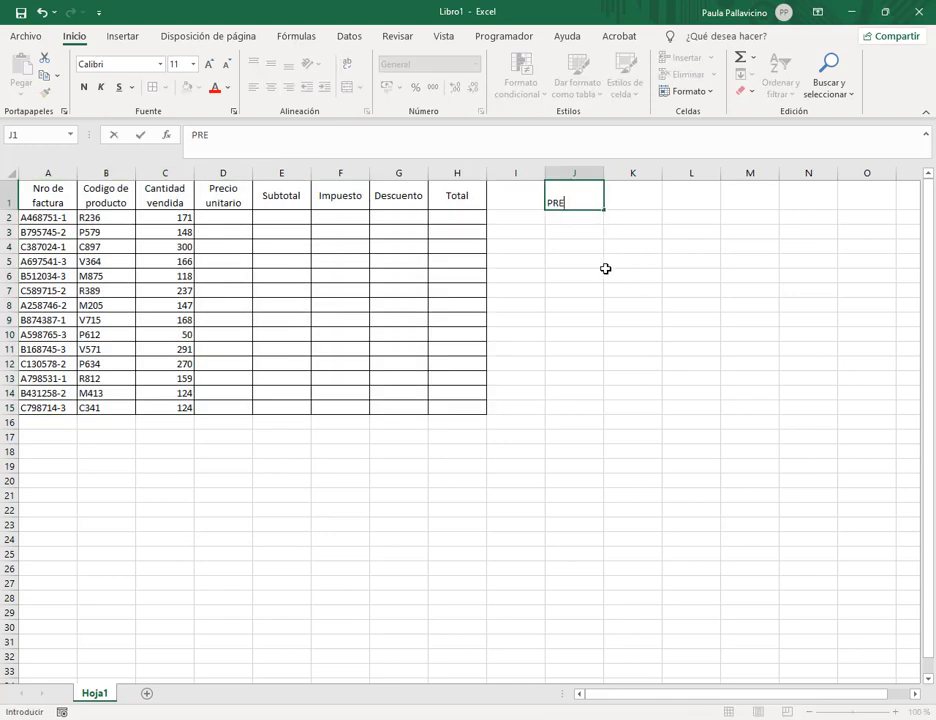
{"action": "type", "text": "CIO UNITARIO"}
{"action": "key", "text": "Return"}
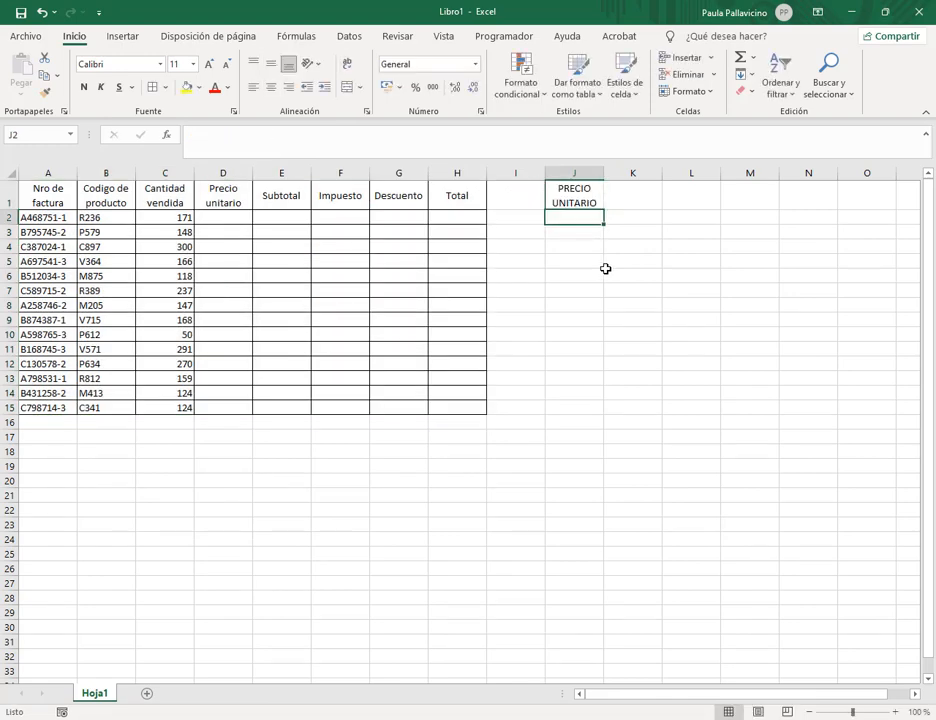
{"action": "type", "text": "R"}
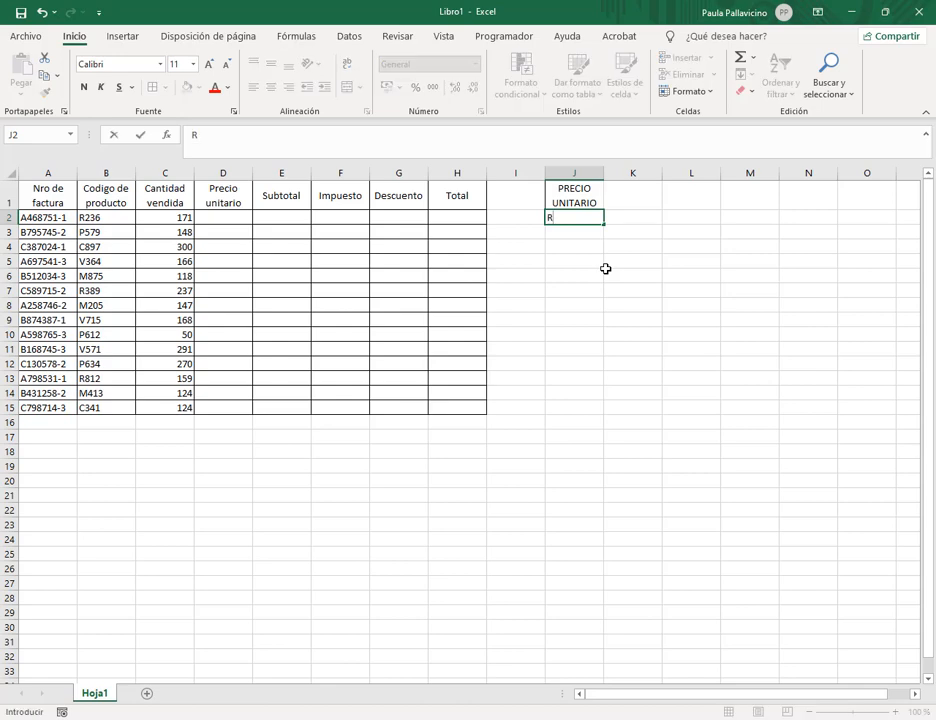
{"action": "key", "text": "Return"}
{"action": "type", "text": "P"}
{"action": "key", "text": "Return"}
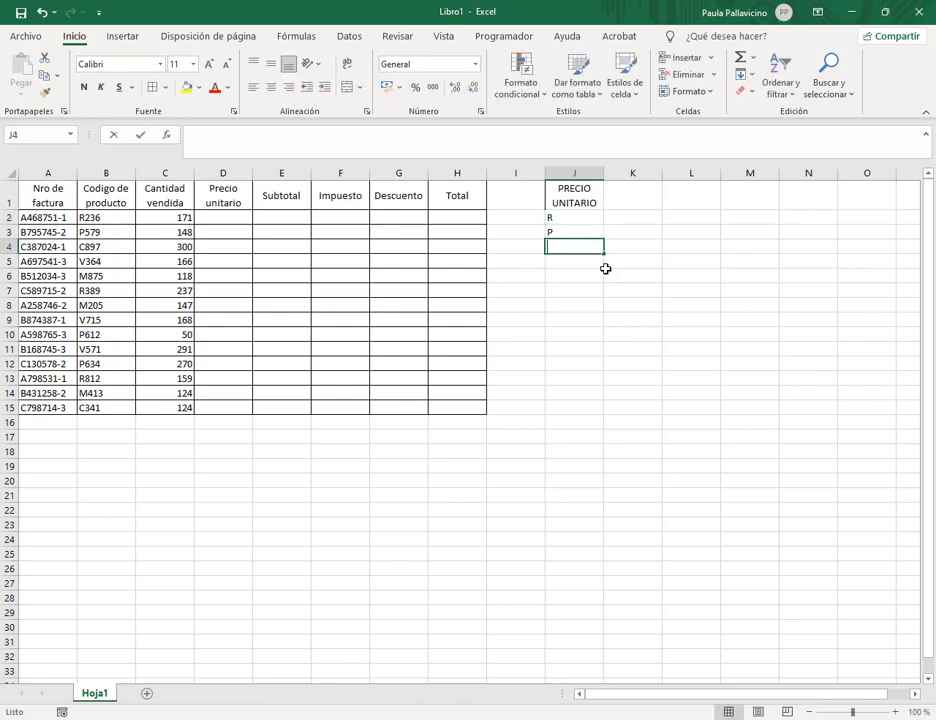
- Enter the remaining product letters V, M and C in J4:J6 below the PRECIO UNITARIO heading
{"action": "type", "text": "V"}
{"action": "key", "text": "Return"}
{"action": "type", "text": "M"}
{"action": "key", "text": "Return"}
{"action": "type", "text": "C"}
{"action": "key", "text": "Return"}
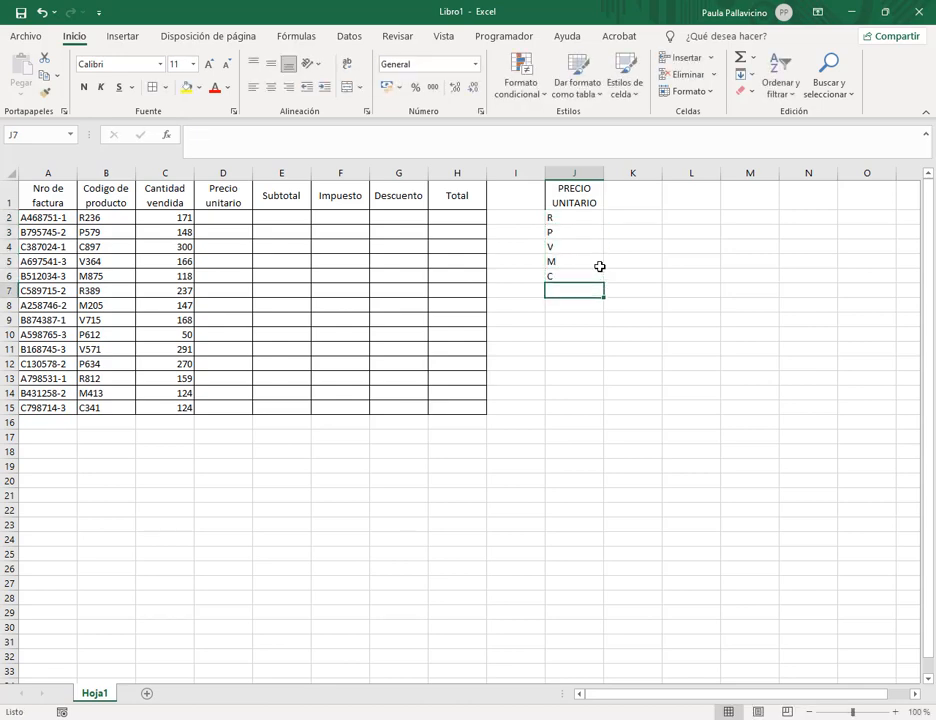
- Merge and center the PRECIO UNITARIO heading across J1:K1 and apply all borders to J1:K6
{"action": "left_click_drag", "start_coordinate": [566, 196], "coordinate": [632, 196]}
{"action": "left_click", "coordinate": [347, 87]}
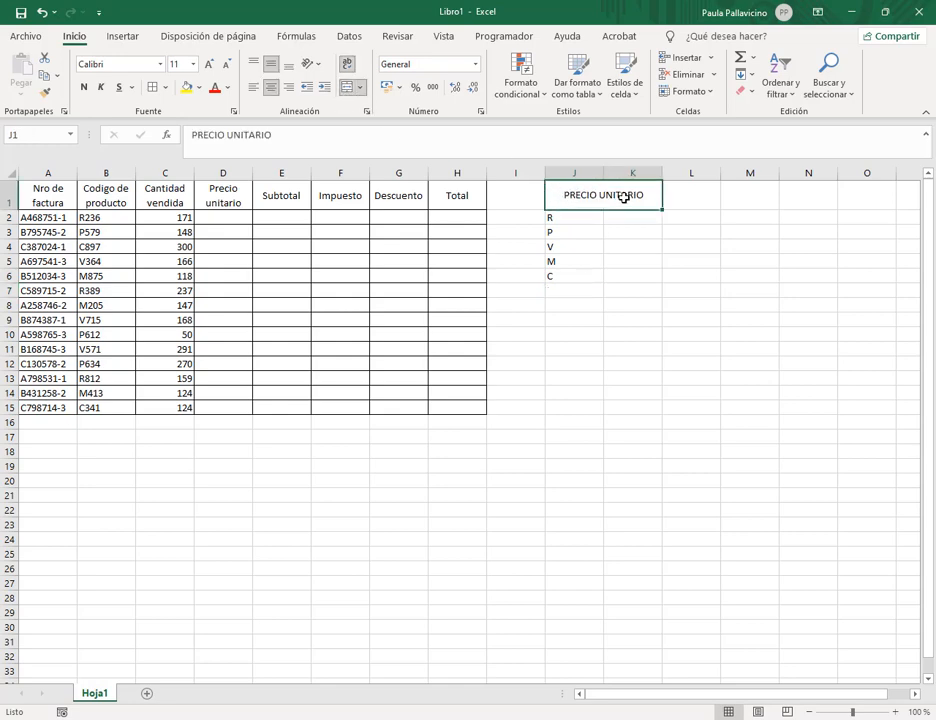
{"action": "left_click_drag", "start_coordinate": [566, 217], "coordinate": [625, 268]}
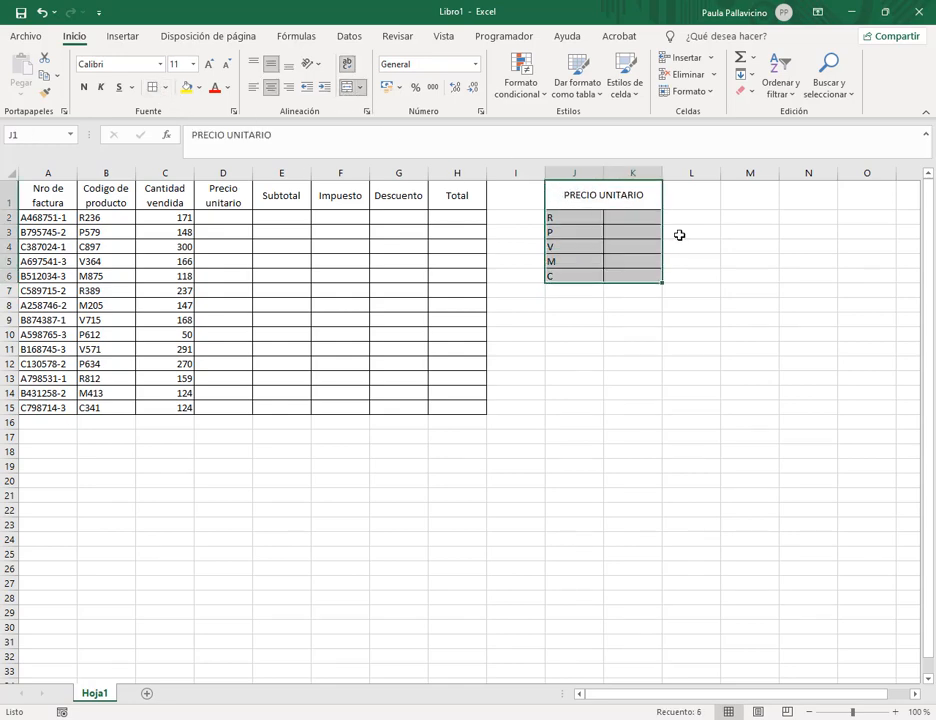
- Enter the unit prices in K2:K6: 760 for R, 2400 for P, 3890 for V, 175 for M and 2300 for C
{"action": "left_click", "coordinate": [632, 218]}
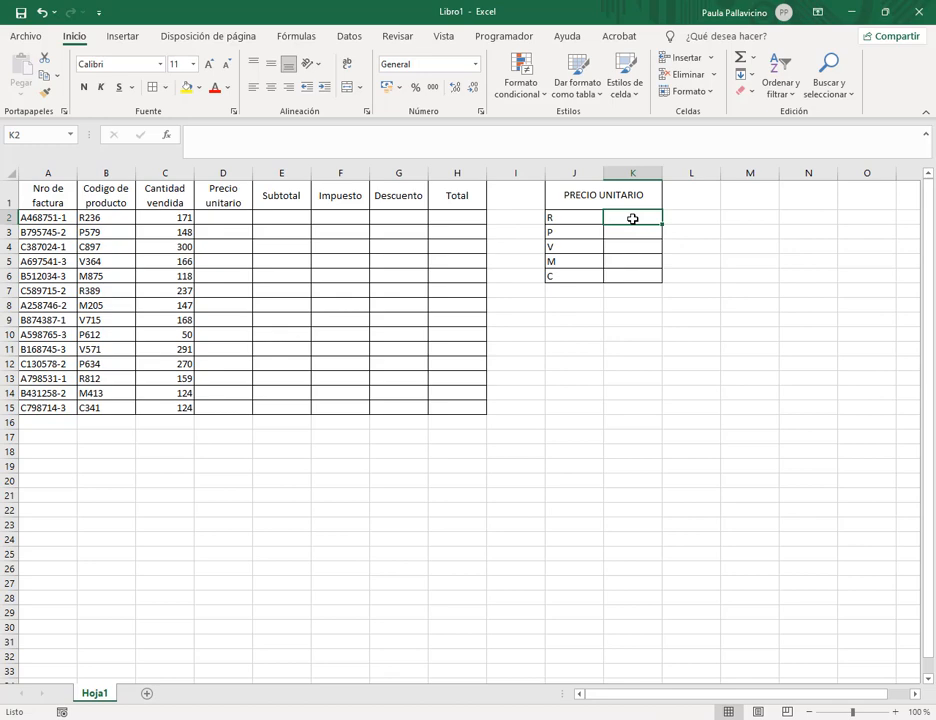
{"action": "type", "text": "760"}
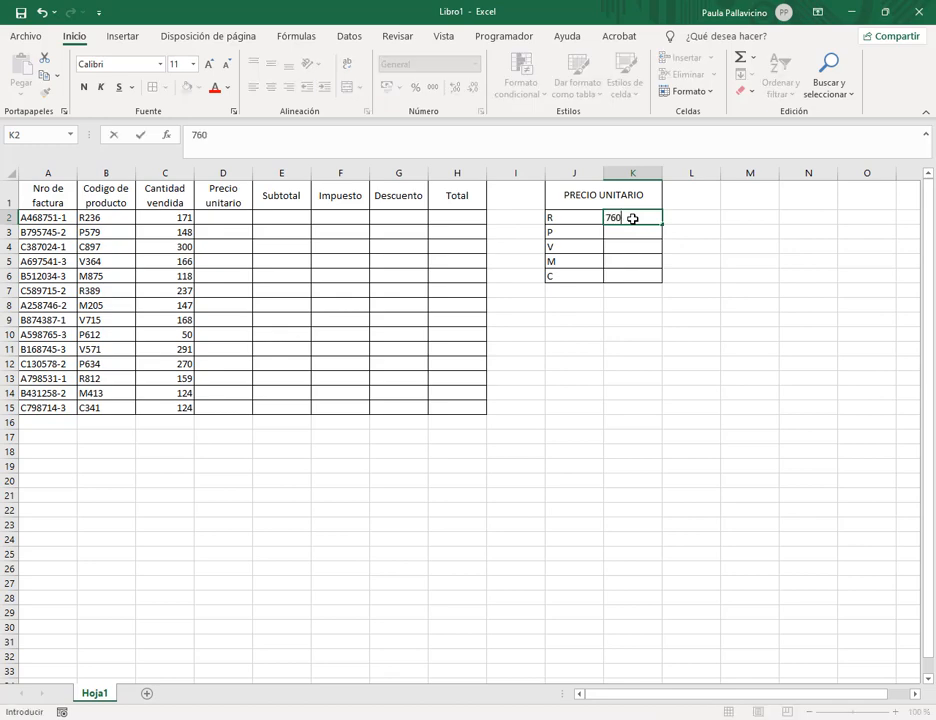
{"action": "key", "text": "Return"}
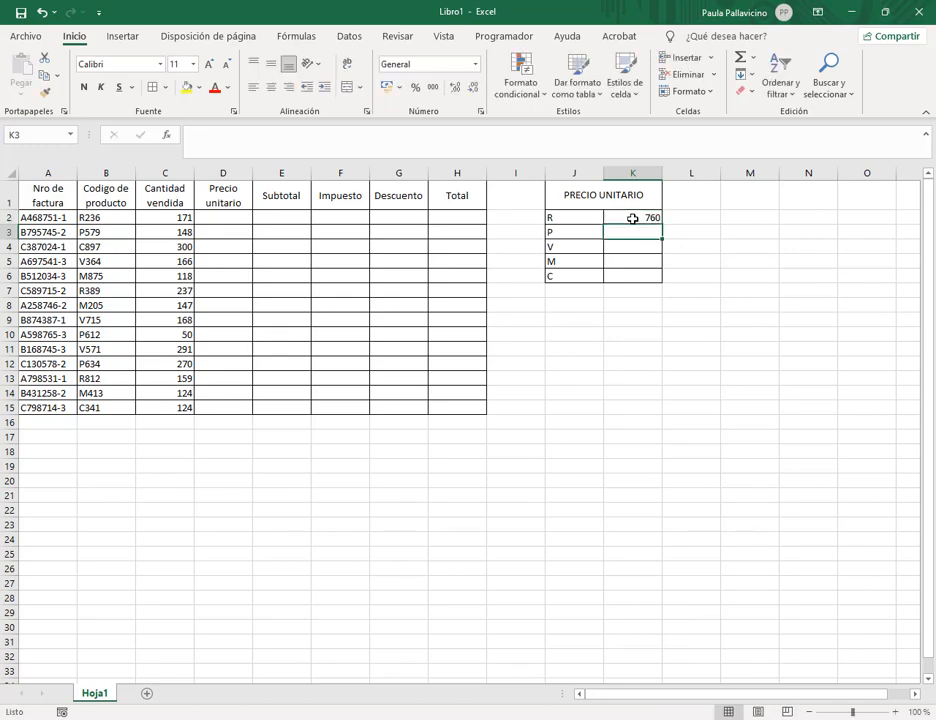
{"action": "type", "text": "24"}
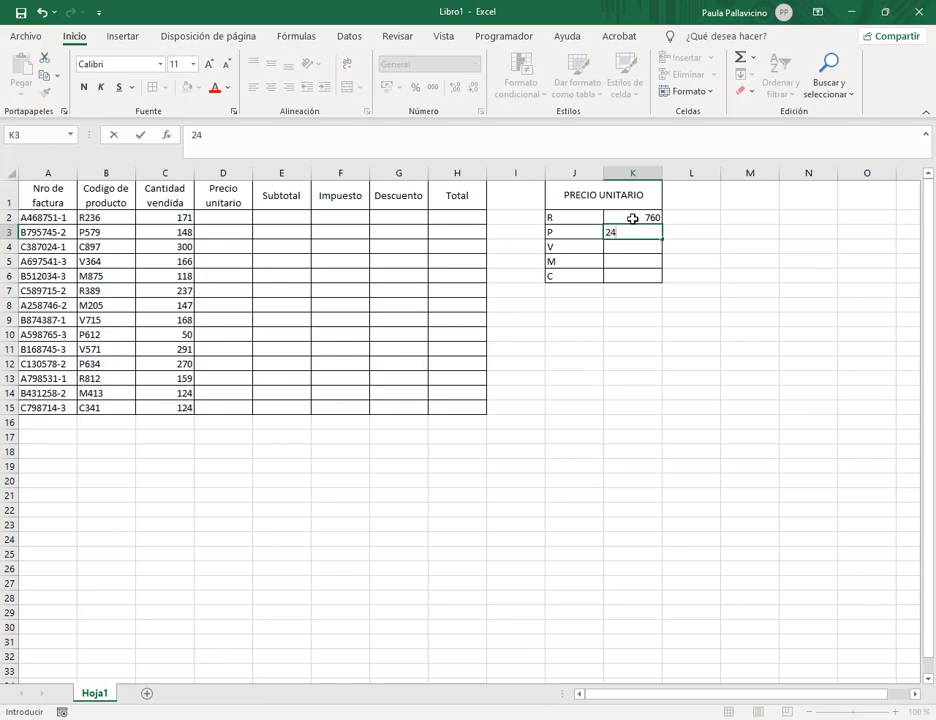
{"action": "type", "text": "00"}
{"action": "key", "text": "Return"}
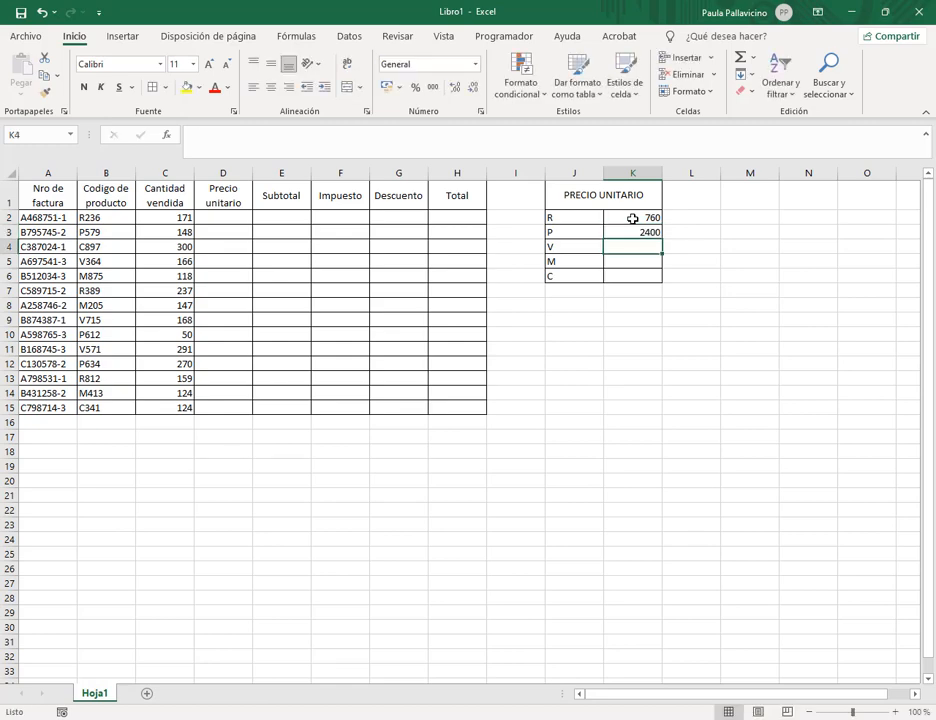
{"action": "type", "text": "3890"}
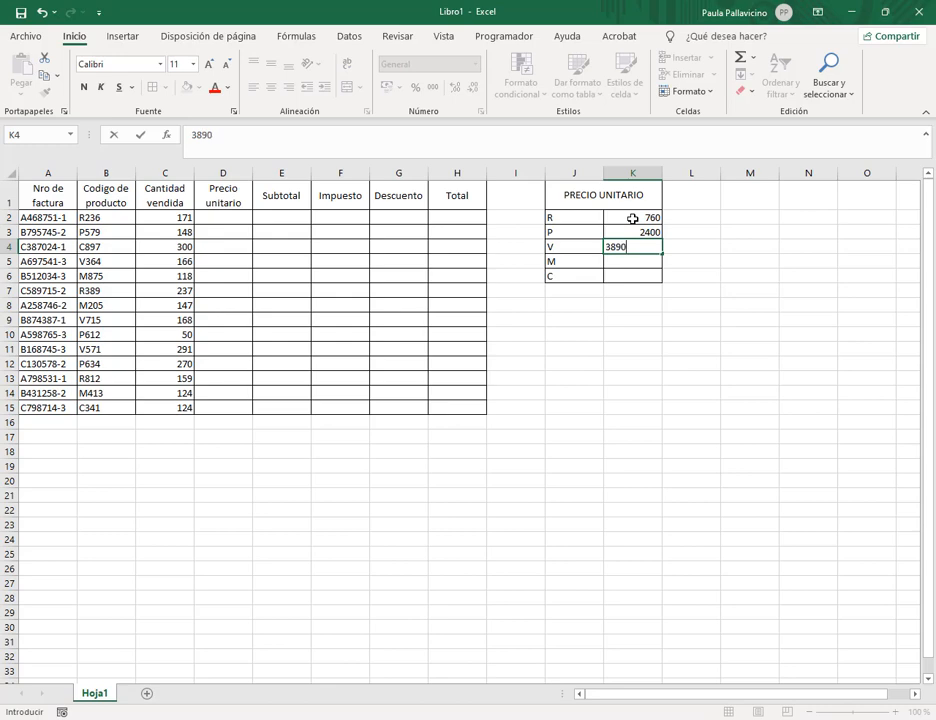
{"action": "key", "text": "Return"}
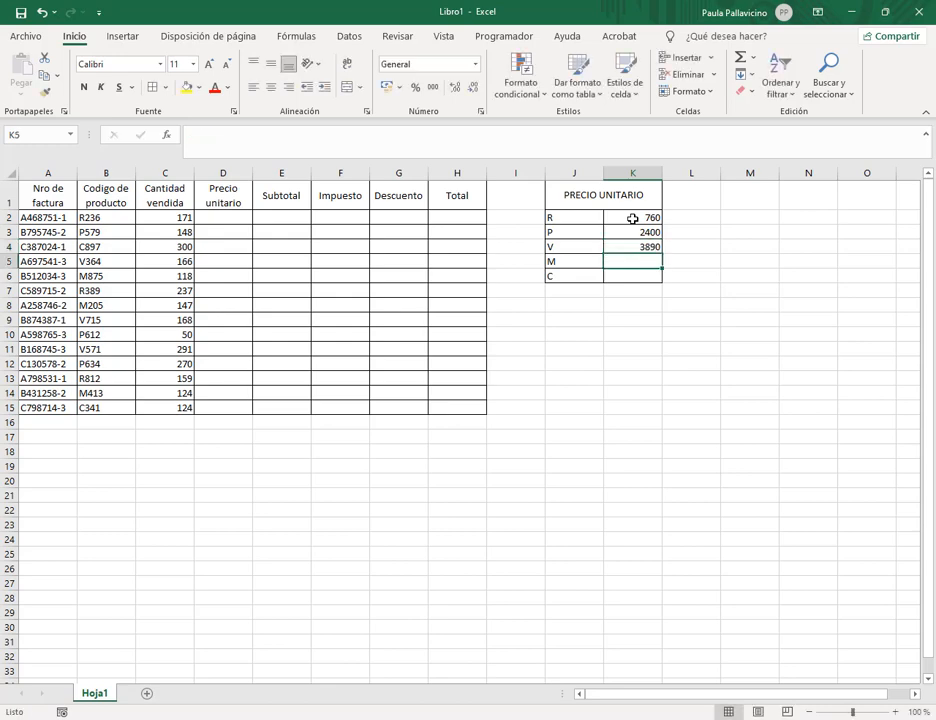
{"action": "type", "text": "17"}
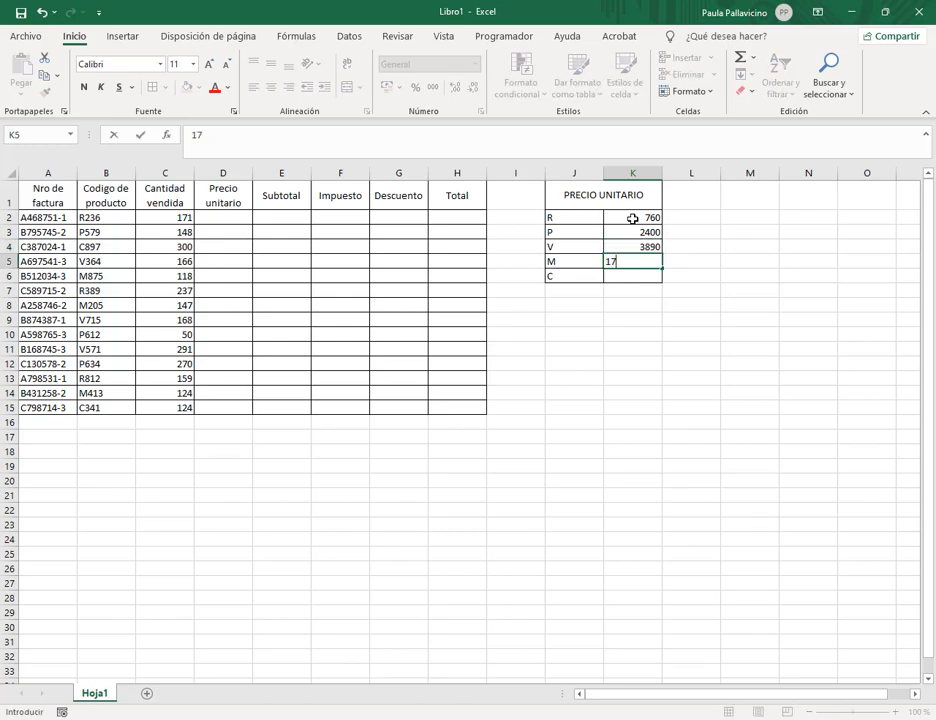
{"action": "type", "text": "5"}
{"action": "key", "text": "Return"}
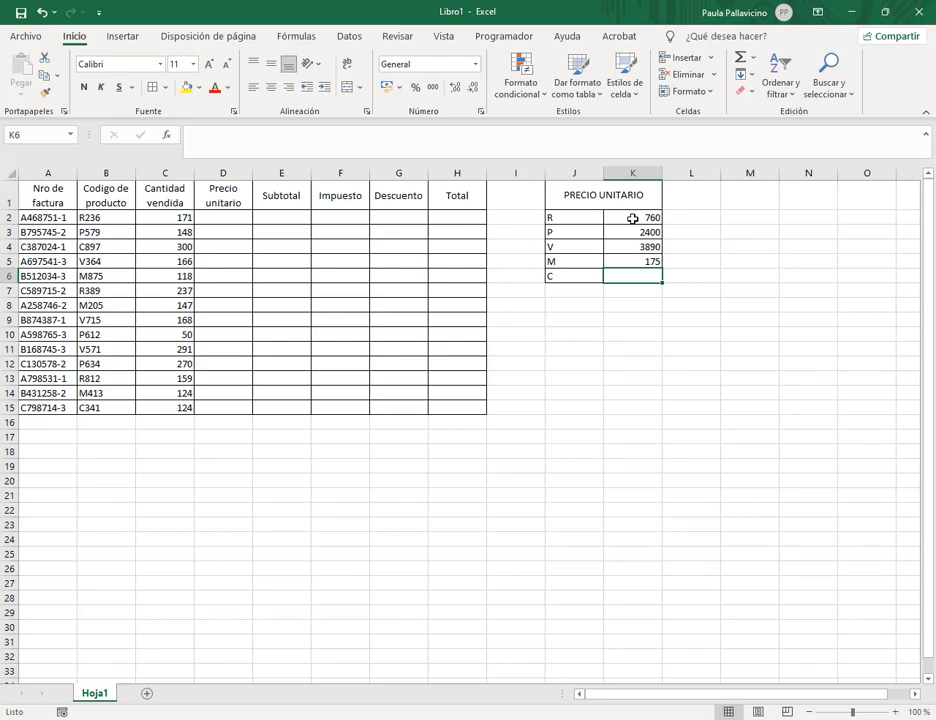
{"action": "type", "text": "23"}
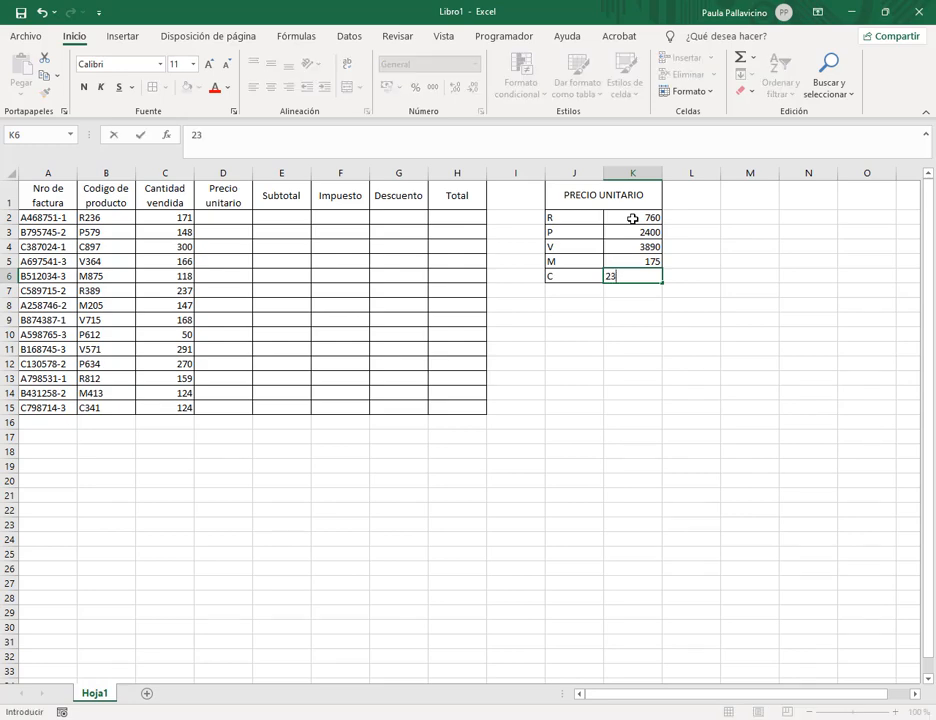
{"action": "type", "text": "00"}
{"action": "key", "text": "Return"}
- Format the unit prices in K2:K6 as accounting values with the $ symbol
{"action": "left_click_drag", "start_coordinate": [633, 218], "coordinate": [637, 276]}
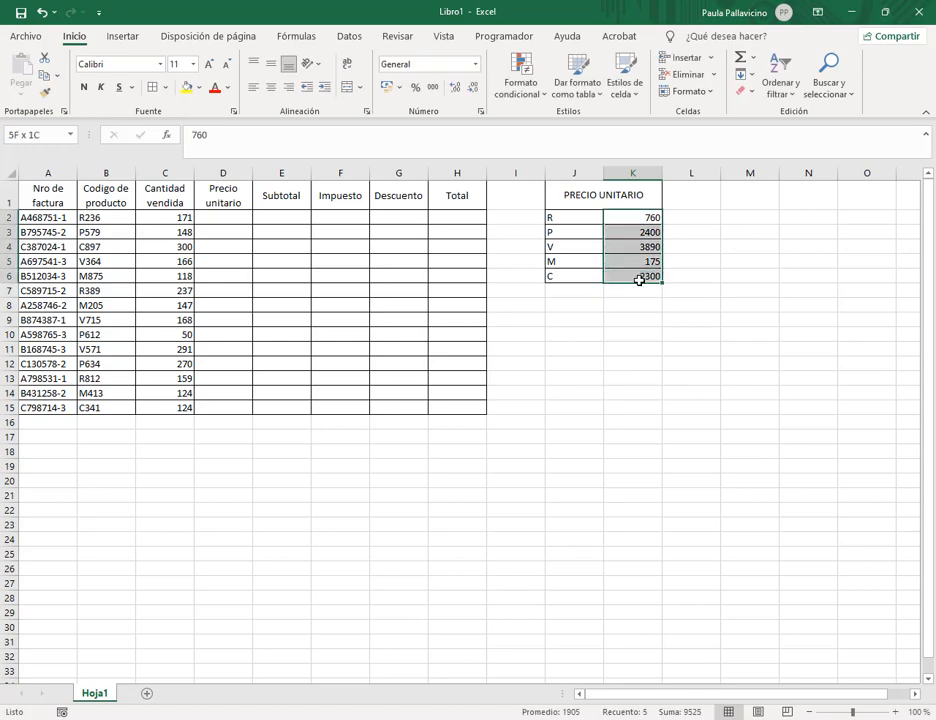
{"action": "left_click", "coordinate": [400, 88]}
{"action": "left_click", "coordinate": [428, 132]}
{"action": "left_click", "coordinate": [606, 198]}
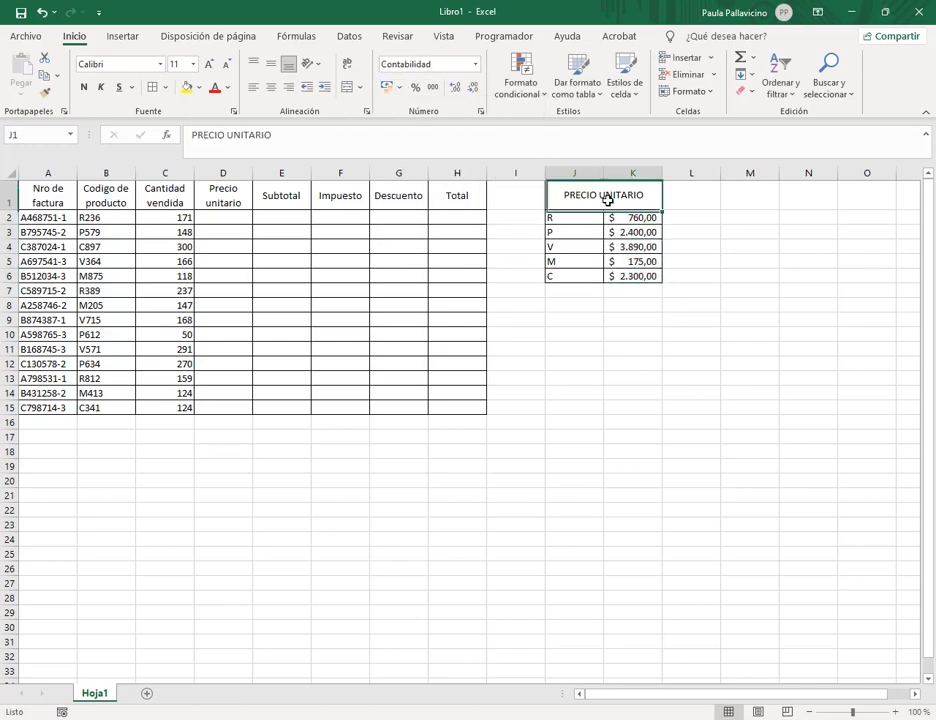
{"action": "left_click", "coordinate": [633, 334]}
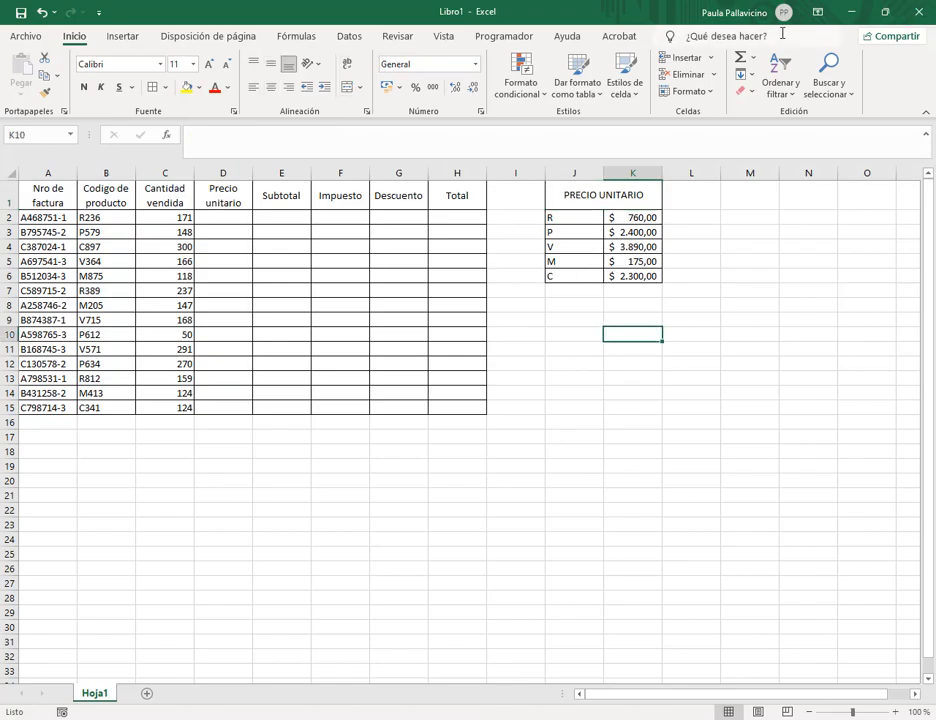
- Uncover the Word statement's tax rules and enter the heading Impuesto in J8 with sale types A, B and C in J9:J11
{"action": "left_click", "coordinate": [884, 12]}
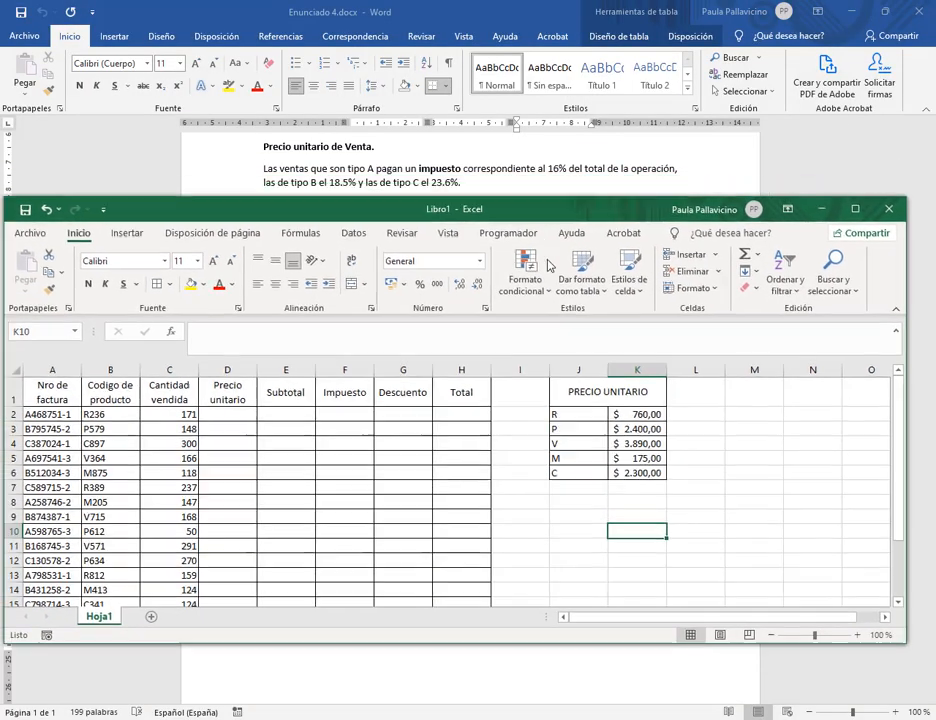
{"action": "left_click_drag", "start_coordinate": [548, 209], "coordinate": [539, 275]}
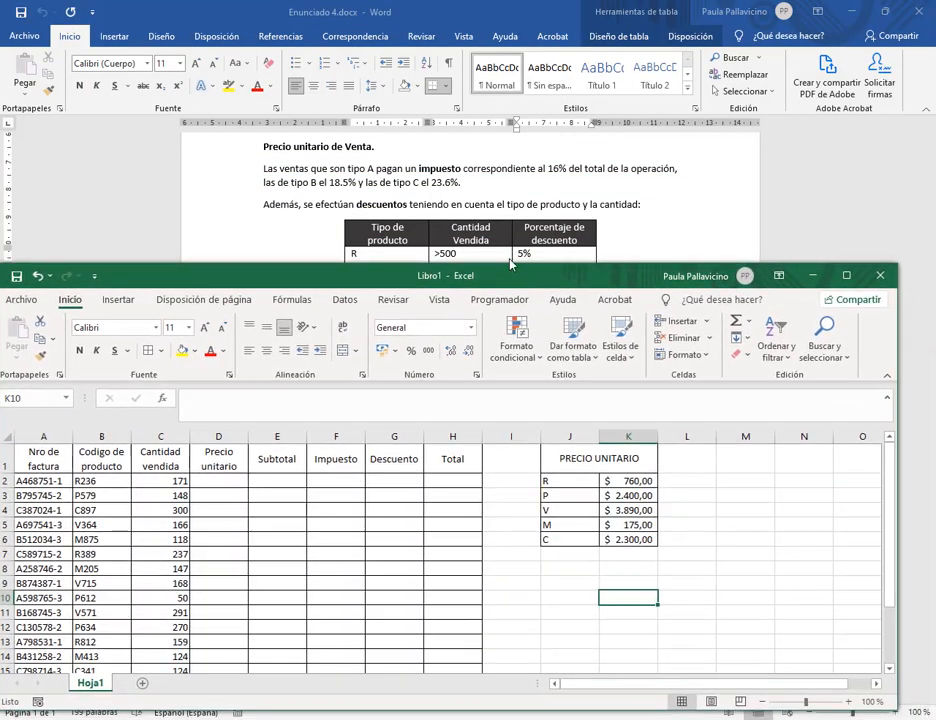
{"action": "left_click", "coordinate": [576, 570]}
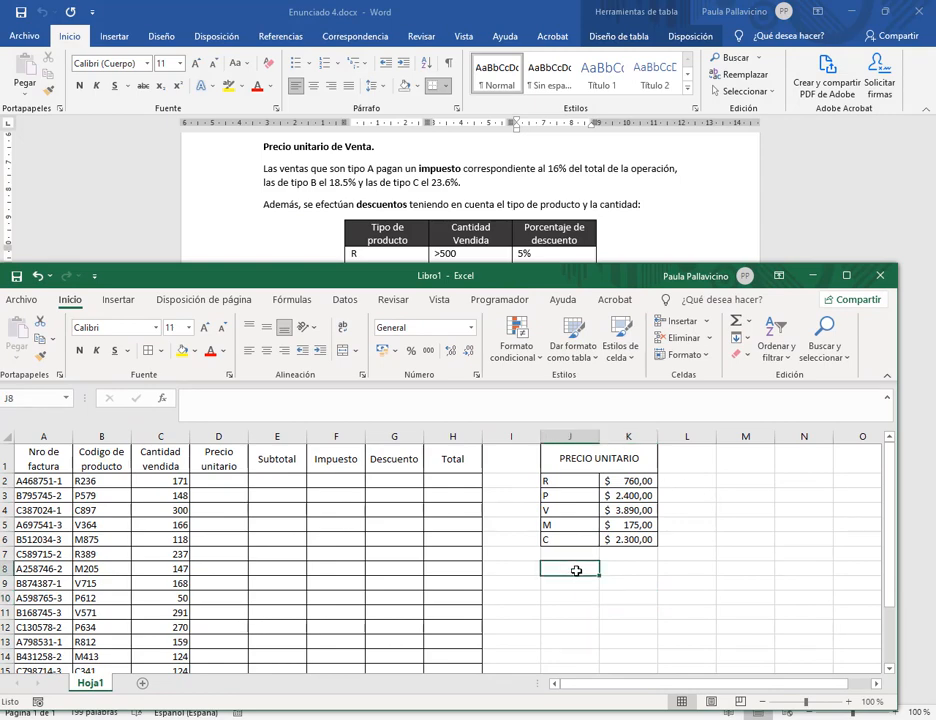
{"action": "type", "text": "i"}
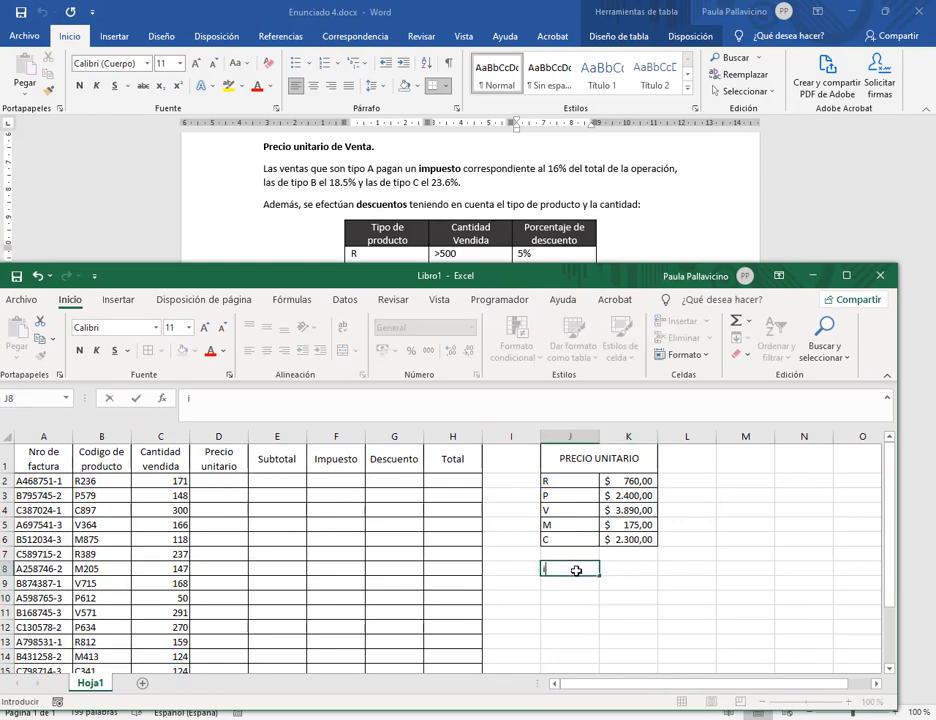
{"action": "type", "text": "m"}
{"action": "key", "text": "BackSpace"}
{"action": "key", "text": "BackSpace"}
{"action": "type", "text": "Impuesto"}
{"action": "key", "text": "Return"}
{"action": "type", "text": "A"}
{"action": "key", "text": "Return"}
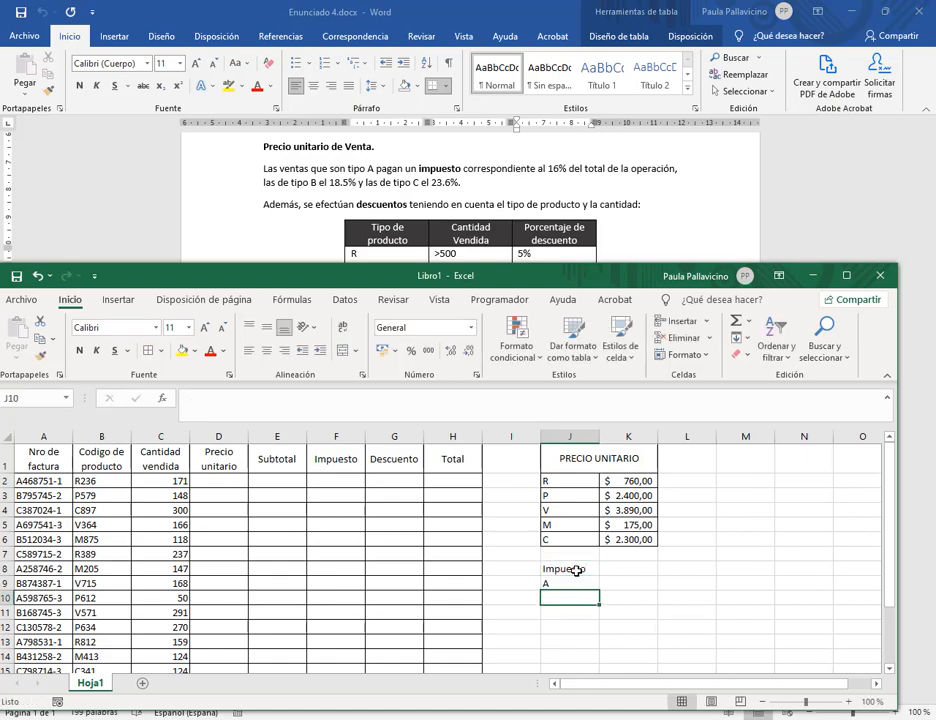
{"action": "type", "text": "B"}
{"action": "key", "text": "Return"}
{"action": "type", "text": "c"}
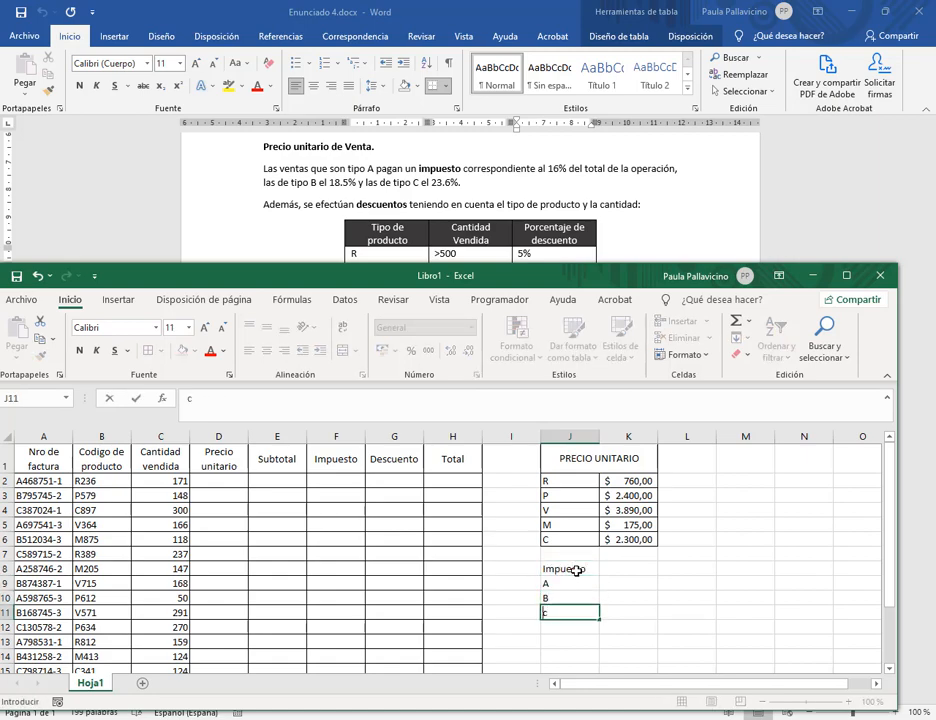
- Enter the tax rates in K9:K11: 16% for A, 18,5% for B and 23,60% for C
{"action": "key", "text": "Right"}
{"action": "key", "text": "Up"}
{"action": "key", "text": "Up"}
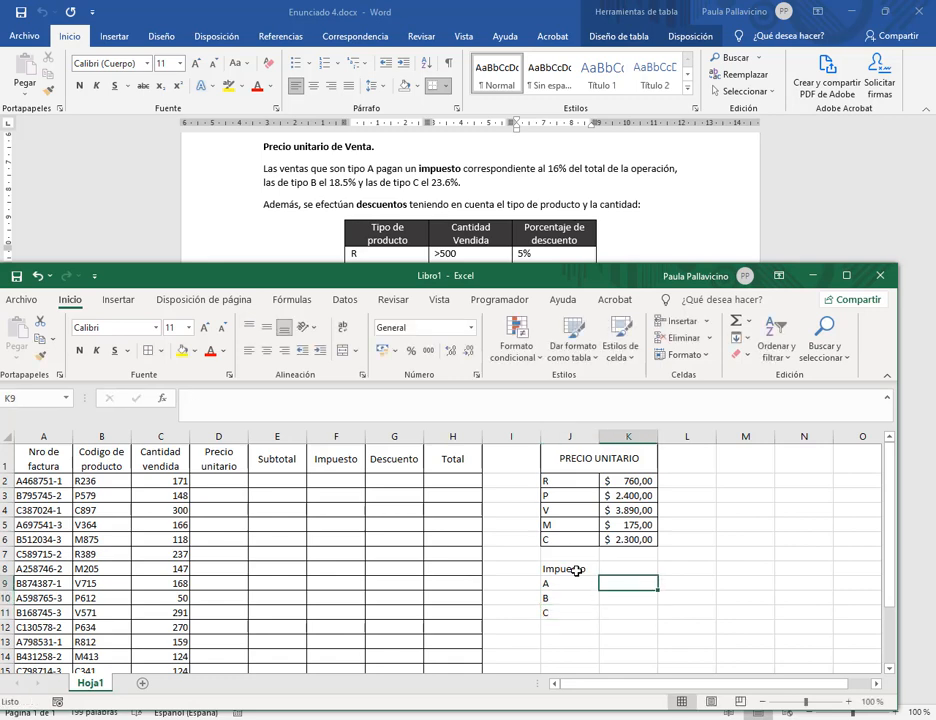
{"action": "type", "text": "16%"}
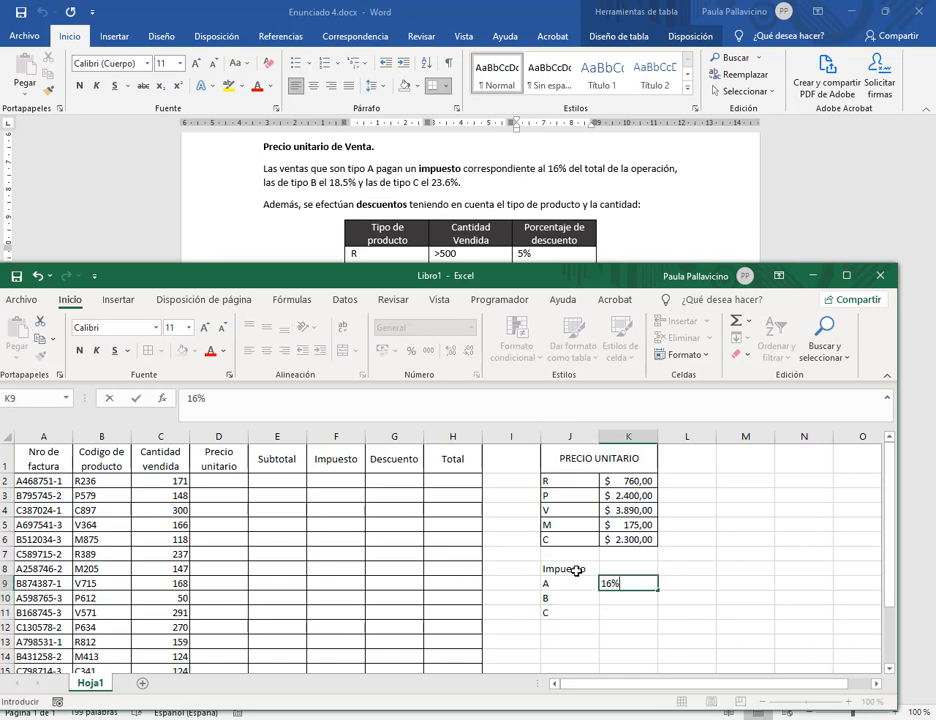
{"action": "key", "text": "Return"}
{"action": "type", "text": "18,5%"}
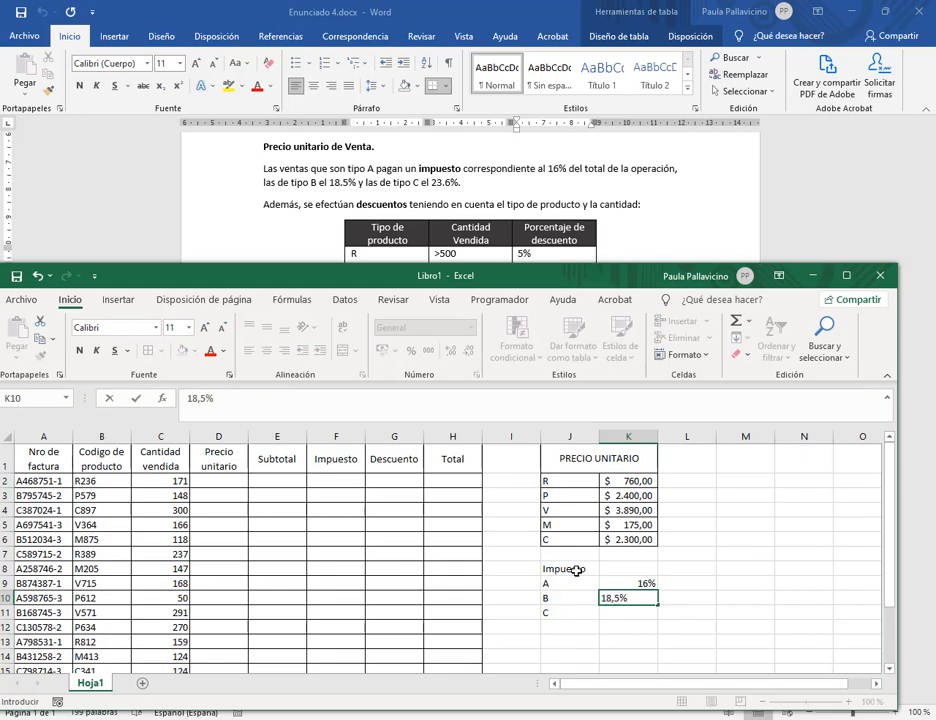
{"action": "key", "text": "Return"}
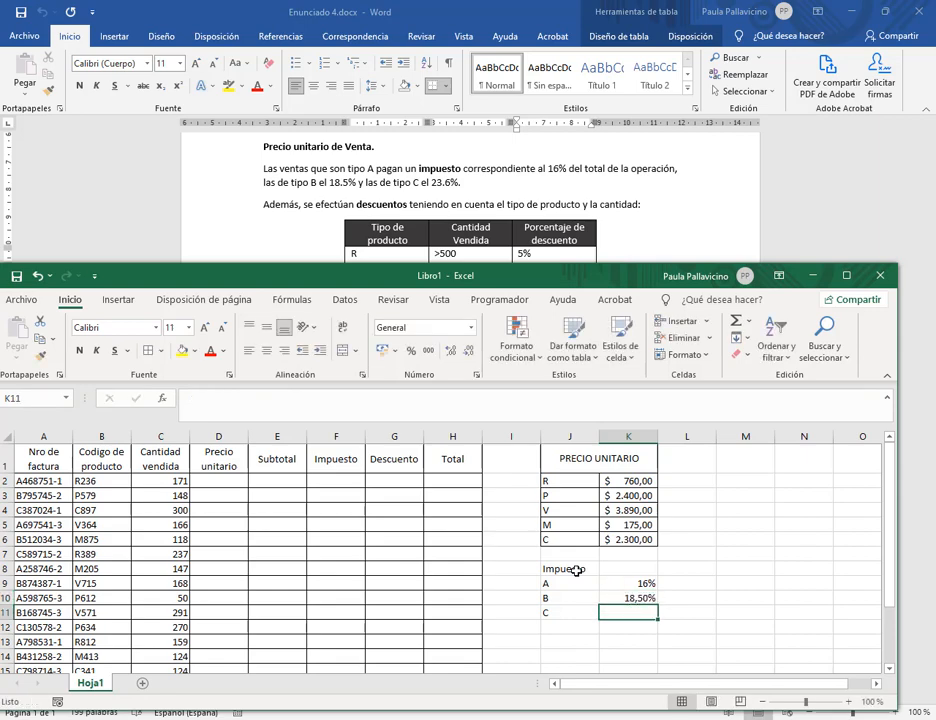
{"action": "type", "text": "23,6"}
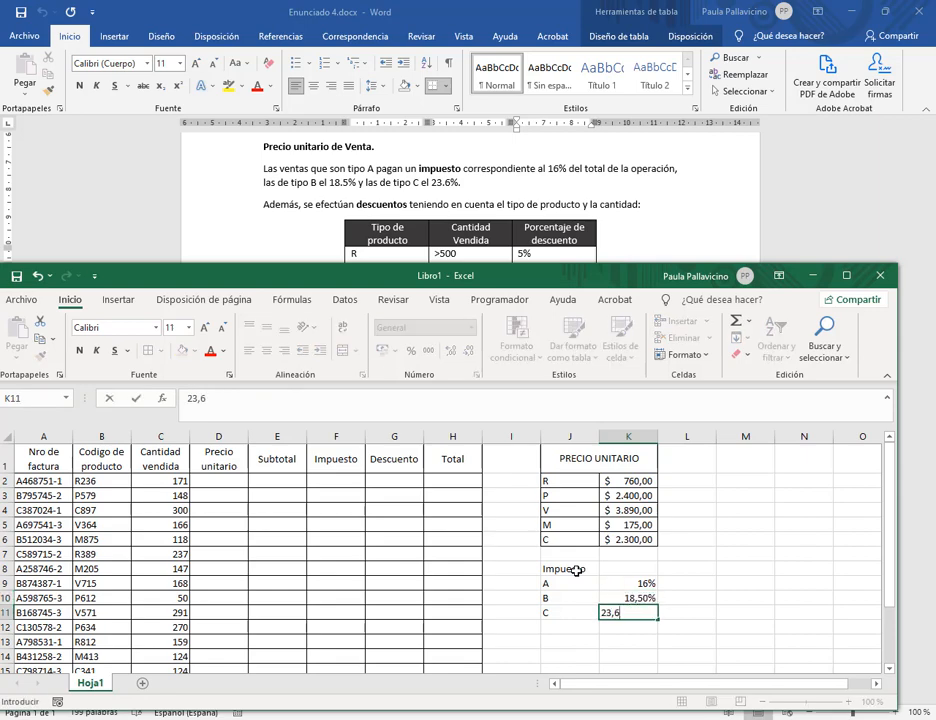
{"action": "type", "text": "0%"}
{"action": "key", "text": "Return"}
- Merge and center the Impuesto heading across J8:K8 and apply all borders to J8:K11
{"action": "left_click_drag", "start_coordinate": [576, 570], "coordinate": [628, 570]}
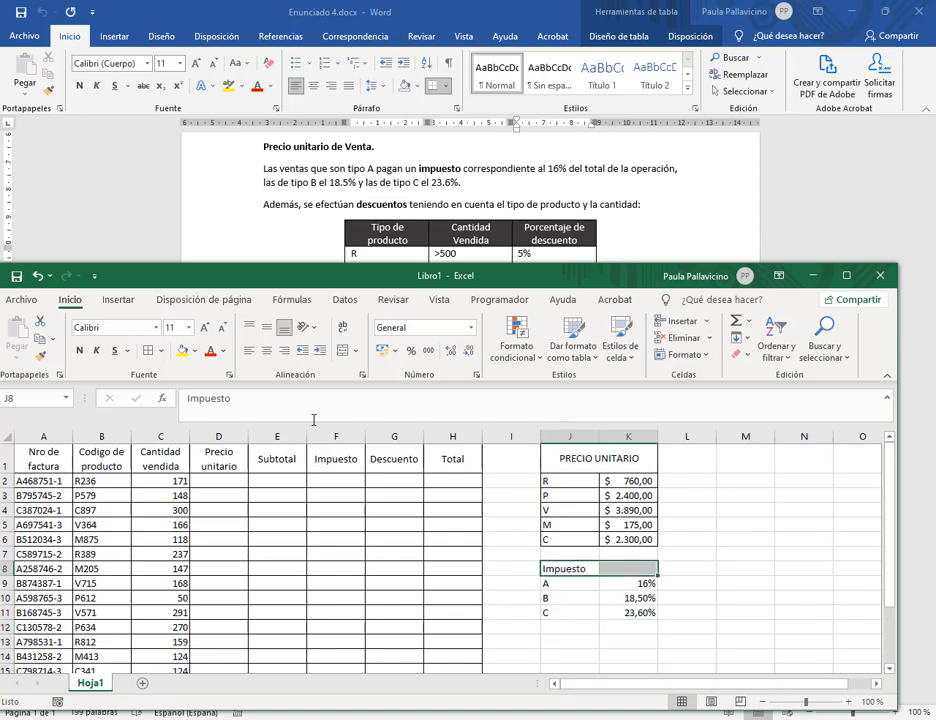
{"action": "left_click", "coordinate": [347, 350]}
{"action": "left_click_drag", "start_coordinate": [562, 572], "coordinate": [630, 625]}
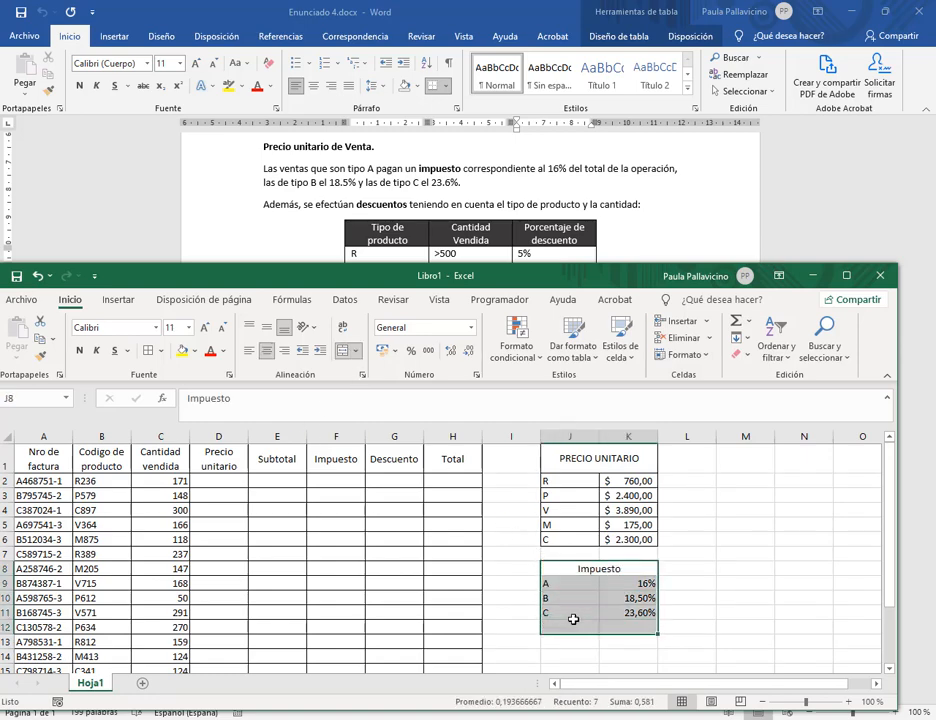
{"action": "key", "text": "shift+Up"}
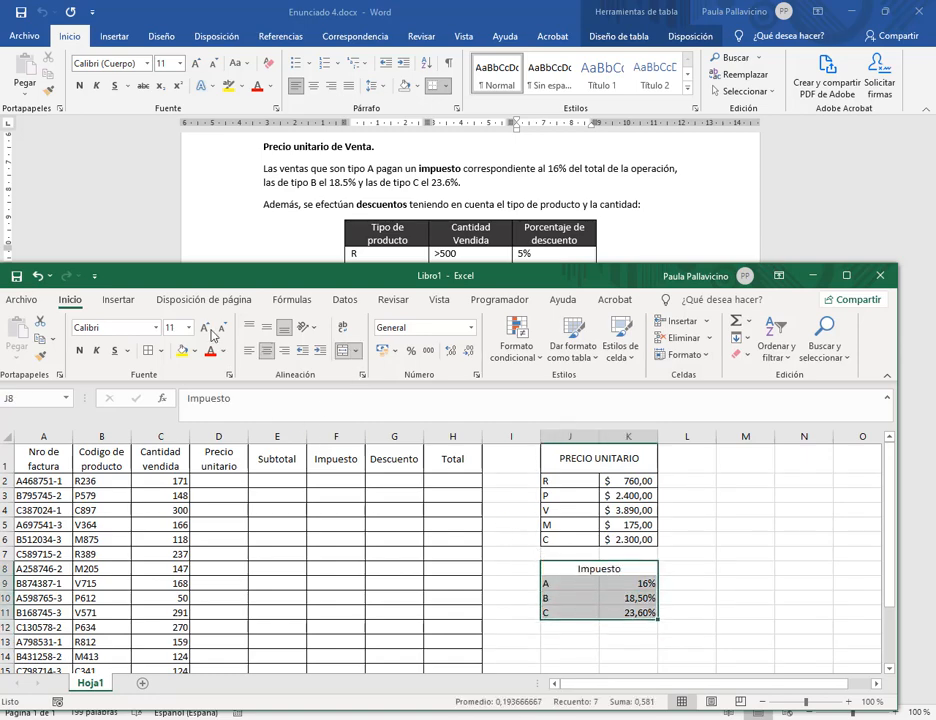
- Bring the statement's discount table into view and enter the heading Descuentos in J13
{"action": "left_click", "coordinate": [566, 643]}
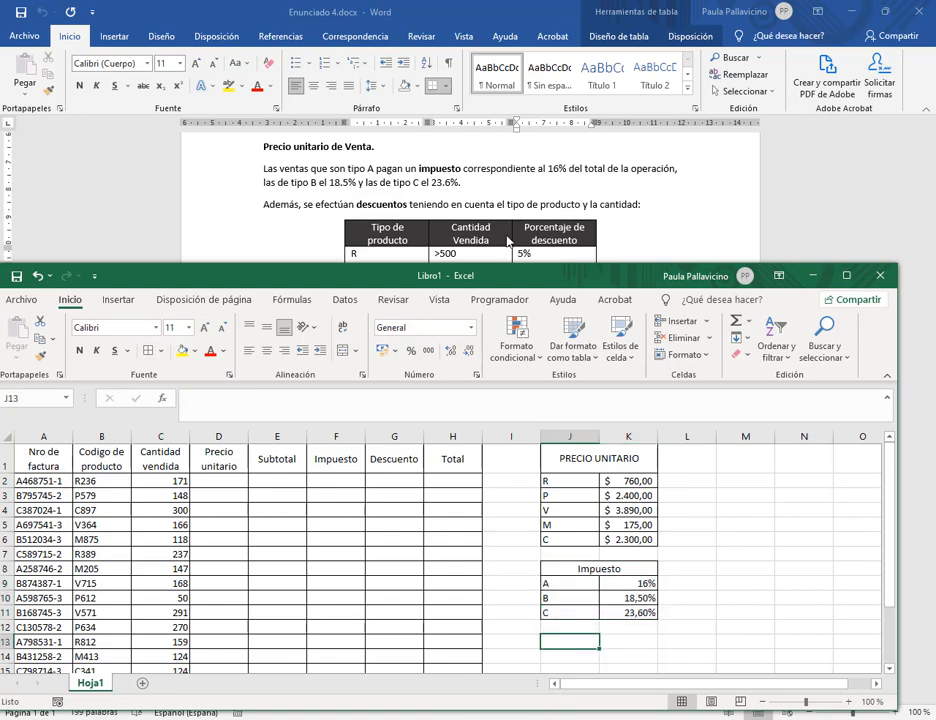
{"action": "scroll", "coordinate": [503, 207], "scroll_direction": "down", "scroll_amount": 1}
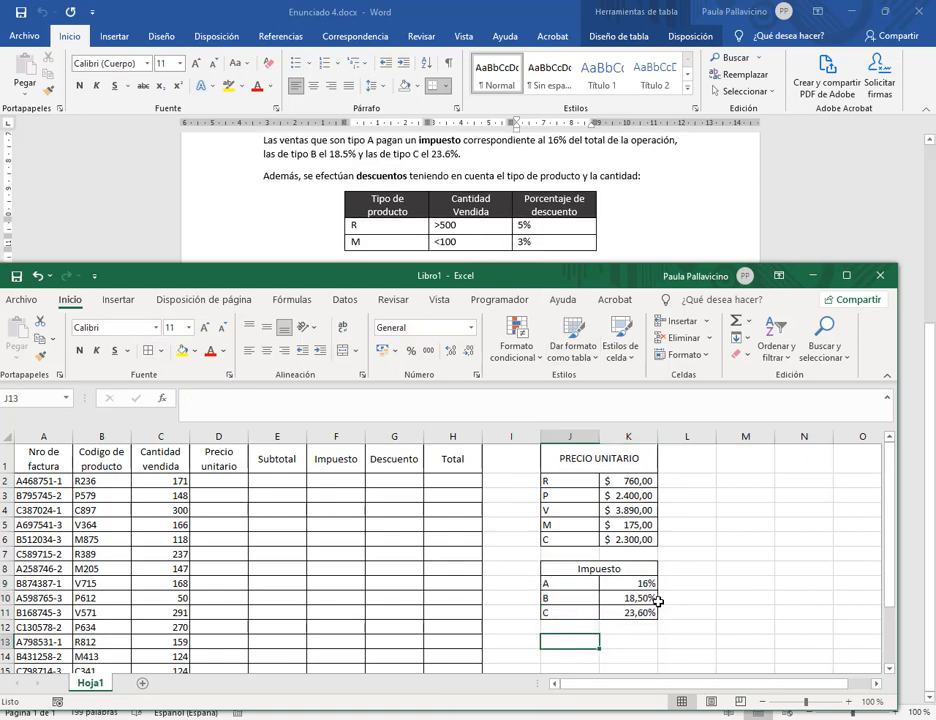
{"action": "type", "text": "D"}
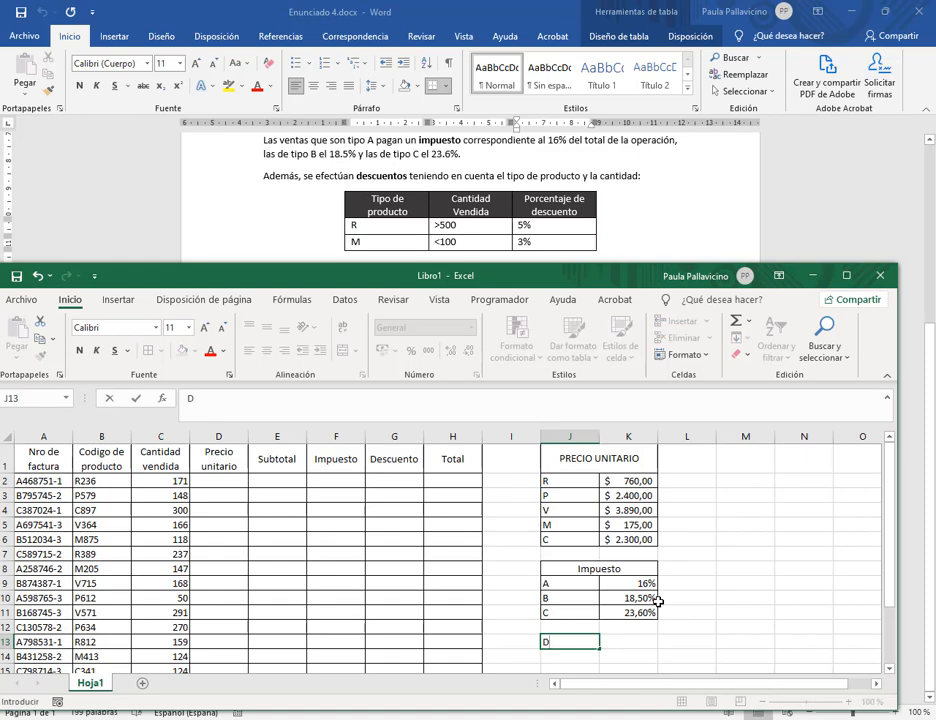
{"action": "type", "text": "escu"}
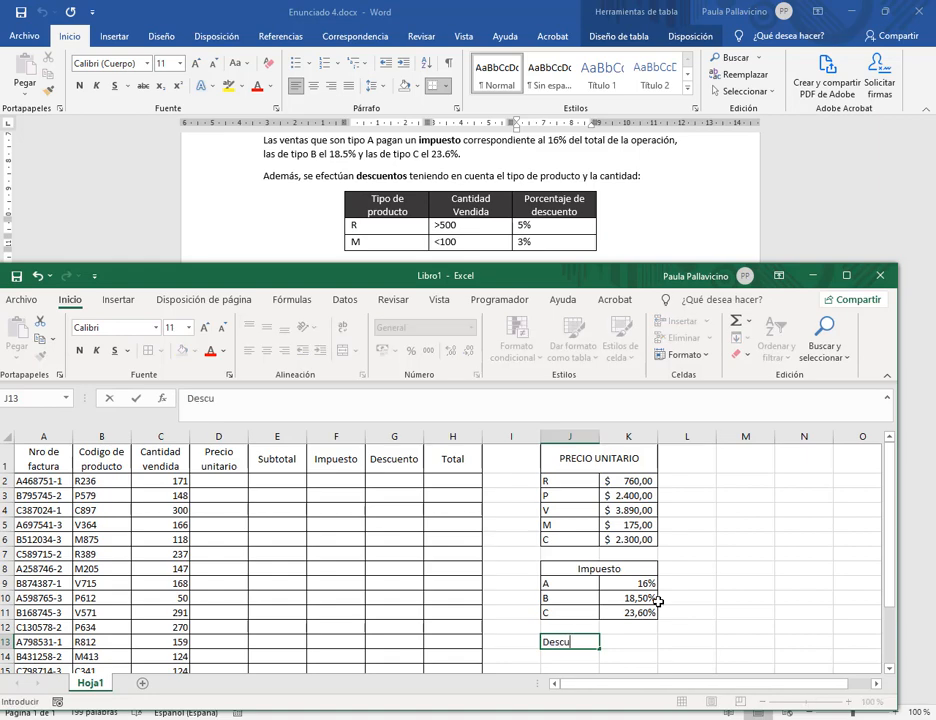
{"action": "type", "text": "entos"}
{"action": "scroll", "coordinate": [655, 600], "scroll_direction": "down", "scroll_amount": 1}
{"action": "left_click", "coordinate": [620, 595]}
{"action": "left_click", "coordinate": [586, 595]}
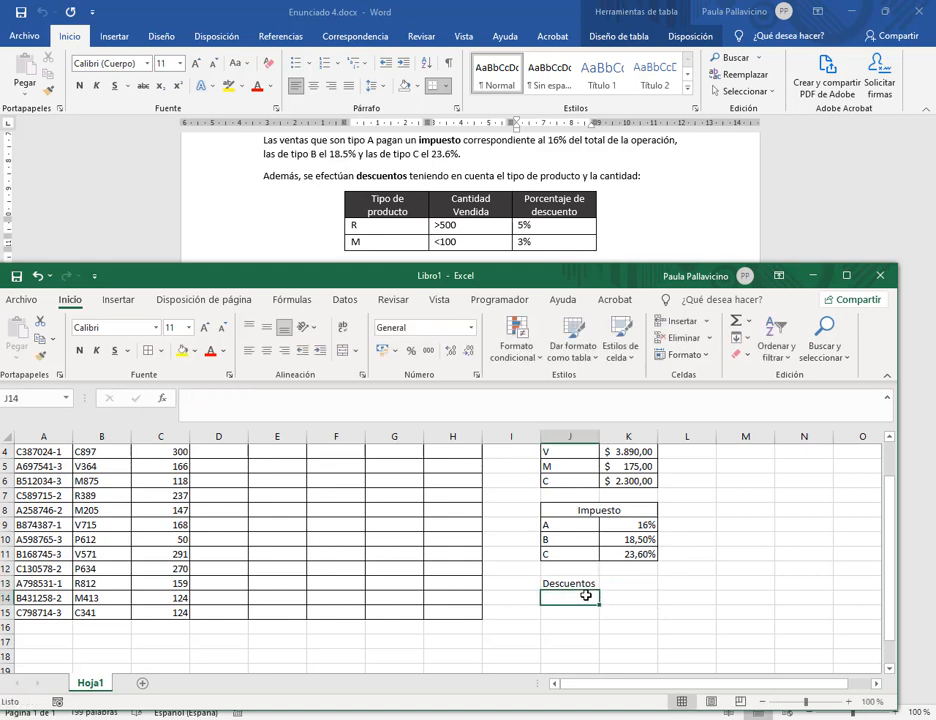
- Enter the product types R and M in J14:J15 under the Descuentos heading
{"action": "type", "text": "a"}
{"action": "key", "text": "Return"}
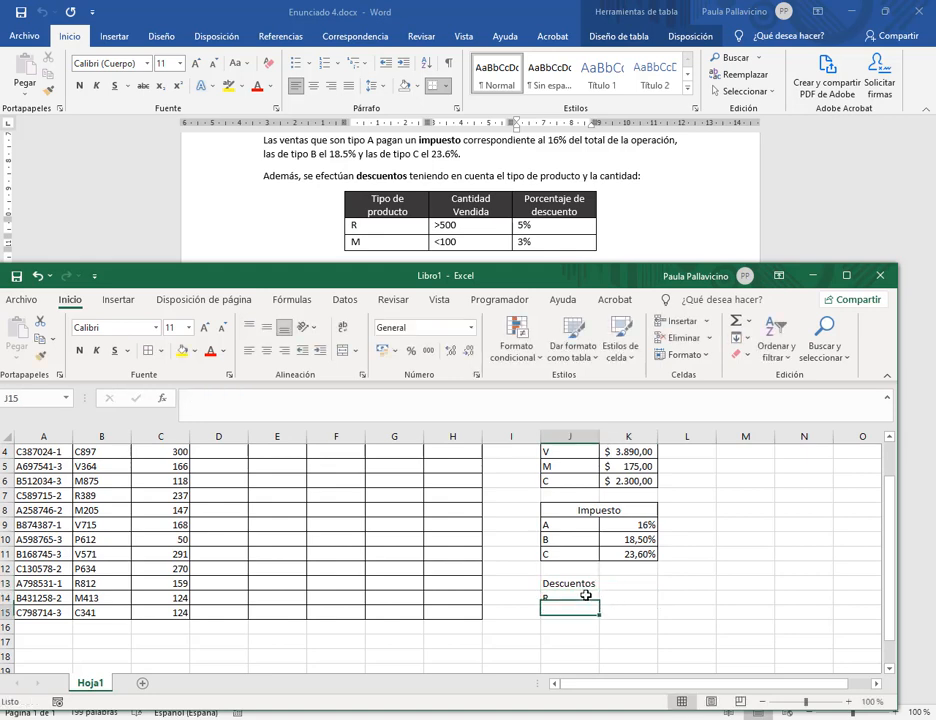
{"action": "type", "text": "B"}
{"action": "type", "text": "M"}
{"action": "key", "text": "Right"}
{"action": "key", "text": "Up"}
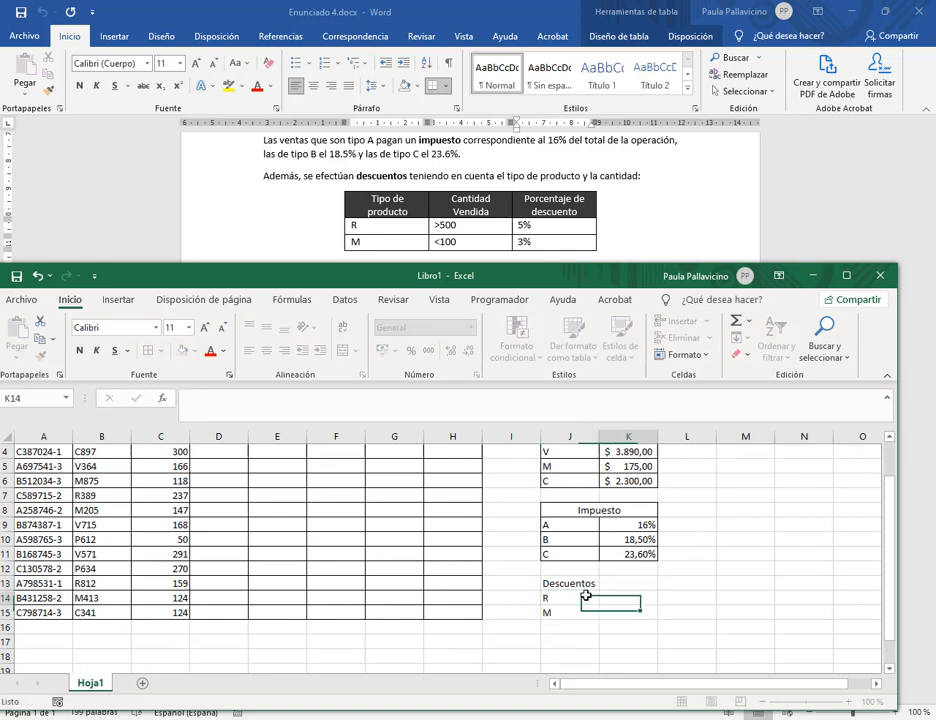
- Enter the quantity conditions >500 and <100 in K14:K15 and the discount rates 5% and 3% in L14:L15
{"action": "type", "text": ">500"}
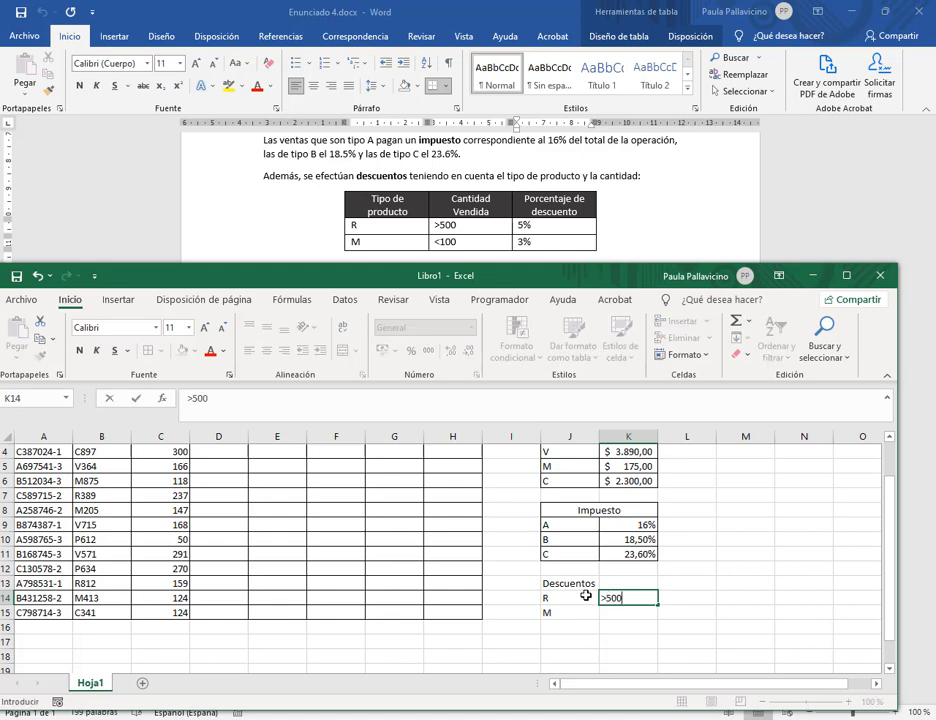
{"action": "key", "text": "Return"}
{"action": "type", "text": "<100"}
{"action": "key", "text": "Right"}
{"action": "key", "text": "Up"}
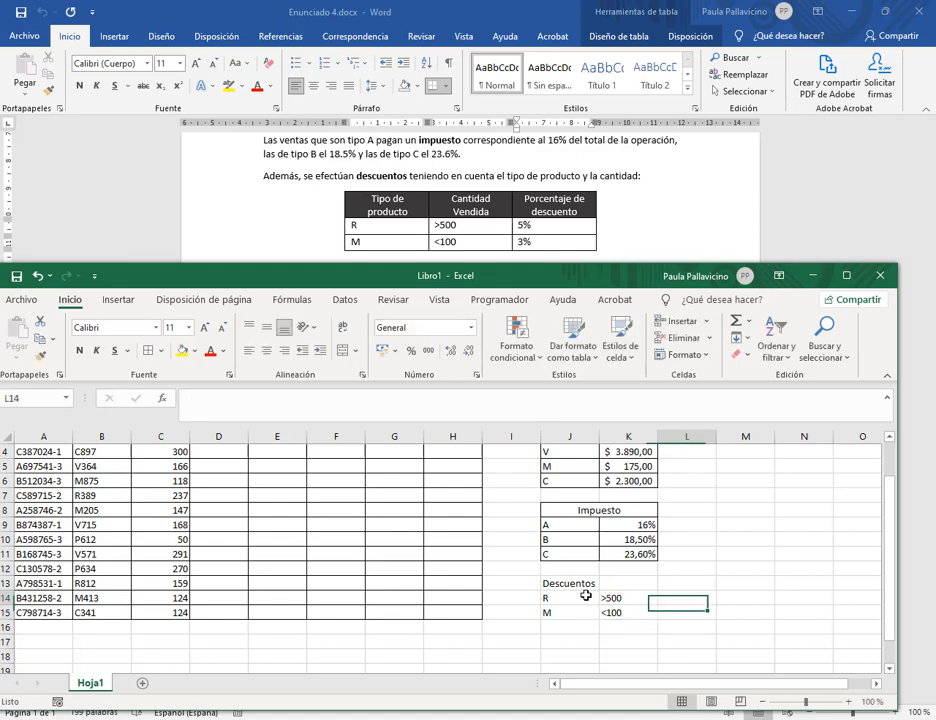
{"action": "type", "text": "5%"}
{"action": "key", "text": "Return"}
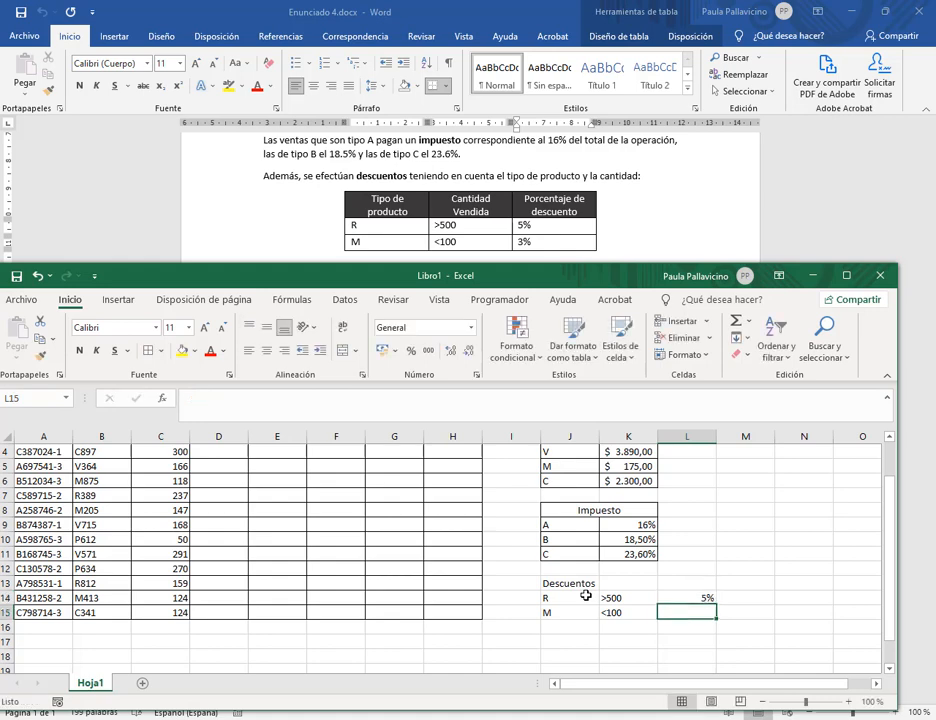
{"action": "type", "text": "3%"}
{"action": "key", "text": "Return"}
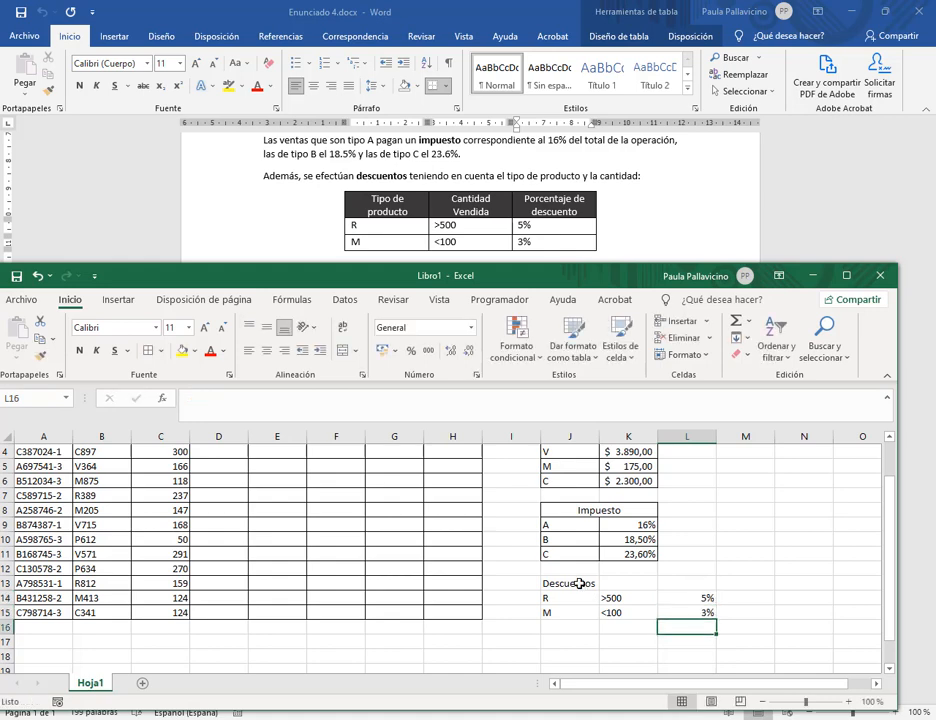
- Merge and center the Descuentos heading across J13:L13 and apply all borders to J13:L15
{"action": "left_click_drag", "start_coordinate": [575, 583], "coordinate": [685, 583]}
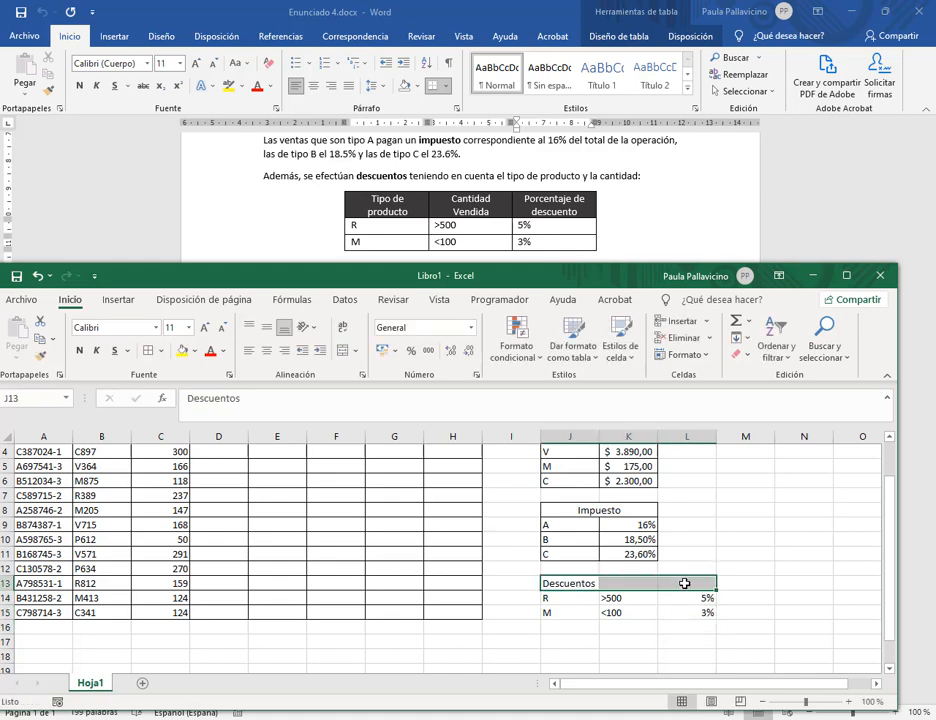
{"action": "left_click", "coordinate": [343, 350]}
{"action": "left_click_drag", "start_coordinate": [645, 583], "coordinate": [700, 612]}
{"action": "left_click", "coordinate": [148, 350]}
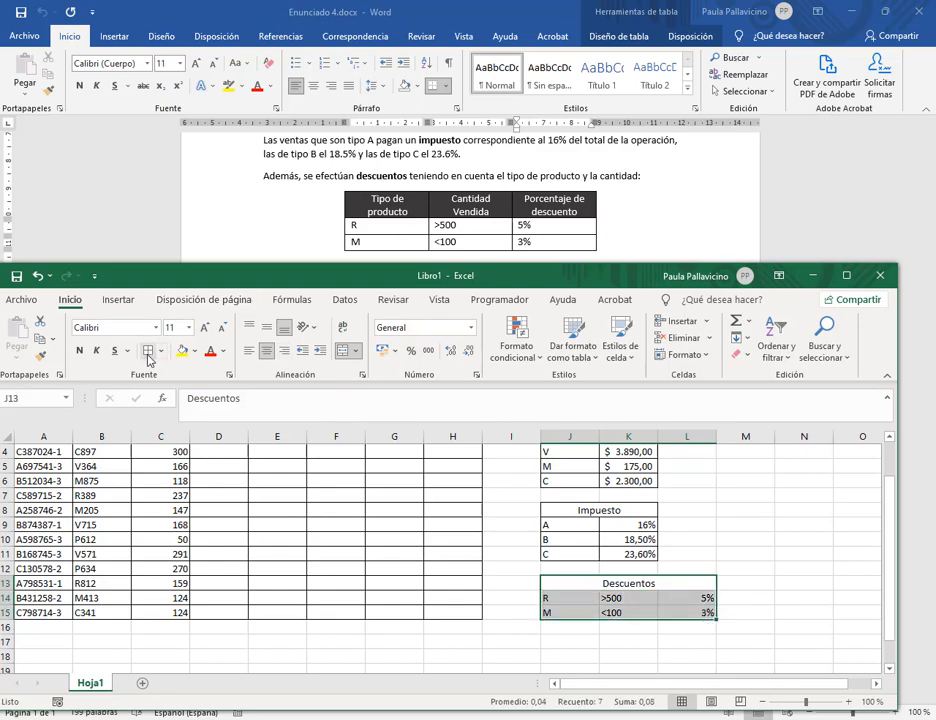
{"action": "left_click", "coordinate": [742, 554]}
- Maximize the workbook window and examine how the first letters of the product codes relate to the PRECIO UNITARIO table
{"action": "left_click", "coordinate": [847, 277]}
{"action": "scroll", "coordinate": [524, 262], "scroll_direction": "up", "scroll_amount": 1}
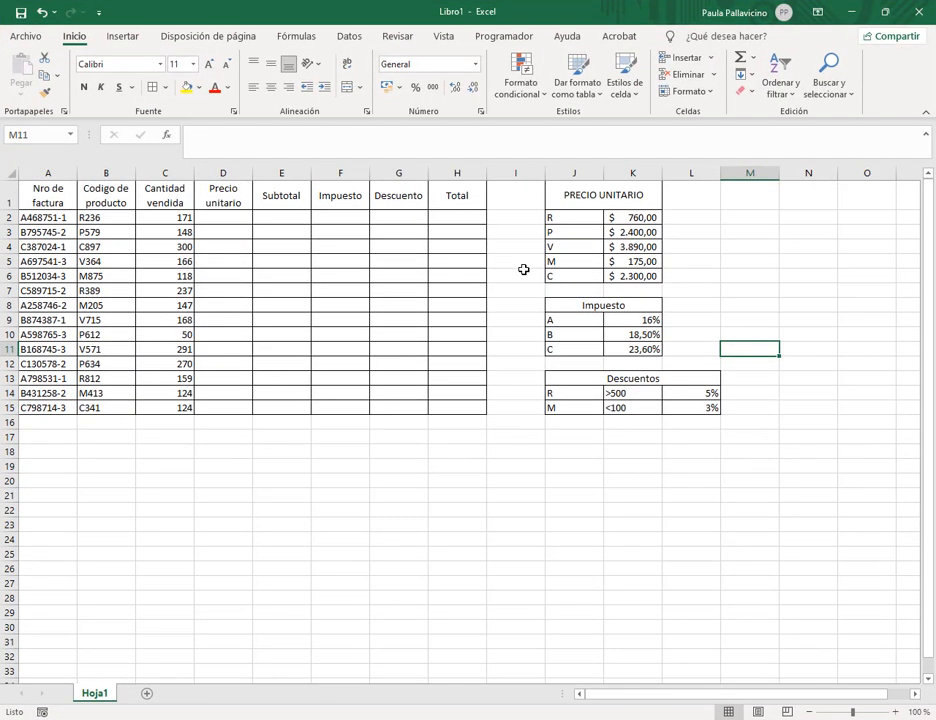
{"action": "left_click", "coordinate": [218, 217]}
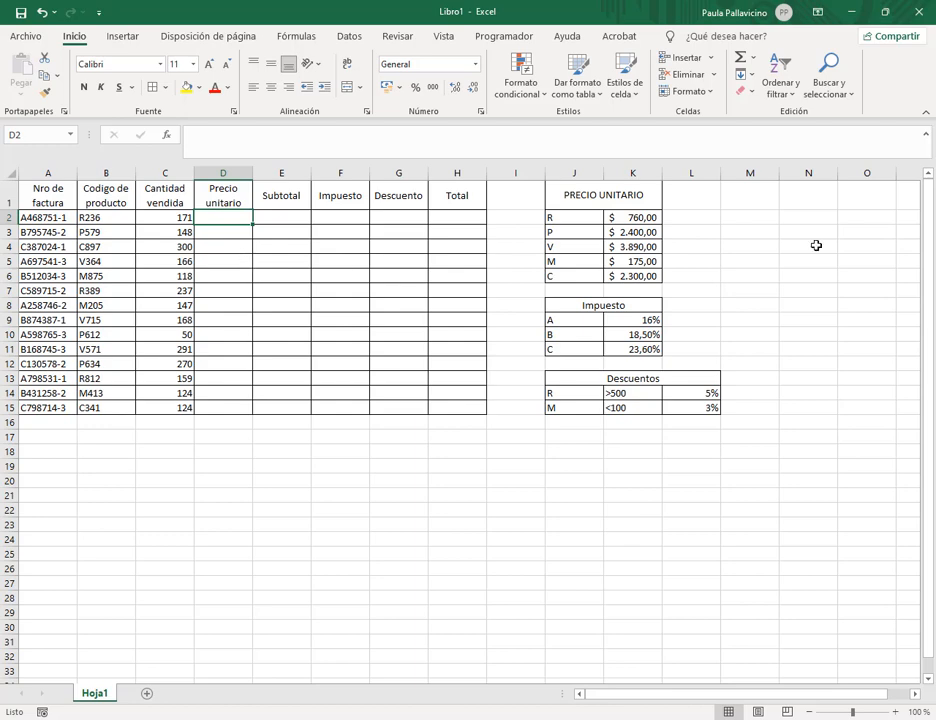
{"action": "left_click", "coordinate": [597, 216]}
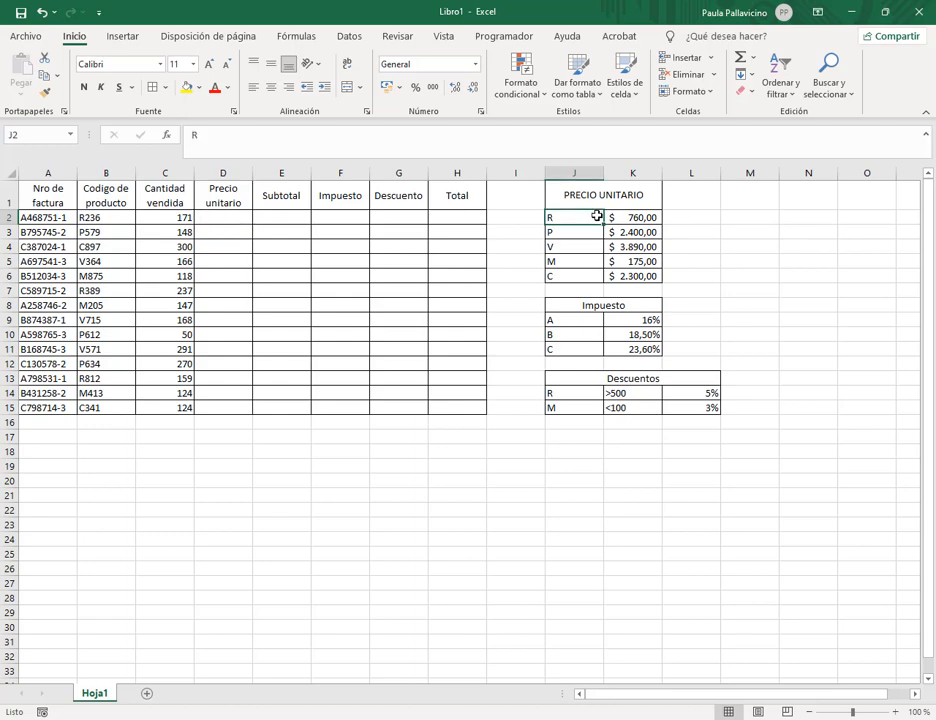
{"action": "left_click", "coordinate": [633, 220]}
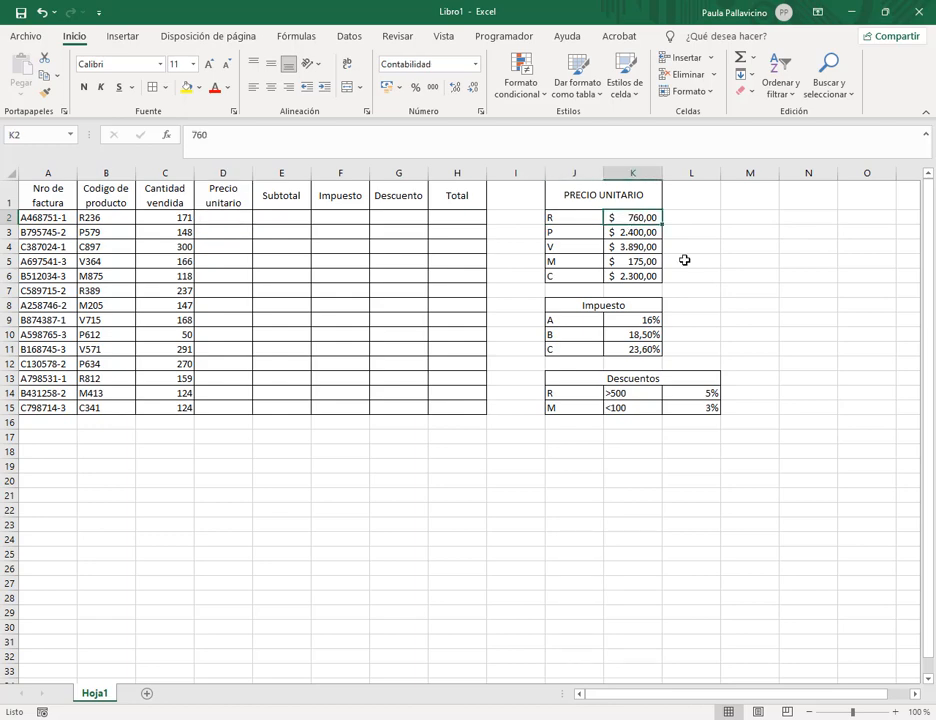
{"action": "left_click", "coordinate": [100, 215]}
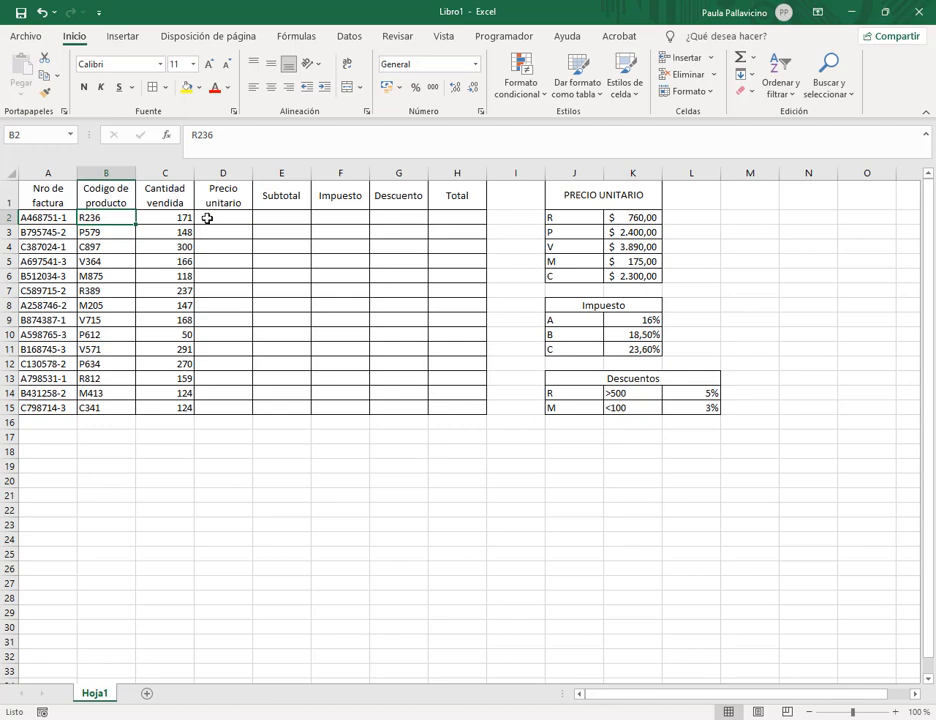
{"action": "left_click", "coordinate": [116, 289]}
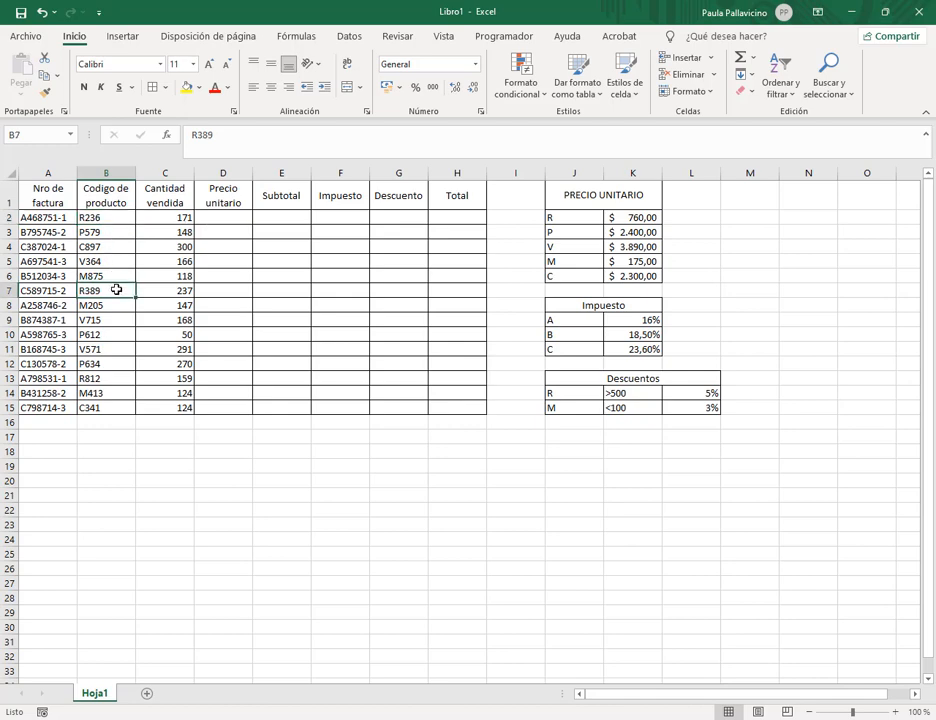
{"action": "left_click", "coordinate": [117, 377]}
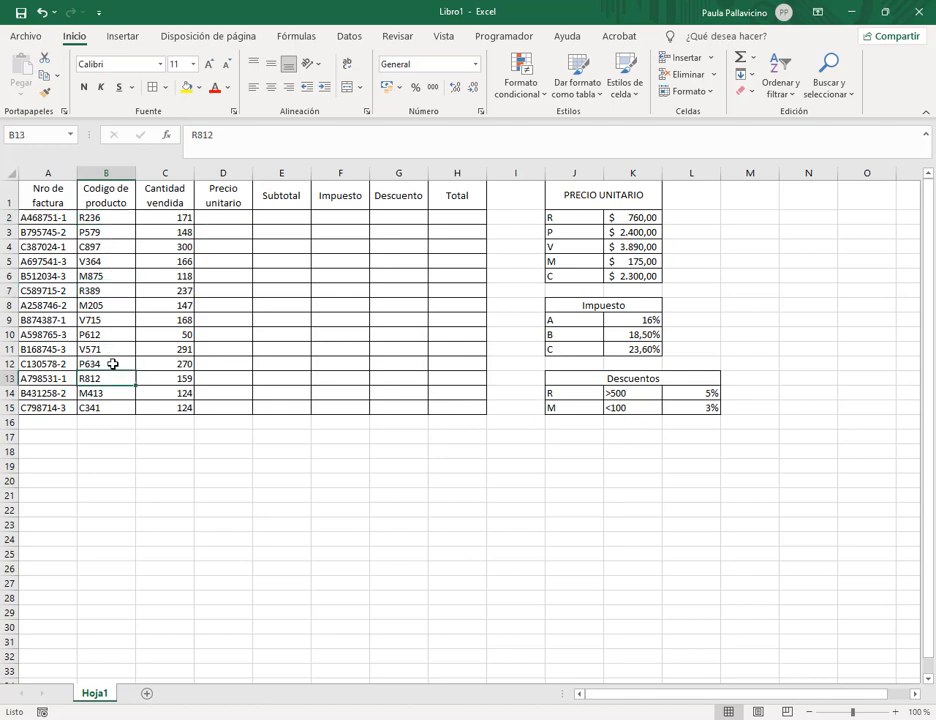
{"action": "left_click", "coordinate": [214, 221]}
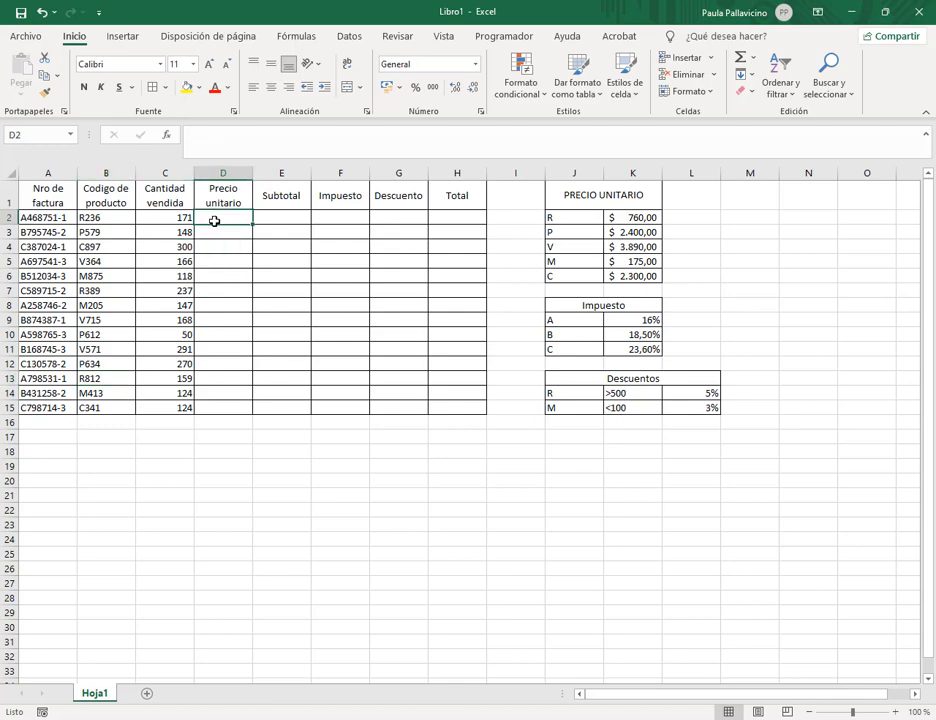
- Enter the sample code R856-6 in B18, below the sales table
{"action": "left_click", "coordinate": [106, 449]}
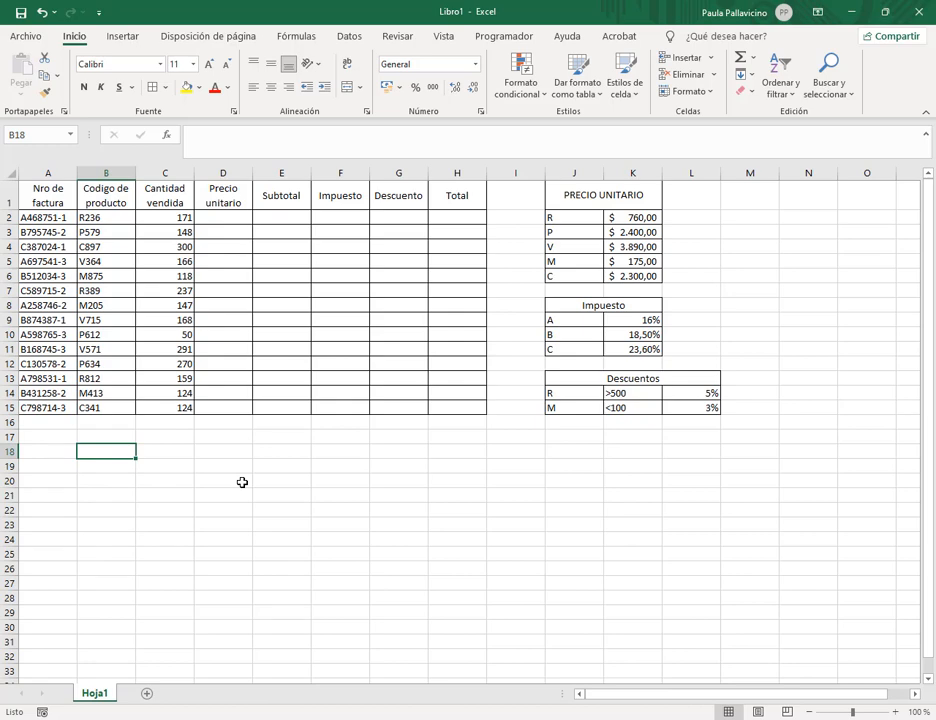
{"action": "type", "text": "r2"}
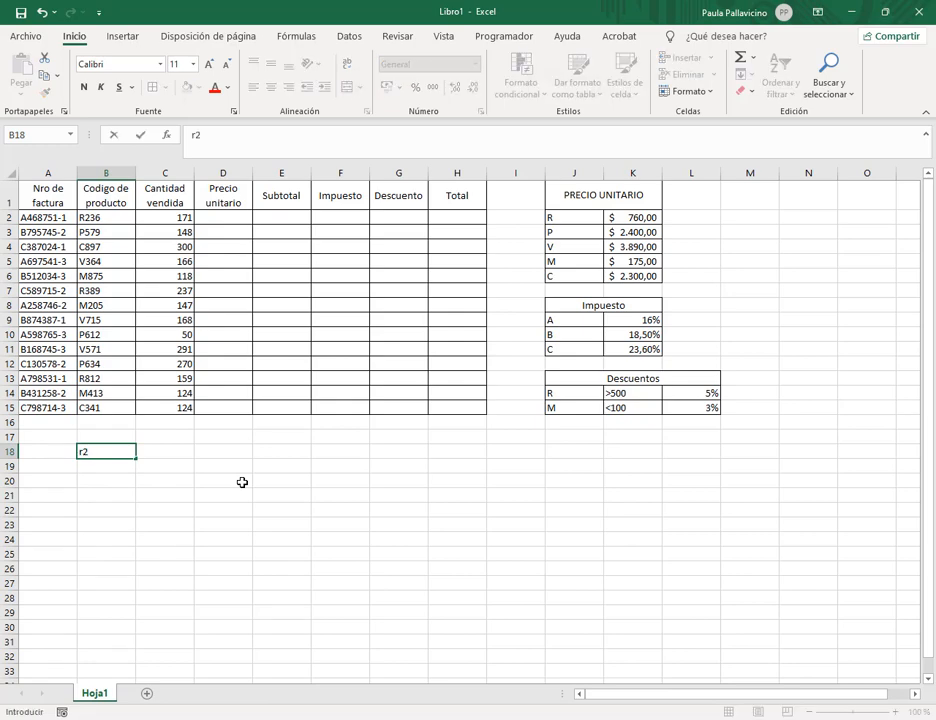
{"action": "key", "text": "BackSpace"}
{"action": "key", "text": "BackSpace"}
{"action": "type", "text": "R85"}
{"action": "key", "text": "Return"}
{"action": "key", "text": "Up"}
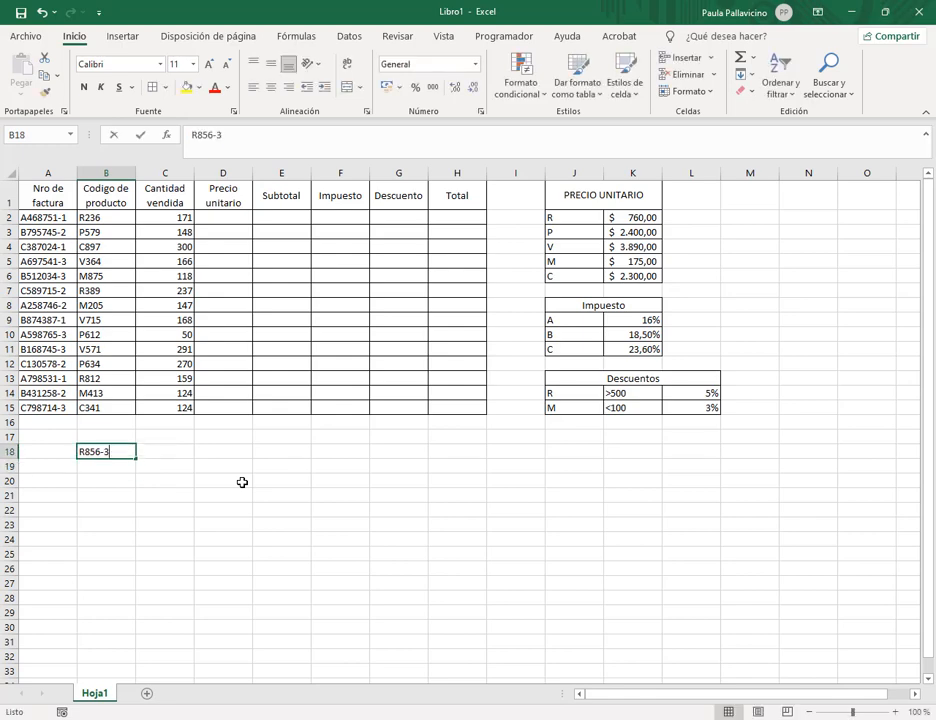
{"action": "key", "text": "F2"}
{"action": "key", "text": "BackSpace"}
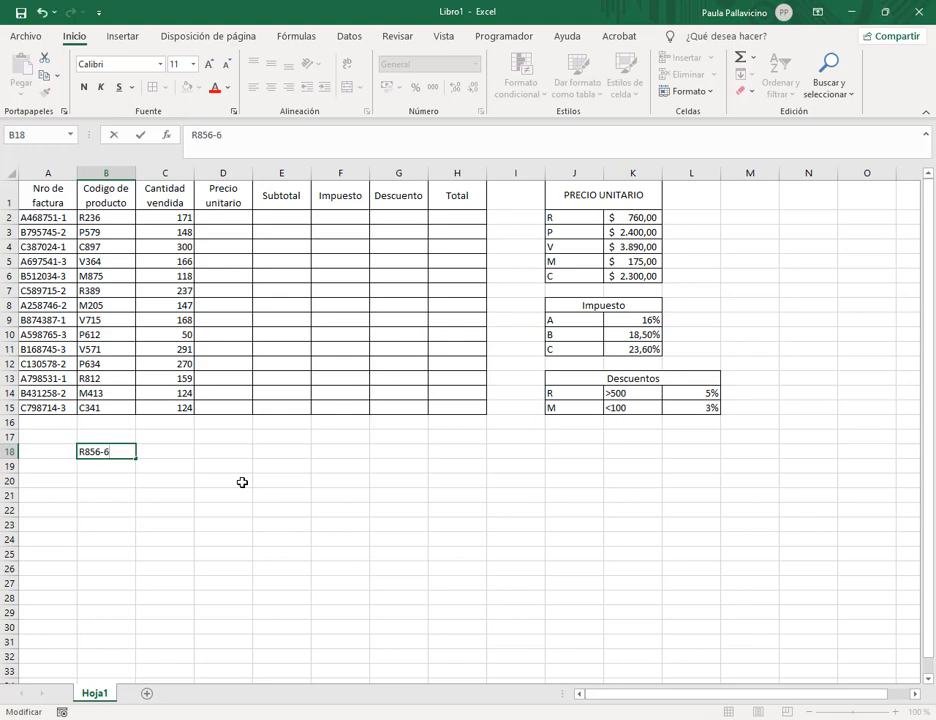
{"action": "type", "text": "6"}
{"action": "key", "text": "Tab"}
- Enter the headings IZQUIERDA in C17 and DERECHA in D17, above and beside the sample code
{"action": "key", "text": "Up"}
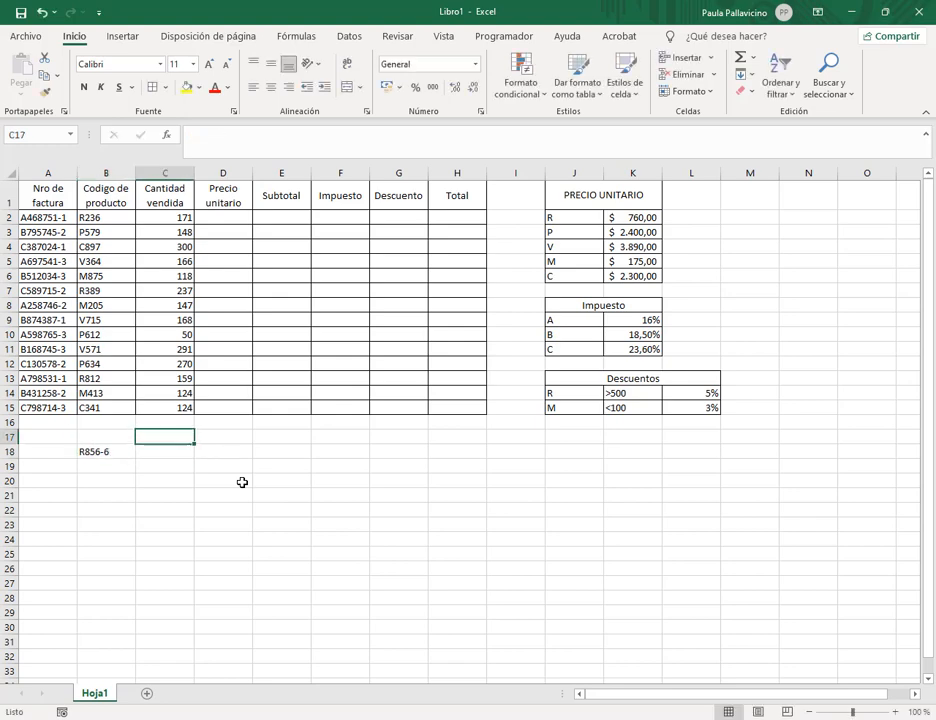
{"action": "type", "text": "IZQUIERDA"}
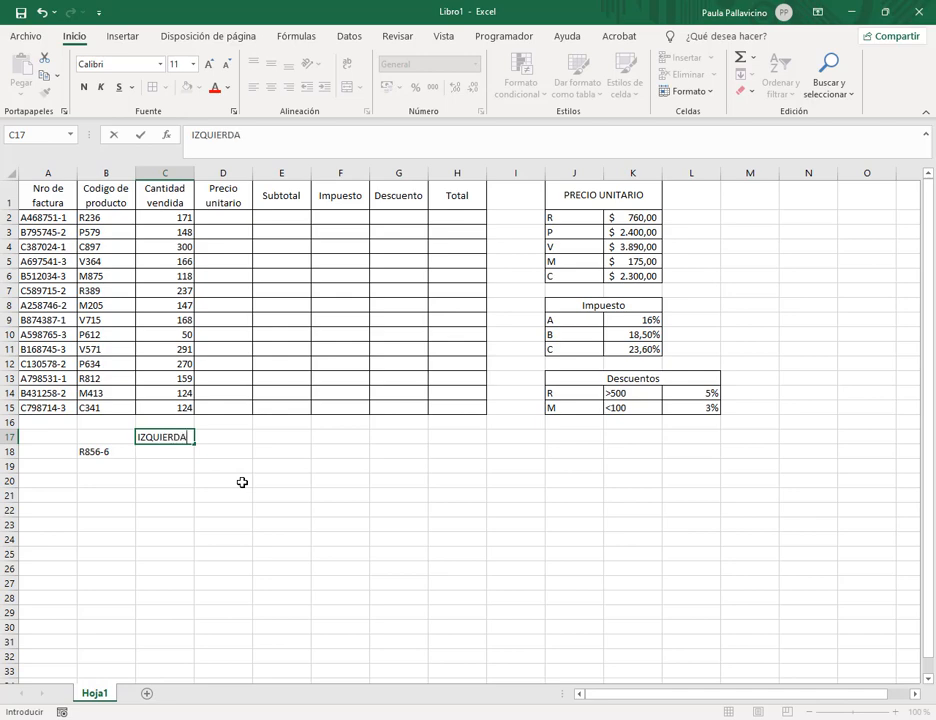
{"action": "key", "text": "Tab"}
{"action": "type", "text": "DE"}
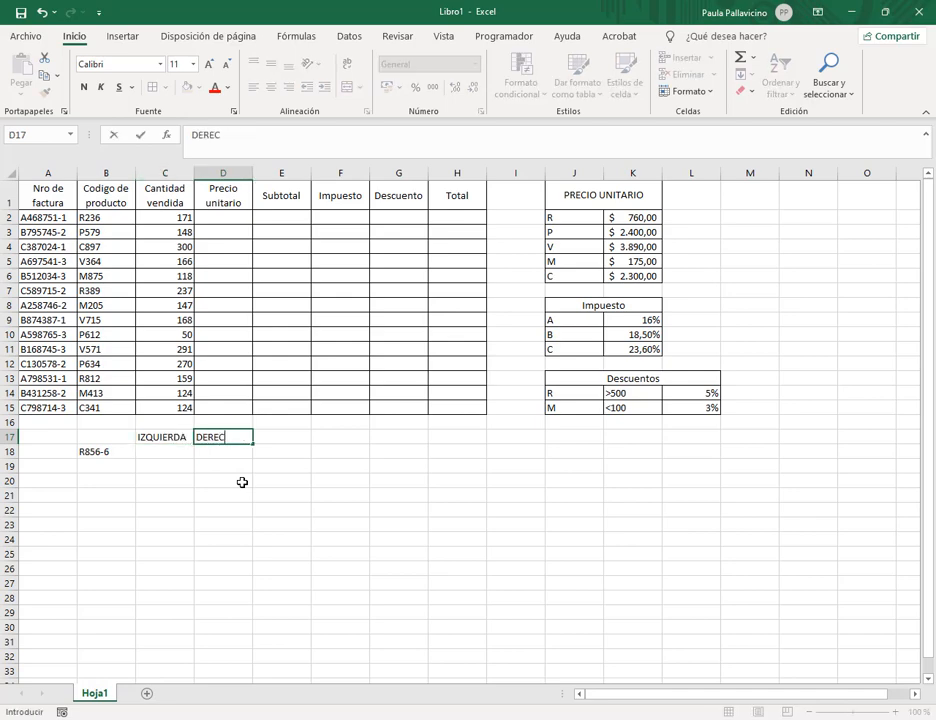
{"action": "key", "text": "Return"}
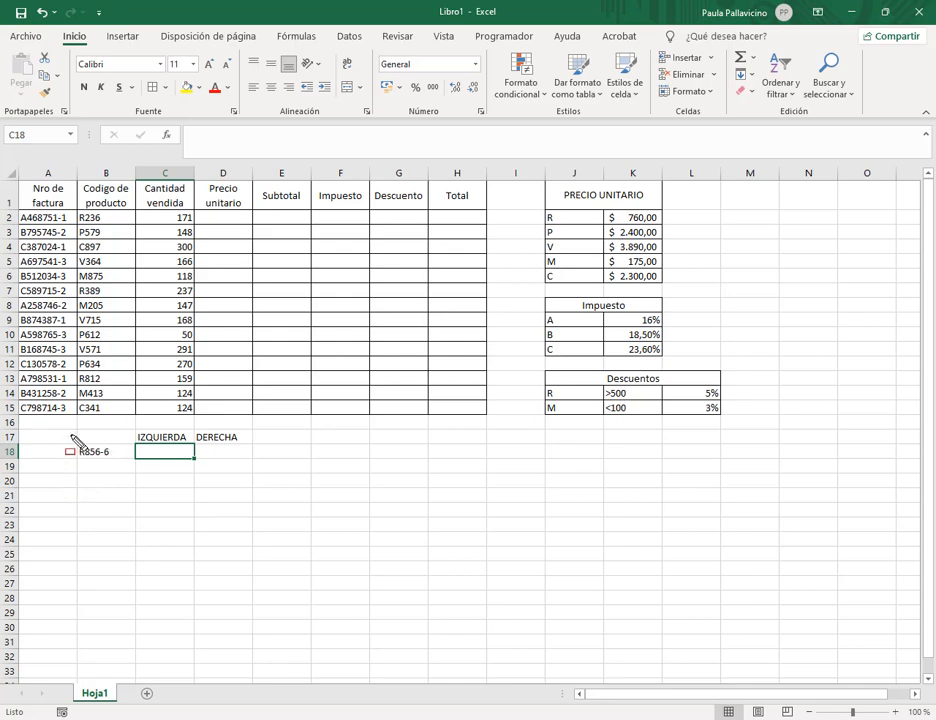
{"action": "left_click_drag", "start_coordinate": [69, 437], "coordinate": [129, 466]}
{"action": "left_click_drag", "start_coordinate": [70, 503], "coordinate": [74, 462]}
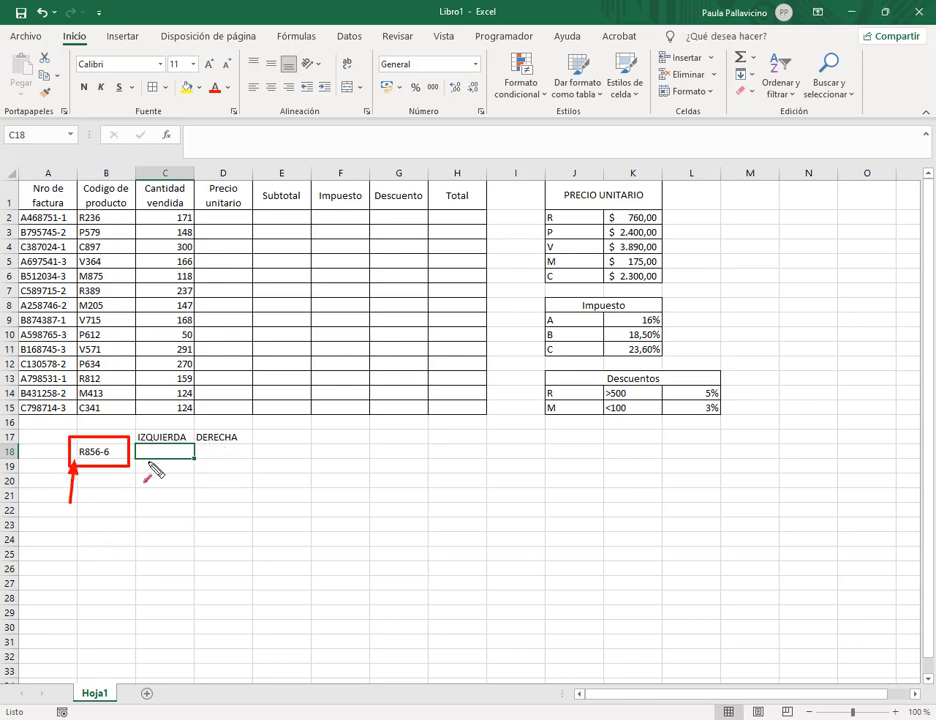
{"action": "left_click_drag", "start_coordinate": [122, 400], "coordinate": [114, 434]}
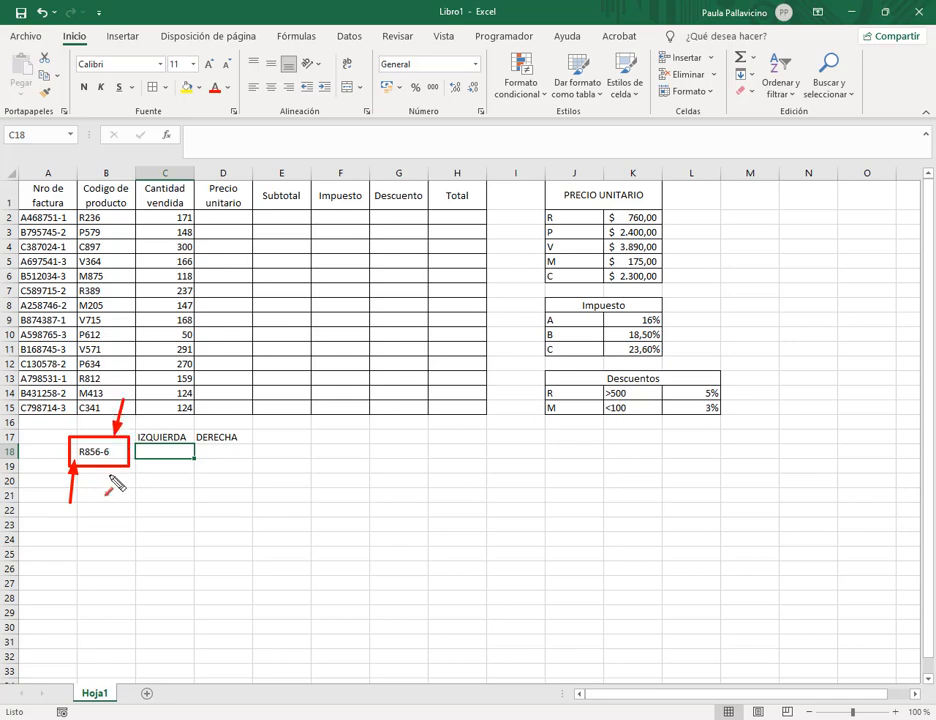
{"action": "type", "text": "A"}
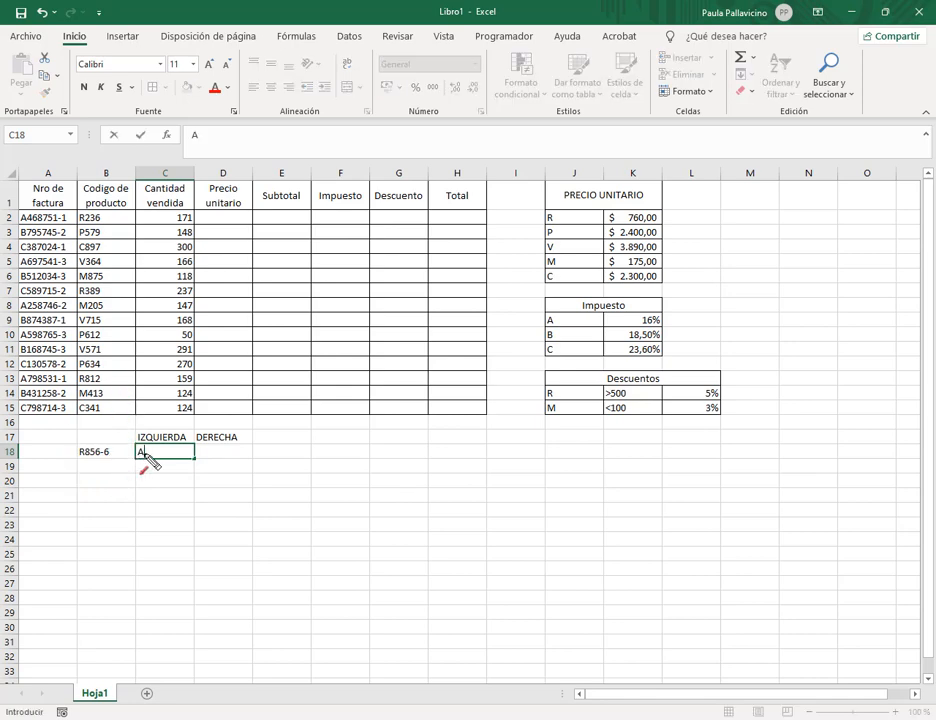
{"action": "left_click_drag", "start_coordinate": [158, 453], "coordinate": [121, 455]}
{"action": "key", "text": "BackSpace"}
- Start an IZQUIERDA formula in C18 with B18 as its text argument, up to the number-of-characters argument
{"action": "left_click", "coordinate": [238, 150]}
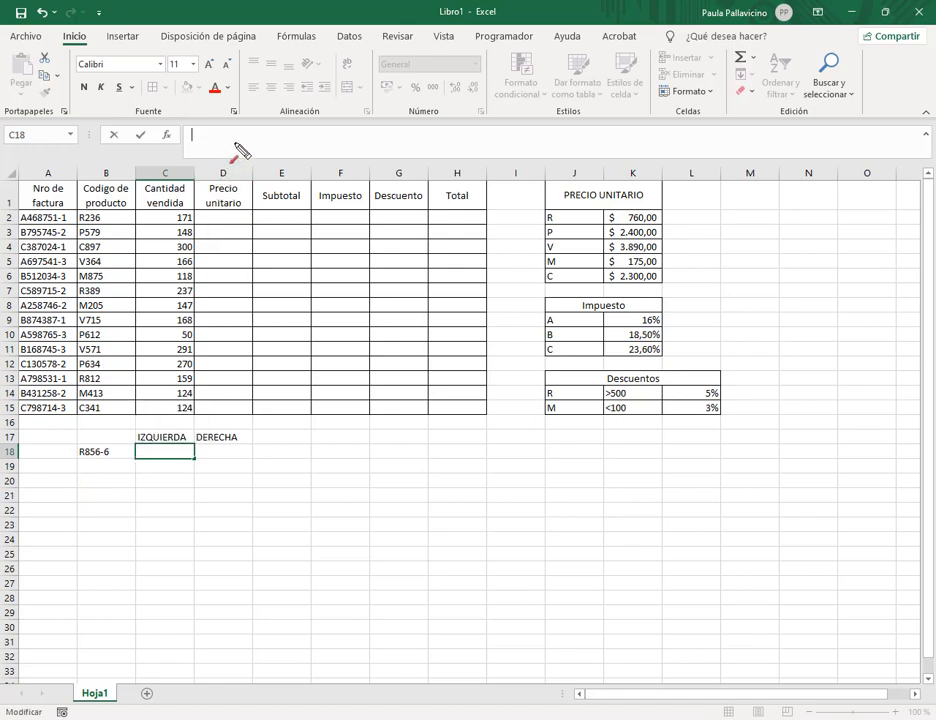
{"action": "type", "text": "=IZQ"}
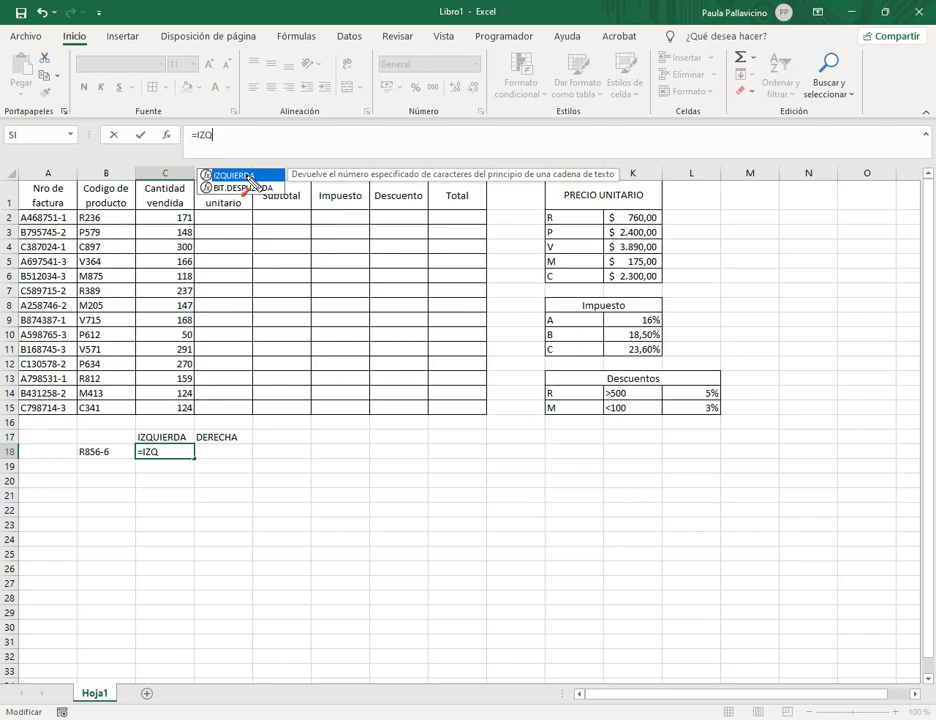
{"action": "double_click", "coordinate": [247, 176]}
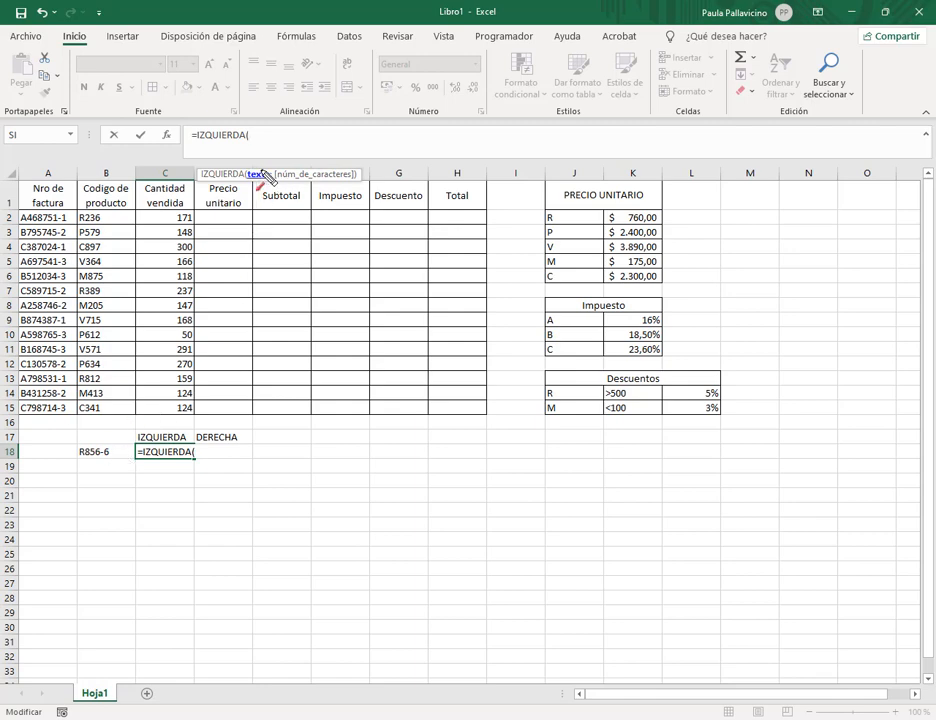
{"action": "left_click", "coordinate": [110, 452]}
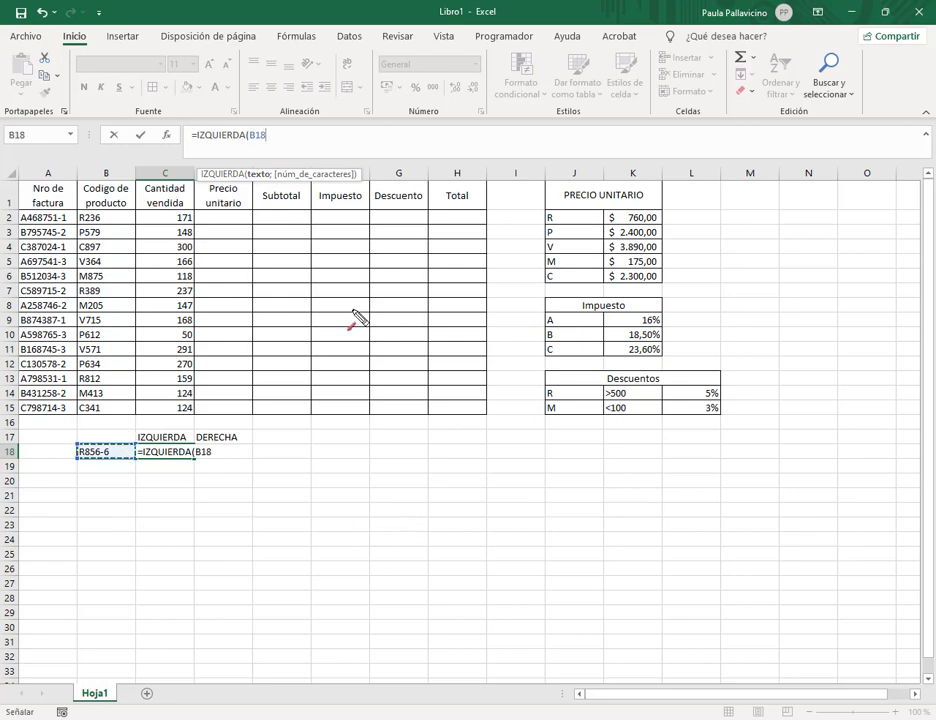
{"action": "type", "text": ";"}
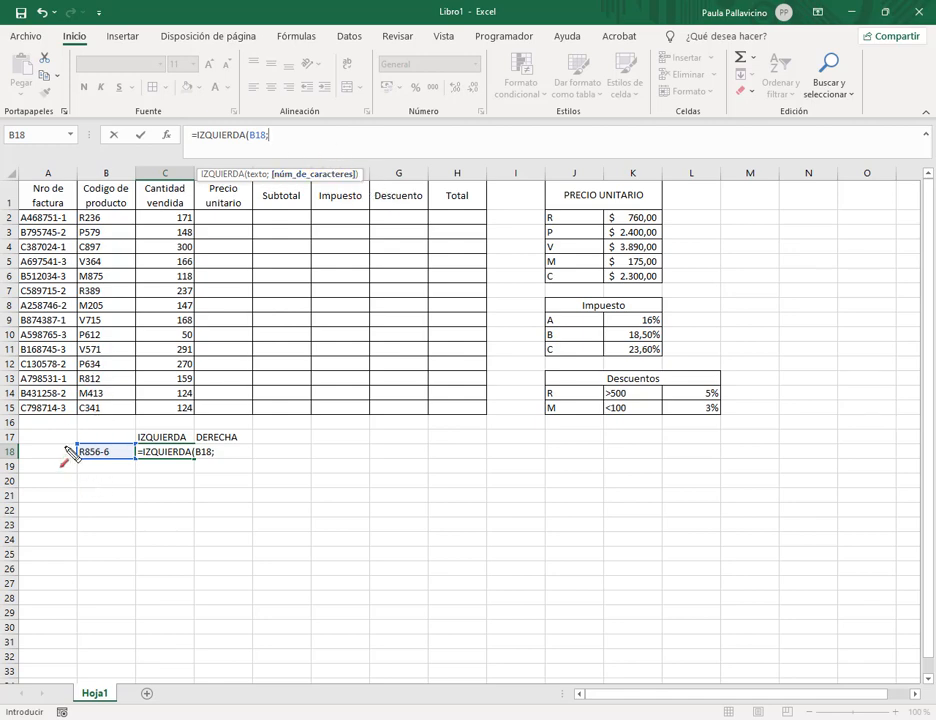
{"action": "left_click_drag", "start_coordinate": [60, 437], "coordinate": [135, 463]}
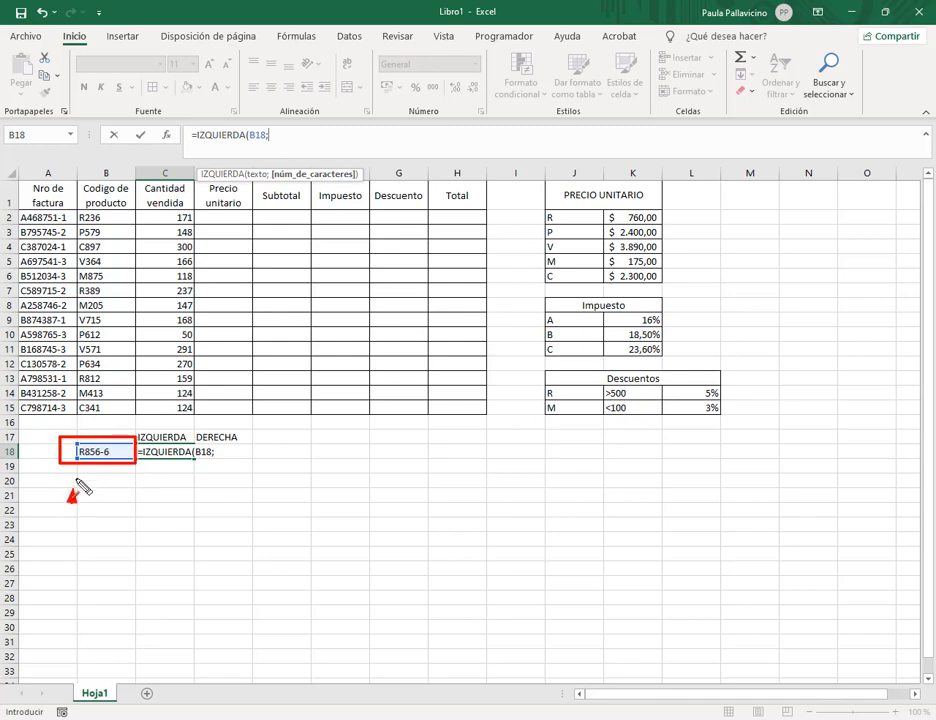
{"action": "left_click_drag", "start_coordinate": [72, 497], "coordinate": [79, 464]}
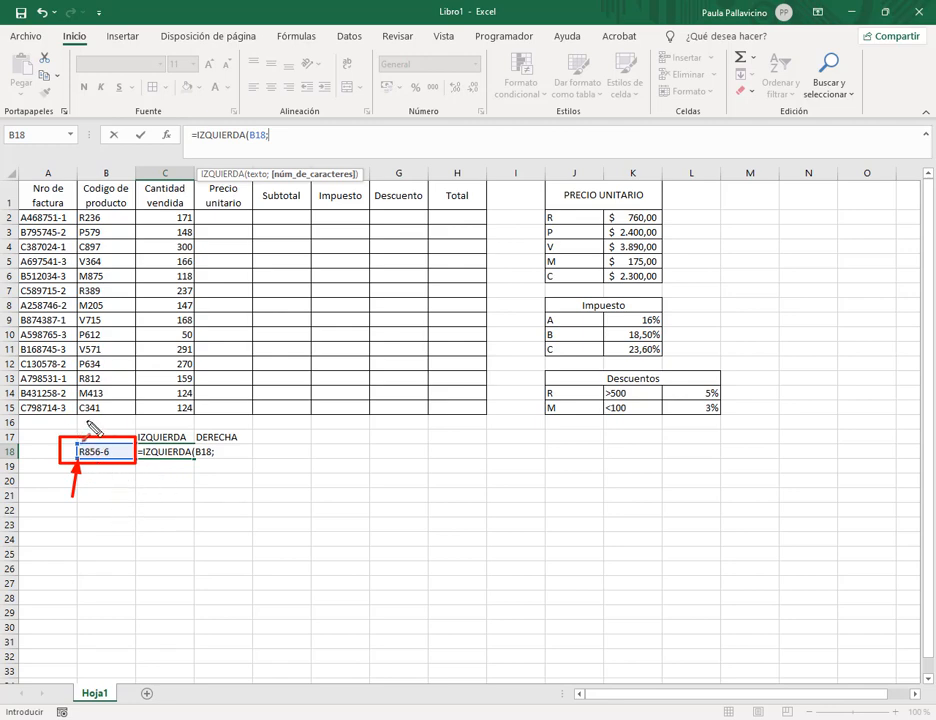
{"action": "mouse_move", "coordinate": [81, 403]}
{"action": "left_mouse_down"}
{"action": "mouse_move", "coordinate": [82, 428]}
{"action": "mouse_move", "coordinate": [99, 437]}
{"action": "left_mouse_up"}
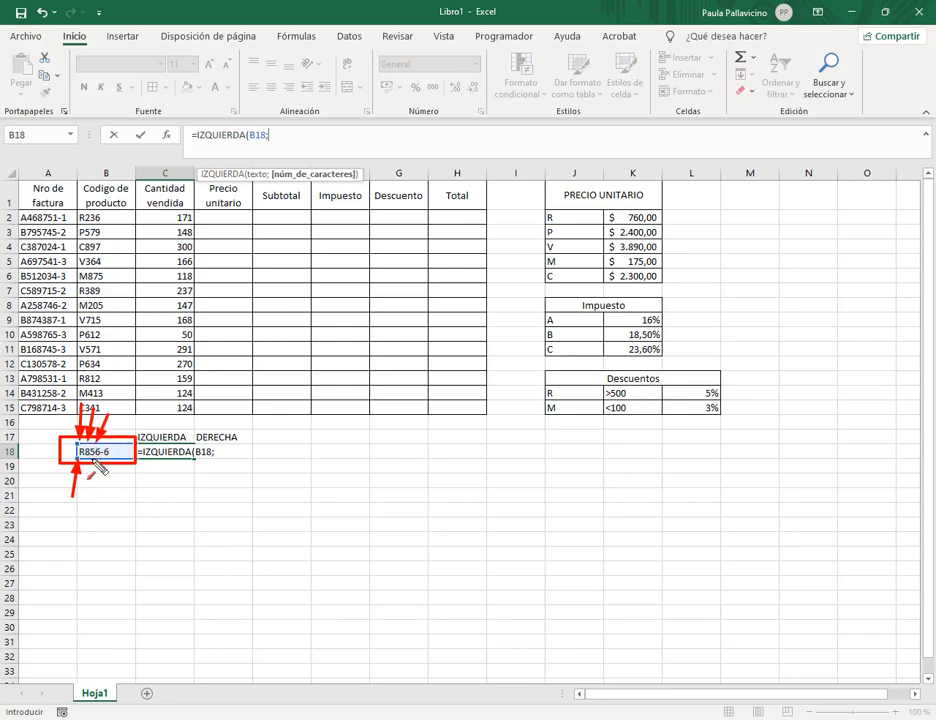
- Complete the C18 IZQUIERDA formula to return three characters of B18, and enter =IZQUIERDA(B18;1) in C19
{"action": "key", "text": "Escape"}
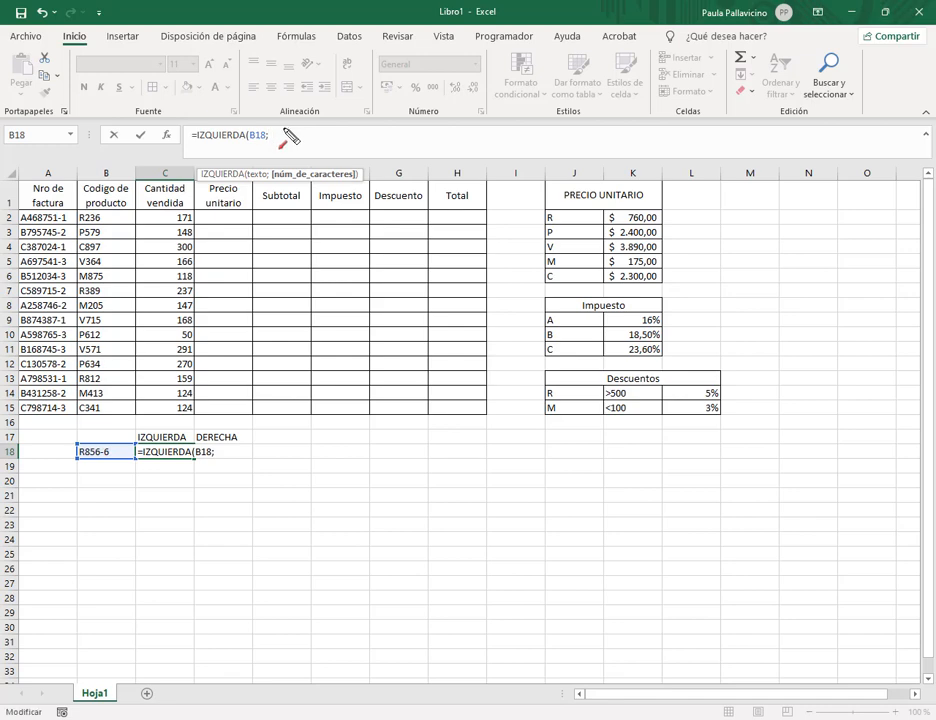
{"action": "key", "text": "Return"}
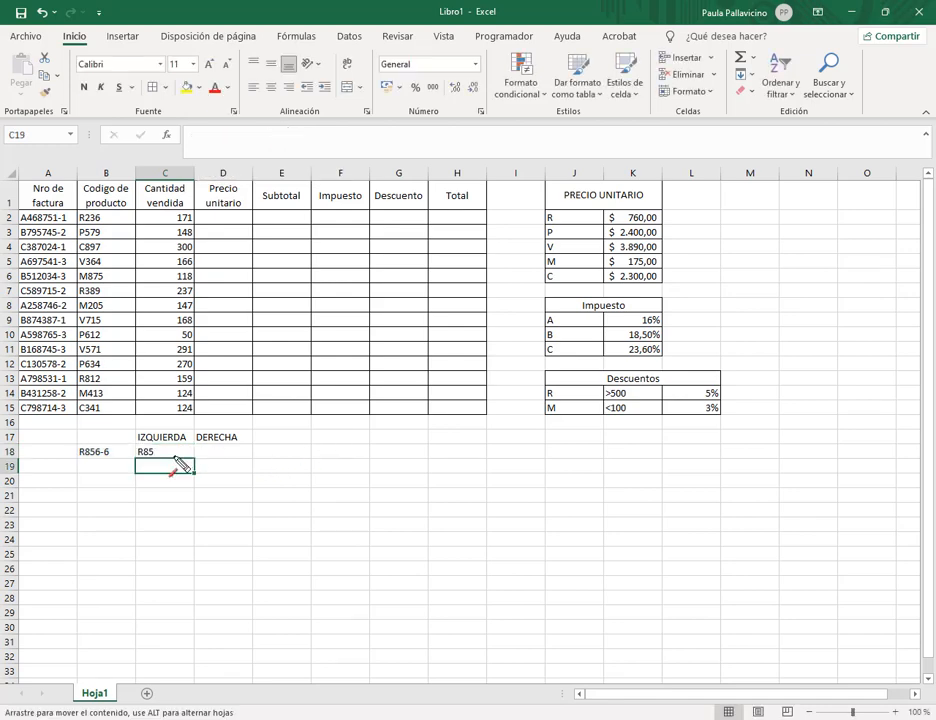
{"action": "type", "text": "=IZ"}
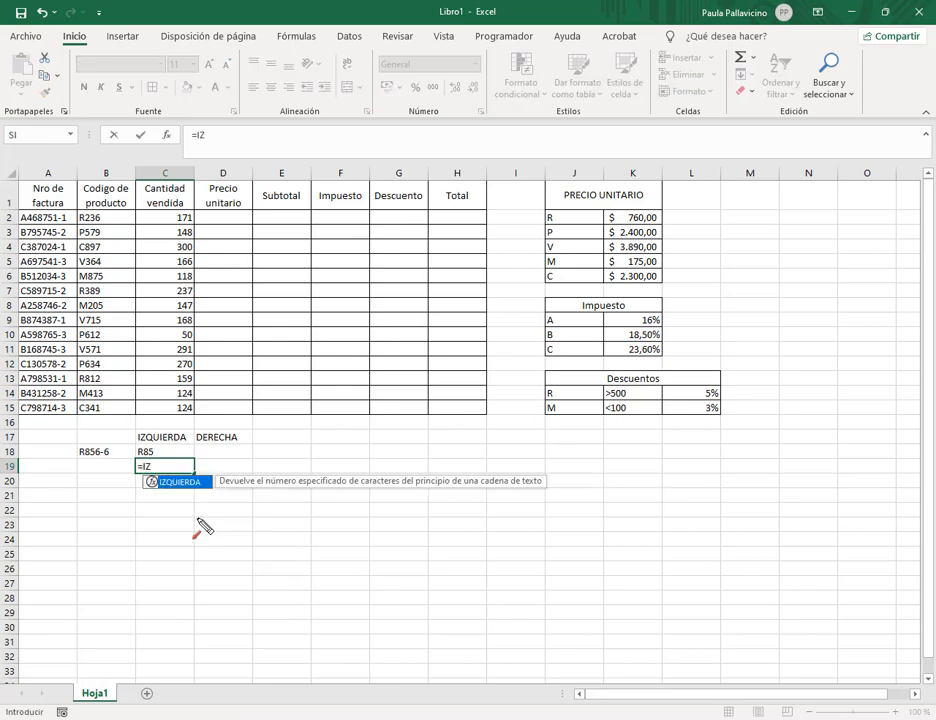
{"action": "key", "text": "Tab"}
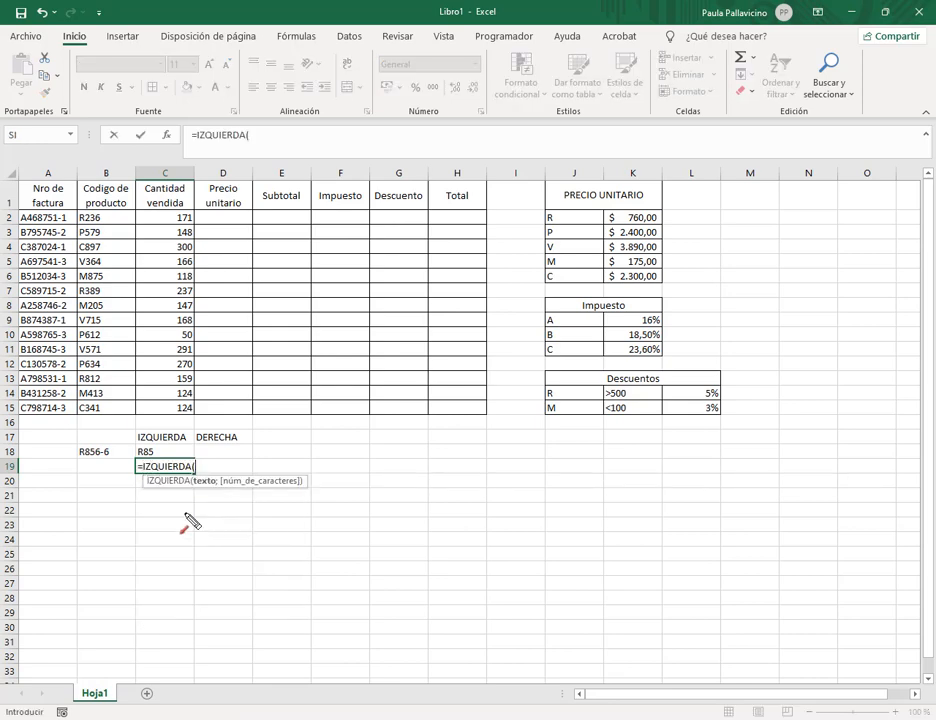
{"action": "left_click", "coordinate": [118, 452]}
{"action": "type", "text": ";"}
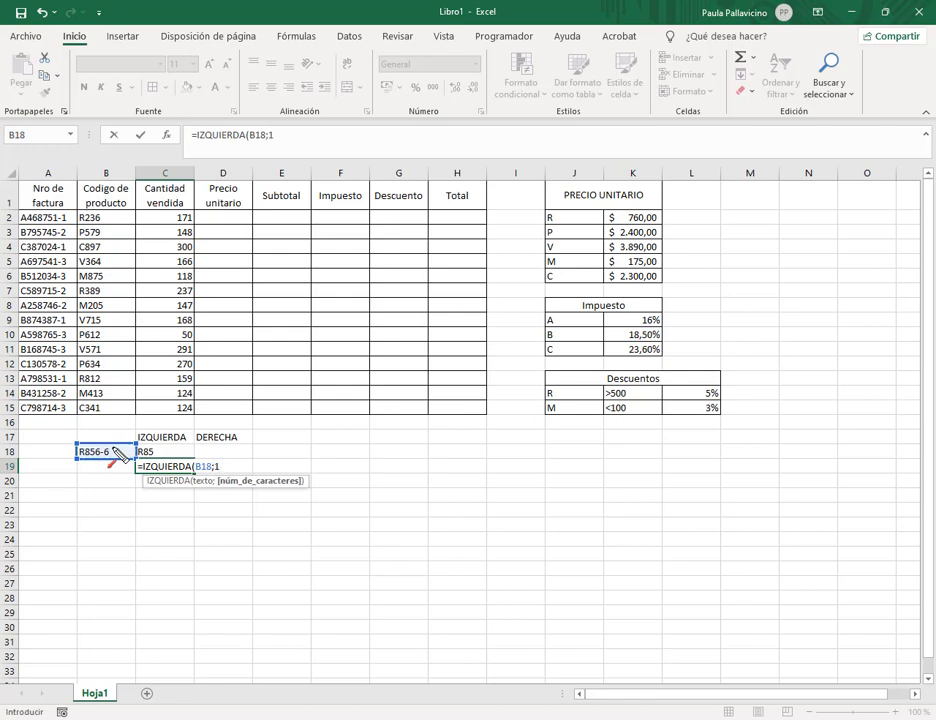
{"action": "type", "text": "1)"}
{"action": "key", "text": "Return"}
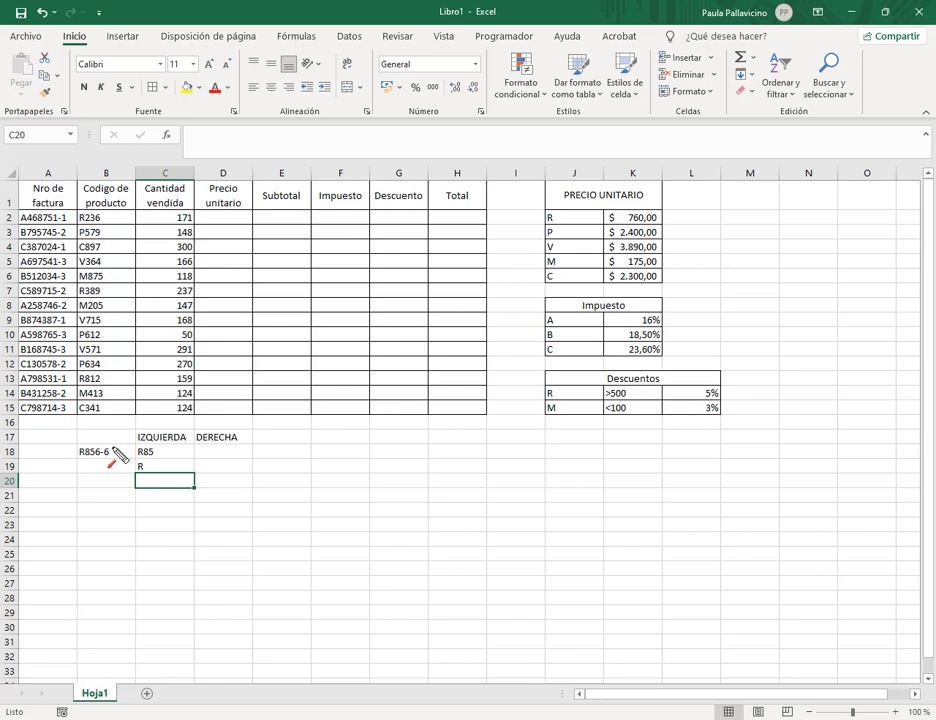
- Enter a DERECHA formula in D18 that returns the last 3 characters of the sample code in B18
{"action": "left_click", "coordinate": [244, 452]}
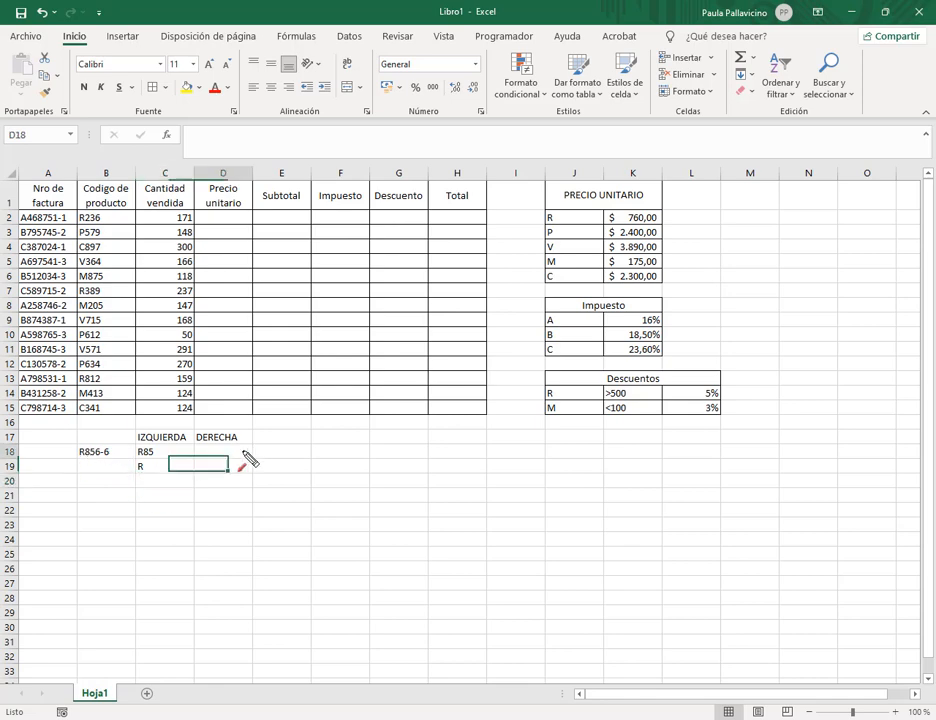
{"action": "type", "text": "="}
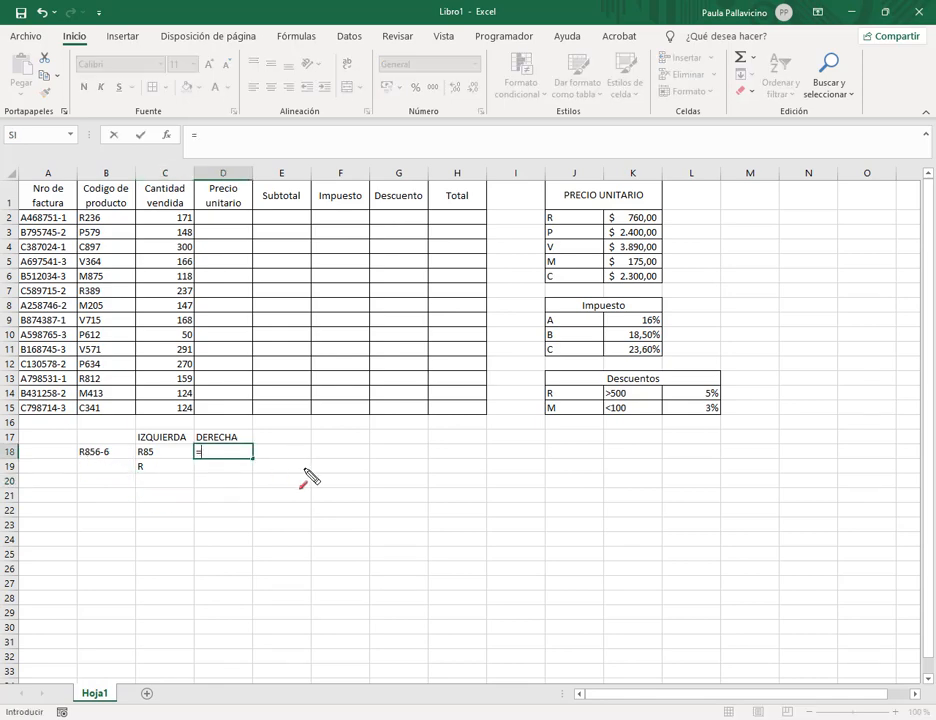
{"action": "type", "text": "DERE"}
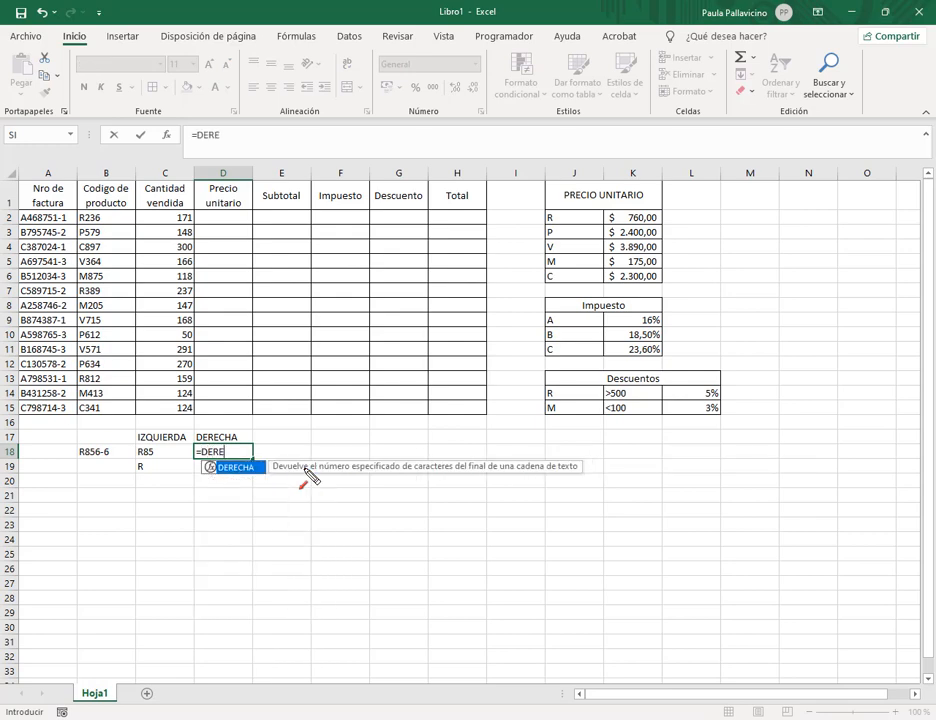
{"action": "double_click", "coordinate": [240, 467]}
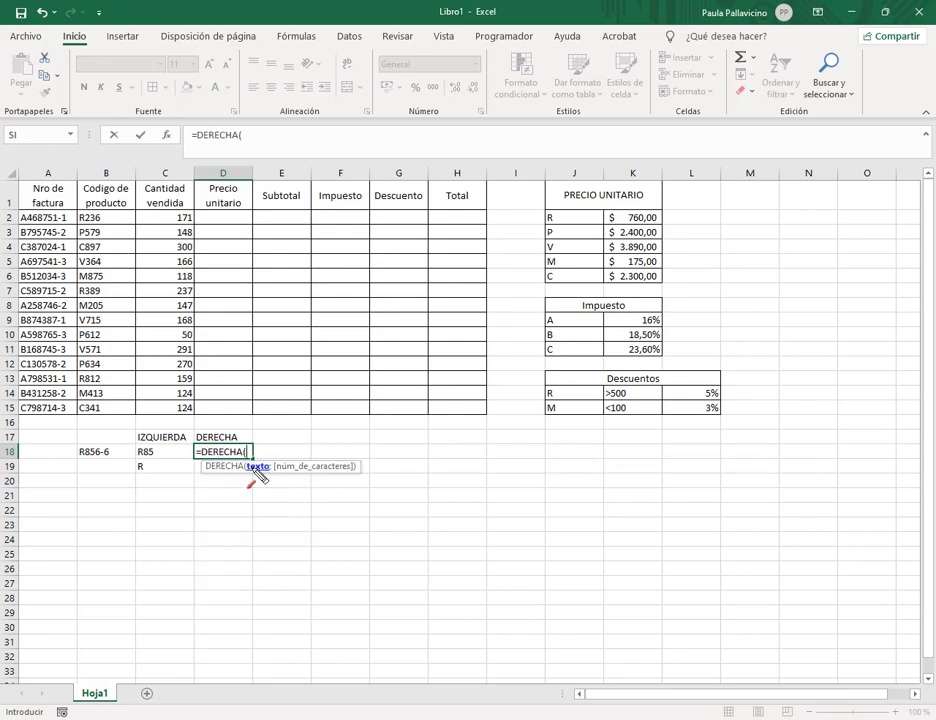
{"action": "left_click", "coordinate": [107, 453]}
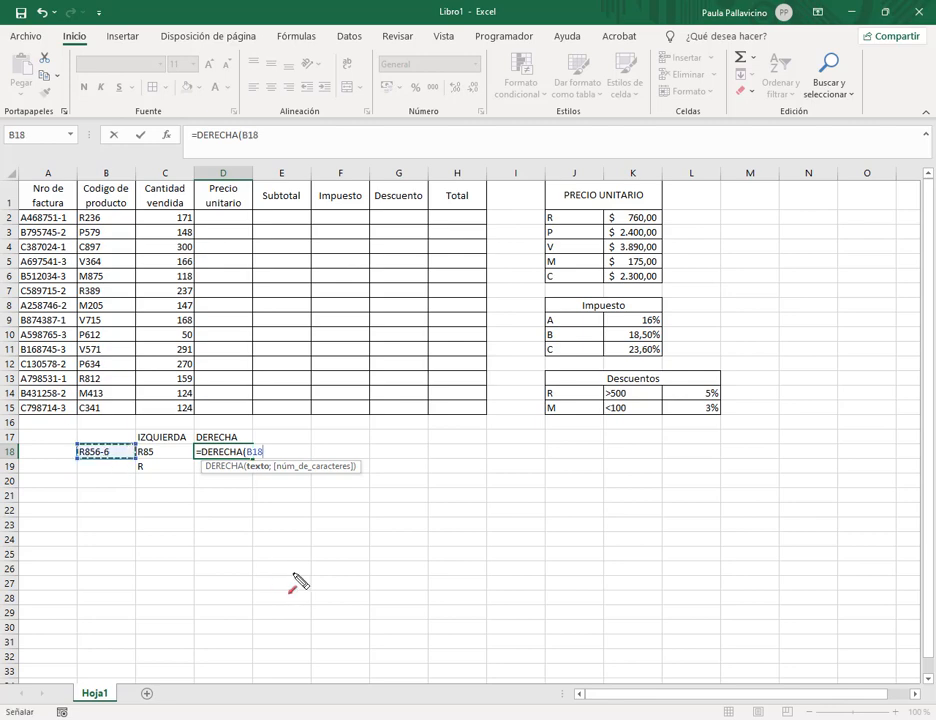
{"action": "type", "text": ";"}
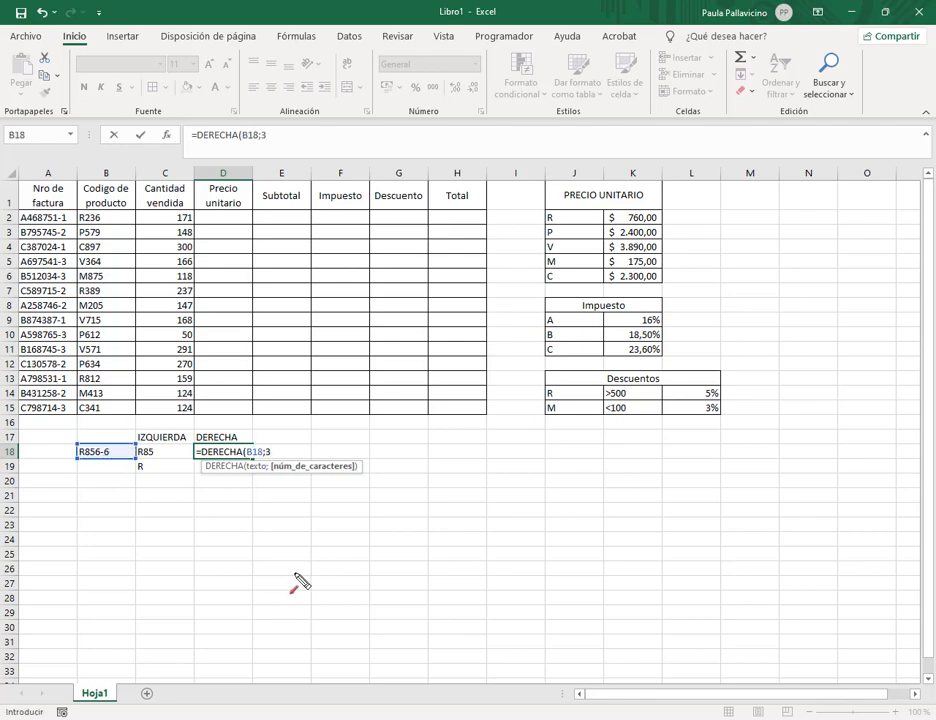
{"action": "type", "text": "3"}
{"action": "key", "text": "Return"}
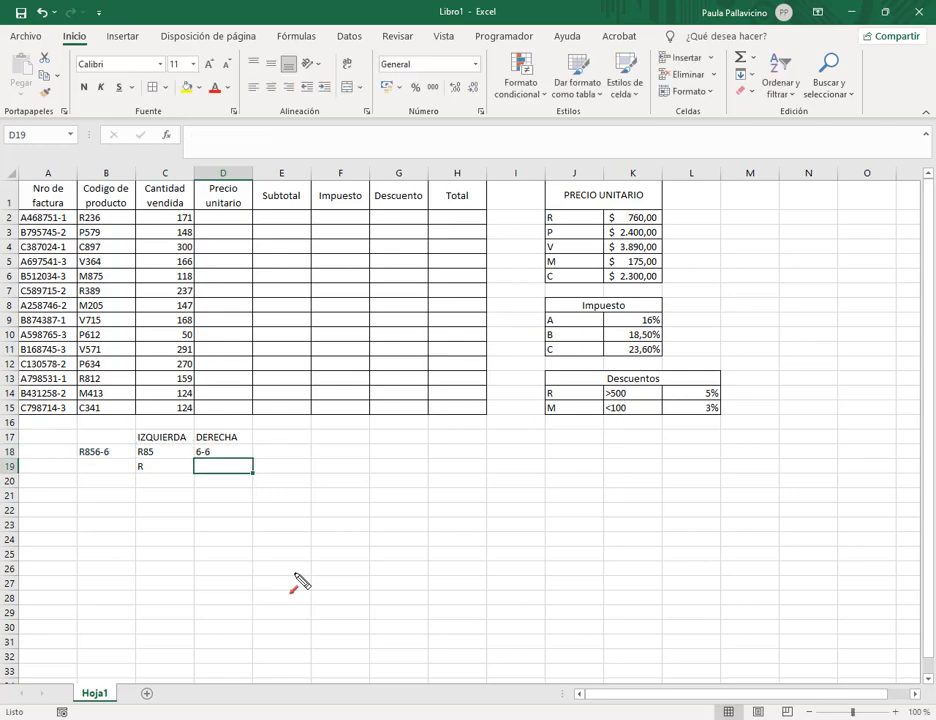
- Change the sample code in B18 to R859-6
{"action": "left_click", "coordinate": [107, 452]}
{"action": "left_click", "coordinate": [208, 134]}
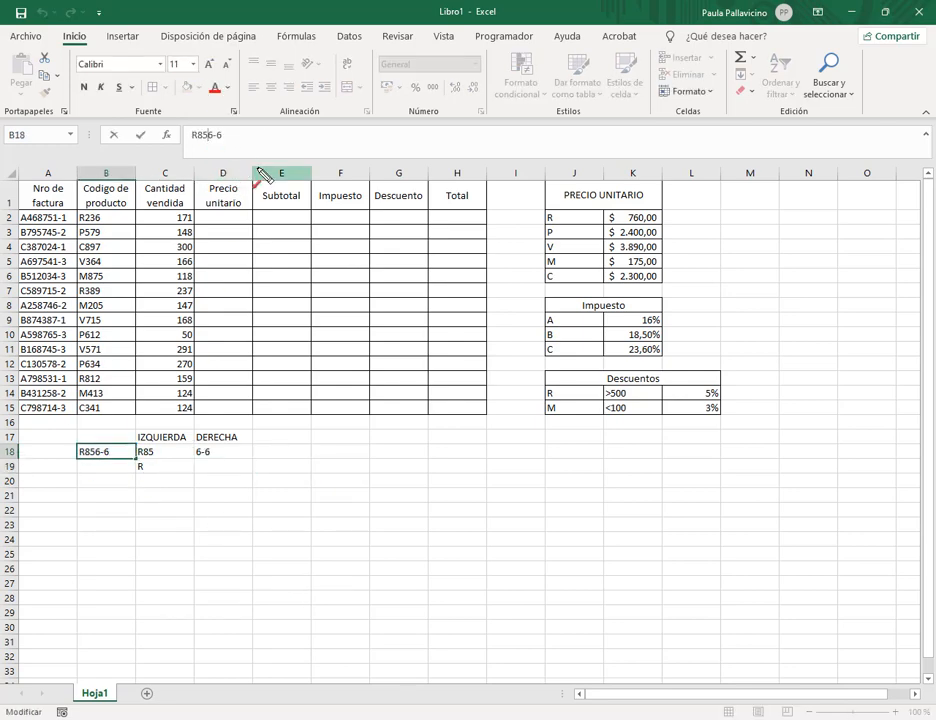
{"action": "key", "text": "BackSpace"}
{"action": "type", "text": "9"}
{"action": "key", "text": "Return"}
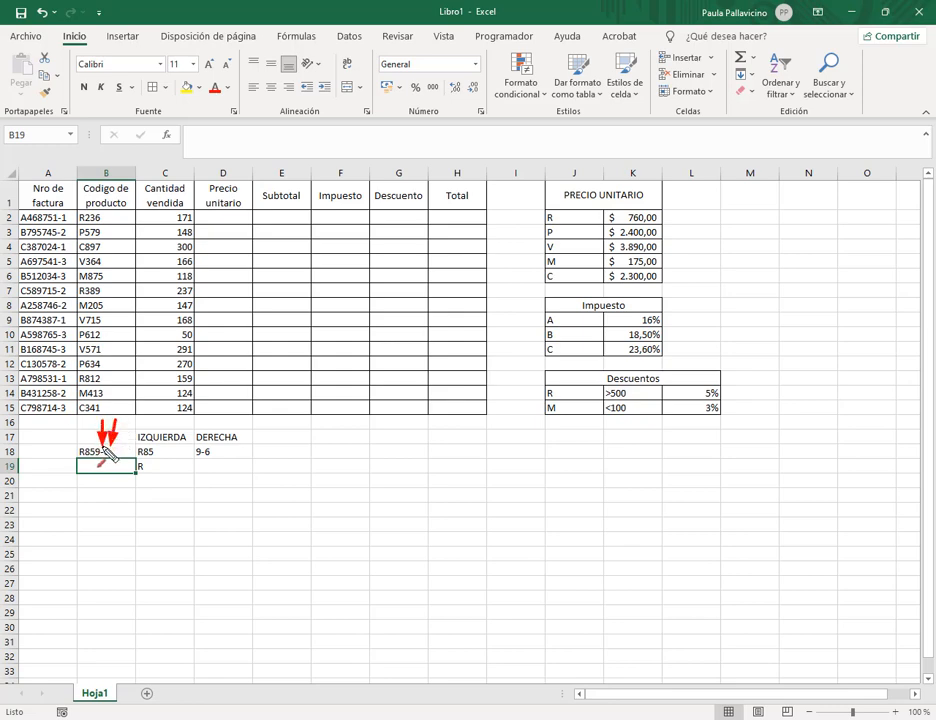
{"action": "left_click_drag", "start_coordinate": [87, 421], "coordinate": [94, 444]}
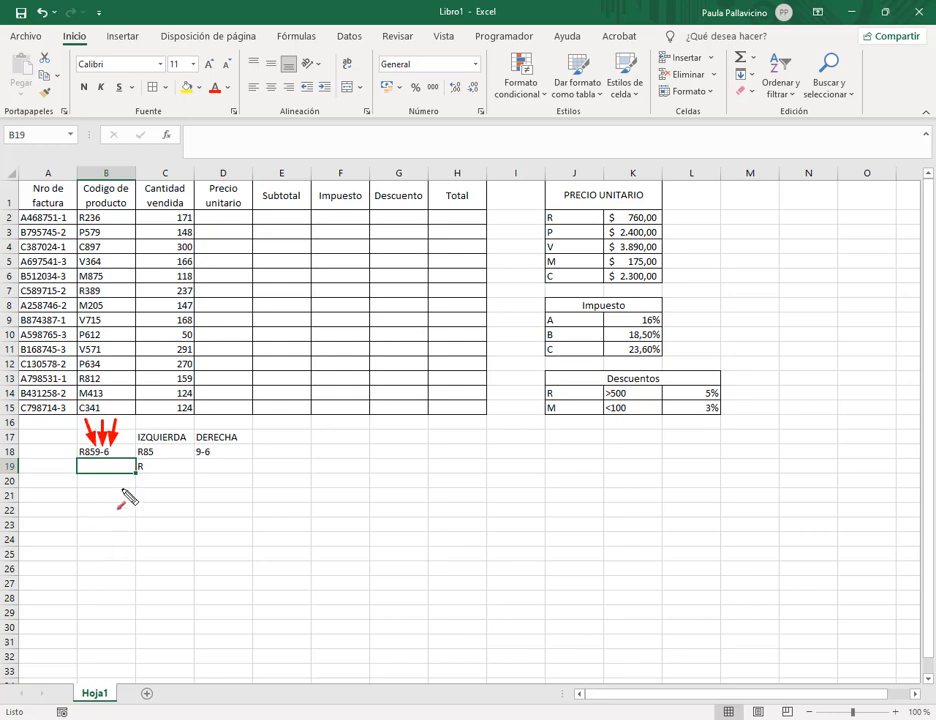
{"action": "key", "text": "Escape"}
- Enter =DERECHA(B18;1) in D19 to return only the last character of the sample code
{"action": "left_click", "coordinate": [225, 469]}
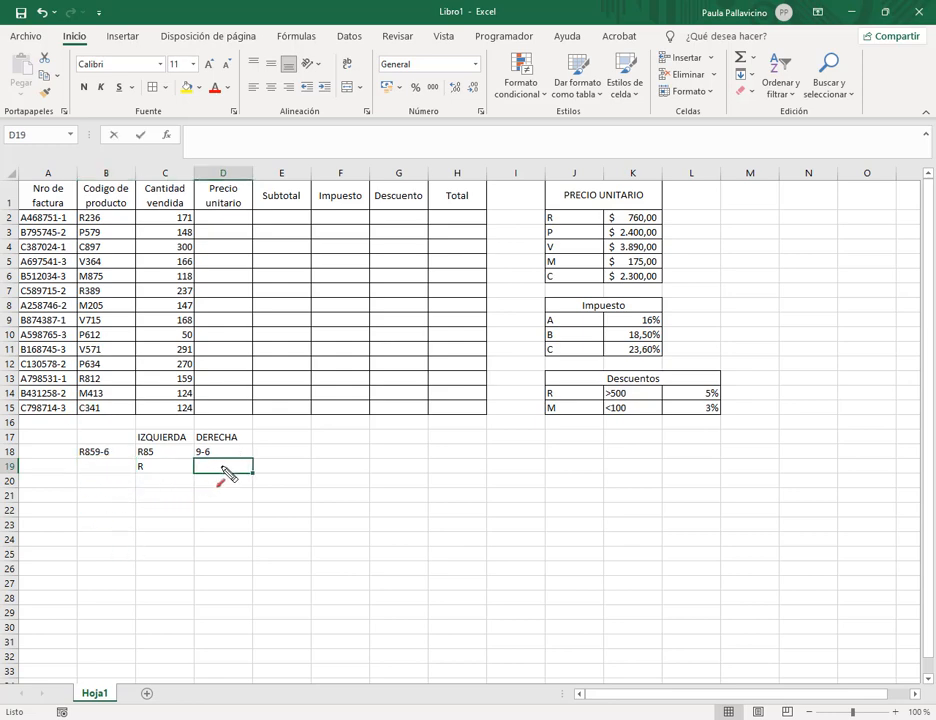
{"action": "type", "text": "=DERECHA("}
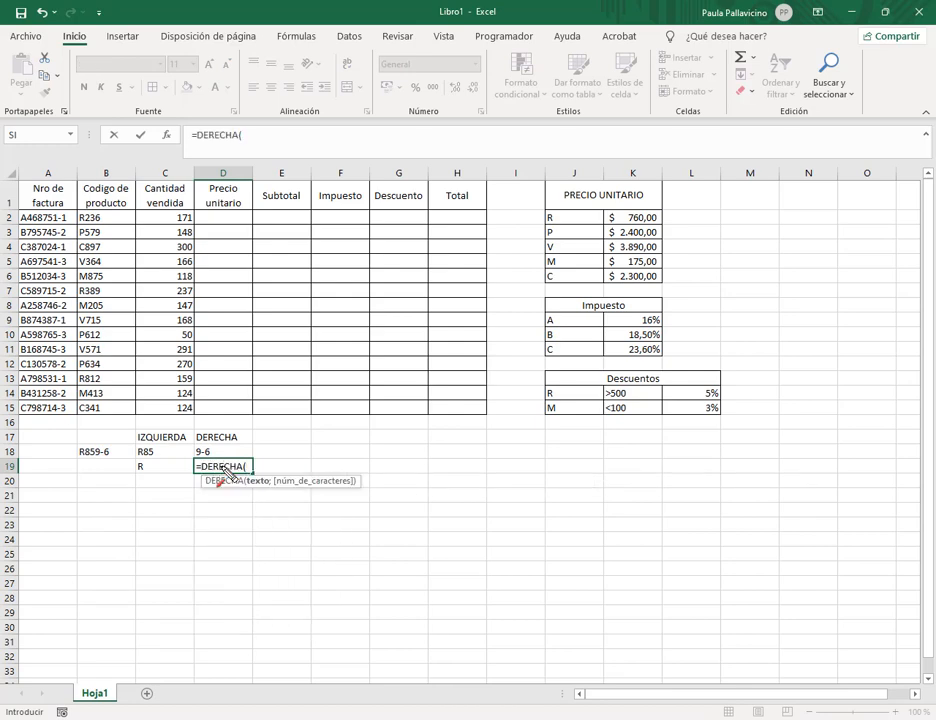
{"action": "left_click", "coordinate": [112, 454]}
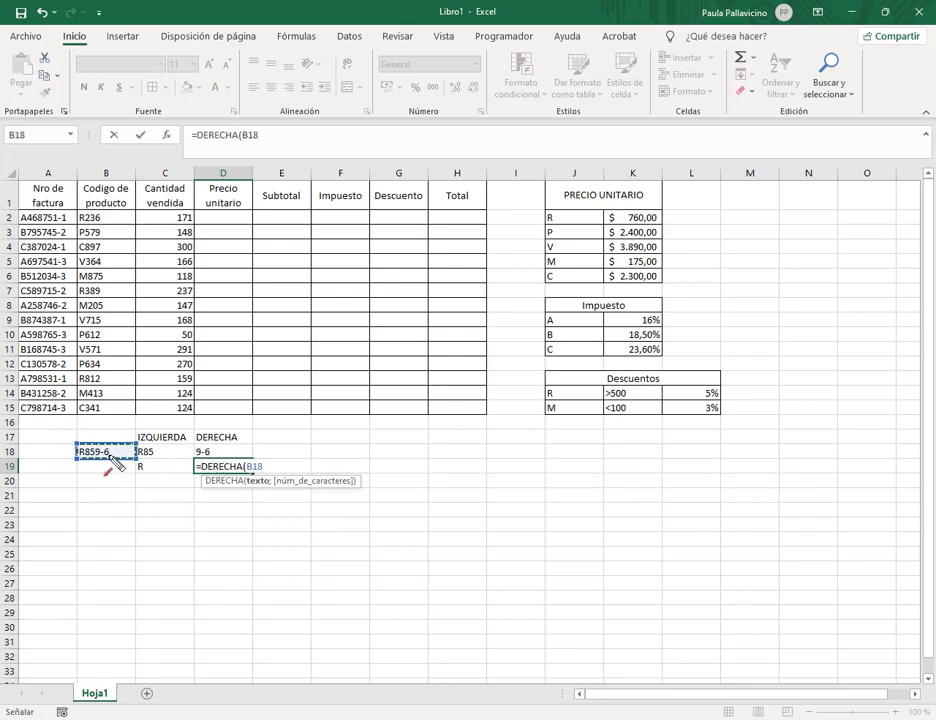
{"action": "type", "text": ";1)"}
{"action": "key", "text": "Return"}
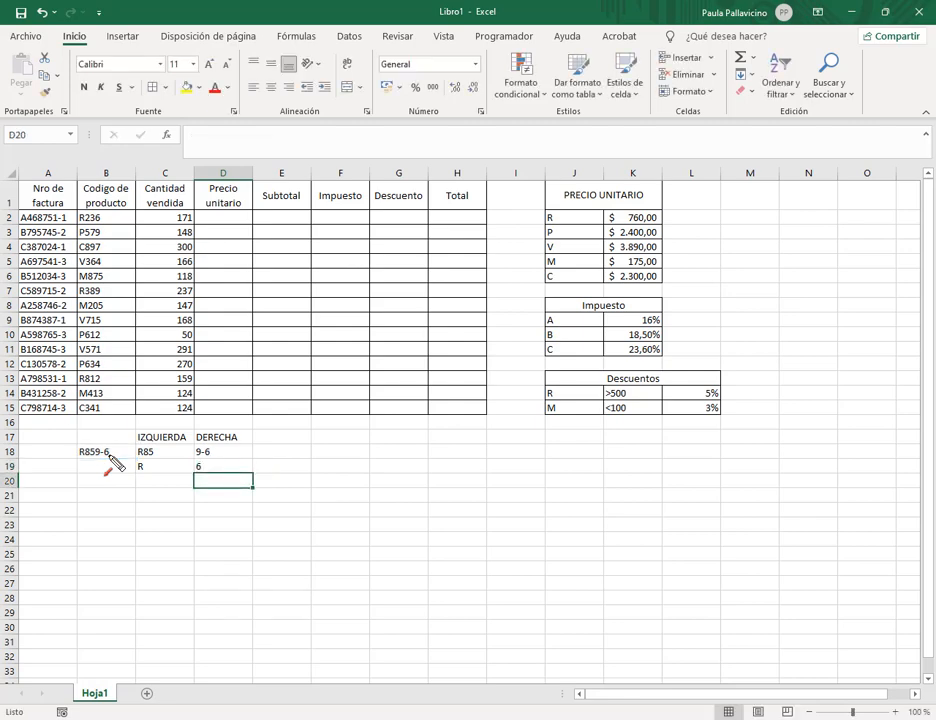
- Add the heading EXTRAER in E17, beside the DERECHA heading
{"action": "left_click", "coordinate": [284, 438]}
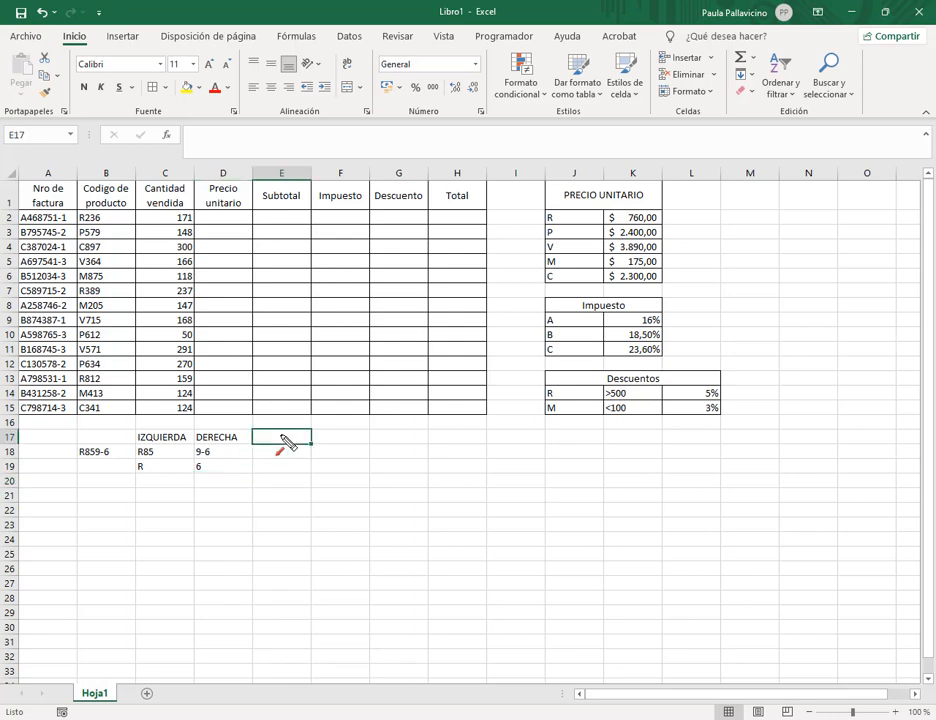
{"action": "type", "text": "e"}
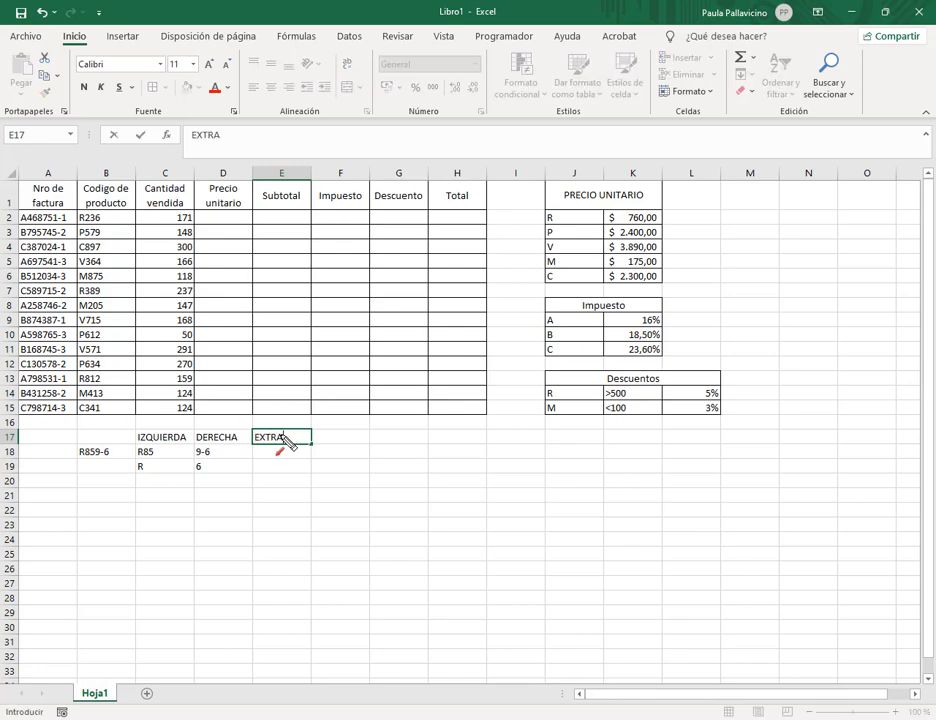
{"action": "key", "text": "Return"}
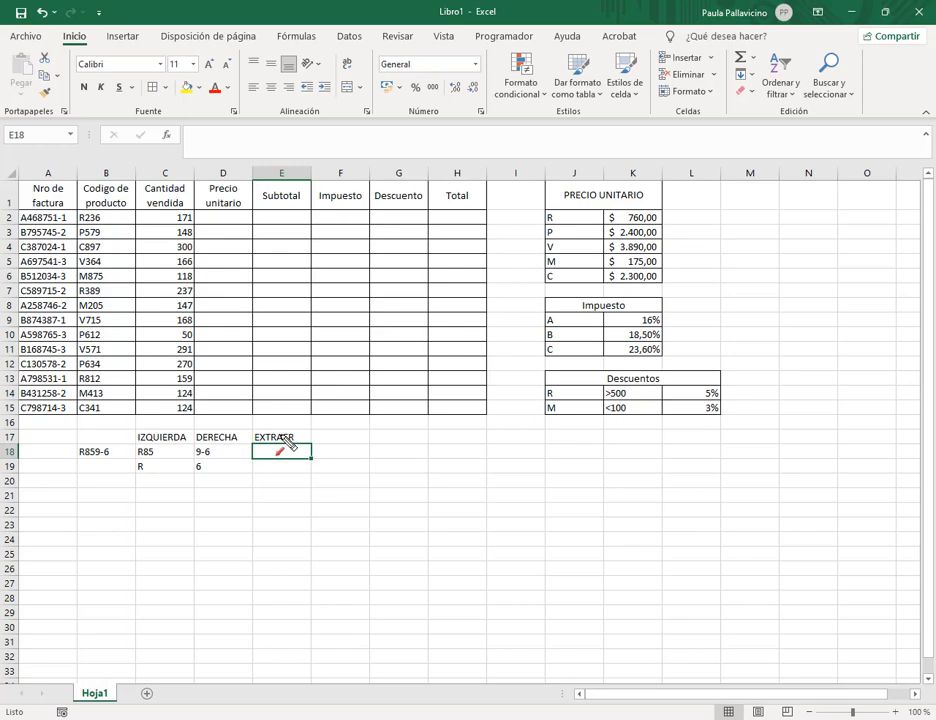
- Enter =EXTRAE(B18;2;3) in E18 to extract three characters of the sample code starting at the second one
{"action": "type", "text": "=ex"}
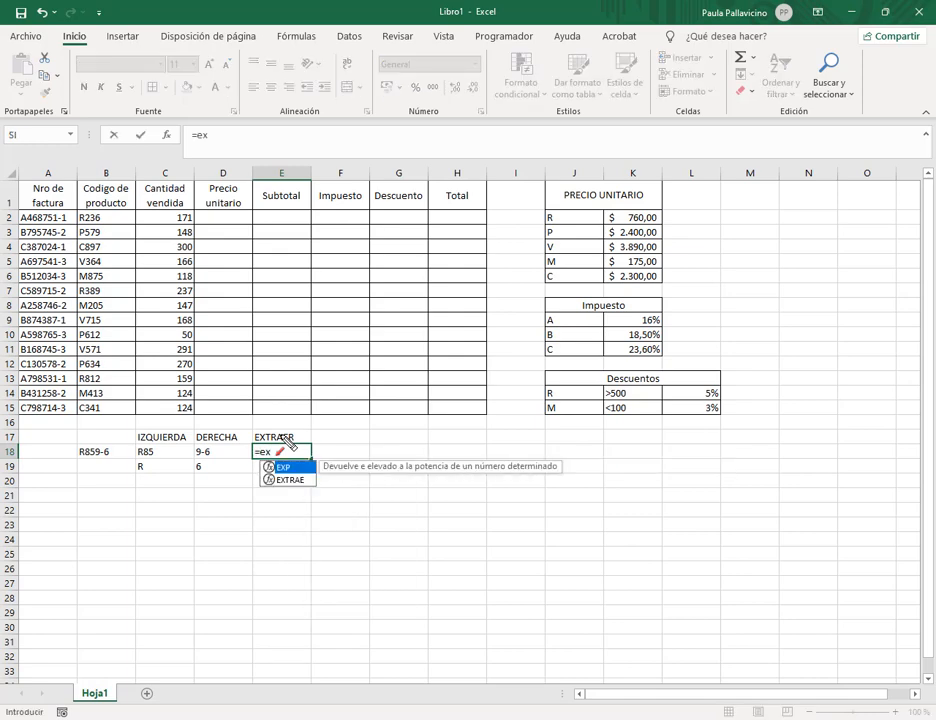
{"action": "double_click", "coordinate": [296, 480]}
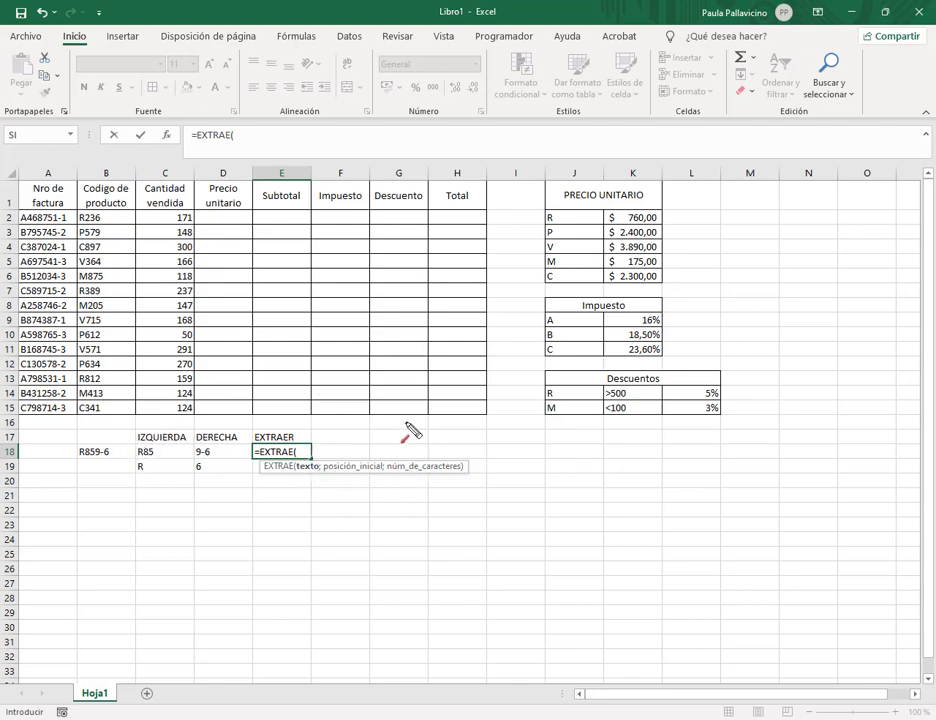
{"action": "left_click", "coordinate": [116, 458]}
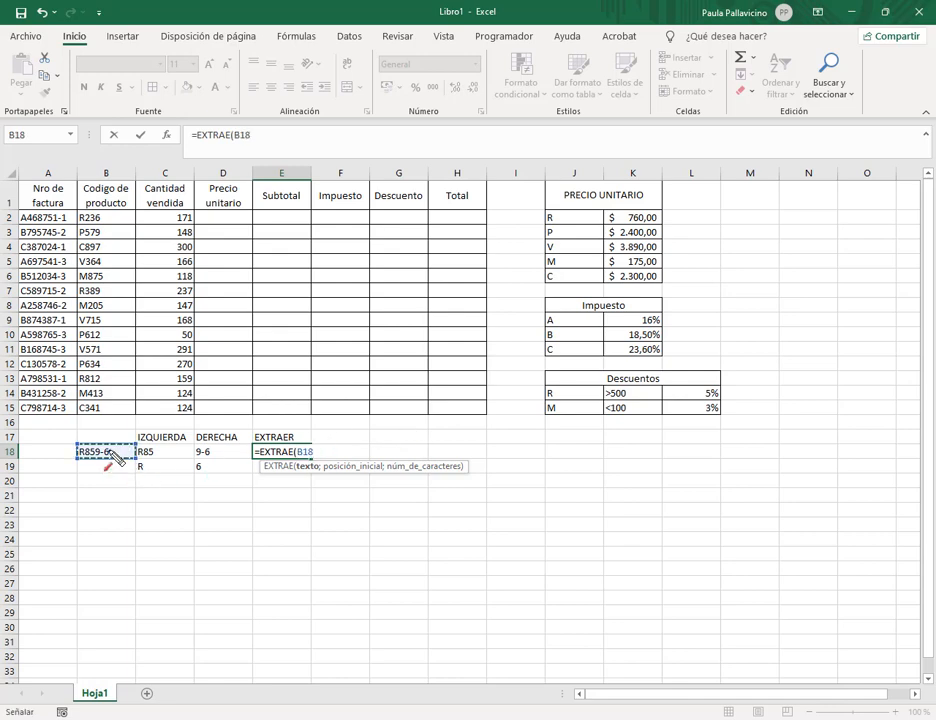
{"action": "type", "text": ";"}
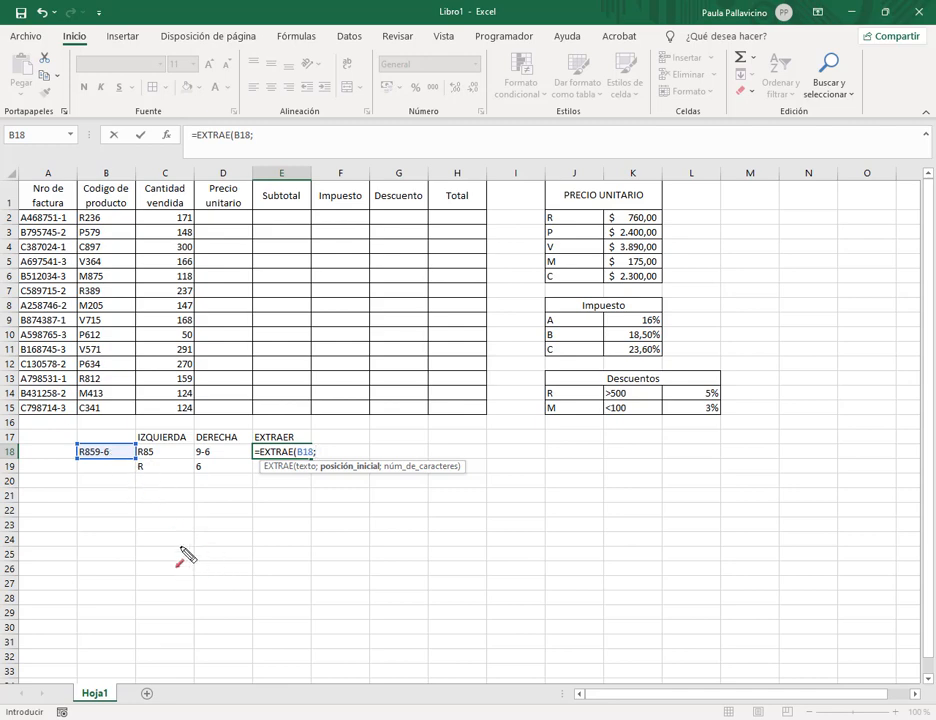
{"action": "mouse_move", "coordinate": [80, 407]}
{"action": "left_mouse_down"}
{"action": "mouse_move", "coordinate": [80, 438]}
{"action": "mouse_move", "coordinate": [89, 434]}
{"action": "left_mouse_up"}
{"action": "mouse_move", "coordinate": [87, 488]}
{"action": "left_mouse_down"}
{"action": "mouse_move", "coordinate": [92, 462]}
{"action": "mouse_move", "coordinate": [110, 464]}
{"action": "left_mouse_up"}
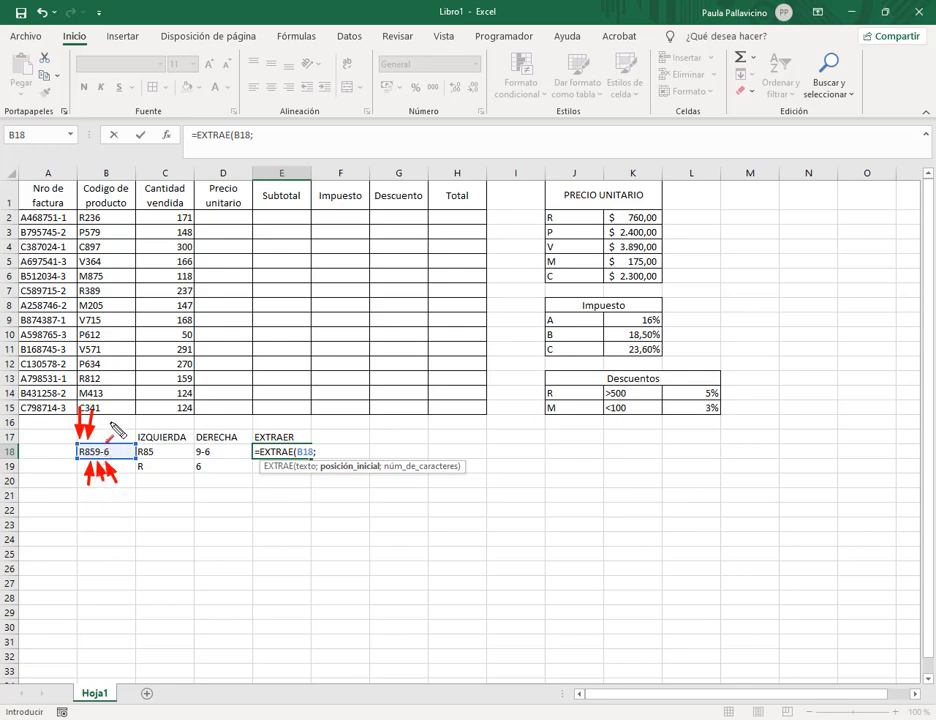
{"action": "left_click_drag", "start_coordinate": [120, 410], "coordinate": [108, 437]}
{"action": "key", "text": "Escape"}
{"action": "left_click", "coordinate": [324, 455]}
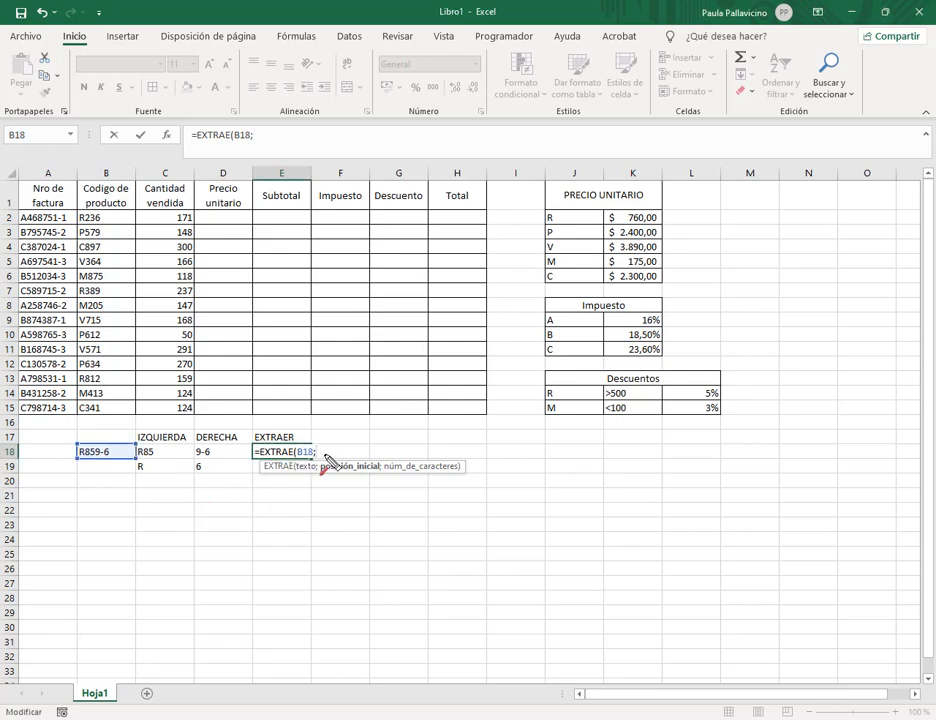
{"action": "type", "text": "2;"}
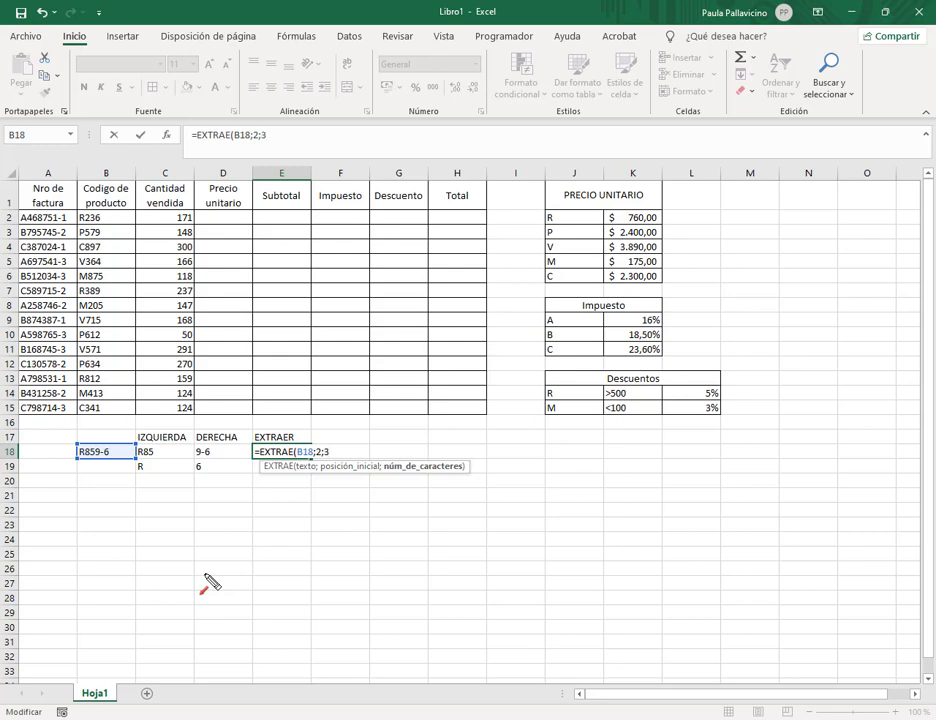
{"action": "type", "text": "3)"}
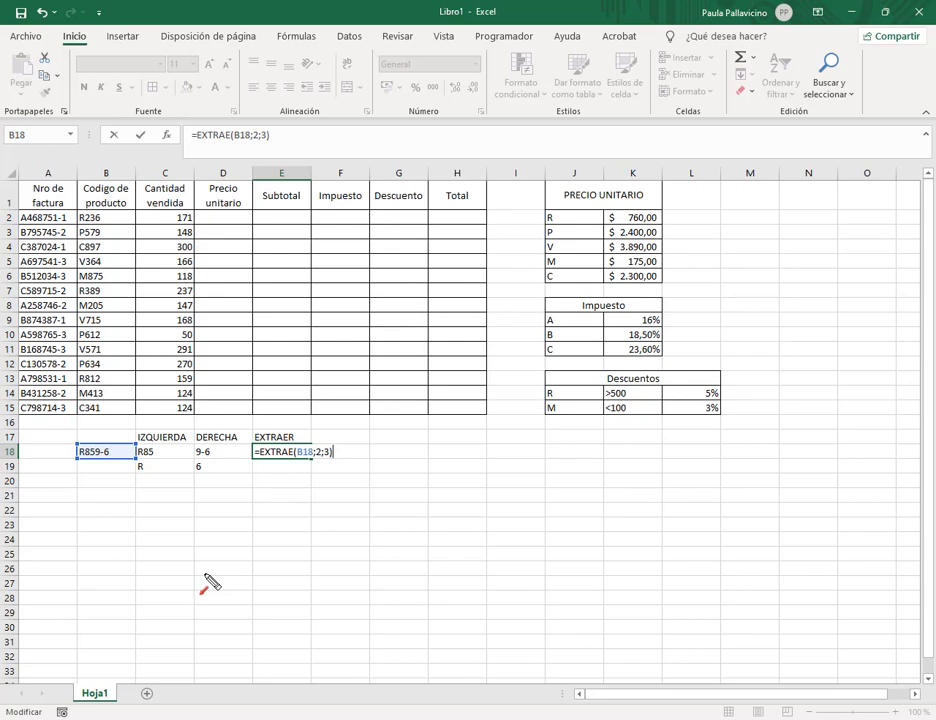
{"action": "key", "text": "Return"}
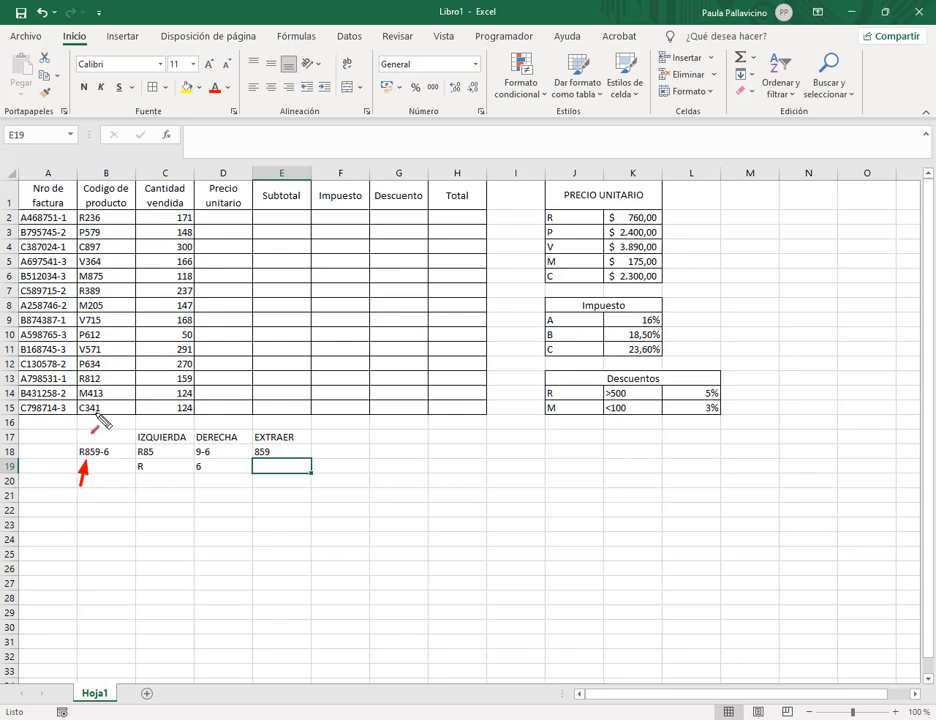
{"action": "mouse_move", "coordinate": [88, 422]}
{"action": "left_mouse_down"}
{"action": "mouse_move", "coordinate": [90, 446]}
{"action": "mouse_move", "coordinate": [103, 446]}
{"action": "left_mouse_up"}
{"action": "left_click_drag", "start_coordinate": [98, 437], "coordinate": [103, 446]}
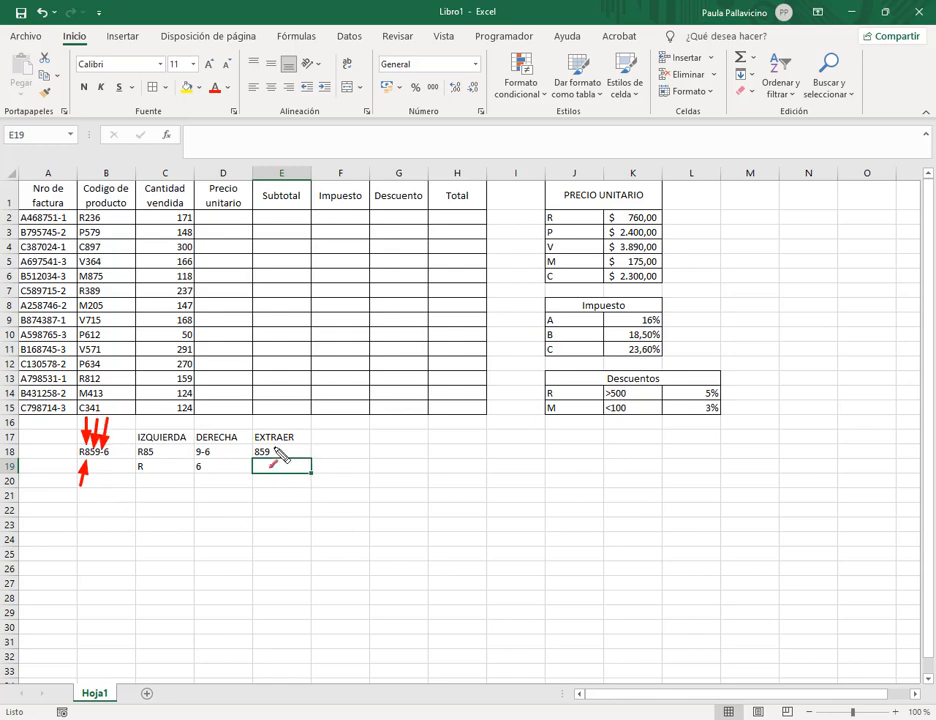
{"action": "key", "text": "e"}
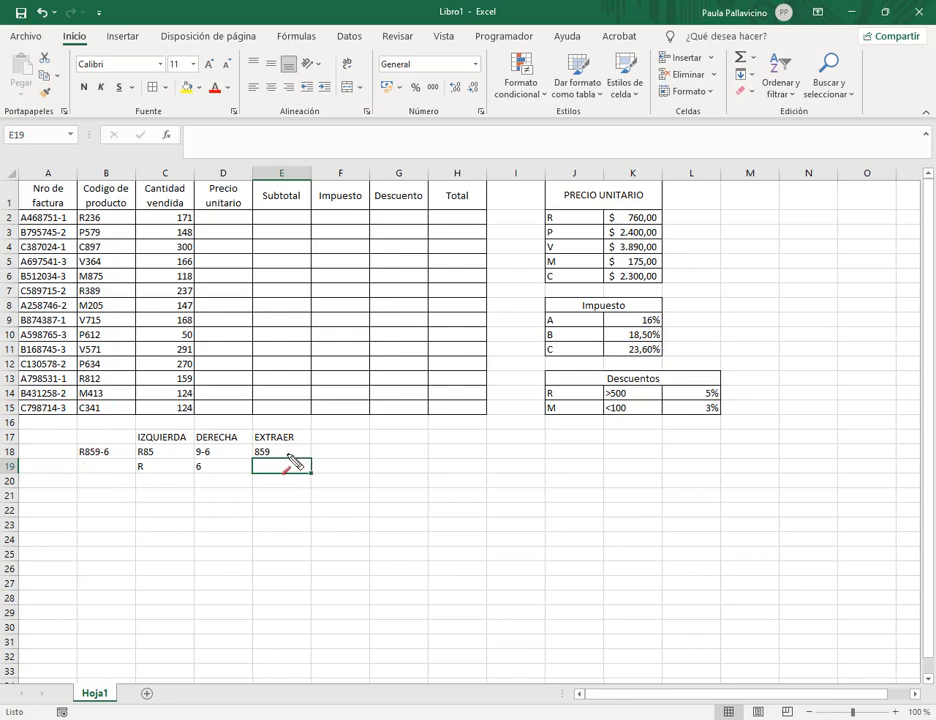
- Correct the heading in E17 to EXTRAE so it matches the function name
{"action": "left_click", "coordinate": [298, 455]}
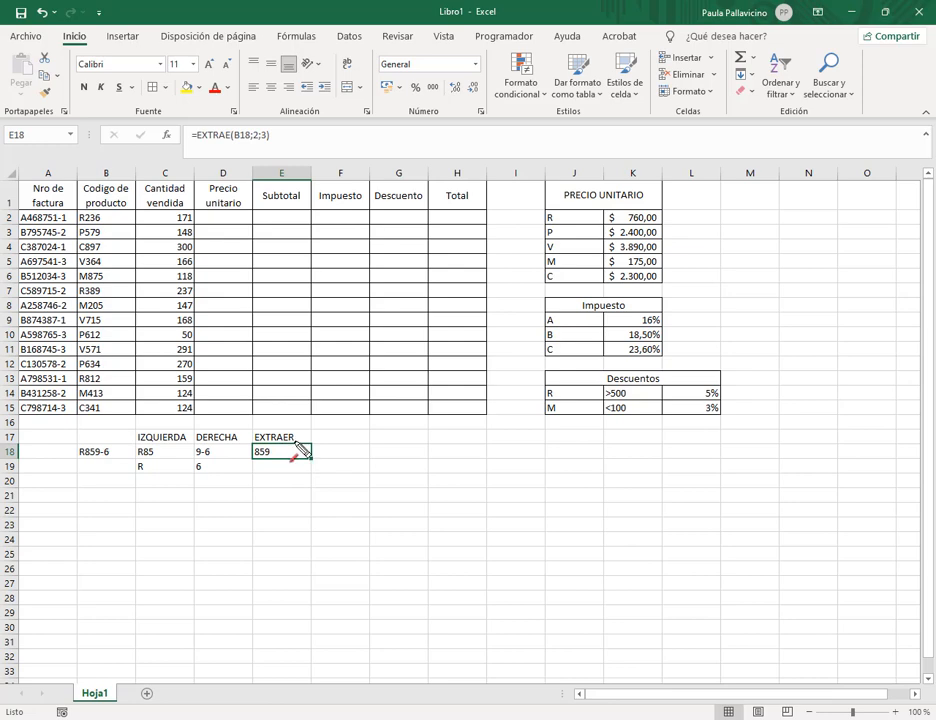
{"action": "left_click", "coordinate": [308, 440]}
{"action": "double_click", "coordinate": [306, 440]}
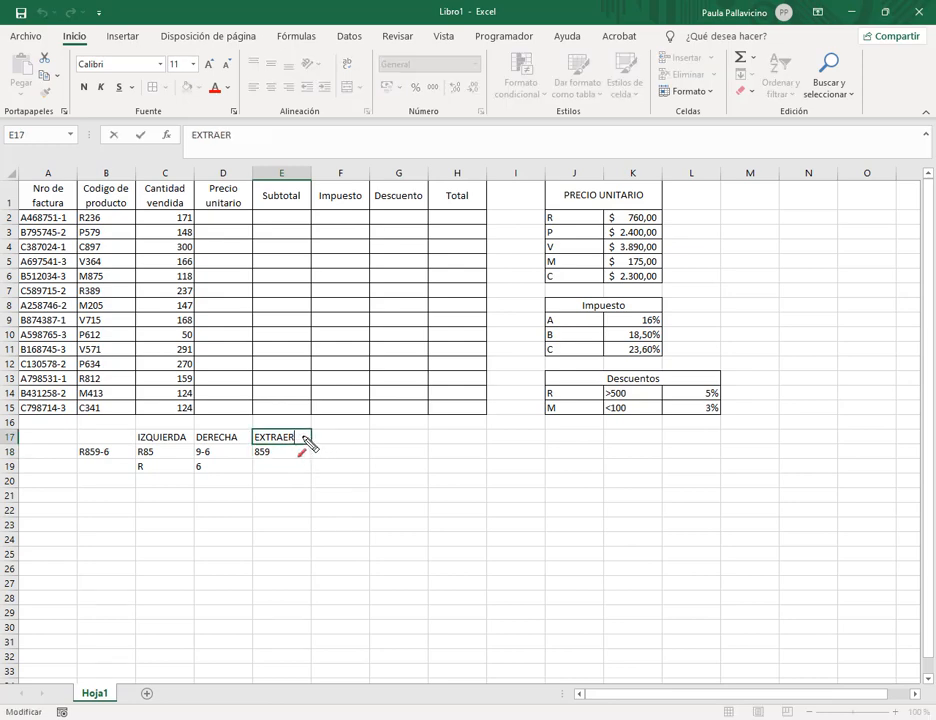
{"action": "key", "text": "Return"}
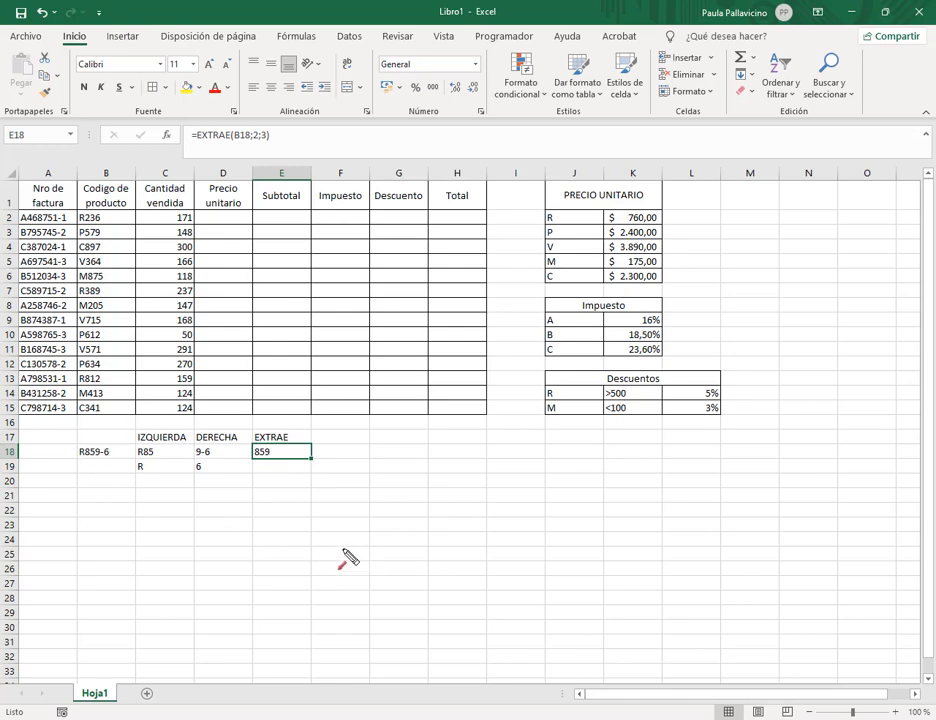
{"action": "left_click", "coordinate": [102, 439]}
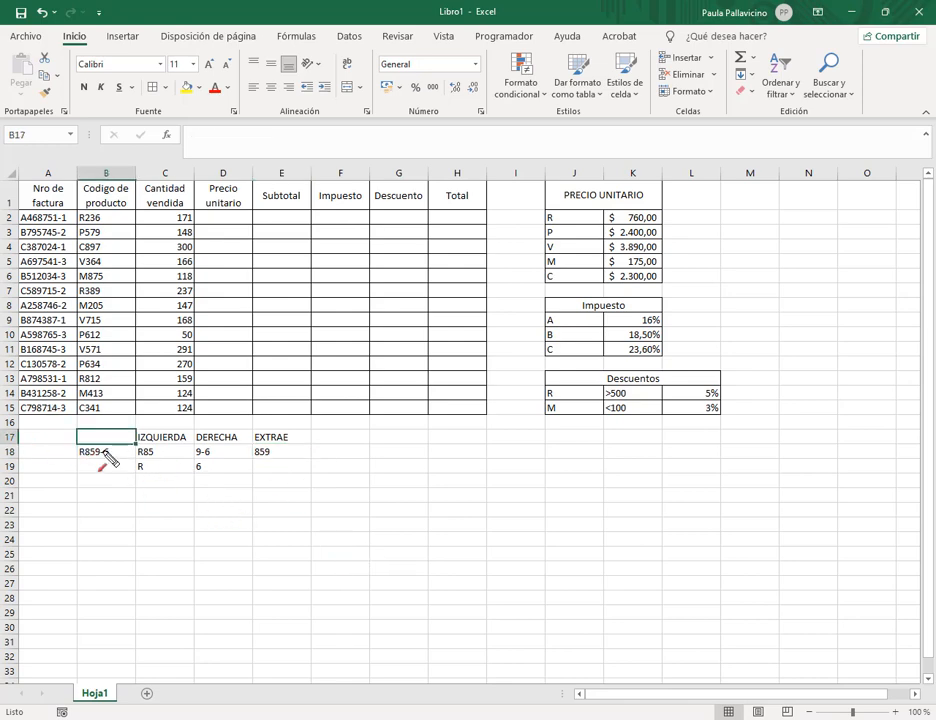
{"action": "left_click_drag", "start_coordinate": [105, 438], "coordinate": [285, 468]}
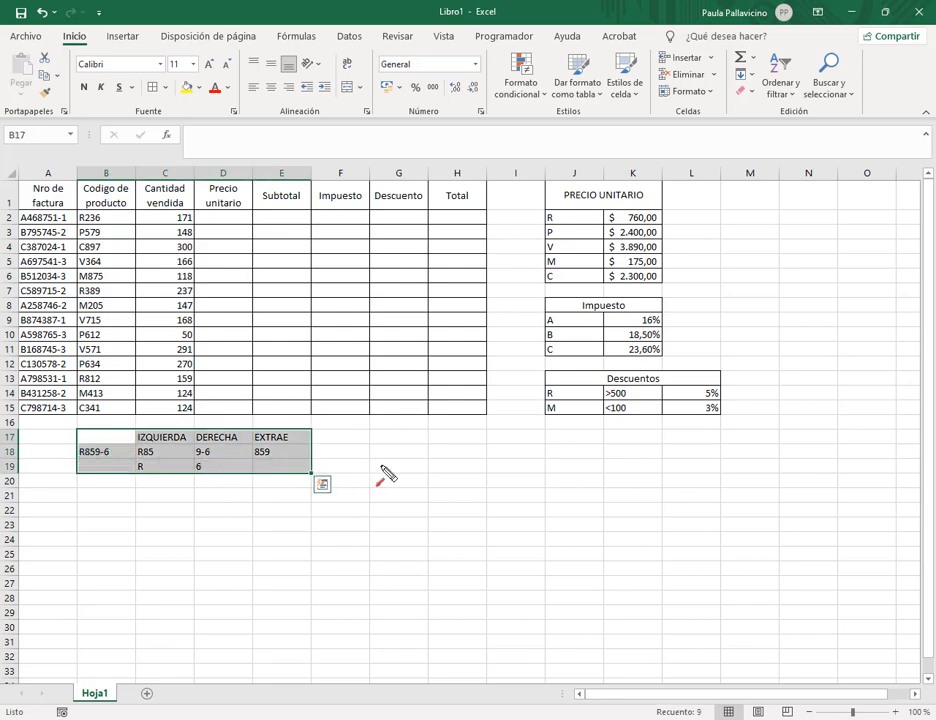
{"action": "left_click", "coordinate": [395, 466]}
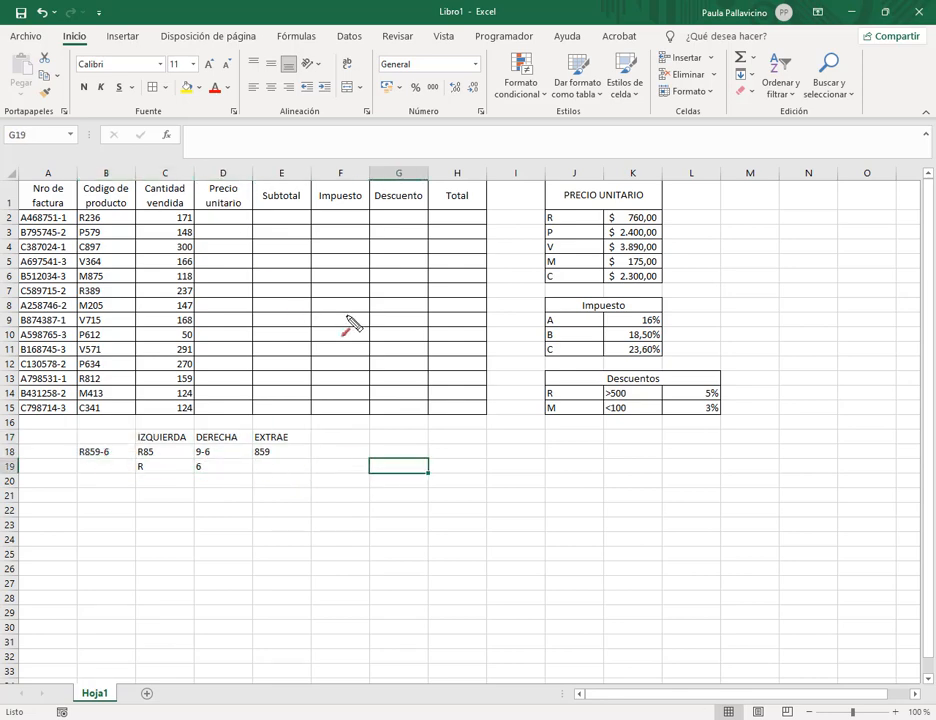
- In D2, start a SI formula whose logical test takes the product code's first character with IZQUIERDA(B2;1)
{"action": "left_click", "coordinate": [240, 217]}
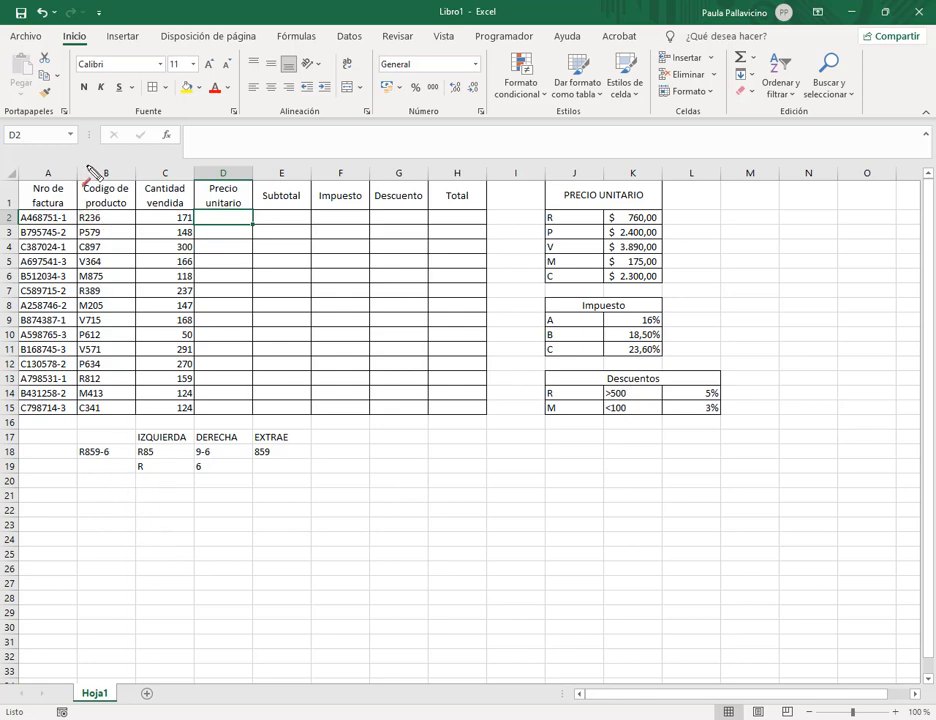
{"action": "left_click_drag", "start_coordinate": [87, 160], "coordinate": [77, 216]}
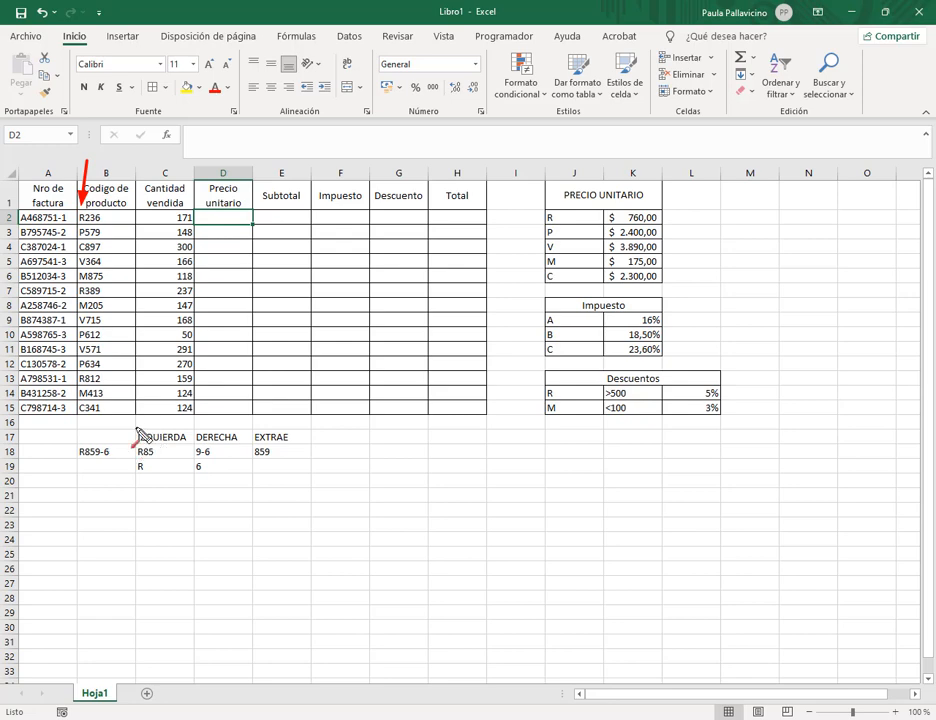
{"action": "left_click_drag", "start_coordinate": [132, 427], "coordinate": [196, 448]}
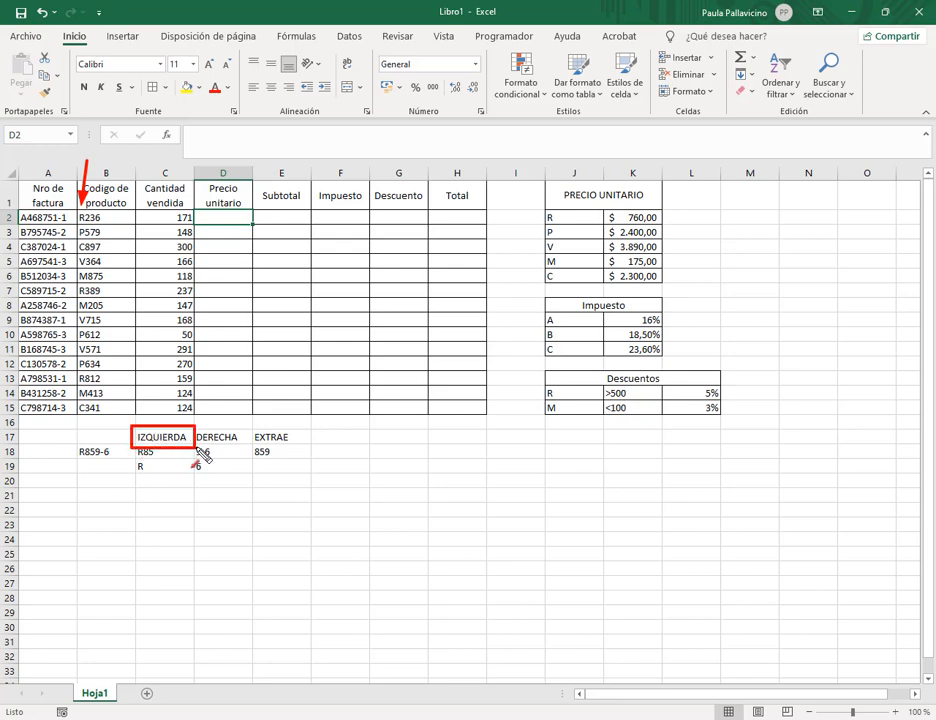
{"action": "key", "text": "Escape"}
{"action": "type", "text": "="}
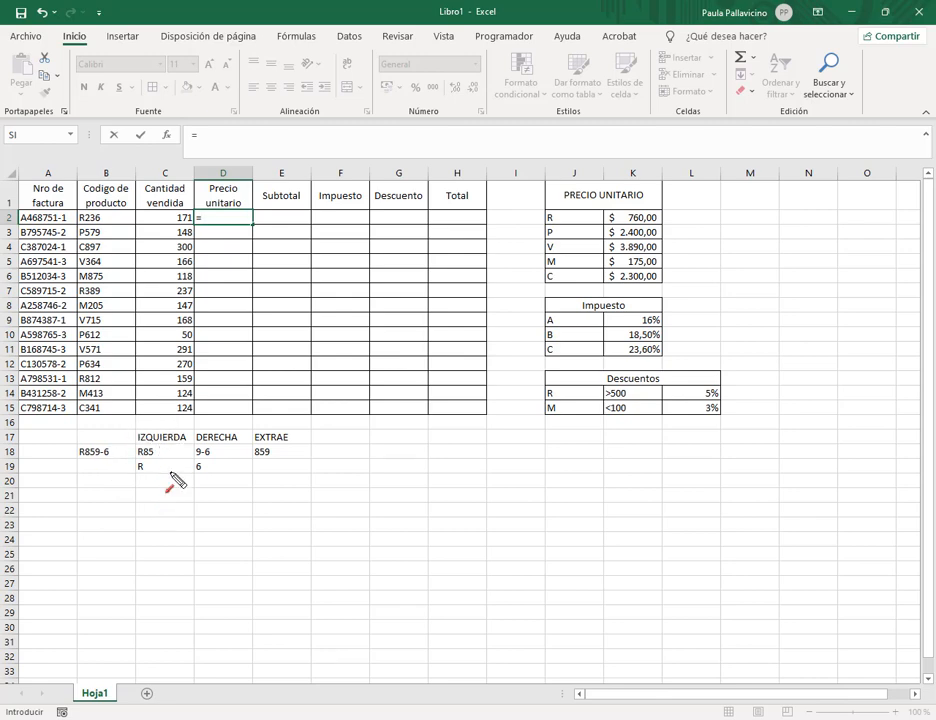
{"action": "type", "text": "si("}
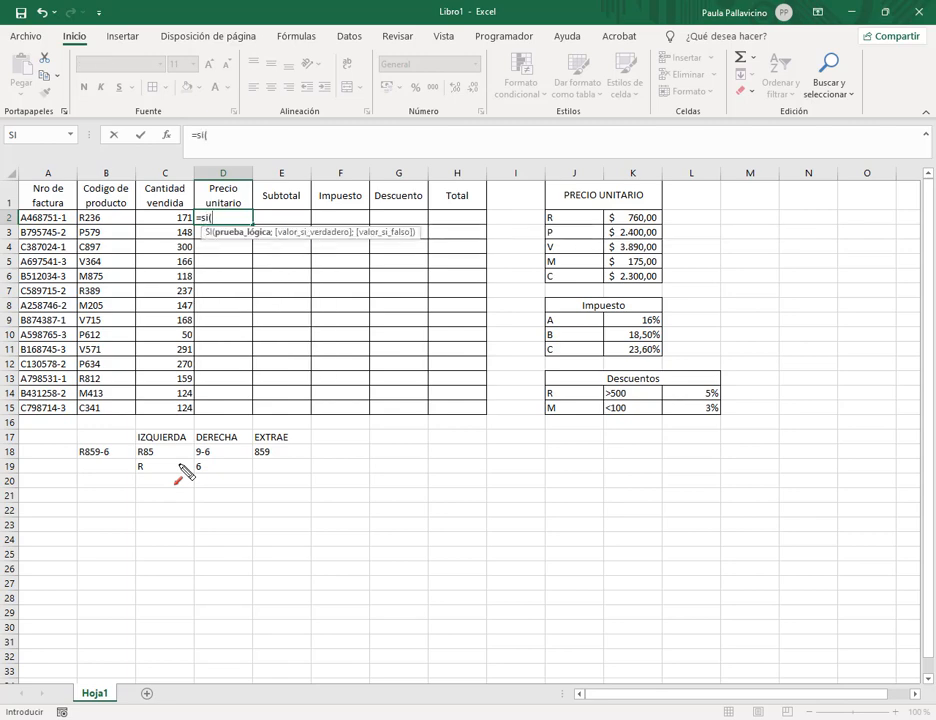
{"action": "type", "text": "izqui"}
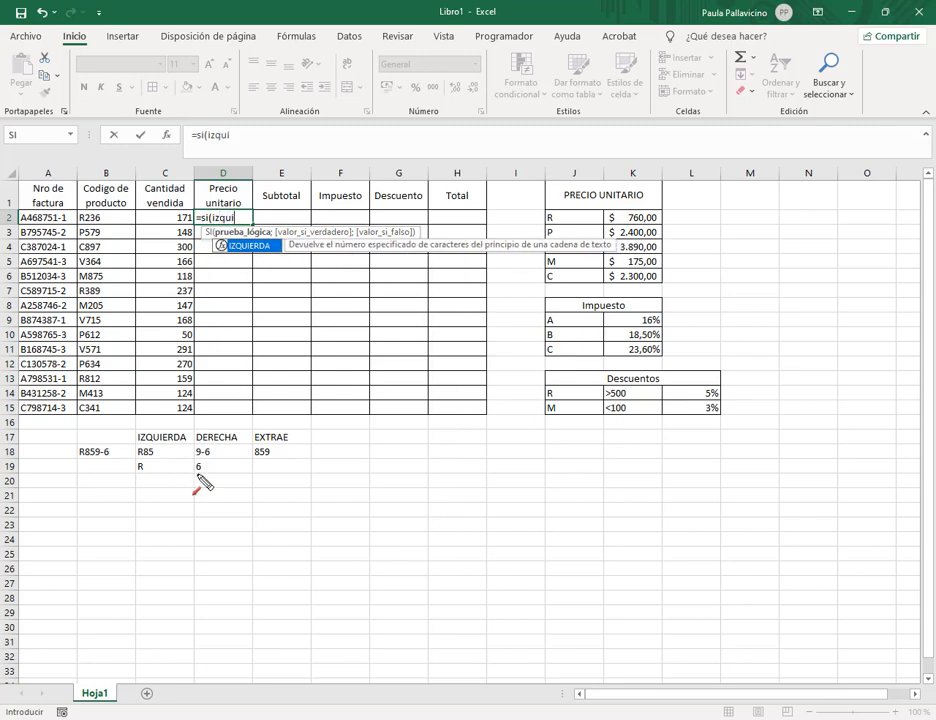
{"action": "double_click", "coordinate": [250, 245]}
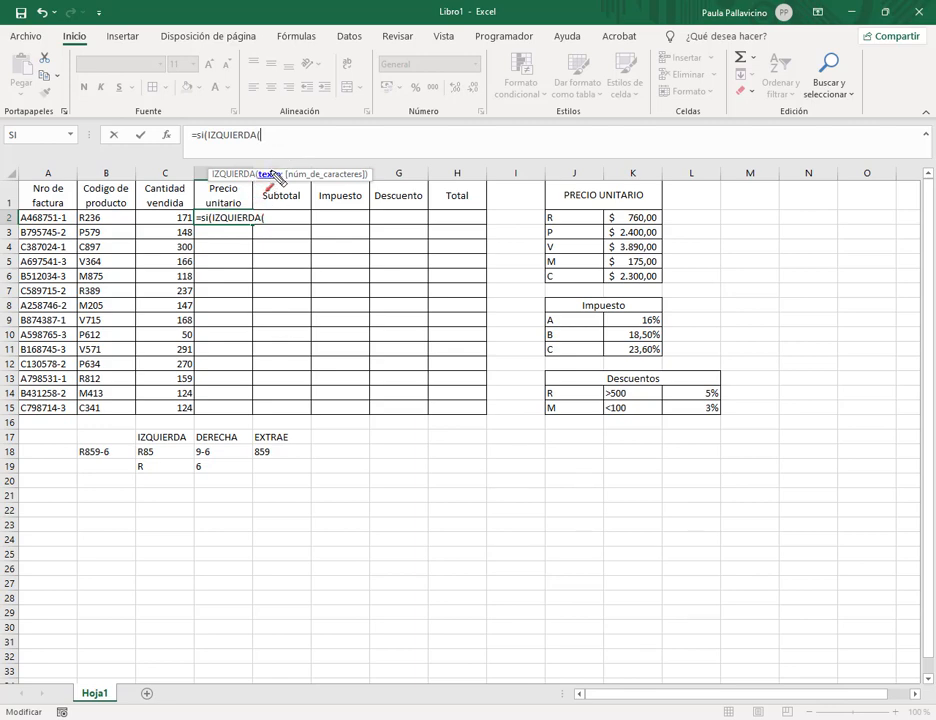
{"action": "left_click", "coordinate": [105, 218]}
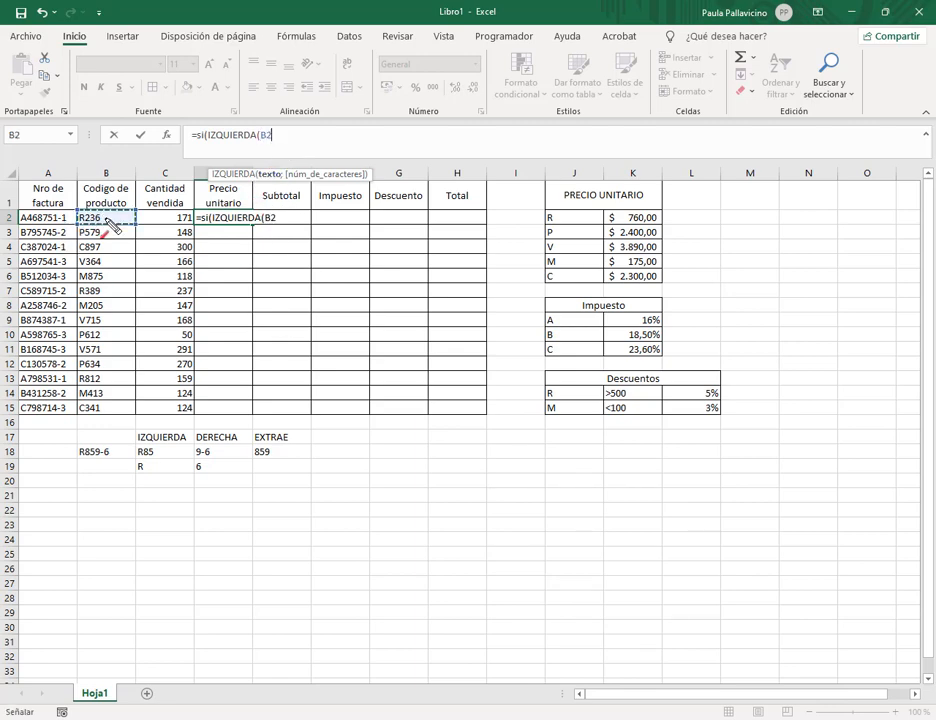
{"action": "left_click", "coordinate": [304, 140]}
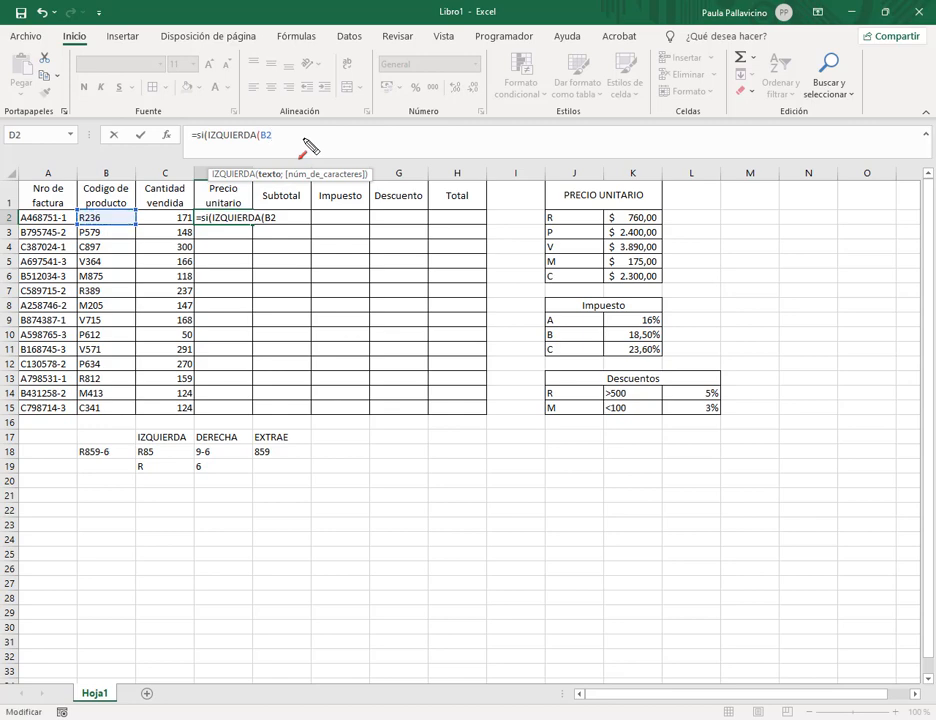
{"action": "type", "text": ";1"}
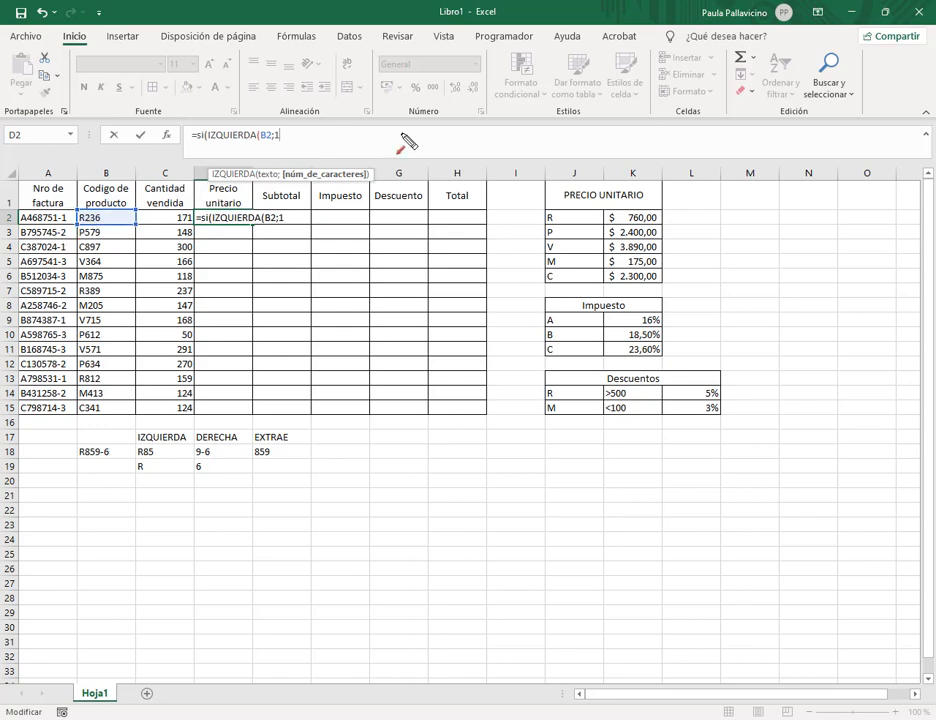
{"action": "type", "text": ")"}
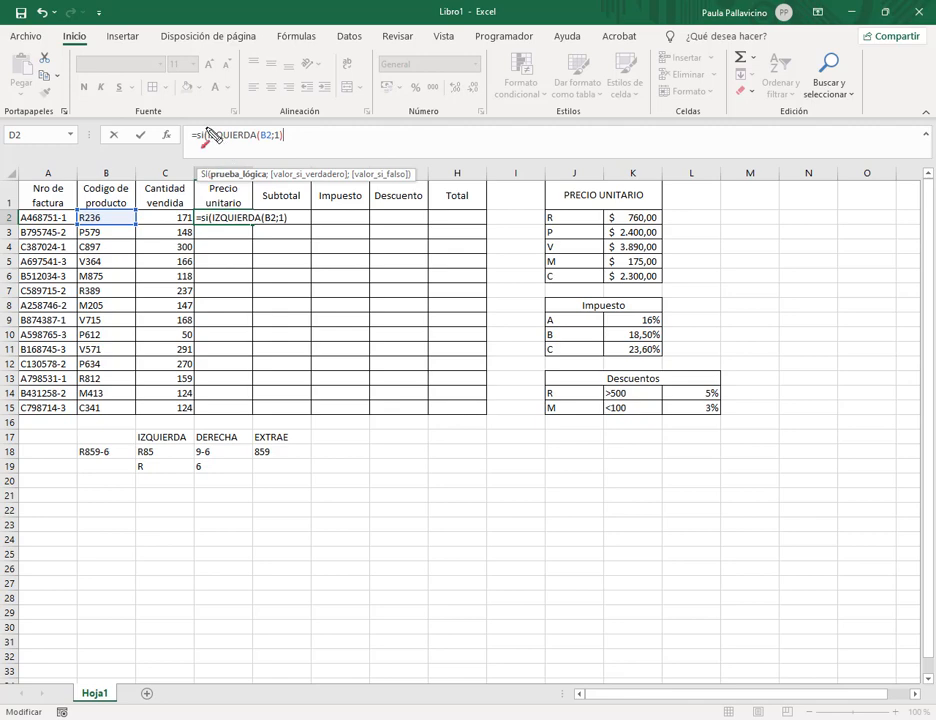
- Complete the first condition in D2 as equal to "R", returning the fixed unit price $K$2 when true
{"action": "mouse_move", "coordinate": [204, 126]}
{"action": "left_mouse_down"}
{"action": "mouse_move", "coordinate": [320, 146]}
{"action": "mouse_move", "coordinate": [285, 146]}
{"action": "left_mouse_up"}
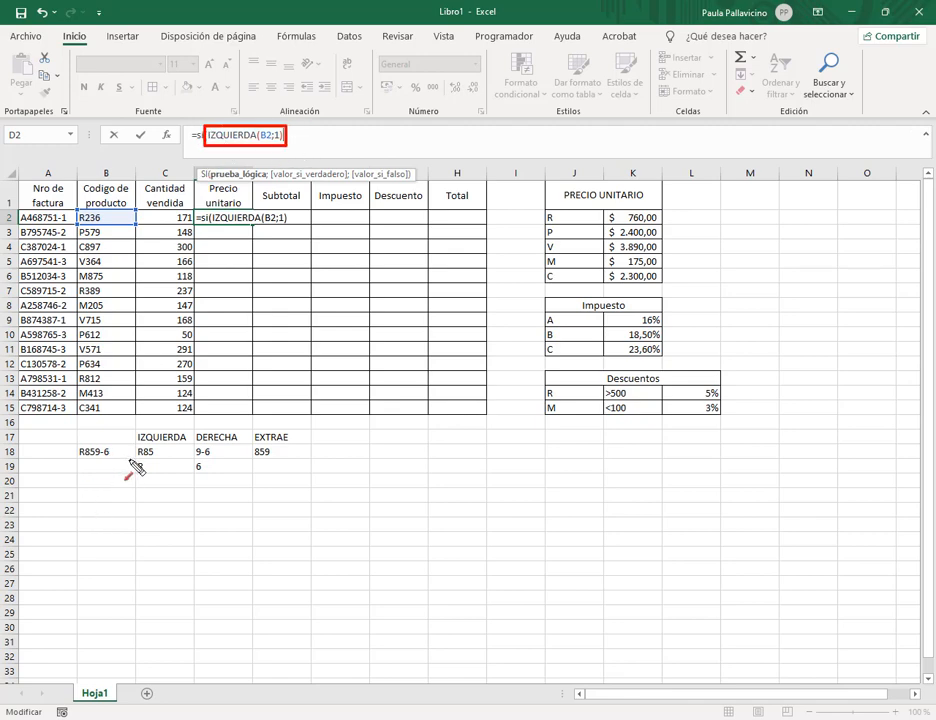
{"action": "left_click_drag", "start_coordinate": [128, 459], "coordinate": [150, 485]}
{"action": "key", "text": "e"}
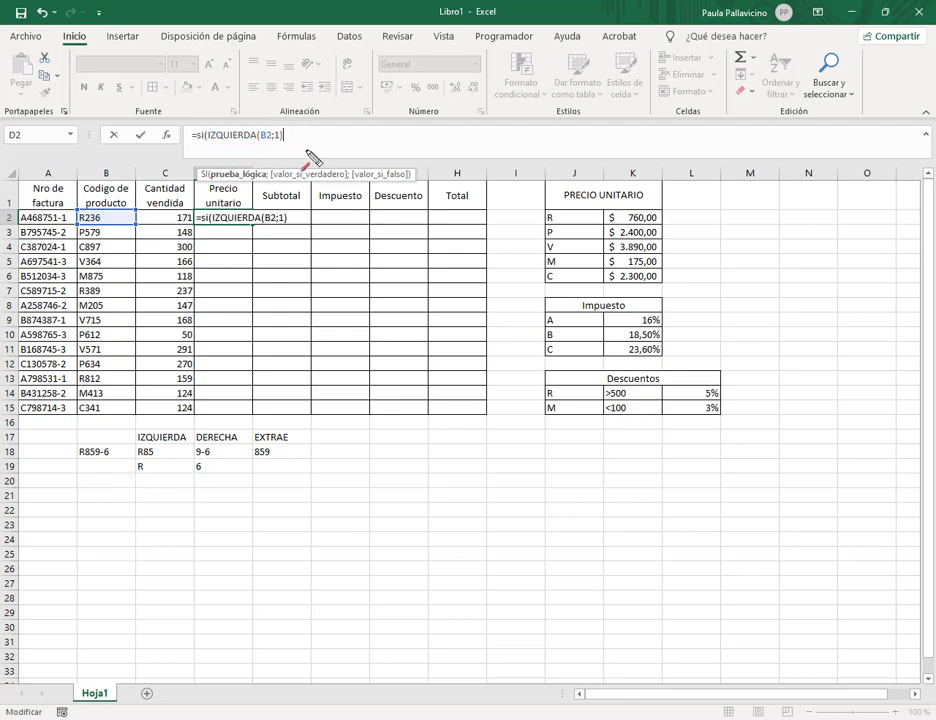
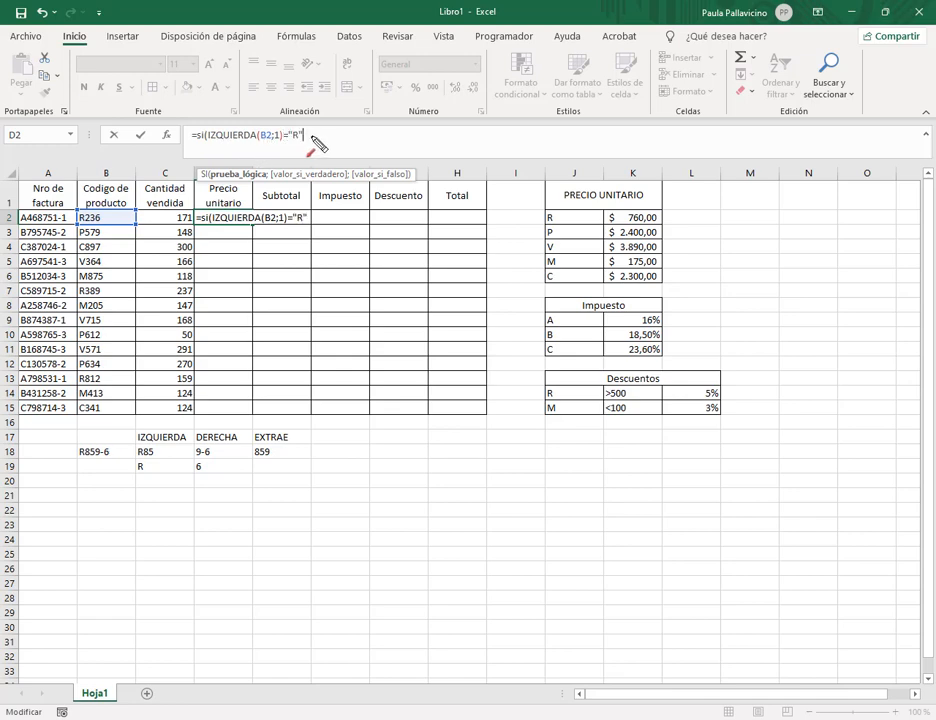
{"action": "type", "text": ";"}
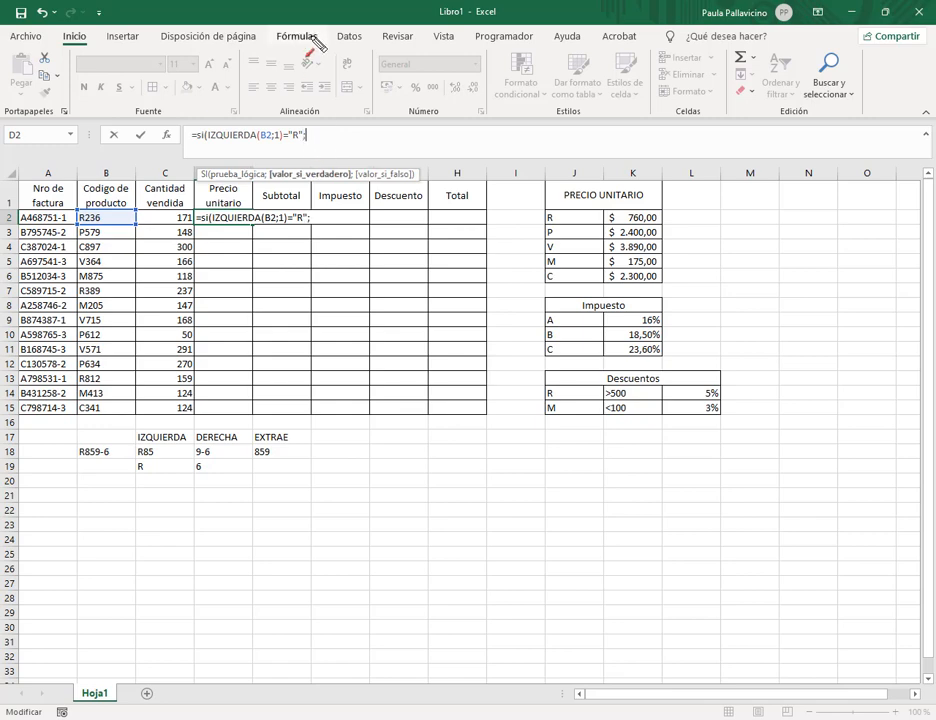
{"action": "left_click", "coordinate": [646, 217]}
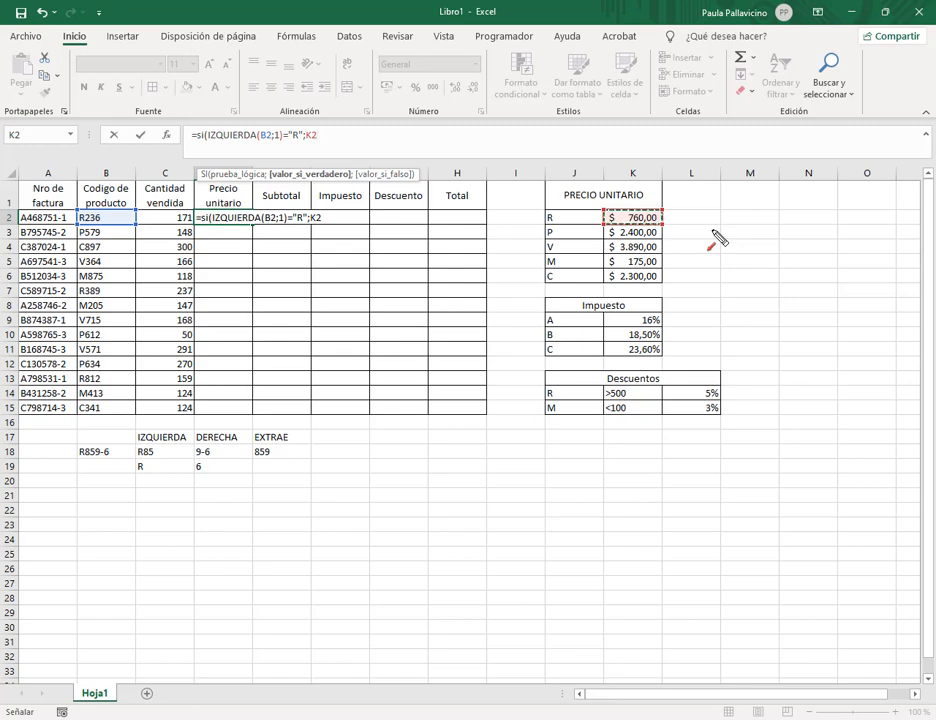
{"action": "key", "text": "F4"}
{"action": "type", "text": ";"}
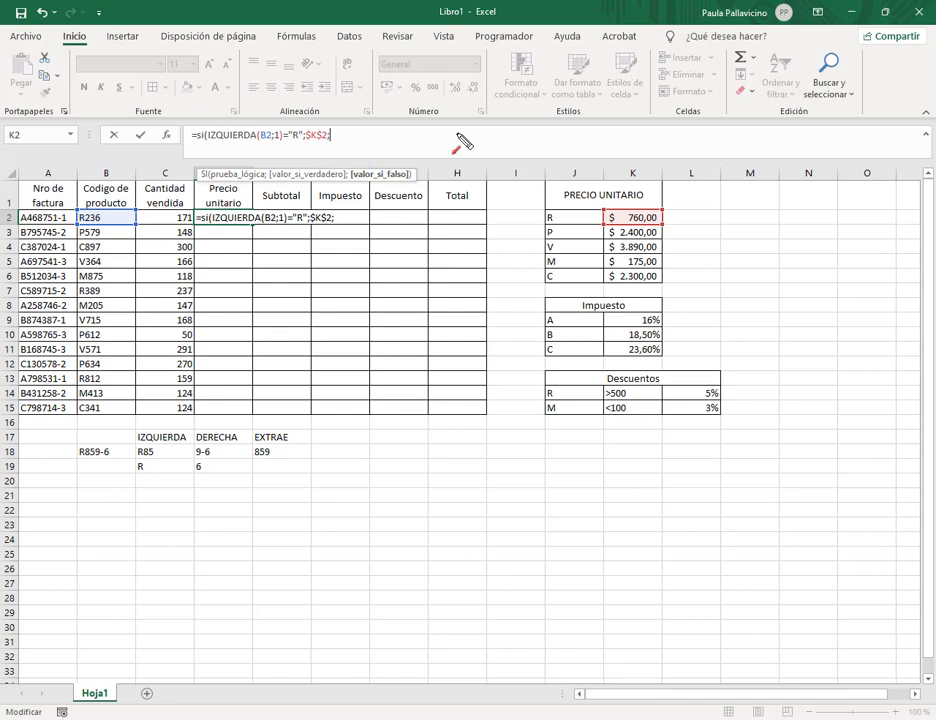
- Nest a second SI in the D2 formula that tests IZQUIERDA(B2;1)="P" and returns $K$3
{"action": "type", "text": "si(iz"}
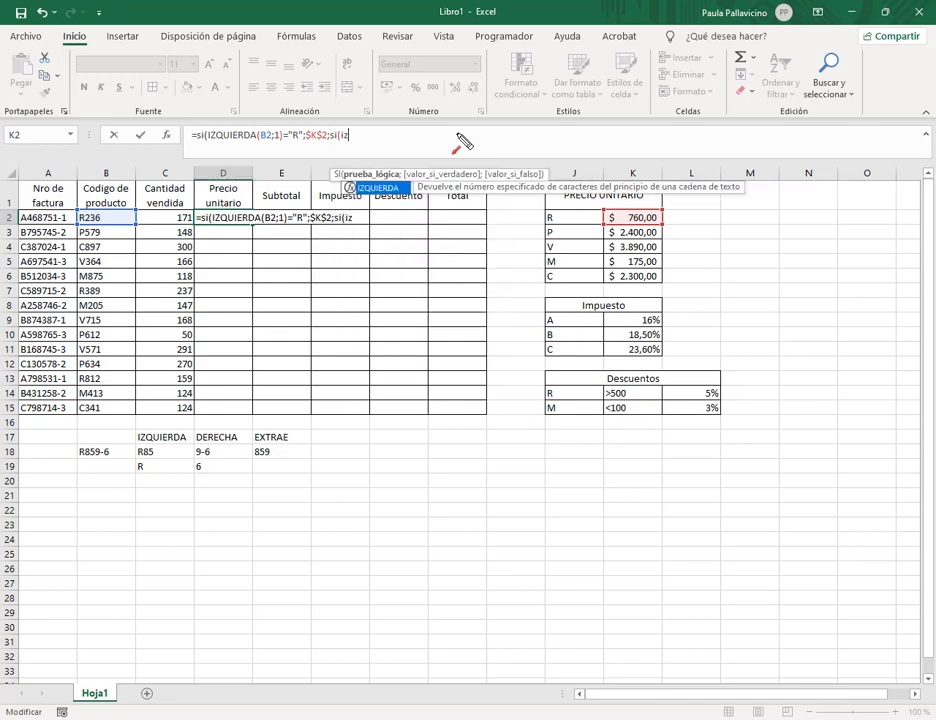
{"action": "key", "text": "Tab"}
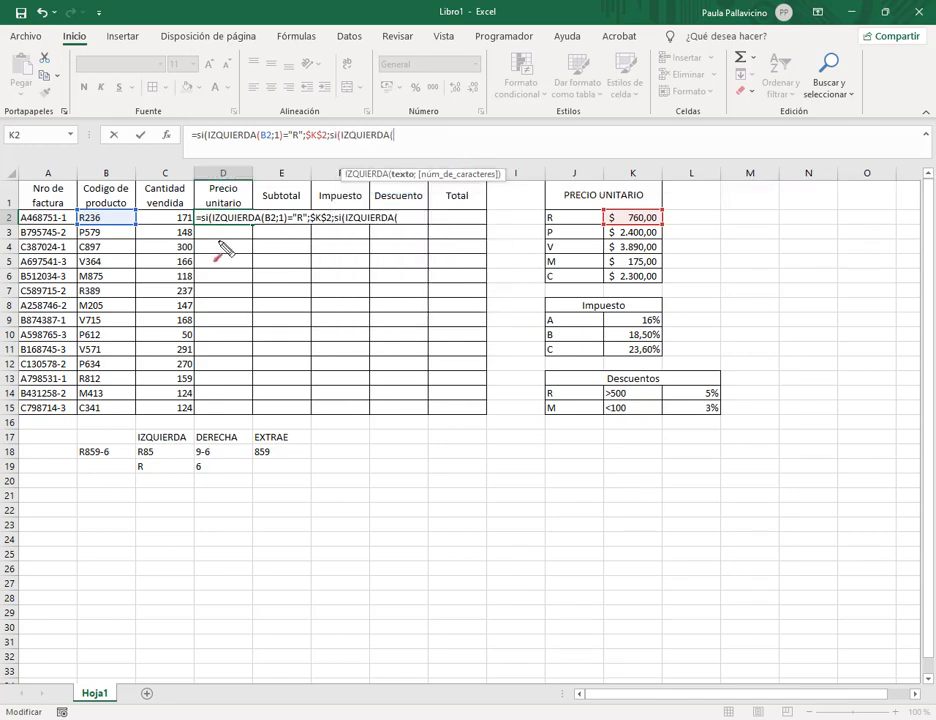
{"action": "left_click", "coordinate": [118, 217]}
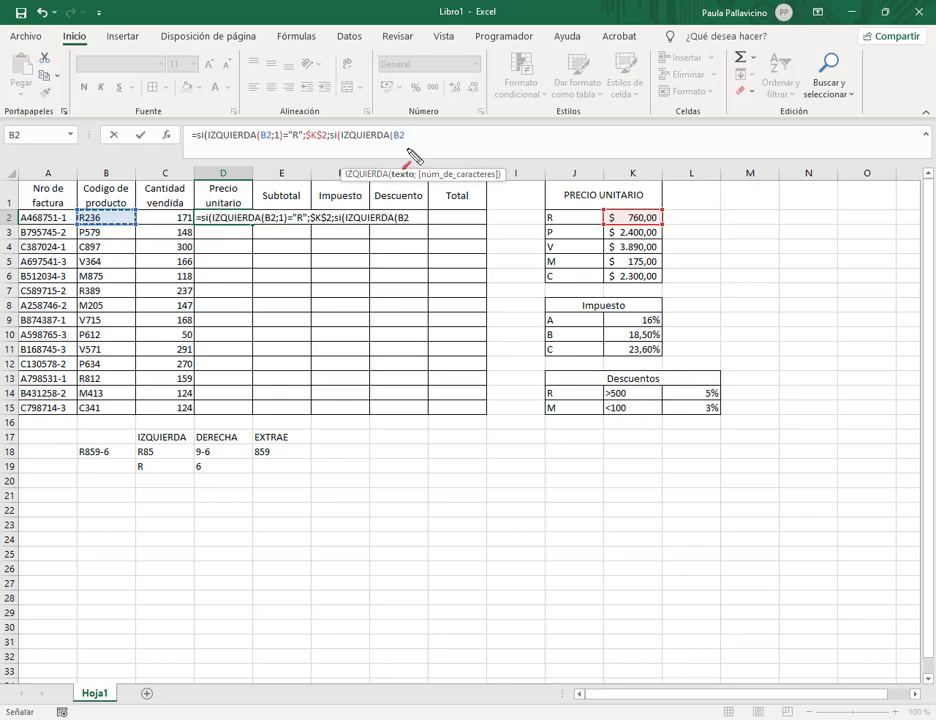
{"action": "type", "text": ";1"}
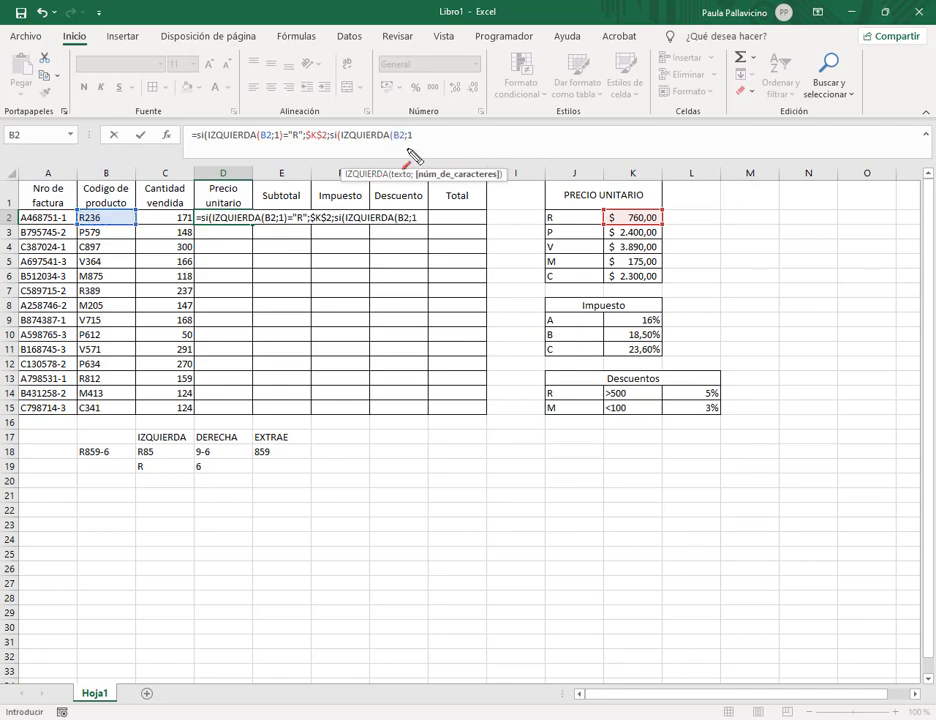
{"action": "type", "text": ")=\"P"}
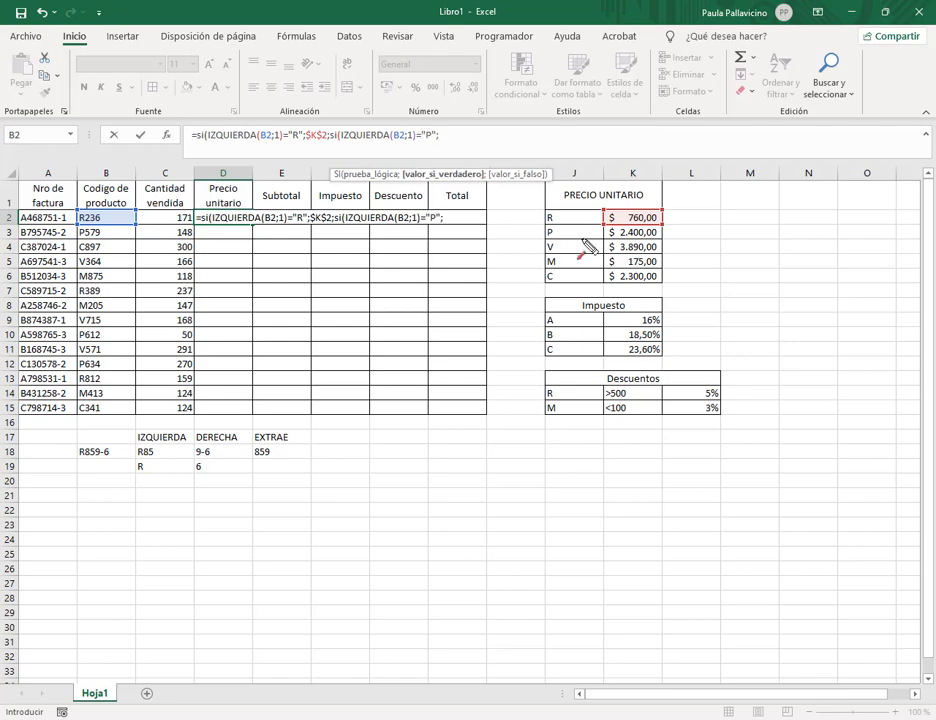
{"action": "type", "text": ";"}
{"action": "left_click", "coordinate": [640, 232]}
{"action": "key", "text": "F4"}
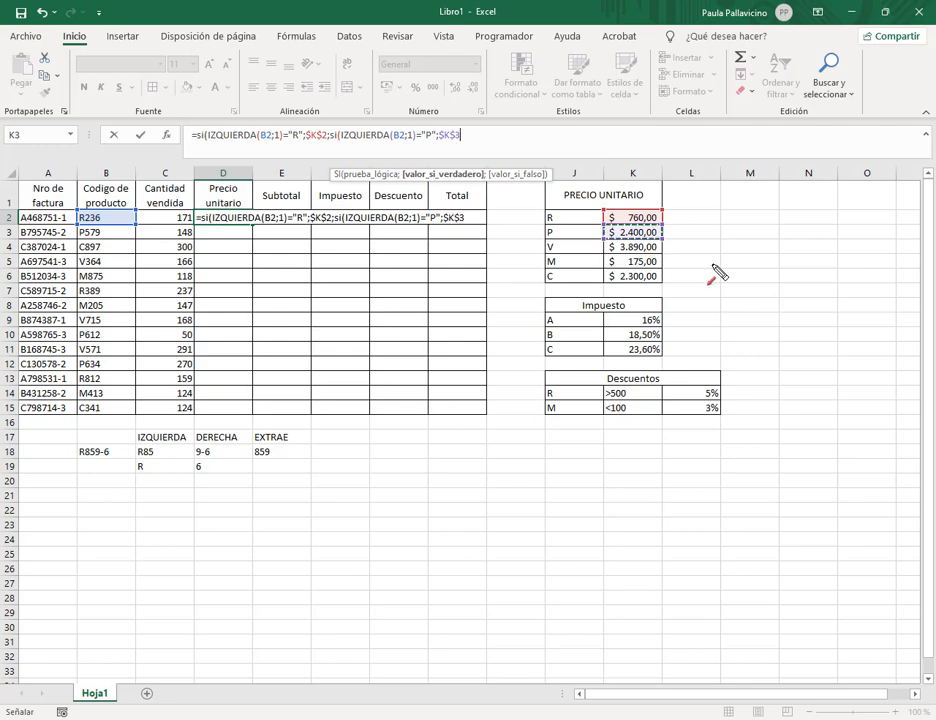
- Nest a third SI in the D2 formula that tests IZQUIERDA(B2;1)="V" and returns $K$4
{"action": "type", "text": ";si("}
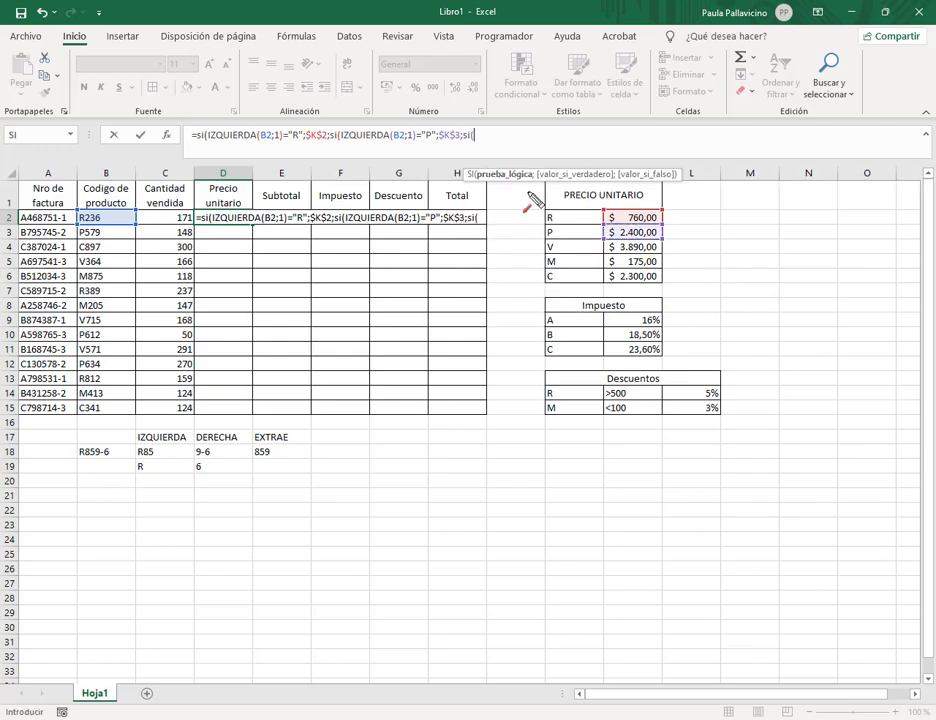
{"action": "type", "text": "iz"}
{"action": "key", "text": "Tab"}
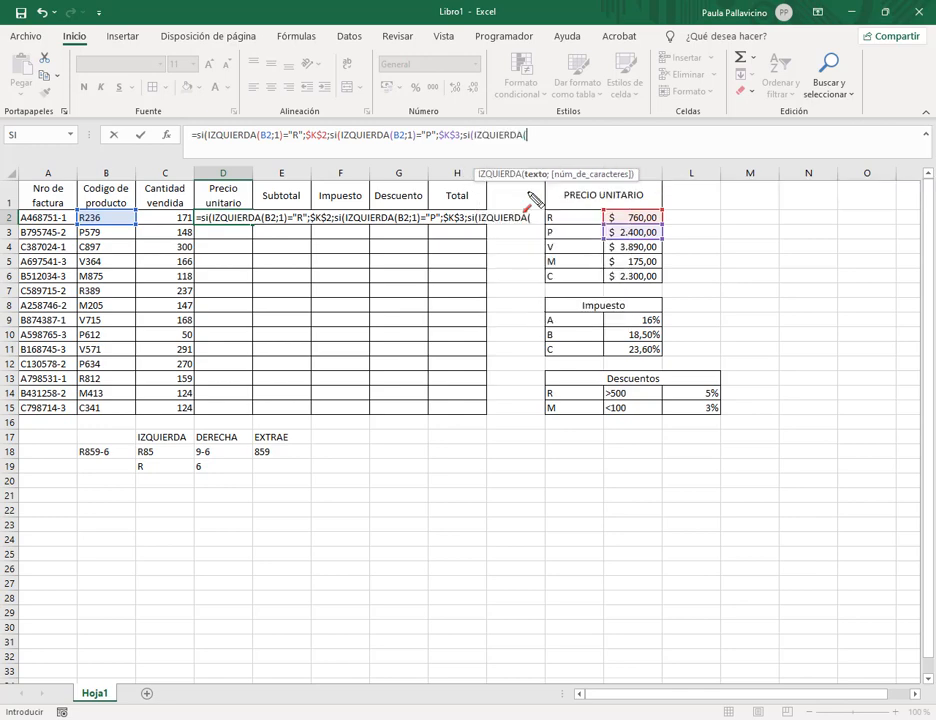
{"action": "left_click", "coordinate": [112, 222]}
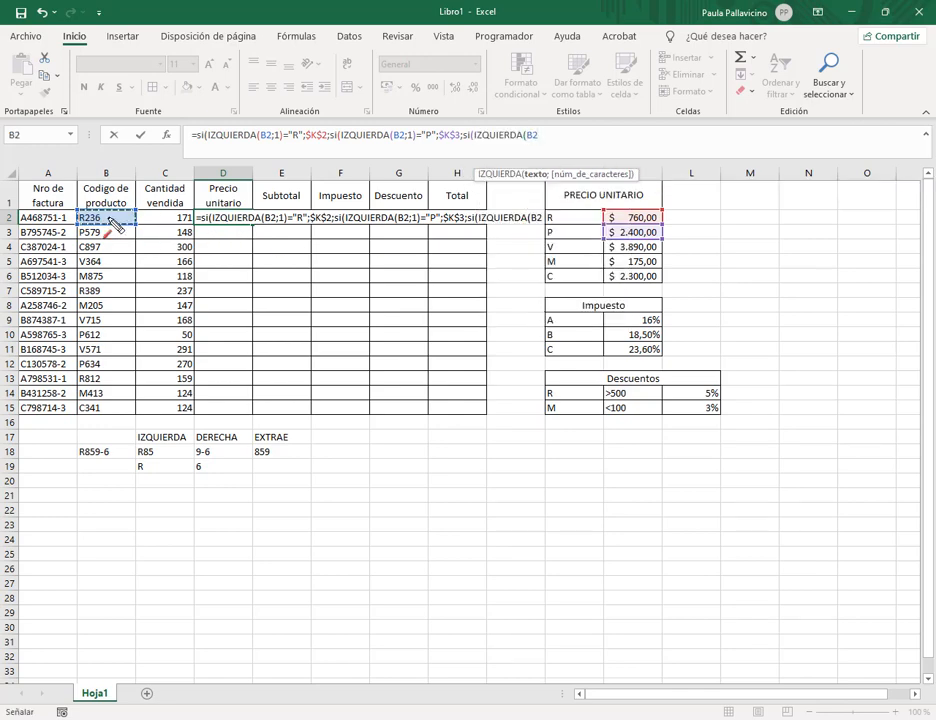
{"action": "type", "text": ";1)=\"R\""}
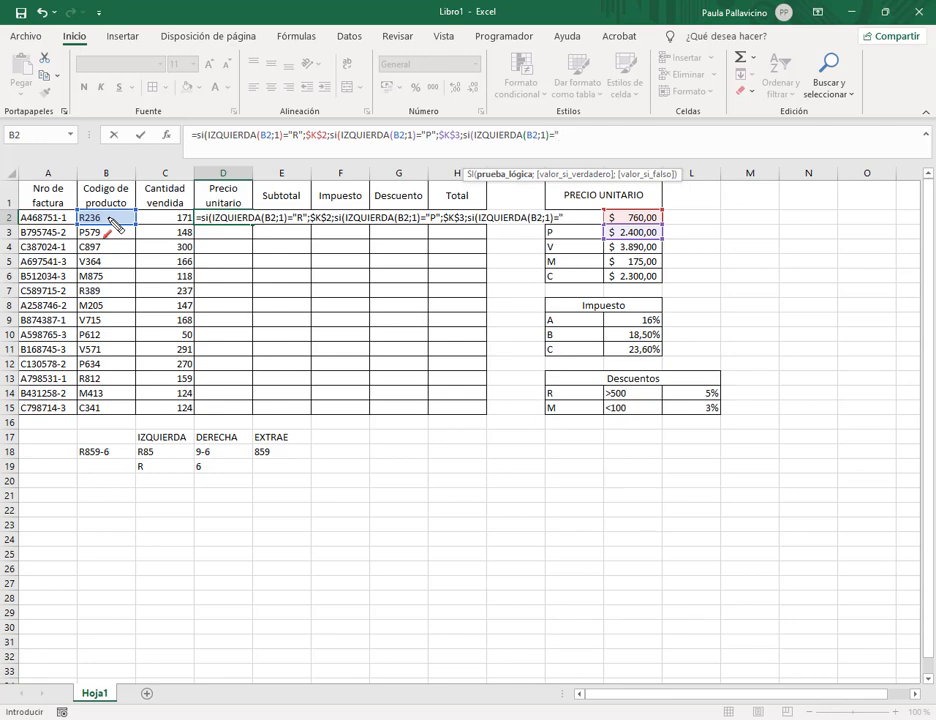
{"action": "type", "text": ";"}
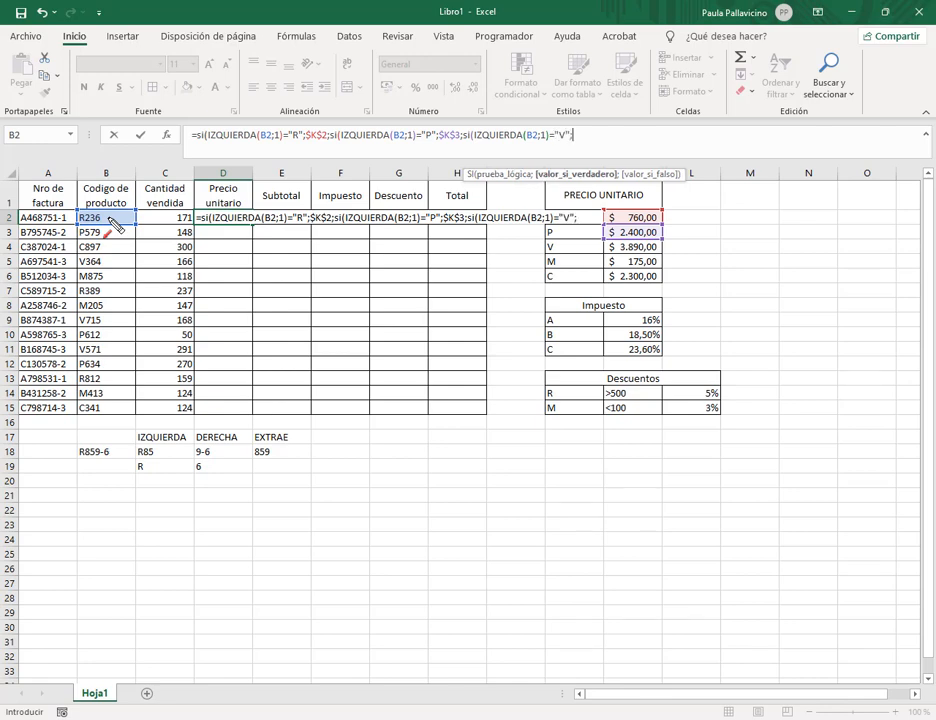
{"action": "left_click", "coordinate": [628, 250]}
{"action": "key", "text": "F4"}
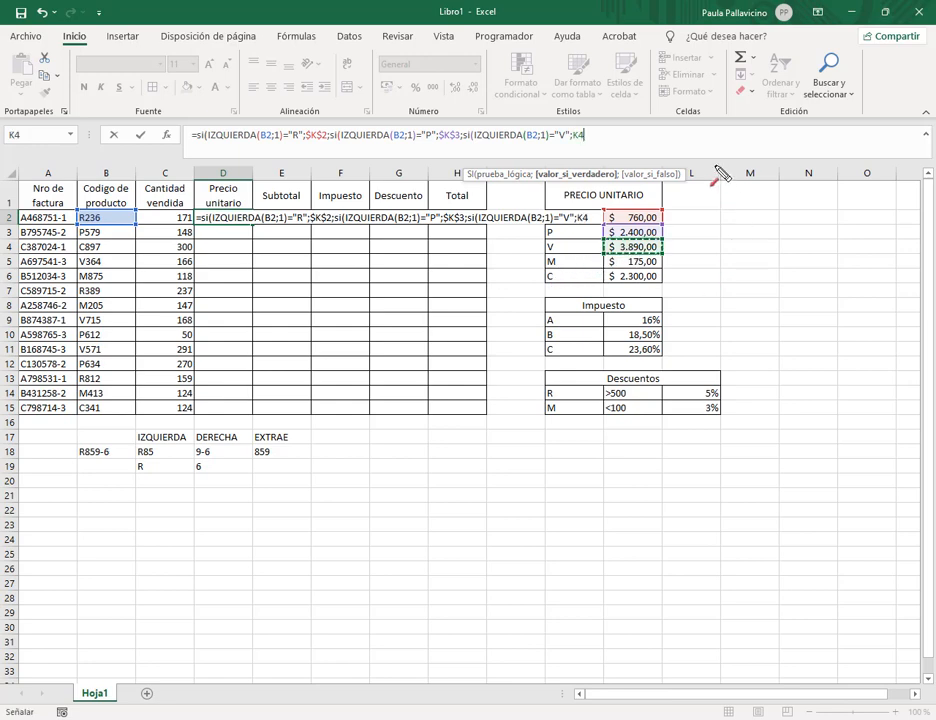
- Nest a fourth SI in the D2 formula that tests IZQUIERDA(B2;1)="M" and returns $K$5
{"action": "type", "text": ";so"}
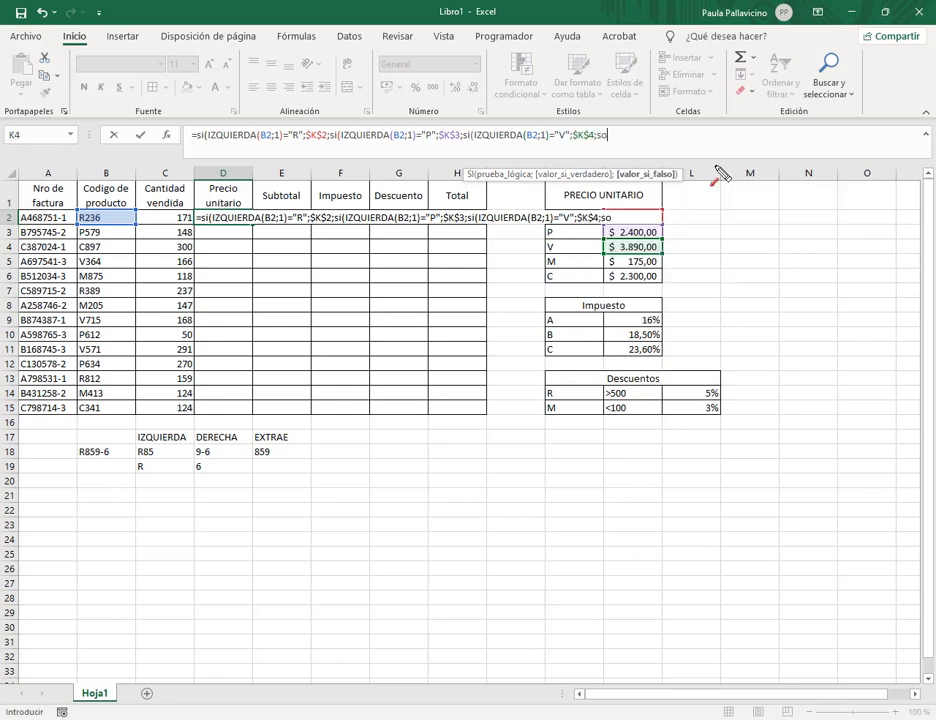
{"action": "key", "text": "BackSpace"}
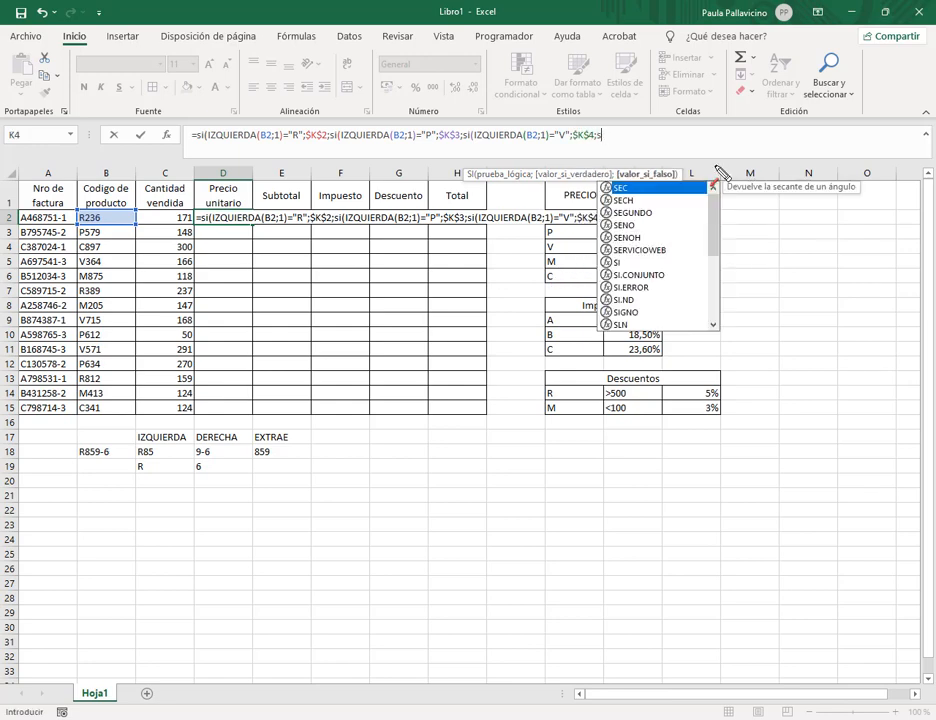
{"action": "type", "text": "i)iz"}
{"action": "key", "text": "Tab"}
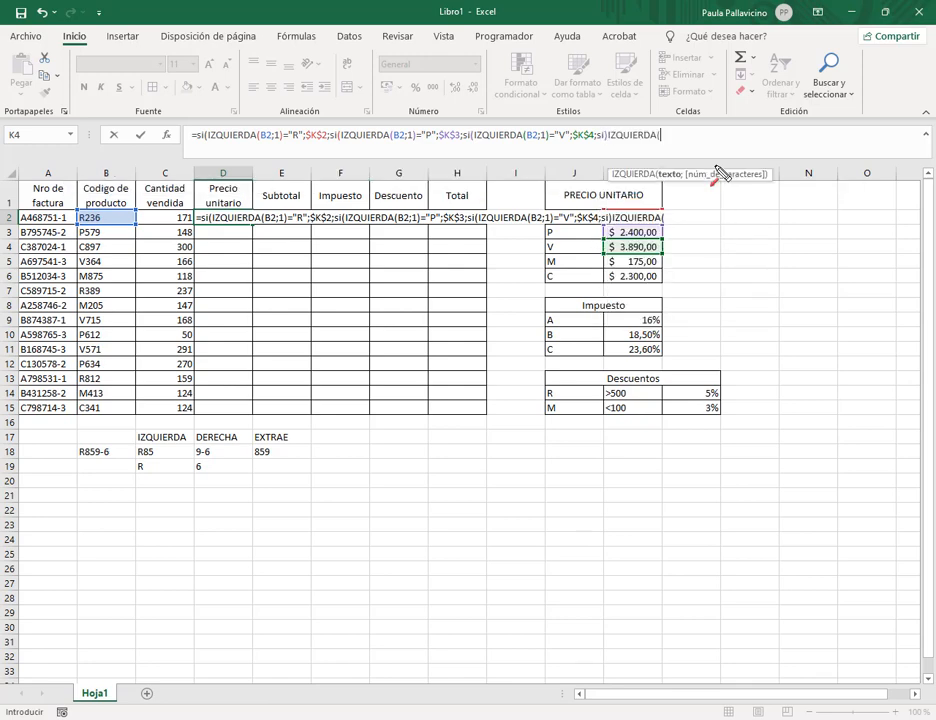
{"action": "left_click_drag", "start_coordinate": [603, 137], "coordinate": [708, 129]}
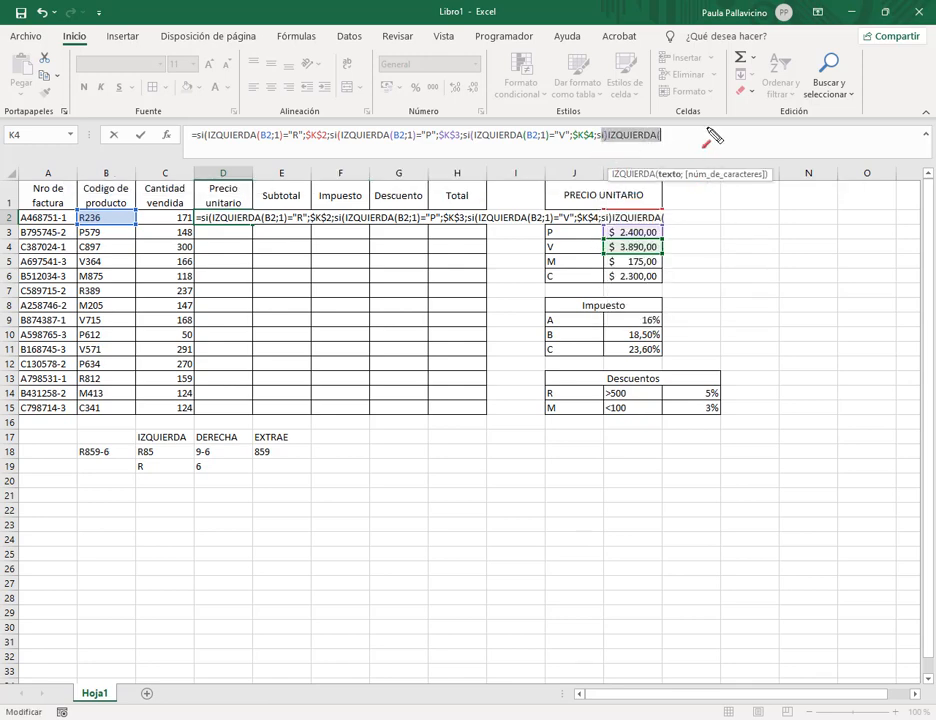
{"action": "type", "text": "i(i"}
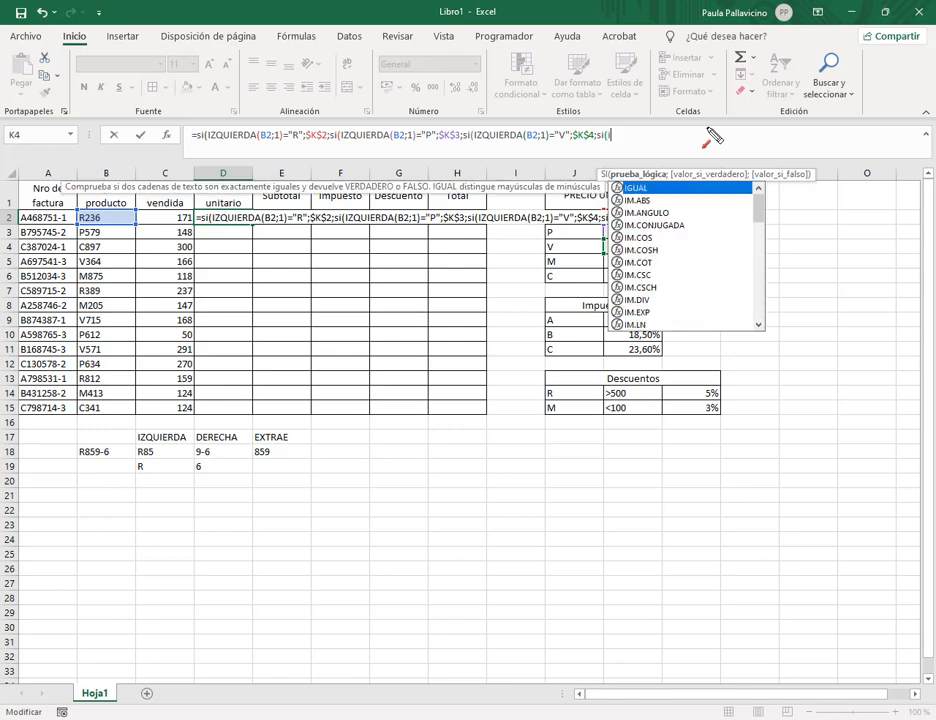
{"action": "type", "text": "zq"}
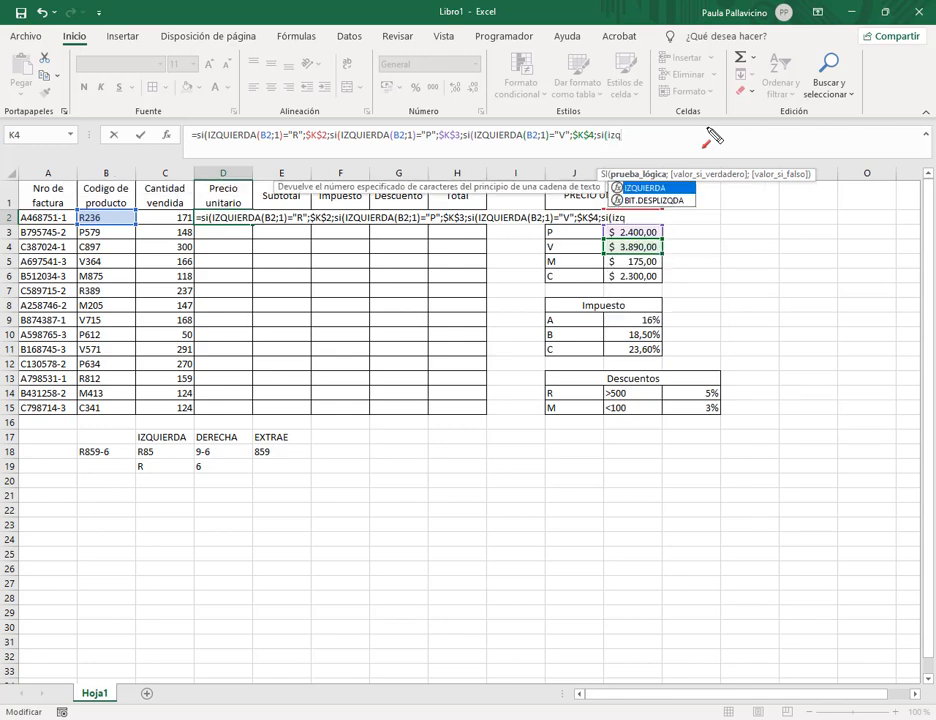
{"action": "key", "text": "Tab"}
{"action": "left_click", "coordinate": [115, 218]}
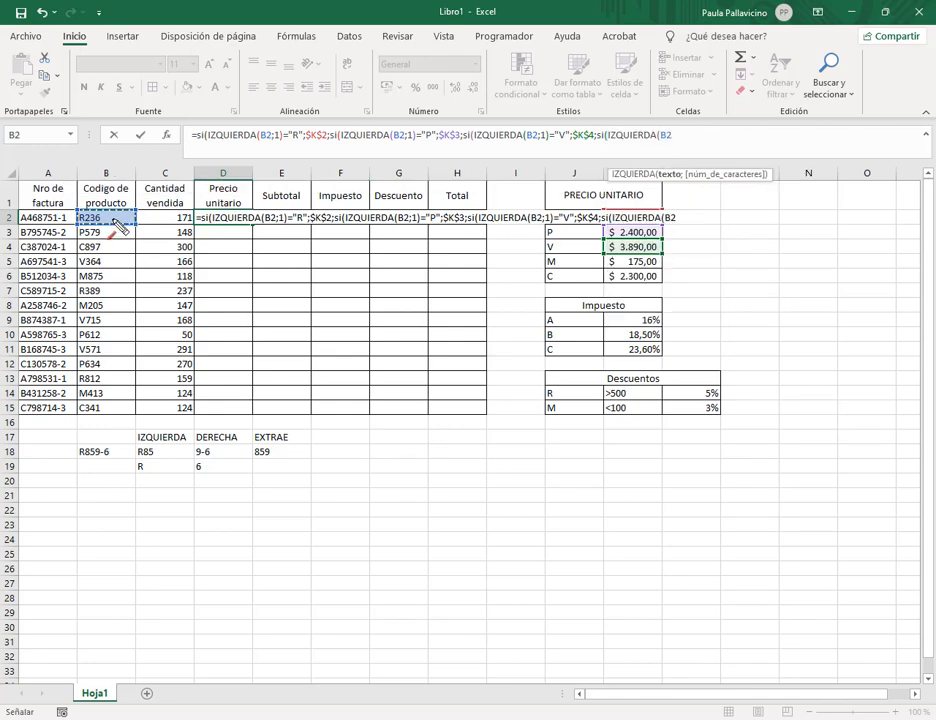
{"action": "type", "text": ";1)"}
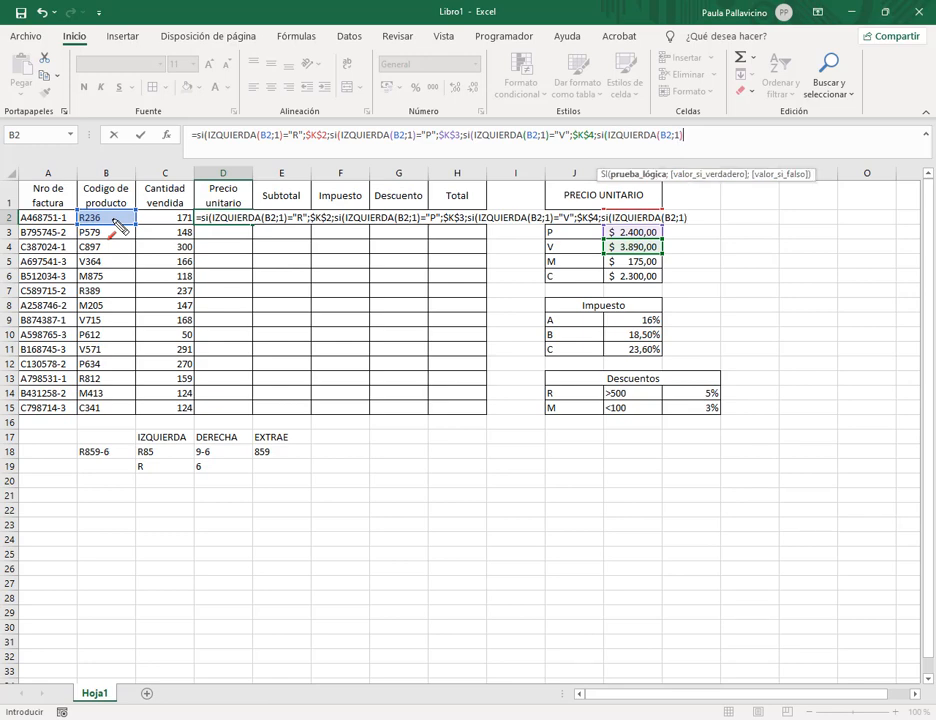
{"action": "type", "text": "=\"M\";"}
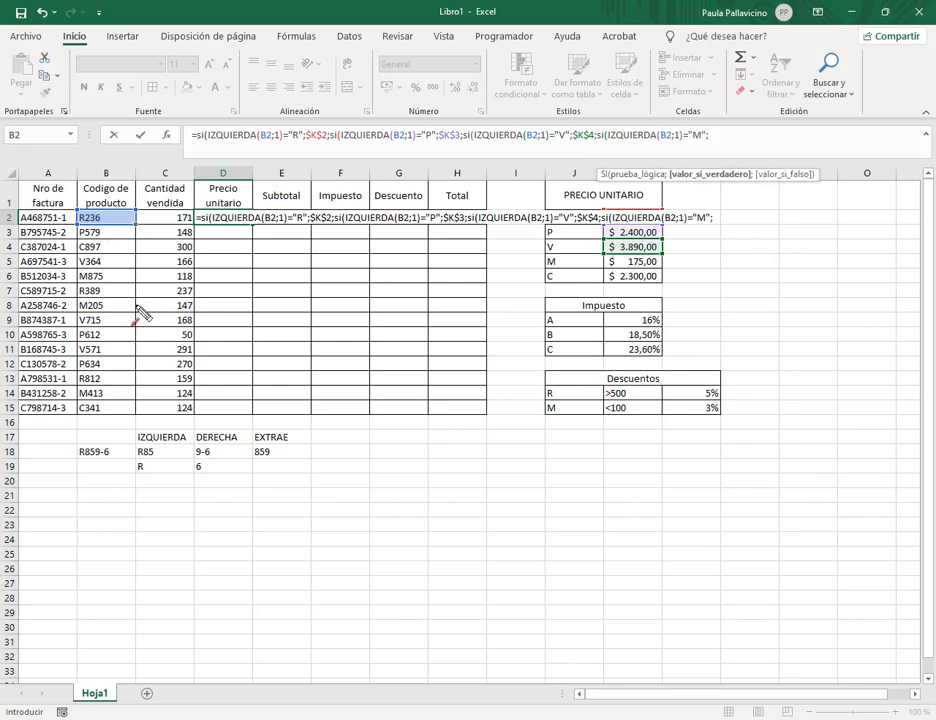
{"action": "left_click", "coordinate": [630, 261]}
{"action": "key", "text": "F4"}
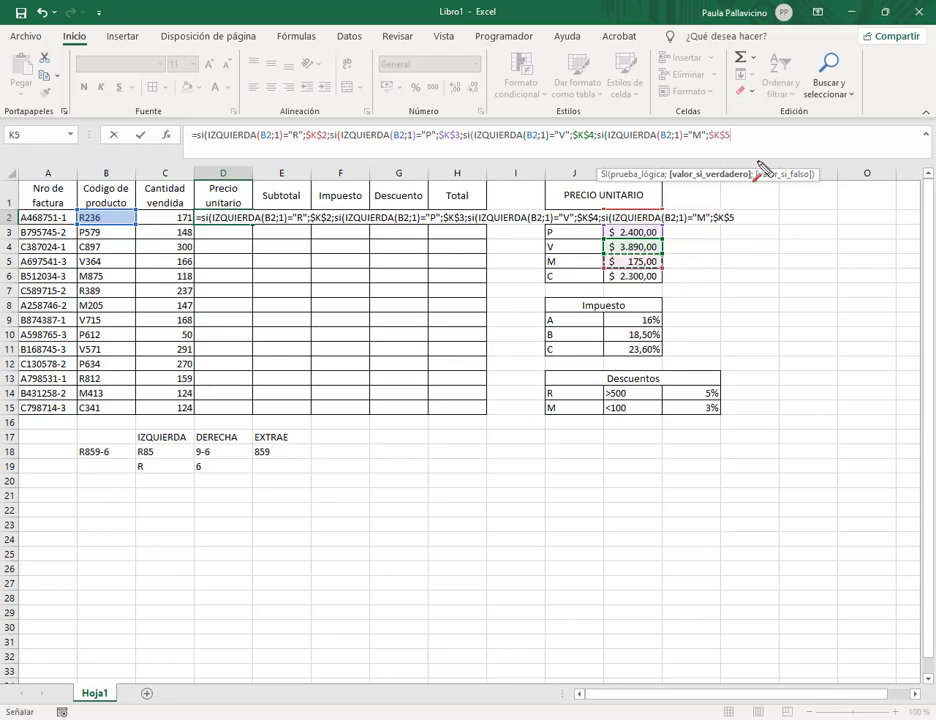
- Nest a fifth SI in the D2 formula that tests IZQUIERDA(B2;1)="C", returning $K$6 when true and 0 when false
{"action": "type", "text": ";si("}
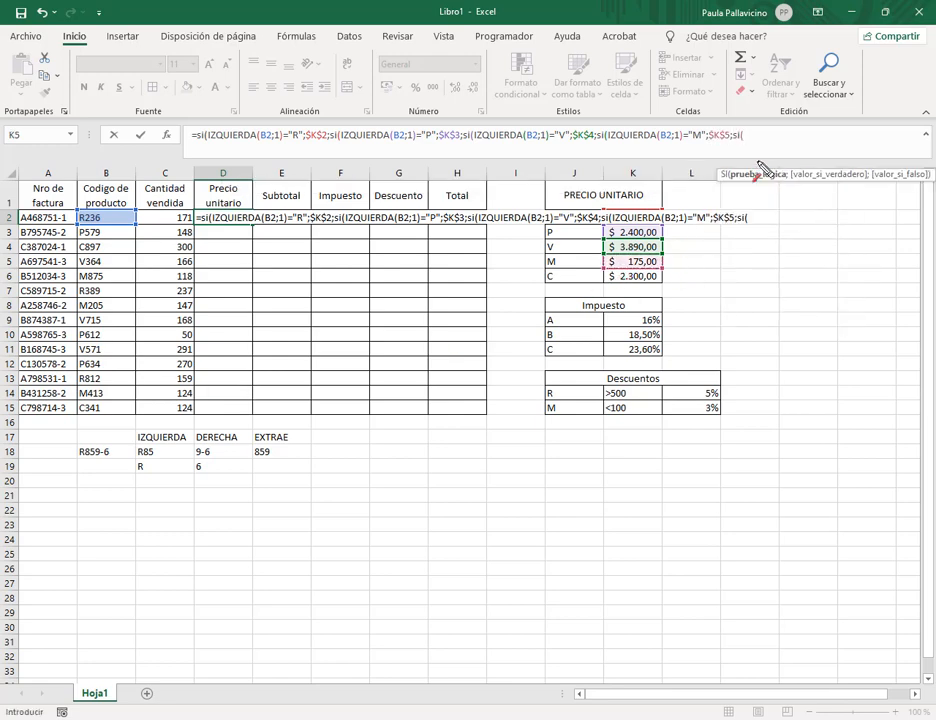
{"action": "type", "text": "iz"}
{"action": "key", "text": "Tab"}
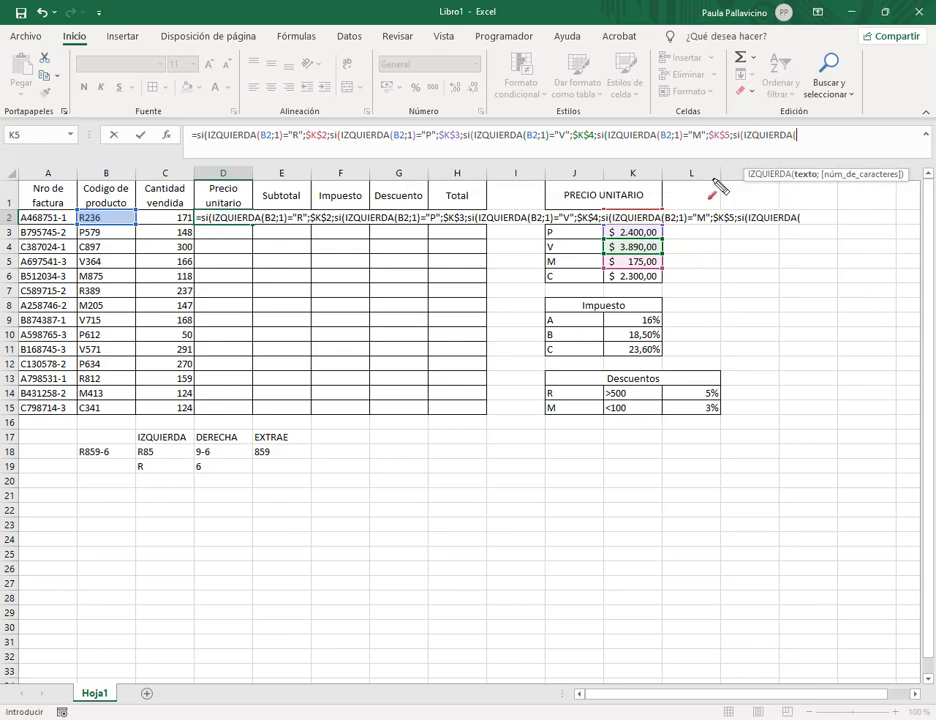
{"action": "left_click", "coordinate": [125, 218]}
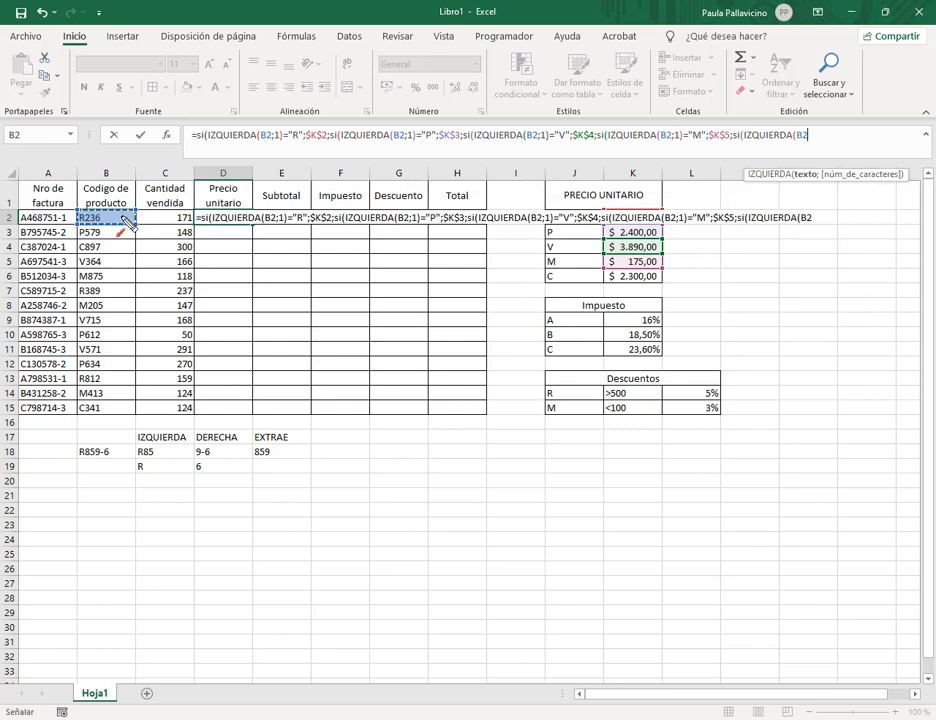
{"action": "type", "text": ";1)=\""}
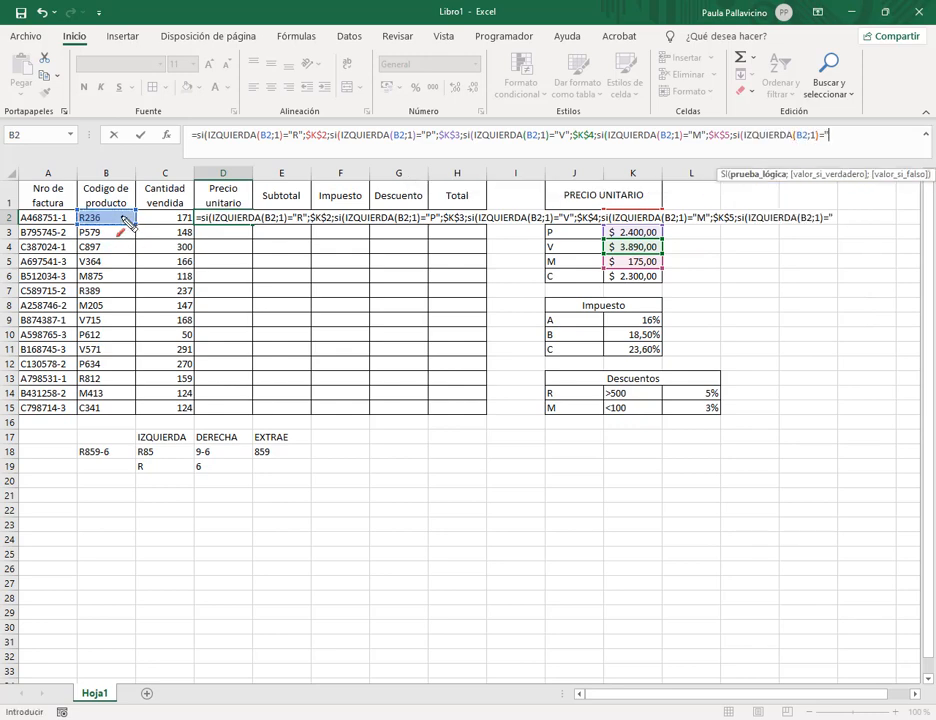
{"action": "type", "text": "C\"M"}
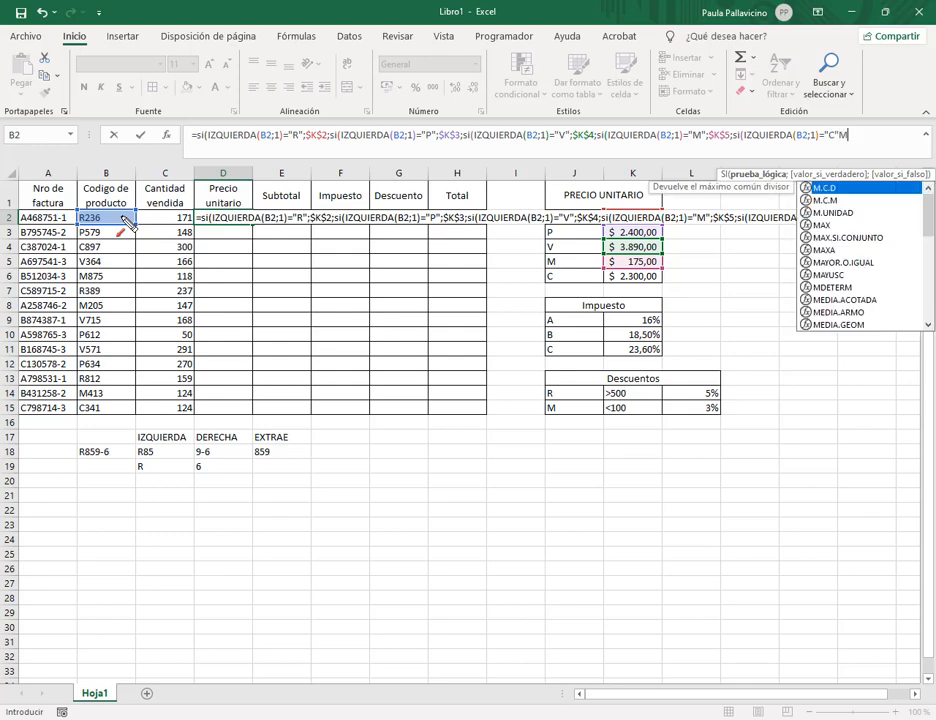
{"action": "key", "text": "BackSpace"}
{"action": "type", "text": ";"}
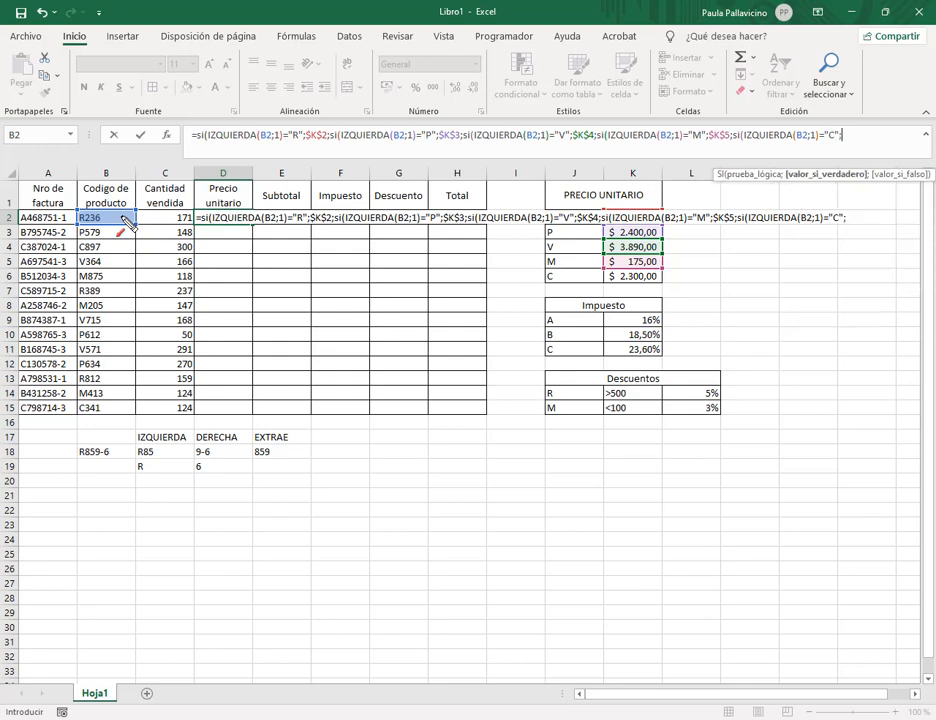
{"action": "left_click", "coordinate": [649, 278]}
{"action": "key", "text": "F4"}
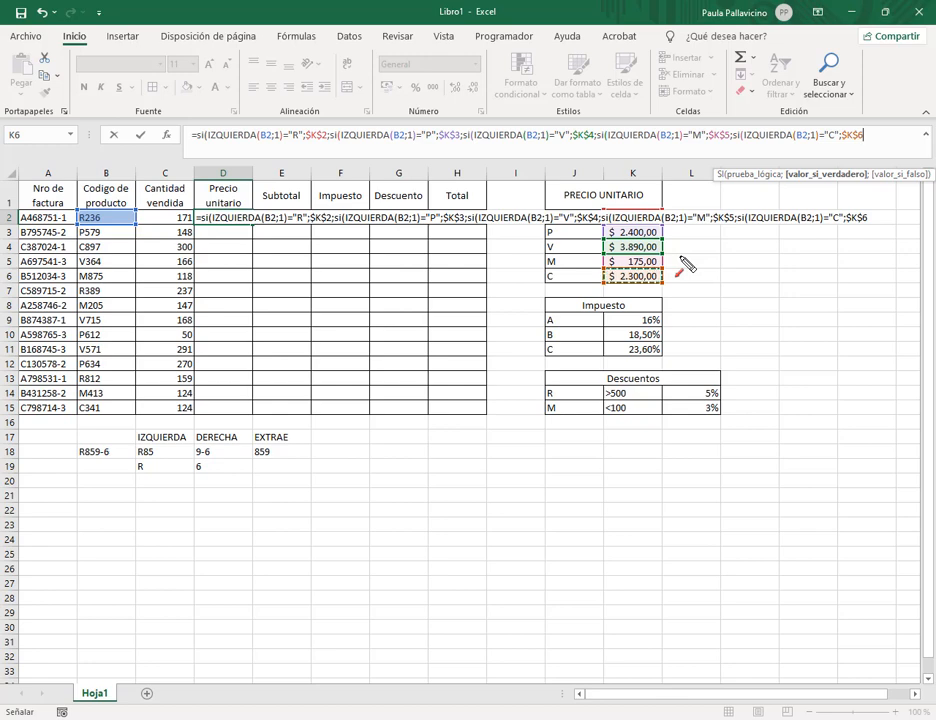
{"action": "type", "text": ";0"}
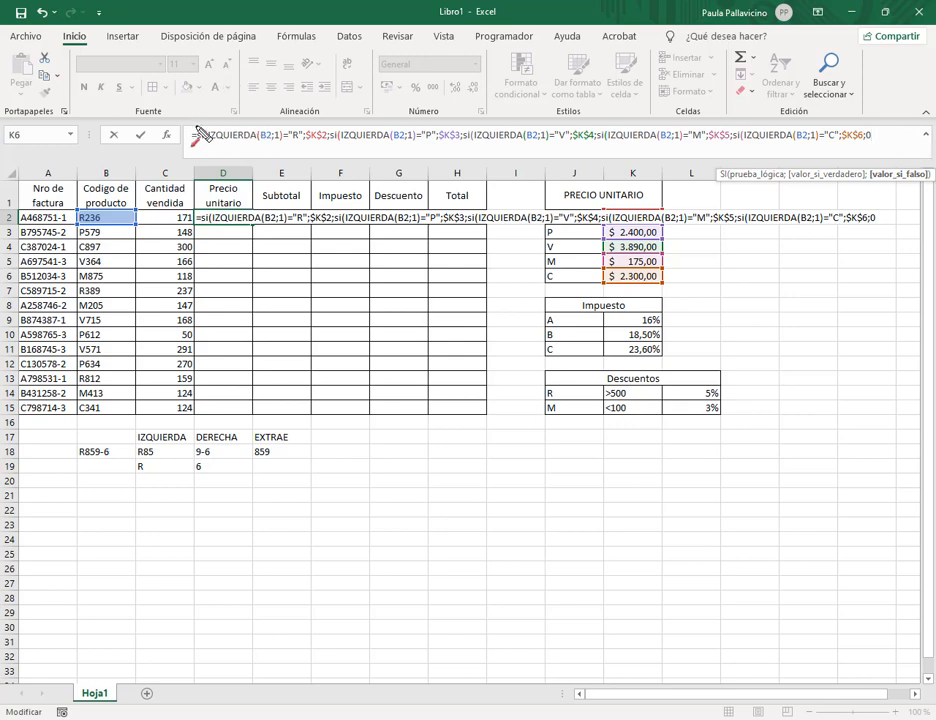
{"action": "left_click_drag", "start_coordinate": [190, 122], "coordinate": [211, 130]}
{"action": "left_click_drag", "start_coordinate": [453, 163], "coordinate": [906, 167]}
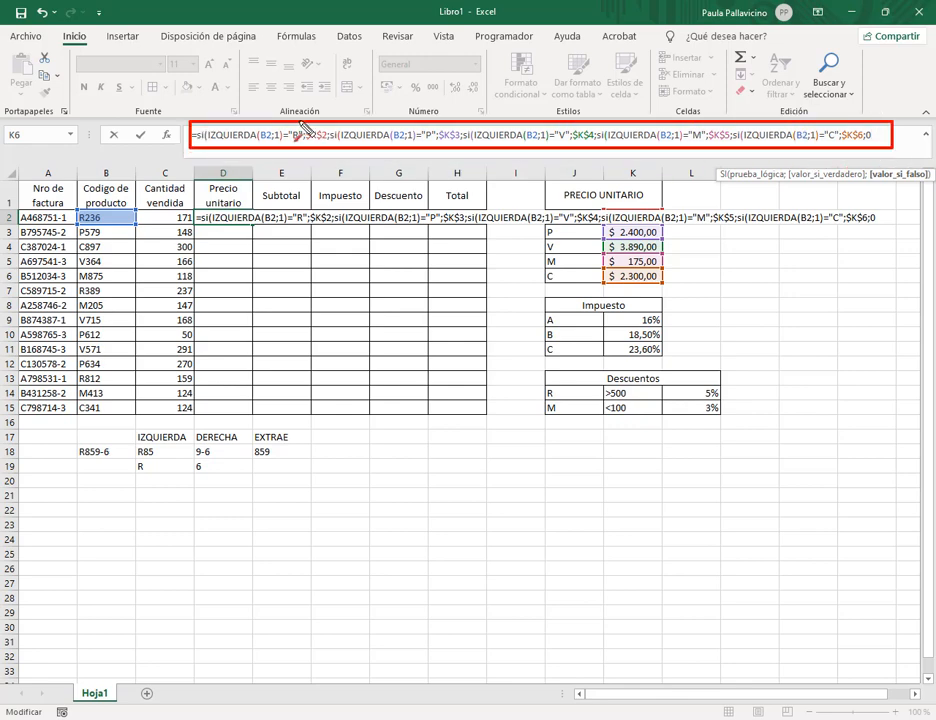
{"action": "mouse_move", "coordinate": [262, 101]}
{"action": "left_mouse_down"}
{"action": "mouse_move", "coordinate": [263, 123]}
{"action": "mouse_move", "coordinate": [282, 123]}
{"action": "left_mouse_up"}
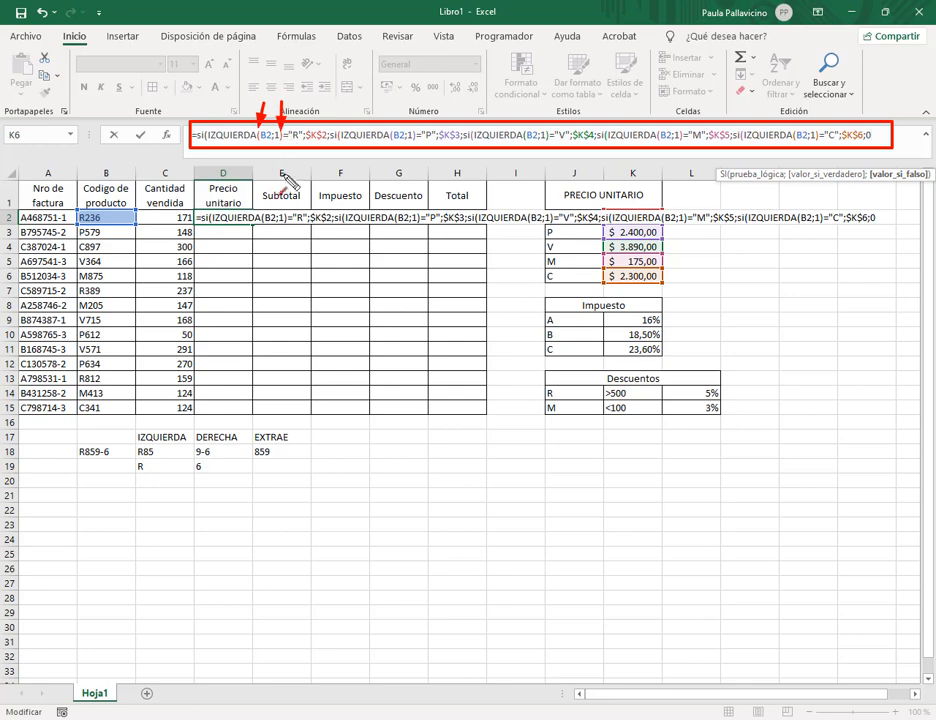
{"action": "mouse_move", "coordinate": [390, 101]}
{"action": "left_mouse_down"}
{"action": "mouse_move", "coordinate": [391, 124]}
{"action": "mouse_move", "coordinate": [413, 123]}
{"action": "left_mouse_up"}
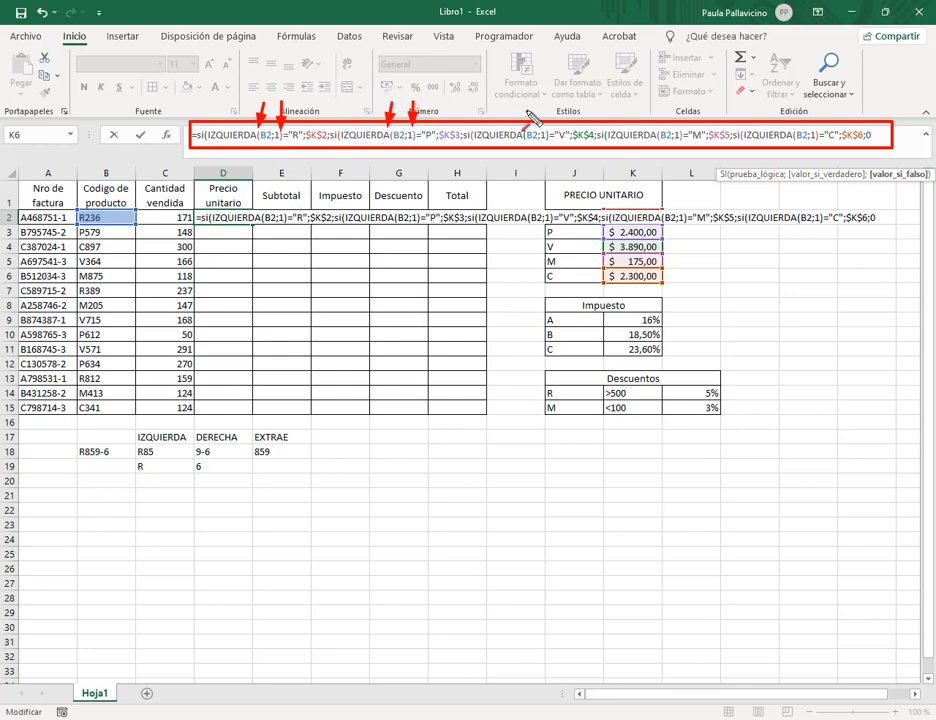
{"action": "mouse_move", "coordinate": [526, 114]}
{"action": "left_mouse_down"}
{"action": "mouse_move", "coordinate": [527, 140]}
{"action": "mouse_move", "coordinate": [545, 126]}
{"action": "left_mouse_up"}
{"action": "mouse_move", "coordinate": [658, 108]}
{"action": "left_mouse_down"}
{"action": "mouse_move", "coordinate": [659, 127]}
{"action": "mouse_move", "coordinate": [679, 124]}
{"action": "left_mouse_up"}
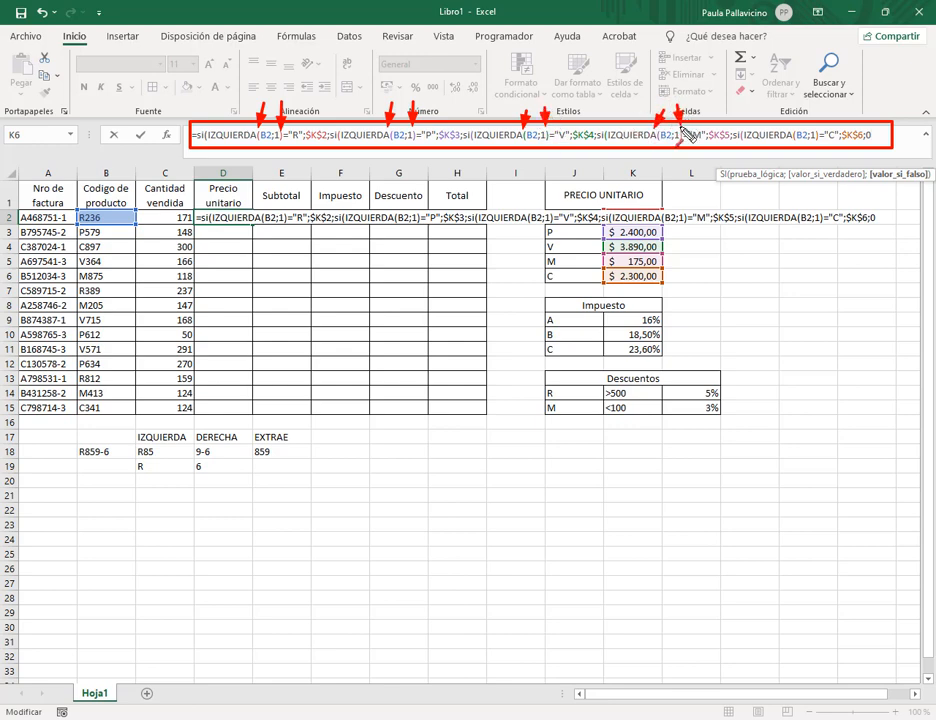
{"action": "mouse_move", "coordinate": [799, 106]}
{"action": "left_mouse_down"}
{"action": "mouse_move", "coordinate": [800, 127]}
{"action": "mouse_move", "coordinate": [818, 123]}
{"action": "left_mouse_up"}
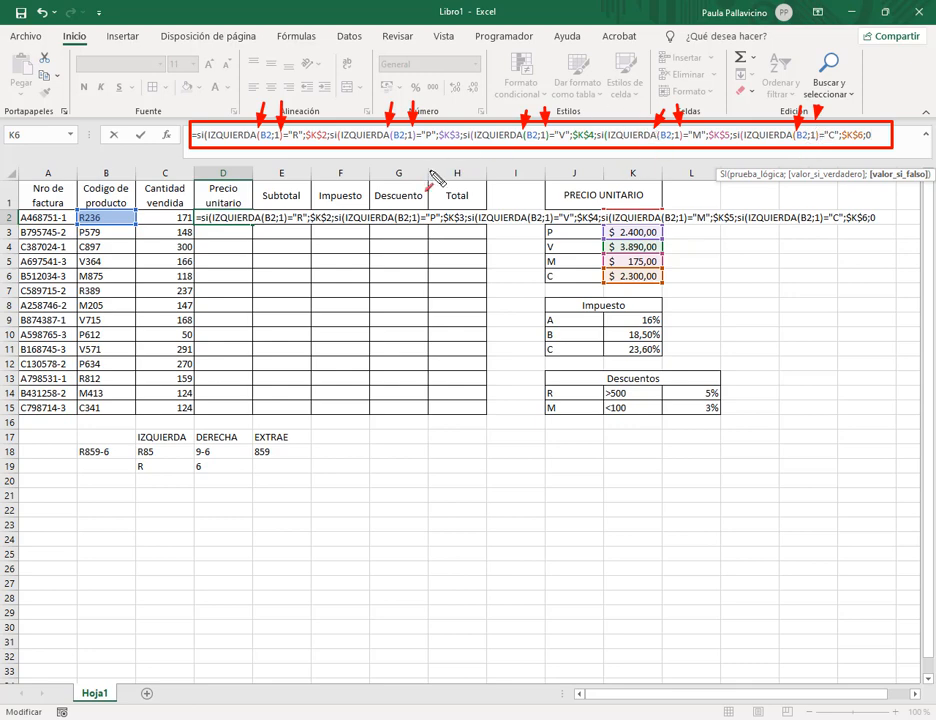
{"action": "key", "text": "Escape"}
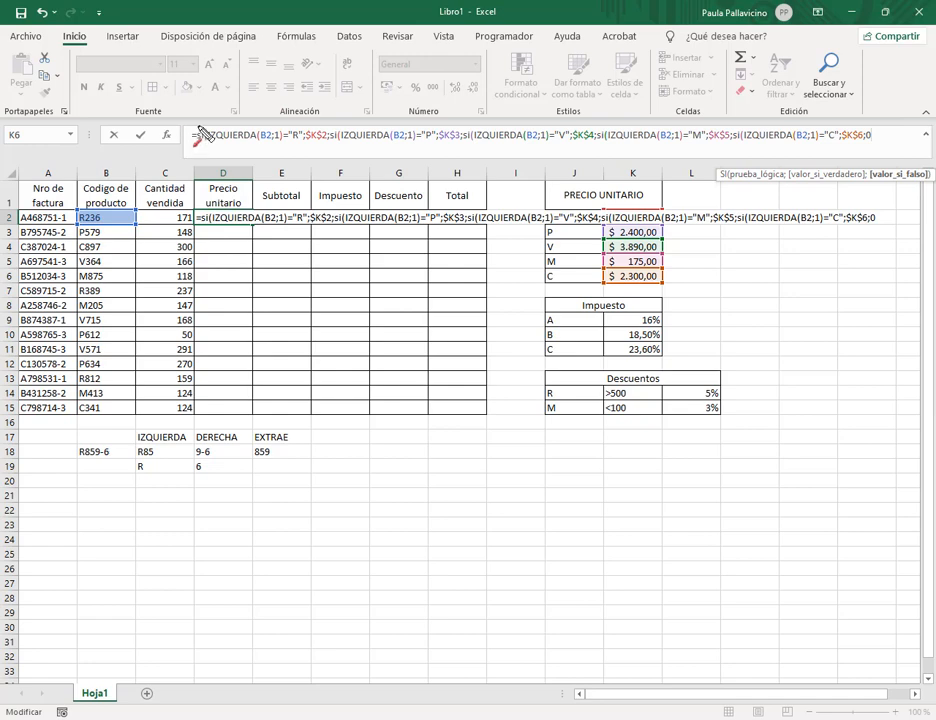
{"action": "left_click_drag", "start_coordinate": [193, 119], "coordinate": [207, 147]}
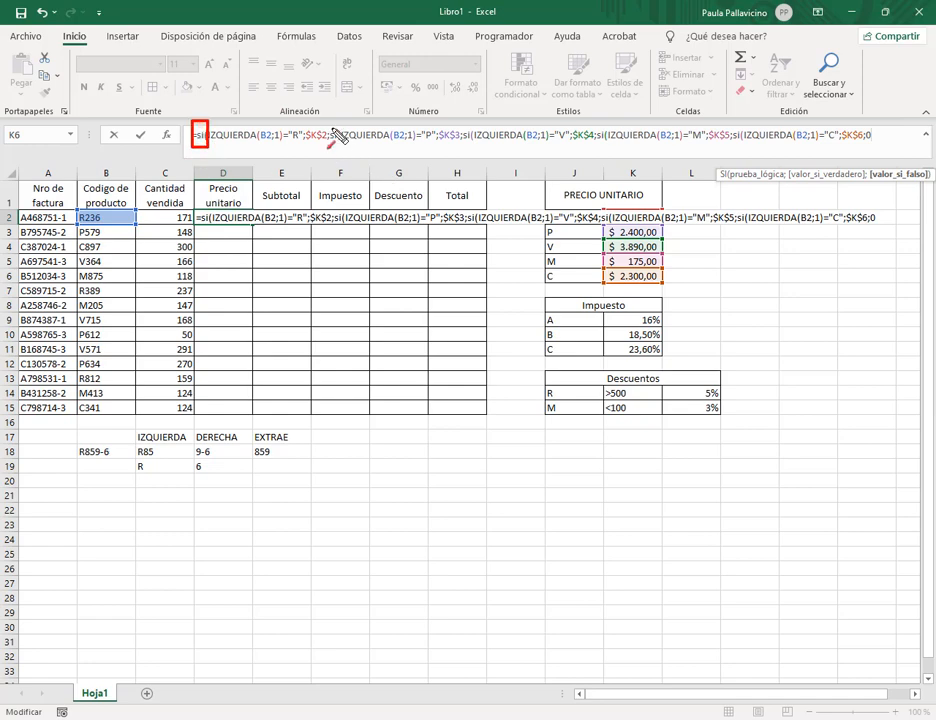
{"action": "left_click_drag", "start_coordinate": [327, 124], "coordinate": [341, 146]}
{"action": "left_click_drag", "start_coordinate": [460, 122], "coordinate": [473, 145]}
{"action": "left_click_drag", "start_coordinate": [598, 132], "coordinate": [607, 146]}
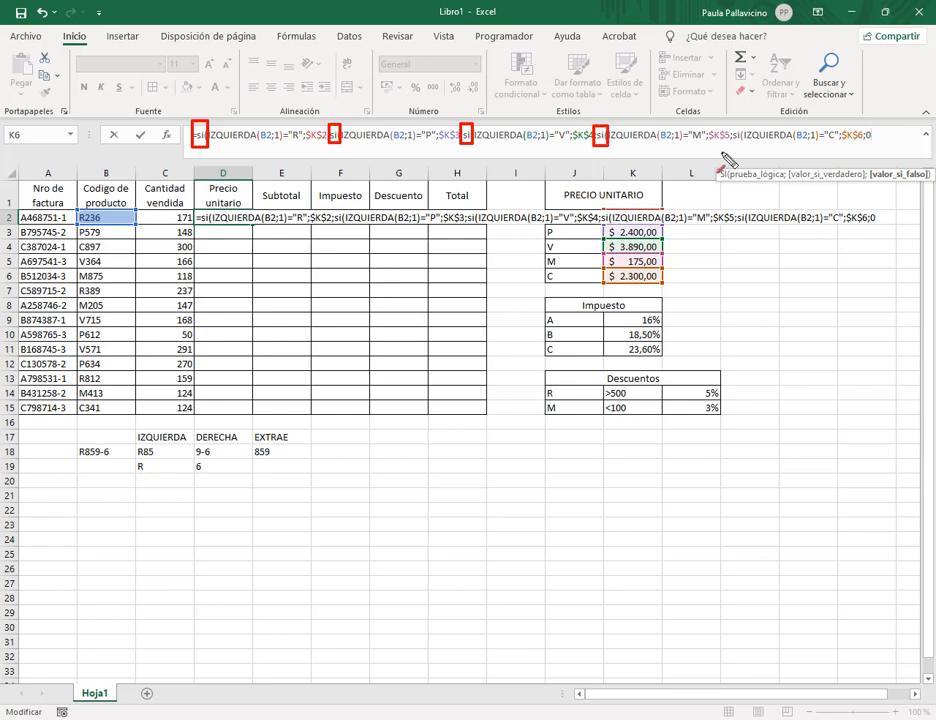
{"action": "left_click_drag", "start_coordinate": [731, 125], "coordinate": [745, 146]}
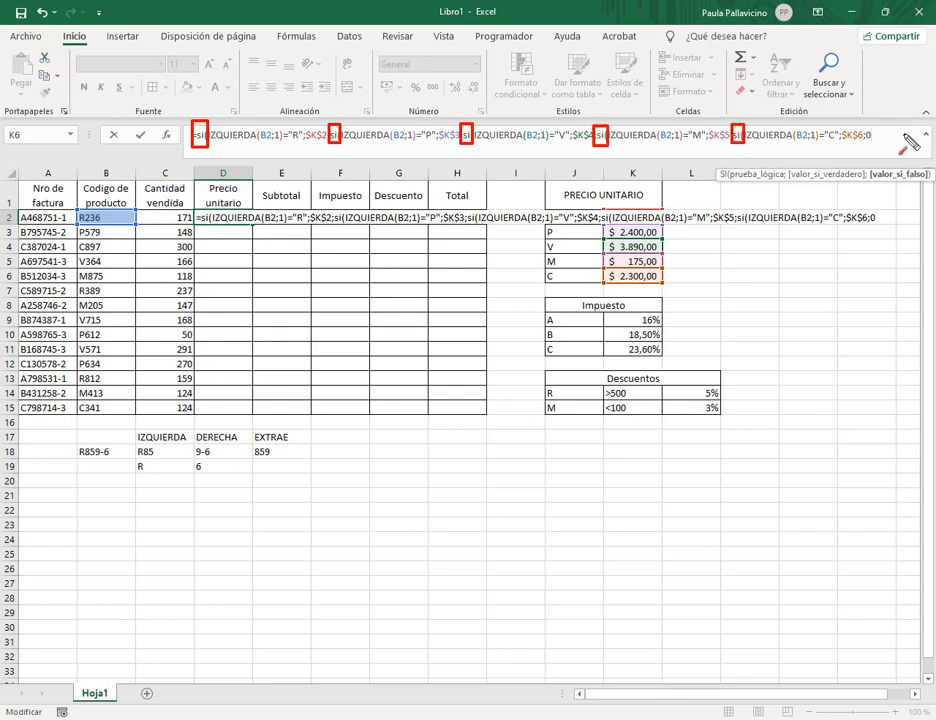
{"action": "key", "text": "Escape"}
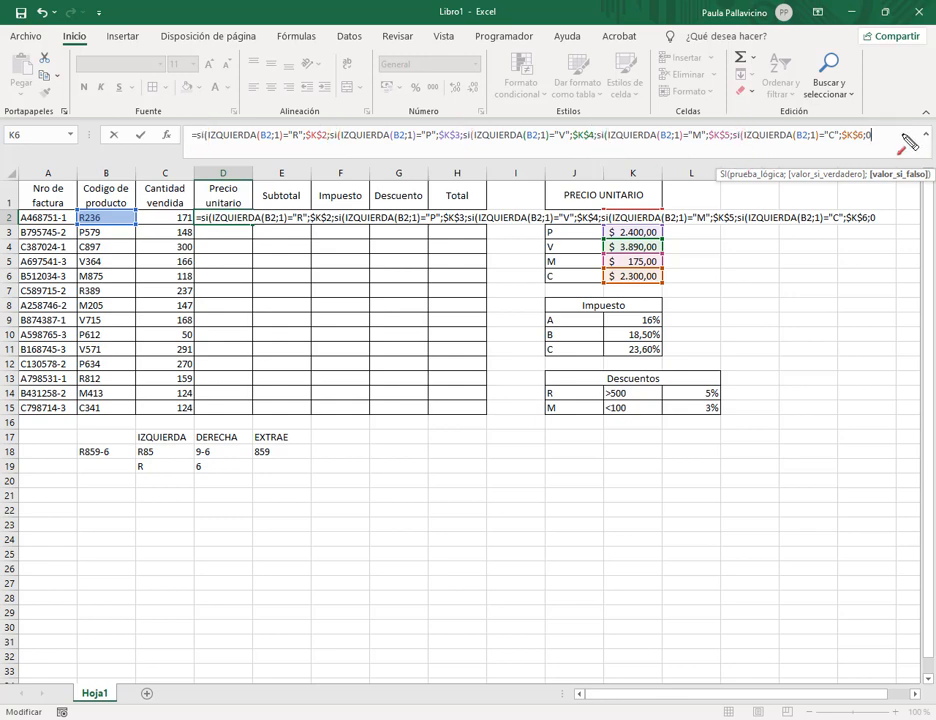
- Close all the nested SI functions, enter the formula in D2 and copy it down to D15
{"action": "type", "text": "))))"}
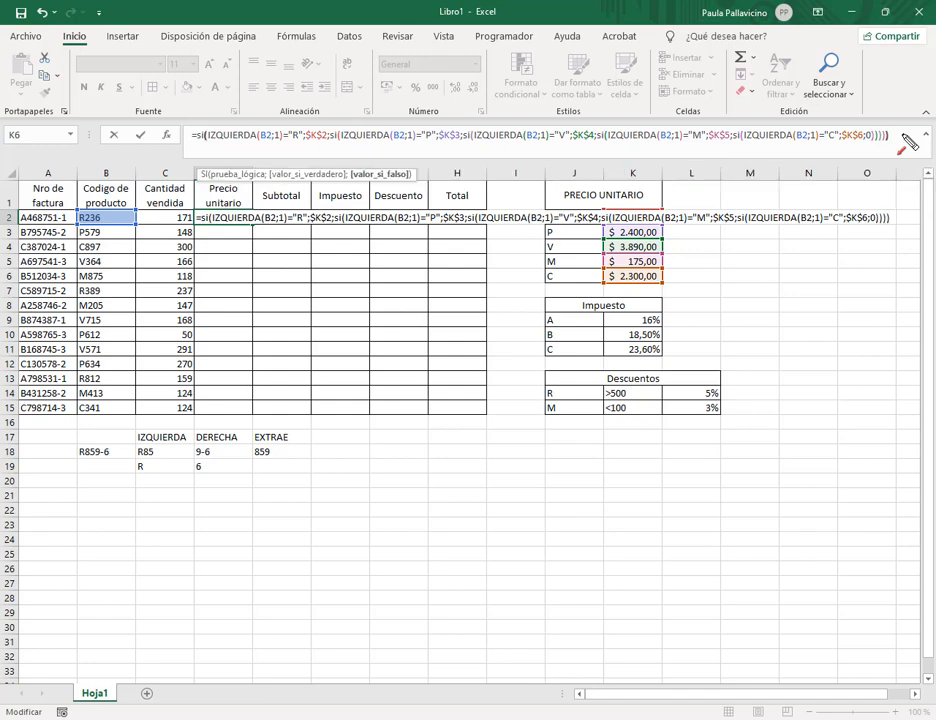
{"action": "key", "text": "Return"}
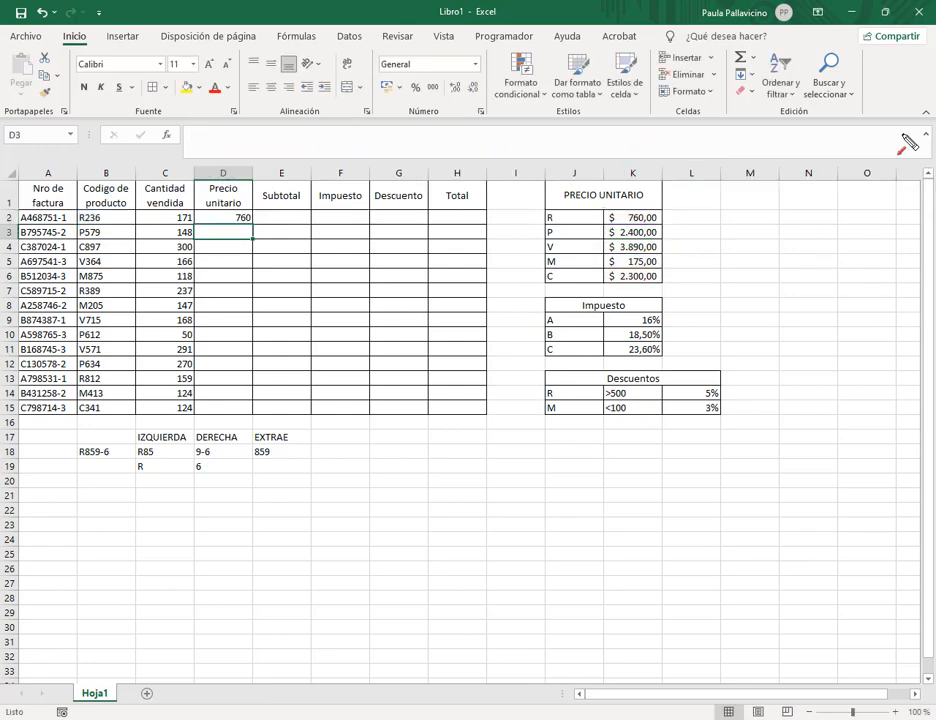
{"action": "left_click", "coordinate": [243, 218]}
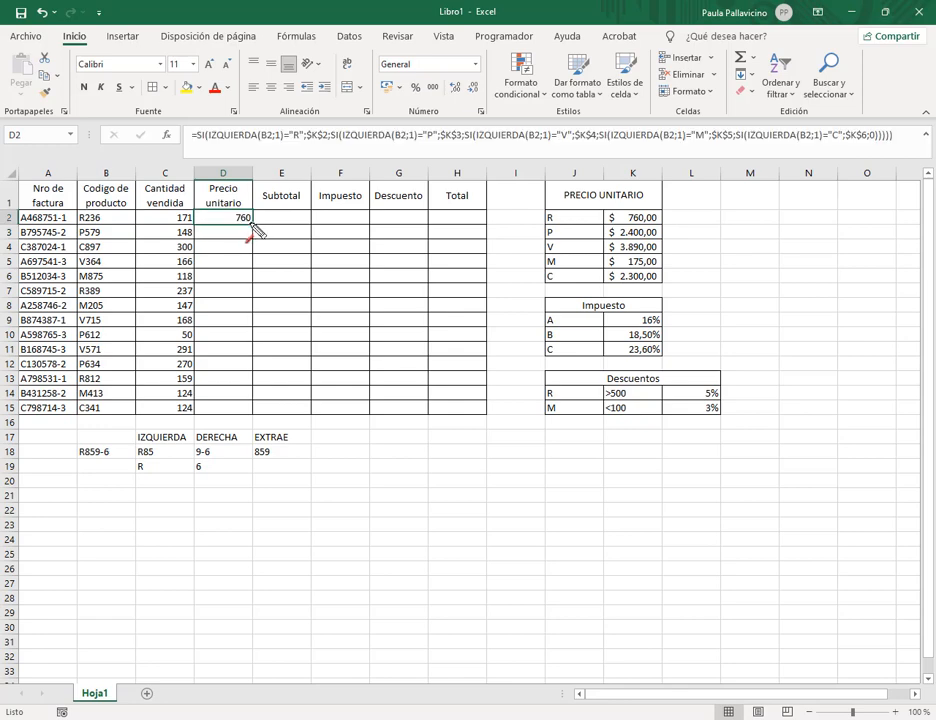
{"action": "left_click_drag", "start_coordinate": [255, 231], "coordinate": [243, 418]}
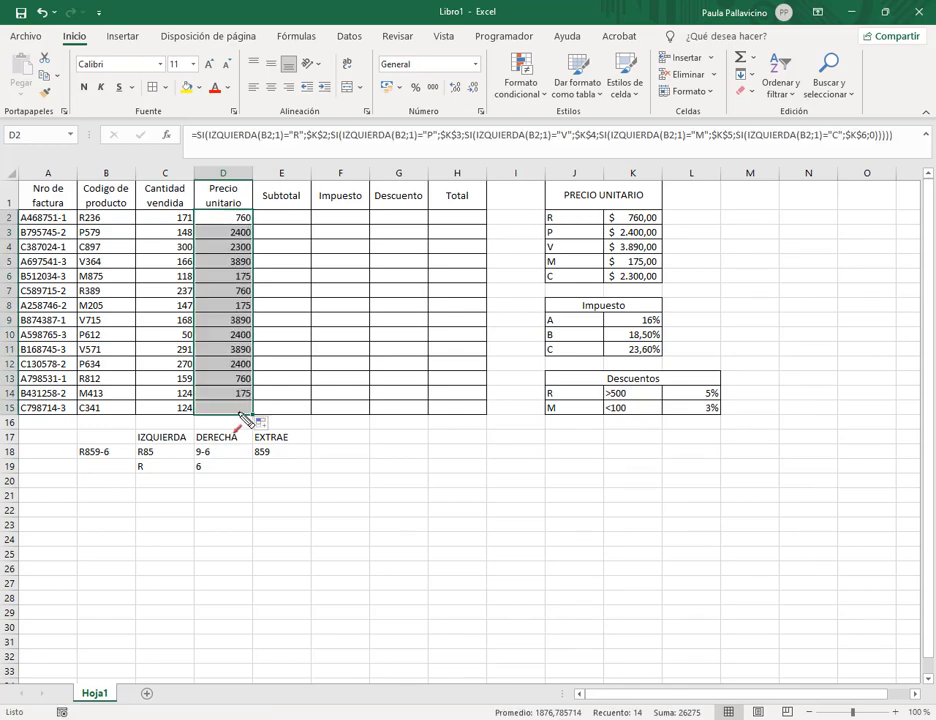
- Format the unit prices in D2:D15 in the Contabilidad format with the $ symbol
{"action": "left_click", "coordinate": [398, 87]}
{"action": "left_click", "coordinate": [420, 129]}
{"action": "left_click", "coordinate": [213, 233]}
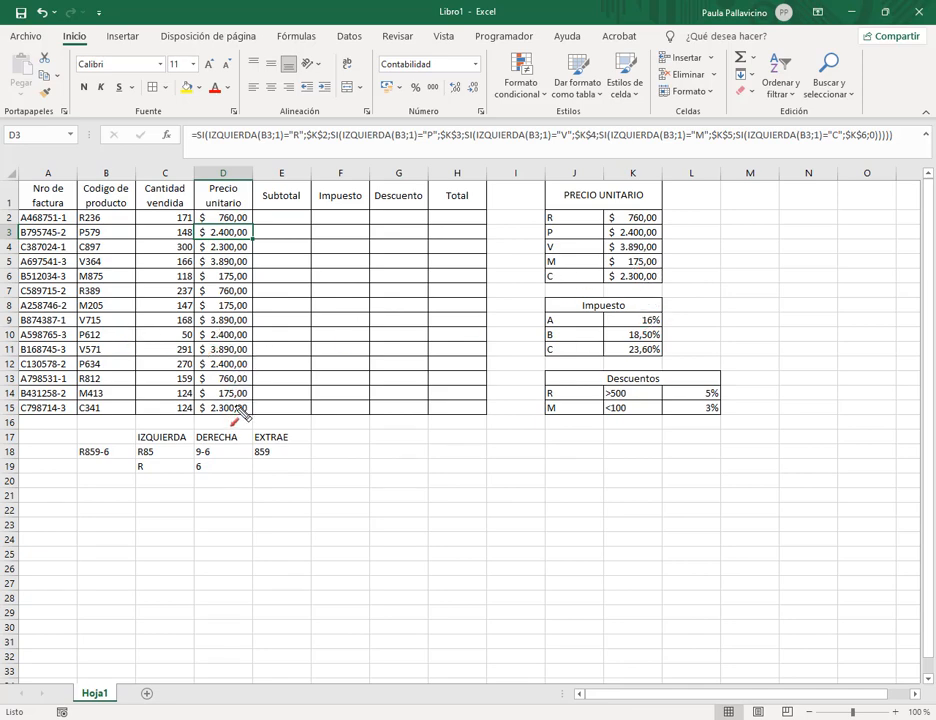
- Enter a formula in E2 that multiplies the quantity sold in C2 by the unit price in D2
{"action": "left_click", "coordinate": [284, 220]}
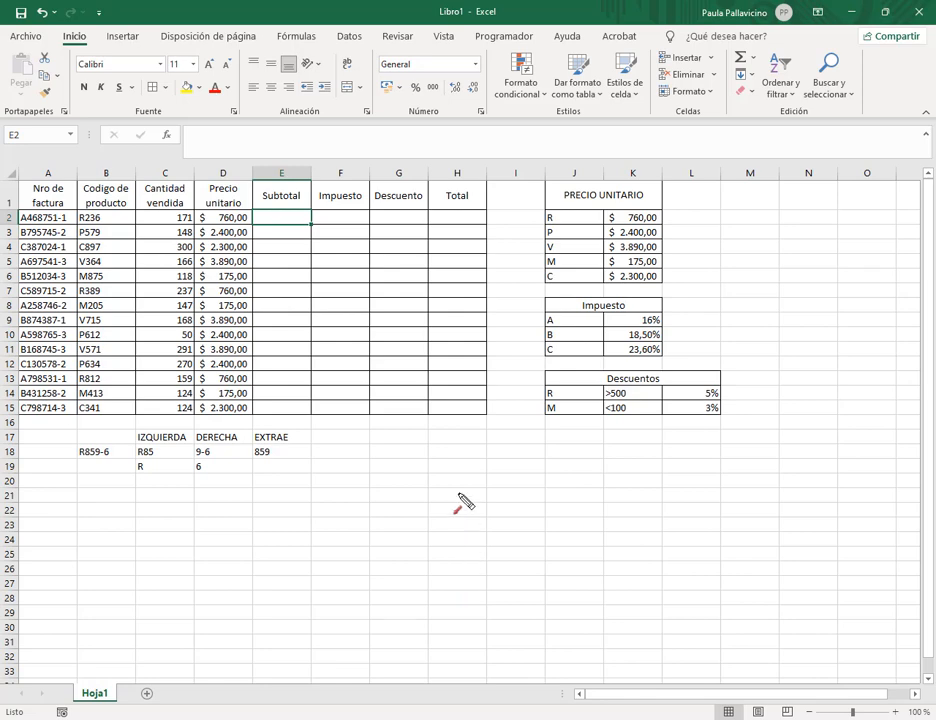
{"action": "type", "text": "="}
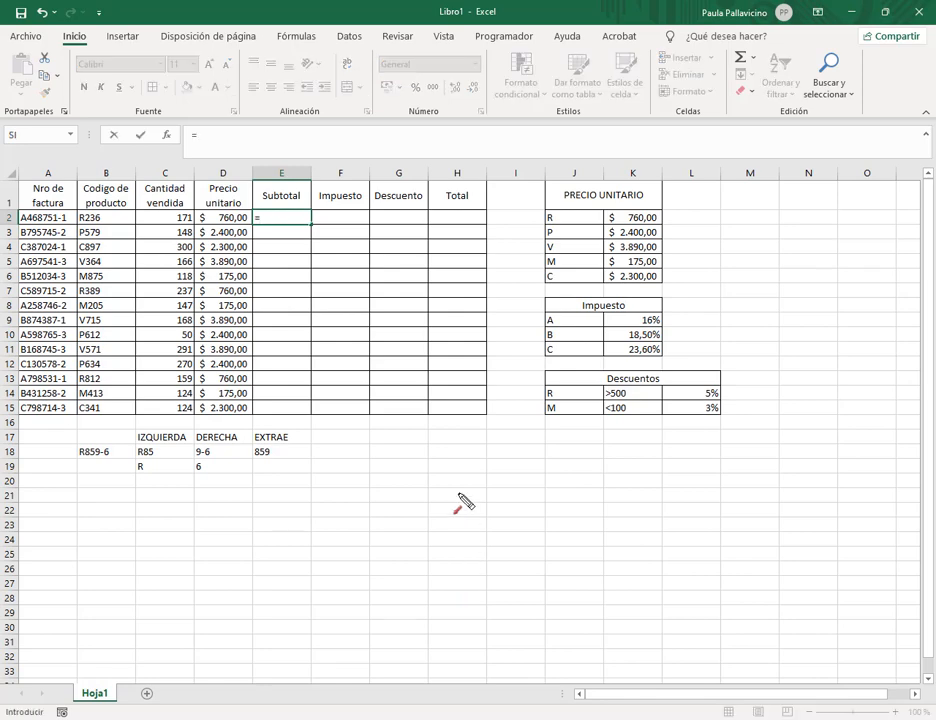
{"action": "left_click", "coordinate": [160, 218]}
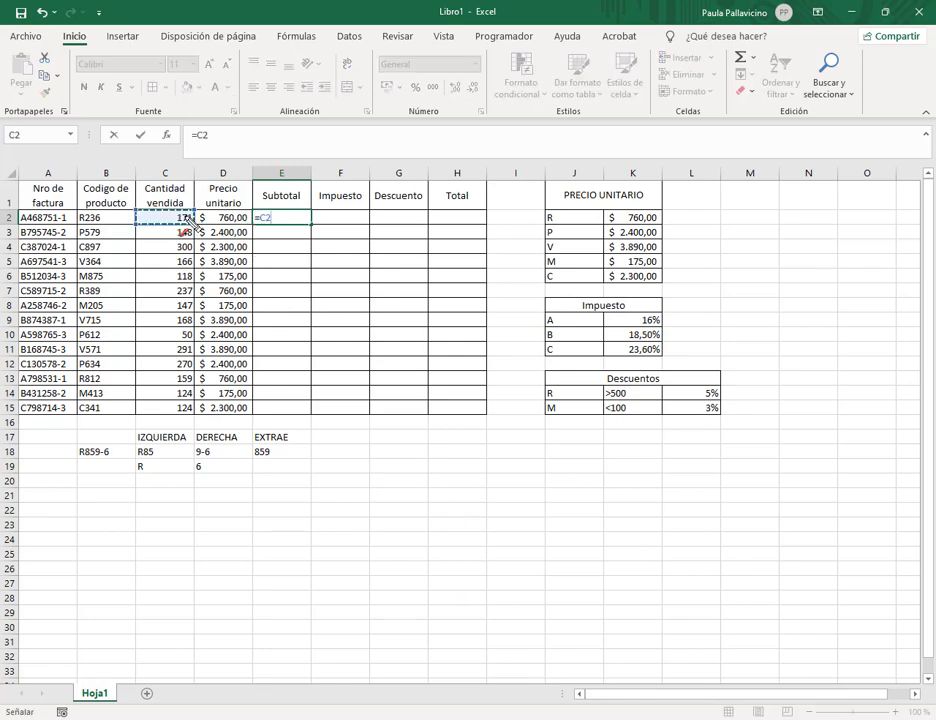
{"action": "type", "text": "*"}
{"action": "left_click", "coordinate": [224, 220]}
{"action": "key", "text": "ctrl+Return"}
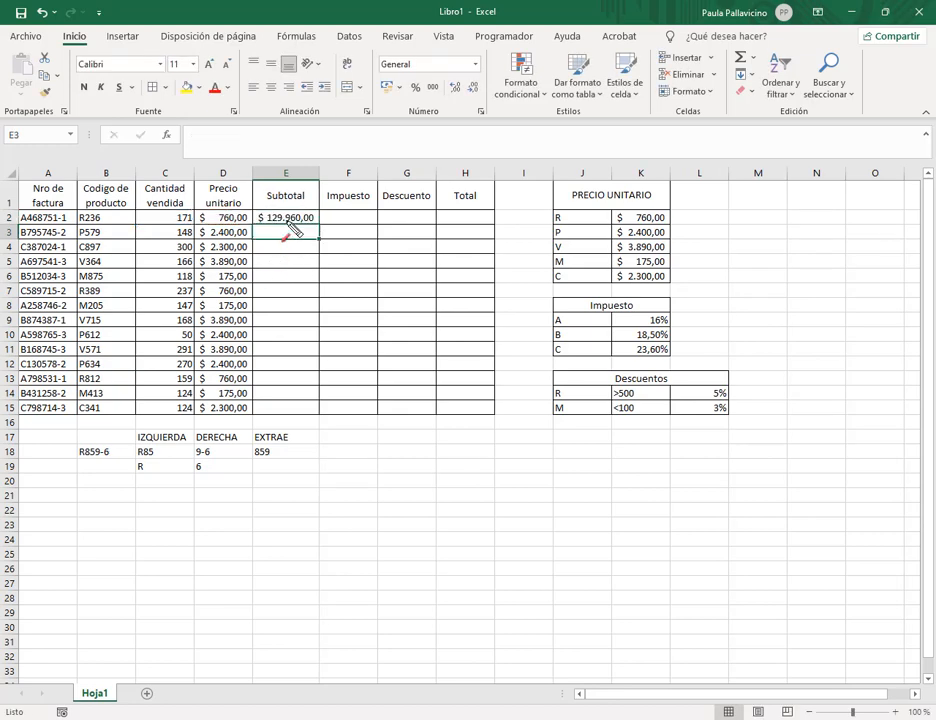
- Copy the subtotal formula from E2 down to E15 and widen column E to fit all the amounts
{"action": "double_click", "coordinate": [320, 227]}
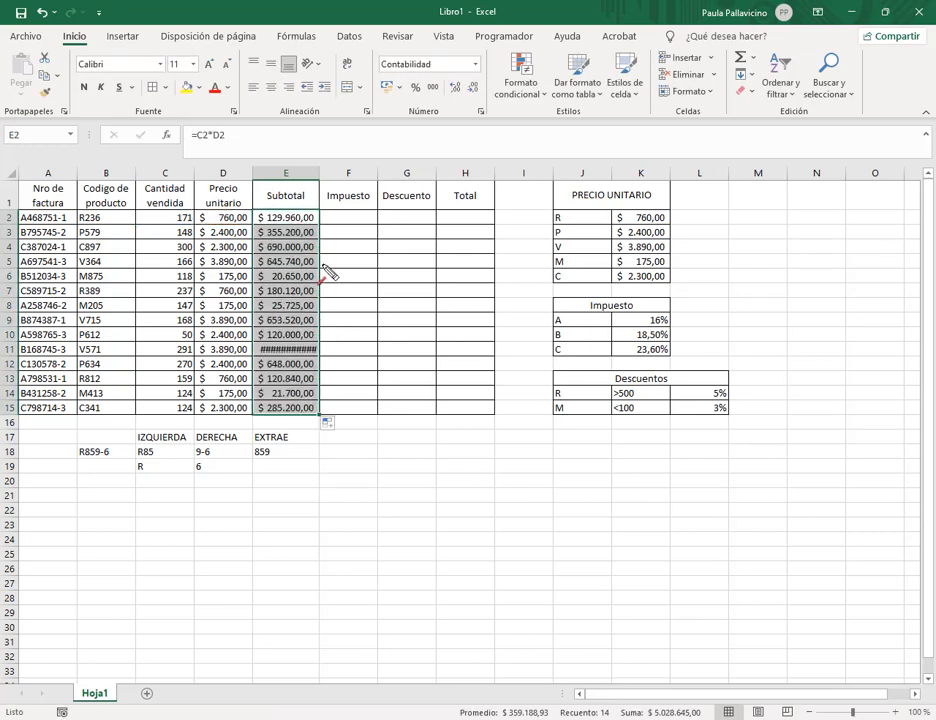
{"action": "left_click_drag", "start_coordinate": [320, 179], "coordinate": [329, 180]}
{"action": "left_click", "coordinate": [366, 220]}
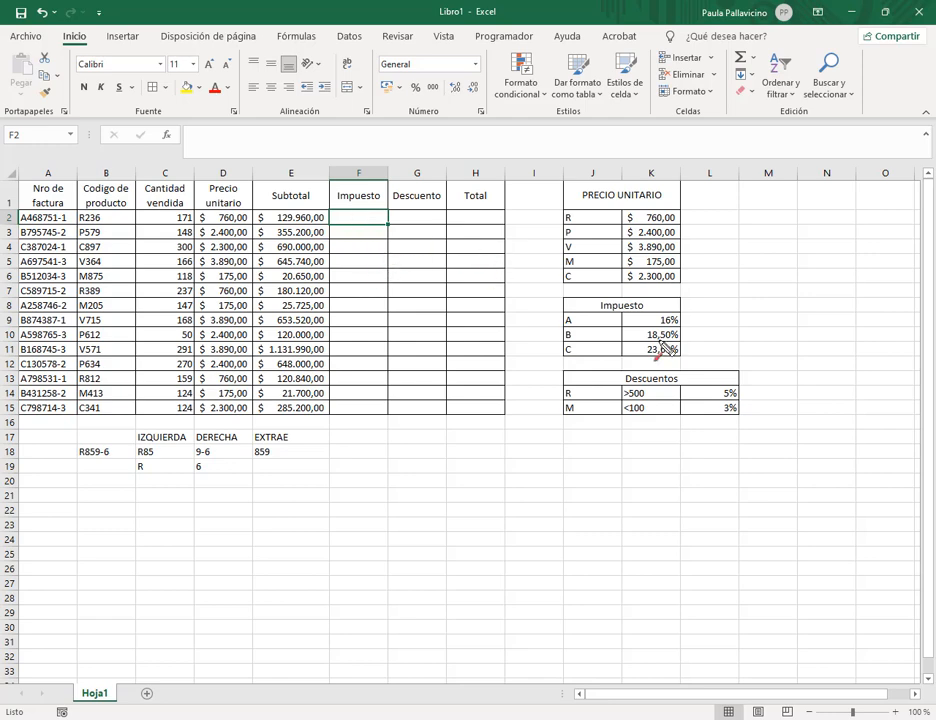
{"action": "left_click_drag", "start_coordinate": [582, 320], "coordinate": [602, 352]}
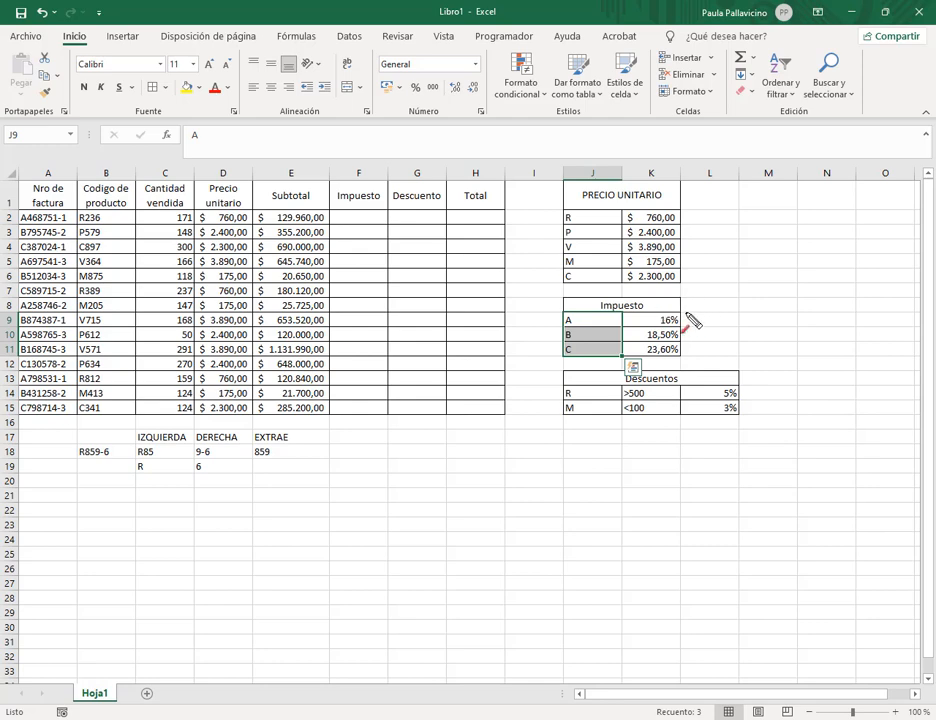
{"action": "left_click", "coordinate": [600, 334]}
{"action": "left_click", "coordinate": [597, 349]}
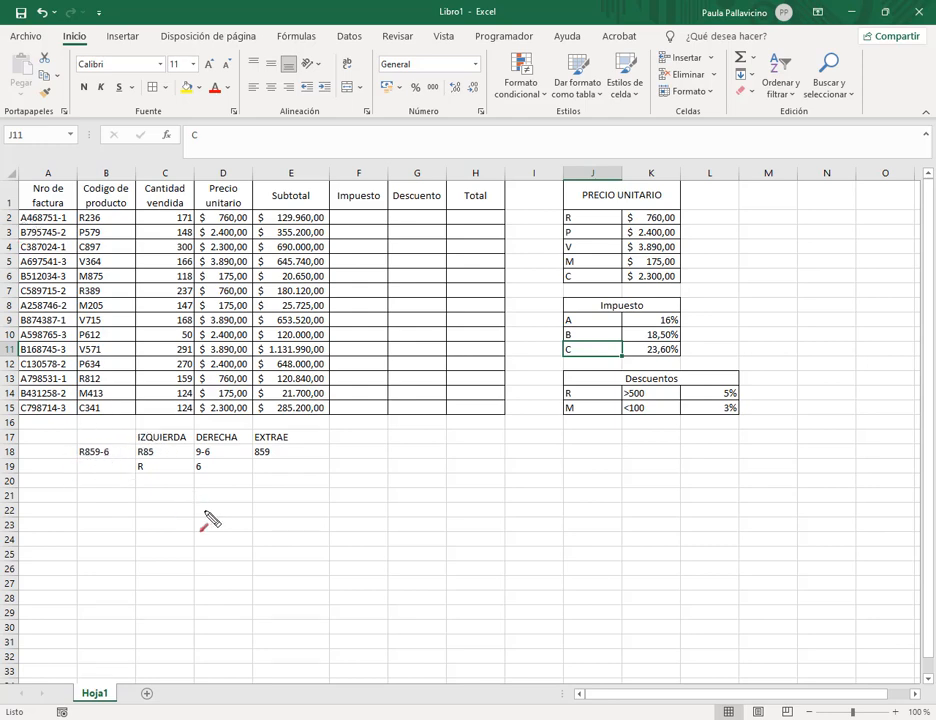
- Start an SI formula in F2 that tests IZQUIERDA(A2;1)="A" and returns E2*$K$9 when true
{"action": "left_click", "coordinate": [343, 220]}
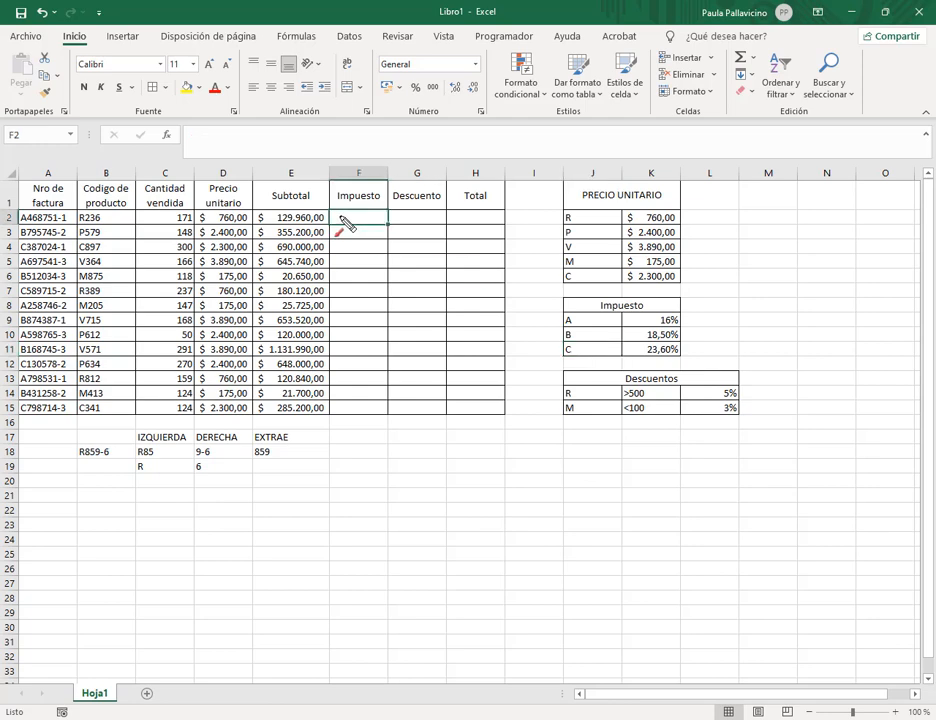
{"action": "type", "text": "=si("}
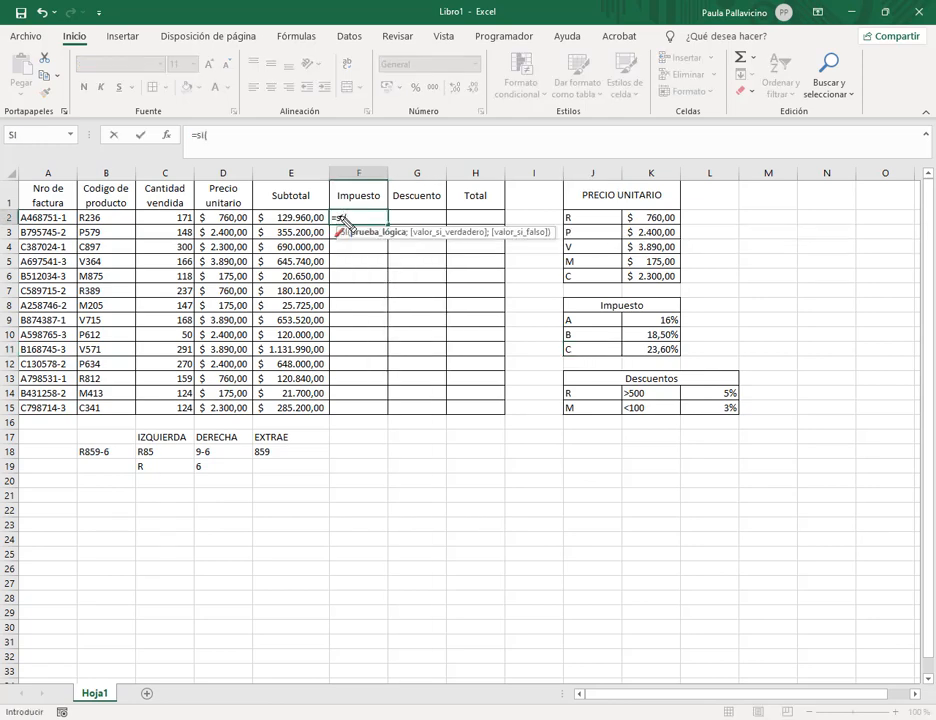
{"action": "type", "text": "iz"}
{"action": "key", "text": "Tab"}
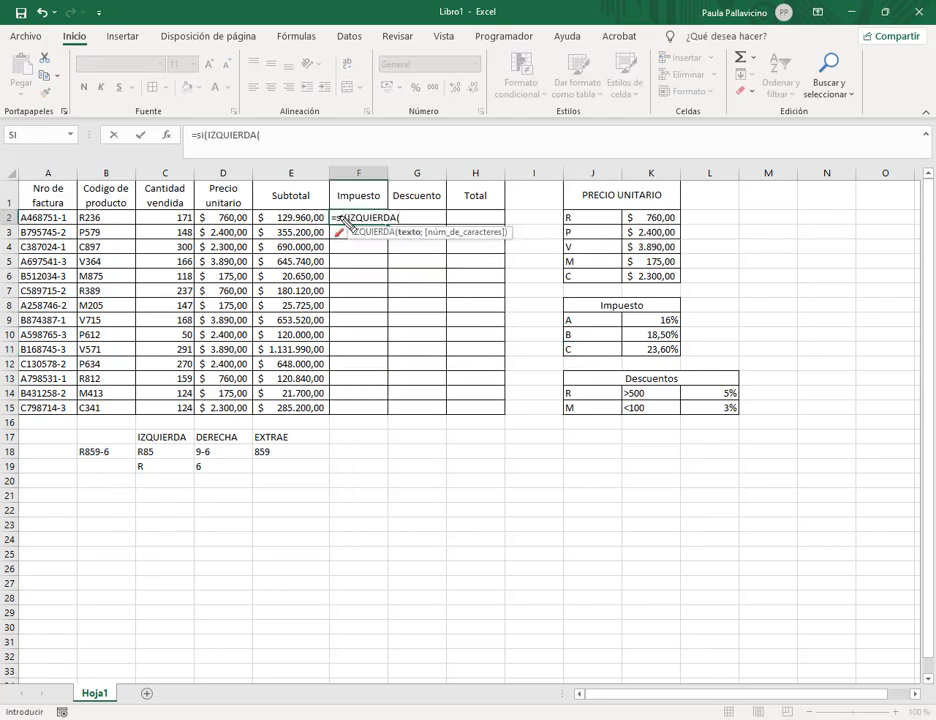
{"action": "left_click", "coordinate": [63, 216]}
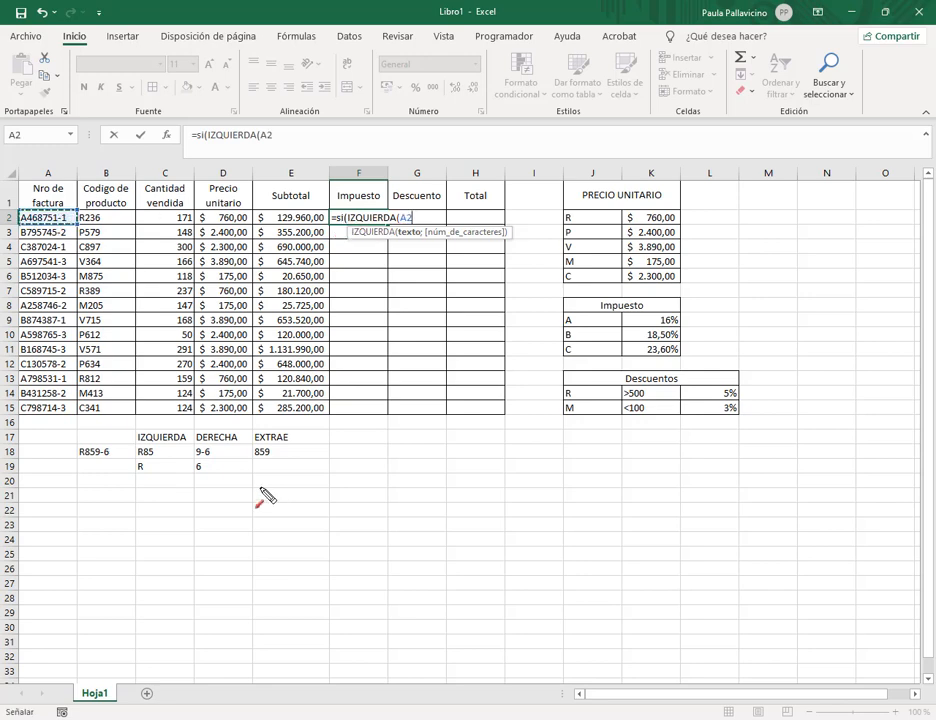
{"action": "type", "text": ";1"}
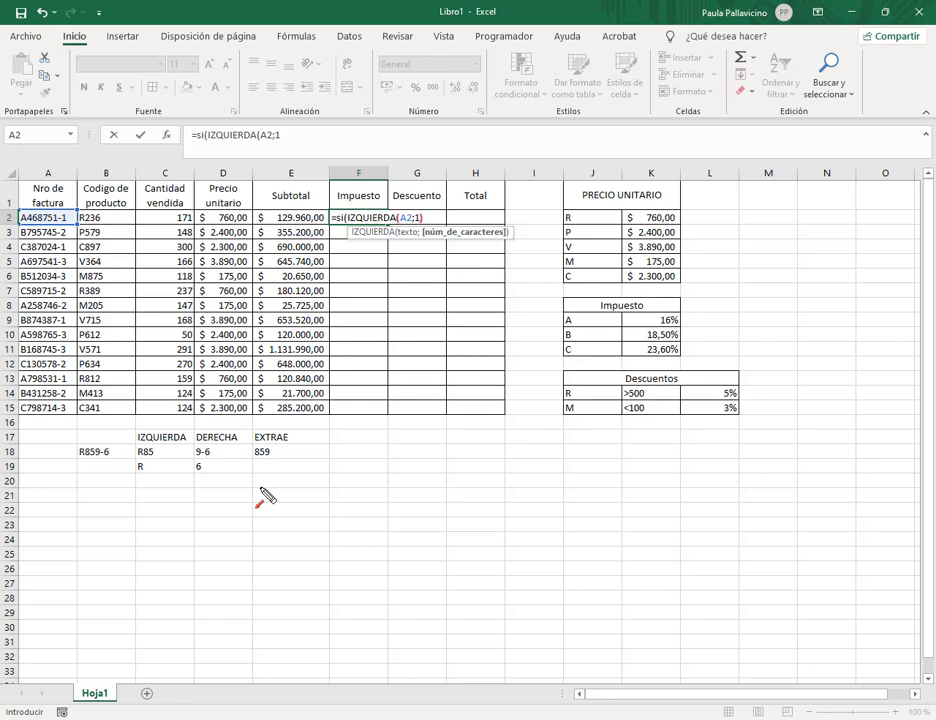
{"action": "type", "text": ")=\"A"}
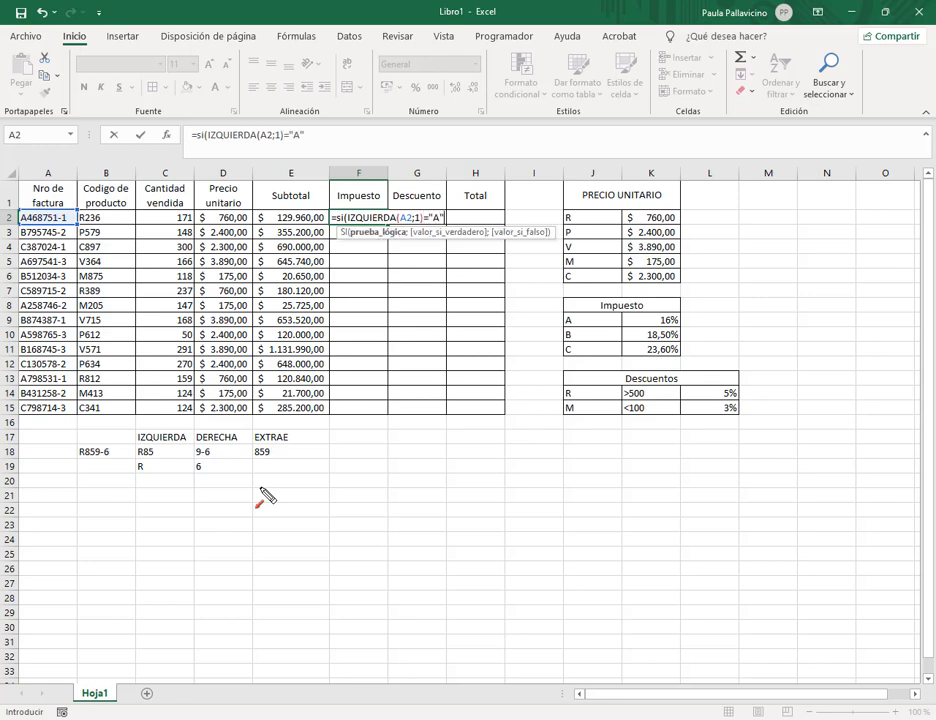
{"action": "type", "text": "\";"}
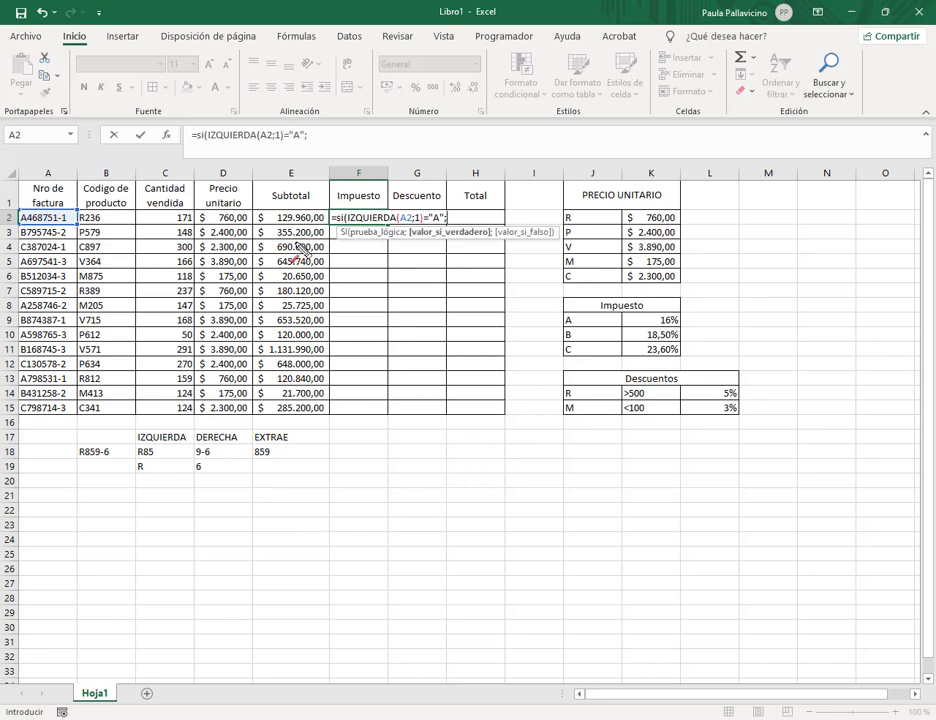
{"action": "left_click", "coordinate": [299, 220]}
{"action": "type", "text": "*"}
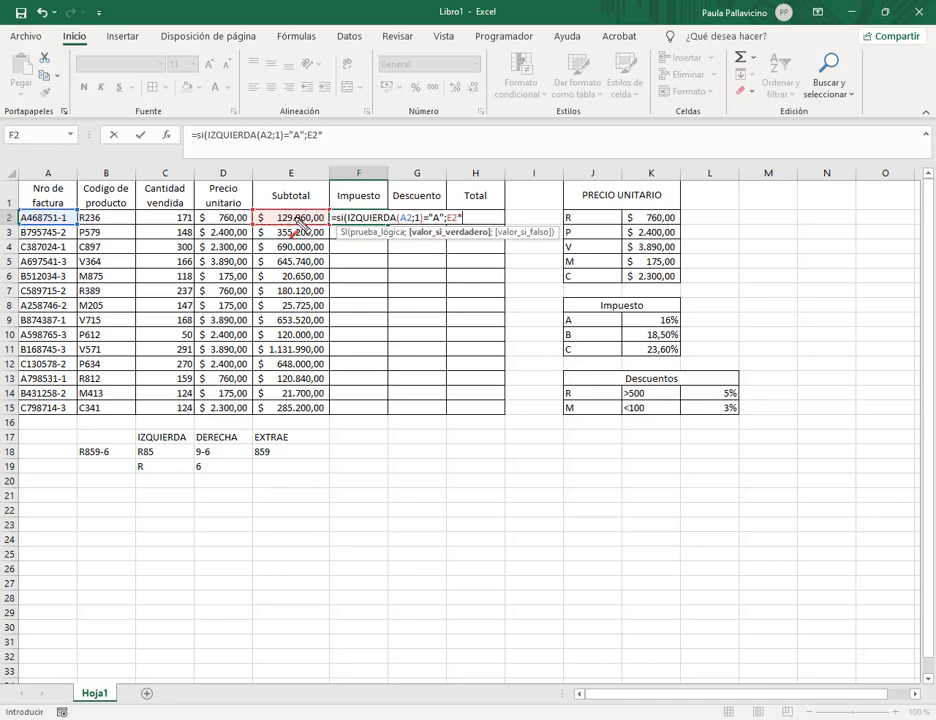
{"action": "left_click", "coordinate": [660, 320]}
{"action": "key", "text": "F4"}
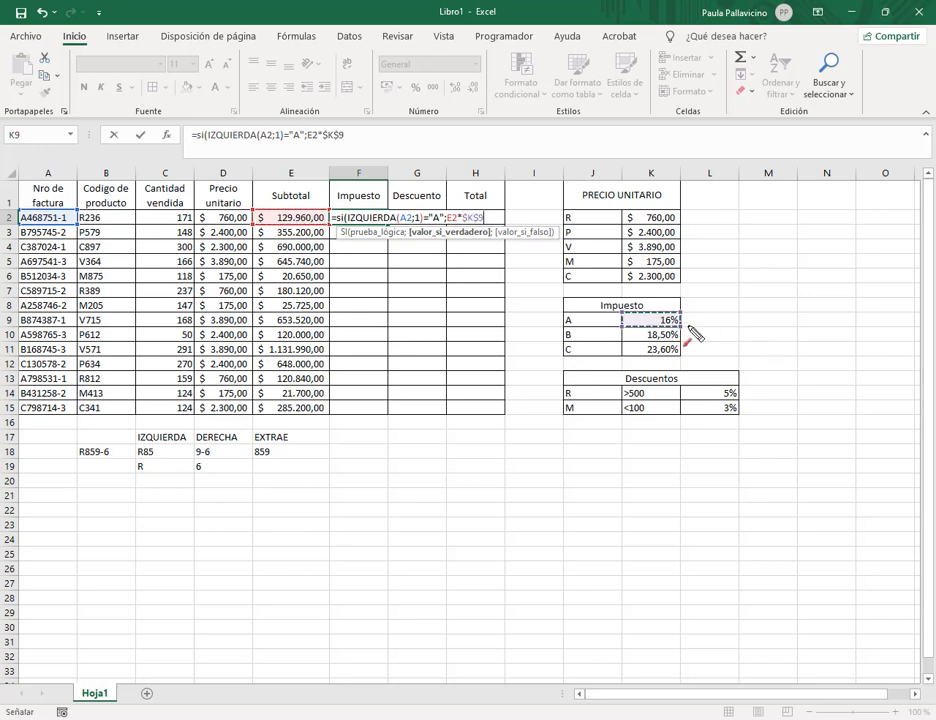
- Nest a second SI in the F2 formula that tests IZQUIERDA(A2;1)="B" and returns E2*$K$10
{"action": "type", "text": ";si"}
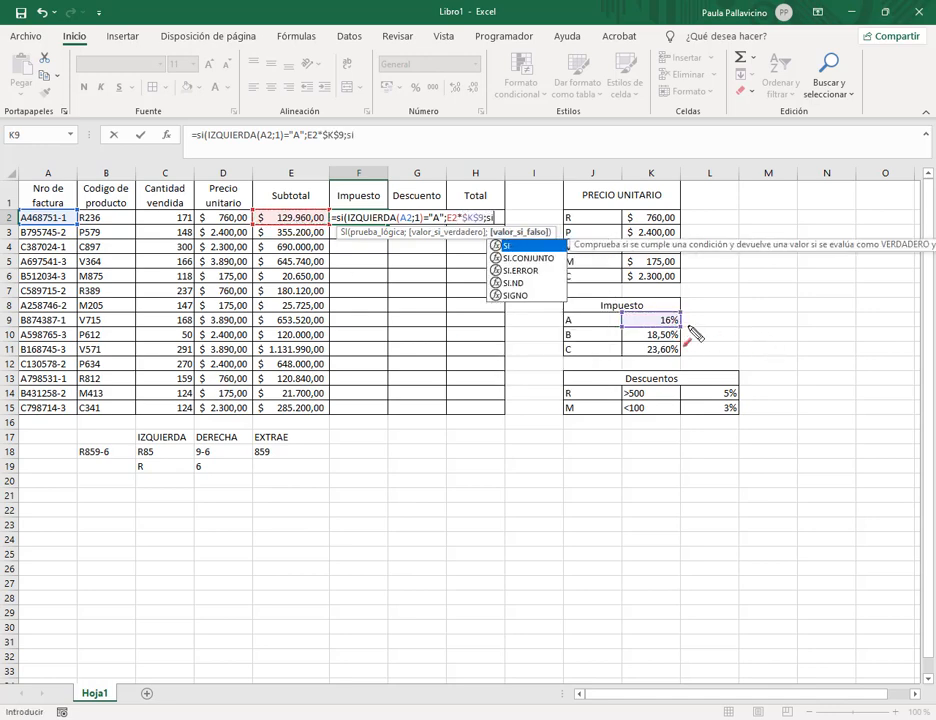
{"action": "type", "text": "(IZQUIERDA("}
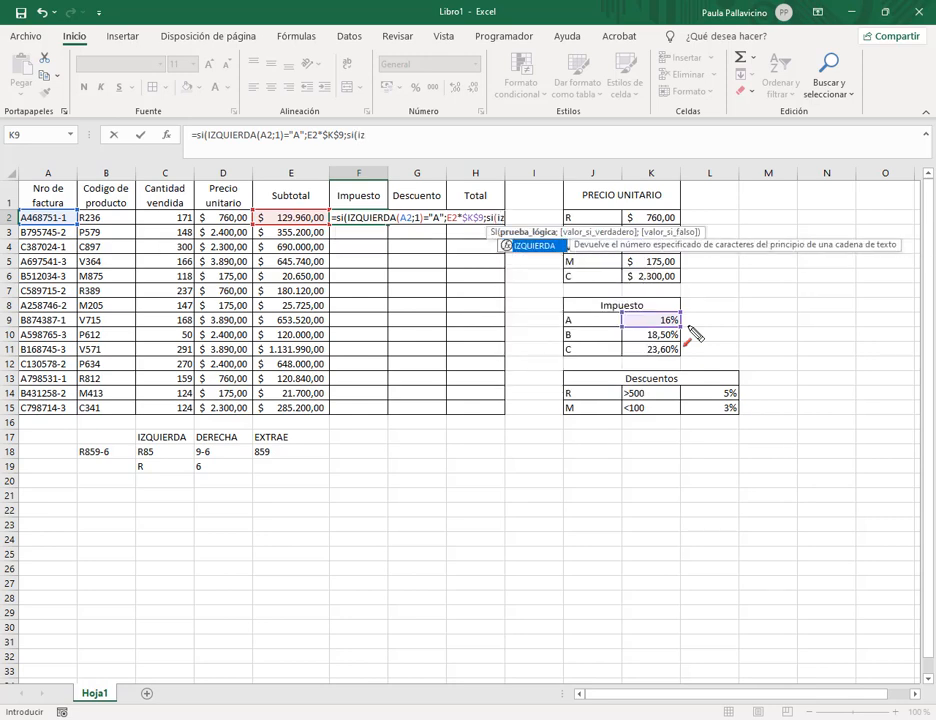
{"action": "left_click", "coordinate": [68, 222]}
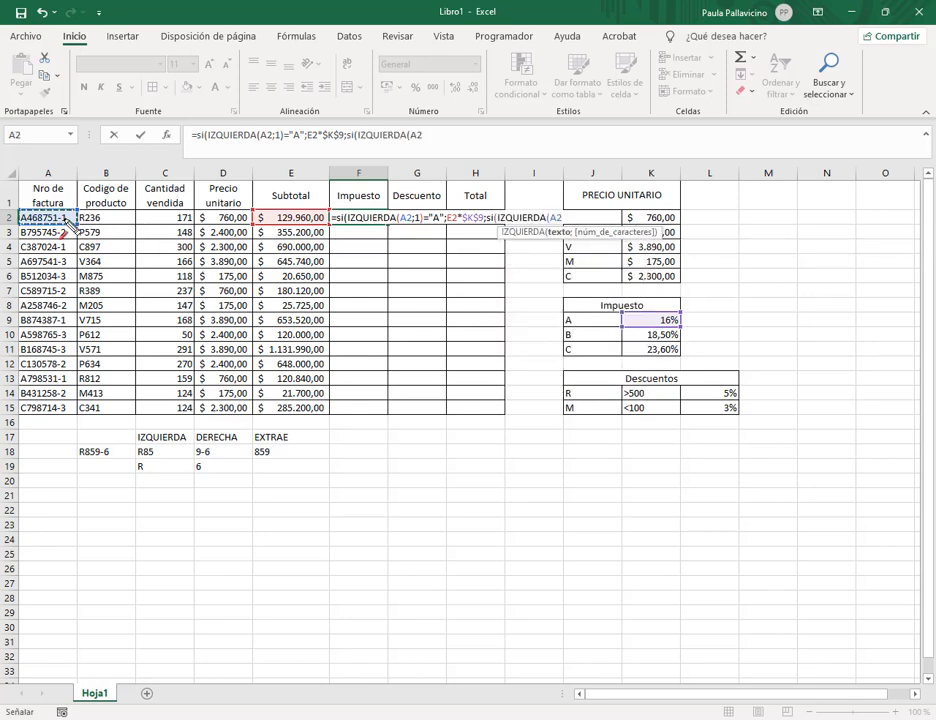
{"action": "type", "text": ";1)="}
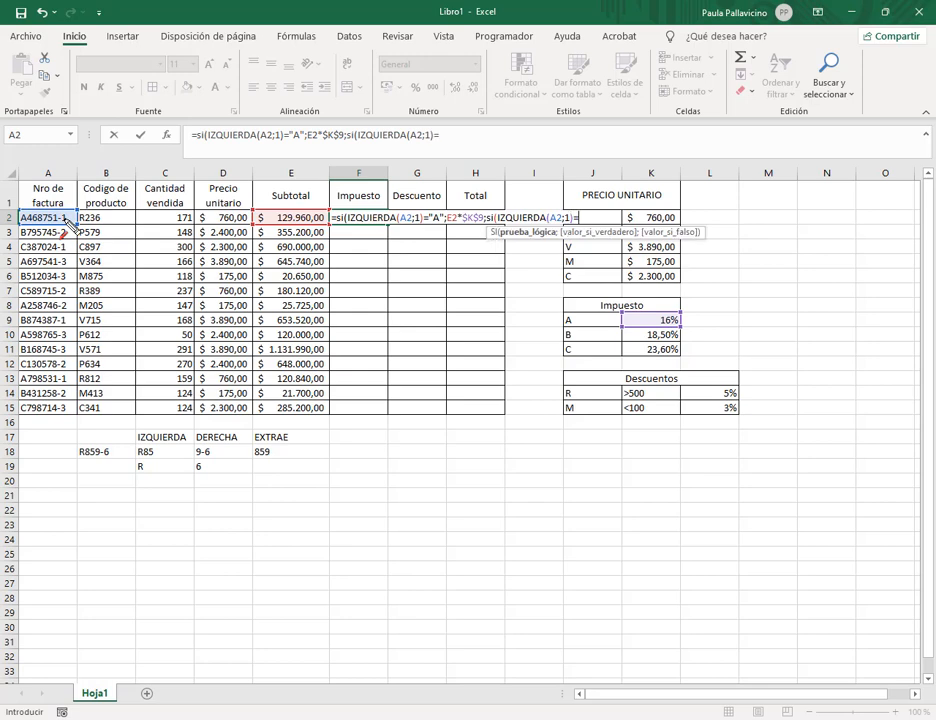
{"action": "type", "text": "\"B\";"}
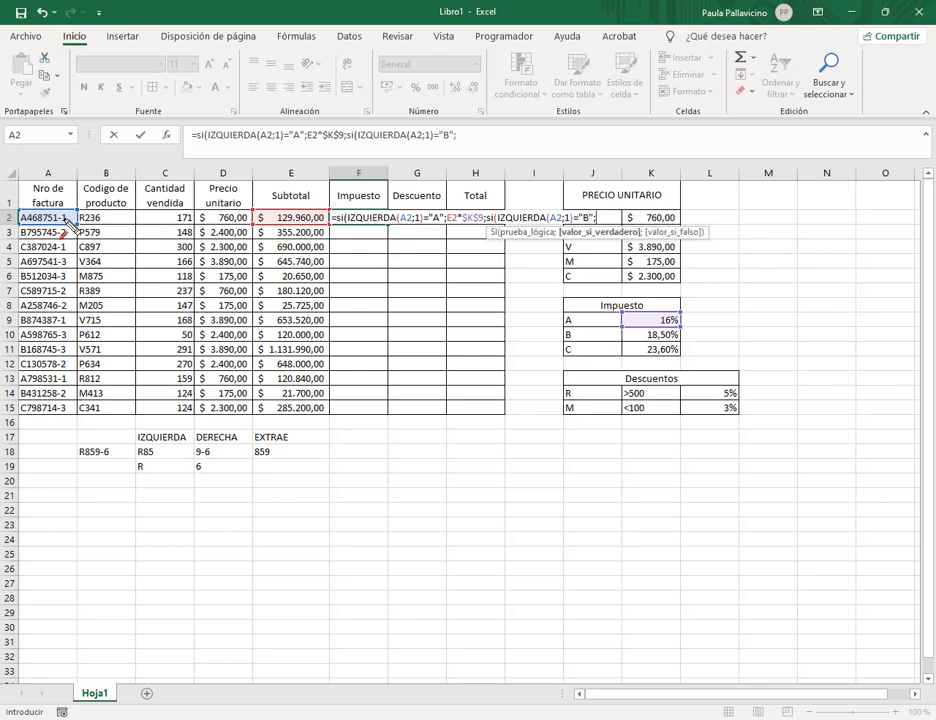
{"action": "left_click", "coordinate": [314, 221]}
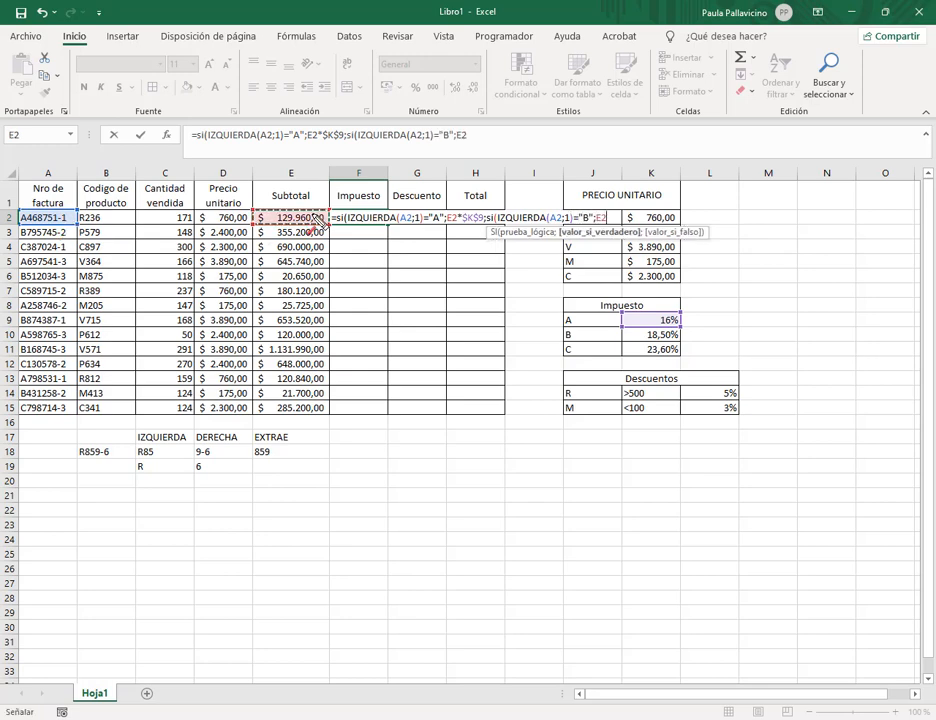
{"action": "type", "text": "*"}
{"action": "left_click", "coordinate": [666, 336]}
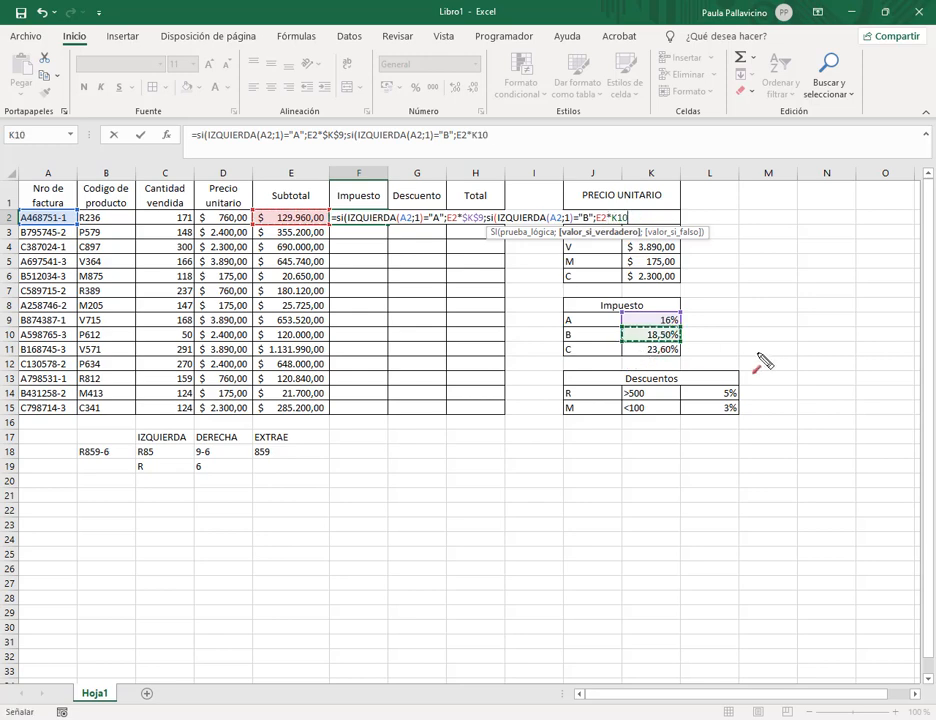
{"action": "key", "text": "F4"}
- Nest a third SI in the F2 formula that tests IZQUIERDA(A2;1)="C" and returns E2*$K$11
{"action": "type", "text": ";si("}
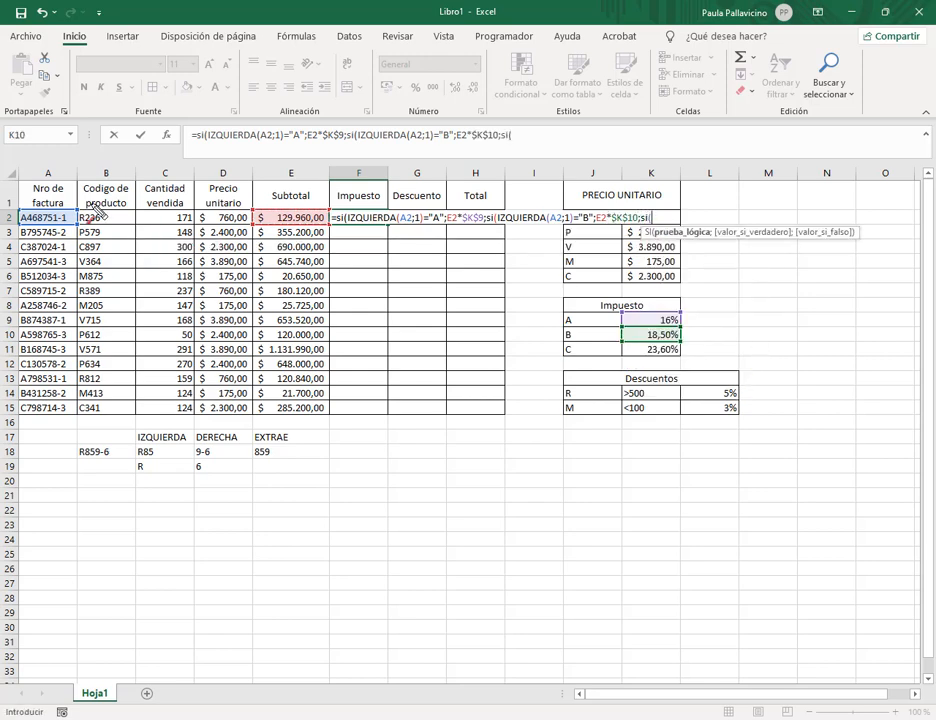
{"action": "type", "text": "IZQUIERDA("}
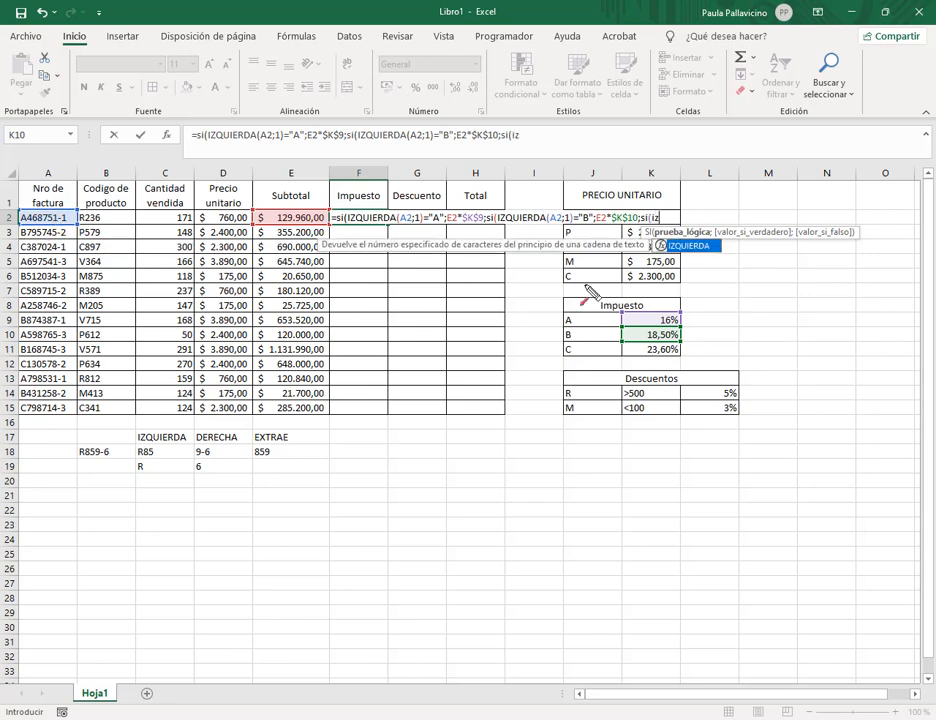
{"action": "left_click", "coordinate": [55, 222]}
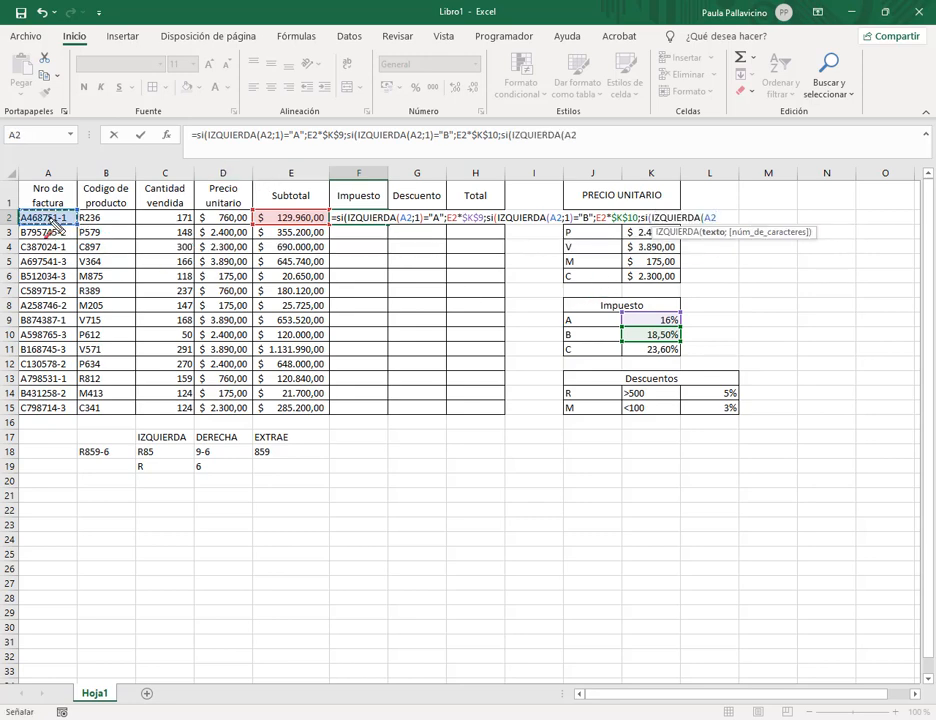
{"action": "type", "text": ";1)"}
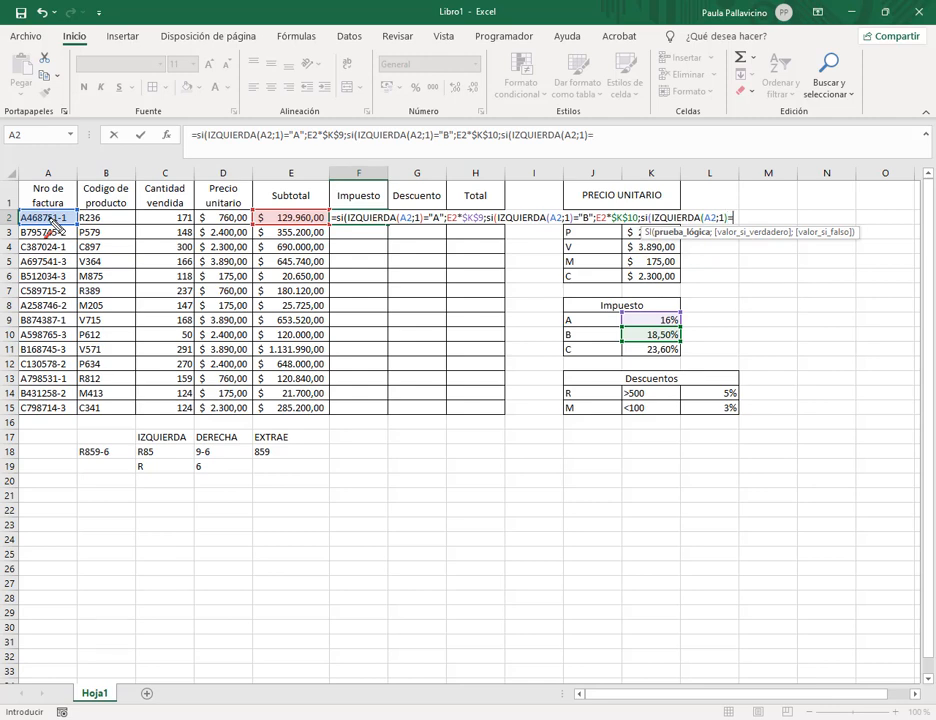
{"action": "type", "text": "=\"C\";"}
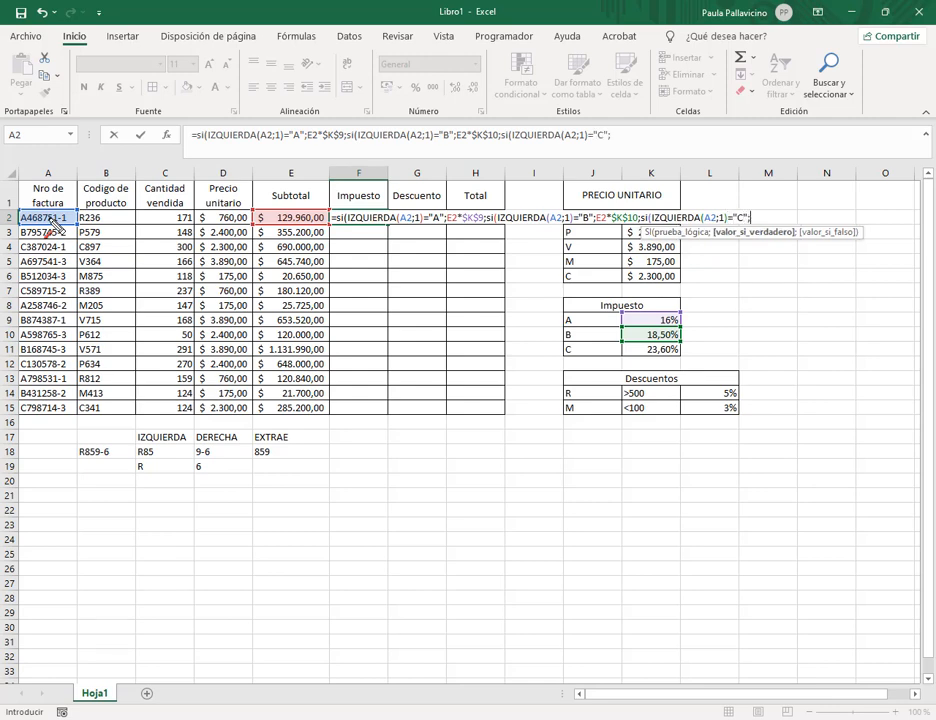
{"action": "left_click", "coordinate": [285, 217]}
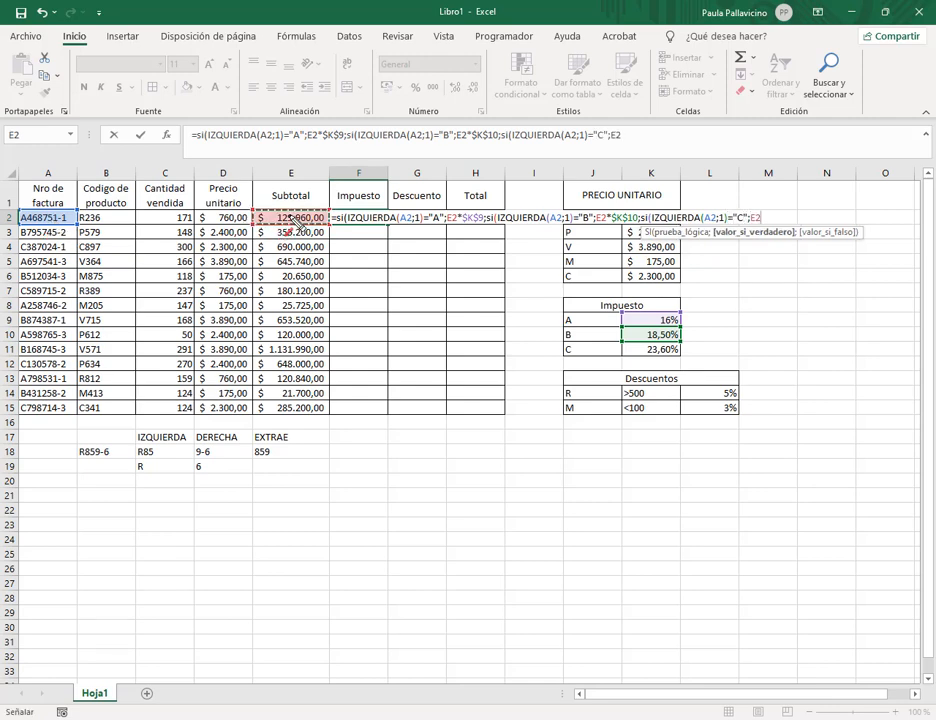
{"action": "type", "text": "*"}
{"action": "left_click", "coordinate": [665, 350]}
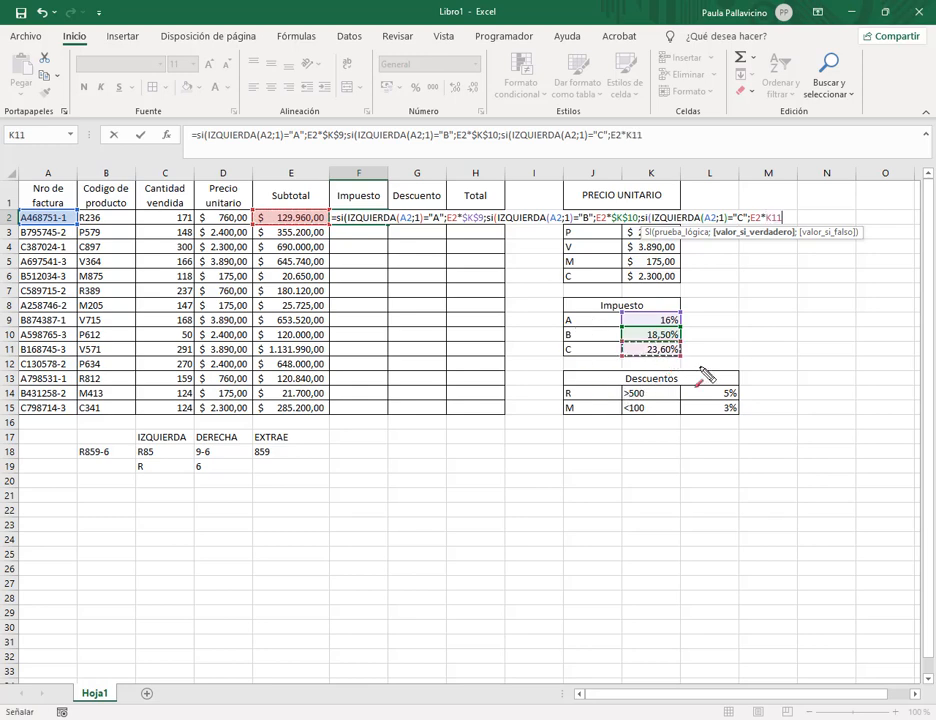
{"action": "key", "text": "F4"}
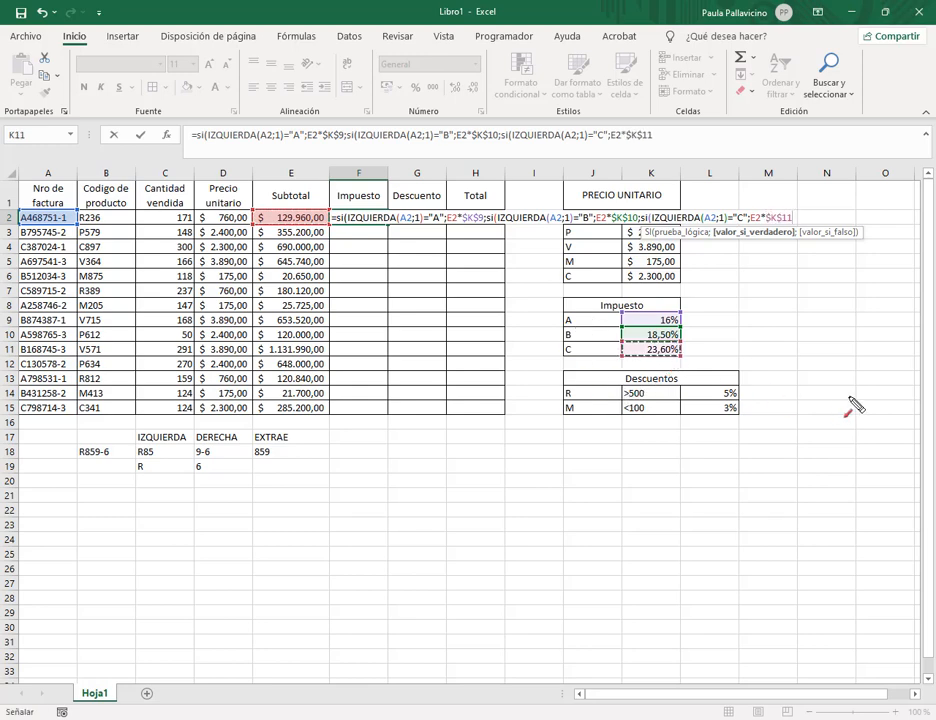
- Close the three nested SI functions, enter the tax formula in F2 and select that cell again
{"action": "type", "text": ")))"}
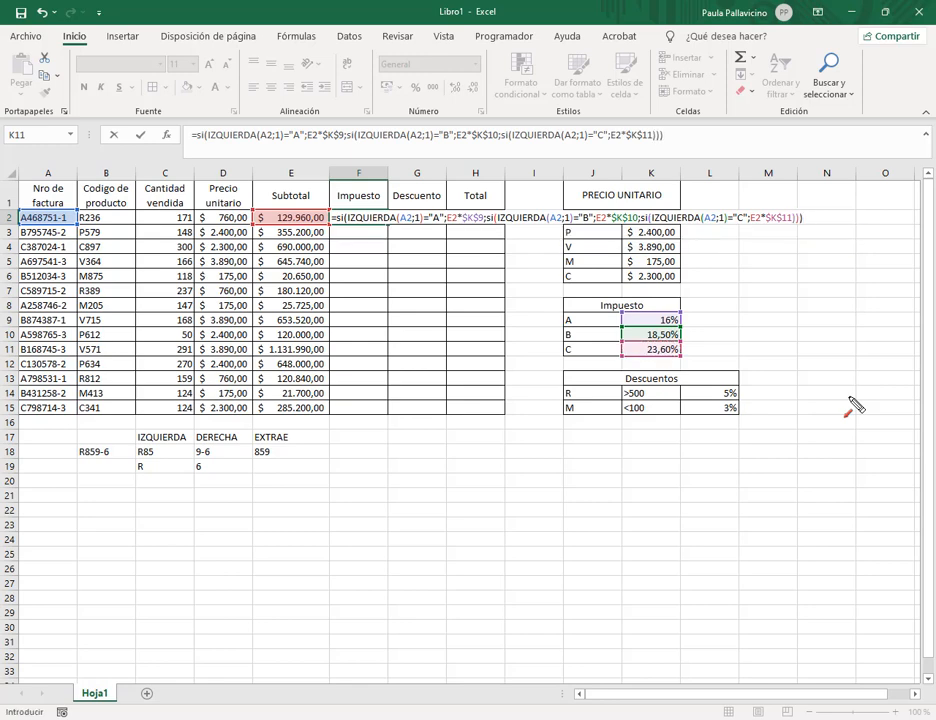
{"action": "key", "text": "Return"}
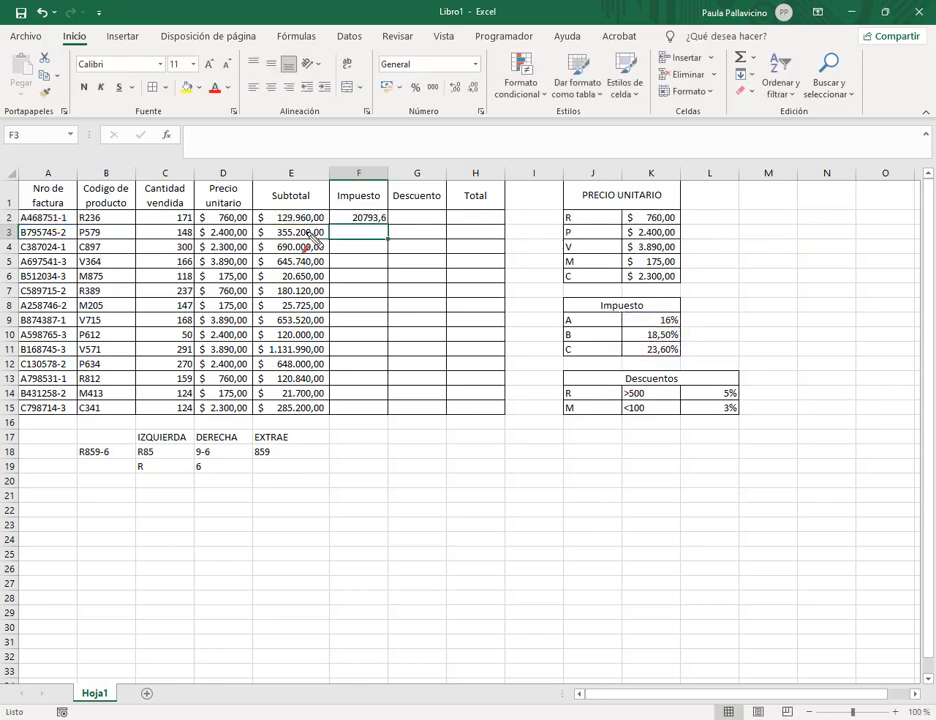
{"action": "left_click", "coordinate": [378, 219]}
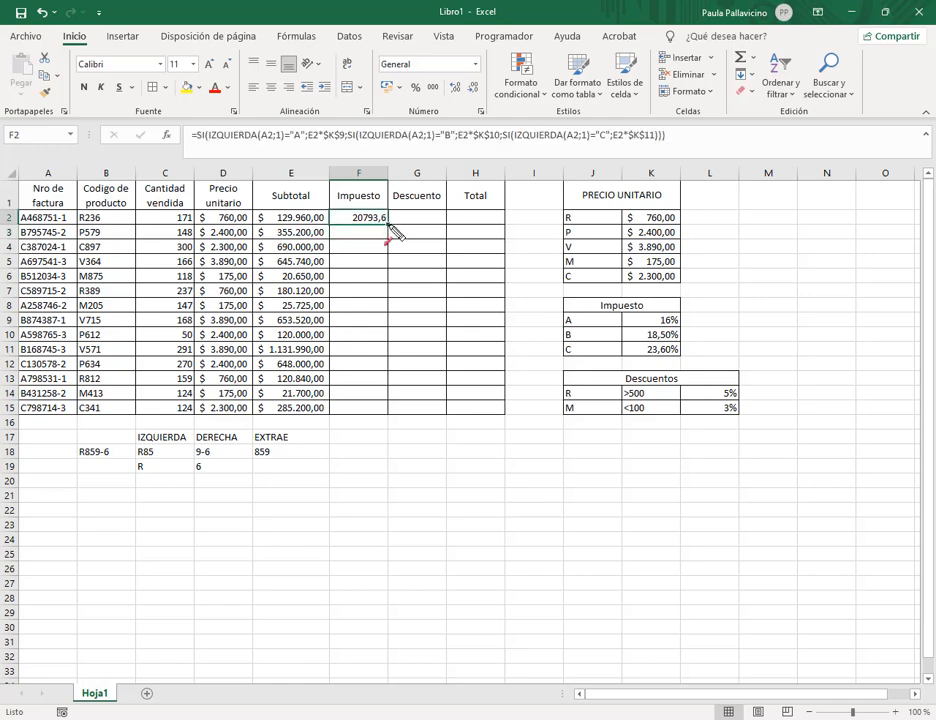
- Fill the Impuesto formula from F2 down to F15 and apply the $ Español (Argentina) accounting format to the range
{"action": "left_click_drag", "start_coordinate": [388, 224], "coordinate": [390, 420]}
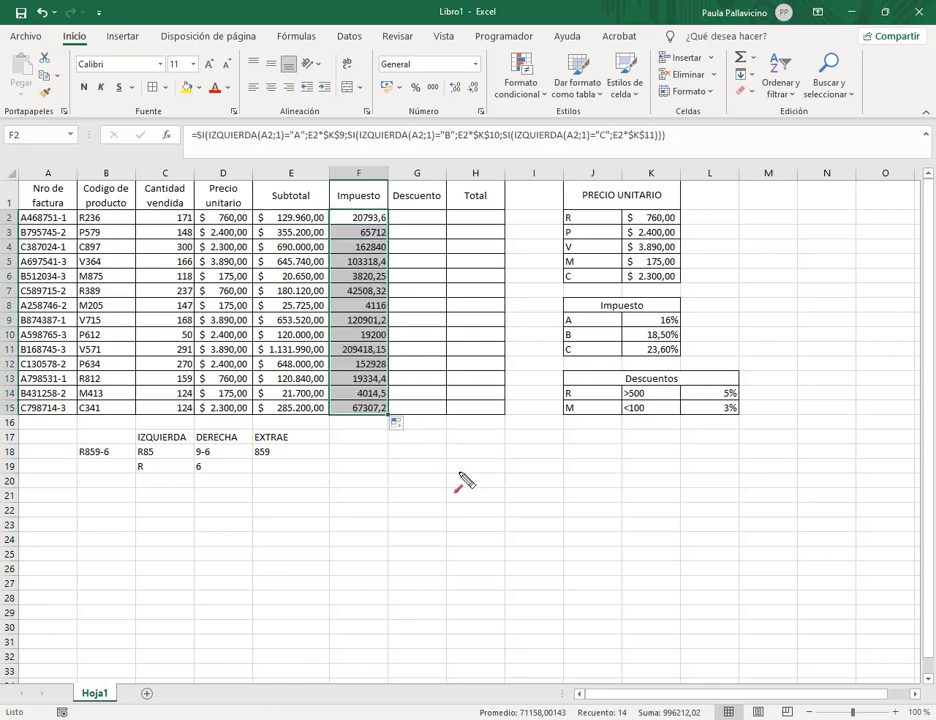
{"action": "left_click", "coordinate": [399, 88]}
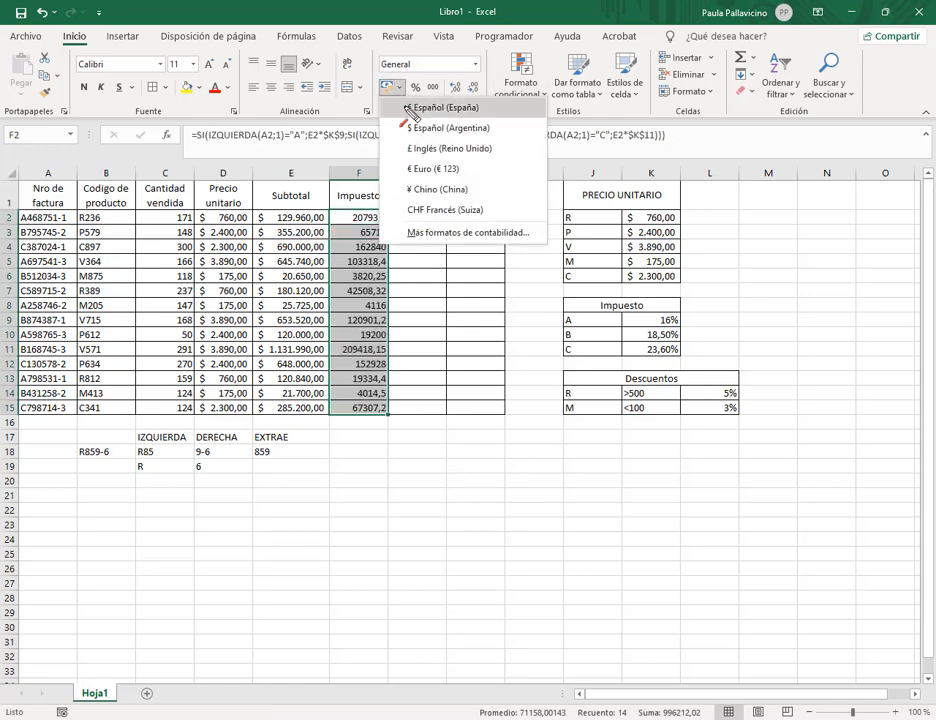
{"action": "left_click", "coordinate": [418, 128]}
{"action": "left_click", "coordinate": [425, 217]}
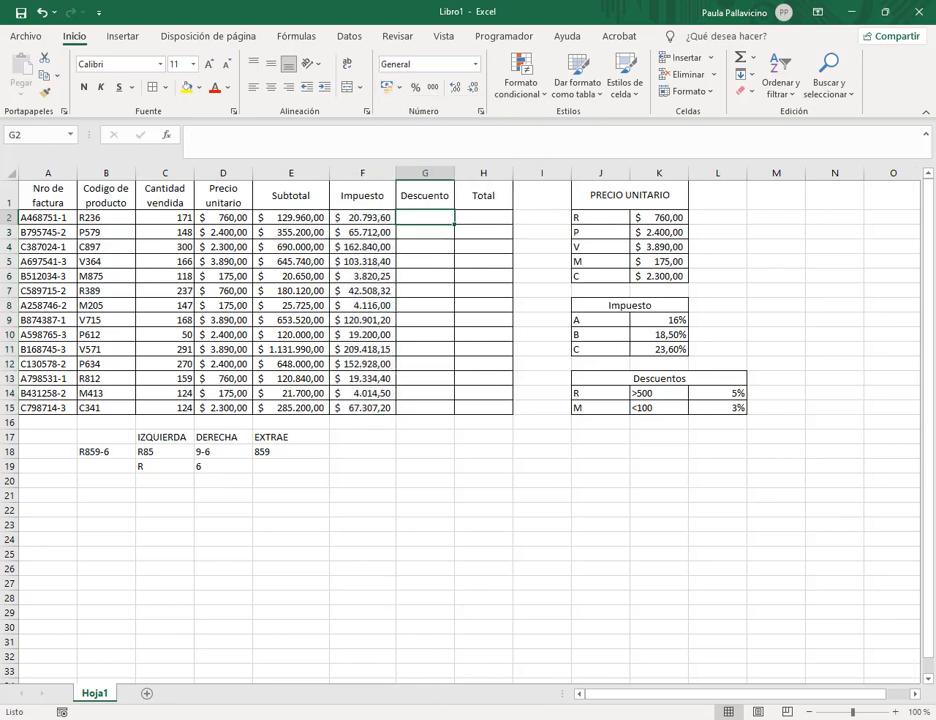
- Switch to Word to review the discount conditions in the exercise statement, and return to Excel to examine the Descuentos table in J14:L15
{"action": "key", "text": "alt+Tab"}
{"action": "scroll", "coordinate": [485, 424], "scroll_direction": "up", "scroll_amount": 2}
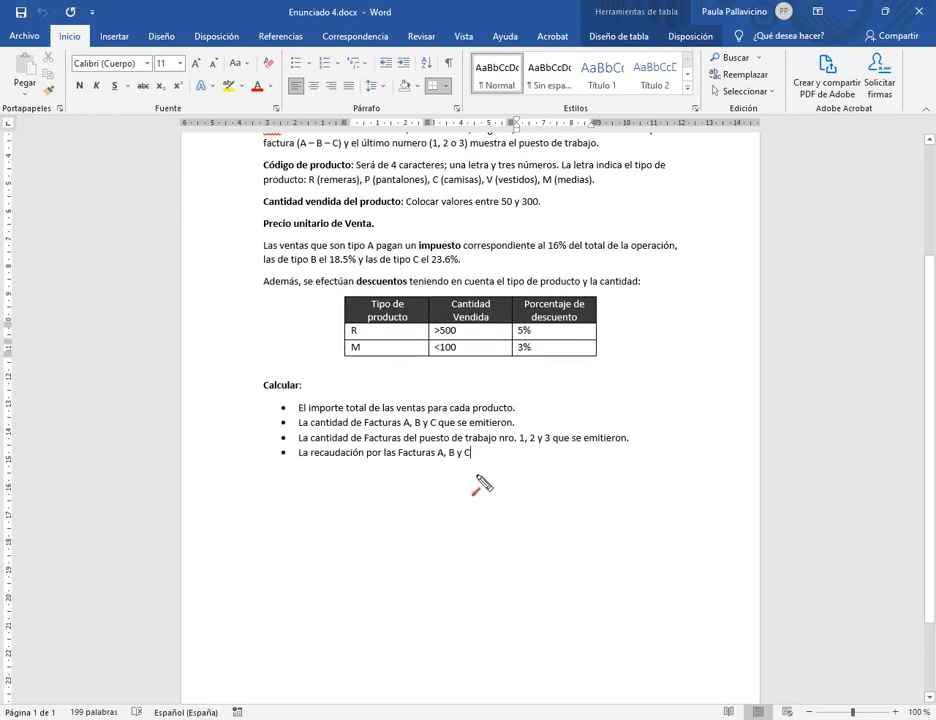
{"action": "left_click", "coordinate": [478, 656]}
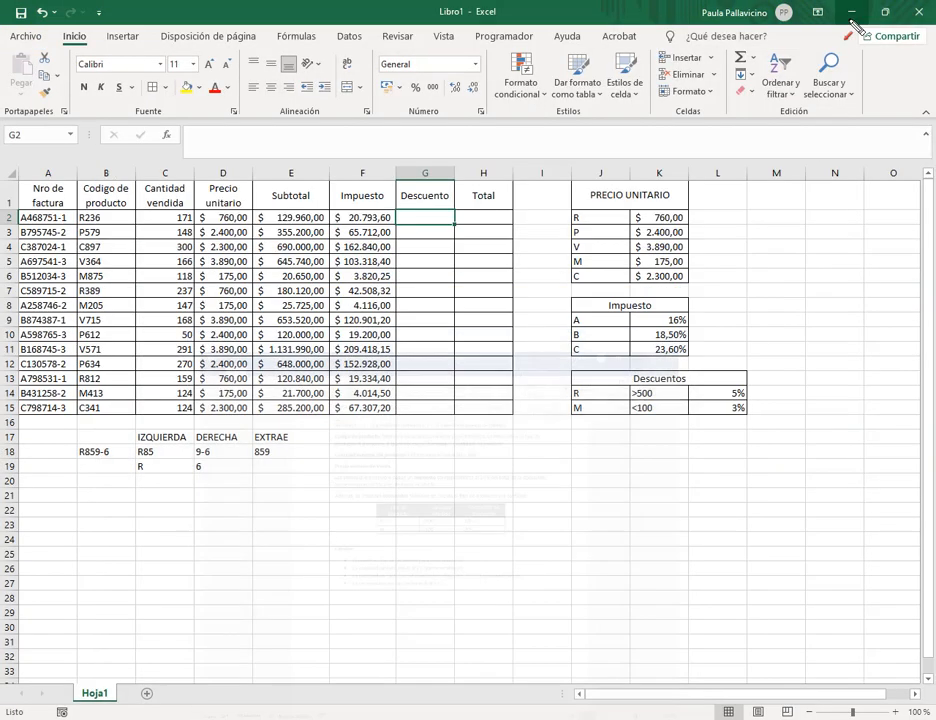
{"action": "key", "text": "alt+Tab"}
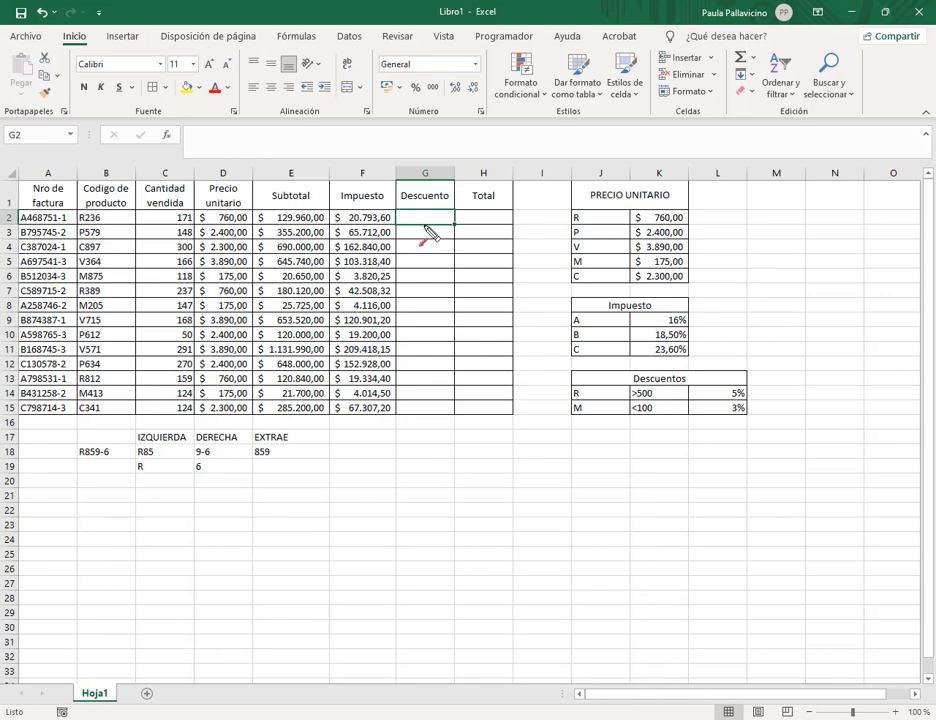
{"action": "left_click", "coordinate": [620, 398]}
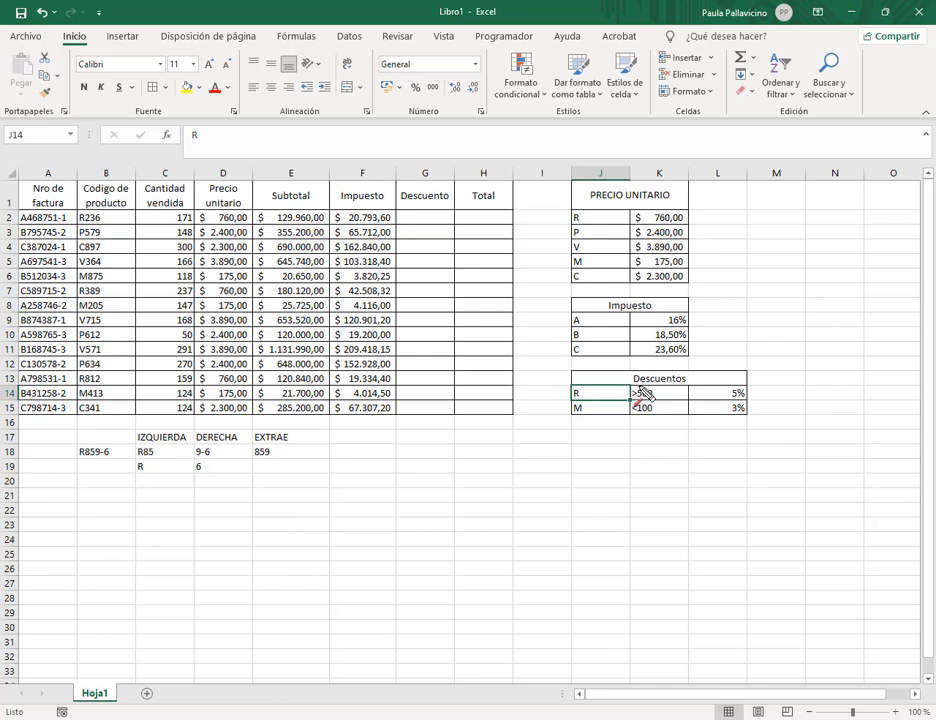
{"action": "left_click", "coordinate": [646, 395]}
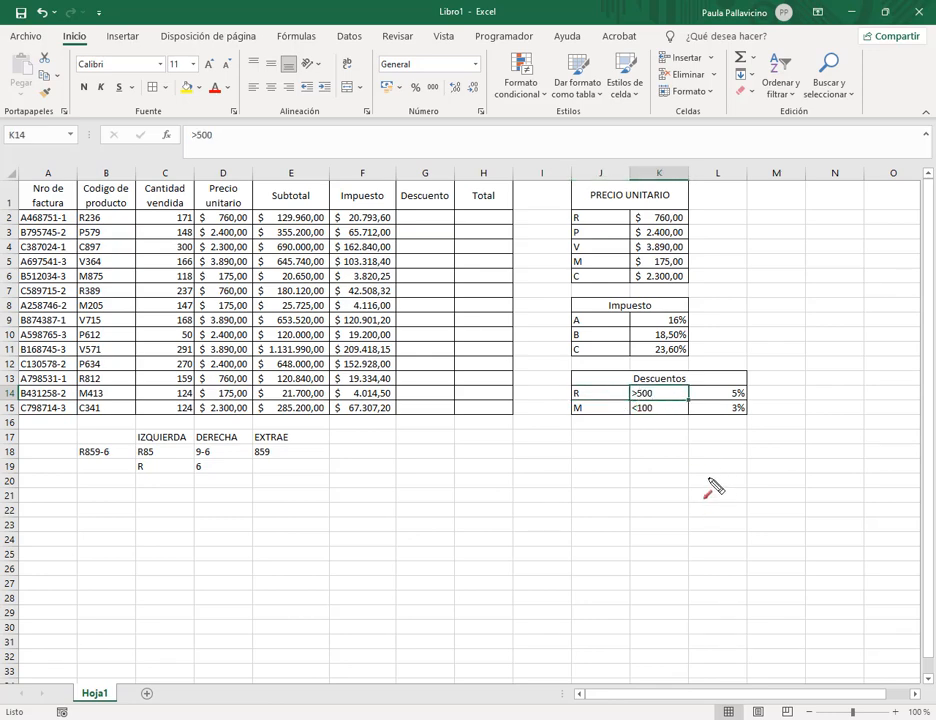
{"action": "left_click", "coordinate": [590, 397]}
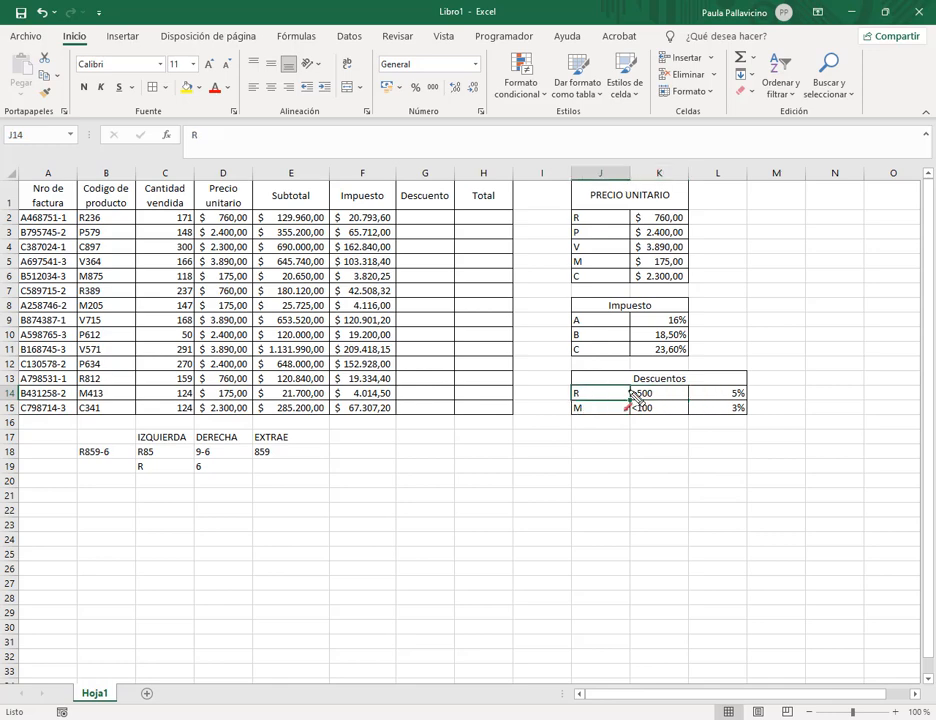
{"action": "left_click", "coordinate": [654, 396]}
{"action": "left_click", "coordinate": [722, 395]}
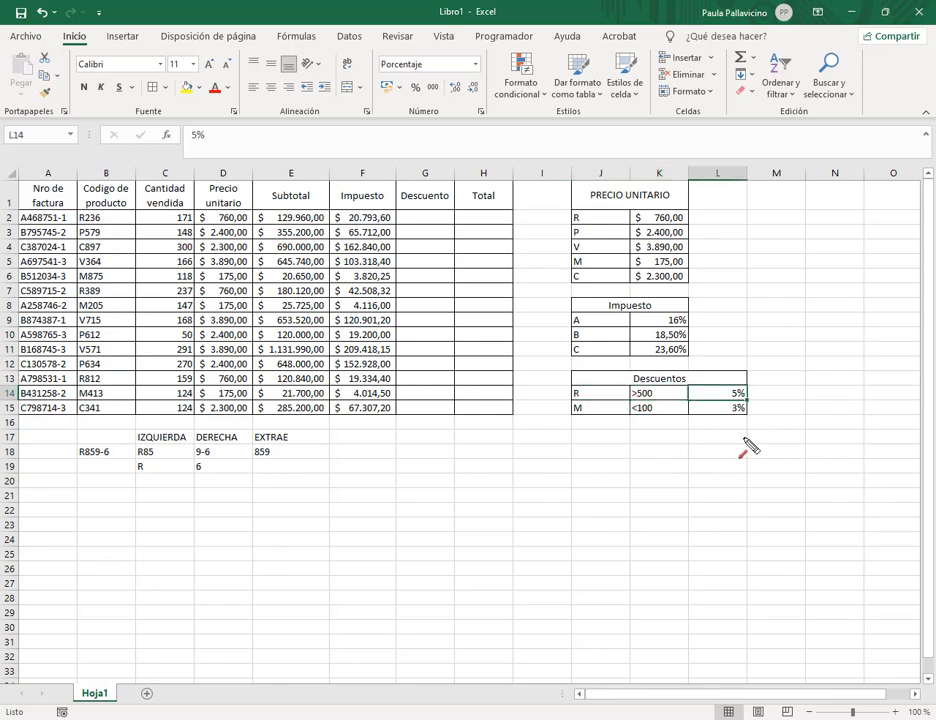
{"action": "left_click", "coordinate": [624, 394]}
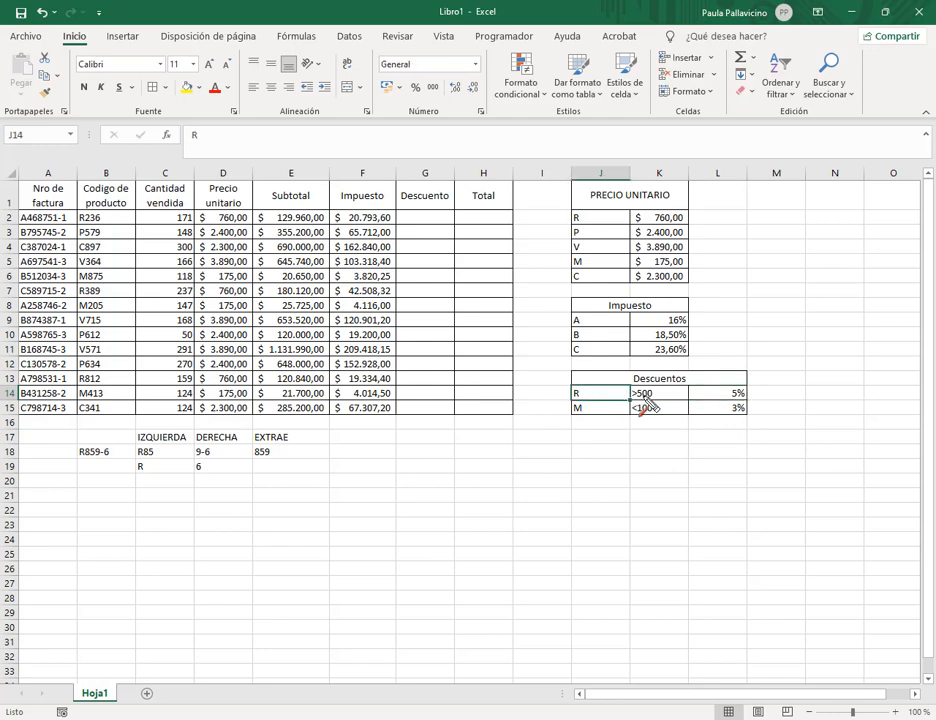
{"action": "left_click", "coordinate": [765, 396]}
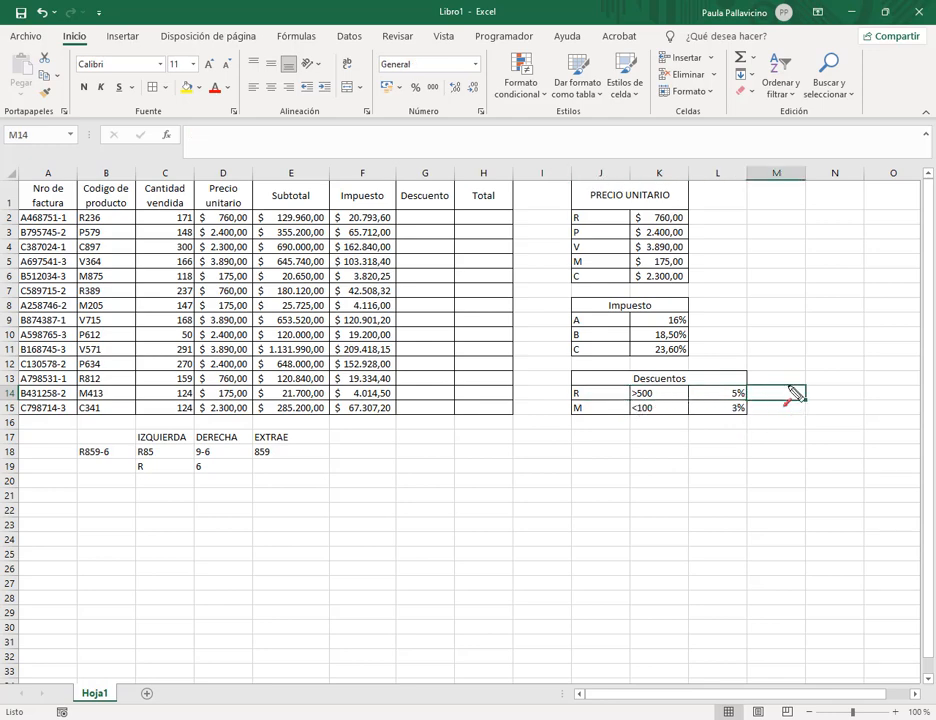
{"action": "left_click", "coordinate": [602, 410]}
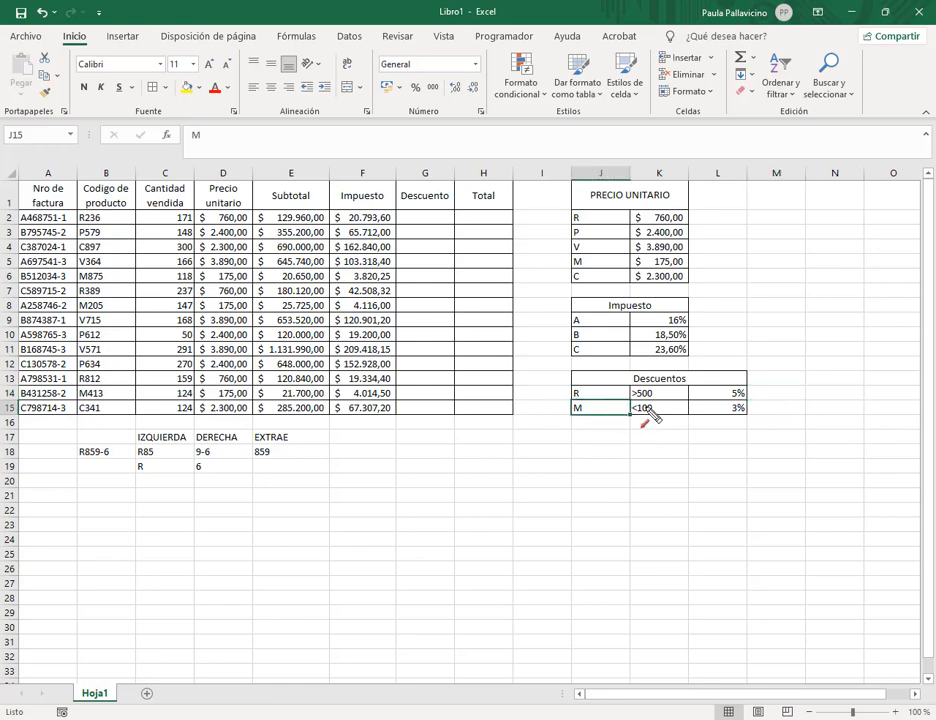
{"action": "left_click", "coordinate": [728, 418]}
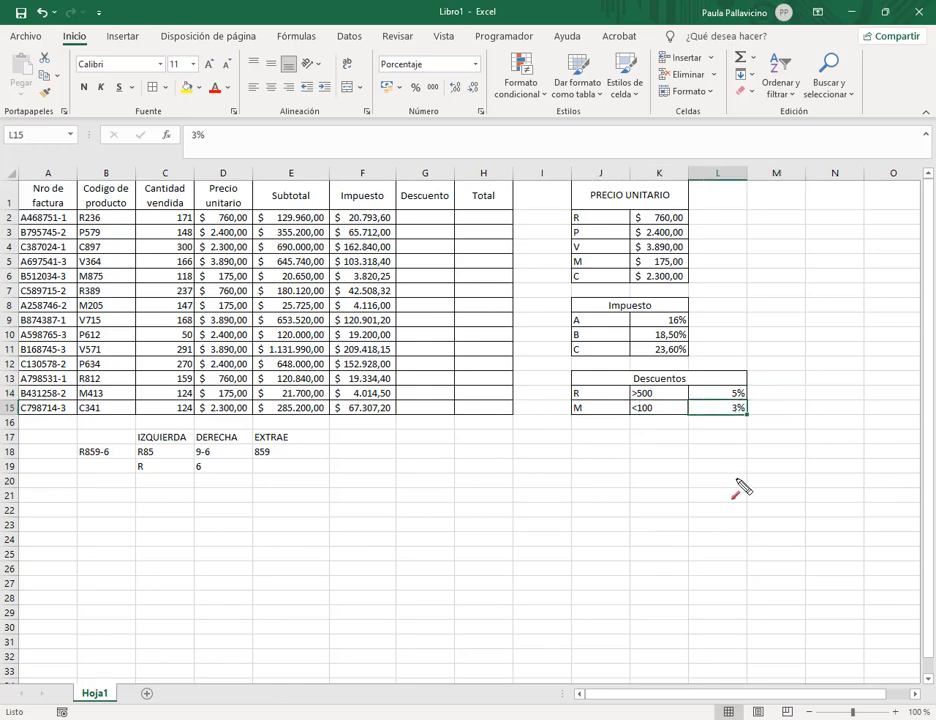
{"action": "left_click", "coordinate": [612, 410]}
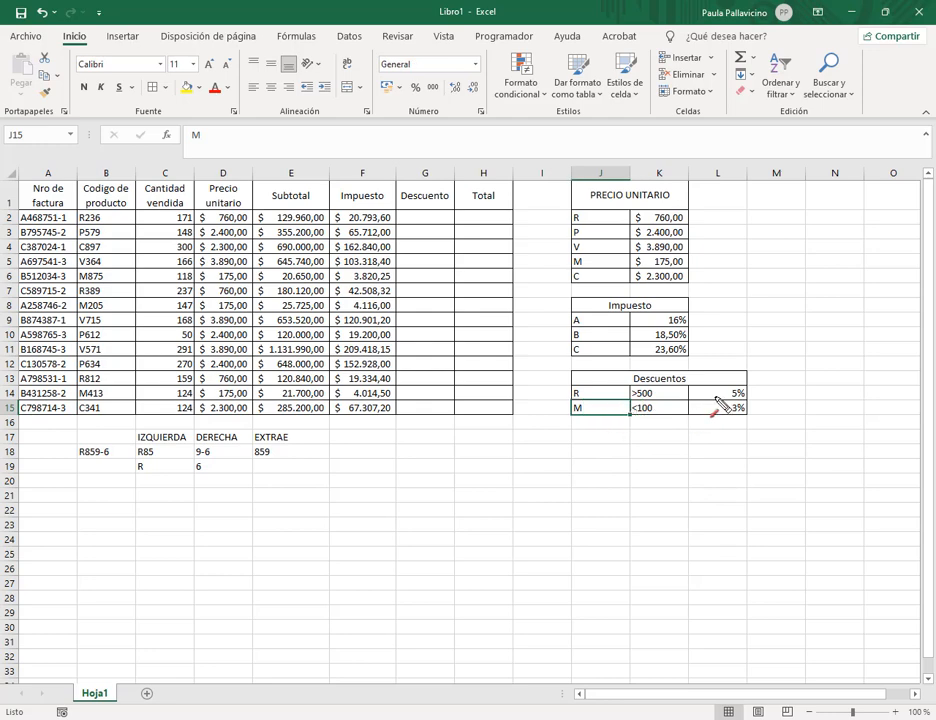
{"action": "left_click", "coordinate": [778, 407]}
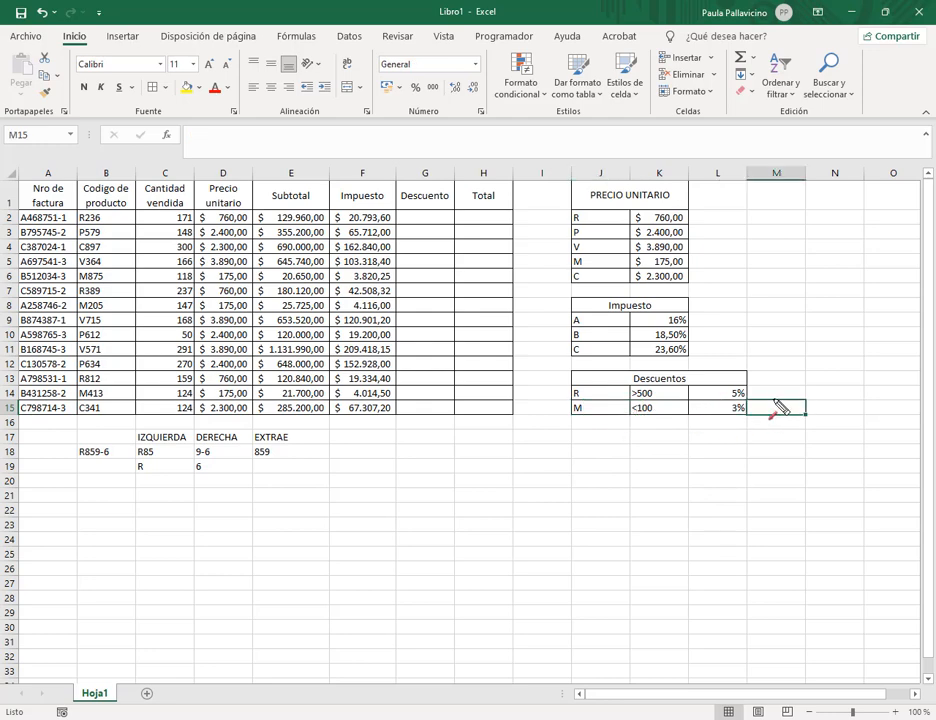
- Start an SI formula in G2 with a Y test requiring IZQUIERDA(B2;1)="R" and C2>500
{"action": "left_click", "coordinate": [416, 222]}
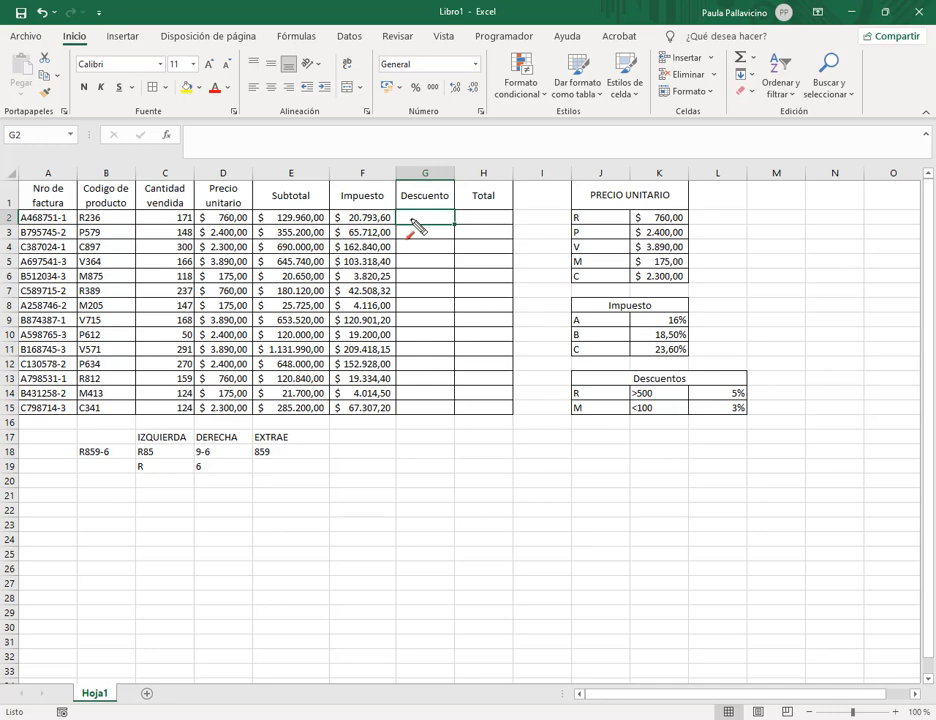
{"action": "type", "text": "="}
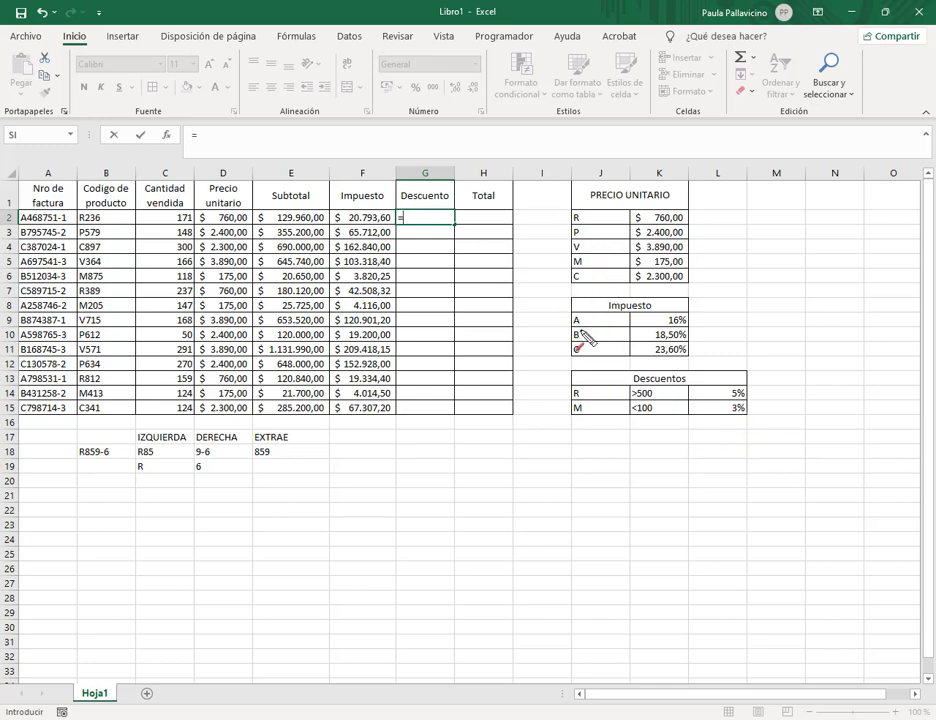
{"action": "type", "text": "si("}
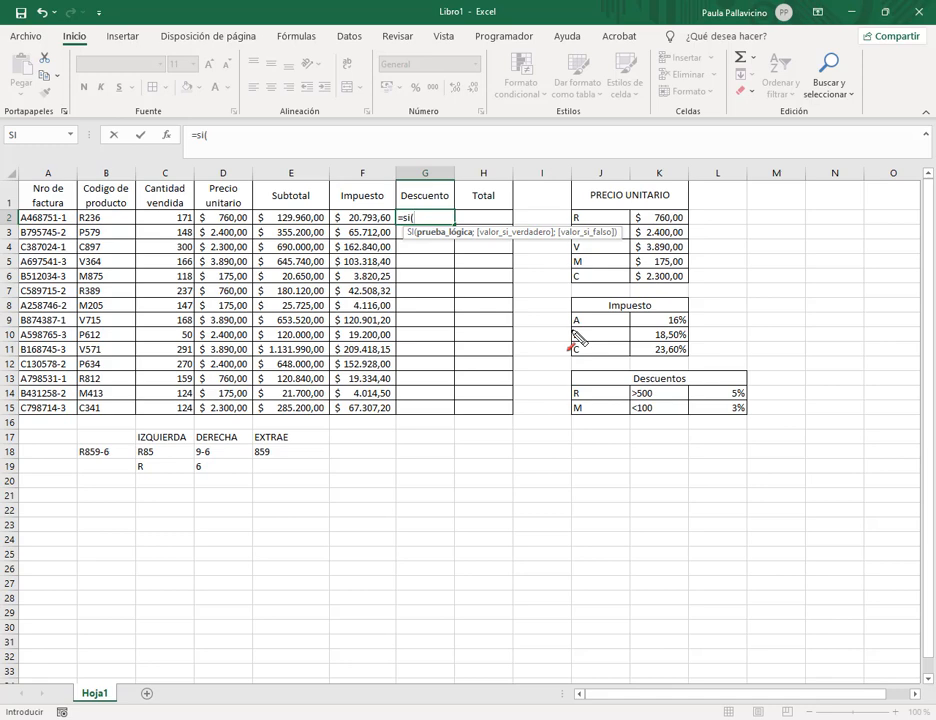
{"action": "type", "text": "y("}
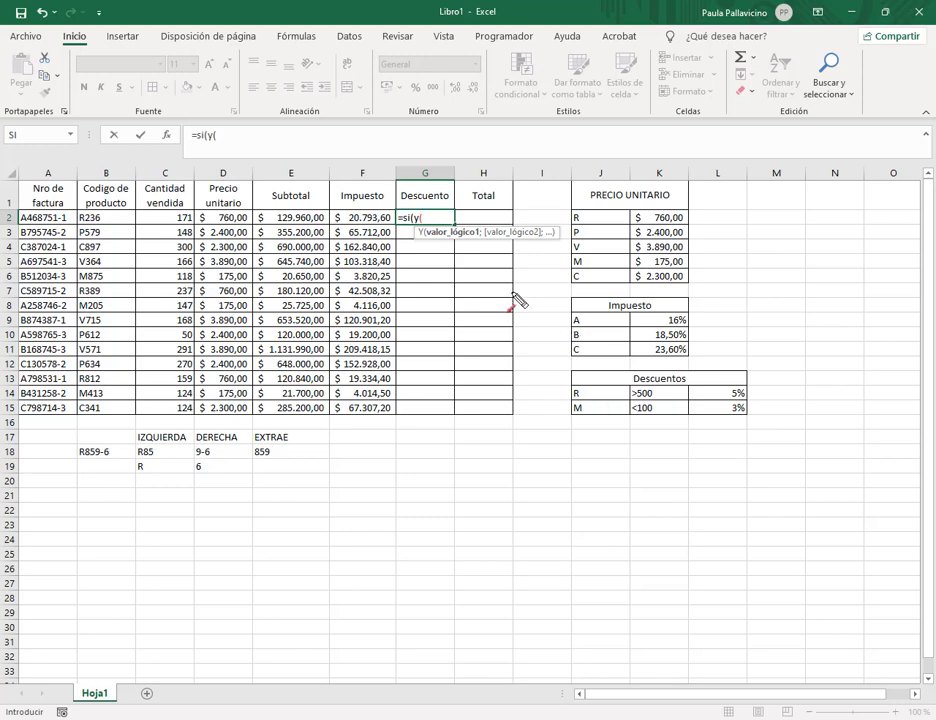
{"action": "type", "text": "iz"}
{"action": "key", "text": "Tab"}
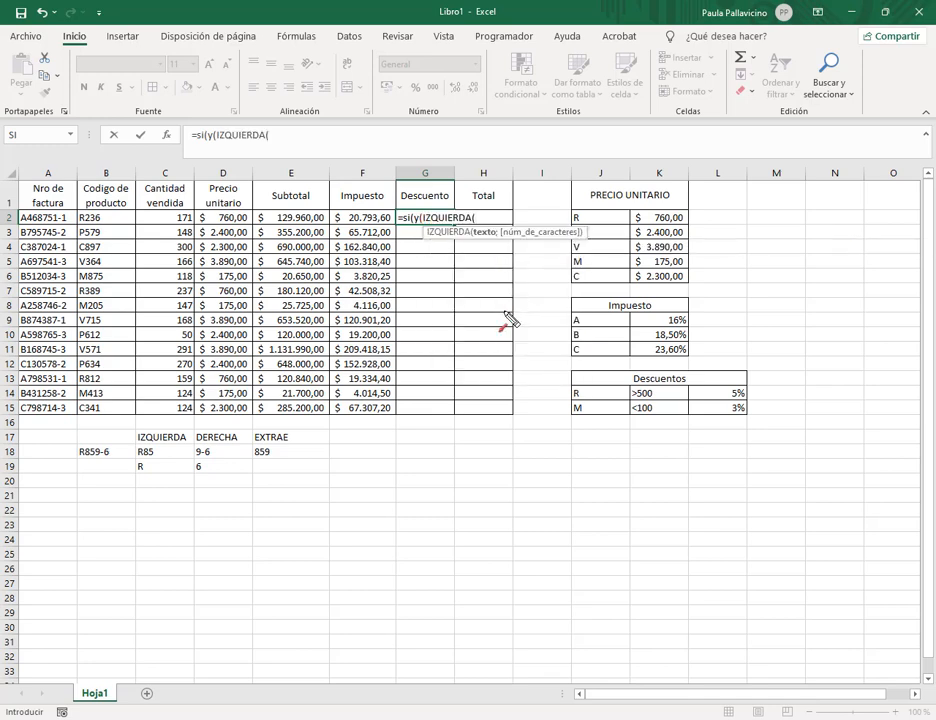
{"action": "left_click", "coordinate": [112, 217]}
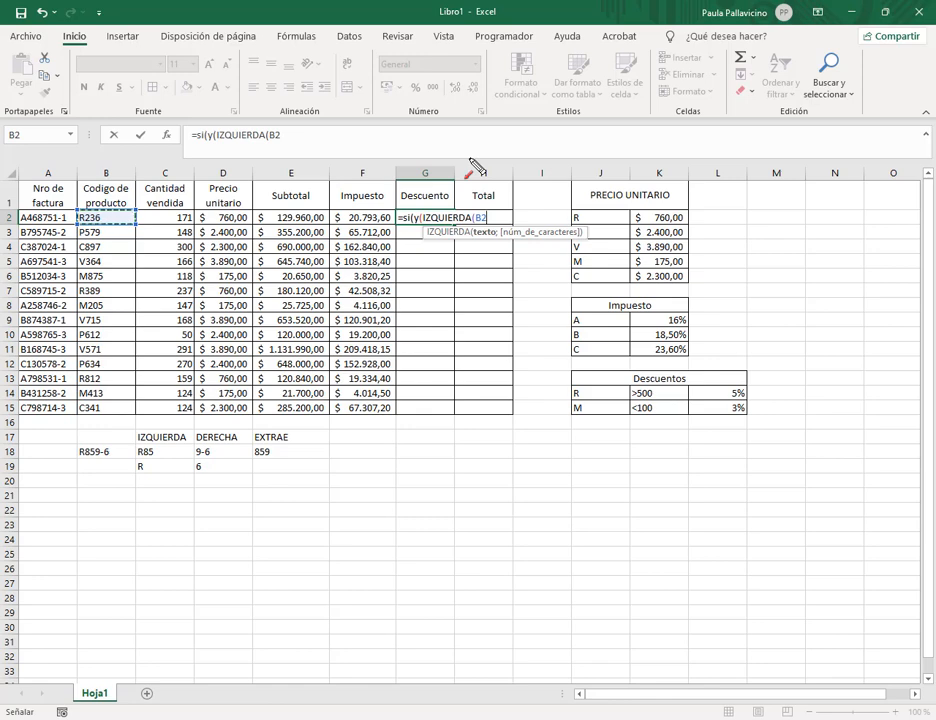
{"action": "type", "text": ";1)=\"R"}
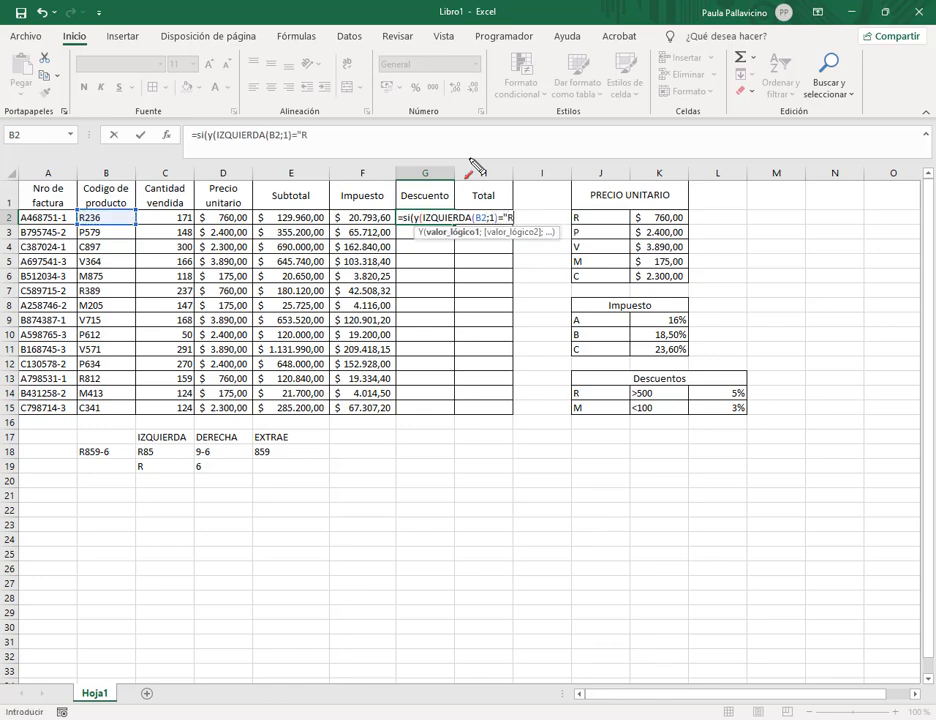
{"action": "type", "text": "\";"}
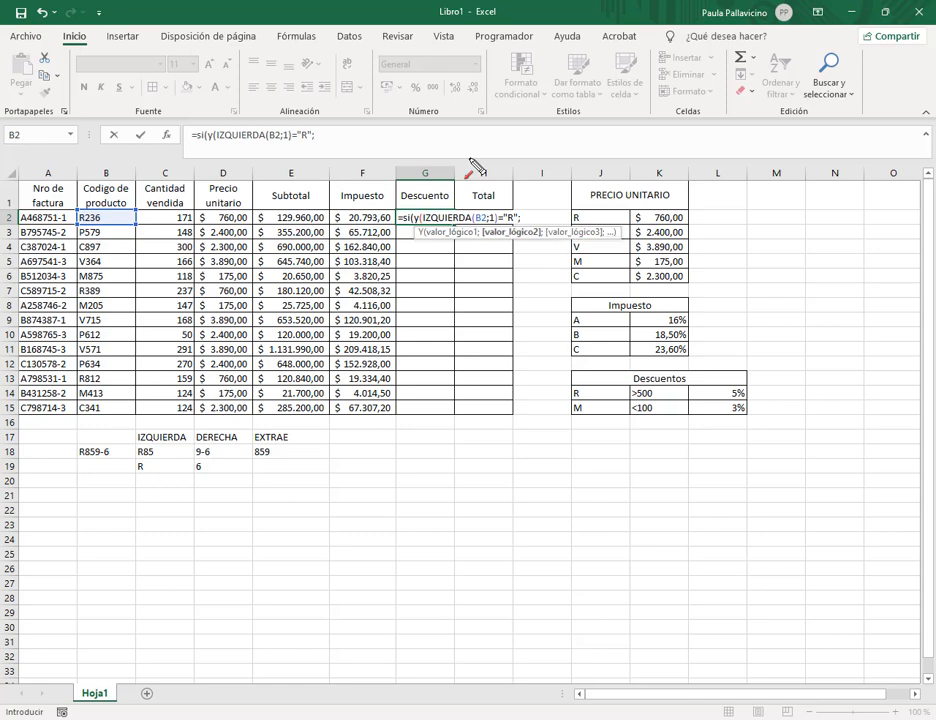
{"action": "left_click", "coordinate": [168, 218]}
{"action": "type", "text": ">500"}
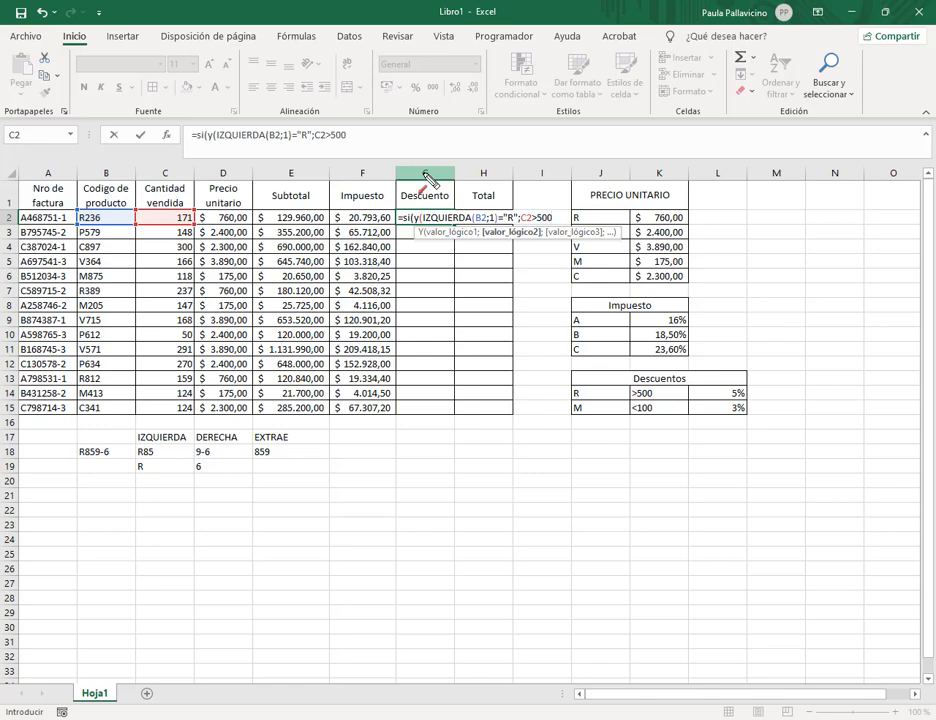
{"action": "type", "text": ");"}
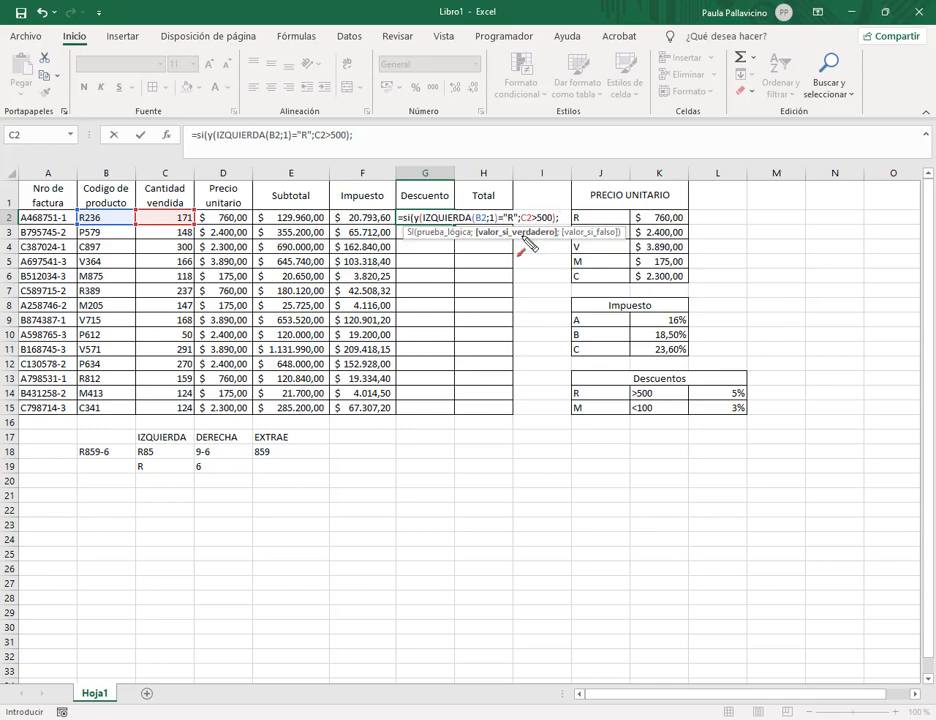
- Make the SI in the G2 formula return E2*$L$14 when its test is true
{"action": "left_click", "coordinate": [318, 218]}
{"action": "type", "text": "*"}
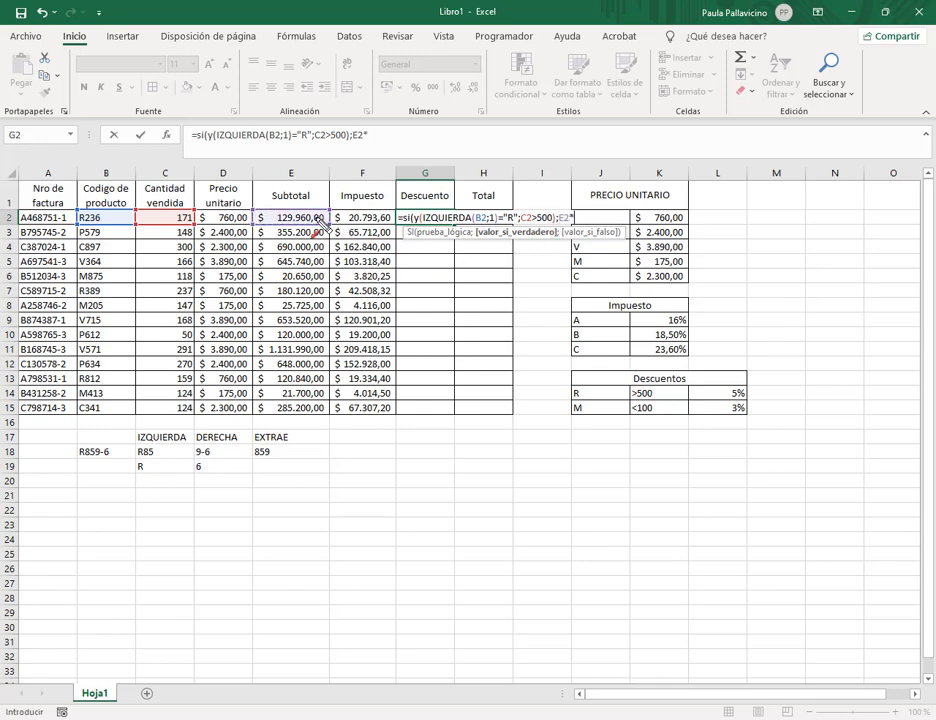
{"action": "left_click", "coordinate": [735, 395]}
{"action": "key", "text": "F4"}
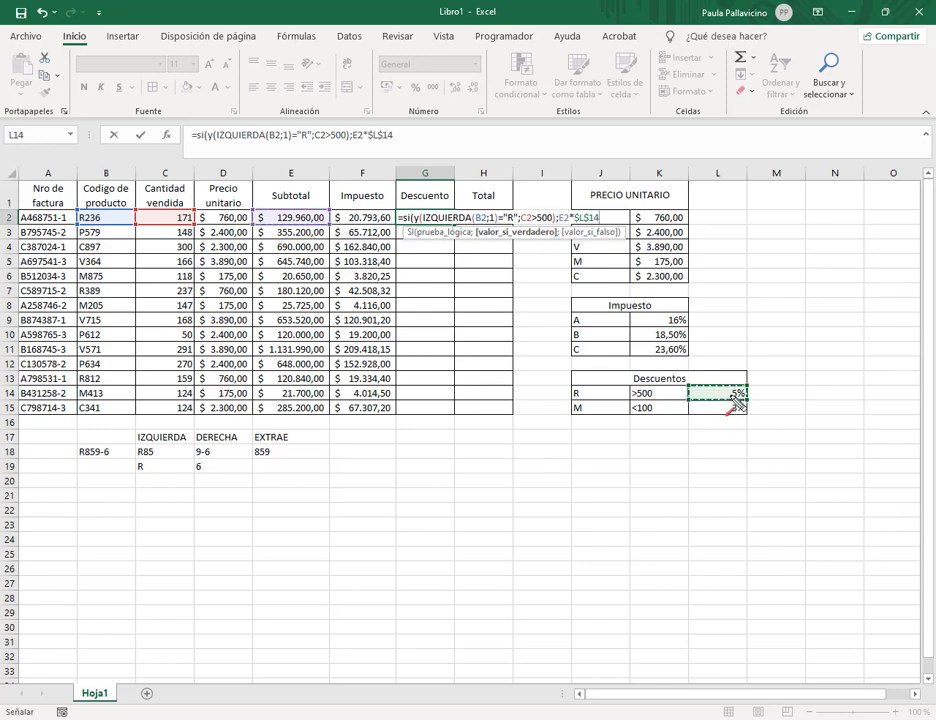
{"action": "type", "text": ";"}
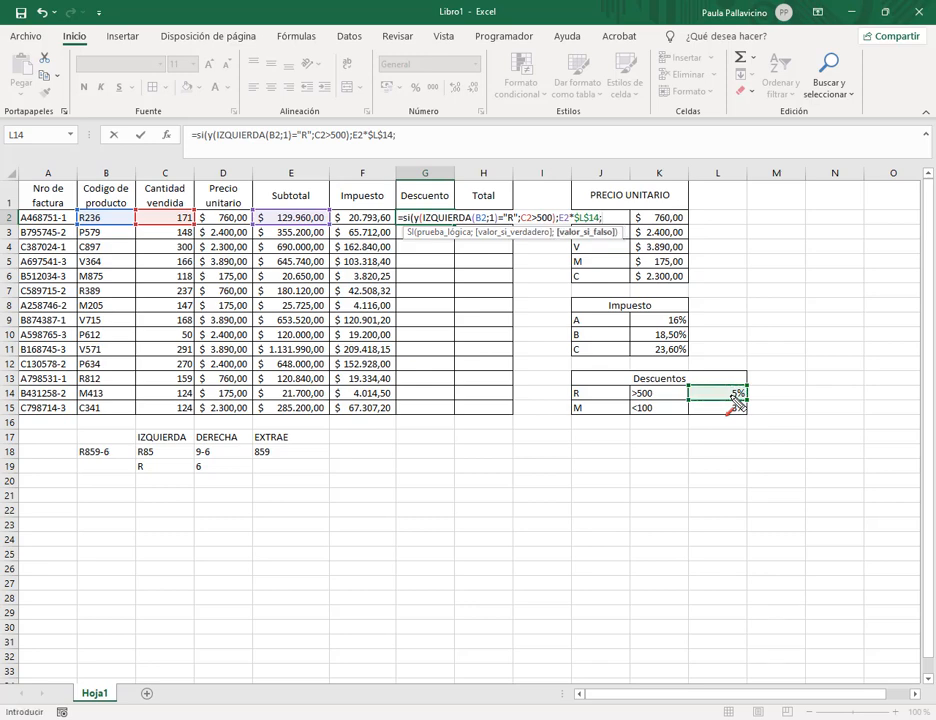
- Nest a second SI in the G2 formula with a Y test requiring IZQUIERDA(B2;1)="M" and C2<100
{"action": "left_click", "coordinate": [593, 145]}
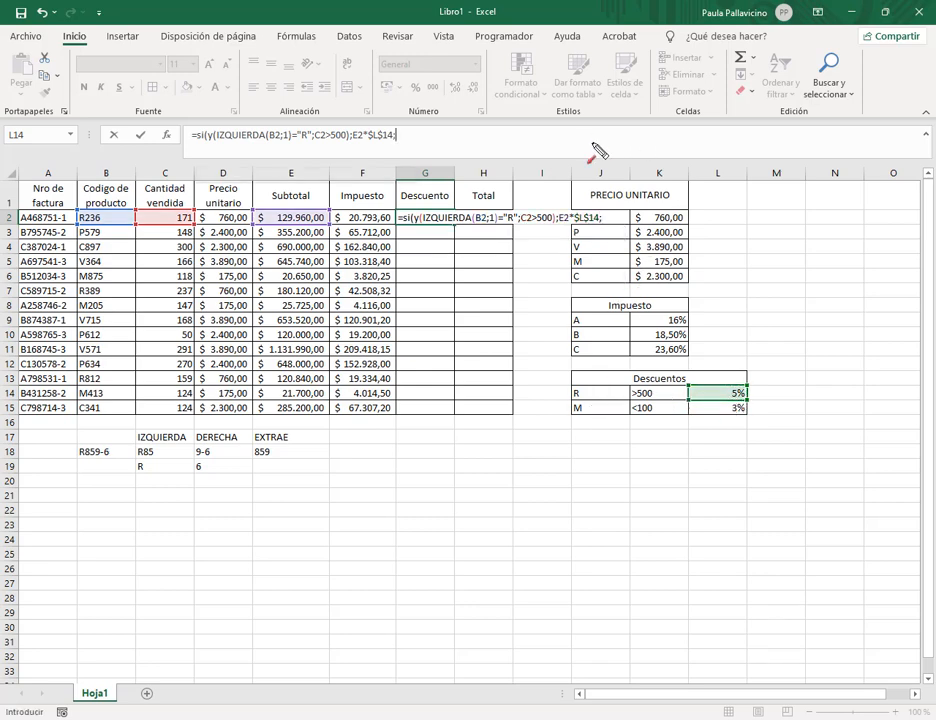
{"action": "type", "text": "si("}
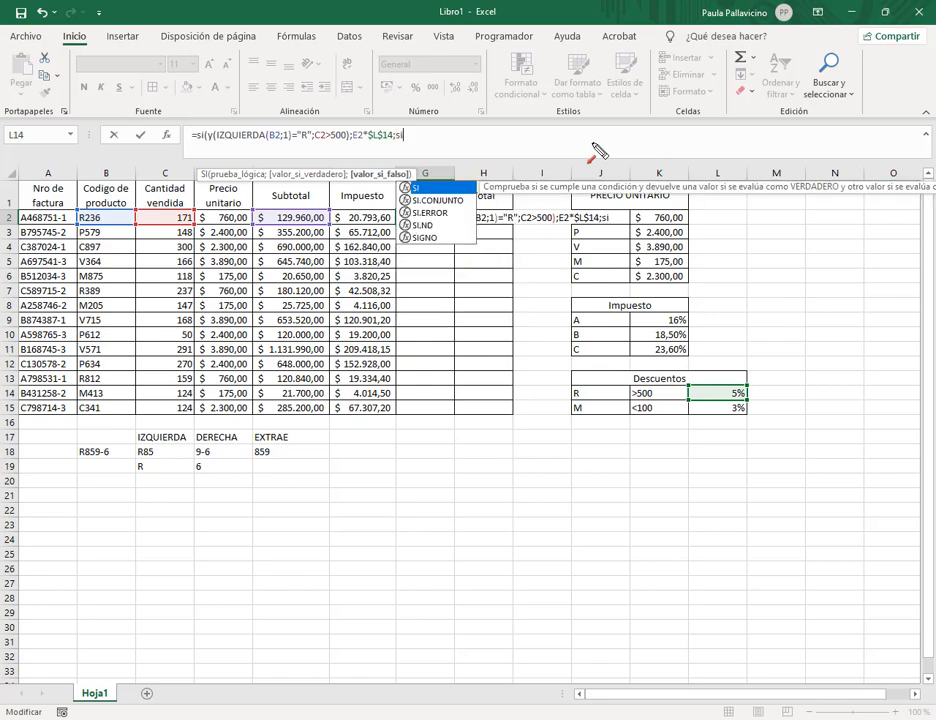
{"action": "type", "text": "y("}
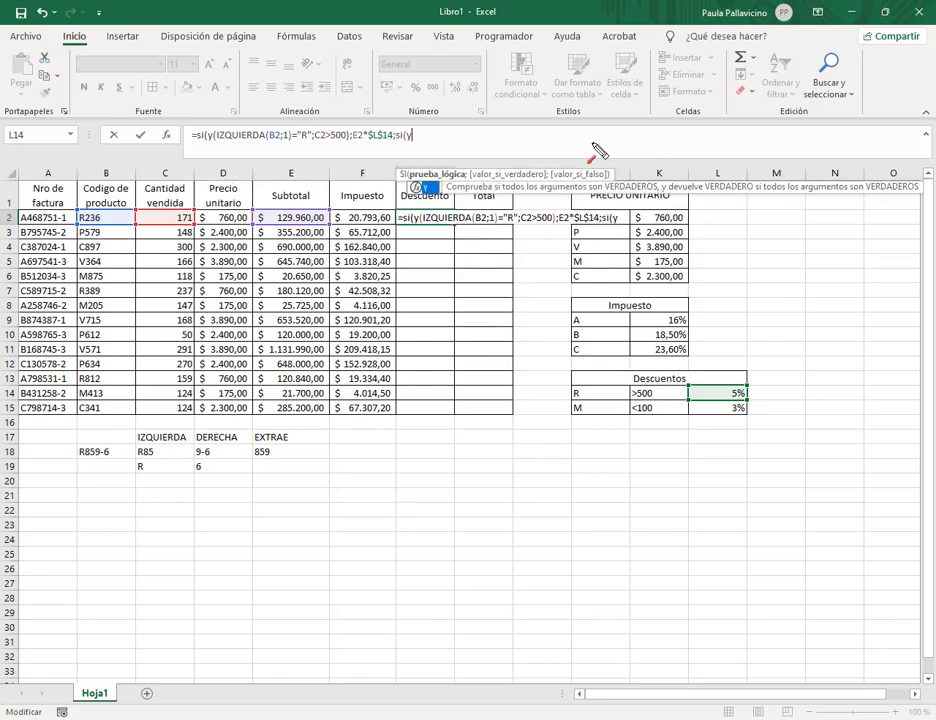
{"action": "type", "text": "iz"}
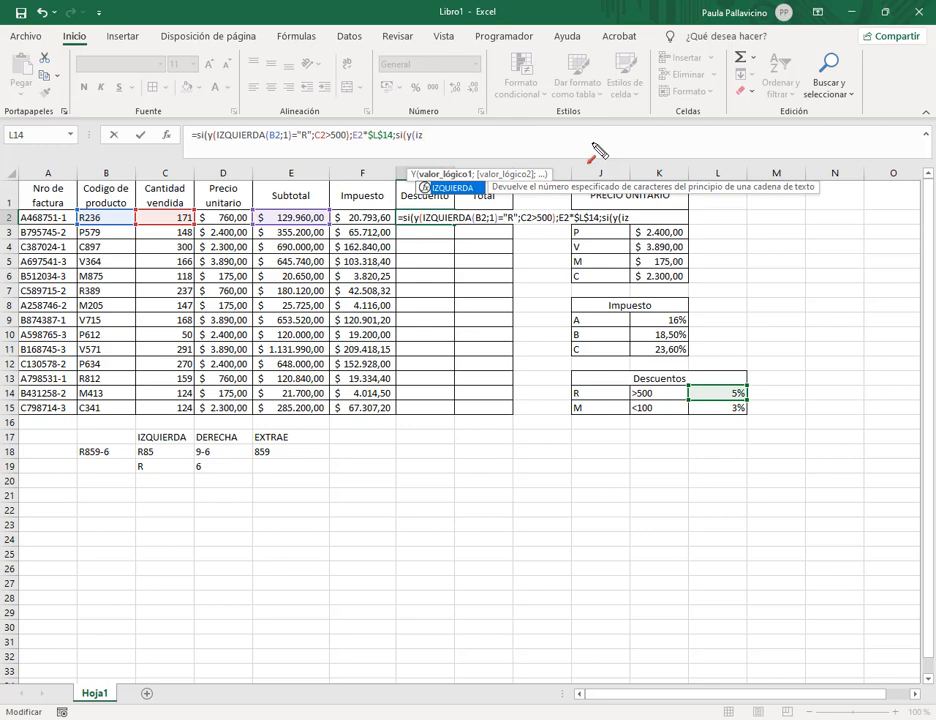
{"action": "key", "text": "Tab"}
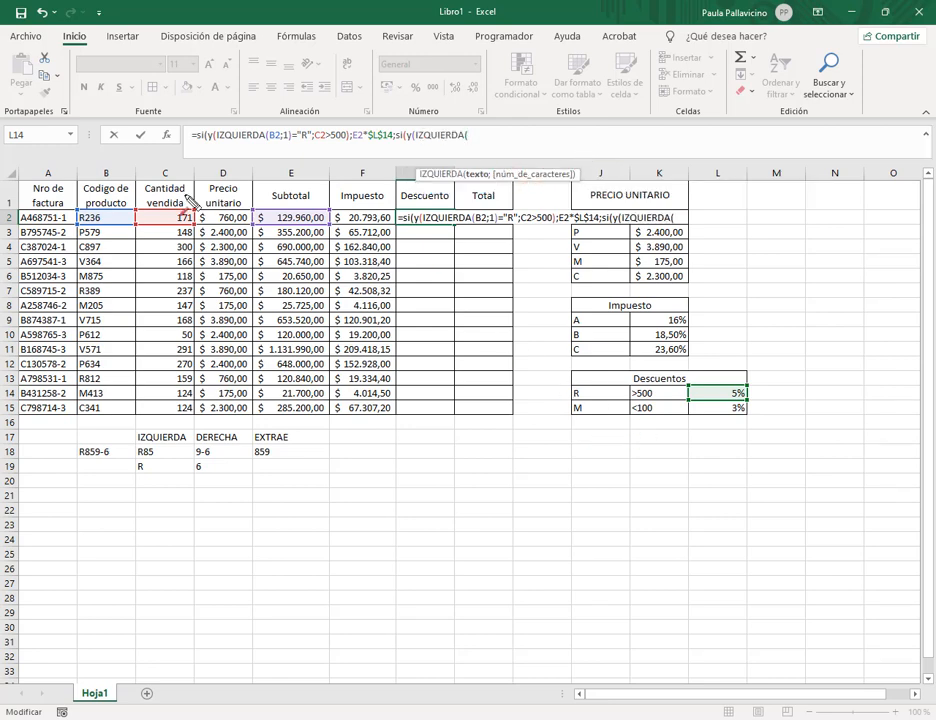
{"action": "left_click", "coordinate": [115, 218]}
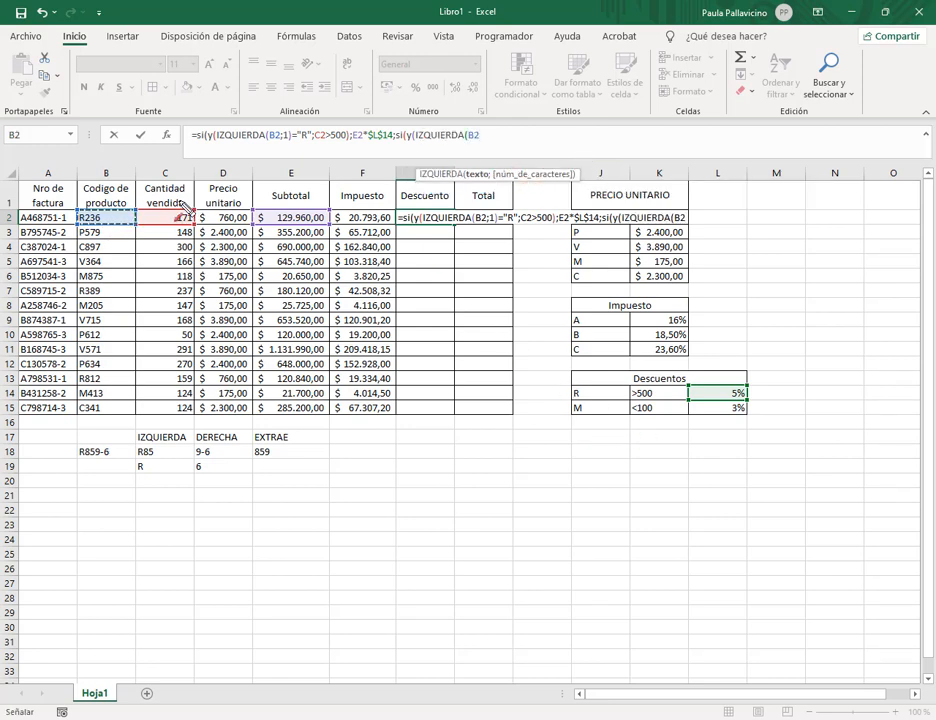
{"action": "type", "text": ";1)=\""}
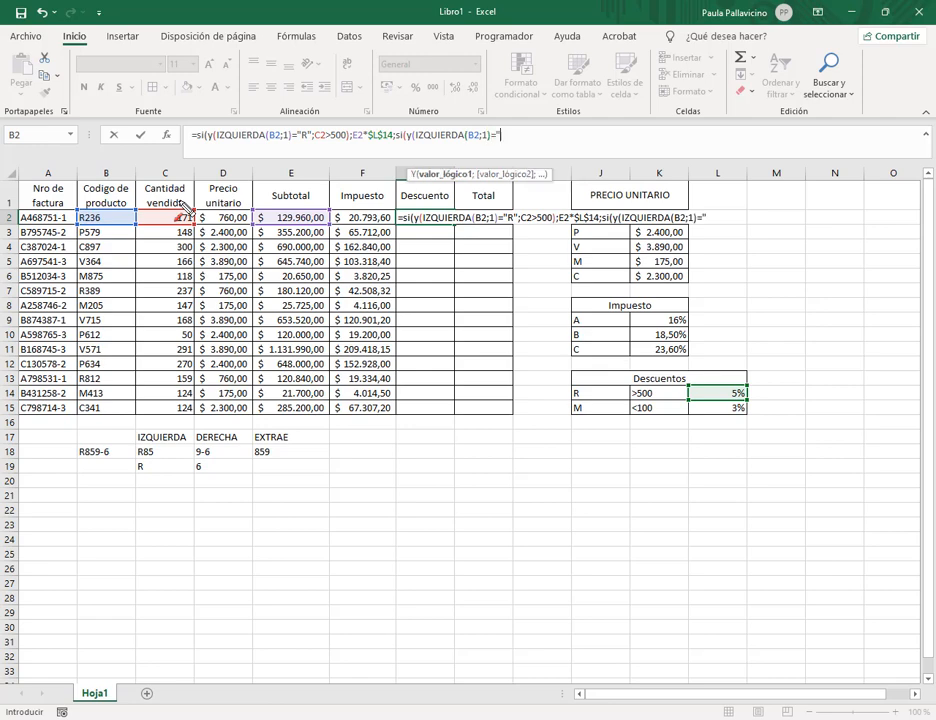
{"action": "type", "text": "M\";"}
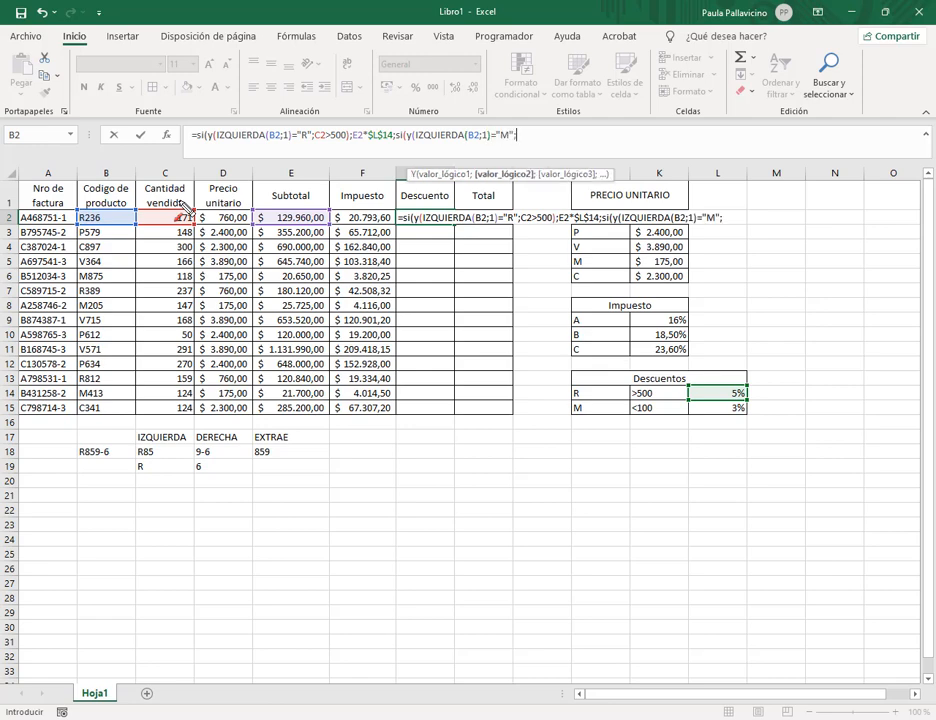
{"action": "left_click", "coordinate": [180, 216]}
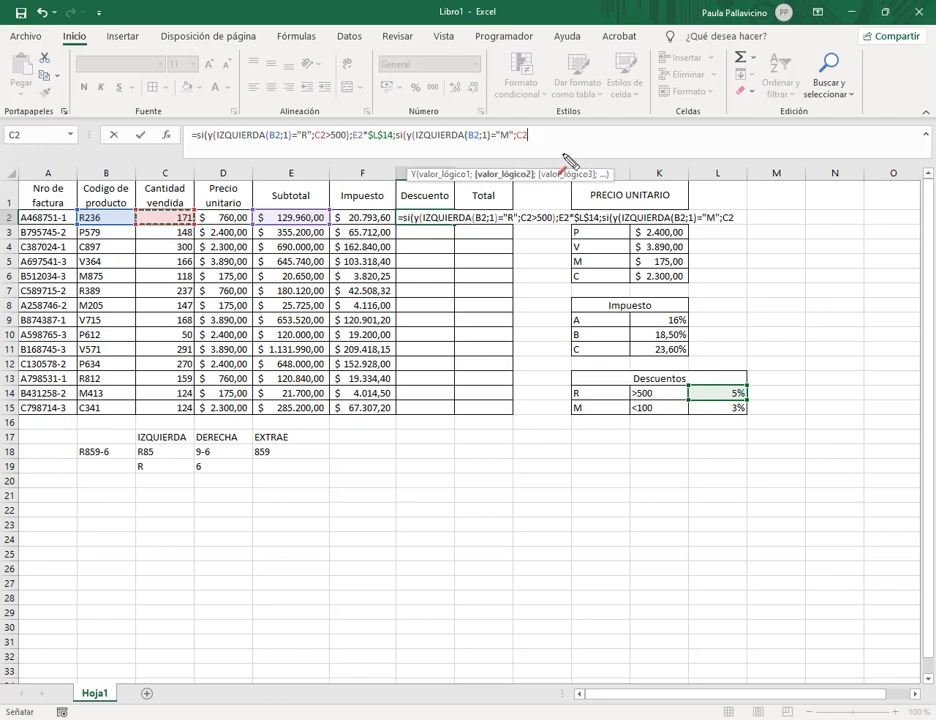
{"action": "type", "text": "<100"}
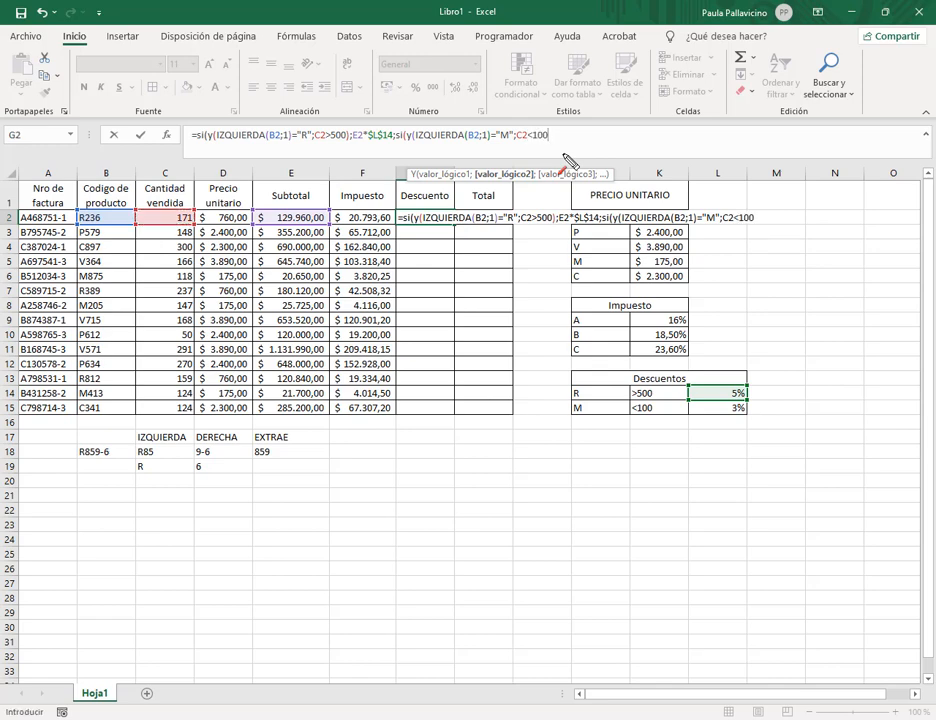
{"action": "type", "text": ");"}
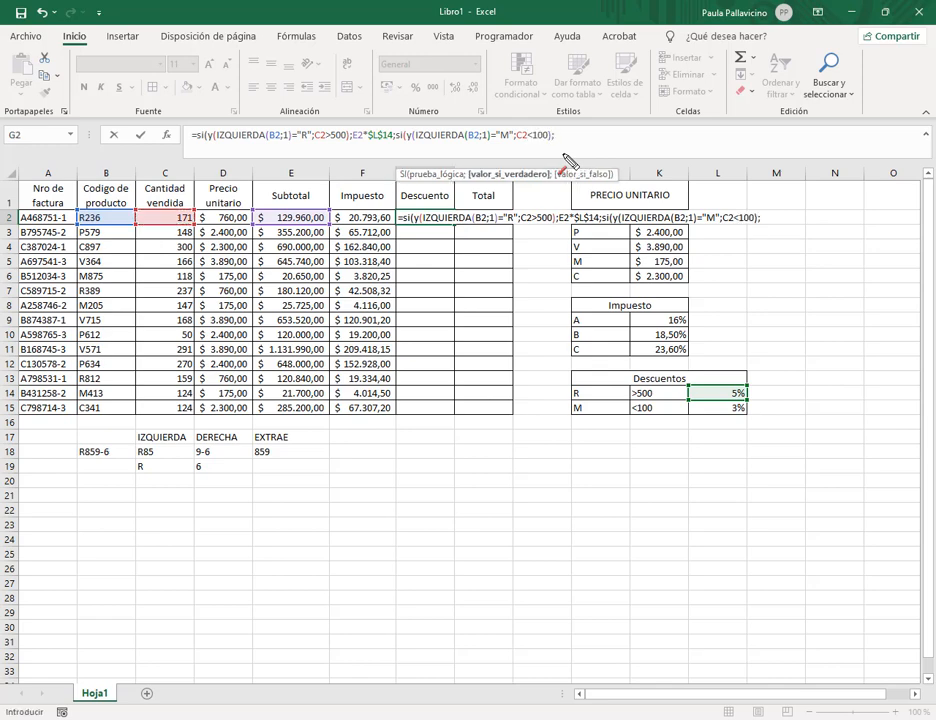
- Make the nested SI in the G2 formula return E2*$L$15 when its test is true
{"action": "left_click", "coordinate": [270, 220]}
{"action": "type", "text": "*"}
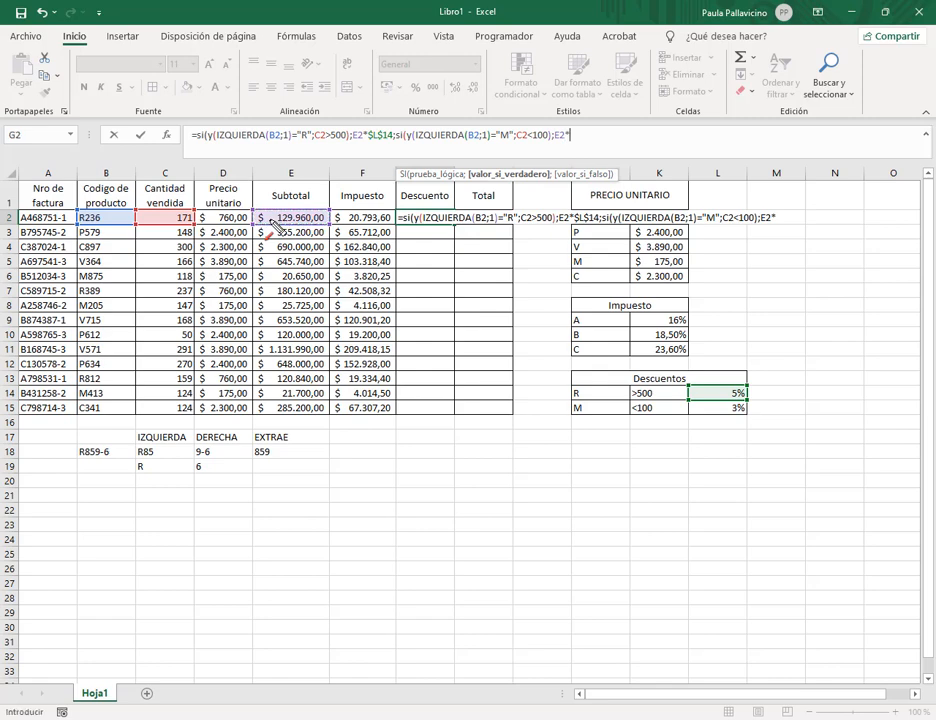
{"action": "left_click", "coordinate": [733, 409]}
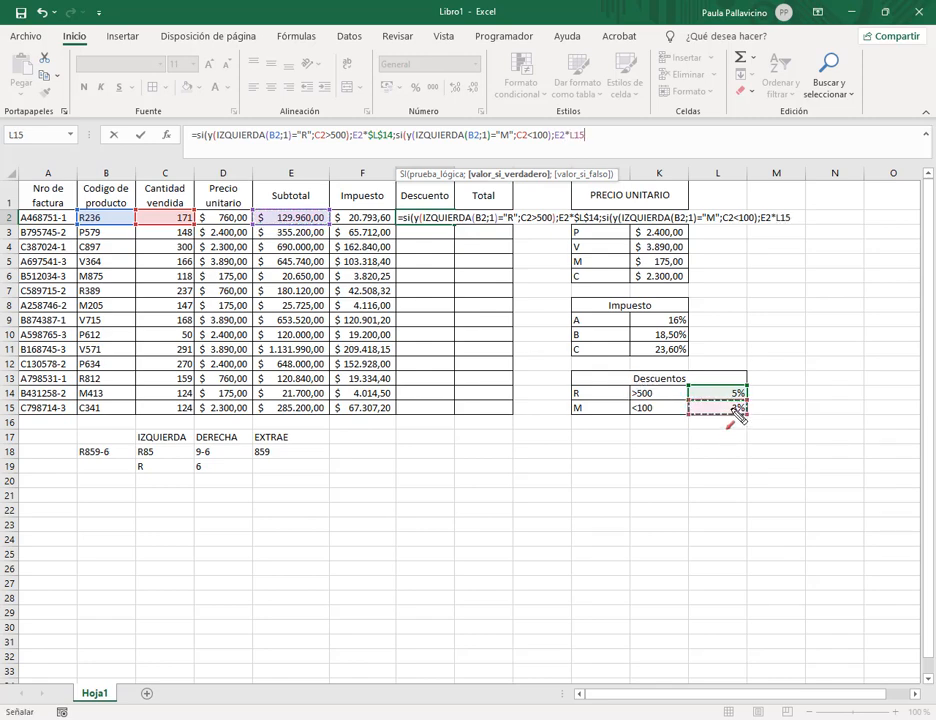
{"action": "key", "text": "F4"}
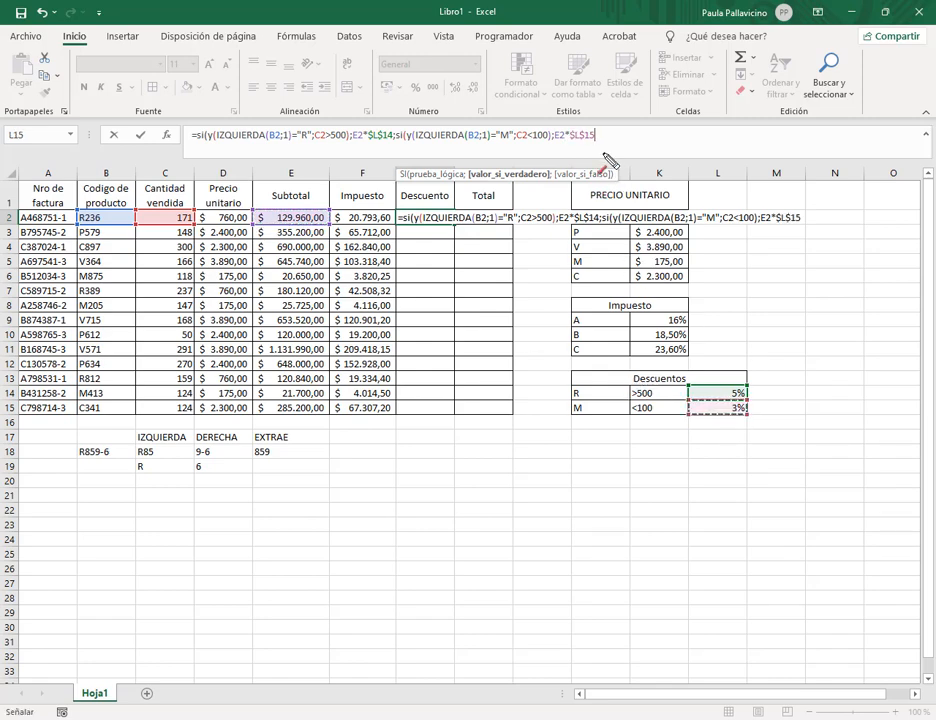
- Complete the G2 discount formula with 0 as the false result and fill it down to G15
{"action": "type", "text": ";0"}
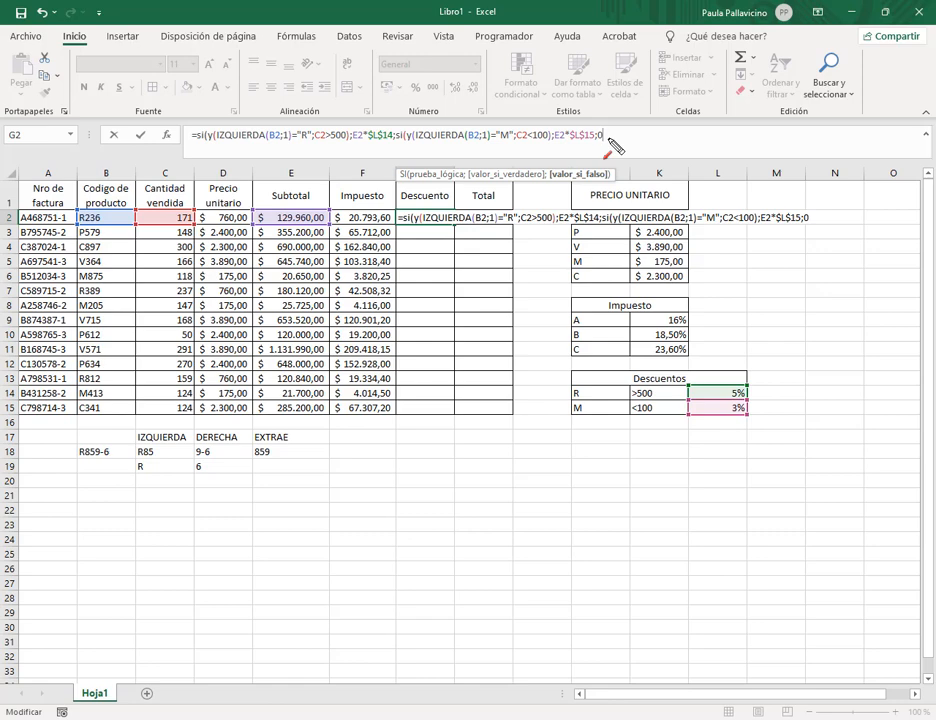
{"action": "type", "text": ")"}
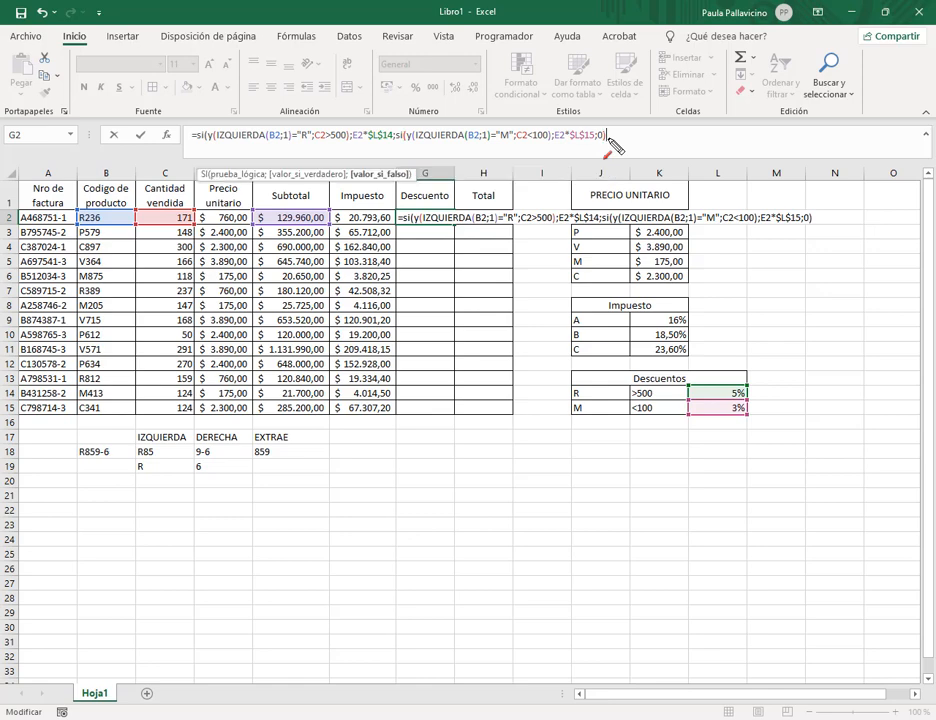
{"action": "type", "text": ")"}
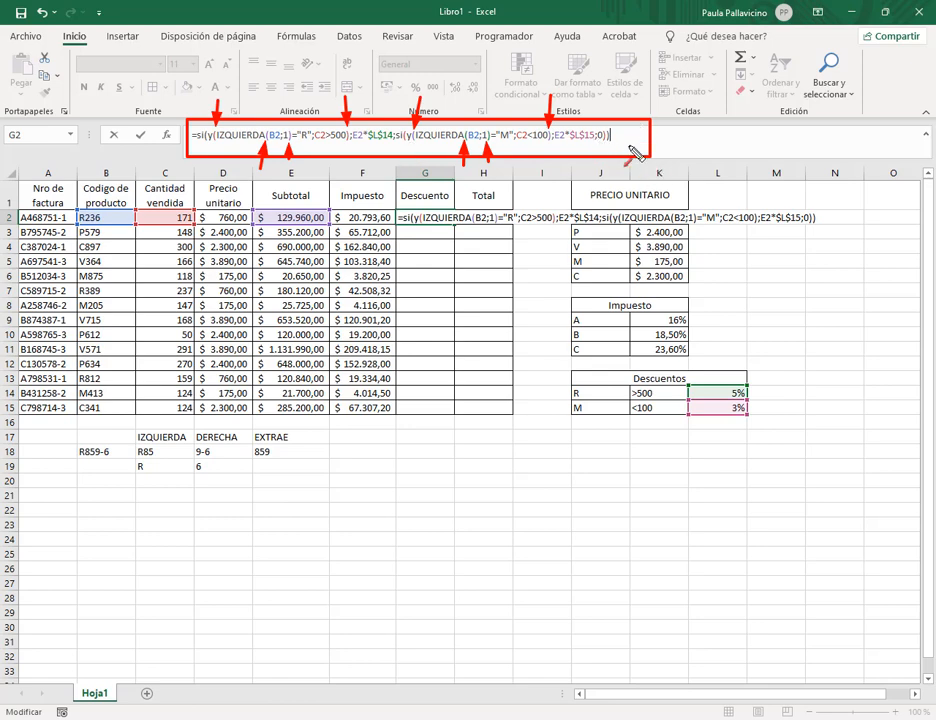
{"action": "key", "text": "Delete"}
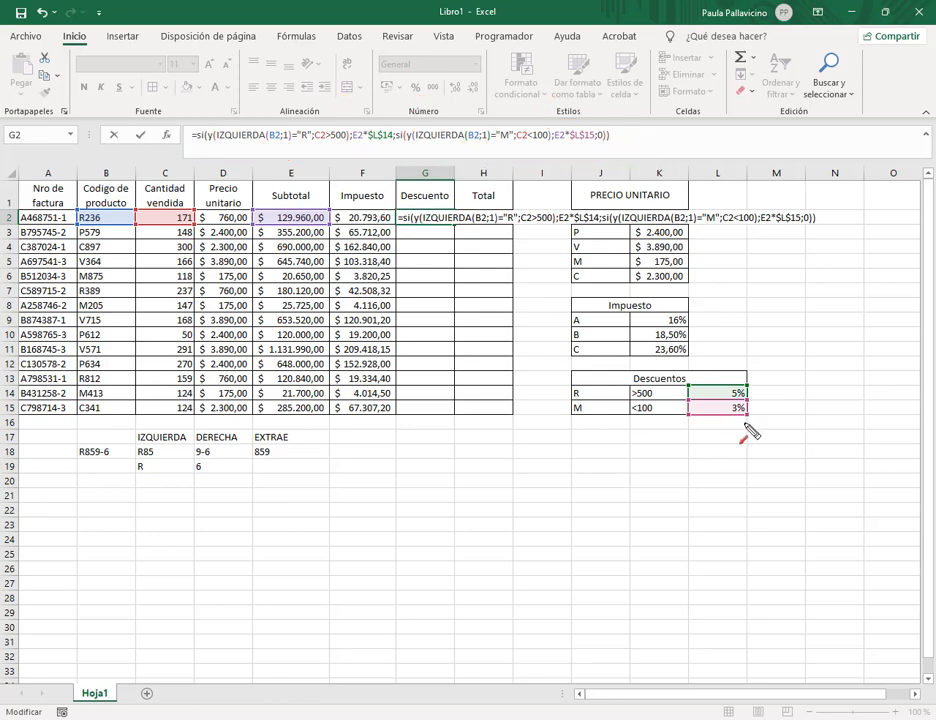
{"action": "key", "text": "ctrl+Return"}
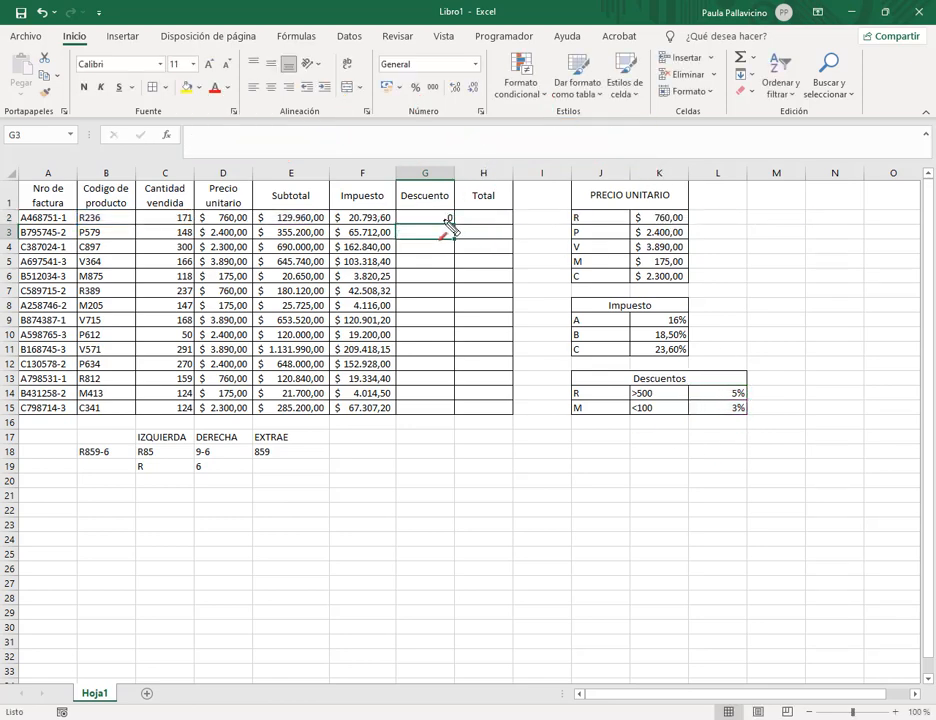
{"action": "double_click", "coordinate": [454, 225]}
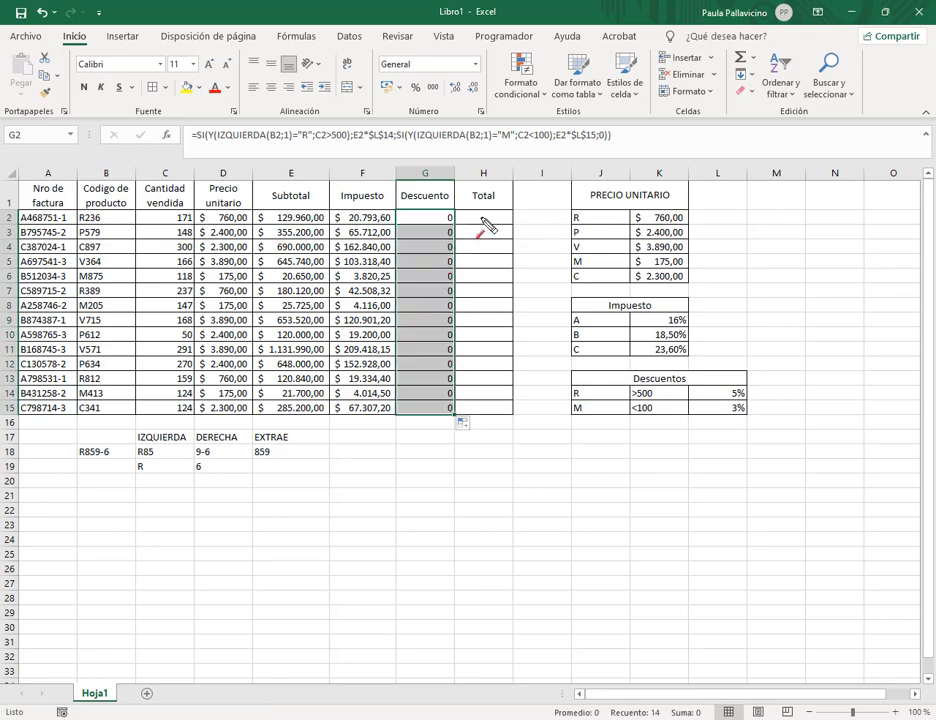
{"action": "left_click", "coordinate": [436, 218]}
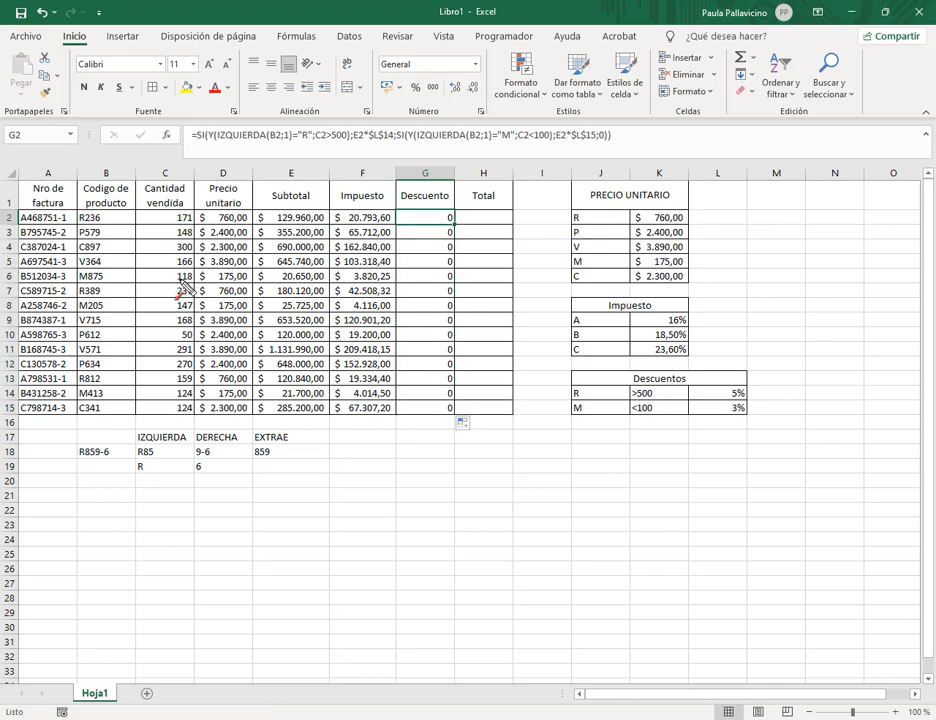
- Set the Cantidad vendida of product M413 in C14 to 55 to test the M discount
{"action": "left_click", "coordinate": [150, 392]}
{"action": "type", "text": "55"}
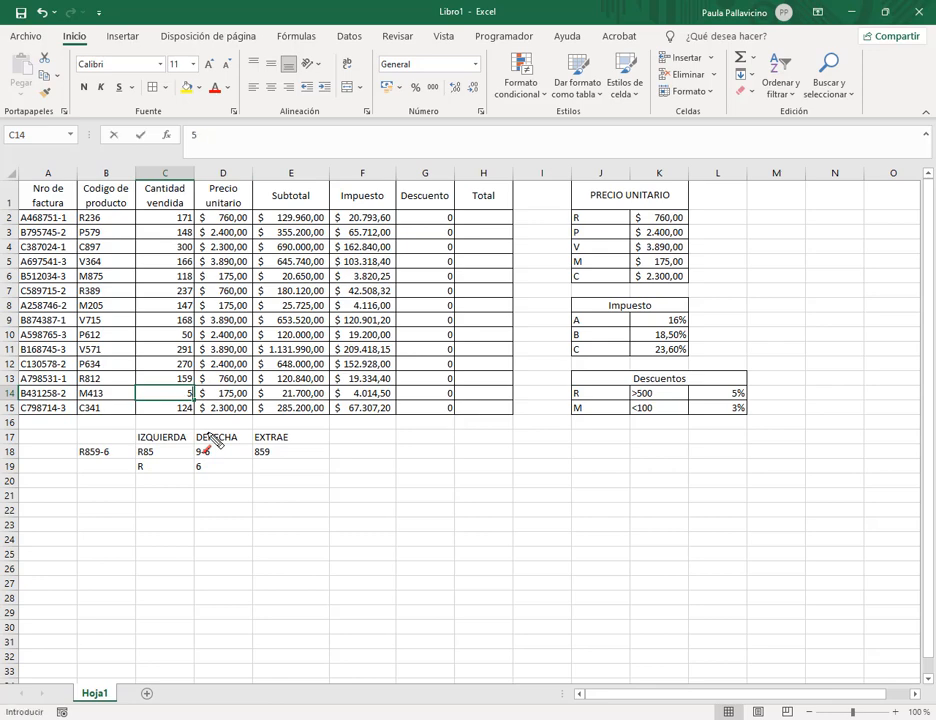
{"action": "key", "text": "Return"}
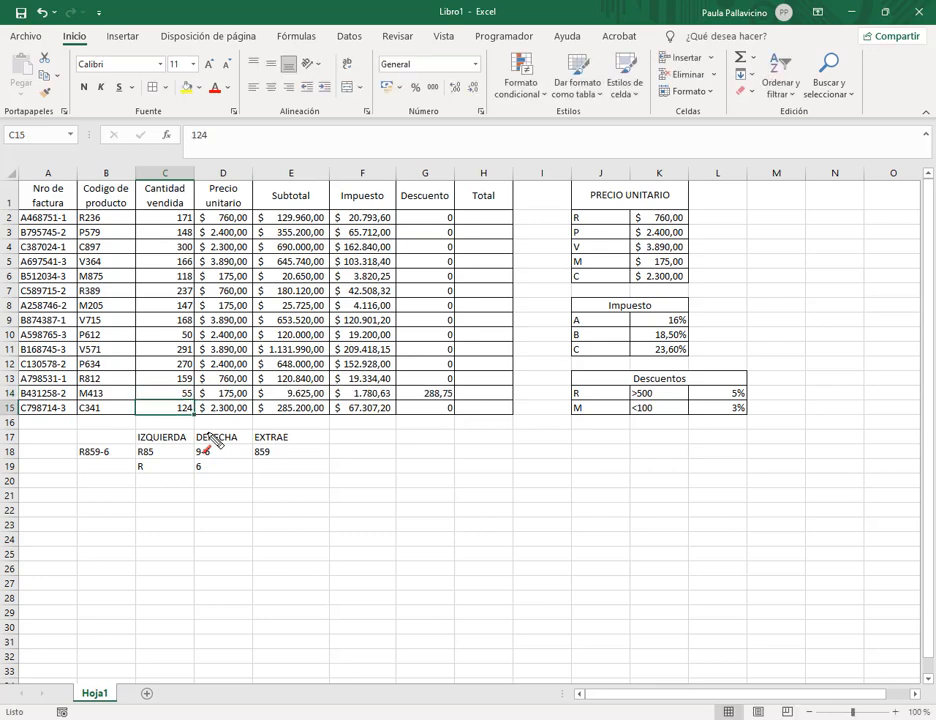
- Set the Cantidad vendida of product R389 in C7 to 600 and check the discount formula in G7
{"action": "left_click", "coordinate": [180, 219]}
{"action": "left_click", "coordinate": [176, 294]}
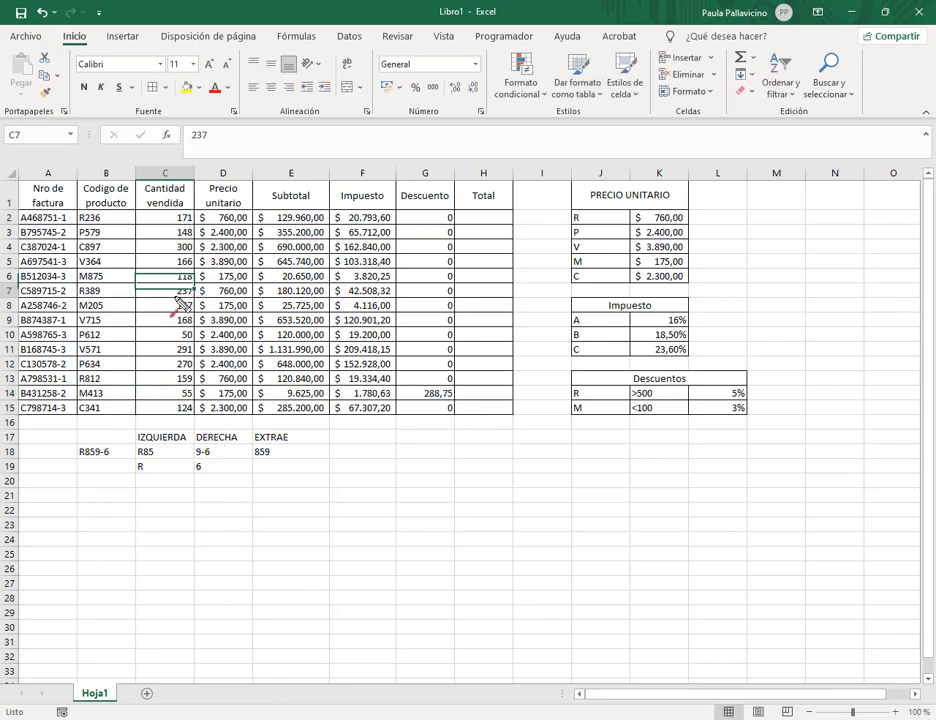
{"action": "type", "text": "600"}
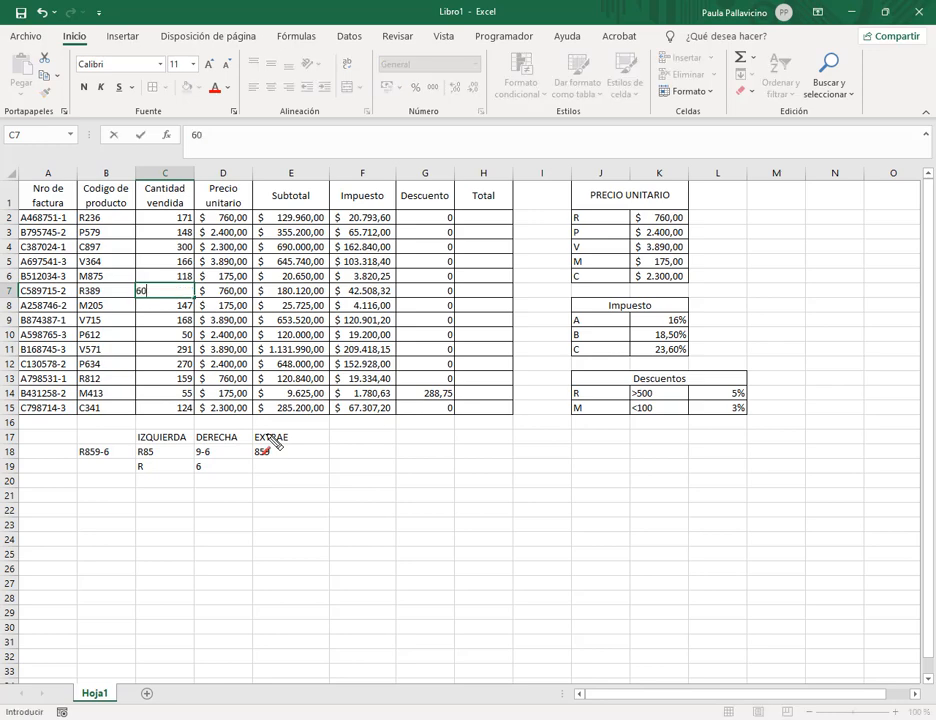
{"action": "key", "text": "Return"}
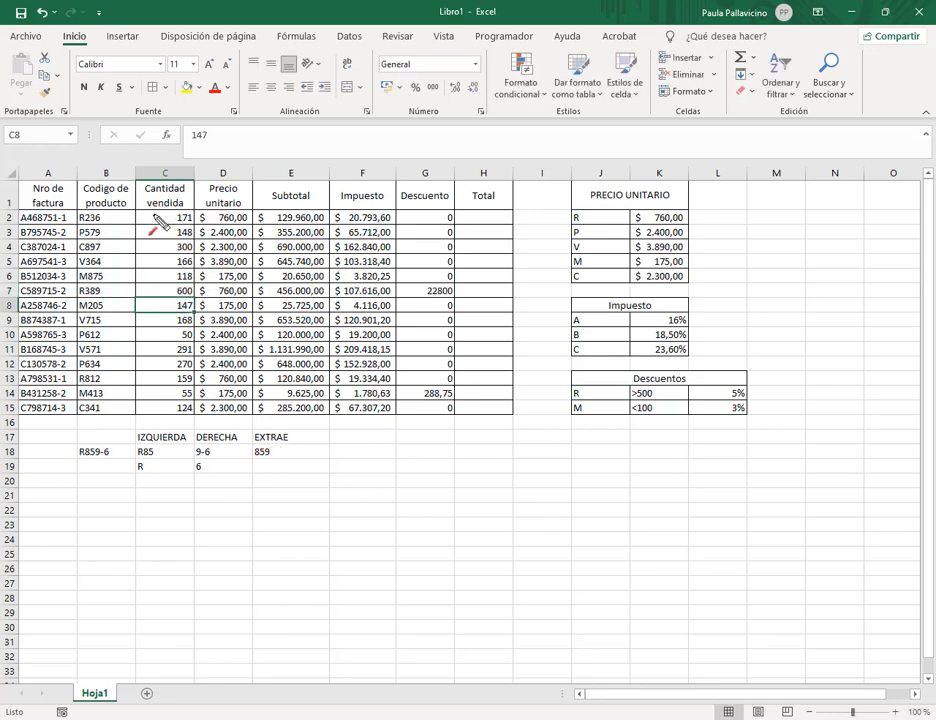
{"action": "key", "text": "Up"}
{"action": "left_click", "coordinate": [441, 292]}
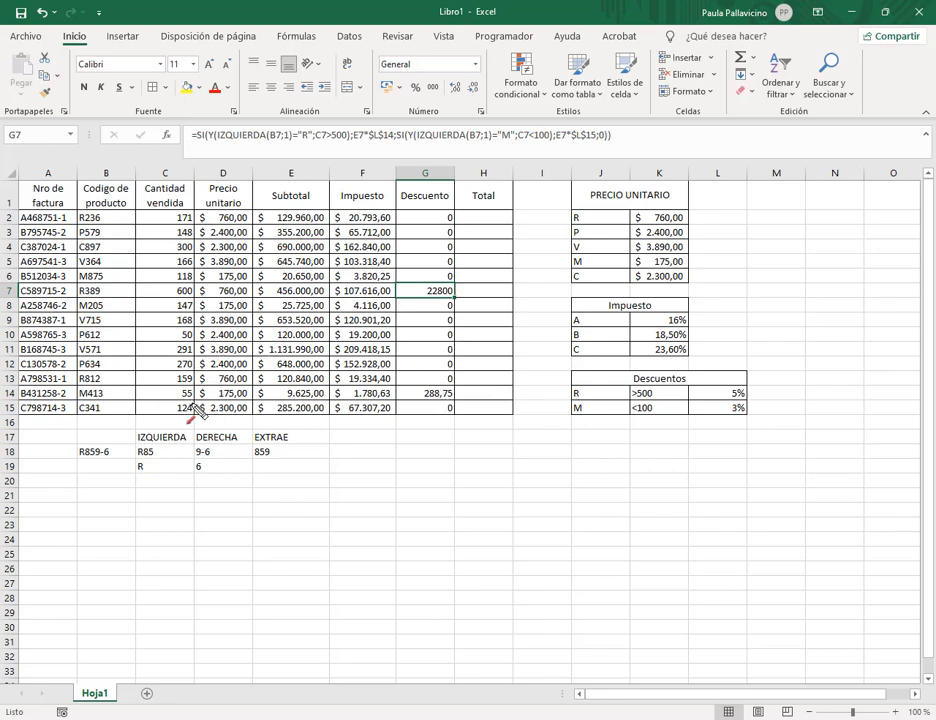
- Set the Cantidad vendida of product R236 in C2 to 800
{"action": "left_click", "coordinate": [160, 217]}
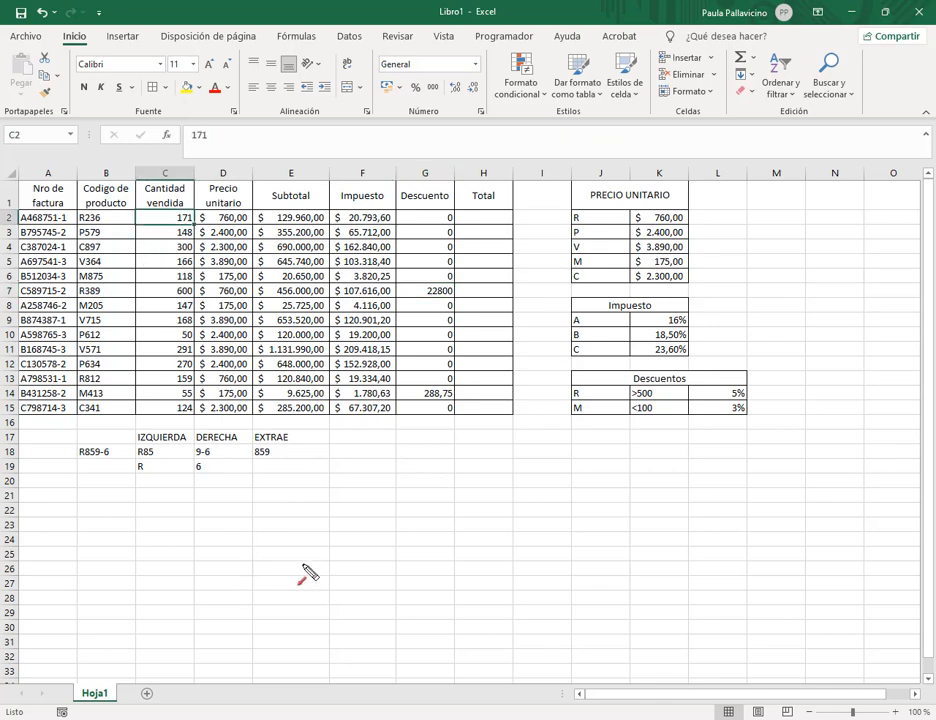
{"action": "type", "text": "800"}
{"action": "key", "text": "Return"}
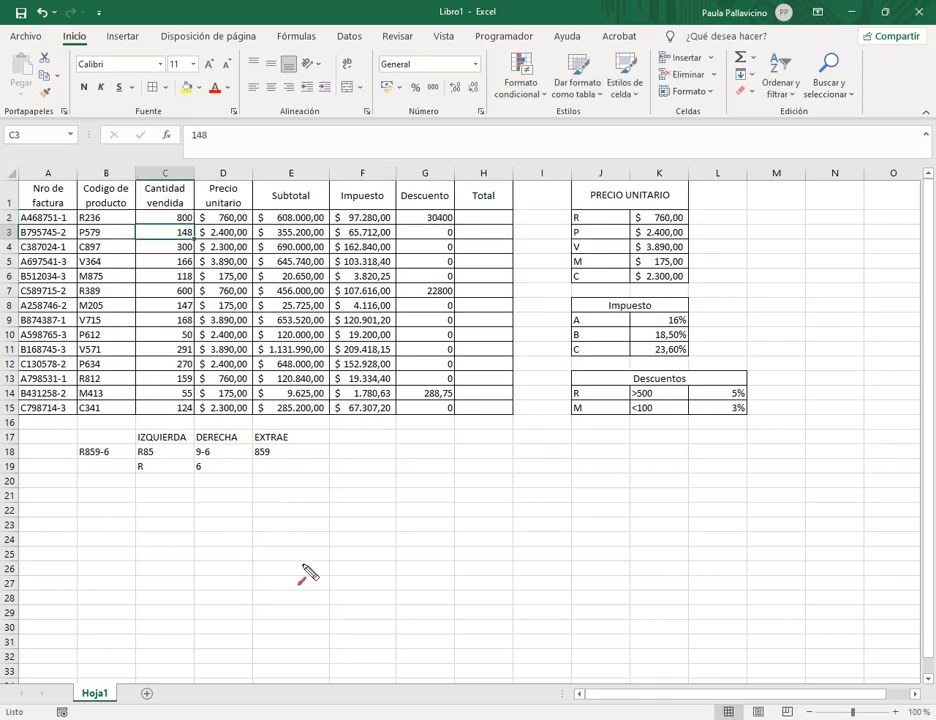
- Start the Total formula in H2 with a reference to the subtotal in E2
{"action": "left_click", "coordinate": [483, 217]}
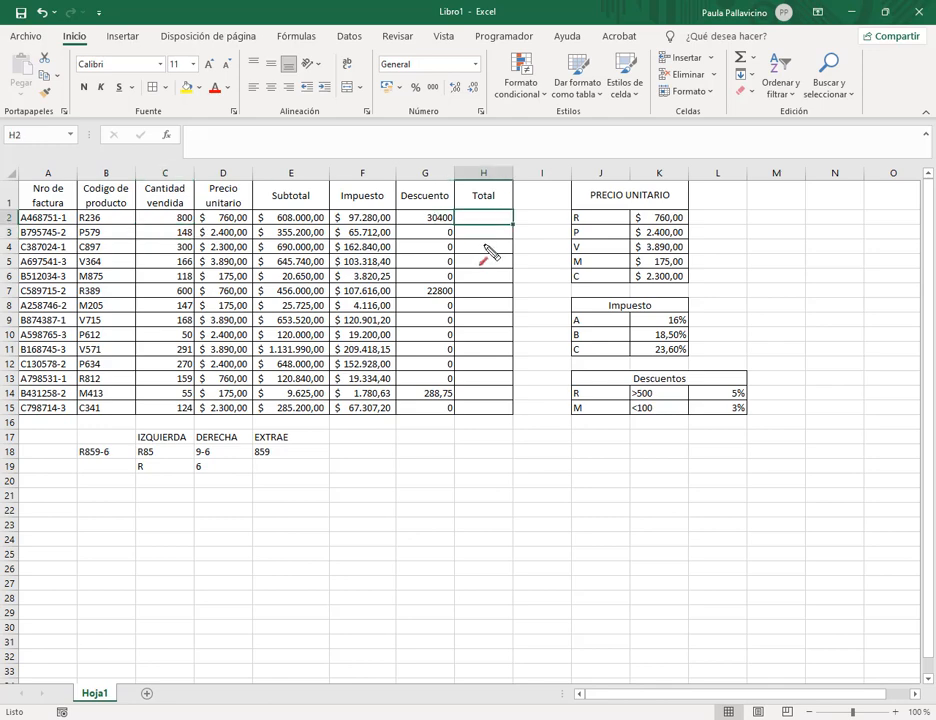
{"action": "type", "text": "="}
{"action": "left_click", "coordinate": [305, 217]}
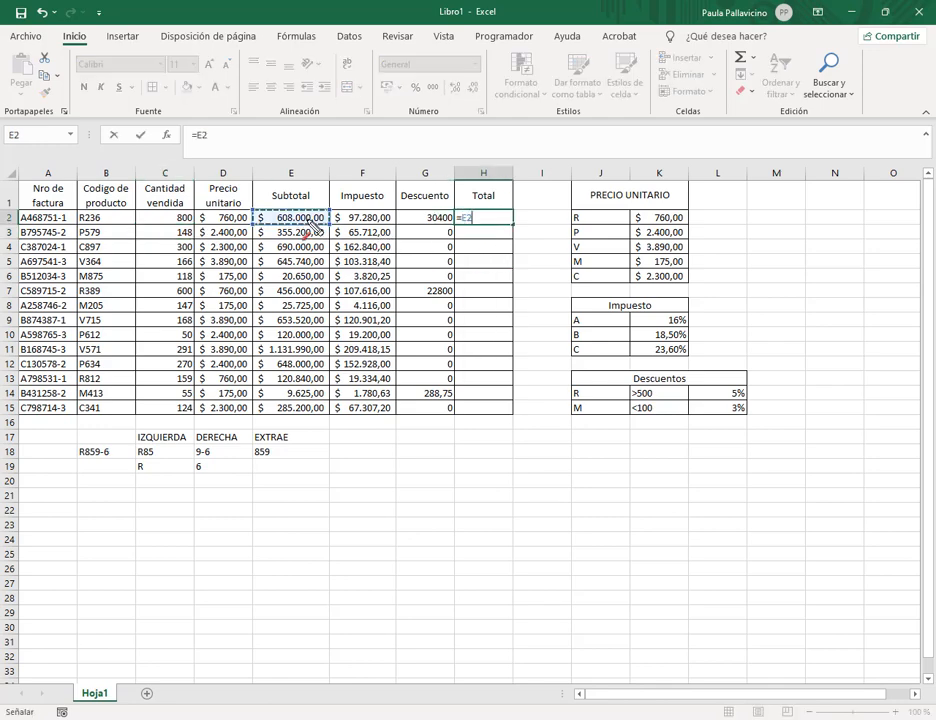
{"action": "type", "text": "-"}
{"action": "left_click", "coordinate": [368, 219]}
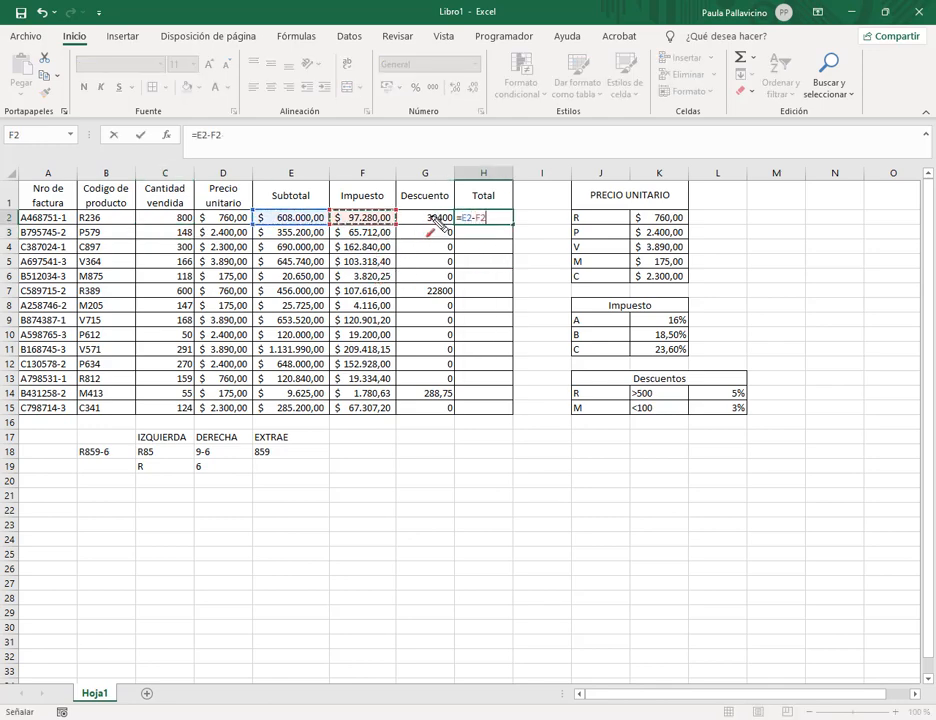
{"action": "type", "text": "-"}
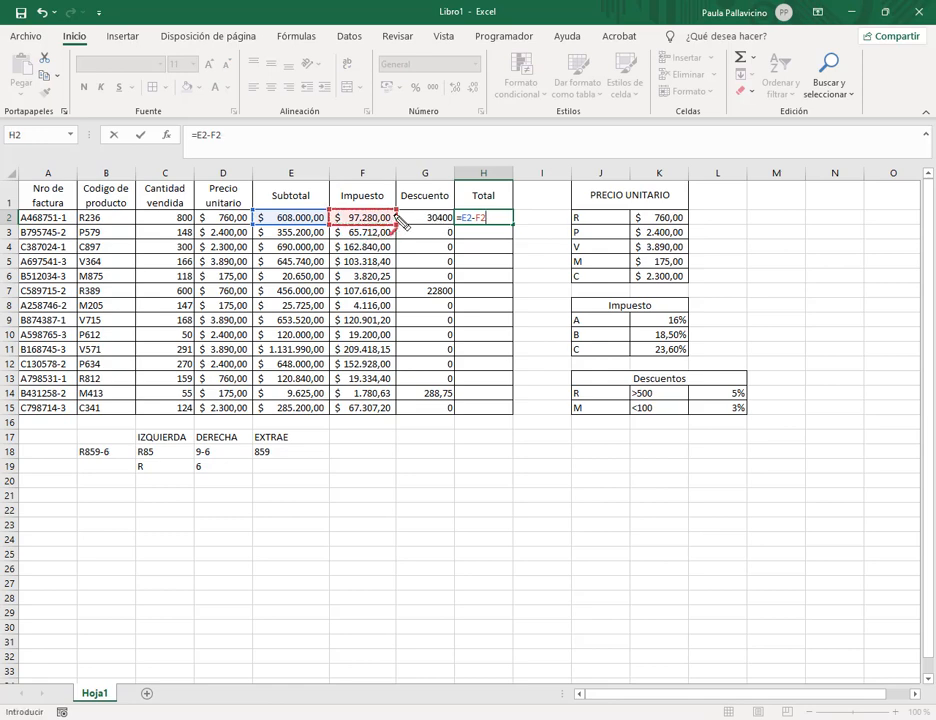
{"action": "key", "text": "BackSpace"}
{"action": "key", "text": "BackSpace"}
{"action": "key", "text": "BackSpace"}
- Complete the Total formula in H2 as =E2+F2-G2, adding the tax and subtracting the discount
{"action": "type", "text": "+"}
{"action": "left_click", "coordinate": [387, 222]}
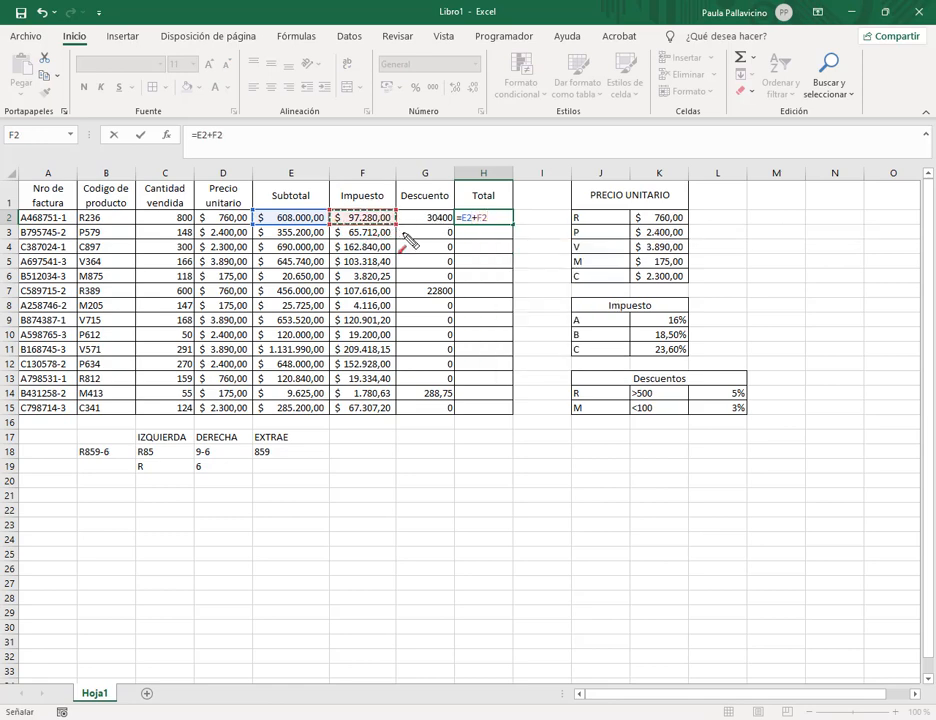
{"action": "type", "text": "-"}
{"action": "left_click", "coordinate": [432, 225]}
{"action": "key", "text": "Return"}
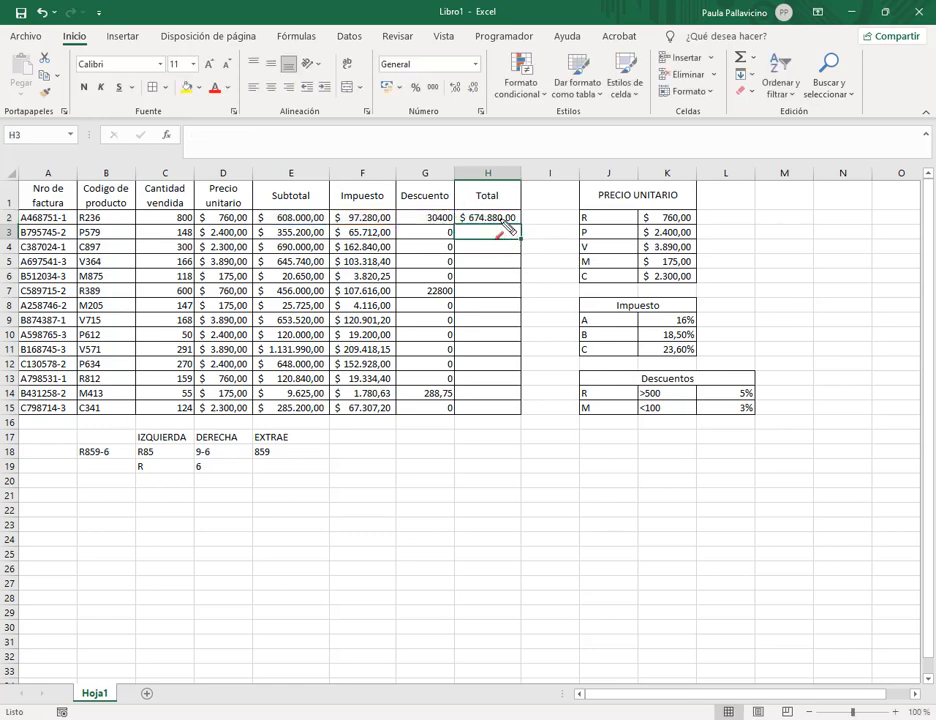
- Fill the Total formula from H2 down to H15 and widen column H so every amount fits
{"action": "key", "text": "Up"}
{"action": "double_click", "coordinate": [521, 226]}
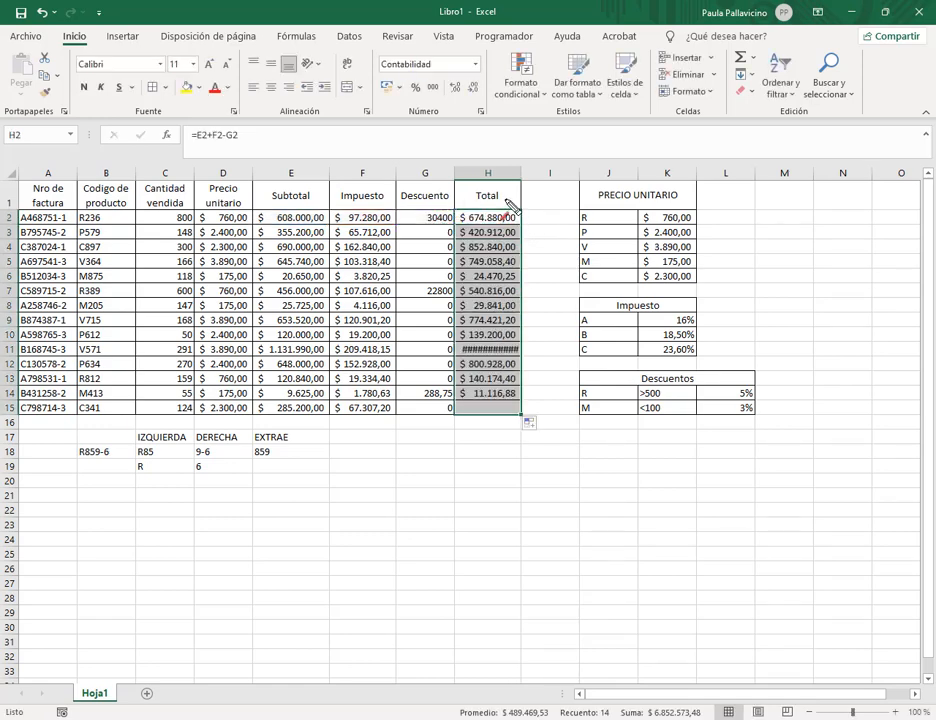
{"action": "mouse_move", "coordinate": [526, 184]}
{"action": "left_mouse_down"}
{"action": "mouse_move", "coordinate": [538, 185]}
{"action": "mouse_move", "coordinate": [534, 178]}
{"action": "left_mouse_up"}
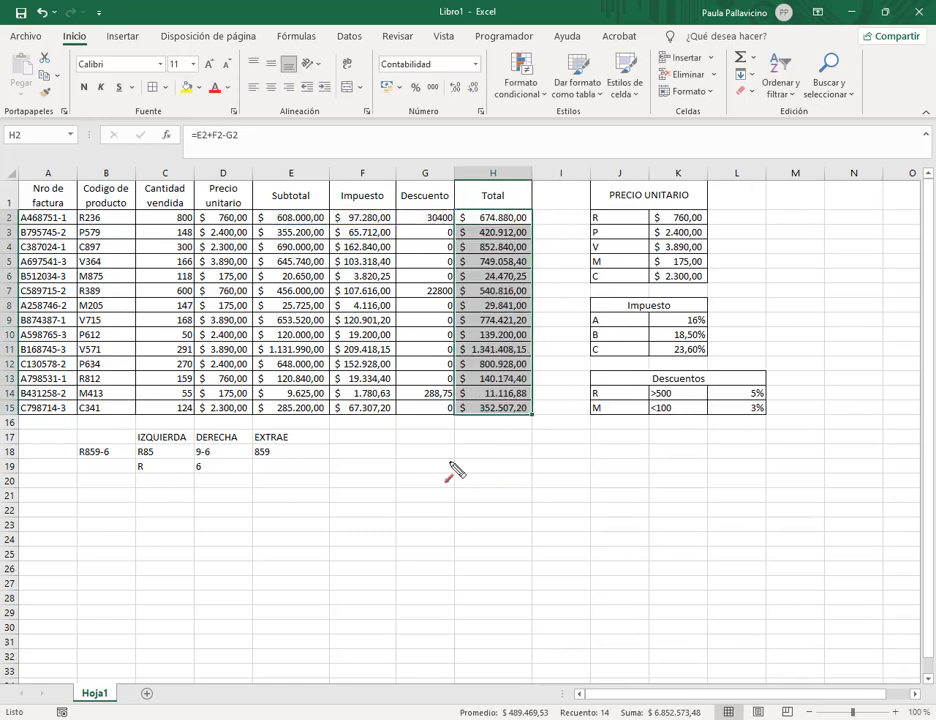
- Try to copy the first Calcular item from the Word document into cell A21
{"action": "left_click", "coordinate": [449, 464]}
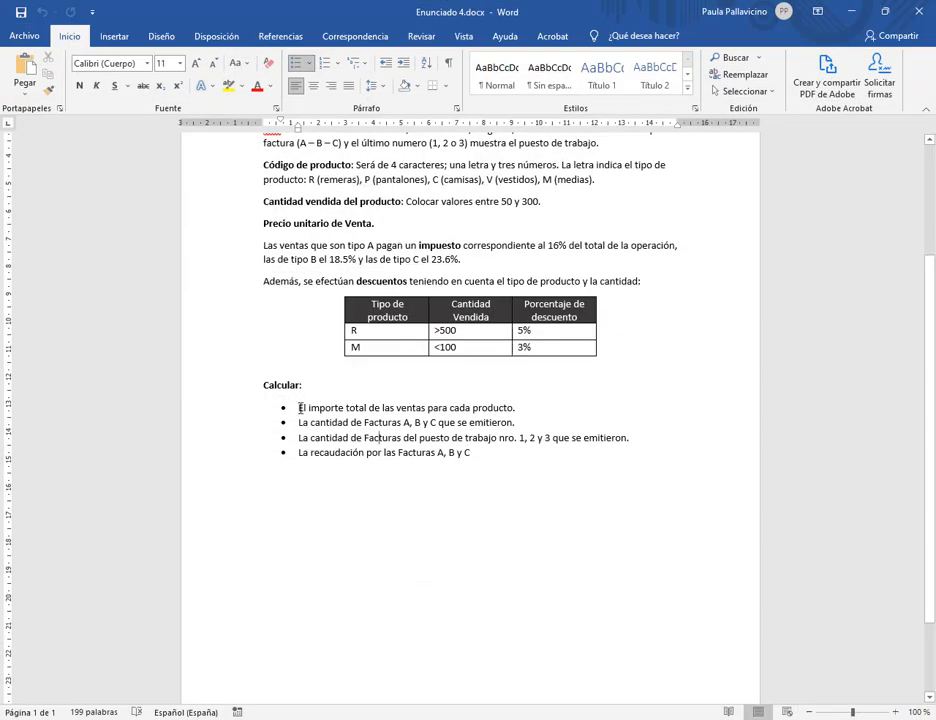
{"action": "left_click_drag", "start_coordinate": [299, 407], "coordinate": [518, 409]}
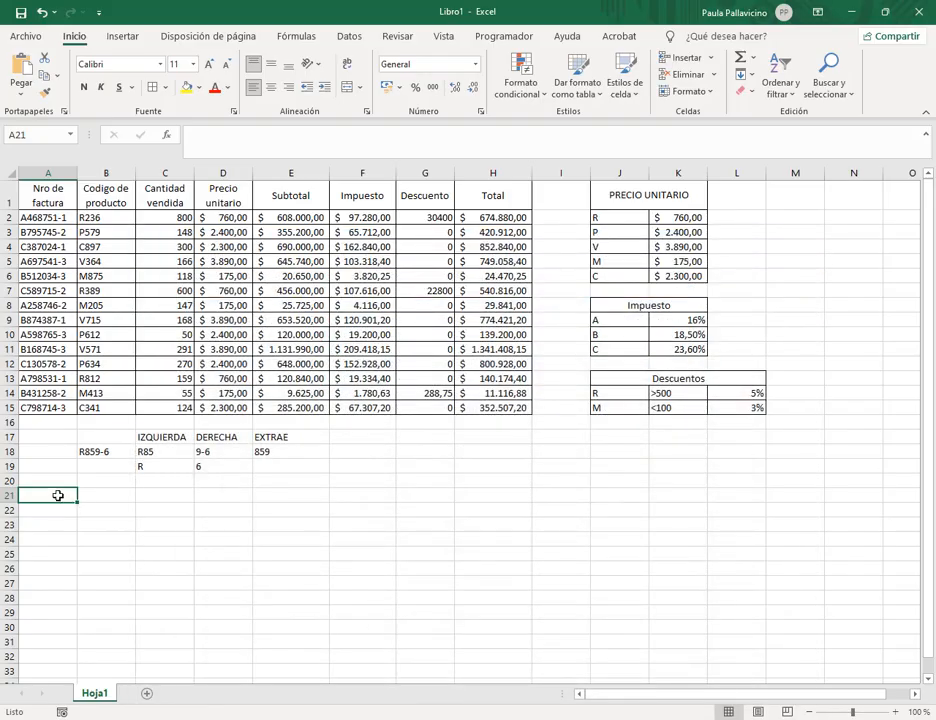
{"action": "type", "text": "•\tEl importe total de las ventas para cada producto."}
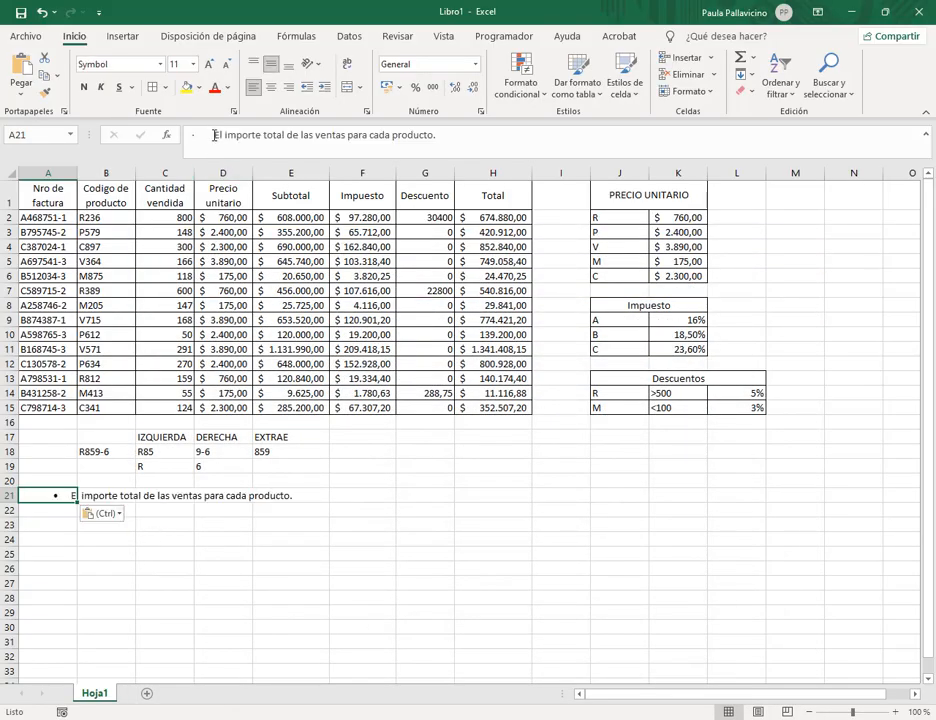
{"action": "left_click_drag", "start_coordinate": [214, 135], "coordinate": [143, 137]}
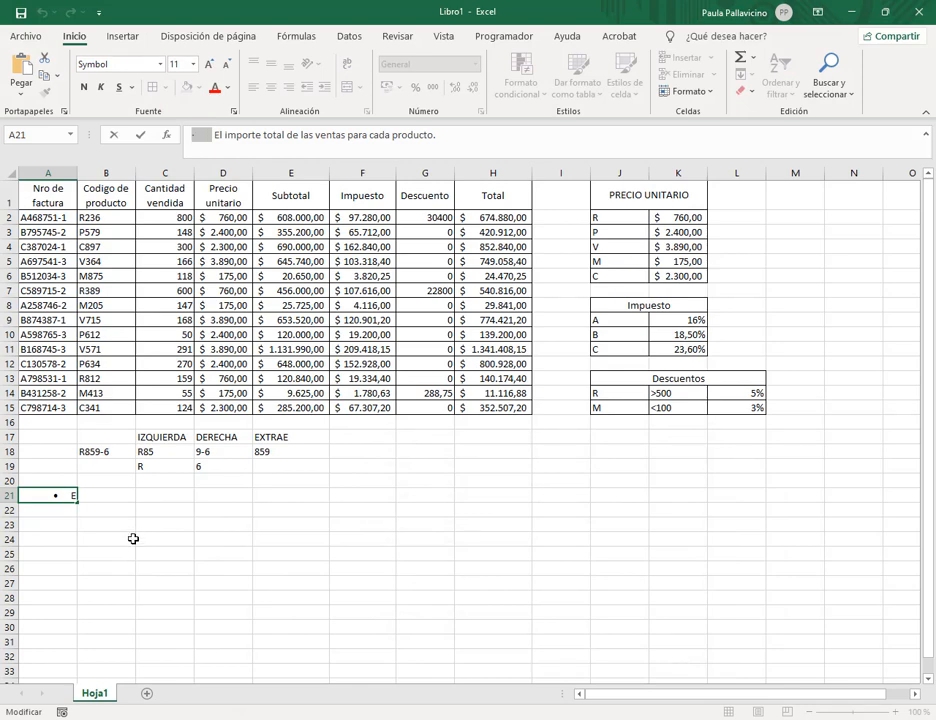
{"action": "key", "text": "Escape"}
{"action": "key", "text": "Delete"}
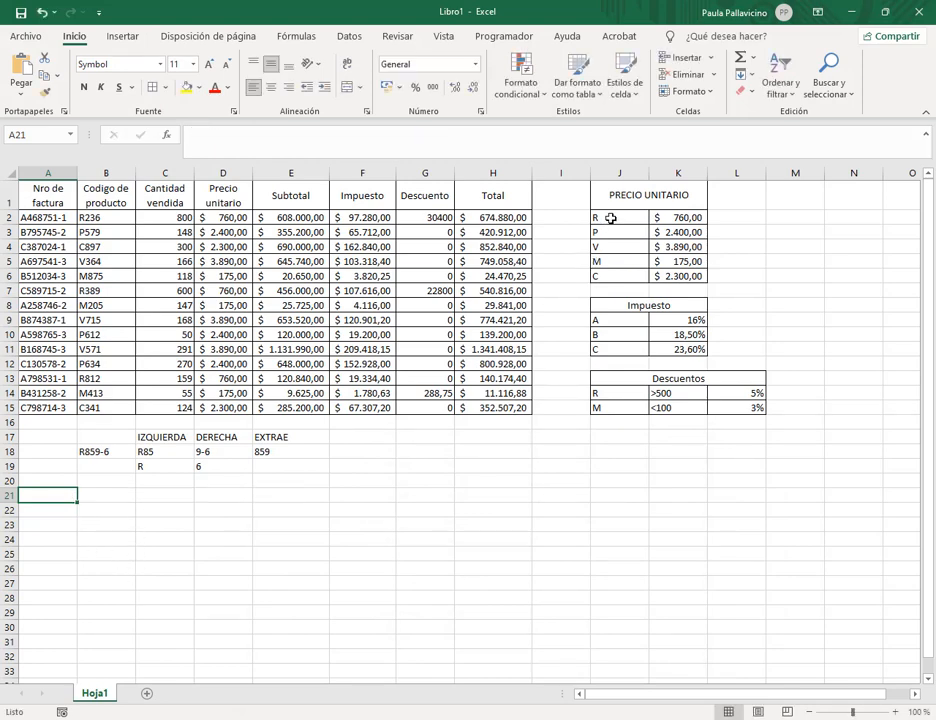
- Copy the product letters R, P, V, M and C from the PRECIO UNITARIO table into A22:A26
{"action": "left_click_drag", "start_coordinate": [611, 218], "coordinate": [622, 275]}
{"action": "key", "text": "ctrl+c"}
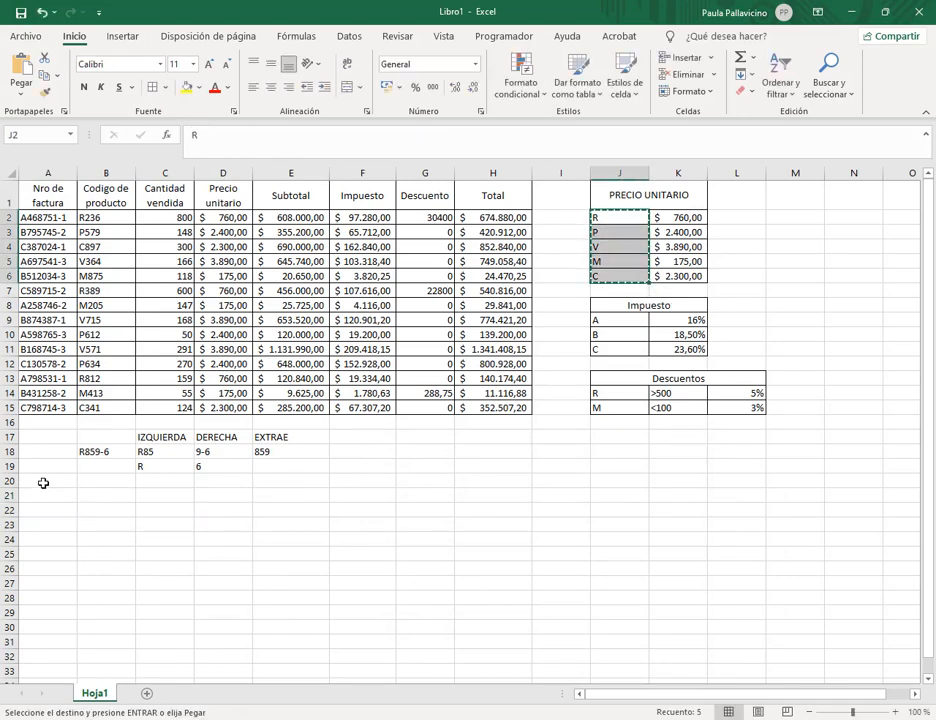
{"action": "left_click", "coordinate": [49, 494]}
{"action": "key", "text": "ctrl+v"}
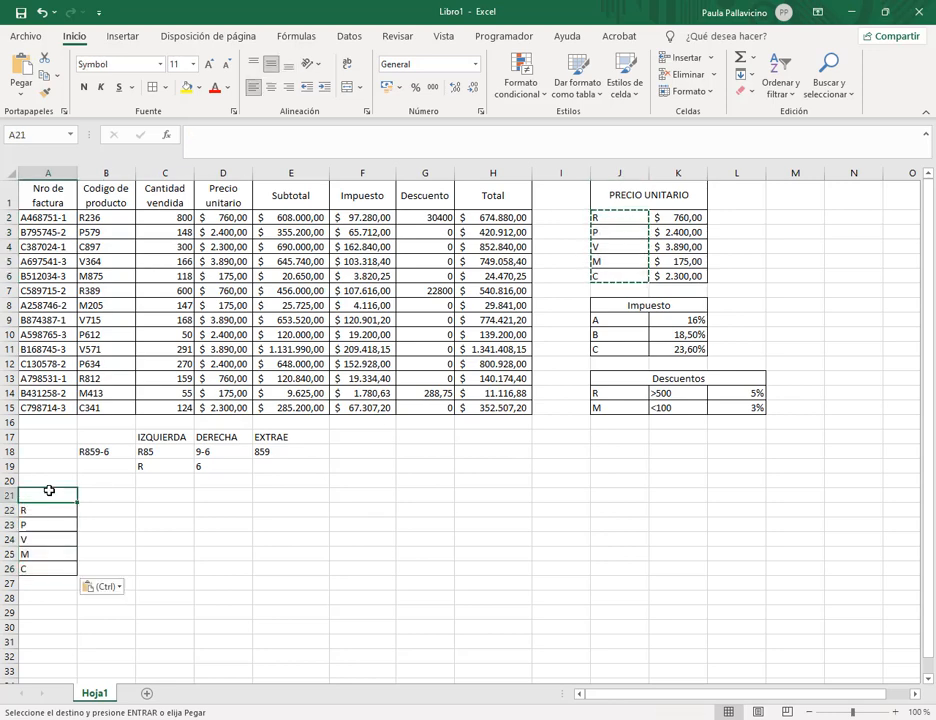
- Enter the heading "RECAUDACIÓN POR CADA PRODUCTO" in A21
{"action": "type", "text": "RECAUDACIÓ"}
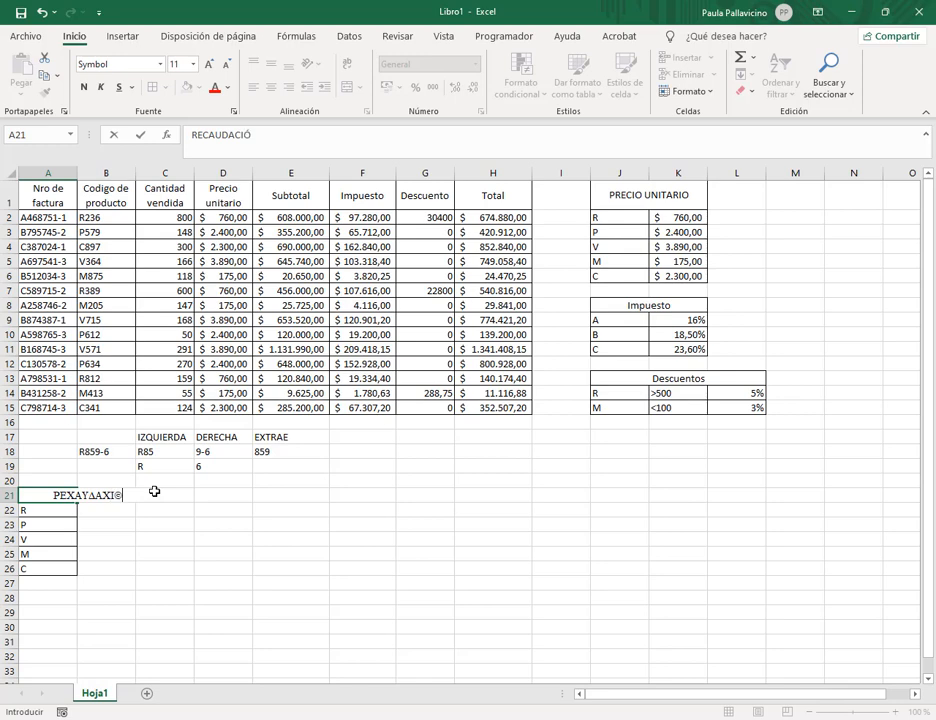
{"action": "type", "text": "N POR CADA PRODUCTO"}
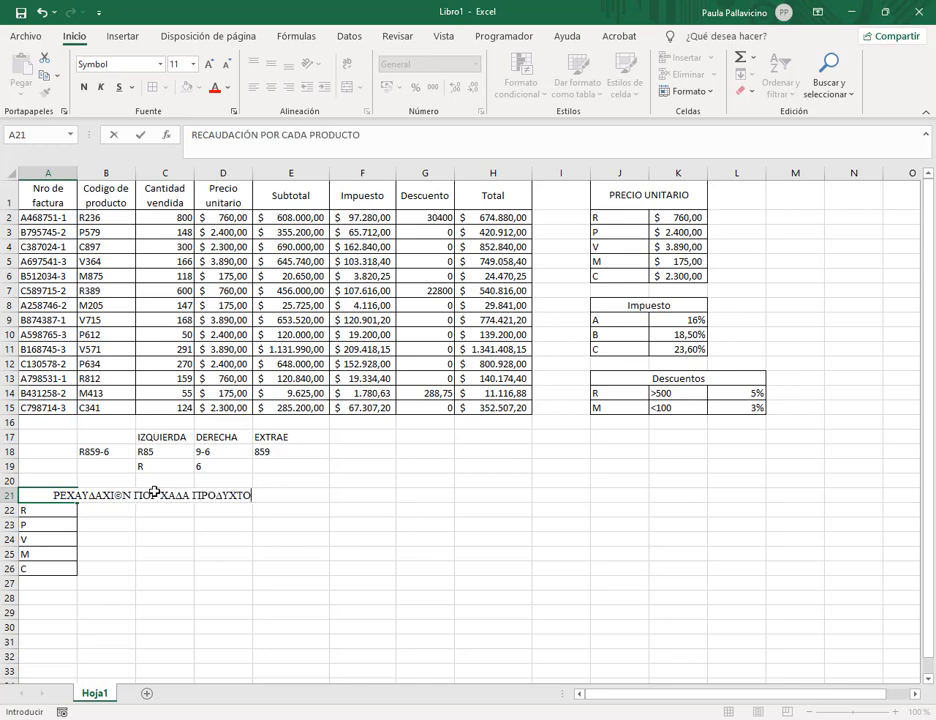
{"action": "key", "text": "Return"}
- Replace the Symbol font of the A21 heading by copying the format of the Cantidad vendida header in C1 onto it
{"action": "left_click", "coordinate": [105, 496]}
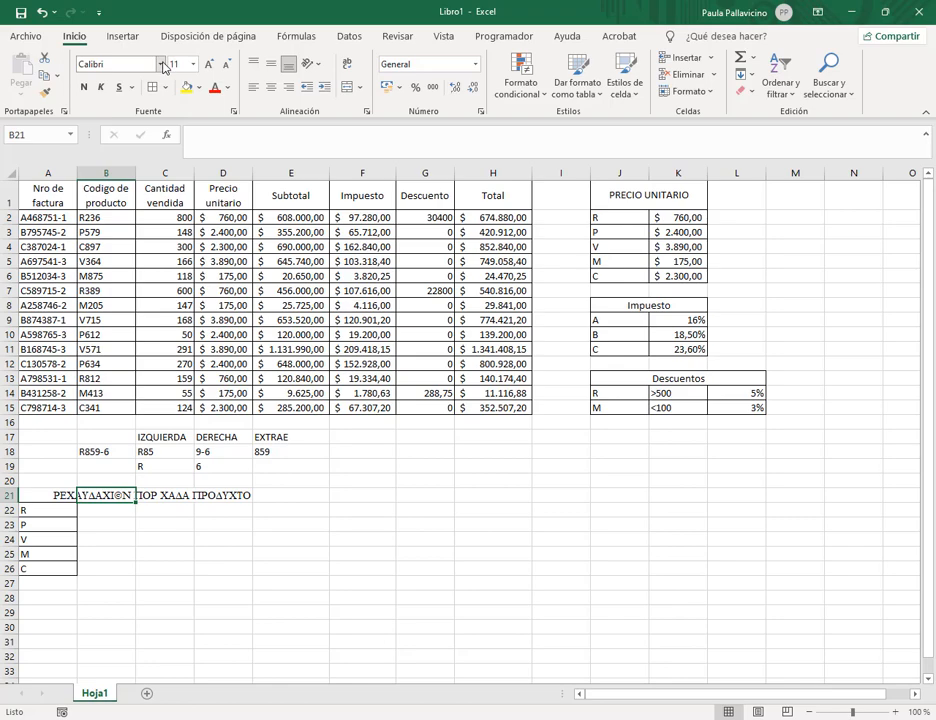
{"action": "left_click", "coordinate": [50, 495]}
{"action": "left_click", "coordinate": [159, 64]}
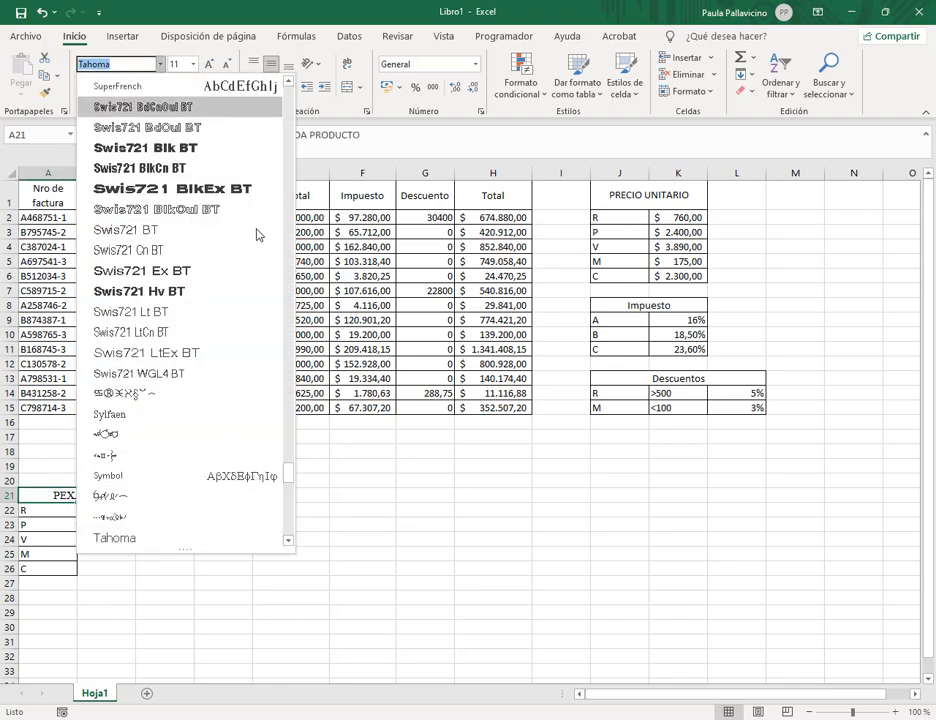
{"action": "key", "text": "Escape"}
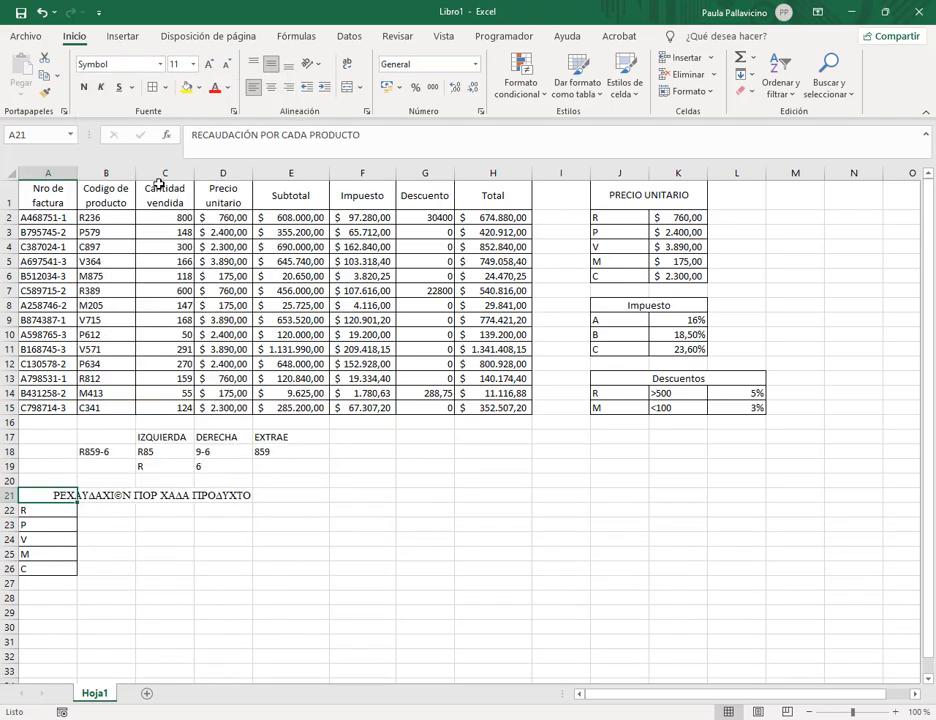
{"action": "left_click", "coordinate": [158, 188]}
{"action": "left_click", "coordinate": [47, 92]}
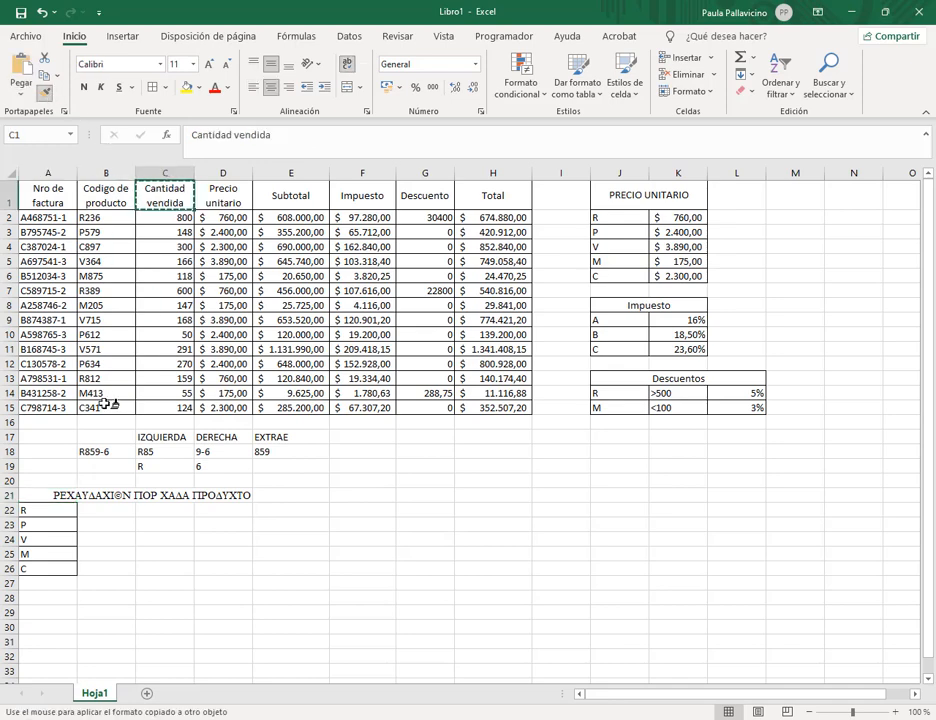
{"action": "left_click", "coordinate": [40, 495]}
- Merge and center the product revenue heading across A21:B21 and reduce the height of row 21
{"action": "left_click_drag", "start_coordinate": [50, 513], "coordinate": [106, 515]}
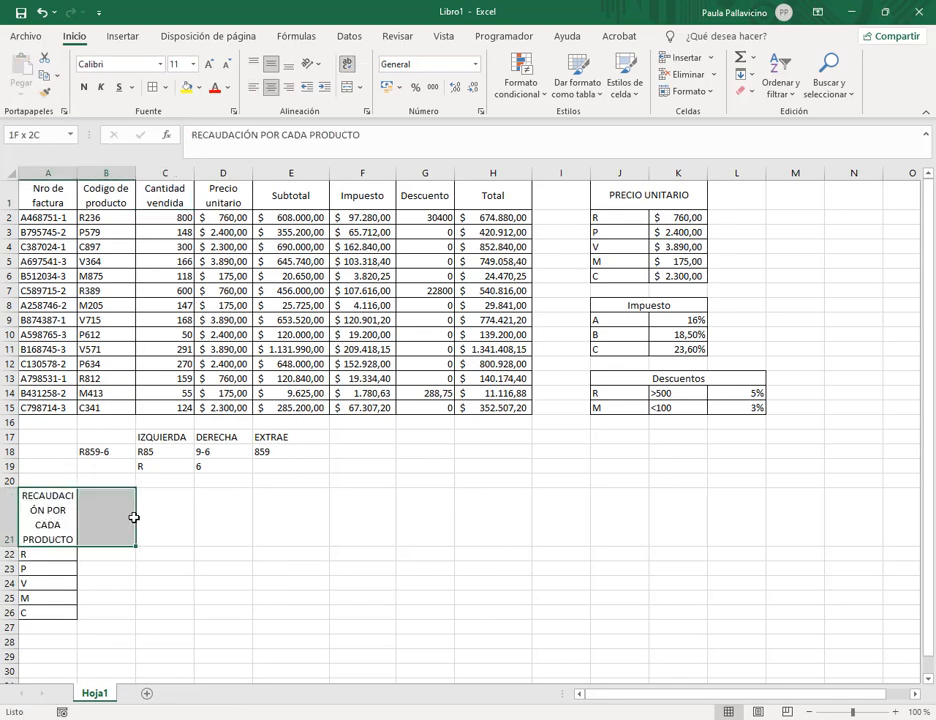
{"action": "left_click", "coordinate": [349, 90]}
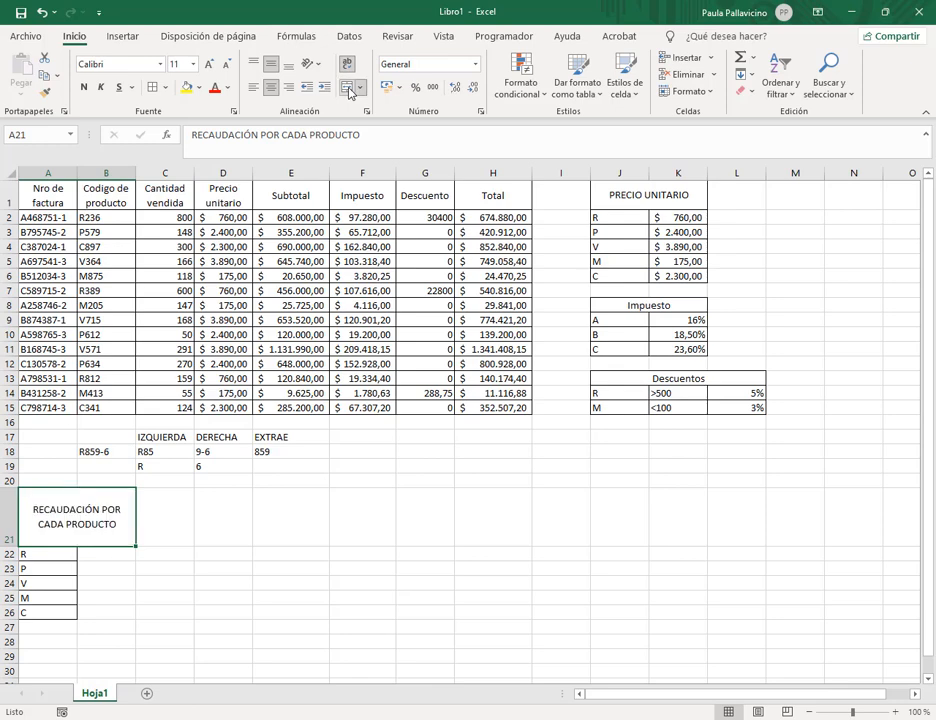
{"action": "left_click", "coordinate": [163, 567]}
{"action": "left_click_drag", "start_coordinate": [9, 547], "coordinate": [8, 527]}
- Shorten the A21 heading to "RECAUDACIÓN POR PRODUCTO" and make row 21 fit its two lines
{"action": "left_click", "coordinate": [66, 505]}
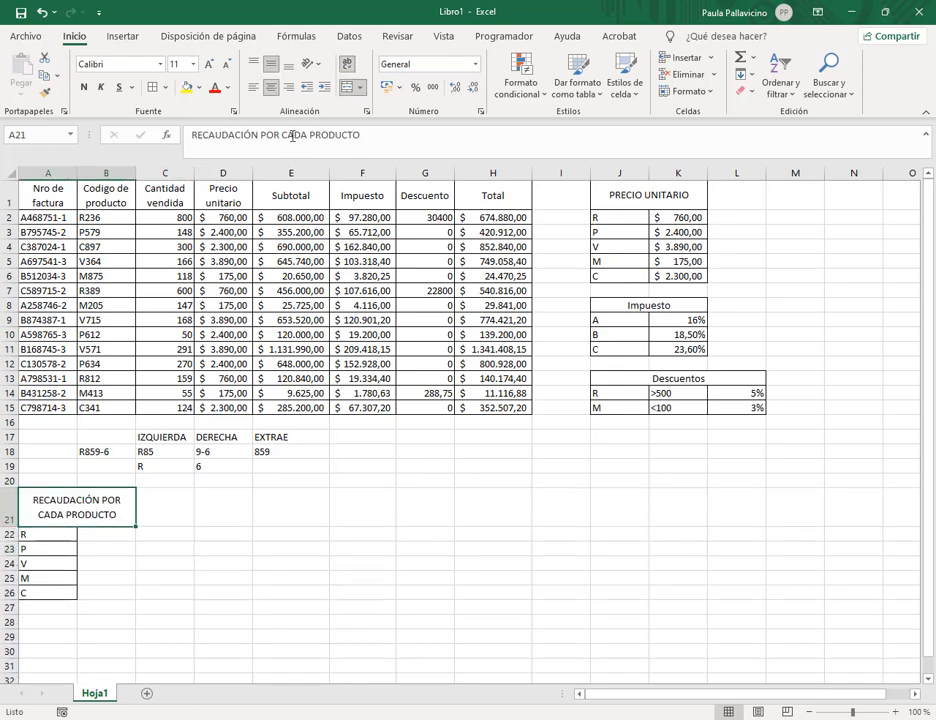
{"action": "double_click", "coordinate": [292, 135]}
{"action": "key", "text": "Delete"}
{"action": "key", "text": "Return"}
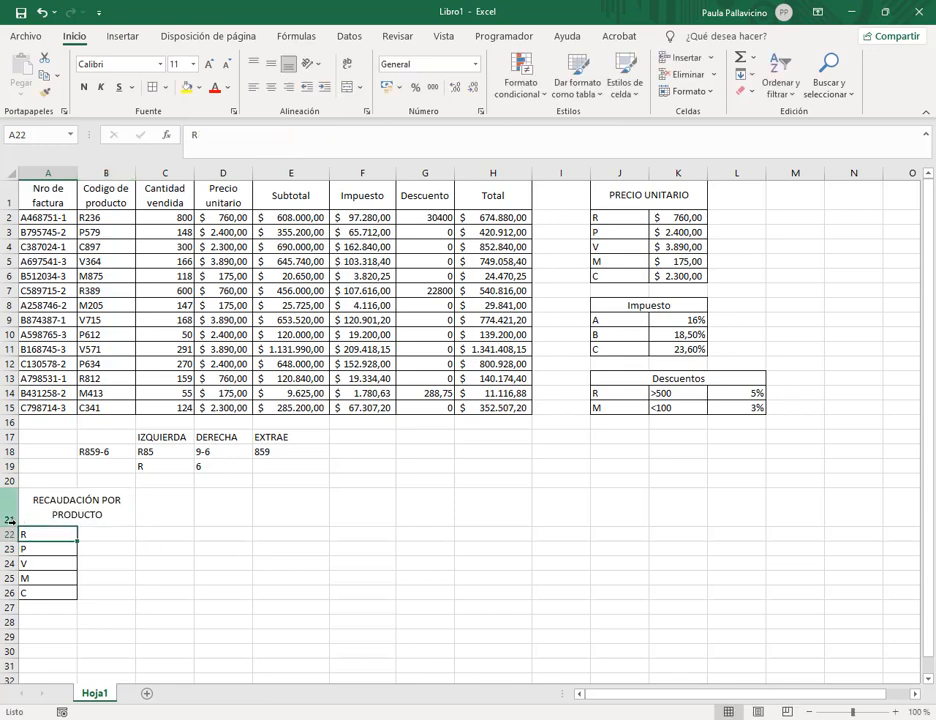
{"action": "left_click_drag", "start_coordinate": [9, 521], "coordinate": [8, 517]}
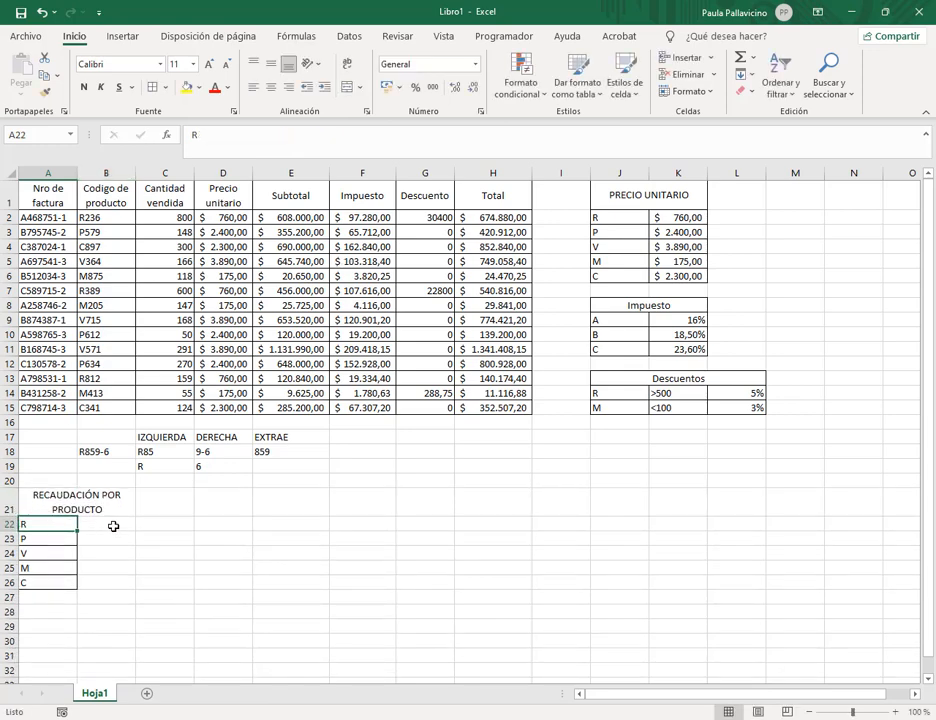
- Apply borders to all cells of the product revenue table in A21:B26
{"action": "left_click", "coordinate": [113, 526]}
{"action": "left_click_drag", "start_coordinate": [104, 505], "coordinate": [128, 582]}
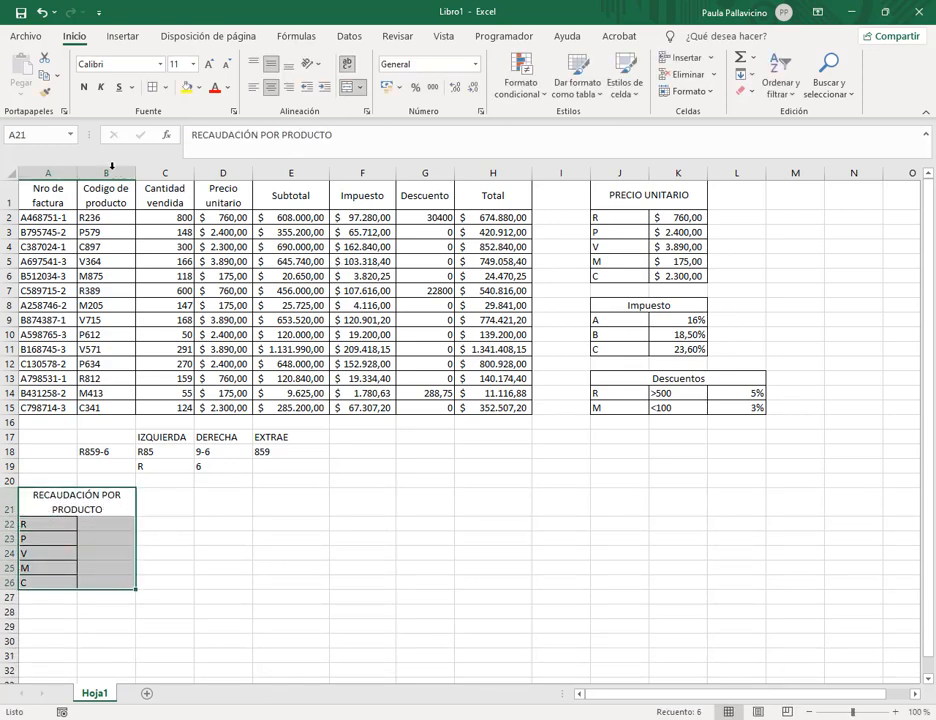
{"action": "left_click", "coordinate": [154, 88]}
{"action": "left_click", "coordinate": [240, 616]}
- Check the next calculation in the Word assignment and enter the heading "Cantidad de Facturas emitidas" in D21 of the workbook
{"action": "key", "text": "alt+Tab"}
{"action": "left_click", "coordinate": [356, 460]}
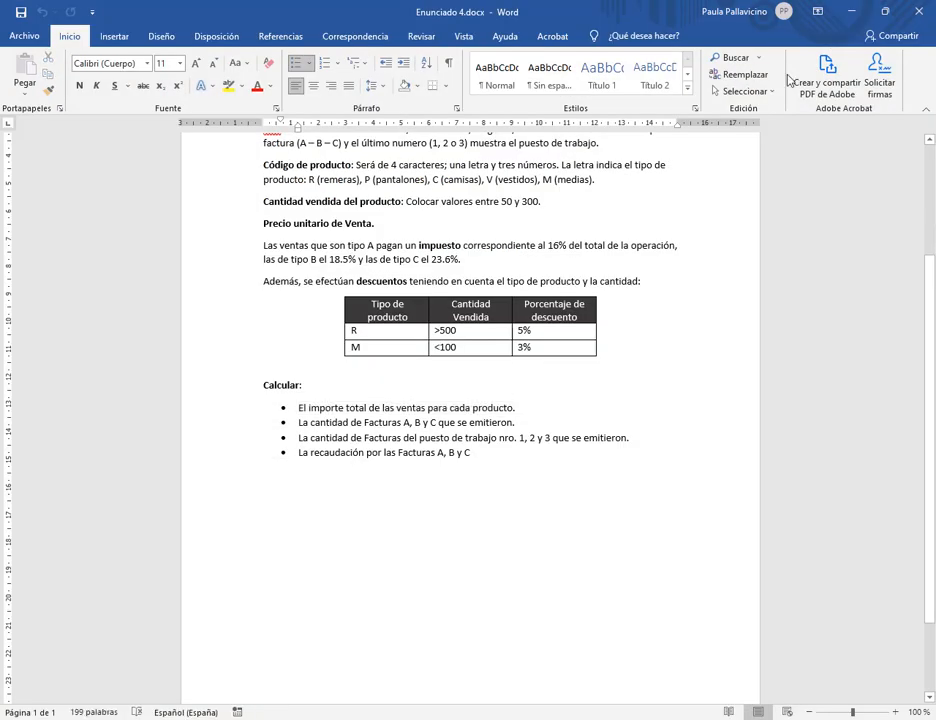
{"action": "key", "text": "alt+Tab"}
{"action": "left_click", "coordinate": [211, 506]}
{"action": "type", "text": "Cantidad de Facturas emitia"}
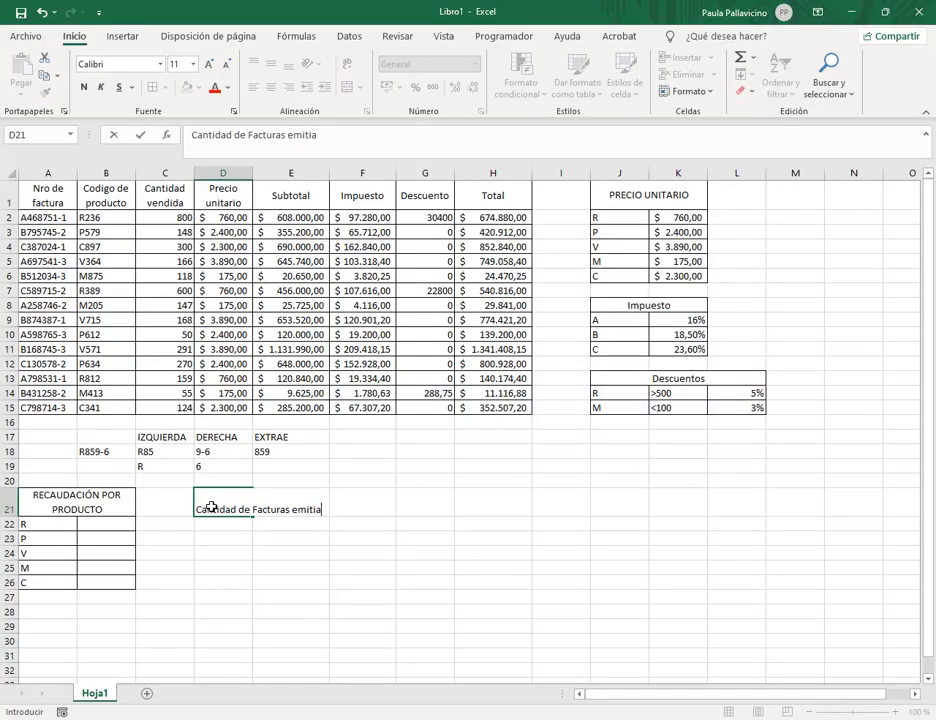
{"action": "key", "text": "BackSpace"}
{"action": "type", "text": "das"}
{"action": "key", "text": "Return"}
- Merge and center the issued invoices heading across D21:E21, align it vertically in the middle and wrap its text
{"action": "left_click_drag", "start_coordinate": [211, 507], "coordinate": [288, 506]}
{"action": "left_click", "coordinate": [347, 88]}
{"action": "left_click", "coordinate": [271, 65]}
{"action": "left_click", "coordinate": [347, 65]}
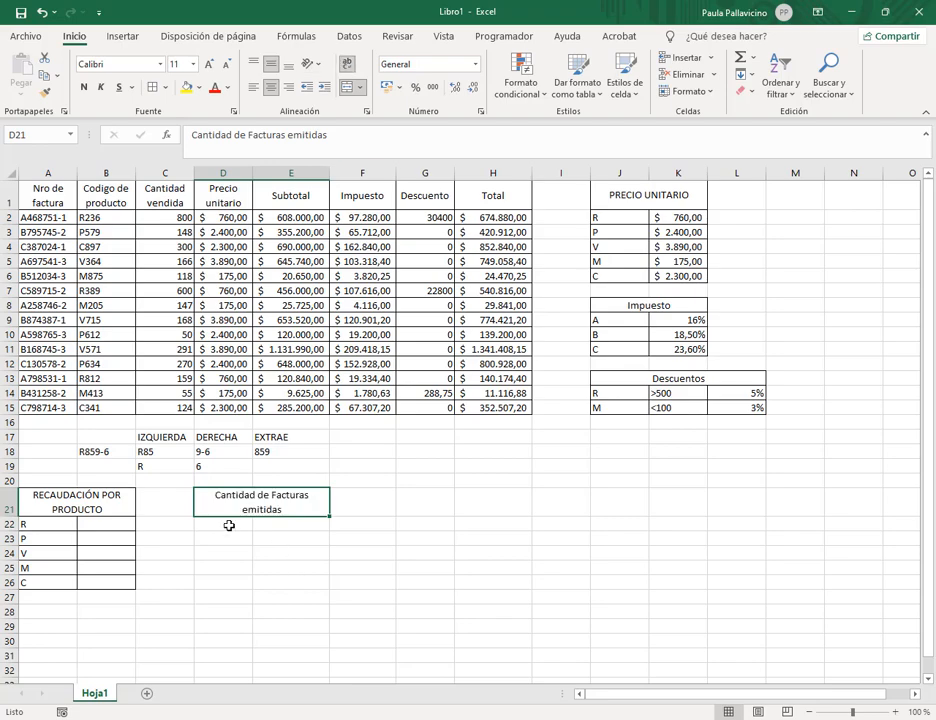
- Copy the invoice types A, B and C from the Impuesto table into D22:D24 and border the table D21:E24
{"action": "left_click_drag", "start_coordinate": [618, 320], "coordinate": [631, 350]}
{"action": "key", "text": "ctrl+c"}
{"action": "left_click_drag", "start_coordinate": [222, 524], "coordinate": [238, 547]}
{"action": "key", "text": "Return"}
- Check the next calculation in the Word assignment and copy the issued invoices table D21:E24 to G21
{"action": "key", "text": "alt+Tab"}
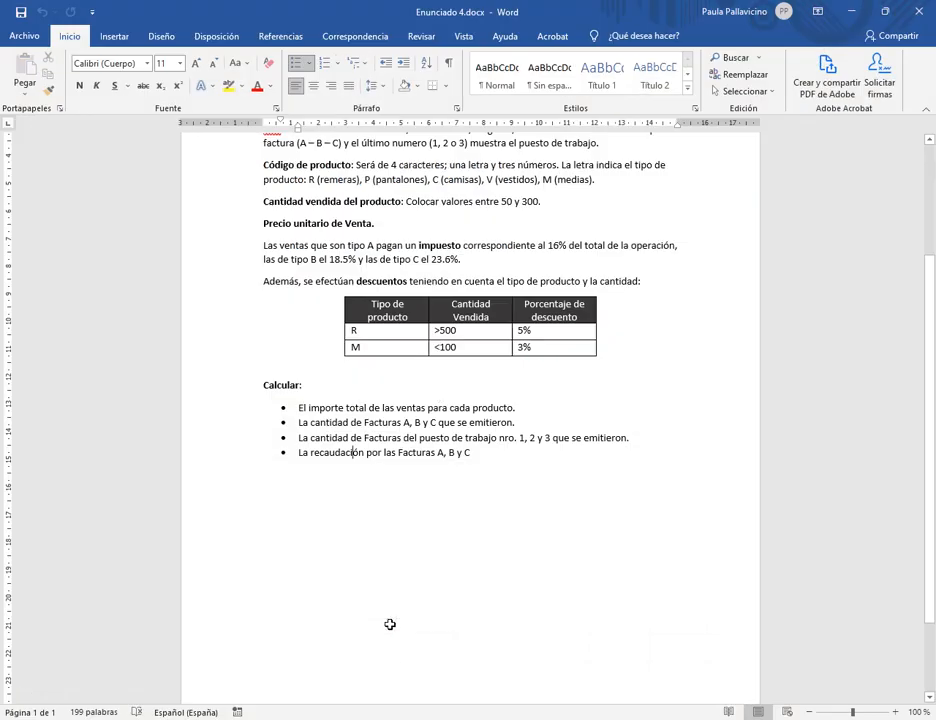
{"action": "key", "text": "alt+Tab"}
{"action": "left_click_drag", "start_coordinate": [230, 502], "coordinate": [280, 553]}
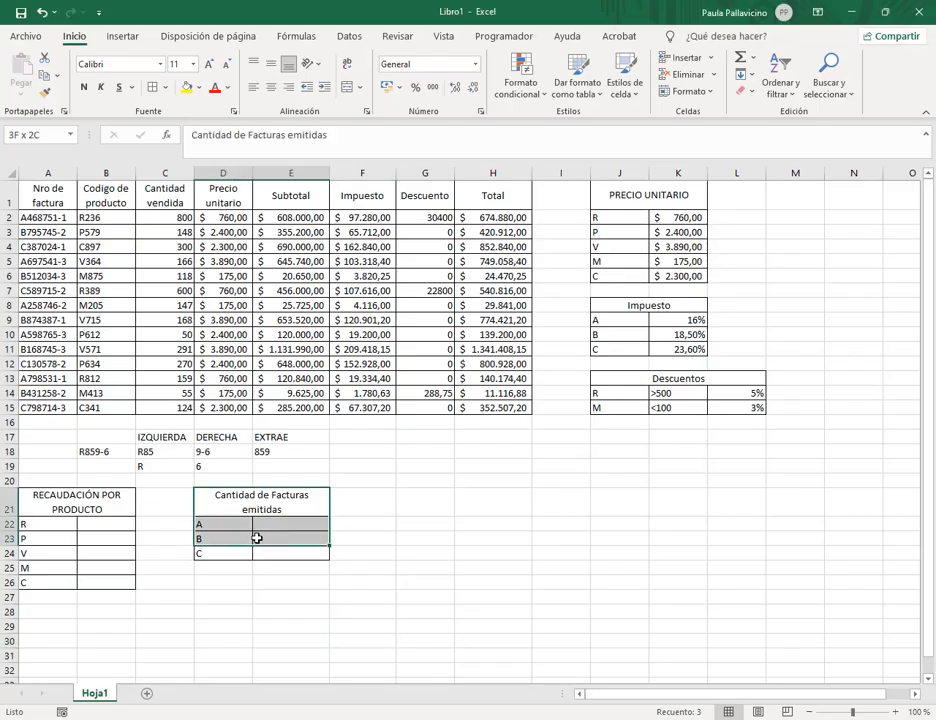
{"action": "key", "text": "ctrl+c"}
{"action": "left_click", "coordinate": [440, 505]}
{"action": "key", "text": "Return"}
- Replace the letters in G22:G24 with the workstation numbers 1, 2 and 3
{"action": "left_click", "coordinate": [420, 523]}
{"action": "type", "text": "1"}
{"action": "key", "text": "Return"}
{"action": "type", "text": "2 3"}
{"action": "key", "text": "Return"}
- Change the G21 heading to "Cantidad de Facturas por puesto de trabajo"
{"action": "left_click", "coordinate": [422, 504]}
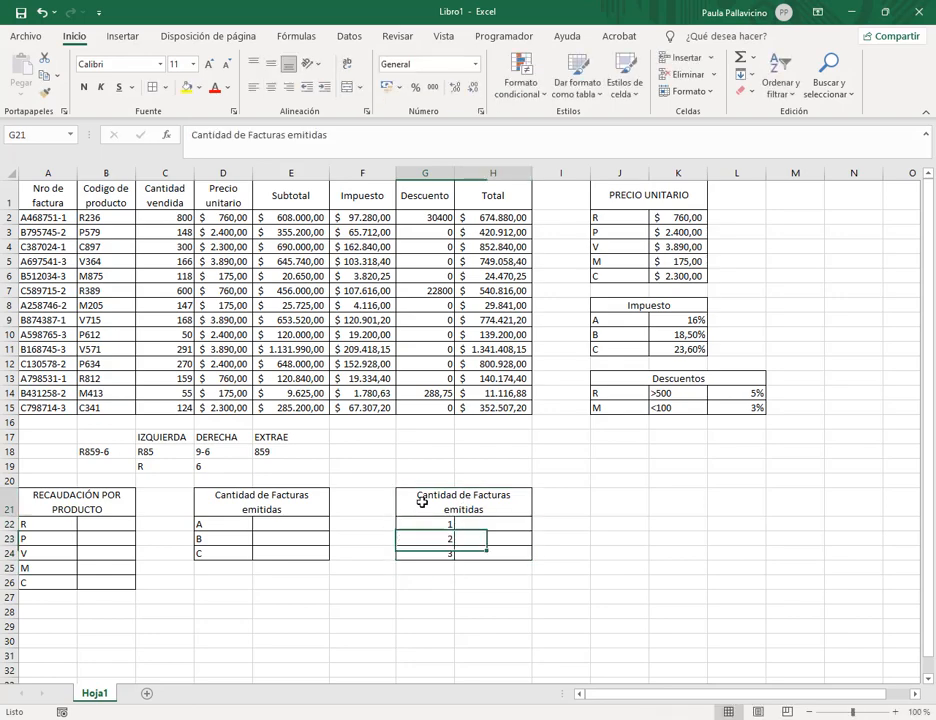
{"action": "double_click", "coordinate": [320, 134]}
{"action": "type", "text": "por puesto de trabajo"}
{"action": "key", "text": "Return"}
- Check the last calculation in the Word assignment and copy the issued invoices table D21:E24 to D27
{"action": "key", "text": "alt+Tab"}
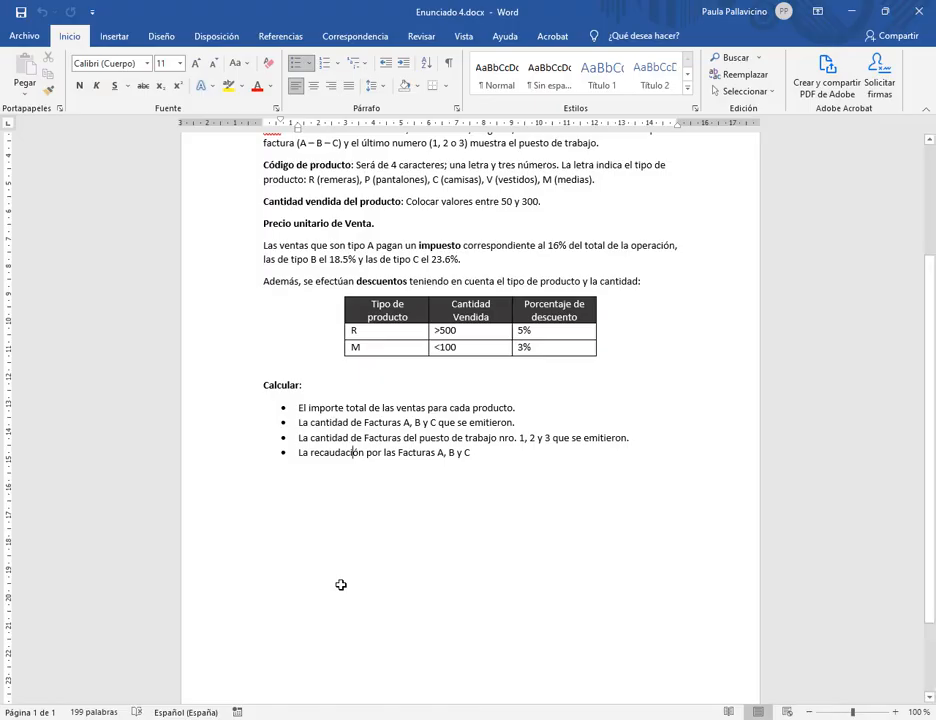
{"action": "key", "text": "alt+Tab"}
{"action": "left_click_drag", "start_coordinate": [323, 500], "coordinate": [242, 547]}
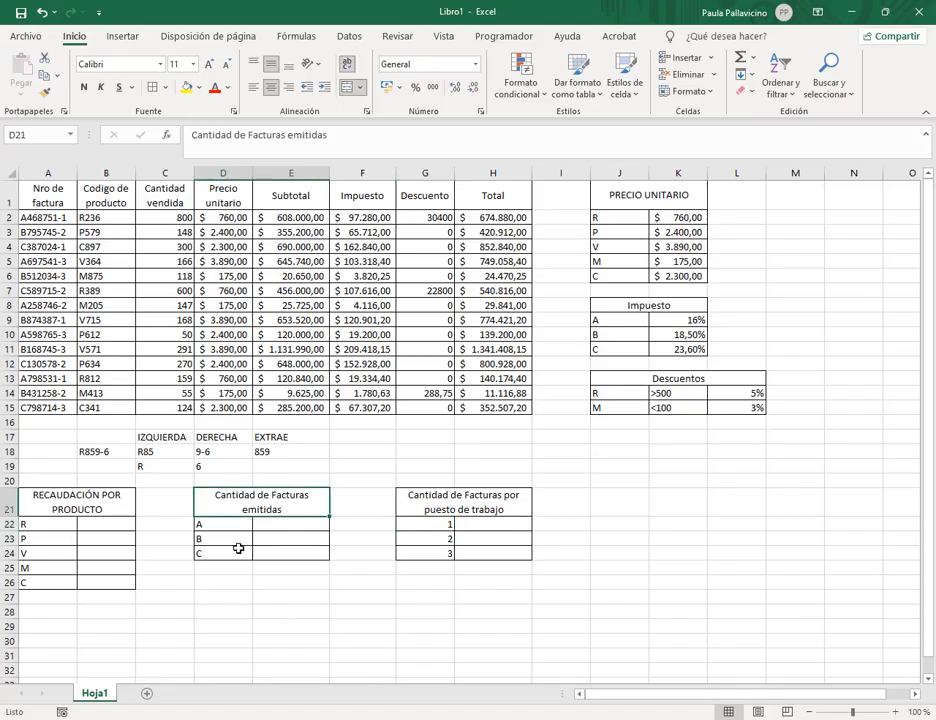
{"action": "key", "text": "ctrl+c"}
{"action": "left_click", "coordinate": [229, 591]}
{"action": "key", "text": "ctrl+v"}
- Change the heading of the copied table in D27 to "Recaudación de Facturas emitidas"
{"action": "double_click", "coordinate": [210, 134]}
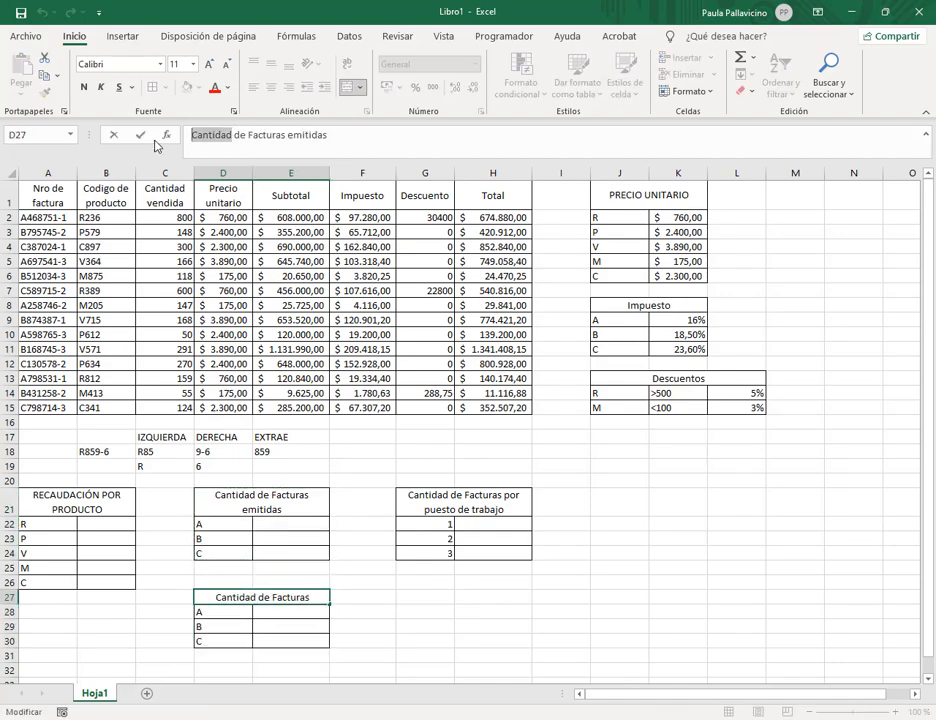
{"action": "type", "text": "Recaudación"}
{"action": "left_click", "coordinate": [139, 134]}
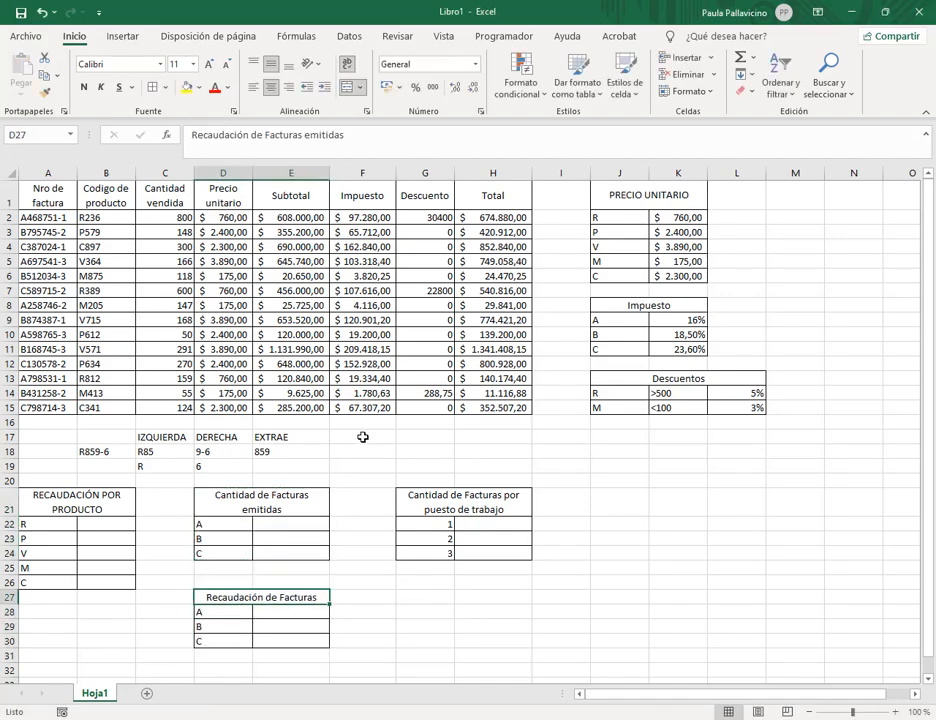
- Enter =SUMAR.SI(B2:B15;"R*";H2:H15) in B22 to total the revenue for product R
{"action": "left_click", "coordinate": [123, 524]}
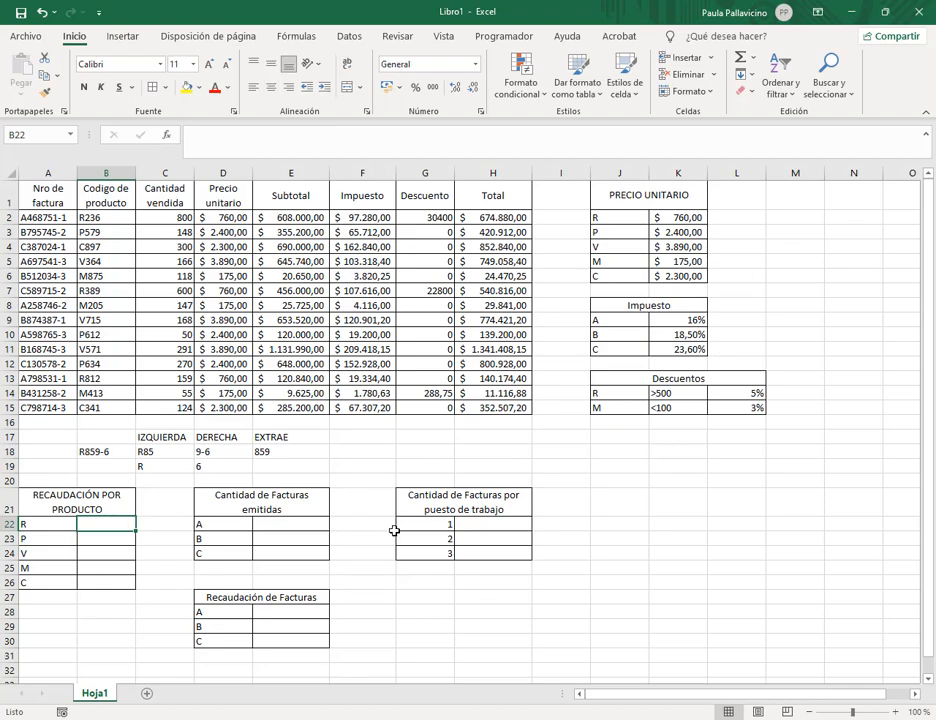
{"action": "type", "text": "=sumar.si"}
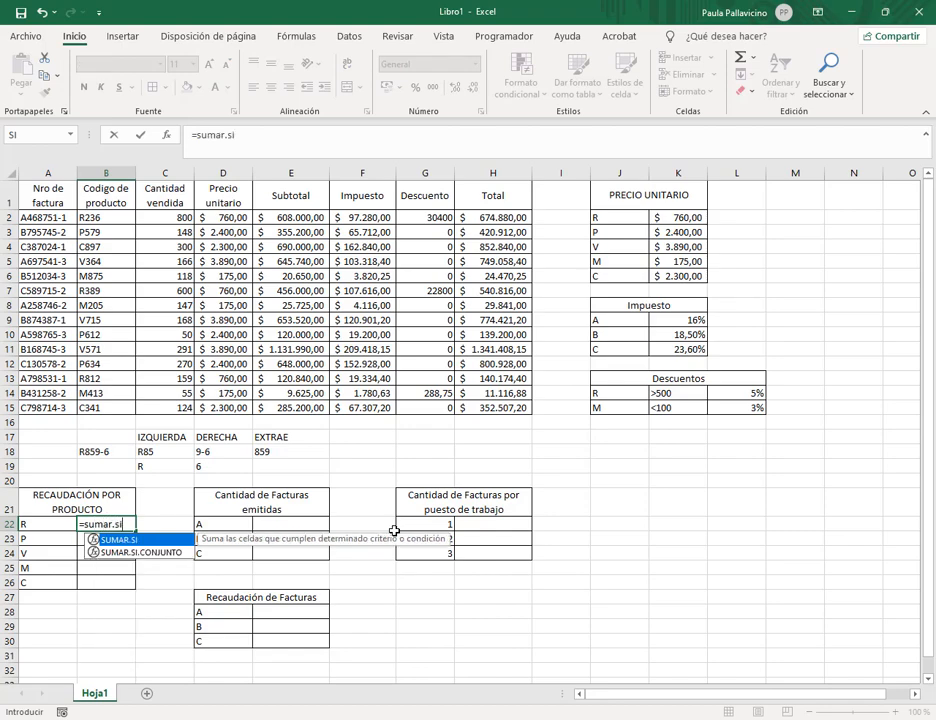
{"action": "type", "text": "("}
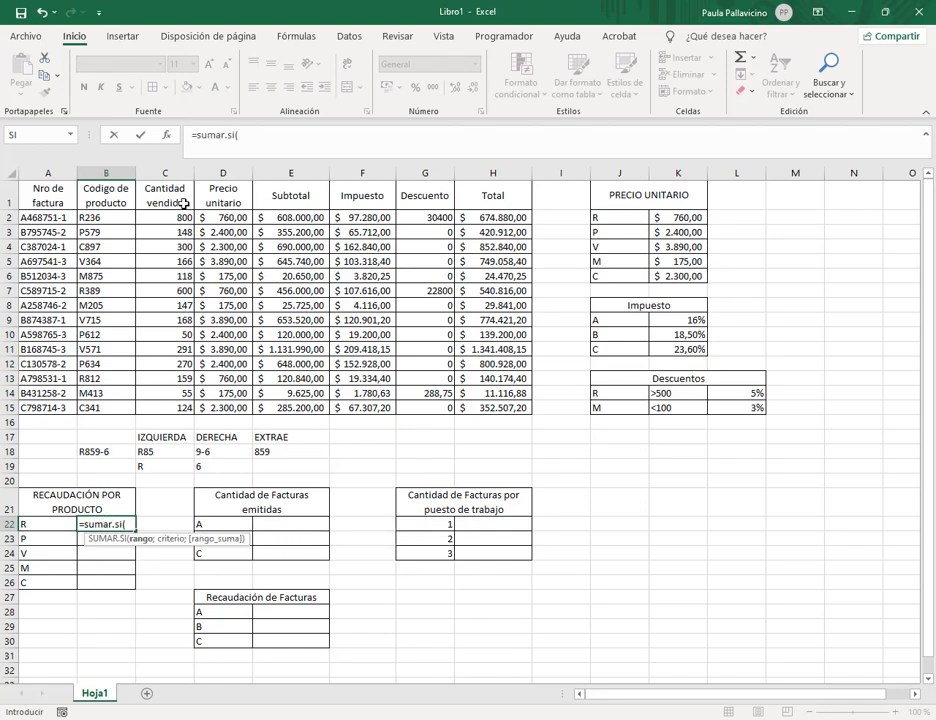
{"action": "left_click_drag", "start_coordinate": [106, 217], "coordinate": [106, 409]}
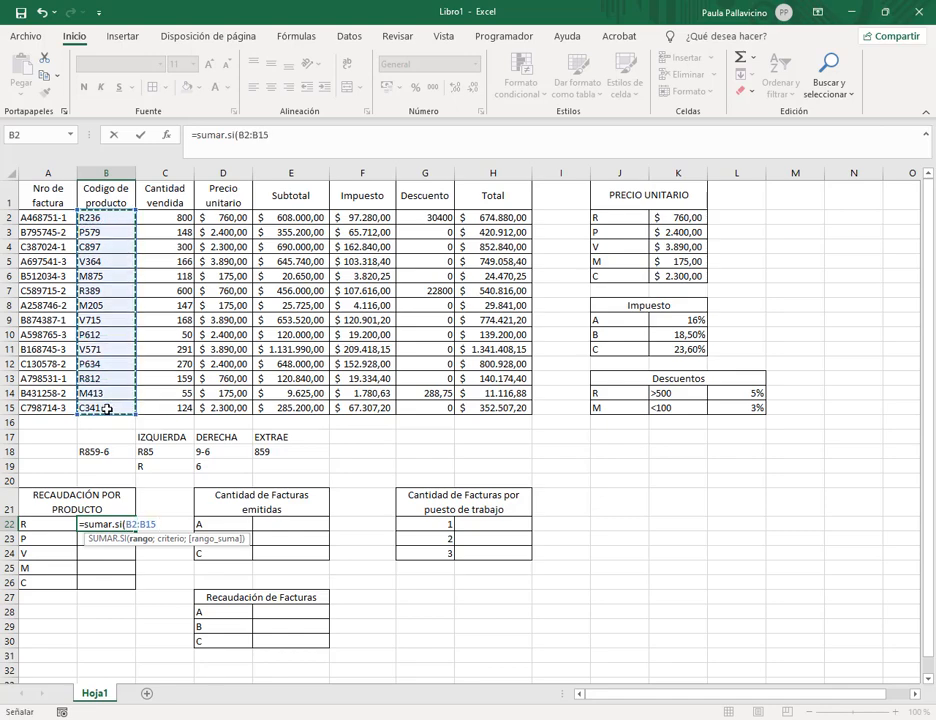
{"action": "type", "text": ";\"R*"}
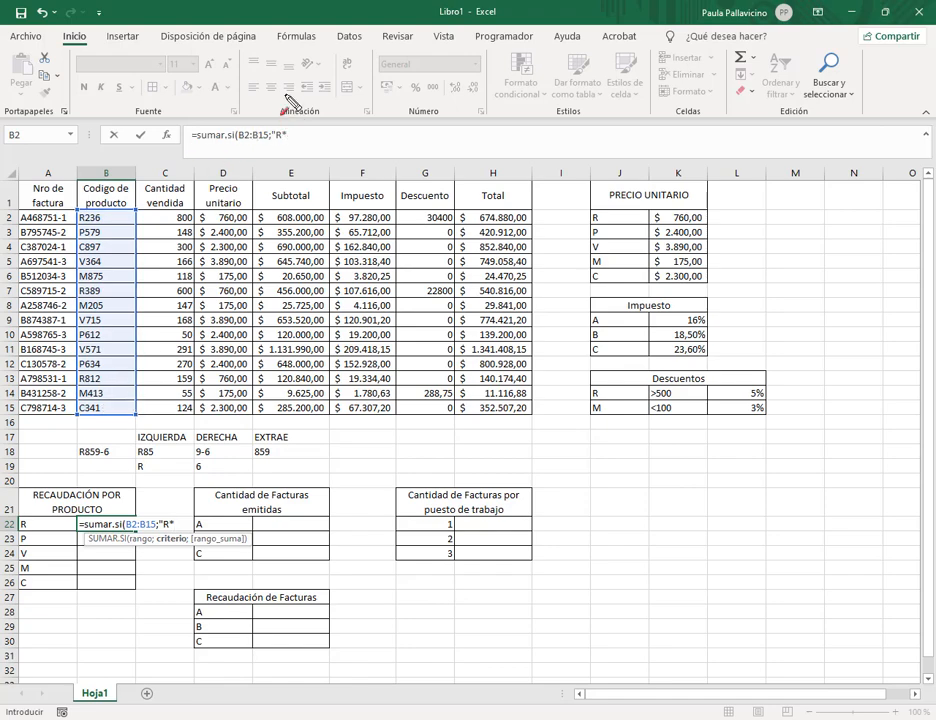
{"action": "mouse_move", "coordinate": [286, 95]}
{"action": "left_mouse_down"}
{"action": "mouse_move", "coordinate": [277, 130]}
{"action": "mouse_move", "coordinate": [298, 142]}
{"action": "mouse_move", "coordinate": [376, 143]}
{"action": "left_mouse_up"}
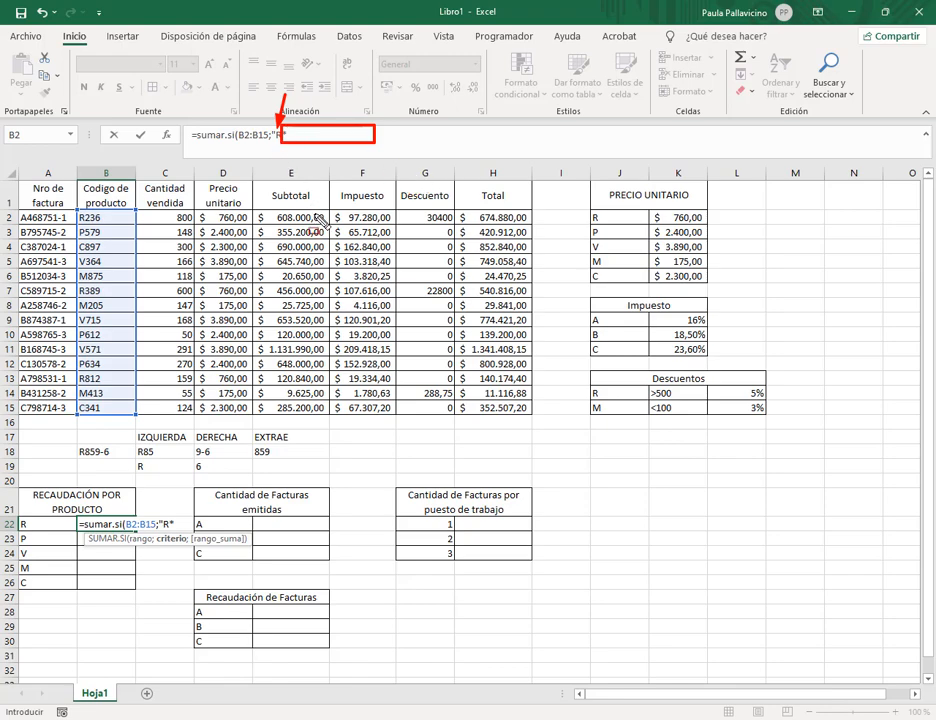
{"action": "key", "text": "Escape"}
{"action": "left_click", "coordinate": [298, 131]}
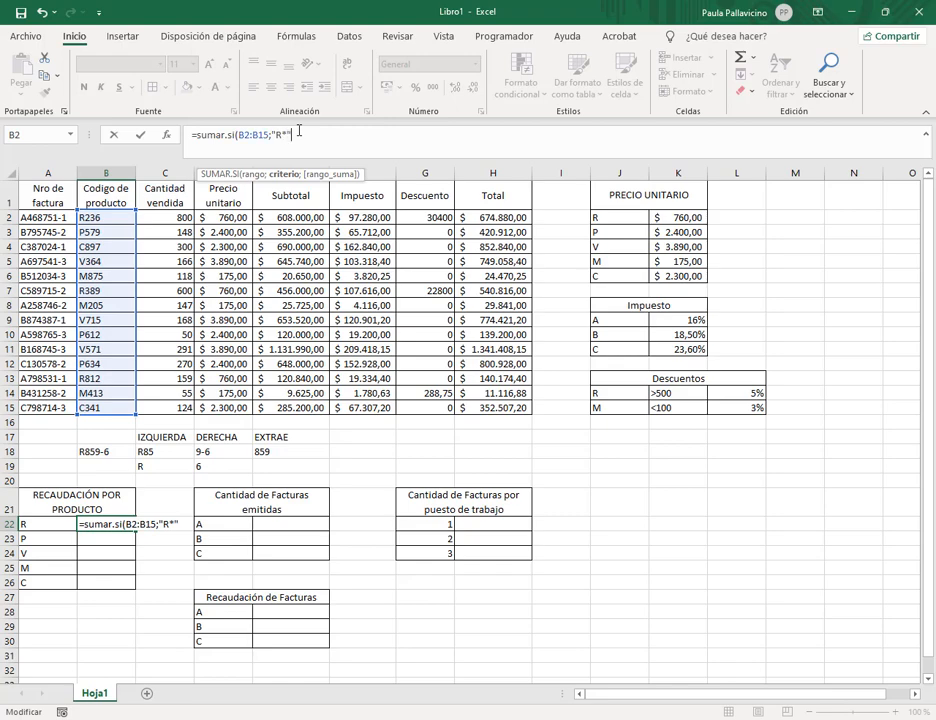
{"action": "type", "text": ";"}
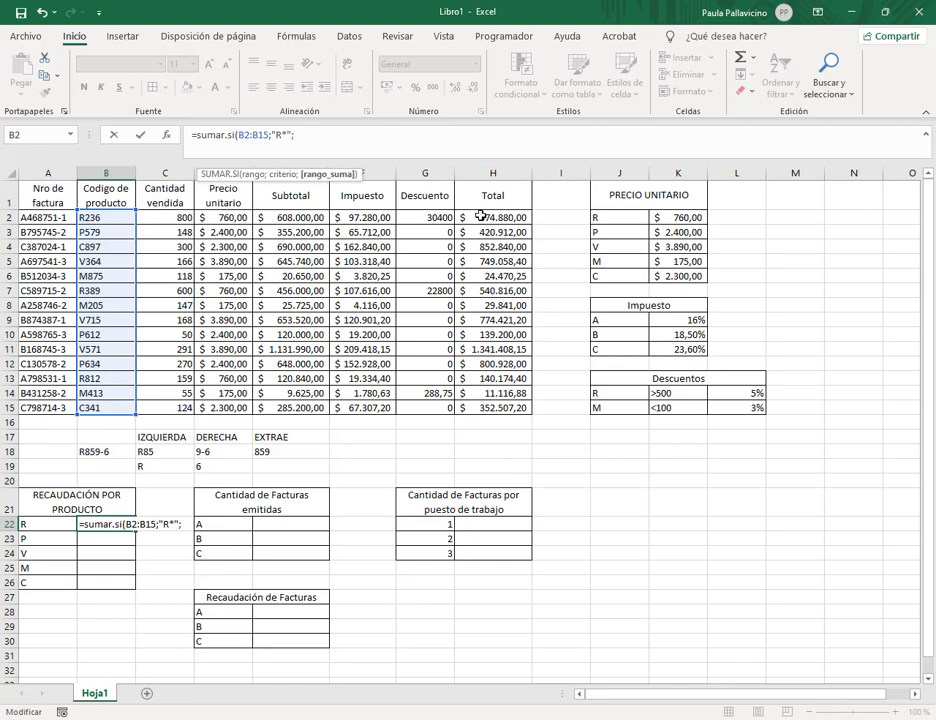
{"action": "left_click_drag", "start_coordinate": [481, 216], "coordinate": [501, 405]}
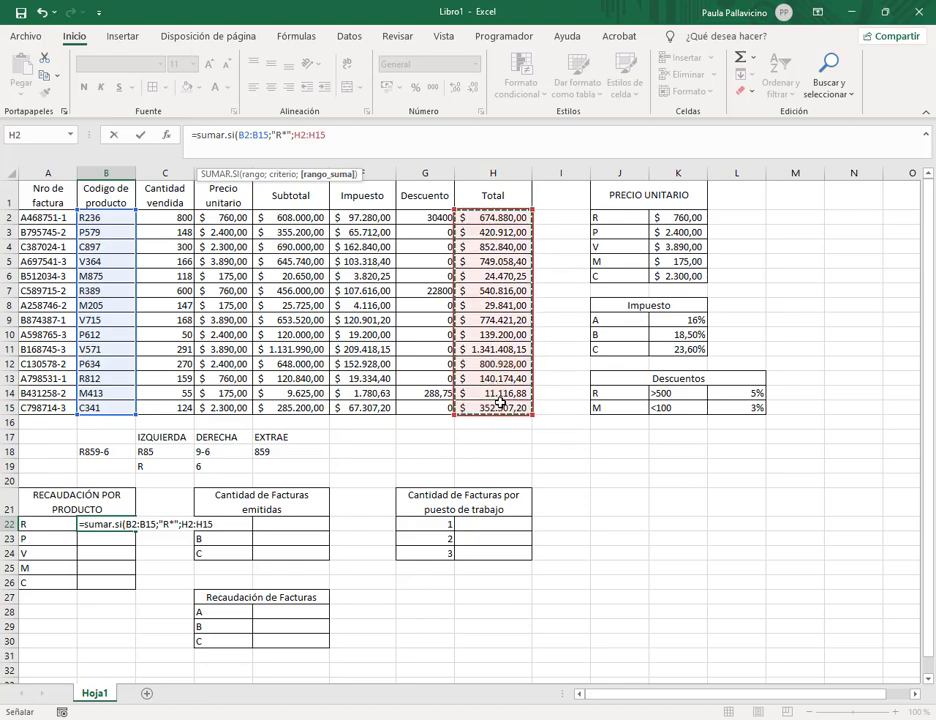
{"action": "type", "text": ")"}
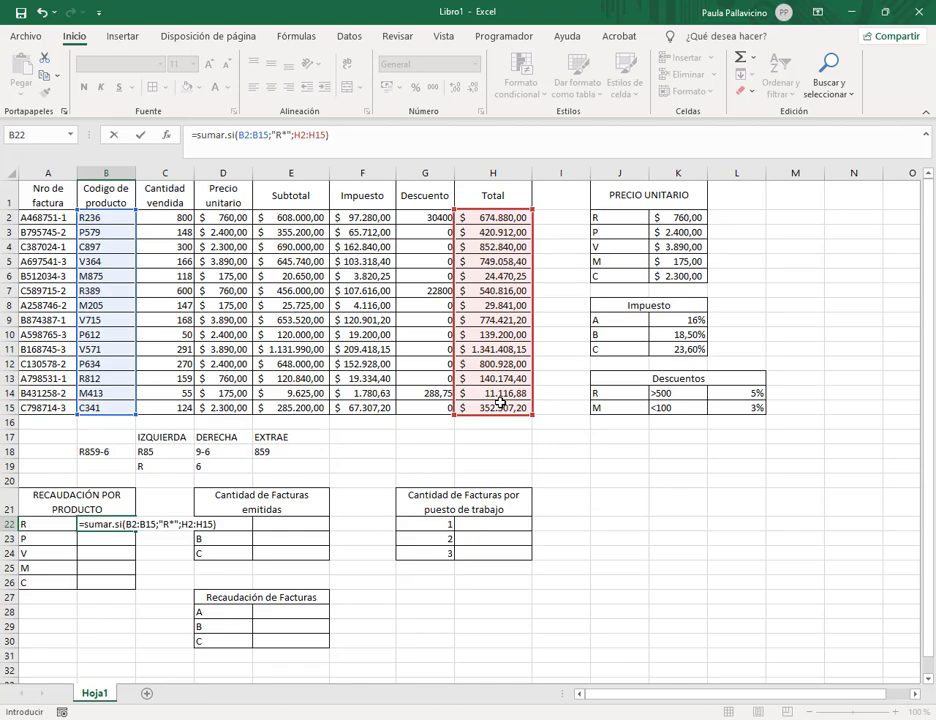
{"action": "key", "text": "Return"}
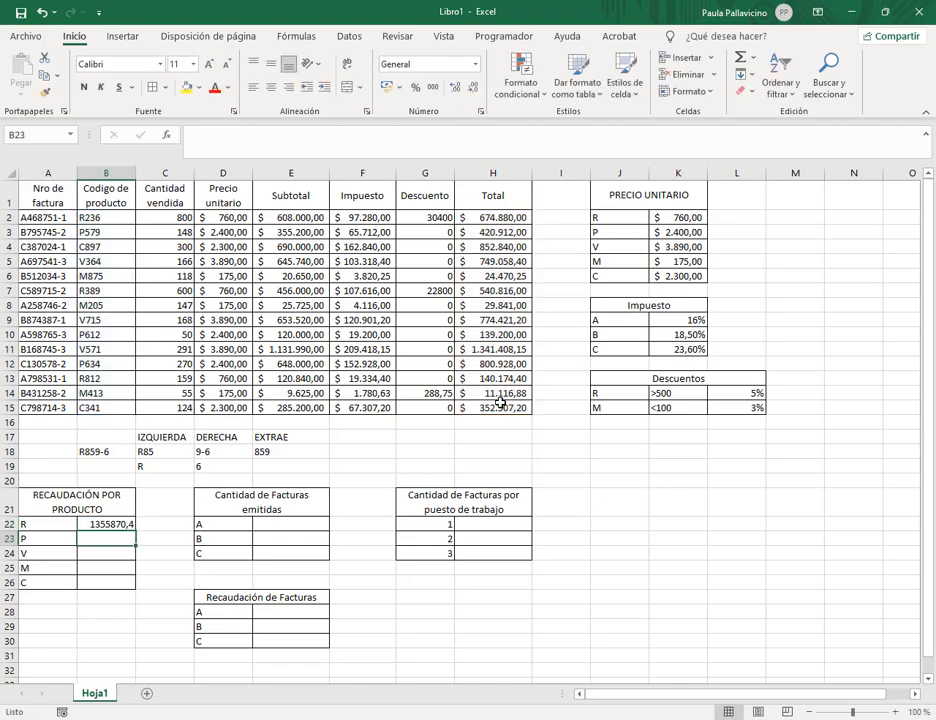
{"action": "left_click", "coordinate": [120, 523]}
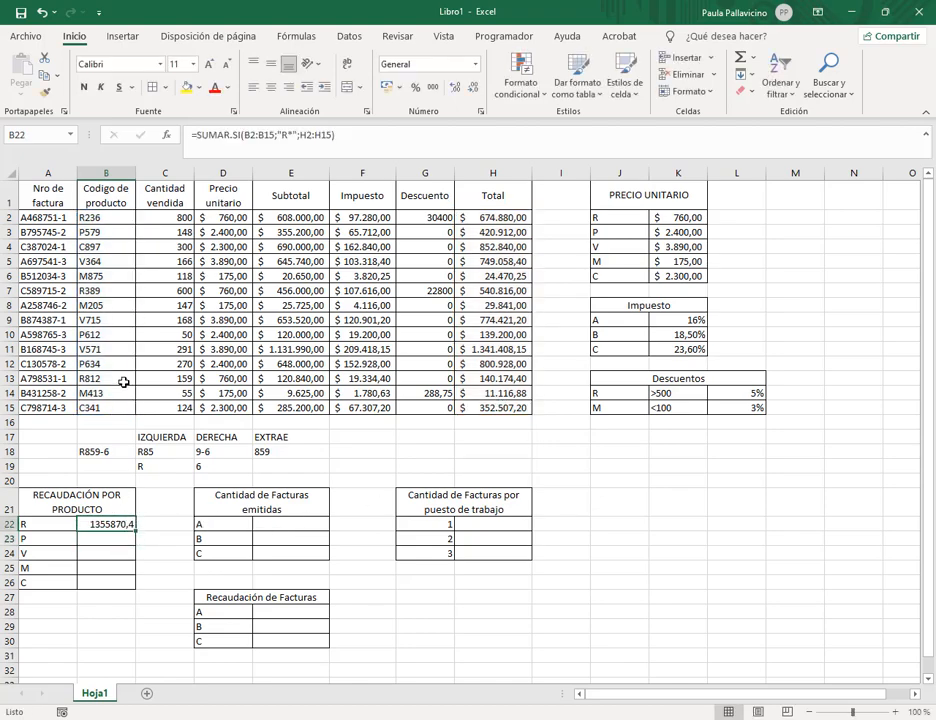
- Calculate product P's revenue in B23 with =SUMAR.SI(B2:B15;"P*";H2:H15)
{"action": "left_click", "coordinate": [113, 538]}
{"action": "type", "text": "="}
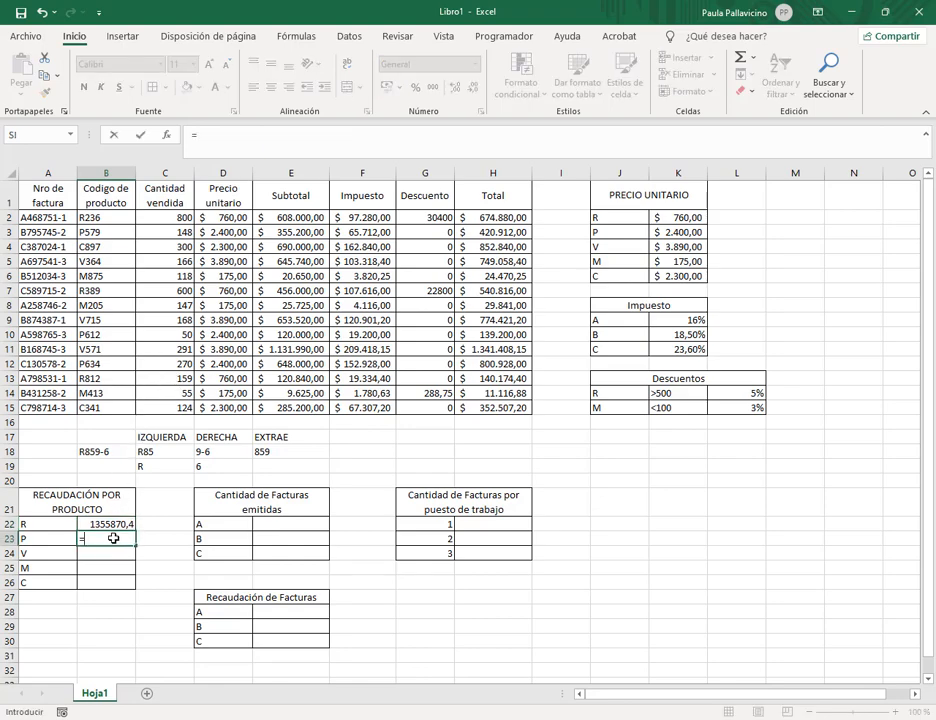
{"action": "type", "text": "SUMAR.SI"}
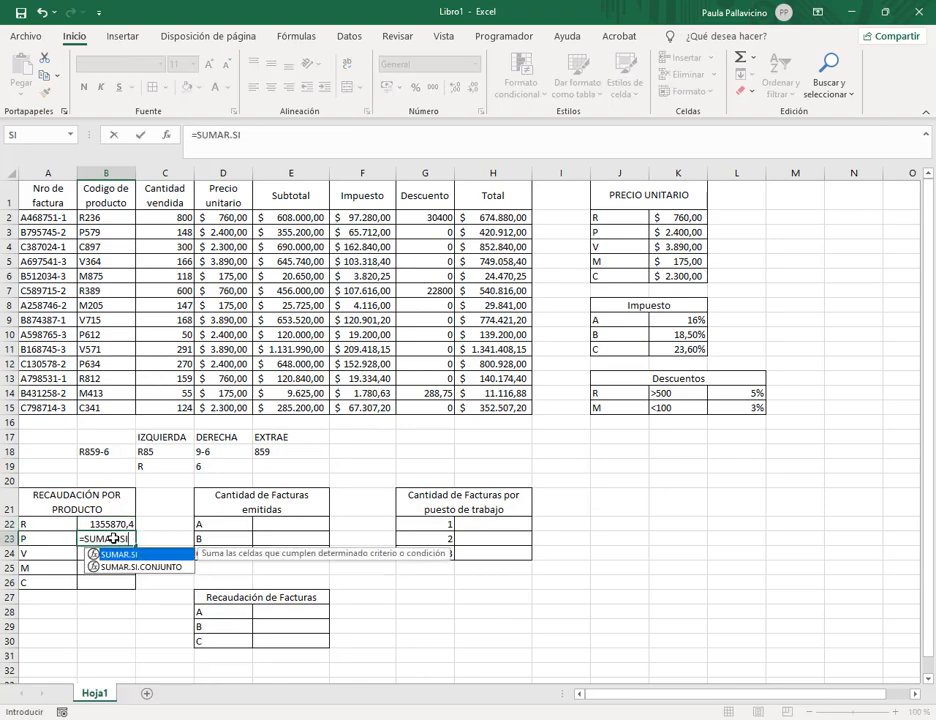
{"action": "type", "text": "("}
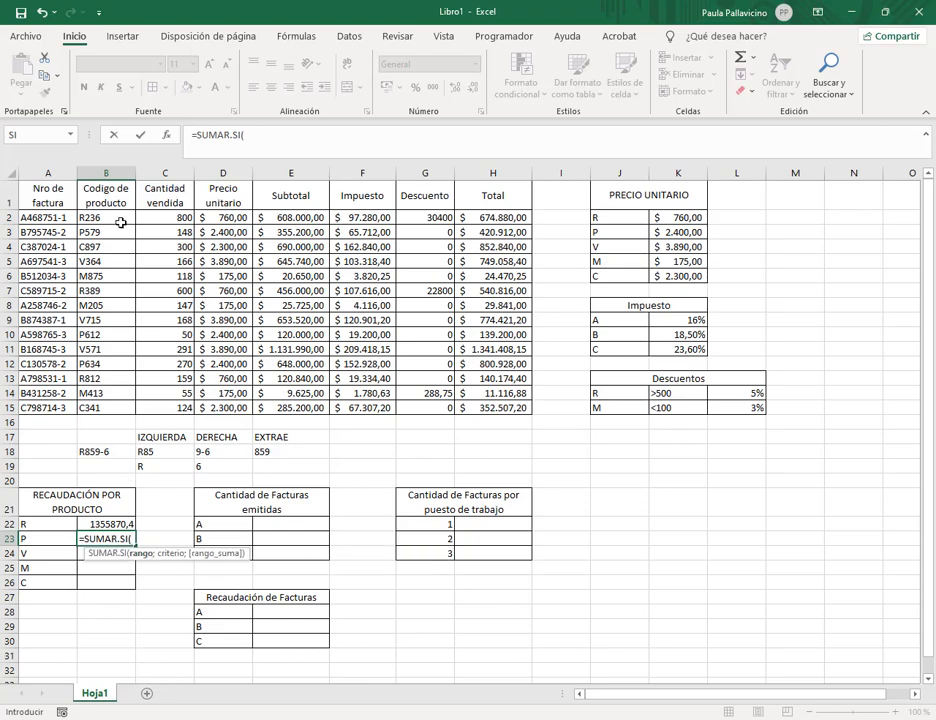
{"action": "left_click_drag", "start_coordinate": [100, 217], "coordinate": [113, 400]}
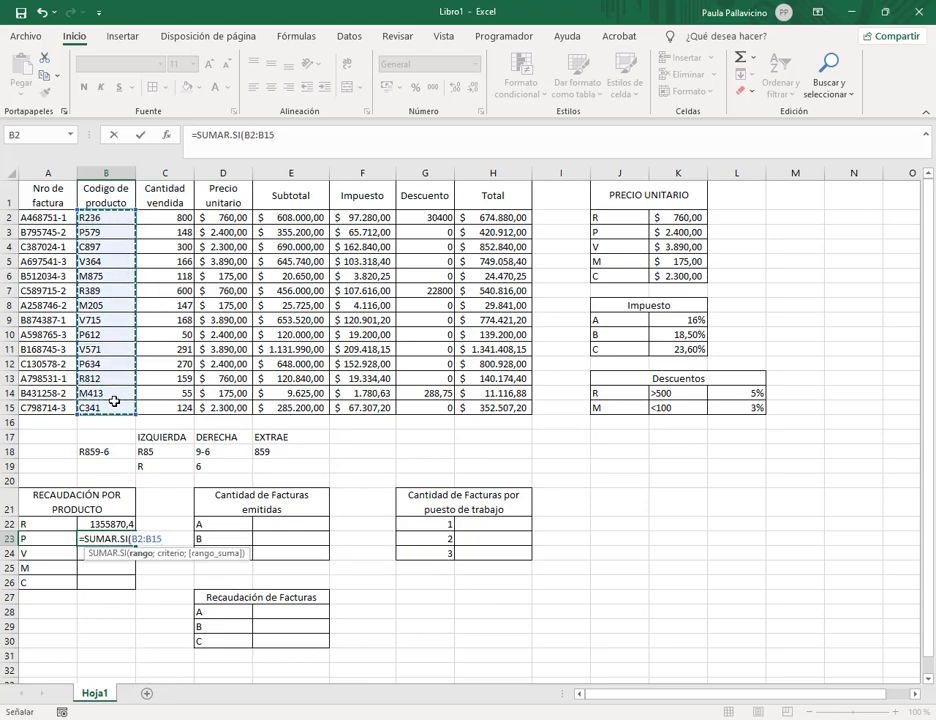
{"action": "type", "text": ";\"P"}
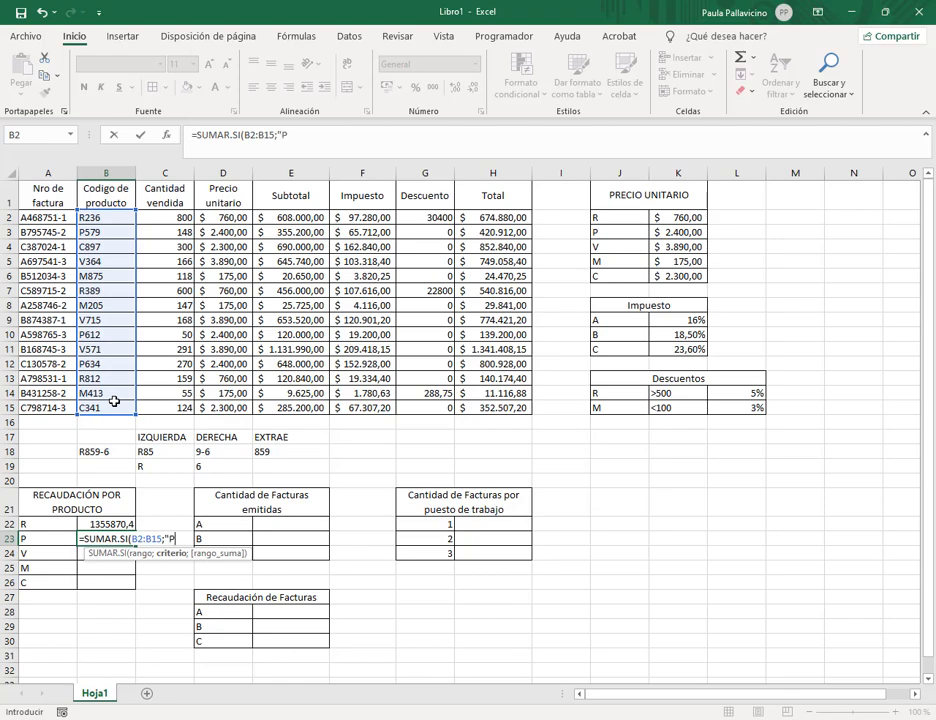
{"action": "type", "text": "*\";"}
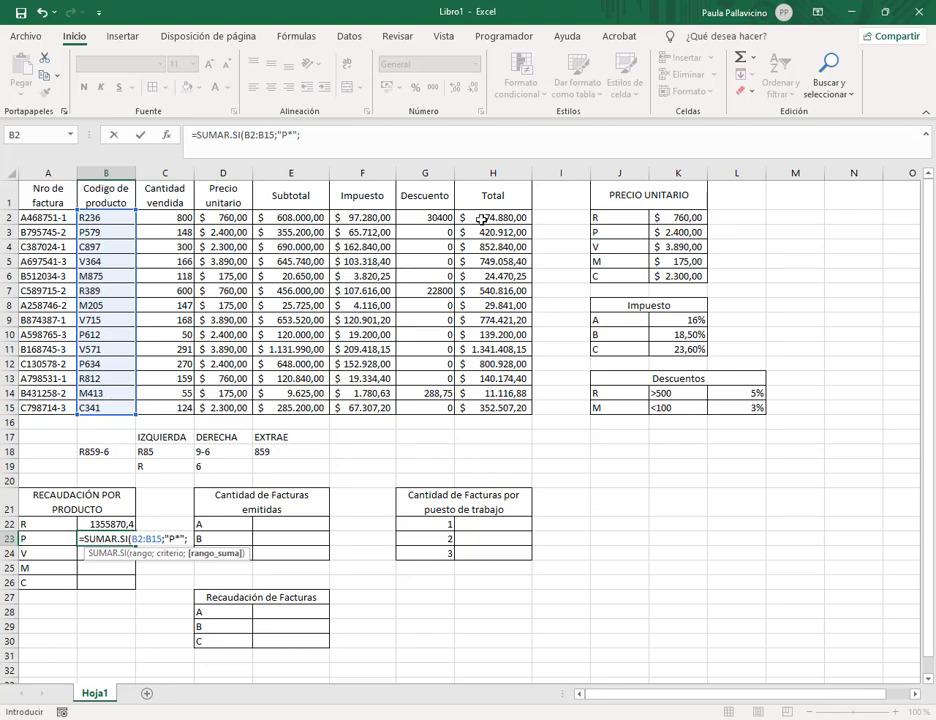
{"action": "left_click_drag", "start_coordinate": [485, 217], "coordinate": [485, 407]}
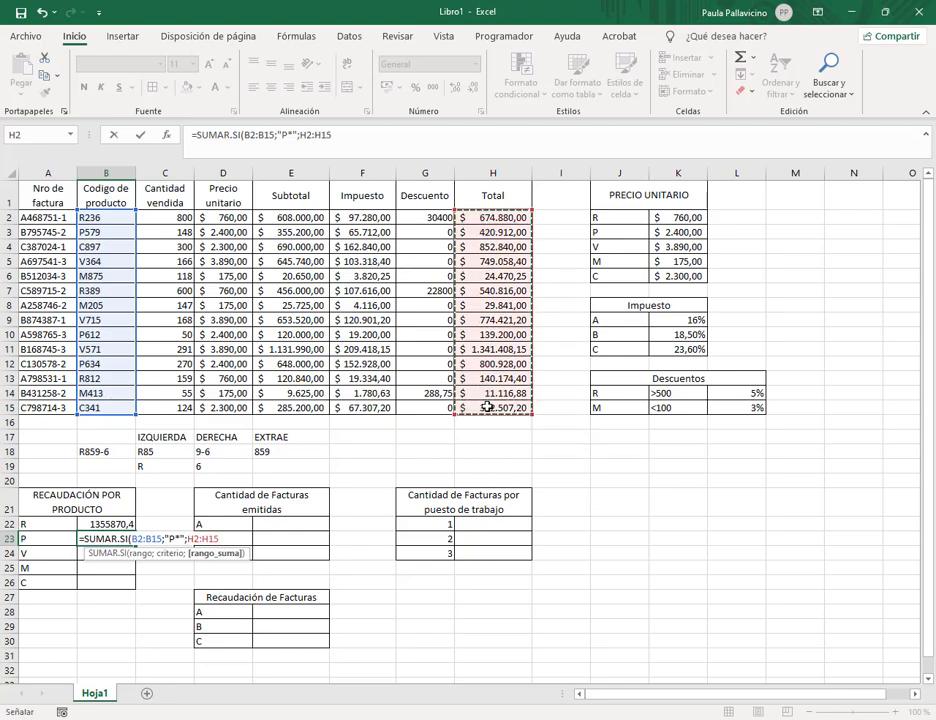
{"action": "type", "text": ")"}
{"action": "key", "text": "Return"}
- Calculate product V's revenue in B24 with =SUMAR.SI(B2:B15;"V*";H2:H15)
{"action": "type", "text": "="}
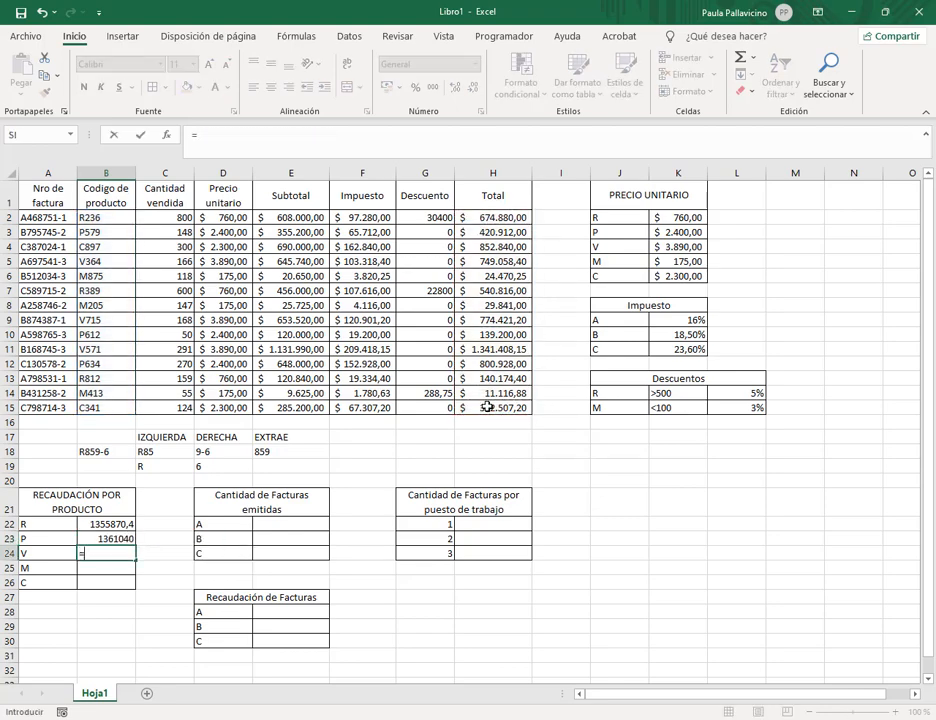
{"action": "type", "text": "SUMAR"}
{"action": "key", "text": "Tab"}
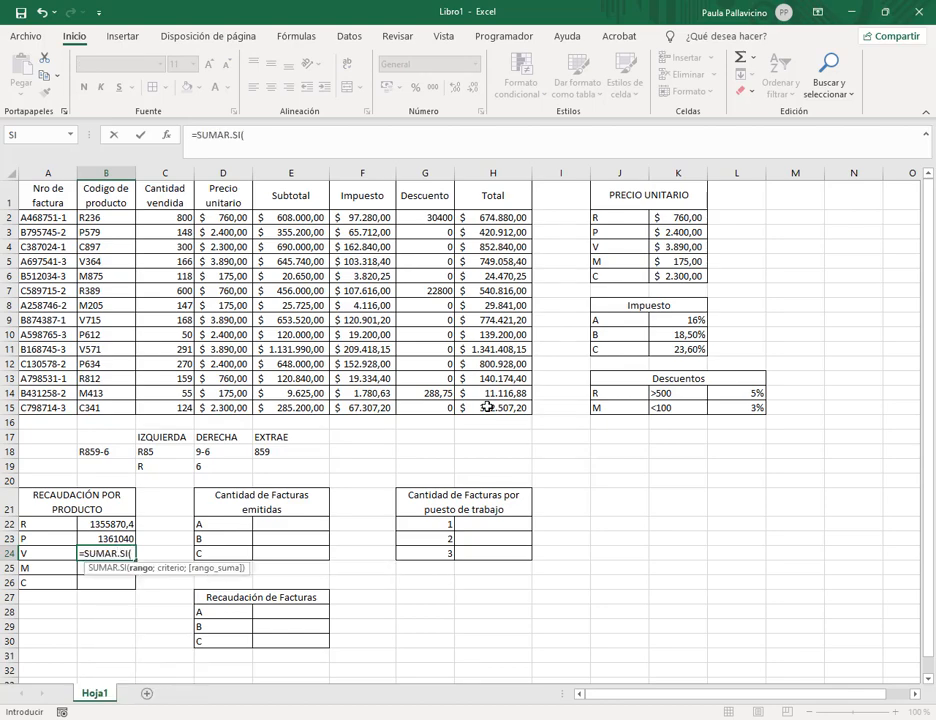
{"action": "left_click_drag", "start_coordinate": [98, 217], "coordinate": [102, 401]}
{"action": "type", "text": ";"}
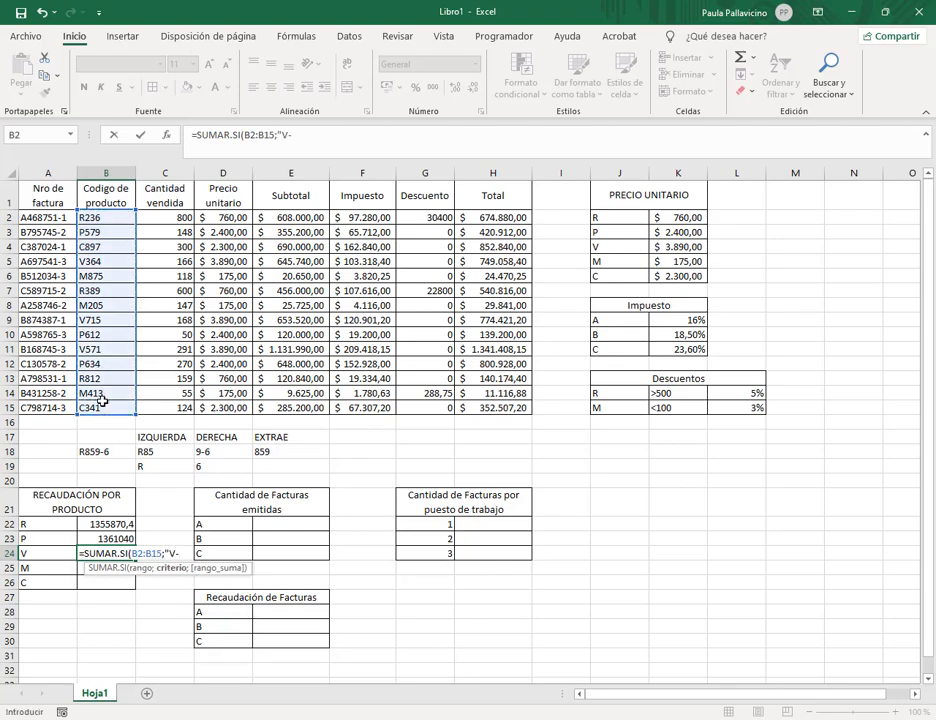
{"action": "type", "text": "\"V*\";"}
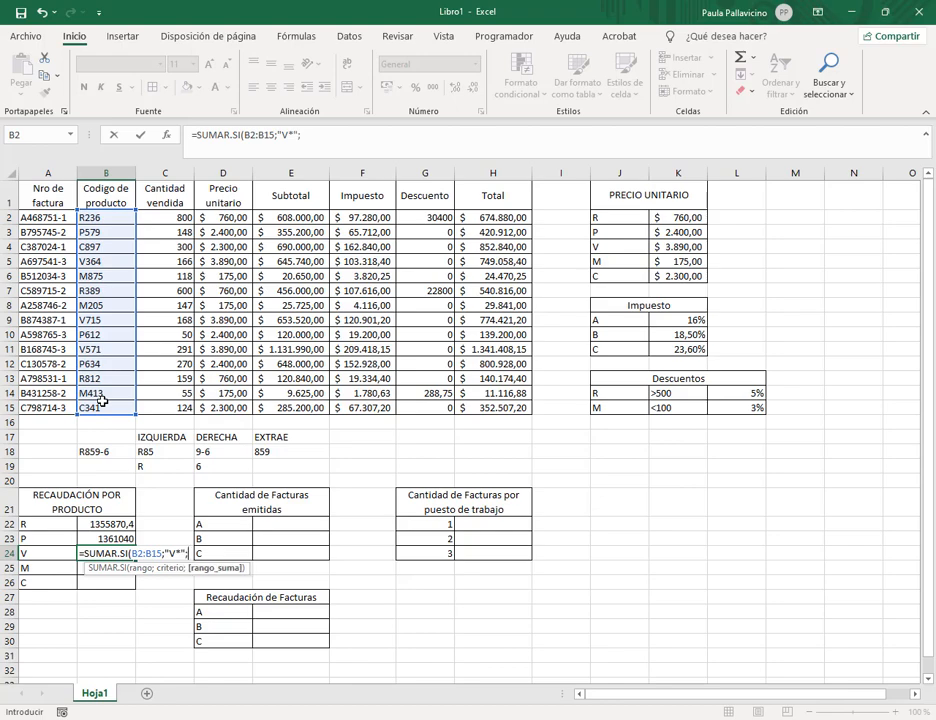
{"action": "left_click_drag", "start_coordinate": [490, 217], "coordinate": [508, 403]}
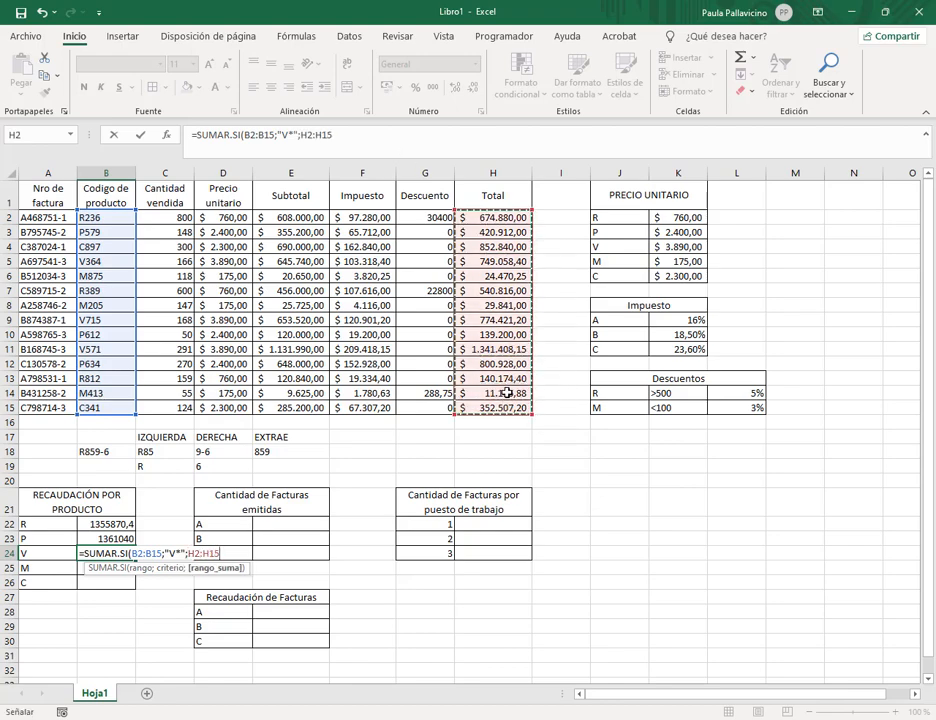
{"action": "type", "text": ")"}
{"action": "key", "text": "Return"}
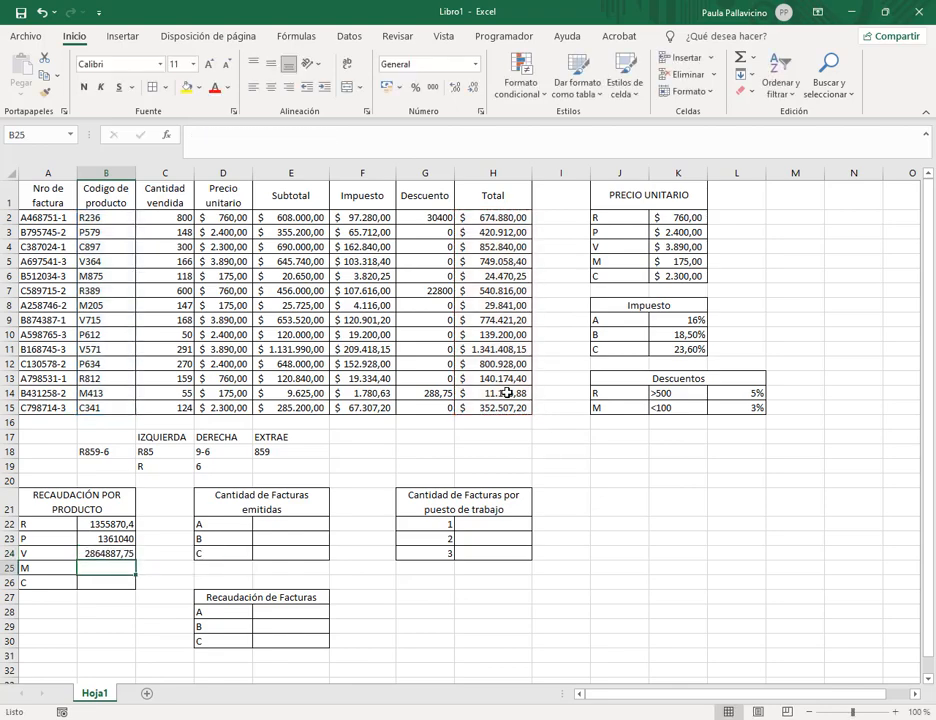
- Calculate product M's revenue in B25 with =SUMAR.SI(B2:B15;"M*";H2:H15)
{"action": "type", "text": "=SU"}
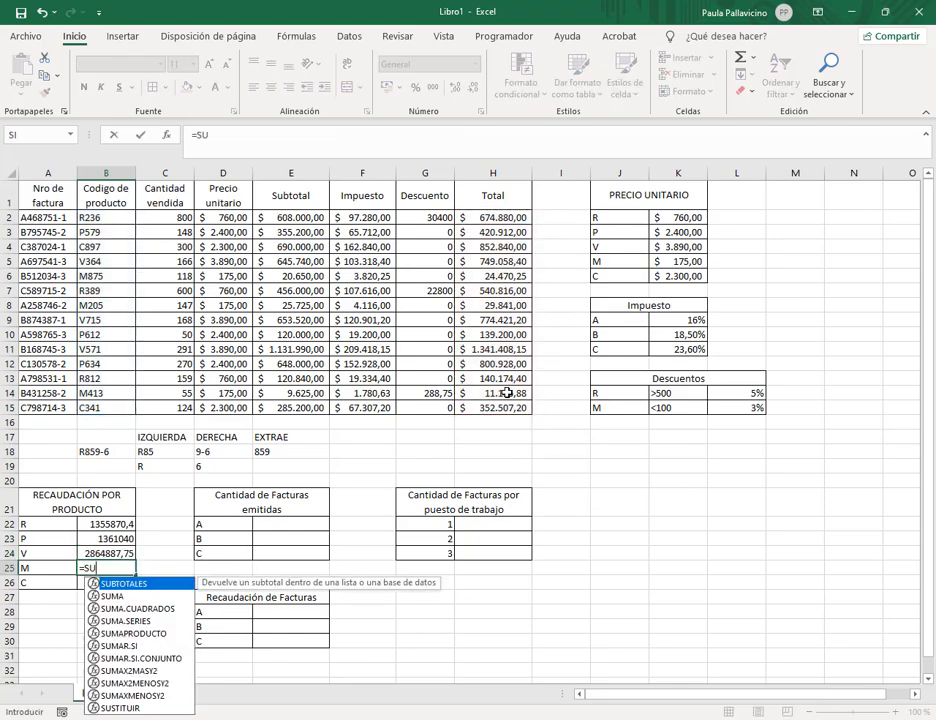
{"action": "type", "text": "MAR.SI("}
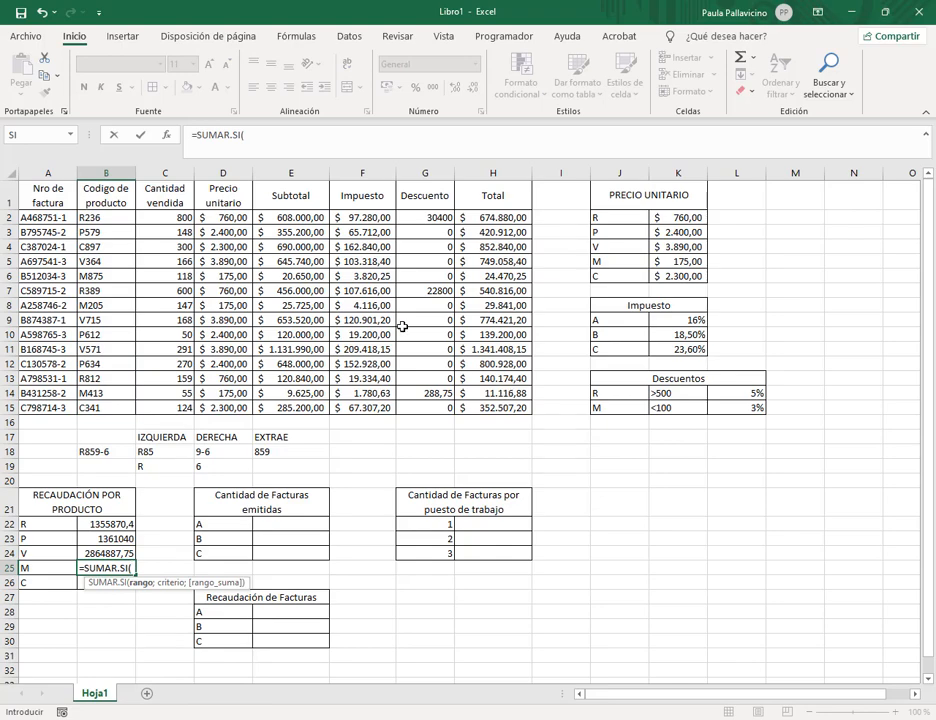
{"action": "left_click_drag", "start_coordinate": [90, 217], "coordinate": [113, 408]}
{"action": "type", "text": ";\"M"}
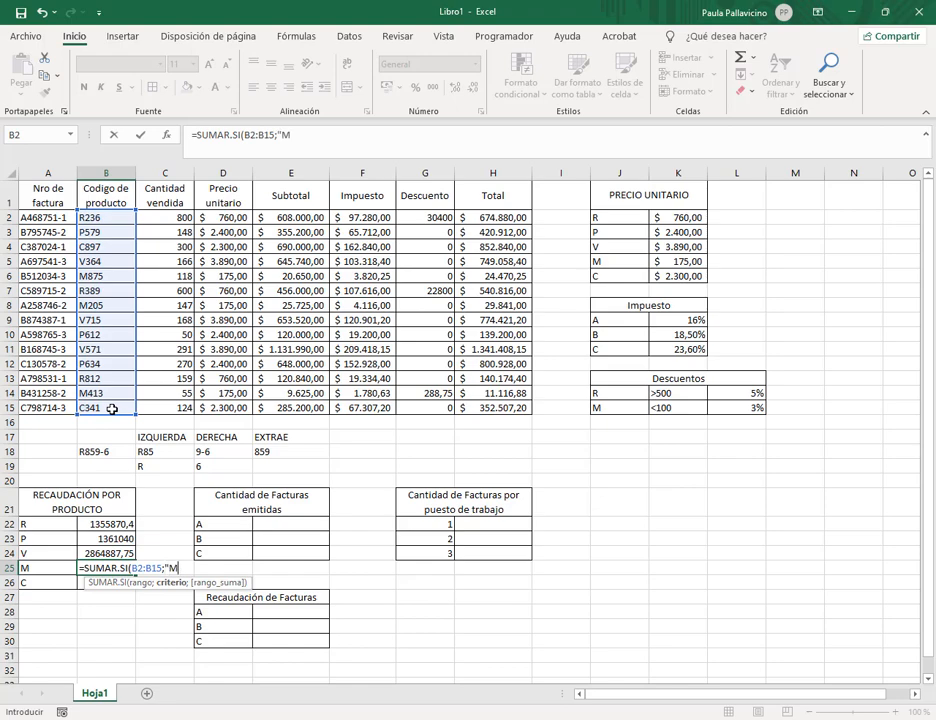
{"action": "type", "text": "*\""}
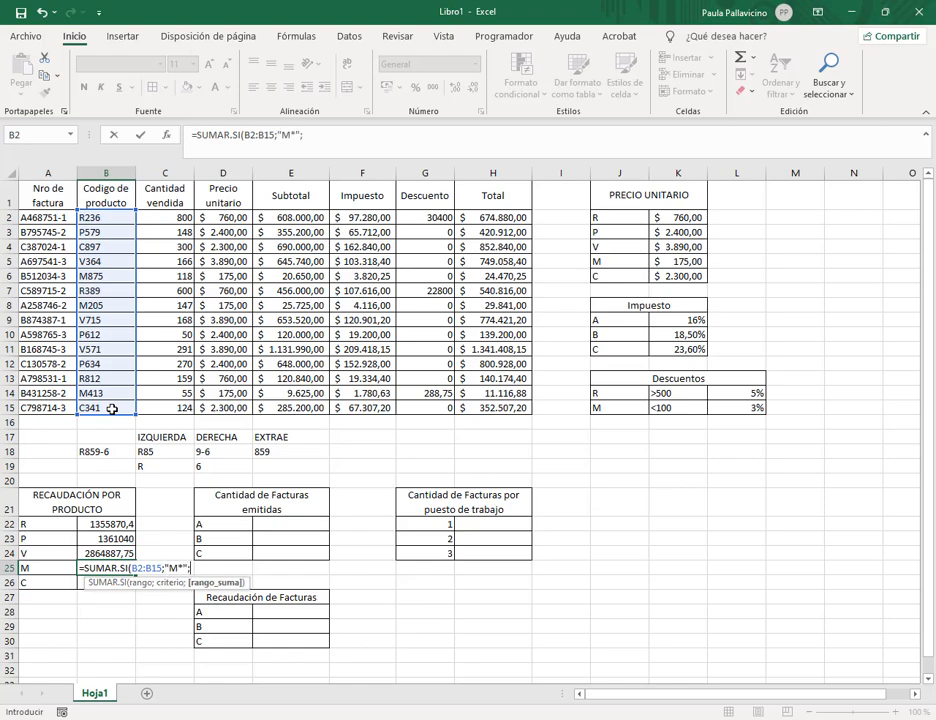
{"action": "type", "text": ";"}
{"action": "left_click_drag", "start_coordinate": [478, 215], "coordinate": [478, 408]}
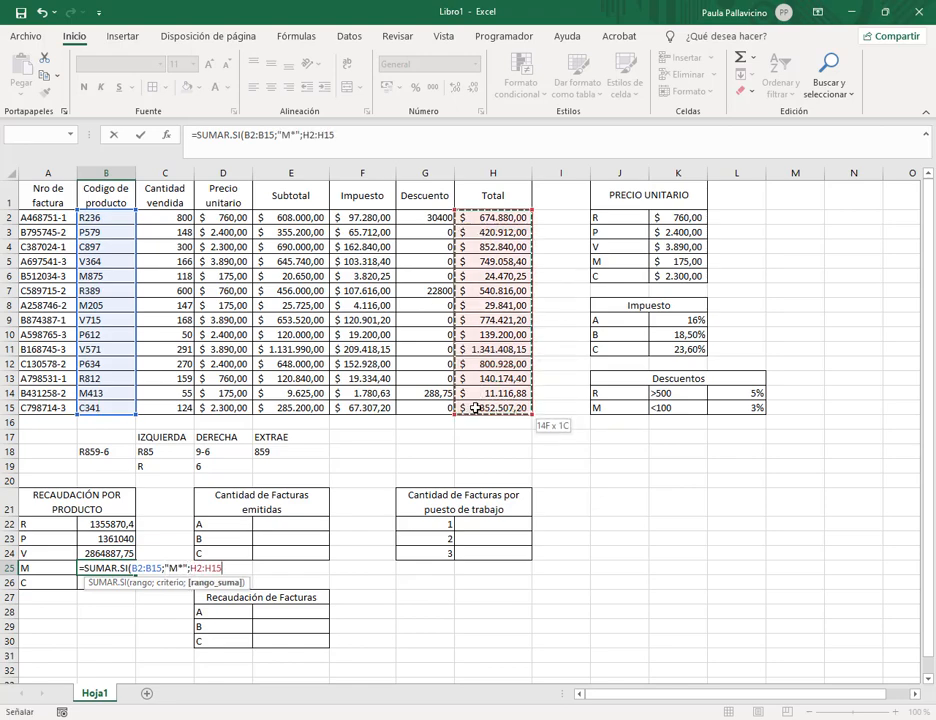
{"action": "key", "text": "Return"}
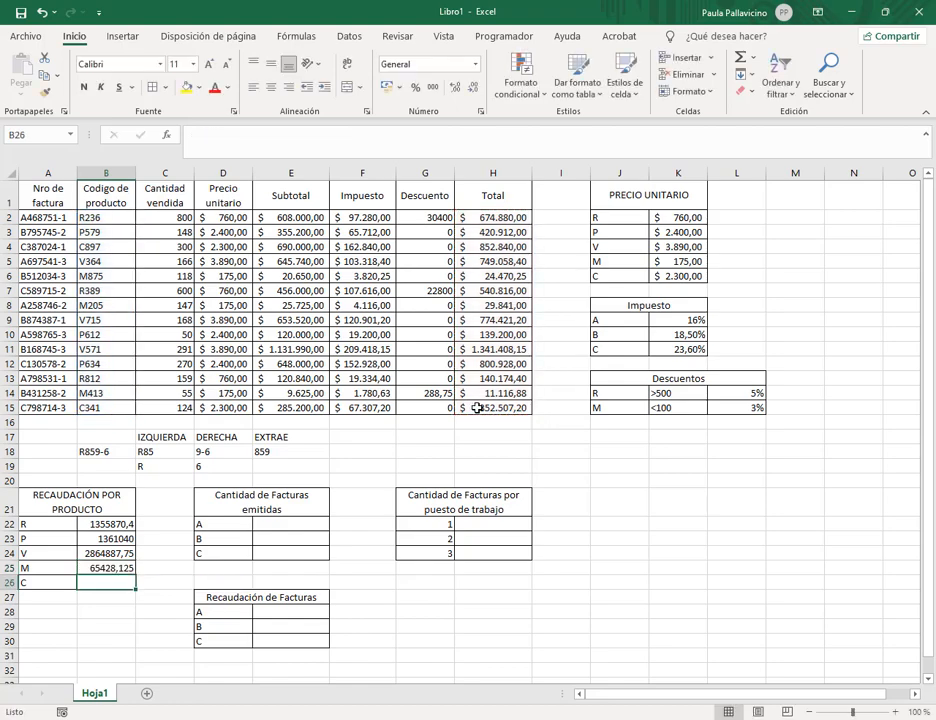
- Calculate product C's revenue in B26 with =SUMAR.SI(B2:B15;"C*";H2:H15)
{"action": "type", "text": "=SUMAR.SI("}
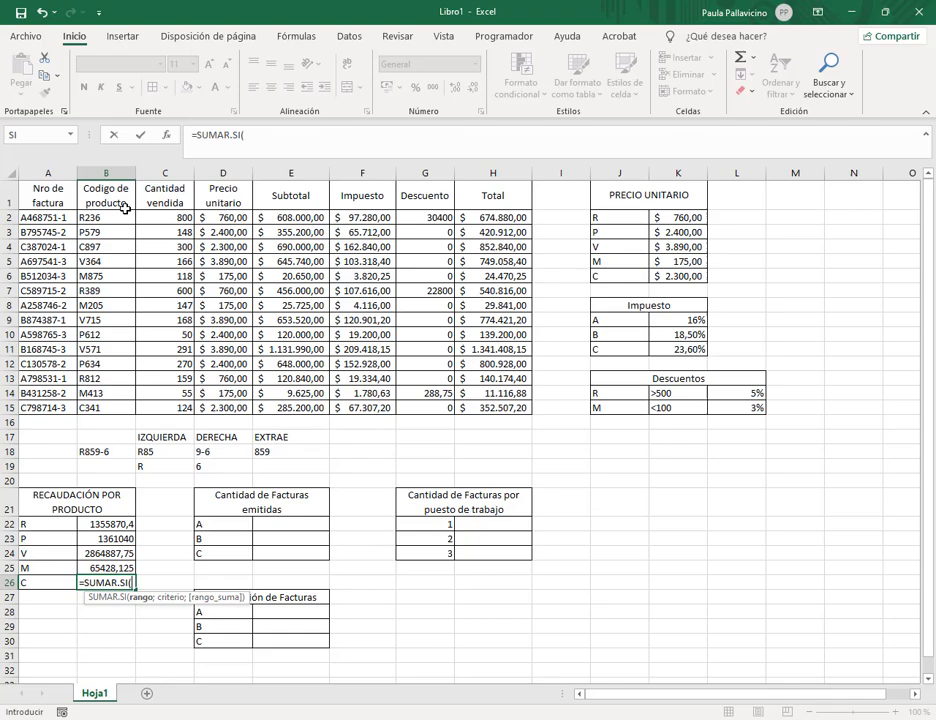
{"action": "left_click_drag", "start_coordinate": [100, 217], "coordinate": [120, 412]}
{"action": "type", "text": ";"}
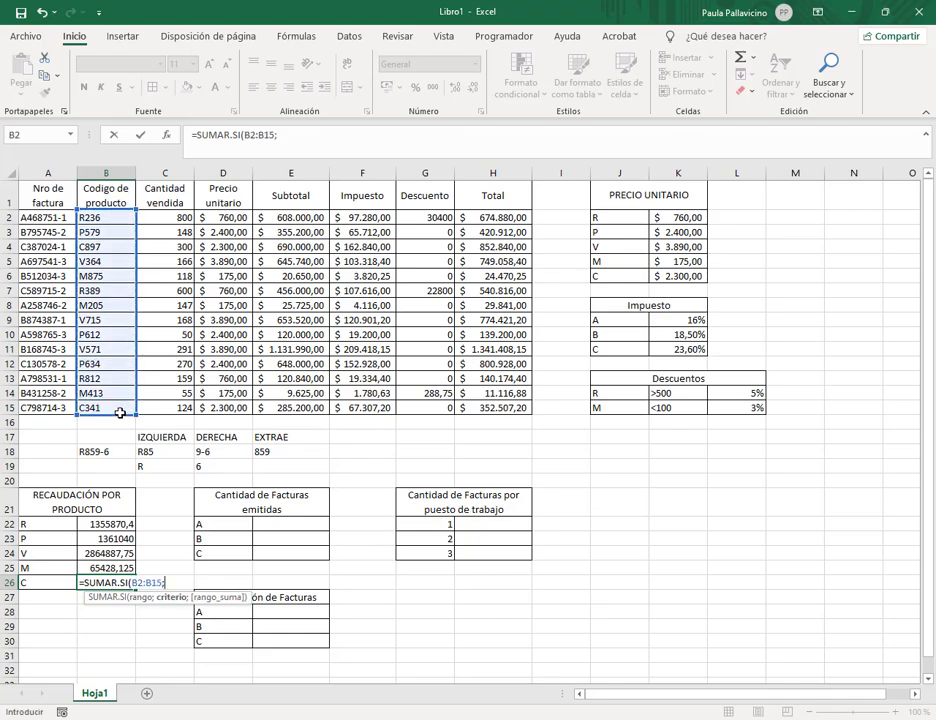
{"action": "type", "text": "\"C*\";"}
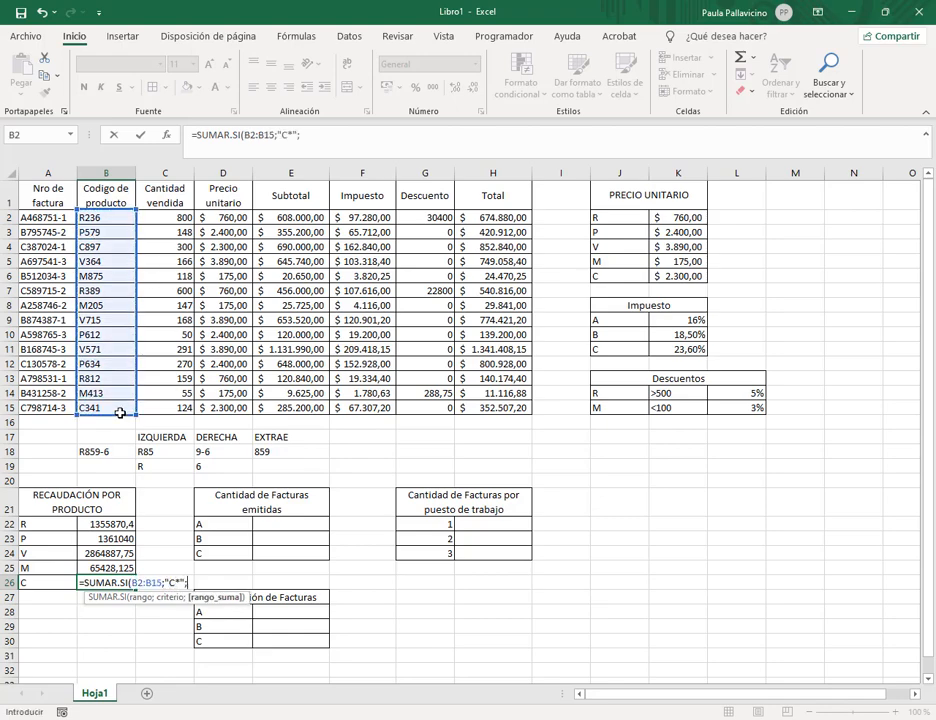
{"action": "left_click_drag", "start_coordinate": [506, 211], "coordinate": [508, 409]}
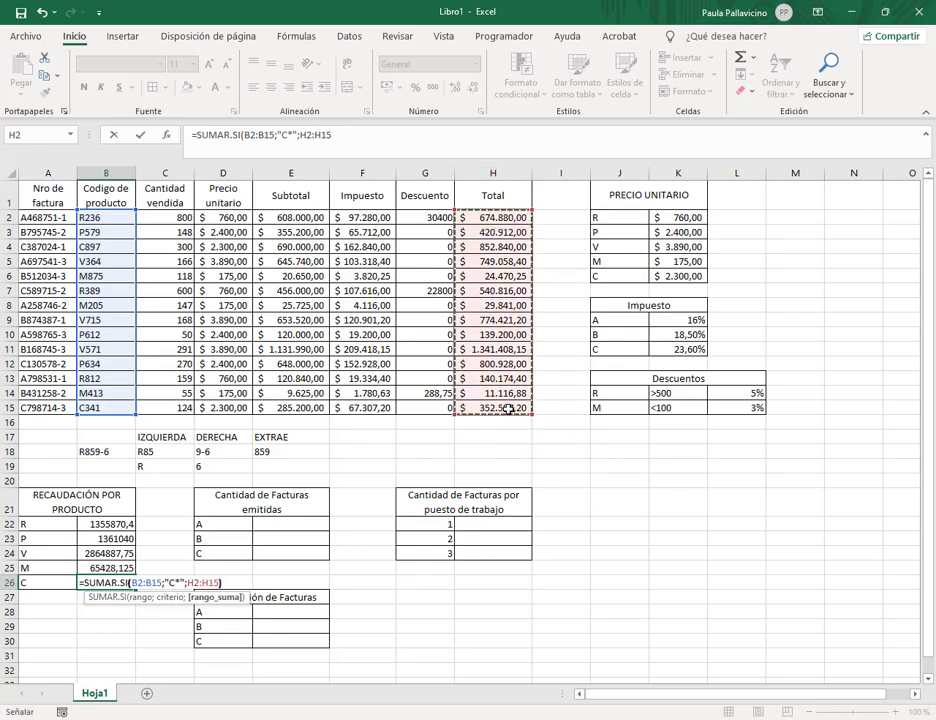
{"action": "key", "text": "Return"}
- Apply the accounting number format with the $ symbol to the product revenues in B22:B26
{"action": "left_click_drag", "start_coordinate": [92, 524], "coordinate": [105, 580]}
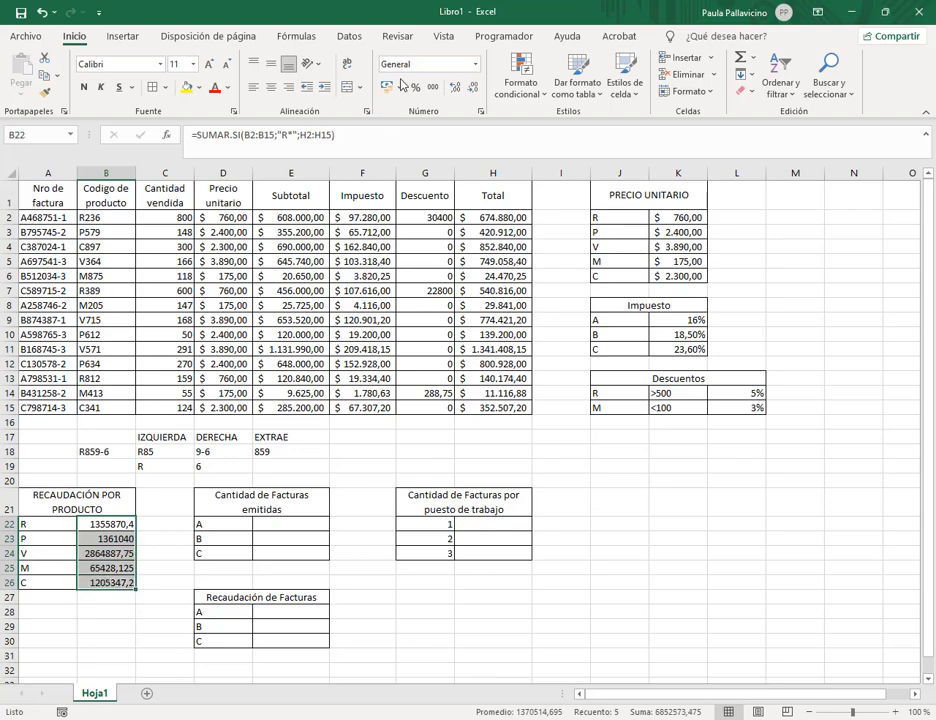
{"action": "left_click", "coordinate": [398, 87]}
{"action": "left_click", "coordinate": [430, 128]}
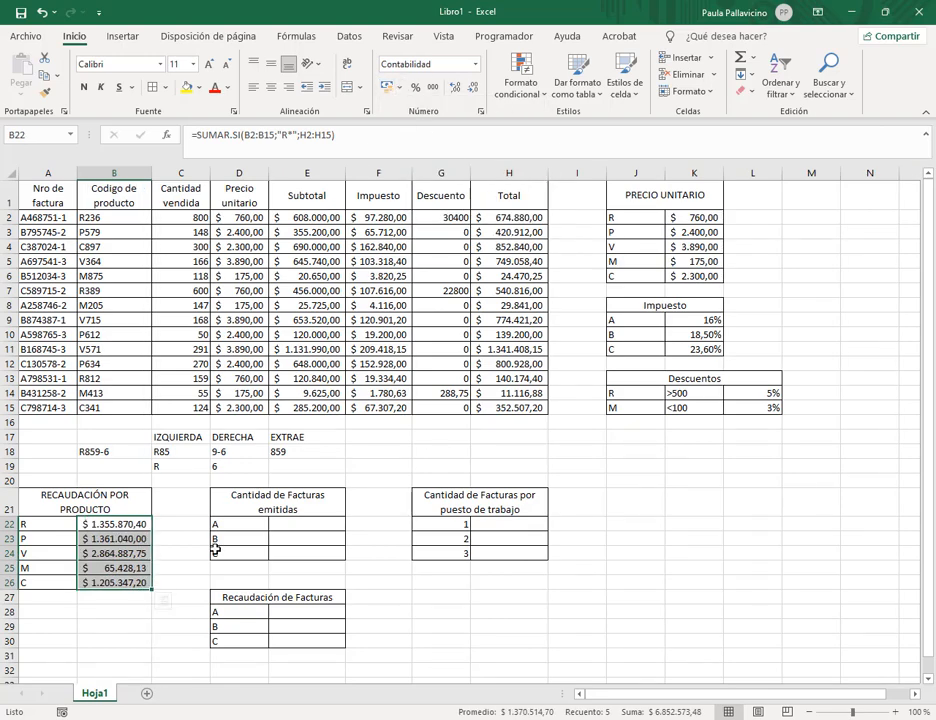
{"action": "left_click", "coordinate": [170, 553]}
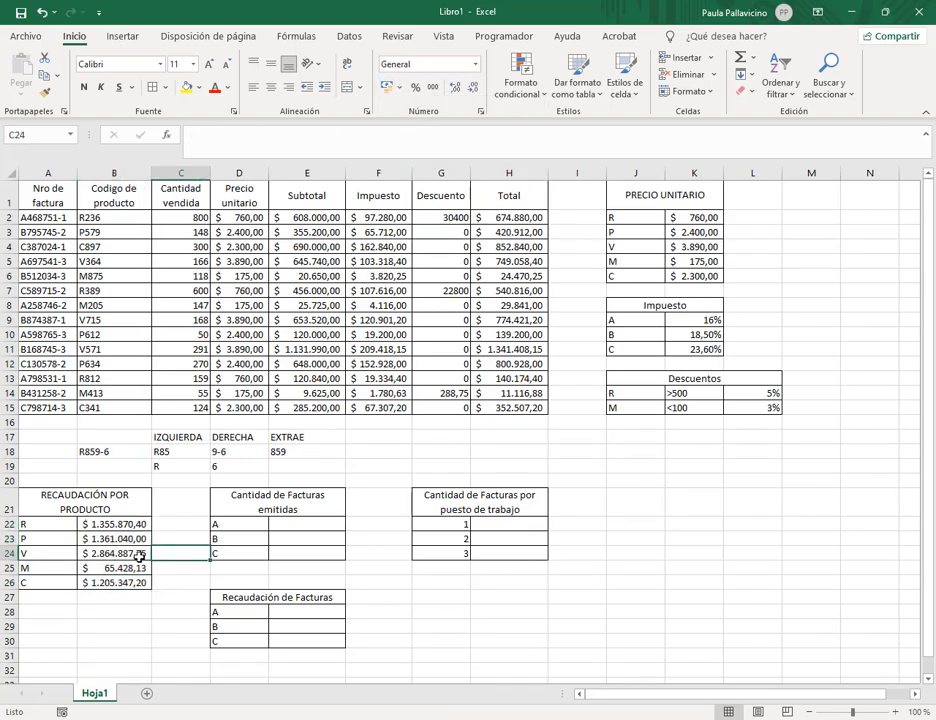
- Count the type A invoices in E22 with =CONTAR.SI(A2:A15;"A*")
{"action": "left_click", "coordinate": [304, 527]}
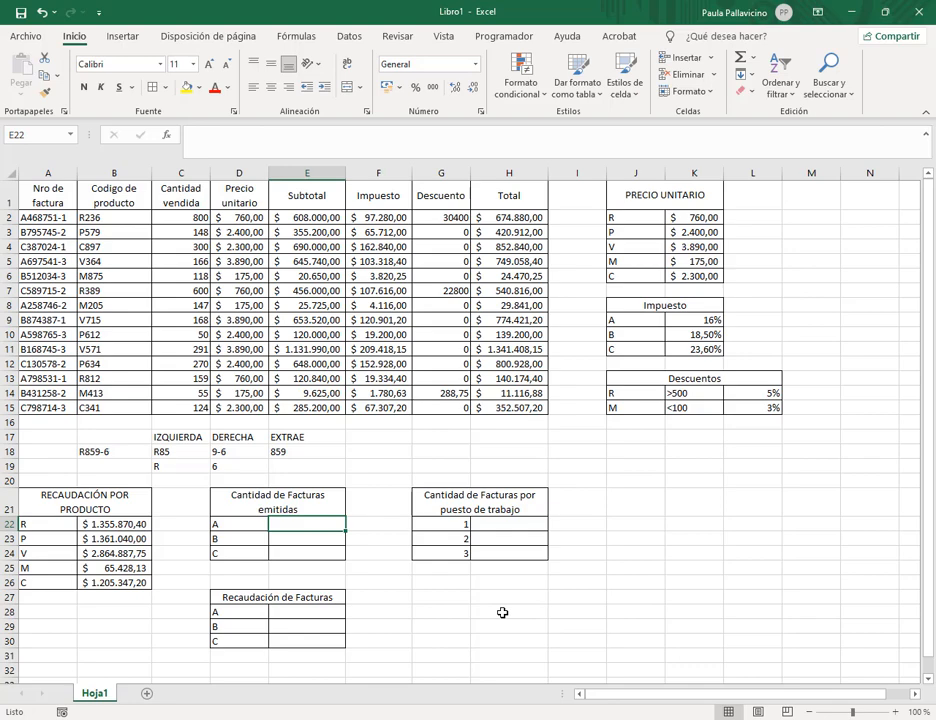
{"action": "type", "text": "=C"}
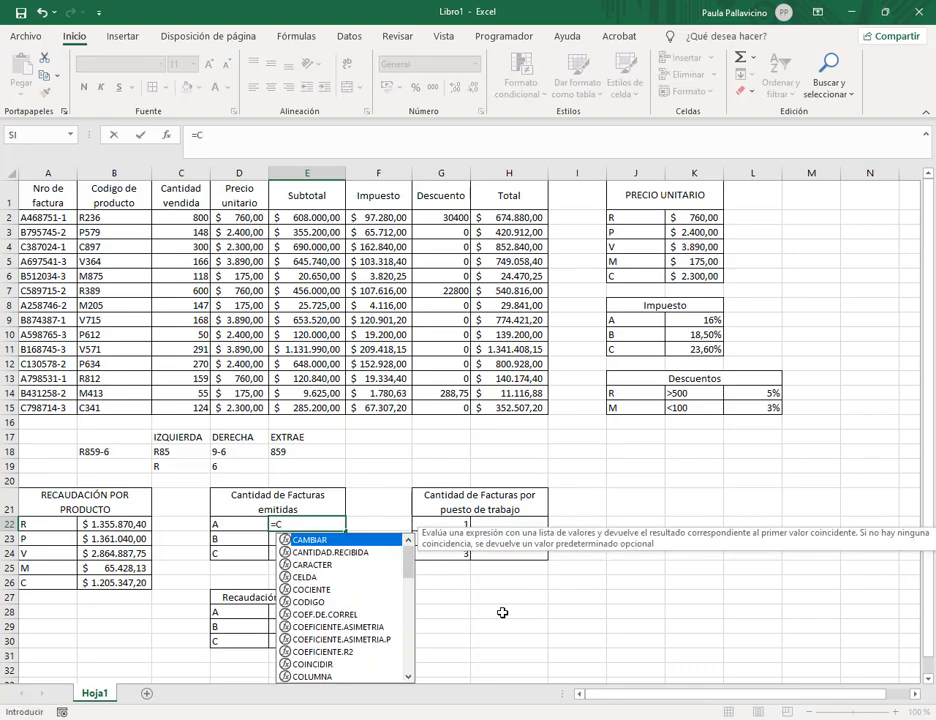
{"action": "type", "text": "ontar."}
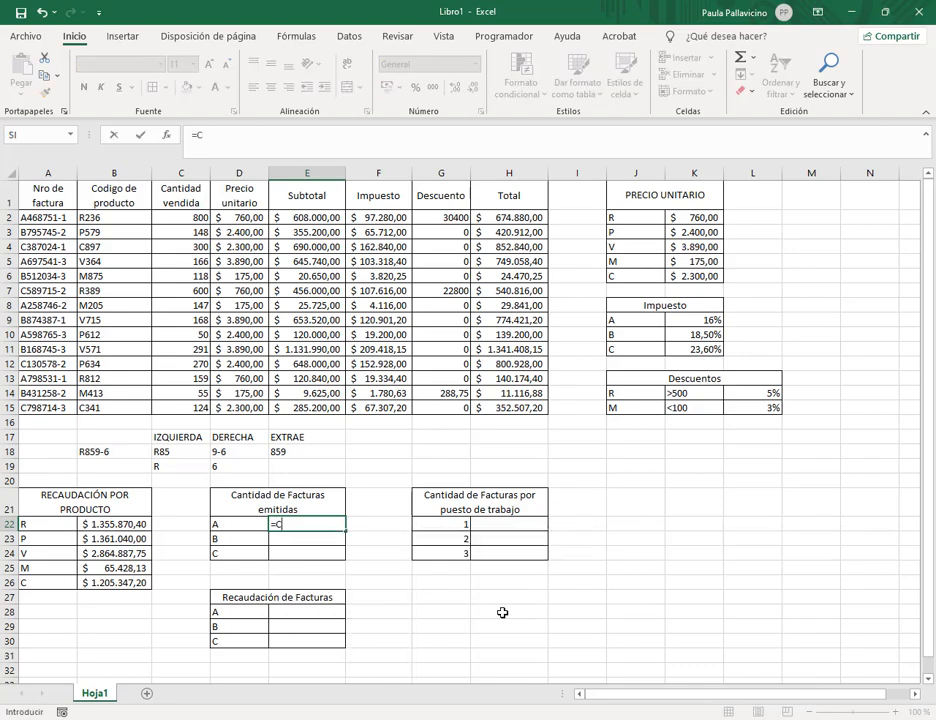
{"action": "type", "text": "si"}
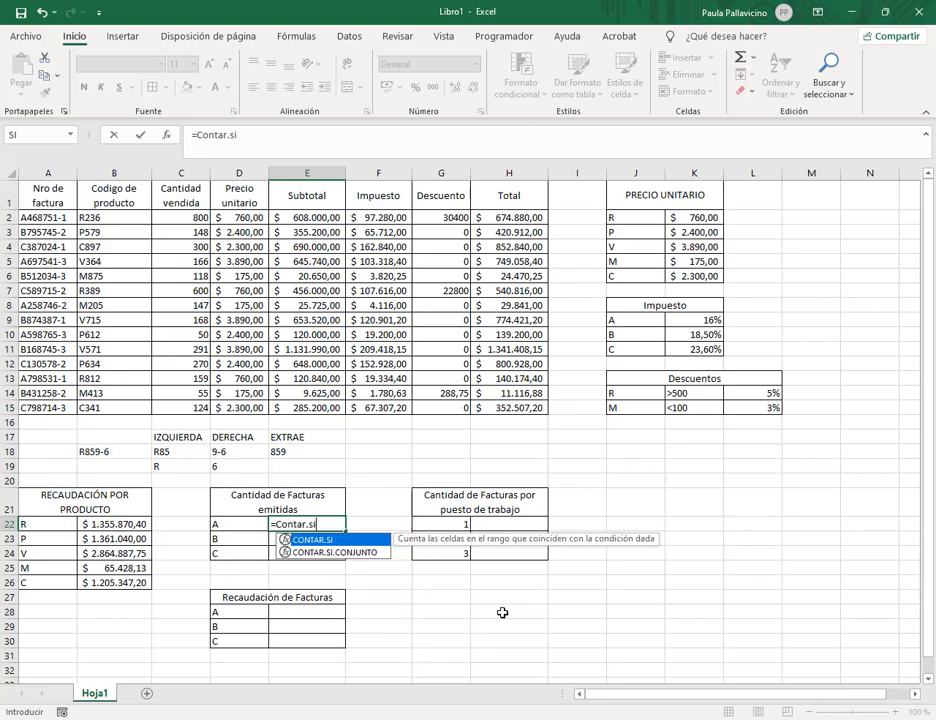
{"action": "type", "text": "("}
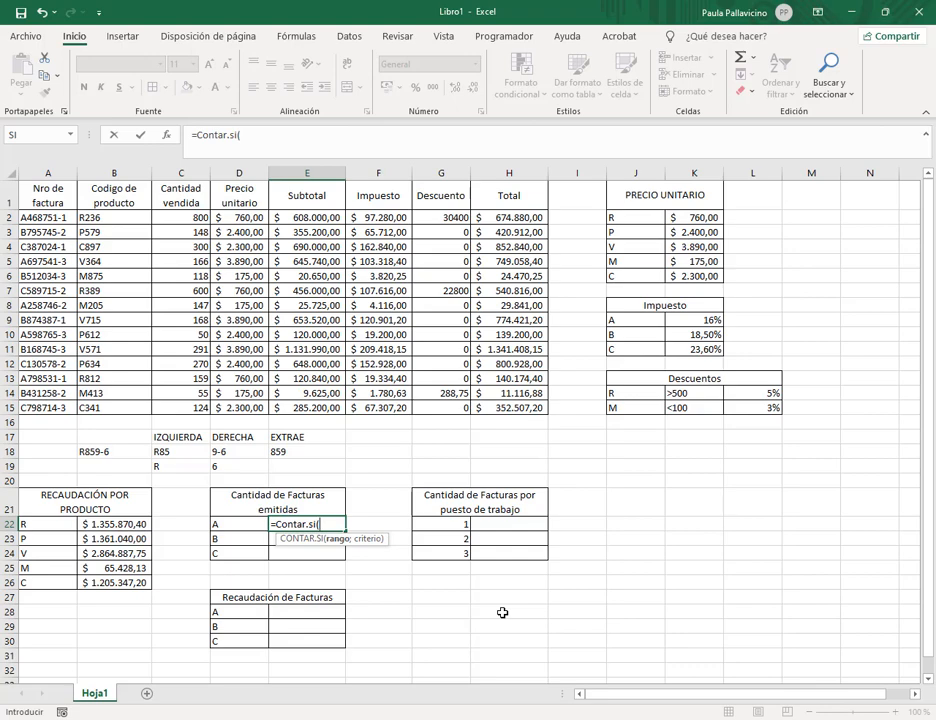
{"action": "left_click_drag", "start_coordinate": [45, 217], "coordinate": [47, 407]}
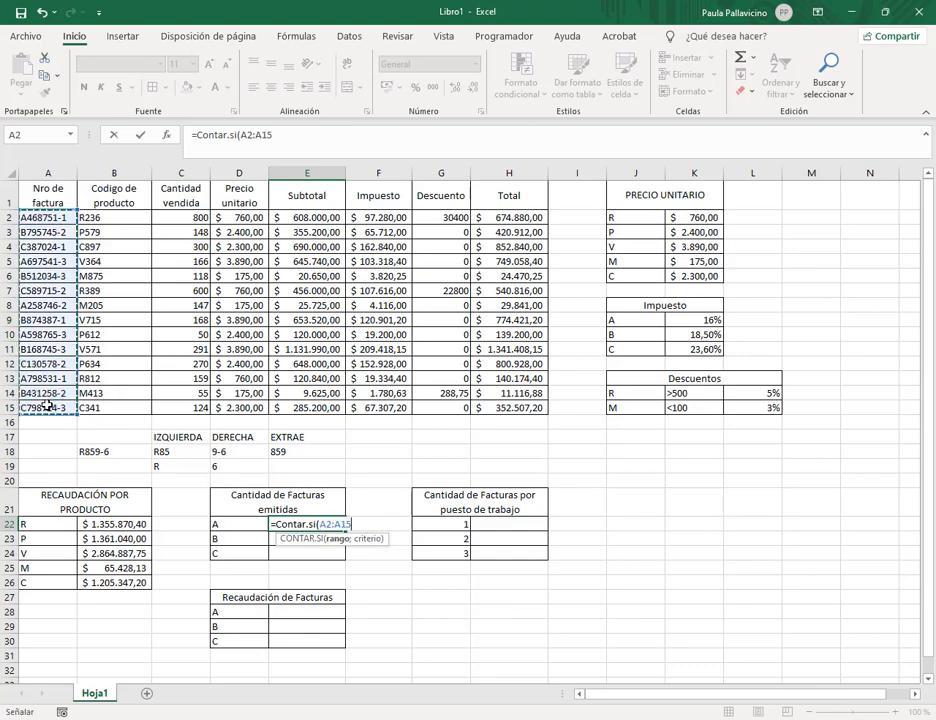
{"action": "type", "text": ";\"A*"}
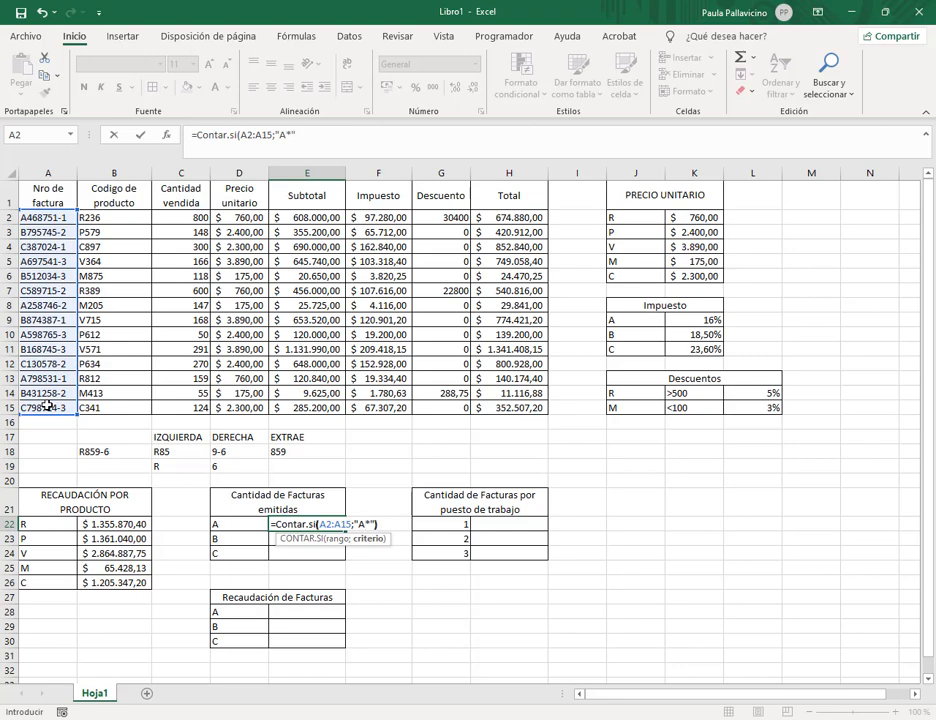
{"action": "key", "text": "Return"}
- Count the type B invoices in E23 with =CONTAR.SI(A2:A15;"B*")
{"action": "type", "text": "="}
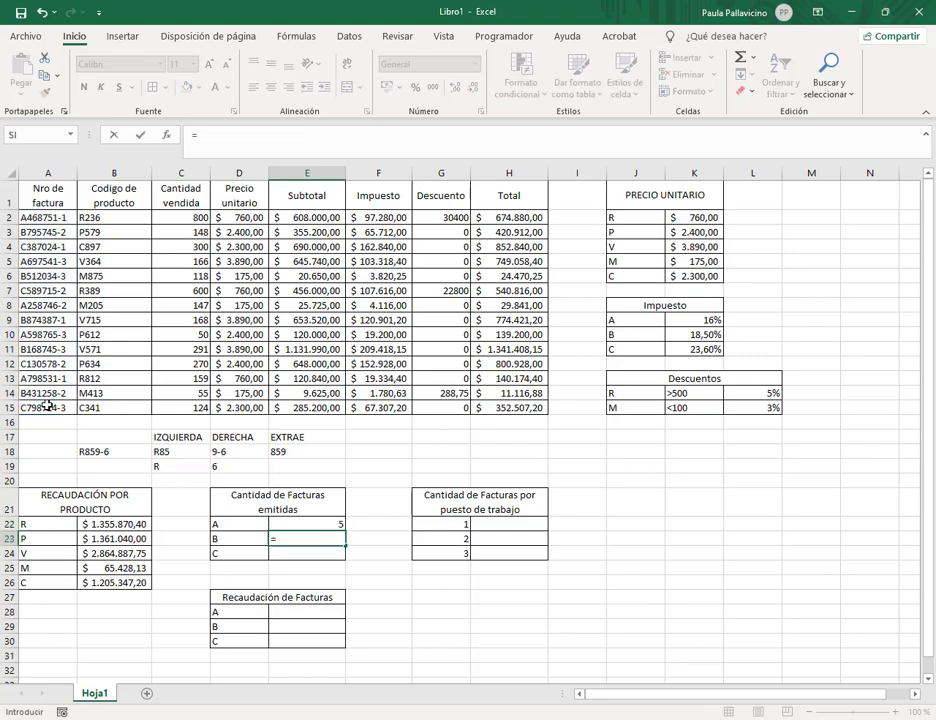
{"action": "type", "text": "contar."}
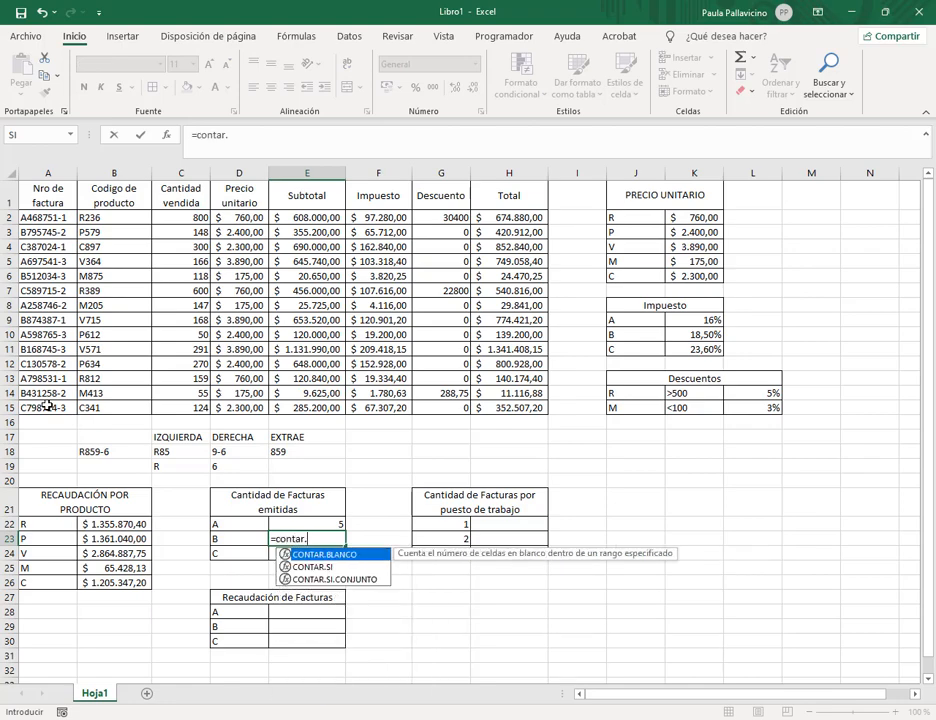
{"action": "key", "text": "Down"}
{"action": "key", "text": "Tab"}
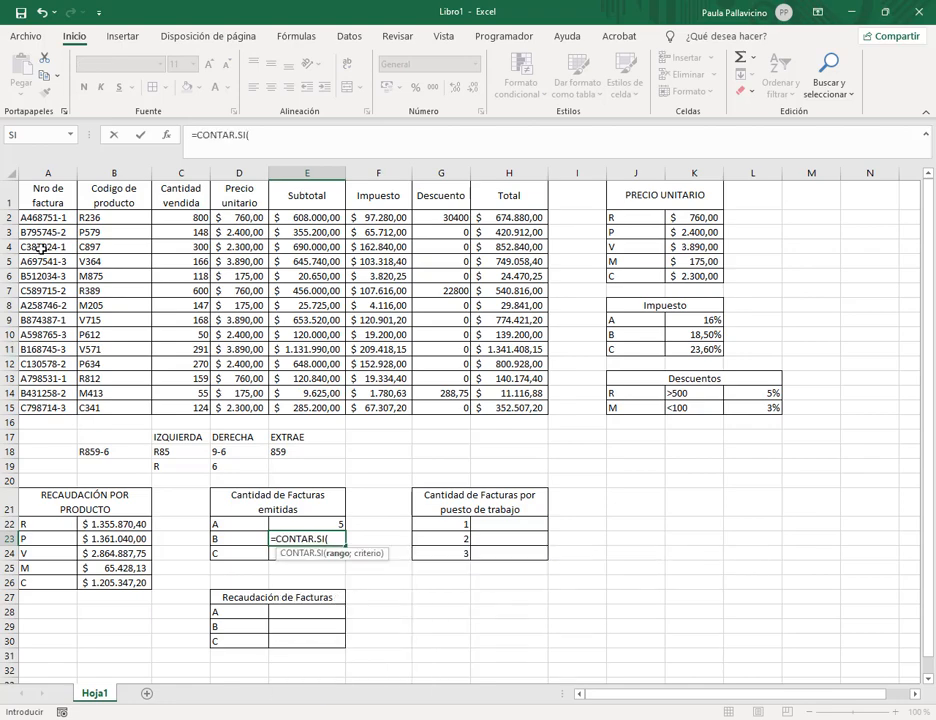
{"action": "left_click_drag", "start_coordinate": [42, 217], "coordinate": [53, 405]}
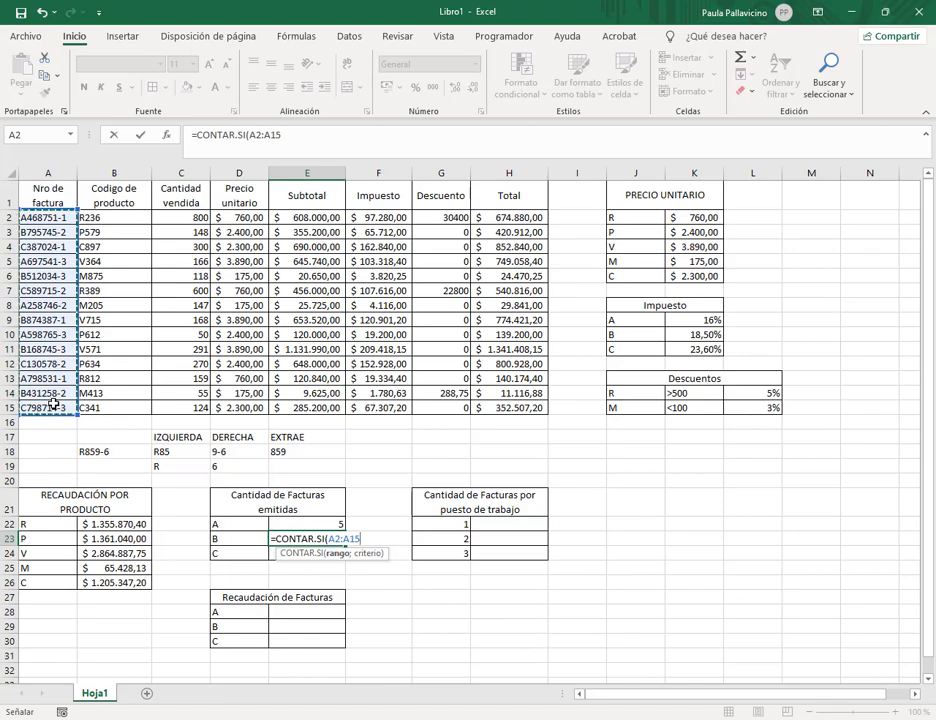
{"action": "type", "text": ";"}
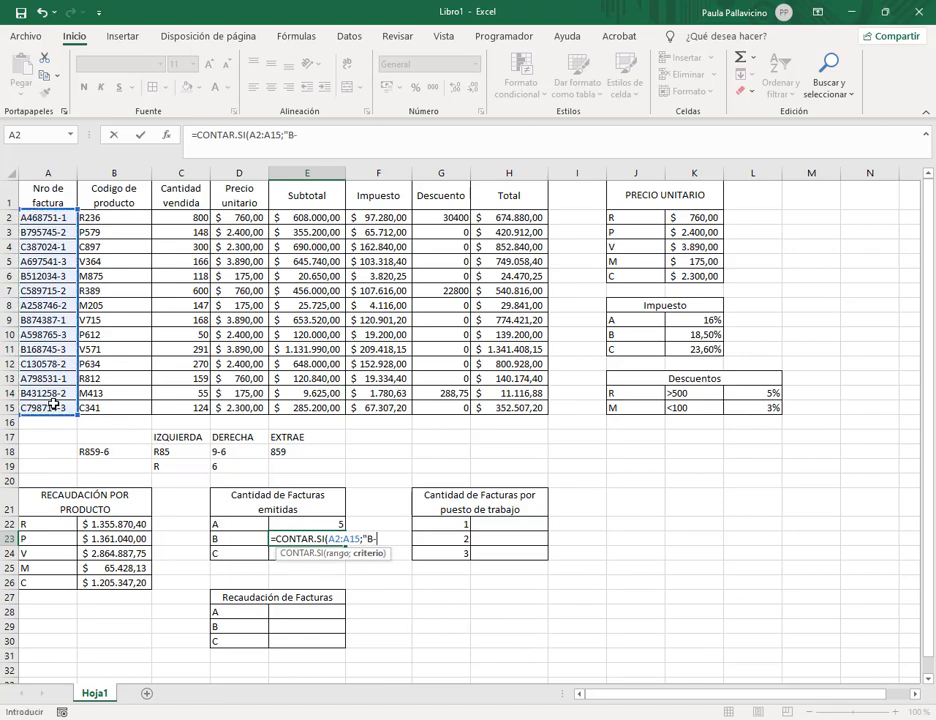
{"action": "type", "text": "\"B*\")"}
{"action": "key", "text": "Return"}
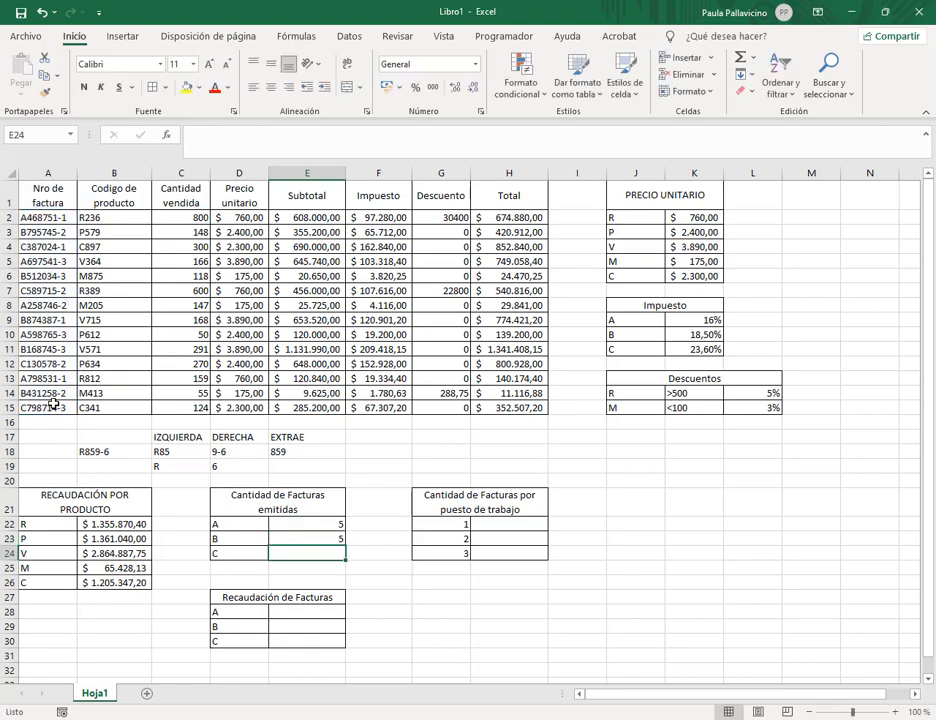
- Count the type C invoices in E24 with =CONTAR.SI(A2:A15;"C*")
{"action": "type", "text": ")"}
{"action": "key", "text": "BackSpace"}
{"action": "key", "text": "BackSpace"}
{"action": "key", "text": "BackSpace"}
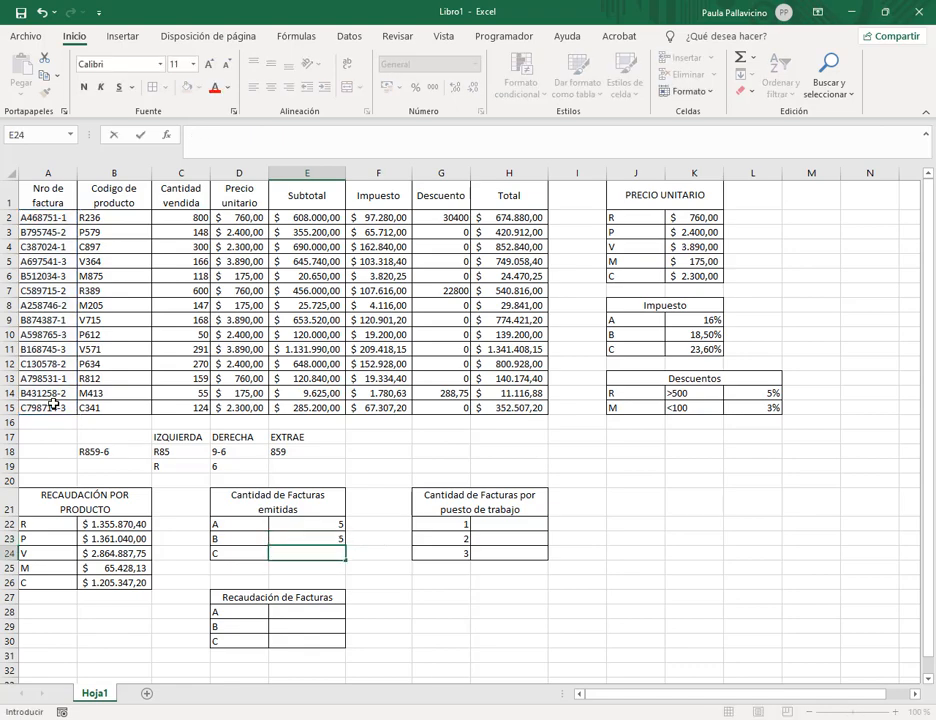
{"action": "type", "text": "=con"}
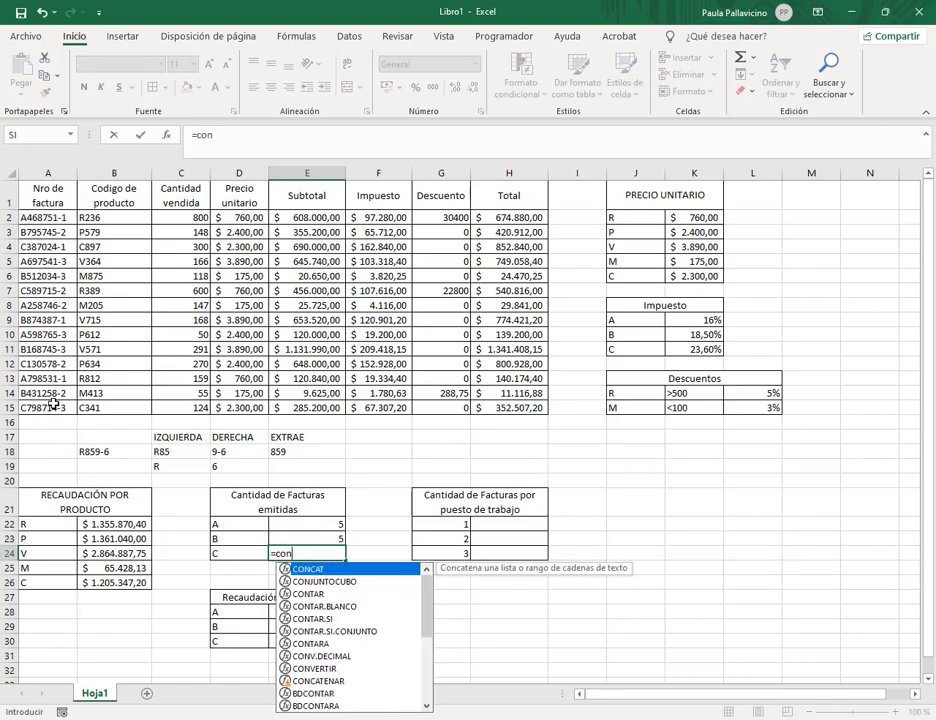
{"action": "key", "text": "Down"}
{"action": "key", "text": "Down"}
{"action": "key", "text": "Down"}
{"action": "key", "text": "Down"}
{"action": "key", "text": "Tab"}
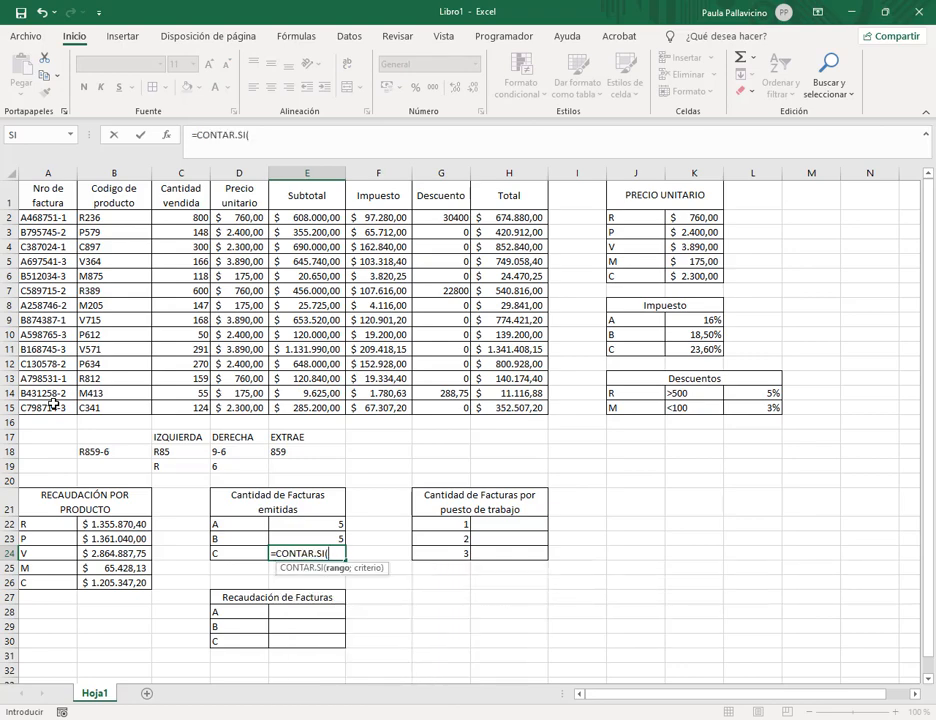
{"action": "left_click_drag", "start_coordinate": [46, 217], "coordinate": [47, 404]}
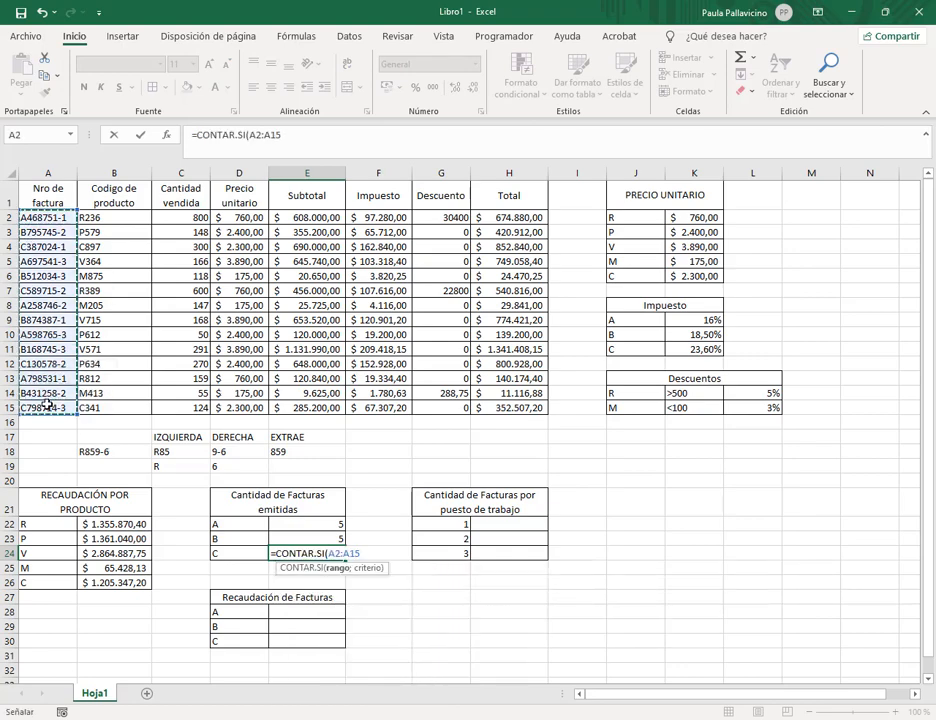
{"action": "type", "text": ";\""}
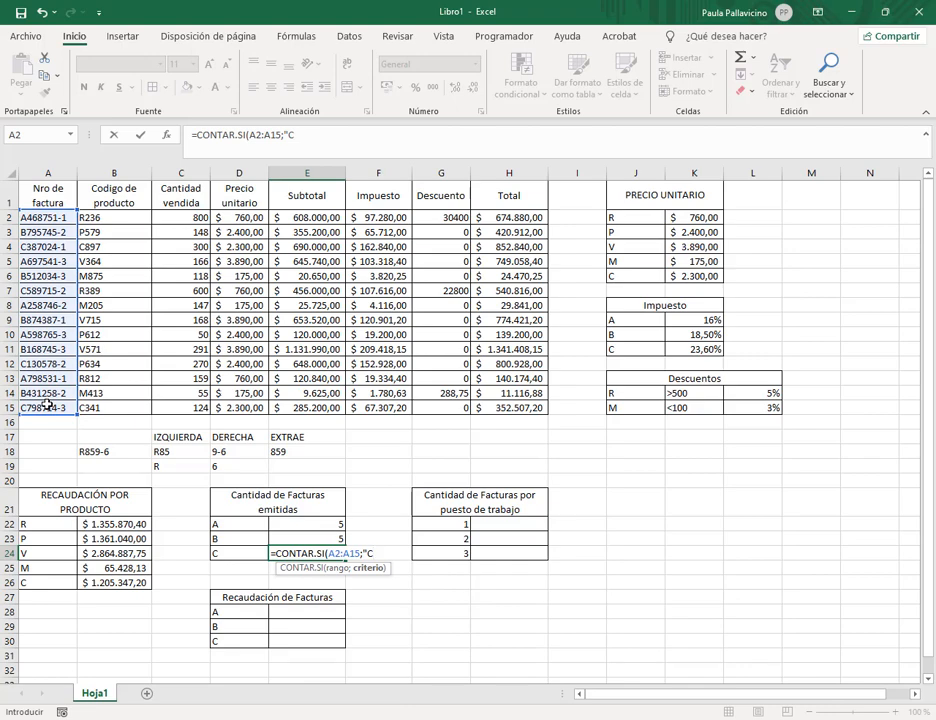
{"action": "type", "text": "C*\")"}
{"action": "key", "text": "Return"}
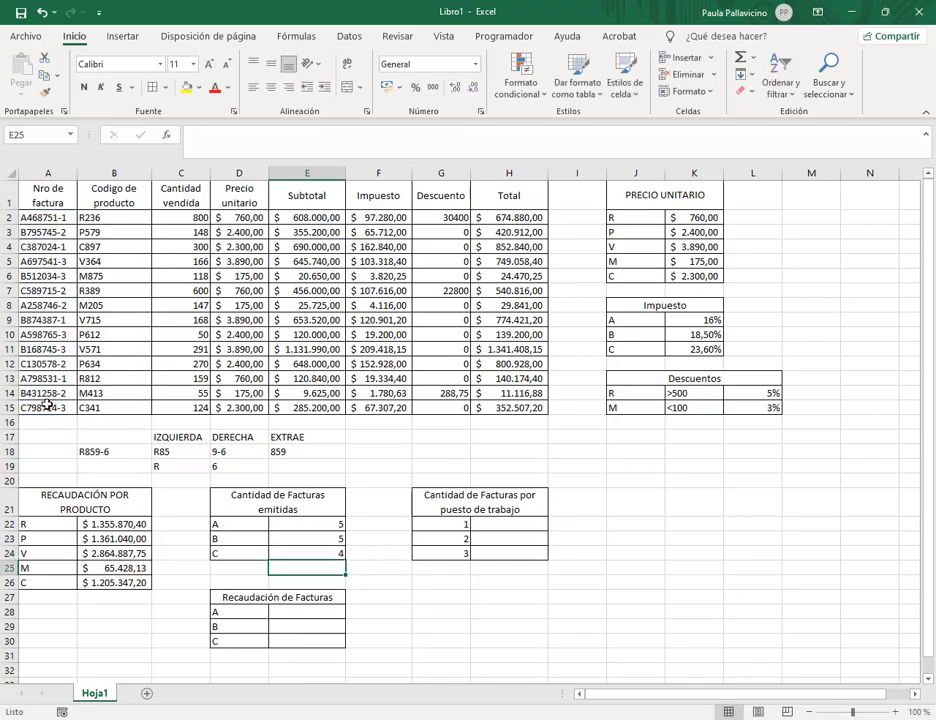
- Test the invoice counts by replacing the first letter of the invoice number in A2 with b, and undo the edit
{"action": "left_click", "coordinate": [65, 219]}
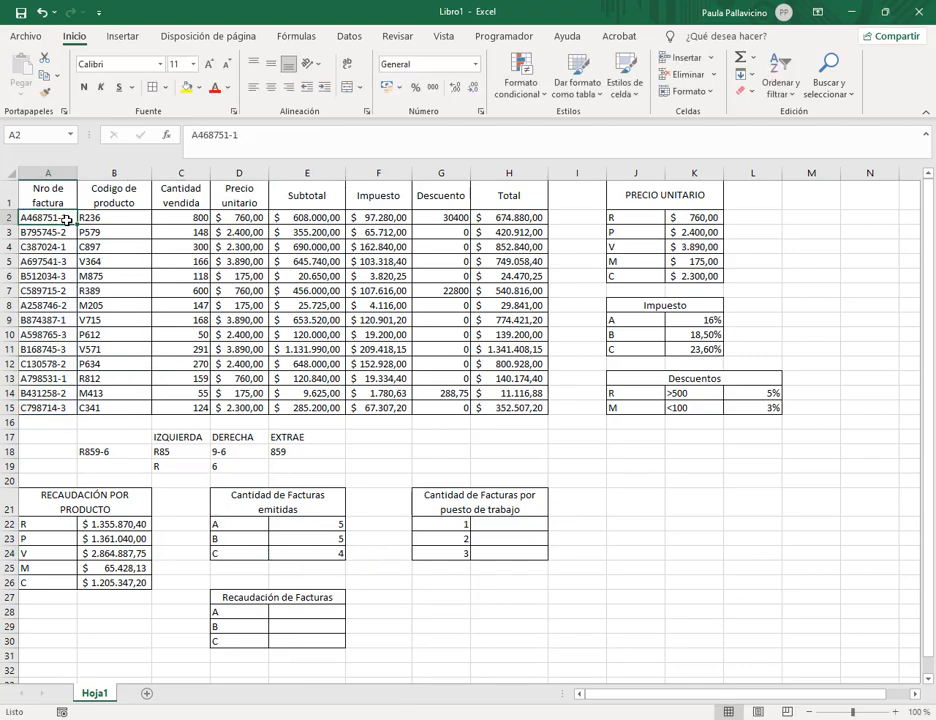
{"action": "left_click", "coordinate": [194, 137]}
{"action": "key", "text": "Delete"}
{"action": "type", "text": "b"}
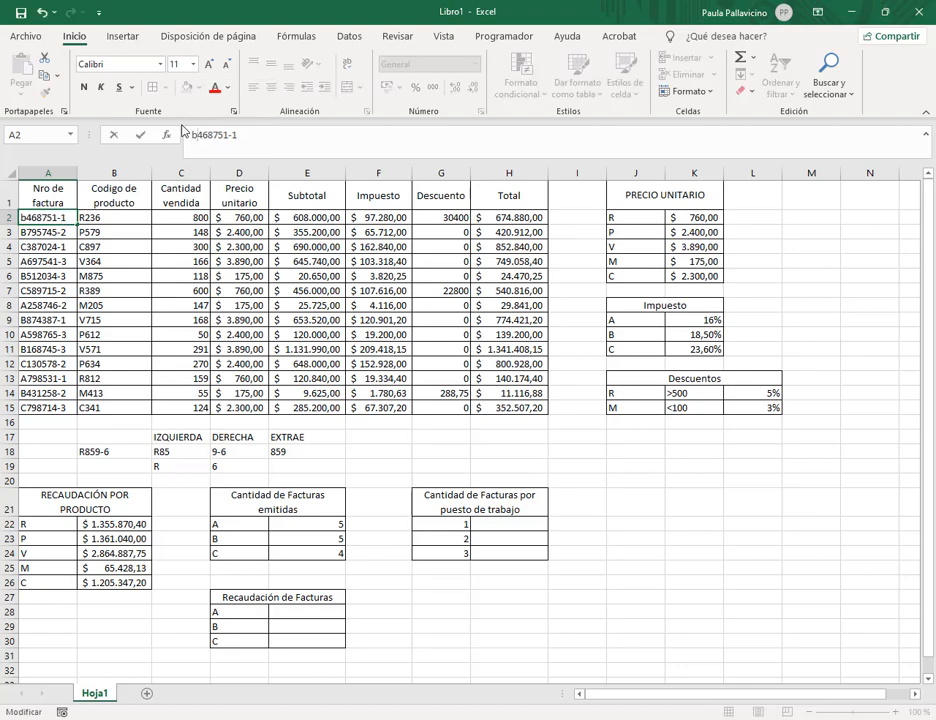
{"action": "key", "text": "Return"}
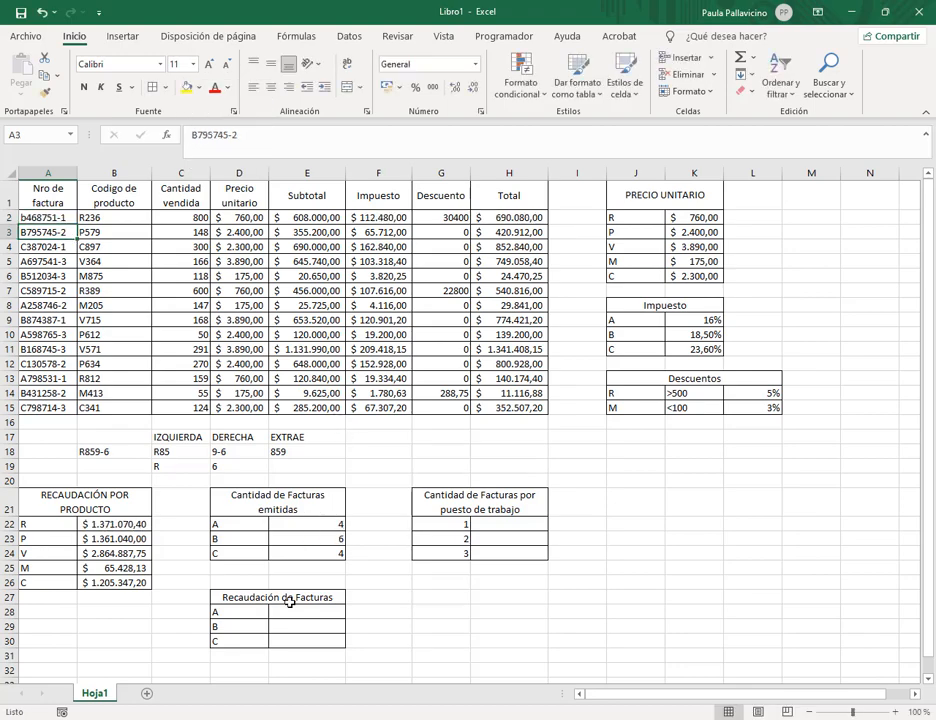
{"action": "left_click", "coordinate": [42, 12]}
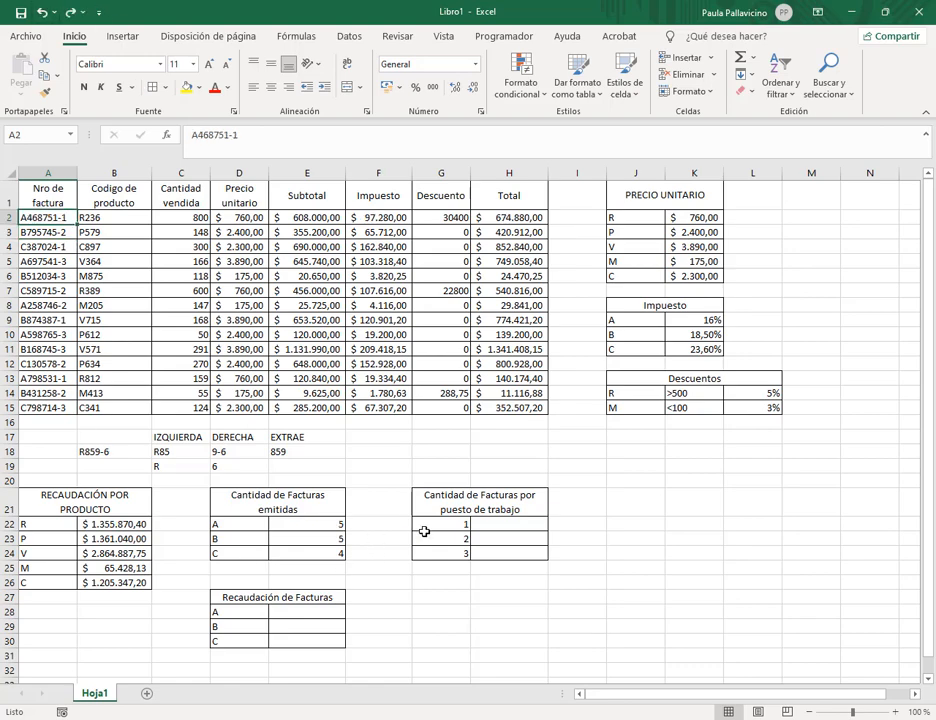
- Count the invoices from workstation 1 in H22 with =CONTAR.SI(A2:A15;"*1")
{"action": "left_click", "coordinate": [508, 527]}
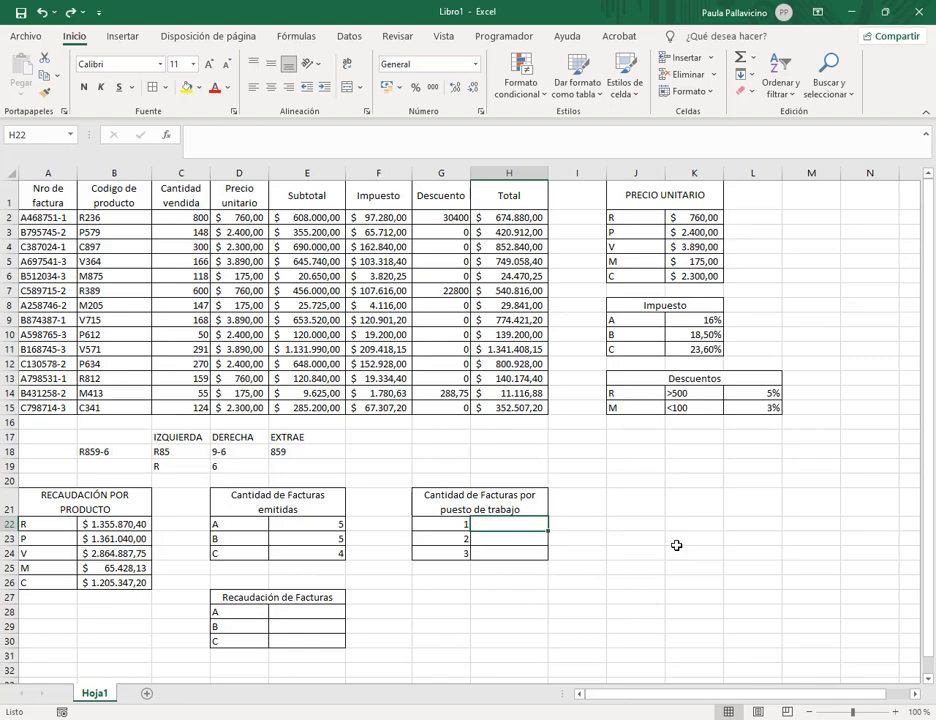
{"action": "type", "text": "=contar."}
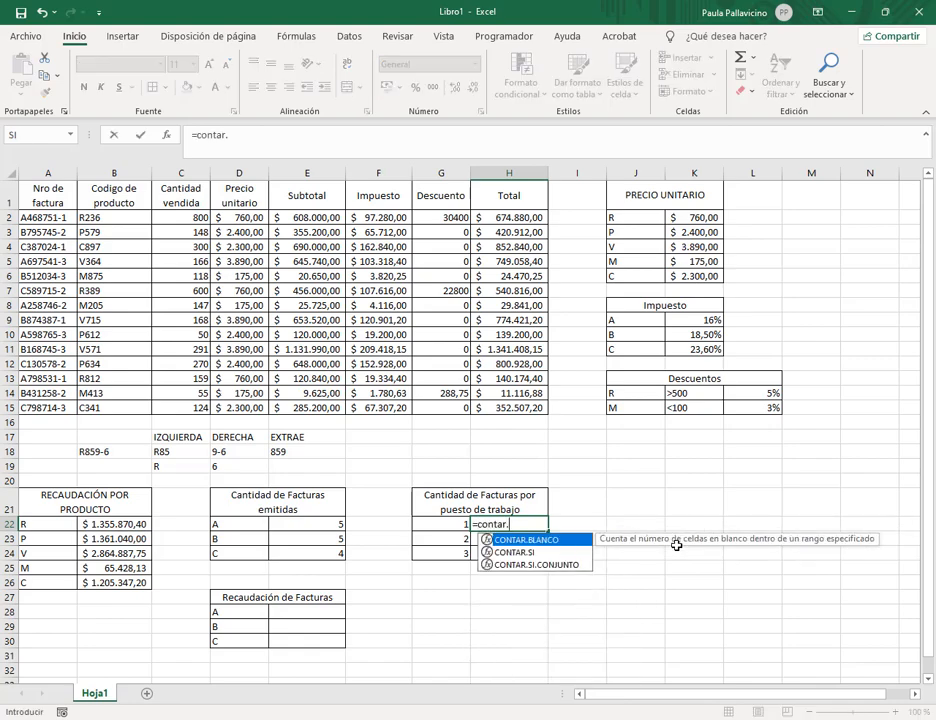
{"action": "key", "text": "Down"}
{"action": "key", "text": "Tab"}
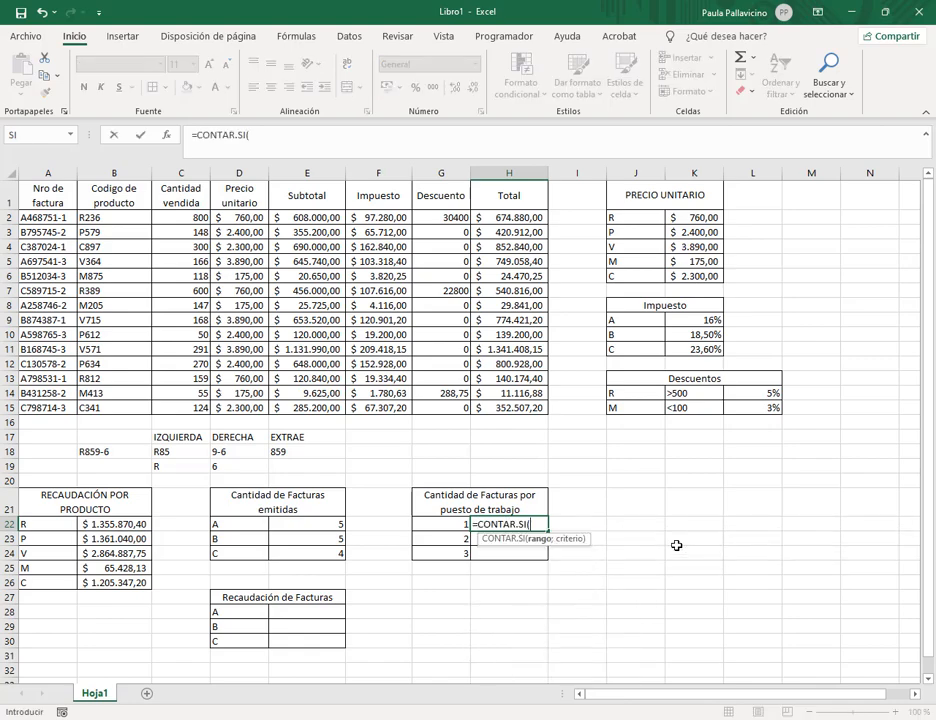
{"action": "left_click_drag", "start_coordinate": [62, 217], "coordinate": [62, 410]}
{"action": "type", "text": ";\"*"}
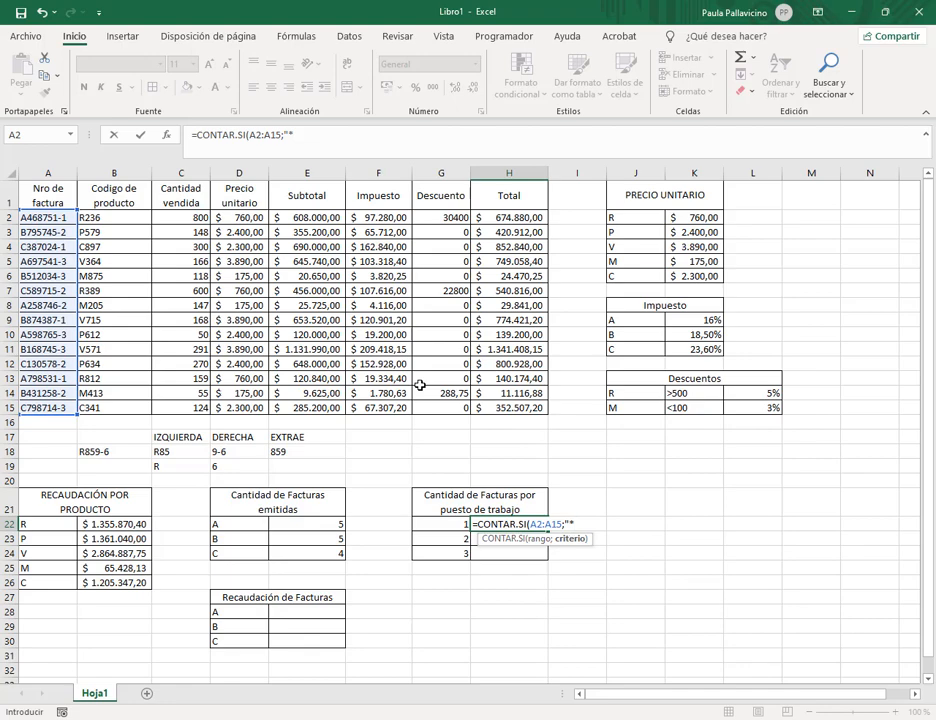
{"action": "key", "text": "ctrl+alt+d"}
{"action": "left_click_drag", "start_coordinate": [242, 128], "coordinate": [324, 145]}
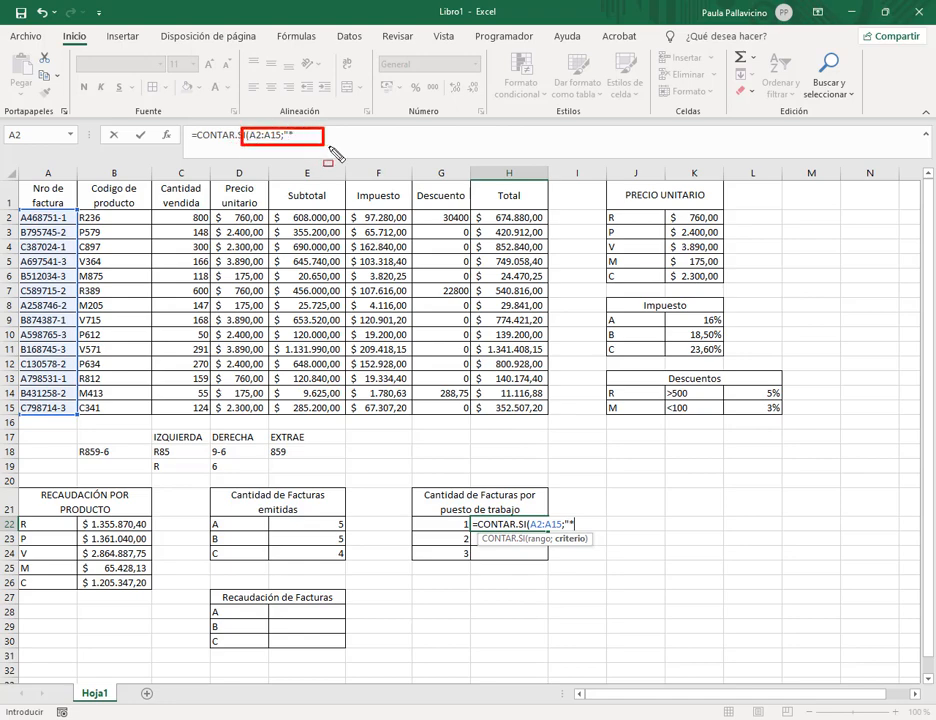
{"action": "key", "text": "Escape"}
{"action": "left_click", "coordinate": [297, 137]}
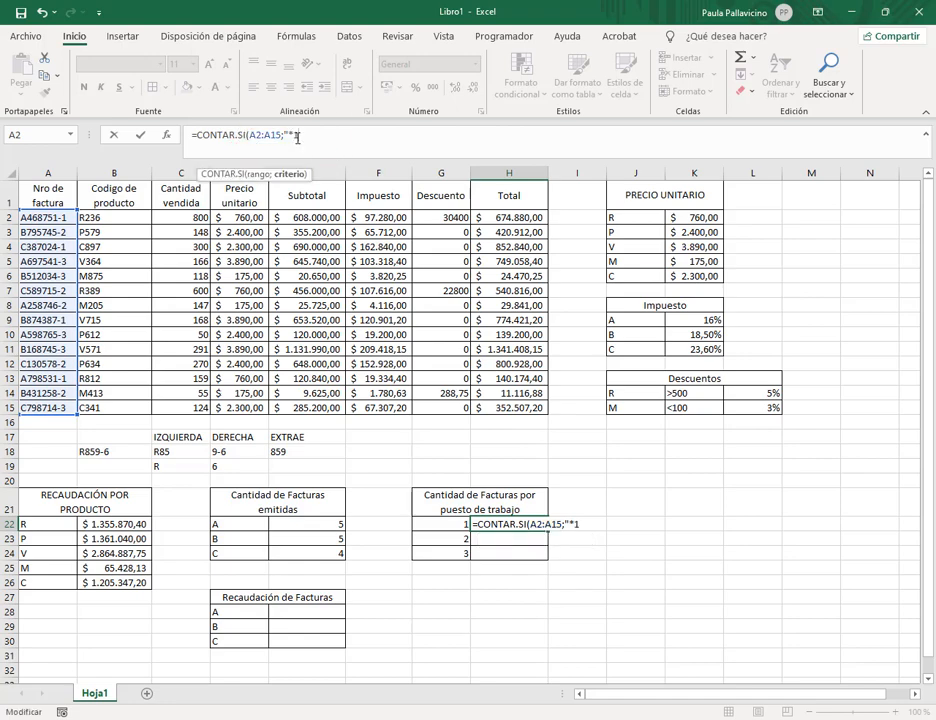
{"action": "type", "text": ")"}
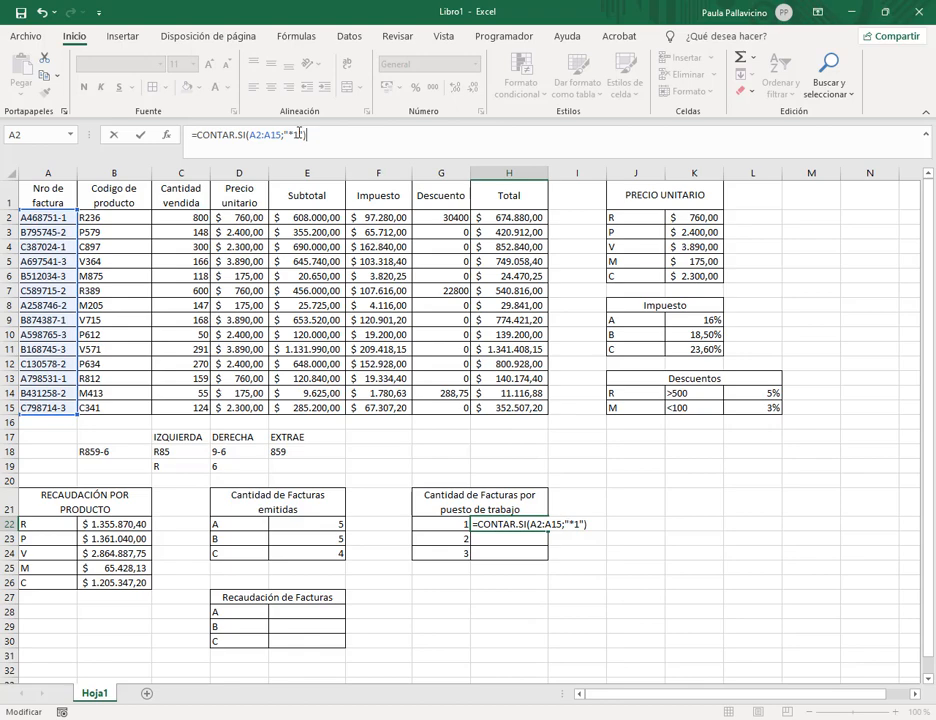
{"action": "key", "text": "Return"}
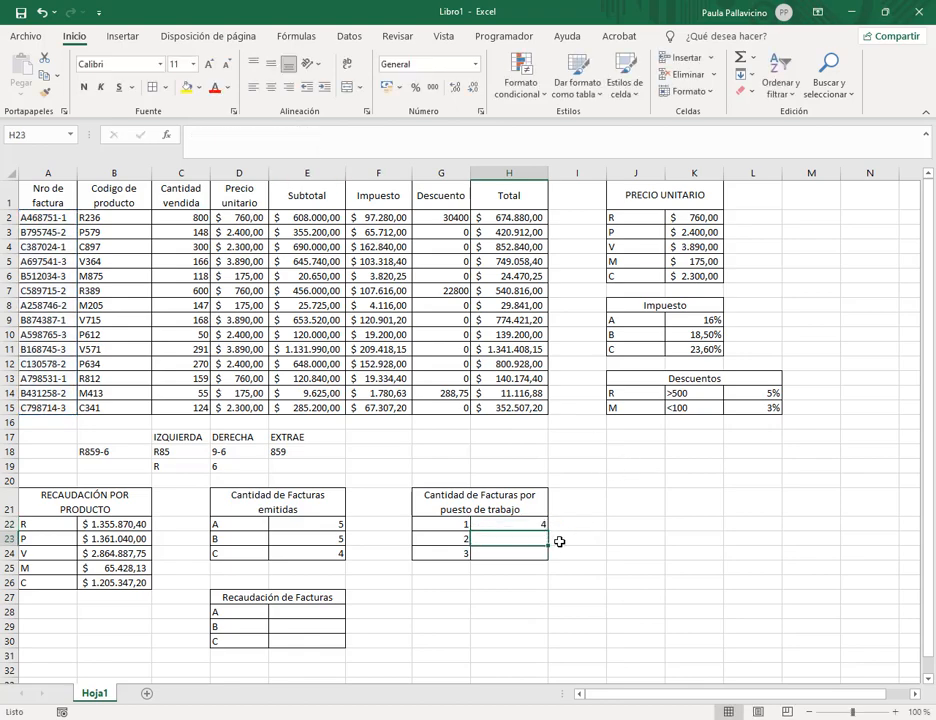
- Count the invoices from workstation 2 in H23 with =CONTAR.SI(A2:A15;"*2")
{"action": "type", "text": "=conta"}
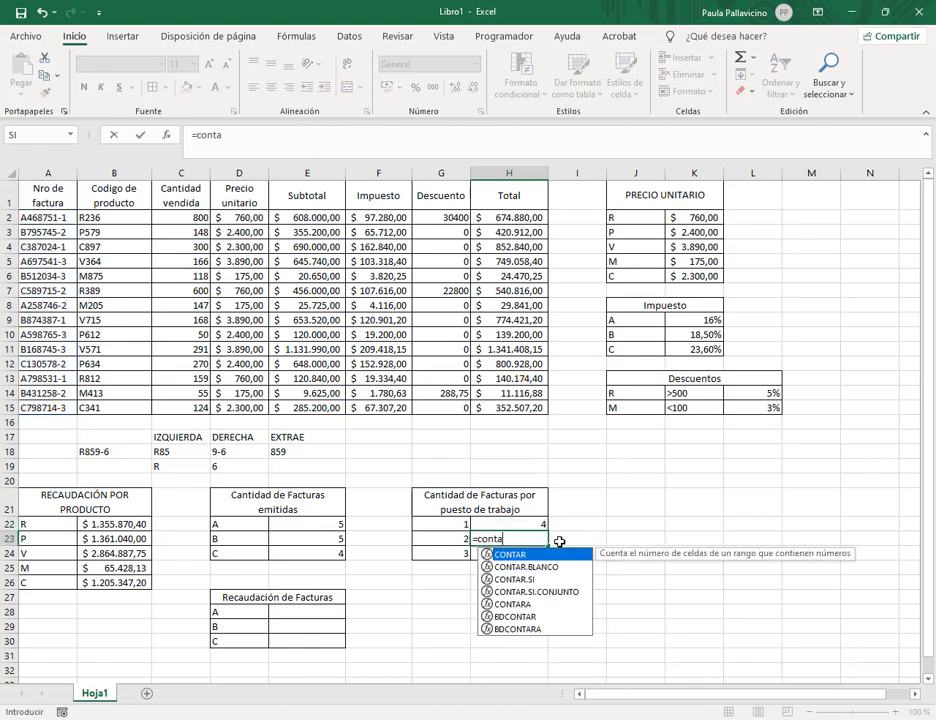
{"action": "type", "text": "r.si("}
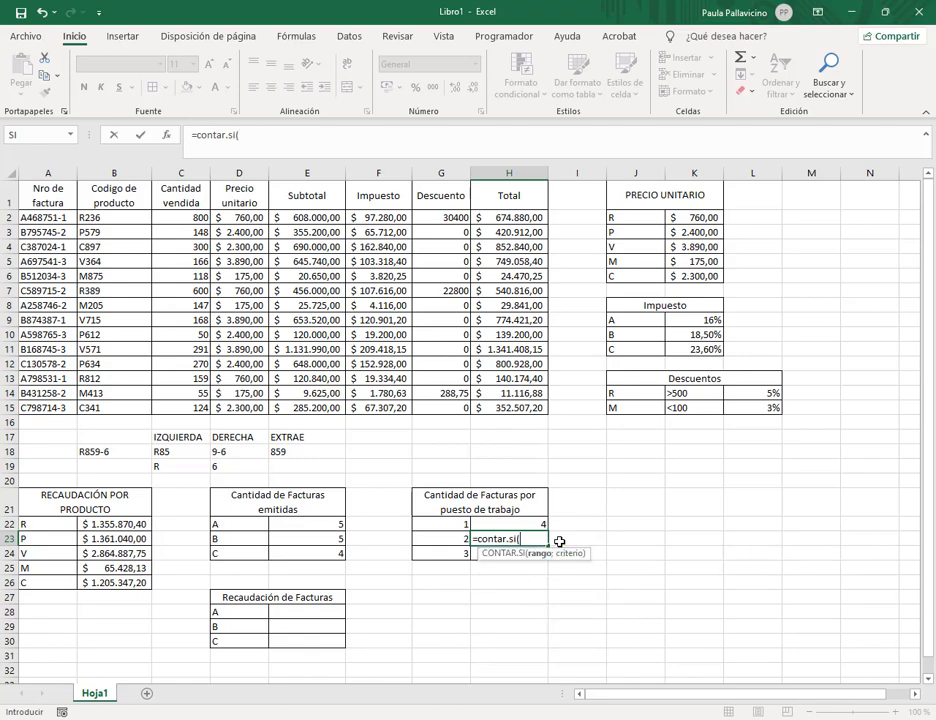
{"action": "left_click_drag", "start_coordinate": [44, 217], "coordinate": [47, 401]}
{"action": "type", "text": ";\"*2"}
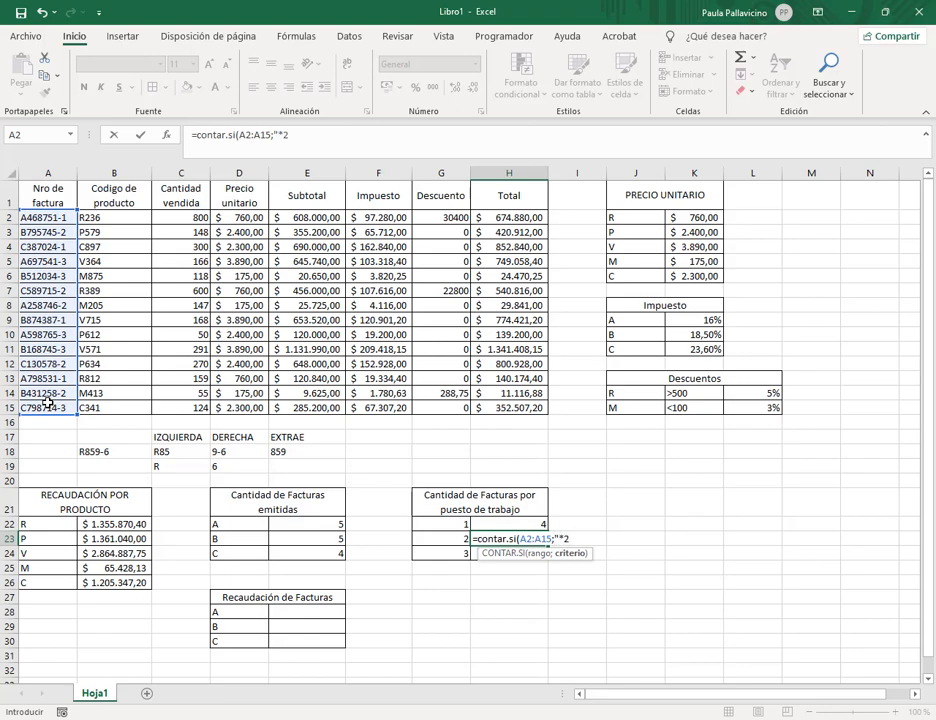
{"action": "type", "text": "\")"}
{"action": "key", "text": "Return"}
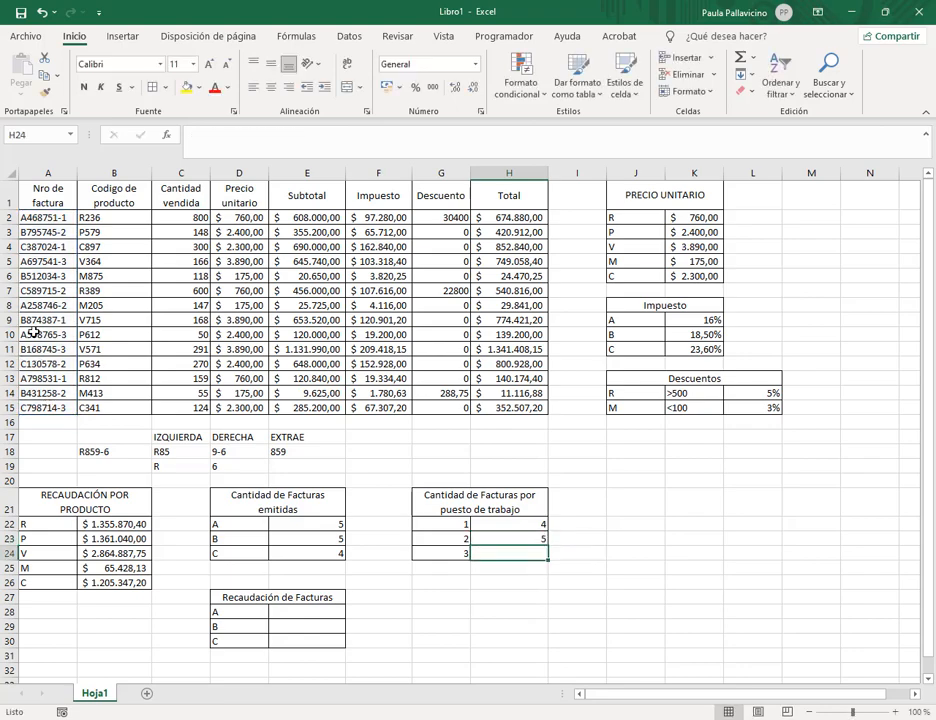
- Count the invoices from workstation 3 in H24 with =CONTAR.SI(A2:A15;"*3")
{"action": "type", "text": "=contar.si("}
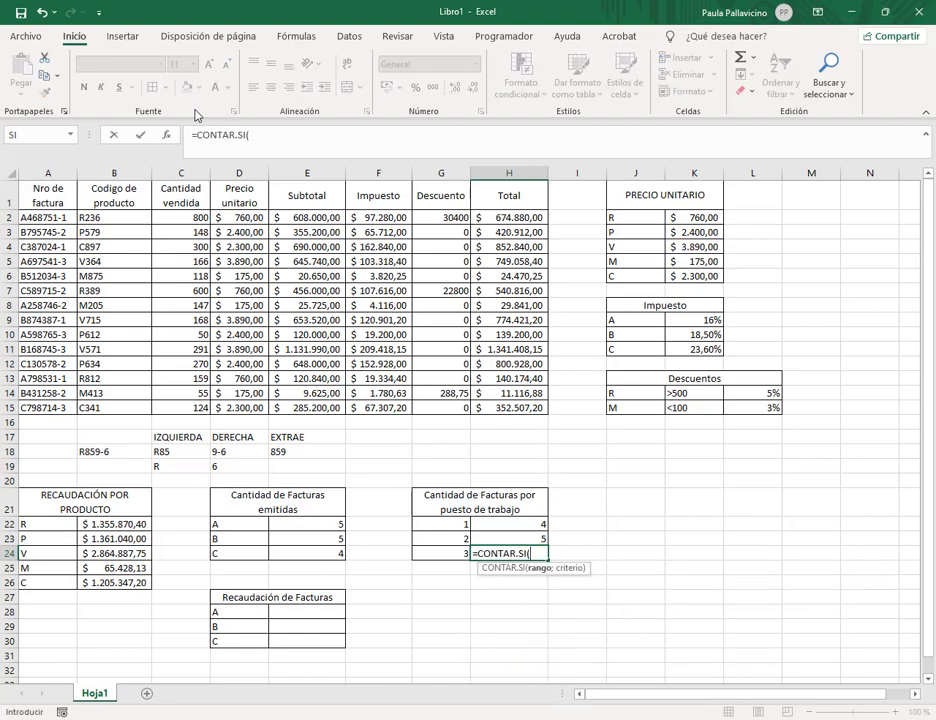
{"action": "left_click_drag", "start_coordinate": [52, 218], "coordinate": [58, 404]}
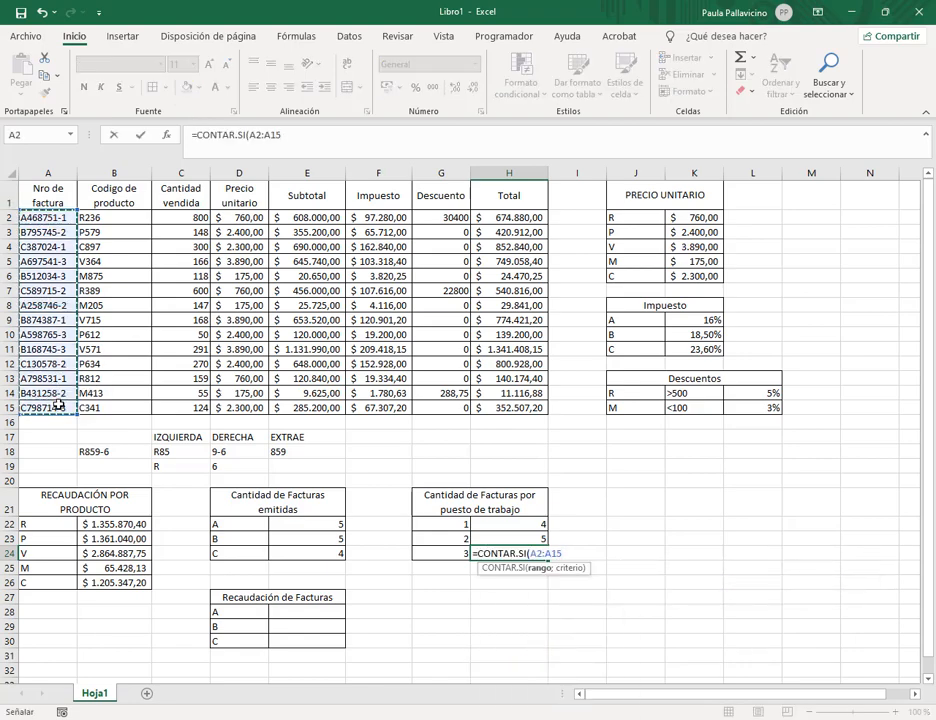
{"action": "type", "text": ";\"*3"}
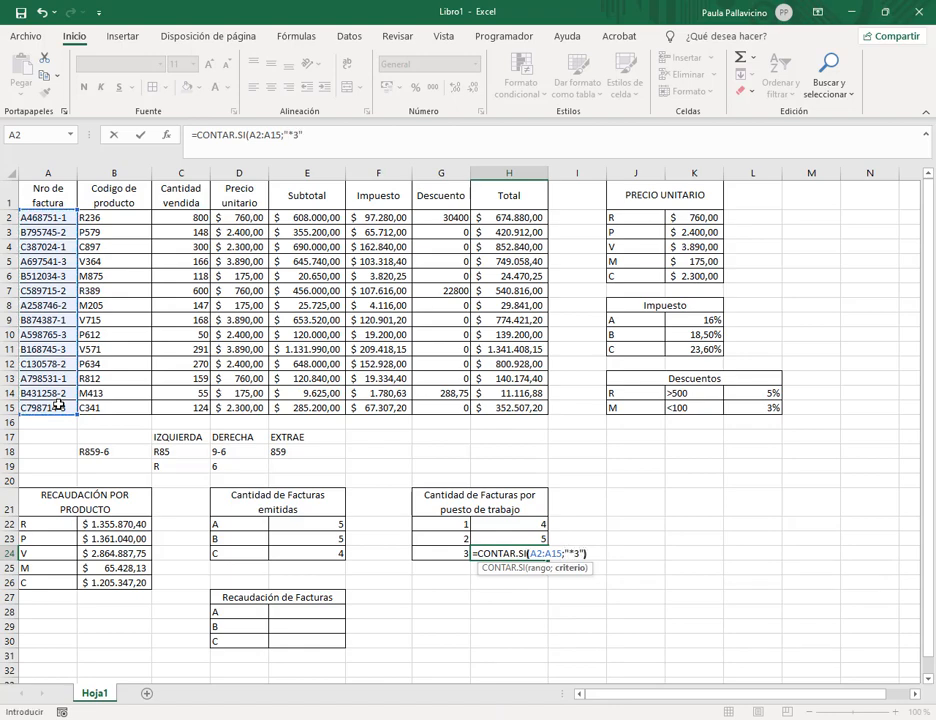
{"action": "key", "text": "Return"}
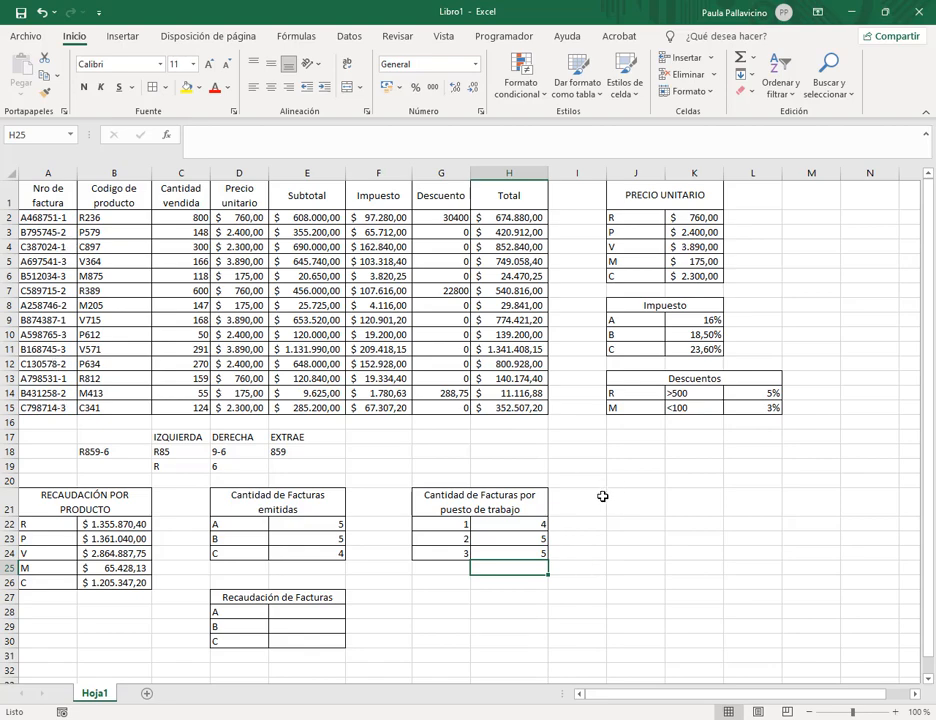
- Sum the revenue of type A invoices in E28 with =SUMAR.SI(A2:A15;"A*";H2:H15)
{"action": "left_click", "coordinate": [316, 615]}
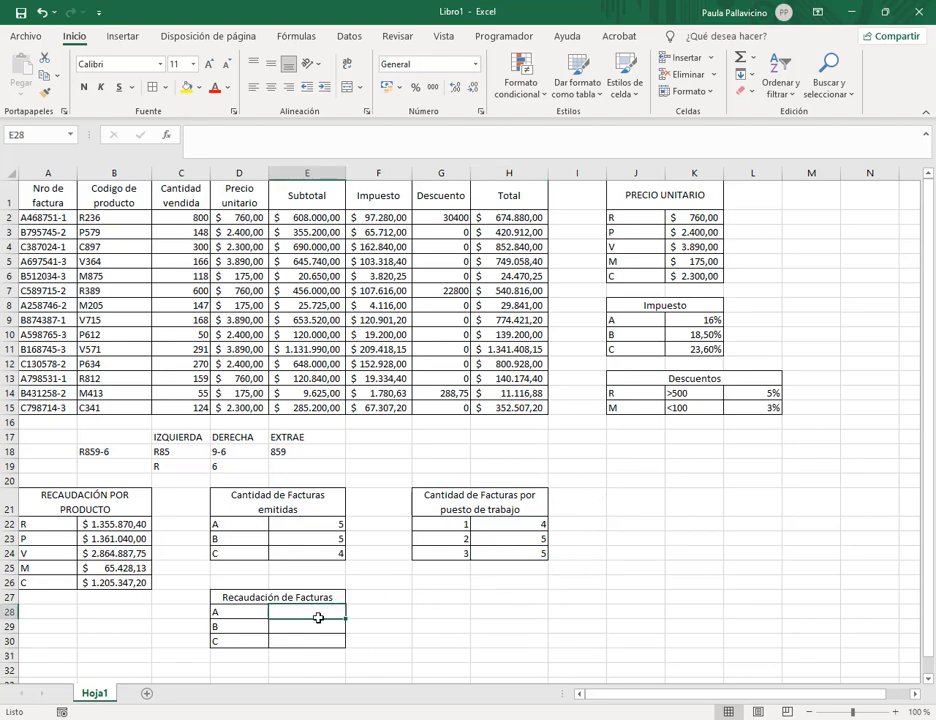
{"action": "left_click", "coordinate": [311, 528]}
{"action": "left_click", "coordinate": [310, 540]}
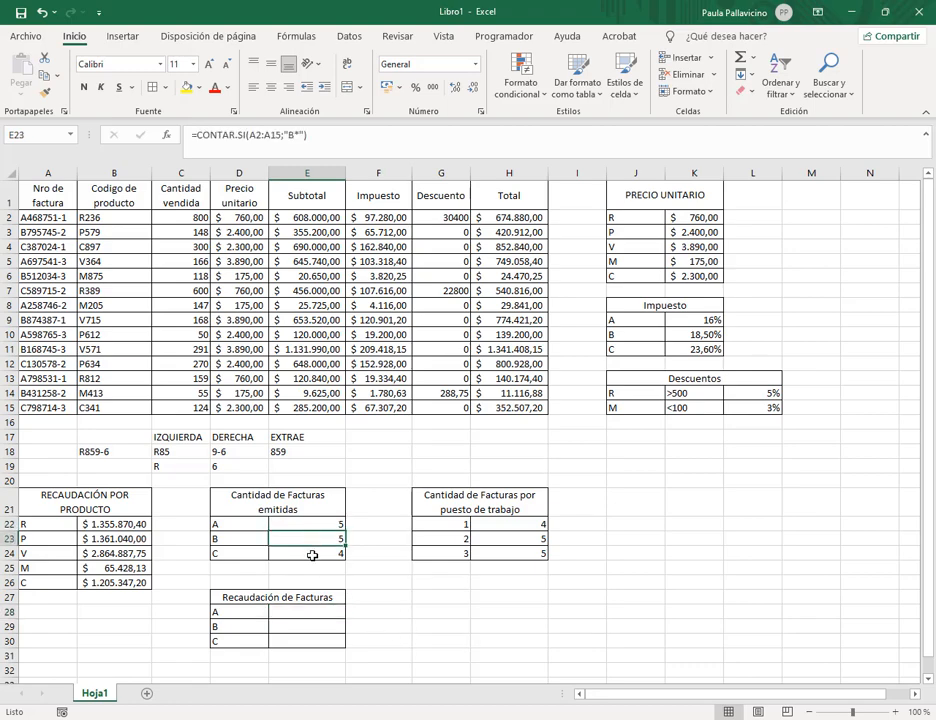
{"action": "left_click", "coordinate": [312, 555]}
{"action": "left_click", "coordinate": [300, 612]}
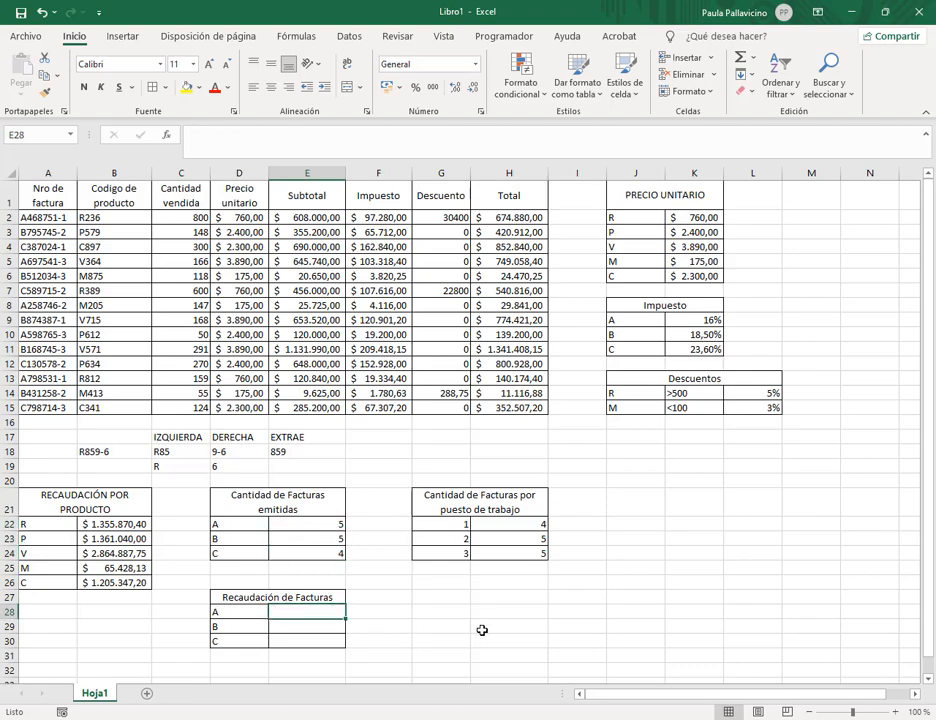
{"action": "type", "text": "=s"}
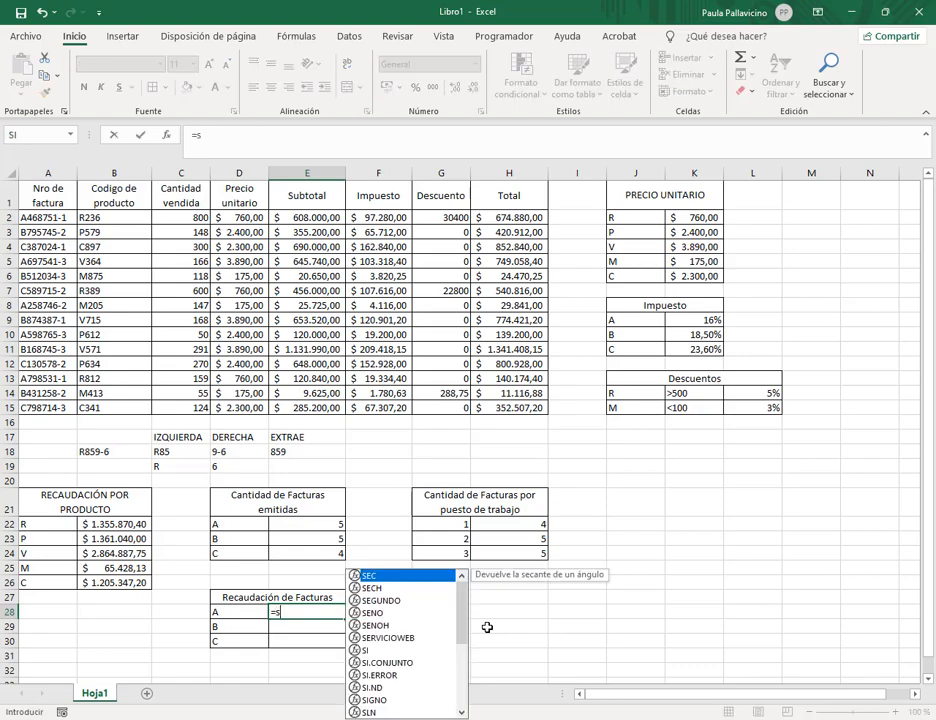
{"action": "type", "text": "umar.si("}
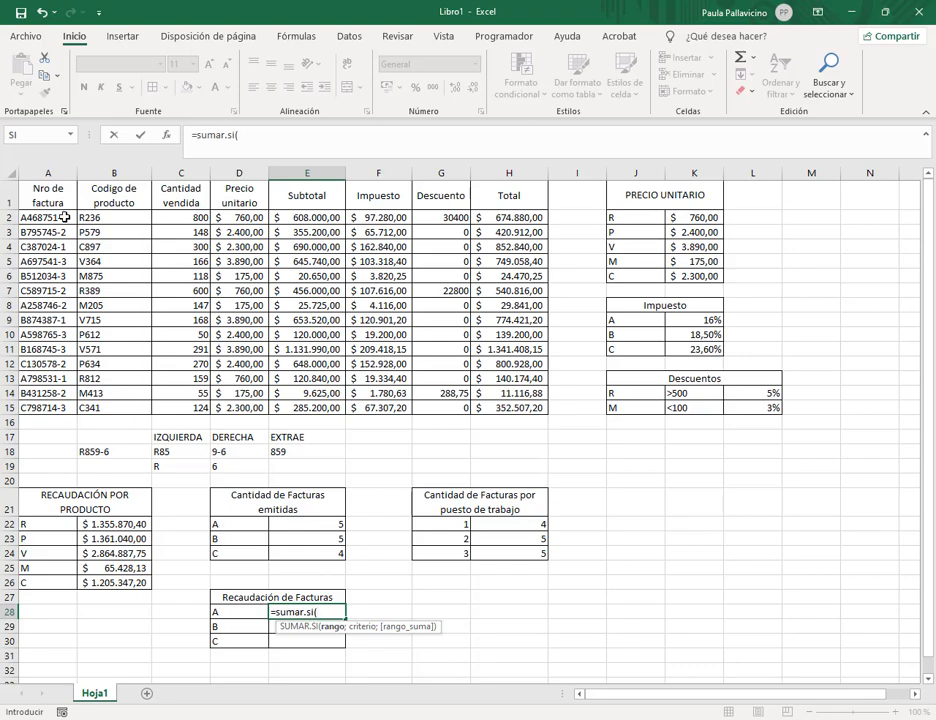
{"action": "left_click_drag", "start_coordinate": [62, 217], "coordinate": [58, 400]}
{"action": "type", "text": ";\"A*"}
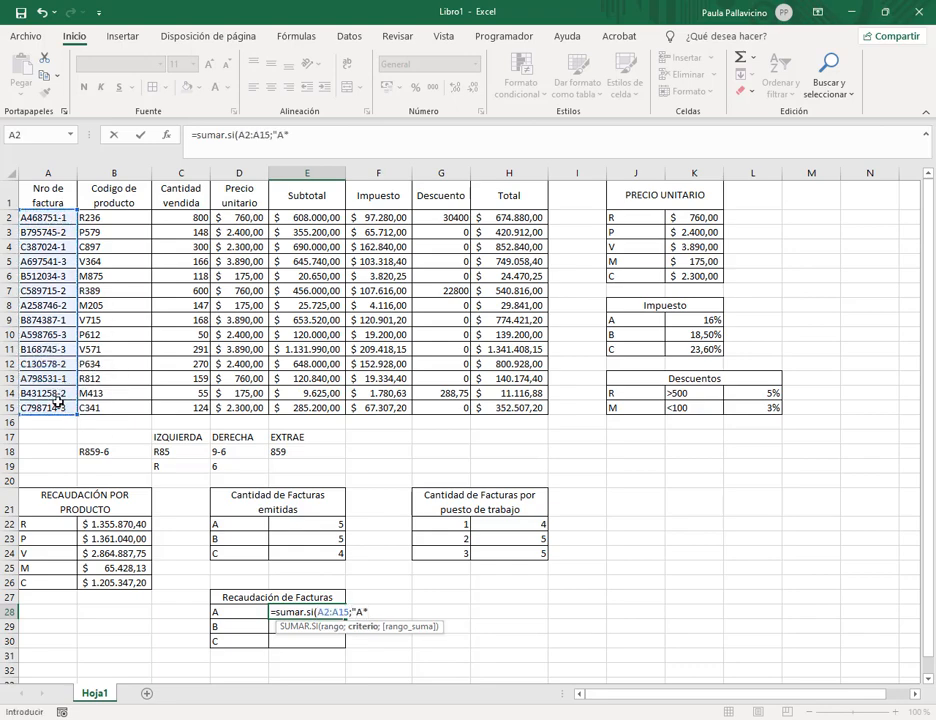
{"action": "type", "text": "\";"}
{"action": "left_click_drag", "start_coordinate": [493, 217], "coordinate": [525, 407]}
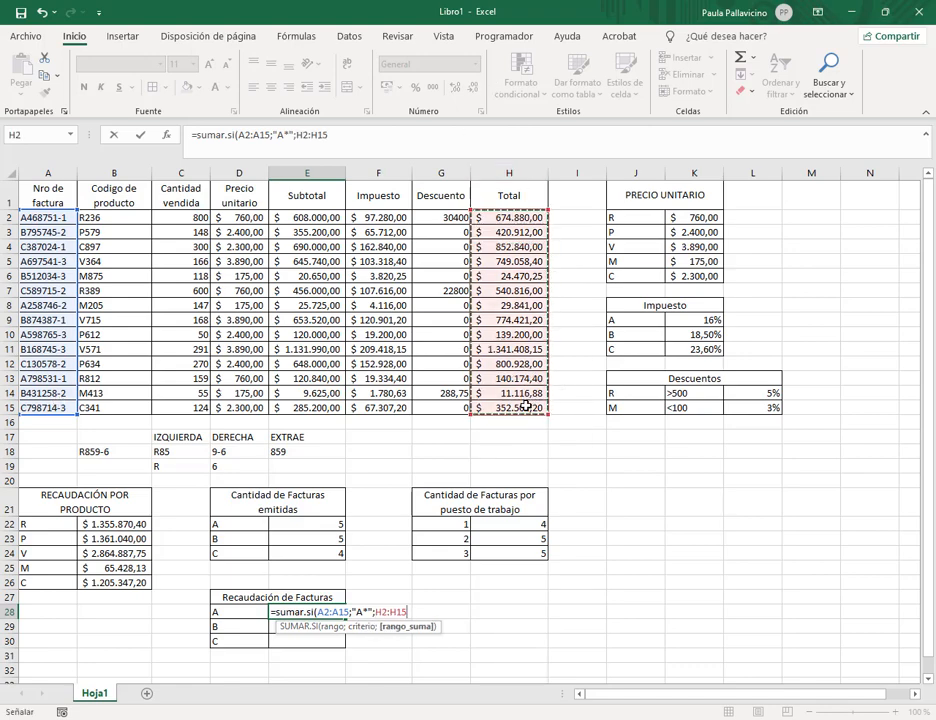
{"action": "key", "text": "Return"}
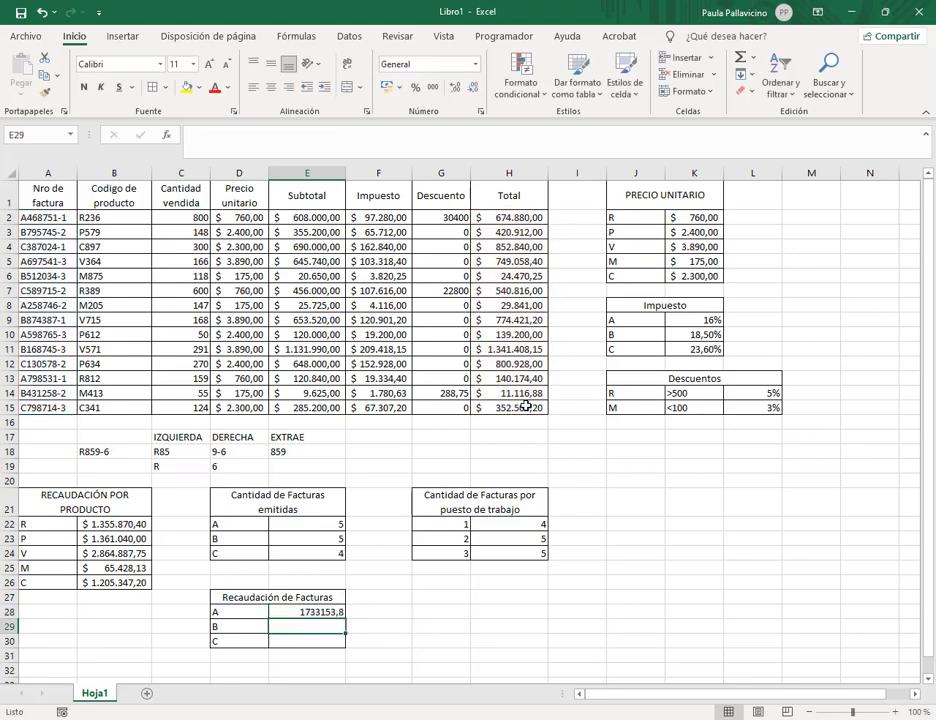
- Sum the revenue of type B invoices in E29 with SUMAR.SI, using range A2:A15, criterion "B*" and the Total column as sum range
{"action": "type", "text": "=sumar."}
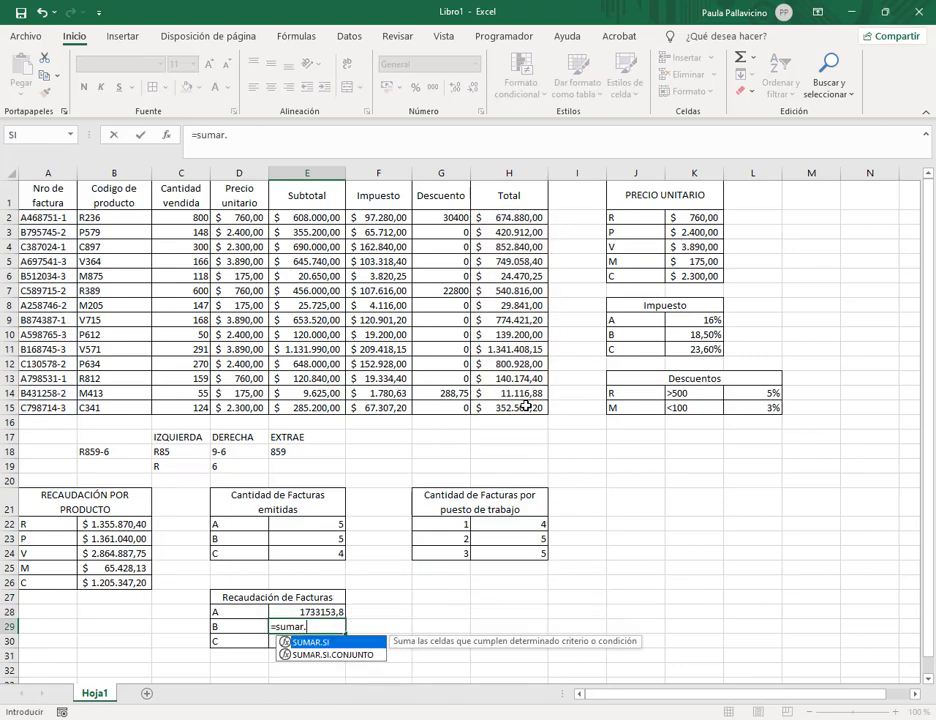
{"action": "type", "text": "si(\""}
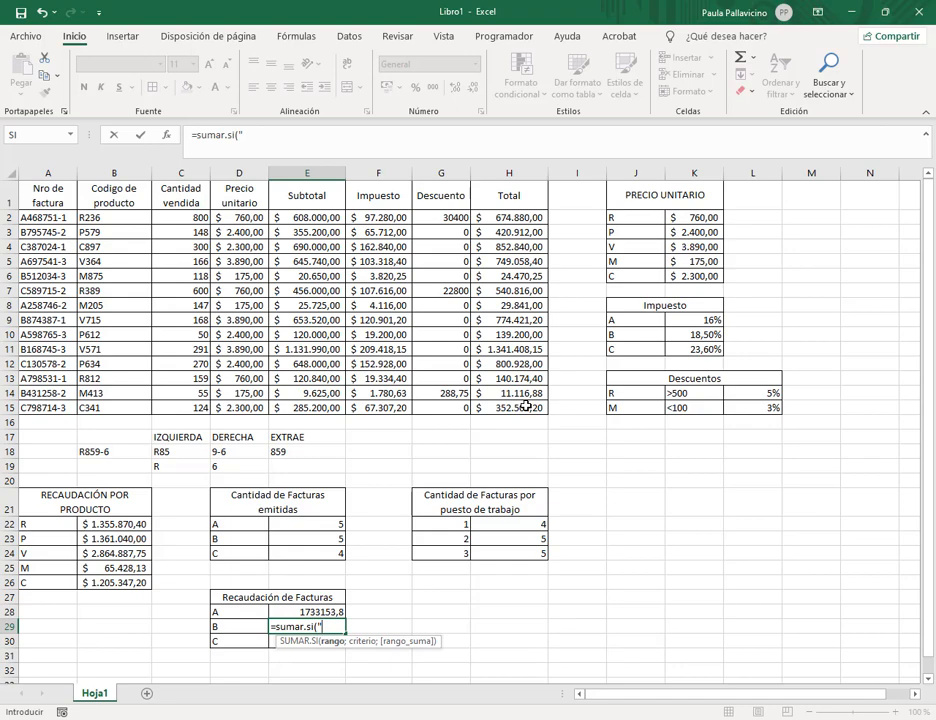
{"action": "left_click_drag", "start_coordinate": [45, 217], "coordinate": [55, 410]}
{"action": "type", "text": ";\""}
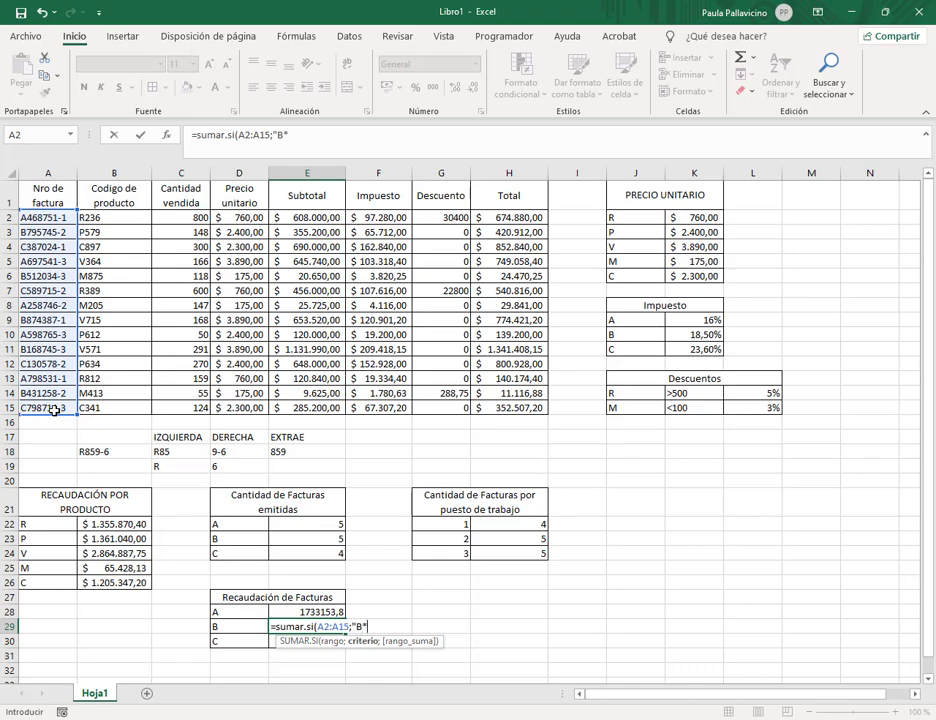
{"action": "type", "text": "B*\""}
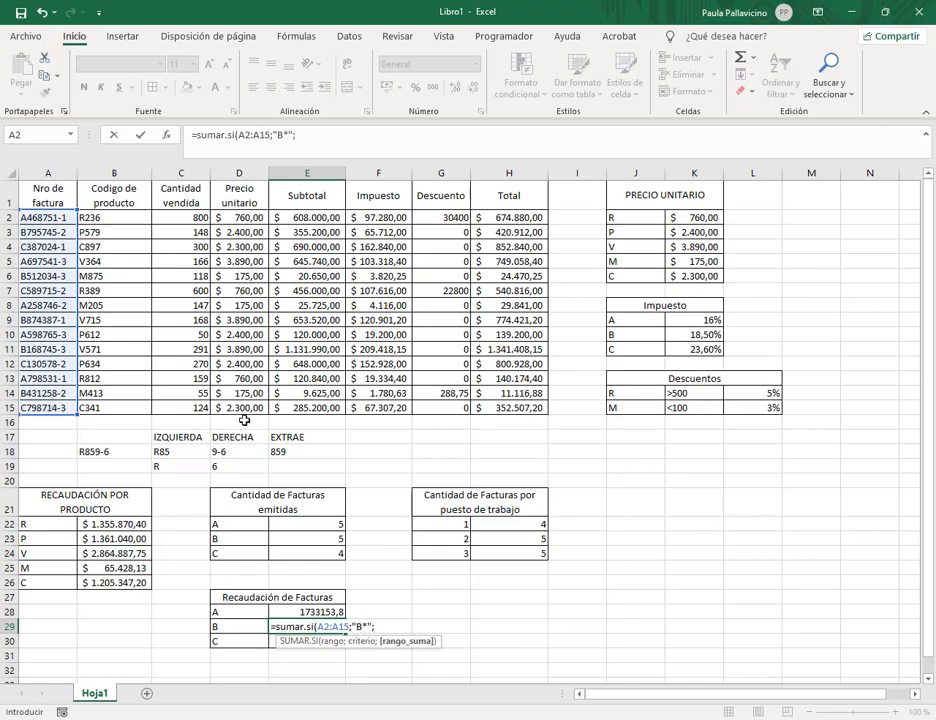
{"action": "type", "text": ";"}
{"action": "left_click_drag", "start_coordinate": [497, 216], "coordinate": [529, 413]}
{"action": "key", "text": "Return"}
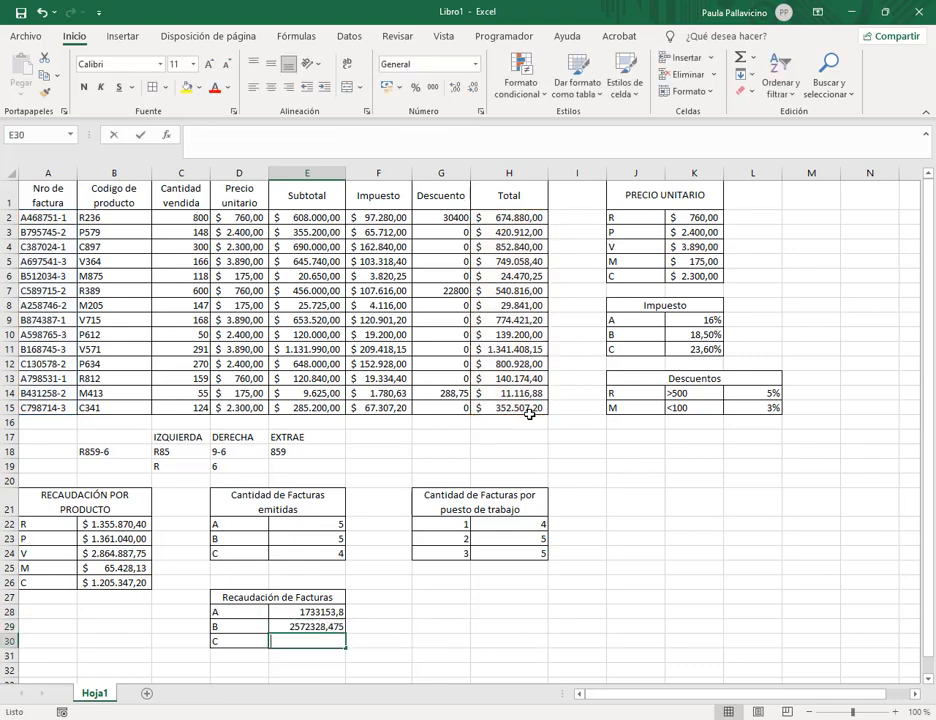
- Sum the revenue of type C invoices in E30 with =SUMAR.SI(A2:A15;"C*";H2:H15)
{"action": "type", "text": "=sumar,s"}
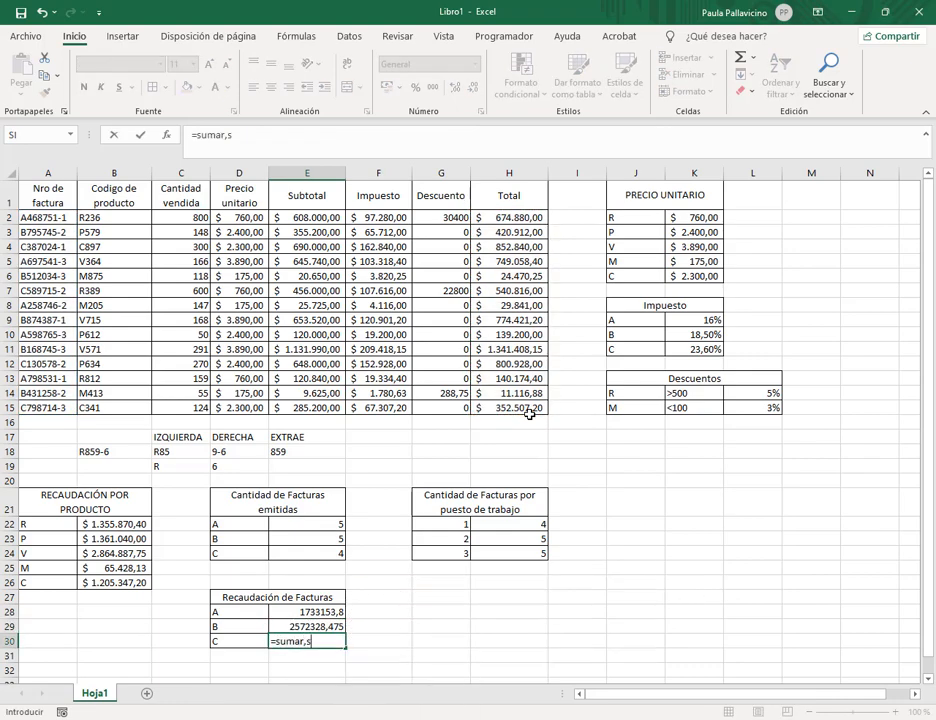
{"action": "key", "text": "BackSpace"}
{"action": "key", "text": "BackSpace"}
{"action": "type", "text": "."}
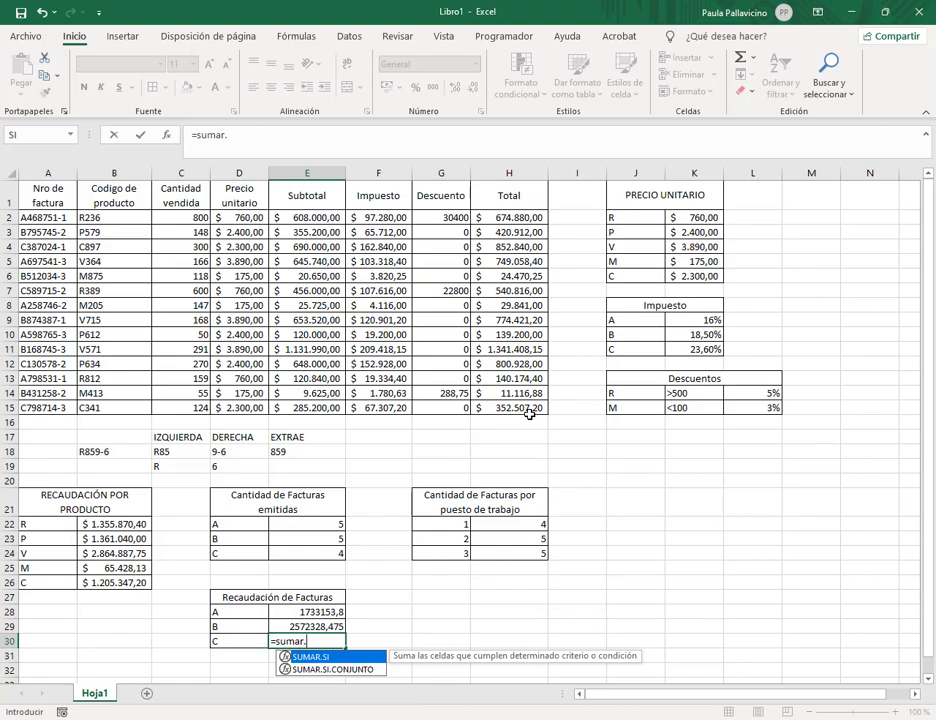
{"action": "type", "text": "si("}
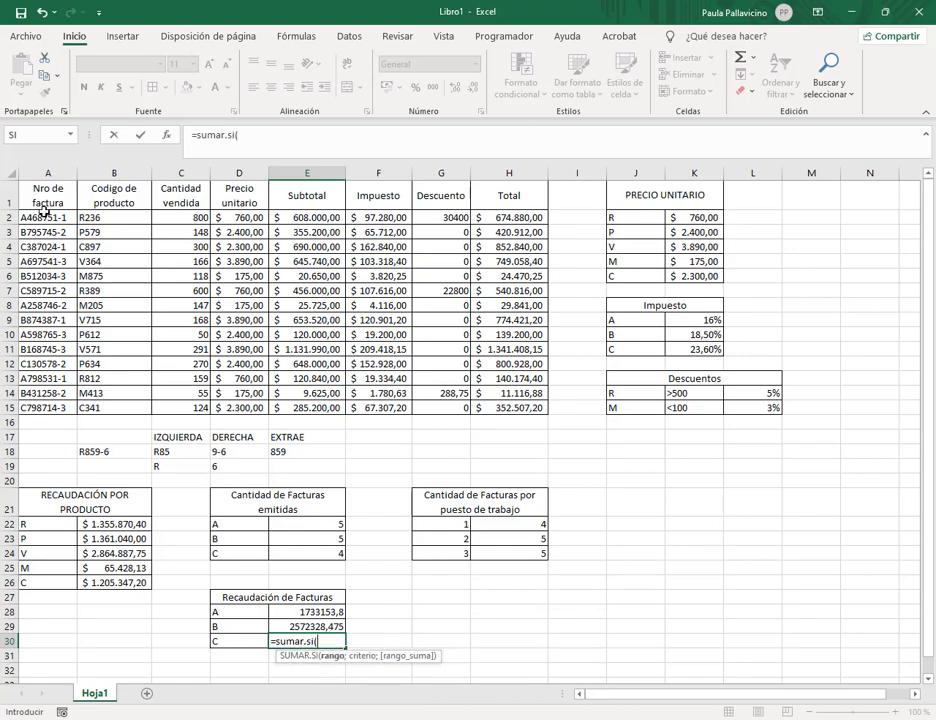
{"action": "left_click_drag", "start_coordinate": [45, 217], "coordinate": [60, 410]}
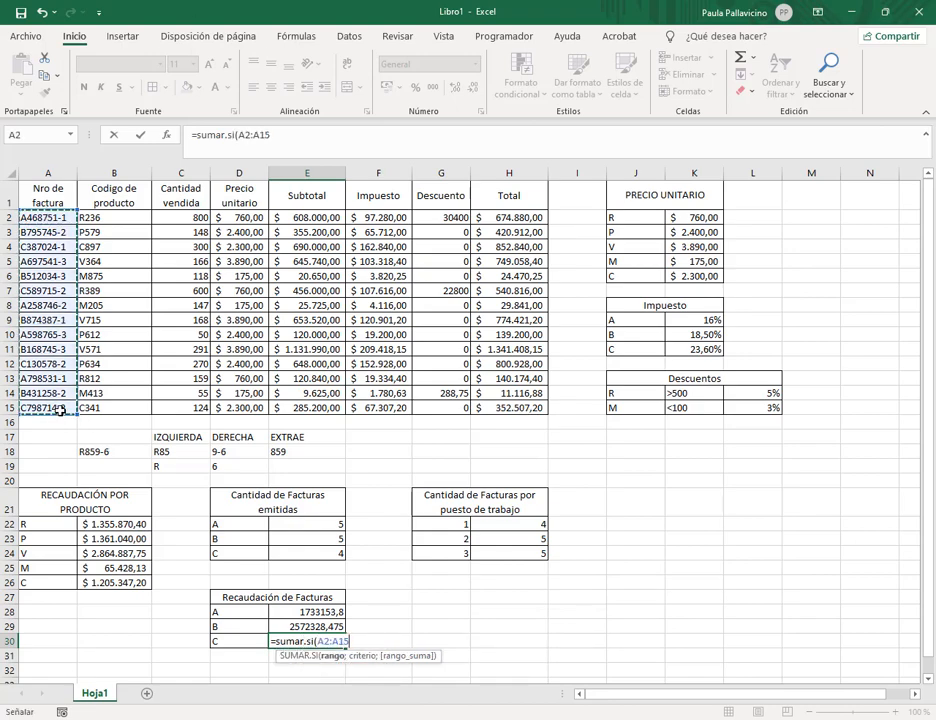
{"action": "type", "text": ";\""}
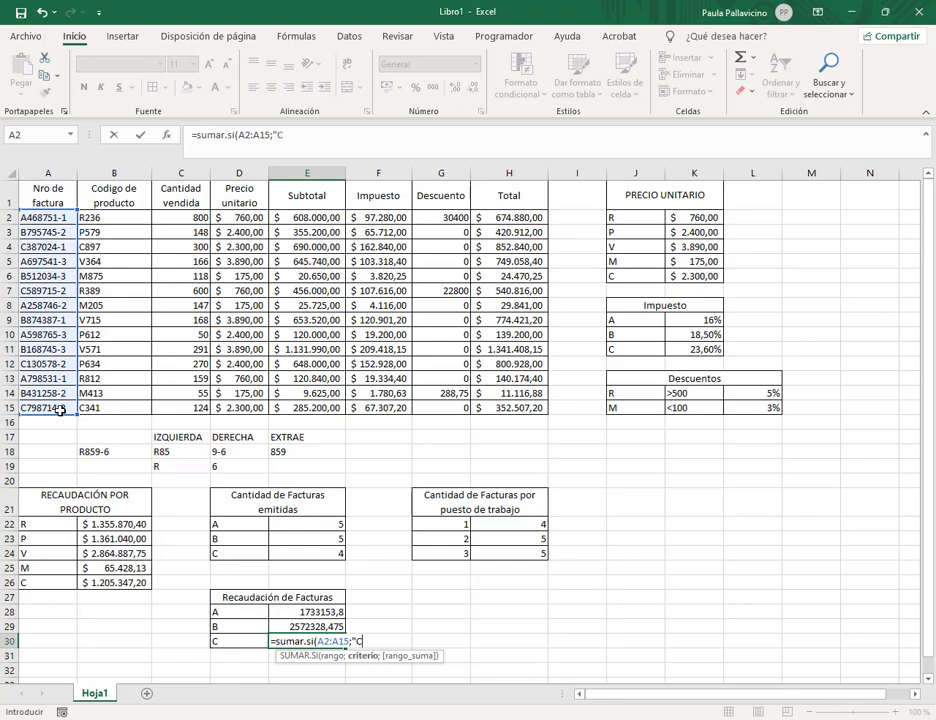
{"action": "type", "text": "C*\";"}
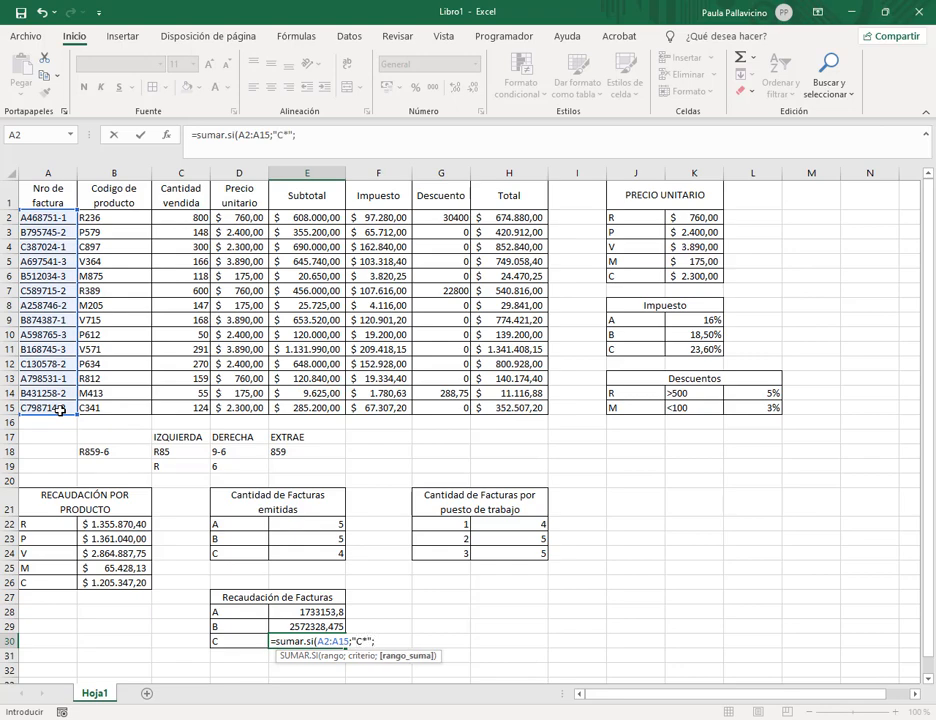
{"action": "left_click_drag", "start_coordinate": [515, 217], "coordinate": [522, 408]}
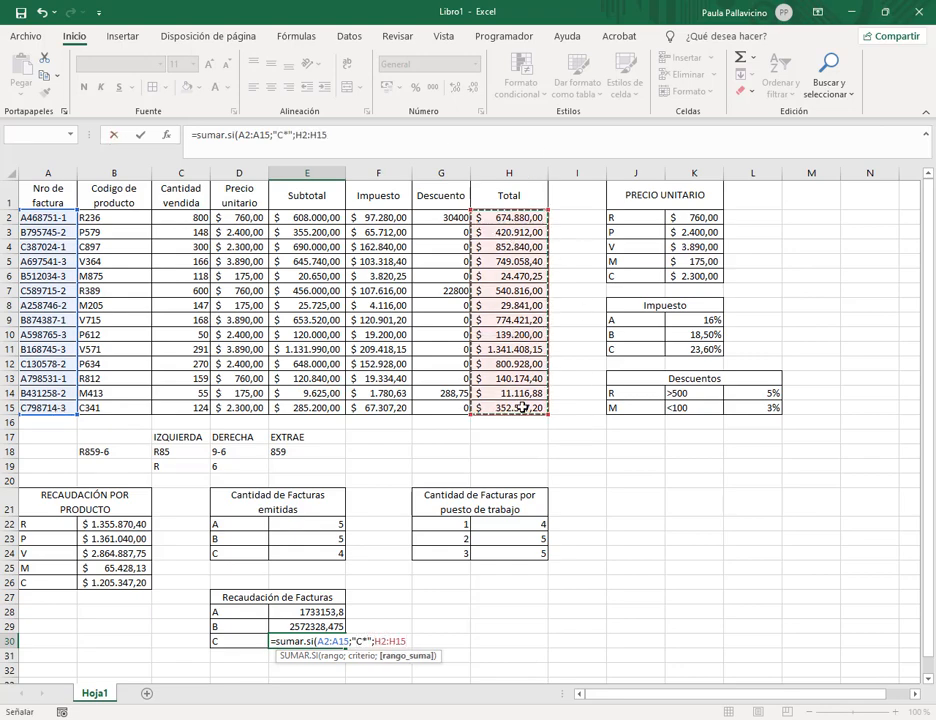
{"action": "key", "text": "Return"}
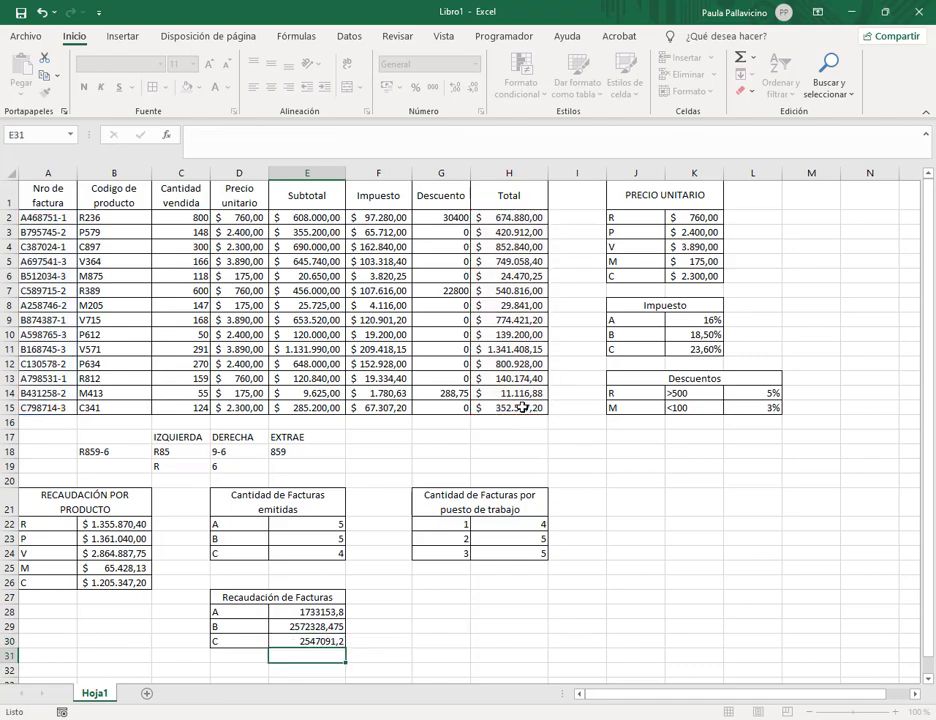
- Format the invoice revenue cells E28:E30 with the $ Español (Argentina) accounting format
{"action": "left_click_drag", "start_coordinate": [300, 612], "coordinate": [311, 648]}
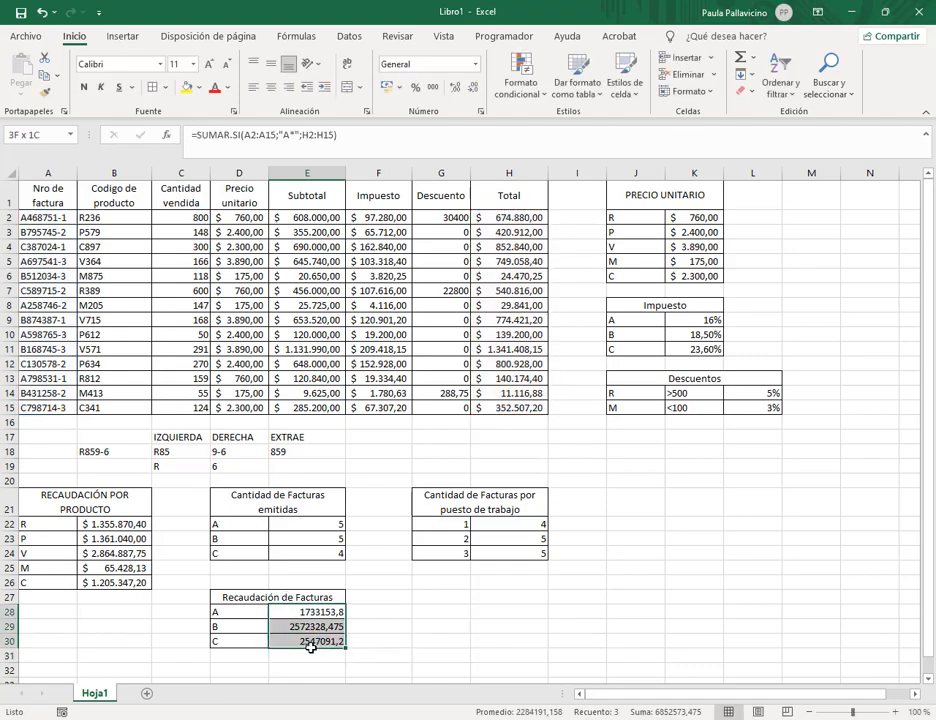
{"action": "left_click", "coordinate": [398, 87]}
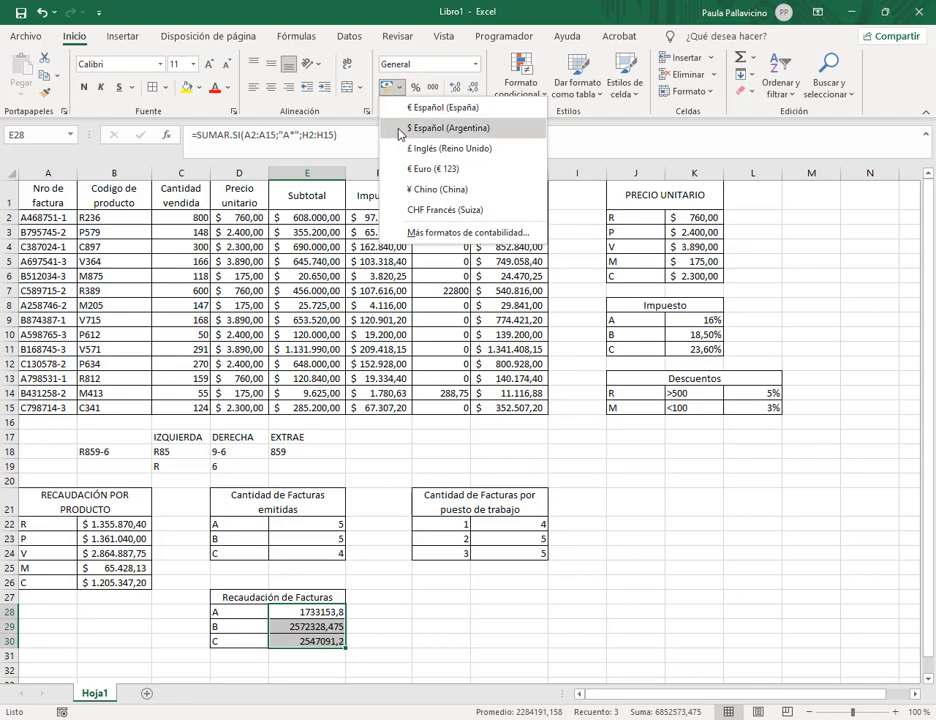
{"action": "left_click", "coordinate": [400, 130]}
{"action": "left_click", "coordinate": [370, 600]}
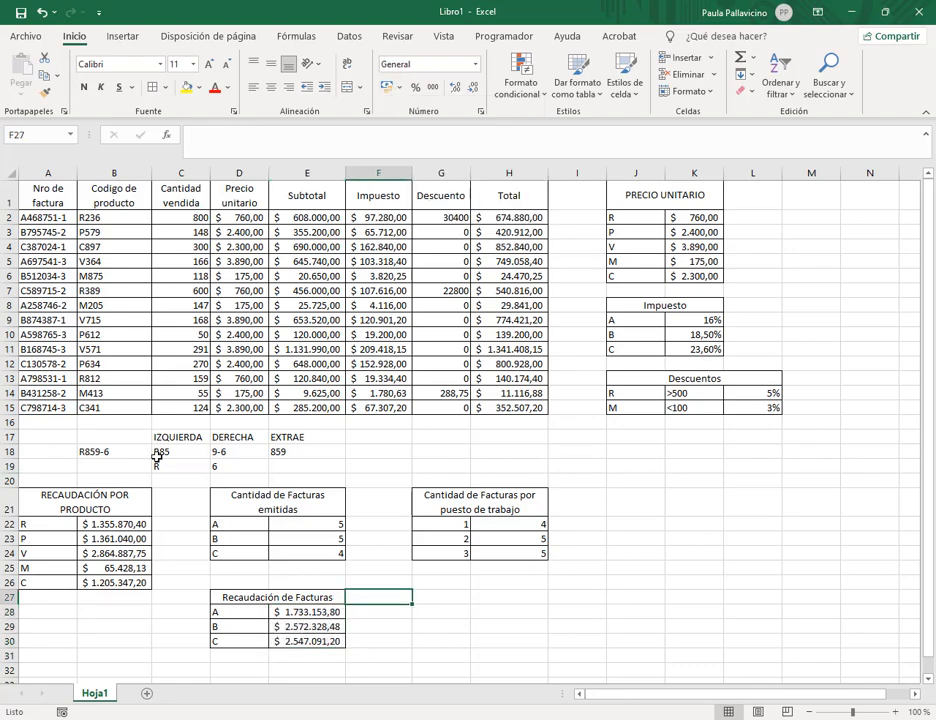
- Turn on filtering for the column headers of the invoice table
{"action": "left_click", "coordinate": [113, 217]}
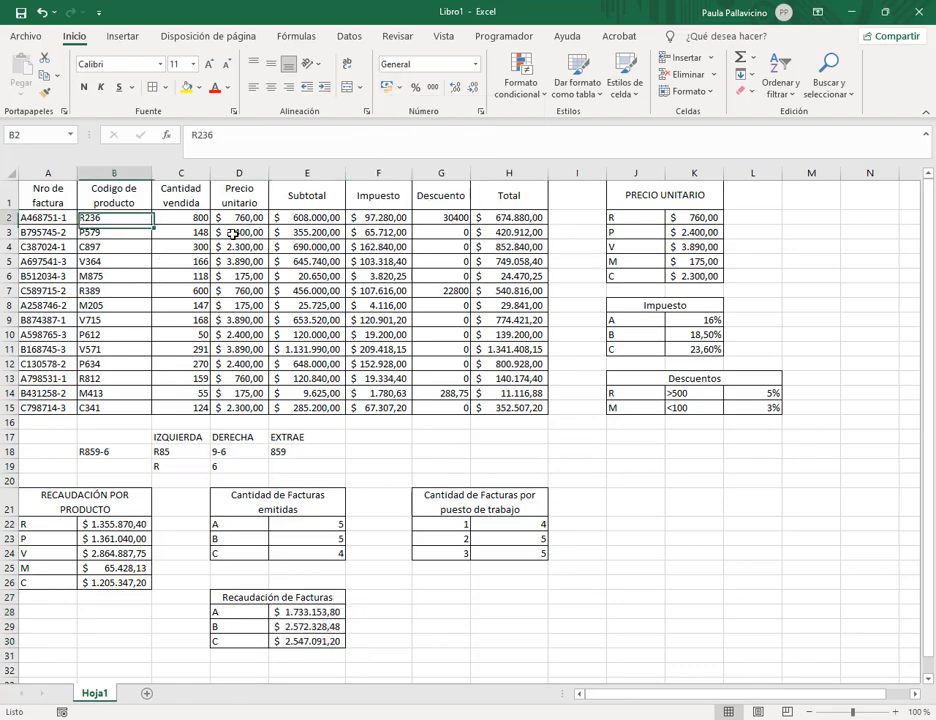
{"action": "left_click", "coordinate": [351, 38]}
{"action": "left_click", "coordinate": [488, 72]}
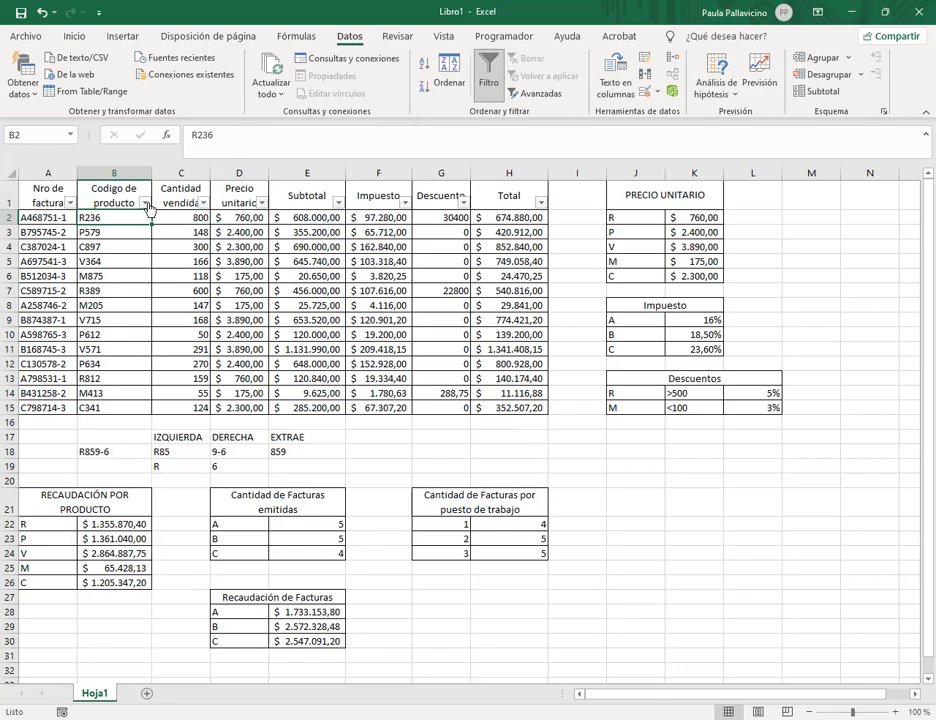
- Check the sum of the Total values for product codes beginning with R, using a text filter that is cleared once checked
{"action": "left_click", "coordinate": [146, 203]}
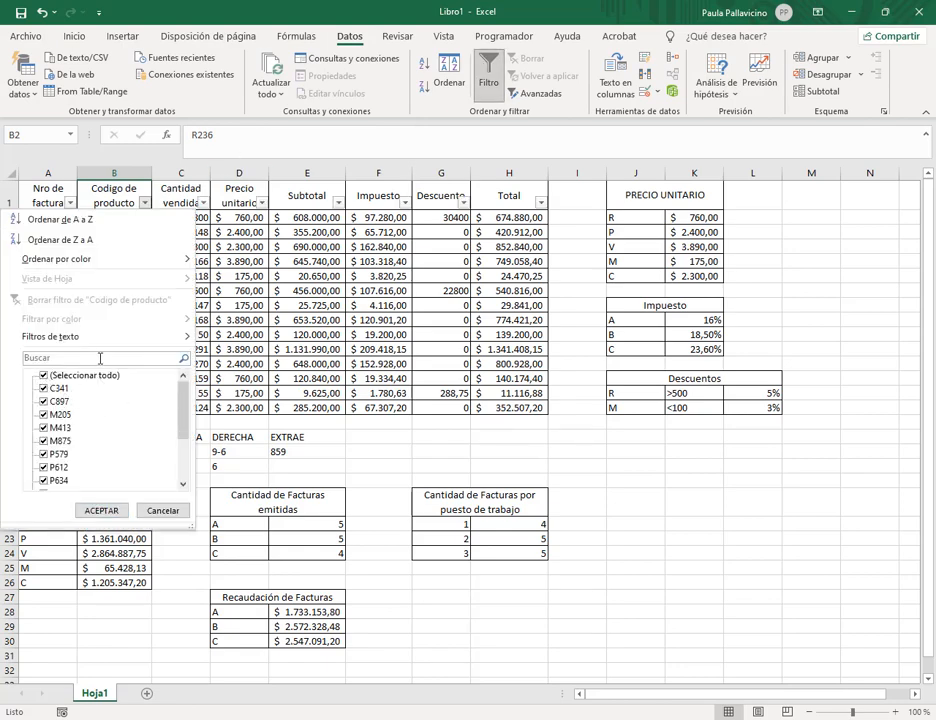
{"action": "mouse_move", "coordinate": [111, 340]}
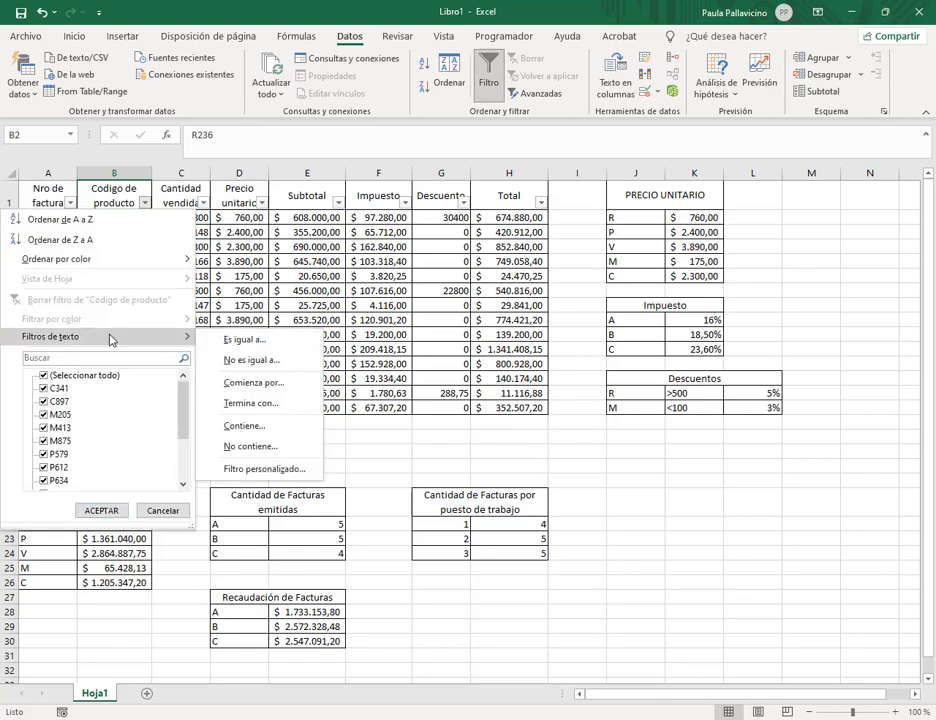
{"action": "left_click", "coordinate": [300, 385]}
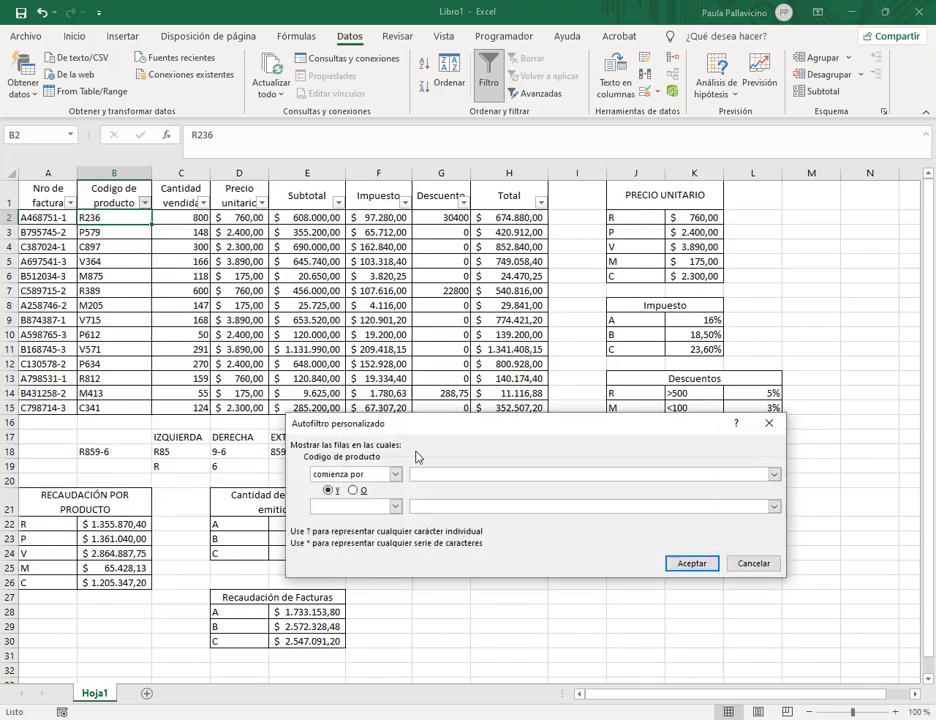
{"action": "type", "text": "R"}
{"action": "left_click", "coordinate": [704, 564]}
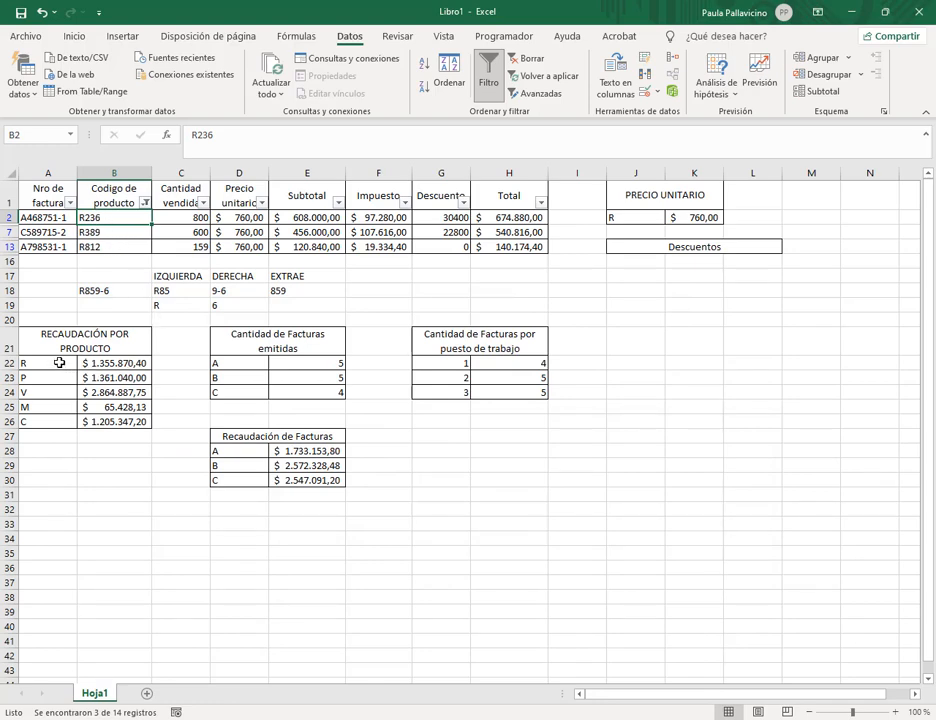
{"action": "left_click_drag", "start_coordinate": [510, 217], "coordinate": [522, 246]}
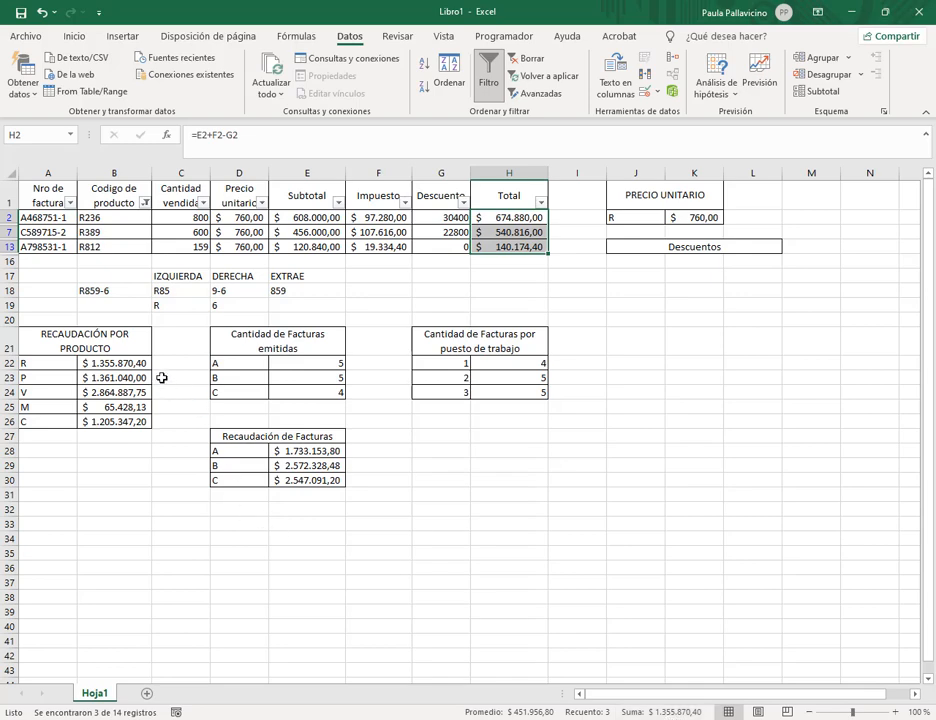
{"action": "left_click", "coordinate": [530, 60]}
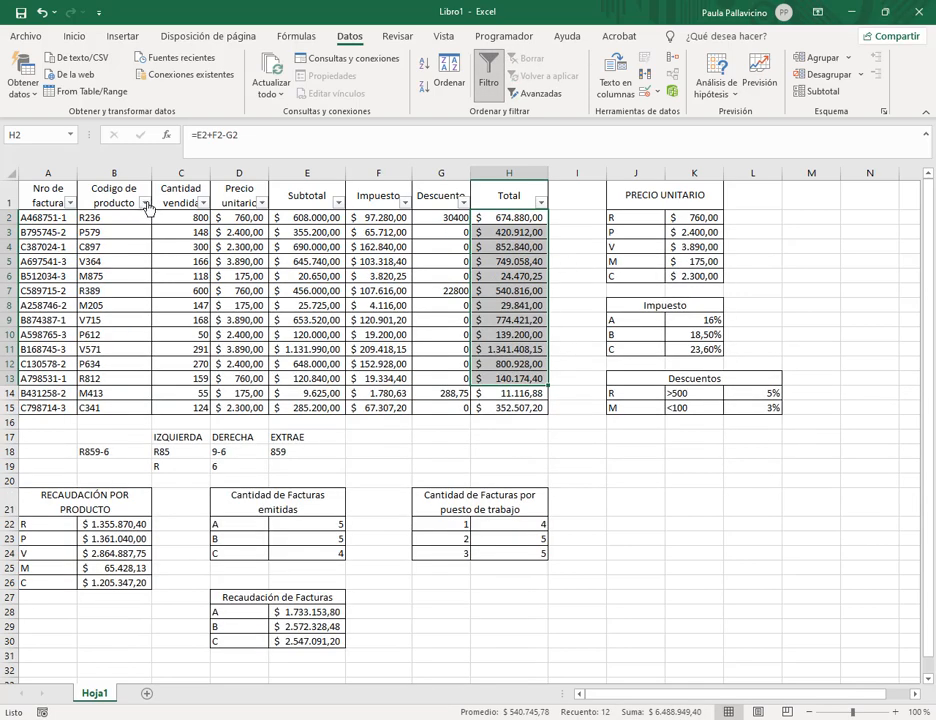
- Filter Codigo de producto for codes beginning with P, check the sum of their Total cells, and clear the filter
{"action": "left_click", "coordinate": [140, 217]}
{"action": "left_click", "coordinate": [146, 204]}
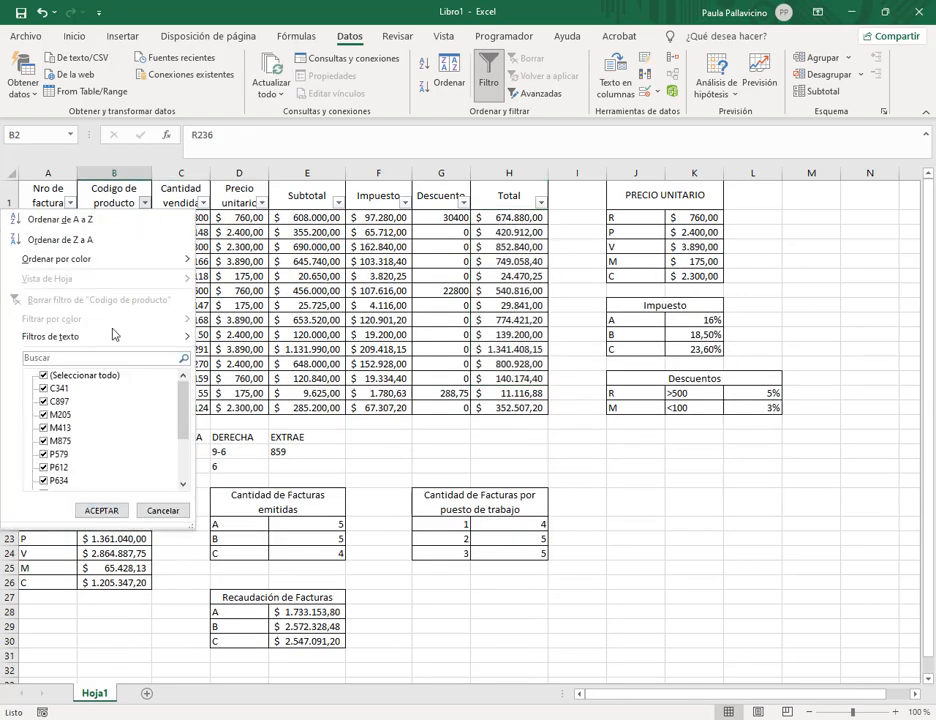
{"action": "mouse_move", "coordinate": [139, 339]}
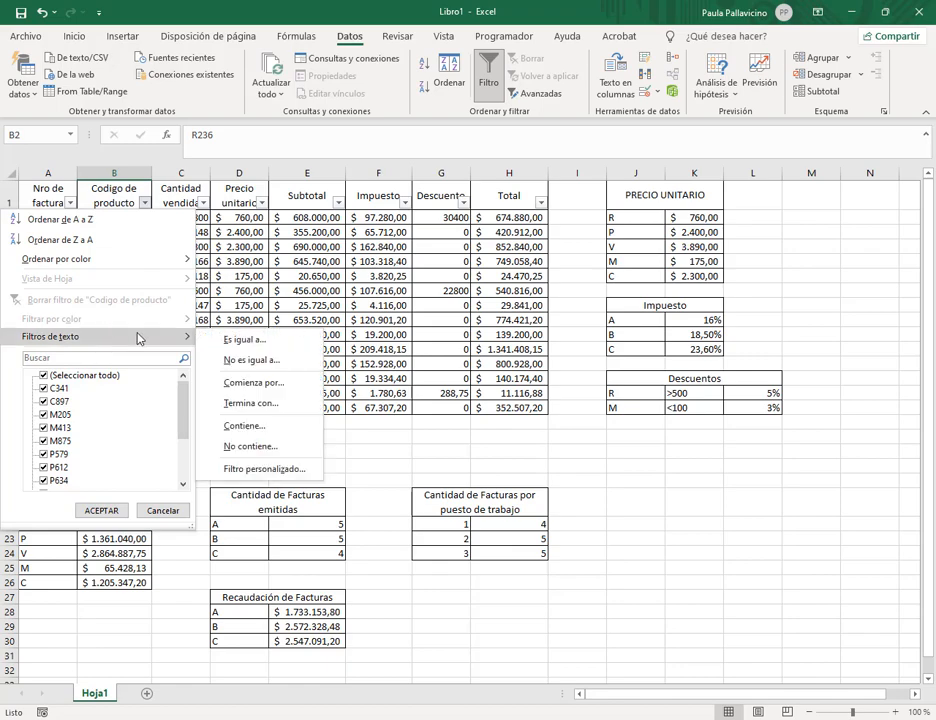
{"action": "left_click", "coordinate": [250, 383]}
{"action": "type", "text": "R"}
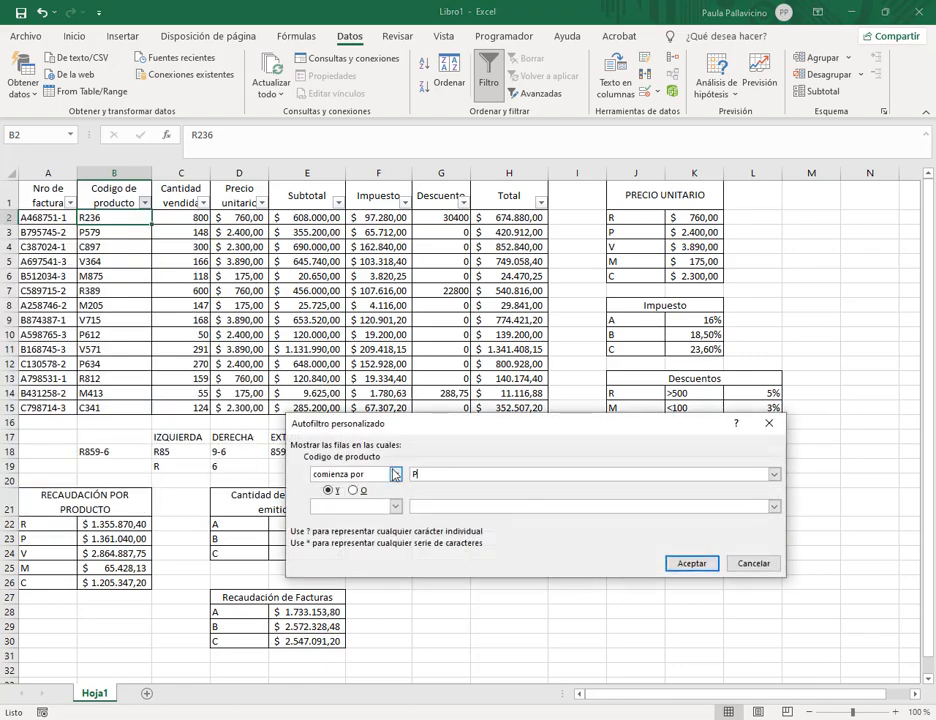
{"action": "key", "text": "BackSpace"}
{"action": "type", "text": "P"}
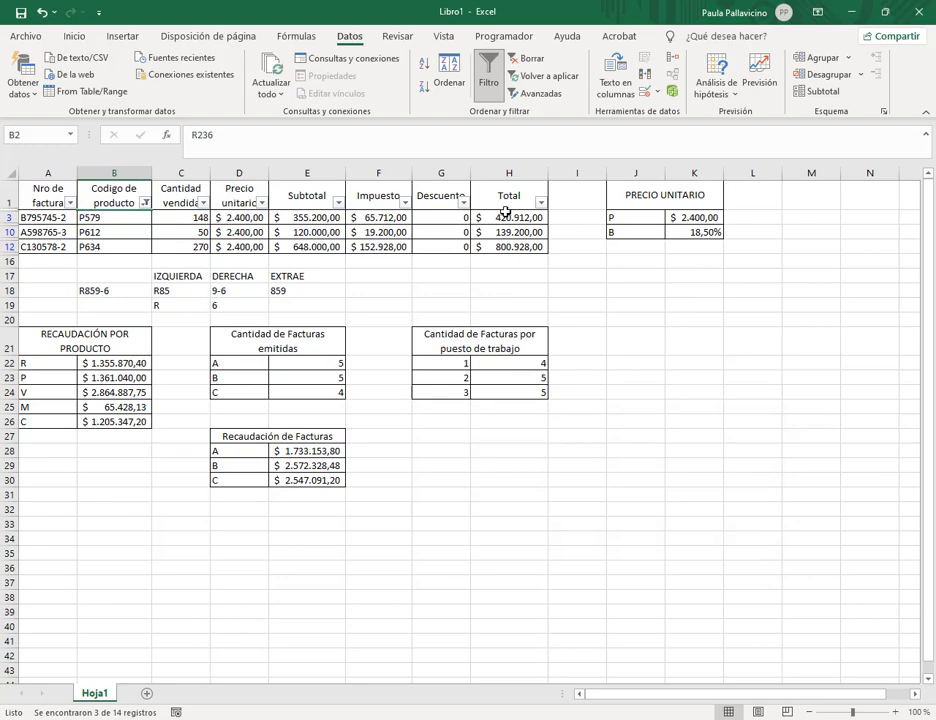
{"action": "left_click_drag", "start_coordinate": [506, 214], "coordinate": [503, 248]}
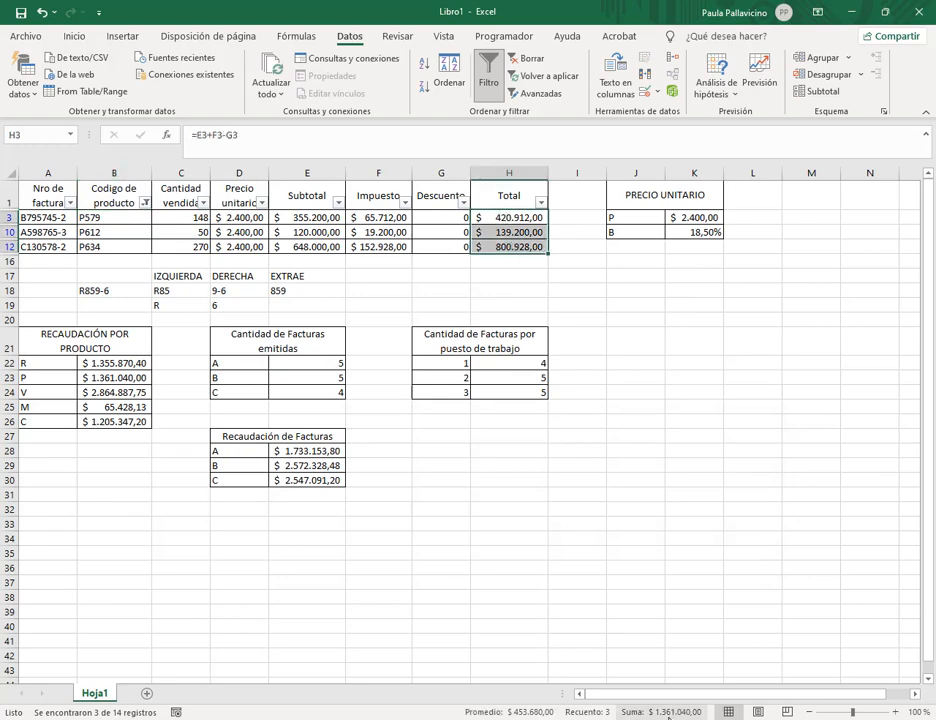
{"action": "left_click", "coordinate": [529, 58]}
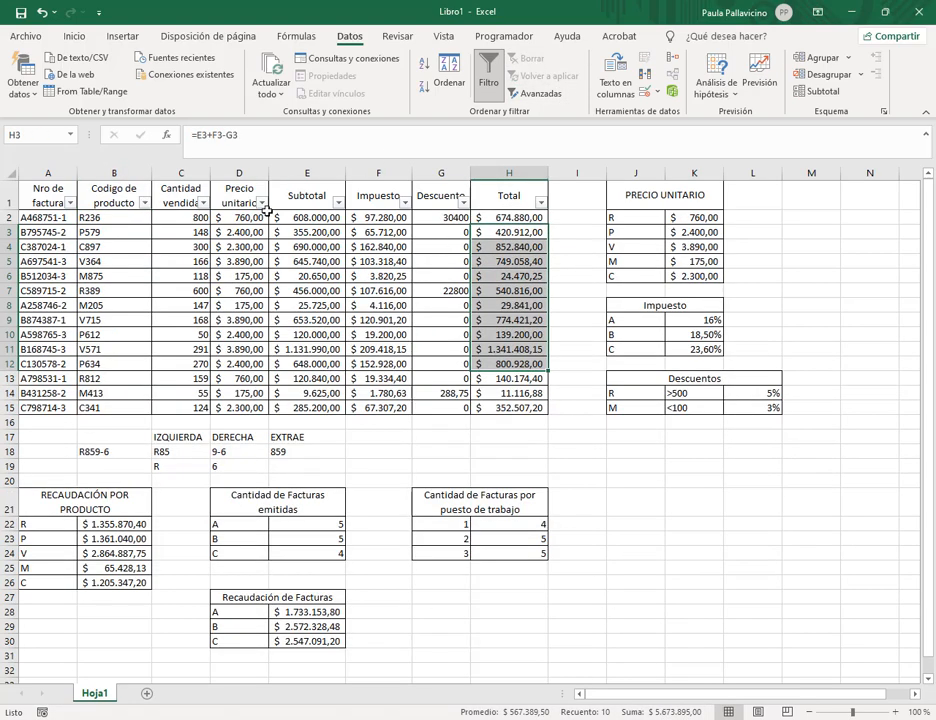
- Filter Codigo de producto for codes beginning with "v", check the sum of their Total cells, and clear the filter
{"action": "left_click", "coordinate": [129, 225]}
{"action": "left_click", "coordinate": [144, 202]}
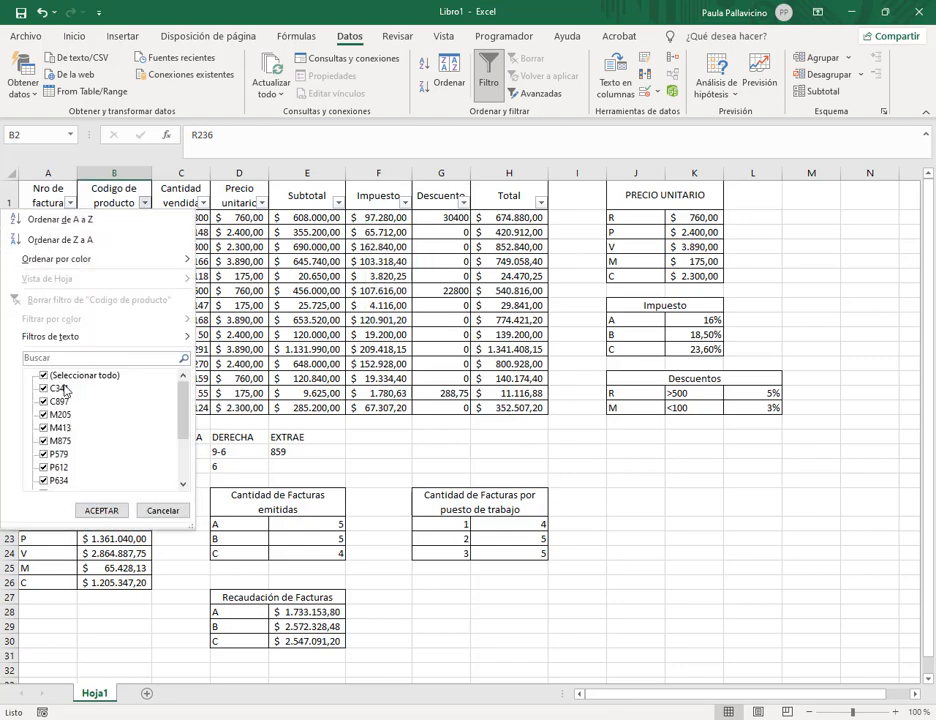
{"action": "mouse_move", "coordinate": [77, 342]}
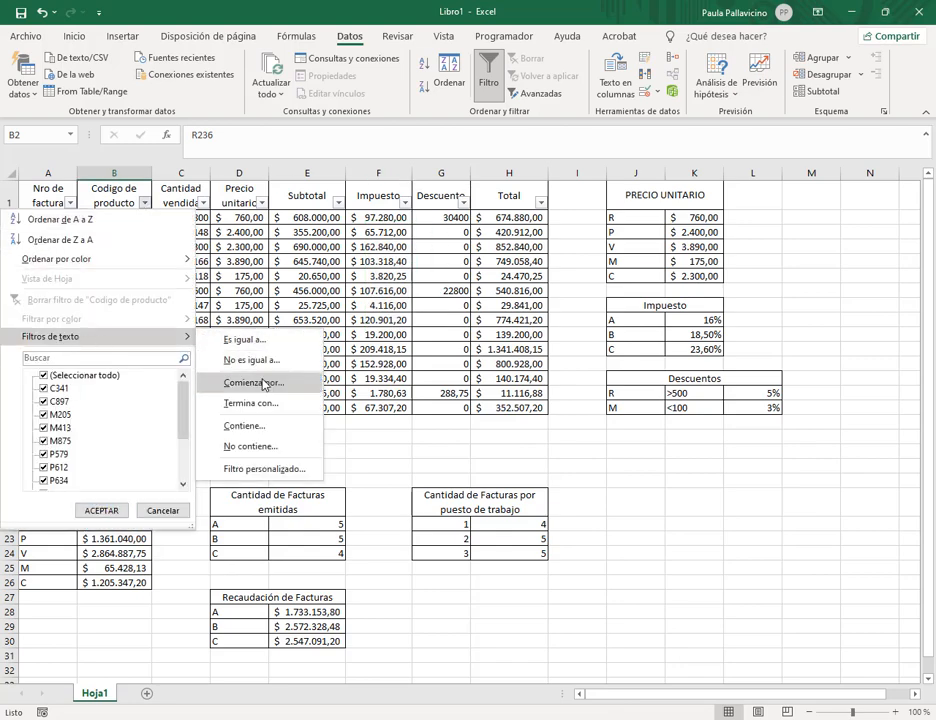
{"action": "left_click", "coordinate": [285, 444]}
{"action": "type", "text": "v"}
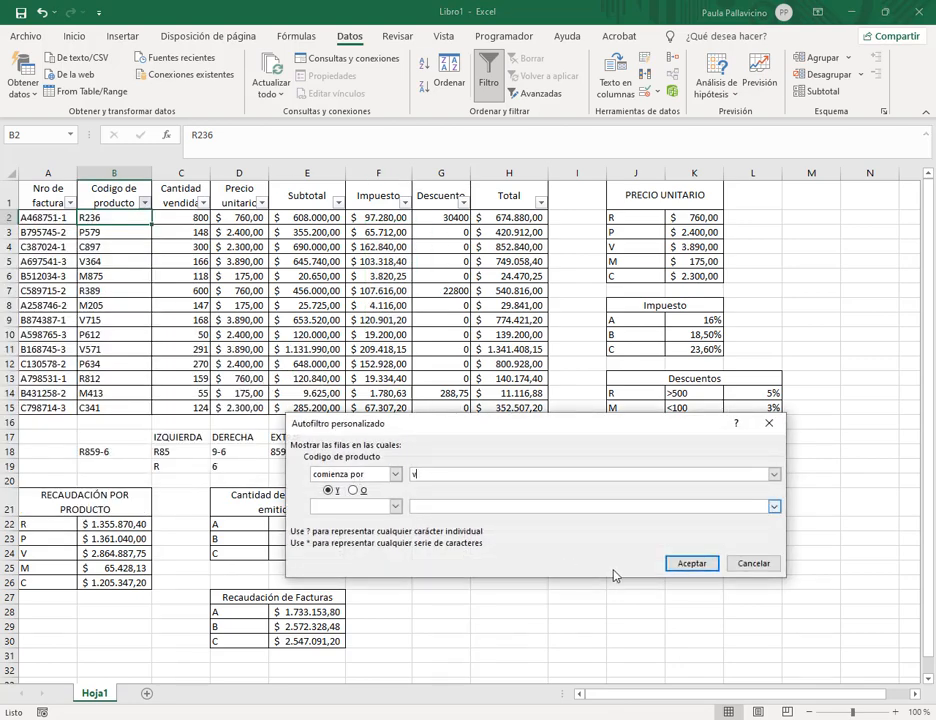
{"action": "left_click", "coordinate": [691, 563]}
{"action": "left_click_drag", "start_coordinate": [505, 219], "coordinate": [510, 247]}
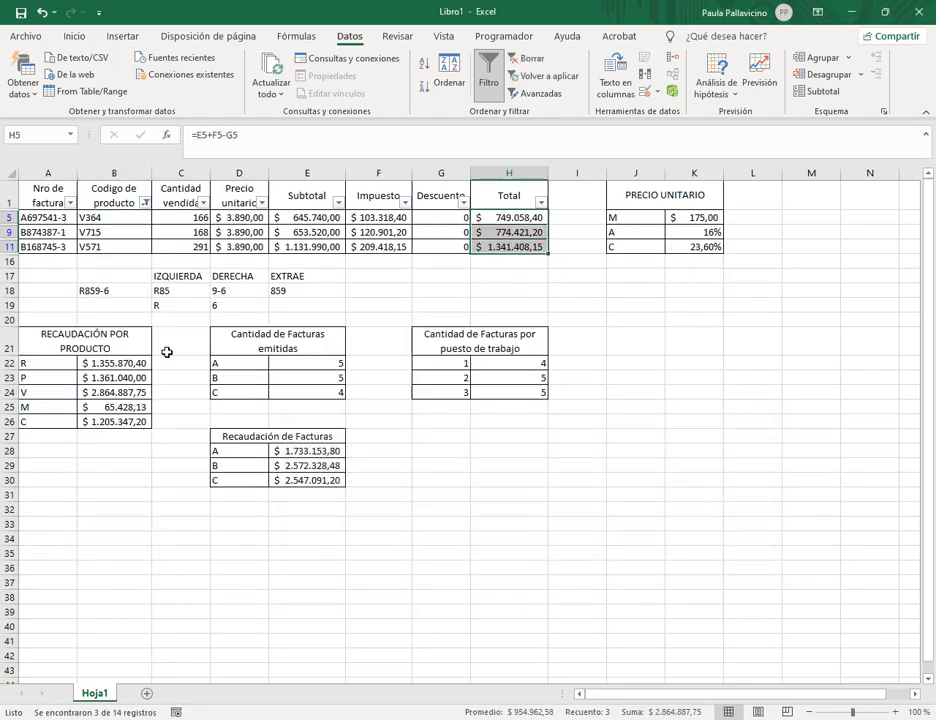
{"action": "left_click", "coordinate": [525, 58]}
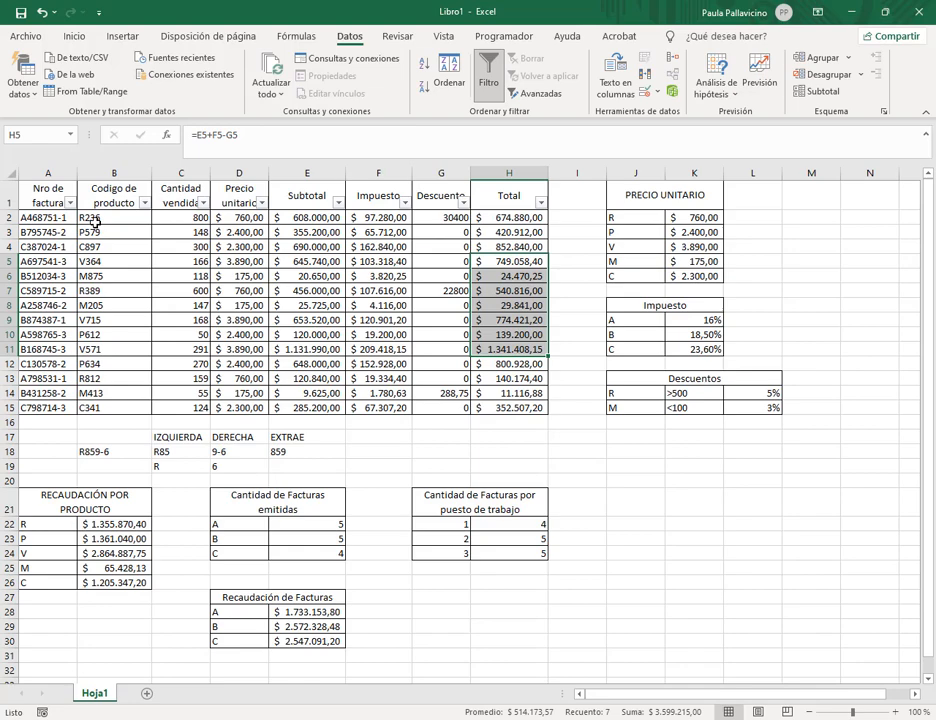
- Filter Codigo de producto for codes beginning with "m", check the sum of their Total cells, and clear the filter
{"action": "left_click", "coordinate": [145, 205]}
{"action": "mouse_move", "coordinate": [48, 336]}
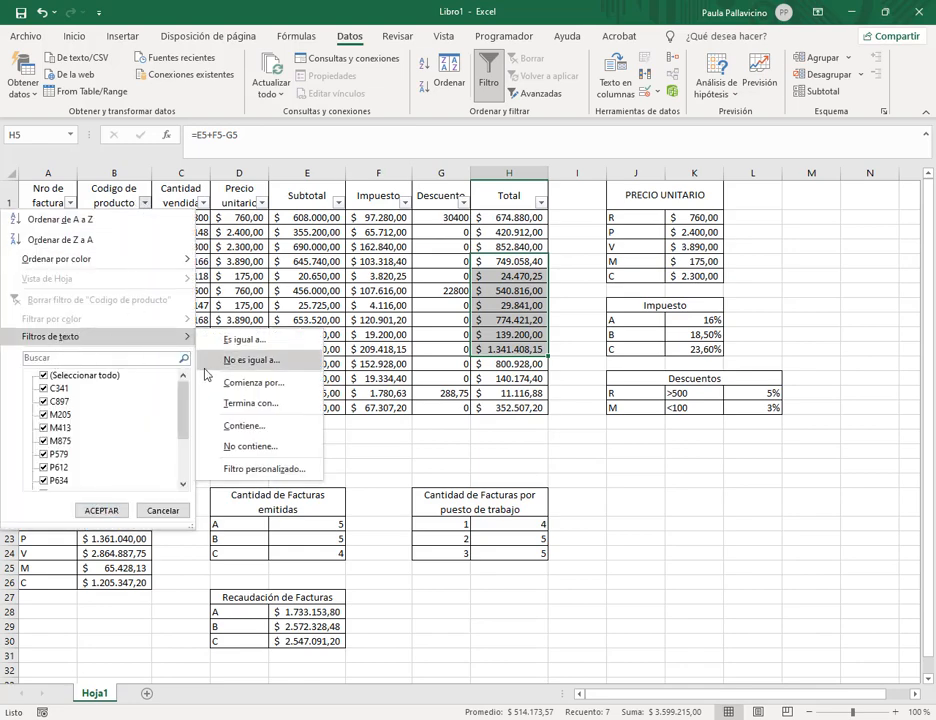
{"action": "left_click", "coordinate": [253, 382]}
{"action": "type", "text": "m"}
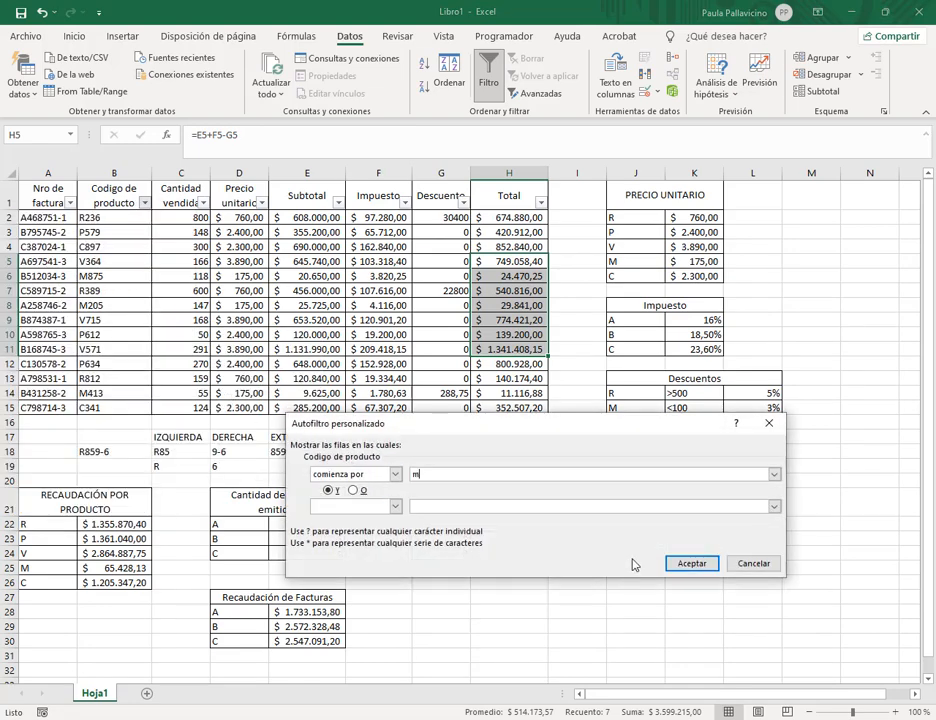
{"action": "left_click", "coordinate": [690, 563]}
{"action": "left_click", "coordinate": [507, 221]}
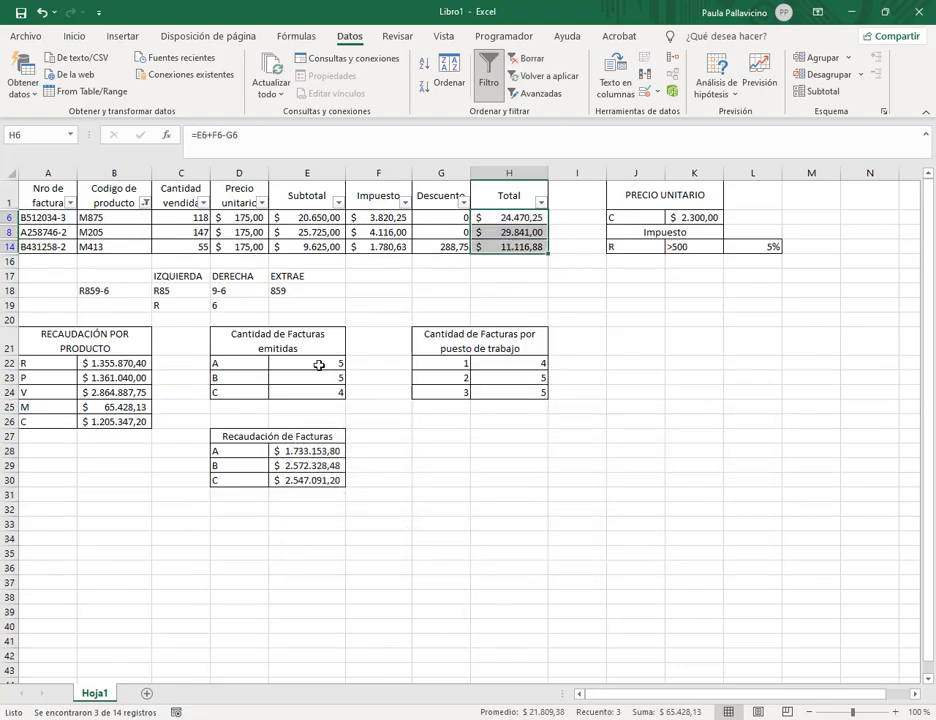
{"action": "left_click", "coordinate": [420, 232]}
{"action": "left_click", "coordinate": [520, 58]}
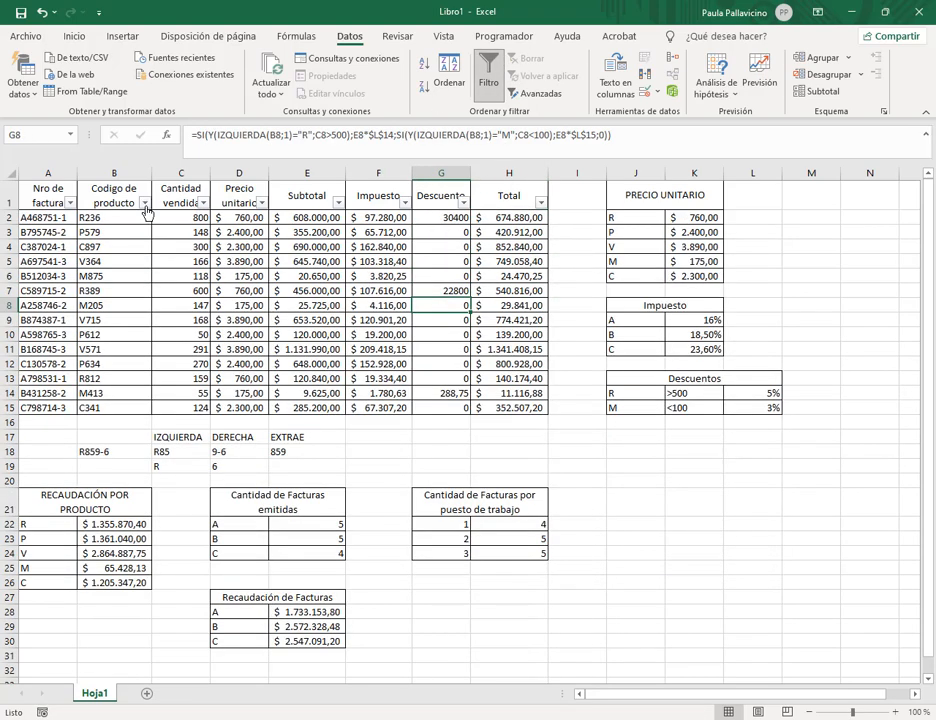
- Filter Codigo de producto for codes beginning with "c", check the sum of their Total cells, and clear the filter
{"action": "left_click", "coordinate": [145, 203]}
{"action": "mouse_move", "coordinate": [190, 337]}
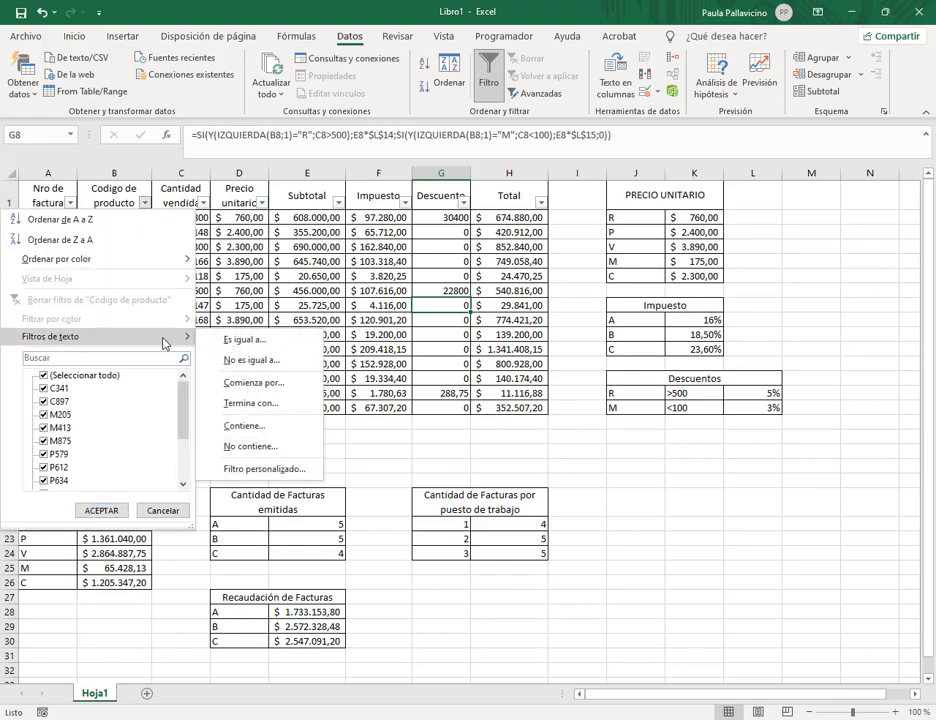
{"action": "left_click", "coordinate": [254, 383]}
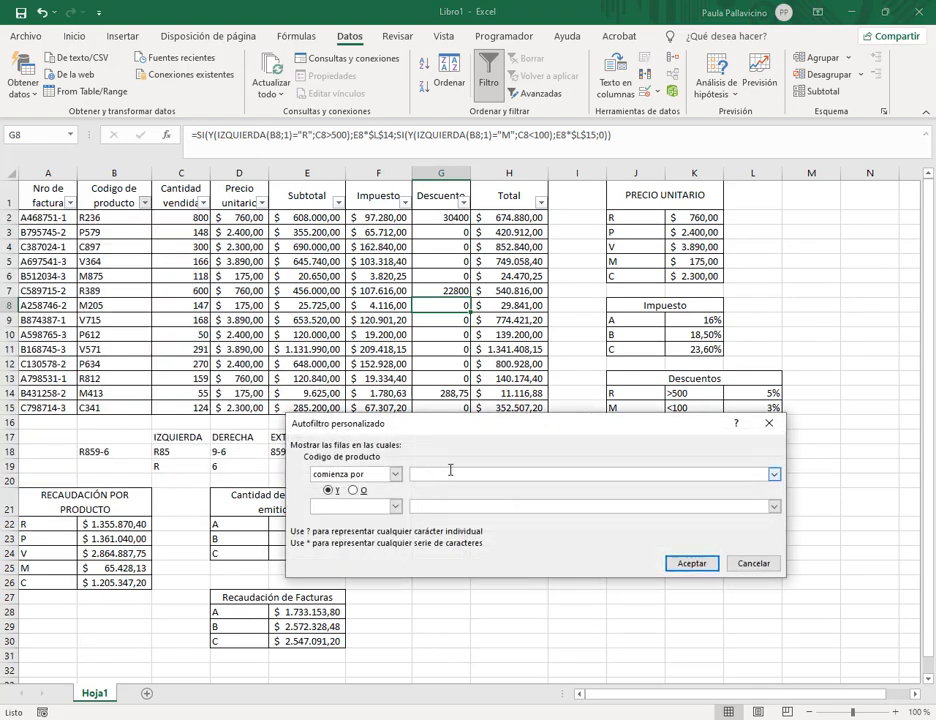
{"action": "type", "text": "c"}
{"action": "left_click", "coordinate": [687, 563]}
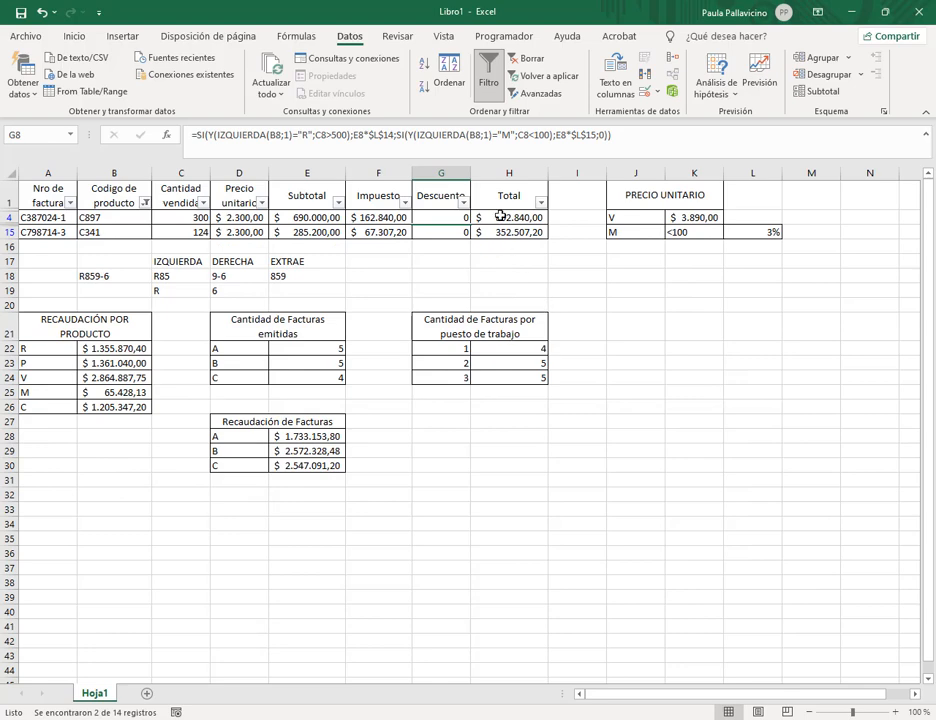
{"action": "left_click_drag", "start_coordinate": [500, 216], "coordinate": [484, 233]}
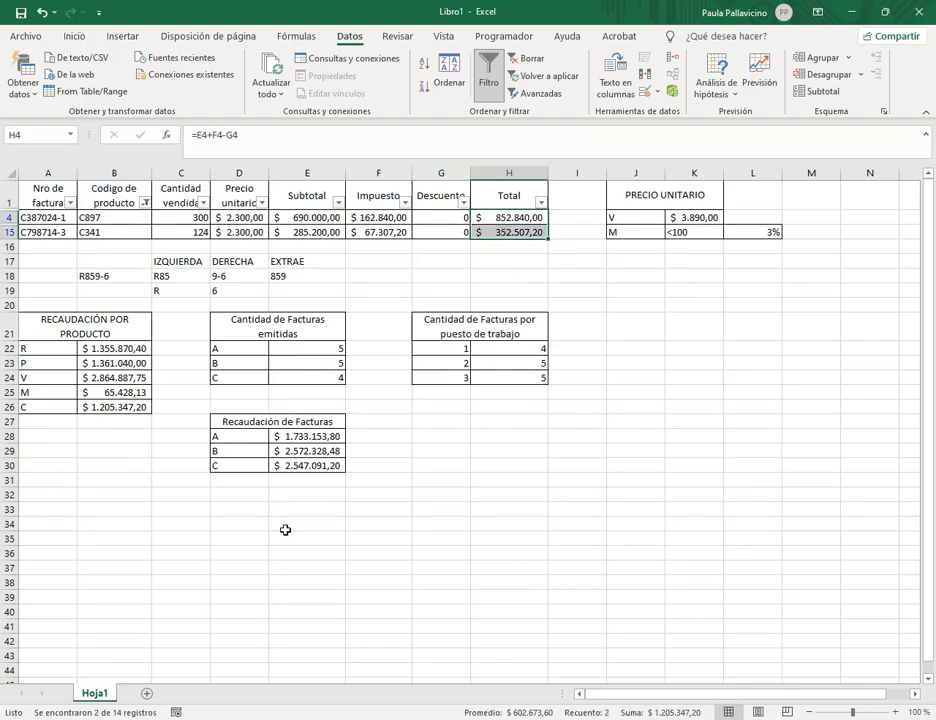
{"action": "left_click", "coordinate": [517, 59]}
{"action": "left_click", "coordinate": [242, 350]}
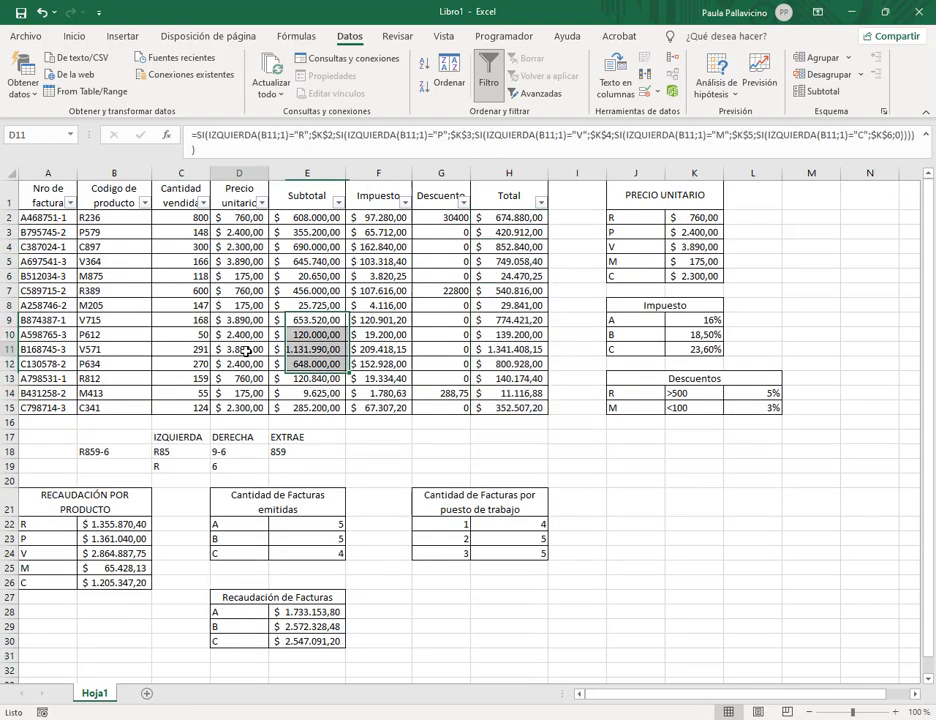
- Filter Nro de factura for invoices beginning with A, check the sum of their Total cells, and clear the filter
{"action": "left_click", "coordinate": [71, 204]}
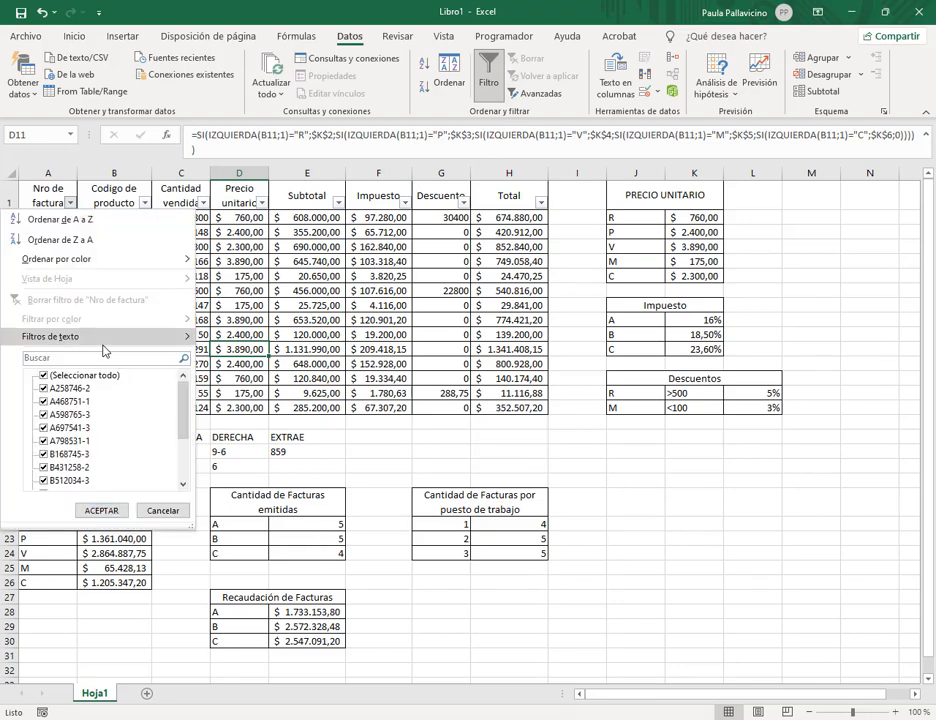
{"action": "mouse_move", "coordinate": [120, 336]}
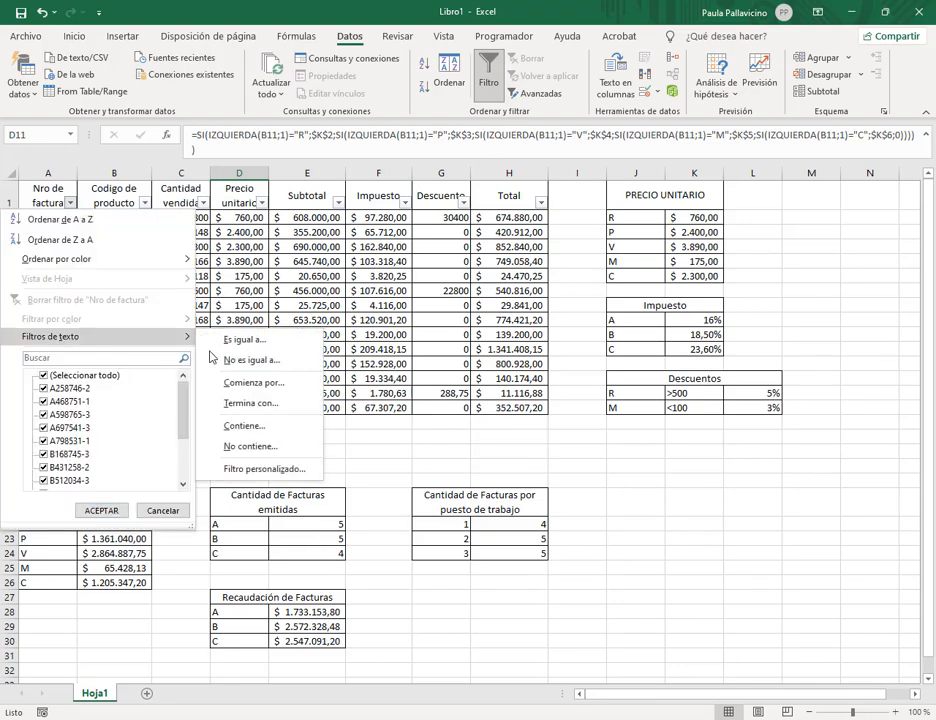
{"action": "left_click", "coordinate": [263, 385]}
{"action": "left_click", "coordinate": [690, 563]}
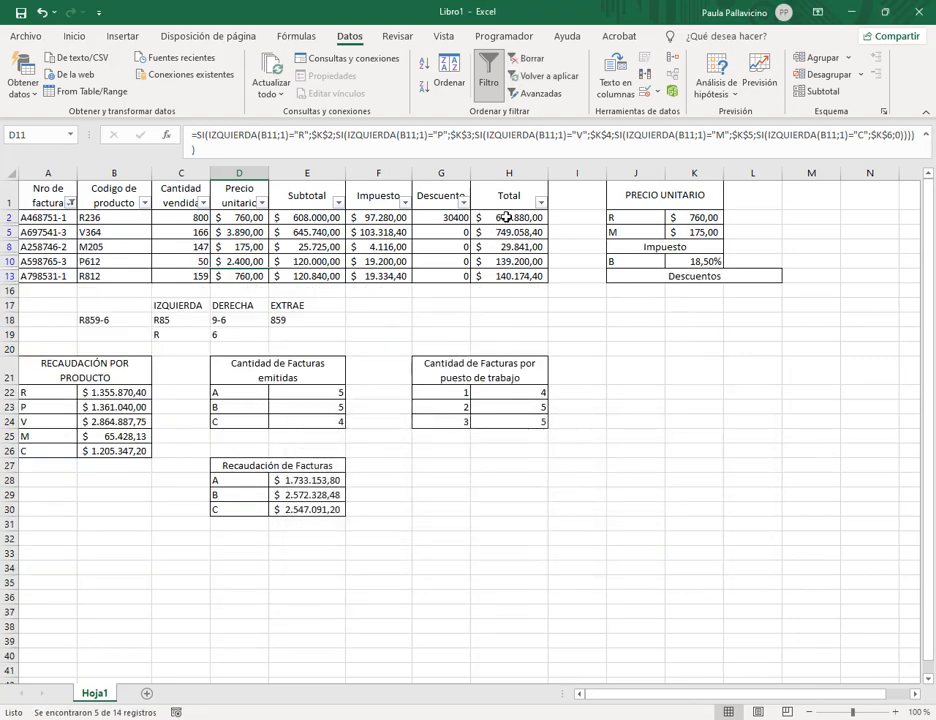
{"action": "left_click_drag", "start_coordinate": [507, 217], "coordinate": [516, 277]}
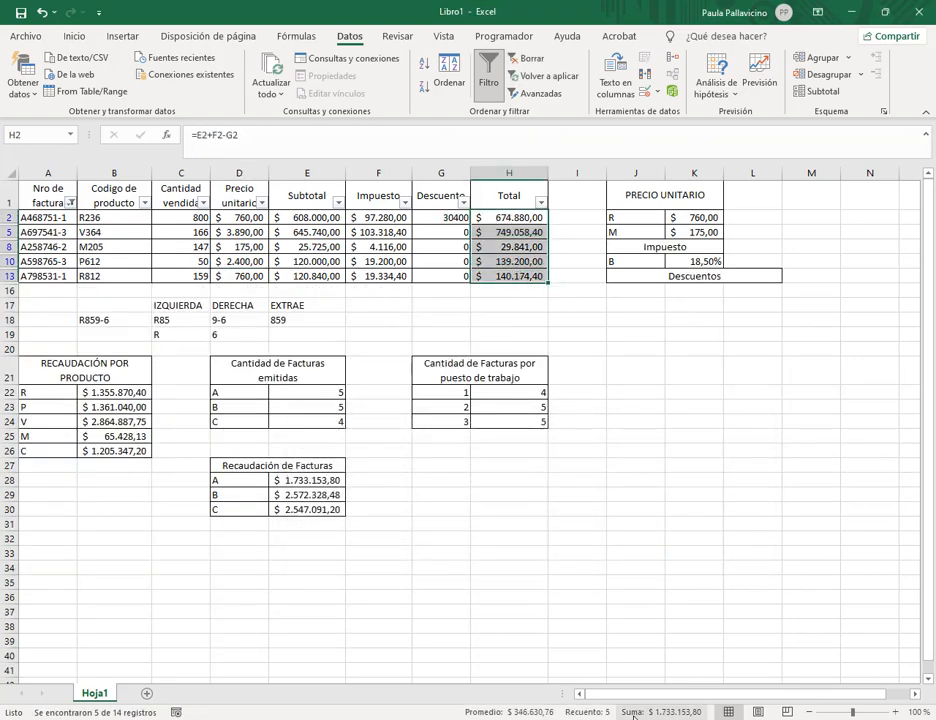
{"action": "left_click", "coordinate": [528, 58]}
- Filter Nro de factura for invoices beginning with "b", check the sum of their Total cells, and clear the filter
{"action": "left_click", "coordinate": [72, 214]}
{"action": "left_click", "coordinate": [70, 203]}
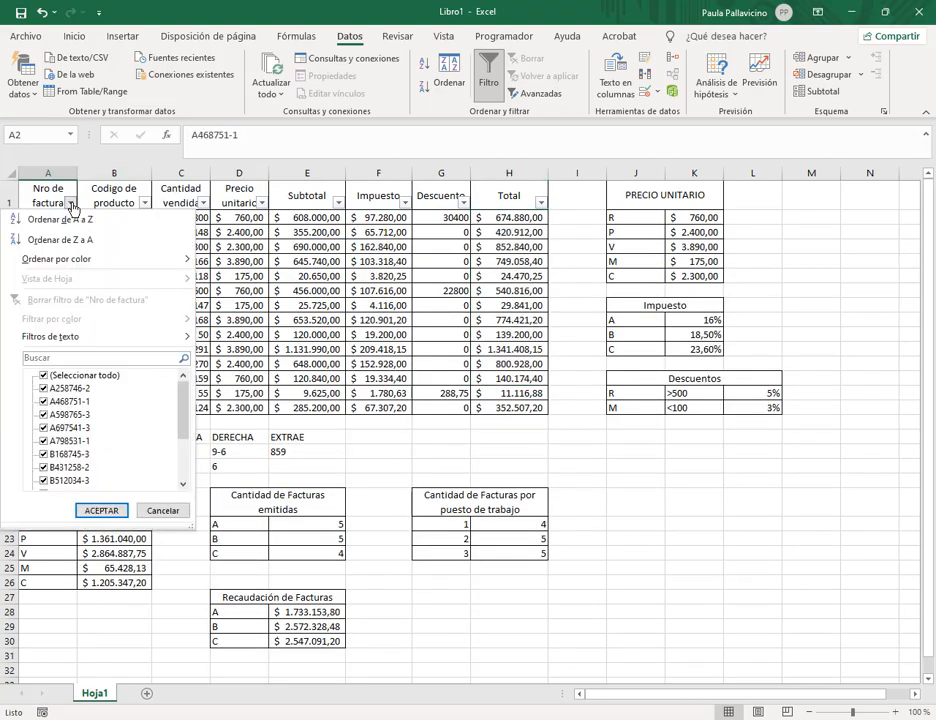
{"action": "mouse_move", "coordinate": [126, 338]}
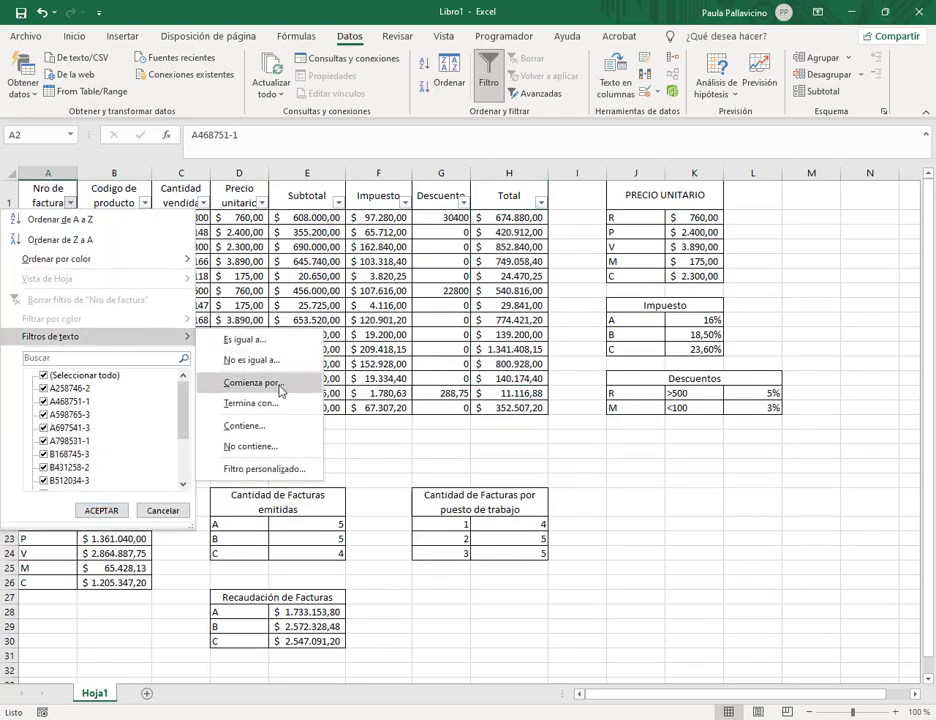
{"action": "left_click", "coordinate": [243, 382]}
{"action": "type", "text": "B"}
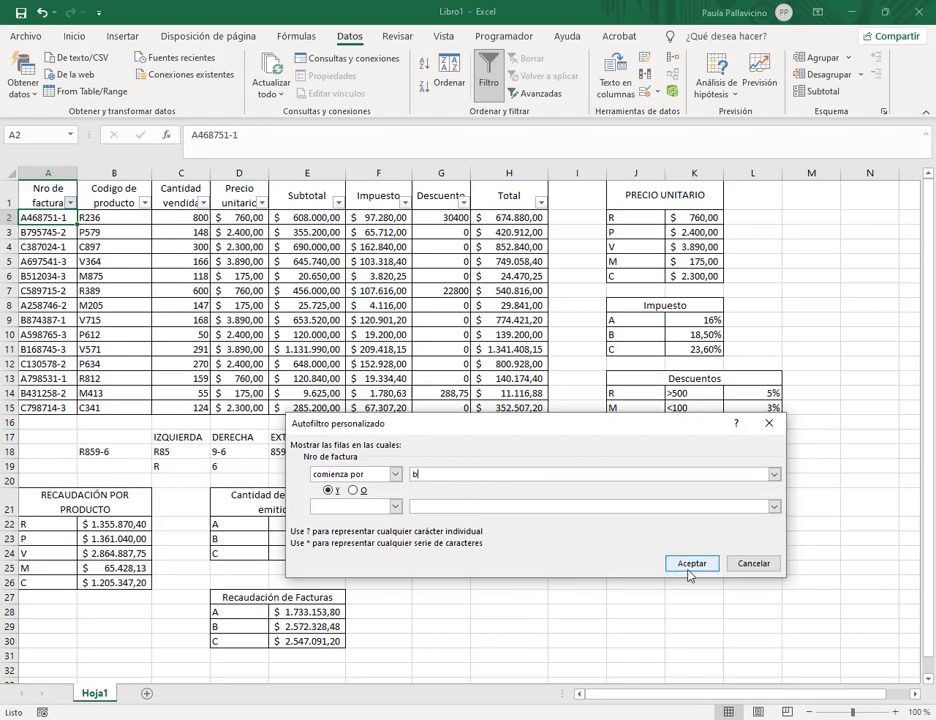
{"action": "left_click", "coordinate": [692, 563]}
{"action": "left_click_drag", "start_coordinate": [517, 220], "coordinate": [518, 278]}
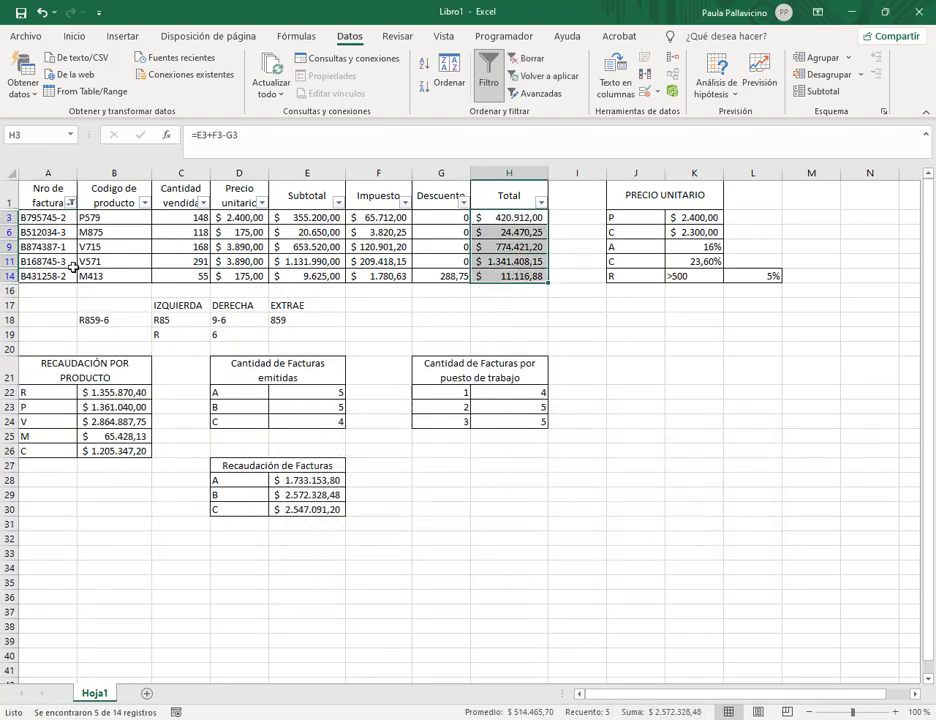
{"action": "left_click", "coordinate": [526, 58]}
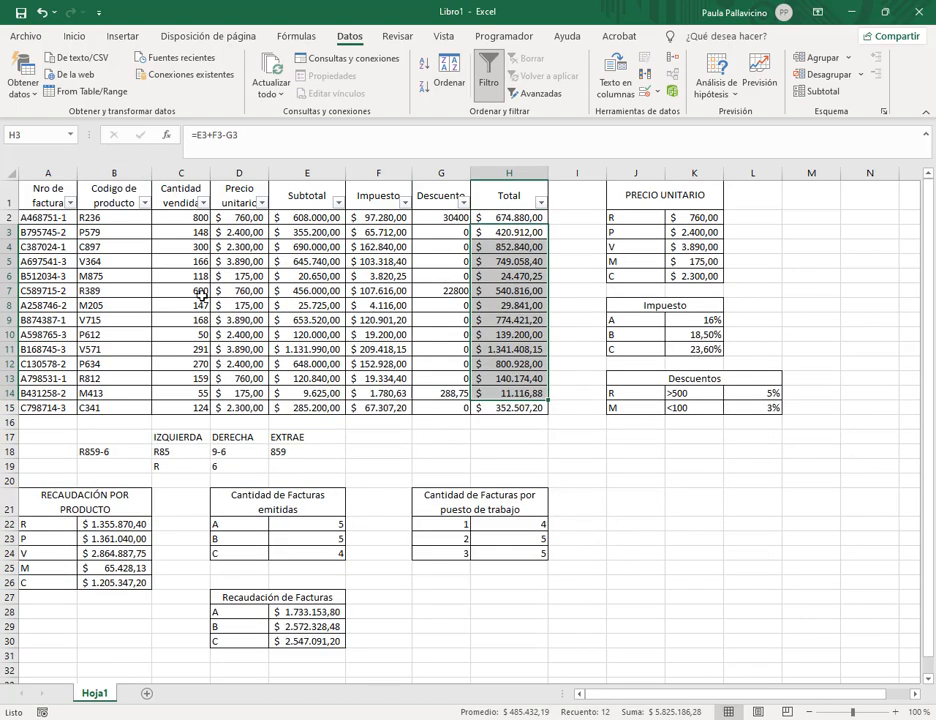
- Filter Nro de factura for invoices ending in 1, check the matching rows, and clear the filter
{"action": "left_click", "coordinate": [54, 290]}
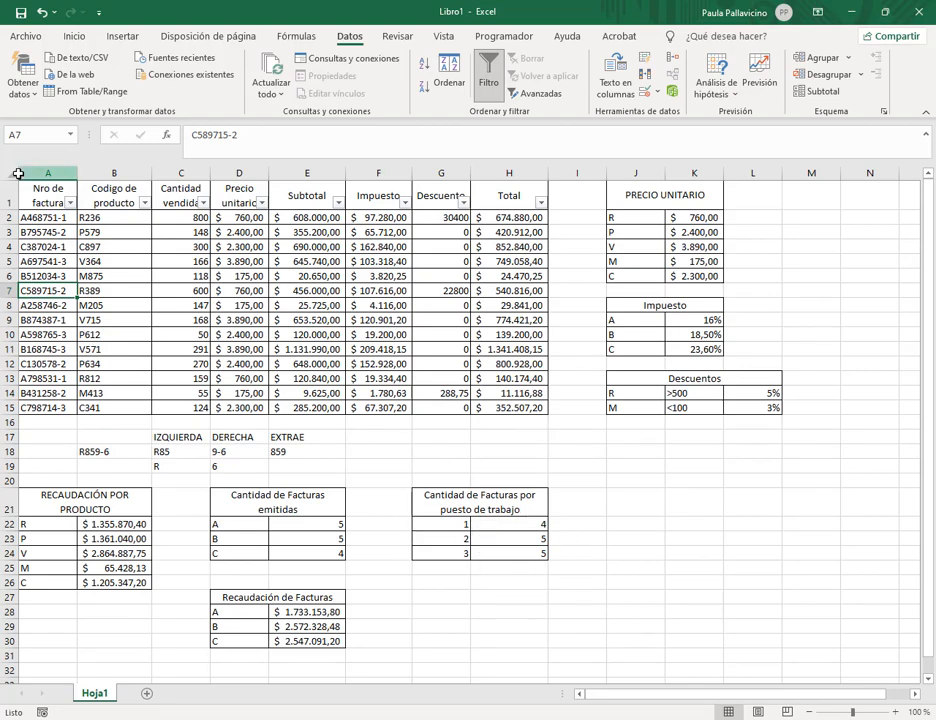
{"action": "left_click", "coordinate": [70, 206]}
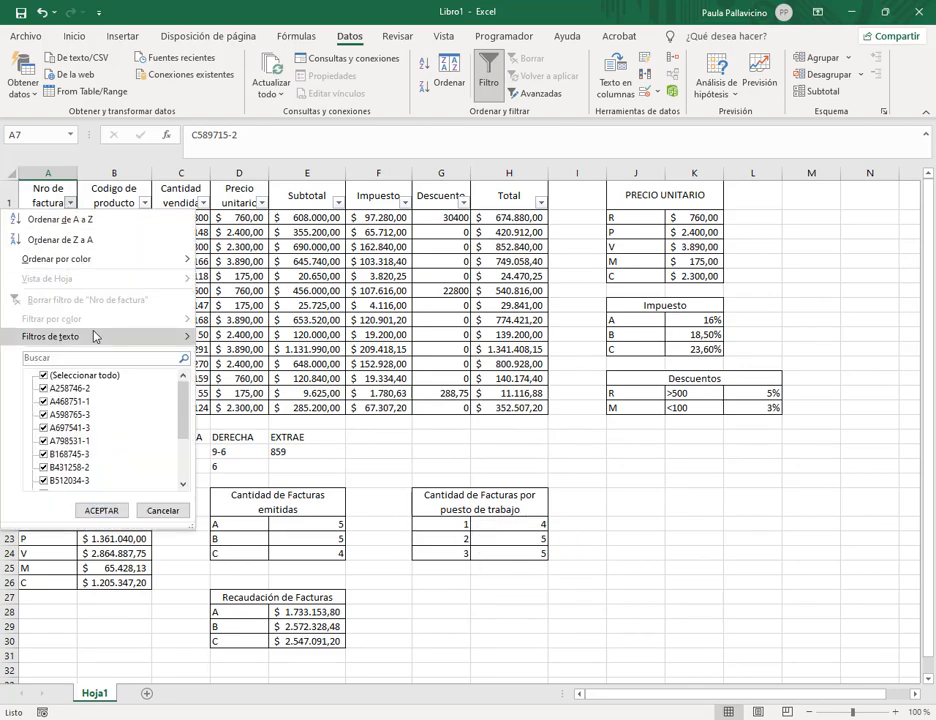
{"action": "mouse_move", "coordinate": [92, 336]}
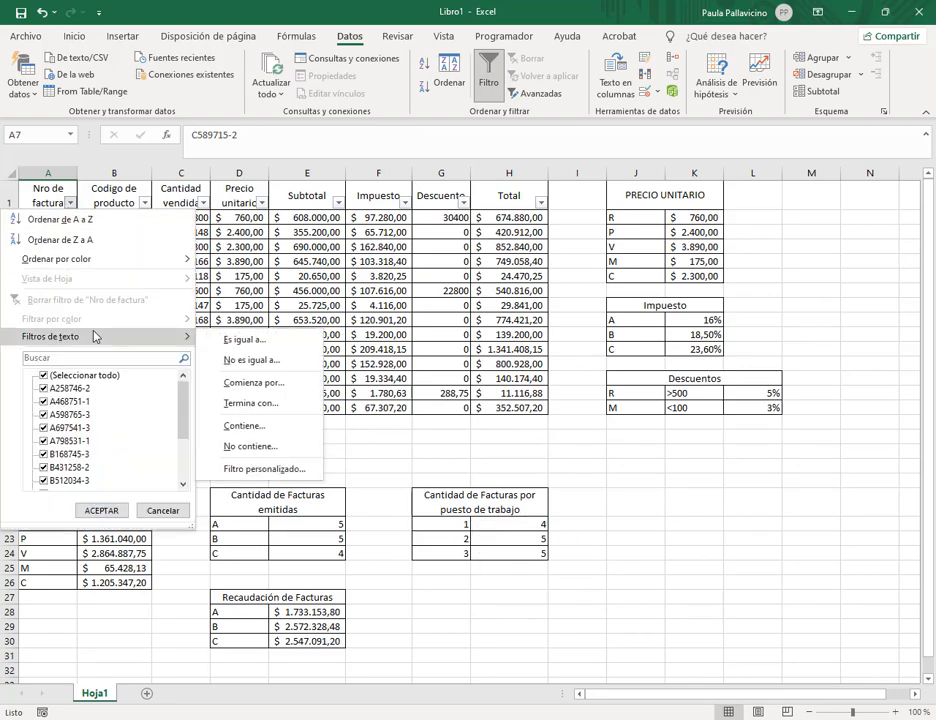
{"action": "left_click", "coordinate": [250, 403]}
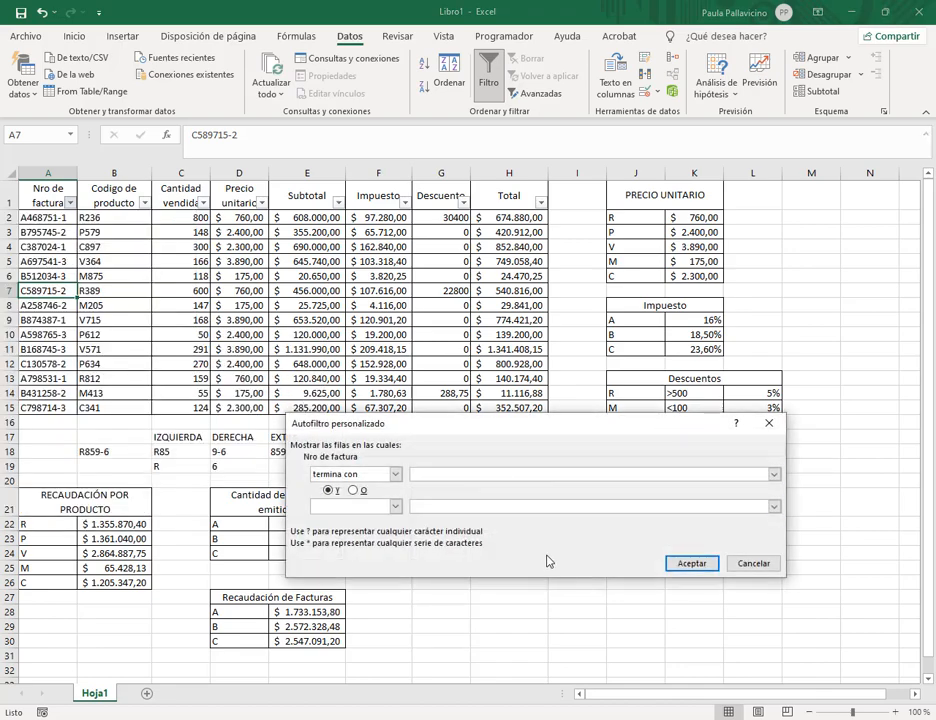
{"action": "left_click", "coordinate": [695, 563]}
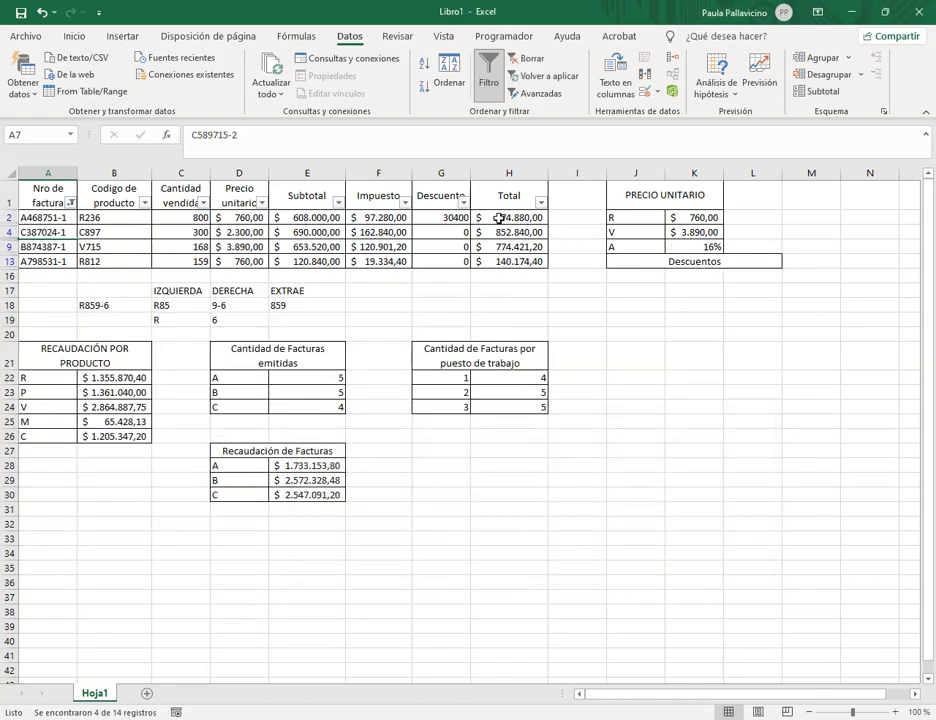
{"action": "left_click", "coordinate": [518, 58]}
- Filter Nro de factura for invoices ending in 2, check the count of their Total cells, and clear the filter
{"action": "left_click", "coordinate": [70, 202]}
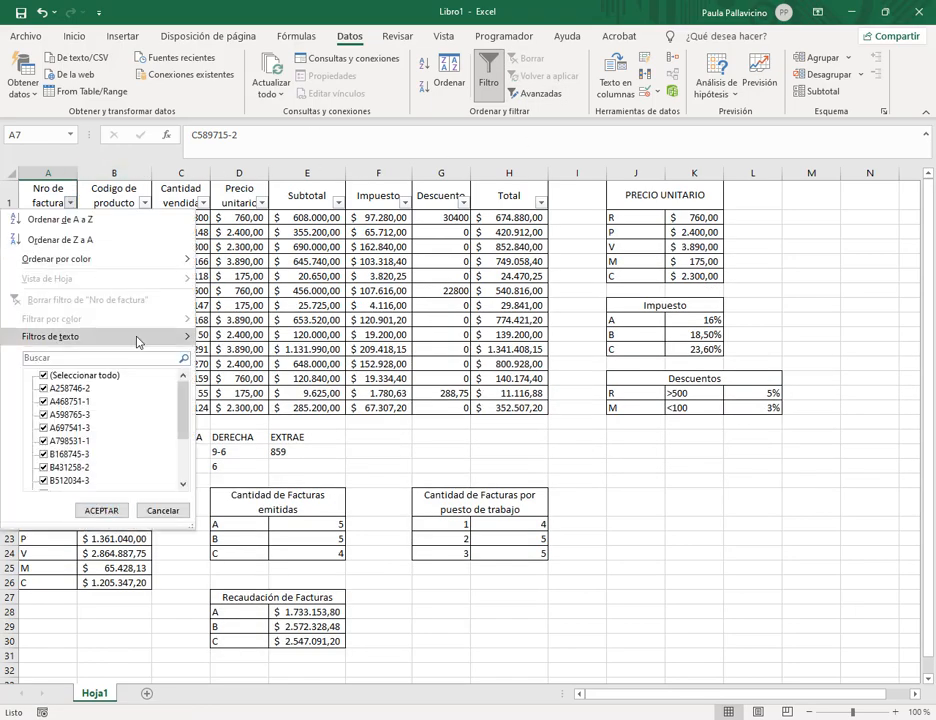
{"action": "mouse_move", "coordinate": [192, 336]}
{"action": "left_click", "coordinate": [300, 408]}
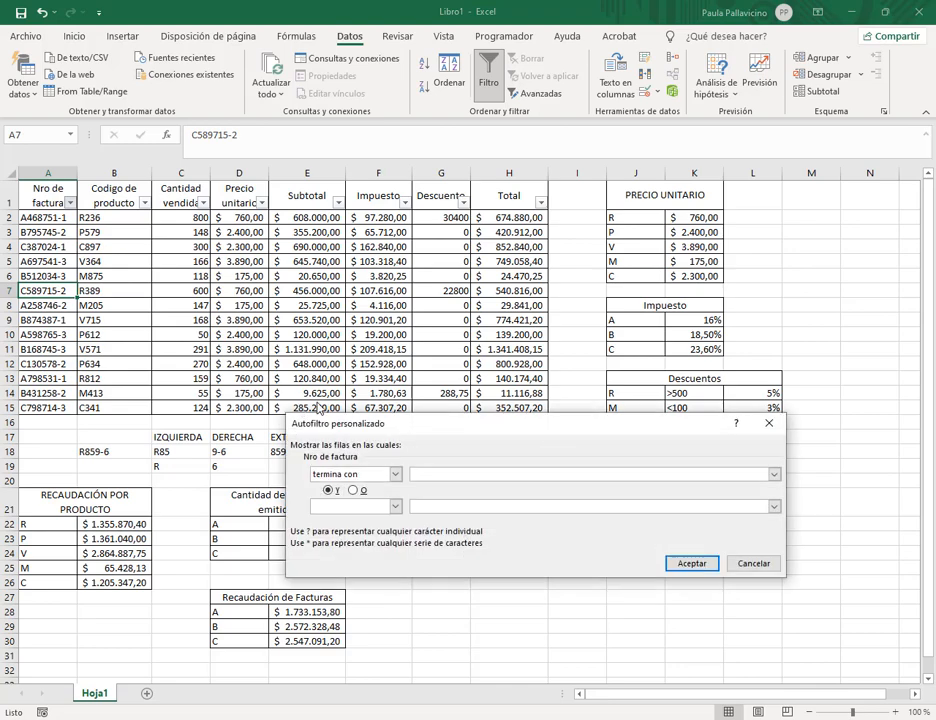
{"action": "left_click", "coordinate": [690, 563]}
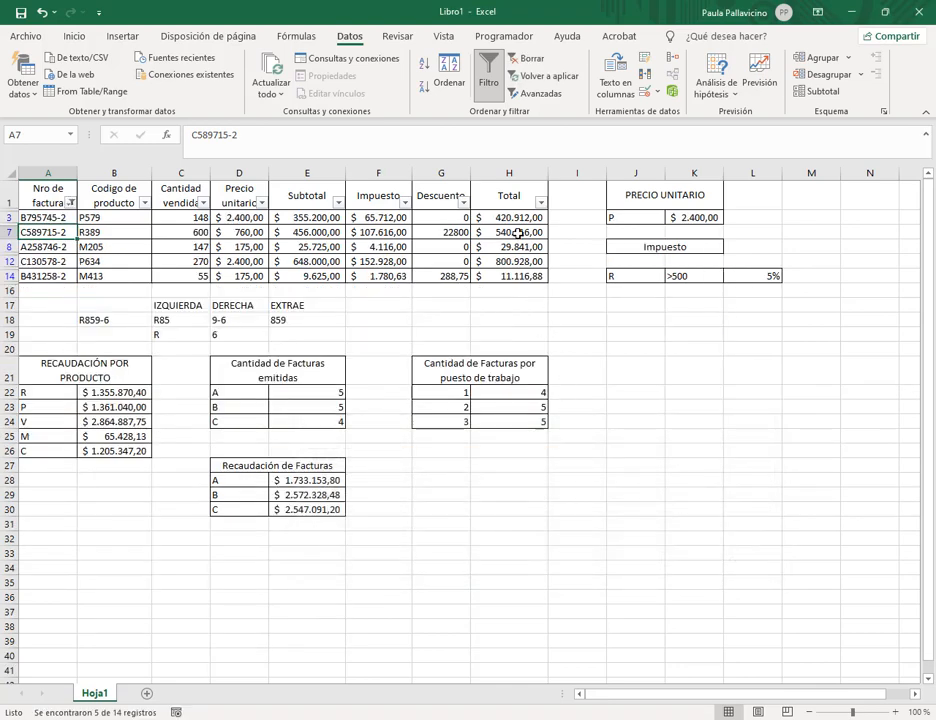
{"action": "left_click_drag", "start_coordinate": [518, 217], "coordinate": [516, 276]}
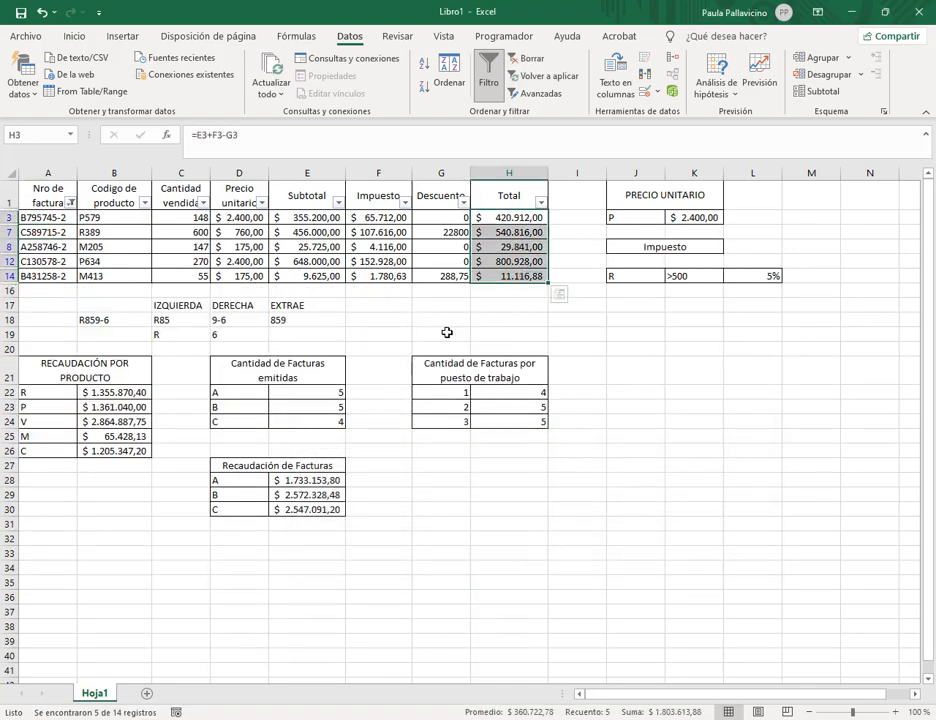
{"action": "left_click", "coordinate": [530, 58]}
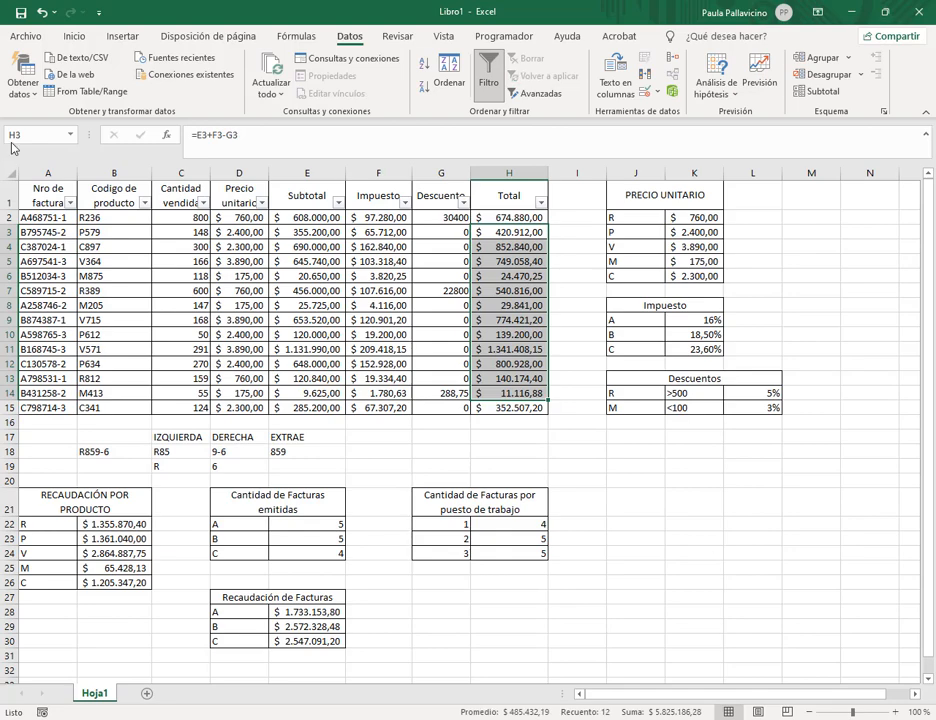
- Filter Nro de factura for invoices ending in 3, check the count of their Total cells, and clear the filter
{"action": "left_click", "coordinate": [71, 204]}
{"action": "mouse_move", "coordinate": [150, 337]}
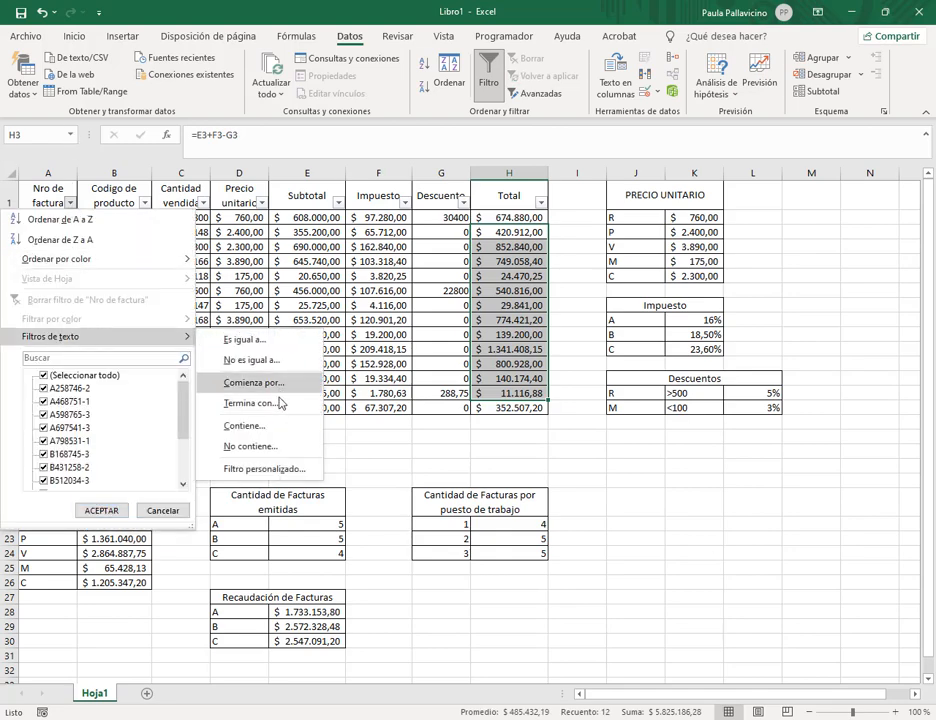
{"action": "left_click", "coordinate": [281, 403]}
{"action": "type", "text": "3"}
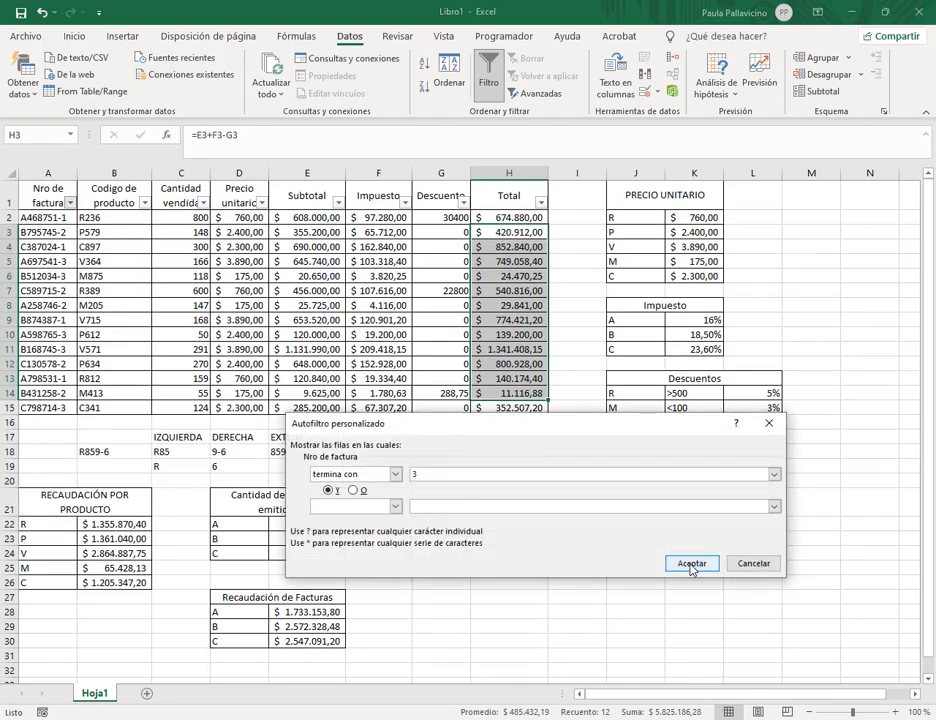
{"action": "left_click", "coordinate": [691, 564]}
{"action": "left_click_drag", "start_coordinate": [527, 219], "coordinate": [528, 276]}
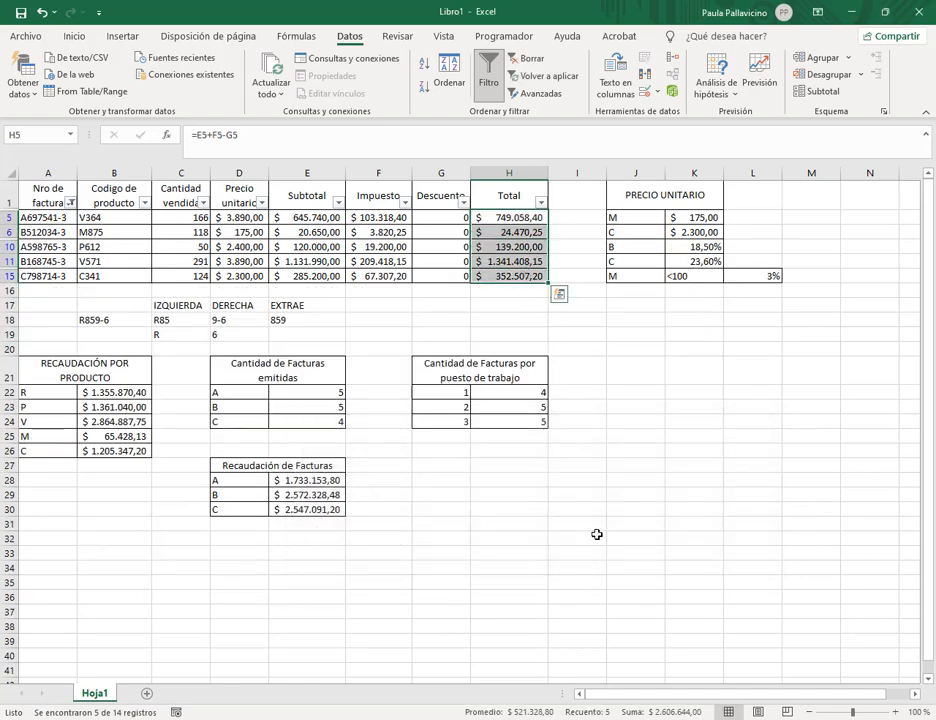
{"action": "left_click", "coordinate": [402, 242]}
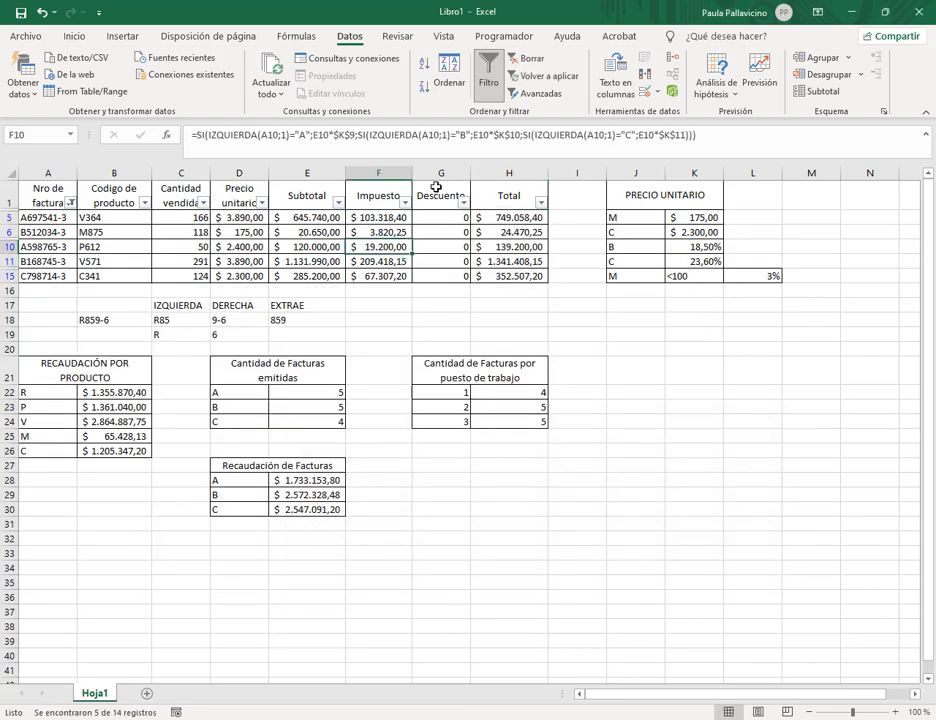
{"action": "left_click", "coordinate": [527, 58]}
{"action": "left_click", "coordinate": [257, 277]}
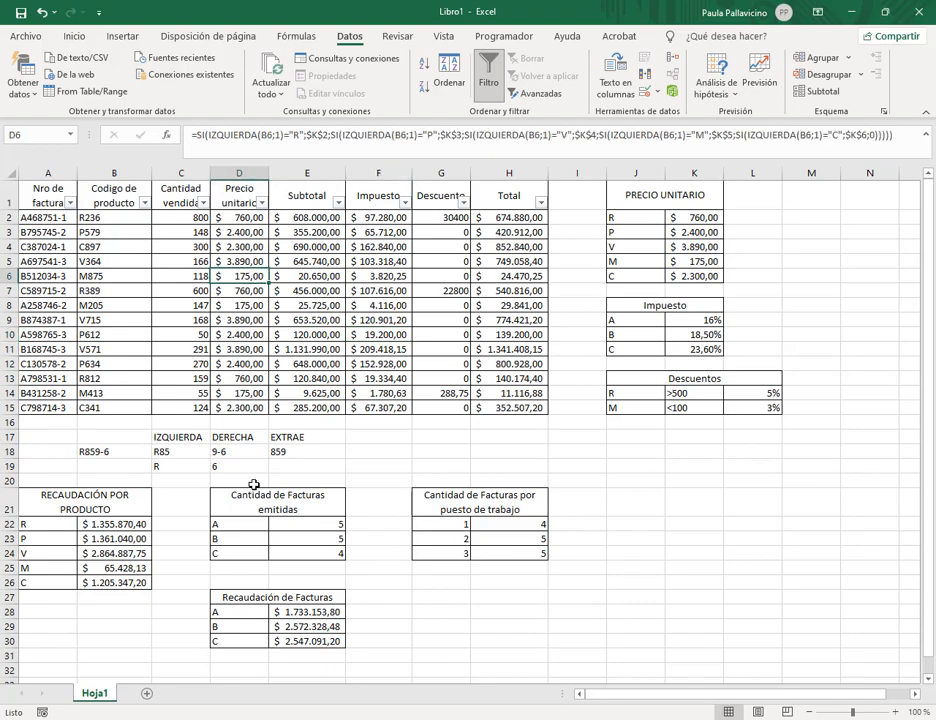
- Recheck the Total sum of invoices beginning with A using a text filter on Nro de factura, and clear the filter
{"action": "left_click", "coordinate": [69, 204]}
{"action": "mouse_move", "coordinate": [78, 340]}
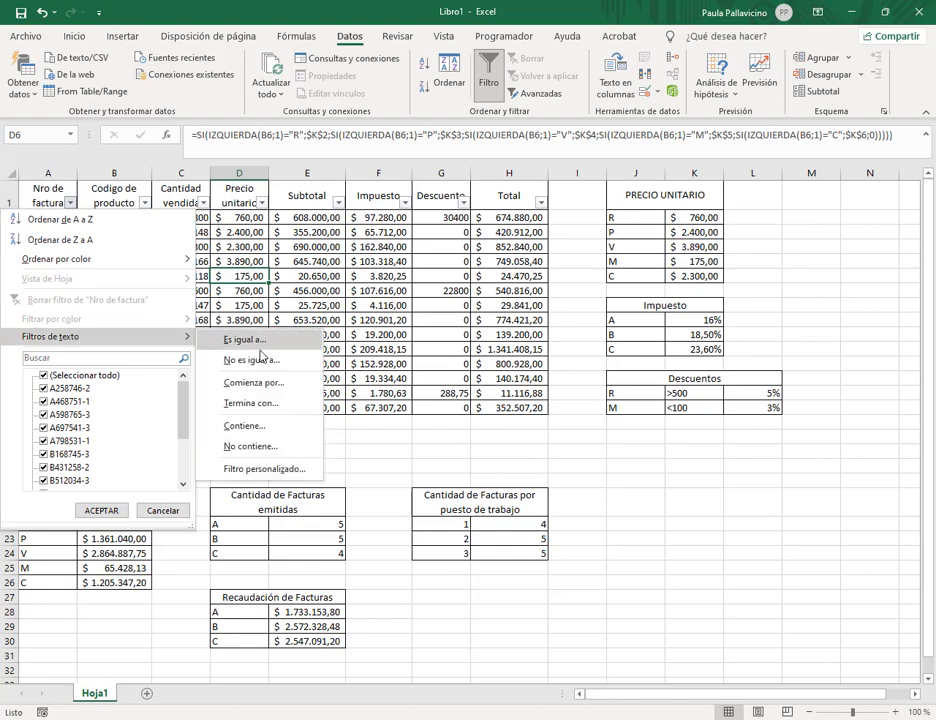
{"action": "left_click", "coordinate": [268, 383]}
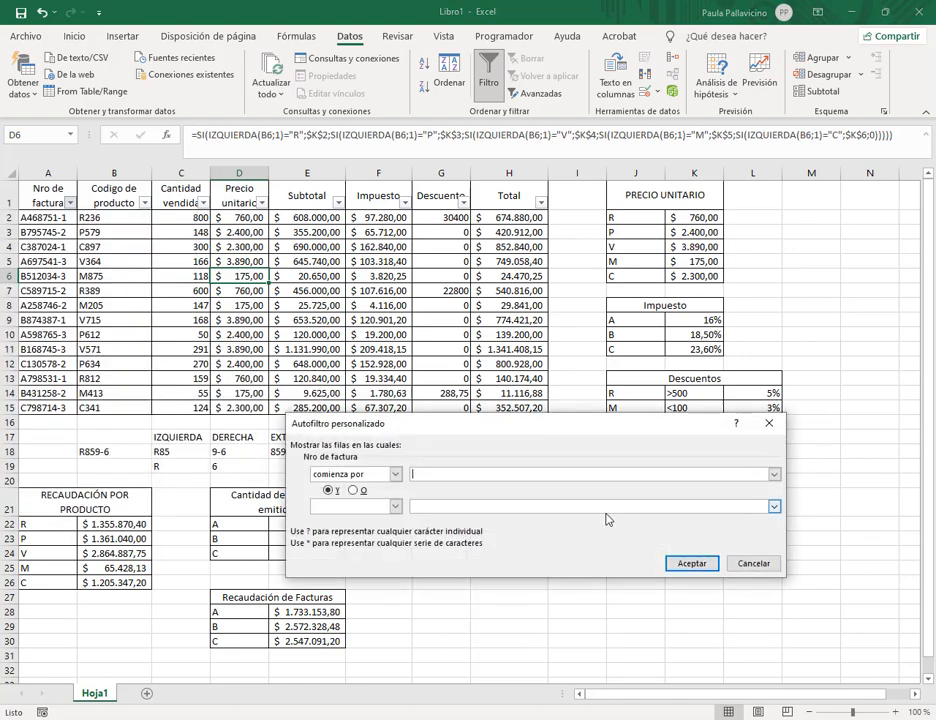
{"action": "type", "text": "A"}
{"action": "left_click", "coordinate": [692, 563]}
{"action": "left_click", "coordinate": [500, 220]}
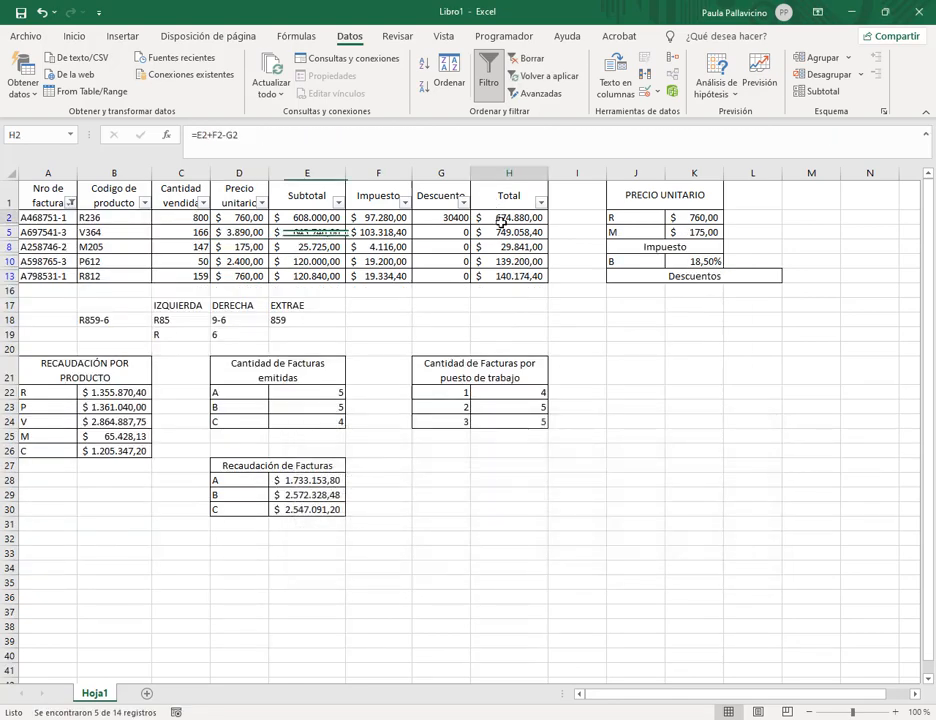
{"action": "left_click_drag", "start_coordinate": [500, 220], "coordinate": [510, 276]}
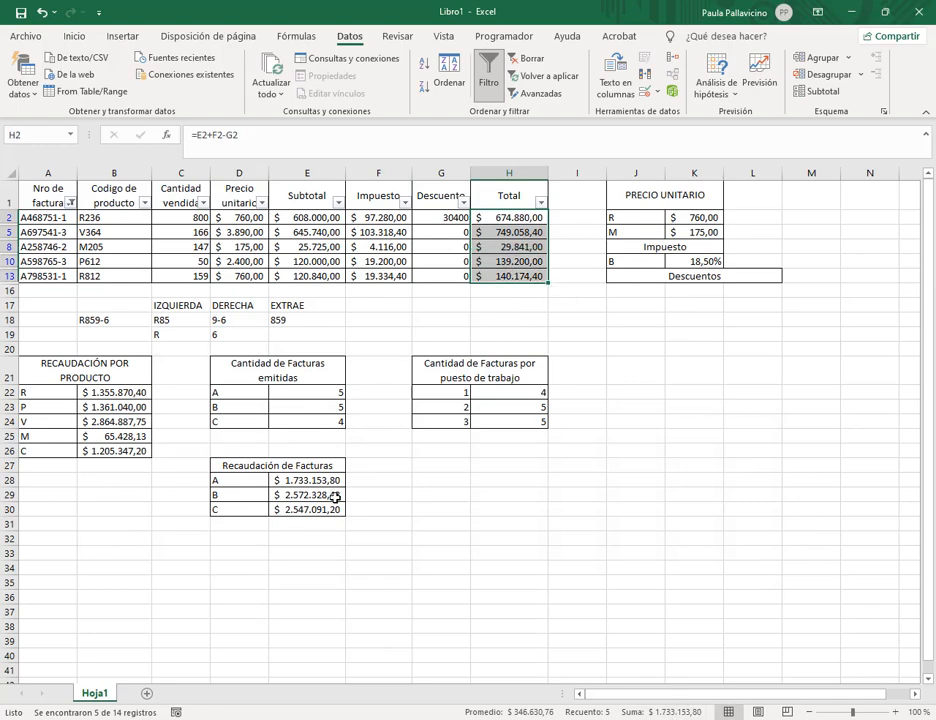
{"action": "left_click", "coordinate": [527, 58]}
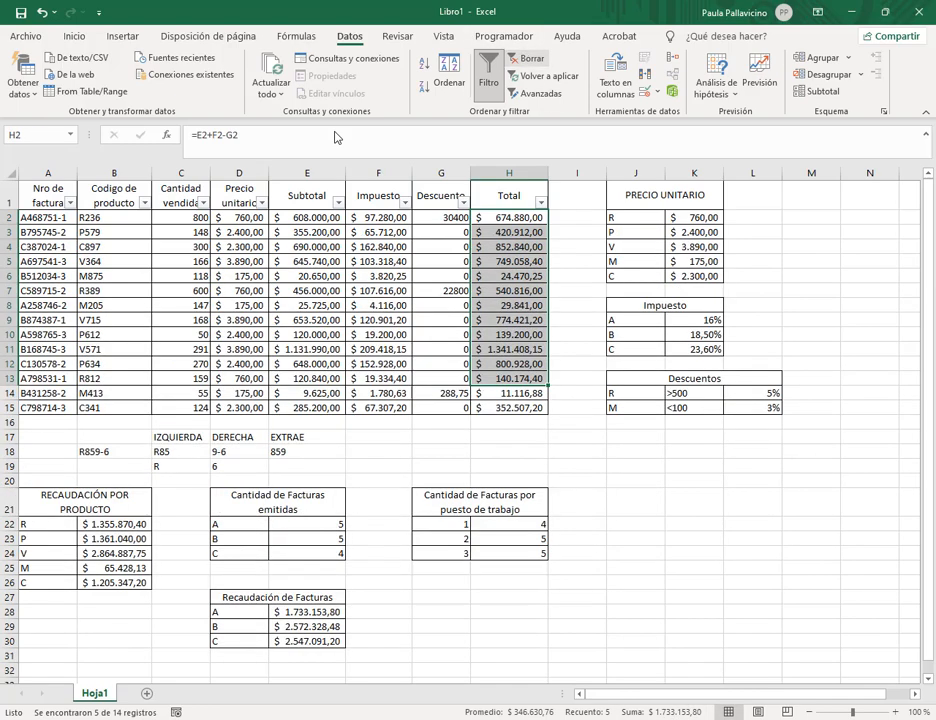
- Filter Nro de factura for invoices beginning with B, check the sum of their Total cells, and clear the filter
{"action": "left_click", "coordinate": [71, 205]}
{"action": "mouse_move", "coordinate": [60, 336]}
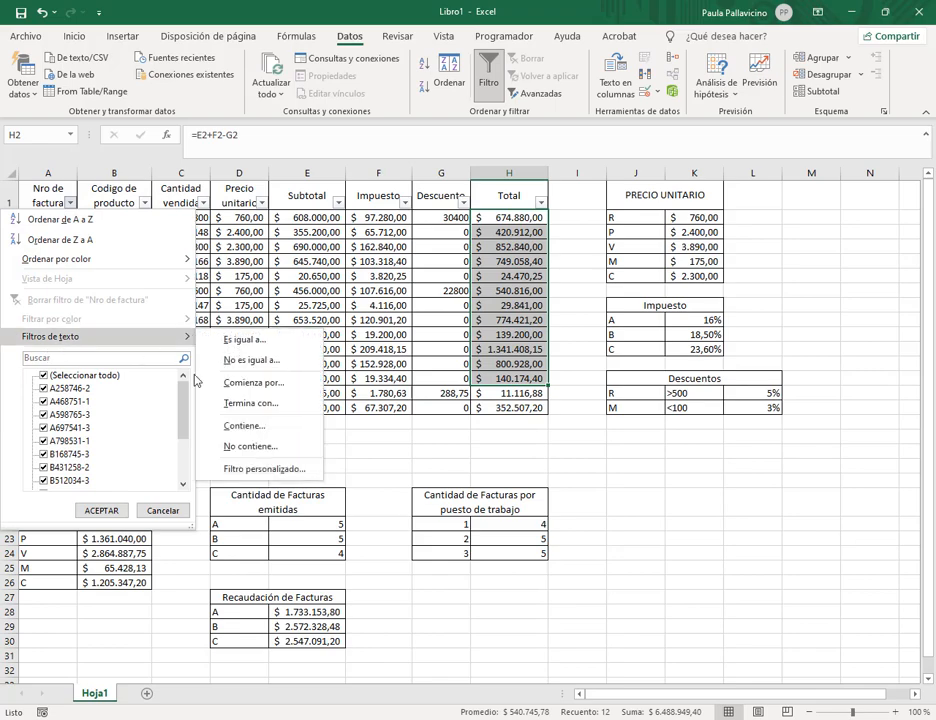
{"action": "left_click", "coordinate": [252, 390]}
{"action": "type", "text": "b"}
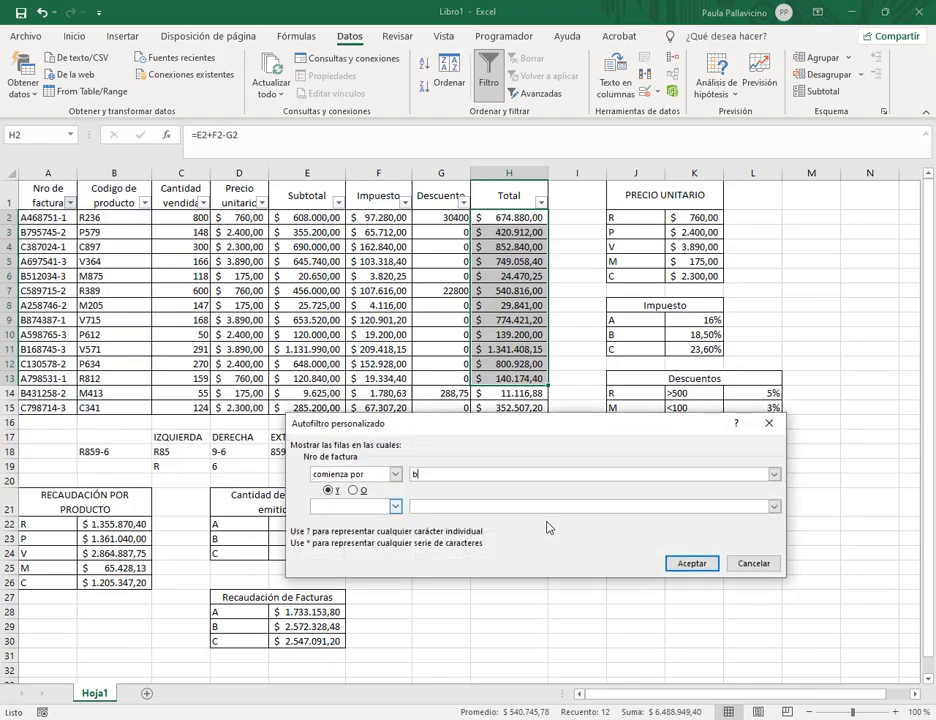
{"action": "left_click", "coordinate": [696, 563]}
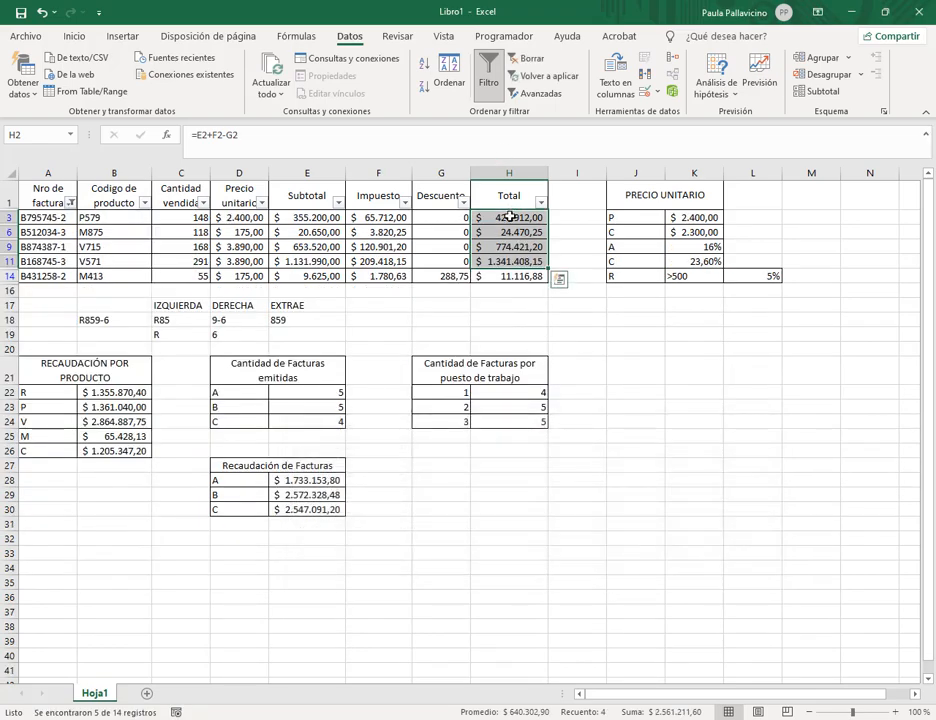
{"action": "left_click_drag", "start_coordinate": [479, 217], "coordinate": [520, 281]}
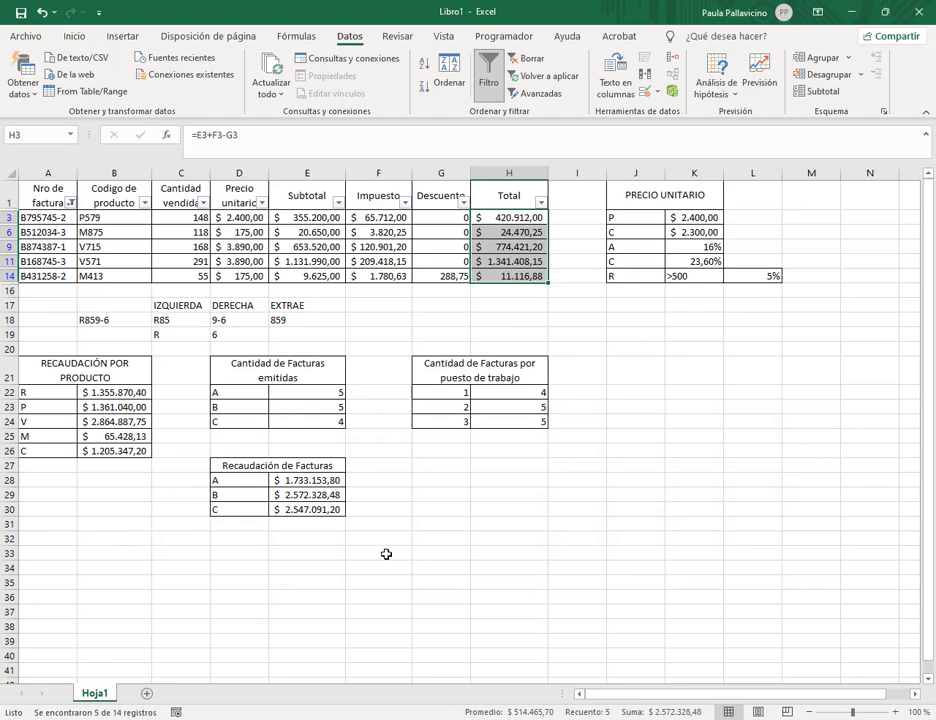
{"action": "left_click", "coordinate": [535, 66]}
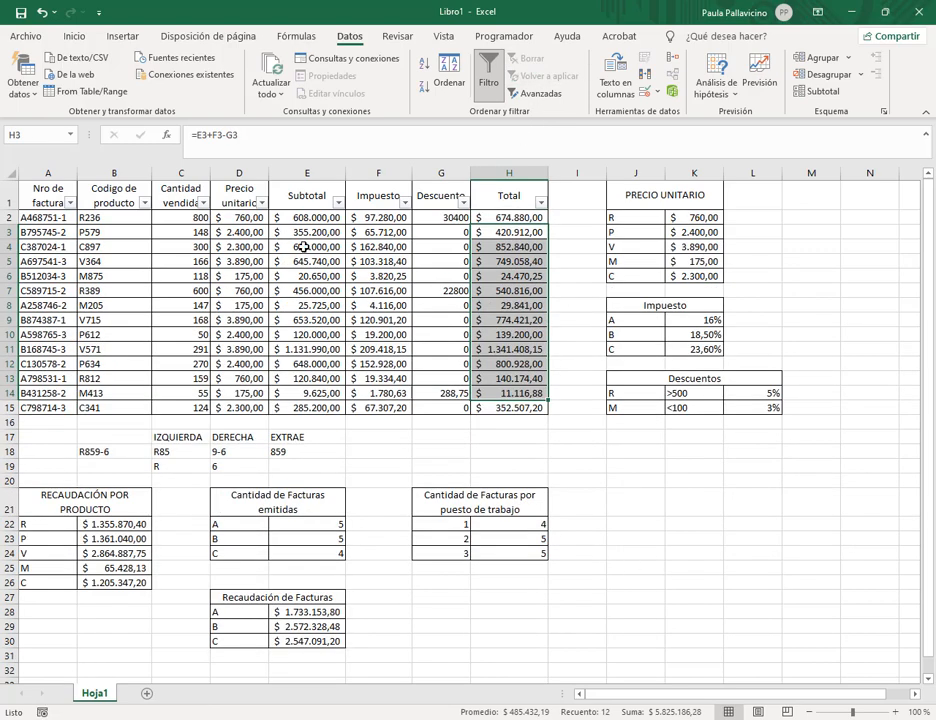
- Filter Nro de factura for invoices beginning with C, check the sum of their Total cells, and clear the filter
{"action": "left_click", "coordinate": [72, 204]}
{"action": "mouse_move", "coordinate": [69, 338]}
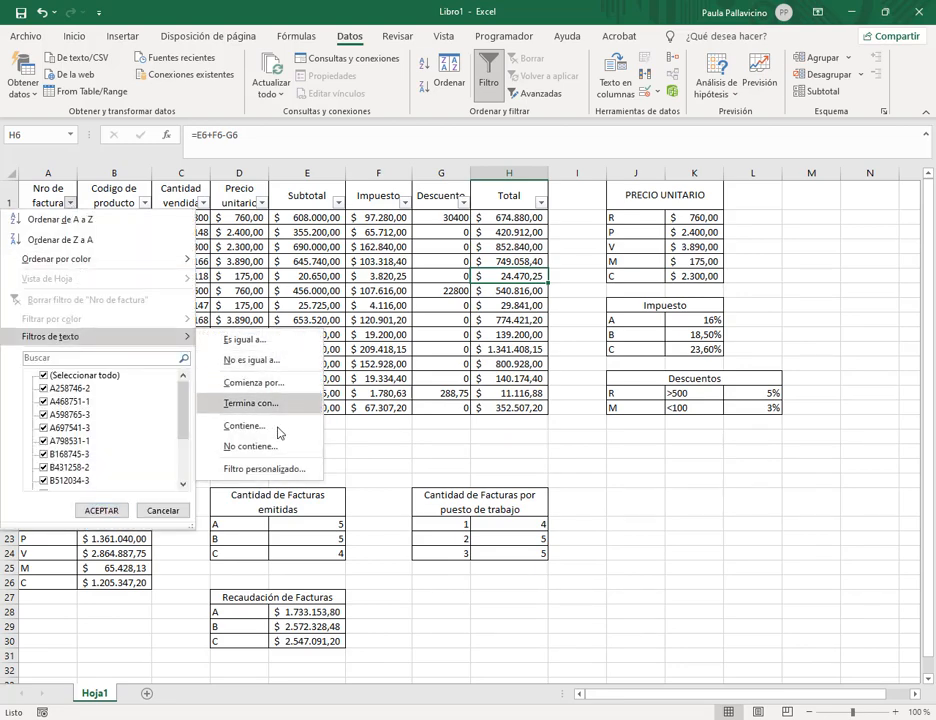
{"action": "left_click", "coordinate": [254, 382]}
{"action": "type", "text": "c"}
{"action": "left_click", "coordinate": [692, 563]}
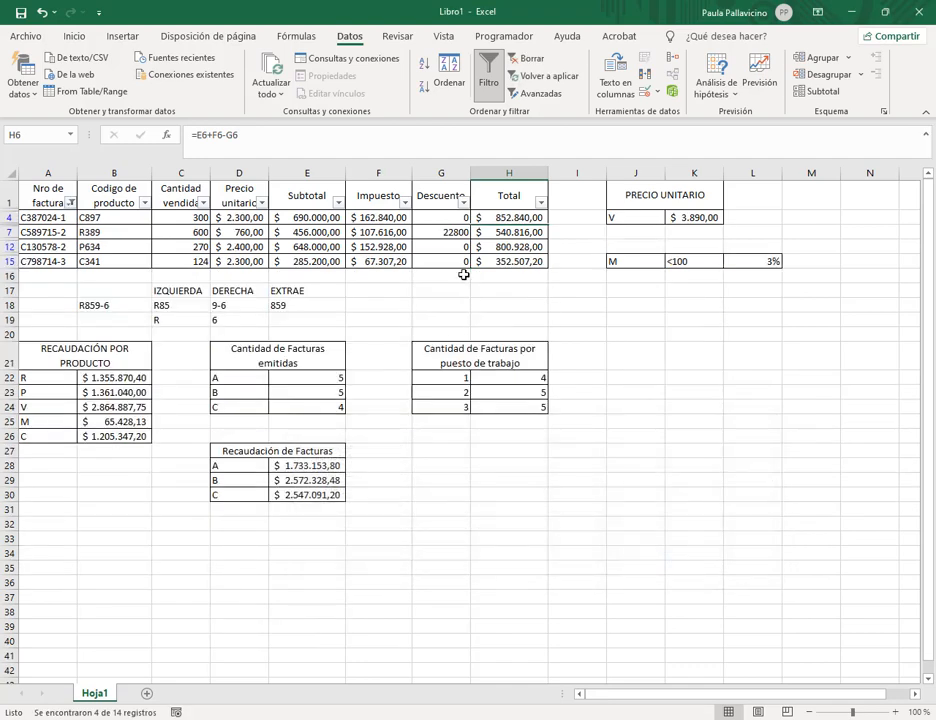
{"action": "left_click_drag", "start_coordinate": [498, 216], "coordinate": [504, 259]}
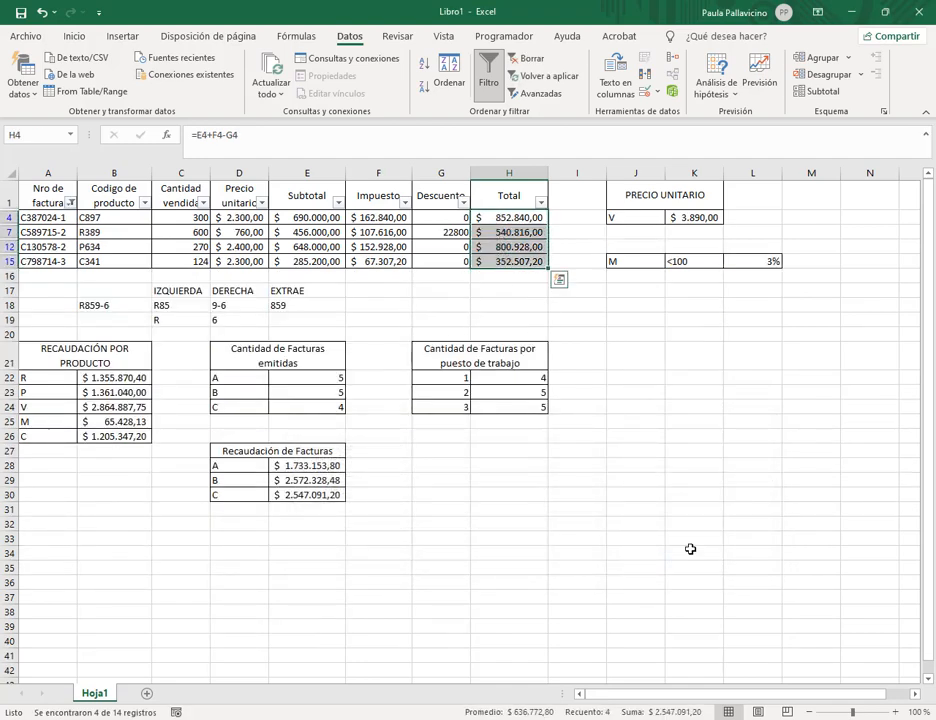
{"action": "left_click", "coordinate": [509, 246]}
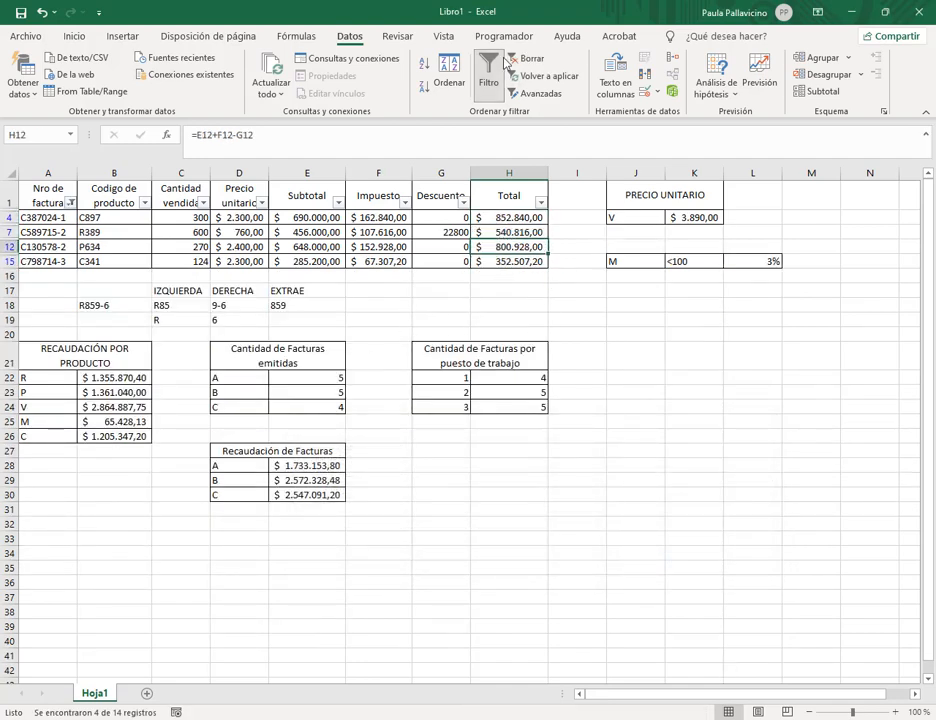
{"action": "left_click", "coordinate": [507, 60]}
{"action": "left_click", "coordinate": [632, 534]}
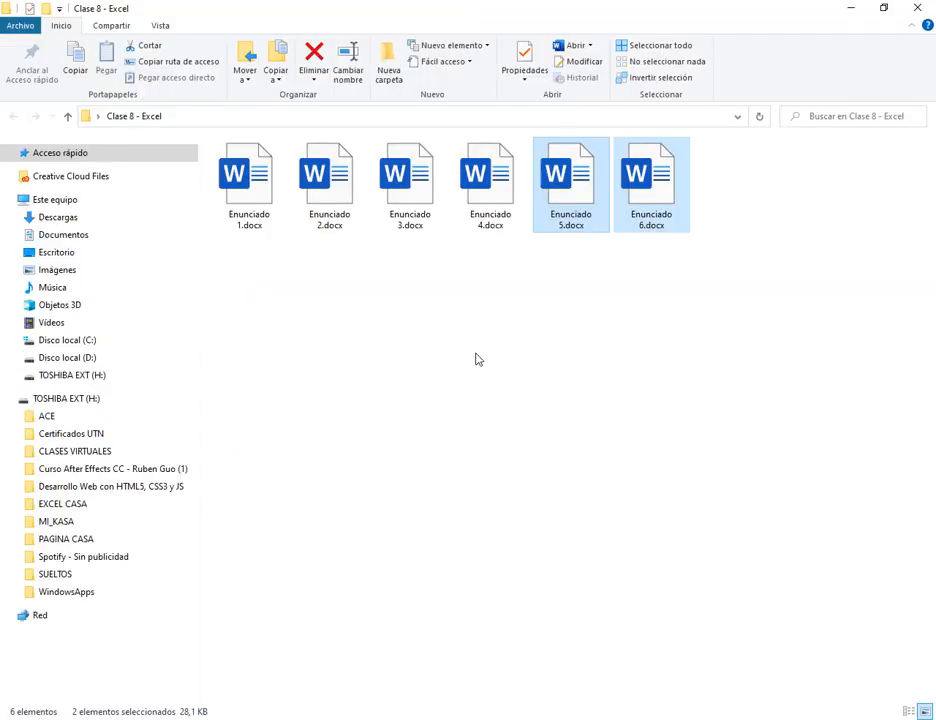
- Switch to File Explorer and open Enunciado 6.docx from the Clase 8 - Excel folder
{"action": "left_click", "coordinate": [476, 359]}
{"action": "left_click", "coordinate": [583, 178]}
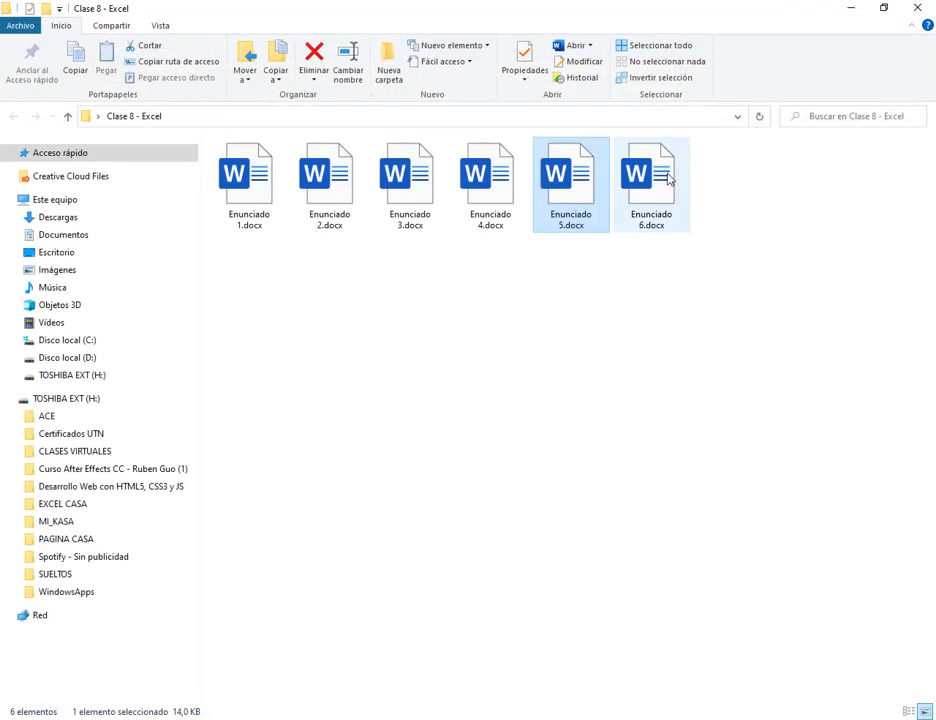
{"action": "left_click", "coordinate": [668, 178]}
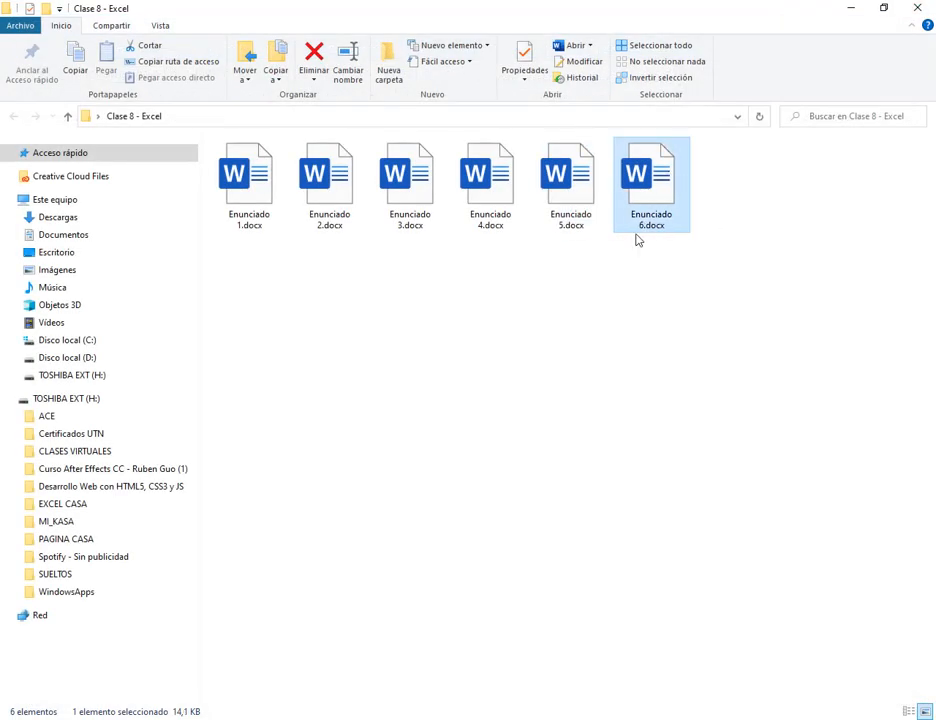
{"action": "double_click", "coordinate": [659, 205]}
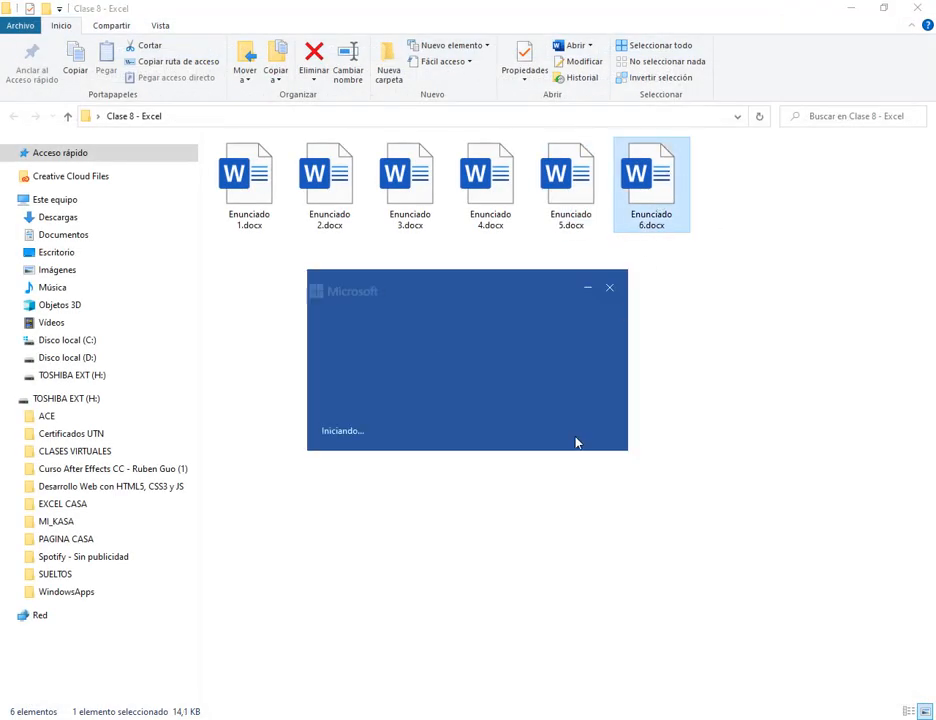